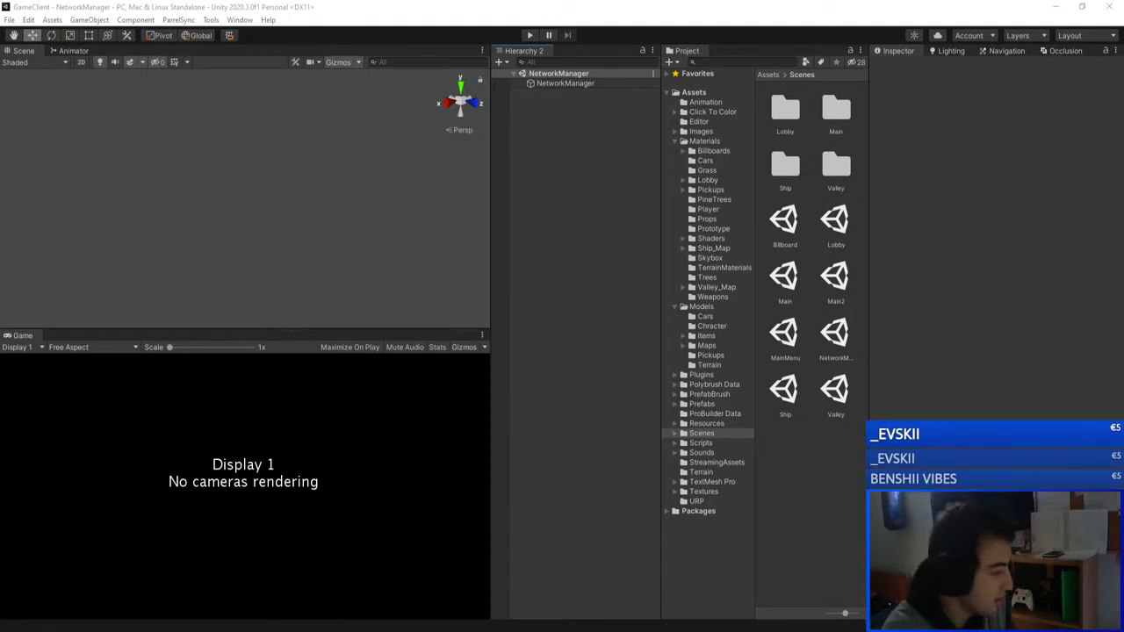
- Run the game in play mode and open the Join Server screen from its main menu
{"action": "left_click", "coordinate": [565, 271]}
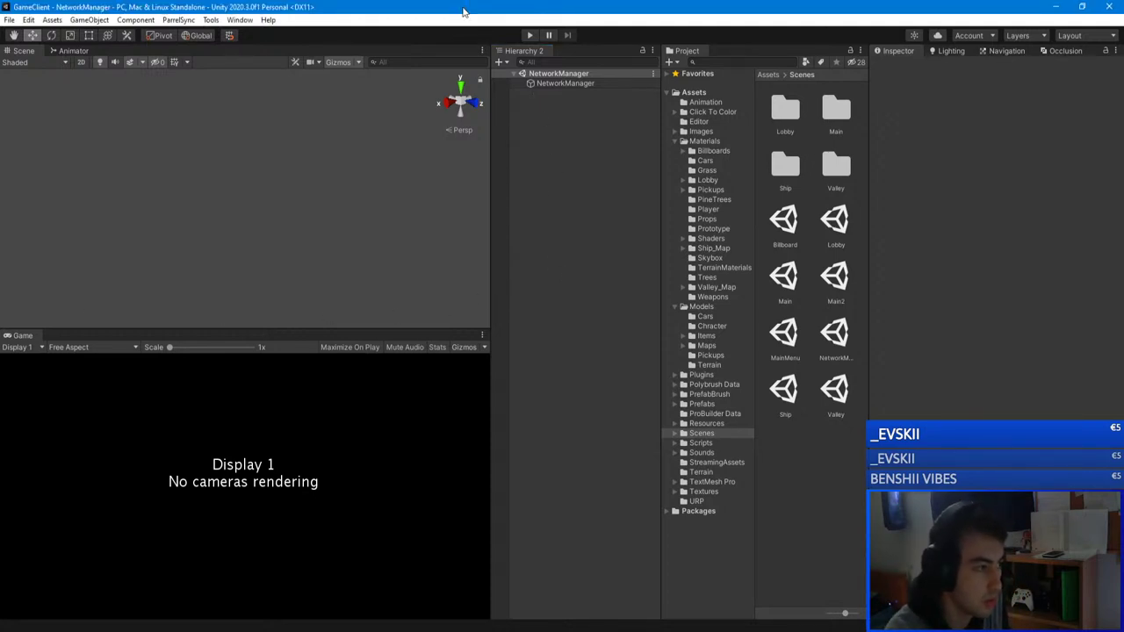
{"action": "left_click", "coordinate": [530, 35]}
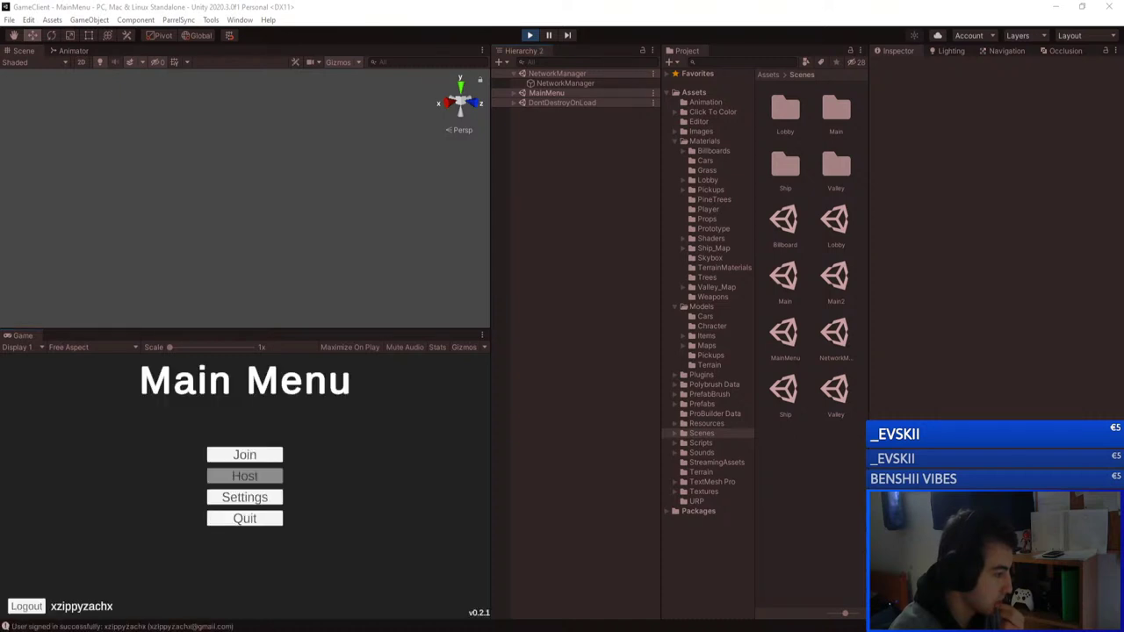
{"action": "left_click", "coordinate": [328, 437]}
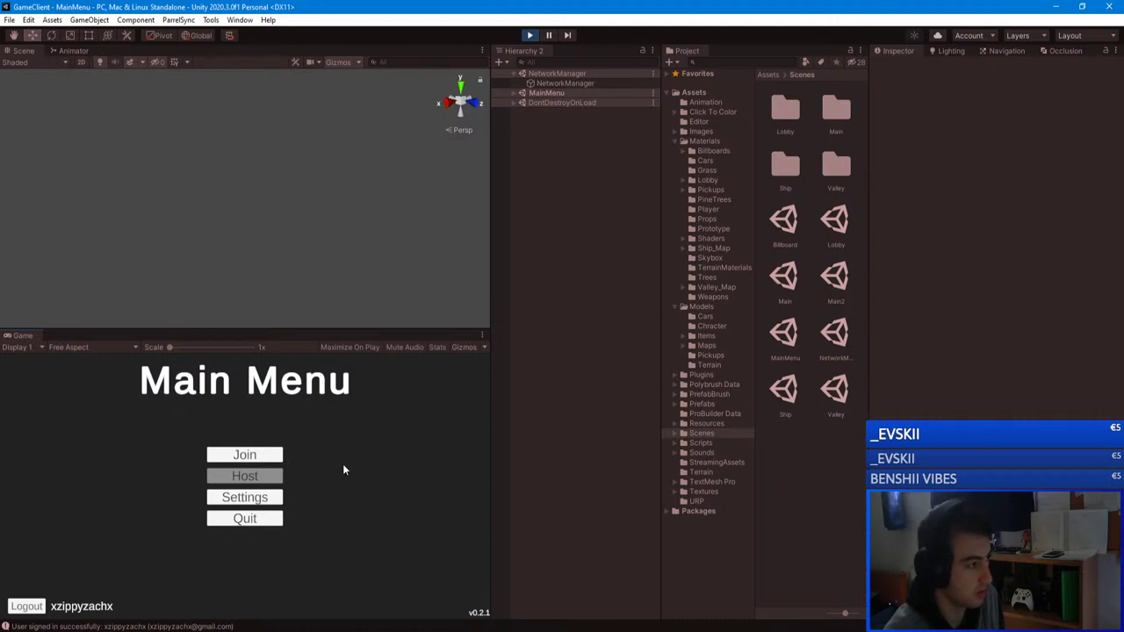
{"action": "left_click", "coordinate": [250, 455]}
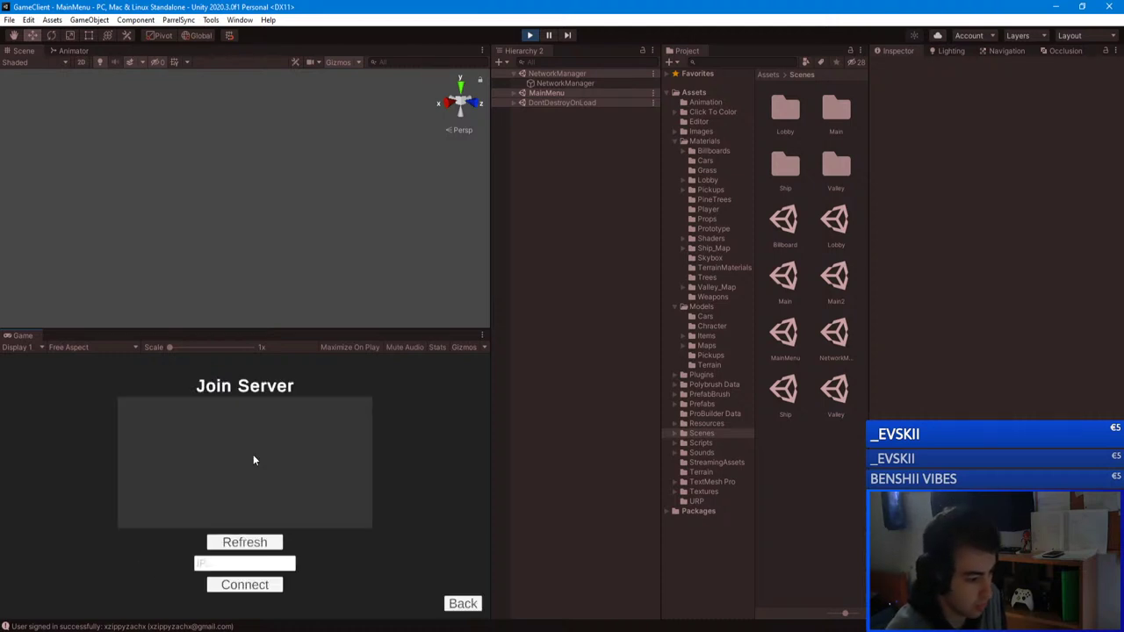
- Refresh the server list several times, leaving and reopening the Join Server screen before the last refresh
{"action": "left_click", "coordinate": [246, 545]}
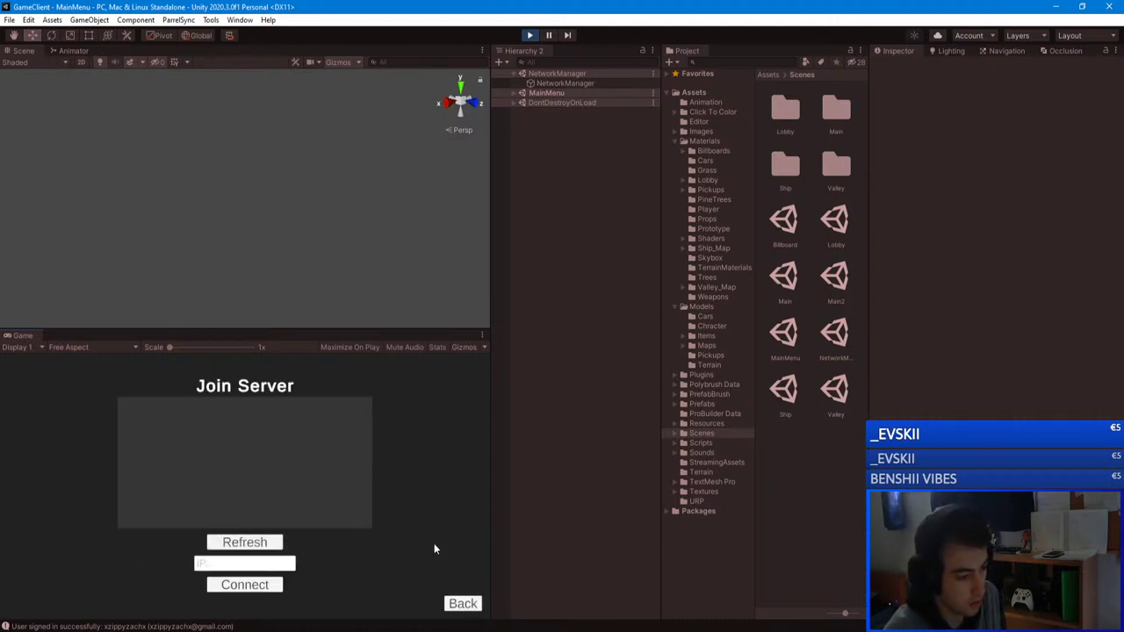
{"action": "left_click", "coordinate": [227, 542]}
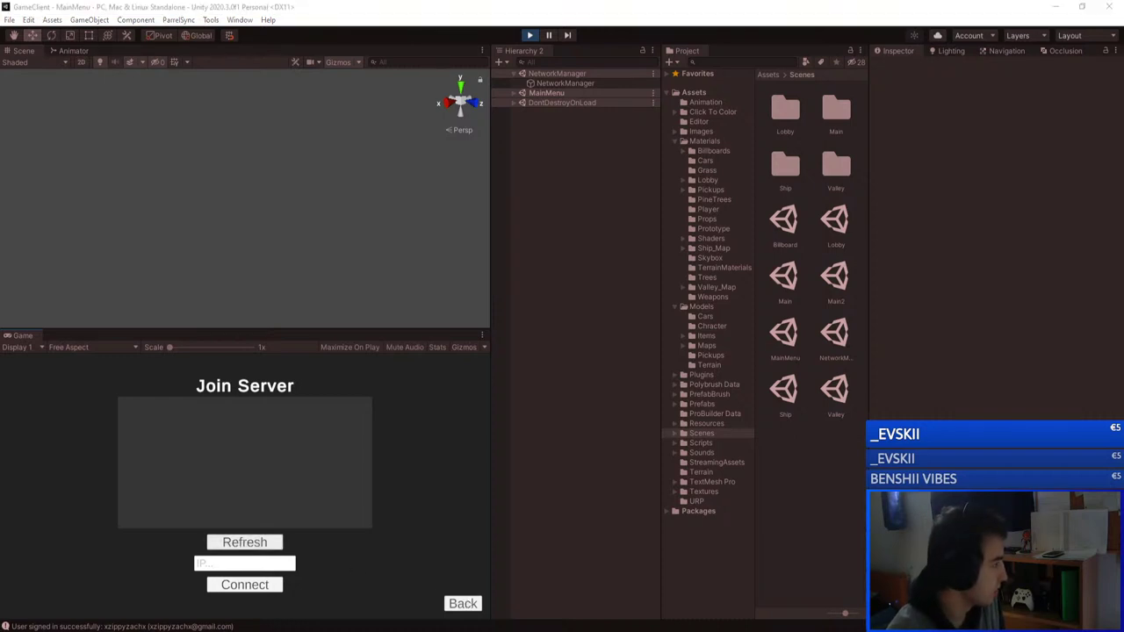
{"action": "left_click", "coordinate": [337, 544]}
{"action": "left_click", "coordinate": [257, 544]}
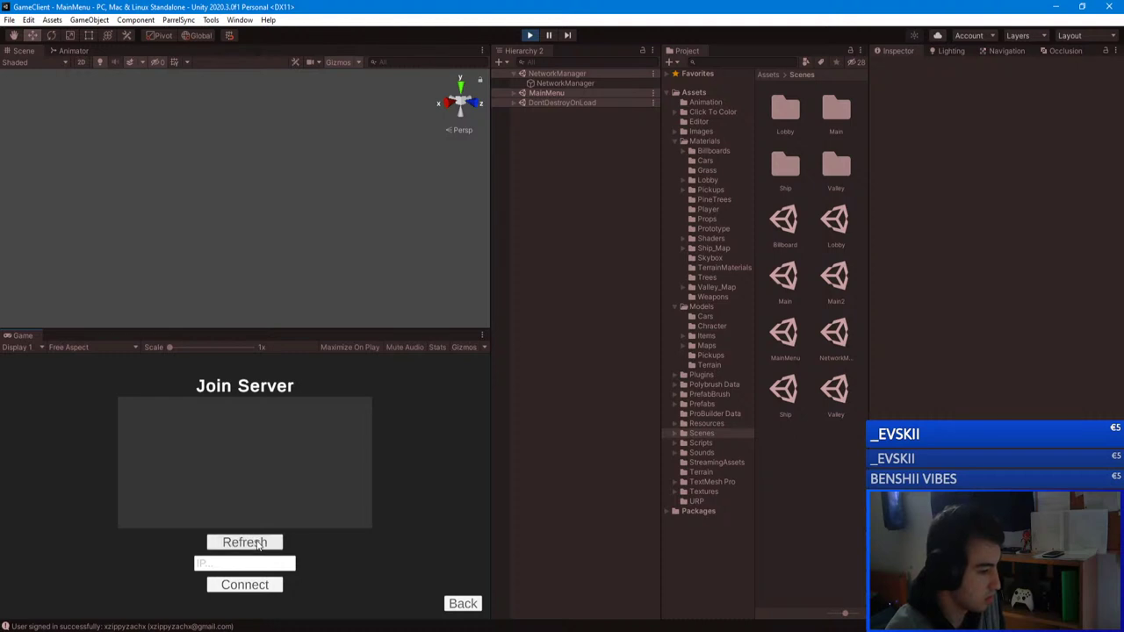
{"action": "left_click", "coordinate": [462, 605]}
{"action": "left_click", "coordinate": [259, 454]}
{"action": "left_click", "coordinate": [231, 537]}
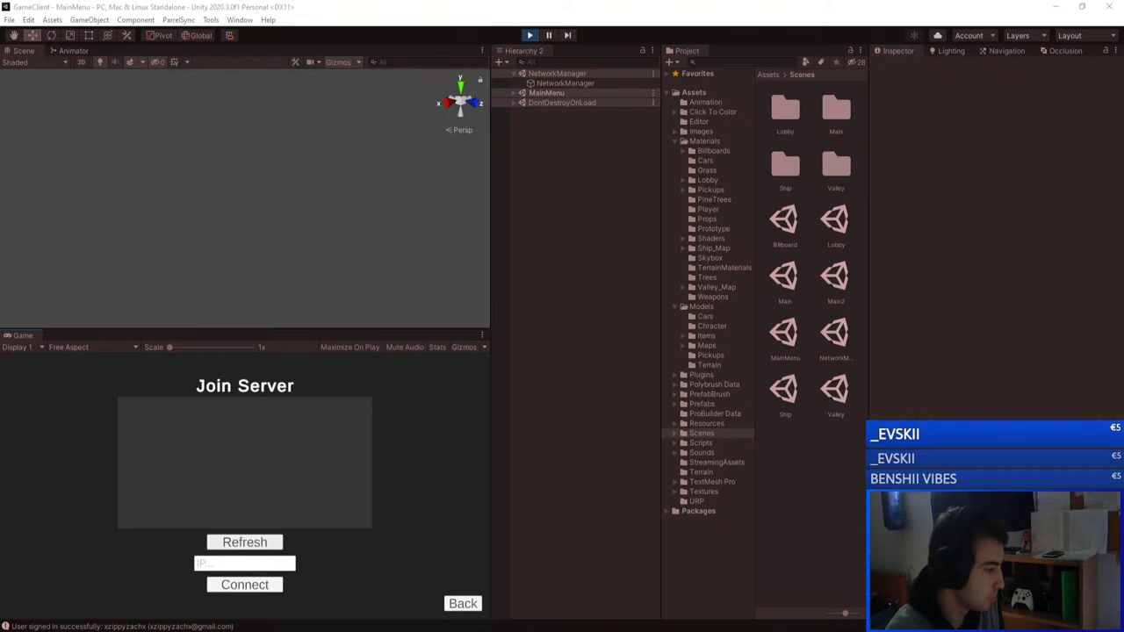
- Join the server's lobby and maximize the Game view
{"action": "left_click", "coordinate": [310, 559]}
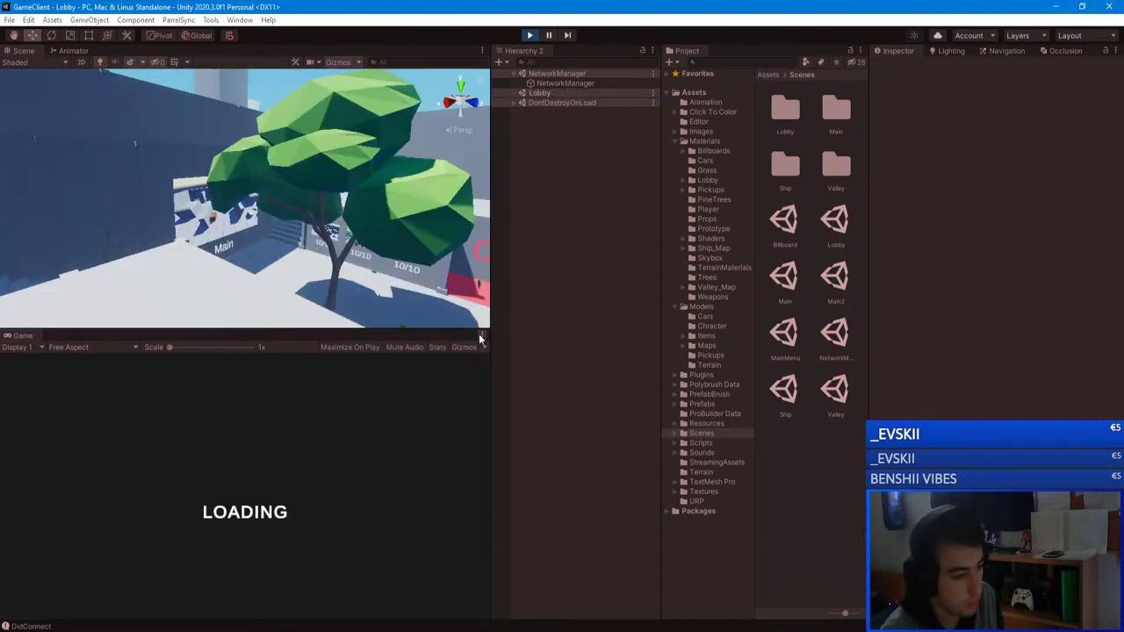
{"action": "left_click", "coordinate": [482, 336]}
{"action": "left_click", "coordinate": [527, 379]}
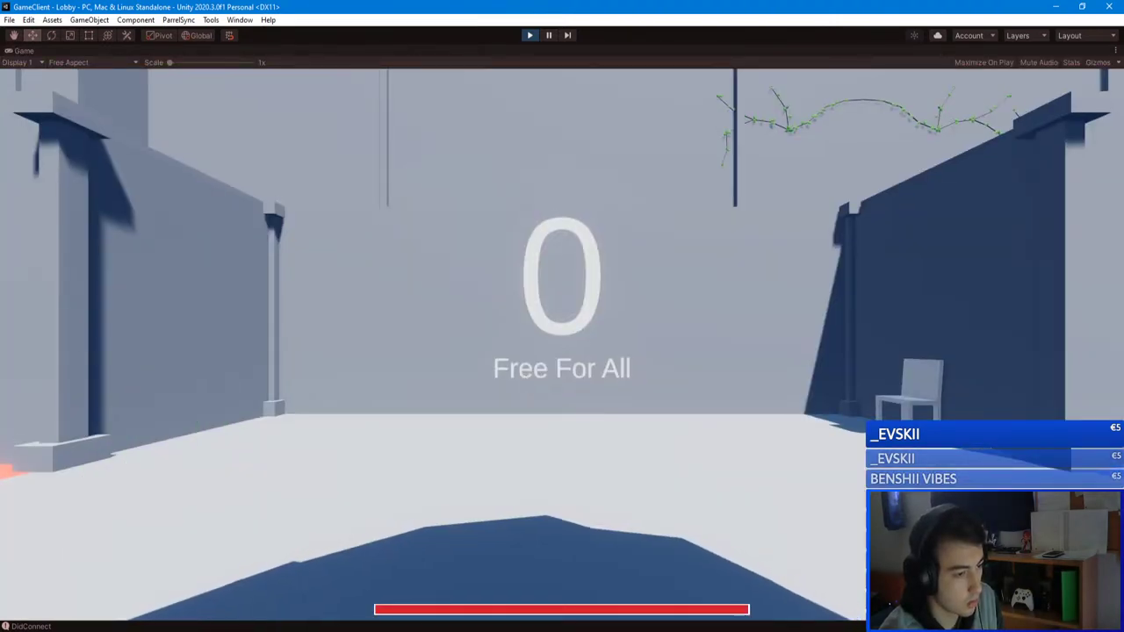
- Walk and jump the player through the lobby, examining its stairs, upper walkways, wall vines and central courtyard
{"action": "key", "text": "w"}
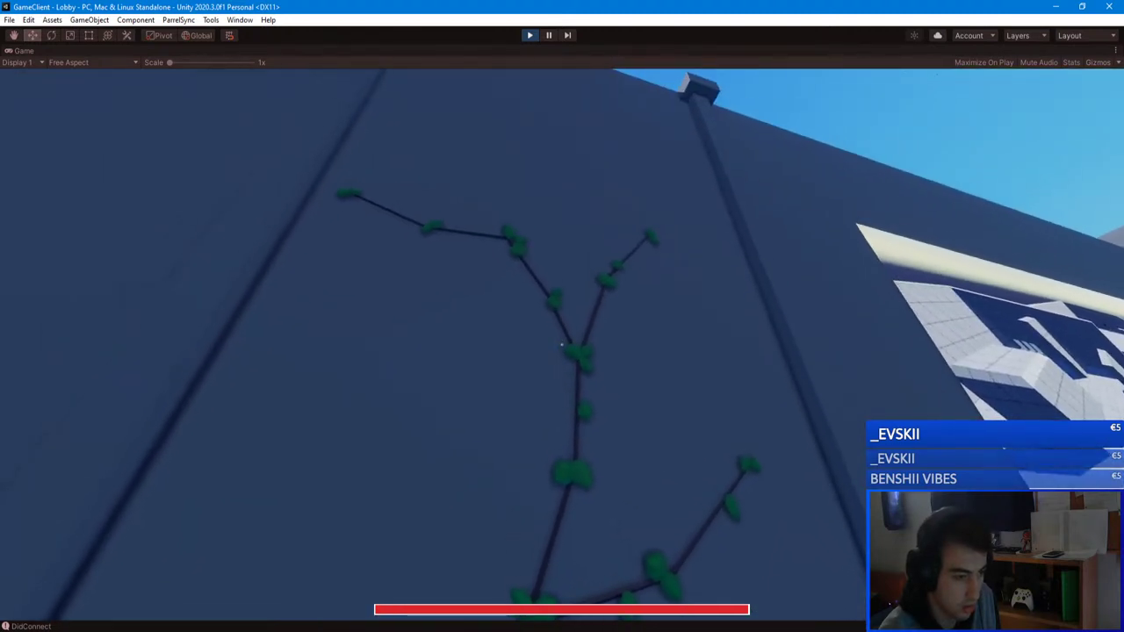
{"action": "key", "text": "w"}
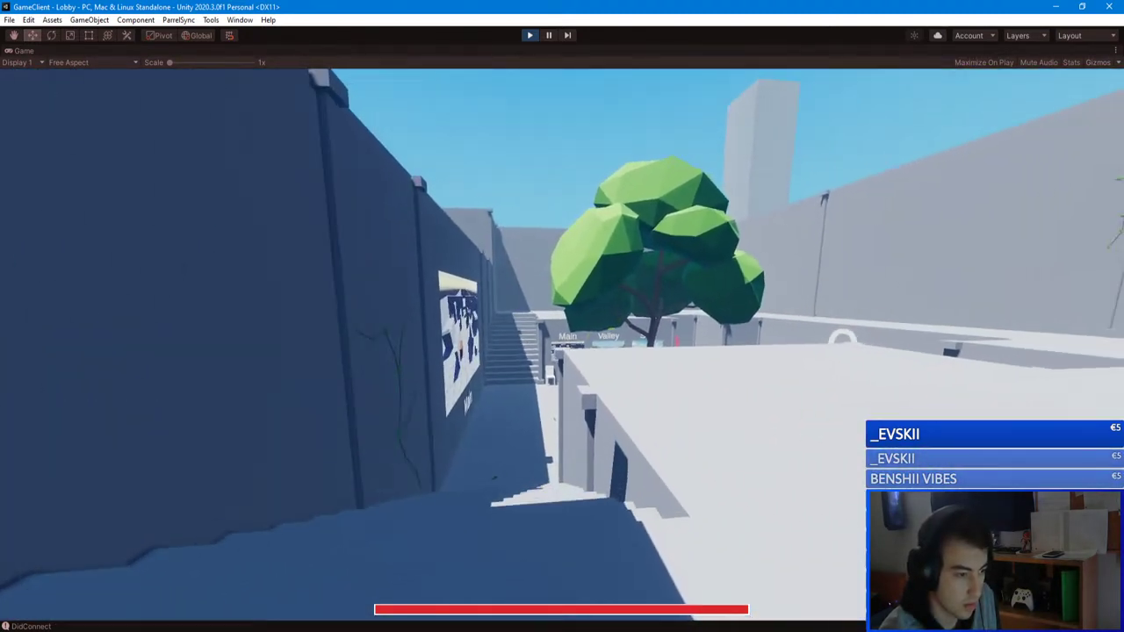
{"action": "key", "text": "w"}
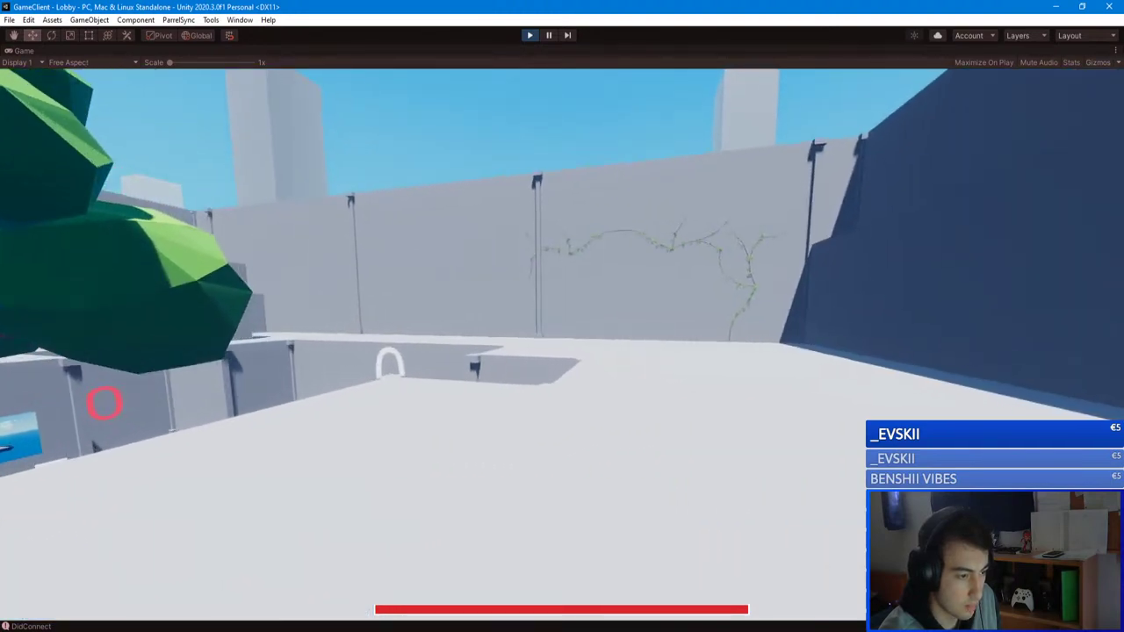
{"action": "key", "text": "w"}
{"action": "key", "text": "space"}
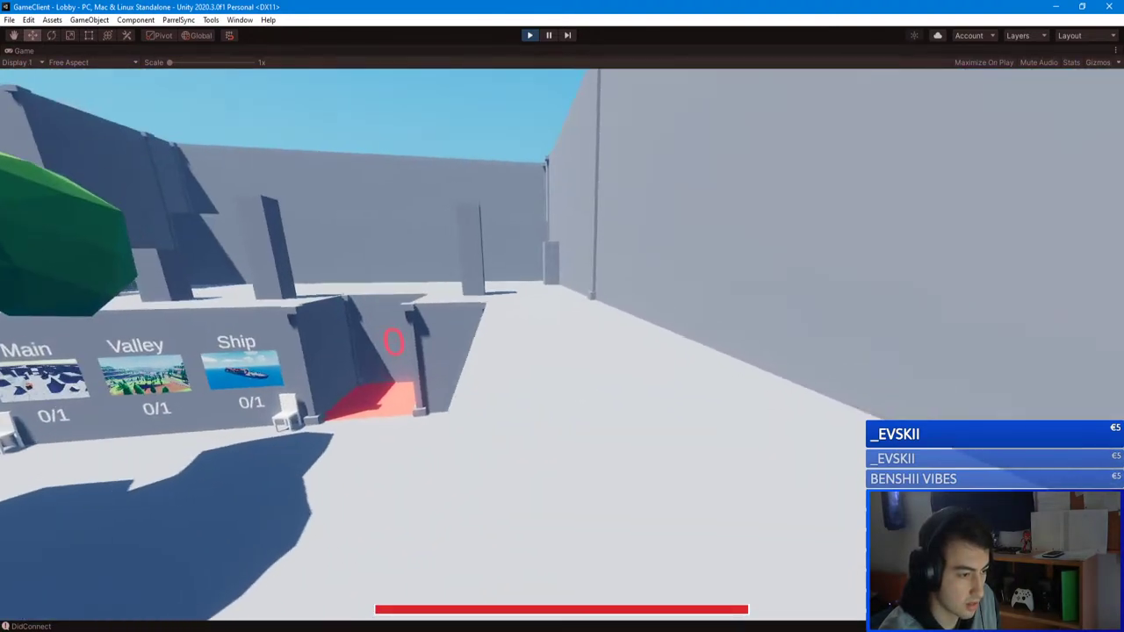
{"action": "key", "text": "w"}
{"action": "key", "text": "space"}
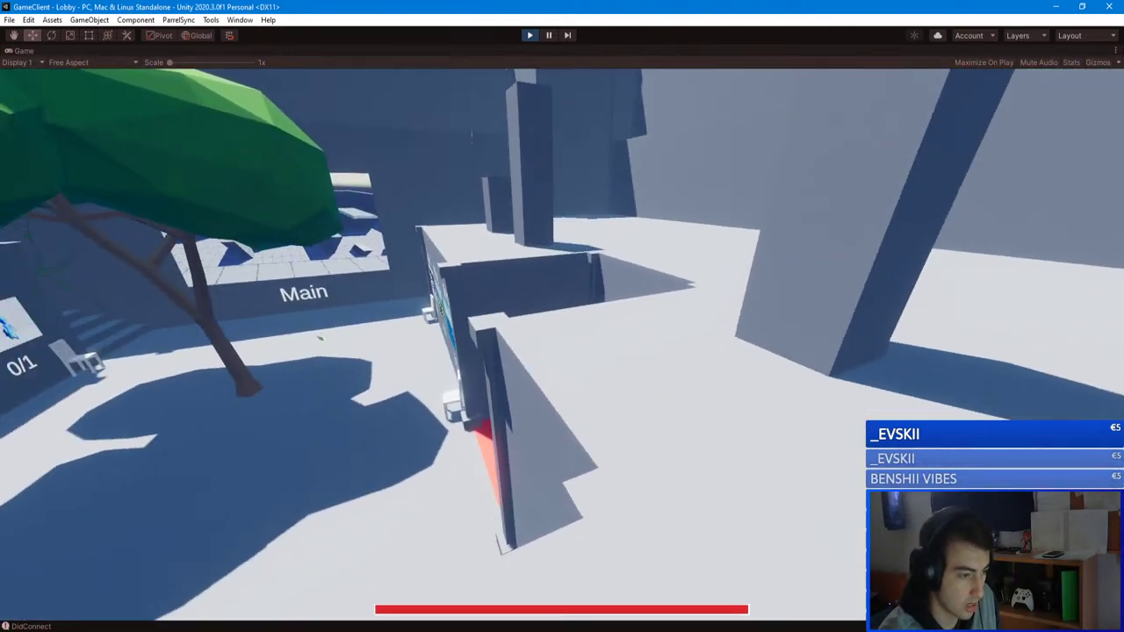
{"action": "key", "text": "w"}
{"action": "key", "text": "space"}
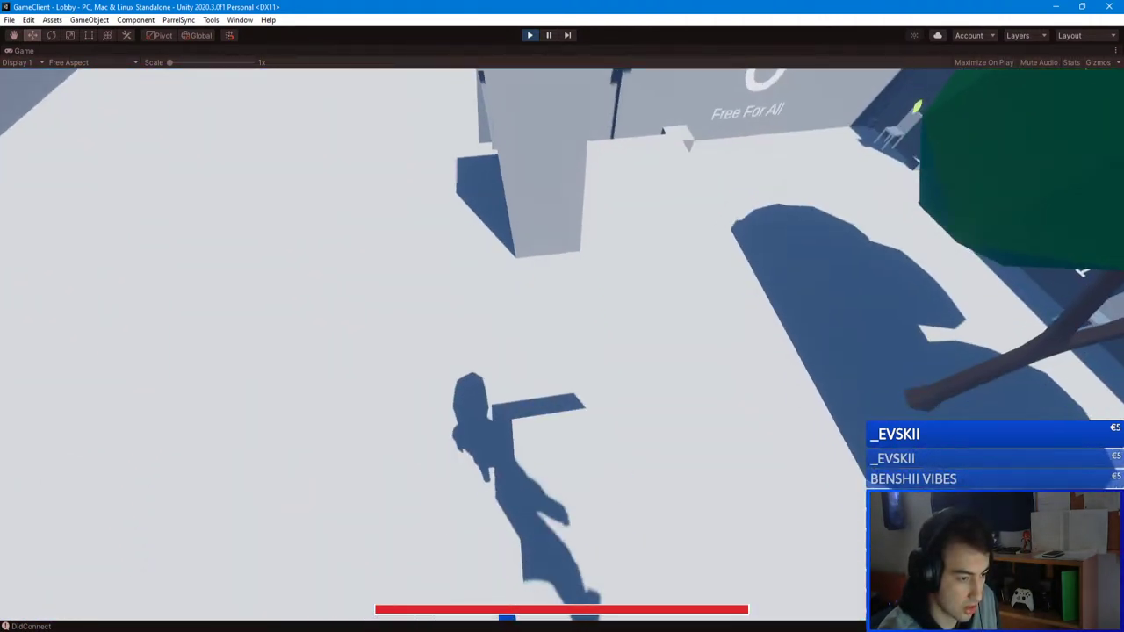
- Jump the player up around the lobby's pillars and high walls to view the tree and courtyard from above
{"action": "key", "text": "w"}
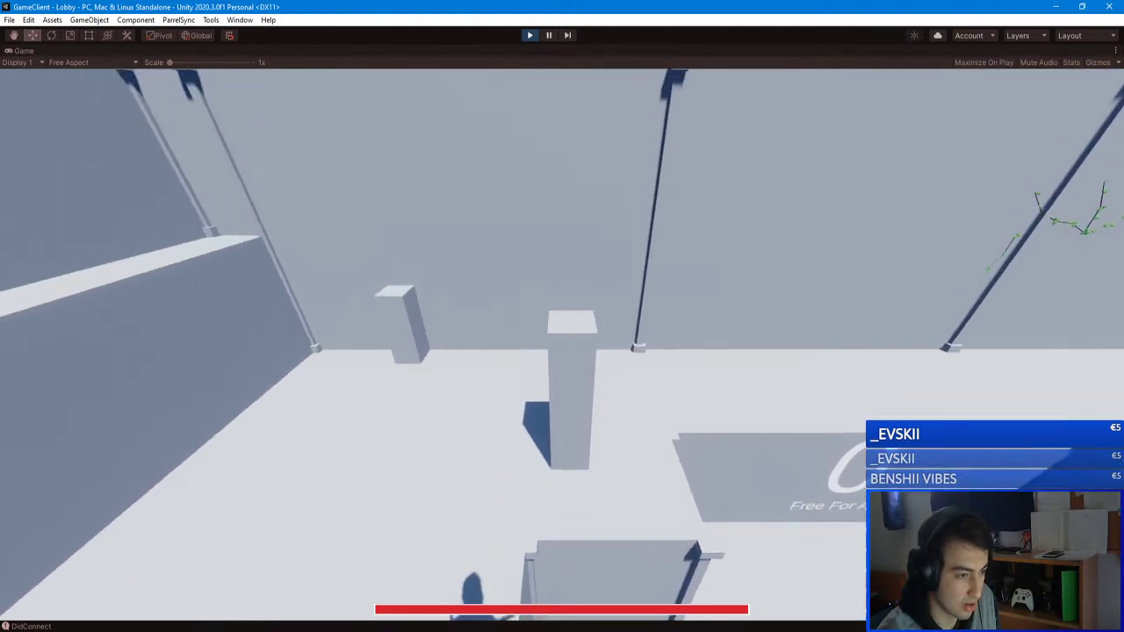
{"action": "key", "text": "space"}
{"action": "key", "text": "space"}
{"action": "key", "text": "w"}
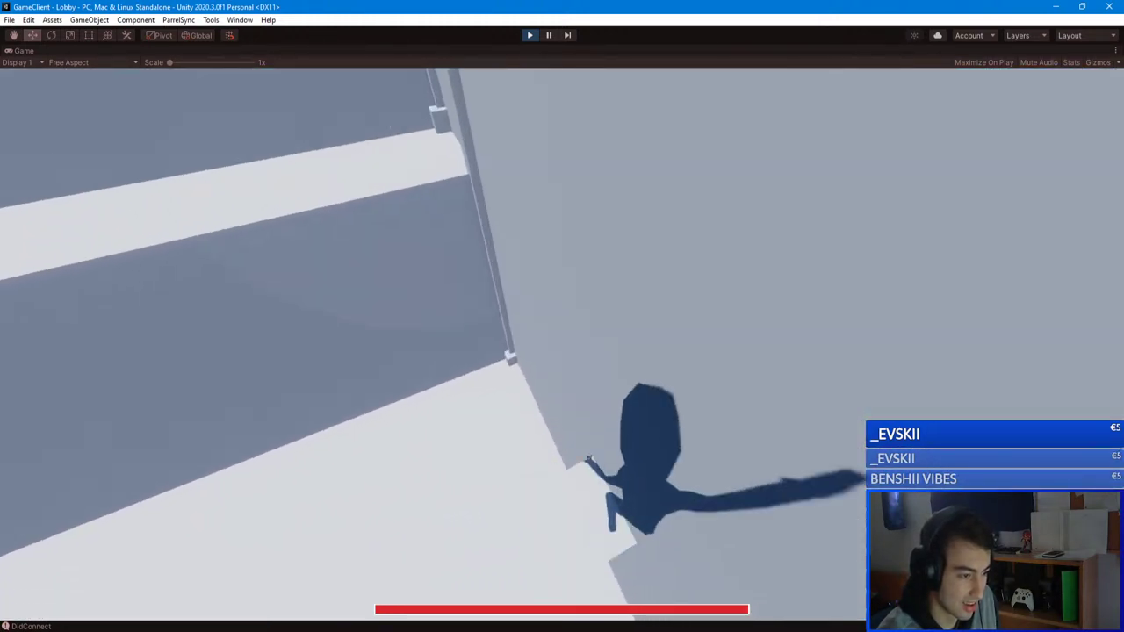
{"action": "key", "text": "space"}
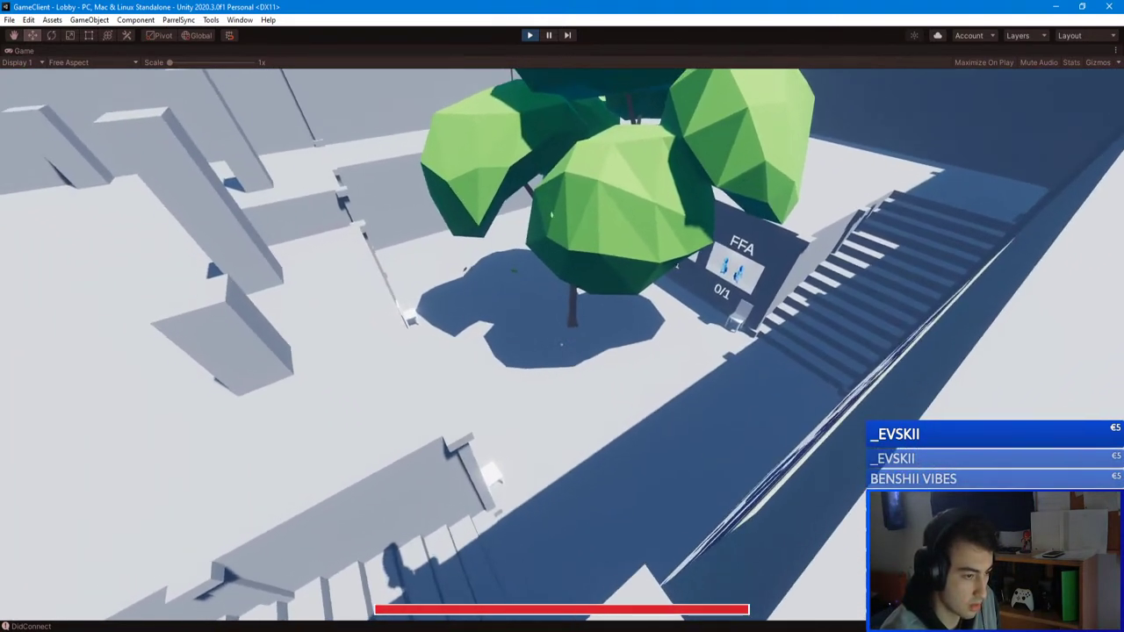
{"action": "key", "text": "w"}
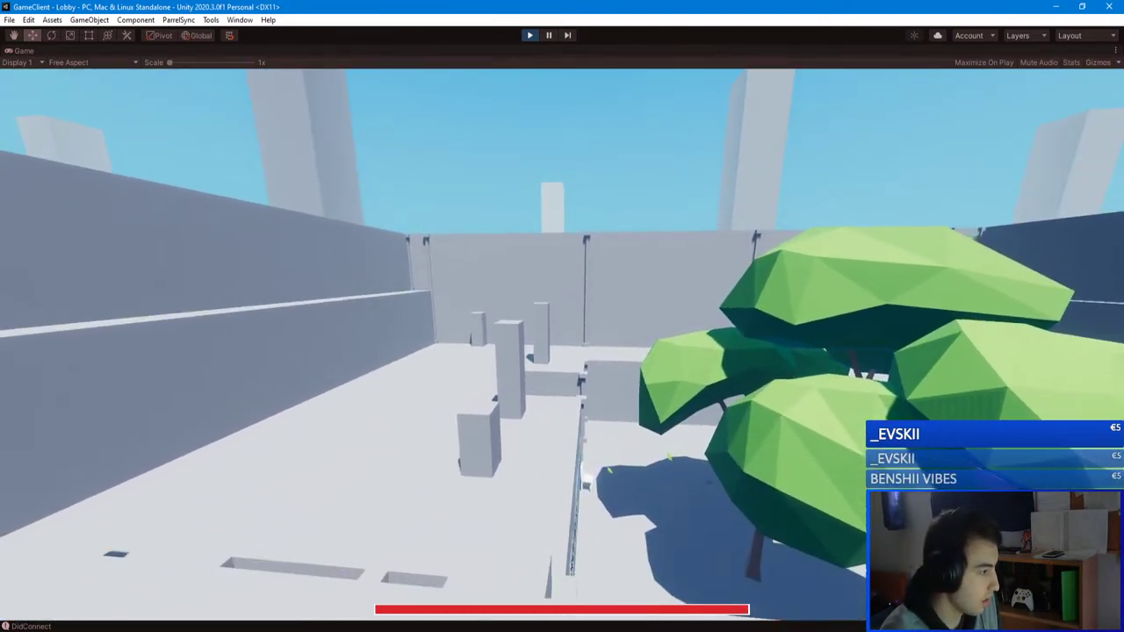
{"action": "key", "text": "w"}
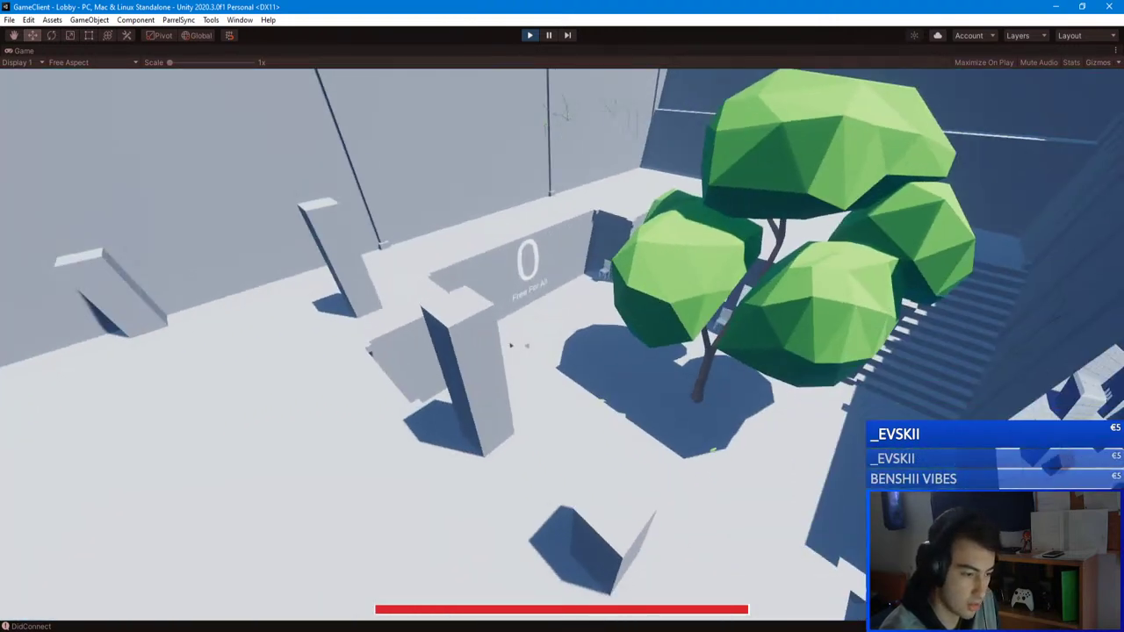
{"action": "key", "text": "w"}
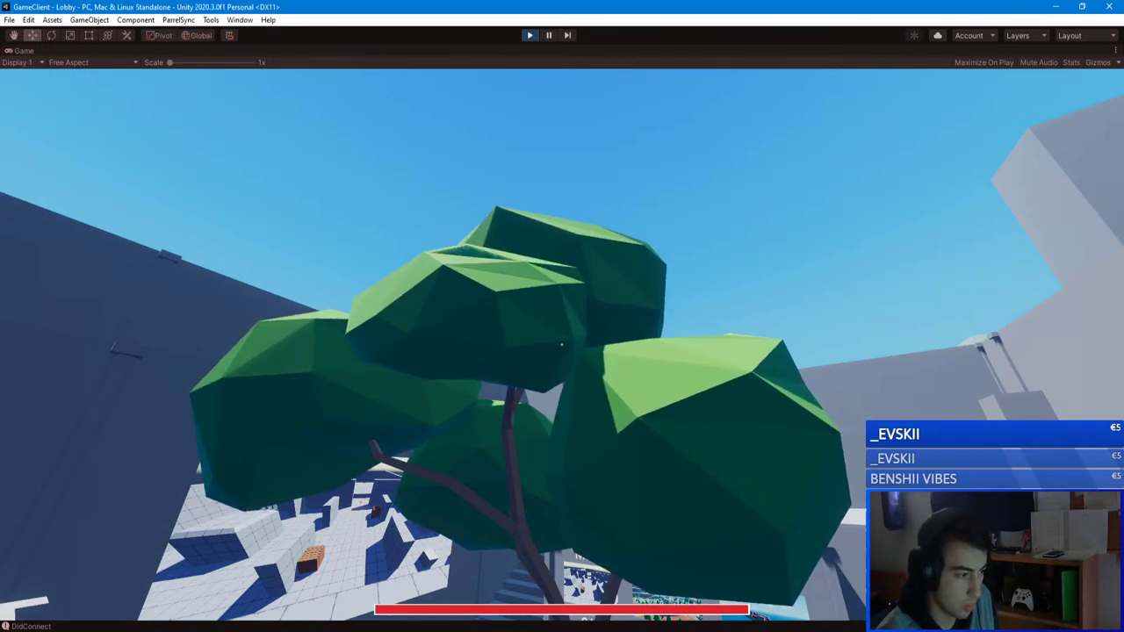
- Examine the vines on the lobby's shaded walls up close and return to the upper walkway
{"action": "key", "text": "w"}
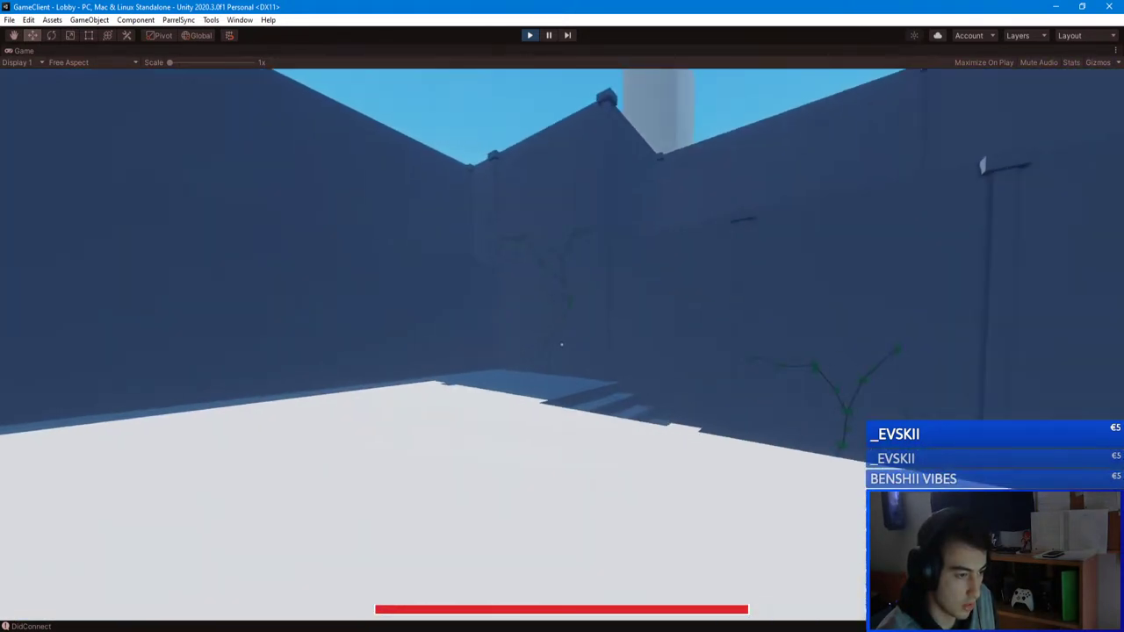
{"action": "key", "text": "w"}
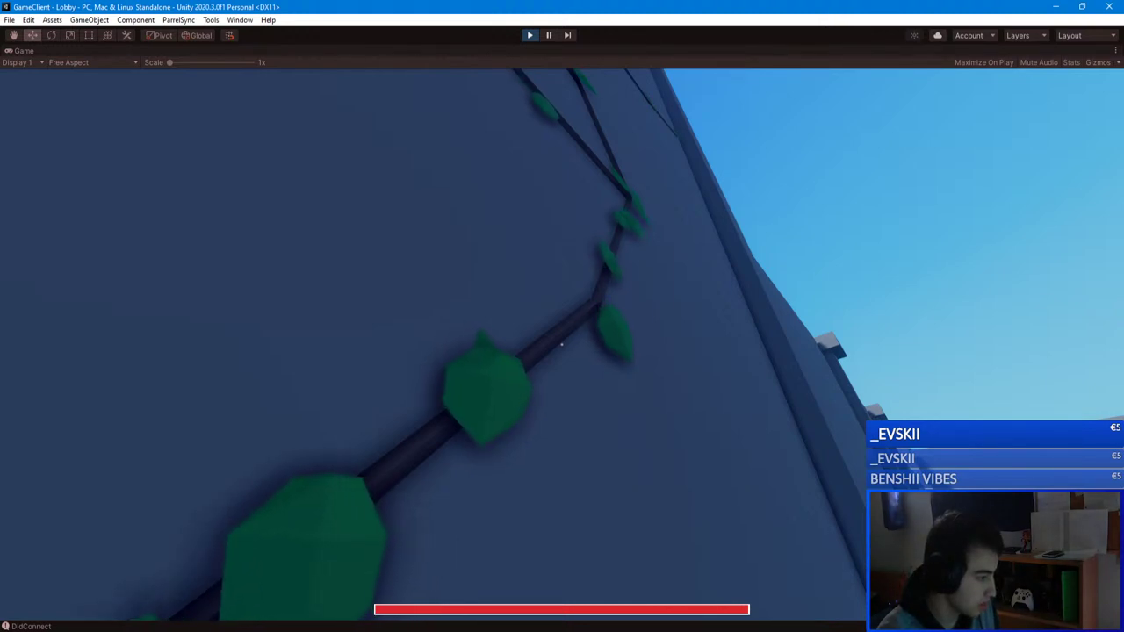
{"action": "key", "text": "w"}
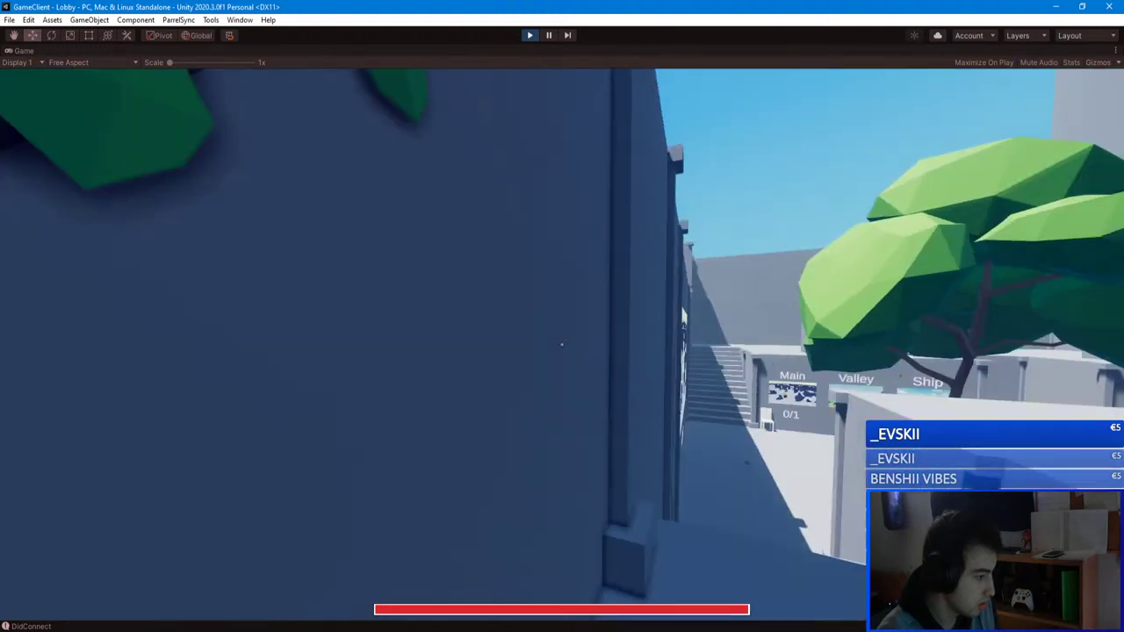
{"action": "key", "text": "space"}
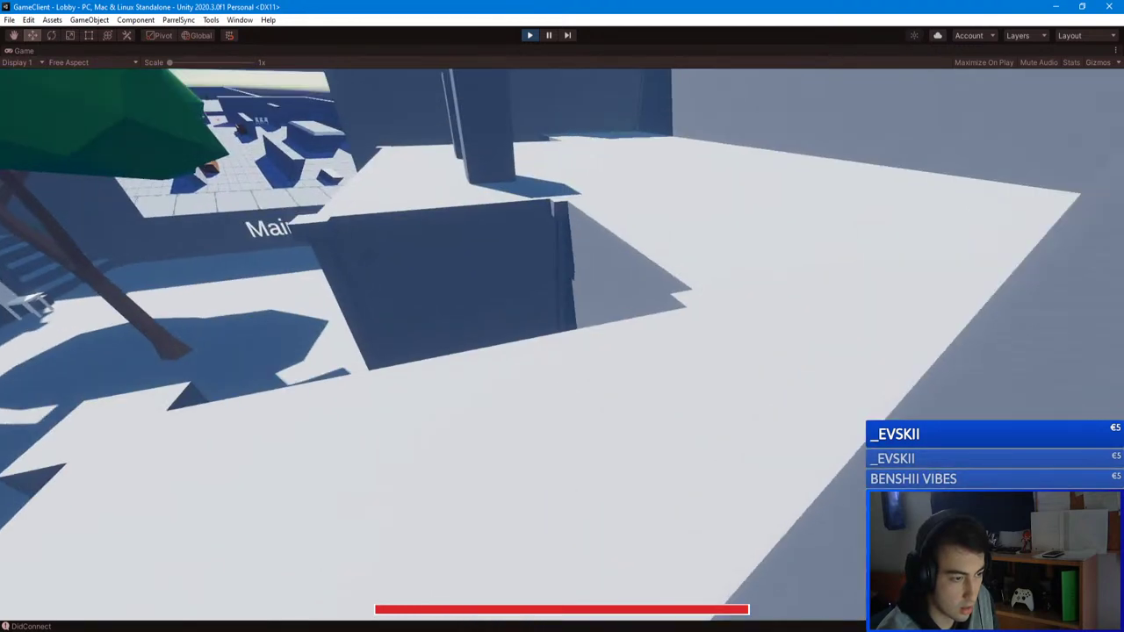
- Walk the player to the map voting wall and vote for the Valley map
{"action": "key", "text": "w"}
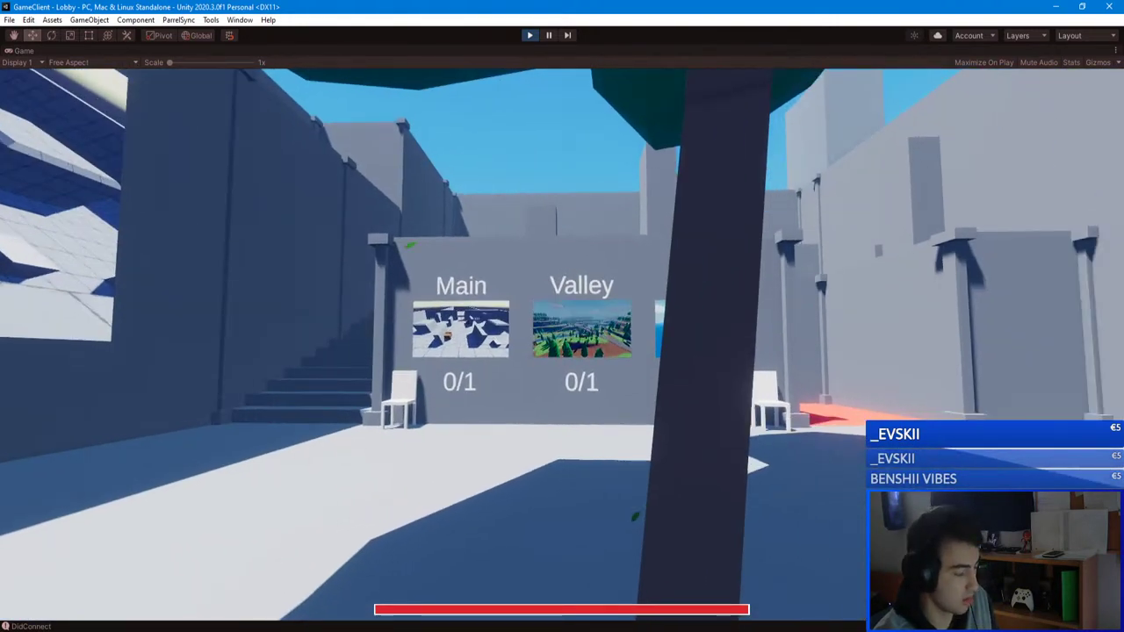
{"action": "key", "text": "w"}
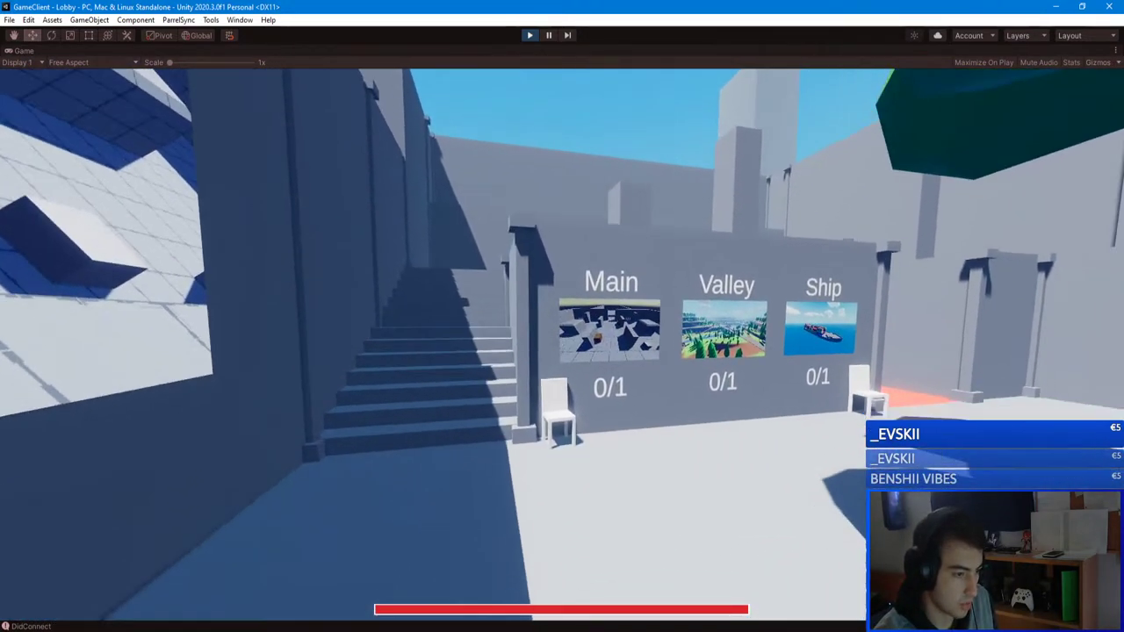
{"action": "key", "text": "w"}
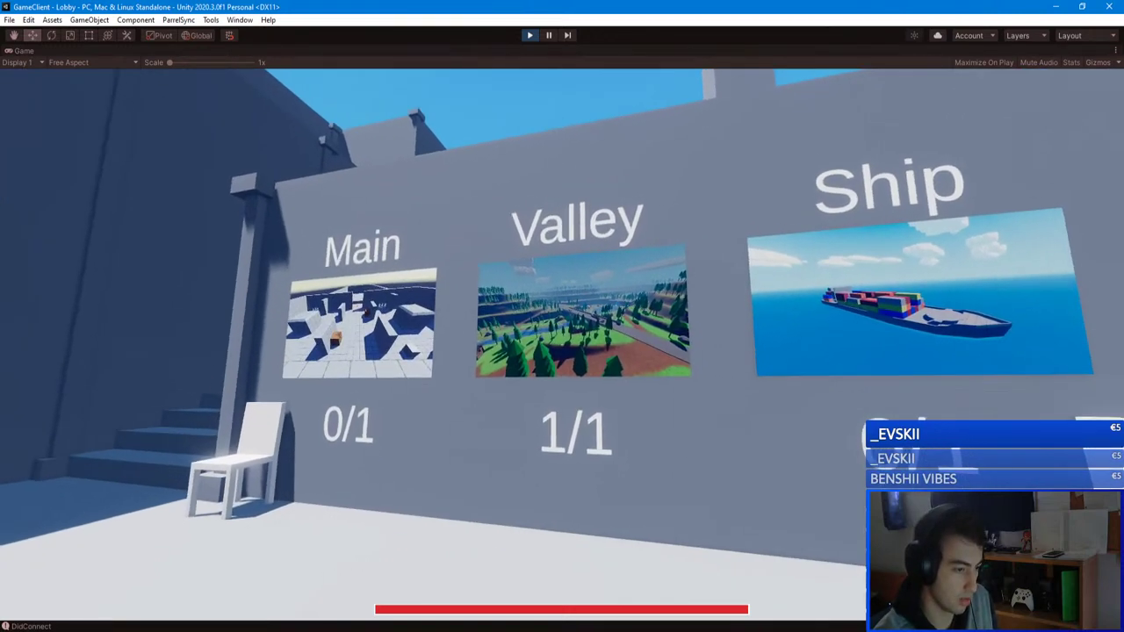
- Move the player to the game mode wall and vote for CTF
{"action": "key", "text": "w"}
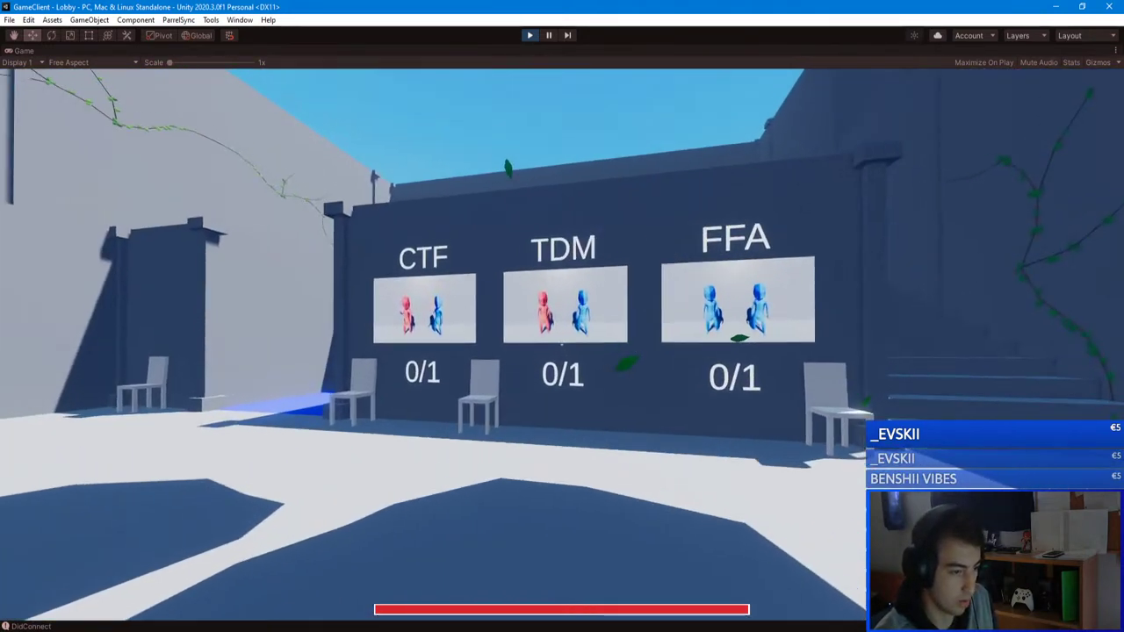
{"action": "key", "text": "s"}
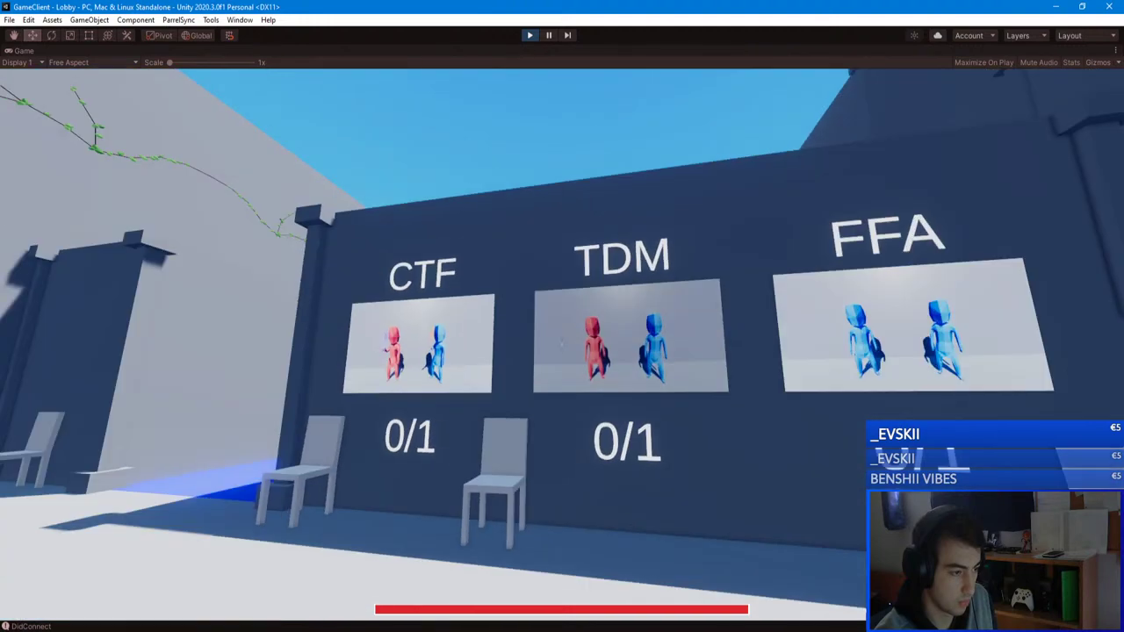
{"action": "left_click", "coordinate": [562, 344]}
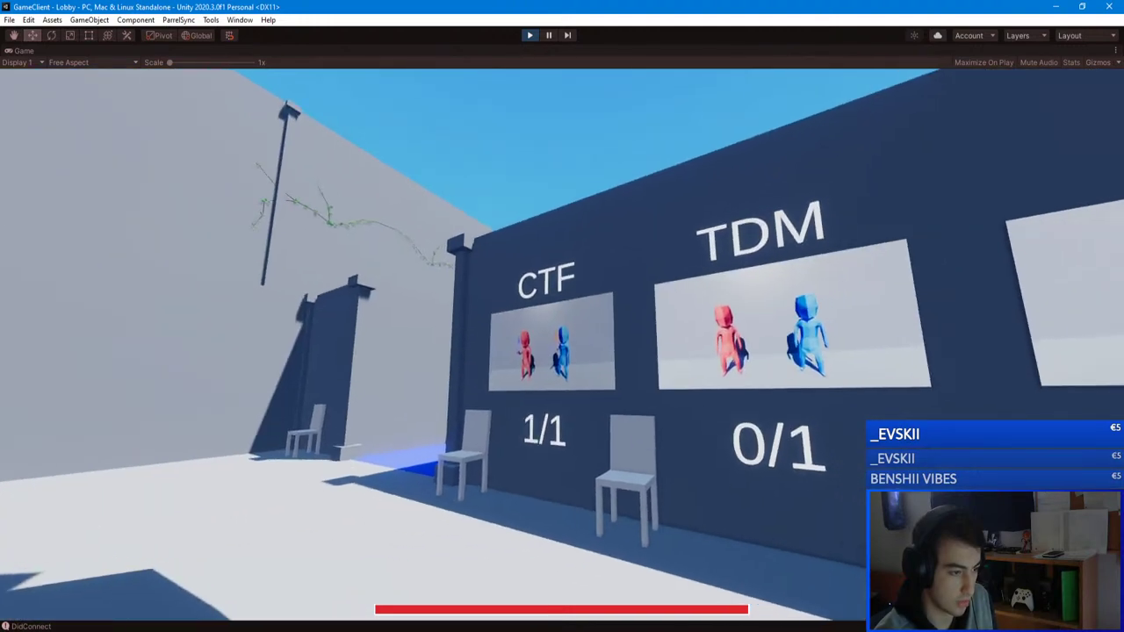
- Check the match settings panel, close it, and switch the map vote to Ship
{"action": "key", "text": "w"}
{"action": "key", "text": "Tab"}
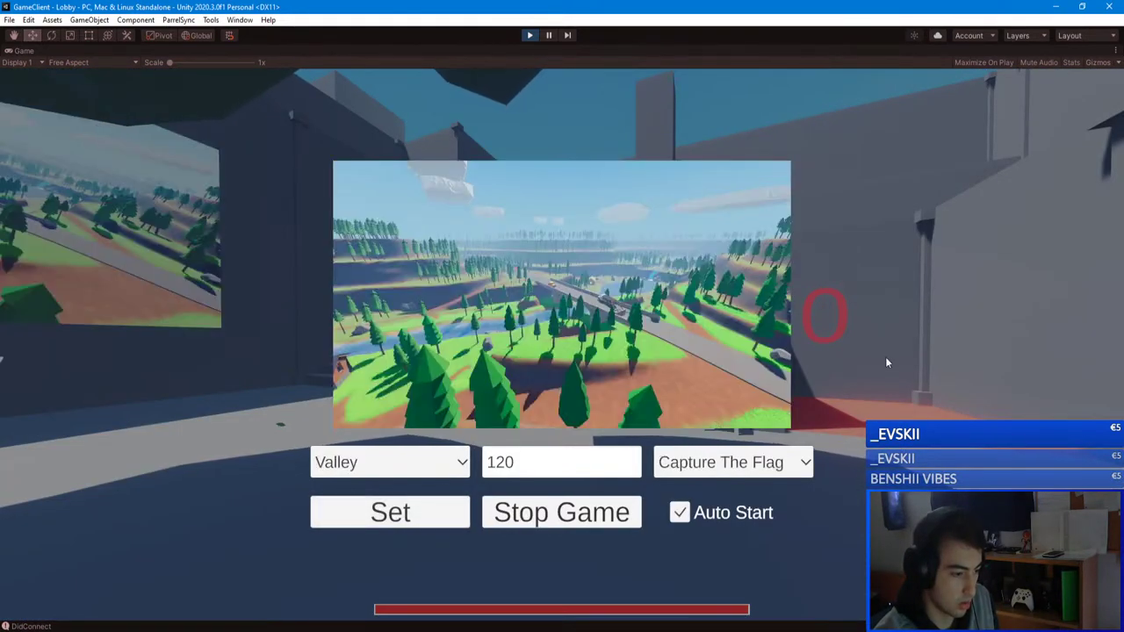
{"action": "key", "text": "e"}
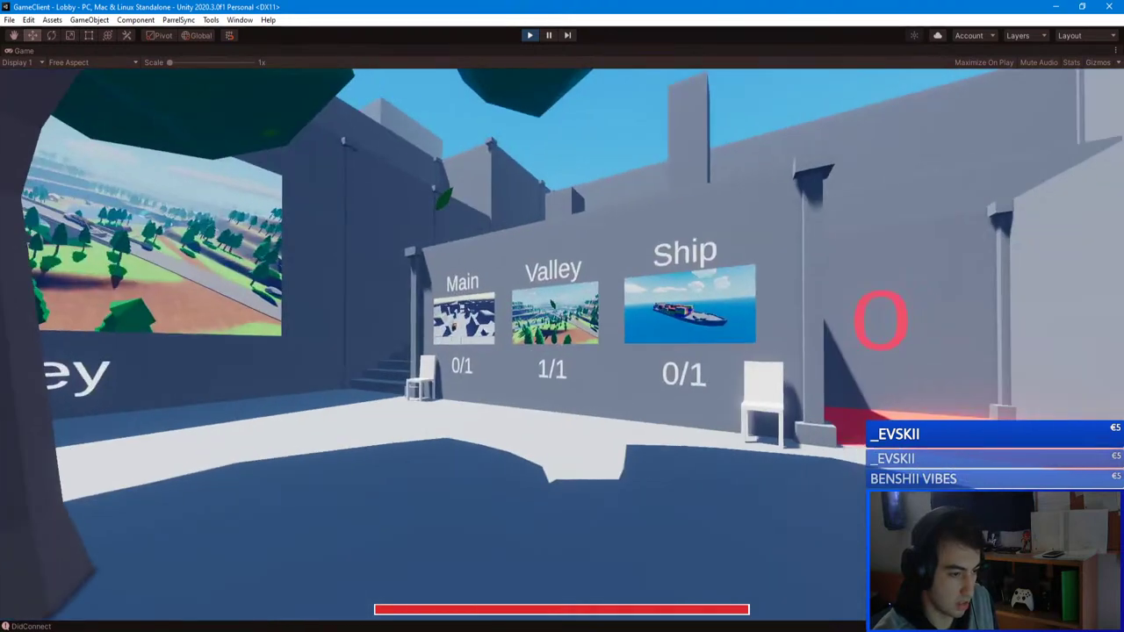
{"action": "left_click", "coordinate": [562, 345]}
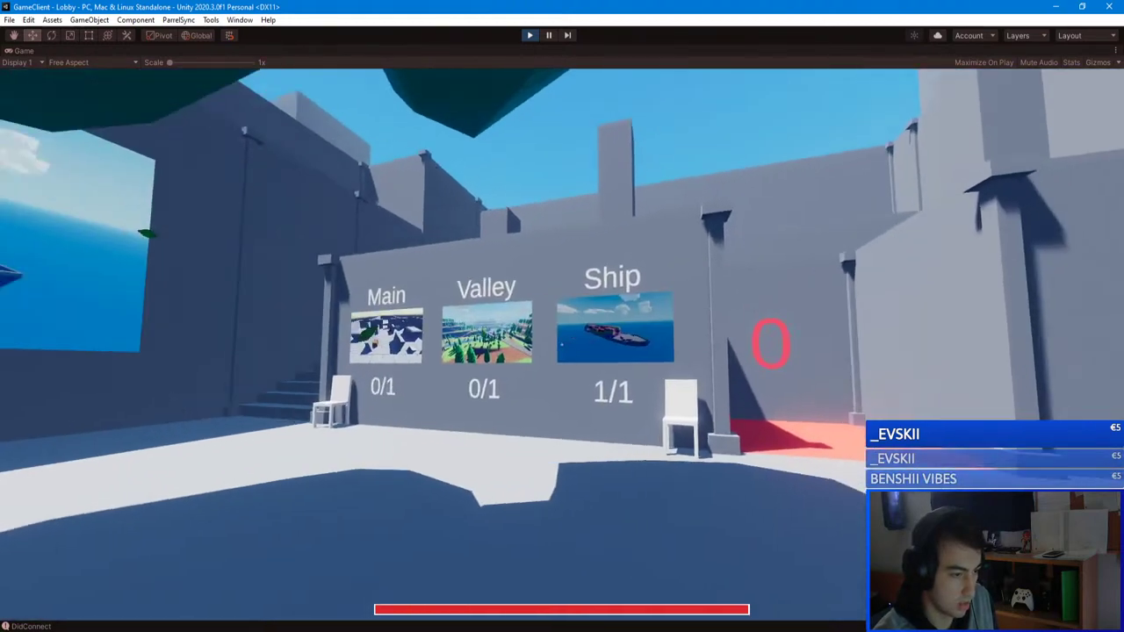
- Recast the map vote, and switch the game mode vote to TDM and back to CTF
{"action": "left_click", "coordinate": [562, 345]}
{"action": "left_click", "coordinate": [562, 345]}
{"action": "left_click", "coordinate": [562, 344]}
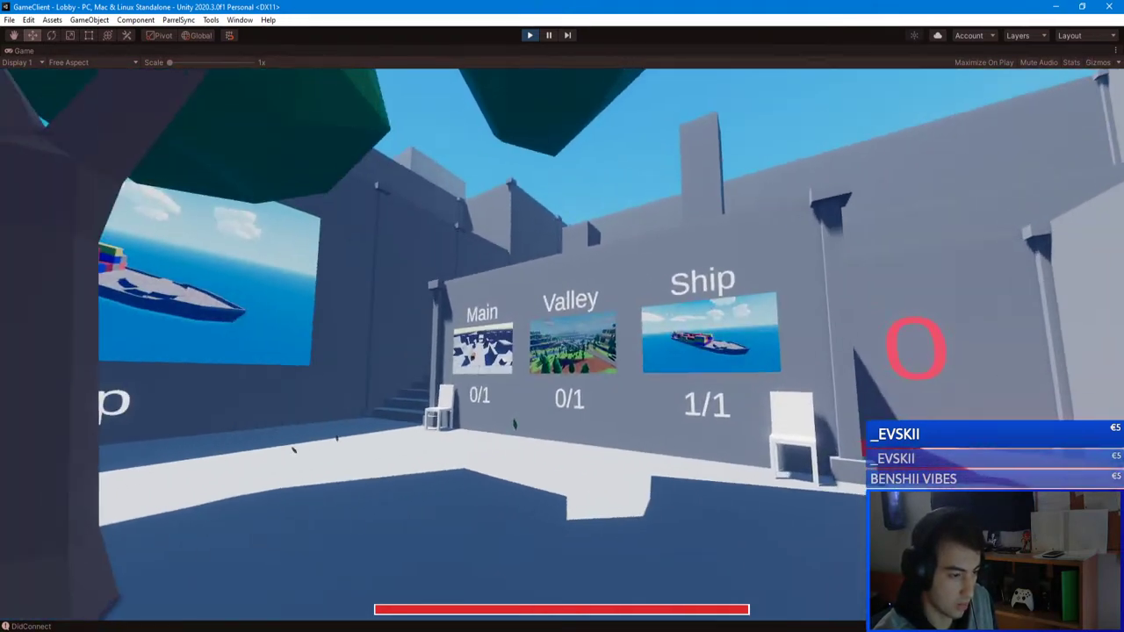
{"action": "left_click", "coordinate": [562, 344]}
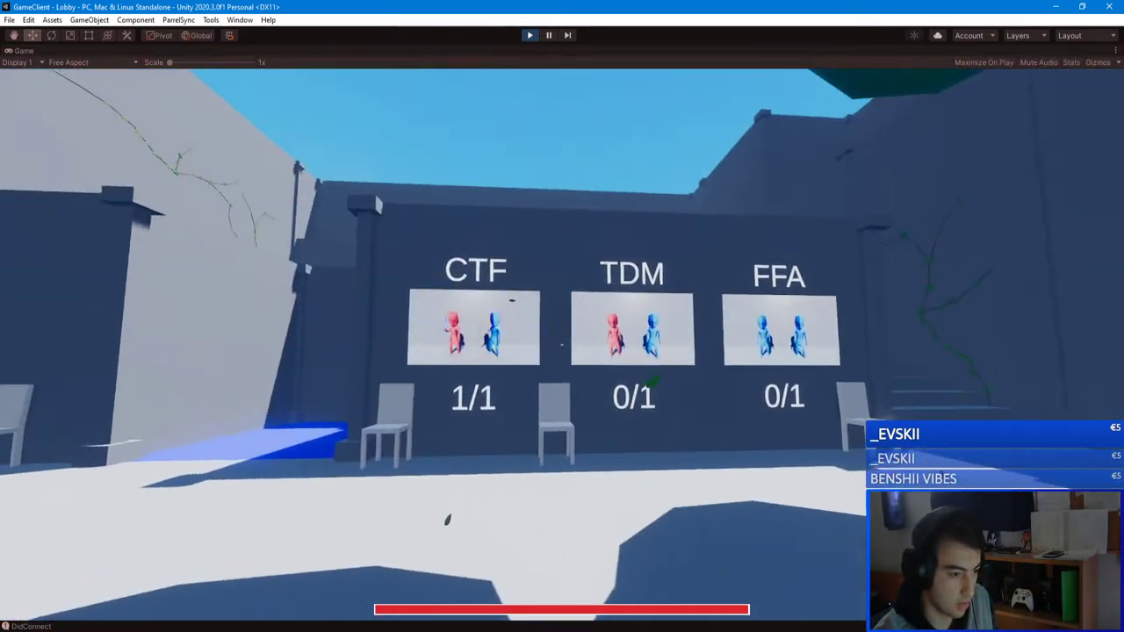
{"action": "left_click", "coordinate": [562, 344]}
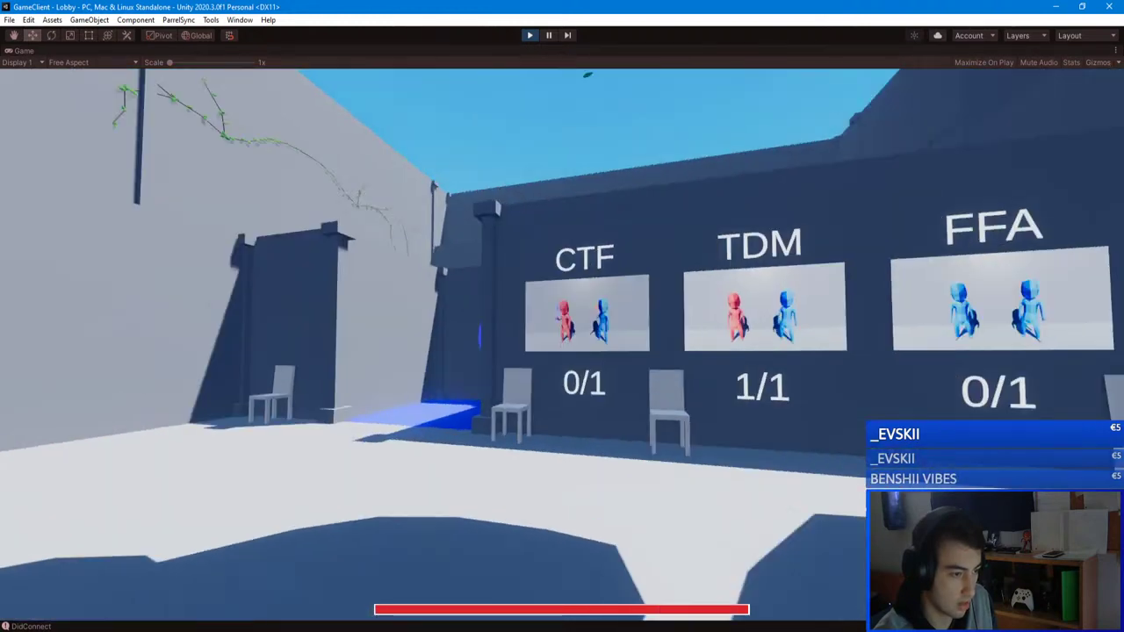
{"action": "left_click", "coordinate": [562, 344]}
- Enter the Valley match and move the armed player across the grass near the dirt path
{"action": "key", "text": "a"}
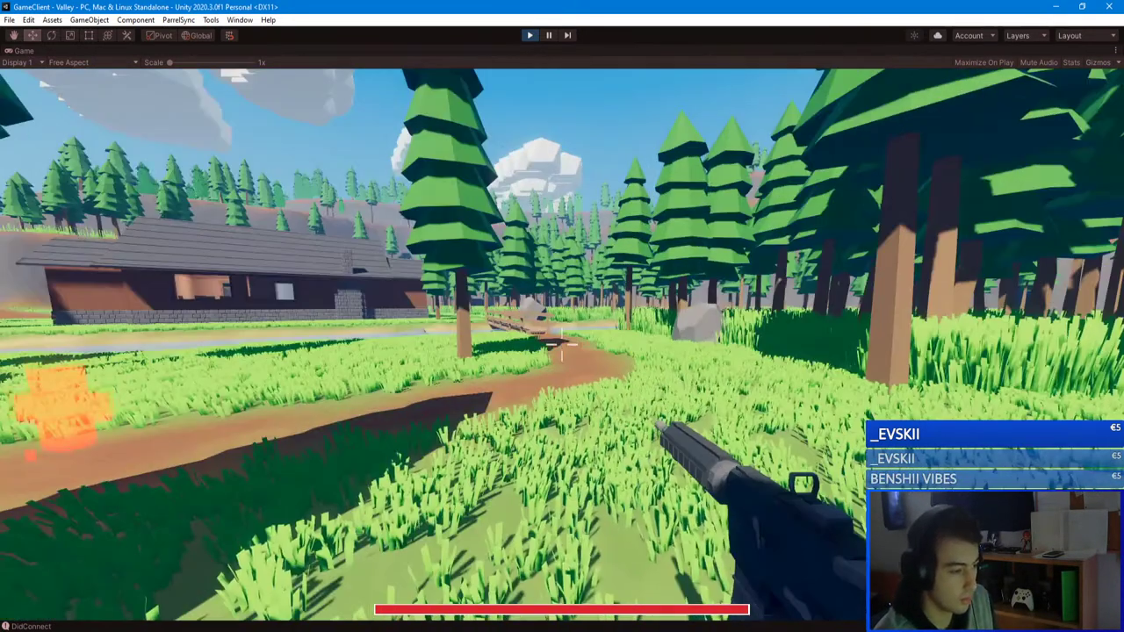
{"action": "key", "text": "w"}
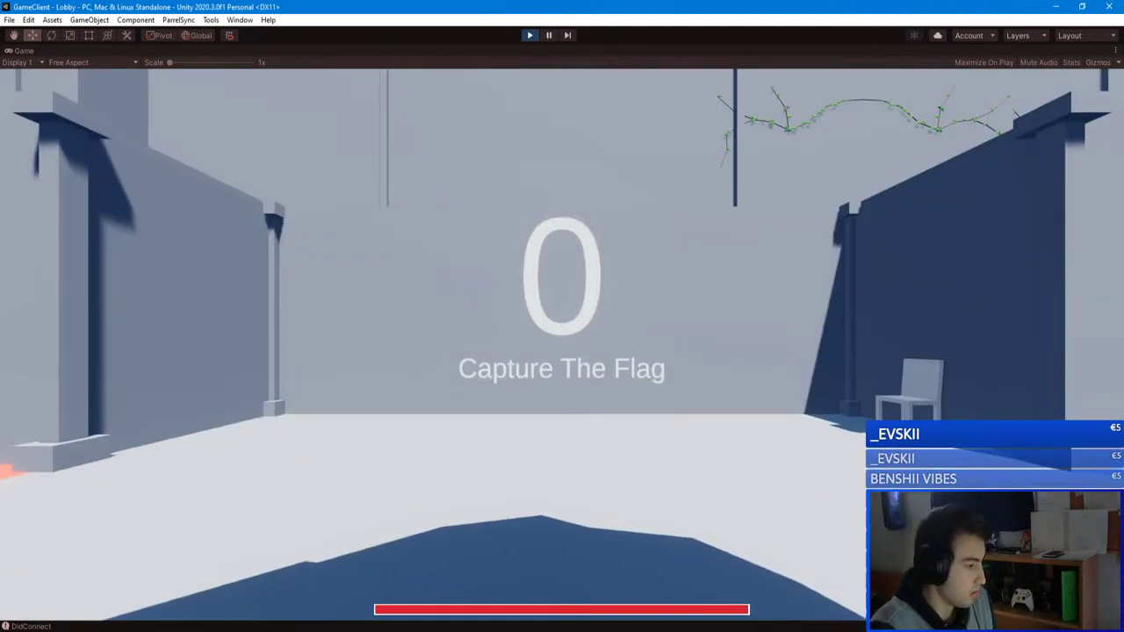
- Walk around the lobby courtyard to inspect the map voting wall, the game mode wall and the large Valley display
{"action": "key", "text": "w"}
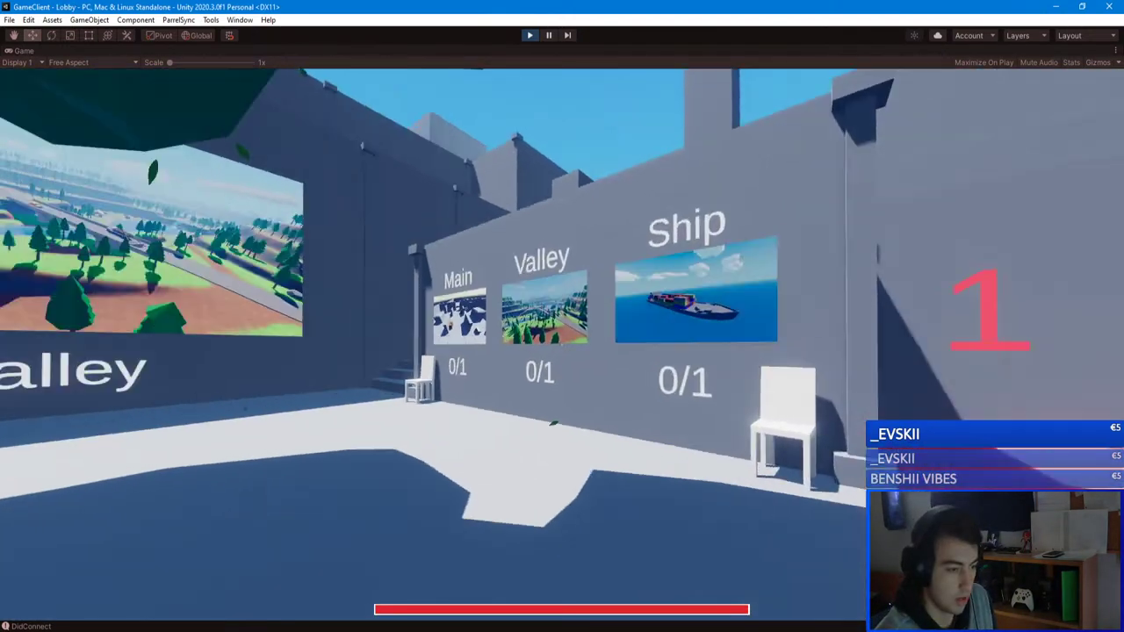
{"action": "key", "text": "w"}
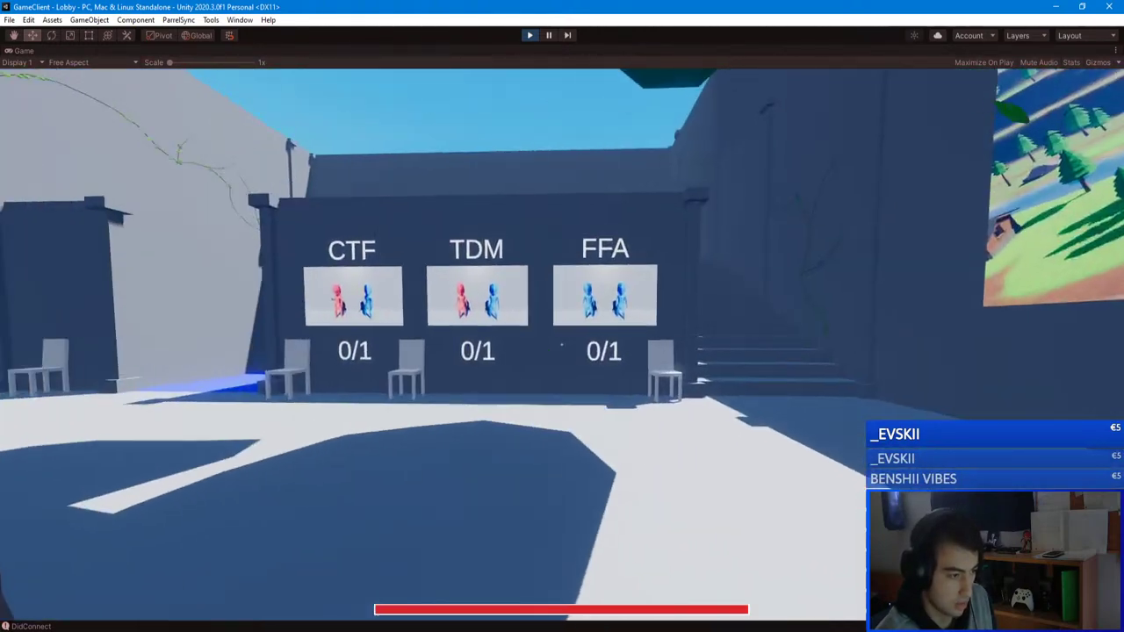
{"action": "key", "text": "w"}
{"action": "key", "text": "d"}
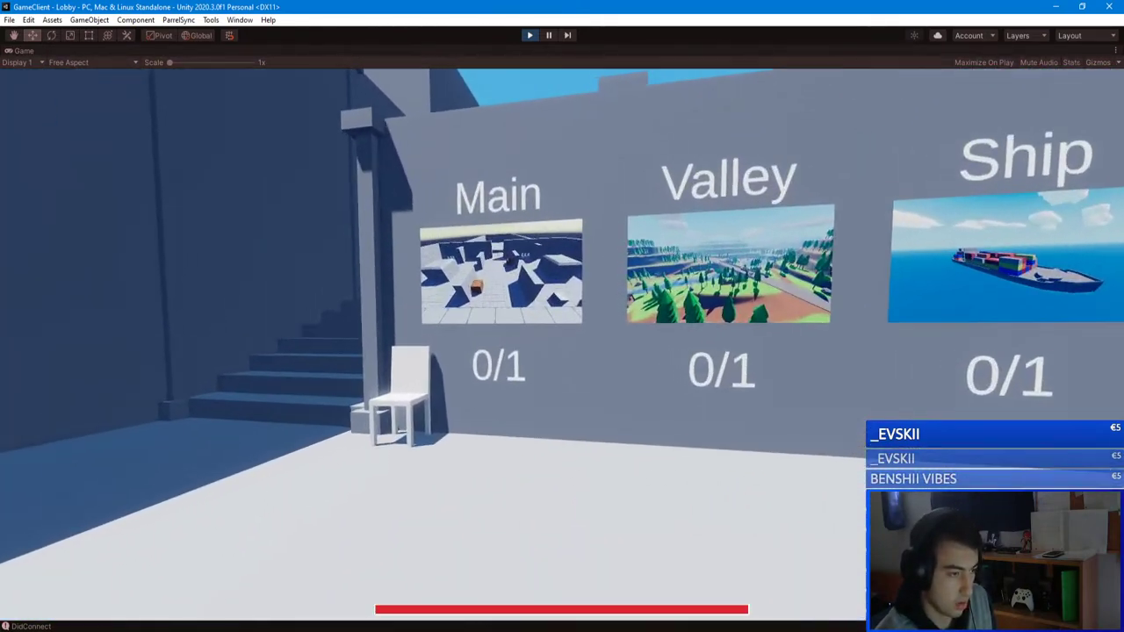
{"action": "key", "text": "w"}
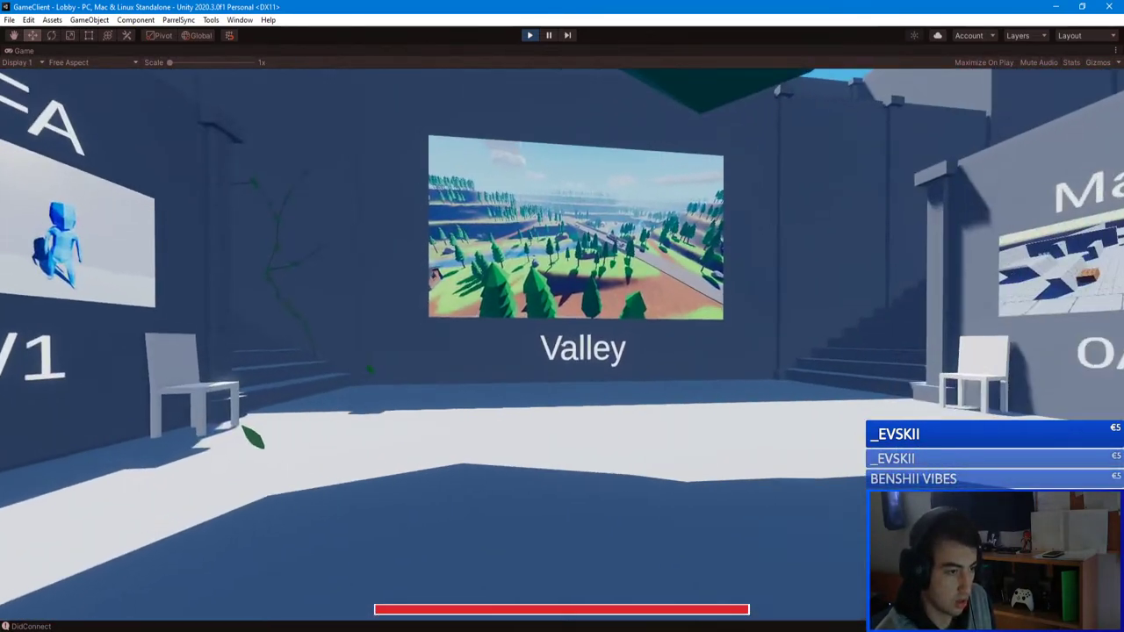
{"action": "key", "text": "w"}
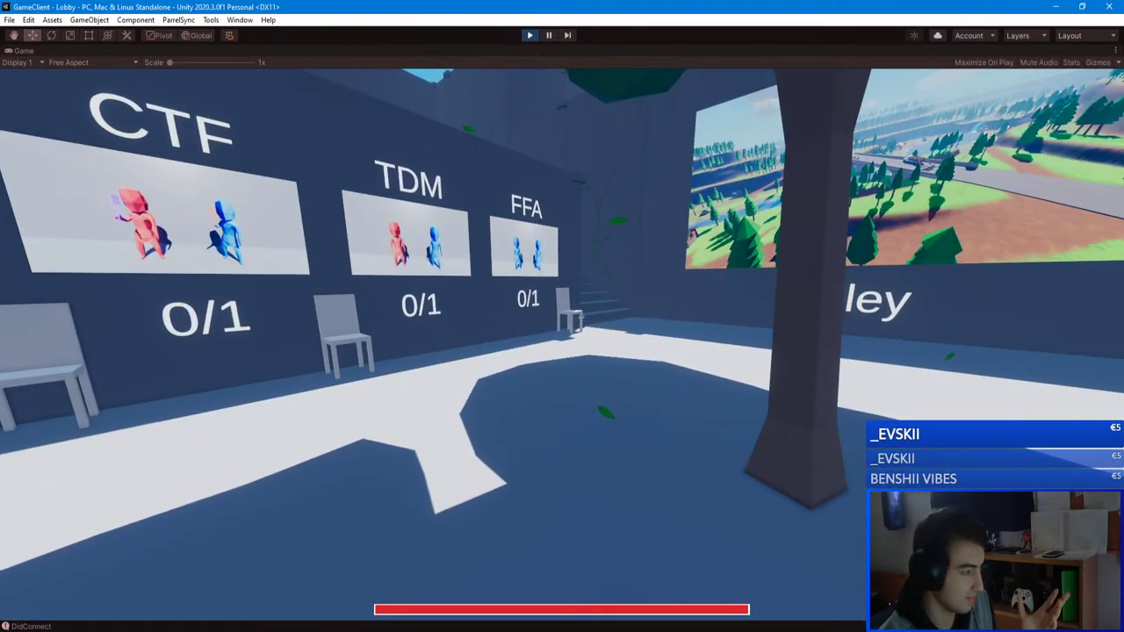
{"action": "key", "text": "w"}
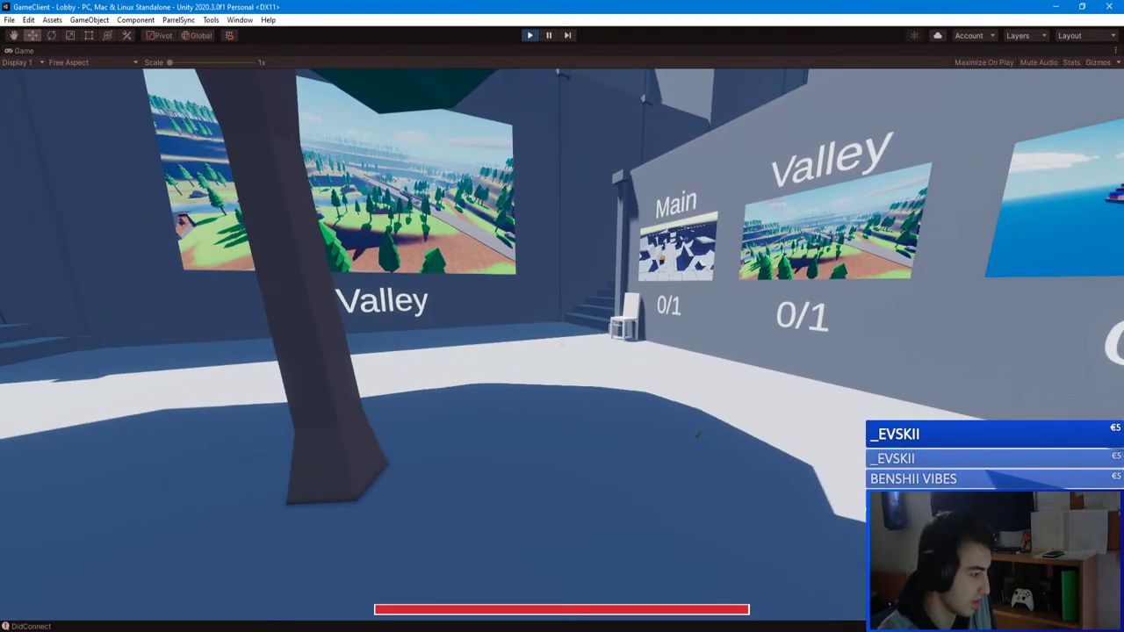
- Climb the stairs beside the FFA board and follow the upper walkway around to the pillars above the map voting wall
{"action": "key", "text": "w"}
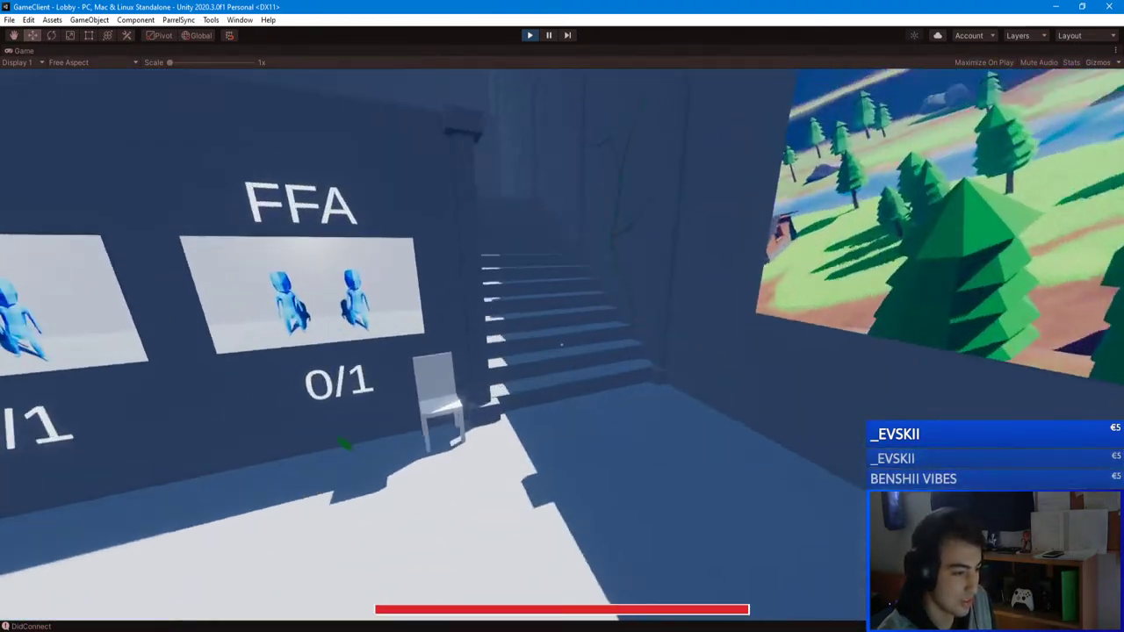
{"action": "key", "text": "w"}
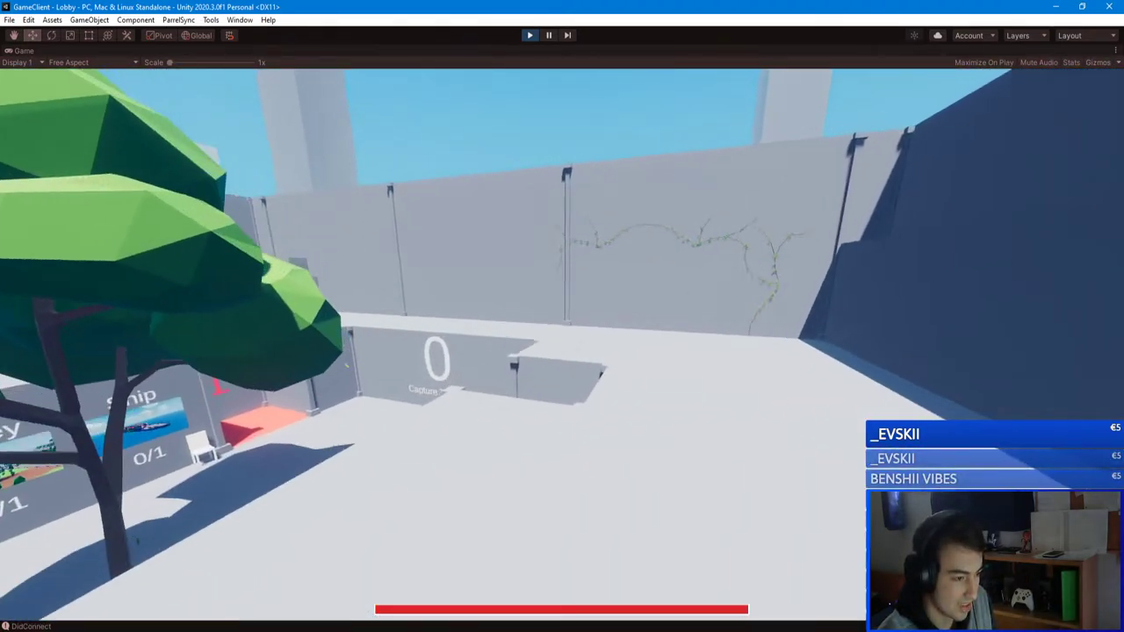
{"action": "key", "text": "w"}
{"action": "key", "text": "space"}
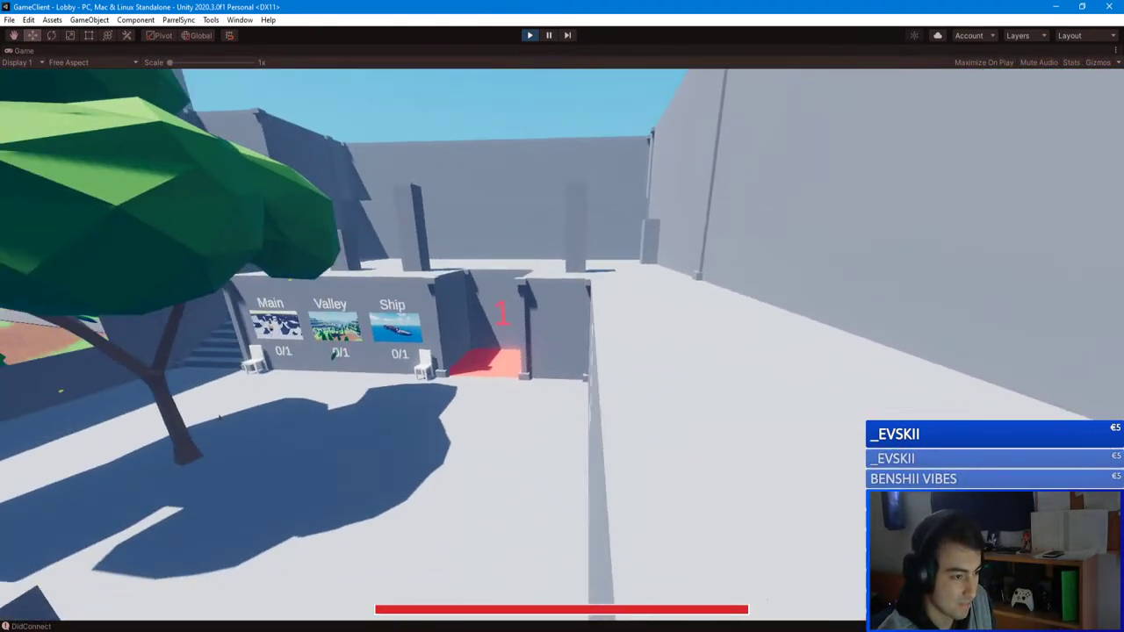
{"action": "key", "text": "d"}
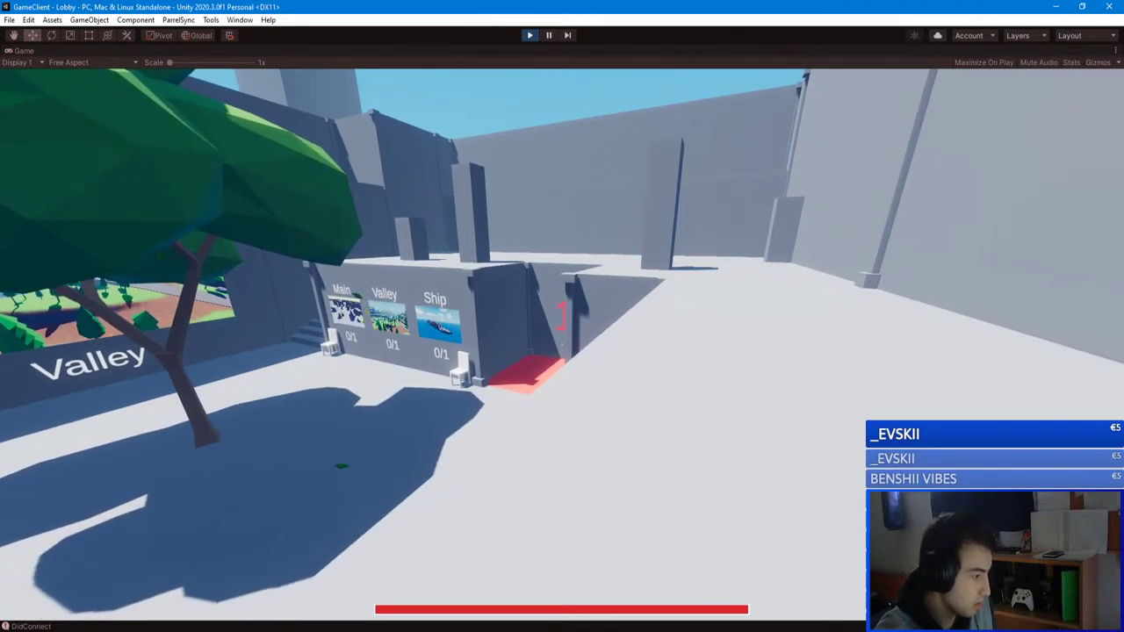
{"action": "key", "text": "w"}
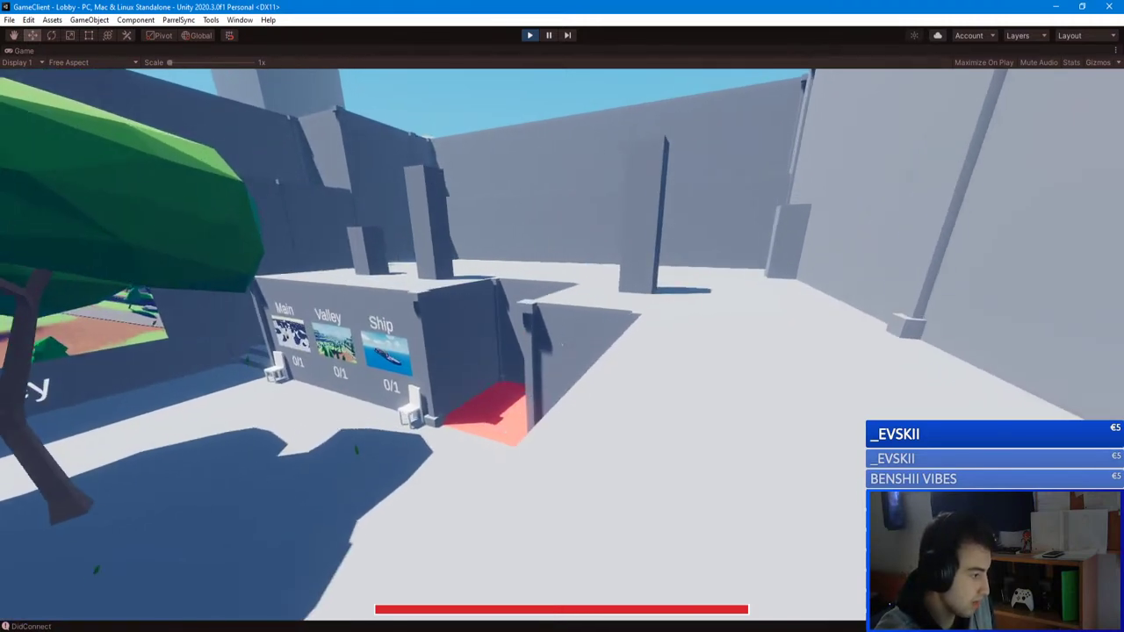
{"action": "key", "text": "w"}
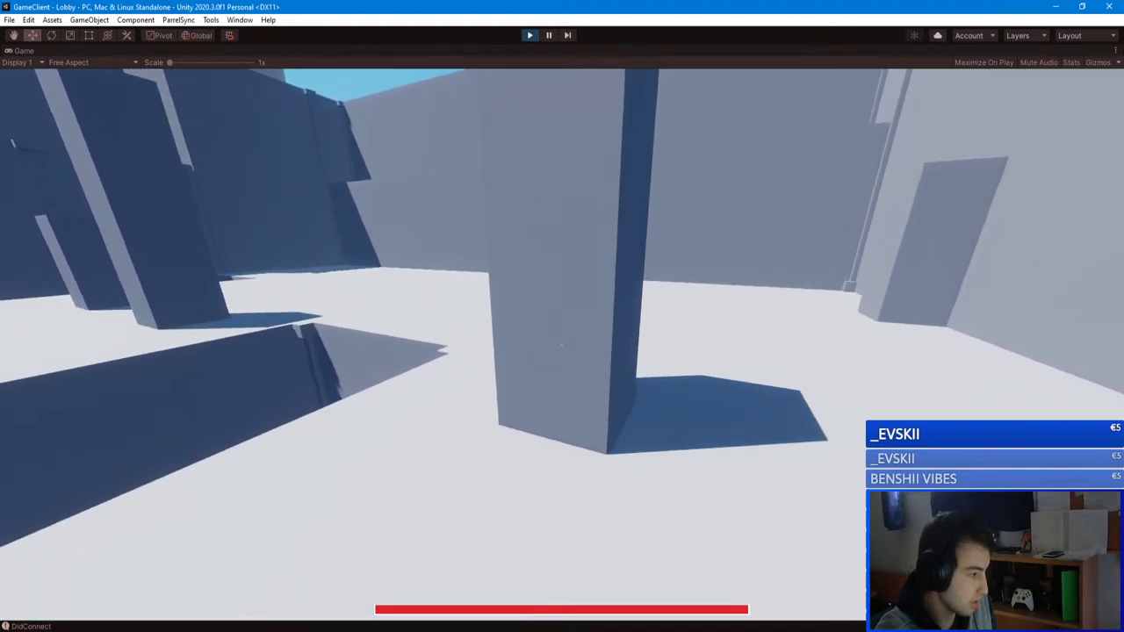
{"action": "key", "text": "w"}
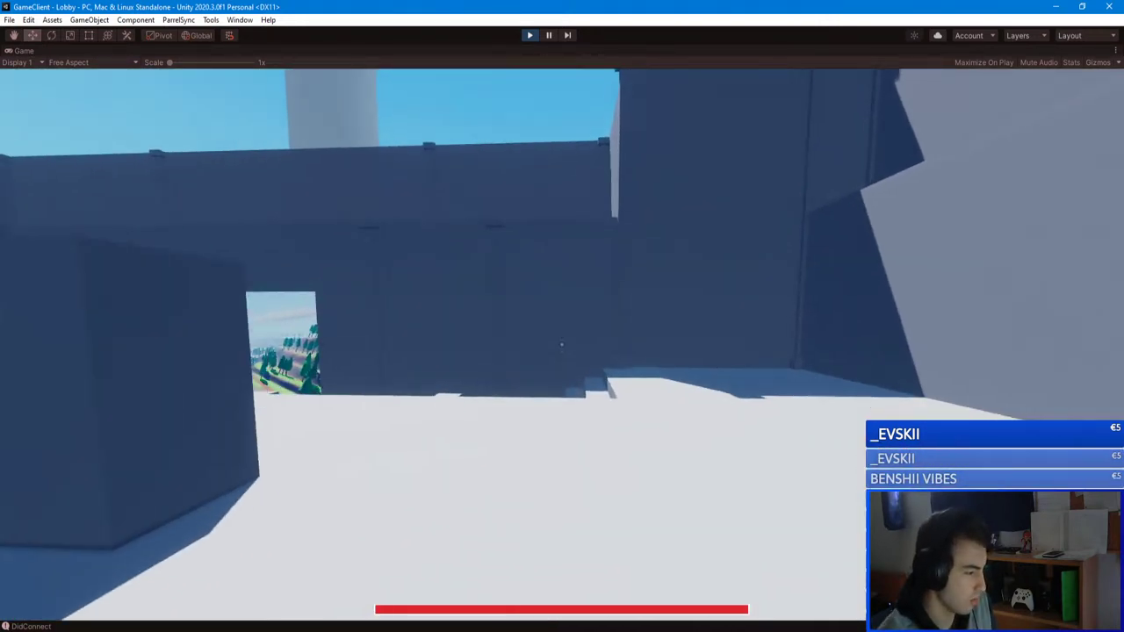
- Jump onto the tall blocks above the map voting wall, leap over the tree and drop back into the courtyard
{"action": "key", "text": "w"}
{"action": "key", "text": "space"}
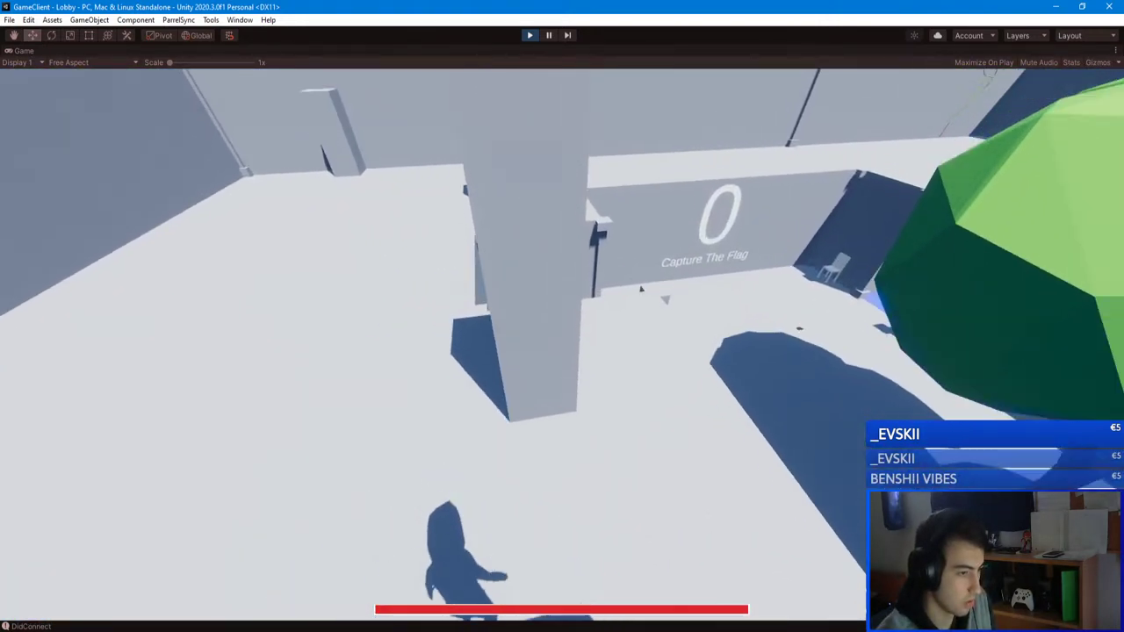
{"action": "key", "text": "w"}
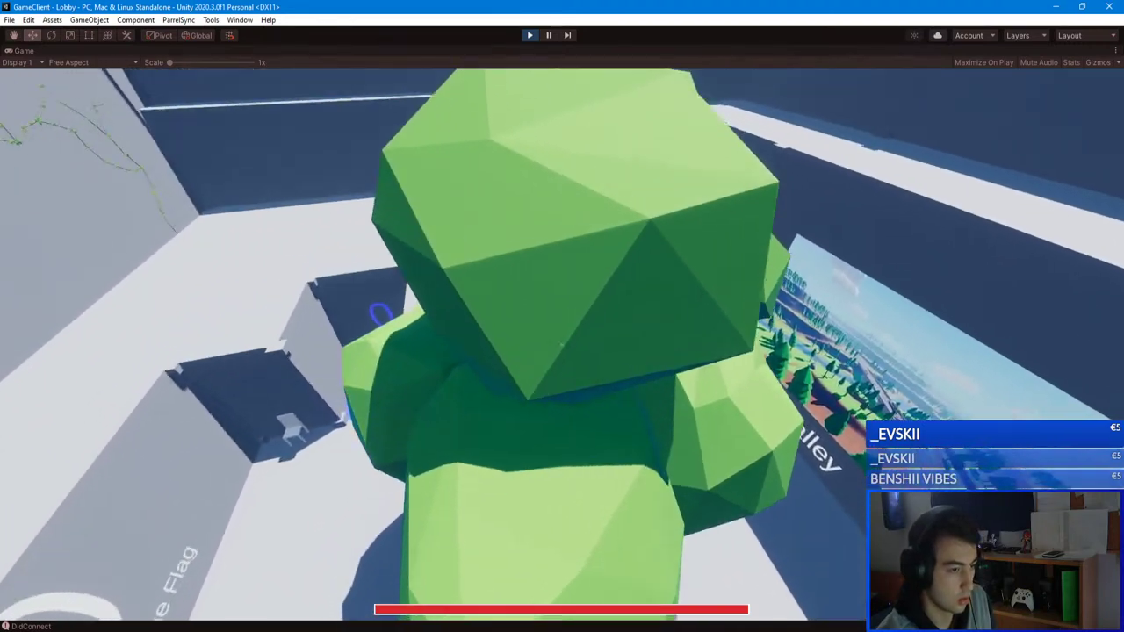
{"action": "key", "text": "w"}
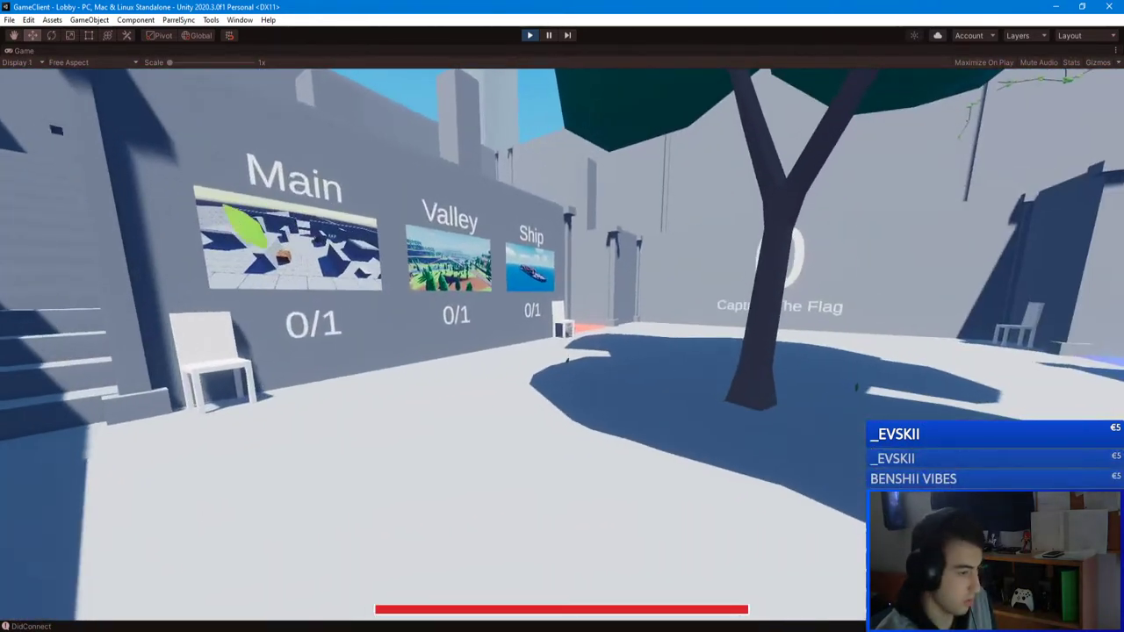
- Examine the courtyard around the tree, including the voting walls, the sun through the leaves and the Capture The Flag wall
{"action": "key", "text": "w"}
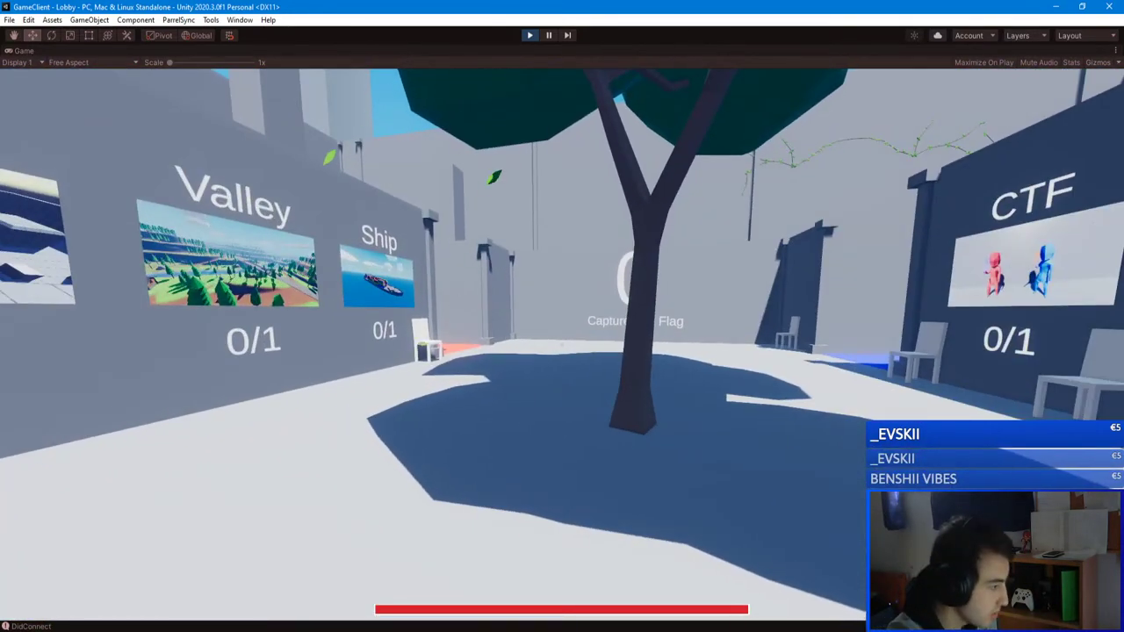
{"action": "key", "text": "w"}
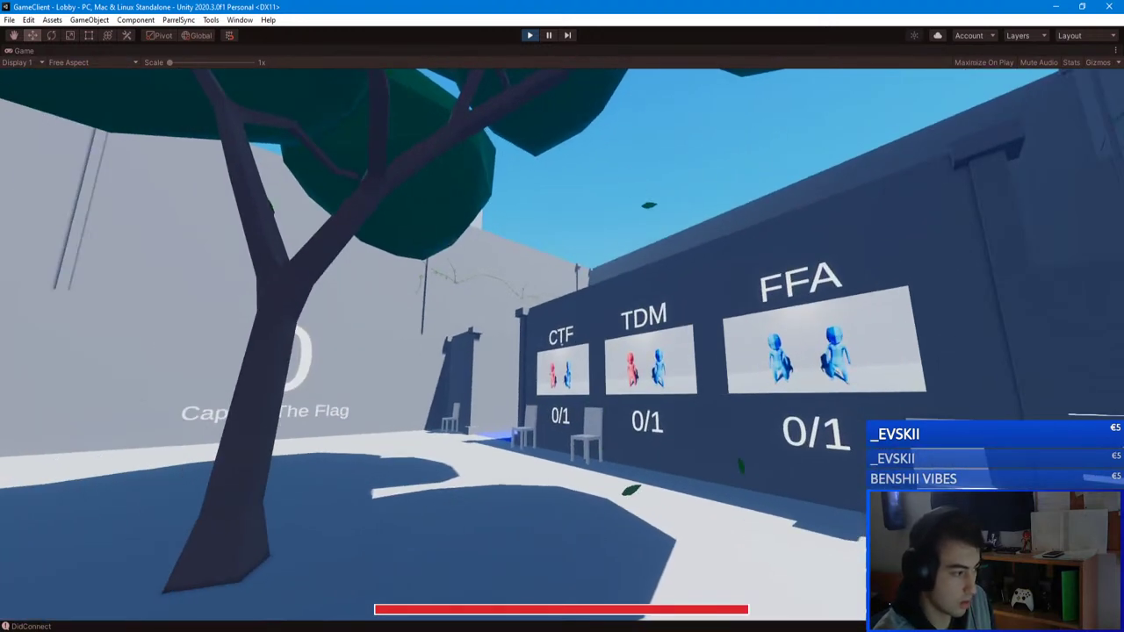
{"action": "key", "text": "d"}
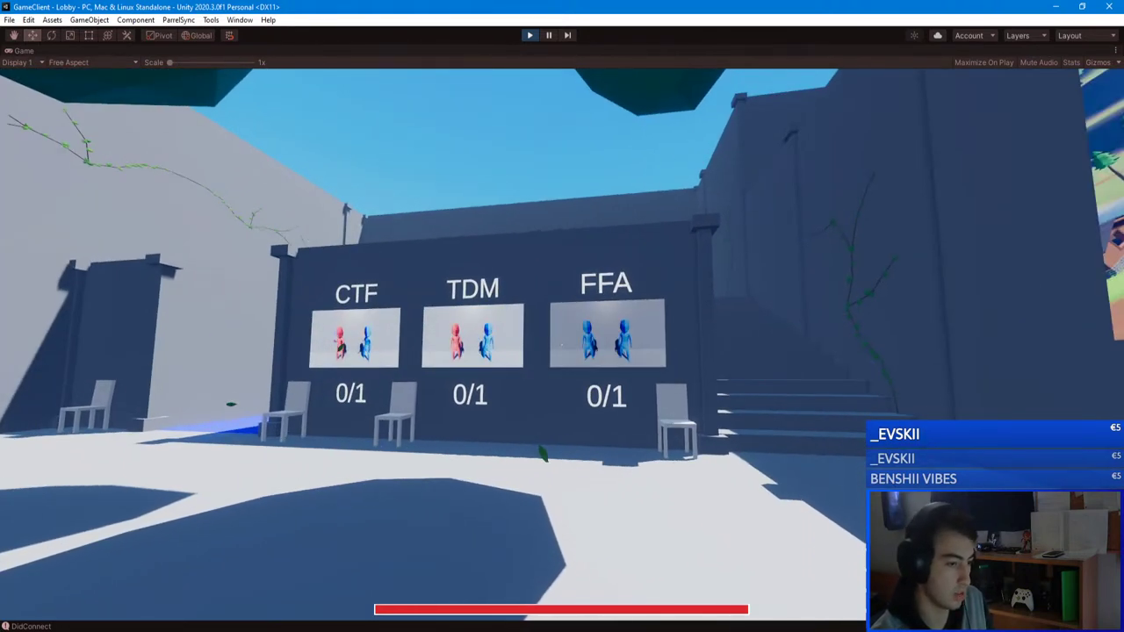
{"action": "key", "text": "w"}
{"action": "key", "text": "a"}
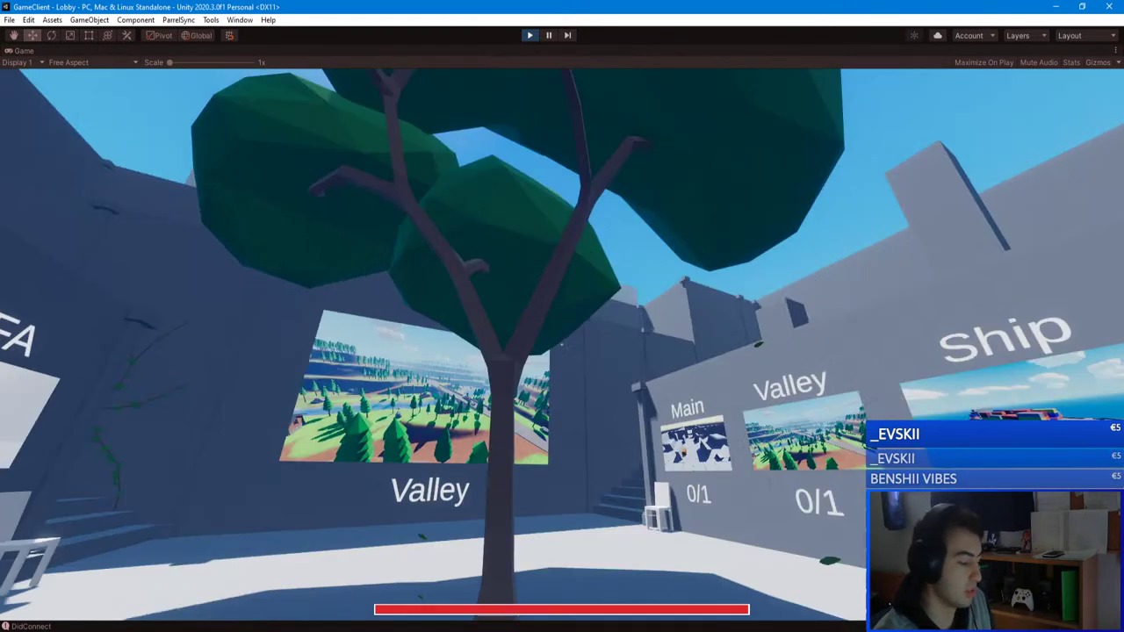
{"action": "key", "text": "w"}
{"action": "key", "text": "d"}
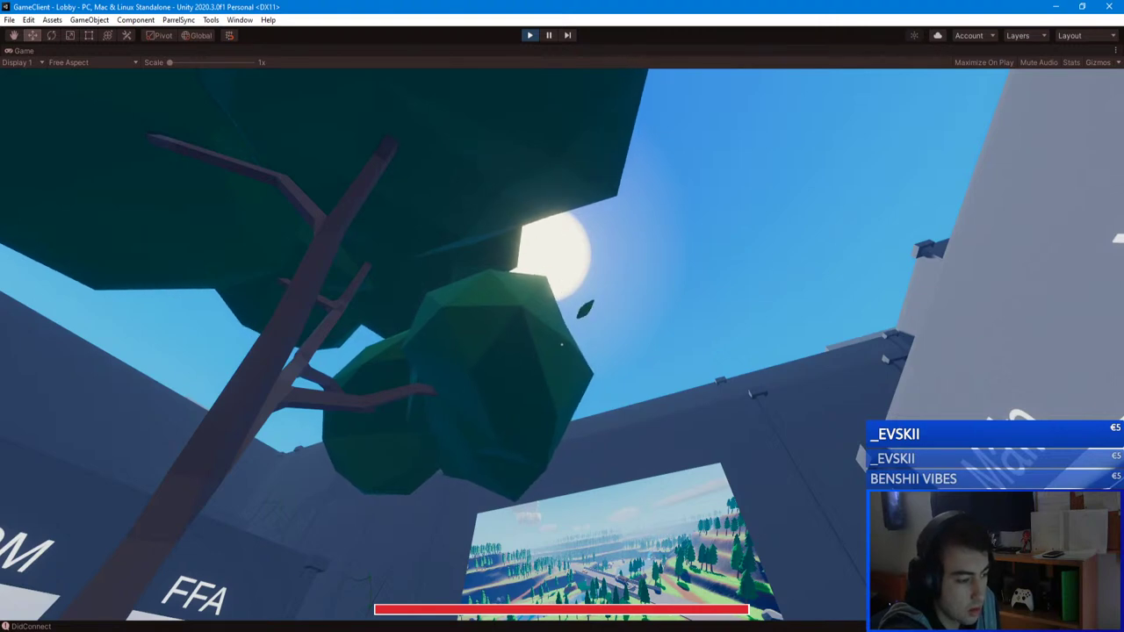
{"action": "key", "text": "s"}
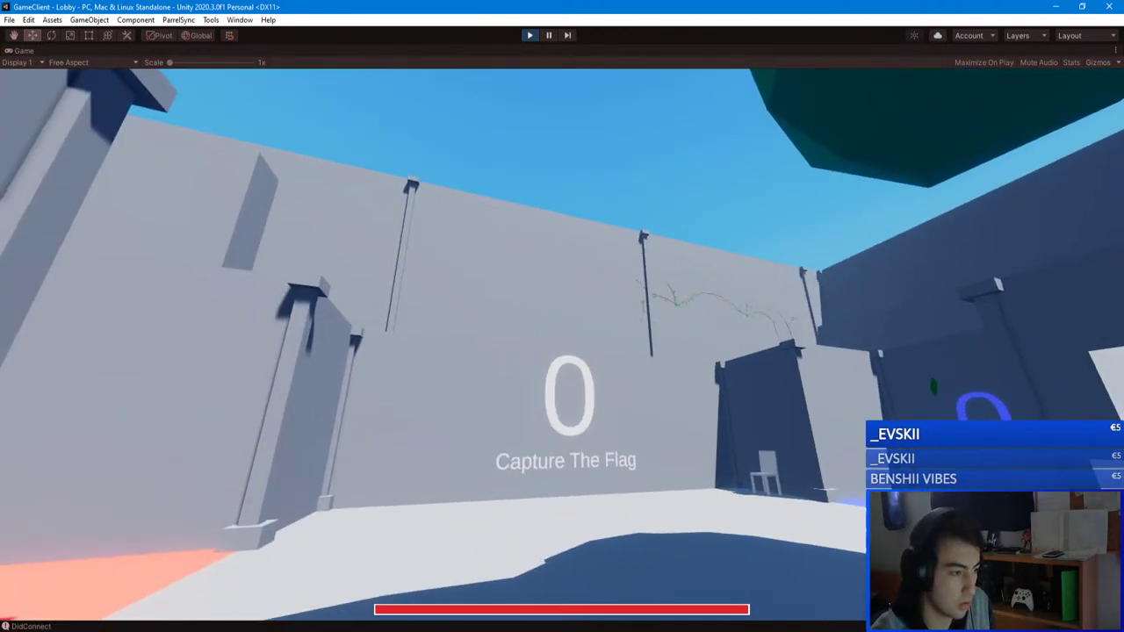
- Walk past the game mode wall and Valley display, and climb the stairs to the sunlit upper walkway
{"action": "key", "text": "w"}
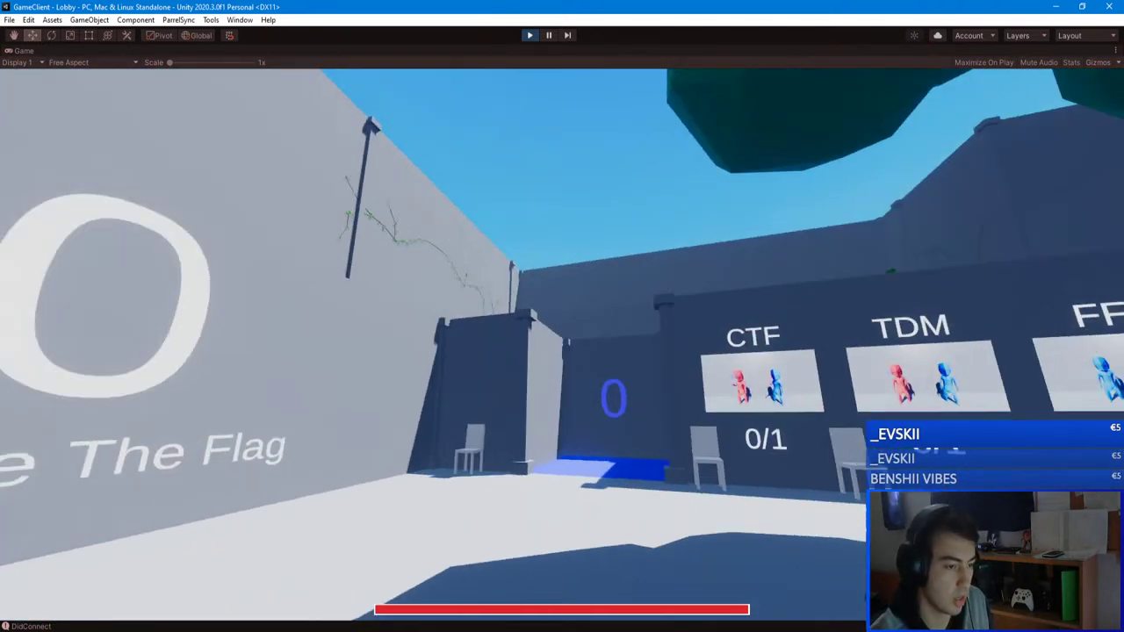
{"action": "key", "text": "w"}
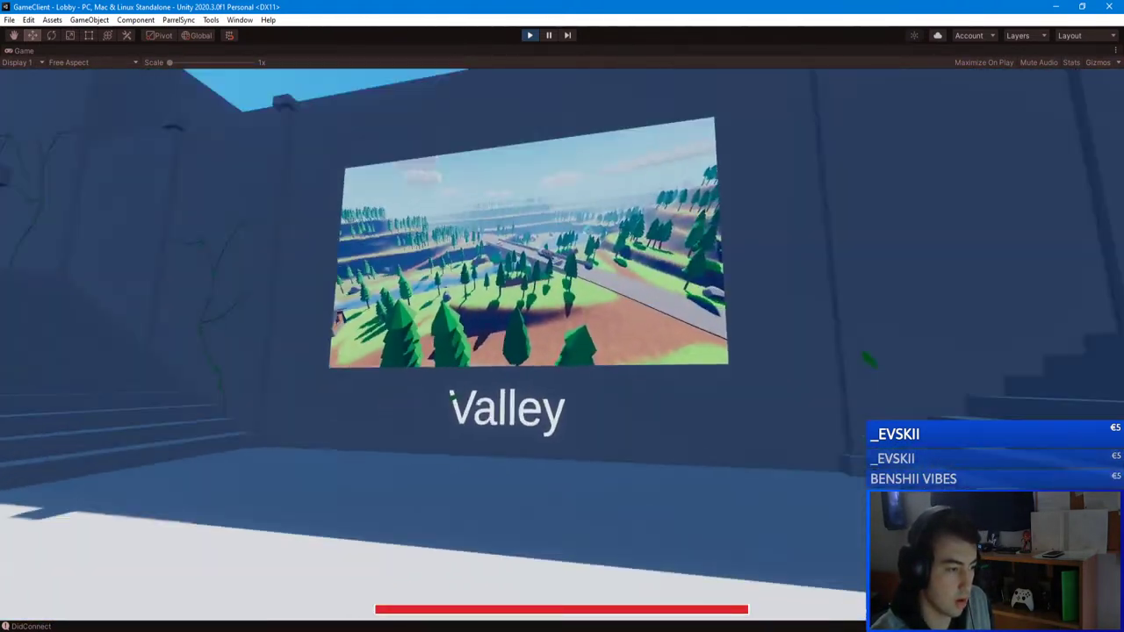
{"action": "key", "text": "w"}
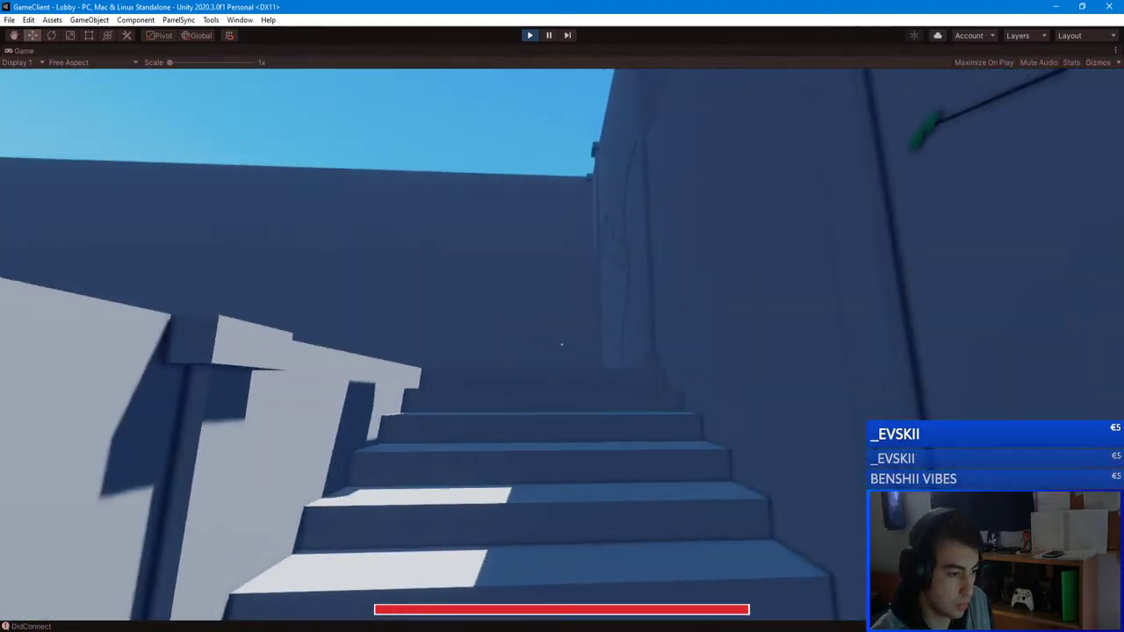
{"action": "key", "text": "w"}
{"action": "key", "text": "space"}
{"action": "key", "text": "space"}
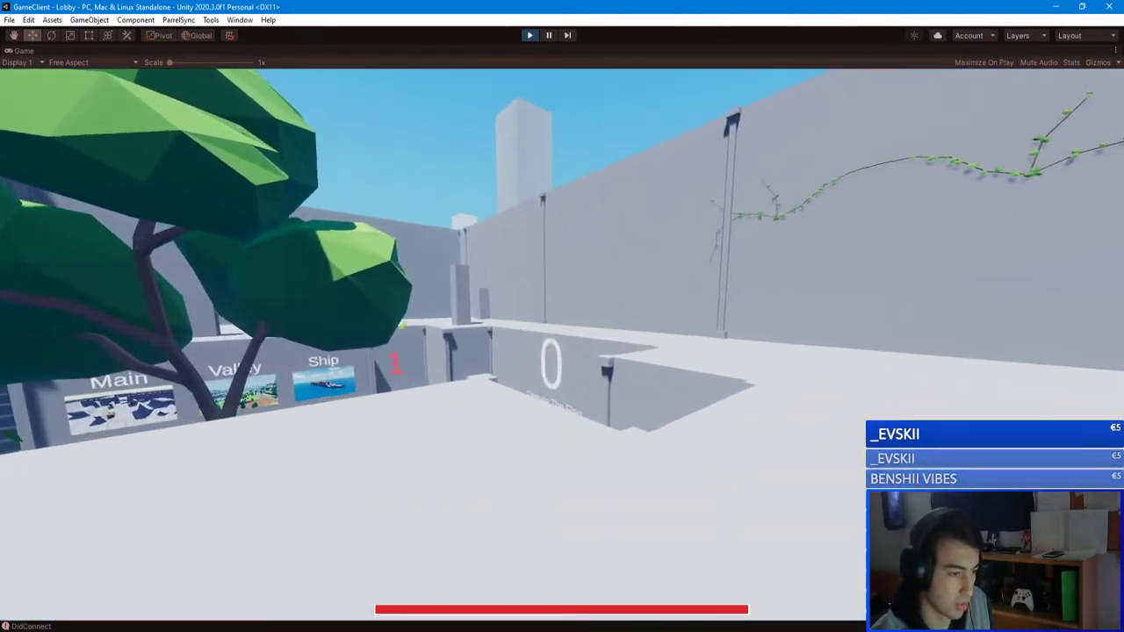
- Jump along the upper walkway past the red team zone, scale the pillars and leap towards the treetop
{"action": "key", "text": "w"}
{"action": "key", "text": "space"}
{"action": "key", "text": "space"}
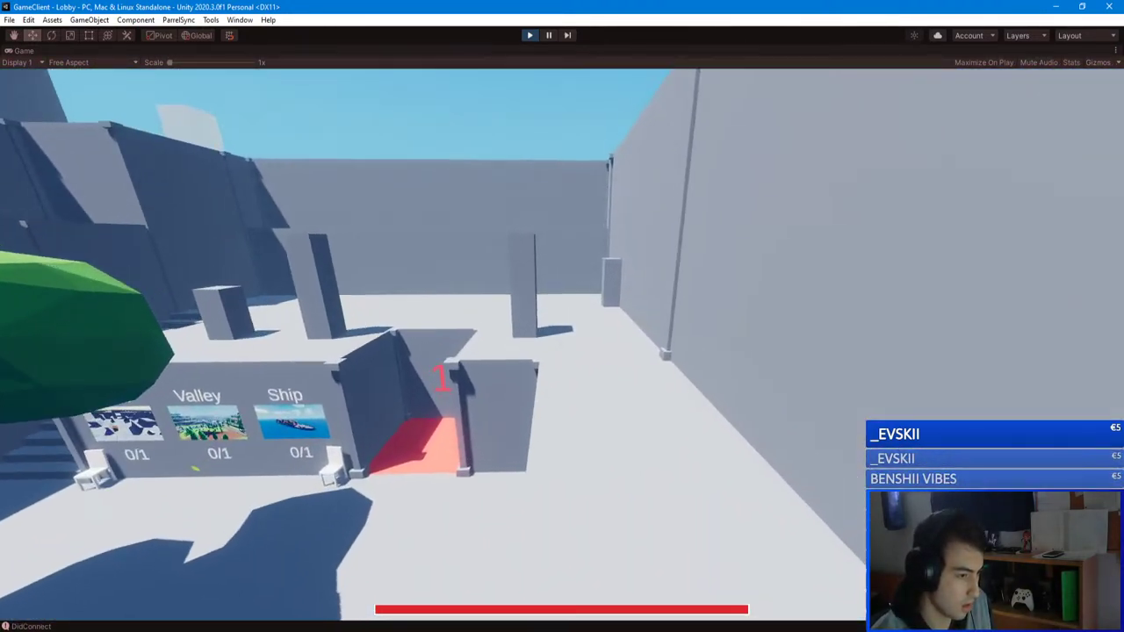
{"action": "key", "text": "w"}
{"action": "key", "text": "space"}
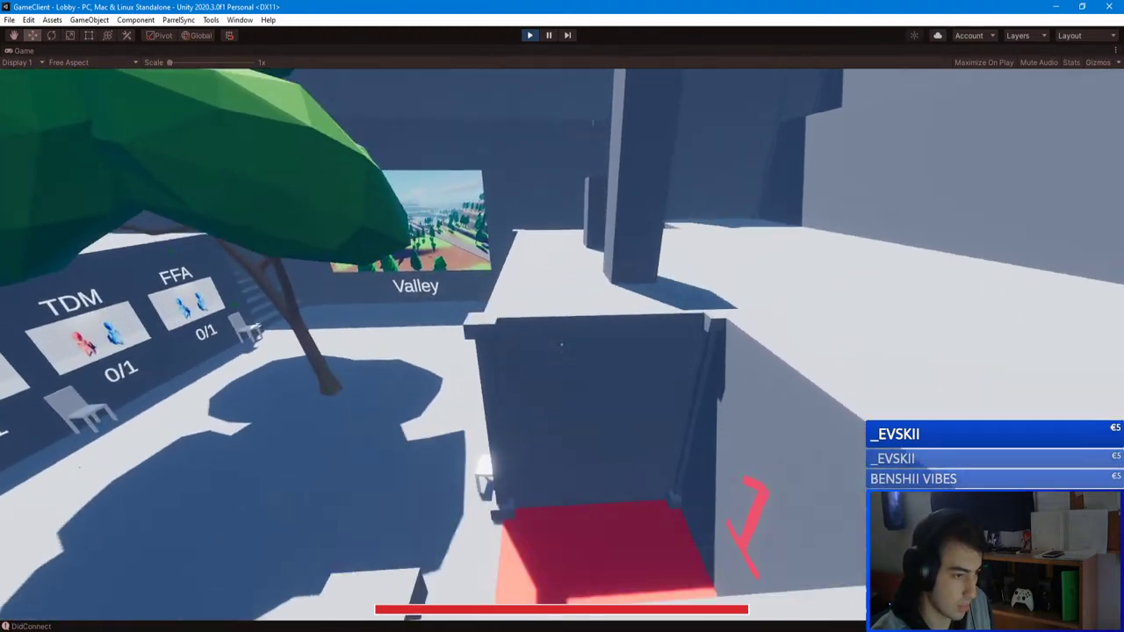
{"action": "key", "text": "w"}
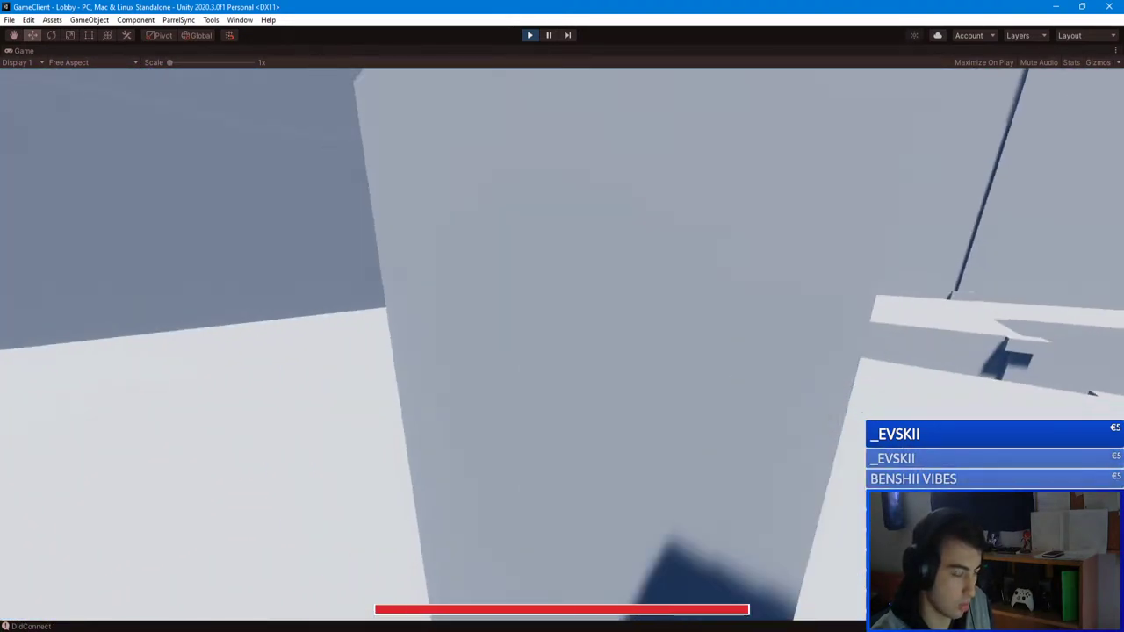
{"action": "key", "text": "w"}
{"action": "key", "text": "space"}
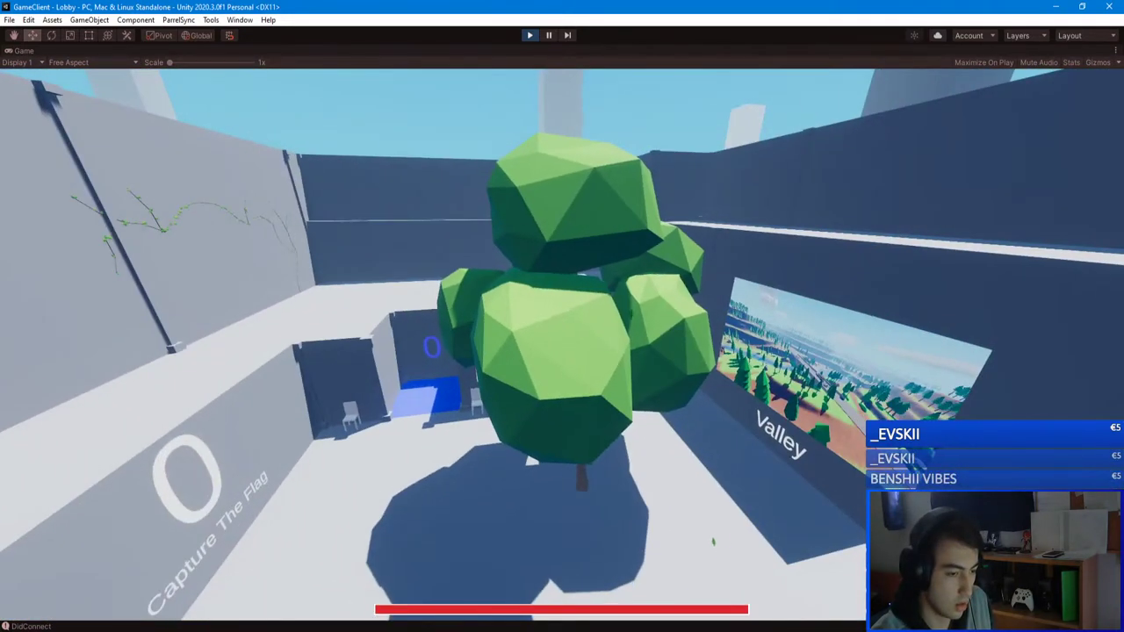
- Leave the lobby for the main menu and switch to Blender with MeleeWeapons.blend open
{"action": "key", "text": "w"}
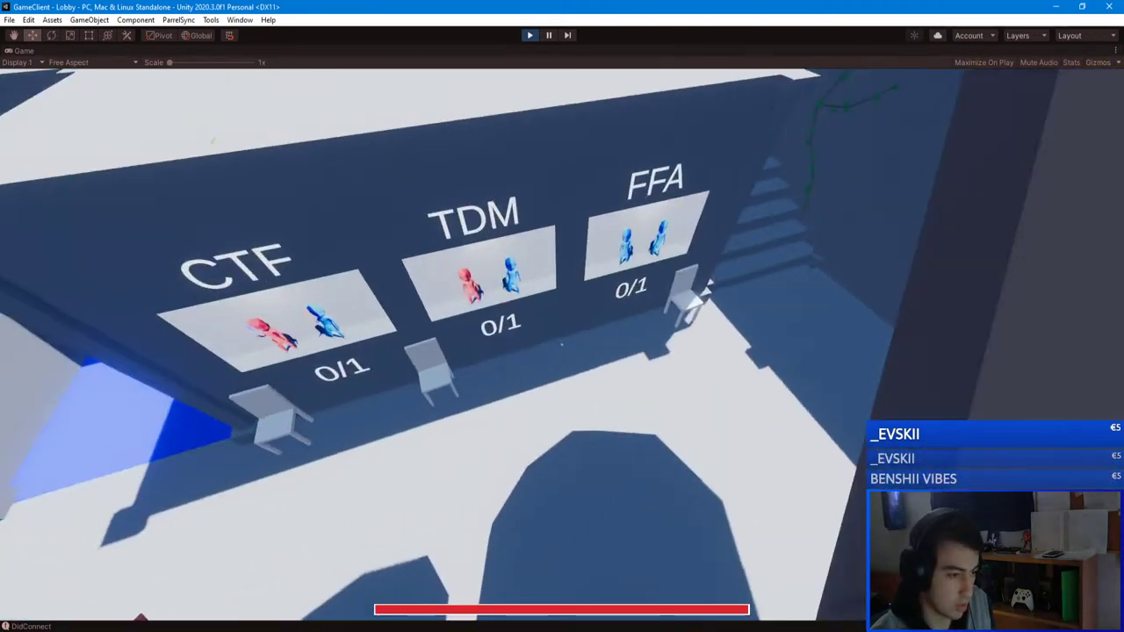
{"action": "key", "text": "Escape"}
{"action": "left_click", "coordinate": [548, 395]}
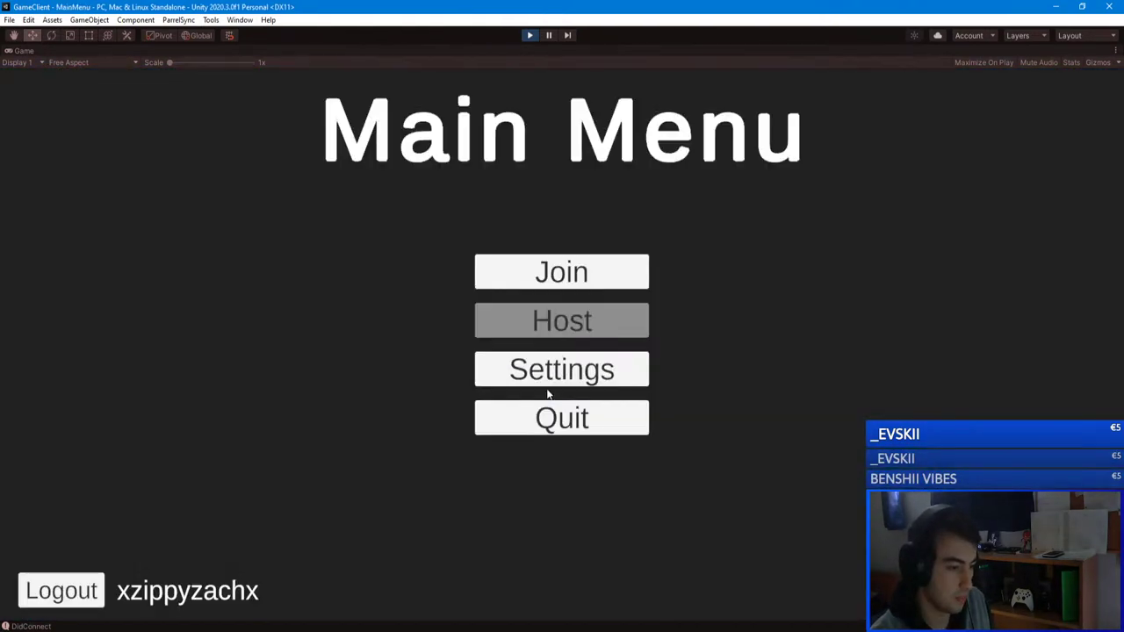
{"action": "key", "text": "alt+Tab"}
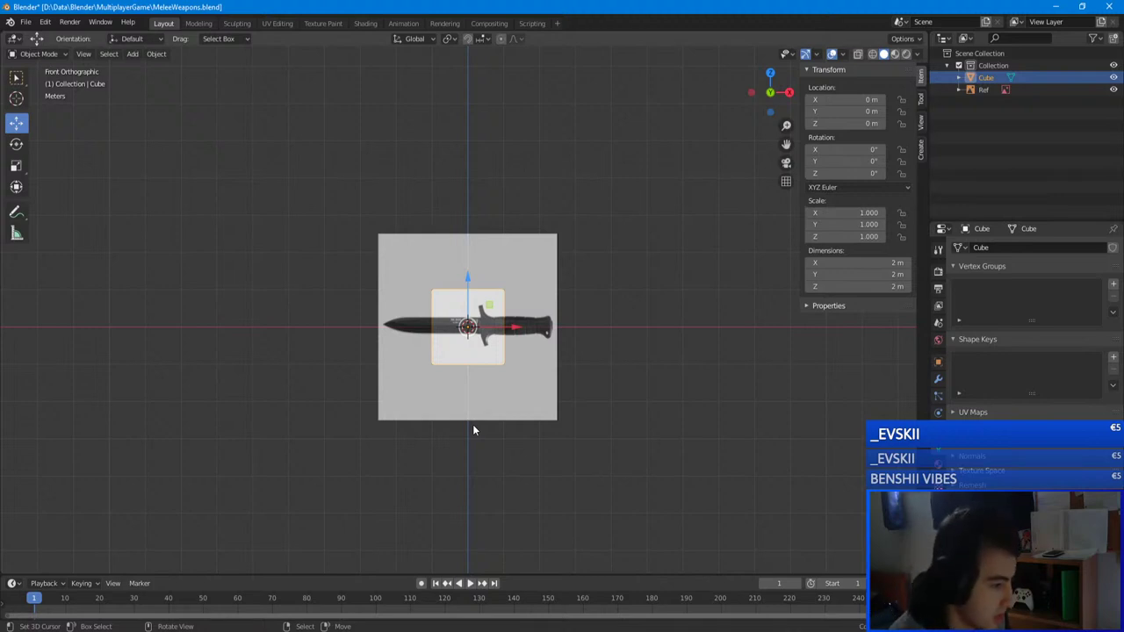
- Examine the knife reference image against the default cube in perspective and from the front
{"action": "scroll", "coordinate": [462, 281], "scroll_direction": "up", "scroll_amount": 3}
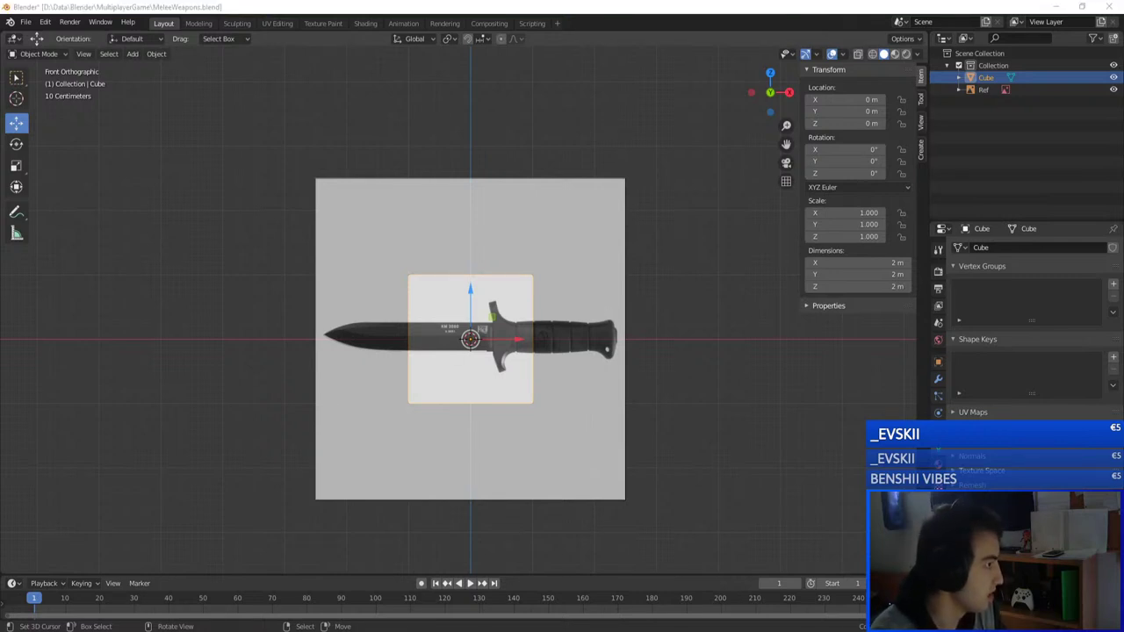
{"action": "left_click", "coordinate": [518, 7]}
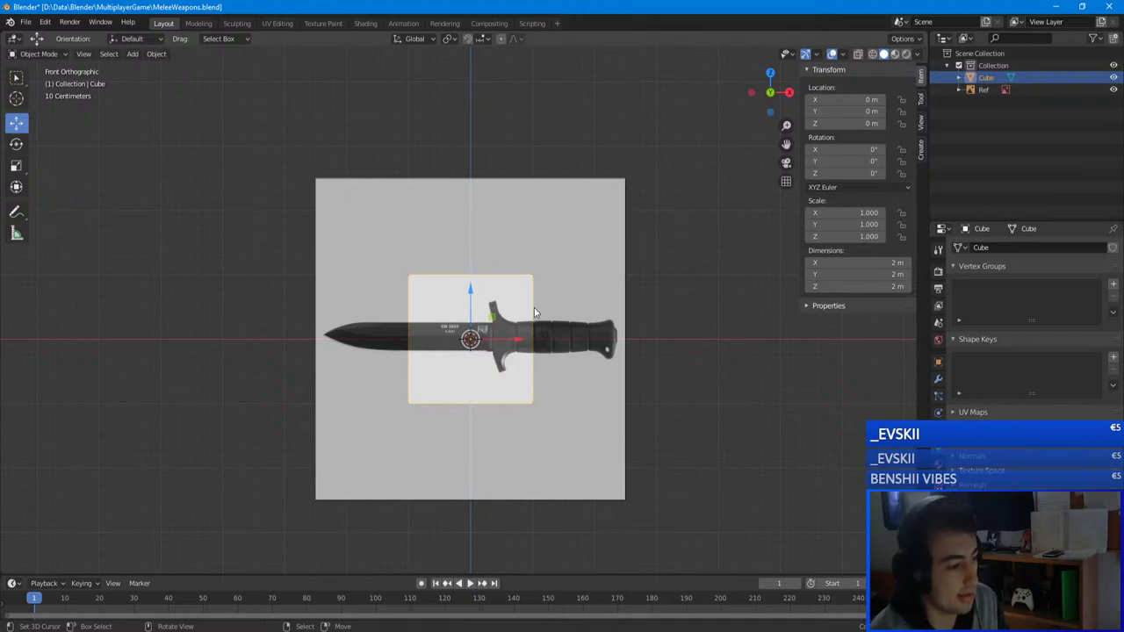
{"action": "middle_click_drag", "start_coordinate": [534, 307], "coordinate": [509, 322]}
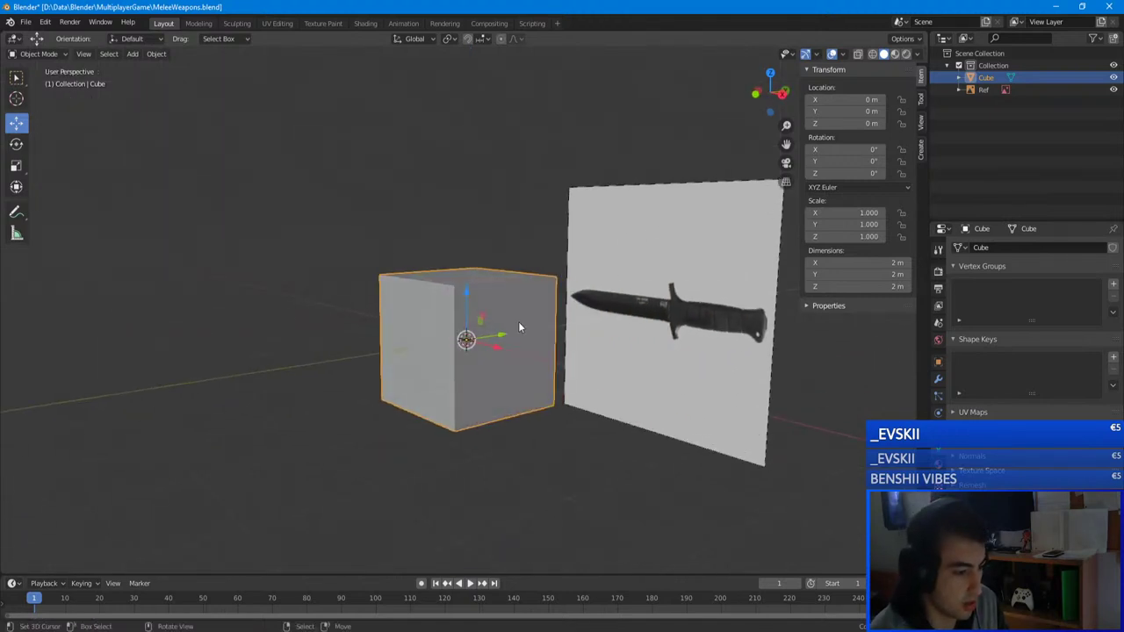
{"action": "middle_click_drag", "start_coordinate": [427, 263], "coordinate": [490, 292]}
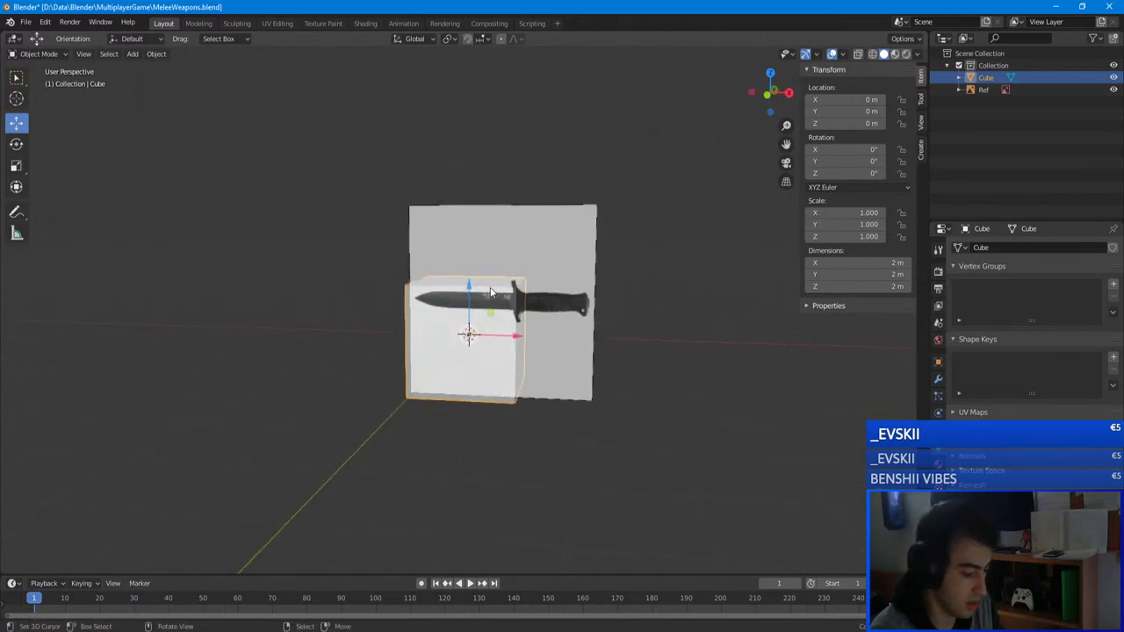
{"action": "key", "text": "KP_1"}
{"action": "scroll", "coordinate": [478, 299], "scroll_direction": "up", "scroll_amount": 7}
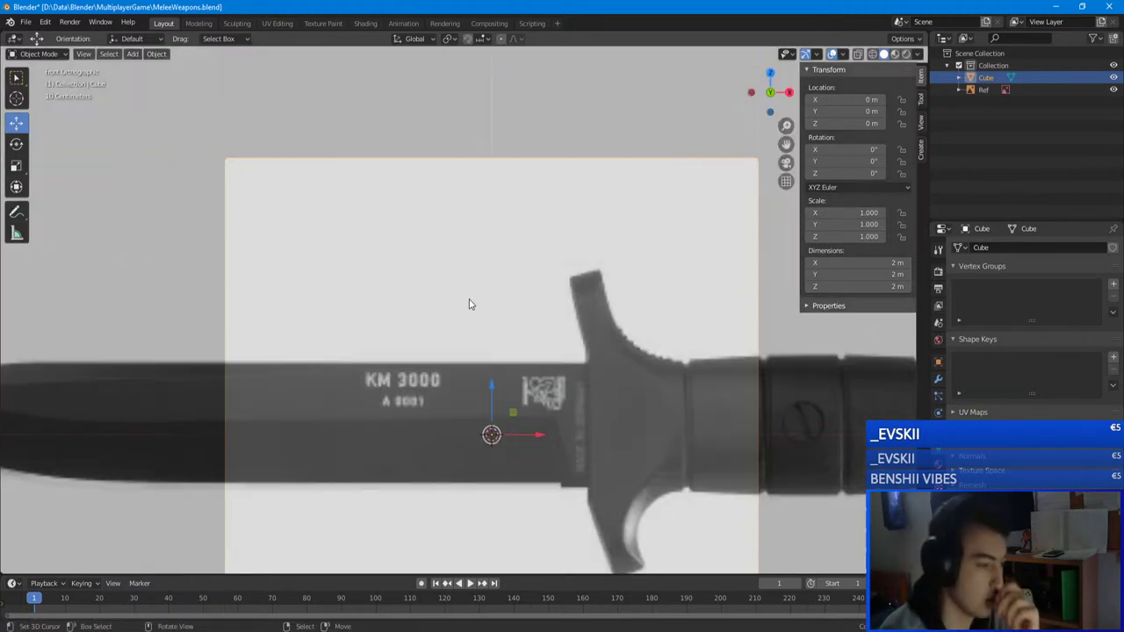
{"action": "scroll", "coordinate": [471, 304], "scroll_direction": "down", "scroll_amount": 4}
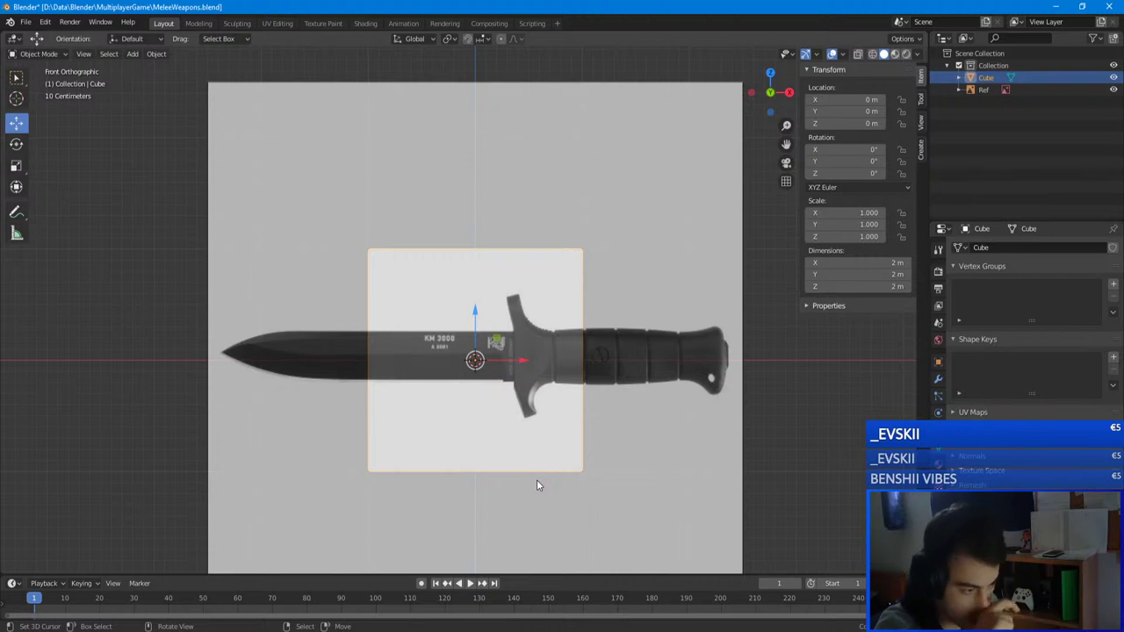
- Scale the whole cube mesh along Z to about a quarter and move it over the blade, around X -0.68 m and Z 0.03 m
{"action": "key", "text": "Tab"}
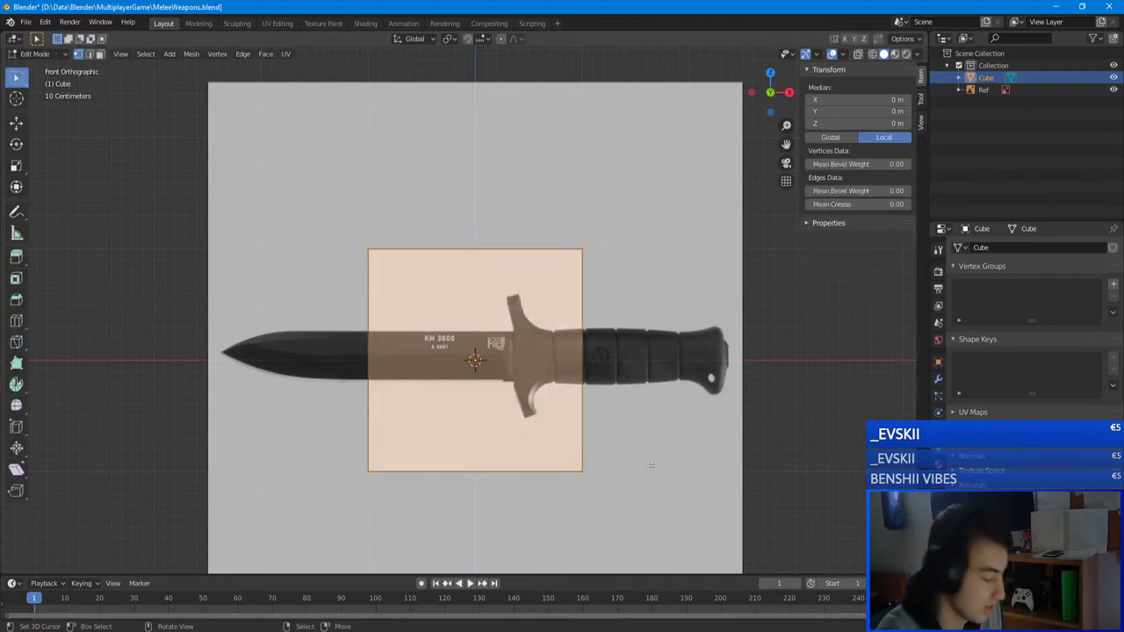
{"action": "key", "text": "a"}
{"action": "key", "text": "a"}
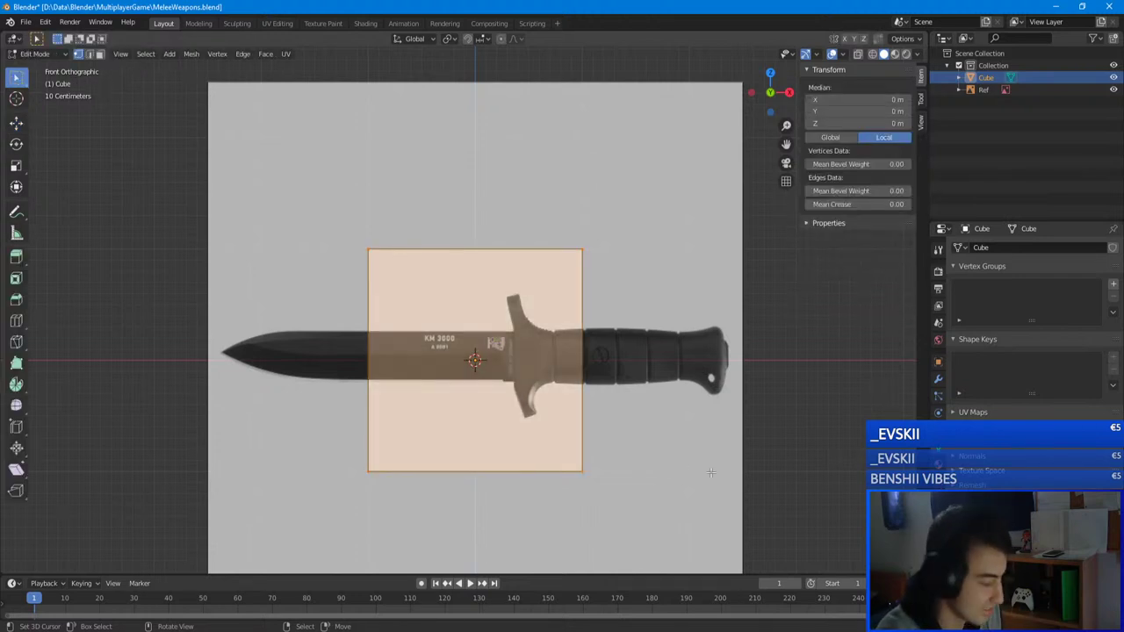
{"action": "key", "text": "s"}
{"action": "key", "text": "z"}
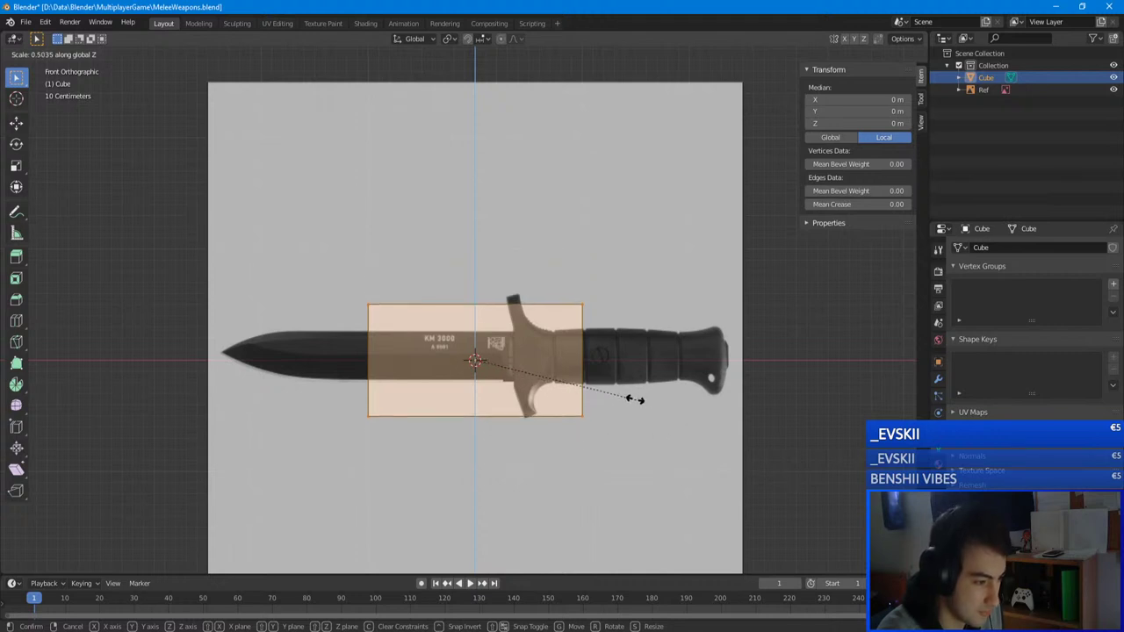
{"action": "left_click", "coordinate": [559, 364]}
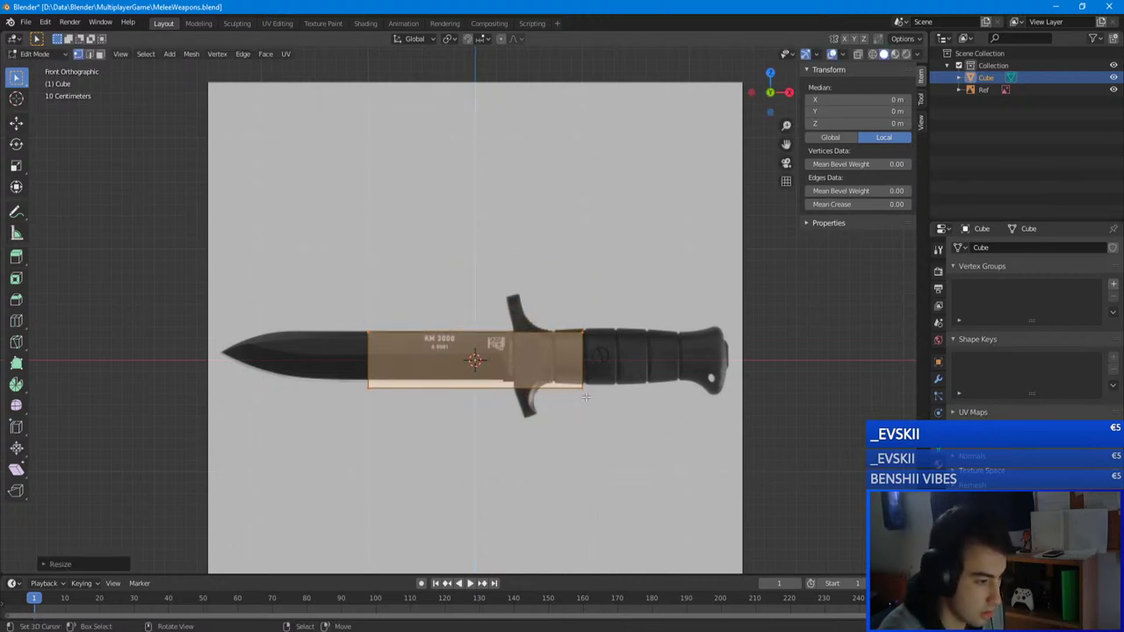
{"action": "key", "text": "g"}
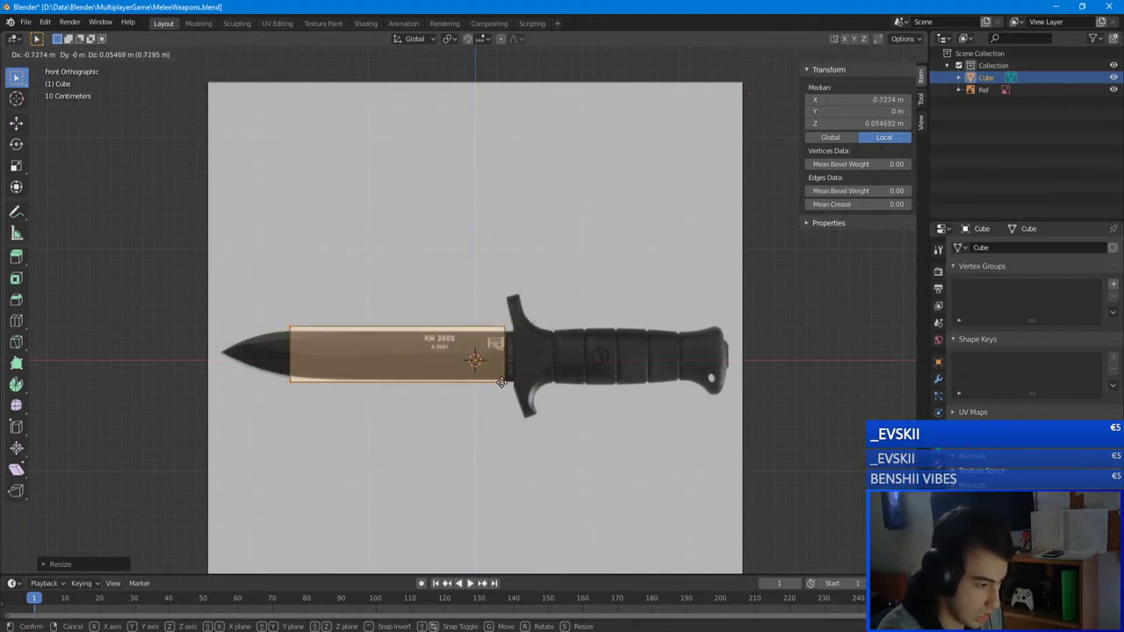
{"action": "left_click", "coordinate": [507, 385]}
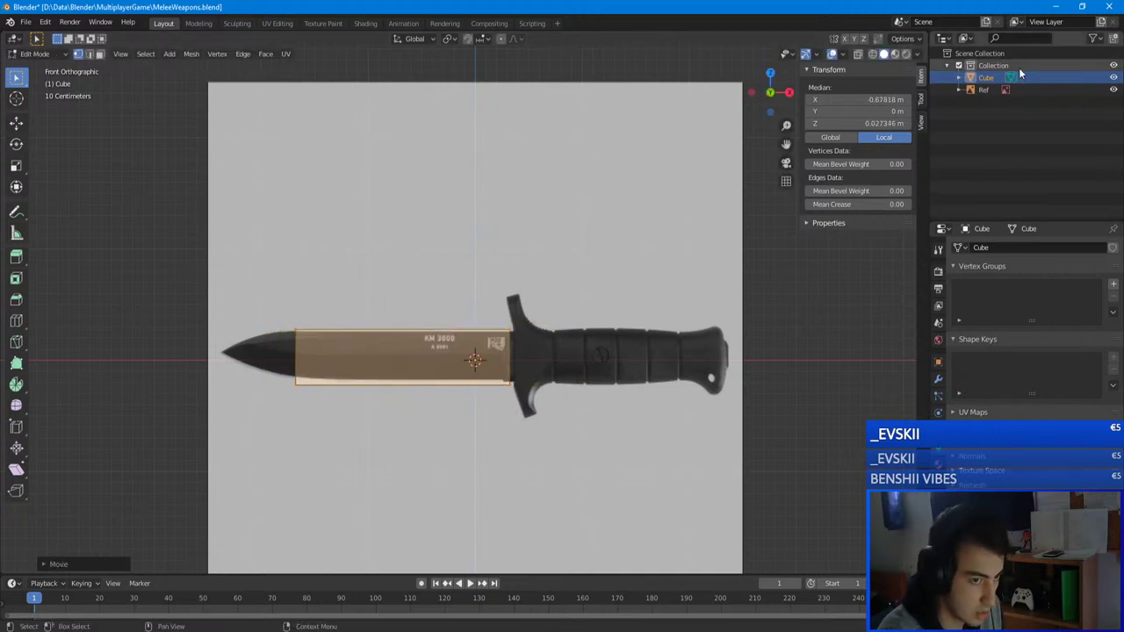
- Rename the Cube object as Knife
{"action": "double_click", "coordinate": [986, 78]}
{"action": "type", "text": "Knife"}
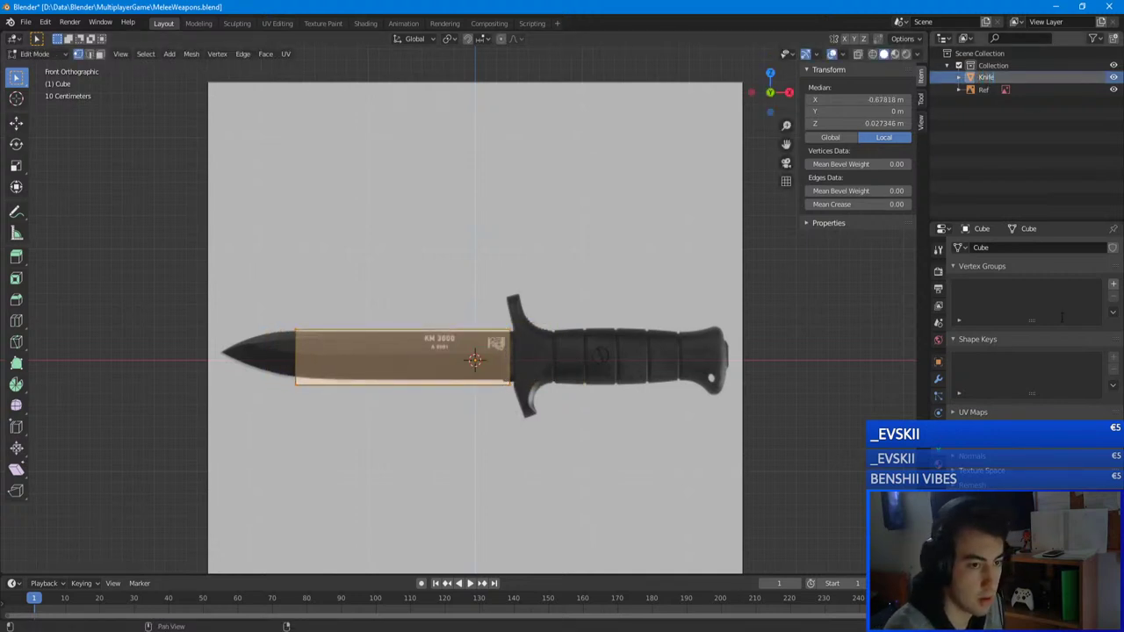
{"action": "key", "text": "Return"}
- Select the block's upper vertices in the front view and activate the Move tool
{"action": "scroll", "coordinate": [457, 360], "scroll_direction": "up", "scroll_amount": 5}
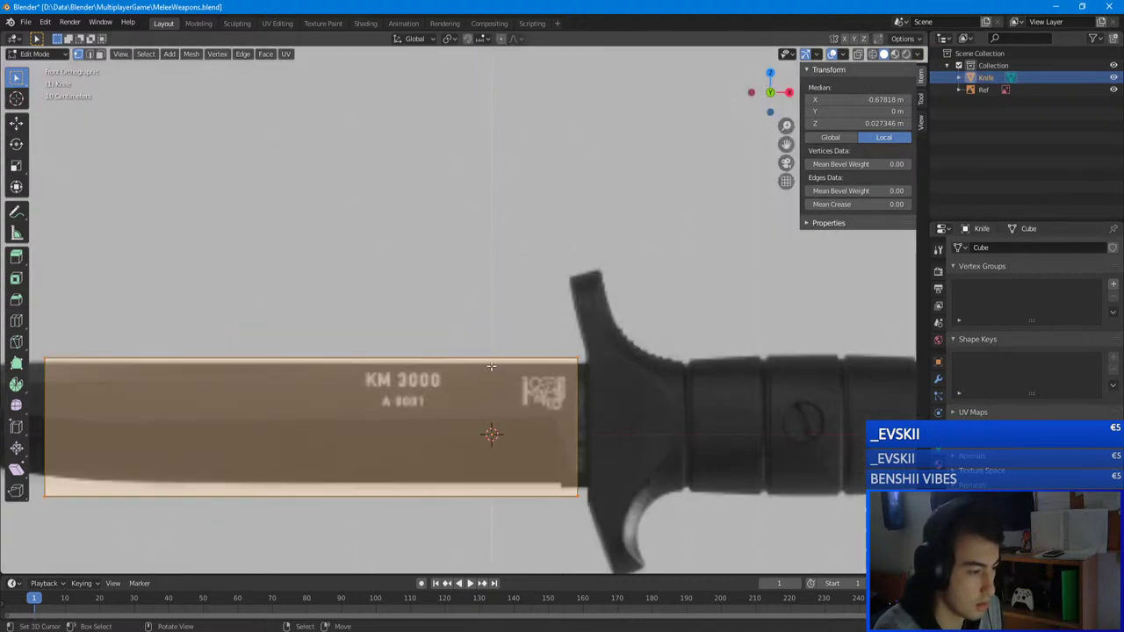
{"action": "key", "text": "alt+a"}
{"action": "key", "text": "b"}
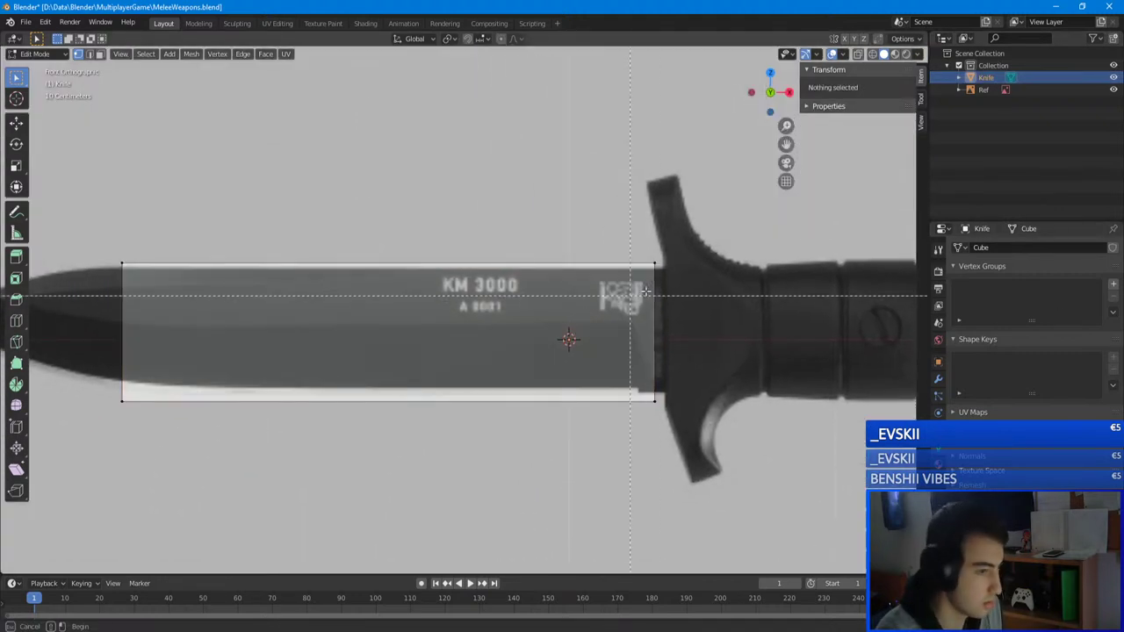
{"action": "left_click_drag", "start_coordinate": [686, 279], "coordinate": [38, 216]}
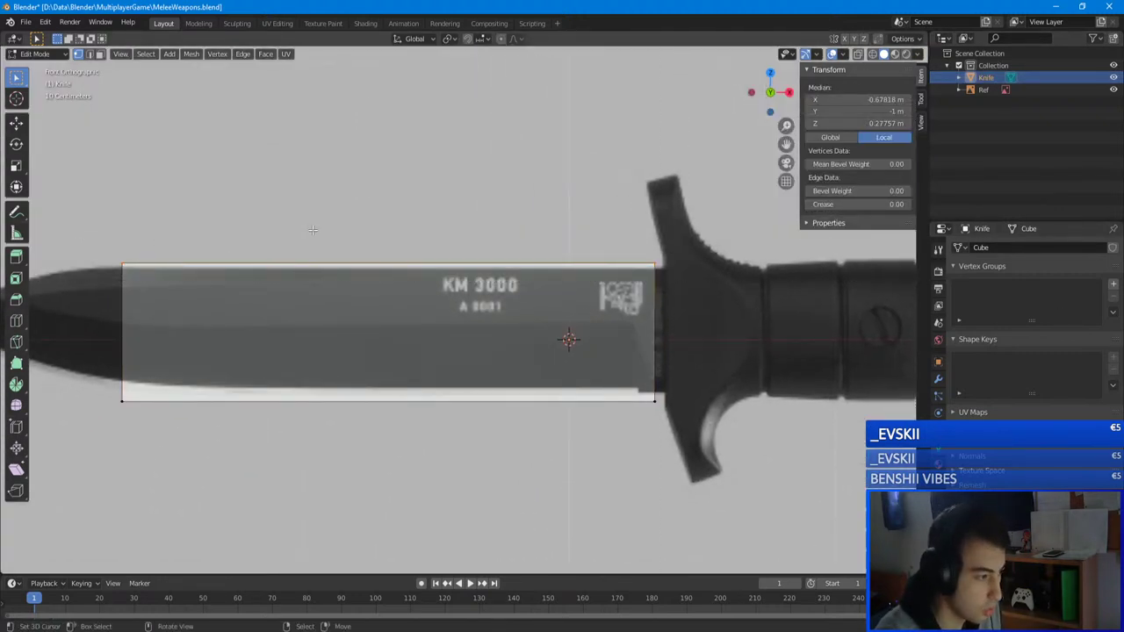
{"action": "left_click", "coordinate": [18, 123]}
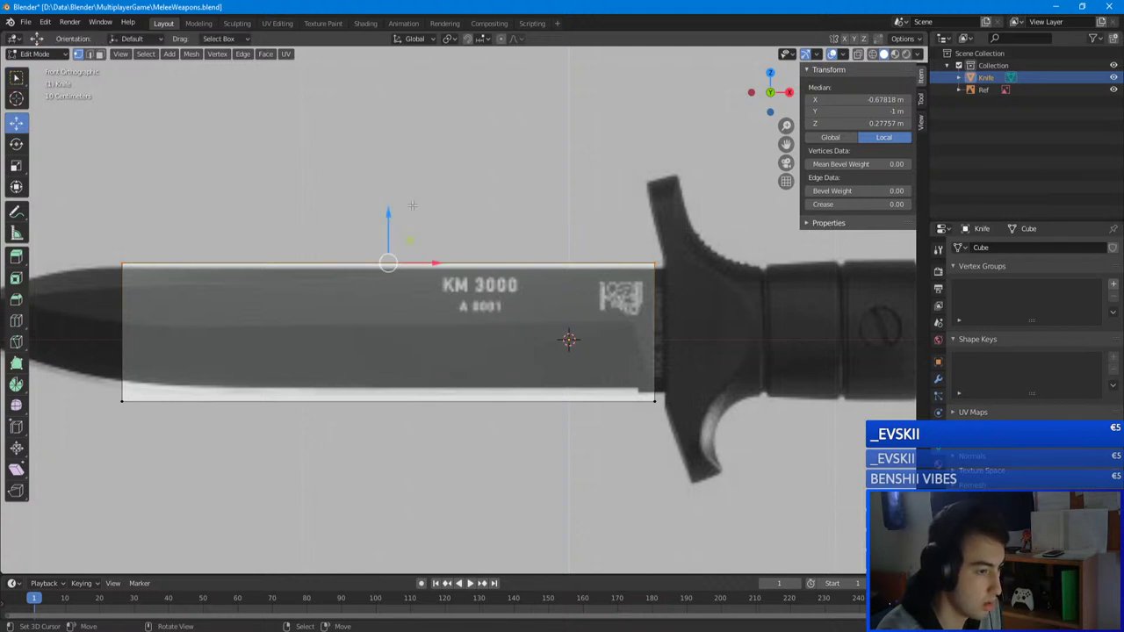
{"action": "middle_click_drag", "start_coordinate": [429, 201], "coordinate": [351, 230]}
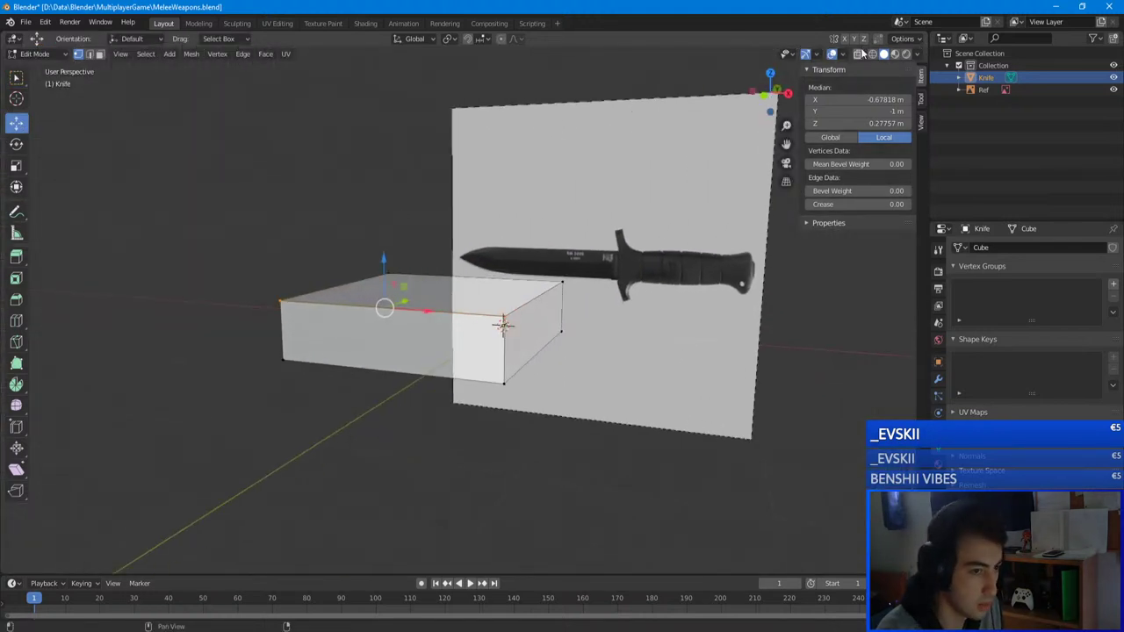
- Turn on X-ray and scale the whole block down along the global Y axis to a thin blade thickness
{"action": "key", "text": "a"}
{"action": "left_click_drag", "start_coordinate": [790, 95], "coordinate": [595, 203]}
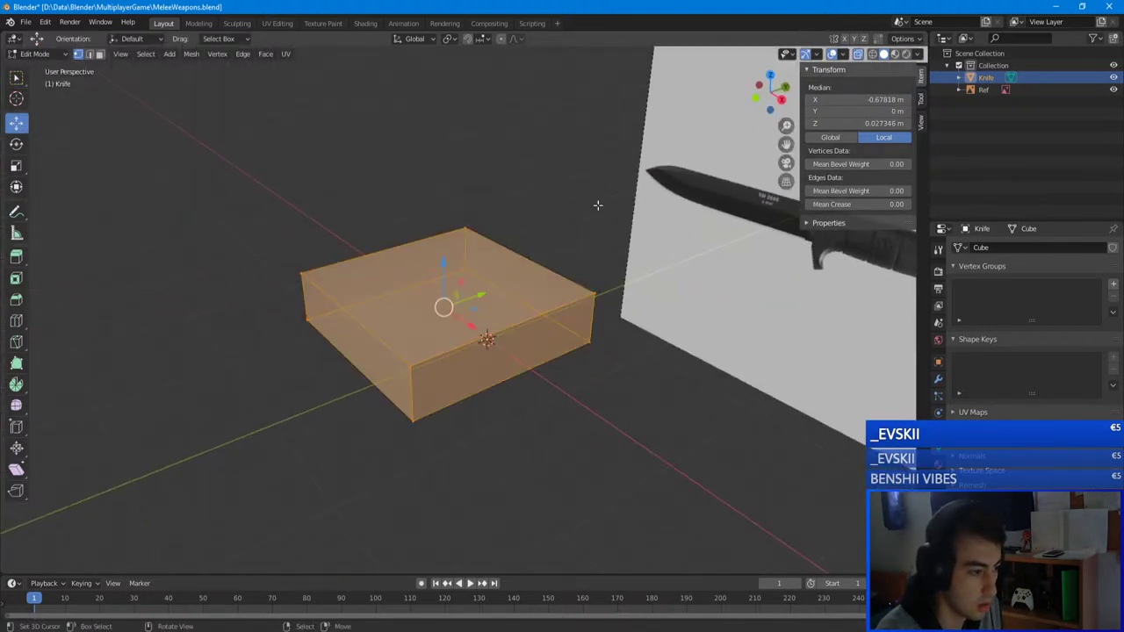
{"action": "key", "text": "s"}
{"action": "key", "text": "x"}
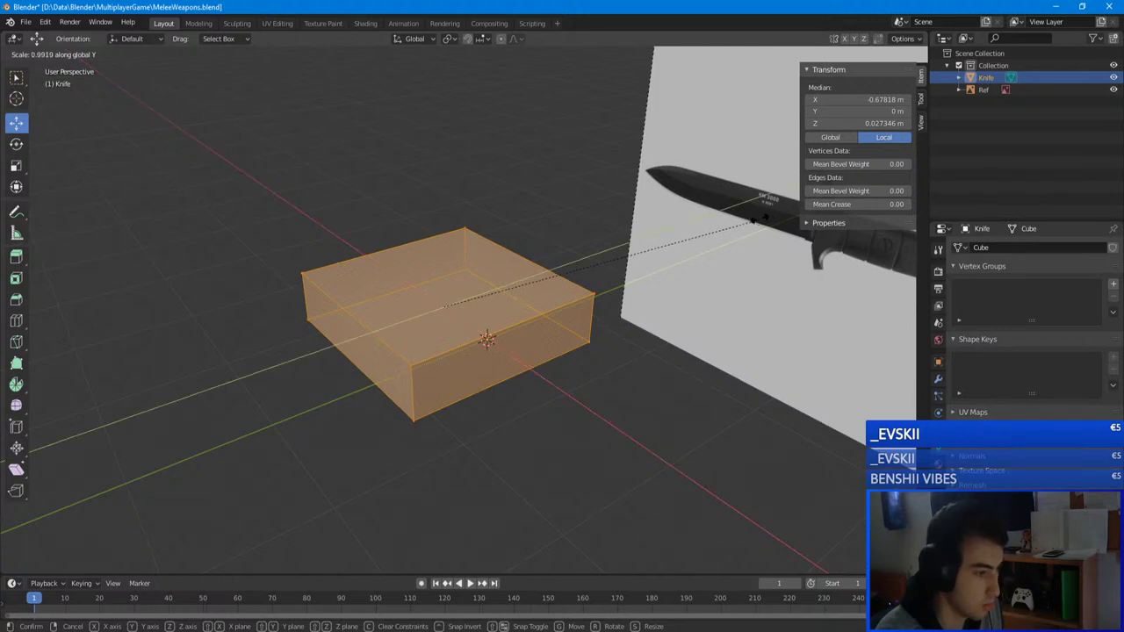
{"action": "left_click", "coordinate": [465, 280]}
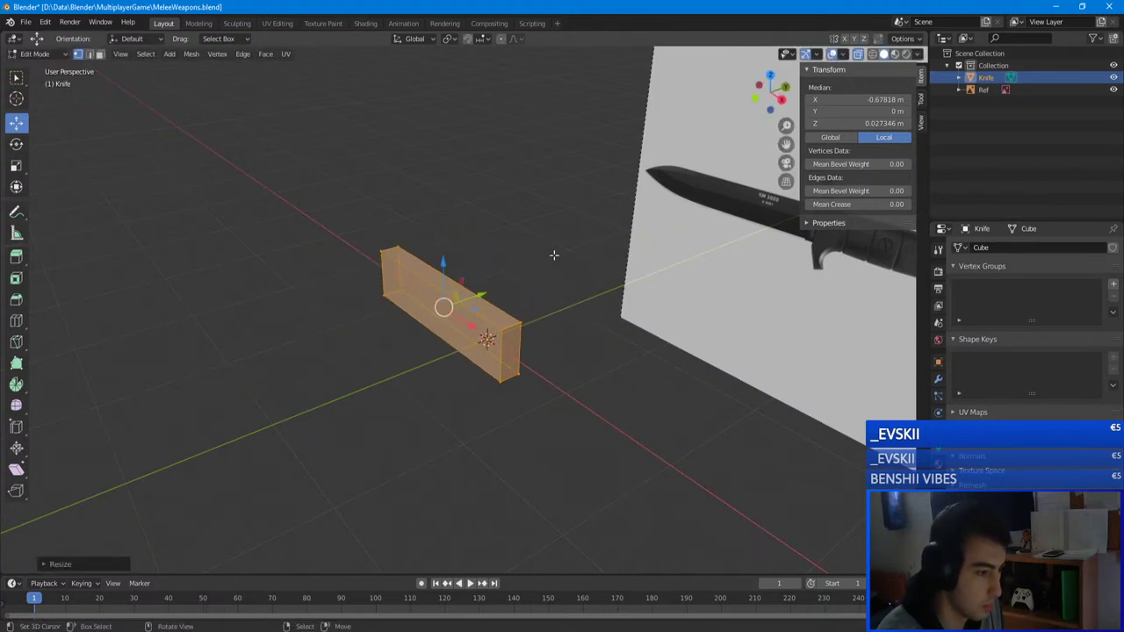
- In front view, raise the block's bottom vertices to the blade's lower edge, at about Z -0.17 m
{"action": "key", "text": "KP_1"}
{"action": "key", "text": "KP_Decimal"}
{"action": "key", "text": "alt+a"}
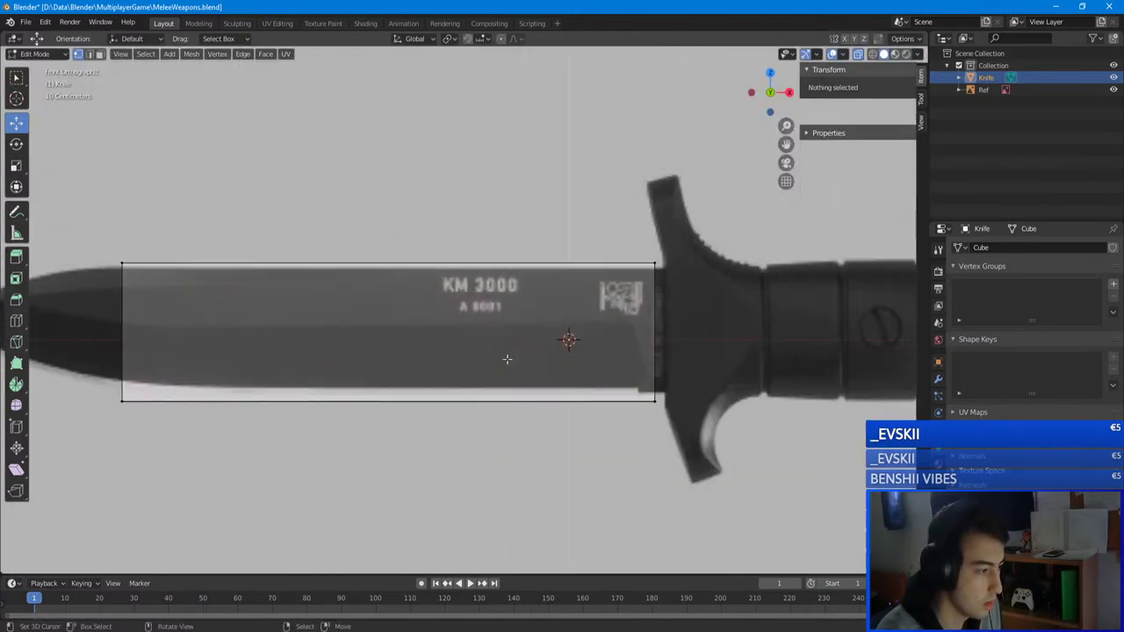
{"action": "left_click_drag", "start_coordinate": [685, 413], "coordinate": [120, 384]}
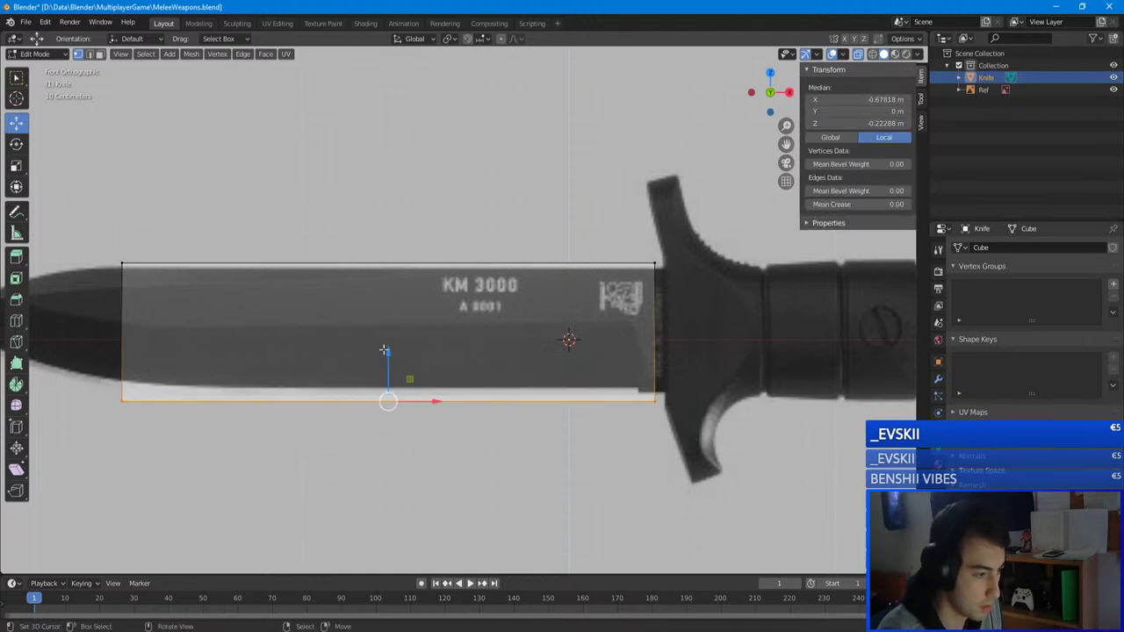
{"action": "left_click_drag", "start_coordinate": [384, 350], "coordinate": [374, 336]}
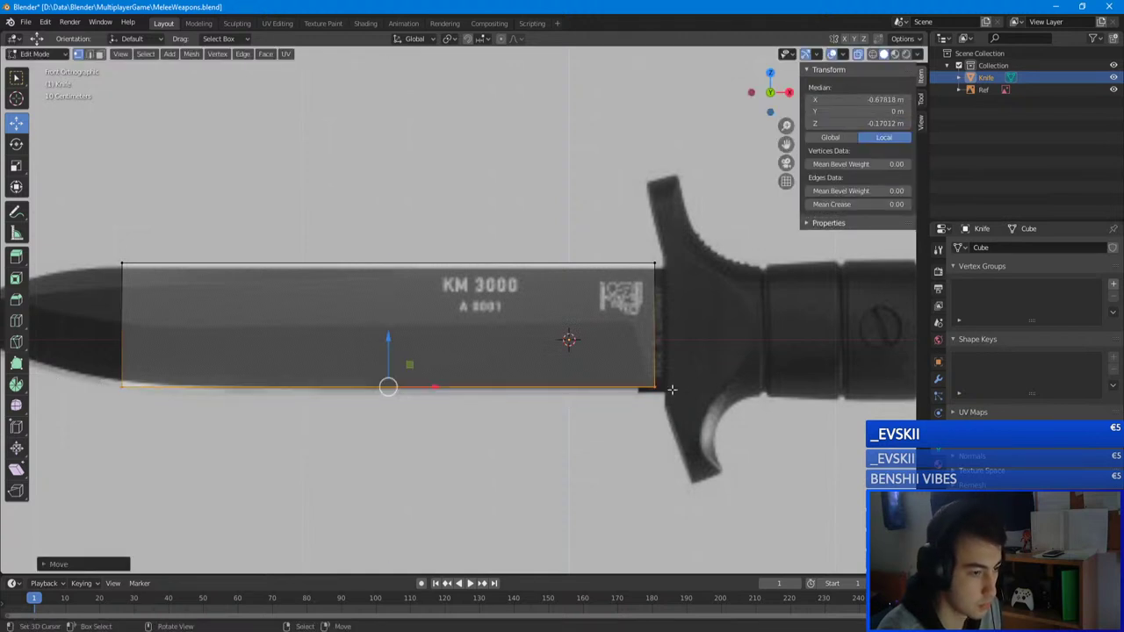
- Lower the block's top vertices slightly to match the blade's upper edge
{"action": "key", "text": "a"}
{"action": "key", "text": "a"}
{"action": "left_click_drag", "start_coordinate": [690, 299], "coordinate": [93, 221]}
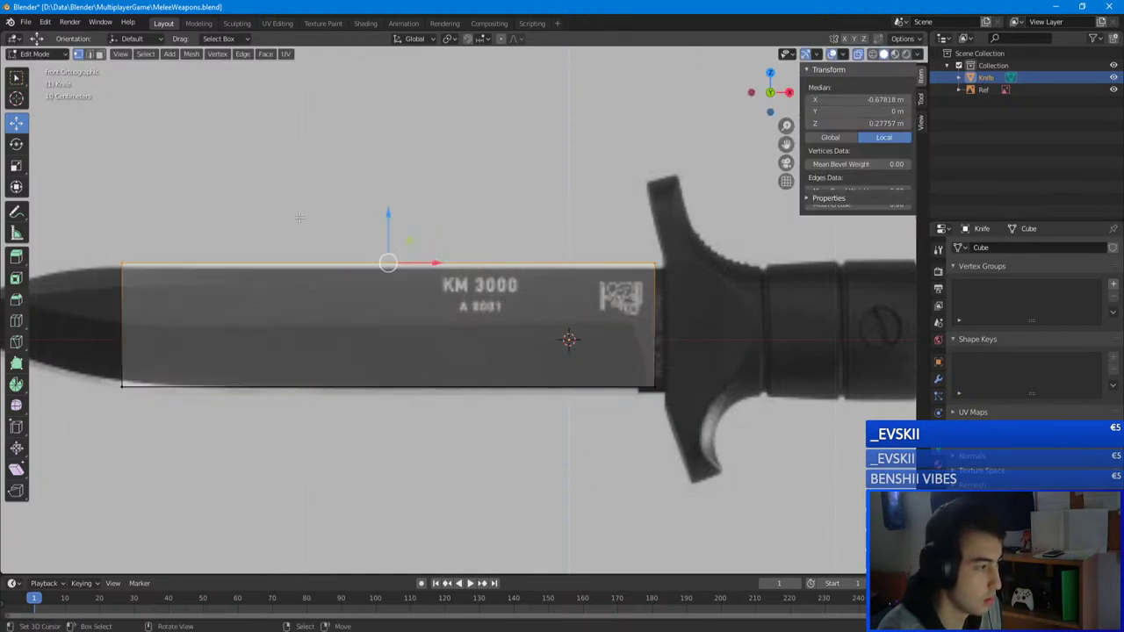
{"action": "left_click_drag", "start_coordinate": [388, 215], "coordinate": [392, 219]}
{"action": "key", "text": "a"}
- Move the block's guard-end vertices along X to meet the knife guard, at about X 0.36 m
{"action": "key", "text": "alt+a"}
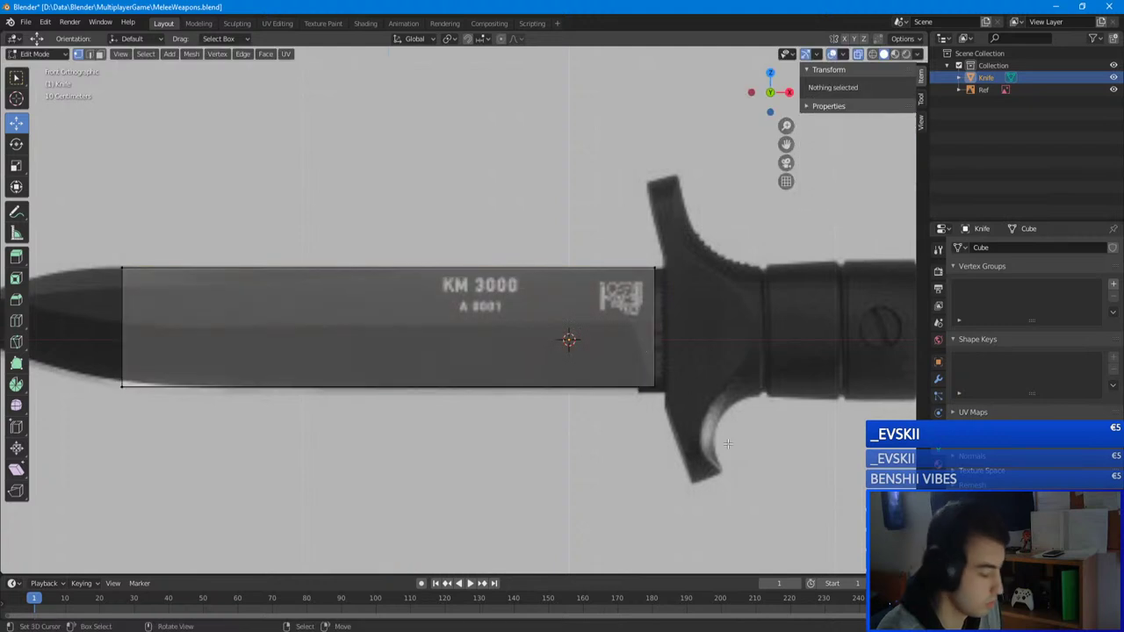
{"action": "left_click_drag", "start_coordinate": [755, 455], "coordinate": [634, 249]}
{"action": "left_click_drag", "start_coordinate": [706, 326], "coordinate": [717, 327]}
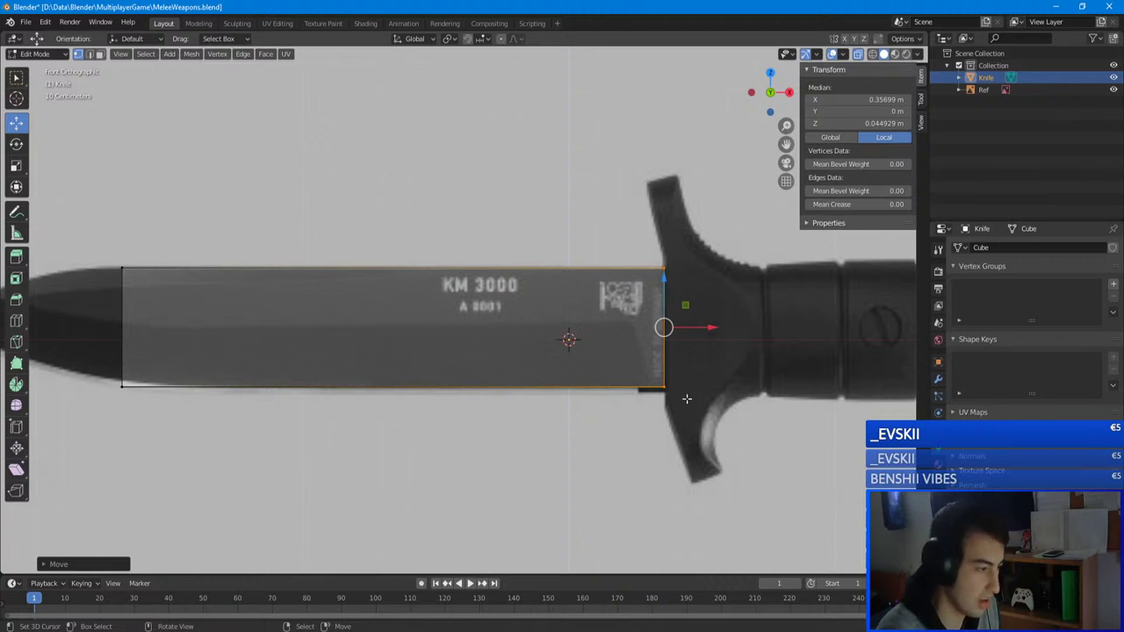
{"action": "key", "text": "alt+a"}
- Examine the curved blade tip in the reference against the block's tip-end vertices
{"action": "middle_click_drag", "start_coordinate": [240, 378], "coordinate": [519, 406], "text": "shift"}
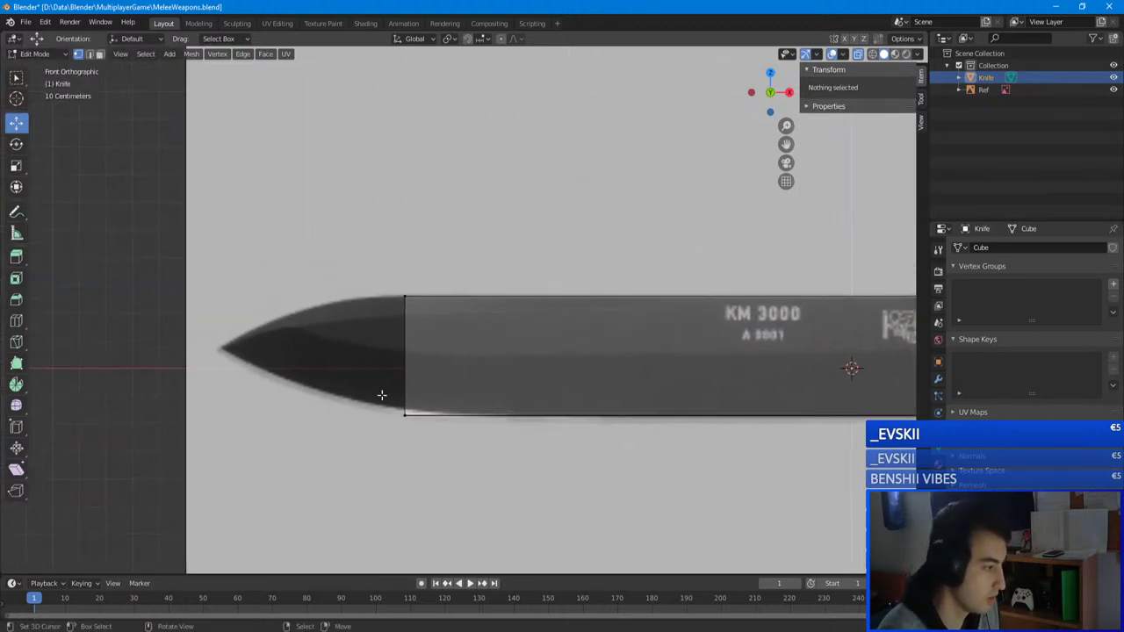
{"action": "middle_click_drag", "start_coordinate": [381, 394], "coordinate": [419, 394], "text": "shift"}
{"action": "scroll", "coordinate": [416, 391], "scroll_direction": "up", "scroll_amount": 4}
{"action": "scroll", "coordinate": [414, 389], "scroll_direction": "down", "scroll_amount": 3}
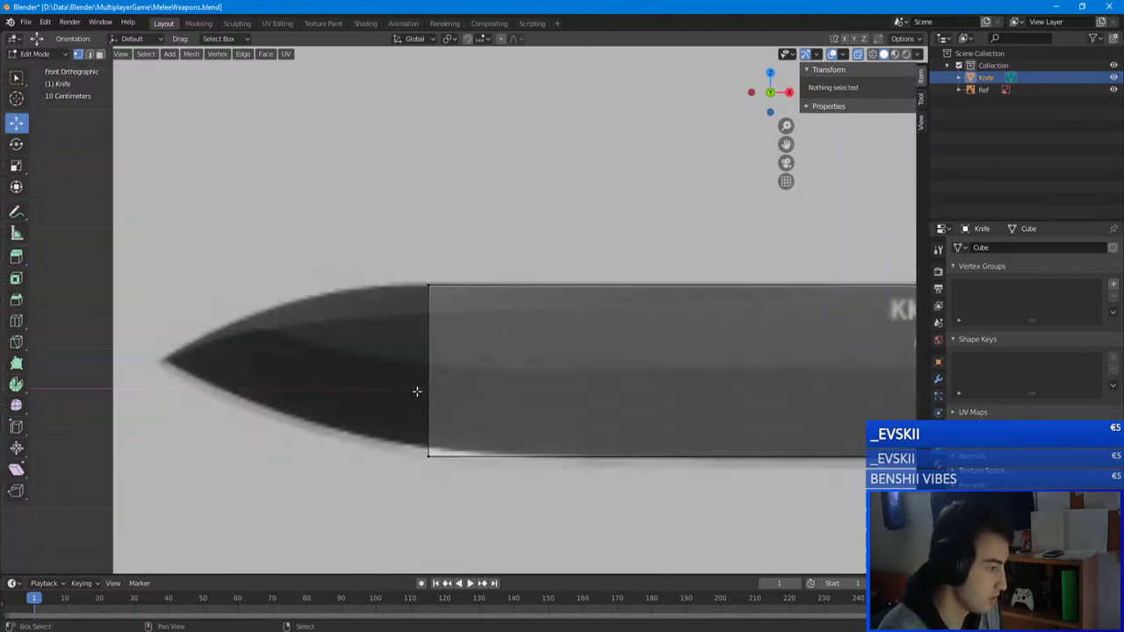
{"action": "scroll", "coordinate": [422, 354], "scroll_direction": "up", "scroll_amount": 2}
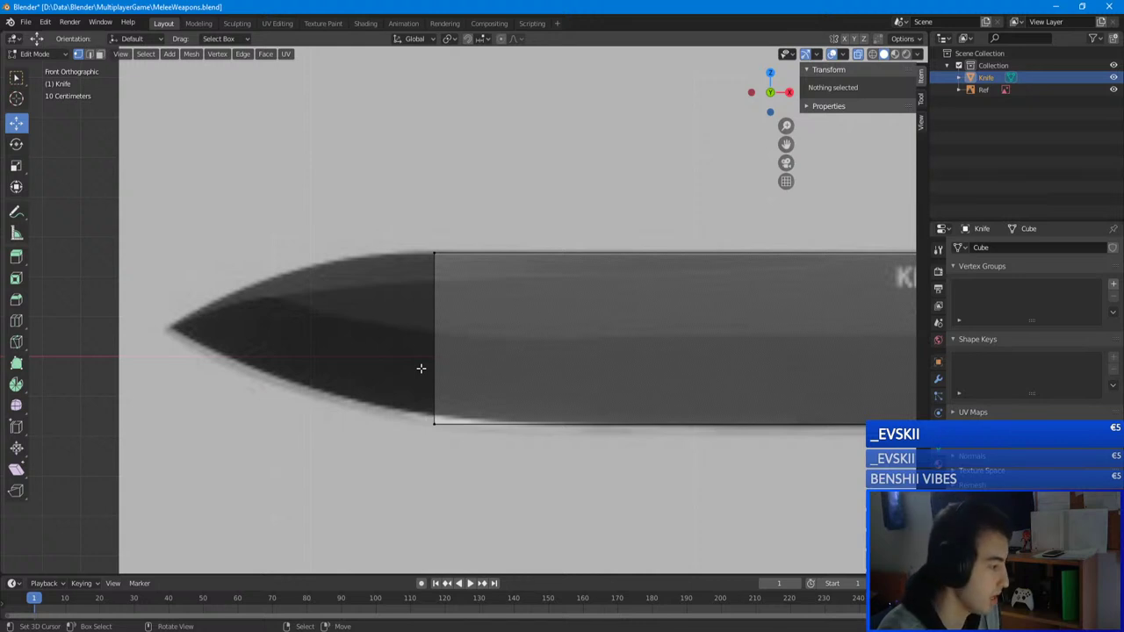
{"action": "left_click_drag", "start_coordinate": [530, 422], "coordinate": [404, 250]}
{"action": "scroll", "coordinate": [454, 321], "scroll_direction": "down", "scroll_amount": 5}
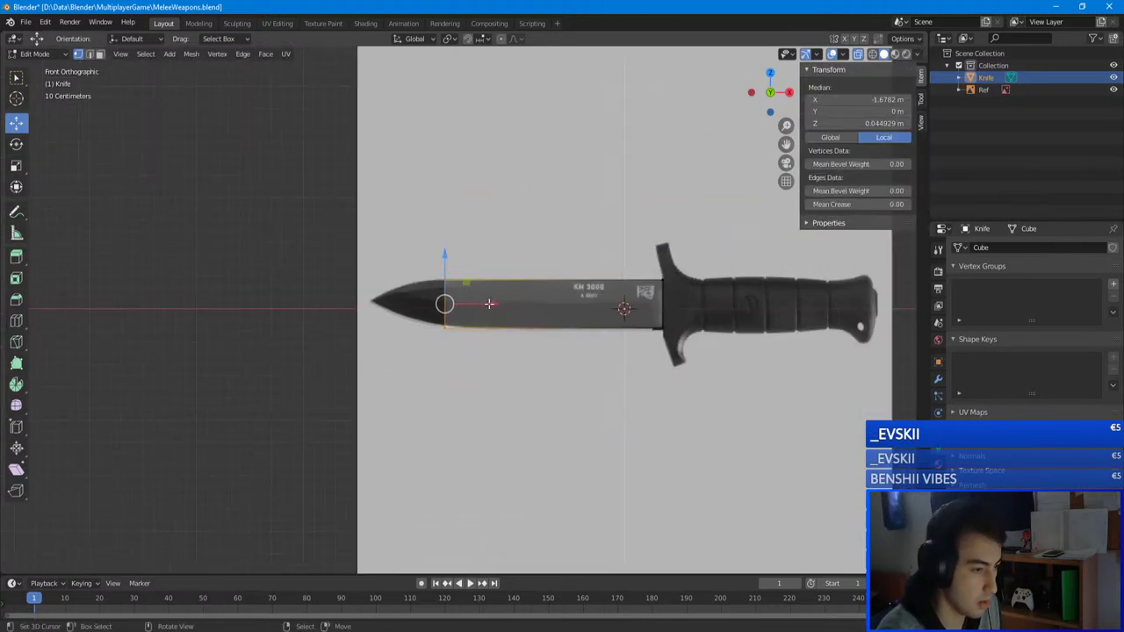
{"action": "scroll", "coordinate": [489, 304], "scroll_direction": "up", "scroll_amount": 4}
{"action": "key", "text": "alt+a"}
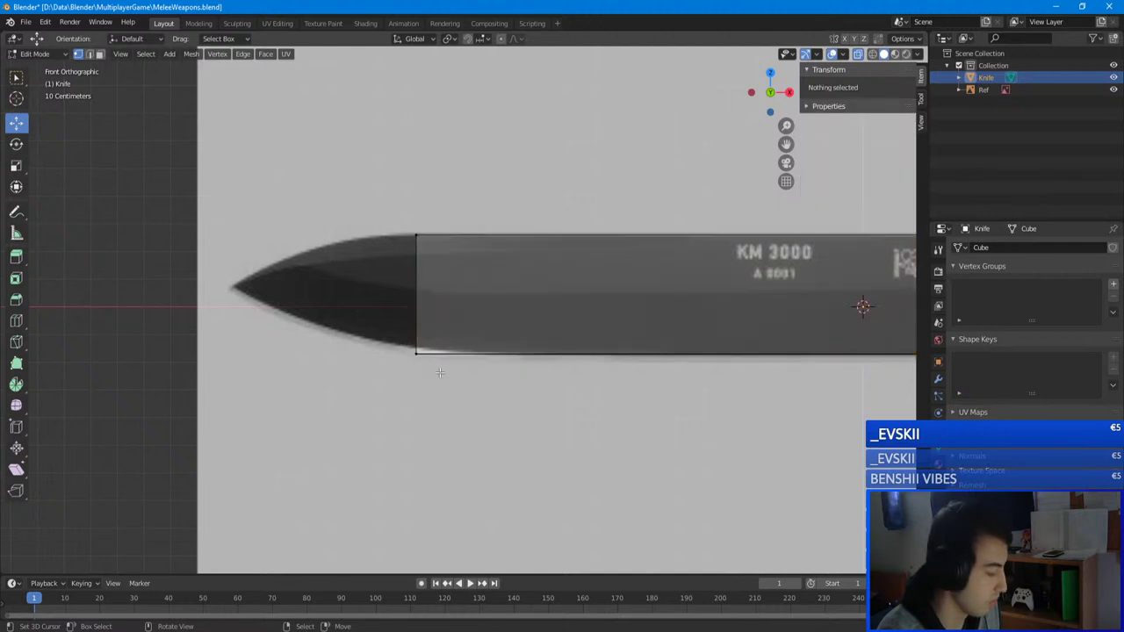
- Move the block's tip-end vertices along X to about -1.56 m, where the lower edge starts curving, and reselect them
{"action": "left_click_drag", "start_coordinate": [453, 378], "coordinate": [363, 236]}
{"action": "key", "text": "g"}
{"action": "key", "text": "x"}
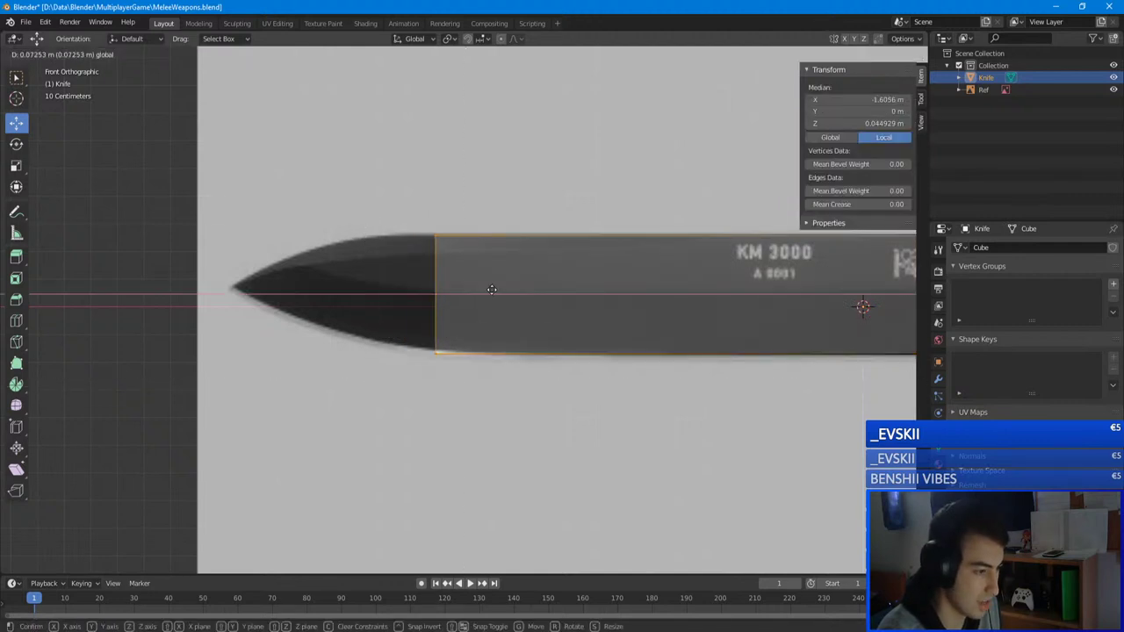
{"action": "left_click", "coordinate": [499, 289]}
{"action": "key", "text": "alt+a"}
{"action": "middle_click_drag", "start_coordinate": [455, 287], "coordinate": [460, 342], "text": "shift"}
{"action": "key", "text": "b"}
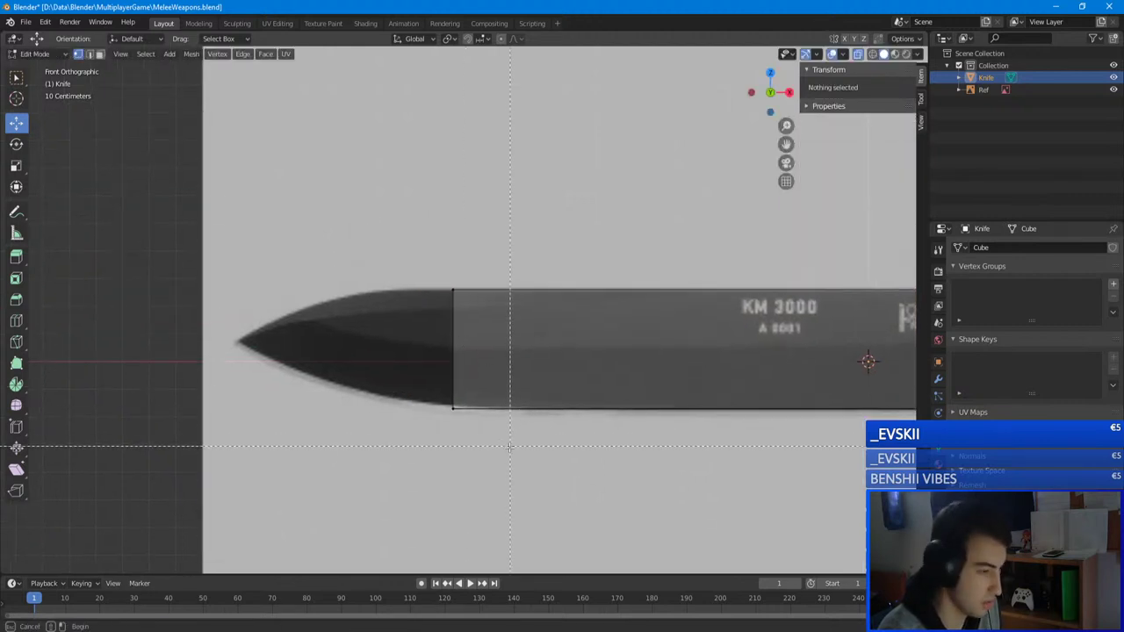
{"action": "left_click_drag", "start_coordinate": [456, 398], "coordinate": [434, 234]}
{"action": "left_click", "coordinate": [449, 377], "text": "alt"}
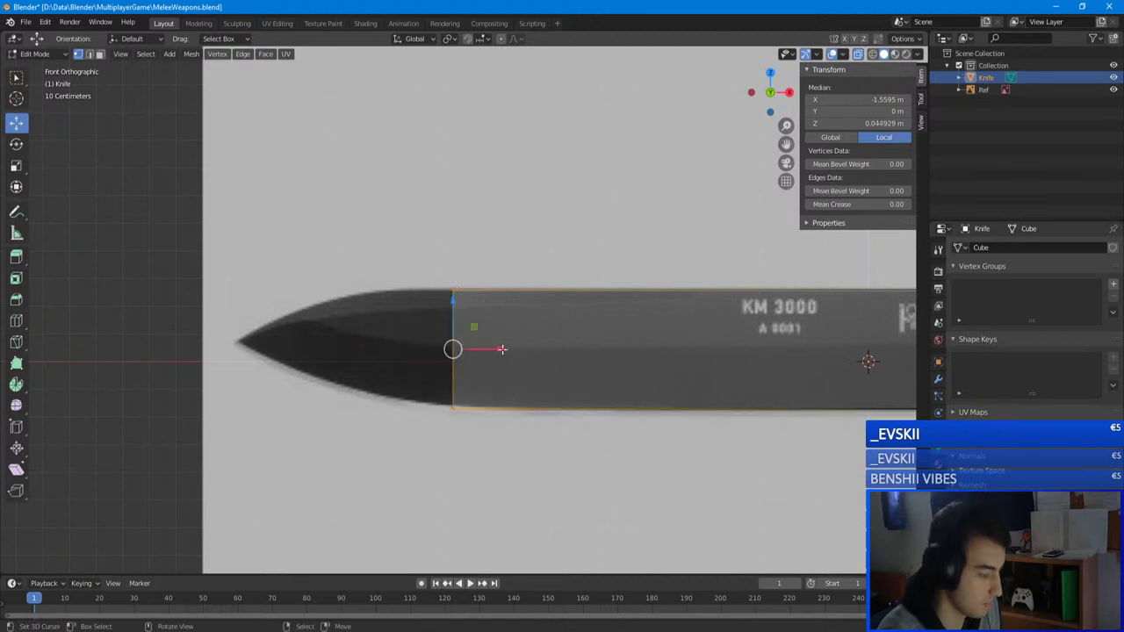
{"action": "key", "text": "shift+e"}
{"action": "left_click", "coordinate": [575, 341]}
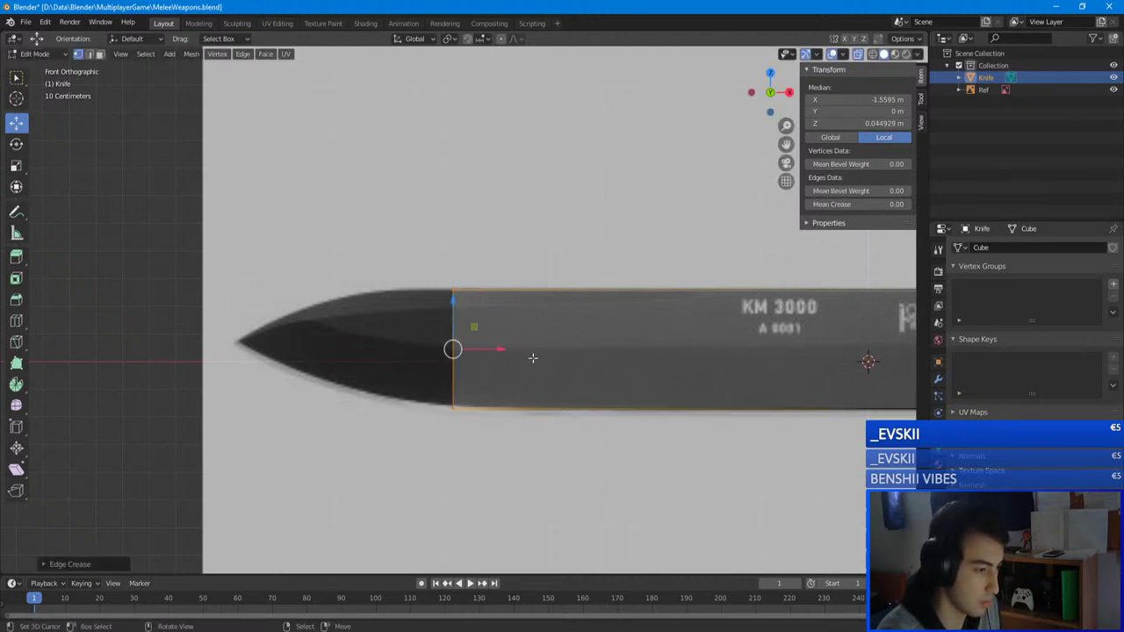
{"action": "left_click_drag", "start_coordinate": [499, 349], "coordinate": [437, 350]}
{"action": "key", "text": "ctrl+z"}
{"action": "key", "text": "shift+e"}
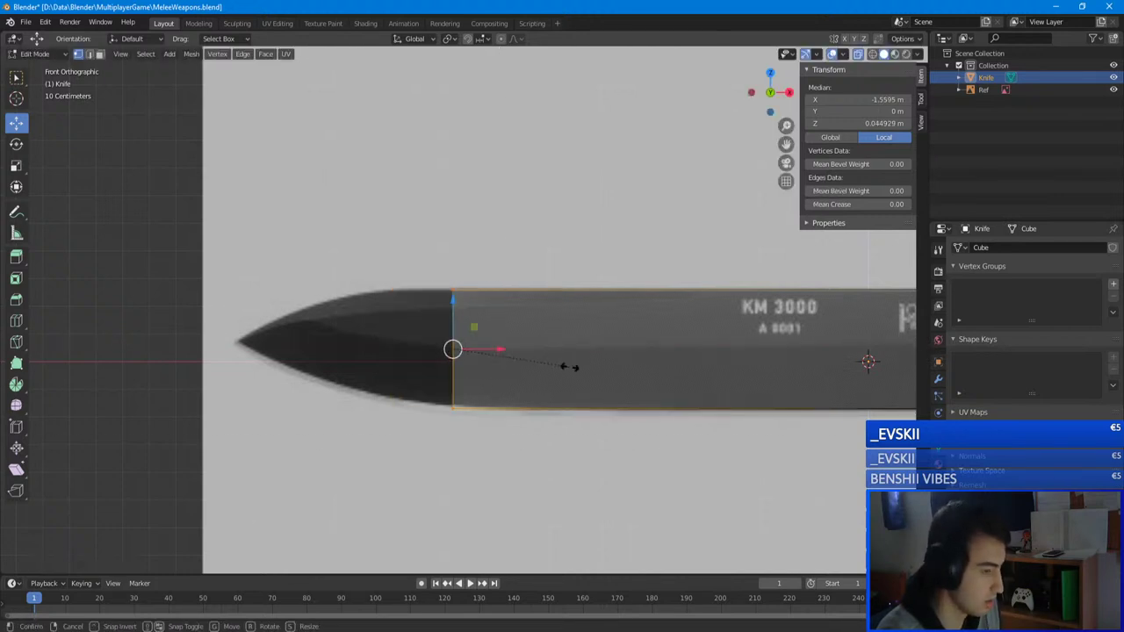
{"action": "left_click", "coordinate": [570, 368]}
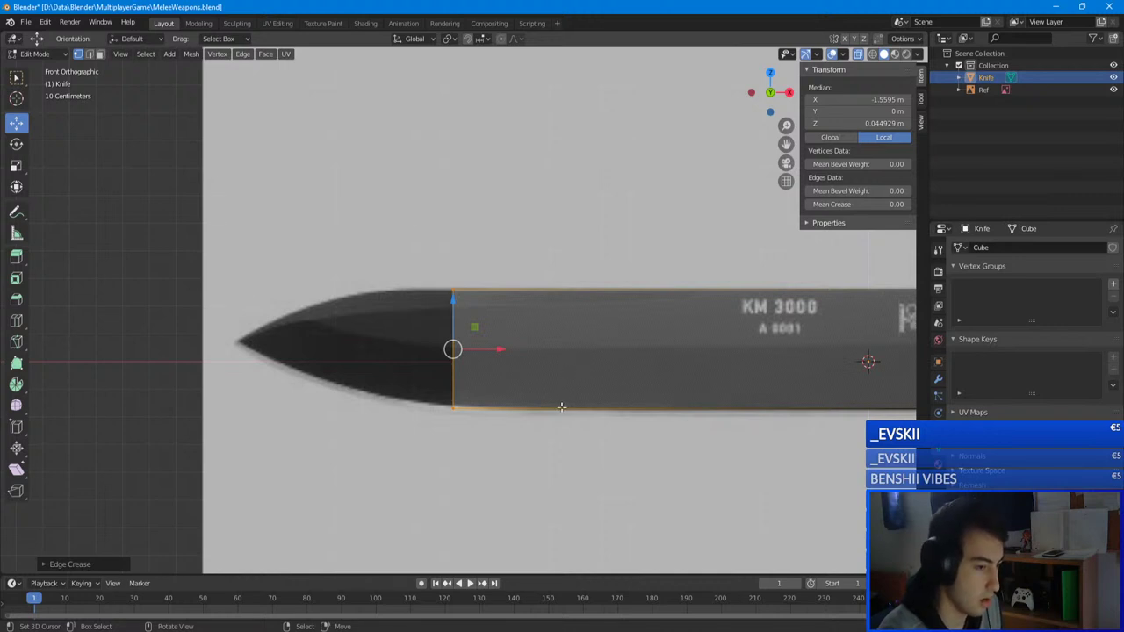
- Extrude the tip end to about X -1.79 m and raise its bottom vertices to the blade's lower edge, about Z -0.14 m
{"action": "key", "text": "ctrl+e"}
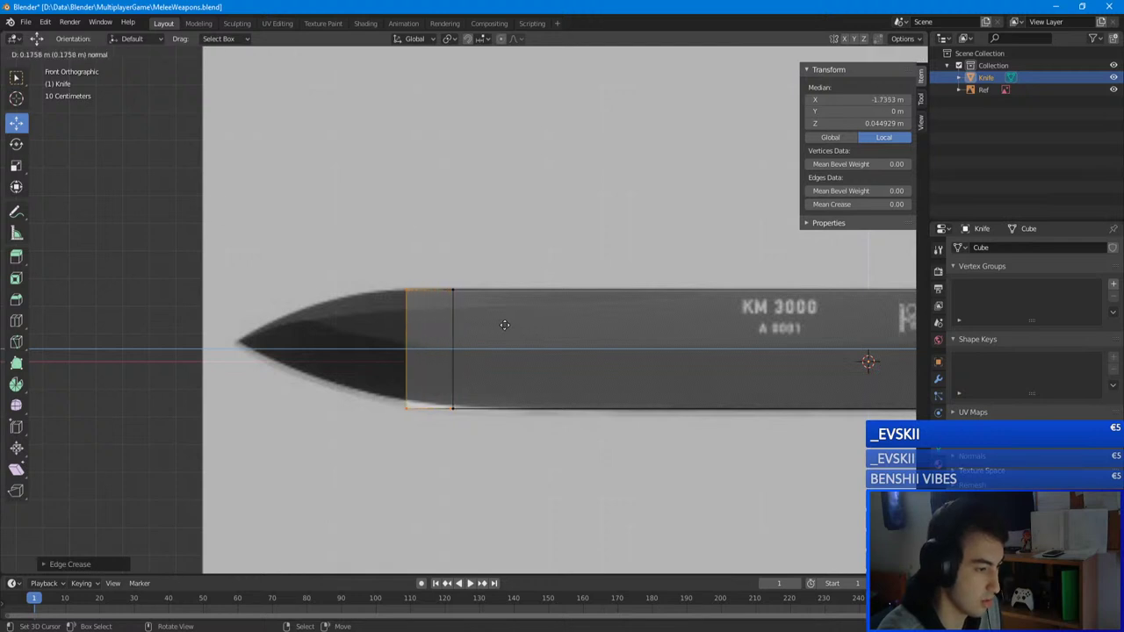
{"action": "left_click", "coordinate": [492, 324]}
{"action": "key", "text": "a"}
{"action": "key", "text": "alt+a"}
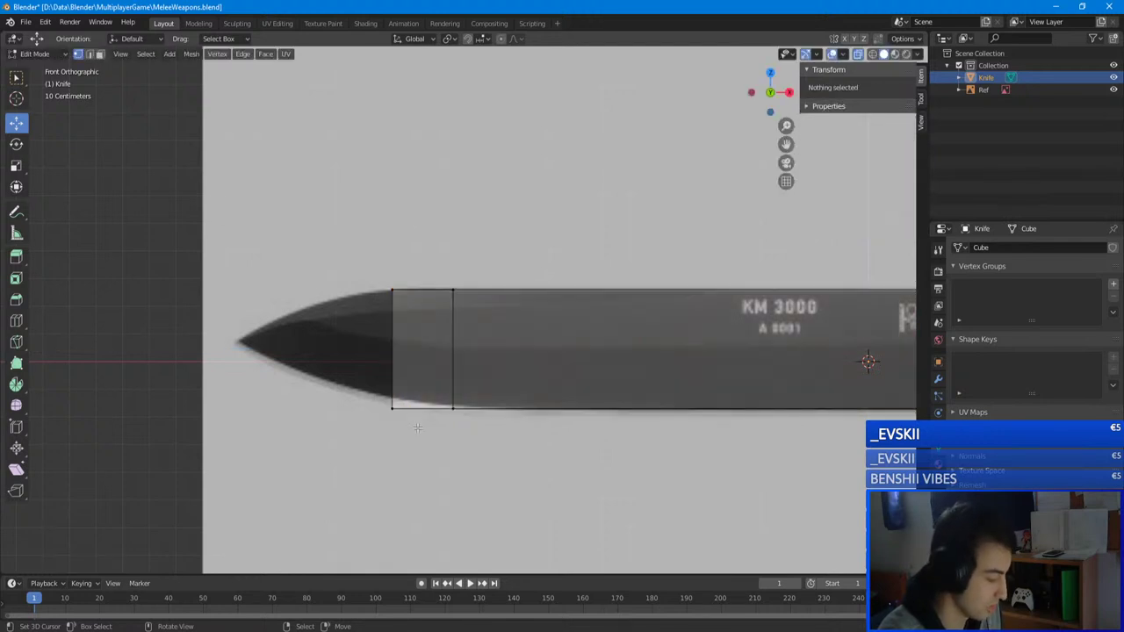
{"action": "left_click_drag", "start_coordinate": [418, 423], "coordinate": [343, 372]}
{"action": "key", "text": "g"}
{"action": "key", "text": "z"}
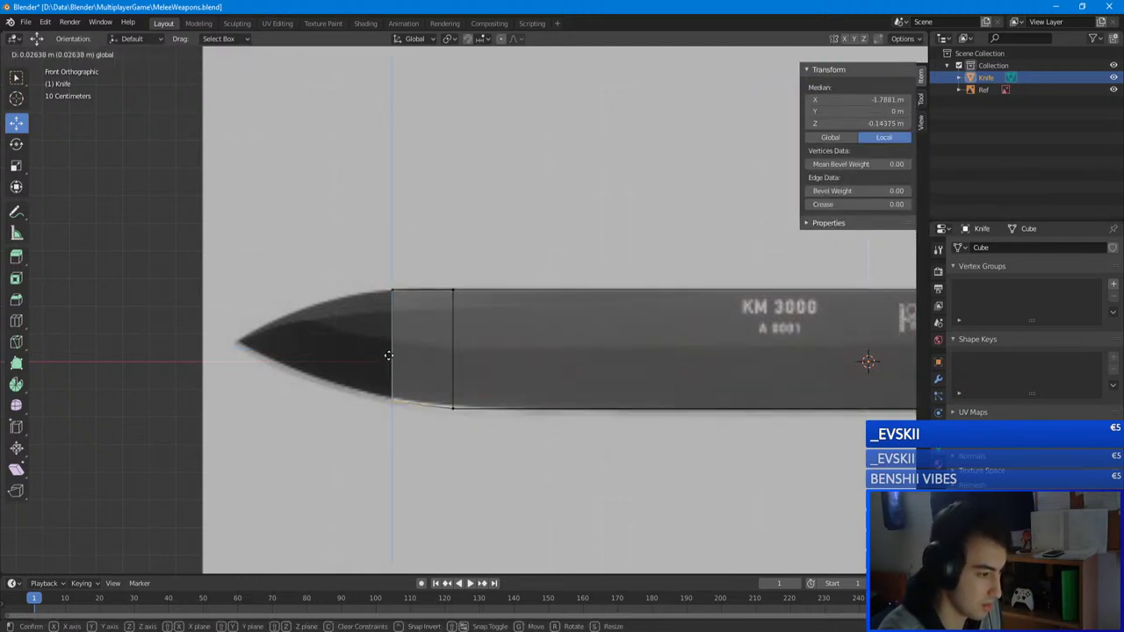
{"action": "left_click", "coordinate": [388, 355]}
{"action": "key", "text": "alt+a"}
- Move the extruded end section further toward the tip along X, to about -1.91 m
{"action": "key", "text": "b"}
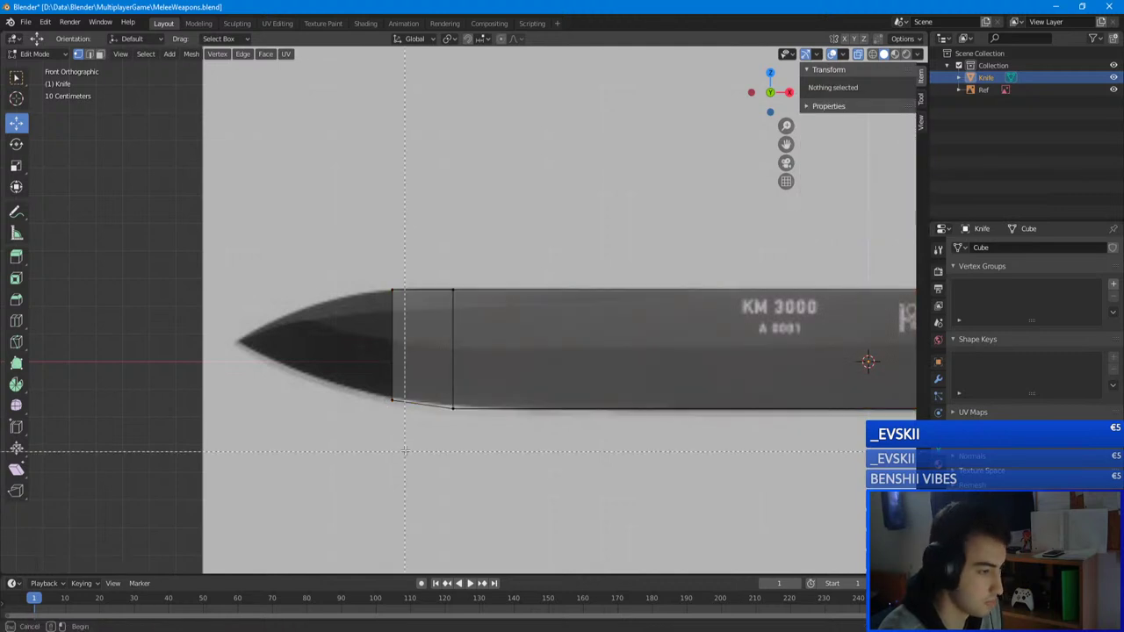
{"action": "left_click_drag", "start_coordinate": [406, 452], "coordinate": [339, 278]}
{"action": "left_click_drag", "start_coordinate": [444, 341], "coordinate": [412, 343]}
{"action": "key", "text": "alt+a"}
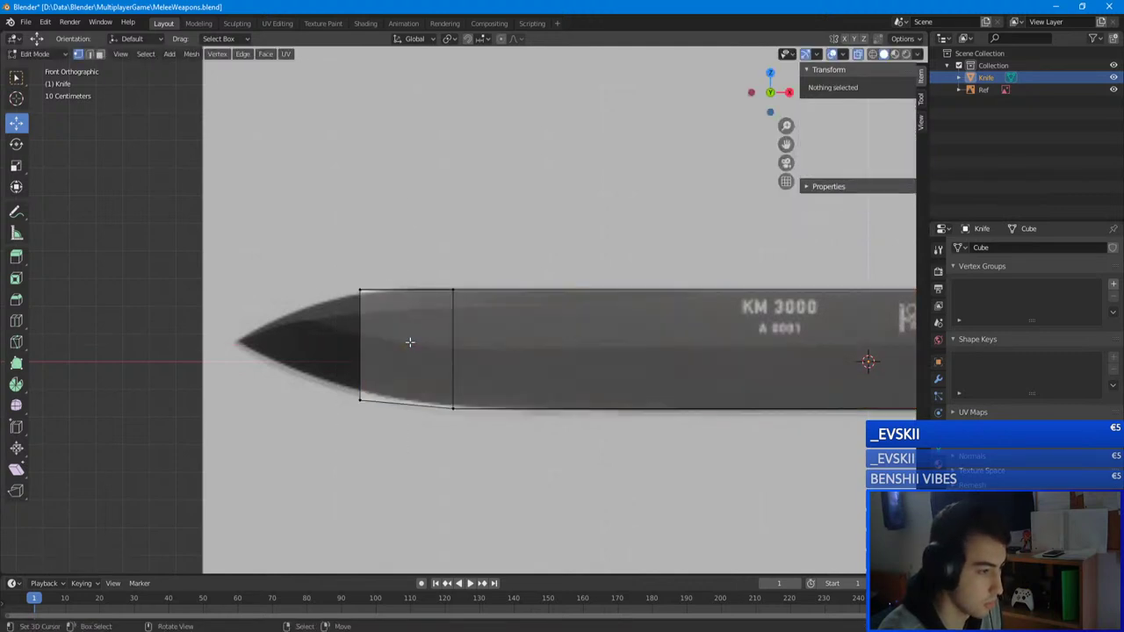
- Lower the end section's top vertices and raise its bottom vertices to fit the reference blade outline
{"action": "left_click", "coordinate": [360, 290]}
{"action": "left_click_drag", "start_coordinate": [360, 253], "coordinate": [361, 249]}
{"action": "key", "text": "alt+a"}
{"action": "left_click_drag", "start_coordinate": [309, 395], "coordinate": [310, 395]}
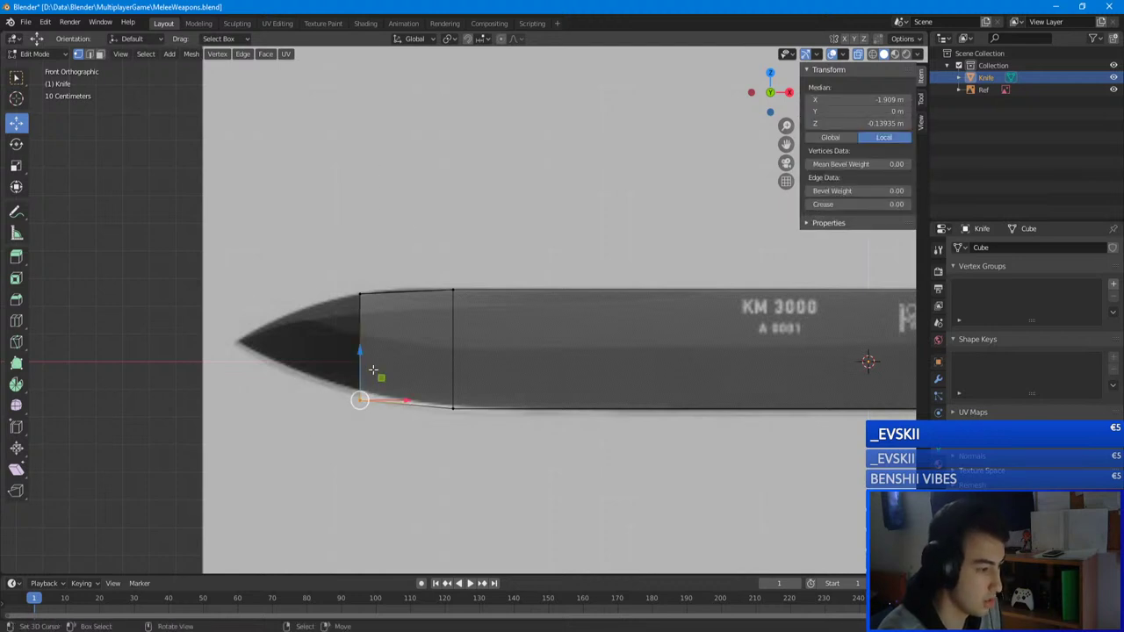
{"action": "left_click_drag", "start_coordinate": [360, 354], "coordinate": [309, 288]}
{"action": "key", "text": "alt+a"}
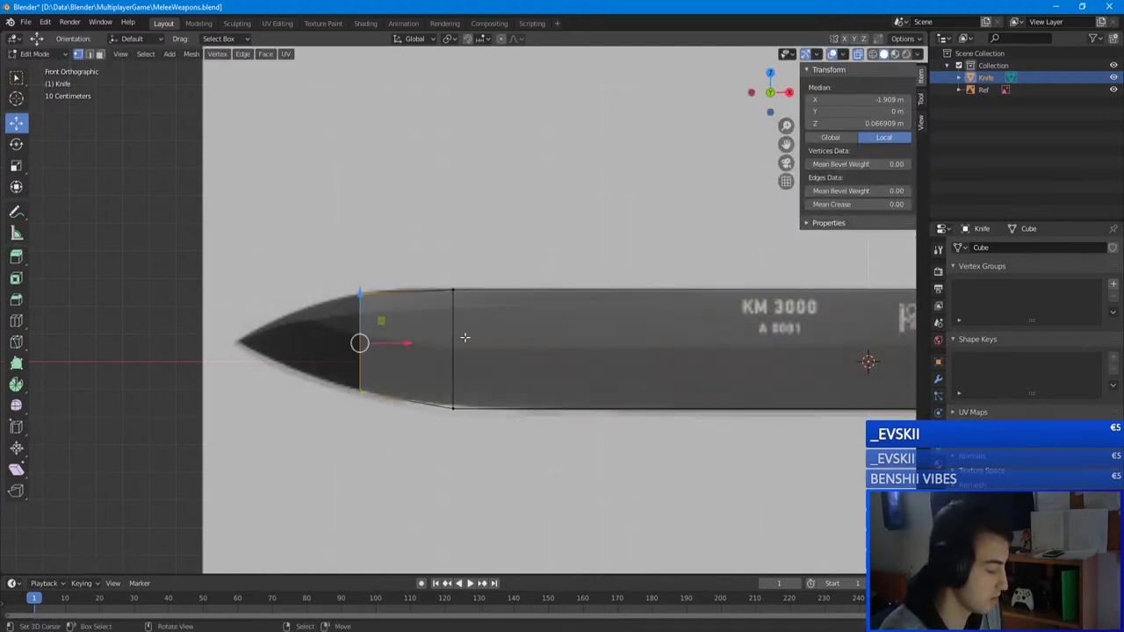
- Extrude the end section to about X -2.29 m and scale it along Z to about 0.29 to follow the tip taper
{"action": "key", "text": "e"}
{"action": "right_click", "coordinate": [409, 347]}
{"action": "left_click_drag", "start_coordinate": [409, 347], "coordinate": [303, 342]}
{"action": "key", "text": "s"}
{"action": "key", "text": "z"}
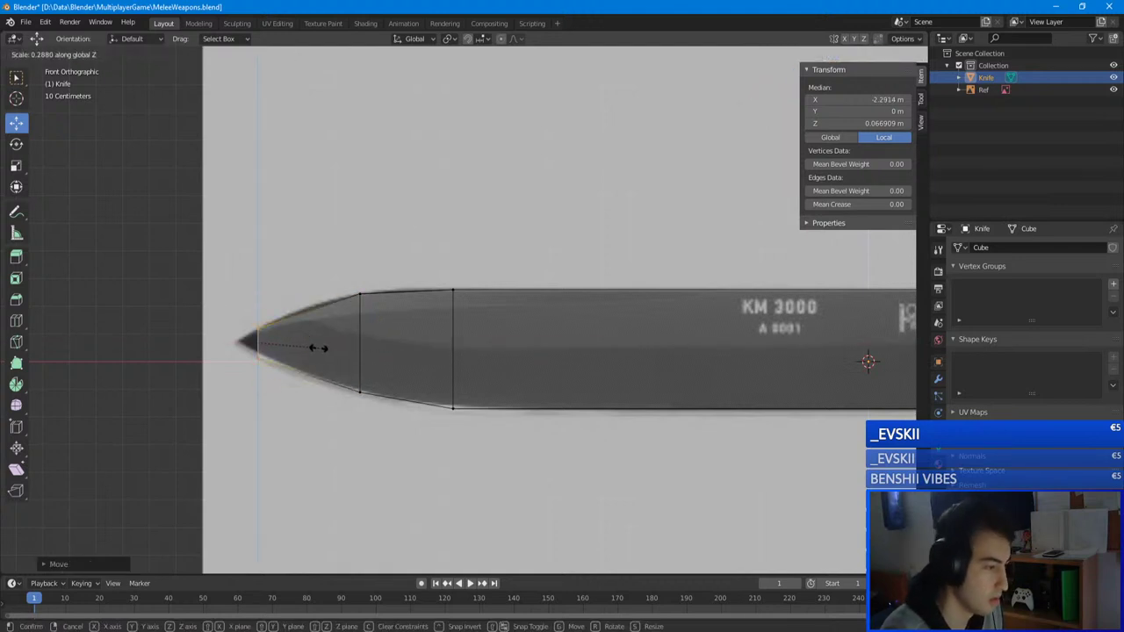
{"action": "left_click", "coordinate": [318, 348]}
{"action": "scroll", "coordinate": [264, 342], "scroll_direction": "up", "scroll_amount": 4}
{"action": "scroll", "coordinate": [321, 360], "scroll_direction": "down", "scroll_amount": 2}
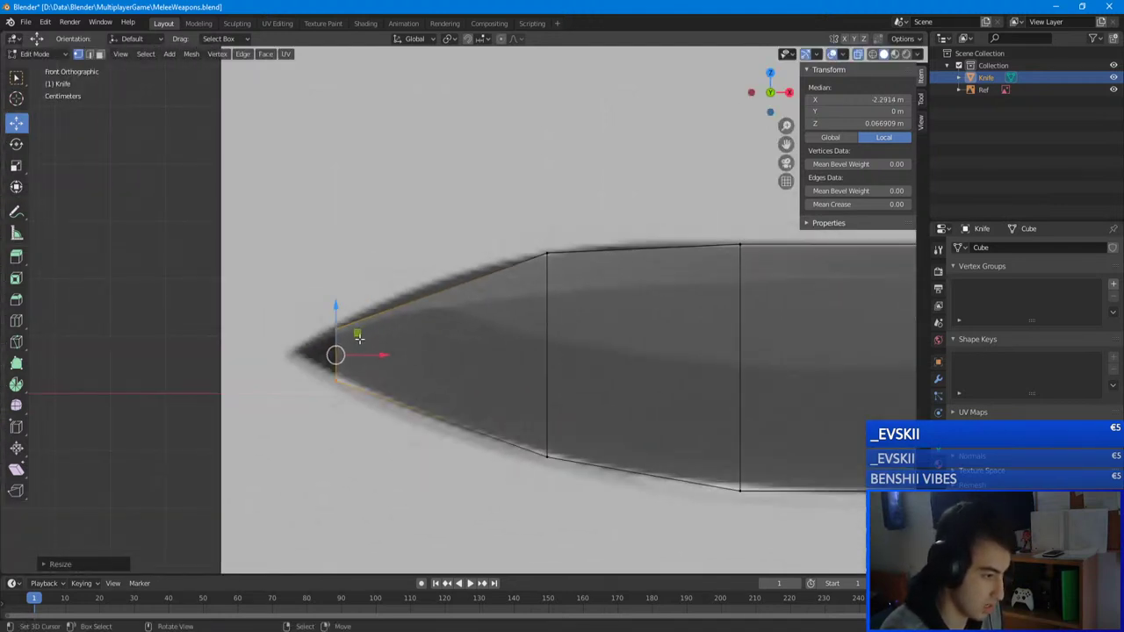
{"action": "scroll", "coordinate": [456, 373], "scroll_direction": "down", "scroll_amount": 5}
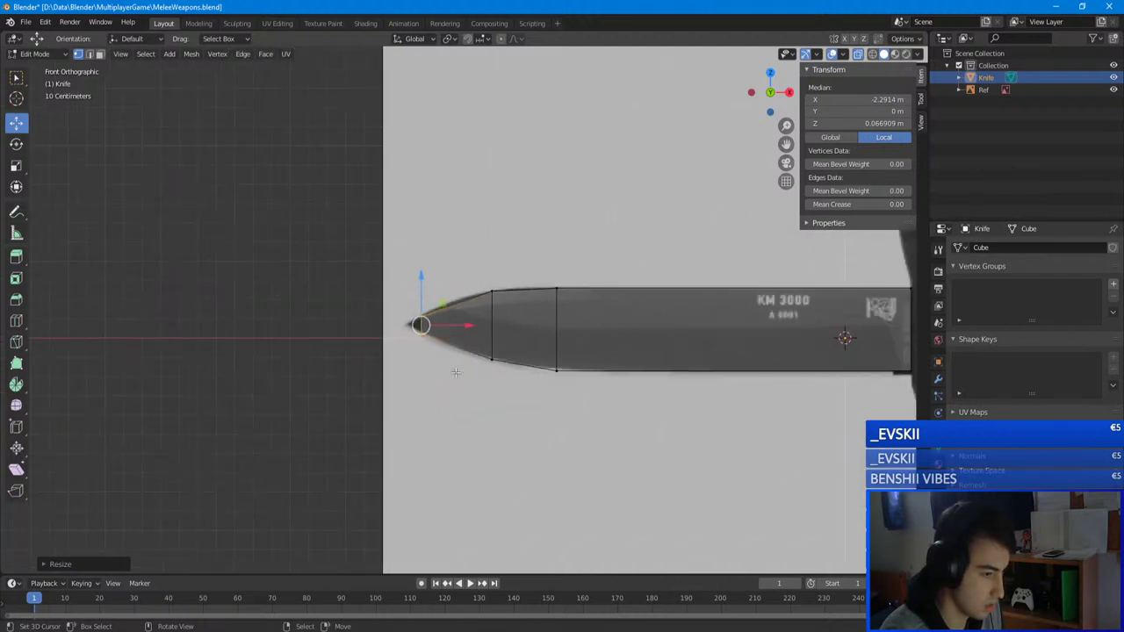
- Extrude the tip section to about X -2.36 m and scale it along Z almost to a point
{"action": "scroll", "coordinate": [460, 370], "scroll_direction": "up", "scroll_amount": 5}
{"action": "key", "text": "e"}
{"action": "left_click", "coordinate": [455, 363]}
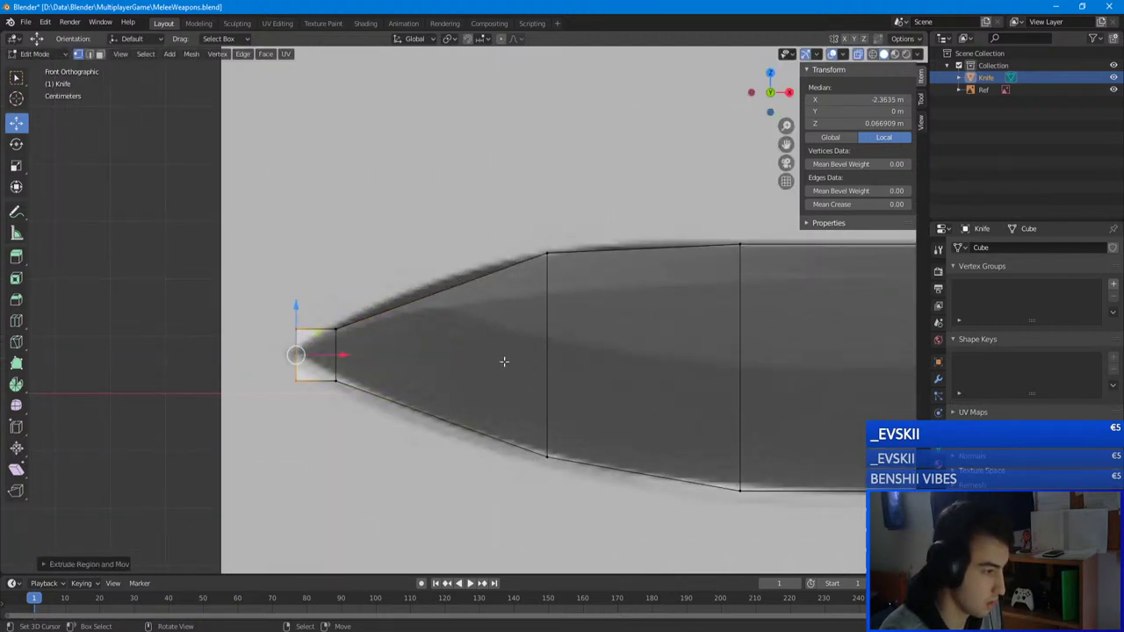
{"action": "key", "text": "s"}
{"action": "key", "text": "z"}
{"action": "left_click", "coordinate": [343, 356]}
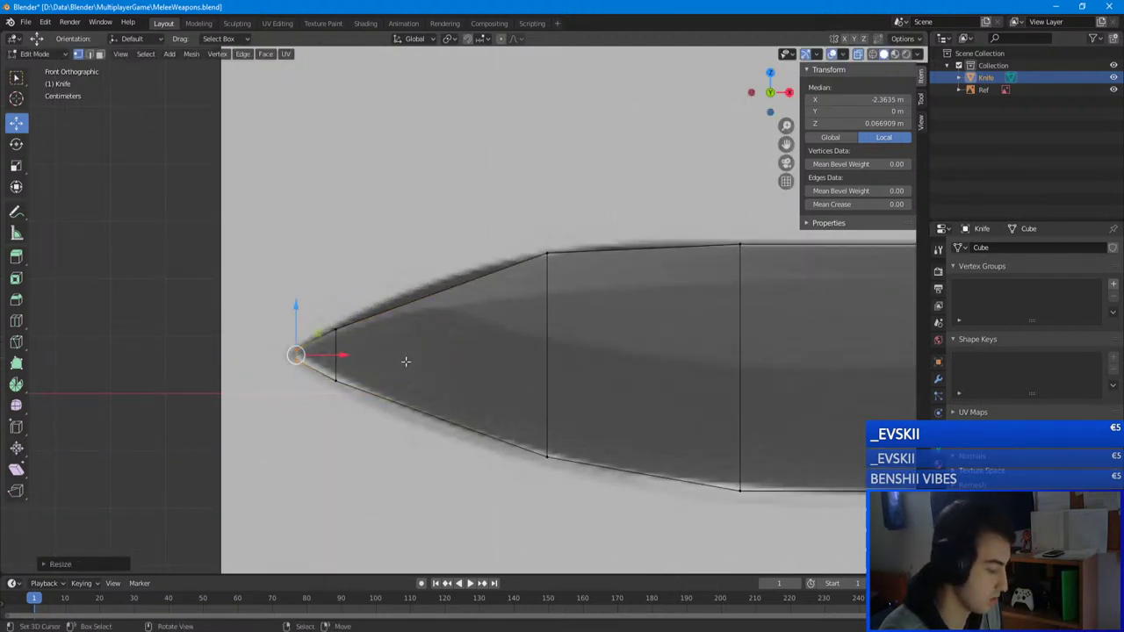
- Merge each pair of upper and lower tip vertices at their center
{"action": "middle_click_drag", "start_coordinate": [397, 360], "coordinate": [444, 370]}
{"action": "right_click", "coordinate": [427, 394]}
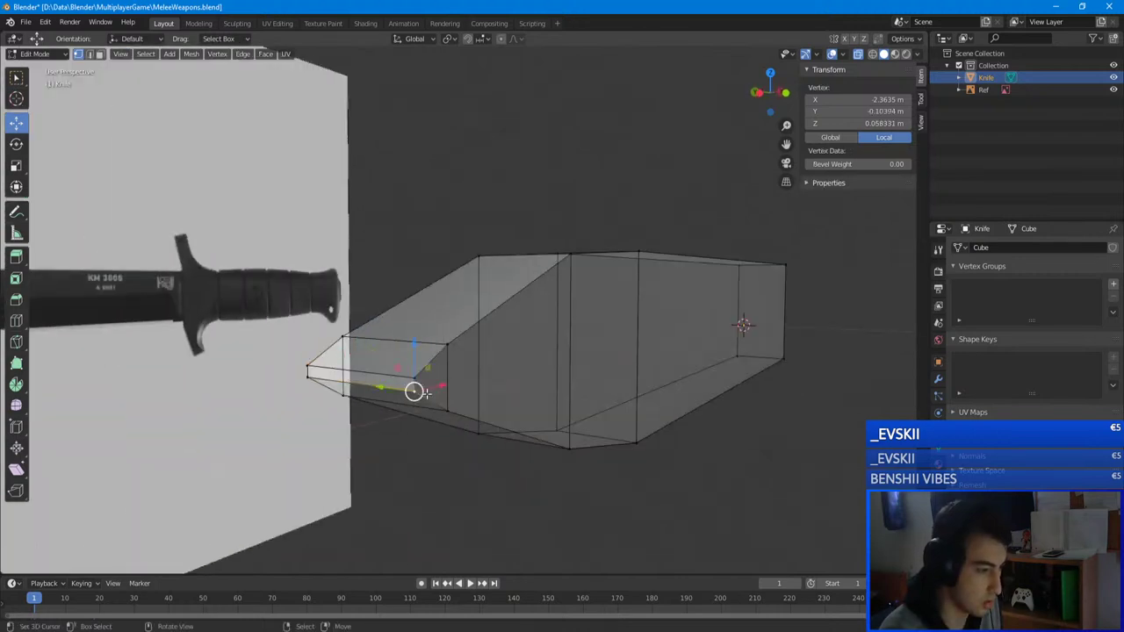
{"action": "left_click", "coordinate": [340, 388], "text": "shift"}
{"action": "key", "text": "alt+m"}
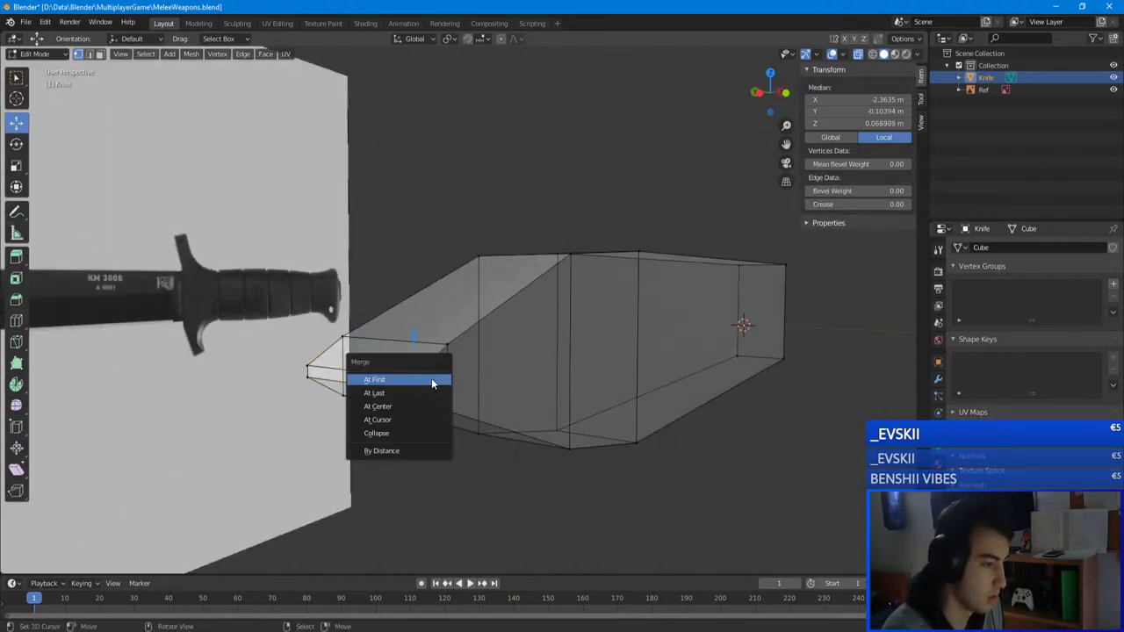
{"action": "left_click", "coordinate": [400, 405]}
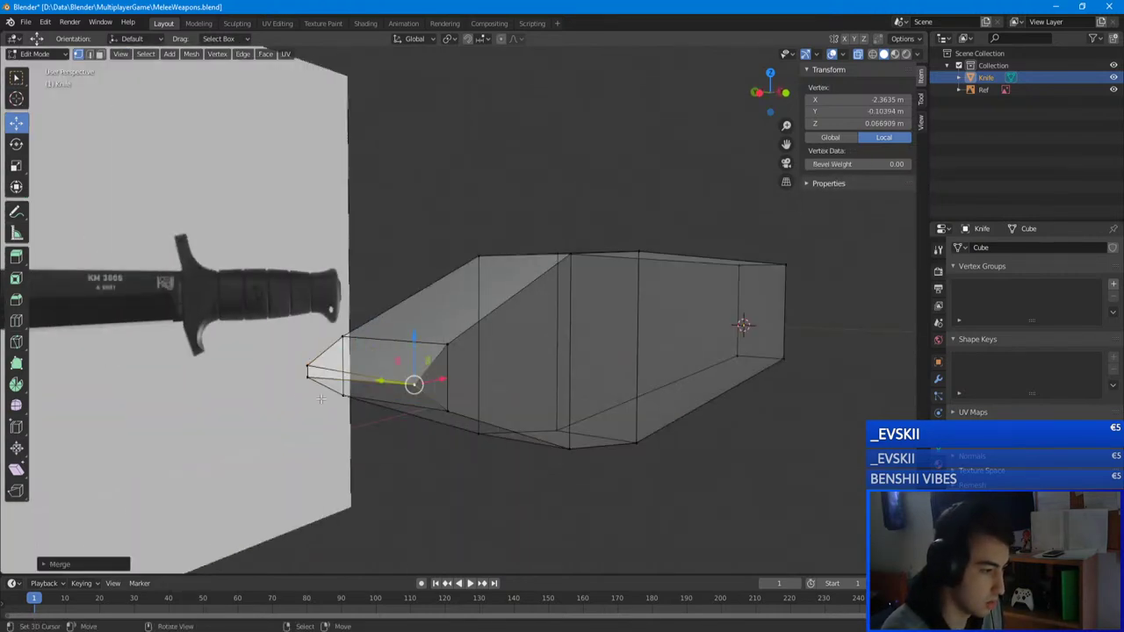
{"action": "left_click", "coordinate": [304, 372], "text": "shift"}
{"action": "key", "text": "alt+m"}
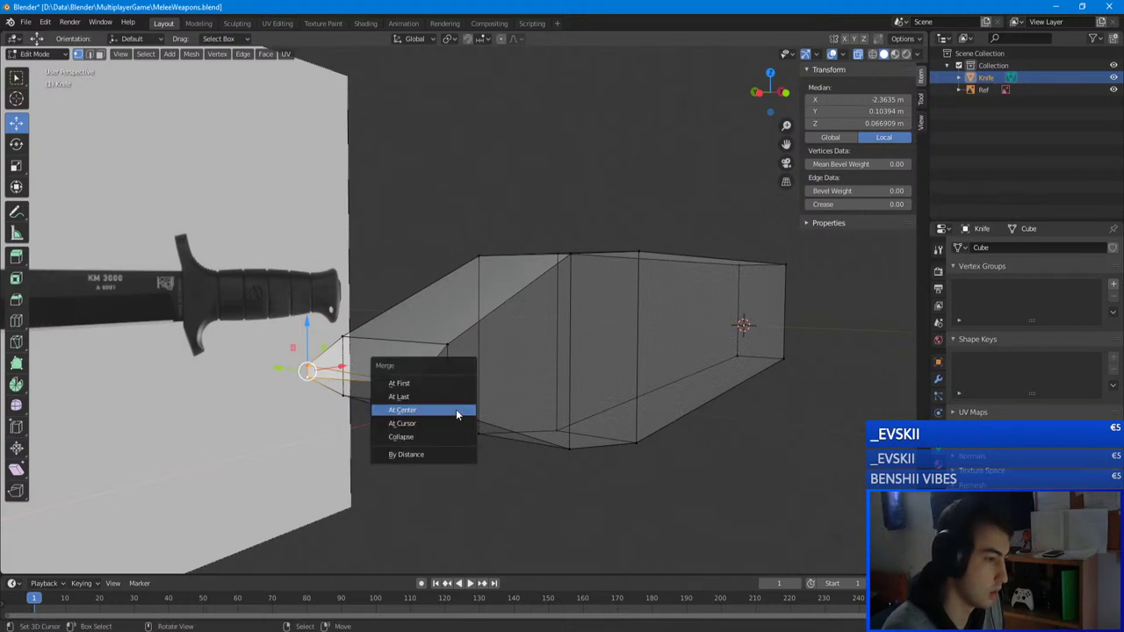
{"action": "left_click", "coordinate": [455, 408]}
- Examine the whole blade's thickness from the front, right and top views
{"action": "key", "text": "a"}
{"action": "middle_click_drag", "start_coordinate": [456, 408], "coordinate": [514, 463]}
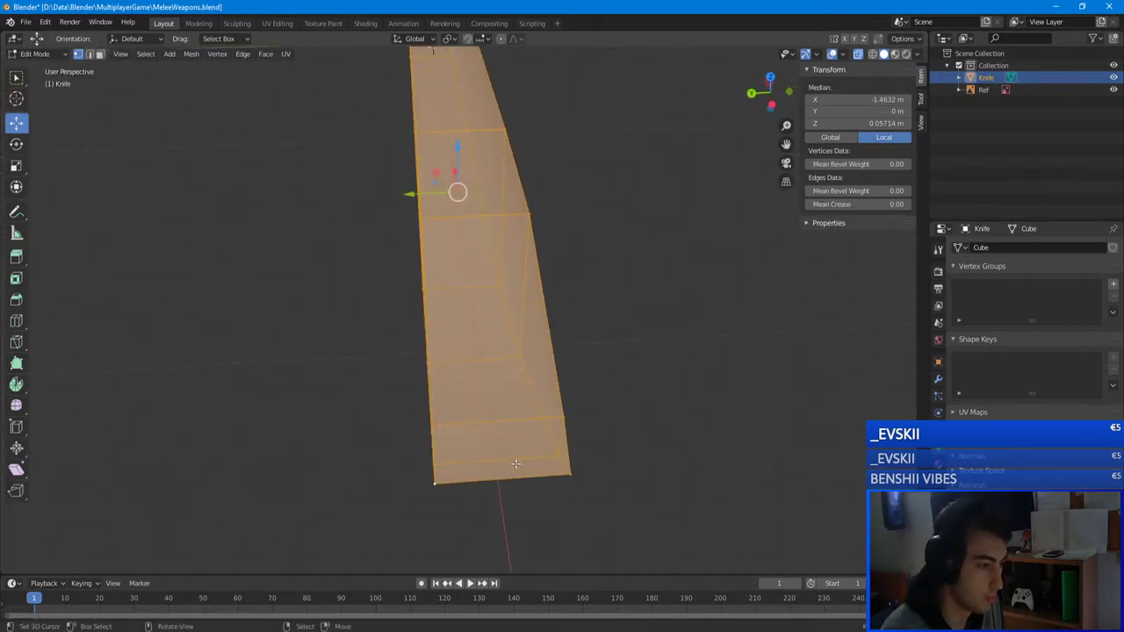
{"action": "key", "text": "KP_1"}
{"action": "key", "text": "KP_3"}
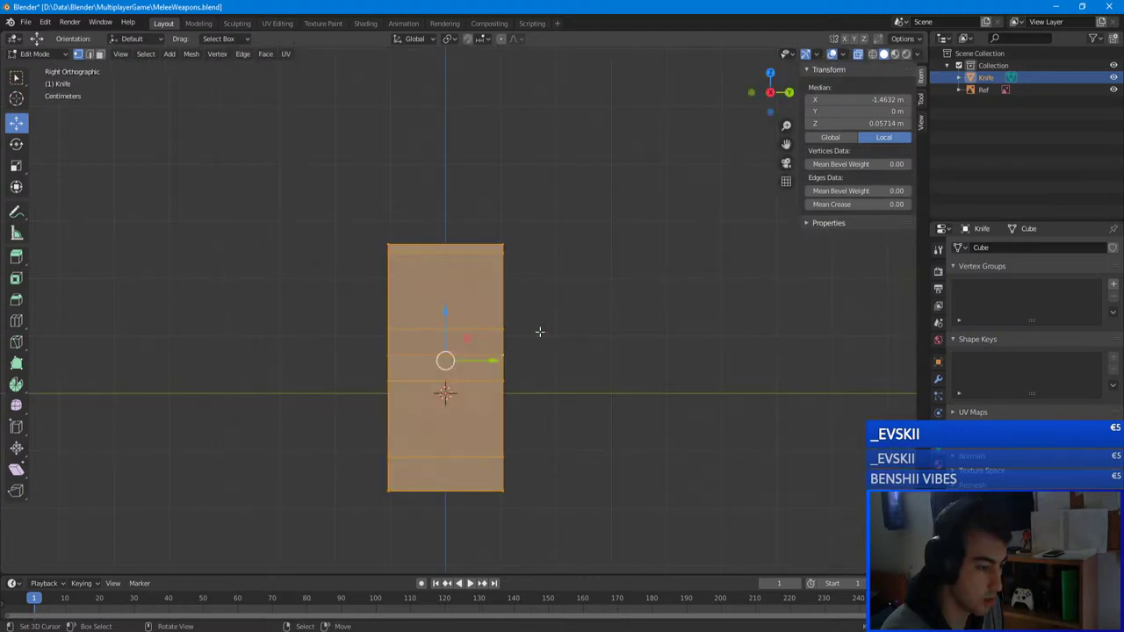
{"action": "key", "text": "KP_7"}
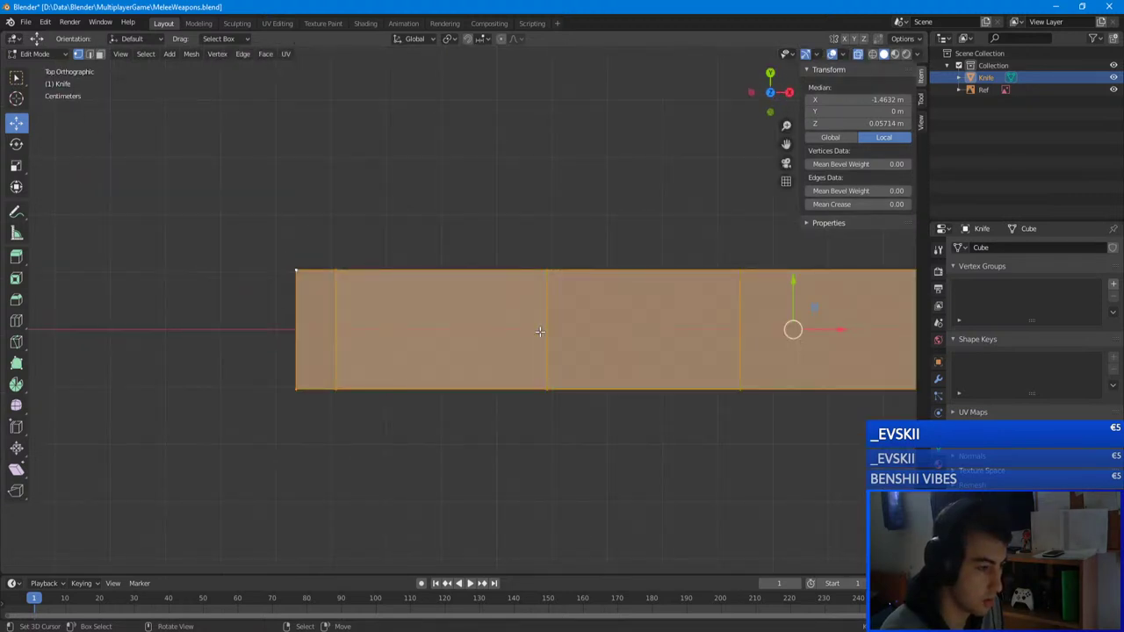
{"action": "scroll", "coordinate": [539, 331], "scroll_direction": "down", "scroll_amount": 7}
{"action": "middle_click_drag", "start_coordinate": [609, 329], "coordinate": [439, 256], "text": "shift"}
{"action": "scroll", "coordinate": [463, 325], "scroll_direction": "up", "scroll_amount": 2}
{"action": "key", "text": "alt+a"}
- Undo the tip vertex merges, the tip scaling and the last tip extrusion
{"action": "key", "text": "ctrl+z"}
{"action": "key", "text": "ctrl+z"}
{"action": "key", "text": "ctrl+z"}
{"action": "key", "text": "ctrl+z"}
{"action": "key", "text": "ctrl+z"}
{"action": "key", "text": "ctrl+z"}
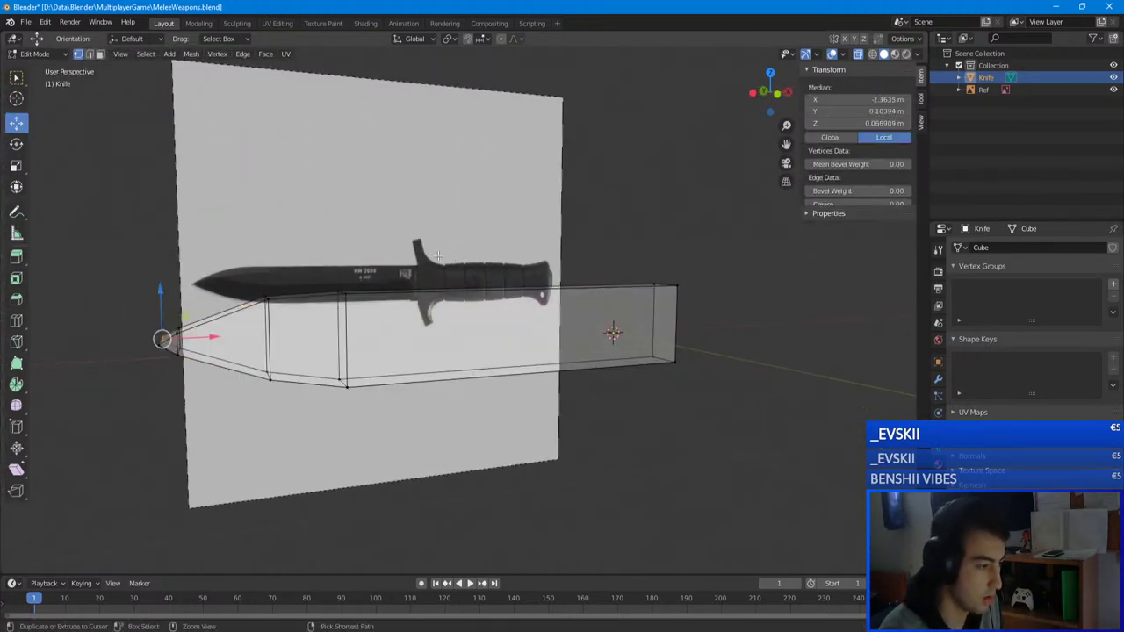
{"action": "key", "text": "ctrl+z"}
{"action": "key", "text": "ctrl+z"}
{"action": "key", "text": "ctrl+z"}
{"action": "key", "text": "ctrl+z"}
{"action": "key", "text": "ctrl+z"}
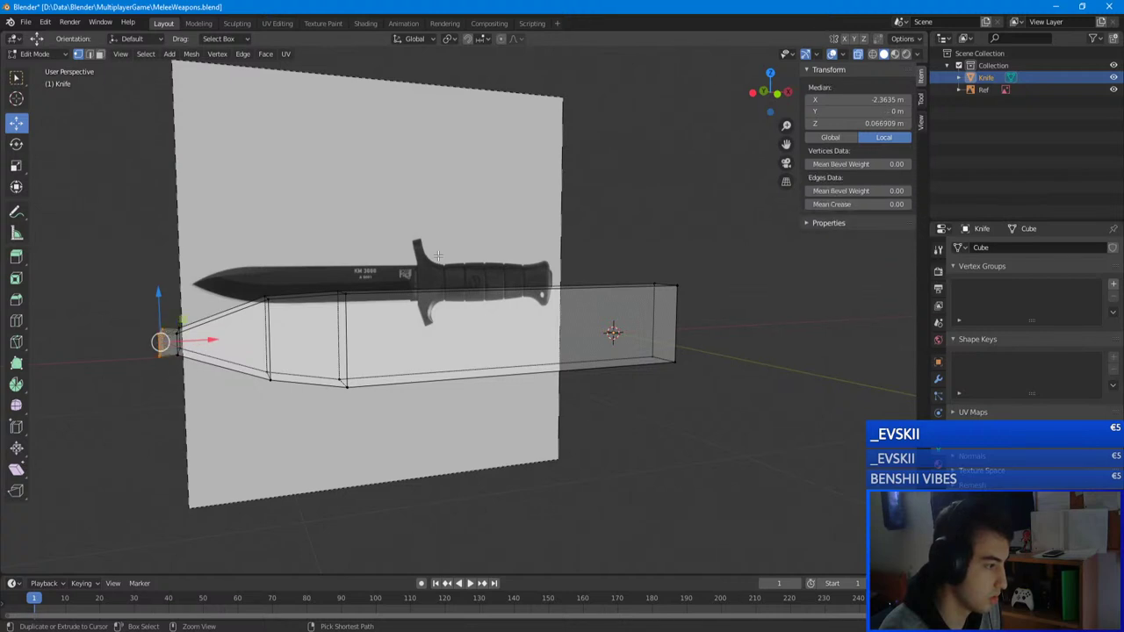
- Add a centered lengthwise loop cut around the blade, midway between its upper and lower edges
{"action": "key", "text": "alt+a"}
{"action": "key", "text": "ctrl+r"}
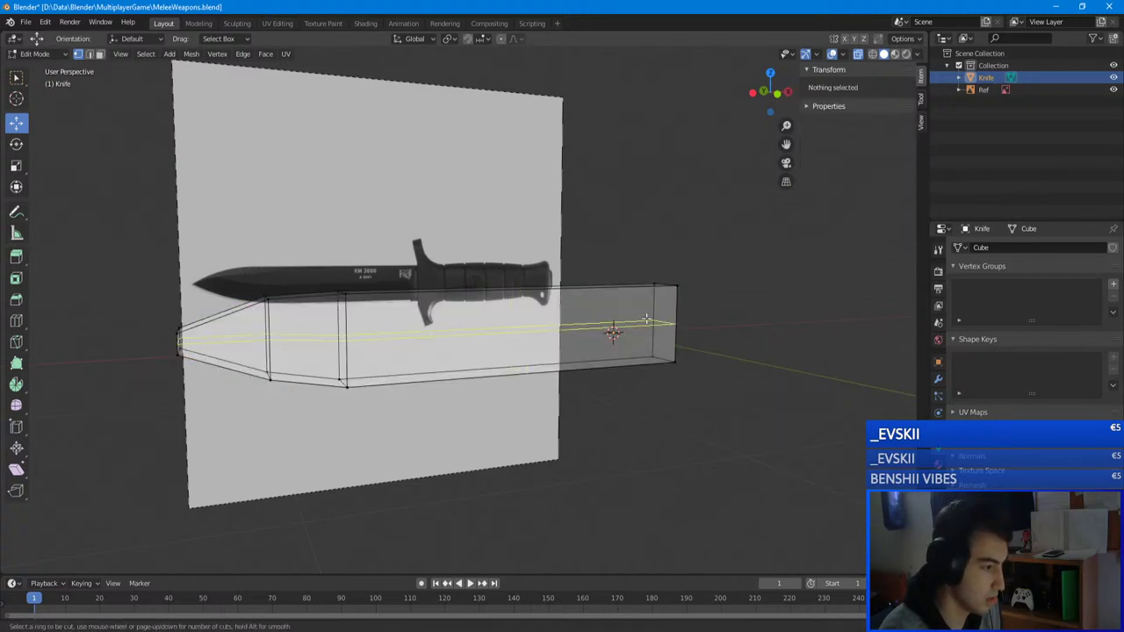
{"action": "left_click", "coordinate": [659, 321]}
{"action": "right_click", "coordinate": [659, 321]}
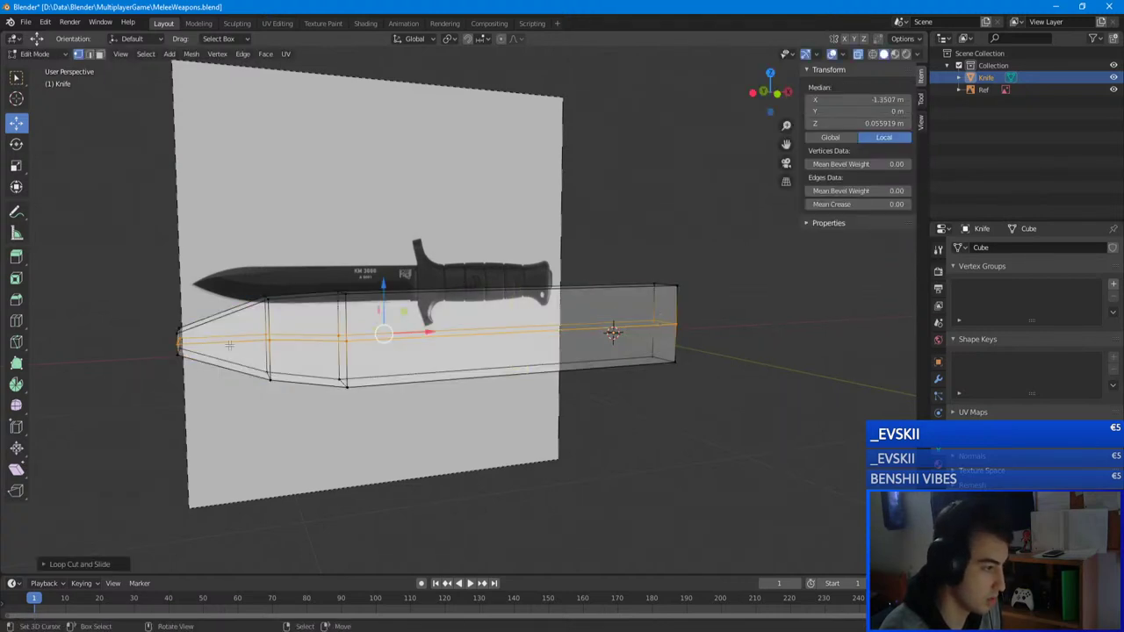
- In front view, move the loop's tip-end vertices along X to about -2.37 m to form the blade point
{"action": "left_click", "coordinate": [177, 341]}
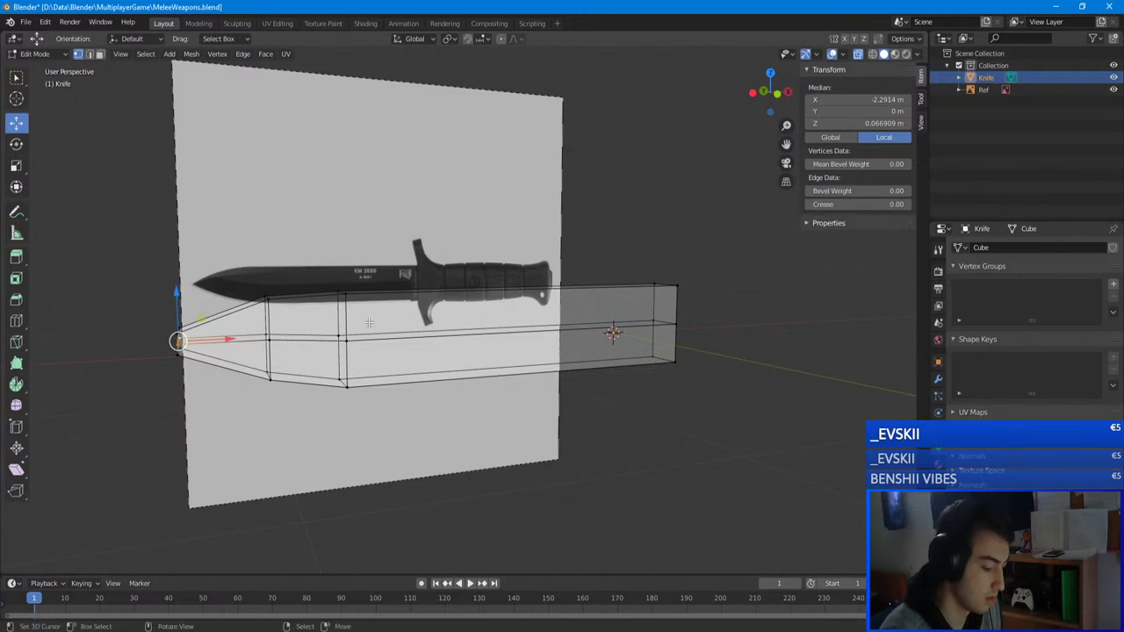
{"action": "key", "text": "KP_1"}
{"action": "left_click_drag", "start_coordinate": [259, 326], "coordinate": [244, 328]}
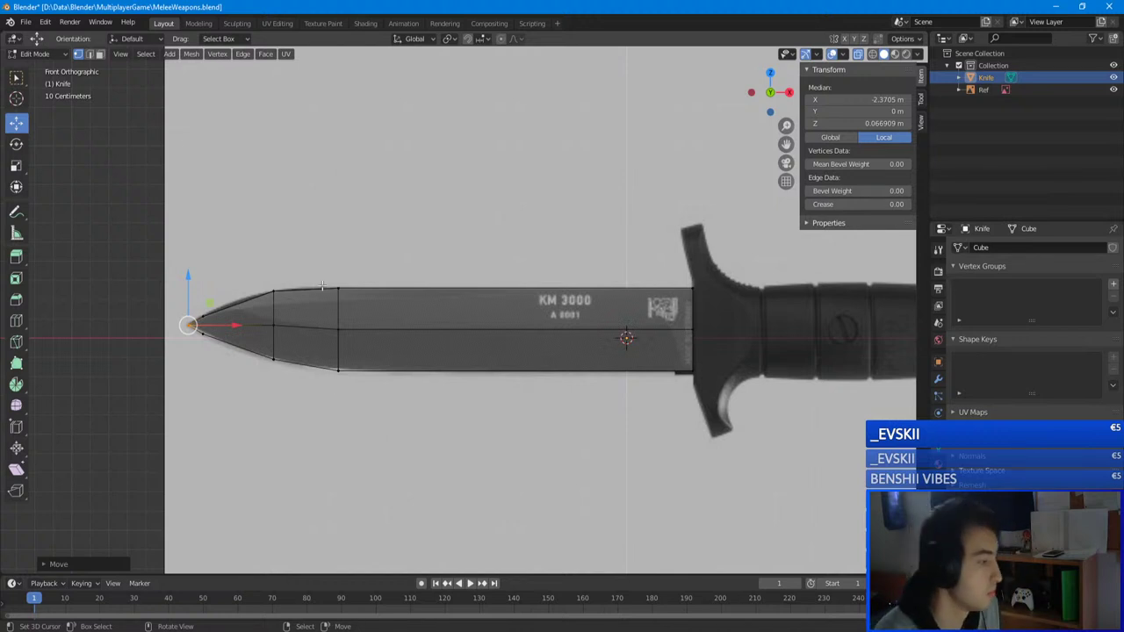
- Examine the pointed blade tip and its vertices up close from several angles
{"action": "scroll", "coordinate": [228, 299], "scroll_direction": "up", "scroll_amount": 1}
{"action": "middle_click_drag", "start_coordinate": [193, 307], "coordinate": [447, 321], "text": "shift"}
{"action": "scroll", "coordinate": [447, 320], "scroll_direction": "up", "scroll_amount": 8}
{"action": "middle_click_drag", "start_coordinate": [294, 363], "coordinate": [373, 363], "text": "shift"}
{"action": "scroll", "coordinate": [297, 359], "scroll_direction": "down", "scroll_amount": 5}
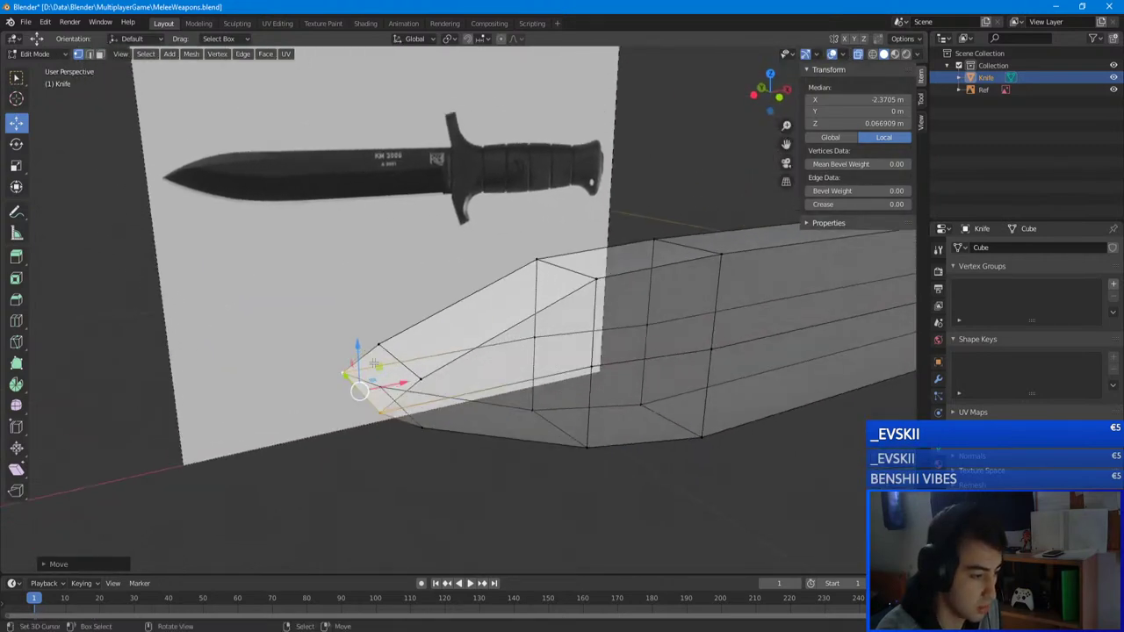
{"action": "key", "text": "a"}
{"action": "key", "text": "a"}
{"action": "left_click", "coordinate": [425, 427]}
{"action": "scroll", "coordinate": [425, 428], "scroll_direction": "up", "scroll_amount": 3}
{"action": "middle_click_drag", "start_coordinate": [425, 428], "coordinate": [394, 377]}
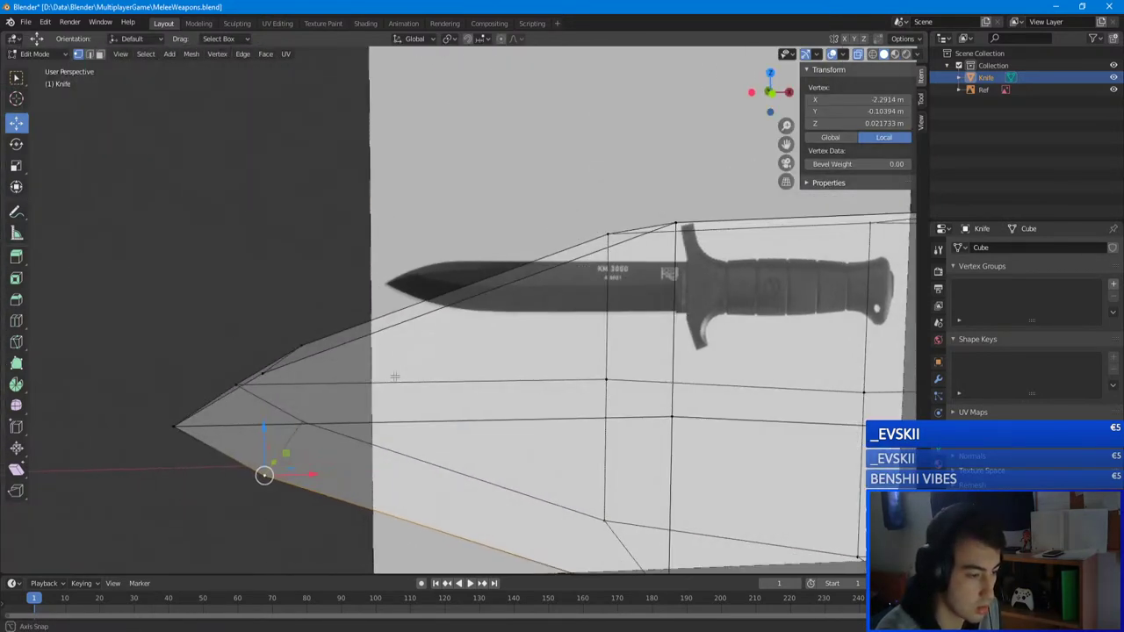
{"action": "middle_click_drag", "start_coordinate": [326, 398], "coordinate": [416, 416]}
{"action": "left_click", "coordinate": [416, 415]}
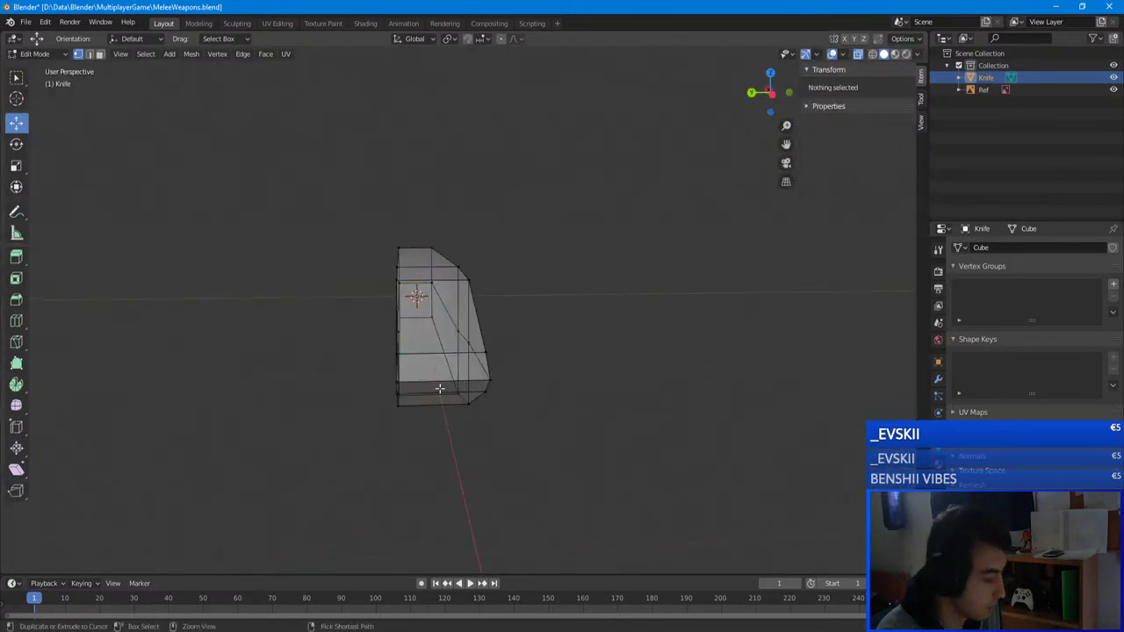
- Add a lengthwise loop cut through the middle of the blade's thickness and clear the selection
{"action": "key", "text": "ctrl+r"}
{"action": "left_click", "coordinate": [437, 349]}
{"action": "middle_click_drag", "start_coordinate": [437, 348], "coordinate": [504, 396]}
{"action": "left_click", "coordinate": [429, 403]}
{"action": "left_click", "coordinate": [499, 391], "text": "shift"}
{"action": "key", "text": "a"}
{"action": "key", "text": "alt+a"}
{"action": "key", "text": "KP_1"}
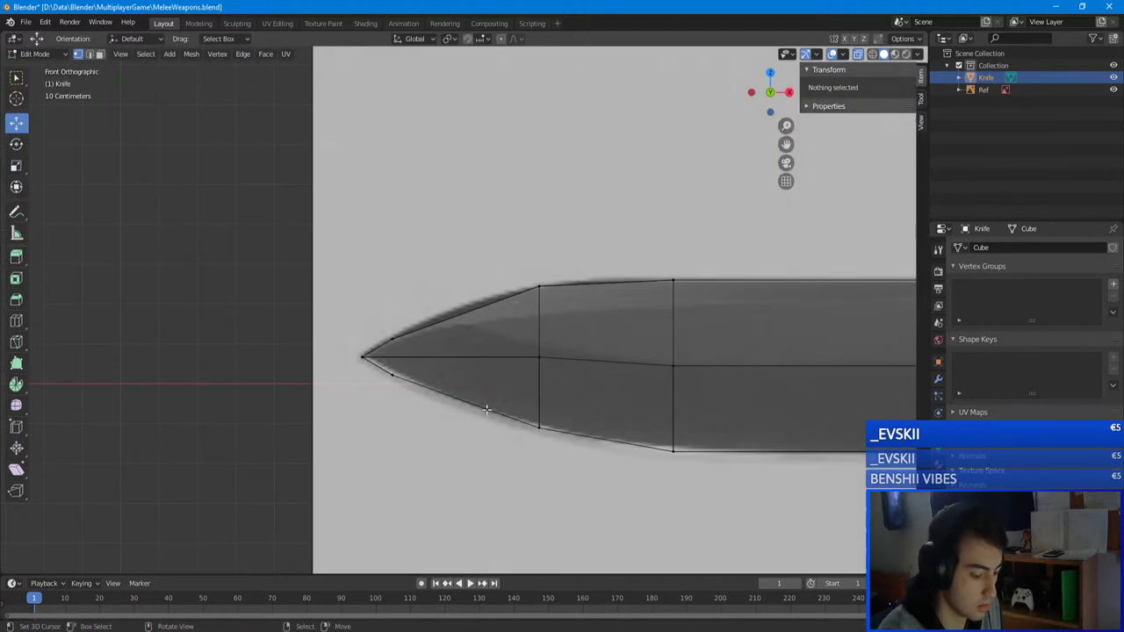
- In side view, delete the blade's vertices on the negative Y side of the centre line
{"action": "key", "text": "KP_3"}
{"action": "left_click_drag", "start_coordinate": [434, 523], "coordinate": [485, 279]}
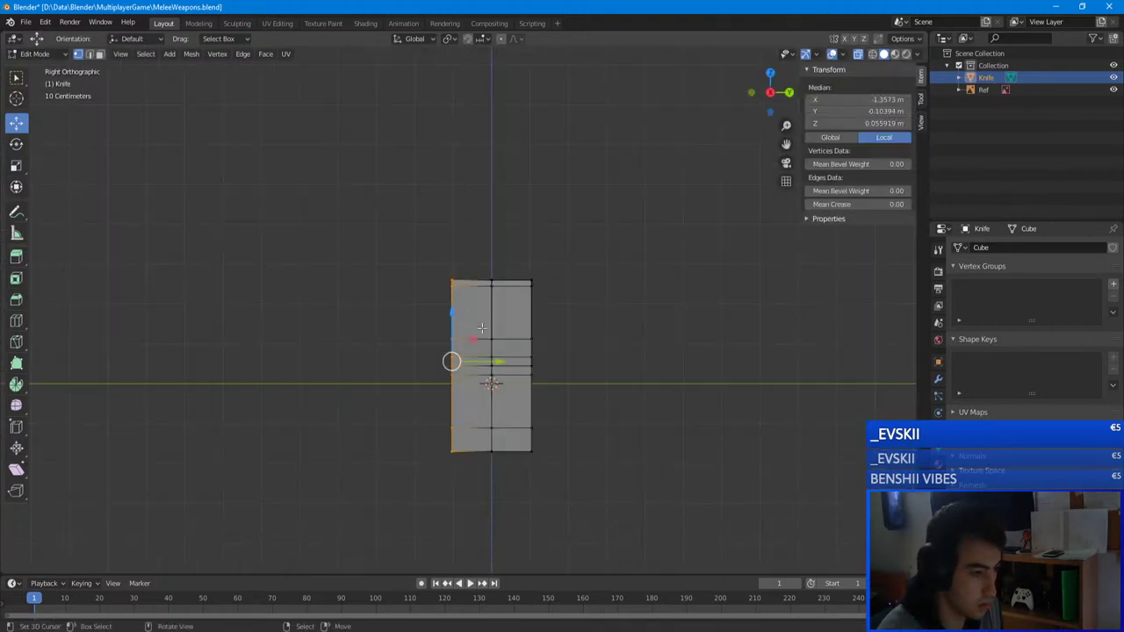
{"action": "key", "text": "x"}
{"action": "left_click", "coordinate": [575, 337]}
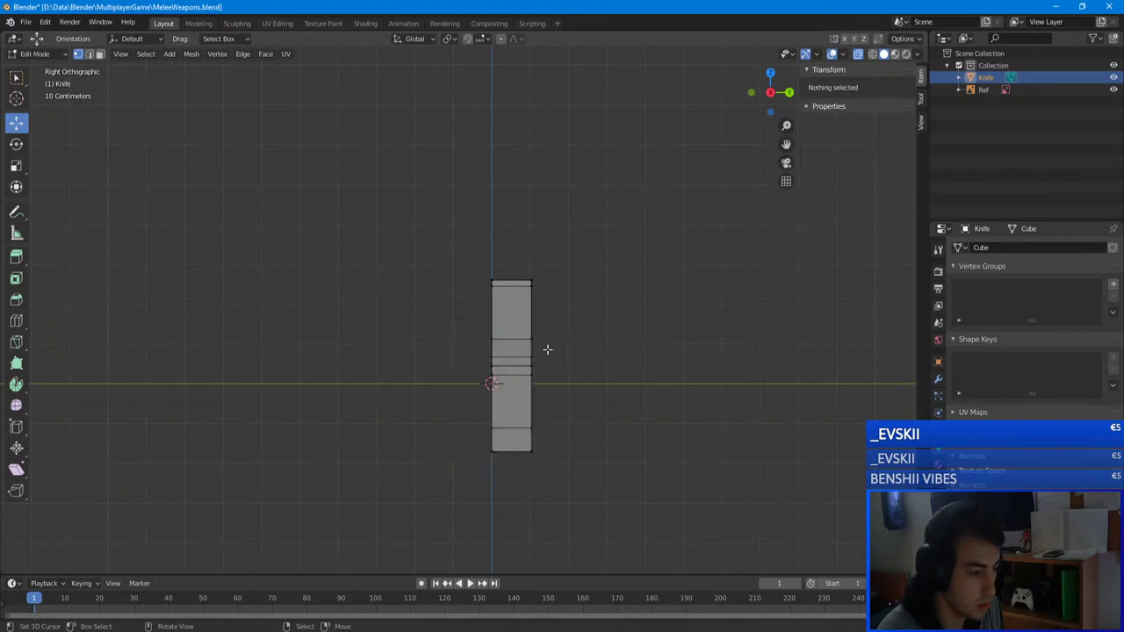
- Add a Mirror modifier to the knife, mirroring on Y instead of X
{"action": "key", "text": "Tab"}
{"action": "left_click", "coordinate": [939, 381]}
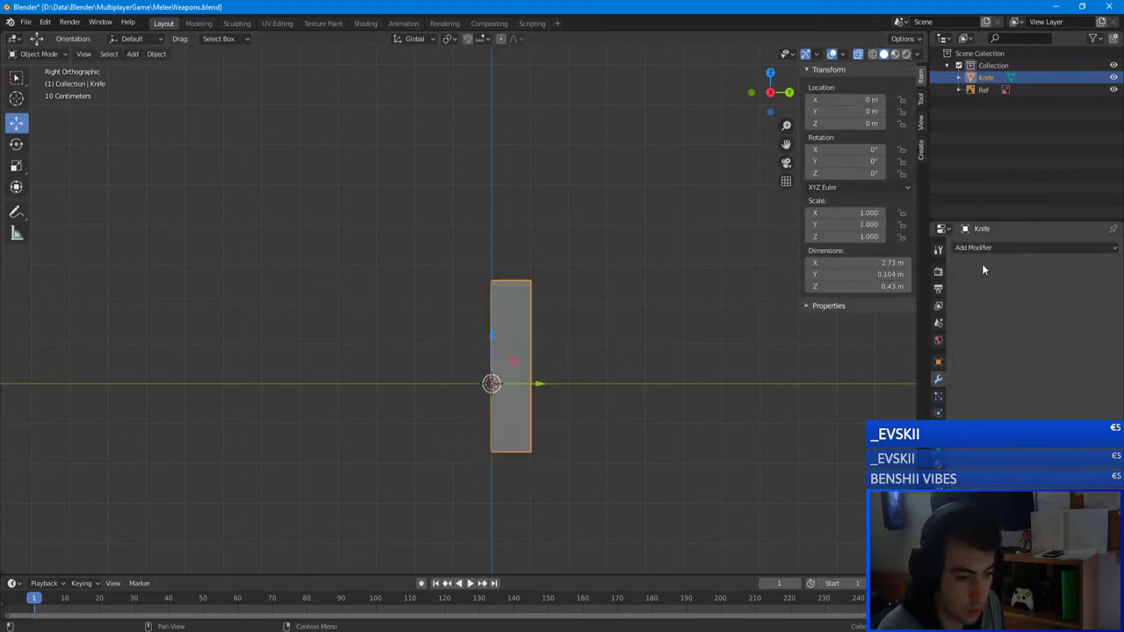
{"action": "left_click", "coordinate": [976, 248]}
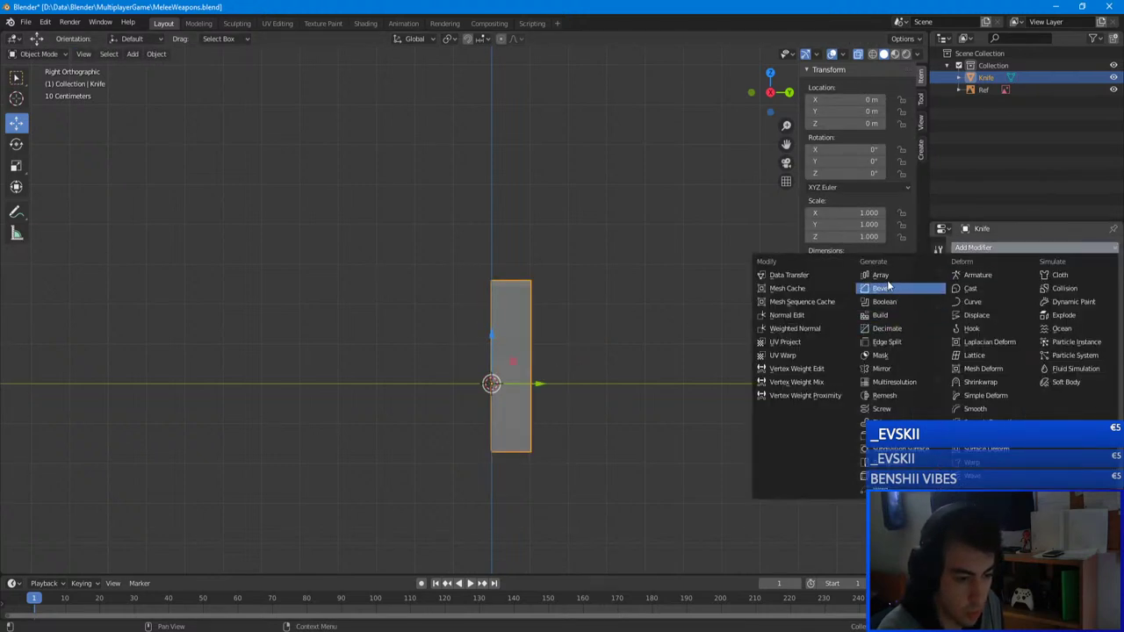
{"action": "left_click", "coordinate": [883, 369]}
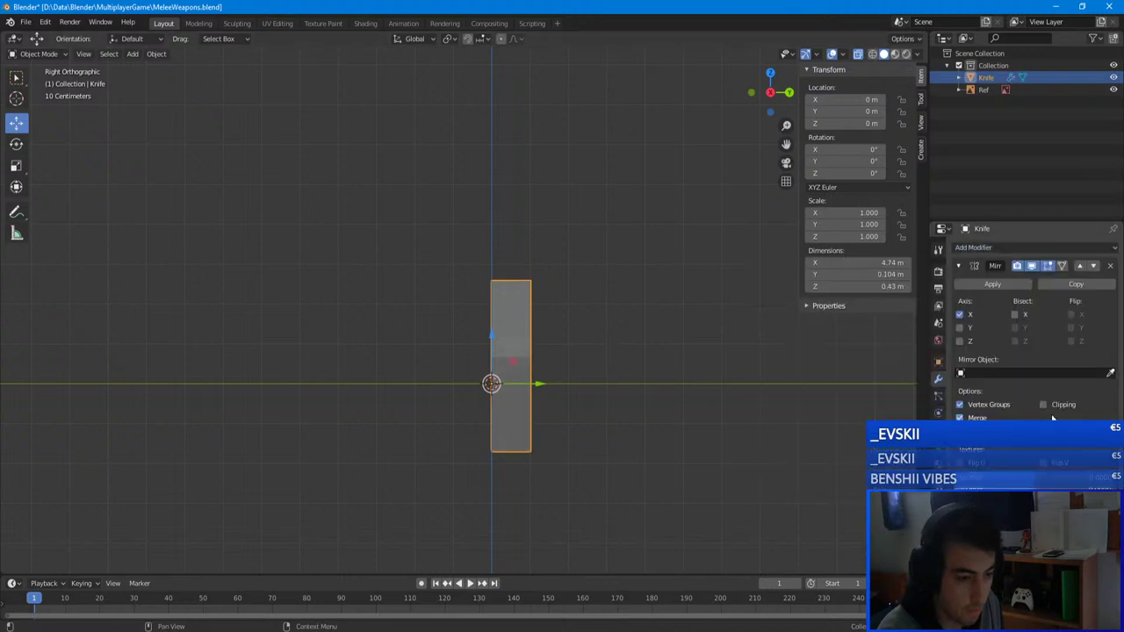
{"action": "left_click", "coordinate": [1016, 314]}
{"action": "left_click", "coordinate": [1016, 314]}
{"action": "left_click", "coordinate": [960, 314]}
{"action": "left_click", "coordinate": [960, 326]}
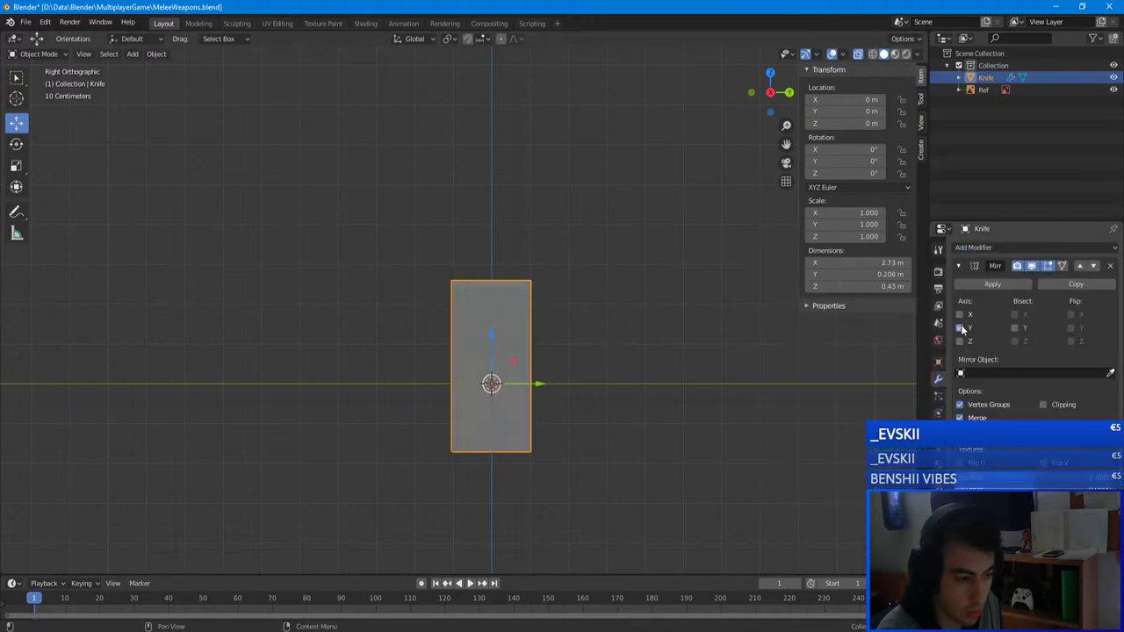
- In Edit Mode, move the three outer side vertices at the blade tip back along X to a median of about -2.17 m
{"action": "middle_click_drag", "start_coordinate": [685, 316], "coordinate": [37, 327]}
{"action": "key", "text": "Tab"}
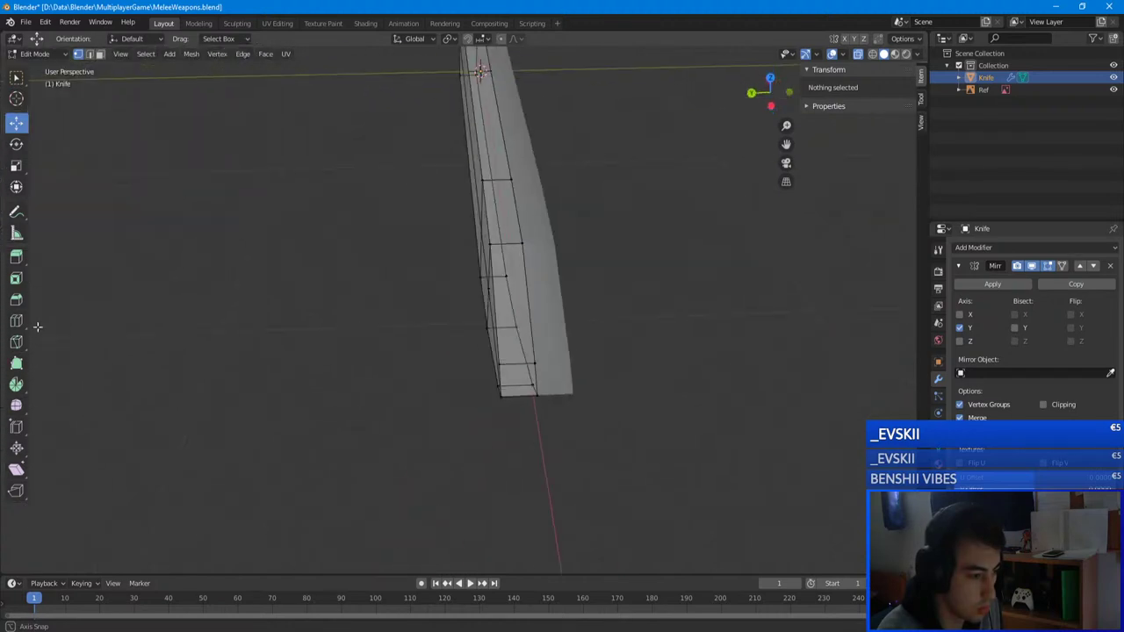
{"action": "middle_click_drag", "start_coordinate": [314, 326], "coordinate": [399, 341]}
{"action": "scroll", "coordinate": [398, 342], "scroll_direction": "up", "scroll_amount": 2}
{"action": "right_click", "coordinate": [492, 382]}
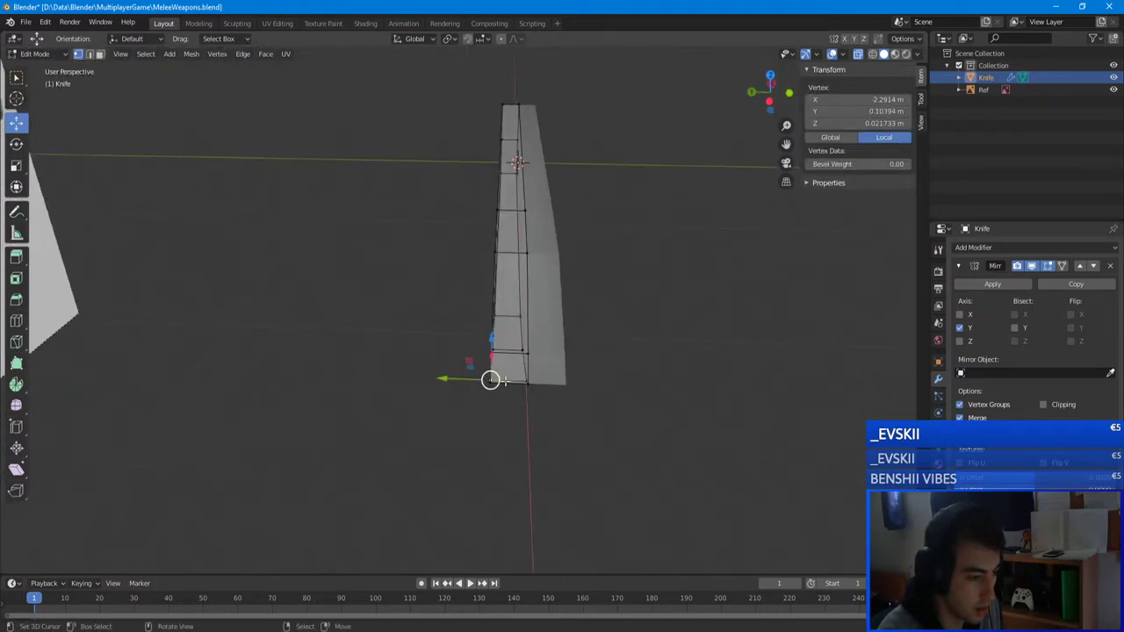
{"action": "middle_click_drag", "start_coordinate": [492, 381], "coordinate": [428, 417]}
{"action": "scroll", "coordinate": [586, 383], "scroll_direction": "up", "scroll_amount": 3}
{"action": "right_click", "coordinate": [466, 399]}
{"action": "right_click", "coordinate": [432, 364], "text": "shift"}
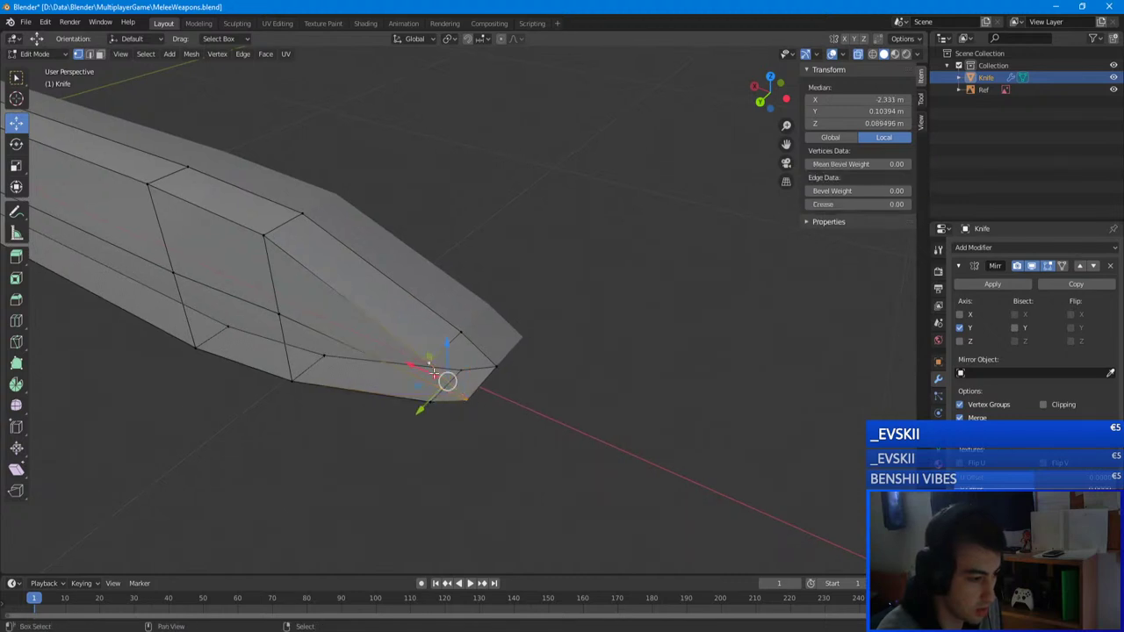
{"action": "right_click", "coordinate": [431, 401], "text": "shift"}
{"action": "left_click_drag", "start_coordinate": [368, 371], "coordinate": [339, 355]}
- Move the three side vertices behind the tip inward along Y to about 0.029 m
{"action": "right_click", "coordinate": [465, 400]}
{"action": "right_click", "coordinate": [431, 401], "text": "shift"}
{"action": "right_click", "coordinate": [429, 365], "text": "shift"}
{"action": "right_click", "coordinate": [395, 366]}
{"action": "middle_click_drag", "start_coordinate": [399, 369], "coordinate": [497, 339]}
{"action": "right_click", "coordinate": [369, 338], "text": "shift"}
{"action": "right_click", "coordinate": [369, 399], "text": "shift"}
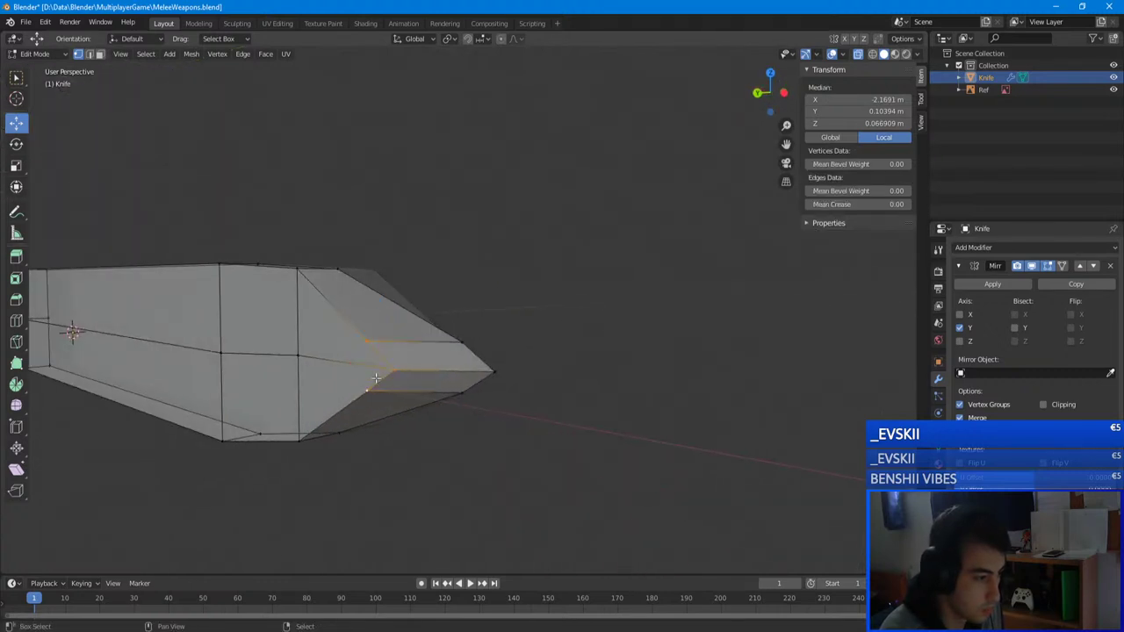
{"action": "middle_click_drag", "start_coordinate": [377, 391], "coordinate": [303, 361]}
{"action": "left_click_drag", "start_coordinate": [367, 361], "coordinate": [401, 361]}
- Move the middle side vertex behind the tip along X to about -2.15 m
{"action": "middle_click_drag", "start_coordinate": [402, 361], "coordinate": [619, 428]}
{"action": "left_click", "coordinate": [275, 376]}
{"action": "left_click_drag", "start_coordinate": [635, 430], "coordinate": [591, 426]}
{"action": "middle_click_drag", "start_coordinate": [555, 390], "coordinate": [502, 383]}
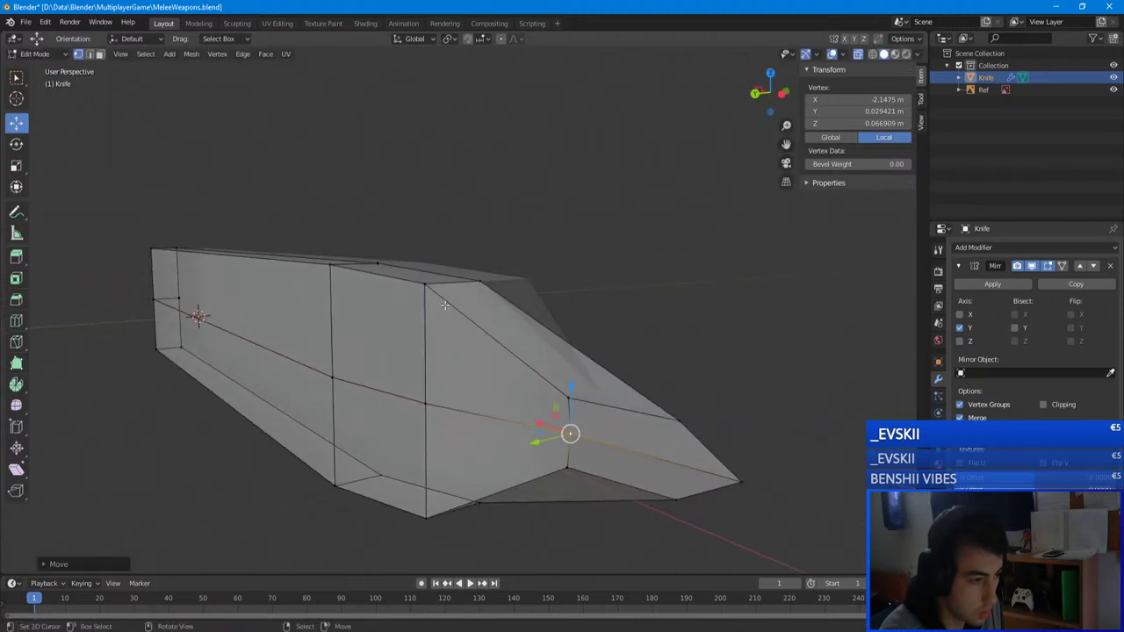
- Scale the upper and lower outer vertices of the section before the tip closer together along Z
{"action": "right_click", "coordinate": [425, 285]}
{"action": "right_click", "coordinate": [426, 517], "text": "shift"}
{"action": "key", "text": "s"}
{"action": "key", "text": "z"}
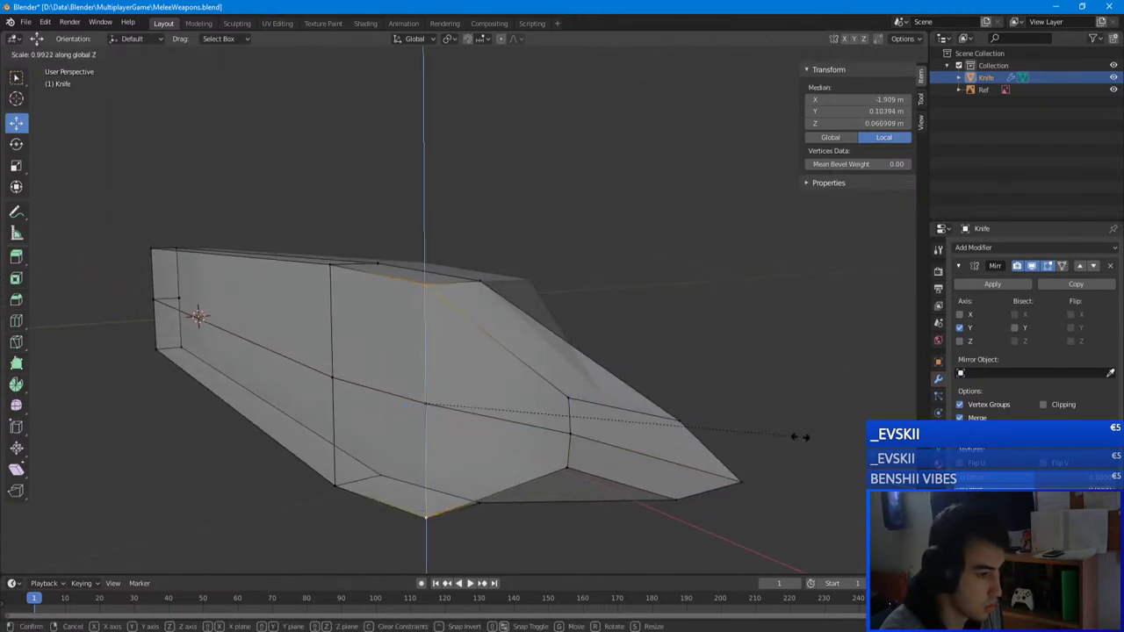
{"action": "left_click", "coordinate": [693, 426]}
{"action": "middle_click_drag", "start_coordinate": [693, 426], "coordinate": [657, 402]}
- Raise the upper side vertex beside the tip slightly along Z
{"action": "key", "text": "a"}
{"action": "left_click", "coordinate": [523, 357]}
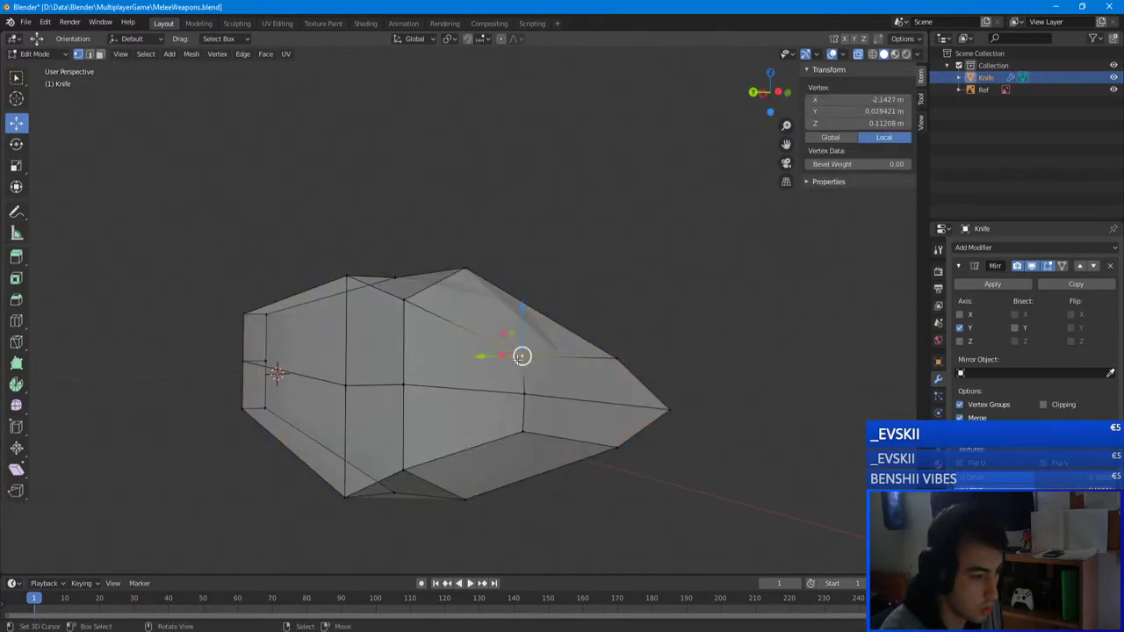
{"action": "left_click", "coordinate": [468, 276], "text": "shift"}
{"action": "middle_click_drag", "start_coordinate": [496, 276], "coordinate": [533, 296]}
{"action": "key", "text": "ctrl+z"}
{"action": "left_click", "coordinate": [598, 386]}
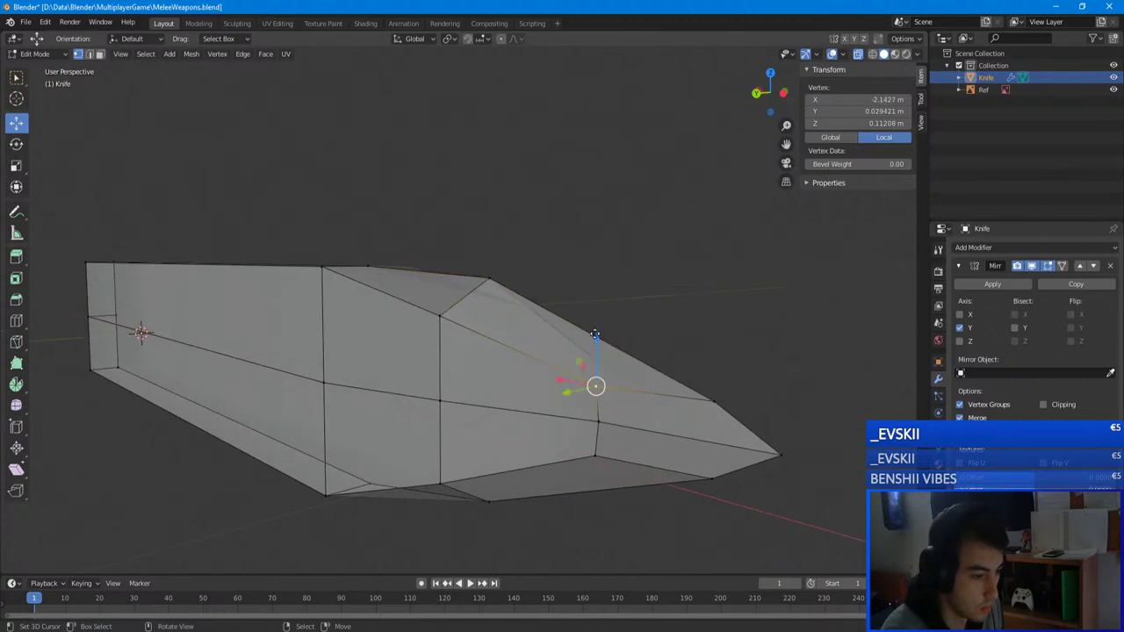
{"action": "left_click_drag", "start_coordinate": [595, 335], "coordinate": [589, 320]}
- Move the upper side vertex of the section before the tip inward along Y to about 0.027 m
{"action": "middle_click_drag", "start_coordinate": [589, 321], "coordinate": [373, 347]}
{"action": "left_click_drag", "start_coordinate": [336, 336], "coordinate": [383, 329]}
{"action": "middle_click_drag", "start_coordinate": [383, 329], "coordinate": [394, 317]}
- Move the upper side vertices at the taper's start and the blade's base inward along Y and slightly down along Z
{"action": "right_click", "coordinate": [382, 234]}
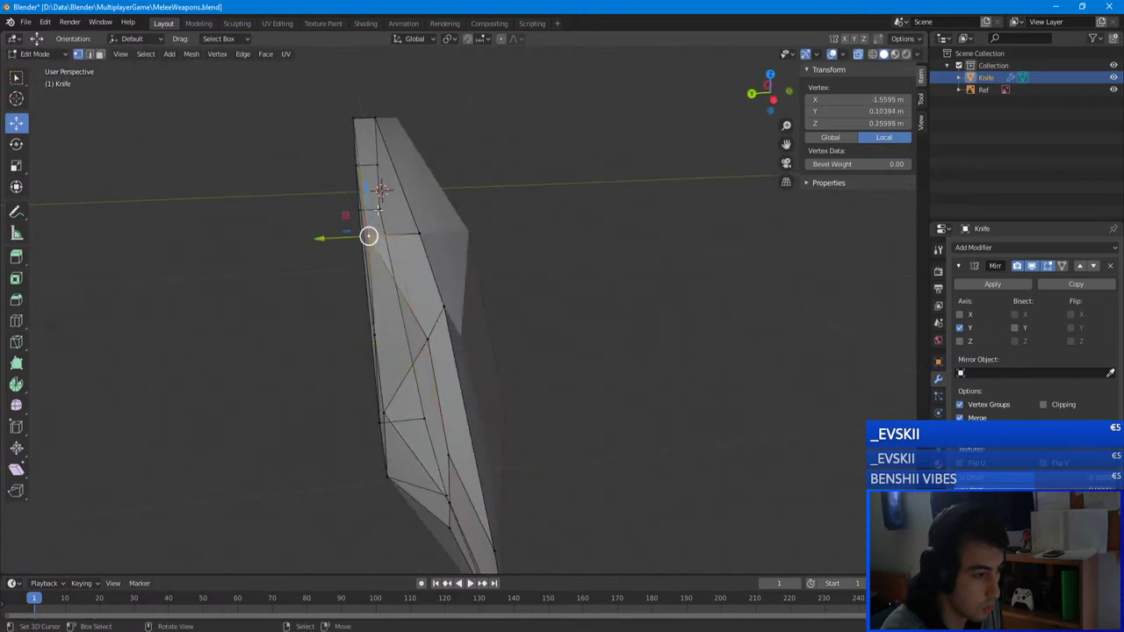
{"action": "middle_click_drag", "start_coordinate": [348, 215], "coordinate": [381, 190]}
{"action": "right_click", "coordinate": [250, 197], "text": "shift"}
{"action": "left_click_drag", "start_coordinate": [230, 211], "coordinate": [247, 212]}
{"action": "left_click_drag", "start_coordinate": [293, 180], "coordinate": [293, 196]}
{"action": "left_click_drag", "start_coordinate": [253, 246], "coordinate": [244, 247]}
- Move the middle side vertices at the base, the taper's start and the section before the tip inward to about 0.06 m in Y
{"action": "right_click", "coordinate": [346, 360]}
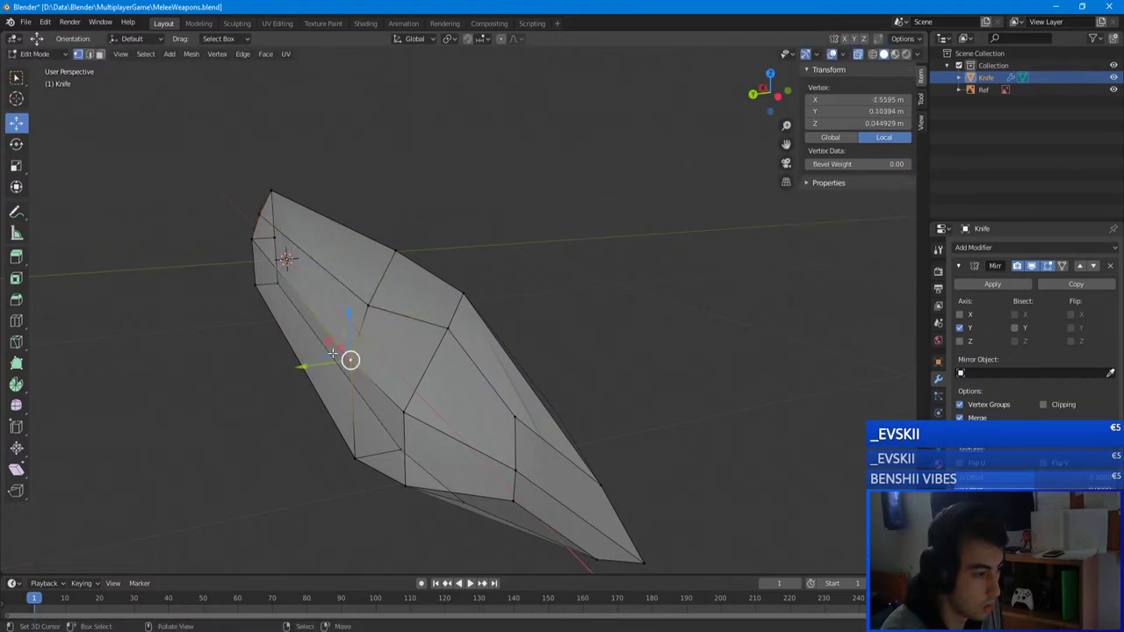
{"action": "right_click", "coordinate": [248, 242], "text": "shift"}
{"action": "middle_click_drag", "start_coordinate": [242, 255], "coordinate": [229, 248]}
{"action": "left_click_drag", "start_coordinate": [296, 312], "coordinate": [311, 312]}
{"action": "left_click", "coordinate": [384, 398]}
{"action": "left_click_drag", "start_coordinate": [384, 398], "coordinate": [349, 396]}
- Move the three lower side vertices of the blade inward along Y to about 0.022 m
{"action": "right_click", "coordinate": [385, 477]}
{"action": "right_click", "coordinate": [367, 466], "text": "shift"}
{"action": "right_click", "coordinate": [337, 335], "text": "shift"}
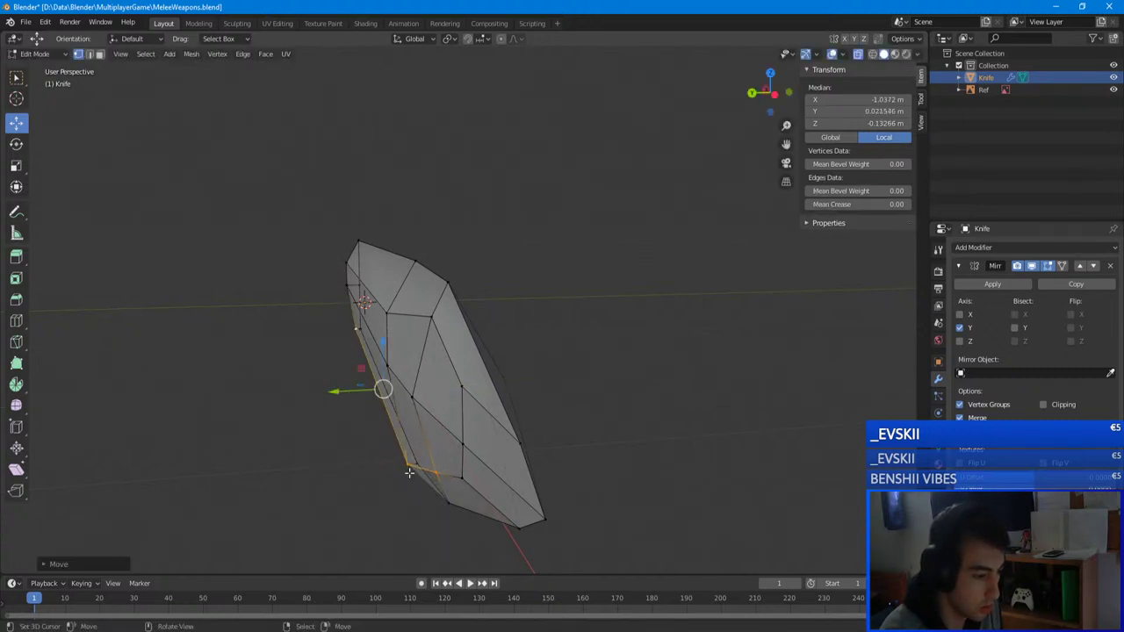
- Move the lower side vertices at the taper's start and base up to about -0.071 m in Z and outward to 0.035 m in Y
{"action": "right_click", "coordinate": [409, 471]}
{"action": "middle_click_drag", "start_coordinate": [409, 471], "coordinate": [382, 427]}
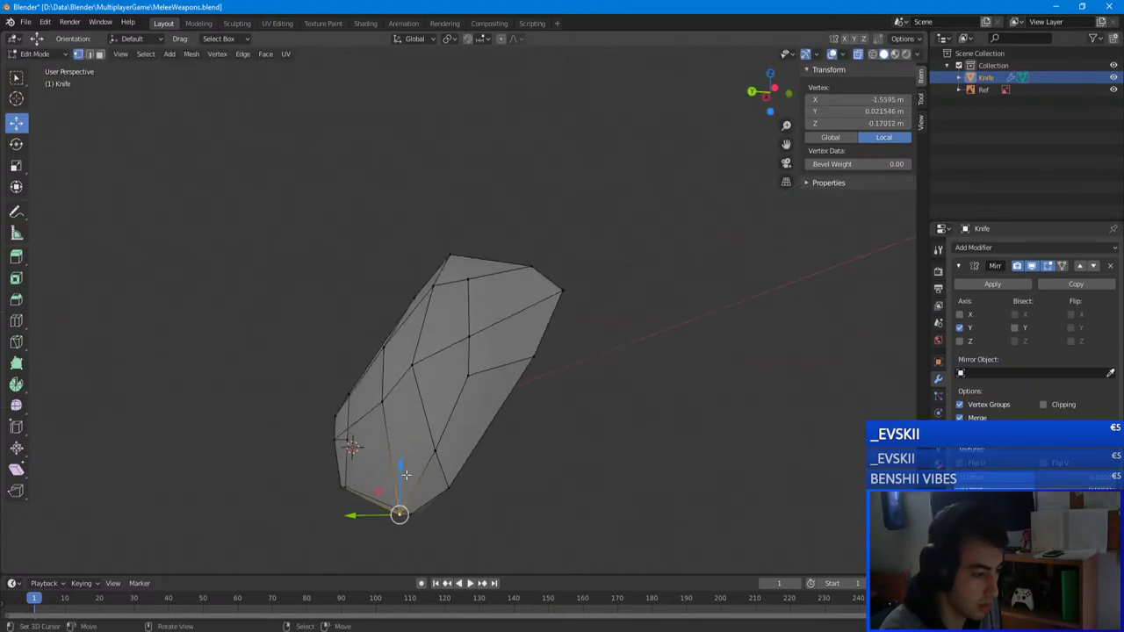
{"action": "right_click", "coordinate": [333, 489], "text": "shift"}
{"action": "left_click_drag", "start_coordinate": [359, 455], "coordinate": [352, 423]}
{"action": "left_click_drag", "start_coordinate": [315, 466], "coordinate": [308, 466]}
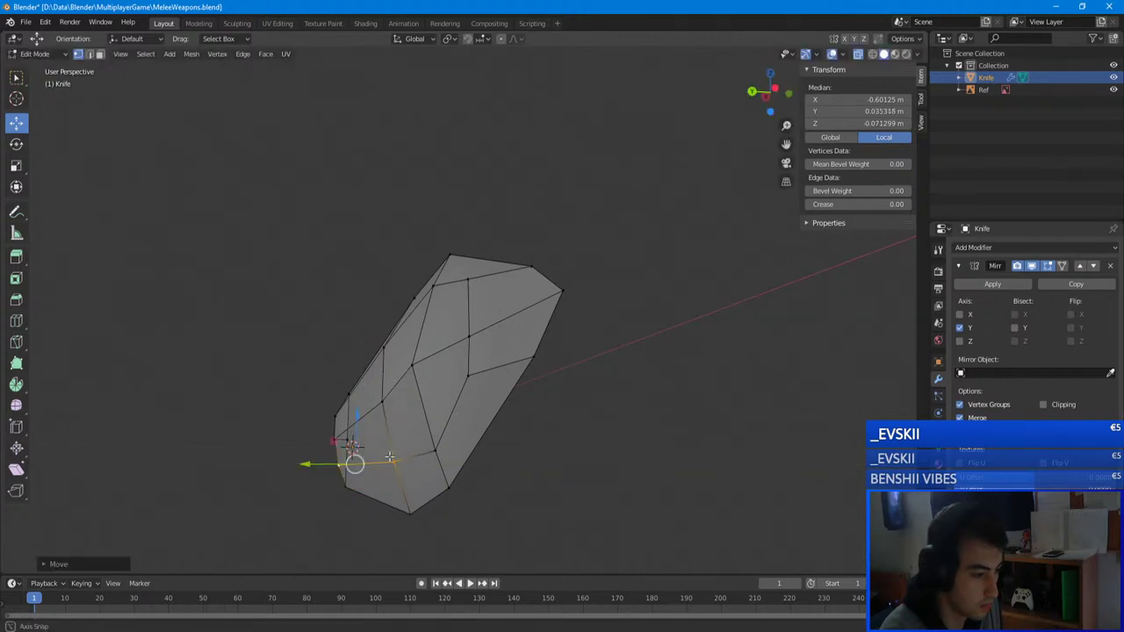
- Adjust the height of the upper side vertices, raising the one before the tip and slightly raising the one at the taper's start
{"action": "middle_click_drag", "start_coordinate": [315, 466], "coordinate": [599, 285]}
{"action": "key", "text": "Tab"}
{"action": "right_click", "coordinate": [513, 315]}
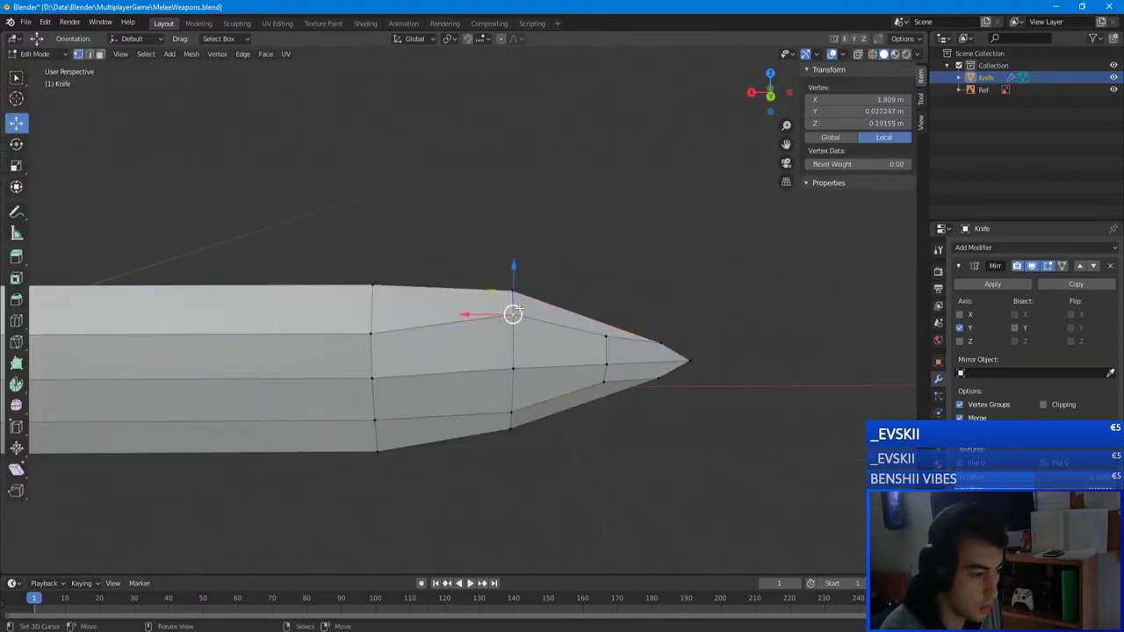
{"action": "left_click_drag", "start_coordinate": [515, 274], "coordinate": [516, 290]}
{"action": "right_click", "coordinate": [371, 333]}
{"action": "left_click_drag", "start_coordinate": [373, 296], "coordinate": [373, 291]}
- Raise the lower side vertices before the tip and at the taper's start along Z to even out the bevel line
{"action": "left_click", "coordinate": [510, 412]}
{"action": "key", "text": "g"}
{"action": "key", "text": "z"}
{"action": "left_click", "coordinate": [505, 352]}
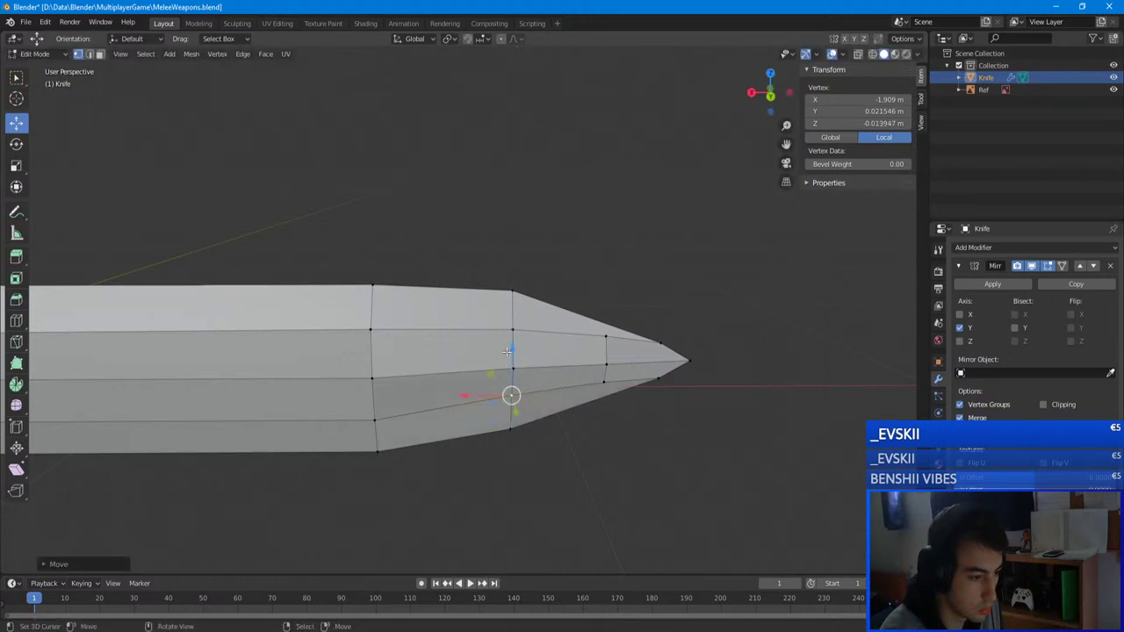
{"action": "left_click", "coordinate": [375, 419]}
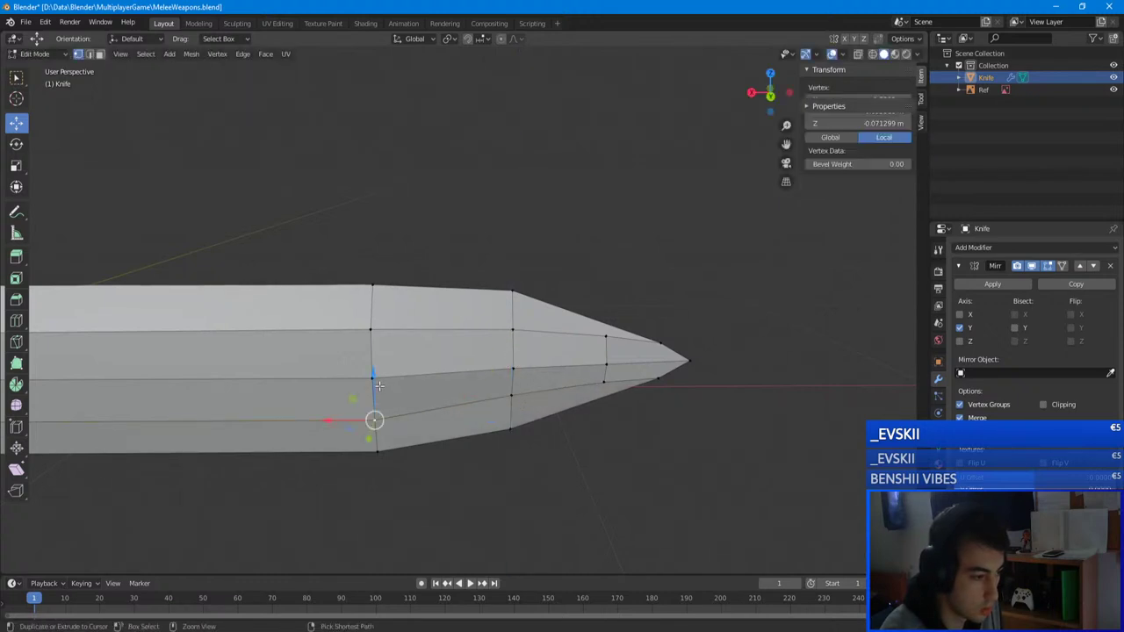
{"action": "key", "text": "g"}
{"action": "key", "text": "z"}
{"action": "left_click", "coordinate": [370, 376]}
- In left view, move the middle side vertex of the section before the tip inward along Y to about 0.047 m
{"action": "left_click", "coordinate": [387, 378]}
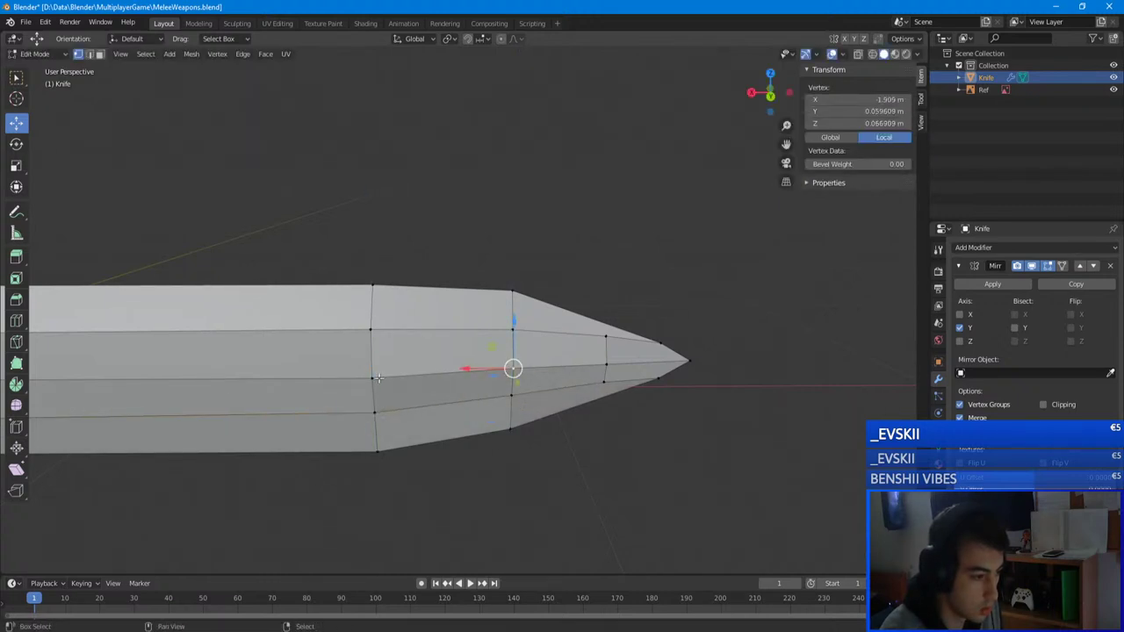
{"action": "middle_click_drag", "start_coordinate": [378, 378], "coordinate": [268, 361]}
{"action": "key", "text": "KP_3"}
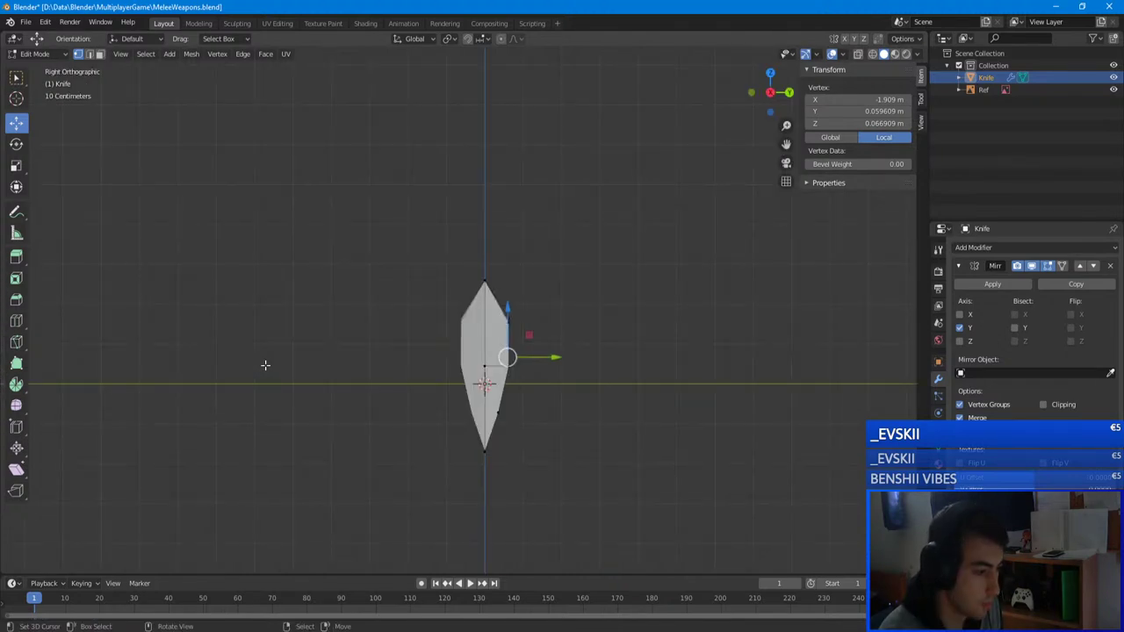
{"action": "key", "text": "ctrl+KP_3"}
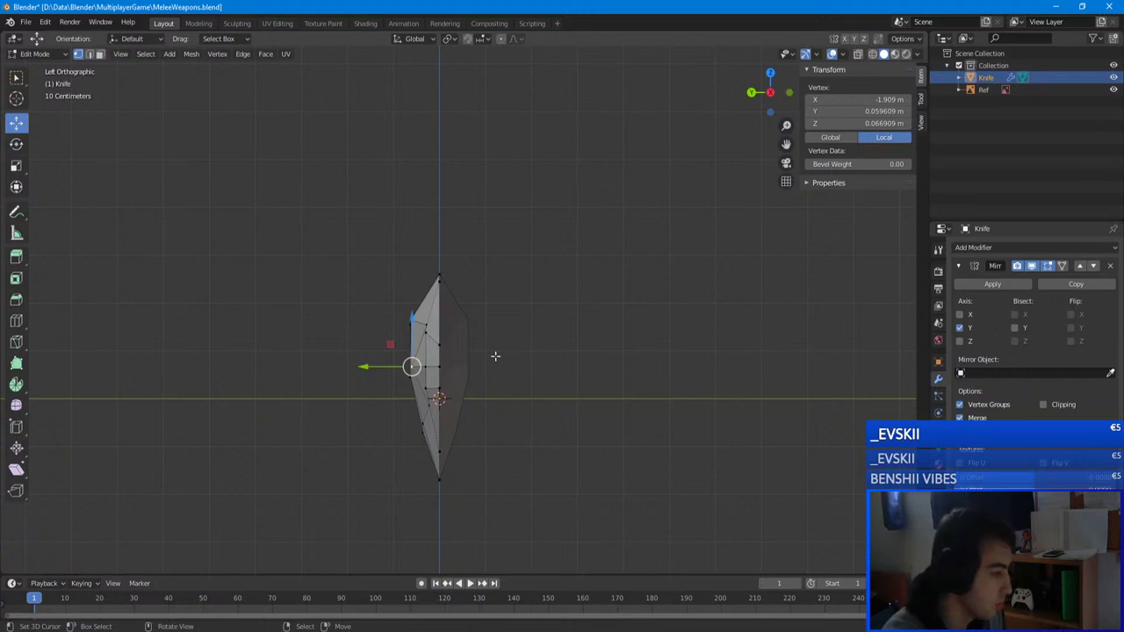
{"action": "scroll", "coordinate": [449, 357], "scroll_direction": "up", "scroll_amount": 8}
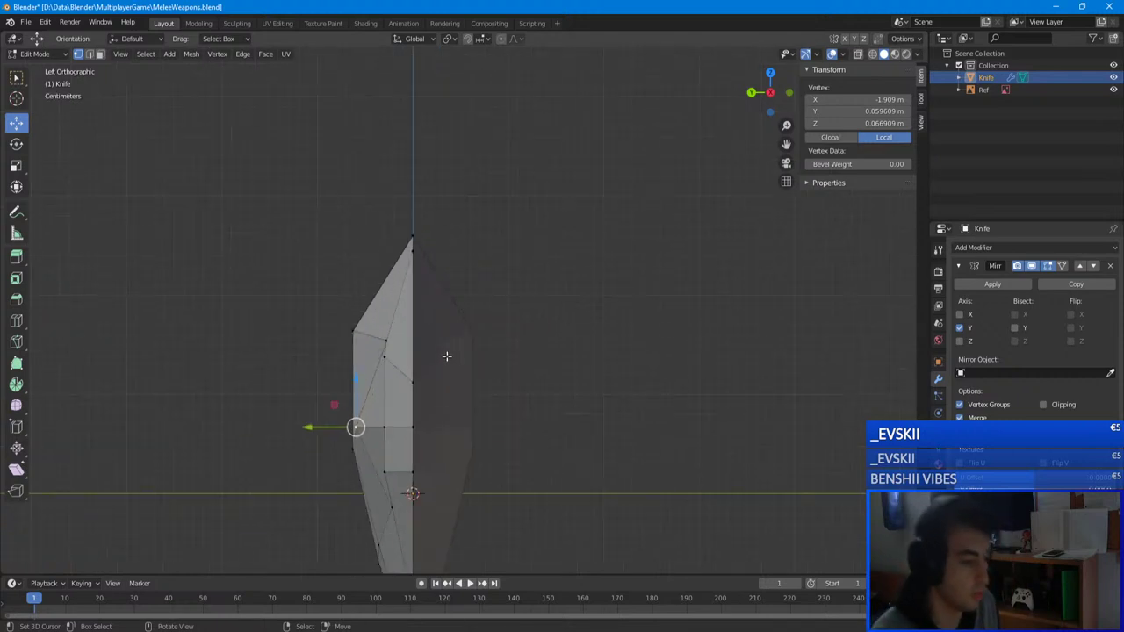
{"action": "middle_click_drag", "start_coordinate": [391, 399], "coordinate": [547, 285], "text": "shift"}
{"action": "scroll", "coordinate": [547, 285], "scroll_direction": "up", "scroll_amount": 3}
{"action": "left_click_drag", "start_coordinate": [502, 321], "coordinate": [525, 312]}
- Nudge the lower side vertex beside the tip slightly inward along Y
{"action": "right_click", "coordinate": [599, 398]}
{"action": "left_click_drag", "start_coordinate": [555, 398], "coordinate": [565, 394]}
{"action": "right_click", "coordinate": [611, 460]}
{"action": "middle_click_drag", "start_coordinate": [613, 460], "coordinate": [595, 253], "text": "shift"}
{"action": "middle_click_drag", "start_coordinate": [594, 253], "coordinate": [455, 359]}
{"action": "scroll", "coordinate": [648, 280], "scroll_direction": "down", "scroll_amount": 7}
- Move the upper and lower side vertices beside the tip along X to about -2.17 m
{"action": "right_click", "coordinate": [662, 283]}
{"action": "left_click", "coordinate": [501, 302]}
{"action": "left_click", "coordinate": [507, 397], "text": "shift"}
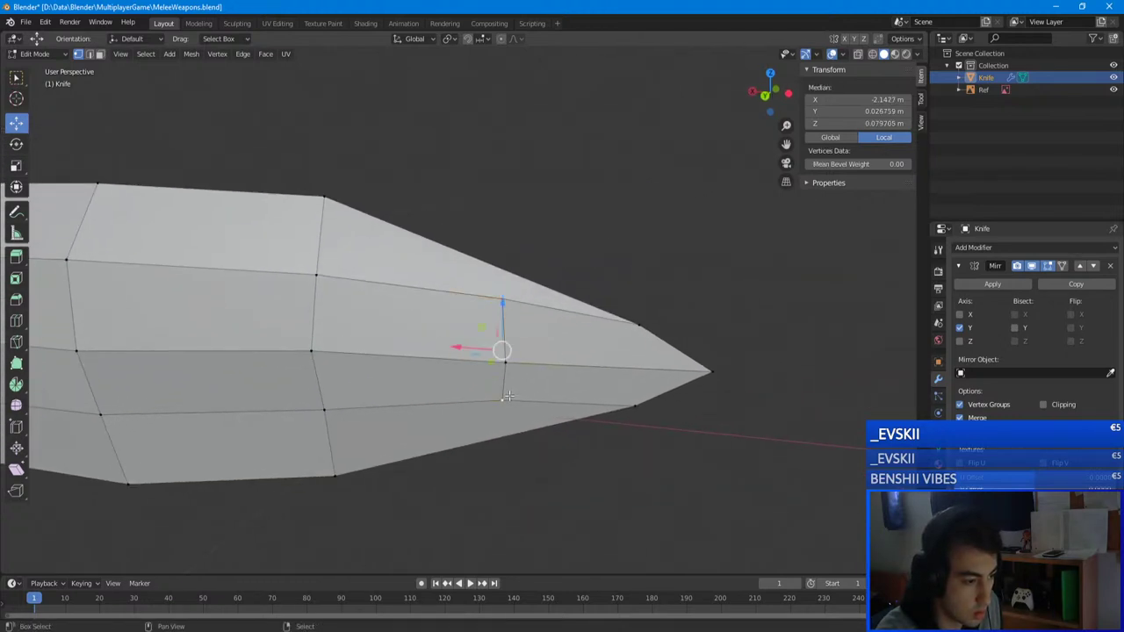
{"action": "left_click_drag", "start_coordinate": [470, 354], "coordinate": [475, 352]}
{"action": "key", "text": "ctrl+z"}
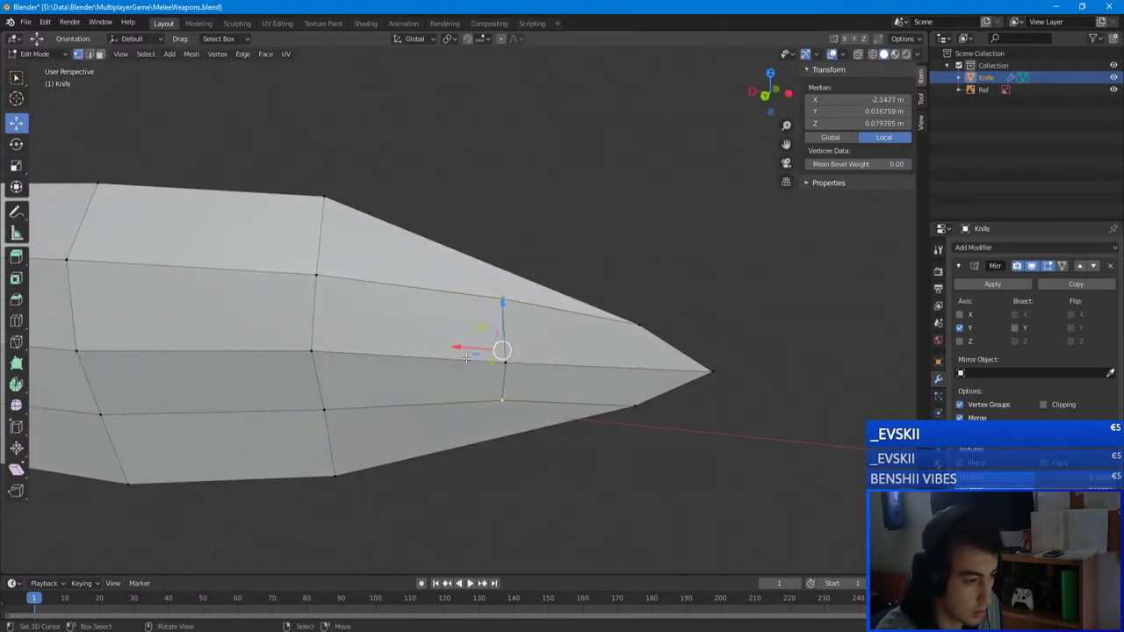
{"action": "middle_click_drag", "start_coordinate": [467, 358], "coordinate": [479, 393]}
{"action": "key", "text": "g"}
{"action": "key", "text": "x"}
{"action": "left_click", "coordinate": [505, 439]}
{"action": "key", "text": "g"}
{"action": "key", "text": "x"}
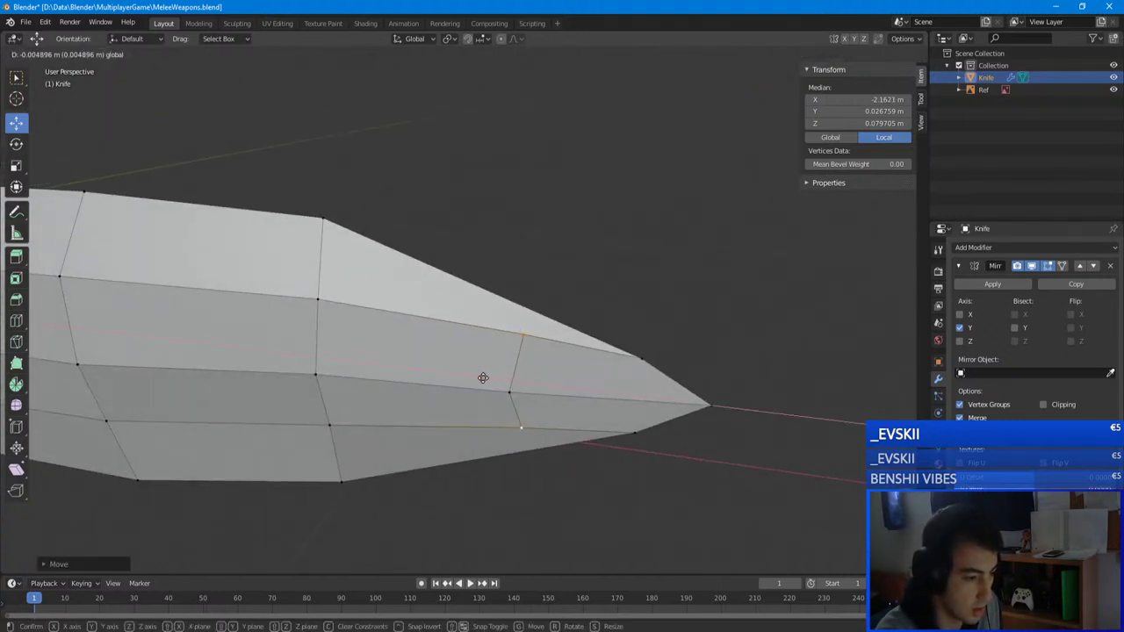
{"action": "left_click", "coordinate": [487, 377]}
- Move the upper and lower side vertices beside the tip inward along Y to a median of about 0.013 m
{"action": "middle_click_drag", "start_coordinate": [527, 452], "coordinate": [326, 377]}
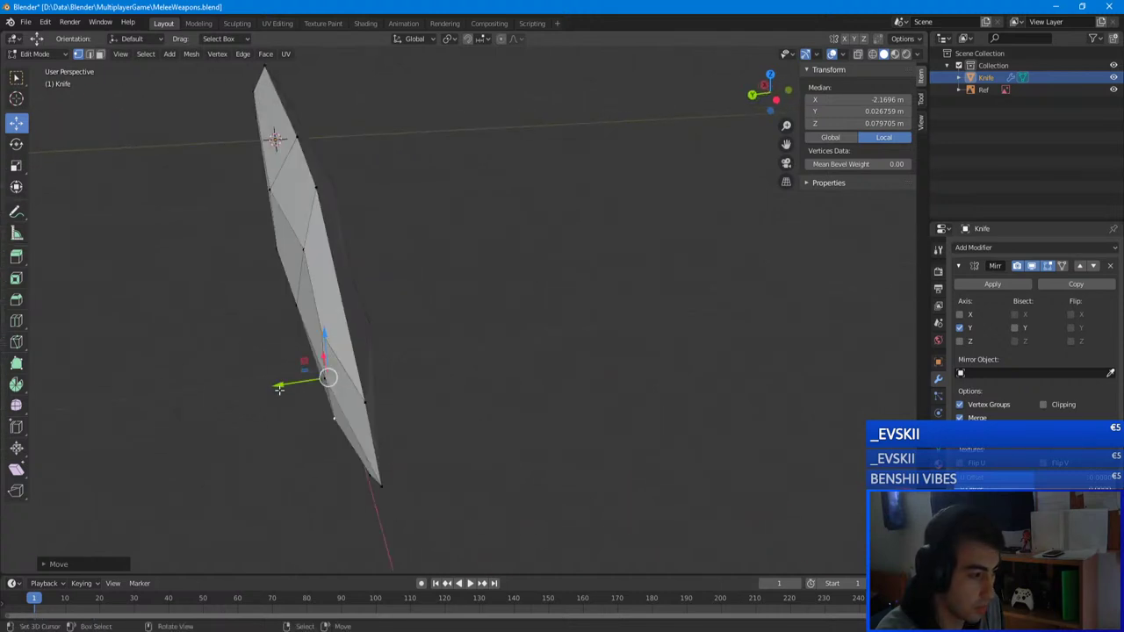
{"action": "key", "text": "g"}
{"action": "key", "text": "x"}
{"action": "left_click", "coordinate": [288, 384]}
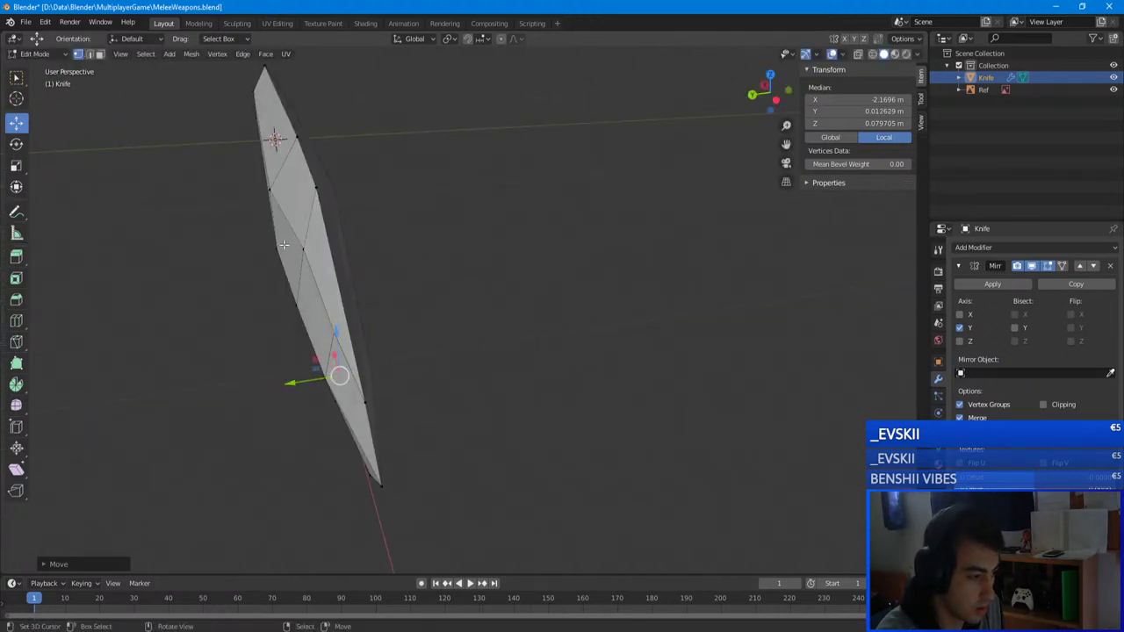
- Adjust the upper side vertex at the start of the blade's taper along Y and clear the selection
{"action": "left_click", "coordinate": [272, 186]}
{"action": "middle_click_drag", "start_coordinate": [271, 186], "coordinate": [623, 170]}
{"action": "key", "text": "g"}
{"action": "key", "text": "y"}
{"action": "left_click", "coordinate": [276, 185]}
{"action": "key", "text": "alt+a"}
{"action": "right_click", "coordinate": [355, 366]}
{"action": "middle_click_drag", "start_coordinate": [355, 367], "coordinate": [289, 331]}
{"action": "key", "text": "alt+a"}
- Lower the middle side vertex of the section before the tip slightly along Z
{"action": "left_click", "coordinate": [515, 341]}
{"action": "key", "text": "g"}
{"action": "key", "text": "z"}
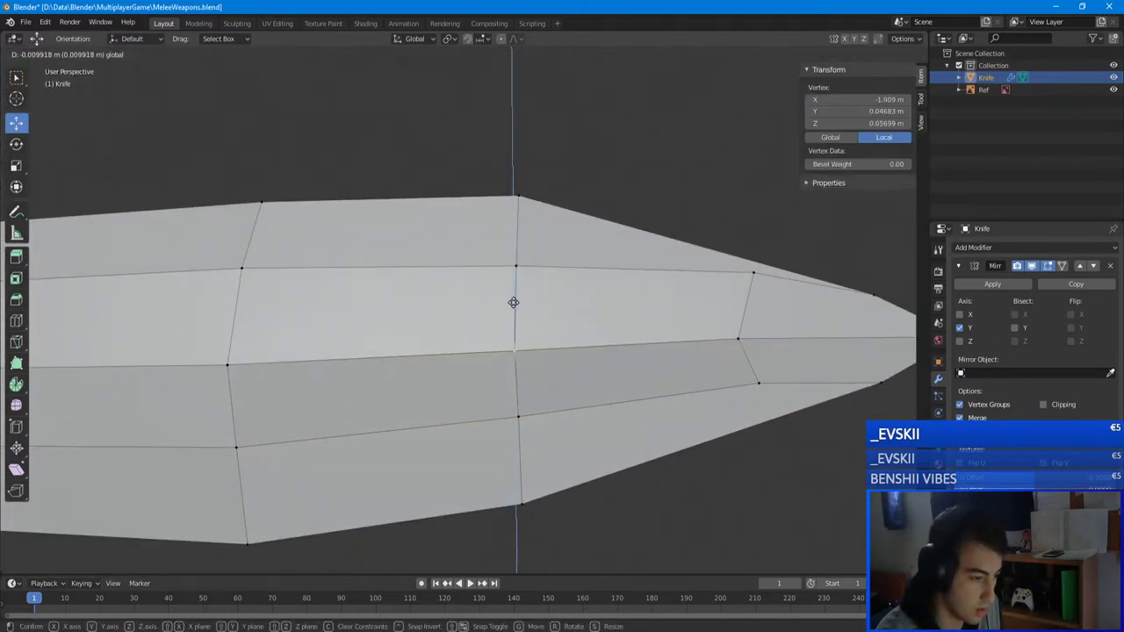
{"action": "left_click", "coordinate": [520, 407]}
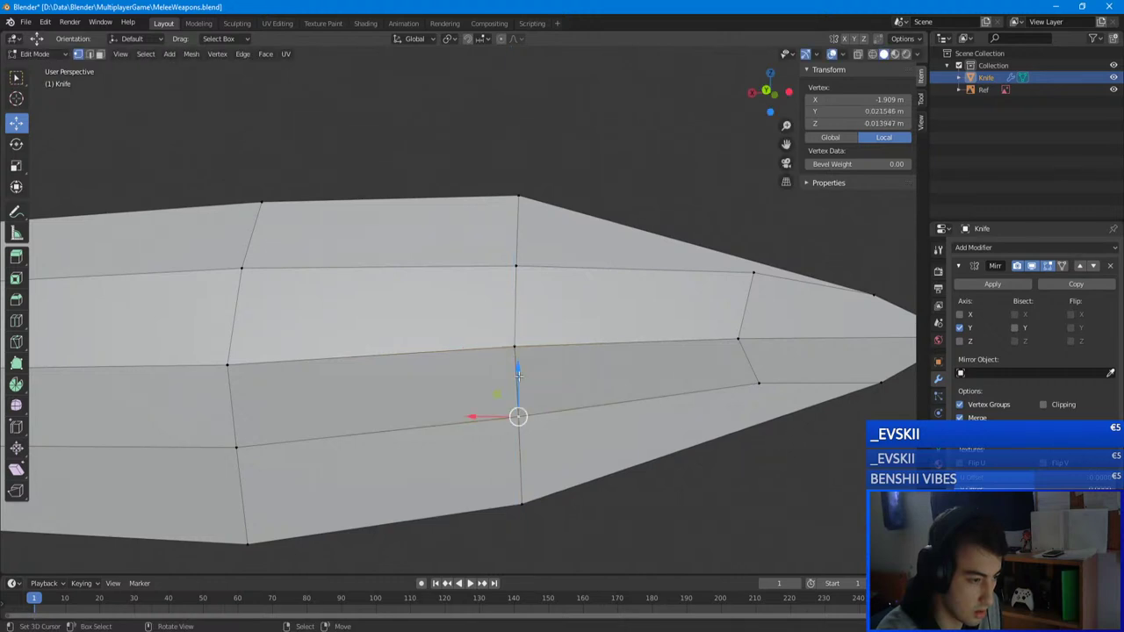
{"action": "middle_click_drag", "start_coordinate": [518, 375], "coordinate": [504, 406]}
- Move the middle side vertex at the taper's start and its neighbour inward along Y, and clear the selection
{"action": "right_click", "coordinate": [650, 312]}
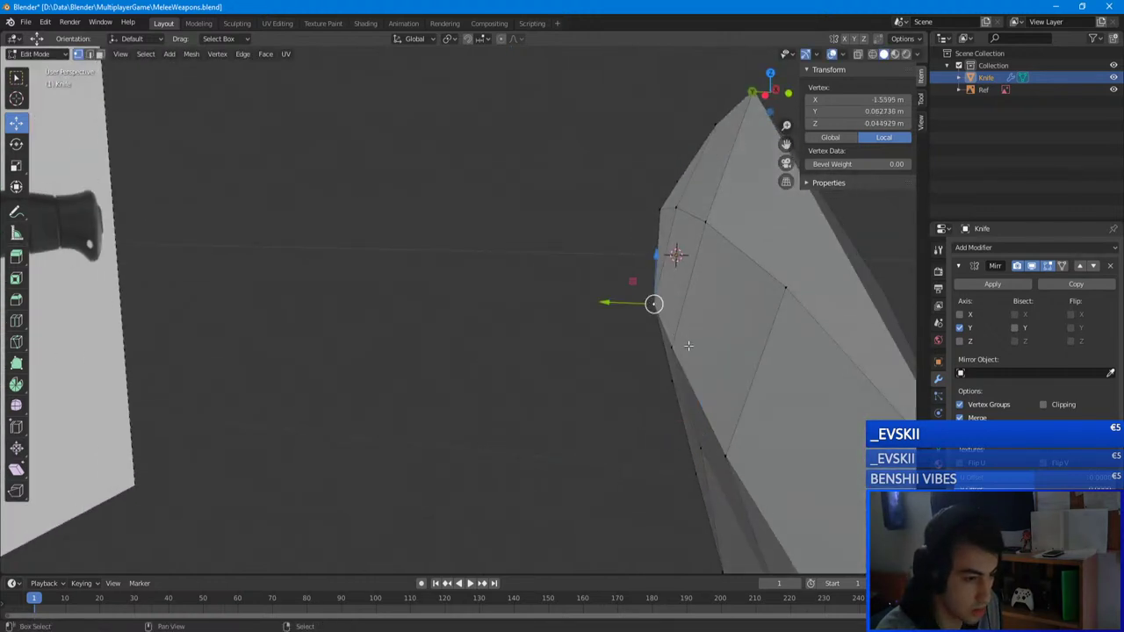
{"action": "right_click", "coordinate": [676, 348], "text": "shift"}
{"action": "left_click_drag", "start_coordinate": [634, 321], "coordinate": [648, 320]}
{"action": "left_click", "coordinate": [752, 430]}
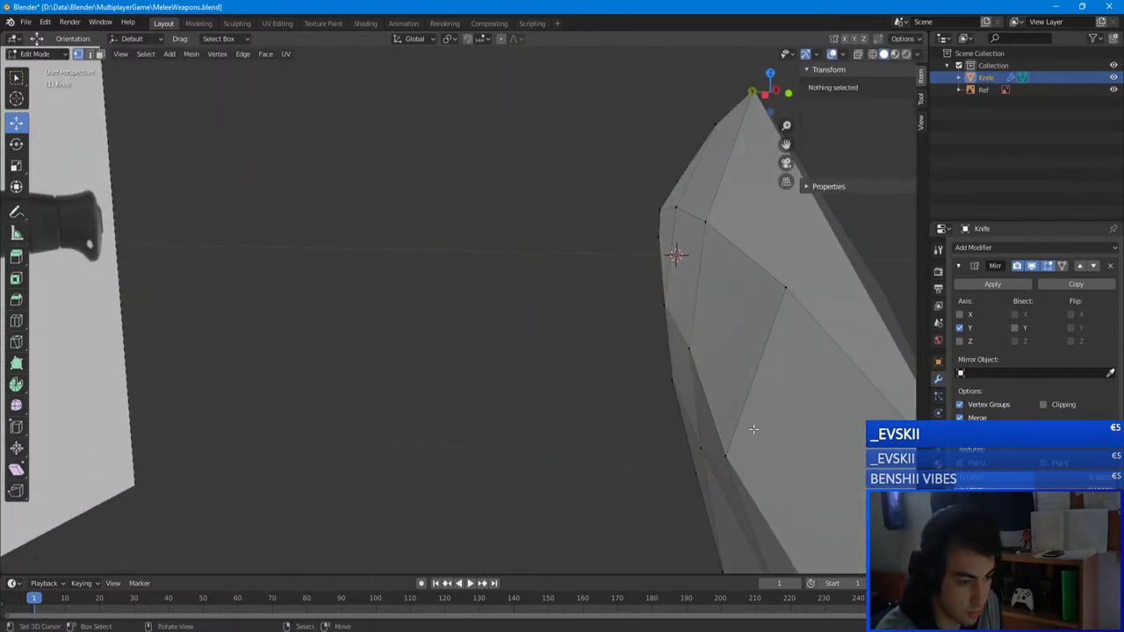
- Move the middle side vertex of the section before the tip inward to about 0.022 m in Y and toward the tip along X
{"action": "left_click", "coordinate": [728, 455]}
{"action": "left_click_drag", "start_coordinate": [682, 452], "coordinate": [702, 448]}
{"action": "scroll", "coordinate": [704, 447], "scroll_direction": "down", "scroll_amount": 6}
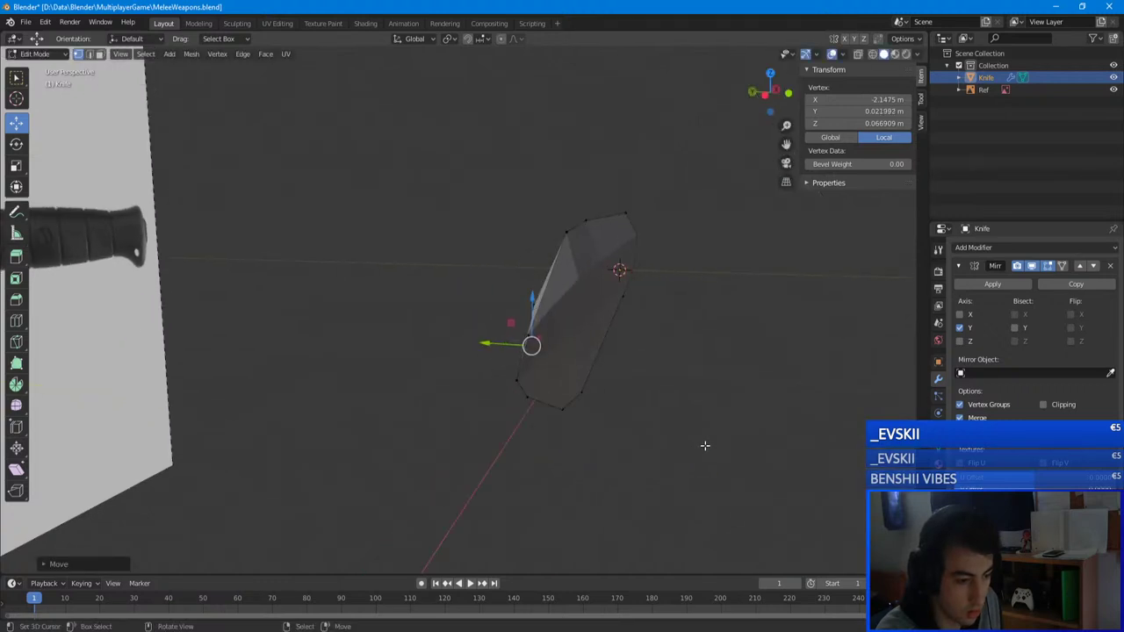
{"action": "middle_click_drag", "start_coordinate": [705, 446], "coordinate": [631, 398]}
{"action": "scroll", "coordinate": [722, 452], "scroll_direction": "up", "scroll_amount": 6}
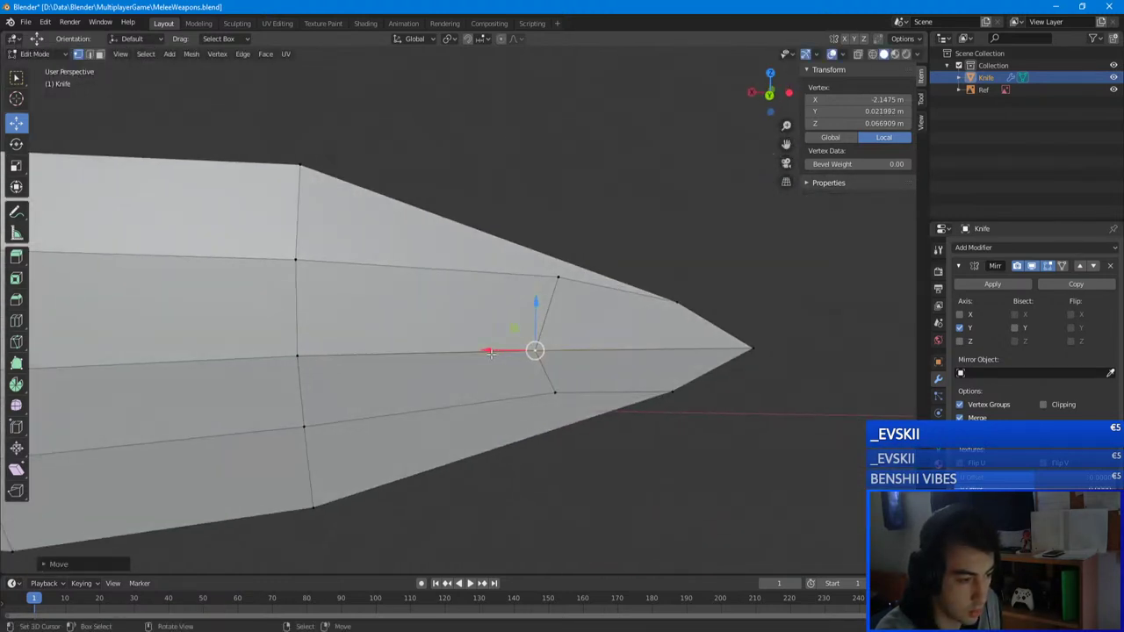
{"action": "left_click_drag", "start_coordinate": [491, 352], "coordinate": [509, 352]}
{"action": "middle_click_drag", "start_coordinate": [523, 356], "coordinate": [495, 365]}
- Lower the lower and upper side vertices of the section before the tip slightly along Z
{"action": "left_click", "coordinate": [586, 397]}
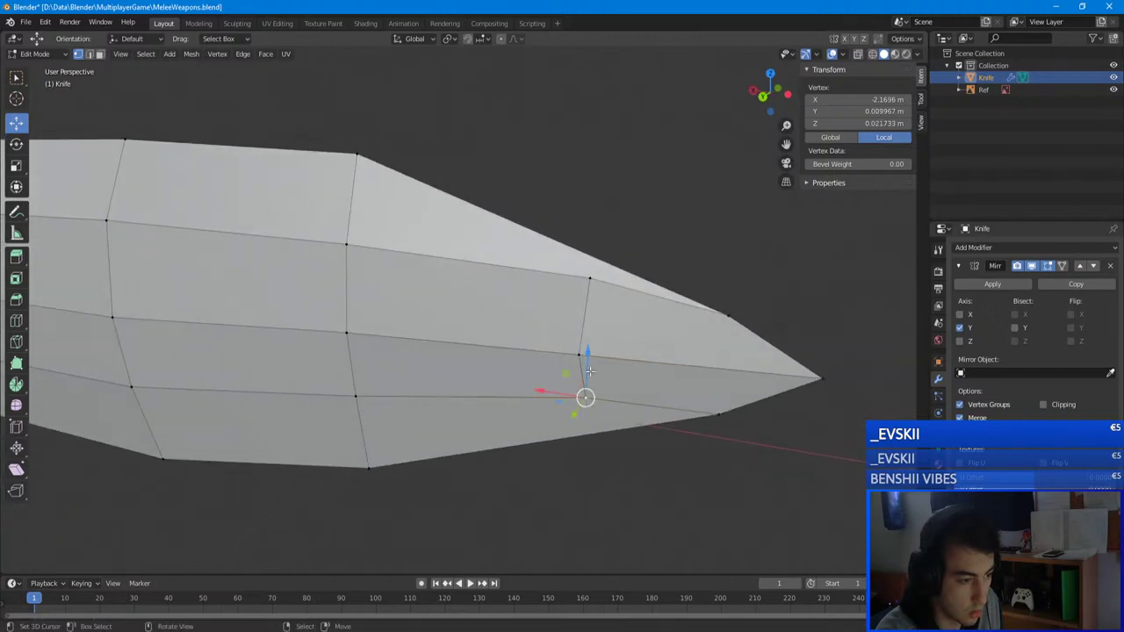
{"action": "key", "text": "g"}
{"action": "key", "text": "z"}
{"action": "left_click", "coordinate": [587, 382]}
{"action": "left_click", "coordinate": [590, 279]}
{"action": "key", "text": "g"}
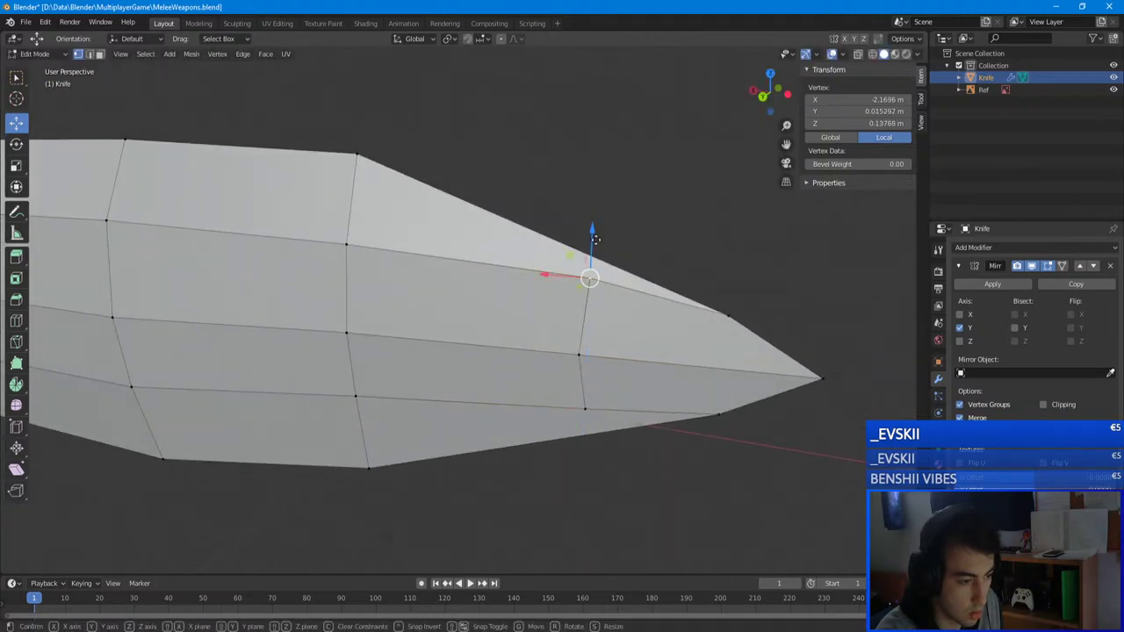
{"action": "key", "text": "z"}
{"action": "left_click", "coordinate": [597, 248]}
- Adjust the upper outline vertex at the blade's taper along Z to follow the reference image's edge, and clear the selection
{"action": "middle_click_drag", "start_coordinate": [597, 249], "coordinate": [413, 303]}
{"action": "left_click", "coordinate": [529, 262]}
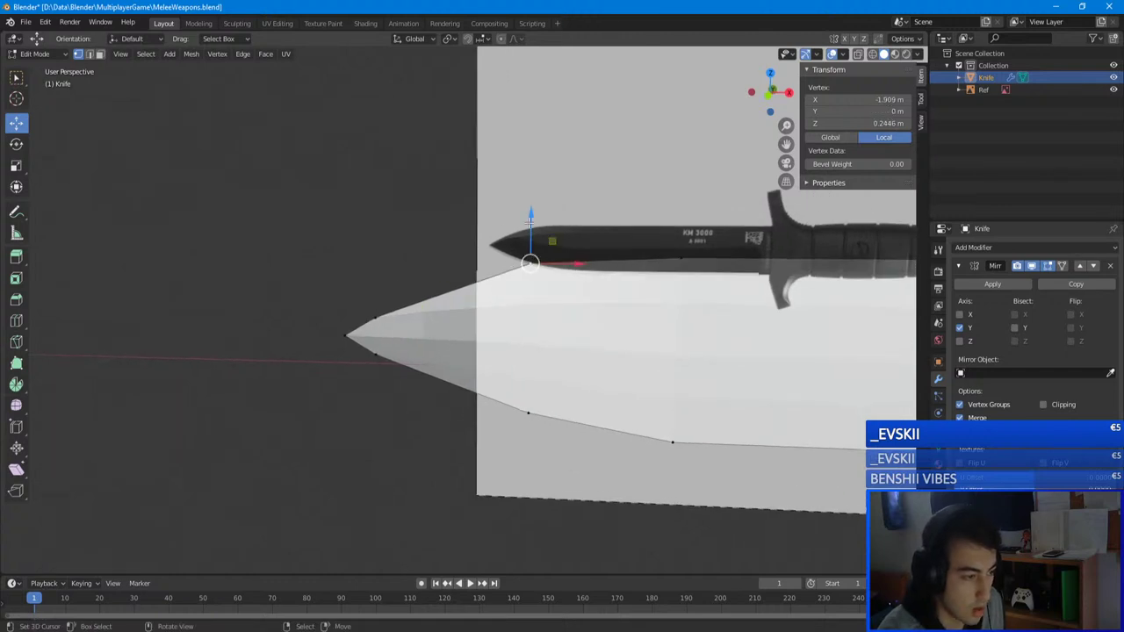
{"action": "key", "text": "g"}
{"action": "key", "text": "z"}
{"action": "left_click", "coordinate": [542, 348]}
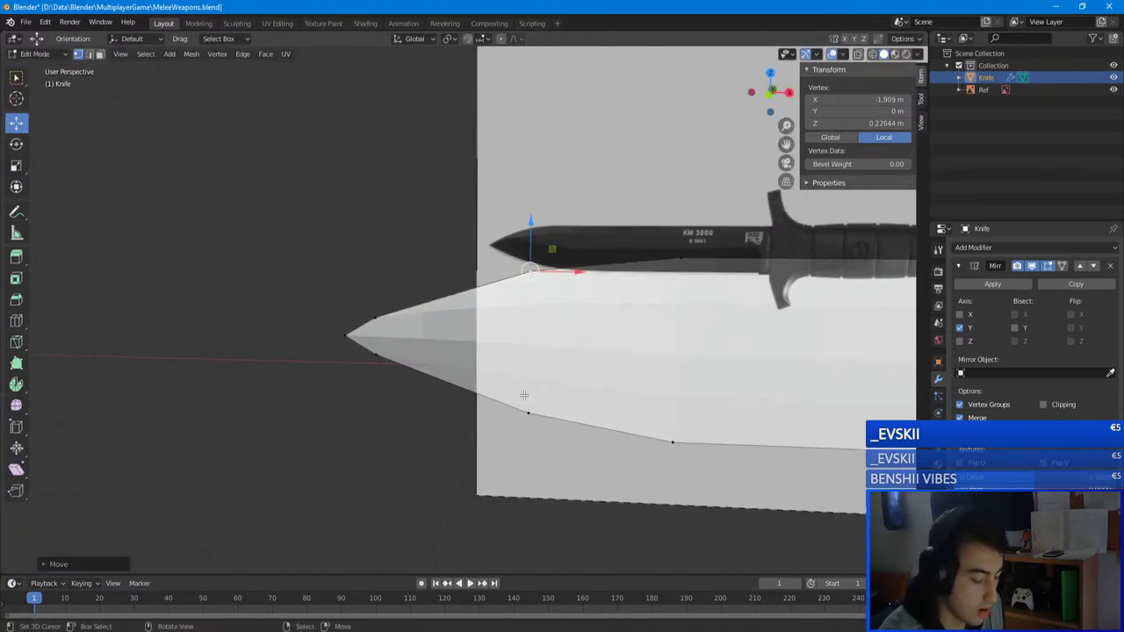
{"action": "key", "text": "KP_1"}
{"action": "scroll", "coordinate": [559, 288], "scroll_direction": "up", "scroll_amount": 4}
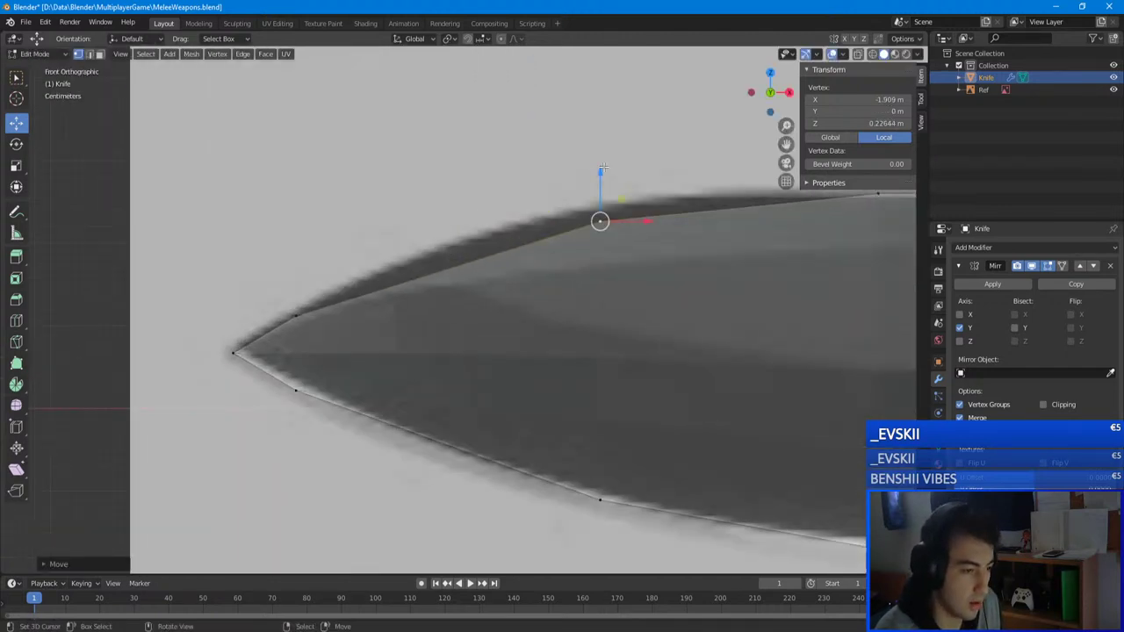
{"action": "left_click_drag", "start_coordinate": [603, 167], "coordinate": [596, 154]}
{"action": "key", "text": "a"}
{"action": "key", "text": "alt+a"}
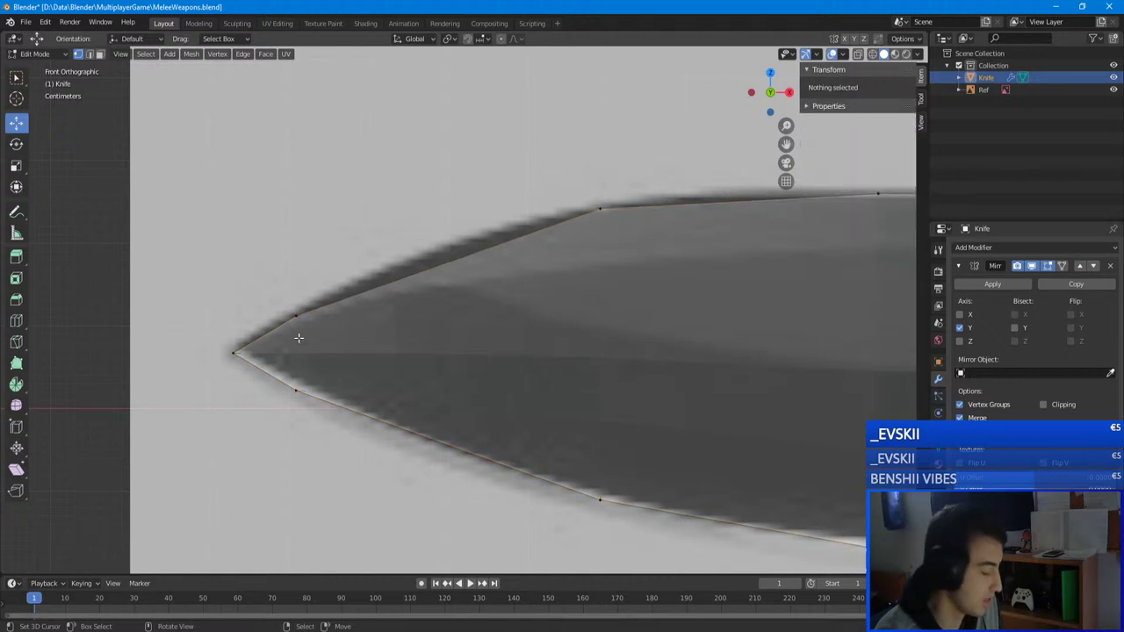
- Move the upper outline vertex nearest the tip onto the reference edge at about X -2.218 m, Z 0.152 m, and save the file
{"action": "left_click", "coordinate": [335, 311]}
{"action": "key", "text": "g"}
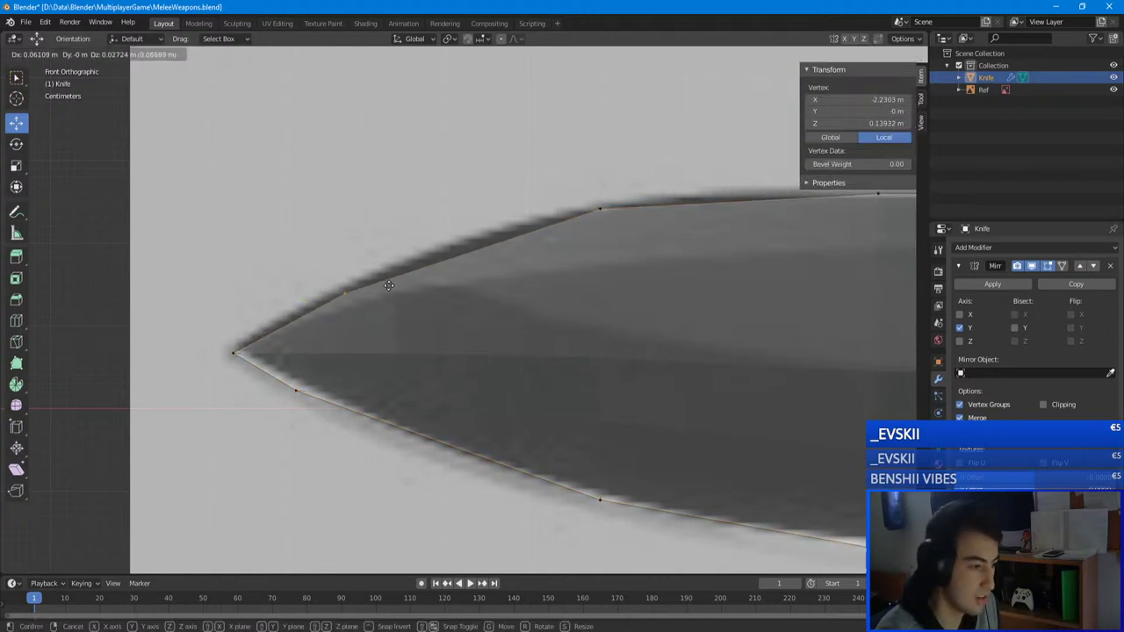
{"action": "left_click", "coordinate": [393, 283]}
{"action": "scroll", "coordinate": [396, 280], "scroll_direction": "down", "scroll_amount": 6}
{"action": "key", "text": "Home"}
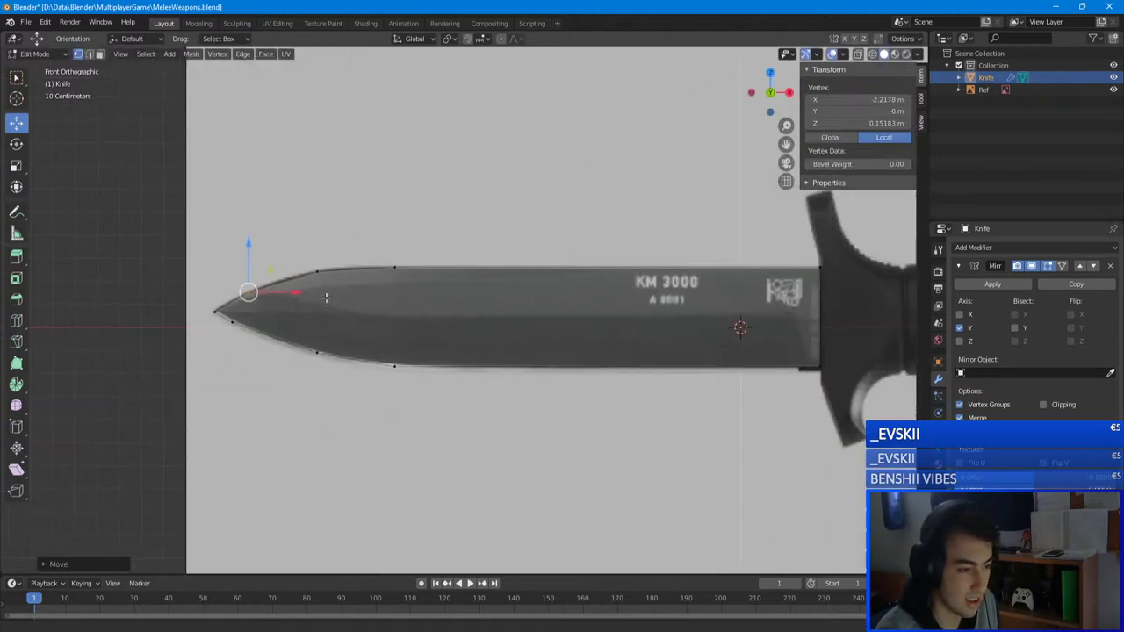
{"action": "key", "text": "Tab"}
{"action": "key", "text": "ctrl+s"}
- With X-ray enabled in the right view, move the blade's lower side vertices inward along Y to a median of about 0.021 m
{"action": "middle_click_drag", "start_coordinate": [416, 327], "coordinate": [393, 261]}
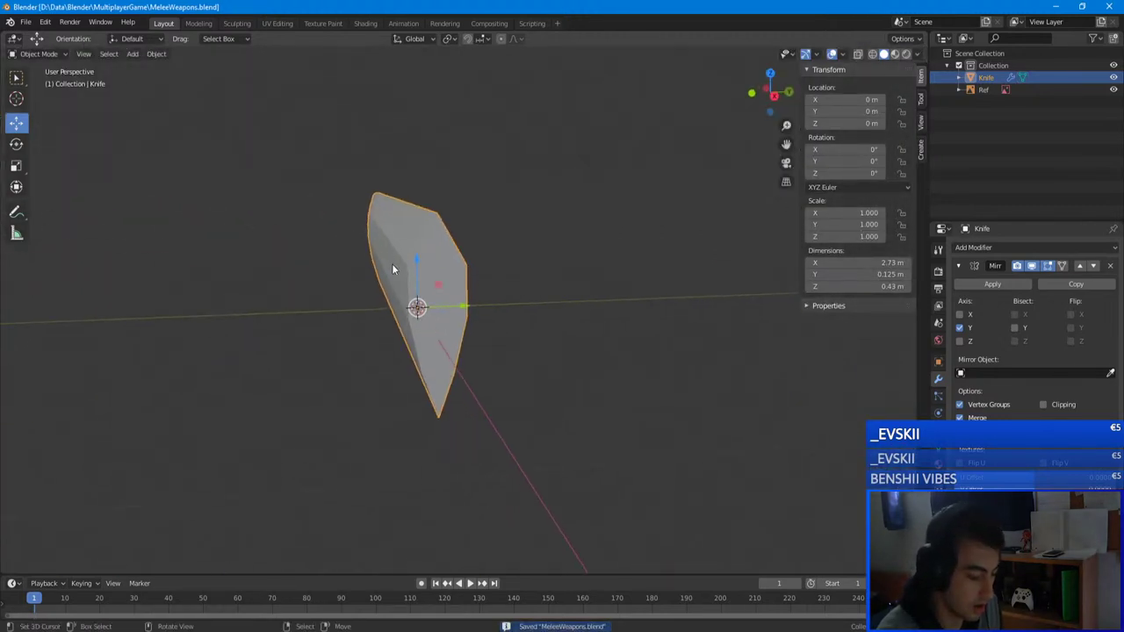
{"action": "key", "text": "KP_3"}
{"action": "key", "text": "Tab"}
{"action": "scroll", "coordinate": [449, 193], "scroll_direction": "up", "scroll_amount": 7}
{"action": "scroll", "coordinate": [440, 191], "scroll_direction": "down", "scroll_amount": 1}
{"action": "middle_click_drag", "start_coordinate": [411, 187], "coordinate": [555, 373], "text": "shift"}
{"action": "left_click", "coordinate": [858, 54]}
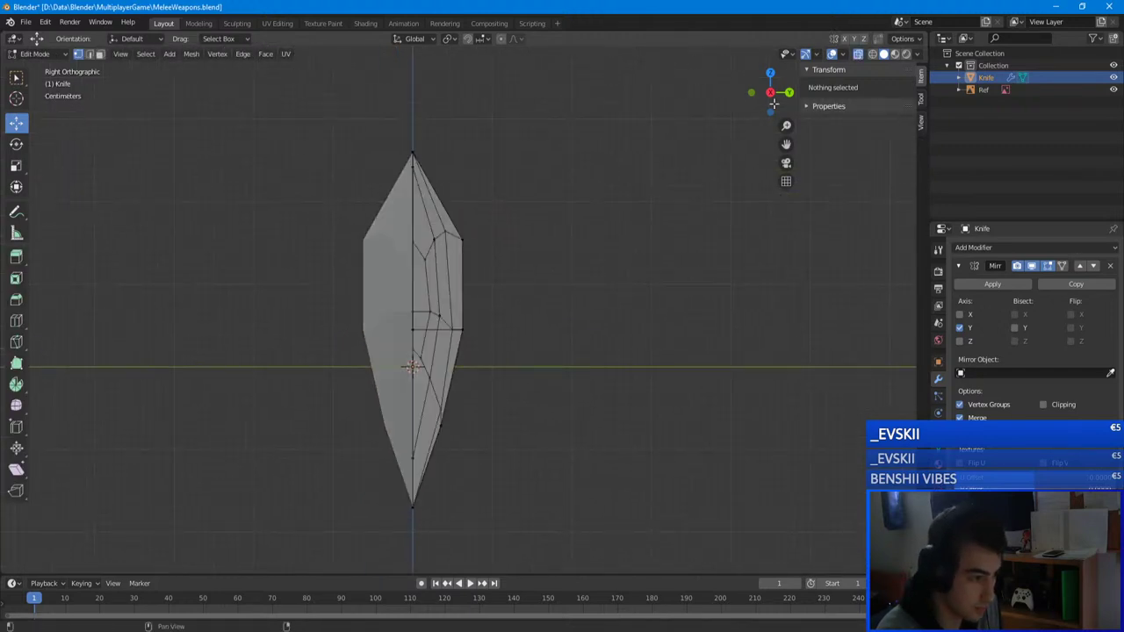
{"action": "key", "text": "k"}
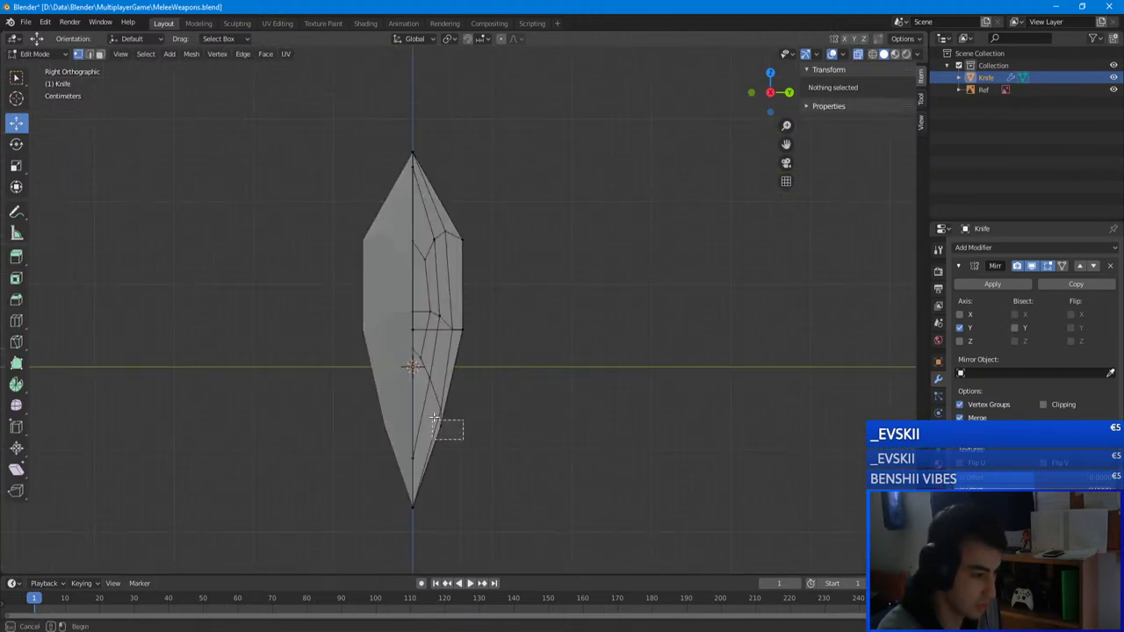
{"action": "left_click_drag", "start_coordinate": [434, 418], "coordinate": [468, 418]}
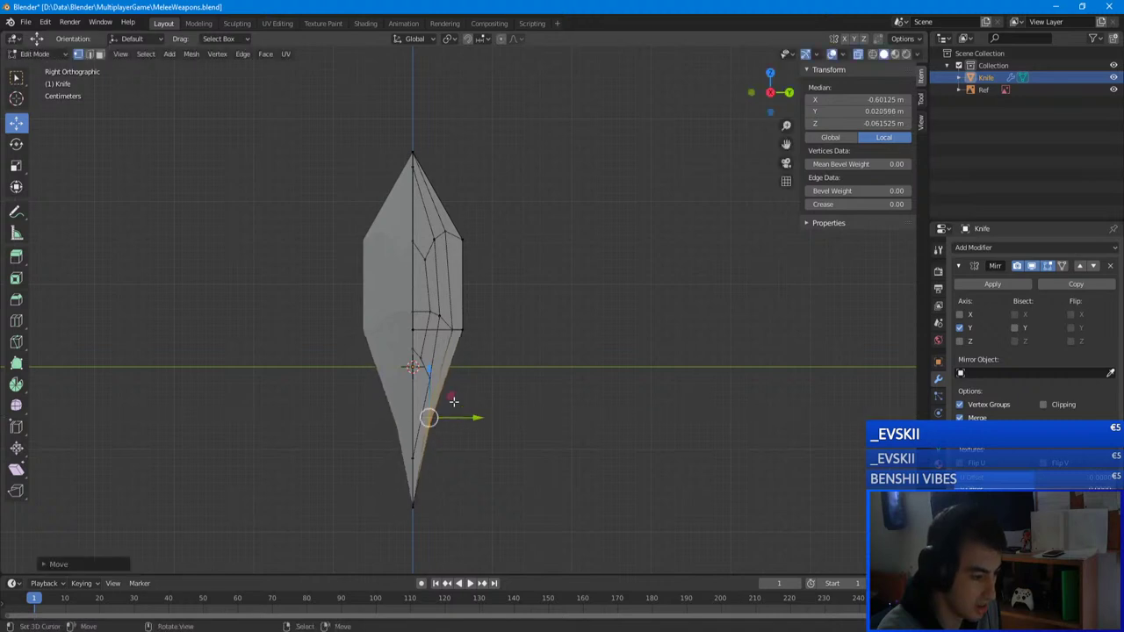
{"action": "left_click", "coordinate": [428, 379]}
- Move the blade's upper and middle side vertices inward along Y to a median of about 0.025 m
{"action": "left_click_drag", "start_coordinate": [499, 373], "coordinate": [509, 278]}
{"action": "left_click_drag", "start_coordinate": [525, 355], "coordinate": [437, 205]}
{"action": "key", "text": "g"}
{"action": "key", "text": "y"}
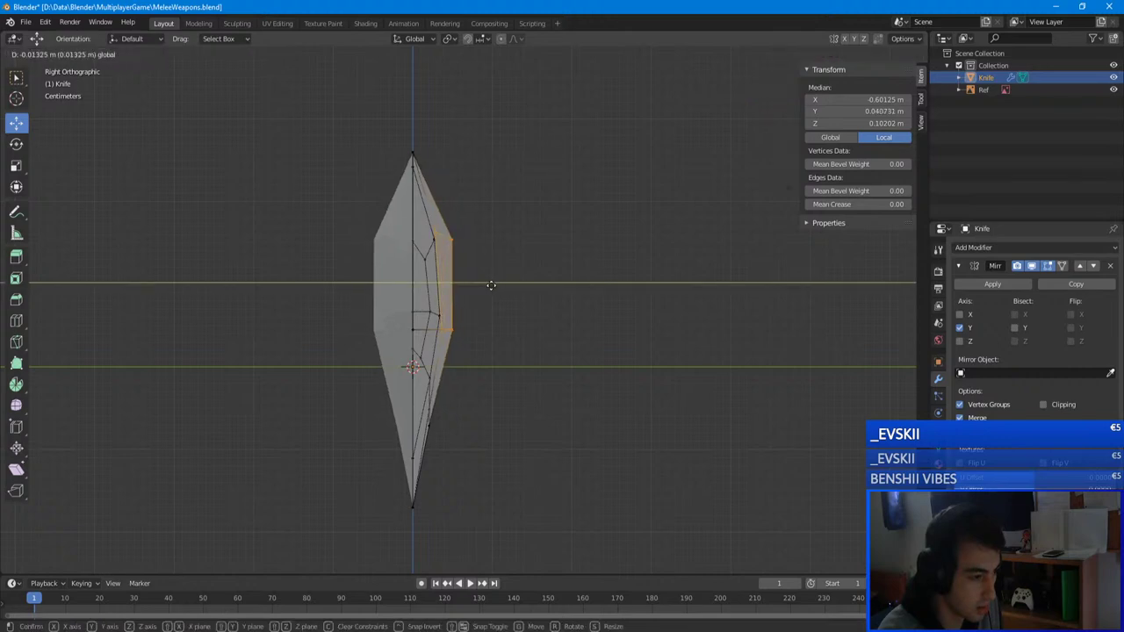
{"action": "left_click_drag", "start_coordinate": [488, 284], "coordinate": [479, 284]}
- Return to Object Mode, deselect the knife and save the file
{"action": "middle_click_drag", "start_coordinate": [494, 284], "coordinate": [451, 302]}
{"action": "scroll", "coordinate": [496, 284], "scroll_direction": "down", "scroll_amount": 8}
{"action": "key", "text": "Tab"}
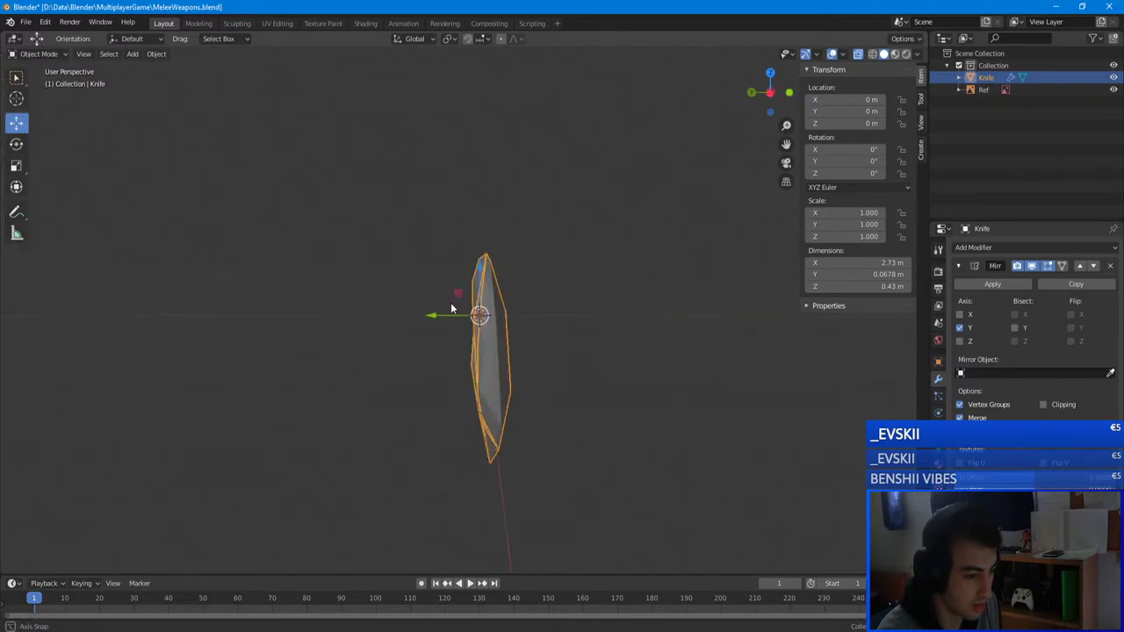
{"action": "left_click", "coordinate": [627, 308]}
{"action": "middle_click_drag", "start_coordinate": [627, 309], "coordinate": [513, 312]}
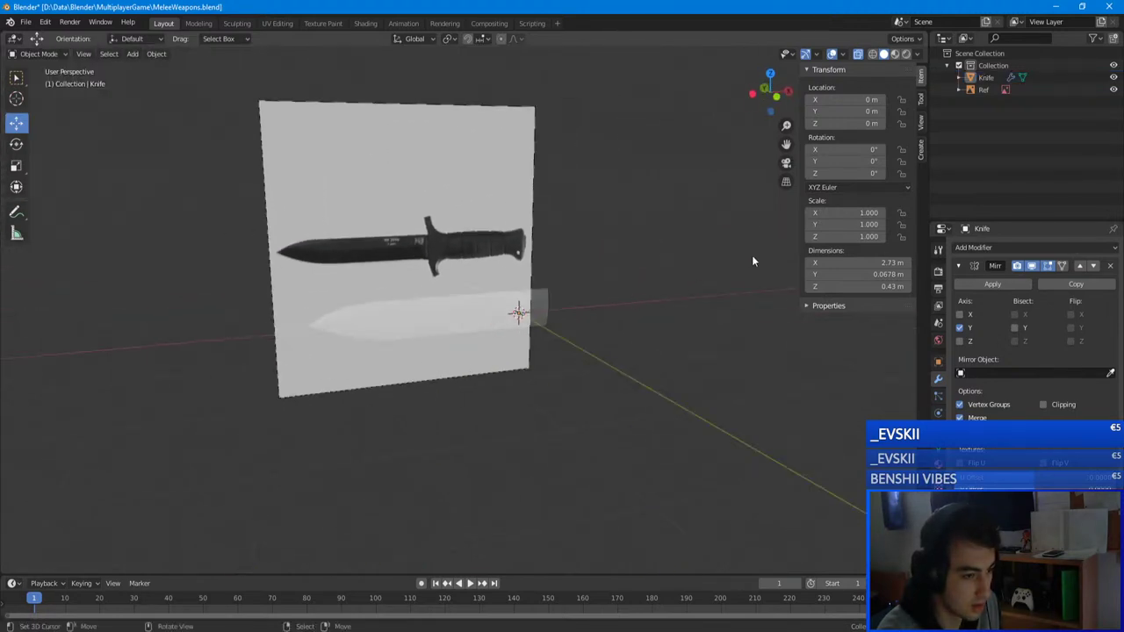
{"action": "scroll", "coordinate": [517, 220], "scroll_direction": "up", "scroll_amount": 3}
{"action": "key", "text": "ctrl+s"}
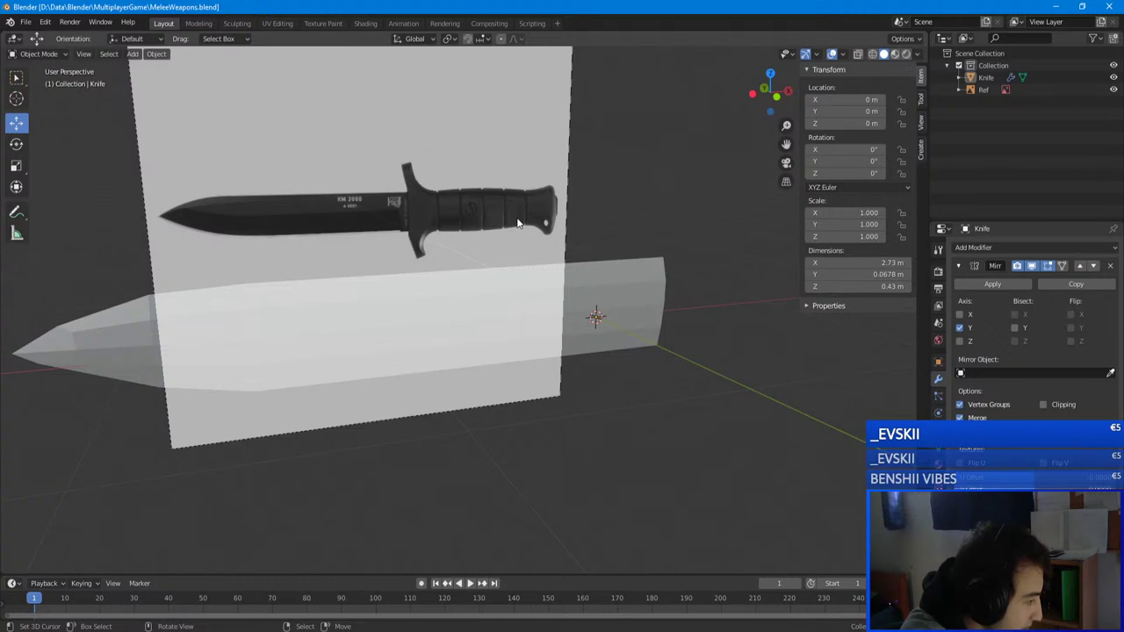
- Enter Edit Mode on the knife, clear the selection and place the 3D cursor at the blade's handle end
{"action": "middle_click_drag", "start_coordinate": [539, 284], "coordinate": [375, 254]}
{"action": "key", "text": "KP_1"}
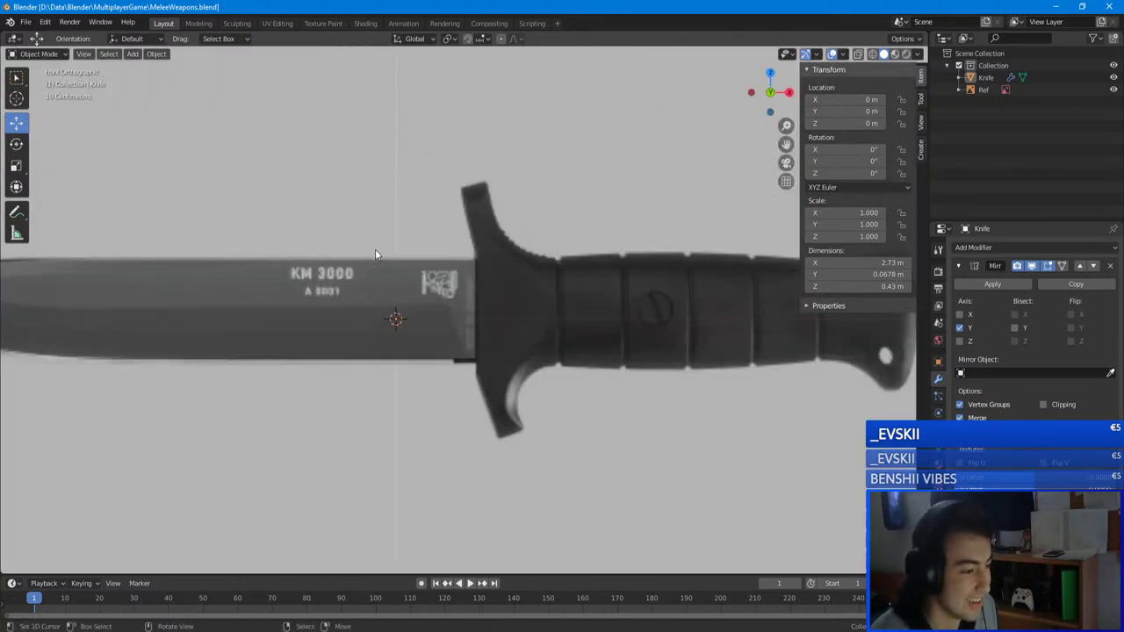
{"action": "key", "text": "Tab"}
{"action": "scroll", "coordinate": [511, 278], "scroll_direction": "up", "scroll_amount": 4}
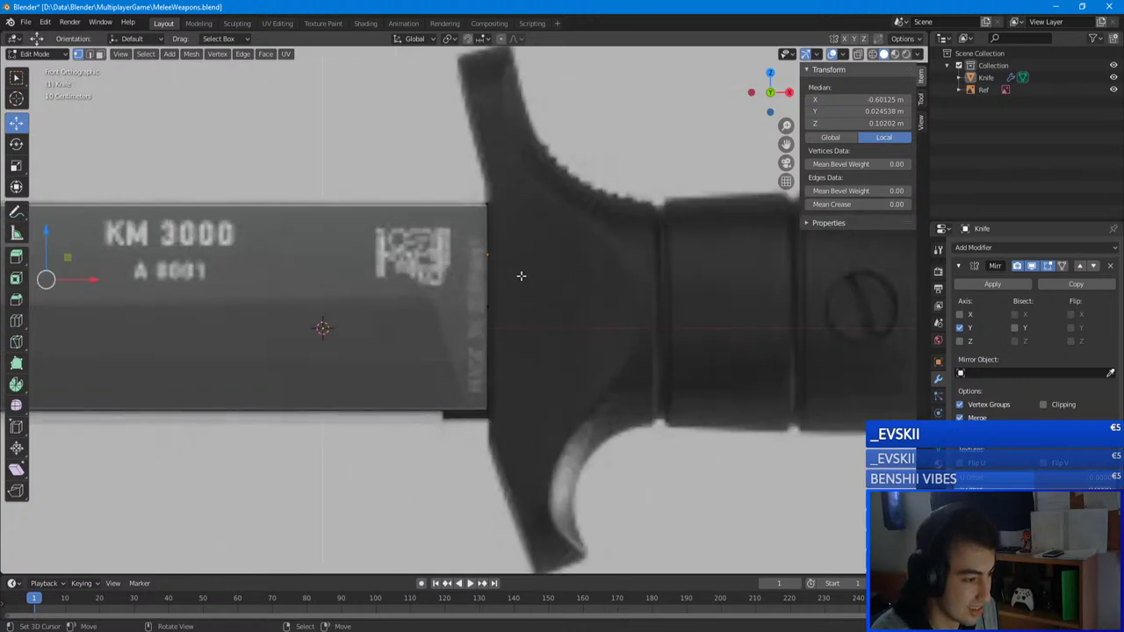
{"action": "middle_click_drag", "start_coordinate": [529, 276], "coordinate": [424, 340], "text": "shift"}
{"action": "key", "text": "alt+a"}
{"action": "scroll", "coordinate": [509, 170], "scroll_direction": "down", "scroll_amount": 3}
{"action": "scroll", "coordinate": [471, 241], "scroll_direction": "up", "scroll_amount": 3}
{"action": "scroll", "coordinate": [439, 267], "scroll_direction": "down", "scroll_amount": 5}
{"action": "scroll", "coordinate": [432, 270], "scroll_direction": "up", "scroll_amount": 3}
{"action": "scroll", "coordinate": [432, 270], "scroll_direction": "down", "scroll_amount": 2}
{"action": "scroll", "coordinate": [369, 278], "scroll_direction": "up", "scroll_amount": 2}
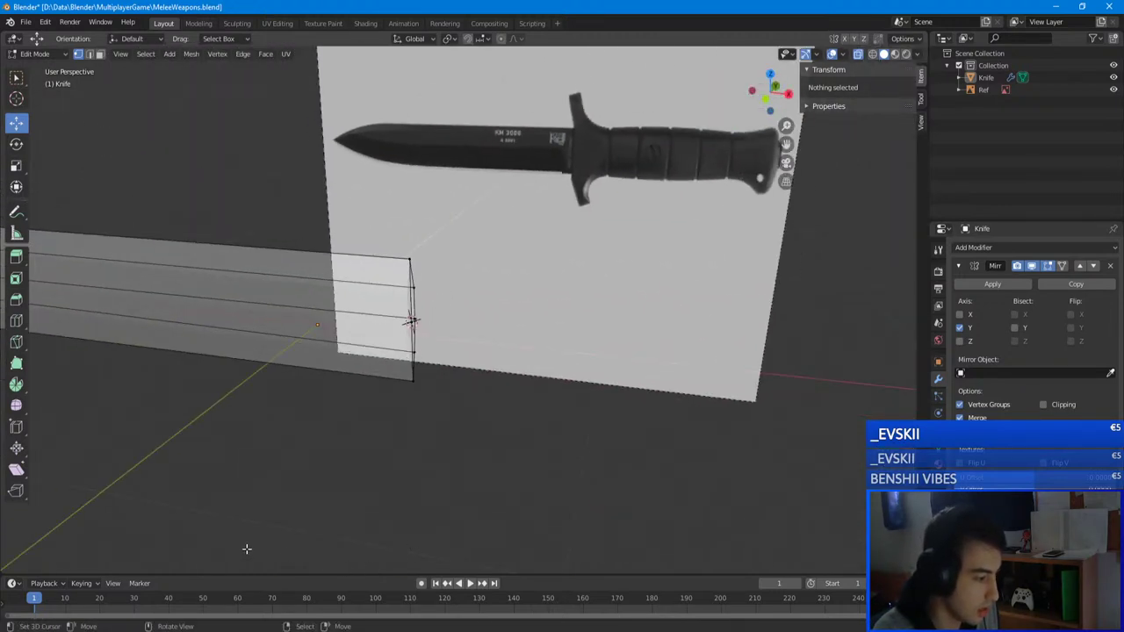
- Add a cube to the knife mesh and set its median X, Y and Z to 0 m
{"action": "left_click", "coordinate": [184, 55]}
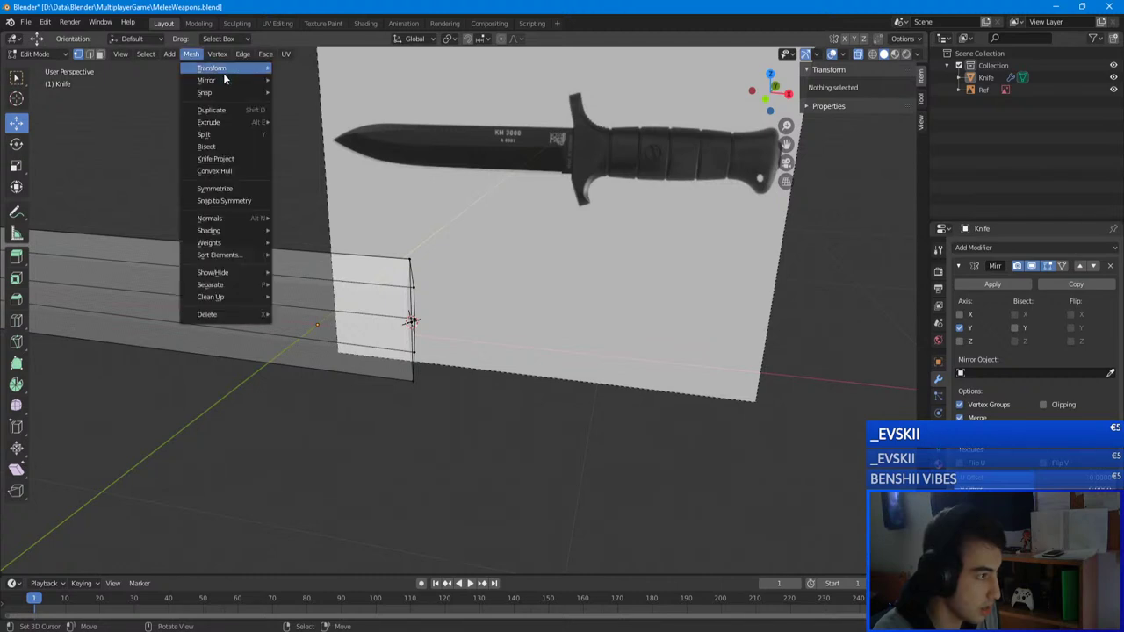
{"action": "mouse_move", "coordinate": [170, 54]}
{"action": "left_click", "coordinate": [234, 92]}
{"action": "scroll", "coordinate": [235, 93], "scroll_direction": "down", "scroll_amount": 6}
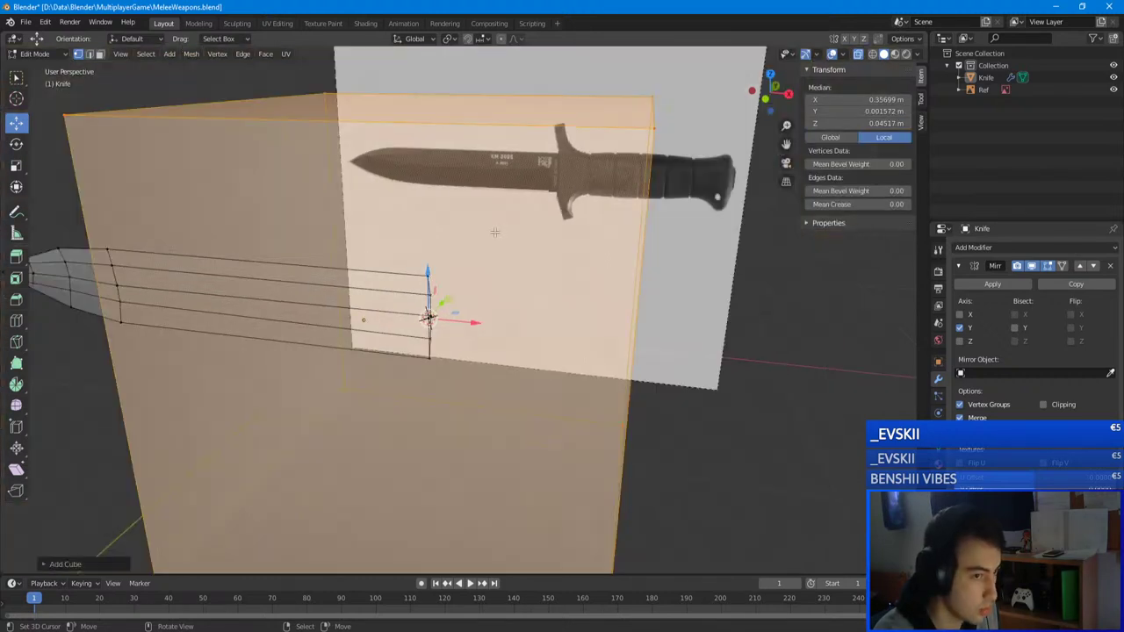
{"action": "left_click", "coordinate": [866, 99]}
{"action": "type", "text": "0"}
{"action": "key", "text": "Tab"}
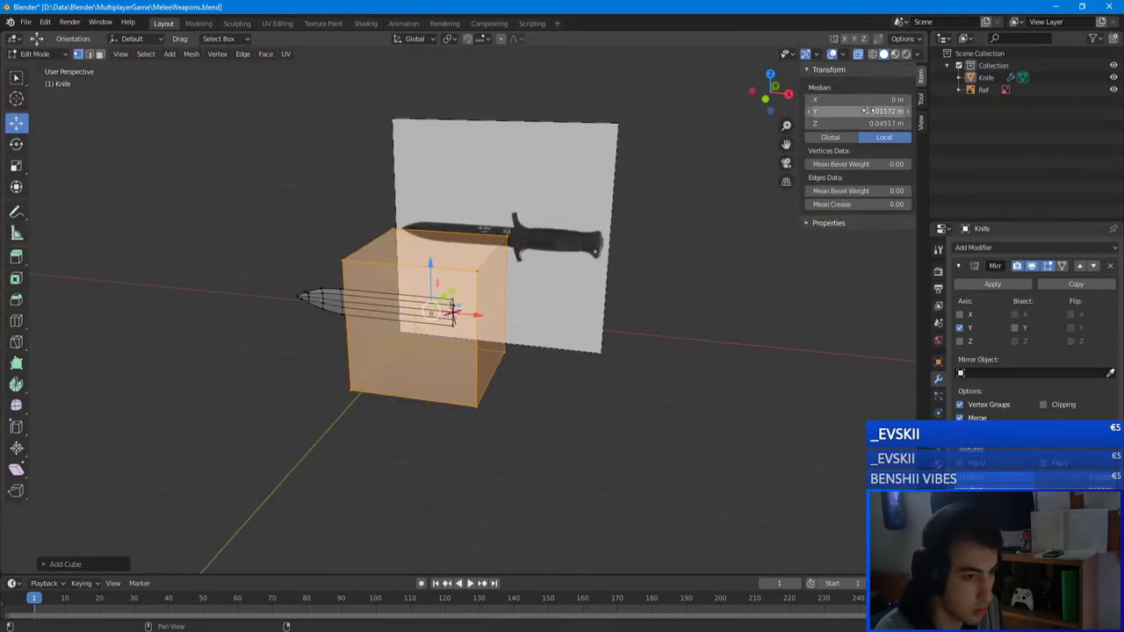
{"action": "type", "text": "0"}
{"action": "key", "text": "Tab"}
{"action": "type", "text": "0"}
{"action": "key", "text": "Return"}
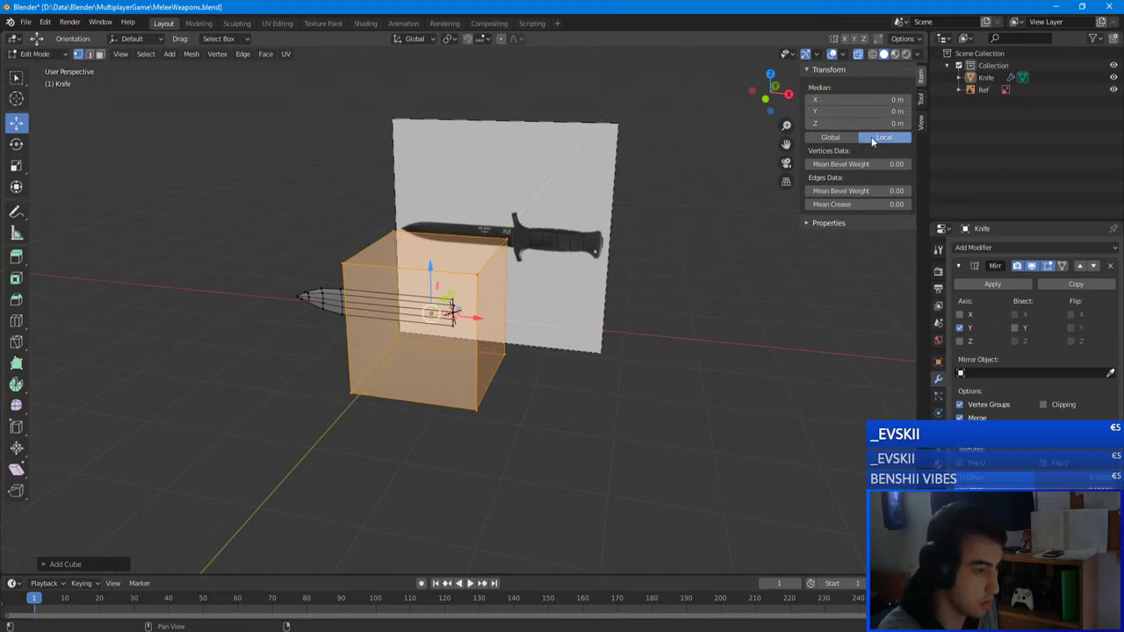
- Move the cube 1 m along X and then farther to a median X of about 1.364 m, over the reference handle
{"action": "key", "text": "g"}
{"action": "key", "text": "x"}
{"action": "key", "text": "1"}
{"action": "key", "text": "Return"}
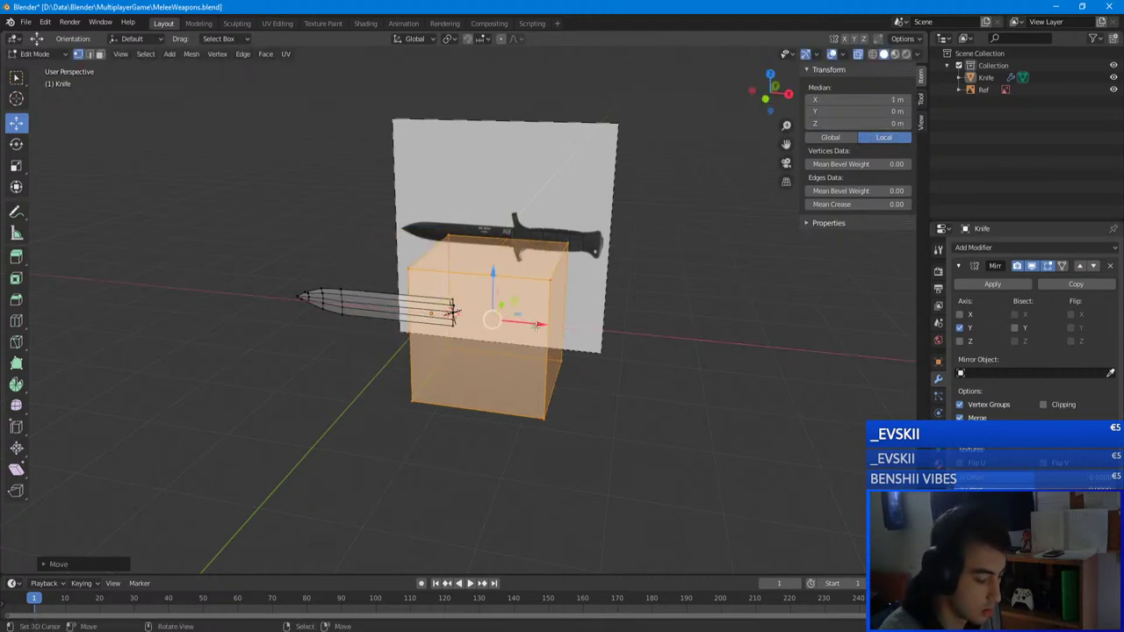
{"action": "key", "text": "KP_1"}
{"action": "scroll", "coordinate": [597, 323], "scroll_direction": "up", "scroll_amount": 5}
{"action": "left_click_drag", "start_coordinate": [610, 314], "coordinate": [677, 314]}
{"action": "middle_click_drag", "start_coordinate": [677, 314], "coordinate": [564, 328], "text": "shift"}
- Select the whole cube and scale it down along Z to about the height of the reference handle
{"action": "key", "text": "Tab"}
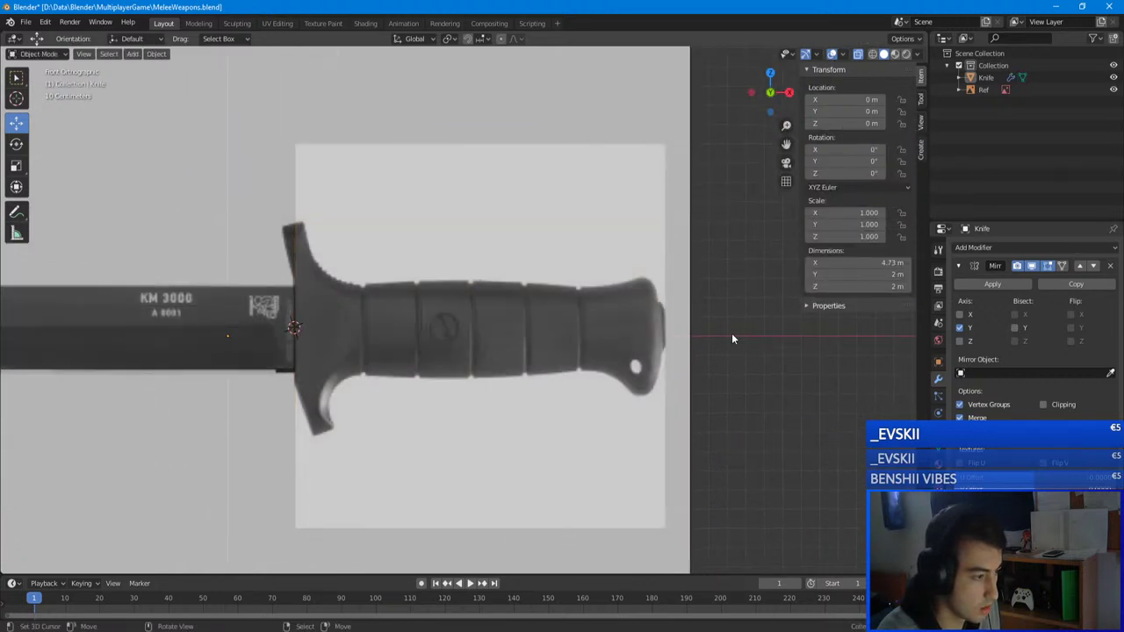
{"action": "key", "text": "a"}
{"action": "key", "text": "Tab"}
{"action": "key", "text": "a"}
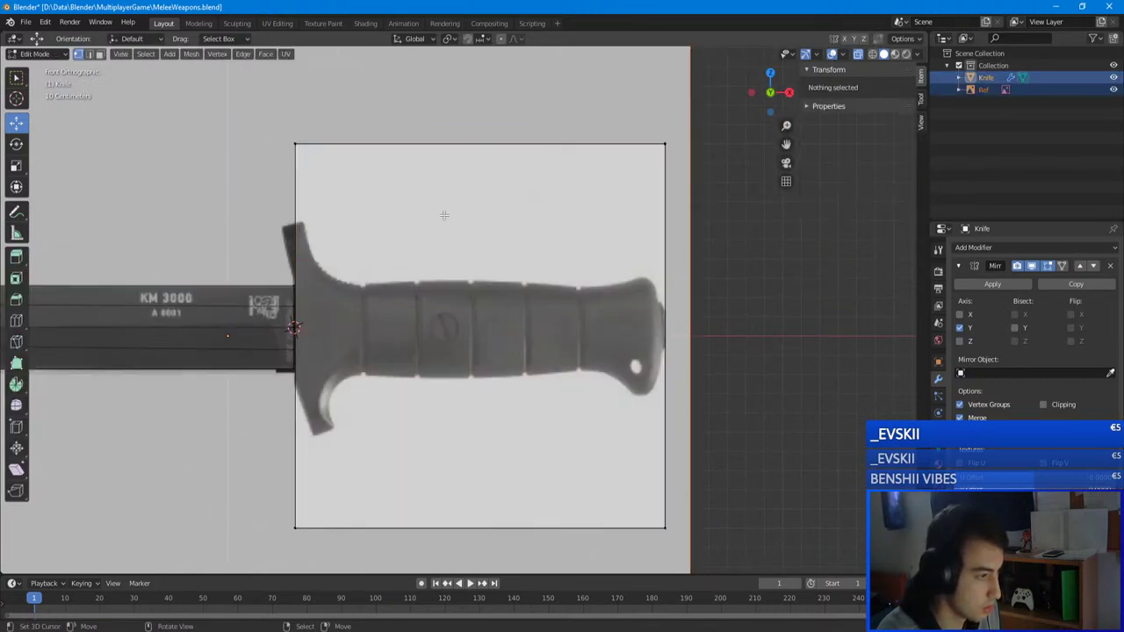
{"action": "key", "text": "a"}
{"action": "key", "text": "s"}
{"action": "key", "text": "z"}
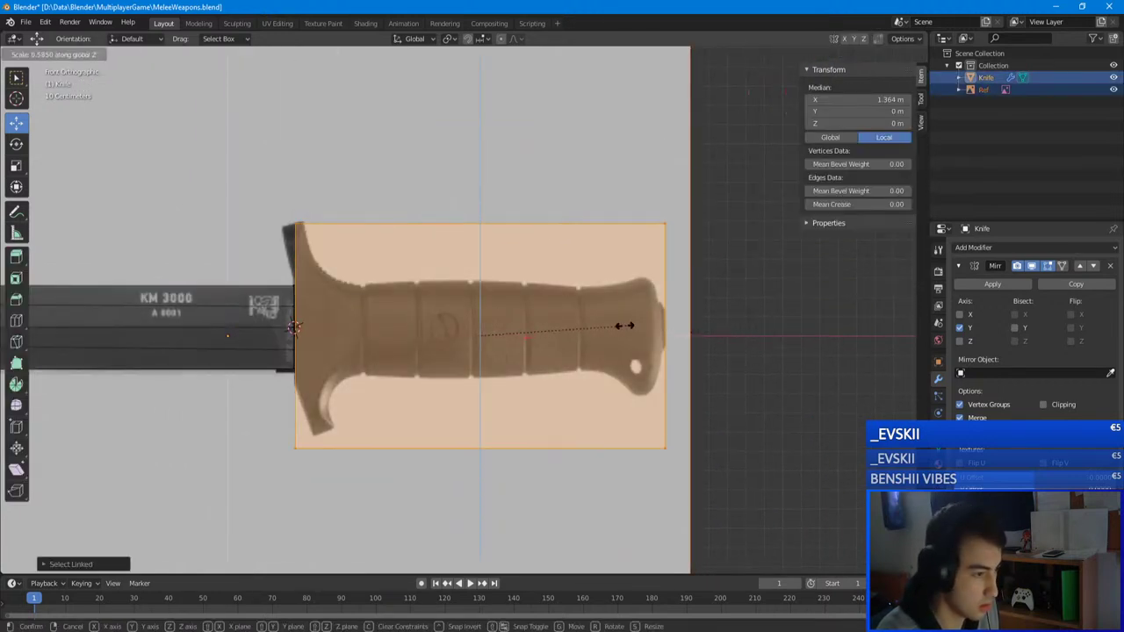
{"action": "left_click", "coordinate": [532, 324]}
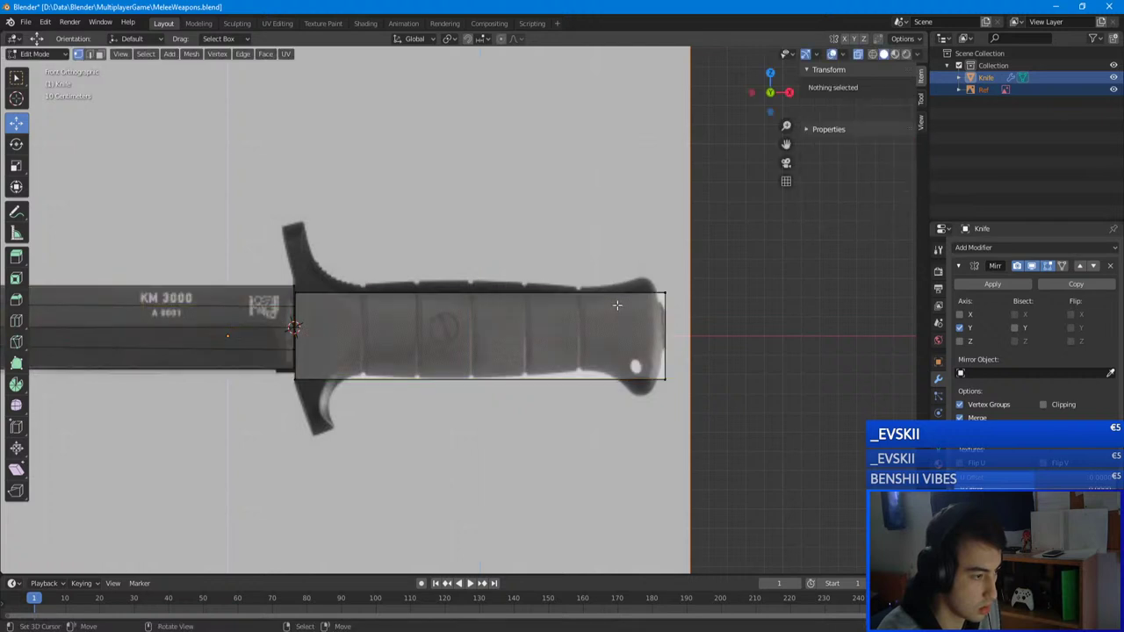
- Raise the cube to a median Z of about 0.022 m and shorten it along X to the length of the ribbed grip
{"action": "key", "text": "alt+a"}
{"action": "key", "text": "a"}
{"action": "left_click_drag", "start_coordinate": [484, 286], "coordinate": [484, 281]}
{"action": "key", "text": "s"}
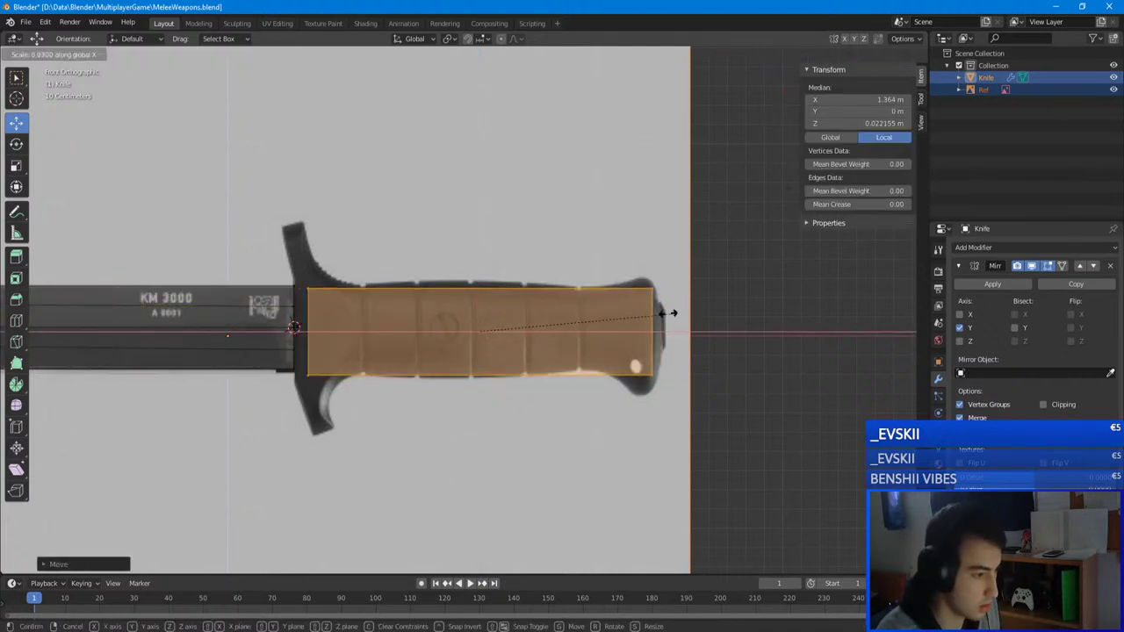
{"action": "left_click", "coordinate": [685, 318]}
{"action": "middle_click_drag", "start_coordinate": [686, 317], "coordinate": [527, 342]}
{"action": "key", "text": "s"}
{"action": "left_click", "coordinate": [570, 337]}
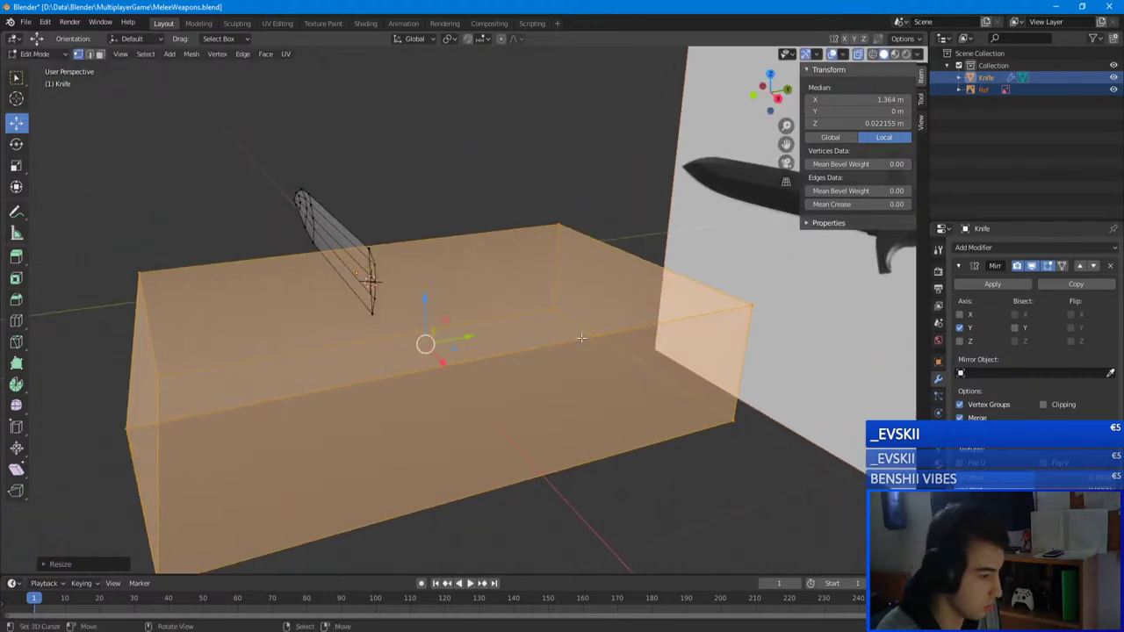
{"action": "key", "text": "ctrl+z"}
- Scale the cube along Y to about 0.2 of its width, return to the front view and clear the selection
{"action": "key", "text": "s"}
{"action": "key", "text": "y"}
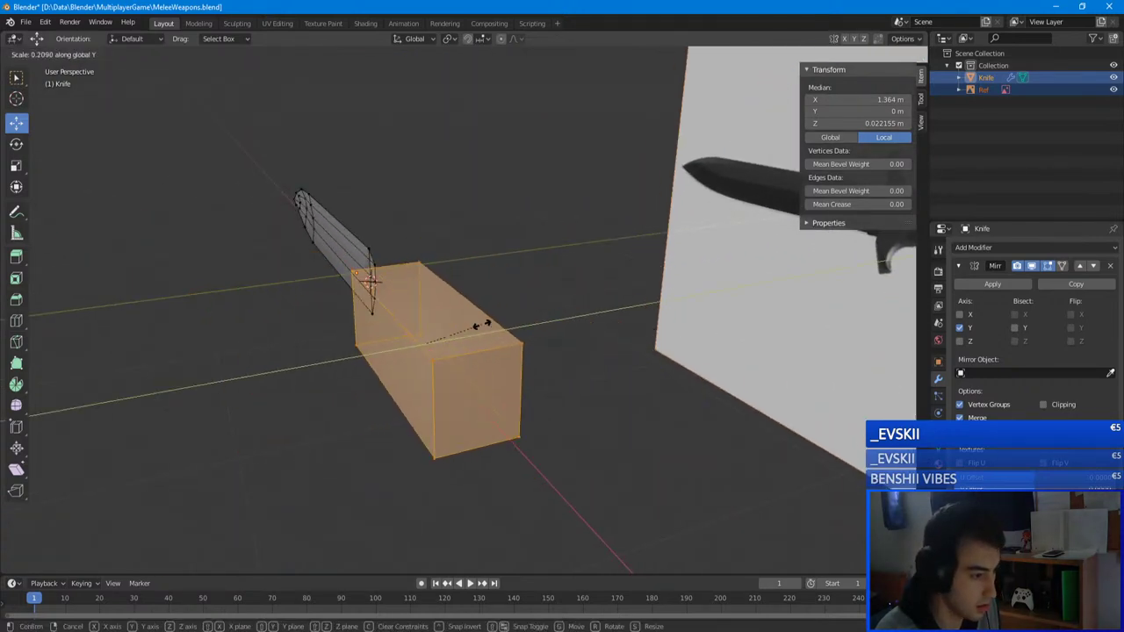
{"action": "left_click", "coordinate": [474, 321]}
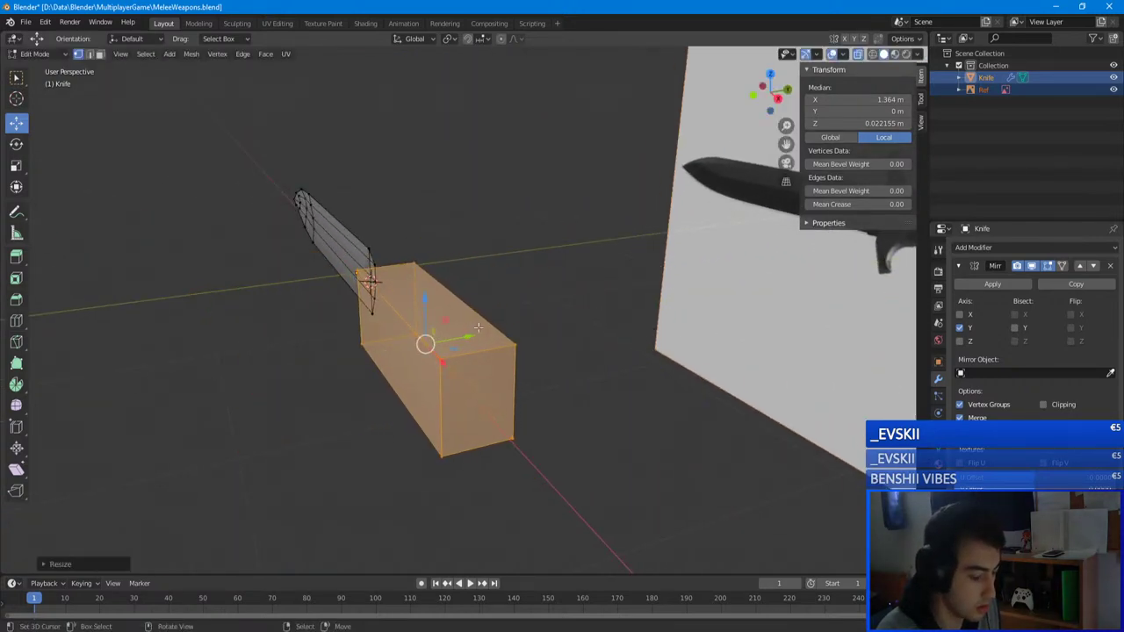
{"action": "key", "text": "KP_1"}
{"action": "scroll", "coordinate": [479, 328], "scroll_direction": "up", "scroll_amount": 6}
{"action": "middle_click_drag", "start_coordinate": [478, 328], "coordinate": [431, 293], "text": "shift"}
{"action": "scroll", "coordinate": [431, 293], "scroll_direction": "down", "scroll_amount": 6}
{"action": "key", "text": "a"}
{"action": "key", "text": "a"}
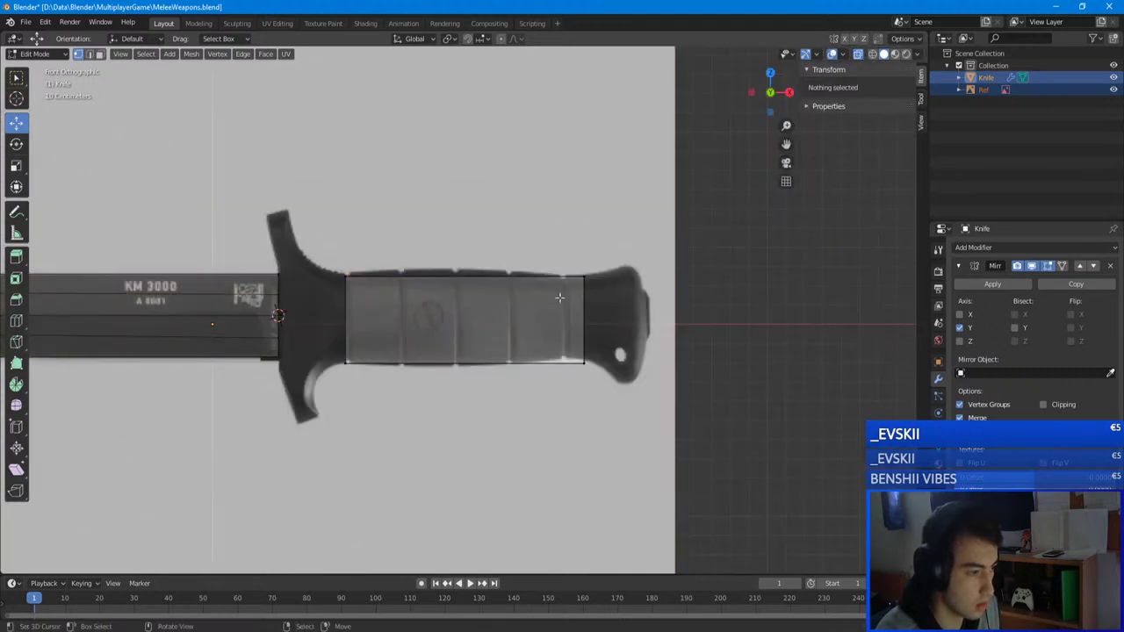
- Move the grip block's upper edge slightly up and its lower edge slightly along Z to match the reference outline
{"action": "left_click_drag", "start_coordinate": [635, 287], "coordinate": [326, 234]}
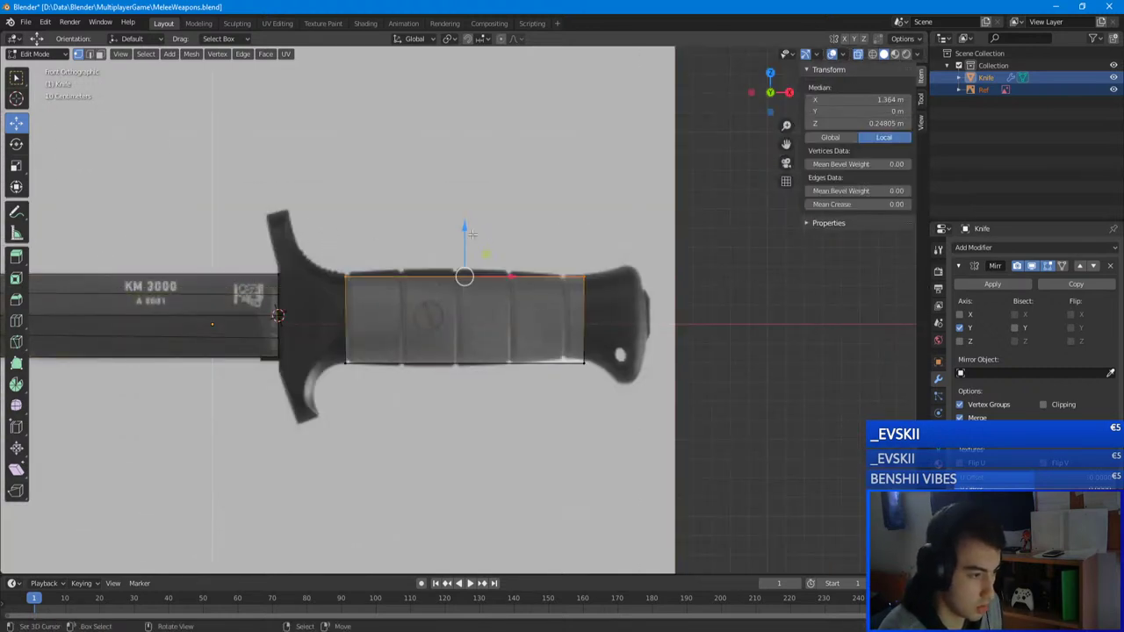
{"action": "left_click_drag", "start_coordinate": [461, 232], "coordinate": [460, 227]}
{"action": "key", "text": "a"}
{"action": "key", "text": "a"}
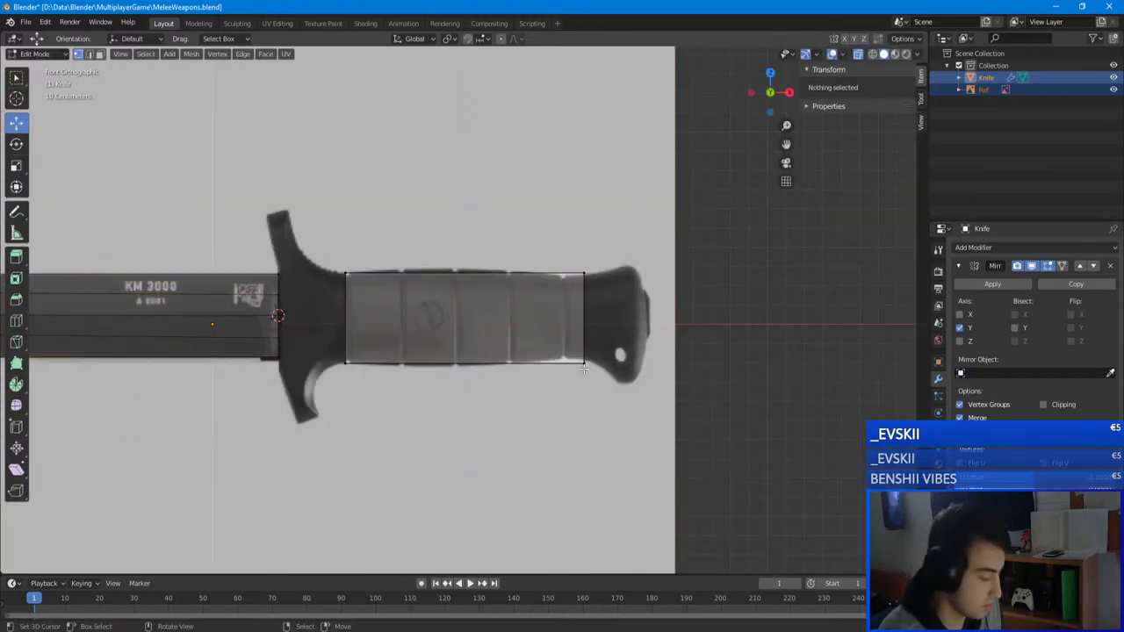
{"action": "left_click_drag", "start_coordinate": [607, 378], "coordinate": [331, 343]}
{"action": "key", "text": "g"}
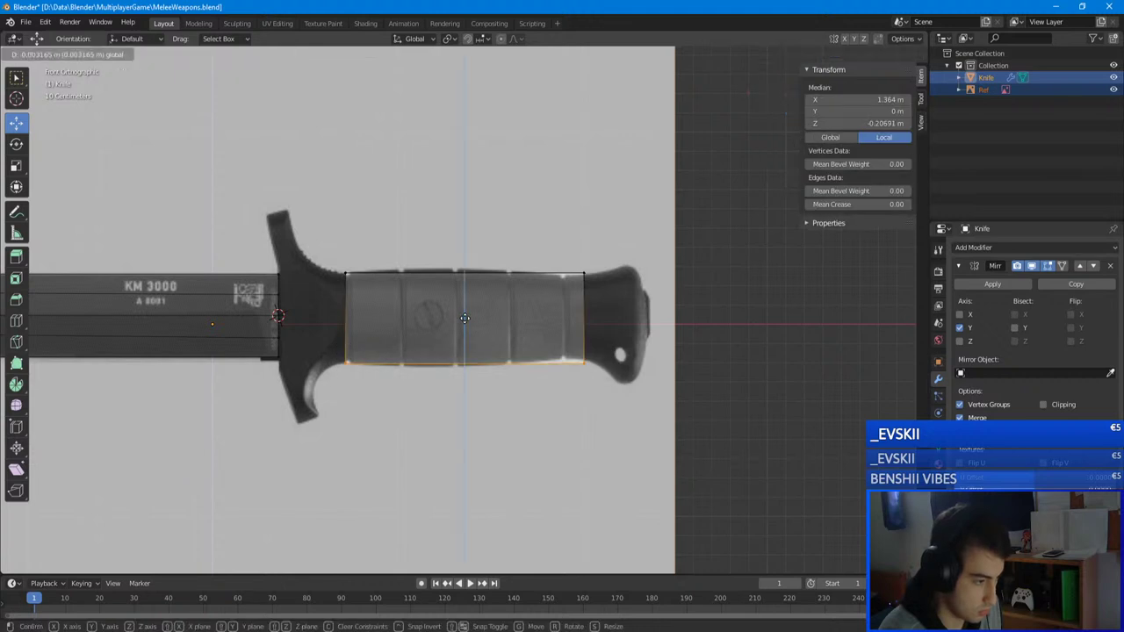
{"action": "left_click", "coordinate": [465, 318]}
{"action": "key", "text": "a"}
{"action": "key", "text": "alt+a"}
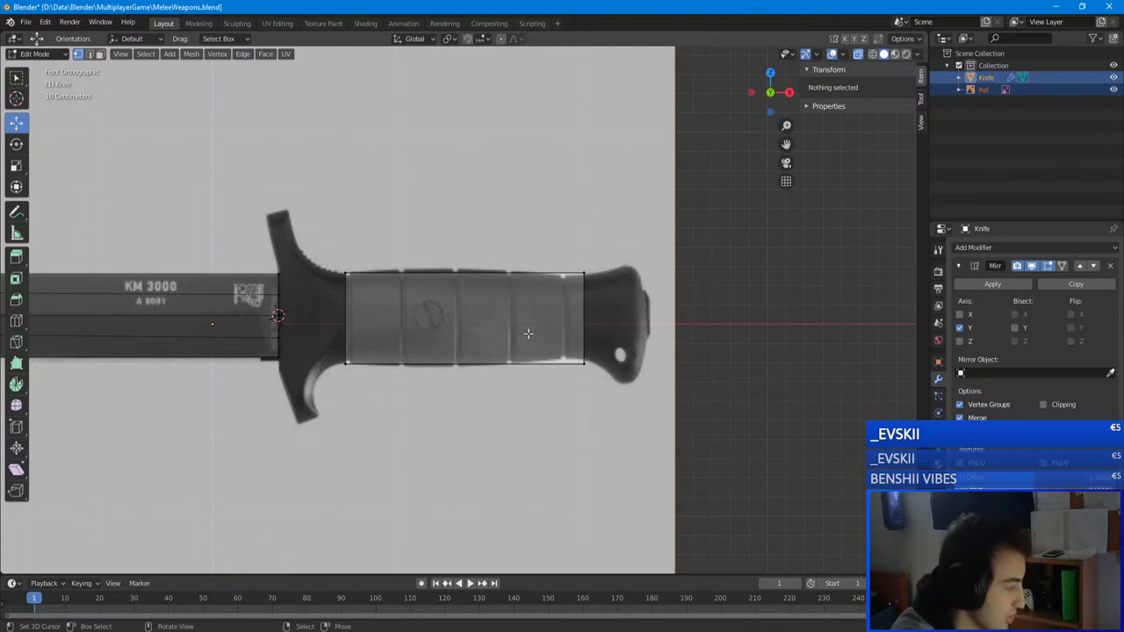
- Add two evenly spaced loop cuts across the grip and scale them up slightly along Z to match the reference bulge
{"action": "scroll", "coordinate": [528, 333], "scroll_direction": "up", "scroll_amount": 3}
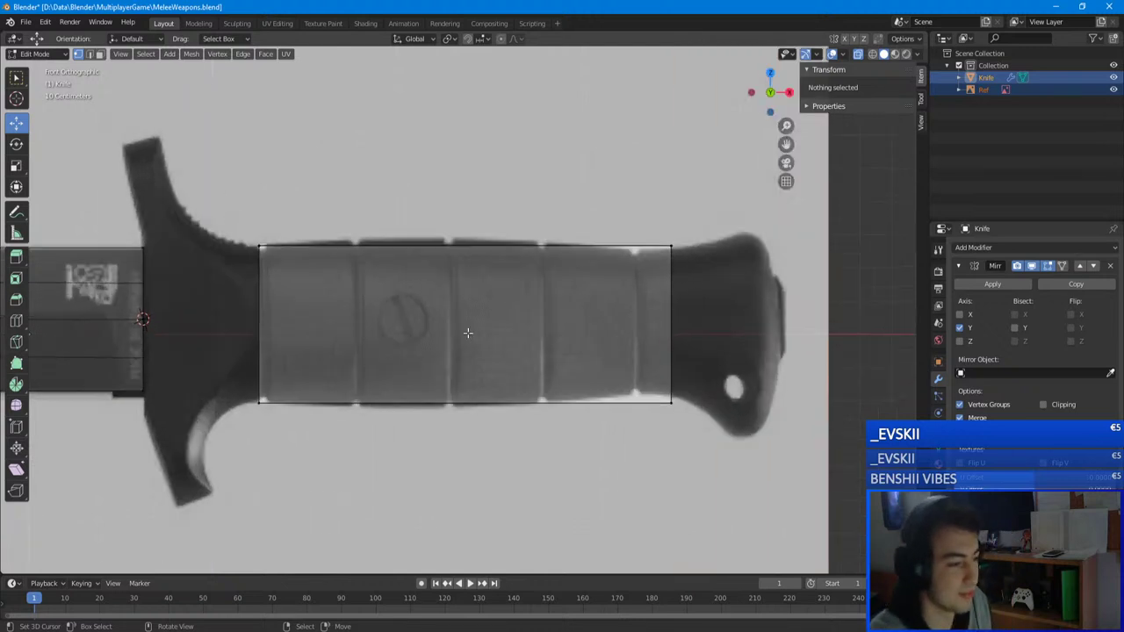
{"action": "scroll", "coordinate": [466, 316], "scroll_direction": "down", "scroll_amount": 3}
{"action": "key", "text": "ctrl+r"}
{"action": "scroll", "coordinate": [449, 283], "scroll_direction": "up", "scroll_amount": 1}
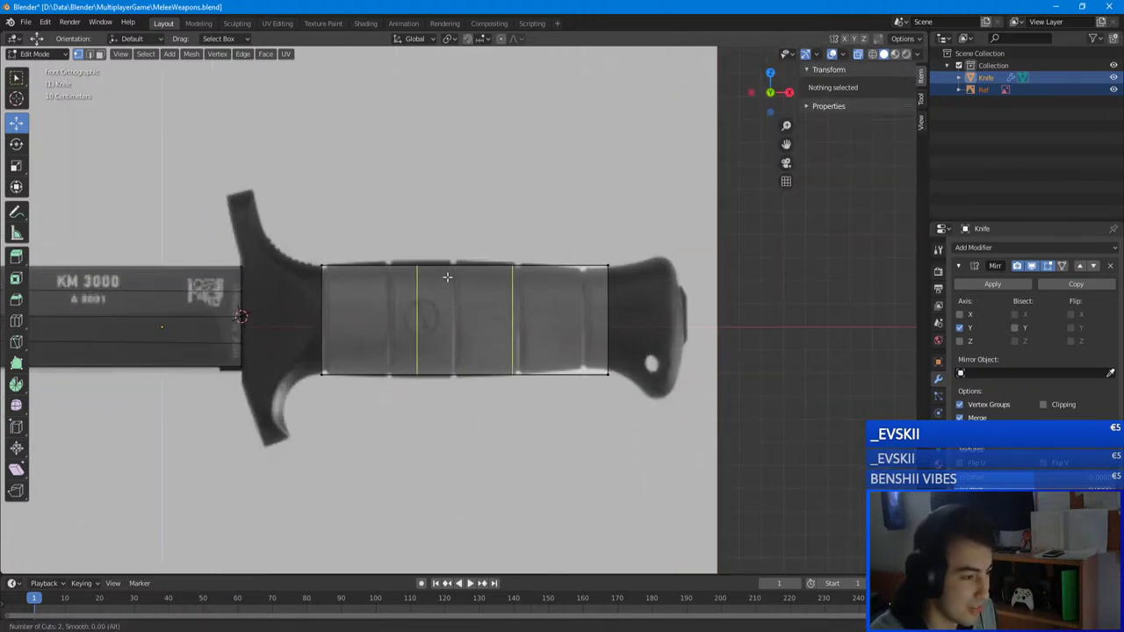
{"action": "left_click", "coordinate": [447, 278]}
{"action": "key", "text": "s"}
{"action": "key", "text": "z"}
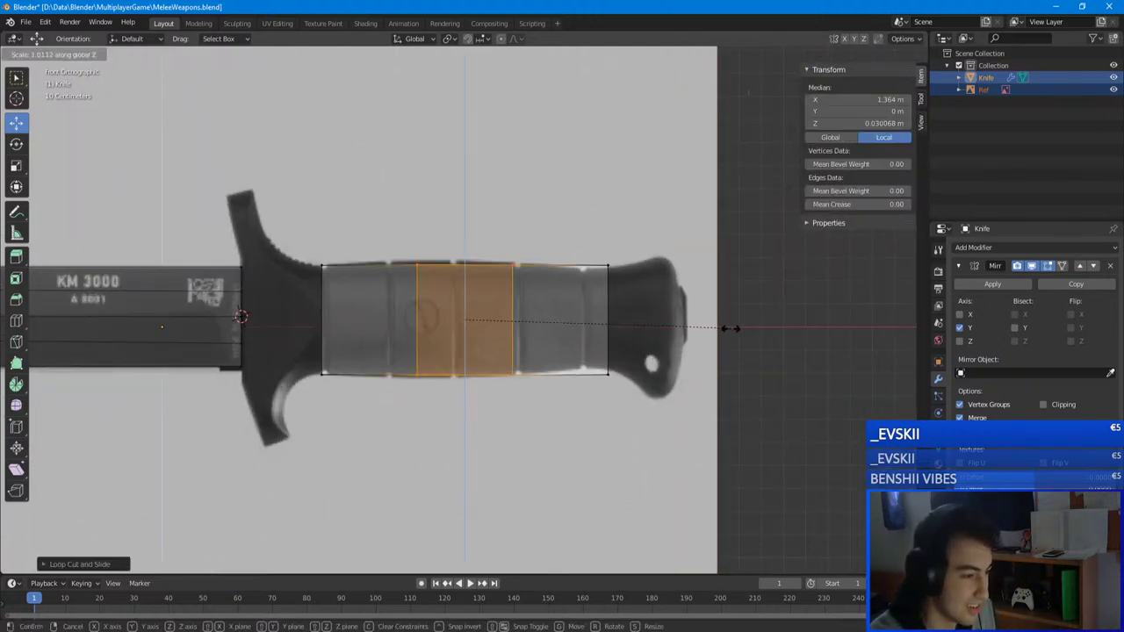
{"action": "left_click", "coordinate": [738, 329]}
{"action": "key", "text": "alt+a"}
- Move the grip's pommel-side end loop along X to about 1.914 m and scale it along Z to fit the reference
{"action": "middle_click_drag", "start_coordinate": [641, 350], "coordinate": [525, 350], "text": "shift"}
{"action": "left_click", "coordinate": [492, 318], "text": "alt"}
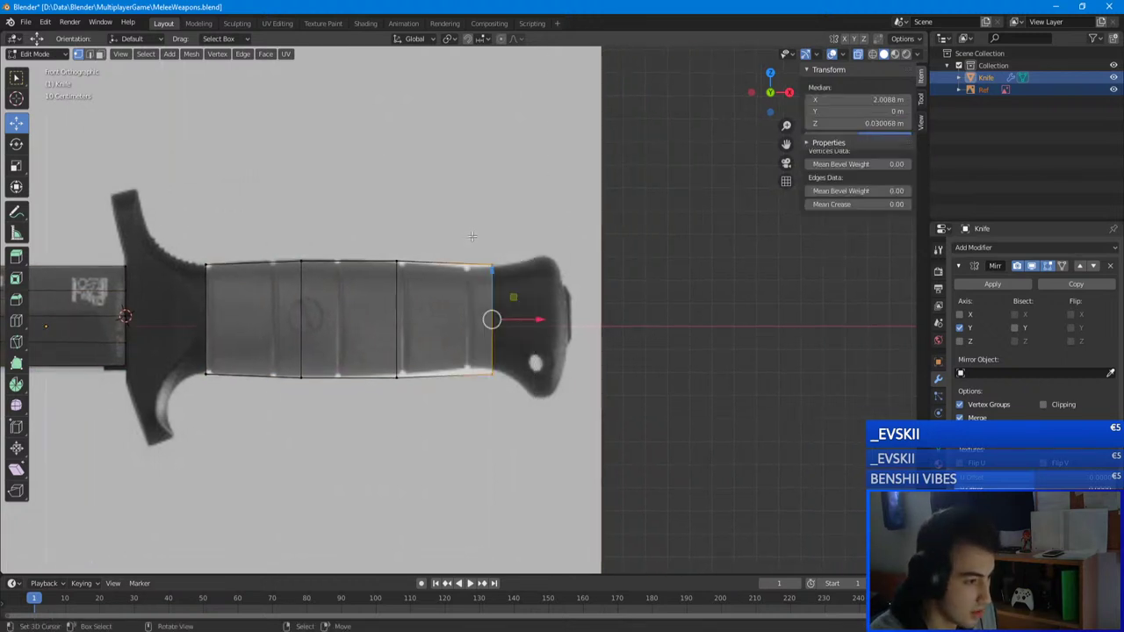
{"action": "key", "text": "g"}
{"action": "key", "text": "x"}
{"action": "left_click", "coordinate": [517, 316]}
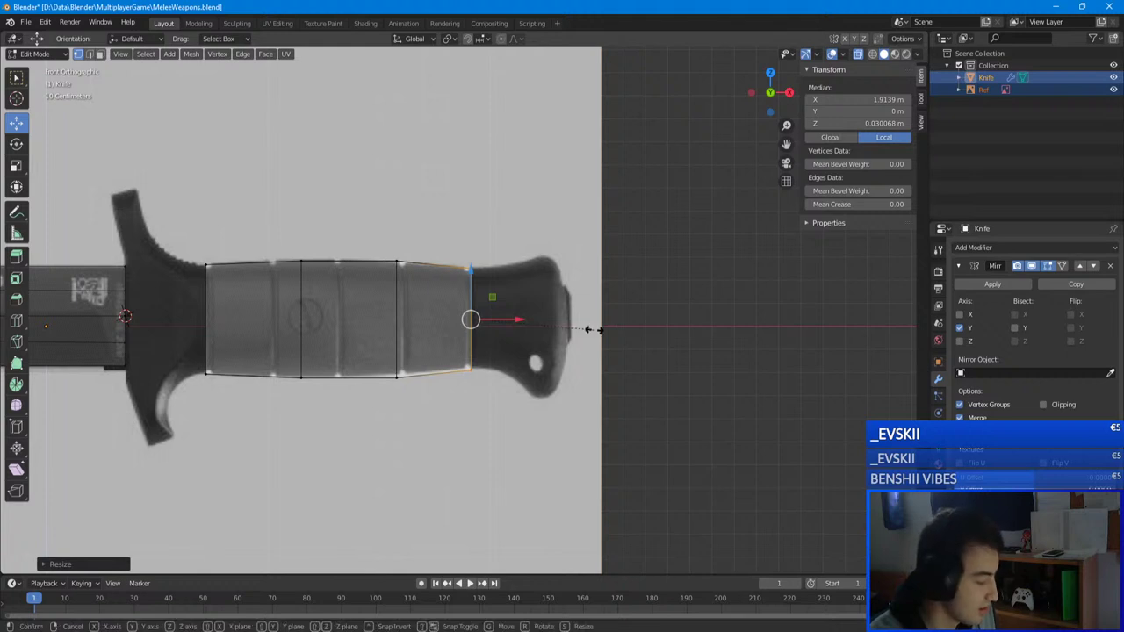
{"action": "key", "text": "s"}
{"action": "key", "text": "z"}
{"action": "left_click", "coordinate": [595, 329]}
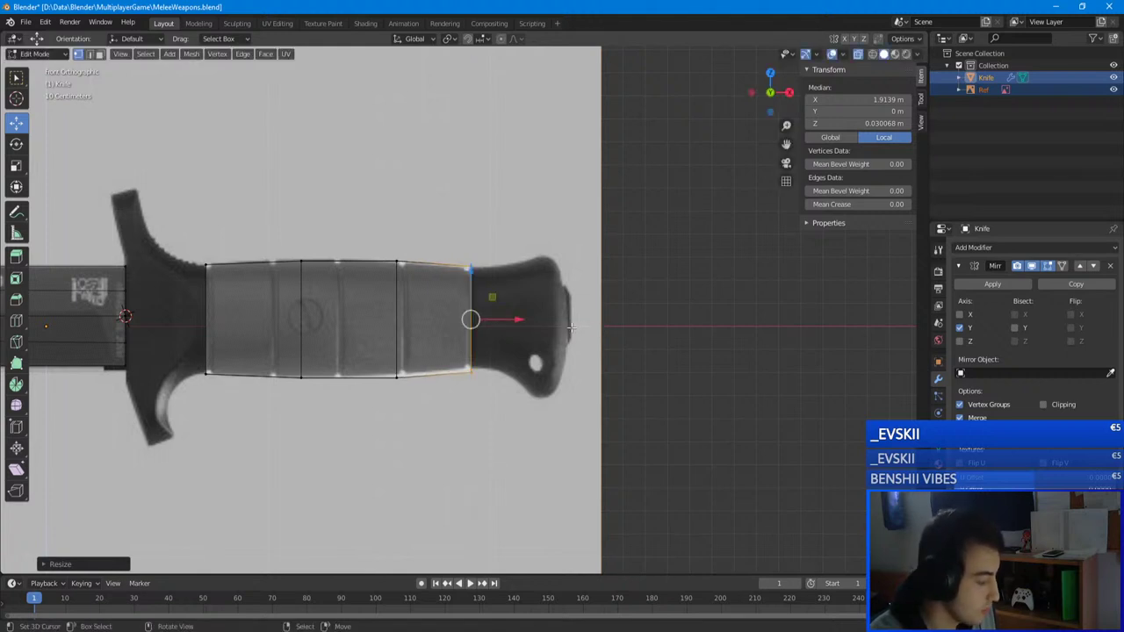
- Extrude the grip's end face to X of about 2.244 m and scale it up along Z to flare the pommel
{"action": "key", "text": "e"}
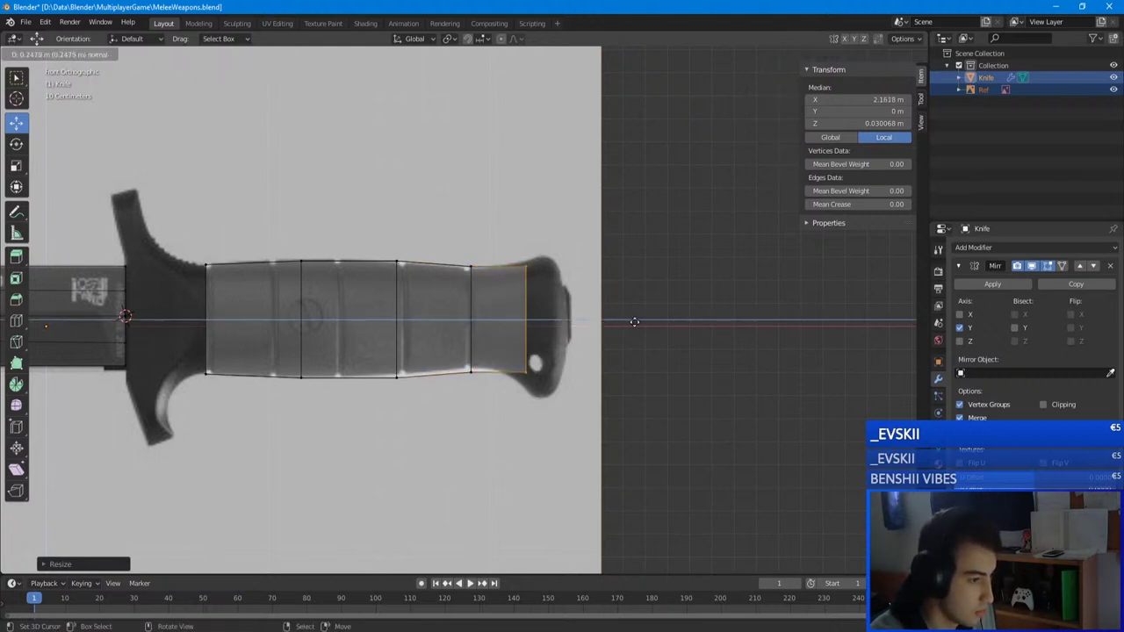
{"action": "left_click", "coordinate": [652, 322]}
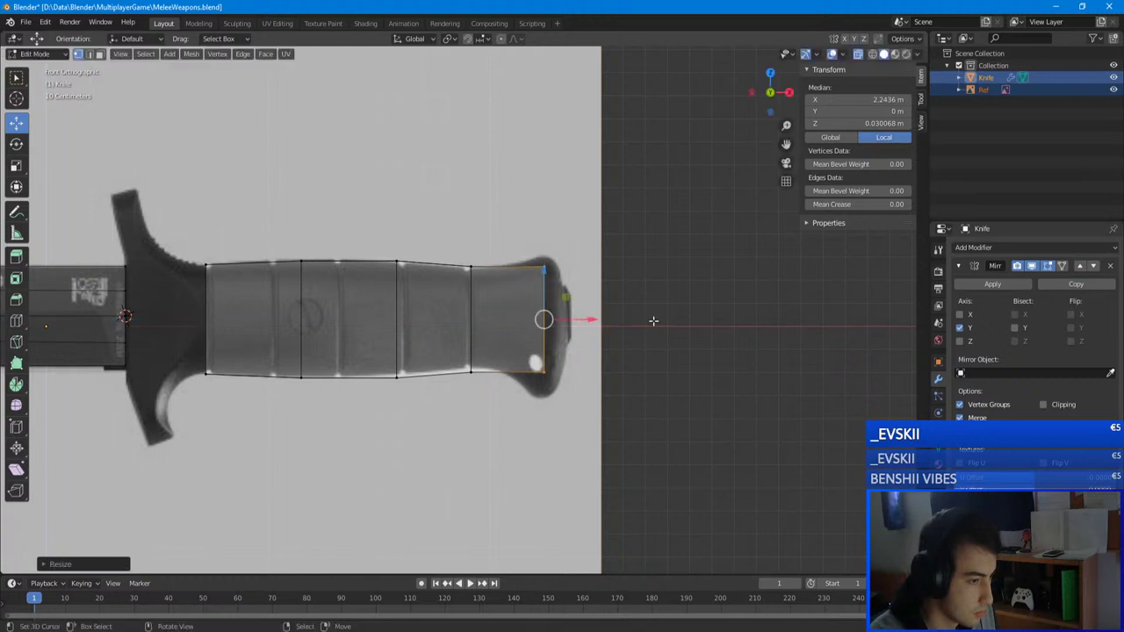
{"action": "key", "text": "s"}
{"action": "key", "text": "z"}
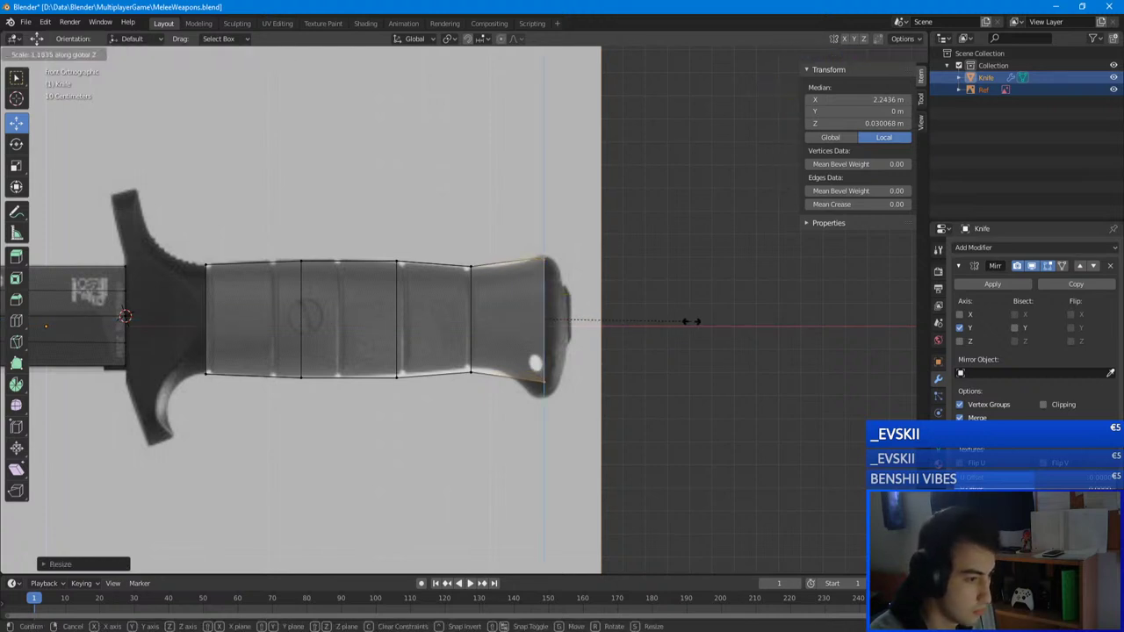
{"action": "left_click", "coordinate": [679, 322]}
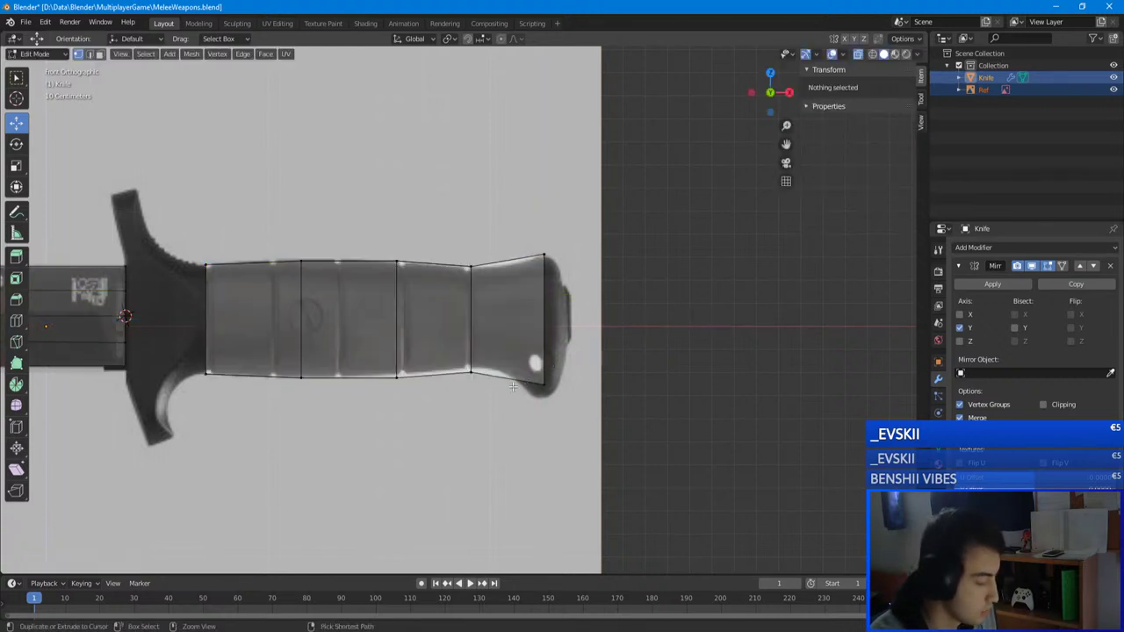
- Add a centred loop cut across the flared pommel section and lower its upper vertices onto the reference outline
{"action": "key", "text": "ctrl+r"}
{"action": "left_click", "coordinate": [519, 288]}
{"action": "right_click", "coordinate": [519, 287]}
{"action": "key", "text": "a"}
{"action": "key", "text": "a"}
{"action": "key", "text": "b"}
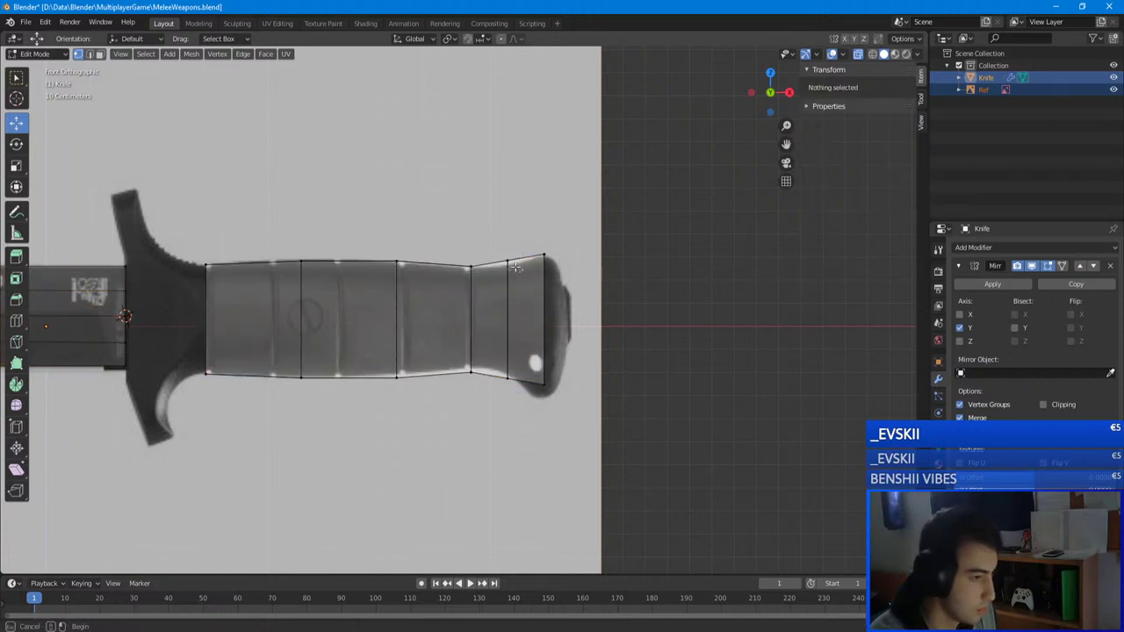
{"action": "left_click_drag", "start_coordinate": [496, 251], "coordinate": [520, 273]}
{"action": "left_click_drag", "start_coordinate": [510, 230], "coordinate": [510, 234]}
{"action": "key", "text": "a"}
{"action": "key", "text": "a"}
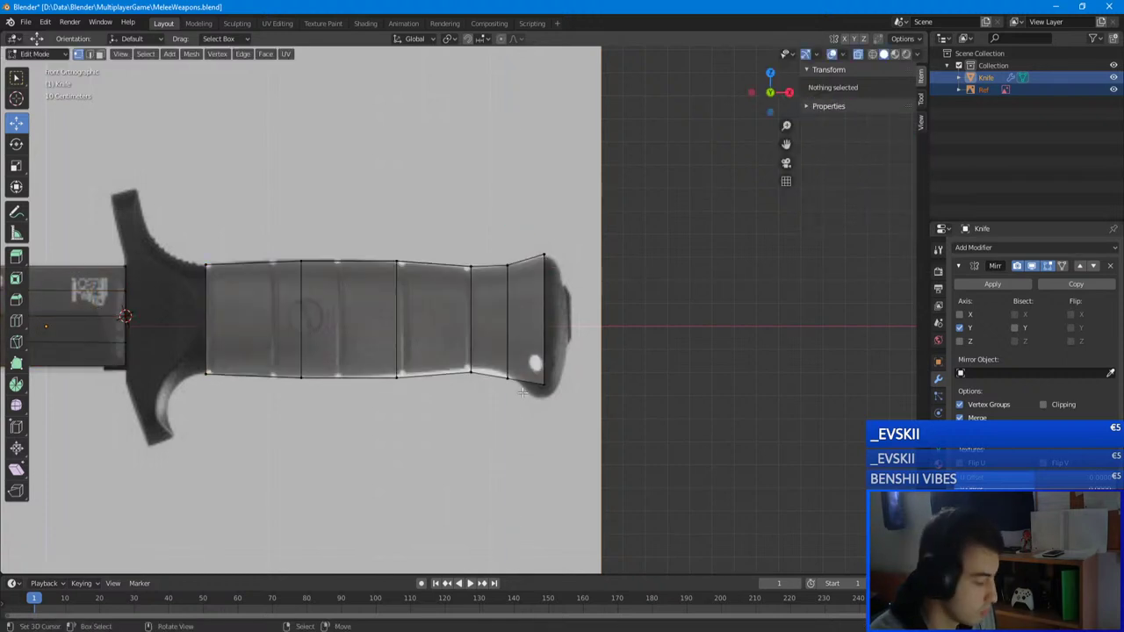
- Raise the lower vertices of the pommel's middle loop to Z of about -0.197 m
{"action": "key", "text": "b"}
{"action": "left_click_drag", "start_coordinate": [523, 392], "coordinate": [496, 357]}
{"action": "left_click_drag", "start_coordinate": [508, 344], "coordinate": [509, 338]}
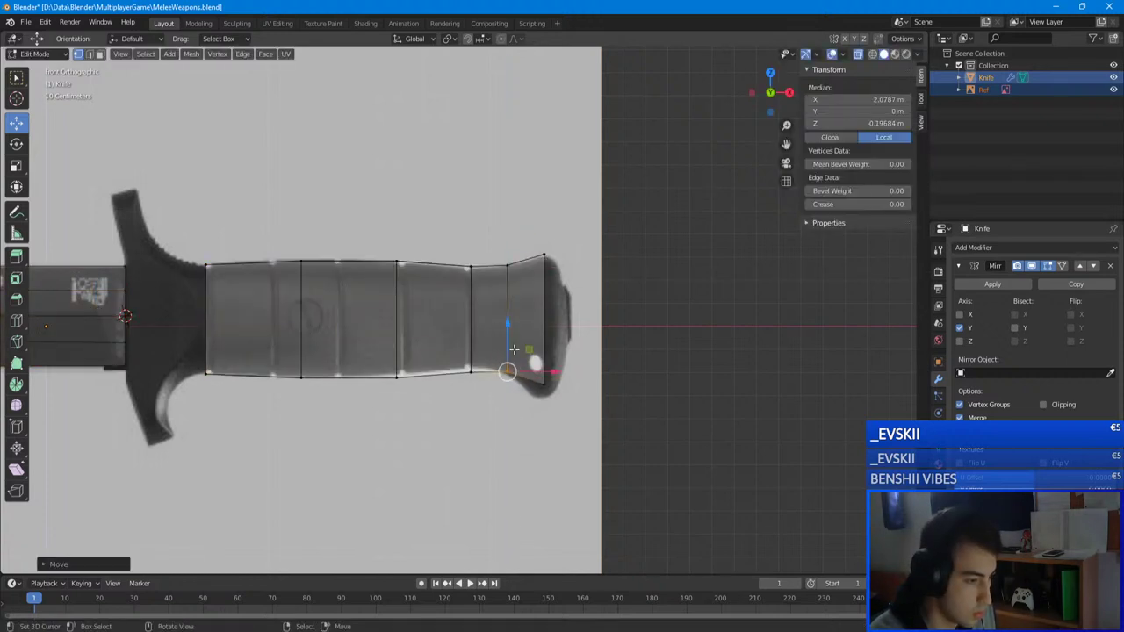
{"action": "key", "text": "a"}
{"action": "key", "text": "a"}
- Lower the pommel's bottom end vertex to Z of about -0.321 m and shift the end loop to X of about 2.199 m
{"action": "left_click", "coordinate": [545, 384]}
{"action": "key", "text": "g"}
{"action": "key", "text": "z"}
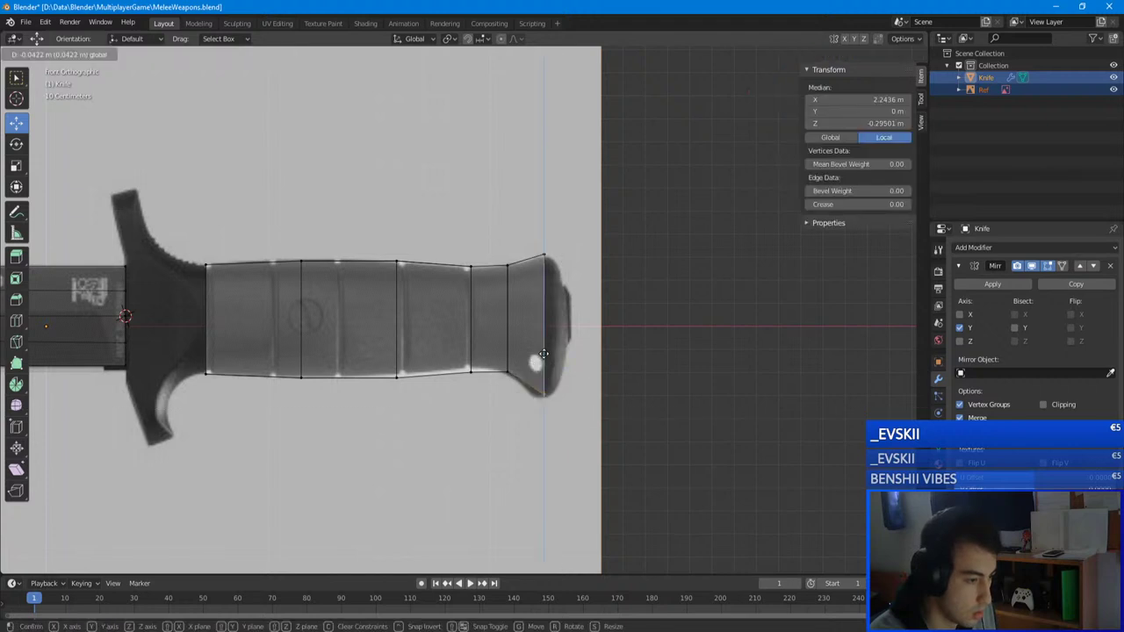
{"action": "left_click", "coordinate": [542, 360]}
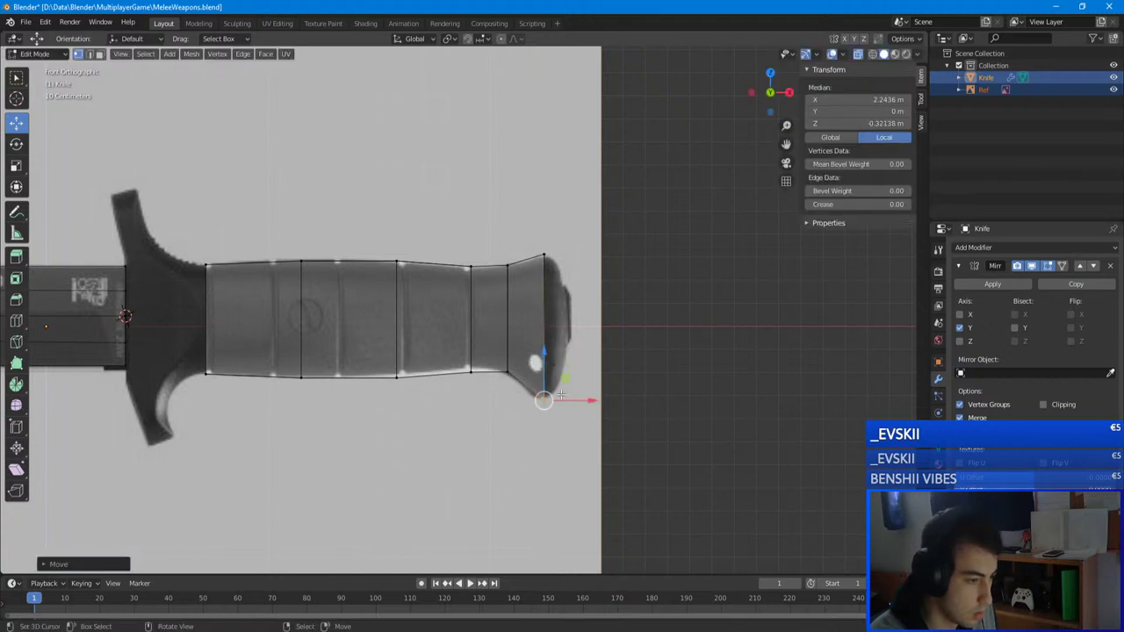
{"action": "key", "text": "a"}
{"action": "key", "text": "a"}
{"action": "key", "text": "b"}
{"action": "left_click_drag", "start_coordinate": [571, 449], "coordinate": [529, 237]}
{"action": "left_click_drag", "start_coordinate": [599, 327], "coordinate": [590, 321]}
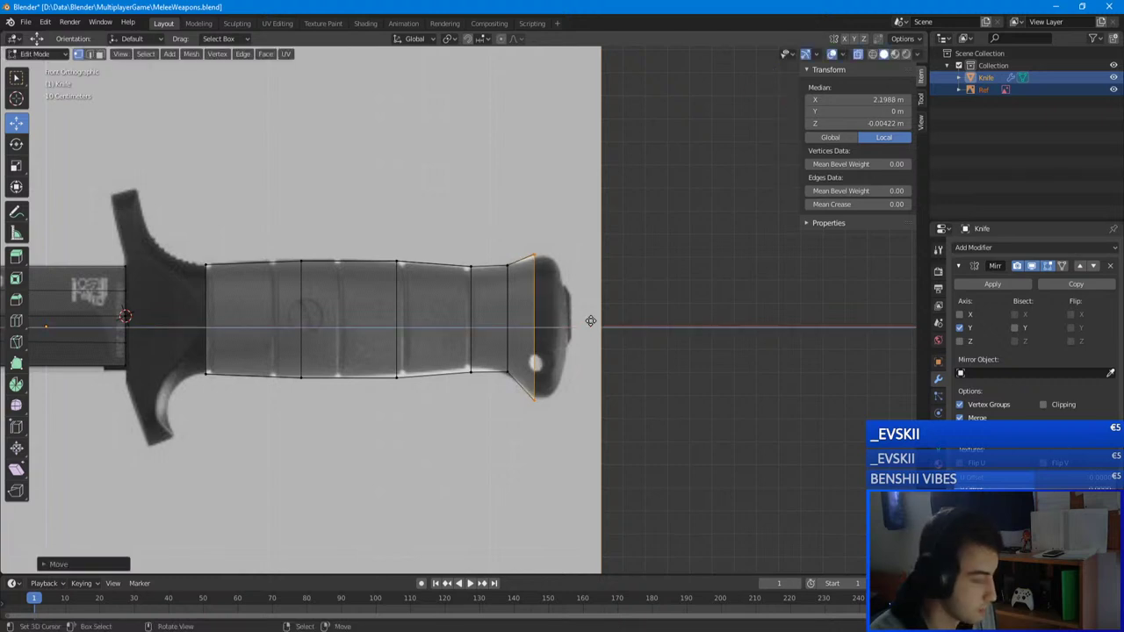
- Extrude the pommel's end face twice along X, to about 2.275 m and 2.347 m
{"action": "key", "text": "e"}
{"action": "left_click", "coordinate": [605, 322]}
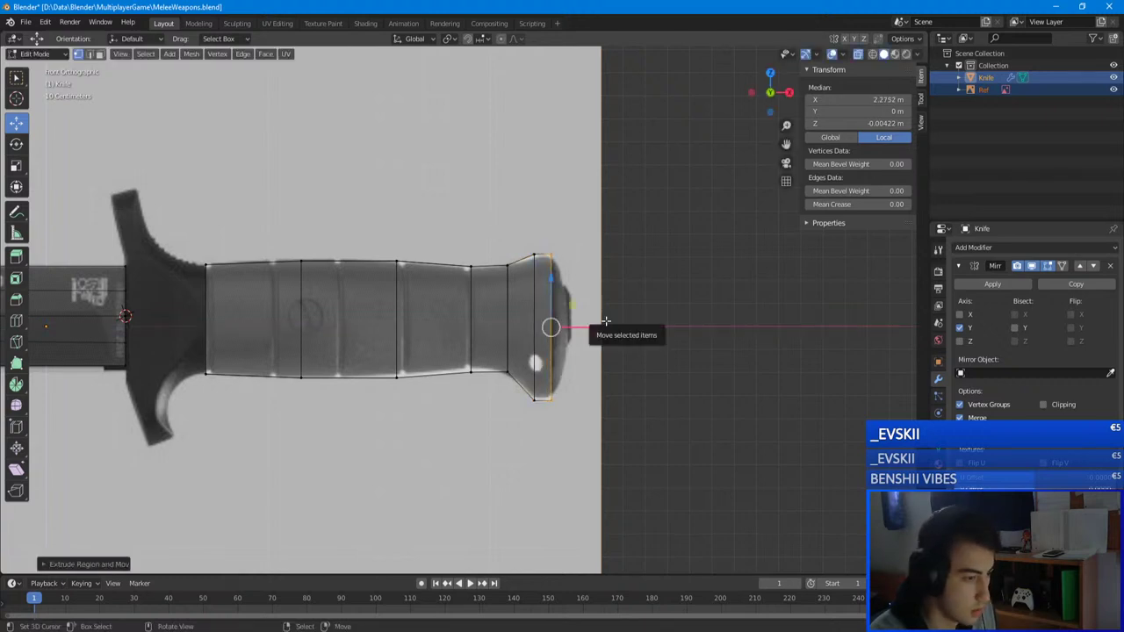
{"action": "key", "text": "e"}
{"action": "left_click", "coordinate": [687, 334]}
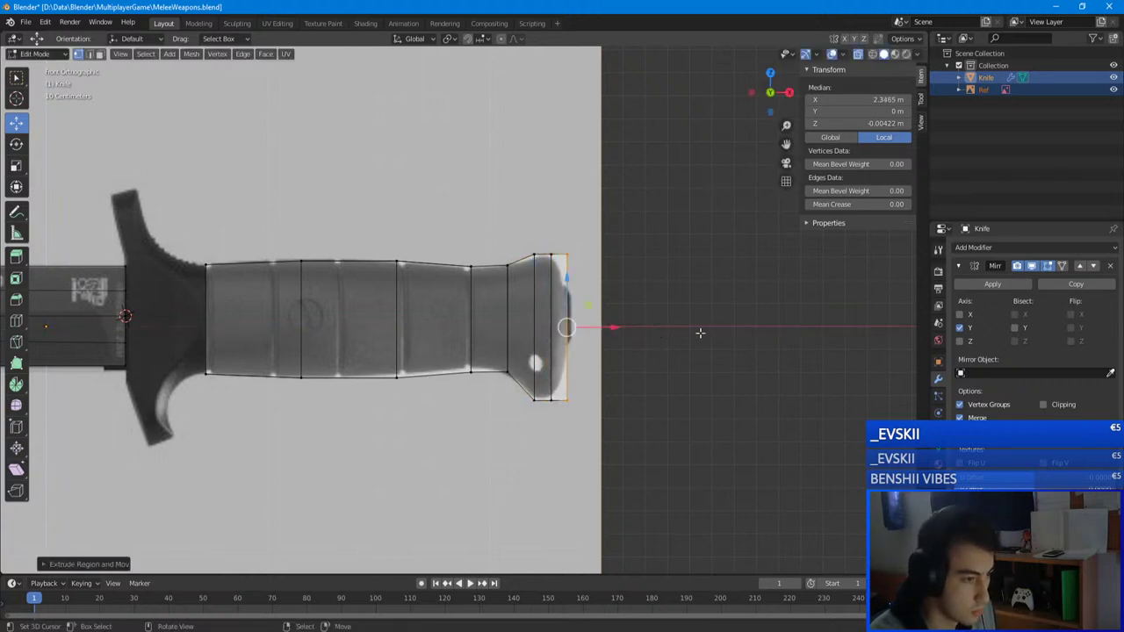
- Scale the outermost pommel face down and raise it to Z of about 0.046 m to taper the butt
{"action": "key", "text": "s"}
{"action": "left_click", "coordinate": [615, 319]}
{"action": "key", "text": "s"}
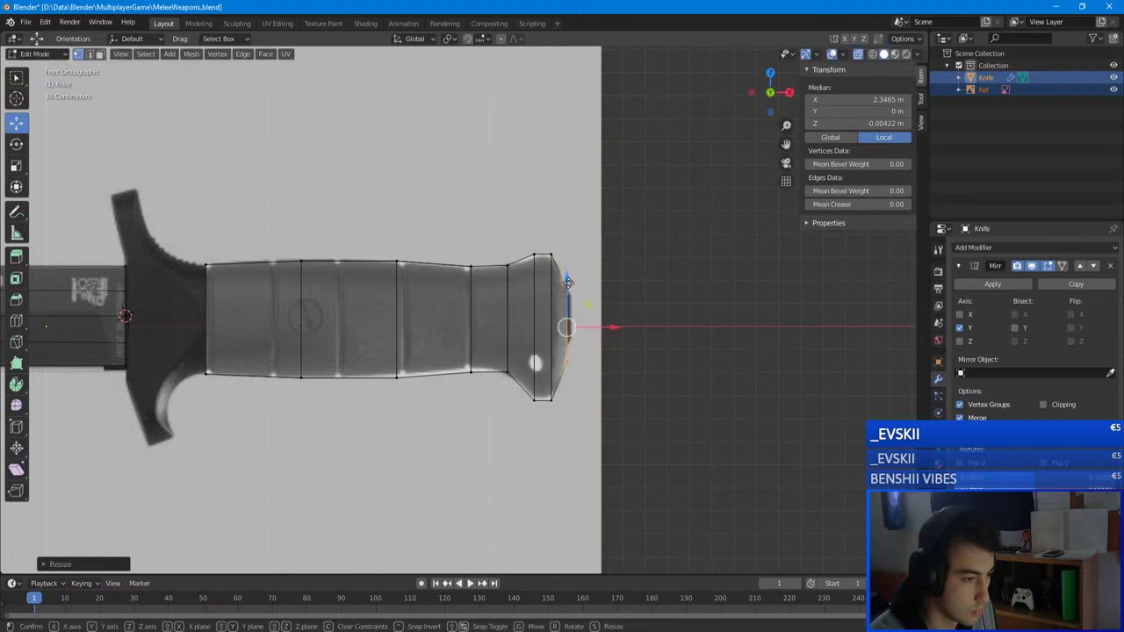
{"action": "left_click_drag", "start_coordinate": [568, 283], "coordinate": [568, 271]}
{"action": "key", "text": "s"}
{"action": "left_click", "coordinate": [639, 299]}
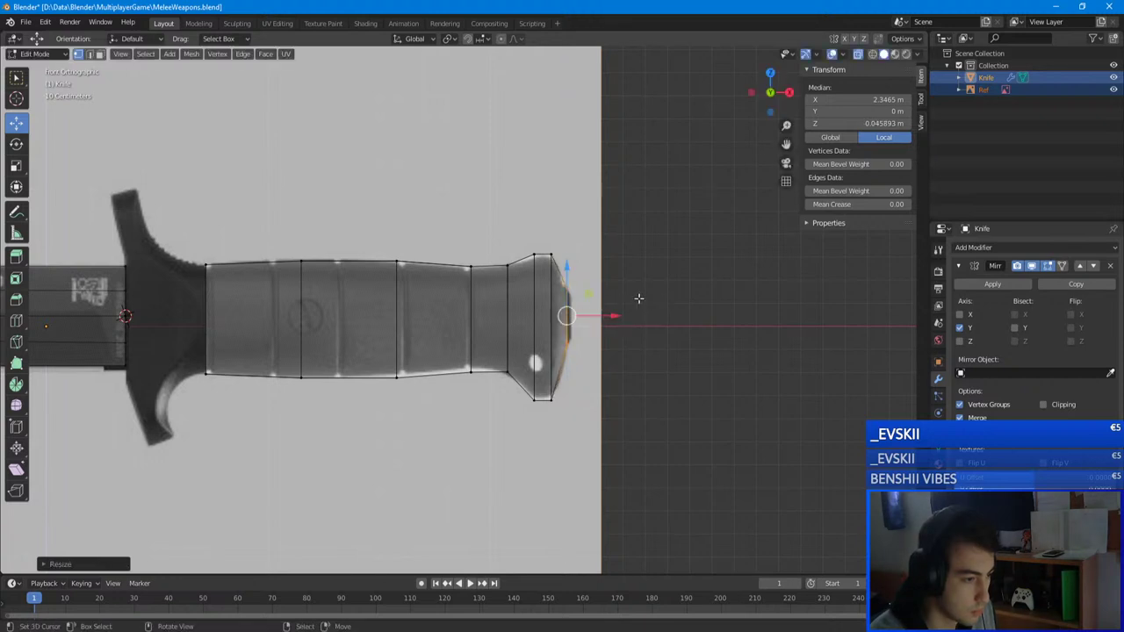
- Add a lengthwise loop cut around the handle at mid-height
{"action": "key", "text": "Tab"}
{"action": "middle_click_drag", "start_coordinate": [289, 325], "coordinate": [484, 288], "text": "shift"}
{"action": "key", "text": "Tab"}
{"action": "key", "text": "alt+a"}
{"action": "key", "text": "ctrl+r"}
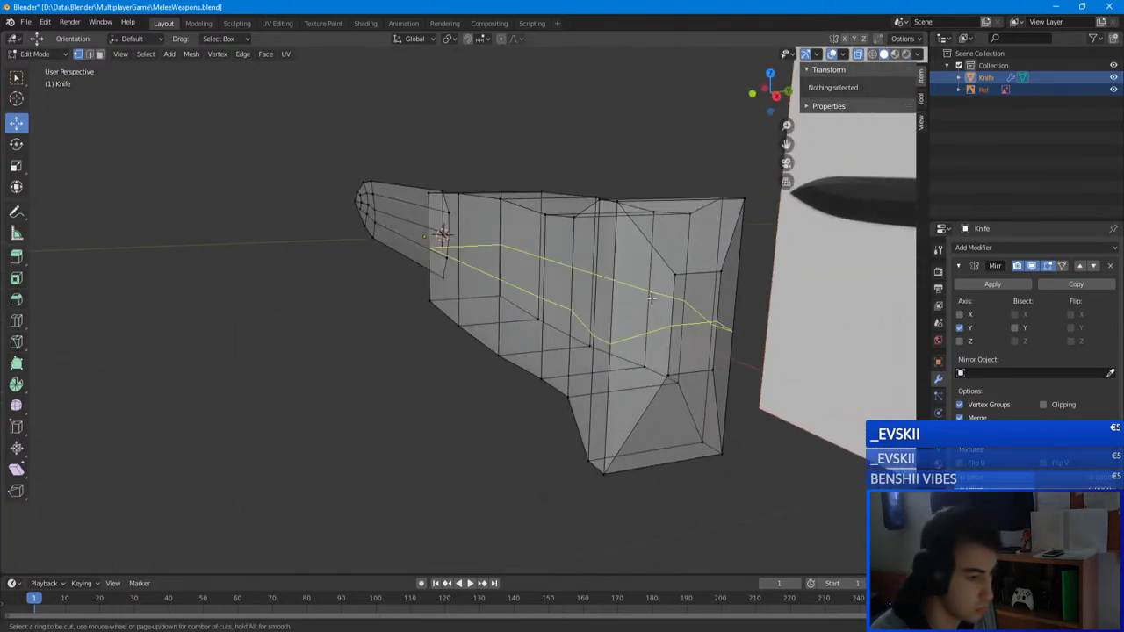
{"action": "left_click", "coordinate": [660, 298]}
{"action": "key", "text": "alt+a"}
- Add a centred vertical loop cut running lengthwise through the handle, splitting it into two halves along Y
{"action": "middle_click_drag", "start_coordinate": [752, 314], "coordinate": [706, 308]}
{"action": "key", "text": "ctrl+r"}
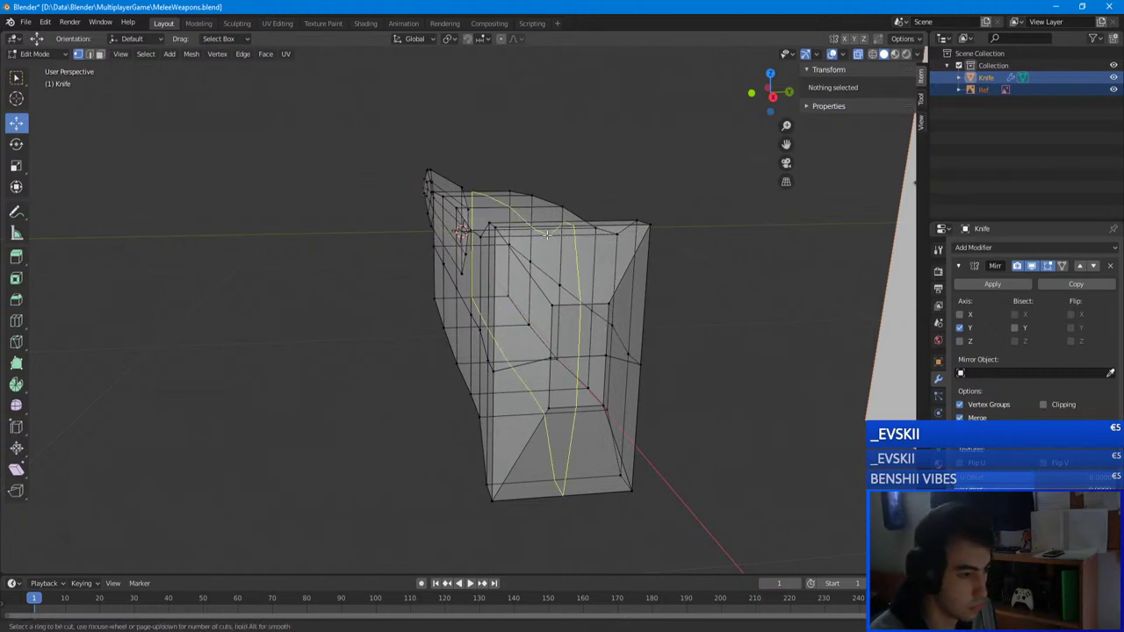
{"action": "left_click", "coordinate": [571, 233]}
{"action": "right_click", "coordinate": [570, 234]}
{"action": "middle_click_drag", "start_coordinate": [571, 234], "coordinate": [466, 371]}
{"action": "key", "text": "alt+a"}
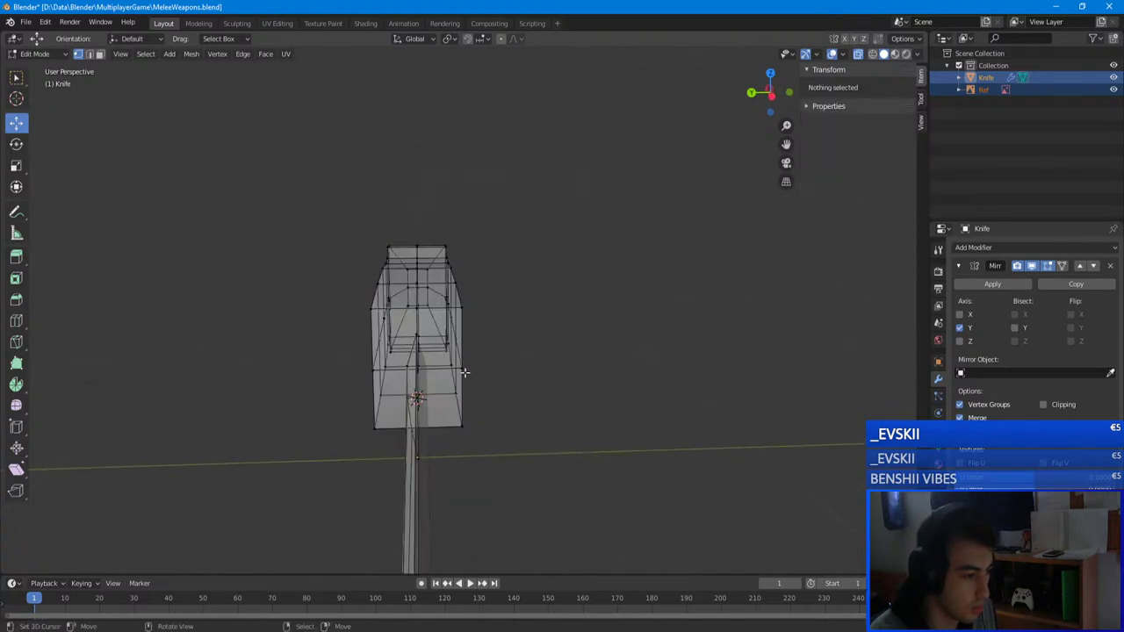
- Delete the handle's half on the negative Y side so that the Mirror modifier generates it
{"action": "key", "text": "b"}
{"action": "left_click_drag", "start_coordinate": [524, 444], "coordinate": [420, 220]}
{"action": "middle_click_drag", "start_coordinate": [420, 221], "coordinate": [396, 400]}
{"action": "key", "text": "x"}
{"action": "left_click", "coordinate": [539, 320]}
{"action": "key", "text": "Tab"}
{"action": "key", "text": "Tab"}
- Select the lower outer vertices along the handle and raise them along Z to bevel the underside
{"action": "left_click", "coordinate": [396, 401]}
{"action": "right_click", "coordinate": [409, 394], "text": "shift"}
{"action": "right_click", "coordinate": [427, 342], "text": "shift"}
{"action": "right_click", "coordinate": [448, 330], "text": "shift"}
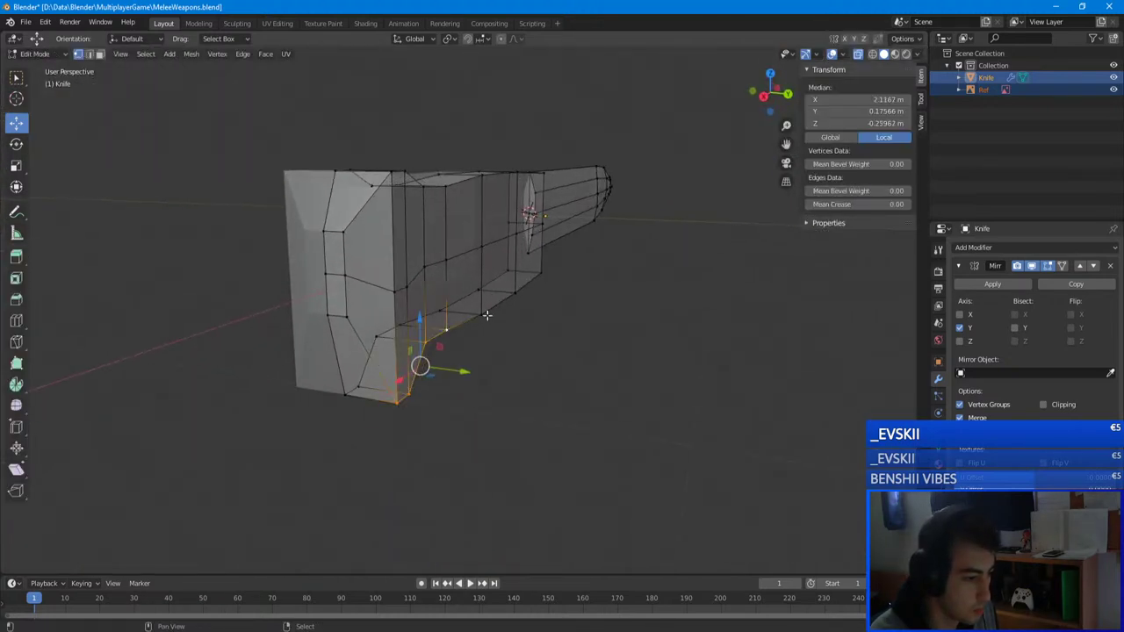
{"action": "right_click", "coordinate": [483, 314], "text": "shift"}
{"action": "right_click", "coordinate": [517, 294], "text": "shift"}
{"action": "right_click", "coordinate": [538, 274], "text": "shift"}
{"action": "middle_click_drag", "start_coordinate": [537, 272], "coordinate": [414, 290]}
{"action": "key", "text": "g"}
{"action": "key", "text": "z"}
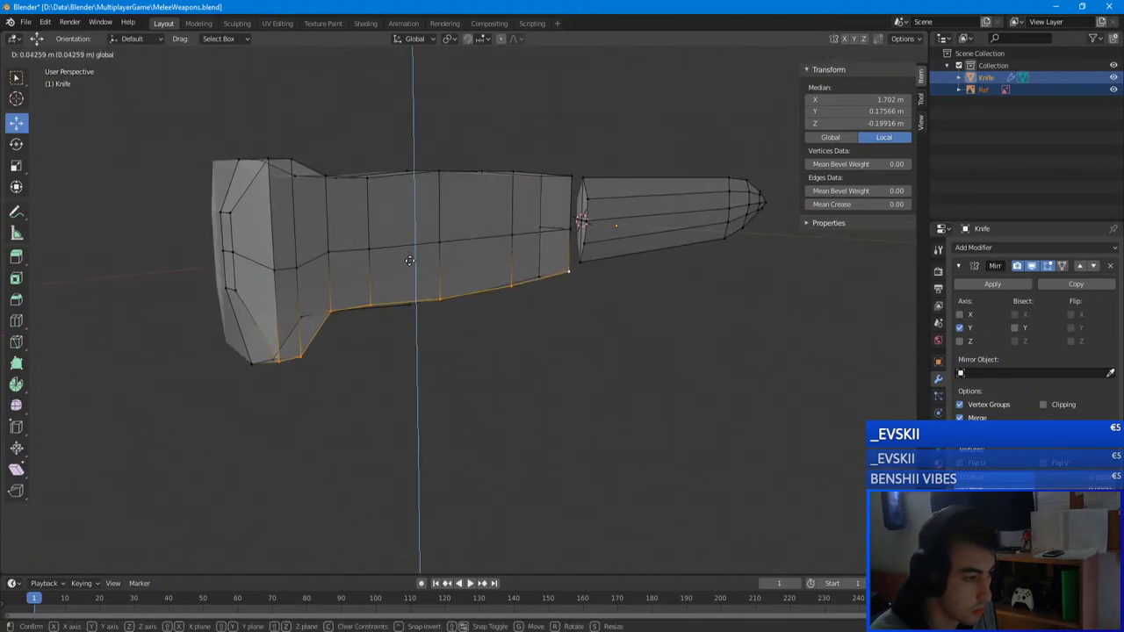
{"action": "left_click", "coordinate": [404, 247]}
- Select the upper outer vertices along the handle and lower them to a median Z of about 0.175 m
{"action": "middle_click_drag", "start_coordinate": [268, 185], "coordinate": [297, 209]}
{"action": "right_click", "coordinate": [309, 233]}
{"action": "right_click", "coordinate": [329, 231], "text": "shift"}
{"action": "right_click", "coordinate": [361, 237], "text": "shift"}
{"action": "right_click", "coordinate": [396, 227], "text": "shift"}
{"action": "right_click", "coordinate": [457, 200], "text": "shift"}
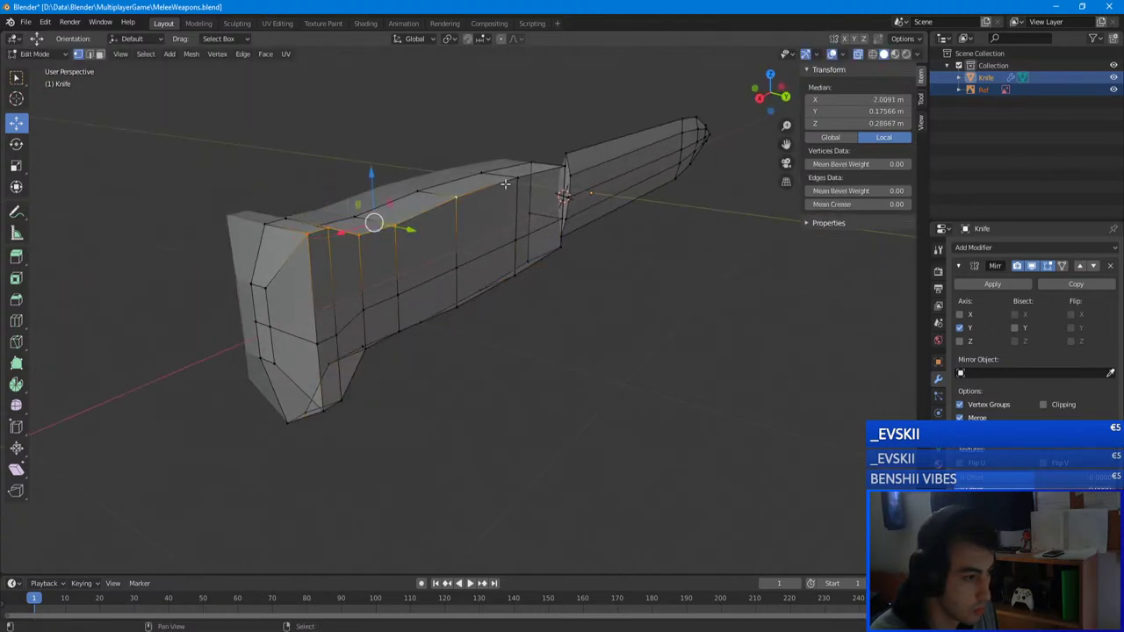
{"action": "right_click", "coordinate": [517, 179], "text": "shift"}
{"action": "middle_click_drag", "start_coordinate": [557, 167], "coordinate": [465, 164]}
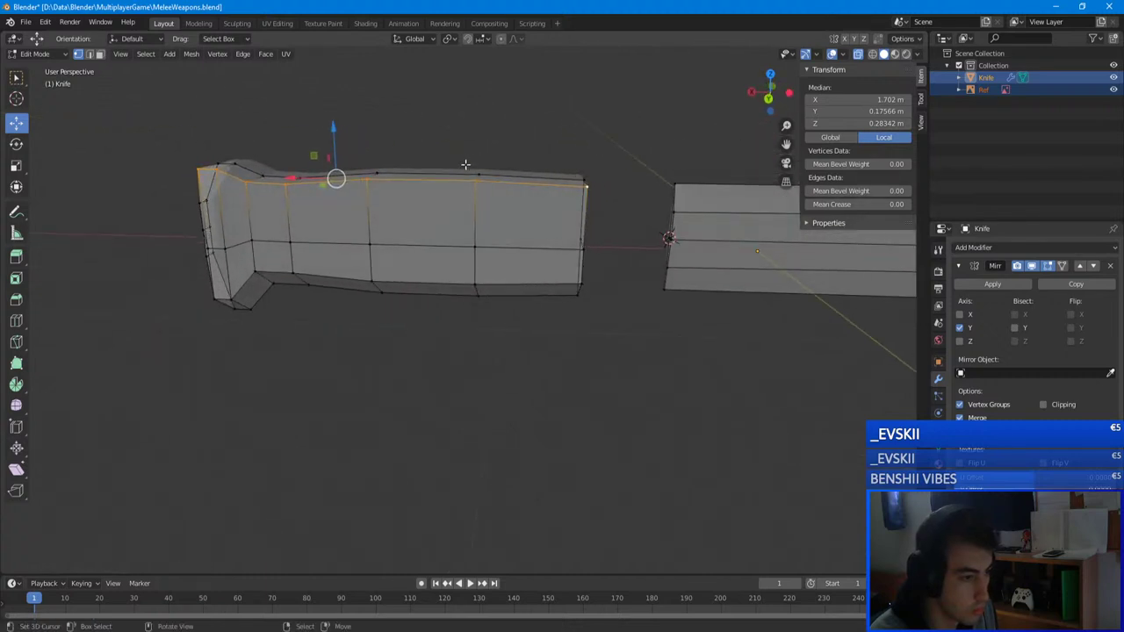
{"action": "left_click_drag", "start_coordinate": [336, 136], "coordinate": [336, 160]}
- Move the upper outer vertices inward to Y of about 0.142 m and raise them to a median Z of about 0.222 m
{"action": "middle_click_drag", "start_coordinate": [336, 160], "coordinate": [239, 164]}
{"action": "scroll", "coordinate": [240, 164], "scroll_direction": "up", "scroll_amount": 4}
{"action": "middle_click_drag", "start_coordinate": [283, 220], "coordinate": [287, 281]}
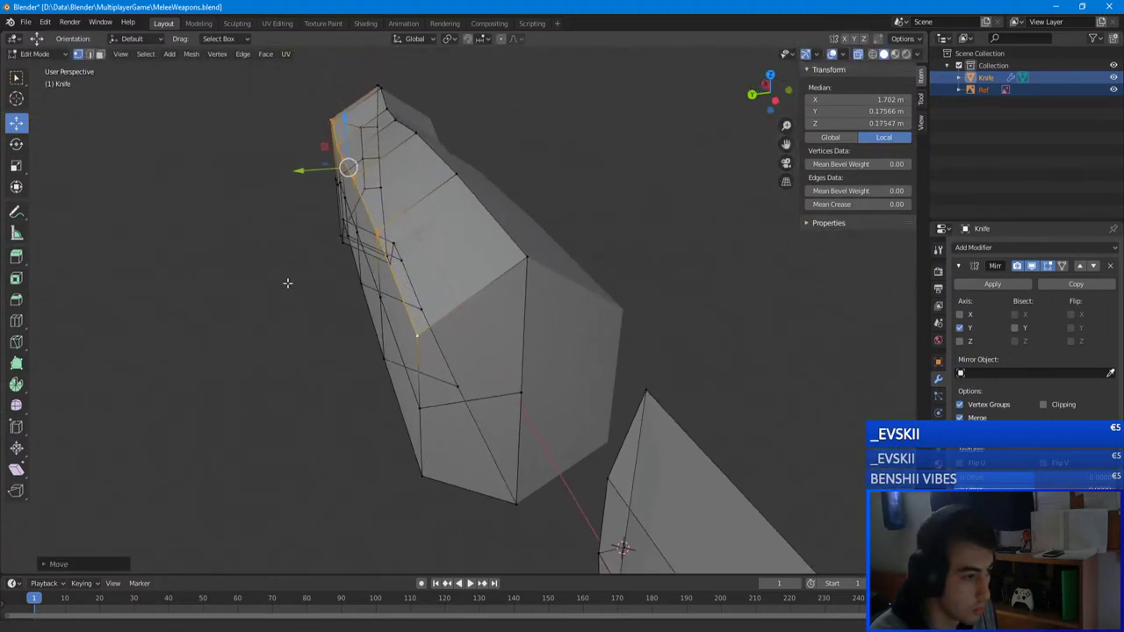
{"action": "middle_click_drag", "start_coordinate": [337, 249], "coordinate": [332, 224]}
{"action": "left_click_drag", "start_coordinate": [358, 147], "coordinate": [353, 127]}
{"action": "left_click_drag", "start_coordinate": [329, 180], "coordinate": [336, 180]}
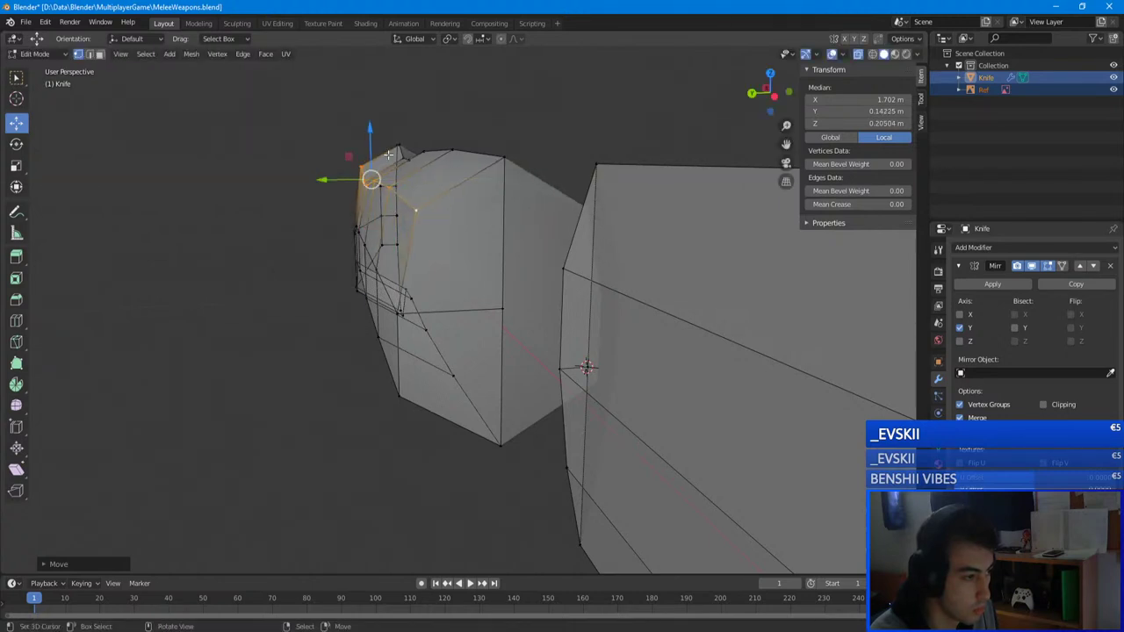
{"action": "left_click_drag", "start_coordinate": [373, 131], "coordinate": [369, 124]}
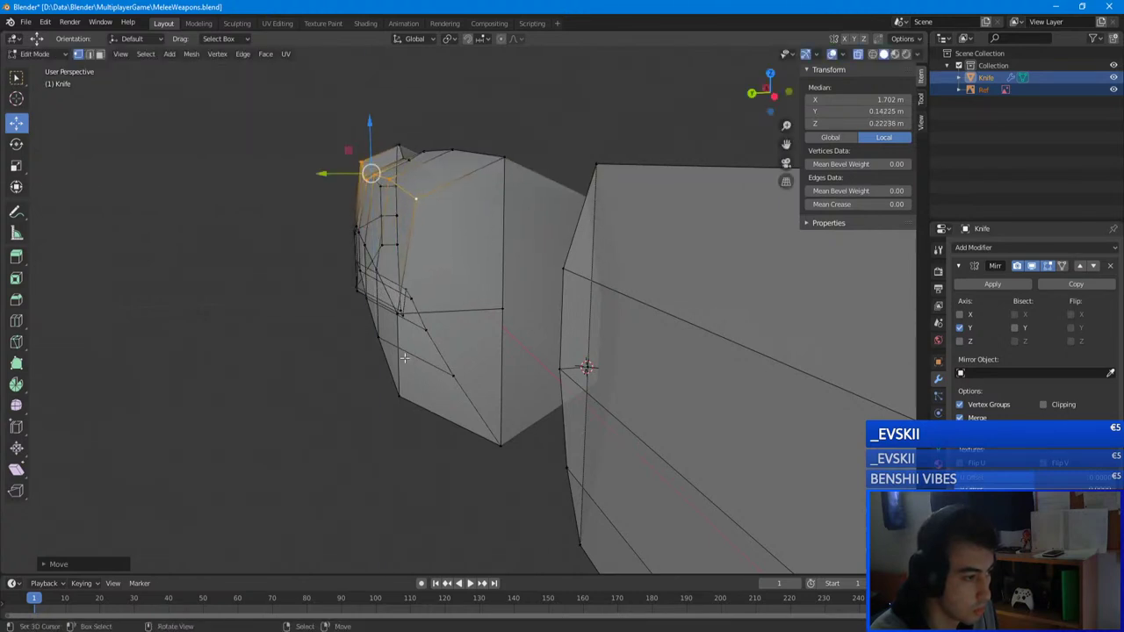
- Select the lower outer vertices along the handle, move them inward to a median Y of about 0.14 m and lower them slightly along Z
{"action": "right_click", "coordinate": [396, 393]}
{"action": "middle_click_drag", "start_coordinate": [344, 344], "coordinate": [472, 298]}
{"action": "left_click", "coordinate": [395, 289], "text": "shift"}
{"action": "right_click", "coordinate": [329, 304], "text": "shift"}
{"action": "right_click", "coordinate": [208, 300], "text": "shift"}
{"action": "right_click", "coordinate": [148, 301], "text": "shift"}
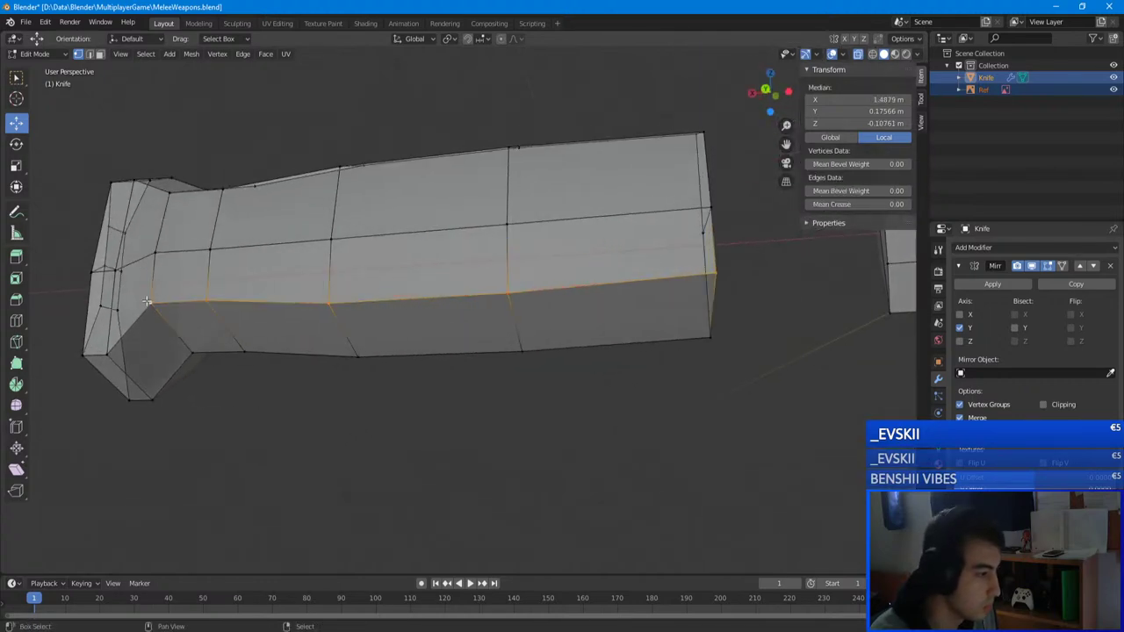
{"action": "right_click", "coordinate": [88, 356], "text": "shift"}
{"action": "middle_click_drag", "start_coordinate": [90, 357], "coordinate": [251, 364]}
{"action": "scroll", "coordinate": [253, 363], "scroll_direction": "down", "scroll_amount": 1}
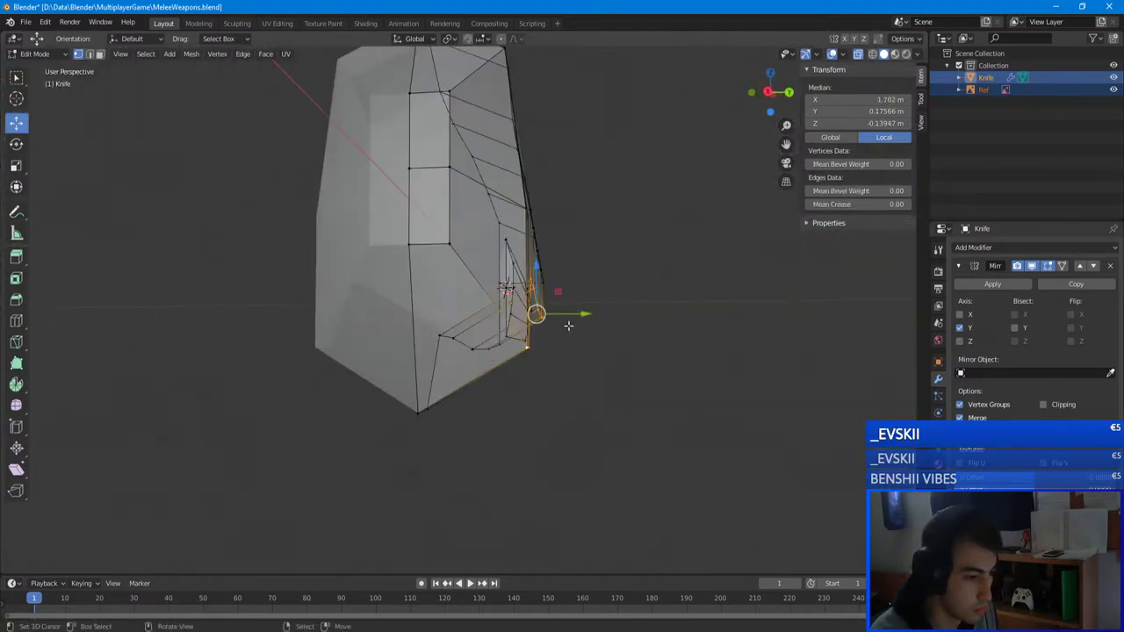
{"action": "left_click_drag", "start_coordinate": [583, 314], "coordinate": [565, 313]}
{"action": "left_click", "coordinate": [562, 314]}
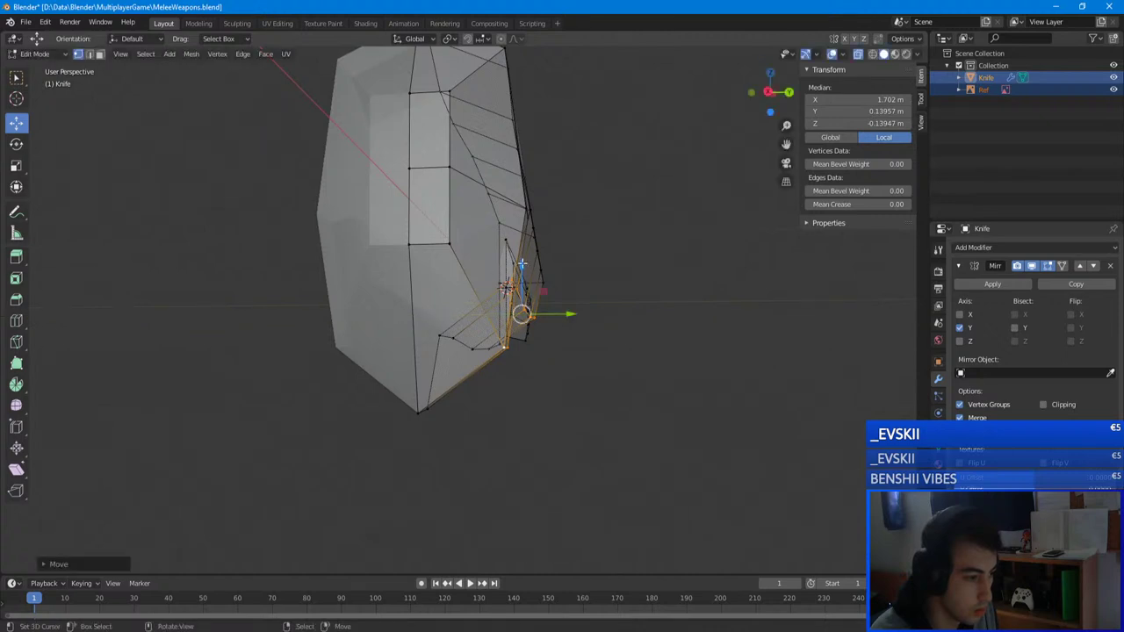
{"action": "left_click_drag", "start_coordinate": [522, 263], "coordinate": [522, 273]}
{"action": "middle_click_drag", "start_coordinate": [562, 279], "coordinate": [469, 301]}
- Examine the overall shape of the mirrored handle and pommel against the reference image in Object Mode
{"action": "key", "text": "Tab"}
{"action": "scroll", "coordinate": [469, 301], "scroll_direction": "down", "scroll_amount": 4}
{"action": "middle_click_drag", "start_coordinate": [377, 325], "coordinate": [454, 369]}
{"action": "scroll", "coordinate": [454, 363], "scroll_direction": "down", "scroll_amount": 3}
{"action": "scroll", "coordinate": [448, 361], "scroll_direction": "up", "scroll_amount": 4}
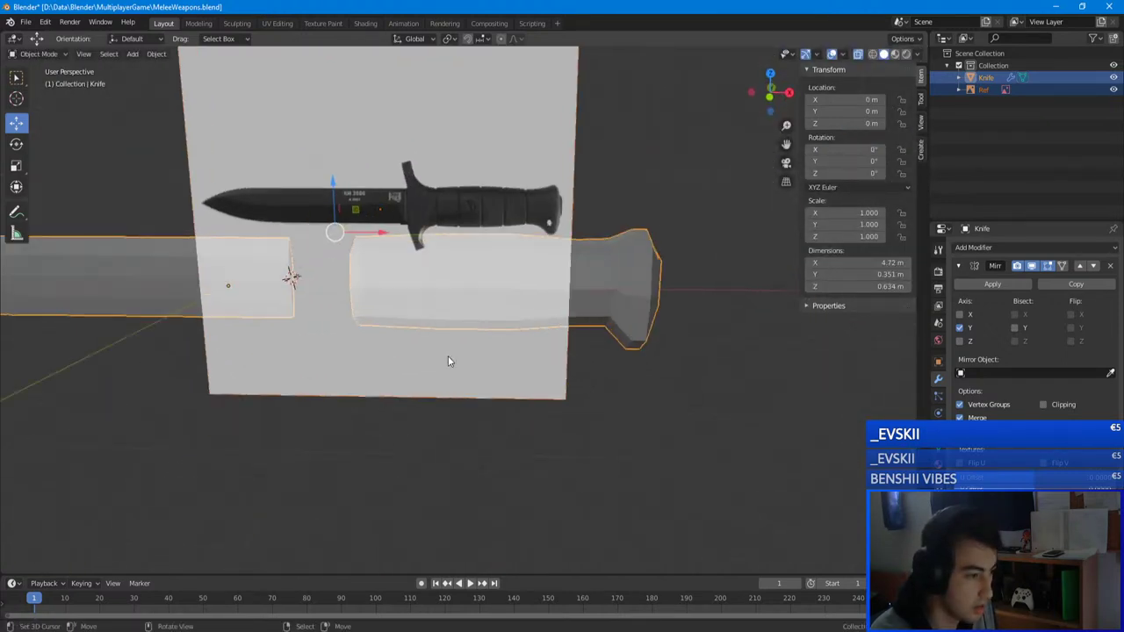
{"action": "key", "text": "Tab"}
{"action": "scroll", "coordinate": [448, 361], "scroll_direction": "down", "scroll_amount": 6}
{"action": "scroll", "coordinate": [448, 361], "scroll_direction": "up", "scroll_amount": 6}
{"action": "key", "text": "Tab"}
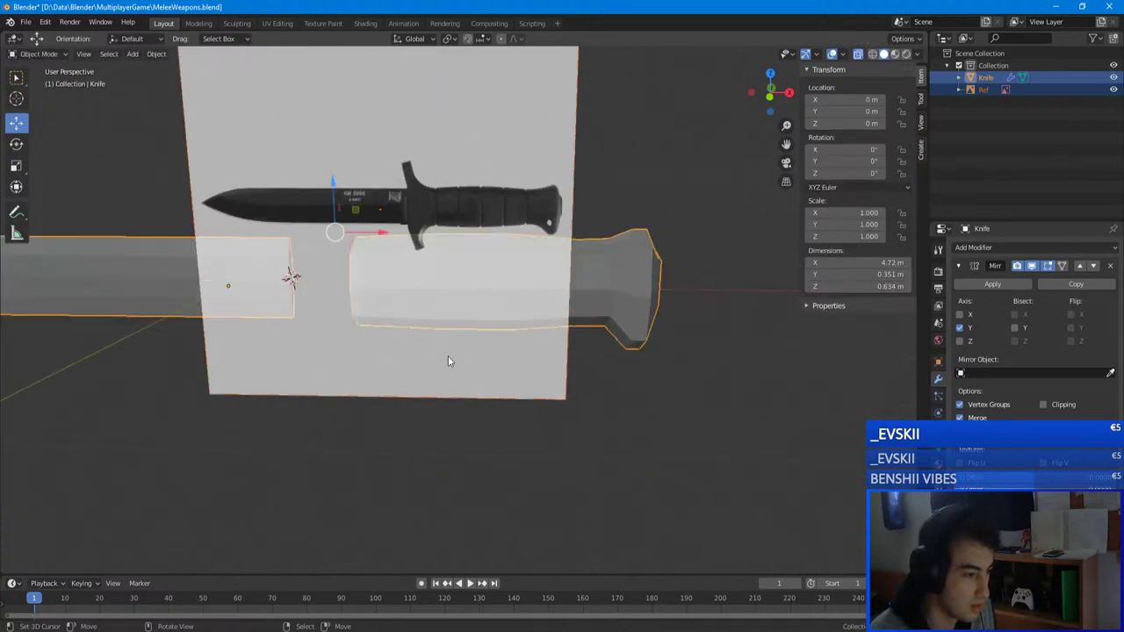
{"action": "middle_click_drag", "start_coordinate": [448, 356], "coordinate": [411, 354]}
{"action": "scroll", "coordinate": [411, 355], "scroll_direction": "up", "scroll_amount": 6}
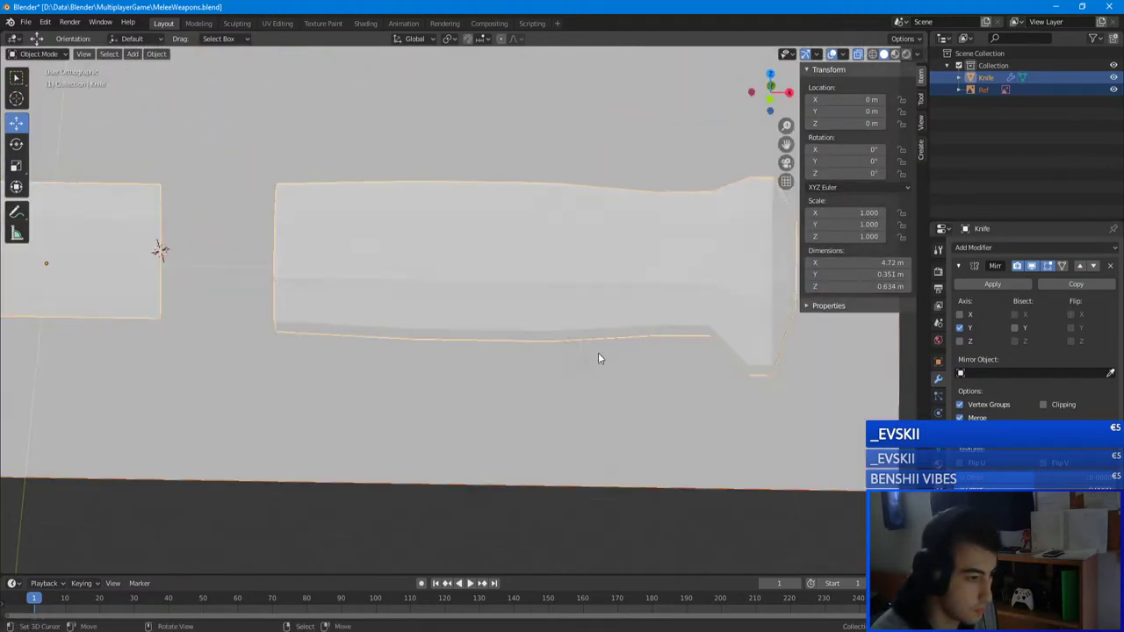
- Extrude the handle's front end toward the guard to a median X of about 0.532 m and enlarge it along Z to match the reference
{"action": "key", "text": "KP_1"}
{"action": "key", "text": "Tab"}
{"action": "middle_click_drag", "start_coordinate": [366, 309], "coordinate": [539, 324], "text": "shift"}
{"action": "key", "text": "alt+a"}
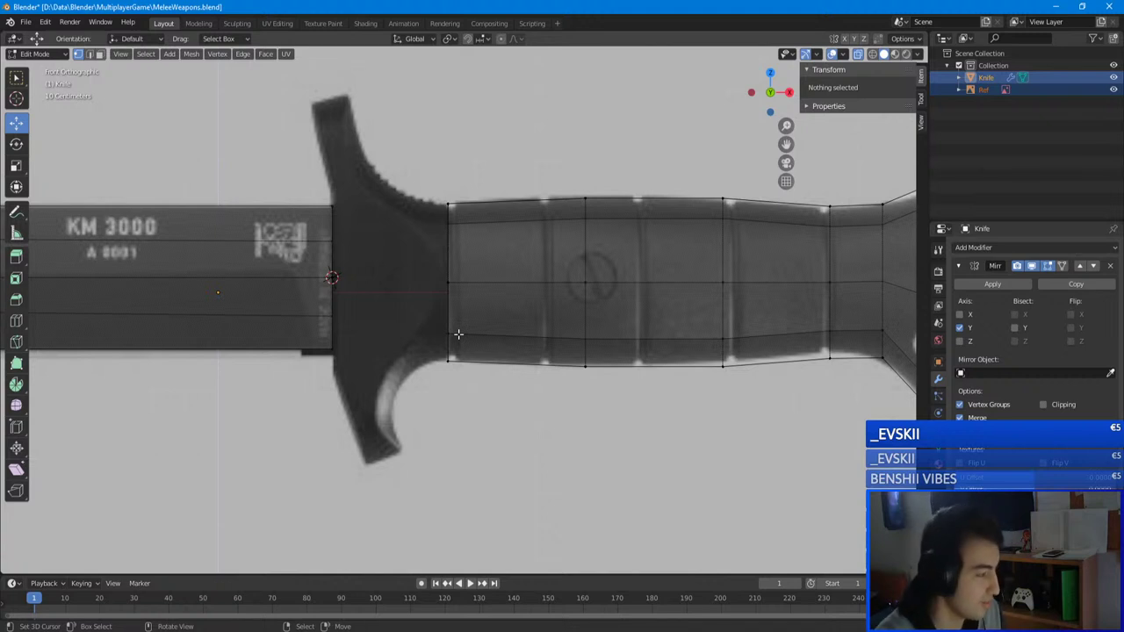
{"action": "left_click_drag", "start_coordinate": [463, 376], "coordinate": [413, 195]}
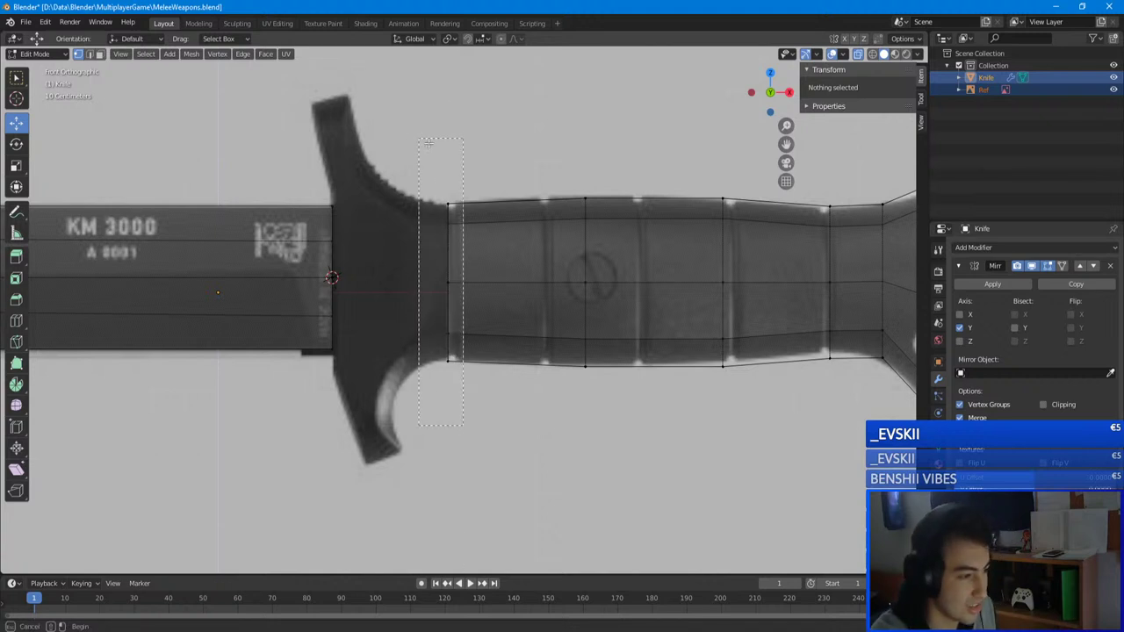
{"action": "middle_click_drag", "start_coordinate": [423, 249], "coordinate": [448, 285], "text": "shift"}
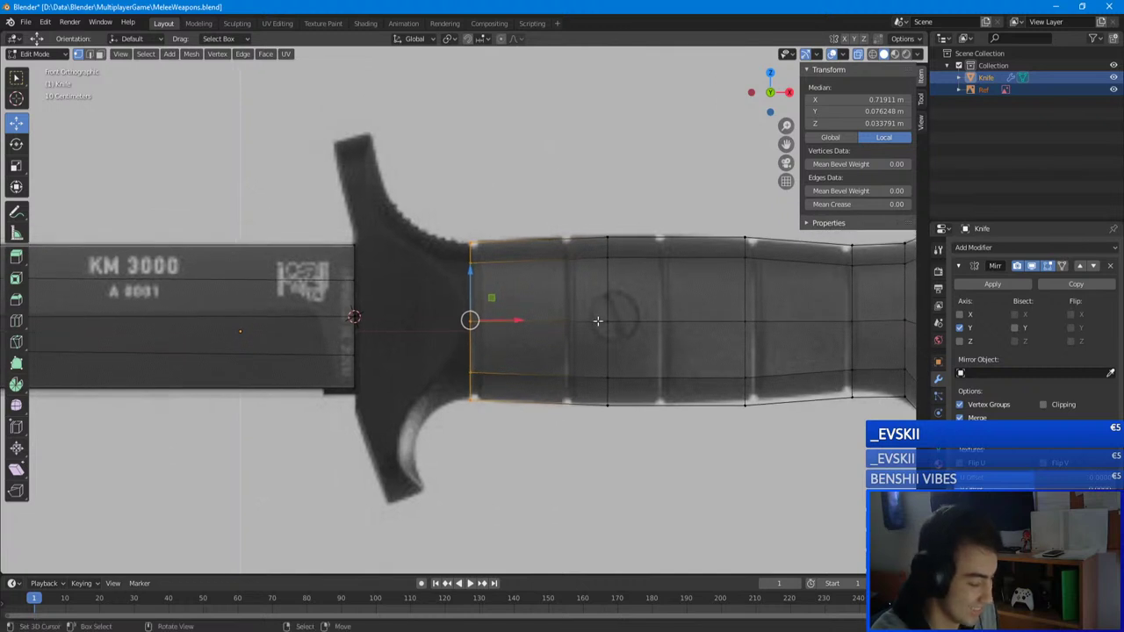
{"action": "key", "text": "e"}
{"action": "left_click", "coordinate": [534, 320]}
{"action": "key", "text": "s"}
{"action": "key", "text": "z"}
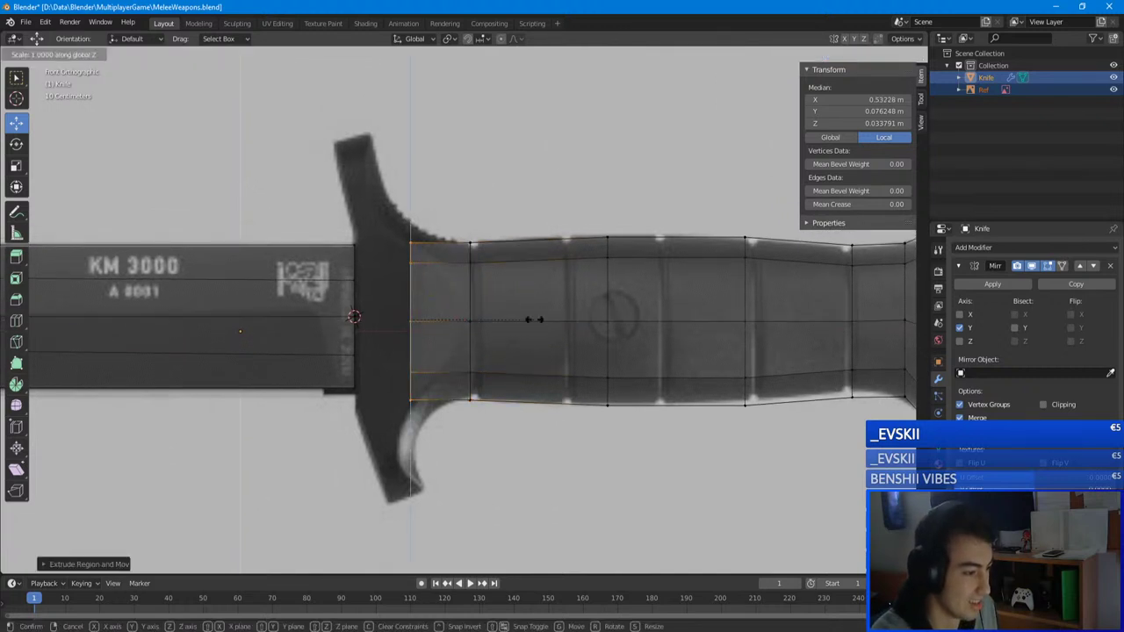
{"action": "left_click", "coordinate": [564, 323]}
{"action": "key", "text": "a"}
{"action": "key", "text": "a"}
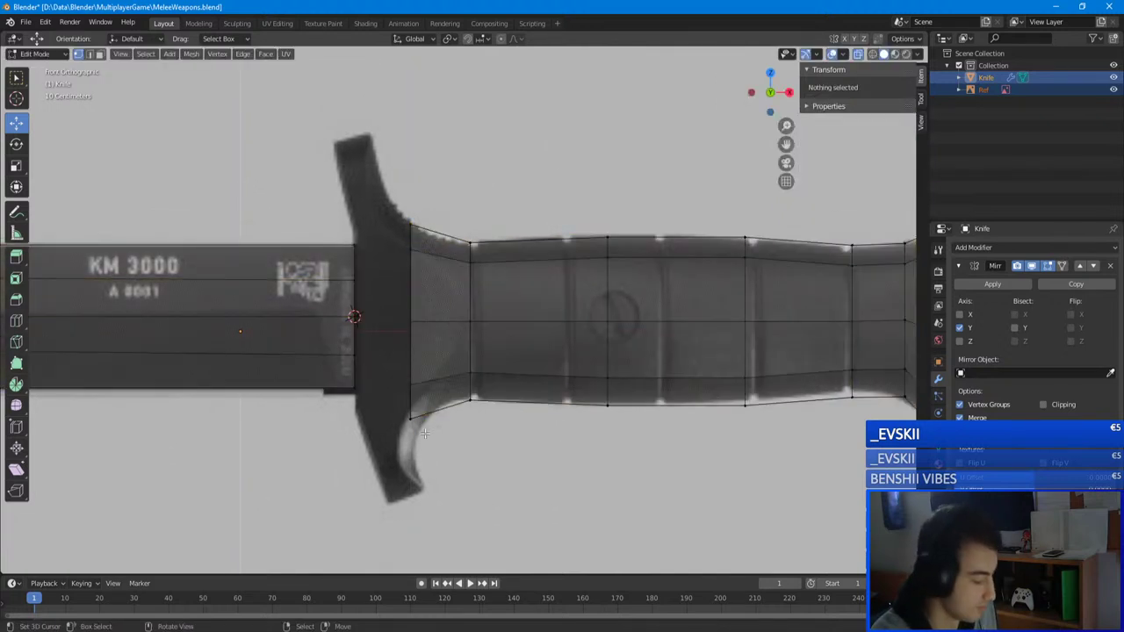
- Move the lower and middle vertices of the extruded front edge along X toward the handle to slant it like the guard
{"action": "left_click_drag", "start_coordinate": [430, 433], "coordinate": [389, 370]}
{"action": "left_click_drag", "start_coordinate": [455, 403], "coordinate": [467, 404]}
{"action": "key", "text": "a"}
{"action": "key", "text": "a"}
{"action": "left_click", "coordinate": [421, 352], "text": "alt"}
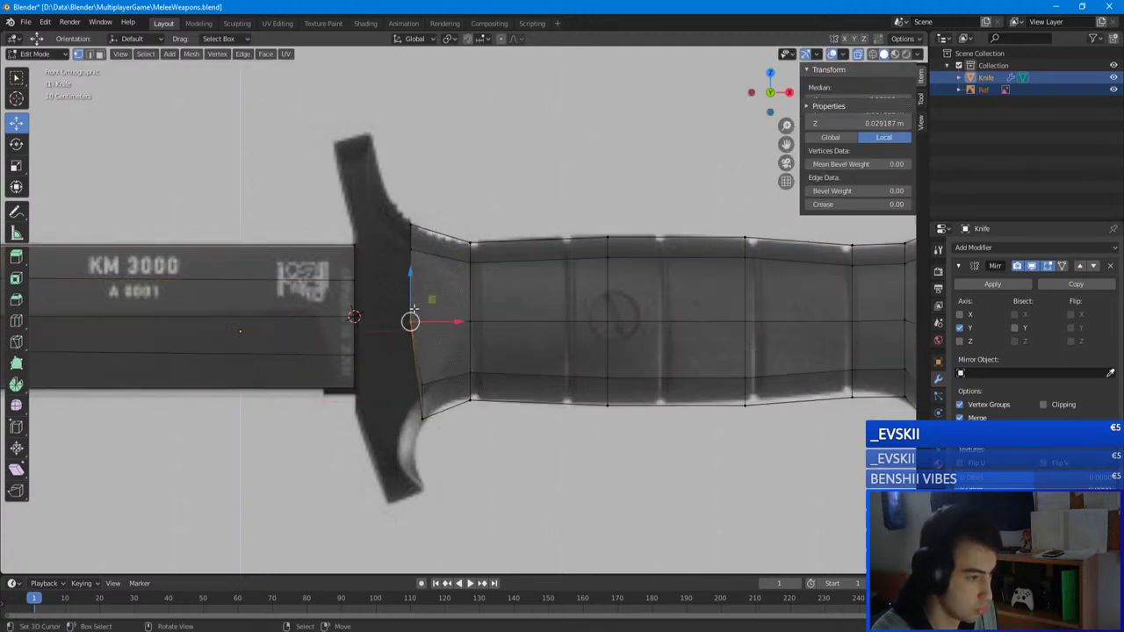
{"action": "key", "text": "g"}
{"action": "key", "text": "x"}
{"action": "left_click", "coordinate": [462, 320]}
{"action": "key", "text": "alt+a"}
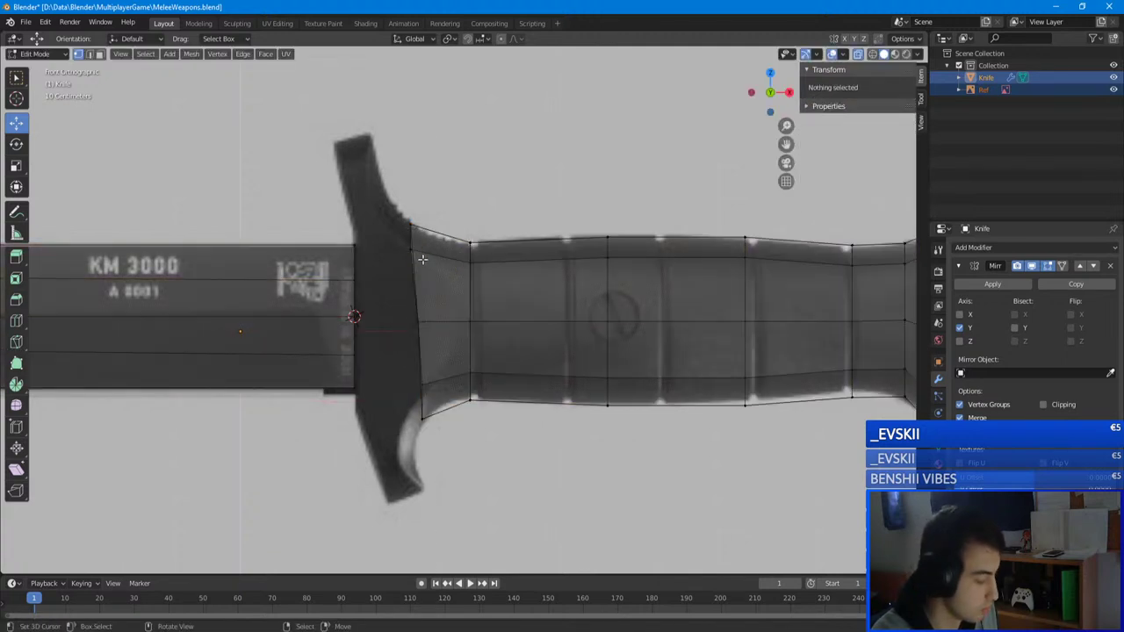
- Move the upper outer vertex of the front edge slightly along X toward the handle to line it up with the slant
{"action": "key", "text": "b"}
{"action": "left_click_drag", "start_coordinate": [391, 243], "coordinate": [429, 263]}
{"action": "key", "text": "g"}
{"action": "key", "text": "x"}
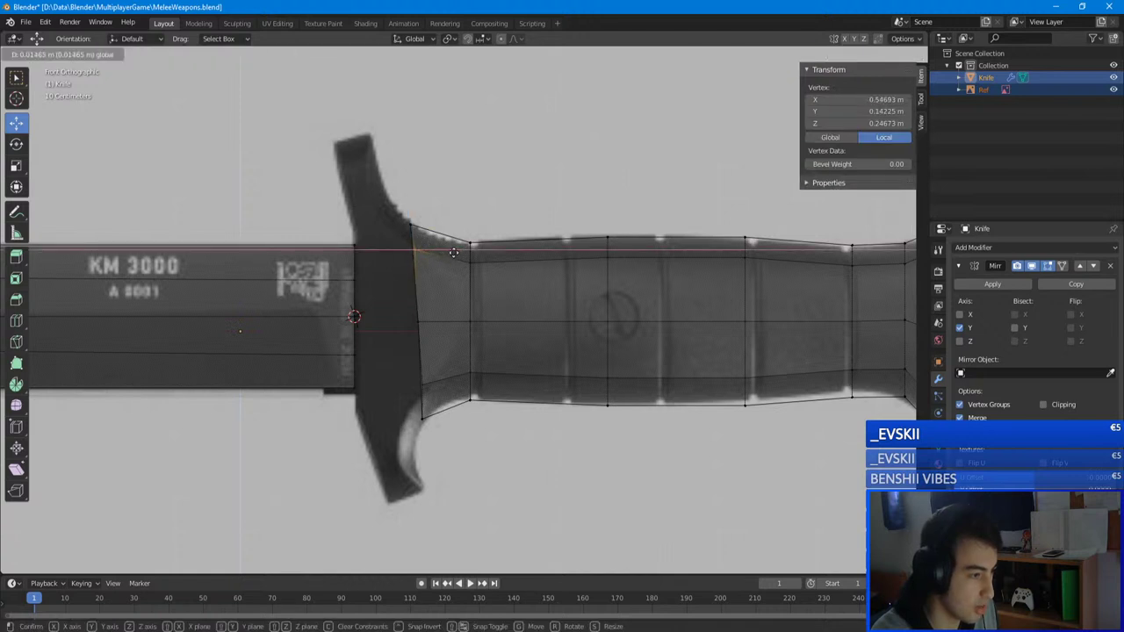
{"action": "left_click", "coordinate": [451, 252]}
{"action": "key", "text": "a"}
{"action": "key", "text": "alt+a"}
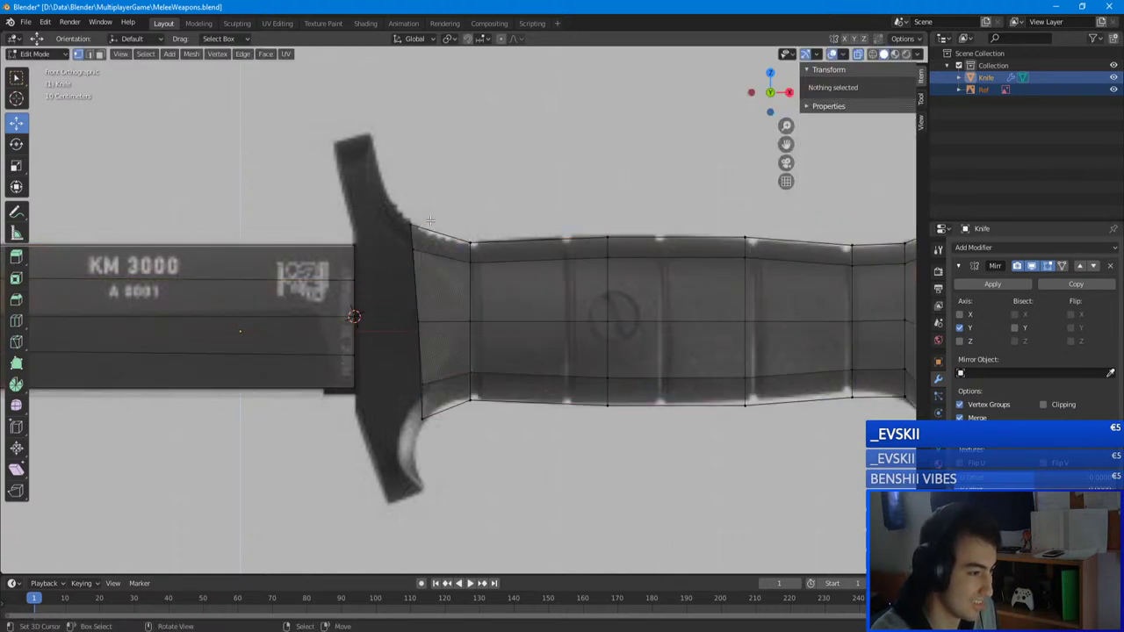
- Extrude the slanted front edge along its normal to a median X of about 0.488 m and scale it up along Z
{"action": "middle_click_drag", "start_coordinate": [428, 212], "coordinate": [425, 246], "text": "shift"}
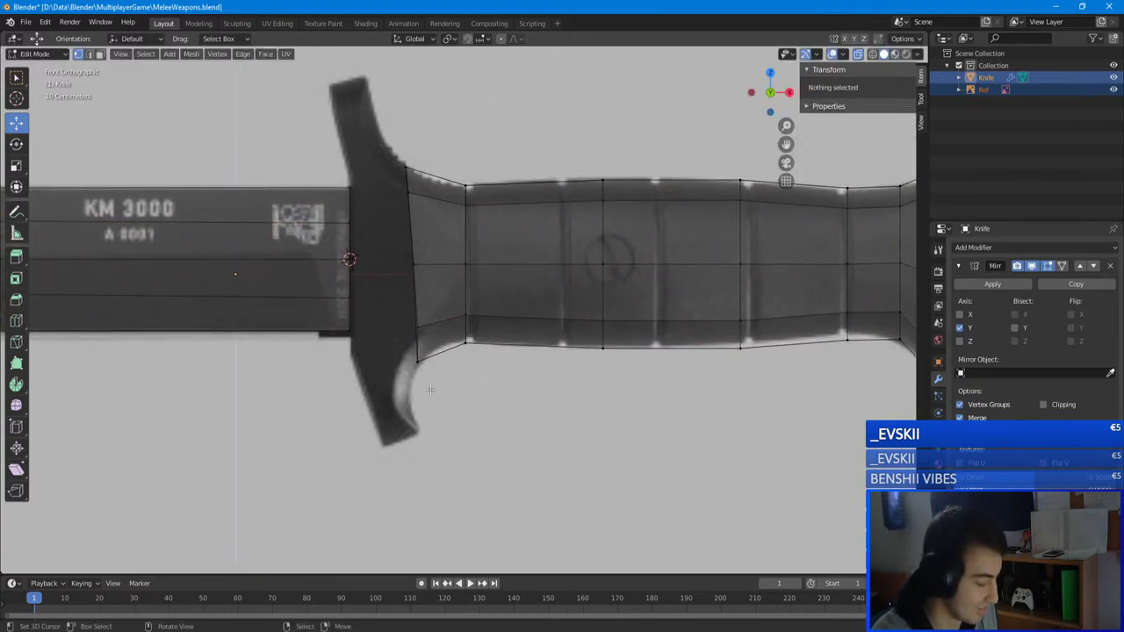
{"action": "left_click_drag", "start_coordinate": [434, 404], "coordinate": [378, 145]}
{"action": "key", "text": "g"}
{"action": "key", "text": "z"}
{"action": "key", "text": "z"}
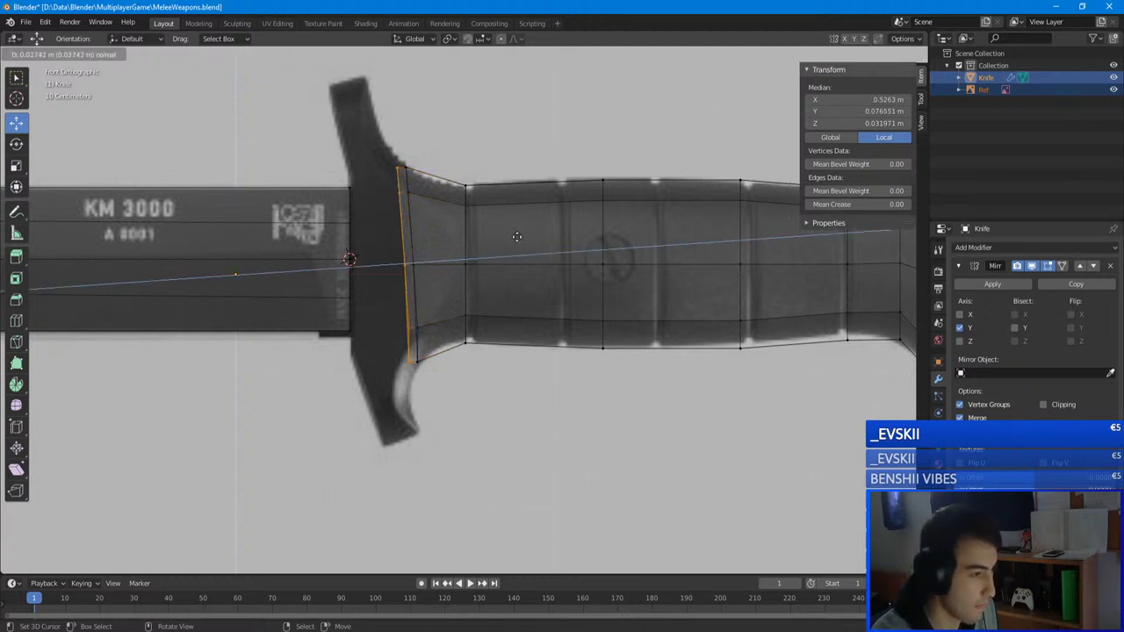
{"action": "left_click", "coordinate": [508, 239]}
{"action": "key", "text": "s"}
{"action": "key", "text": "z"}
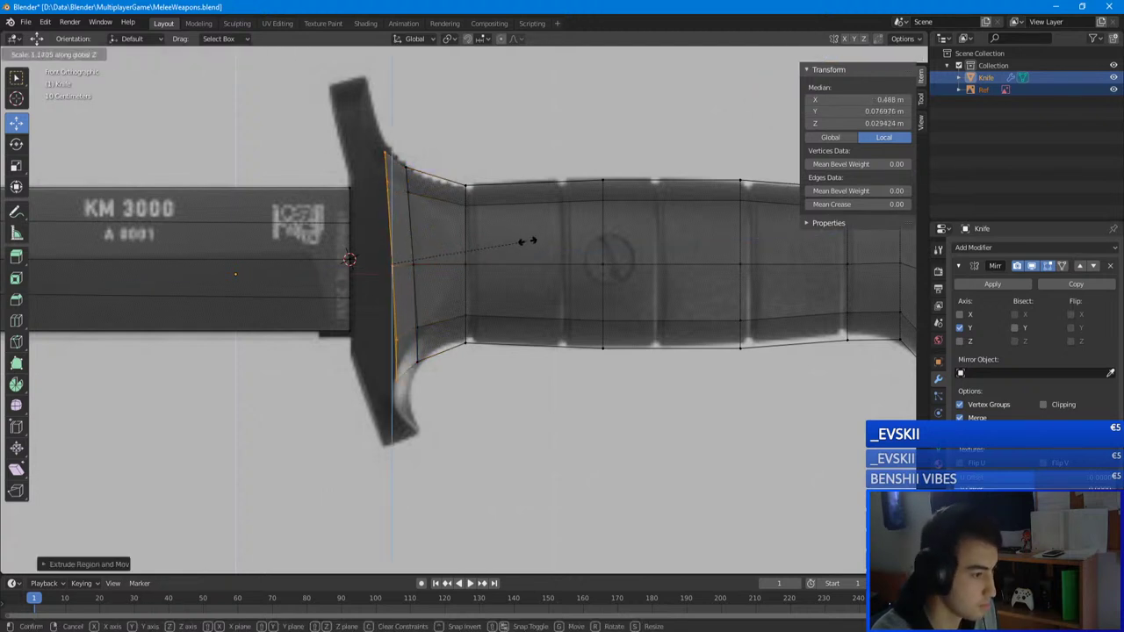
{"action": "left_click", "coordinate": [548, 245]}
{"action": "key", "text": "alt+a"}
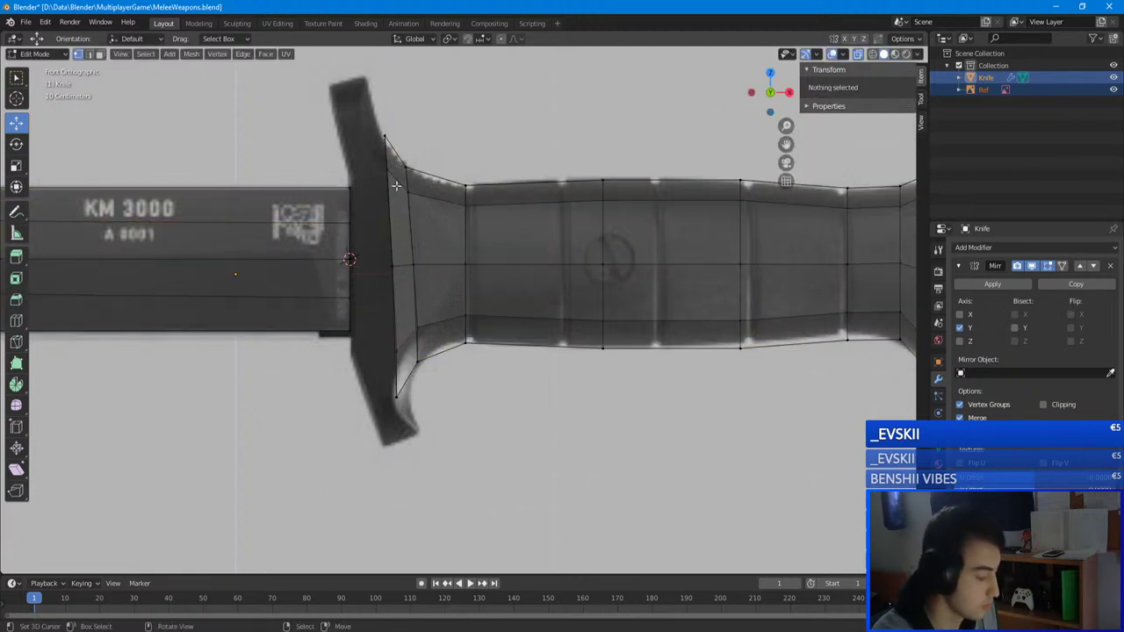
- Move the topmost vertices of the new front edge up to a median Z of about 0.4 m, onto the guard's outline
{"action": "left_click", "coordinate": [387, 150]}
{"action": "key", "text": "g"}
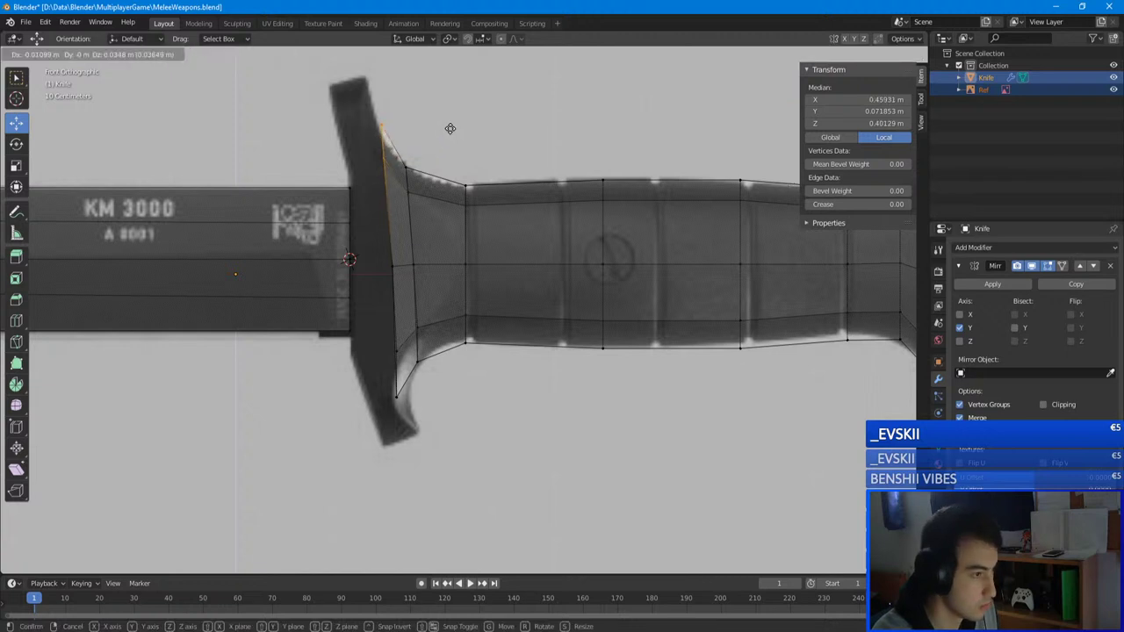
{"action": "left_click", "coordinate": [447, 130]}
{"action": "key", "text": "a"}
{"action": "key", "text": "a"}
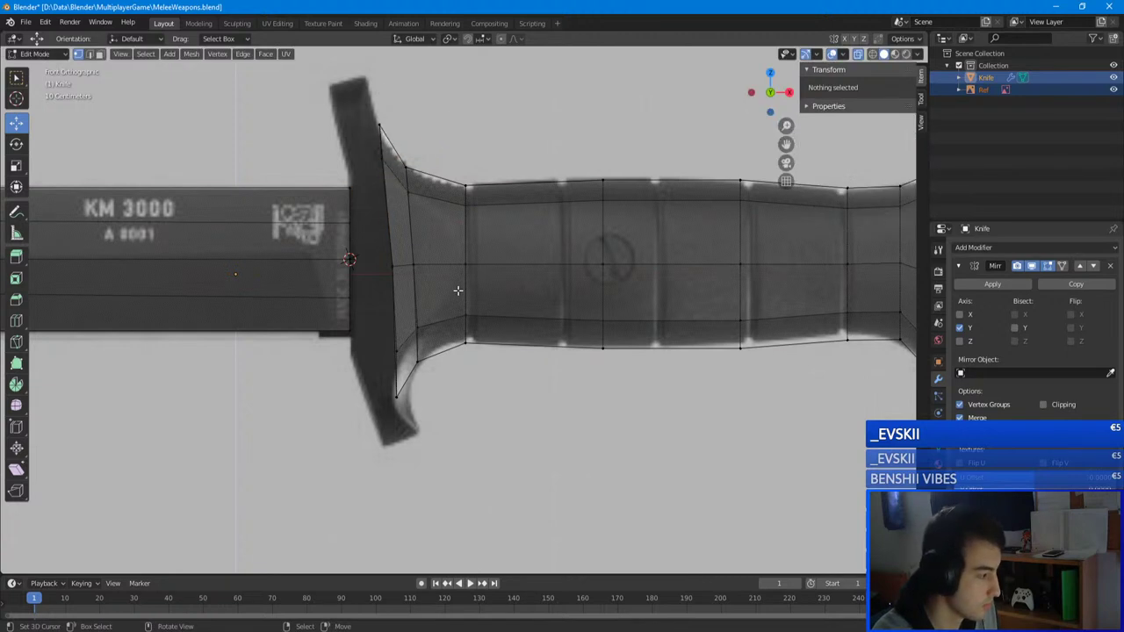
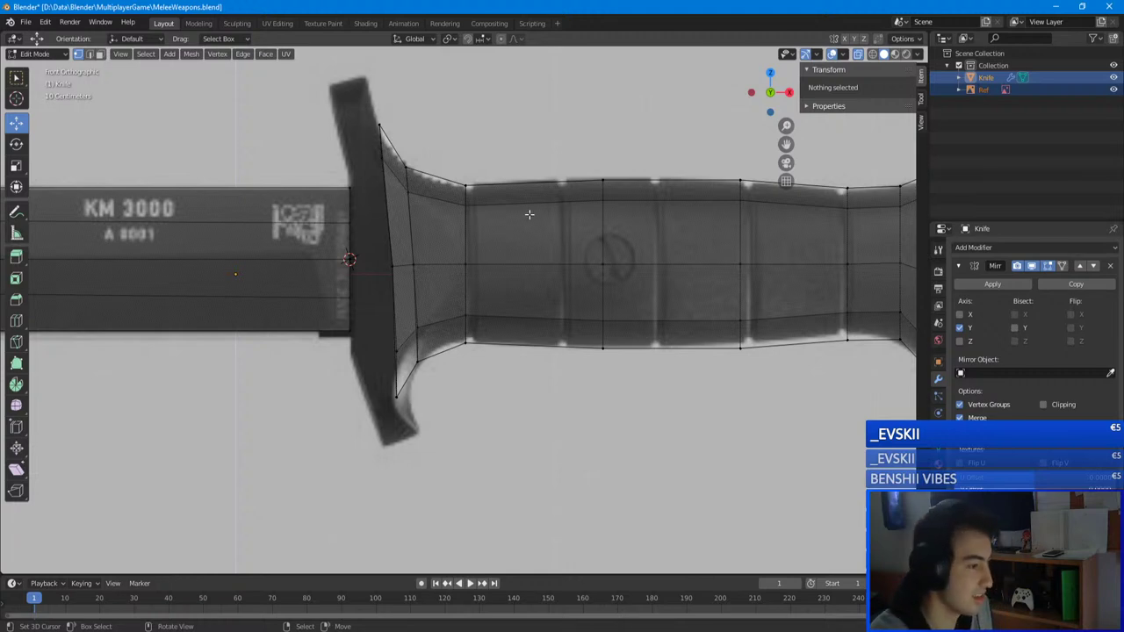
- Move and rotate the front edge's lowest vertices to the guard's lower tip, at a median X of about 0.552 m and Z of -0.393 m
{"action": "middle_click_drag", "start_coordinate": [529, 215], "coordinate": [431, 393]}
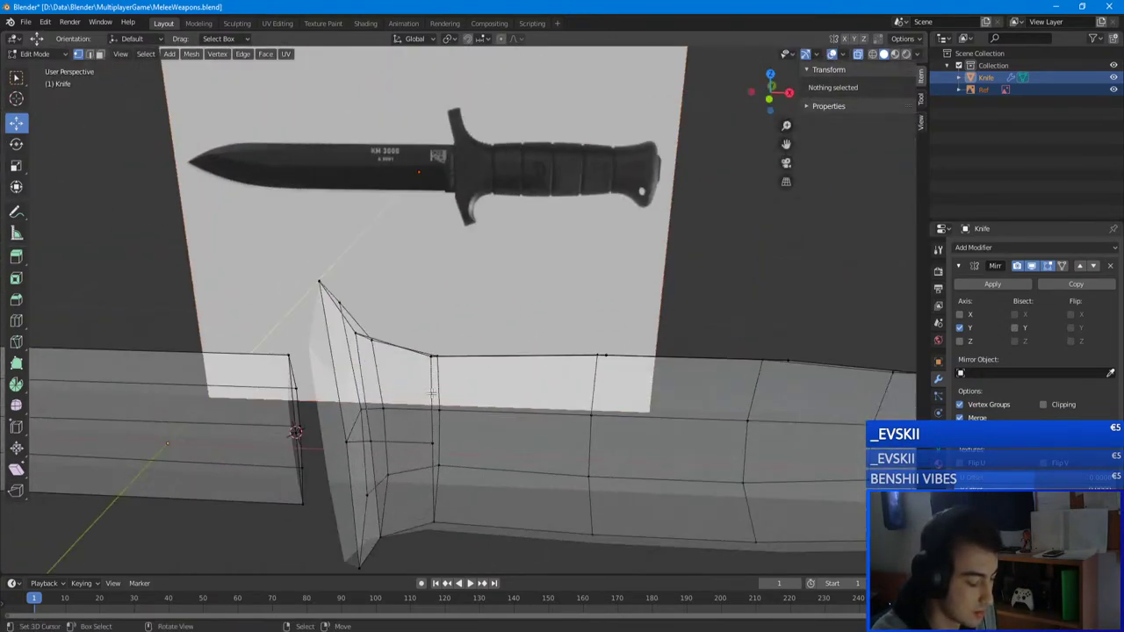
{"action": "key", "text": "KP_1"}
{"action": "scroll", "coordinate": [436, 386], "scroll_direction": "up", "scroll_amount": 3}
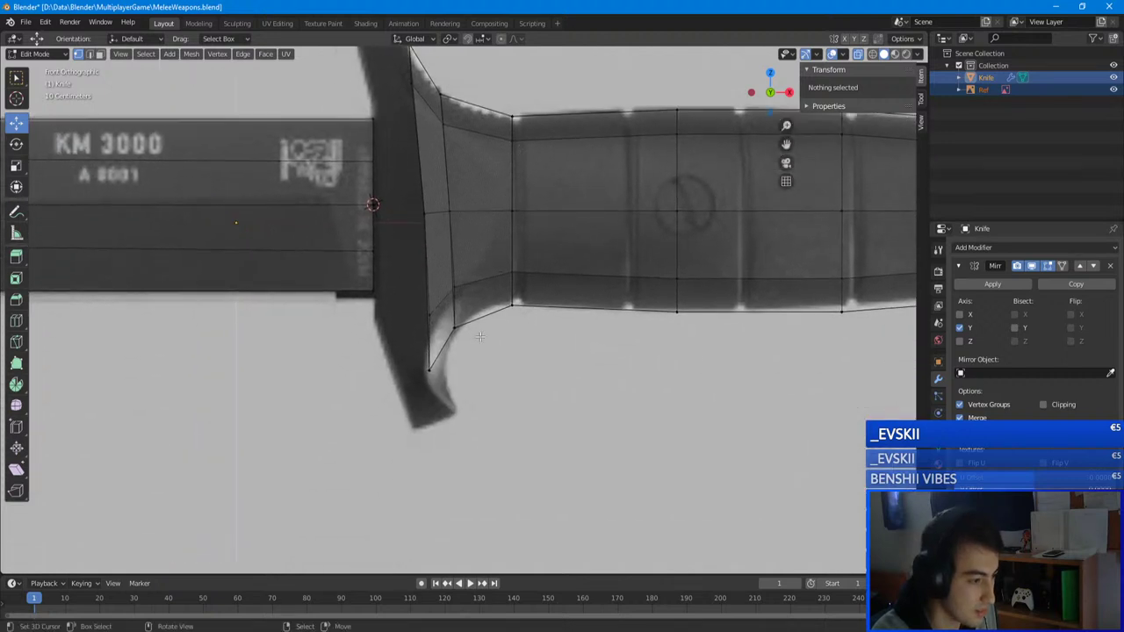
{"action": "scroll", "coordinate": [436, 385], "scroll_direction": "up", "scroll_amount": 1}
{"action": "left_click_drag", "start_coordinate": [432, 405], "coordinate": [401, 296]}
{"action": "key", "text": "g"}
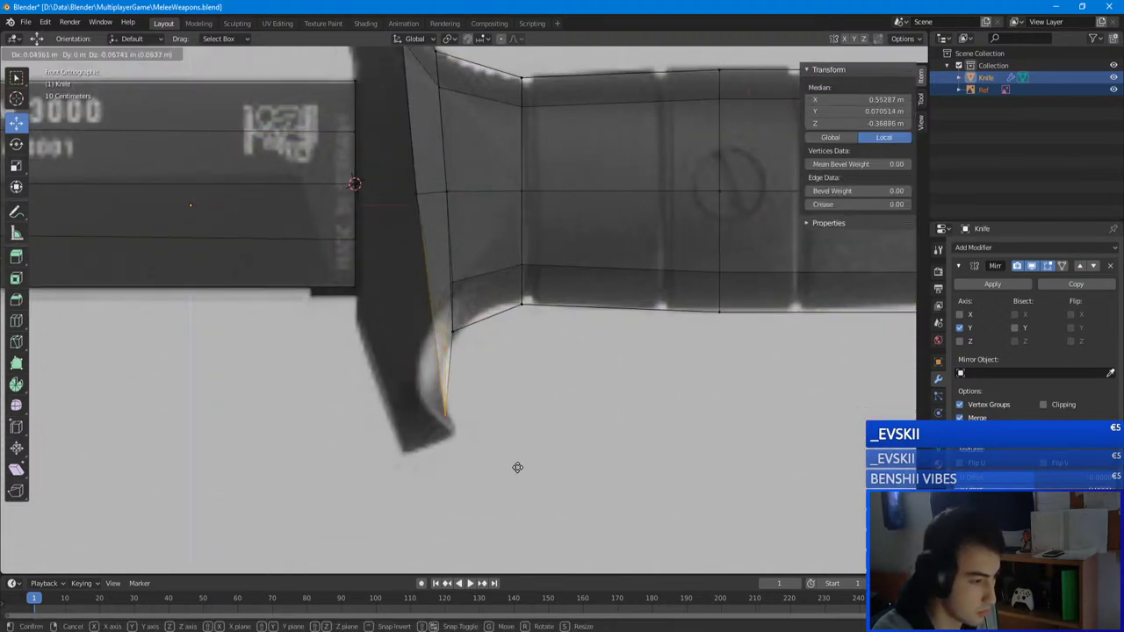
{"action": "left_click", "coordinate": [521, 474]}
{"action": "key", "text": "r"}
{"action": "left_click", "coordinate": [530, 420]}
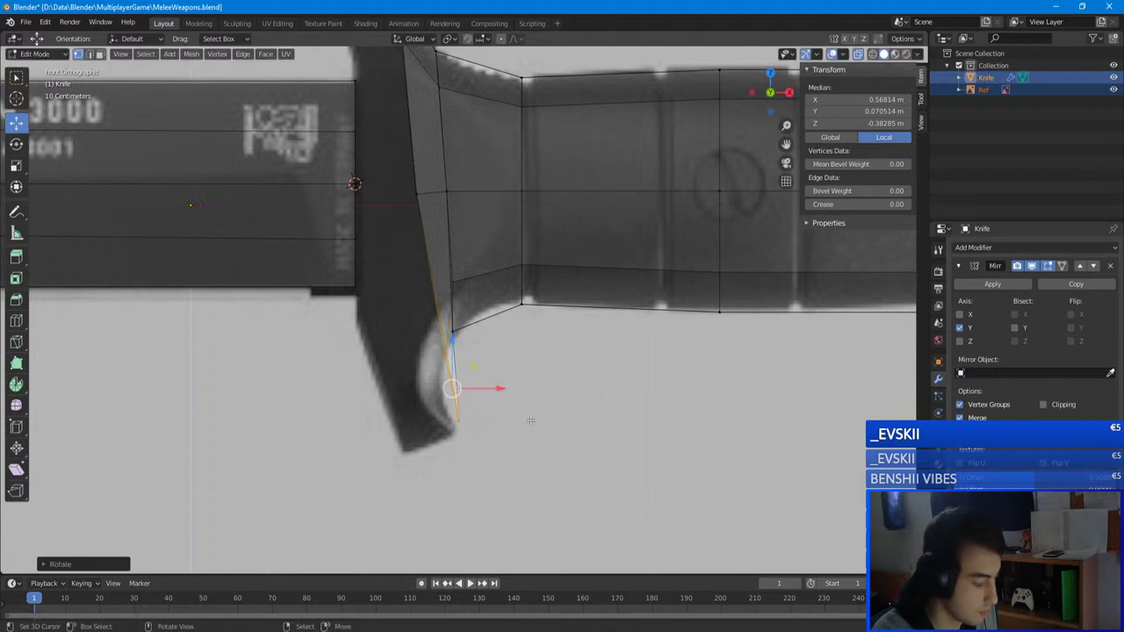
{"action": "key", "text": "g"}
{"action": "left_click", "coordinate": [519, 430]}
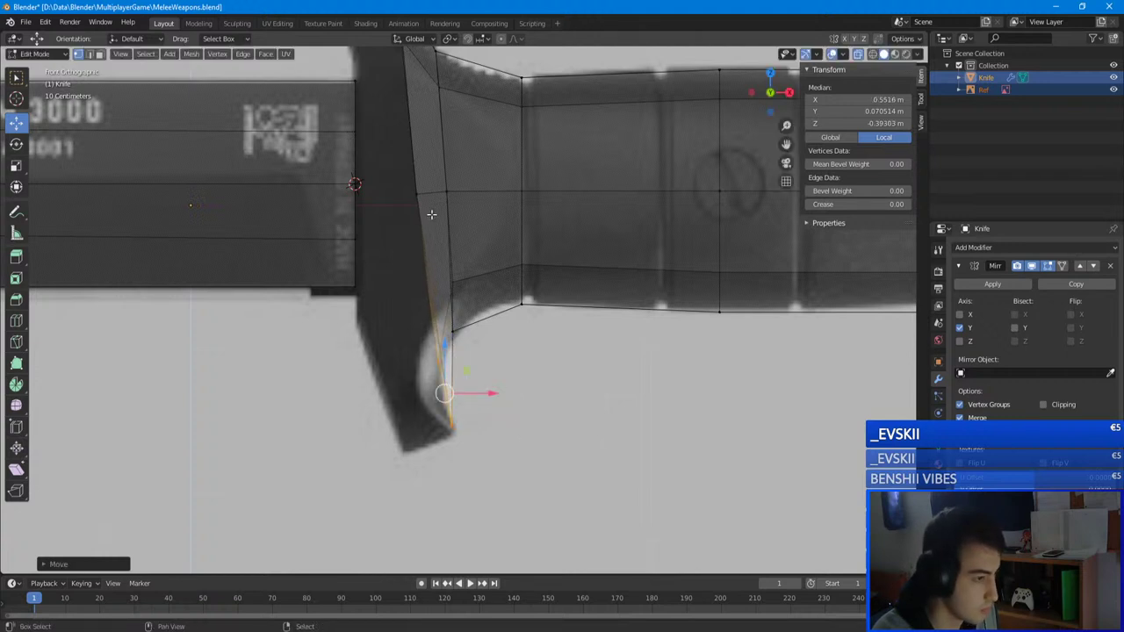
- Select the whole front edge and extrude it about 0.15 m along its normal toward the blade to give the guard thickness
{"action": "scroll", "coordinate": [432, 214], "scroll_direction": "down", "scroll_amount": 3}
{"action": "key", "text": "a"}
{"action": "key", "text": "alt+a"}
{"action": "key", "text": "b"}
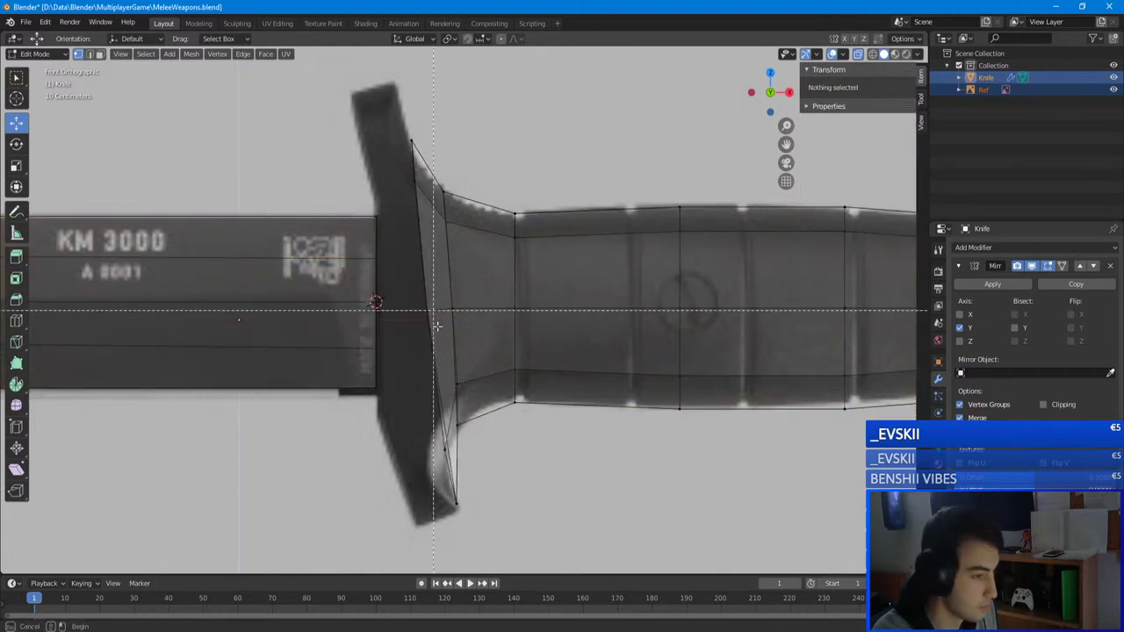
{"action": "left_click_drag", "start_coordinate": [478, 529], "coordinate": [408, 436]}
{"action": "key", "text": "b"}
{"action": "left_click_drag", "start_coordinate": [436, 344], "coordinate": [407, 92]}
{"action": "key", "text": "e"}
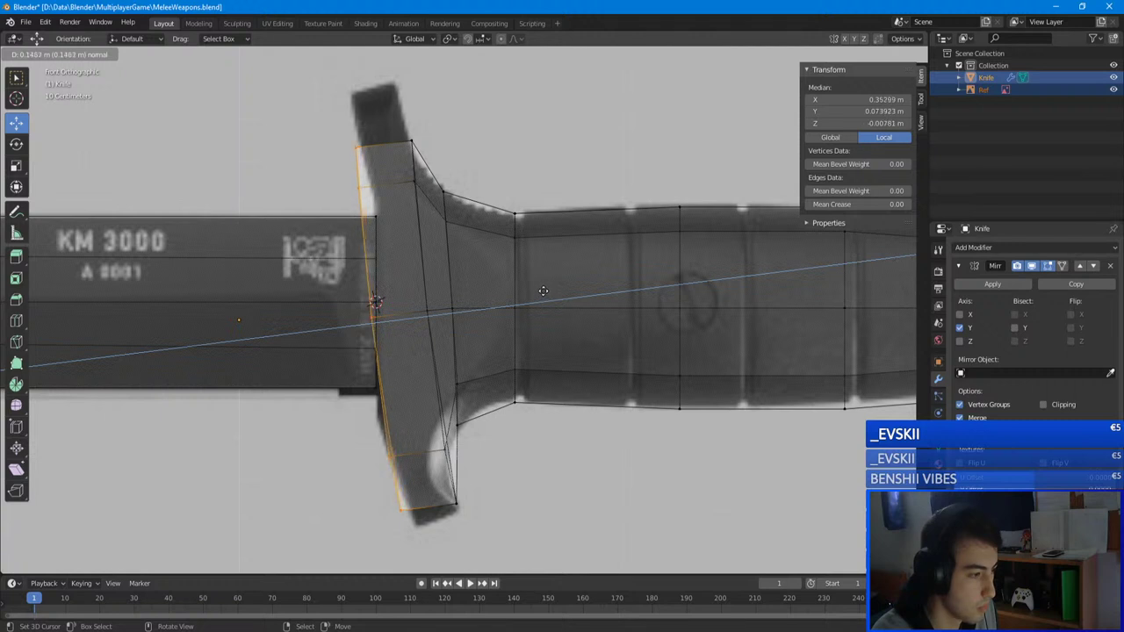
{"action": "left_click", "coordinate": [543, 290]}
{"action": "key", "text": "alt+a"}
- Extrude the guard's top edge up to the upper tip, scale it down, and place it at a median X of 0.348 m and Z of 0.586 m
{"action": "middle_click_drag", "start_coordinate": [398, 131], "coordinate": [444, 257], "text": "shift"}
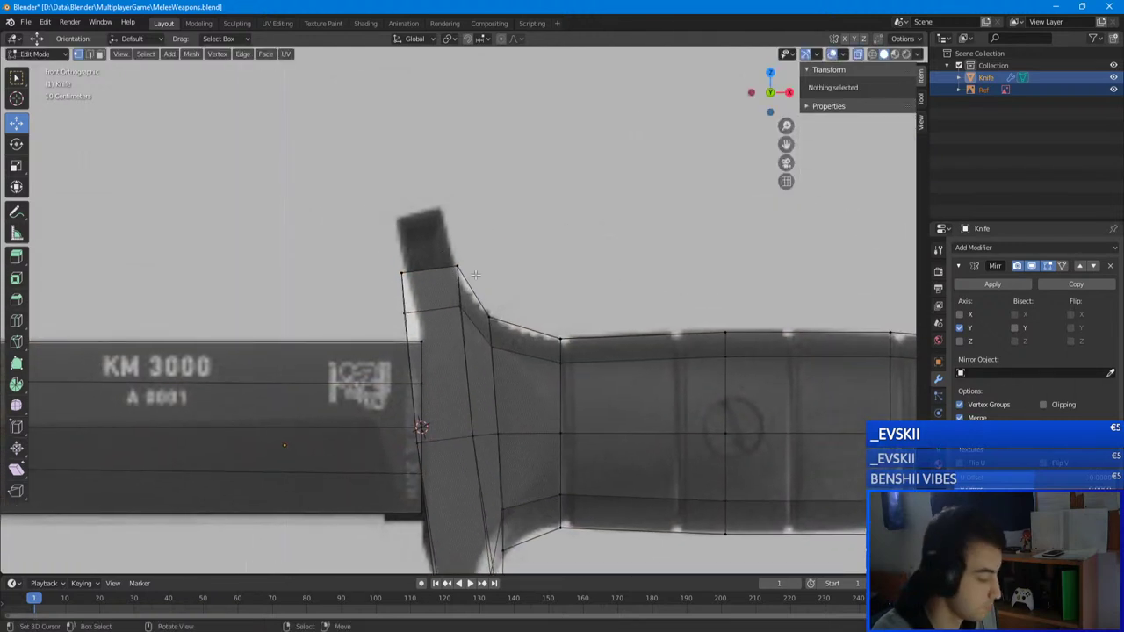
{"action": "key", "text": "b"}
{"action": "left_click_drag", "start_coordinate": [379, 233], "coordinate": [380, 234]}
{"action": "key", "text": "g"}
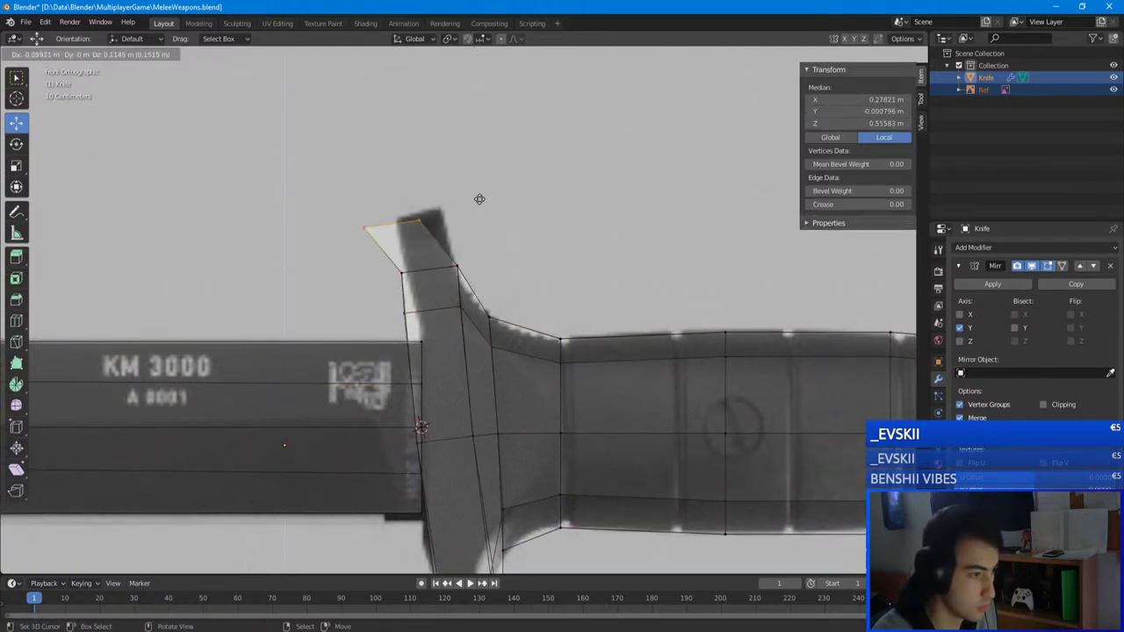
{"action": "left_click", "coordinate": [516, 182]}
{"action": "key", "text": "s"}
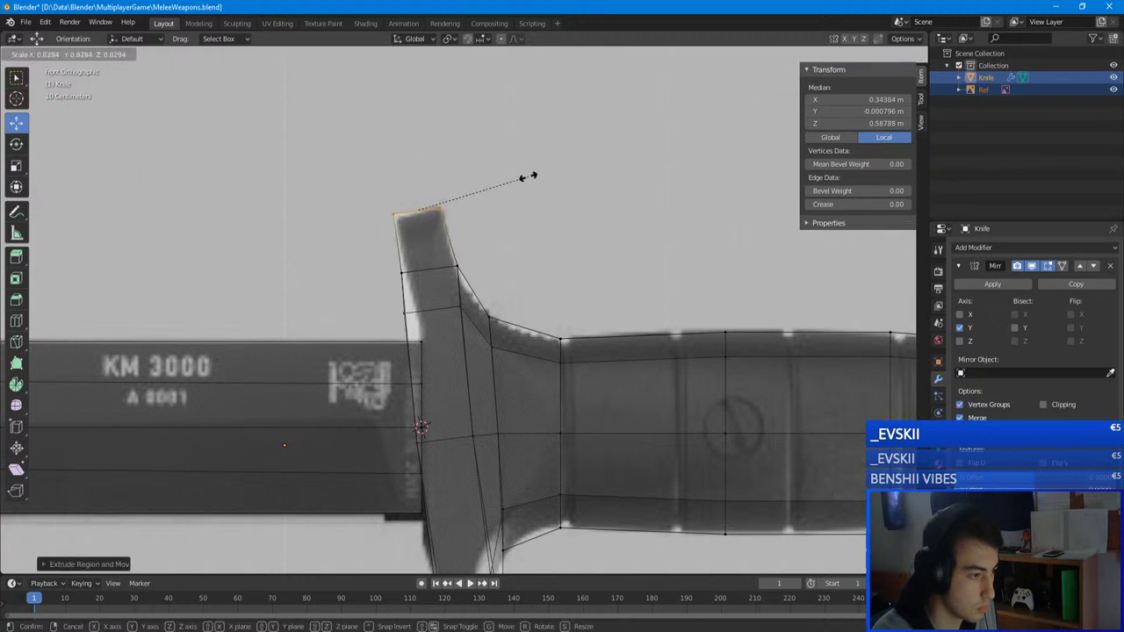
{"action": "left_click", "coordinate": [527, 176]}
{"action": "key", "text": "g"}
{"action": "left_click", "coordinate": [526, 176]}
{"action": "middle_click_drag", "start_coordinate": [534, 442], "coordinate": [507, 204], "text": "shift"}
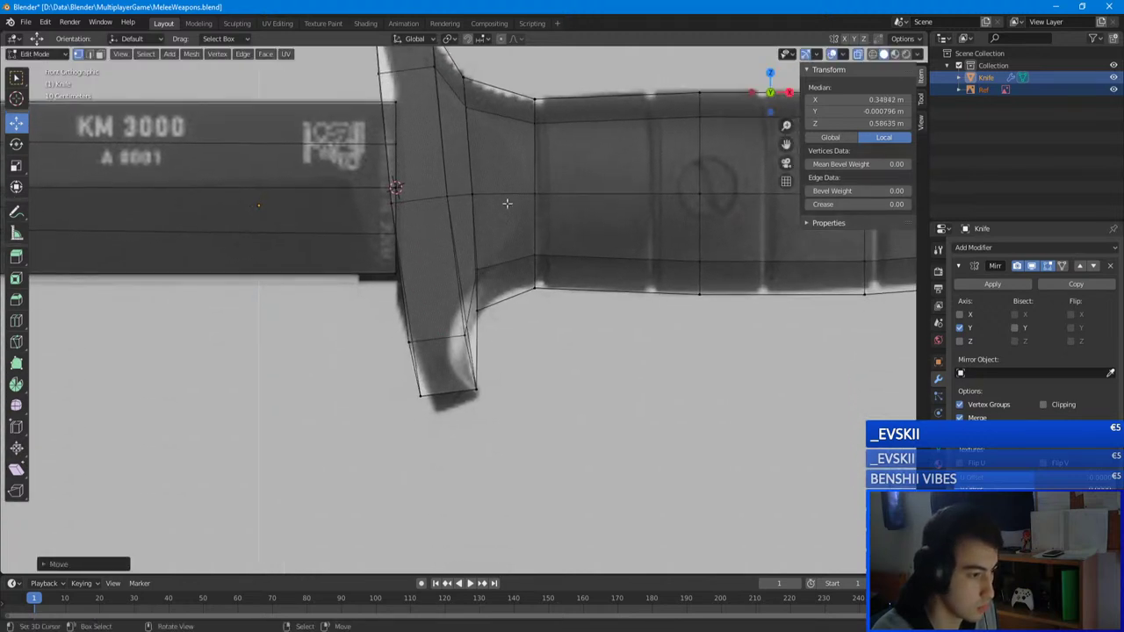
- Raise the guard's lowest vertices to a median X of about 0.474 m and Z of -0.389 m
{"action": "key", "text": "alt+a"}
{"action": "key", "text": "b"}
{"action": "left_click_drag", "start_coordinate": [493, 435], "coordinate": [356, 355]}
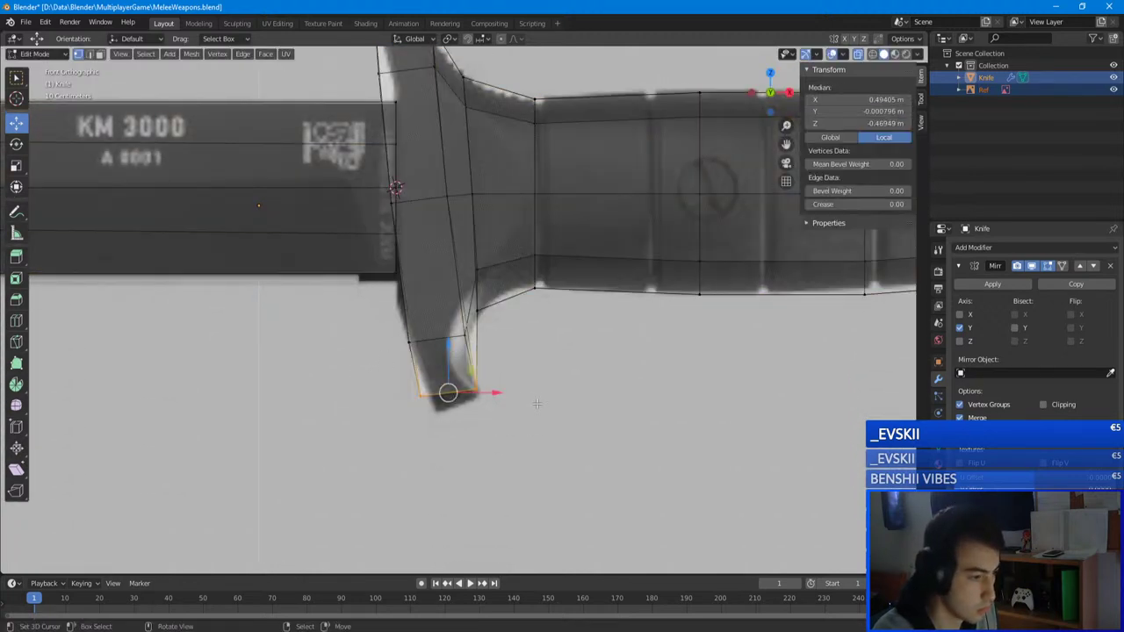
{"action": "key", "text": "g"}
{"action": "left_click", "coordinate": [548, 378]}
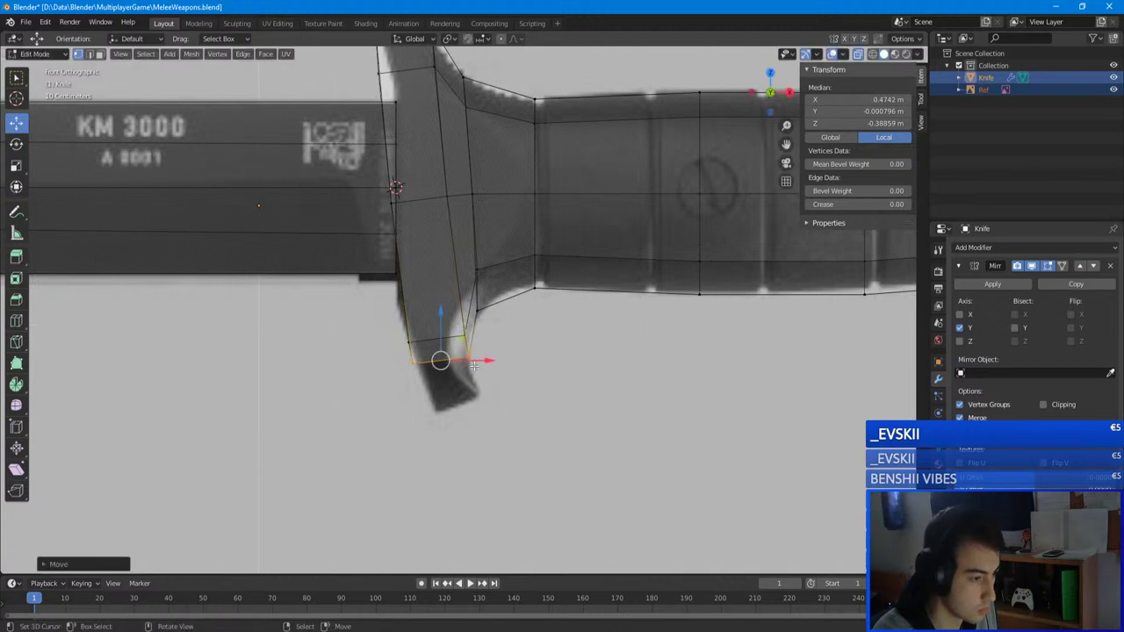
- Raise the outer vertices near the guard's lower end to a median X of about 0.456 m and Z of -0.301 m
{"action": "key", "text": "alt+a"}
{"action": "key", "text": "b"}
{"action": "left_click_drag", "start_coordinate": [477, 350], "coordinate": [389, 317]}
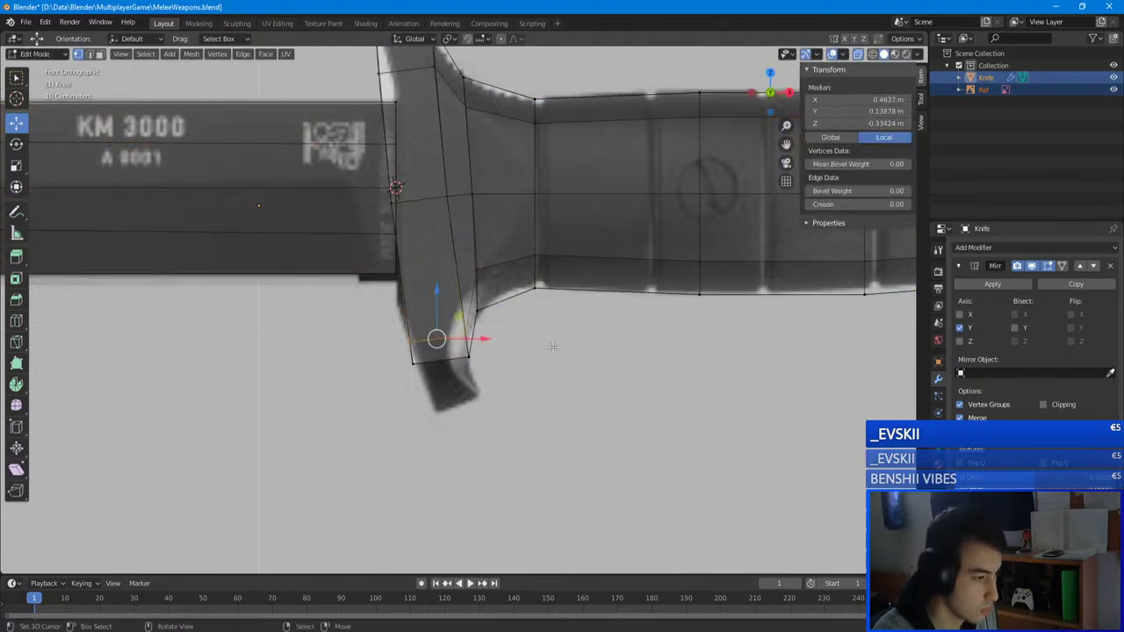
{"action": "key", "text": "b"}
{"action": "key", "text": "Escape"}
{"action": "key", "text": "g"}
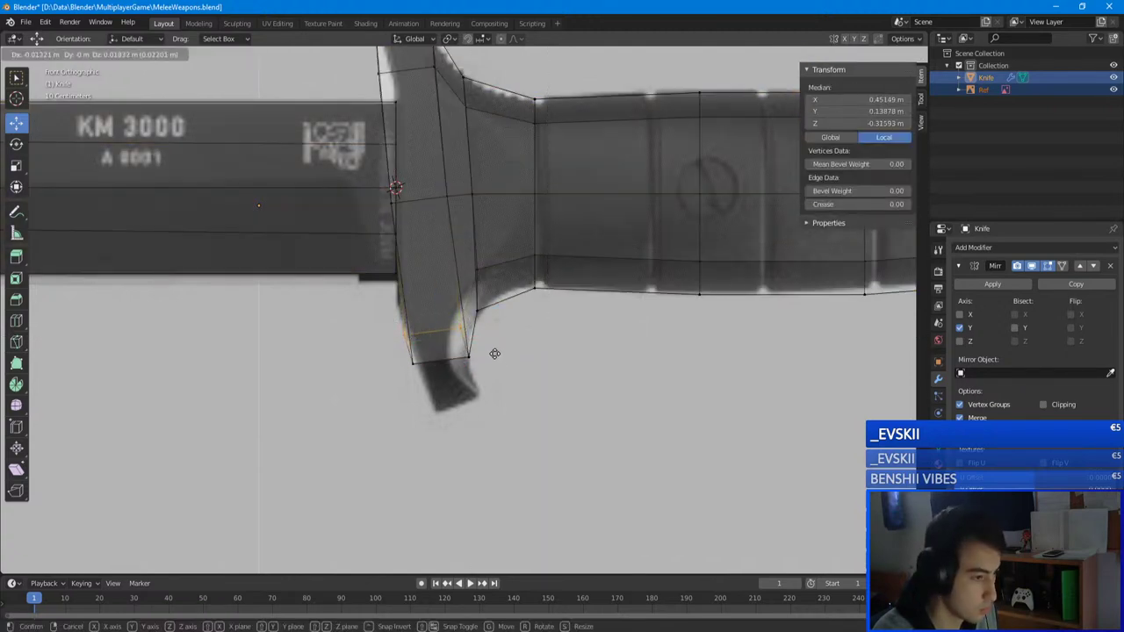
{"action": "left_click", "coordinate": [497, 349]}
- Delete the two vertices of the single edge extruded at the guard's upper tip
{"action": "middle_click_drag", "start_coordinate": [494, 66], "coordinate": [450, 272]}
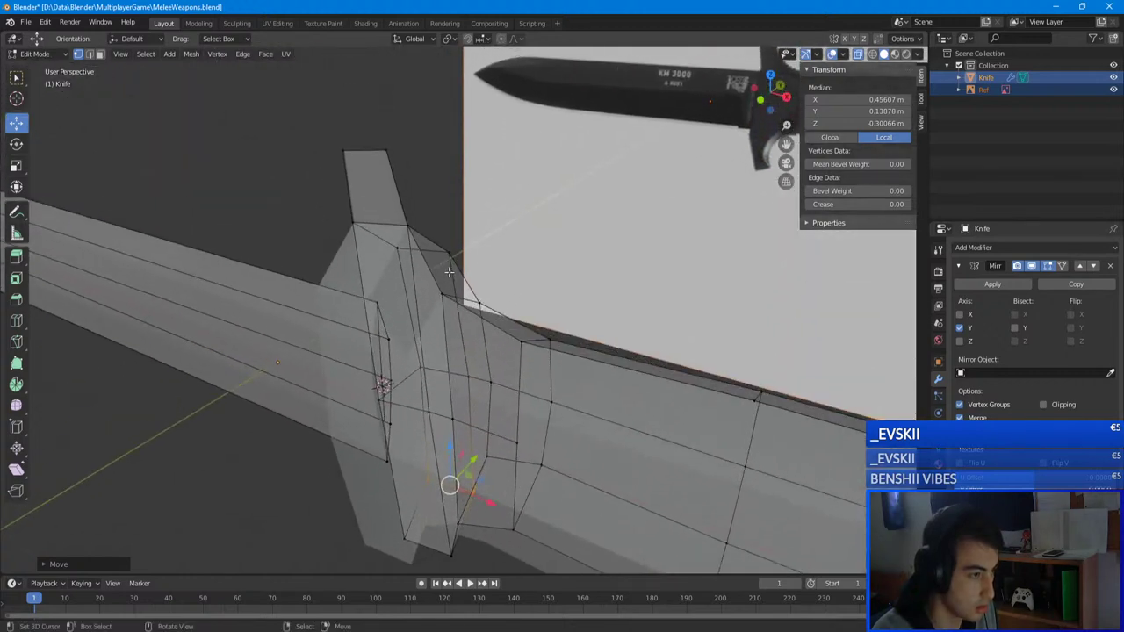
{"action": "key", "text": "Tab"}
{"action": "middle_click_drag", "start_coordinate": [399, 206], "coordinate": [389, 171]}
{"action": "key", "text": "Tab"}
{"action": "right_click", "coordinate": [385, 141]}
{"action": "left_click", "coordinate": [343, 142], "text": "shift"}
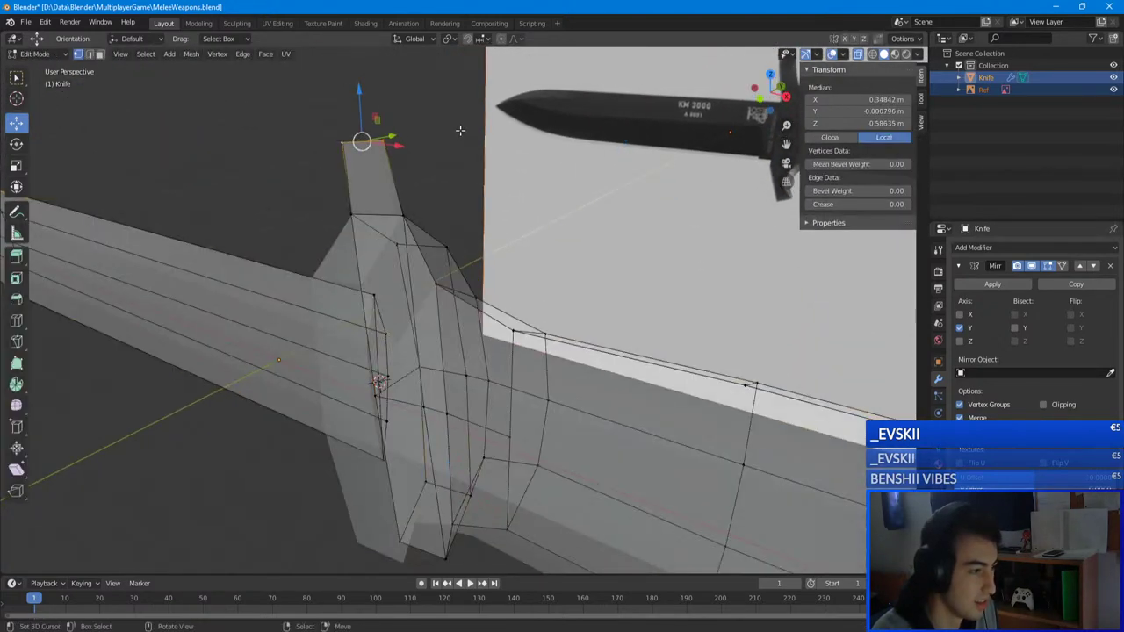
{"action": "key", "text": "x"}
{"action": "left_click", "coordinate": [459, 138]}
- Select the four vertices of the guard's top face and extrude them along their normal up to the reference's upper tip
{"action": "middle_click_drag", "start_coordinate": [458, 138], "coordinate": [539, 204]}
{"action": "left_click", "coordinate": [517, 268]}
{"action": "left_click", "coordinate": [513, 245], "text": "shift"}
{"action": "left_click_drag", "start_coordinate": [539, 203], "coordinate": [538, 237]}
{"action": "middle_click_drag", "start_coordinate": [537, 237], "coordinate": [519, 312]}
{"action": "right_click", "coordinate": [444, 302]}
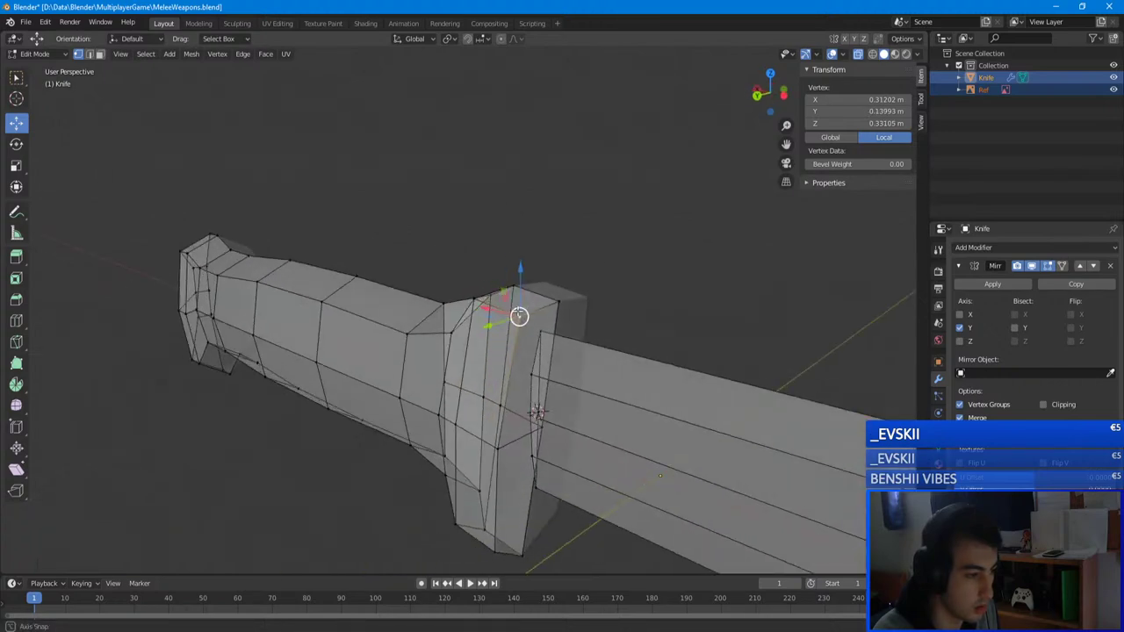
{"action": "middle_click_drag", "start_coordinate": [444, 294], "coordinate": [743, 265]}
{"action": "right_click", "coordinate": [490, 297], "text": "shift"}
{"action": "right_click", "coordinate": [495, 263], "text": "shift"}
{"action": "right_click", "coordinate": [547, 272], "text": "shift"}
{"action": "key", "text": "KP_1"}
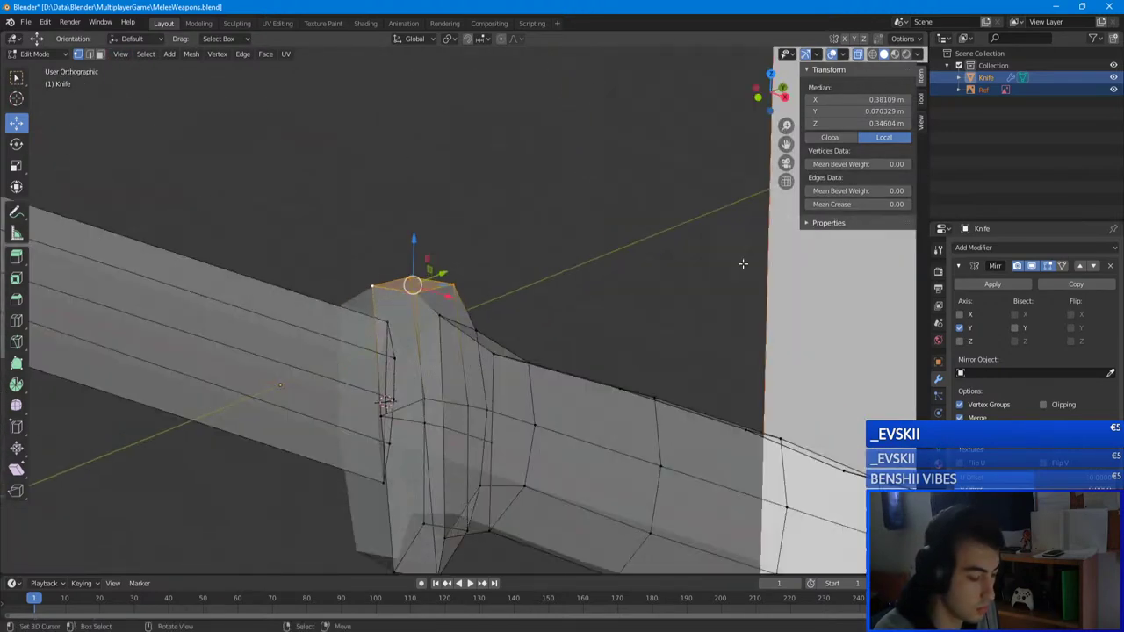
{"action": "key", "text": "e"}
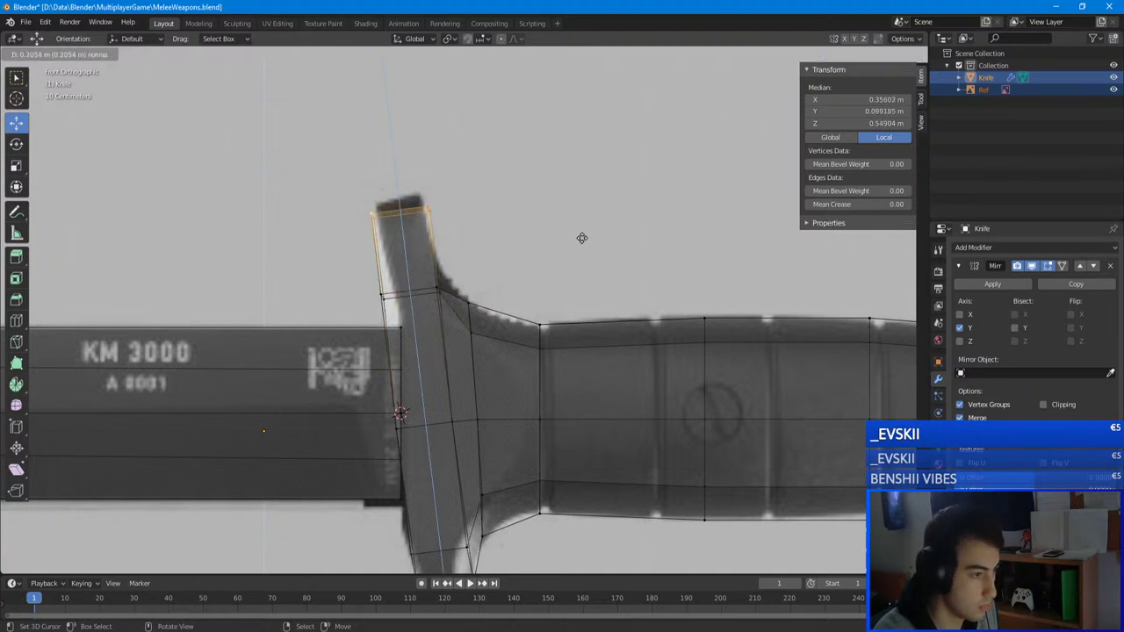
{"action": "left_click", "coordinate": [575, 230]}
- Move the handle-side and blade-side vertices at the base of the upper prong onto the reference outline
{"action": "key", "text": "a"}
{"action": "key", "text": "alt+a"}
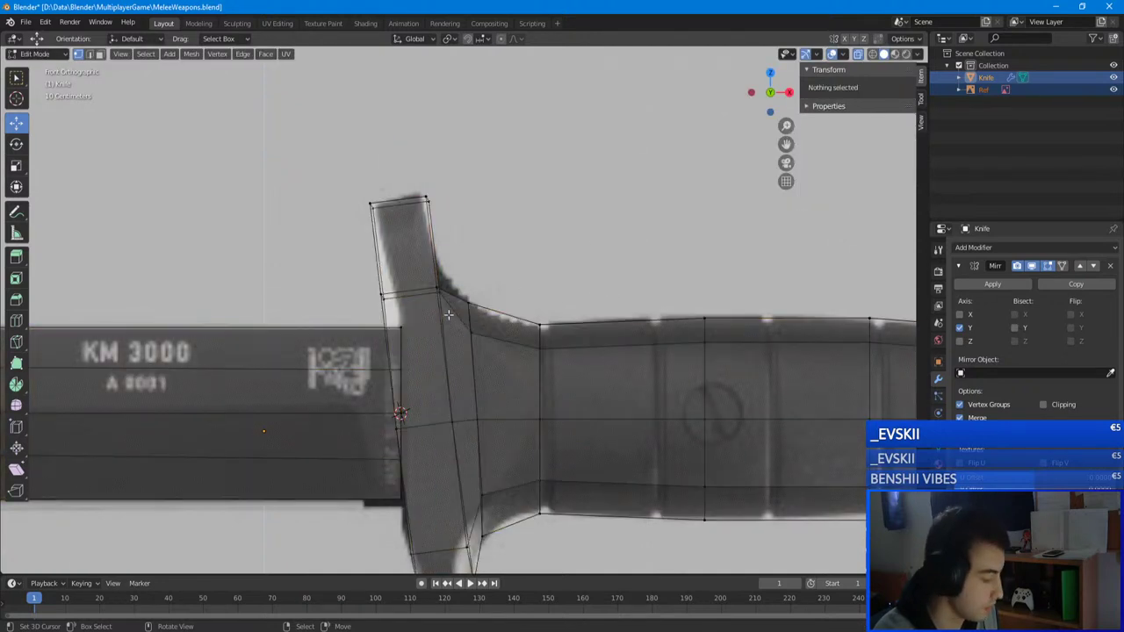
{"action": "key", "text": "b"}
{"action": "left_click_drag", "start_coordinate": [434, 279], "coordinate": [361, 278]}
{"action": "key", "text": "g"}
{"action": "left_click", "coordinate": [547, 268]}
{"action": "key", "text": "alt+a"}
{"action": "key", "text": "b"}
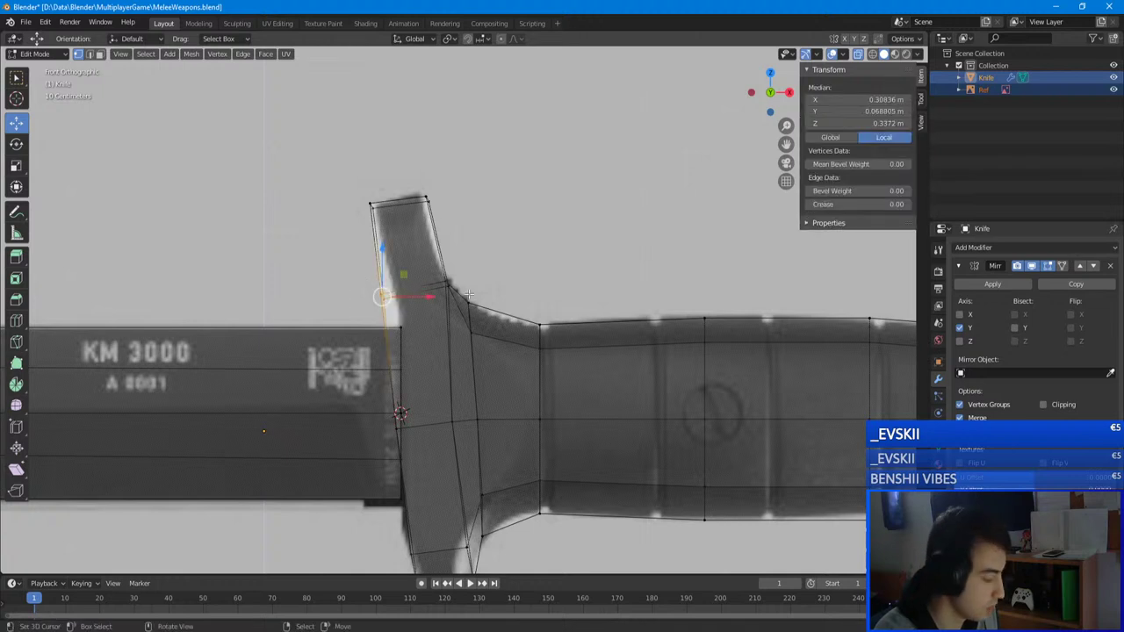
{"action": "key", "text": "g"}
{"action": "left_click", "coordinate": [483, 294]}
{"action": "key", "text": "a"}
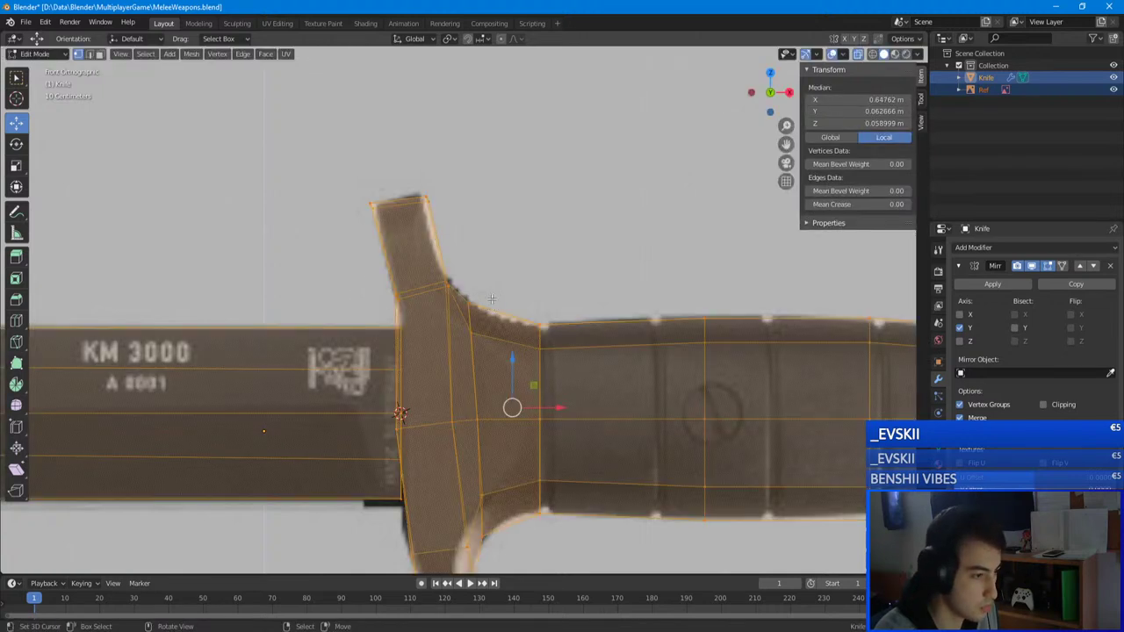
{"action": "key", "text": "alt+a"}
- Fit the upper tip to the reference by moving its blade-side vertices inward and its handle-side vertices to about X 0.410 m, Z 0.581 m
{"action": "scroll", "coordinate": [490, 349], "scroll_direction": "down", "scroll_amount": 2, "text": "shift"}
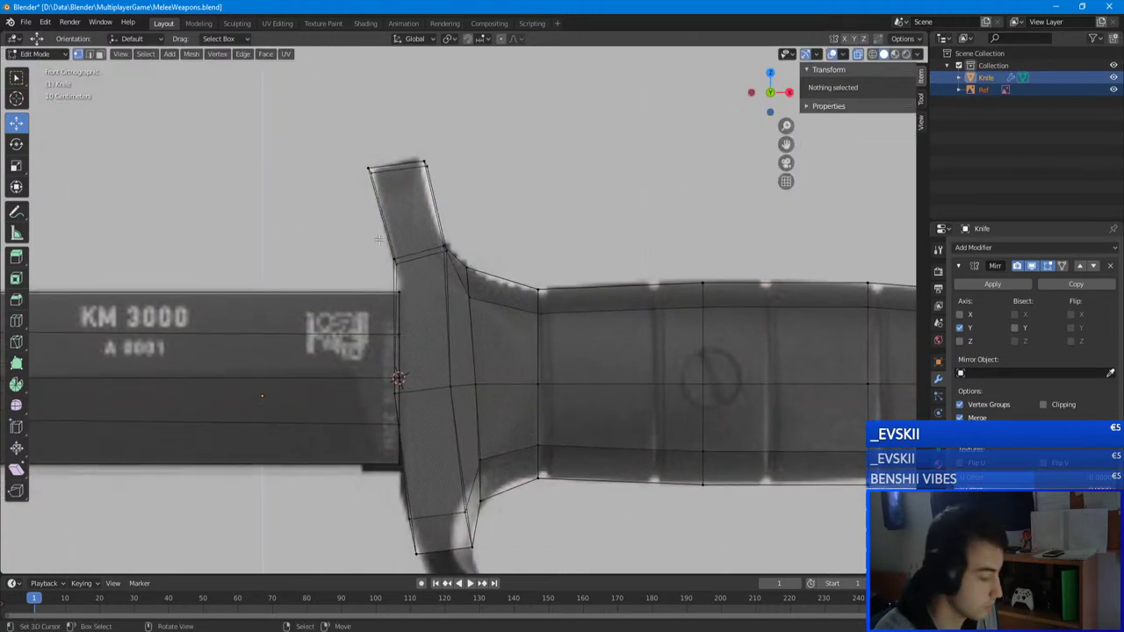
{"action": "key", "text": "b"}
{"action": "left_click_drag", "start_coordinate": [368, 213], "coordinate": [372, 171]}
{"action": "key", "text": "g"}
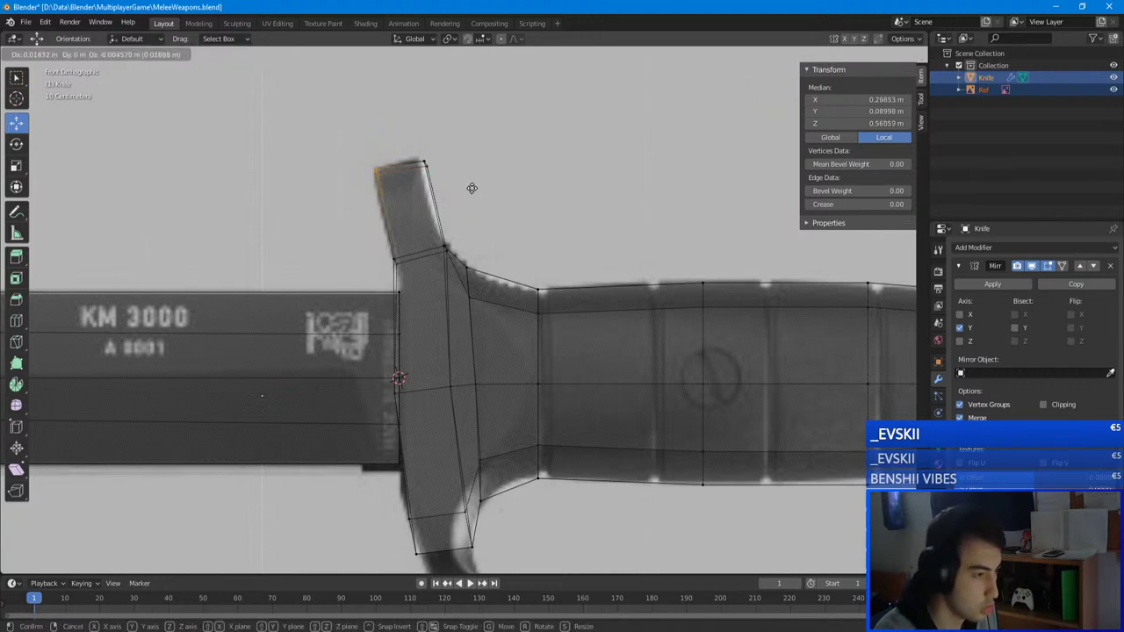
{"action": "left_click", "coordinate": [469, 188]}
{"action": "left_click", "coordinate": [425, 163]}
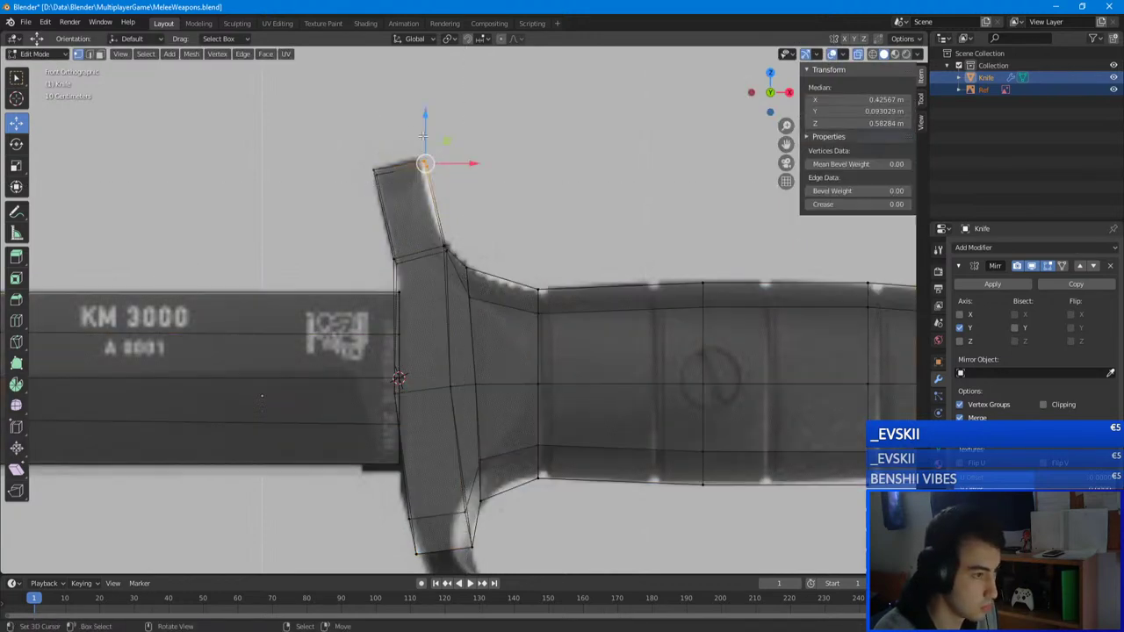
{"action": "key", "text": "g"}
{"action": "left_click", "coordinate": [581, 172]}
- Raise the guard's lowest centre vertices to a median Z of about -0.301 m, adjust them slightly along X, and save the file
{"action": "middle_click_drag", "start_coordinate": [577, 336], "coordinate": [530, 141], "text": "shift"}
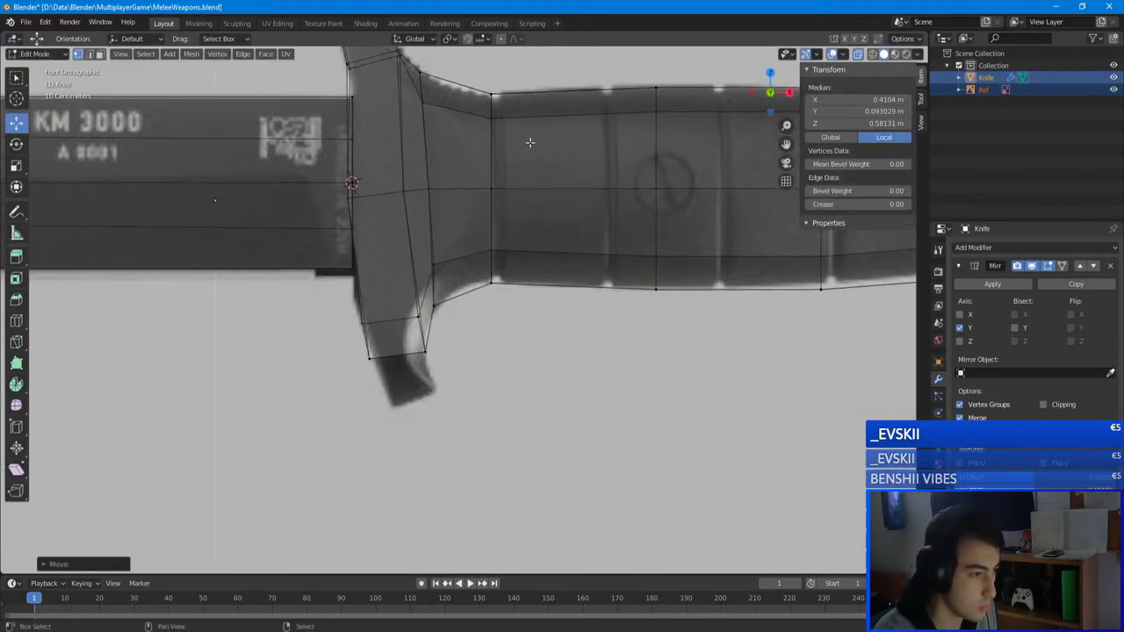
{"action": "key", "text": "alt+a"}
{"action": "scroll", "coordinate": [458, 385], "scroll_direction": "up", "scroll_amount": 1}
{"action": "middle_click_drag", "start_coordinate": [458, 386], "coordinate": [538, 336], "text": "shift"}
{"action": "right_click", "coordinate": [499, 310]}
{"action": "right_click", "coordinate": [432, 317], "text": "shift"}
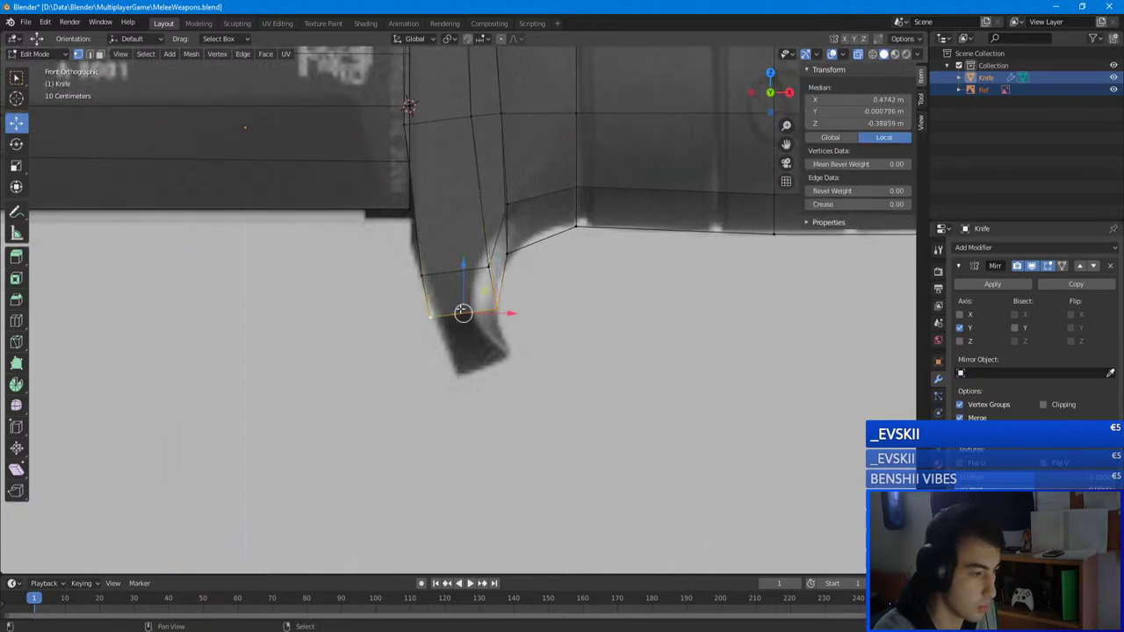
{"action": "left_click_drag", "start_coordinate": [460, 264], "coordinate": [442, 232]}
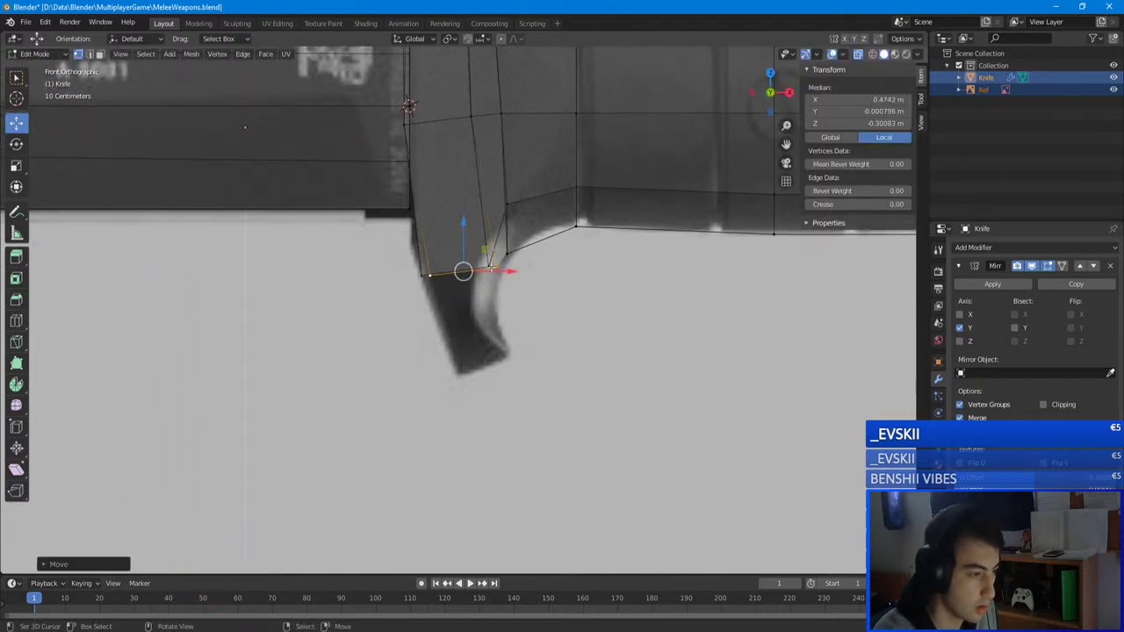
{"action": "left_click_drag", "start_coordinate": [517, 269], "coordinate": [508, 266]}
{"action": "key", "text": "a"}
{"action": "key", "text": "a"}
{"action": "key", "text": "ctrl+s"}
- Extrude the guard's bottom face down to the lower tip, rotate it about -12°, and place it at median X 0.514 m, Z -0.503 m
{"action": "mouse_move", "coordinate": [503, 319]}
{"action": "left_mouse_down"}
{"action": "mouse_move", "coordinate": [429, 315]}
{"action": "mouse_move", "coordinate": [409, 255]}
{"action": "left_mouse_up"}
{"action": "key", "text": "e"}
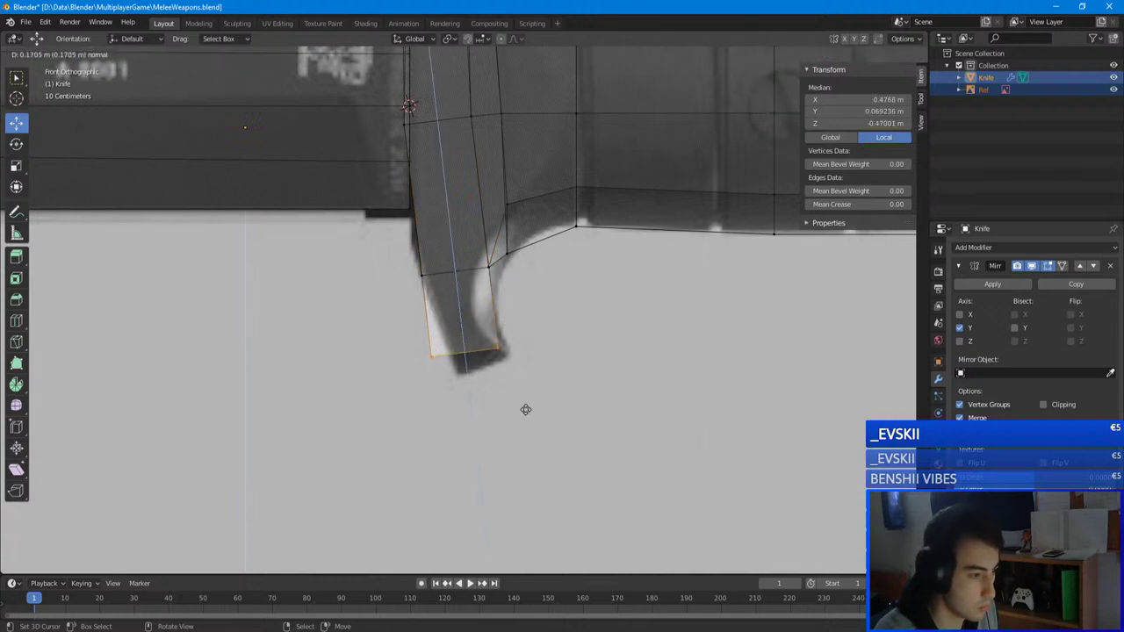
{"action": "left_click", "coordinate": [531, 418]}
{"action": "key", "text": "r"}
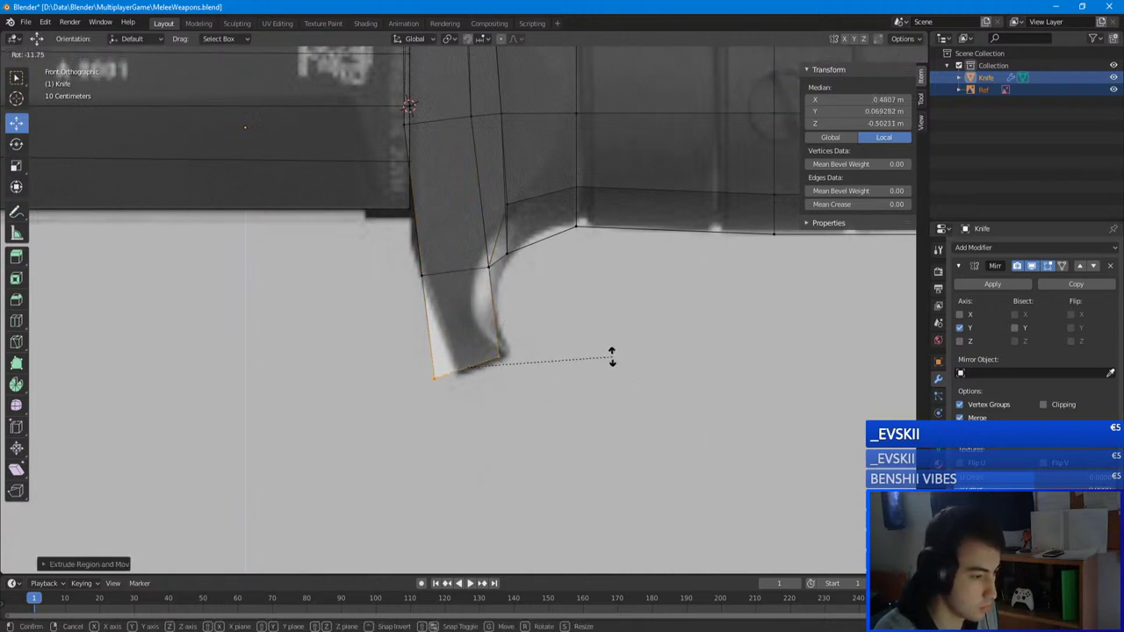
{"action": "left_click", "coordinate": [612, 355]}
{"action": "key", "text": "g"}
{"action": "left_click", "coordinate": [629, 358]}
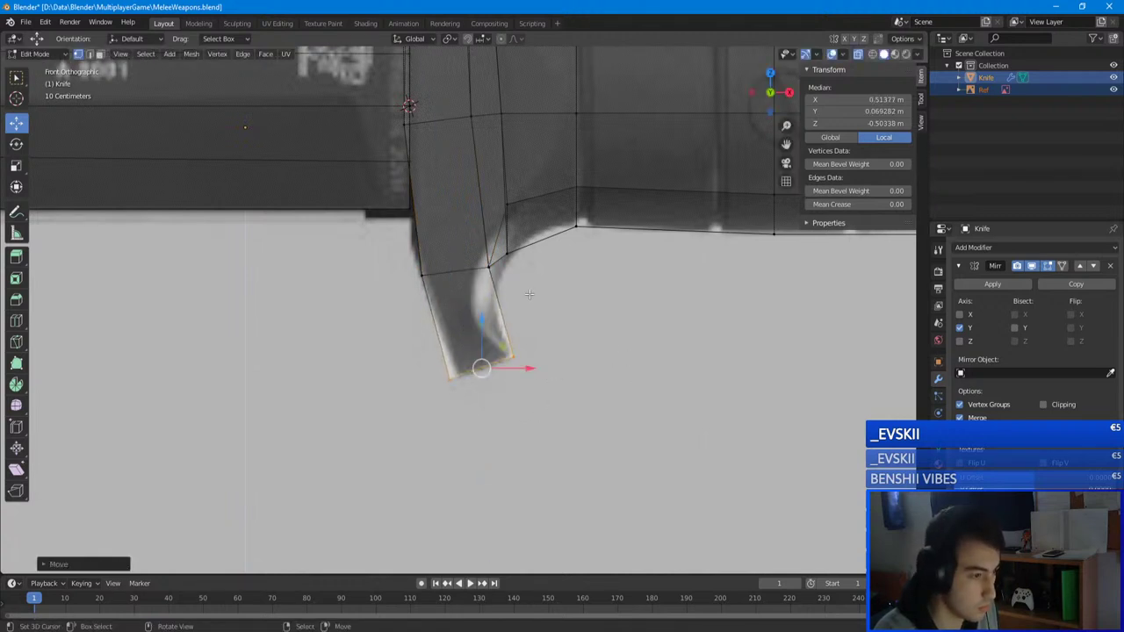
- Move the lower prong's handle-side base vertices down and its blade-side tip vertices to about X 0.453 m, Z -0.526 m
{"action": "key", "text": "a"}
{"action": "key", "text": "a"}
{"action": "left_click_drag", "start_coordinate": [462, 249], "coordinate": [503, 279]}
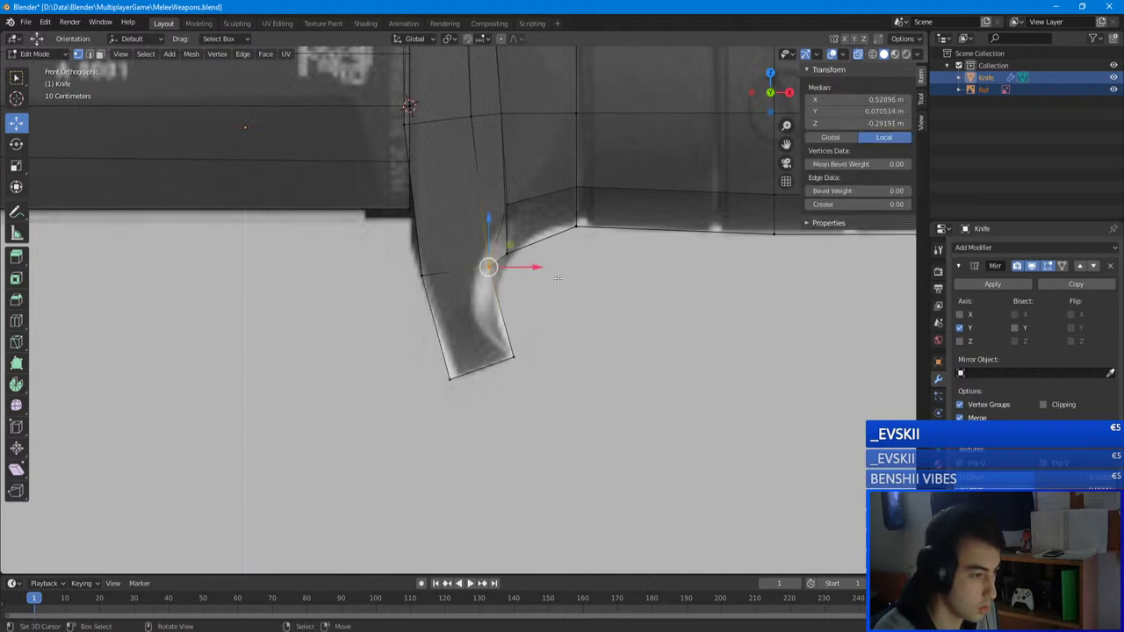
{"action": "key", "text": "g"}
{"action": "left_click", "coordinate": [547, 302]}
{"action": "key", "text": "alt+a"}
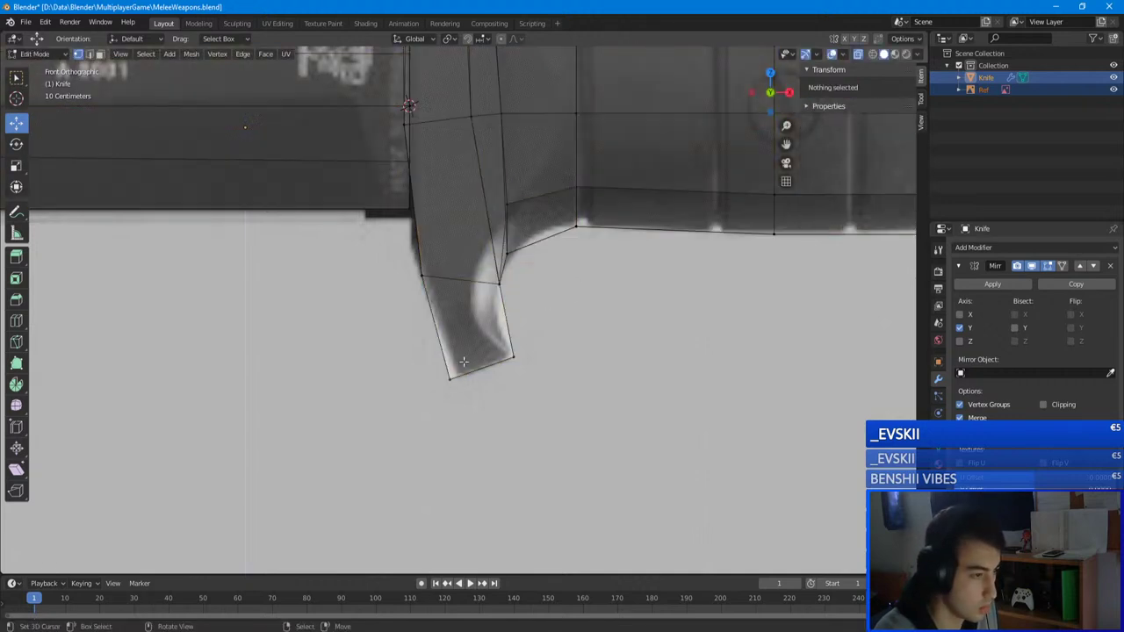
{"action": "key", "text": "b"}
{"action": "left_click_drag", "start_coordinate": [465, 402], "coordinate": [421, 365]}
{"action": "key", "text": "g"}
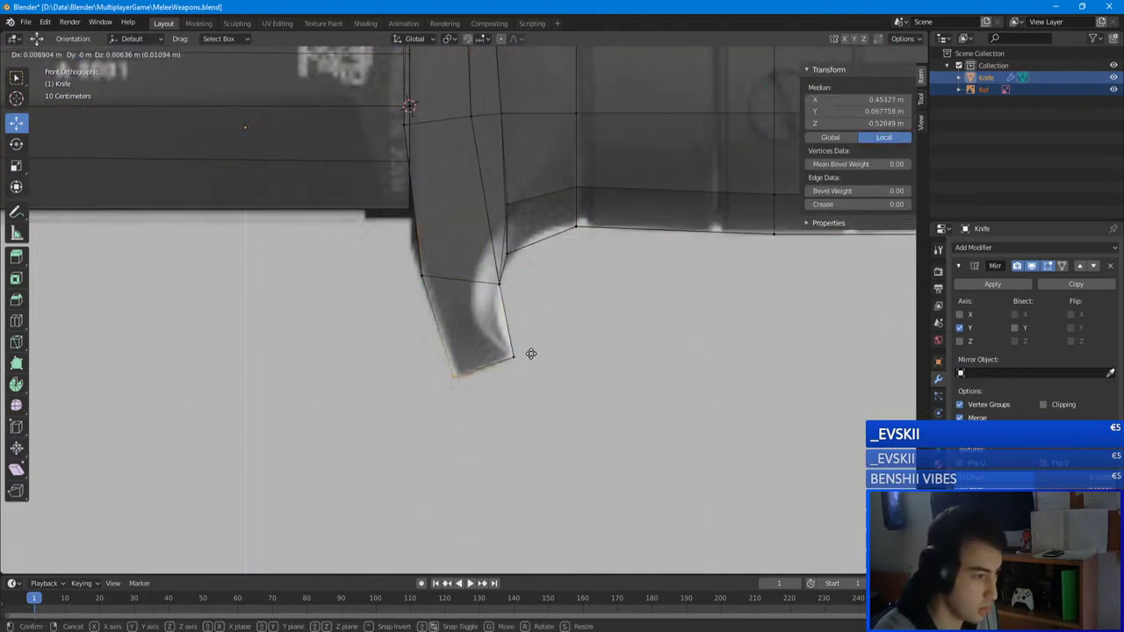
{"action": "left_click", "coordinate": [531, 353]}
- Move the middle vertex on the guard's side slightly to even out its edge line
{"action": "scroll", "coordinate": [531, 353], "scroll_direction": "down", "scroll_amount": 2}
{"action": "scroll", "coordinate": [530, 353], "scroll_direction": "down", "scroll_amount": 2}
{"action": "key", "text": "a"}
{"action": "scroll", "coordinate": [459, 248], "scroll_direction": "up", "scroll_amount": 2}
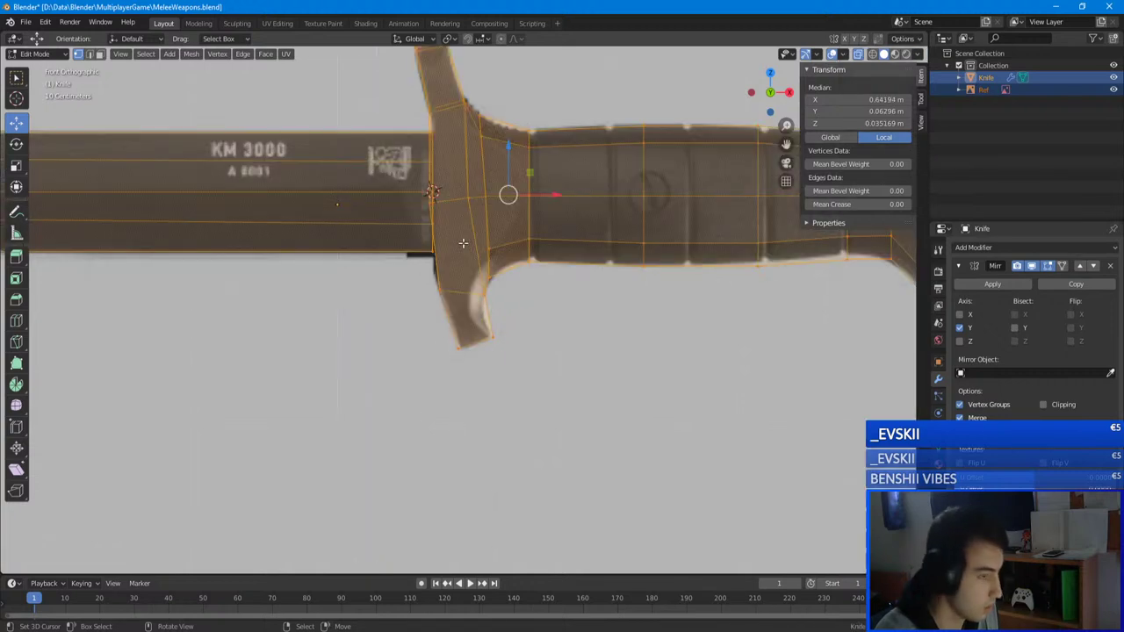
{"action": "key", "text": "alt+a"}
{"action": "left_click_drag", "start_coordinate": [458, 193], "coordinate": [479, 209]}
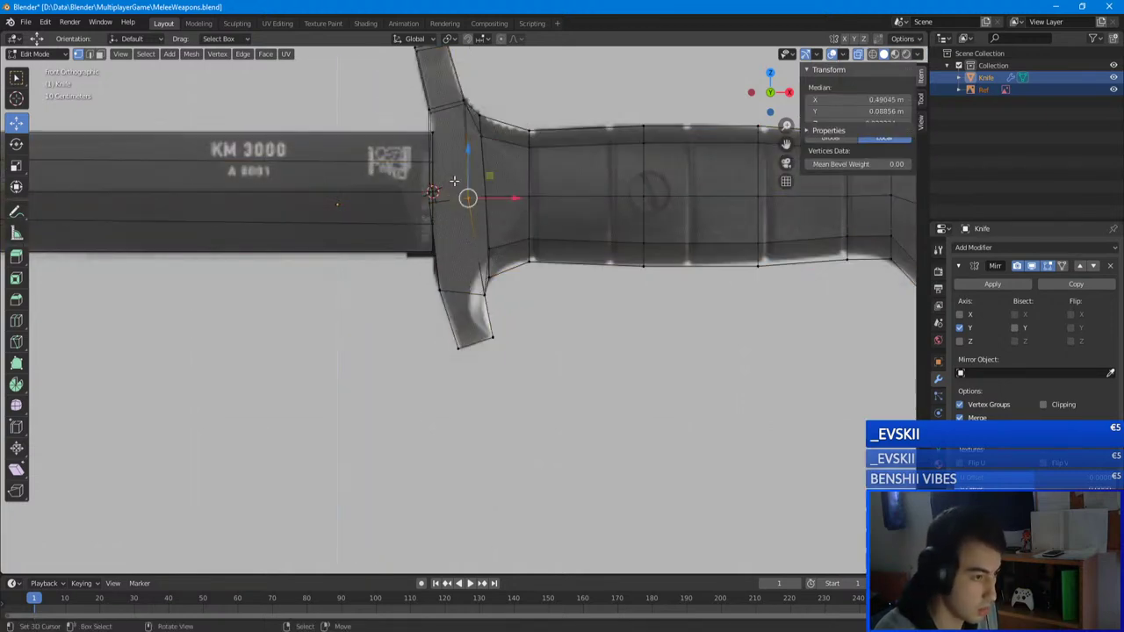
{"action": "key", "text": "g"}
{"action": "left_click", "coordinate": [551, 202]}
{"action": "key", "text": "alt+a"}
- Move the blade-side vertices at the base of the lower prong to a median X of about 0.379 m and Z of -0.311 m
{"action": "scroll", "coordinate": [467, 294], "scroll_direction": "up", "scroll_amount": 4}
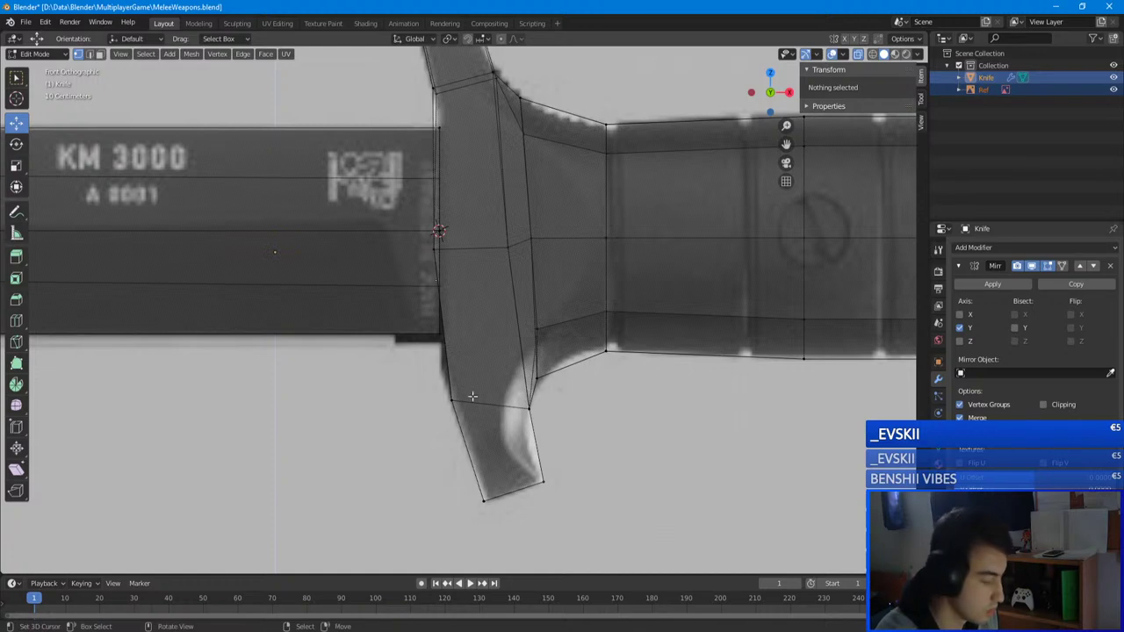
{"action": "left_click", "coordinate": [473, 397]}
{"action": "key", "text": "g"}
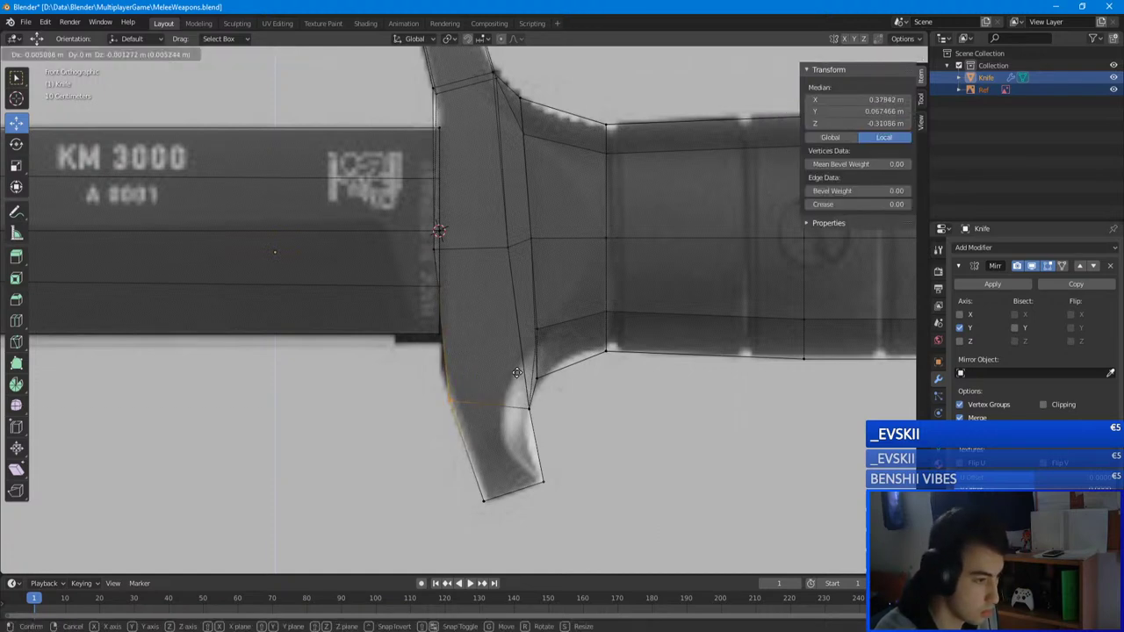
{"action": "left_click", "coordinate": [516, 372]}
{"action": "key", "text": "a"}
{"action": "key", "text": "a"}
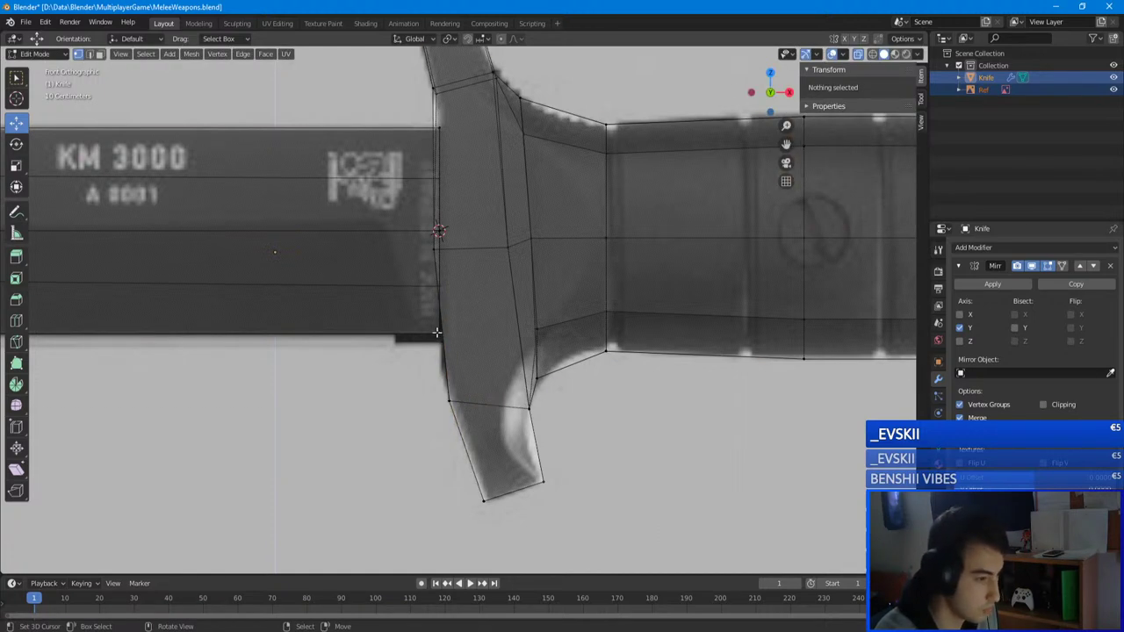
- Isolate the blade's rear-end vertices from the linked blade selection and move them about 0.055 m along X into the guard
{"action": "key", "text": "l"}
{"action": "scroll", "coordinate": [430, 337], "scroll_direction": "down", "scroll_amount": 10}
{"action": "key", "text": "b"}
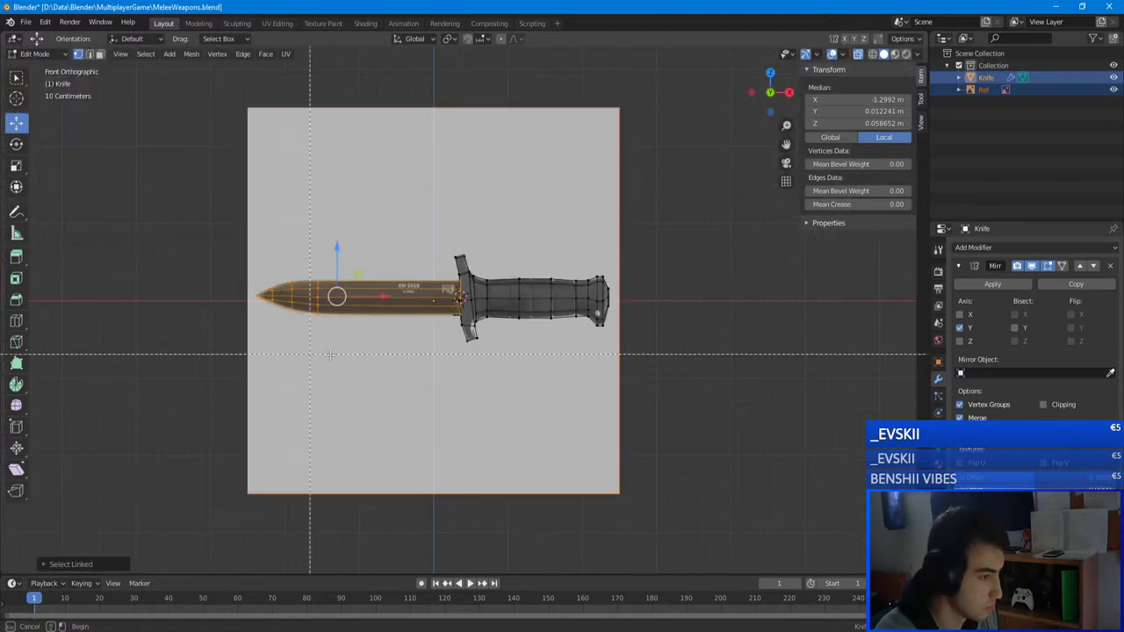
{"action": "middle_click_drag", "start_coordinate": [333, 351], "coordinate": [236, 251]}
{"action": "scroll", "coordinate": [448, 288], "scroll_direction": "up", "scroll_amount": 9}
{"action": "key", "text": "g"}
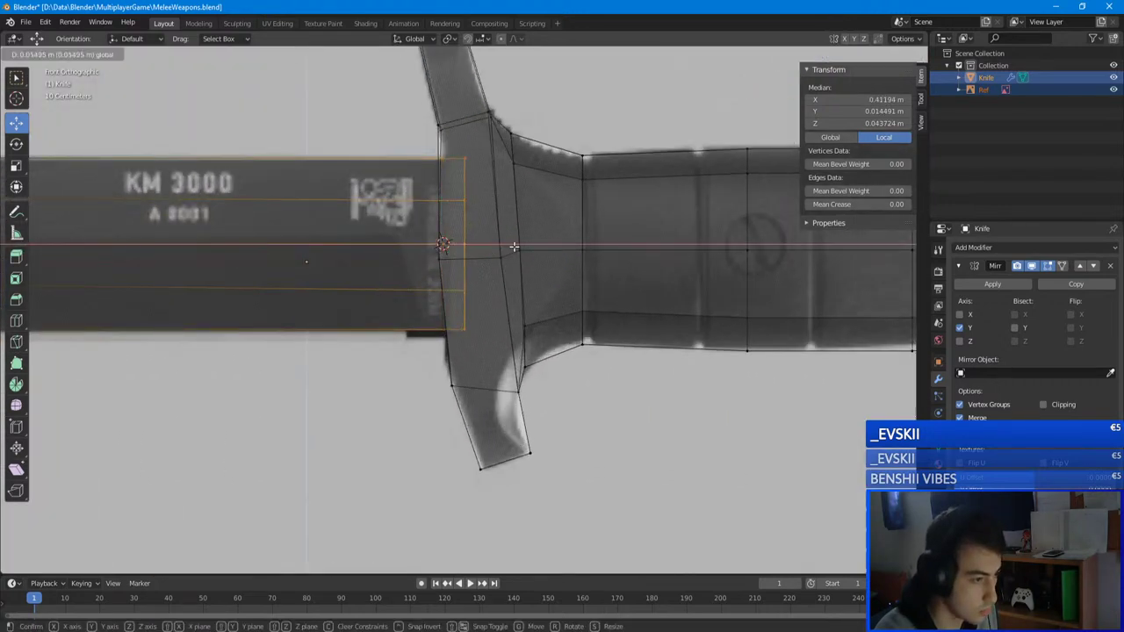
{"action": "left_click", "coordinate": [514, 247]}
{"action": "scroll", "coordinate": [517, 264], "scroll_direction": "down", "scroll_amount": 5}
- Select the two inner vertices of the guard's upper tip and set their median Y to 0
{"action": "key", "text": "Tab"}
{"action": "middle_click_drag", "start_coordinate": [517, 267], "coordinate": [528, 334]}
{"action": "key", "text": "Tab"}
{"action": "right_click", "coordinate": [527, 330]}
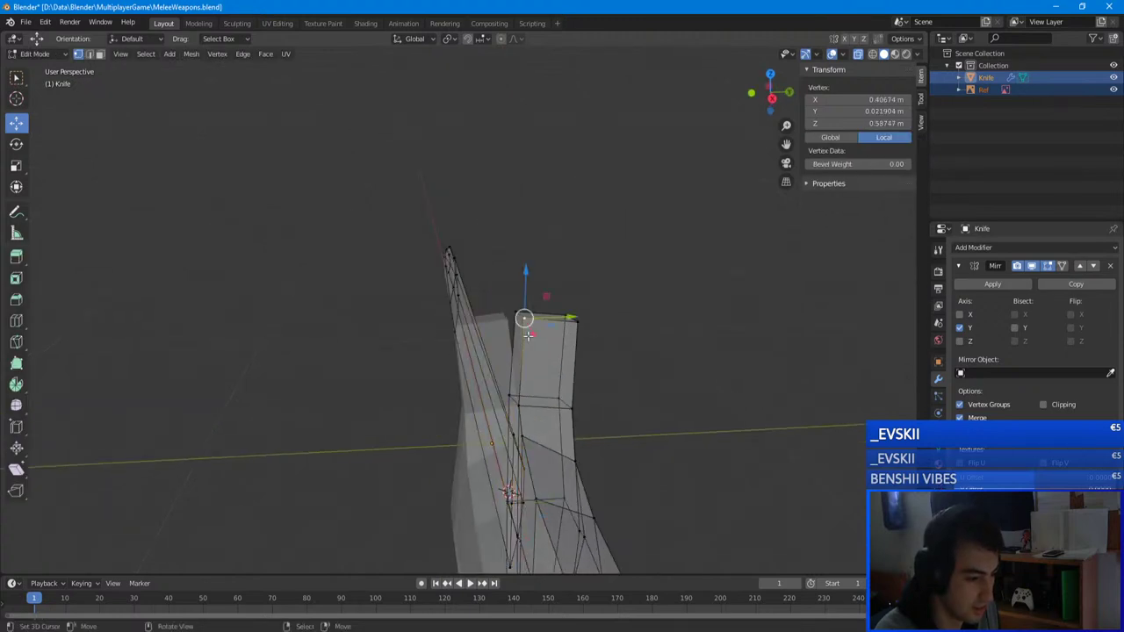
{"action": "right_click", "coordinate": [517, 311], "text": "shift"}
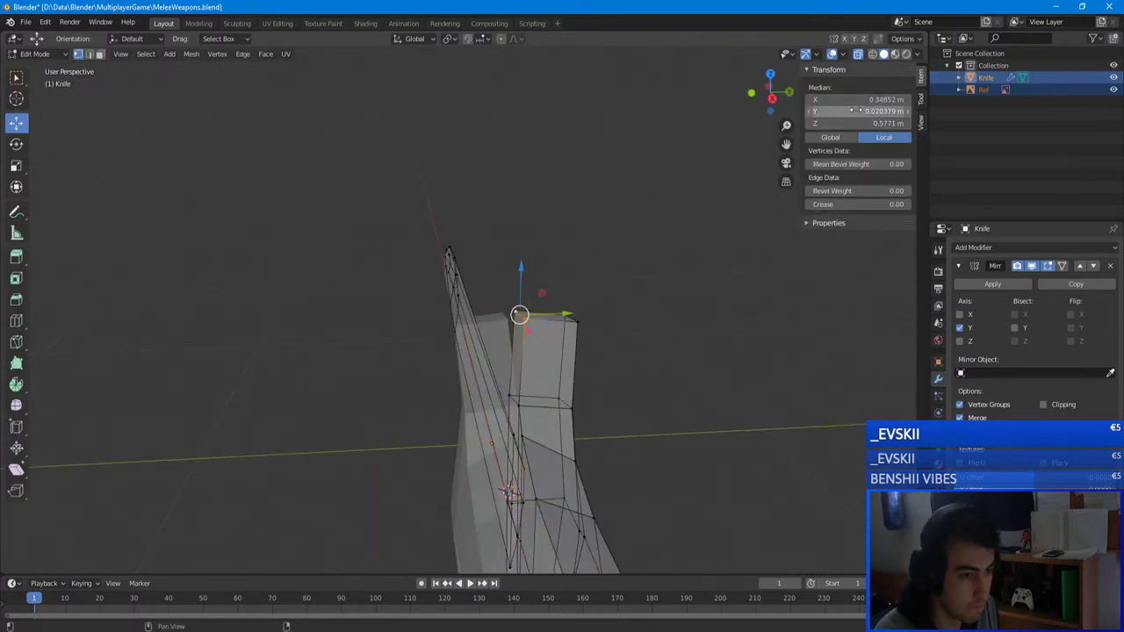
{"action": "type", "text": "0"}
{"action": "key", "text": "Return"}
- Move the upper tip's two outer vertices inward along Y toward the mirror plane and raise them slightly
{"action": "middle_click_drag", "start_coordinate": [632, 316], "coordinate": [534, 269]}
{"action": "right_click", "coordinate": [533, 242]}
{"action": "right_click", "coordinate": [533, 242], "text": "shift"}
{"action": "left_click_drag", "start_coordinate": [581, 242], "coordinate": [558, 238]}
{"action": "left_click_drag", "start_coordinate": [511, 200], "coordinate": [510, 195]}
{"action": "middle_click_drag", "start_coordinate": [511, 195], "coordinate": [512, 281]}
{"action": "key", "text": "Tab"}
{"action": "key", "text": "Tab"}
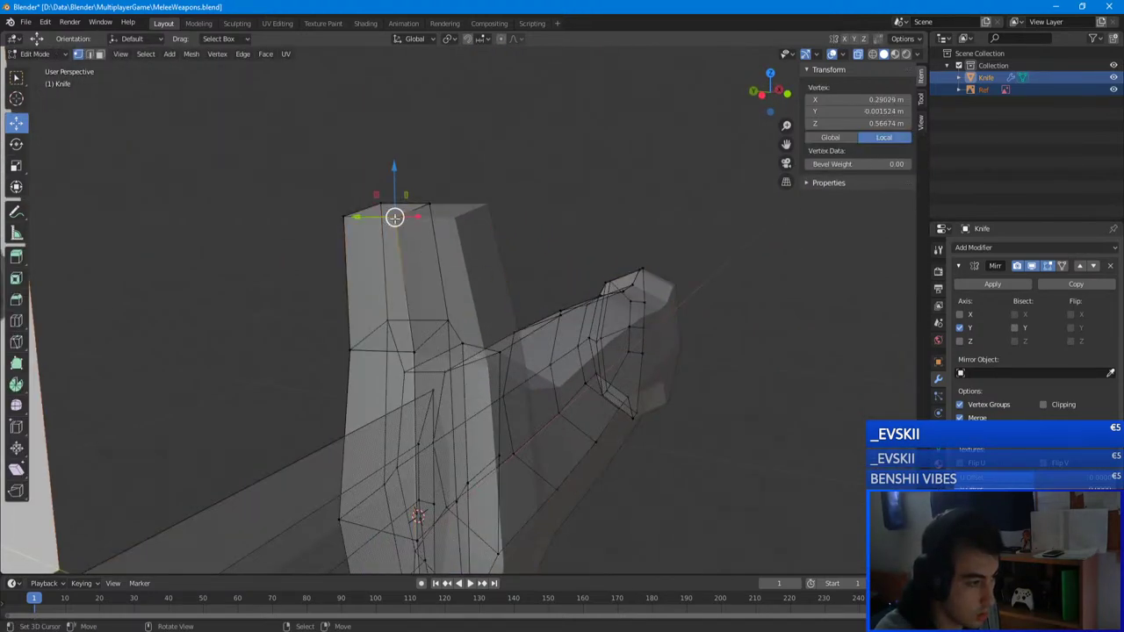
- Select the lower tip's outer vertices and move them inward along Y to narrow the tip
{"action": "middle_click_drag", "start_coordinate": [431, 235], "coordinate": [443, 439]}
{"action": "key", "text": "g"}
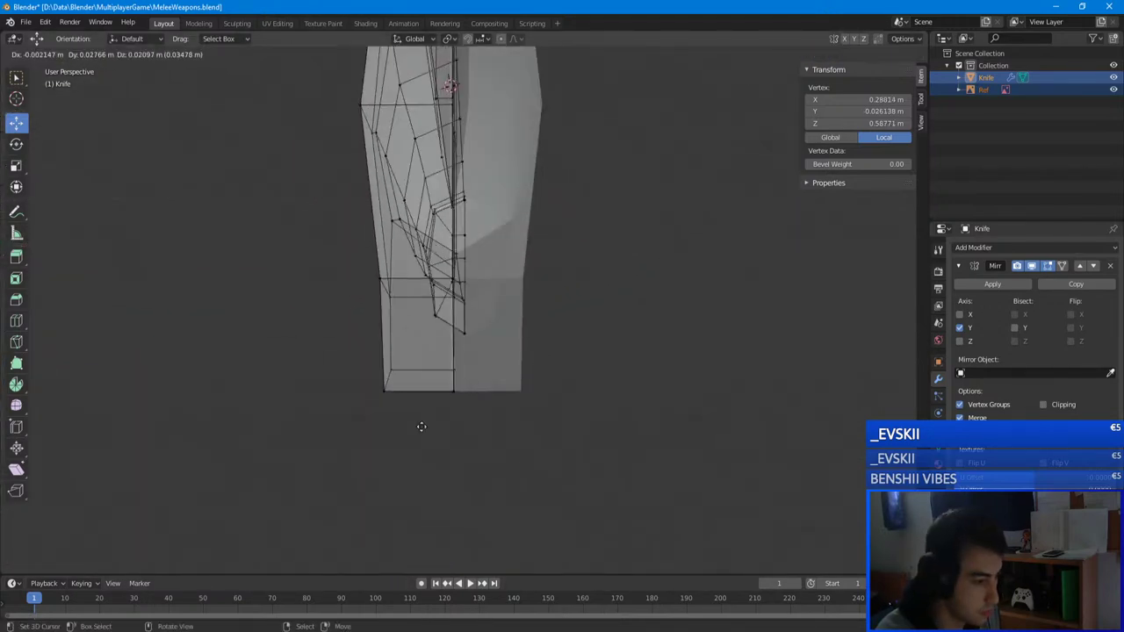
{"action": "right_click", "coordinate": [392, 414]}
{"action": "key", "text": "b"}
{"action": "left_click_drag", "start_coordinate": [411, 407], "coordinate": [344, 347]}
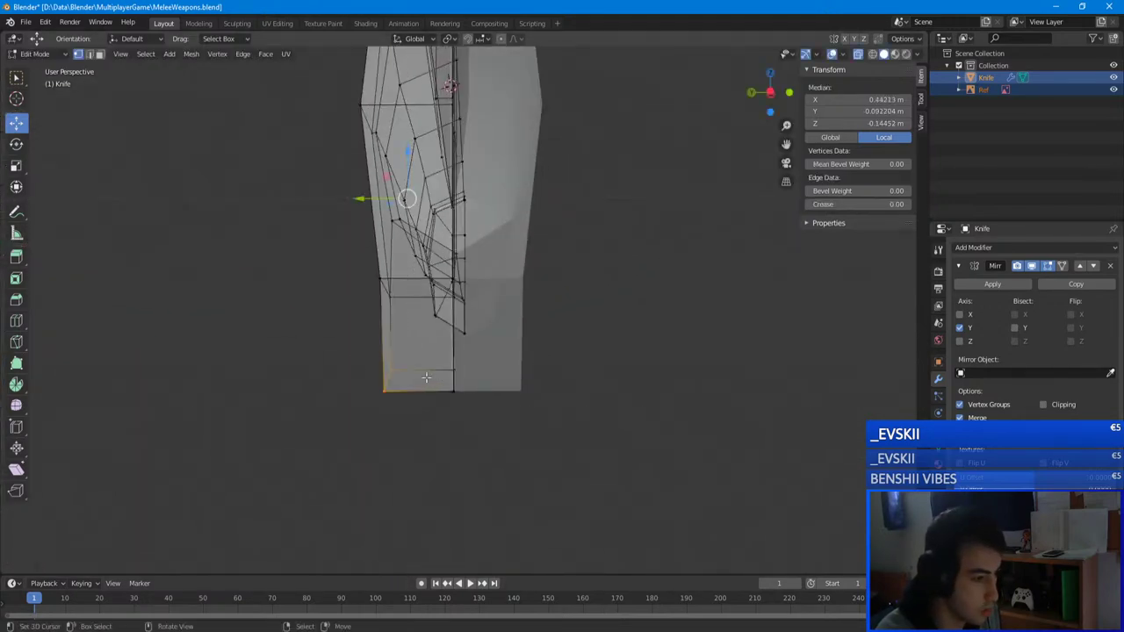
{"action": "key", "text": "alt+a"}
{"action": "key", "text": "b"}
{"action": "left_click_drag", "start_coordinate": [414, 415], "coordinate": [389, 381]}
{"action": "middle_click_drag", "start_coordinate": [389, 381], "coordinate": [354, 339]}
- Move the outer vertices at the lower prong's base about 0.077 m inward along Y toward the mirror plane
{"action": "key", "text": "alt+a"}
{"action": "key", "text": "b"}
{"action": "left_click_drag", "start_coordinate": [404, 309], "coordinate": [353, 274]}
{"action": "middle_click_drag", "start_coordinate": [353, 274], "coordinate": [323, 286]}
{"action": "left_click_drag", "start_coordinate": [343, 294], "coordinate": [385, 284]}
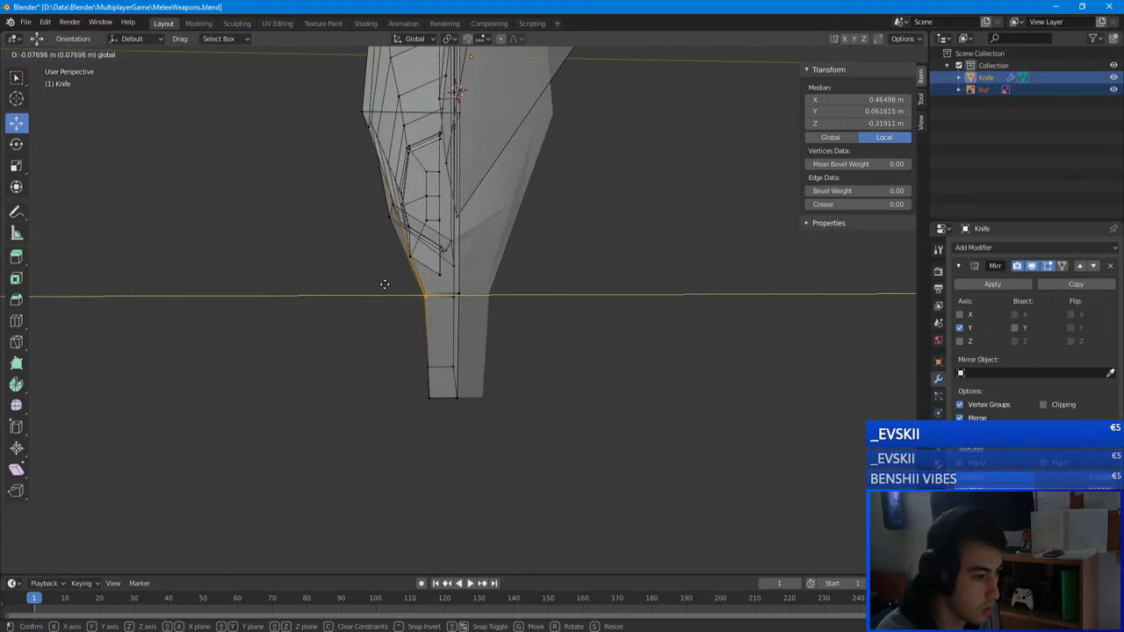
- Select the two outer vertices at the guard's widest middle section and move them about 0.026 m inward along Y
{"action": "left_click", "coordinate": [385, 286]}
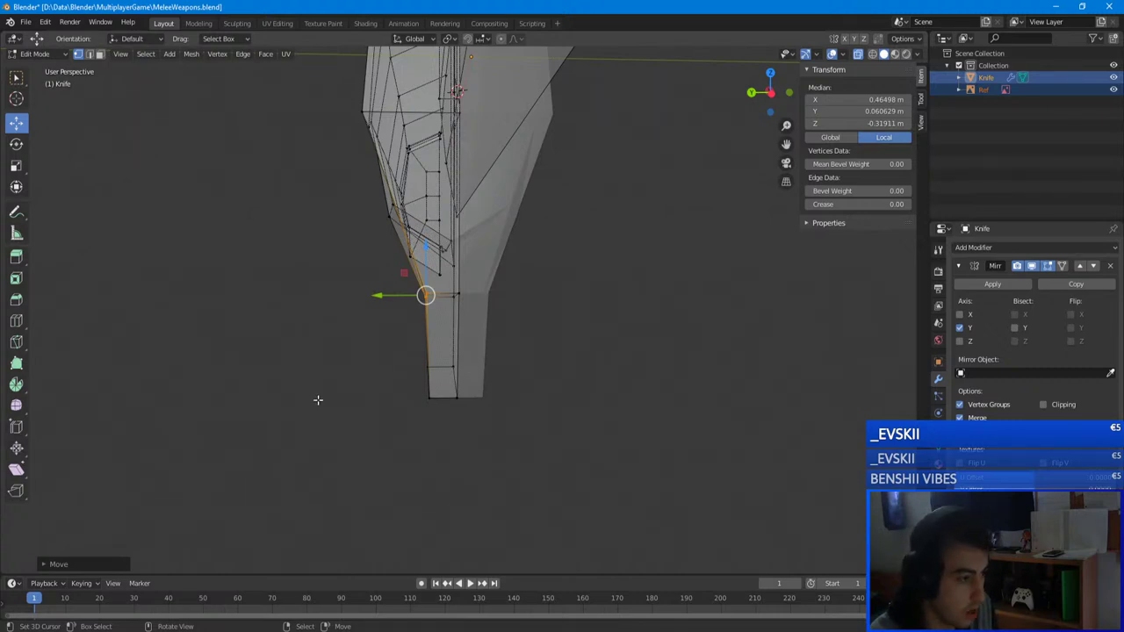
{"action": "scroll", "coordinate": [295, 386], "scroll_direction": "up", "scroll_amount": 3}
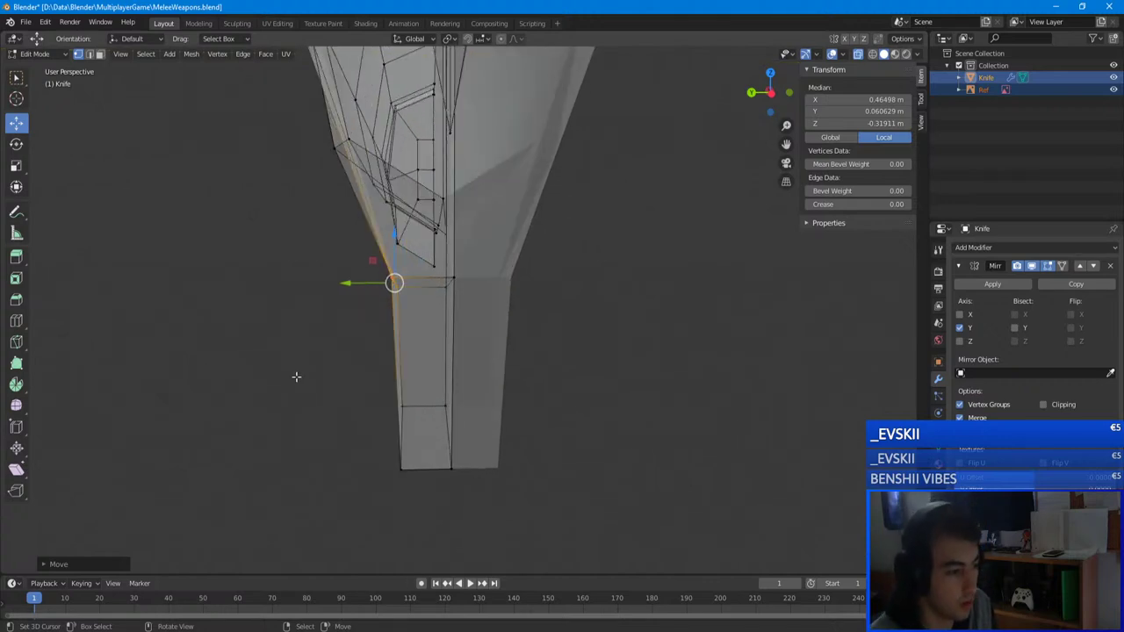
{"action": "middle_click_drag", "start_coordinate": [296, 377], "coordinate": [389, 506]}
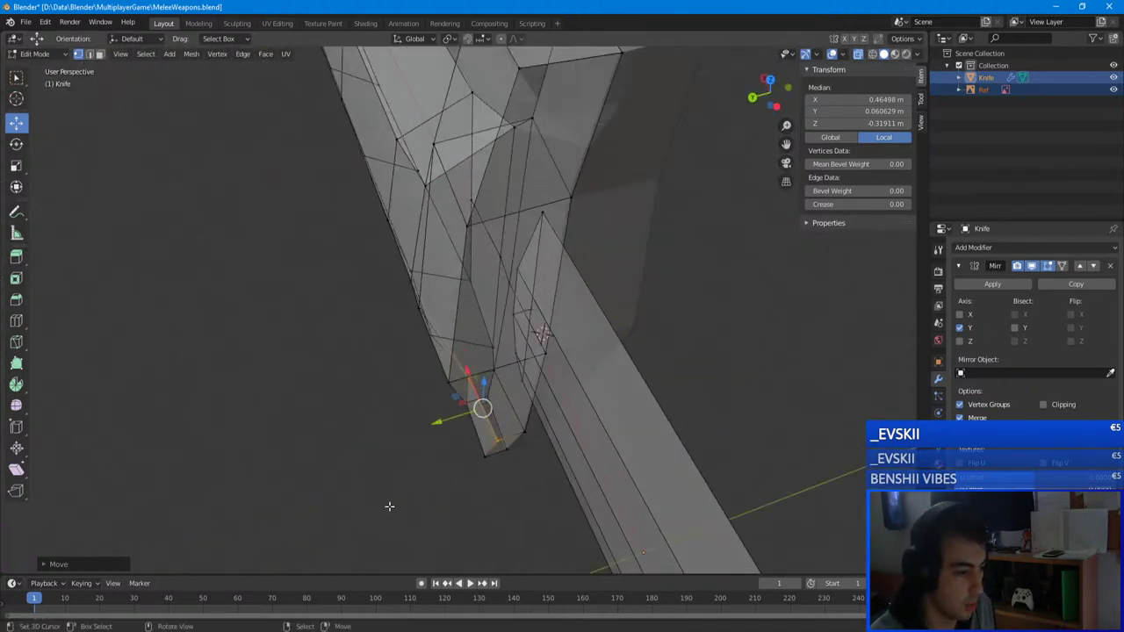
{"action": "right_click", "coordinate": [448, 386]}
{"action": "middle_click_drag", "start_coordinate": [448, 385], "coordinate": [549, 283]}
{"action": "right_click", "coordinate": [481, 258], "text": "shift"}
{"action": "middle_click_drag", "start_coordinate": [482, 259], "coordinate": [409, 266]}
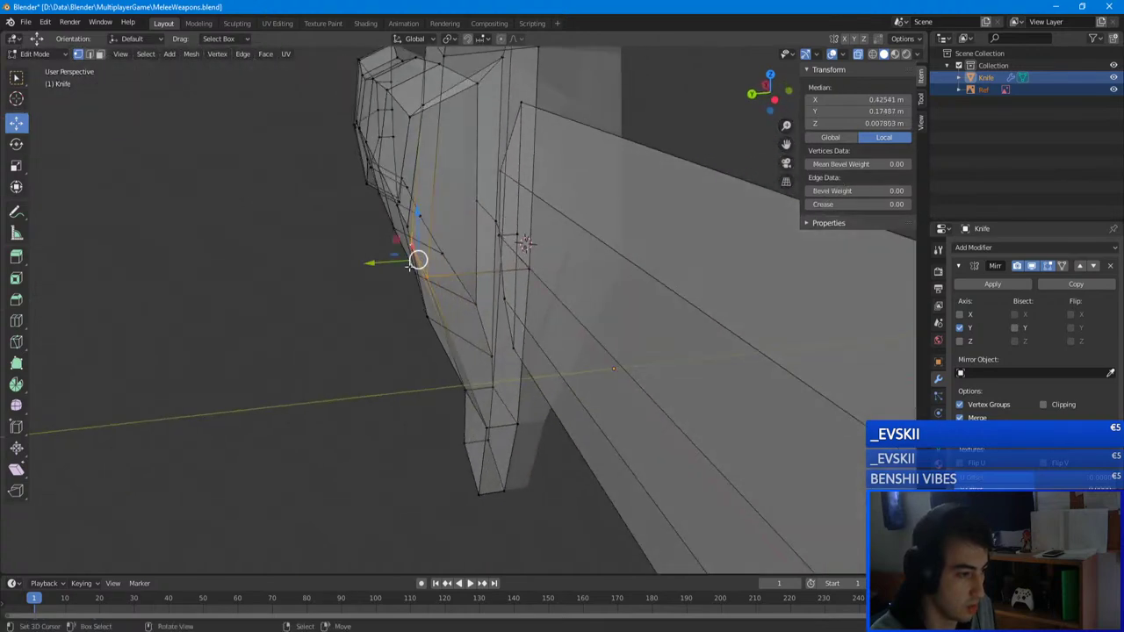
{"action": "left_click_drag", "start_coordinate": [382, 263], "coordinate": [397, 260]}
{"action": "middle_click_drag", "start_coordinate": [397, 258], "coordinate": [445, 221]}
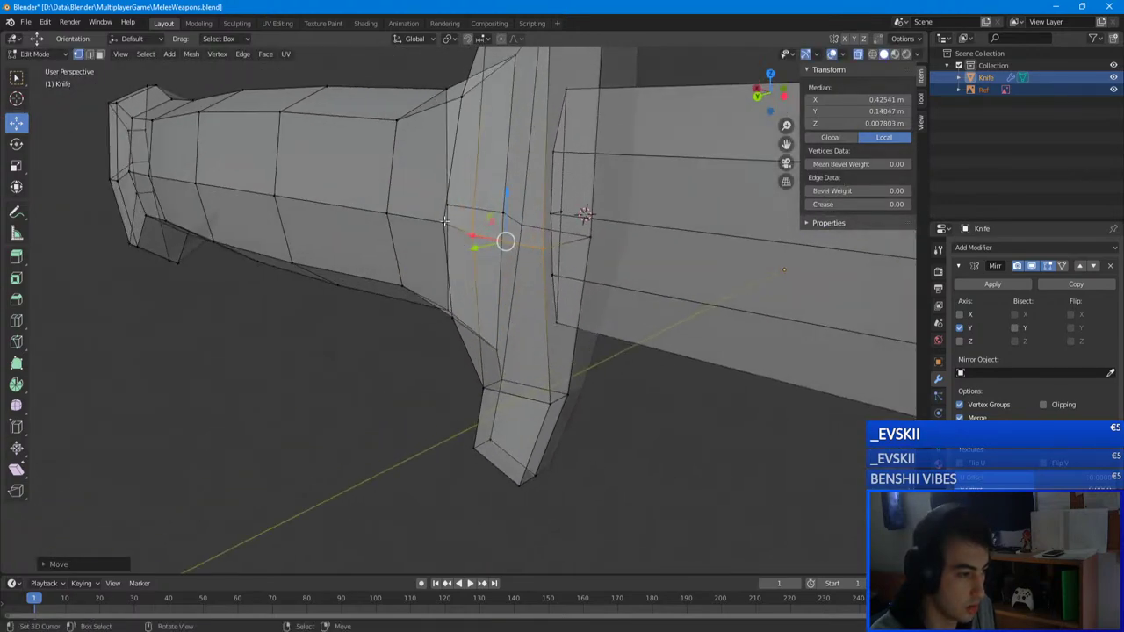
- Move the two outer vertices on the grip side of the guard's lower half inward along Y and about 0.021 m toward the grip along X
{"action": "right_click", "coordinate": [445, 221]}
{"action": "right_click", "coordinate": [451, 314], "text": "shift"}
{"action": "middle_click_drag", "start_coordinate": [450, 313], "coordinate": [378, 307]}
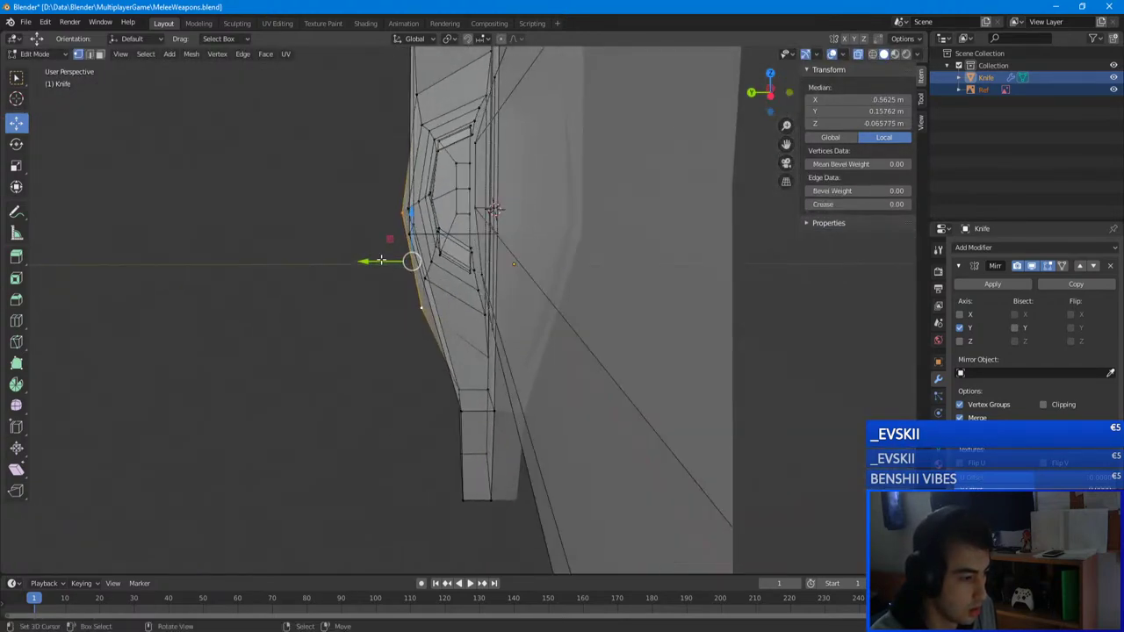
{"action": "left_click_drag", "start_coordinate": [381, 261], "coordinate": [384, 256]}
{"action": "middle_click_drag", "start_coordinate": [385, 255], "coordinate": [475, 255]}
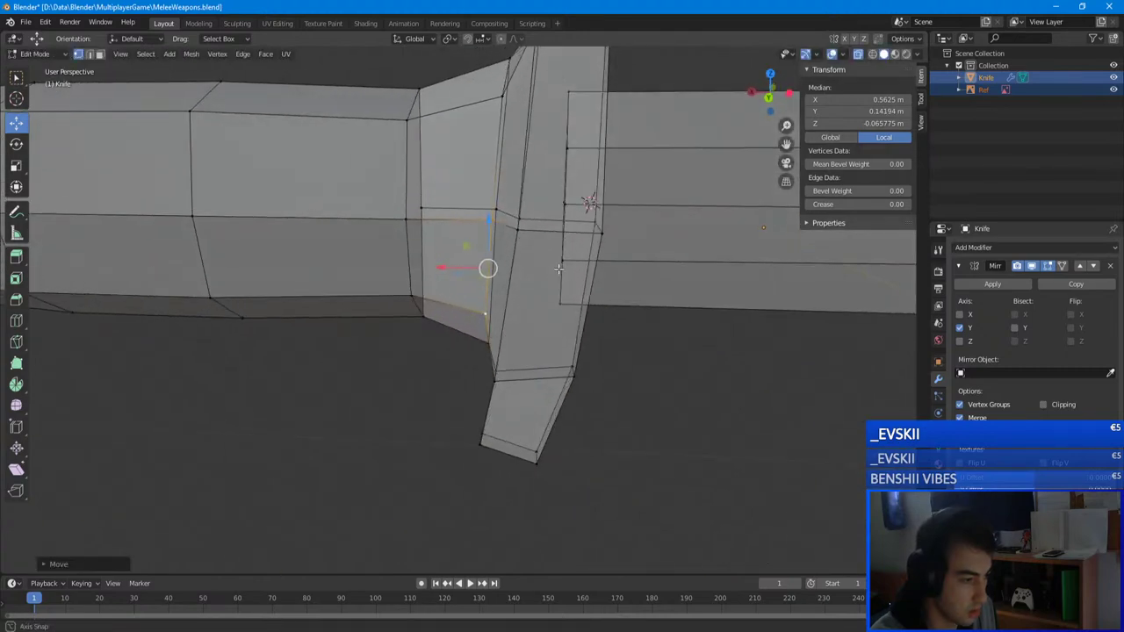
{"action": "left_click_drag", "start_coordinate": [444, 265], "coordinate": [439, 263]}
{"action": "middle_click_drag", "start_coordinate": [439, 263], "coordinate": [346, 273]}
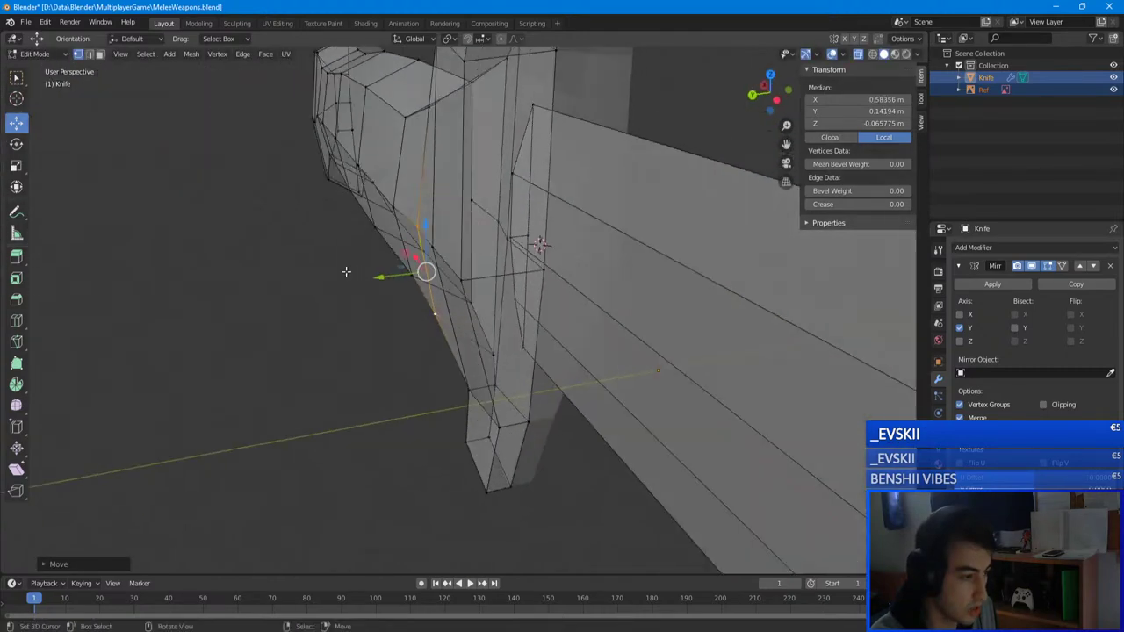
{"action": "mouse_move", "coordinate": [373, 278]}
{"action": "left_mouse_down"}
{"action": "mouse_move", "coordinate": [389, 279]}
{"action": "mouse_move", "coordinate": [378, 289]}
{"action": "left_mouse_up"}
{"action": "middle_click_drag", "start_coordinate": [377, 289], "coordinate": [339, 286]}
- Raise the centre vertex on the grip side under the guard's base about 0.056 m along Z and shift it slightly toward the grip
{"action": "left_click", "coordinate": [488, 306]}
{"action": "middle_click_drag", "start_coordinate": [181, 300], "coordinate": [202, 317]}
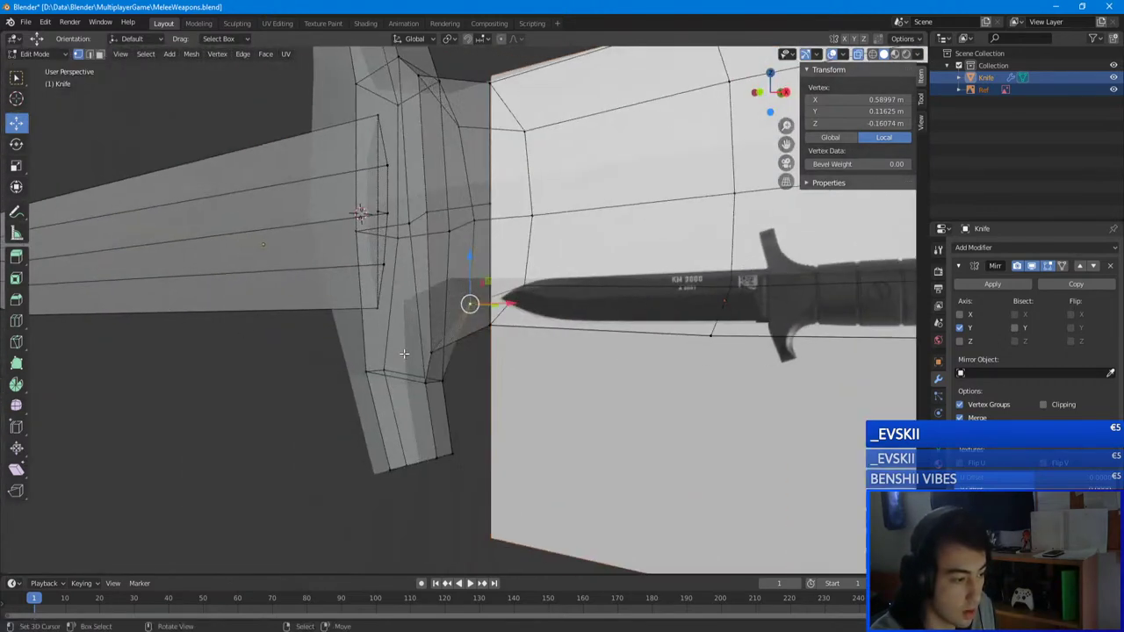
{"action": "right_click", "coordinate": [428, 358]}
{"action": "scroll", "coordinate": [428, 358], "scroll_direction": "up", "scroll_amount": 3}
{"action": "middle_click_drag", "start_coordinate": [428, 358], "coordinate": [452, 328]}
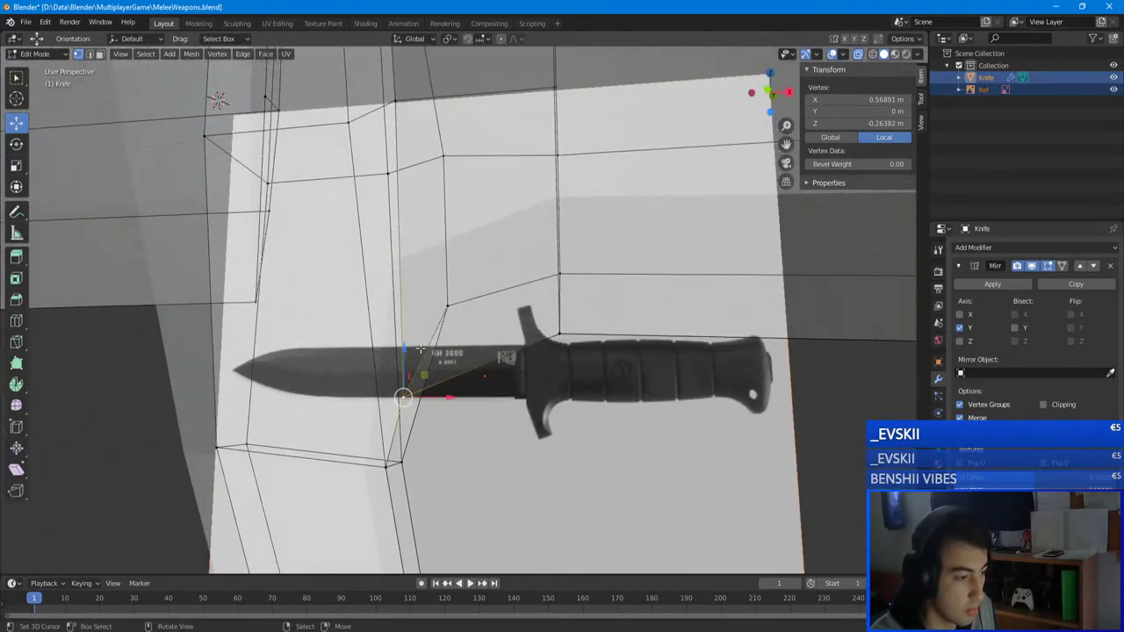
{"action": "left_click_drag", "start_coordinate": [405, 353], "coordinate": [397, 308]}
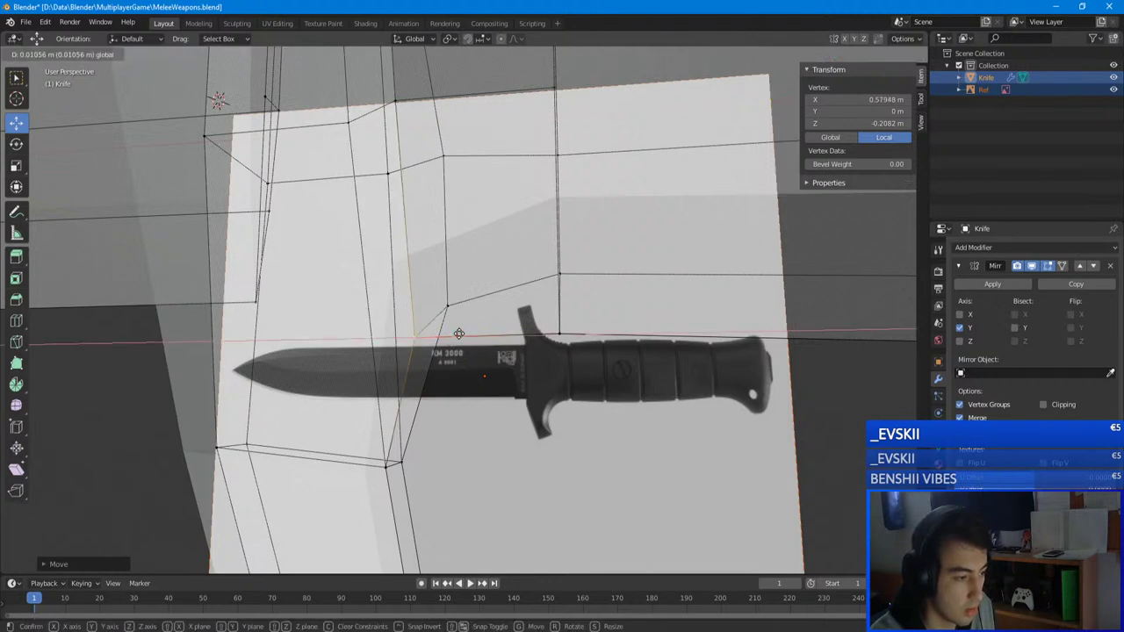
- Turn off X-ray and set the Y coordinate of the upper tip's inner vertex on the grip side to 0
{"action": "scroll", "coordinate": [421, 301], "scroll_direction": "down", "scroll_amount": 1}
{"action": "key", "text": "Tab"}
{"action": "middle_click_drag", "start_coordinate": [421, 301], "coordinate": [633, 264]}
{"action": "left_click", "coordinate": [858, 55]}
{"action": "middle_click_drag", "start_coordinate": [519, 254], "coordinate": [512, 401]}
{"action": "key", "text": "Tab"}
{"action": "left_click", "coordinate": [562, 239]}
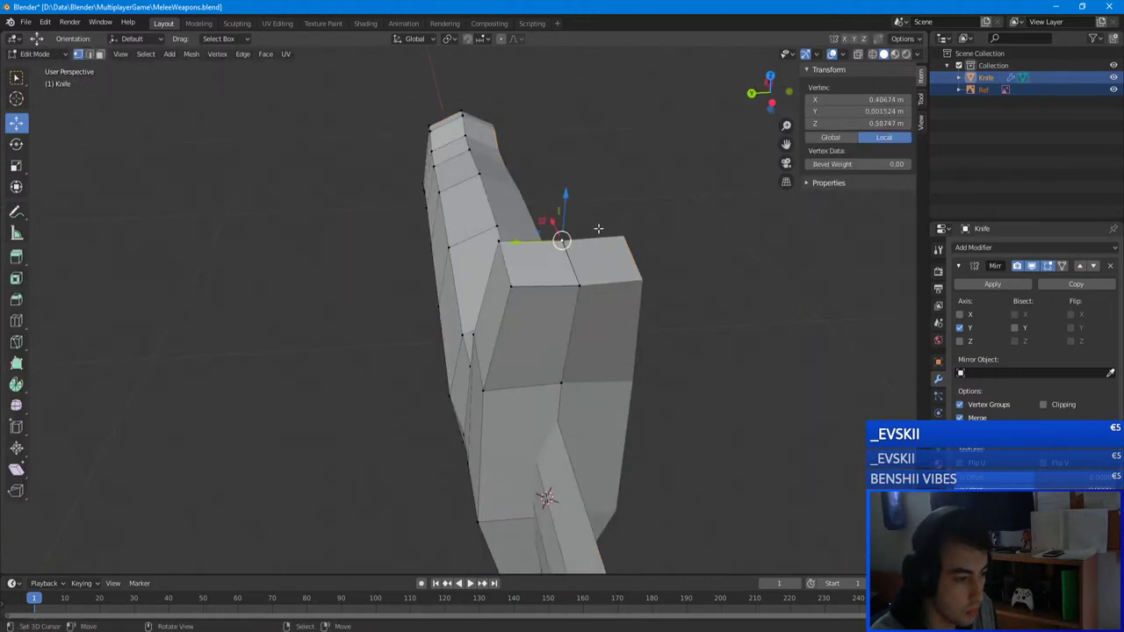
{"action": "left_click", "coordinate": [857, 112]}
{"action": "type", "text": "0"}
{"action": "key", "text": "Return"}
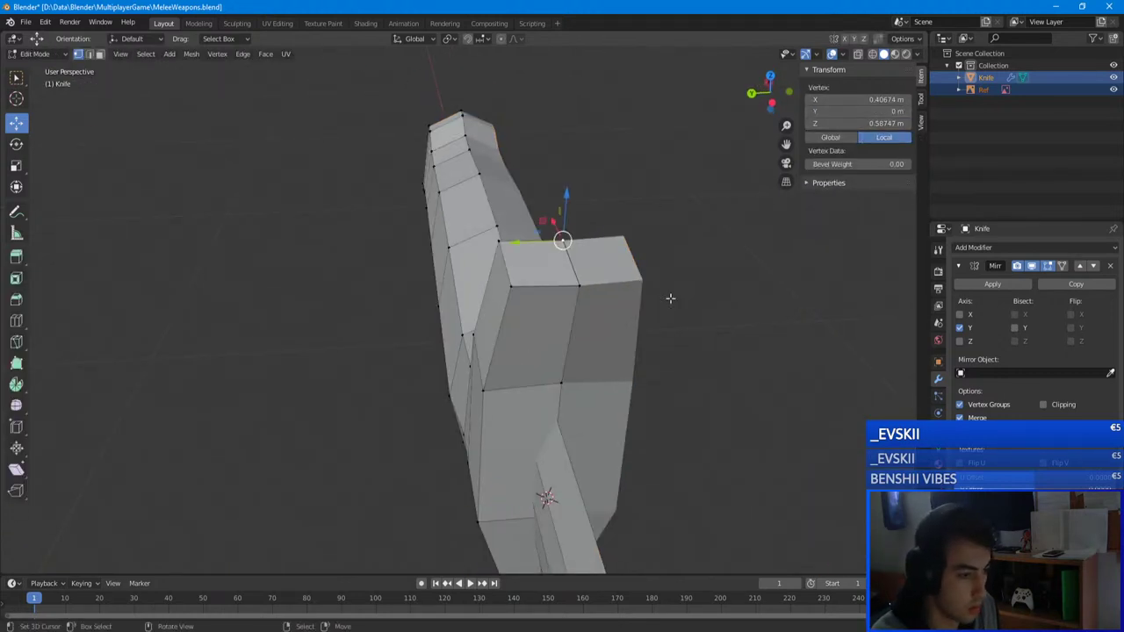
- Set the Y coordinate of the upper tip's inner vertex on the blade side to 0
{"action": "left_click", "coordinate": [580, 286]}
{"action": "left_click", "coordinate": [876, 110]}
{"action": "type", "text": "0"}
{"action": "key", "text": "Return"}
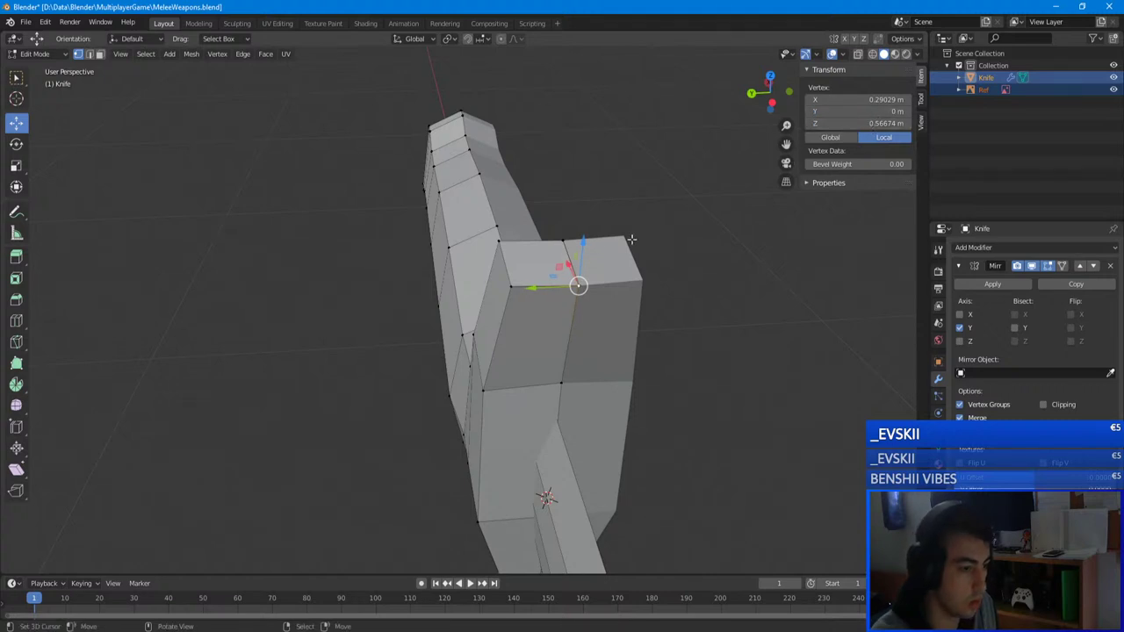
- Move the upper tip's two outer vertices inward along Y to narrow the tip
{"action": "left_click", "coordinate": [511, 286]}
{"action": "left_click", "coordinate": [500, 242], "text": "shift"}
{"action": "middle_click_drag", "start_coordinate": [503, 254], "coordinate": [494, 240]}
{"action": "left_click_drag", "start_coordinate": [427, 226], "coordinate": [465, 226]}
{"action": "middle_click_drag", "start_coordinate": [479, 218], "coordinate": [498, 72]}
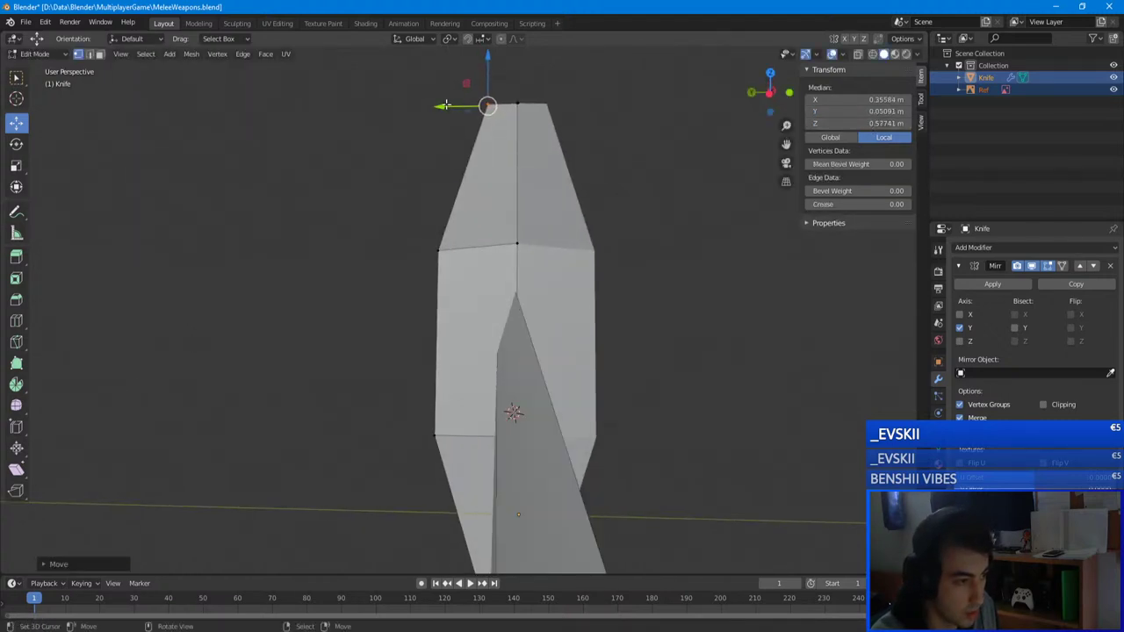
{"action": "left_click_drag", "start_coordinate": [447, 105], "coordinate": [450, 99]}
- Select the two outer vertices at the upper prong's base and move them inward along Y toward the mirror plane
{"action": "left_click", "coordinate": [439, 249]}
{"action": "mouse_move", "coordinate": [438, 250]}
{"action": "middle_mouse_down"}
{"action": "mouse_move", "coordinate": [479, 263]}
{"action": "mouse_move", "coordinate": [497, 237]}
{"action": "mouse_move", "coordinate": [443, 260]}
{"action": "middle_mouse_up"}
{"action": "left_click", "coordinate": [482, 269], "text": "shift"}
{"action": "left_click_drag", "start_coordinate": [403, 268], "coordinate": [416, 268]}
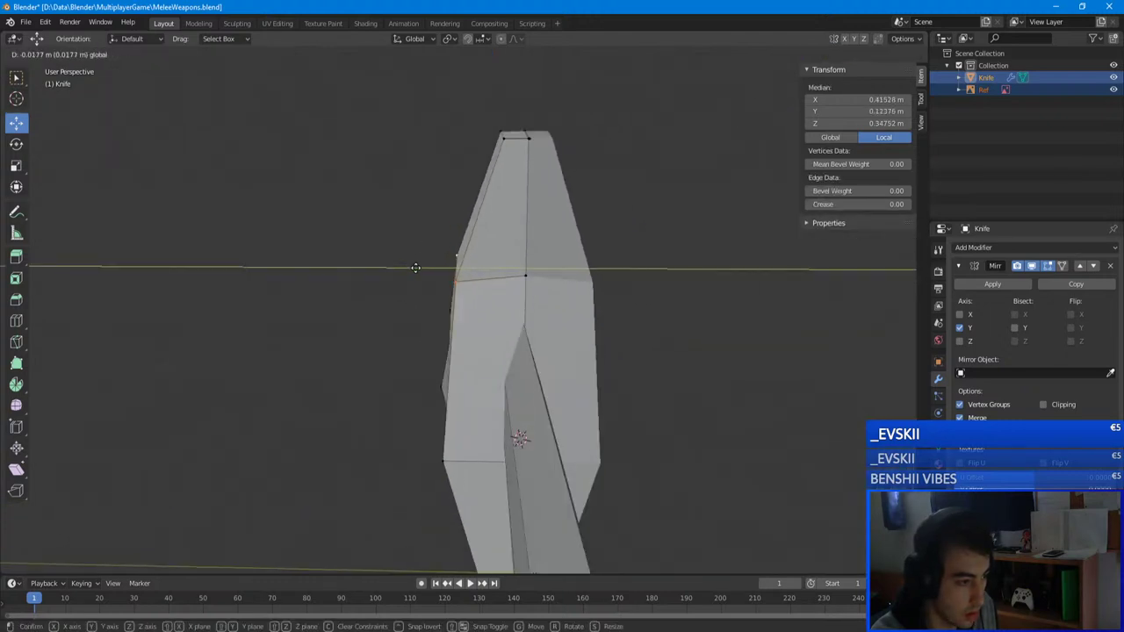
{"action": "left_click", "coordinate": [452, 261]}
{"action": "middle_click_drag", "start_coordinate": [451, 261], "coordinate": [523, 281]}
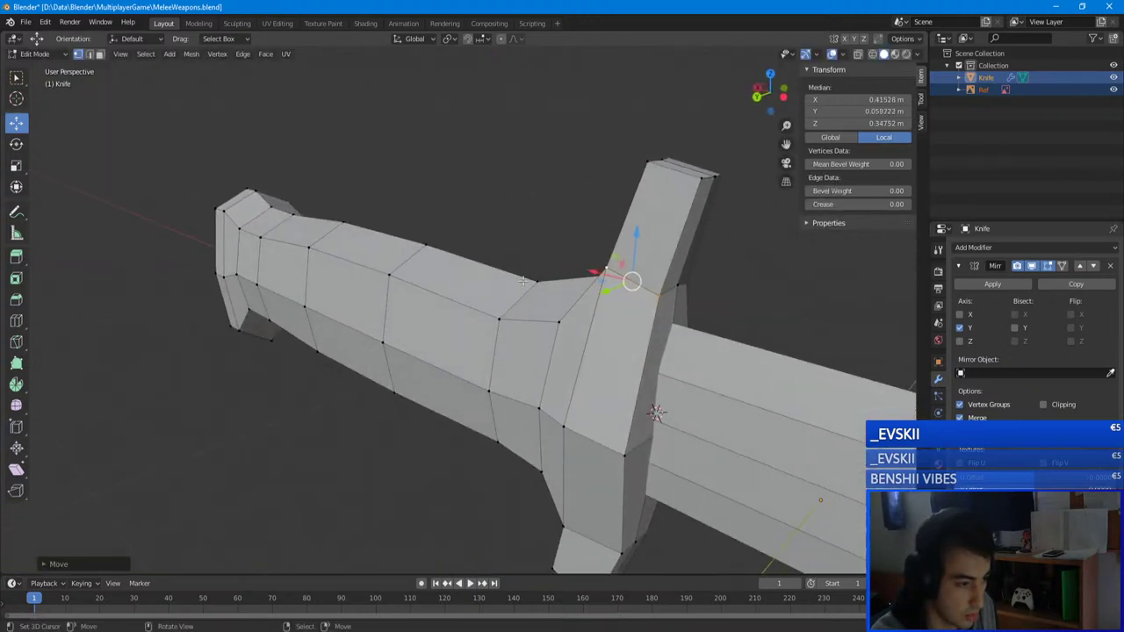
- Move the upper outer vertex where the guard flares into the grip inward along Y and slightly toward the grip along X
{"action": "scroll", "coordinate": [523, 281], "scroll_direction": "up", "scroll_amount": 2}
{"action": "right_click", "coordinate": [612, 329]}
{"action": "middle_click_drag", "start_coordinate": [612, 330], "coordinate": [758, 367]}
{"action": "left_click_drag", "start_coordinate": [518, 197], "coordinate": [512, 197]}
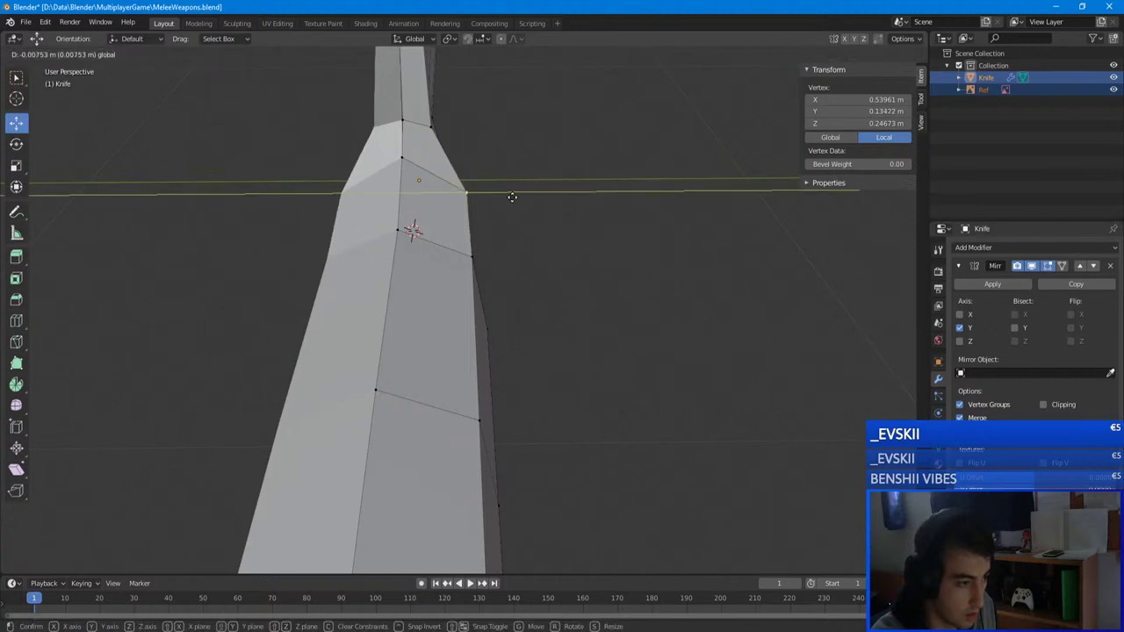
{"action": "left_click", "coordinate": [492, 196]}
{"action": "middle_click_drag", "start_coordinate": [491, 196], "coordinate": [385, 233]}
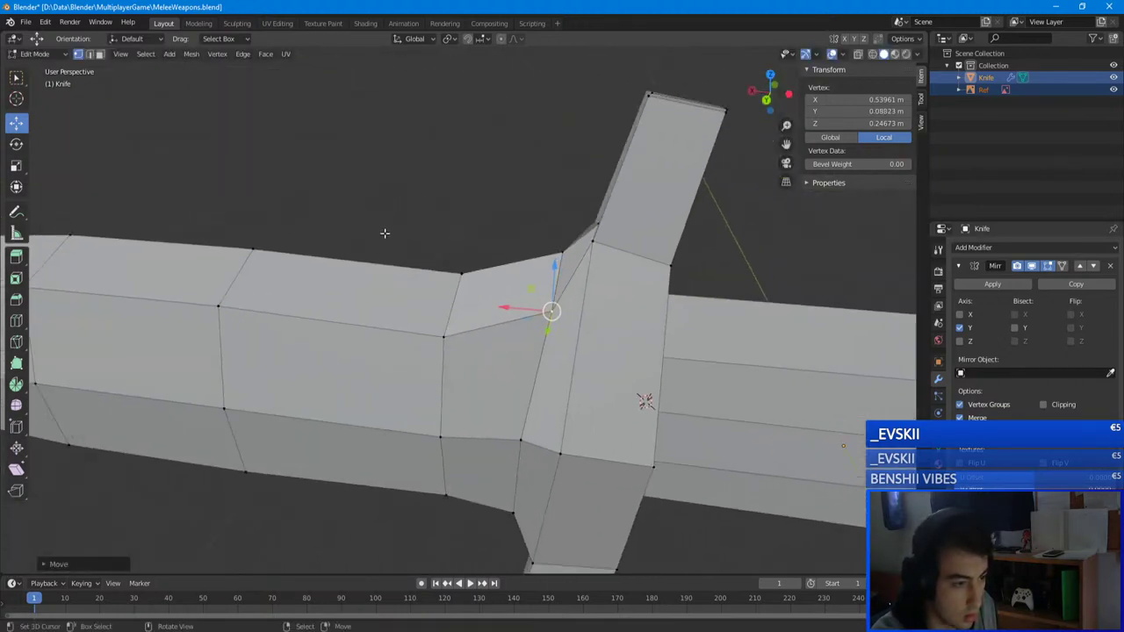
{"action": "left_click_drag", "start_coordinate": [518, 310], "coordinate": [508, 309]}
{"action": "middle_click_drag", "start_coordinate": [508, 309], "coordinate": [567, 287]}
{"action": "left_click_drag", "start_coordinate": [521, 264], "coordinate": [519, 265]}
{"action": "middle_click_drag", "start_coordinate": [519, 265], "coordinate": [458, 294]}
{"action": "right_click", "coordinate": [484, 328]}
{"action": "mouse_move", "coordinate": [484, 329]}
{"action": "middle_mouse_down"}
{"action": "mouse_move", "coordinate": [372, 317]}
{"action": "mouse_move", "coordinate": [401, 326]}
{"action": "mouse_move", "coordinate": [485, 273]}
{"action": "mouse_move", "coordinate": [376, 306]}
{"action": "mouse_move", "coordinate": [457, 356]}
{"action": "mouse_move", "coordinate": [545, 325]}
{"action": "mouse_move", "coordinate": [568, 274]}
{"action": "mouse_move", "coordinate": [512, 336]}
{"action": "mouse_move", "coordinate": [522, 410]}
{"action": "mouse_move", "coordinate": [530, 339]}
{"action": "mouse_move", "coordinate": [524, 353]}
{"action": "middle_mouse_up"}
{"action": "scroll", "coordinate": [372, 317], "scroll_direction": "down", "scroll_amount": 6}
{"action": "scroll", "coordinate": [402, 325], "scroll_direction": "up", "scroll_amount": 7}
{"action": "scroll", "coordinate": [412, 316], "scroll_direction": "down", "scroll_amount": 4}
{"action": "scroll", "coordinate": [567, 273], "scroll_direction": "down", "scroll_amount": 5}
- Enable X-ray, select the vertices along the grip's outer side and move them slightly inward along Y
{"action": "left_click", "coordinate": [858, 54]}
{"action": "key", "text": "a"}
{"action": "key", "text": "a"}
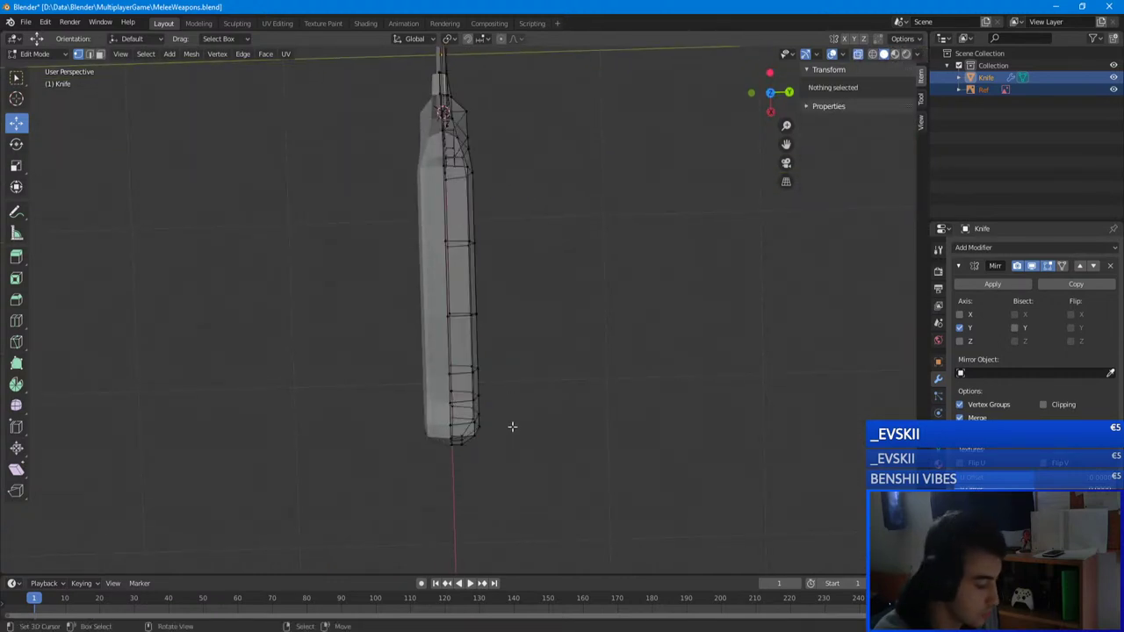
{"action": "key", "text": "b"}
{"action": "left_click_drag", "start_coordinate": [534, 494], "coordinate": [531, 426]}
{"action": "middle_click_drag", "start_coordinate": [531, 426], "coordinate": [534, 435]}
{"action": "key", "text": "b"}
{"action": "left_click_drag", "start_coordinate": [544, 497], "coordinate": [459, 222]}
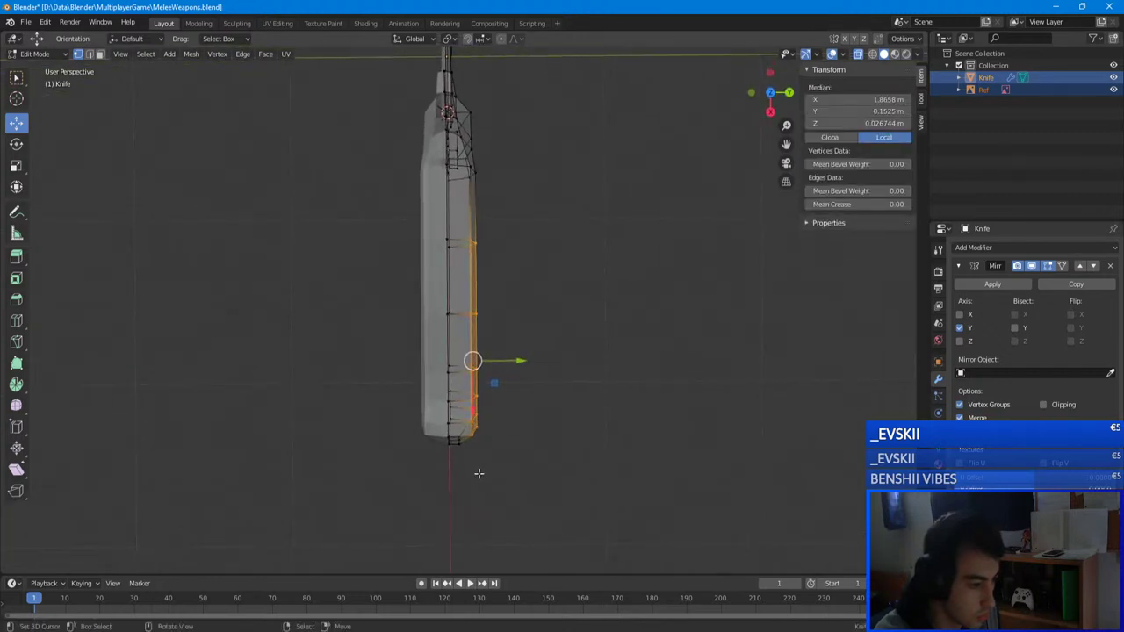
{"action": "key", "text": "b"}
{"action": "left_click_drag", "start_coordinate": [498, 487], "coordinate": [453, 420]}
{"action": "middle_click_drag", "start_coordinate": [454, 419], "coordinate": [77, 301]}
{"action": "scroll", "coordinate": [581, 249], "scroll_direction": "up", "scroll_amount": 6}
{"action": "middle_click_drag", "start_coordinate": [581, 249], "coordinate": [140, 349], "text": "shift"}
{"action": "middle_click_drag", "start_coordinate": [303, 344], "coordinate": [167, 337]}
{"action": "left_click", "coordinate": [408, 431], "text": "shift"}
{"action": "left_click", "coordinate": [390, 346], "text": "shift"}
{"action": "middle_click_drag", "start_coordinate": [392, 326], "coordinate": [429, 319]}
{"action": "left_click_drag", "start_coordinate": [417, 137], "coordinate": [429, 138]}
- Select the four vertices along the grip's upper outer edge and raise them about 0.019 m along Z
{"action": "middle_click_drag", "start_coordinate": [416, 221], "coordinate": [541, 173]}
{"action": "scroll", "coordinate": [520, 219], "scroll_direction": "up", "scroll_amount": 3}
{"action": "left_click", "coordinate": [533, 304]}
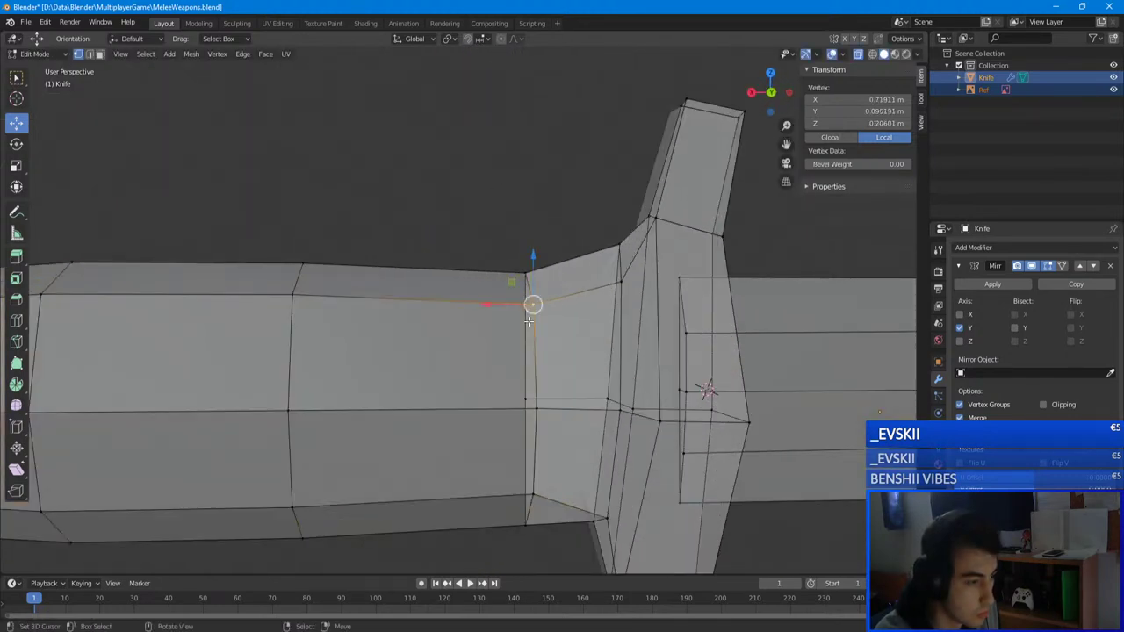
{"action": "middle_click_drag", "start_coordinate": [413, 303], "coordinate": [692, 304], "text": "shift"}
{"action": "left_click", "coordinate": [579, 297], "text": "shift"}
{"action": "left_click", "coordinate": [333, 299], "text": "shift"}
{"action": "scroll", "coordinate": [276, 313], "scroll_direction": "down", "scroll_amount": 3}
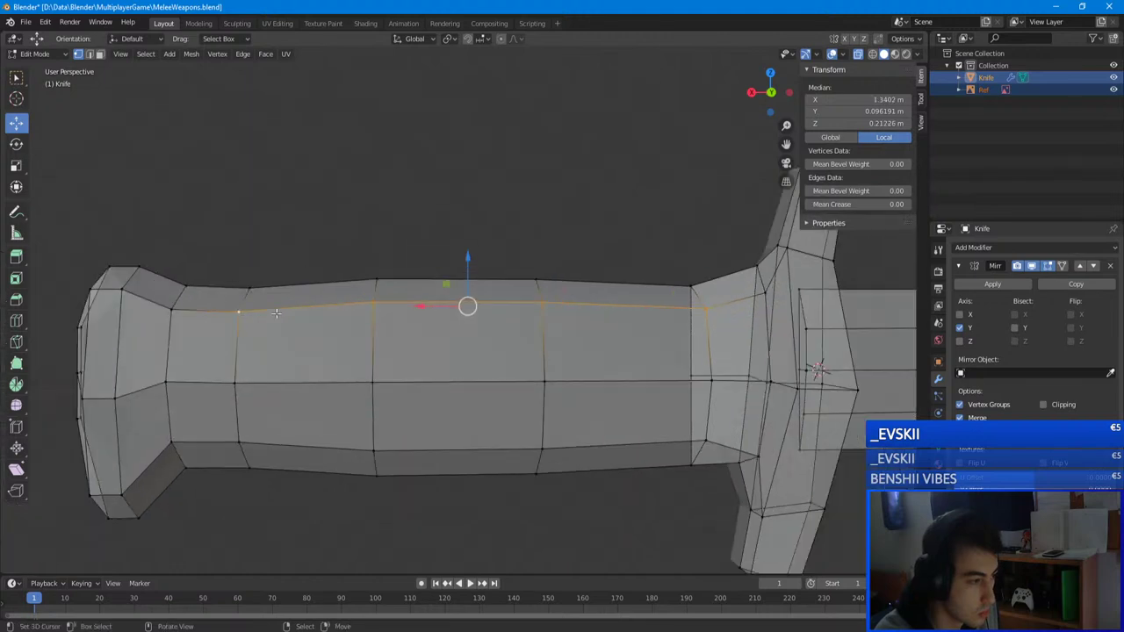
{"action": "left_click_drag", "start_coordinate": [468, 258], "coordinate": [467, 248]}
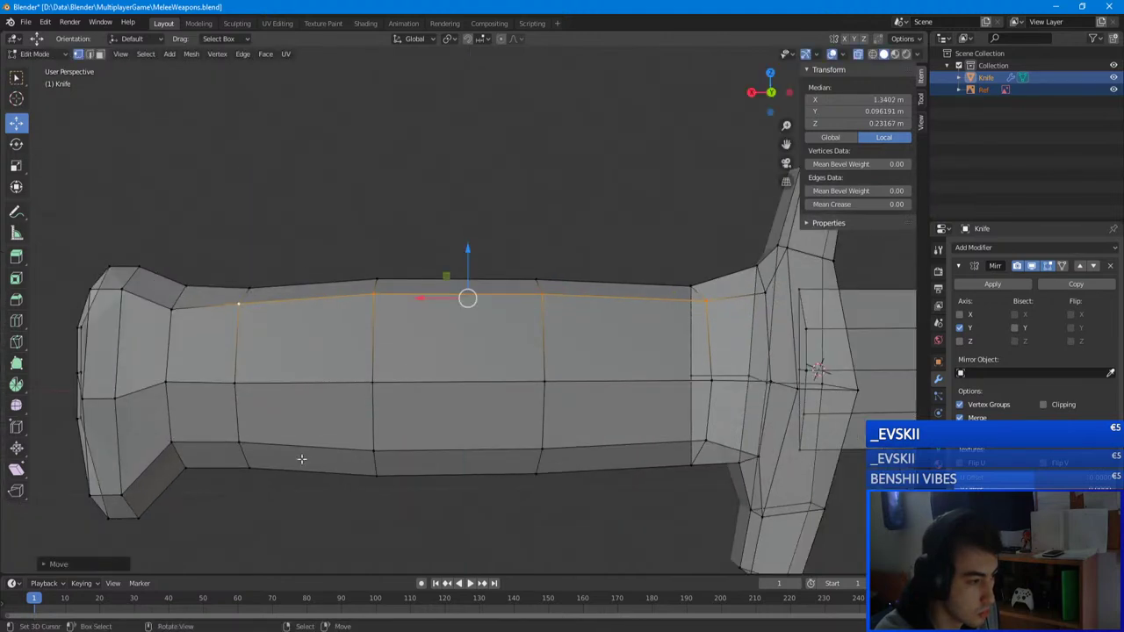
- Select the vertices along the grip's lower outer edge and lower them slightly along Z
{"action": "left_click", "coordinate": [241, 445]}
{"action": "left_click", "coordinate": [373, 447], "text": "alt"}
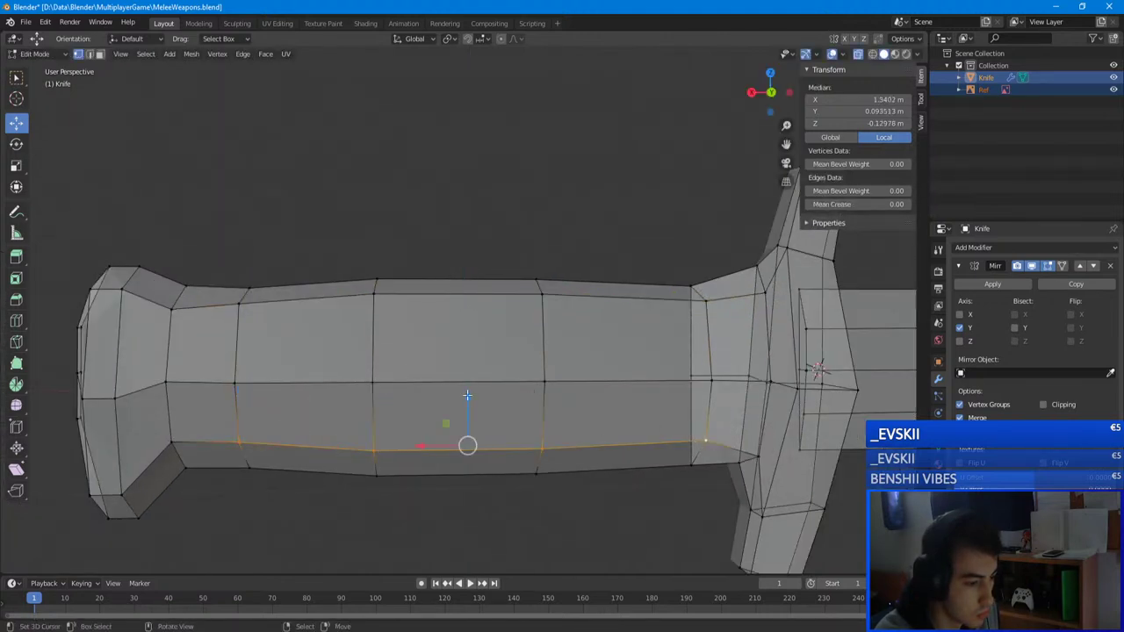
{"action": "left_click_drag", "start_coordinate": [466, 406], "coordinate": [466, 408]}
- Lower the bottom outer vertex and raise the top outer vertex where the grip meets the pommel, along Z
{"action": "left_click", "coordinate": [171, 453]}
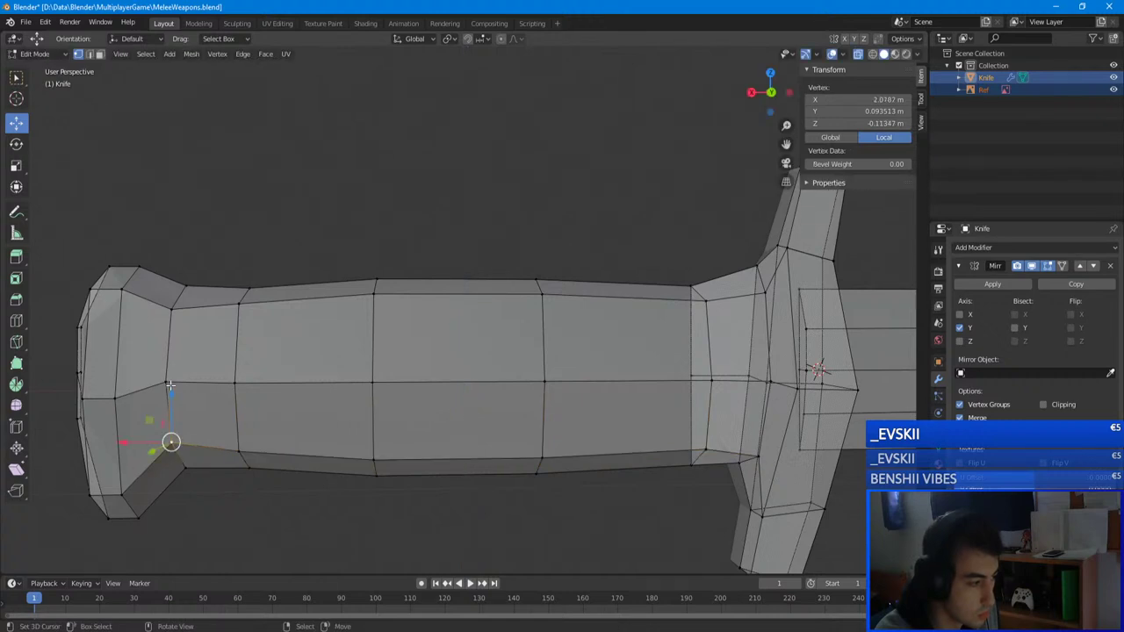
{"action": "left_click_drag", "start_coordinate": [173, 400], "coordinate": [173, 405]}
{"action": "left_click", "coordinate": [172, 309]}
{"action": "left_click", "coordinate": [173, 268]}
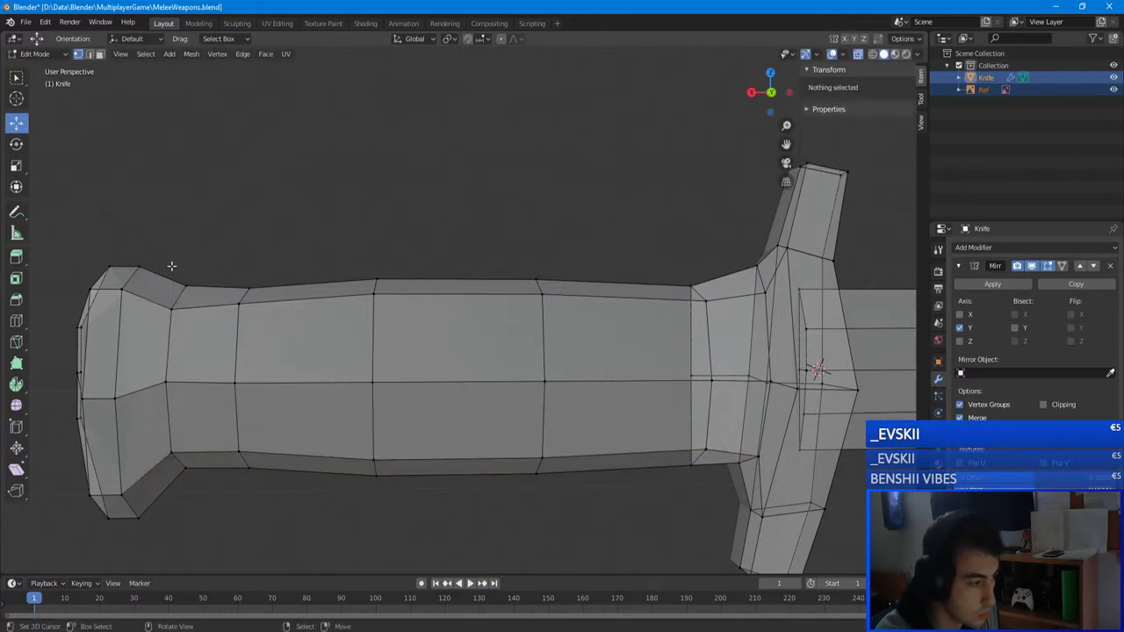
{"action": "key", "text": "ctrl+z"}
{"action": "left_click_drag", "start_coordinate": [173, 269], "coordinate": [172, 267]}
- Return to Object Mode, deselect everything and compare the whole knife with the reference image
{"action": "key", "text": "Tab"}
{"action": "scroll", "coordinate": [351, 333], "scroll_direction": "down", "scroll_amount": 8}
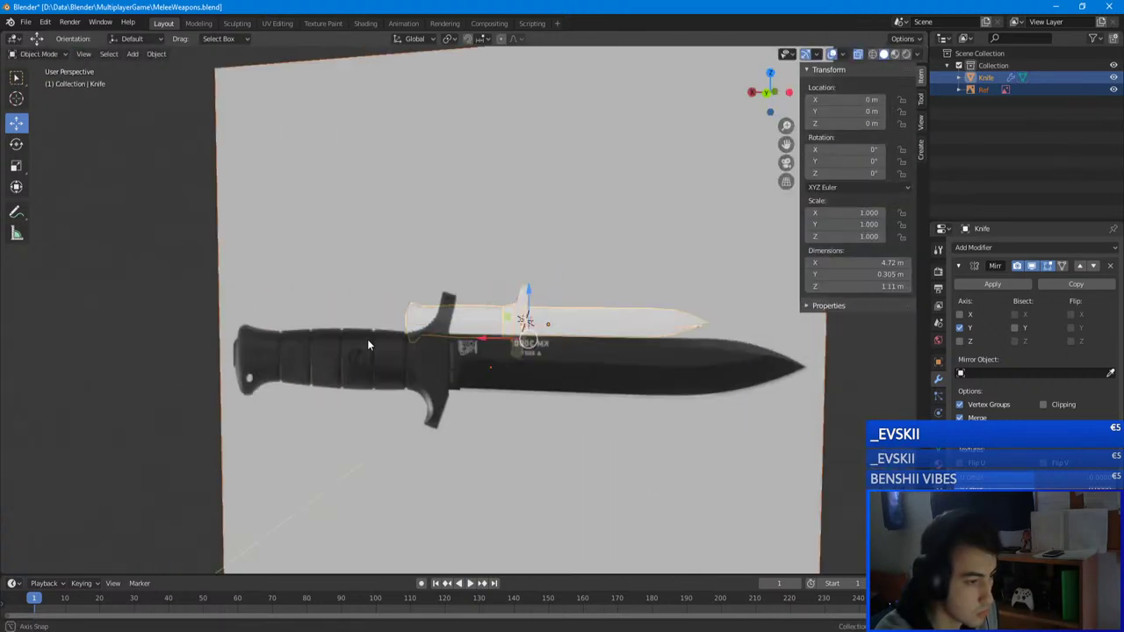
{"action": "middle_click_drag", "start_coordinate": [368, 341], "coordinate": [598, 422]}
{"action": "left_click", "coordinate": [486, 404]}
{"action": "scroll", "coordinate": [487, 404], "scroll_direction": "up", "scroll_amount": 6}
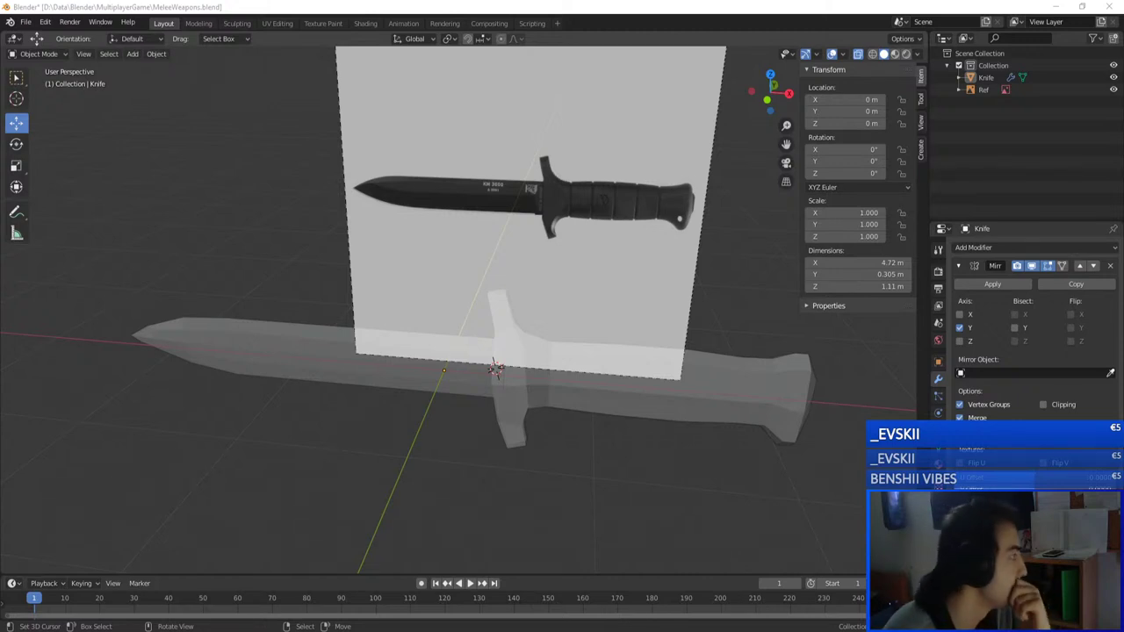
{"action": "key", "text": "alt+Tab"}
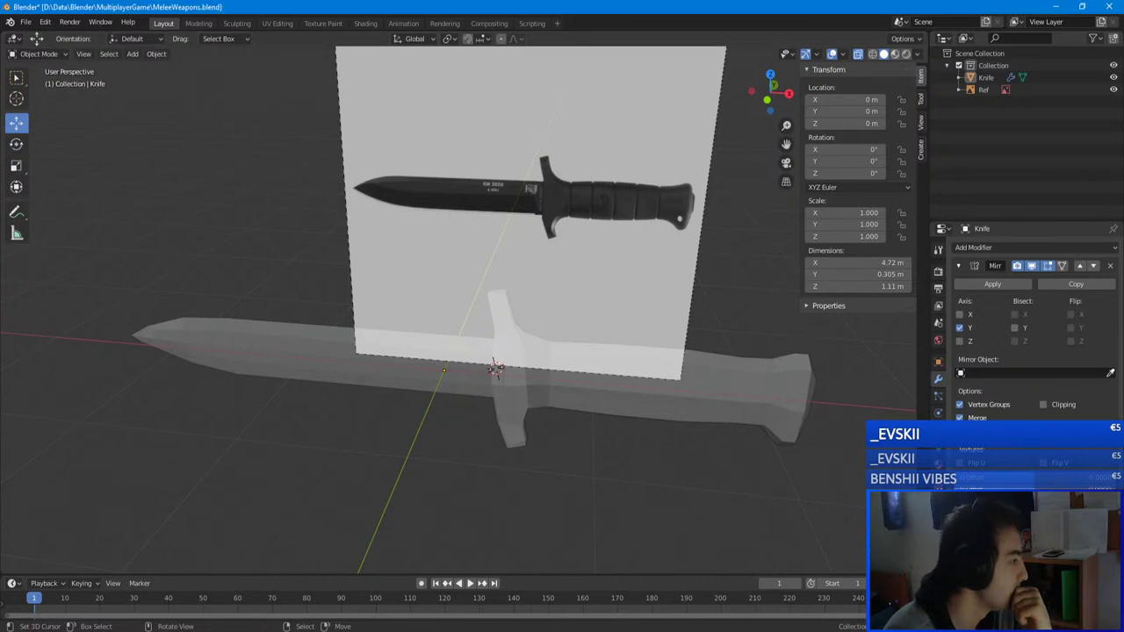
- Select the knife and open its mesh in Edit Mode
{"action": "key", "text": "alt+Tab"}
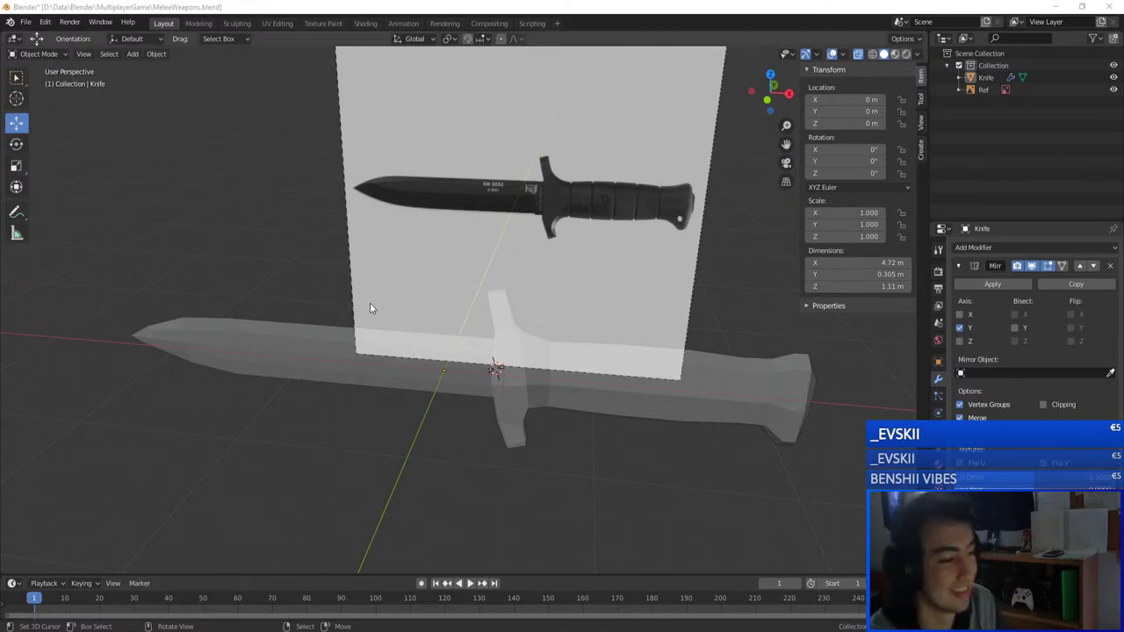
{"action": "middle_click_drag", "start_coordinate": [370, 302], "coordinate": [404, 306]}
{"action": "left_click", "coordinate": [473, 394]}
{"action": "scroll", "coordinate": [354, 389], "scroll_direction": "up", "scroll_amount": 3}
{"action": "key", "text": "Tab"}
{"action": "scroll", "coordinate": [381, 286], "scroll_direction": "down", "scroll_amount": 3}
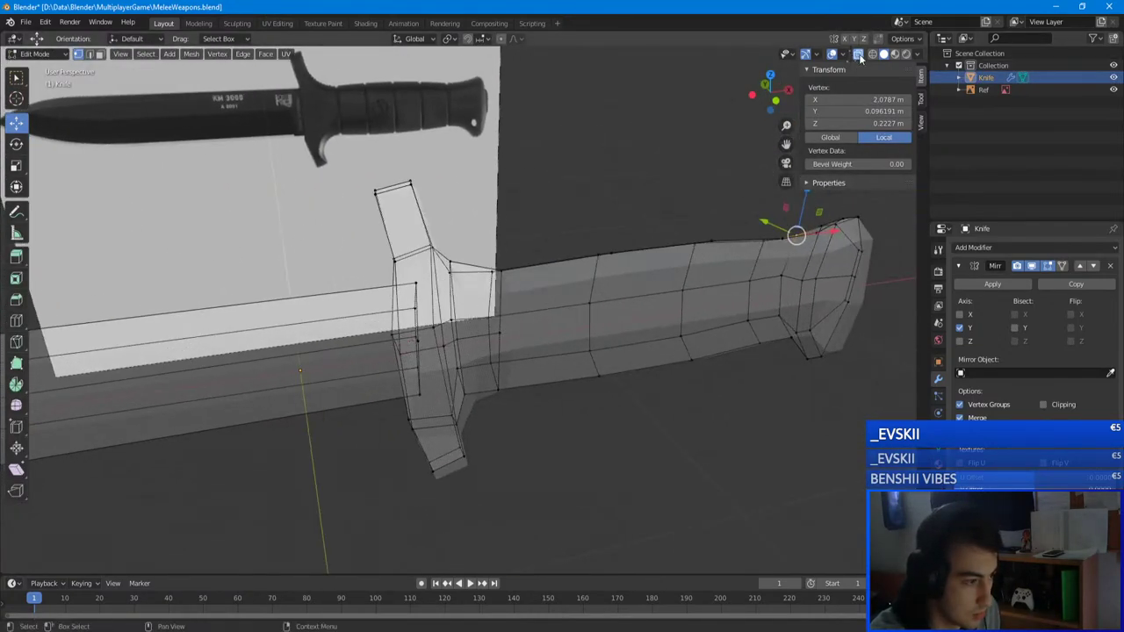
{"action": "left_click", "coordinate": [859, 55]}
{"action": "left_click", "coordinate": [862, 57]}
- Set the Y coordinate of the guard's mid-height centre-line vertex on the blade side to 0 m
{"action": "middle_click_drag", "start_coordinate": [309, 295], "coordinate": [484, 300]}
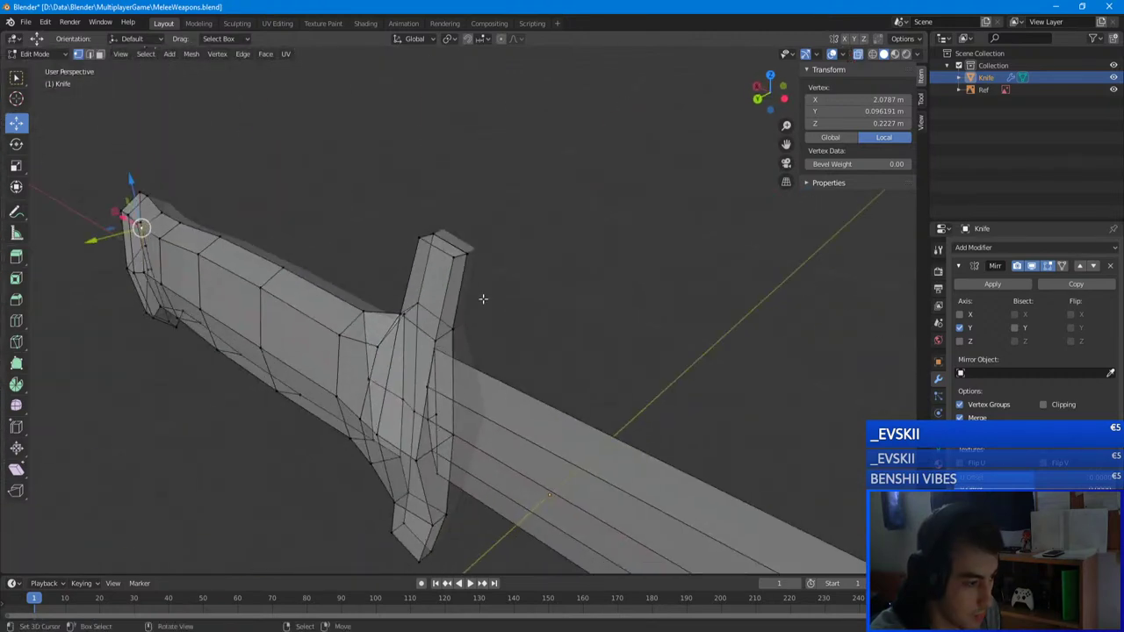
{"action": "scroll", "coordinate": [483, 301], "scroll_direction": "up", "scroll_amount": 5}
{"action": "middle_click_drag", "start_coordinate": [482, 367], "coordinate": [493, 215], "text": "shift"}
{"action": "left_click", "coordinate": [452, 433]}
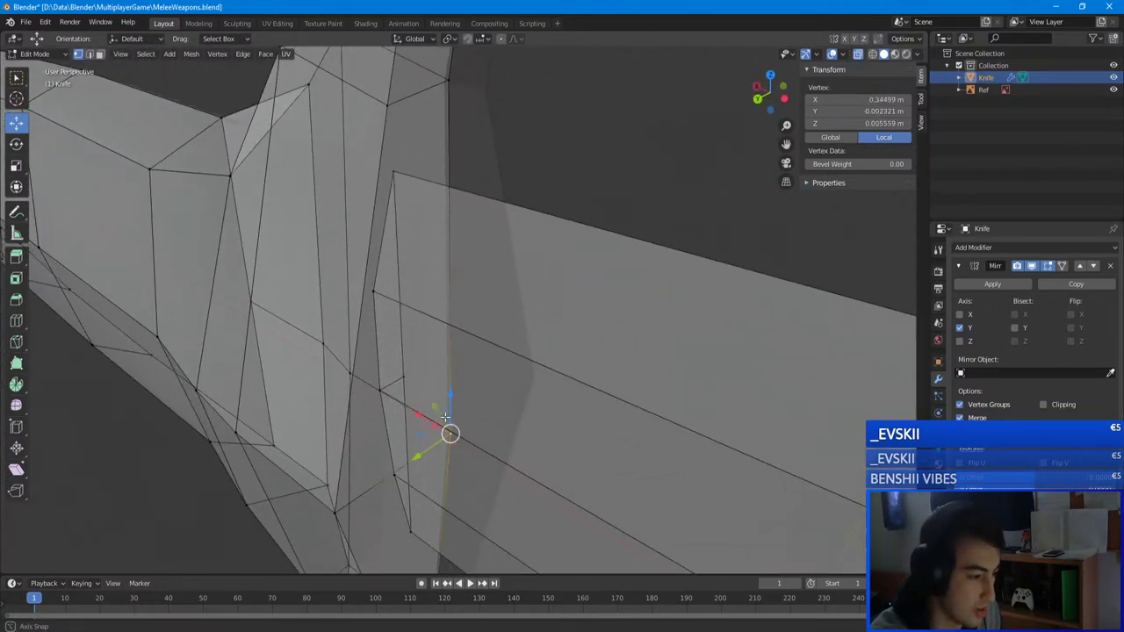
{"action": "middle_click_drag", "start_coordinate": [457, 428], "coordinate": [413, 417]}
{"action": "left_click", "coordinate": [865, 111]}
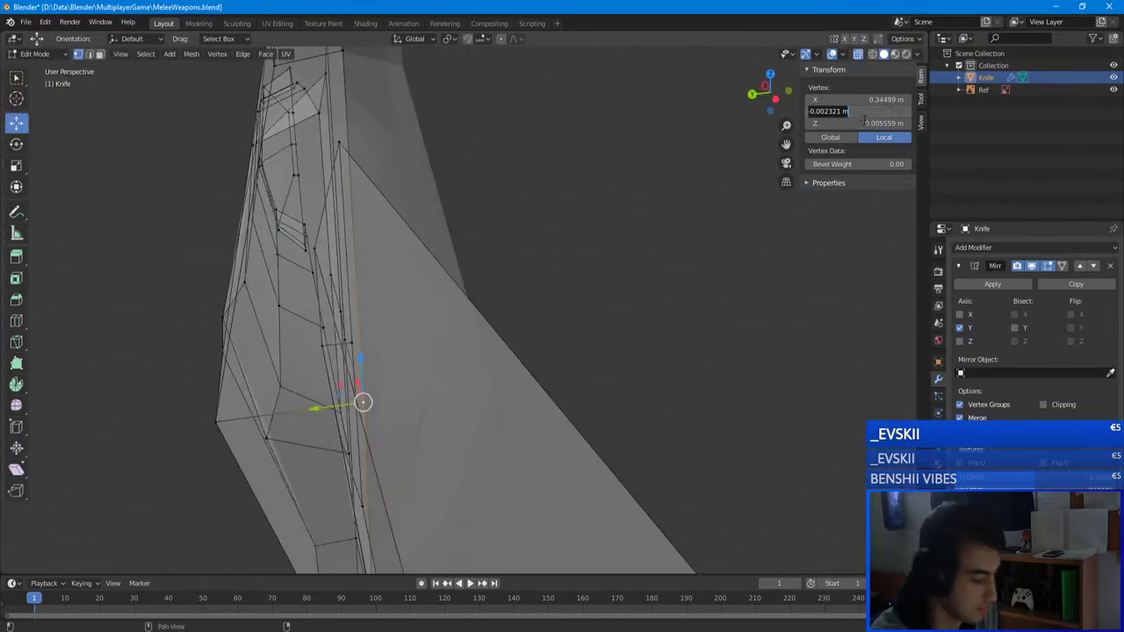
{"action": "type", "text": "0"}
{"action": "key", "text": "Return"}
- Set the Y coordinate of the blade-side centre-line vertex at the base of the upper guard prong to 0 m
{"action": "right_click", "coordinate": [349, 56]}
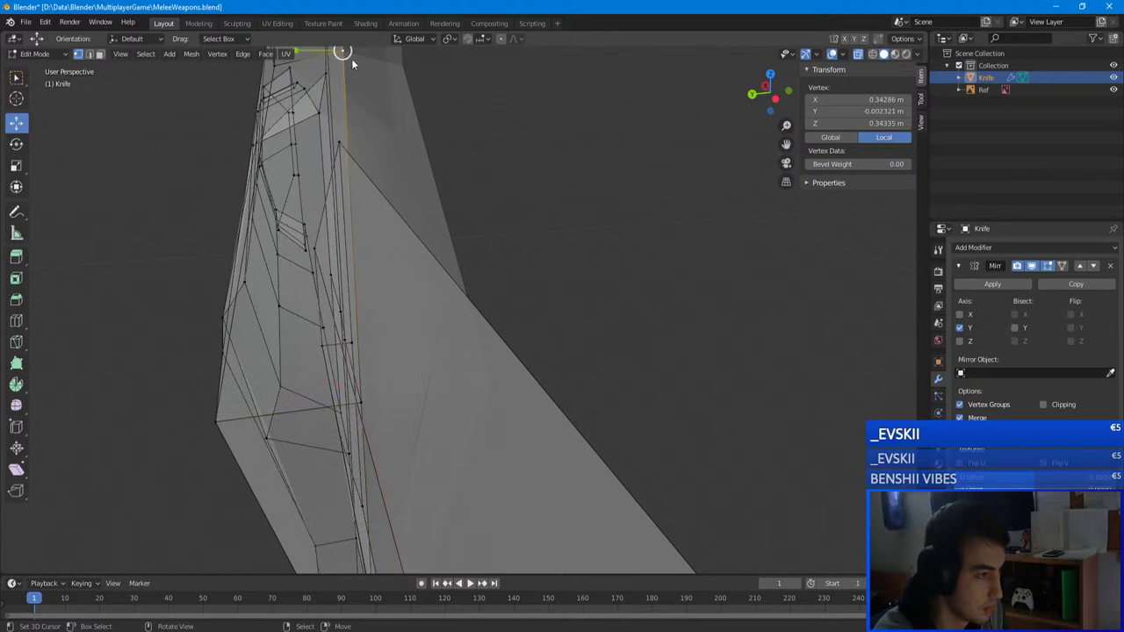
{"action": "left_click", "coordinate": [881, 112]}
{"action": "type", "text": "0"}
{"action": "key", "text": "Return"}
{"action": "scroll", "coordinate": [422, 158], "scroll_direction": "down", "scroll_amount": 2}
{"action": "middle_click_drag", "start_coordinate": [430, 160], "coordinate": [445, 326], "text": "shift"}
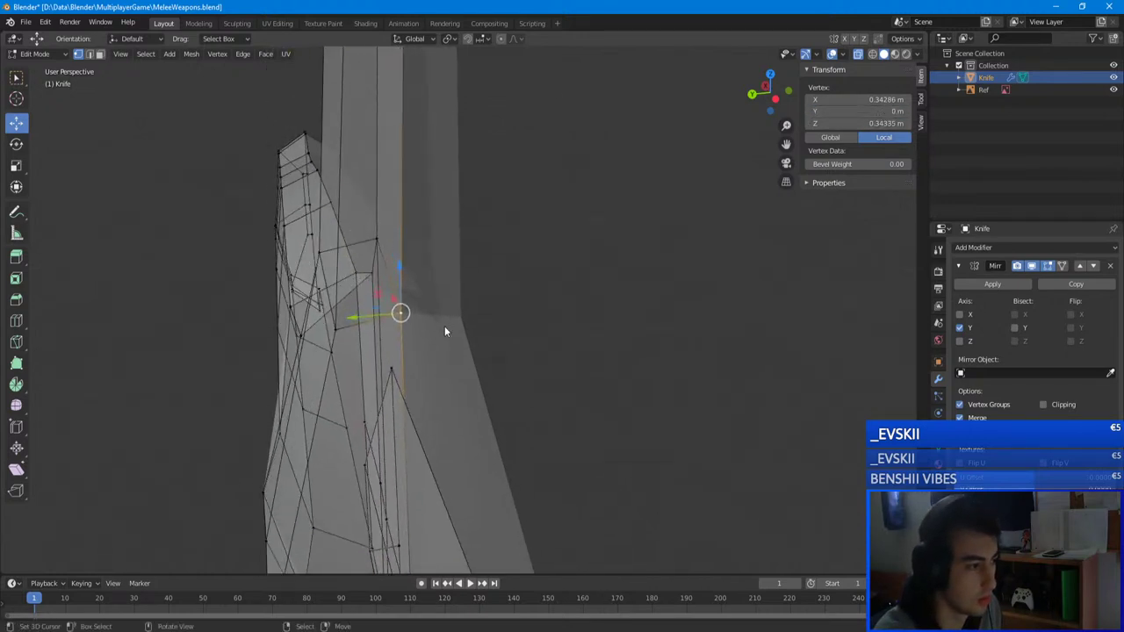
- Try to move the blade-side centre vertex at the upper guard prong's tip along Y
{"action": "scroll", "coordinate": [444, 325], "scroll_direction": "down", "scroll_amount": 3}
{"action": "right_click", "coordinate": [431, 157]}
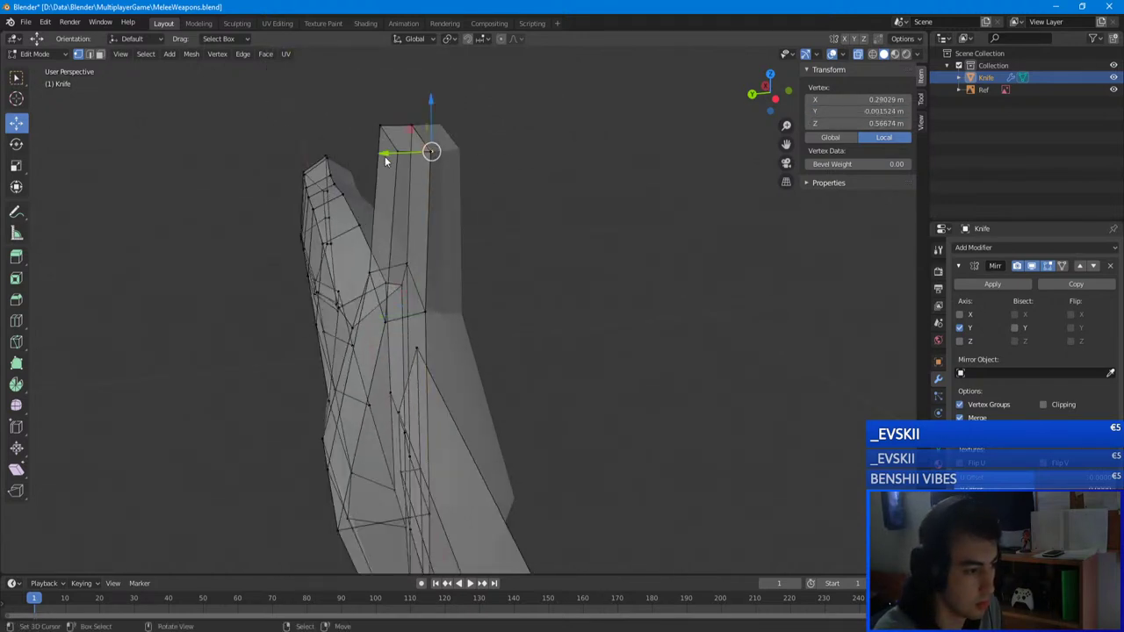
{"action": "left_click_drag", "start_coordinate": [385, 158], "coordinate": [370, 161]}
{"action": "key", "text": "ctrl+z"}
- Pull apart the overlapping vertices at the blade-side centre of the upper guard prong's tip and merge them At Center
{"action": "scroll", "coordinate": [453, 162], "scroll_direction": "up", "scroll_amount": 4}
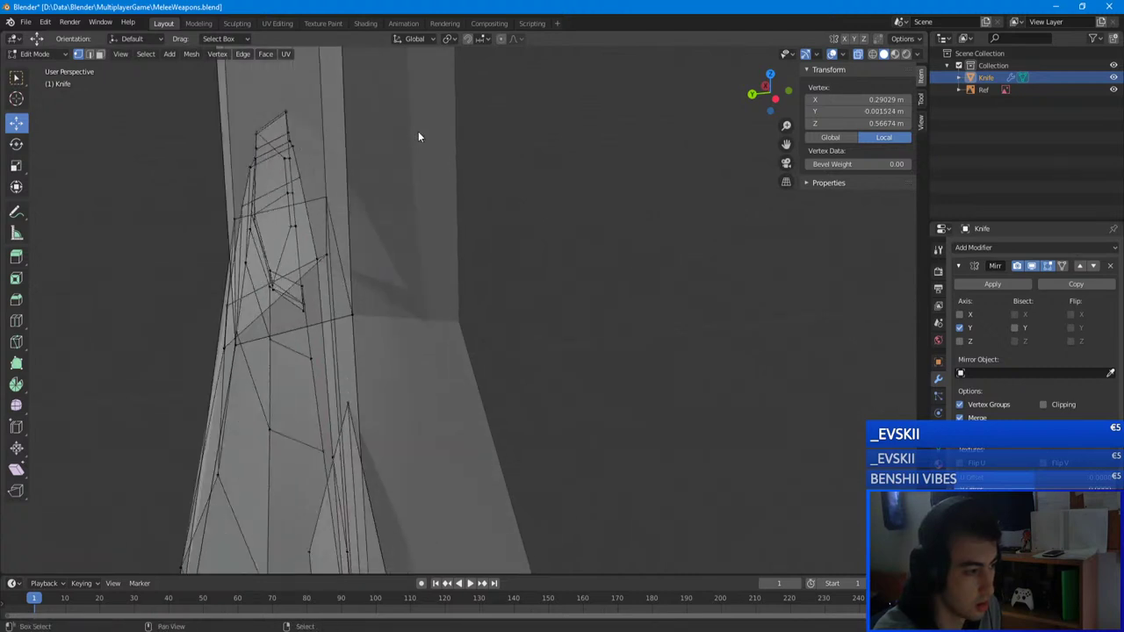
{"action": "middle_click_drag", "start_coordinate": [418, 131], "coordinate": [512, 317]}
{"action": "left_click_drag", "start_coordinate": [482, 291], "coordinate": [450, 302]}
{"action": "right_click", "coordinate": [523, 290]}
{"action": "middle_click_drag", "start_coordinate": [479, 289], "coordinate": [444, 283]}
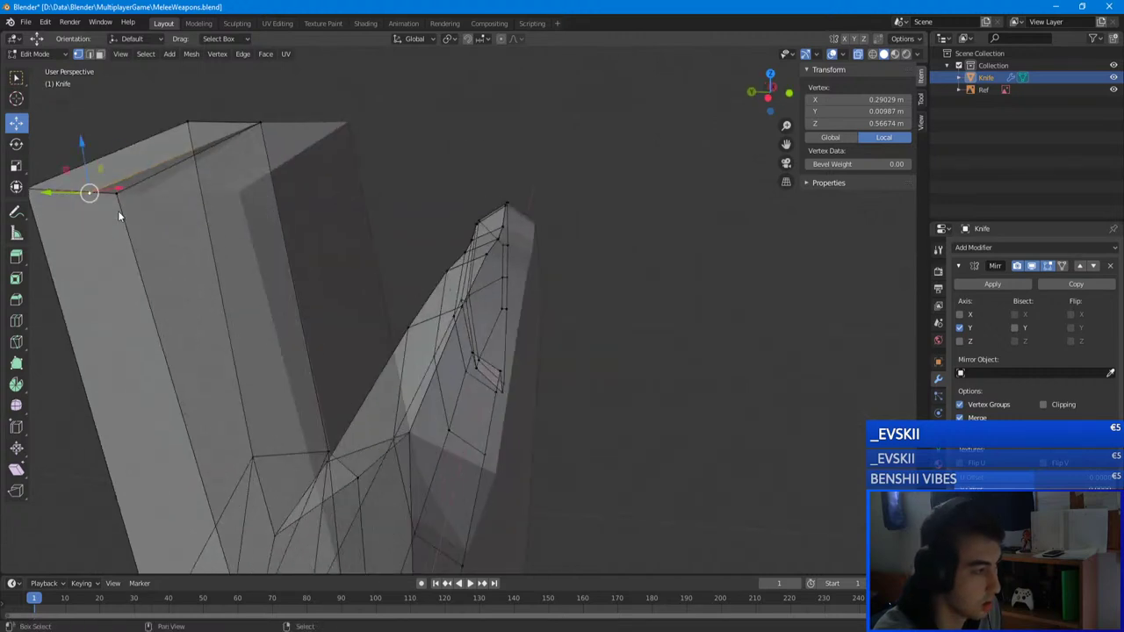
{"action": "left_click", "coordinate": [114, 193], "text": "shift"}
{"action": "key", "text": "m"}
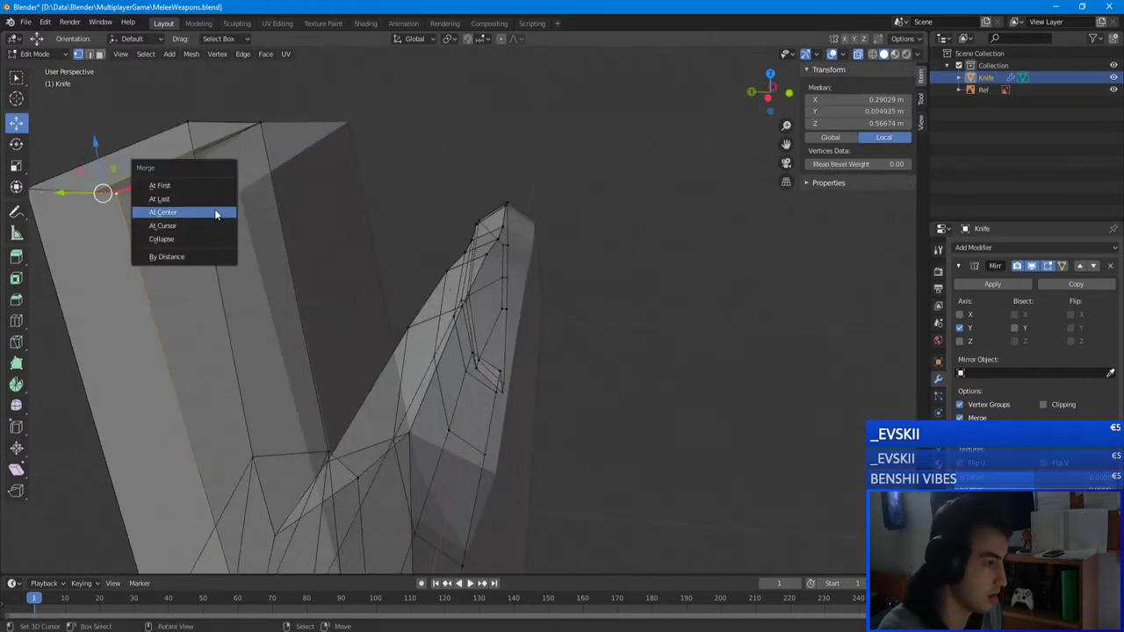
{"action": "left_click", "coordinate": [216, 211]}
{"action": "middle_click_drag", "start_coordinate": [263, 197], "coordinate": [397, 195]}
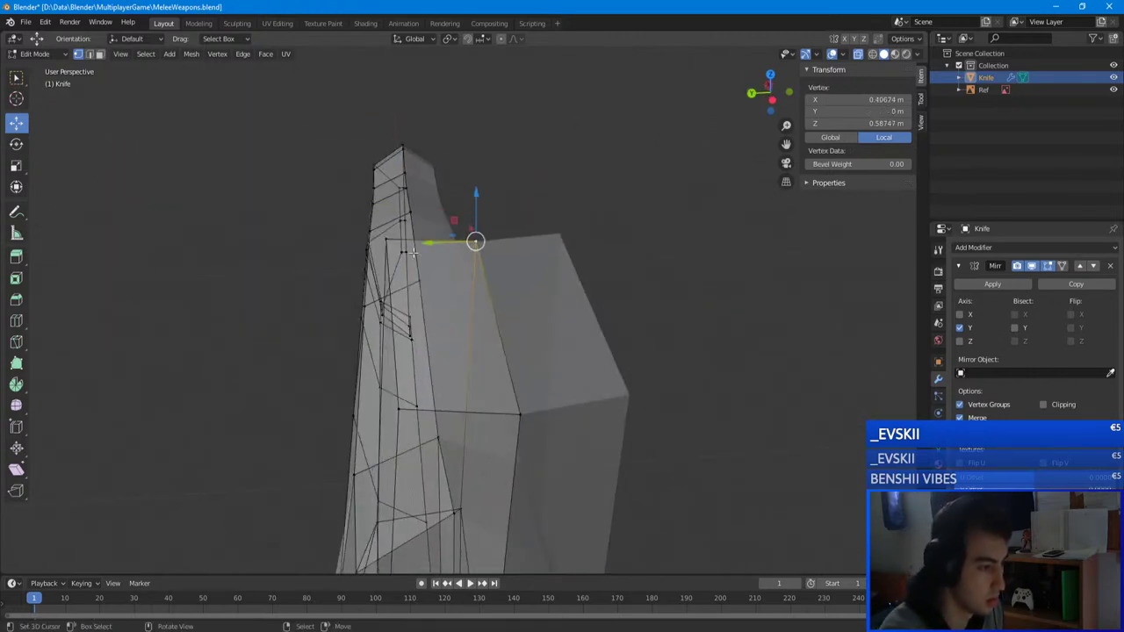
{"action": "left_click_drag", "start_coordinate": [437, 244], "coordinate": [419, 247]}
{"action": "right_click", "coordinate": [419, 247]}
{"action": "middle_click_drag", "start_coordinate": [492, 338], "coordinate": [471, 307]}
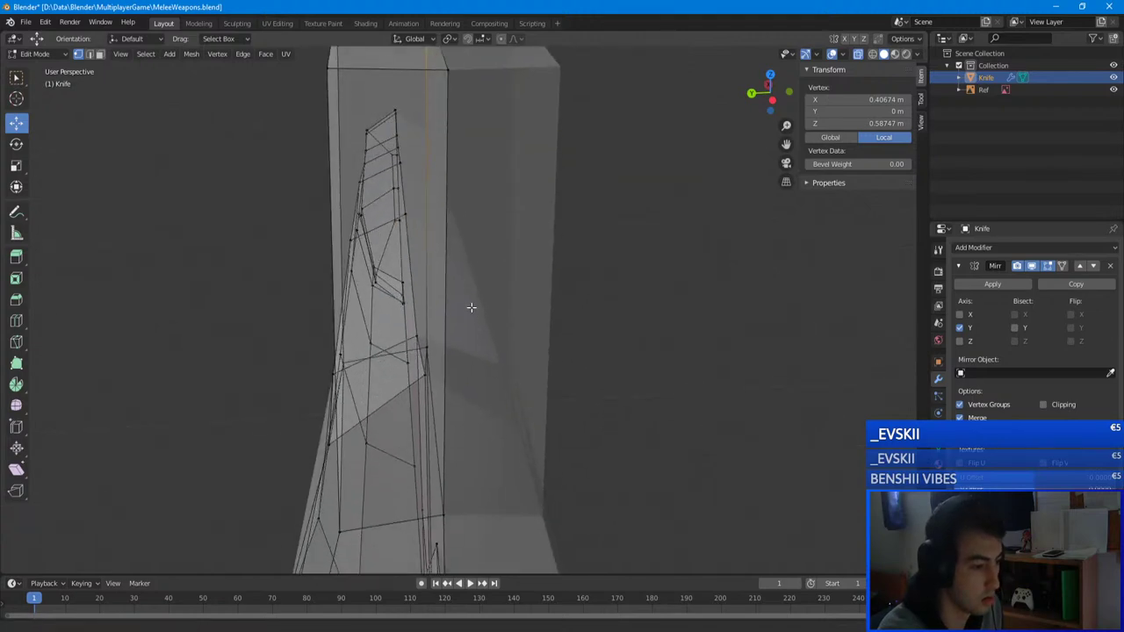
{"action": "left_click", "coordinate": [443, 515]}
{"action": "key", "text": "g"}
{"action": "key", "text": "y"}
{"action": "key", "text": "Escape"}
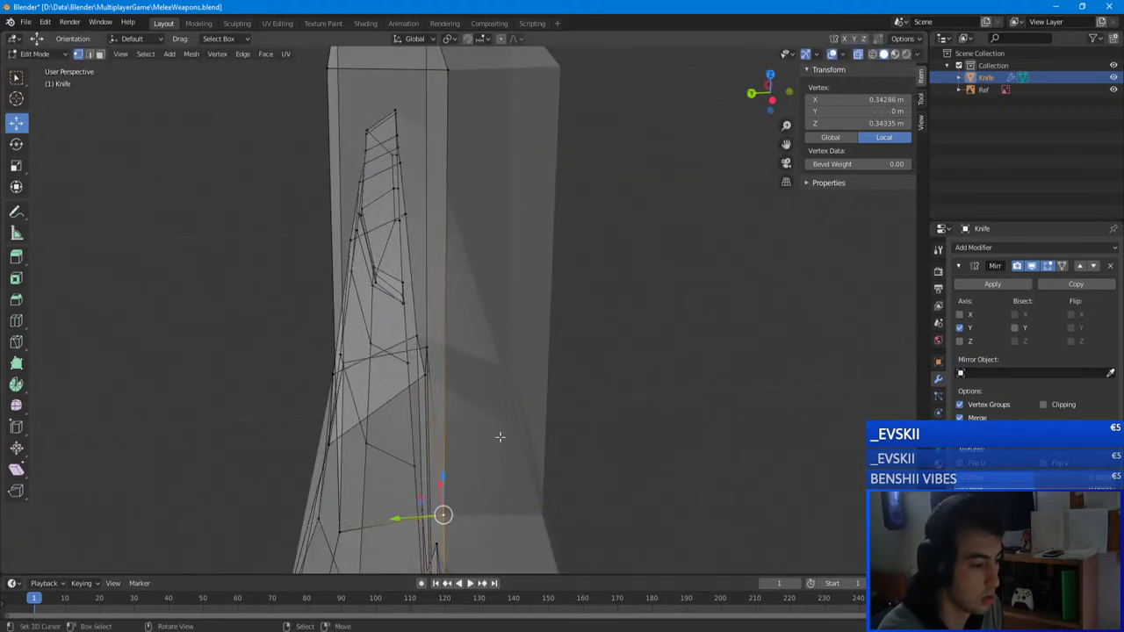
- Set the Y coordinate of the blade-side centre-line vertex at the base of the lower guard prong to 0 m
{"action": "middle_click_drag", "start_coordinate": [499, 436], "coordinate": [518, 198], "text": "shift"}
{"action": "middle_click_drag", "start_coordinate": [514, 412], "coordinate": [500, 228], "text": "shift"}
{"action": "right_click", "coordinate": [473, 269]}
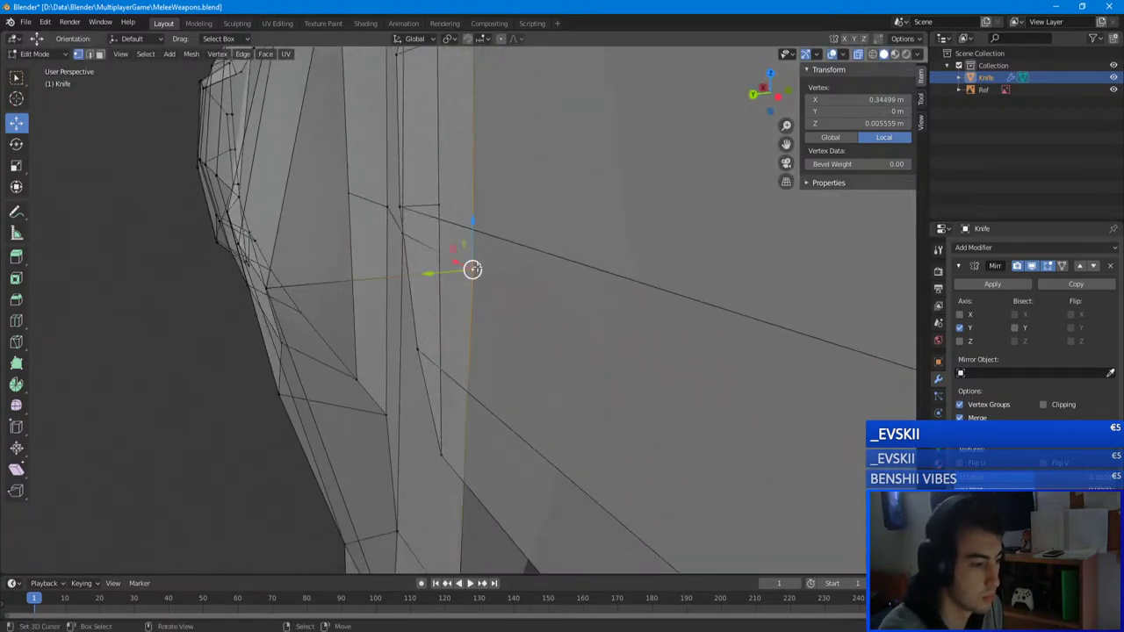
{"action": "middle_click_drag", "start_coordinate": [496, 320], "coordinate": [444, 114], "text": "shift"}
{"action": "right_click", "coordinate": [412, 449]}
{"action": "middle_click_drag", "start_coordinate": [414, 448], "coordinate": [427, 299], "text": "shift"}
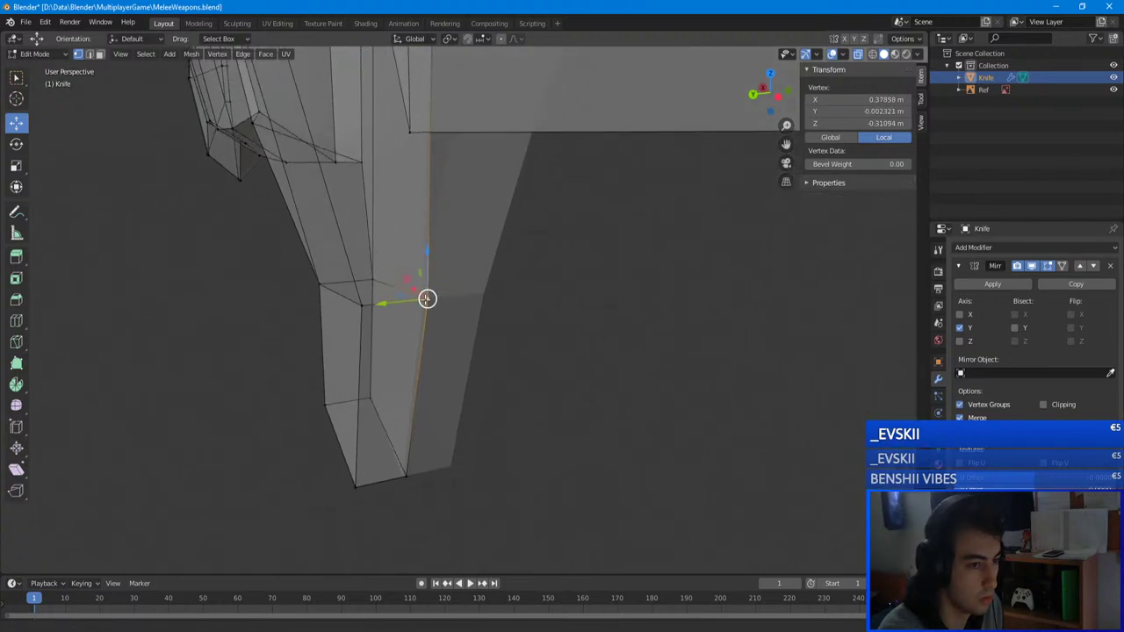
{"action": "left_click", "coordinate": [856, 111]}
{"action": "type", "text": "0"}
{"action": "key", "text": "Return"}
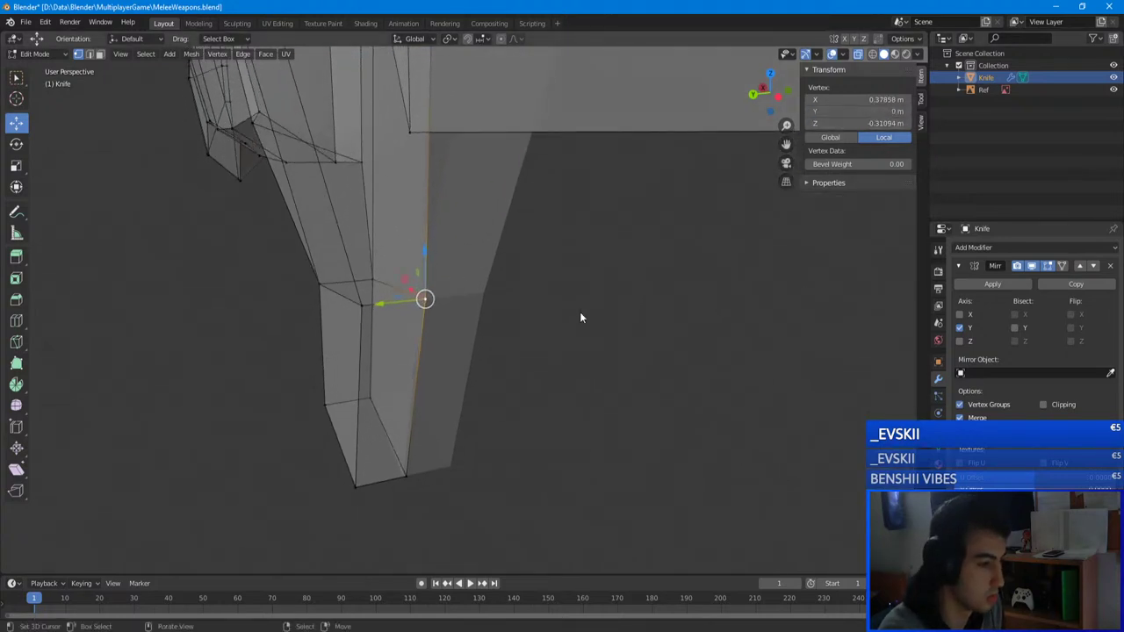
- Set the Y coordinates of both centre-line vertices at the lower guard prong's tip to 0 m
{"action": "right_click", "coordinate": [399, 486]}
{"action": "left_click", "coordinate": [886, 111]}
{"action": "type", "text": "0"}
{"action": "key", "text": "Return"}
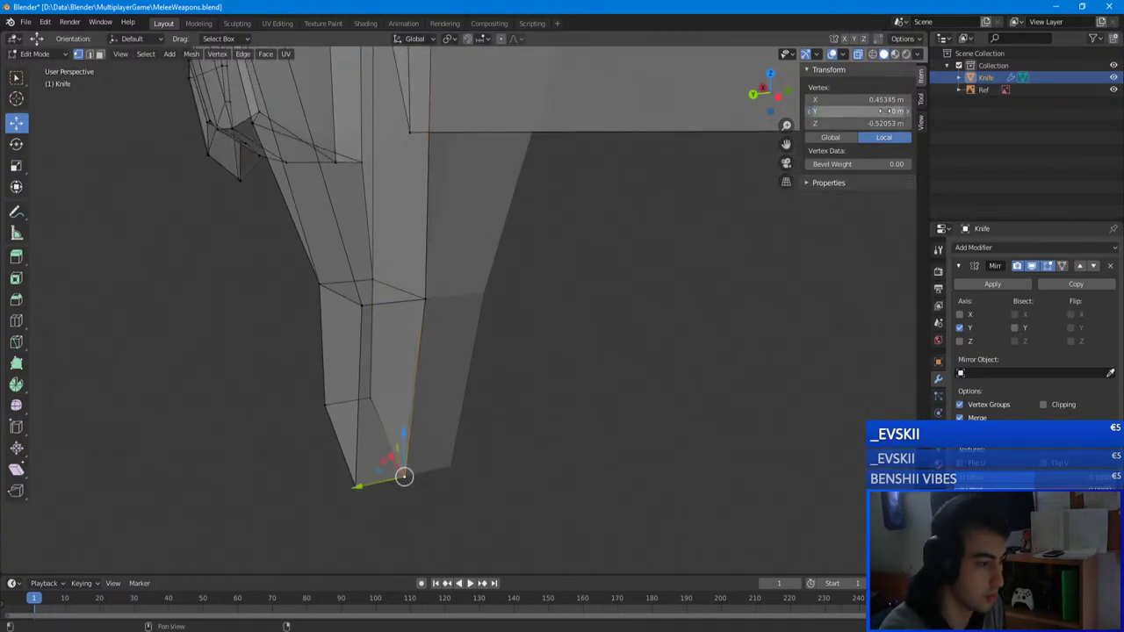
{"action": "left_click", "coordinate": [370, 397]}
{"action": "left_click", "coordinate": [852, 112]}
{"action": "type", "text": "0"}
{"action": "key", "text": "Return"}
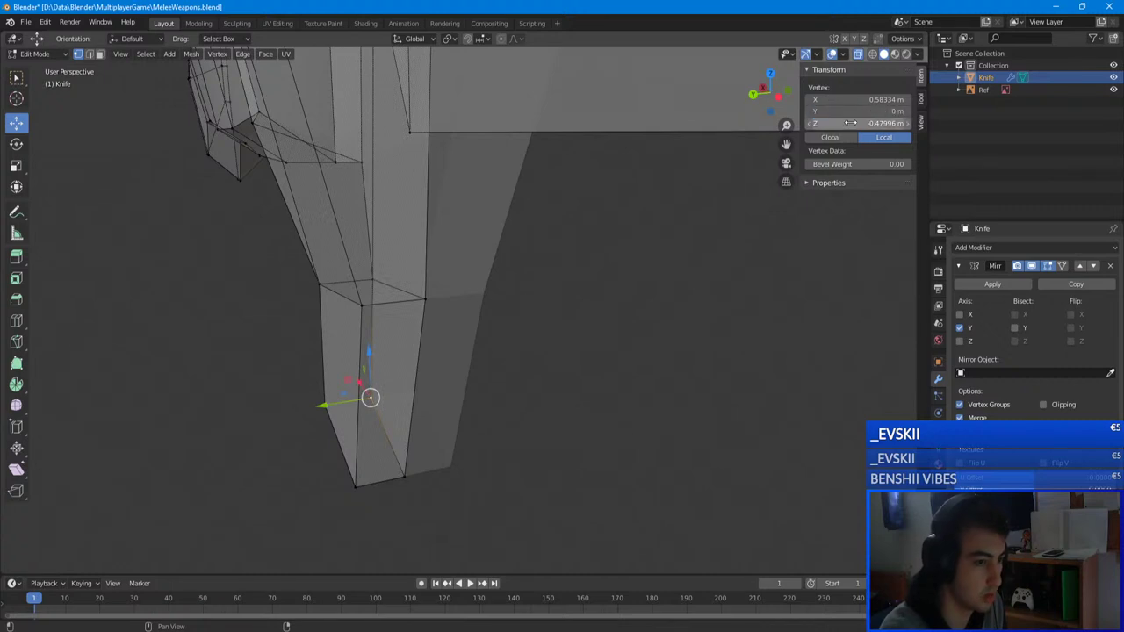
- Set the Y coordinate of the handle-side centre-line vertex at the base of the lower guard prong to 0 m
{"action": "left_click", "coordinate": [373, 279]}
{"action": "left_click", "coordinate": [870, 100]}
{"action": "left_click", "coordinate": [876, 111]}
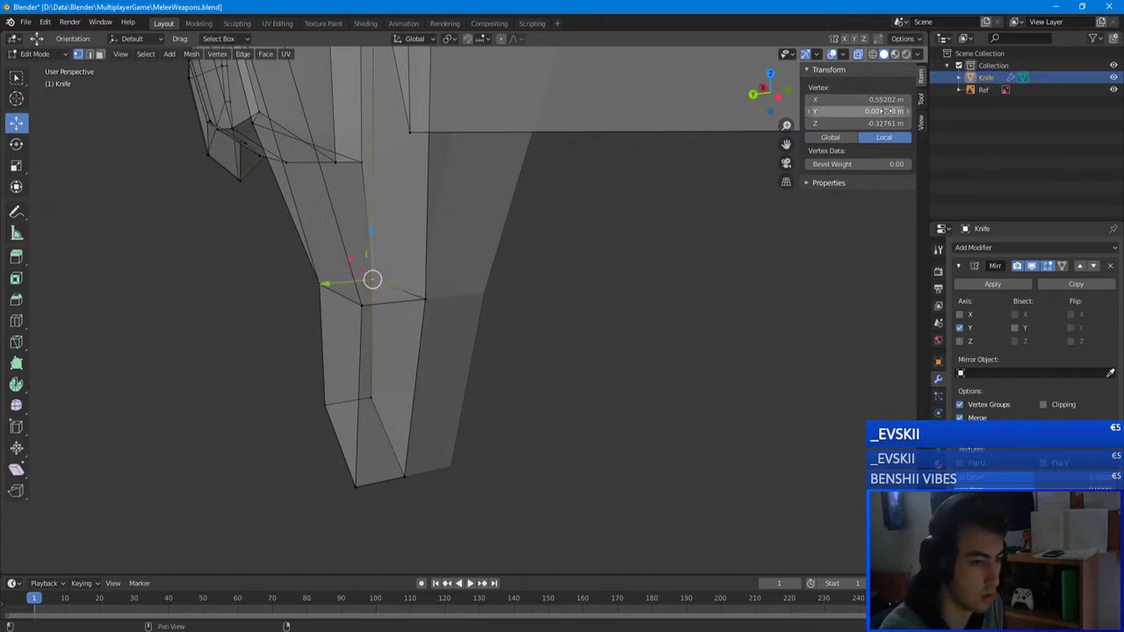
{"action": "type", "text": "0"}
{"action": "key", "text": "Return"}
- Check the Y coordinates of the centre-line vertices along the handle's lower and upper edges, up to the guard
{"action": "middle_click_drag", "start_coordinate": [398, 111], "coordinate": [555, 288], "text": "shift"}
{"action": "middle_click_drag", "start_coordinate": [335, 363], "coordinate": [488, 292], "text": "shift"}
{"action": "left_click", "coordinate": [392, 278]}
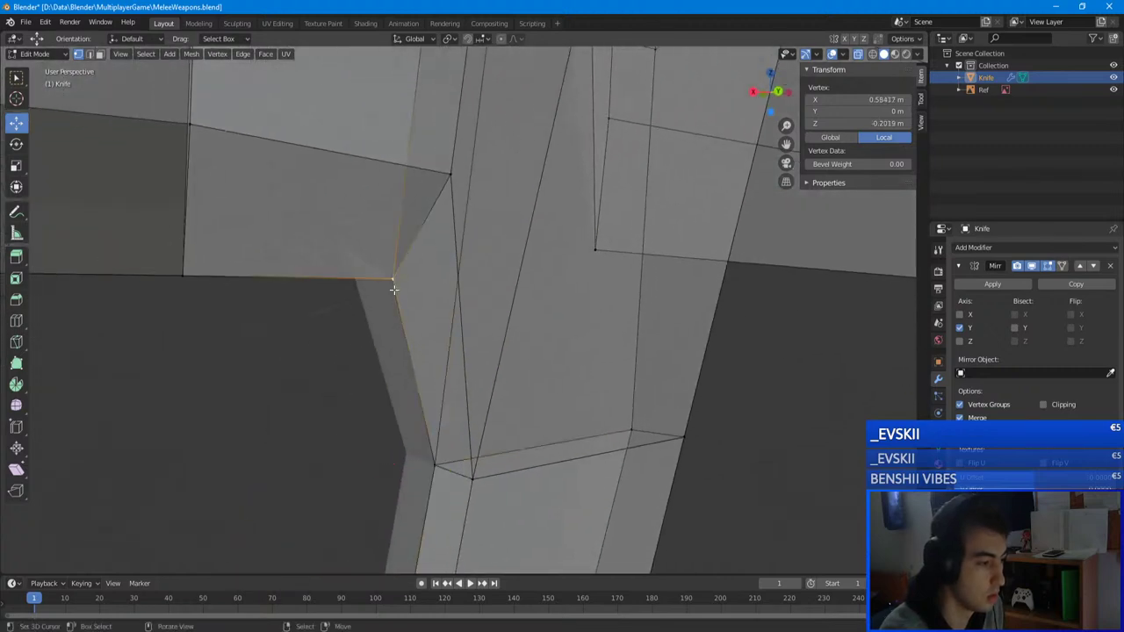
{"action": "left_click", "coordinate": [181, 274]}
{"action": "scroll", "coordinate": [466, 251], "scroll_direction": "down", "scroll_amount": 4}
{"action": "middle_click_drag", "start_coordinate": [181, 275], "coordinate": [412, 277], "text": "shift"}
{"action": "left_click", "coordinate": [241, 292]}
{"action": "middle_click_drag", "start_coordinate": [195, 293], "coordinate": [618, 294], "text": "shift"}
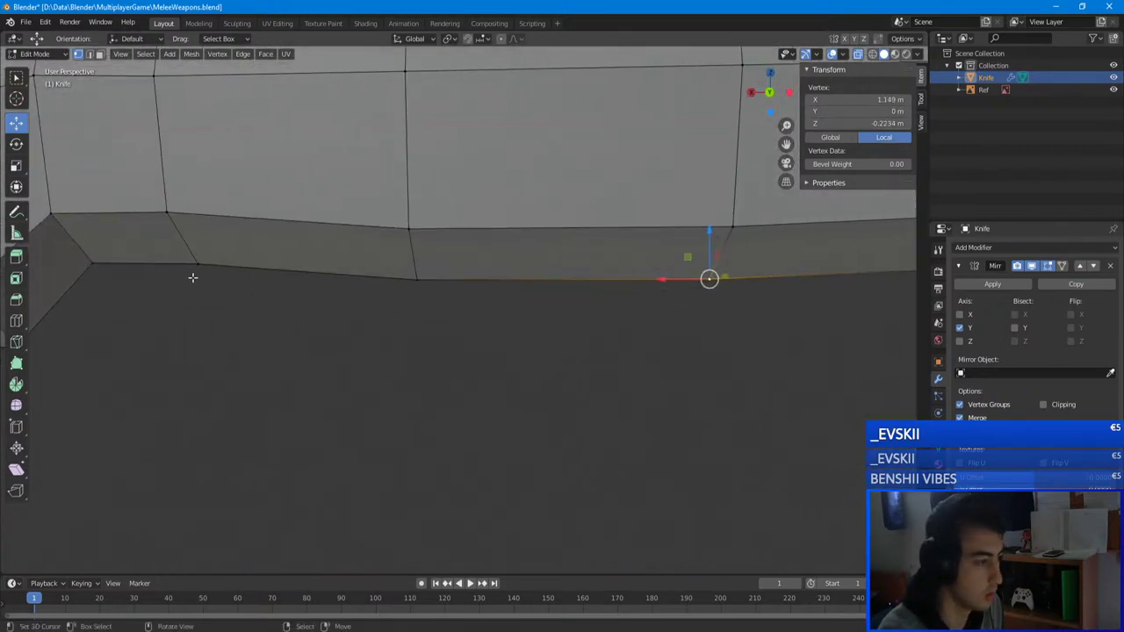
{"action": "left_click", "coordinate": [418, 278]}
{"action": "scroll", "coordinate": [498, 222], "scroll_direction": "down", "scroll_amount": 6}
{"action": "left_click", "coordinate": [536, 194]}
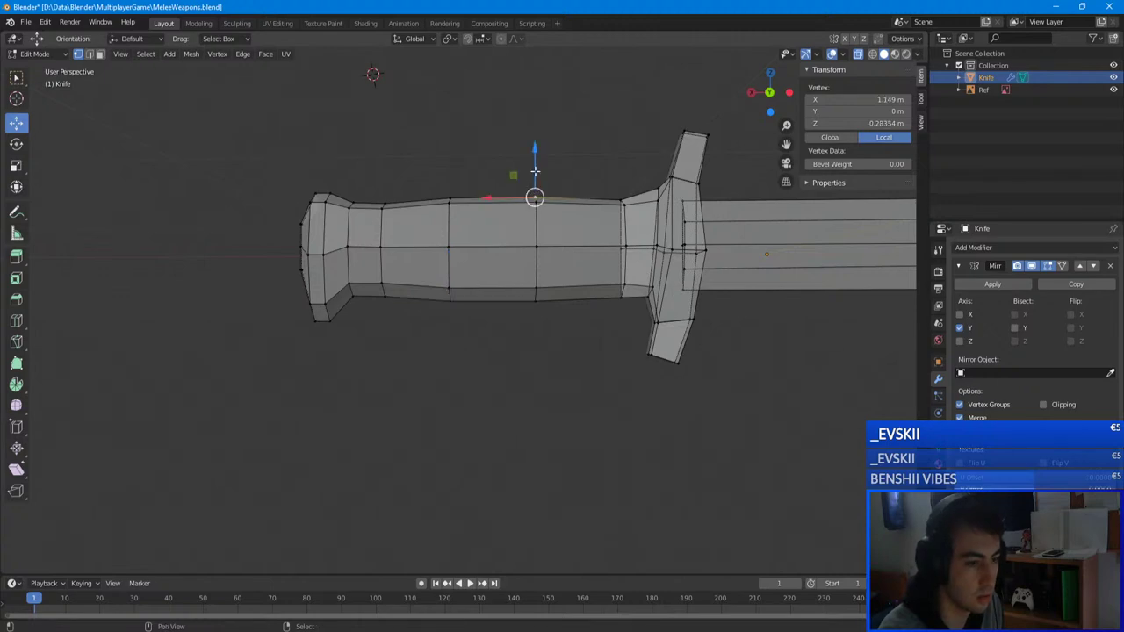
{"action": "middle_click_drag", "start_coordinate": [596, 184], "coordinate": [367, 361], "text": "shift"}
{"action": "left_click", "coordinate": [576, 252]}
{"action": "scroll", "coordinate": [604, 224], "scroll_direction": "up", "scroll_amount": 4}
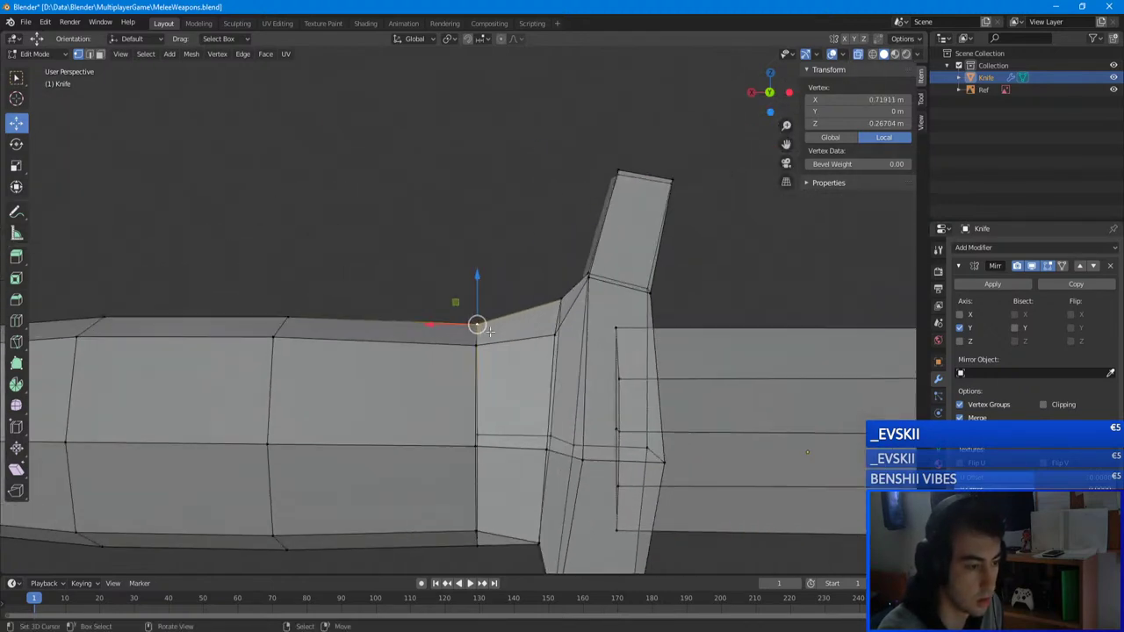
{"action": "left_click", "coordinate": [555, 298]}
{"action": "middle_click_drag", "start_coordinate": [567, 278], "coordinate": [538, 318], "text": "shift"}
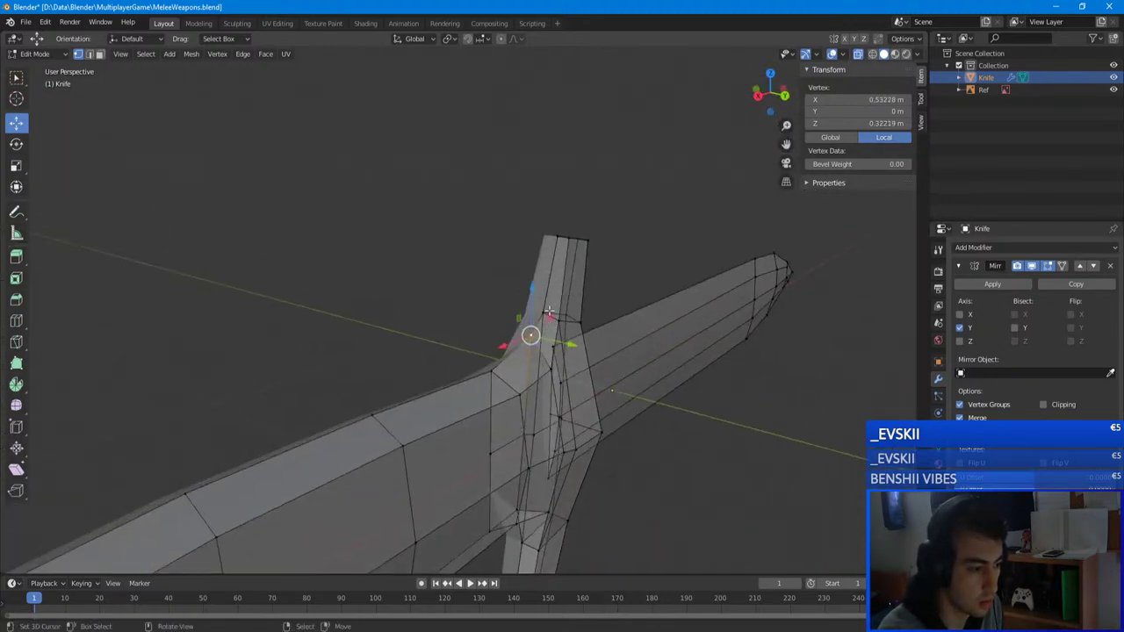
- Correct the Y coordinate of the handle-side centre-line vertex at the base of the upper guard prong
{"action": "left_click", "coordinate": [542, 313]}
{"action": "left_click", "coordinate": [858, 113]}
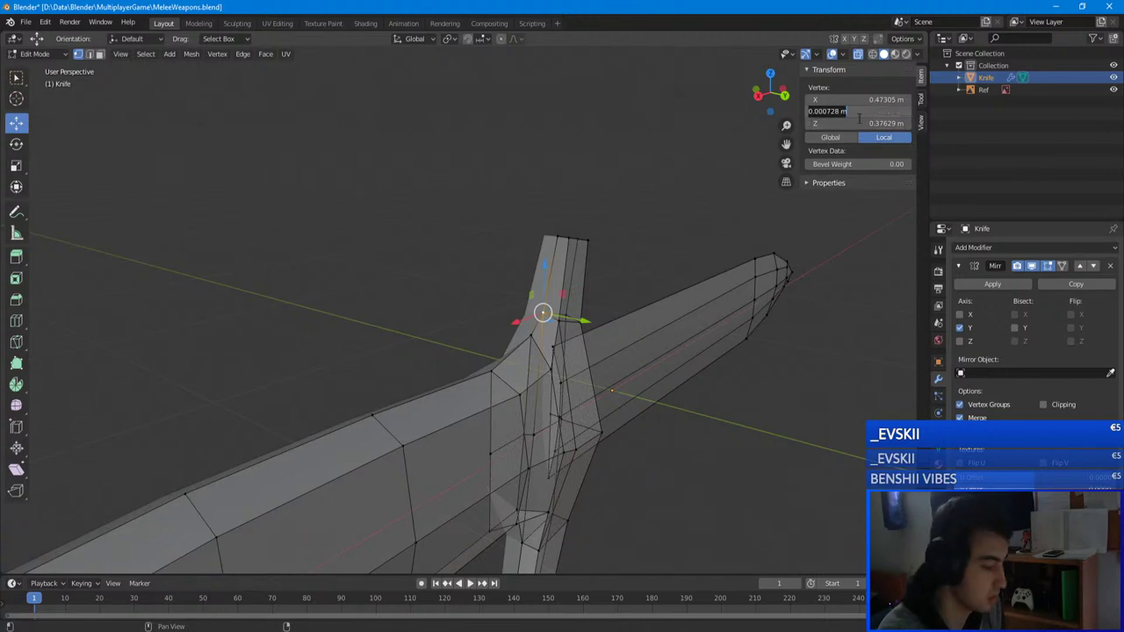
{"action": "key", "text": "Return"}
- Narrow the outer edge of the upper guard prong's tip by scaling its two corner vertices along X
{"action": "left_click", "coordinate": [560, 240]}
{"action": "middle_click_drag", "start_coordinate": [557, 237], "coordinate": [403, 300]}
{"action": "left_click", "coordinate": [369, 287]}
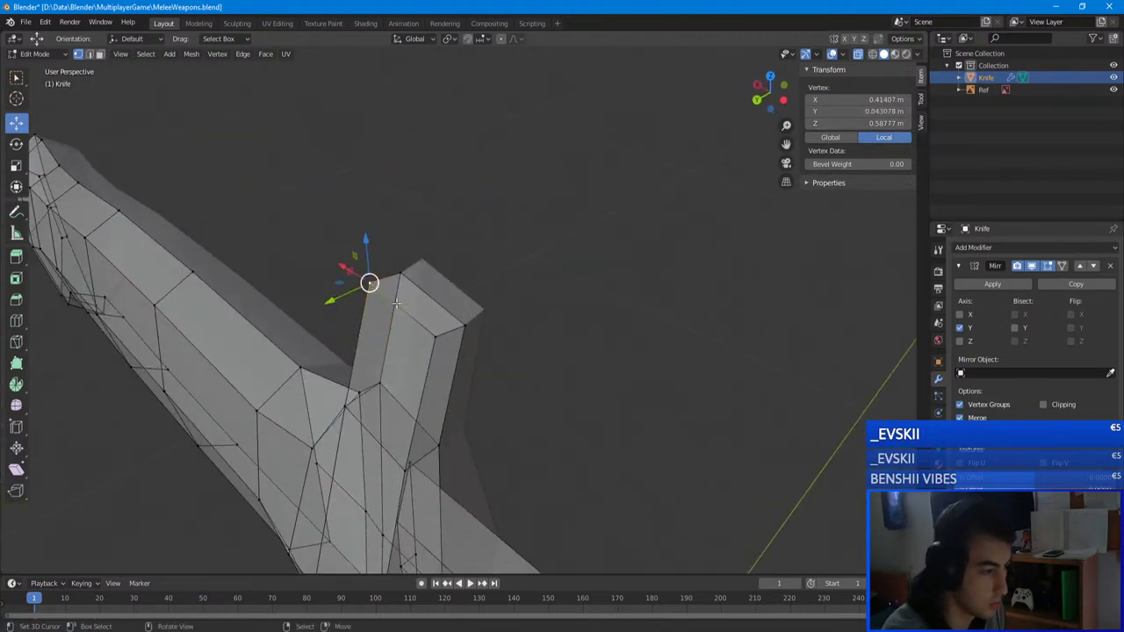
{"action": "left_click", "coordinate": [436, 335], "text": "shift"}
{"action": "middle_click_drag", "start_coordinate": [534, 346], "coordinate": [739, 321]}
{"action": "key", "text": "s"}
{"action": "key", "text": "x"}
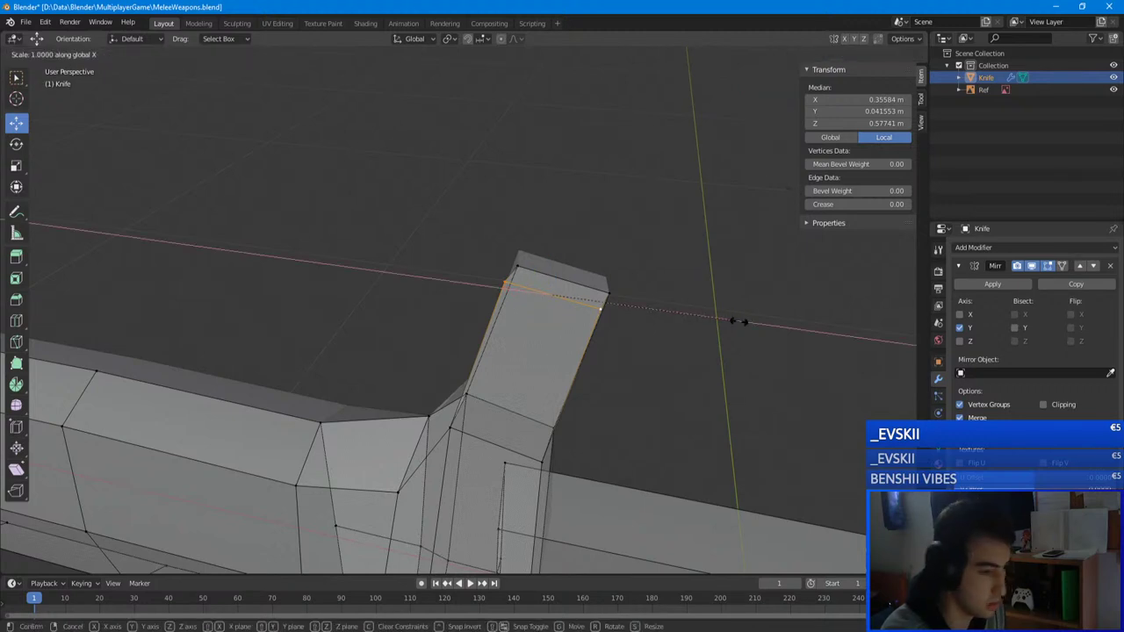
{"action": "left_click", "coordinate": [669, 321]}
- Nudge each of the two outer corner vertices at the upper guard prong's tip slightly toward the blade along X
{"action": "right_click", "coordinate": [592, 308]}
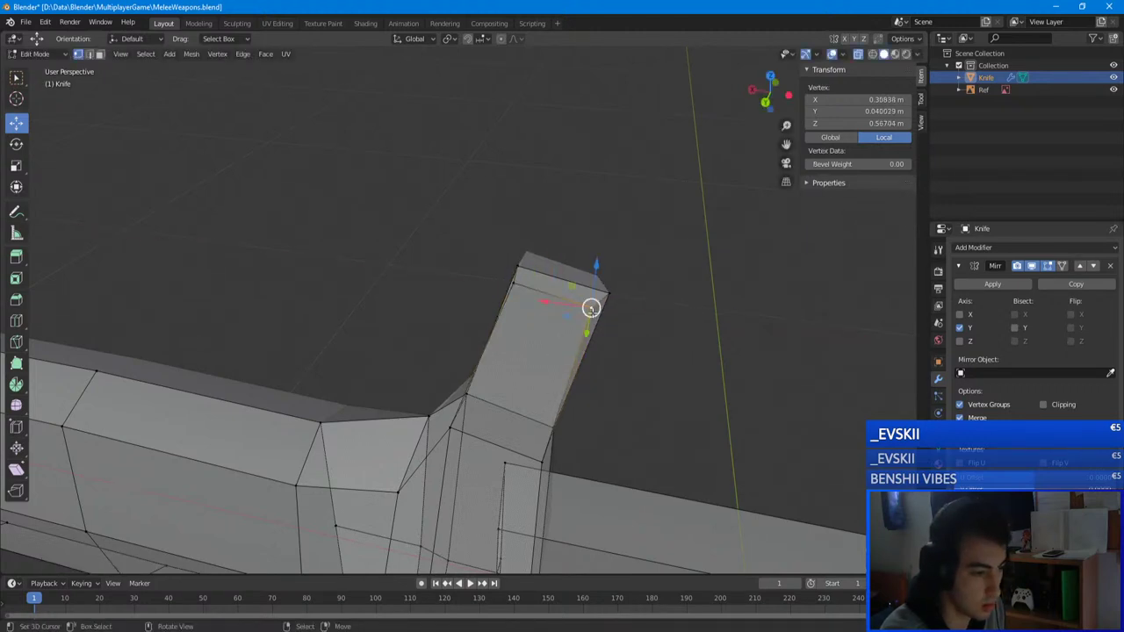
{"action": "left_click_drag", "start_coordinate": [554, 306], "coordinate": [560, 308]}
{"action": "right_click", "coordinate": [507, 288]}
{"action": "left_click_drag", "start_coordinate": [479, 281], "coordinate": [485, 284]}
{"action": "key", "text": "Tab"}
{"action": "middle_click_drag", "start_coordinate": [497, 288], "coordinate": [411, 268]}
{"action": "key", "text": "Tab"}
- Raise the two centre-line vertices at the upper guard prong's tip slightly along Z
{"action": "right_click", "coordinate": [371, 262]}
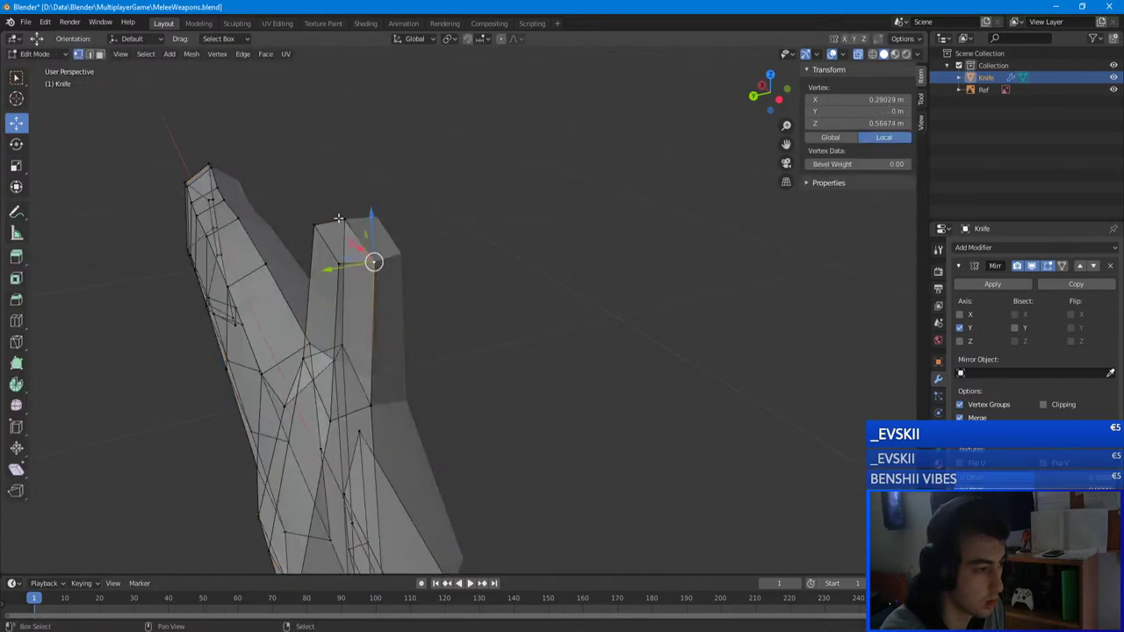
{"action": "right_click", "coordinate": [347, 223], "text": "shift"}
{"action": "left_click_drag", "start_coordinate": [355, 202], "coordinate": [356, 194]}
{"action": "key", "text": "Tab"}
{"action": "middle_click_drag", "start_coordinate": [355, 194], "coordinate": [202, 196]}
{"action": "key", "text": "Tab"}
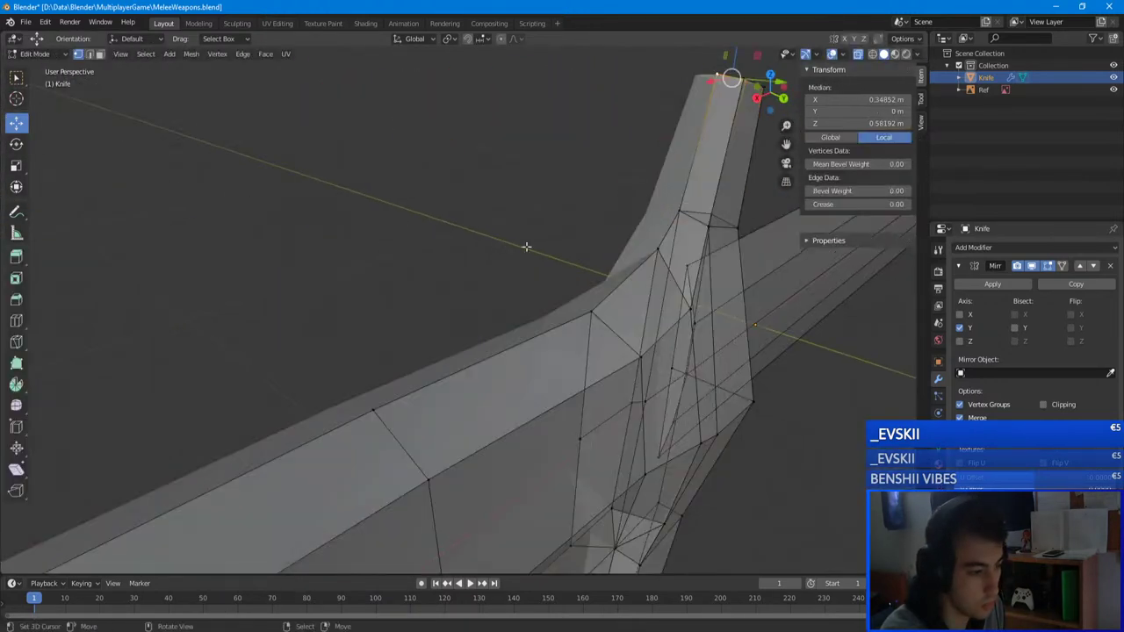
- In front view, move the upper vertex between guard and handle onto the reference outline, to about X 0.565 m, Z 0.295 m
{"action": "middle_click_drag", "start_coordinate": [524, 246], "coordinate": [389, 238]}
{"action": "key", "text": "alt+a"}
{"action": "right_click", "coordinate": [455, 251]}
{"action": "middle_click_drag", "start_coordinate": [455, 251], "coordinate": [470, 210]}
{"action": "key", "text": "KP_1"}
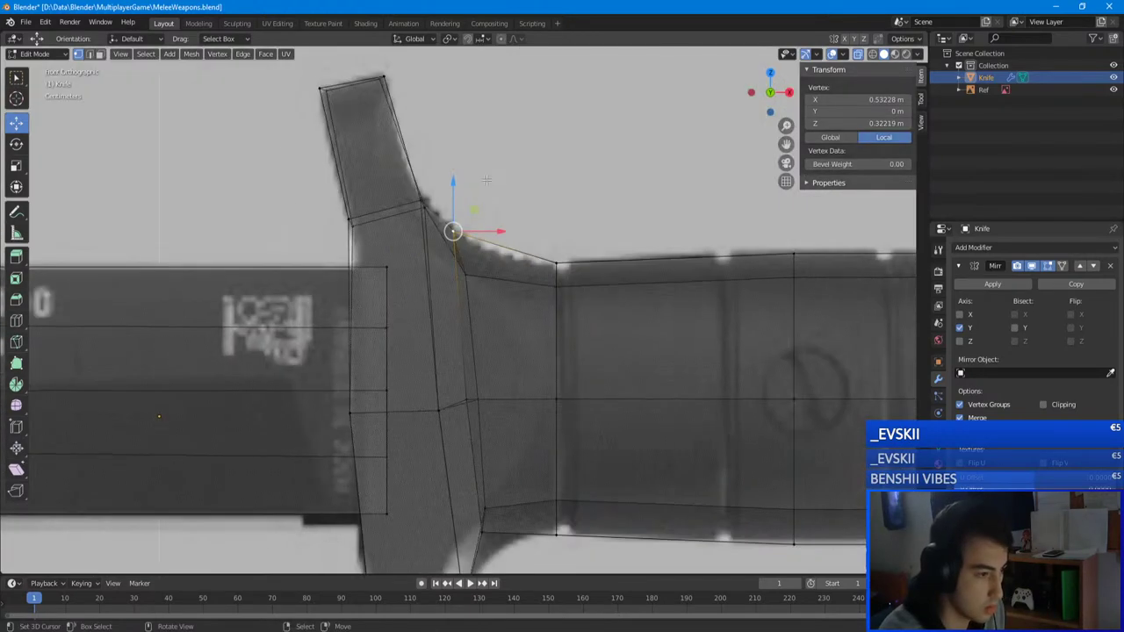
{"action": "key", "text": "g"}
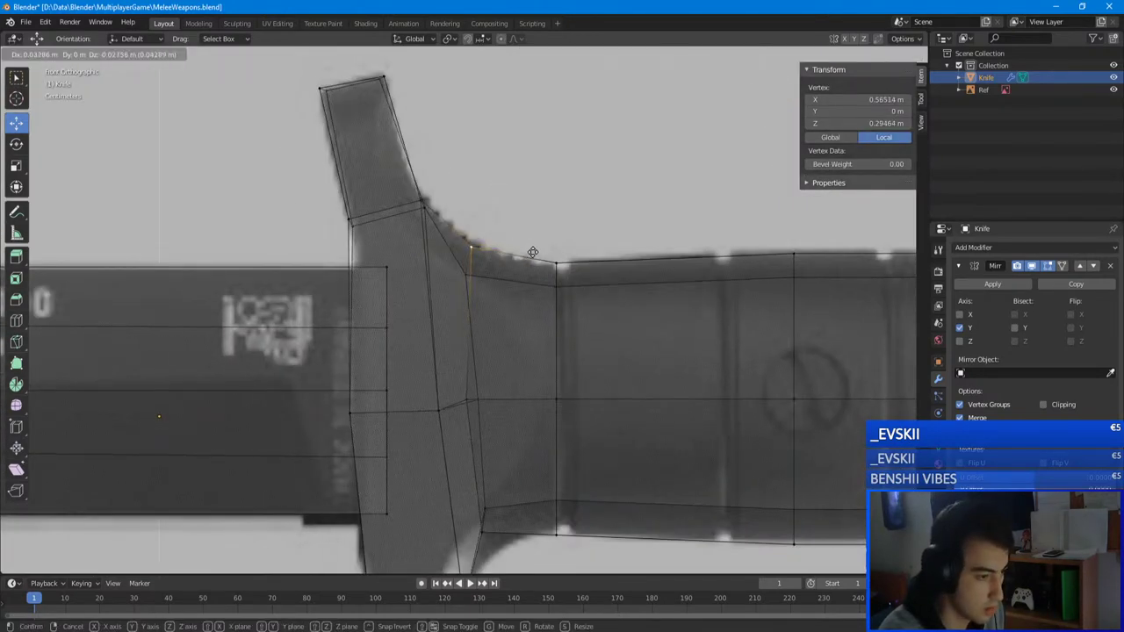
{"action": "left_click", "coordinate": [534, 252]}
- Move the lower centre-line vertex between guard and handle onto the reference outline, to about X 0.61 m, Z -0.23 m
{"action": "middle_click_drag", "start_coordinate": [564, 330], "coordinate": [478, 108], "text": "shift"}
{"action": "key", "text": "a"}
{"action": "key", "text": "a"}
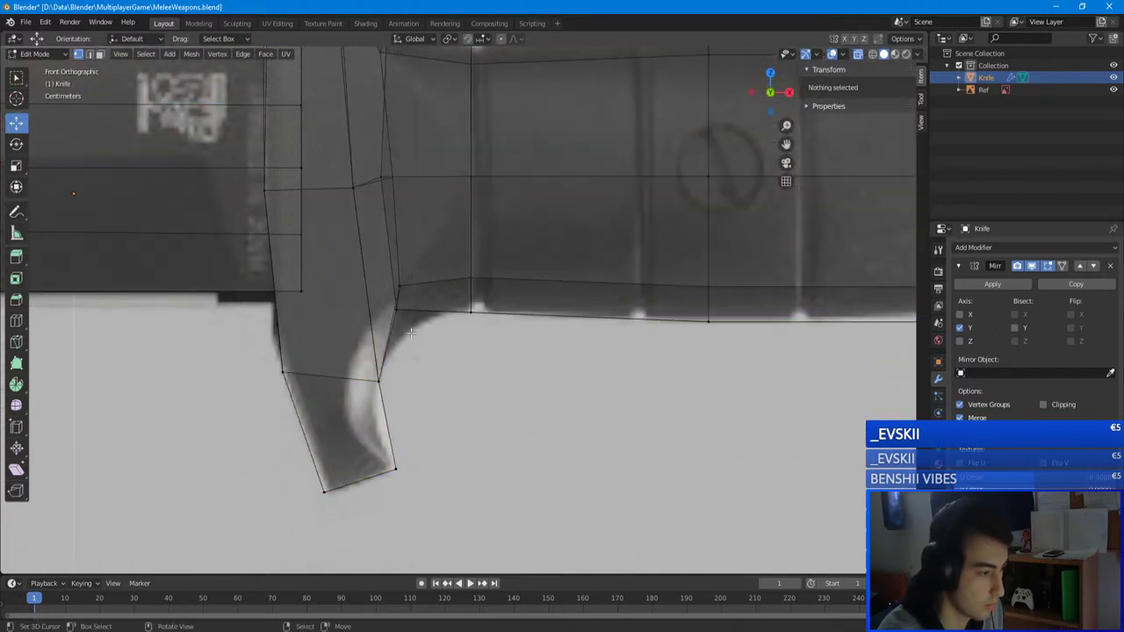
{"action": "key", "text": "b"}
{"action": "left_click_drag", "start_coordinate": [392, 304], "coordinate": [415, 318]}
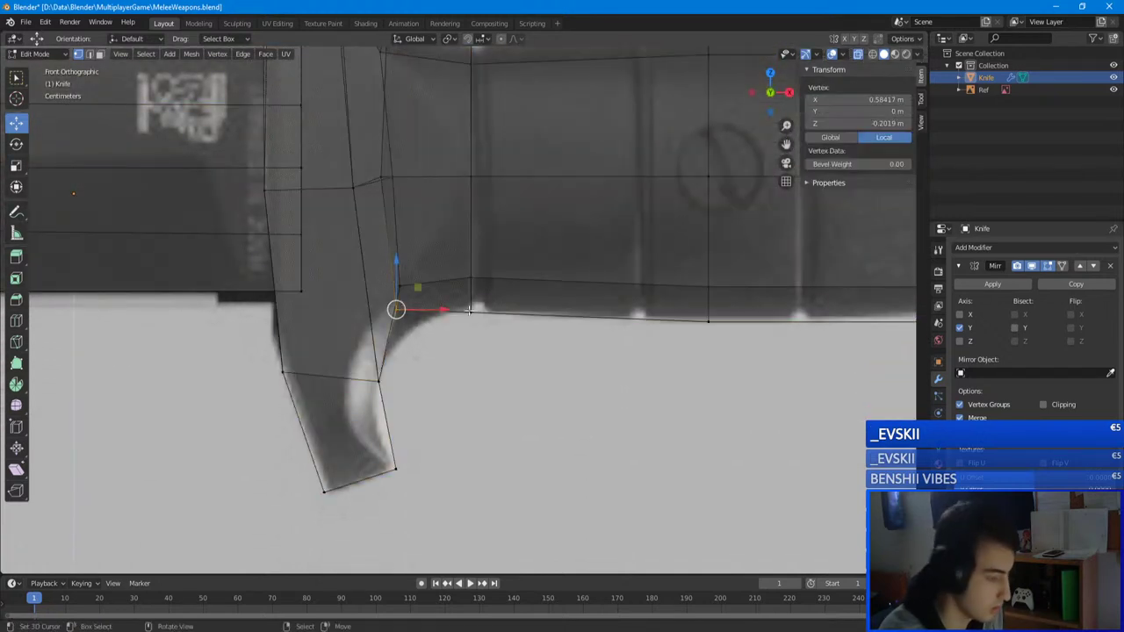
{"action": "key", "text": "g"}
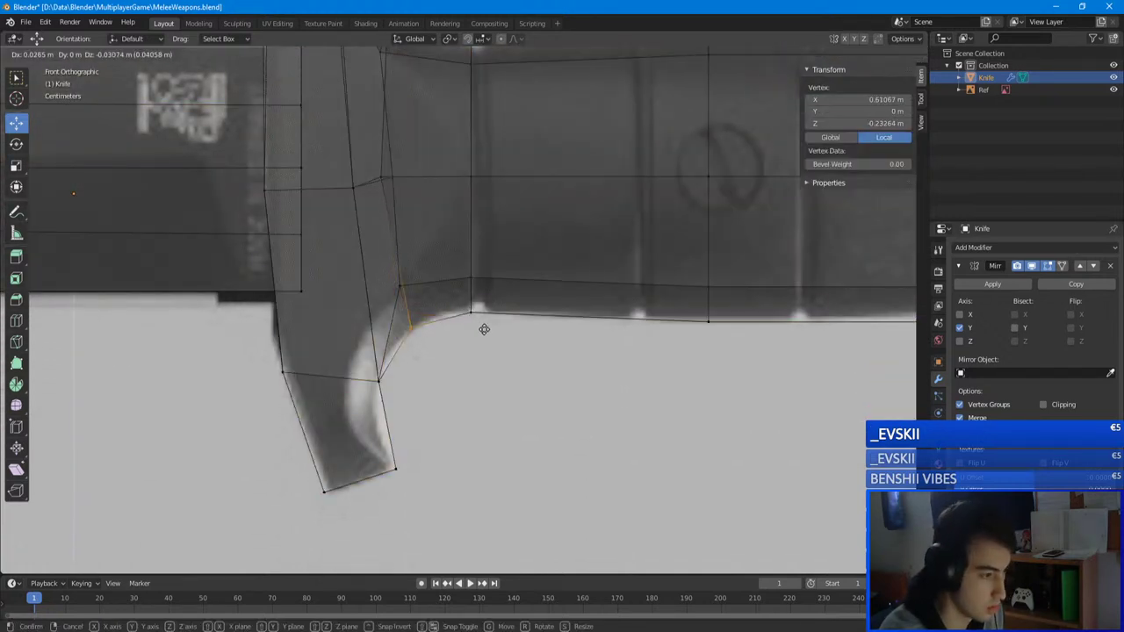
{"action": "left_click", "coordinate": [483, 326]}
- Move the side vertex just above the lower guard-handle corner down toward the outline, to about X 0.60 m, Z -0.19 m
{"action": "scroll", "coordinate": [483, 326], "scroll_direction": "down", "scroll_amount": 2}
{"action": "middle_click_drag", "start_coordinate": [483, 327], "coordinate": [435, 309]}
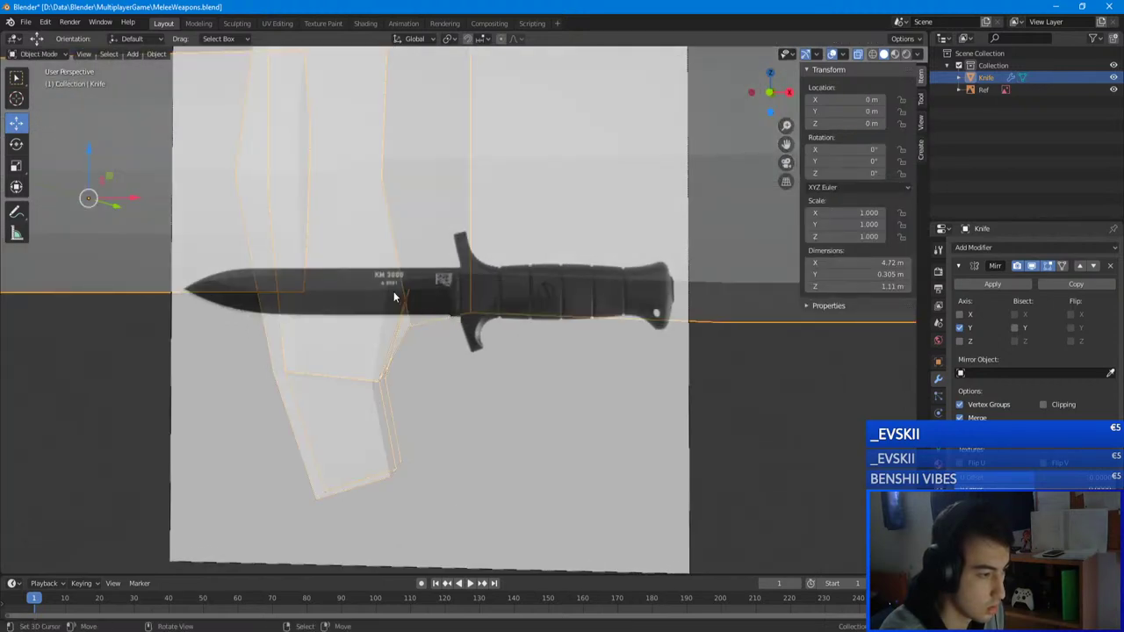
{"action": "scroll", "coordinate": [418, 294], "scroll_direction": "up", "scroll_amount": 4}
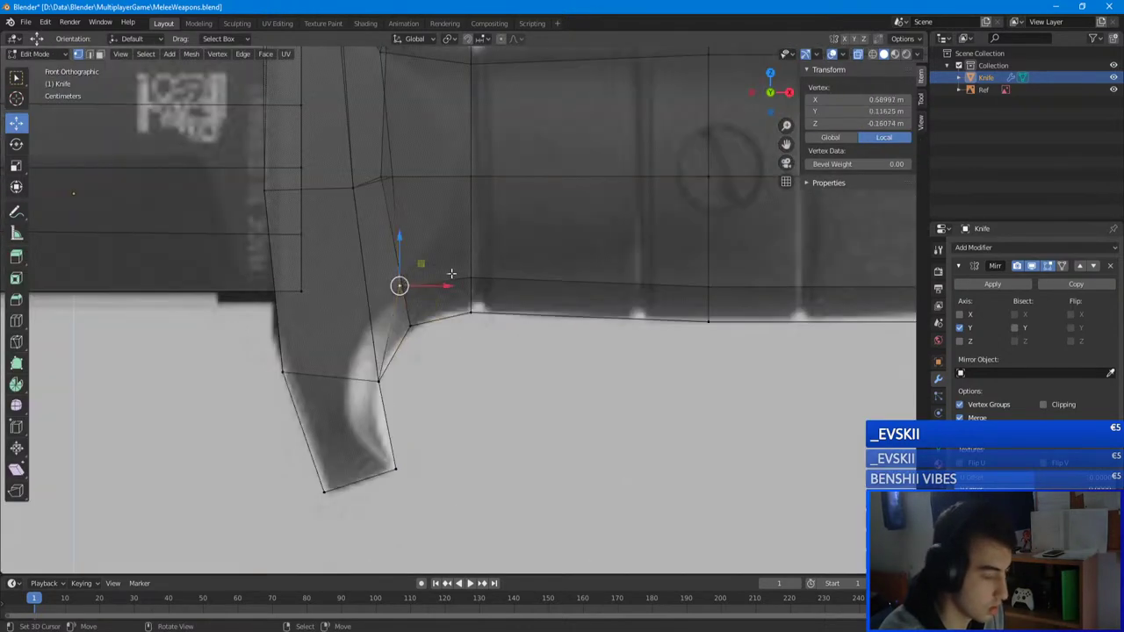
{"action": "key", "text": "g"}
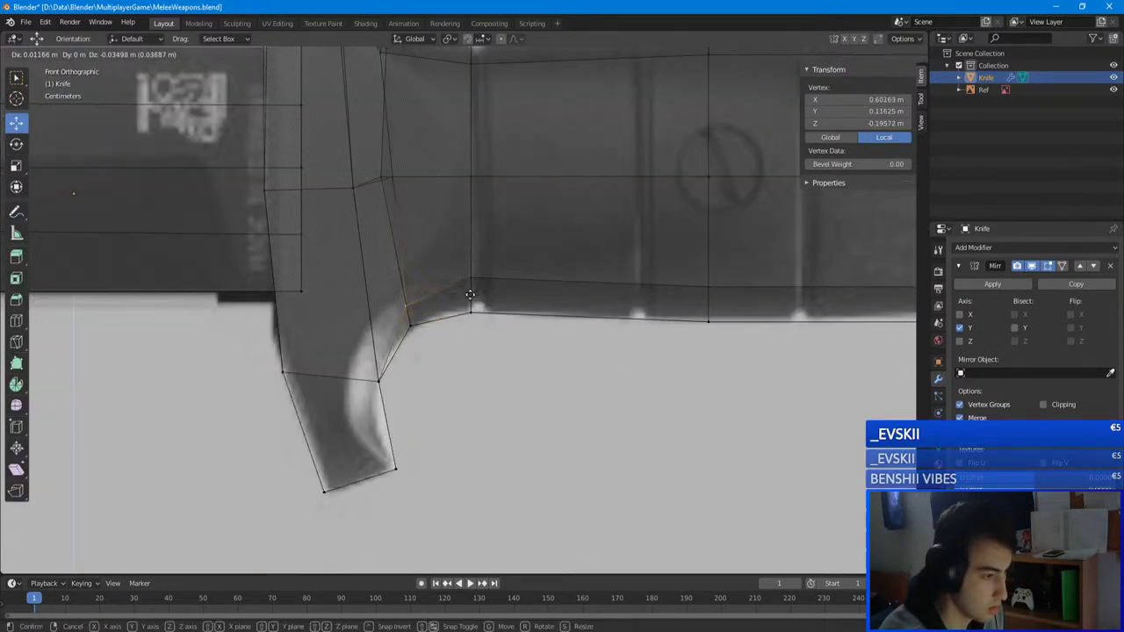
{"action": "left_click", "coordinate": [470, 294]}
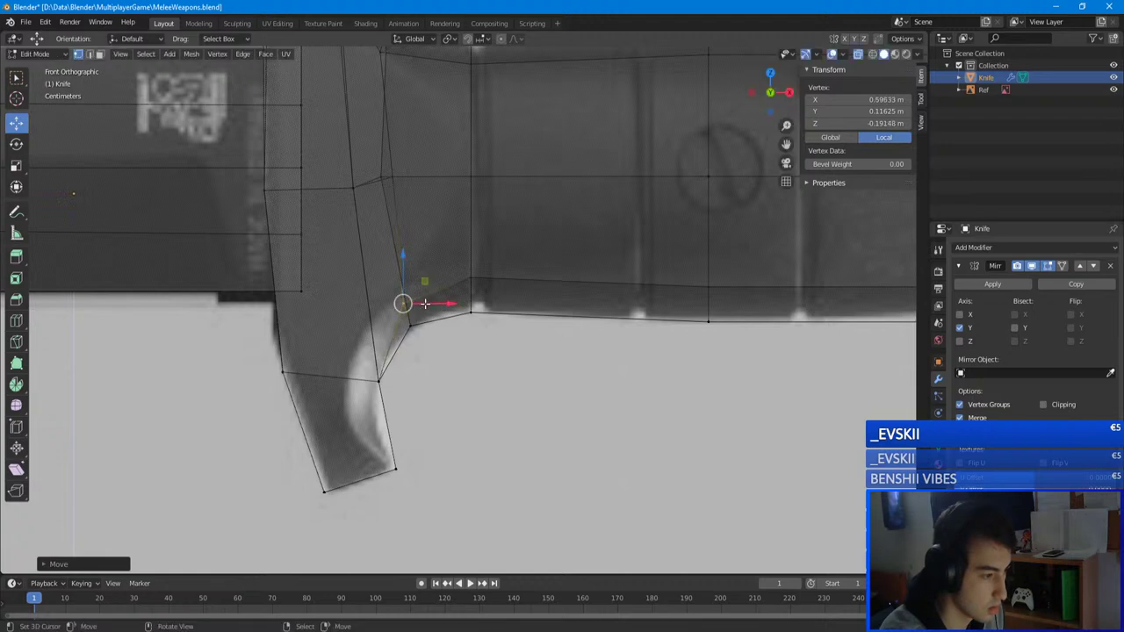
- Nudge the handle-side outer vertex at the lower guard prong's base toward the blade along X, to about X 0.54 m
{"action": "key", "text": "Tab"}
{"action": "middle_click_drag", "start_coordinate": [422, 297], "coordinate": [388, 317]}
{"action": "key", "text": "Tab"}
{"action": "right_click", "coordinate": [401, 389]}
{"action": "scroll", "coordinate": [395, 387], "scroll_direction": "down", "scroll_amount": 3}
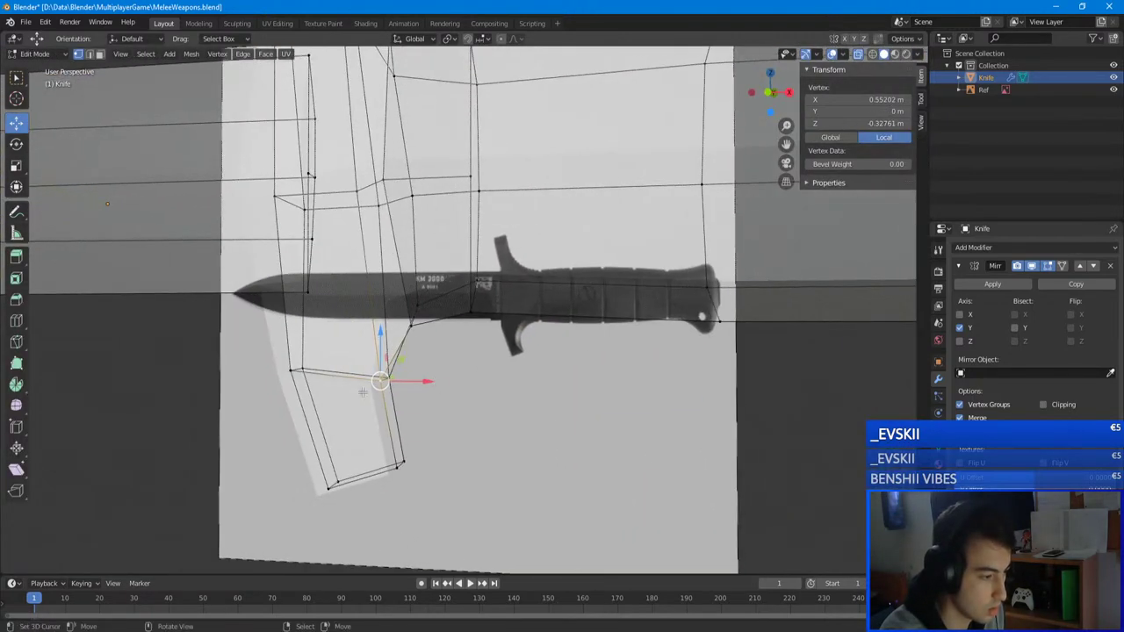
{"action": "key", "text": "Tab"}
{"action": "key", "text": "Tab"}
{"action": "middle_click_drag", "start_coordinate": [499, 334], "coordinate": [263, 339]}
{"action": "right_click", "coordinate": [566, 386]}
{"action": "left_click_drag", "start_coordinate": [513, 387], "coordinate": [522, 387]}
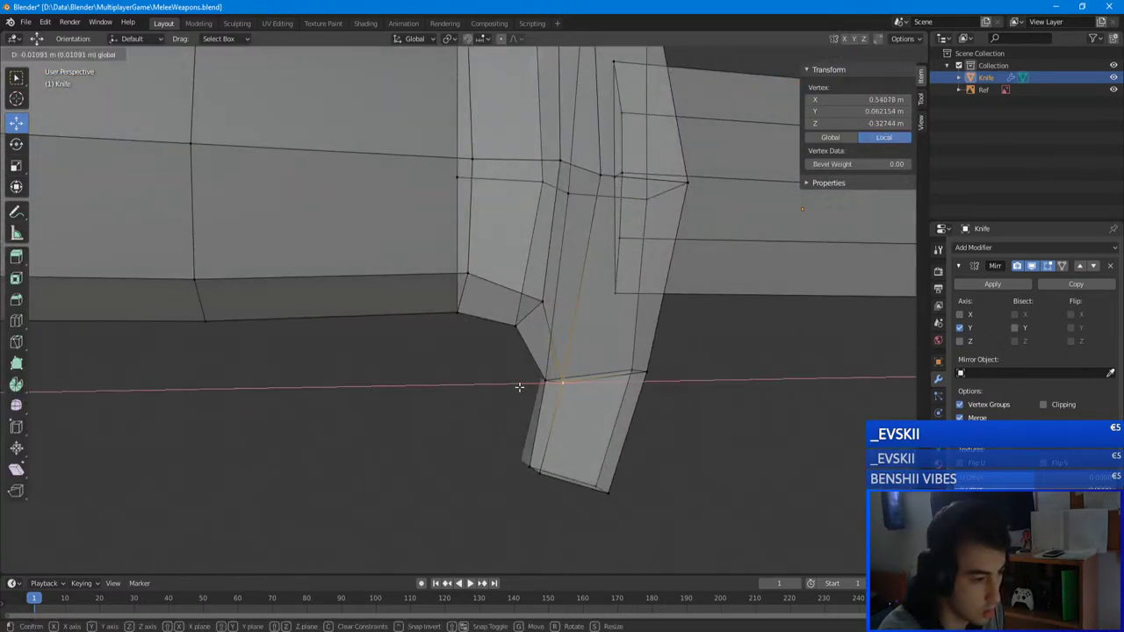
- Nudge the handle-side outer corner vertex at the lower guard prong's tip slightly toward the blade along X
{"action": "middle_click_drag", "start_coordinate": [520, 387], "coordinate": [393, 312], "text": "shift"}
{"action": "right_click", "coordinate": [404, 400]}
{"action": "right_click", "coordinate": [410, 399]}
{"action": "left_click_drag", "start_coordinate": [375, 398], "coordinate": [383, 398]}
- Nudge the blade-side outer vertex at the lower guard prong's base toward the handle along X, to about X 0.40 m
{"action": "right_click", "coordinate": [514, 302]}
{"action": "middle_click_drag", "start_coordinate": [514, 301], "coordinate": [538, 302]}
{"action": "right_click", "coordinate": [513, 300]}
{"action": "left_click_drag", "start_coordinate": [480, 296], "coordinate": [468, 296]}
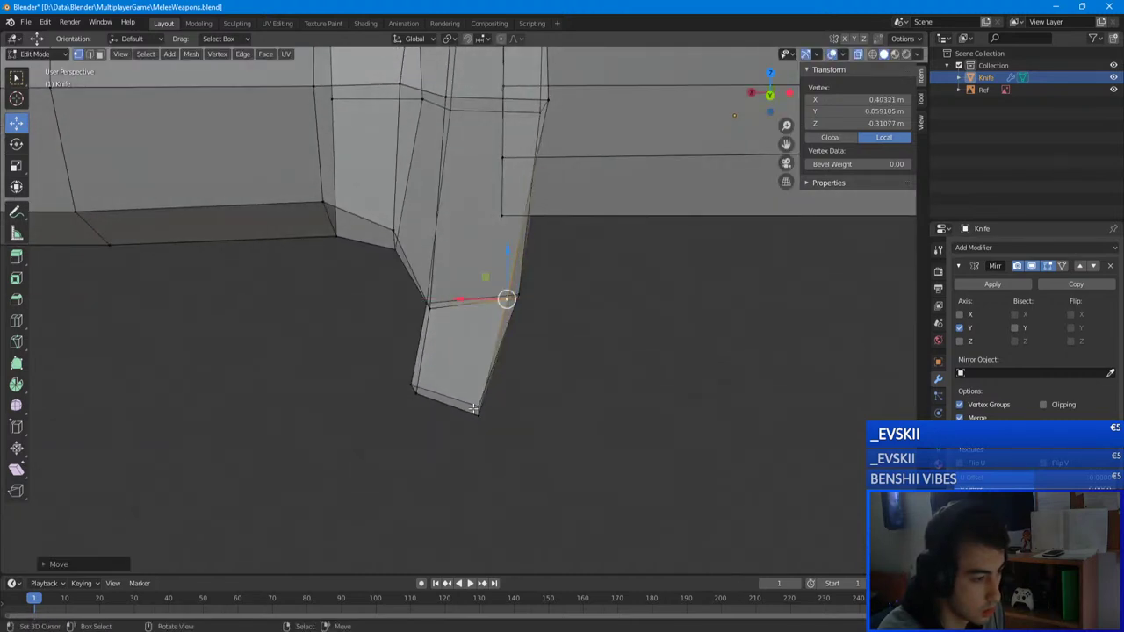
- Nudge the blade-side outer corner at the lower guard prong's tip slightly toward the handle along X, and check the whole knife
{"action": "right_click", "coordinate": [480, 411]}
{"action": "middle_click_drag", "start_coordinate": [480, 412], "coordinate": [506, 417]}
{"action": "right_click", "coordinate": [457, 421]}
{"action": "left_click_drag", "start_coordinate": [436, 423], "coordinate": [428, 423]}
{"action": "left_click_drag", "start_coordinate": [472, 379], "coordinate": [415, 354]}
{"action": "right_click", "coordinate": [415, 385]}
{"action": "left_click_drag", "start_coordinate": [375, 392], "coordinate": [371, 394]}
{"action": "key", "text": "Tab"}
{"action": "middle_click_drag", "start_coordinate": [370, 391], "coordinate": [158, 359]}
{"action": "scroll", "coordinate": [263, 353], "scroll_direction": "down", "scroll_amount": 5}
{"action": "middle_click_drag", "start_coordinate": [422, 344], "coordinate": [374, 341]}
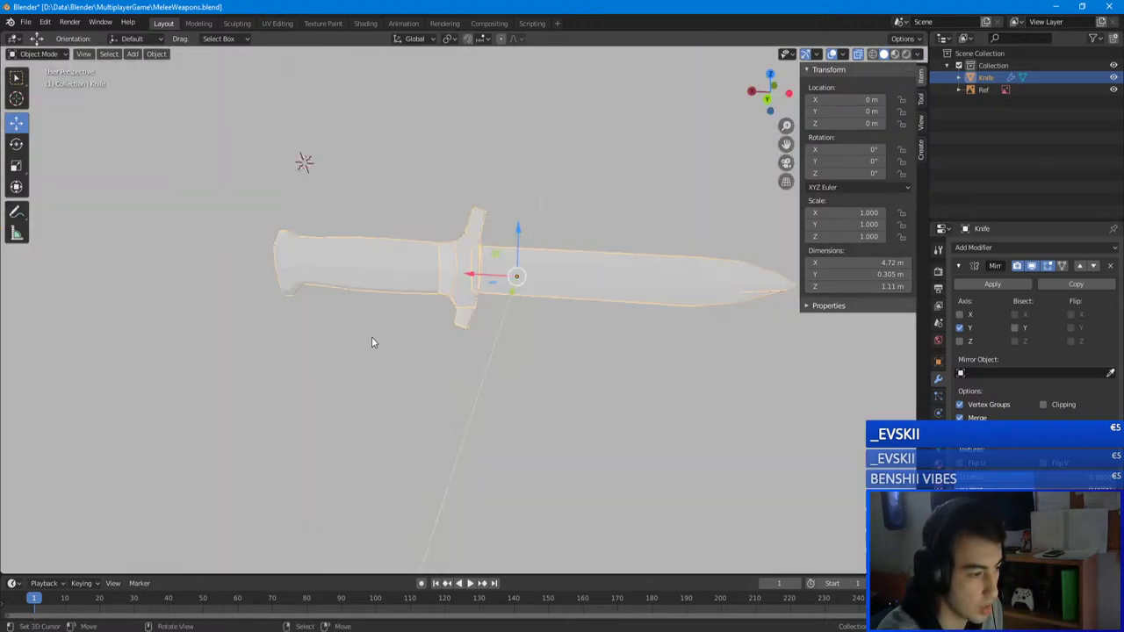
- Fine-tune the positions of two vertices in the guard area with small, mainly vertical moves
{"action": "middle_click_drag", "start_coordinate": [459, 298], "coordinate": [575, 341], "text": "shift"}
{"action": "key", "text": "Tab"}
{"action": "right_click", "coordinate": [364, 343]}
{"action": "middle_click_drag", "start_coordinate": [370, 349], "coordinate": [532, 241], "text": "shift"}
{"action": "left_click_drag", "start_coordinate": [479, 195], "coordinate": [481, 201]}
{"action": "left_click_drag", "start_coordinate": [432, 244], "coordinate": [430, 248]}
{"action": "left_click_drag", "start_coordinate": [477, 200], "coordinate": [475, 192]}
{"action": "middle_click_drag", "start_coordinate": [367, 373], "coordinate": [473, 256], "text": "shift"}
{"action": "right_click", "coordinate": [405, 232]}
{"action": "left_click_drag", "start_coordinate": [428, 191], "coordinate": [430, 208]}
{"action": "middle_click_drag", "start_coordinate": [429, 209], "coordinate": [366, 216]}
{"action": "key", "text": "Tab"}
{"action": "middle_click_drag", "start_coordinate": [339, 276], "coordinate": [461, 232]}
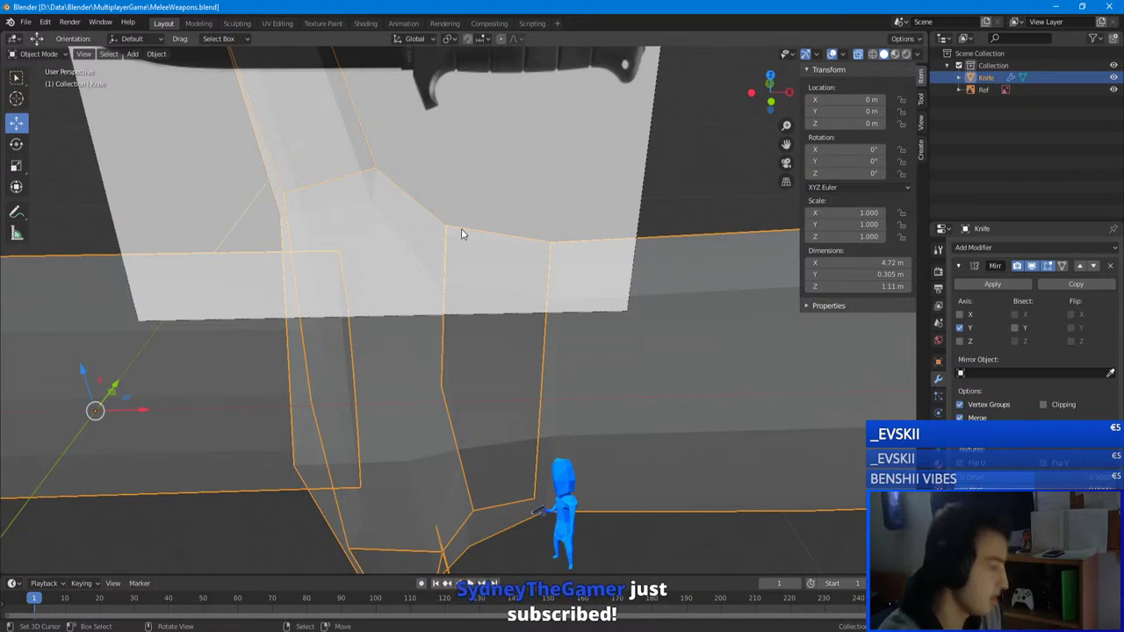
- Turn off X-ray, deselect the knife and examine the solid mesh from several angles
{"action": "scroll", "coordinate": [693, 141], "scroll_direction": "down", "scroll_amount": 5}
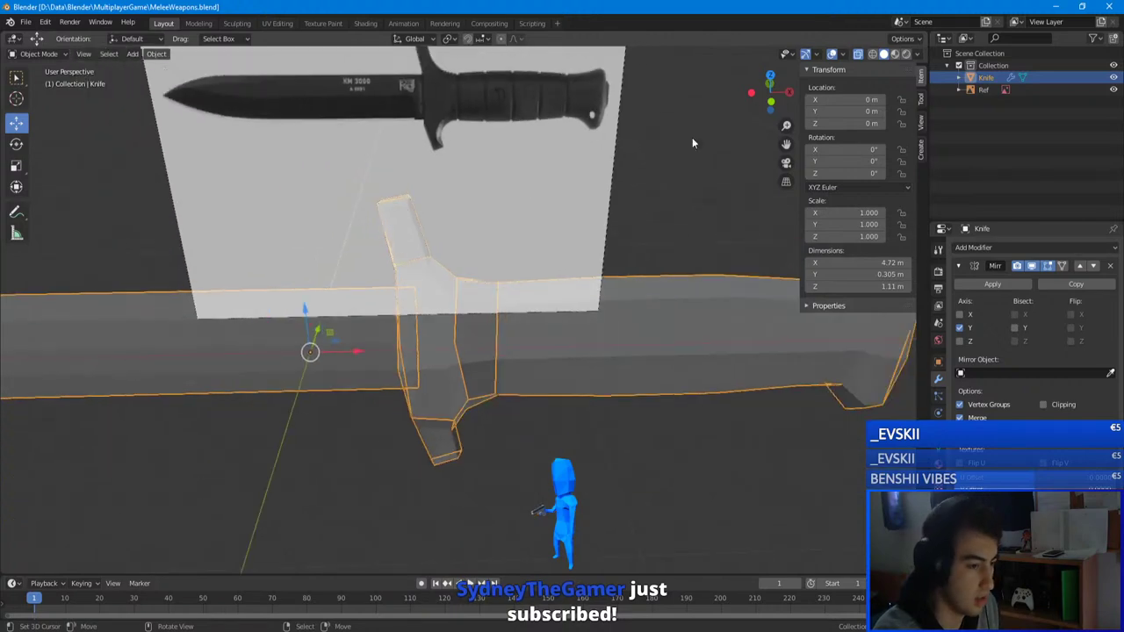
{"action": "left_click", "coordinate": [858, 55]}
{"action": "middle_click_drag", "start_coordinate": [411, 297], "coordinate": [501, 271]}
{"action": "left_click", "coordinate": [501, 220]}
{"action": "scroll", "coordinate": [503, 222], "scroll_direction": "down", "scroll_amount": 2}
{"action": "scroll", "coordinate": [492, 255], "scroll_direction": "down", "scroll_amount": 3}
{"action": "scroll", "coordinate": [463, 283], "scroll_direction": "up", "scroll_amount": 5}
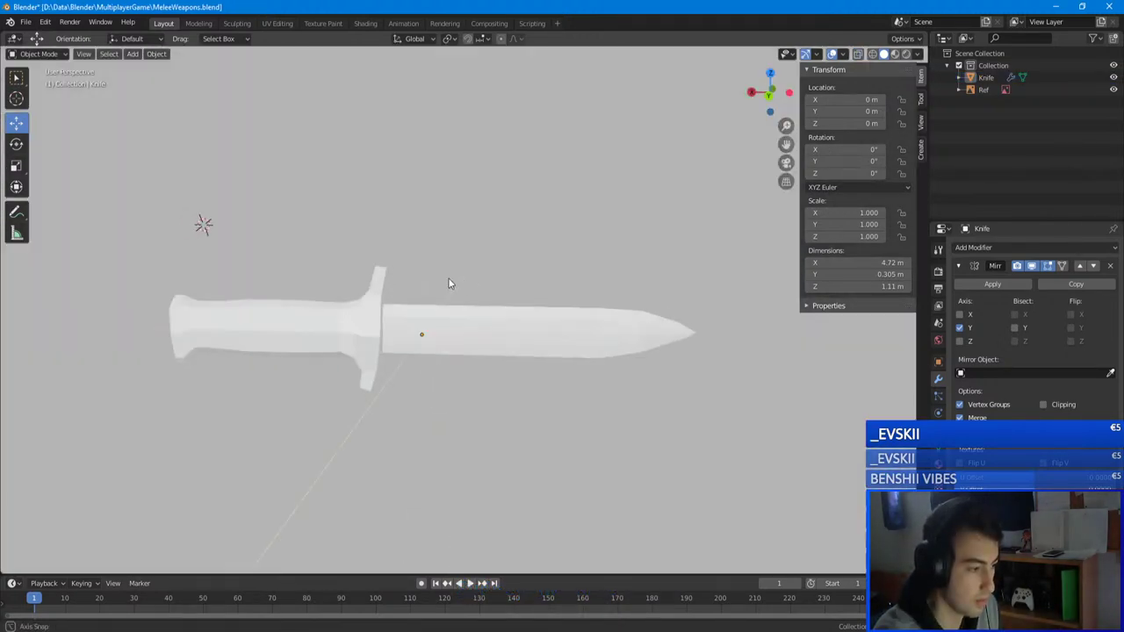
{"action": "middle_click_drag", "start_coordinate": [451, 284], "coordinate": [500, 276]}
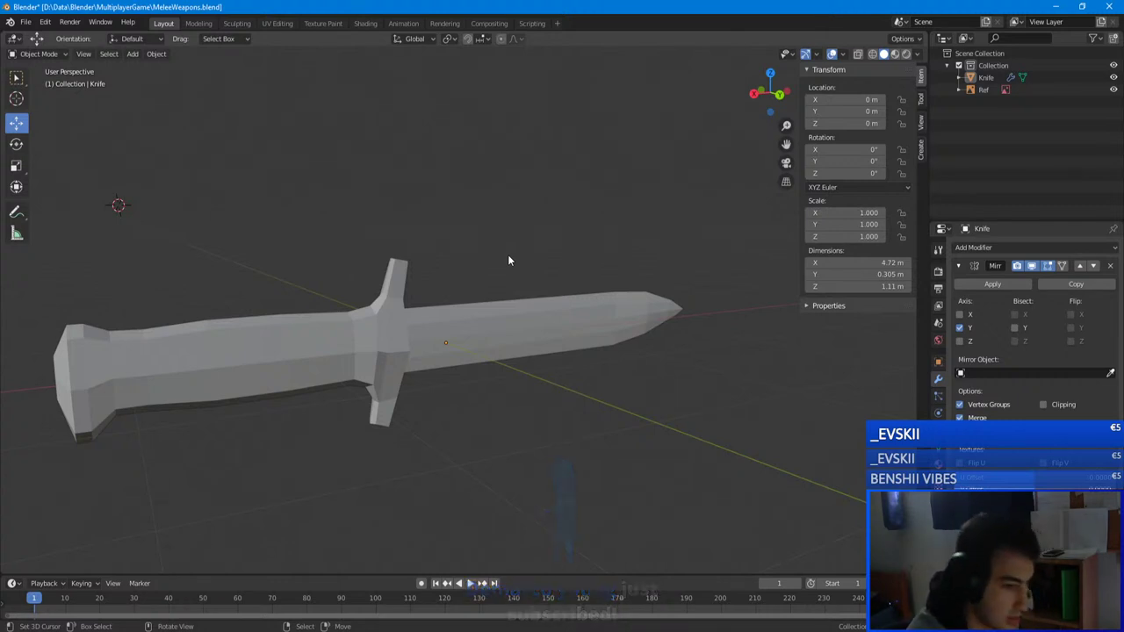
- Shift a single vertex on the knife's side very slightly along one axis
{"action": "scroll", "coordinate": [603, 342], "scroll_direction": "up", "scroll_amount": 4}
{"action": "middle_click_drag", "start_coordinate": [603, 348], "coordinate": [458, 381]}
{"action": "key", "text": "Tab"}
{"action": "left_click", "coordinate": [462, 378]}
{"action": "left_click_drag", "start_coordinate": [426, 380], "coordinate": [423, 379]}
{"action": "key", "text": "Tab"}
{"action": "middle_click_drag", "start_coordinate": [425, 378], "coordinate": [352, 341]}
- Lower the bottom side vertex of the blade's second edge loop from the tip slightly along Z
{"action": "key", "text": "Tab"}
{"action": "left_click", "coordinate": [681, 367]}
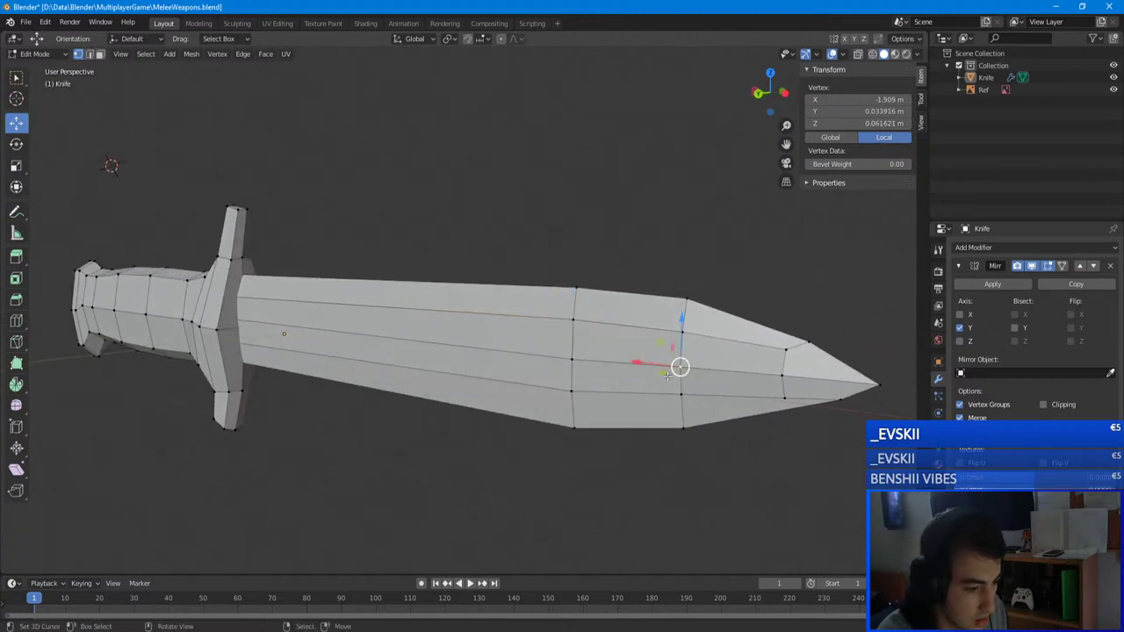
{"action": "left_click", "coordinate": [681, 394]}
{"action": "left_click_drag", "start_coordinate": [682, 362], "coordinate": [682, 366]}
- Nudge the upper and lower side vertices nearest the blade tip toward the tip along X, to about X -2.18 m
{"action": "right_click", "coordinate": [780, 349]}
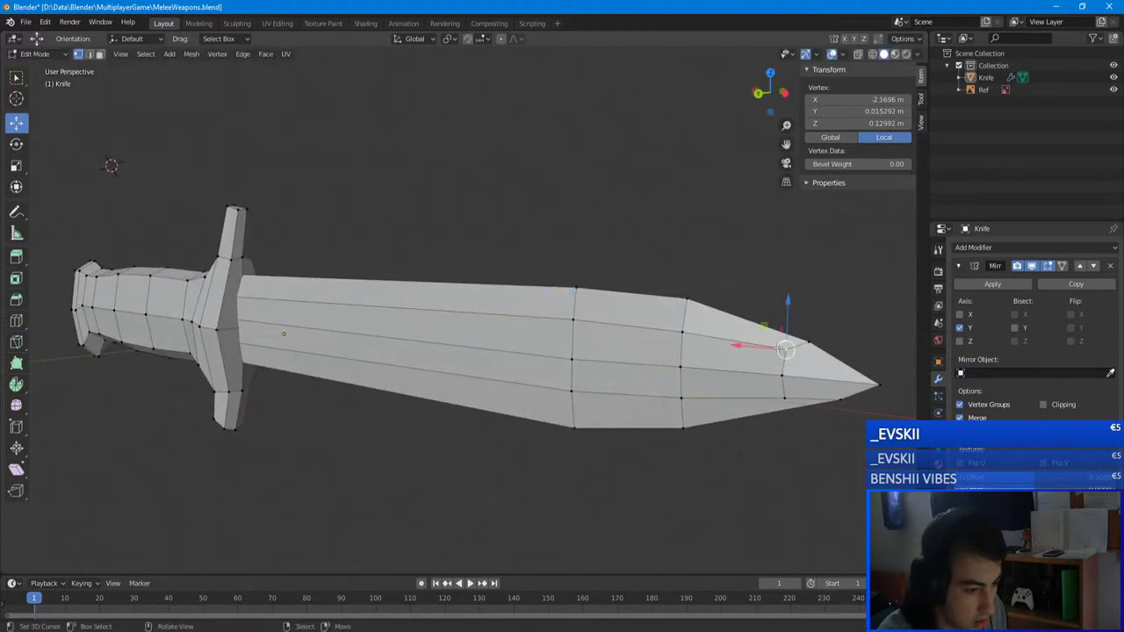
{"action": "mouse_move", "coordinate": [760, 332]}
{"action": "middle_mouse_down"}
{"action": "mouse_move", "coordinate": [664, 346]}
{"action": "mouse_move", "coordinate": [677, 359]}
{"action": "mouse_move", "coordinate": [759, 344]}
{"action": "middle_mouse_up"}
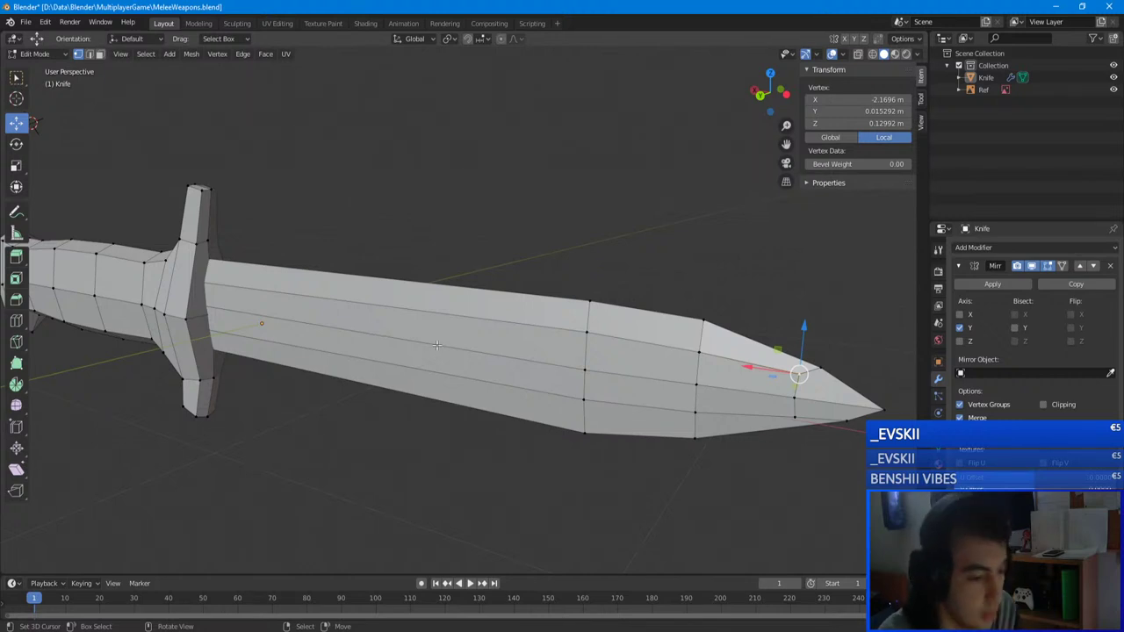
{"action": "left_click_drag", "start_coordinate": [742, 367], "coordinate": [782, 400]}
{"action": "left_click_drag", "start_coordinate": [747, 410], "coordinate": [752, 411]}
- Examine the blade tip's vertices and surface from several angles
{"action": "middle_click_drag", "start_coordinate": [840, 452], "coordinate": [654, 373], "text": "shift"}
{"action": "scroll", "coordinate": [743, 424], "scroll_direction": "up", "scroll_amount": 2}
{"action": "left_click", "coordinate": [770, 375]}
{"action": "scroll", "coordinate": [764, 365], "scroll_direction": "down", "scroll_amount": 1}
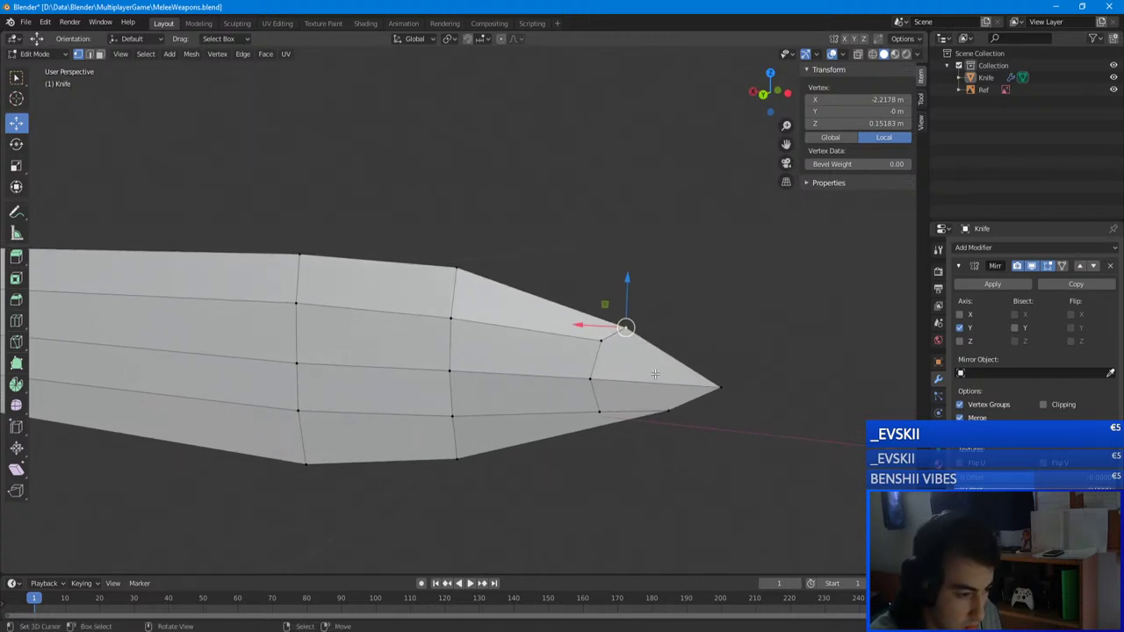
{"action": "middle_click_drag", "start_coordinate": [683, 414], "coordinate": [509, 268]}
{"action": "key", "text": "Tab"}
{"action": "key", "text": "Tab"}
{"action": "right_click", "coordinate": [489, 294]}
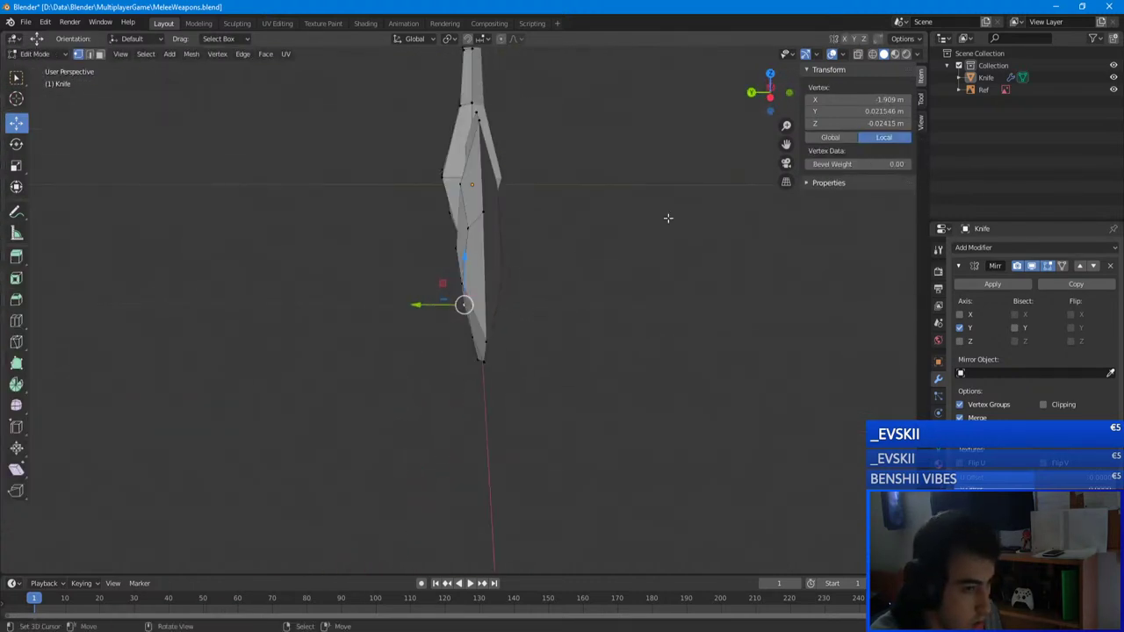
- With X-ray on in front view, move the top-edge vertex nearest the blade tip to about X -2.254 m, Z 0.136 m
{"action": "left_click", "coordinate": [861, 55]}
{"action": "middle_click_drag", "start_coordinate": [533, 190], "coordinate": [557, 228]}
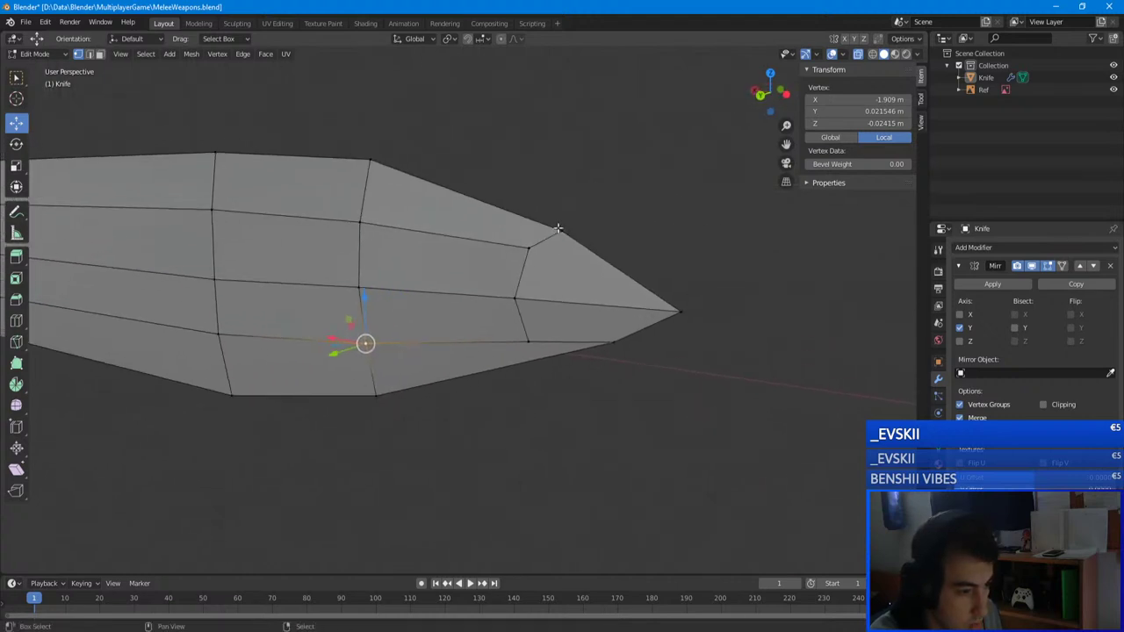
{"action": "right_click", "coordinate": [558, 229]}
{"action": "middle_click_drag", "start_coordinate": [571, 269], "coordinate": [474, 254]}
{"action": "scroll", "coordinate": [590, 267], "scroll_direction": "up", "scroll_amount": 4}
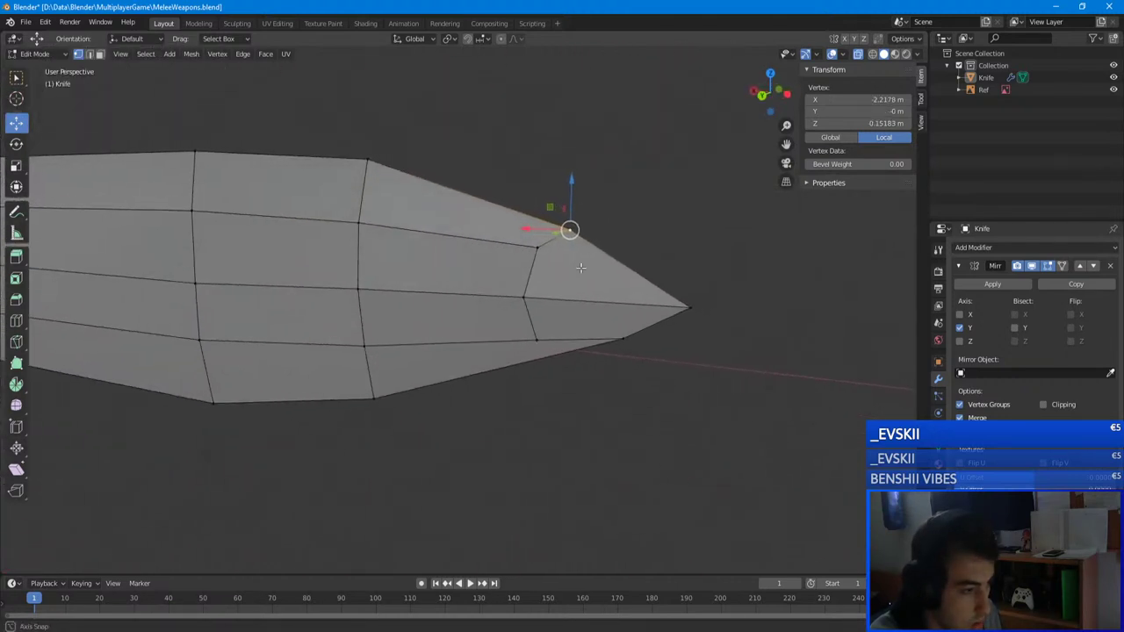
{"action": "key", "text": "KP_1"}
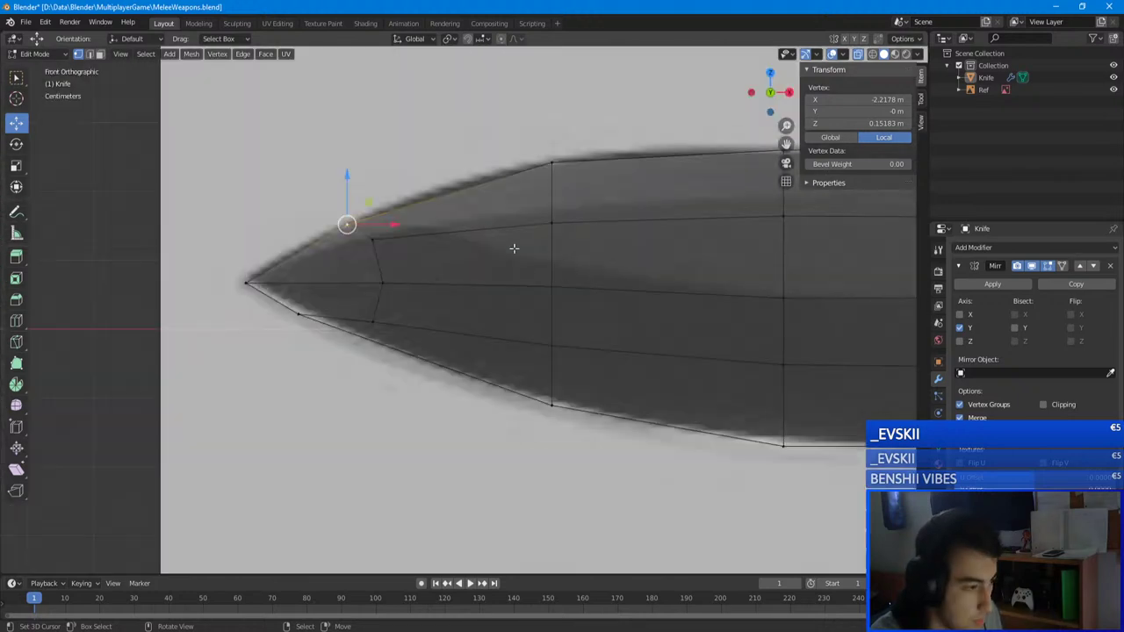
{"action": "key", "text": "g"}
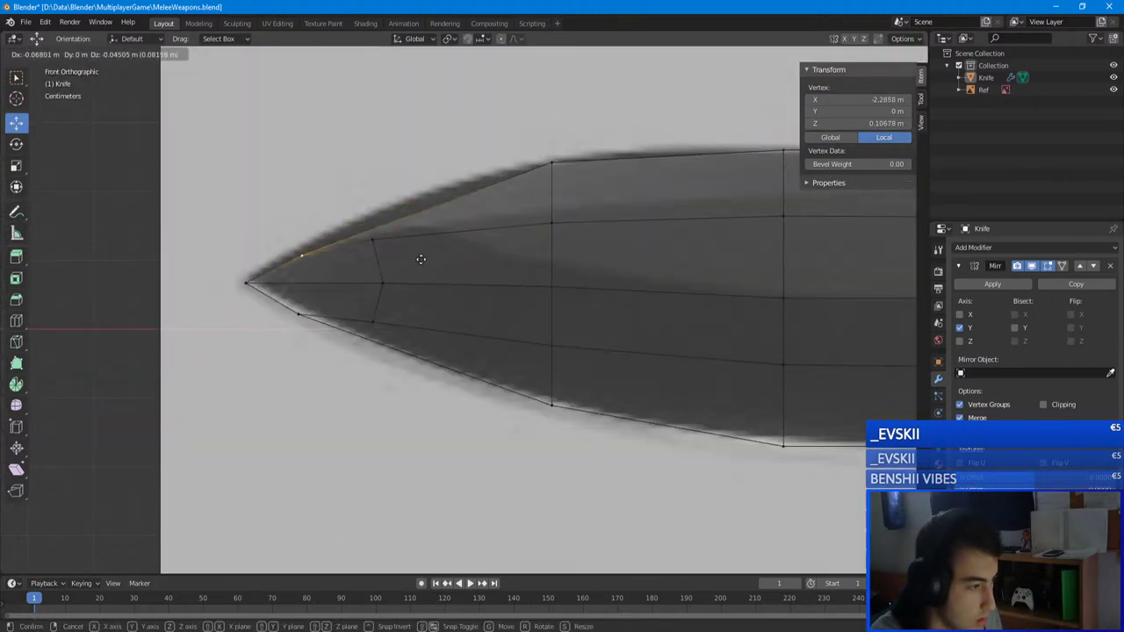
{"action": "left_click", "coordinate": [441, 239]}
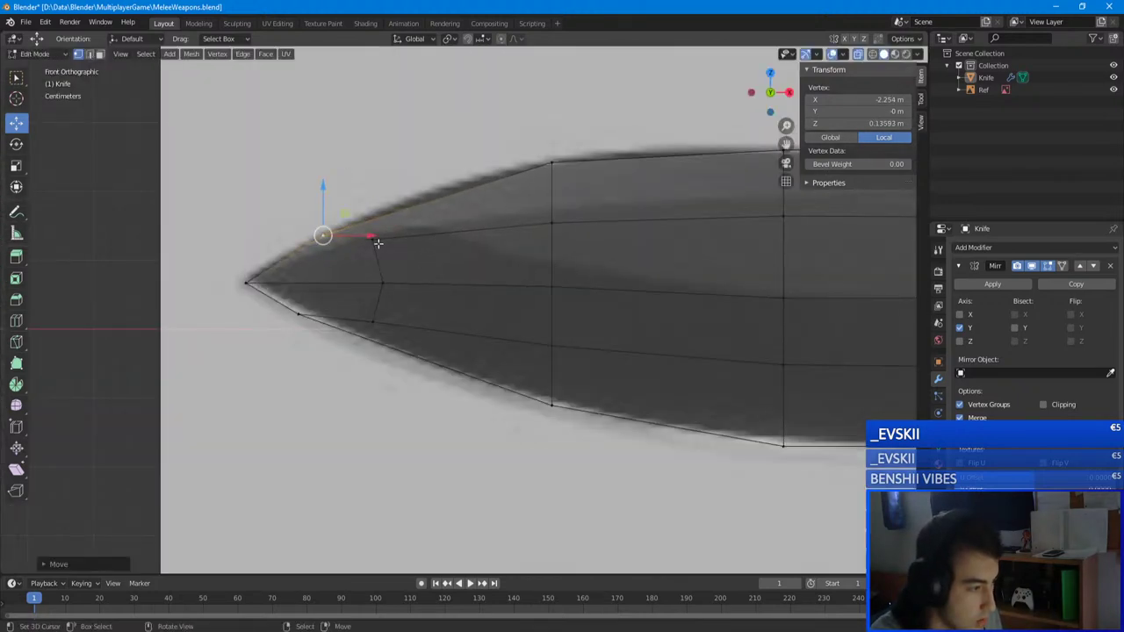
- Move the upper side vertex nearest the blade tip to about X -2.168 m, Z 0.121 m
{"action": "left_click", "coordinate": [374, 239]}
{"action": "key", "text": "g"}
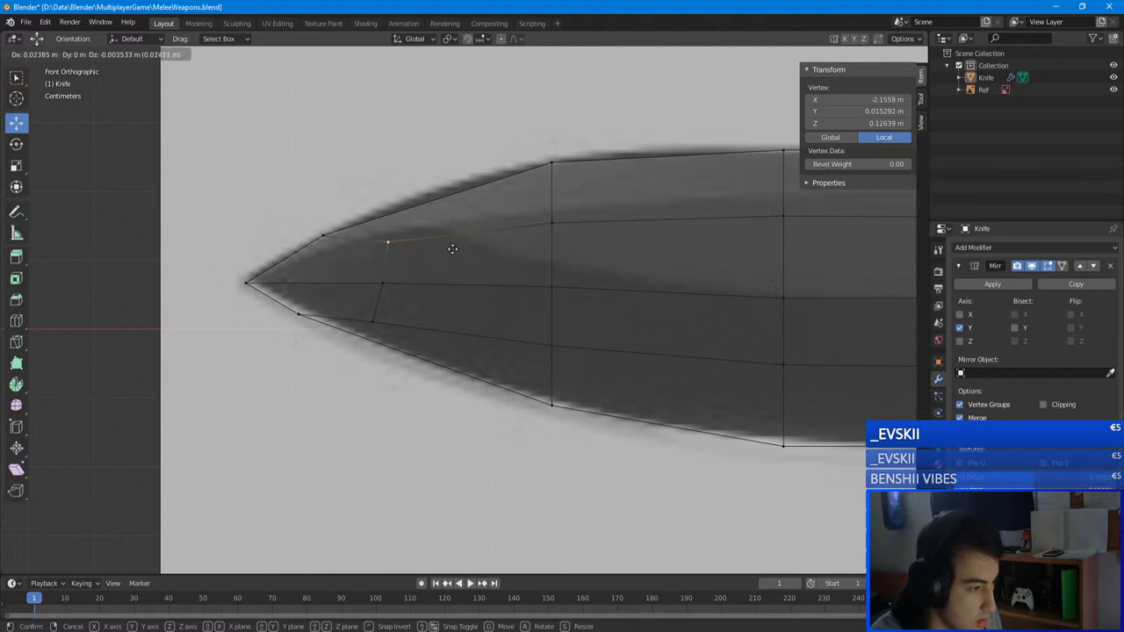
{"action": "left_click", "coordinate": [451, 249]}
{"action": "middle_click_drag", "start_coordinate": [451, 250], "coordinate": [500, 296], "text": "shift"}
{"action": "scroll", "coordinate": [500, 298], "scroll_direction": "up", "scroll_amount": 3}
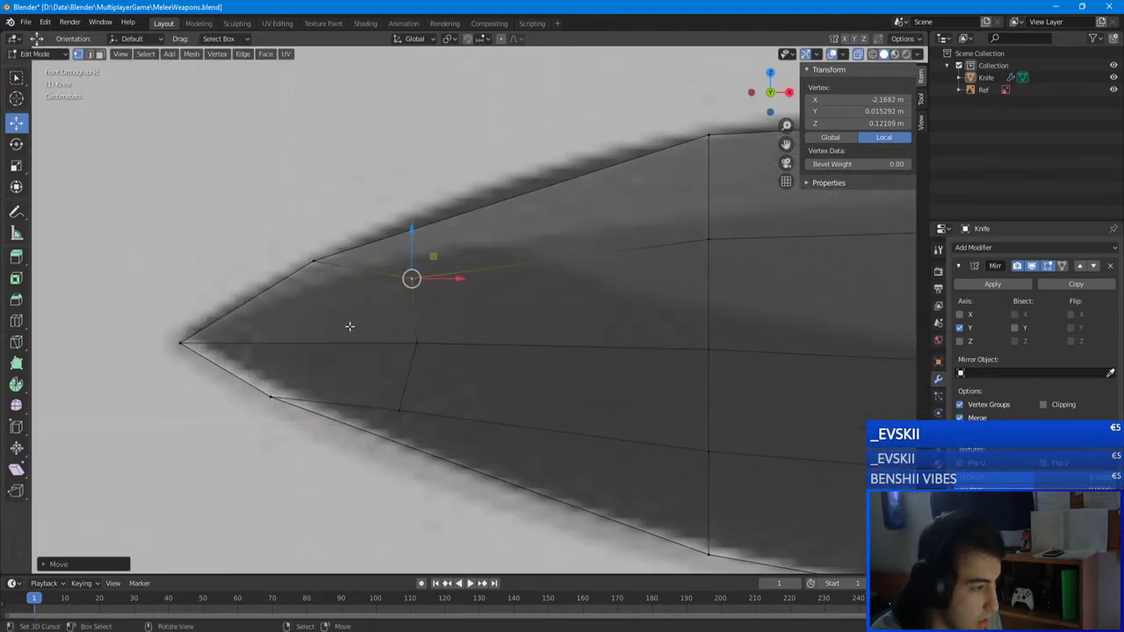
{"action": "scroll", "coordinate": [184, 352], "scroll_direction": "down", "scroll_amount": 3}
{"action": "middle_click_drag", "start_coordinate": [211, 349], "coordinate": [450, 358]}
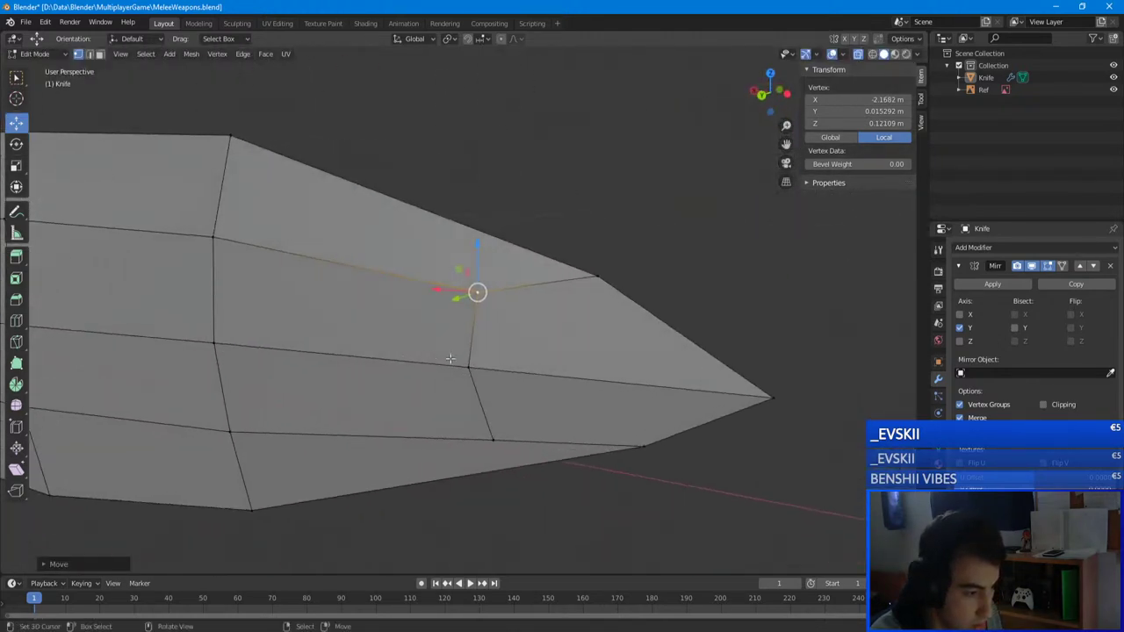
- Delete the upper side face at the blade tip
{"action": "left_click", "coordinate": [100, 53]}
{"action": "left_click", "coordinate": [584, 316]}
{"action": "key", "text": "x"}
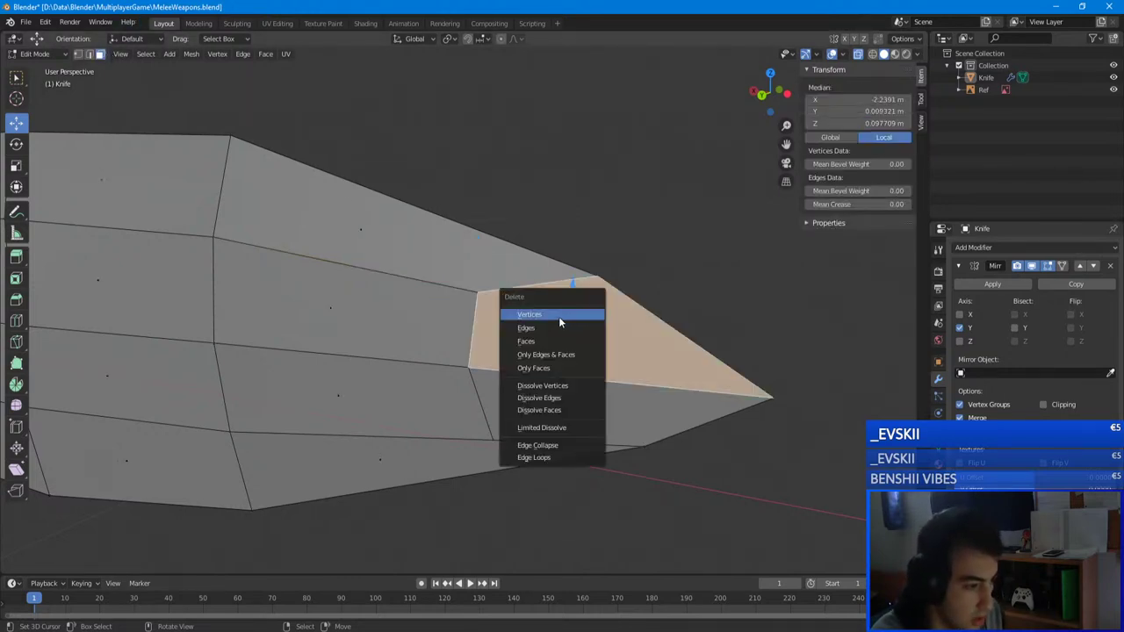
{"action": "left_click", "coordinate": [539, 341]}
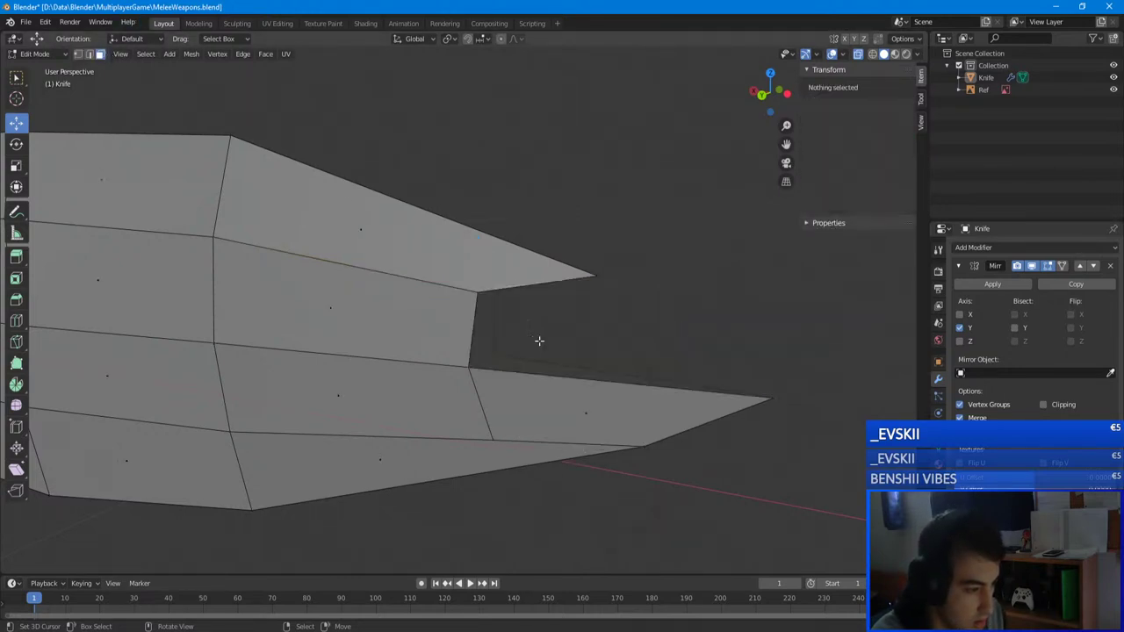
- Connect the blade's tip vertex to the nearest top-edge vertex and to the upper side vertex with new edges
{"action": "left_click", "coordinate": [597, 274]}
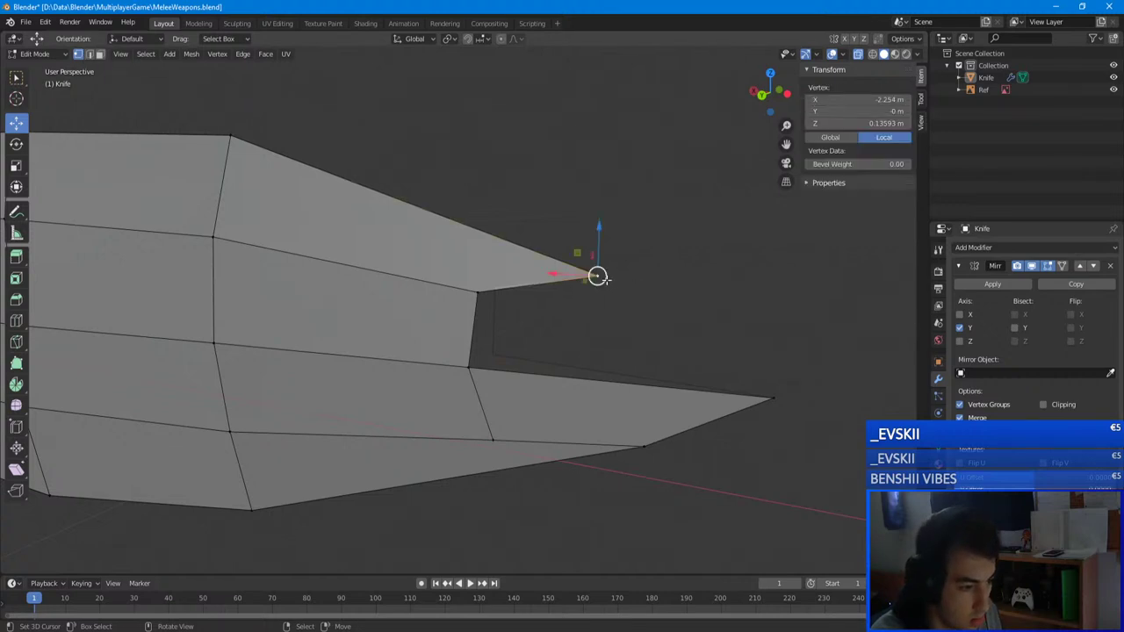
{"action": "left_click", "coordinate": [759, 385], "text": "shift"}
{"action": "key", "text": "f"}
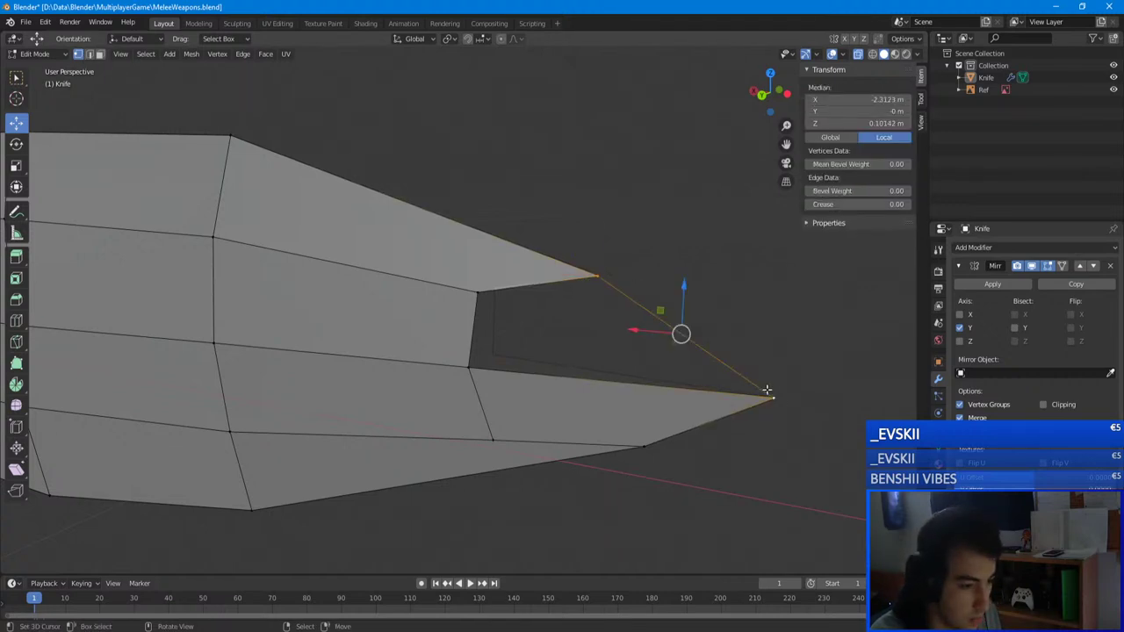
{"action": "right_click", "coordinate": [768, 390]}
{"action": "right_click", "coordinate": [463, 289], "text": "shift"}
{"action": "key", "text": "f"}
- Fill the two triangular openings at the blade tip with new faces
{"action": "middle_click_drag", "start_coordinate": [478, 328], "coordinate": [431, 354]}
{"action": "left_click", "coordinate": [430, 357], "text": "shift"}
{"action": "key", "text": "f"}
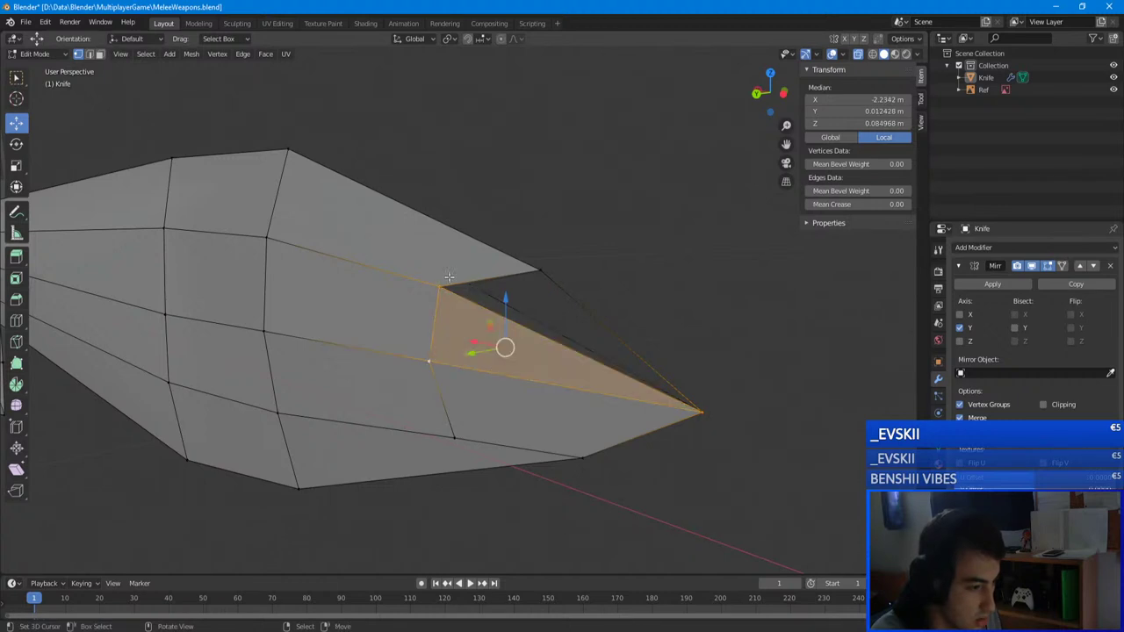
{"action": "left_click", "coordinate": [439, 286]}
{"action": "left_click", "coordinate": [703, 411], "text": "shift"}
{"action": "left_click", "coordinate": [550, 265], "text": "shift"}
{"action": "key", "text": "f"}
{"action": "key", "text": "Tab"}
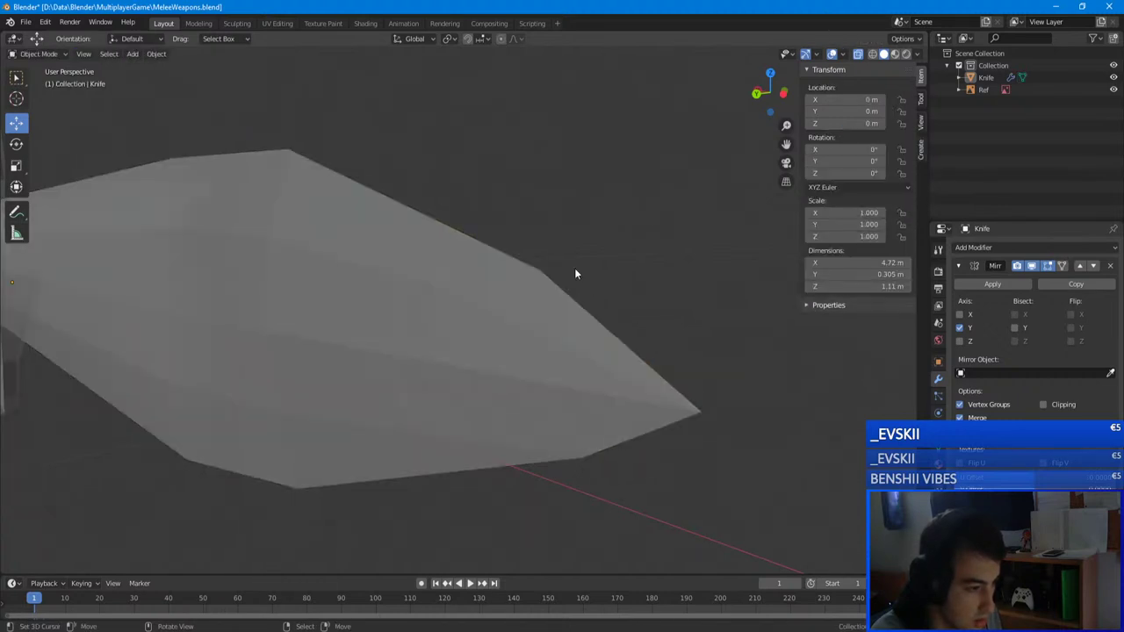
{"action": "middle_click_drag", "start_coordinate": [574, 268], "coordinate": [510, 228]}
- Delete the lower side face at the blade tip
{"action": "key", "text": "Tab"}
{"action": "right_click", "coordinate": [387, 388]}
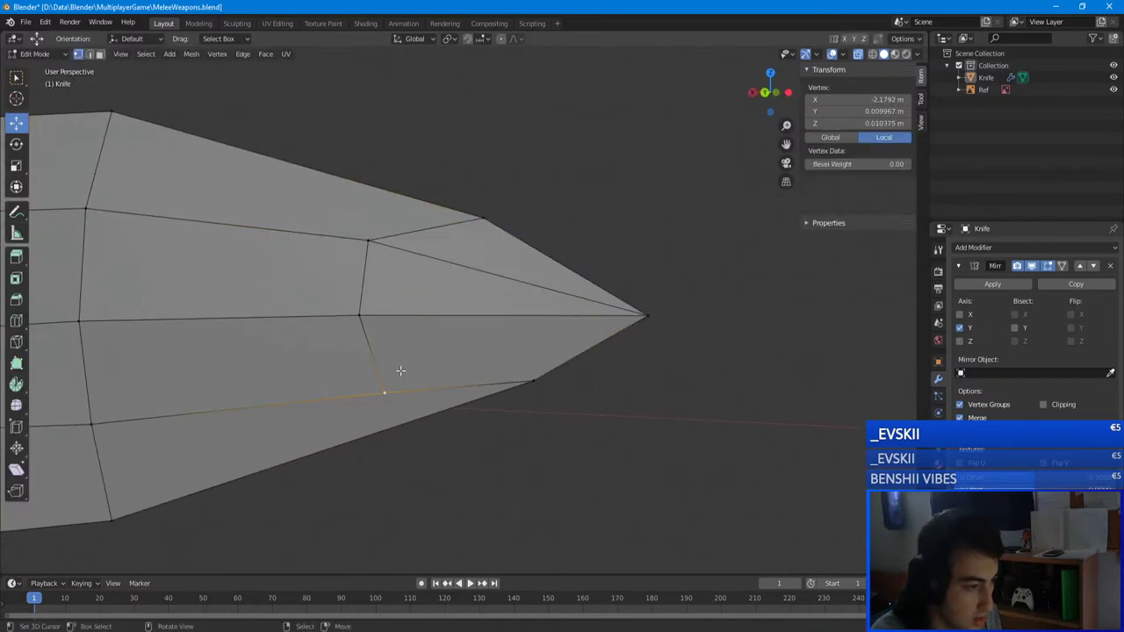
{"action": "left_click", "coordinate": [99, 55]}
{"action": "left_click", "coordinate": [477, 356]}
{"action": "key", "text": "x"}
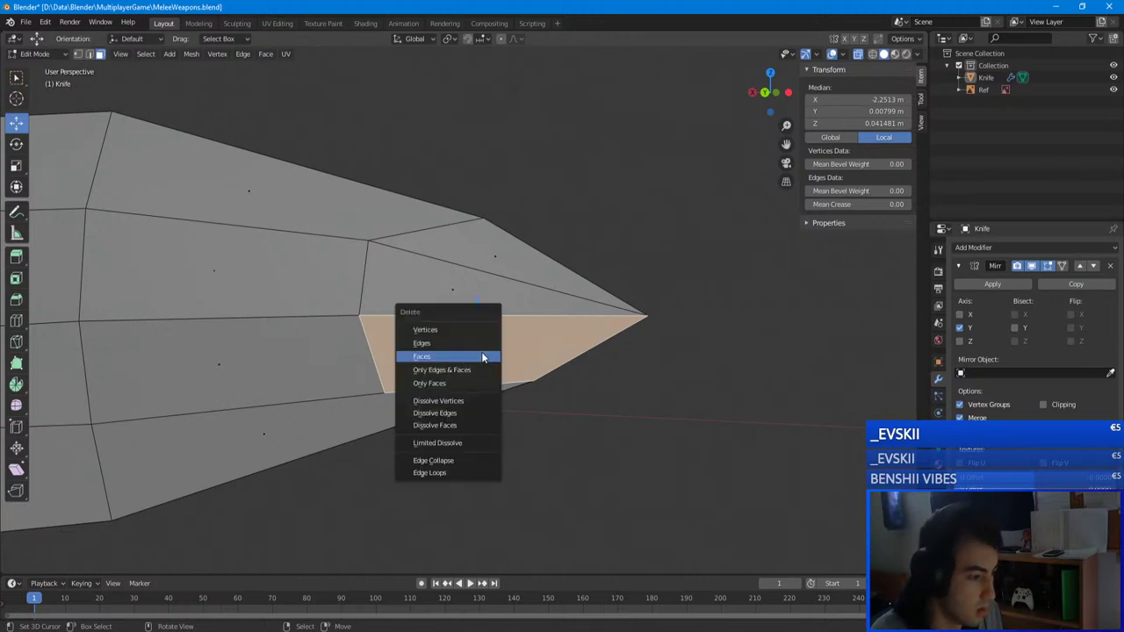
{"action": "left_click", "coordinate": [482, 357]}
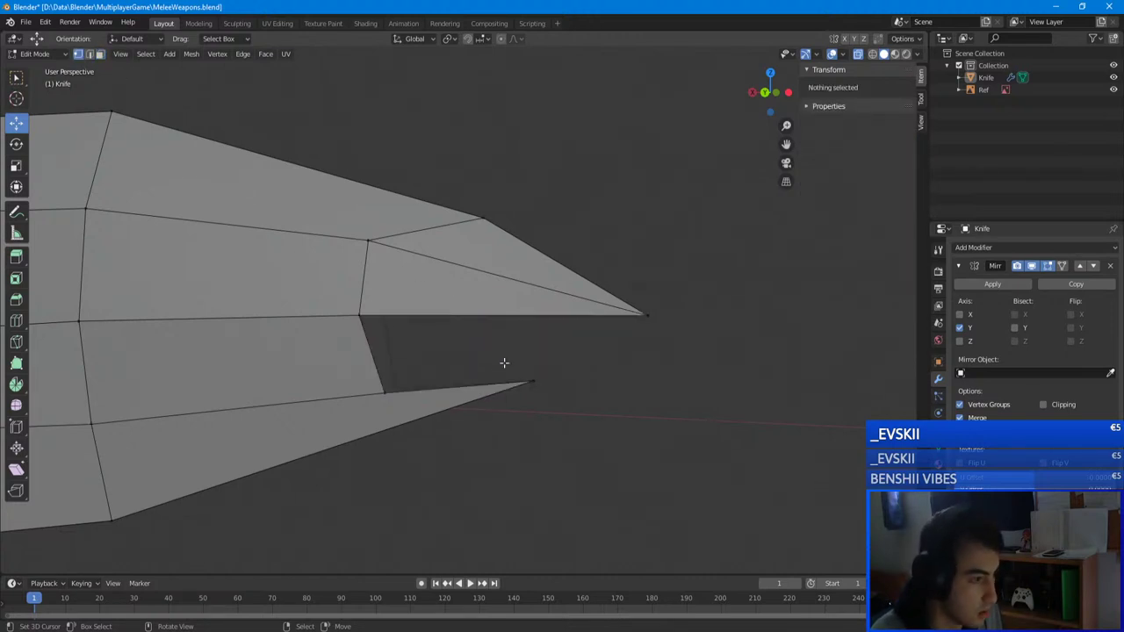
- Connect the blade's tip vertex to the nearest bottom-edge vertex and fill the lower triangular opening with a face
{"action": "left_click", "coordinate": [532, 380]}
{"action": "left_click", "coordinate": [654, 317], "text": "shift"}
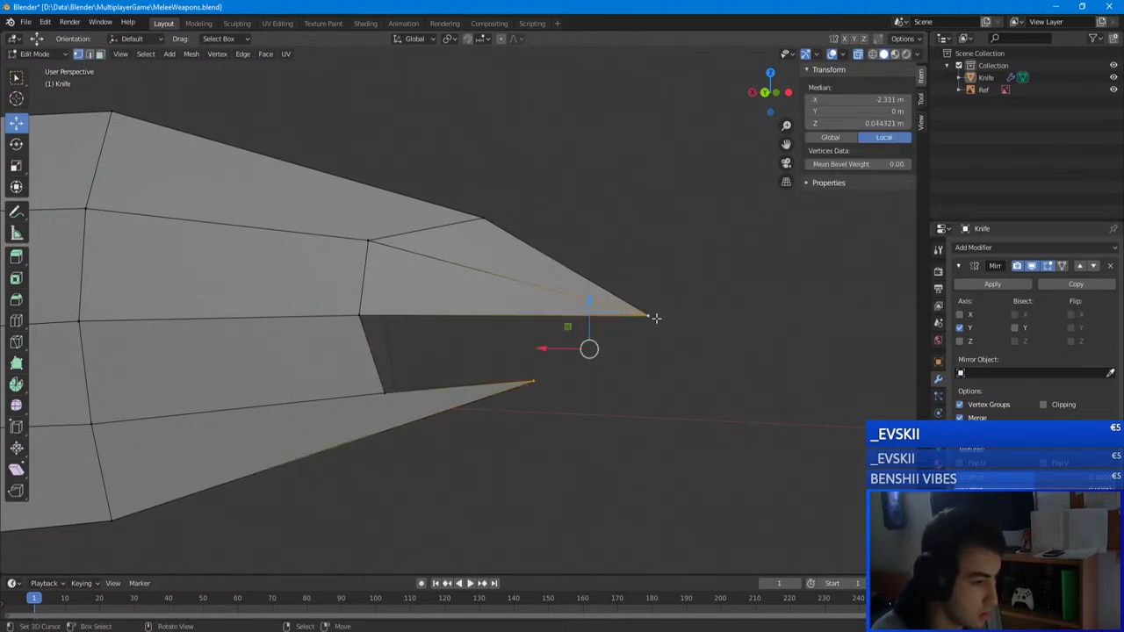
{"action": "key", "text": "f"}
{"action": "right_click", "coordinate": [393, 390]}
{"action": "left_click", "coordinate": [645, 319], "text": "shift"}
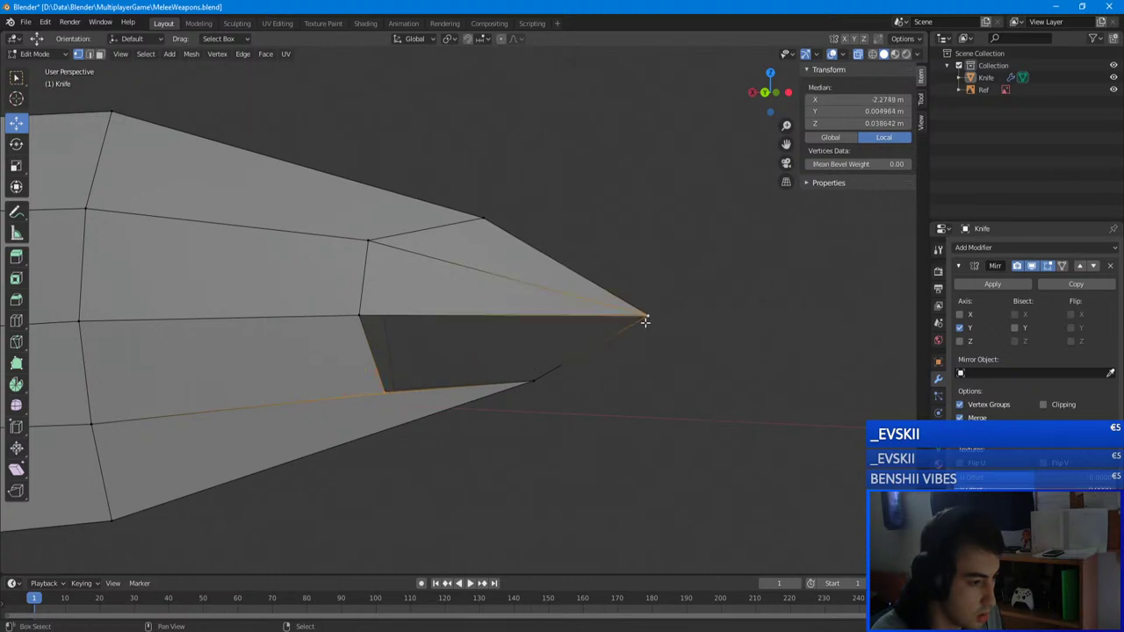
{"action": "right_click", "coordinate": [574, 368], "text": "shift"}
{"action": "key", "text": "f"}
- Fill the remaining triangular opening between the lower side vertex, the middle side vertex and the tip vertex
{"action": "right_click", "coordinate": [397, 392]}
{"action": "right_click", "coordinate": [354, 321], "text": "shift"}
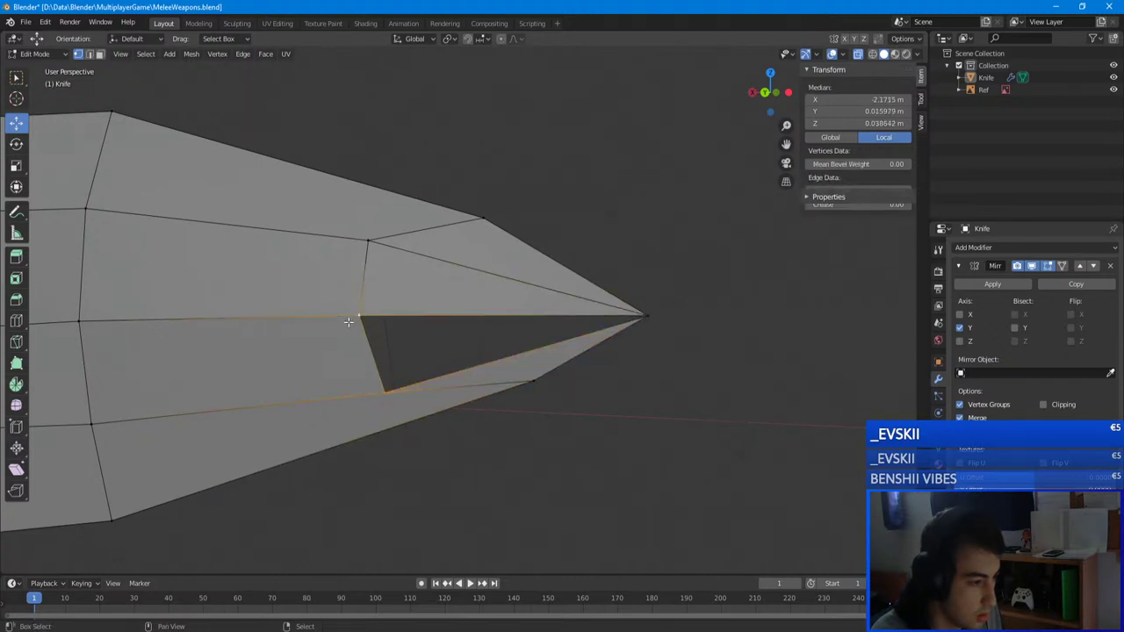
{"action": "right_click", "coordinate": [661, 321], "text": "shift"}
{"action": "key", "text": "Tab"}
{"action": "middle_click_drag", "start_coordinate": [664, 322], "coordinate": [698, 334]}
{"action": "scroll", "coordinate": [698, 333], "scroll_direction": "down", "scroll_amount": 4}
{"action": "scroll", "coordinate": [492, 359], "scroll_direction": "up", "scroll_amount": 2}
- Move the three side vertices at the blade's lower bend towards the handle, to a median X of about -1.494 m
{"action": "key", "text": "Tab"}
{"action": "right_click", "coordinate": [422, 389]}
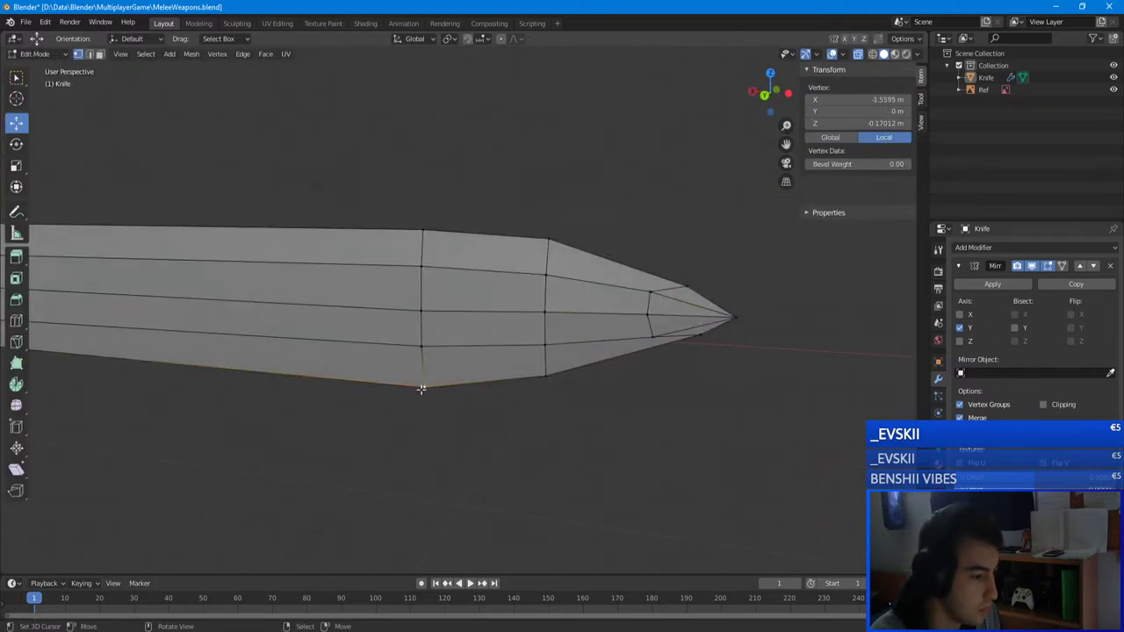
{"action": "middle_click_drag", "start_coordinate": [426, 349], "coordinate": [474, 336]}
{"action": "middle_click_drag", "start_coordinate": [474, 337], "coordinate": [570, 326], "text": "shift"}
{"action": "right_click", "coordinate": [512, 343]}
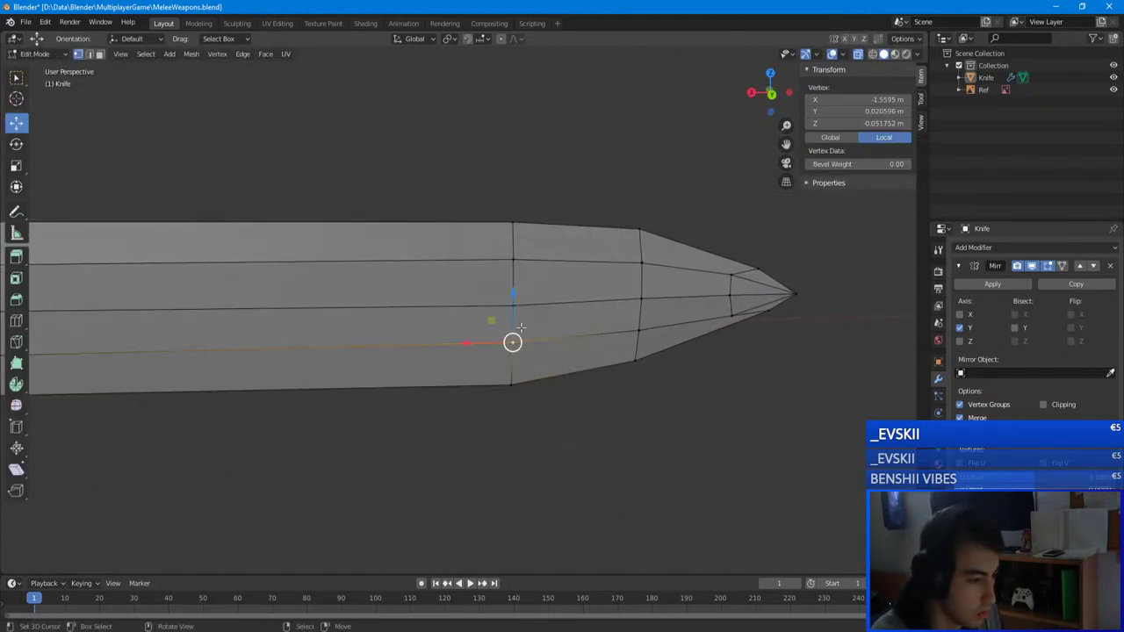
{"action": "right_click", "coordinate": [512, 306], "text": "shift"}
{"action": "right_click", "coordinate": [507, 265], "text": "shift"}
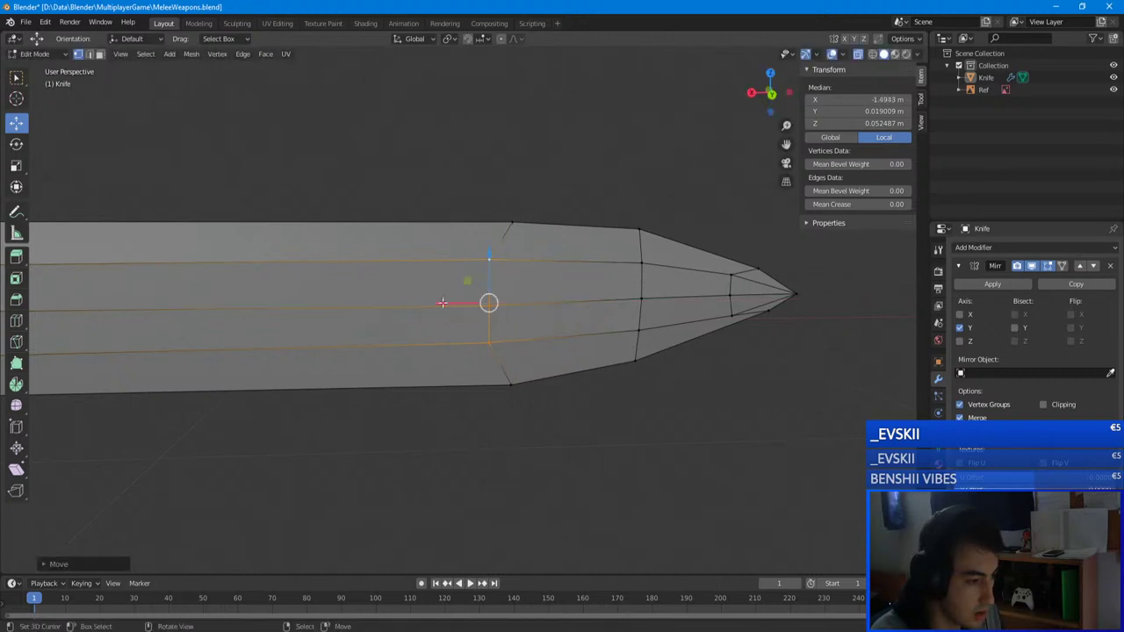
{"action": "key", "text": "Tab"}
{"action": "middle_click_drag", "start_coordinate": [451, 301], "coordinate": [471, 322]}
{"action": "key", "text": "Tab"}
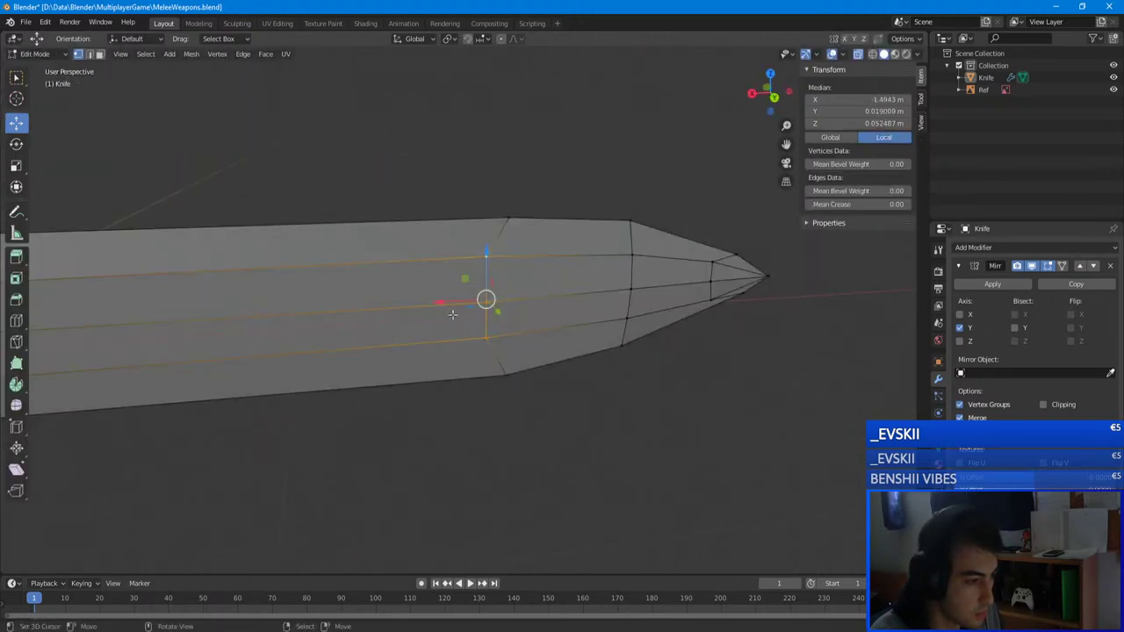
- Shift only the middle side vertex of that cross-section further towards the handle, to about X -1.483 m
{"action": "key", "text": "g"}
{"action": "right_click", "coordinate": [497, 302]}
{"action": "left_click_drag", "start_coordinate": [451, 307], "coordinate": [440, 308]}
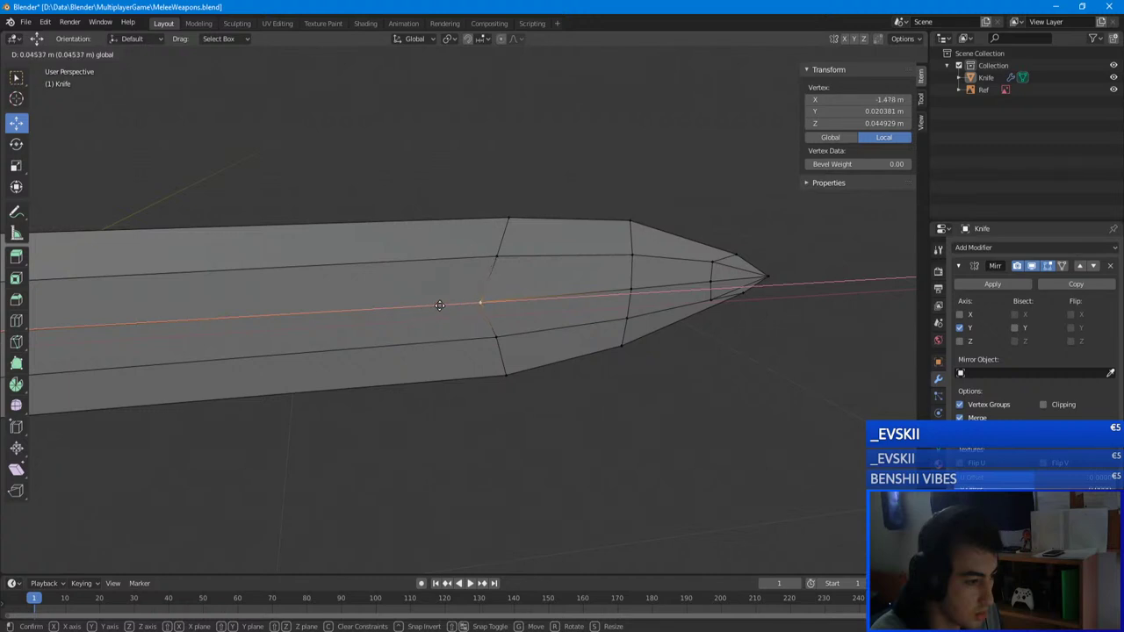
{"action": "left_click", "coordinate": [440, 304]}
{"action": "key", "text": "Tab"}
{"action": "middle_click_drag", "start_coordinate": [441, 304], "coordinate": [369, 359]}
{"action": "key", "text": "Tab"}
{"action": "scroll", "coordinate": [383, 306], "scroll_direction": "up", "scroll_amount": 3}
- Move the middle side vertex outward along the Y axis to about 0.04 m
{"action": "key", "text": "KP_7"}
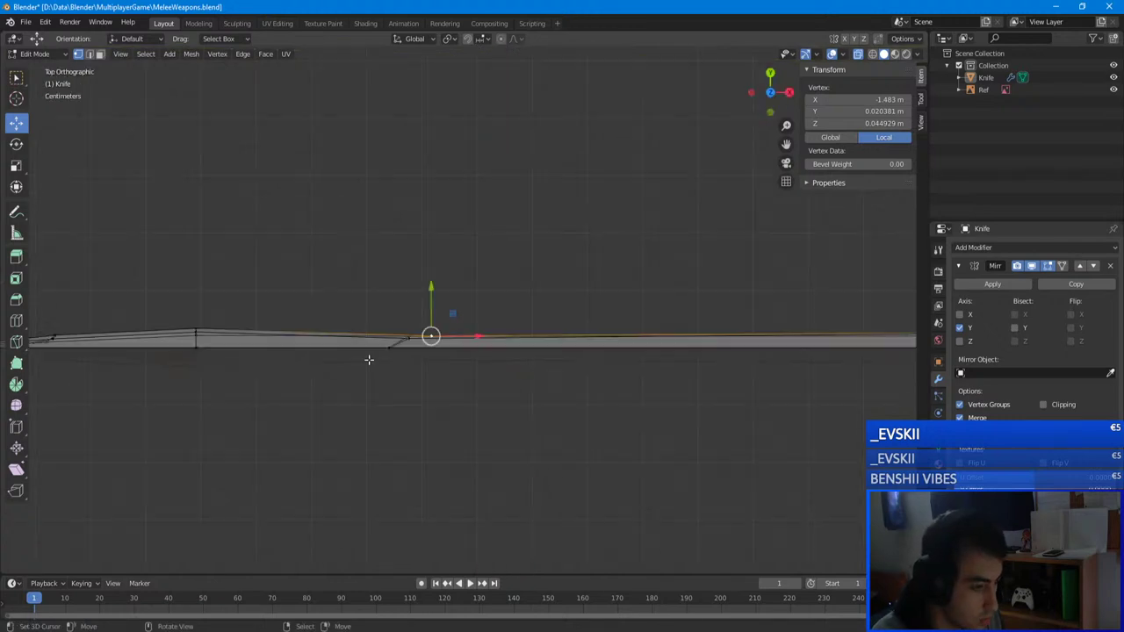
{"action": "key", "text": "g"}
{"action": "key", "text": "y"}
{"action": "left_click", "coordinate": [411, 303]}
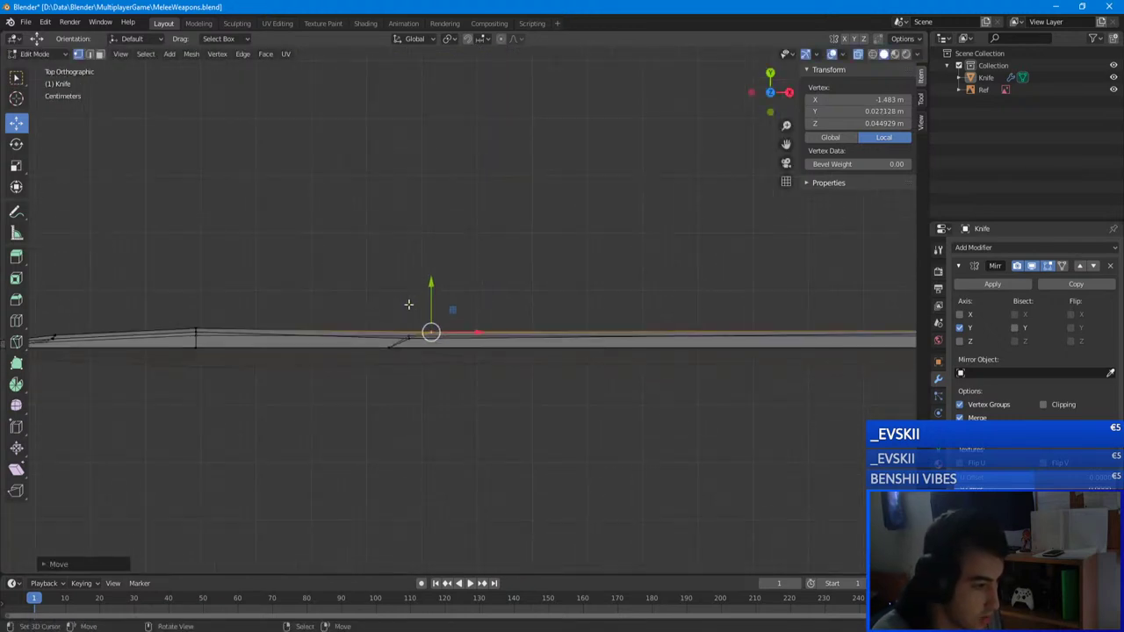
{"action": "scroll", "coordinate": [415, 299], "scroll_direction": "down", "scroll_amount": 2}
{"action": "middle_click_drag", "start_coordinate": [414, 299], "coordinate": [356, 295], "text": "shift"}
{"action": "key", "text": "g"}
{"action": "key", "text": "y"}
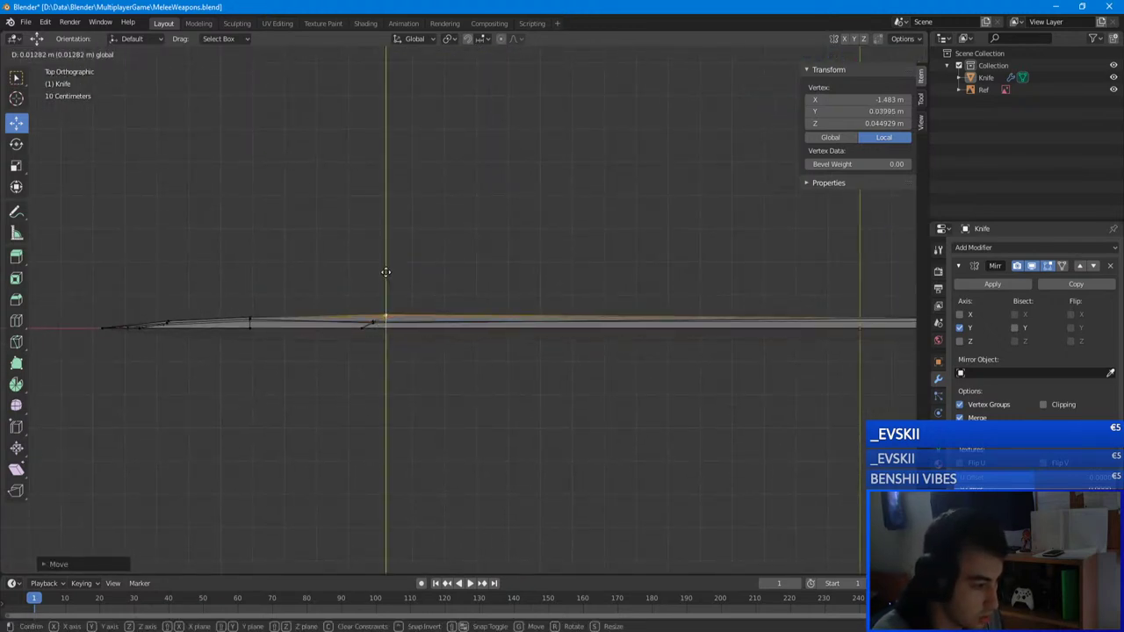
{"action": "left_click", "coordinate": [386, 272]}
{"action": "middle_click_drag", "start_coordinate": [452, 281], "coordinate": [600, 288], "text": "shift"}
{"action": "scroll", "coordinate": [453, 325], "scroll_direction": "up", "scroll_amount": 2}
- Try to shift the bottom-edge vertex of that cross-section along the X axis and undo the move
{"action": "right_click", "coordinate": [375, 345]}
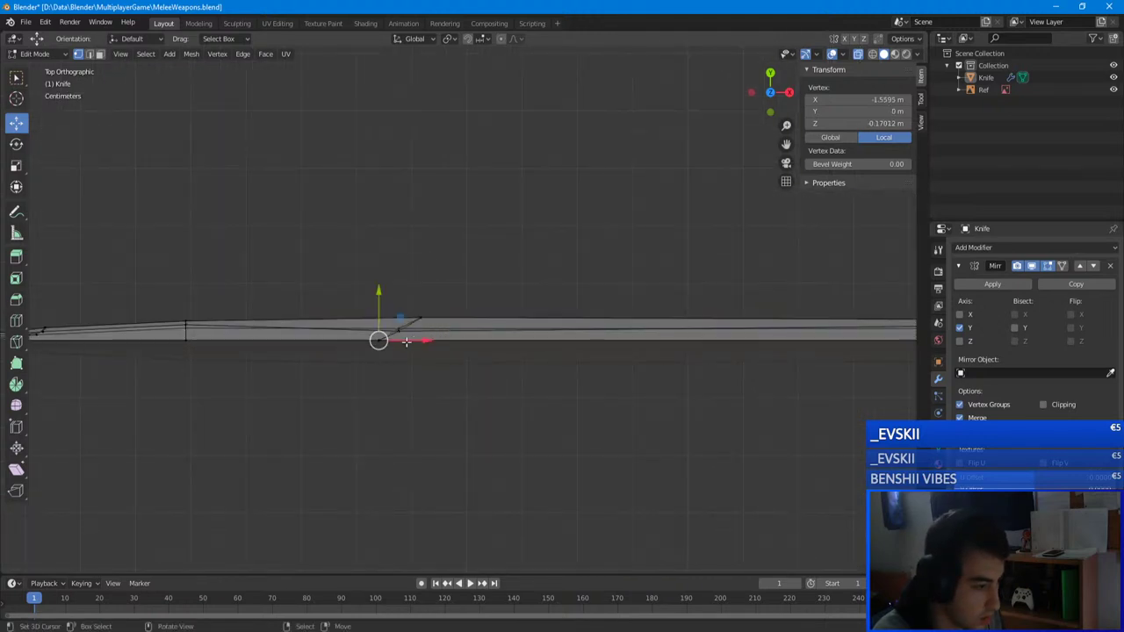
{"action": "left_click_drag", "start_coordinate": [417, 342], "coordinate": [431, 341]}
{"action": "key", "text": "ctrl+z"}
{"action": "middle_click_drag", "start_coordinate": [397, 349], "coordinate": [388, 311]}
{"action": "key", "text": "KP_7"}
- Select the side vertices of the next cross-section towards the tip and adjust them to a median Y of about 0.022 m
{"action": "middle_click_drag", "start_coordinate": [308, 304], "coordinate": [463, 303], "text": "shift"}
{"action": "key", "text": "a"}
{"action": "key", "text": "a"}
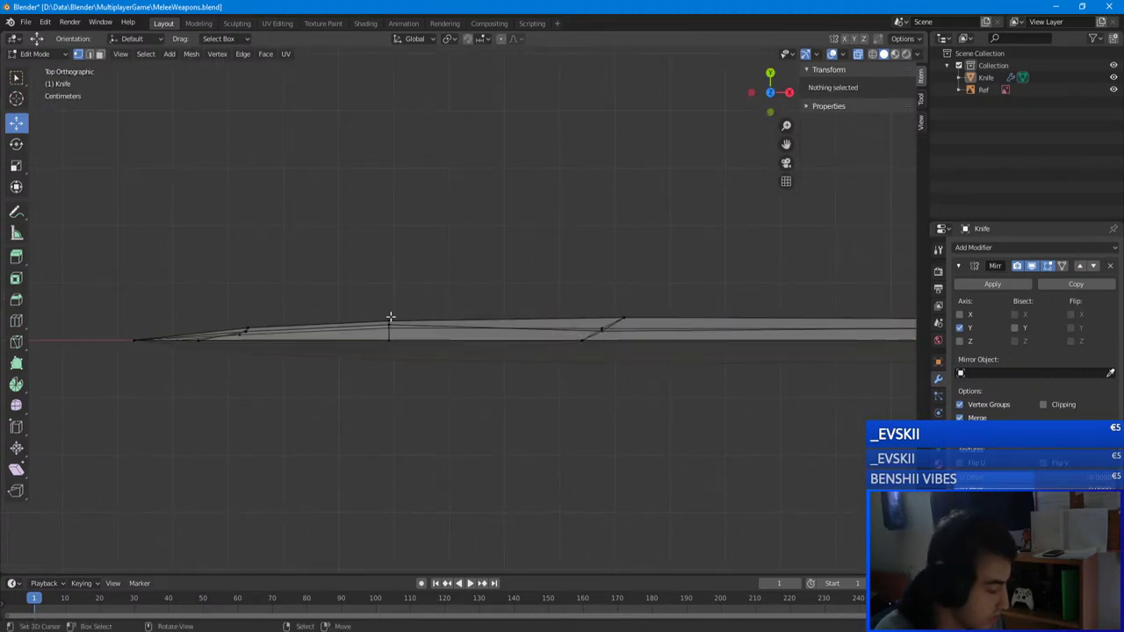
{"action": "key", "text": "b"}
{"action": "left_click_drag", "start_coordinate": [364, 307], "coordinate": [407, 294]}
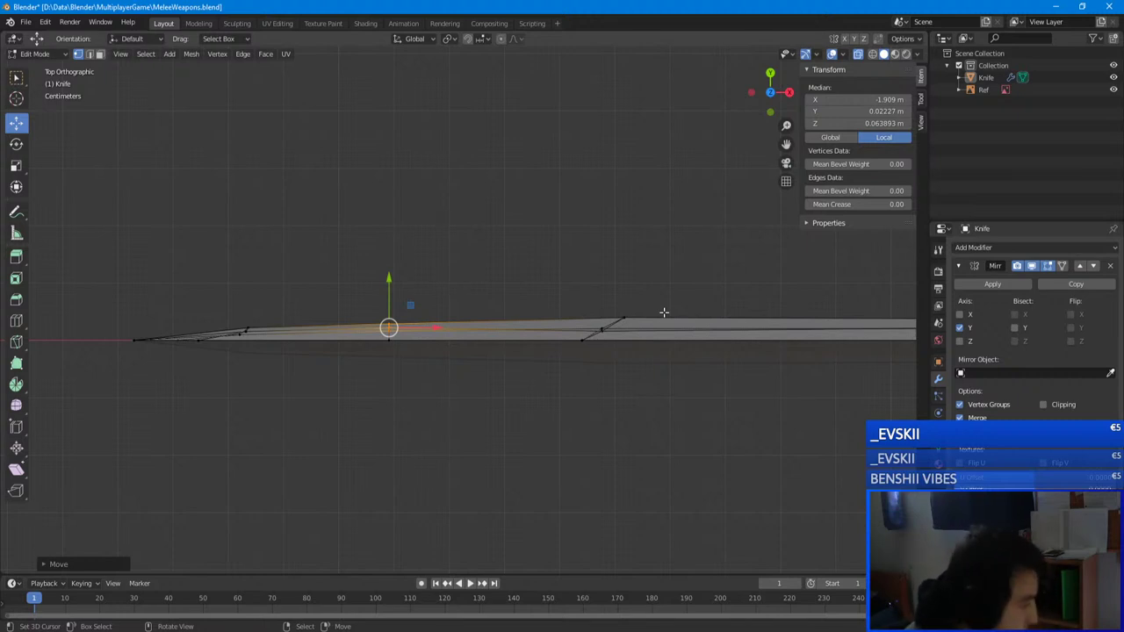
{"action": "middle_click_drag", "start_coordinate": [424, 291], "coordinate": [640, 223]}
- Return to Object Mode and save the file
{"action": "key", "text": "Tab"}
{"action": "middle_click_drag", "start_coordinate": [599, 270], "coordinate": [324, 267]}
{"action": "key", "text": "ctrl+s"}
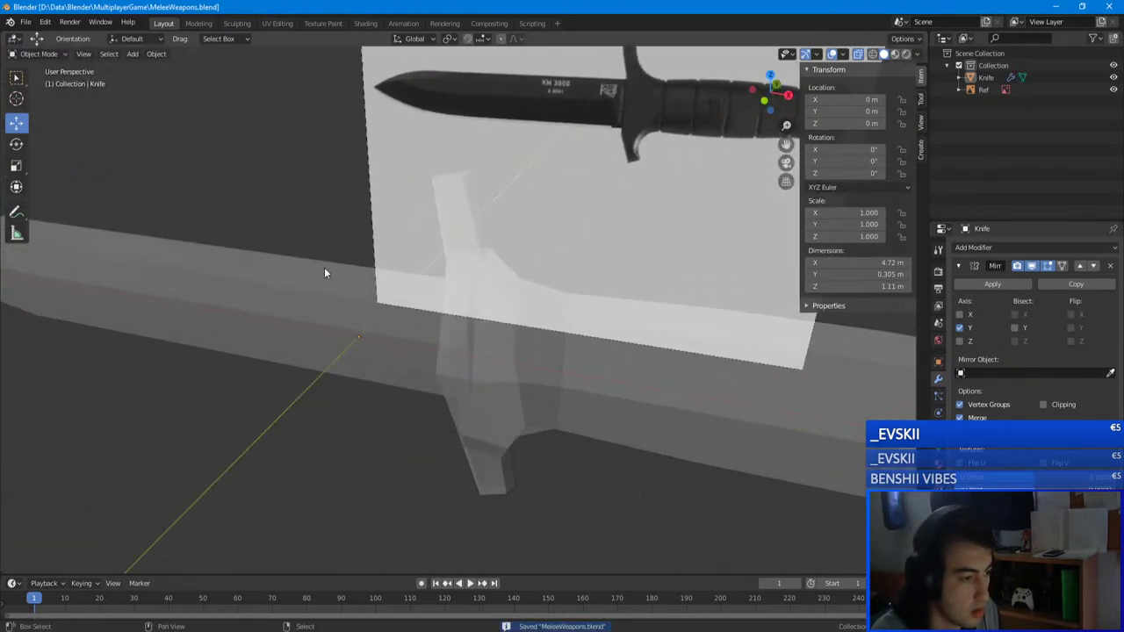
- Select the knife object
{"action": "left_click", "coordinate": [454, 251]}
{"action": "middle_click_drag", "start_coordinate": [455, 251], "coordinate": [348, 289]}
{"action": "left_click", "coordinate": [563, 223]}
{"action": "key", "text": "Tab"}
{"action": "key", "text": "Tab"}
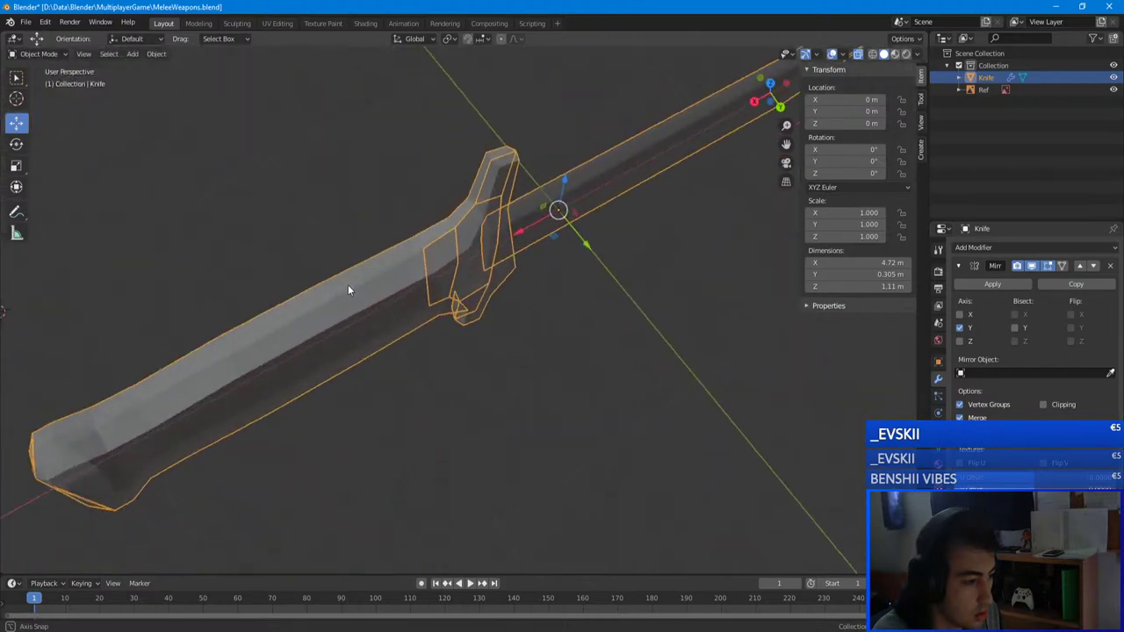
{"action": "scroll", "coordinate": [349, 289], "scroll_direction": "up", "scroll_amount": 2}
{"action": "scroll", "coordinate": [387, 228], "scroll_direction": "up", "scroll_amount": 3}
{"action": "middle_click_drag", "start_coordinate": [402, 256], "coordinate": [381, 286]}
- Delete the interior faces lying on the mirror plane inside the guard
{"action": "key", "text": "Tab"}
{"action": "middle_click_drag", "start_coordinate": [468, 247], "coordinate": [344, 195]}
{"action": "left_click", "coordinate": [100, 56]}
{"action": "right_click", "coordinate": [459, 332]}
{"action": "right_click", "coordinate": [436, 195], "text": "shift"}
{"action": "right_click", "coordinate": [542, 360], "text": "shift"}
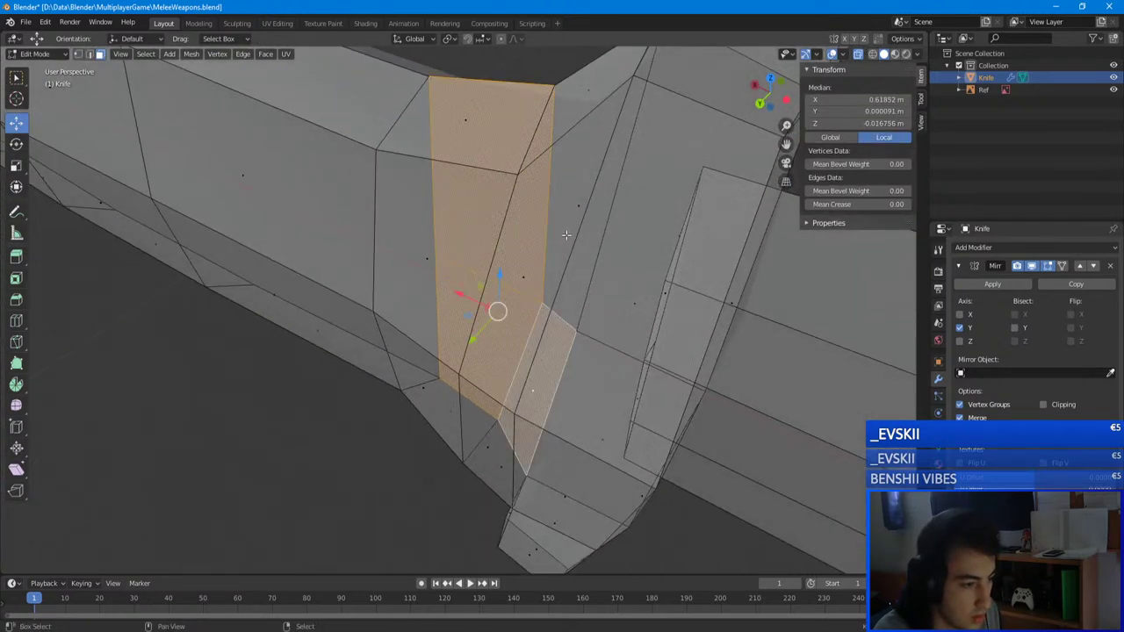
{"action": "middle_click_drag", "start_coordinate": [567, 235], "coordinate": [497, 368]}
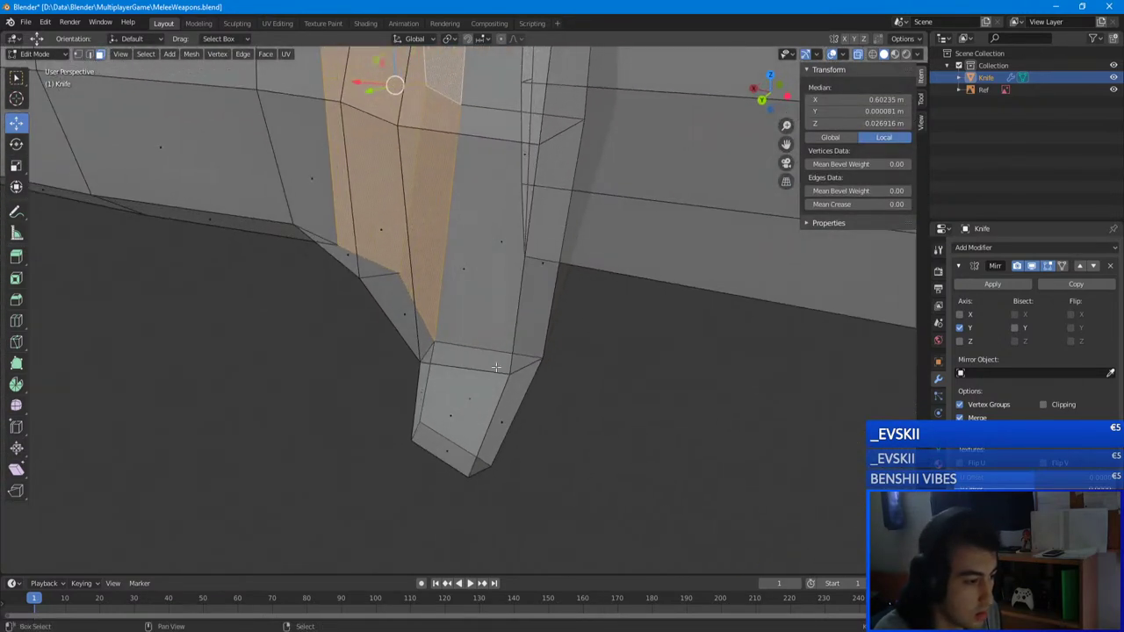
{"action": "right_click", "coordinate": [473, 395], "text": "shift"}
{"action": "right_click", "coordinate": [489, 248], "text": "shift"}
{"action": "middle_click_drag", "start_coordinate": [491, 157], "coordinate": [475, 323], "text": "shift"}
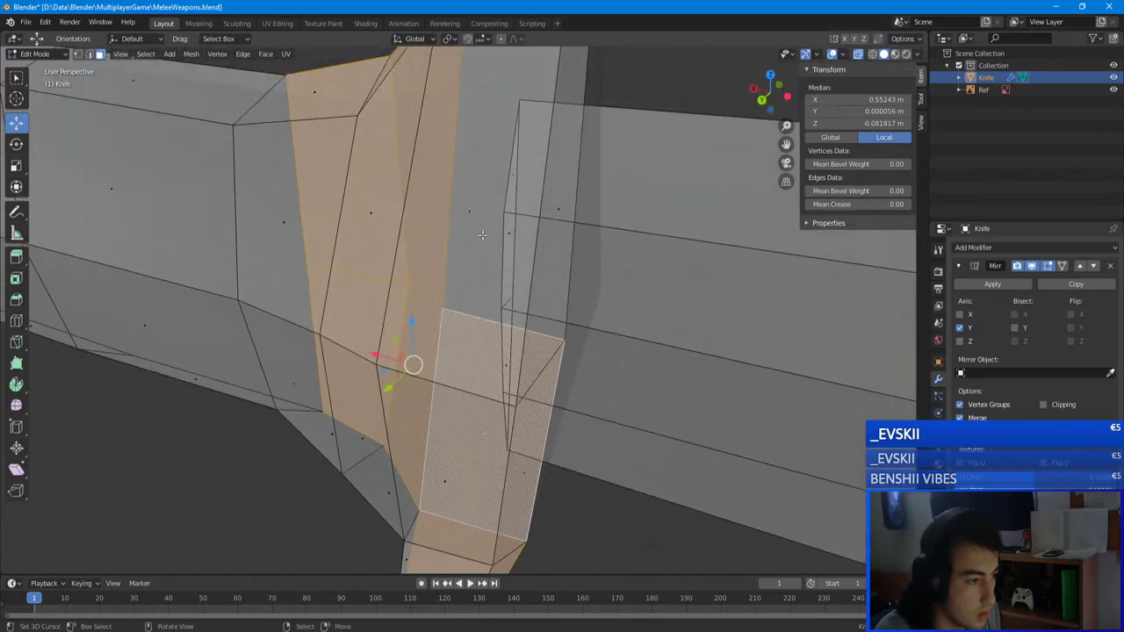
{"action": "middle_click_drag", "start_coordinate": [482, 234], "coordinate": [266, 355]}
{"action": "key", "text": "x"}
{"action": "left_click", "coordinate": [492, 70]}
{"action": "key", "text": "Tab"}
- Move the outer vertices of the blade's end faces inside the guard outward to a median Y of about 0.032 m, leaving out the centre-plane vertices
{"action": "key", "text": "KP_7"}
{"action": "scroll", "coordinate": [489, 315], "scroll_direction": "up", "scroll_amount": 3}
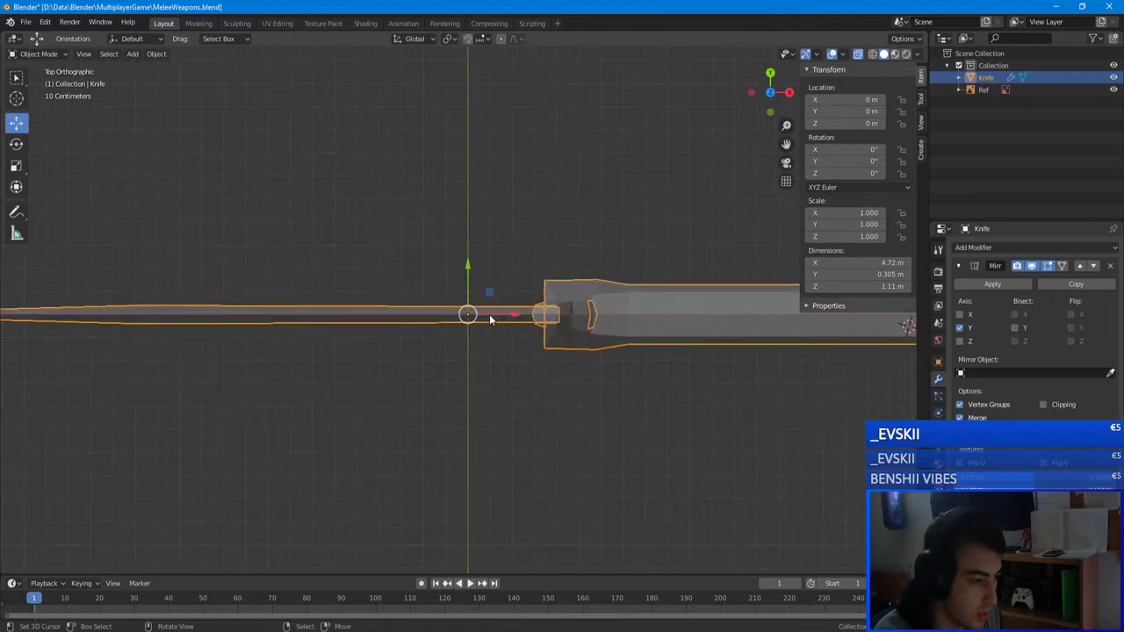
{"action": "key", "text": "Tab"}
{"action": "scroll", "coordinate": [489, 314], "scroll_direction": "up", "scroll_amount": 5}
{"action": "middle_click_drag", "start_coordinate": [534, 316], "coordinate": [332, 316], "text": "shift"}
{"action": "scroll", "coordinate": [494, 324], "scroll_direction": "up", "scroll_amount": 5}
{"action": "middle_click_drag", "start_coordinate": [495, 324], "coordinate": [418, 270]}
{"action": "left_click", "coordinate": [524, 341]}
{"action": "left_click", "coordinate": [514, 426], "text": "shift"}
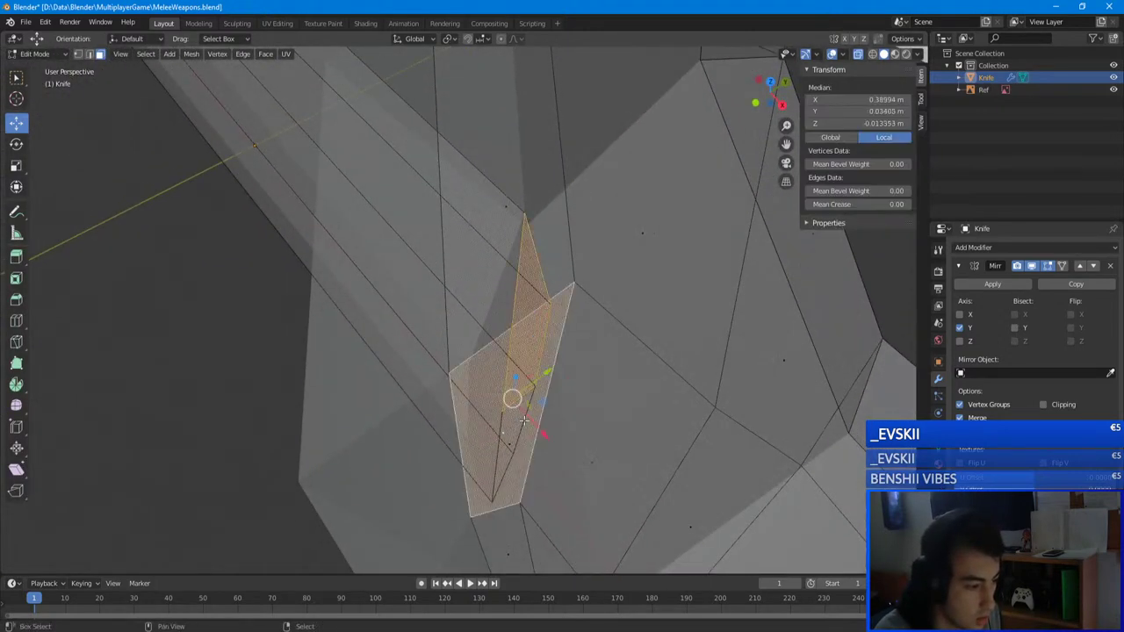
{"action": "key", "text": "ctrl+z"}
{"action": "left_click", "coordinate": [515, 451], "text": "shift"}
{"action": "middle_click_drag", "start_coordinate": [515, 452], "coordinate": [567, 482]}
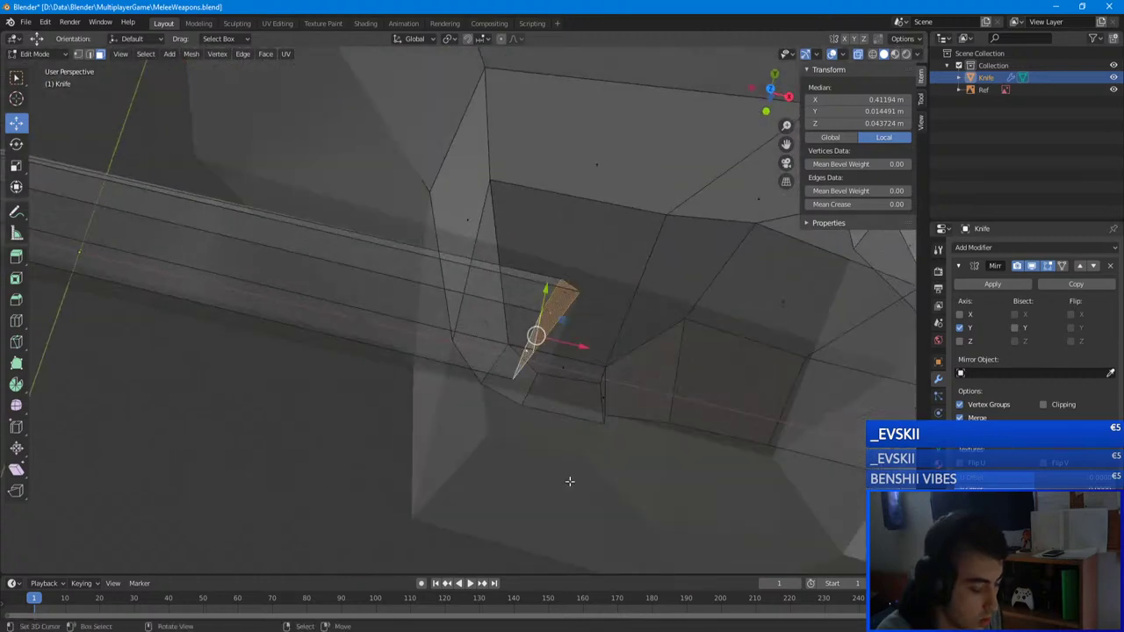
{"action": "key", "text": "KP_7"}
{"action": "scroll", "coordinate": [591, 301], "scroll_direction": "up", "scroll_amount": 4}
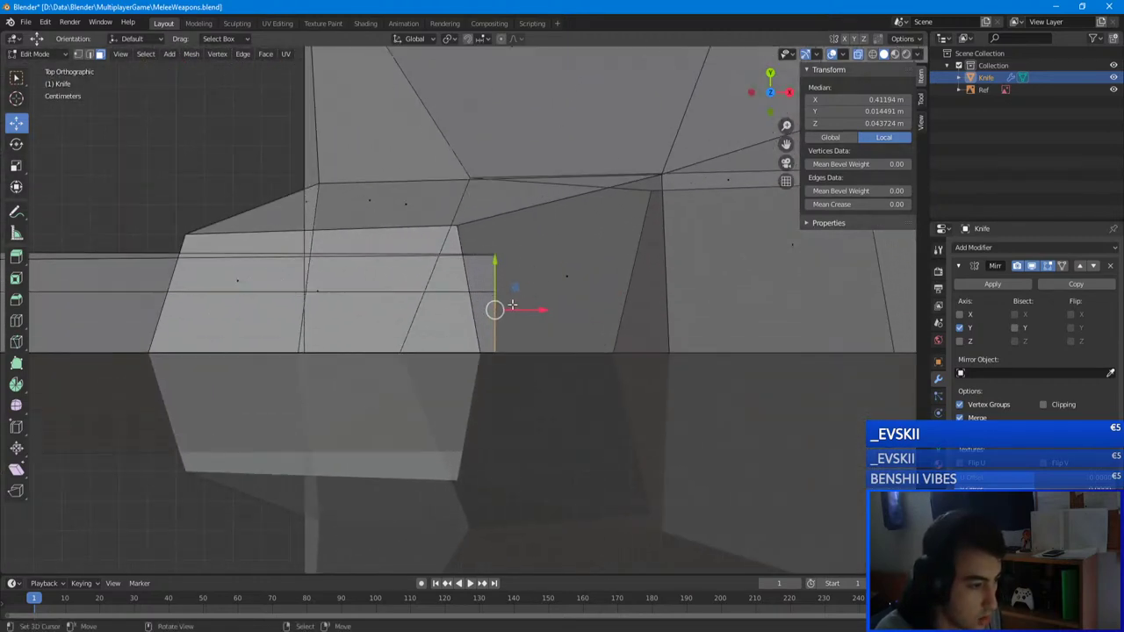
{"action": "left_click", "coordinate": [78, 55]}
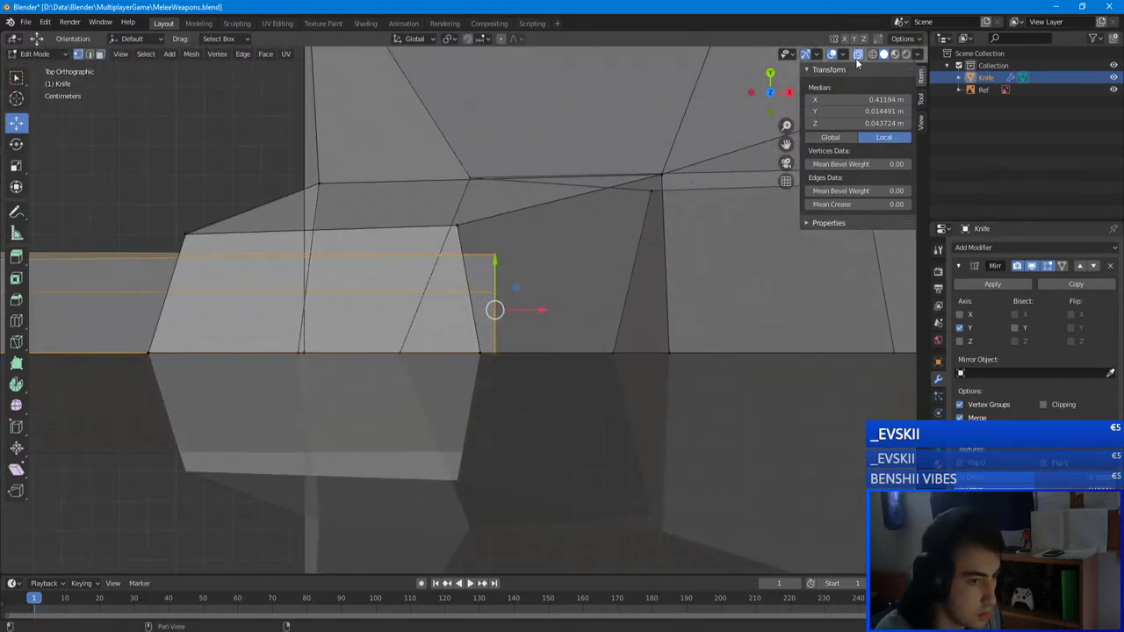
{"action": "left_click_drag", "start_coordinate": [575, 407], "coordinate": [422, 331], "text": "ctrl"}
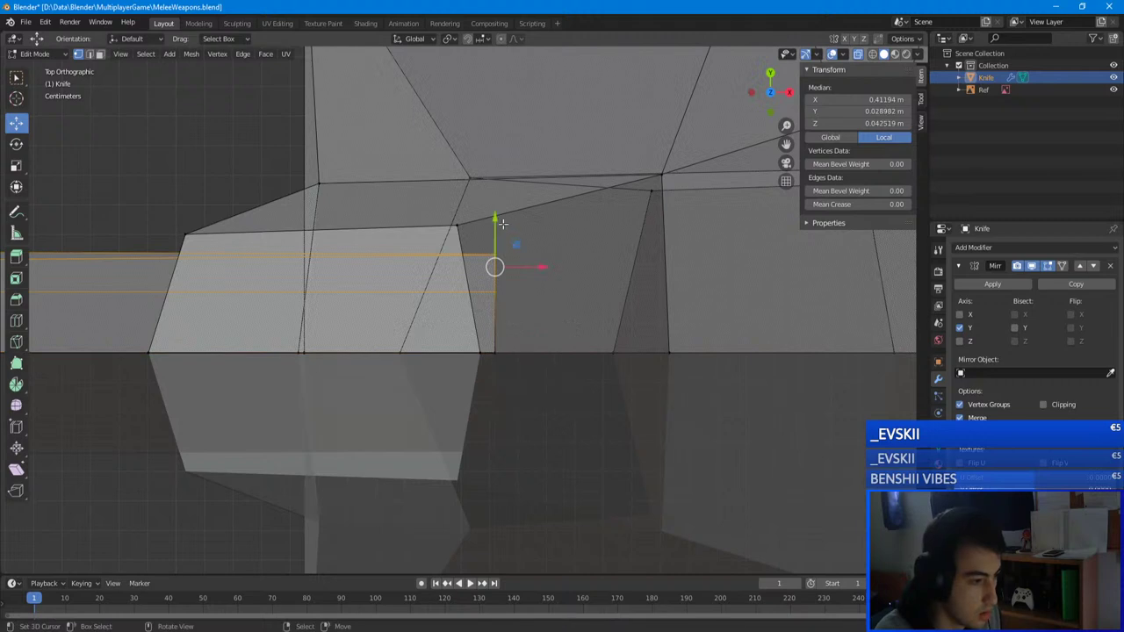
{"action": "left_click_drag", "start_coordinate": [501, 225], "coordinate": [500, 213]}
{"action": "scroll", "coordinate": [499, 220], "scroll_direction": "down", "scroll_amount": 7}
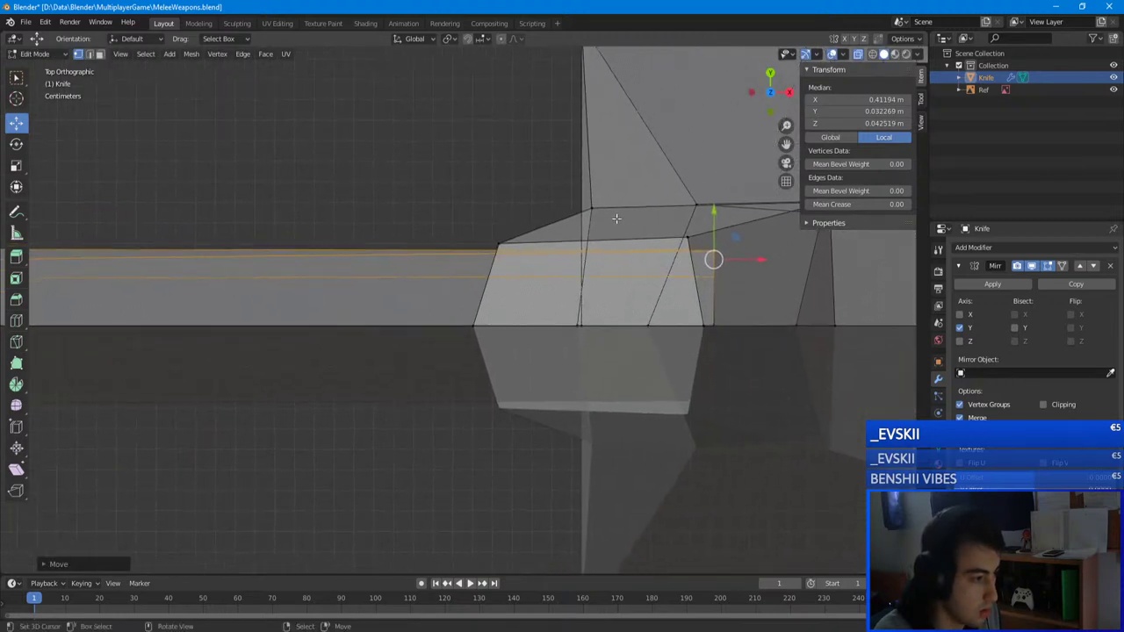
{"action": "scroll", "coordinate": [654, 281], "scroll_direction": "down", "scroll_amount": 3}
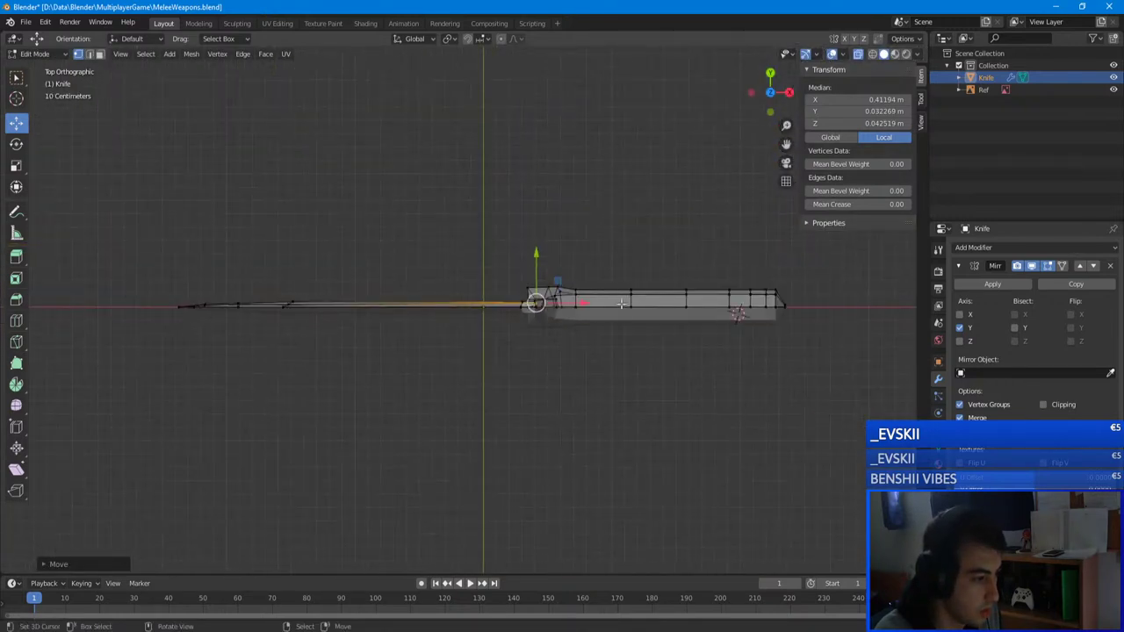
- Select an edge loop in the guard area, shift it slightly, and return to Object Mode with the knife deselected
{"action": "key", "text": "Tab"}
{"action": "middle_click_drag", "start_coordinate": [328, 270], "coordinate": [384, 252]}
{"action": "scroll", "coordinate": [494, 175], "scroll_direction": "up", "scroll_amount": 4}
{"action": "key", "text": "Tab"}
{"action": "left_click", "coordinate": [458, 373]}
{"action": "middle_click_drag", "start_coordinate": [424, 342], "coordinate": [374, 386]}
{"action": "left_click", "coordinate": [423, 395], "text": "alt"}
{"action": "key", "text": "g"}
{"action": "left_click_drag", "start_coordinate": [392, 380], "coordinate": [396, 379]}
{"action": "middle_click_drag", "start_coordinate": [395, 380], "coordinate": [319, 484]}
{"action": "key", "text": "Tab"}
{"action": "left_click", "coordinate": [359, 109]}
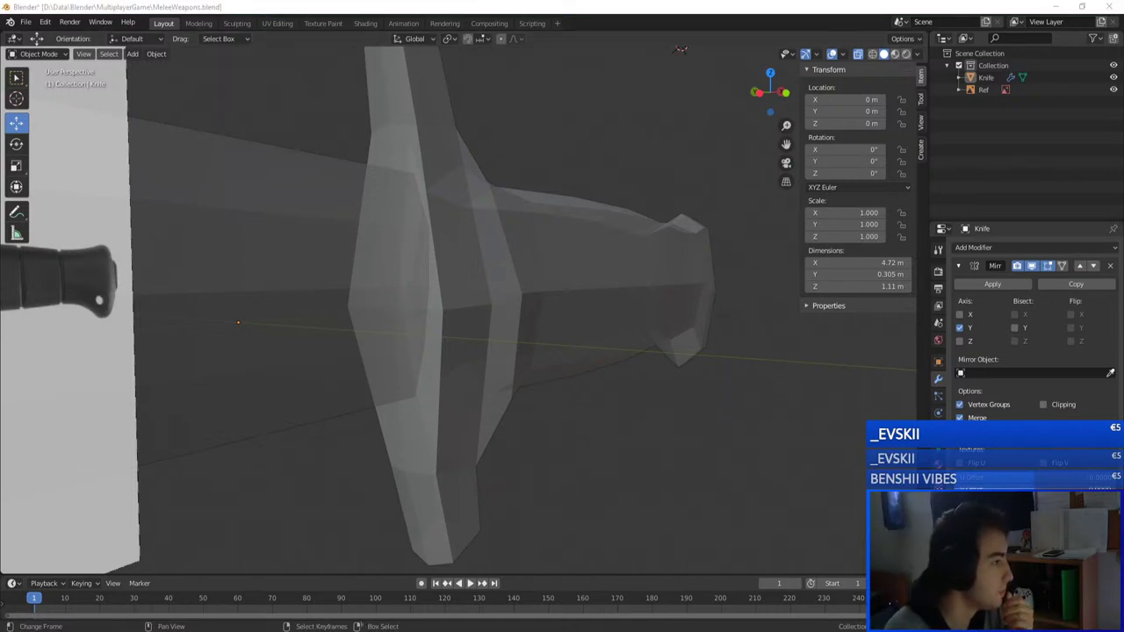
- Switch to Chrome and search Google Images for "combat knife"
{"action": "left_click_drag", "start_coordinate": [0, 11], "coordinate": [664, 0]}
{"action": "type", "text": "k"}
{"action": "key", "text": "BackSpace"}
{"action": "key", "text": "BackSpace"}
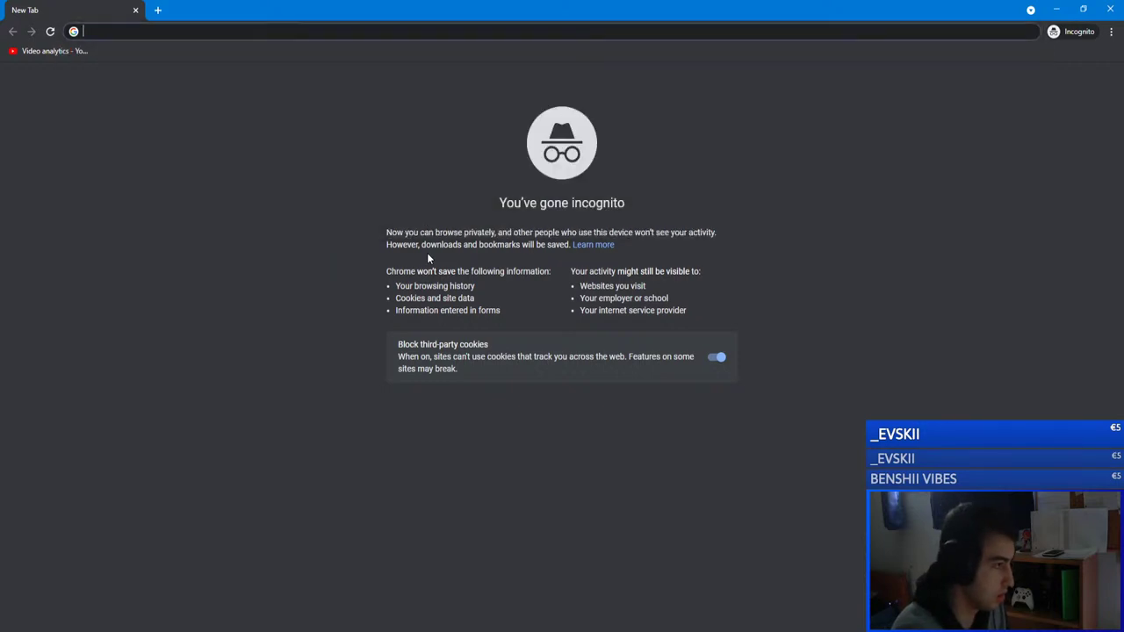
{"action": "type", "text": "combat knife"}
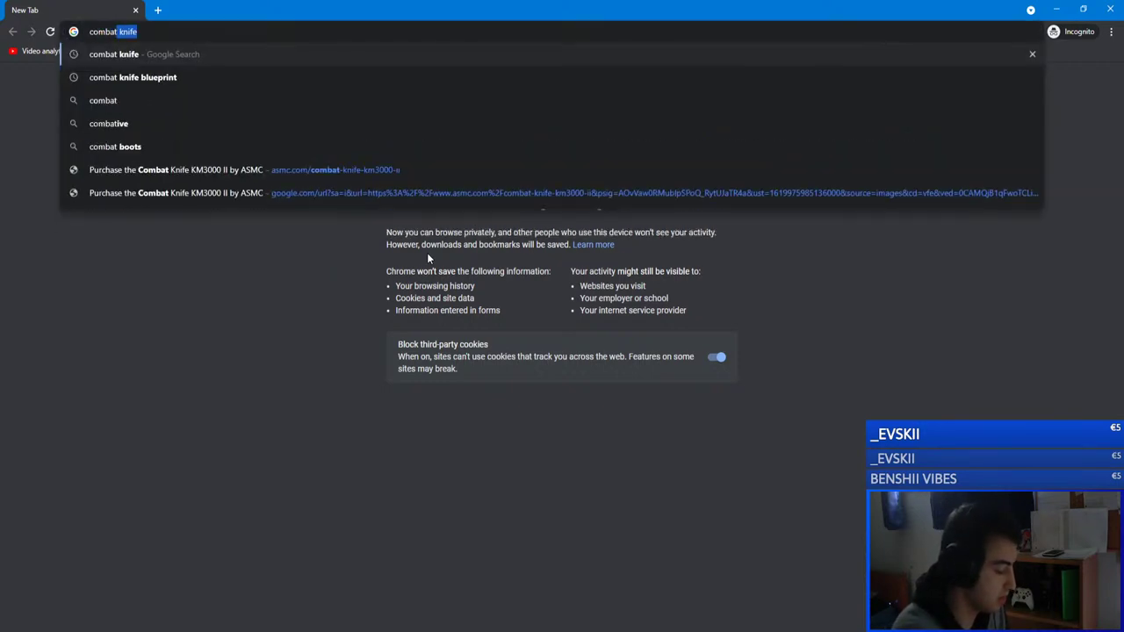
{"action": "key", "text": "Return"}
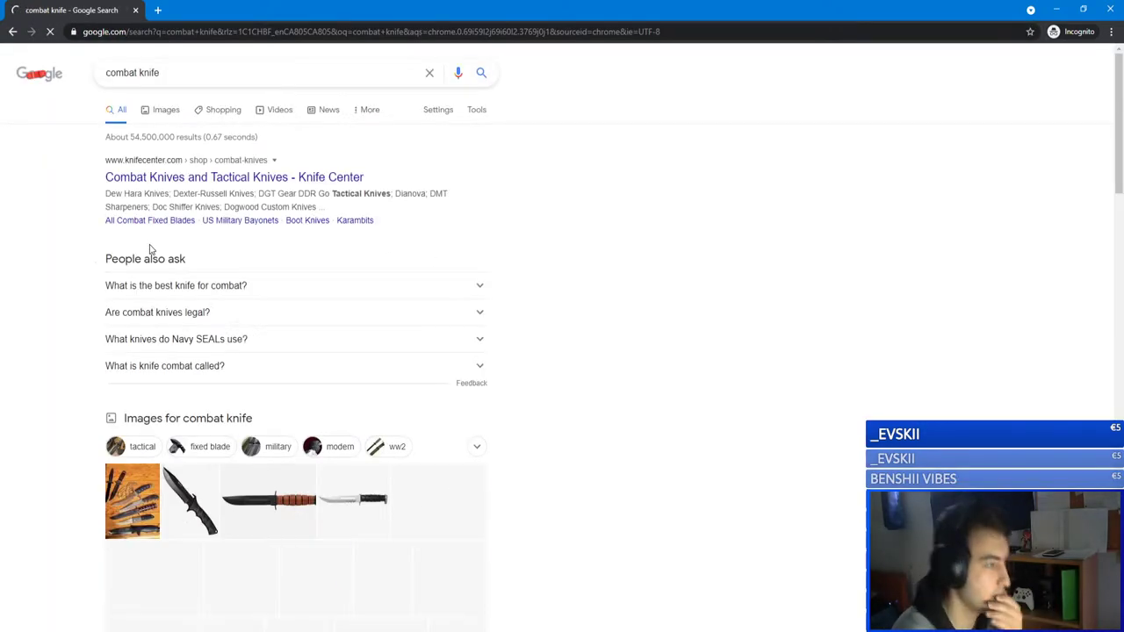
{"action": "left_click", "coordinate": [156, 110]}
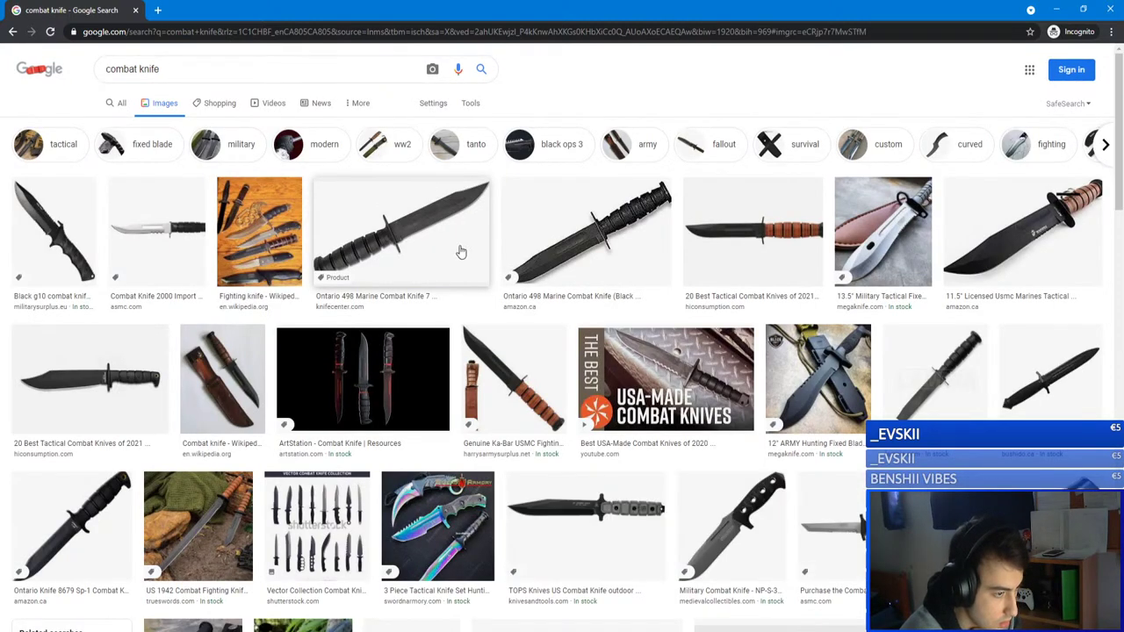
- Examine combat knife photos in the image results for guard and blade shapes, previewing the Ontario 498, USMC and 7.5" military tactical knives
{"action": "left_click", "coordinate": [461, 252]}
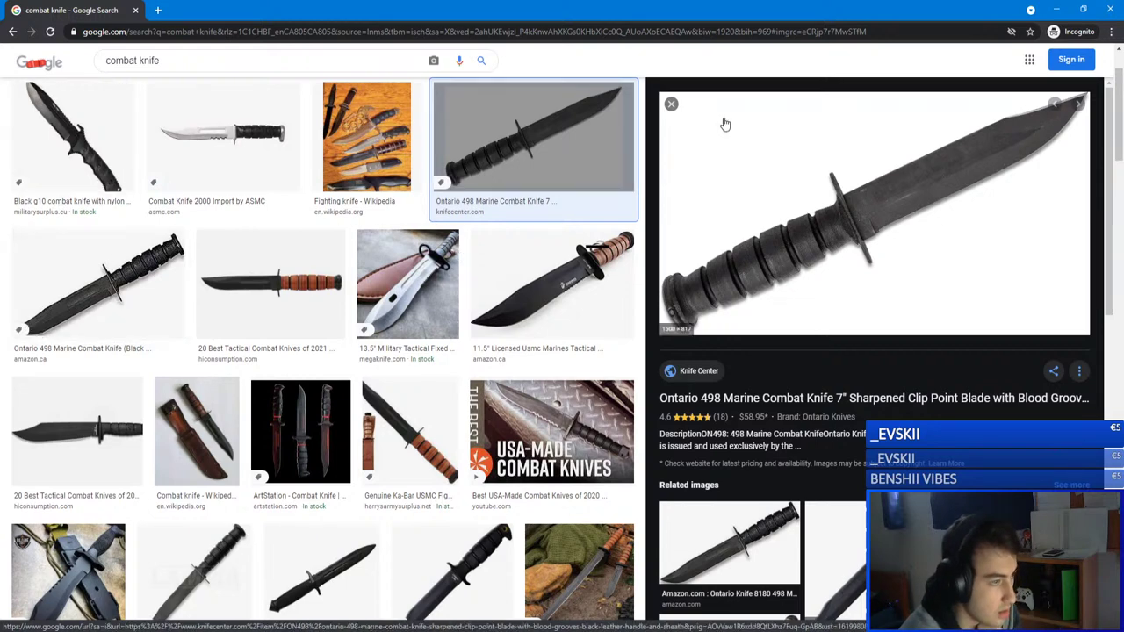
{"action": "left_click", "coordinate": [670, 104]}
{"action": "scroll", "coordinate": [602, 398], "scroll_direction": "down", "scroll_amount": 2}
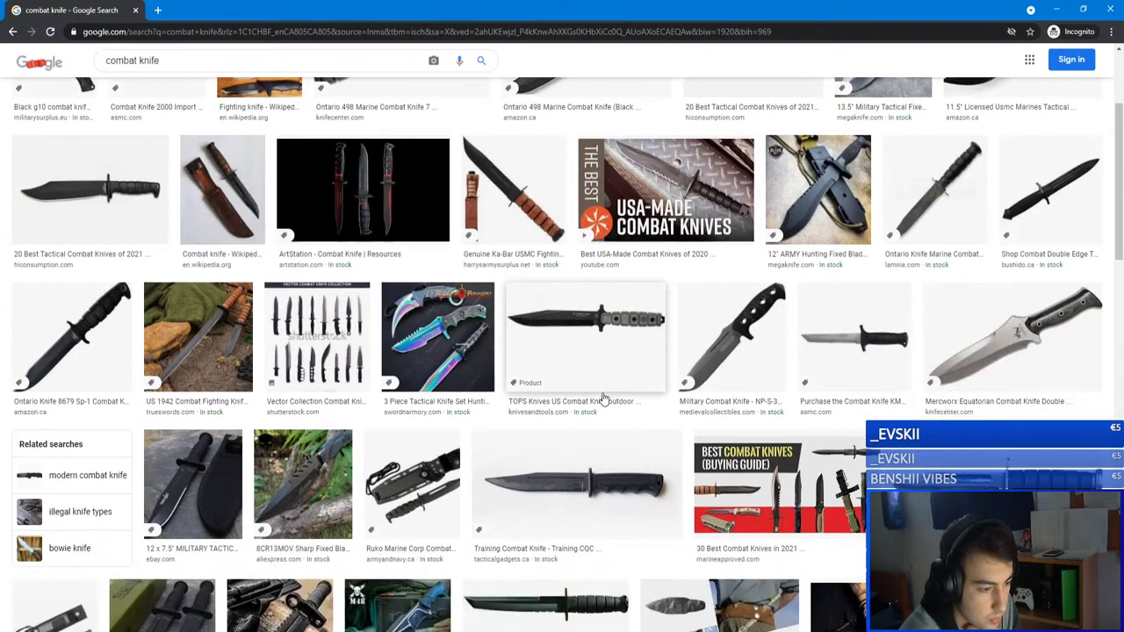
{"action": "scroll", "coordinate": [950, 387], "scroll_direction": "up", "scroll_amount": 3}
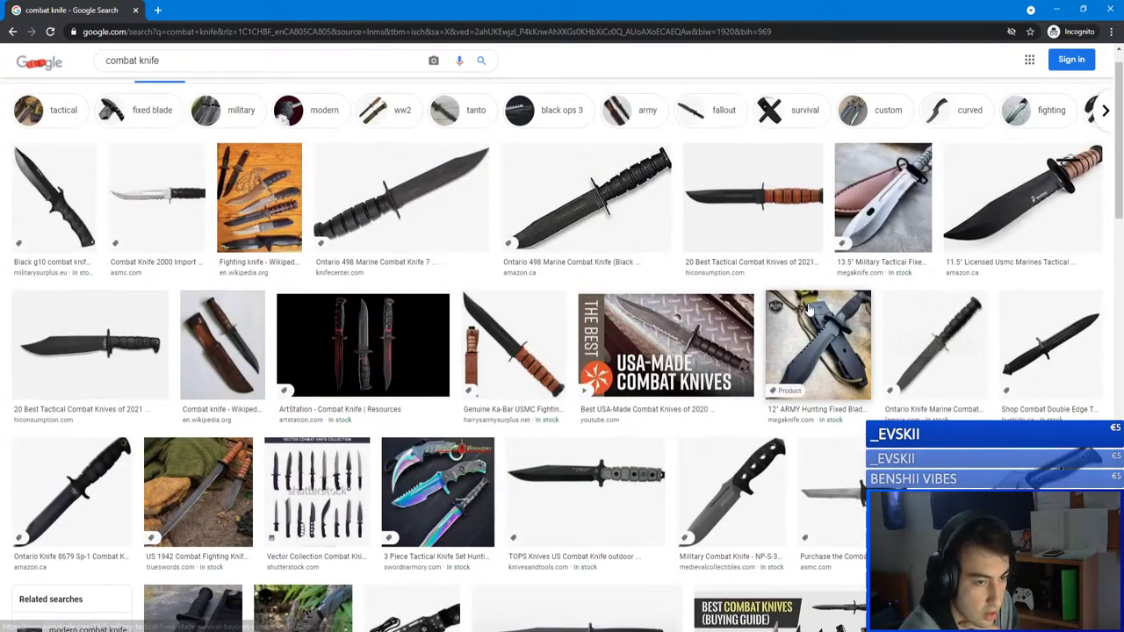
{"action": "left_click", "coordinate": [1017, 213]}
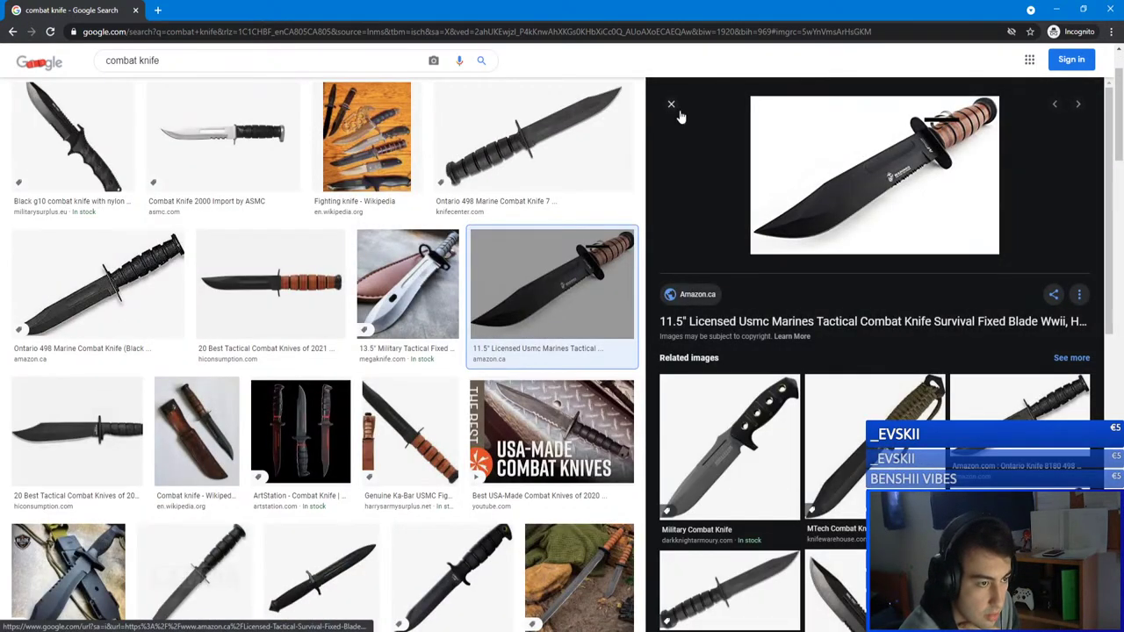
{"action": "left_click", "coordinate": [671, 105]}
{"action": "scroll", "coordinate": [465, 302], "scroll_direction": "down", "scroll_amount": 4}
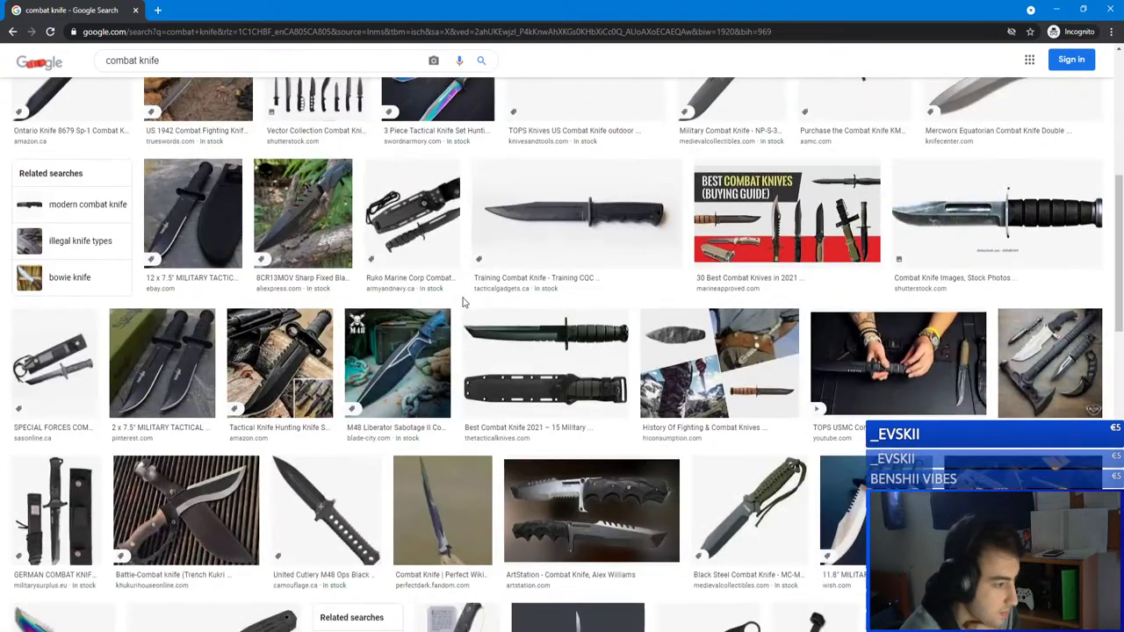
{"action": "left_click", "coordinate": [185, 369]}
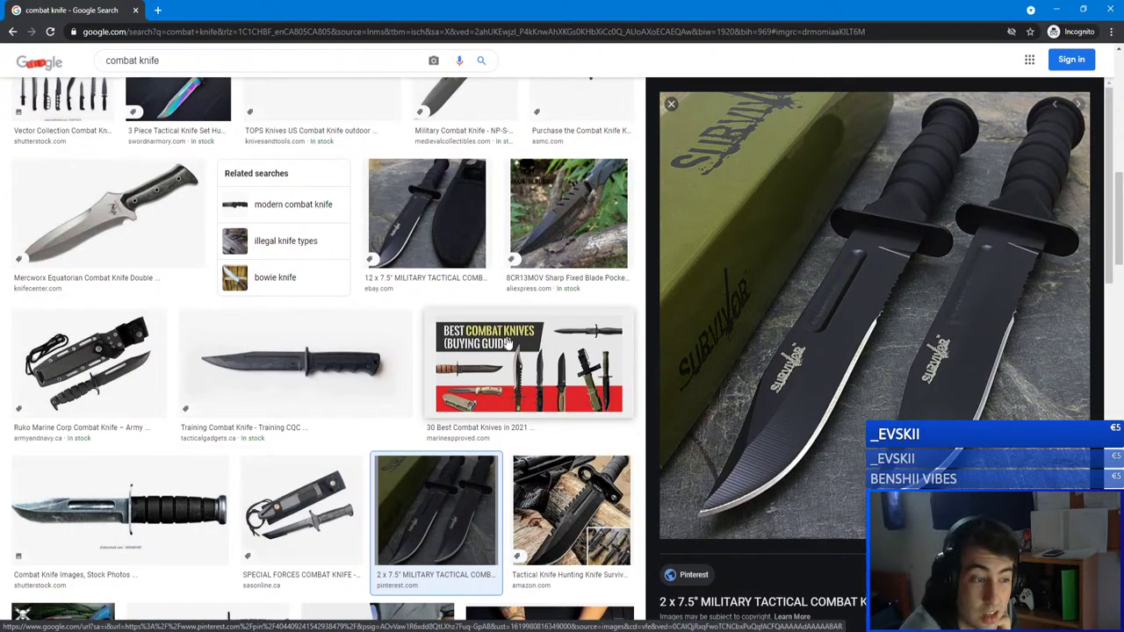
{"action": "left_click", "coordinate": [671, 104]}
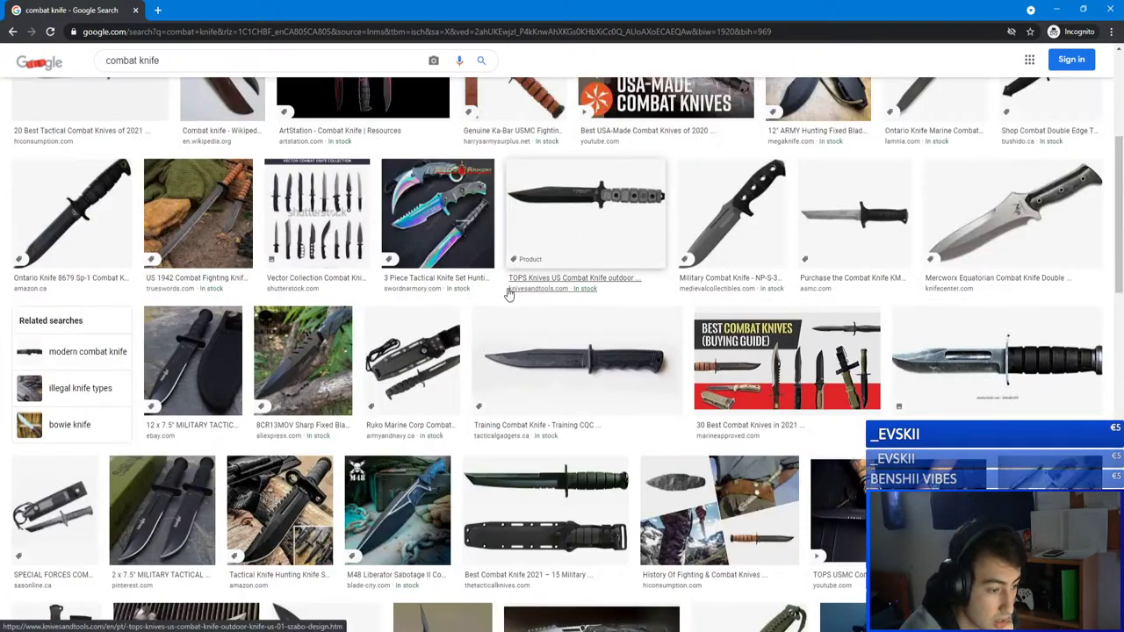
{"action": "scroll", "coordinate": [509, 294], "scroll_direction": "down", "scroll_amount": 2}
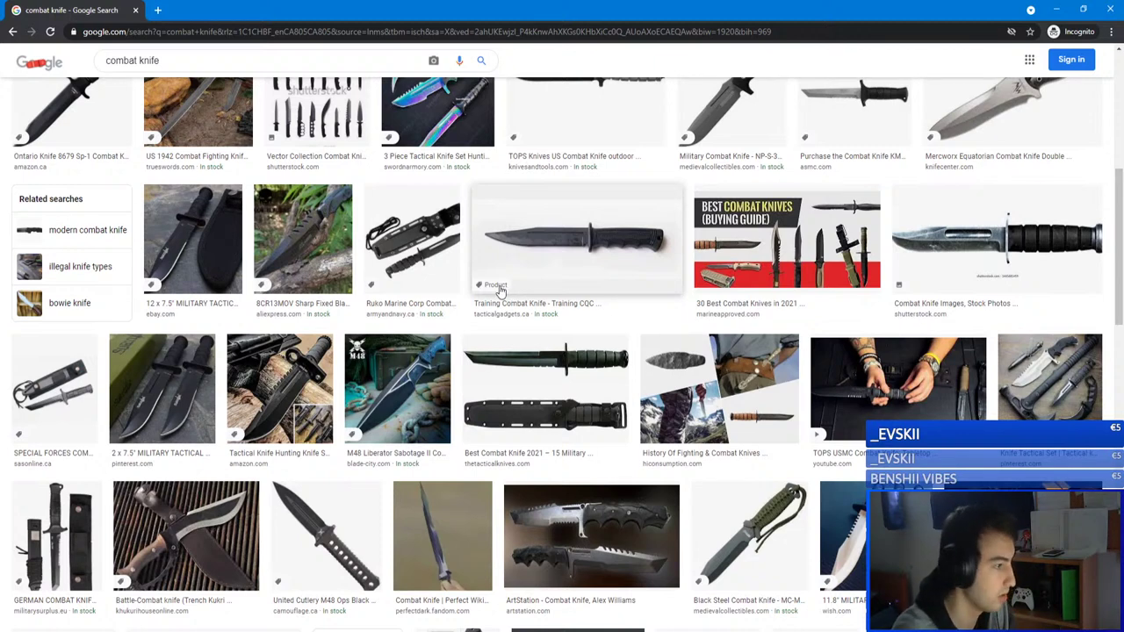
{"action": "scroll", "coordinate": [546, 276], "scroll_direction": "up", "scroll_amount": 3}
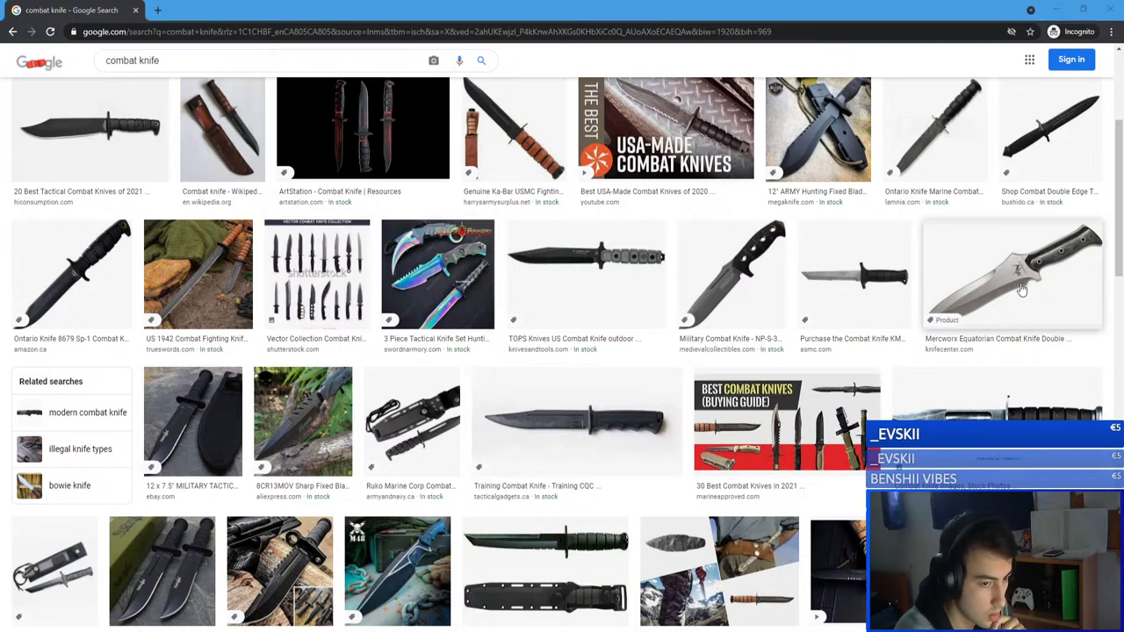
{"action": "scroll", "coordinate": [819, 244], "scroll_direction": "up", "scroll_amount": 3}
- Check the guard in the Blender reference image against the knife model, and return to the Chrome image results
{"action": "left_click_drag", "start_coordinate": [982, 7], "coordinate": [928, 367]}
{"action": "middle_click_drag", "start_coordinate": [479, 215], "coordinate": [389, 230]}
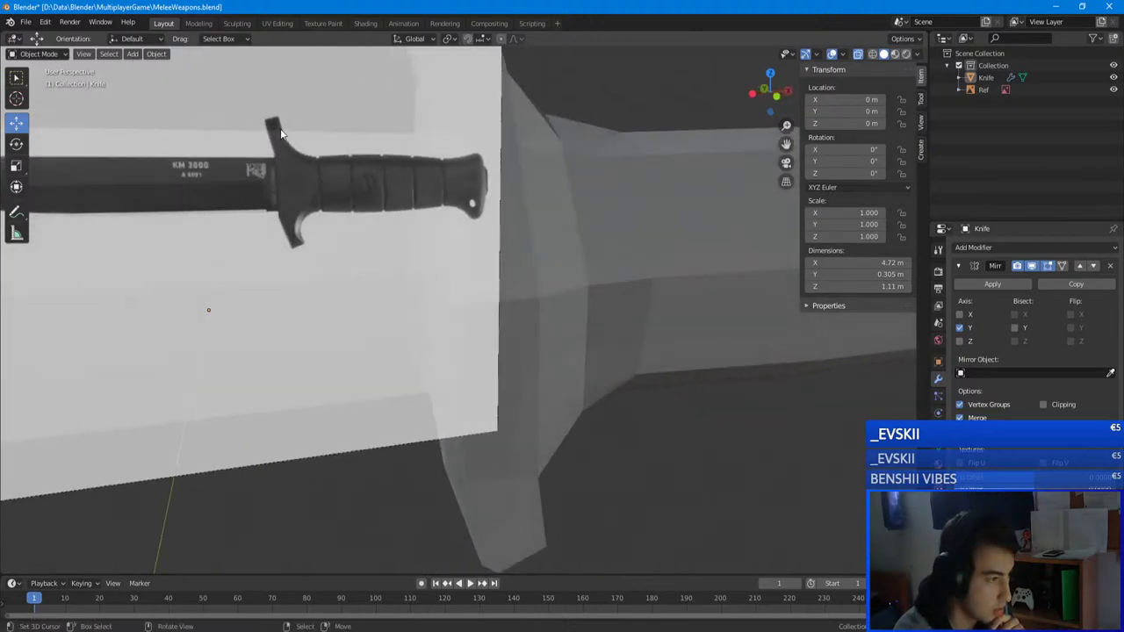
{"action": "left_click", "coordinate": [318, 630]}
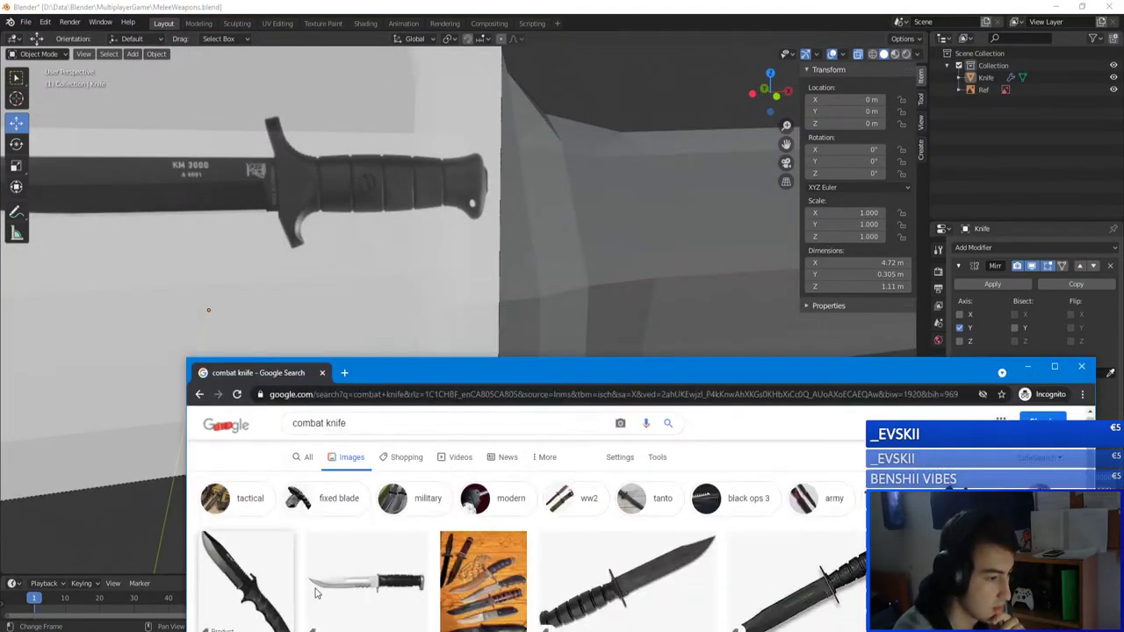
{"action": "double_click", "coordinate": [547, 367]}
- Browse further combat knife image results and preview the Training Combat Knife photo to study its guard
{"action": "scroll", "coordinate": [464, 342], "scroll_direction": "down", "scroll_amount": 10}
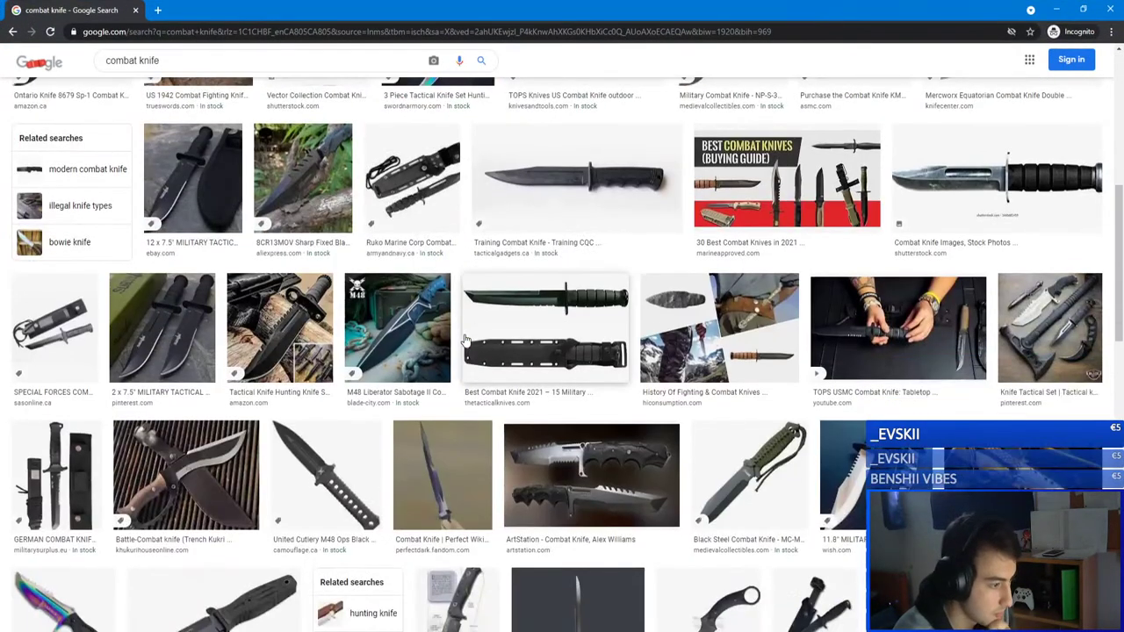
{"action": "scroll", "coordinate": [466, 341], "scroll_direction": "down", "scroll_amount": 2}
{"action": "scroll", "coordinate": [456, 342], "scroll_direction": "up", "scroll_amount": 1}
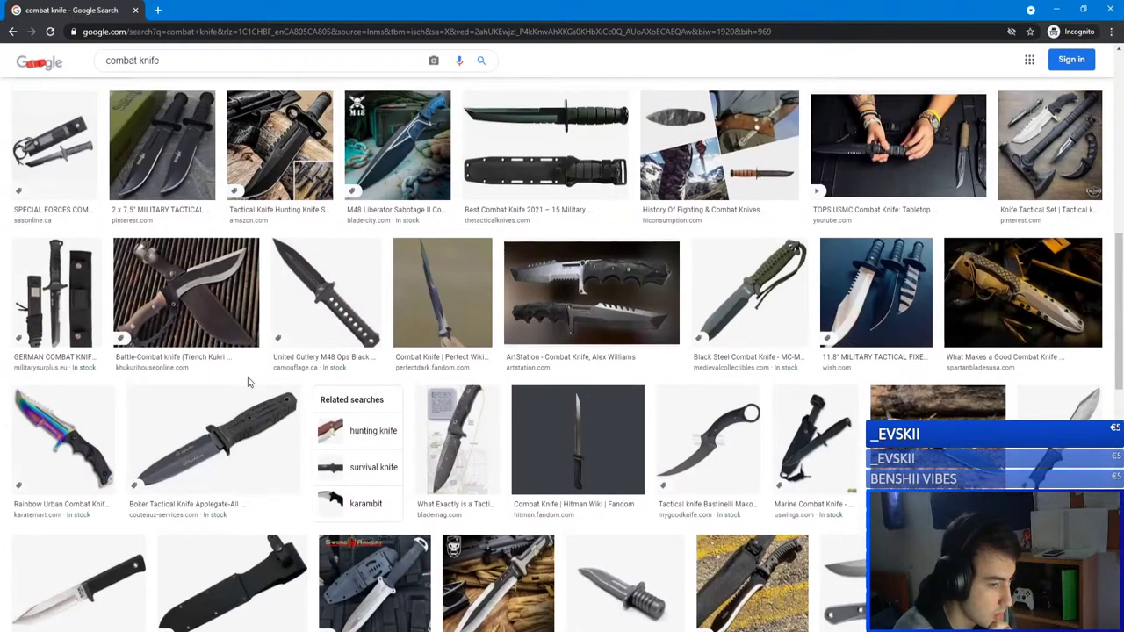
{"action": "scroll", "coordinate": [254, 403], "scroll_direction": "down", "scroll_amount": 7}
{"action": "scroll", "coordinate": [261, 400], "scroll_direction": "up", "scroll_amount": 12}
{"action": "scroll", "coordinate": [262, 399], "scroll_direction": "up", "scroll_amount": 2}
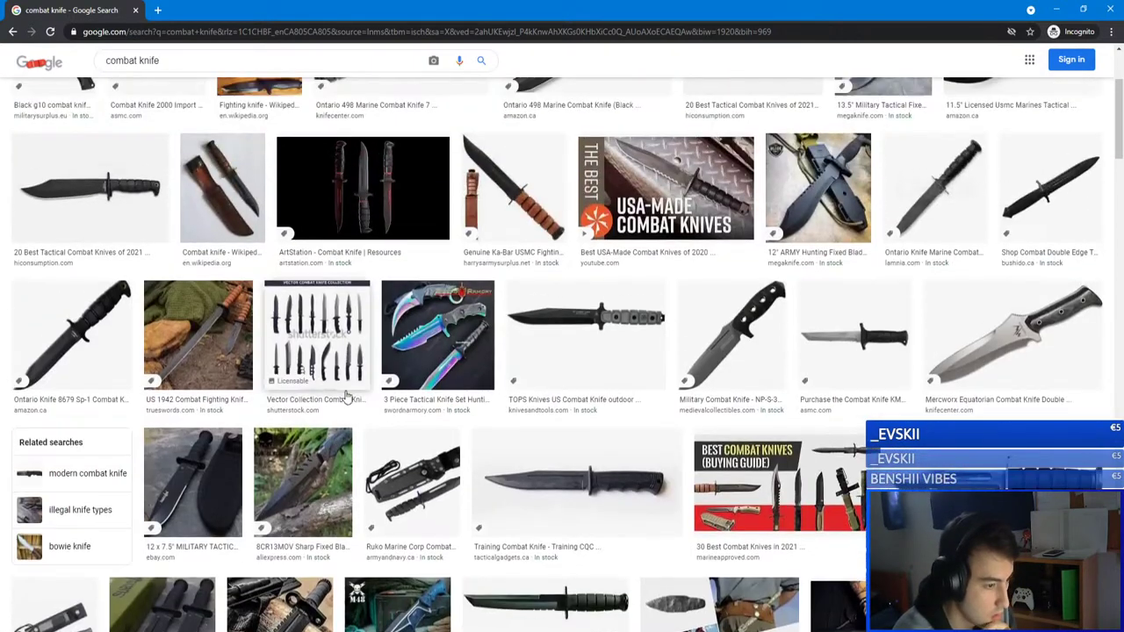
{"action": "left_click", "coordinate": [555, 474]}
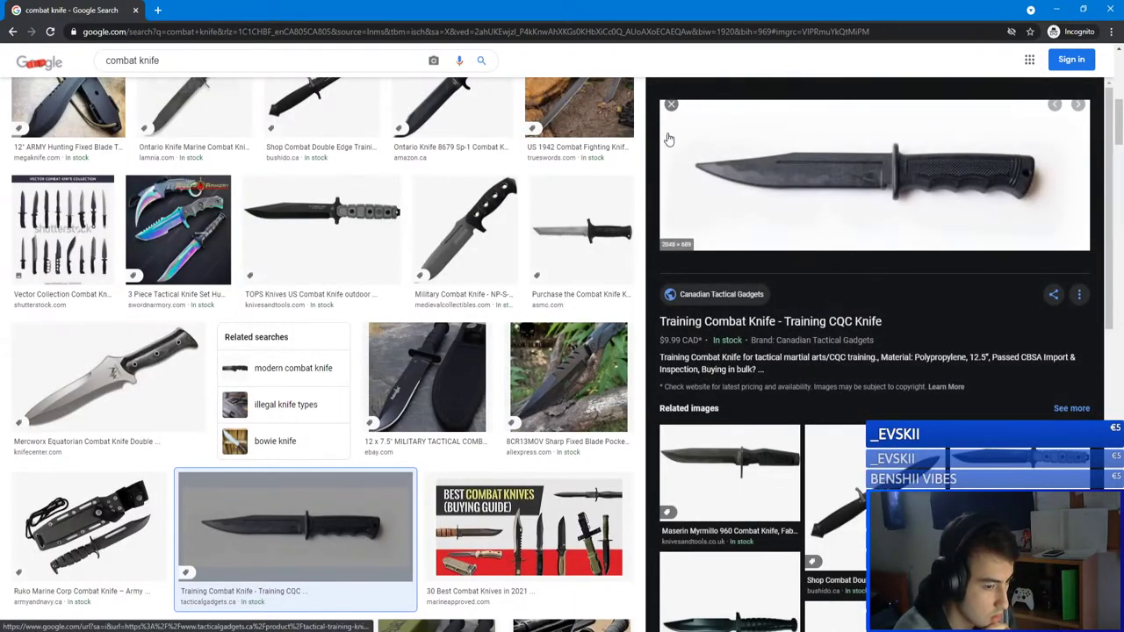
{"action": "left_click", "coordinate": [671, 105]}
{"action": "scroll", "coordinate": [519, 261], "scroll_direction": "up", "scroll_amount": 2}
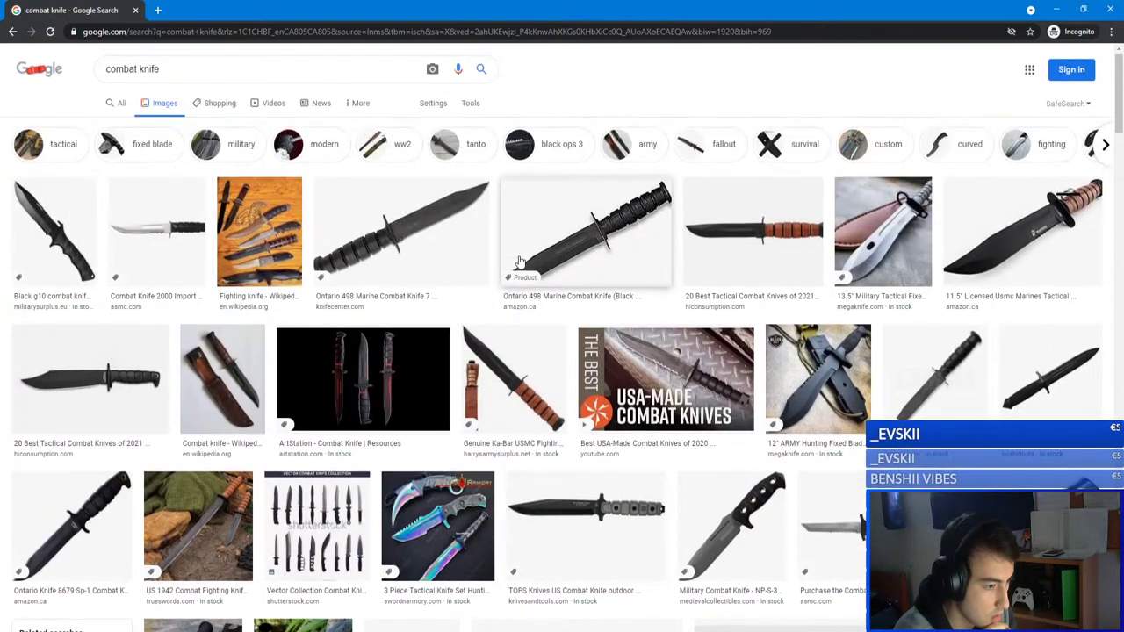
{"action": "scroll", "coordinate": [519, 262], "scroll_direction": "down", "scroll_amount": 2}
{"action": "scroll", "coordinate": [519, 261], "scroll_direction": "up", "scroll_amount": 2}
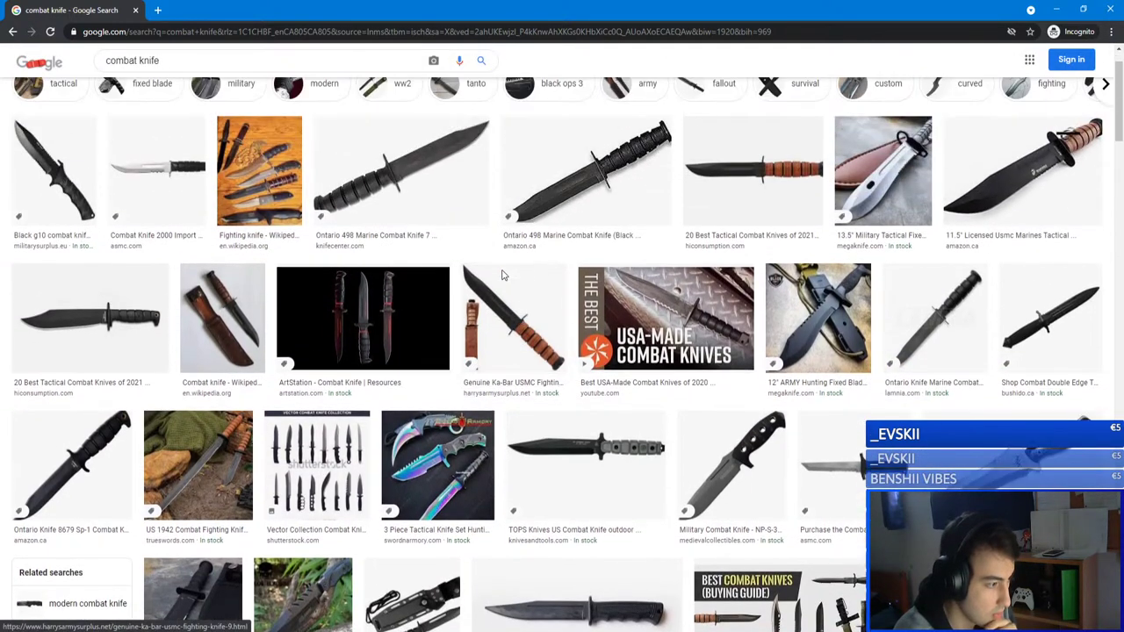
- Inspect the Ontario 8679 SP-1 combat knife photo and the related Ontario SP1 Marine Combat knife photo for guard detail
{"action": "left_click", "coordinate": [70, 466]}
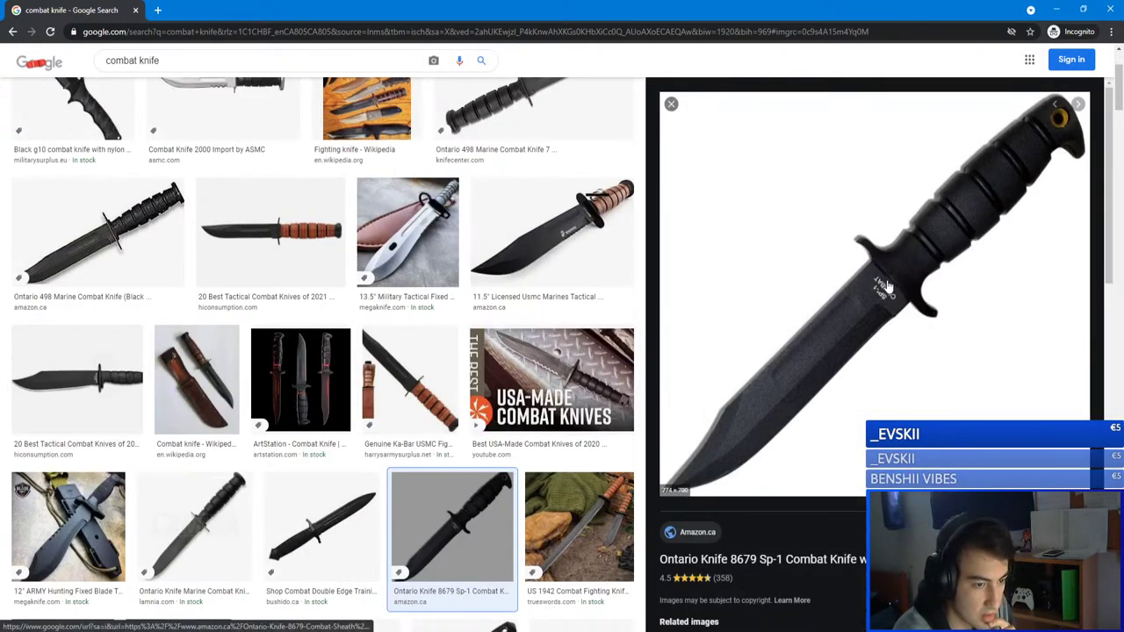
{"action": "left_click", "coordinate": [922, 337]}
{"action": "scroll", "coordinate": [902, 283], "scroll_direction": "down", "scroll_amount": 3}
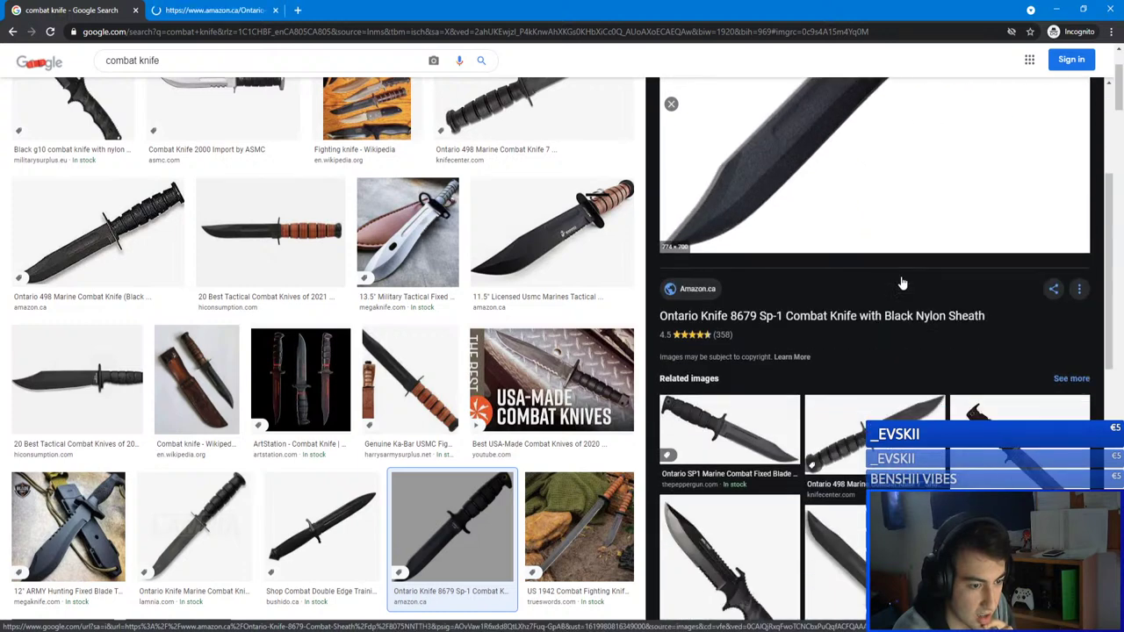
{"action": "scroll", "coordinate": [901, 276], "scroll_direction": "up", "scroll_amount": 2}
{"action": "scroll", "coordinate": [817, 298], "scroll_direction": "down", "scroll_amount": 4}
{"action": "left_click", "coordinate": [738, 317]}
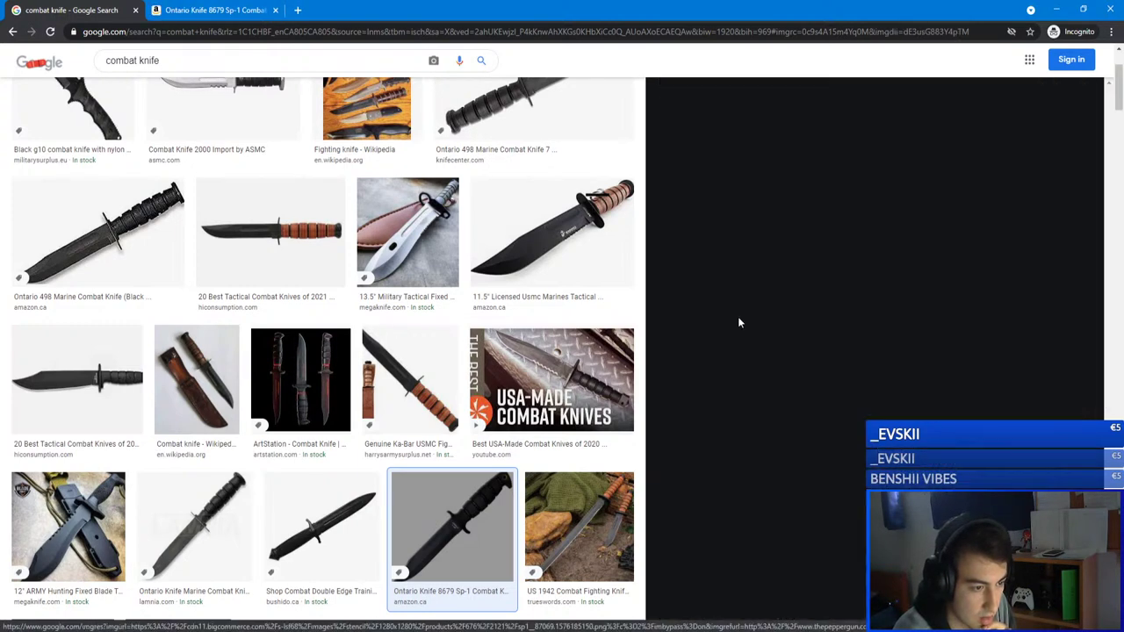
{"action": "scroll", "coordinate": [751, 308], "scroll_direction": "up", "scroll_amount": 2}
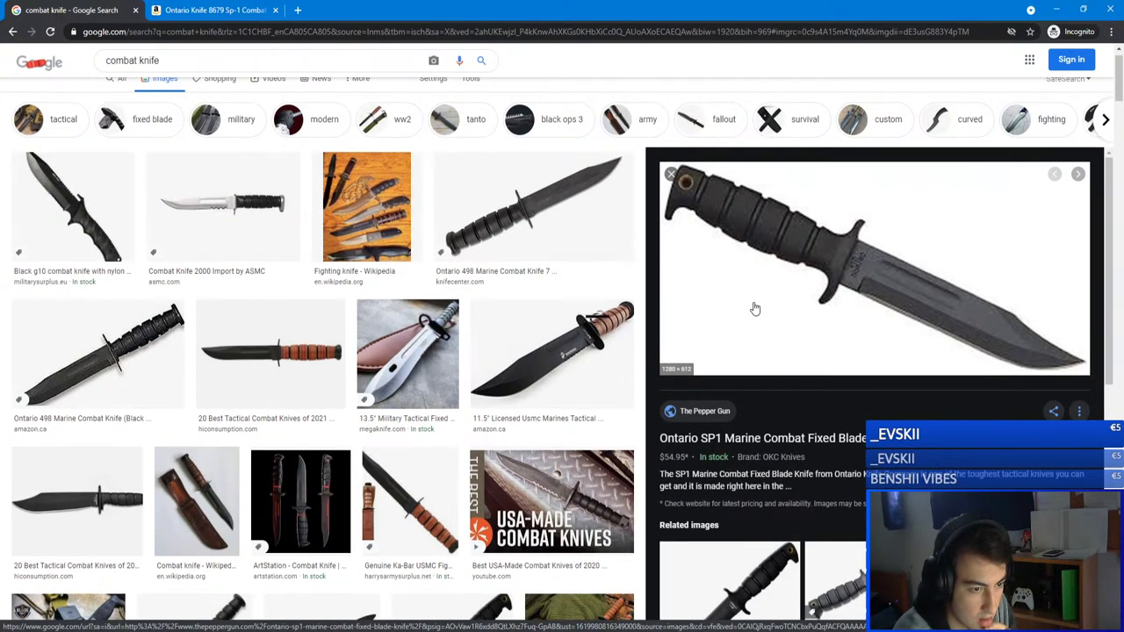
- Switch to Blender and, in the knife's Edit Mode, cut an edge across the lower guard's side from the handle-side corner vertex to the blade-side edge
{"action": "left_click", "coordinate": [1056, 9]}
{"action": "scroll", "coordinate": [456, 203], "scroll_direction": "down", "scroll_amount": 5}
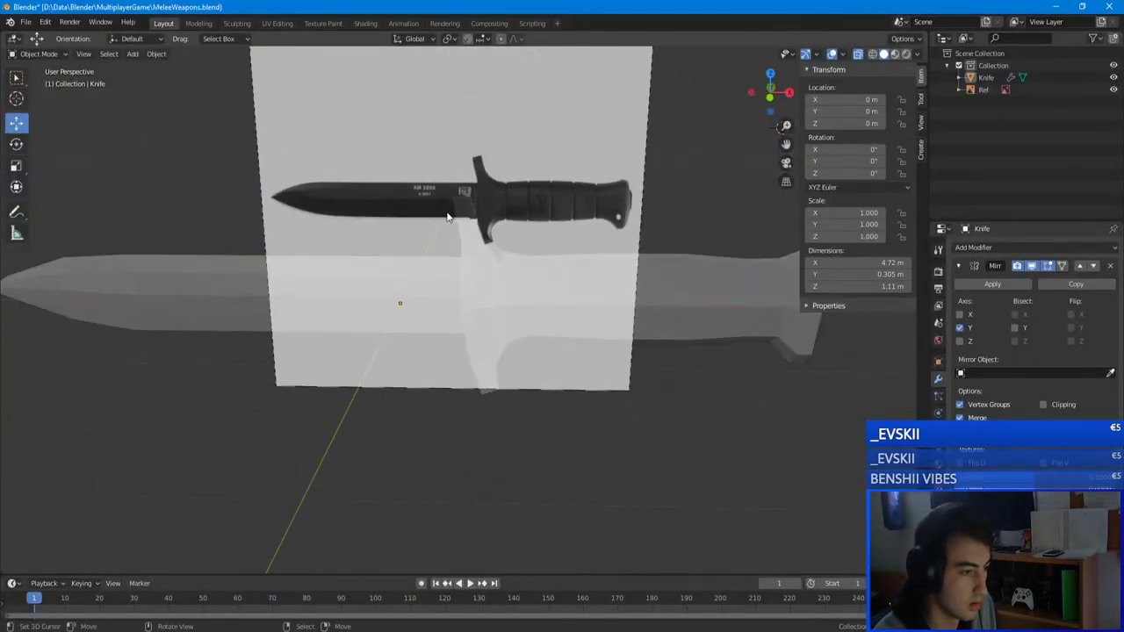
{"action": "left_click", "coordinate": [676, 304]}
{"action": "scroll", "coordinate": [482, 321], "scroll_direction": "up", "scroll_amount": 2}
{"action": "key", "text": "Tab"}
{"action": "middle_click_drag", "start_coordinate": [483, 322], "coordinate": [454, 263]}
{"action": "scroll", "coordinate": [610, 224], "scroll_direction": "up", "scroll_amount": 6}
{"action": "scroll", "coordinate": [476, 281], "scroll_direction": "down", "scroll_amount": 3}
{"action": "key", "text": "alt+a"}
{"action": "scroll", "coordinate": [475, 280], "scroll_direction": "up", "scroll_amount": 1}
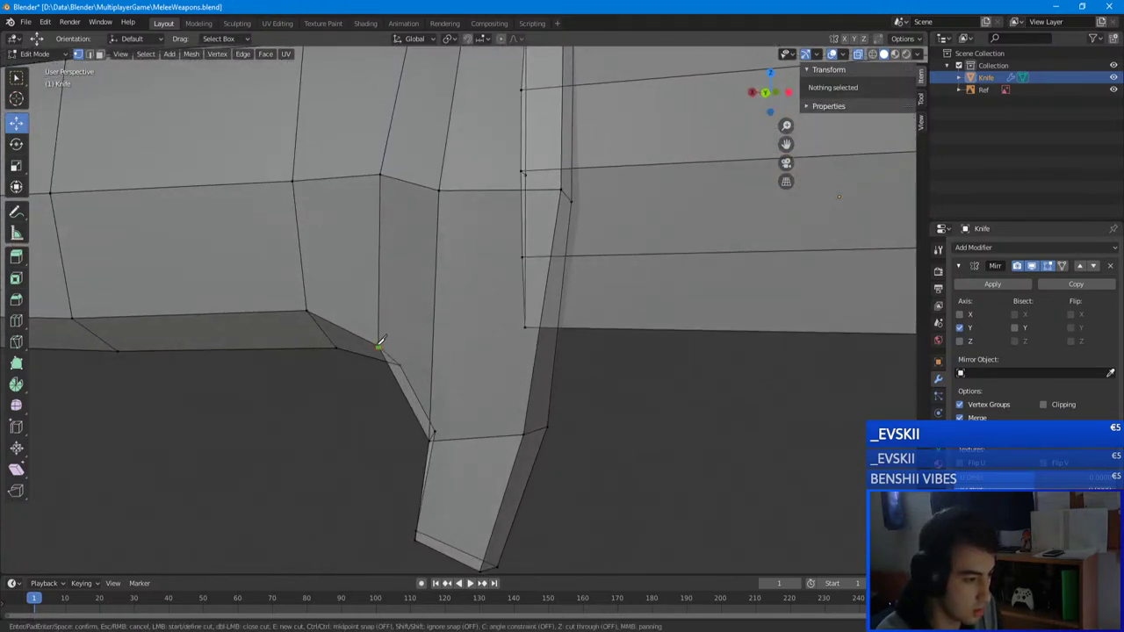
{"action": "middle_click_drag", "start_coordinate": [569, 256], "coordinate": [523, 269]}
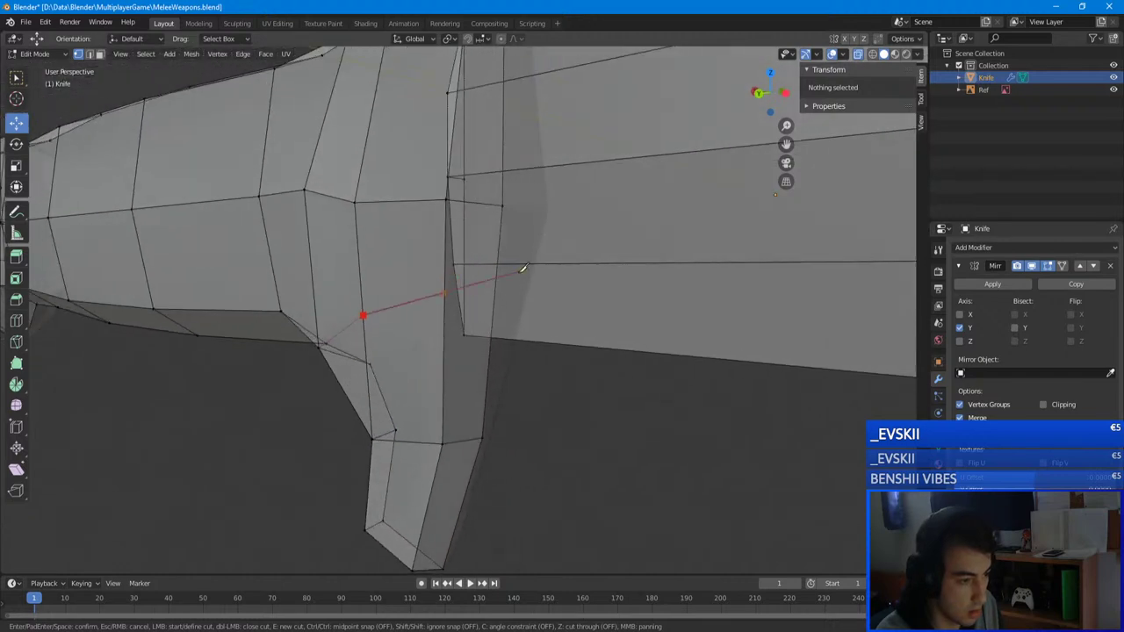
{"action": "middle_click_drag", "start_coordinate": [465, 299], "coordinate": [409, 263]}
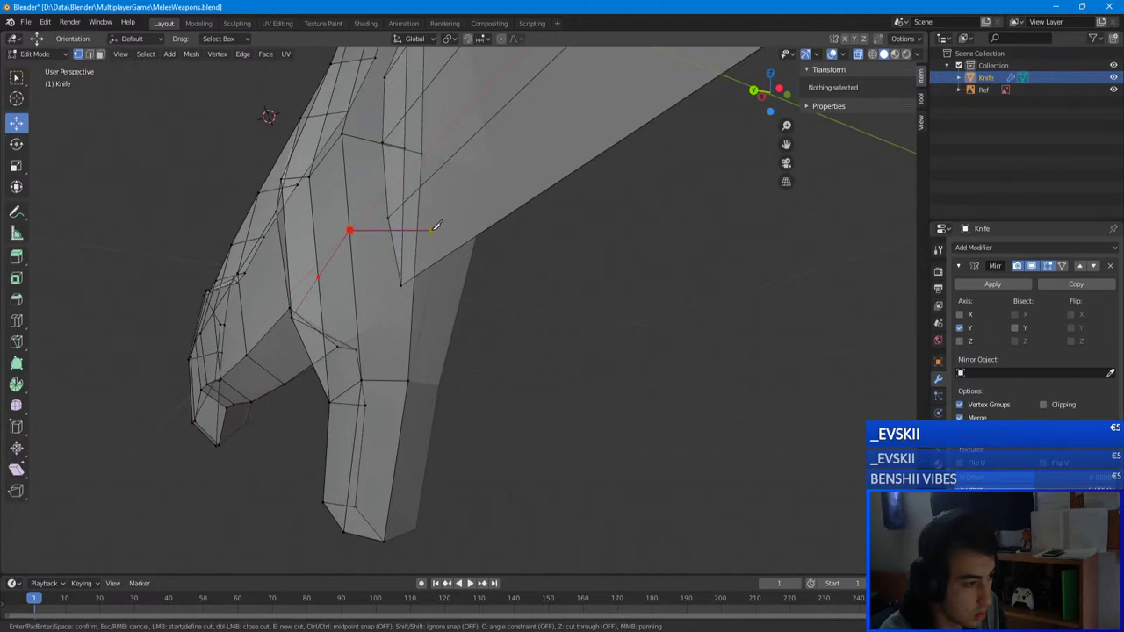
{"action": "key", "text": "Return"}
{"action": "middle_click_drag", "start_coordinate": [430, 231], "coordinate": [496, 253]}
- Move the middle vertex of the lower guard cut outward to Y about 0.115 m and shift it toward the blade along X
{"action": "left_click", "coordinate": [419, 291]}
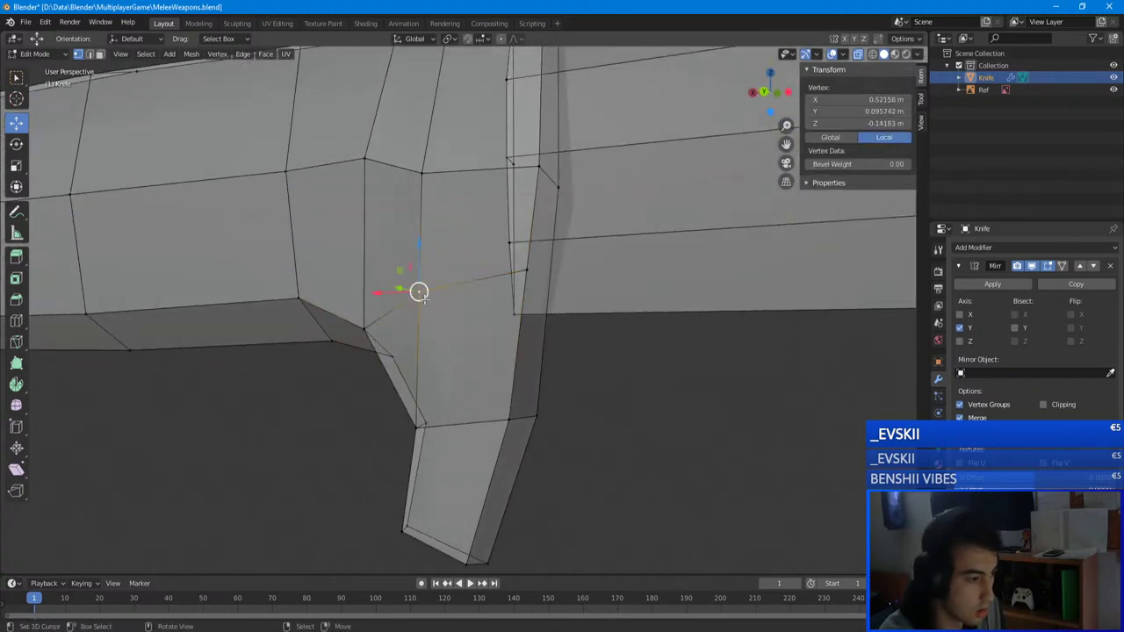
{"action": "middle_click_drag", "start_coordinate": [416, 294], "coordinate": [384, 399]}
{"action": "left_click_drag", "start_coordinate": [335, 462], "coordinate": [325, 474]}
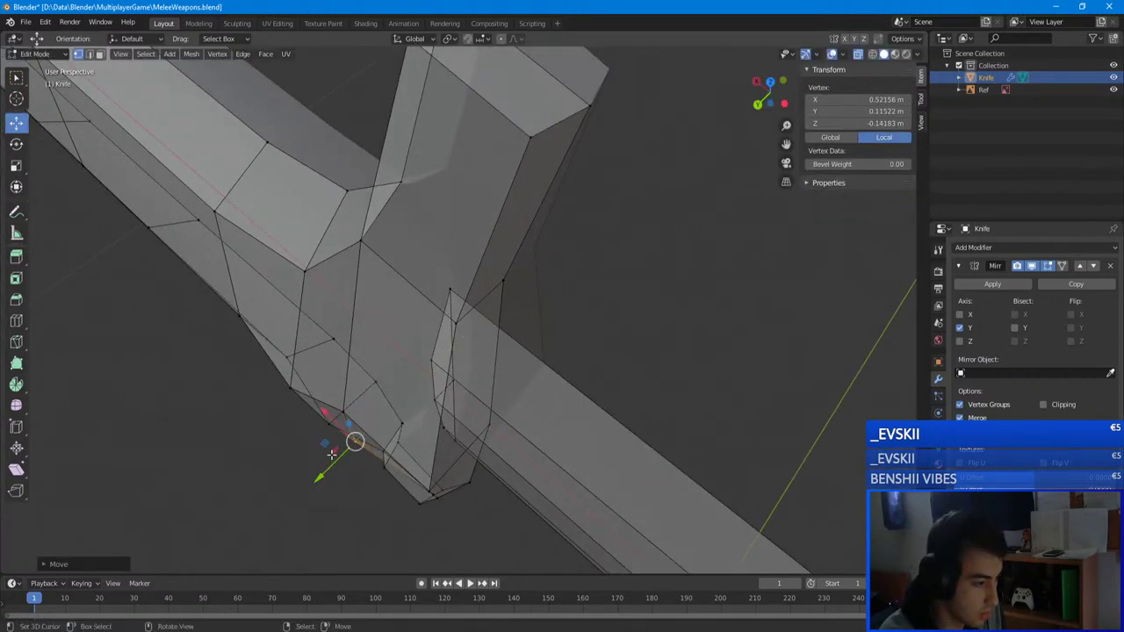
{"action": "middle_click_drag", "start_coordinate": [328, 446], "coordinate": [367, 371]}
{"action": "key", "text": "g"}
{"action": "key", "text": "x"}
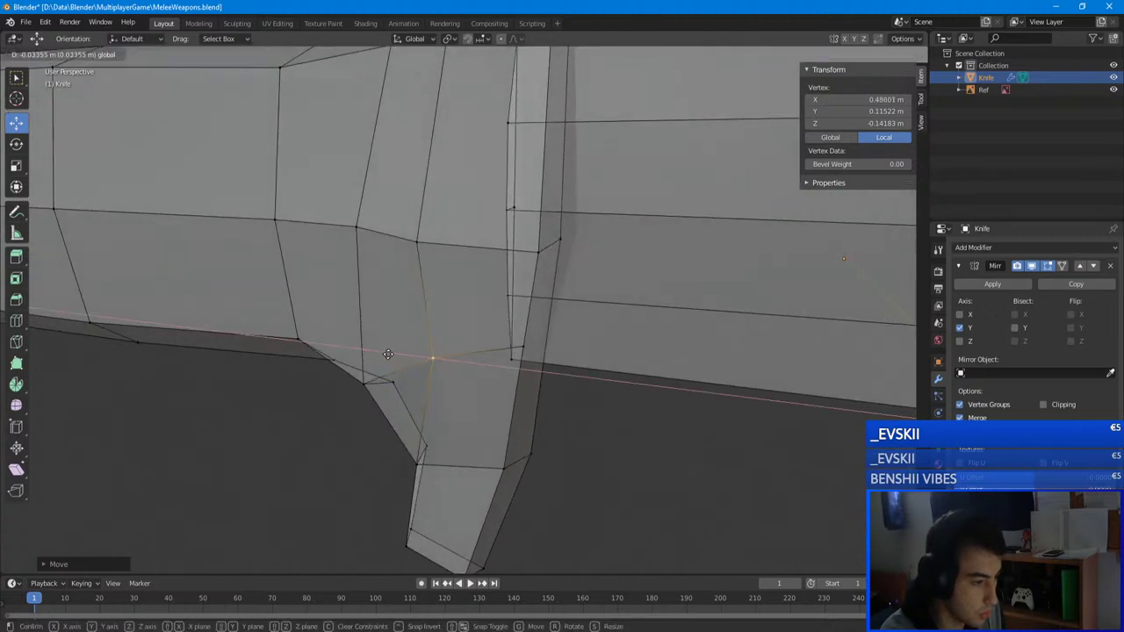
{"action": "left_click_drag", "start_coordinate": [382, 352], "coordinate": [382, 352]}
{"action": "middle_click_drag", "start_coordinate": [382, 352], "coordinate": [334, 362]}
- Shift the guard's mid-height side vertex toward the blade along X, and move the lower handle-side guard vertex along Y to about 0.1 m
{"action": "left_click", "coordinate": [359, 250]}
{"action": "middle_click_drag", "start_coordinate": [360, 251], "coordinate": [383, 276]}
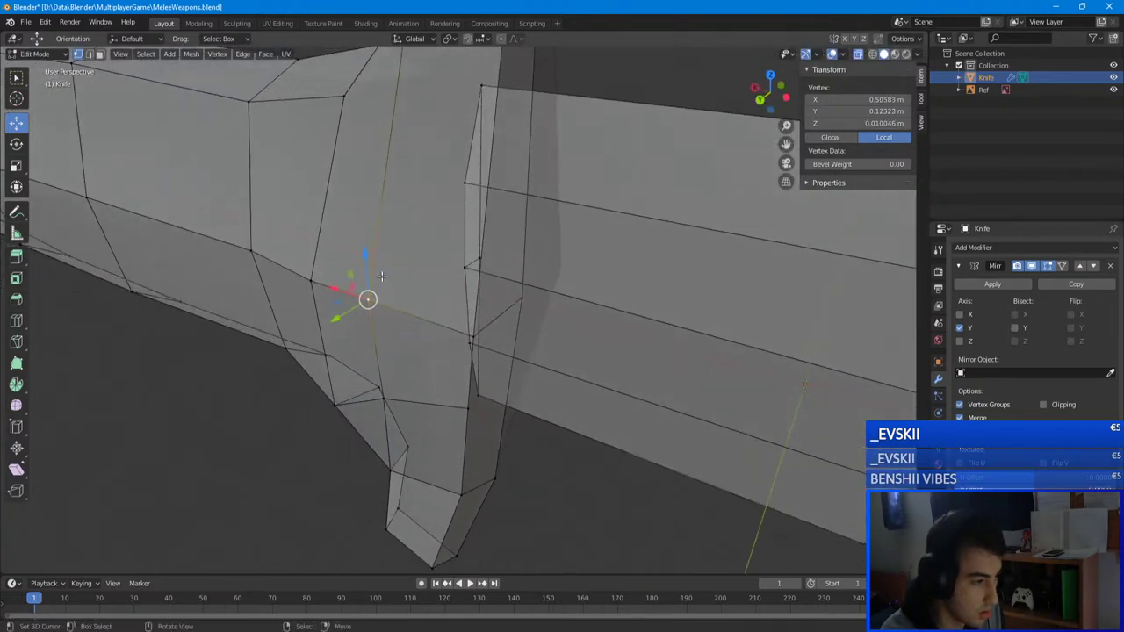
{"action": "left_click_drag", "start_coordinate": [336, 291], "coordinate": [349, 296]}
{"action": "middle_click_drag", "start_coordinate": [349, 296], "coordinate": [364, 341]}
{"action": "right_click", "coordinate": [314, 386]}
{"action": "key", "text": "g"}
{"action": "key", "text": "y"}
{"action": "left_click", "coordinate": [288, 397]}
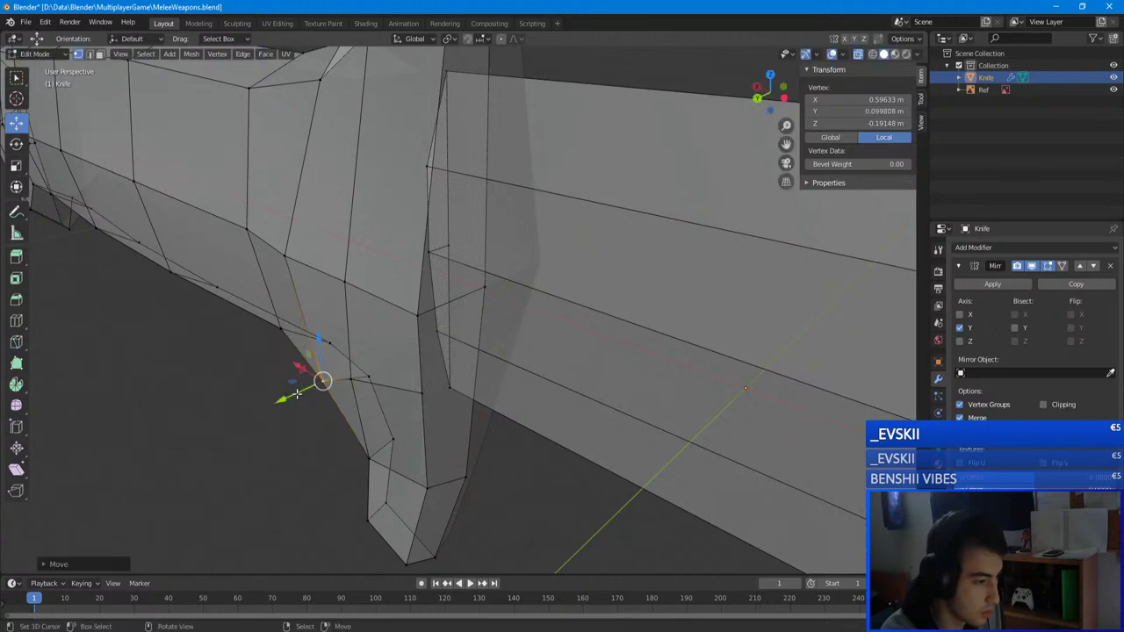
{"action": "middle_click_drag", "start_coordinate": [289, 397], "coordinate": [396, 366]}
- Refine the lower guard cut's middle vertex by moving it to X about 0.479 m and lowering it slightly along Z
{"action": "left_click_drag", "start_coordinate": [359, 356], "coordinate": [372, 358]}
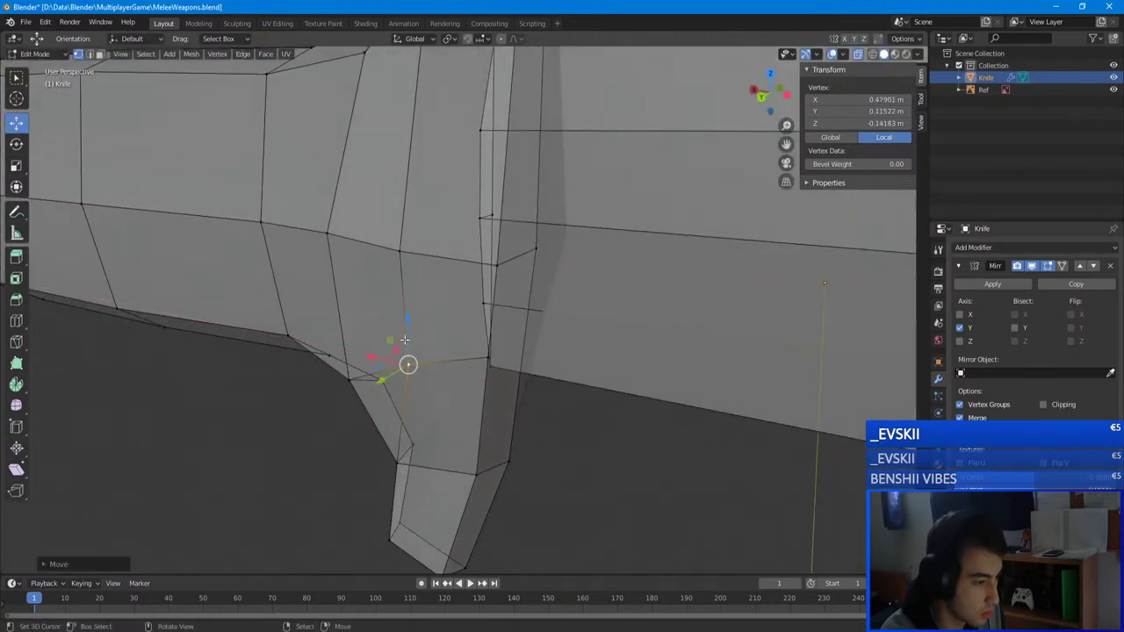
{"action": "left_click_drag", "start_coordinate": [408, 320], "coordinate": [405, 324]}
{"action": "middle_click_drag", "start_coordinate": [405, 324], "coordinate": [399, 387]}
{"action": "key", "text": "Tab"}
{"action": "key", "text": "Tab"}
- Cut a matching edge across the upper guard's side from the handle-side corner vertex to the blade-side edge
{"action": "key", "text": "alt+a"}
{"action": "key", "text": "k"}
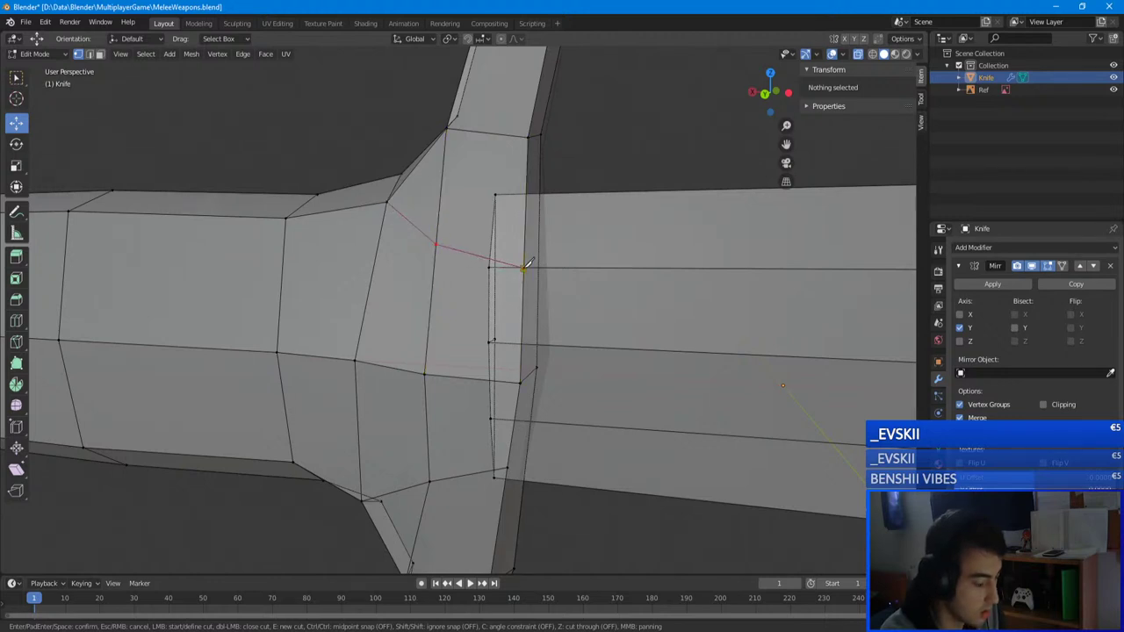
{"action": "key", "text": "Return"}
{"action": "middle_click_drag", "start_coordinate": [525, 268], "coordinate": [430, 280]}
- Move the upper guard cut's middle vertex outward along Y, and place its blade-side vertex at Y about 0.107 m and Z about 0.189 m
{"action": "left_click", "coordinate": [355, 274]}
{"action": "left_click_drag", "start_coordinate": [305, 269], "coordinate": [295, 270]}
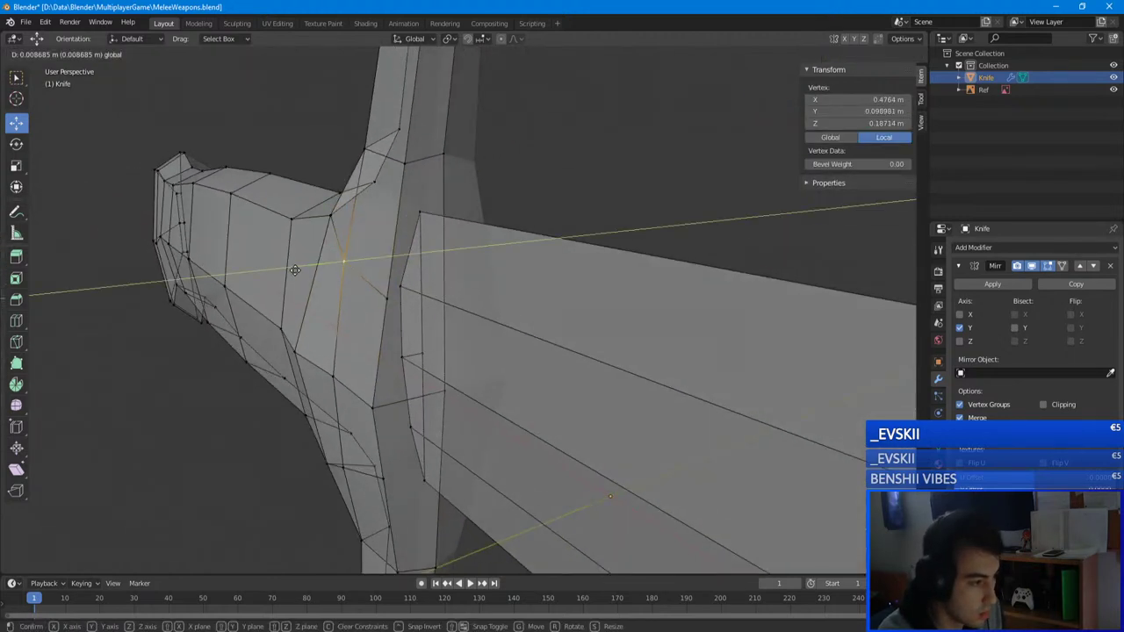
{"action": "left_click", "coordinate": [372, 300]}
{"action": "left_click_drag", "start_coordinate": [361, 298], "coordinate": [351, 299]}
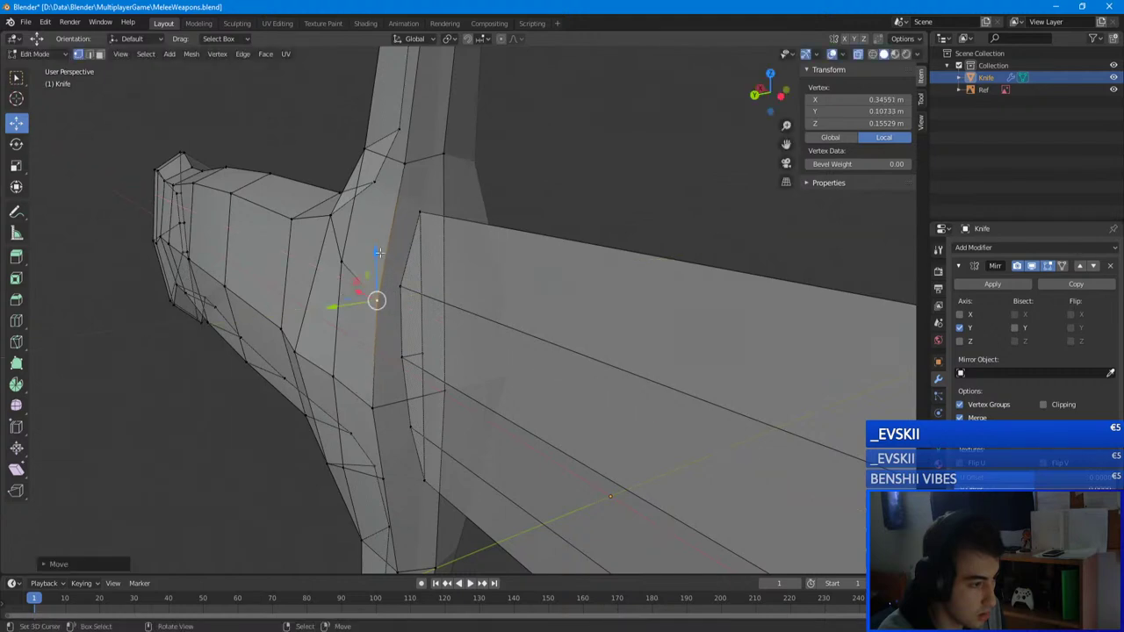
{"action": "left_click_drag", "start_coordinate": [378, 253], "coordinate": [361, 230]}
{"action": "middle_click_drag", "start_coordinate": [361, 252], "coordinate": [377, 276]}
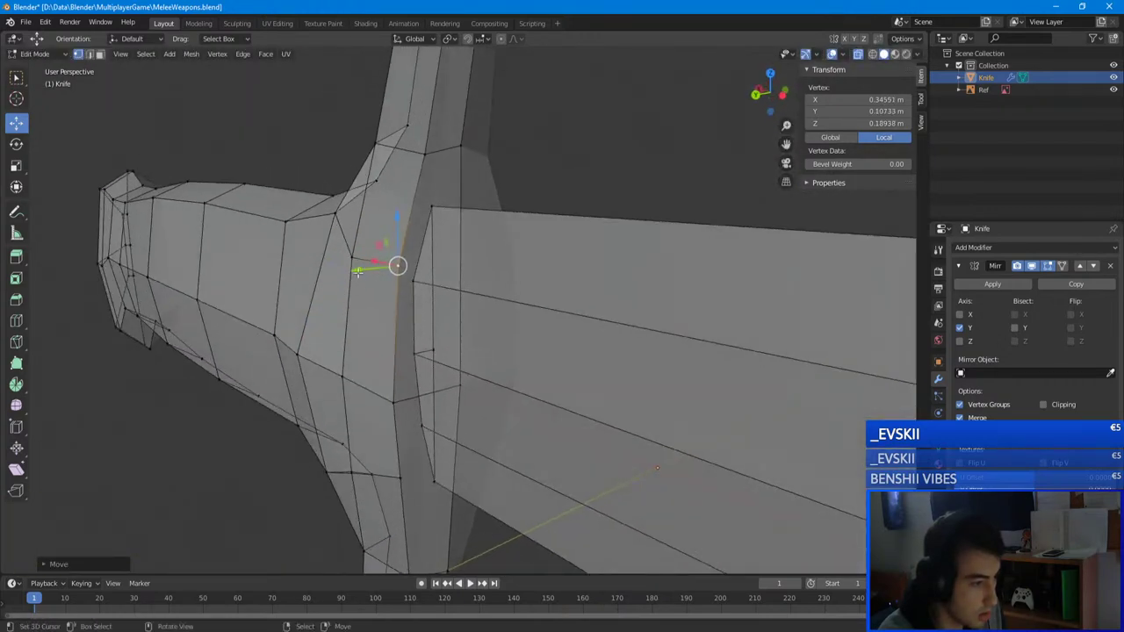
- Move the upper guard cut's blade-side vertex to Y about 0.103 m and the mid-height blade-side vertex to Y about 0.11 m
{"action": "key", "text": "g"}
{"action": "key", "text": "y"}
{"action": "left_click", "coordinate": [390, 359]}
{"action": "key", "text": "g"}
{"action": "key", "text": "y"}
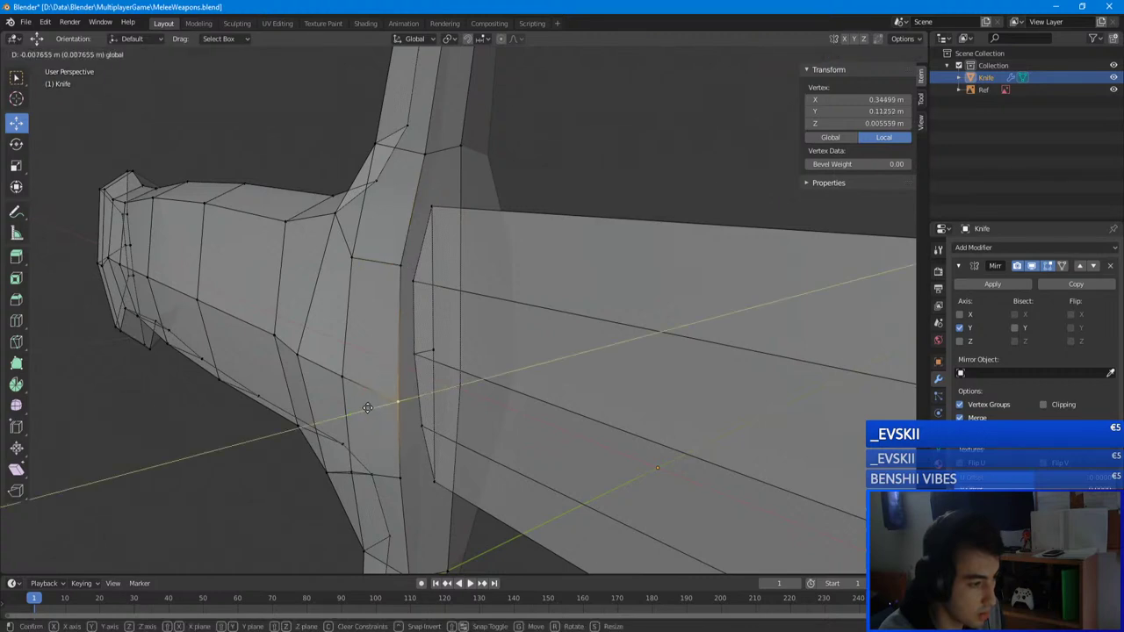
{"action": "left_click", "coordinate": [368, 409]}
- Adjust the lower guard cut's blade-side vertex along Y and lower it to Z about -0.158 m
{"action": "middle_click_drag", "start_coordinate": [369, 408], "coordinate": [311, 295]}
{"action": "left_click", "coordinate": [382, 299]}
{"action": "key", "text": "g"}
{"action": "key", "text": "y"}
{"action": "left_click", "coordinate": [344, 301]}
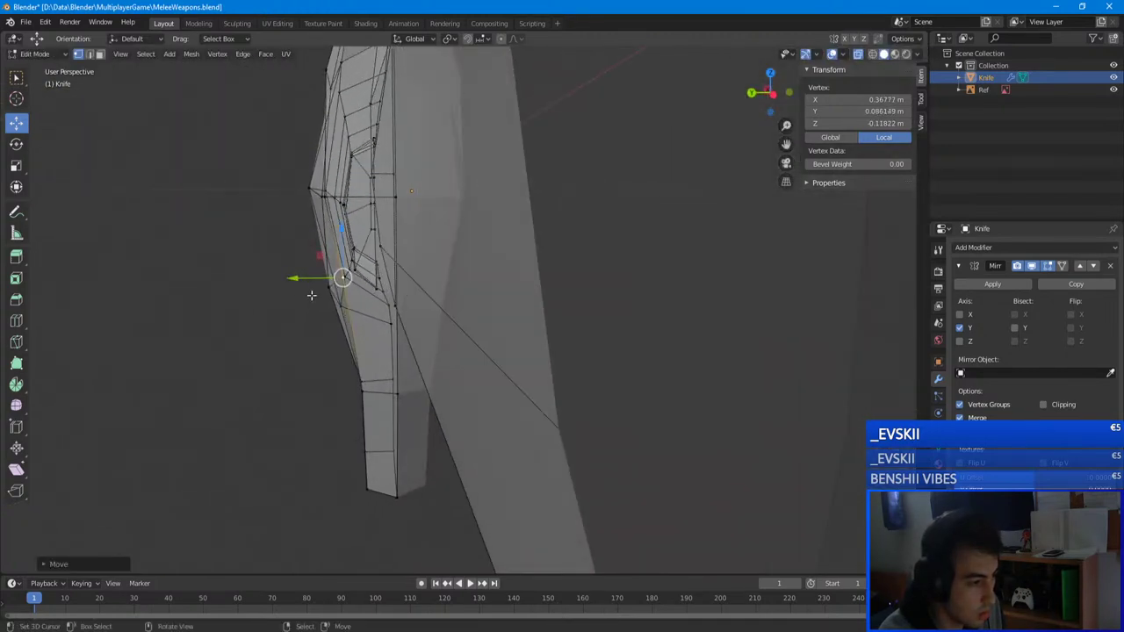
{"action": "left_click_drag", "start_coordinate": [296, 285], "coordinate": [302, 278]}
{"action": "key", "text": "ctrl+z"}
{"action": "left_click_drag", "start_coordinate": [344, 234], "coordinate": [346, 259]}
- Review the guard's mirrored shape and move the lower blade-side vertex inward to Y about 0.079 m
{"action": "key", "text": "Tab"}
{"action": "middle_click_drag", "start_coordinate": [299, 304], "coordinate": [459, 208]}
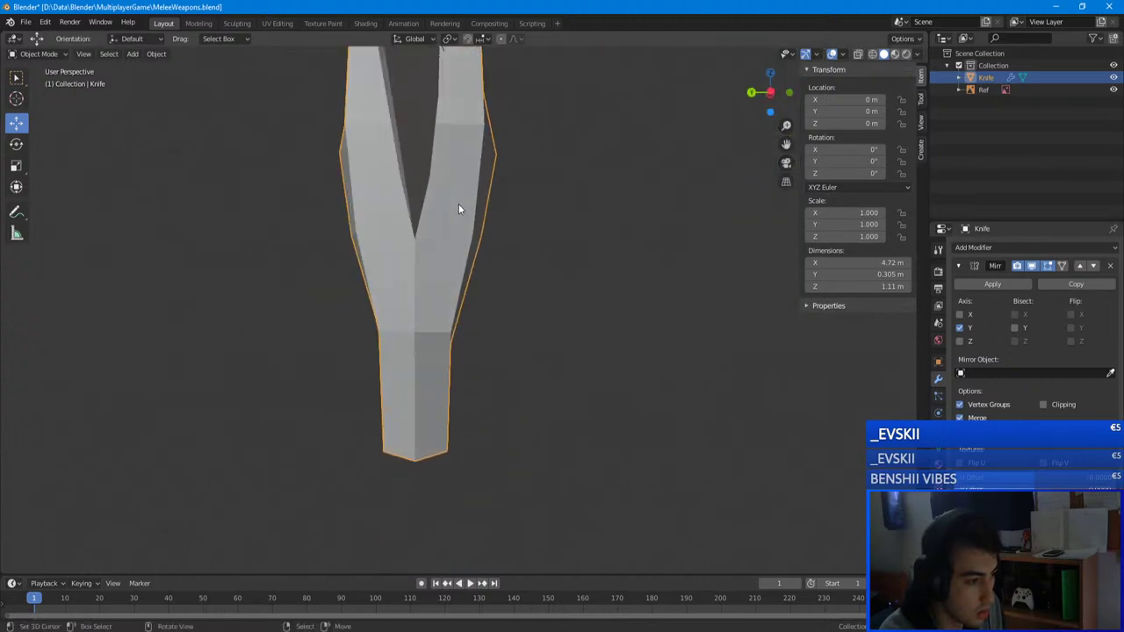
{"action": "key", "text": "Tab"}
{"action": "middle_click_drag", "start_coordinate": [381, 287], "coordinate": [407, 287]}
{"action": "key", "text": "y"}
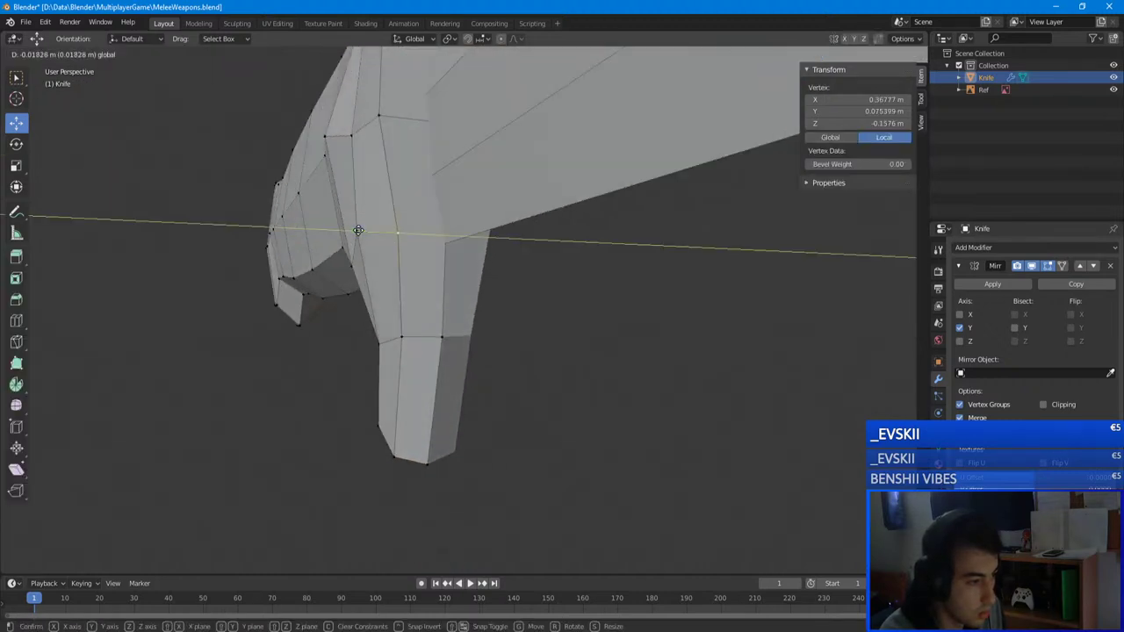
{"action": "left_click", "coordinate": [356, 229]}
- Adjust the guard's mid-height middle side vertex along Y to smooth the side profile
{"action": "middle_click_drag", "start_coordinate": [356, 229], "coordinate": [340, 280]}
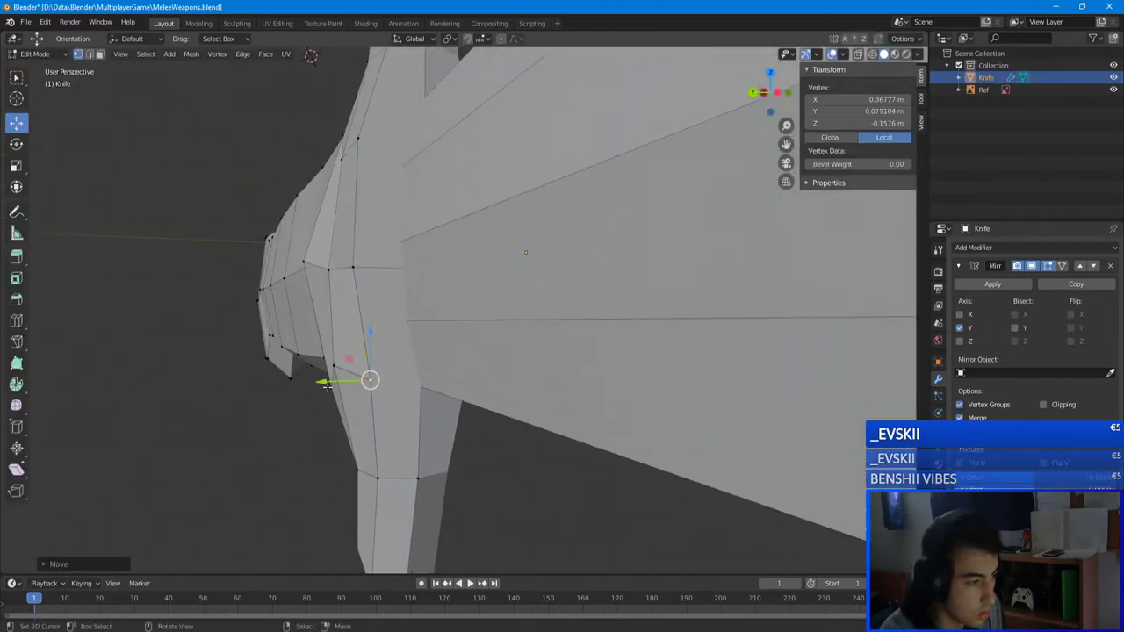
{"action": "middle_click_drag", "start_coordinate": [355, 165], "coordinate": [339, 294], "text": "shift"}
{"action": "right_click", "coordinate": [342, 292]}
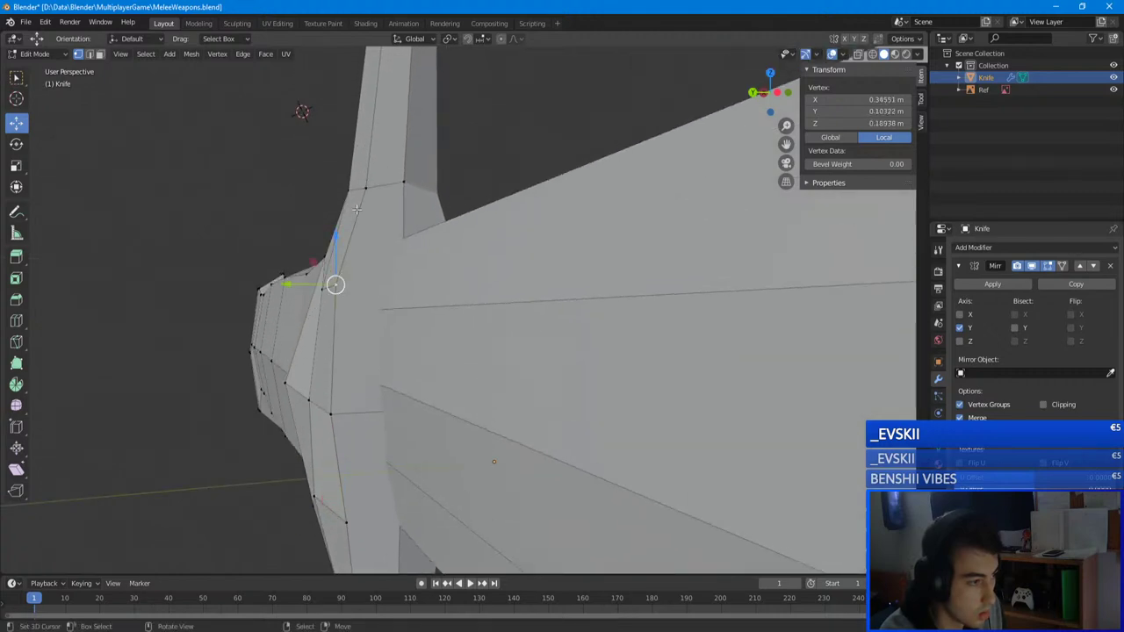
{"action": "middle_click_drag", "start_coordinate": [356, 210], "coordinate": [473, 226]}
{"action": "right_click", "coordinate": [341, 218]}
{"action": "middle_click_drag", "start_coordinate": [404, 296], "coordinate": [607, 408]}
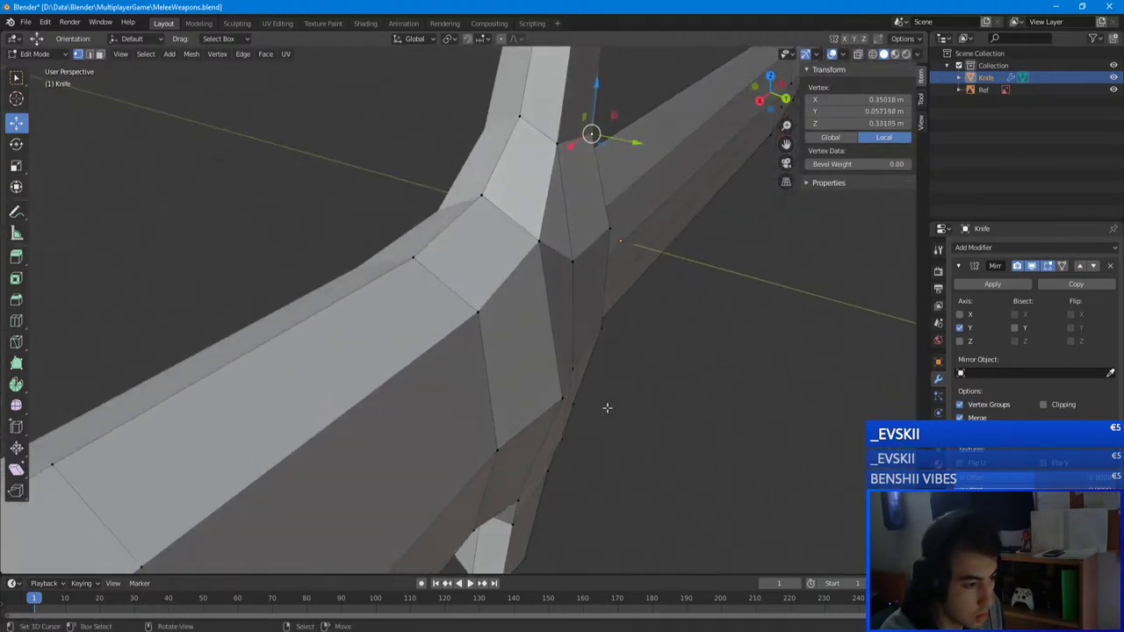
{"action": "left_click_drag", "start_coordinate": [599, 416], "coordinate": [573, 408]}
{"action": "middle_click_drag", "start_coordinate": [573, 408], "coordinate": [519, 502]}
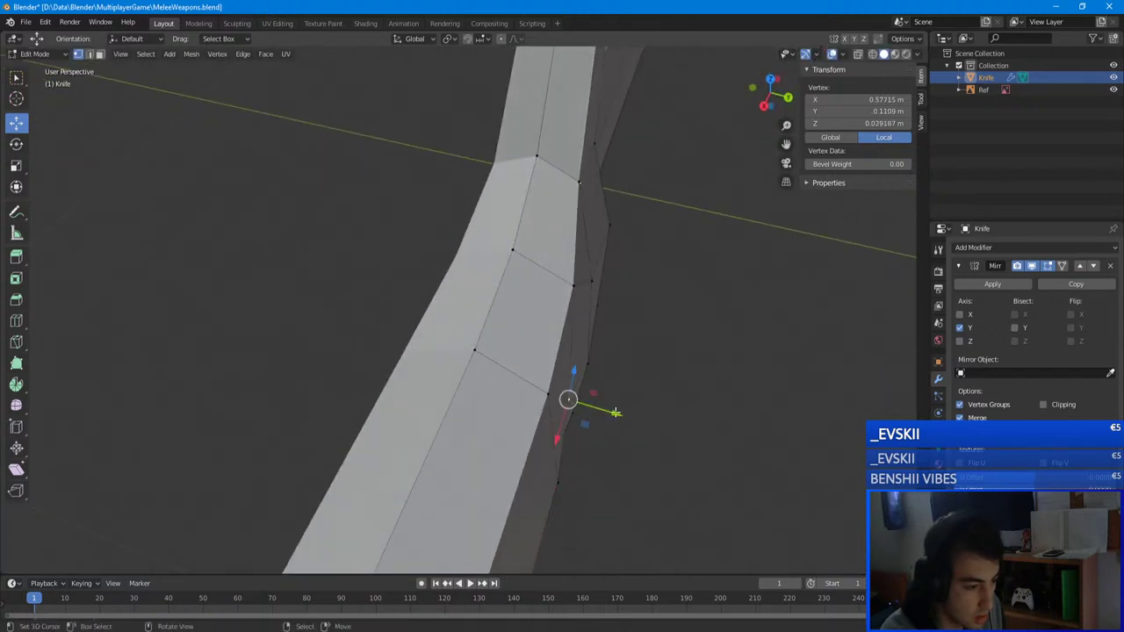
{"action": "left_click_drag", "start_coordinate": [616, 411], "coordinate": [620, 409]}
- Adjust the mid-height vertices where the guard meets the handle along Y, and save the file
{"action": "middle_click_drag", "start_coordinate": [620, 409], "coordinate": [457, 229]}
{"action": "middle_click_drag", "start_coordinate": [391, 244], "coordinate": [507, 304]}
{"action": "left_click_drag", "start_coordinate": [508, 304], "coordinate": [513, 302]}
{"action": "middle_click_drag", "start_coordinate": [513, 302], "coordinate": [449, 339]}
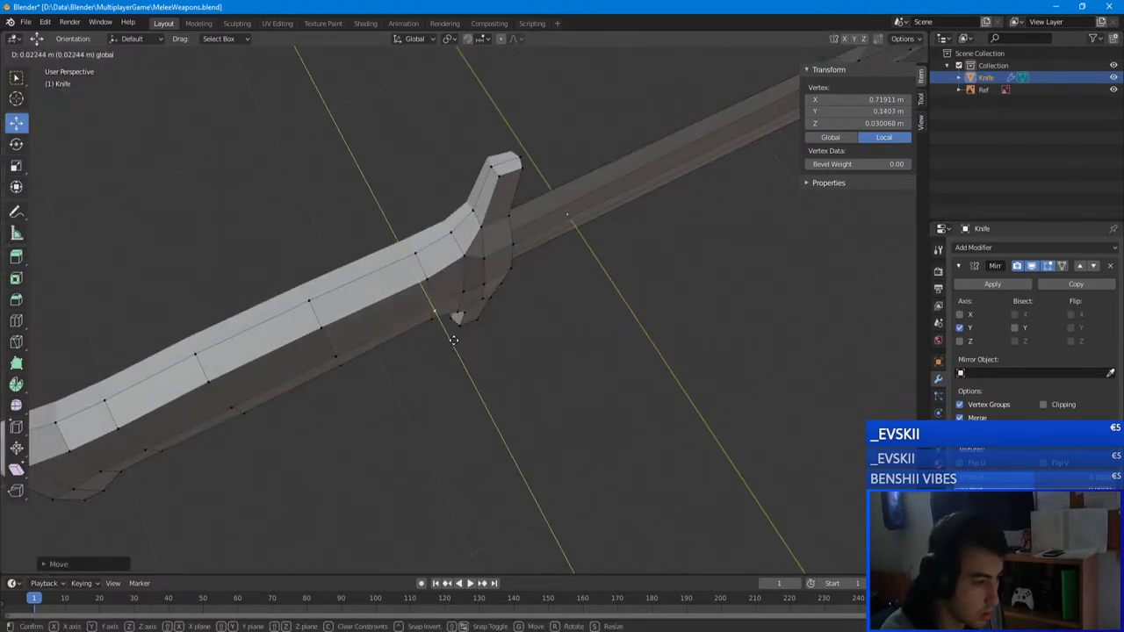
{"action": "left_click_drag", "start_coordinate": [452, 339], "coordinate": [454, 341]}
{"action": "left_click", "coordinate": [462, 288]}
{"action": "scroll", "coordinate": [463, 289], "scroll_direction": "up", "scroll_amount": 5}
{"action": "left_click_drag", "start_coordinate": [485, 303], "coordinate": [483, 301]}
{"action": "key", "text": "Tab"}
{"action": "key", "text": "ctrl+s"}
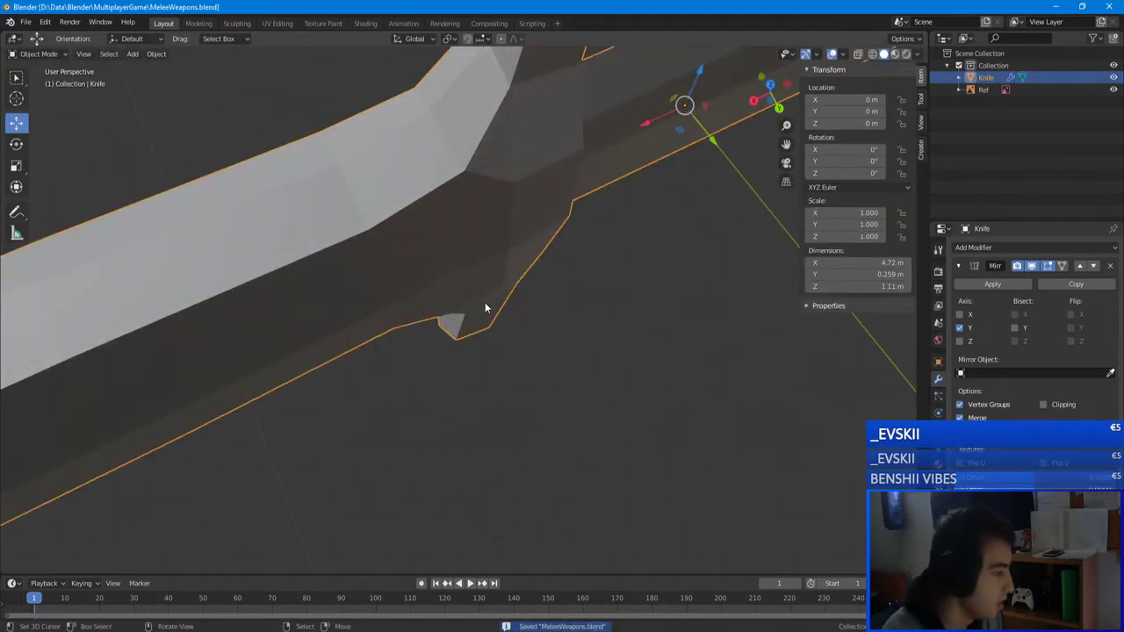
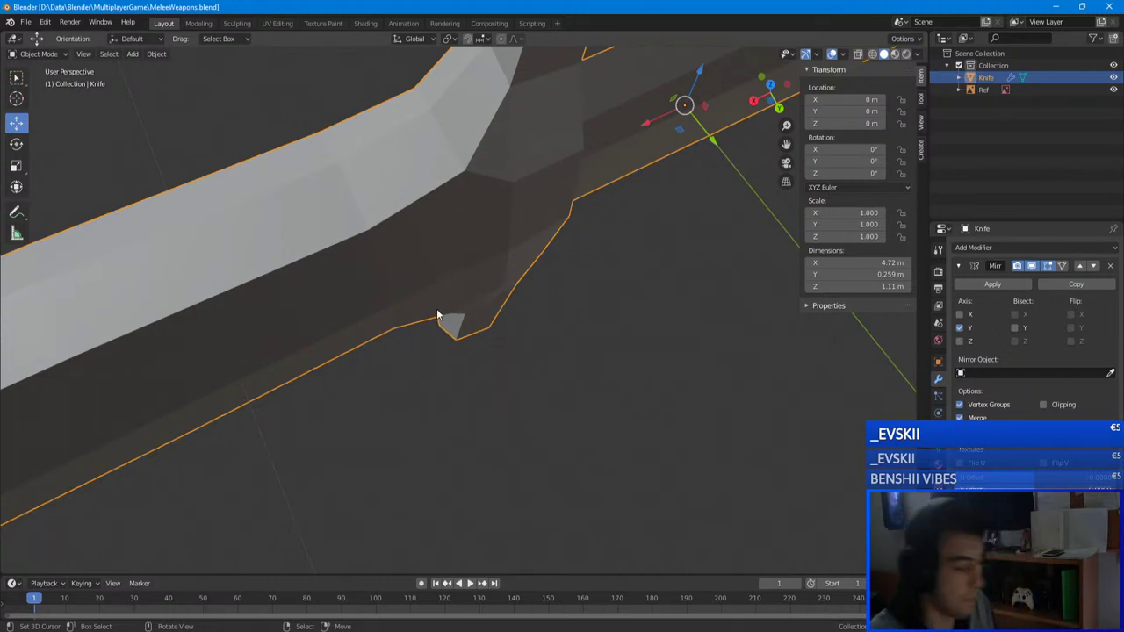
- Raise the side vertex at the lower guard's junction with the handle slightly along Z
{"action": "middle_click_drag", "start_coordinate": [436, 308], "coordinate": [401, 252]}
{"action": "left_click", "coordinate": [595, 338]}
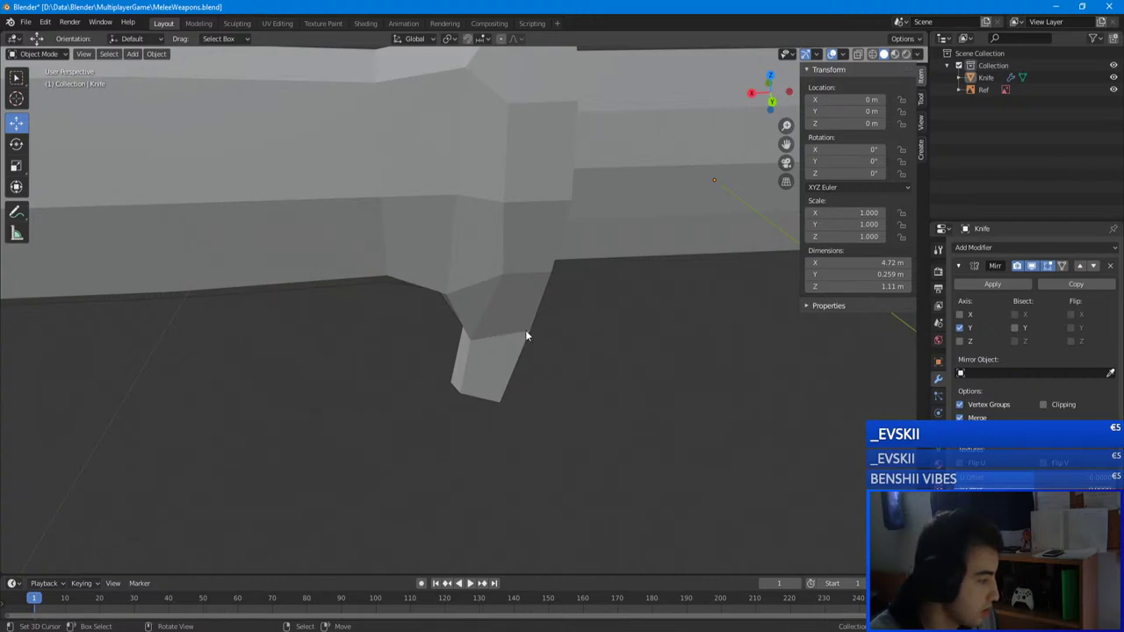
{"action": "key", "text": "Tab"}
{"action": "left_click", "coordinate": [451, 290]}
{"action": "middle_click_drag", "start_coordinate": [451, 290], "coordinate": [484, 253]}
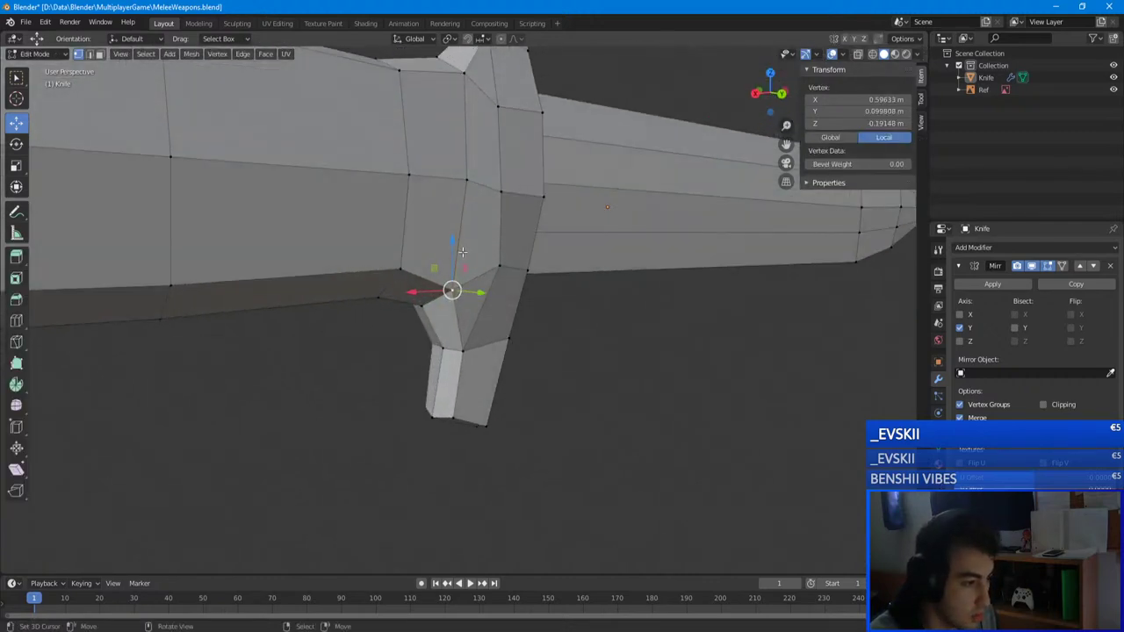
{"action": "left_click_drag", "start_coordinate": [454, 247], "coordinate": [454, 240]}
{"action": "middle_click_drag", "start_coordinate": [454, 240], "coordinate": [425, 245]}
- Move the lower guard tip's handle-side centre vertex to Z about -0.473 m and save the file
{"action": "left_click", "coordinate": [603, 320]}
{"action": "middle_click_drag", "start_coordinate": [604, 320], "coordinate": [725, 288]}
{"action": "left_click", "coordinate": [371, 378]}
{"action": "left_click_drag", "start_coordinate": [377, 338], "coordinate": [376, 334]}
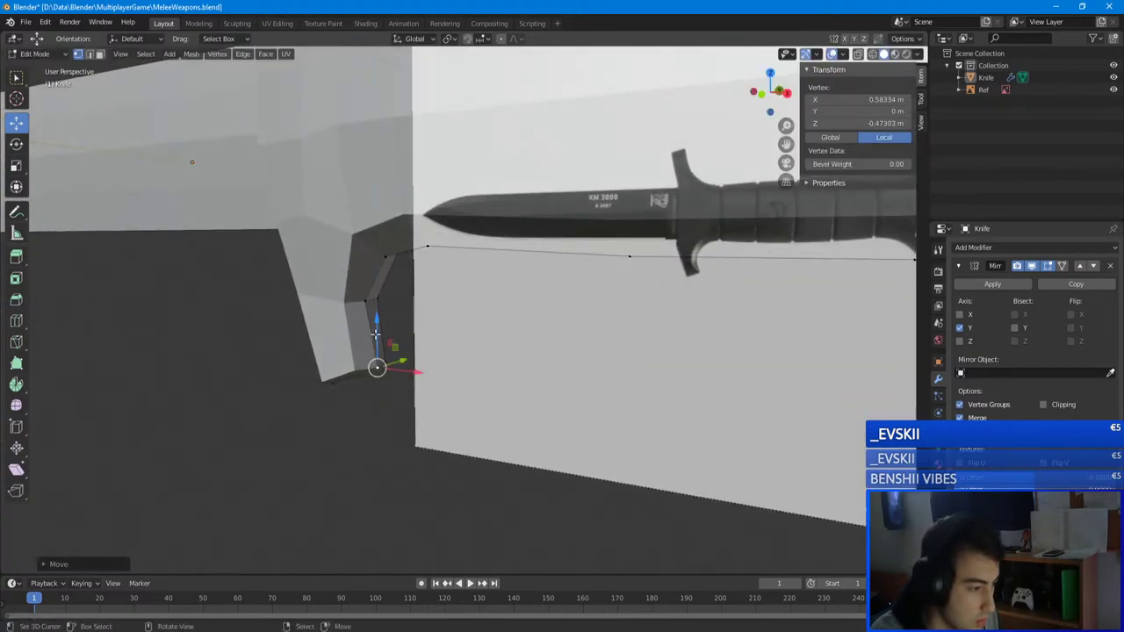
{"action": "scroll", "coordinate": [376, 334], "scroll_direction": "down", "scroll_amount": 5}
{"action": "left_click", "coordinate": [517, 331]}
{"action": "key", "text": "Tab"}
{"action": "middle_click_drag", "start_coordinate": [517, 331], "coordinate": [309, 303]}
{"action": "key", "text": "ctrl+s"}
- Examine the handle's edge rings from the side and from below
{"action": "scroll", "coordinate": [397, 356], "scroll_direction": "up", "scroll_amount": 4}
{"action": "middle_click_drag", "start_coordinate": [309, 303], "coordinate": [522, 428], "text": "shift"}
{"action": "key", "text": "Tab"}
{"action": "middle_click_drag", "start_coordinate": [480, 359], "coordinate": [439, 303]}
{"action": "right_click", "coordinate": [431, 209]}
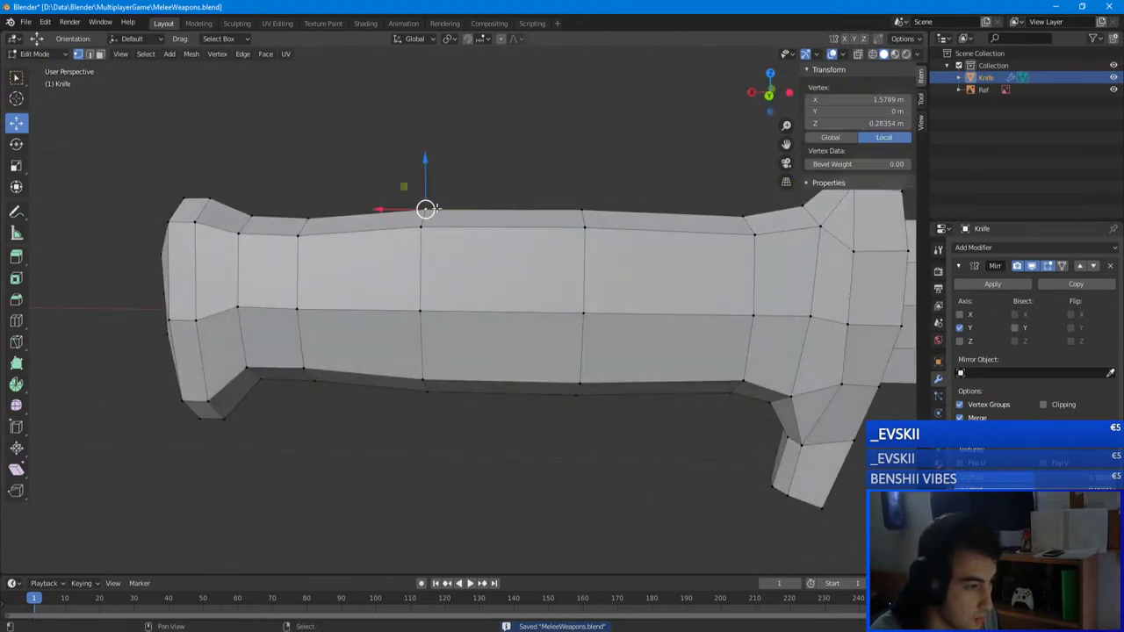
{"action": "middle_click_drag", "start_coordinate": [425, 209], "coordinate": [438, 307], "text": "shift"}
{"action": "scroll", "coordinate": [403, 303], "scroll_direction": "down", "scroll_amount": 2}
{"action": "scroll", "coordinate": [431, 327], "scroll_direction": "up", "scroll_amount": 4}
{"action": "scroll", "coordinate": [437, 307], "scroll_direction": "down", "scroll_amount": 5}
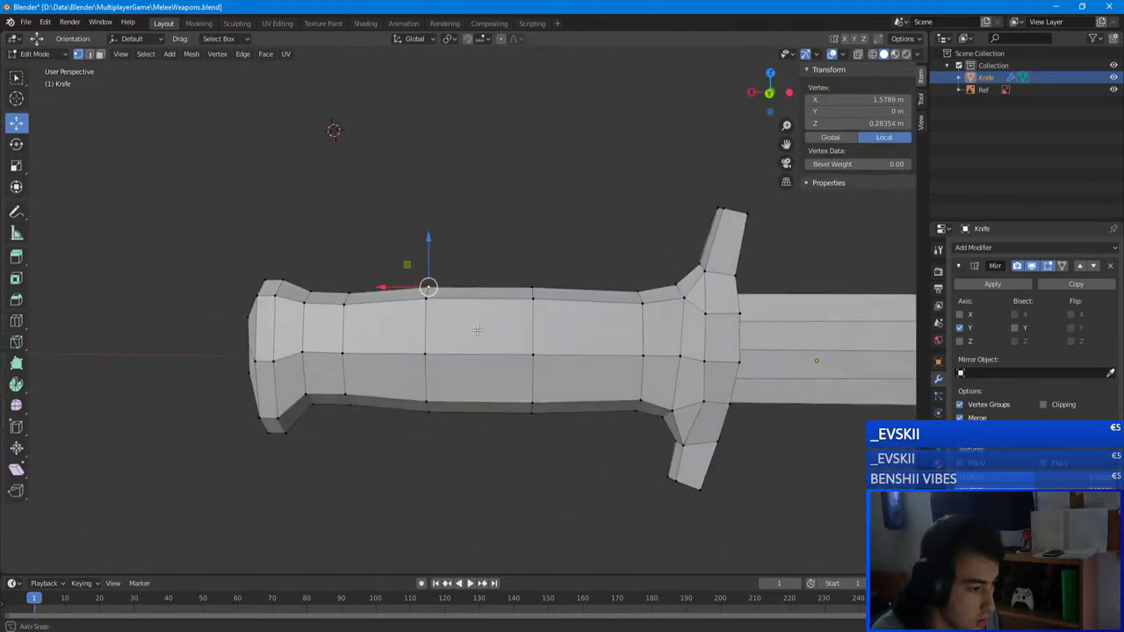
{"action": "key", "text": "alt+a"}
{"action": "scroll", "coordinate": [484, 397], "scroll_direction": "up", "scroll_amount": 1}
{"action": "middle_click_drag", "start_coordinate": [484, 397], "coordinate": [494, 286]}
{"action": "scroll", "coordinate": [496, 285], "scroll_direction": "up", "scroll_amount": 2}
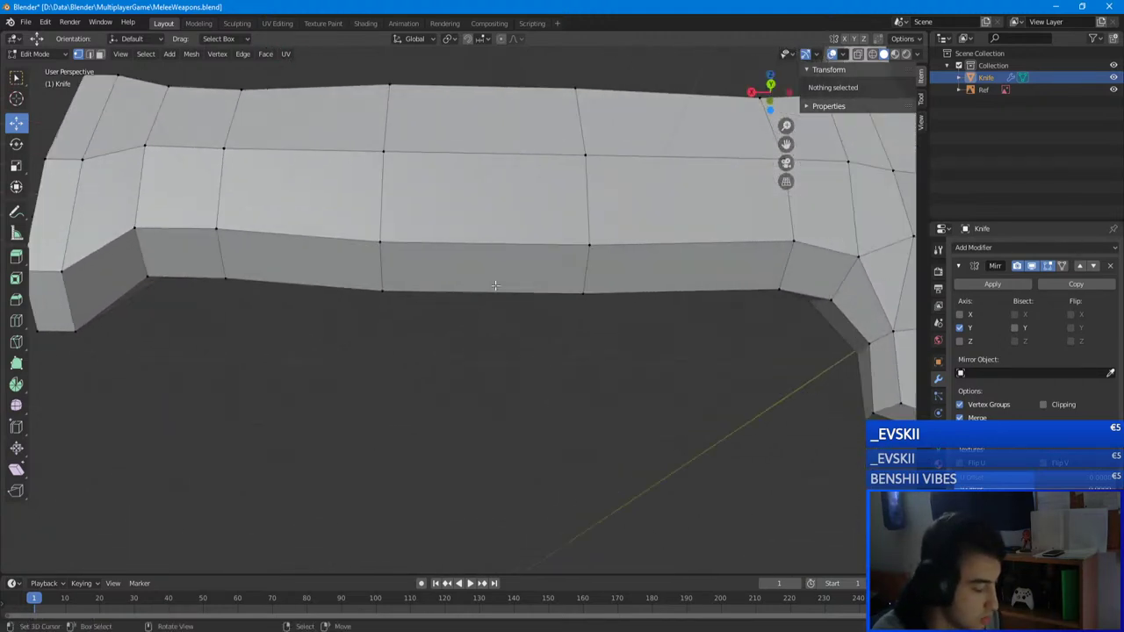
- Try to knife-cut an edge across the handle's lower bevel at the reference's third groove from the guard
{"action": "key", "text": "k"}
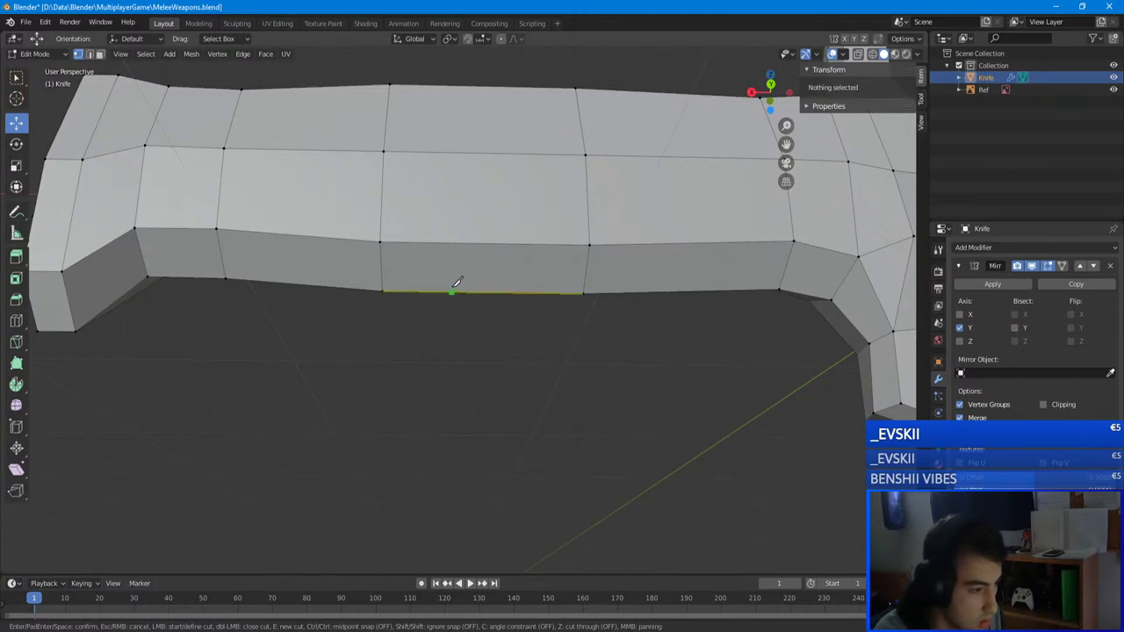
{"action": "key", "text": "Escape"}
{"action": "key", "text": "KP_1"}
{"action": "scroll", "coordinate": [456, 336], "scroll_direction": "up", "scroll_amount": 4}
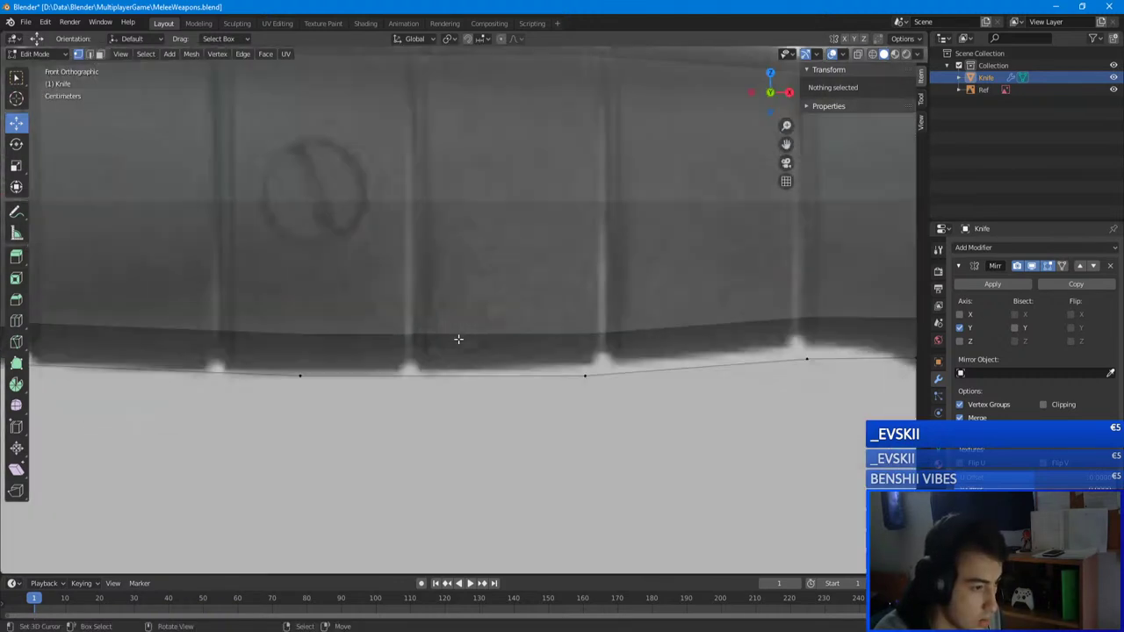
{"action": "key", "text": "k"}
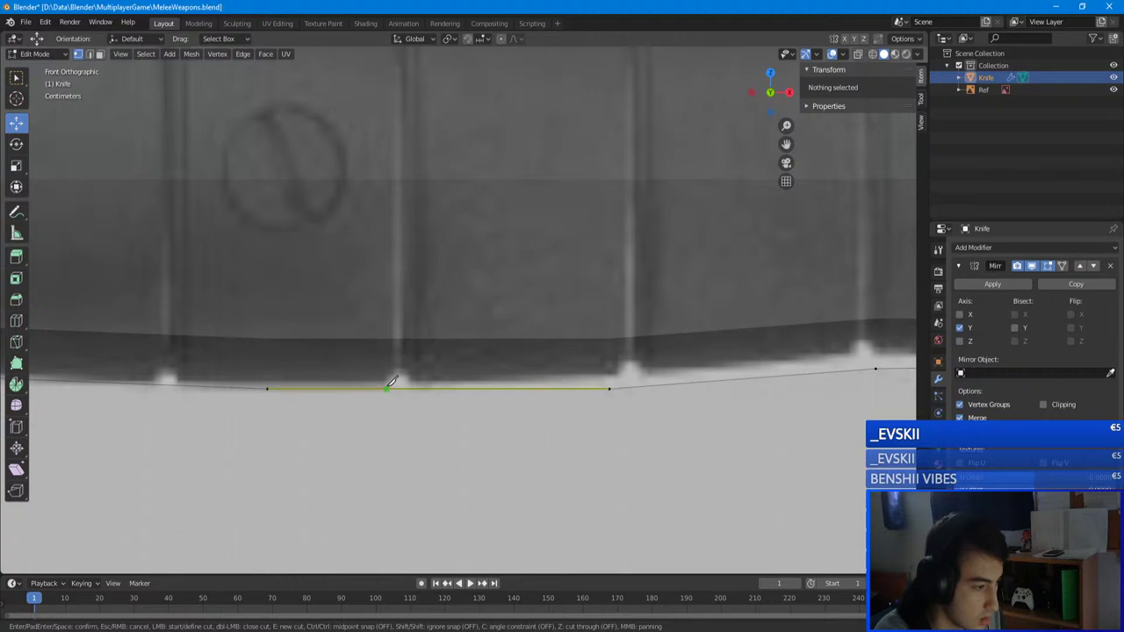
{"action": "left_click", "coordinate": [388, 387]}
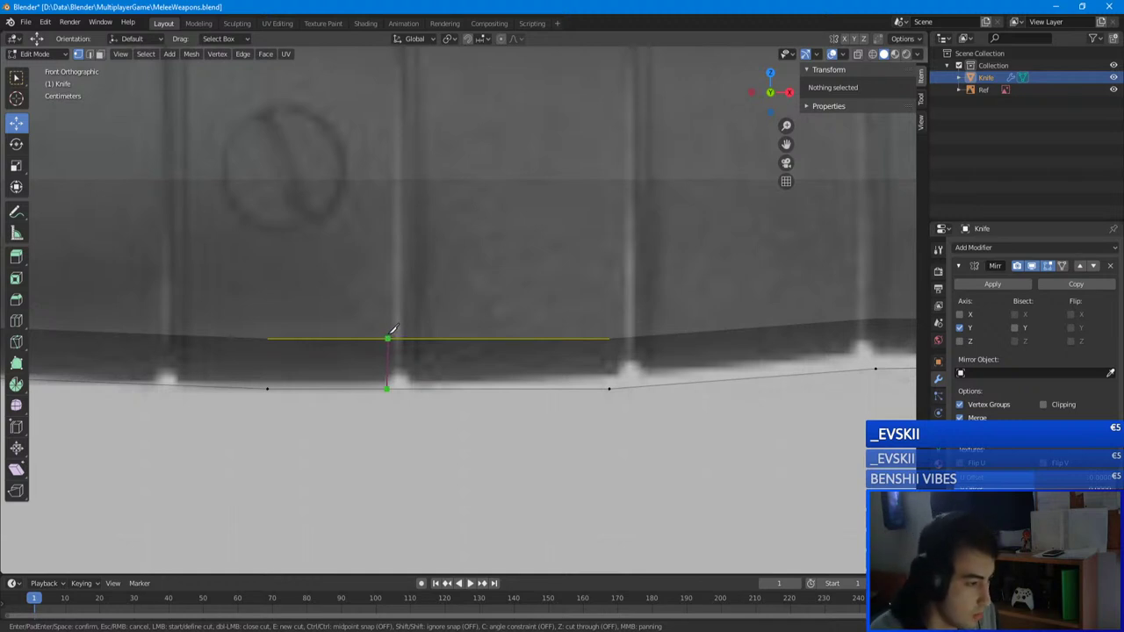
{"action": "left_click", "coordinate": [388, 335]}
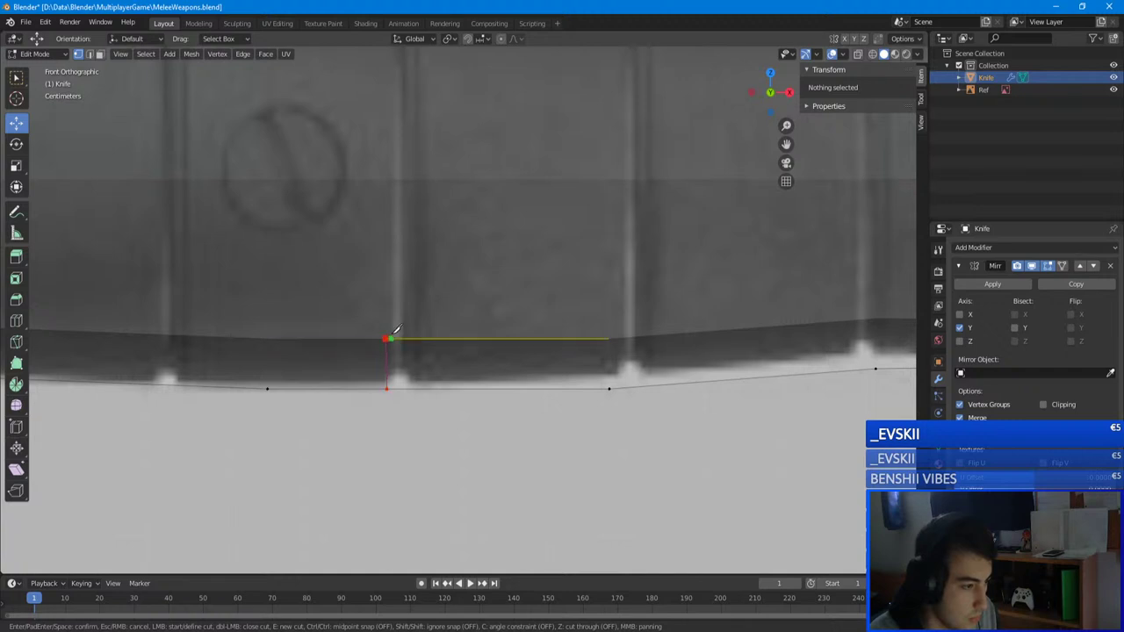
{"action": "key", "text": "Return"}
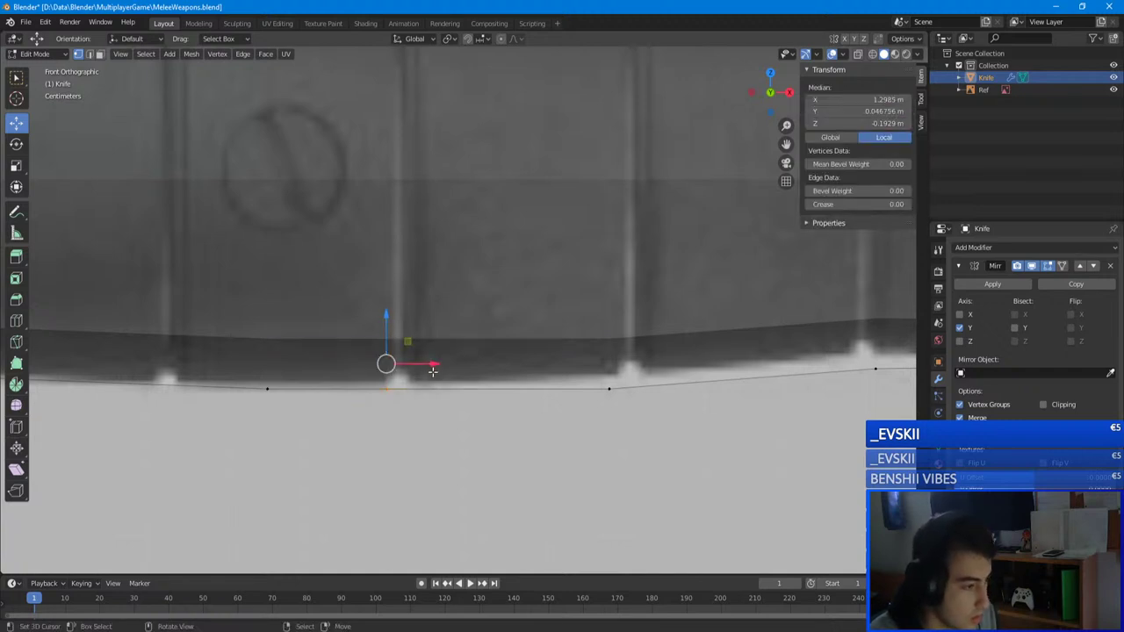
{"action": "key", "text": "a"}
{"action": "key", "text": "a"}
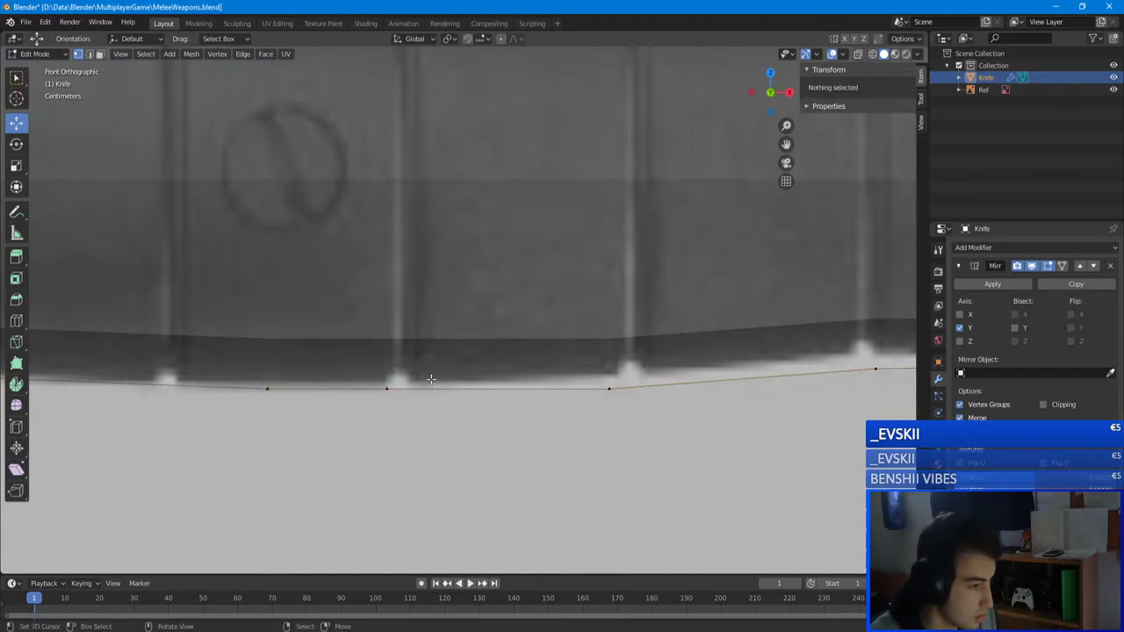
- Try a second knife cut on the other side of the same handle groove, and undo the groove cuts
{"action": "key", "text": "k"}
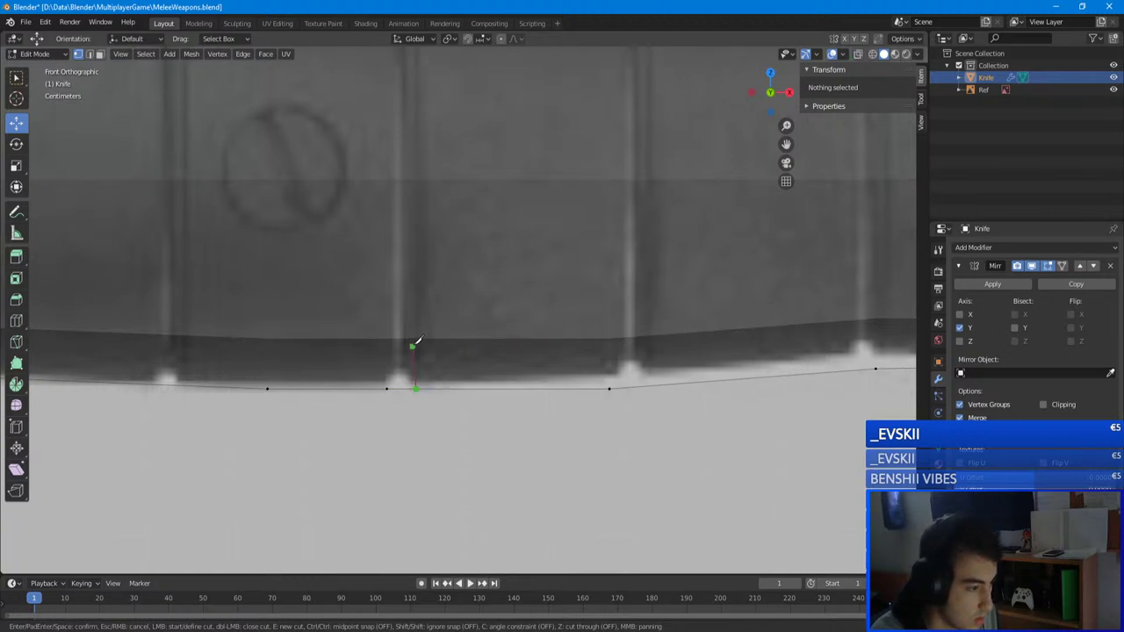
{"action": "key", "text": "Return"}
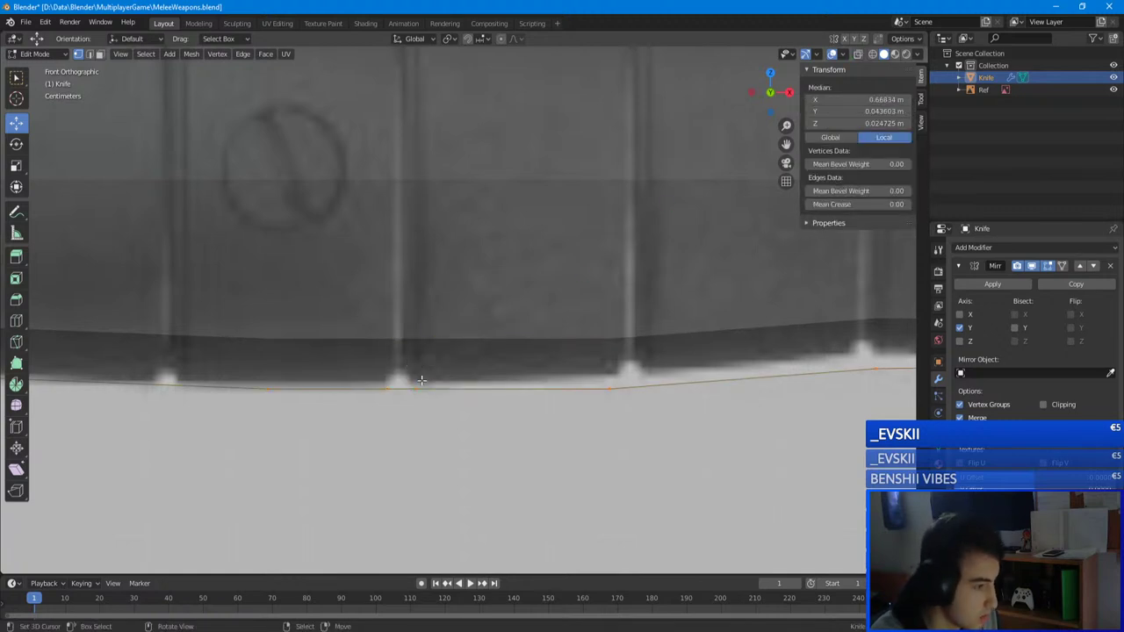
{"action": "key", "text": "alt+a"}
{"action": "middle_click_drag", "start_coordinate": [409, 387], "coordinate": [366, 409]}
{"action": "key", "text": "ctrl+z"}
{"action": "key", "text": "ctrl+z"}
{"action": "key", "text": "ctrl+z"}
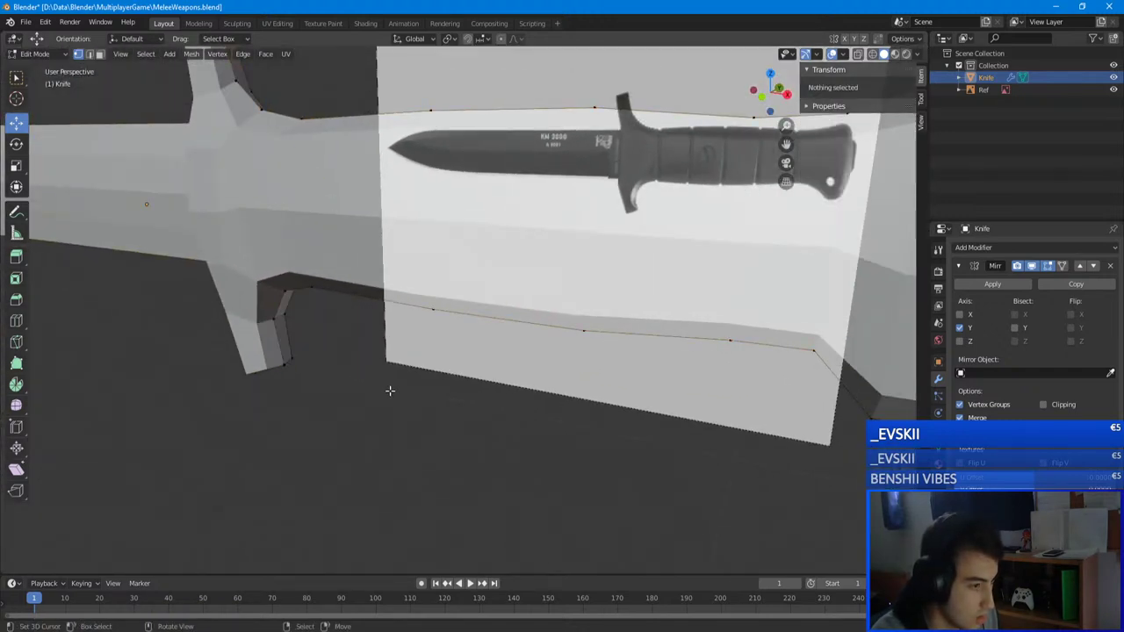
- Save the file and apply the knife's Mirror modifier
{"action": "middle_click_drag", "start_coordinate": [557, 346], "coordinate": [507, 328]}
{"action": "key", "text": "Tab"}
{"action": "key", "text": "ctrl+s"}
{"action": "scroll", "coordinate": [408, 327], "scroll_direction": "down", "scroll_amount": 3}
{"action": "left_click", "coordinate": [992, 283]}
{"action": "key", "text": "Tab"}
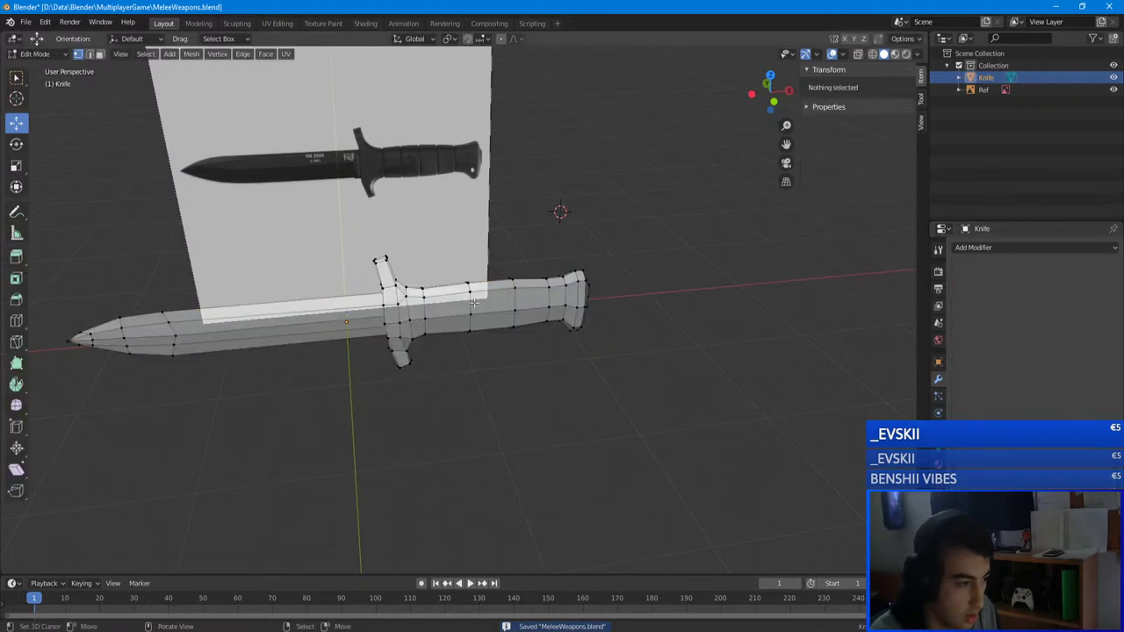
- Move the handle's edge ring near the circular mark along X to about 1.003 m, matching the reference's second groove from the guard
{"action": "scroll", "coordinate": [467, 310], "scroll_direction": "up", "scroll_amount": 4}
{"action": "scroll", "coordinate": [467, 310], "scroll_direction": "up", "scroll_amount": 3}
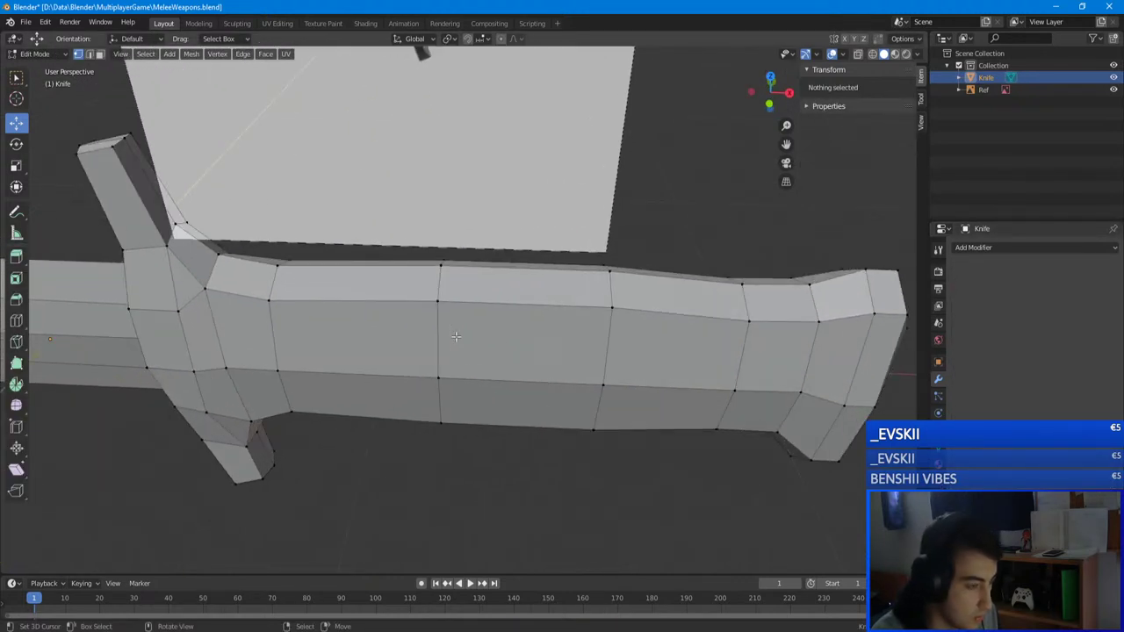
{"action": "key", "text": "KP_1"}
{"action": "scroll", "coordinate": [456, 336], "scroll_direction": "up", "scroll_amount": 2}
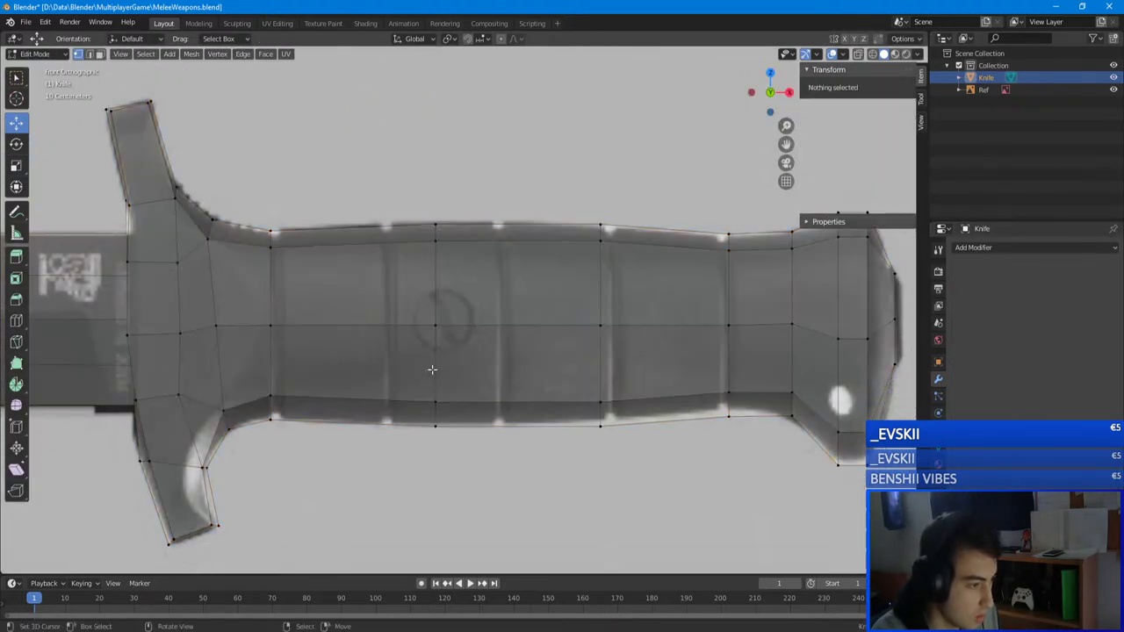
{"action": "left_click_drag", "start_coordinate": [463, 463], "coordinate": [422, 207]}
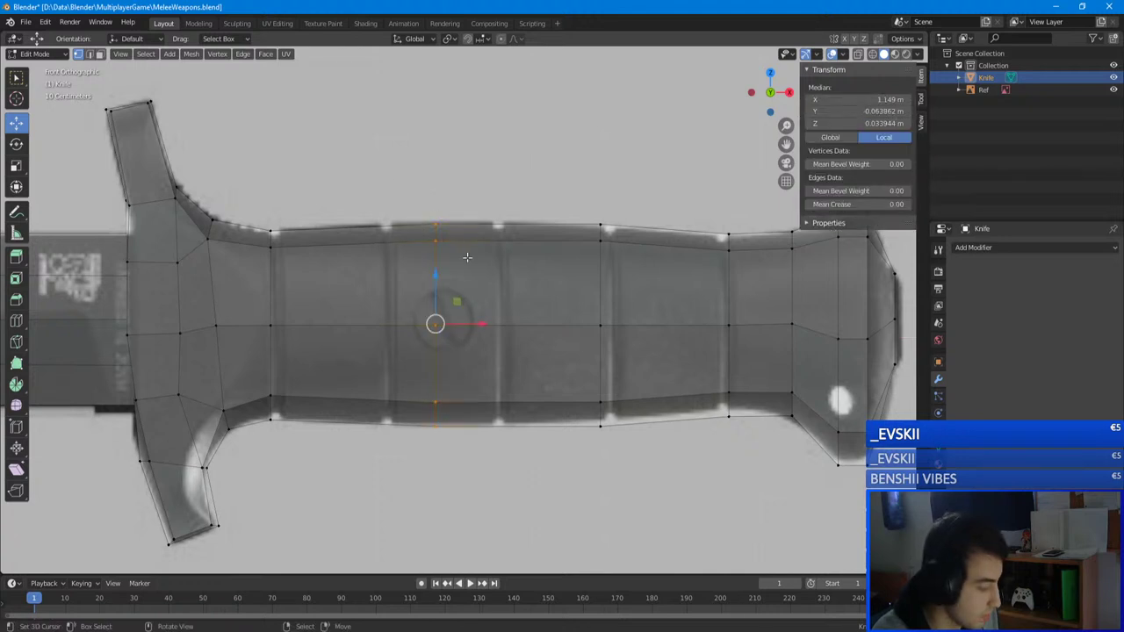
{"action": "left_click_drag", "start_coordinate": [476, 318], "coordinate": [439, 323]}
{"action": "left_click", "coordinate": [427, 325]}
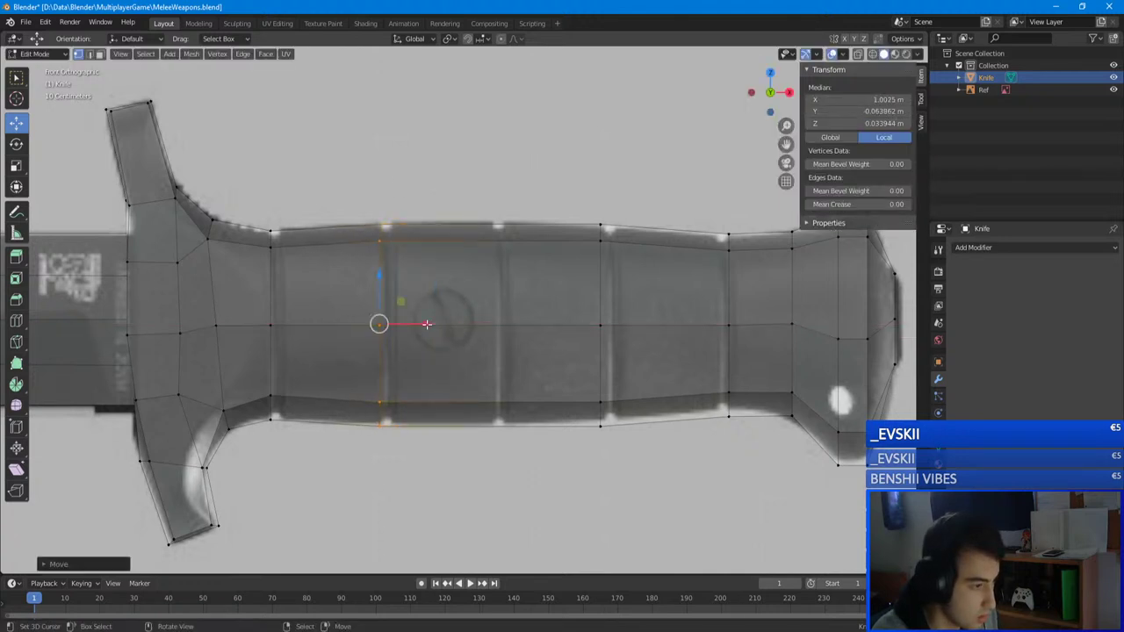
- Add a loop cut around the handle and slide it to the pommel-facing edge of the second groove
{"action": "key", "text": "alt+a"}
{"action": "key", "text": "ctrl+r"}
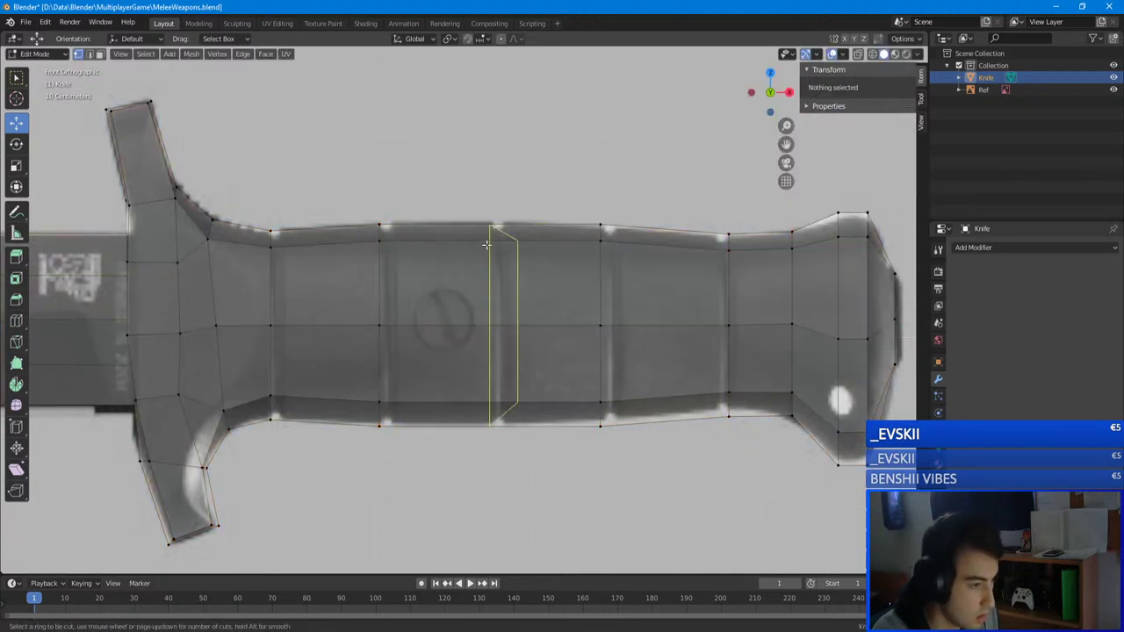
{"action": "left_click", "coordinate": [487, 245]}
{"action": "left_click", "coordinate": [392, 248]}
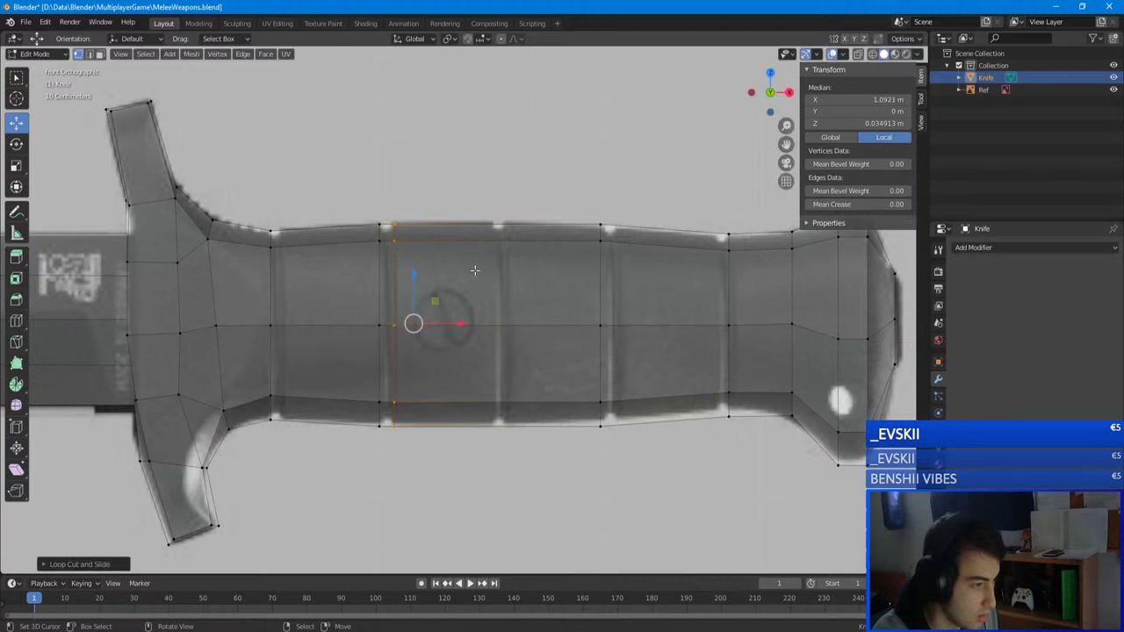
- Move the next handle edge ring toward the pommel along X to match the reference's fourth groove from the guard
{"action": "middle_click_drag", "start_coordinate": [499, 278], "coordinate": [399, 271], "text": "shift"}
{"action": "key", "text": "a"}
{"action": "key", "text": "a"}
{"action": "left_click_drag", "start_coordinate": [527, 461], "coordinate": [487, 210]}
{"action": "key", "text": "g"}
{"action": "key", "text": "x"}
{"action": "left_click", "coordinate": [554, 314]}
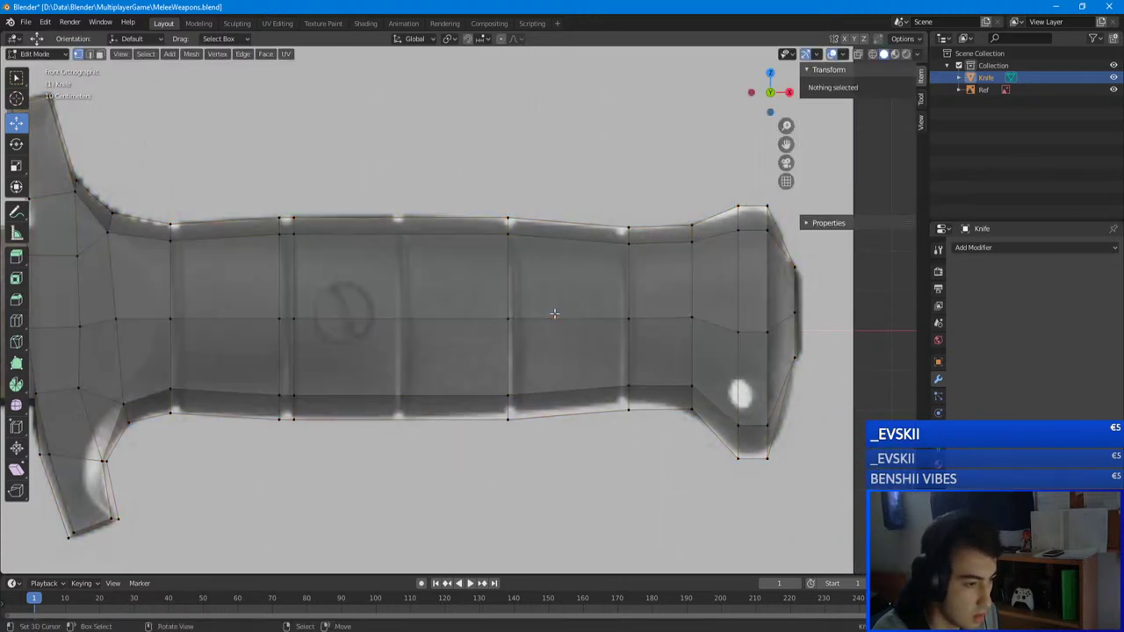
- Add a loop cut around the handle and slide it to the pommel-facing edge of the reference's fourth groove from the guard
{"action": "key", "text": "ctrl+r"}
{"action": "left_click", "coordinate": [551, 247]}
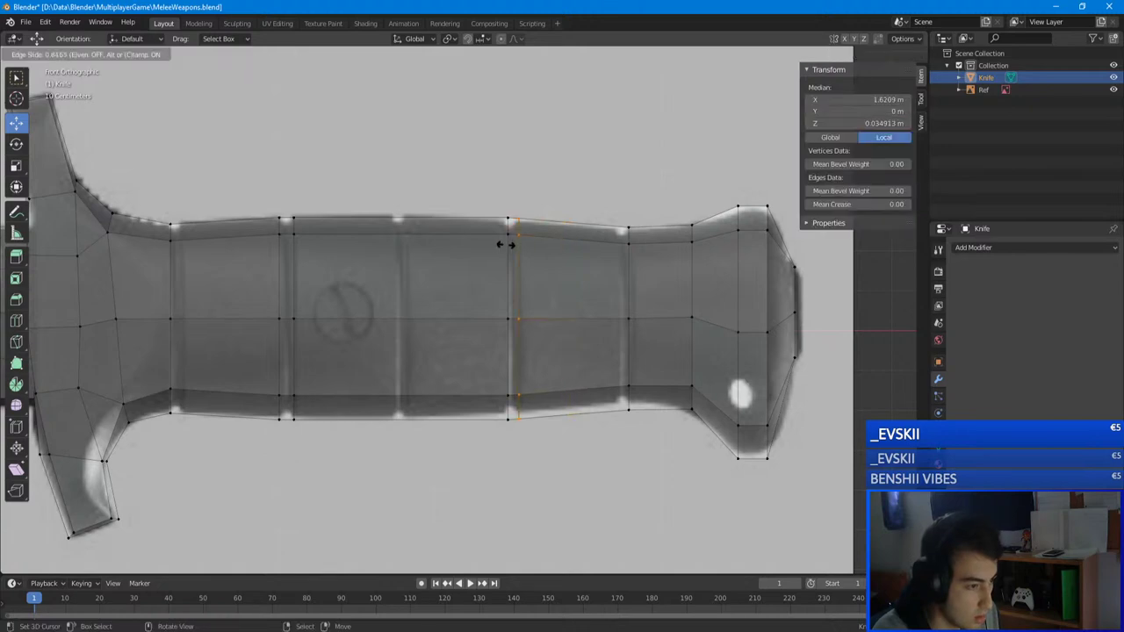
{"action": "left_click", "coordinate": [507, 245]}
{"action": "key", "text": "alt+a"}
- Add a centred loop cut between the fourth groove's two edge loops, scale it inward slightly, and inspect the dent in object mode
{"action": "key", "text": "ctrl+r"}
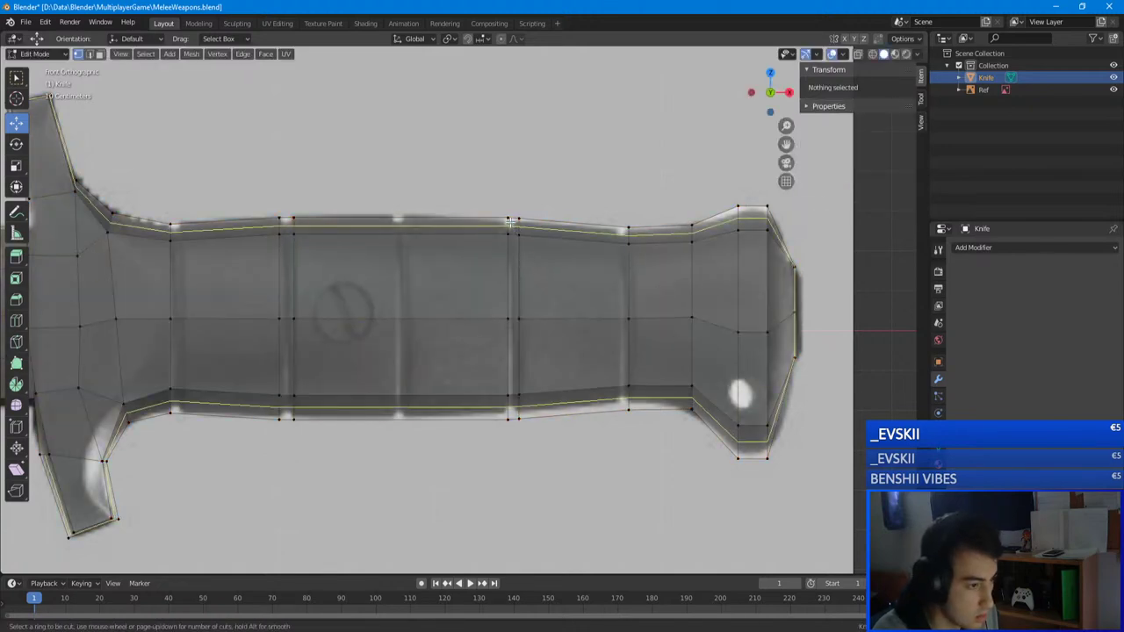
{"action": "left_click", "coordinate": [510, 239]}
{"action": "right_click", "coordinate": [531, 234]}
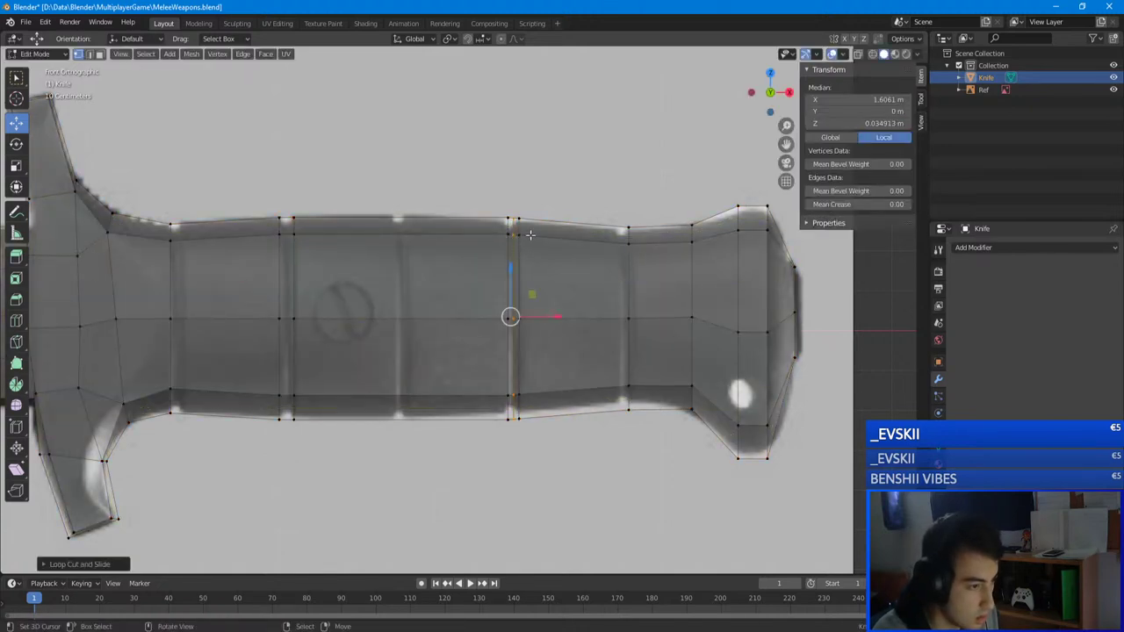
{"action": "middle_click_drag", "start_coordinate": [531, 234], "coordinate": [737, 290]}
{"action": "scroll", "coordinate": [737, 290], "scroll_direction": "up", "scroll_amount": 3}
{"action": "key", "text": "s"}
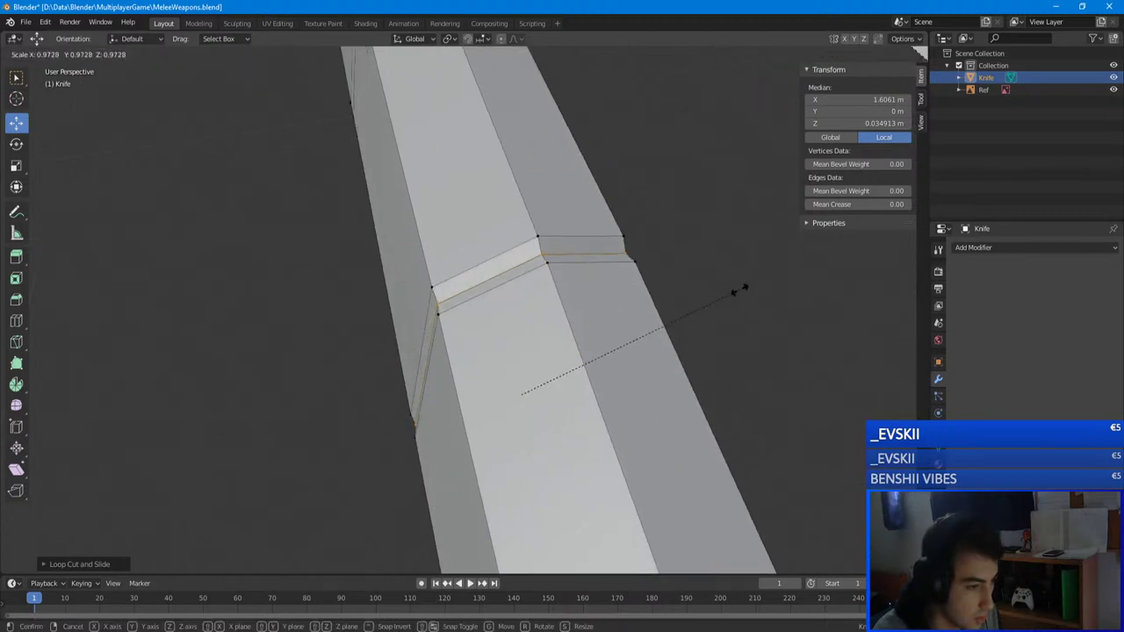
{"action": "left_click", "coordinate": [740, 290]}
{"action": "key", "text": "Tab"}
{"action": "scroll", "coordinate": [551, 325], "scroll_direction": "down", "scroll_amount": 6}
{"action": "middle_click_drag", "start_coordinate": [552, 325], "coordinate": [546, 294]}
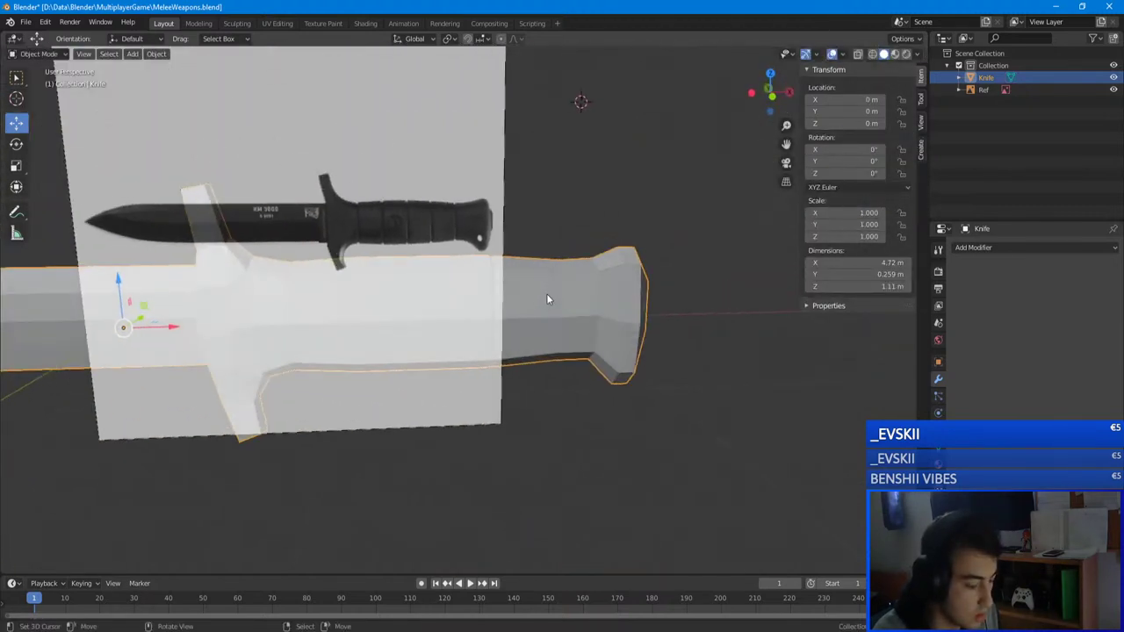
- Add a centred loop cut between the two edge loops of the second groove from the guard and inspect it from above
{"action": "key", "text": "KP_1"}
{"action": "scroll", "coordinate": [514, 252], "scroll_direction": "up", "scroll_amount": 3}
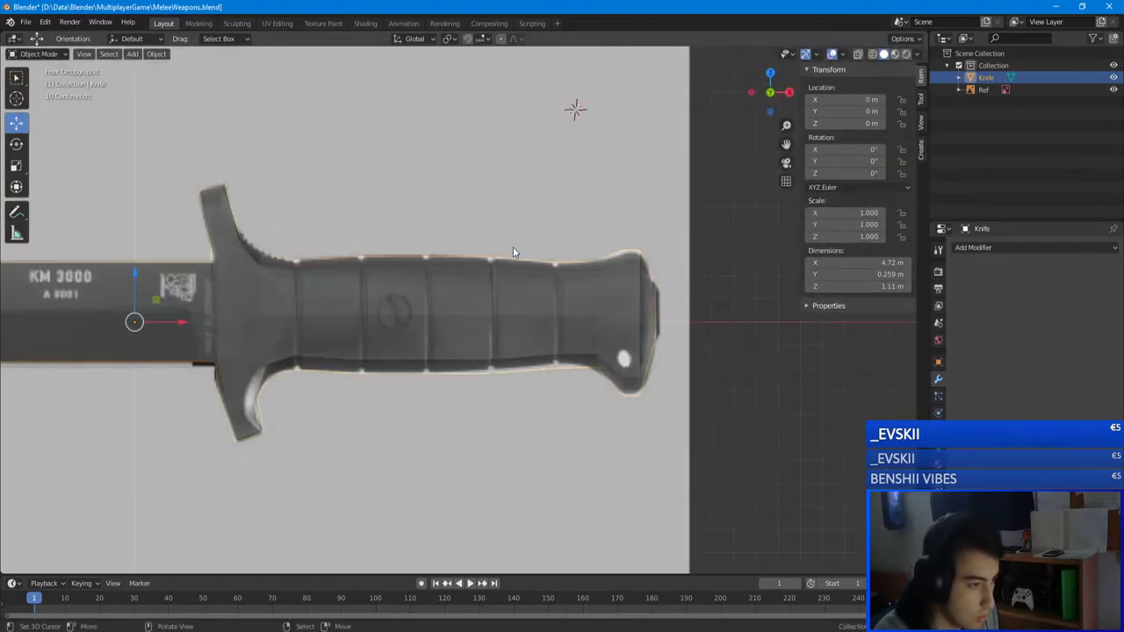
{"action": "scroll", "coordinate": [380, 299], "scroll_direction": "up", "scroll_amount": 2}
{"action": "key", "text": "Tab"}
{"action": "middle_click_drag", "start_coordinate": [338, 288], "coordinate": [419, 284], "text": "shift"}
{"action": "key", "text": "a"}
{"action": "scroll", "coordinate": [418, 285], "scroll_direction": "up", "scroll_amount": 1}
{"action": "key", "text": "a"}
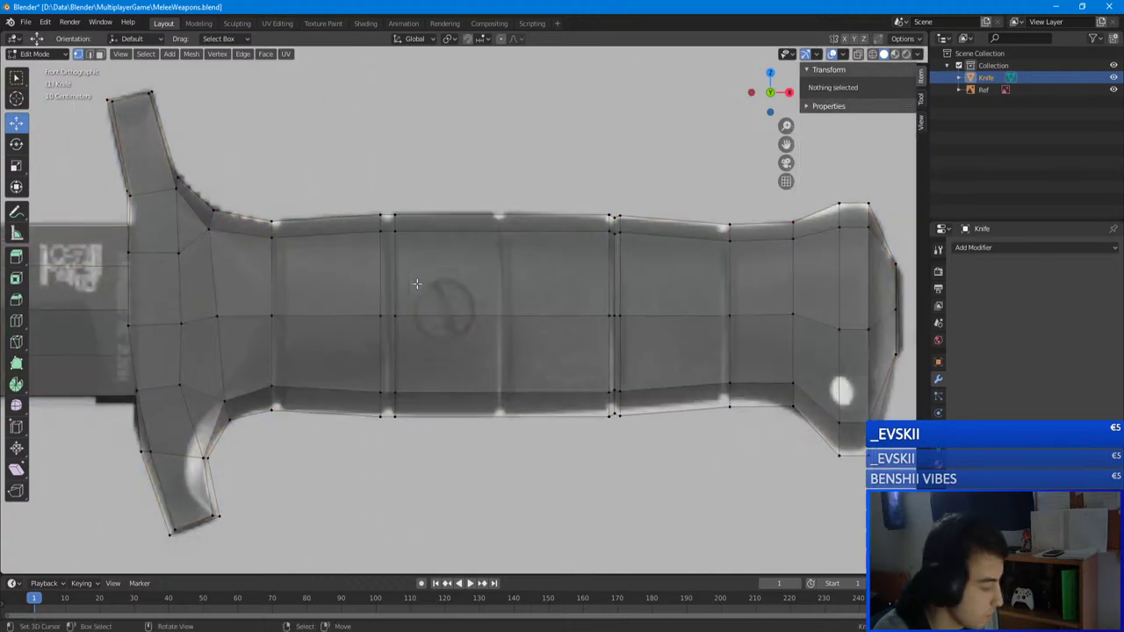
{"action": "scroll", "coordinate": [416, 284], "scroll_direction": "up", "scroll_amount": 1}
{"action": "key", "text": "ctrl+r"}
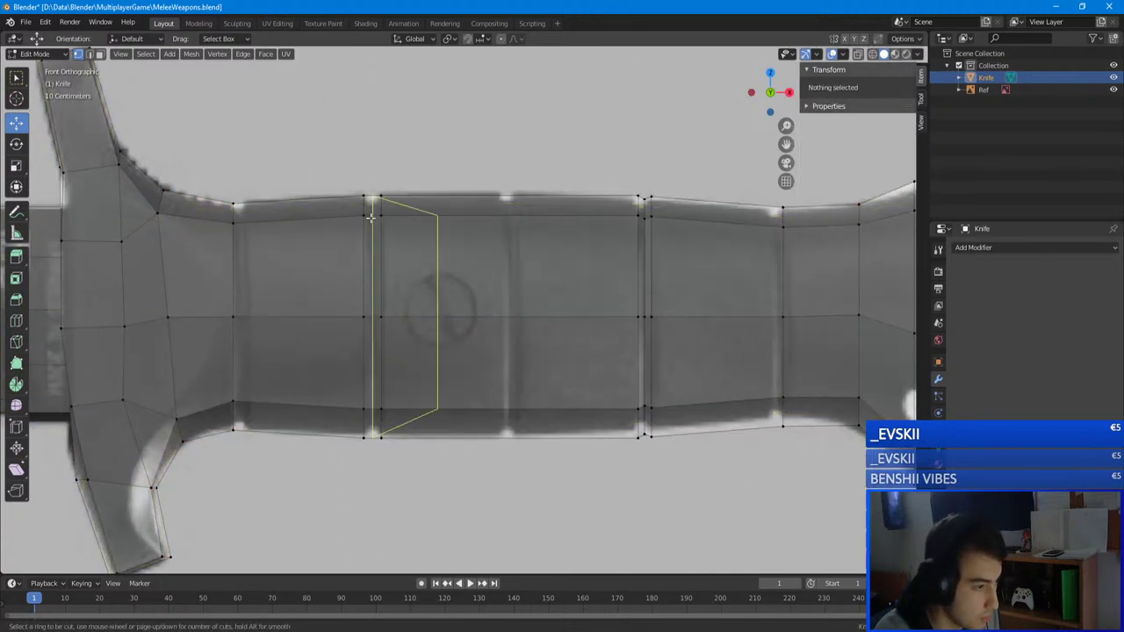
{"action": "left_click", "coordinate": [371, 217]}
{"action": "left_click", "coordinate": [371, 217]}
{"action": "middle_click_drag", "start_coordinate": [425, 214], "coordinate": [185, 342]}
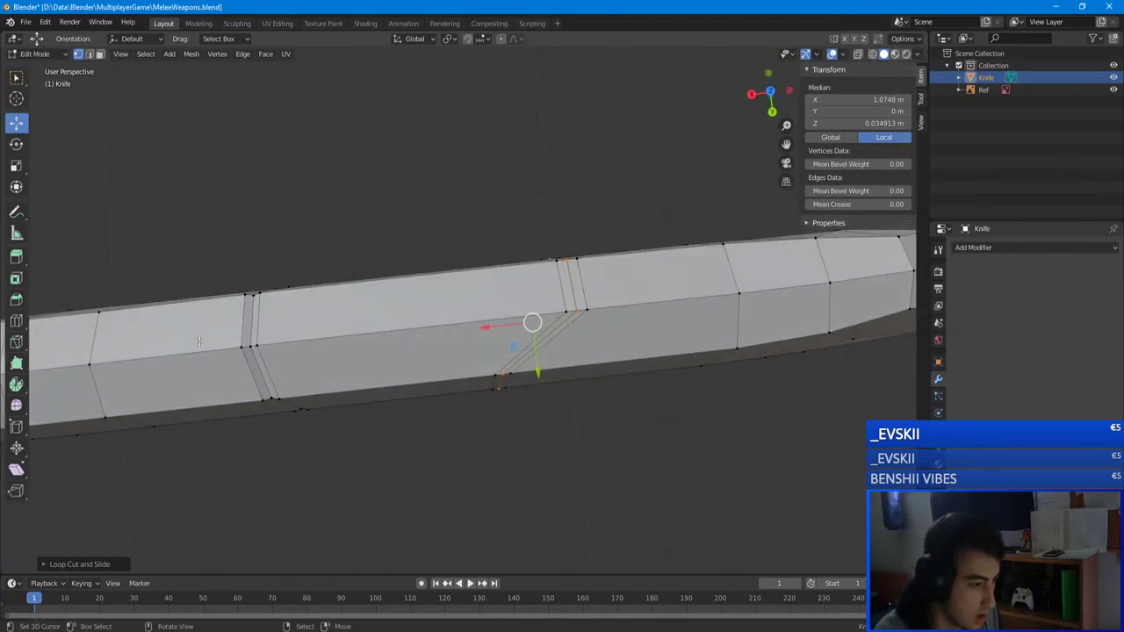
- Undo the groove loop cuts, the inward scaling and the earlier ring moves on the handle
{"action": "left_click", "coordinate": [252, 327], "text": "alt"}
{"action": "key", "text": "ctrl+z"}
{"action": "key", "text": "ctrl+z"}
{"action": "key", "text": "ctrl+z"}
{"action": "key", "text": "ctrl+z"}
{"action": "key", "text": "ctrl+z"}
{"action": "key", "text": "ctrl+z"}
{"action": "key", "text": "ctrl+z"}
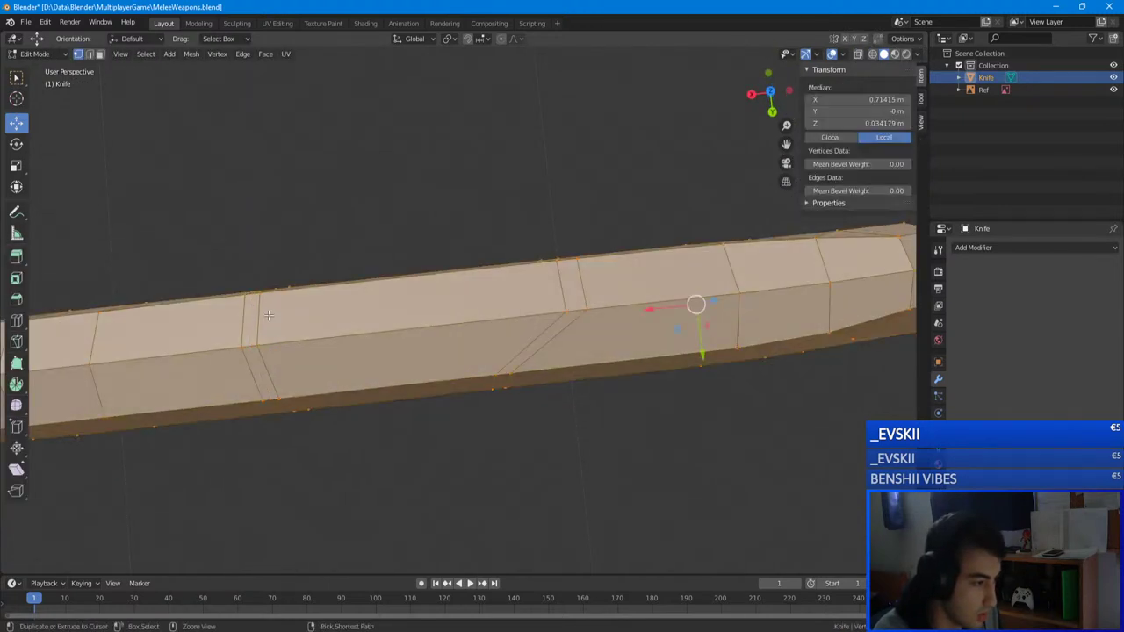
{"action": "key", "text": "ctrl+z"}
{"action": "key", "text": "ctrl+z"}
{"action": "key", "text": "ctrl+z"}
{"action": "key", "text": "ctrl+z"}
{"action": "key", "text": "ctrl+z"}
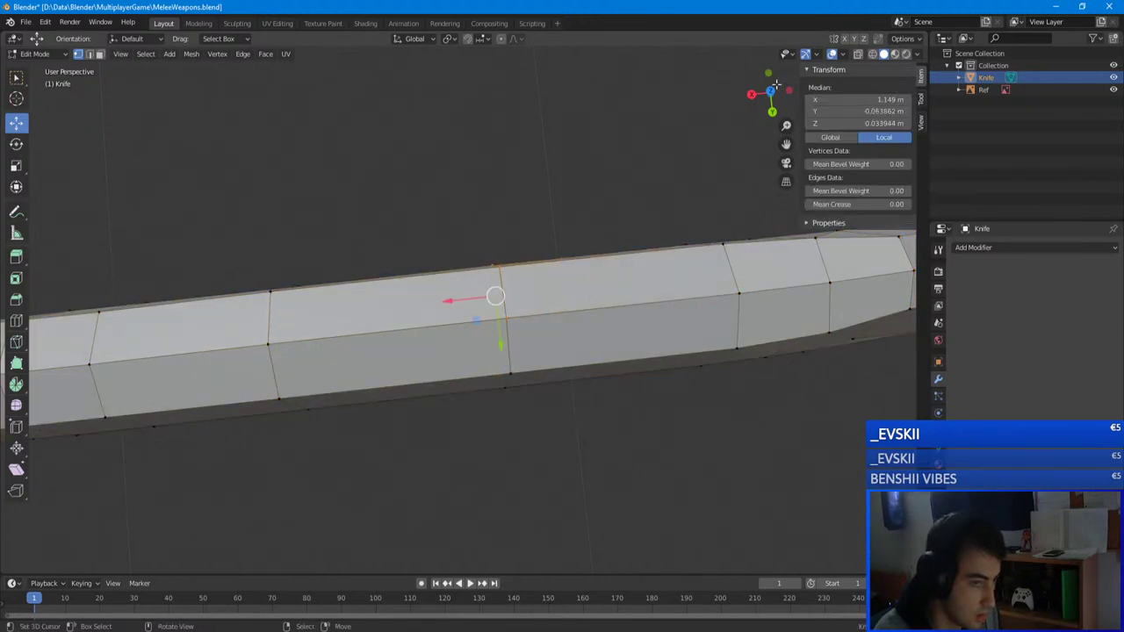
- With X-ray on in front view, select the whole edge ring at the circular mark and move it along X to the second groove's guard-facing edge
{"action": "key", "text": "alt+z"}
{"action": "key", "text": "KP_1"}
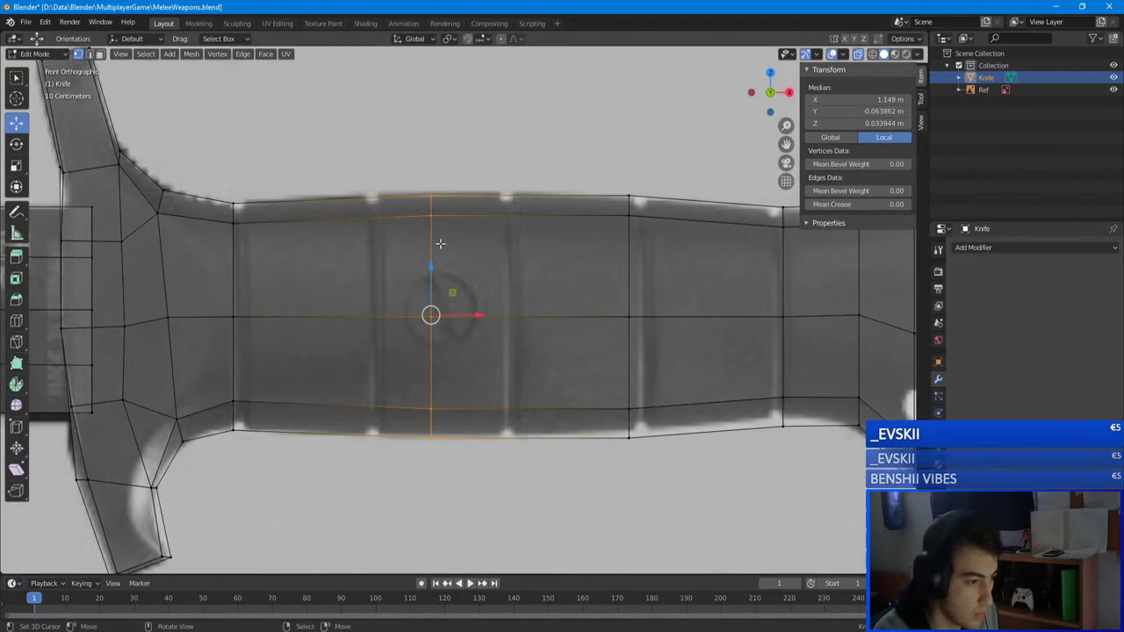
{"action": "key", "text": "alt+a"}
{"action": "key", "text": "b"}
{"action": "left_click_drag", "start_coordinate": [423, 180], "coordinate": [444, 452]}
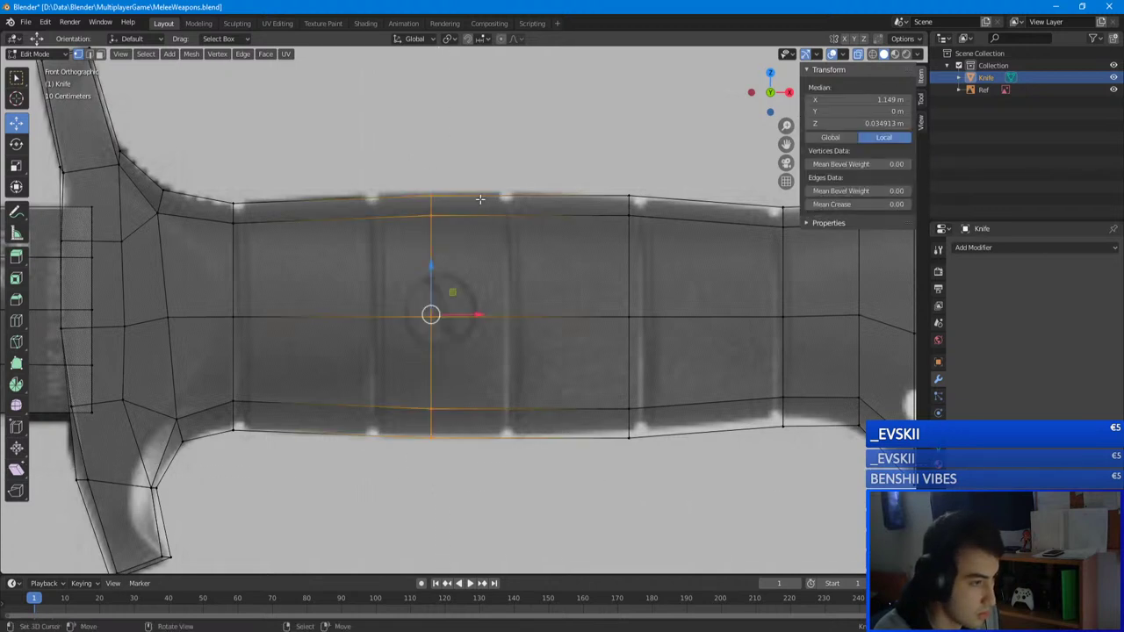
{"action": "key", "text": "g"}
{"action": "key", "text": "x"}
{"action": "left_click", "coordinate": [401, 310]}
{"action": "key", "text": "alt+a"}
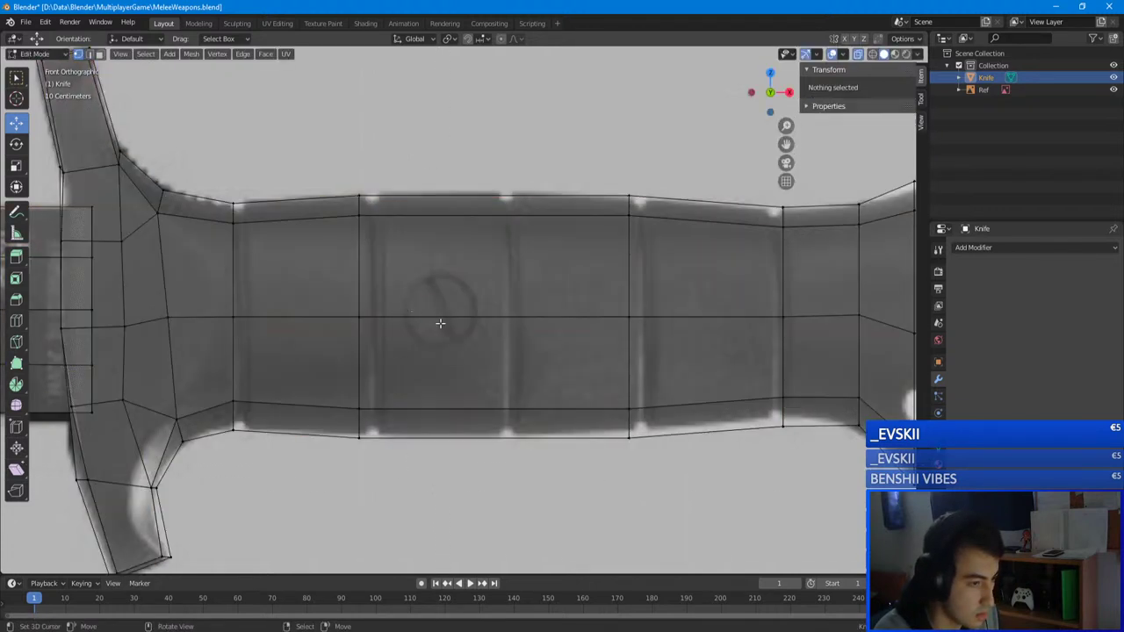
- Select the whole edge ring nearest the fourth groove and move it along X to about 1.58 m, on the groove's guard-facing edge
{"action": "key", "text": "b"}
{"action": "left_click_drag", "start_coordinate": [654, 200], "coordinate": [577, 450]}
{"action": "key", "text": "g"}
{"action": "key", "text": "x"}
{"action": "left_click", "coordinate": [678, 311]}
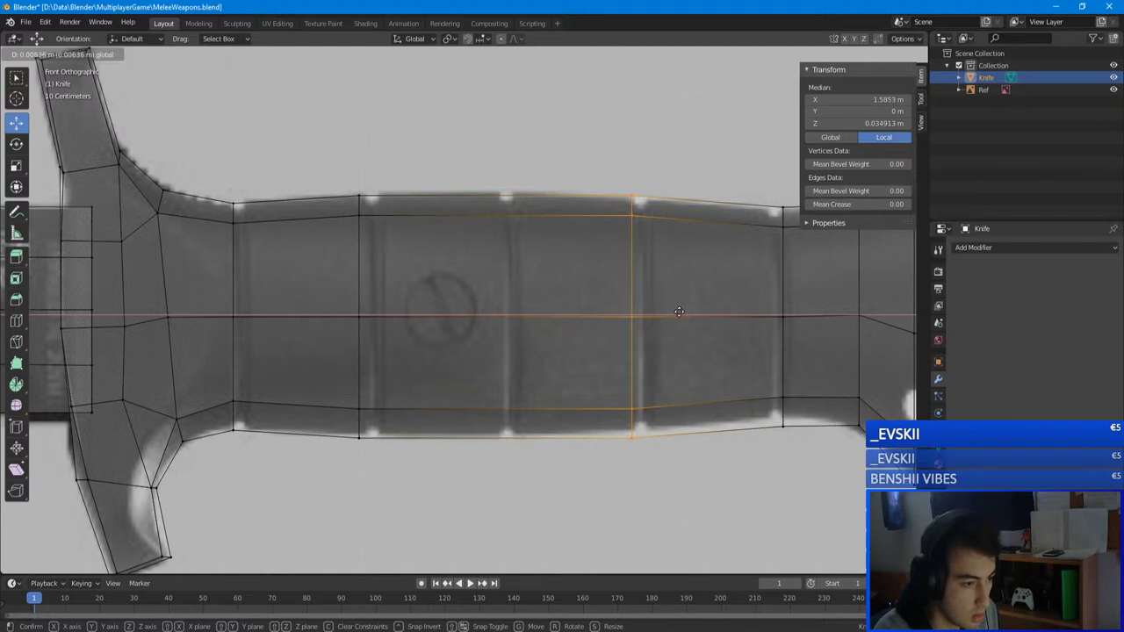
{"action": "key", "text": "a"}
{"action": "key", "text": "alt+a"}
- Add loop cuts around the handle at the pommel-facing edges of the fourth and second grooves
{"action": "key", "text": "ctrl+r"}
{"action": "left_click", "coordinate": [703, 237]}
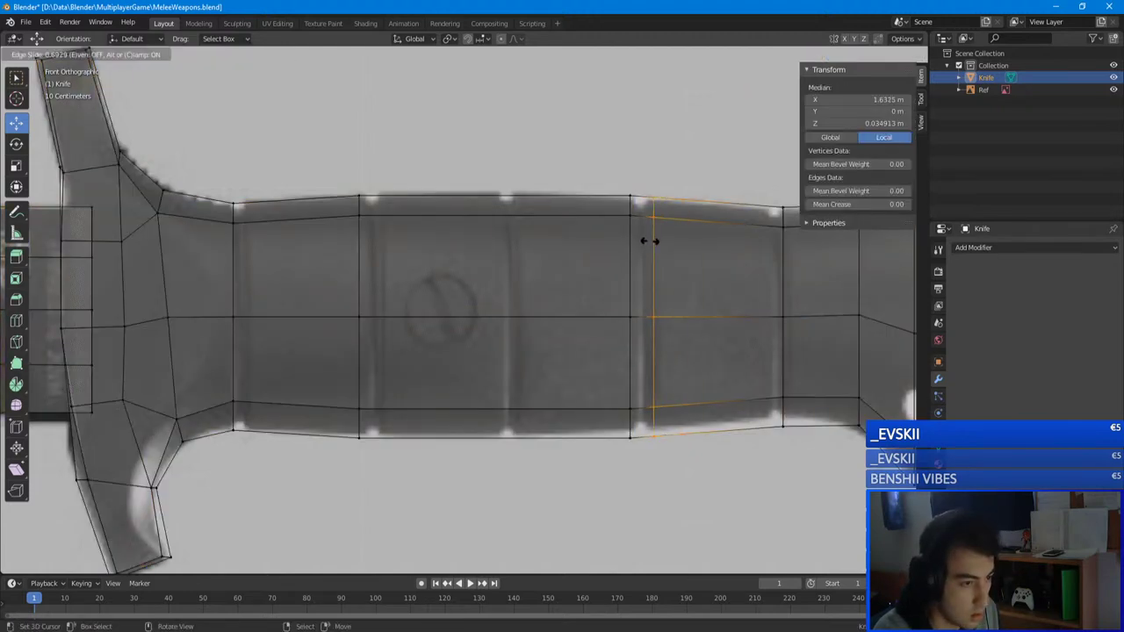
{"action": "left_click", "coordinate": [650, 239]}
{"action": "key", "text": "alt+a"}
{"action": "key", "text": "ctrl+r"}
{"action": "left_click", "coordinate": [440, 230]}
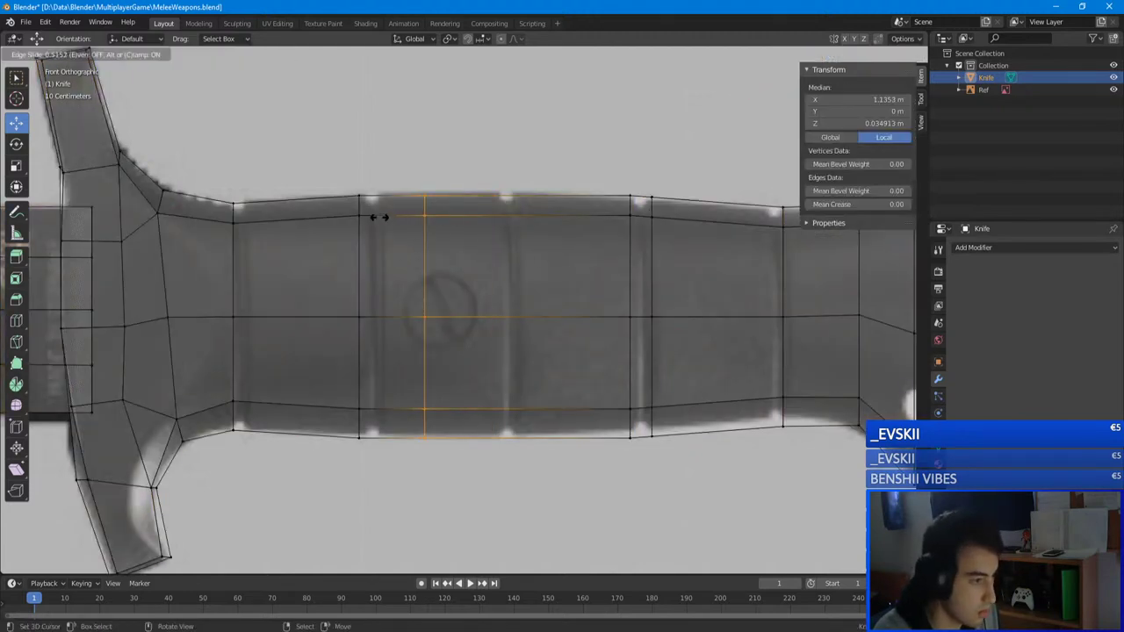
{"action": "left_click", "coordinate": [334, 226]}
{"action": "key", "text": "alt+a"}
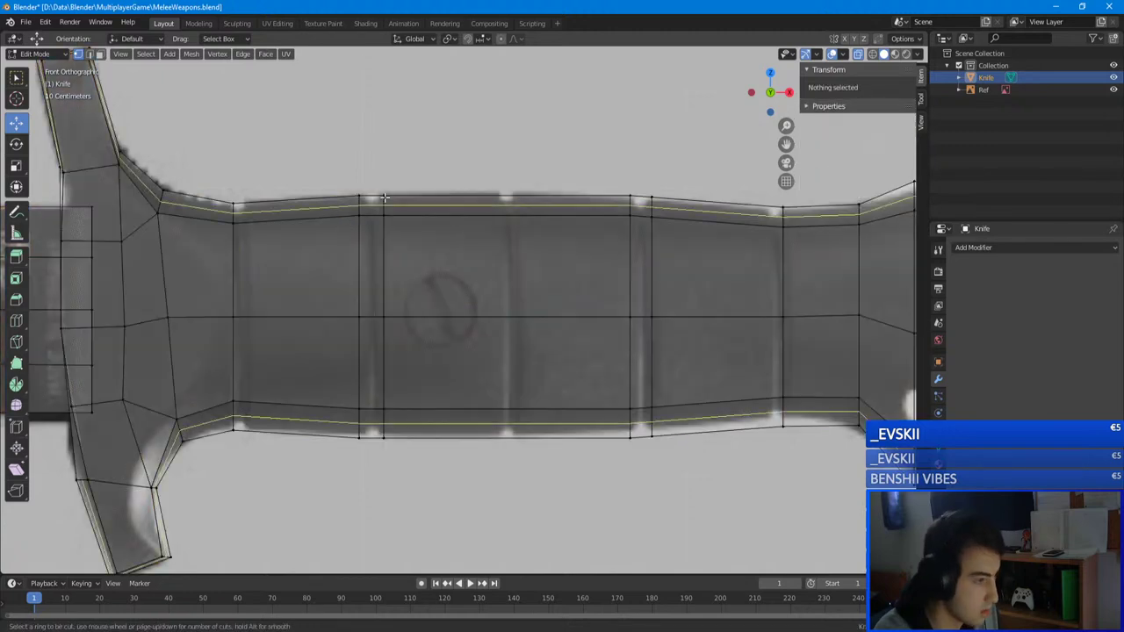
- Add a loop cut in the middle of the second groove and scale it inward to about 0.94
{"action": "left_click", "coordinate": [373, 220], "text": "alt"}
{"action": "key", "text": "s"}
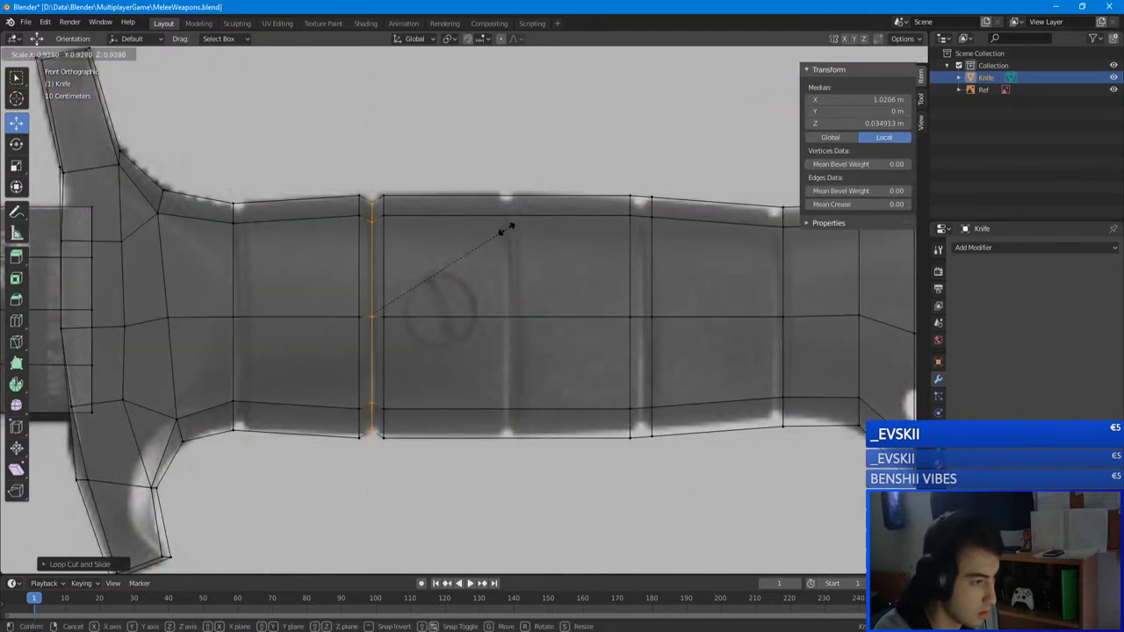
{"action": "left_click", "coordinate": [512, 228]}
{"action": "key", "text": "a"}
{"action": "key", "text": "alt+a"}
- Add a centred loop cut inside the fourth groove and scale it inward to about 0.9
{"action": "key", "text": "ctrl+r"}
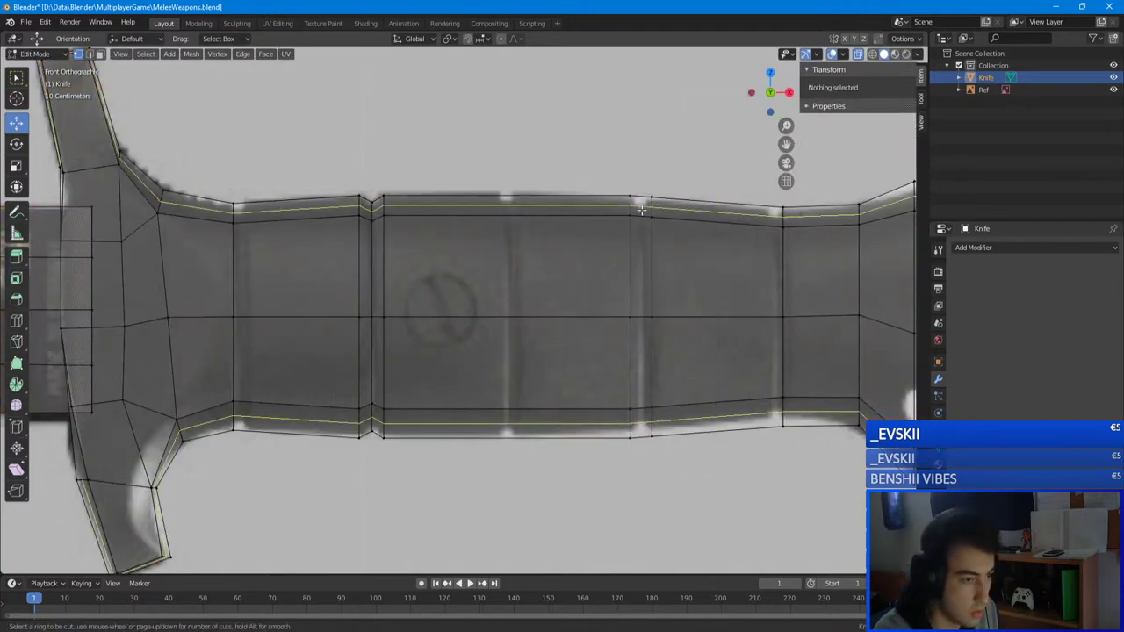
{"action": "left_click", "coordinate": [640, 205]}
{"action": "right_click", "coordinate": [639, 205]}
{"action": "key", "text": "s"}
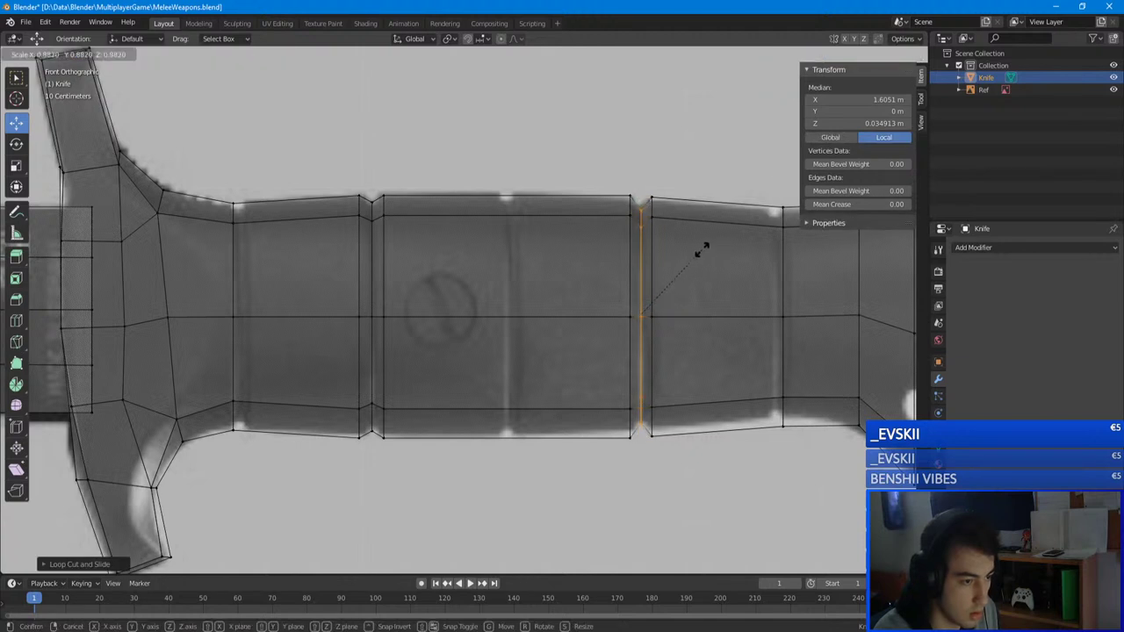
{"action": "left_click", "coordinate": [706, 250]}
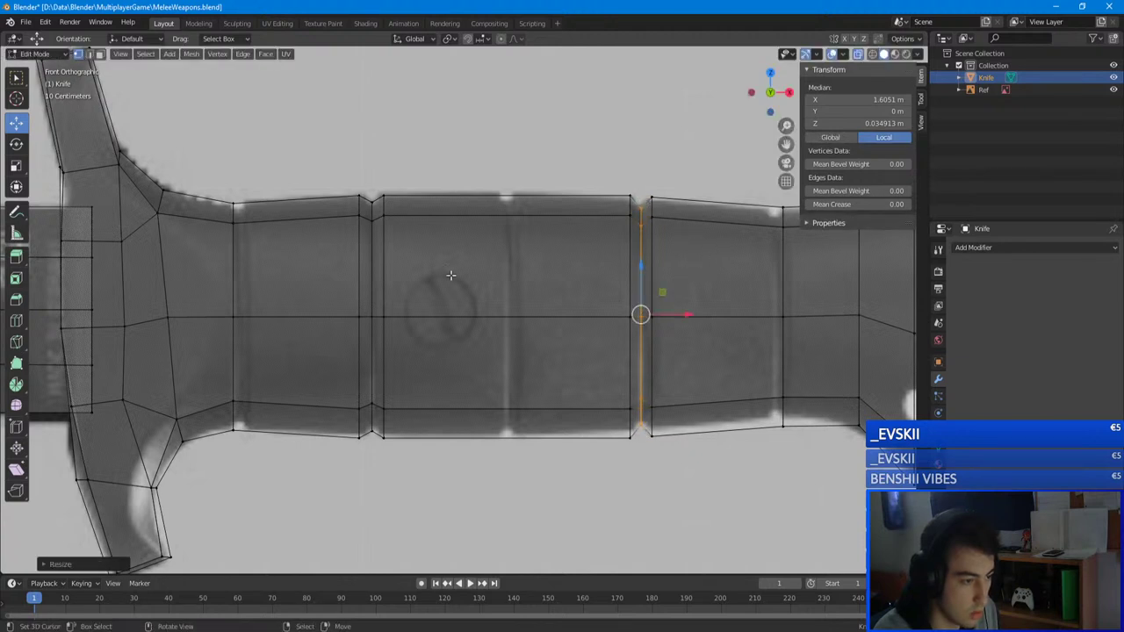
{"action": "key", "text": "a"}
{"action": "key", "text": "alt+a"}
- Add three loop cuts across the handle's middle section and scale them along X to about 0.22, matching the third groove's width
{"action": "key", "text": "ctrl+r"}
{"action": "scroll", "coordinate": [524, 251], "scroll_direction": "up", "scroll_amount": 2}
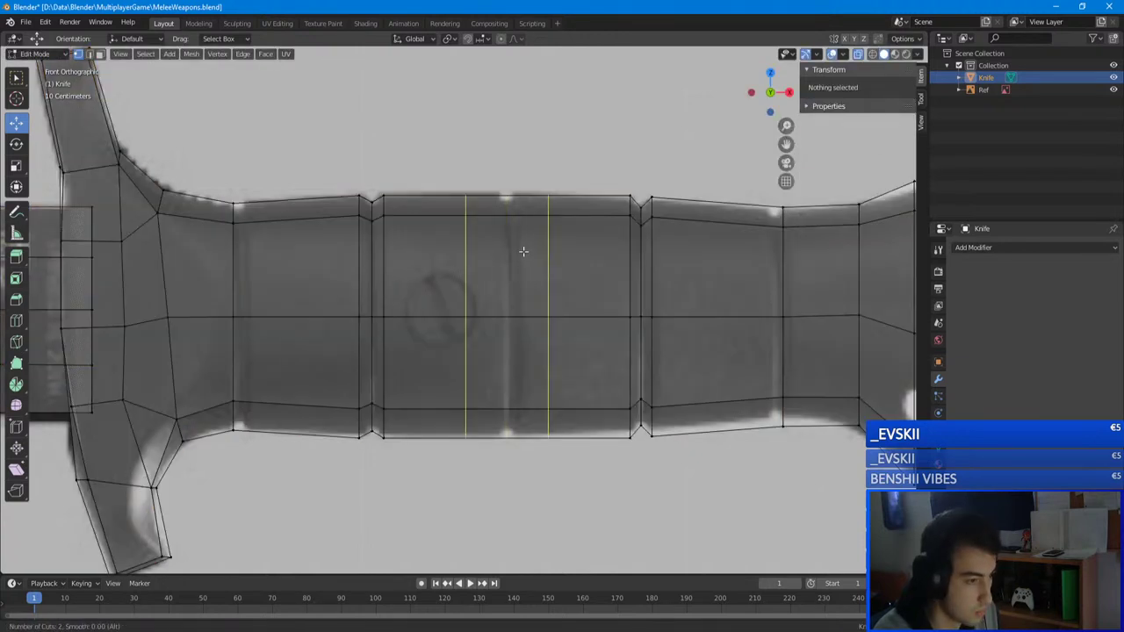
{"action": "left_click", "coordinate": [523, 251]}
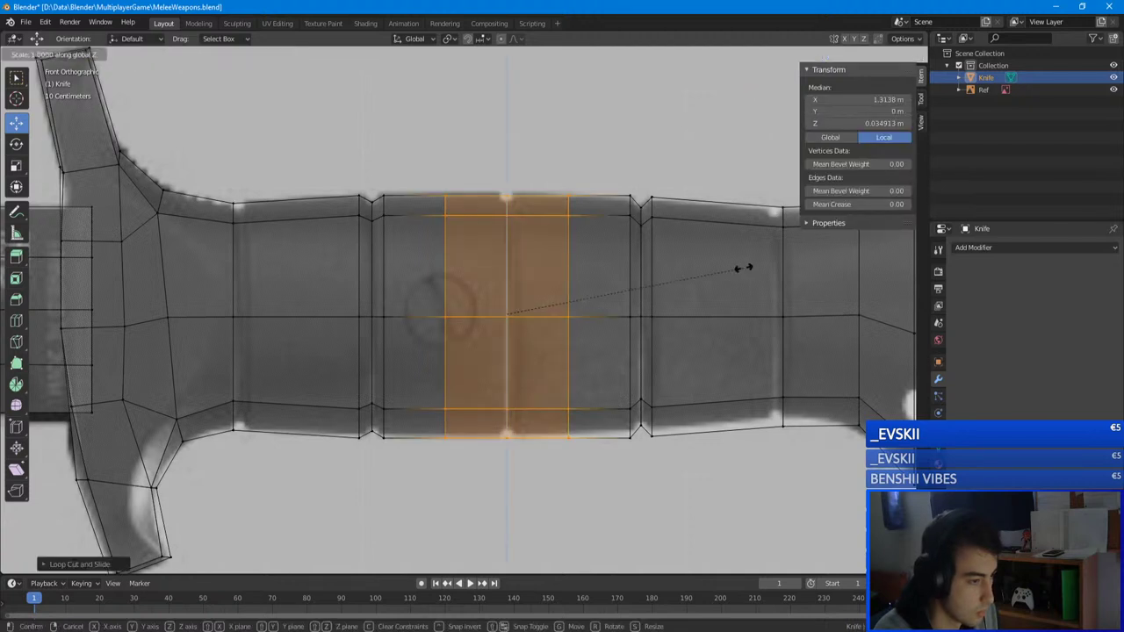
{"action": "key", "text": "s"}
{"action": "key", "text": "x"}
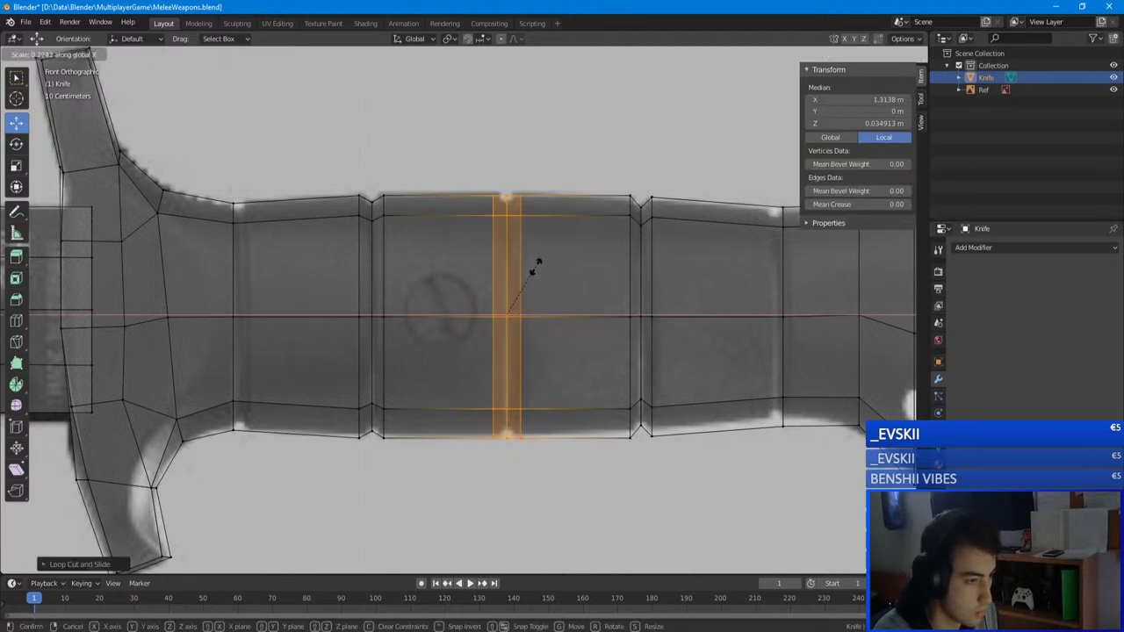
{"action": "left_click", "coordinate": [533, 262]}
{"action": "key", "text": "alt+a"}
- Select the centre loop of the third groove and scale it inward to form the indentation
{"action": "key", "text": "b"}
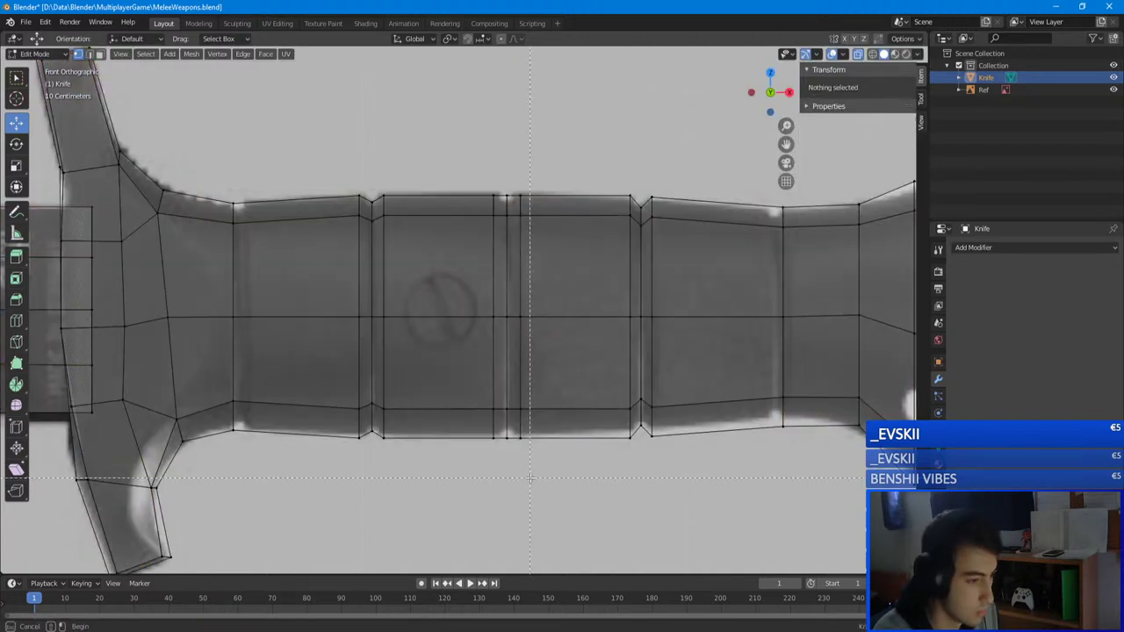
{"action": "left_click_drag", "start_coordinate": [510, 195], "coordinate": [512, 194]}
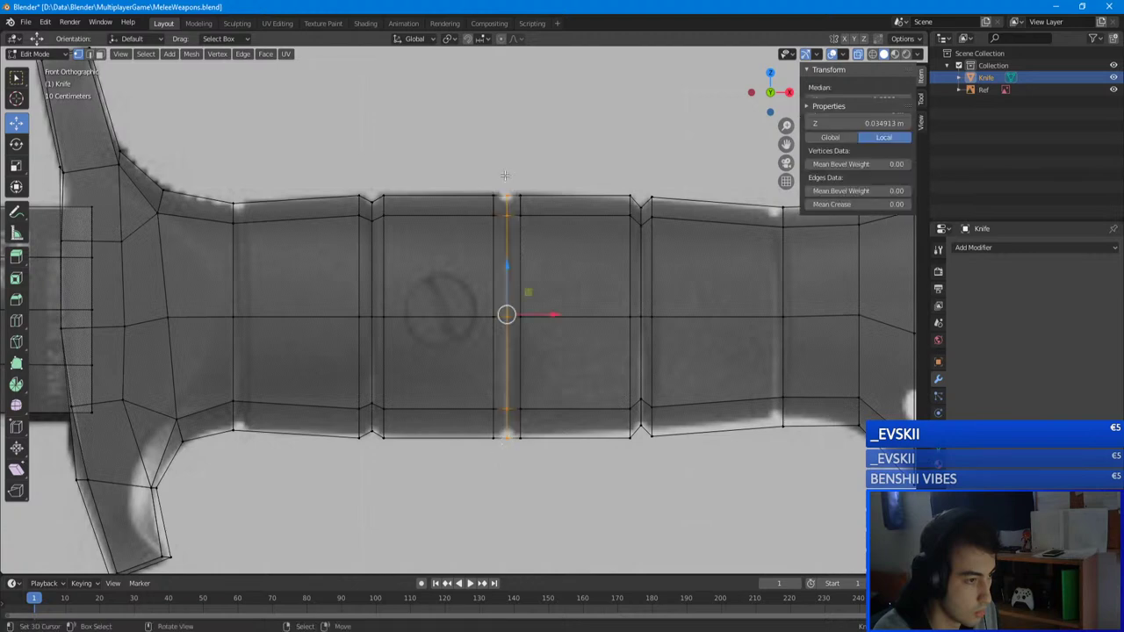
{"action": "key", "text": "s"}
{"action": "left_click", "coordinate": [688, 328]}
- Return to object mode, check the knife from several angles with it deselected, and save the file
{"action": "key", "text": "Tab"}
{"action": "mouse_move", "coordinate": [685, 330]}
{"action": "middle_mouse_down"}
{"action": "mouse_move", "coordinate": [548, 367]}
{"action": "mouse_move", "coordinate": [432, 381]}
{"action": "mouse_move", "coordinate": [210, 386]}
{"action": "middle_mouse_up"}
{"action": "scroll", "coordinate": [606, 352], "scroll_direction": "down", "scroll_amount": 4}
{"action": "mouse_move", "coordinate": [386, 369]}
{"action": "middle_mouse_down"}
{"action": "mouse_move", "coordinate": [304, 373]}
{"action": "mouse_move", "coordinate": [235, 406]}
{"action": "middle_mouse_up"}
{"action": "left_click", "coordinate": [435, 413]}
{"action": "mouse_move", "coordinate": [435, 413]}
{"action": "middle_mouse_down"}
{"action": "mouse_move", "coordinate": [510, 373]}
{"action": "mouse_move", "coordinate": [603, 373]}
{"action": "middle_mouse_up"}
{"action": "key", "text": "ctrl+s"}
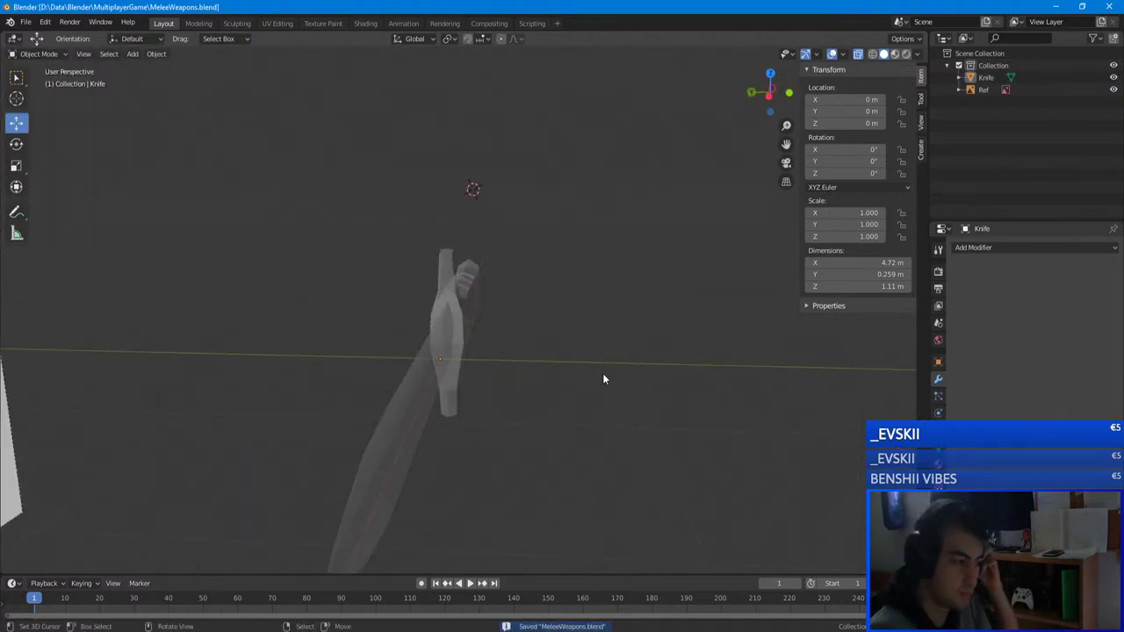
- Examine the handle's groove loops up close in edit mode, clear the selection, and save the file
{"action": "scroll", "coordinate": [591, 372], "scroll_direction": "up", "scroll_amount": 3}
{"action": "scroll", "coordinate": [567, 302], "scroll_direction": "up", "scroll_amount": 2}
{"action": "middle_click_drag", "start_coordinate": [567, 301], "coordinate": [409, 327]}
{"action": "left_click", "coordinate": [411, 327]}
{"action": "key", "text": "Tab"}
{"action": "scroll", "coordinate": [503, 306], "scroll_direction": "up", "scroll_amount": 2}
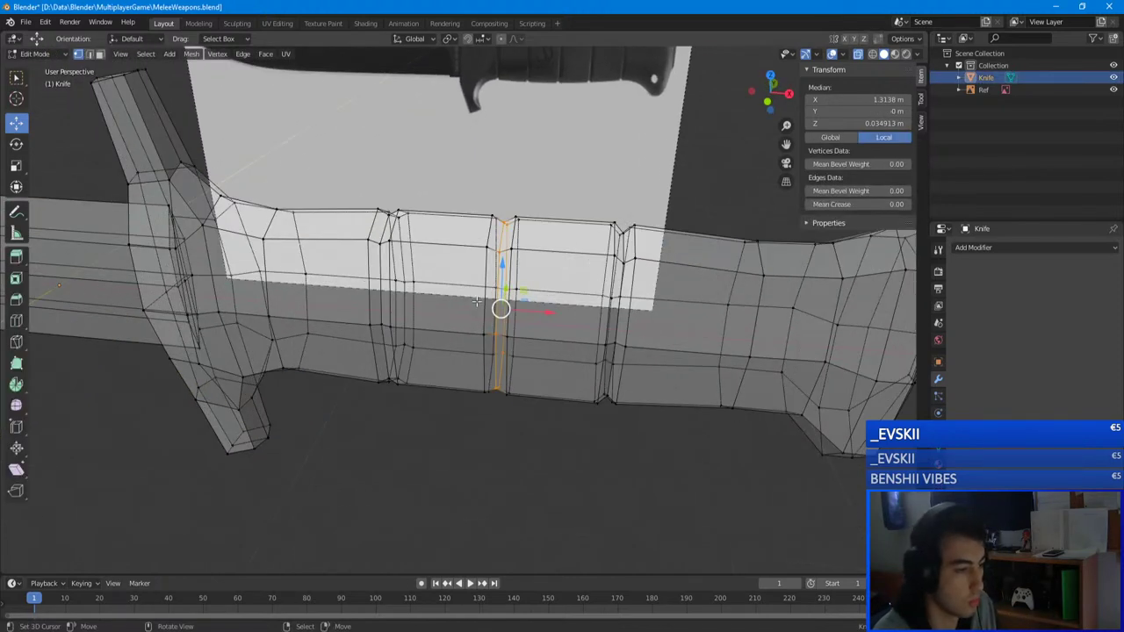
{"action": "mouse_move", "coordinate": [479, 301]}
{"action": "middle_mouse_down"}
{"action": "mouse_move", "coordinate": [498, 282]}
{"action": "mouse_move", "coordinate": [474, 284]}
{"action": "middle_mouse_up"}
{"action": "scroll", "coordinate": [498, 282], "scroll_direction": "up", "scroll_amount": 1}
{"action": "key", "text": "alt+a"}
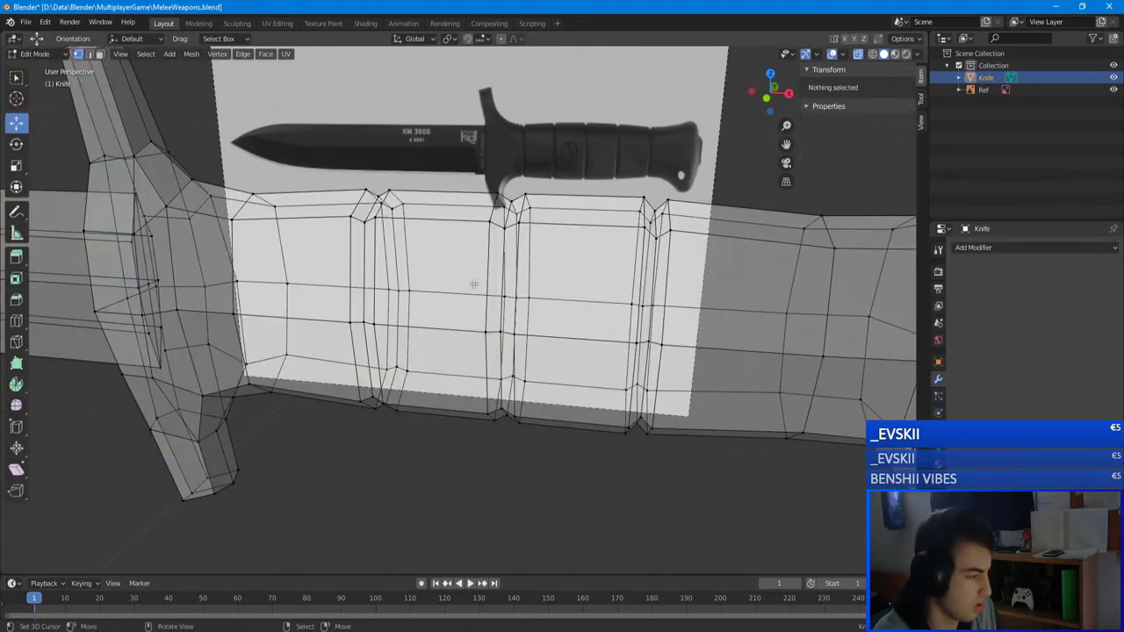
{"action": "scroll", "coordinate": [474, 283], "scroll_direction": "down", "scroll_amount": 2}
{"action": "left_click", "coordinate": [497, 382]}
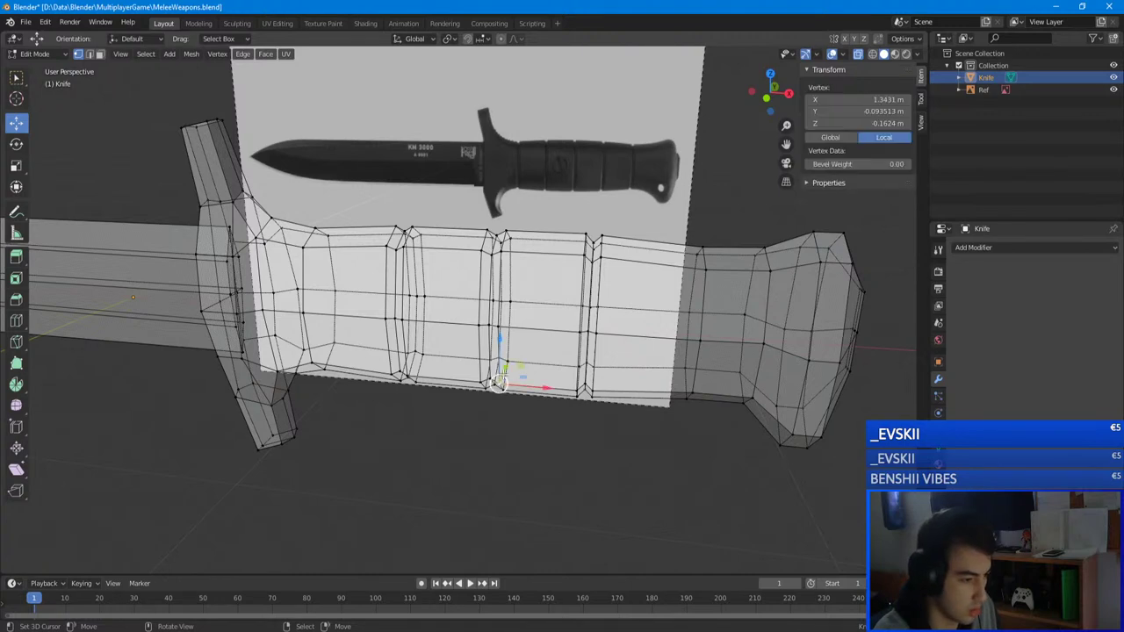
{"action": "left_click", "coordinate": [498, 249], "text": "alt"}
{"action": "middle_click_drag", "start_coordinate": [505, 374], "coordinate": [427, 335]}
{"action": "scroll", "coordinate": [527, 370], "scroll_direction": "up", "scroll_amount": 2}
{"action": "left_click", "coordinate": [519, 413]}
{"action": "left_click", "coordinate": [522, 333], "text": "alt"}
{"action": "key", "text": "alt+a"}
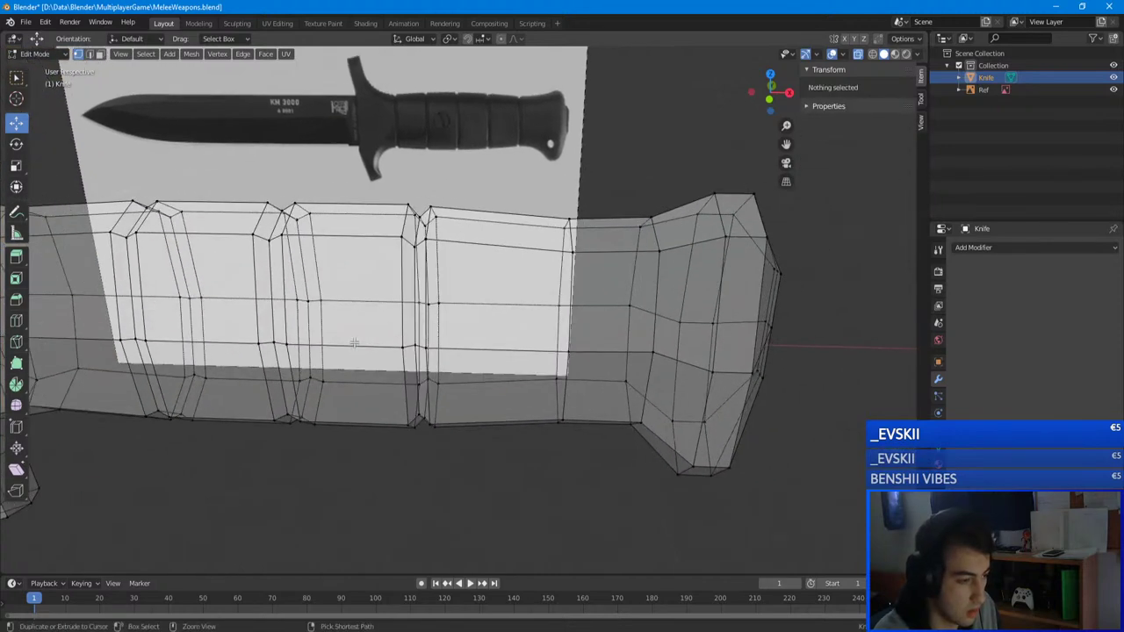
{"action": "key", "text": "ctrl+s"}
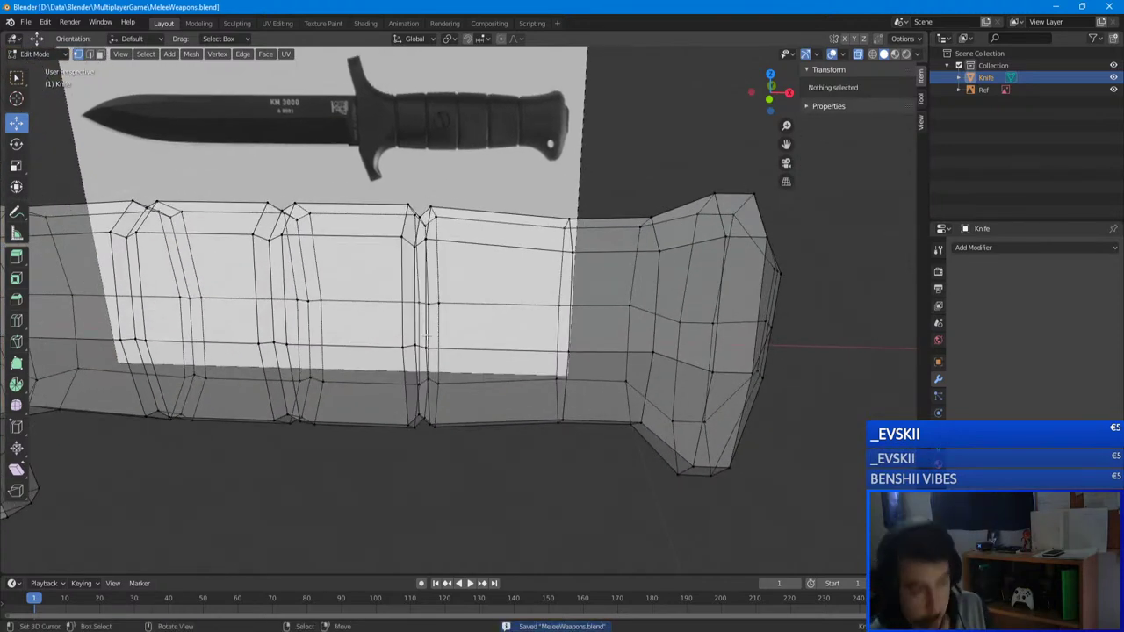
- In front view, select the vertical loop between handle and pommel and move it along X to the last groove's edge in the reference
{"action": "key", "text": "KP_1"}
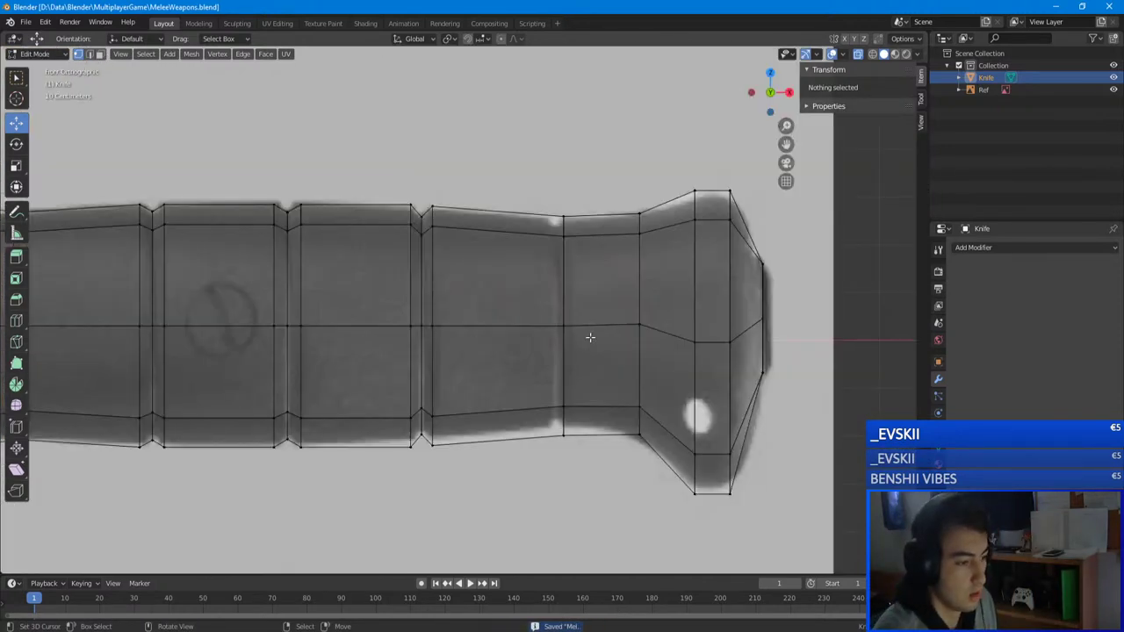
{"action": "middle_click_drag", "start_coordinate": [590, 337], "coordinate": [532, 311], "text": "shift"}
{"action": "scroll", "coordinate": [532, 311], "scroll_direction": "up", "scroll_amount": 3}
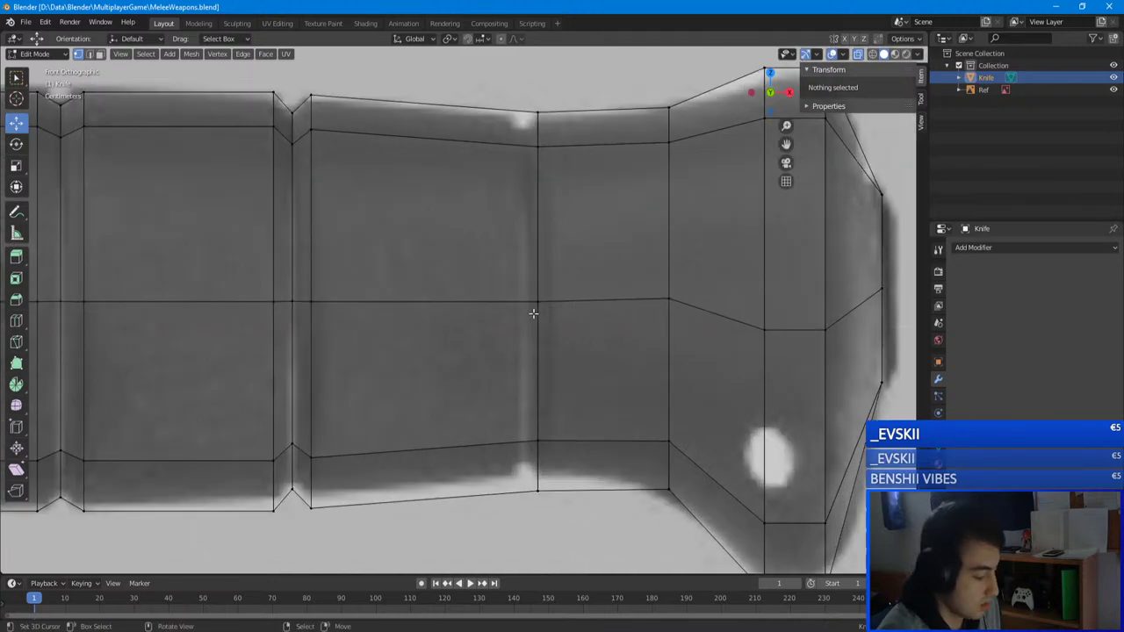
{"action": "scroll", "coordinate": [532, 311], "scroll_direction": "down", "scroll_amount": 2}
{"action": "key", "text": "b"}
{"action": "left_click_drag", "start_coordinate": [543, 467], "coordinate": [492, 131]}
{"action": "key", "text": "g"}
{"action": "key", "text": "x"}
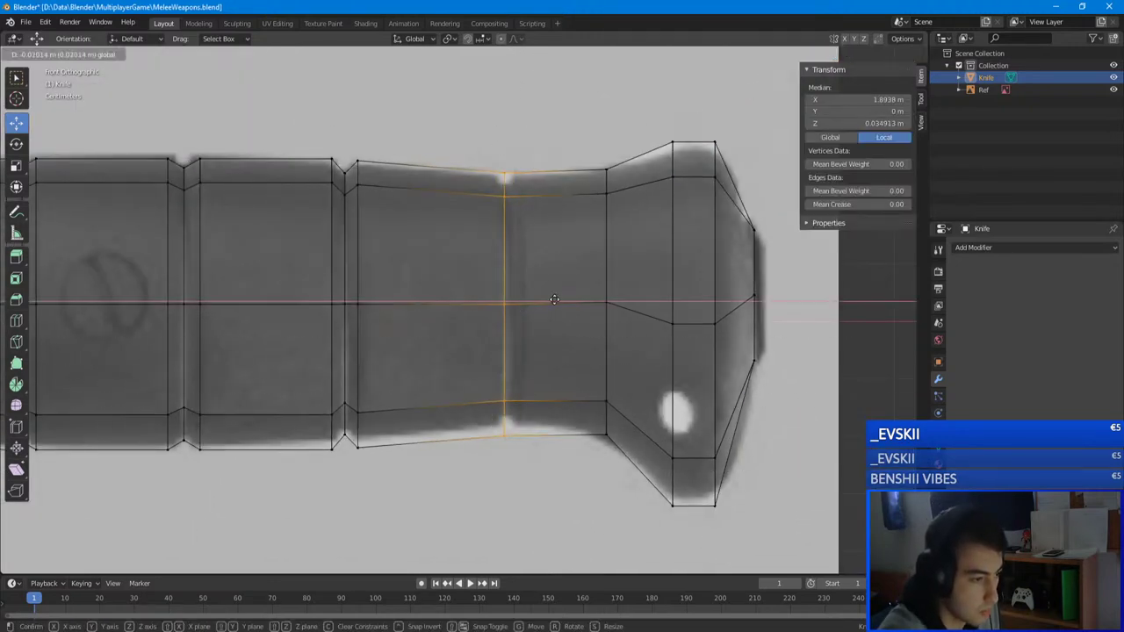
{"action": "left_click", "coordinate": [545, 302]}
{"action": "key", "text": "a"}
{"action": "key", "text": "alt+a"}
- Add a loop cut at the other edge of the pommel-end groove, then a centre loop scaled inward to about 0.9
{"action": "key", "text": "ctrl+r"}
{"action": "left_click", "coordinate": [547, 188]}
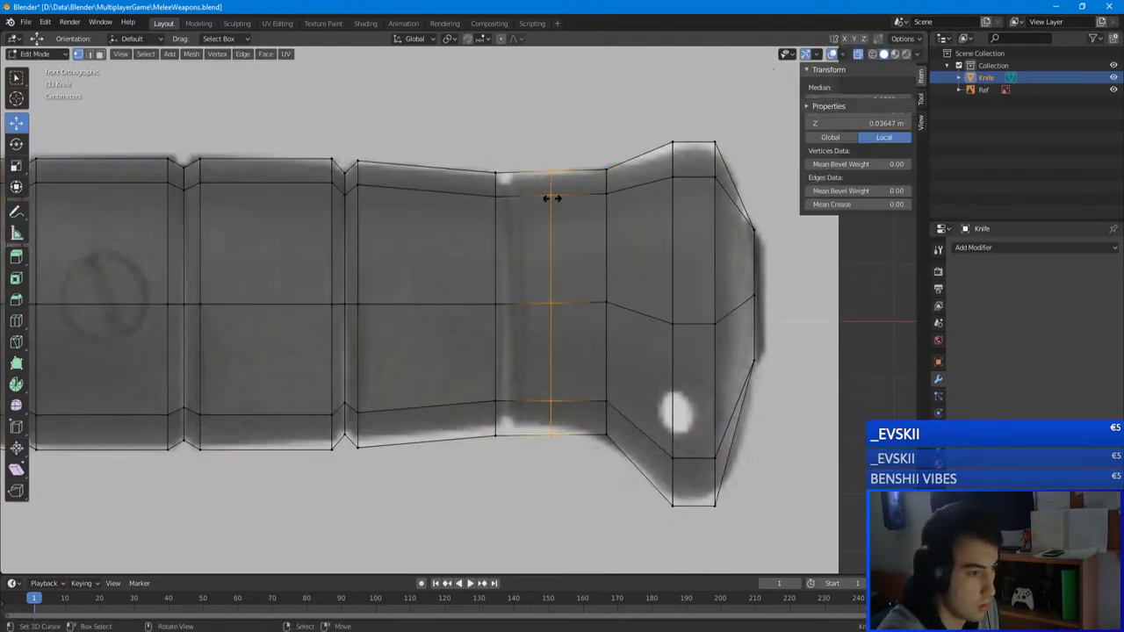
{"action": "left_click", "coordinate": [518, 194]}
{"action": "key", "text": "ctrl+r"}
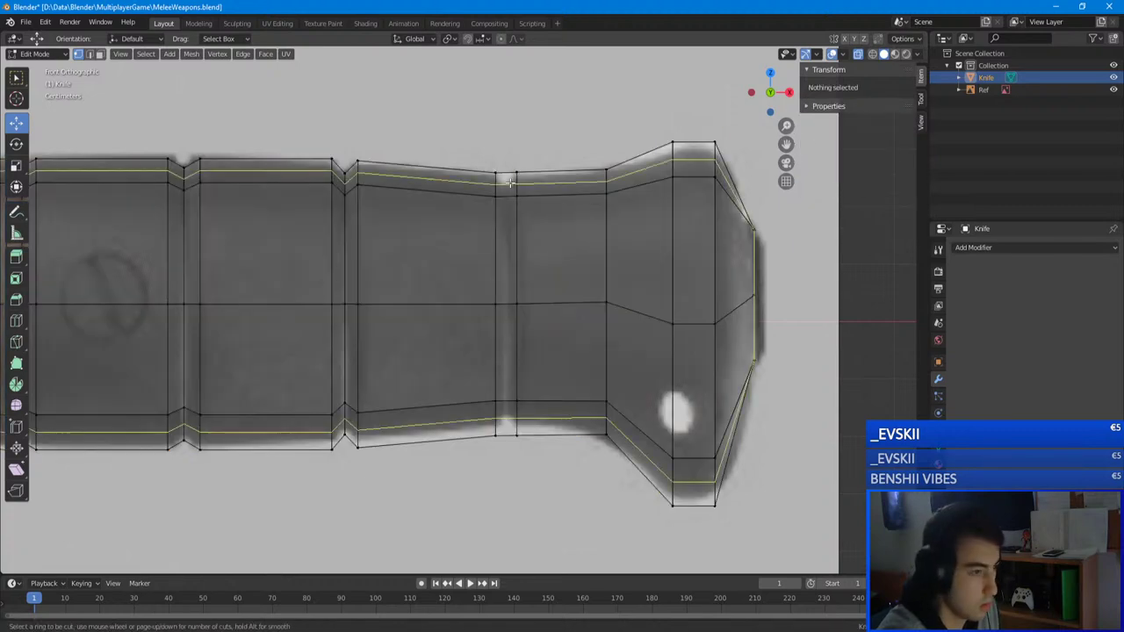
{"action": "left_click", "coordinate": [507, 181]}
{"action": "right_click", "coordinate": [507, 181]}
{"action": "key", "text": "s"}
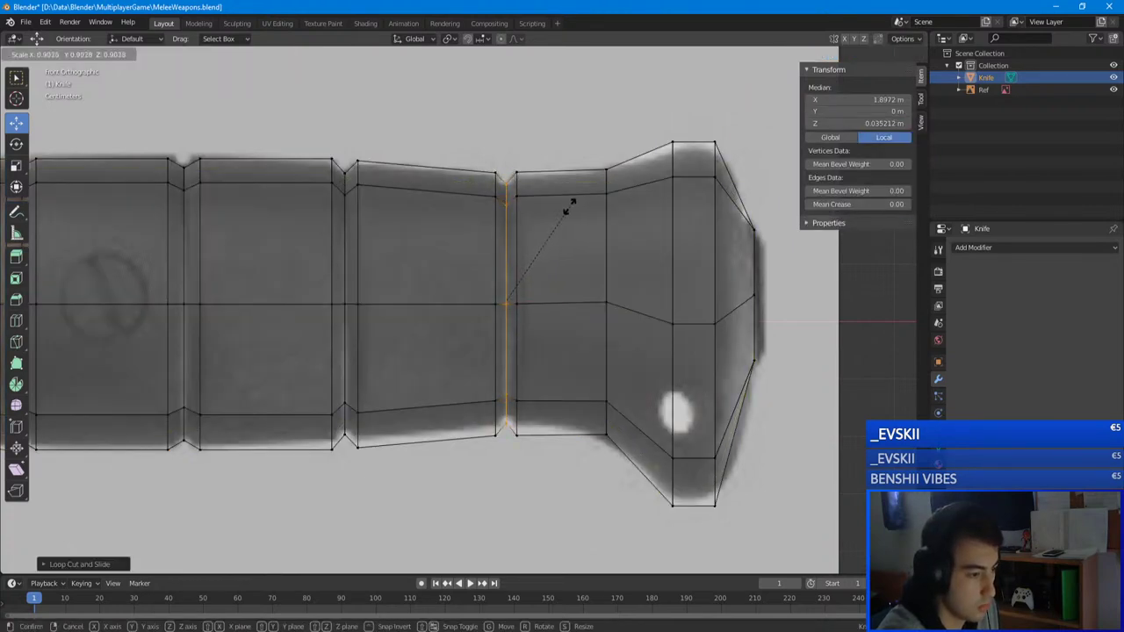
{"action": "left_click", "coordinate": [573, 207]}
- Select the handle loop nearest the guard and move it along X to the edge of the first groove in the reference
{"action": "scroll", "coordinate": [569, 201], "scroll_direction": "down", "scroll_amount": 5}
{"action": "middle_click_drag", "start_coordinate": [496, 101], "coordinate": [685, 104], "text": "shift"}
{"action": "scroll", "coordinate": [428, 256], "scroll_direction": "up", "scroll_amount": 3}
{"action": "key", "text": "alt+a"}
{"action": "middle_click_drag", "start_coordinate": [374, 329], "coordinate": [416, 326], "text": "shift"}
{"action": "scroll", "coordinate": [413, 342], "scroll_direction": "up", "scroll_amount": 1}
{"action": "left_click_drag", "start_coordinate": [409, 470], "coordinate": [376, 166]}
{"action": "key", "text": "g"}
{"action": "key", "text": "x"}
{"action": "left_click", "coordinate": [429, 264]}
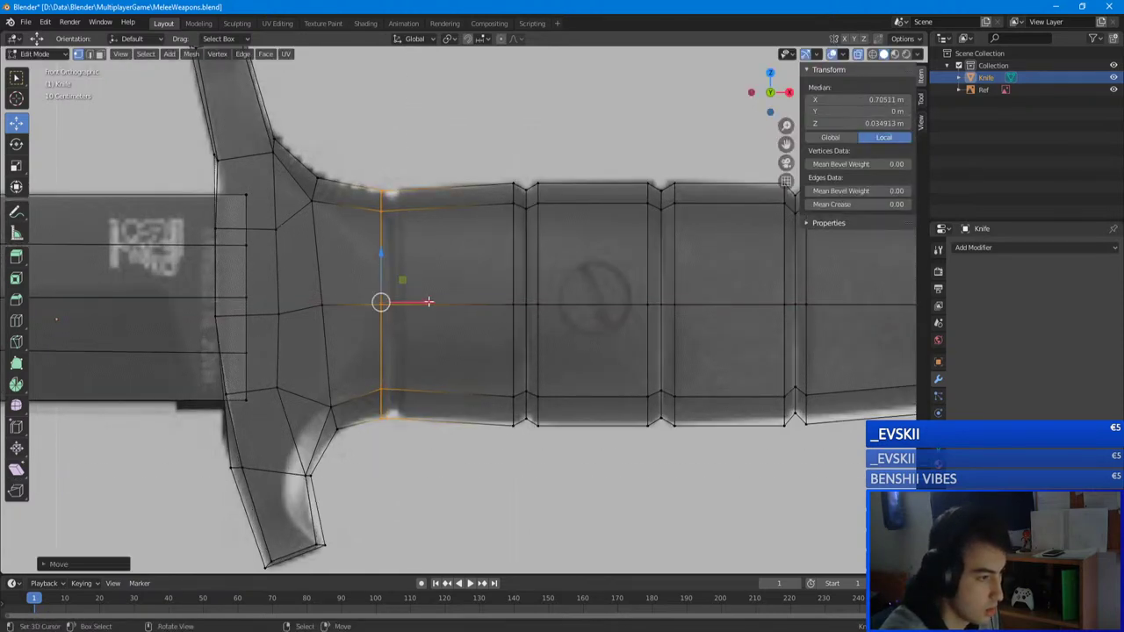
- Add a loop at the other edge of the guard-end groove, then a centre loop cut scaled slightly inward
{"action": "key", "text": "alt+a"}
{"action": "left_click", "coordinate": [430, 263], "text": "alt"}
{"action": "key", "text": "g"}
{"action": "key", "text": "g"}
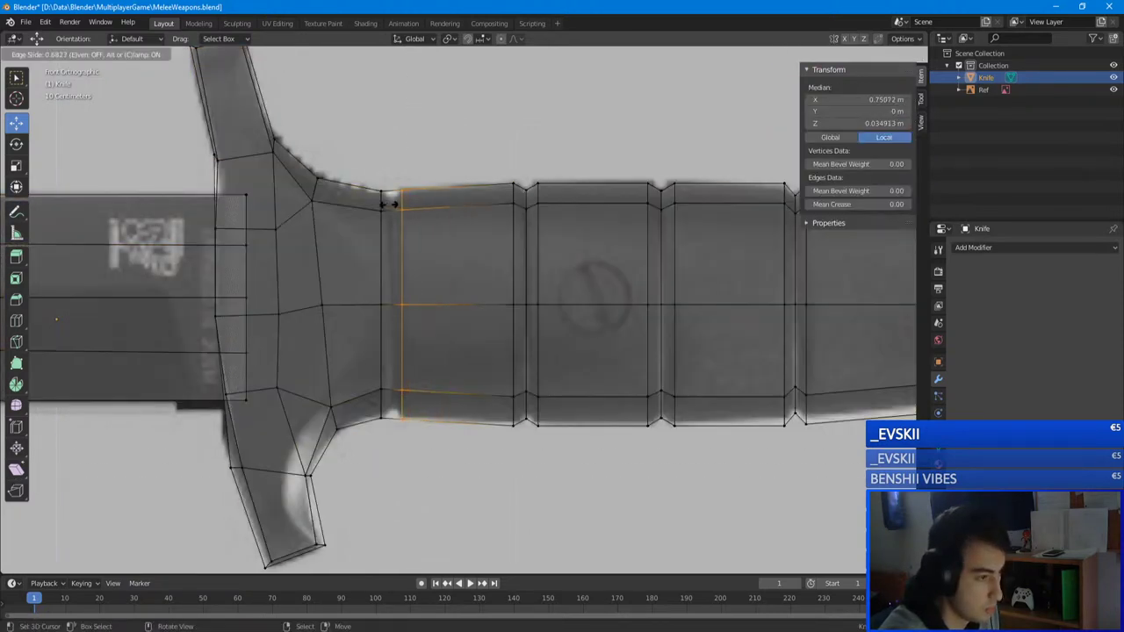
{"action": "left_click", "coordinate": [392, 204]}
{"action": "key", "text": "alt+a"}
{"action": "key", "text": "ctrl+r"}
{"action": "left_click", "coordinate": [392, 209]}
{"action": "right_click", "coordinate": [395, 210]}
{"action": "key", "text": "s"}
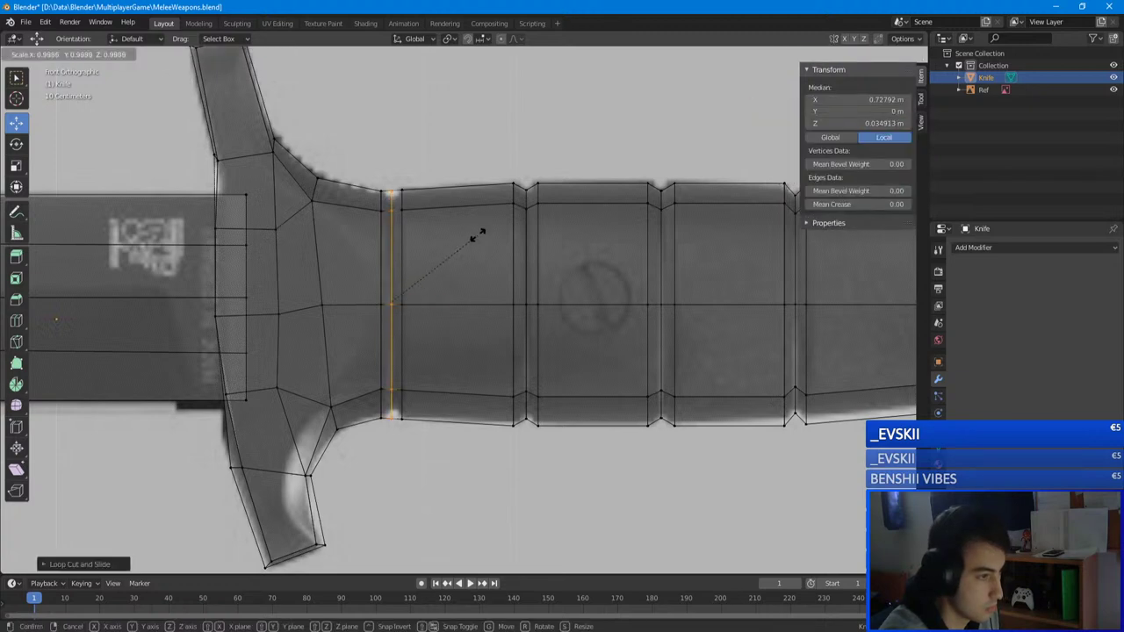
{"action": "left_click", "coordinate": [460, 228]}
- Return to object mode, deselect the knife, turn off X-ray and inspect the handle grooves from several angles
{"action": "key", "text": "Tab"}
{"action": "scroll", "coordinate": [461, 228], "scroll_direction": "down", "scroll_amount": 5}
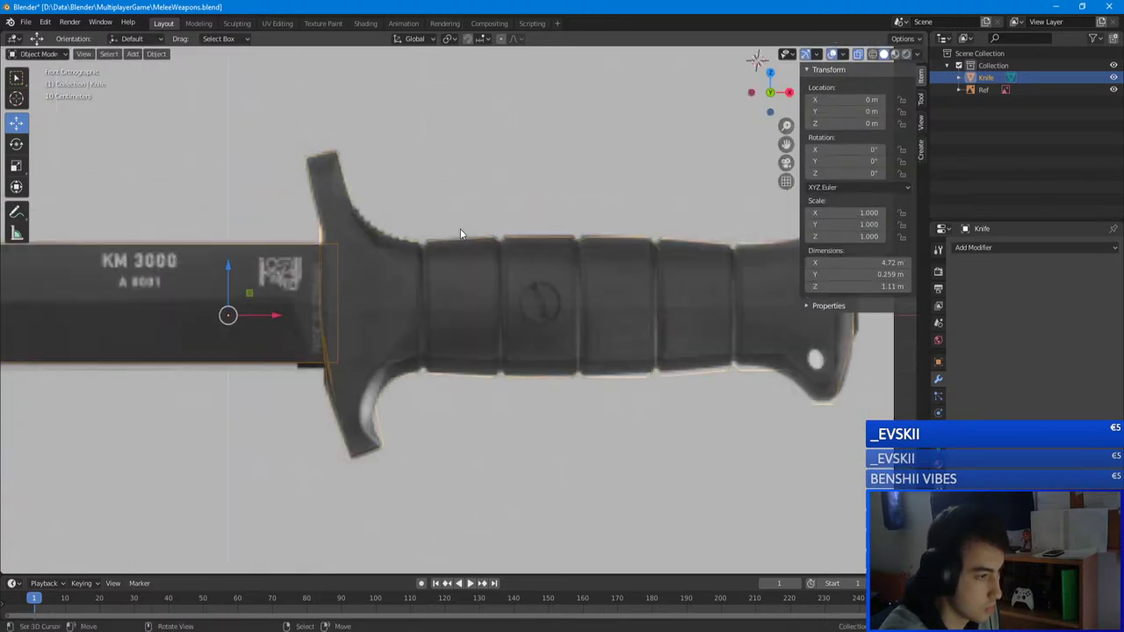
{"action": "middle_click_drag", "start_coordinate": [461, 229], "coordinate": [582, 251]}
{"action": "key", "text": "alt+a"}
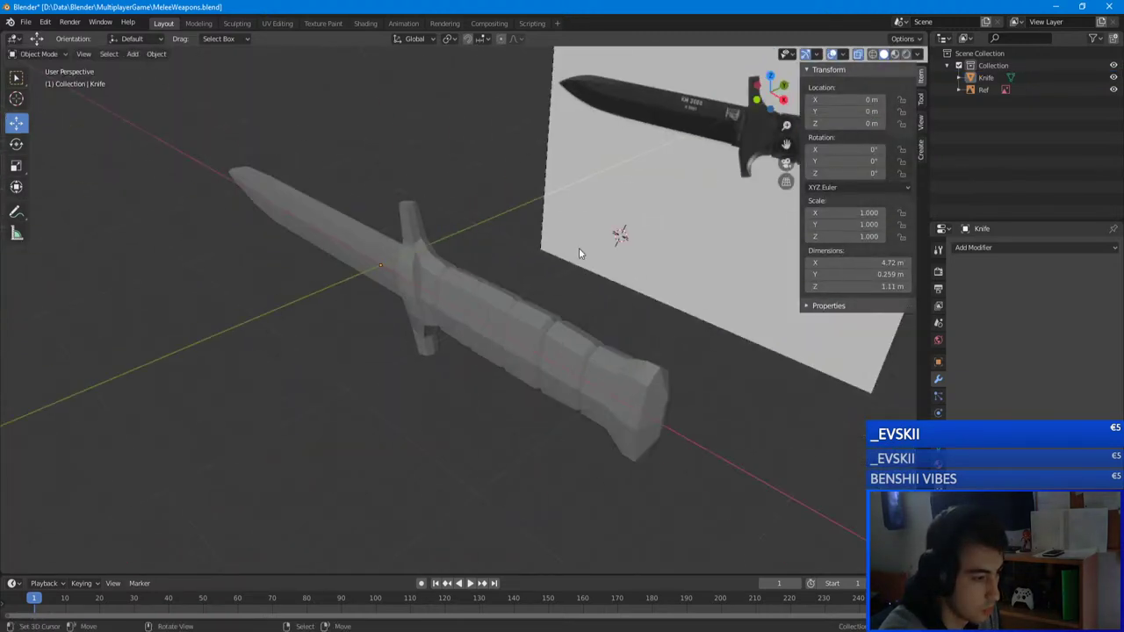
{"action": "left_click", "coordinate": [857, 58]}
{"action": "middle_click_drag", "start_coordinate": [562, 211], "coordinate": [336, 305]}
{"action": "scroll", "coordinate": [347, 333], "scroll_direction": "up", "scroll_amount": 5}
{"action": "middle_click_drag", "start_coordinate": [353, 350], "coordinate": [504, 312]}
{"action": "scroll", "coordinate": [477, 316], "scroll_direction": "down", "scroll_amount": 4}
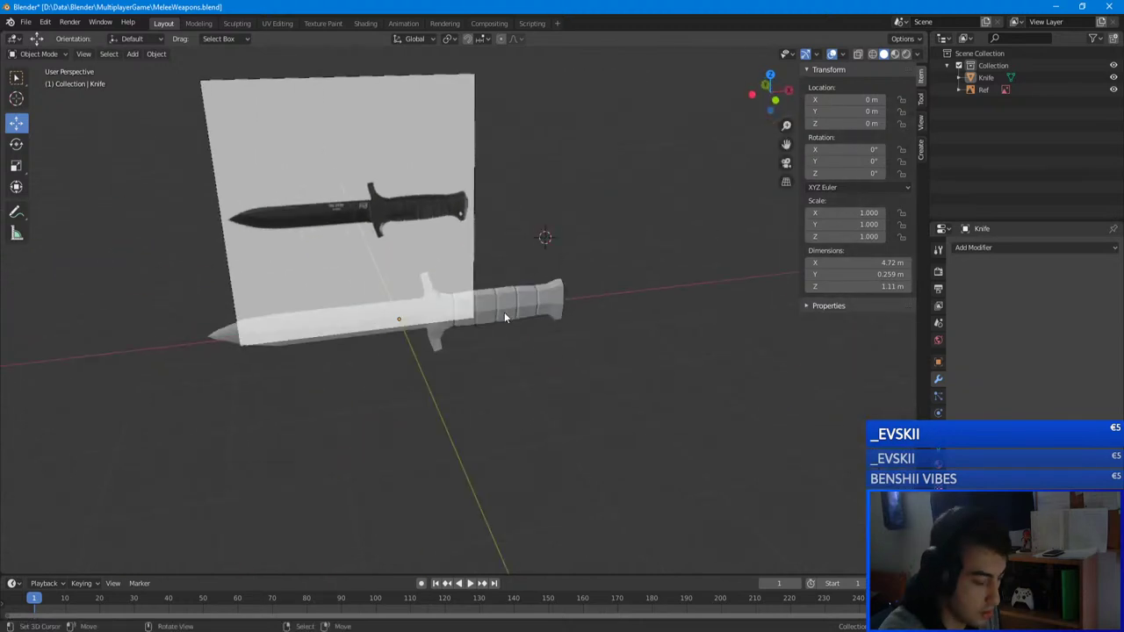
- Back in edit mode in front view, scale the guard-end groove's centre loop slightly outward, to about 1.01
{"action": "key", "text": "KP_1"}
{"action": "scroll", "coordinate": [505, 321], "scroll_direction": "up", "scroll_amount": 6}
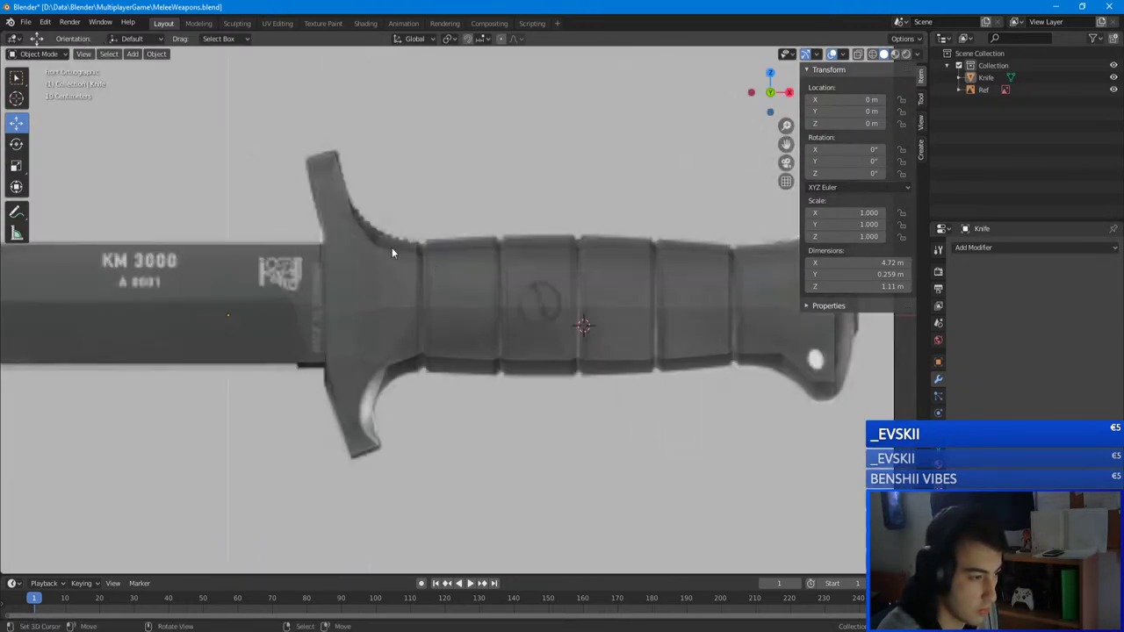
{"action": "key", "text": "Tab"}
{"action": "scroll", "coordinate": [448, 296], "scroll_direction": "up", "scroll_amount": 3}
{"action": "key", "text": "s"}
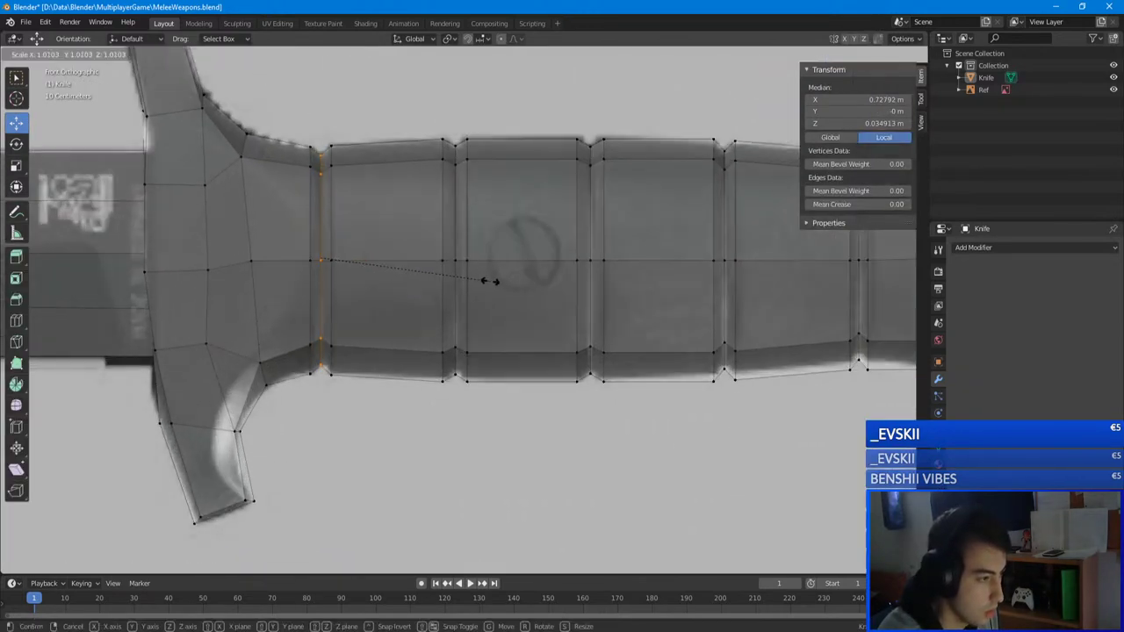
{"action": "left_click", "coordinate": [495, 281]}
- Select the centre loop of the second groove from the guard and scale it outward to about 1.04
{"action": "key", "text": "a"}
{"action": "key", "text": "a"}
{"action": "key", "text": "b"}
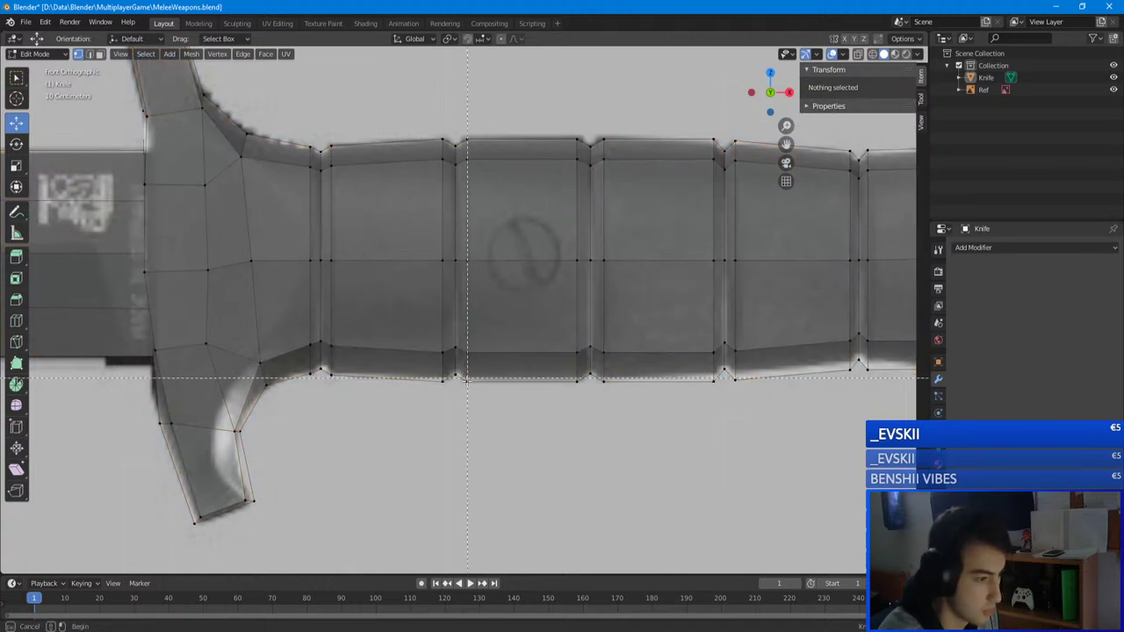
{"action": "left_click_drag", "start_coordinate": [463, 388], "coordinate": [448, 261]}
{"action": "left_click_drag", "start_coordinate": [452, 142], "coordinate": [452, 141]}
{"action": "key", "text": "s"}
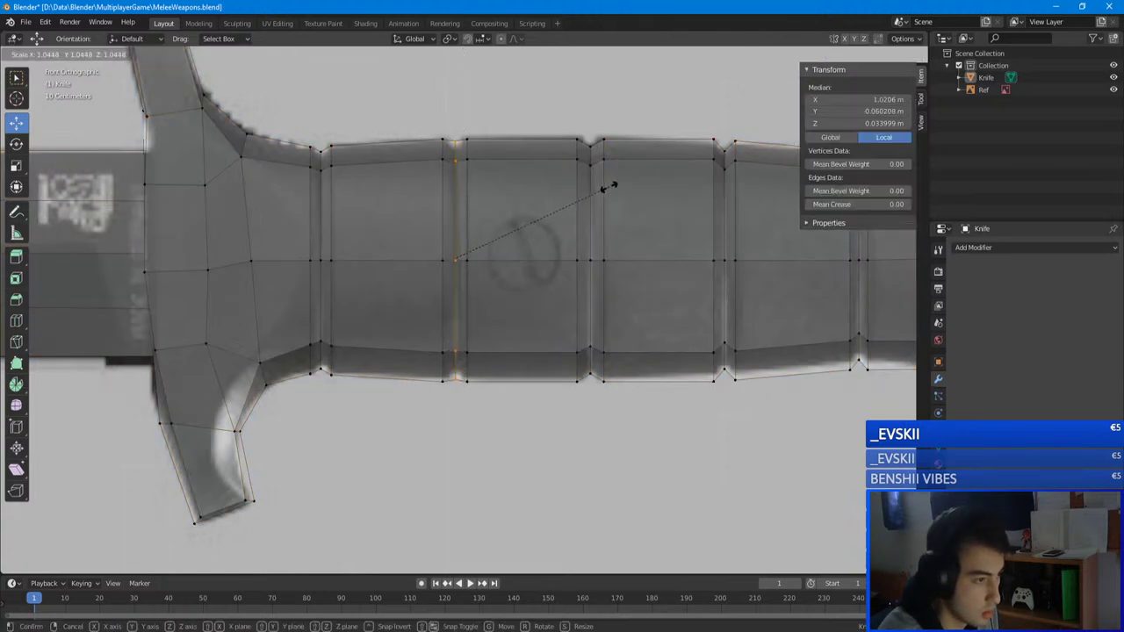
{"action": "left_click", "coordinate": [607, 188]}
- Select the middle groove's centre loop and scale it slightly outward to make the indentation shallower
{"action": "middle_click_drag", "start_coordinate": [607, 187], "coordinate": [483, 185], "text": "shift"}
{"action": "scroll", "coordinate": [482, 186], "scroll_direction": "up", "scroll_amount": 1}
{"action": "key", "text": "a"}
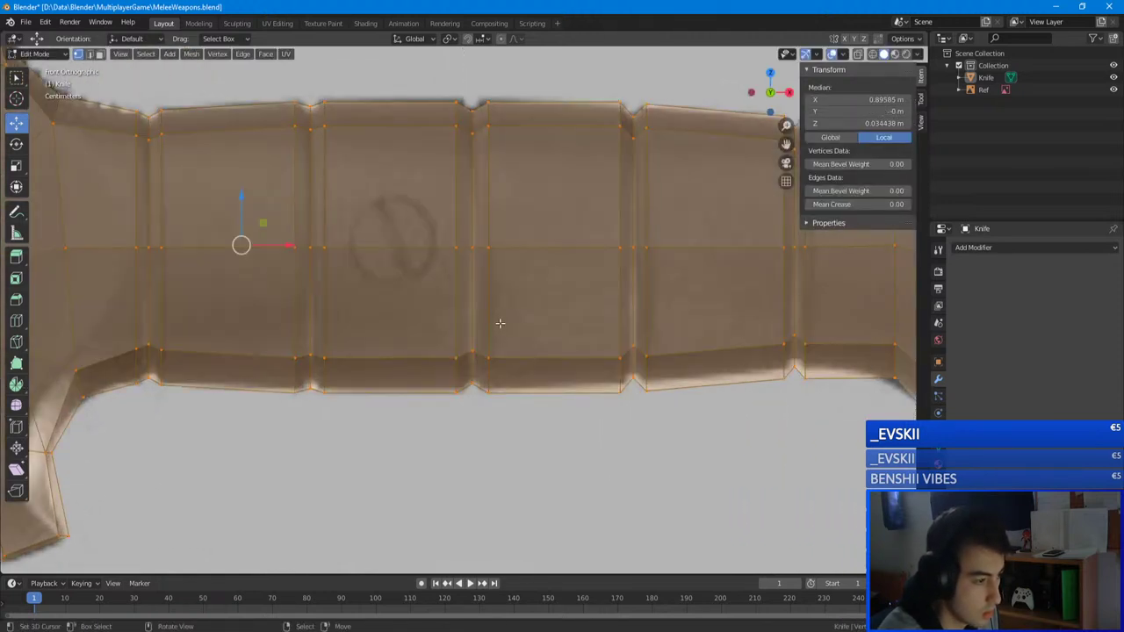
{"action": "key", "text": "a"}
{"action": "left_click_drag", "start_coordinate": [474, 405], "coordinate": [444, 98]}
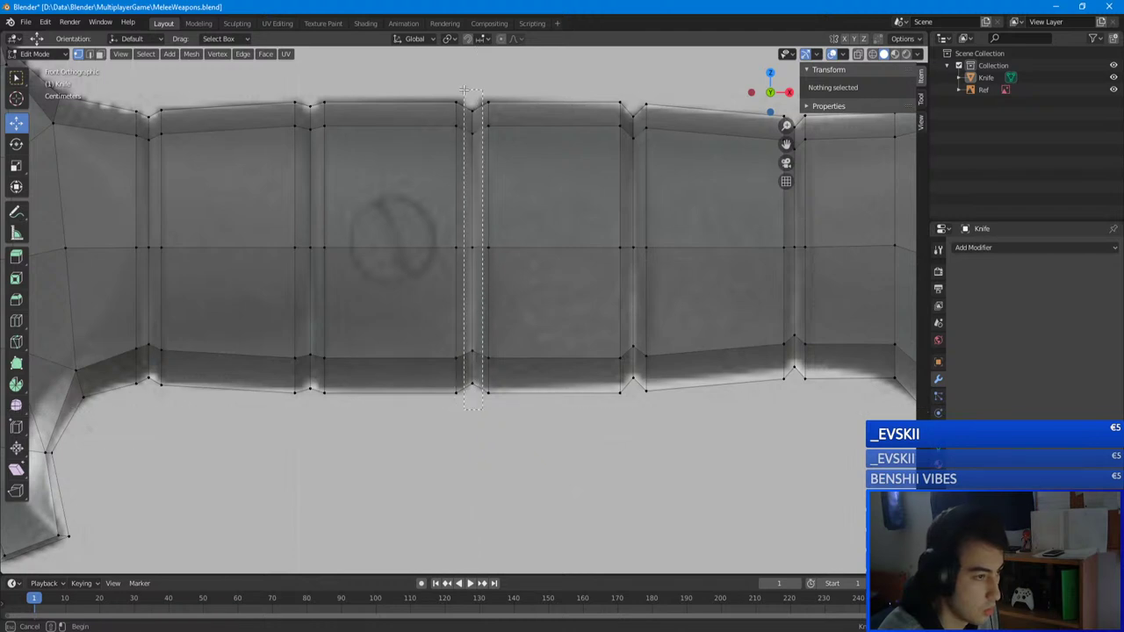
{"action": "key", "text": "s"}
{"action": "key", "text": "Escape"}
- Select the centre loop of the fourth groove from the guard and scale it outward to about 1.01
{"action": "scroll", "coordinate": [436, 146], "scroll_direction": "down", "scroll_amount": 2}
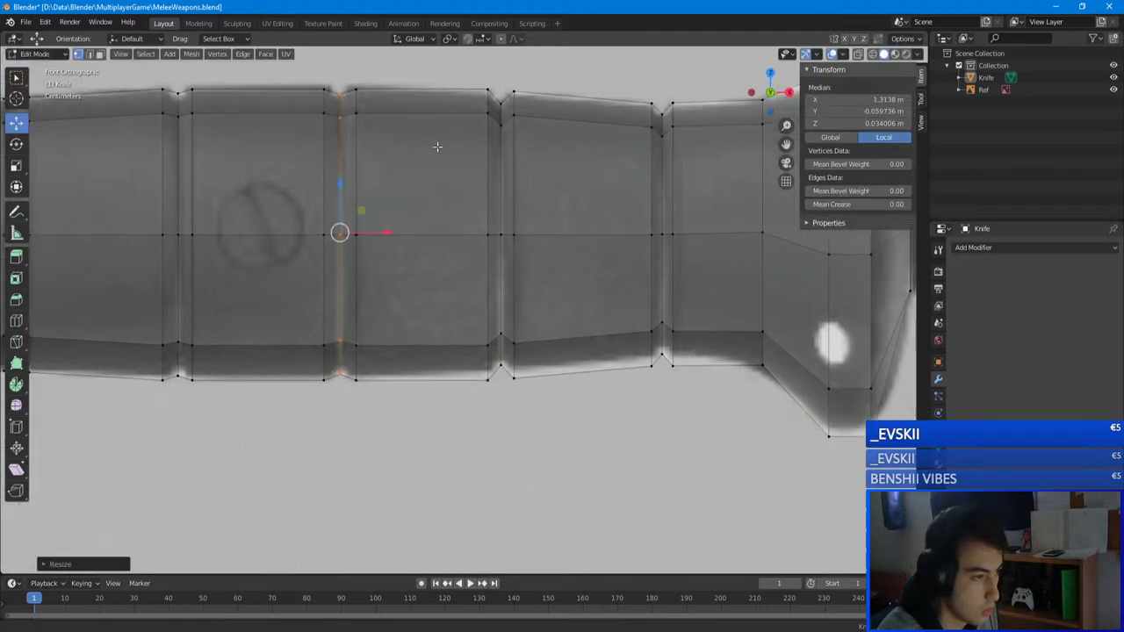
{"action": "key", "text": "alt+a"}
{"action": "key", "text": "b"}
{"action": "left_click_drag", "start_coordinate": [481, 383], "coordinate": [462, 157]}
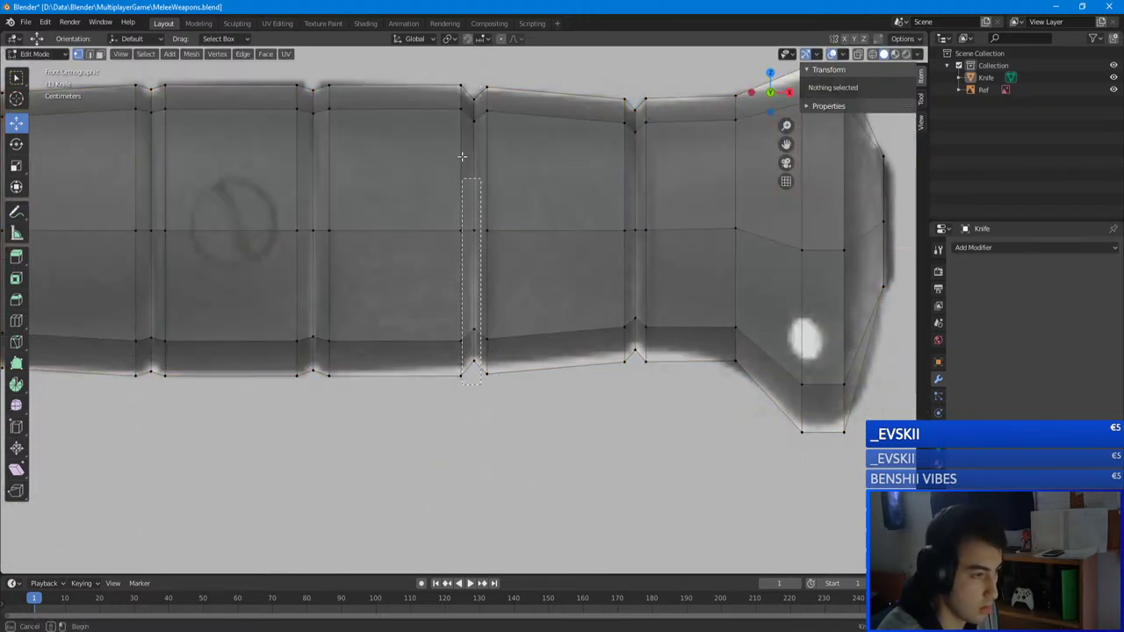
{"action": "left_click_drag", "start_coordinate": [469, 81], "coordinate": [469, 81]}
{"action": "key", "text": "s"}
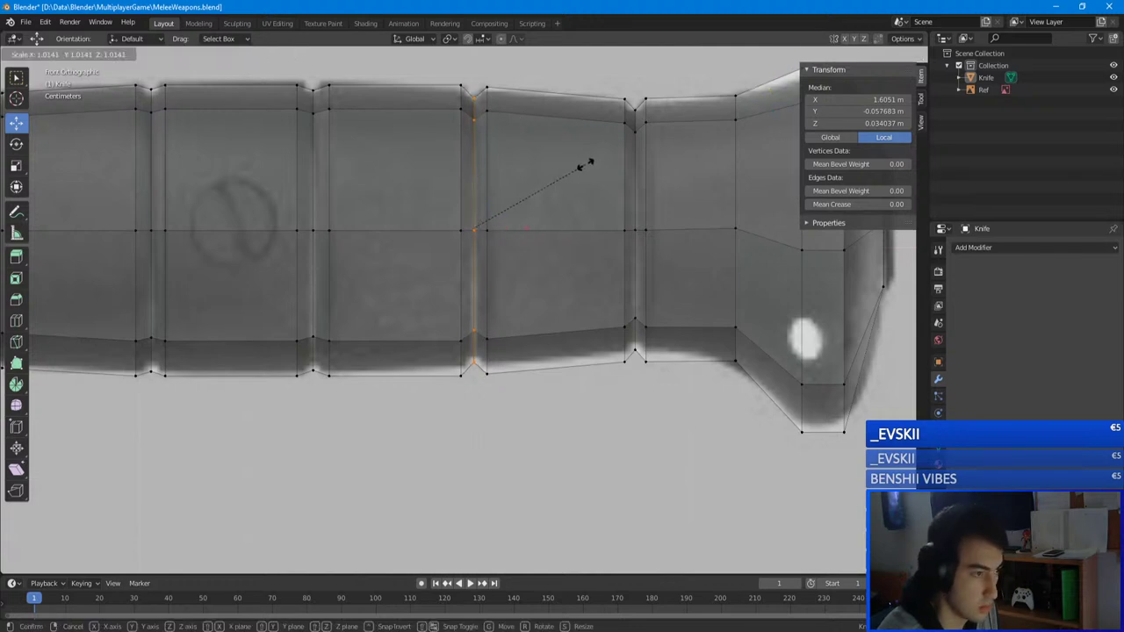
{"action": "left_click", "coordinate": [588, 166]}
- Select the underside vertices of the fourth groove from the guard and raise them slightly to follow the reference outline
{"action": "middle_click_drag", "start_coordinate": [580, 166], "coordinate": [447, 178], "text": "shift"}
{"action": "key", "text": "a"}
{"action": "key", "text": "a"}
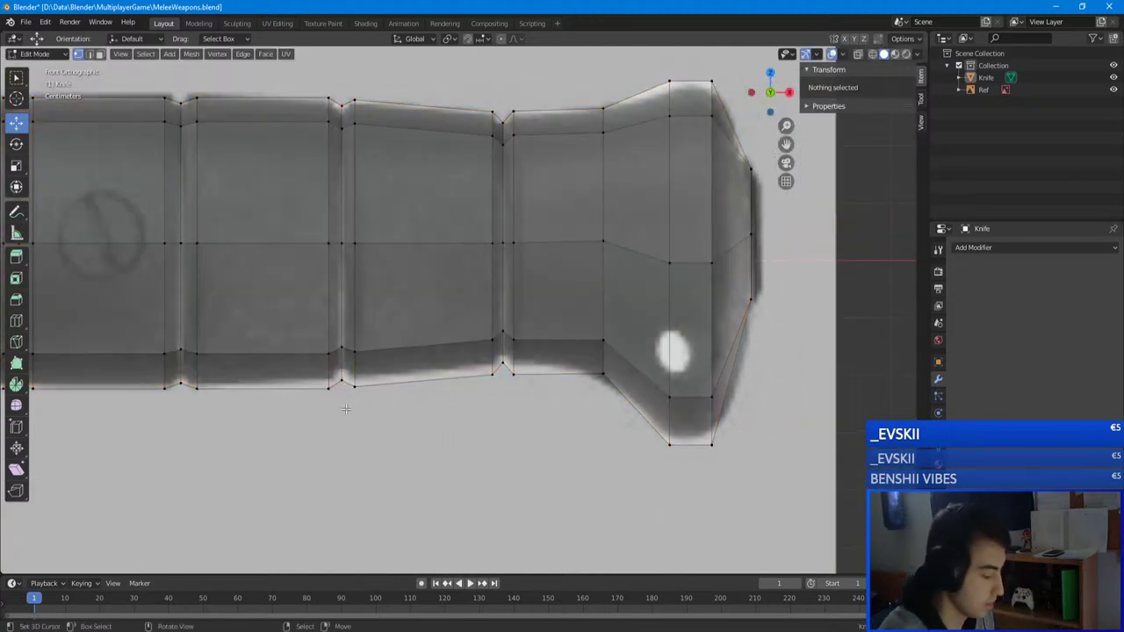
{"action": "left_click_drag", "start_coordinate": [369, 410], "coordinate": [342, 315]}
{"action": "key", "text": "s"}
{"action": "left_click", "coordinate": [395, 339]}
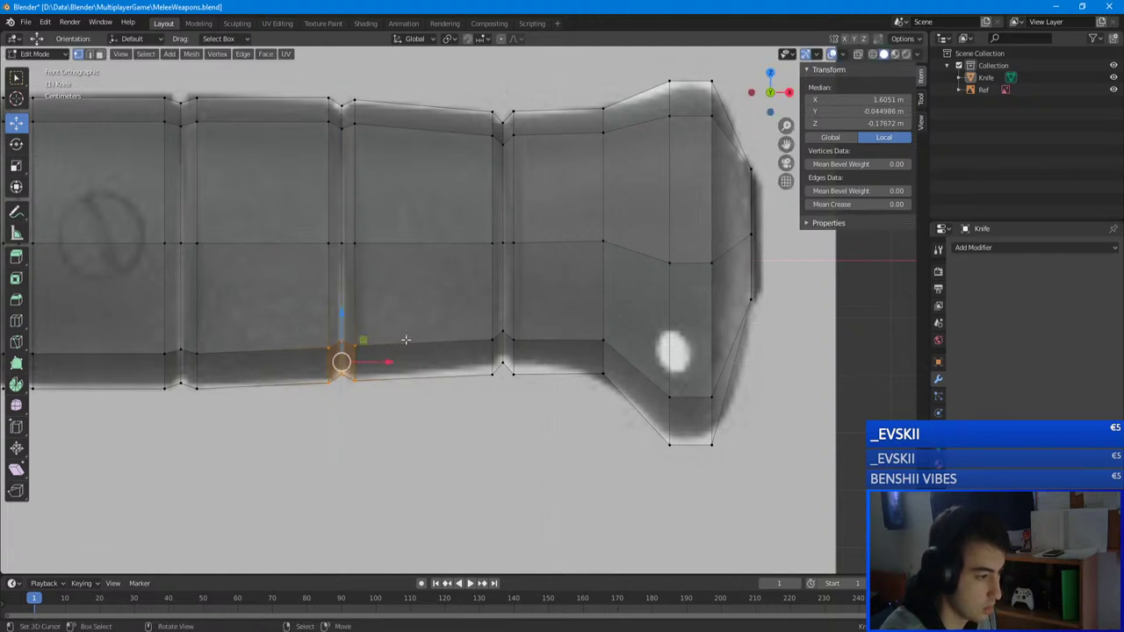
- Select the underside vertices of the pommel-end groove and move them up about 0.013 m along Z
{"action": "key", "text": "alt+a"}
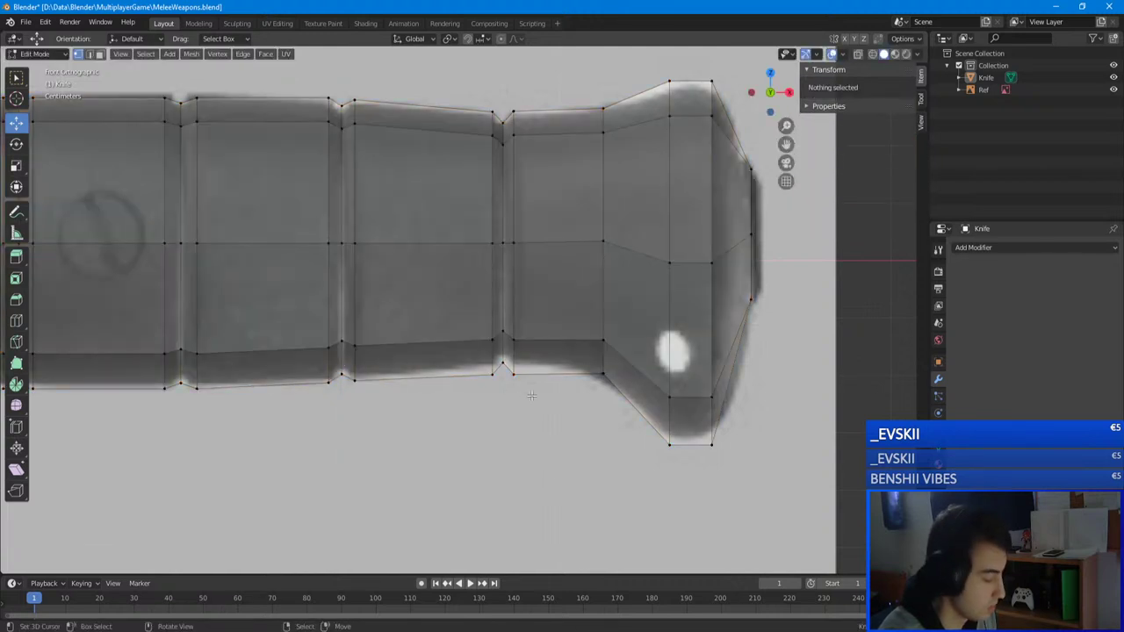
{"action": "left_click_drag", "start_coordinate": [479, 327], "coordinate": [536, 369]}
{"action": "key", "text": "g"}
{"action": "key", "text": "z"}
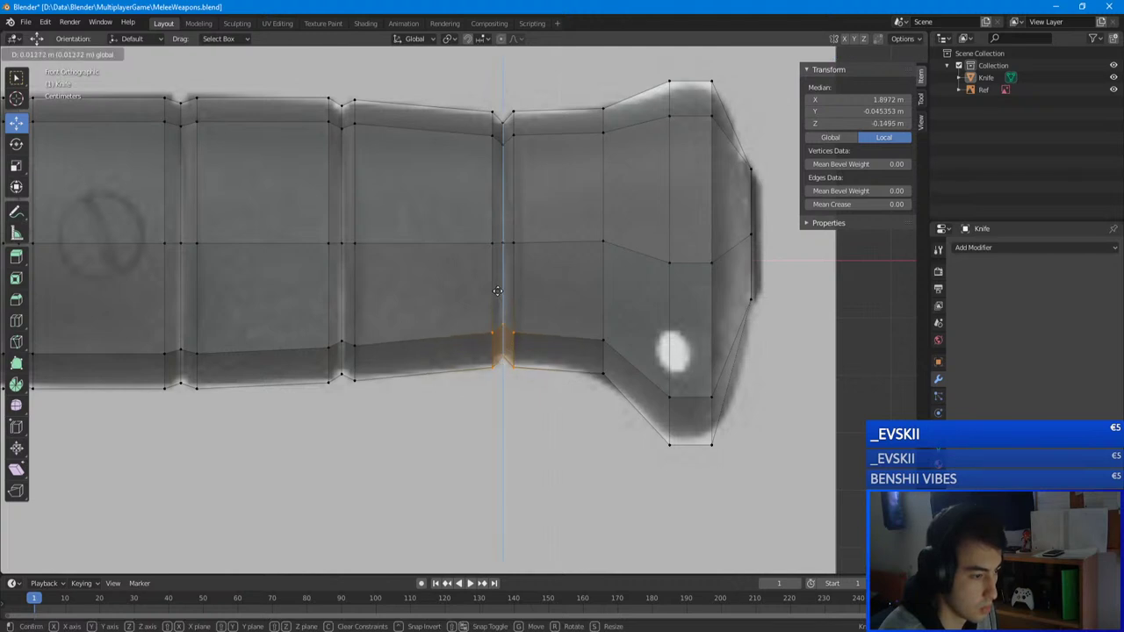
{"action": "left_click", "coordinate": [497, 290]}
{"action": "key", "text": "a"}
- Select the pommel-end groove's centre loop and scale it slightly outward
{"action": "key", "text": "alt+a"}
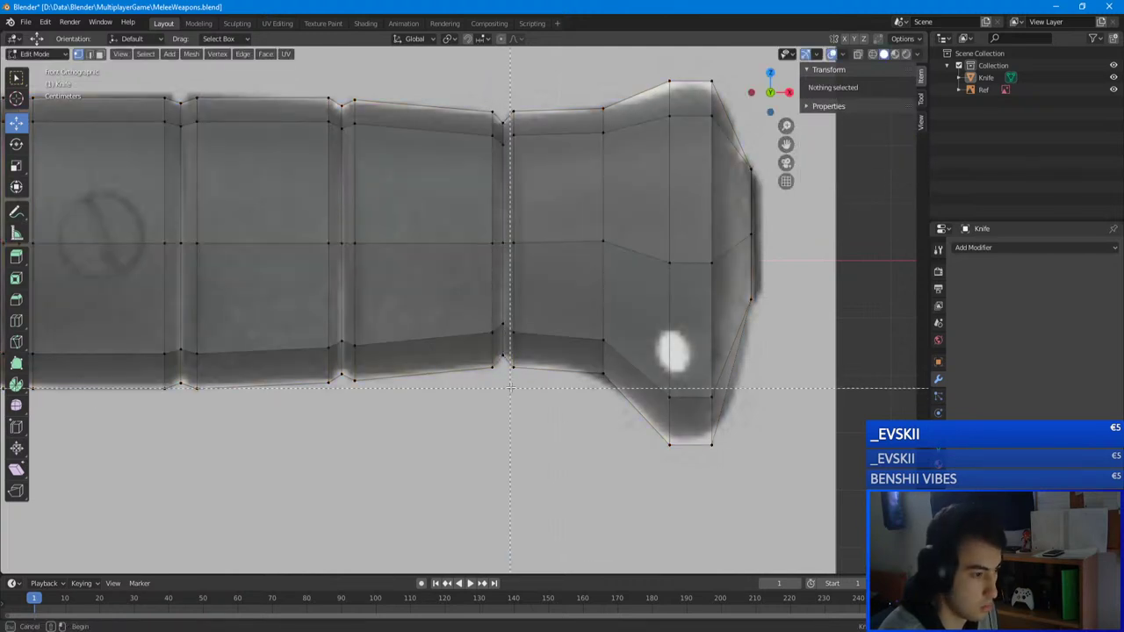
{"action": "left_click_drag", "start_coordinate": [511, 383], "coordinate": [501, 107]}
{"action": "key", "text": "s"}
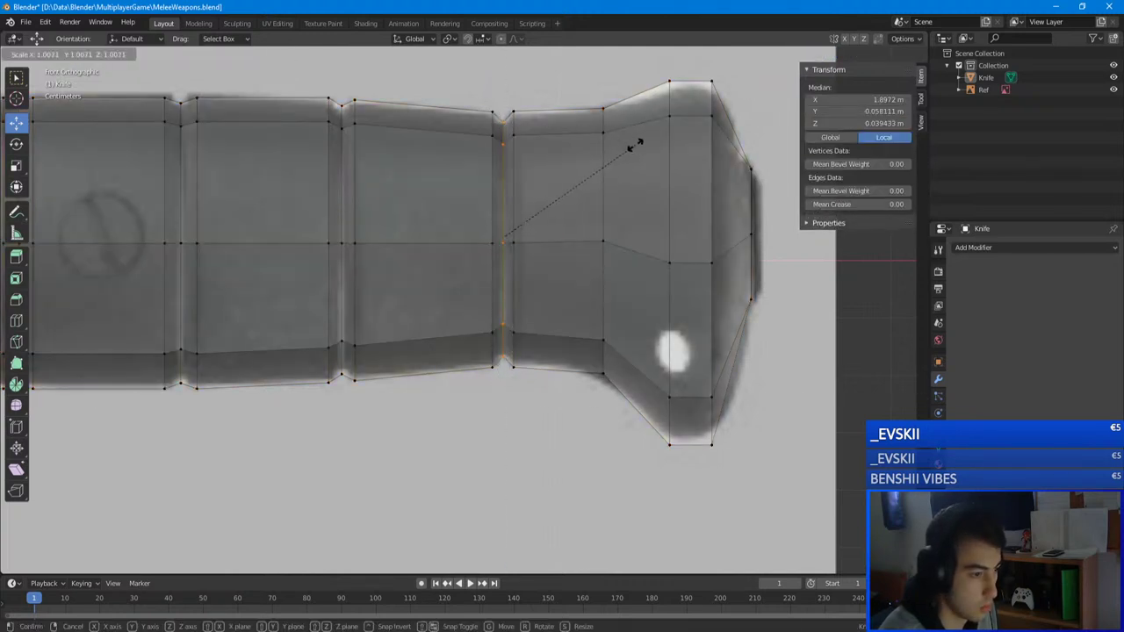
{"action": "left_click", "coordinate": [647, 145]}
- Lower the top vertices of the pommel-end groove and of the groove before it along Z to match the reference outline
{"action": "key", "text": "alt+a"}
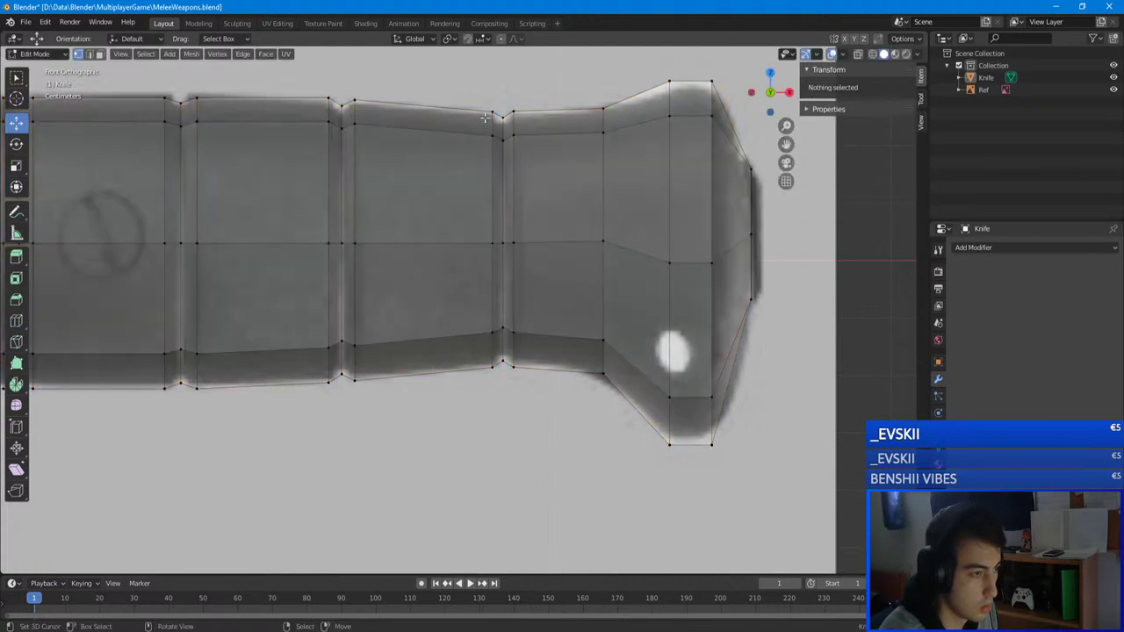
{"action": "left_click_drag", "start_coordinate": [462, 105], "coordinate": [538, 148]}
{"action": "left_click_drag", "start_coordinate": [505, 93], "coordinate": [507, 98]}
{"action": "key", "text": "a"}
{"action": "key", "text": "alt+a"}
{"action": "left_click_drag", "start_coordinate": [376, 151], "coordinate": [313, 95]}
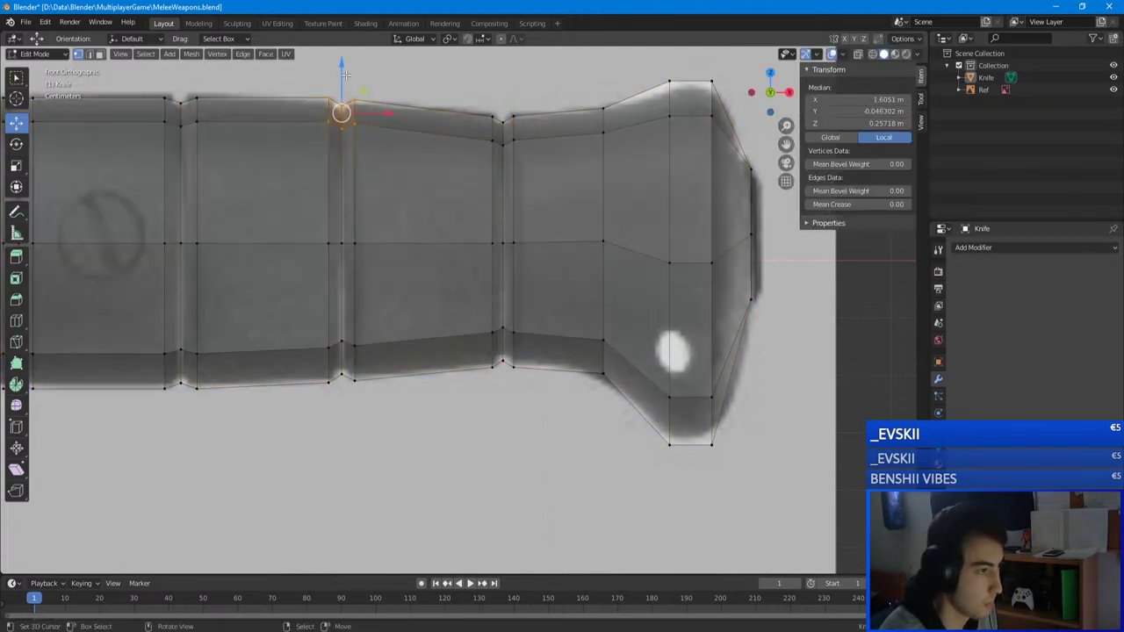
{"action": "key", "text": "g"}
{"action": "key", "text": "z"}
{"action": "left_click", "coordinate": [343, 72]}
- Raise the middle groove's top vertices slightly along Z to meet the reference outline, clear the selection and save the file
{"action": "middle_click_drag", "start_coordinate": [344, 72], "coordinate": [655, 129], "text": "shift"}
{"action": "key", "text": "a"}
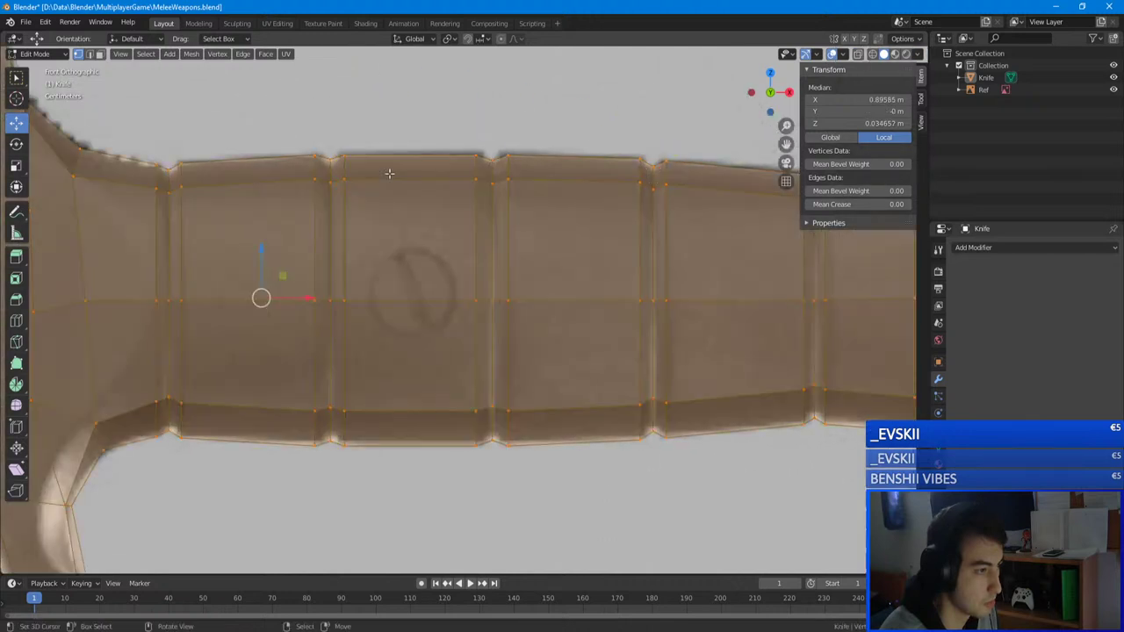
{"action": "key", "text": "alt+a"}
{"action": "left_click_drag", "start_coordinate": [538, 214], "coordinate": [455, 137]}
{"action": "key", "text": "g"}
{"action": "key", "text": "z"}
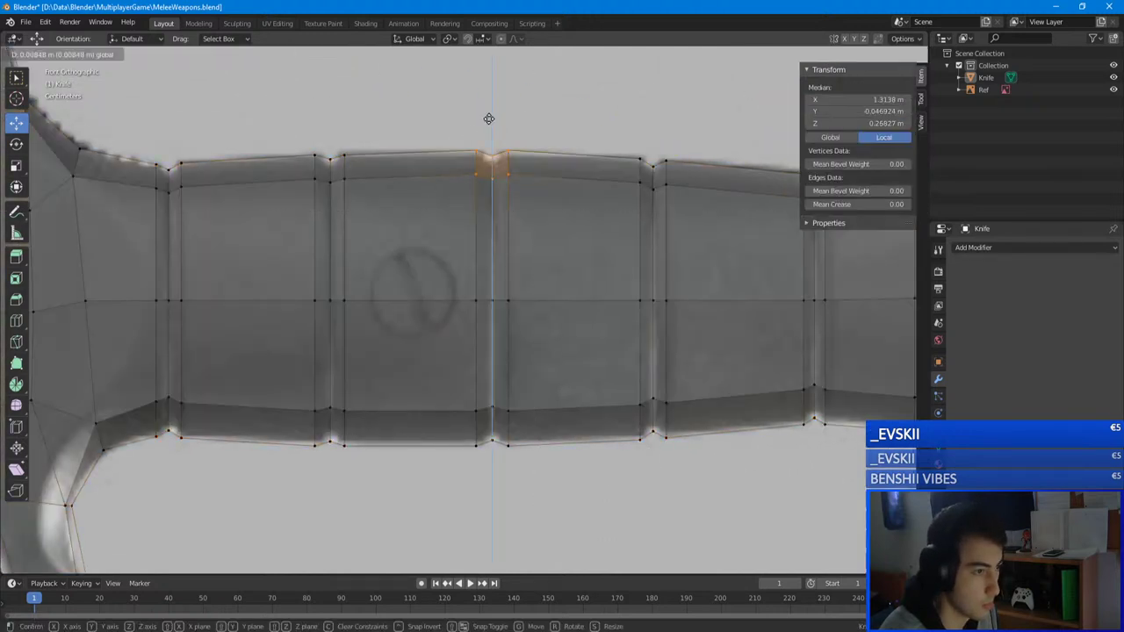
{"action": "left_click", "coordinate": [491, 121]}
{"action": "key", "text": "alt+a"}
{"action": "middle_click_drag", "start_coordinate": [572, 171], "coordinate": [334, 158], "text": "shift"}
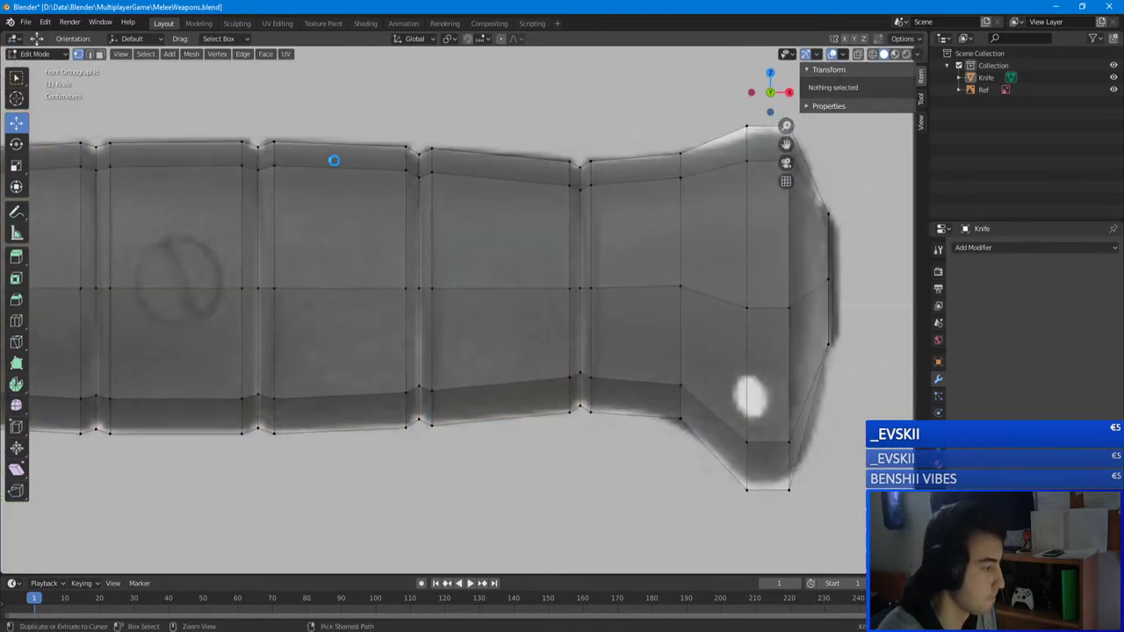
{"action": "key", "text": "ctrl+s"}
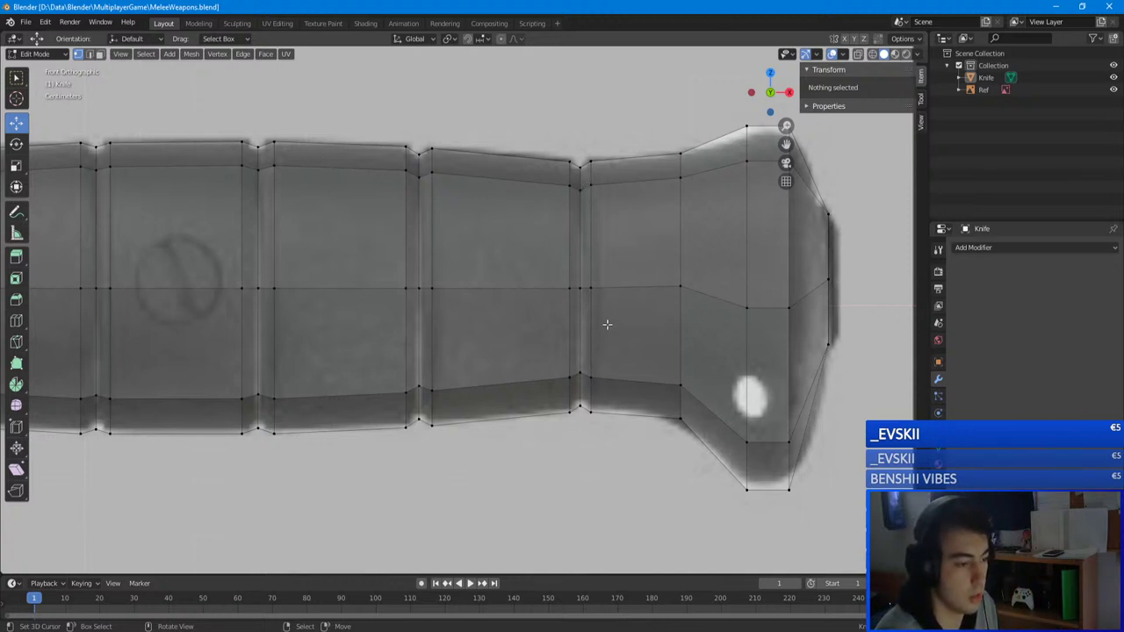
- Try to bevel the edge loop where the grip flares into the pommel
{"action": "left_click", "coordinate": [682, 417]}
{"action": "left_click", "coordinate": [682, 385], "text": "shift"}
{"action": "left_click", "coordinate": [680, 288], "text": "shift"}
{"action": "key", "text": "a"}
{"action": "key", "text": "a"}
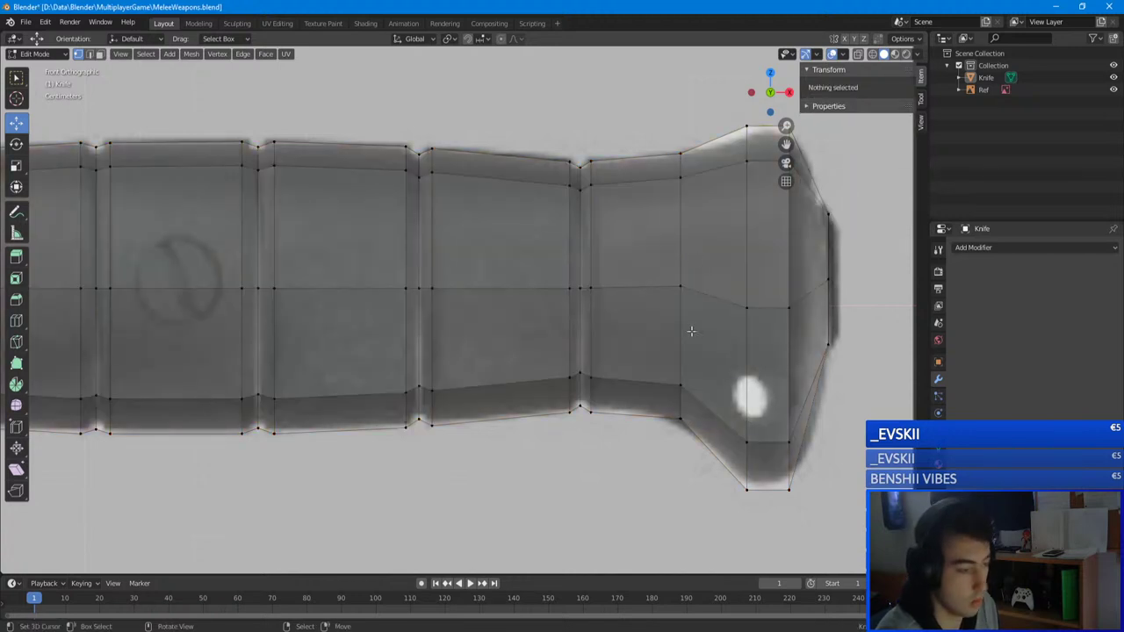
{"action": "left_click", "coordinate": [683, 338], "text": "alt"}
{"action": "key", "text": "ctrl+b"}
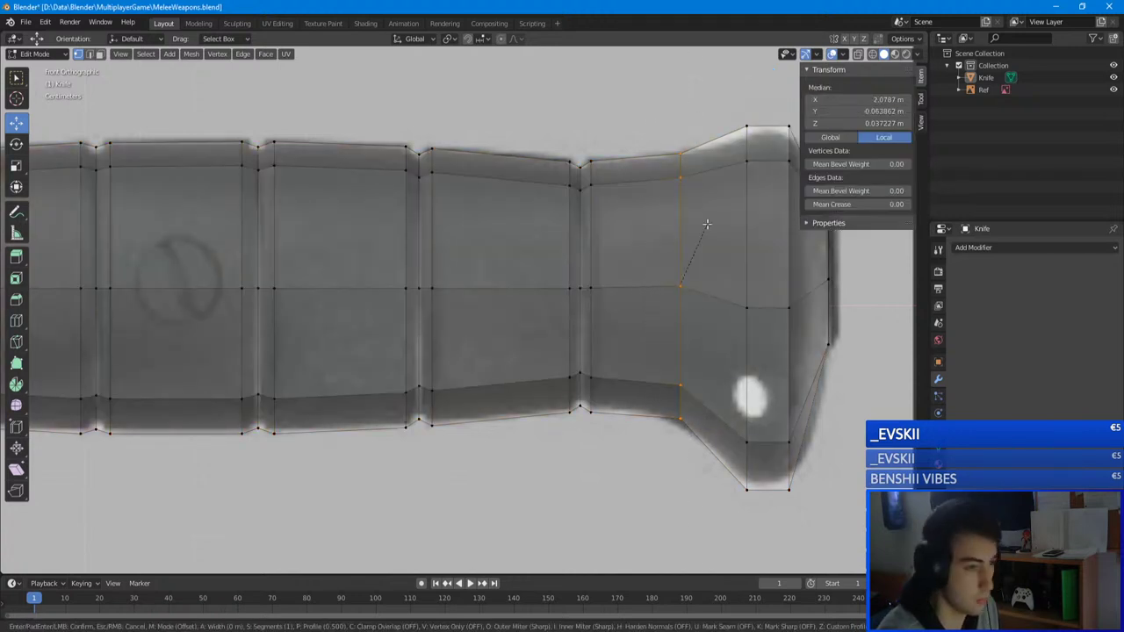
{"action": "left_click", "coordinate": [735, 223]}
{"action": "middle_click_drag", "start_coordinate": [734, 223], "coordinate": [615, 289]}
{"action": "key", "text": "ctrl+z"}
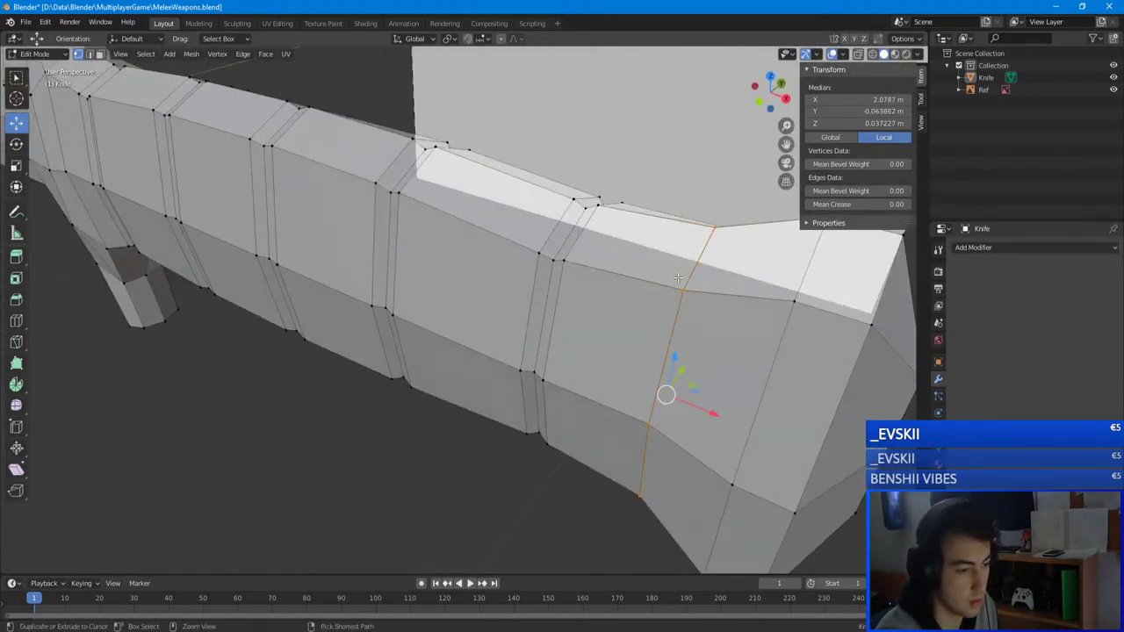
- Turn on X-ray display for the knife mesh and clear the selection
{"action": "left_click", "coordinate": [859, 56]}
{"action": "middle_click_drag", "start_coordinate": [392, 320], "coordinate": [469, 257]}
{"action": "key", "text": "a"}
{"action": "key", "text": "a"}
{"action": "key", "text": "KP_1"}
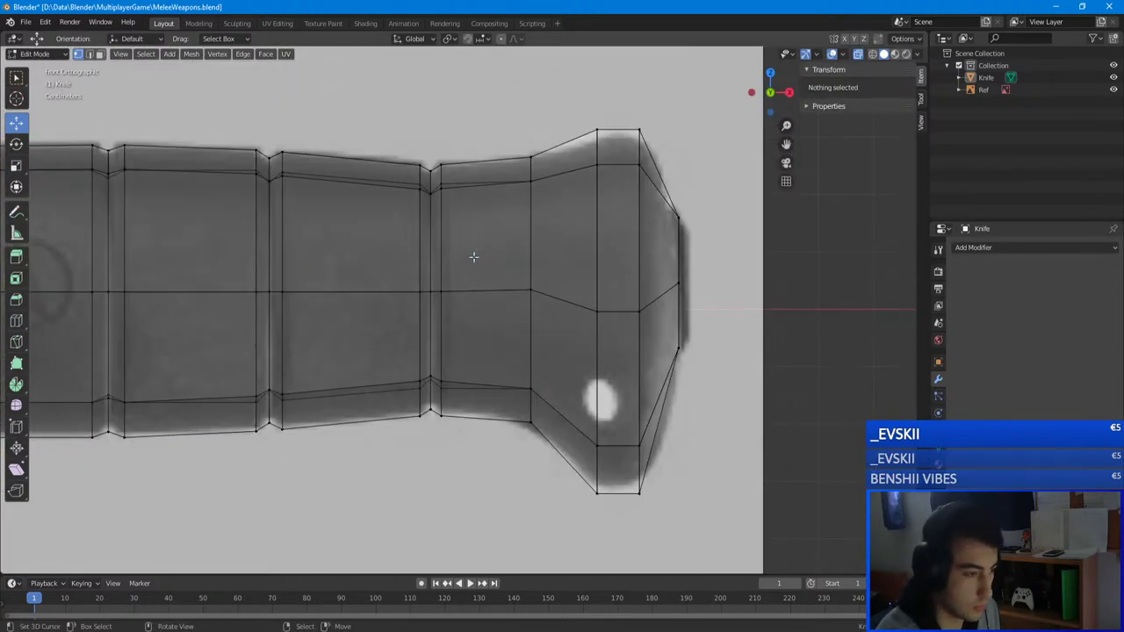
- Try a wider bevel on the full edge loop at the pommel's neck with X-ray on and check the resulting shape
{"action": "left_click", "coordinate": [530, 351], "text": "alt"}
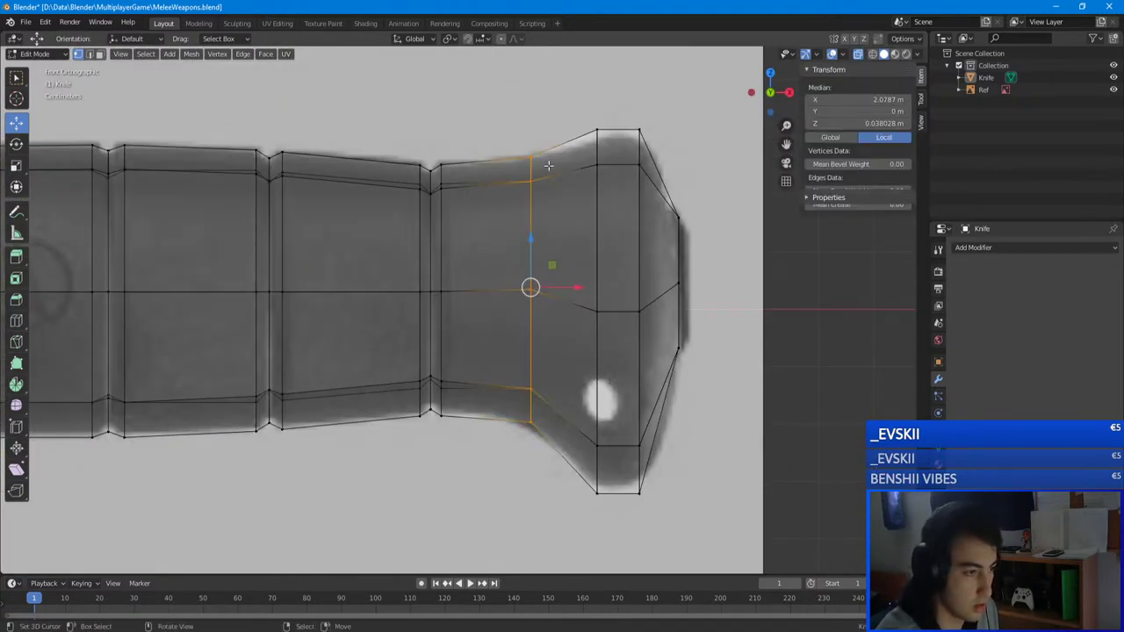
{"action": "key", "text": "ctrl+b"}
{"action": "left_click", "coordinate": [646, 223]}
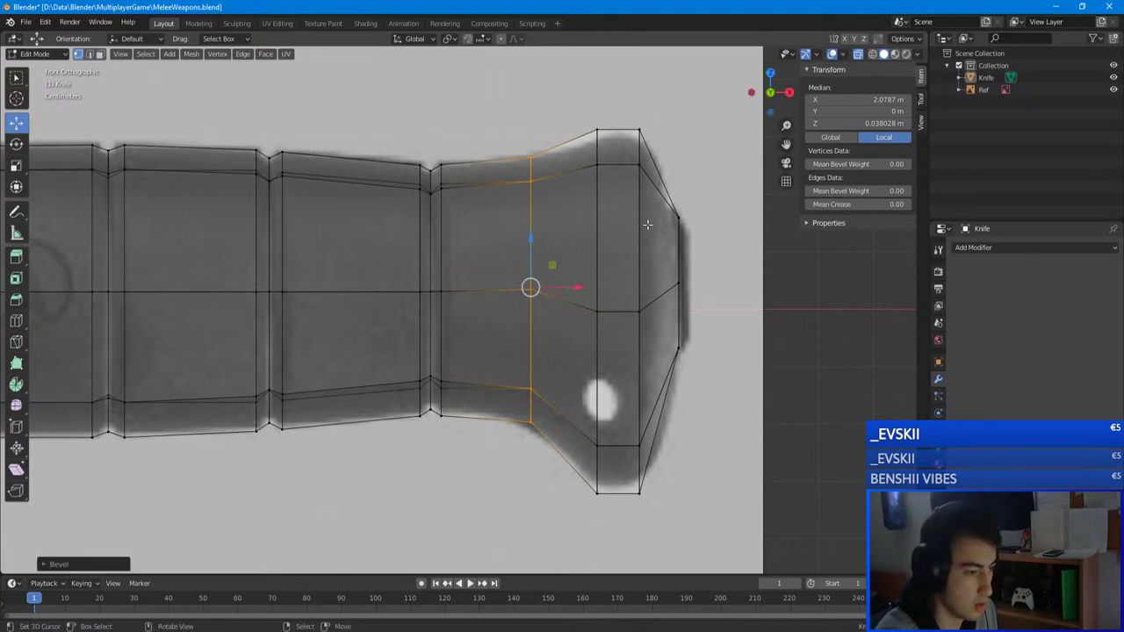
{"action": "key", "text": "ctrl+b"}
{"action": "left_click", "coordinate": [678, 252]}
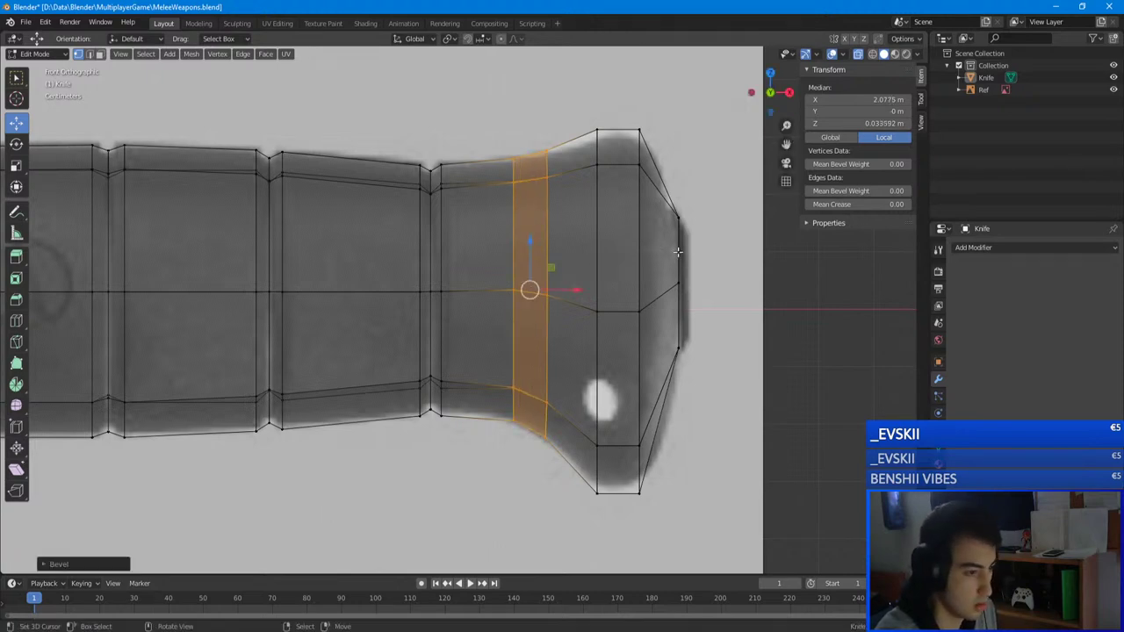
{"action": "middle_click_drag", "start_coordinate": [678, 252], "coordinate": [542, 246]}
{"action": "key", "text": "alt+a"}
{"action": "key", "text": "Tab"}
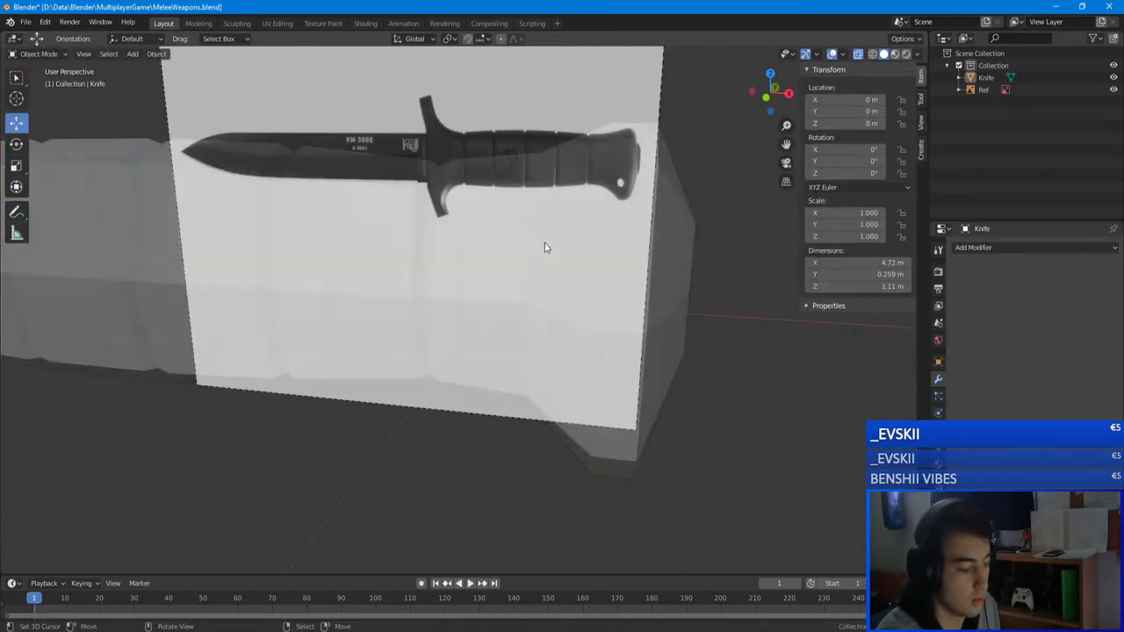
{"action": "key", "text": "KP_1"}
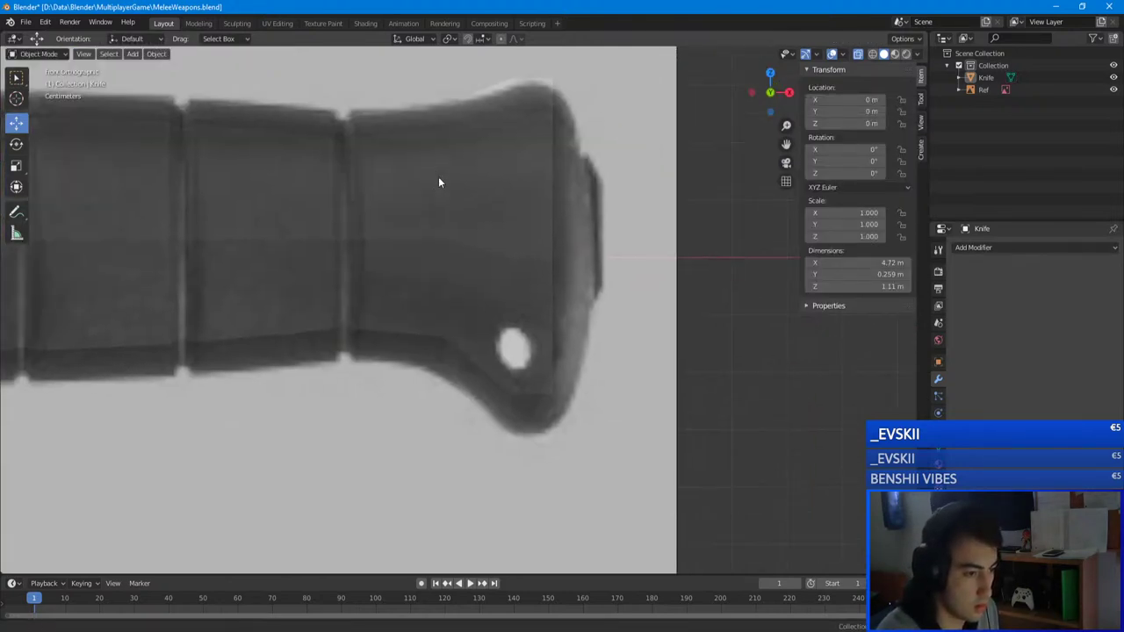
- Select the pommel's widest section in edit mode and scale it slightly to fit the reference outline
{"action": "key", "text": "Tab"}
{"action": "scroll", "coordinate": [483, 377], "scroll_direction": "down", "scroll_amount": 1}
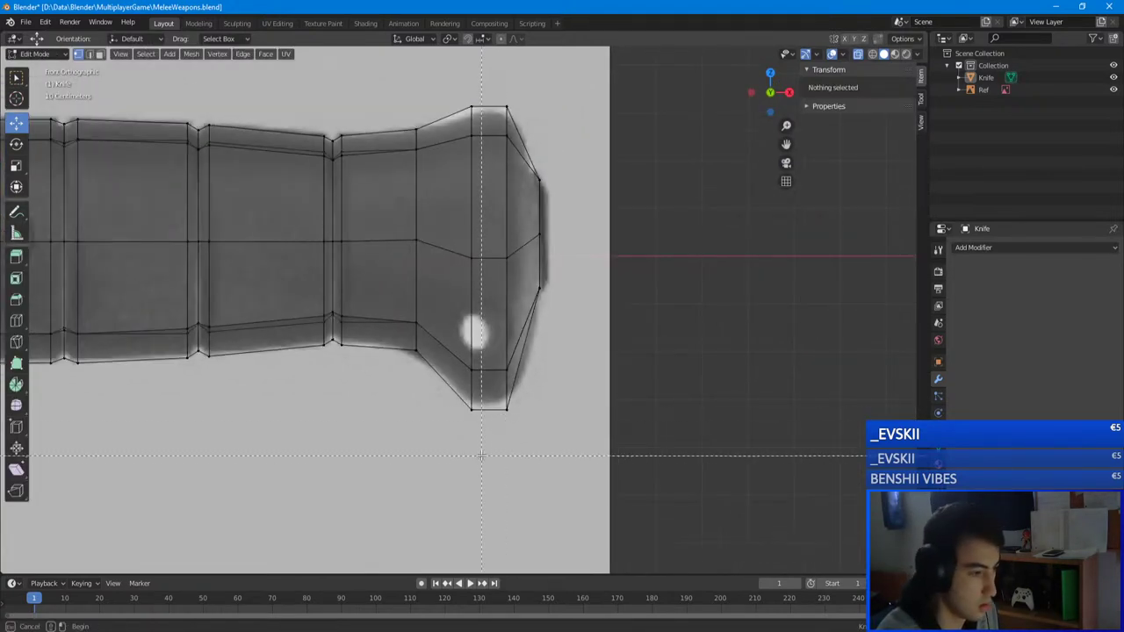
{"action": "left_click", "coordinate": [473, 193], "text": "alt"}
{"action": "left_click_drag", "start_coordinate": [520, 252], "coordinate": [510, 250]}
{"action": "key", "text": "s"}
{"action": "left_click", "coordinate": [577, 239]}
{"action": "key", "text": "Tab"}
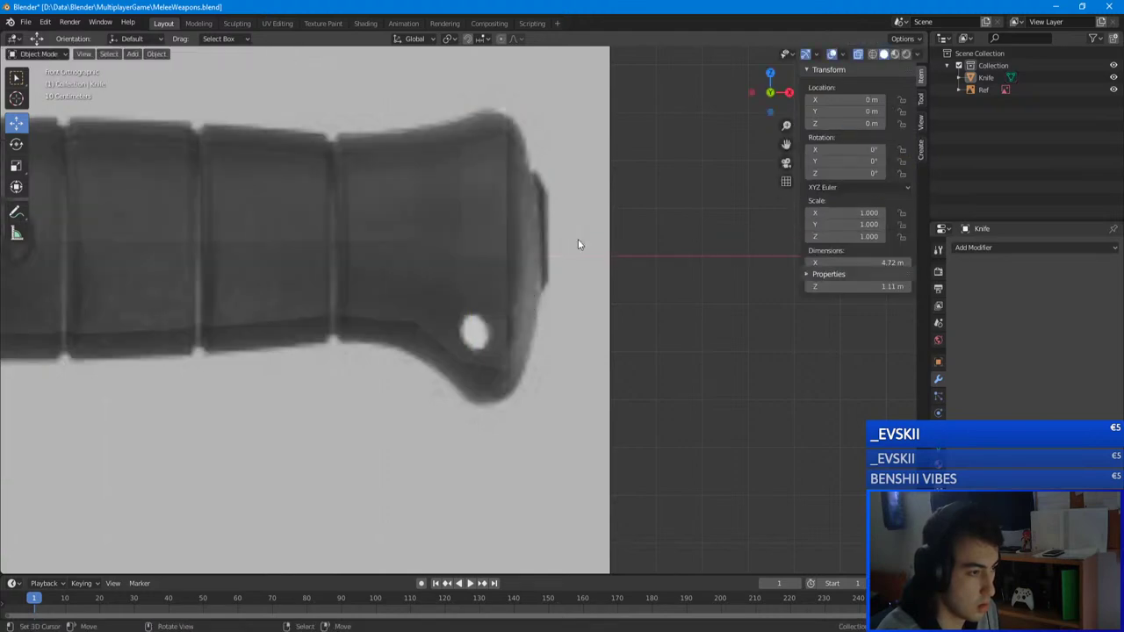
- Select the top centre vertex of the pommel's rim and raise it slightly along Z
{"action": "middle_click_drag", "start_coordinate": [578, 239], "coordinate": [529, 200]}
{"action": "key", "text": "Tab"}
{"action": "left_click", "coordinate": [527, 112]}
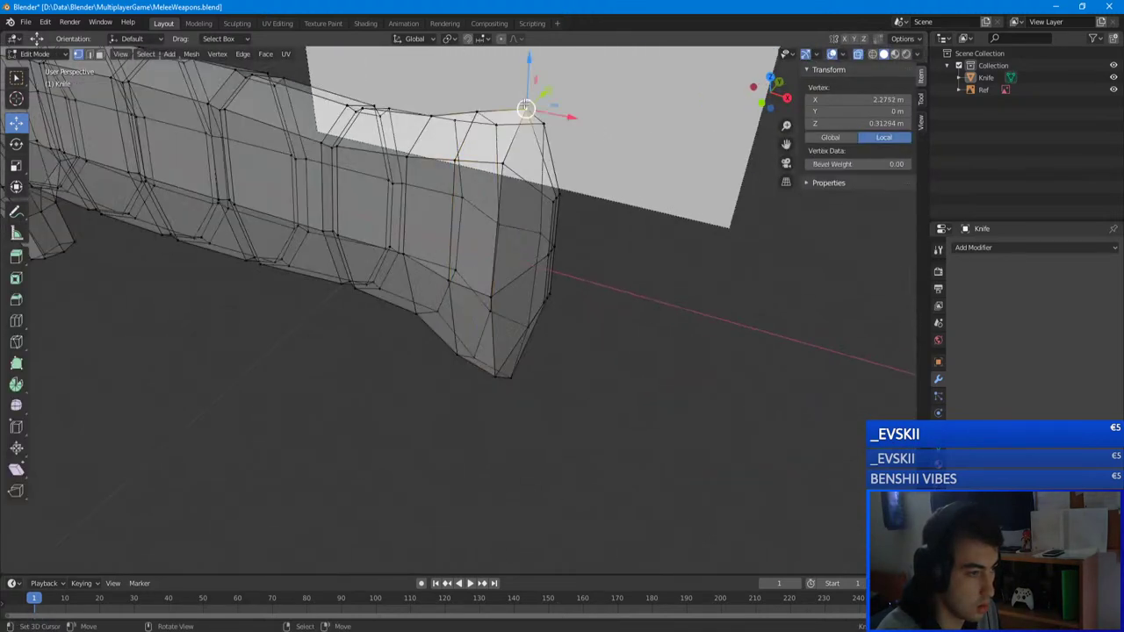
{"action": "key", "text": "g"}
{"action": "key", "text": "z"}
{"action": "left_click", "coordinate": [531, 81]}
{"action": "key", "text": "Tab"}
{"action": "middle_click_drag", "start_coordinate": [531, 81], "coordinate": [417, 233]}
- Select the middle pair of vertices on the pommel's end cap and scale them apart along Y
{"action": "scroll", "coordinate": [508, 100], "scroll_direction": "down", "scroll_amount": 5}
{"action": "scroll", "coordinate": [488, 152], "scroll_direction": "up", "scroll_amount": 5}
{"action": "key", "text": "Tab"}
{"action": "right_click", "coordinate": [508, 292]}
{"action": "right_click", "coordinate": [527, 292], "text": "shift"}
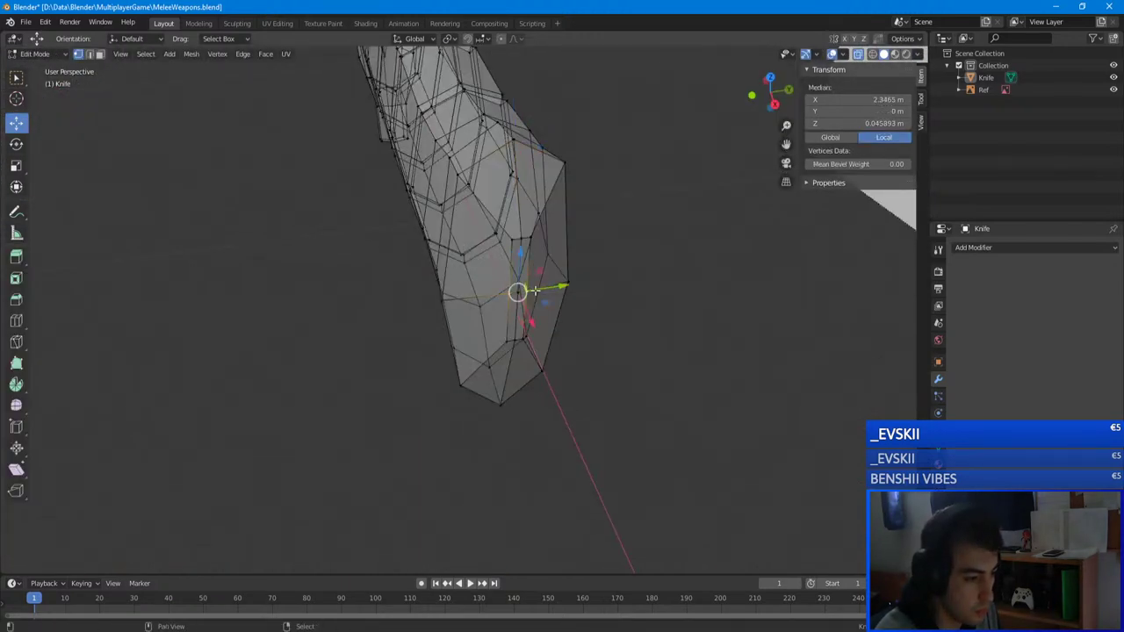
{"action": "middle_click_drag", "start_coordinate": [569, 279], "coordinate": [542, 273]}
{"action": "scroll", "coordinate": [549, 274], "scroll_direction": "up", "scroll_amount": 2}
{"action": "key", "text": "s"}
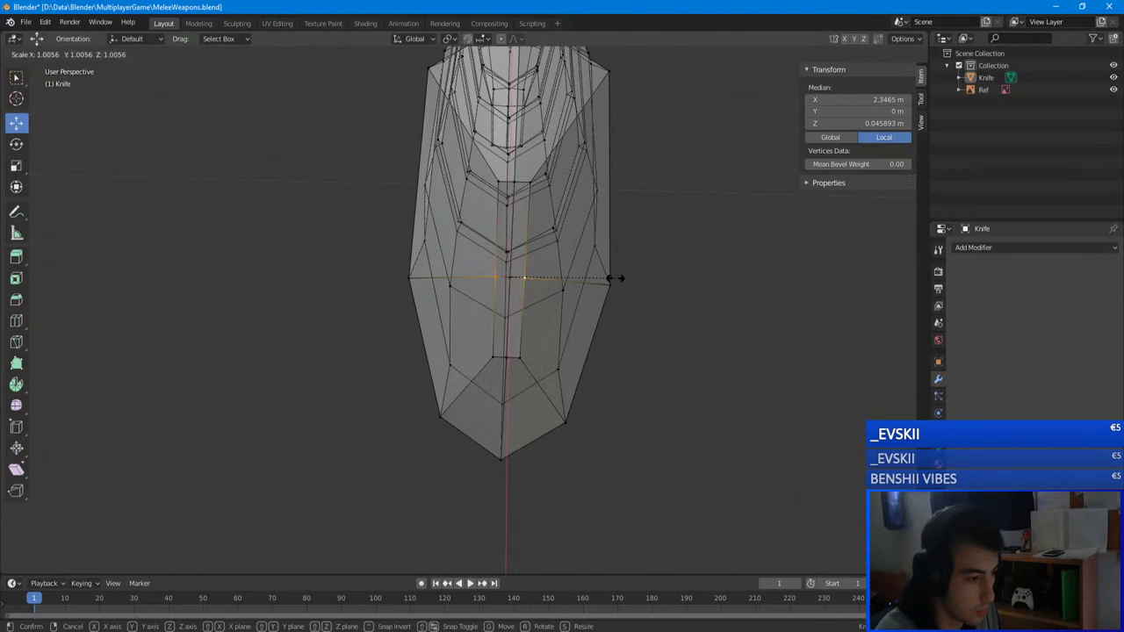
{"action": "key", "text": "y"}
{"action": "left_click", "coordinate": [710, 280]}
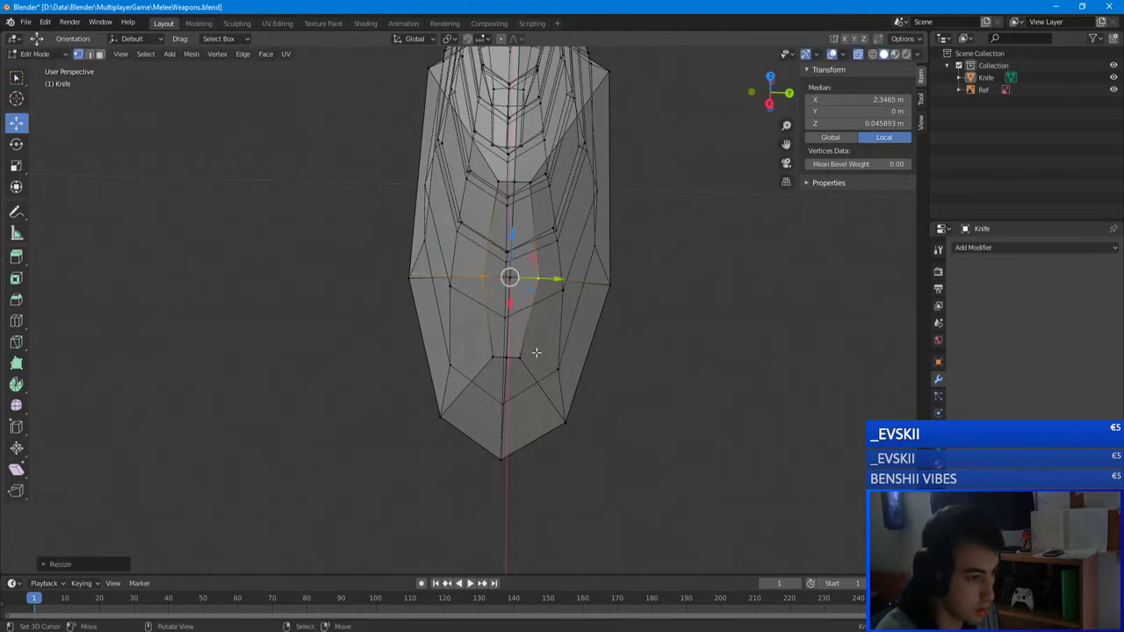
- Raise the end cap's lower vertex pair to about -0.05 m in Z and scale it slightly wider
{"action": "left_click", "coordinate": [505, 356]}
{"action": "left_click_drag", "start_coordinate": [505, 356], "coordinate": [505, 343]}
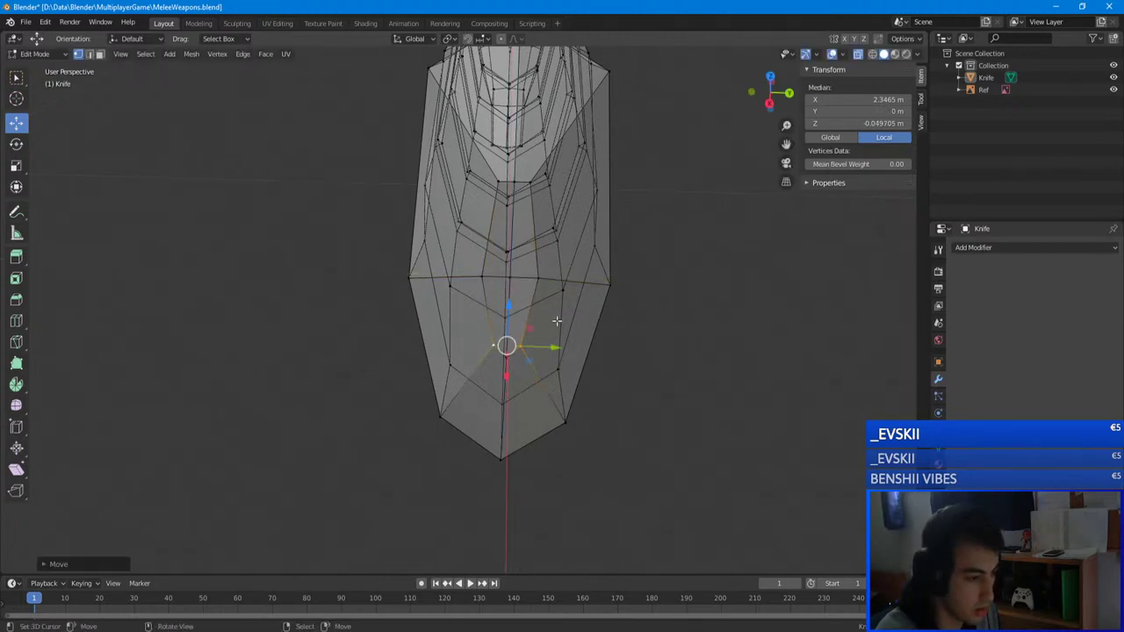
{"action": "key", "text": "s"}
{"action": "left_click", "coordinate": [644, 329]}
- Lower the end cap's upper vertex pair slightly along Z and scale it wider
{"action": "right_click", "coordinate": [533, 182]}
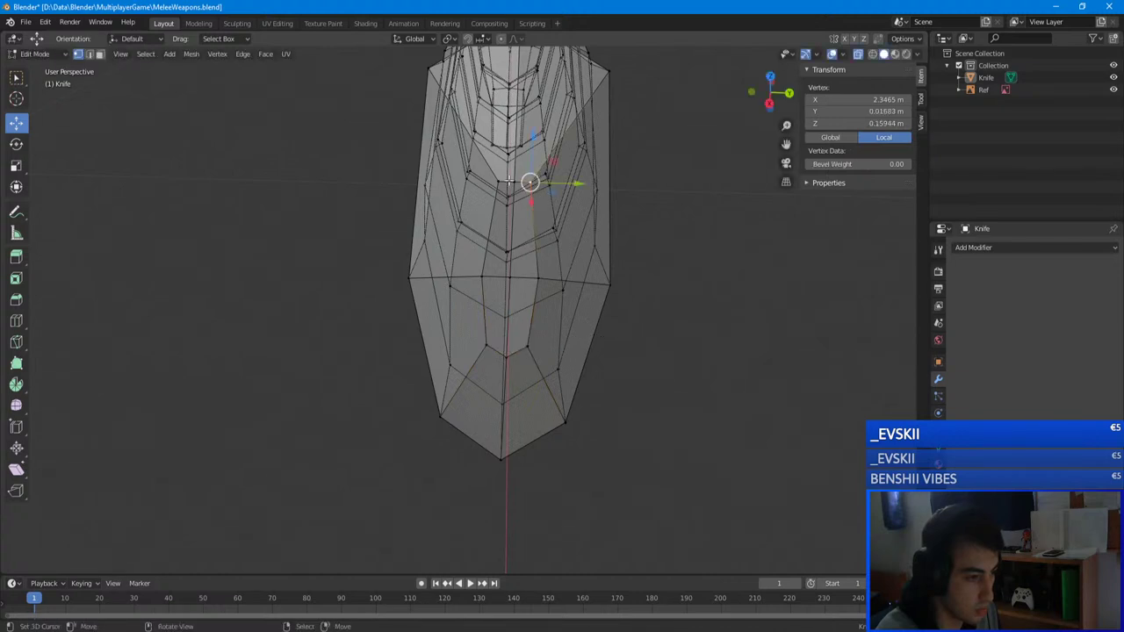
{"action": "right_click", "coordinate": [497, 181], "text": "shift"}
{"action": "left_click_drag", "start_coordinate": [516, 138], "coordinate": [510, 149]}
{"action": "key", "text": "s"}
{"action": "left_click", "coordinate": [665, 176]}
- Move the end cap's top centre vertex slightly up along Z and leave edit mode
{"action": "right_click", "coordinate": [509, 187]}
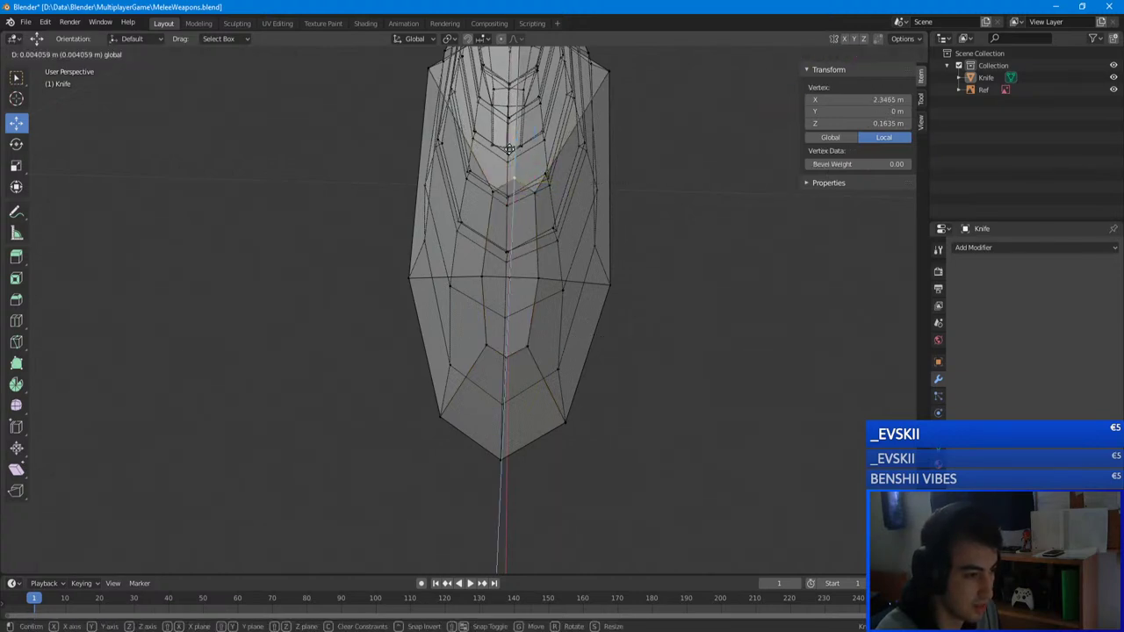
{"action": "left_click", "coordinate": [507, 154]}
{"action": "key", "text": "Tab"}
{"action": "scroll", "coordinate": [597, 188], "scroll_direction": "up", "scroll_amount": 6}
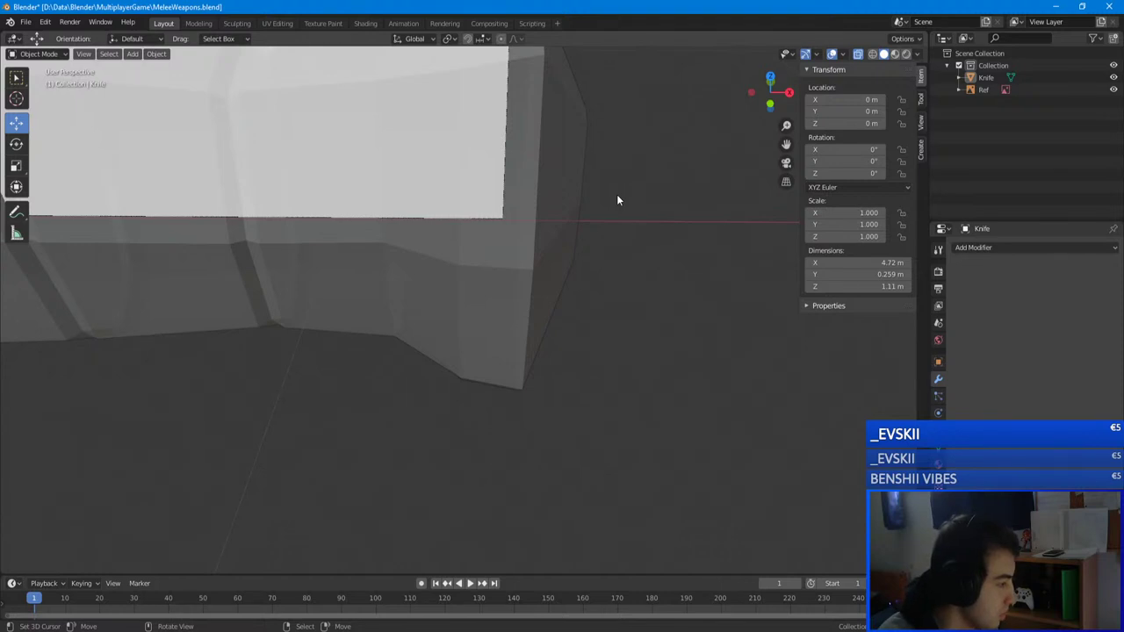
- Switch to Unity, stop the running game and return to Blender
{"action": "key", "text": "alt+Tab"}
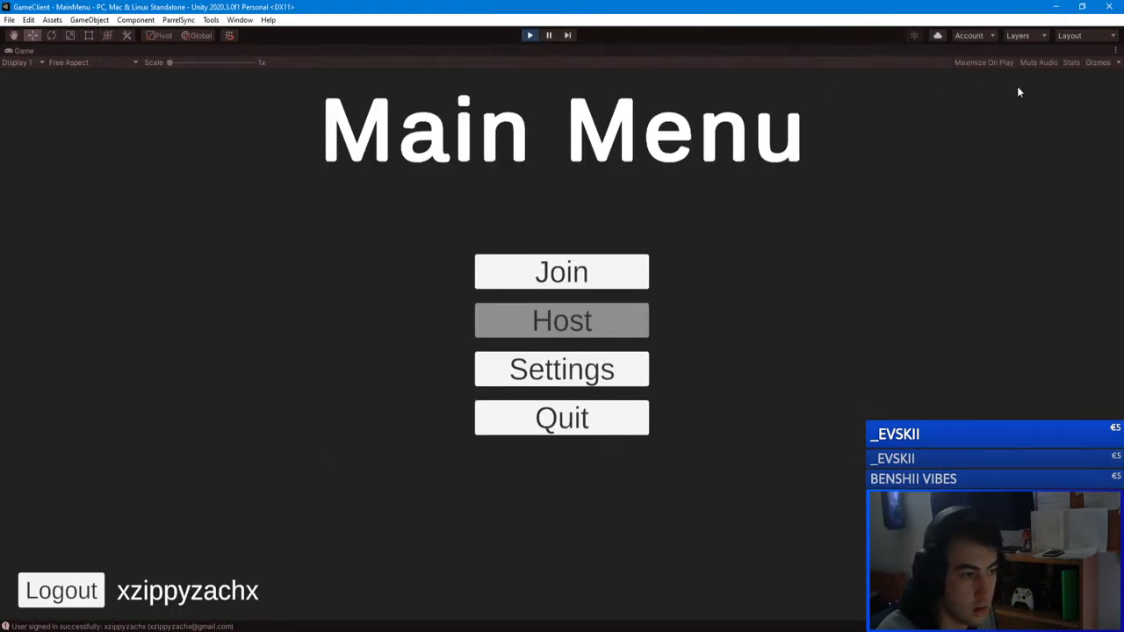
{"action": "left_click", "coordinate": [530, 36]}
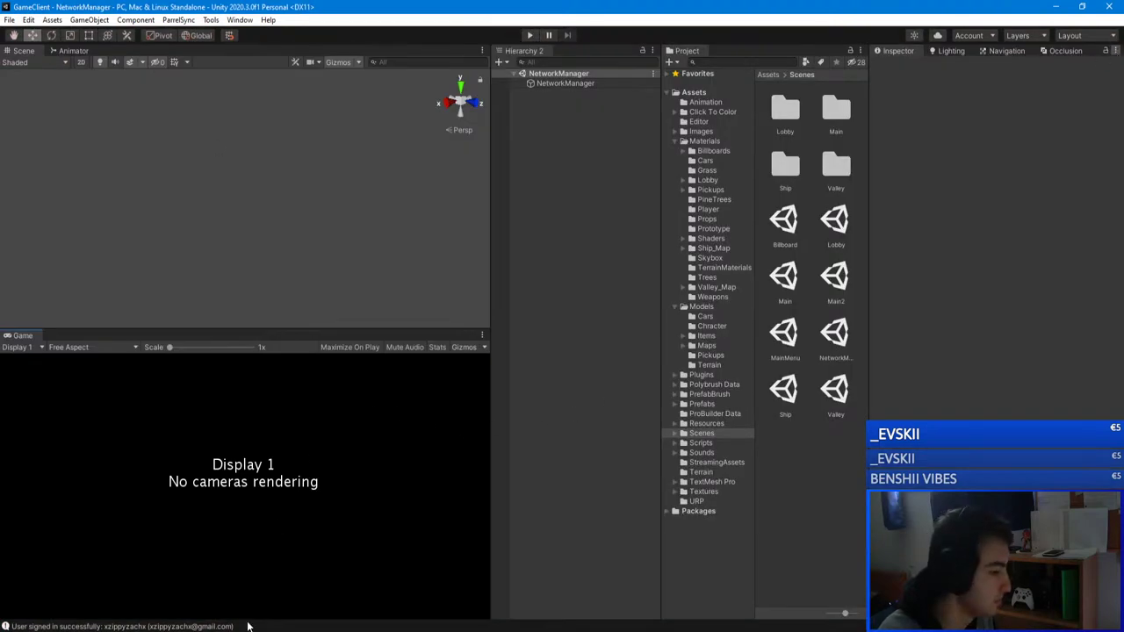
{"action": "key", "text": "alt+Tab"}
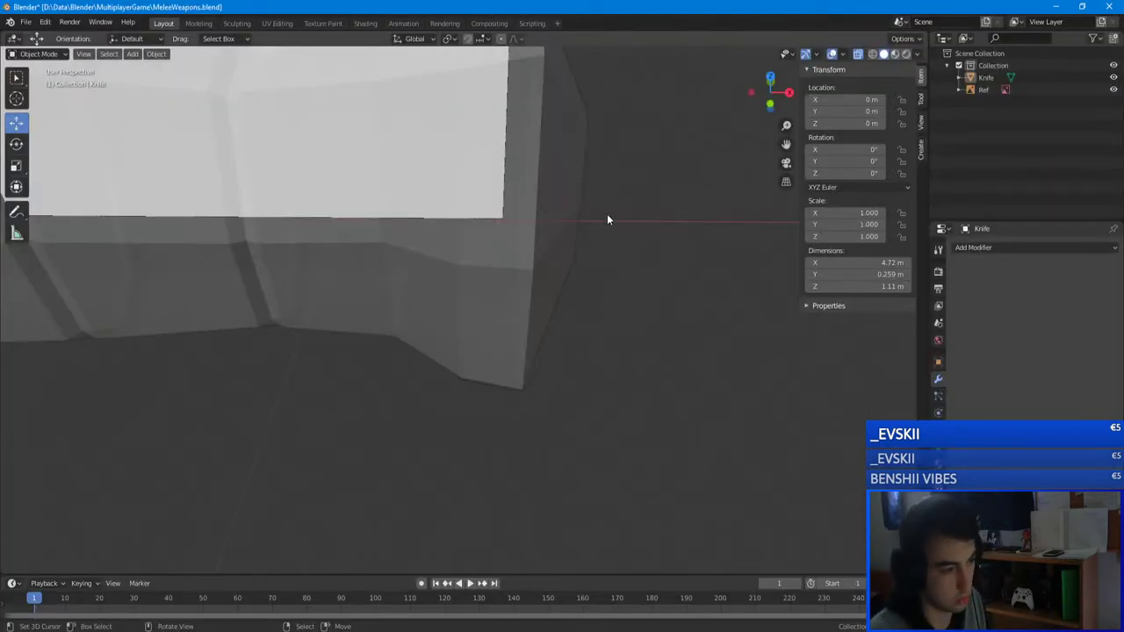
- Save MeleeWeapons.blend and turn off X-ray display with the knife deselected
{"action": "left_click", "coordinate": [567, 186]}
{"action": "scroll", "coordinate": [567, 186], "scroll_direction": "down", "scroll_amount": 4}
{"action": "middle_click_drag", "start_coordinate": [547, 193], "coordinate": [466, 217]}
{"action": "key", "text": "ctrl+s"}
{"action": "left_click", "coordinate": [618, 189]}
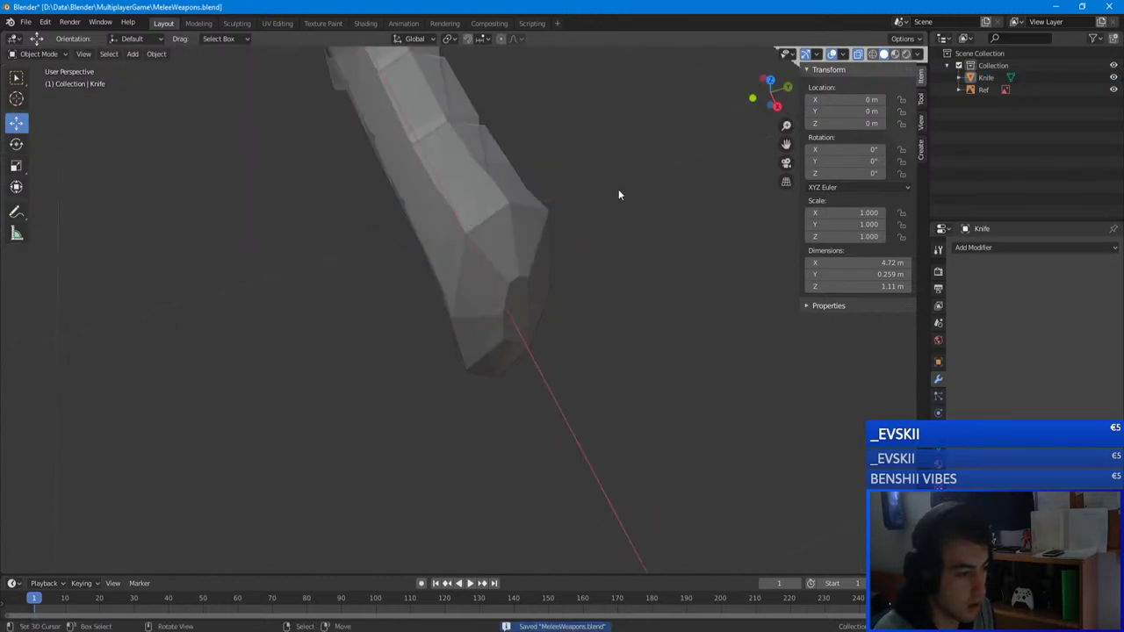
{"action": "middle_click_drag", "start_coordinate": [619, 189], "coordinate": [607, 296]}
{"action": "left_click", "coordinate": [428, 283]}
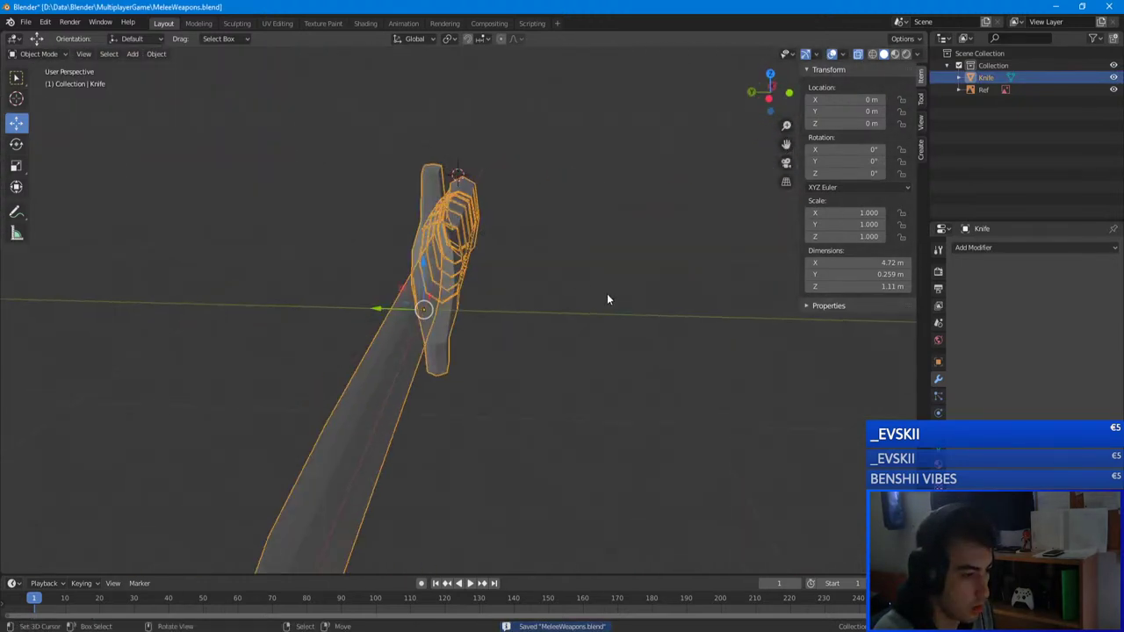
{"action": "left_click", "coordinate": [607, 296]}
{"action": "left_click", "coordinate": [859, 55]}
- Examine the whole knife beside the reference image and the pommel's mesh up close from several angles
{"action": "middle_click_drag", "start_coordinate": [557, 221], "coordinate": [275, 250]}
{"action": "scroll", "coordinate": [446, 194], "scroll_direction": "down", "scroll_amount": 3}
{"action": "scroll", "coordinate": [162, 204], "scroll_direction": "up", "scroll_amount": 6}
{"action": "scroll", "coordinate": [422, 232], "scroll_direction": "down", "scroll_amount": 5}
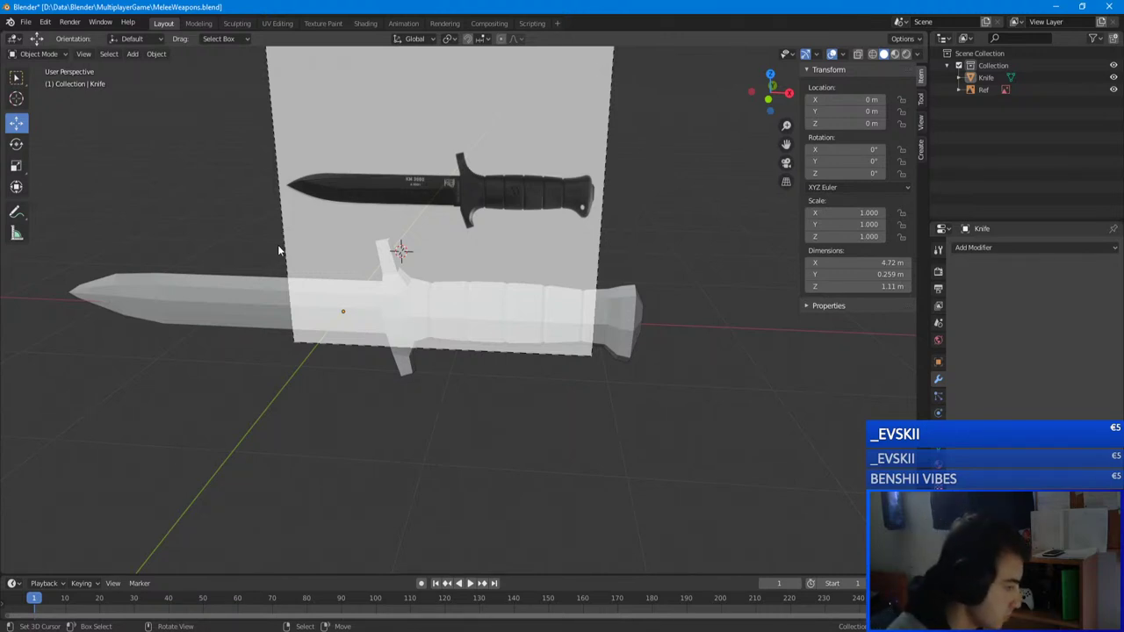
{"action": "scroll", "coordinate": [632, 317], "scroll_direction": "up", "scroll_amount": 5}
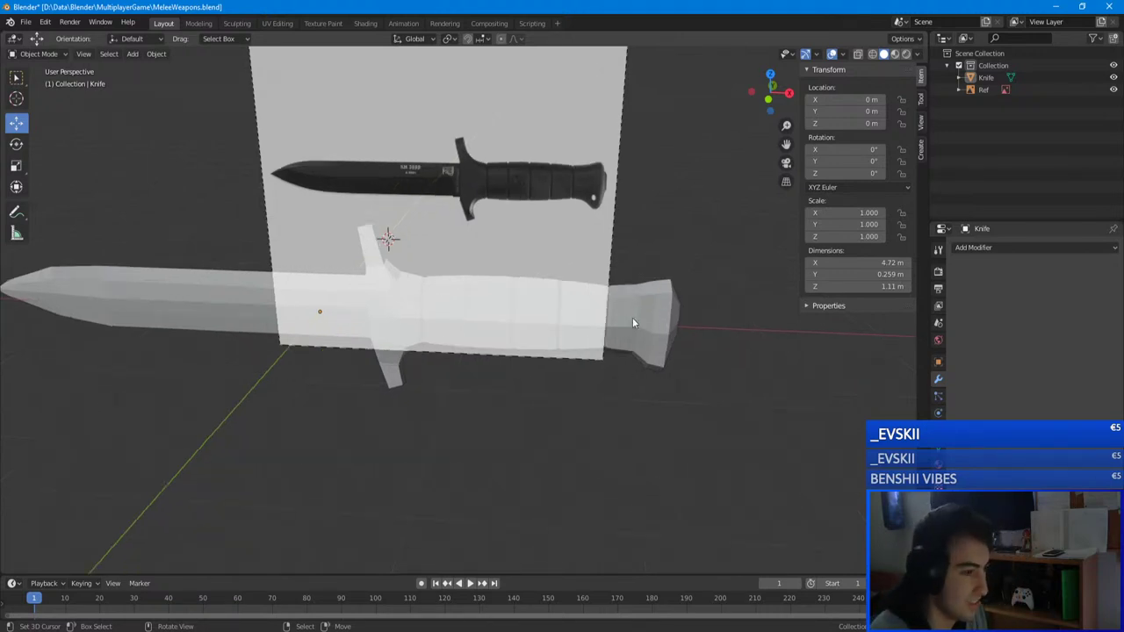
{"action": "middle_click_drag", "start_coordinate": [470, 325], "coordinate": [411, 340], "text": "shift"}
{"action": "left_click", "coordinate": [529, 348]}
{"action": "scroll", "coordinate": [572, 339], "scroll_direction": "up", "scroll_amount": 5}
{"action": "middle_click_drag", "start_coordinate": [529, 349], "coordinate": [478, 285]}
{"action": "key", "text": "Tab"}
{"action": "middle_click_drag", "start_coordinate": [594, 297], "coordinate": [498, 297]}
{"action": "key", "text": "a"}
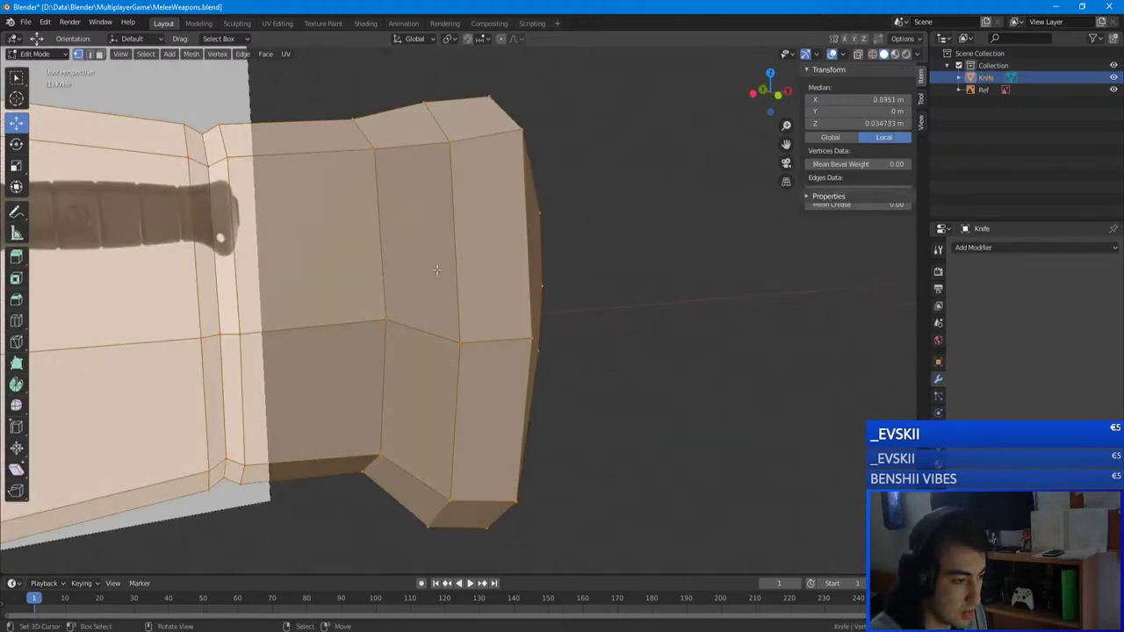
{"action": "key", "text": "a"}
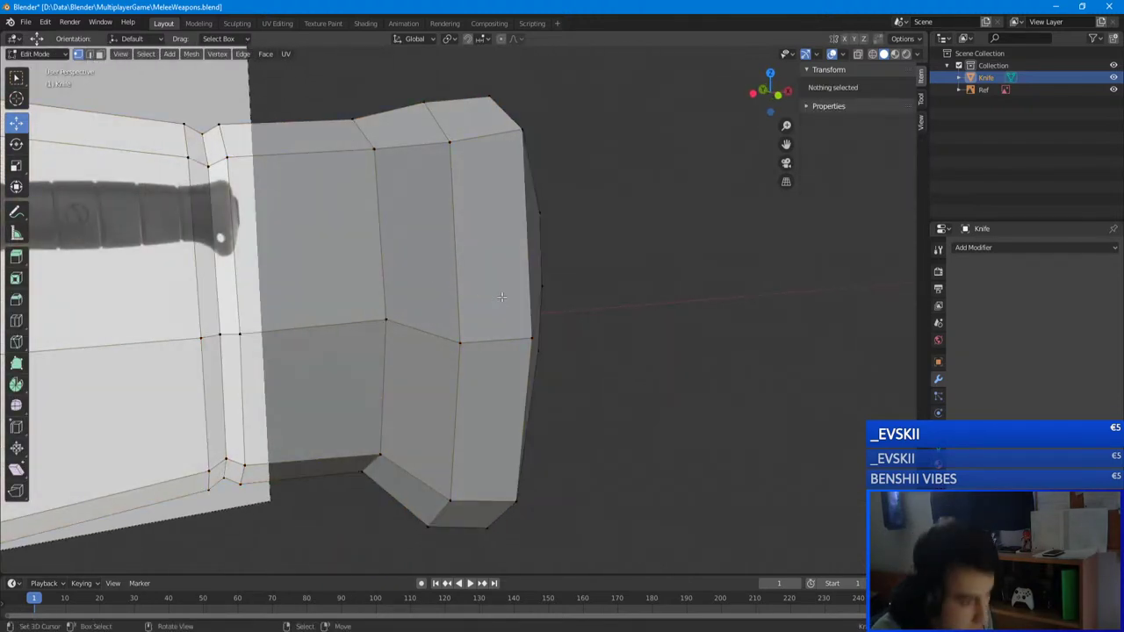
{"action": "scroll", "coordinate": [497, 299], "scroll_direction": "down", "scroll_amount": 6}
{"action": "middle_click_drag", "start_coordinate": [497, 299], "coordinate": [686, 318]}
{"action": "scroll", "coordinate": [472, 324], "scroll_direction": "down", "scroll_amount": 4}
{"action": "key", "text": "Tab"}
{"action": "key", "text": "alt+a"}
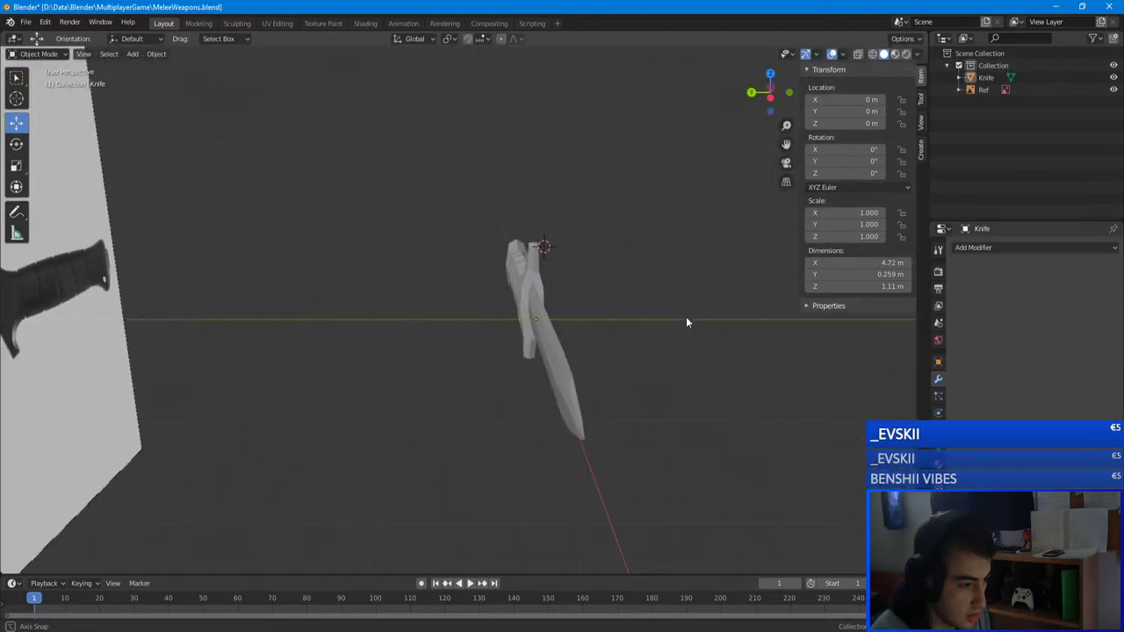
- Edit the knife's blade and raise the centre vertex and the one above it on the loop behind the tip along Z
{"action": "left_click", "coordinate": [569, 376]}
{"action": "middle_click_drag", "start_coordinate": [569, 376], "coordinate": [505, 387]}
{"action": "middle_click_drag", "start_coordinate": [497, 441], "coordinate": [548, 374]}
{"action": "scroll", "coordinate": [512, 342], "scroll_direction": "up", "scroll_amount": 4}
{"action": "key", "text": "KP_1"}
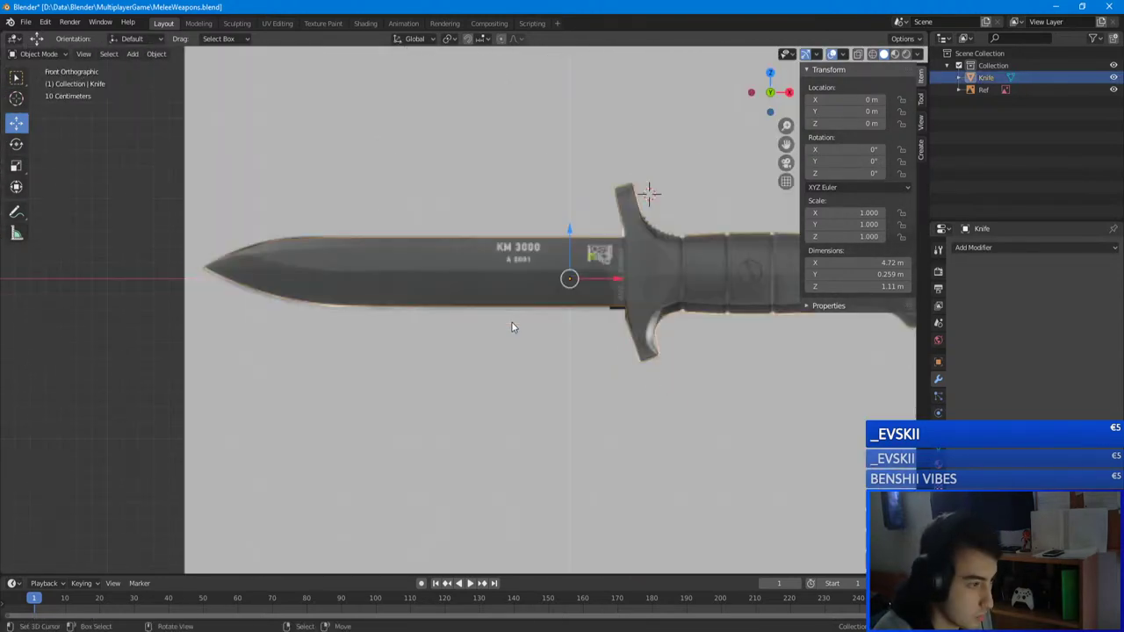
{"action": "scroll", "coordinate": [488, 303], "scroll_direction": "up", "scroll_amount": 2}
{"action": "key", "text": "Tab"}
{"action": "middle_click_drag", "start_coordinate": [261, 247], "coordinate": [486, 313], "text": "shift"}
{"action": "scroll", "coordinate": [486, 313], "scroll_direction": "up", "scroll_amount": 3}
{"action": "scroll", "coordinate": [487, 312], "scroll_direction": "up", "scroll_amount": 1}
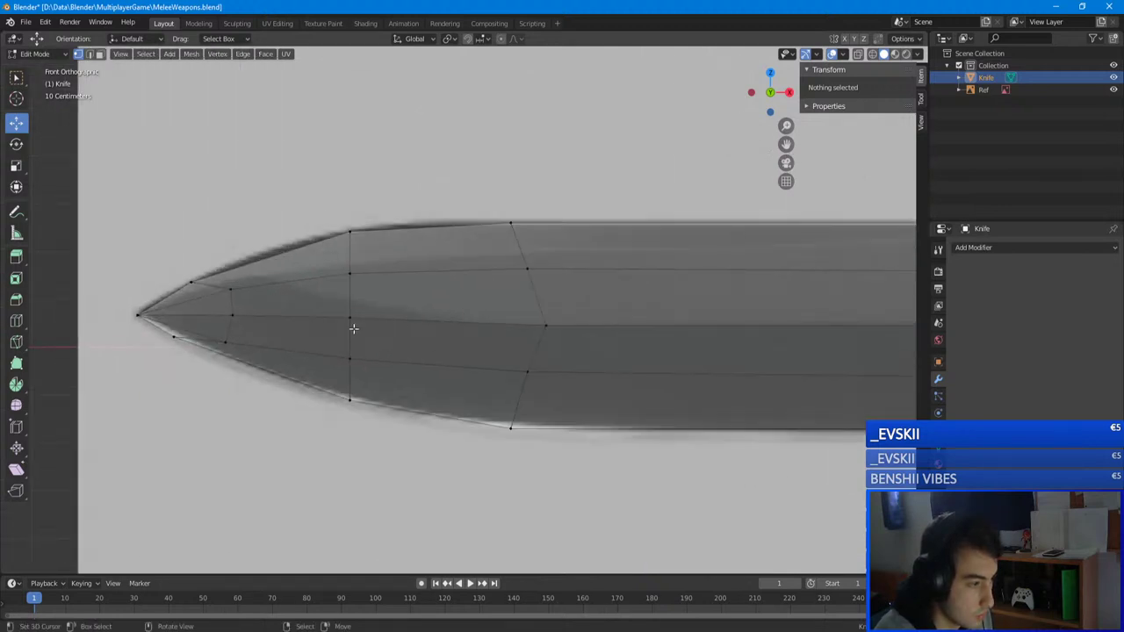
{"action": "left_click", "coordinate": [350, 316]}
{"action": "left_click_drag", "start_coordinate": [350, 283], "coordinate": [352, 245]}
{"action": "left_click", "coordinate": [355, 271]}
- Select the two lower side vertices near the blade tip and move them slightly inward along Y, to a median of about -0.0165 m
{"action": "left_click", "coordinate": [229, 312]}
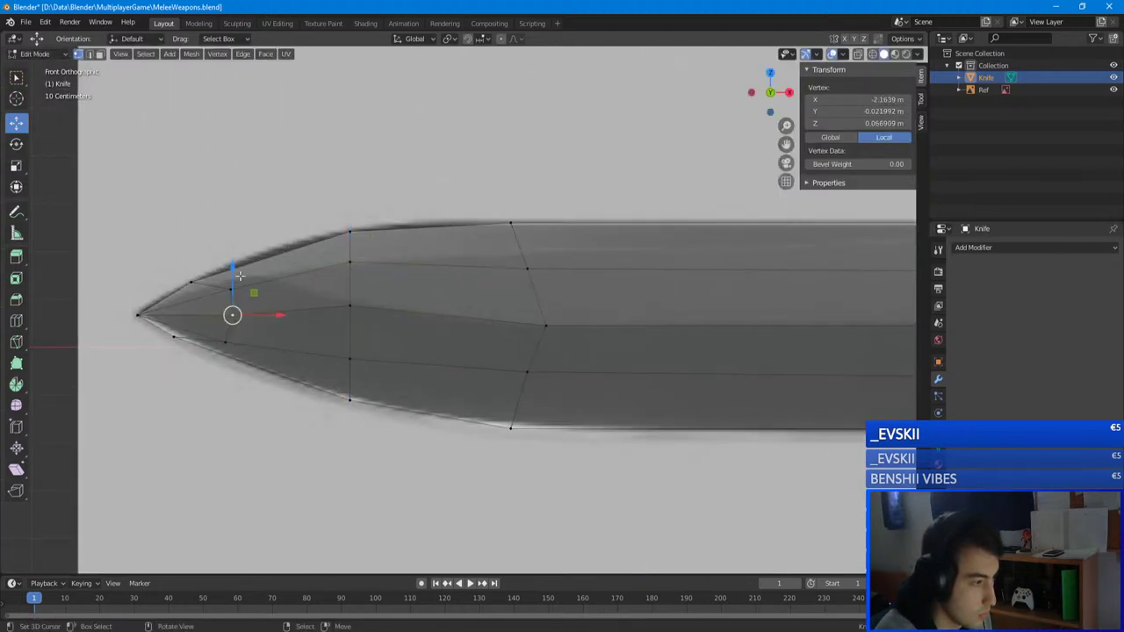
{"action": "middle_click_drag", "start_coordinate": [307, 291], "coordinate": [245, 307]}
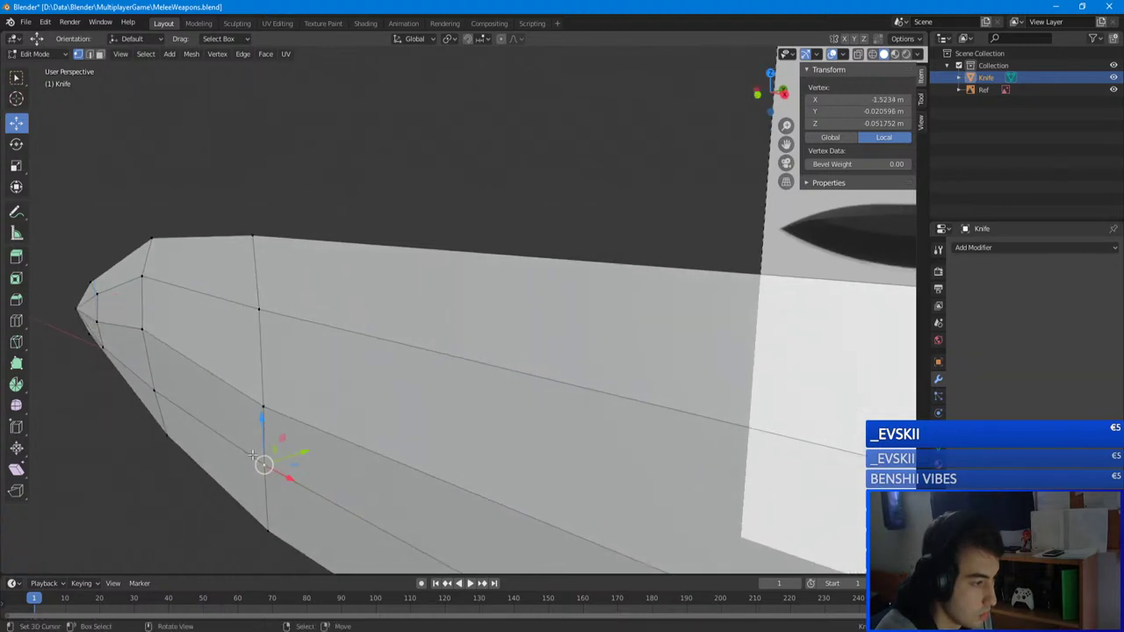
{"action": "left_click", "coordinate": [158, 390], "text": "shift"}
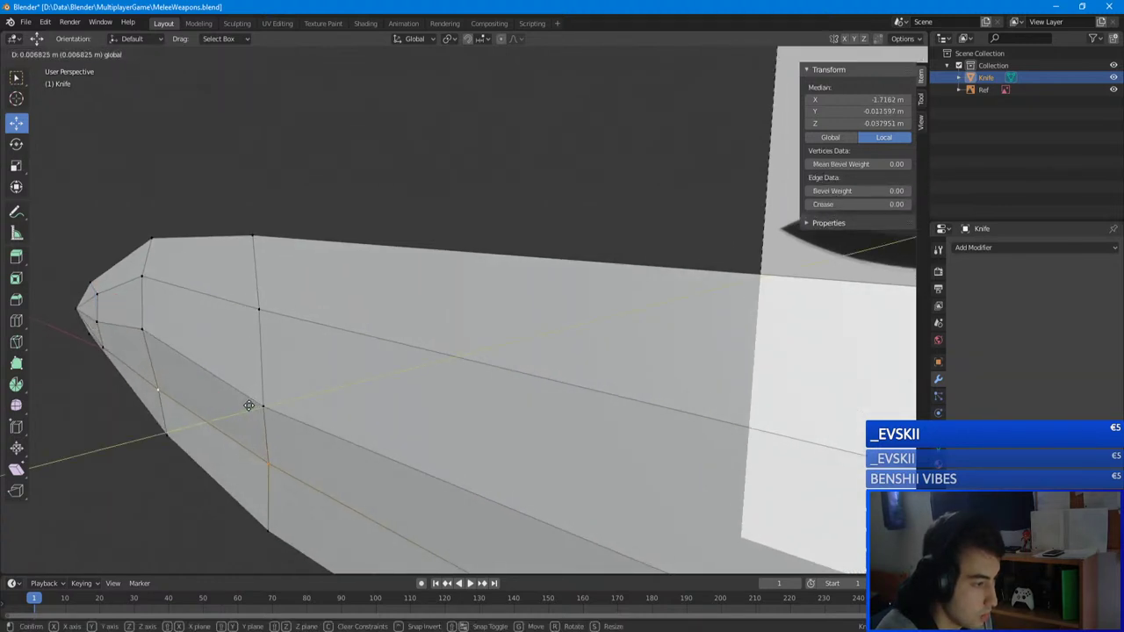
{"action": "key", "text": "Tab"}
{"action": "middle_click_drag", "start_coordinate": [245, 407], "coordinate": [483, 386]}
{"action": "key", "text": "Tab"}
{"action": "scroll", "coordinate": [343, 391], "scroll_direction": "up", "scroll_amount": 4}
{"action": "scroll", "coordinate": [344, 392], "scroll_direction": "down", "scroll_amount": 1}
{"action": "scroll", "coordinate": [330, 396], "scroll_direction": "down", "scroll_amount": 4}
{"action": "middle_click_drag", "start_coordinate": [483, 369], "coordinate": [412, 352], "text": "shift"}
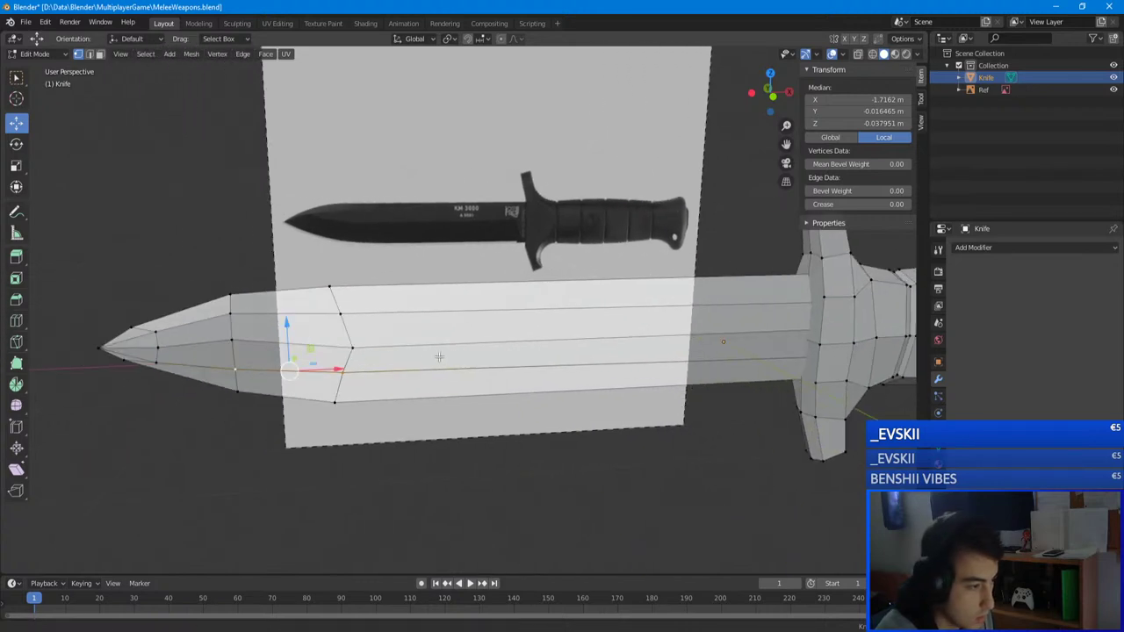
- Try to move the near-side centre vertex on the rear blade-tip loop towards the tip along X, to about -1.506 m
{"action": "left_click", "coordinate": [351, 346]}
{"action": "key", "text": "g"}
{"action": "key", "text": "x"}
{"action": "left_click", "coordinate": [394, 345]}
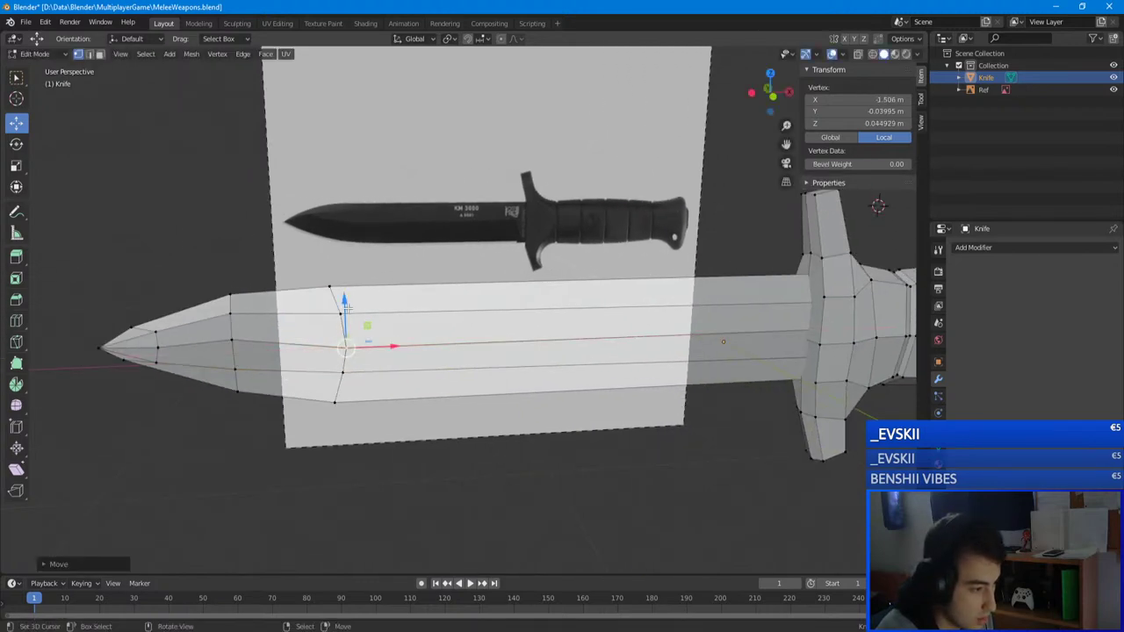
{"action": "middle_click_drag", "start_coordinate": [394, 345], "coordinate": [356, 325]}
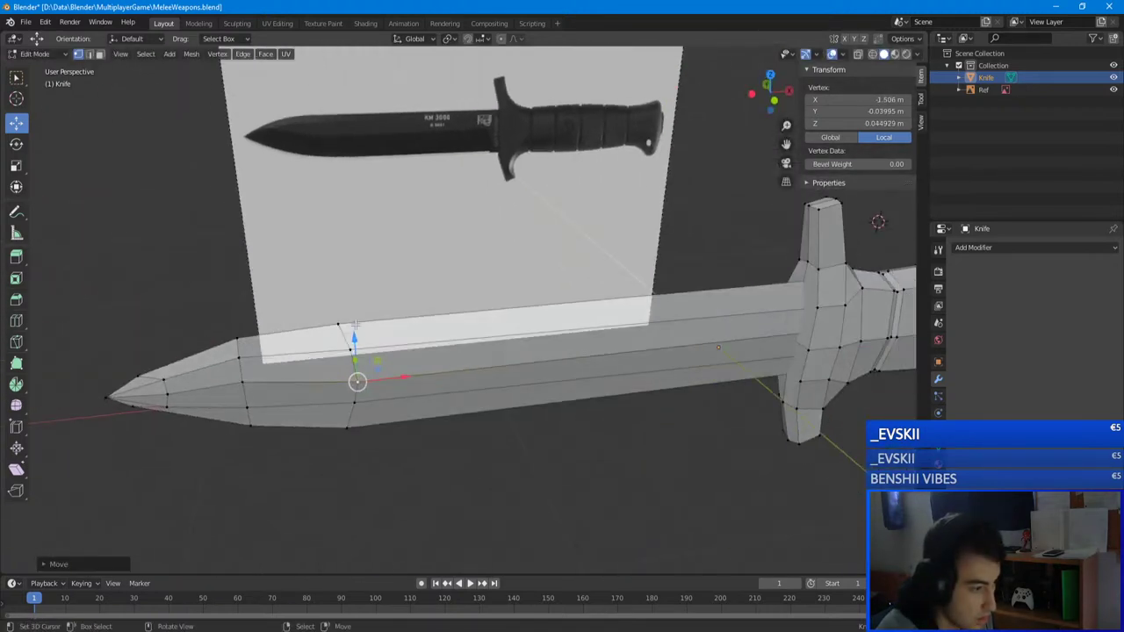
- Undo the recent one-sided vertex moves on the blade tip and clear the selection
{"action": "key", "text": "ctrl+z"}
{"action": "key", "text": "ctrl+z"}
{"action": "key", "text": "ctrl+z"}
{"action": "key", "text": "ctrl+z"}
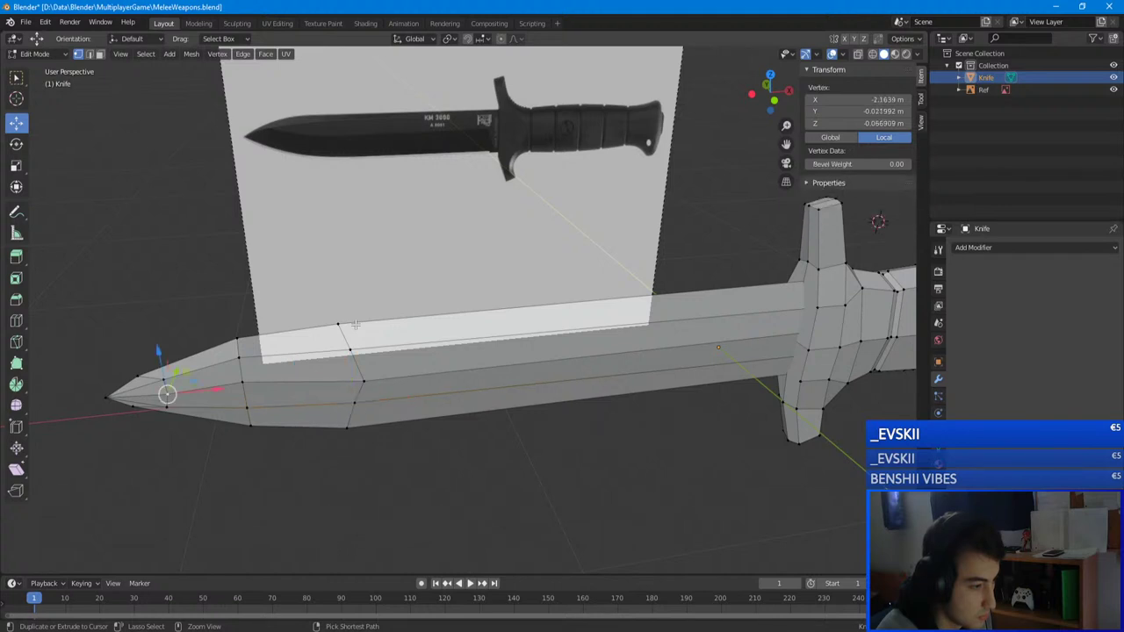
{"action": "key", "text": "ctrl+z"}
{"action": "key", "text": "ctrl+z"}
{"action": "key", "text": "alt+a"}
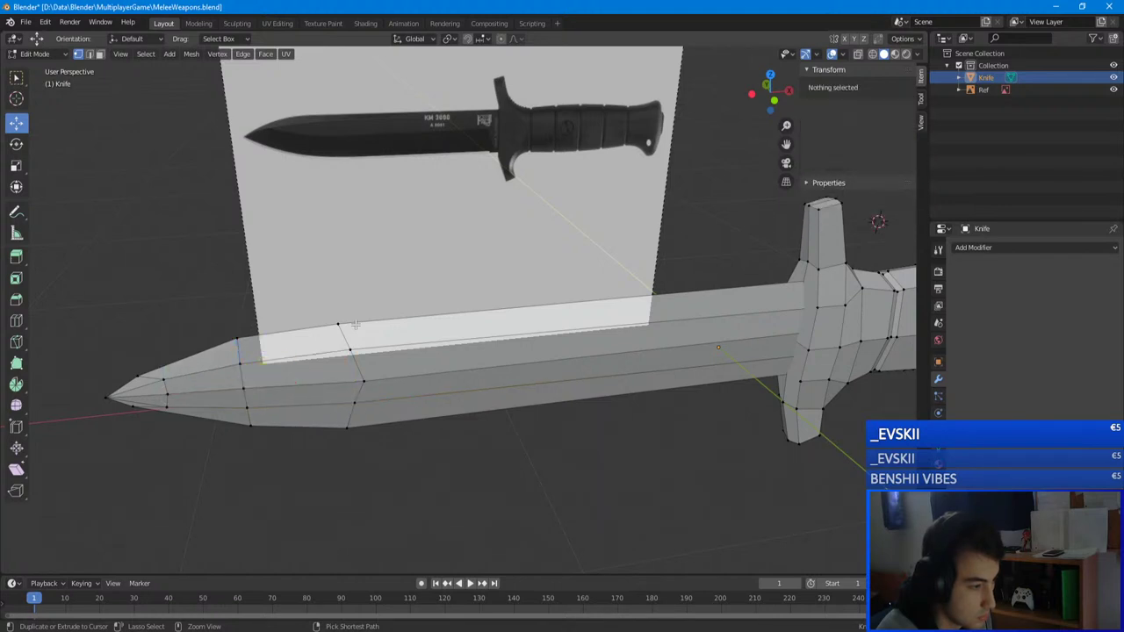
- With X-ray on in front view, move both centre vertices of the rear blade-tip loop along X to about -1.515 m
{"action": "middle_click_drag", "start_coordinate": [355, 325], "coordinate": [440, 290]}
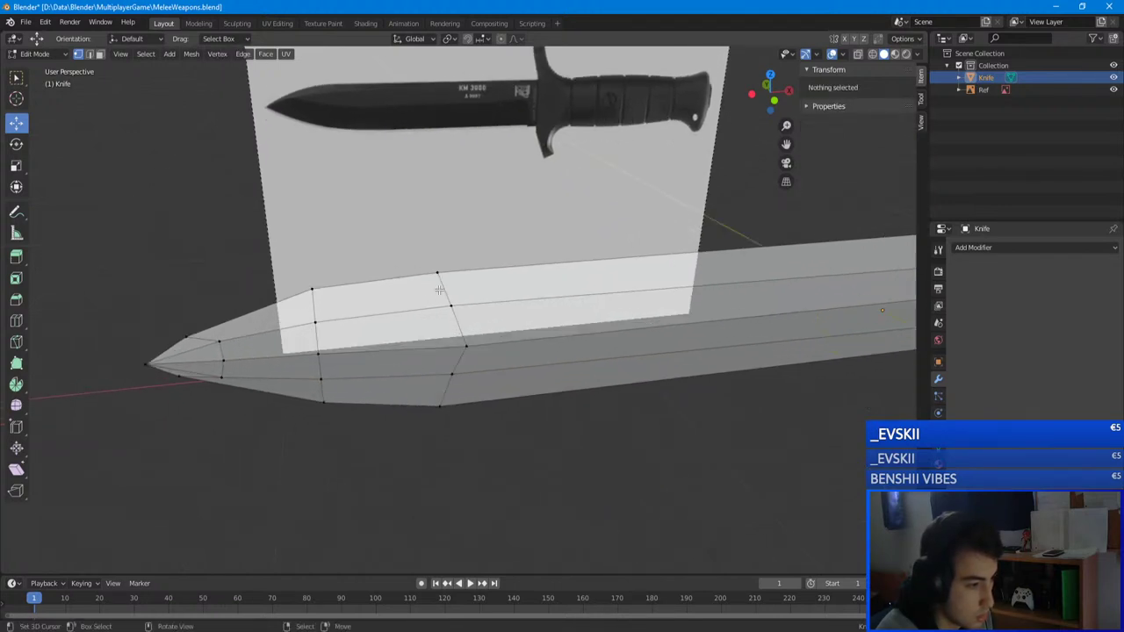
{"action": "middle_click_drag", "start_coordinate": [465, 332], "coordinate": [450, 323]}
{"action": "key", "text": "KP_1"}
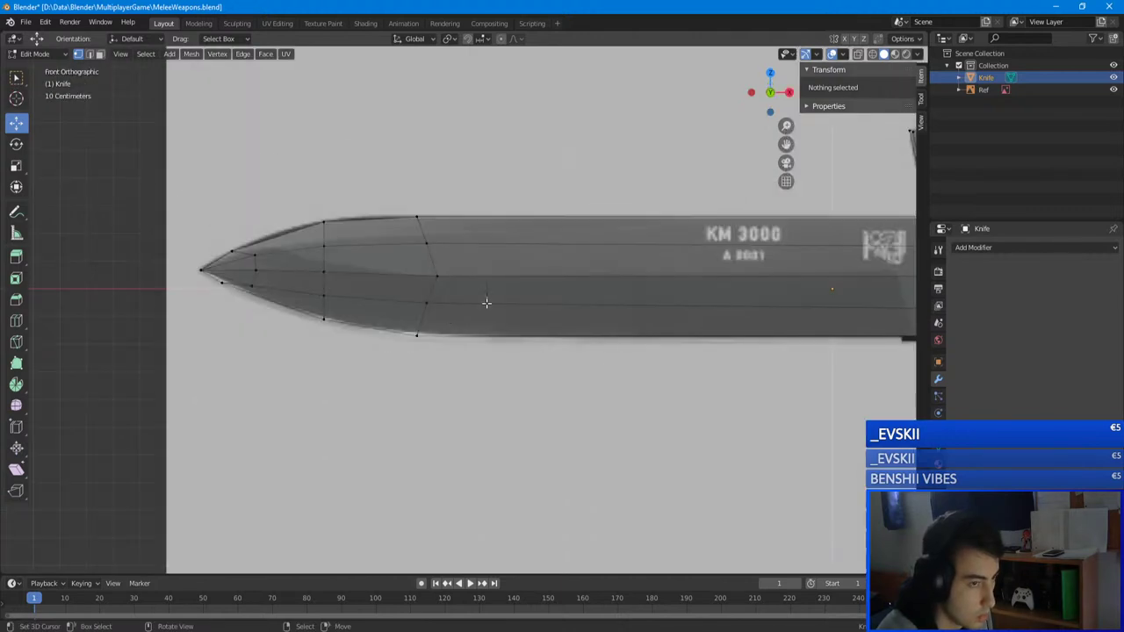
{"action": "left_click", "coordinate": [859, 54]}
{"action": "left_click_drag", "start_coordinate": [451, 295], "coordinate": [404, 260]}
{"action": "scroll", "coordinate": [475, 266], "scroll_direction": "up", "scroll_amount": 3}
{"action": "key", "text": "g"}
{"action": "key", "text": "x"}
{"action": "left_click", "coordinate": [446, 250]}
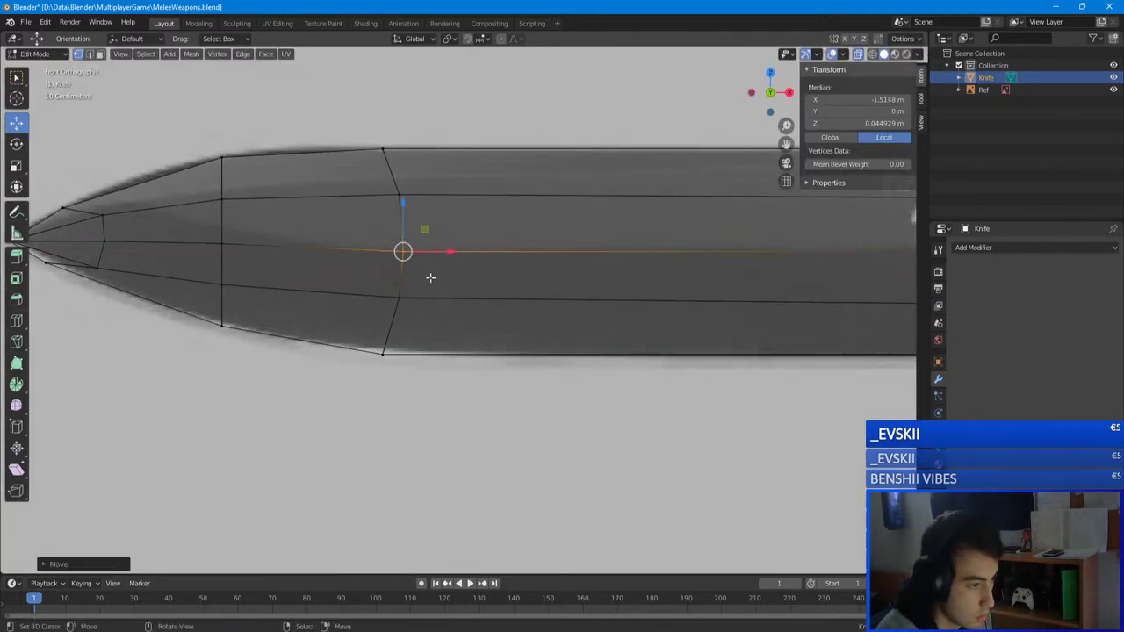
- Select the lower side vertices of the two rear tip loops on both blade faces and scale them along Y to about 0.85
{"action": "scroll", "coordinate": [465, 299], "scroll_direction": "down", "scroll_amount": 2}
{"action": "key", "text": "alt+a"}
{"action": "key", "text": "b"}
{"action": "left_click_drag", "start_coordinate": [526, 341], "coordinate": [284, 284]}
{"action": "middle_click_drag", "start_coordinate": [284, 283], "coordinate": [563, 317]}
{"action": "key", "text": "s"}
{"action": "key", "text": "x"}
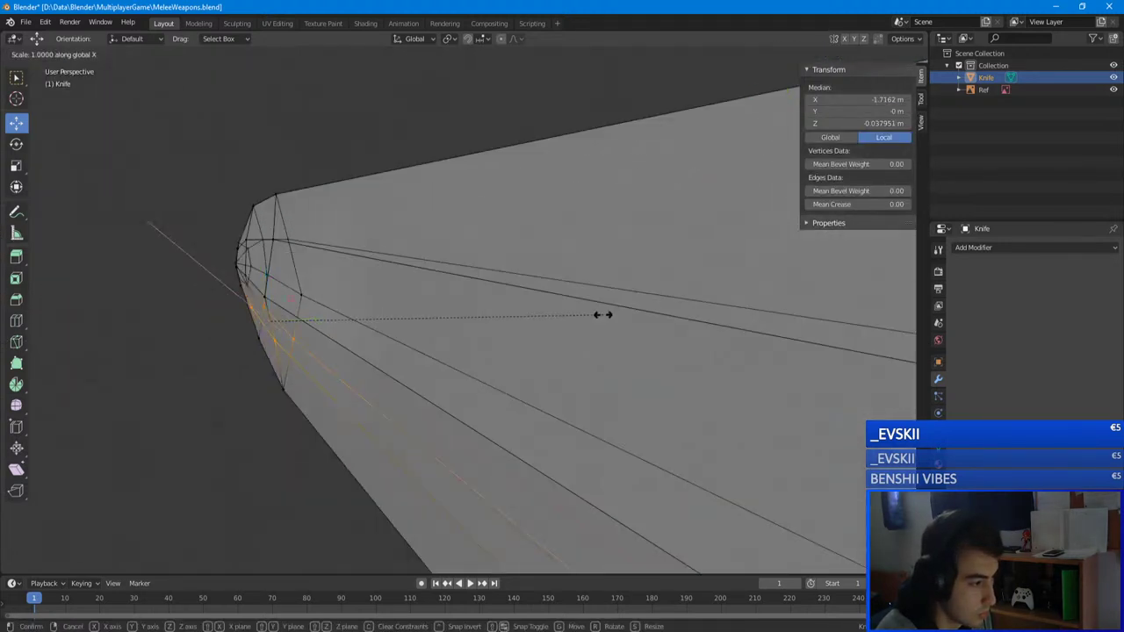
{"action": "key", "text": "y"}
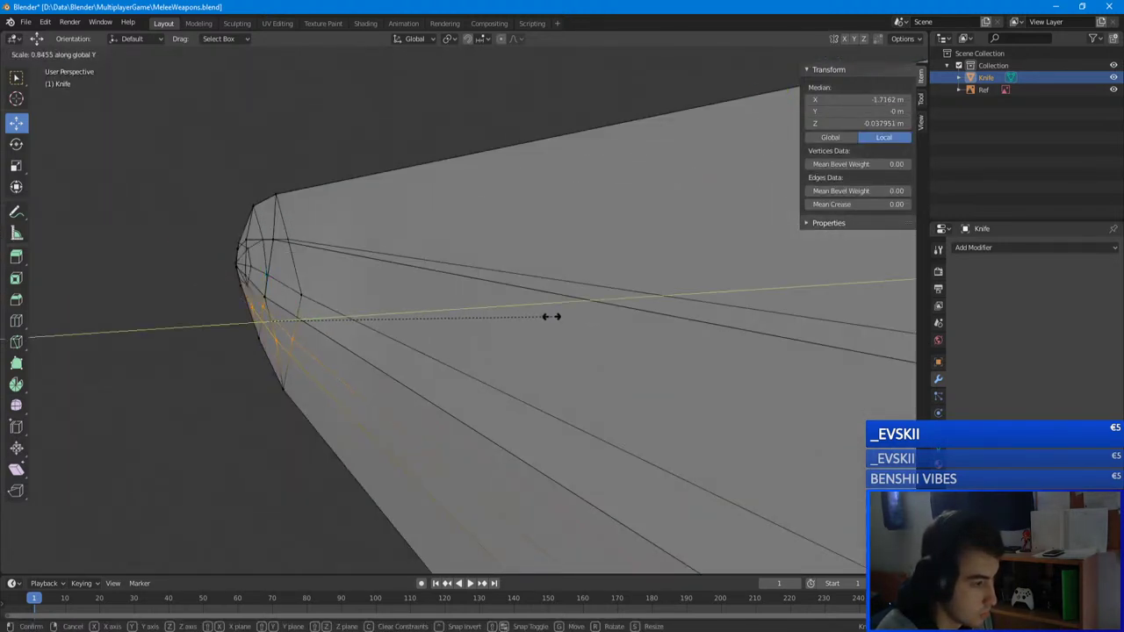
{"action": "left_click", "coordinate": [550, 317]}
- Select the opposing centre vertices of the rear blade-tip loop and scale them slightly inward along Y
{"action": "right_click", "coordinate": [262, 306]}
{"action": "right_click", "coordinate": [301, 295], "text": "shift"}
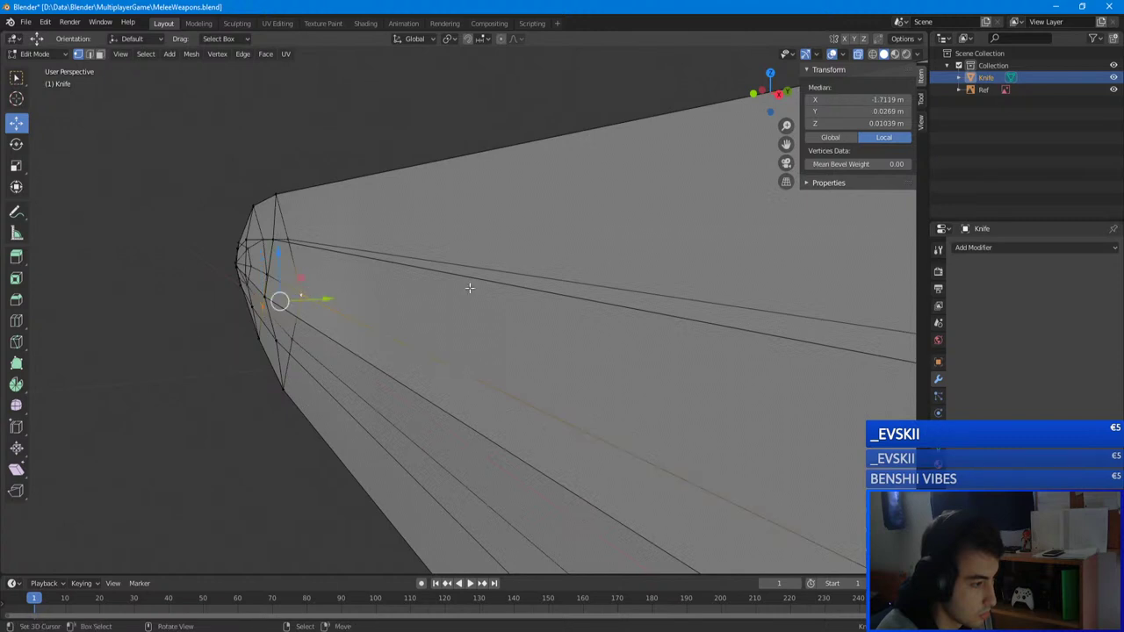
{"action": "left_click", "coordinate": [261, 298]}
{"action": "key", "text": "s"}
{"action": "key", "text": "y"}
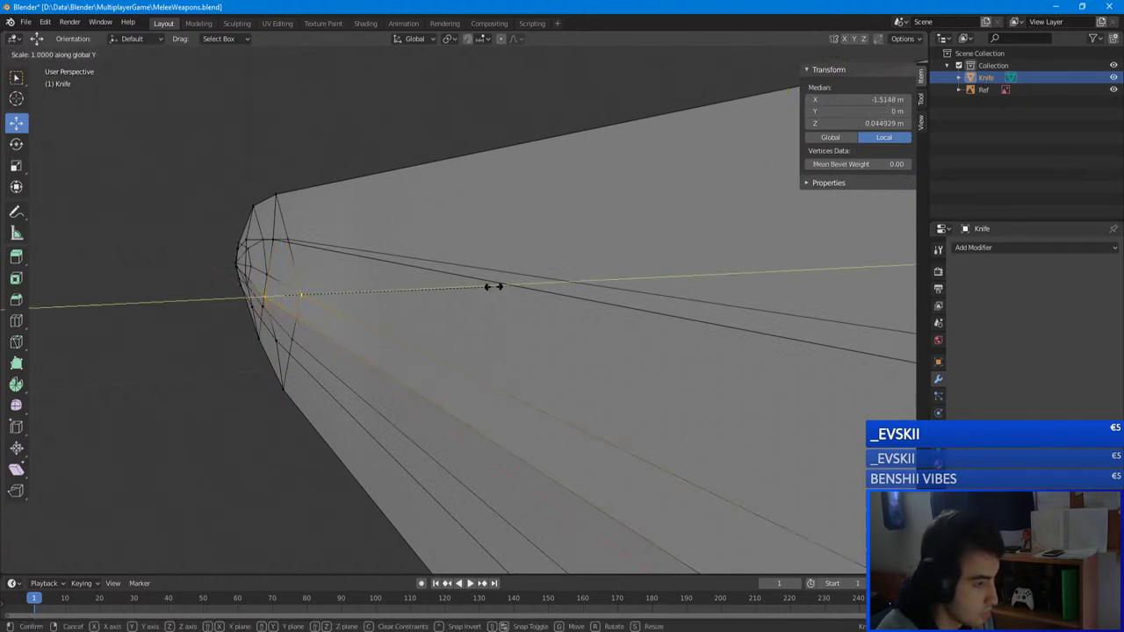
{"action": "left_click", "coordinate": [458, 290]}
- Return to Object Mode, display the knife in Material Preview without X-ray, and save MeleeWeapons.blend
{"action": "key", "text": "Tab"}
{"action": "scroll", "coordinate": [458, 290], "scroll_direction": "down", "scroll_amount": 9}
{"action": "middle_click_drag", "start_coordinate": [458, 290], "coordinate": [540, 302]}
{"action": "scroll", "coordinate": [647, 291], "scroll_direction": "up", "scroll_amount": 3}
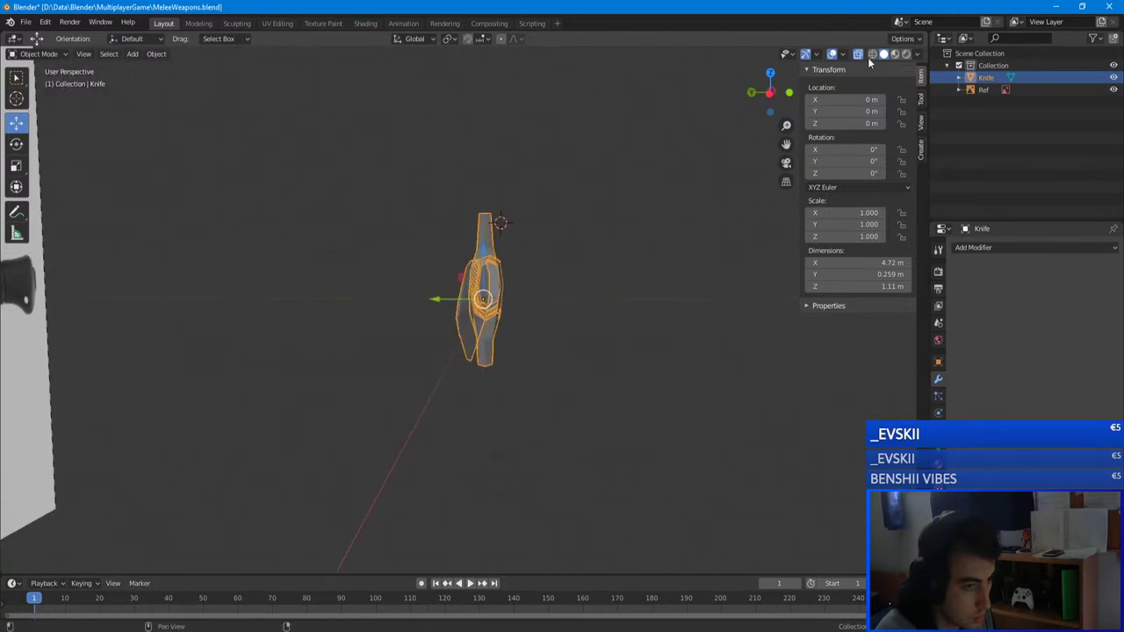
{"action": "left_click", "coordinate": [858, 55]}
{"action": "right_click", "coordinate": [656, 205]}
{"action": "scroll", "coordinate": [655, 205], "scroll_direction": "up", "scroll_amount": 2}
{"action": "middle_click_drag", "start_coordinate": [655, 211], "coordinate": [665, 216]}
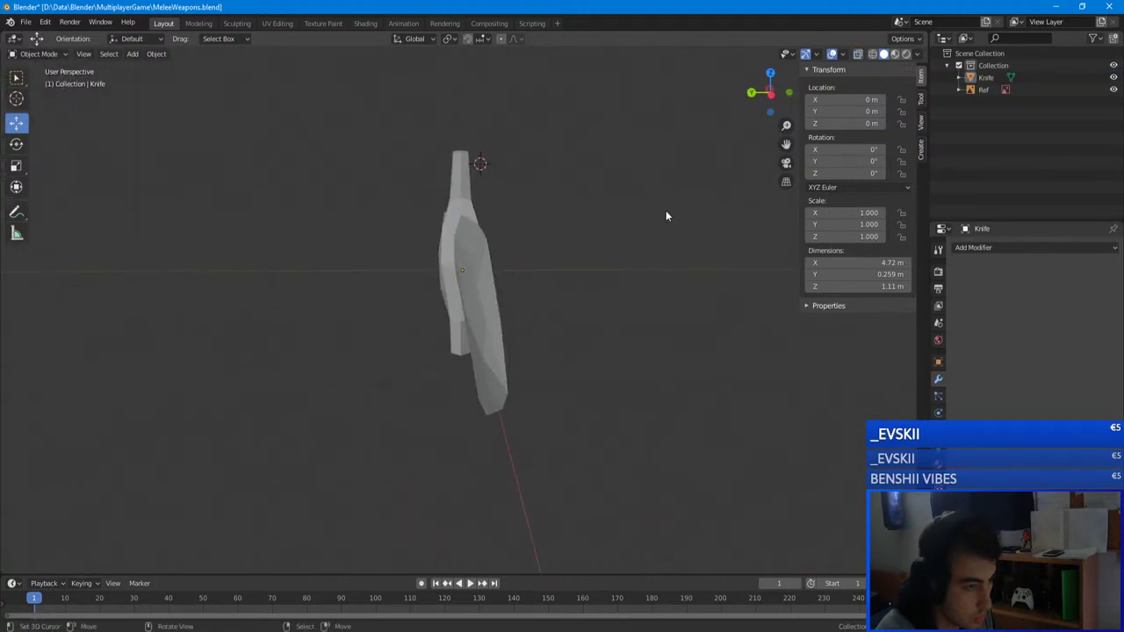
{"action": "left_click", "coordinate": [895, 54]}
{"action": "mouse_move", "coordinate": [696, 164]}
{"action": "middle_mouse_down"}
{"action": "mouse_move", "coordinate": [646, 169]}
{"action": "mouse_move", "coordinate": [658, 143]}
{"action": "mouse_move", "coordinate": [570, 196]}
{"action": "mouse_move", "coordinate": [557, 226]}
{"action": "mouse_move", "coordinate": [430, 271]}
{"action": "mouse_move", "coordinate": [685, 293]}
{"action": "mouse_move", "coordinate": [387, 285]}
{"action": "mouse_move", "coordinate": [328, 217]}
{"action": "mouse_move", "coordinate": [440, 252]}
{"action": "mouse_move", "coordinate": [377, 246]}
{"action": "mouse_move", "coordinate": [515, 281]}
{"action": "mouse_move", "coordinate": [412, 264]}
{"action": "mouse_move", "coordinate": [499, 273]}
{"action": "mouse_move", "coordinate": [509, 248]}
{"action": "mouse_move", "coordinate": [501, 263]}
{"action": "mouse_move", "coordinate": [551, 264]}
{"action": "mouse_move", "coordinate": [529, 211]}
{"action": "mouse_move", "coordinate": [610, 219]}
{"action": "mouse_move", "coordinate": [604, 187]}
{"action": "middle_mouse_up"}
{"action": "scroll", "coordinate": [685, 146], "scroll_direction": "down", "scroll_amount": 5}
{"action": "key", "text": "ctrl+s"}
- Select the knife and open its mesh for editing around the guard where it meets the blade
{"action": "middle_click_drag", "start_coordinate": [267, 363], "coordinate": [321, 304], "text": "shift"}
{"action": "right_click", "coordinate": [445, 308]}
{"action": "scroll", "coordinate": [444, 309], "scroll_direction": "up", "scroll_amount": 5}
{"action": "scroll", "coordinate": [432, 312], "scroll_direction": "down", "scroll_amount": 2}
{"action": "key", "text": "Tab"}
{"action": "scroll", "coordinate": [442, 385], "scroll_direction": "up", "scroll_amount": 3}
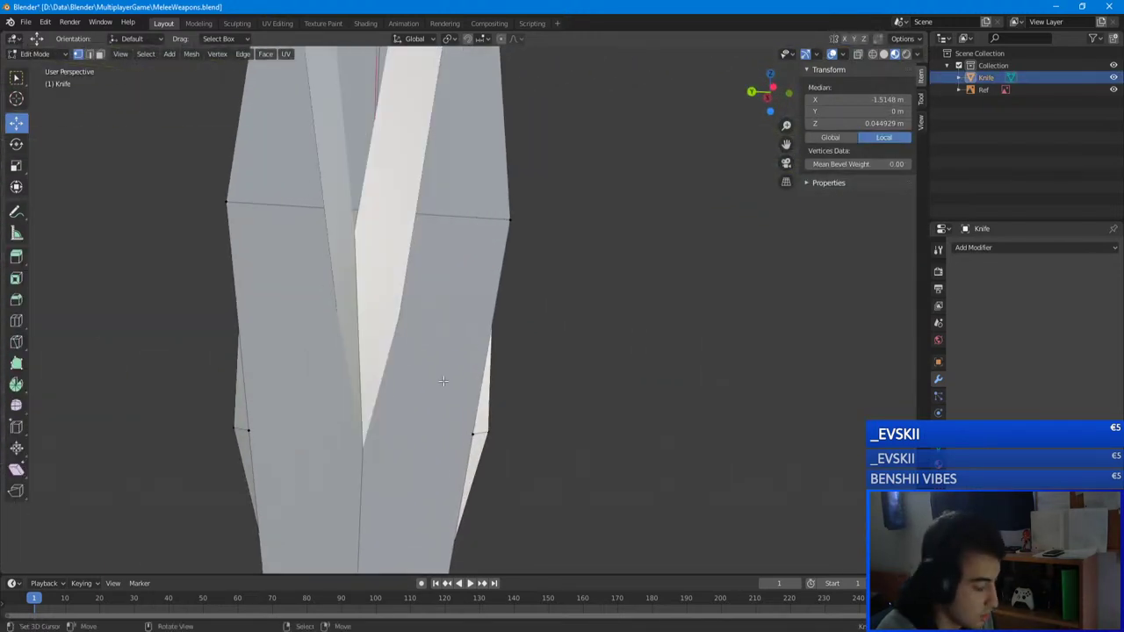
{"action": "key", "text": "k"}
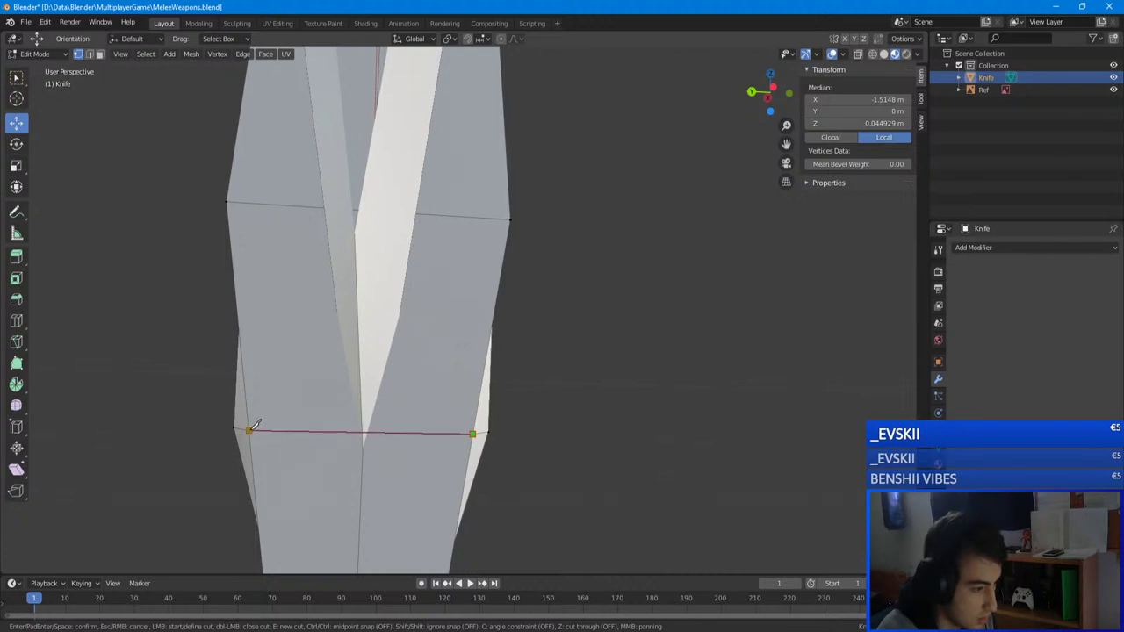
{"action": "left_click", "coordinate": [472, 433]}
{"action": "middle_click_drag", "start_coordinate": [472, 433], "coordinate": [433, 446]}
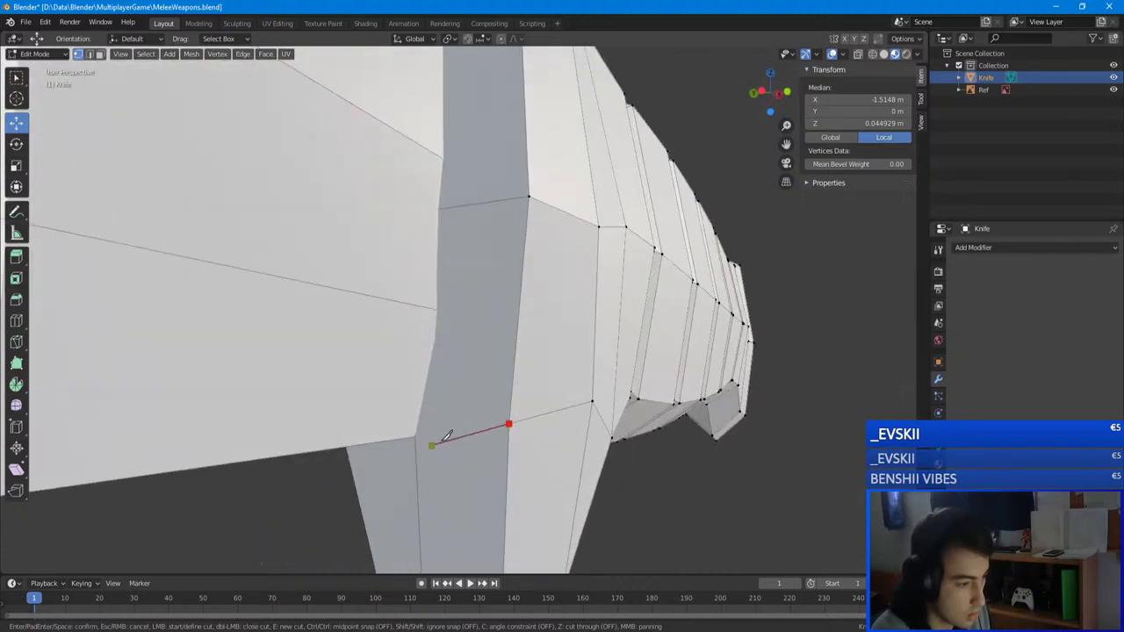
{"action": "key", "text": "Escape"}
- With X-ray on, cut an edge across the guard's blade-side faces at the blade's lower edge and raise its middle vertex slightly along Z
{"action": "key", "text": "alt+z"}
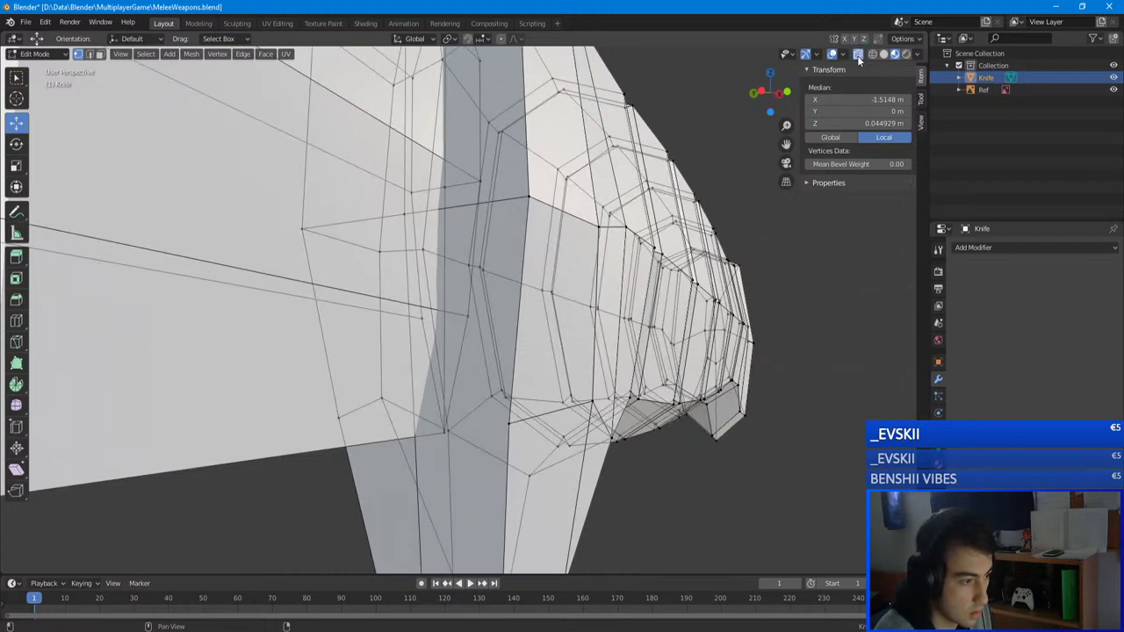
{"action": "mouse_move", "coordinate": [675, 304]}
{"action": "middle_mouse_down"}
{"action": "mouse_move", "coordinate": [529, 240]}
{"action": "mouse_move", "coordinate": [575, 158]}
{"action": "mouse_move", "coordinate": [606, 132]}
{"action": "middle_mouse_up"}
{"action": "left_click", "coordinate": [884, 55]}
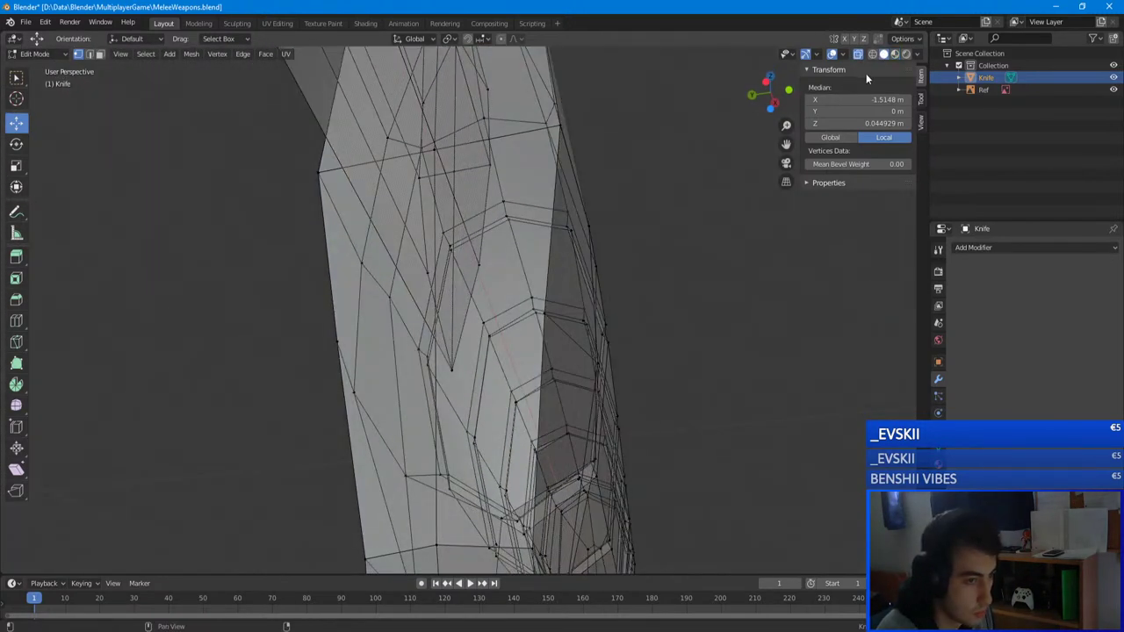
{"action": "left_click", "coordinate": [895, 54]}
{"action": "key", "text": "k"}
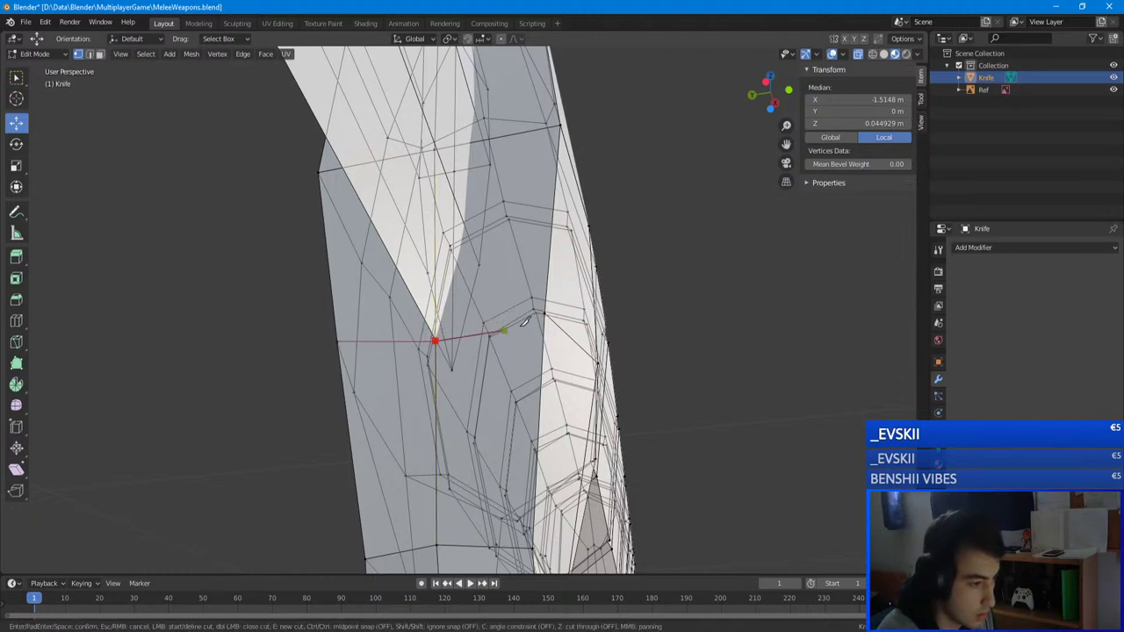
{"action": "key", "text": "Return"}
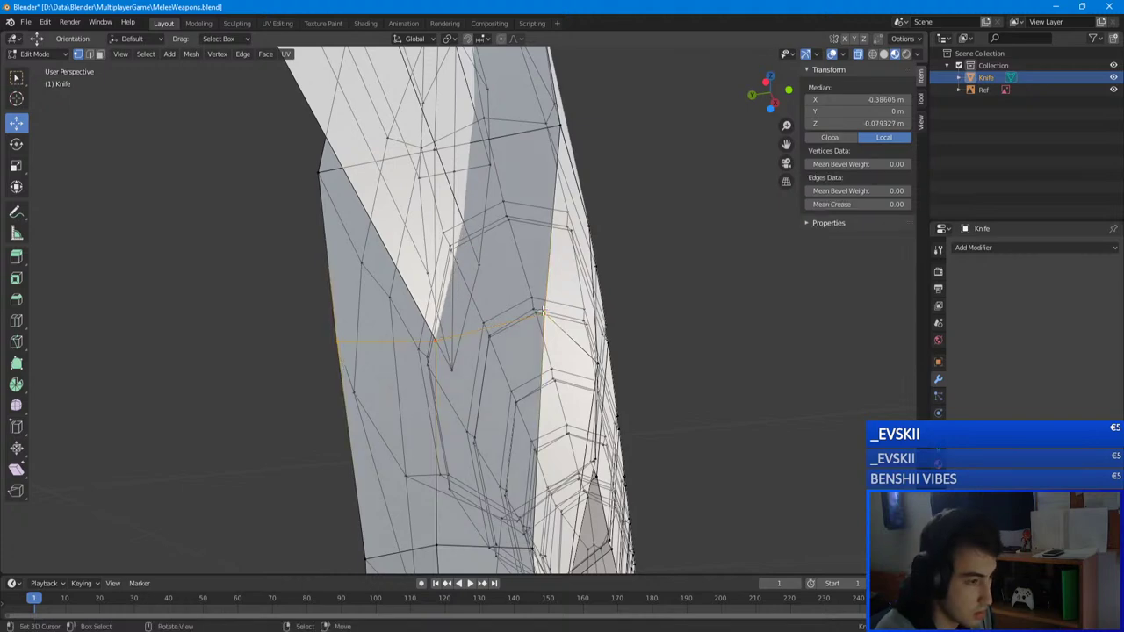
{"action": "middle_click_drag", "start_coordinate": [378, 374], "coordinate": [453, 347]}
{"action": "left_click", "coordinate": [468, 337]}
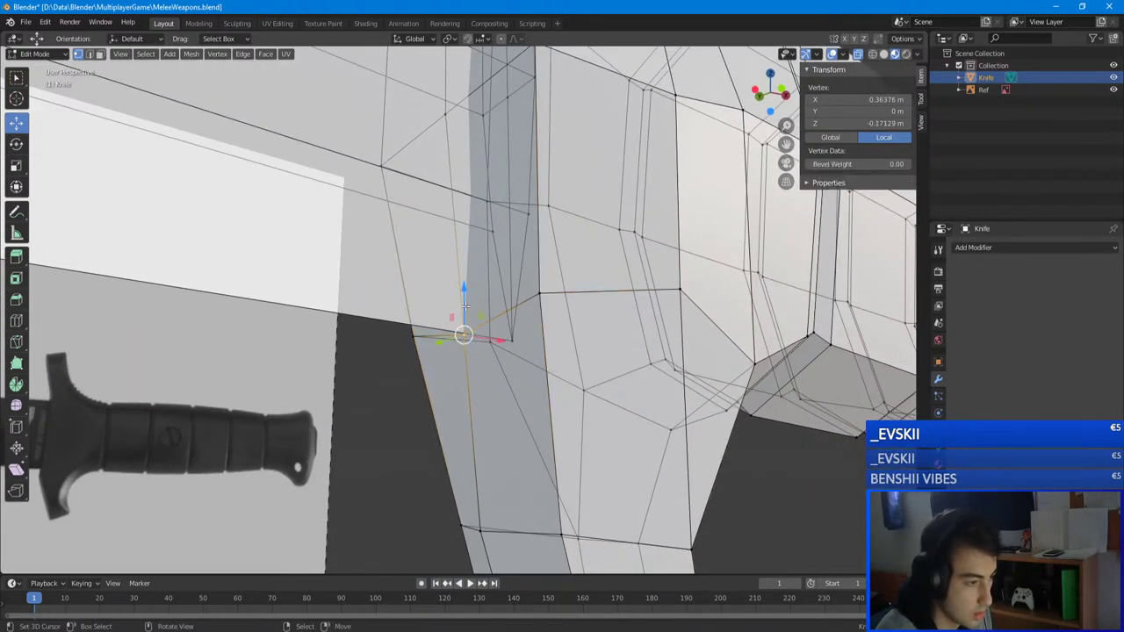
{"action": "left_click_drag", "start_coordinate": [466, 292], "coordinate": [467, 282]}
- Select the blade's linked geometry and hide it to expose the guard's blade-side faces
{"action": "middle_click_drag", "start_coordinate": [467, 282], "coordinate": [506, 351]}
{"action": "key", "text": "alt+a"}
{"action": "key", "text": "l"}
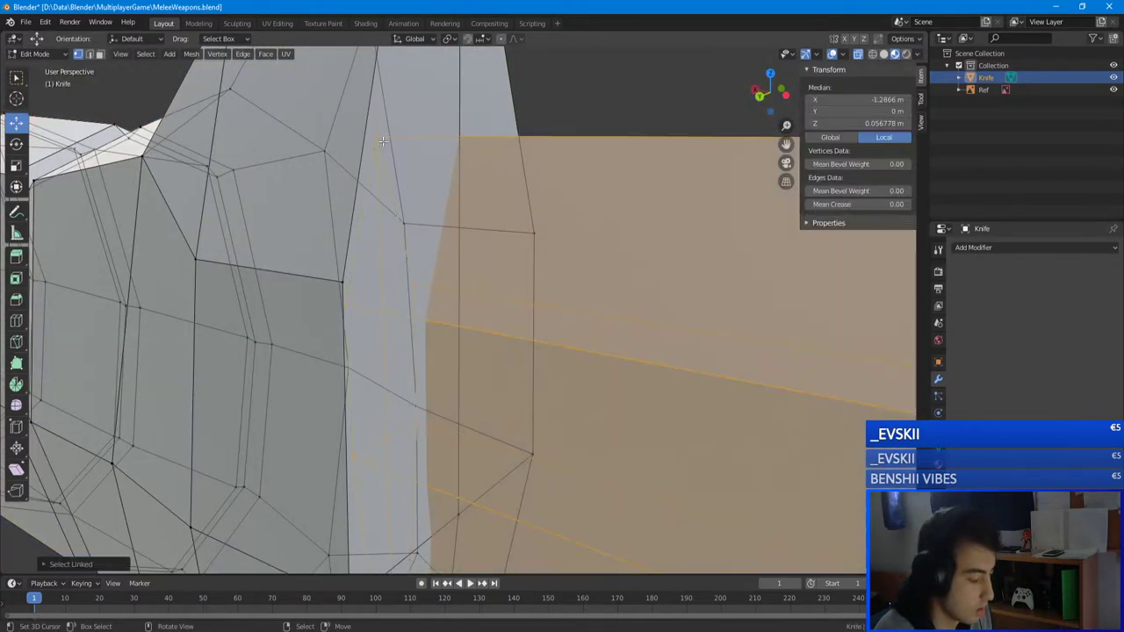
{"action": "key", "text": "h"}
- Cut an edge between the two upper side vertices across the guard's blade-side faces, then select its middle vertex
{"action": "middle_click_drag", "start_coordinate": [383, 141], "coordinate": [328, 146]}
{"action": "left_click", "coordinate": [569, 248]}
{"action": "middle_click_drag", "start_coordinate": [569, 249], "coordinate": [472, 239]}
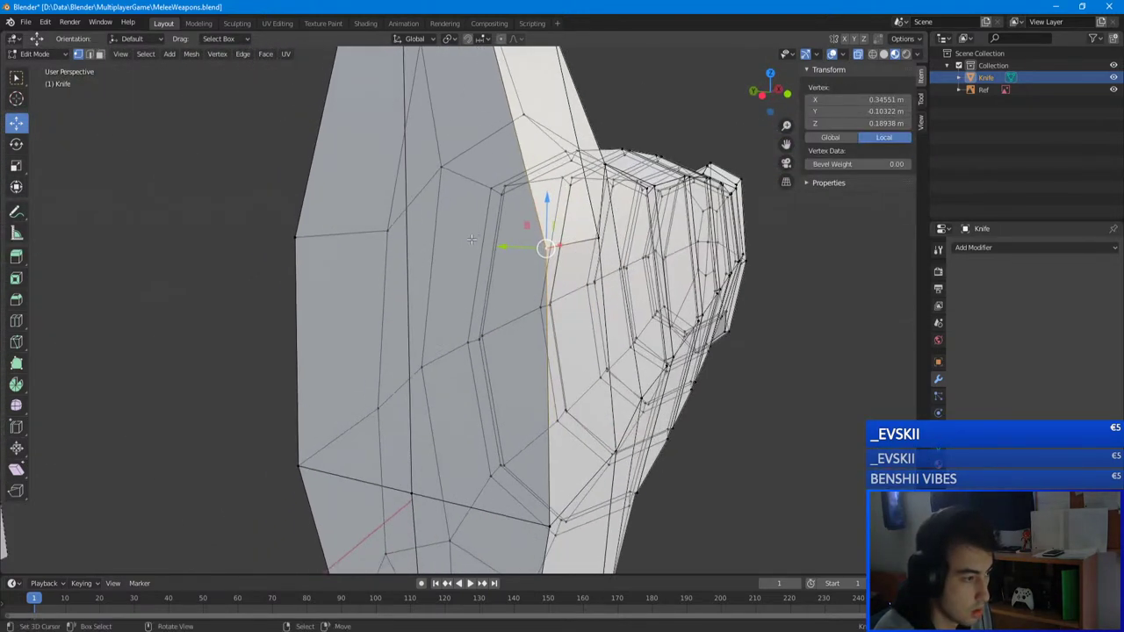
{"action": "key", "text": "k"}
{"action": "left_click", "coordinate": [546, 247]}
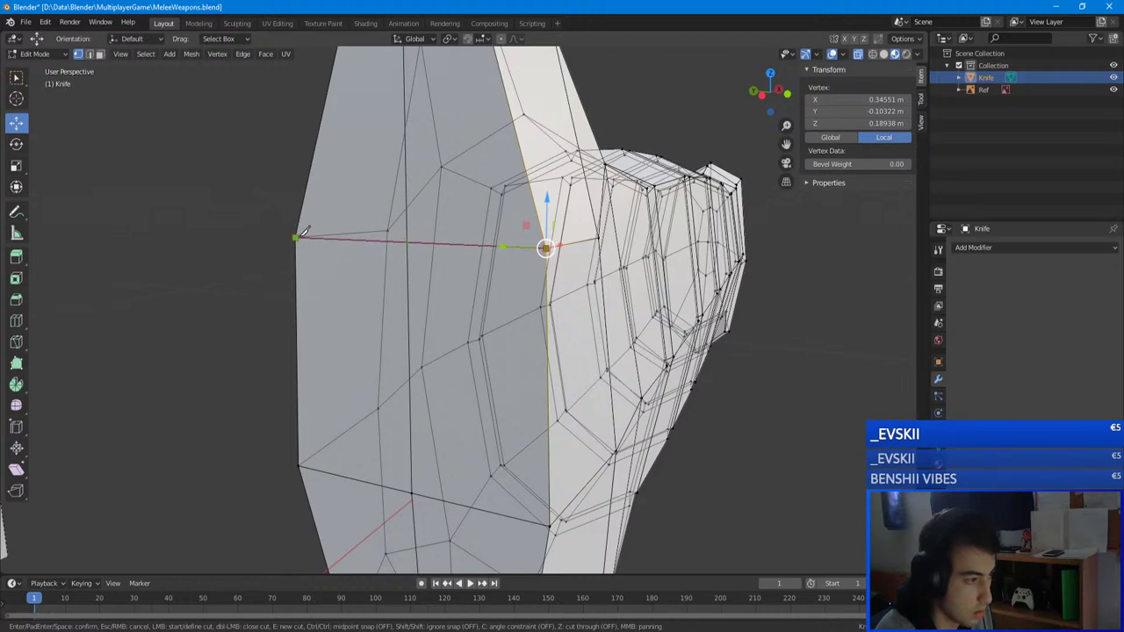
{"action": "left_click", "coordinate": [297, 236]}
{"action": "key", "text": "Return"}
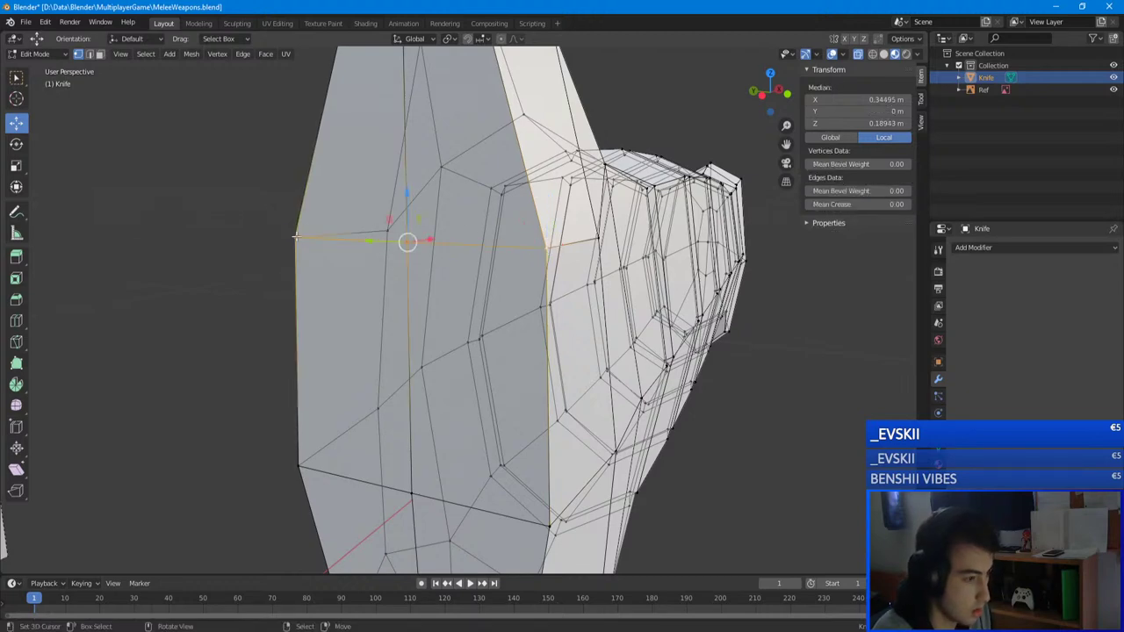
{"action": "left_click", "coordinate": [397, 239]}
{"action": "middle_click_drag", "start_coordinate": [398, 239], "coordinate": [527, 214]}
- Unhide the blade, return to Object Mode with the knife selected, and save MeleeWeapons.blend
{"action": "key", "text": "ctrl+s"}
{"action": "key", "text": "alt+h"}
{"action": "key", "text": "Tab"}
{"action": "scroll", "coordinate": [550, 221], "scroll_direction": "down", "scroll_amount": 3}
{"action": "left_click", "coordinate": [649, 191]}
{"action": "scroll", "coordinate": [649, 191], "scroll_direction": "down", "scroll_amount": 4}
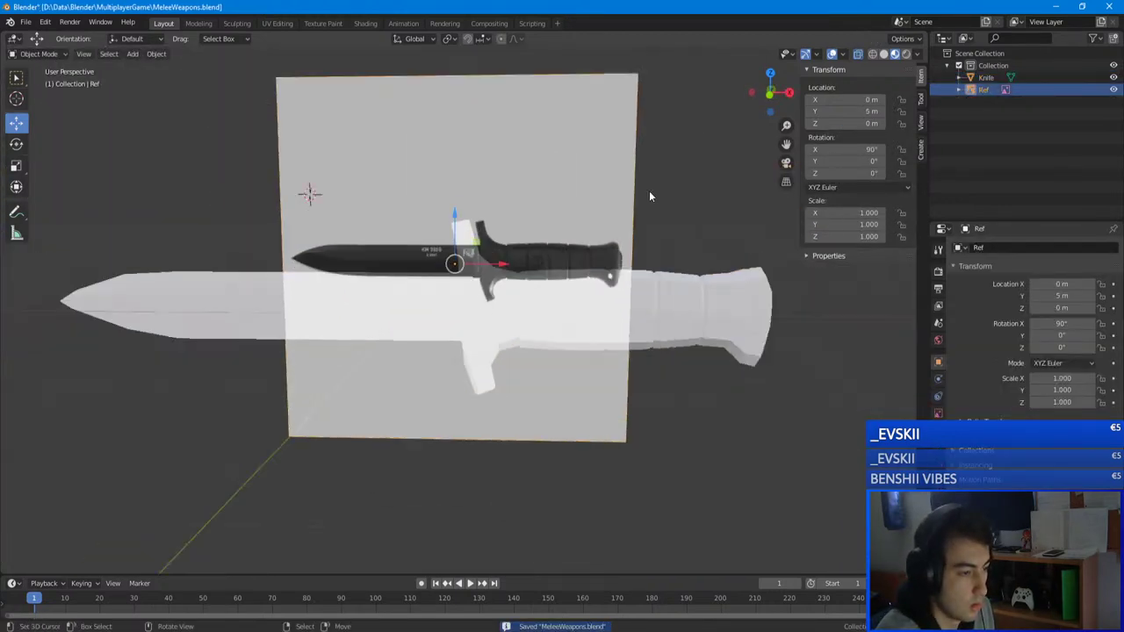
{"action": "scroll", "coordinate": [649, 190], "scroll_direction": "down", "scroll_amount": 2}
{"action": "left_click", "coordinate": [610, 285]}
{"action": "middle_click_drag", "start_coordinate": [609, 285], "coordinate": [471, 304]}
{"action": "key", "text": "ctrl+s"}
- Move the knife's entire mesh along X to a median of about 0.409 m, placing the guard at the origin, and save the file
{"action": "middle_click_drag", "start_coordinate": [377, 250], "coordinate": [448, 227]}
{"action": "scroll", "coordinate": [422, 229], "scroll_direction": "up", "scroll_amount": 3}
{"action": "key", "text": "Tab"}
{"action": "scroll", "coordinate": [448, 228], "scroll_direction": "down", "scroll_amount": 5}
{"action": "key", "text": "a"}
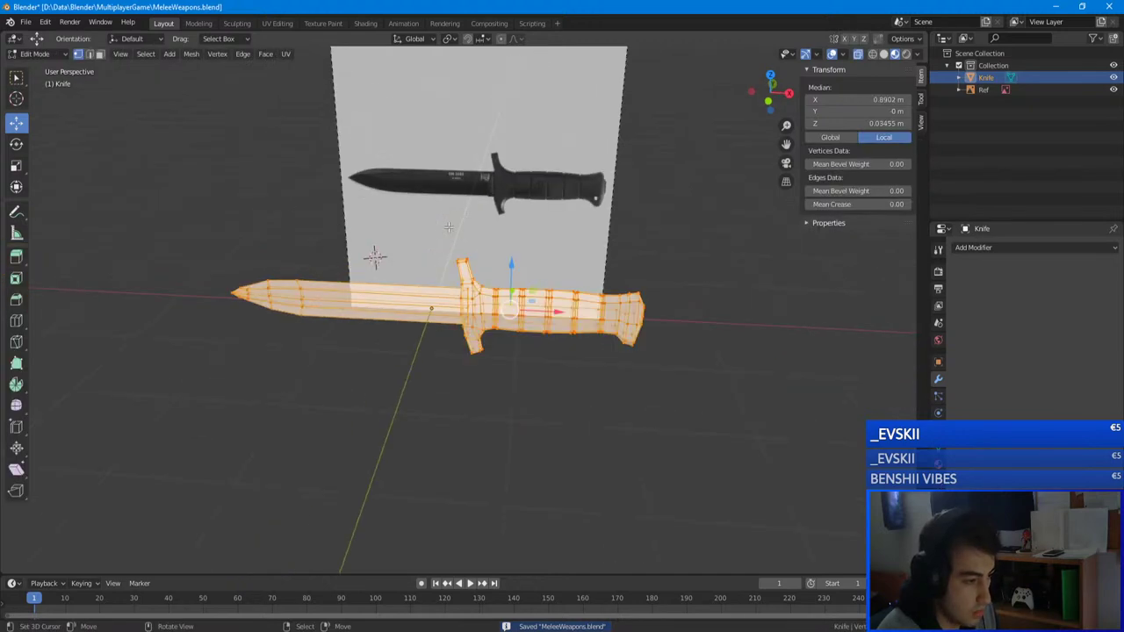
{"action": "left_click_drag", "start_coordinate": [560, 315], "coordinate": [516, 314]}
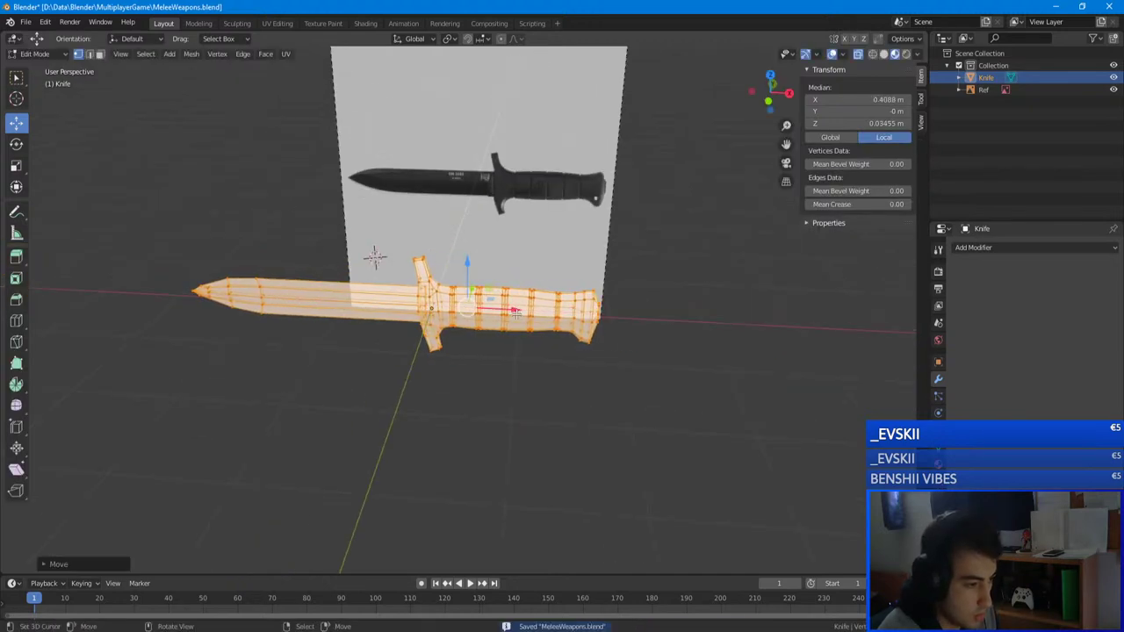
{"action": "middle_click_drag", "start_coordinate": [516, 314], "coordinate": [339, 238]}
{"action": "key", "text": "Tab"}
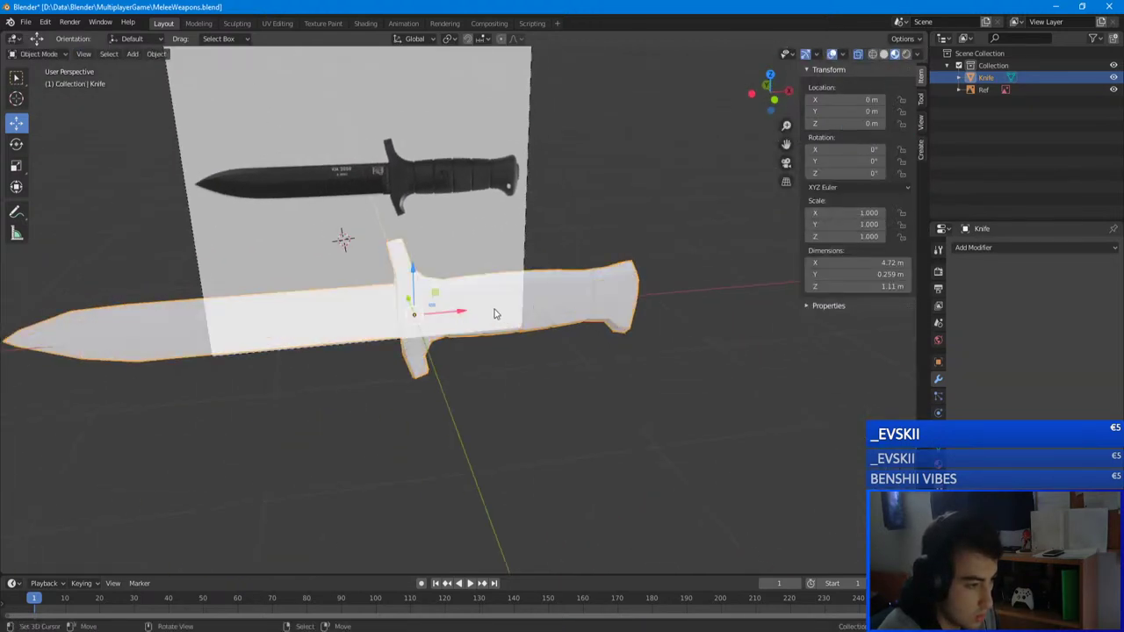
{"action": "key", "text": "ctrl+s"}
- Unwrap the knife's entire mesh with Smart UV Project using the default settings
{"action": "middle_click_drag", "start_coordinate": [463, 318], "coordinate": [539, 287]}
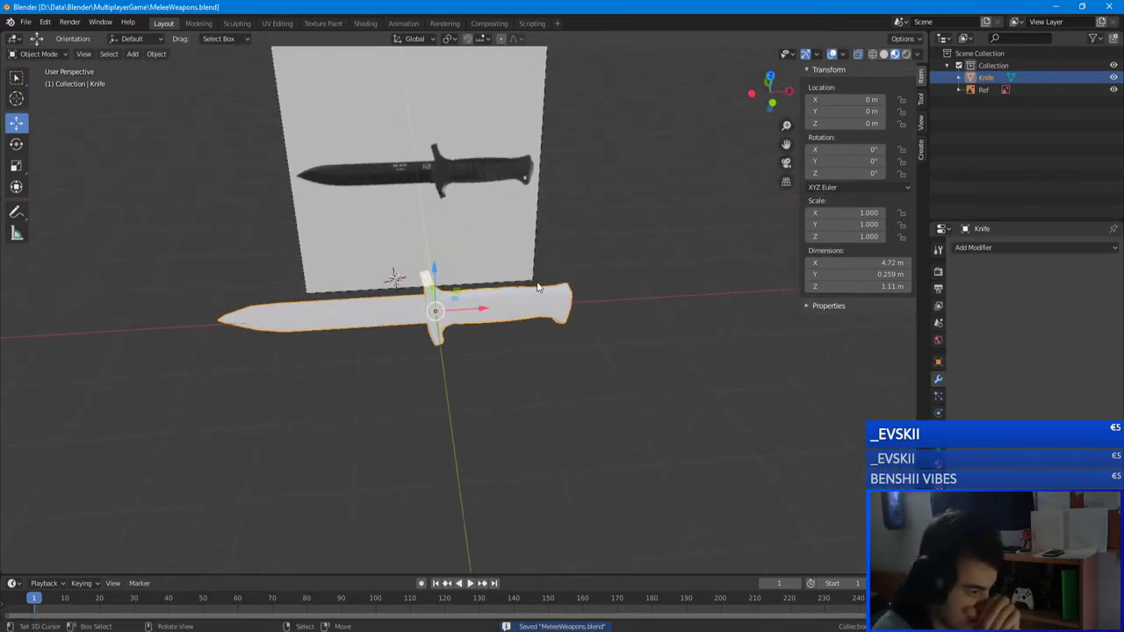
{"action": "key", "text": "Tab"}
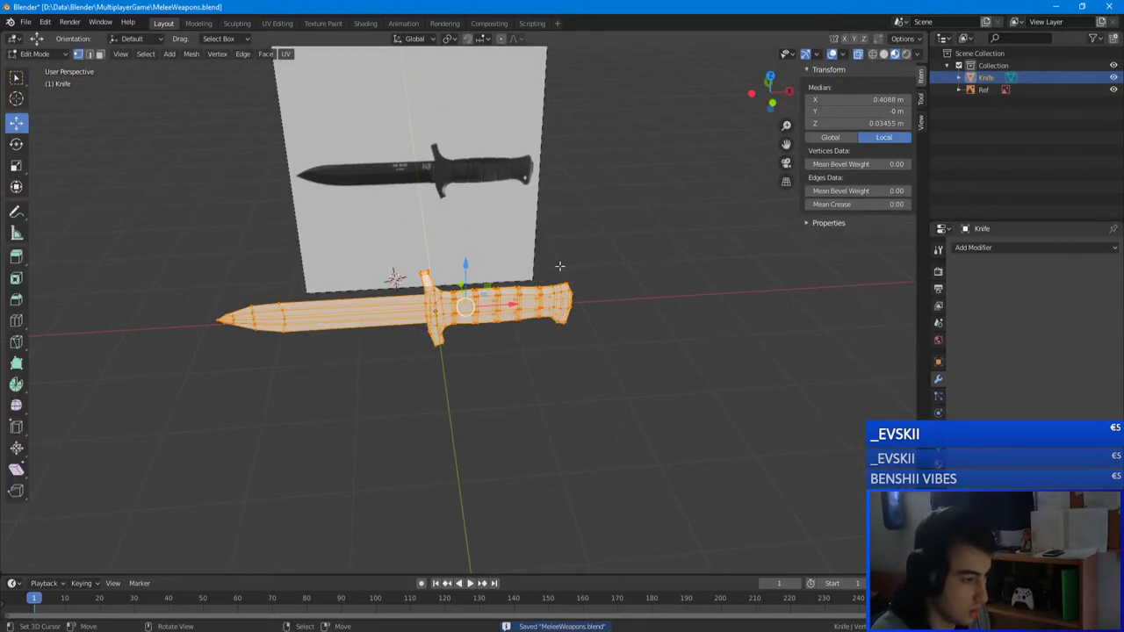
{"action": "key", "text": "F3"}
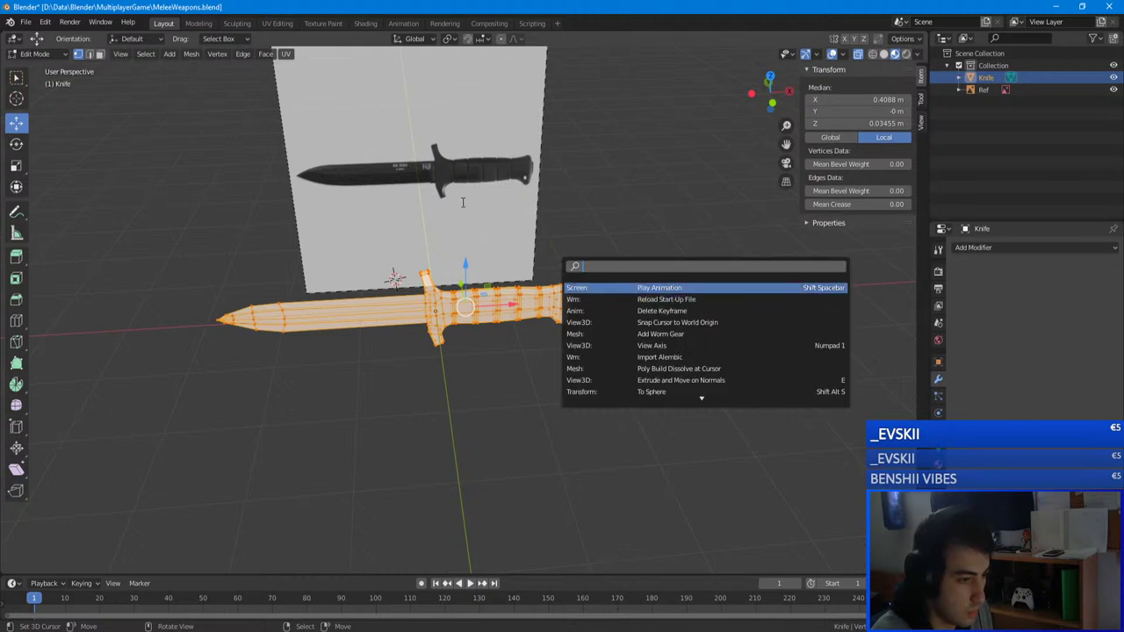
{"action": "type", "text": "smart"}
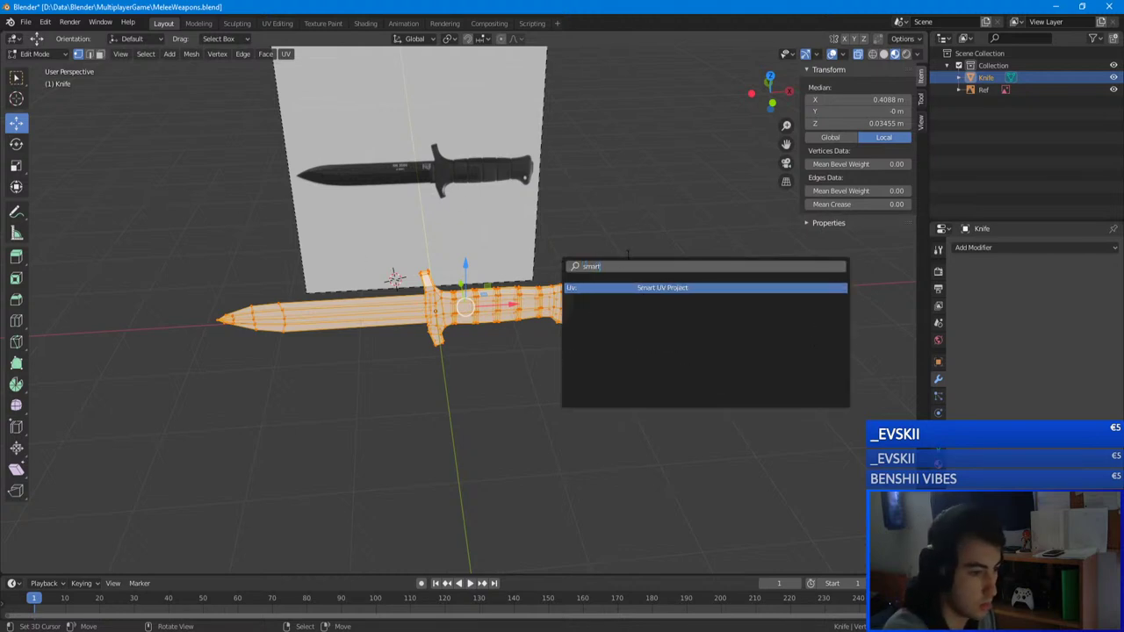
{"action": "left_click", "coordinate": [659, 287]}
{"action": "left_click", "coordinate": [656, 376]}
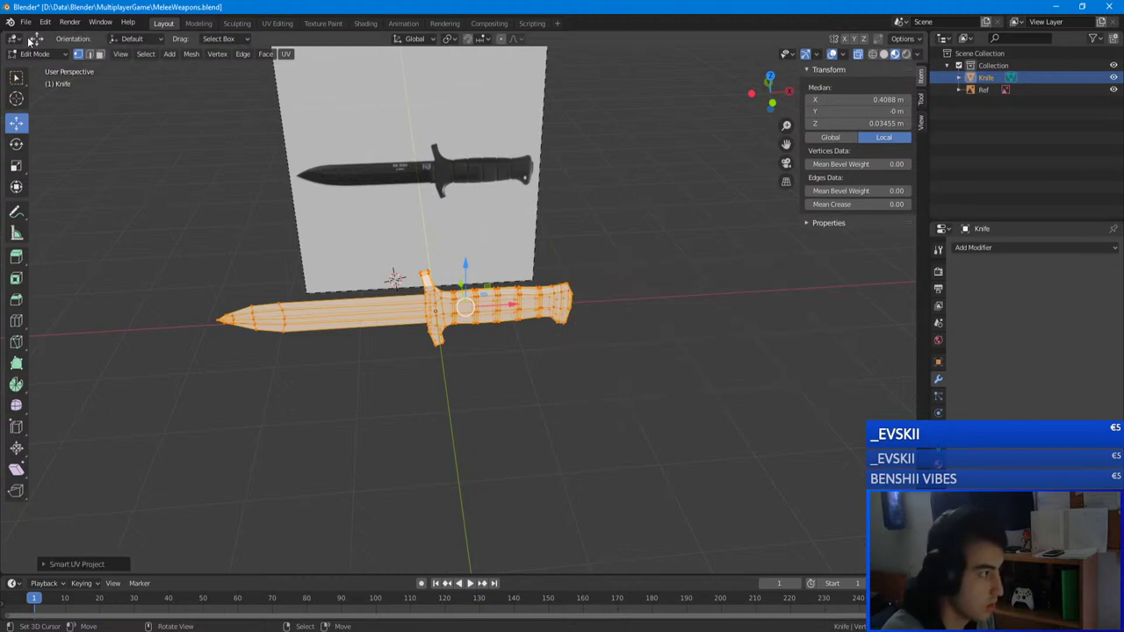
{"action": "left_click", "coordinate": [22, 24]}
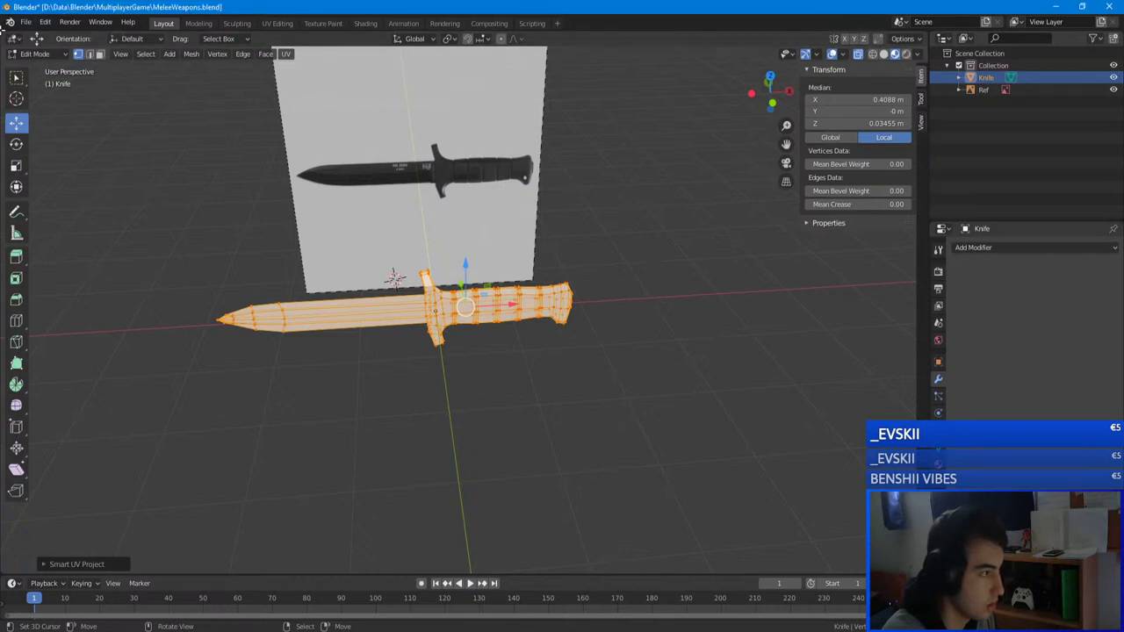
- Split a new area off the left of the 3D viewport, save MeleeWeapons.blend, and make the new area a UV Editor
{"action": "left_click_drag", "start_coordinate": [17, 33], "coordinate": [202, 53]}
{"action": "key", "text": "ctrl+s"}
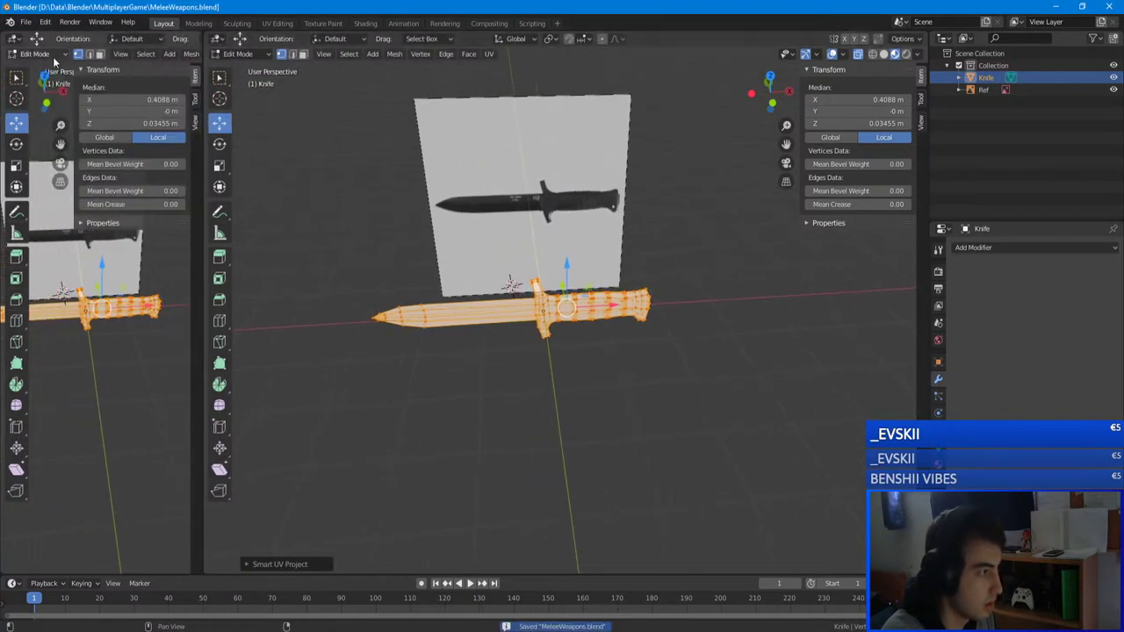
{"action": "left_click", "coordinate": [14, 40]}
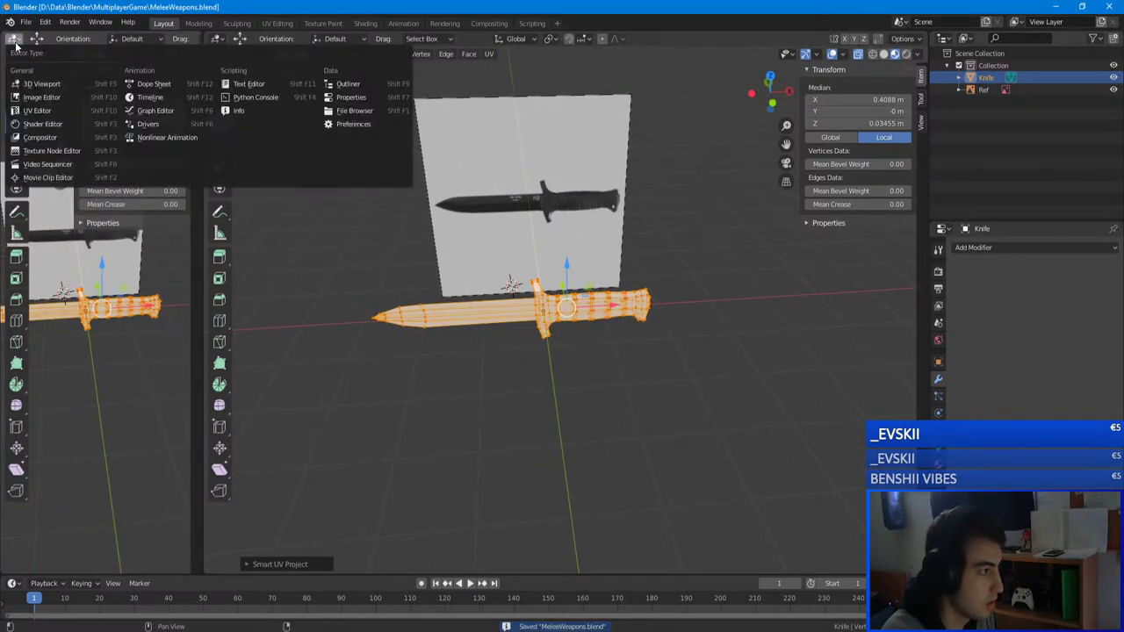
{"action": "left_click", "coordinate": [55, 151]}
{"action": "left_click_drag", "start_coordinate": [72, 127], "coordinate": [250, 126]}
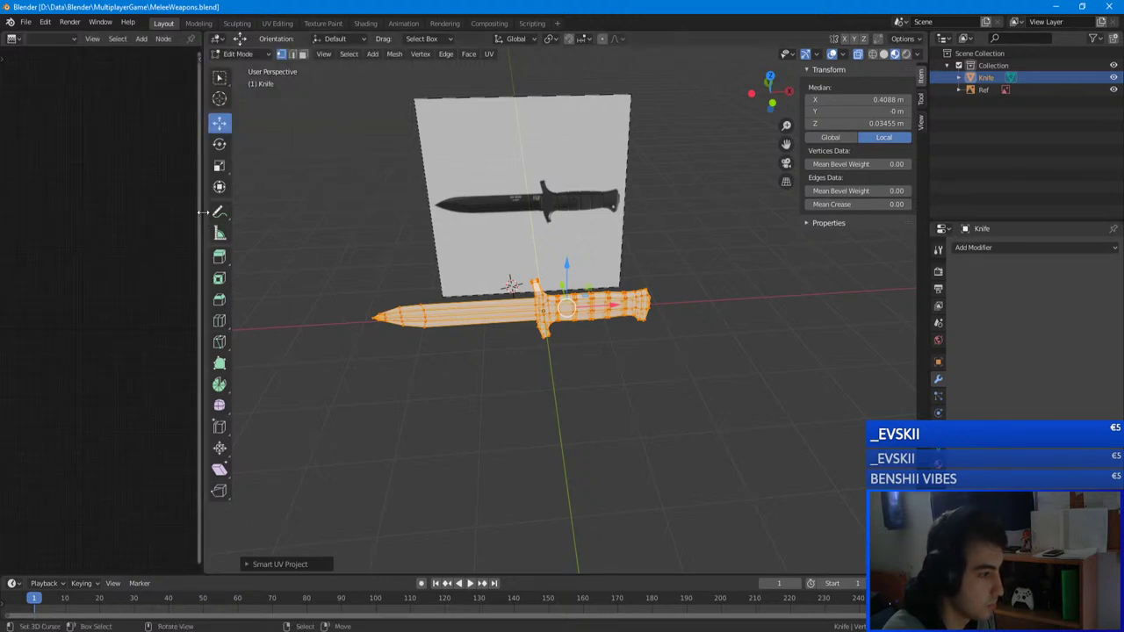
{"action": "left_click_drag", "start_coordinate": [203, 213], "coordinate": [329, 200]}
{"action": "middle_click_drag", "start_coordinate": [625, 237], "coordinate": [568, 244]}
{"action": "scroll", "coordinate": [571, 244], "scroll_direction": "up", "scroll_amount": 4}
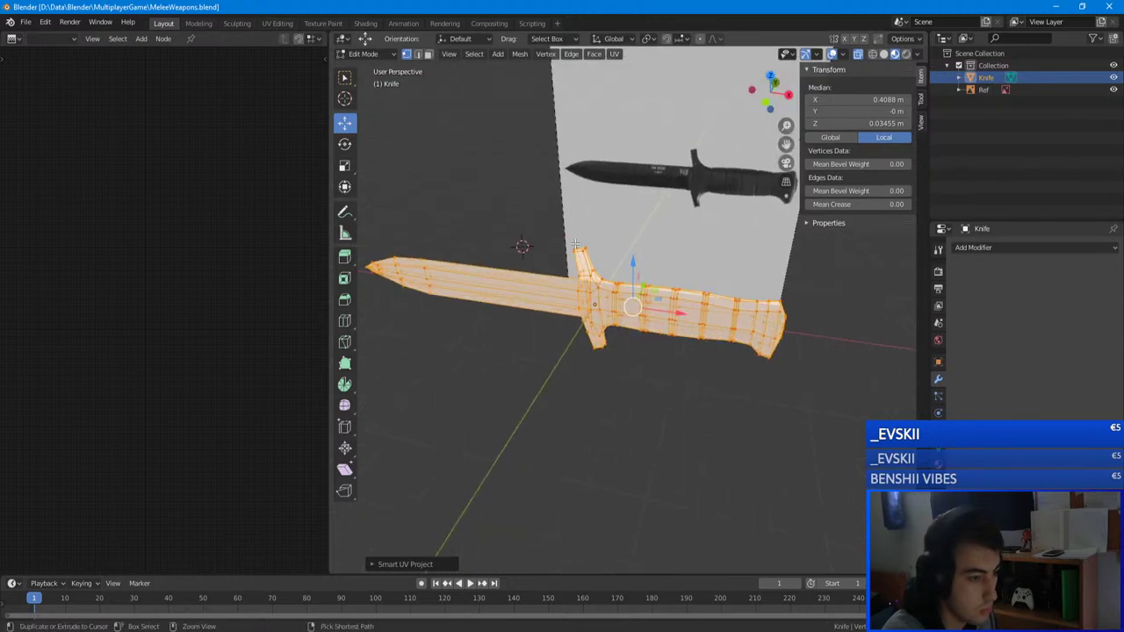
{"action": "key", "text": "ctrl+s"}
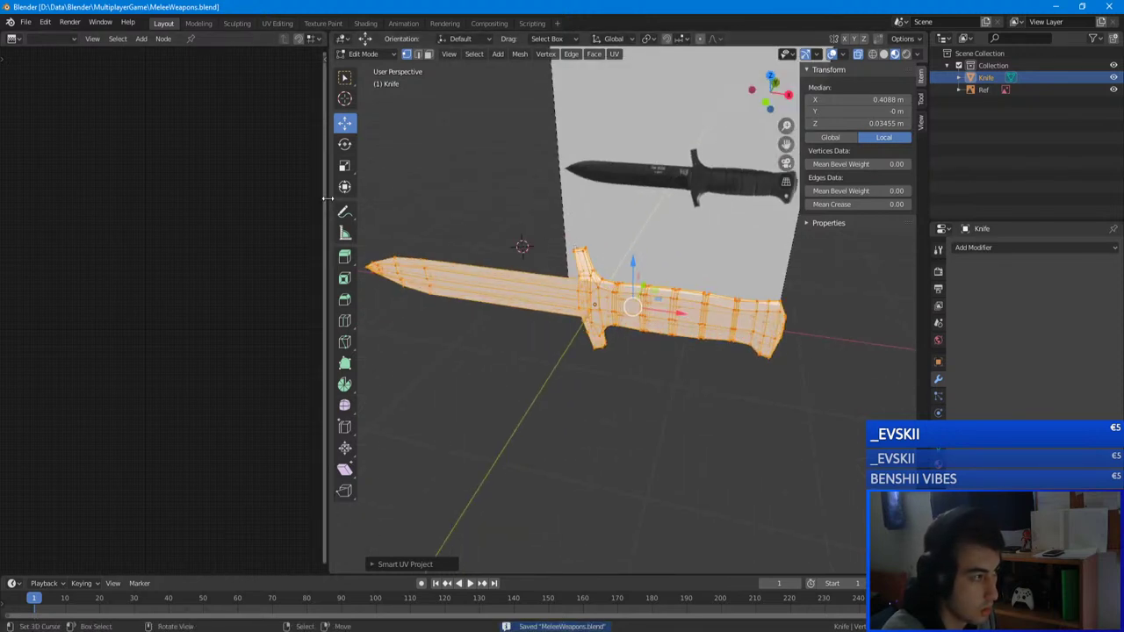
{"action": "left_click_drag", "start_coordinate": [327, 199], "coordinate": [284, 198]}
{"action": "left_click", "coordinate": [12, 39]}
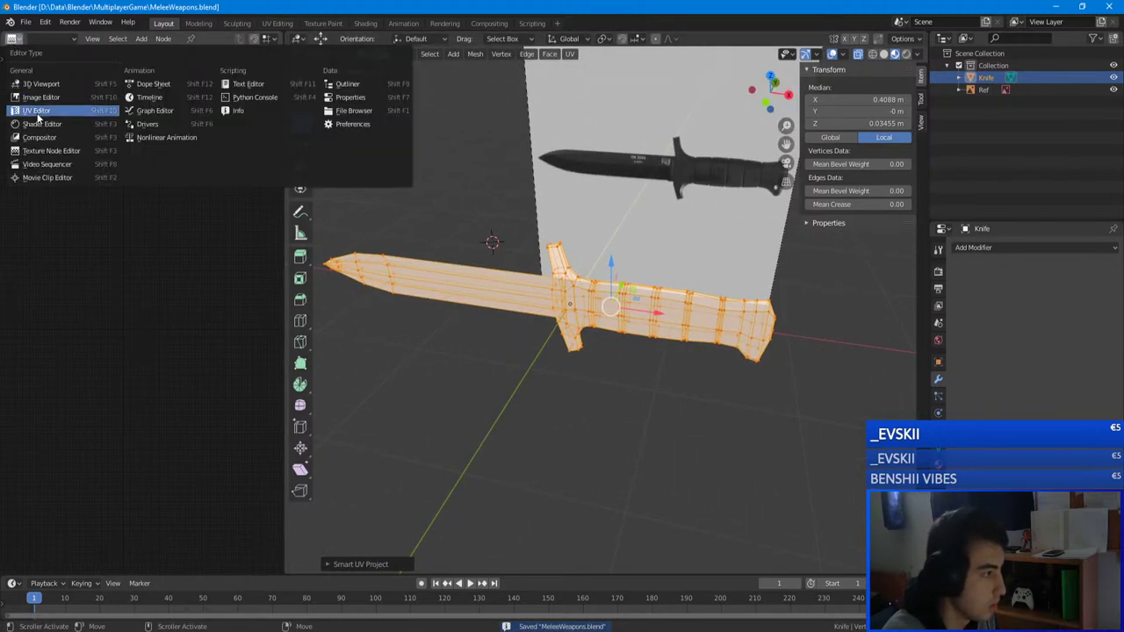
{"action": "left_click", "coordinate": [37, 115]}
- Scale all of the knife's UVs down to about 0.3 and move them into the upper-left quadrant of the UV space
{"action": "scroll", "coordinate": [103, 279], "scroll_direction": "up", "scroll_amount": 3}
{"action": "key", "text": "a"}
{"action": "scroll", "coordinate": [135, 292], "scroll_direction": "down", "scroll_amount": 2}
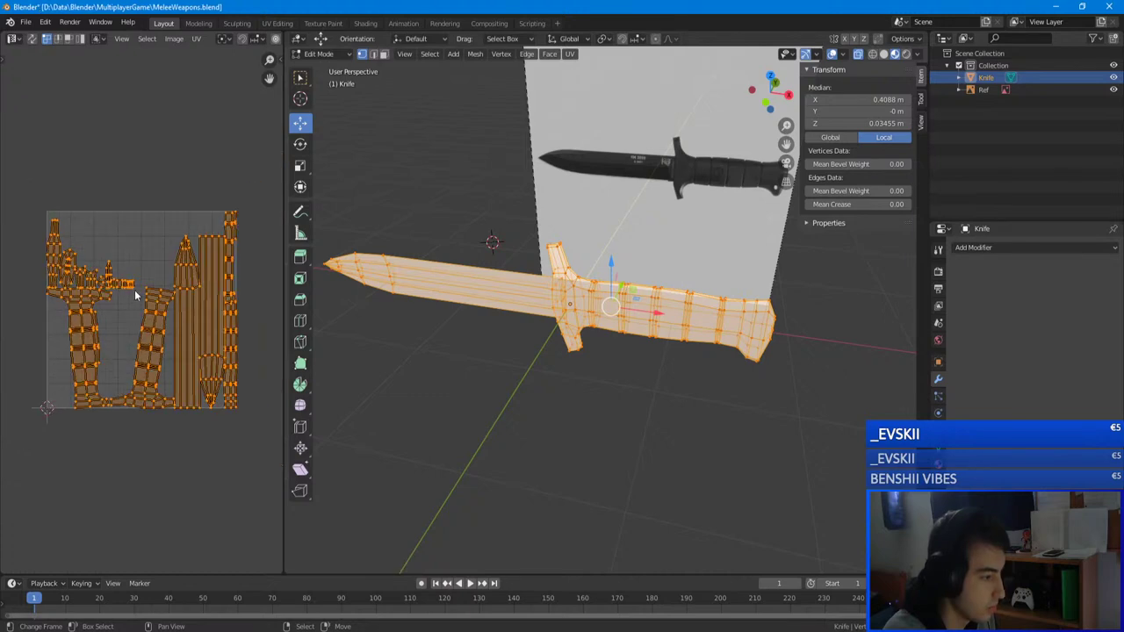
{"action": "key", "text": "s"}
{"action": "left_click", "coordinate": [176, 307]}
{"action": "key", "text": "g"}
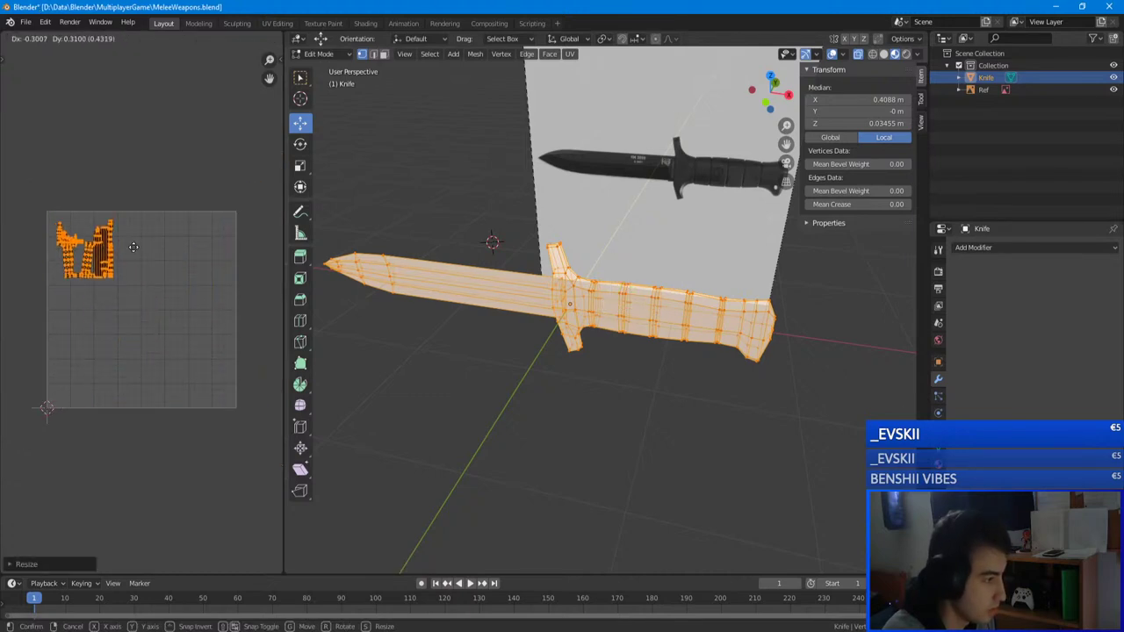
{"action": "left_click", "coordinate": [135, 249]}
- Return the knife to Object Mode and save MeleeWeapons.blend
{"action": "middle_click_drag", "start_coordinate": [557, 232], "coordinate": [632, 230]}
{"action": "key", "text": "Tab"}
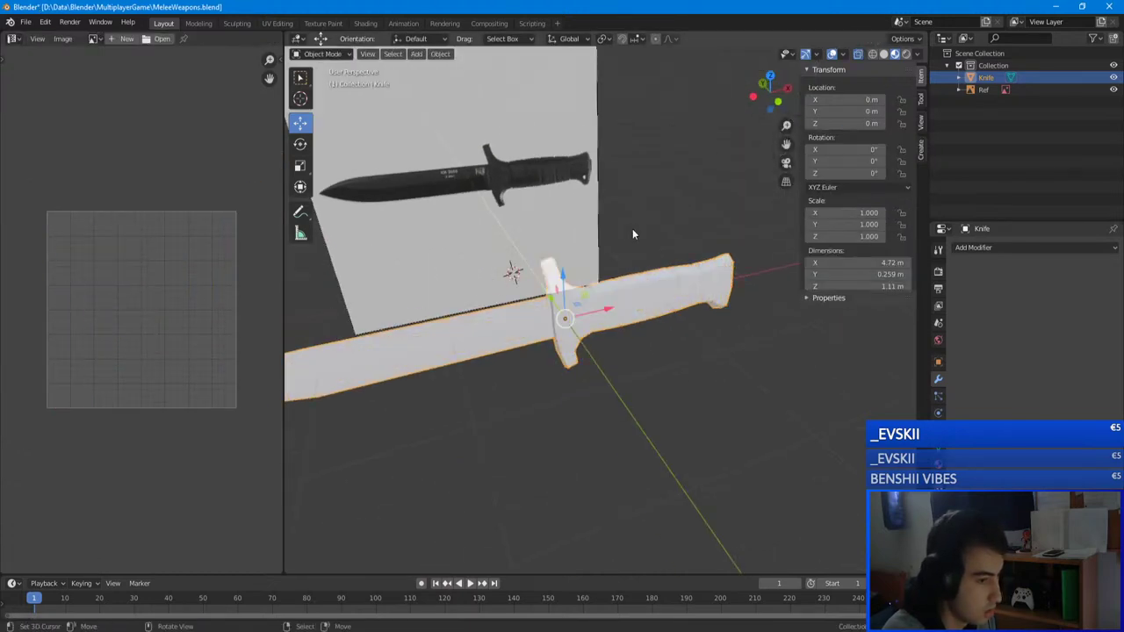
{"action": "key", "text": "ctrl+s"}
- Switch to the GameClient project in Unity, stop Play mode, and open the Assets/Textures/Weapons folder
{"action": "key", "text": "alt+Tab"}
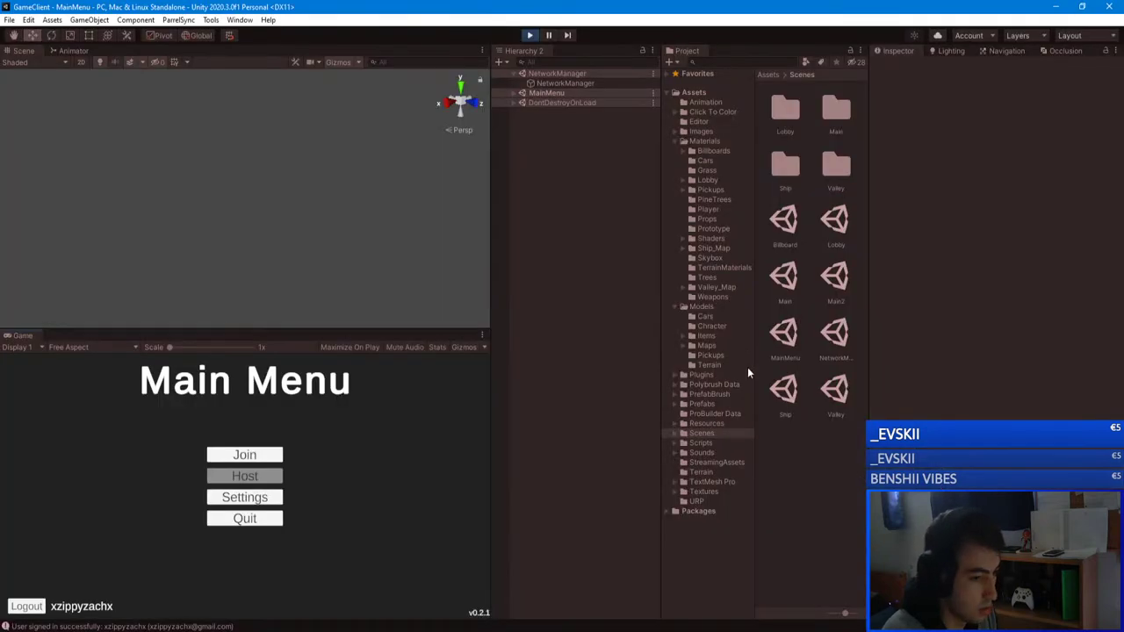
{"action": "key", "text": "ctrl+p"}
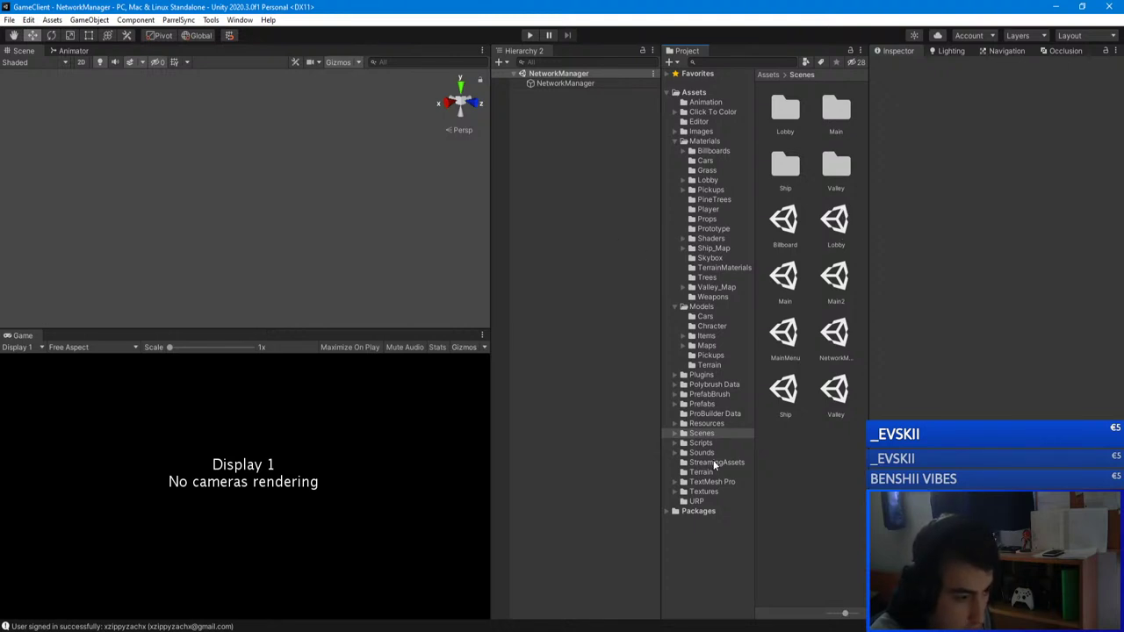
{"action": "left_click", "coordinate": [703, 491]}
{"action": "double_click", "coordinate": [795, 218]}
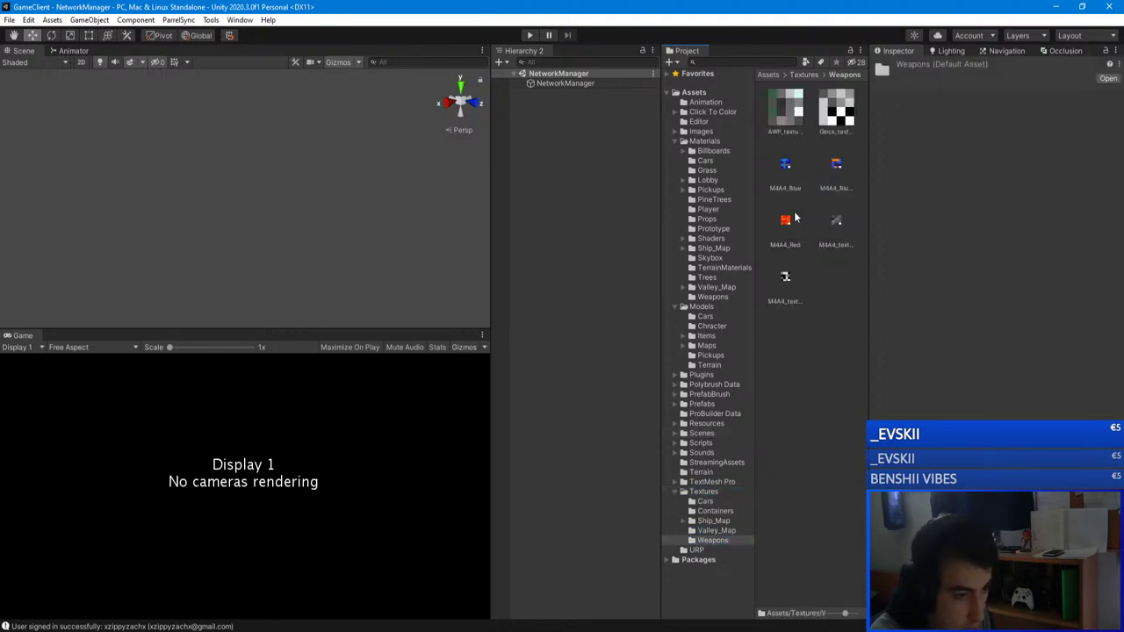
{"action": "left_click", "coordinate": [803, 74]}
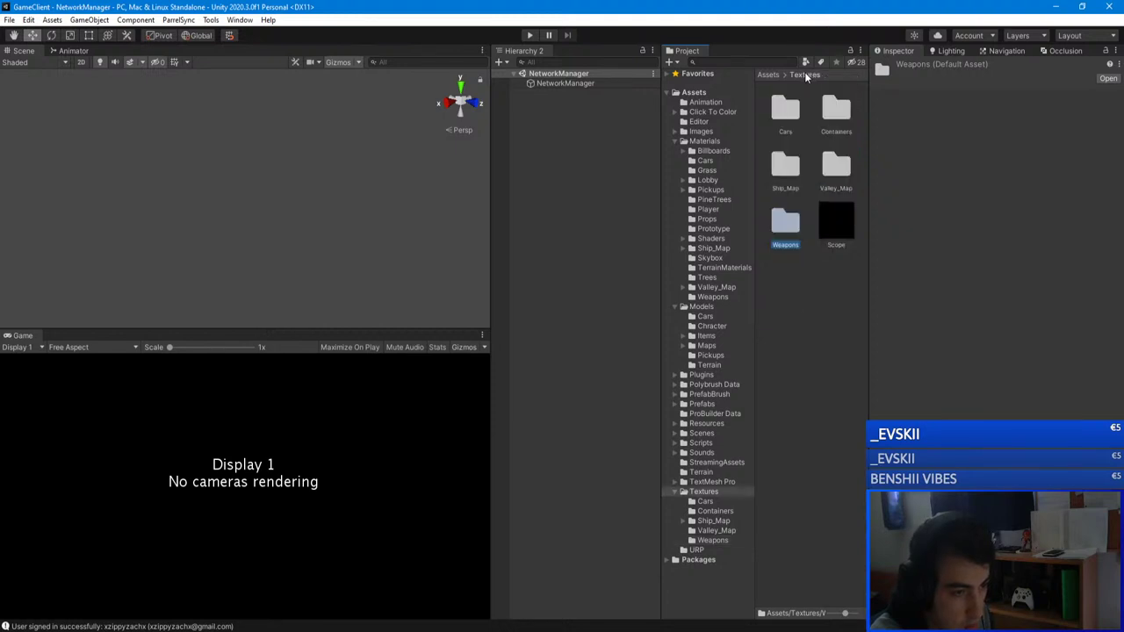
{"action": "double_click", "coordinate": [791, 226]}
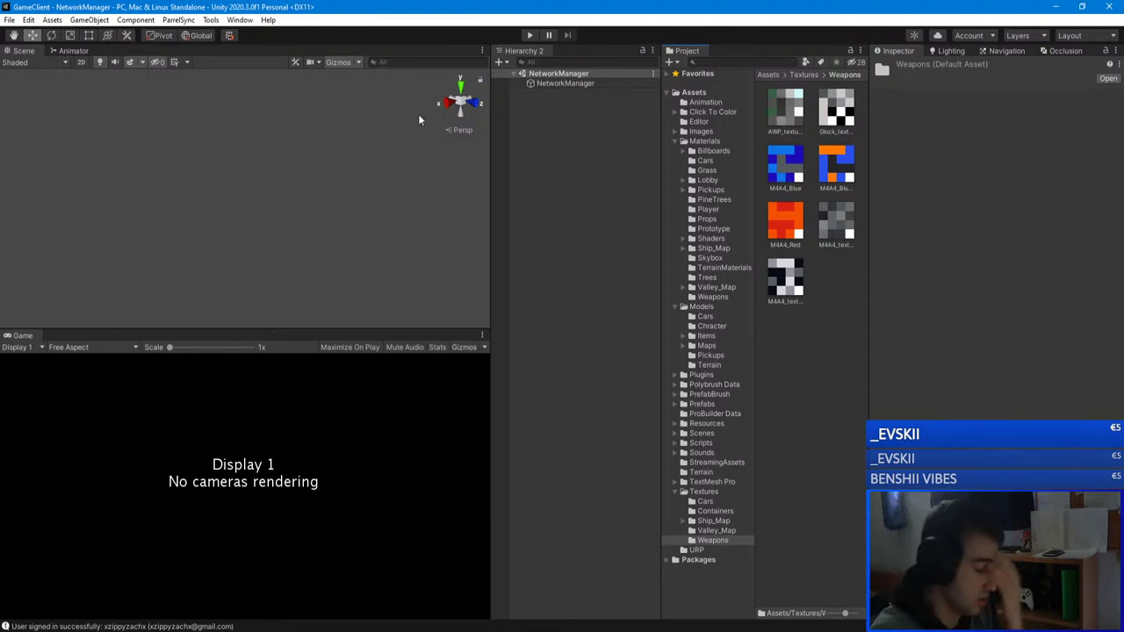
- Start a new texture in the Click To Color tool and name its file Knife_texture
{"action": "left_click", "coordinate": [240, 19]}
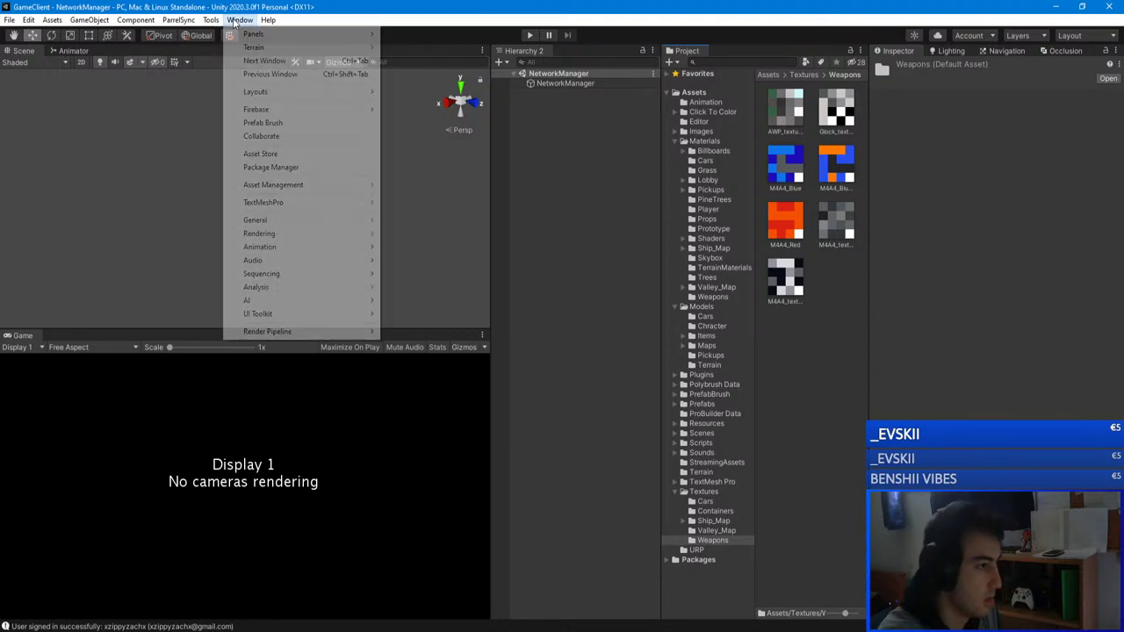
{"action": "left_click", "coordinate": [211, 19]}
{"action": "left_click", "coordinate": [261, 96]}
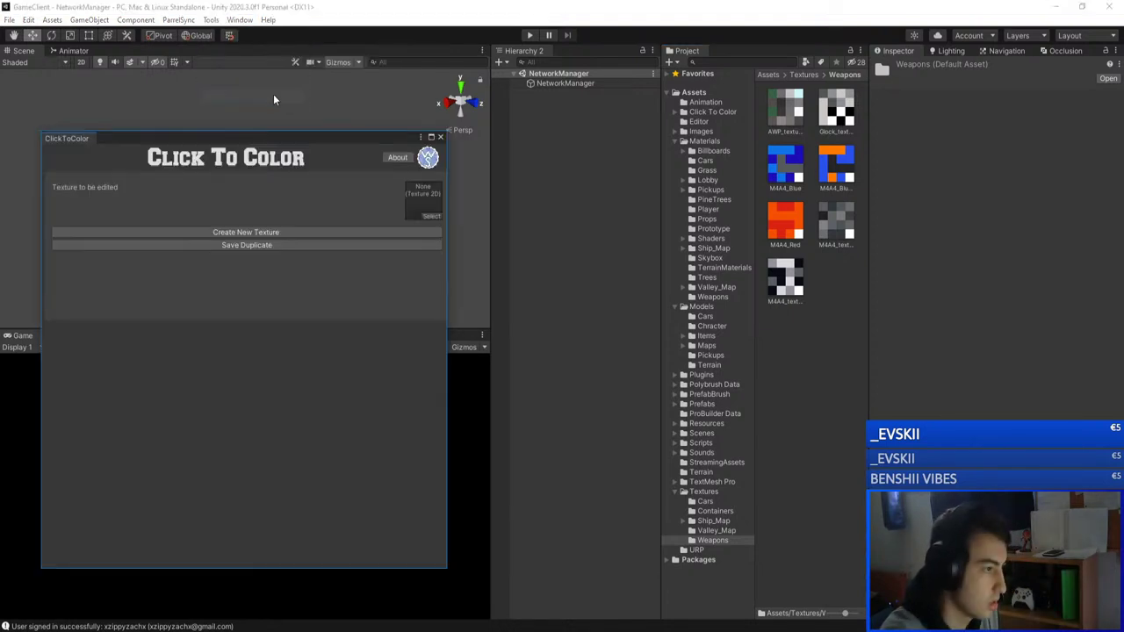
{"action": "left_click_drag", "start_coordinate": [281, 137], "coordinate": [379, 83]}
{"action": "left_click", "coordinate": [345, 179]}
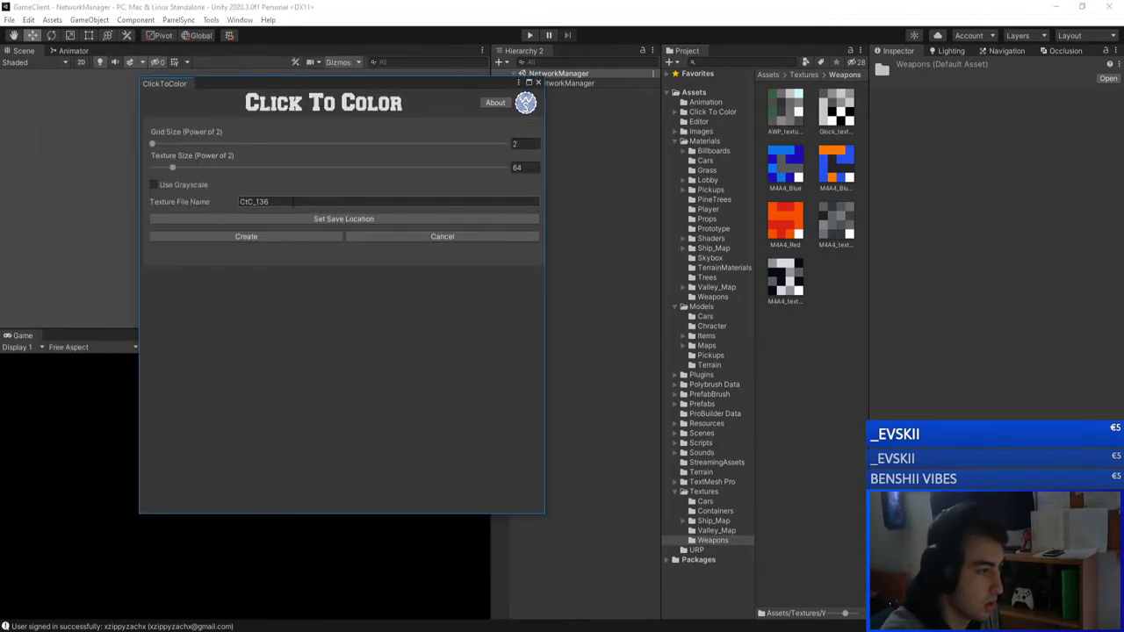
{"action": "left_click", "coordinate": [290, 202]}
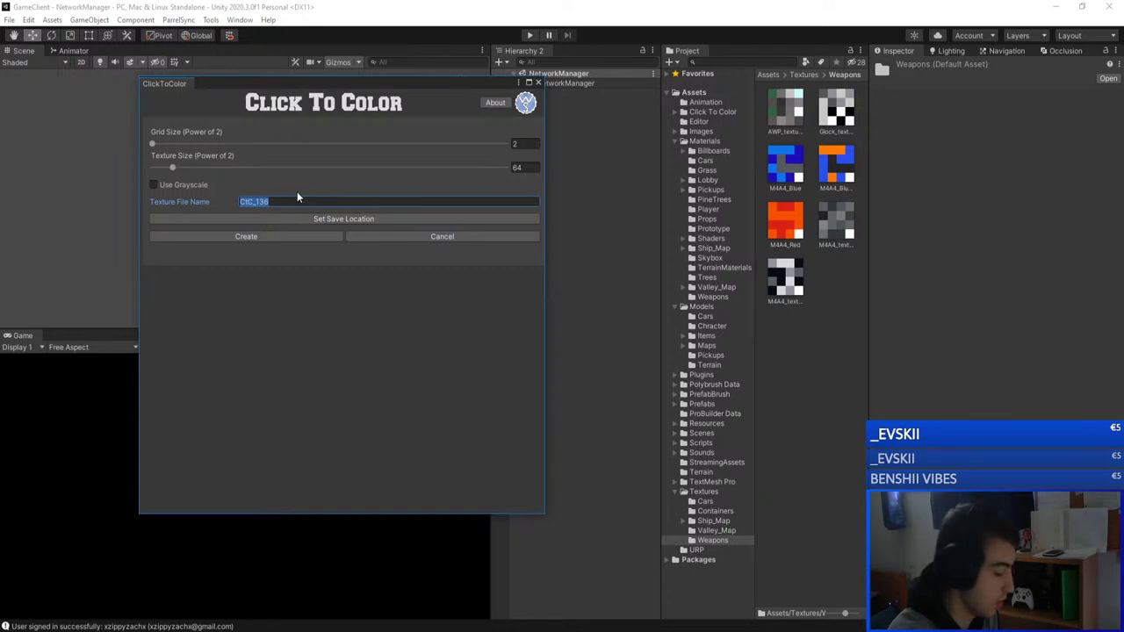
{"action": "type", "text": "Knife"}
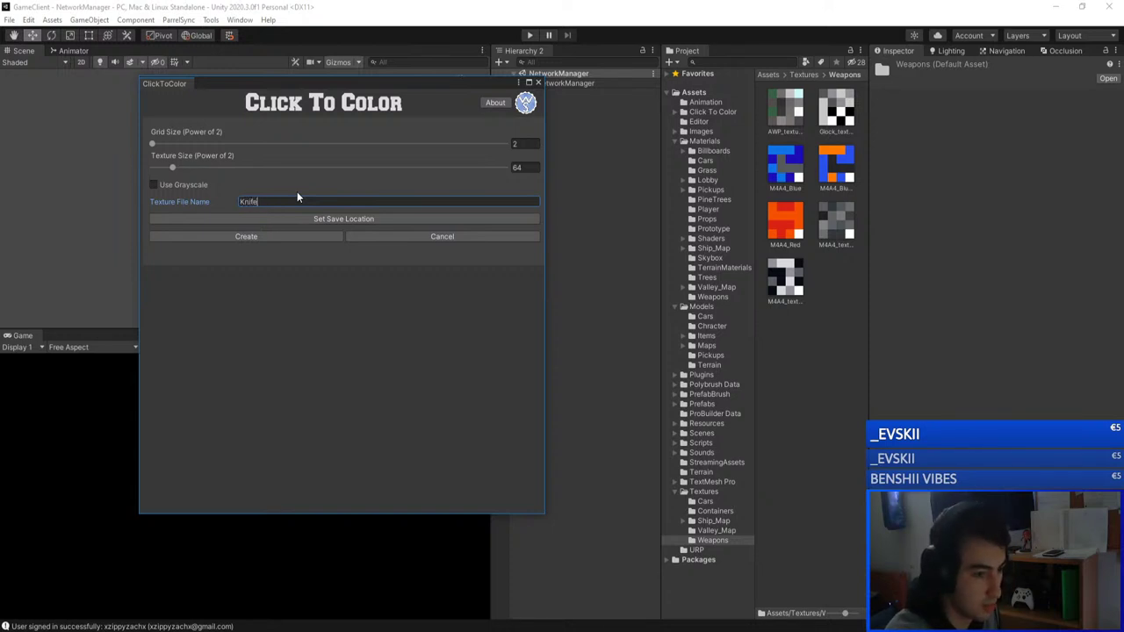
{"action": "type", "text": "_texture"}
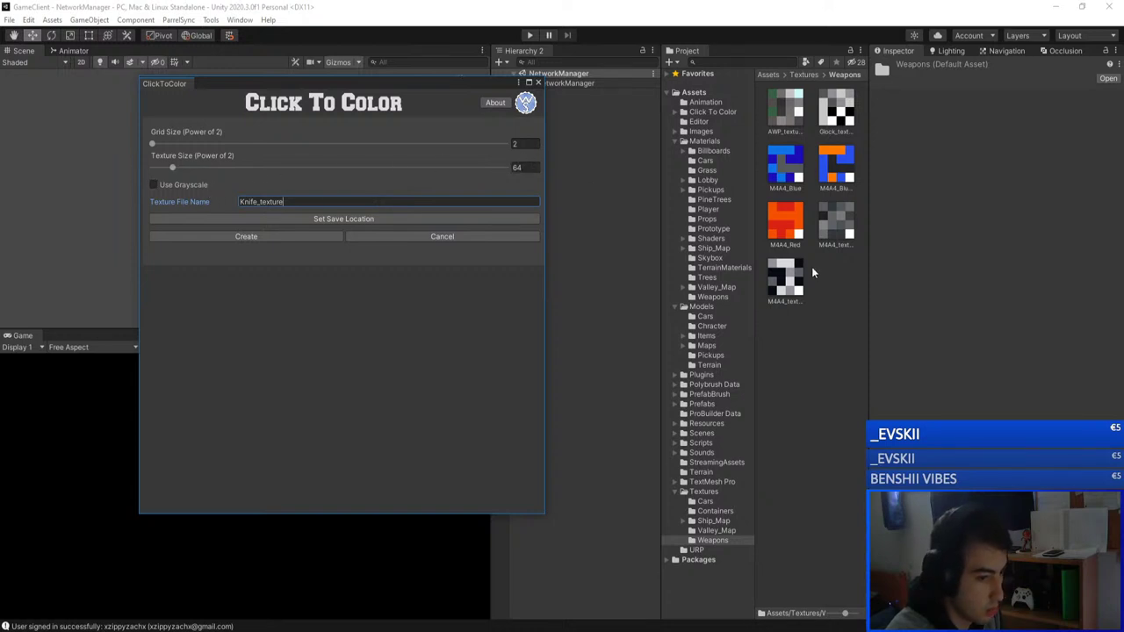
- Check the pixel dimensions of the existing Tent_Red texture from the Valley_Map folder in its file information
{"action": "left_click", "coordinate": [520, 168]}
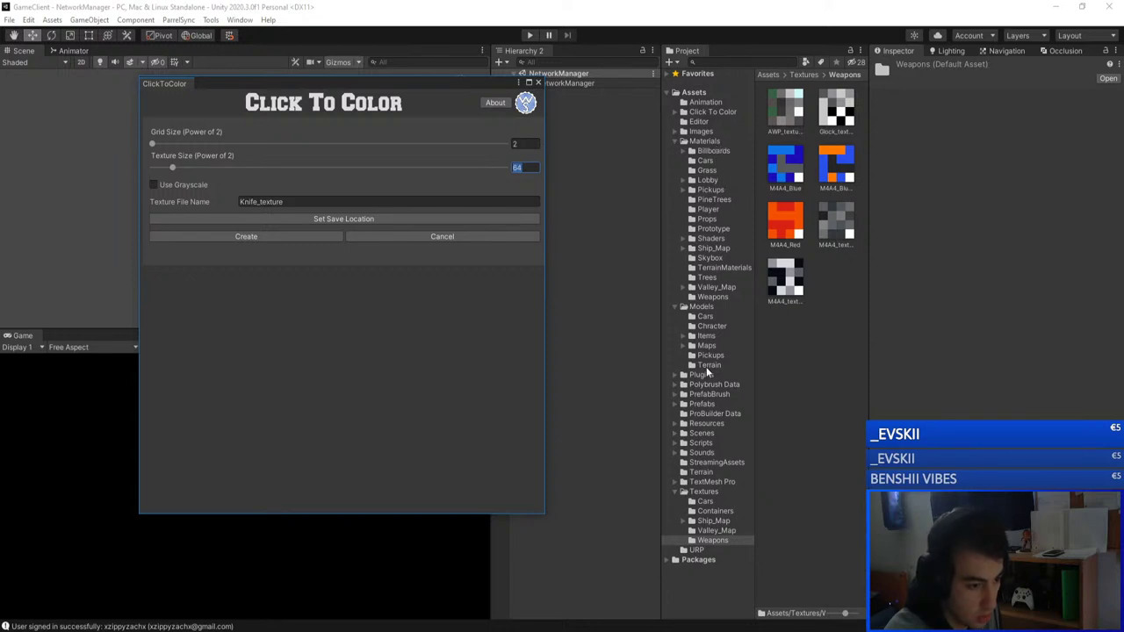
{"action": "left_click", "coordinate": [715, 531]}
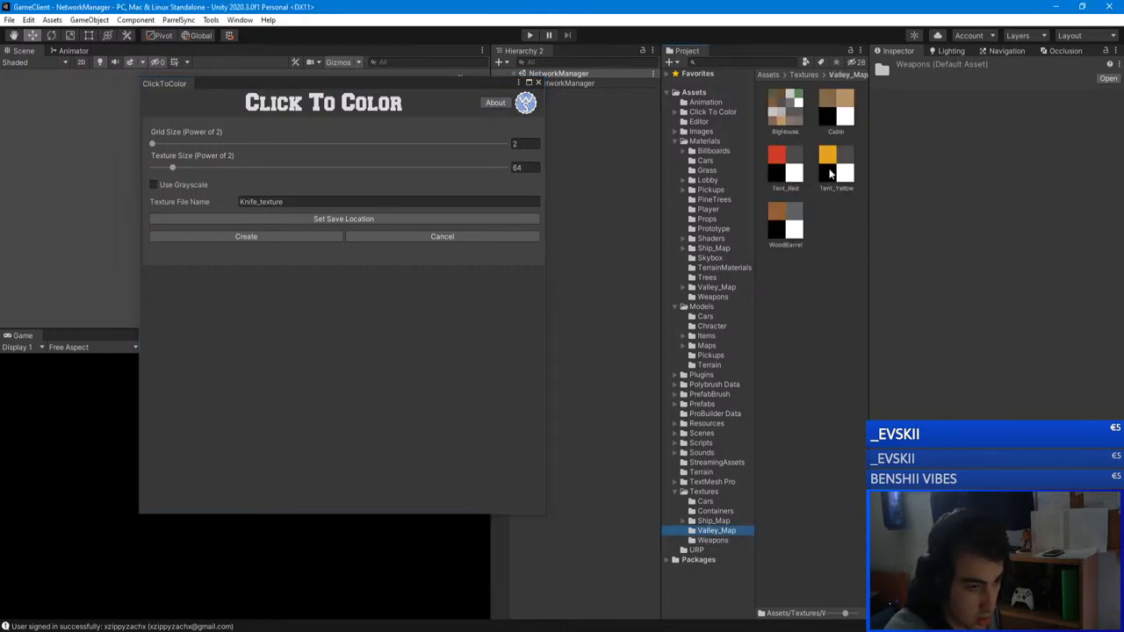
{"action": "right_click", "coordinate": [783, 167]}
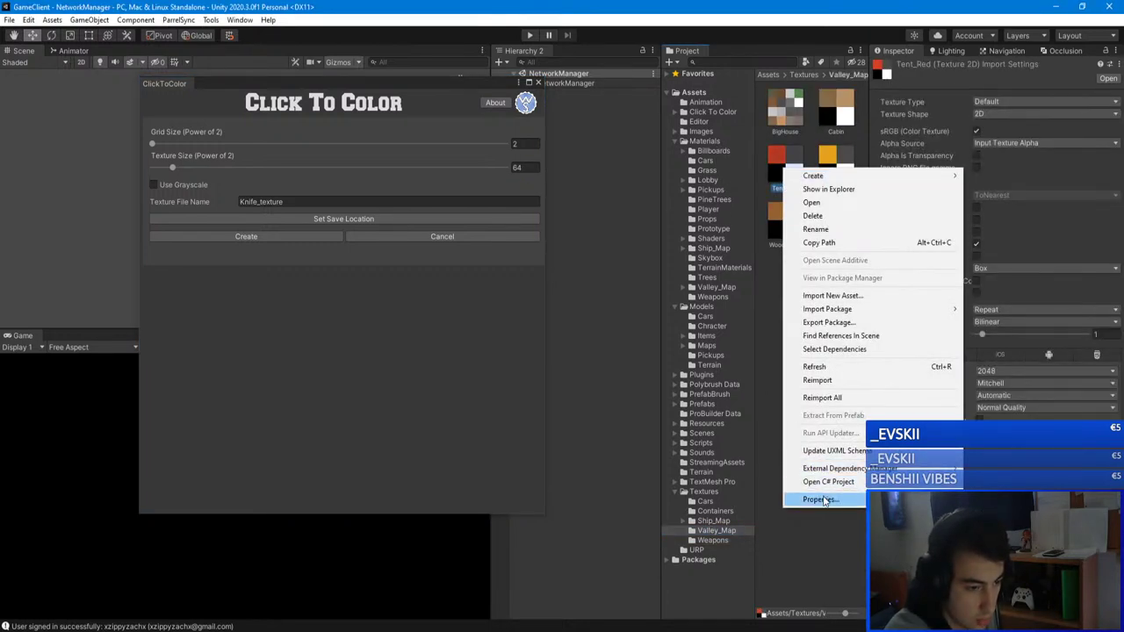
{"action": "left_click", "coordinate": [821, 500]}
{"action": "left_click", "coordinate": [378, 156]}
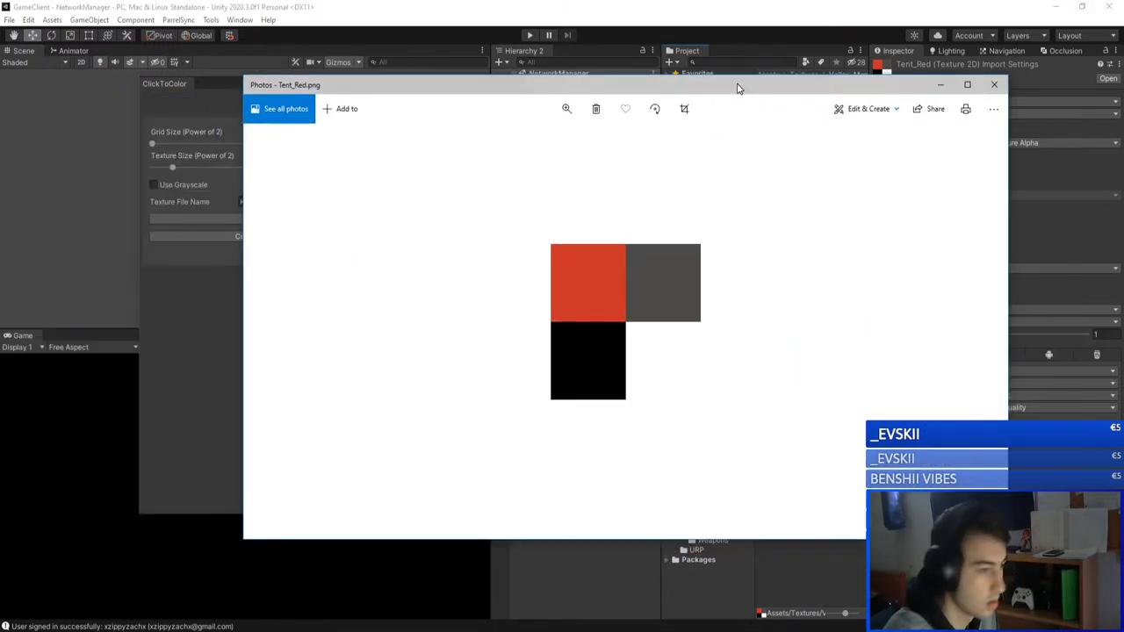
{"action": "left_click", "coordinate": [993, 109]}
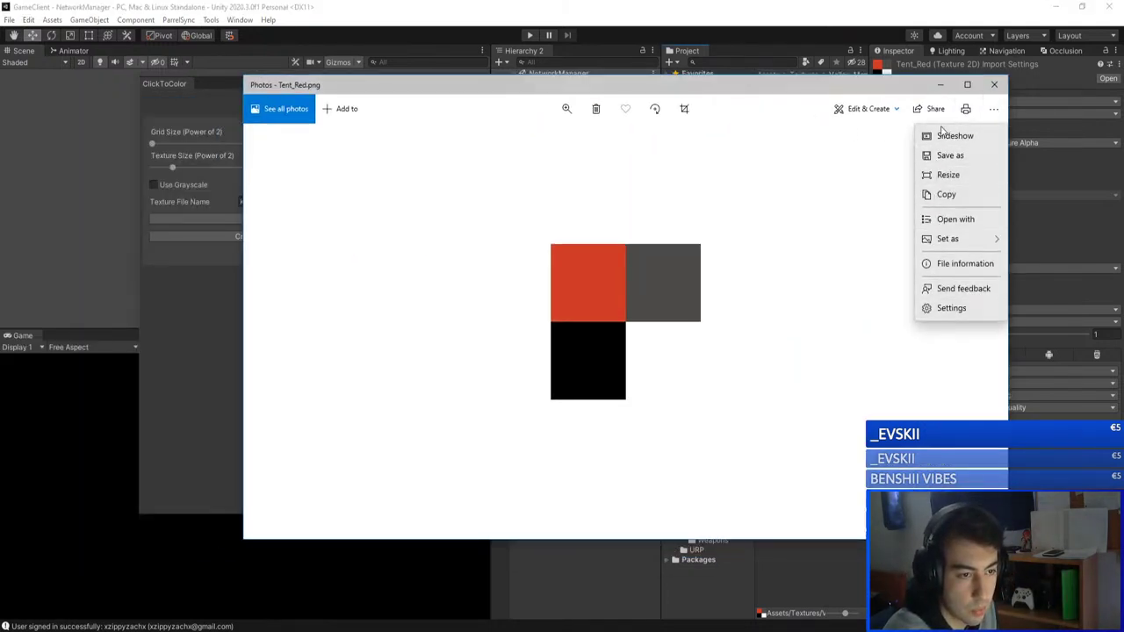
{"action": "left_click", "coordinate": [968, 267]}
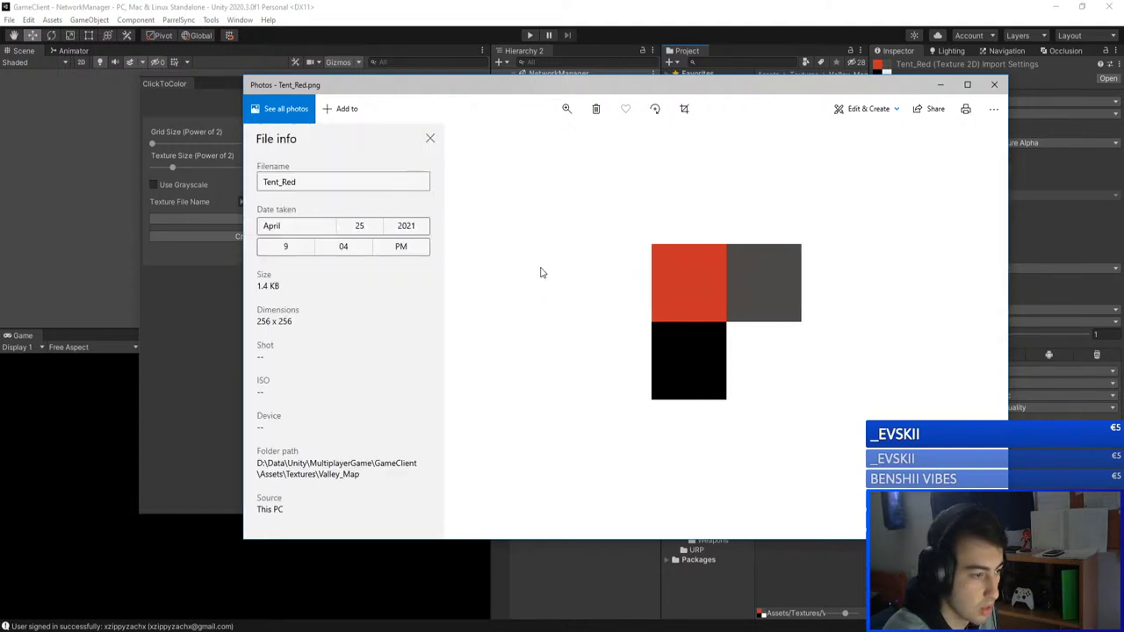
{"action": "left_click", "coordinate": [994, 85]}
- Create Knife_texture at a texture size of 256, saving it in the Assets/Textures/Weapons folder
{"action": "left_click", "coordinate": [527, 166]}
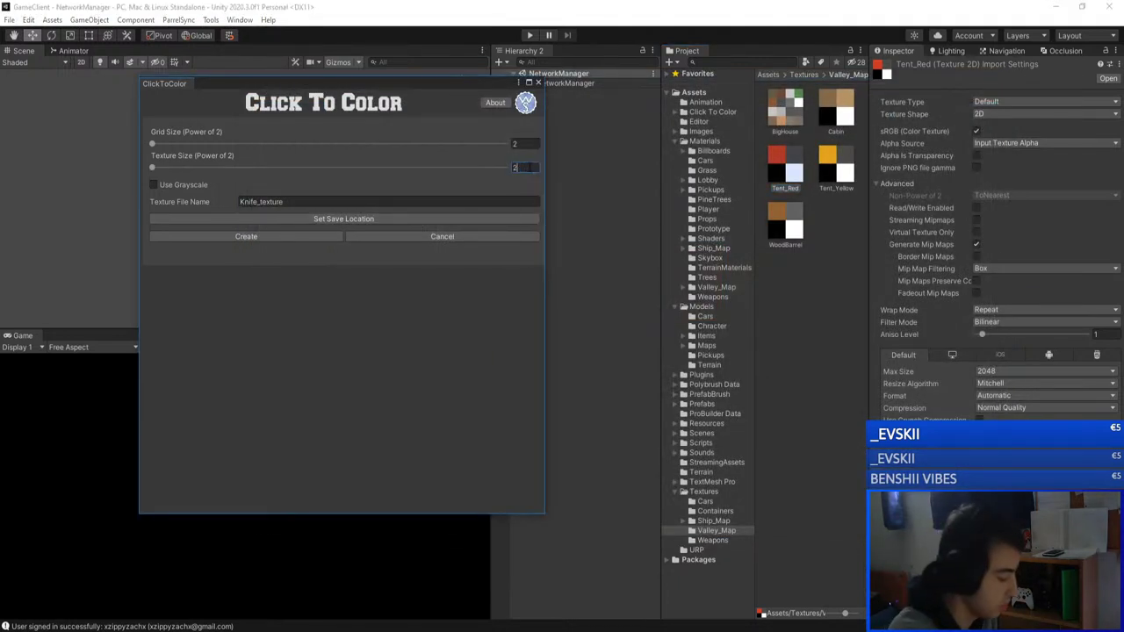
{"action": "type", "text": "256"}
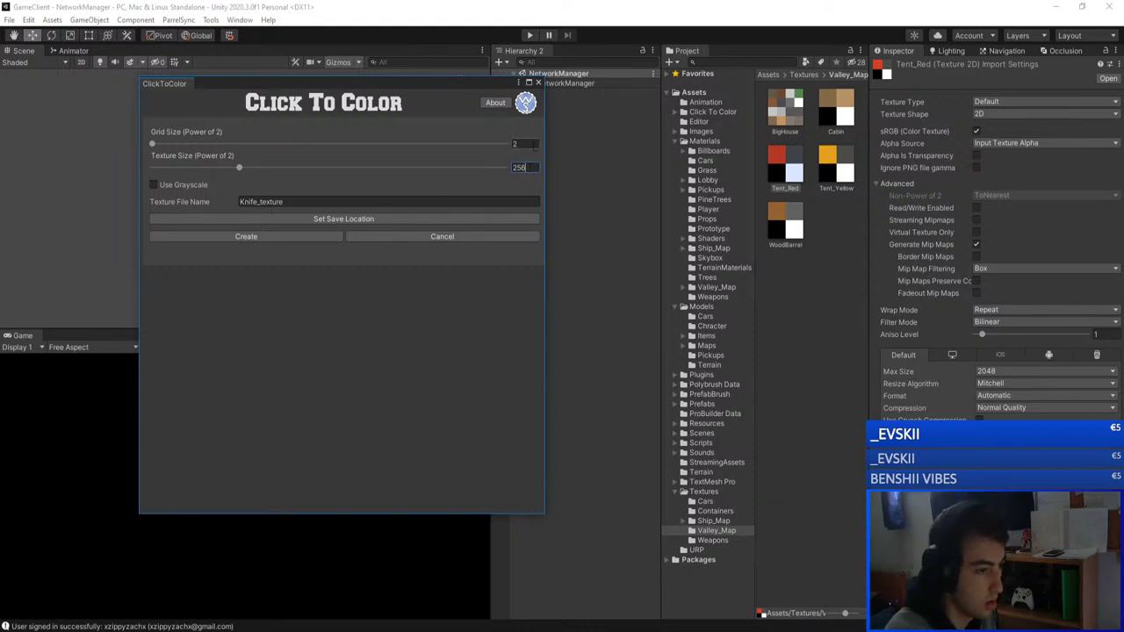
{"action": "left_click", "coordinate": [349, 219]}
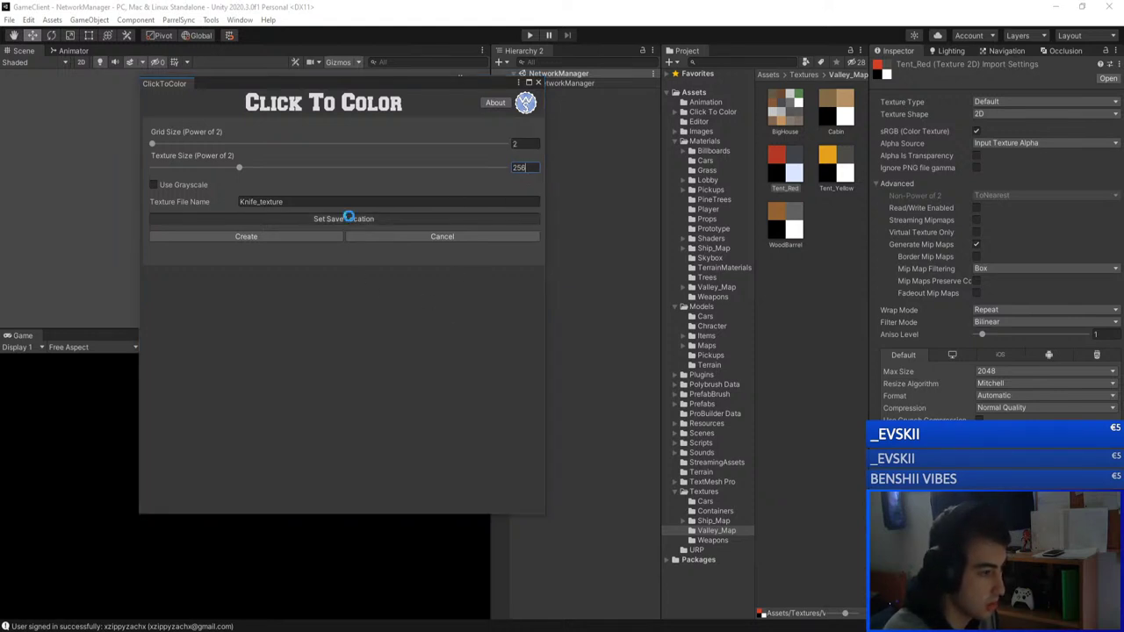
{"action": "left_click", "coordinate": [378, 72]}
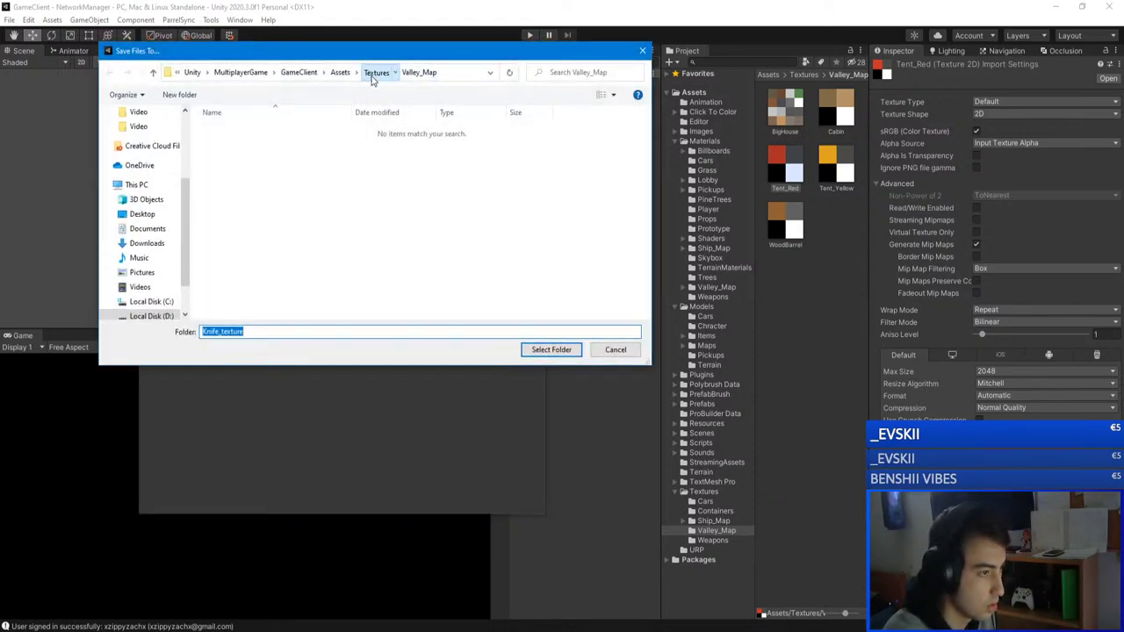
{"action": "double_click", "coordinate": [239, 169]}
{"action": "left_click", "coordinate": [378, 72]}
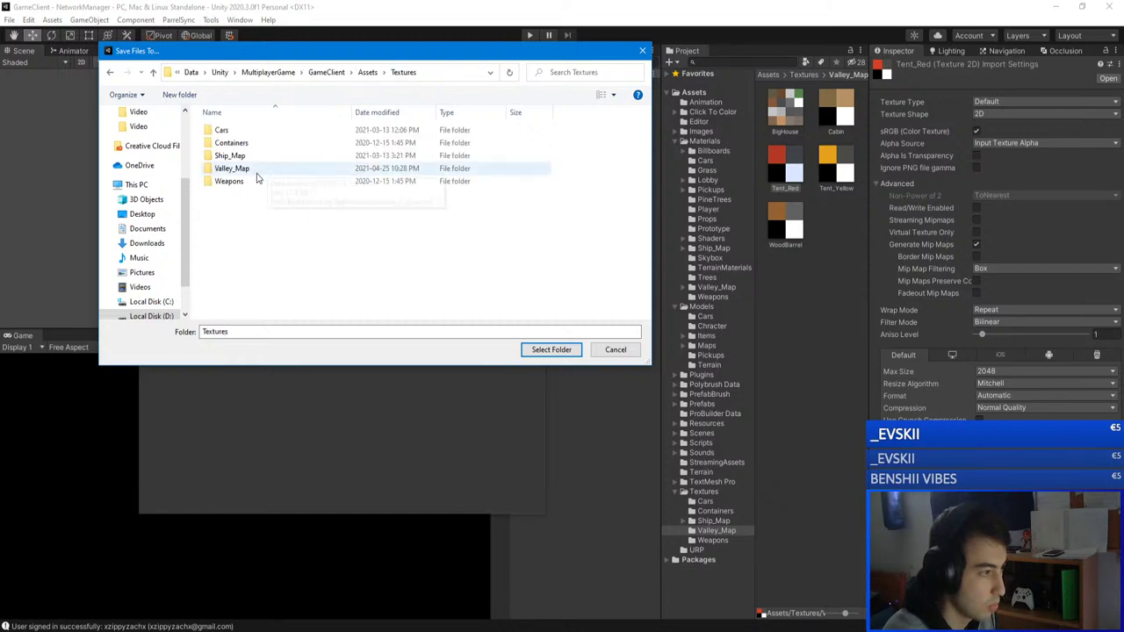
{"action": "double_click", "coordinate": [249, 180]}
{"action": "left_click", "coordinate": [551, 350]}
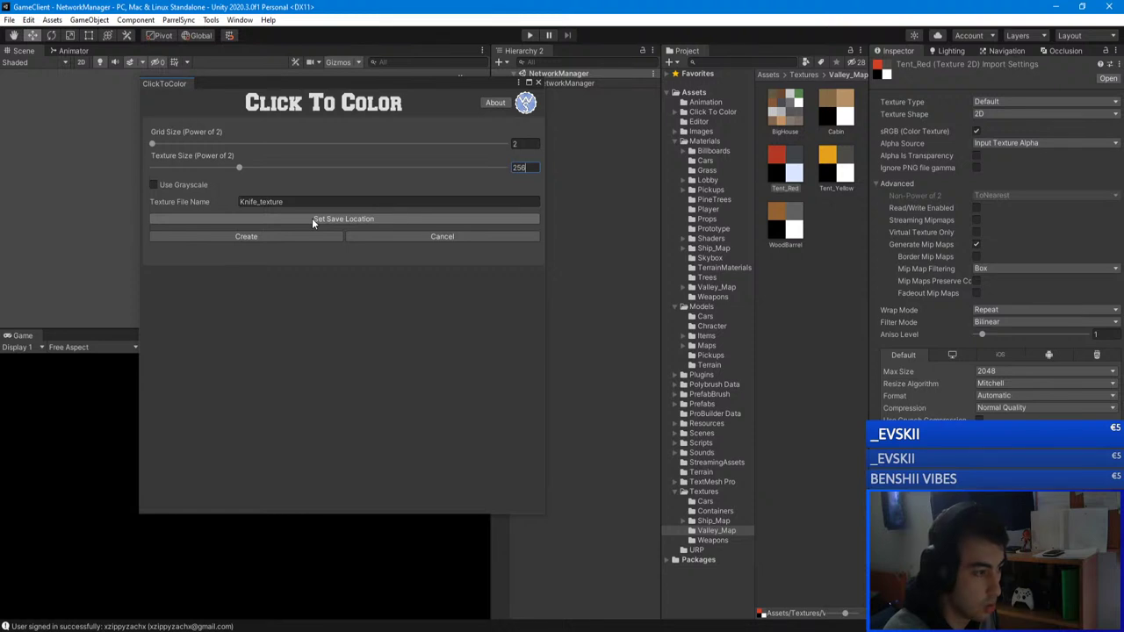
{"action": "left_click", "coordinate": [713, 540]}
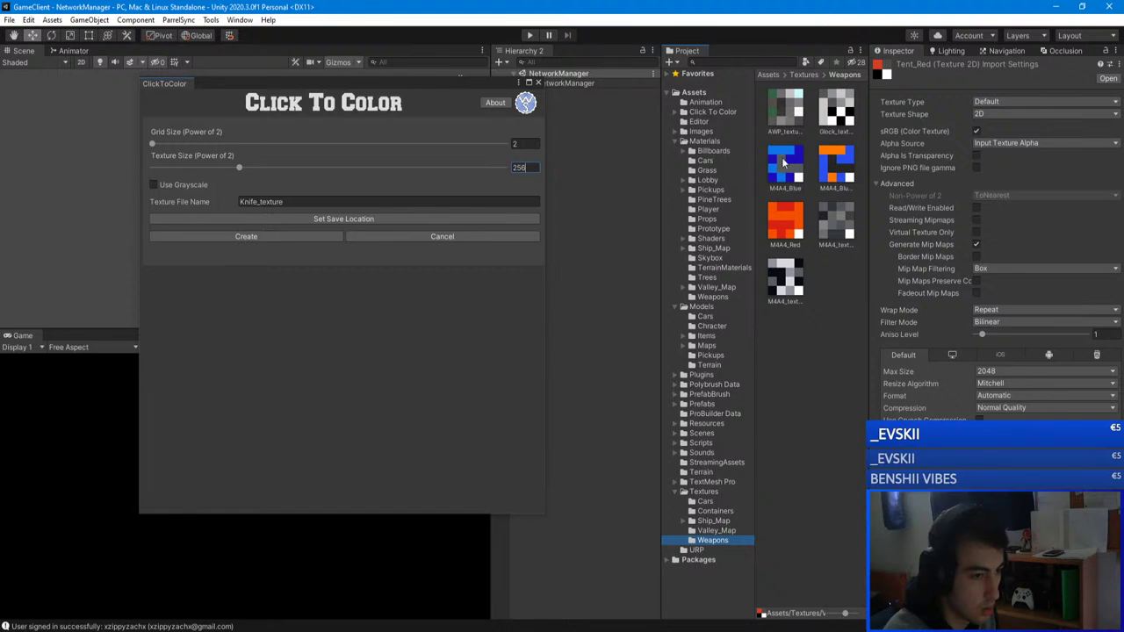
{"action": "left_click", "coordinate": [275, 236]}
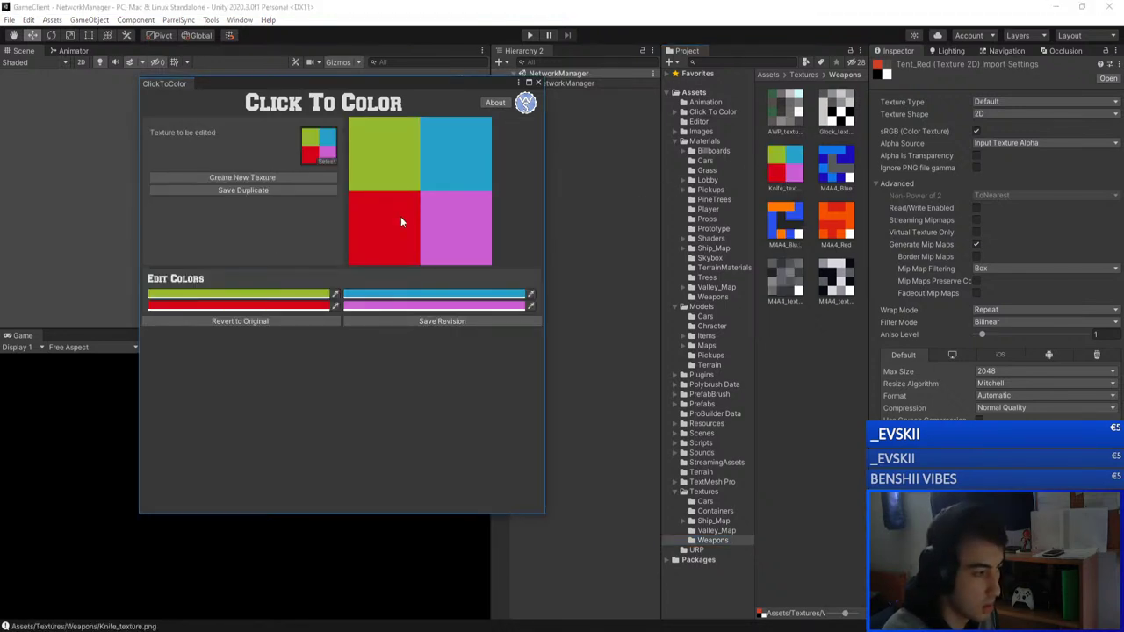
- Set the green upper-left square of Knife_texture to grey, hexadecimal 6A6A6A
{"action": "left_click", "coordinate": [284, 295]}
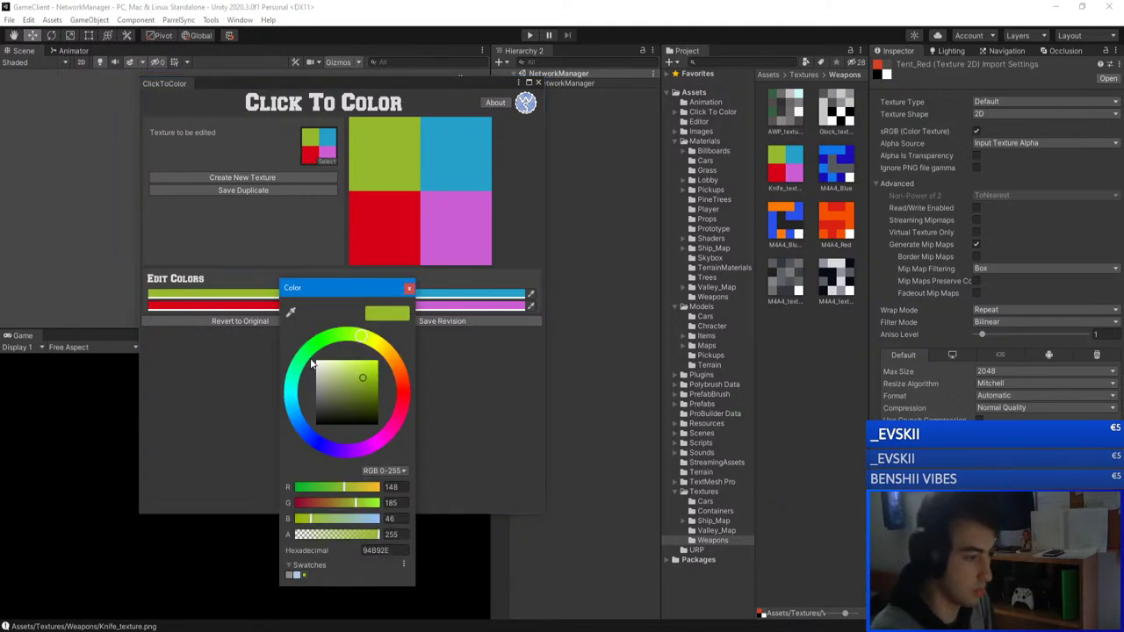
{"action": "left_click", "coordinate": [316, 398]}
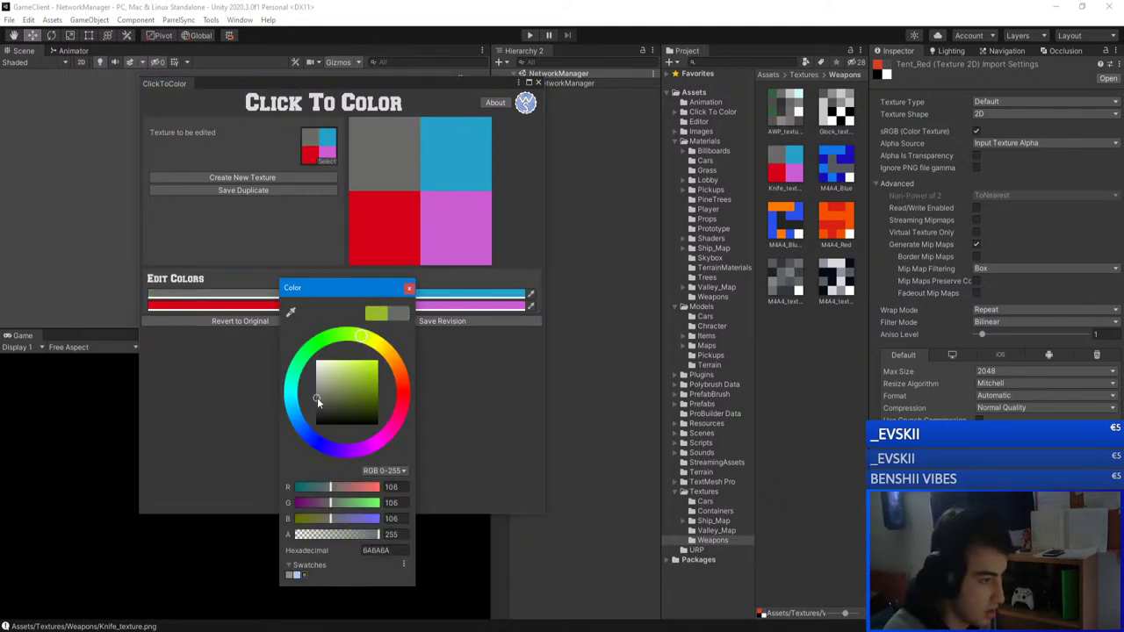
- Recolor the knife texture's first three color areas to grey 828281, near-black 1A1B1B and white FFFFFF
{"action": "left_click_drag", "start_coordinate": [318, 398], "coordinate": [317, 392]}
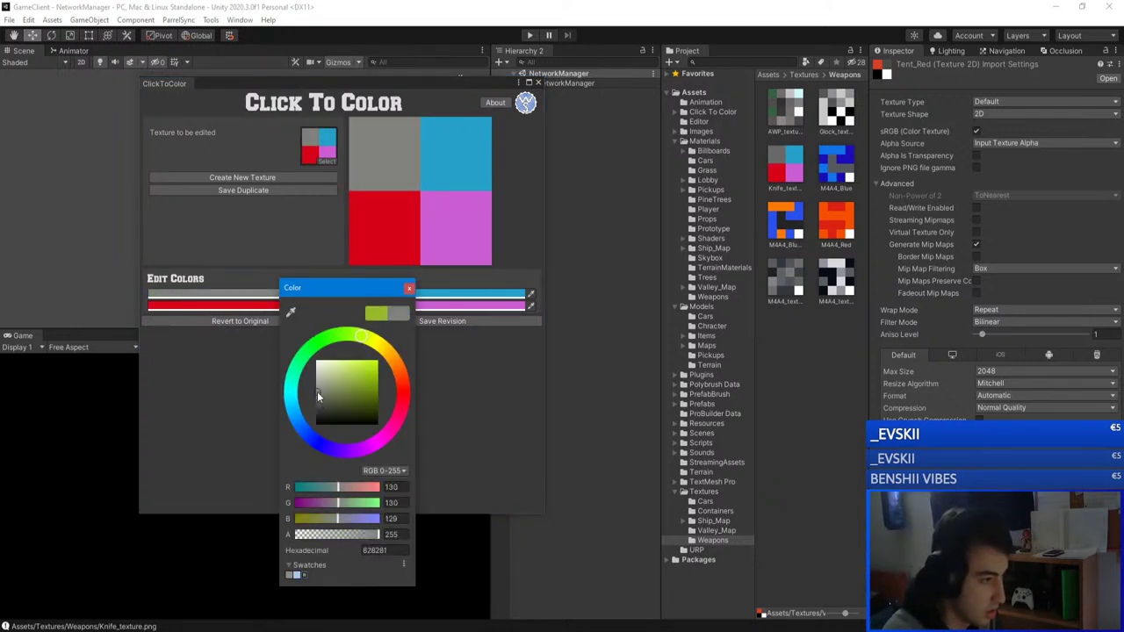
{"action": "left_click", "coordinate": [409, 287]}
{"action": "left_click", "coordinate": [418, 294]}
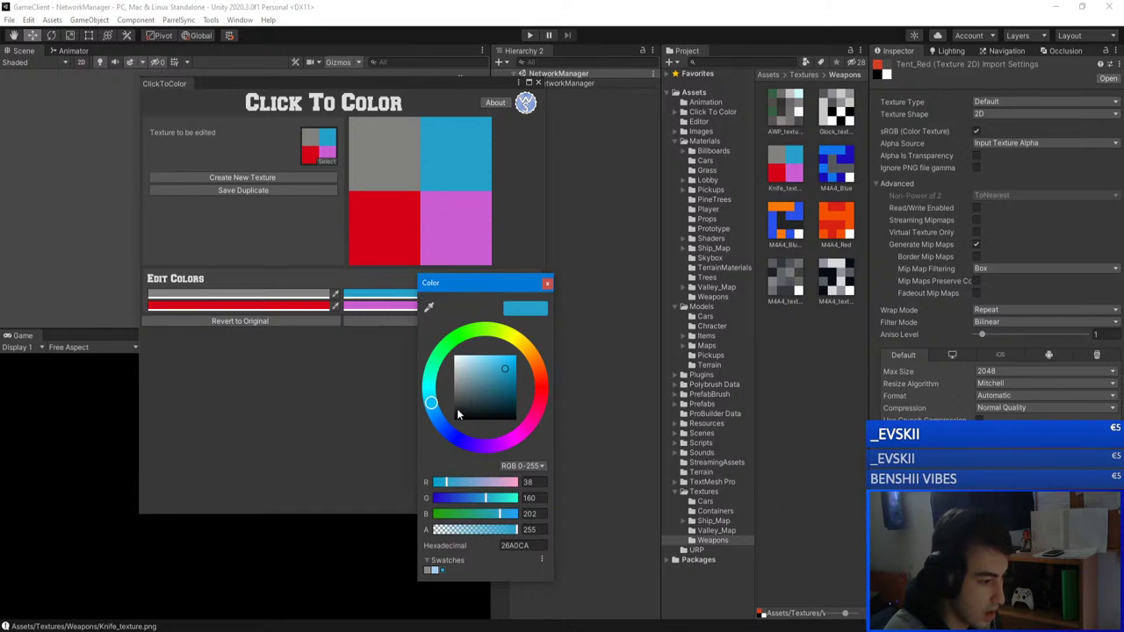
{"action": "left_click_drag", "start_coordinate": [456, 409], "coordinate": [456, 412]}
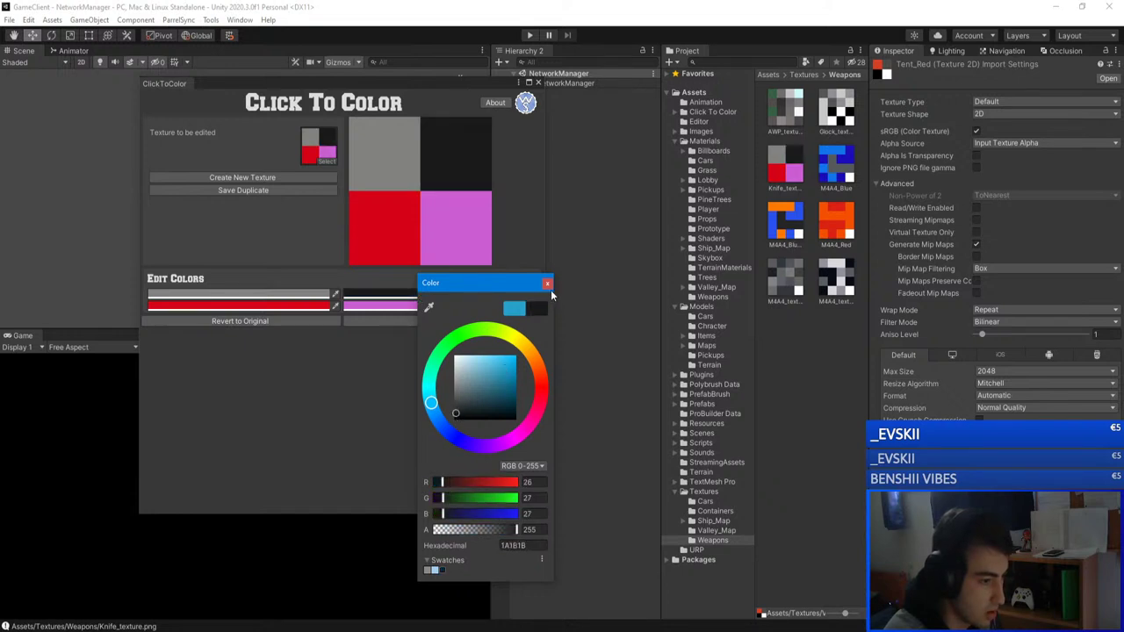
{"action": "left_click", "coordinate": [547, 284]}
{"action": "left_click", "coordinate": [309, 307]}
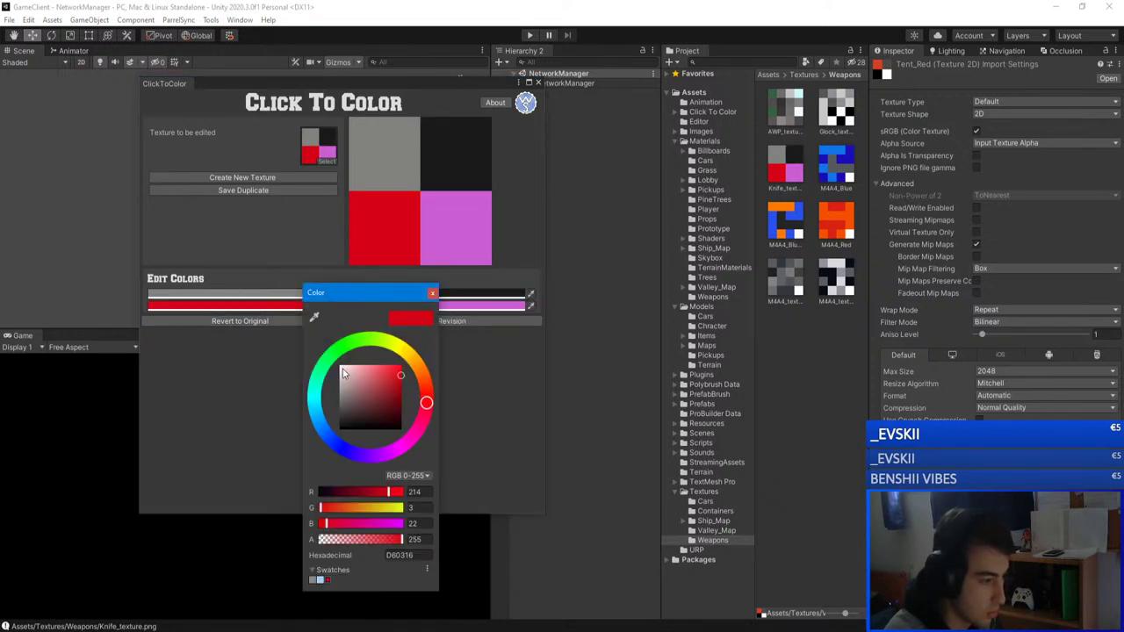
{"action": "left_click_drag", "start_coordinate": [344, 374], "coordinate": [340, 367]}
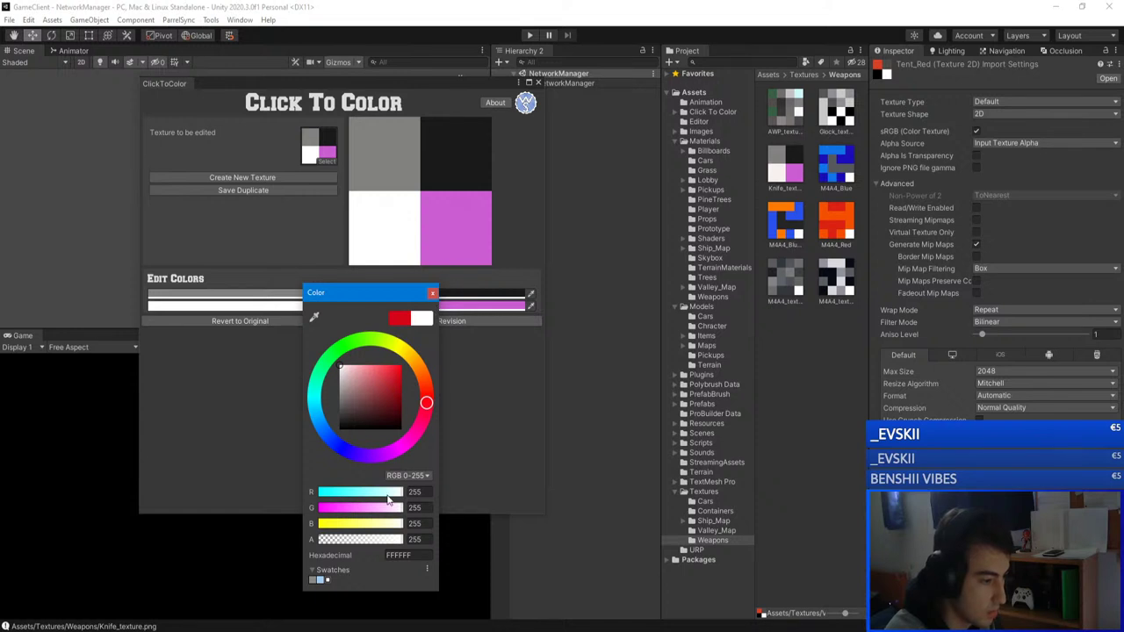
{"action": "left_click", "coordinate": [433, 295]}
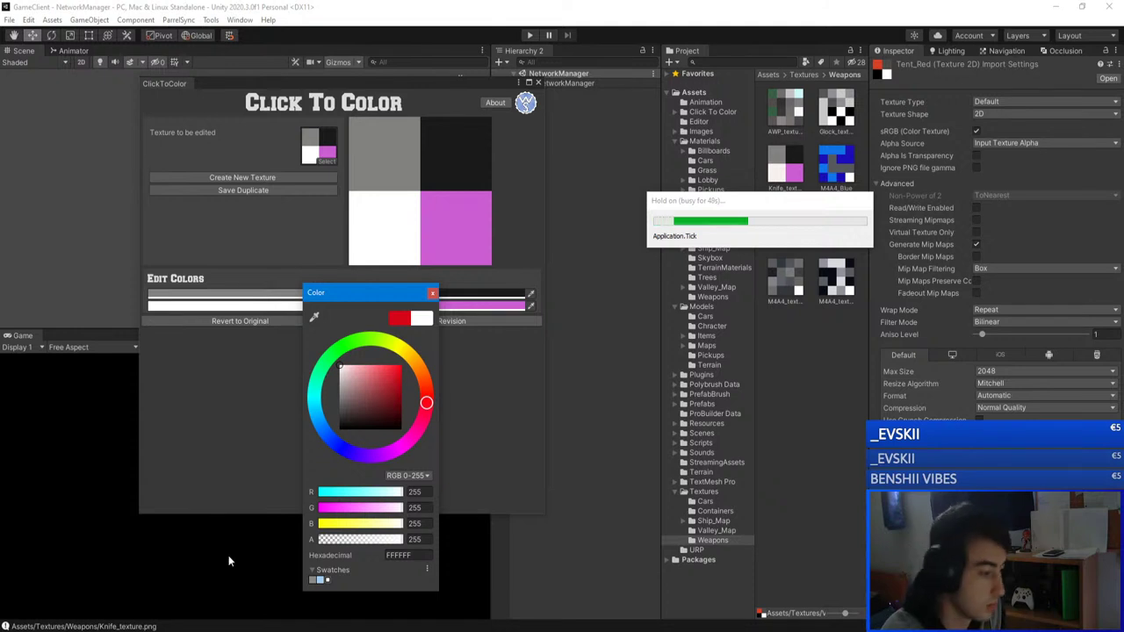
{"action": "right_click", "coordinate": [329, 631]}
{"action": "left_click", "coordinate": [359, 592]}
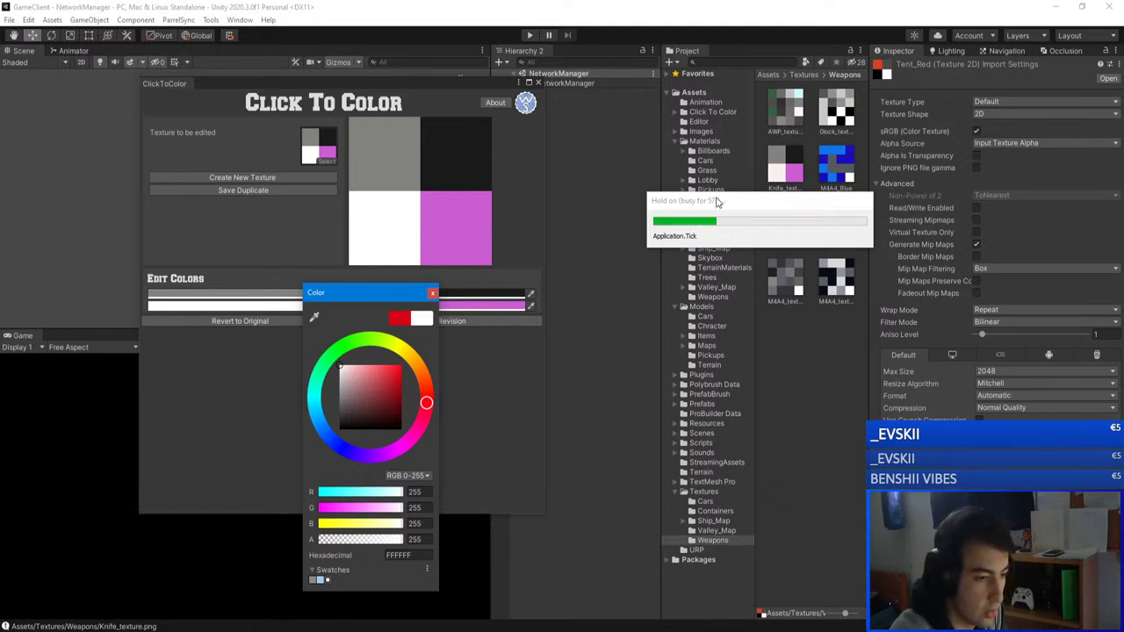
{"action": "left_click_drag", "start_coordinate": [720, 203], "coordinate": [669, 204]}
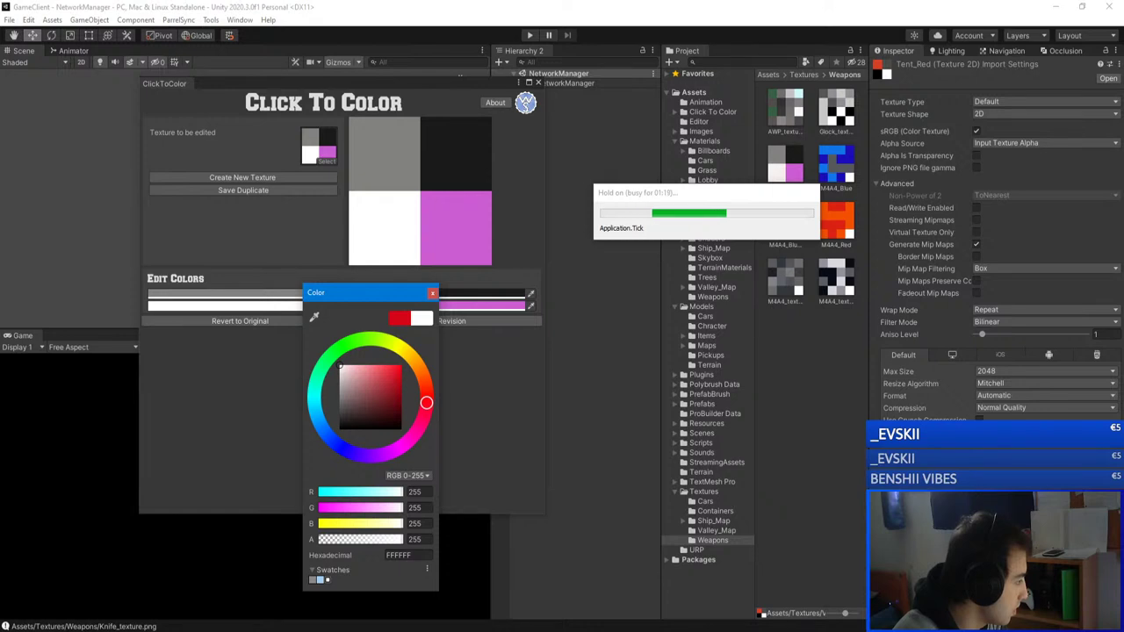
- Launch Unity Hub, reopen the GameClient project and dismiss the preview packages notice
{"action": "key", "text": "alt+Tab"}
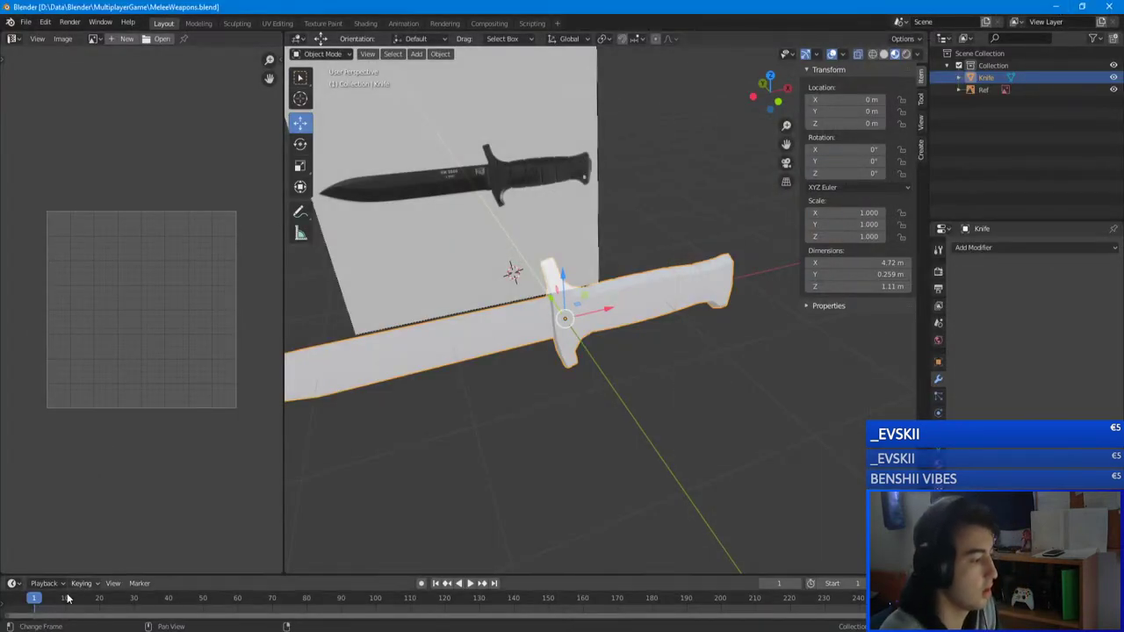
{"action": "key", "text": "super"}
{"action": "type", "text": "unity"}
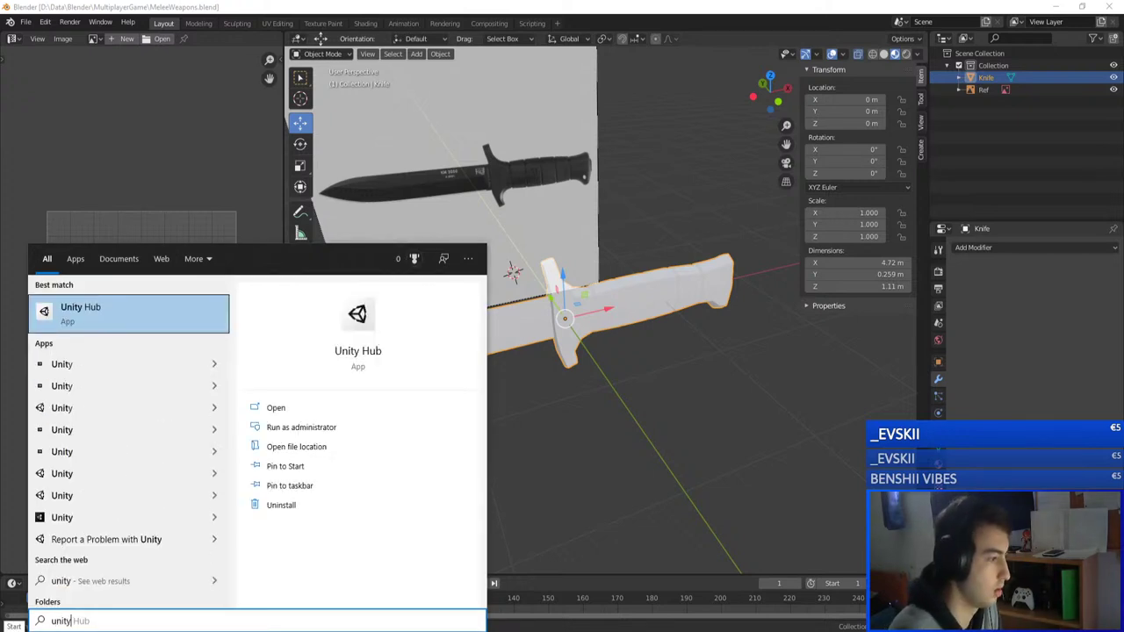
{"action": "left_click", "coordinate": [101, 313]}
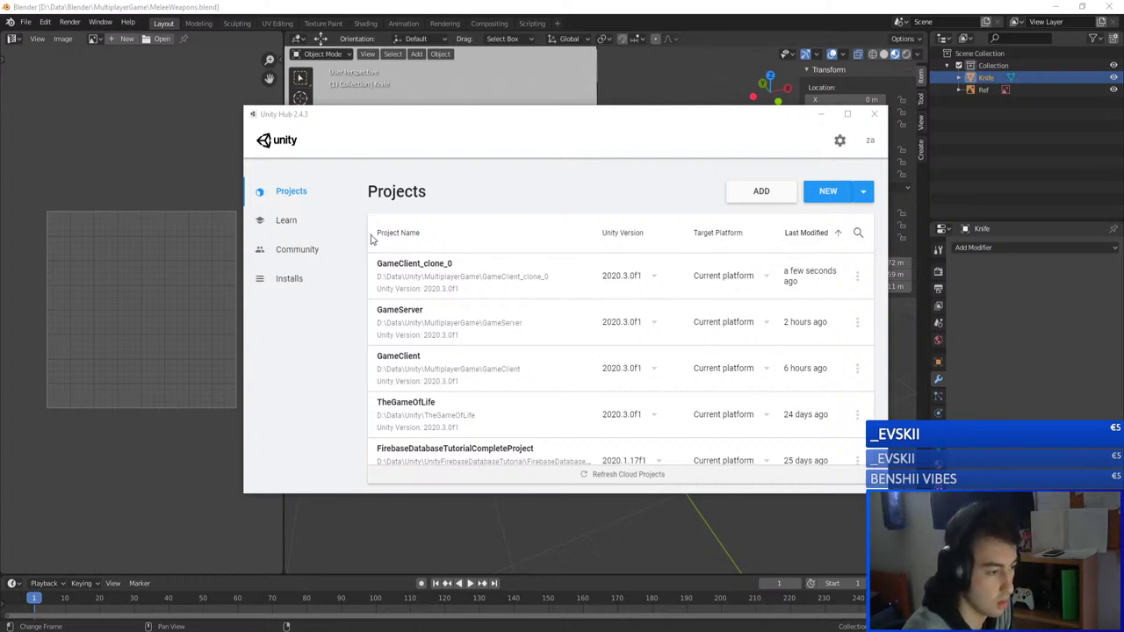
{"action": "left_click", "coordinate": [405, 360]}
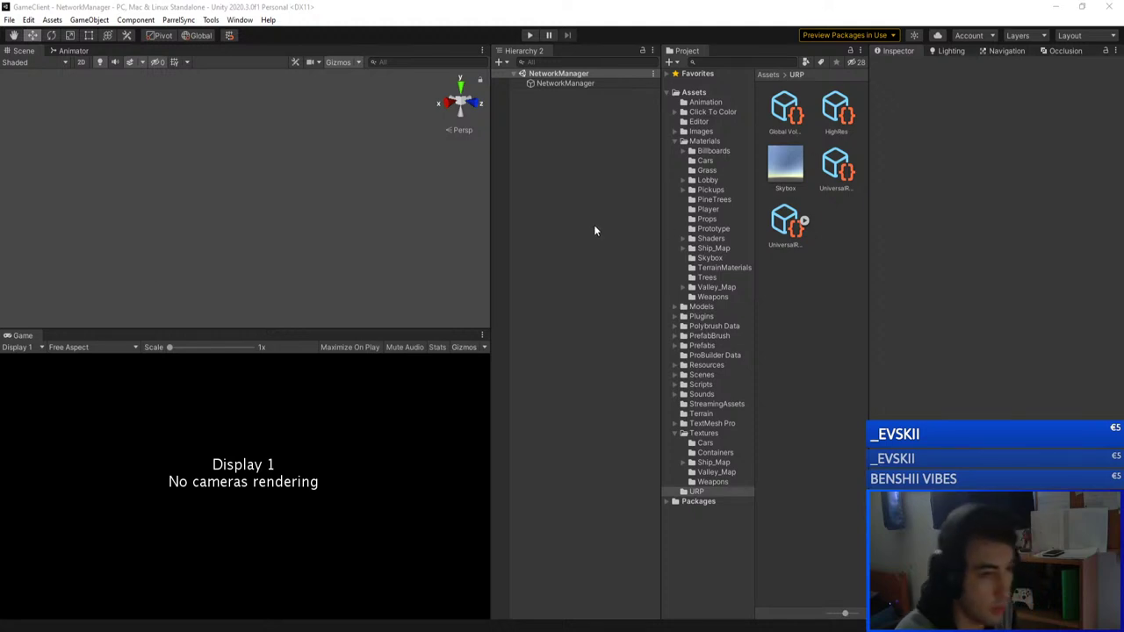
{"action": "left_click", "coordinate": [844, 35]}
{"action": "left_click", "coordinate": [838, 48]}
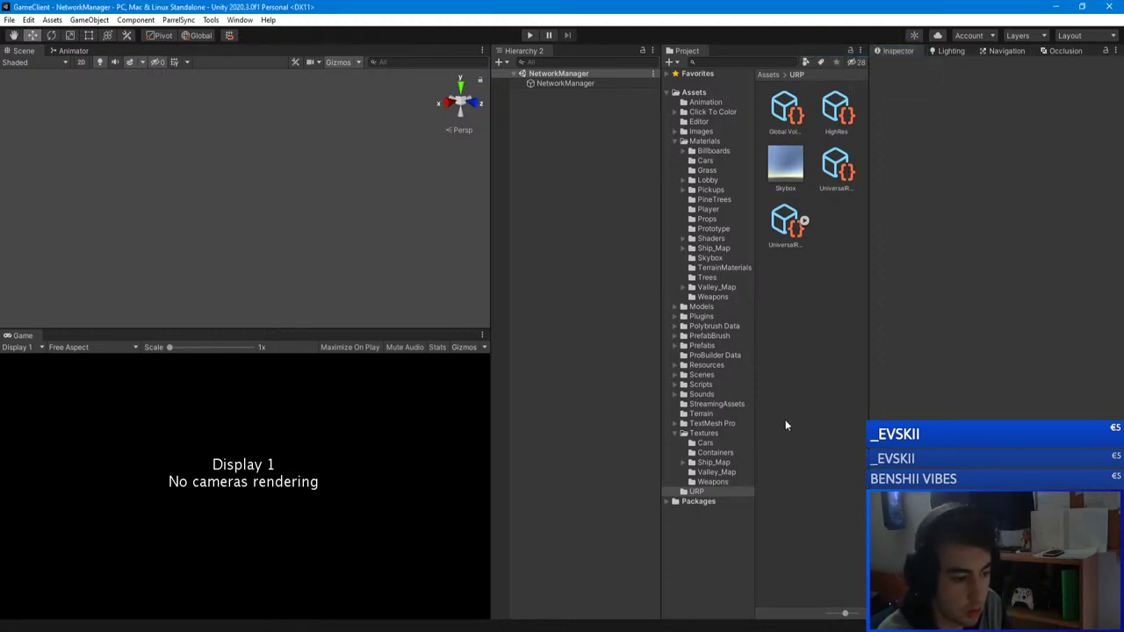
- Select the knife texture in the Textures/Weapons folder and open it in the Click To Color tool
{"action": "left_click", "coordinate": [712, 482]}
{"action": "left_click", "coordinate": [794, 168]}
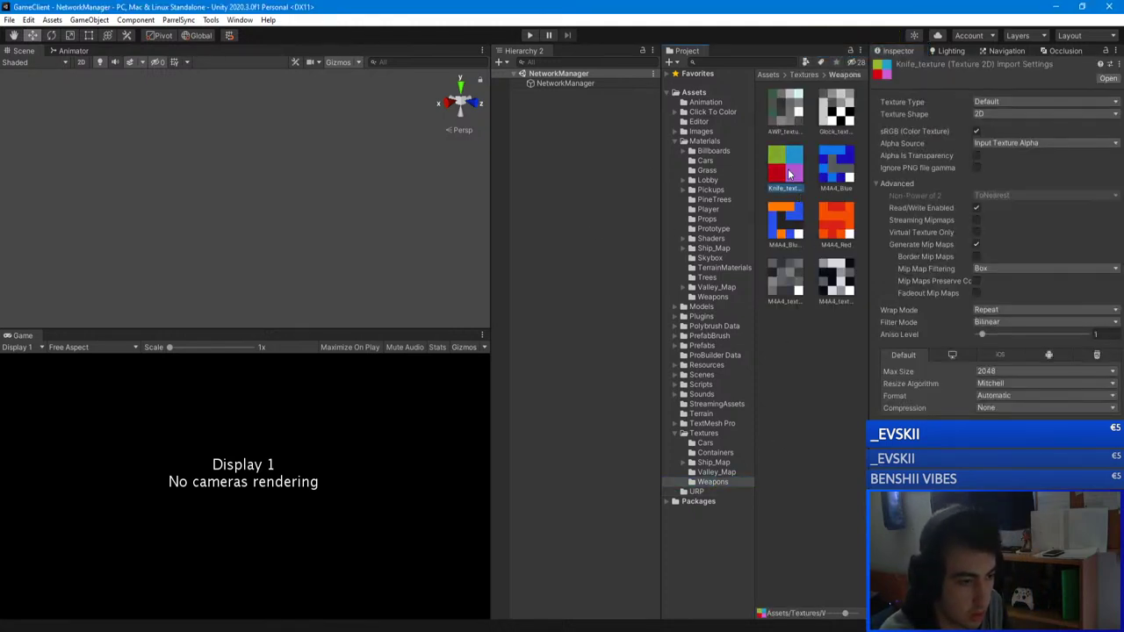
{"action": "left_click", "coordinate": [211, 20]}
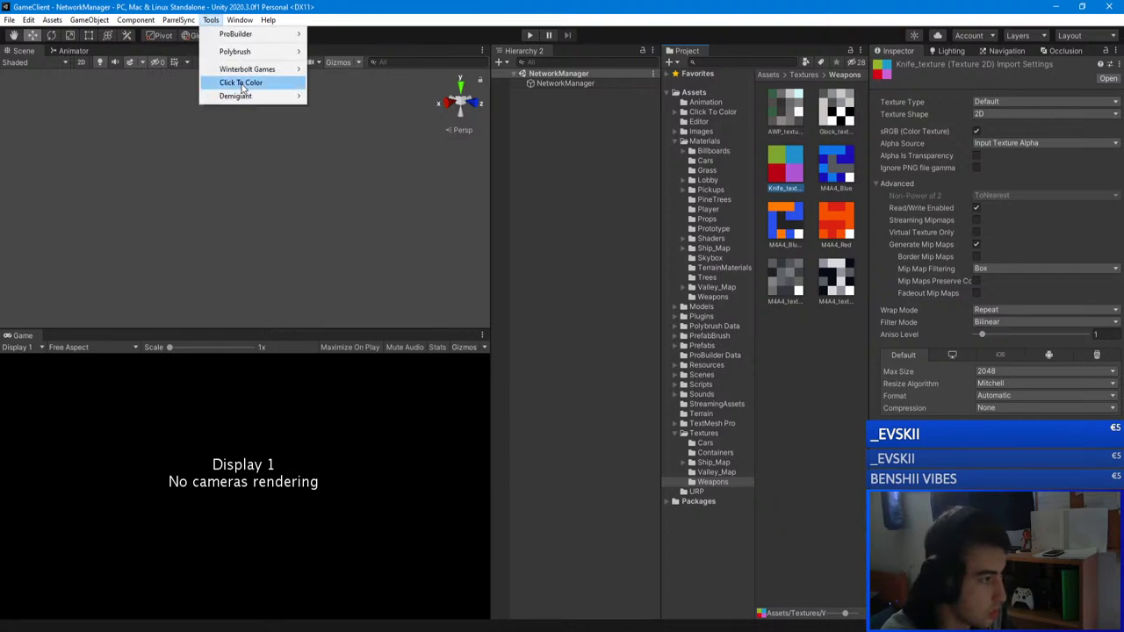
{"action": "left_click", "coordinate": [240, 82]}
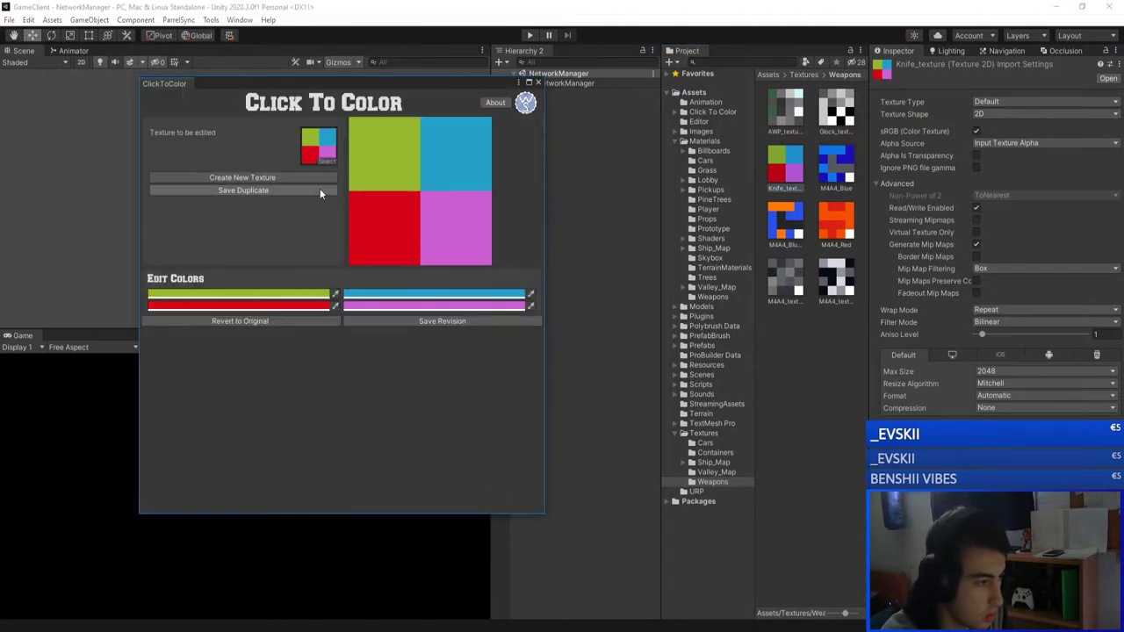
- Change the knife texture's green area to grey 939393
{"action": "left_click", "coordinate": [239, 294]}
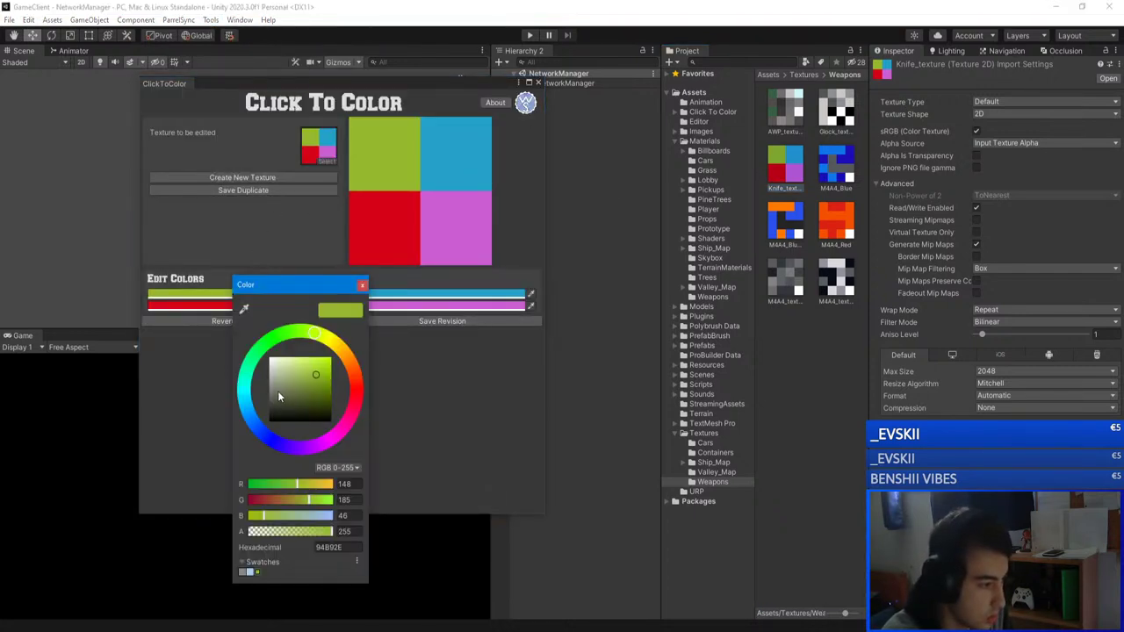
{"action": "left_click", "coordinate": [246, 400]}
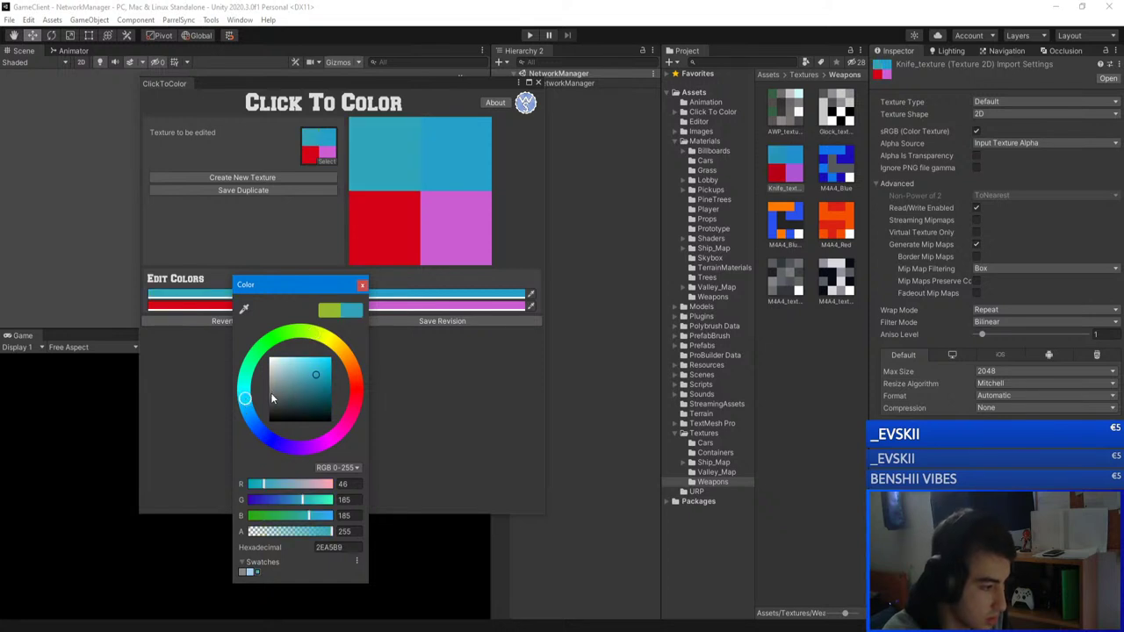
{"action": "left_click", "coordinate": [271, 400]}
{"action": "left_click_drag", "start_coordinate": [268, 392], "coordinate": [271, 388]}
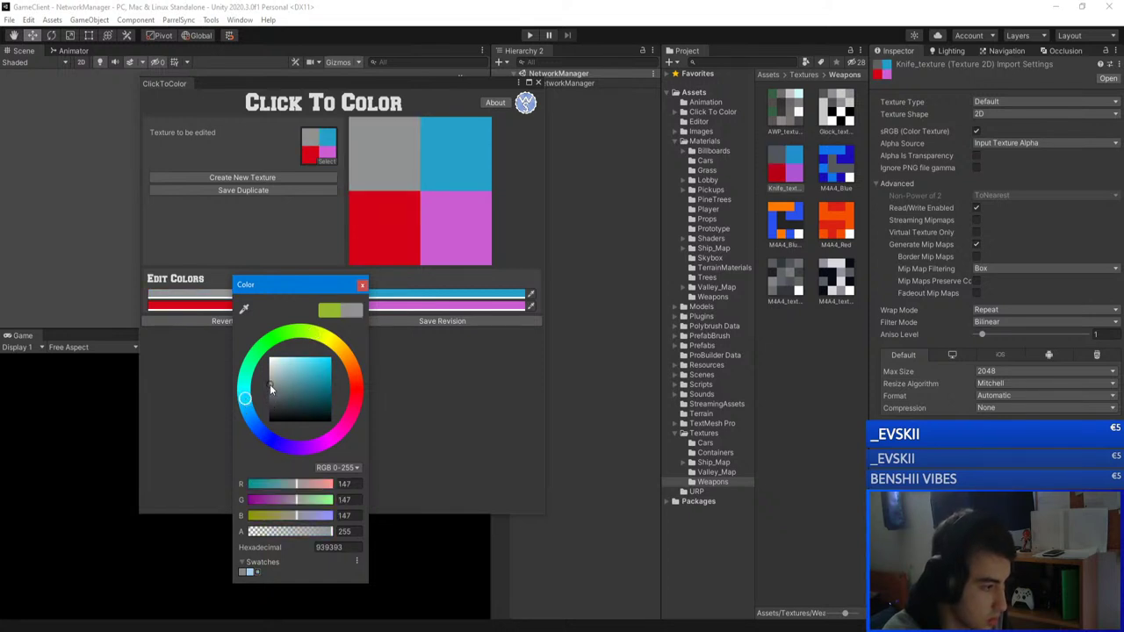
{"action": "left_click", "coordinate": [360, 288]}
- Change the knife texture's blue area to dark grey 2E2E2E and its red area to white
{"action": "left_click", "coordinate": [371, 294]}
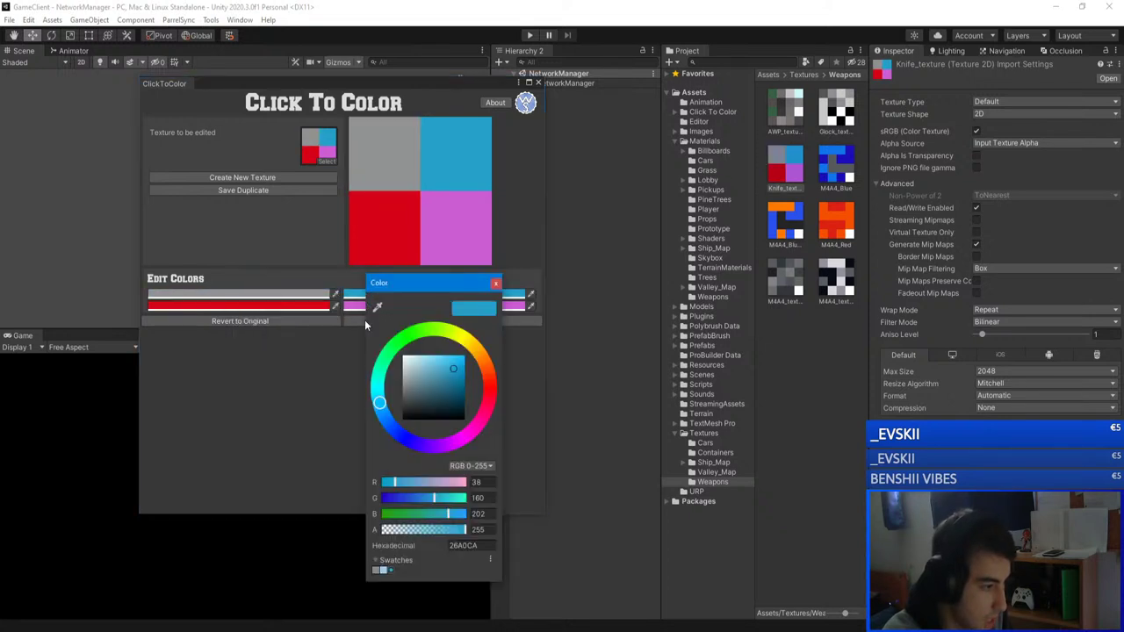
{"action": "left_click", "coordinate": [403, 407]}
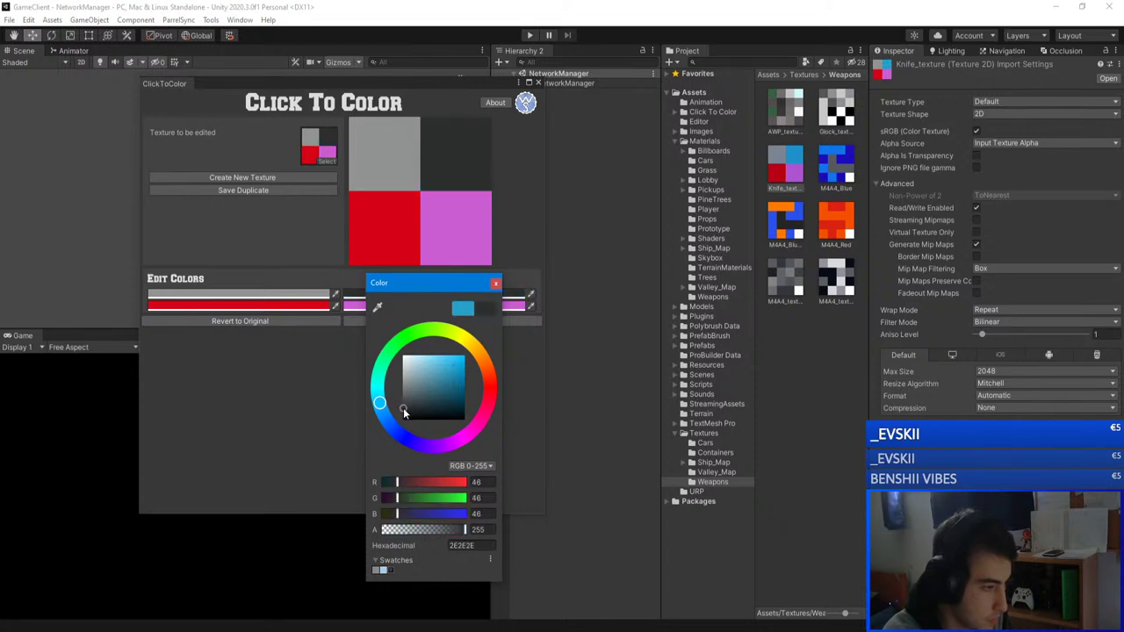
{"action": "left_click", "coordinate": [316, 304]}
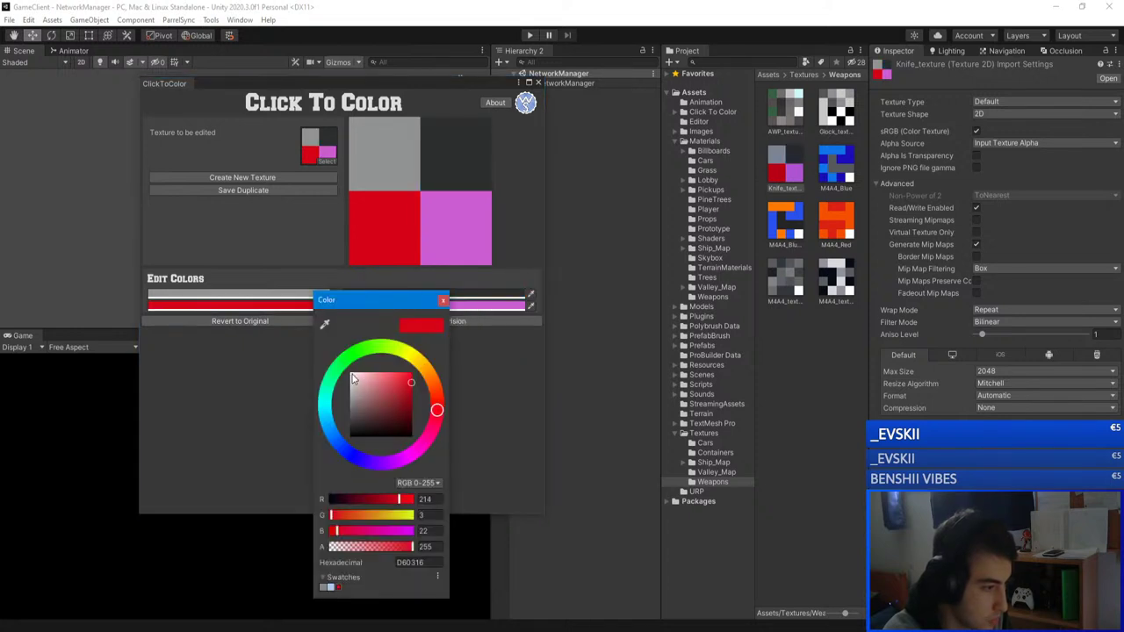
{"action": "left_click", "coordinate": [351, 374]}
{"action": "left_click", "coordinate": [453, 233]}
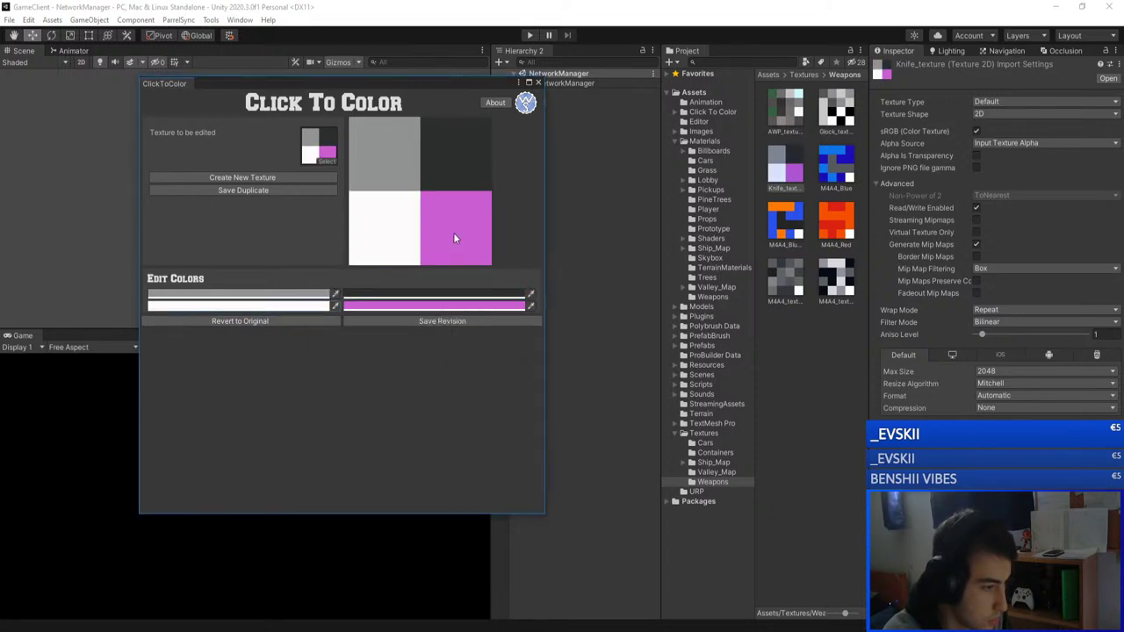
- Change the knife texture's purple area to near-black 080808 and close the Click To Color tool
{"action": "left_click", "coordinate": [456, 305]}
{"action": "left_click", "coordinate": [483, 435]}
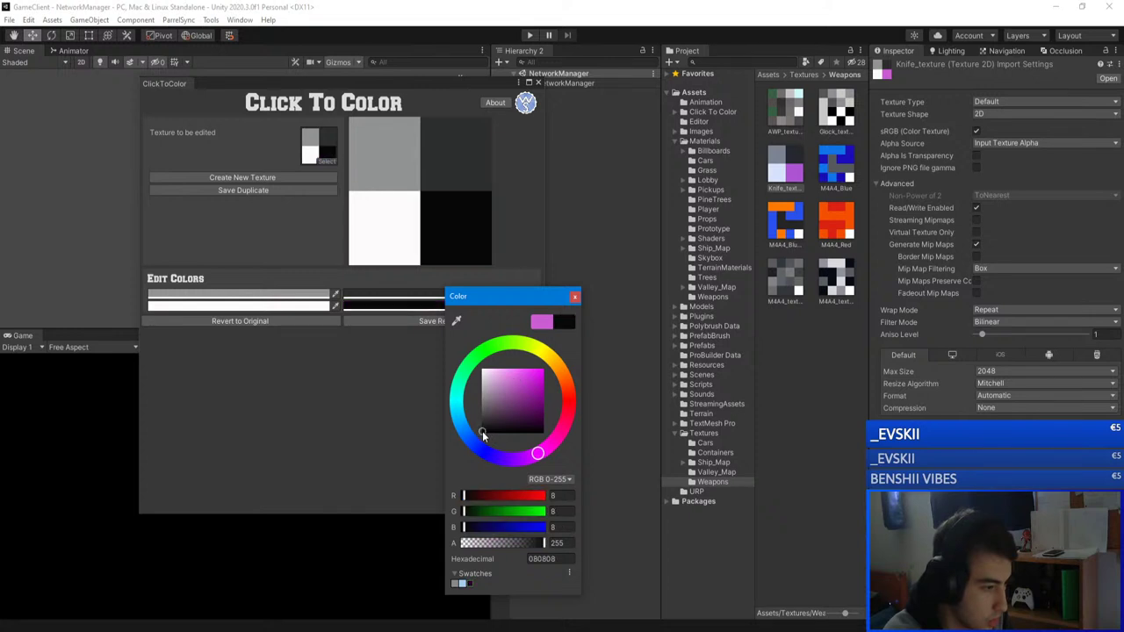
{"action": "left_click", "coordinate": [573, 297]}
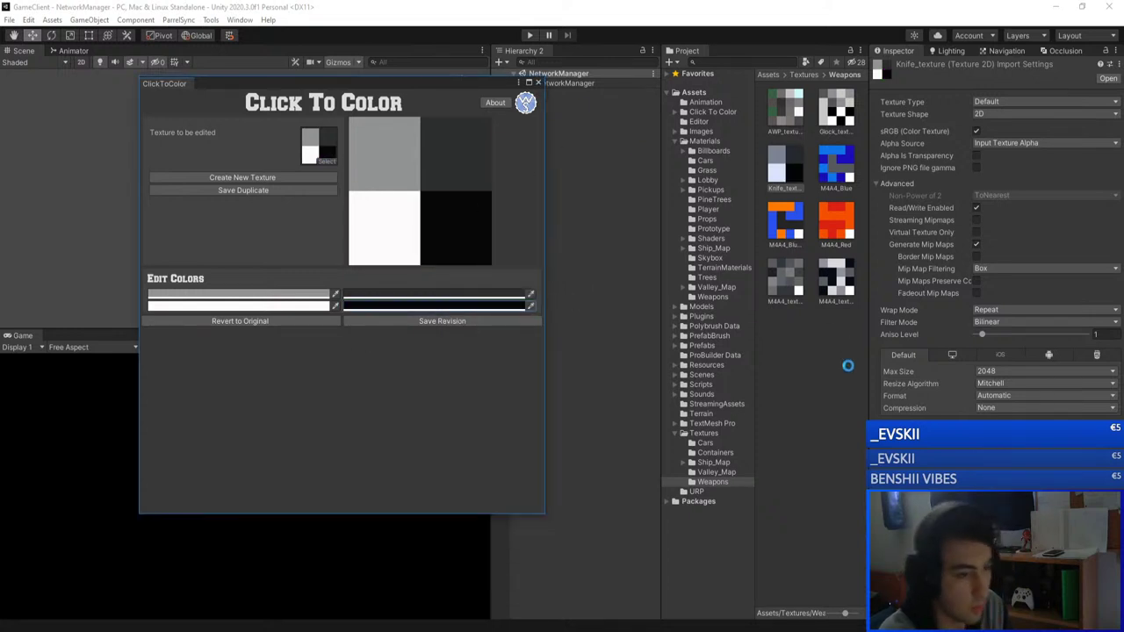
{"action": "left_click", "coordinate": [538, 82]}
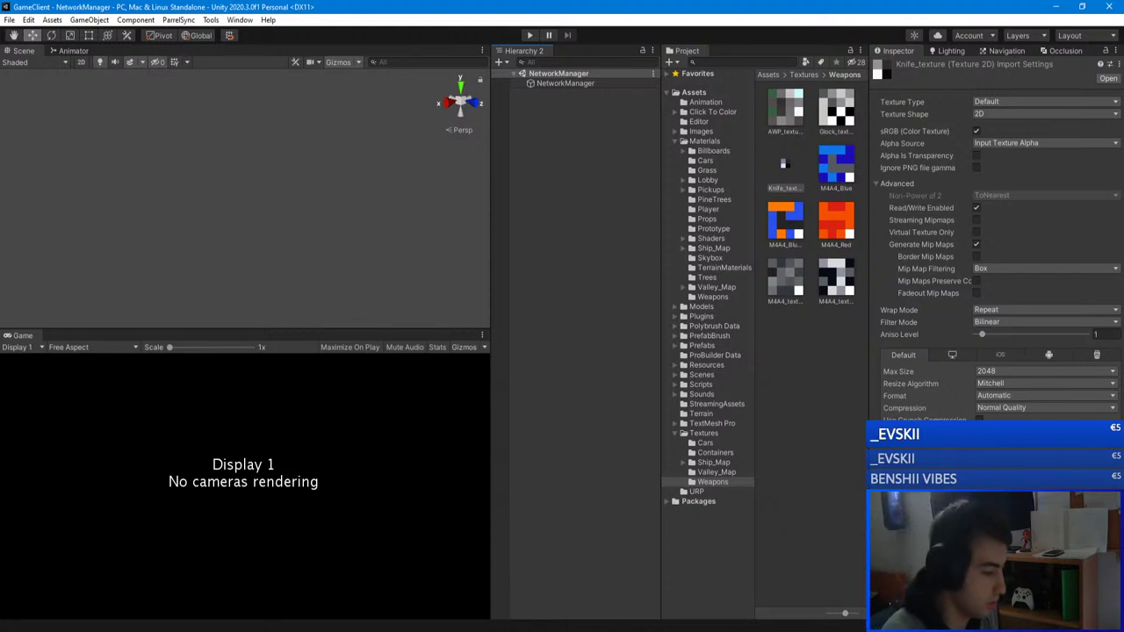
- Switch to Blender and load Knife_texture.png from the GameClient Assets/Textures/Weapons folder into the image editor
{"action": "mouse_move", "coordinate": [215, 628]}
{"action": "left_click", "coordinate": [215, 584]}
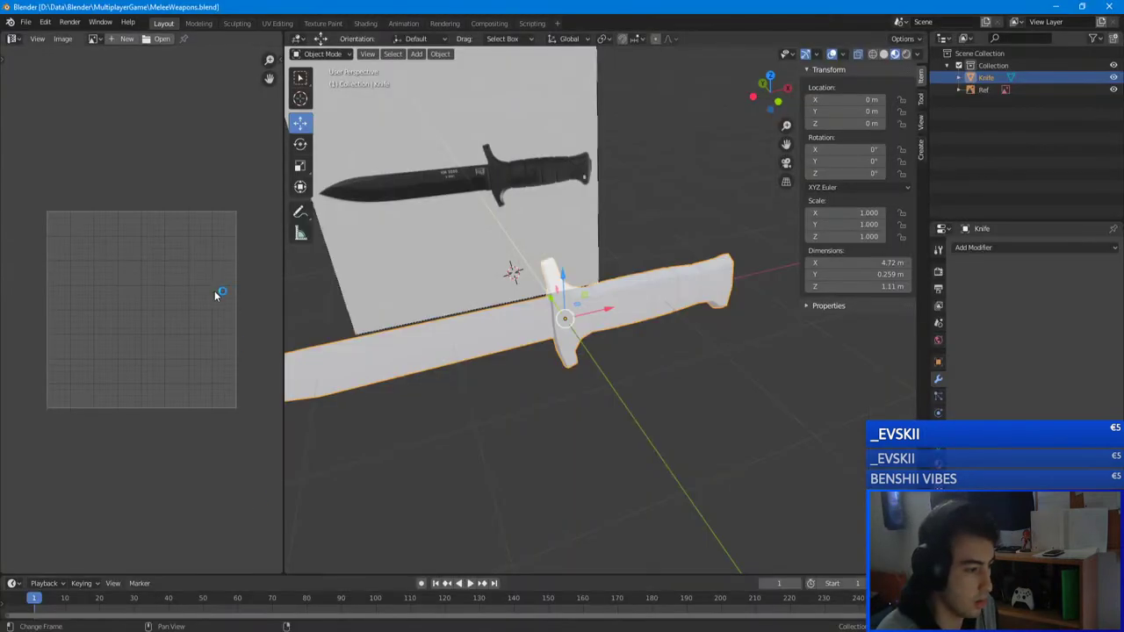
{"action": "left_click", "coordinate": [92, 38]}
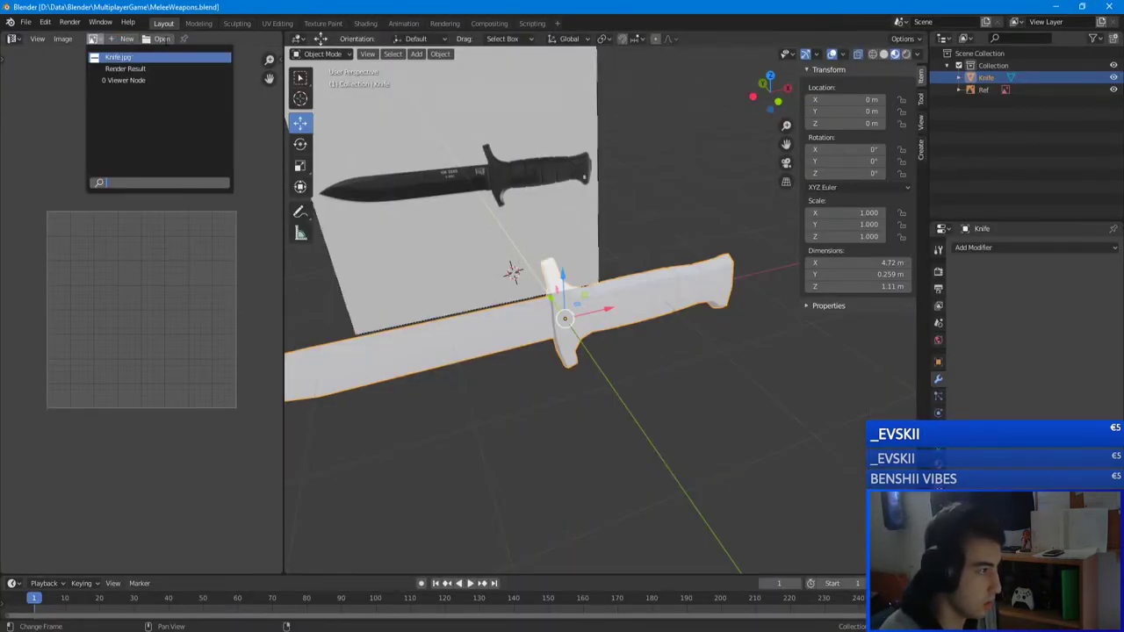
{"action": "left_click", "coordinate": [158, 40]}
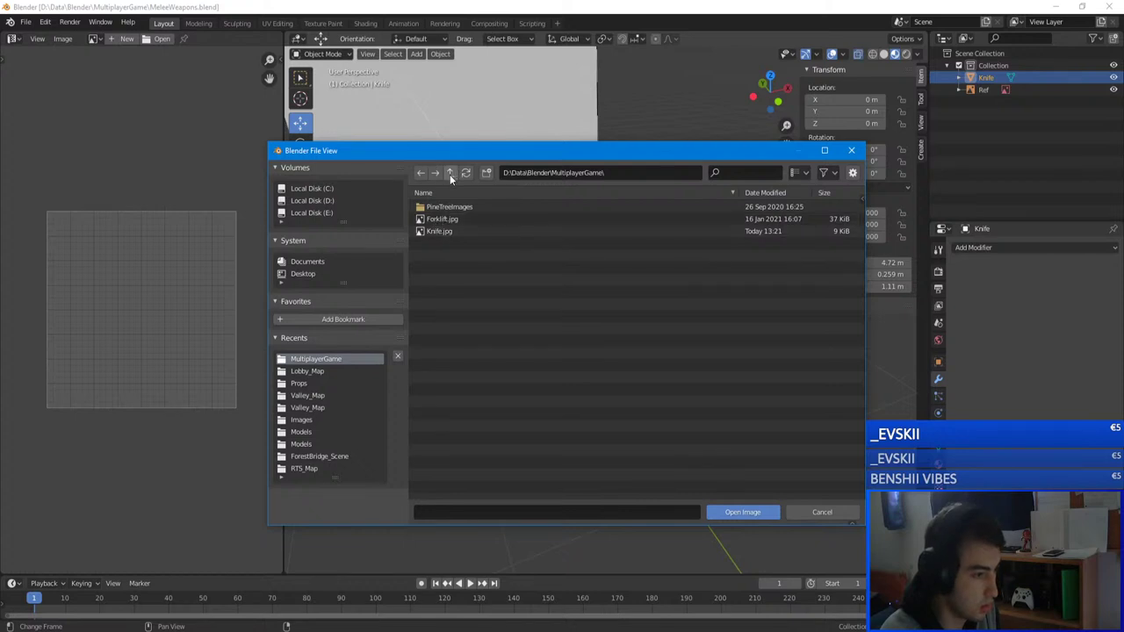
{"action": "left_click", "coordinate": [307, 372]}
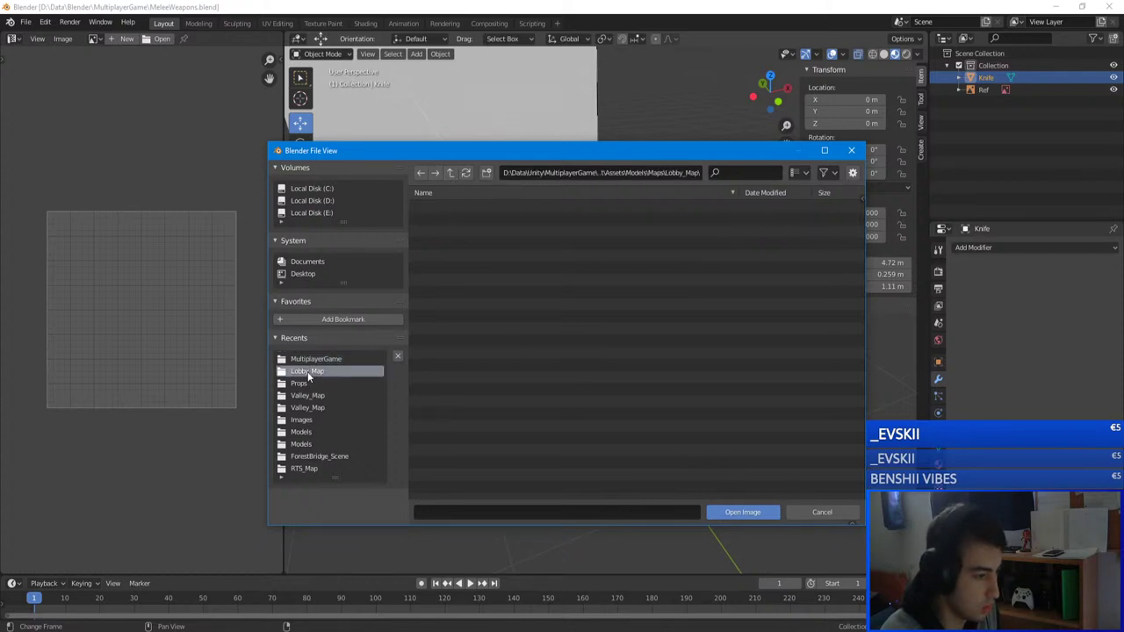
{"action": "left_click", "coordinate": [309, 396]}
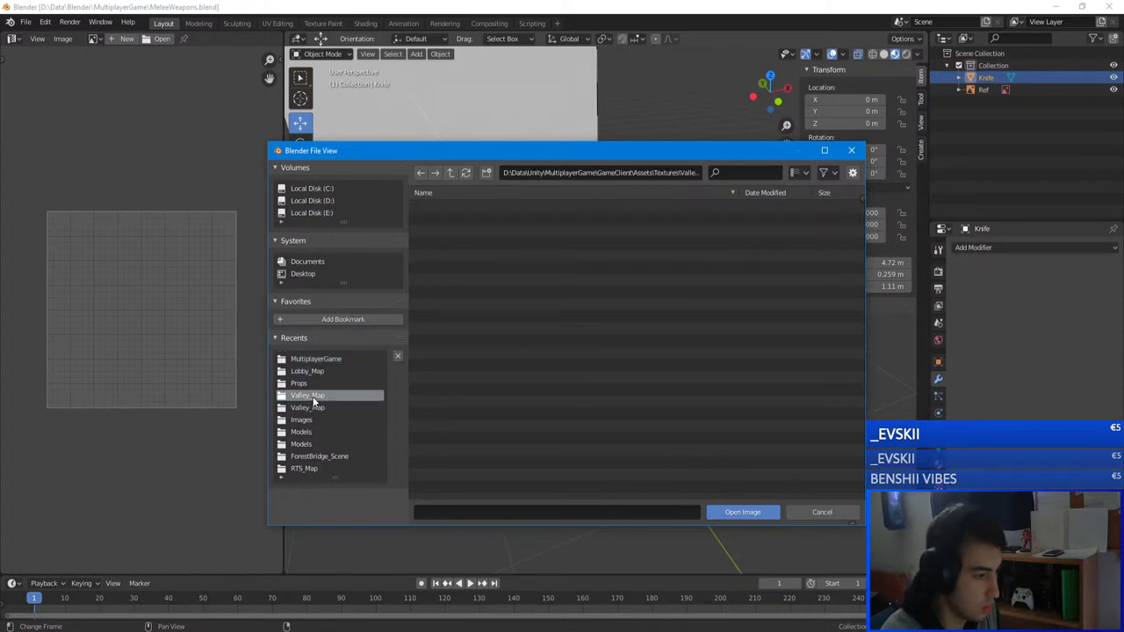
{"action": "left_click", "coordinate": [451, 172]}
{"action": "double_click", "coordinate": [442, 256]}
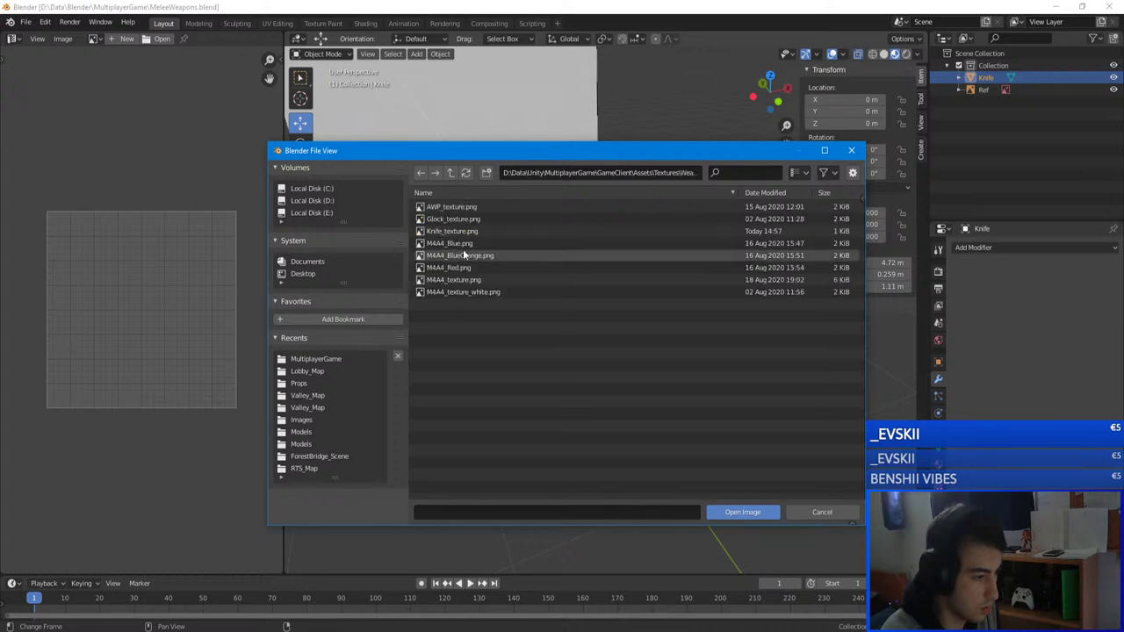
{"action": "left_click", "coordinate": [461, 231]}
{"action": "left_click", "coordinate": [743, 512]}
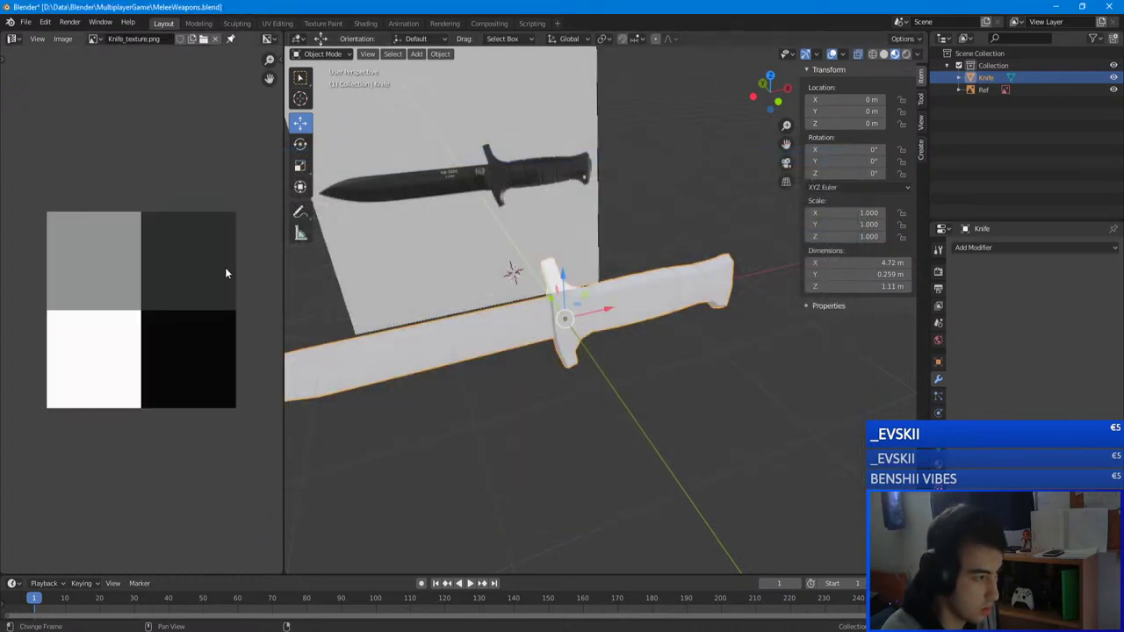
- Rename the knife object's material to Knife
{"action": "middle_click_drag", "start_coordinate": [495, 268], "coordinate": [654, 353]}
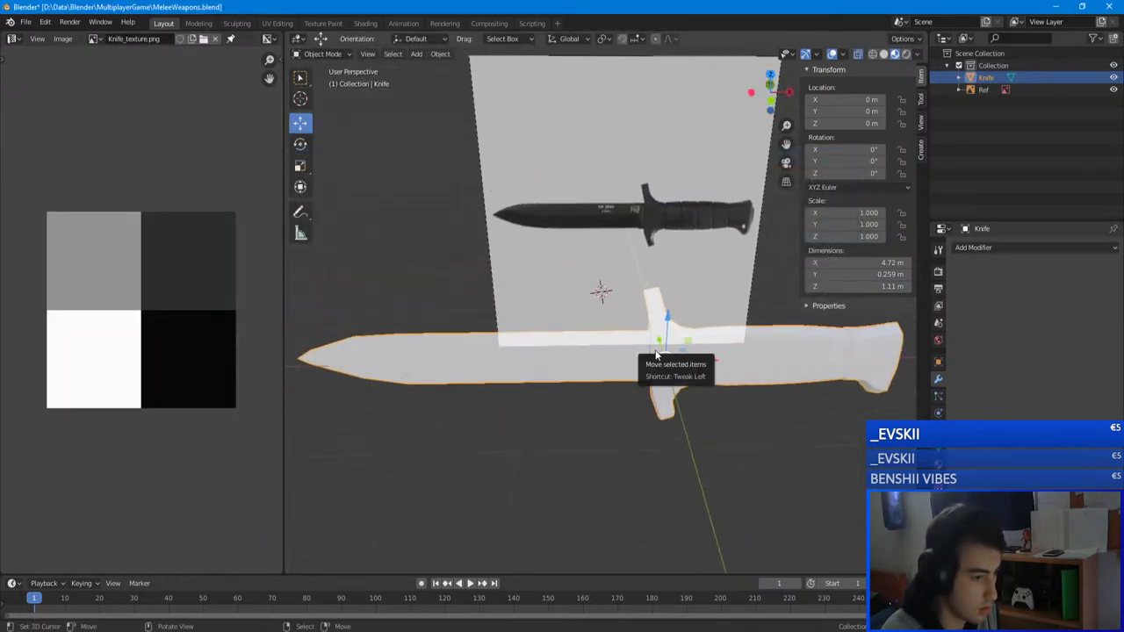
{"action": "left_click", "coordinate": [938, 340]}
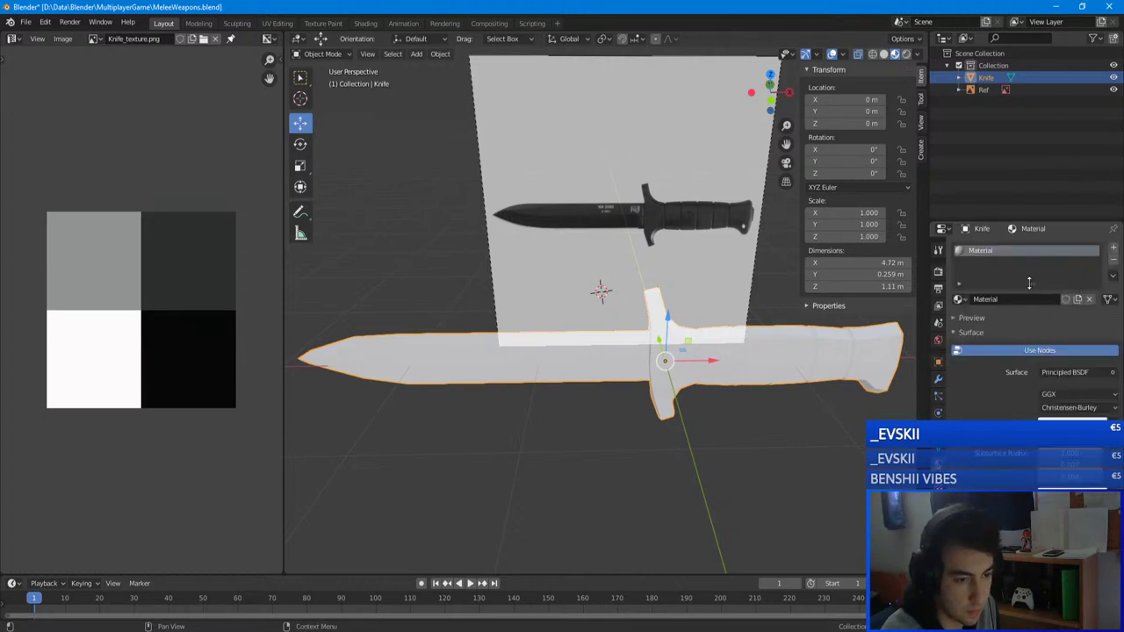
{"action": "double_click", "coordinate": [976, 250]}
{"action": "type", "text": "Kn"}
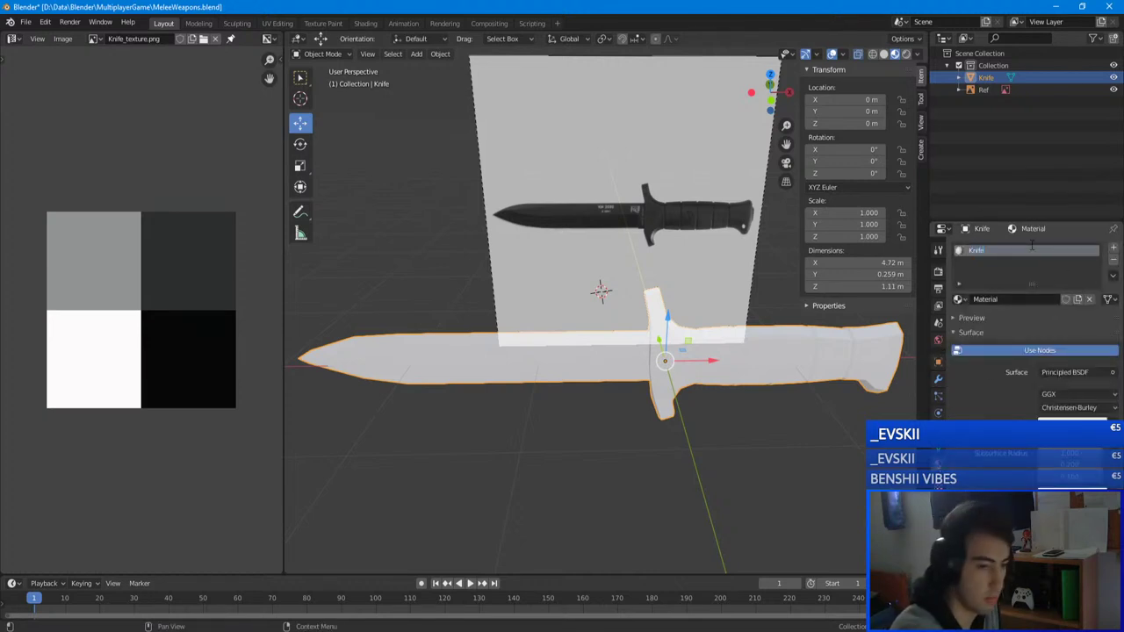
{"action": "type", "text": "ife"}
{"action": "key", "text": "Return"}
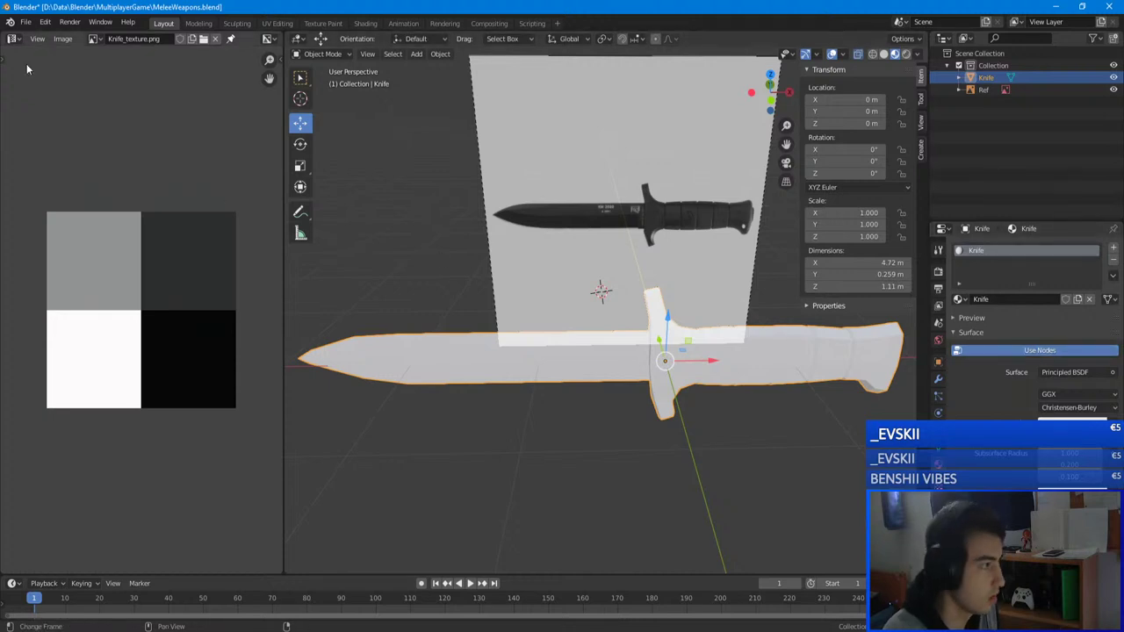
- Change the image editor area to the Shader Editor to work on the Knife material's nodes
{"action": "left_click", "coordinate": [14, 39]}
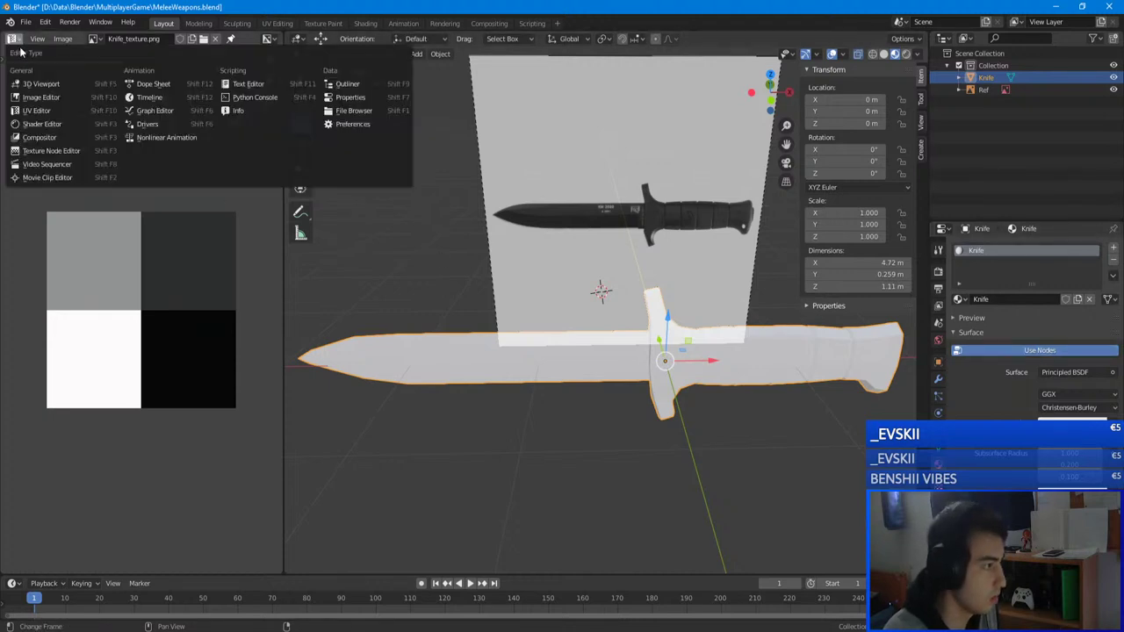
{"action": "left_click", "coordinate": [44, 124]}
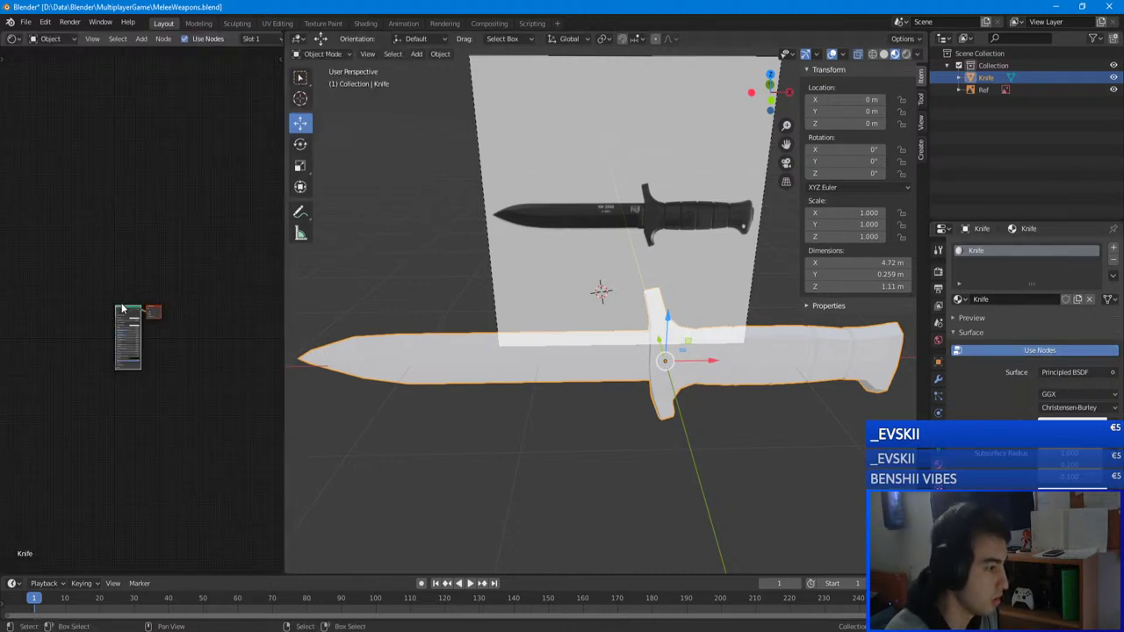
{"action": "middle_click_drag", "start_coordinate": [94, 288], "coordinate": [153, 257]}
{"action": "scroll", "coordinate": [153, 260], "scroll_direction": "up", "scroll_amount": 12}
{"action": "key", "text": "F3"}
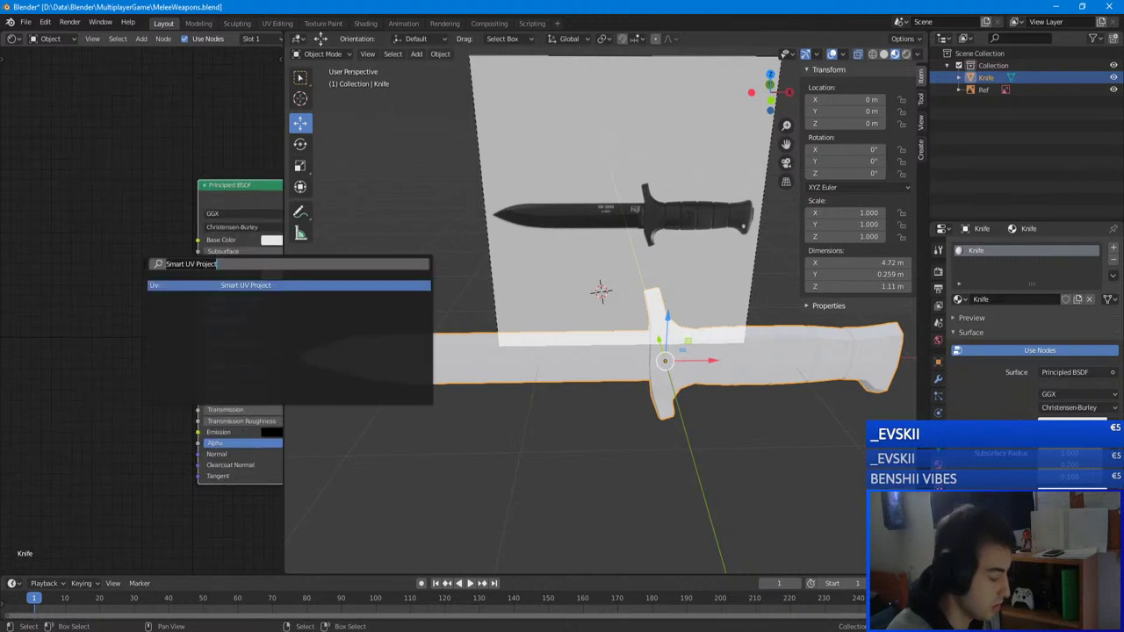
{"action": "type", "text": "ima"}
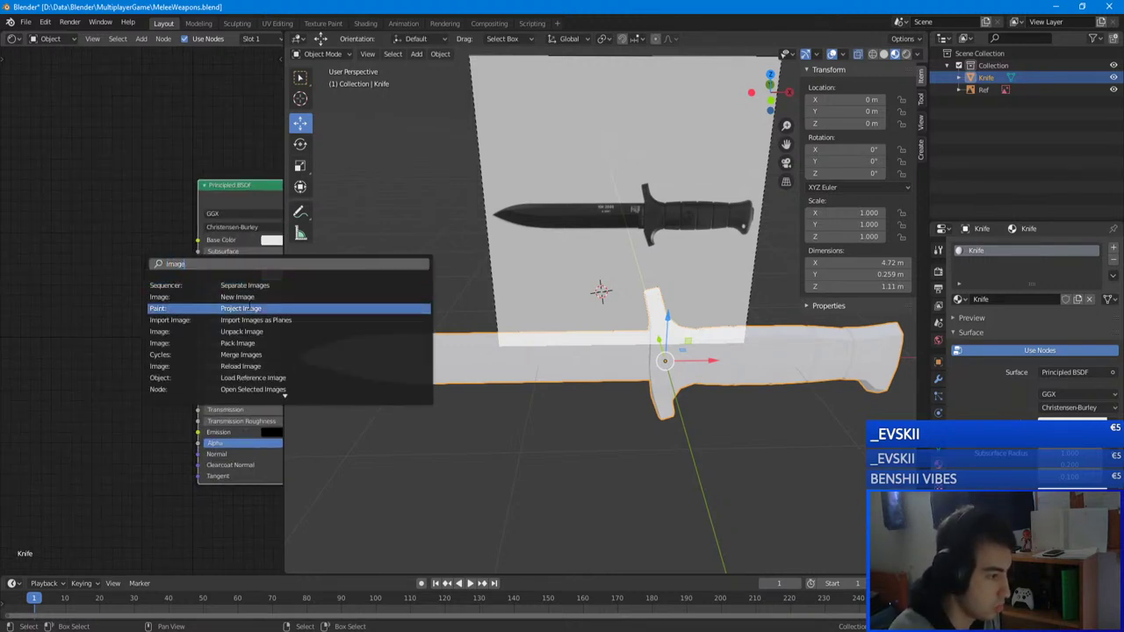
{"action": "type", "text": "ge"}
{"action": "key", "text": "BackSpace"}
{"action": "key", "text": "BackSpace"}
{"action": "key", "text": "BackSpace"}
{"action": "key", "text": "BackSpace"}
{"action": "key", "text": "BackSpace"}
{"action": "type", "text": "text"}
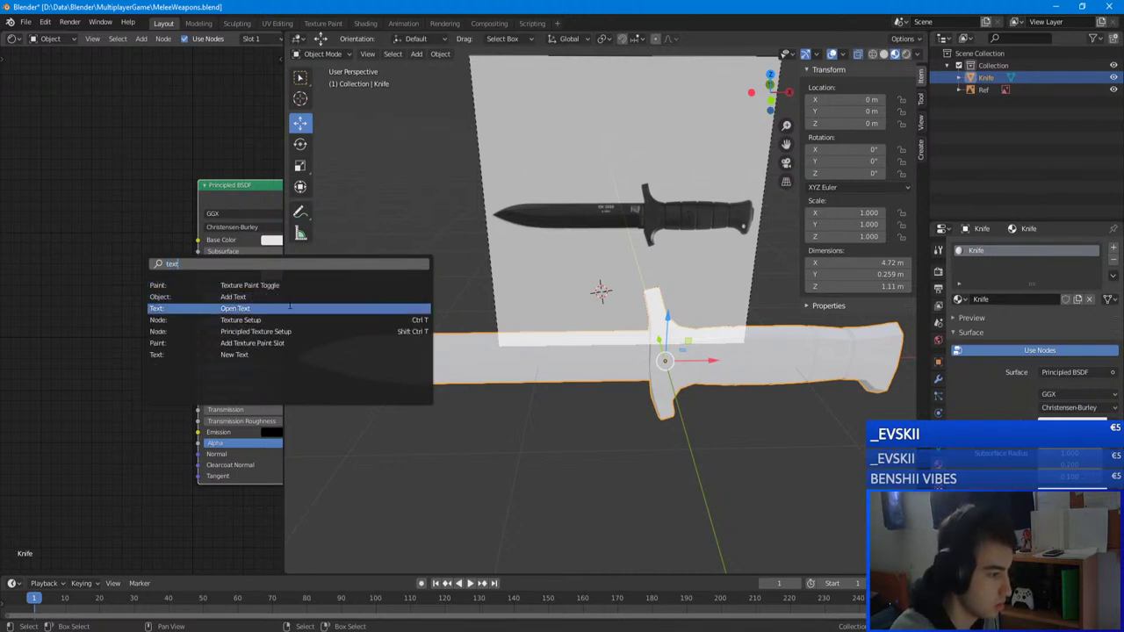
- Add an Image Texture node and place it beside the Principled BSDF node
{"action": "left_click", "coordinate": [141, 39]}
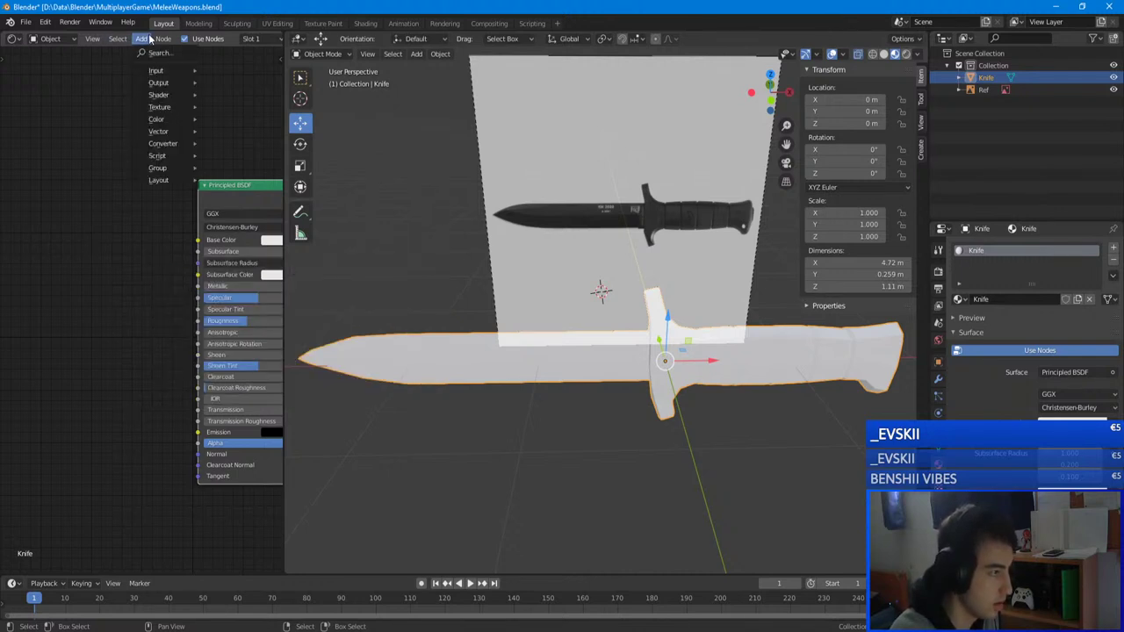
{"action": "left_click", "coordinate": [162, 52]}
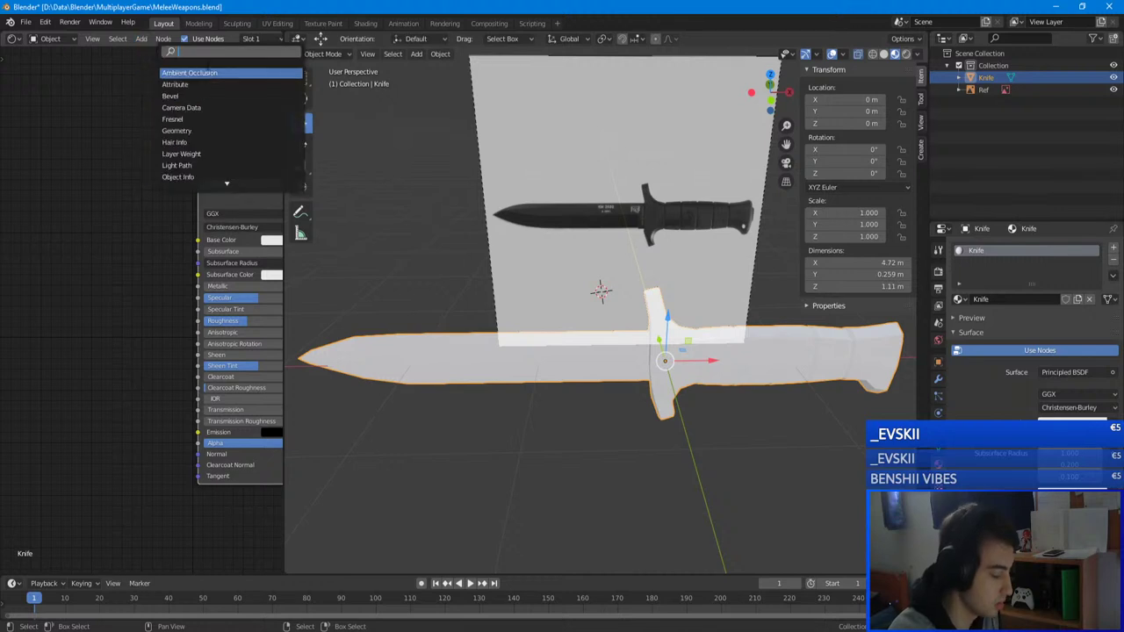
{"action": "type", "text": "image"}
{"action": "left_click", "coordinate": [208, 72]}
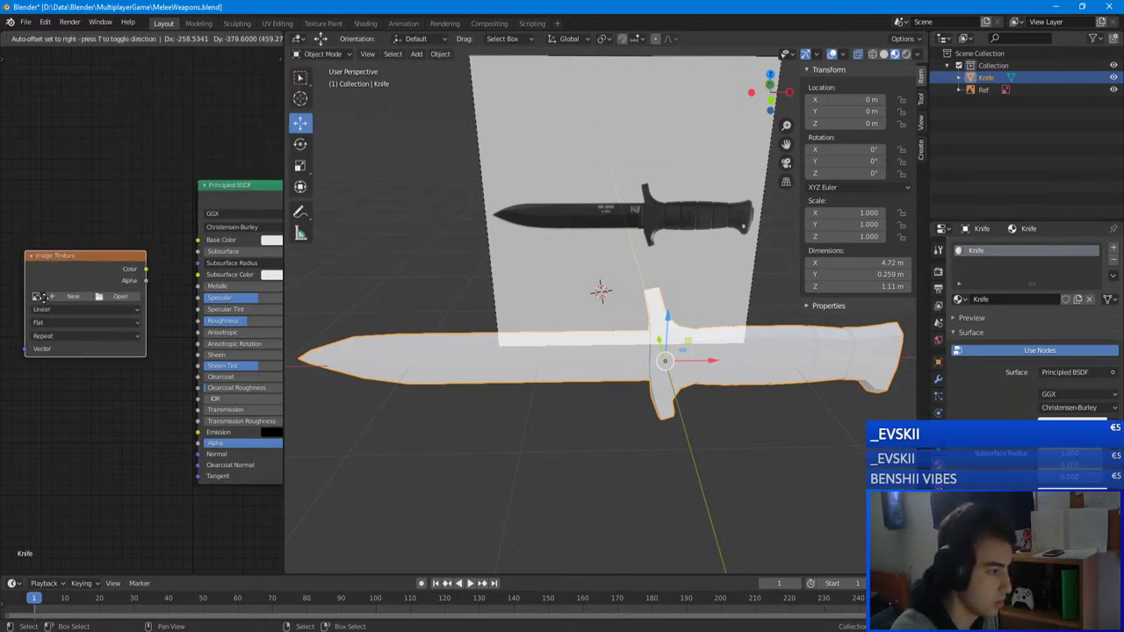
{"action": "left_click", "coordinate": [72, 275]}
- Connect the Image Texture node's Color output to Base Color and assign Knife_texture.png to it
{"action": "left_click_drag", "start_coordinate": [152, 279], "coordinate": [198, 240]}
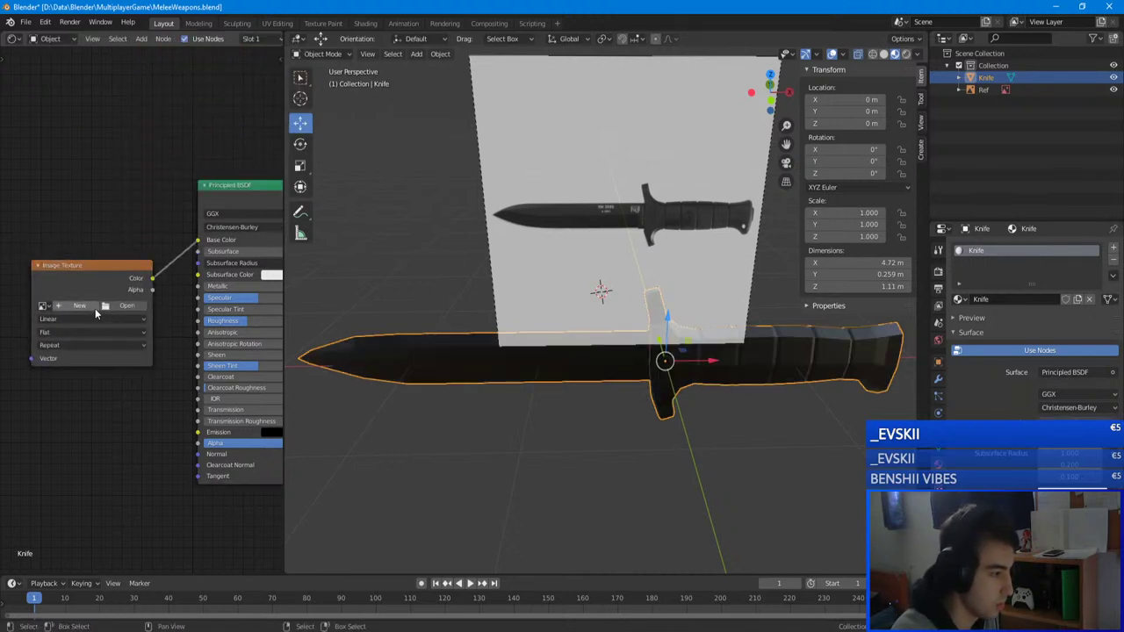
{"action": "left_click", "coordinate": [42, 305]}
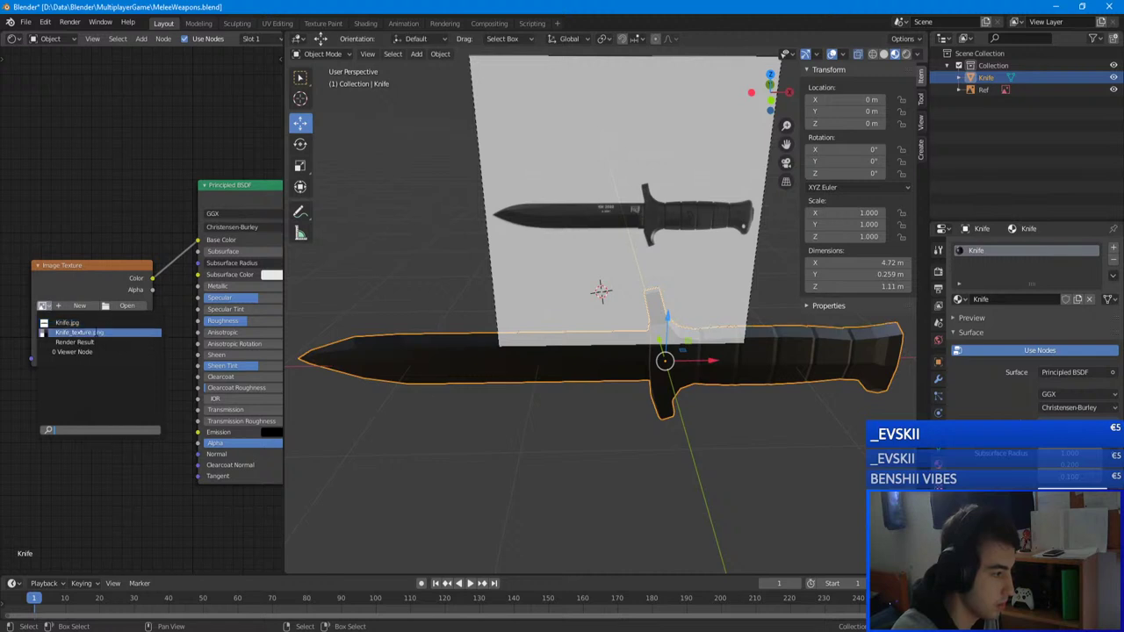
{"action": "left_click", "coordinate": [88, 333]}
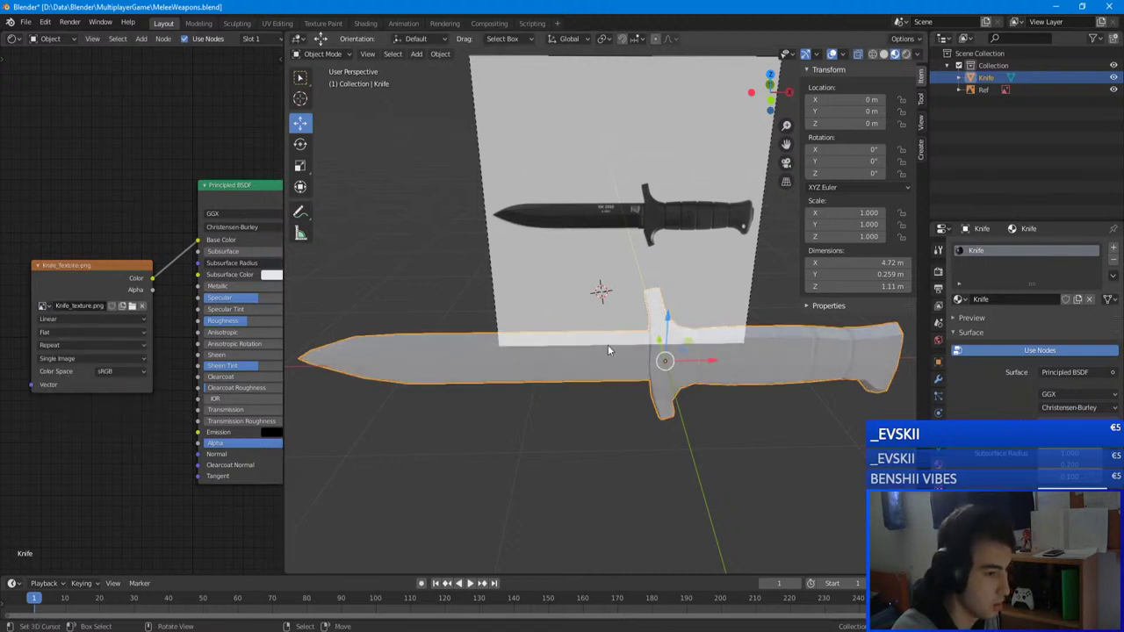
- Open the UV Editor on the knife mesh in Edit Mode and move all its UVs fully inside the grey square
{"action": "key", "text": "Tab"}
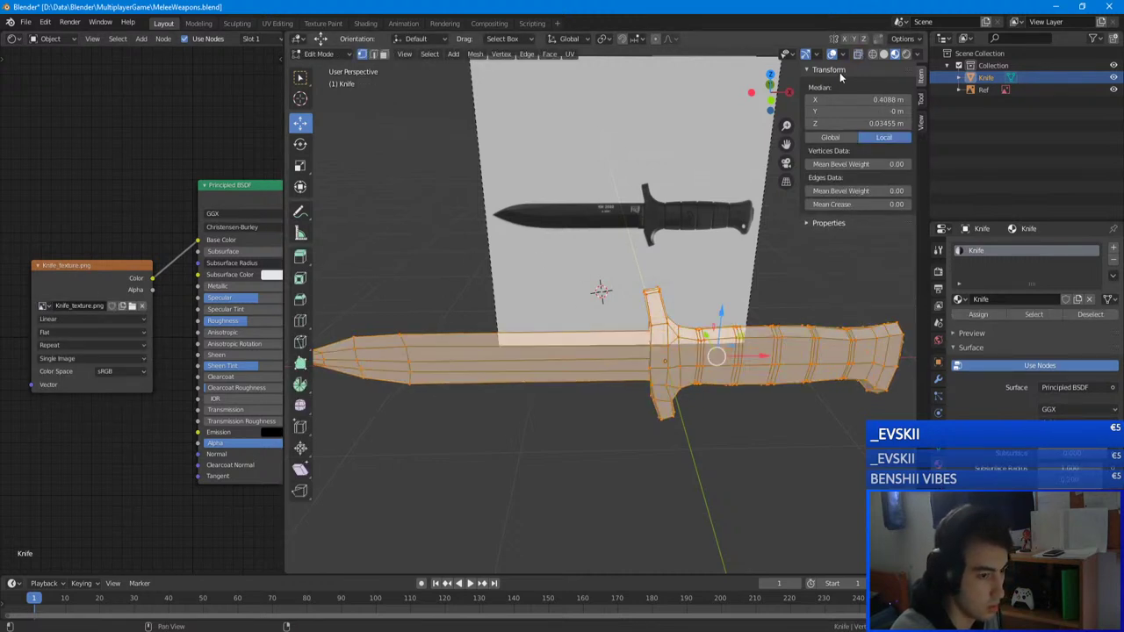
{"action": "middle_click_drag", "start_coordinate": [608, 357], "coordinate": [491, 211]}
{"action": "left_click", "coordinate": [12, 39]}
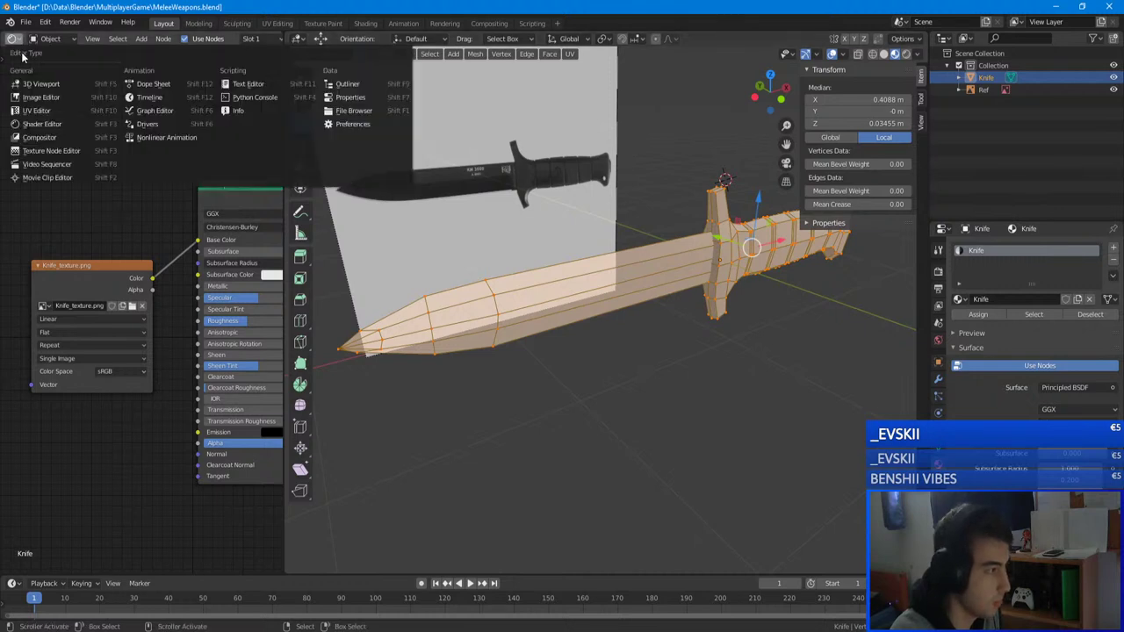
{"action": "left_click", "coordinate": [37, 110]}
{"action": "key", "text": "g"}
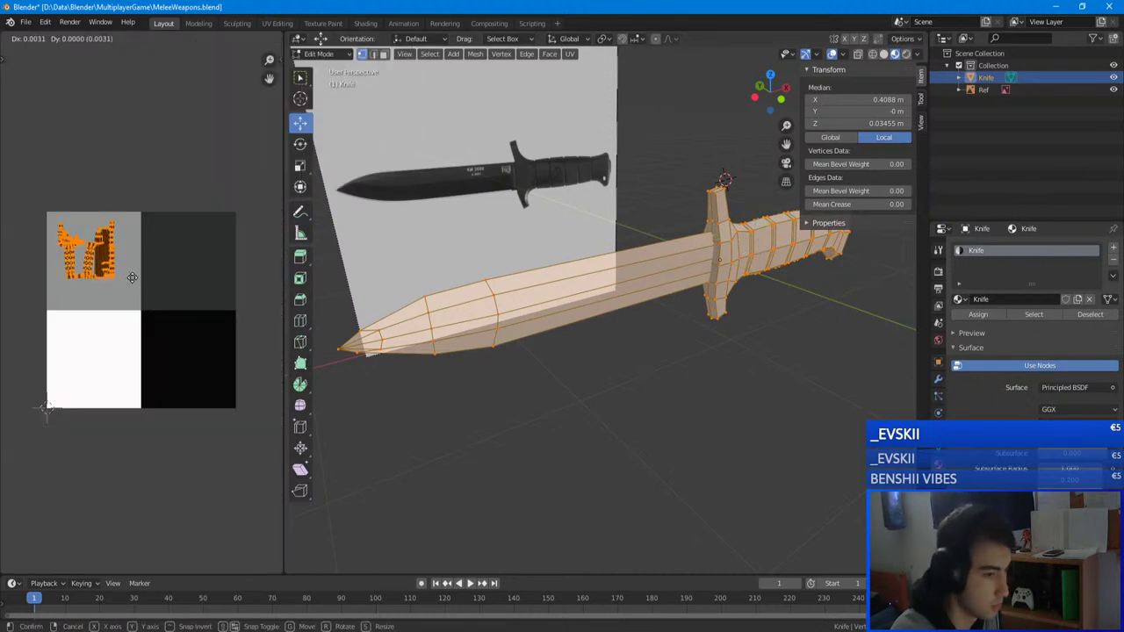
{"action": "left_click", "coordinate": [134, 290]}
- Examine the textured knife in Object Mode from several angles, including in rendered shading, and return to Material Preview
{"action": "key", "text": "Tab"}
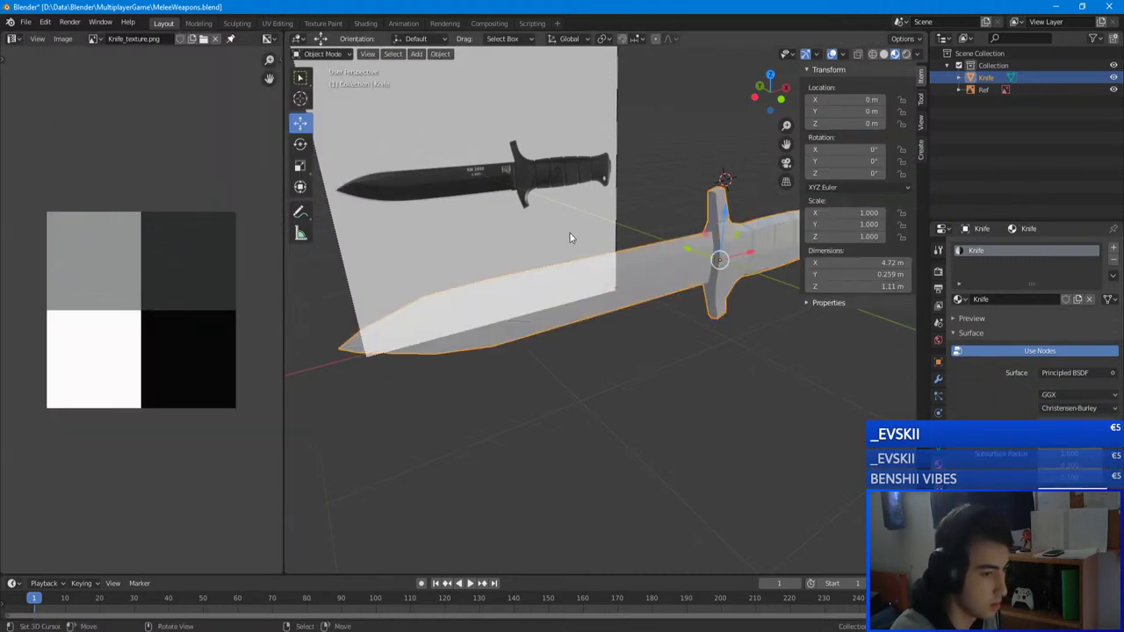
{"action": "middle_click_drag", "start_coordinate": [569, 231], "coordinate": [755, 230]}
{"action": "scroll", "coordinate": [604, 236], "scroll_direction": "up", "scroll_amount": 4}
{"action": "mouse_move", "coordinate": [604, 237]}
{"action": "middle_mouse_down"}
{"action": "mouse_move", "coordinate": [576, 243]}
{"action": "mouse_move", "coordinate": [586, 218]}
{"action": "middle_mouse_up"}
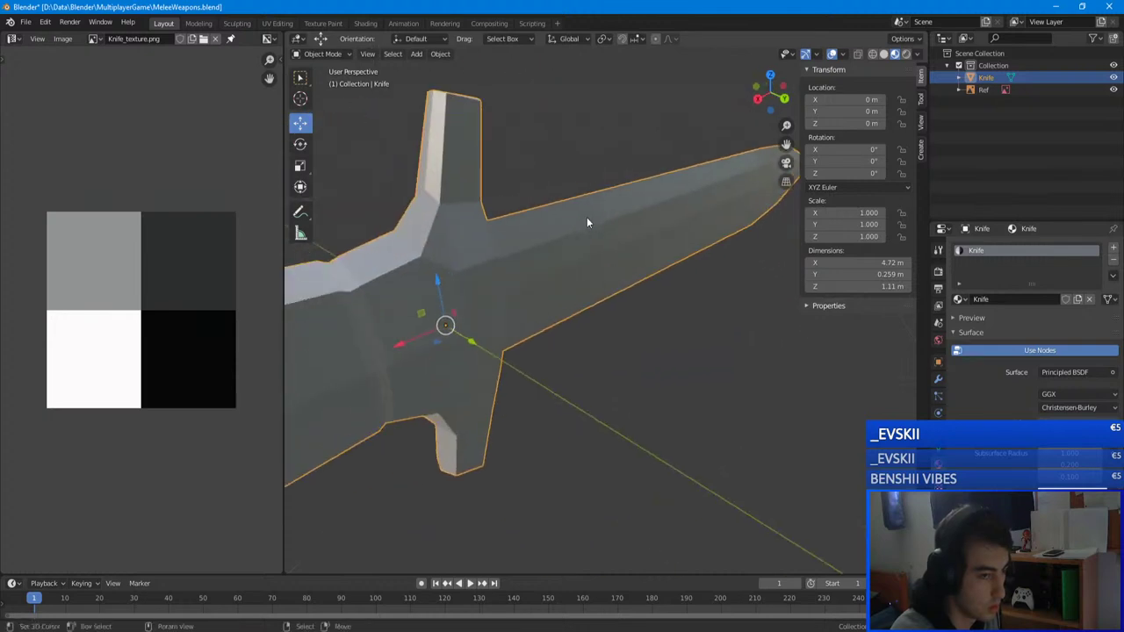
{"action": "scroll", "coordinate": [587, 218], "scroll_direction": "down", "scroll_amount": 6}
{"action": "left_click", "coordinate": [905, 54]}
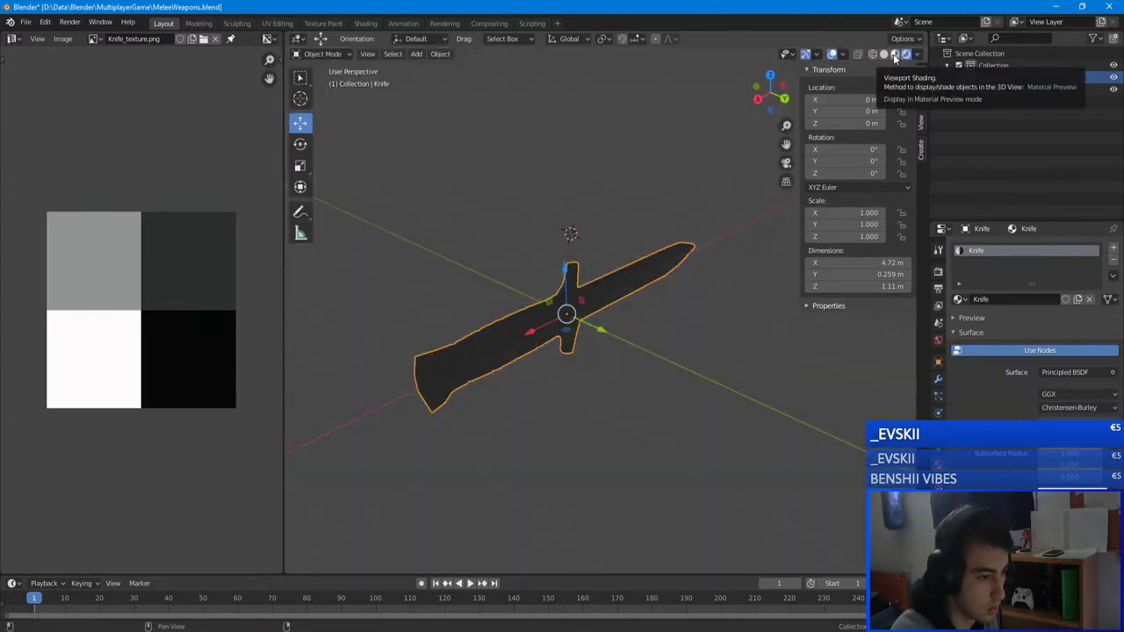
{"action": "left_click", "coordinate": [894, 56]}
- Select the linked handle and guard mesh, move its UVs onto the dark grey square, and check the result in Object Mode
{"action": "scroll", "coordinate": [588, 266], "scroll_direction": "up", "scroll_amount": 4}
{"action": "mouse_move", "coordinate": [587, 266]}
{"action": "middle_mouse_down"}
{"action": "mouse_move", "coordinate": [493, 266]}
{"action": "mouse_move", "coordinate": [547, 183]}
{"action": "middle_mouse_up"}
{"action": "key", "text": "Tab"}
{"action": "key", "text": "alt+a"}
{"action": "key", "text": "l"}
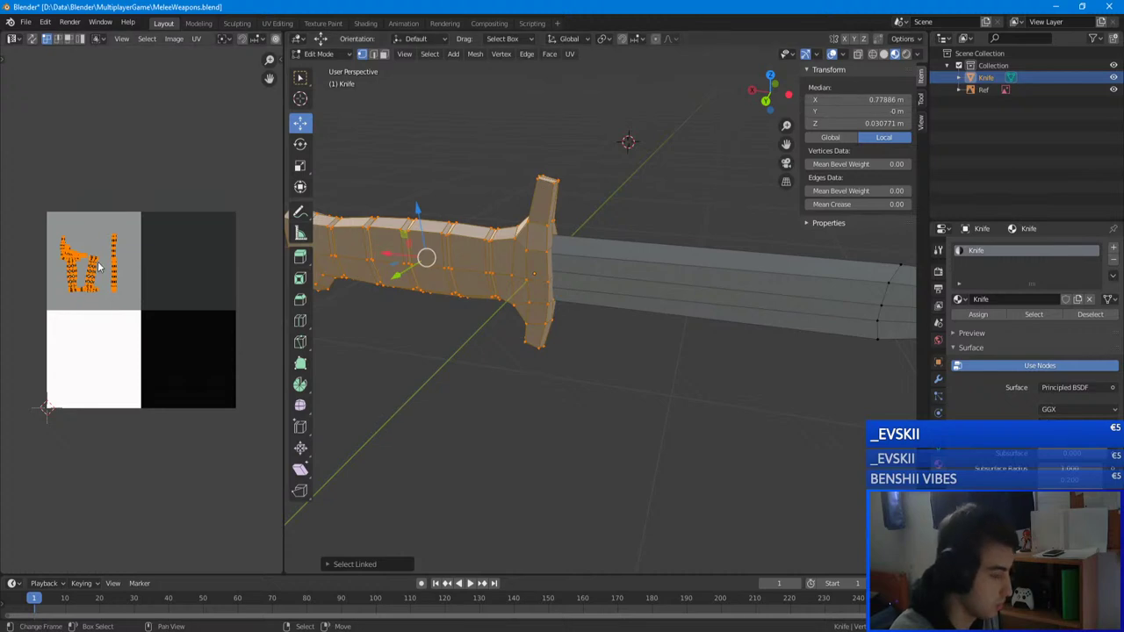
{"action": "key", "text": "g"}
{"action": "left_click", "coordinate": [204, 266]}
{"action": "key", "text": "Tab"}
{"action": "scroll", "coordinate": [626, 235], "scroll_direction": "down", "scroll_amount": 2}
{"action": "middle_click_drag", "start_coordinate": [625, 235], "coordinate": [465, 230]}
- Clear the mesh selection in Edit Mode and set up a front orthographic X-ray view of the handle with face selection
{"action": "key", "text": "Tab"}
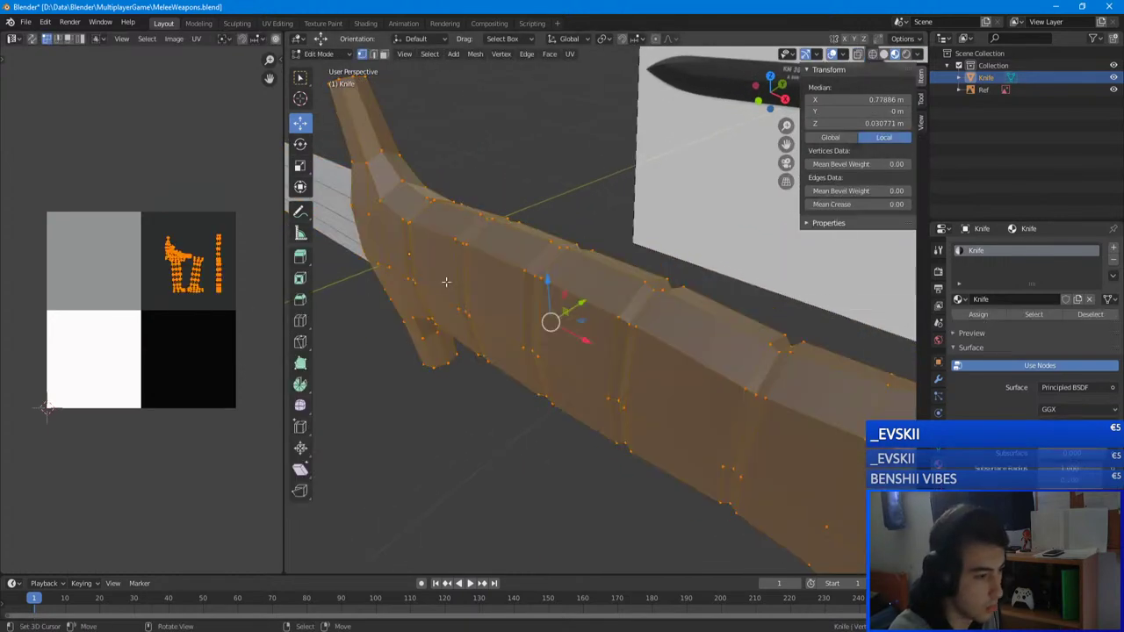
{"action": "middle_click_drag", "start_coordinate": [446, 281], "coordinate": [511, 272]}
{"action": "key", "text": "alt+a"}
{"action": "key", "text": "KP_1"}
{"action": "middle_click_drag", "start_coordinate": [580, 224], "coordinate": [519, 252], "text": "shift"}
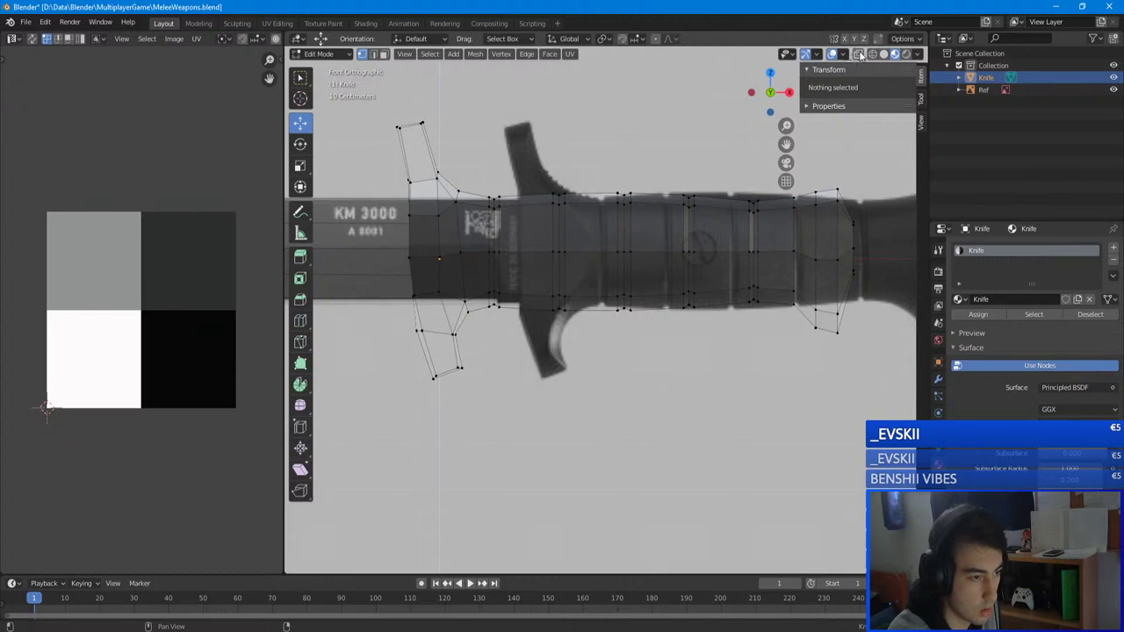
{"action": "left_click", "coordinate": [859, 54]}
{"action": "scroll", "coordinate": [521, 251], "scroll_direction": "up", "scroll_amount": 2}
{"action": "scroll", "coordinate": [580, 289], "scroll_direction": "down", "scroll_amount": 1}
{"action": "scroll", "coordinate": [526, 283], "scroll_direction": "up", "scroll_amount": 5}
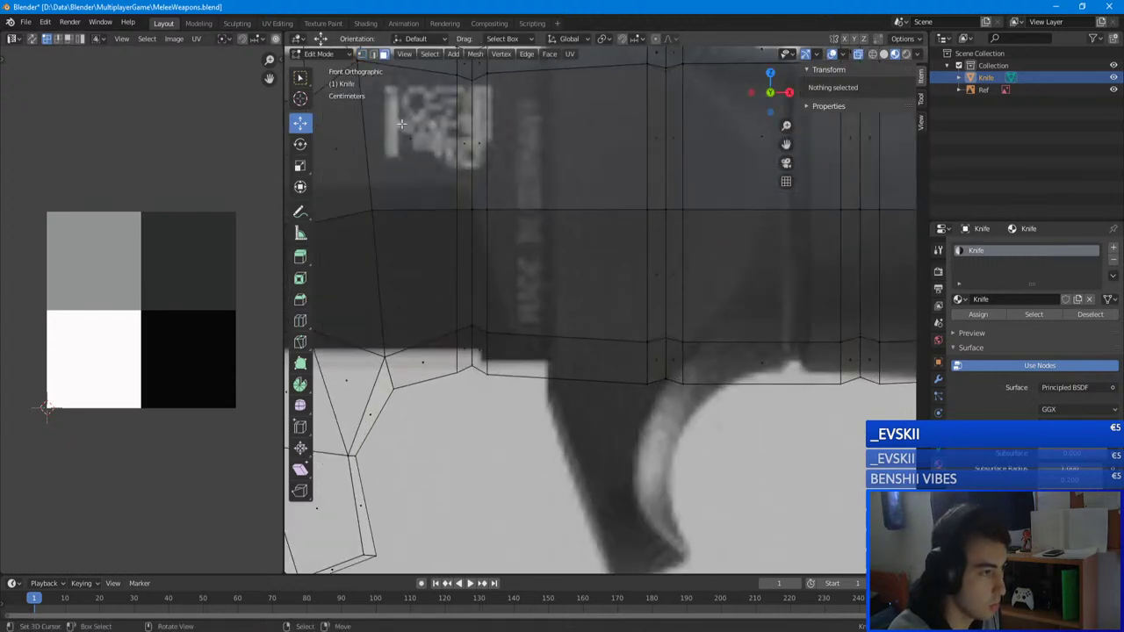
{"action": "scroll", "coordinate": [497, 302], "scroll_direction": "down", "scroll_amount": 4}
- Box-select the narrow face strips around the grip and move their UVs onto the near-black square
{"action": "key", "text": "b"}
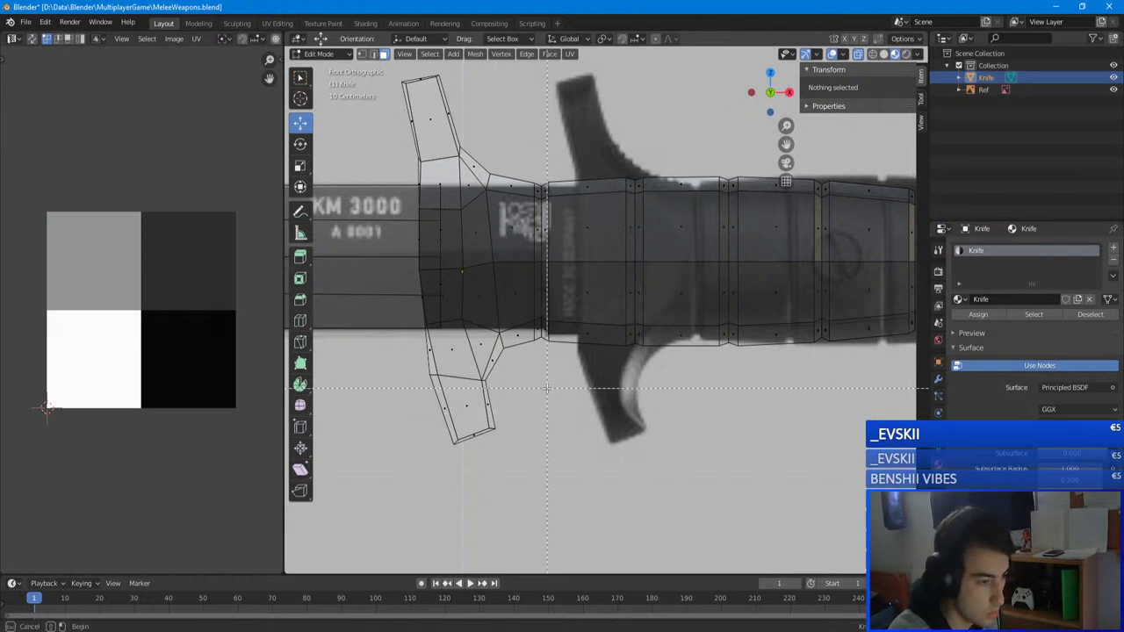
{"action": "left_click_drag", "start_coordinate": [548, 387], "coordinate": [537, 169]}
{"action": "middle_click_drag", "start_coordinate": [623, 208], "coordinate": [527, 188], "text": "shift"}
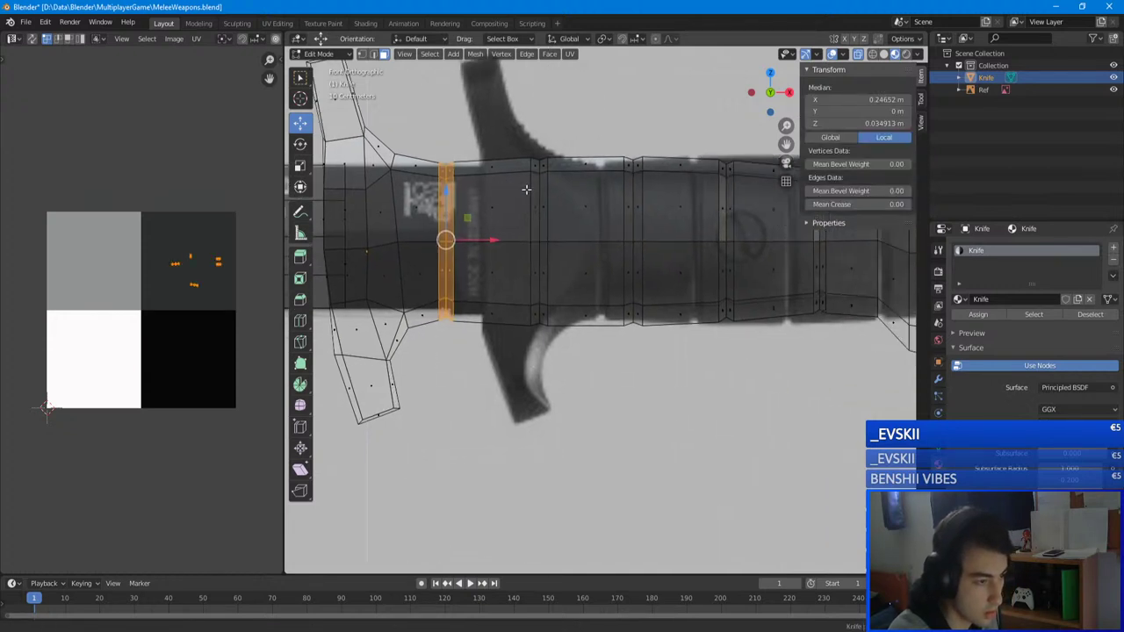
{"action": "key", "text": "b"}
{"action": "left_click_drag", "start_coordinate": [547, 334], "coordinate": [525, 140]}
{"action": "key", "text": "b"}
{"action": "left_click_drag", "start_coordinate": [642, 341], "coordinate": [624, 155]}
{"action": "key", "text": "b"}
{"action": "left_click_drag", "start_coordinate": [731, 334], "coordinate": [718, 149]}
{"action": "middle_click_drag", "start_coordinate": [751, 242], "coordinate": [552, 278], "text": "shift"}
{"action": "key", "text": "b"}
{"action": "mouse_move", "coordinate": [627, 360]}
{"action": "left_mouse_down"}
{"action": "mouse_move", "coordinate": [623, 187]}
{"action": "mouse_move", "coordinate": [624, 358]}
{"action": "left_mouse_up"}
{"action": "key", "text": "b"}
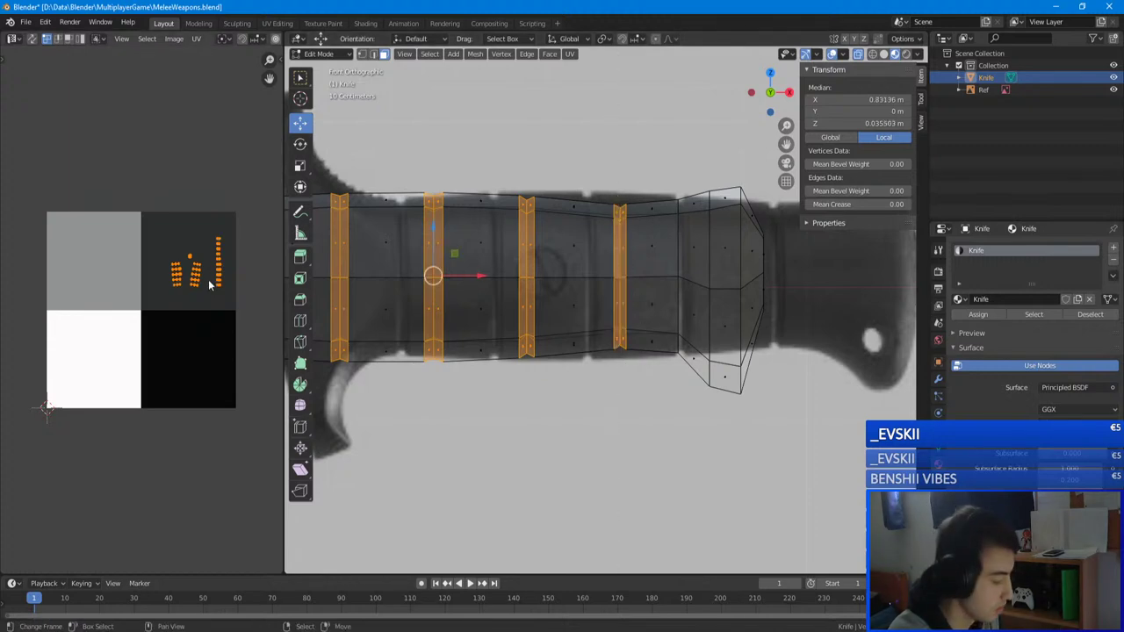
{"action": "key", "text": "g"}
{"action": "left_click", "coordinate": [208, 378]}
{"action": "key", "text": "Tab"}
{"action": "middle_click_drag", "start_coordinate": [549, 309], "coordinate": [591, 245]}
- Clear the selection and circle-select the crossguard faces through the mesh in front view
{"action": "key", "text": "Tab"}
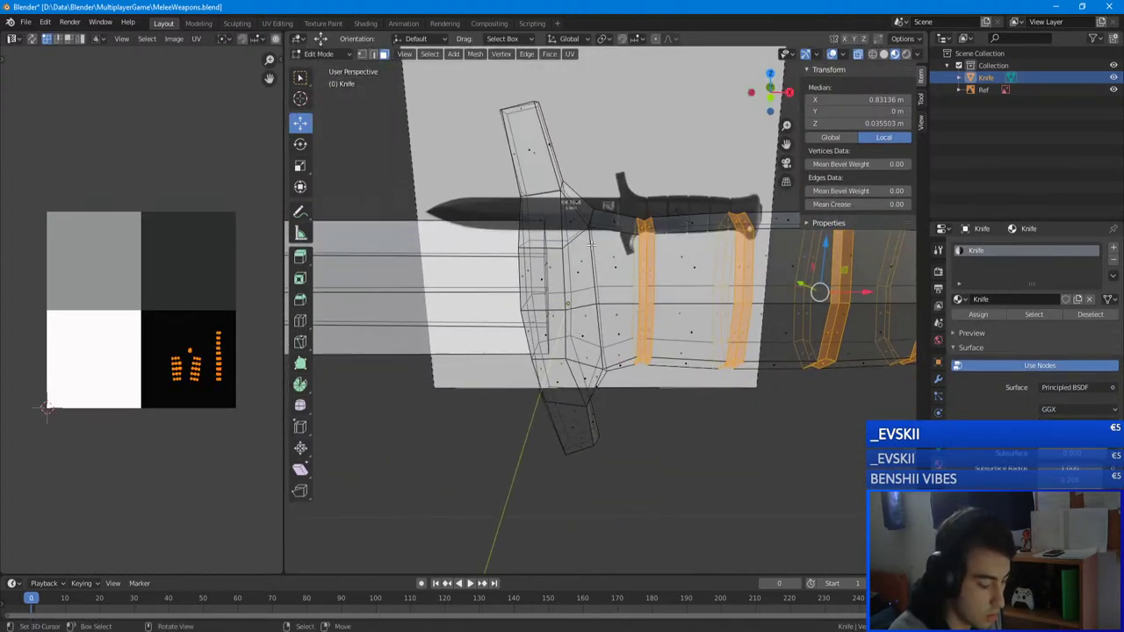
{"action": "key", "text": "KP_1"}
{"action": "key", "text": "a"}
{"action": "key", "text": "alt+a"}
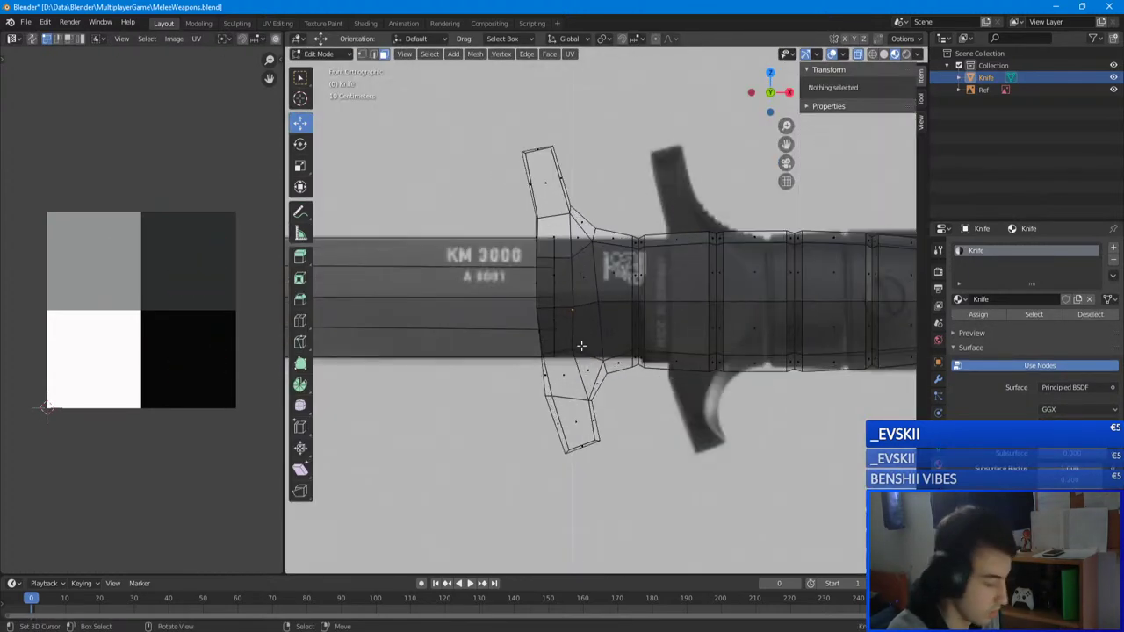
{"action": "key", "text": "c"}
{"action": "mouse_move", "coordinate": [585, 429]}
{"action": "left_mouse_down"}
{"action": "mouse_move", "coordinate": [572, 427]}
{"action": "mouse_move", "coordinate": [582, 321]}
{"action": "mouse_move", "coordinate": [572, 239]}
{"action": "mouse_move", "coordinate": [544, 180]}
{"action": "mouse_move", "coordinate": [560, 384]}
{"action": "mouse_move", "coordinate": [545, 369]}
{"action": "mouse_move", "coordinate": [551, 190]}
{"action": "left_mouse_up"}
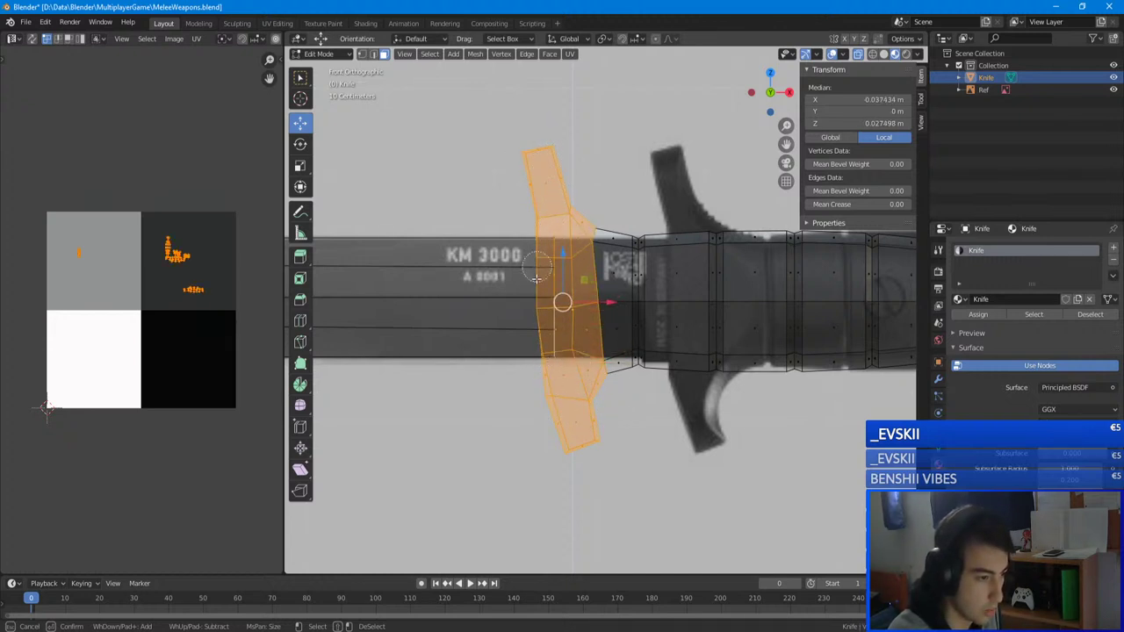
{"action": "right_click", "coordinate": [593, 441]}
- Remove the blade faces embedded inside the crossguard from the selection
{"action": "middle_click_drag", "start_coordinate": [594, 441], "coordinate": [560, 419]}
{"action": "scroll", "coordinate": [560, 418], "scroll_direction": "up", "scroll_amount": 8}
{"action": "middle_click_drag", "start_coordinate": [509, 246], "coordinate": [467, 378], "text": "shift"}
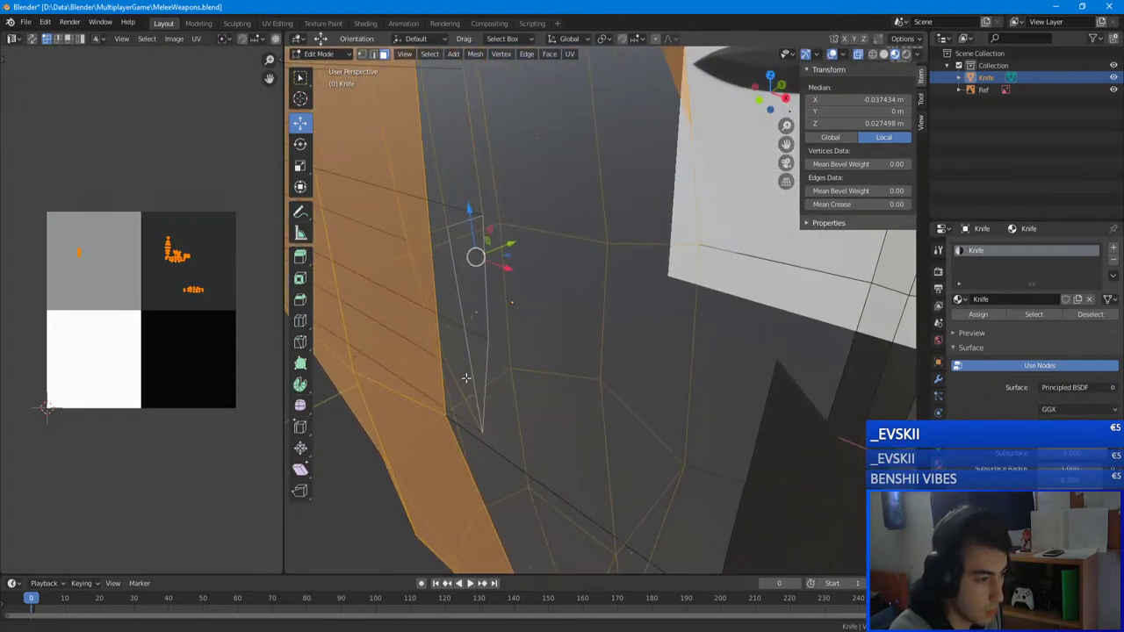
{"action": "left_click", "coordinate": [484, 321], "text": "shift"}
{"action": "left_click", "coordinate": [457, 319], "text": "shift"}
{"action": "middle_click_drag", "start_coordinate": [456, 320], "coordinate": [518, 332]}
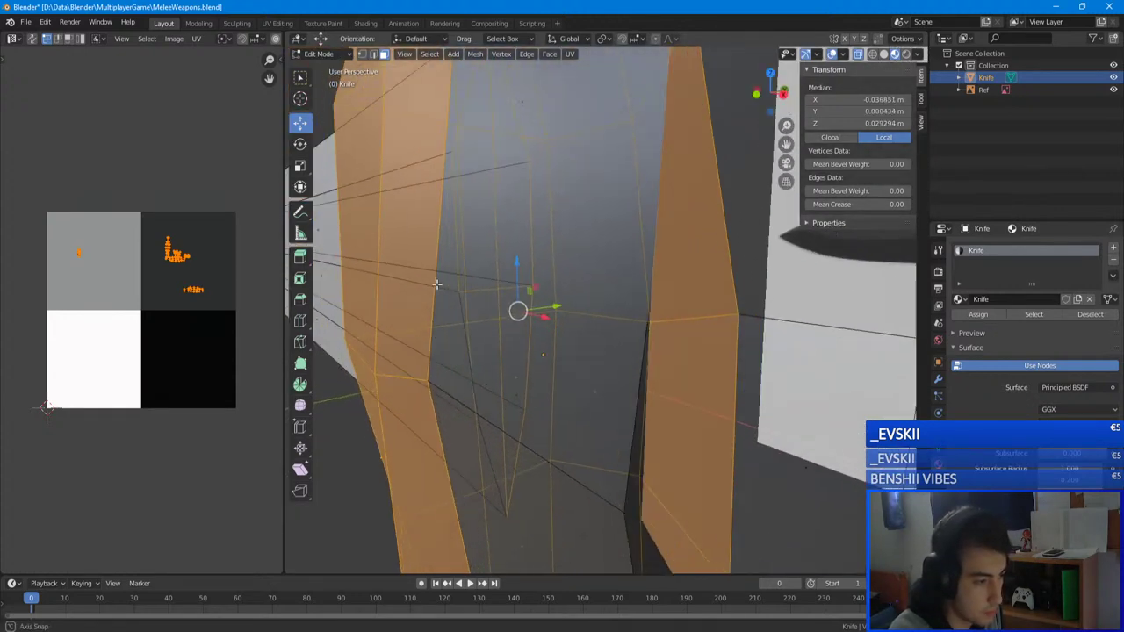
{"action": "key", "text": "v"}
{"action": "key", "text": "b"}
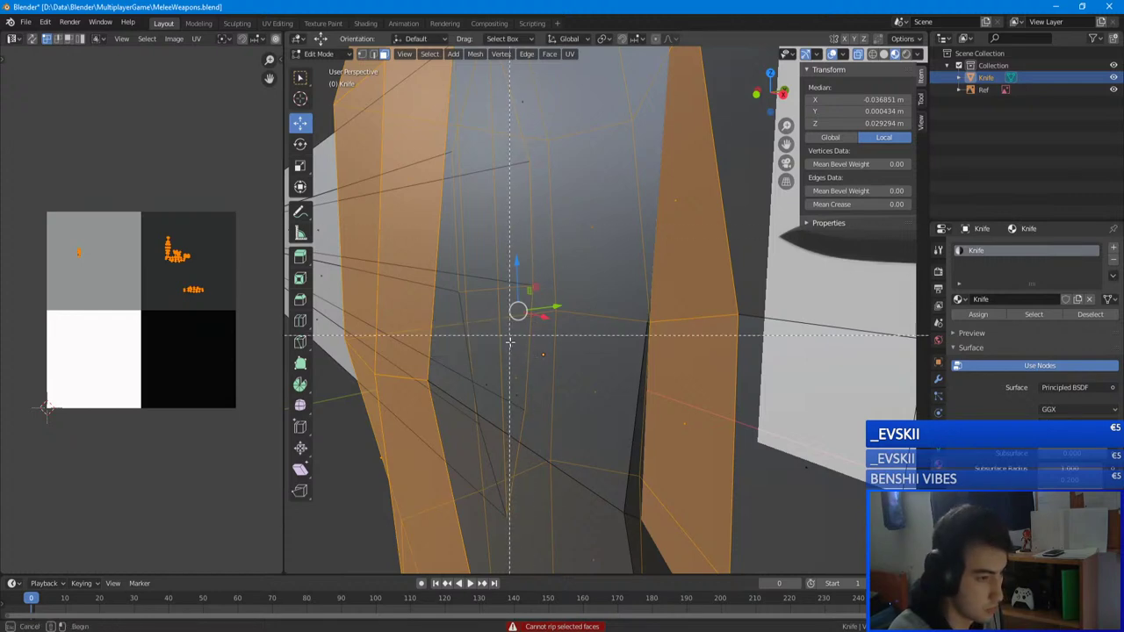
{"action": "left_click_drag", "start_coordinate": [528, 401], "coordinate": [453, 121], "text": "shift"}
{"action": "scroll", "coordinate": [513, 195], "scroll_direction": "down", "scroll_amount": 2}
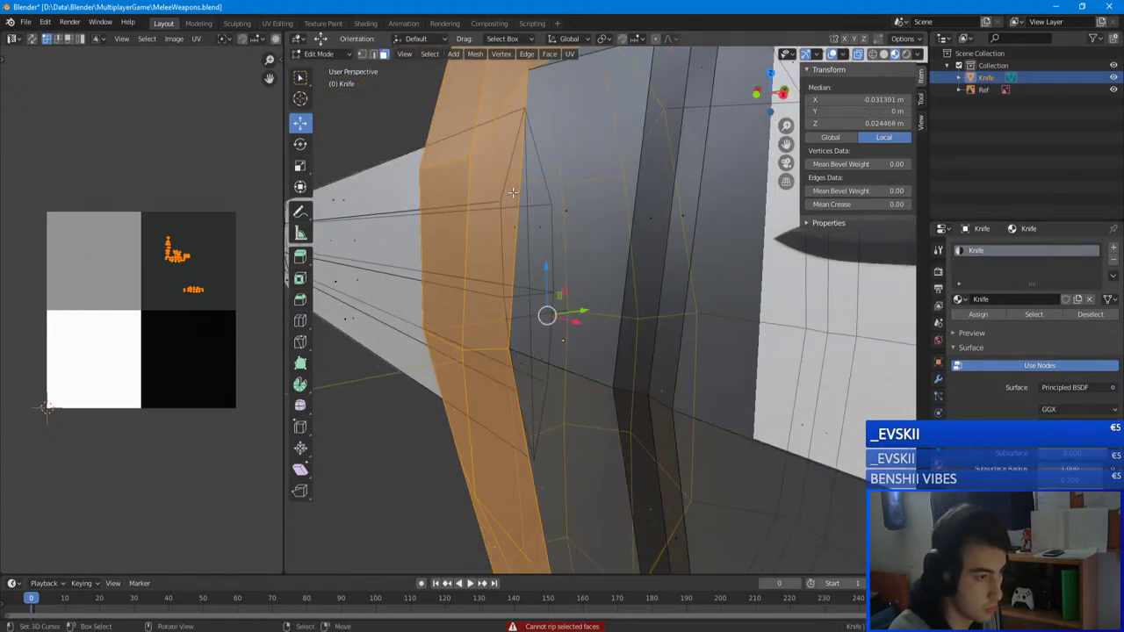
- Try moving the selected crossguard faces along the X axis away from the blade, and undo the move
{"action": "middle_click_drag", "start_coordinate": [514, 193], "coordinate": [620, 263]}
{"action": "scroll", "coordinate": [606, 229], "scroll_direction": "down", "scroll_amount": 6}
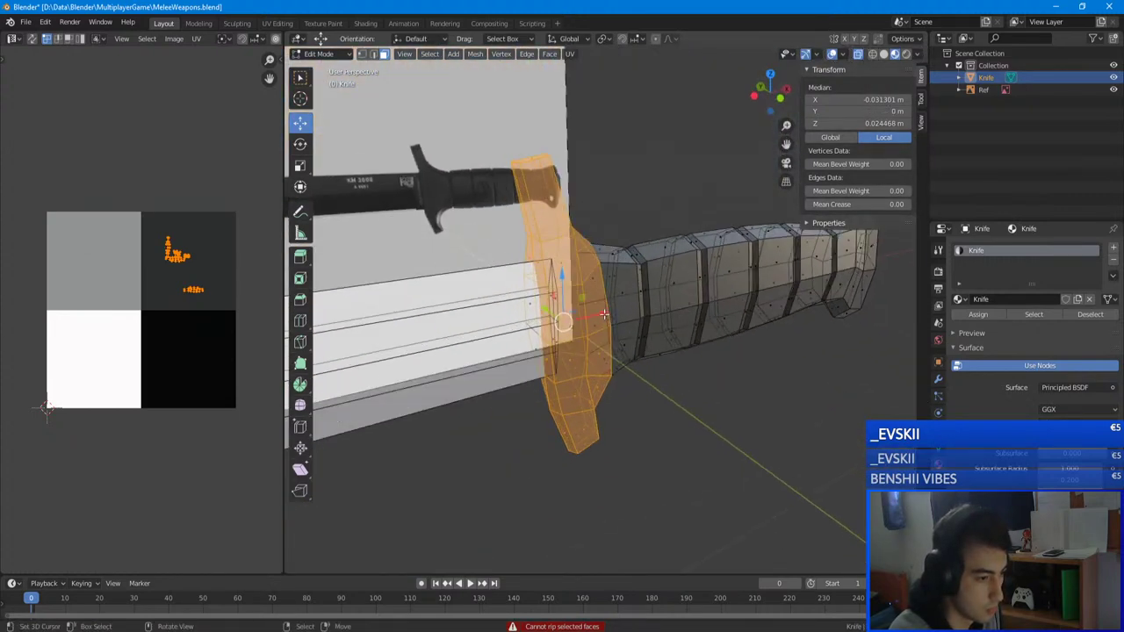
{"action": "key", "text": "g"}
{"action": "key", "text": "x"}
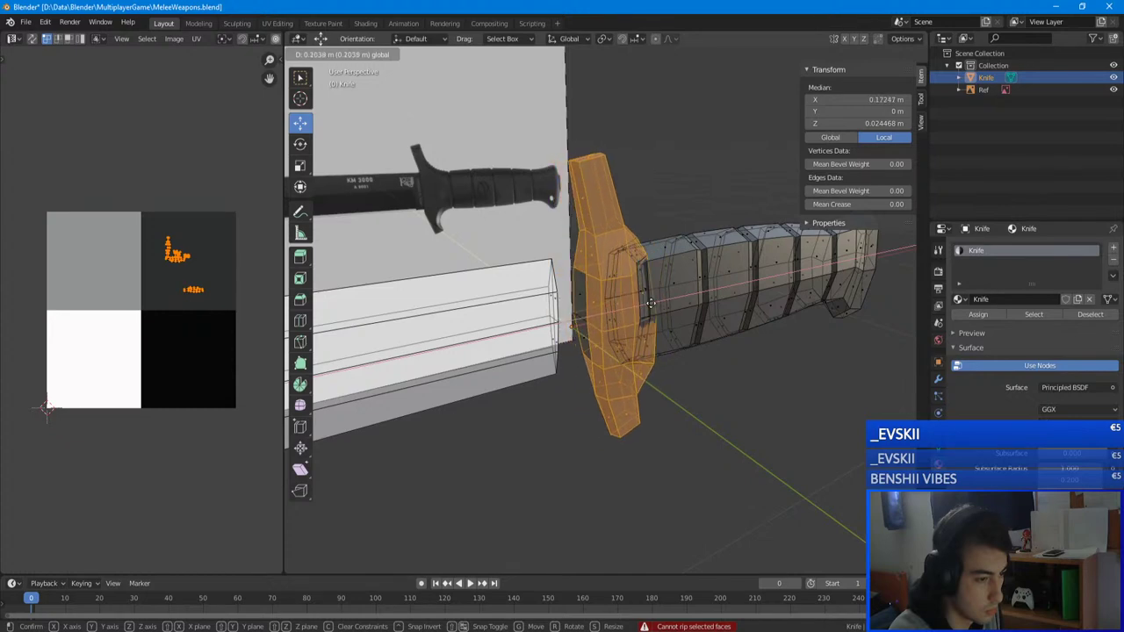
{"action": "left_click", "coordinate": [659, 308]}
{"action": "middle_click_drag", "start_coordinate": [658, 308], "coordinate": [780, 315]}
{"action": "scroll", "coordinate": [780, 314], "scroll_direction": "up", "scroll_amount": 4}
{"action": "key", "text": "ctrl+z"}
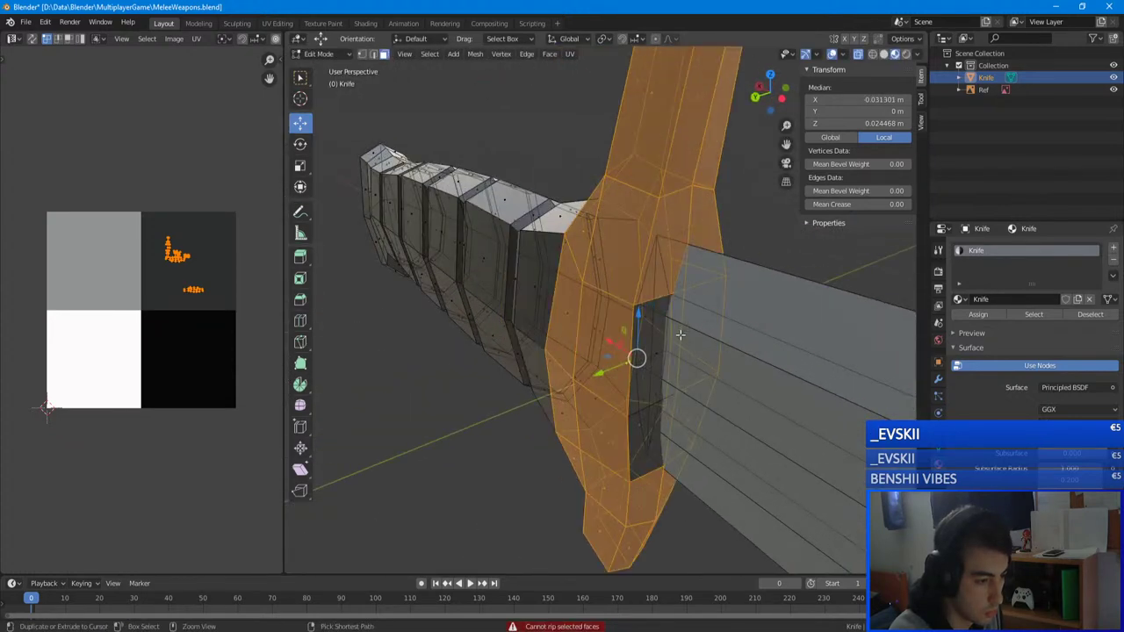
- Turn off X-ray, add the faces inside the blade slot to the crossguard selection, and move the UVs onto the white square
{"action": "left_click", "coordinate": [858, 54]}
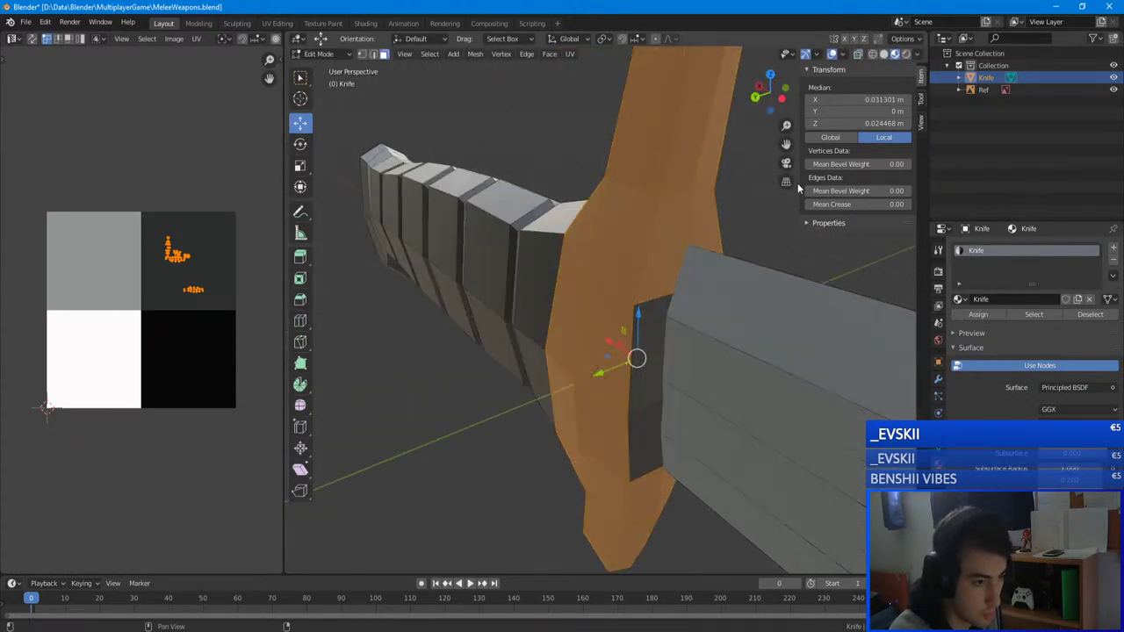
{"action": "left_click", "coordinate": [649, 439], "text": "shift"}
{"action": "left_click", "coordinate": [654, 358], "text": "shift"}
{"action": "middle_click_drag", "start_coordinate": [695, 359], "coordinate": [186, 509]}
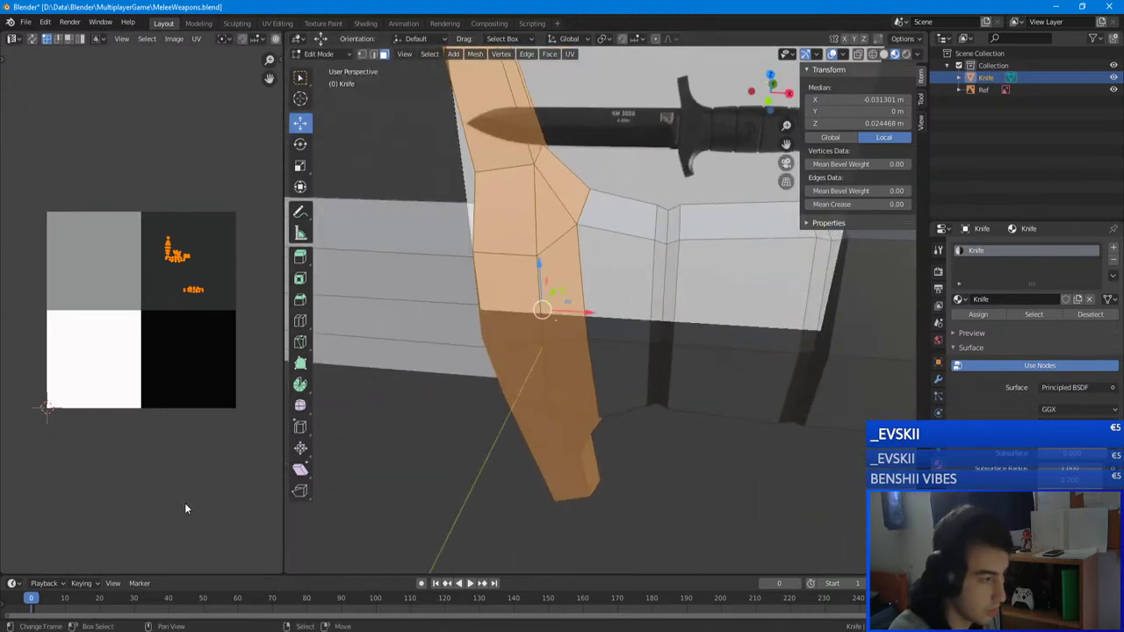
{"action": "key", "text": "g"}
{"action": "left_click", "coordinate": [114, 361]}
{"action": "key", "text": "Tab"}
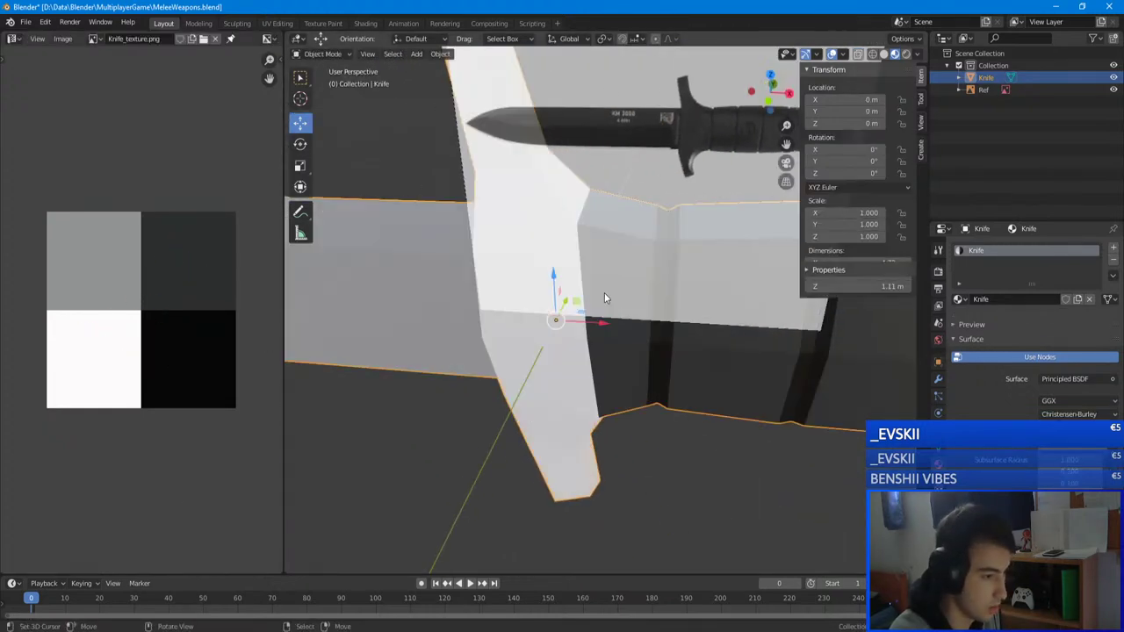
- Check the recolored knife from several angles in Object Mode and save MeleeWeapons.blend
{"action": "scroll", "coordinate": [605, 297], "scroll_direction": "down", "scroll_amount": 4}
{"action": "right_click", "coordinate": [651, 424]}
{"action": "scroll", "coordinate": [668, 423], "scroll_direction": "down", "scroll_amount": 8}
{"action": "middle_click_drag", "start_coordinate": [667, 423], "coordinate": [507, 426]}
{"action": "scroll", "coordinate": [507, 426], "scroll_direction": "up", "scroll_amount": 6}
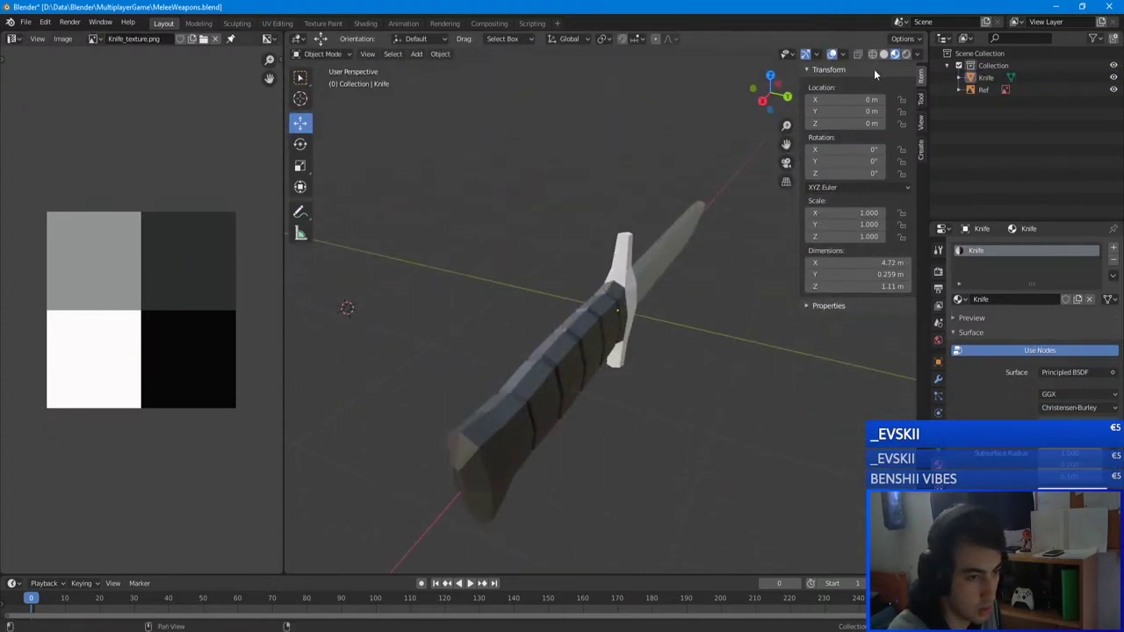
{"action": "middle_click_drag", "start_coordinate": [624, 228], "coordinate": [489, 375]}
{"action": "key", "text": "ctrl+s"}
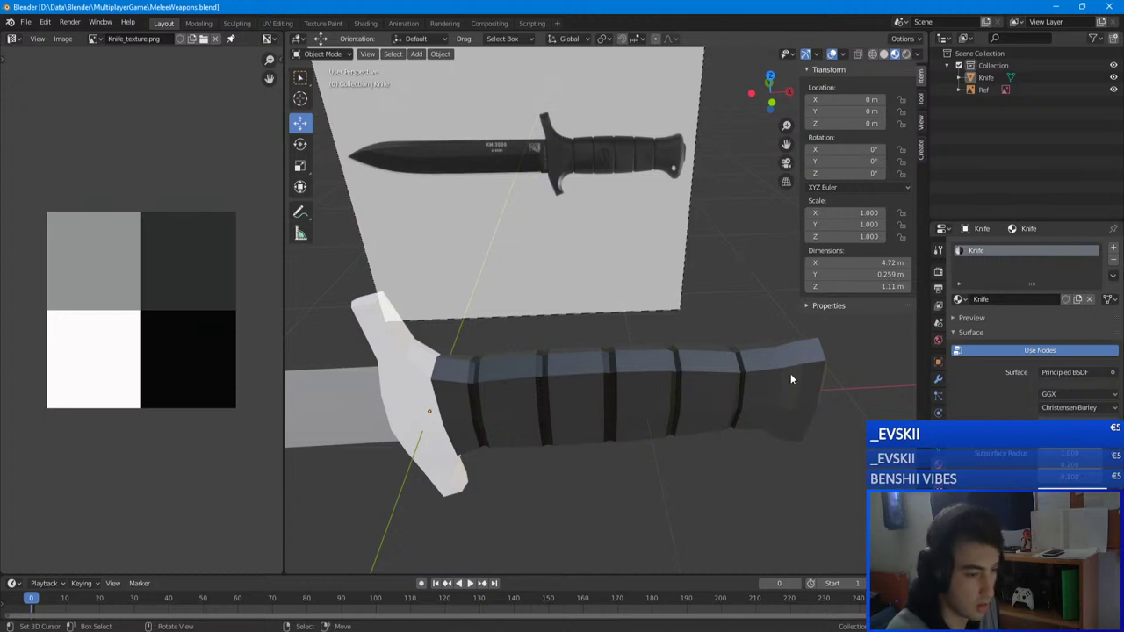
- Select the knife object and save the Blender file again
{"action": "middle_click_drag", "start_coordinate": [791, 373], "coordinate": [758, 357]}
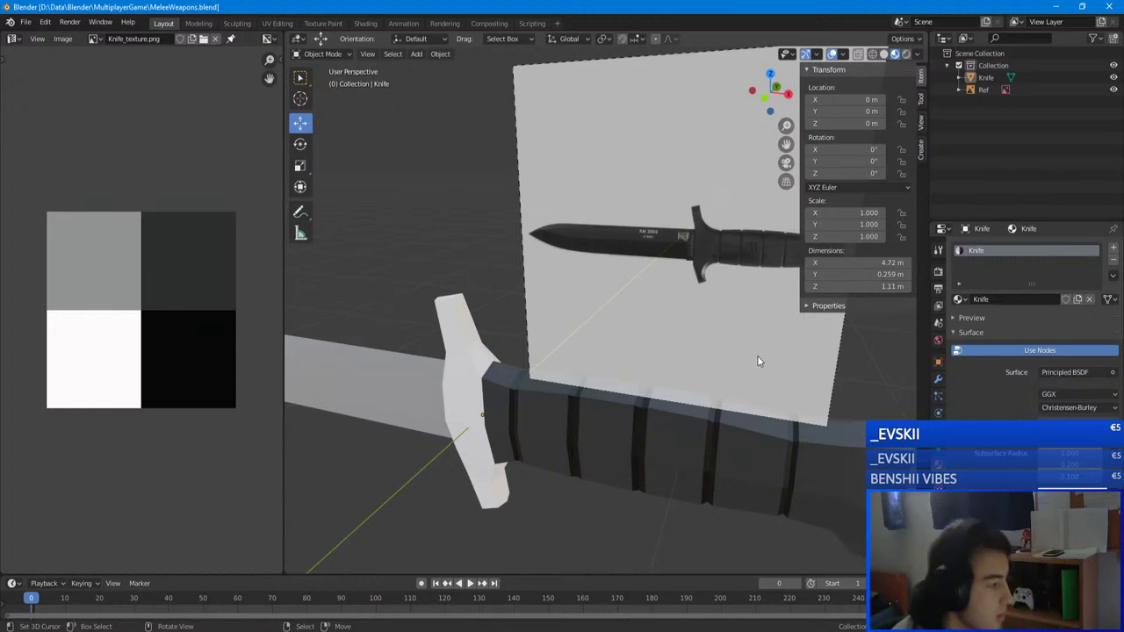
{"action": "scroll", "coordinate": [758, 360], "scroll_direction": "down", "scroll_amount": 2}
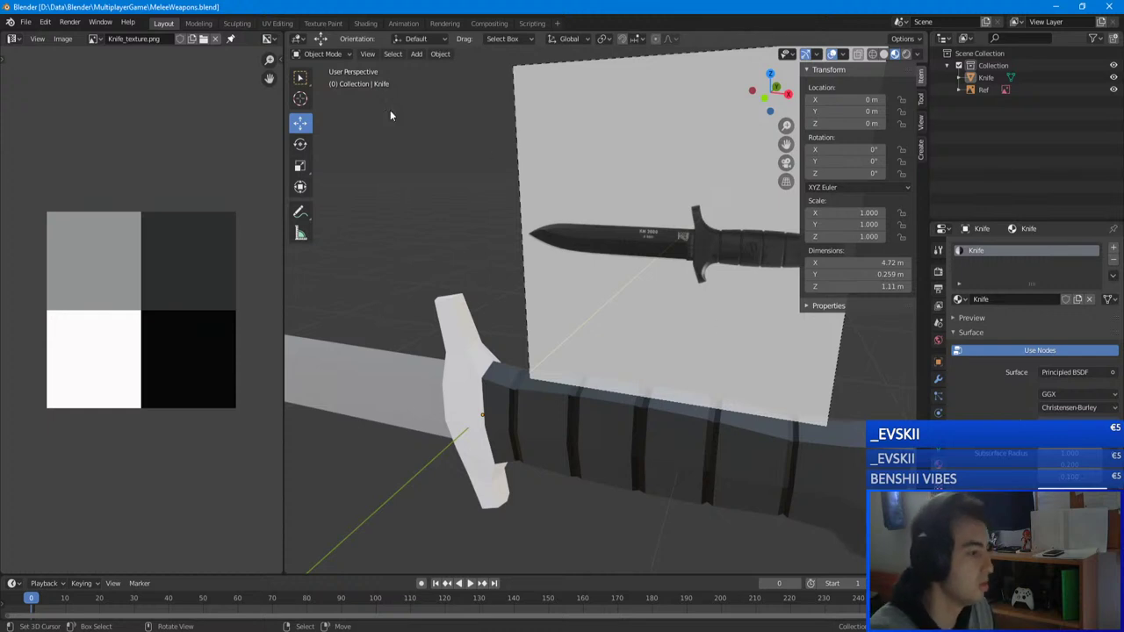
{"action": "scroll", "coordinate": [520, 274], "scroll_direction": "down", "scroll_amount": 3}
{"action": "middle_click_drag", "start_coordinate": [520, 274], "coordinate": [427, 221]}
{"action": "left_click", "coordinate": [526, 350]}
{"action": "key", "text": "ctrl+s"}
{"action": "scroll", "coordinate": [536, 351], "scroll_direction": "up", "scroll_amount": 3}
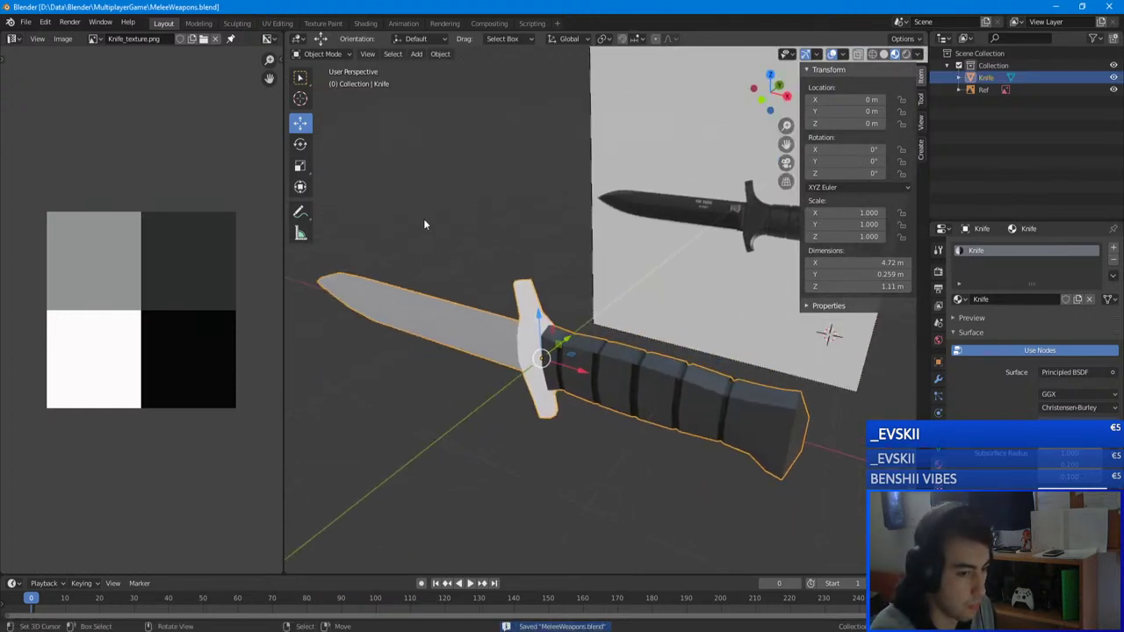
- Start an FBX export and browse to the Unity game client's Assets\Models\Items folder
{"action": "left_click", "coordinate": [26, 22]}
{"action": "mouse_move", "coordinate": [65, 198]}
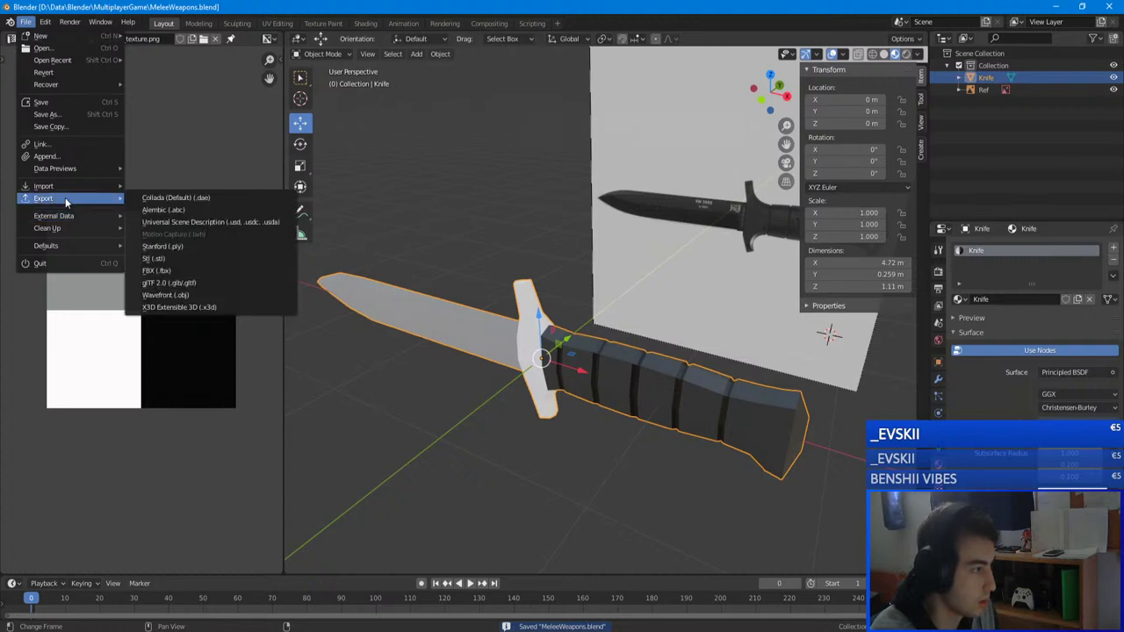
{"action": "left_click", "coordinate": [186, 278]}
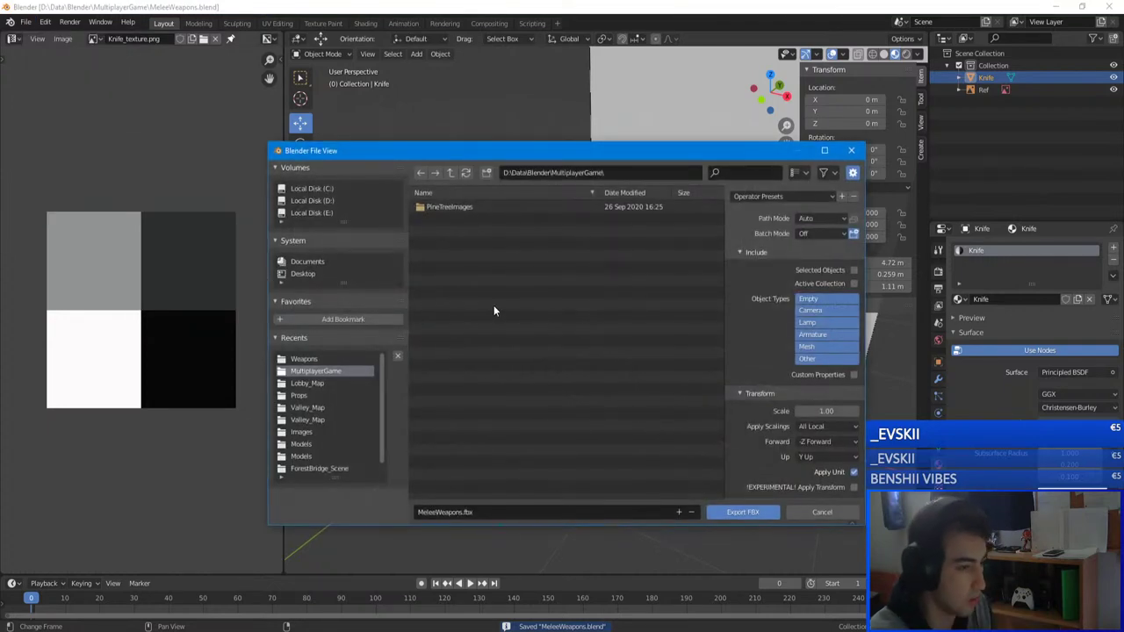
{"action": "left_click", "coordinate": [318, 383]}
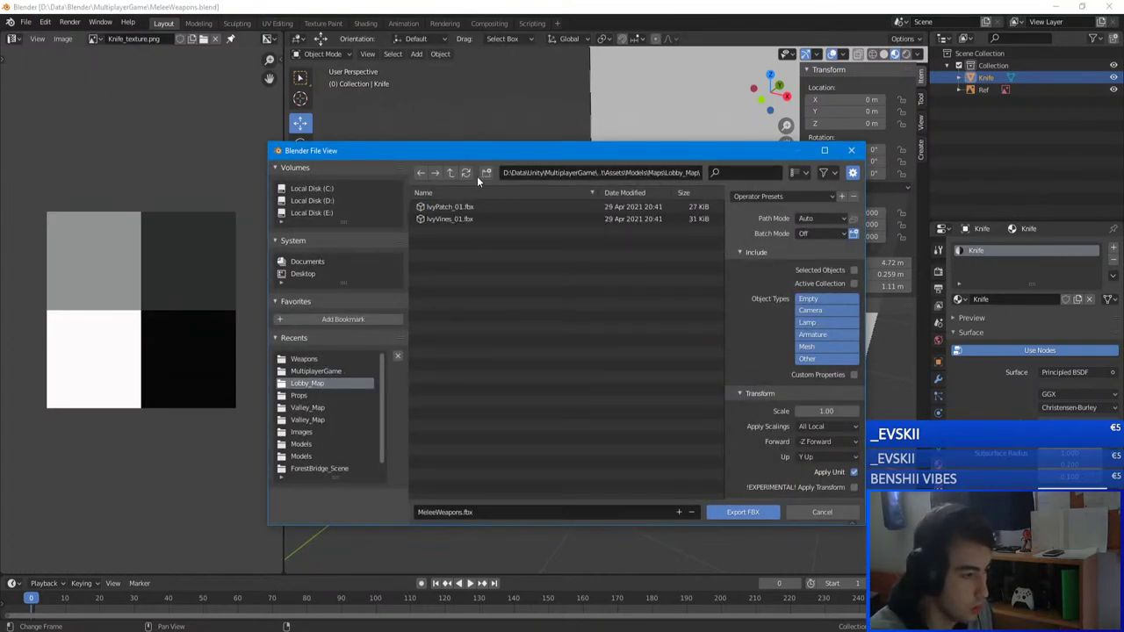
{"action": "left_click", "coordinate": [452, 173]}
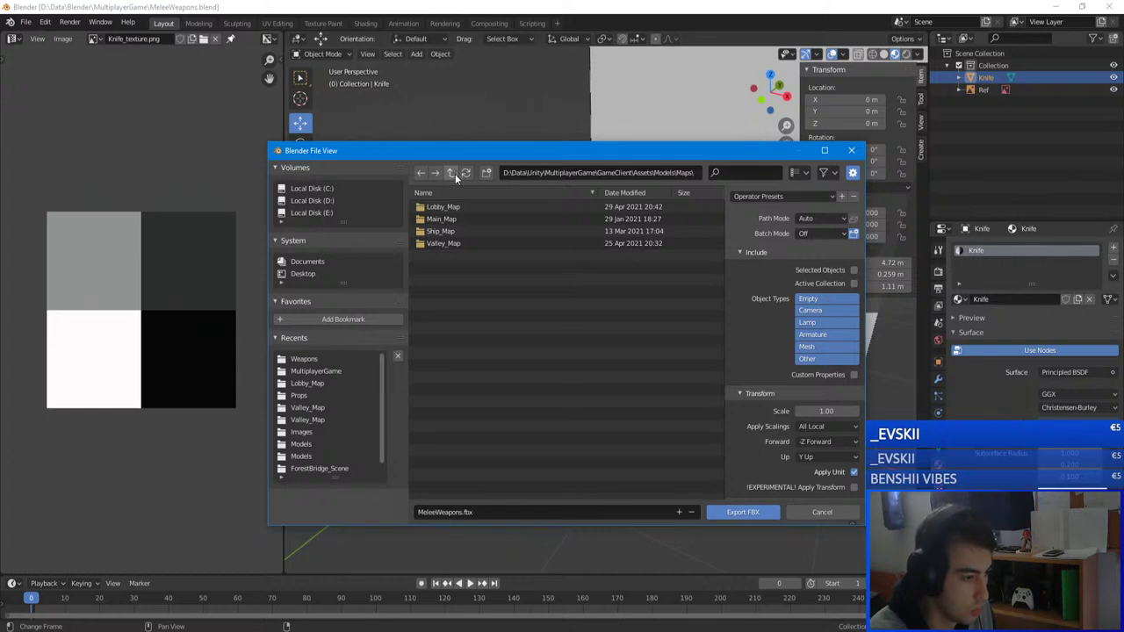
{"action": "left_click", "coordinate": [451, 173]}
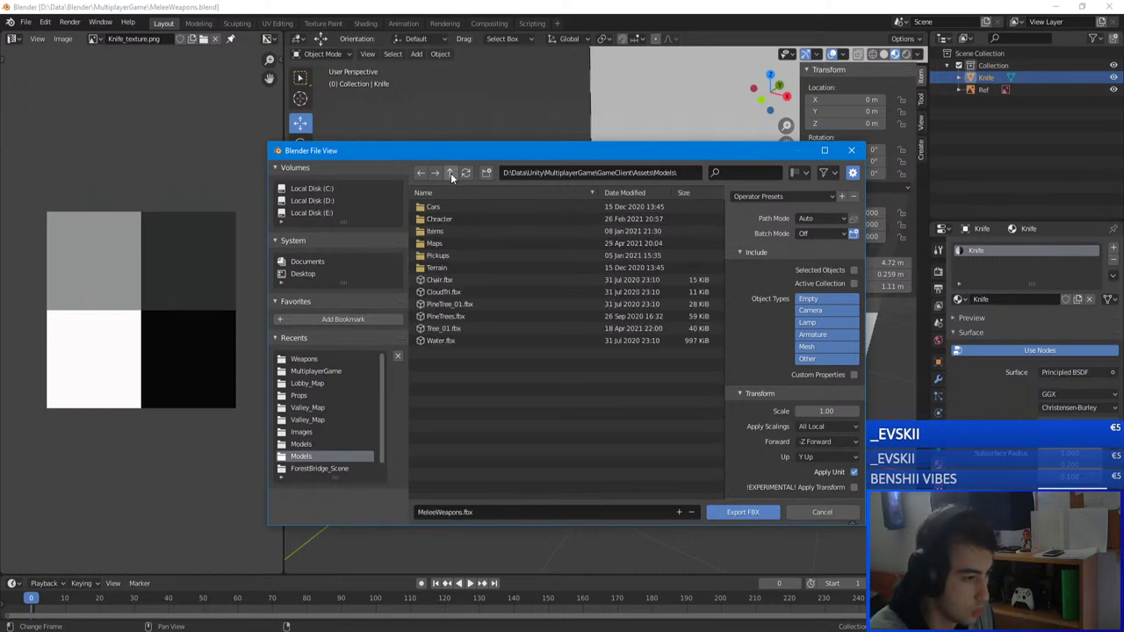
{"action": "double_click", "coordinate": [453, 231]}
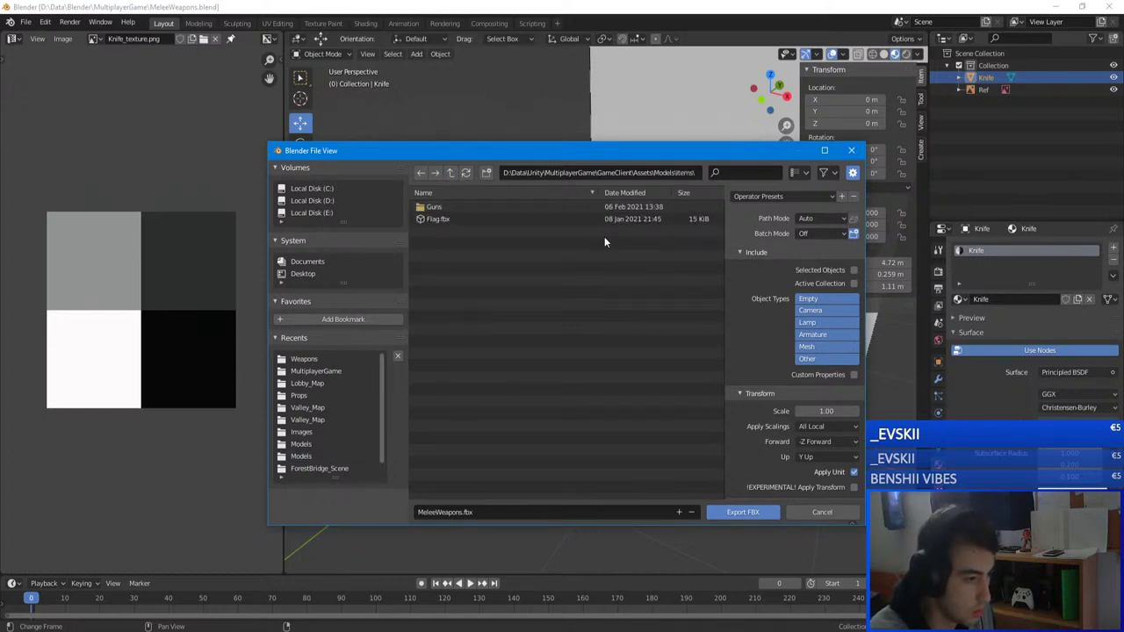
- Create a folder named Melee inside Items and open it
{"action": "left_click", "coordinate": [486, 172]}
{"action": "type", "text": "M"}
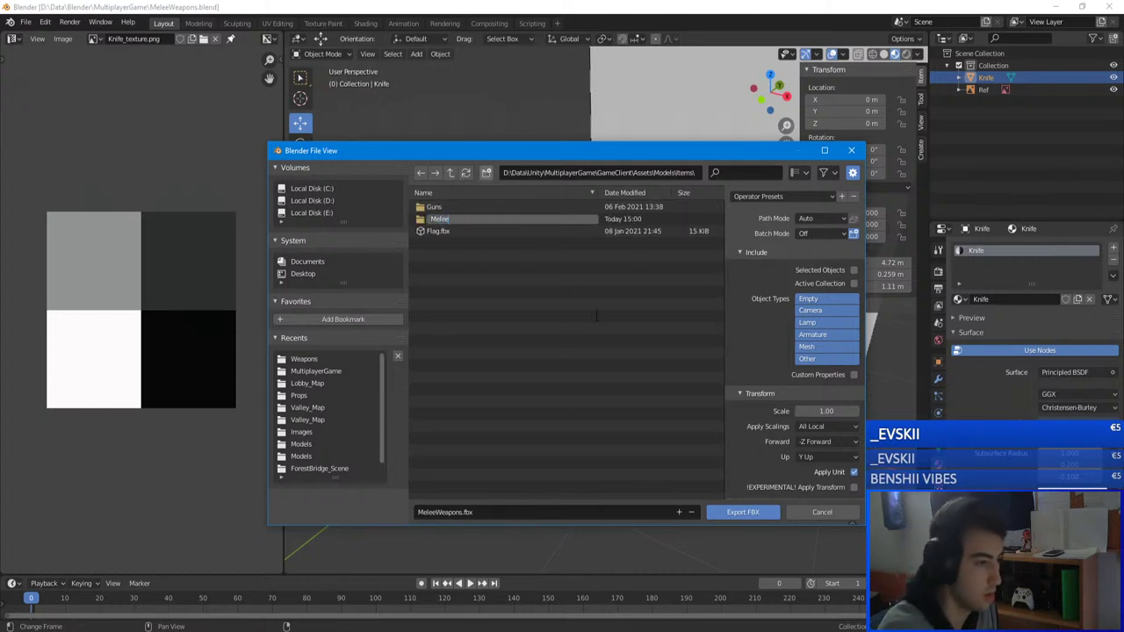
{"action": "type", "text": "elee"}
{"action": "key", "text": "Return"}
{"action": "double_click", "coordinate": [465, 219]}
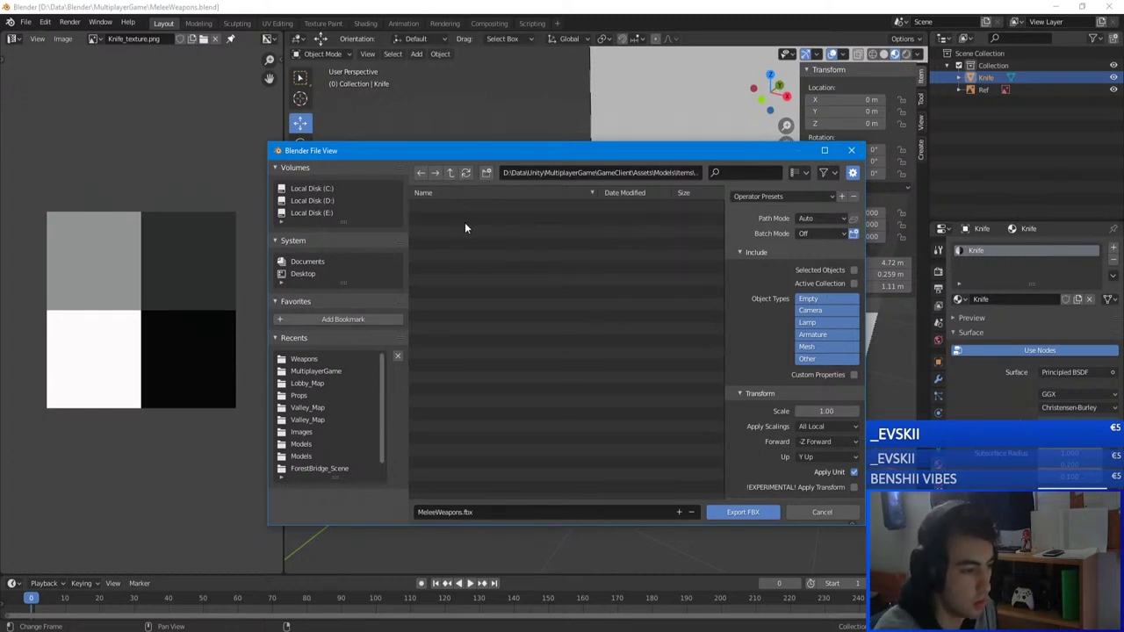
- Name the export Knife.fbx, limit it to selected objects with Apply Transform enabled, and export the FBX
{"action": "left_click", "coordinate": [476, 515]}
{"action": "left_click", "coordinate": [464, 513]}
{"action": "left_click_drag", "start_coordinate": [461, 513], "coordinate": [385, 506]}
{"action": "key", "text": "BackSpace"}
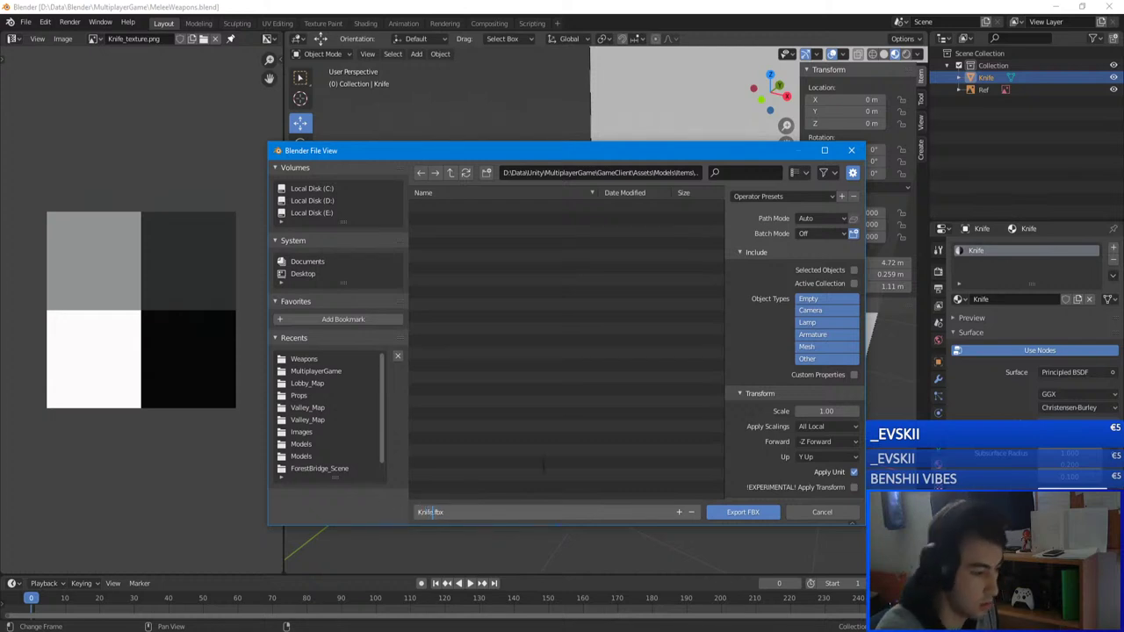
{"action": "key", "text": "Return"}
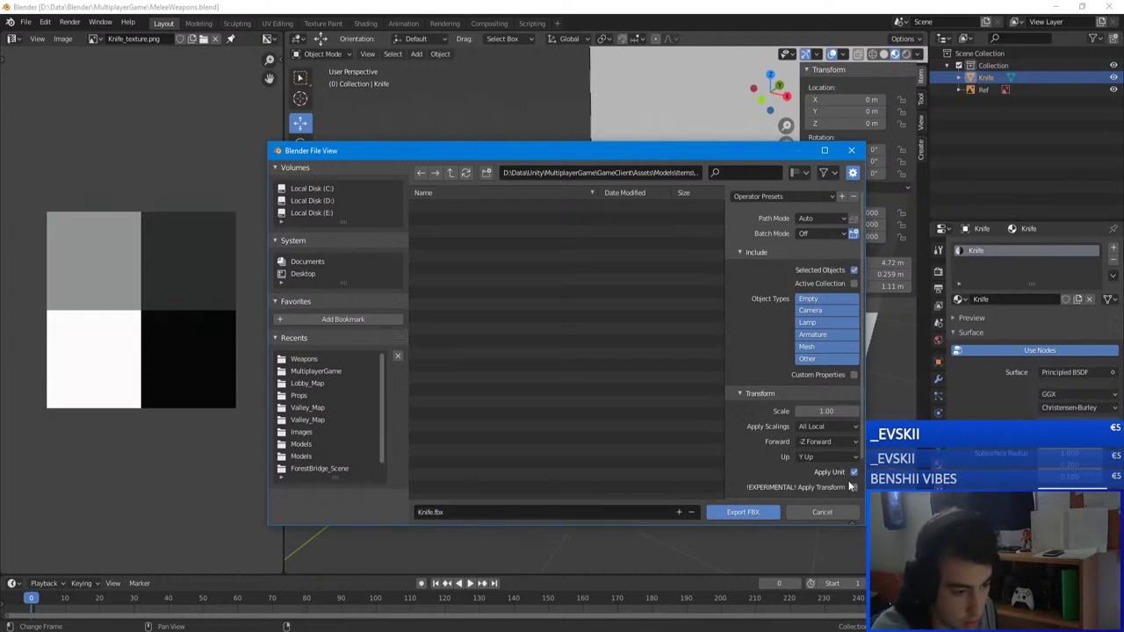
{"action": "left_click", "coordinate": [743, 513]}
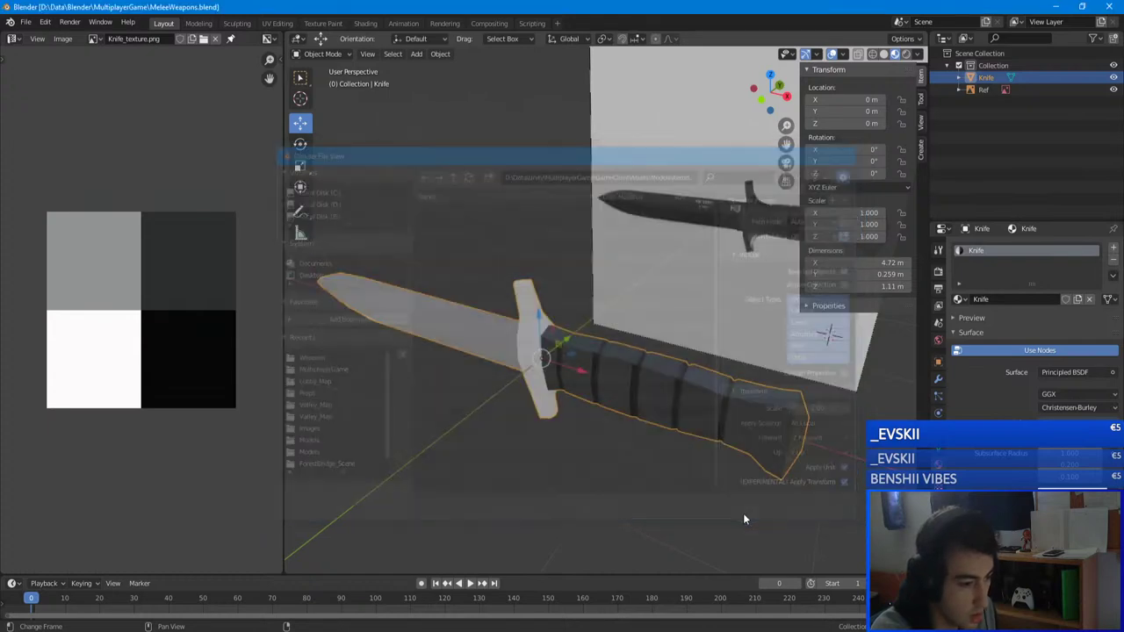
- Switch to Unity and open the Valley scene from the Scenes folder
{"action": "left_click", "coordinate": [1056, 6]}
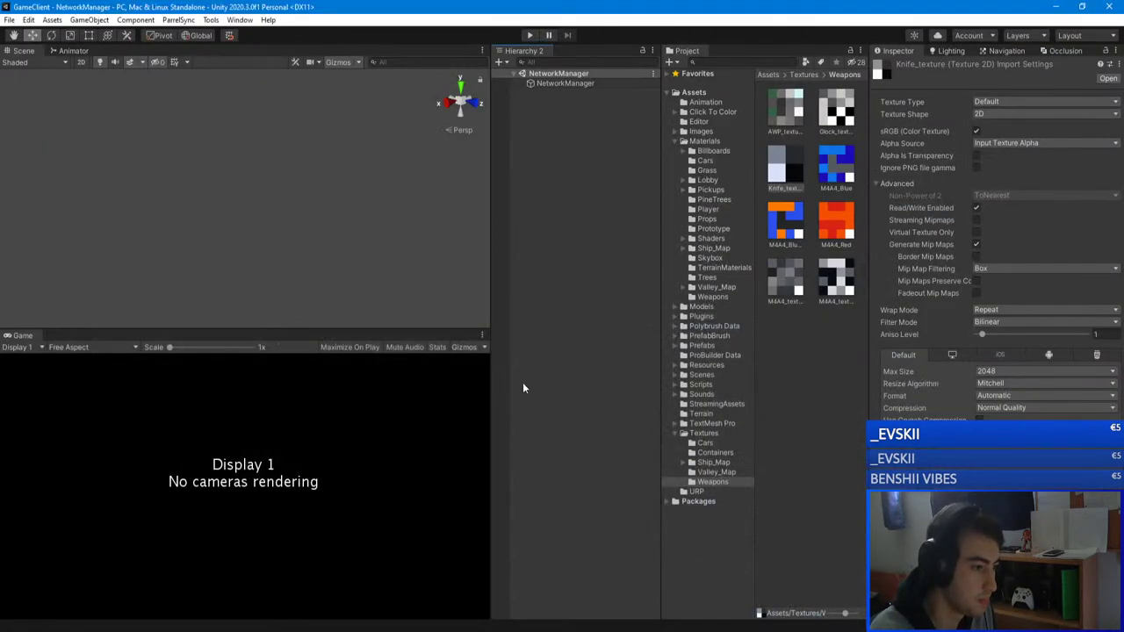
{"action": "left_click", "coordinate": [577, 297]}
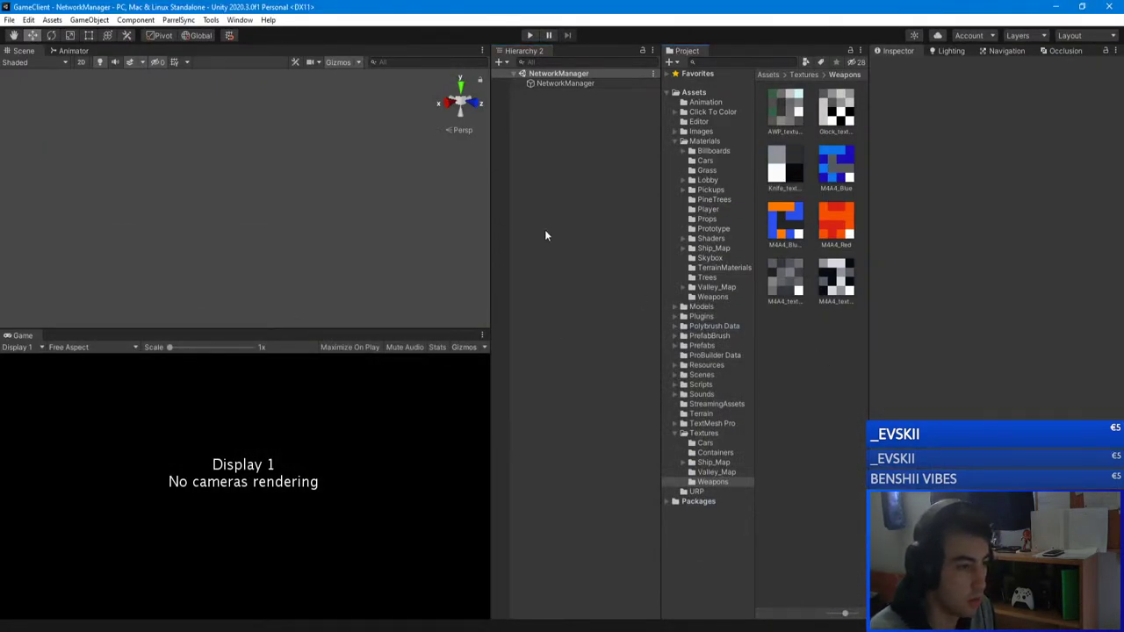
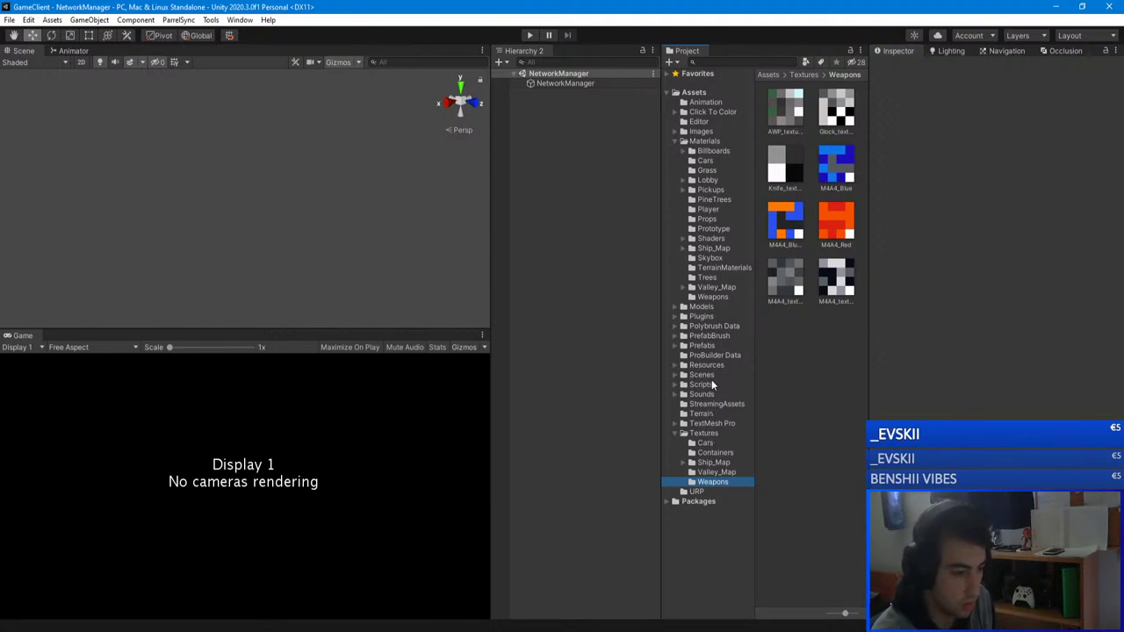
{"action": "left_click", "coordinate": [703, 375]}
{"action": "left_click", "coordinate": [829, 397]}
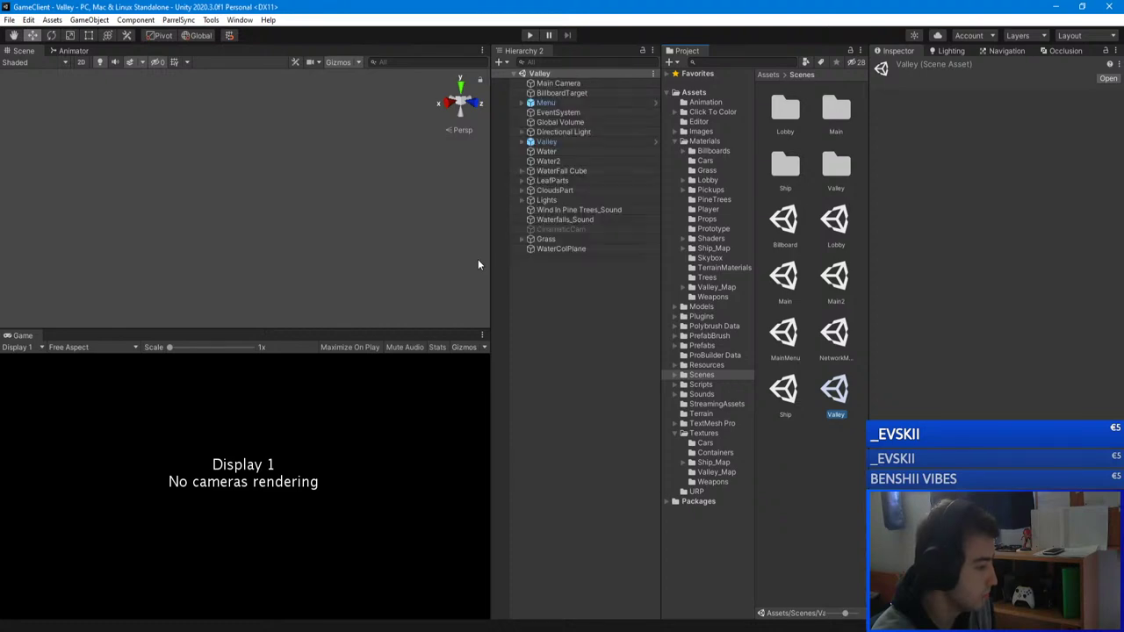
{"action": "right_click_drag", "start_coordinate": [291, 193], "coordinate": [541, 220]}
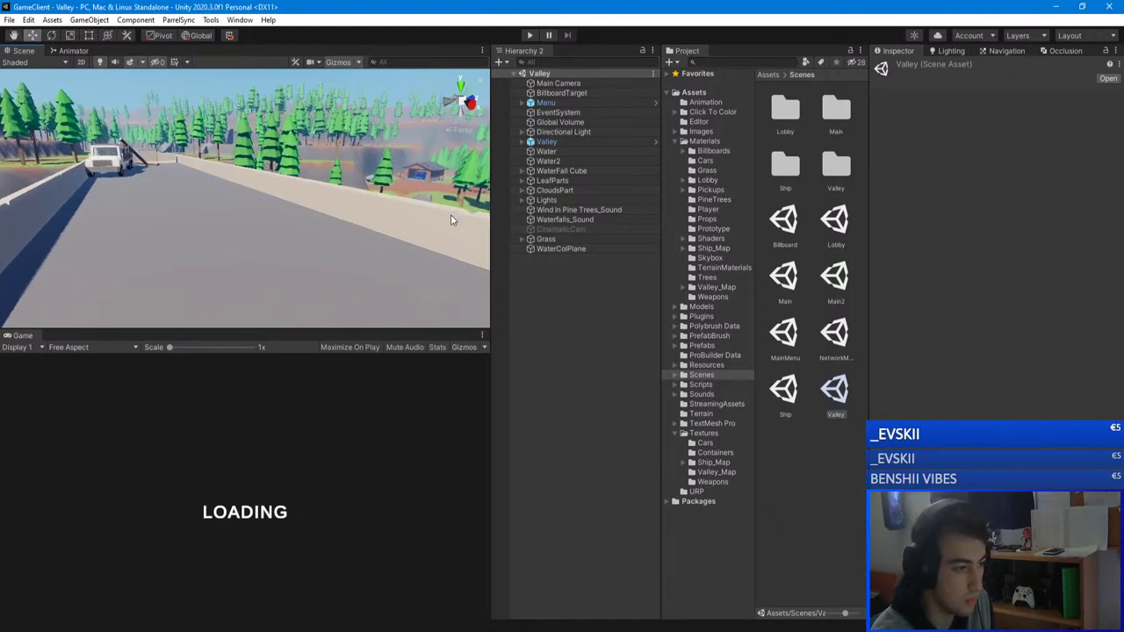
- Place the Glock prefab from Prefabs/Items/Guns on the road in the Valley scene
{"action": "left_click", "coordinate": [703, 345]}
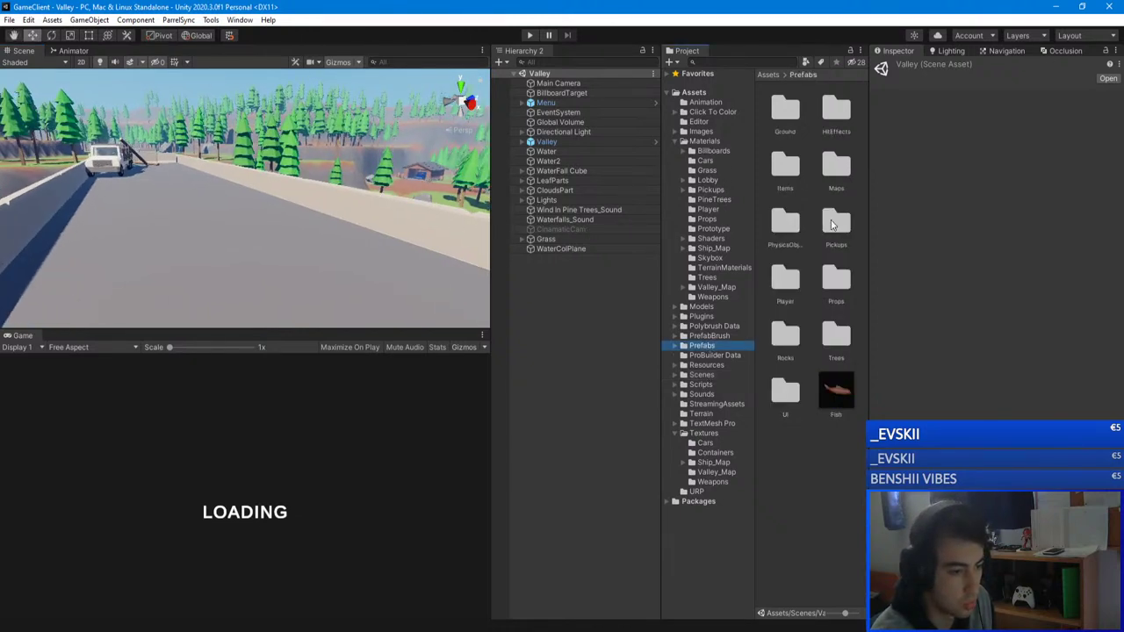
{"action": "double_click", "coordinate": [785, 167]}
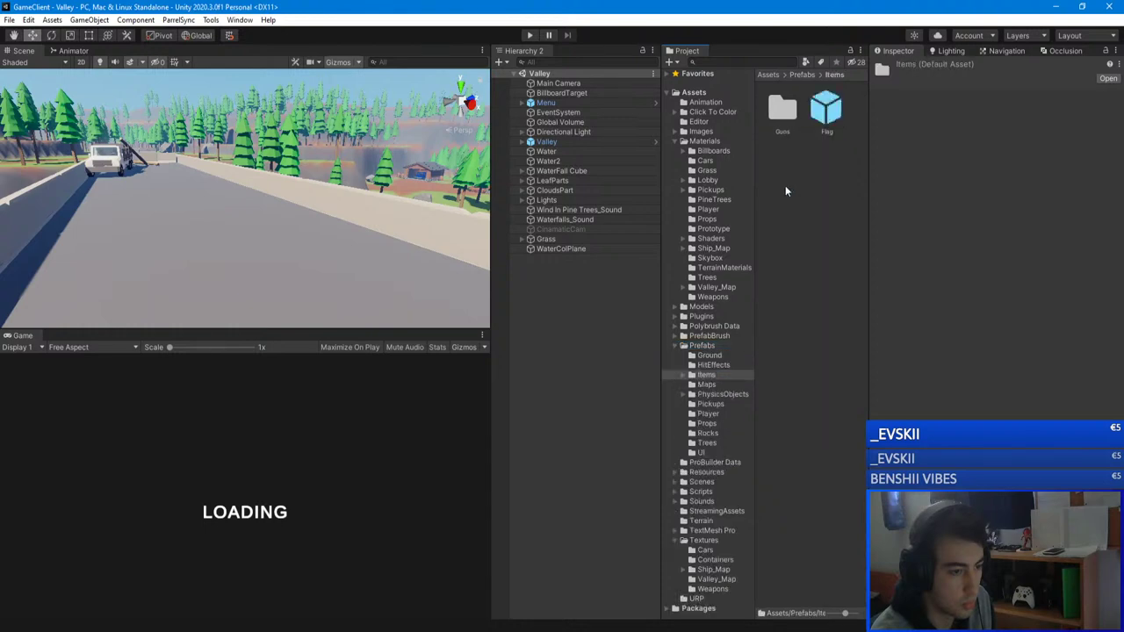
{"action": "double_click", "coordinate": [785, 110]}
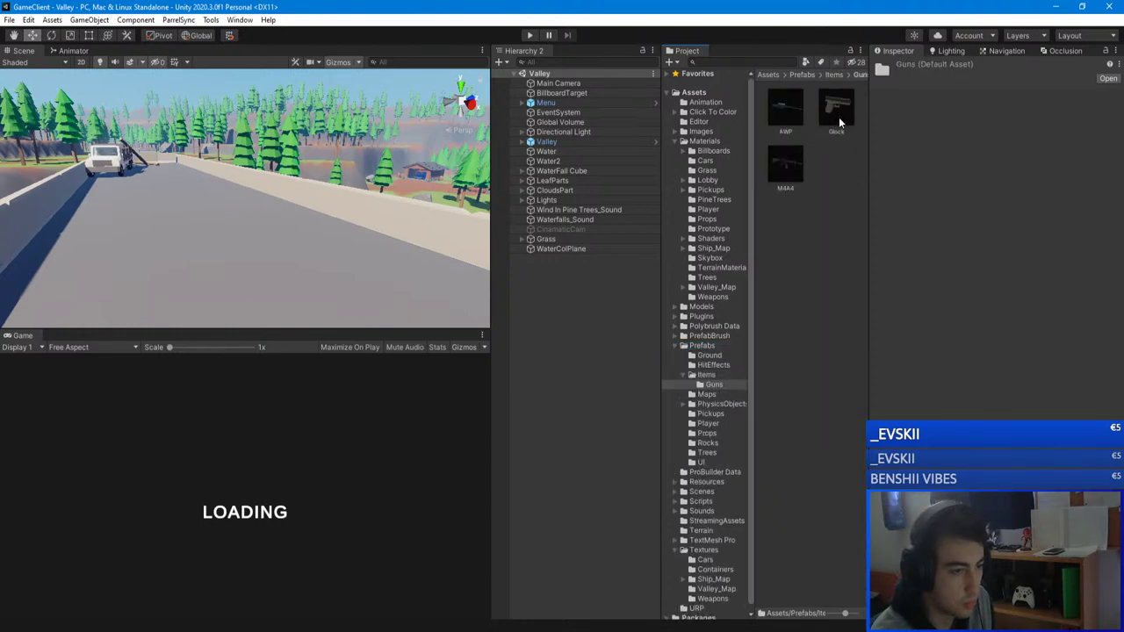
{"action": "left_click_drag", "start_coordinate": [838, 121], "coordinate": [283, 258]}
{"action": "key", "text": "w"}
{"action": "right_click_drag", "start_coordinate": [283, 260], "coordinate": [130, 296]}
{"action": "key", "text": "s"}
- Raise the Glock above the road to a Y position of about 7.887
{"action": "left_click_drag", "start_coordinate": [217, 201], "coordinate": [216, 126]}
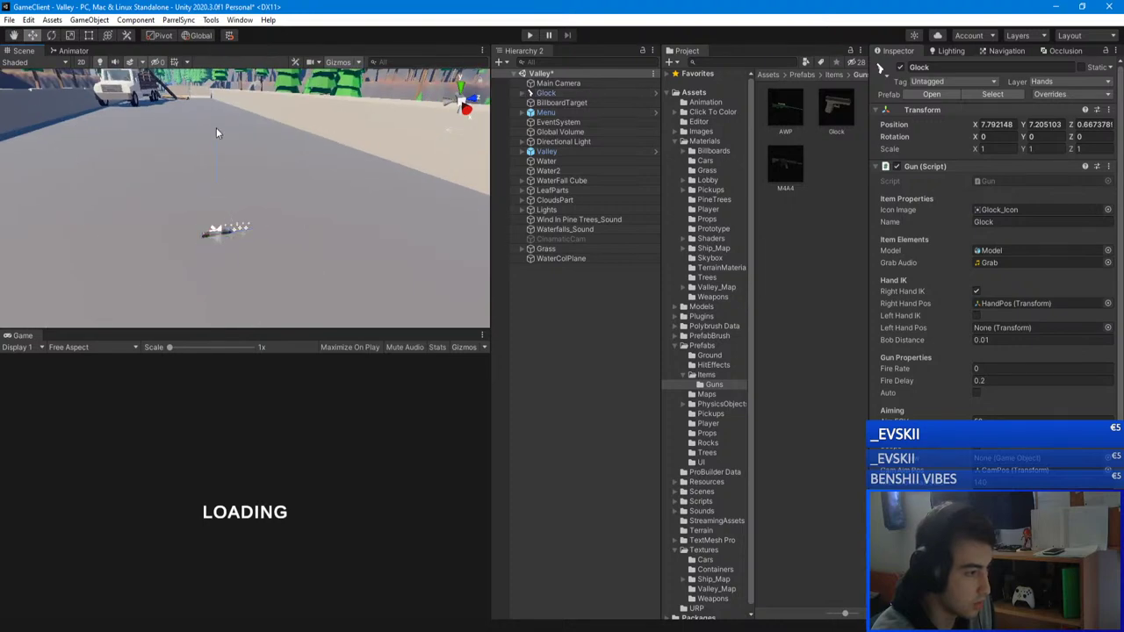
{"action": "key", "text": "ctrl+z"}
{"action": "left_click_drag", "start_coordinate": [214, 195], "coordinate": [211, 156]}
{"action": "right_click_drag", "start_coordinate": [211, 156], "coordinate": [300, 120]}
{"action": "key", "text": "w"}
- Hide the gizmos in the Scene view and deselect the Glock
{"action": "left_click", "coordinate": [343, 63]}
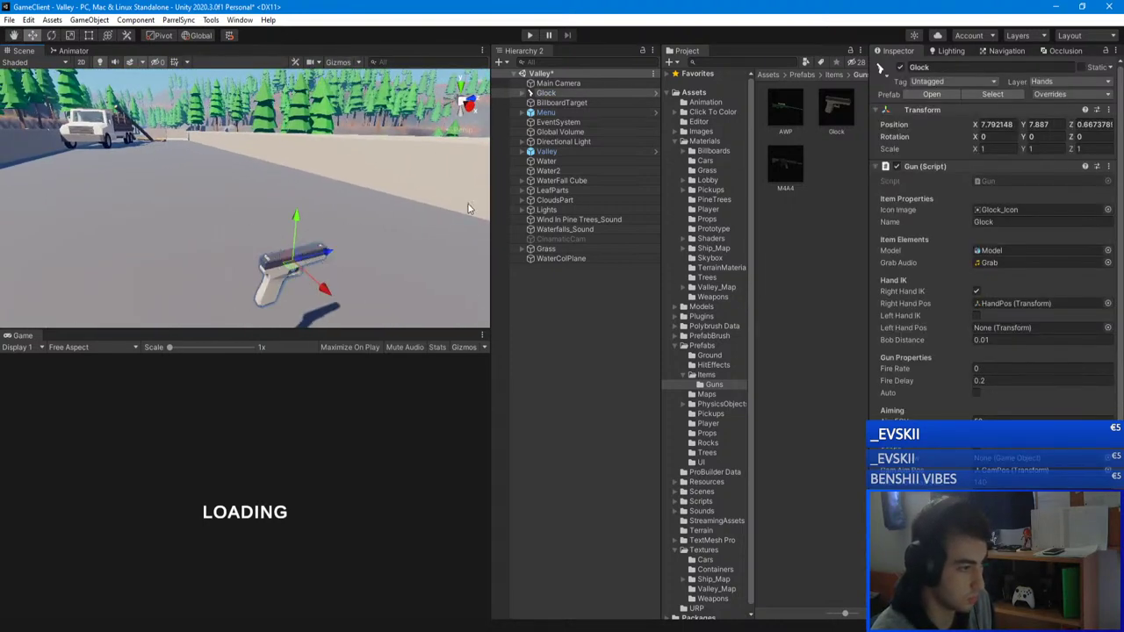
{"action": "left_click", "coordinate": [468, 205]}
{"action": "mouse_move", "coordinate": [369, 208]}
{"action": "right_mouse_down"}
{"action": "mouse_move", "coordinate": [334, 211]}
{"action": "mouse_move", "coordinate": [352, 221]}
{"action": "right_mouse_up"}
{"action": "key", "text": "s"}
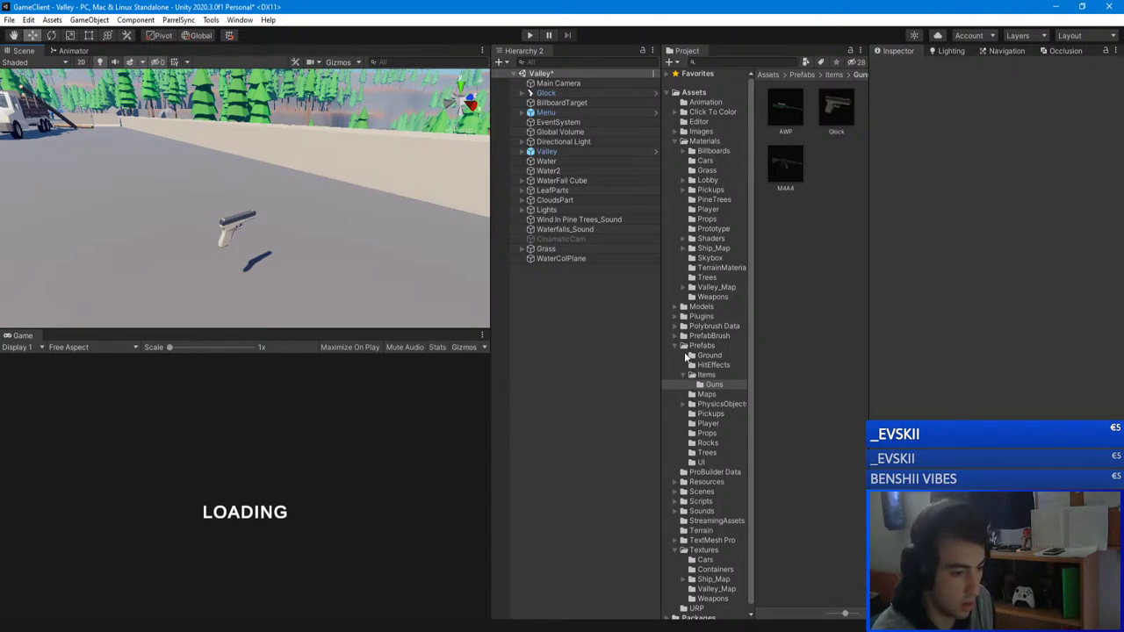
- Place the Knife model from Models/Items/Melee into the Valley scene near the Glock
{"action": "left_click", "coordinate": [675, 346]}
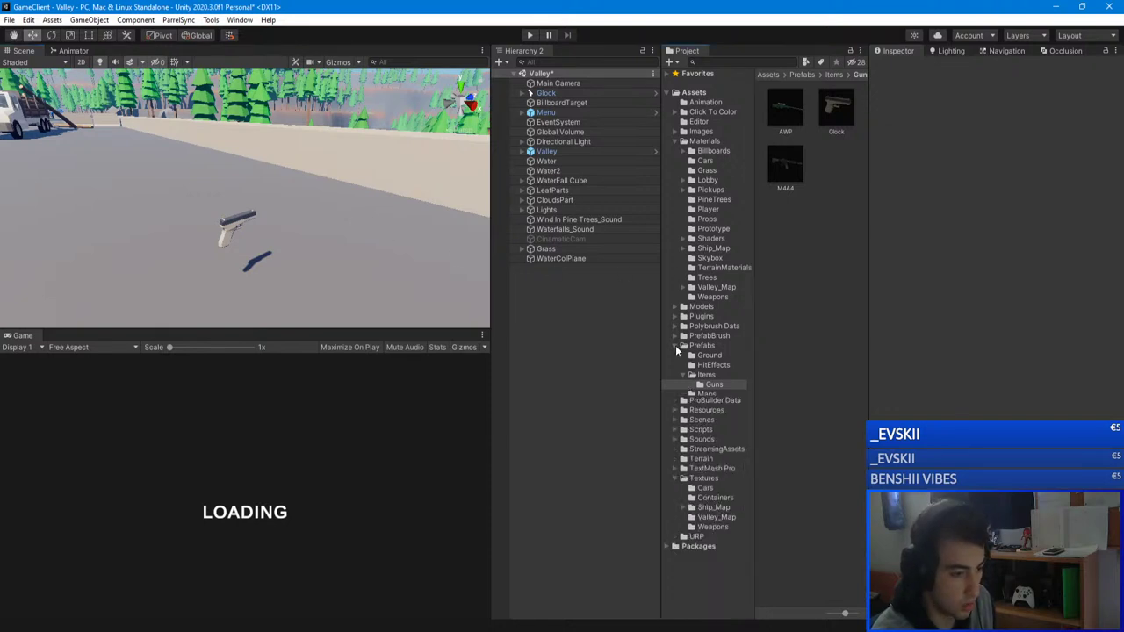
{"action": "left_click", "coordinate": [701, 306]}
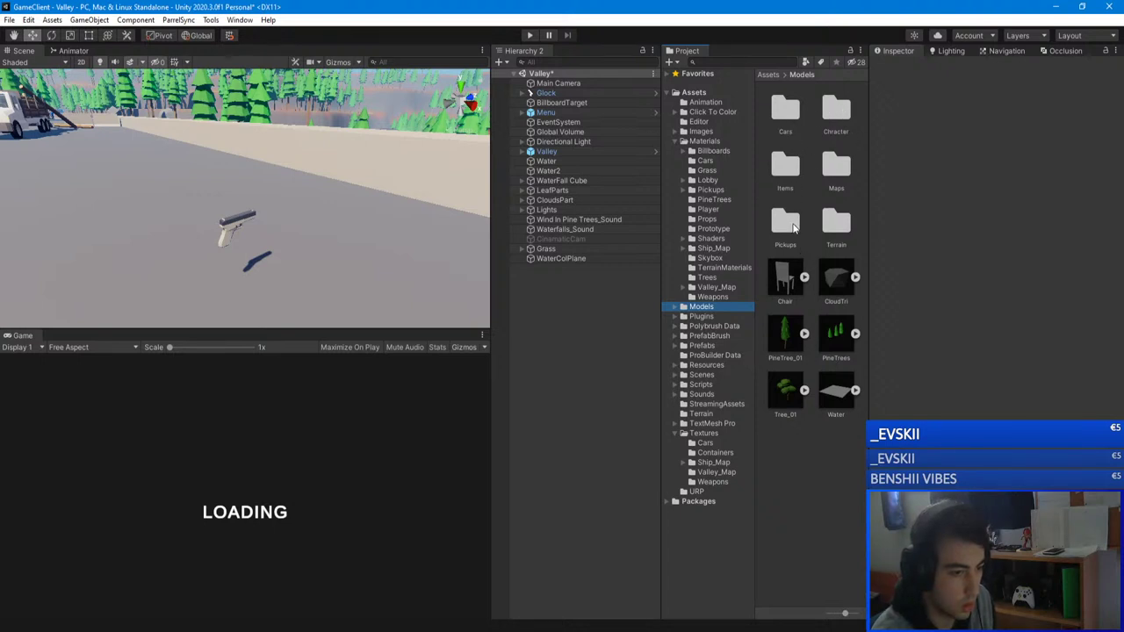
{"action": "double_click", "coordinate": [785, 167]}
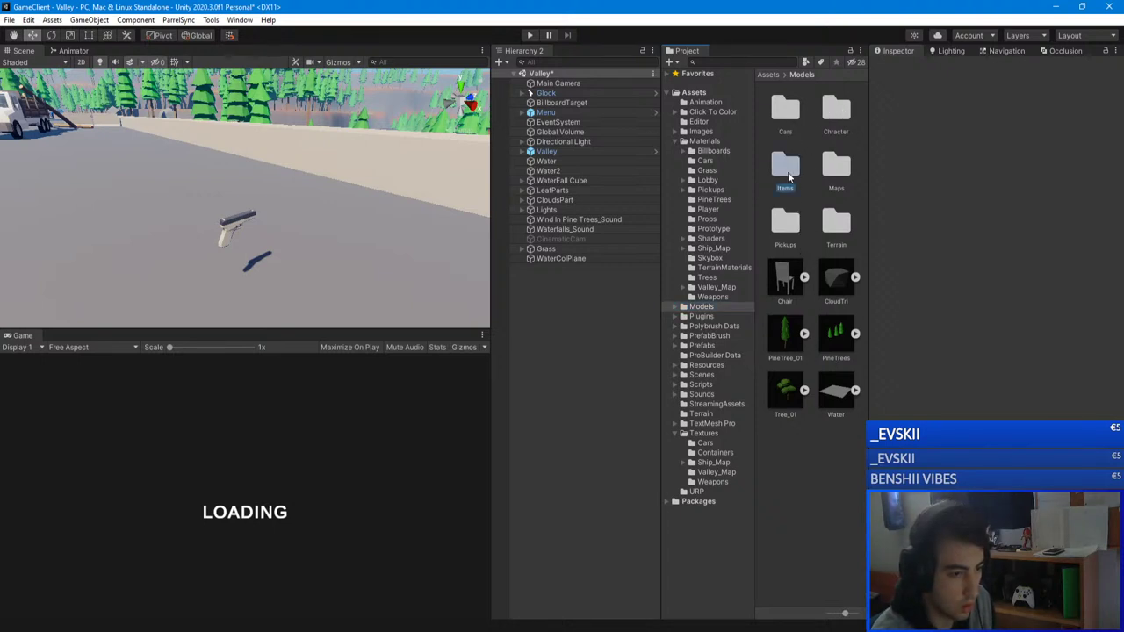
{"action": "double_click", "coordinate": [836, 109]}
{"action": "left_click_drag", "start_coordinate": [789, 119], "coordinate": [232, 113]}
{"action": "right_click_drag", "start_coordinate": [232, 112], "coordinate": [341, 137]}
{"action": "left_click_drag", "start_coordinate": [341, 137], "coordinate": [369, 138], "text": "alt"}
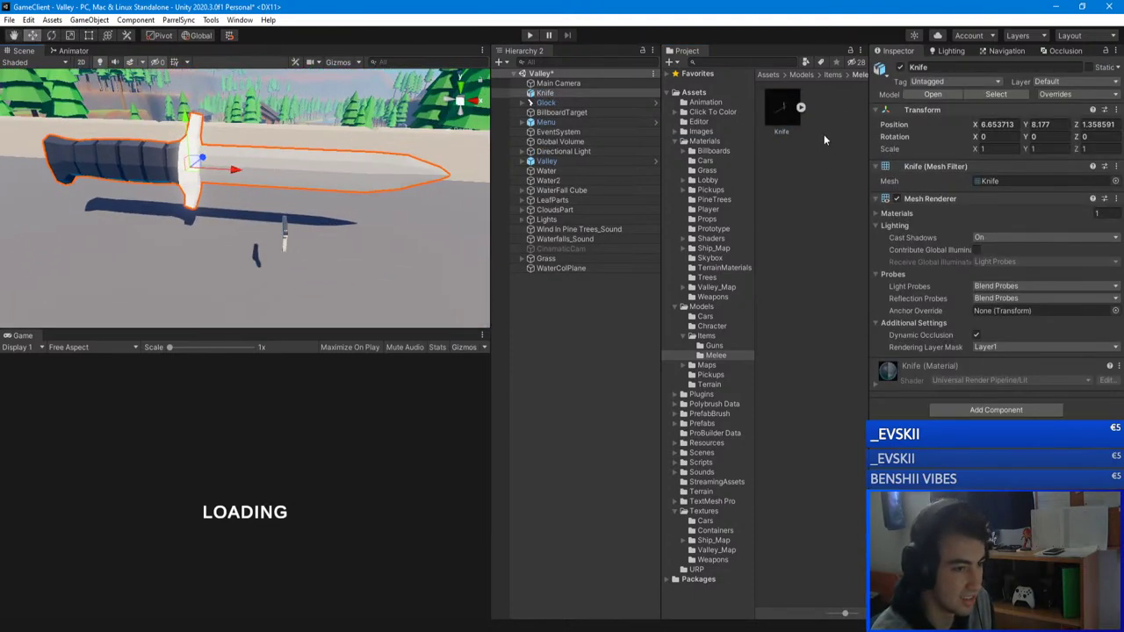
- Check the AWP model's import scale factor and apply the same value, 0.125, to the Knife model
{"action": "left_click", "coordinate": [782, 110]}
{"action": "left_click_drag", "start_coordinate": [474, 197], "coordinate": [410, 214], "text": "alt"}
{"action": "left_click", "coordinate": [716, 345]}
{"action": "left_click", "coordinate": [786, 109]}
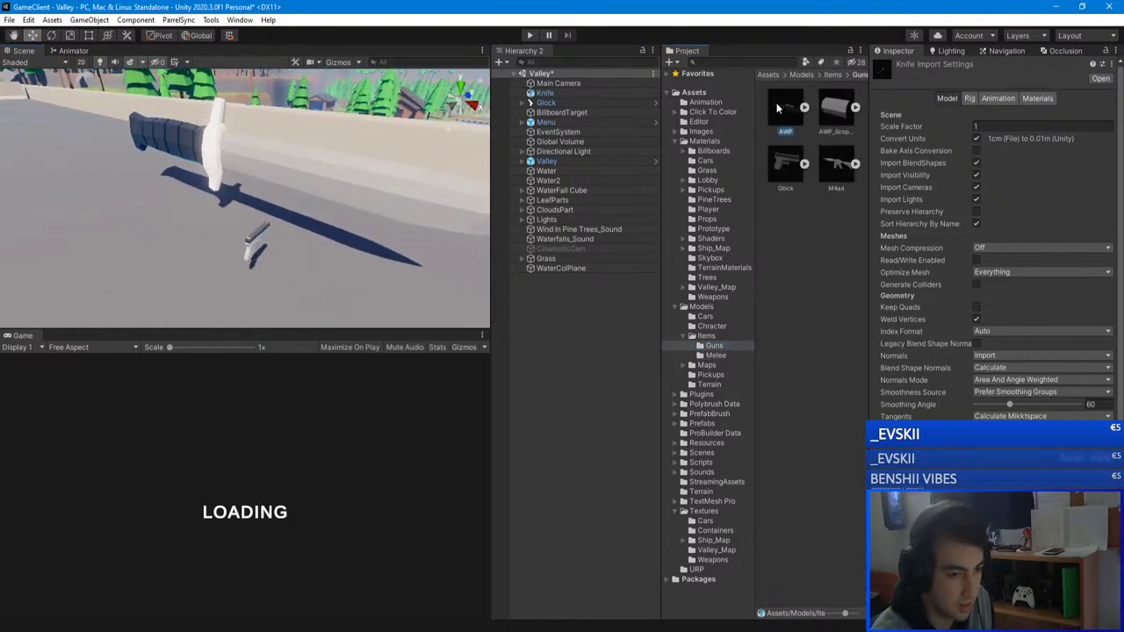
{"action": "left_click", "coordinate": [1011, 128]}
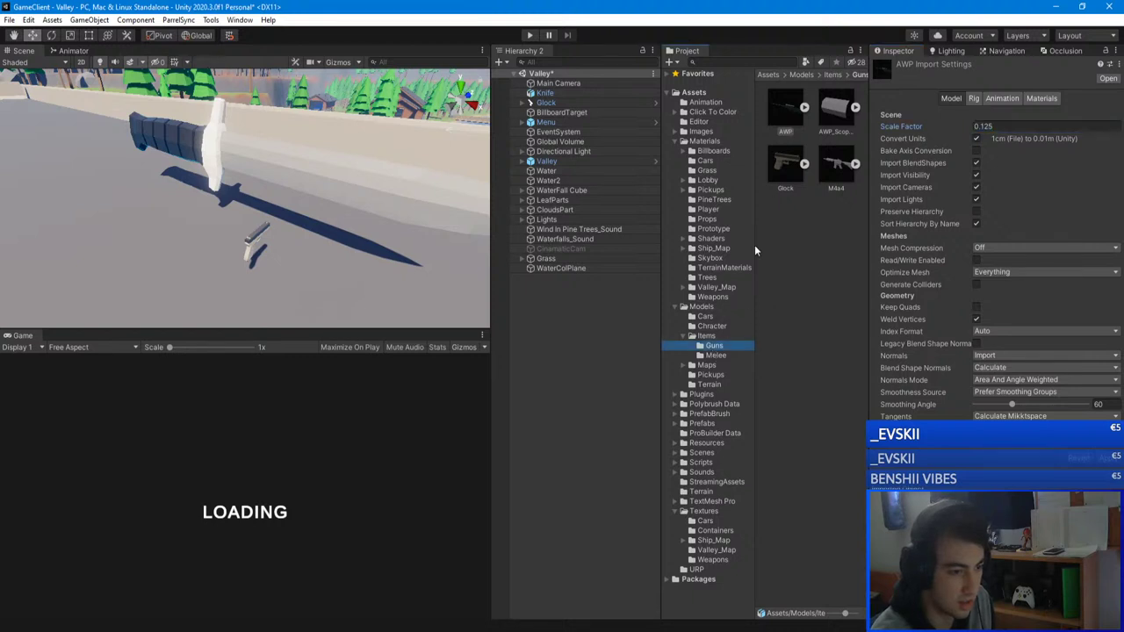
{"action": "left_click", "coordinate": [716, 354]}
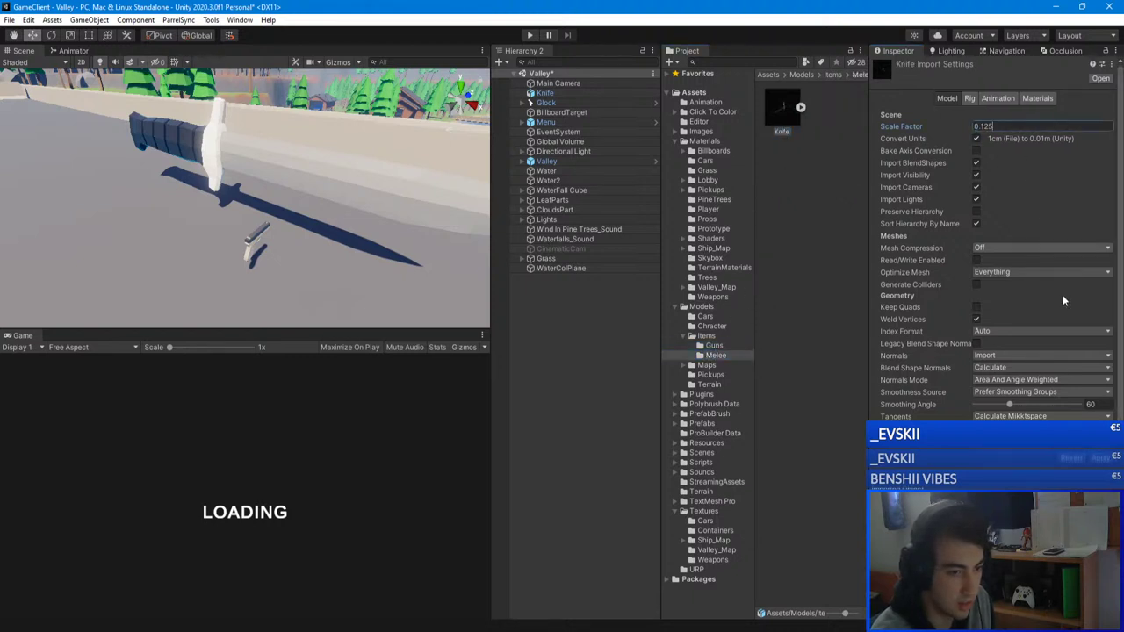
{"action": "left_click", "coordinate": [1106, 458]}
- Move the knife closer to the Glock, to X 7.932 and Z 0.7
{"action": "right_click_drag", "start_coordinate": [160, 185], "coordinate": [185, 164]}
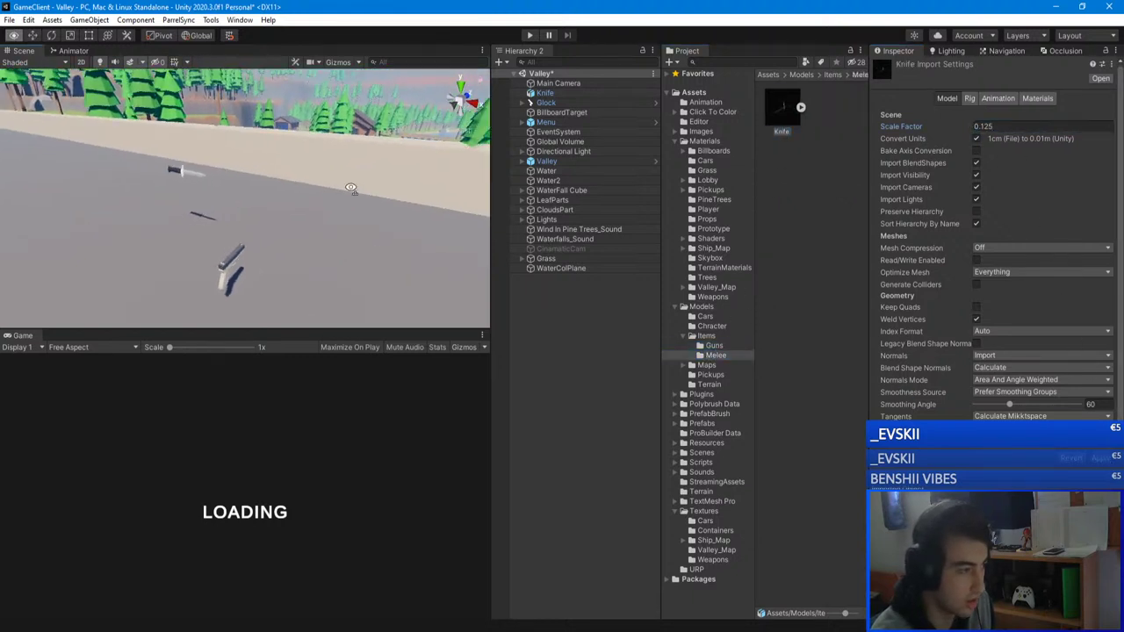
{"action": "scroll", "coordinate": [185, 164], "scroll_direction": "up", "scroll_amount": 3}
{"action": "left_click", "coordinate": [173, 155]}
{"action": "left_click_drag", "start_coordinate": [210, 164], "coordinate": [475, 118]}
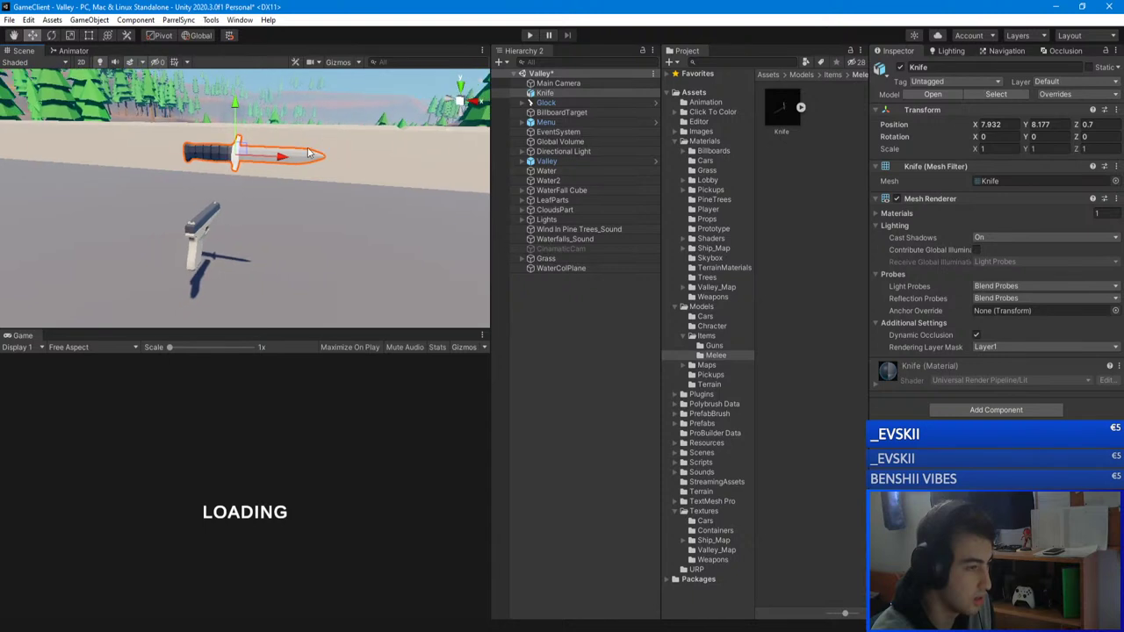
- Set the Knife model's import scale factor to 0.11 and apply the change
{"action": "left_click", "coordinate": [788, 115]}
{"action": "left_click", "coordinate": [989, 127]}
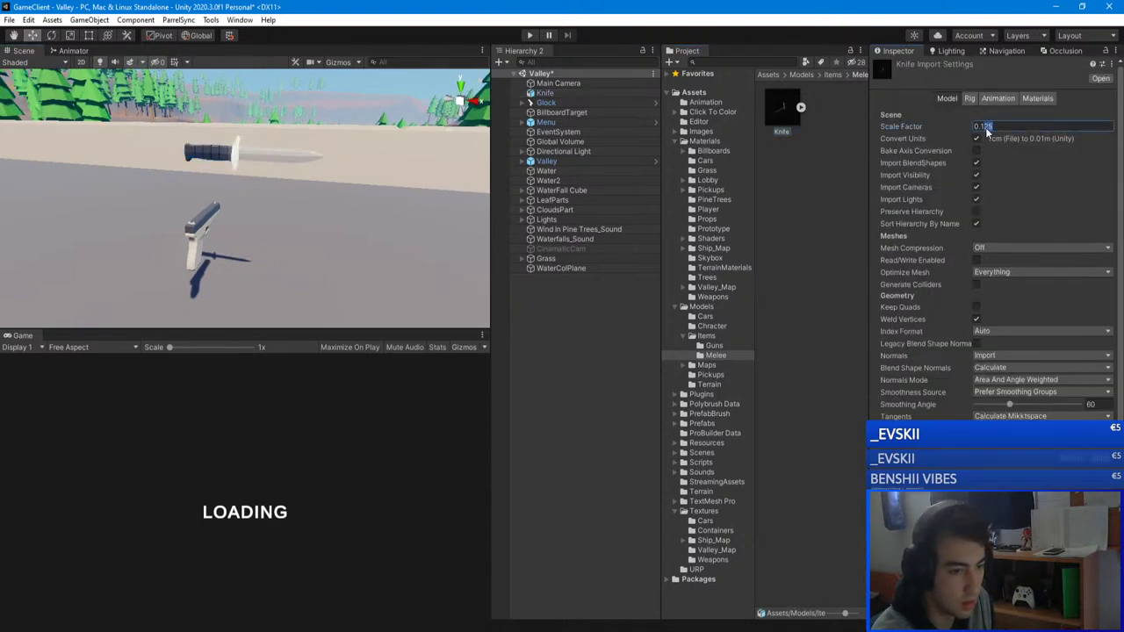
{"action": "key", "text": "BackSpace"}
{"action": "left_click", "coordinate": [1100, 457]}
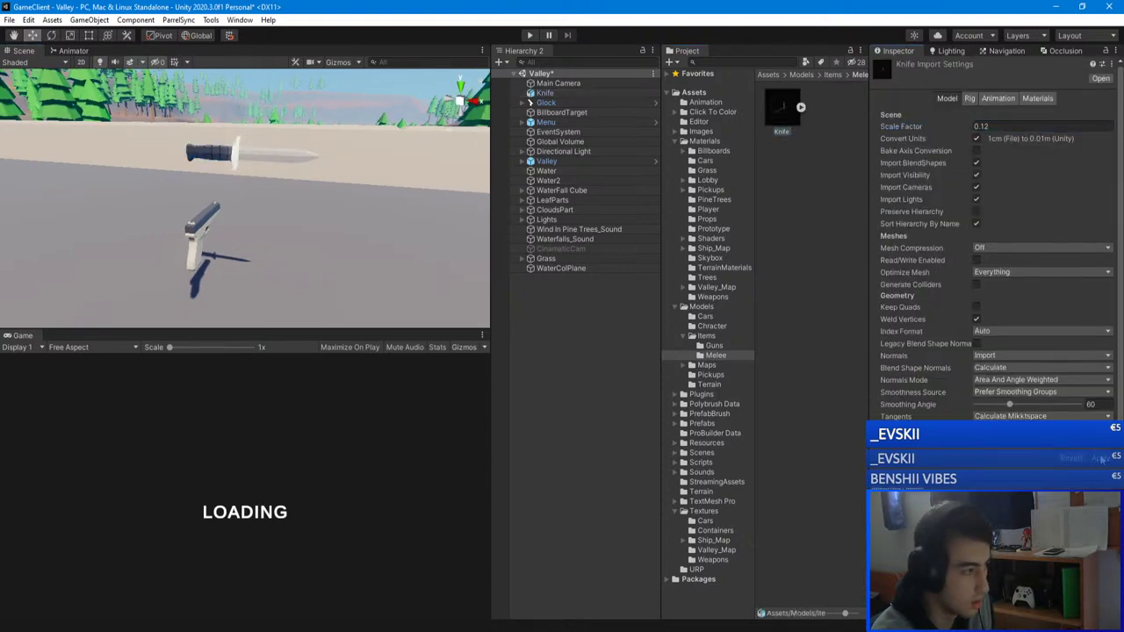
{"action": "type", "text": "1"}
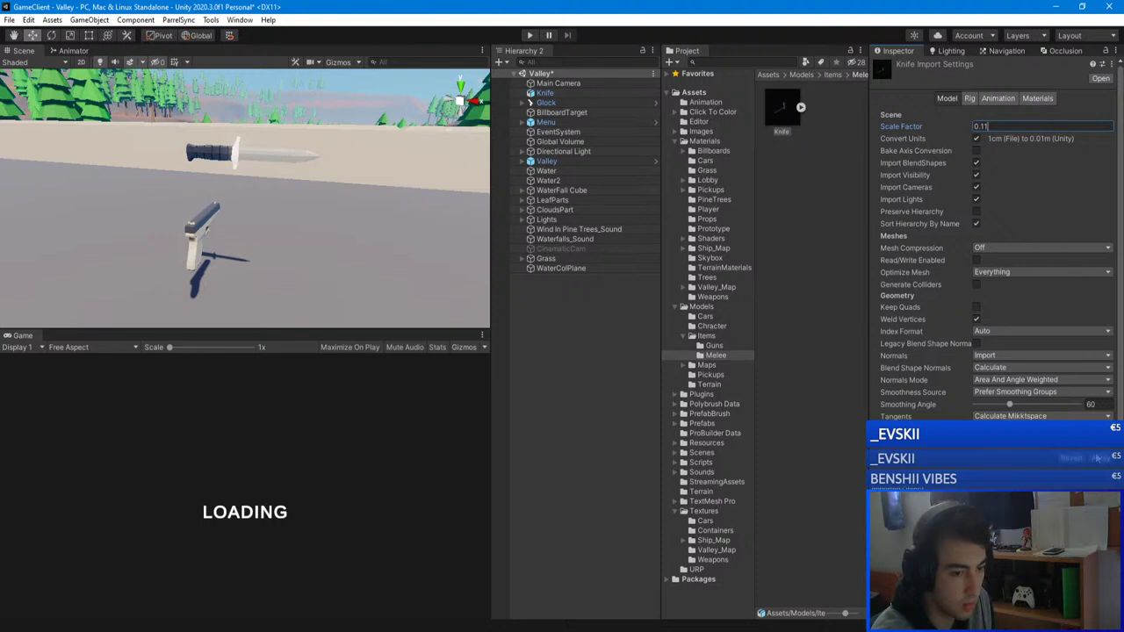
{"action": "left_click", "coordinate": [1100, 457]}
- Move the knife down and right beside the Glock, to Y 7.981 and Z 0.51
{"action": "key", "text": "d"}
{"action": "right_click_drag", "start_coordinate": [377, 200], "coordinate": [144, 136]}
{"action": "left_click", "coordinate": [147, 161]}
{"action": "key", "text": "w"}
{"action": "key", "text": "s"}
{"action": "left_click_drag", "start_coordinate": [232, 148], "coordinate": [178, 149]}
{"action": "left_click_drag", "start_coordinate": [129, 111], "coordinate": [132, 168]}
{"action": "right_click_drag", "start_coordinate": [133, 169], "coordinate": [156, 161]}
{"action": "key", "text": "a"}
{"action": "left_click_drag", "start_coordinate": [156, 163], "coordinate": [180, 160], "text": "alt"}
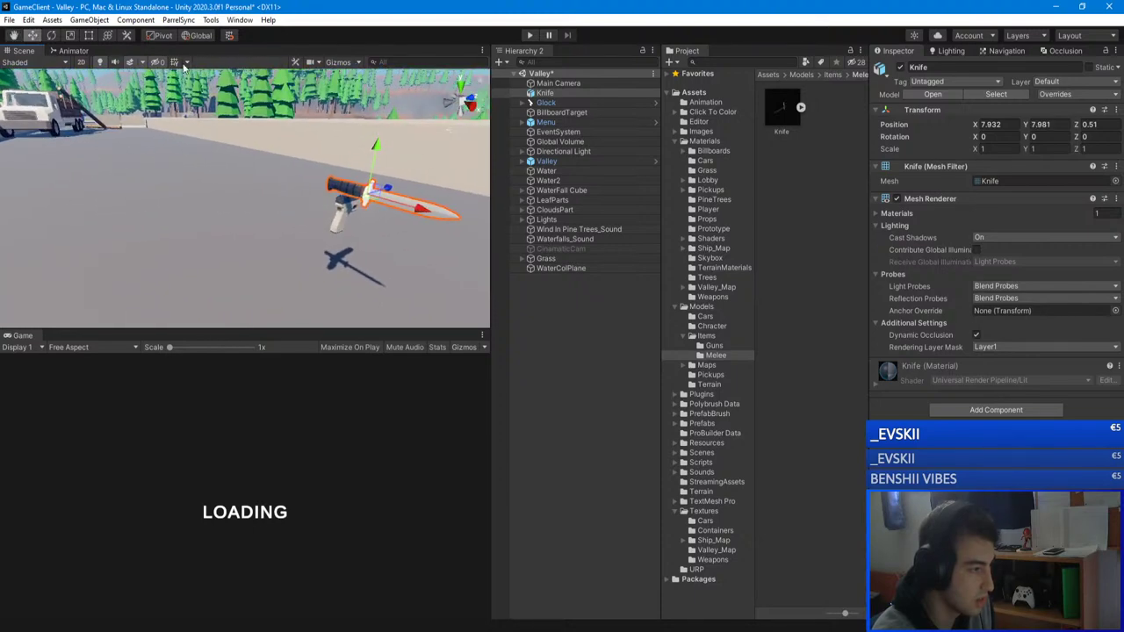
- Rotate the knife about the Y axis to about -88.96 degrees so it lines up with the Glock for comparison
{"action": "left_click", "coordinate": [53, 37]}
{"action": "left_click_drag", "start_coordinate": [388, 216], "coordinate": [534, 217]}
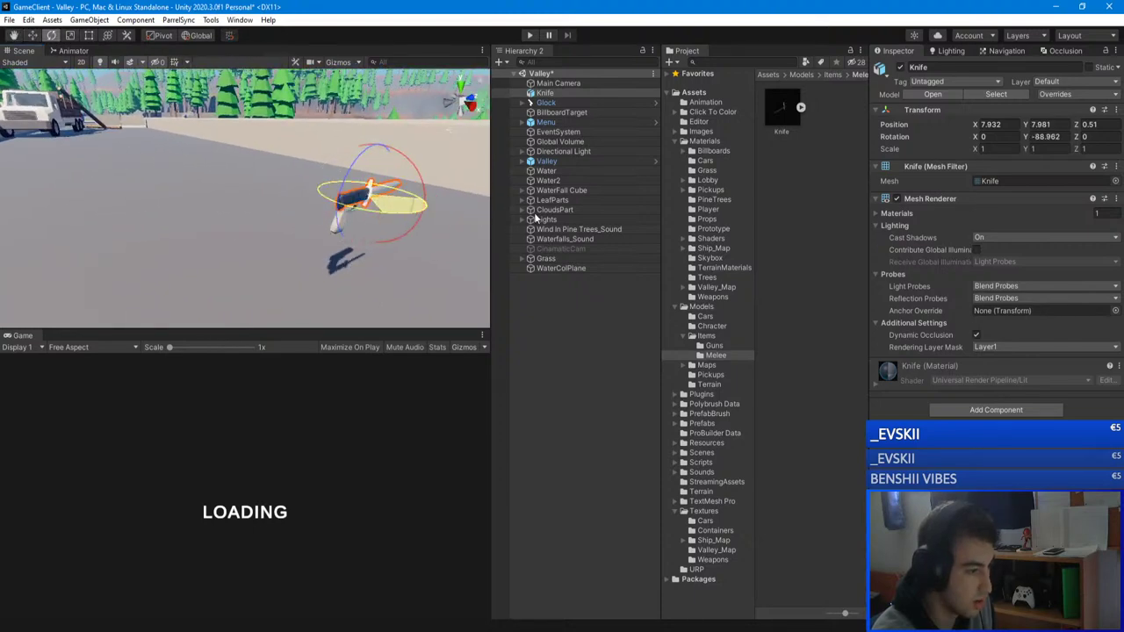
{"action": "left_click_drag", "start_coordinate": [465, 211], "coordinate": [631, 196], "text": "alt"}
{"action": "key", "text": "a"}
{"action": "right_click_drag", "start_coordinate": [631, 197], "coordinate": [268, 215]}
{"action": "key", "text": "w"}
{"action": "key", "text": "d"}
{"action": "left_click_drag", "start_coordinate": [269, 214], "coordinate": [87, 91], "text": "alt"}
{"action": "left_click", "coordinate": [33, 36]}
{"action": "key", "text": "w"}
{"action": "right_click_drag", "start_coordinate": [198, 123], "coordinate": [237, 139]}
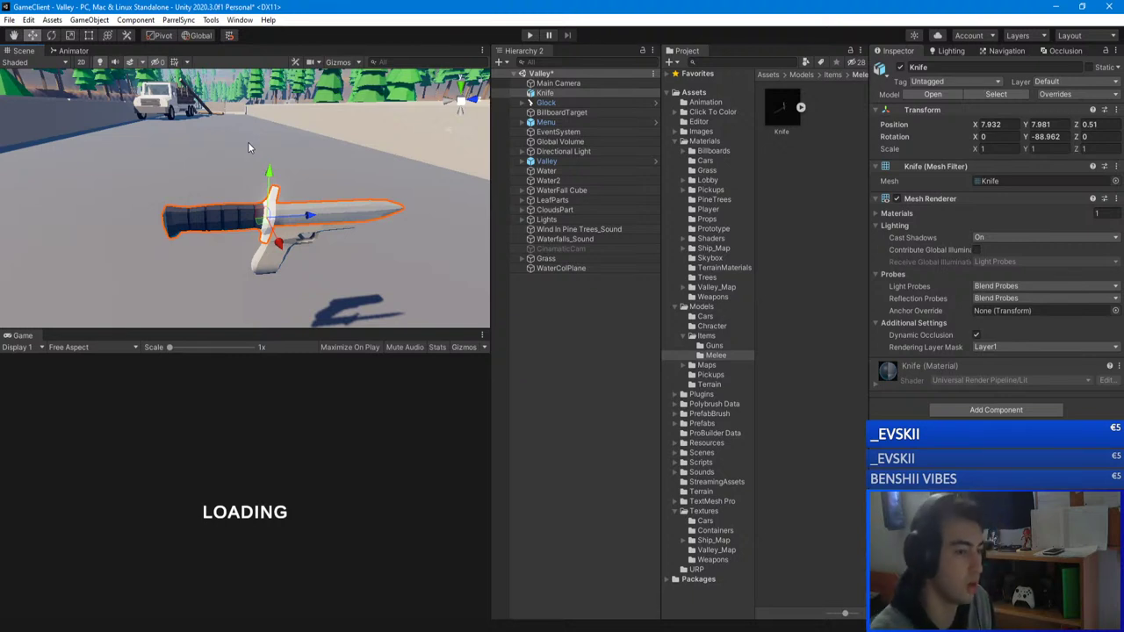
- Show the Knife model's material import settings, and duplicate M4A4_mat in Materials/Weapons as Knife_mat
{"action": "left_click", "coordinate": [778, 111]}
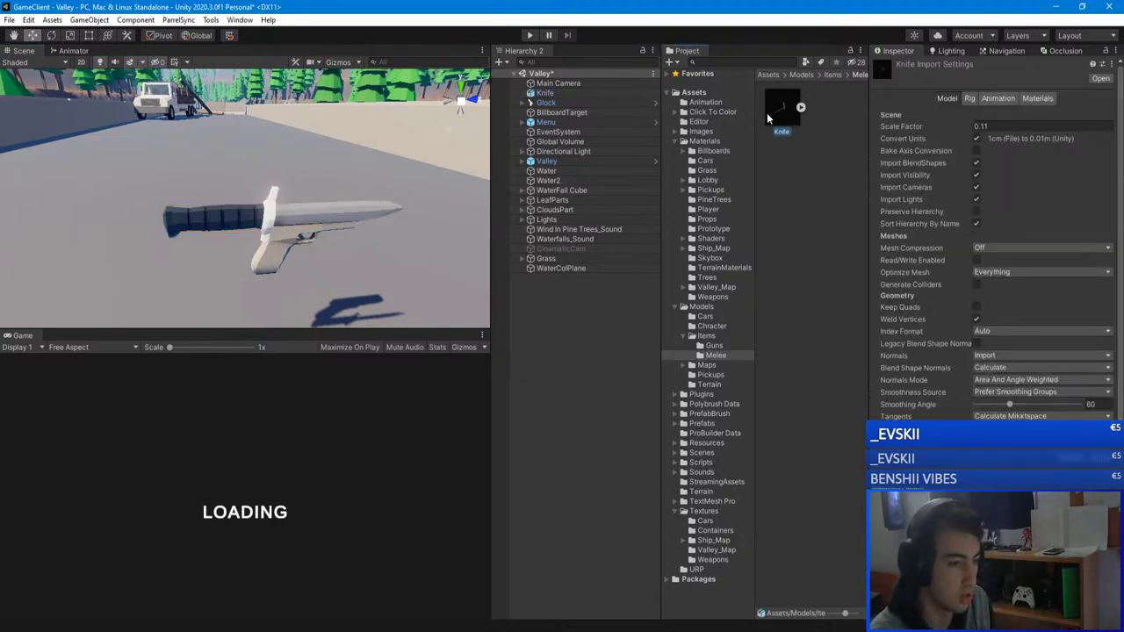
{"action": "left_click", "coordinate": [1040, 98]}
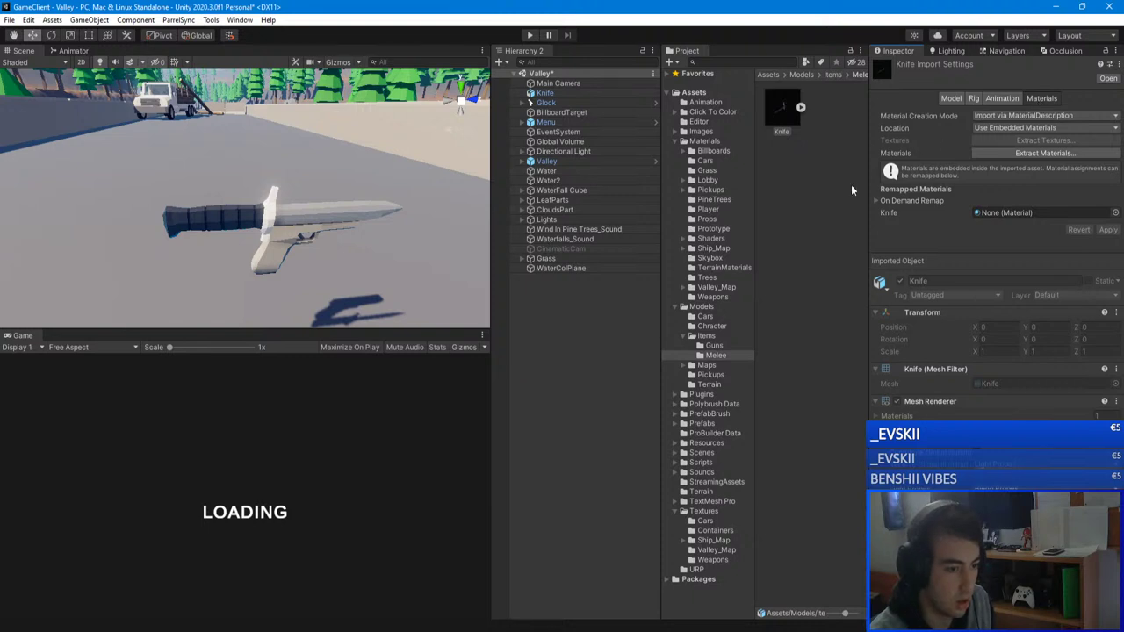
{"action": "left_click", "coordinate": [675, 141]}
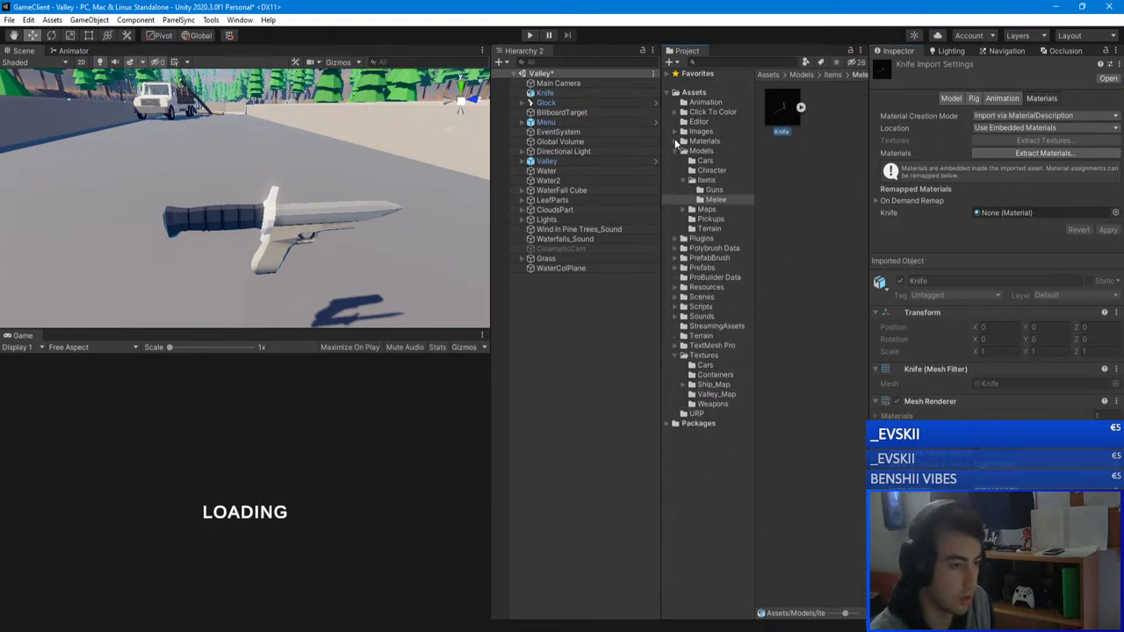
{"action": "left_click", "coordinate": [675, 141]}
{"action": "left_click", "coordinate": [675, 141]}
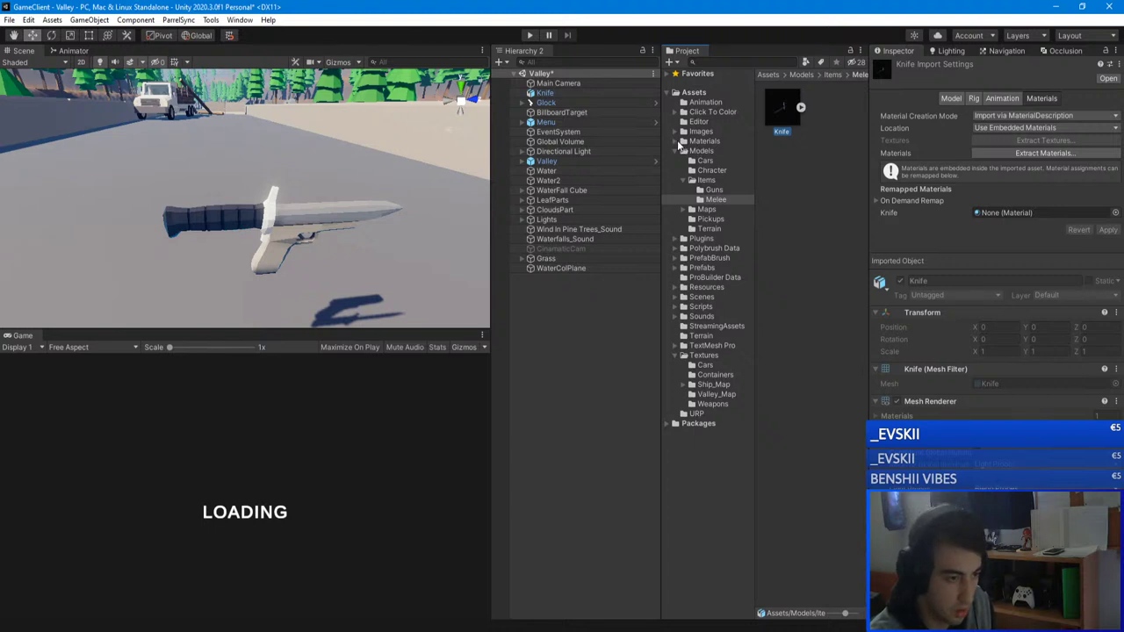
{"action": "left_click", "coordinate": [679, 141]}
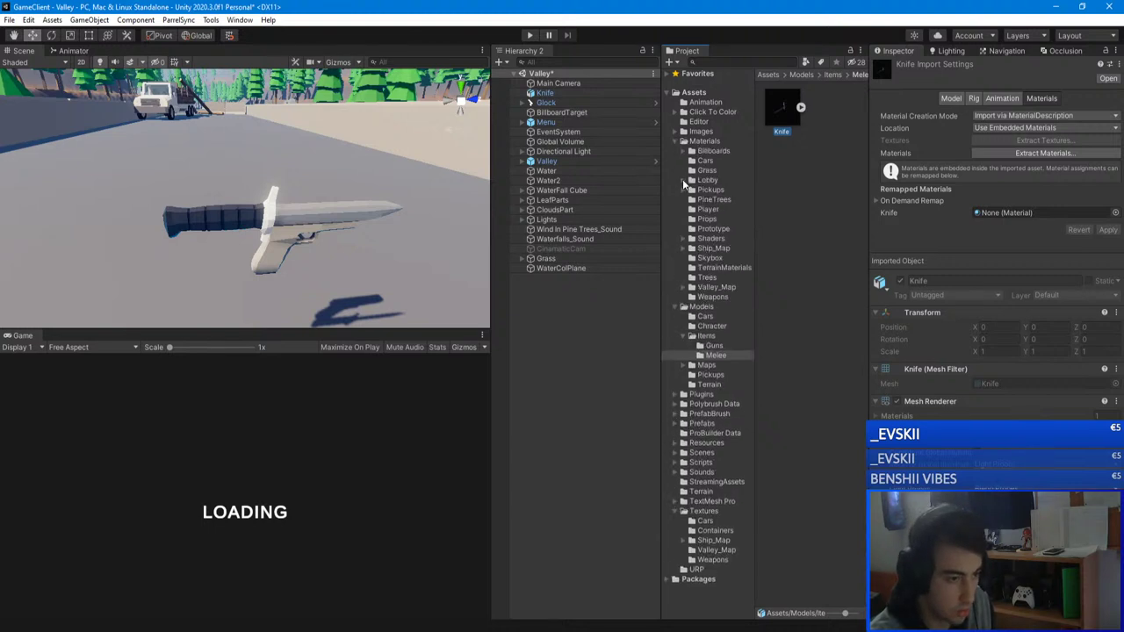
{"action": "left_click", "coordinate": [707, 297]}
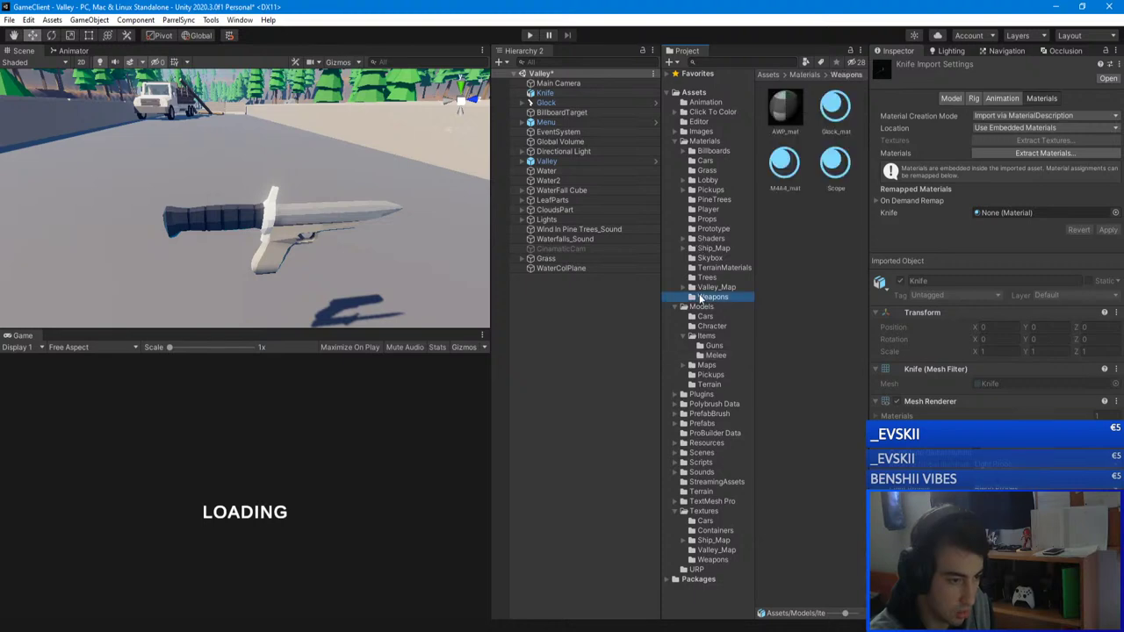
{"action": "right_click", "coordinate": [788, 234]}
{"action": "mouse_move", "coordinate": [837, 242]}
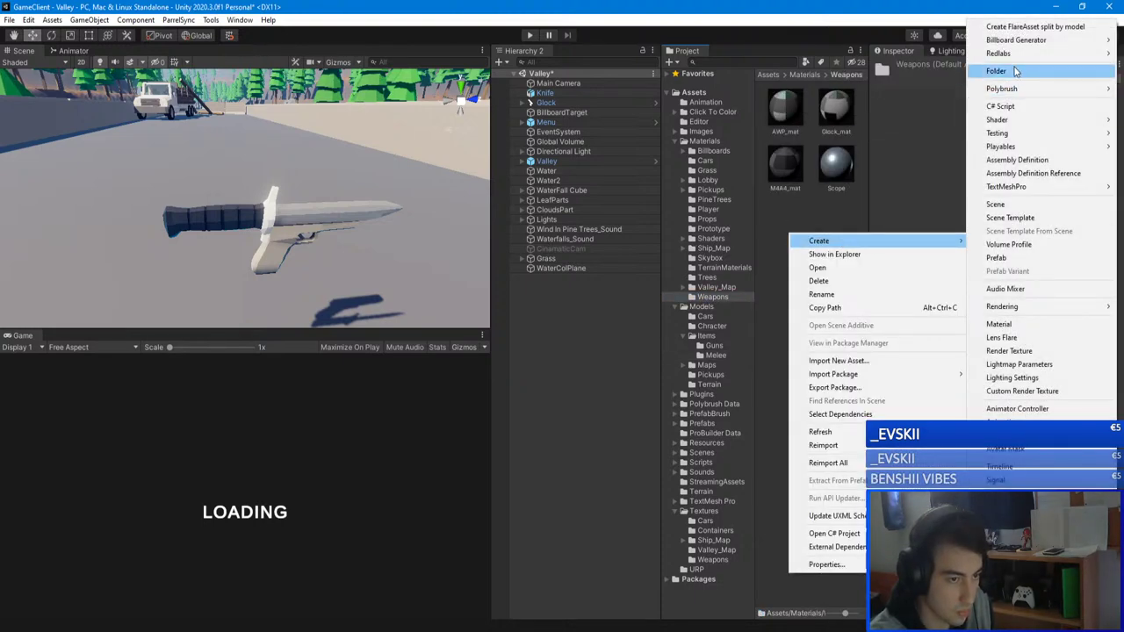
{"action": "left_click", "coordinate": [807, 186]}
{"action": "key", "text": "ctrl+d"}
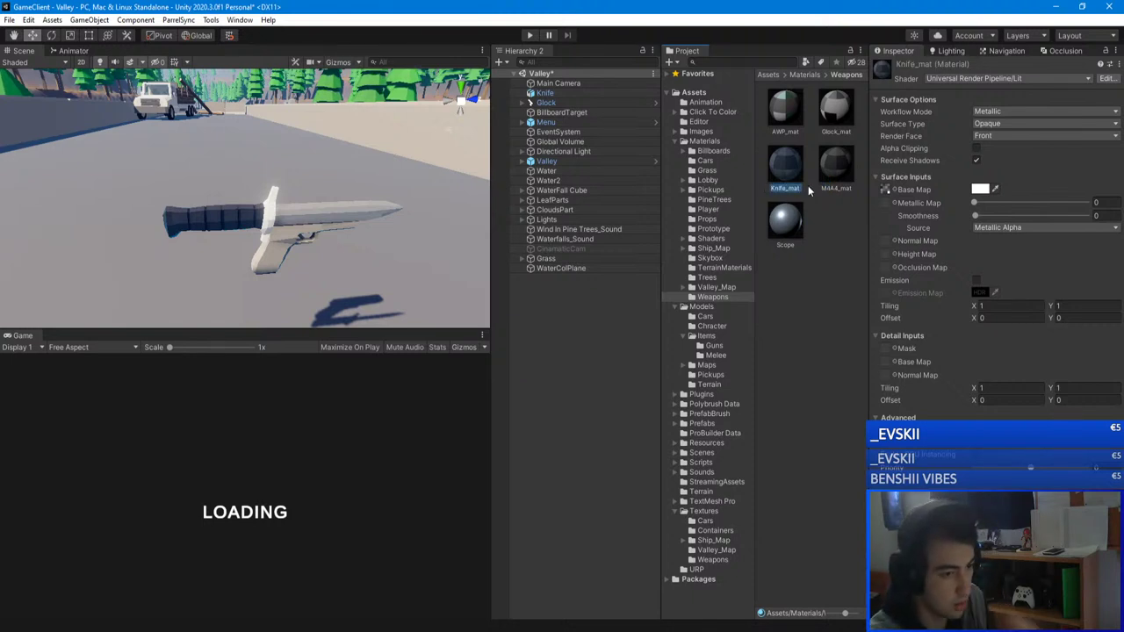
- Assign the knife texture as the base map of Knife_mat and save the Valley scene
{"action": "left_click", "coordinate": [887, 190]}
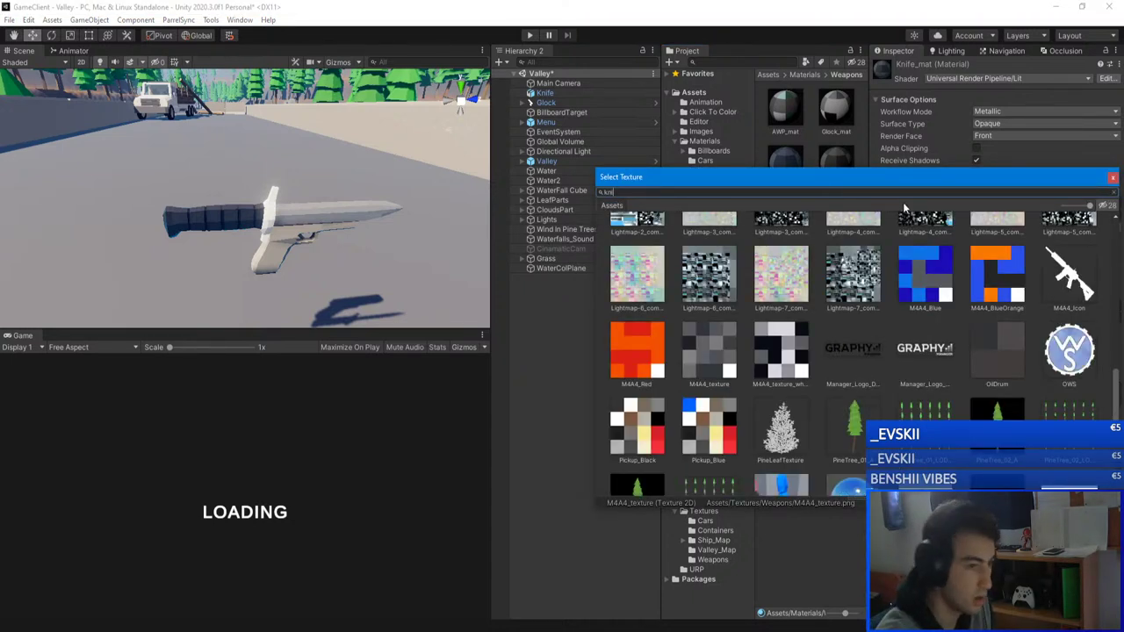
{"action": "double_click", "coordinate": [685, 228]}
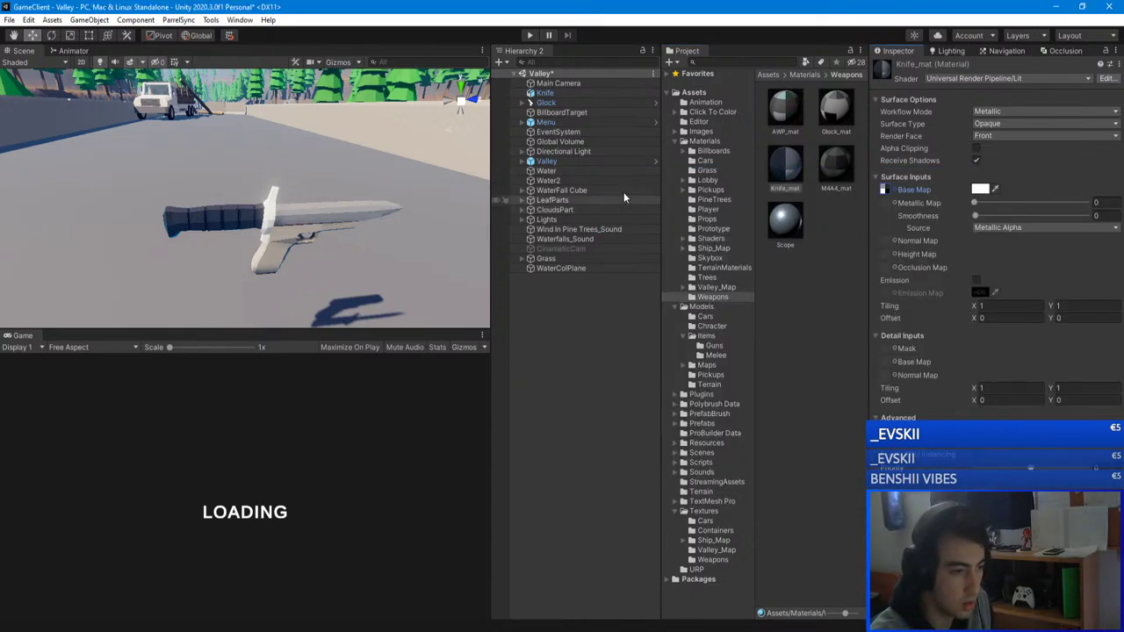
{"action": "left_click", "coordinate": [638, 330]}
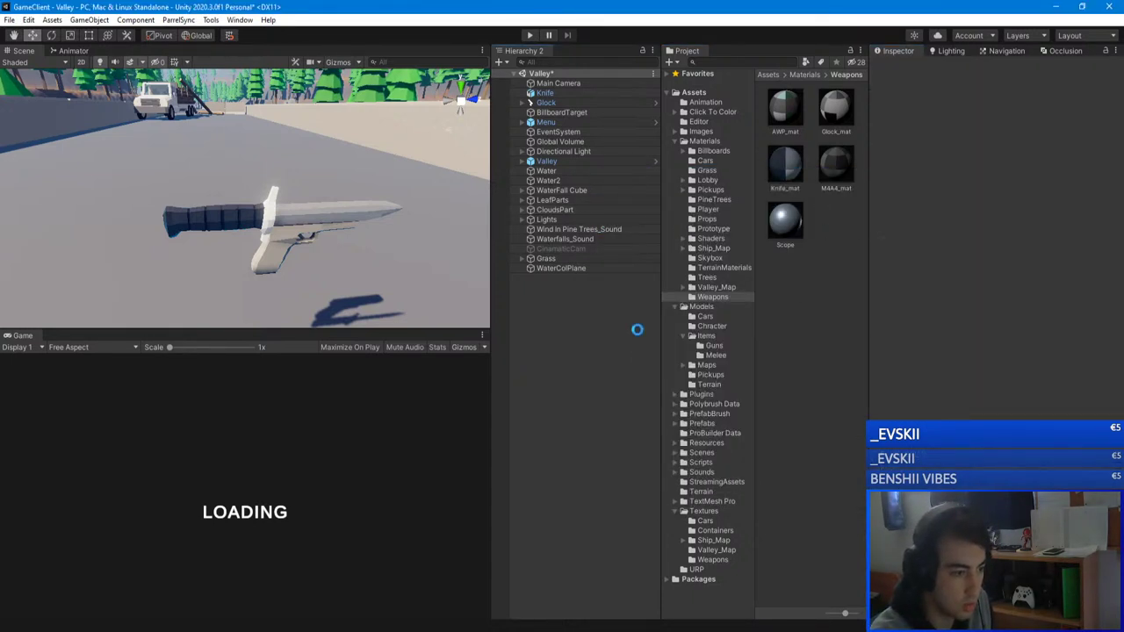
- Remap the Knife model's material to Knife_mat in its import settings and apply the change
{"action": "left_click", "coordinate": [717, 355]}
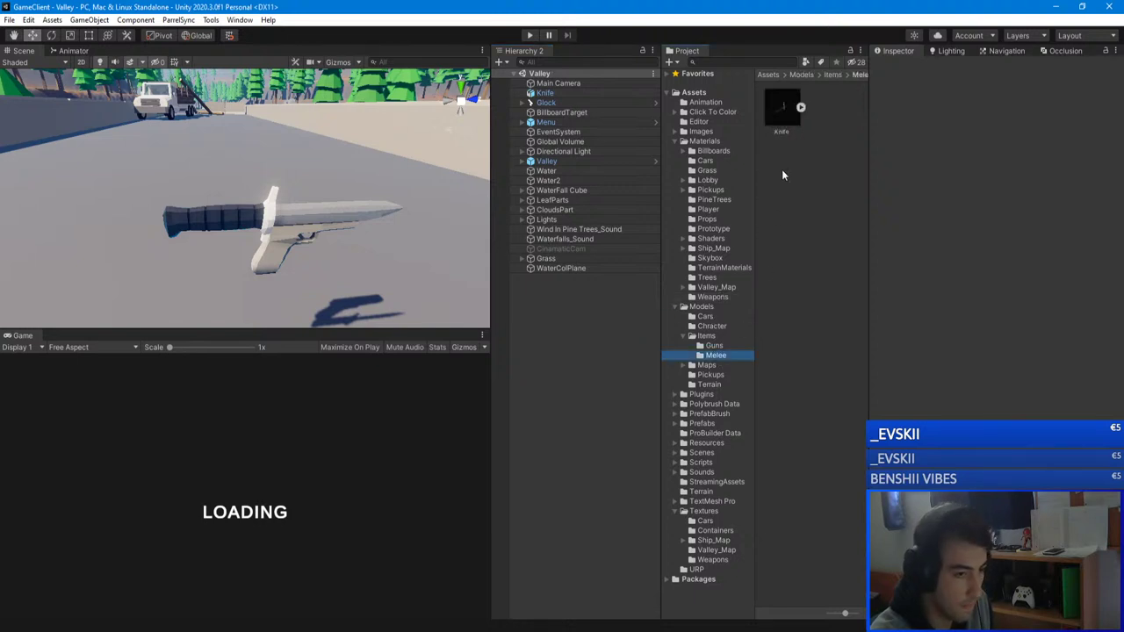
{"action": "left_click", "coordinate": [782, 112]}
{"action": "left_click", "coordinate": [1116, 212]}
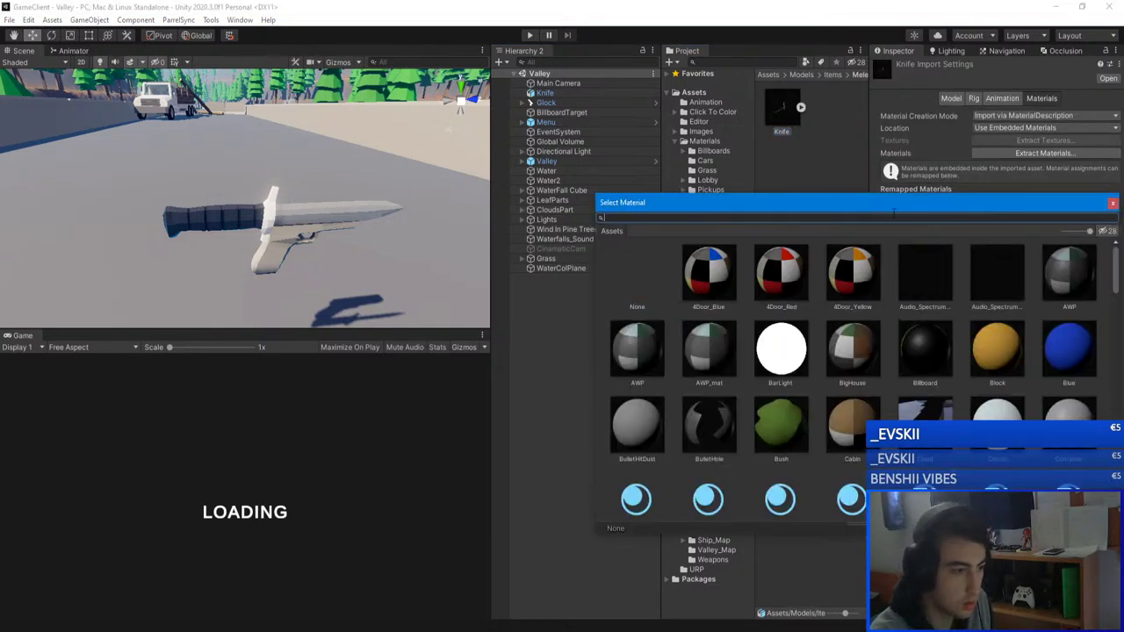
{"action": "type", "text": "knife"}
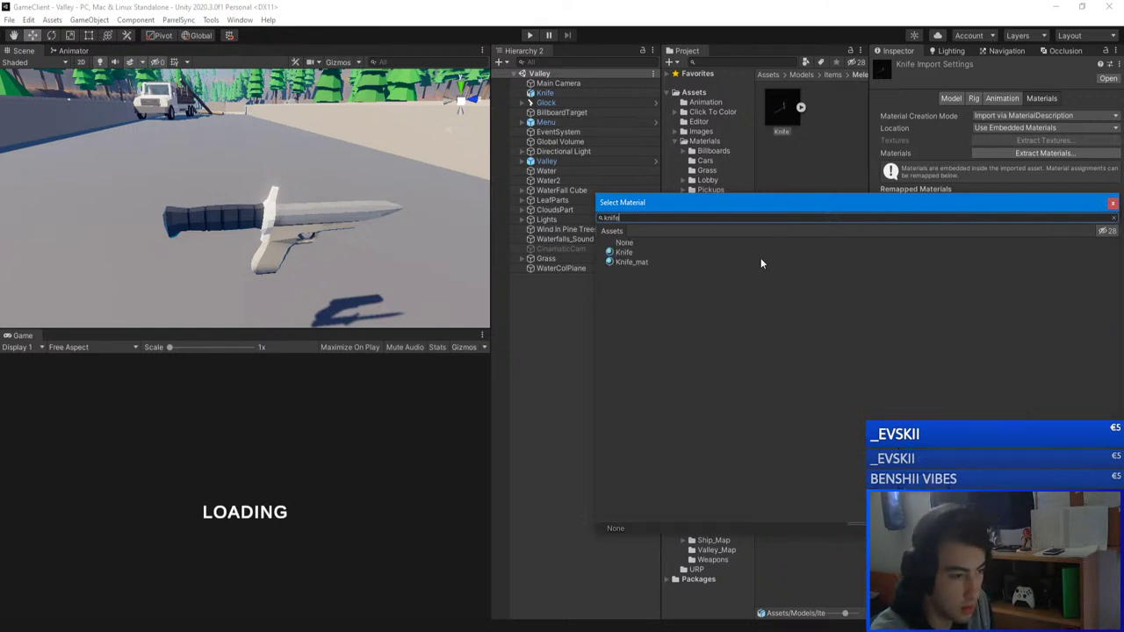
{"action": "double_click", "coordinate": [657, 263]}
{"action": "left_click", "coordinate": [1114, 232]}
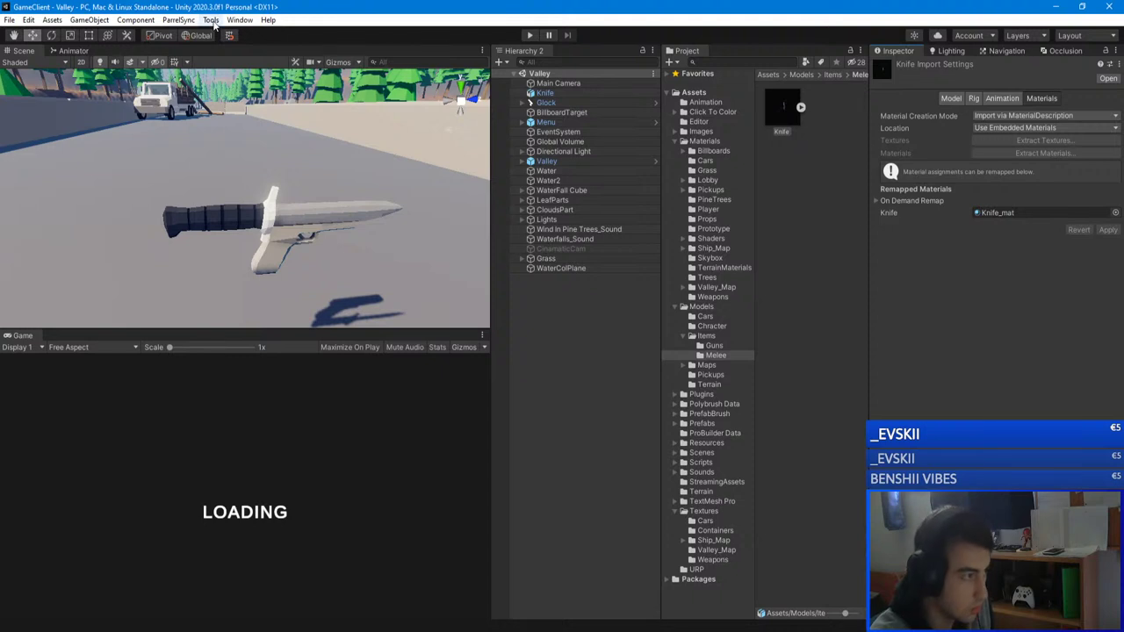
- Open the Click To Color tool and load the knife texture from Textures/Weapons for editing
{"action": "left_click", "coordinate": [239, 20]}
{"action": "left_click", "coordinate": [217, 21]}
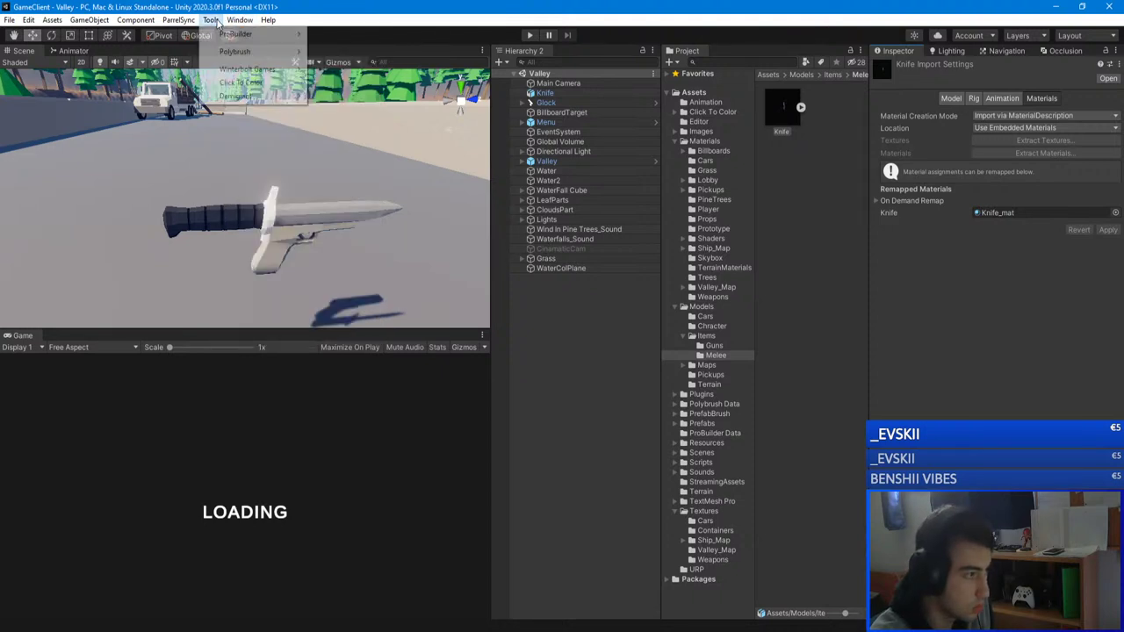
{"action": "left_click", "coordinate": [242, 81]}
{"action": "left_click_drag", "start_coordinate": [356, 190], "coordinate": [260, 328]}
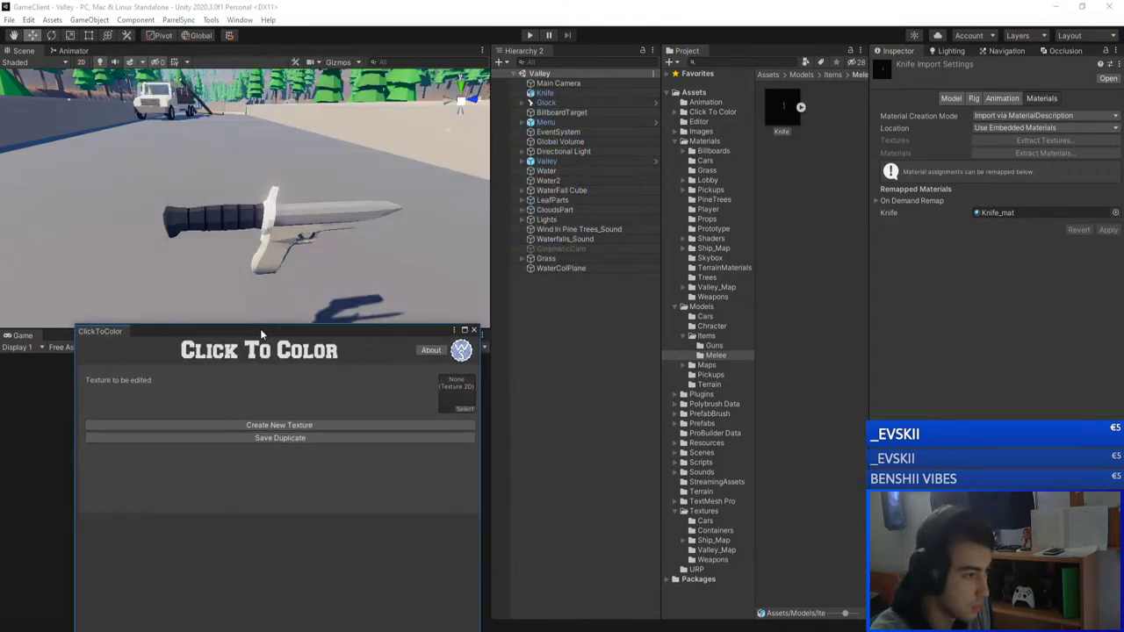
{"action": "left_click", "coordinate": [713, 560]}
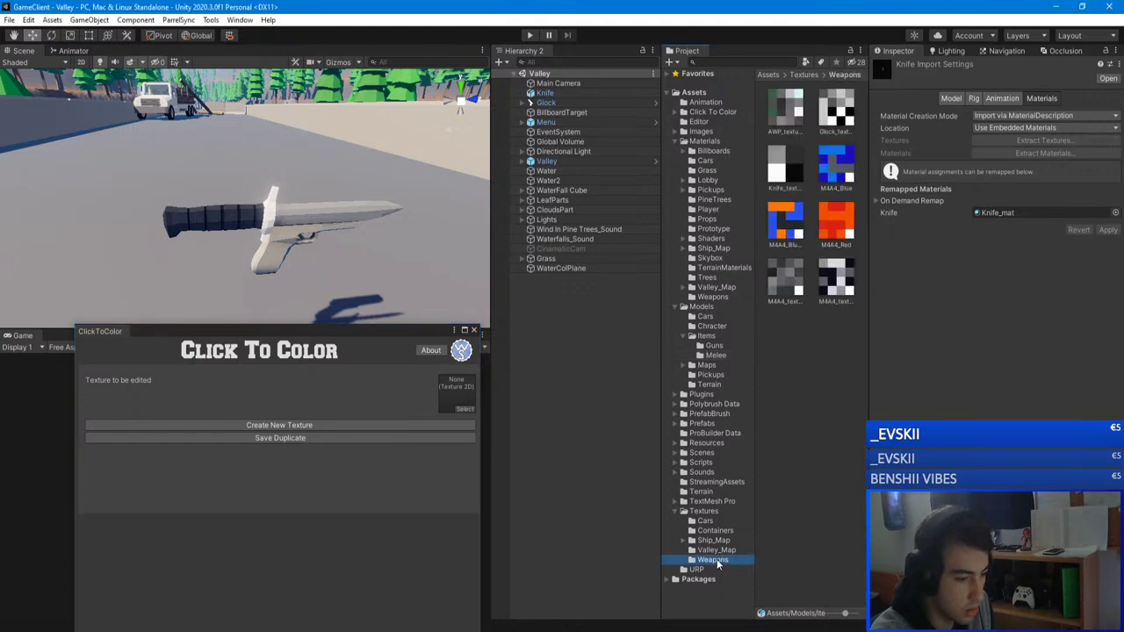
{"action": "left_click_drag", "start_coordinate": [682, 244], "coordinate": [455, 400]}
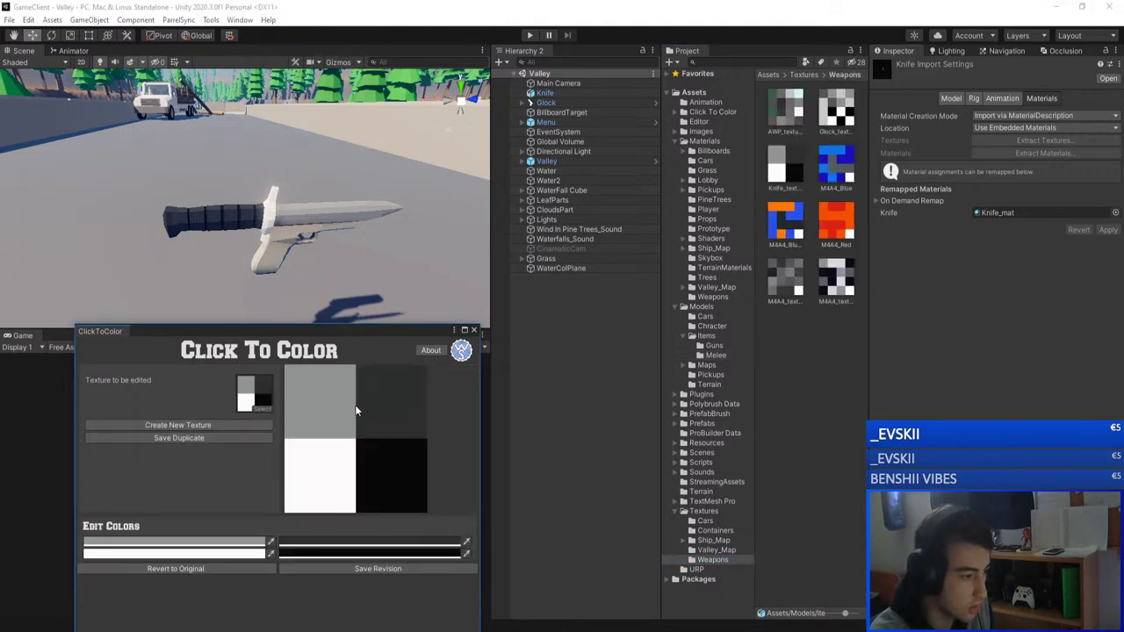
- Change the white color of the knife texture to dark gray 303031 in Click To Color
{"action": "left_click", "coordinate": [204, 554]}
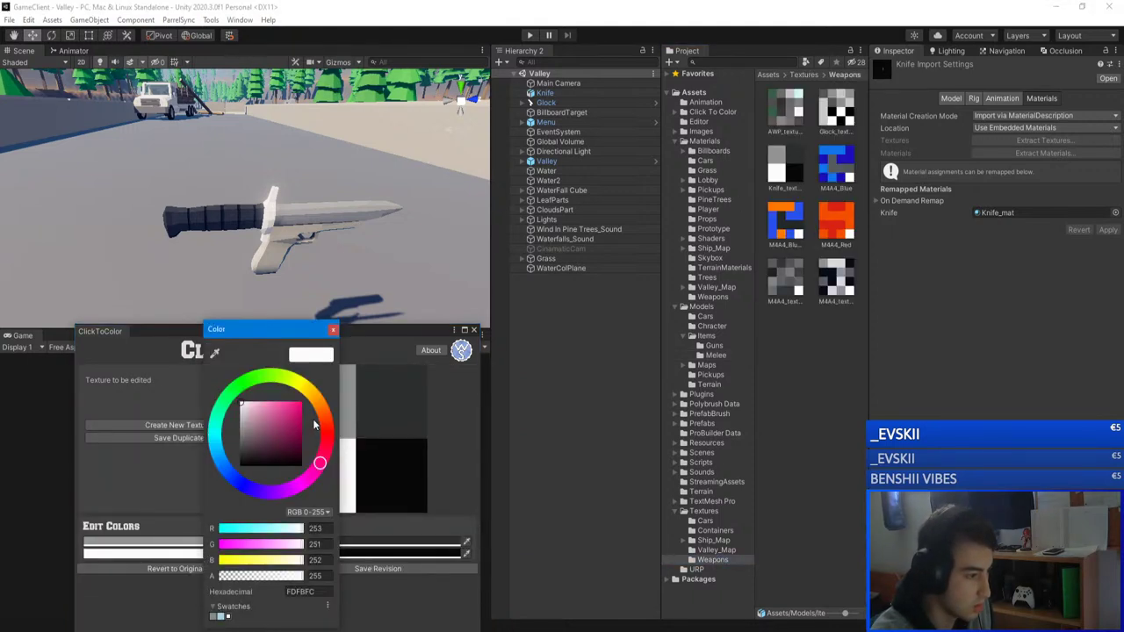
{"action": "left_click_drag", "start_coordinate": [232, 472], "coordinate": [246, 484]}
{"action": "left_click", "coordinate": [292, 410]}
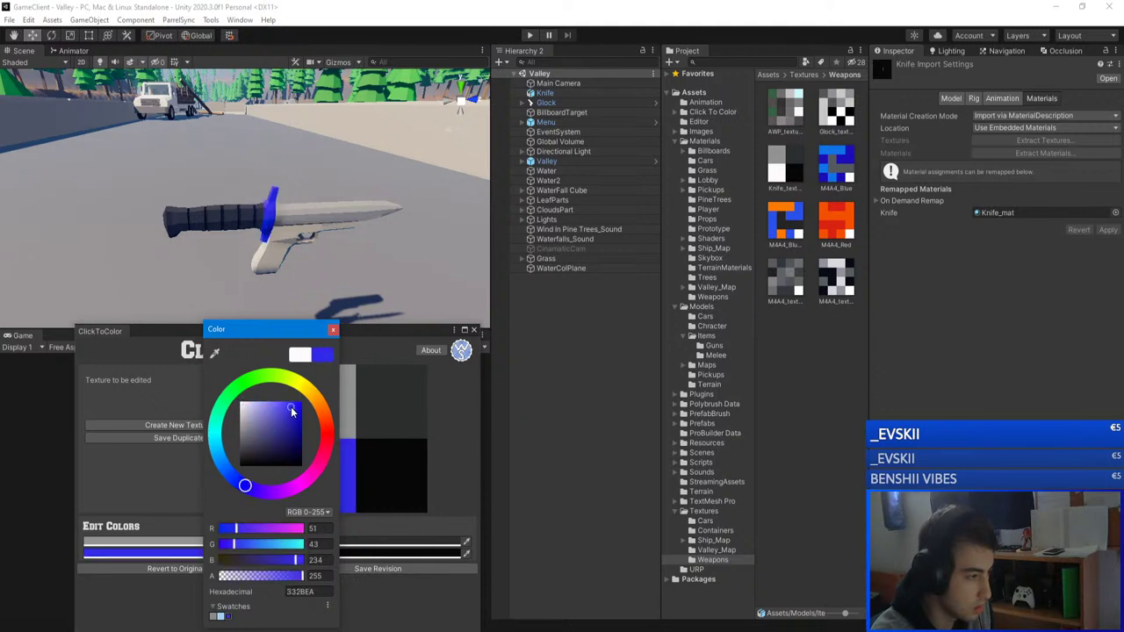
{"action": "left_click", "coordinate": [251, 443]}
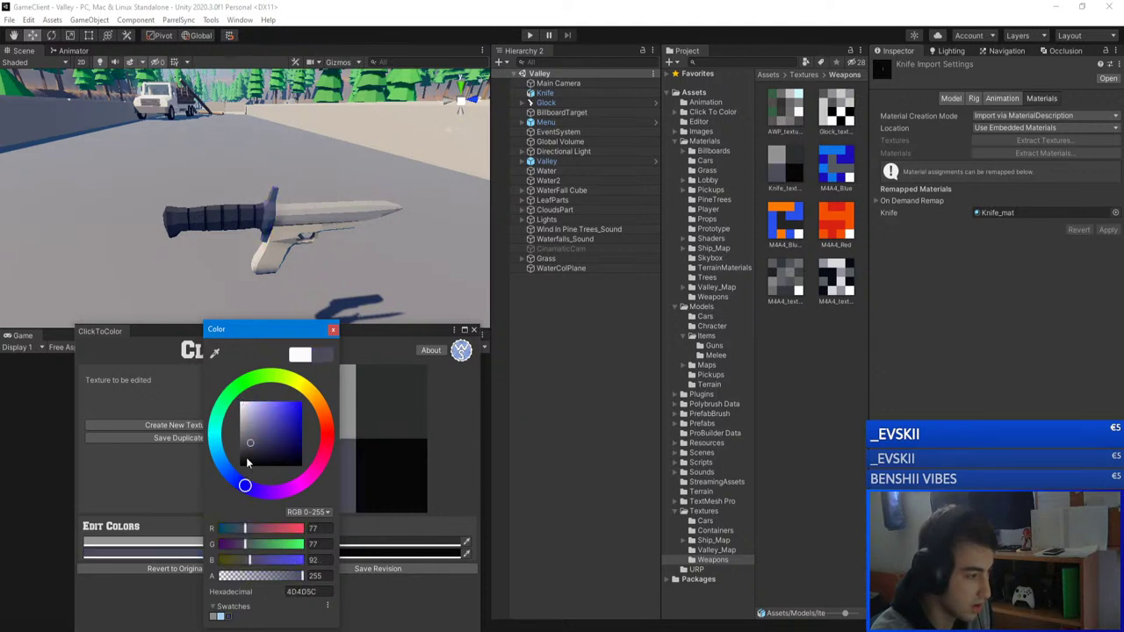
{"action": "left_click", "coordinate": [242, 456]}
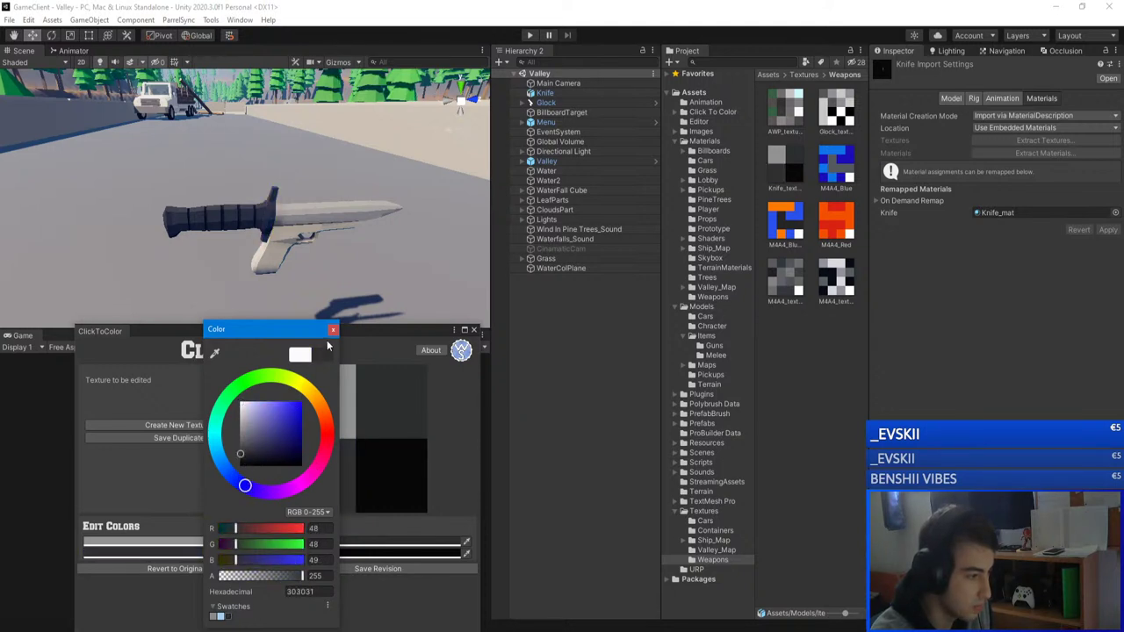
{"action": "left_click", "coordinate": [333, 330]}
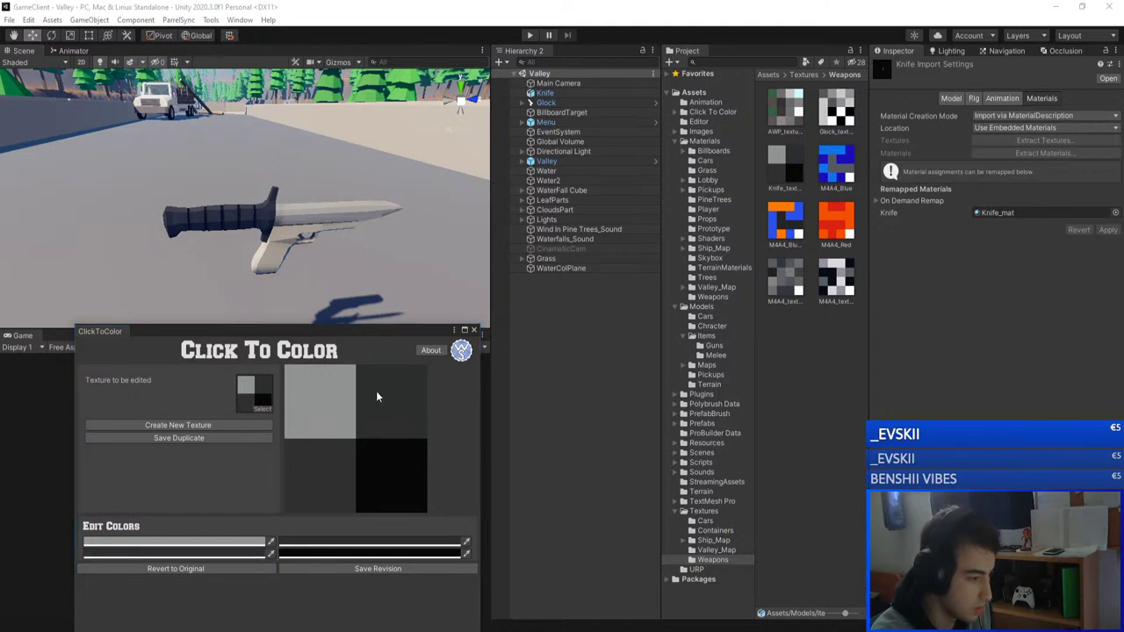
- Lighten the near-black color of the knife texture to gray 484747, and lower the scene camera speed
{"action": "left_click", "coordinate": [390, 554]}
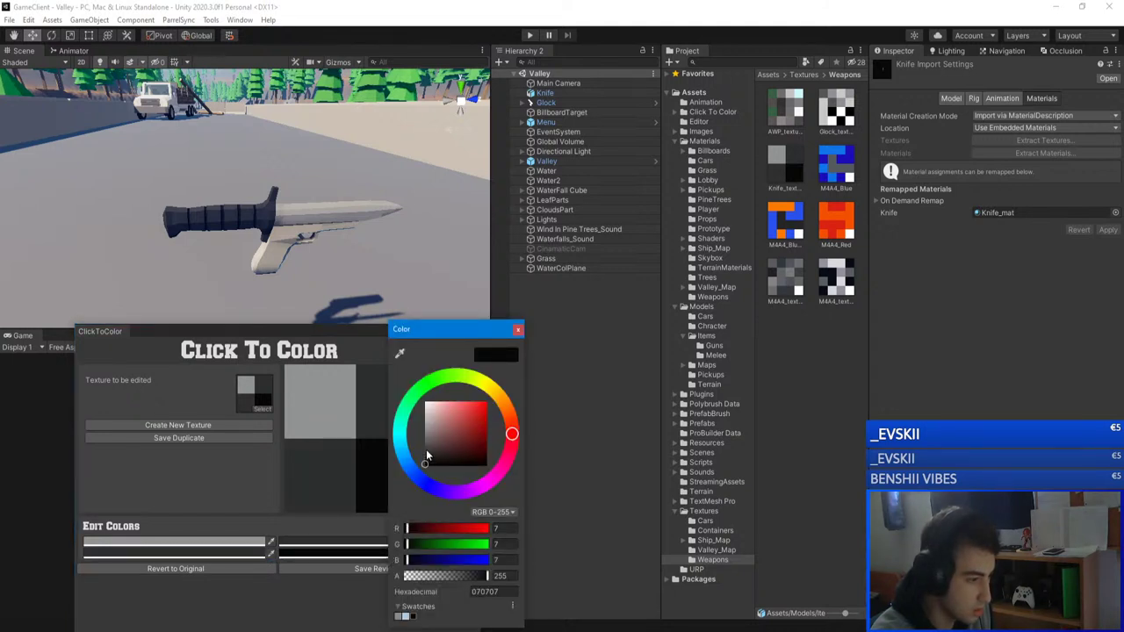
{"action": "left_click_drag", "start_coordinate": [427, 452], "coordinate": [427, 446]}
{"action": "right_click_drag", "start_coordinate": [331, 274], "coordinate": [310, 211]}
{"action": "left_click", "coordinate": [321, 64]}
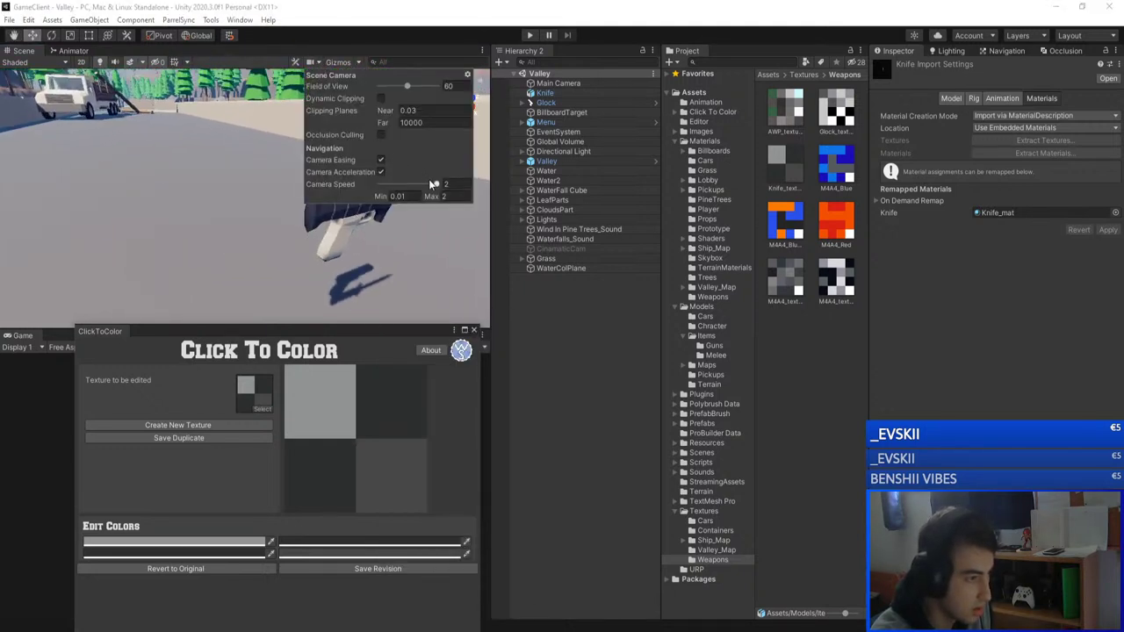
- Examine the knife handle up close and darken the texture's 484747 gray slightly to 414141
{"action": "left_click_drag", "start_coordinate": [375, 188], "coordinate": [290, 140], "text": "alt"}
{"action": "right_click_drag", "start_coordinate": [291, 141], "coordinate": [138, 172]}
{"action": "left_click_drag", "start_coordinate": [138, 173], "coordinate": [101, 165], "text": "alt"}
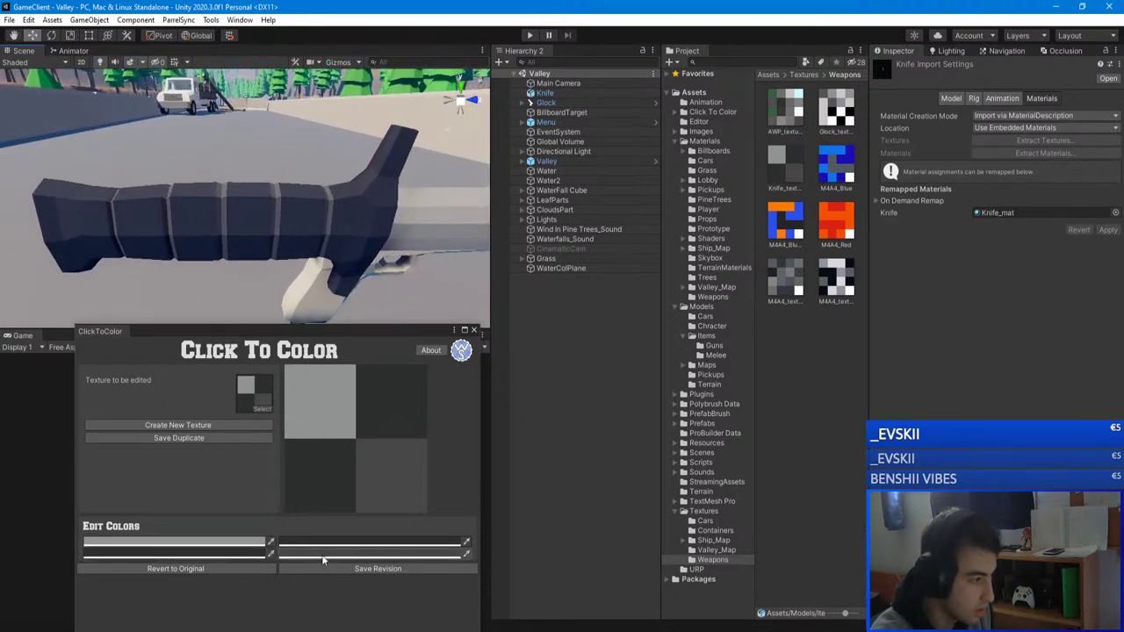
{"action": "right_click_drag", "start_coordinate": [230, 186], "coordinate": [179, 198]}
{"action": "left_click_drag", "start_coordinate": [179, 197], "coordinate": [693, 237], "text": "alt"}
{"action": "left_click", "coordinate": [426, 554]}
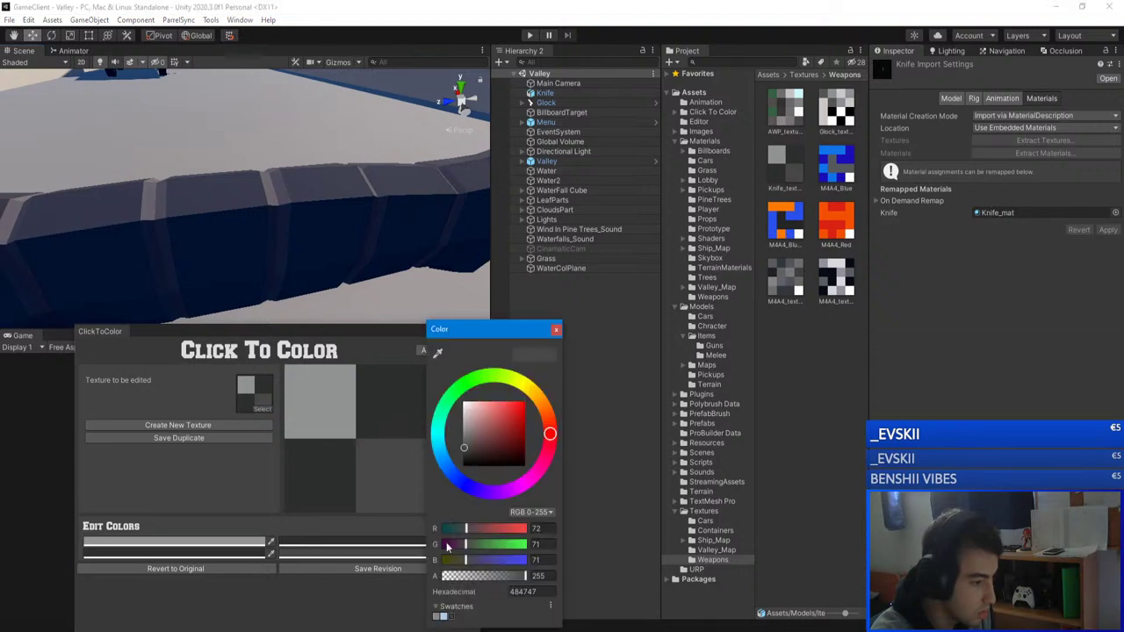
{"action": "left_click_drag", "start_coordinate": [463, 450], "coordinate": [465, 453]}
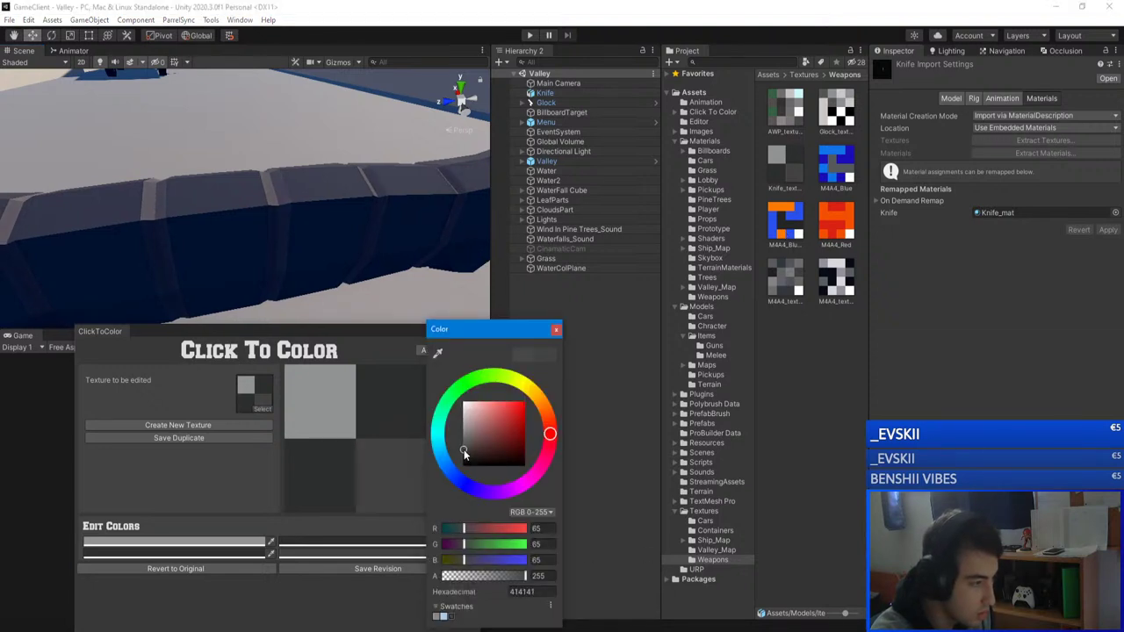
{"action": "left_click_drag", "start_coordinate": [271, 217], "coordinate": [951, 209], "text": "alt"}
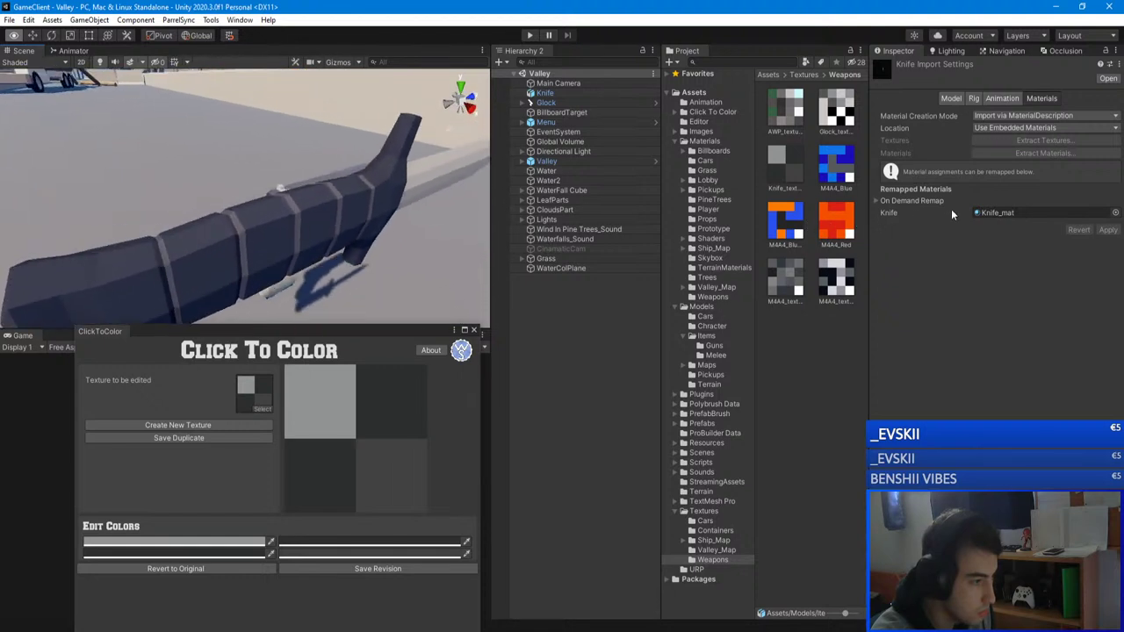
- Rotate the Knife object around its vertical axis to a Y rotation of 644.3
{"action": "left_click", "coordinate": [544, 92]}
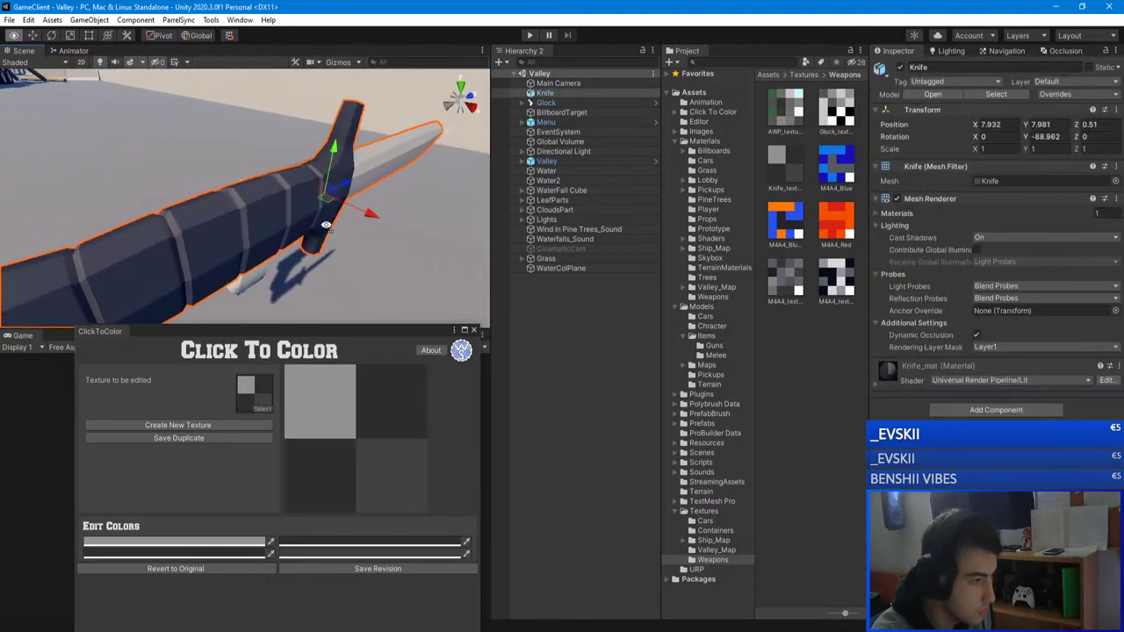
{"action": "left_click", "coordinate": [51, 36]}
{"action": "left_click_drag", "start_coordinate": [347, 224], "coordinate": [662, 355]}
{"action": "right_click_drag", "start_coordinate": [290, 196], "coordinate": [290, 196]}
{"action": "key", "text": "d"}
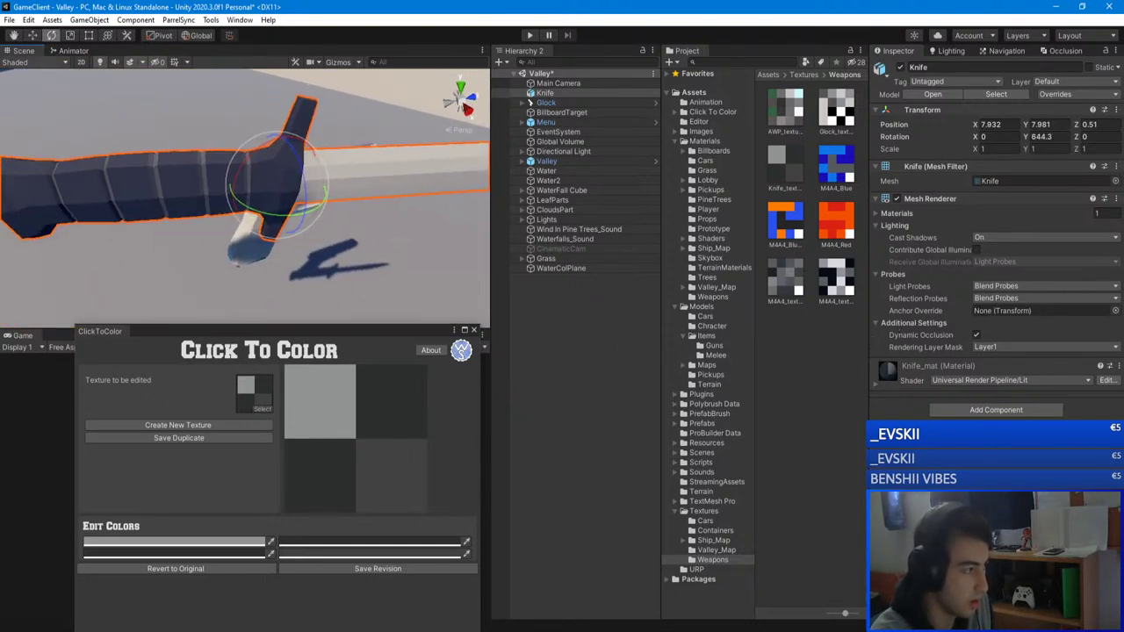
- Close the Click To Color tool and examine the recolored knife's handle, guard and blade from several sides
{"action": "left_click", "coordinate": [26, 36]}
{"action": "left_click_drag", "start_coordinate": [142, 106], "coordinate": [553, 189], "text": "alt"}
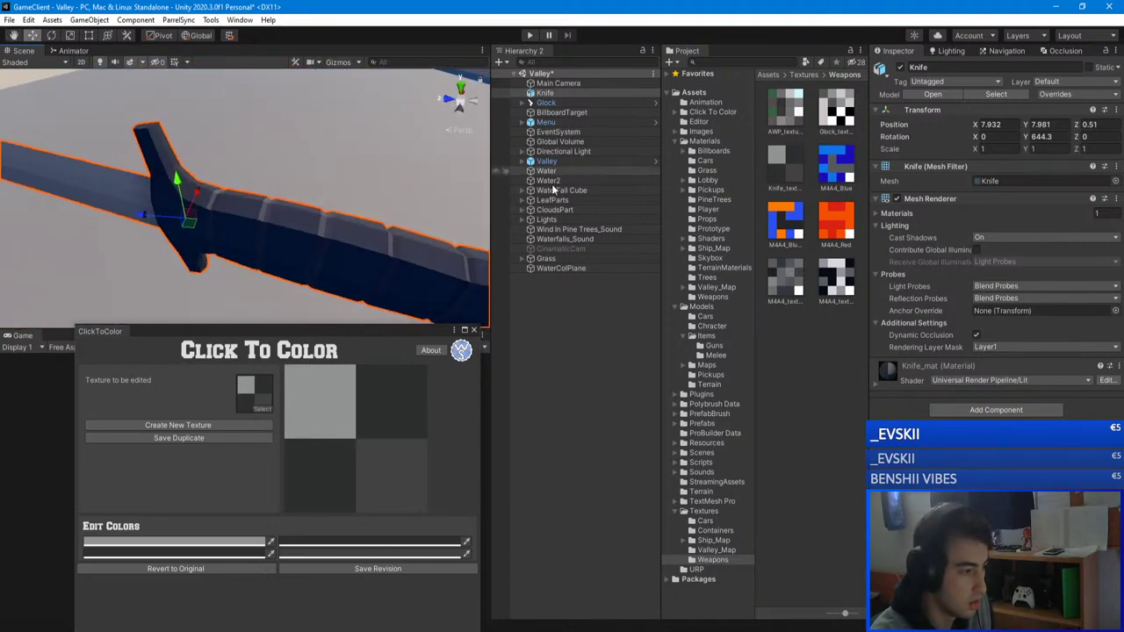
{"action": "left_click", "coordinate": [474, 331]}
{"action": "right_click_drag", "start_coordinate": [341, 203], "coordinate": [236, 193]}
{"action": "key", "text": "d"}
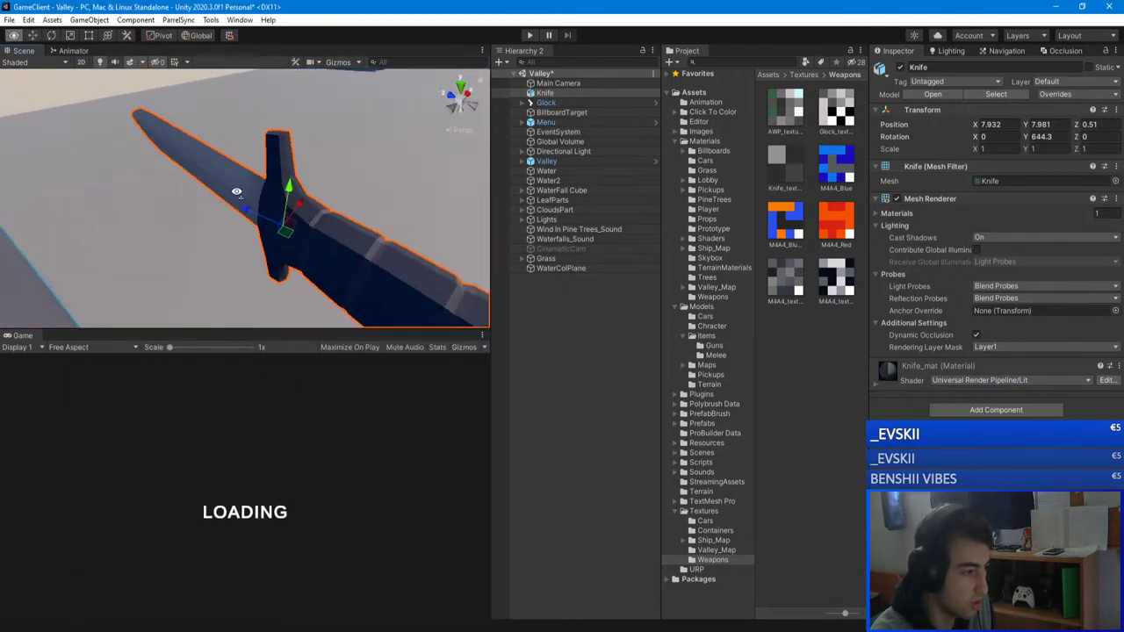
{"action": "left_click_drag", "start_coordinate": [236, 192], "coordinate": [1078, 138], "text": "alt"}
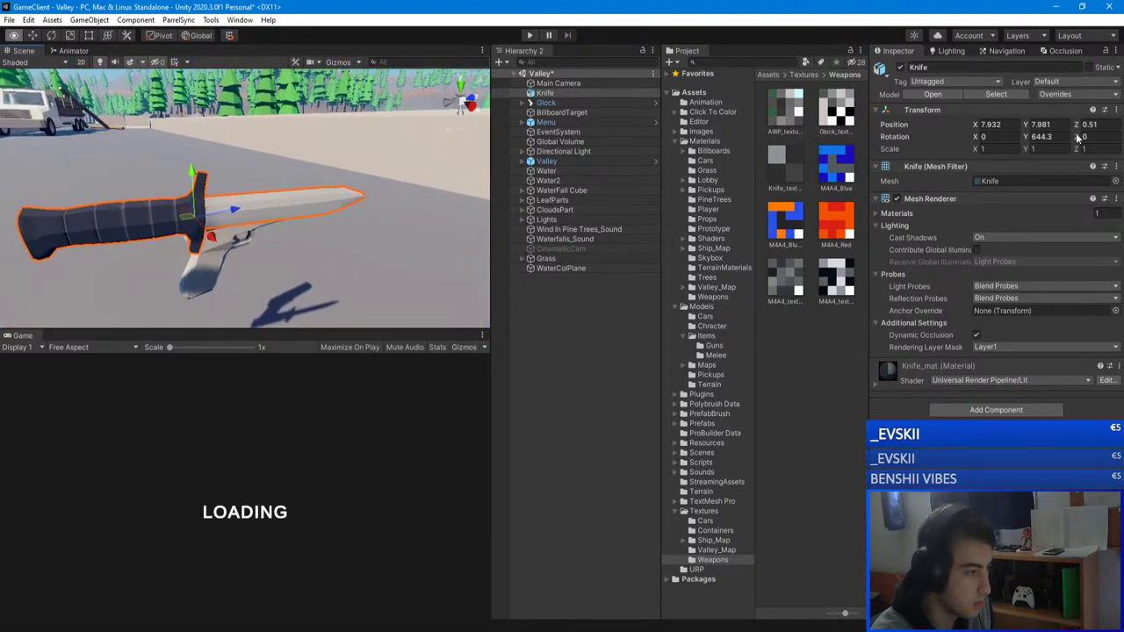
{"action": "key", "text": "w"}
{"action": "right_click_drag", "start_coordinate": [1079, 138], "coordinate": [1013, 146]}
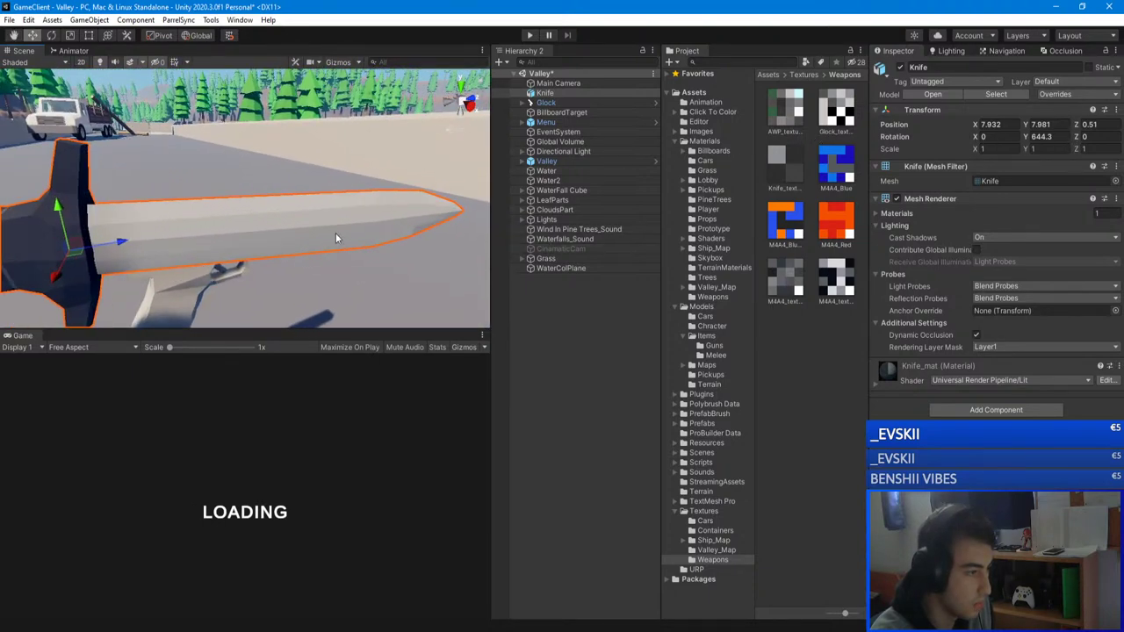
{"action": "left_click_drag", "start_coordinate": [336, 238], "coordinate": [510, 268], "text": "alt"}
- Delete the Knife and Glock objects from the Valley scene and save the scene
{"action": "left_click", "coordinate": [619, 290]}
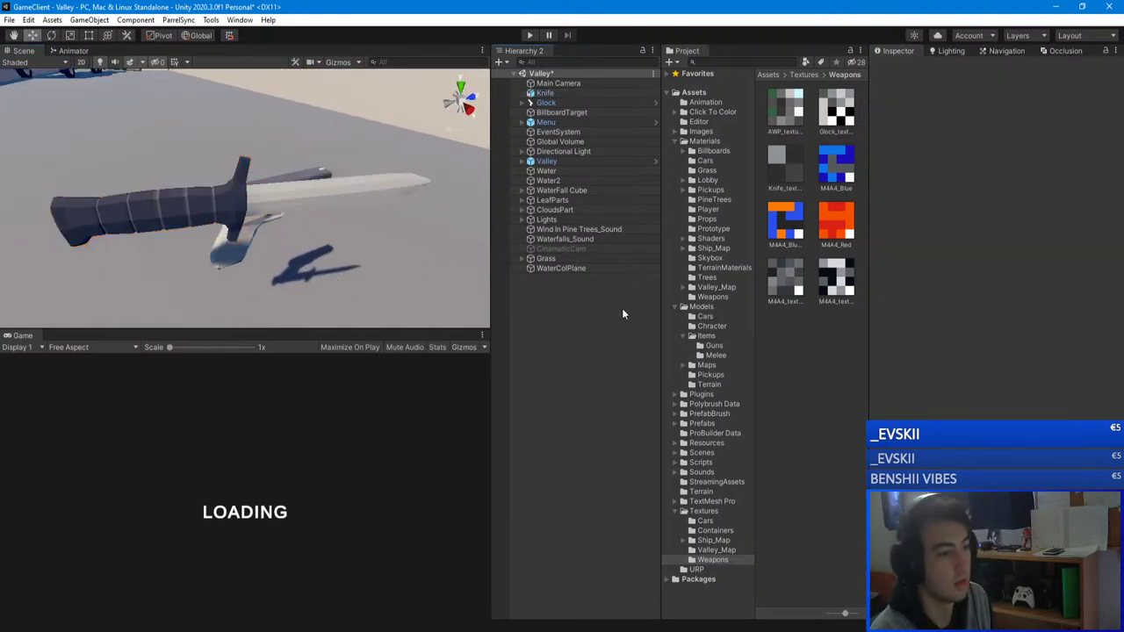
{"action": "left_click", "coordinate": [544, 93]}
{"action": "left_click", "coordinate": [562, 103], "text": "shift"}
{"action": "key", "text": "Delete"}
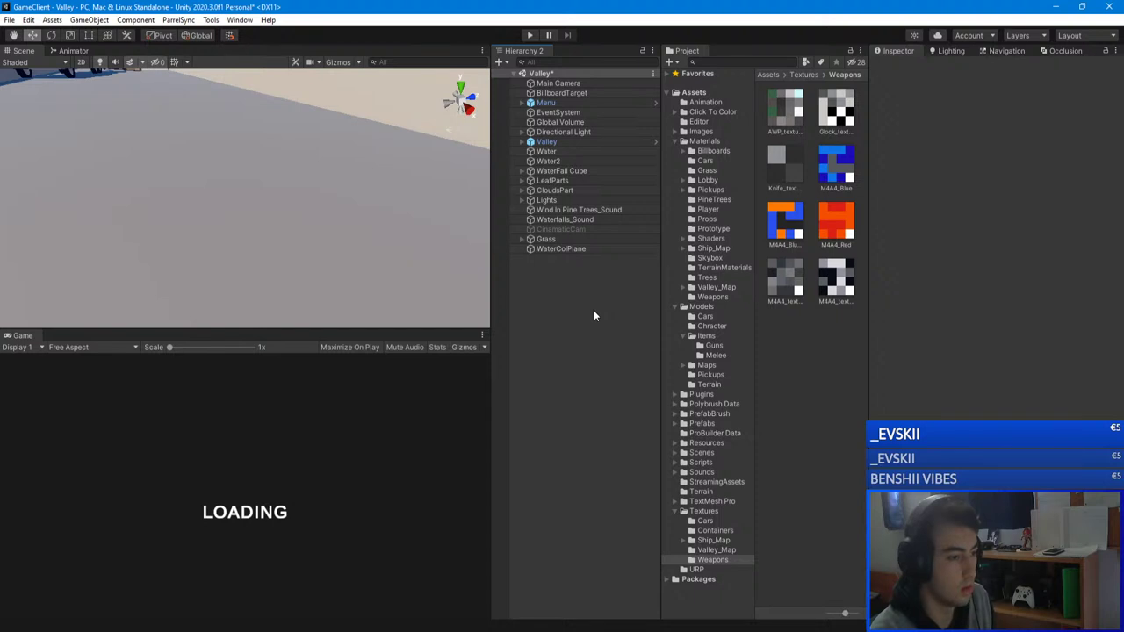
{"action": "key", "text": "ctrl+s"}
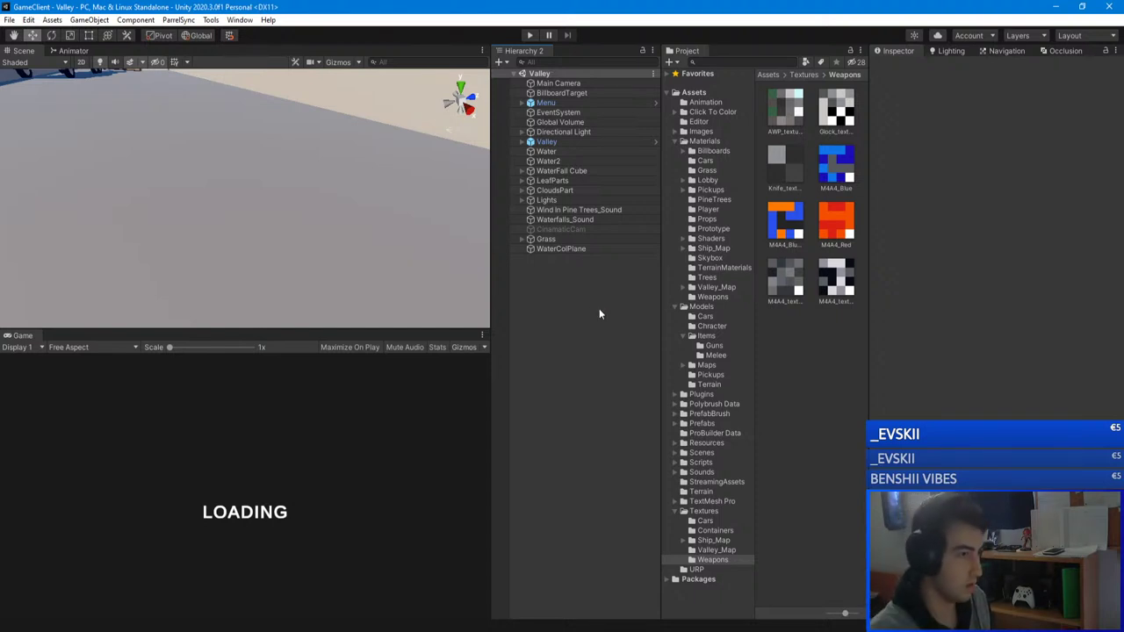
- Adjust the scene camera speed and survey the Valley map, including the river, houses, trees and bridge
{"action": "right_click_drag", "start_coordinate": [364, 215], "coordinate": [360, 79]}
{"action": "key", "text": "w"}
{"action": "scroll", "coordinate": [121, 134], "scroll_direction": "up", "scroll_amount": 4}
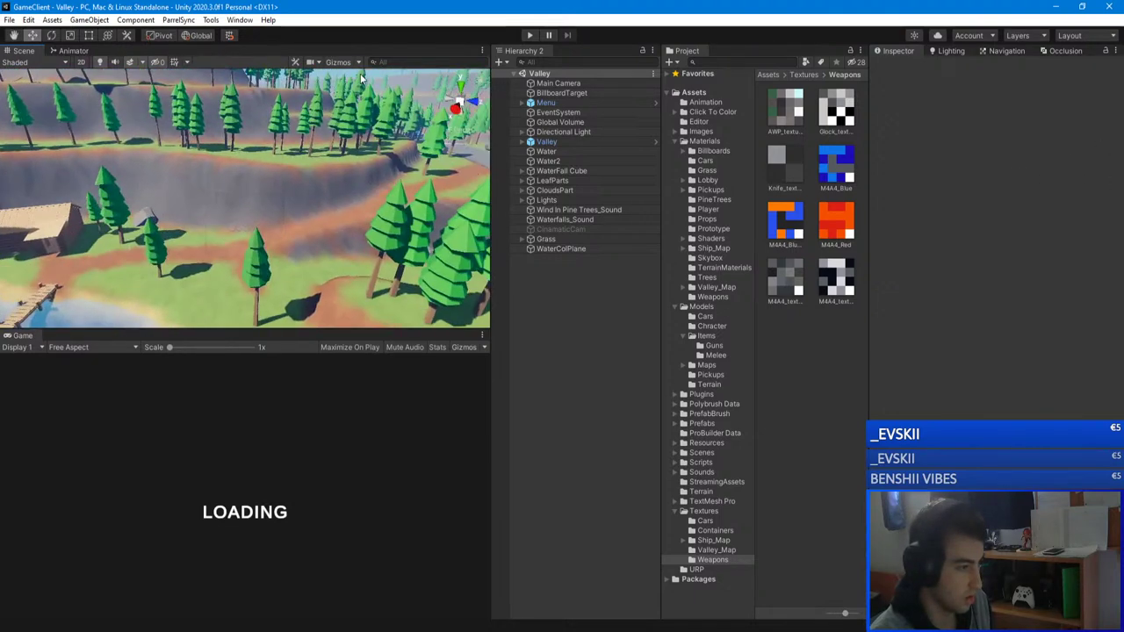
{"action": "left_click", "coordinate": [318, 62]}
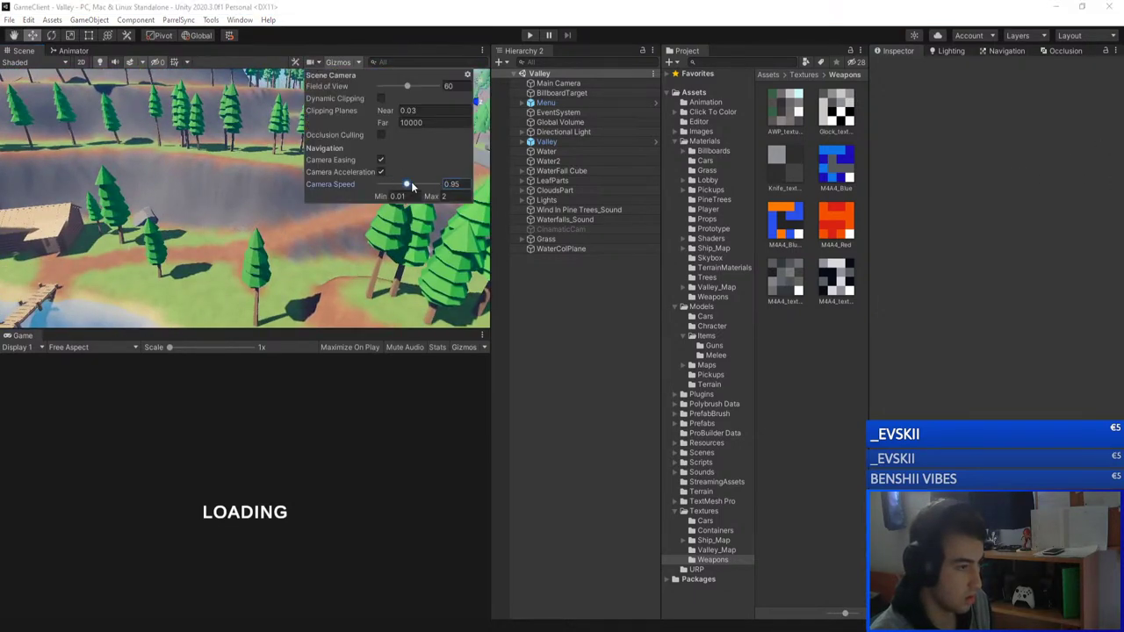
{"action": "left_click", "coordinate": [357, 64]}
{"action": "left_click", "coordinate": [343, 64]}
{"action": "right_click_drag", "start_coordinate": [299, 166], "coordinate": [273, 209]}
{"action": "key", "text": "s"}
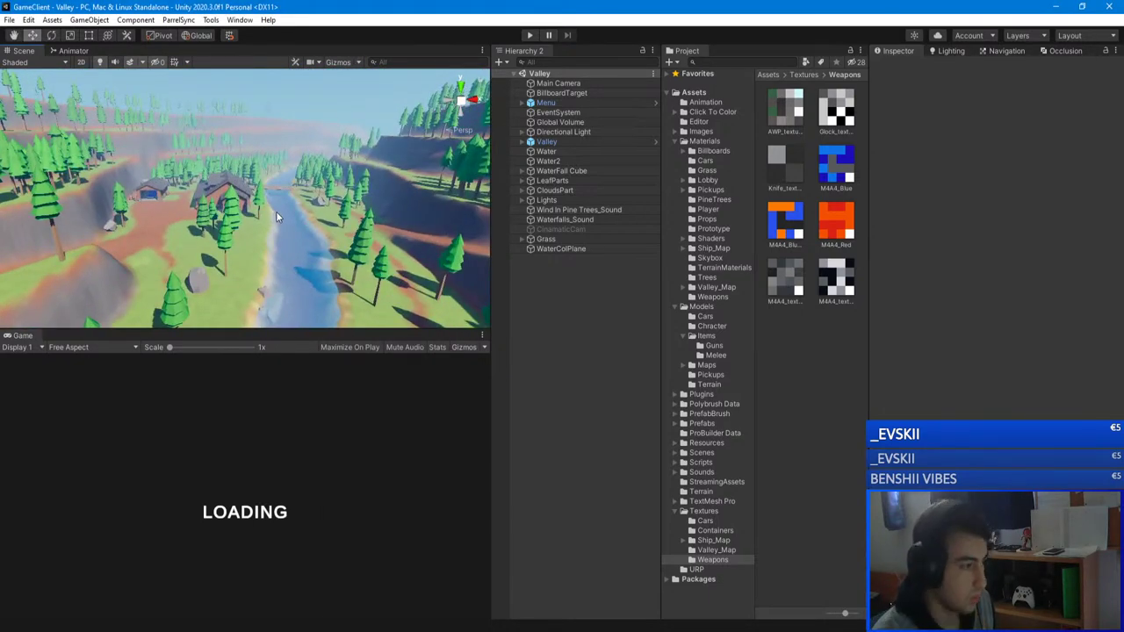
{"action": "right_click_drag", "start_coordinate": [275, 212], "coordinate": [910, 227]}
{"action": "key", "text": "w"}
{"action": "left_click_drag", "start_coordinate": [910, 226], "coordinate": [351, 238]}
{"action": "right_click_drag", "start_coordinate": [352, 239], "coordinate": [265, 310]}
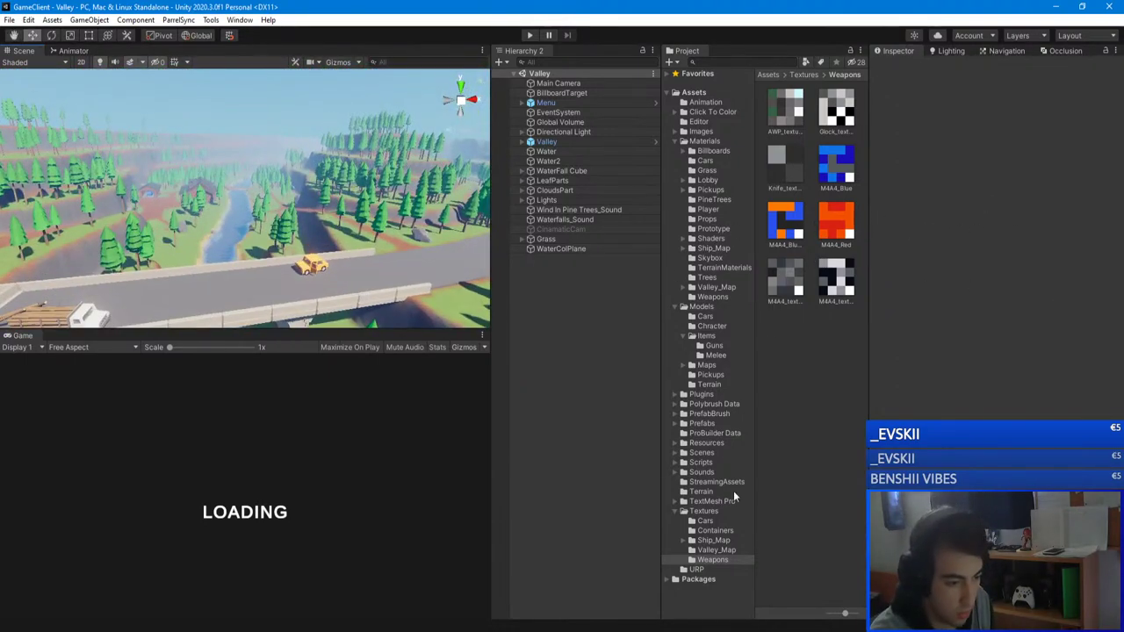
- Open the Ship scene from the project's Scenes folder
{"action": "left_click", "coordinate": [707, 452]}
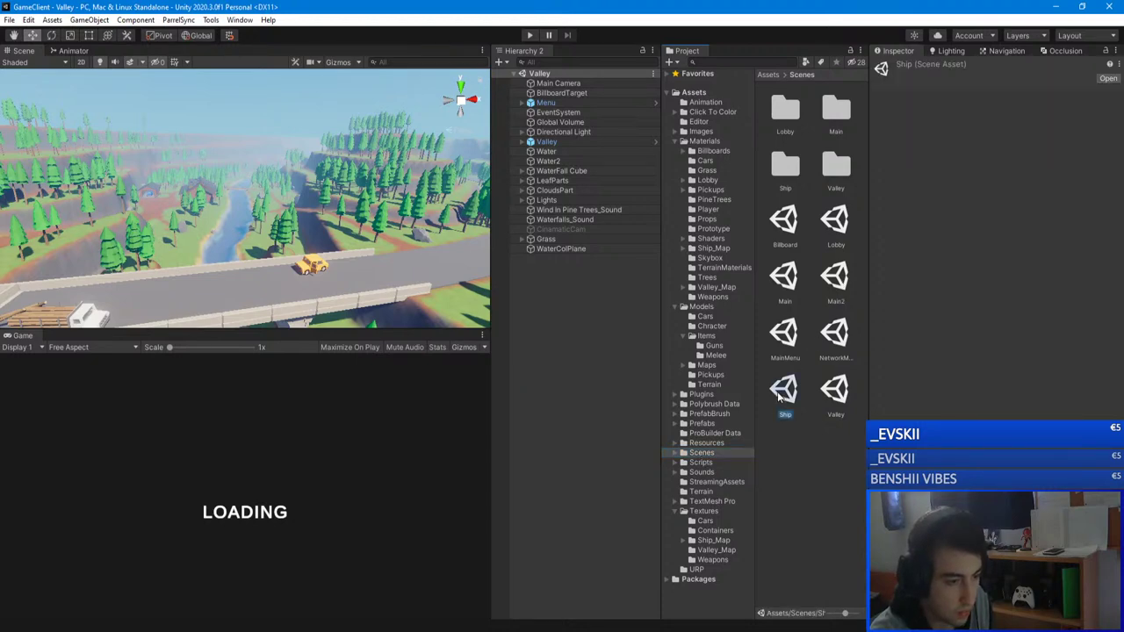
{"action": "double_click", "coordinate": [778, 397]}
- Examine the cargo ship map's containers, deck walkways, stairways and railings
{"action": "right_click_drag", "start_coordinate": [263, 220], "coordinate": [204, 194]}
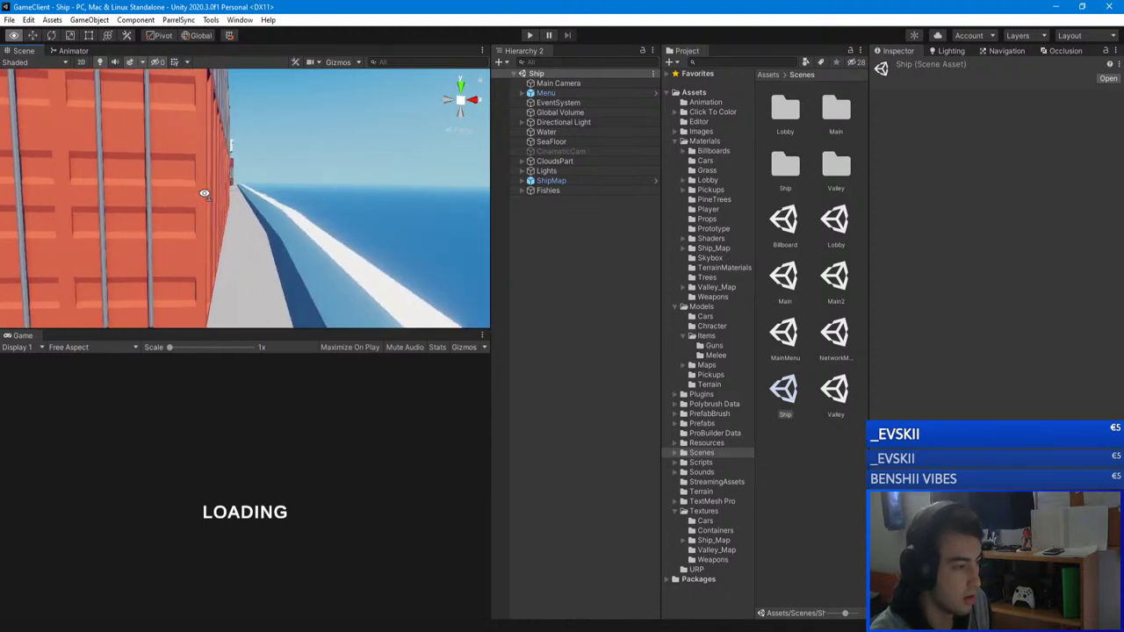
{"action": "right_click_drag", "start_coordinate": [245, 130], "coordinate": [730, 189]}
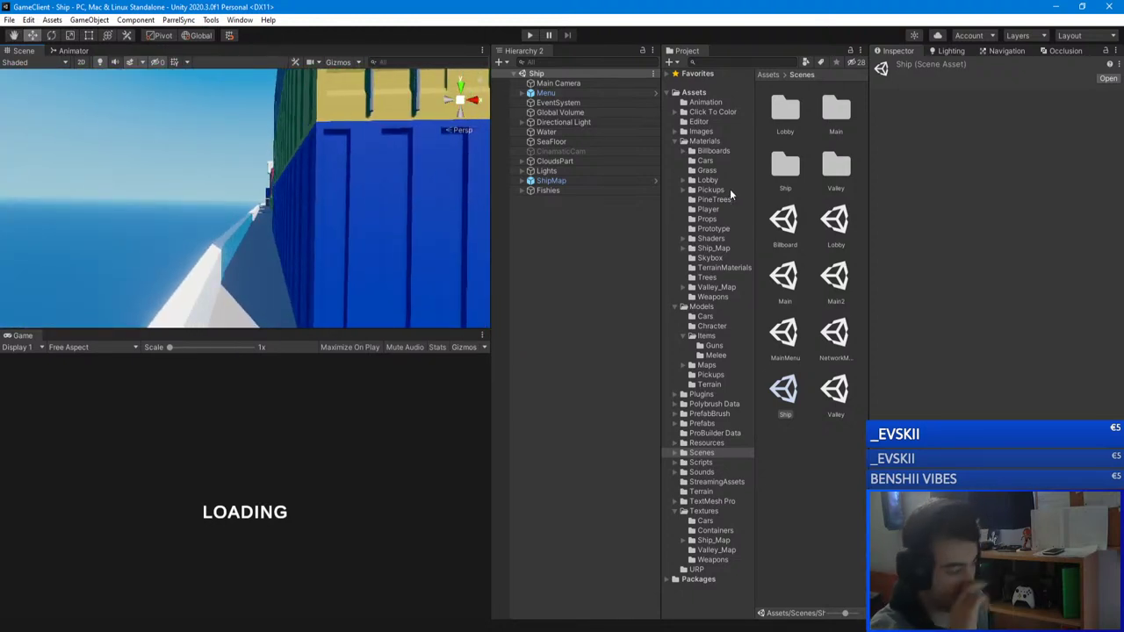
{"action": "right_click_drag", "start_coordinate": [290, 167], "coordinate": [284, 166]}
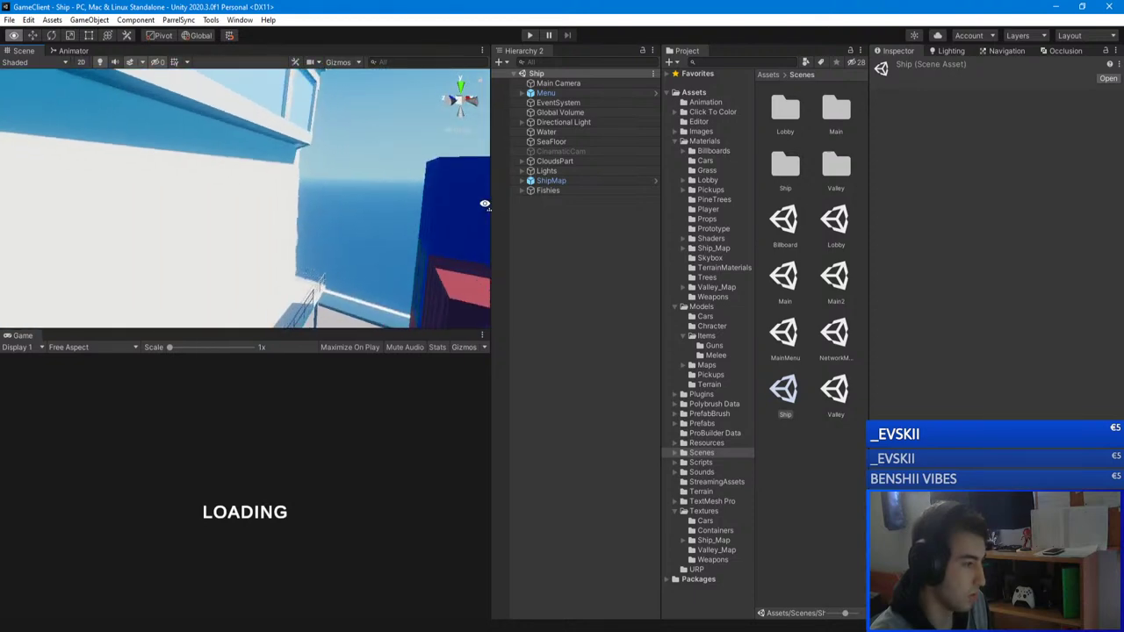
{"action": "right_click_drag", "start_coordinate": [419, 222], "coordinate": [875, 283]}
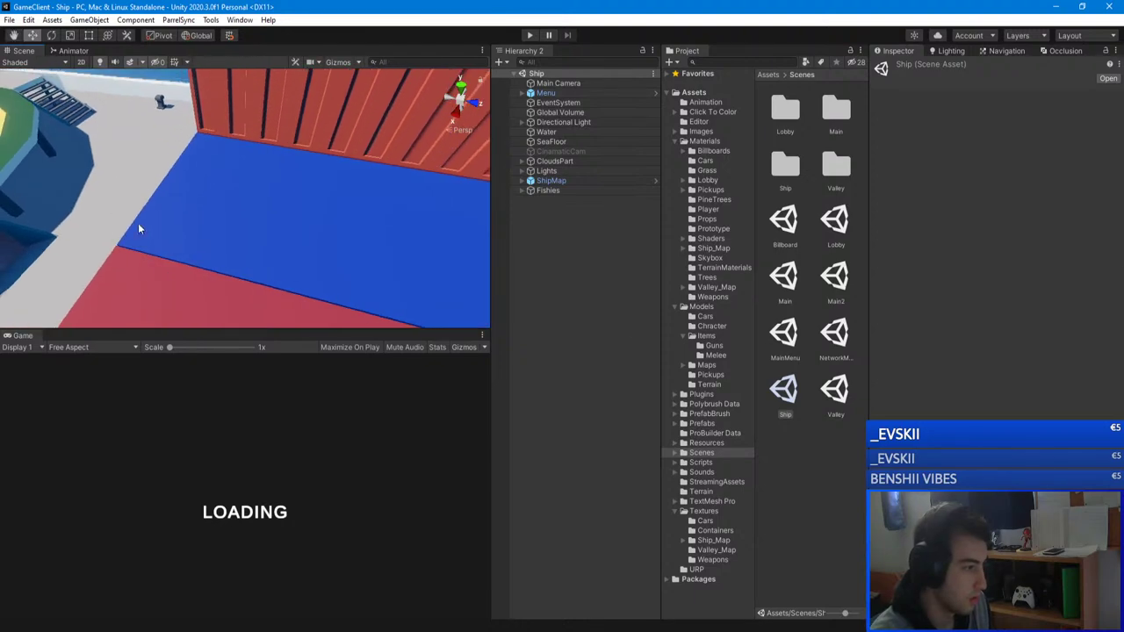
{"action": "right_click_drag", "start_coordinate": [205, 244], "coordinate": [358, 164]}
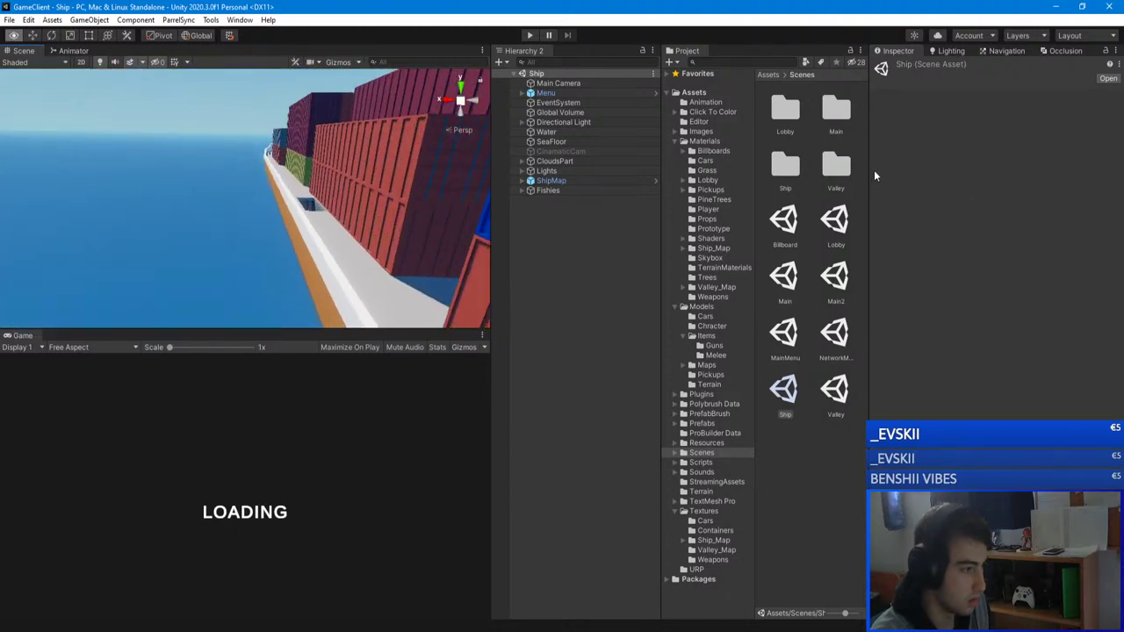
{"action": "mouse_move", "coordinate": [875, 172]}
{"action": "right_mouse_down"}
{"action": "mouse_move", "coordinate": [948, 205]}
{"action": "mouse_move", "coordinate": [154, 196]}
{"action": "right_mouse_up"}
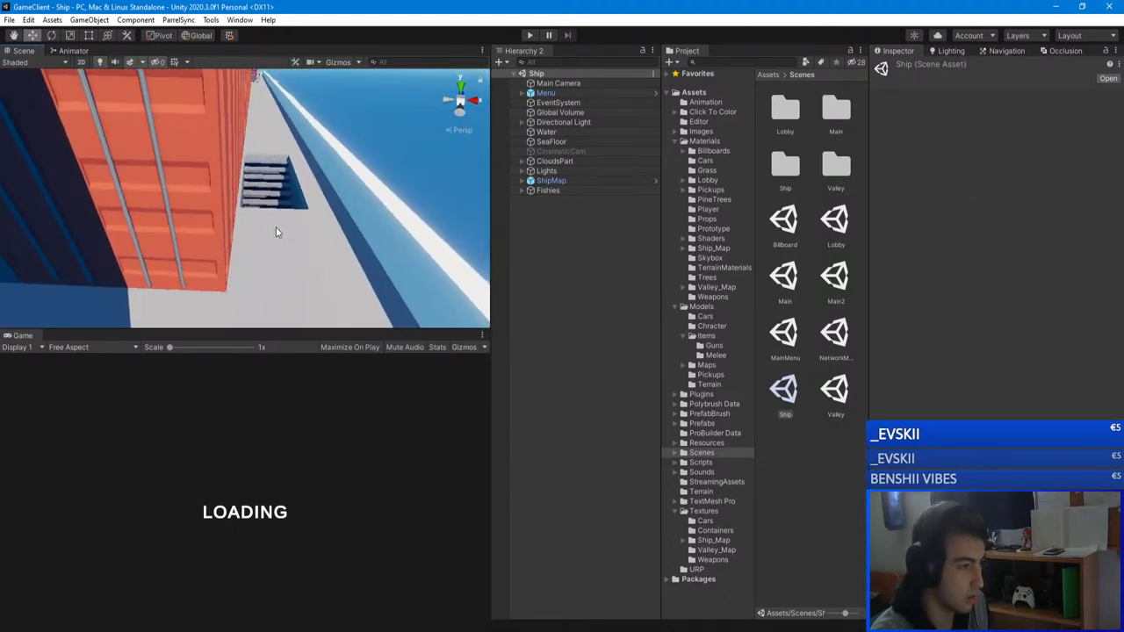
{"action": "key", "text": "d"}
{"action": "right_click_drag", "start_coordinate": [1108, 166], "coordinate": [518, 215]}
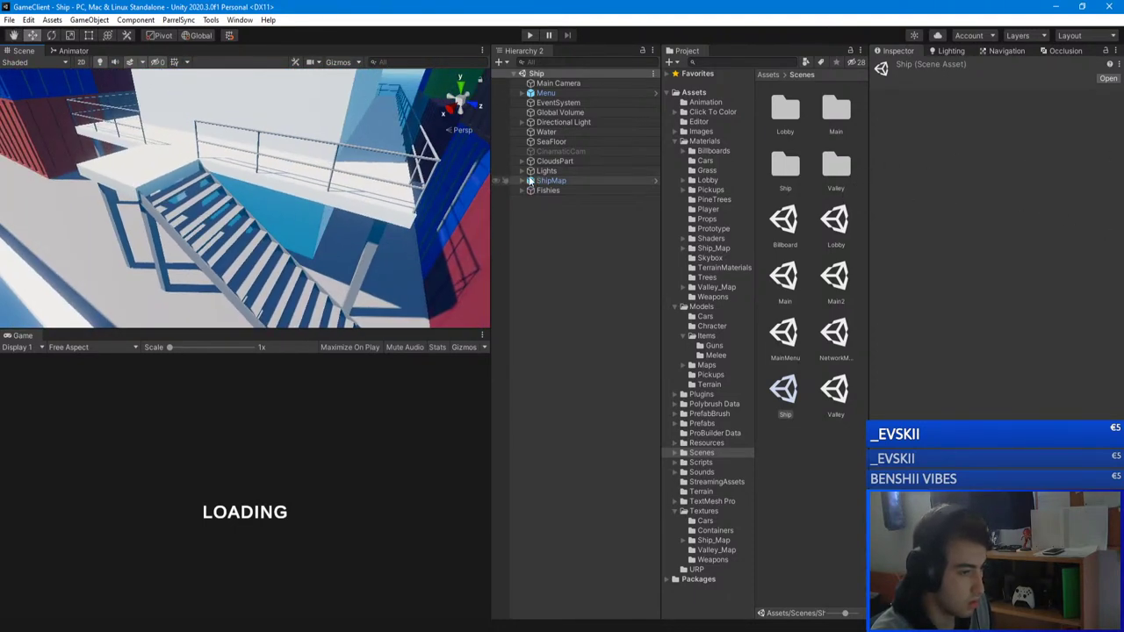
- Expand ShipMap in the hierarchy to show its child objects, and switch to the GameServer project in Unity
{"action": "left_click", "coordinate": [521, 180]}
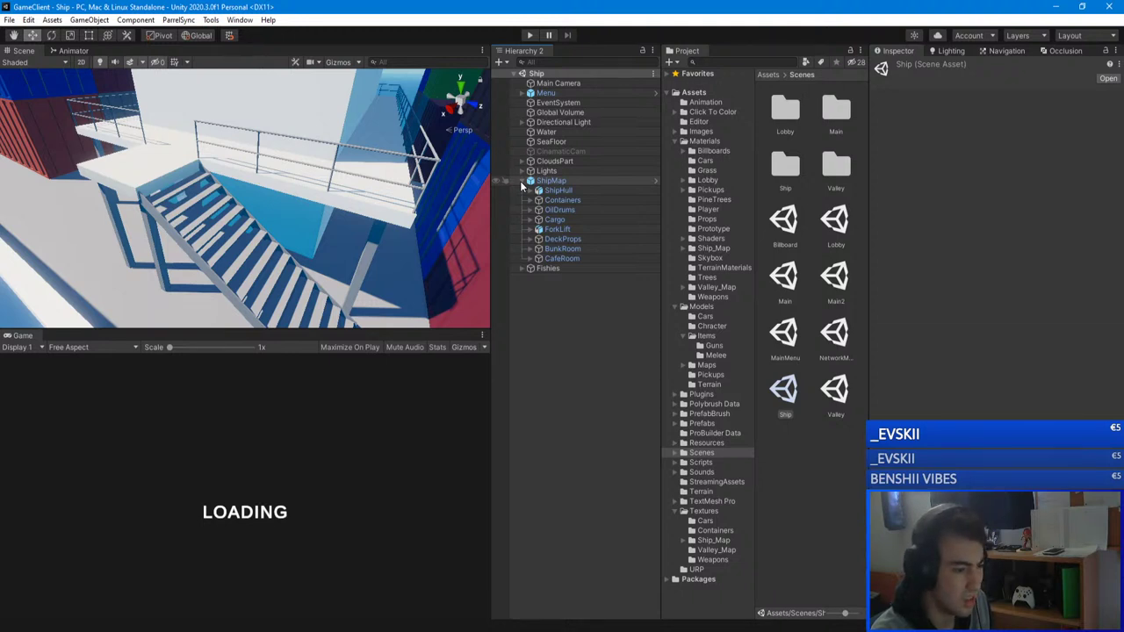
{"action": "left_click", "coordinate": [521, 268]}
{"action": "left_click", "coordinate": [520, 268]}
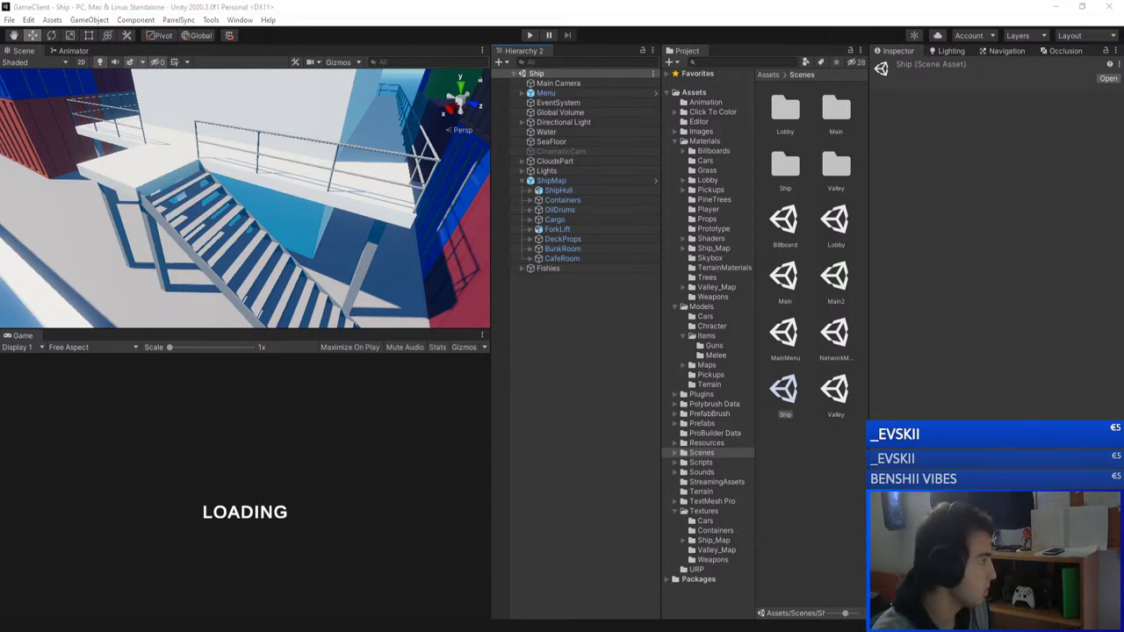
{"action": "left_click_drag", "start_coordinate": [0, 97], "coordinate": [439, 1]}
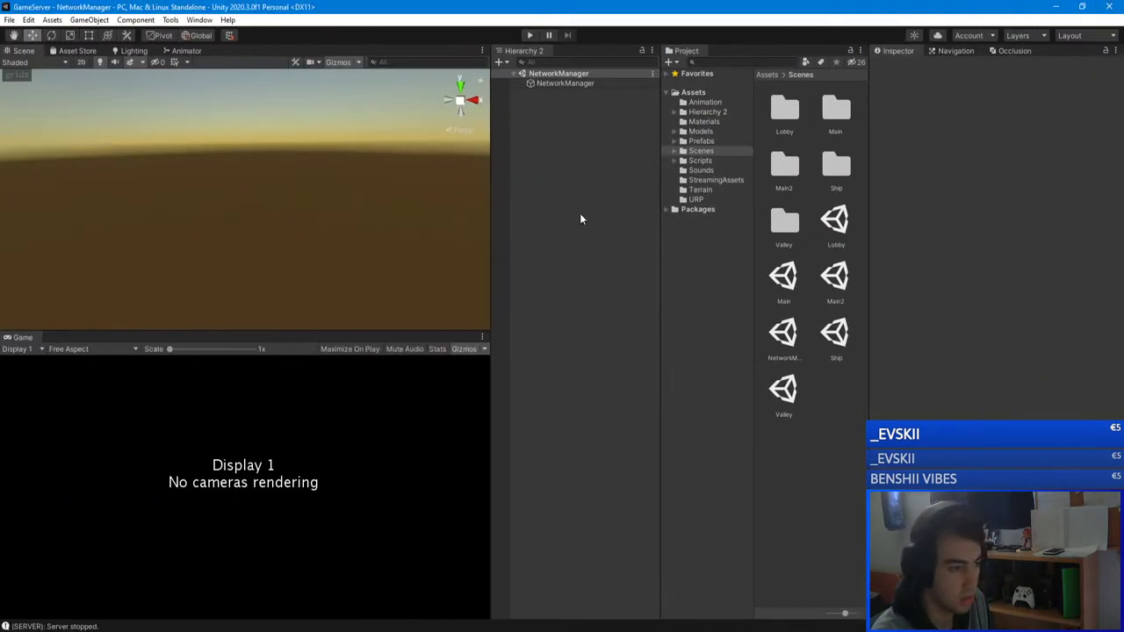
- Open the Ship scene in the GameServer project and check the Pickups group's child objects
{"action": "double_click", "coordinate": [835, 332]}
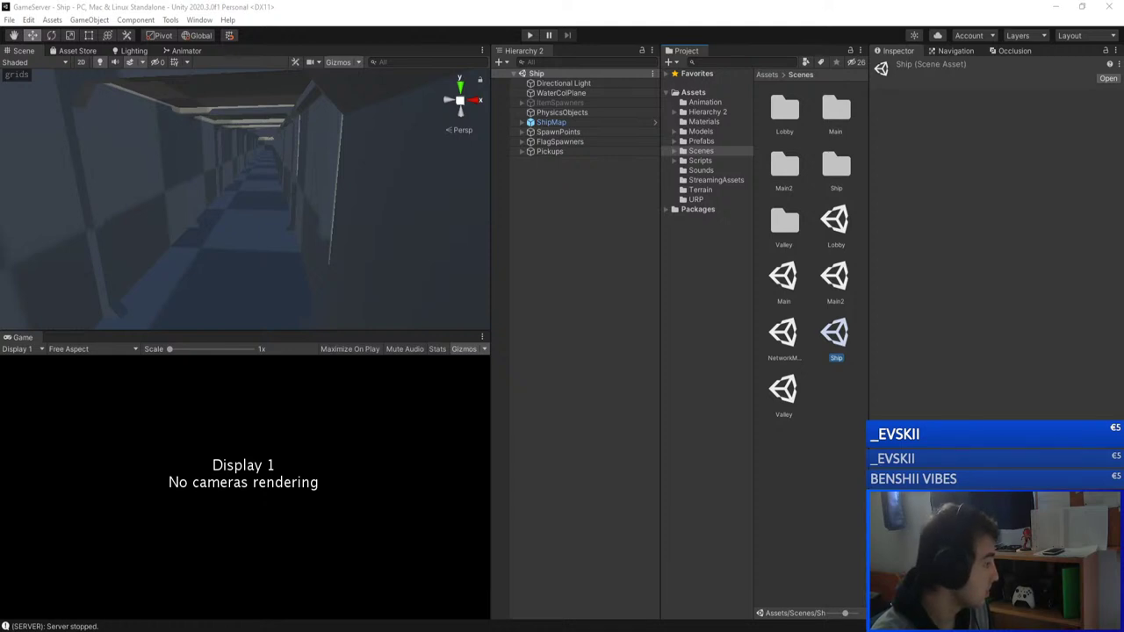
{"action": "right_click_drag", "start_coordinate": [261, 199], "coordinate": [549, 143]}
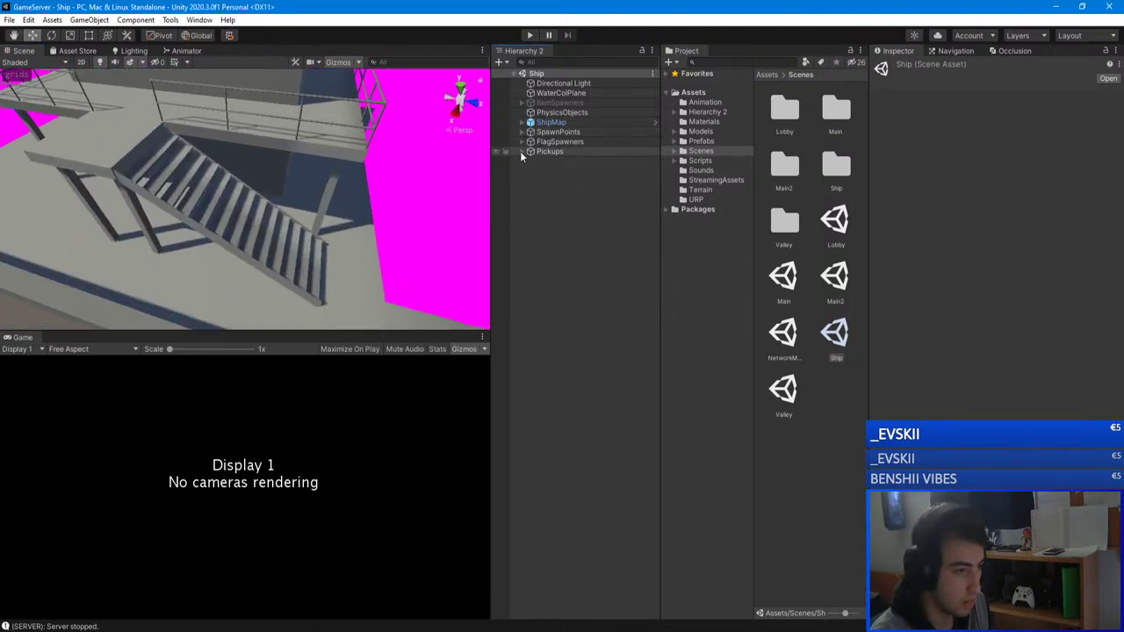
{"action": "left_click", "coordinate": [522, 151]}
{"action": "left_click", "coordinate": [522, 151]}
- Inspect the WaterColPlane, PhysicsObjects and FlagSpawners objects and ShipMap's child objects in the server scene
{"action": "left_click", "coordinate": [555, 93]}
{"action": "right_click_drag", "start_coordinate": [289, 123], "coordinate": [255, 85]}
{"action": "left_click", "coordinate": [584, 113]}
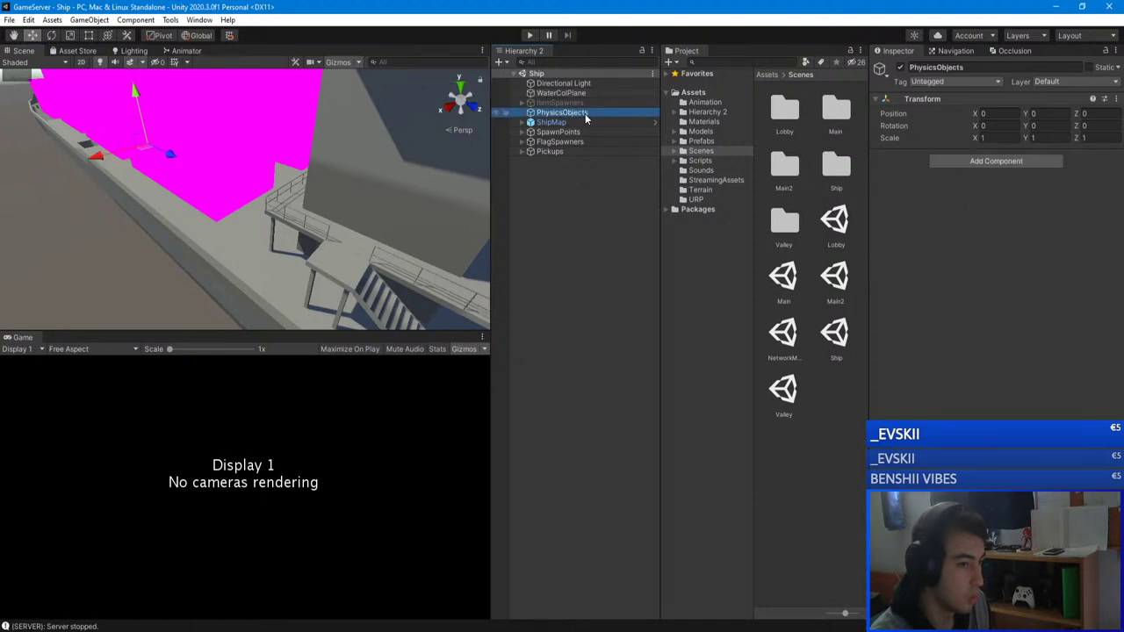
{"action": "key", "text": "Down"}
{"action": "key", "text": "Down"}
{"action": "key", "text": "Down"}
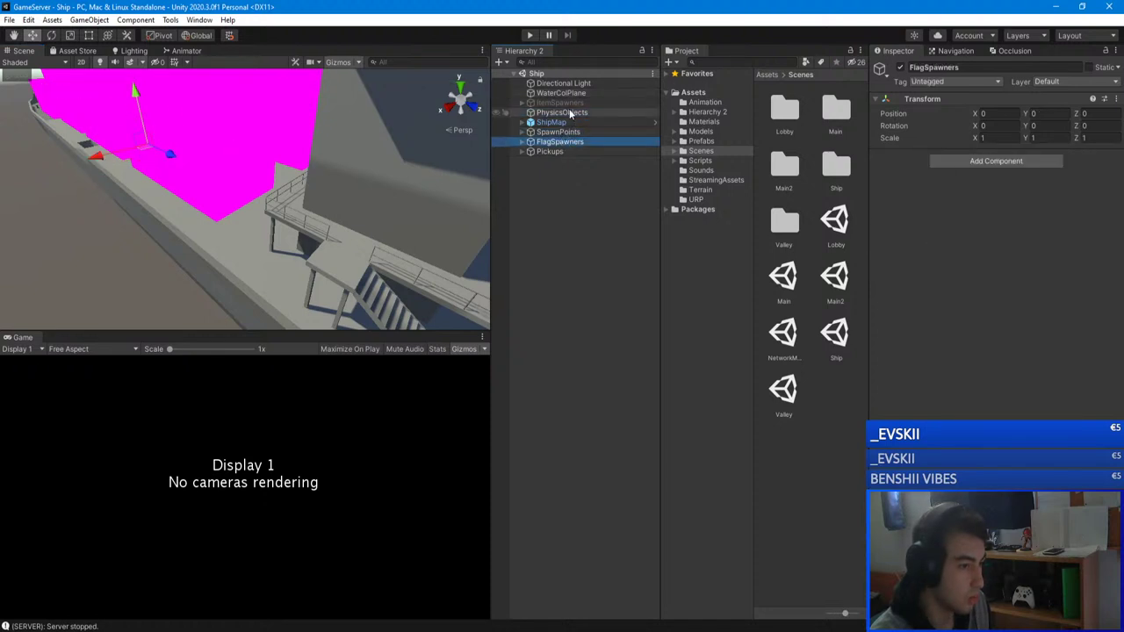
{"action": "left_click", "coordinate": [546, 95]}
{"action": "right_click_drag", "start_coordinate": [452, 103], "coordinate": [401, 118]}
{"action": "left_click", "coordinate": [523, 122]}
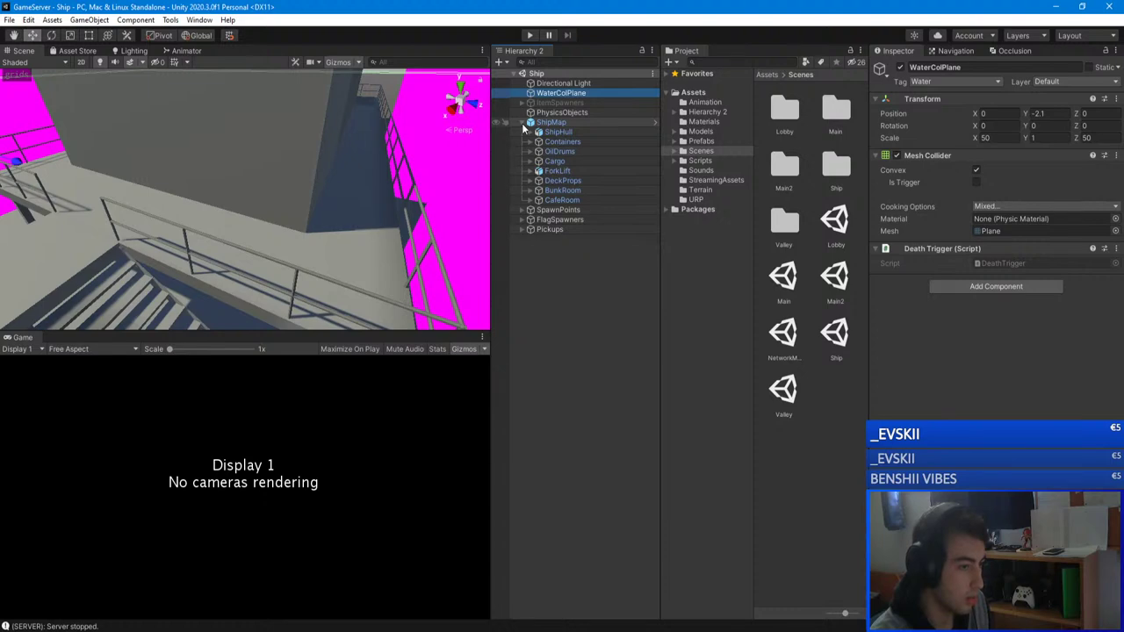
{"action": "left_click", "coordinate": [522, 122]}
{"action": "left_click", "coordinate": [571, 290]}
- Switch back to the GameClient project and examine the deck stairway beside the red container
{"action": "left_click", "coordinate": [1056, 7]}
{"action": "right_click_drag", "start_coordinate": [263, 206], "coordinate": [265, 175]}
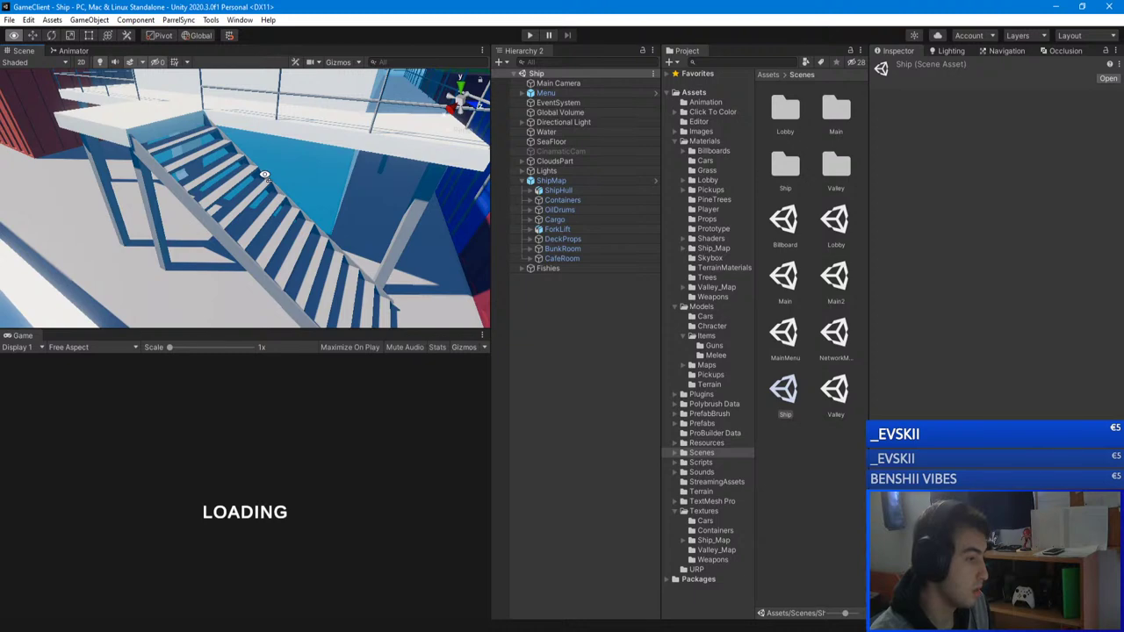
{"action": "right_click_drag", "start_coordinate": [265, 174], "coordinate": [362, 180]}
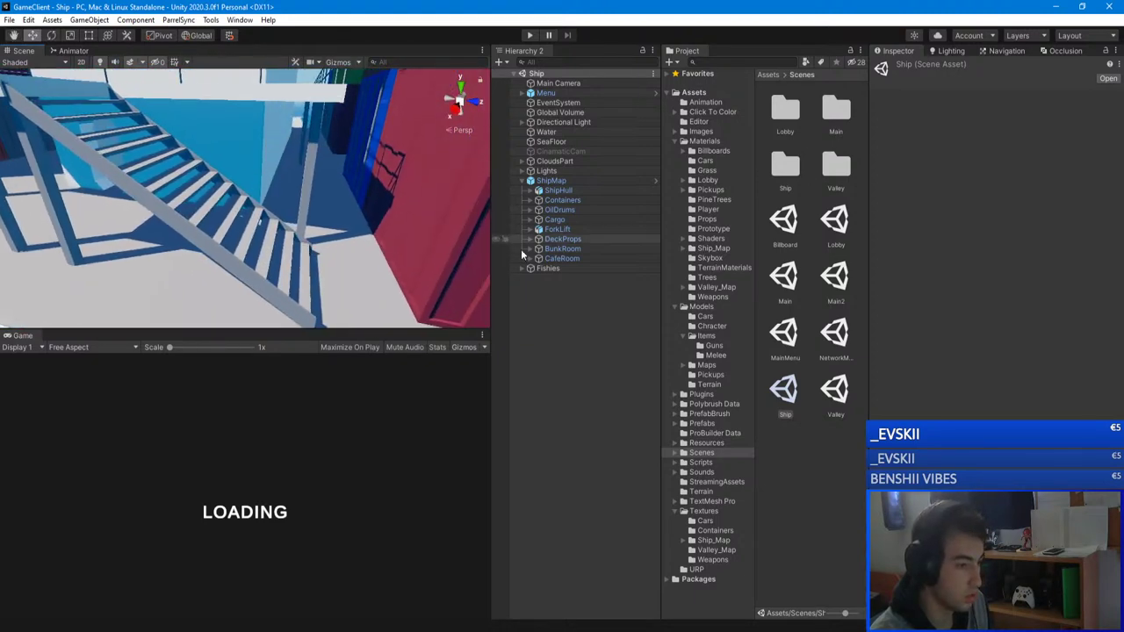
{"action": "left_click", "coordinate": [574, 312]}
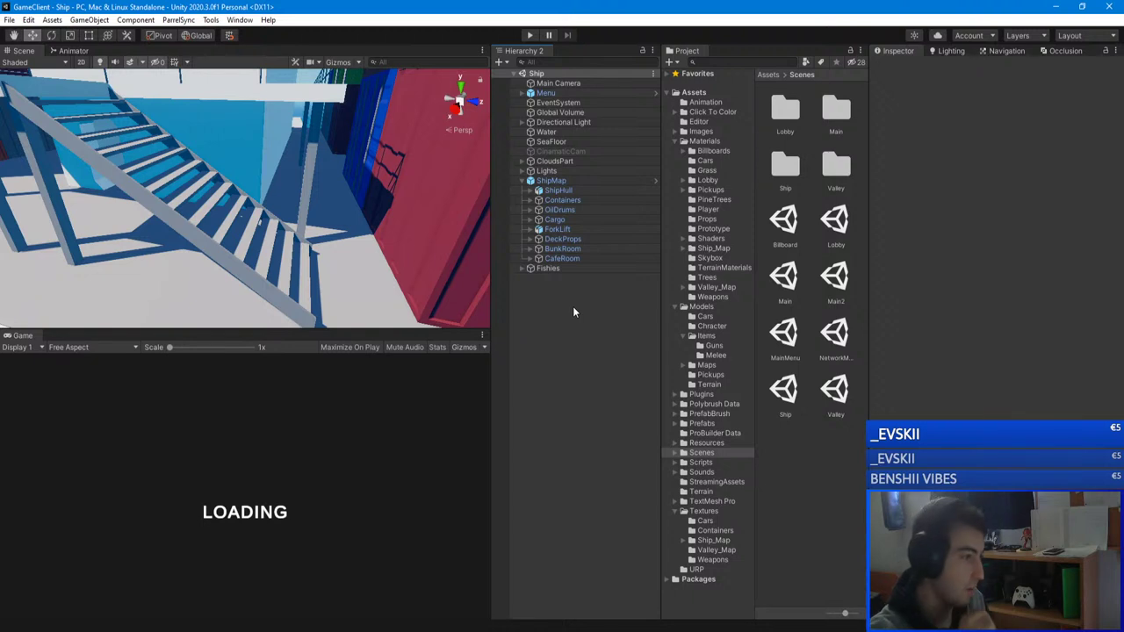
{"action": "right_click_drag", "start_coordinate": [425, 218], "coordinate": [155, 183]}
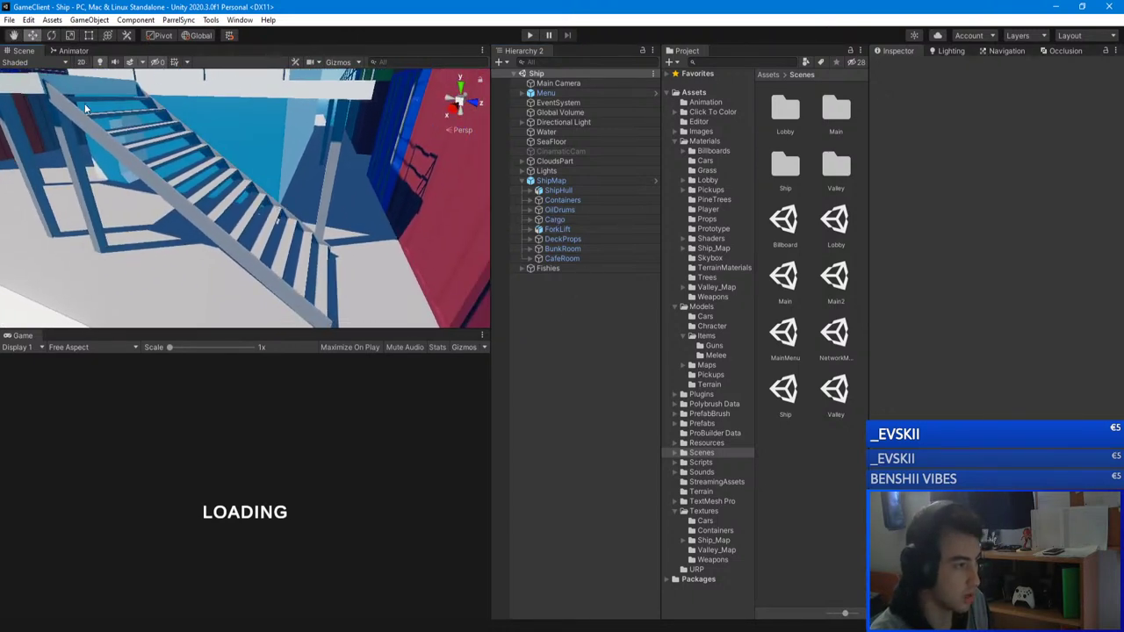
{"action": "right_click_drag", "start_coordinate": [337, 310], "coordinate": [332, 276]}
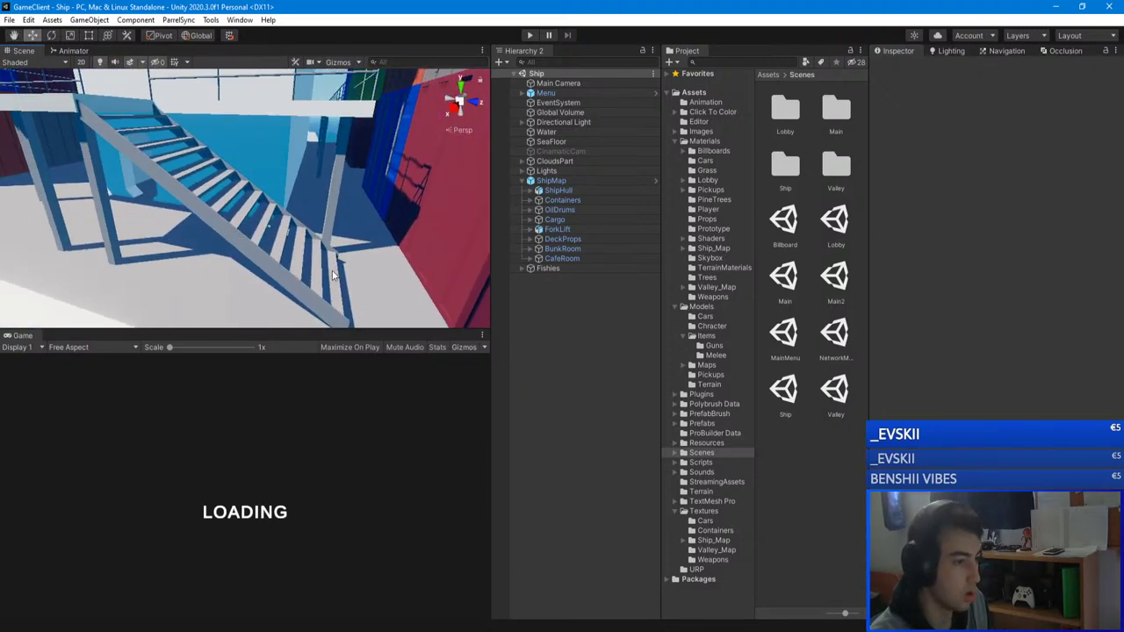
- Open the ShipMap prefab for editing and collapse its CafeRoom group
{"action": "right_click", "coordinate": [562, 180]}
{"action": "left_click", "coordinate": [561, 289]}
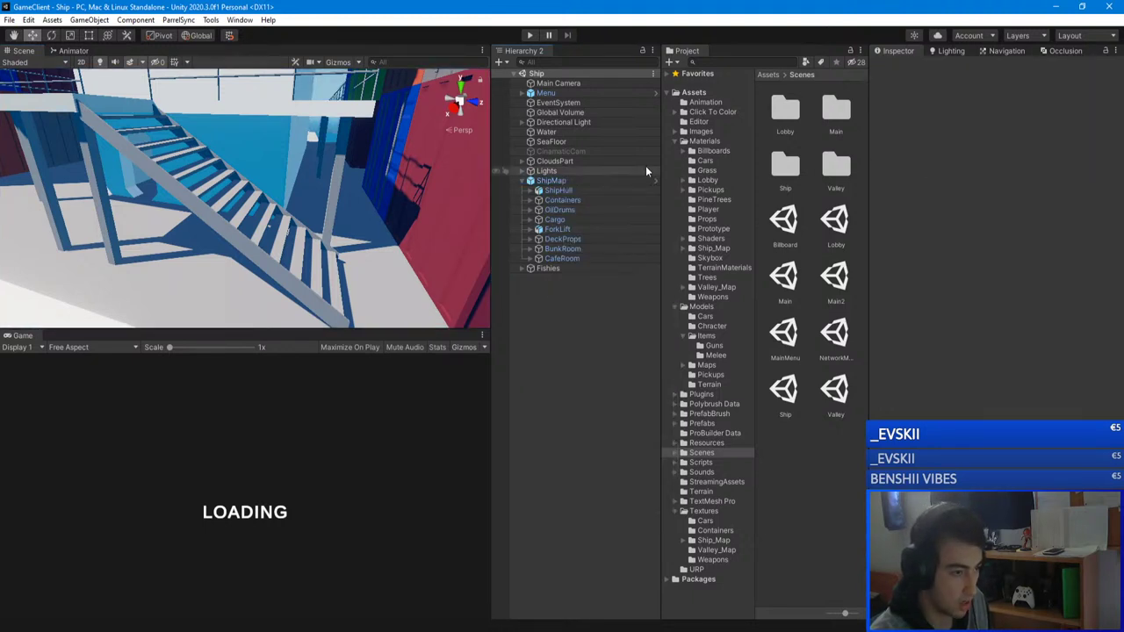
{"action": "left_click", "coordinate": [656, 181]}
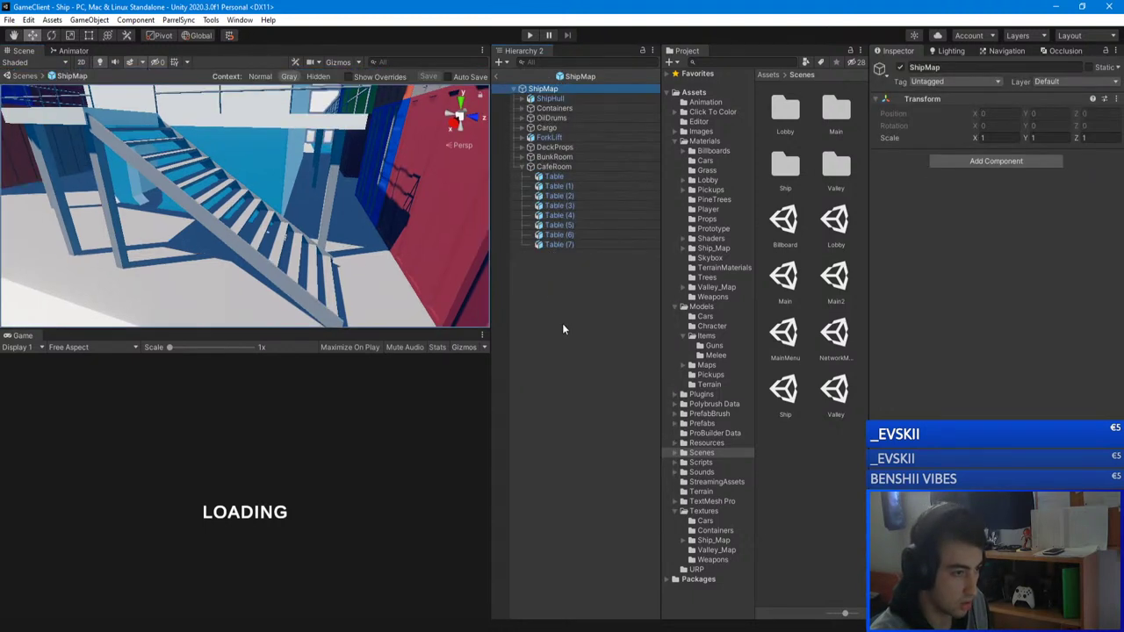
{"action": "left_click", "coordinate": [521, 167]}
- Create an empty child object named Colliders under the ShipMap prefab root
{"action": "right_click", "coordinate": [552, 91]}
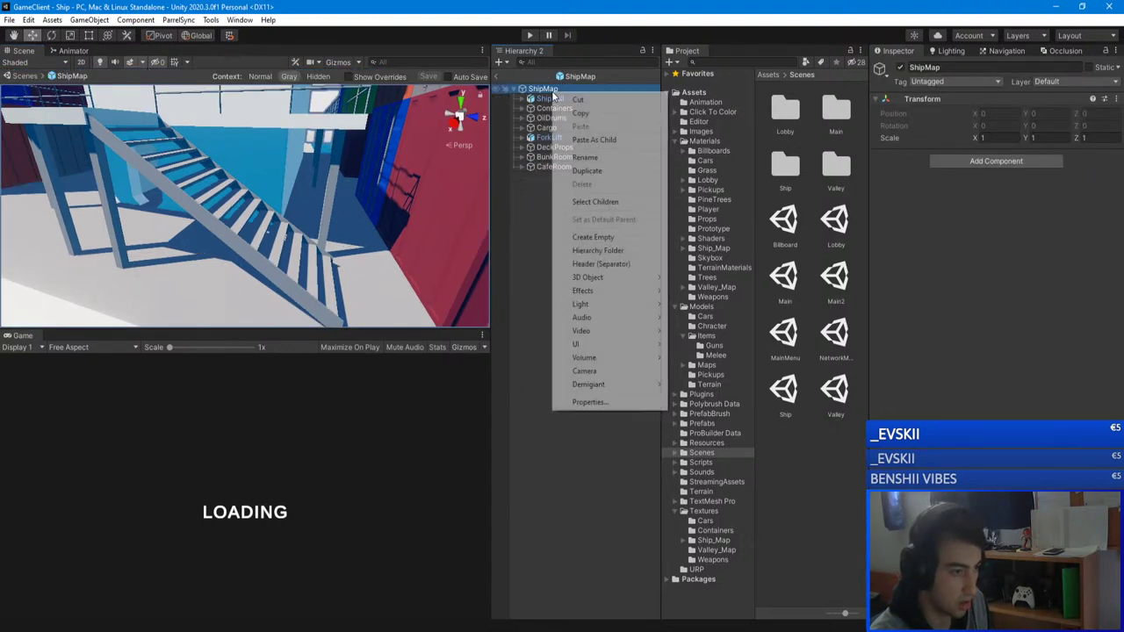
{"action": "left_click", "coordinate": [592, 237]}
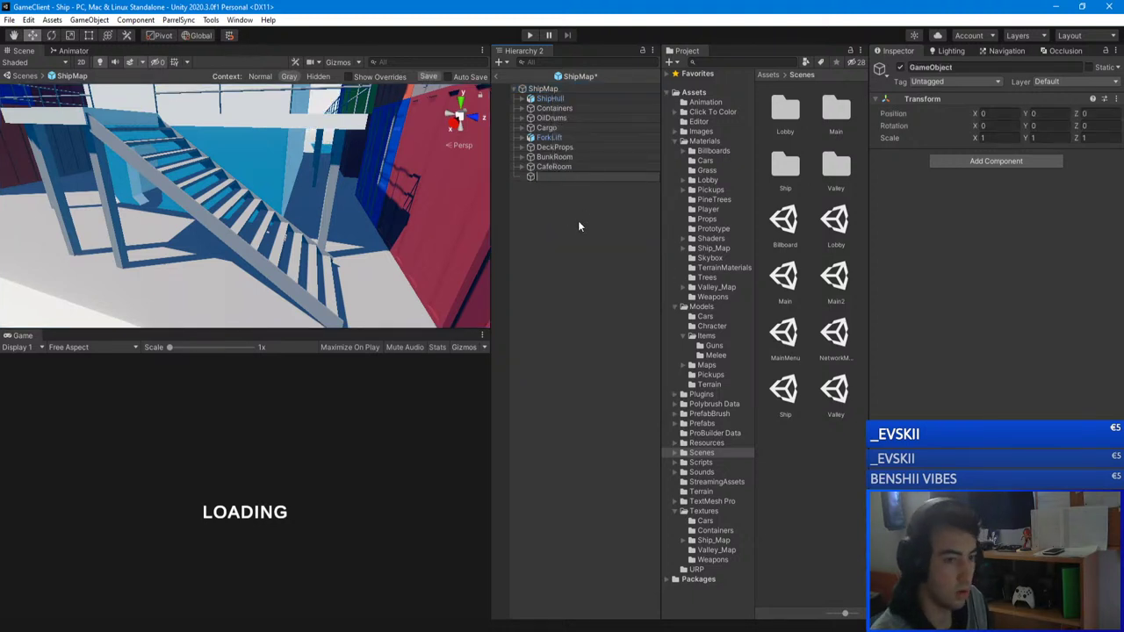
{"action": "type", "text": "Co"}
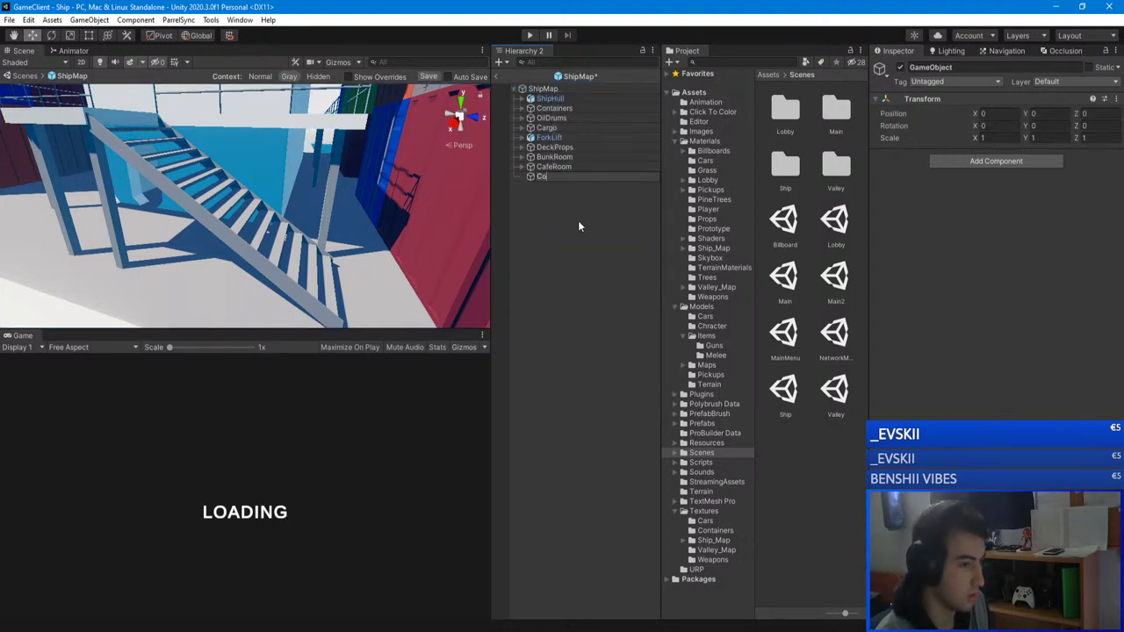
{"action": "type", "text": "lliders"}
{"action": "key", "text": "Return"}
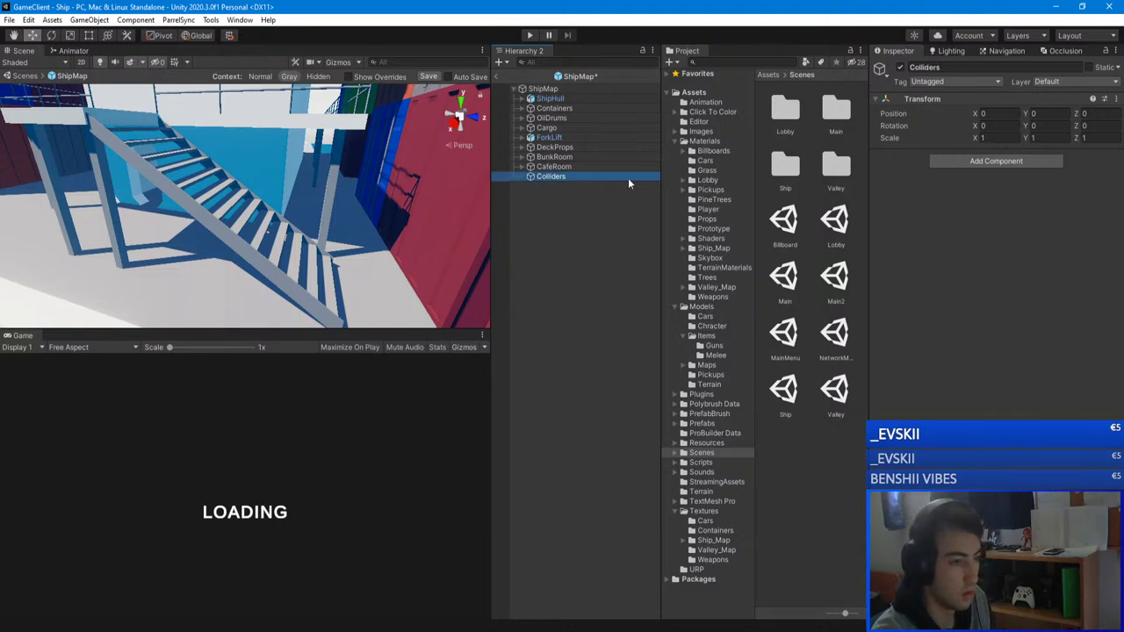
- Create an empty child named Stair under Colliders and add a Box Collider component to it
{"action": "right_click", "coordinate": [558, 178]}
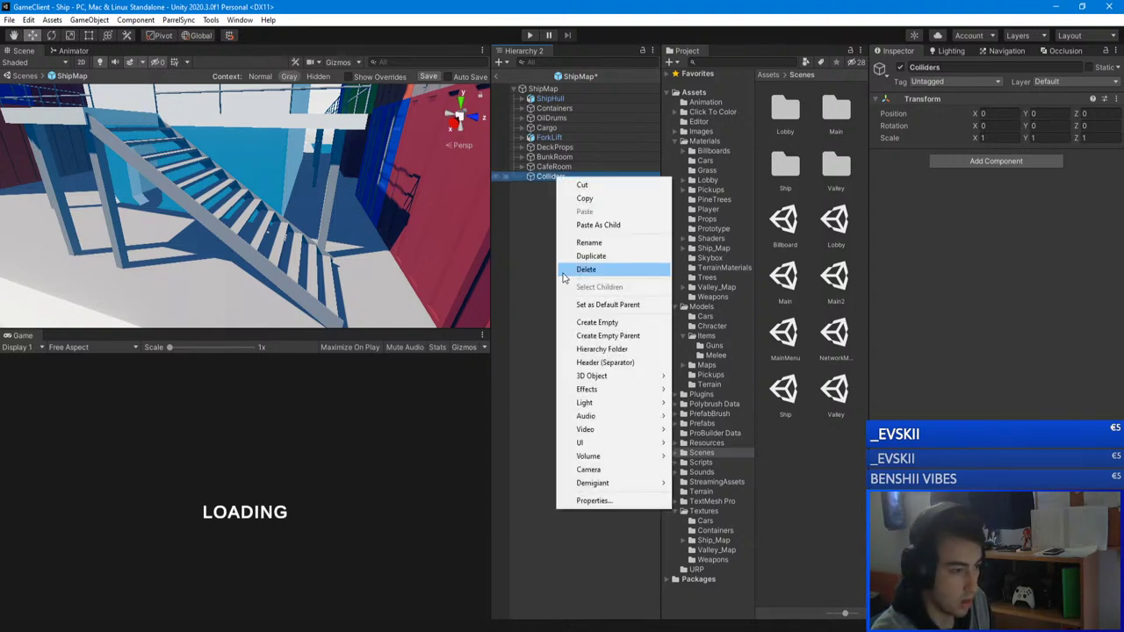
{"action": "left_click", "coordinate": [642, 325]}
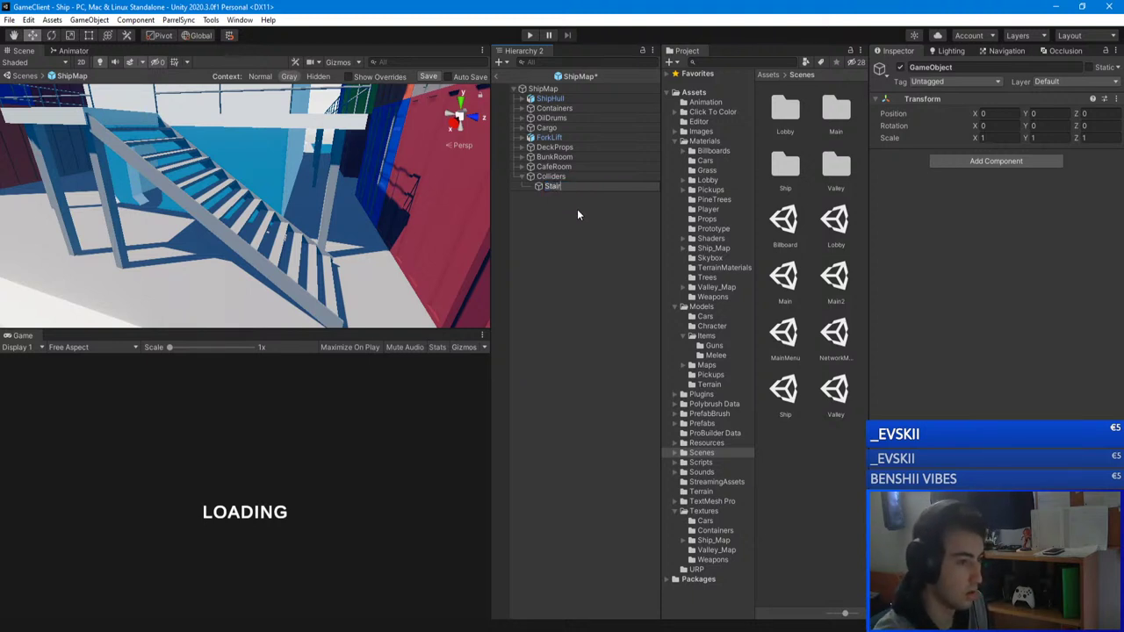
{"action": "key", "text": "Return"}
{"action": "left_click", "coordinate": [989, 162]}
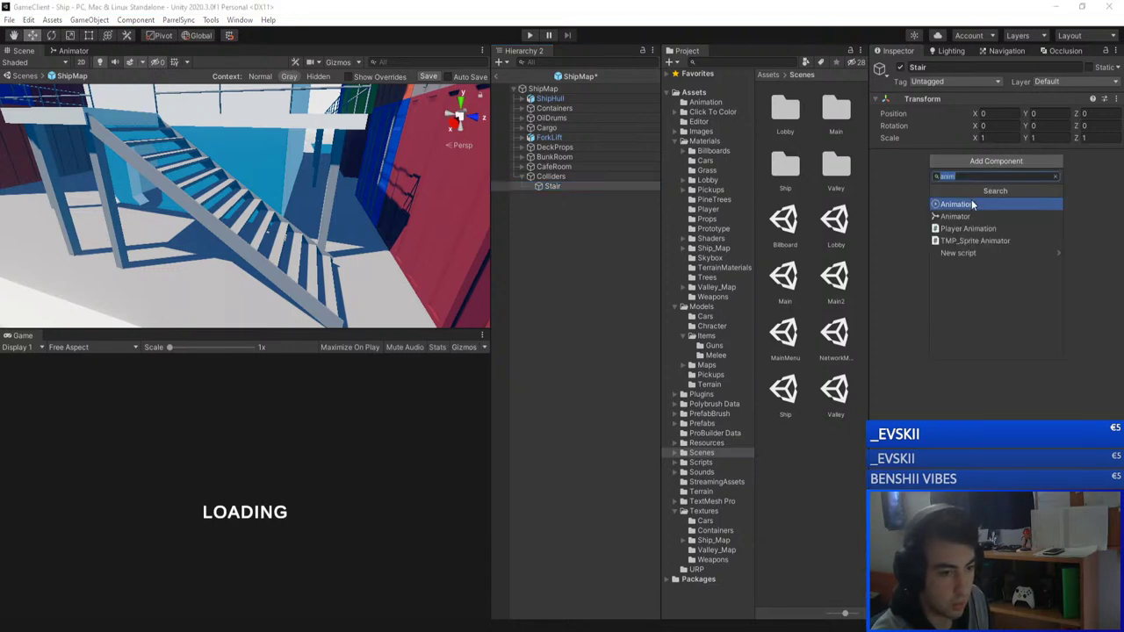
{"action": "type", "text": "box"}
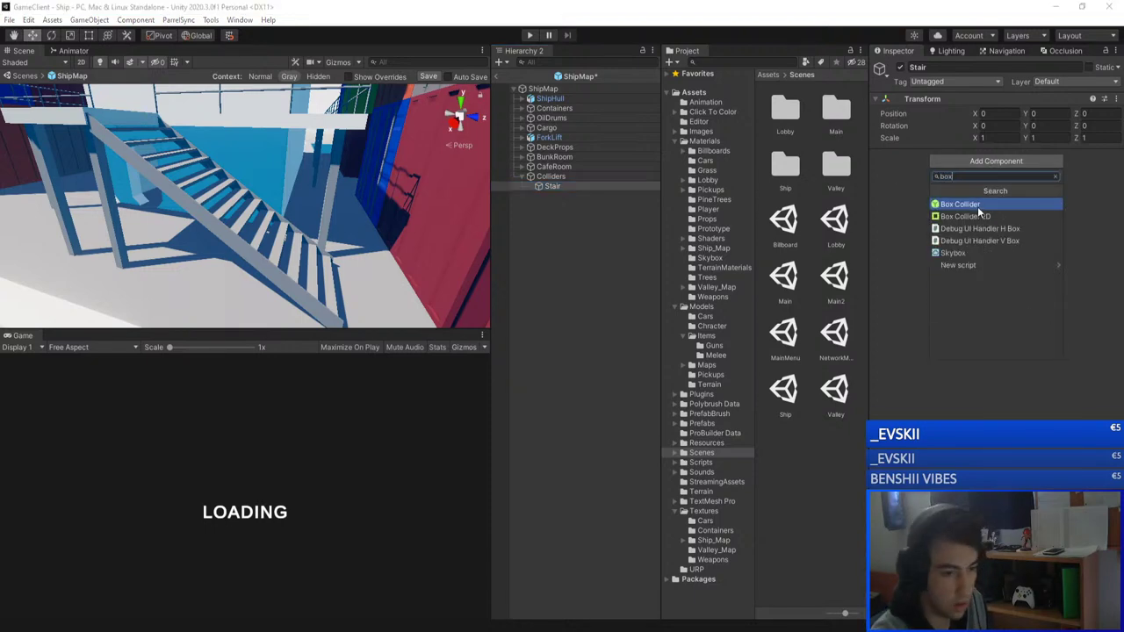
{"action": "left_click", "coordinate": [977, 208]}
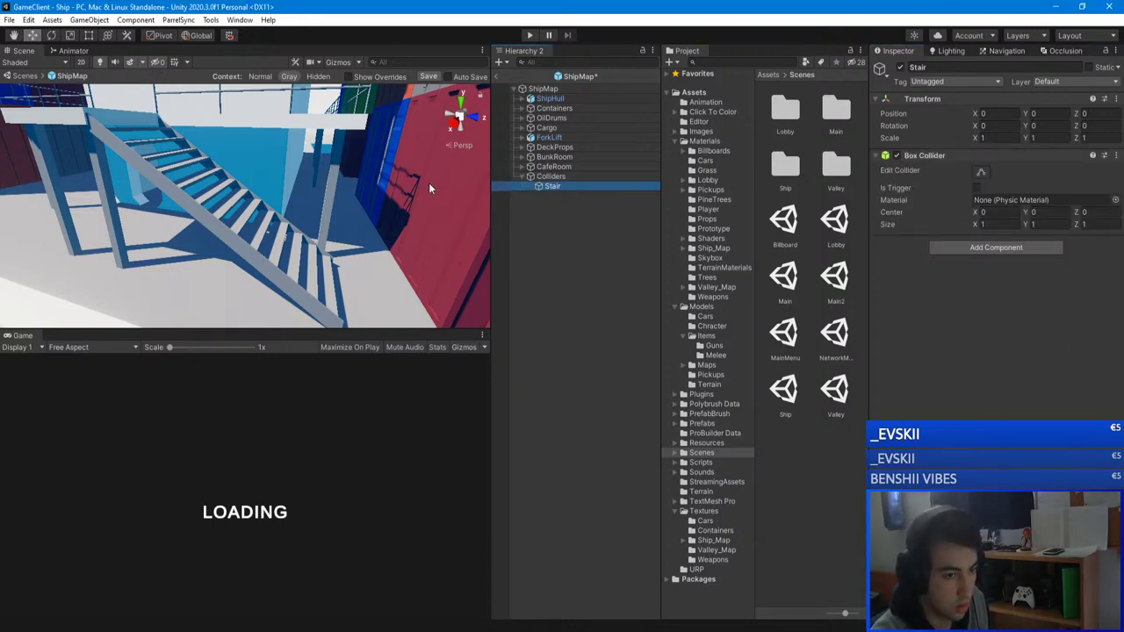
- Move the Stair object near the deck stairway, to about X 8.75, Y 4.25, Z 45.75
{"action": "key", "text": "s"}
{"action": "right_click_drag", "start_coordinate": [429, 187], "coordinate": [334, 180]}
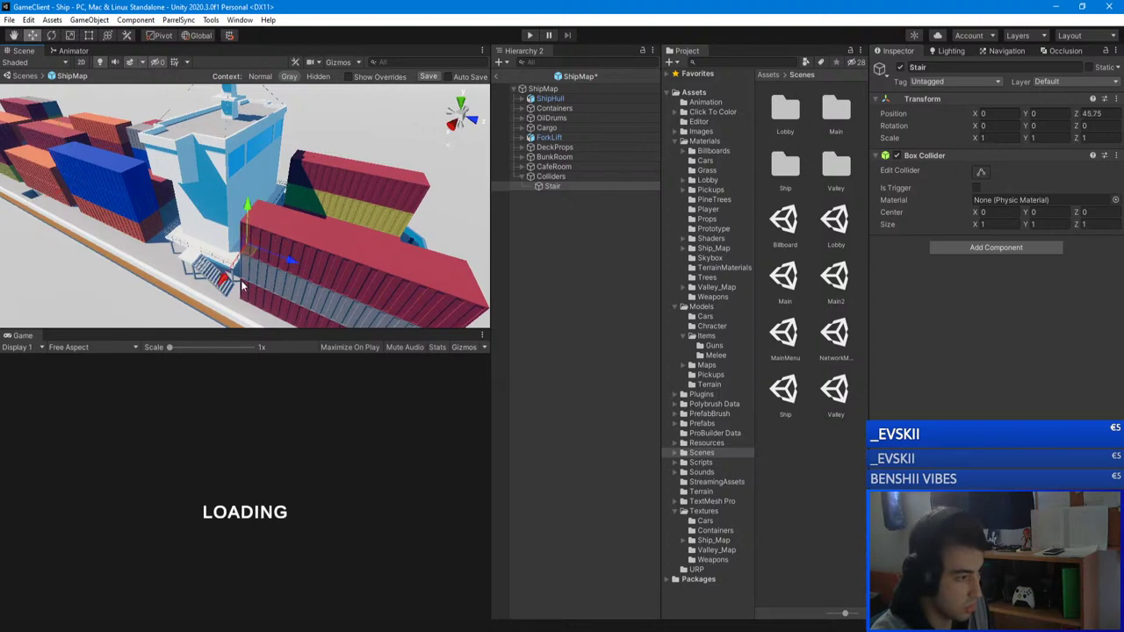
{"action": "left_click_drag", "start_coordinate": [171, 324], "coordinate": [167, 327]}
{"action": "right_click_drag", "start_coordinate": [165, 321], "coordinate": [258, 269]}
{"action": "key", "text": "w"}
{"action": "key", "text": "s"}
{"action": "left_click_drag", "start_coordinate": [228, 231], "coordinate": [222, 202]}
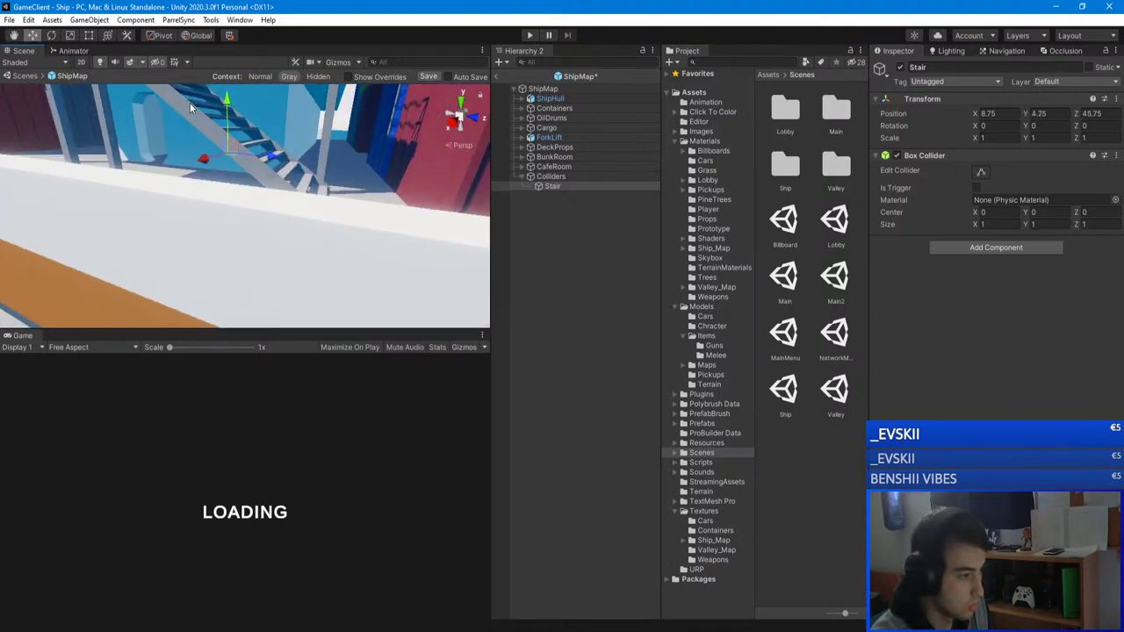
- Move the Stair object in line with the stairway's lower steps, at X 11 and Z 47.75
{"action": "right_click_drag", "start_coordinate": [190, 103], "coordinate": [180, 192]}
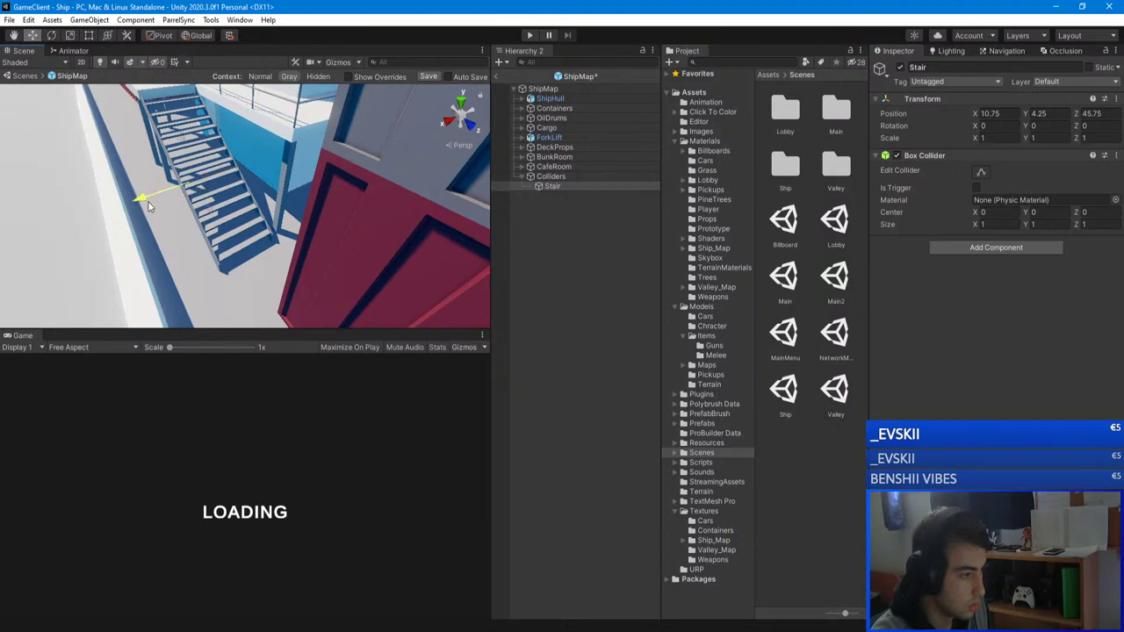
{"action": "left_click_drag", "start_coordinate": [149, 206], "coordinate": [141, 210]}
{"action": "key", "text": "a"}
{"action": "right_click_drag", "start_coordinate": [141, 210], "coordinate": [281, 212]}
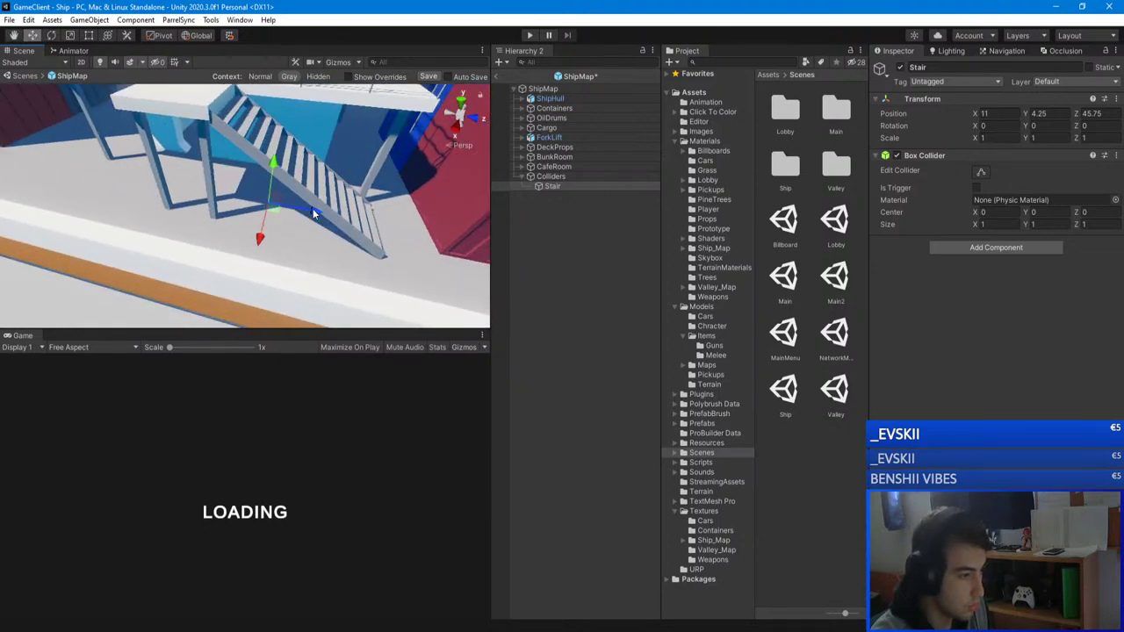
{"action": "left_click_drag", "start_coordinate": [386, 223], "coordinate": [390, 224]}
{"action": "key", "text": "w"}
{"action": "right_click_drag", "start_coordinate": [390, 224], "coordinate": [406, 246]}
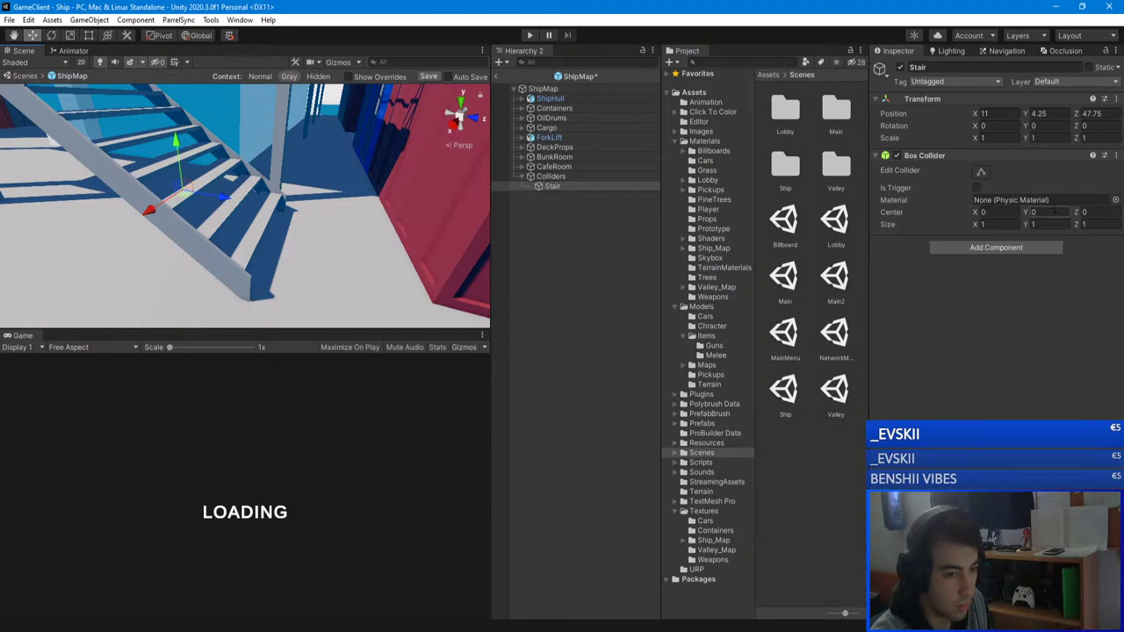
- Turn on collider editing and scene gizmos to display the Stair object's Box Collider bounds
{"action": "left_click", "coordinate": [987, 174]}
{"action": "right_click_drag", "start_coordinate": [326, 167], "coordinate": [356, 141]}
{"action": "key", "text": "a"}
{"action": "key", "text": "d"}
{"action": "left_click", "coordinate": [592, 215]}
{"action": "left_click", "coordinate": [594, 187]}
{"action": "mouse_move", "coordinate": [303, 167]}
{"action": "right_mouse_down"}
{"action": "mouse_move", "coordinate": [344, 165]}
{"action": "mouse_move", "coordinate": [310, 167]}
{"action": "right_mouse_up"}
{"action": "key", "text": "d"}
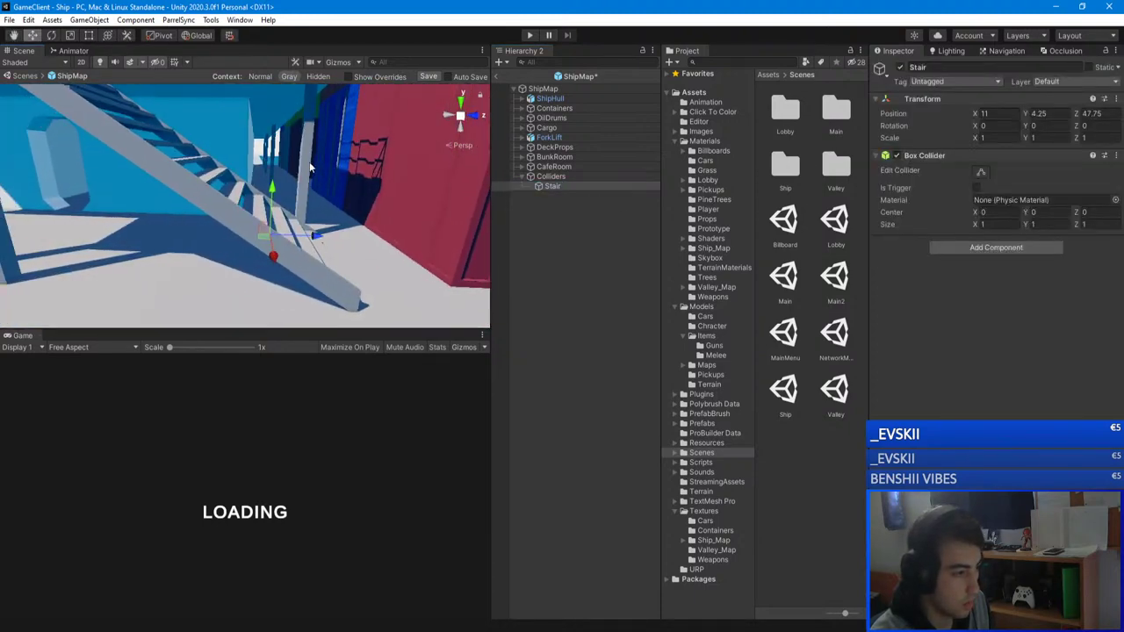
{"action": "left_click", "coordinate": [981, 175]}
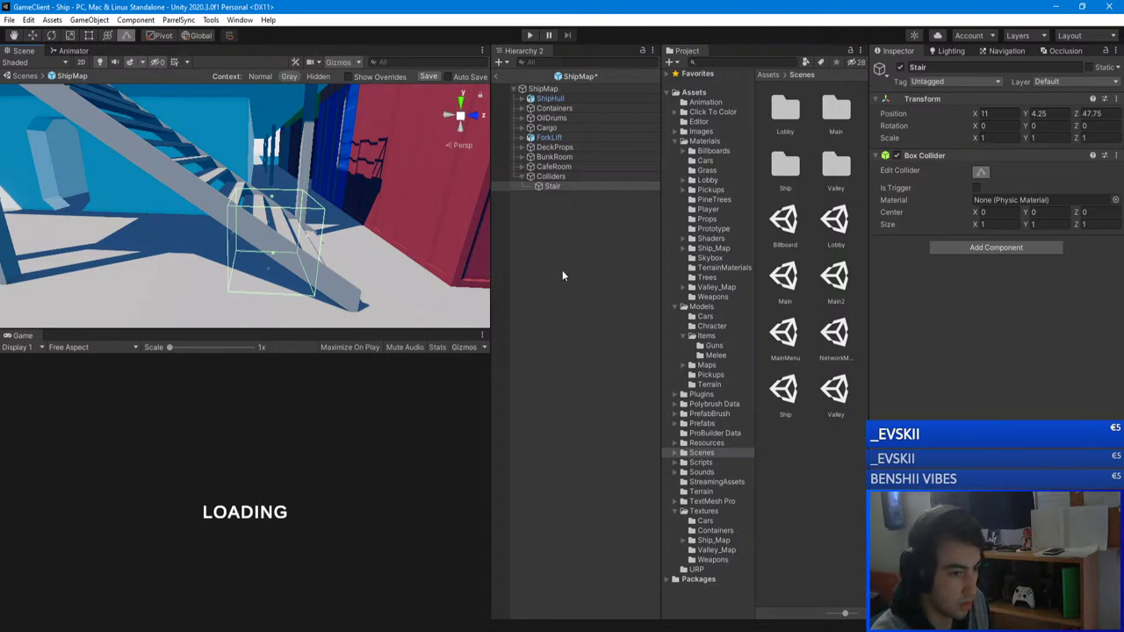
- Rotate the Stair object 30 degrees about X to follow the stair slope and shift it to X 10.75
{"action": "key", "text": "e"}
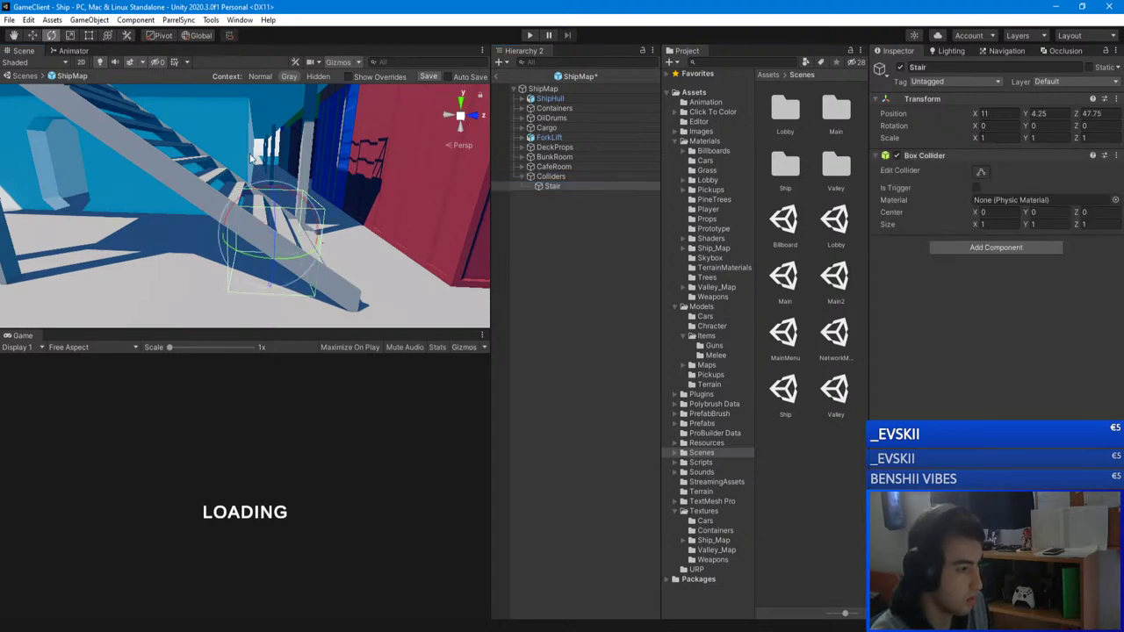
{"action": "left_click_drag", "start_coordinate": [316, 219], "coordinate": [339, 198], "text": "ctrl"}
{"action": "right_click_drag", "start_coordinate": [311, 188], "coordinate": [286, 190]}
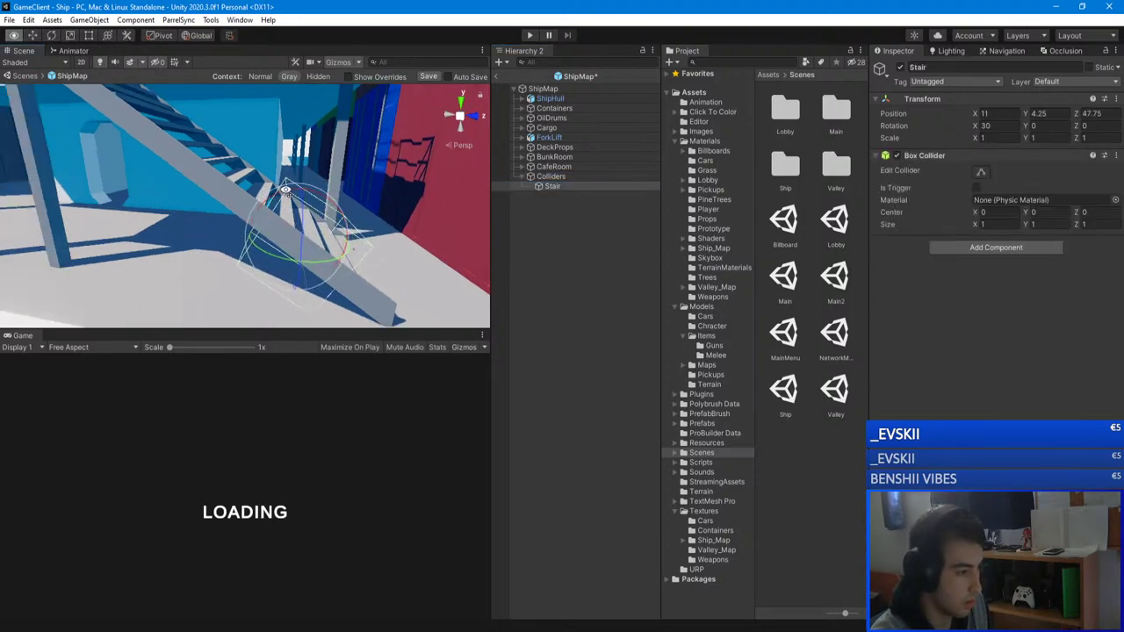
{"action": "left_click_drag", "start_coordinate": [285, 189], "coordinate": [228, 172], "text": "alt"}
{"action": "key", "text": "w"}
{"action": "left_click_drag", "start_coordinate": [187, 253], "coordinate": [761, 154], "text": "ctrl"}
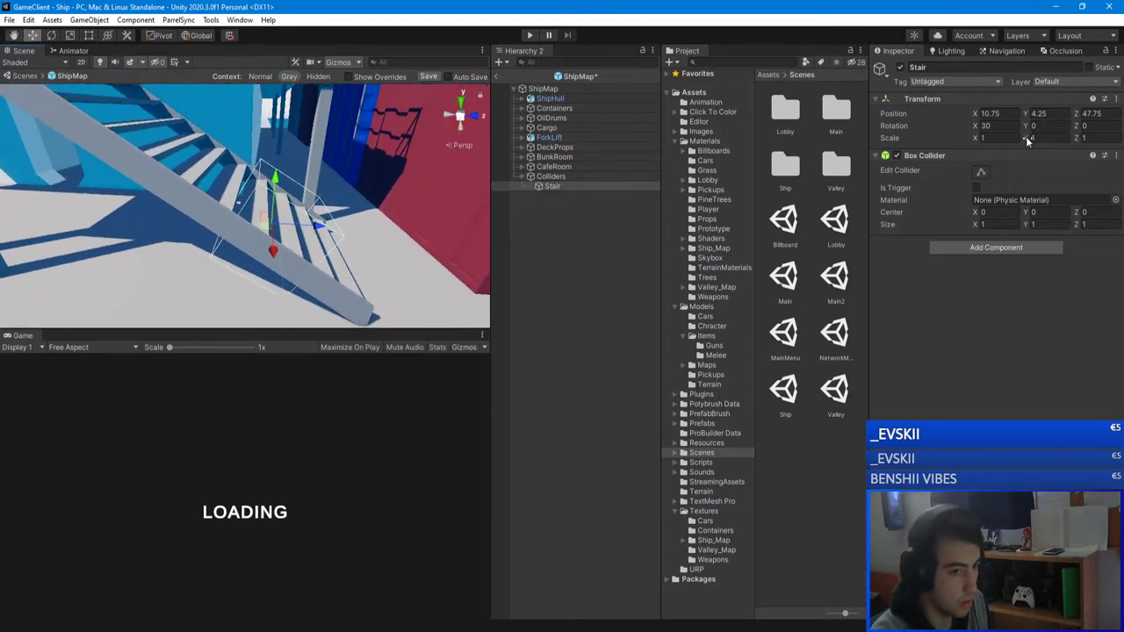
- Set the Stair object's Y scale to 0.1 and assign it to the Ignore Raycast layer
{"action": "mouse_move", "coordinate": [1026, 136]}
{"action": "left_mouse_down"}
{"action": "mouse_move", "coordinate": [1039, 133]}
{"action": "mouse_move", "coordinate": [1004, 136]}
{"action": "left_mouse_up"}
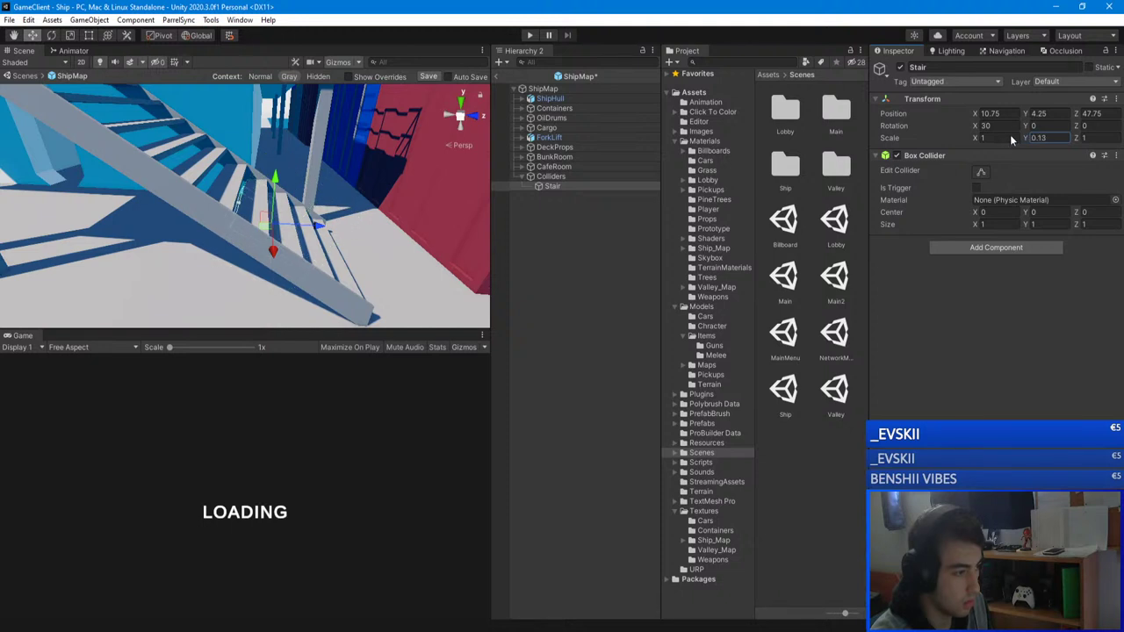
{"action": "key", "text": "BackSpace"}
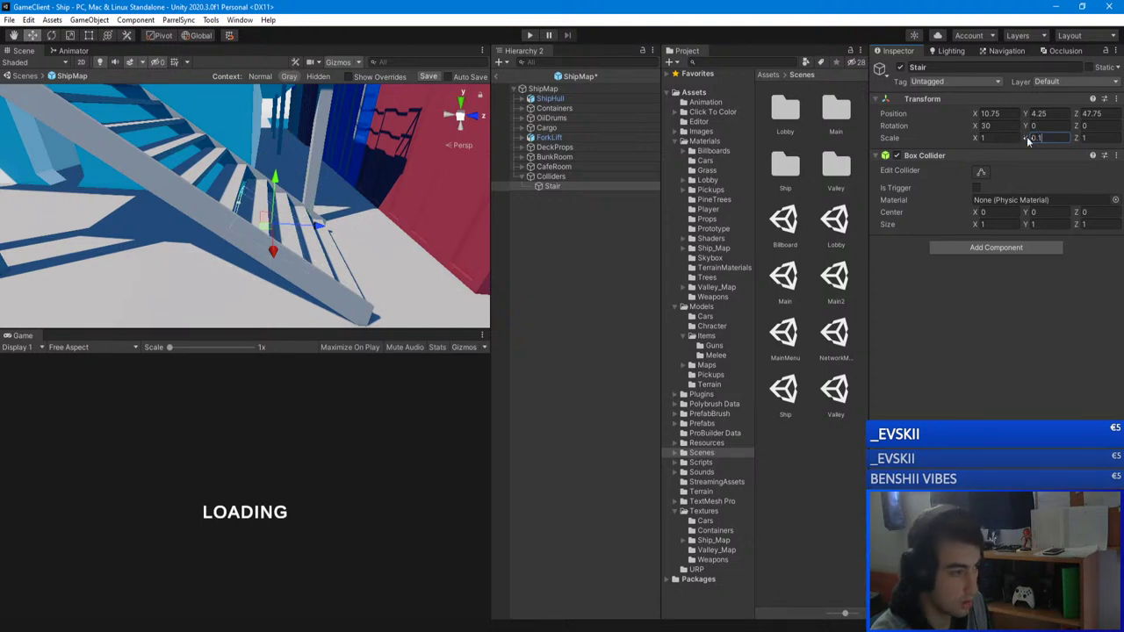
{"action": "left_click", "coordinate": [1087, 81]}
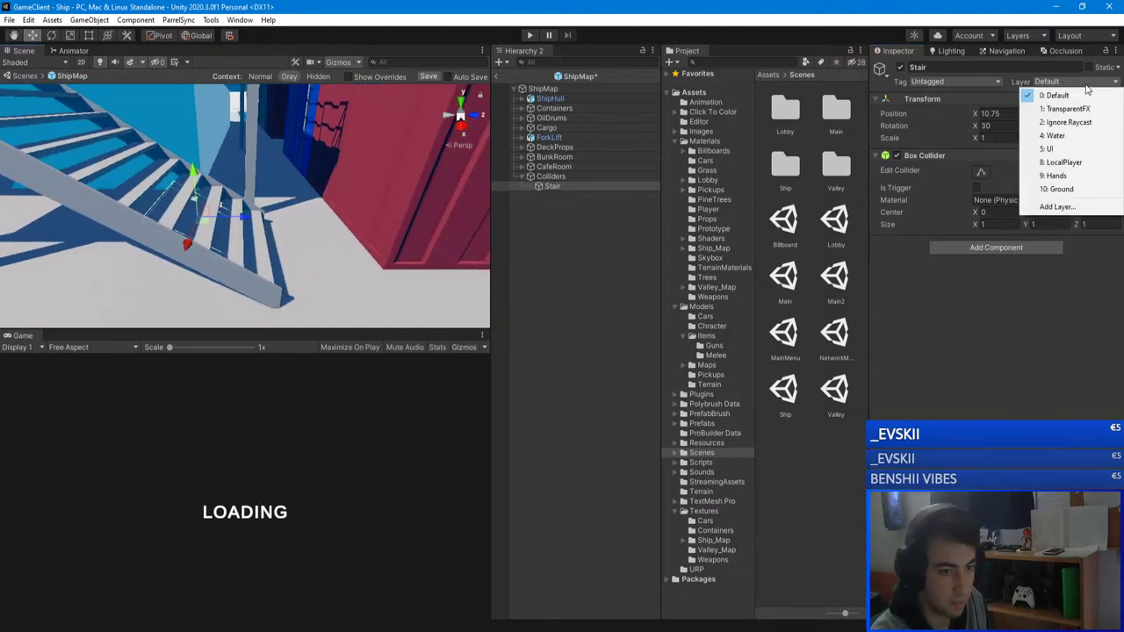
{"action": "left_click", "coordinate": [1076, 123]}
- Raise the Stair collider onto the stair treads, to about Y 4.526
{"action": "right_click_drag", "start_coordinate": [303, 165], "coordinate": [242, 169]}
{"action": "left_click_drag", "start_coordinate": [251, 154], "coordinate": [241, 121]}
{"action": "right_click_drag", "start_coordinate": [239, 119], "coordinate": [269, 185]}
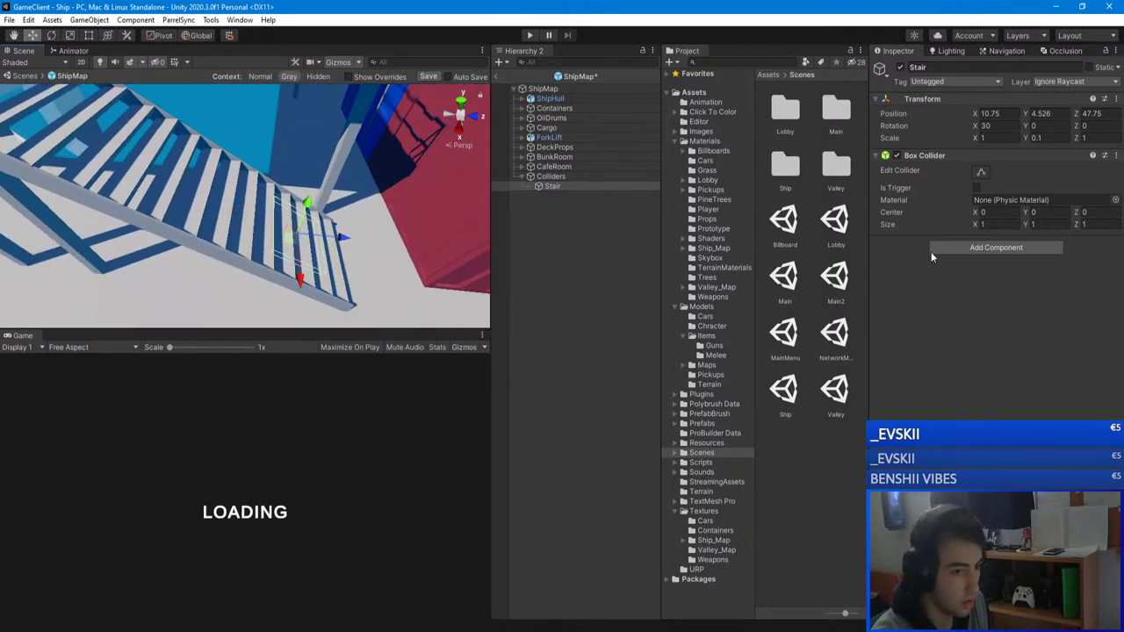
- Move the Stair collider up along the staircase to about Y 5.736, Z 46.491
{"action": "left_click", "coordinate": [981, 173]}
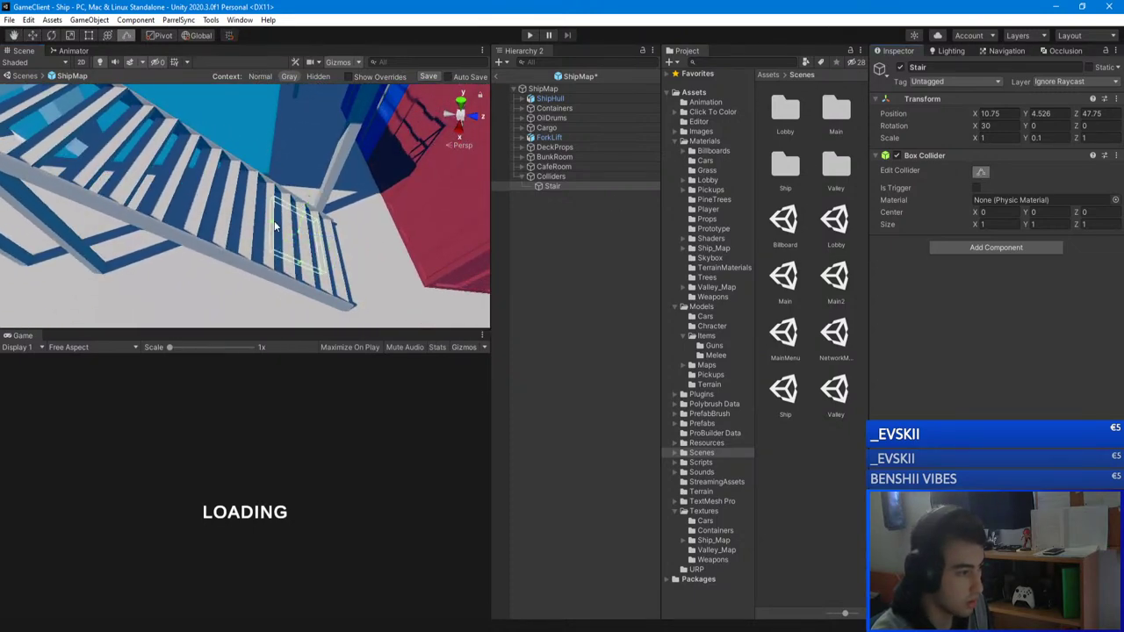
{"action": "left_click", "coordinate": [37, 35]}
{"action": "left_click_drag", "start_coordinate": [335, 242], "coordinate": [243, 232]}
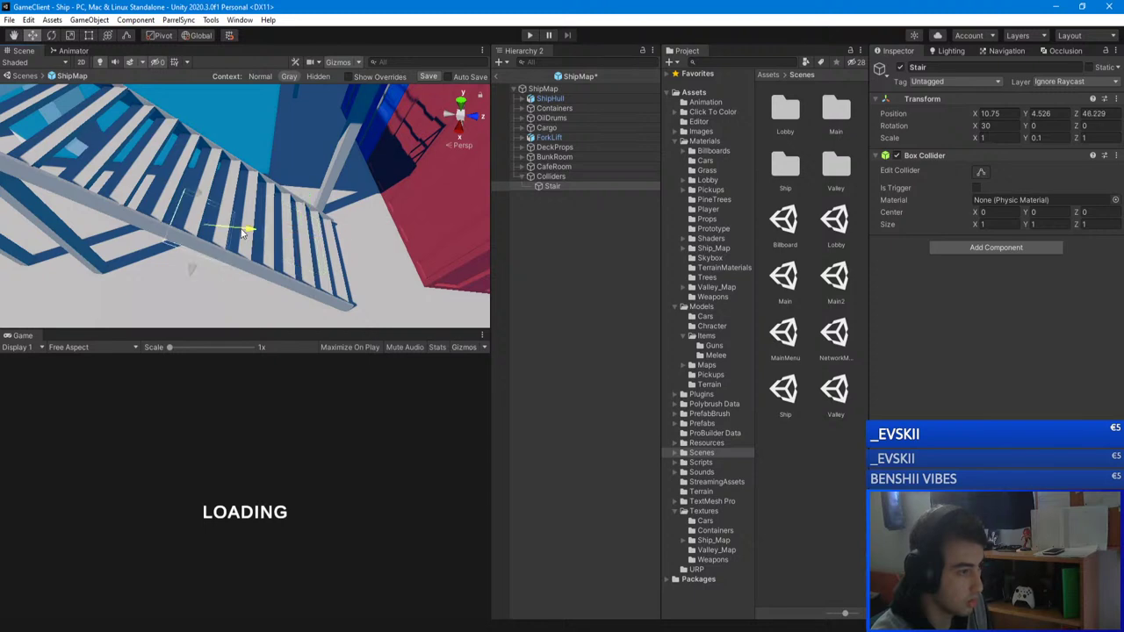
{"action": "left_click_drag", "start_coordinate": [191, 191], "coordinate": [178, 130]}
{"action": "left_click_drag", "start_coordinate": [235, 173], "coordinate": [254, 176]}
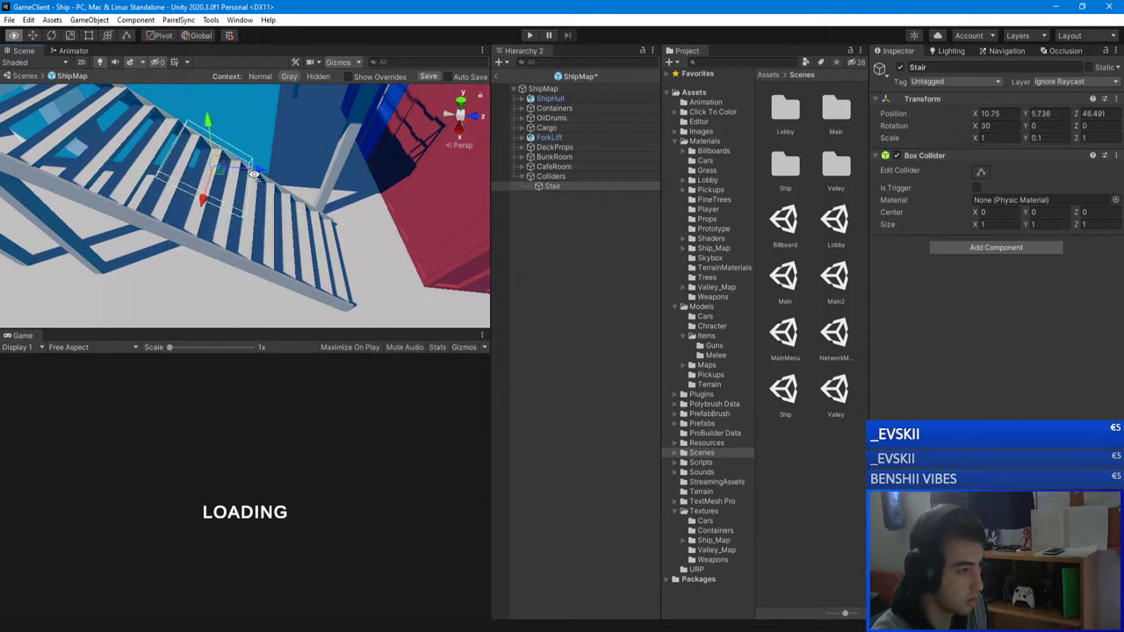
{"action": "right_click_drag", "start_coordinate": [254, 176], "coordinate": [257, 128]}
{"action": "left_click_drag", "start_coordinate": [258, 128], "coordinate": [273, 133], "text": "alt"}
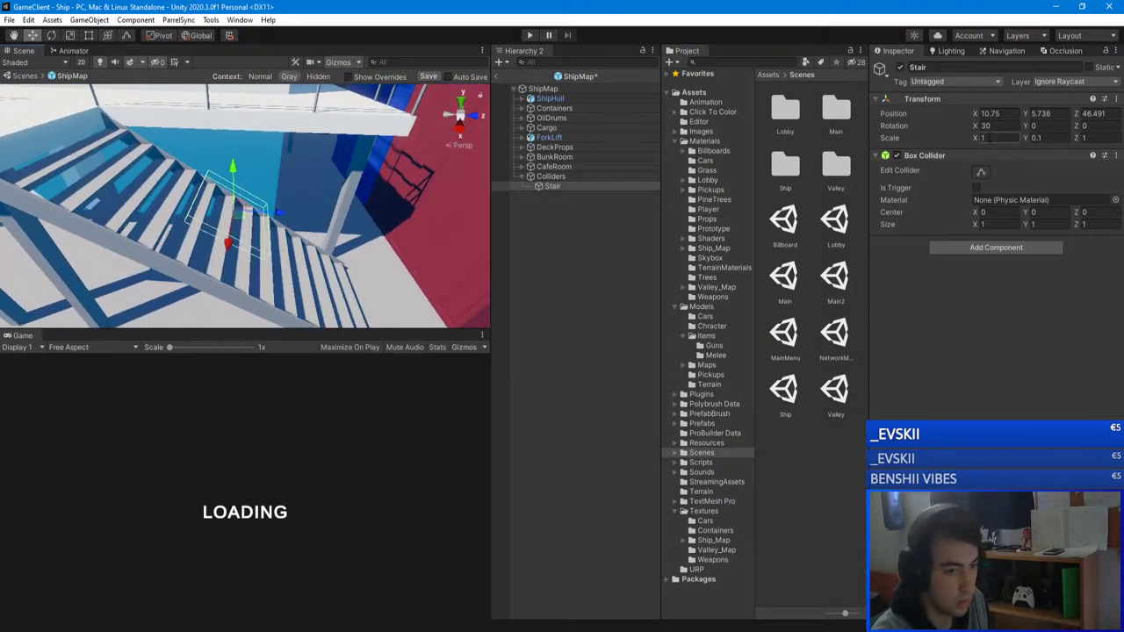
- Widen the Stair collider by setting its X scale to 1.7
{"action": "left_click_drag", "start_coordinate": [981, 141], "coordinate": [987, 142]}
{"action": "left_click", "coordinate": [247, 194]}
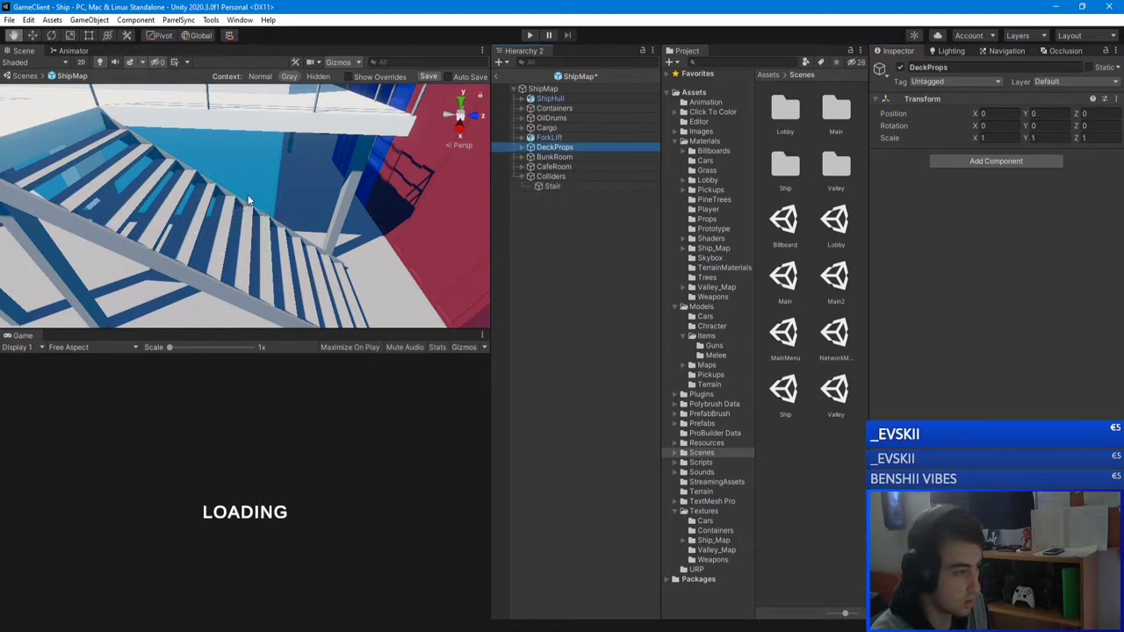
{"action": "left_click", "coordinate": [552, 186]}
{"action": "left_click_drag", "start_coordinate": [392, 162], "coordinate": [53, 209], "text": "alt"}
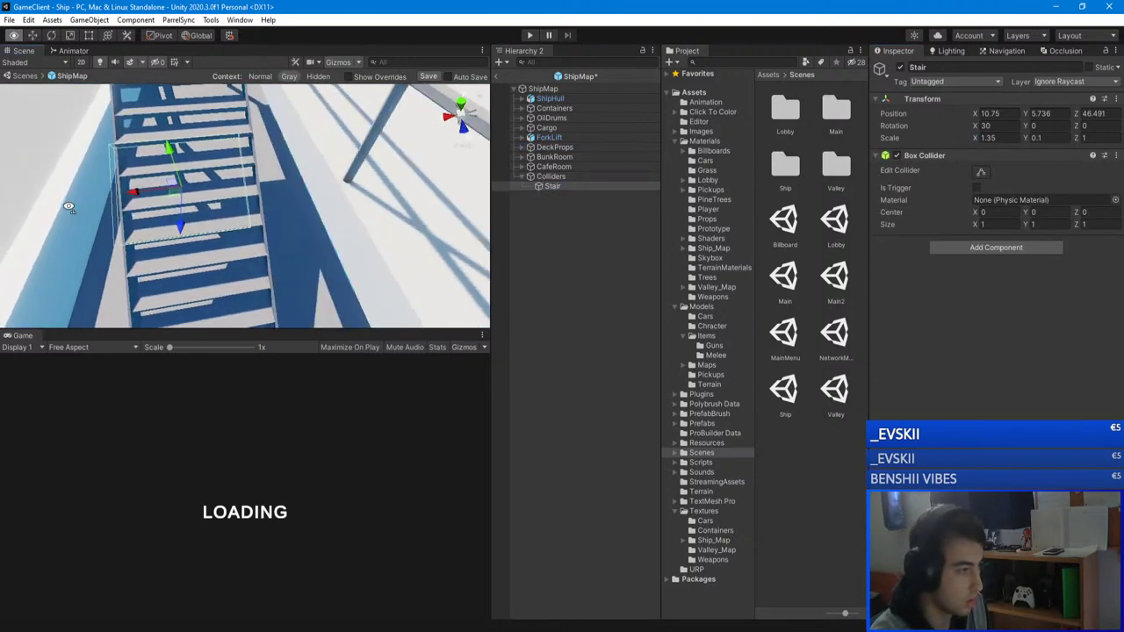
{"action": "type", "text": "2"}
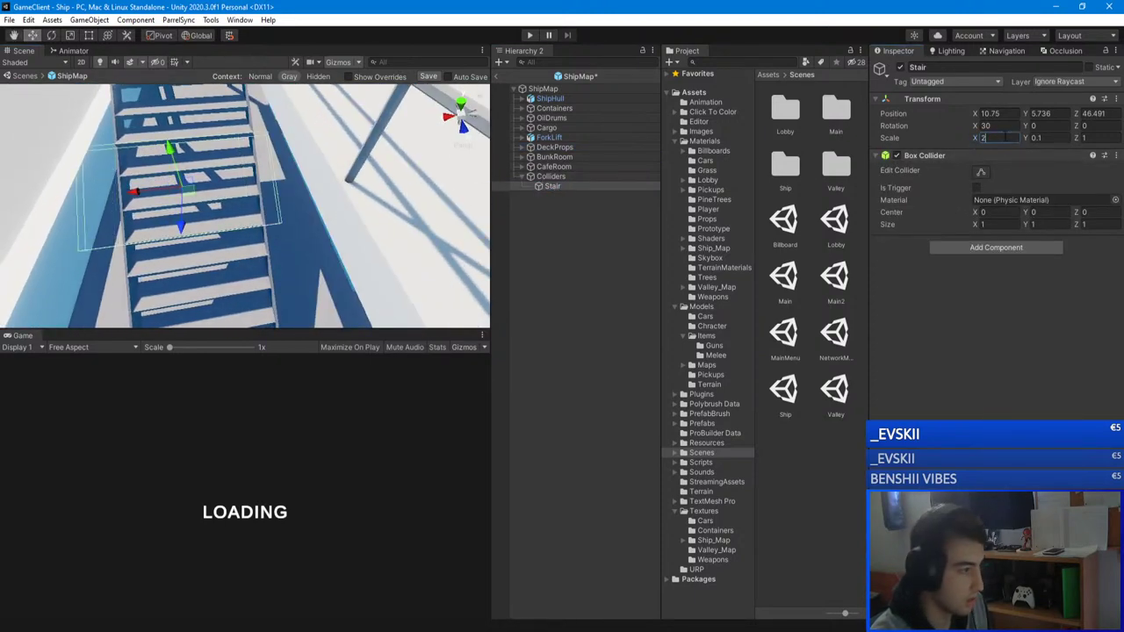
{"action": "key", "text": "BackSpace"}
{"action": "type", "text": "1"}
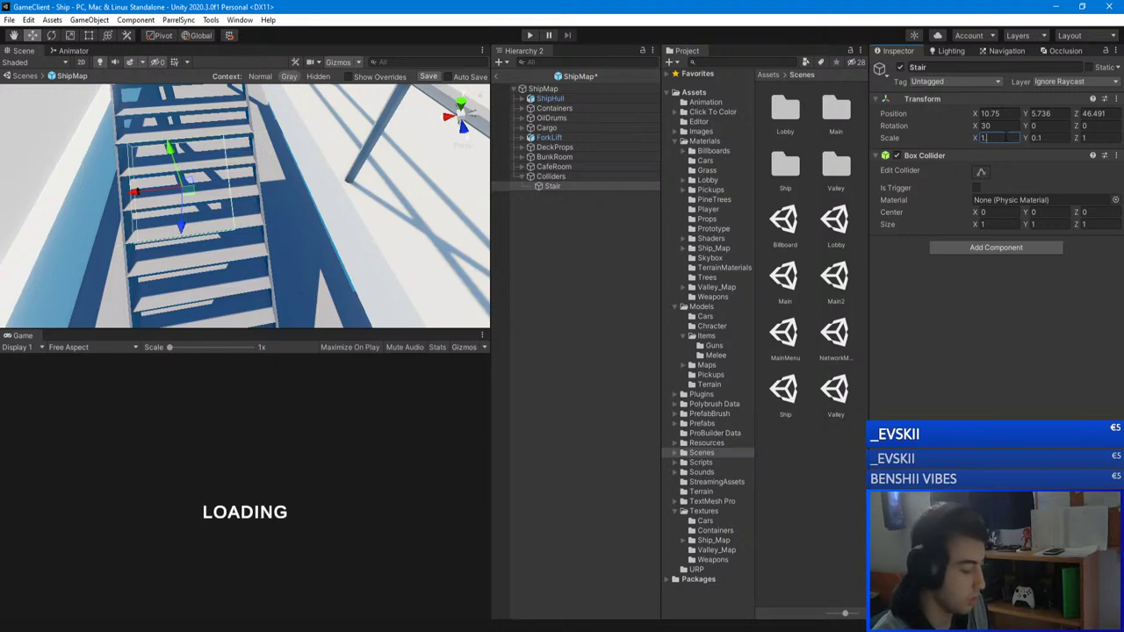
{"action": "type", "text": ".8"}
{"action": "right_click_drag", "start_coordinate": [325, 115], "coordinate": [311, 156]}
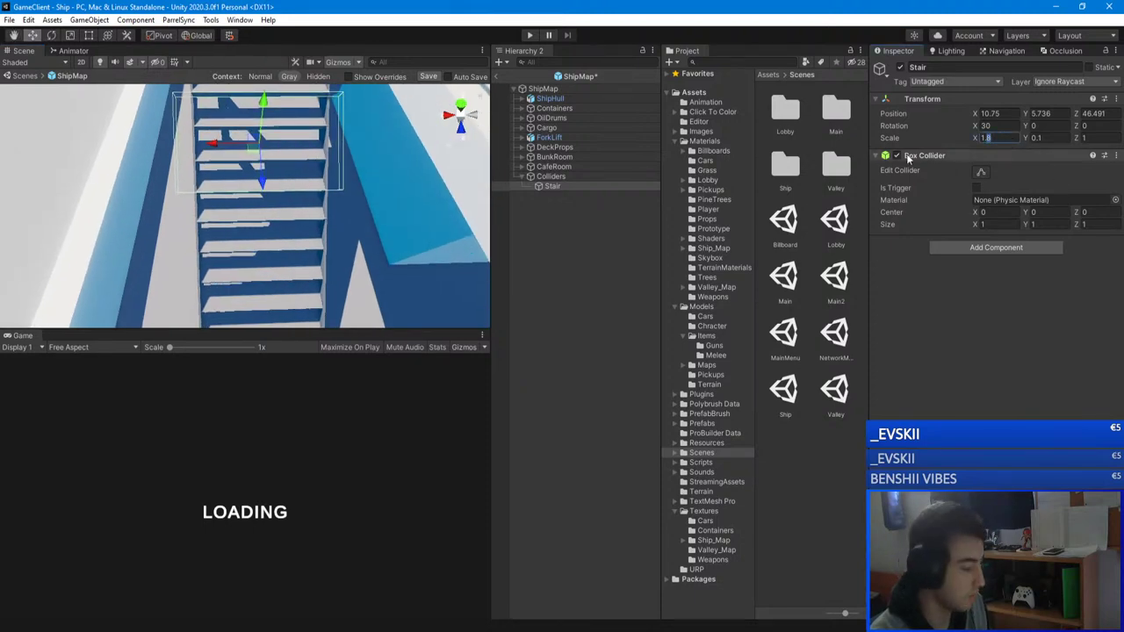
{"action": "type", "text": "7"}
- Center the Stair collider across the stair width and lower it onto the treads, to about X 10.69, Y 5.29
{"action": "right_click_drag", "start_coordinate": [150, 162], "coordinate": [334, 122]}
{"action": "left_click_drag", "start_coordinate": [313, 123], "coordinate": [168, 207]}
{"action": "mouse_move", "coordinate": [168, 207]}
{"action": "right_mouse_down"}
{"action": "mouse_move", "coordinate": [181, 203]}
{"action": "mouse_move", "coordinate": [159, 205]}
{"action": "right_mouse_up"}
{"action": "left_click_drag", "start_coordinate": [159, 205], "coordinate": [466, 157], "text": "alt"}
{"action": "right_click_drag", "start_coordinate": [465, 157], "coordinate": [463, 156]}
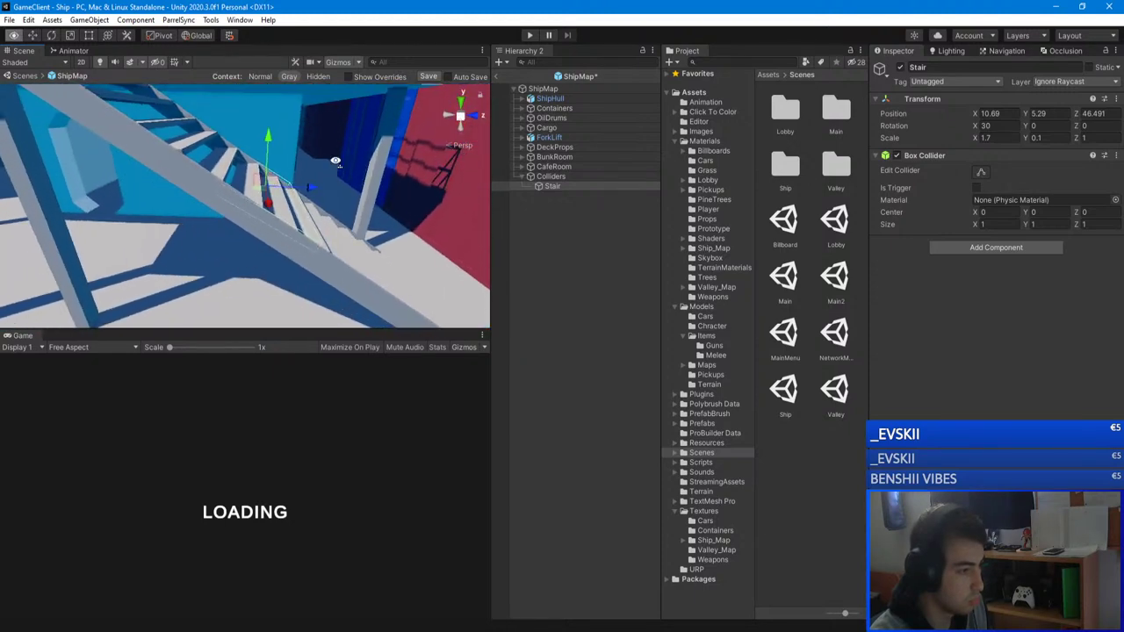
- Tilt the Stair collider steeper to match the stair slope, to about 32.463 degrees about X
{"action": "right_click_drag", "start_coordinate": [317, 158], "coordinate": [313, 143]}
{"action": "left_click", "coordinate": [52, 36]}
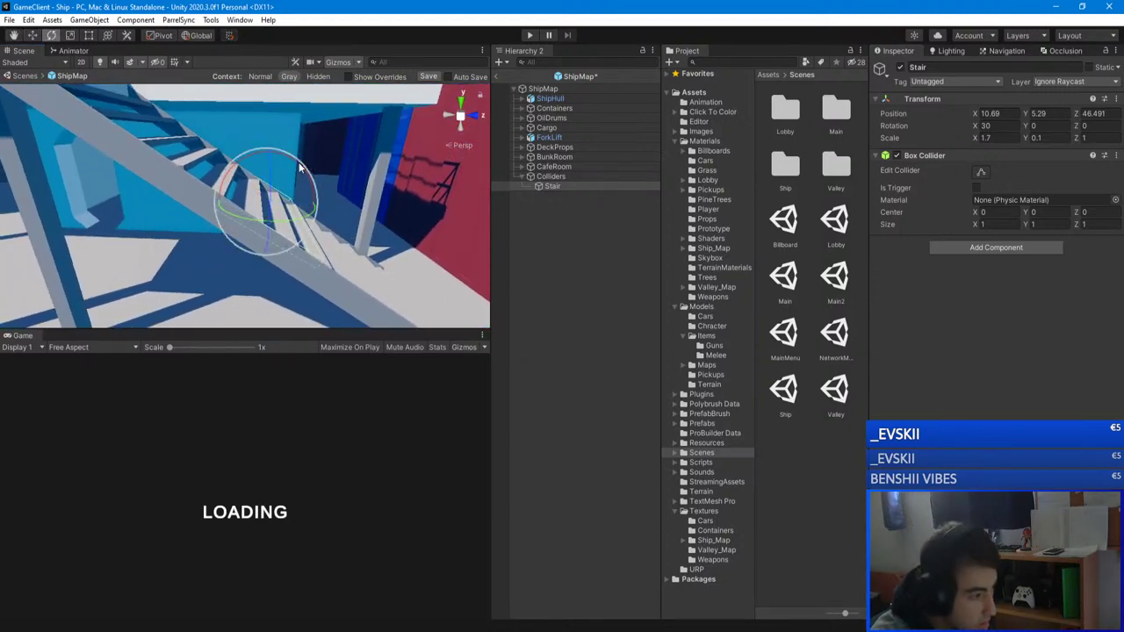
{"action": "left_click_drag", "start_coordinate": [292, 178], "coordinate": [302, 169]}
{"action": "mouse_move", "coordinate": [302, 168]}
{"action": "right_mouse_down"}
{"action": "mouse_move", "coordinate": [313, 182]}
{"action": "mouse_move", "coordinate": [306, 172]}
{"action": "right_mouse_up"}
{"action": "key", "text": "w"}
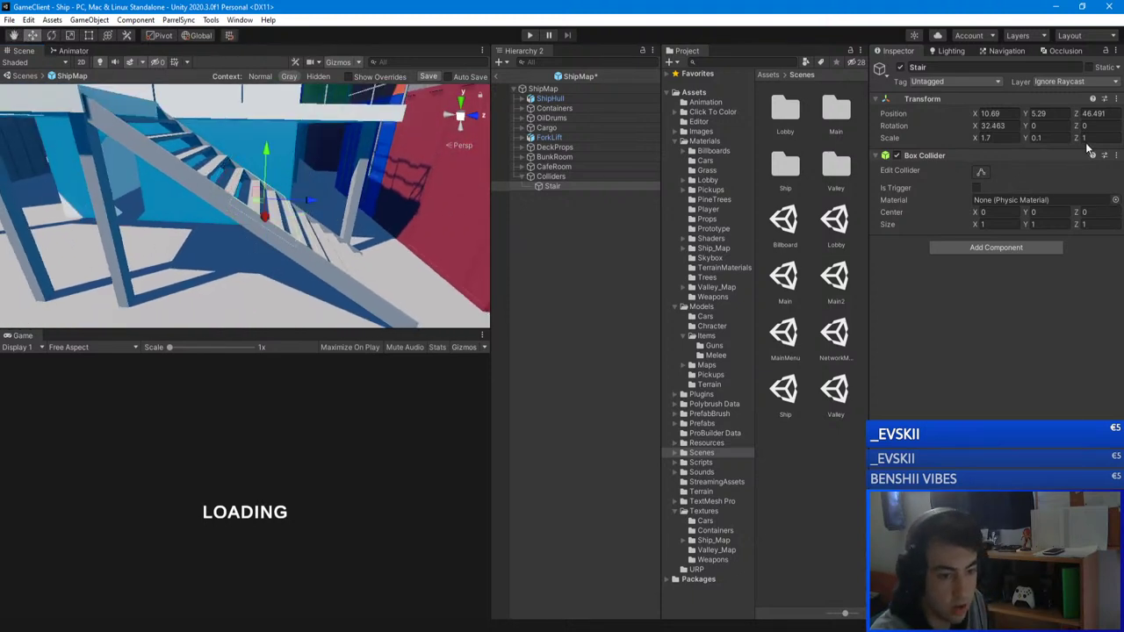
- Lengthen the Stair collider to a Z scale of about 5.31 and reposition it at about Y 5.195, Z 46.617
{"action": "left_click_drag", "start_coordinate": [1077, 138], "coordinate": [255, 151]}
{"action": "type", "text": "3"}
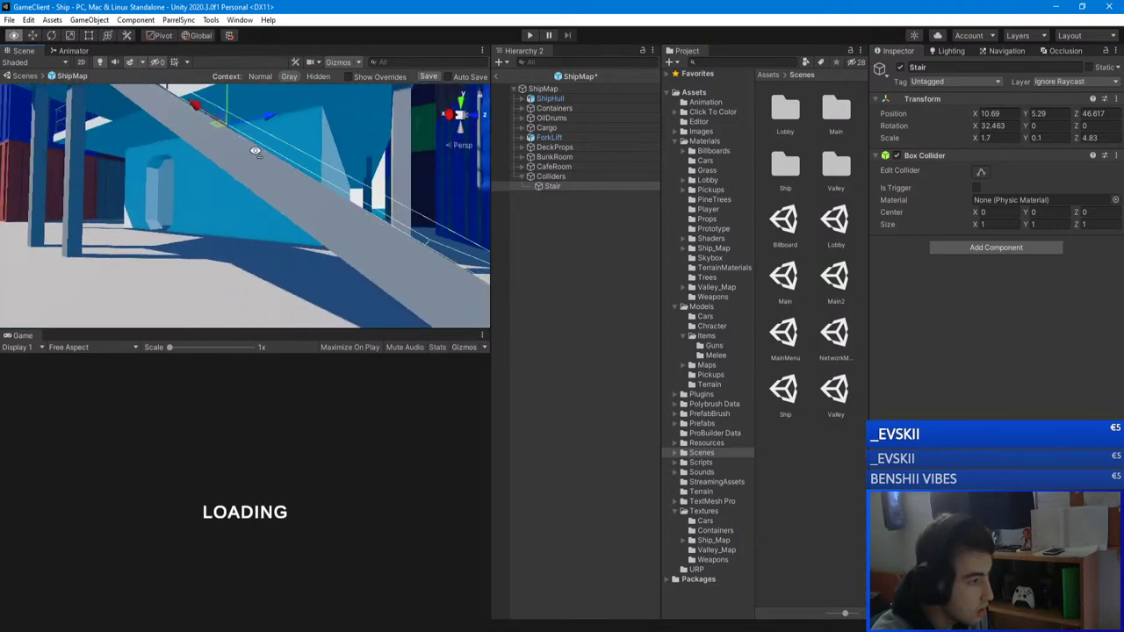
{"action": "right_click_drag", "start_coordinate": [254, 151], "coordinate": [242, 142]}
{"action": "left_click_drag", "start_coordinate": [212, 139], "coordinate": [299, 192]}
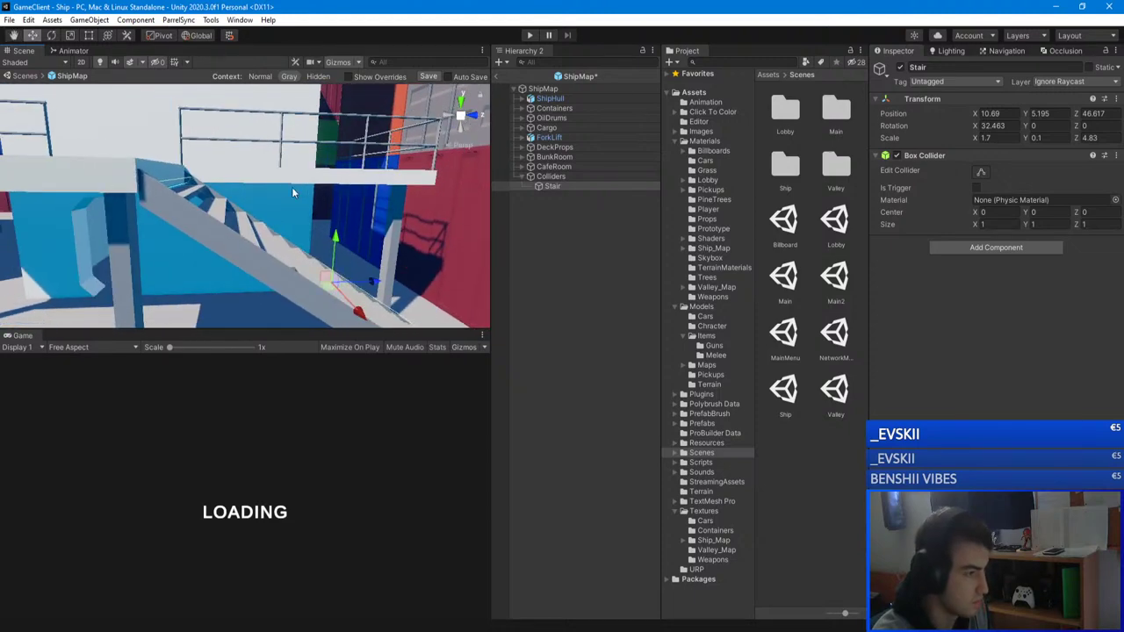
{"action": "left_click_drag", "start_coordinate": [1078, 140], "coordinate": [1085, 143]}
{"action": "left_click_drag", "start_coordinate": [342, 179], "coordinate": [253, 182], "text": "alt"}
- Fine-tune the Stair collider's X rotation to about 32.966 degrees and its position to about Y 5.17, Z 46.697
{"action": "left_click", "coordinate": [52, 37]}
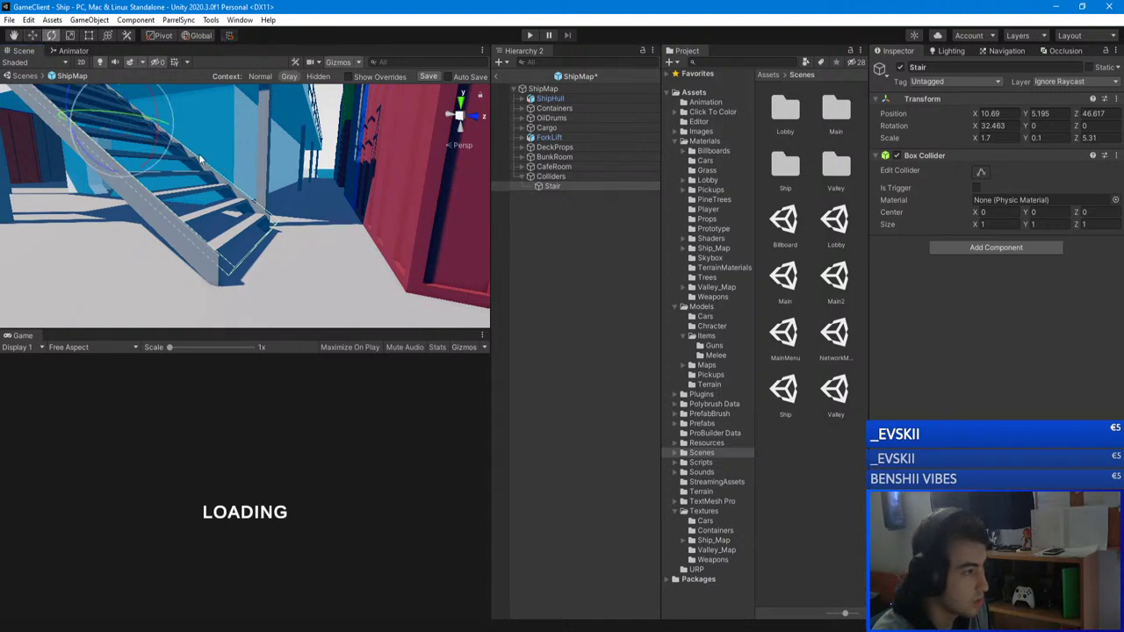
{"action": "right_click_drag", "start_coordinate": [234, 161], "coordinate": [198, 129]}
{"action": "left_click_drag", "start_coordinate": [198, 129], "coordinate": [206, 156]}
{"action": "left_click", "coordinate": [30, 37]}
{"action": "left_click_drag", "start_coordinate": [174, 115], "coordinate": [174, 116]}
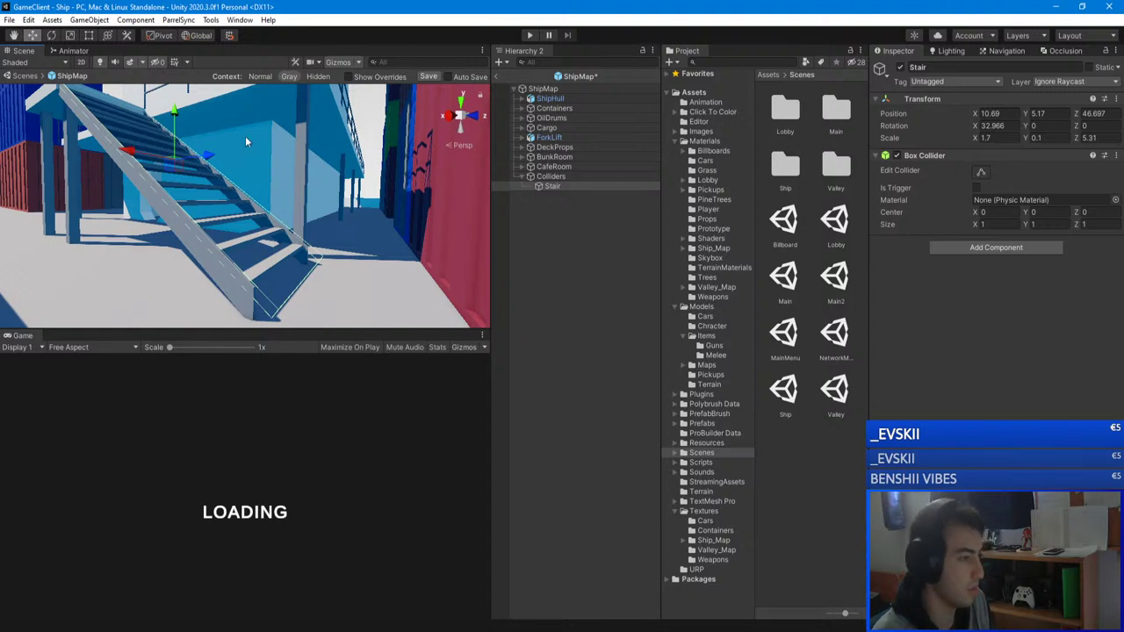
- Extend the Stair collider to a Z scale of about 6.03 and move it to about Y 5.103, Z 46.631
{"action": "right_click_drag", "start_coordinate": [263, 145], "coordinate": [408, 148]}
{"action": "key", "text": "w"}
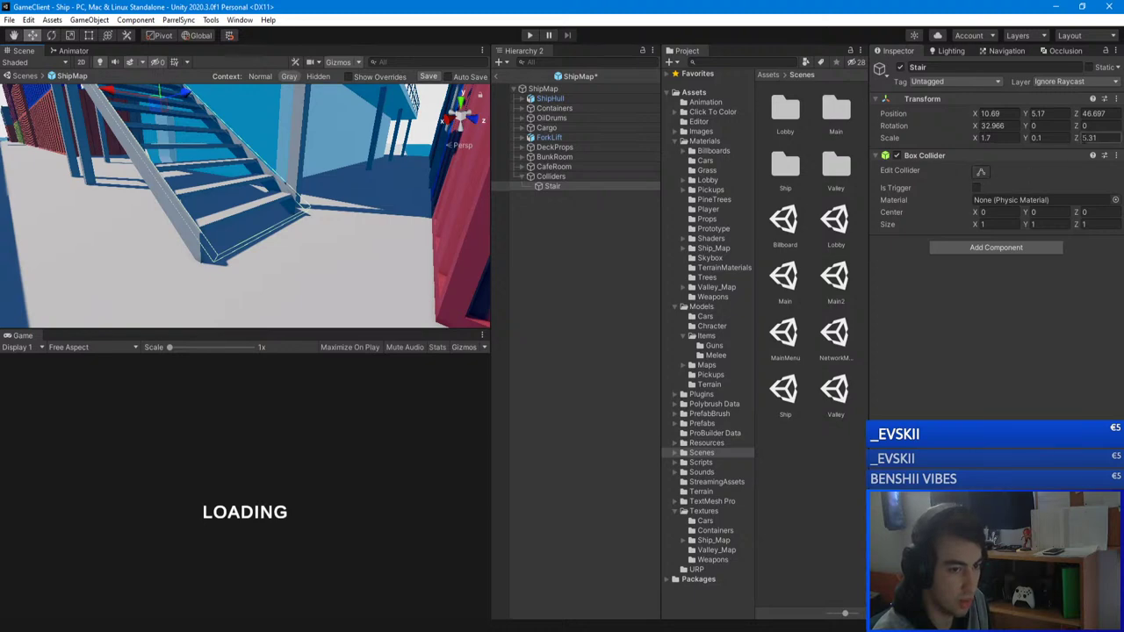
{"action": "left_click_drag", "start_coordinate": [1077, 139], "coordinate": [1084, 140]}
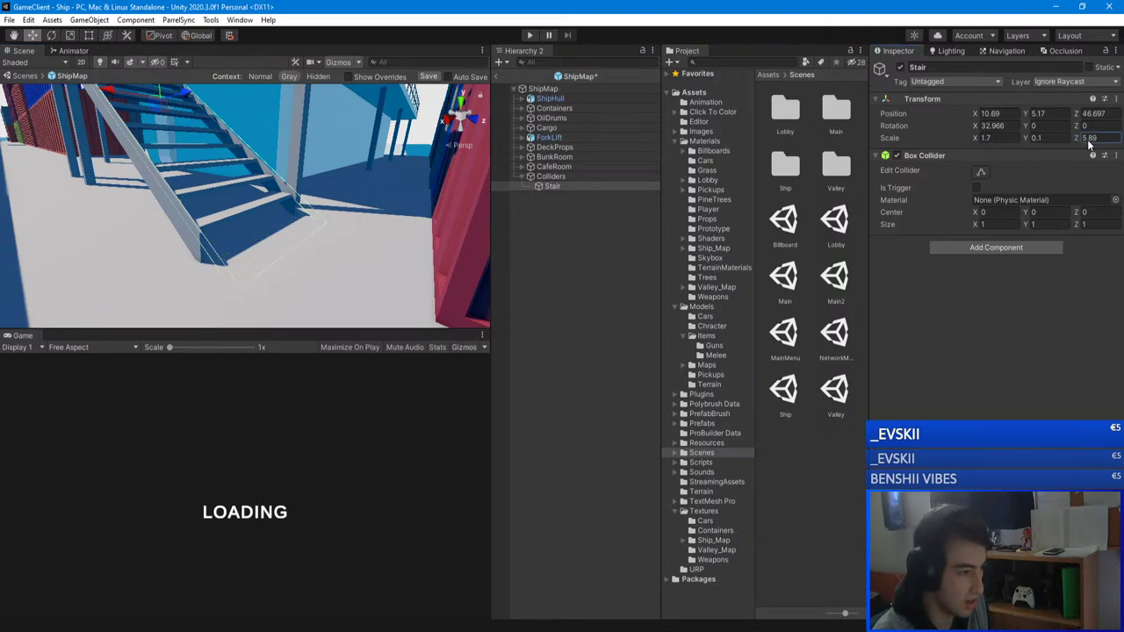
{"action": "right_click_drag", "start_coordinate": [439, 141], "coordinate": [571, 145]}
{"action": "left_click_drag", "start_coordinate": [355, 247], "coordinate": [351, 249]}
{"action": "left_click_drag", "start_coordinate": [315, 203], "coordinate": [317, 212]}
{"action": "right_click_drag", "start_coordinate": [320, 215], "coordinate": [325, 230]}
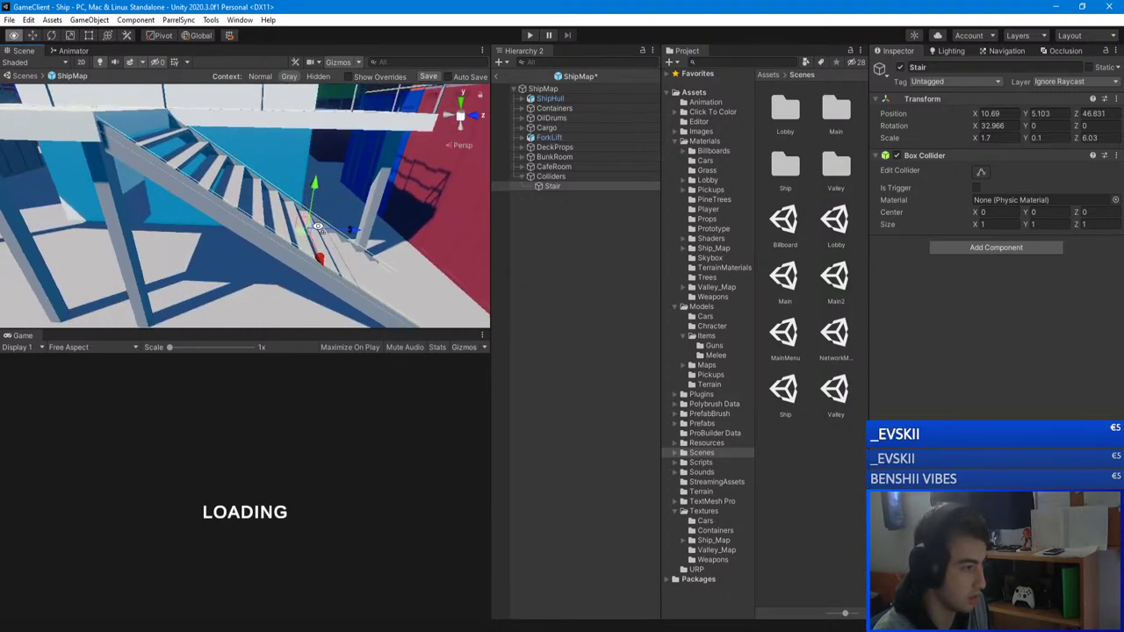
- Shift the Stair collider toward the foot of the staircase and lower it, to about Y 5.014, Z 46.995
{"action": "left_click_drag", "start_coordinate": [351, 231], "coordinate": [361, 234]}
{"action": "left_click_drag", "start_coordinate": [326, 187], "coordinate": [329, 195]}
{"action": "right_click_drag", "start_coordinate": [329, 195], "coordinate": [282, 186]}
{"action": "left_click_drag", "start_coordinate": [278, 177], "coordinate": [279, 179]}
{"action": "right_click_drag", "start_coordinate": [278, 175], "coordinate": [369, 237]}
{"action": "left_click", "coordinate": [542, 254]}
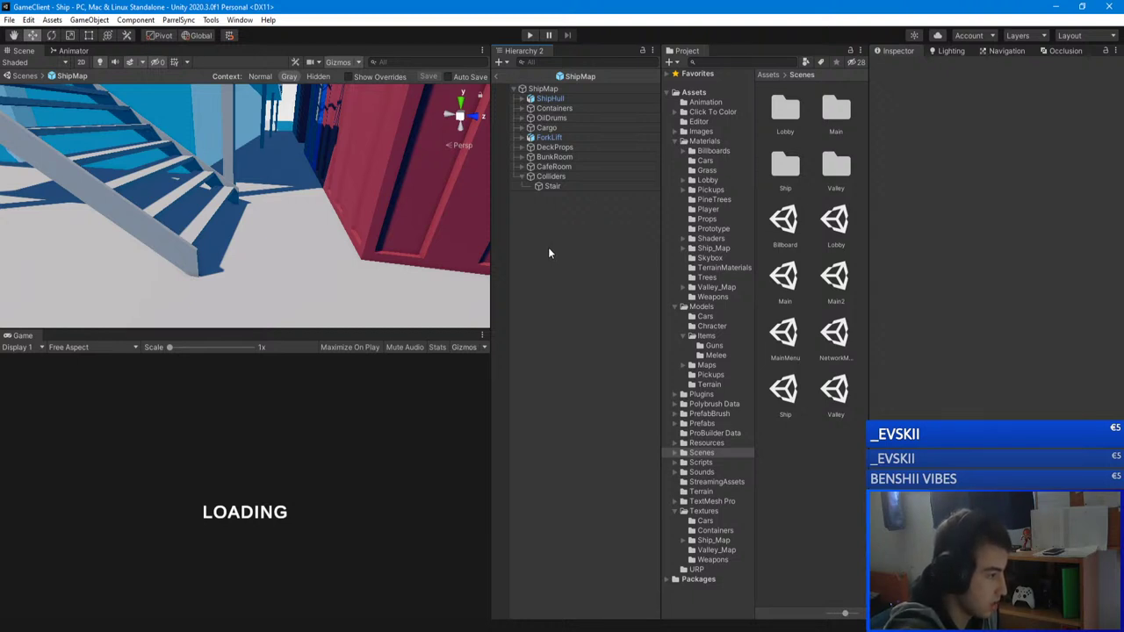
- Inspect the Stair collider's fit along the staircase from several angles
{"action": "key", "text": "s"}
{"action": "right_click_drag", "start_coordinate": [312, 183], "coordinate": [204, 195]}
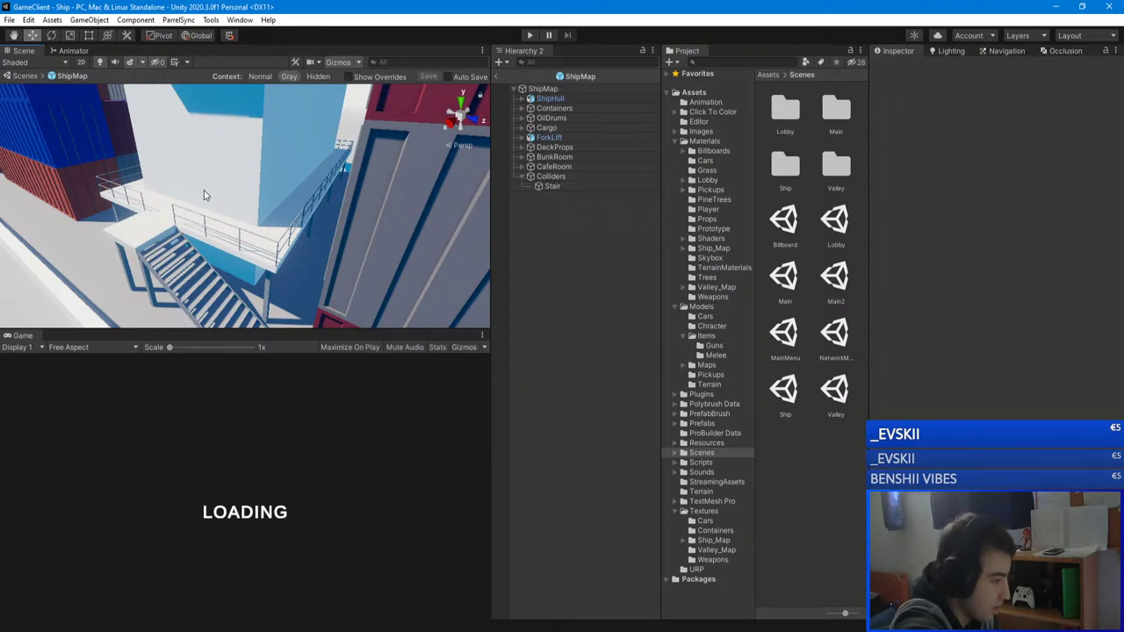
{"action": "right_click_drag", "start_coordinate": [206, 195], "coordinate": [269, 162]}
{"action": "left_click", "coordinate": [548, 186]}
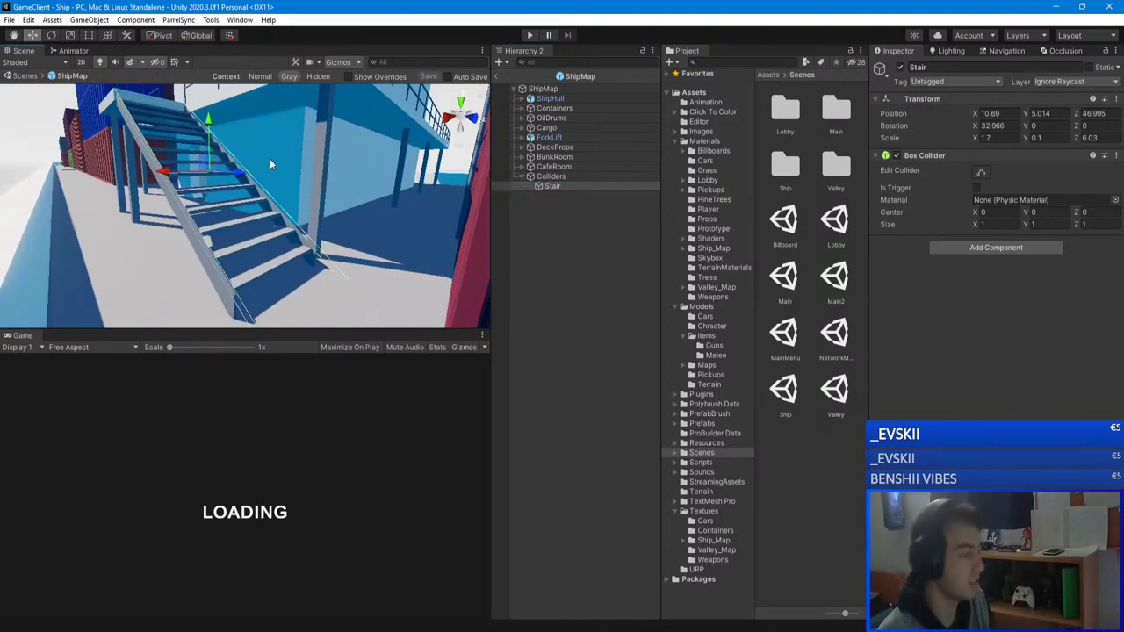
{"action": "right_click_drag", "start_coordinate": [269, 163], "coordinate": [427, 193]}
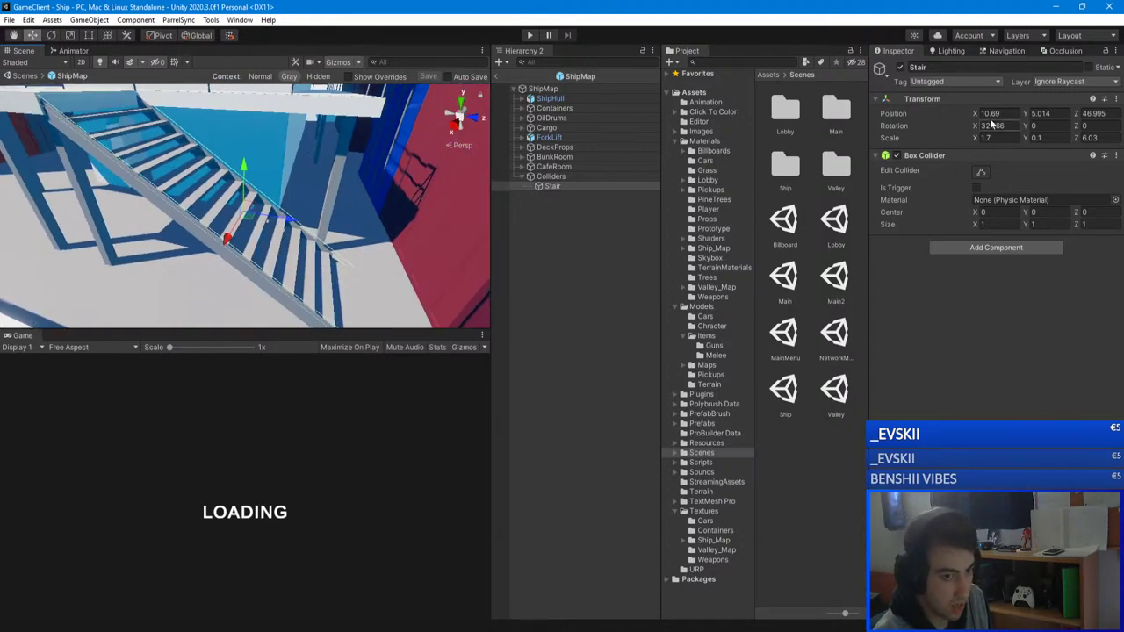
{"action": "right_click_drag", "start_coordinate": [202, 149], "coordinate": [201, 114]}
{"action": "left_click", "coordinate": [576, 196]}
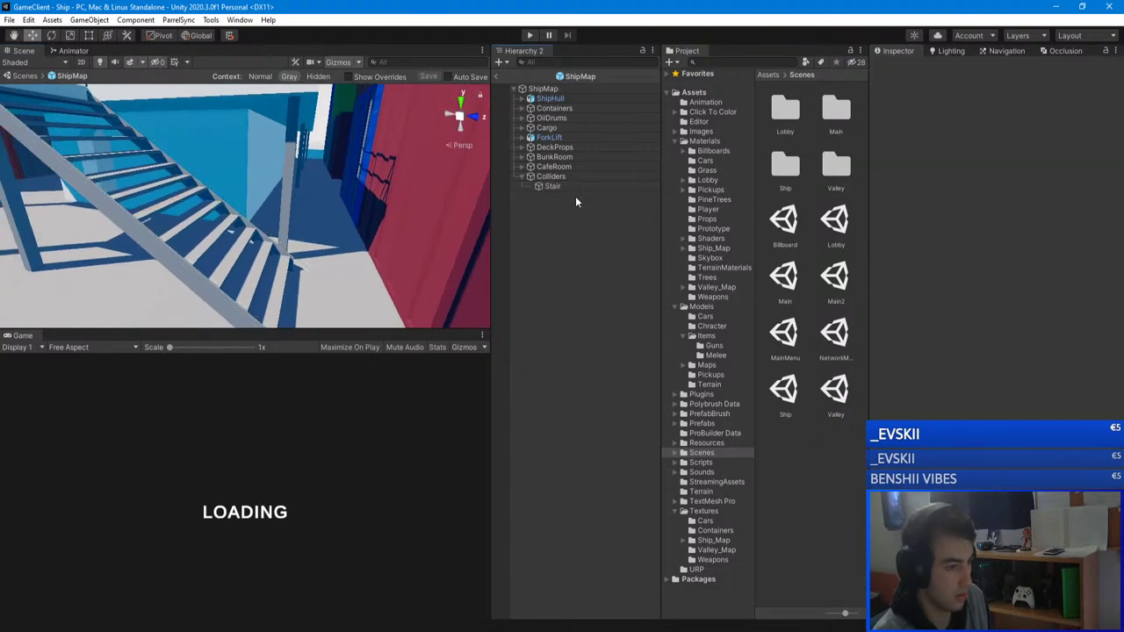
- Return from the prefab to the Ship scene and check the Colliders group inside ShipMap
{"action": "left_click", "coordinate": [496, 77]}
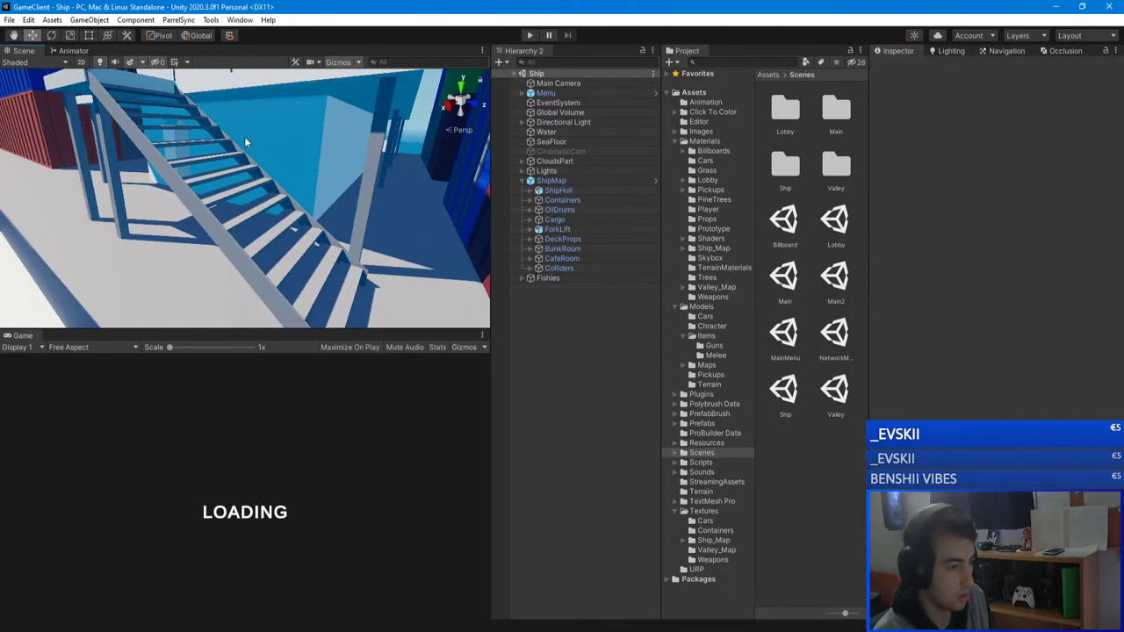
{"action": "double_click", "coordinate": [555, 268]}
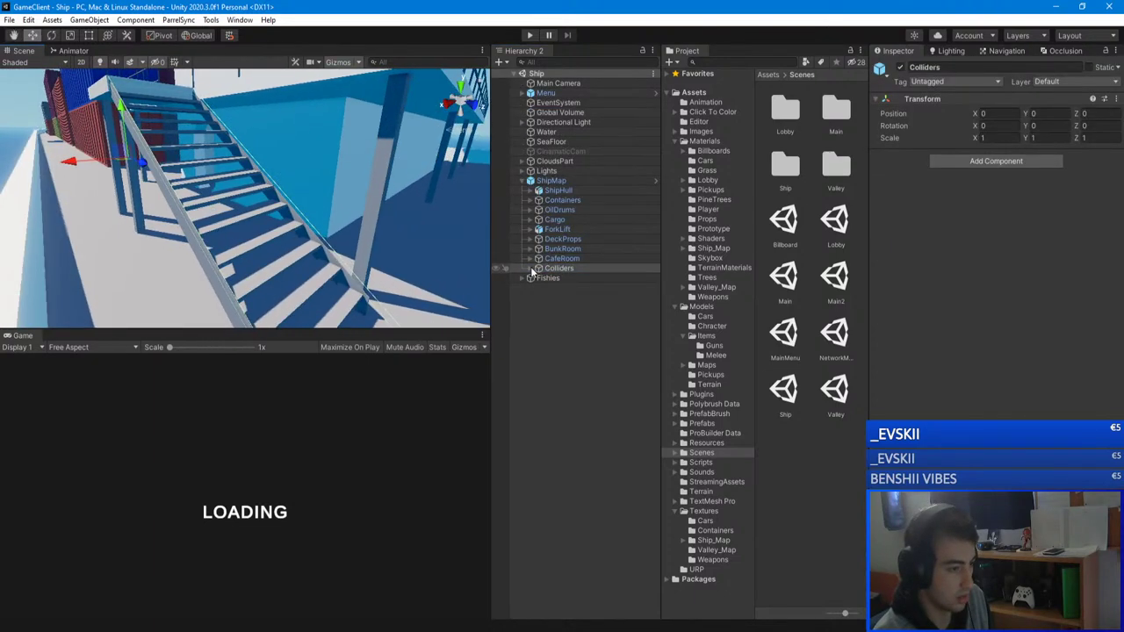
{"action": "left_click", "coordinate": [531, 269]}
{"action": "left_click", "coordinate": [531, 269]}
- Start a package export of the ShipMap prefab from the Prefabs/Maps folder
{"action": "left_click", "coordinate": [560, 181]}
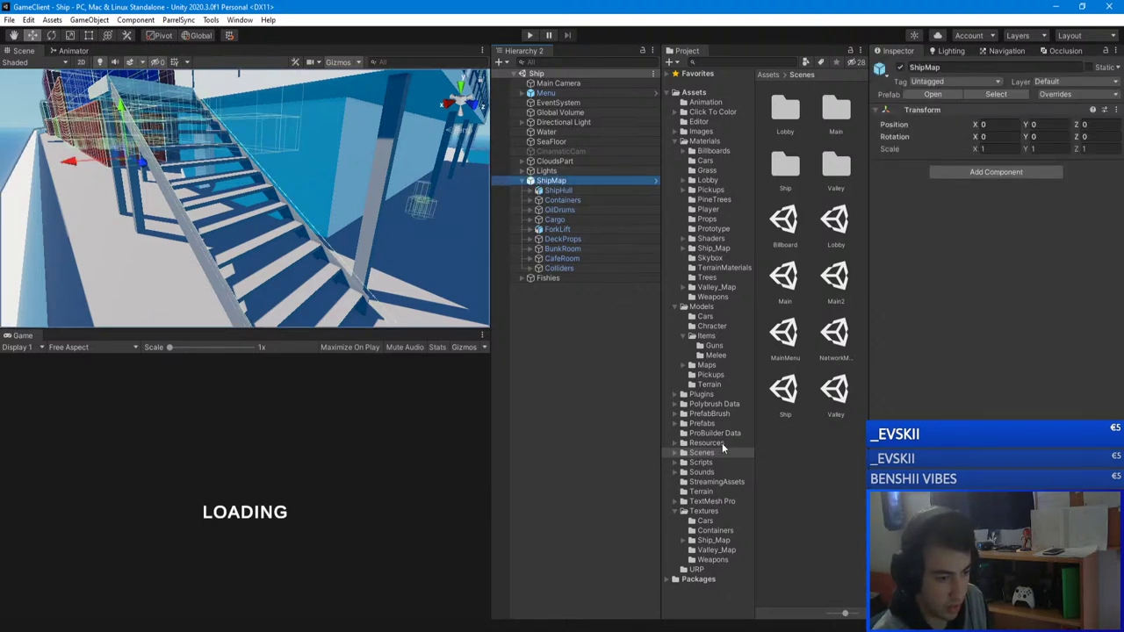
{"action": "left_click", "coordinate": [703, 423]}
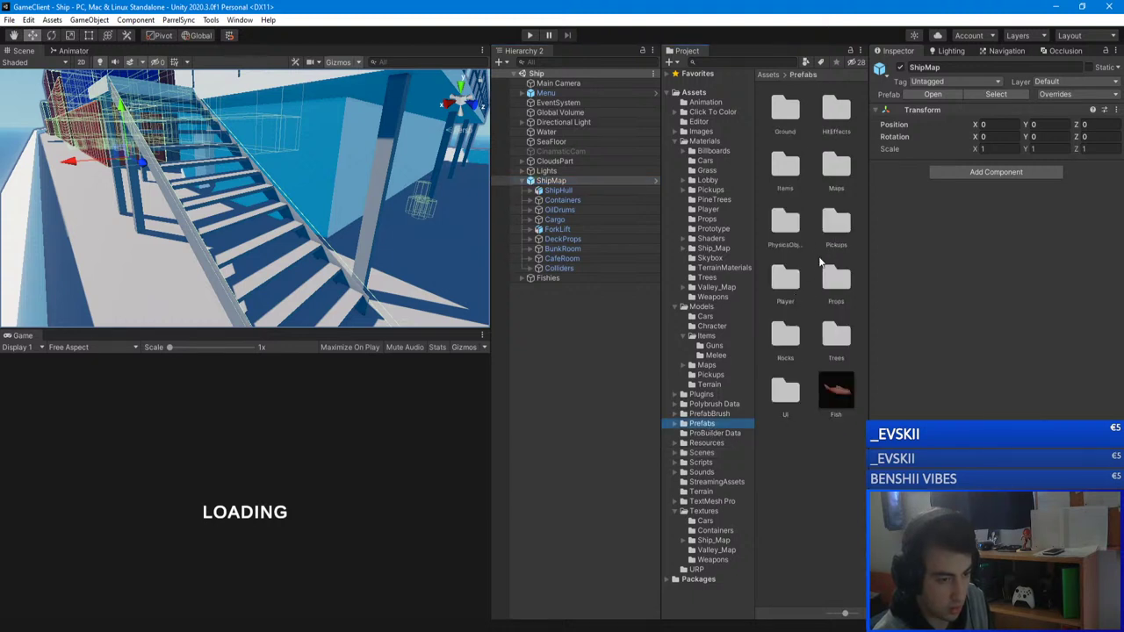
{"action": "double_click", "coordinate": [841, 178]}
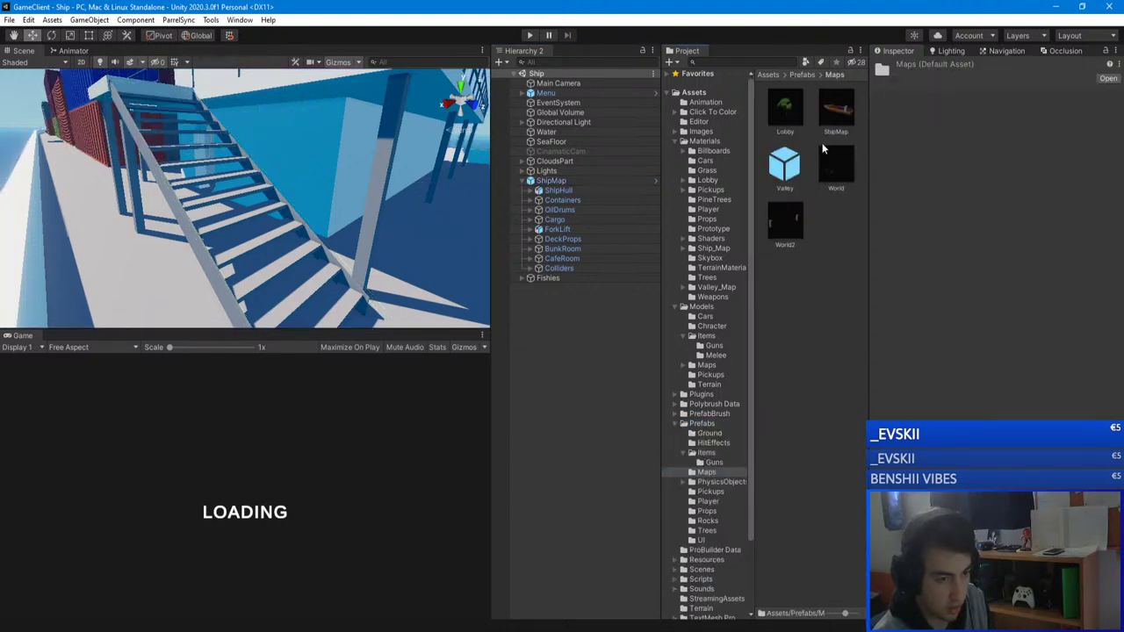
{"action": "left_click", "coordinate": [836, 110]}
{"action": "right_click", "coordinate": [838, 112]}
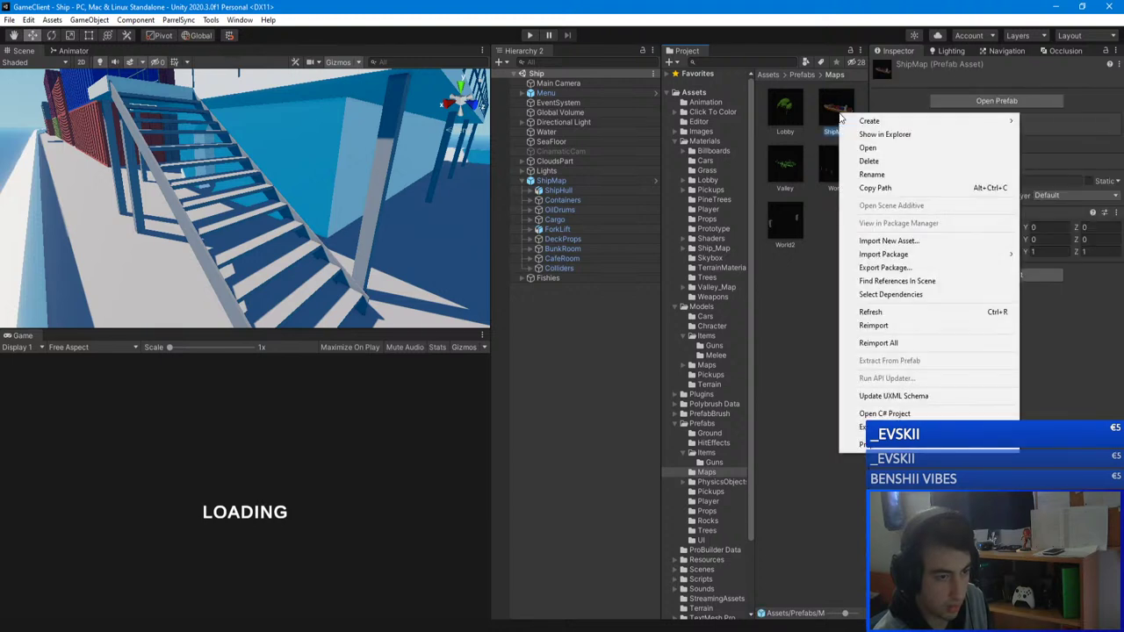
{"action": "left_click", "coordinate": [931, 267]}
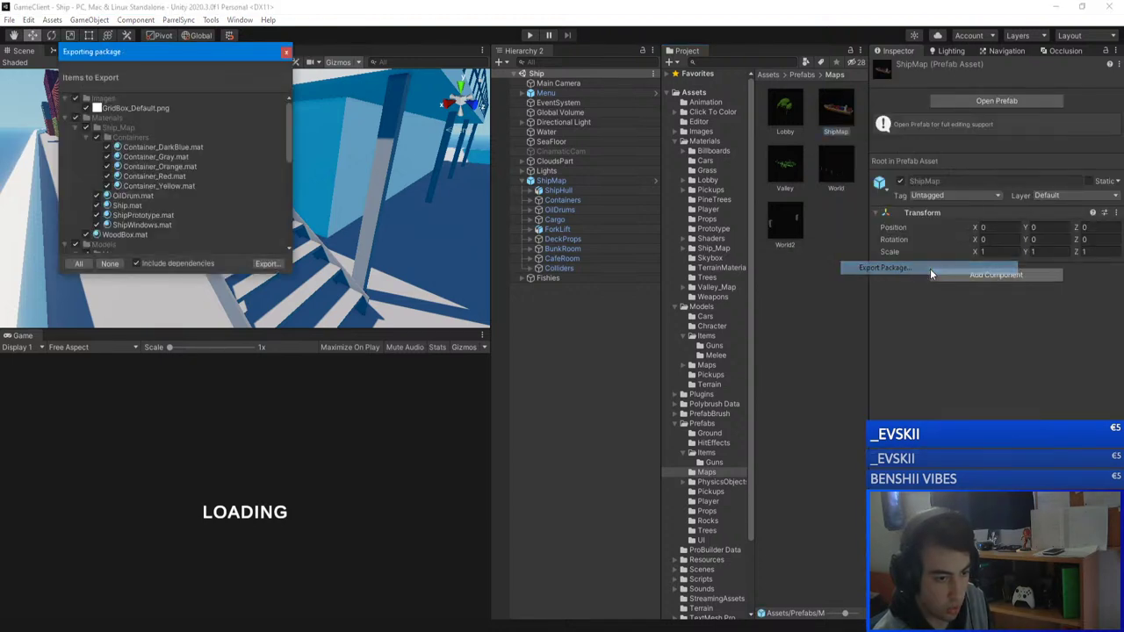
- Exclude the Materials, Images and Textures folders from the package export, keeping Models and Prefabs
{"action": "left_click", "coordinate": [76, 118]}
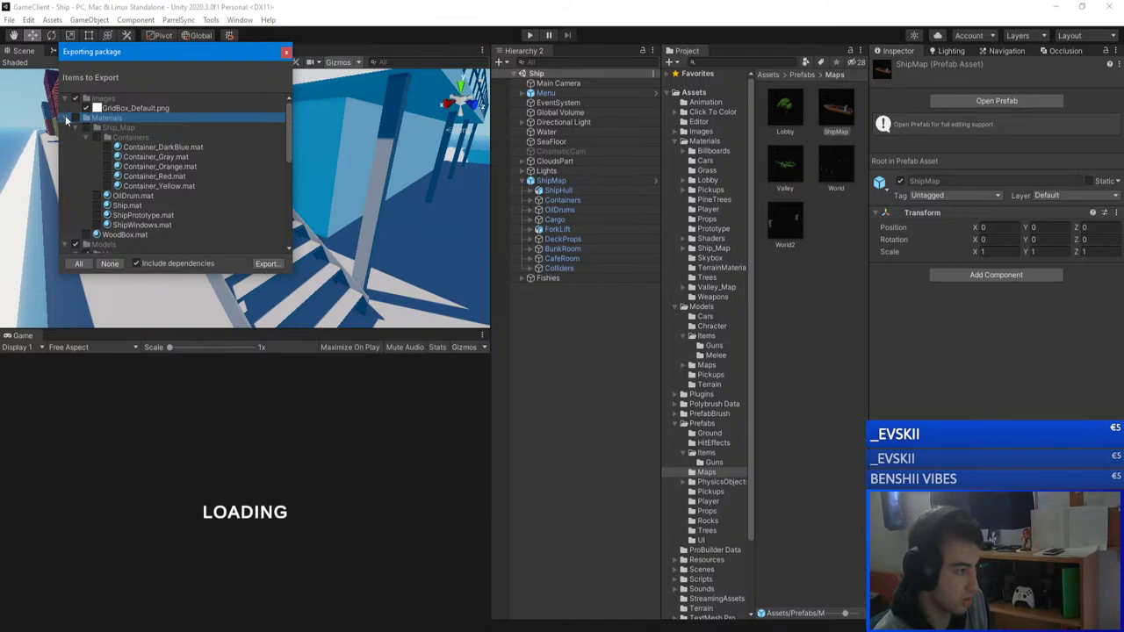
{"action": "left_click", "coordinate": [66, 119]}
{"action": "left_click", "coordinate": [76, 98]}
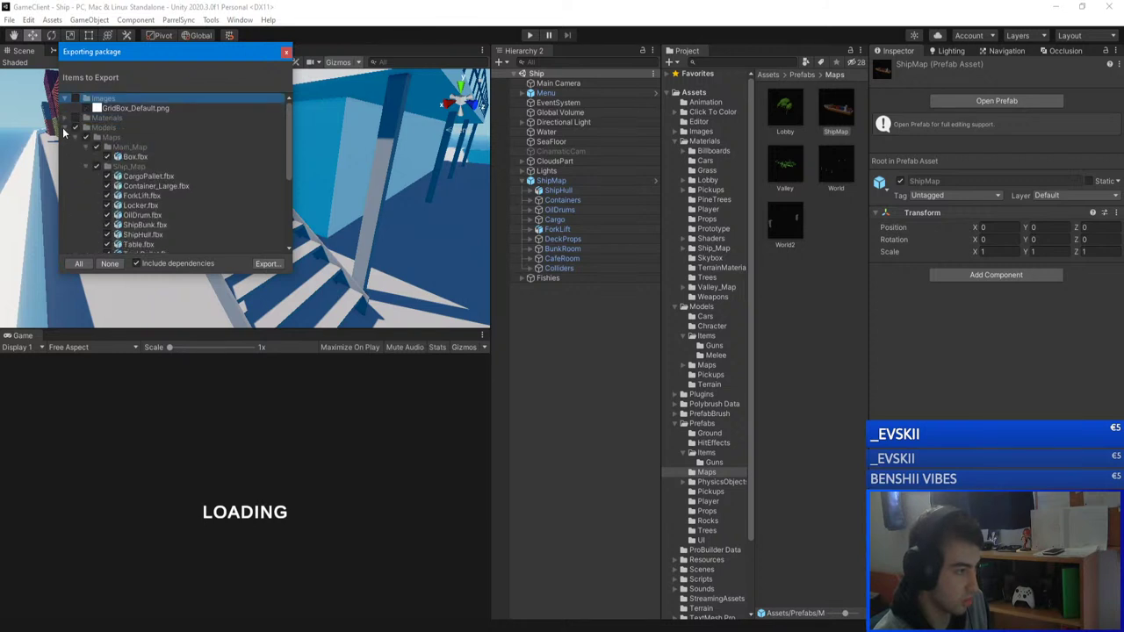
{"action": "left_click", "coordinate": [64, 127]}
{"action": "left_click", "coordinate": [65, 136]}
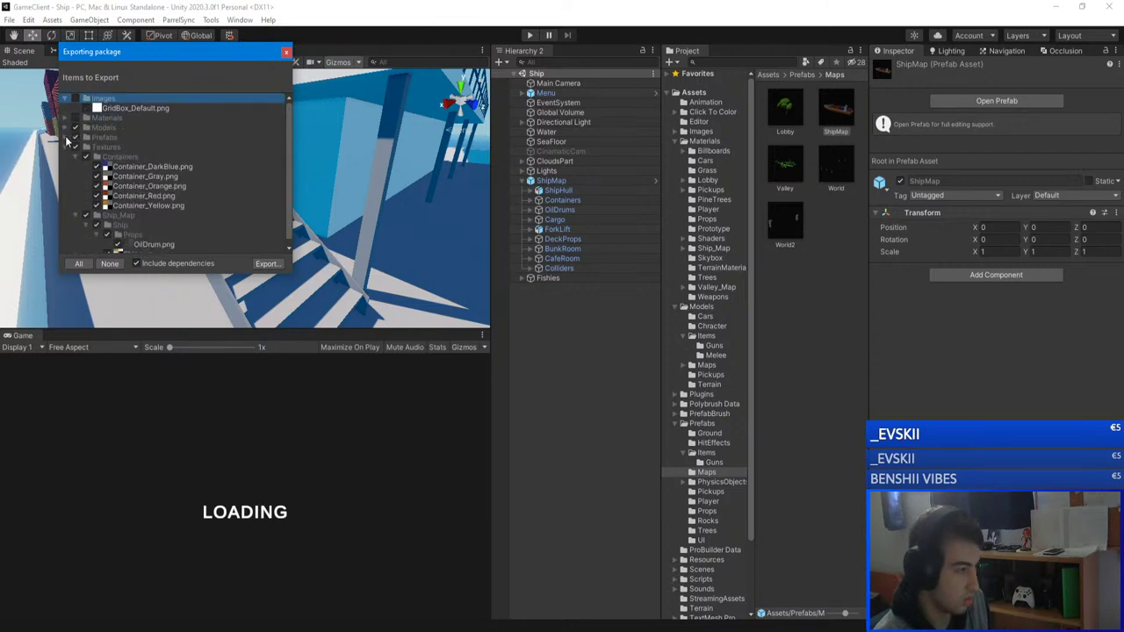
{"action": "left_click", "coordinate": [74, 147]}
{"action": "left_click", "coordinate": [66, 148]}
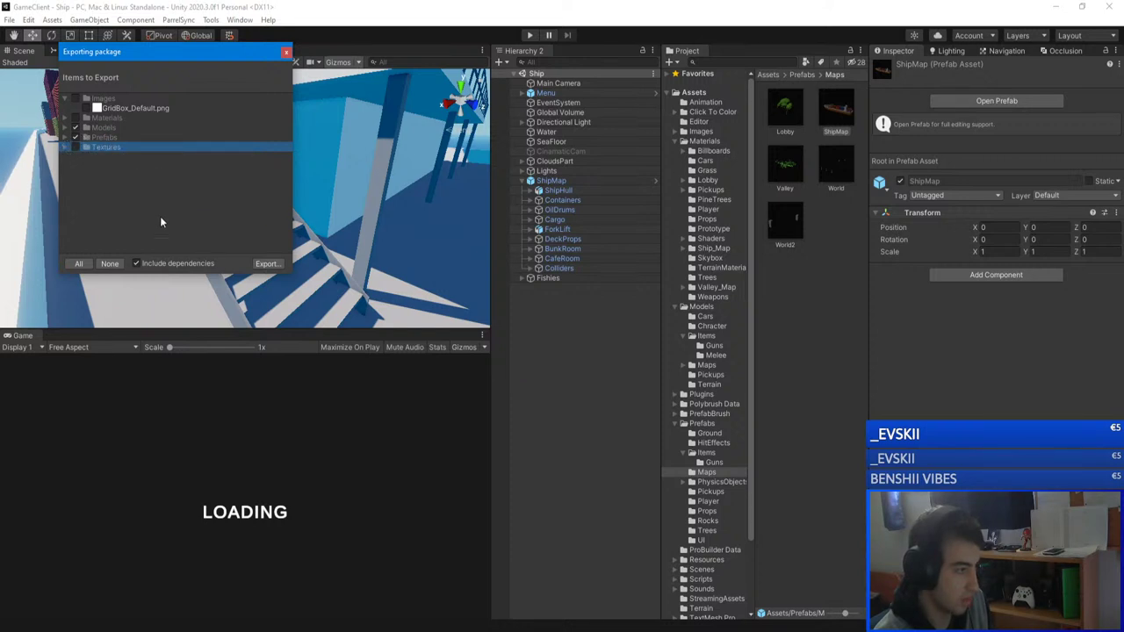
- Continue the package export and choose GameServer's Assets/Prefabs/Maps folder as the save location
{"action": "left_click", "coordinate": [64, 137]}
{"action": "left_click", "coordinate": [64, 137]}
{"action": "left_click", "coordinate": [266, 263]}
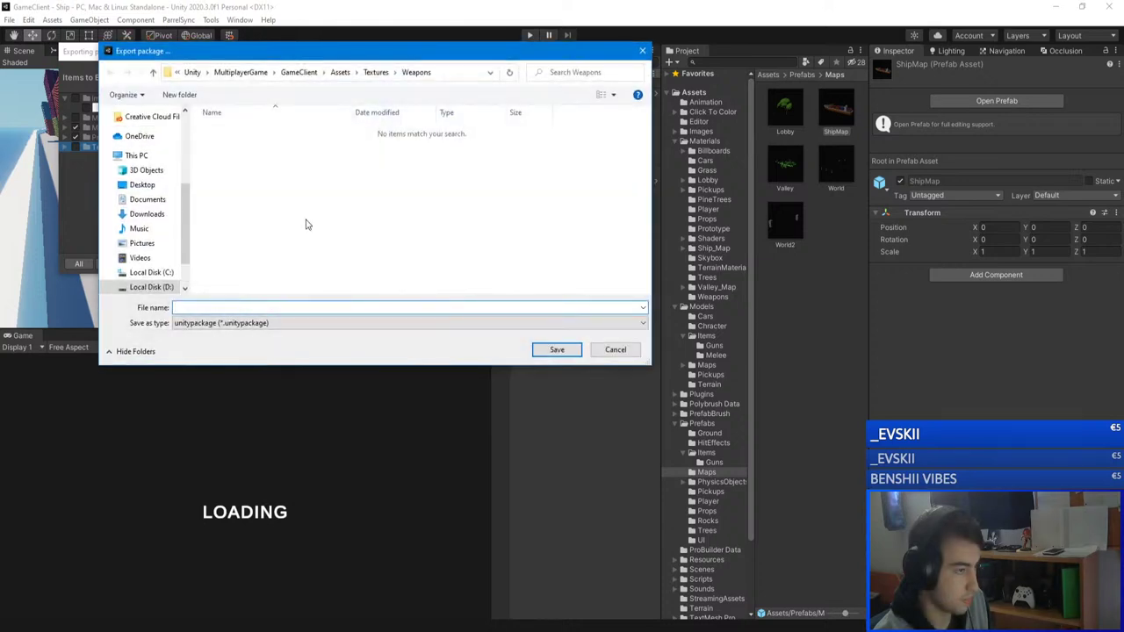
{"action": "left_click", "coordinate": [244, 74]}
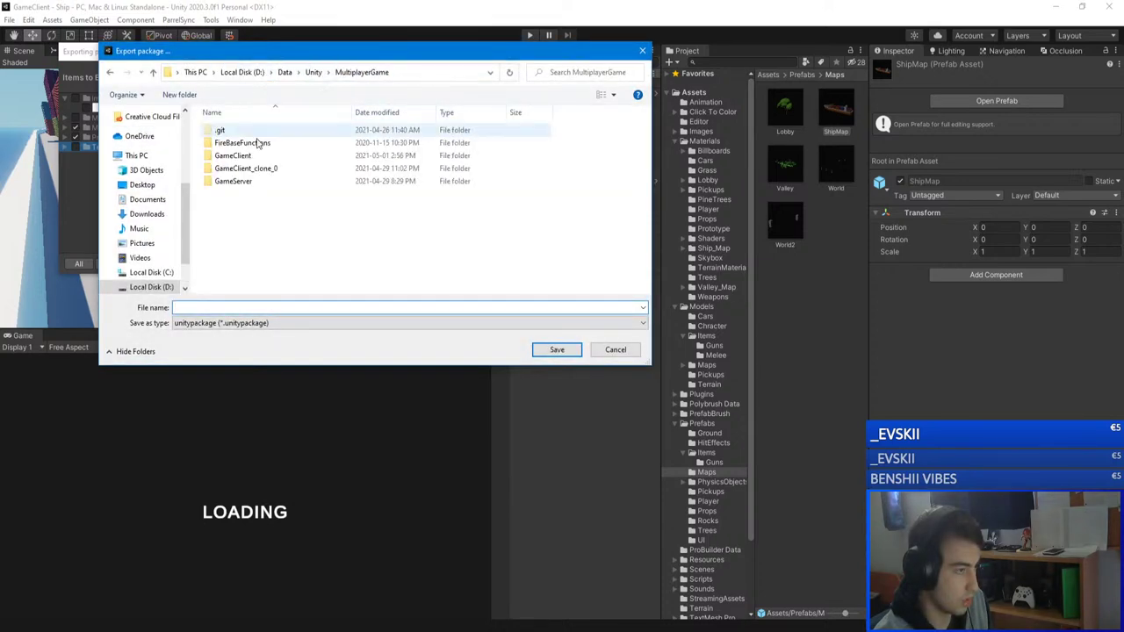
{"action": "double_click", "coordinate": [238, 183]}
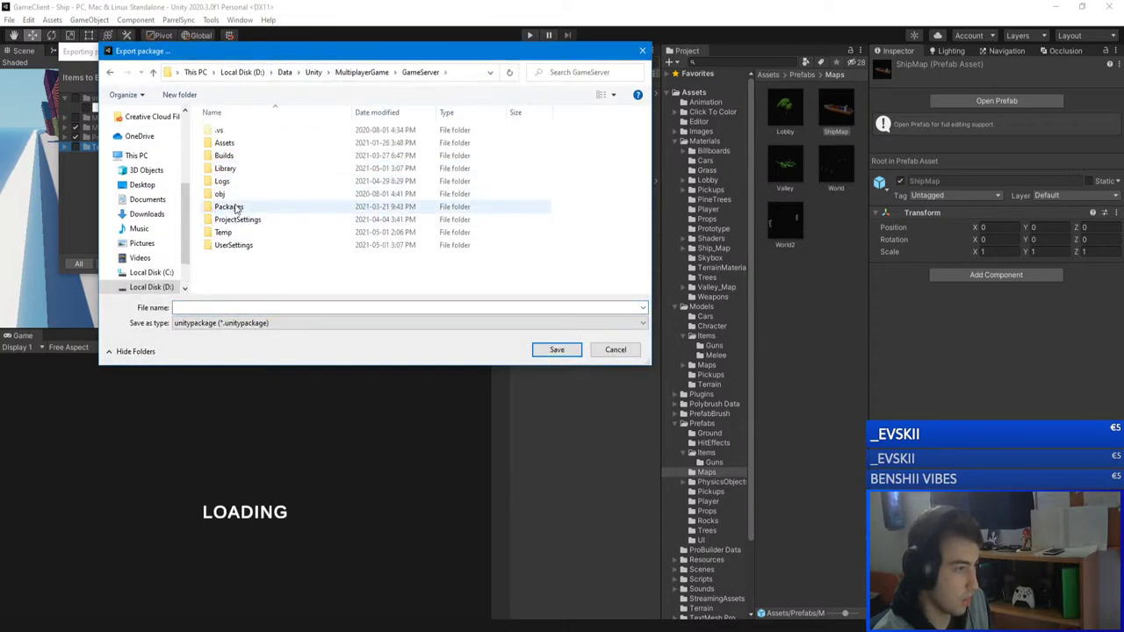
{"action": "left_click", "coordinate": [224, 144]}
{"action": "double_click", "coordinate": [223, 144]}
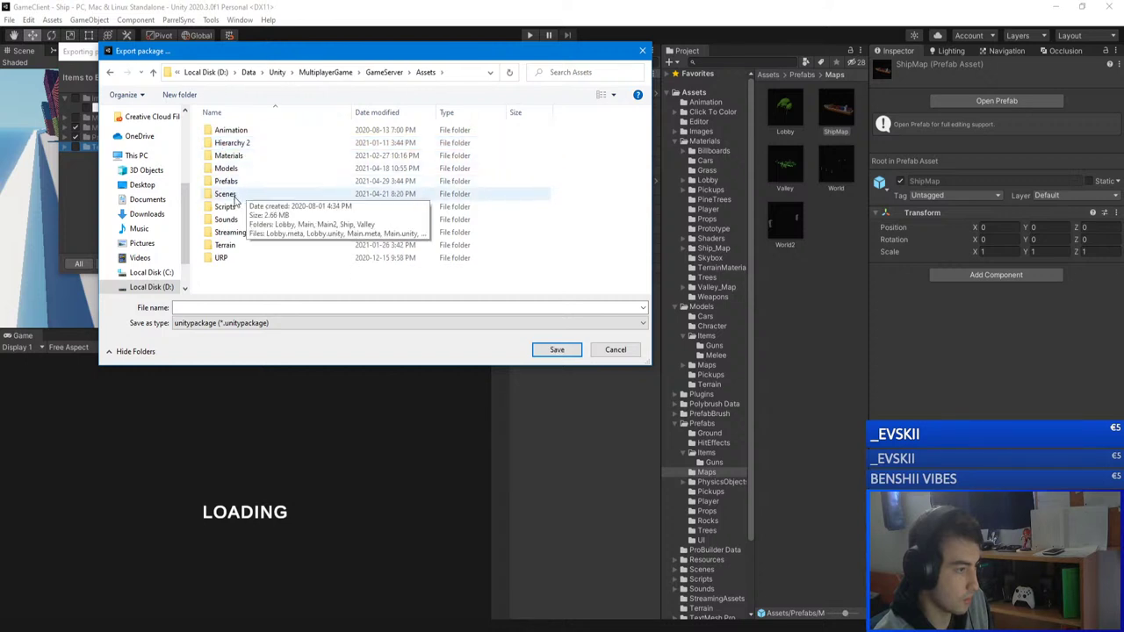
{"action": "double_click", "coordinate": [225, 181]}
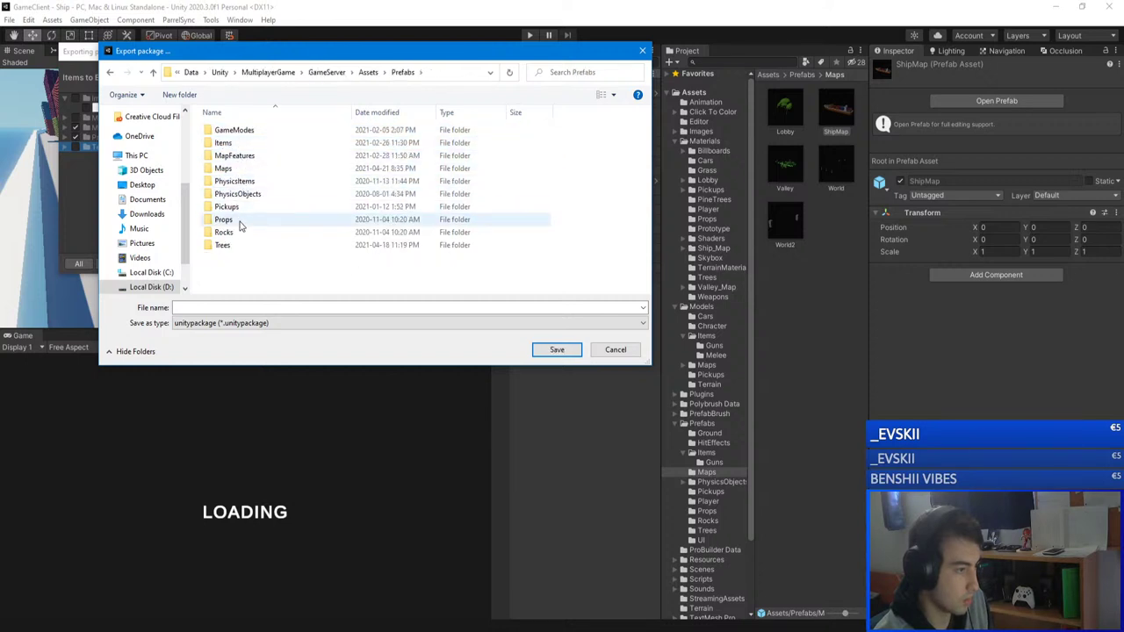
{"action": "double_click", "coordinate": [235, 168]}
- Save the export over the existing Ship_Map.unitypackage file
{"action": "left_click", "coordinate": [244, 130]}
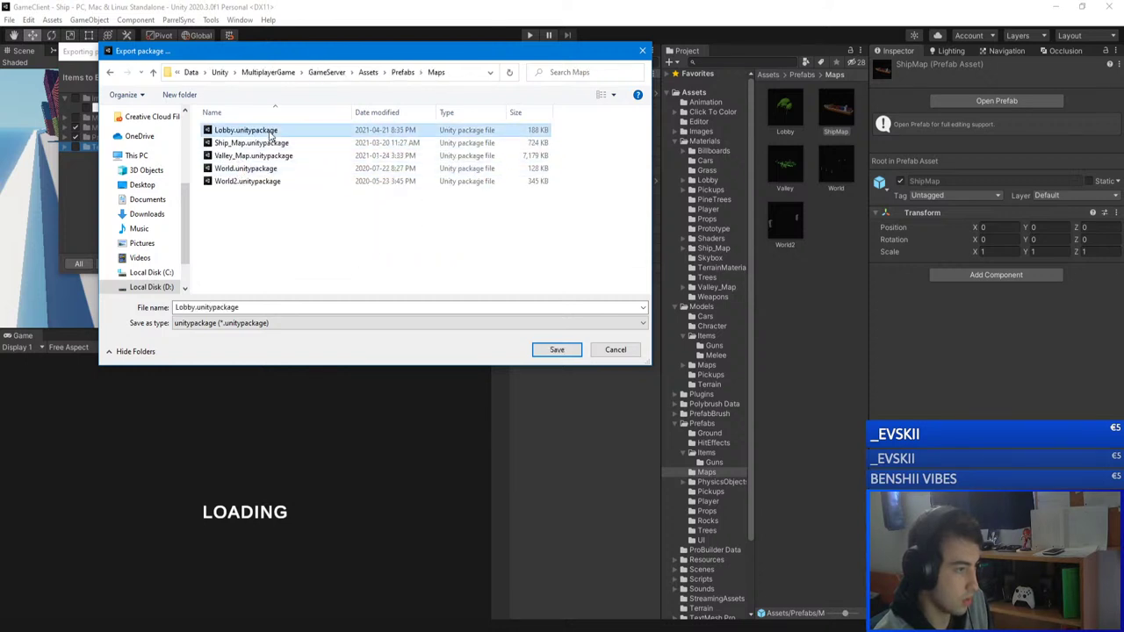
{"action": "left_click", "coordinate": [239, 143]}
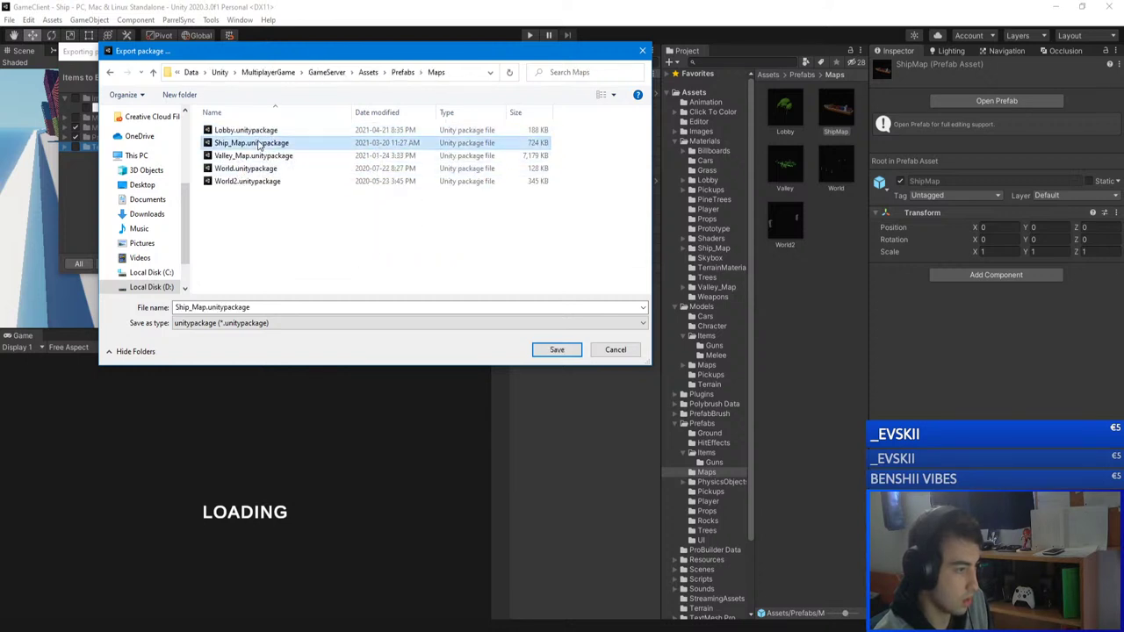
{"action": "left_click", "coordinate": [557, 350]}
{"action": "left_click", "coordinate": [584, 325]}
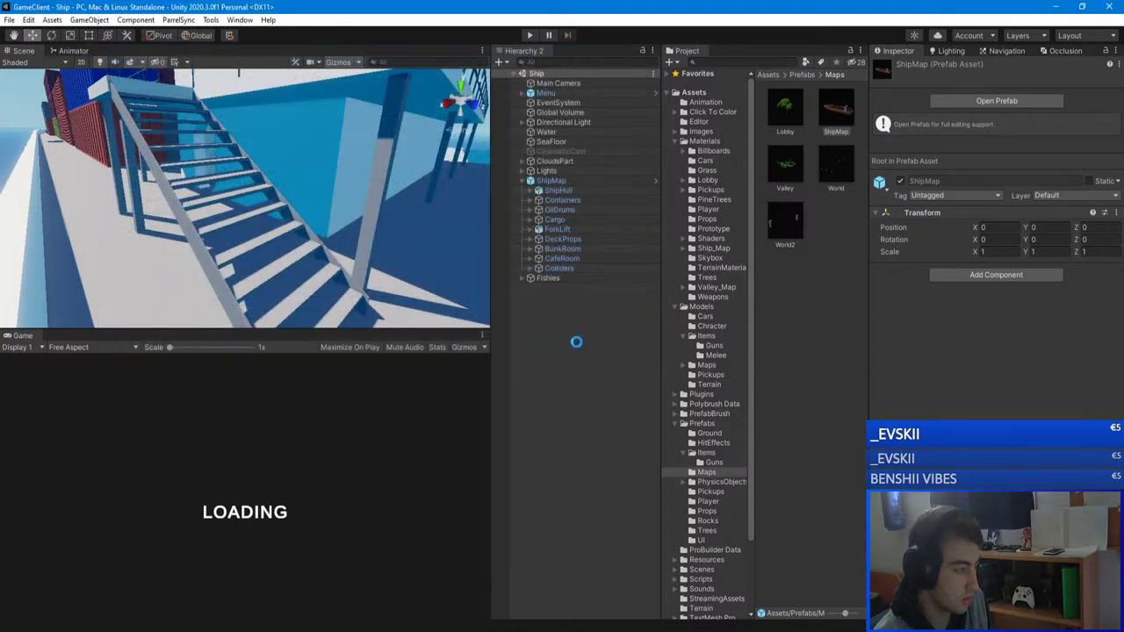
- Switch to the GameServer project and import the Ship_Map package from Prefabs/Maps
{"action": "left_click", "coordinate": [272, 631]}
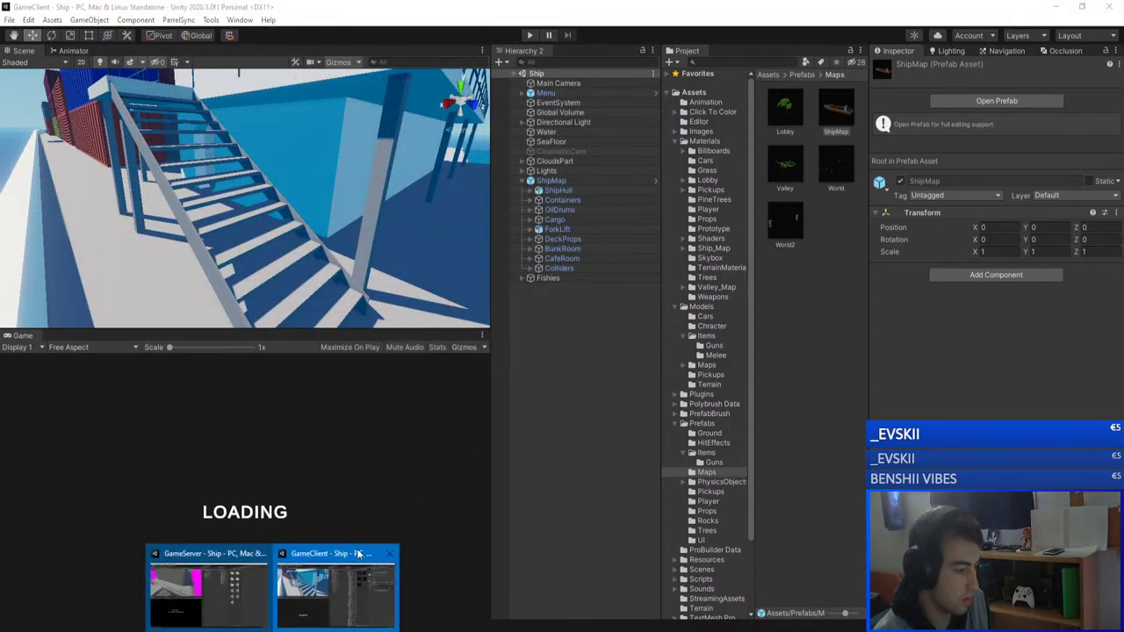
{"action": "left_click", "coordinate": [239, 583]}
{"action": "right_click_drag", "start_coordinate": [352, 283], "coordinate": [307, 162]}
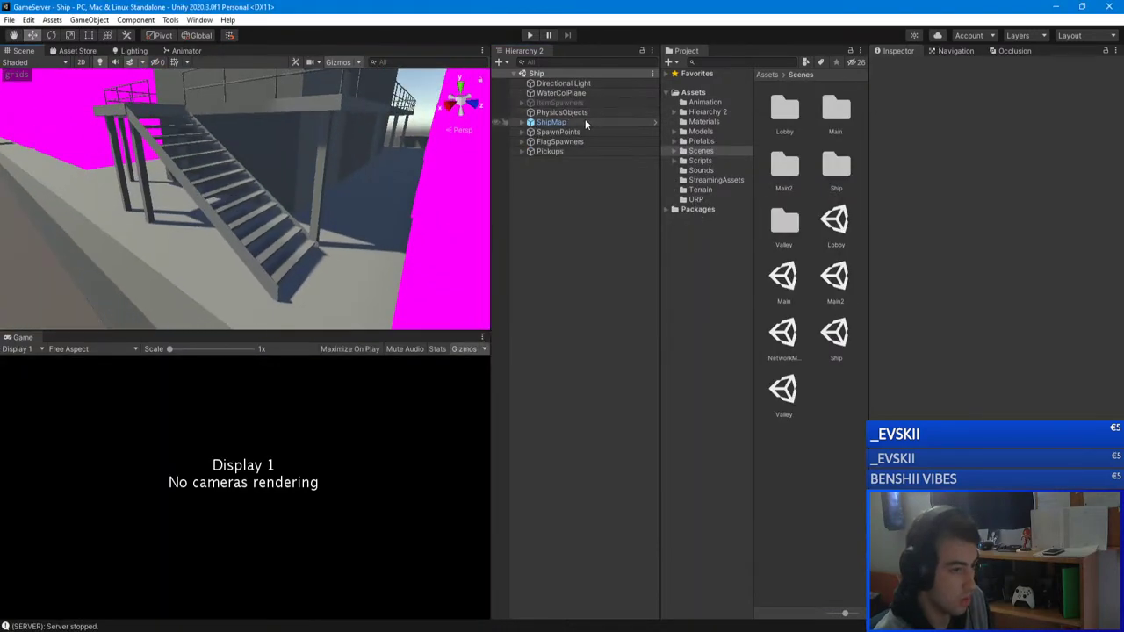
{"action": "left_click", "coordinate": [703, 141]}
{"action": "double_click", "coordinate": [839, 163]}
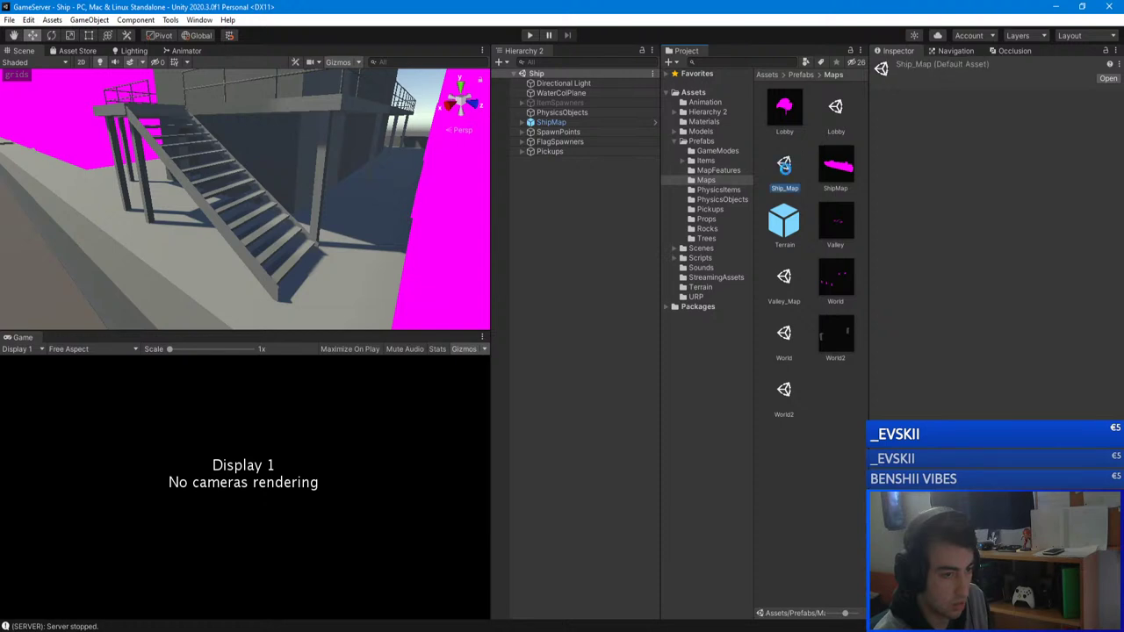
{"action": "double_click", "coordinate": [785, 165]}
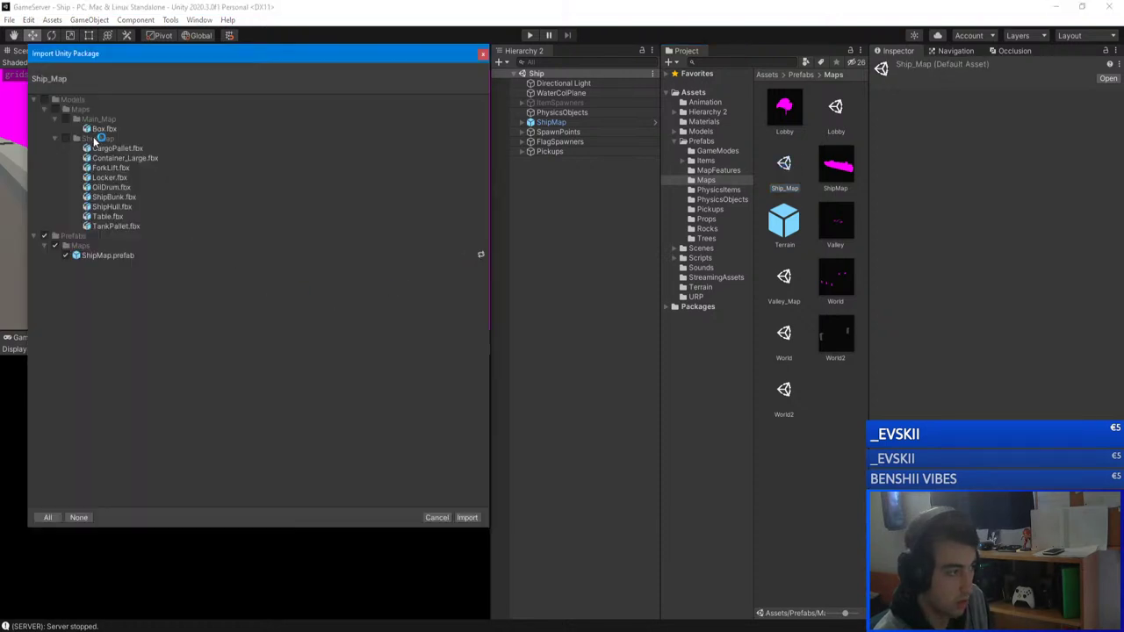
{"action": "left_click", "coordinate": [468, 517]}
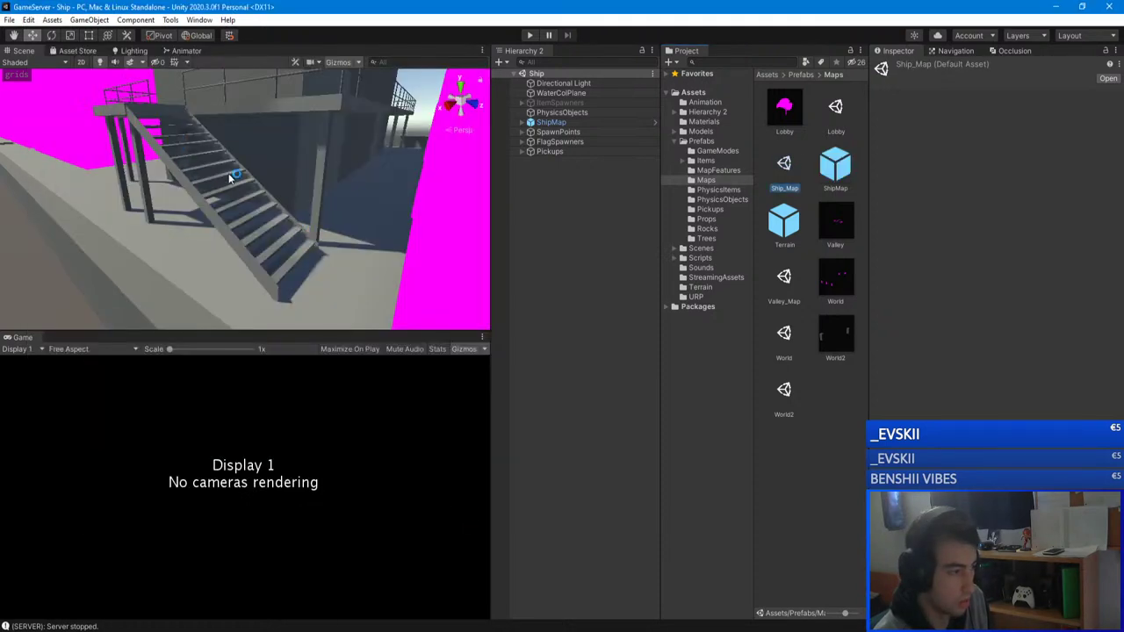
- Check the Stair object inside the Colliders group of the server scene's ShipMap
{"action": "left_click", "coordinate": [522, 122]}
{"action": "left_click", "coordinate": [555, 210]}
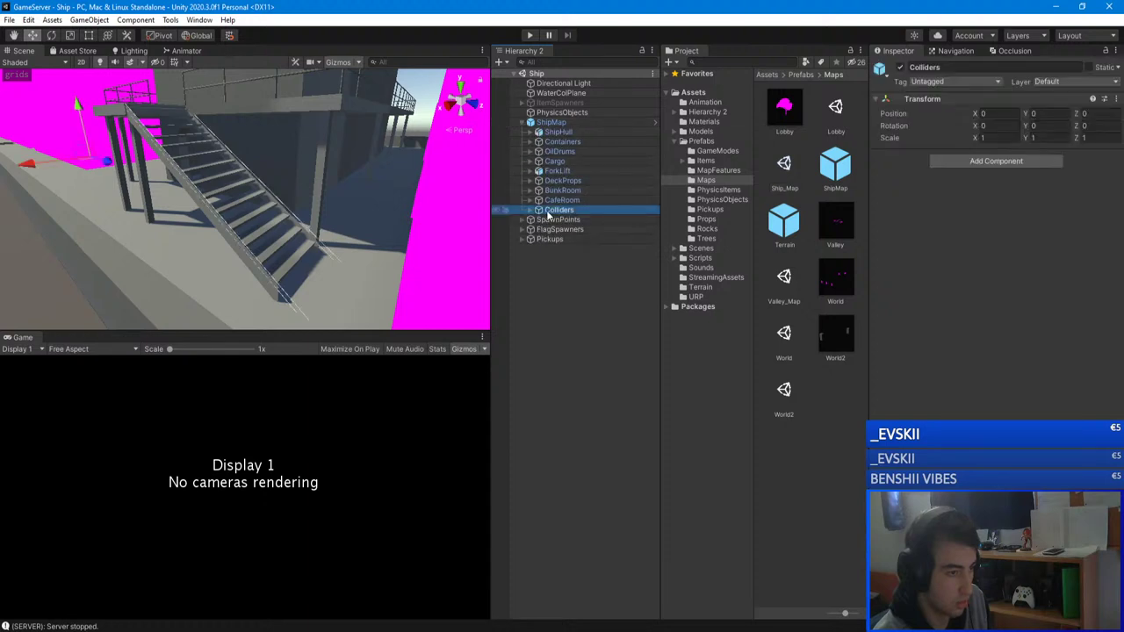
{"action": "left_click", "coordinate": [577, 220]}
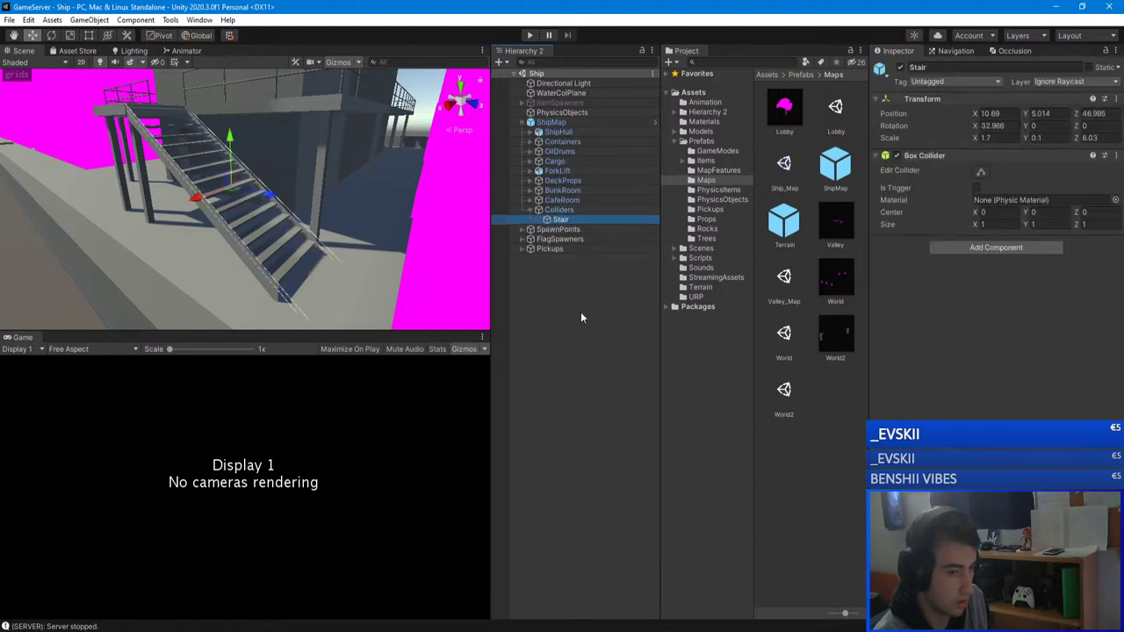
{"action": "left_click", "coordinate": [580, 314]}
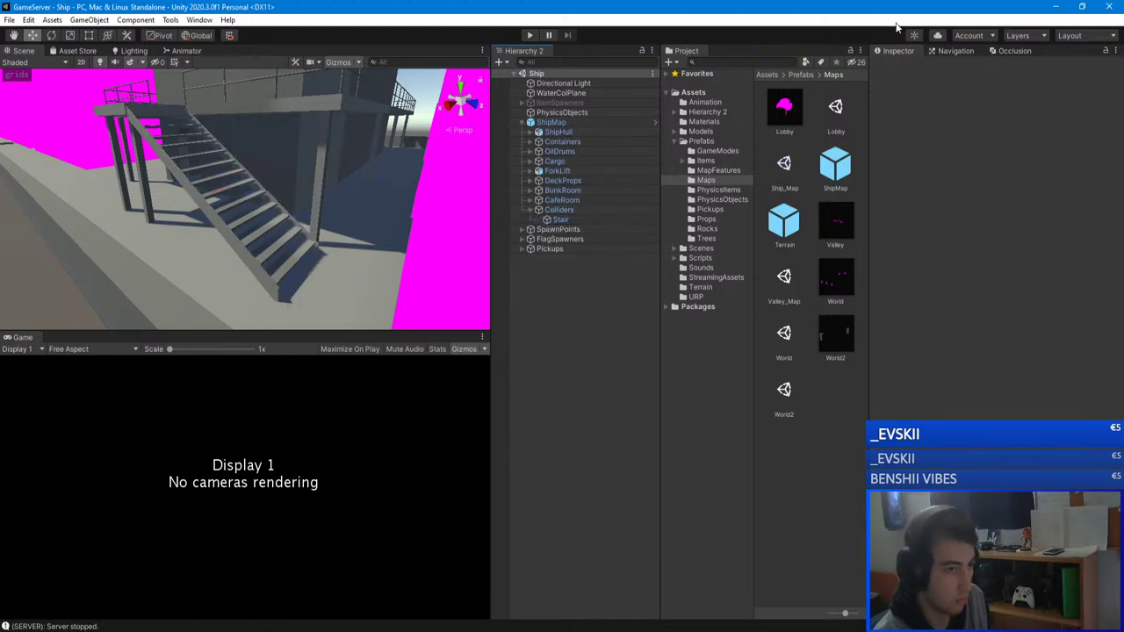
- Open the NetworkManager scene in the GameServer project and start play mode
{"action": "left_click", "coordinate": [701, 257]}
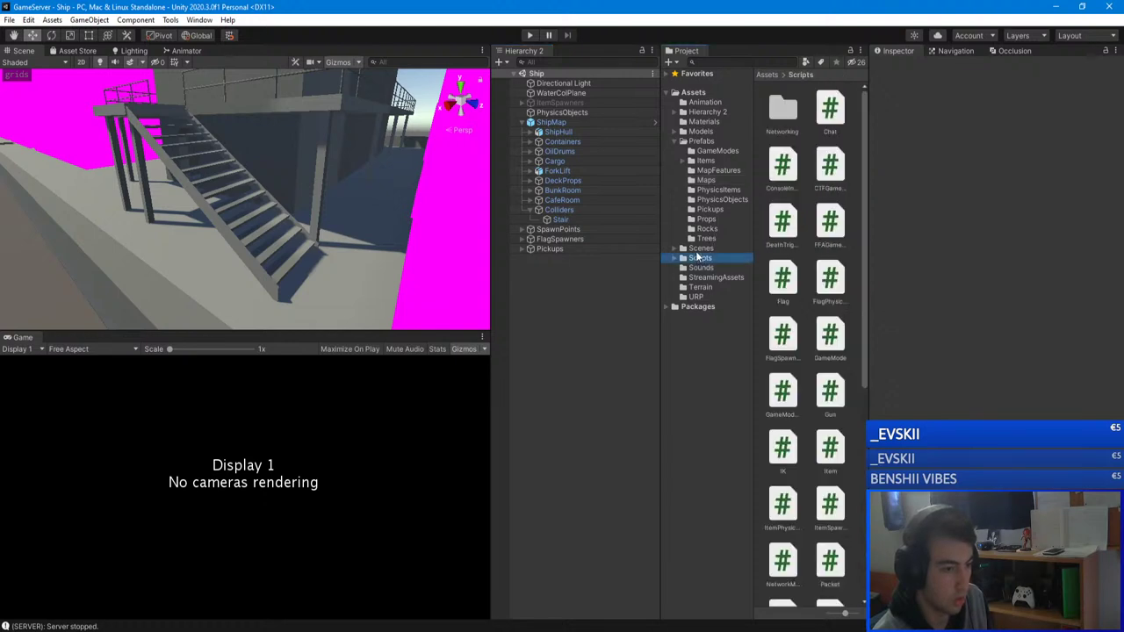
{"action": "left_click", "coordinate": [701, 249]}
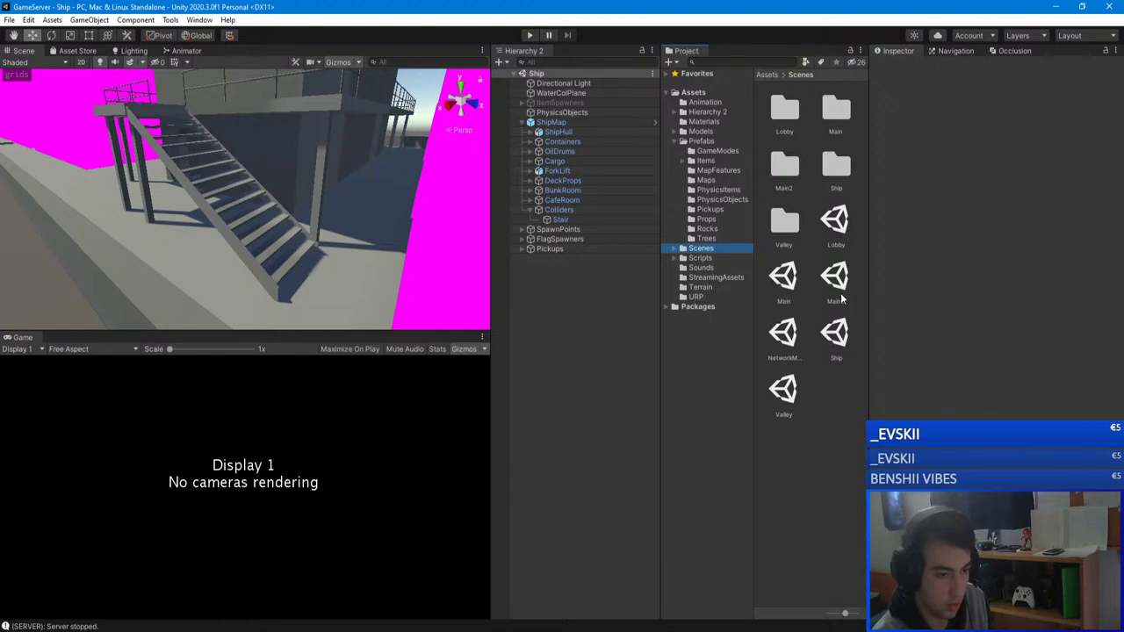
{"action": "double_click", "coordinate": [782, 332]}
{"action": "left_click", "coordinate": [530, 35]}
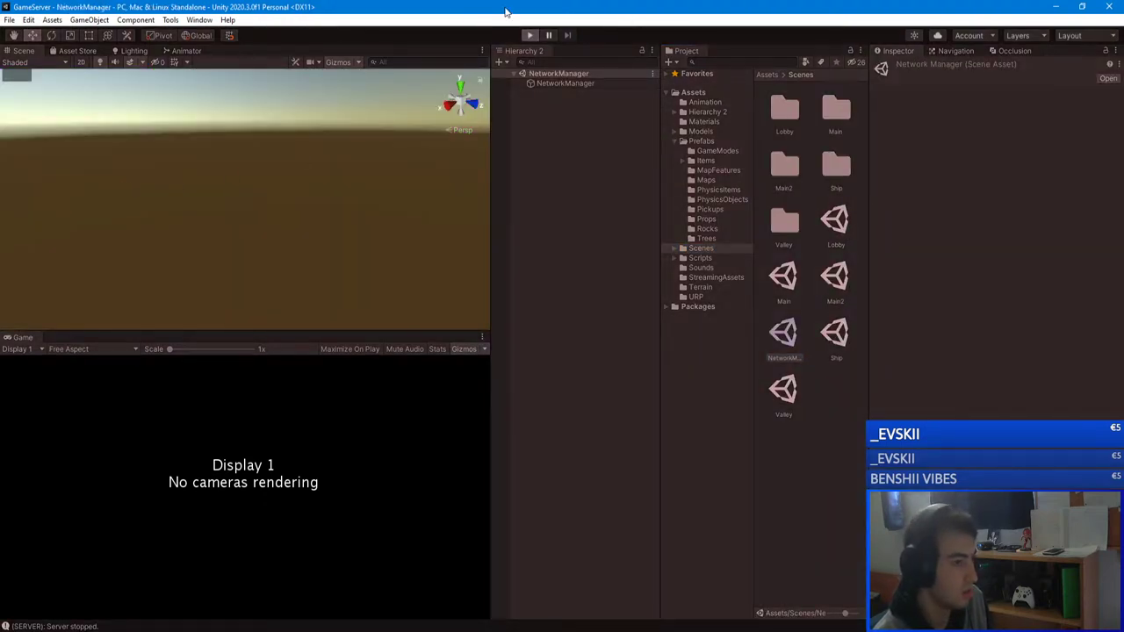
- Move the GameServer editor window out of the way and return to the GameClient editor
{"action": "left_click_drag", "start_coordinate": [525, 9], "coordinate": [532, 123]}
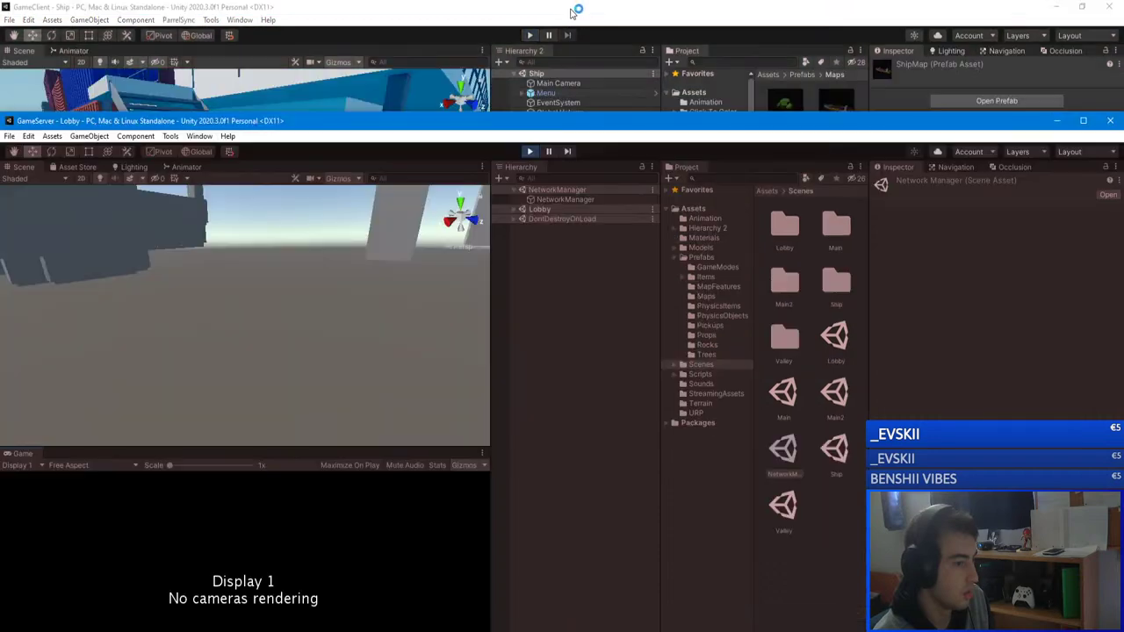
{"action": "left_click", "coordinate": [574, 11]}
{"action": "left_click", "coordinate": [287, 630]}
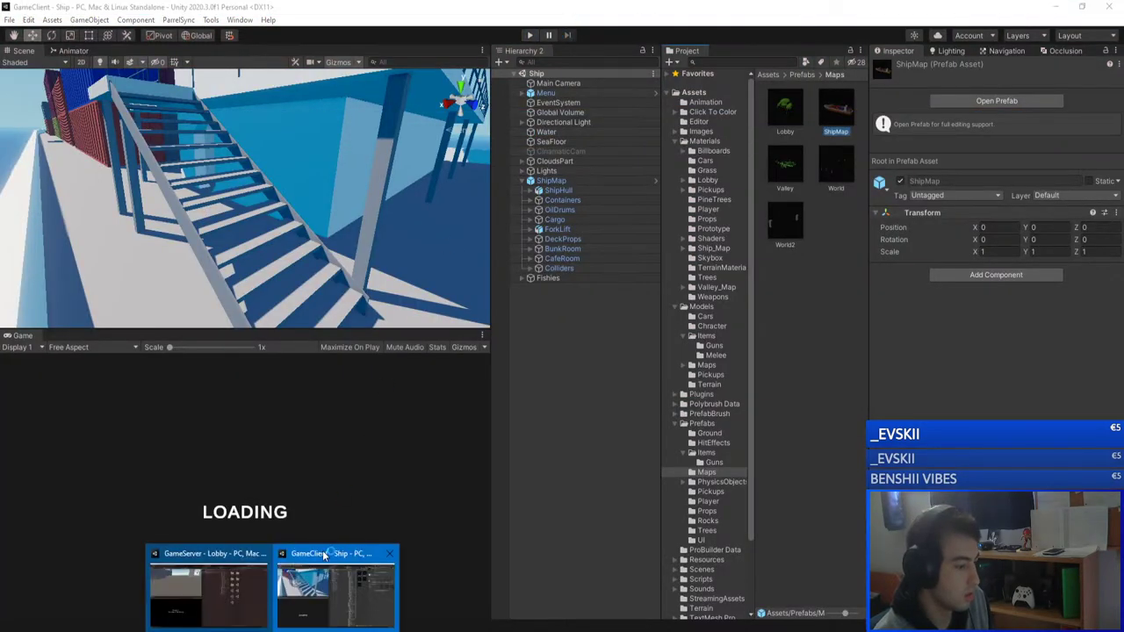
{"action": "left_click", "coordinate": [255, 580]}
{"action": "left_click_drag", "start_coordinate": [607, 125], "coordinate": [0, 163]}
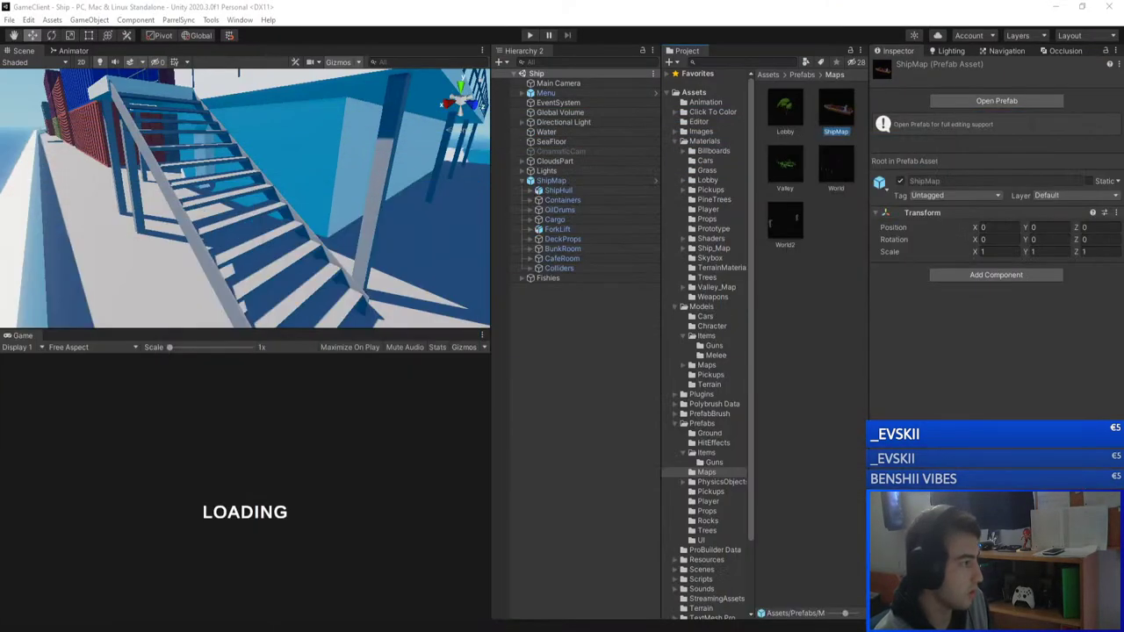
{"action": "left_click", "coordinate": [584, 369]}
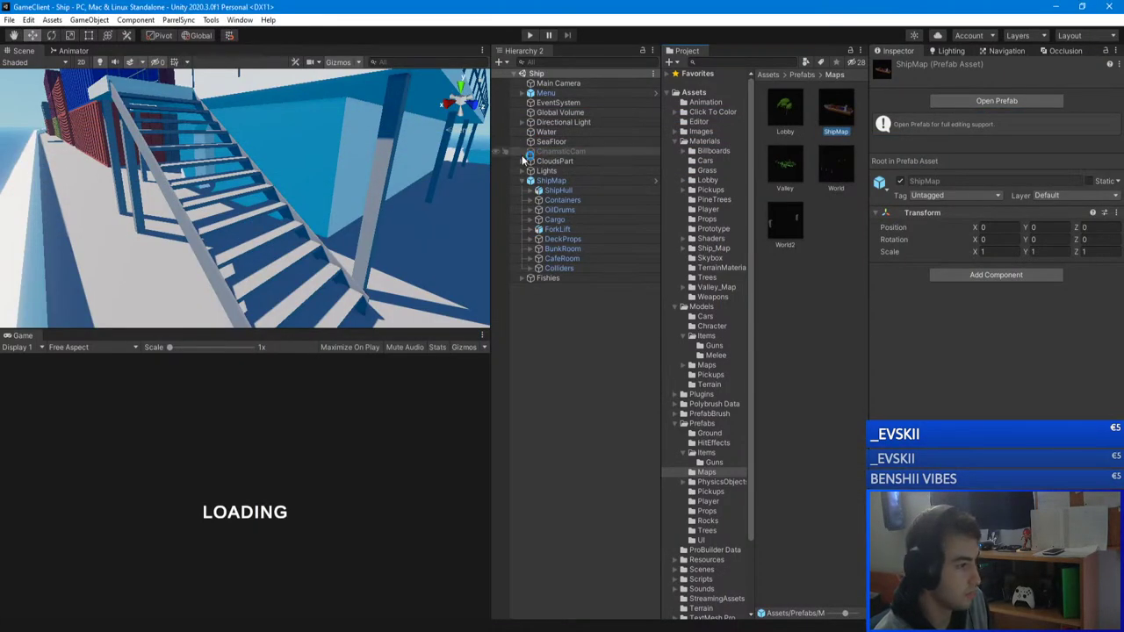
- Open the NetworkManager scene from GameClient's Scenes folder and start play mode
{"action": "left_click", "coordinate": [677, 423]}
{"action": "left_click", "coordinate": [701, 452]}
{"action": "double_click", "coordinate": [841, 348]}
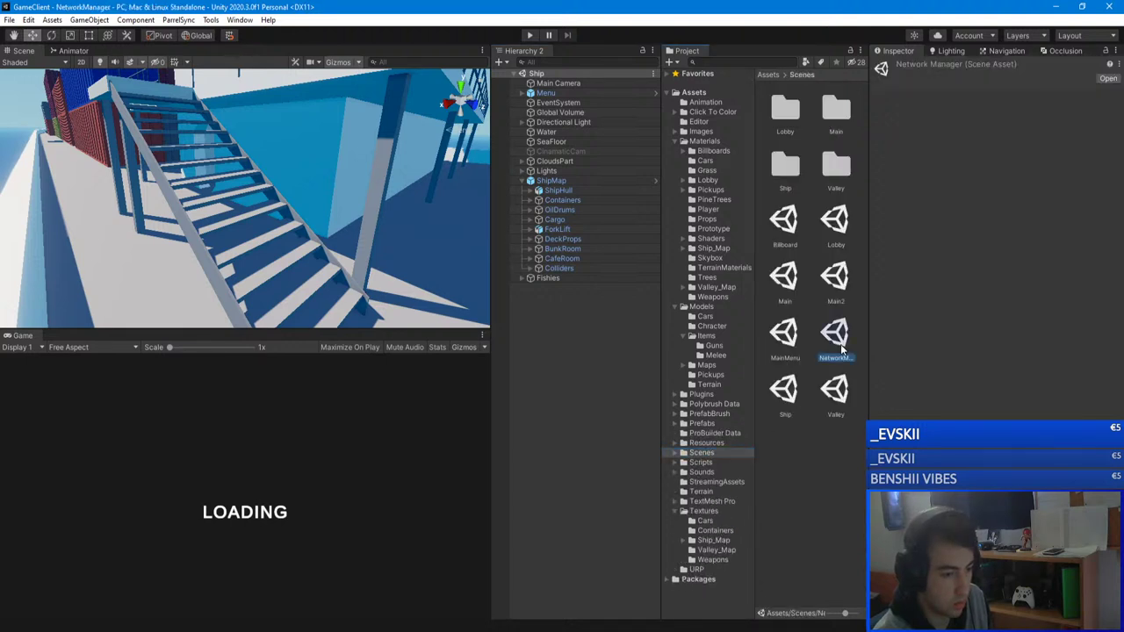
{"action": "left_click", "coordinate": [530, 35]}
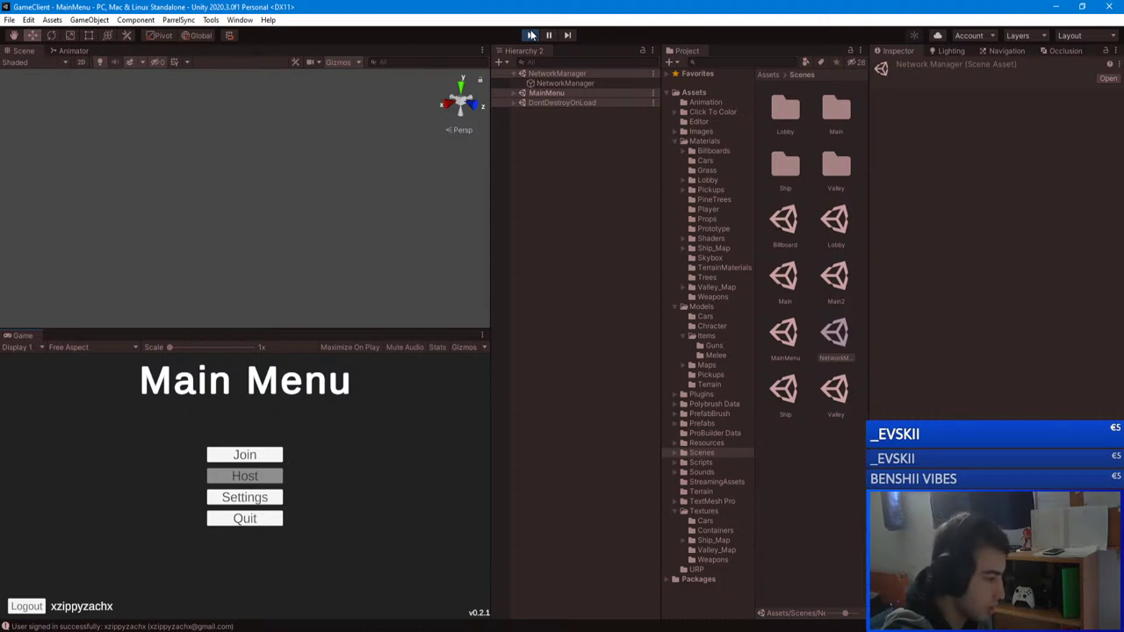
- Join the running server from the game's main menu and walk forward through the lobby
{"action": "left_click", "coordinate": [268, 454]}
{"action": "left_click", "coordinate": [144, 402]}
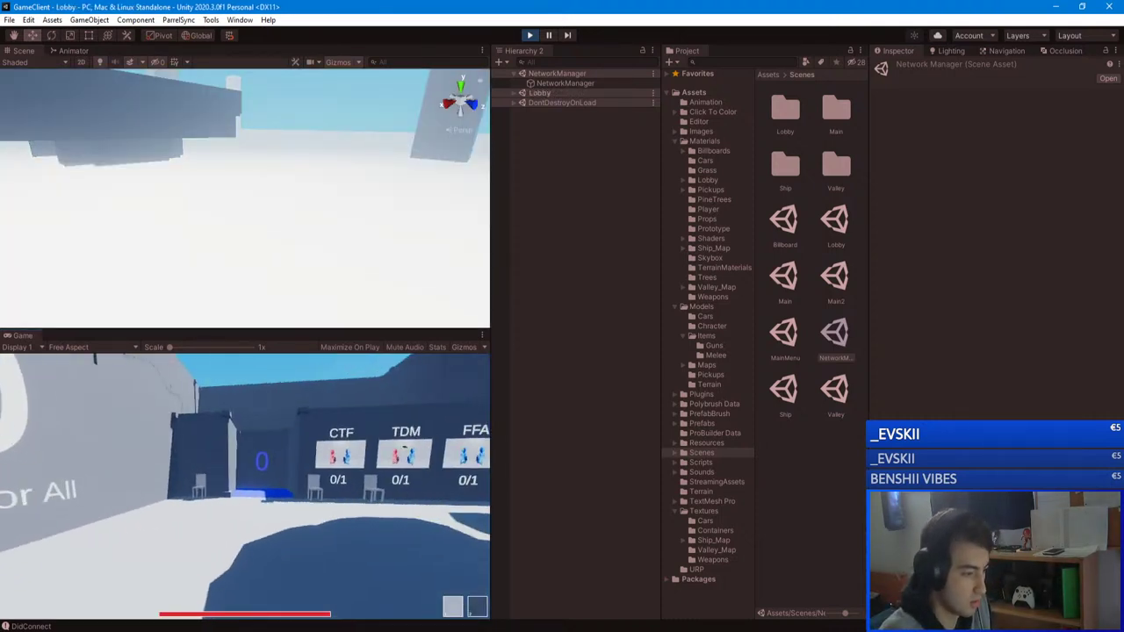
{"action": "key", "text": "w"}
{"action": "key", "text": "w"}
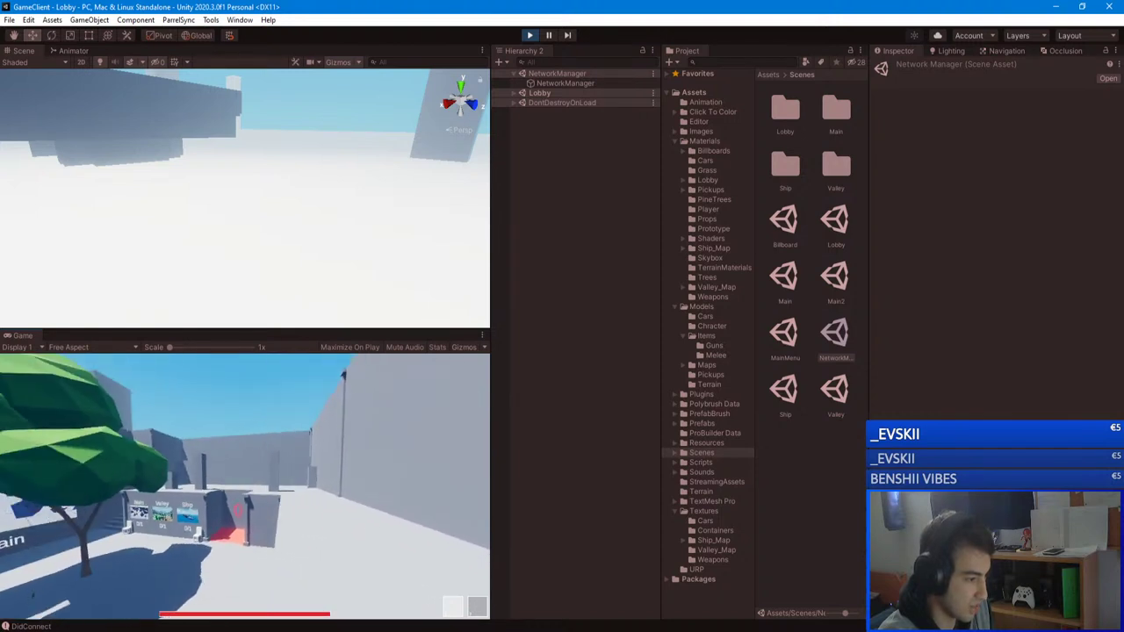
- Change the running game's map with the chat command /map ship
{"action": "key", "text": "Return"}
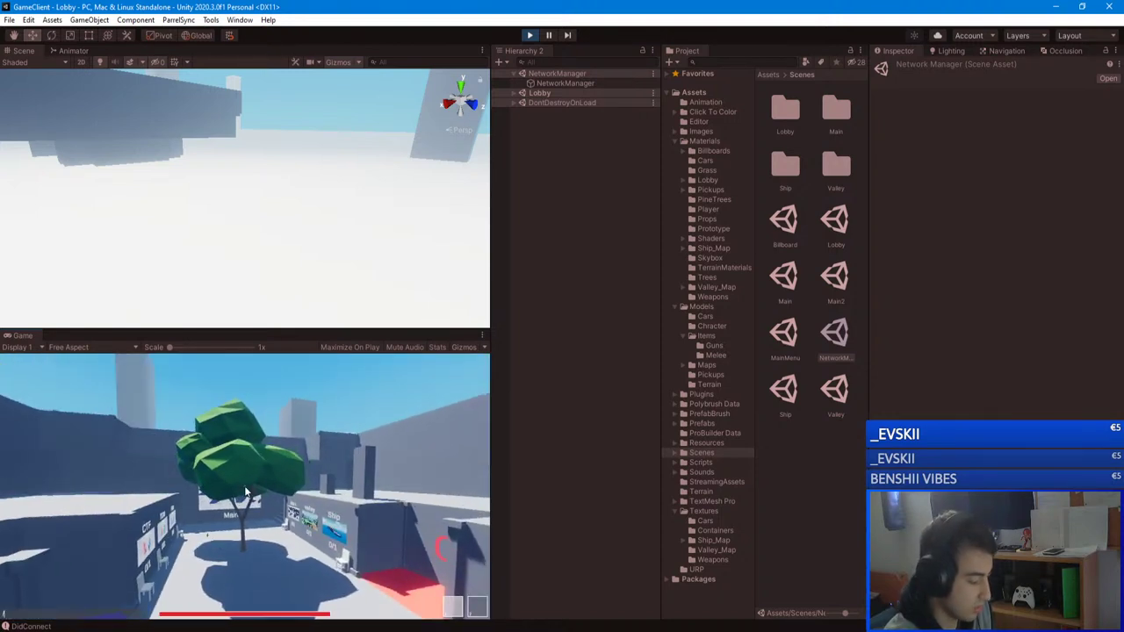
{"action": "type", "text": "/map ship"}
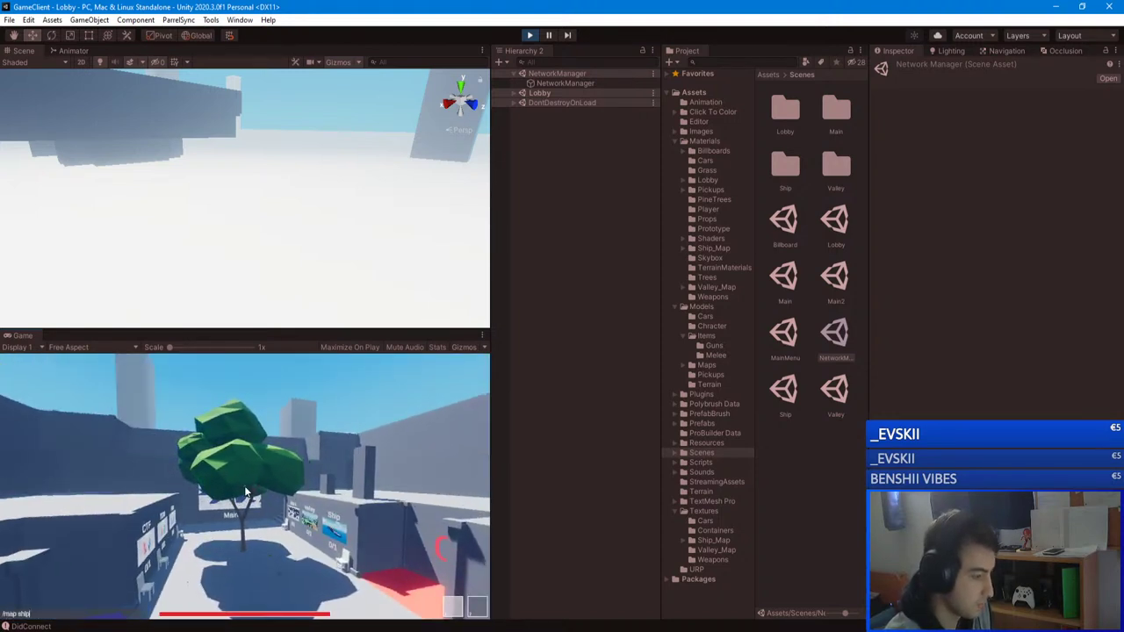
{"action": "key", "text": "Return"}
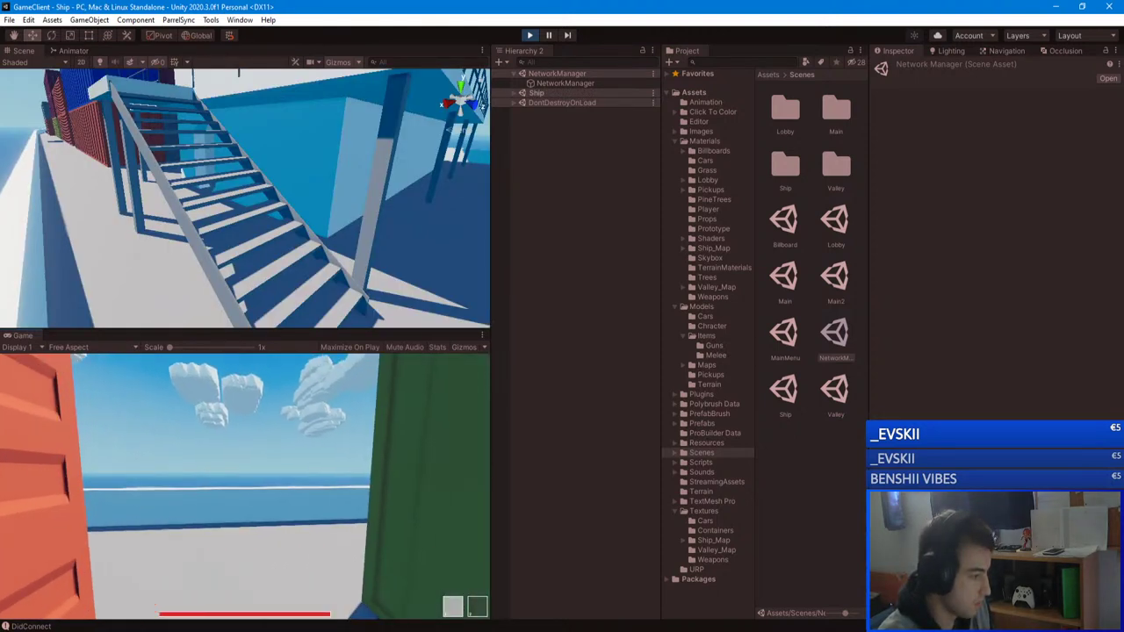
- Pause the game, maximize the Game view and resume playing
{"action": "key", "text": "Escape"}
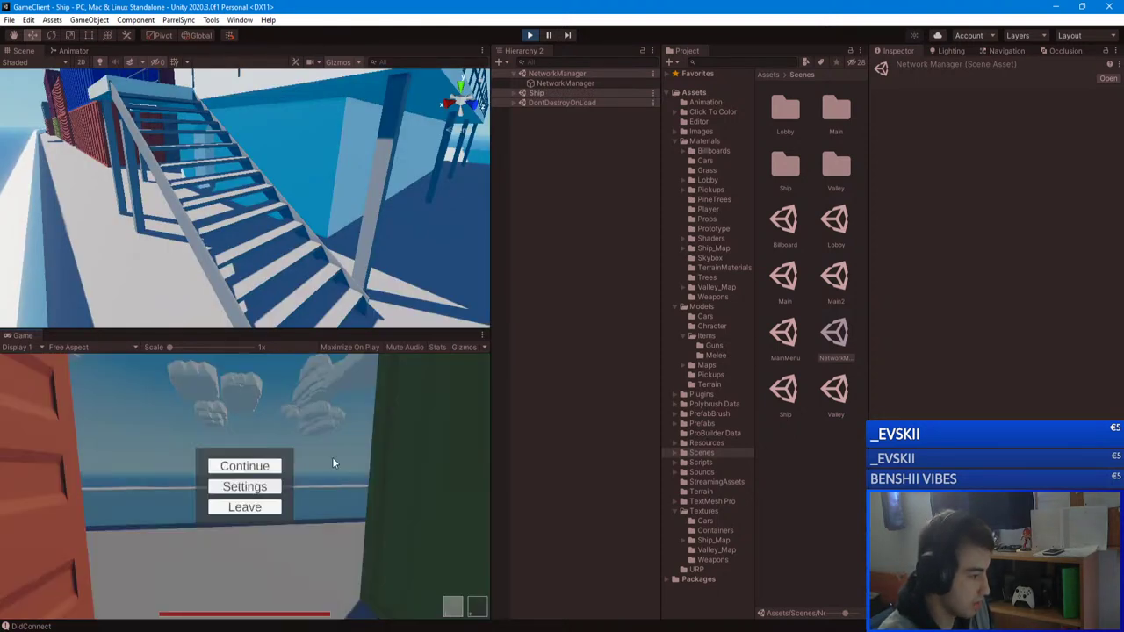
{"action": "left_click", "coordinate": [479, 336]}
{"action": "left_click", "coordinate": [529, 377]}
{"action": "left_click", "coordinate": [550, 309]}
- Run and jump the player along the ship's deck to the staircase to test its collider
{"action": "key", "text": "w"}
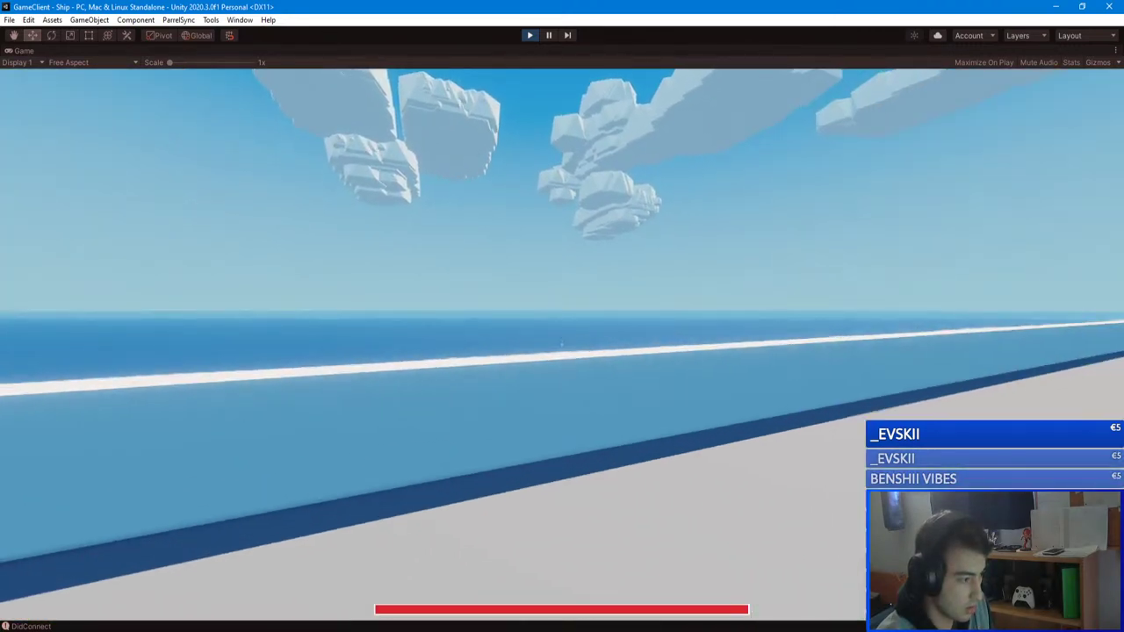
{"action": "key", "text": "w"}
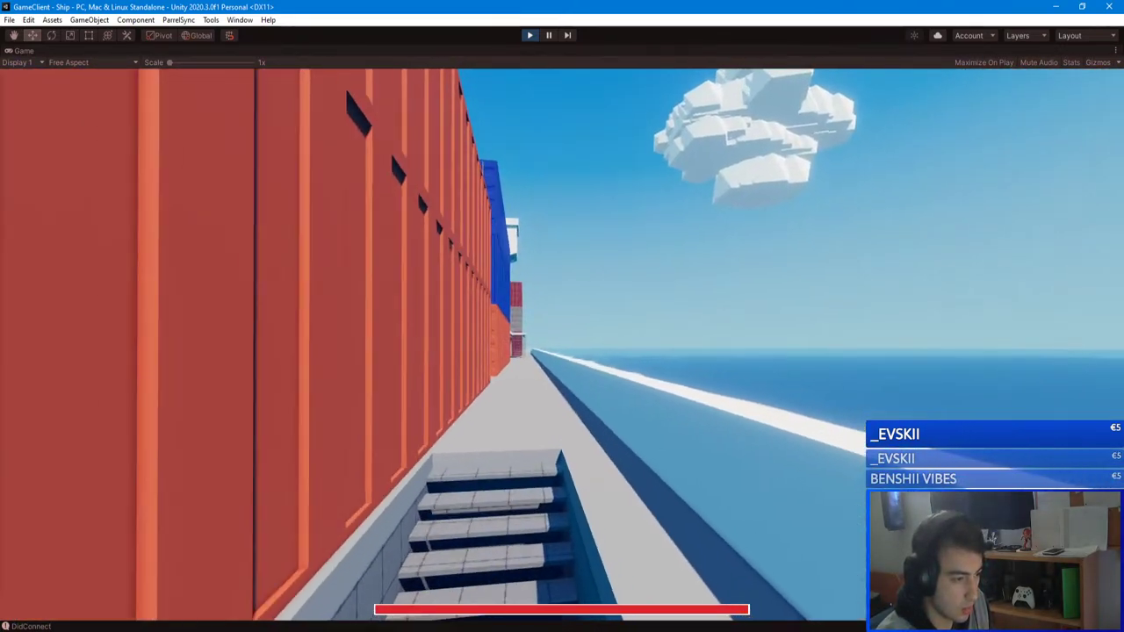
{"action": "key", "text": "space"}
{"action": "key", "text": "w"}
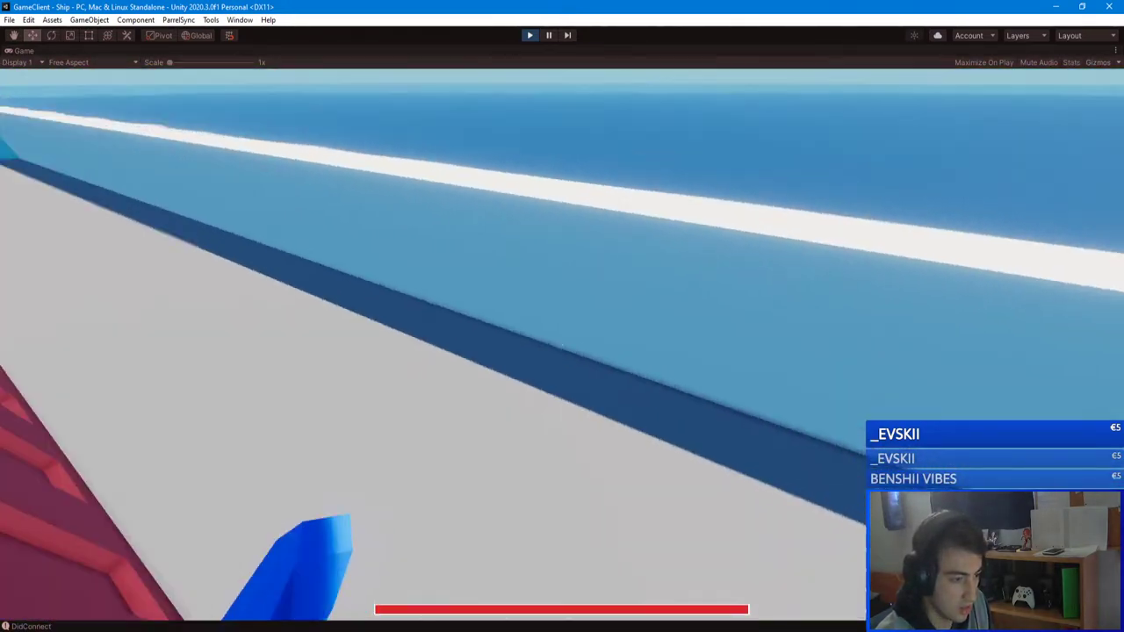
{"action": "key", "text": "w"}
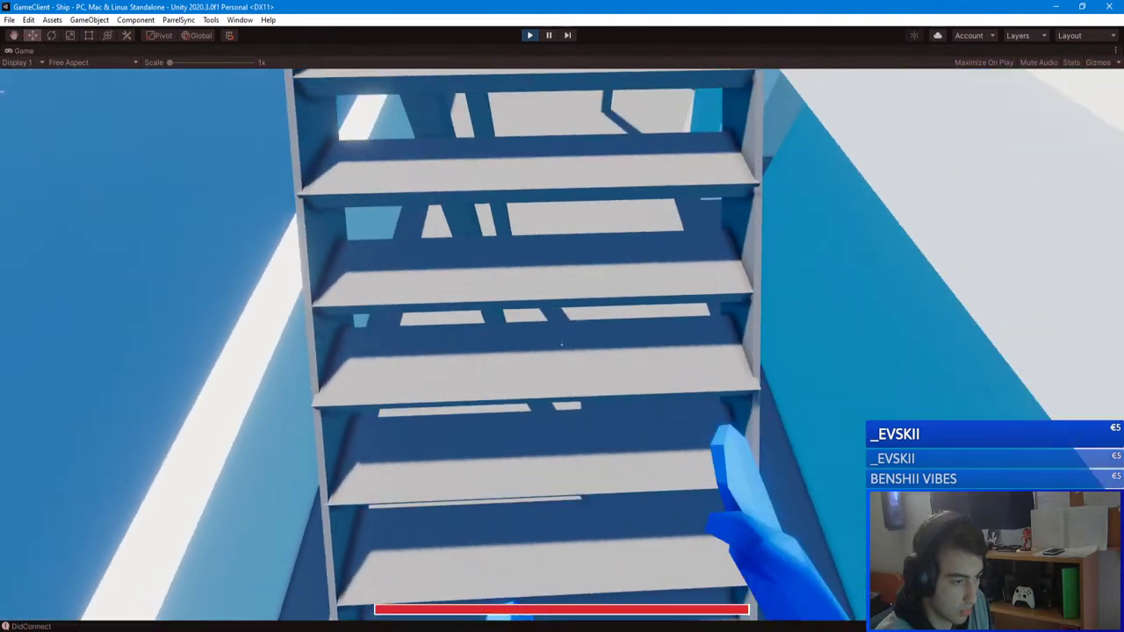
- Walk the player up and down the ship's sunlit staircase to test its collider in both directions
{"action": "key", "text": "w"}
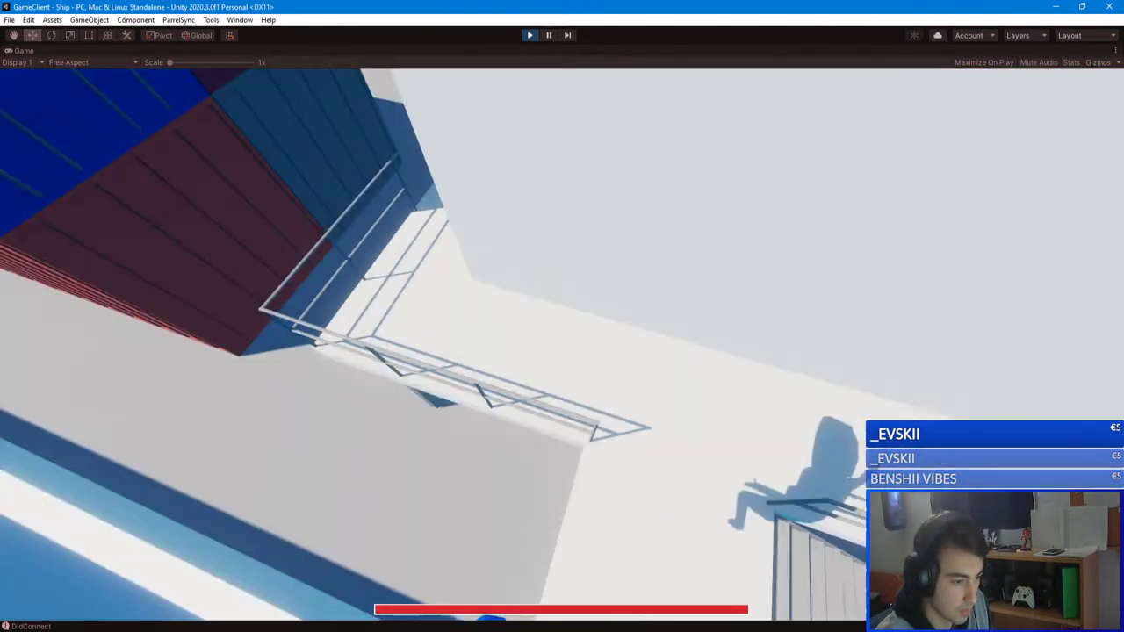
{"action": "key", "text": "w"}
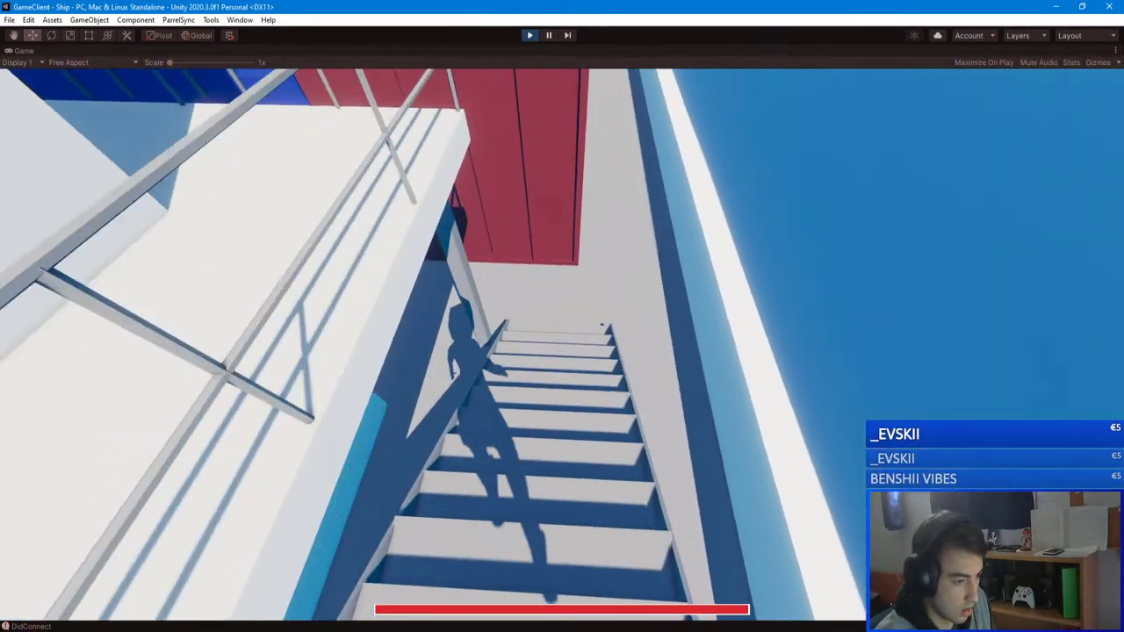
{"action": "key", "text": "w"}
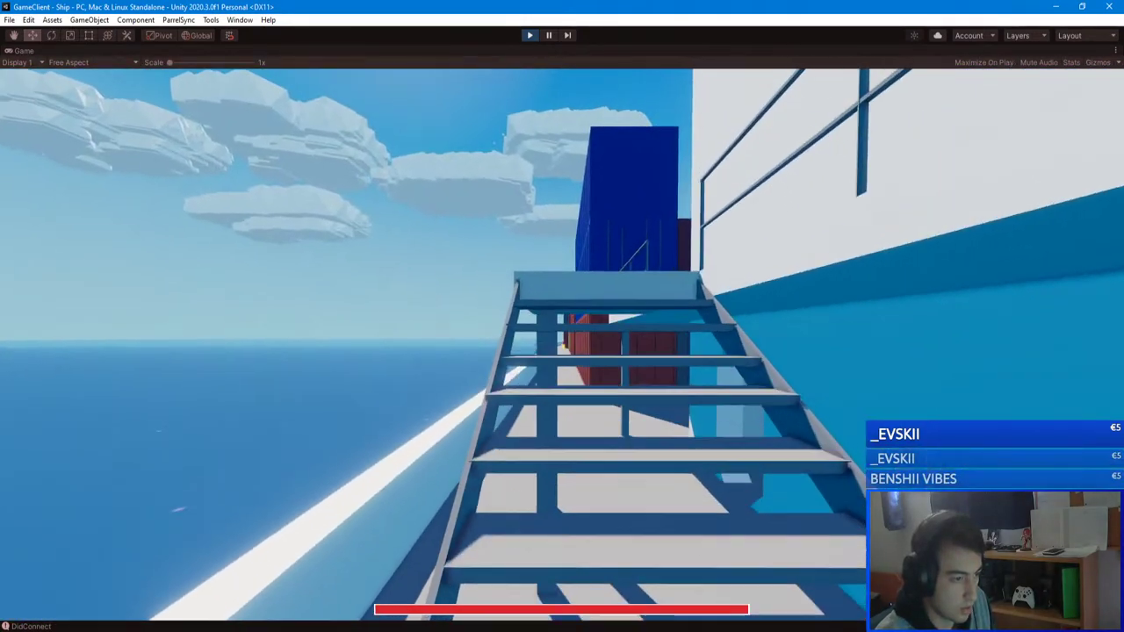
{"action": "key", "text": "w"}
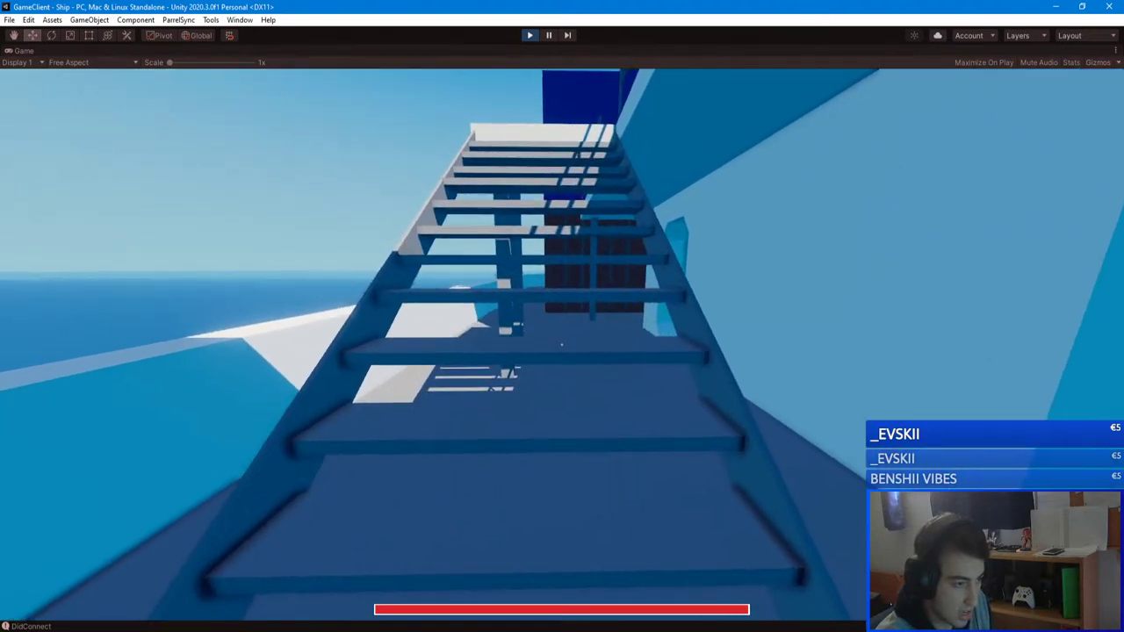
- Run and jump the player up the ship's shaded staircase and back down to test its collider
{"action": "key", "text": "w"}
{"action": "key", "text": "space"}
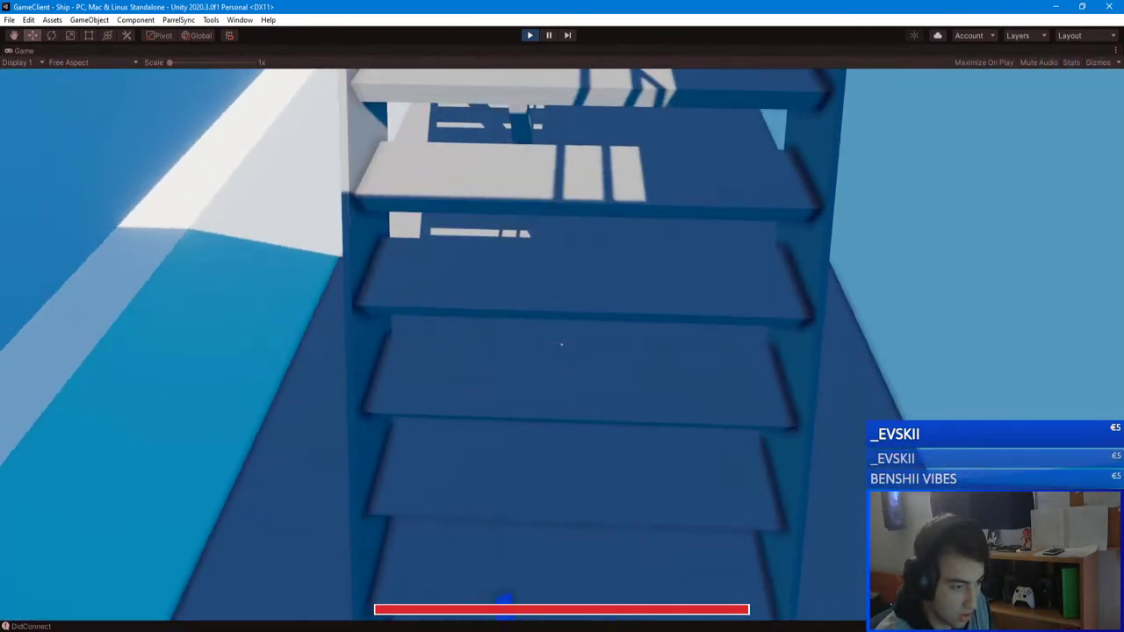
{"action": "key", "text": "w"}
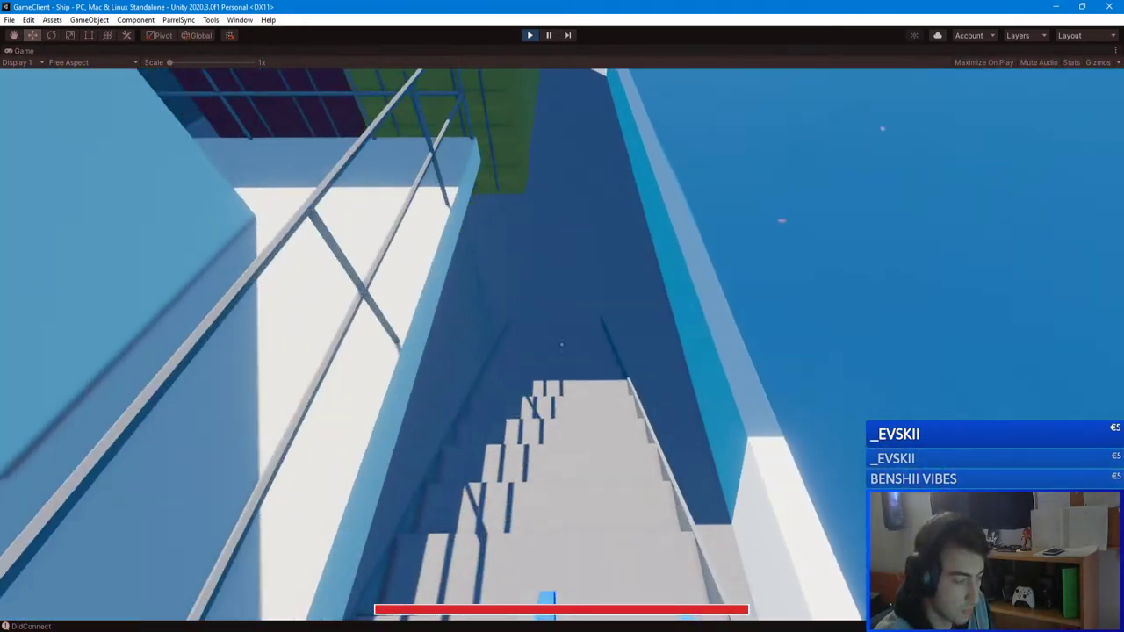
{"action": "key", "text": "w"}
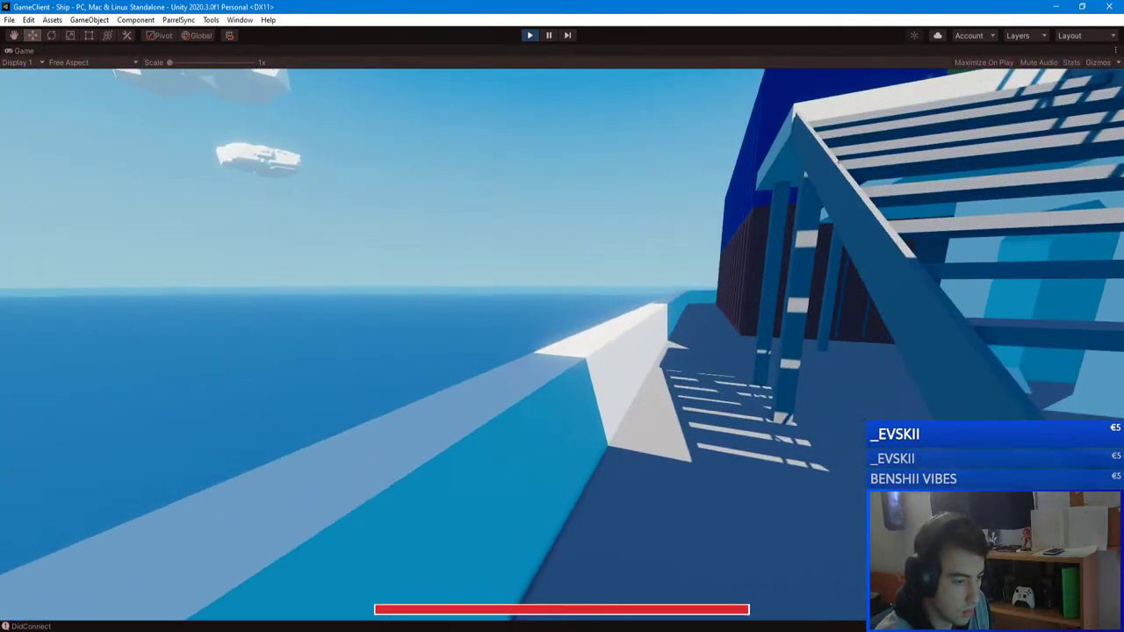
- Give the player a rifle with the /give chat command and aim down its sights at the staircase
{"action": "type", "text": "/give"}
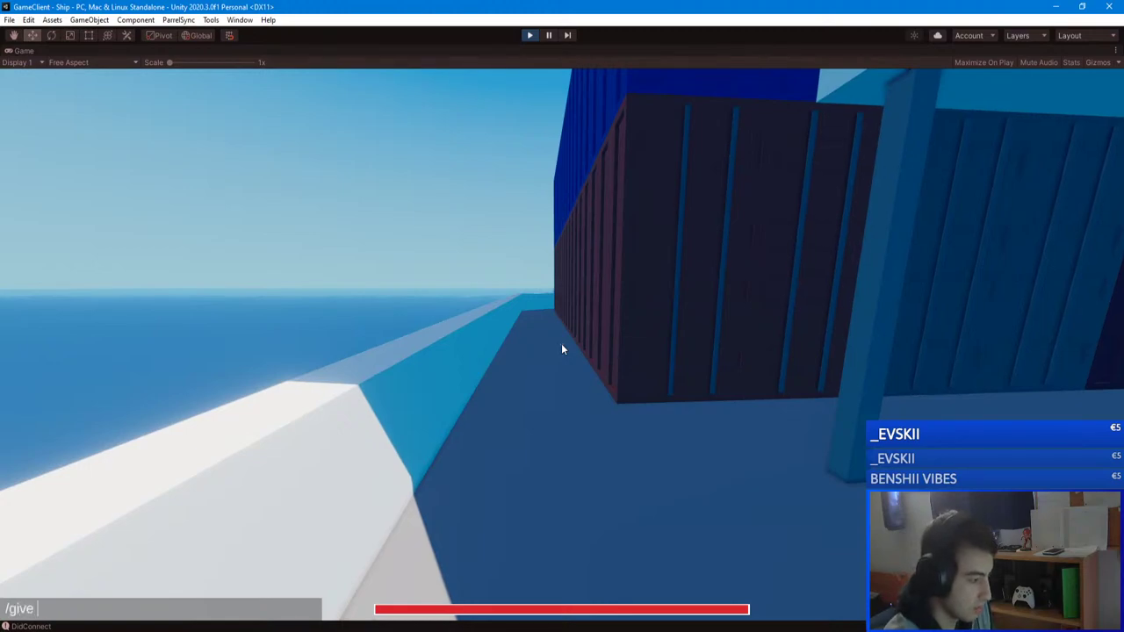
{"action": "key", "text": "Return"}
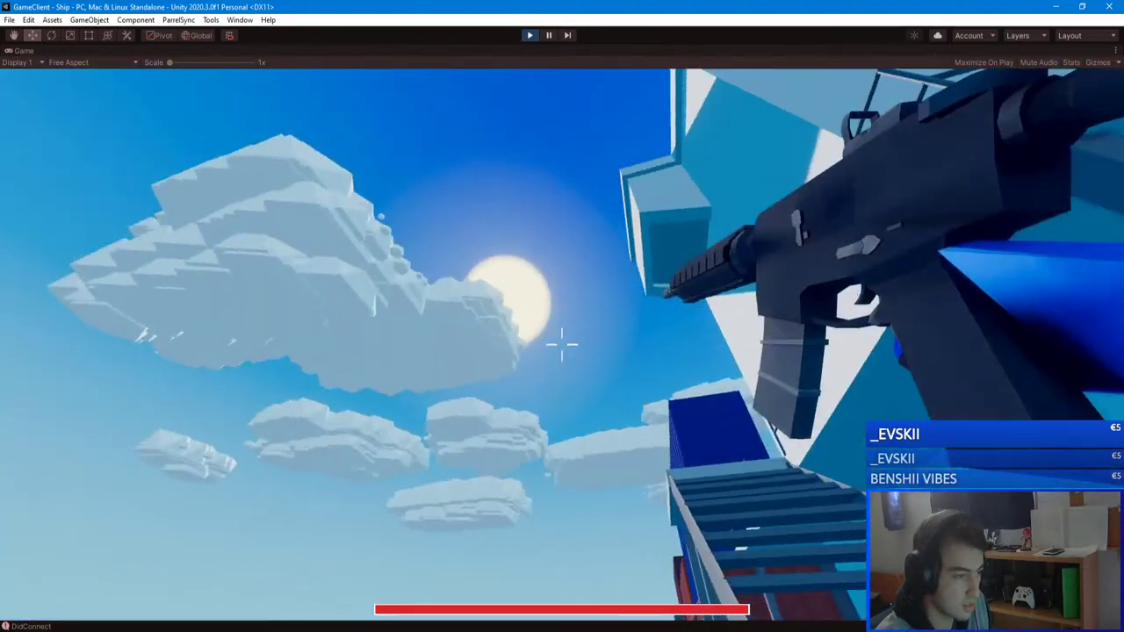
{"action": "right_click", "coordinate": [562, 344]}
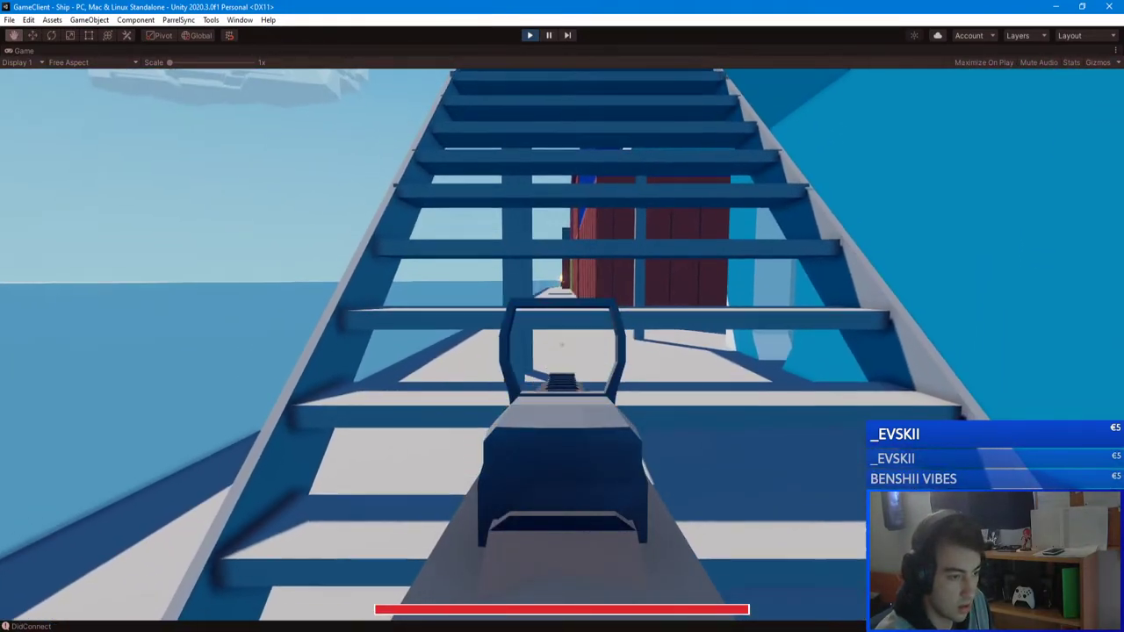
- Walk around and underneath the staircase with the rifle to examine the space below its steps
{"action": "key", "text": "w"}
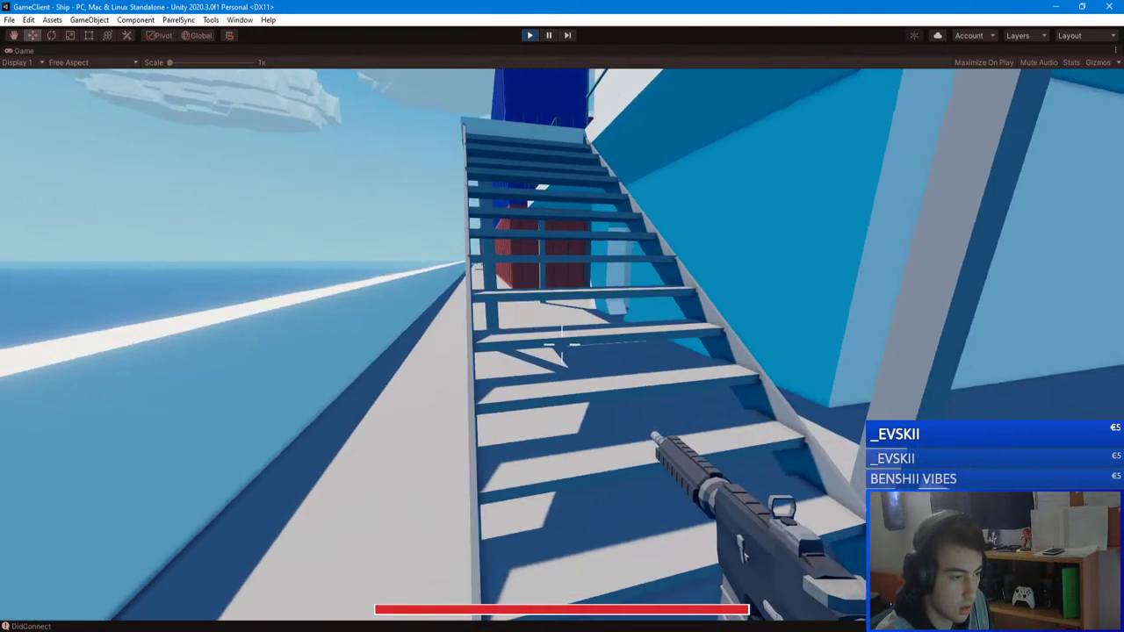
{"action": "key", "text": "w"}
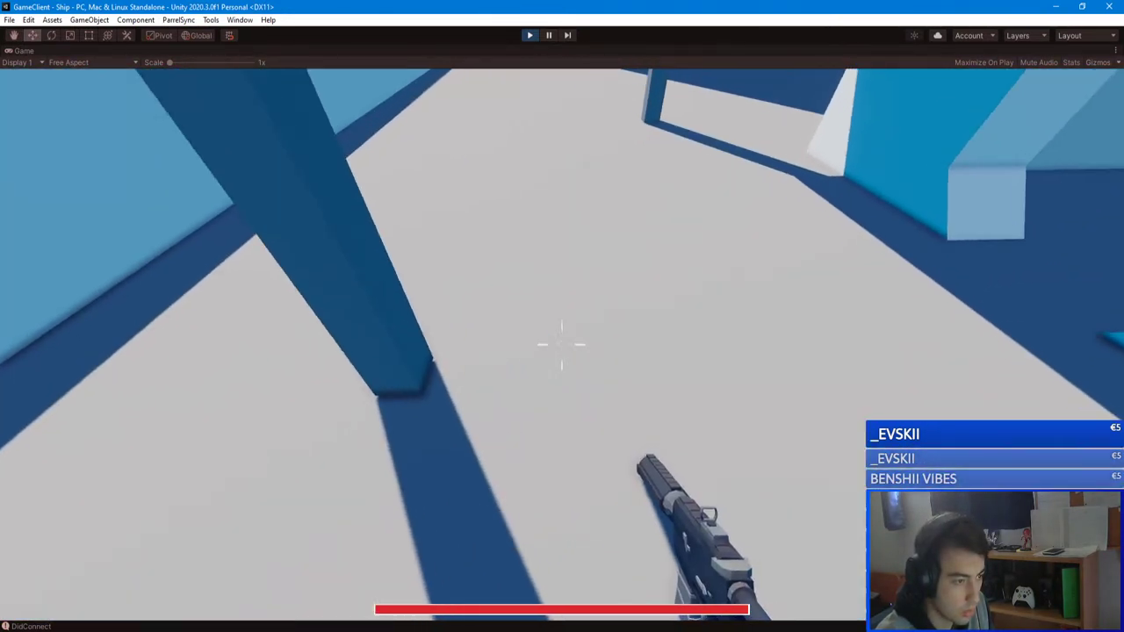
{"action": "key", "text": "1"}
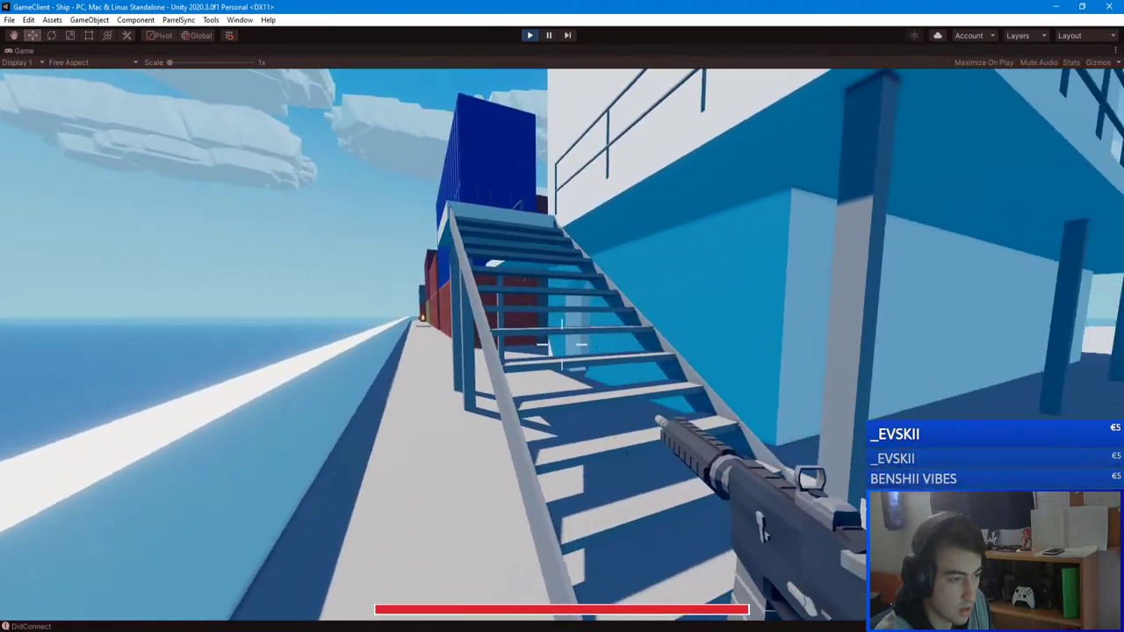
{"action": "key", "text": "w"}
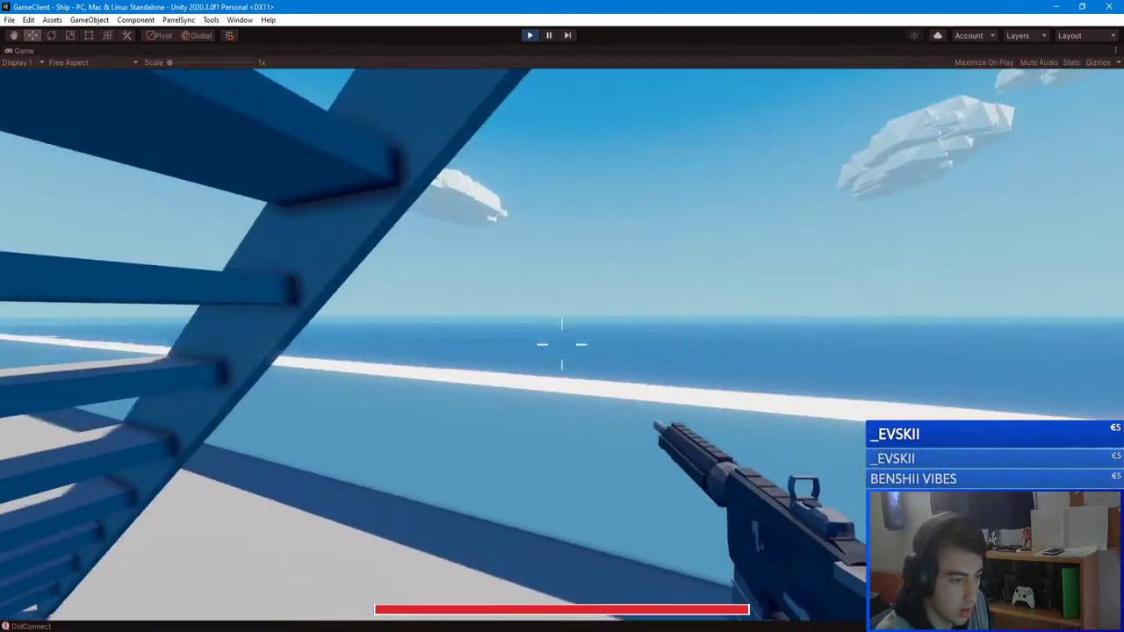
- Climb and descend the staircase repeatedly with the rifle equipped, checking the movement over each step up to the landing
{"action": "key", "text": "w"}
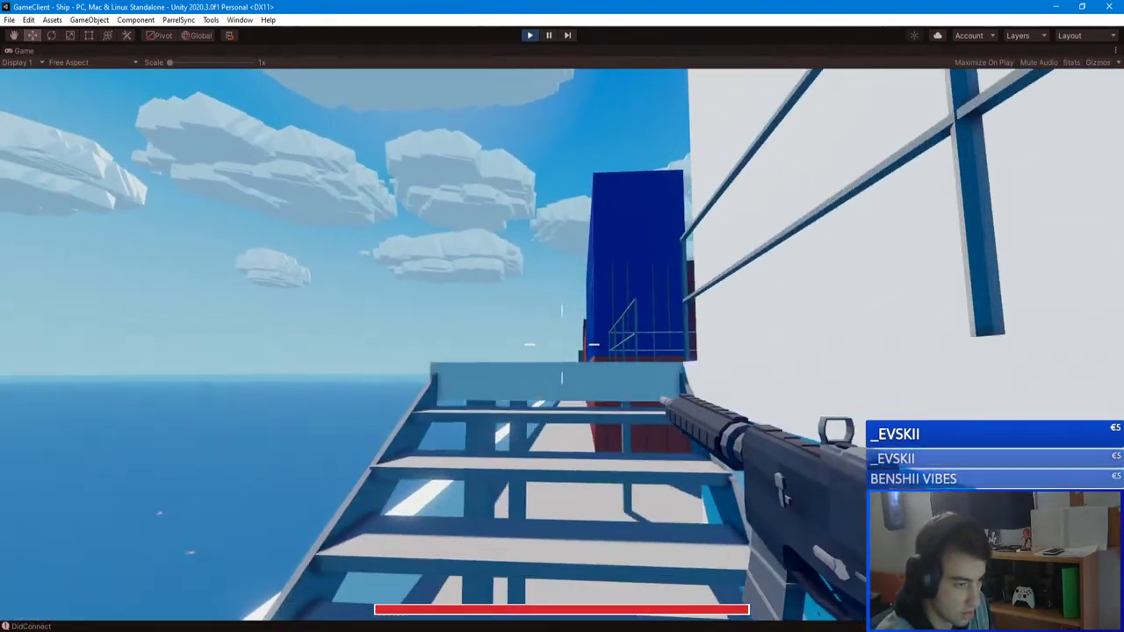
{"action": "key", "text": "w"}
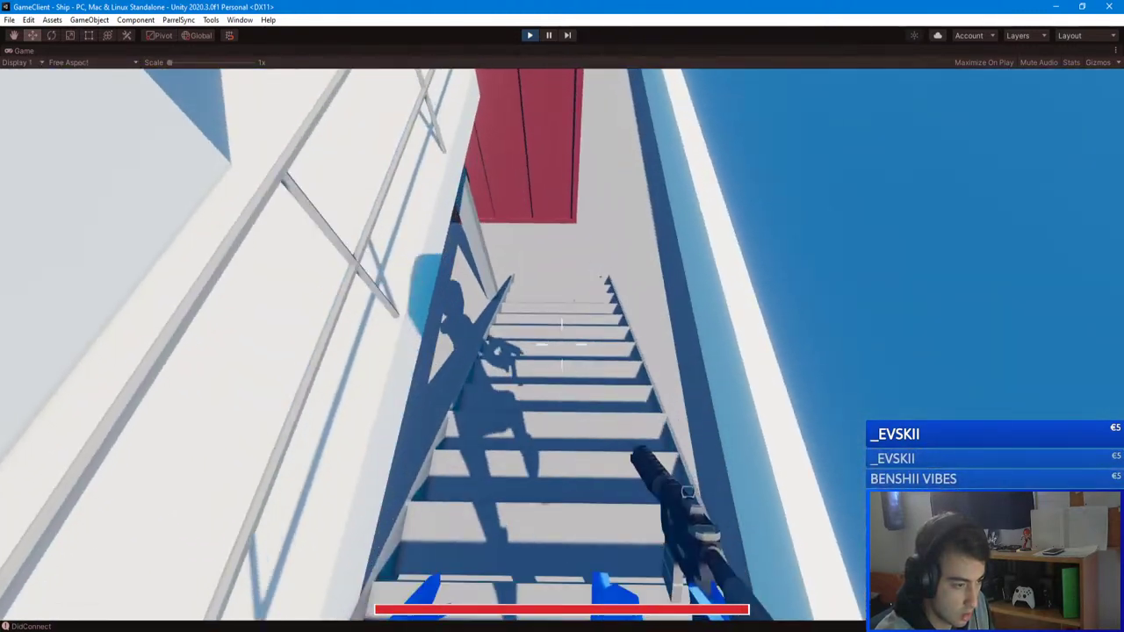
{"action": "key", "text": "w"}
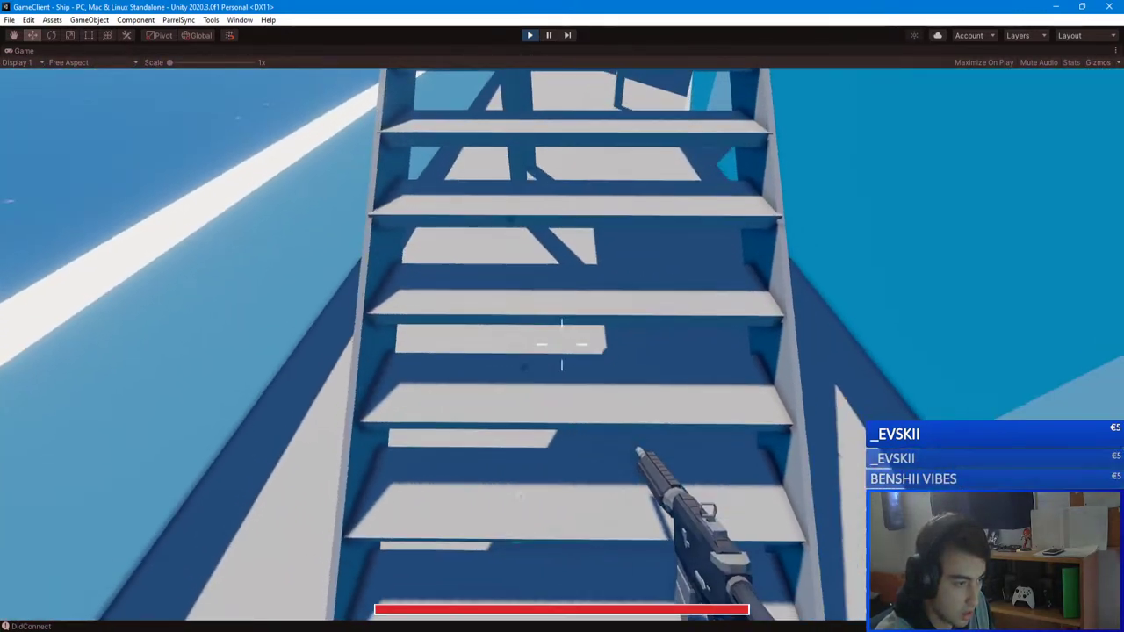
{"action": "key", "text": "w"}
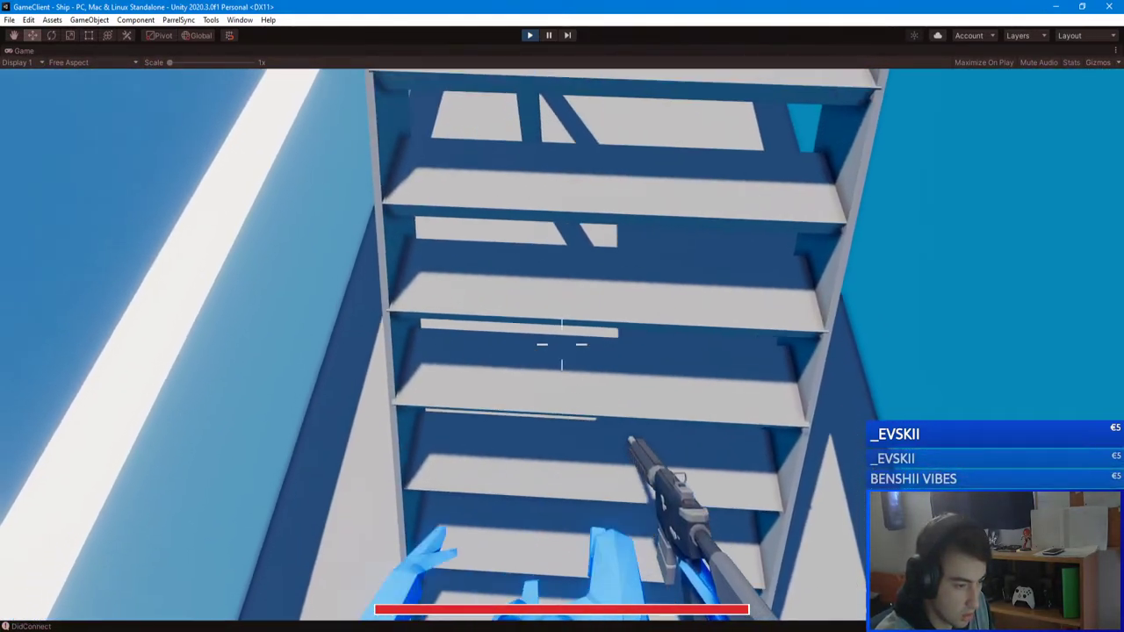
{"action": "key", "text": "w"}
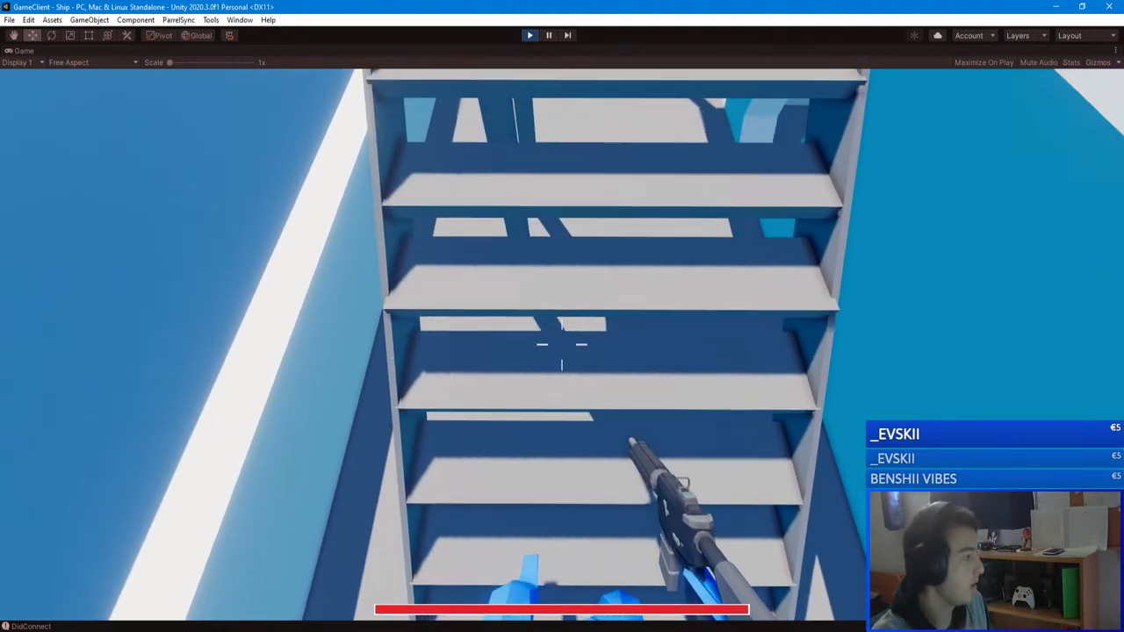
{"action": "key", "text": "w"}
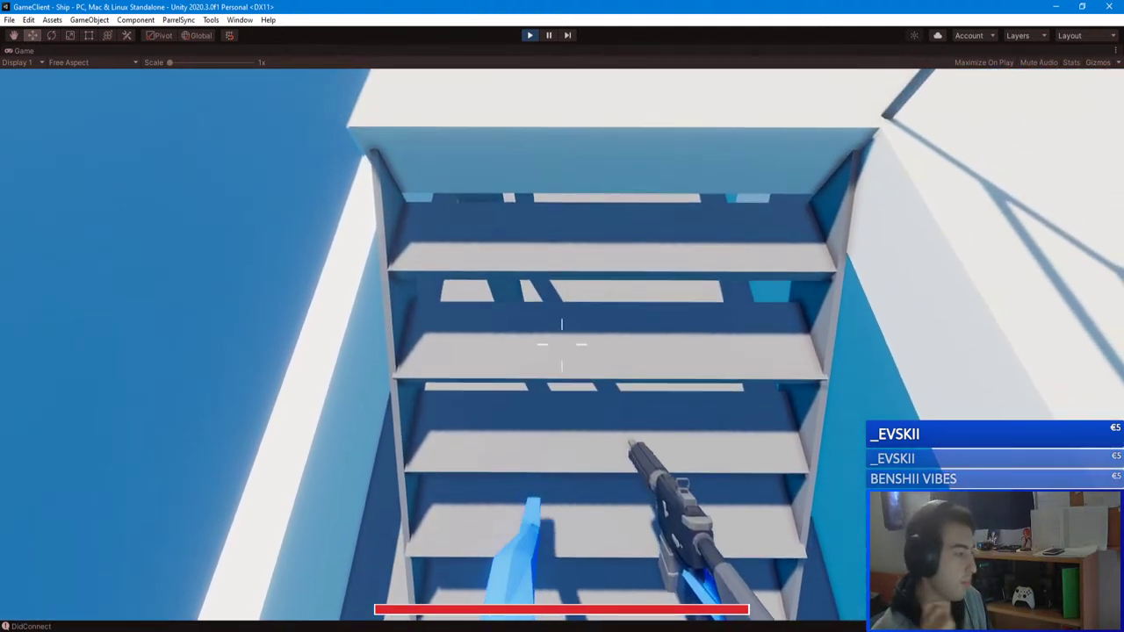
{"action": "key", "text": "w"}
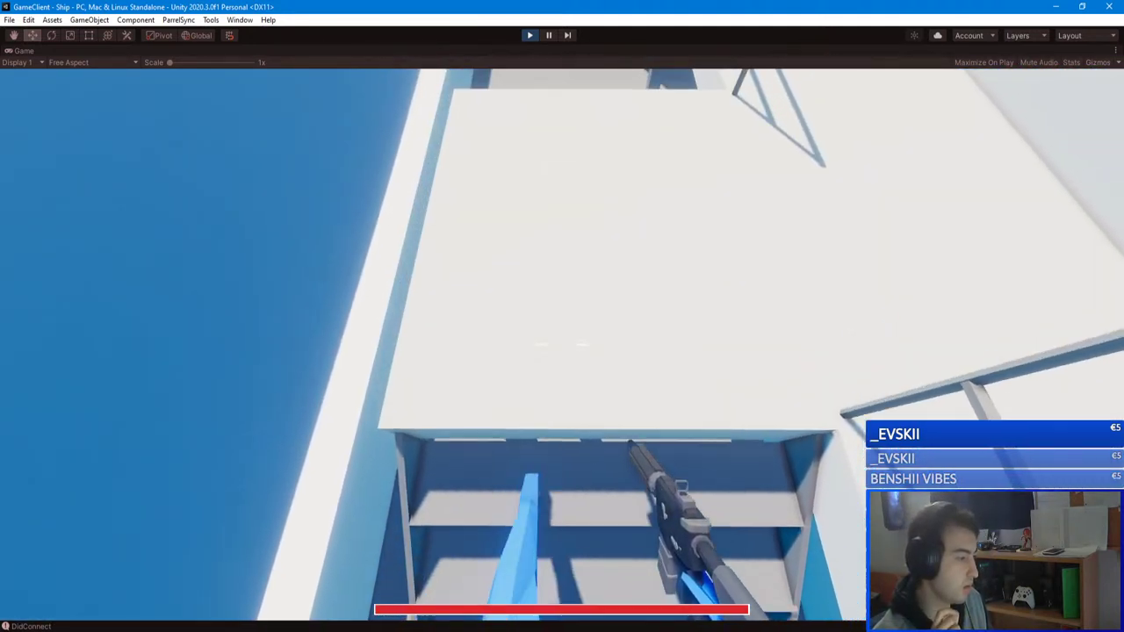
- Jump across the top landing, run back down and strafe around the staircase's base to check its edges
{"action": "key", "text": "w"}
{"action": "key", "text": "space"}
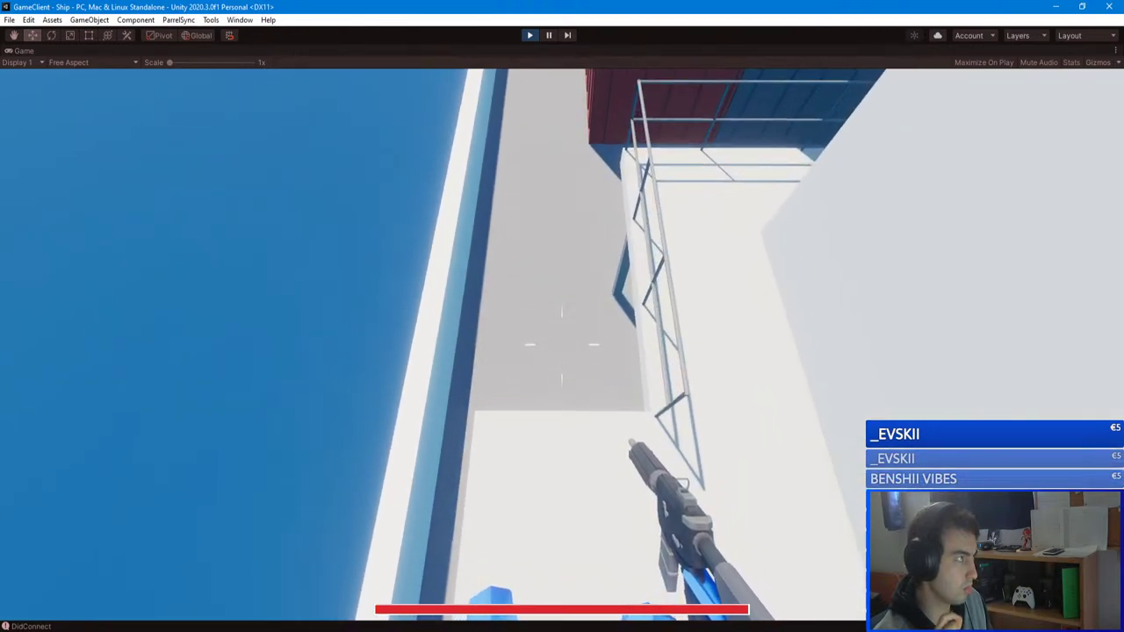
{"action": "key", "text": "w"}
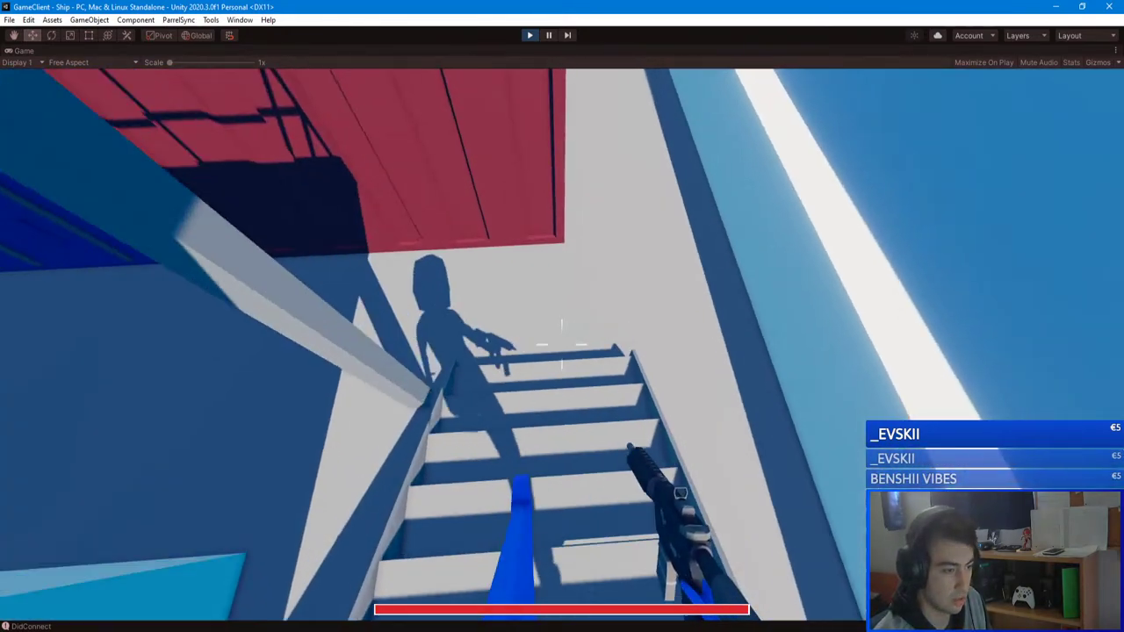
{"action": "key", "text": "w"}
{"action": "key", "text": "a"}
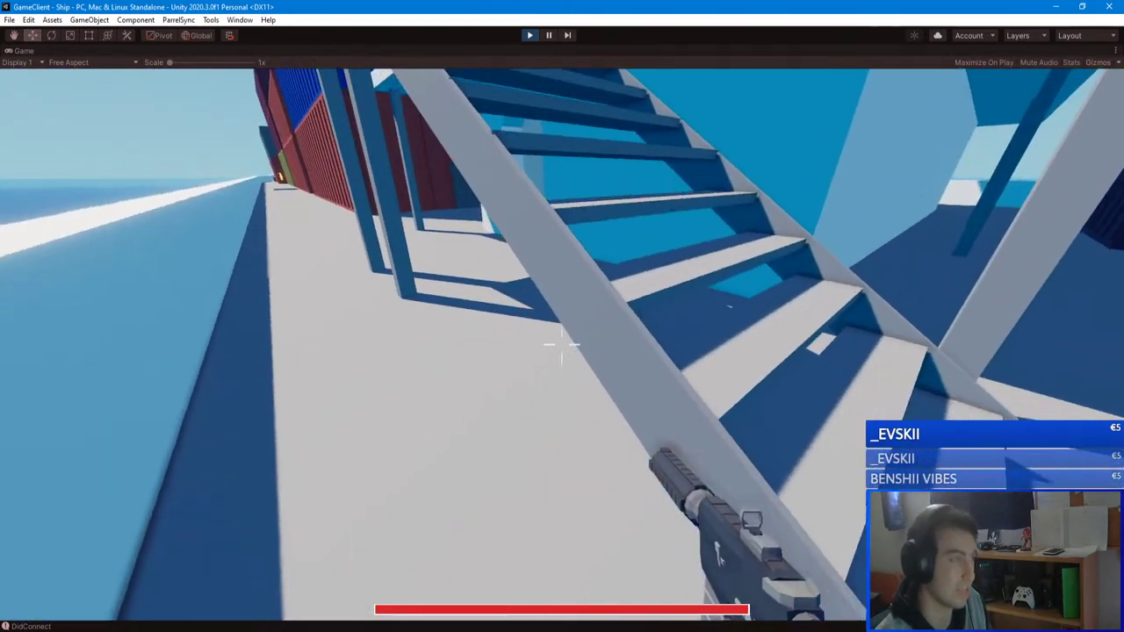
{"action": "key", "text": "w"}
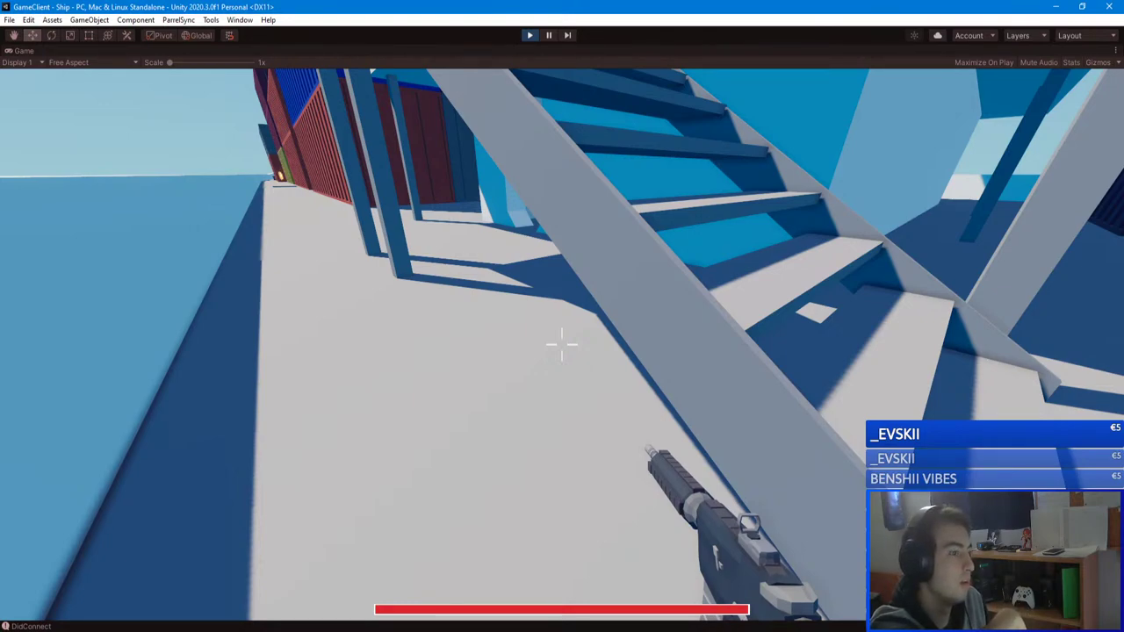
{"action": "key", "text": "w"}
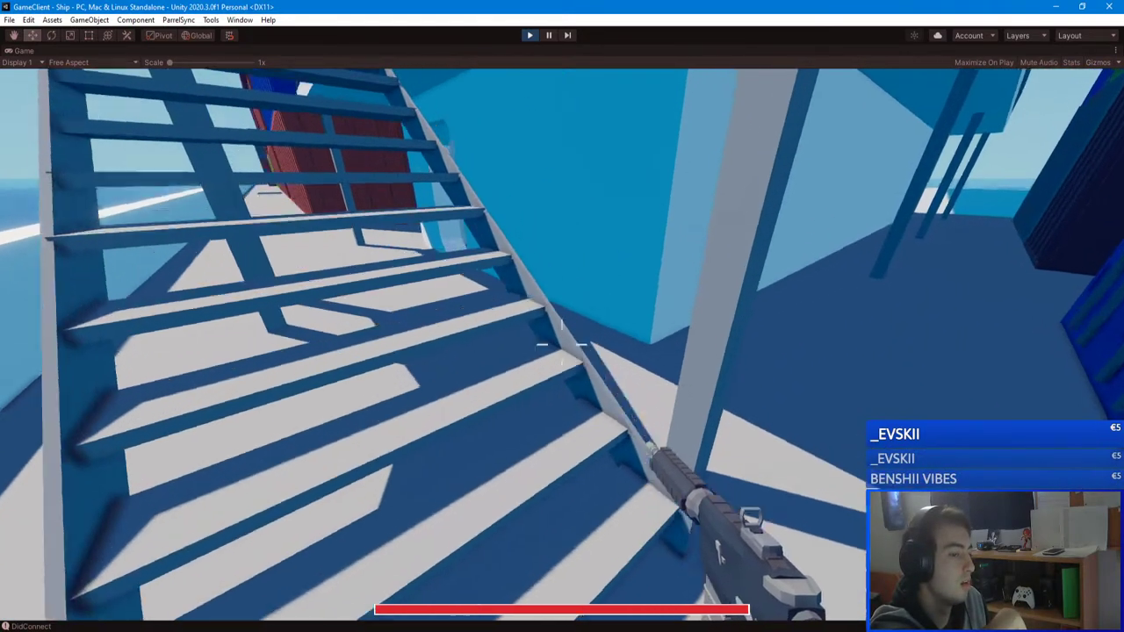
- Run up and down the staircase again and continue from its landing onto the ship's upper walkway
{"action": "key", "text": "w"}
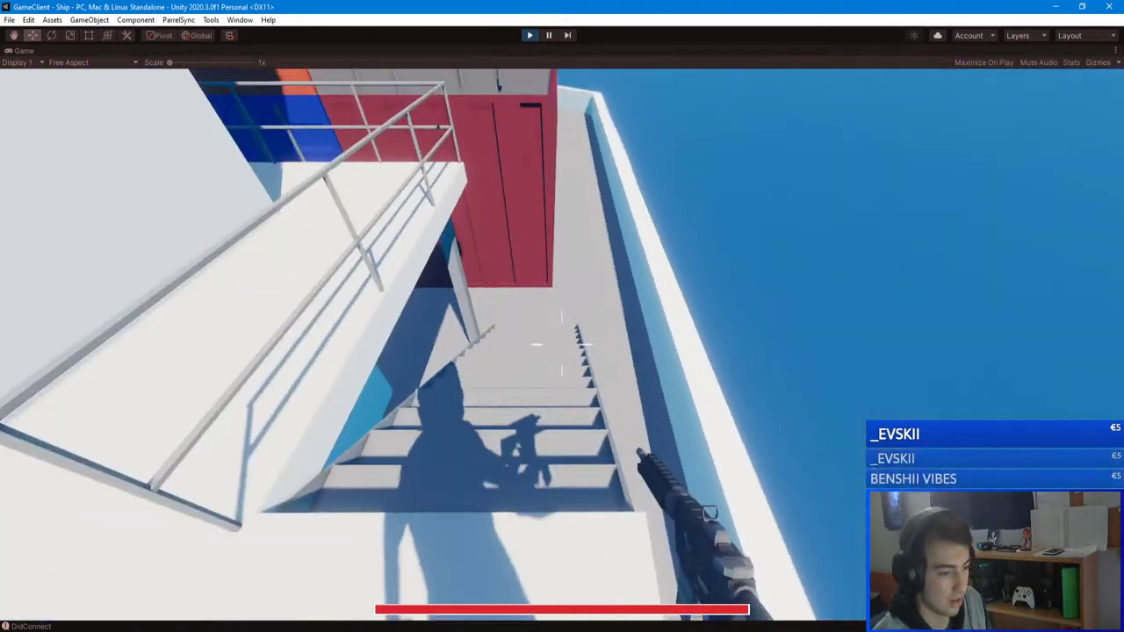
{"action": "key", "text": "w"}
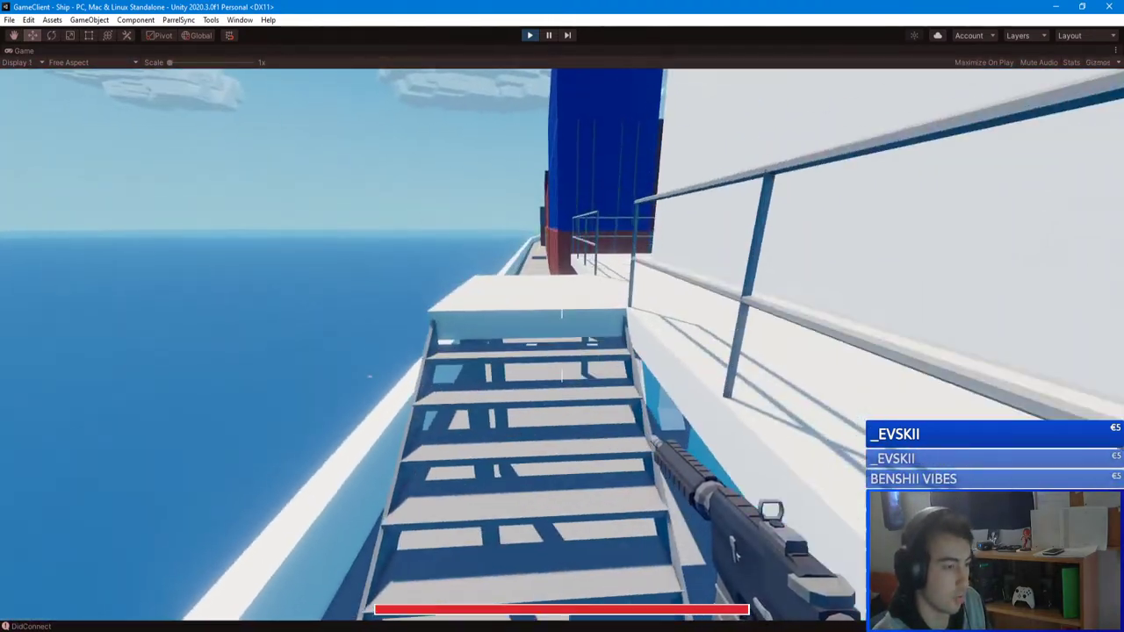
{"action": "key", "text": "w"}
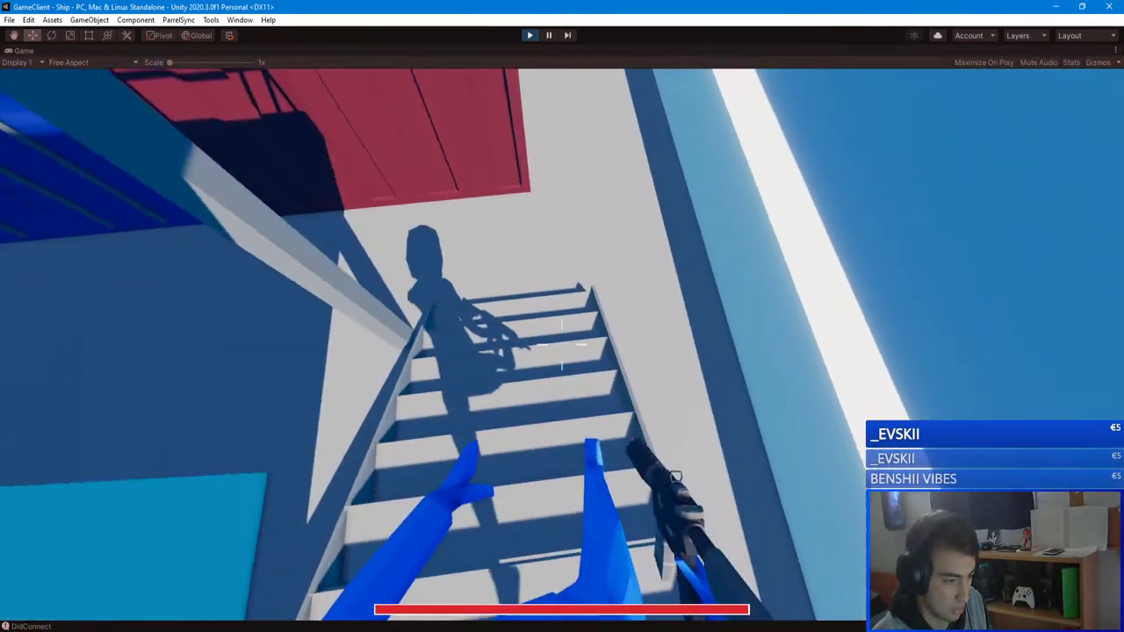
{"action": "key", "text": "w"}
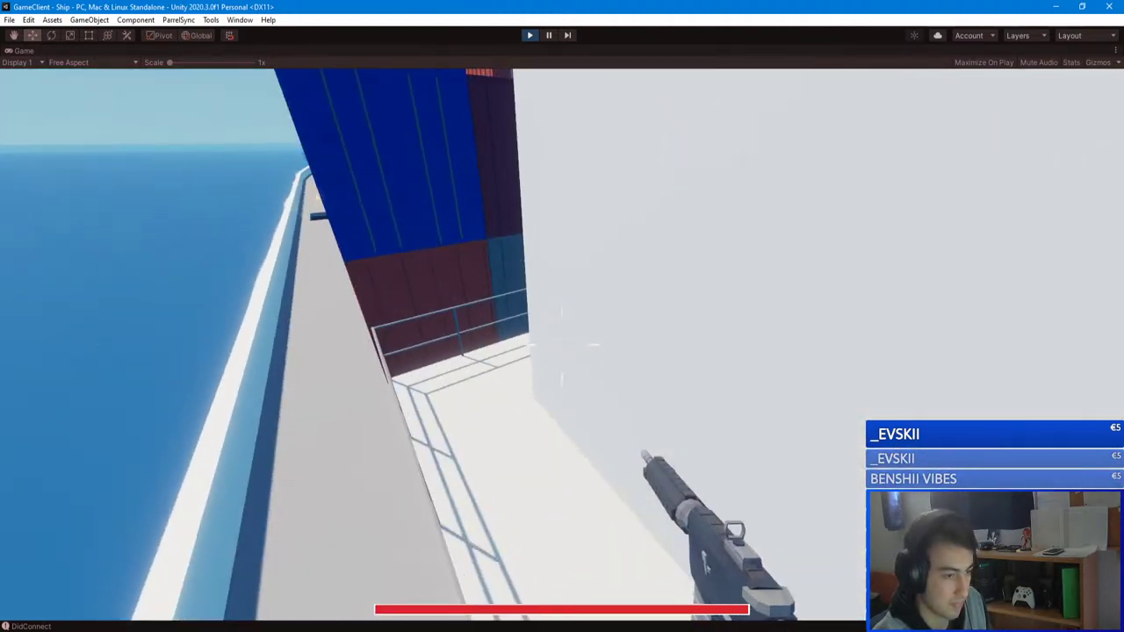
- Walk the player around the railed upper walkway of the ship's cabin to inspect all its sides
{"action": "key", "text": "w"}
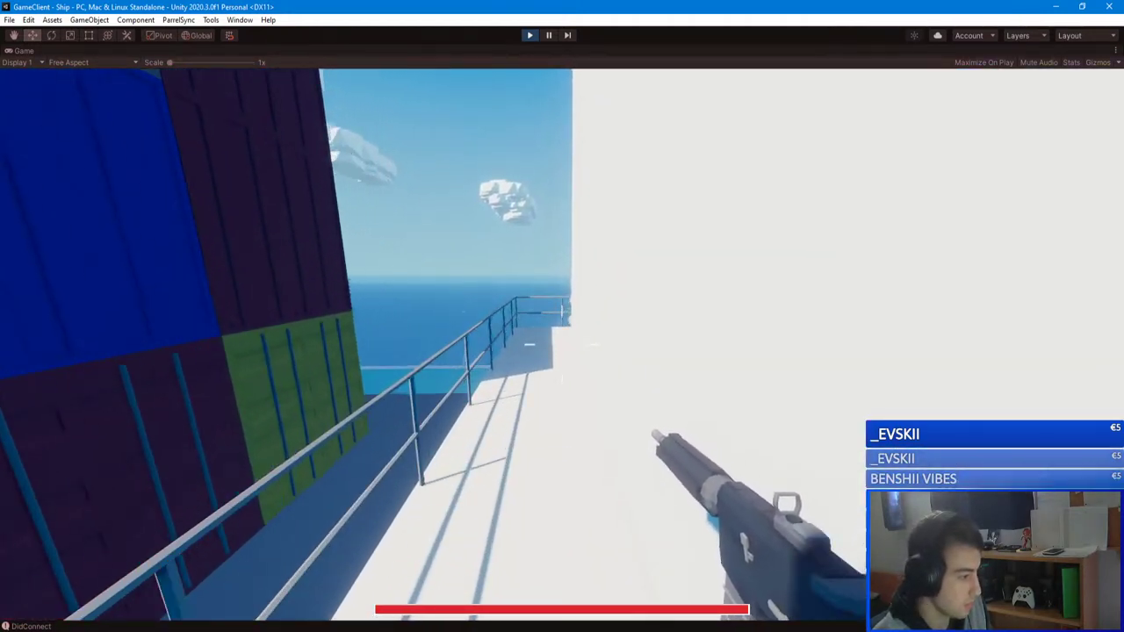
{"action": "key", "text": "w"}
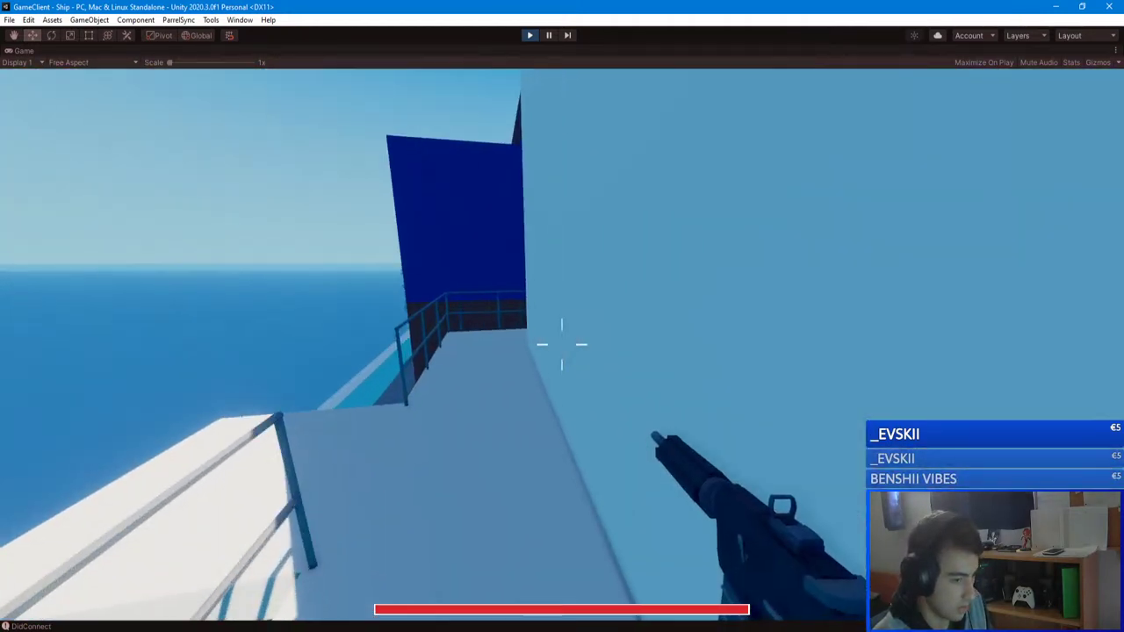
{"action": "key", "text": "w"}
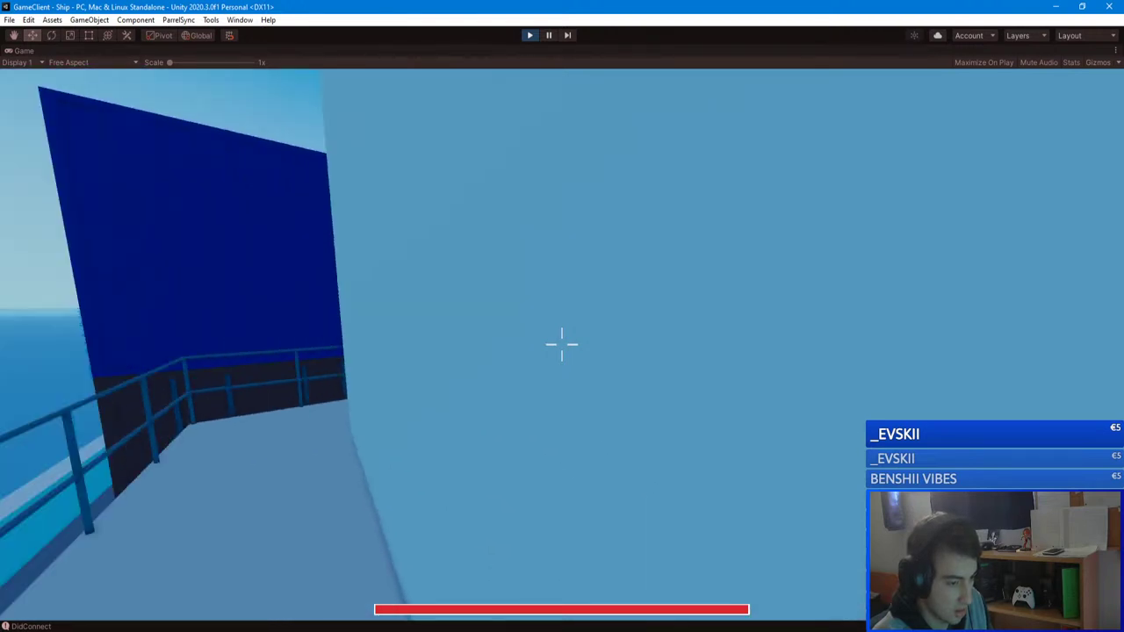
{"action": "key", "text": "w"}
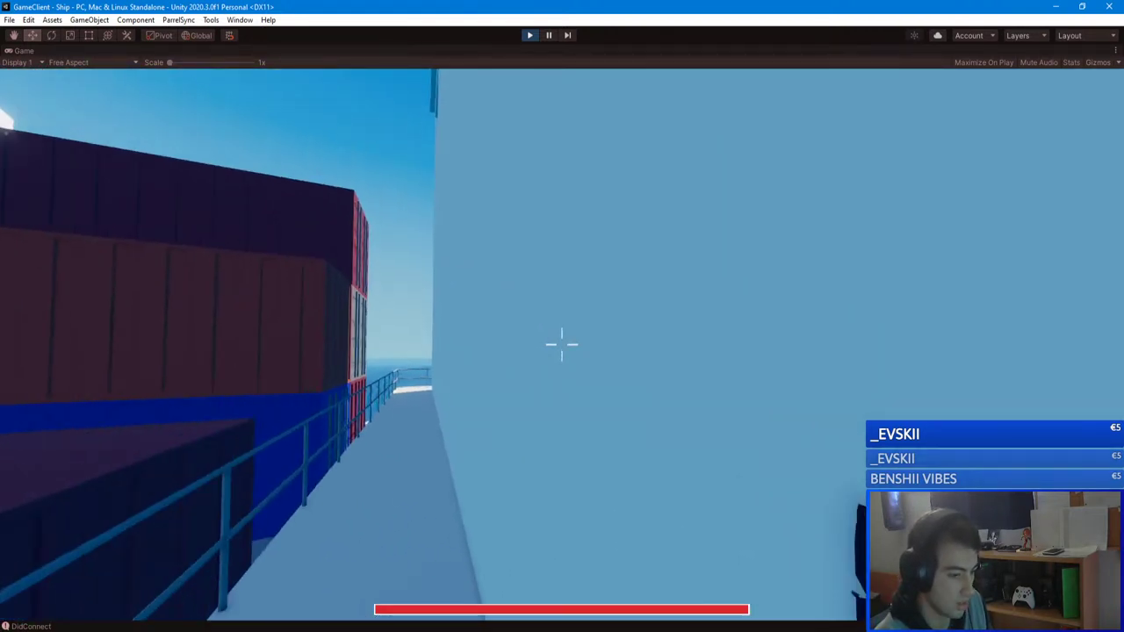
{"action": "key", "text": "w"}
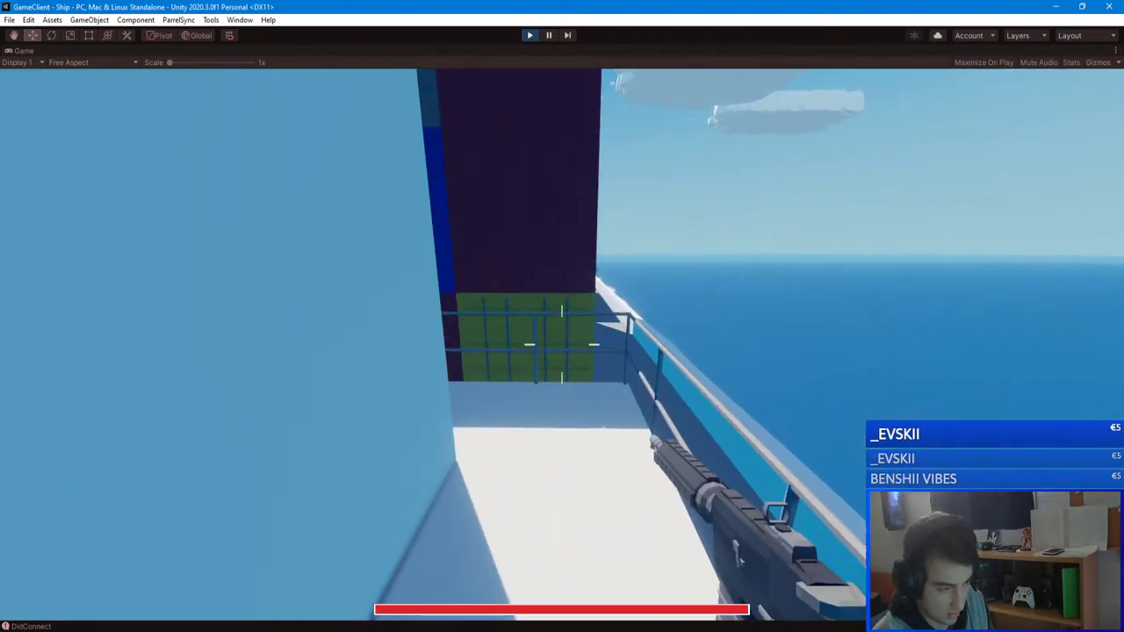
- Walk along the upper walkway with the rifle, jump down to the deck and enter the cabin's ground-floor interior
{"action": "key", "text": "w"}
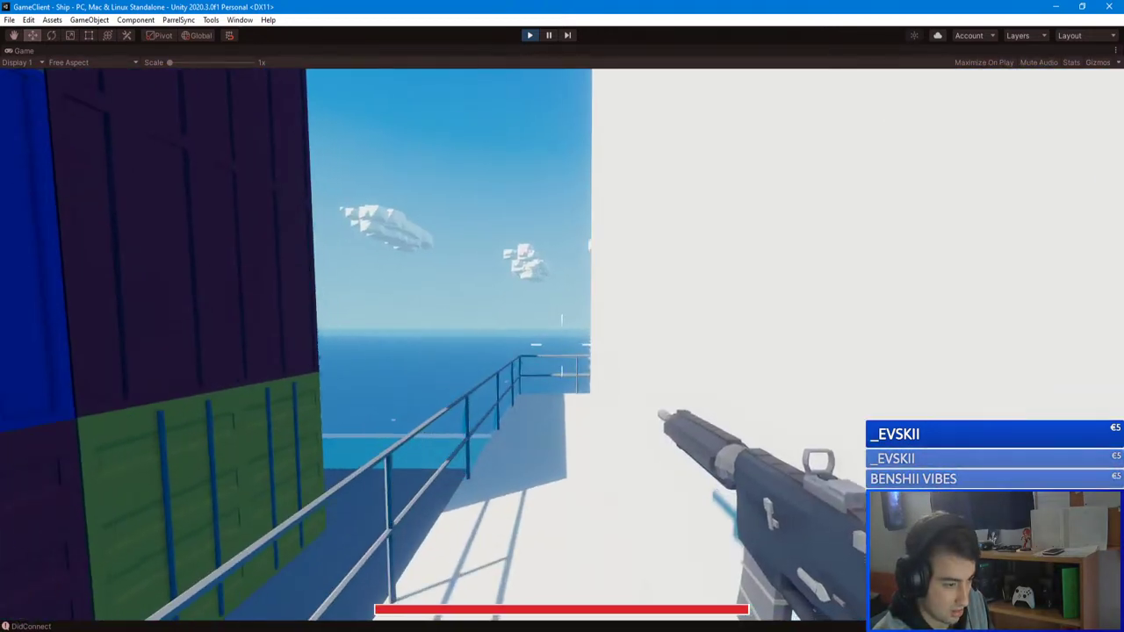
{"action": "key", "text": "w"}
{"action": "key", "text": "space"}
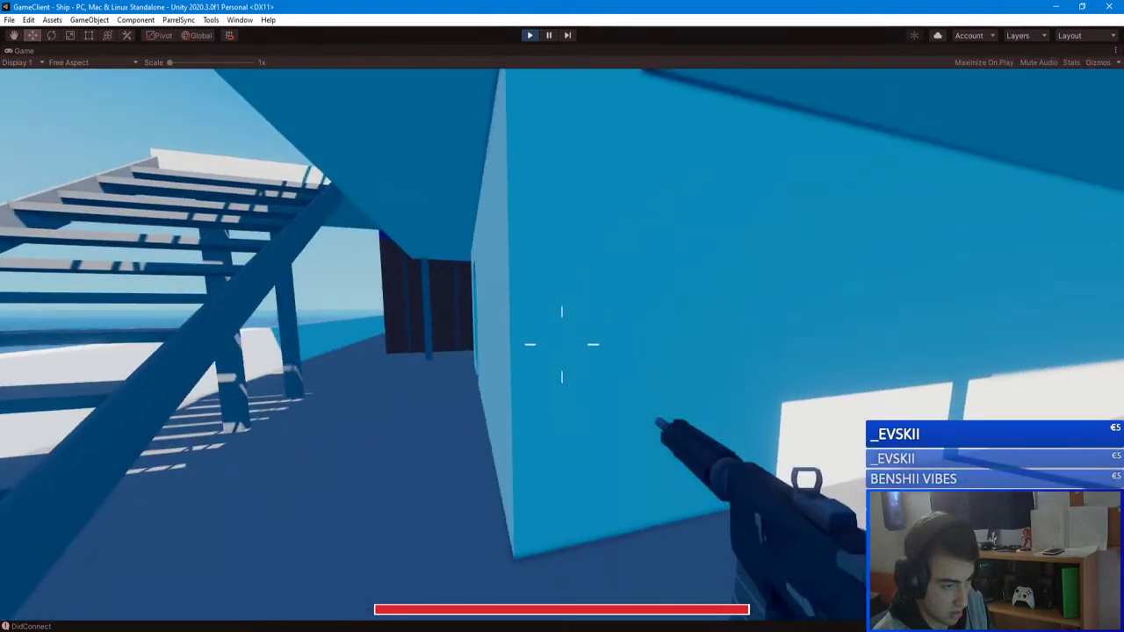
{"action": "key", "text": "w"}
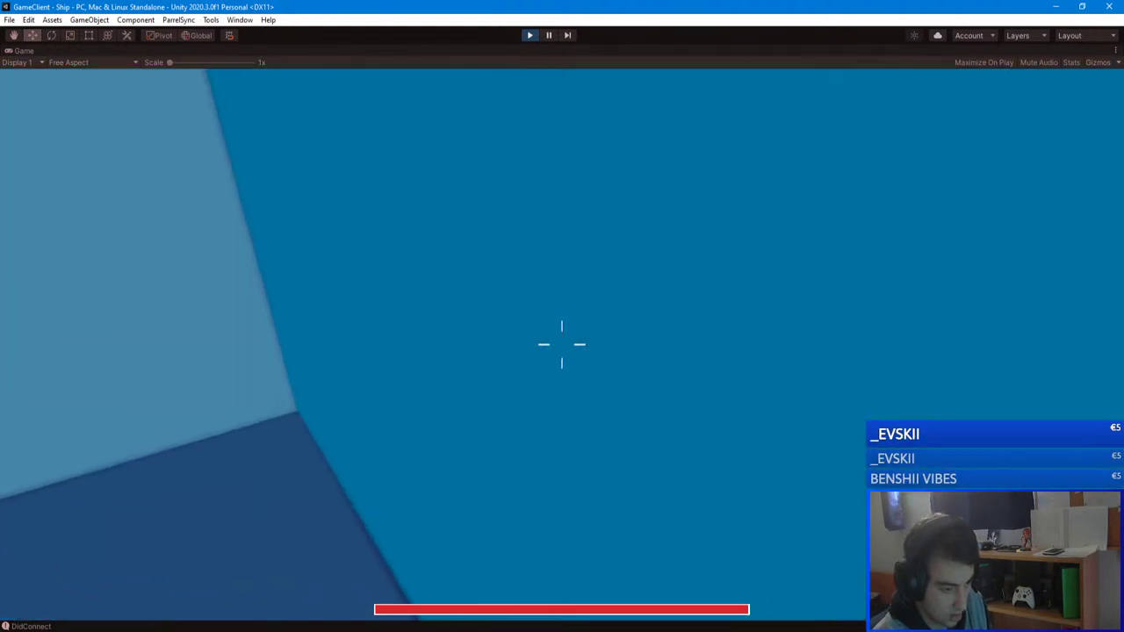
{"action": "key", "text": "w"}
{"action": "key", "text": "w"}
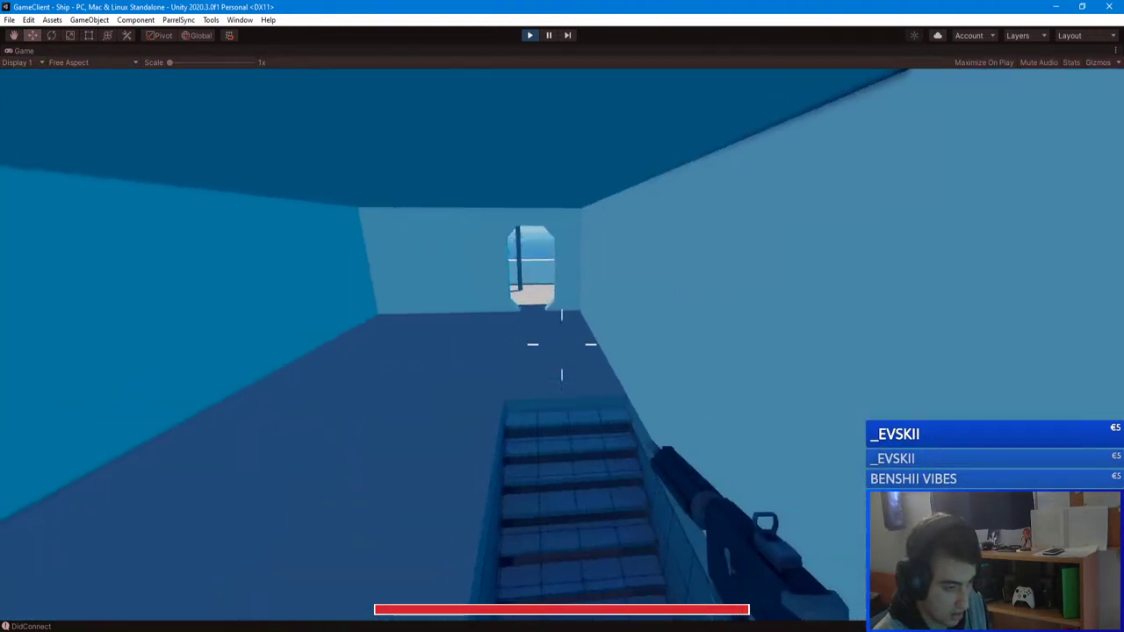
- Run through the cabin interior past its stairwell, check the doorways at both ends and return to the upper walkway
{"action": "key", "text": "w"}
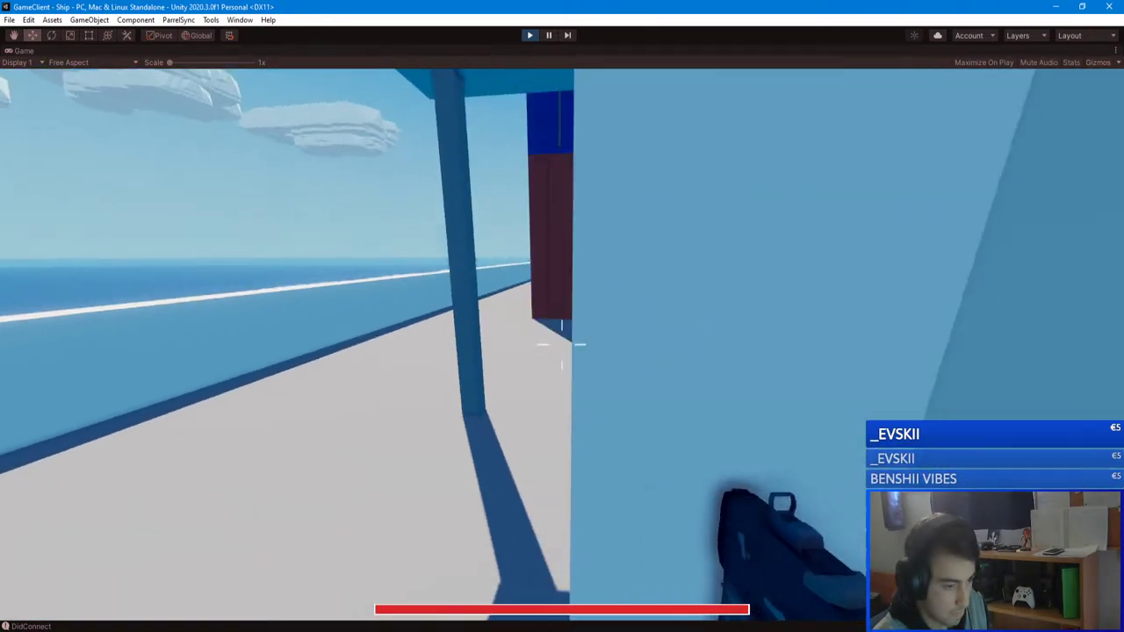
{"action": "key", "text": "w"}
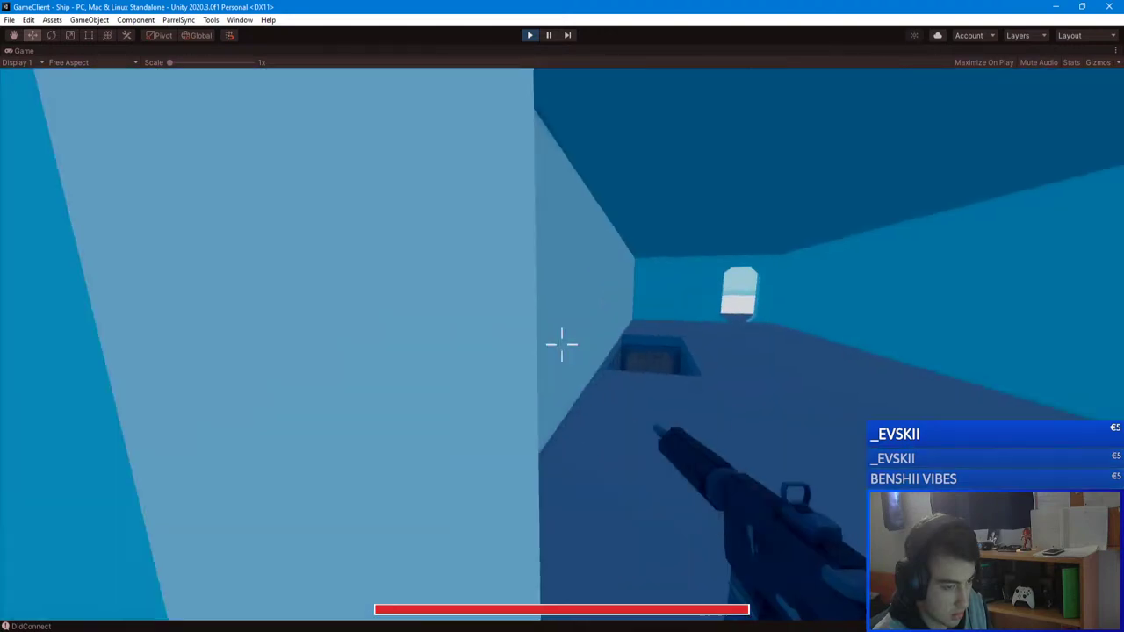
{"action": "key", "text": "w"}
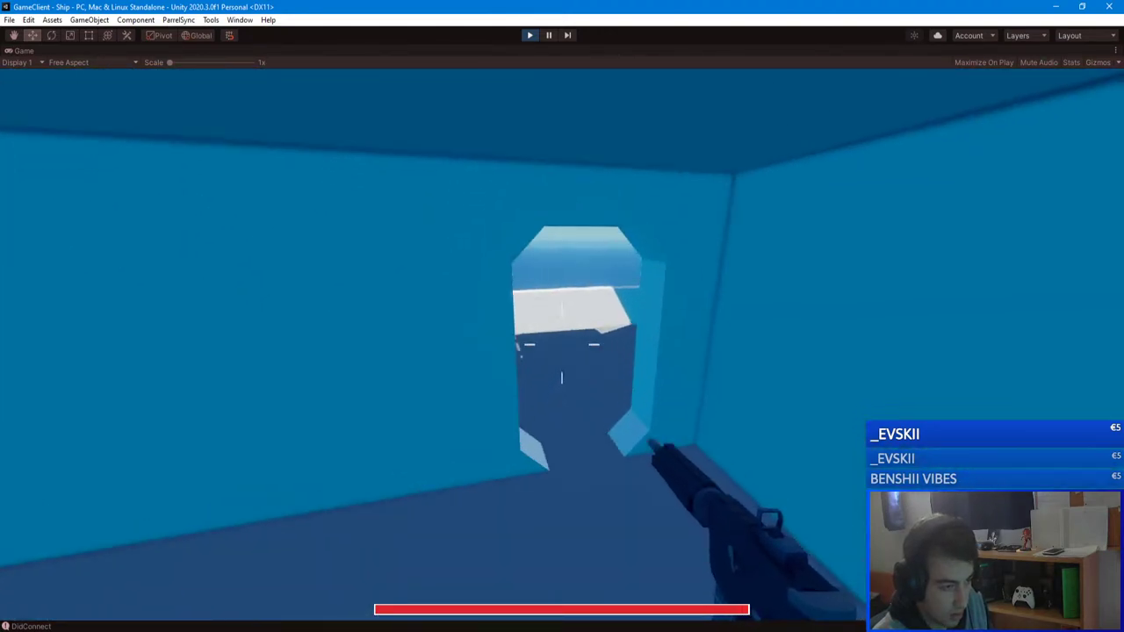
{"action": "key", "text": "w"}
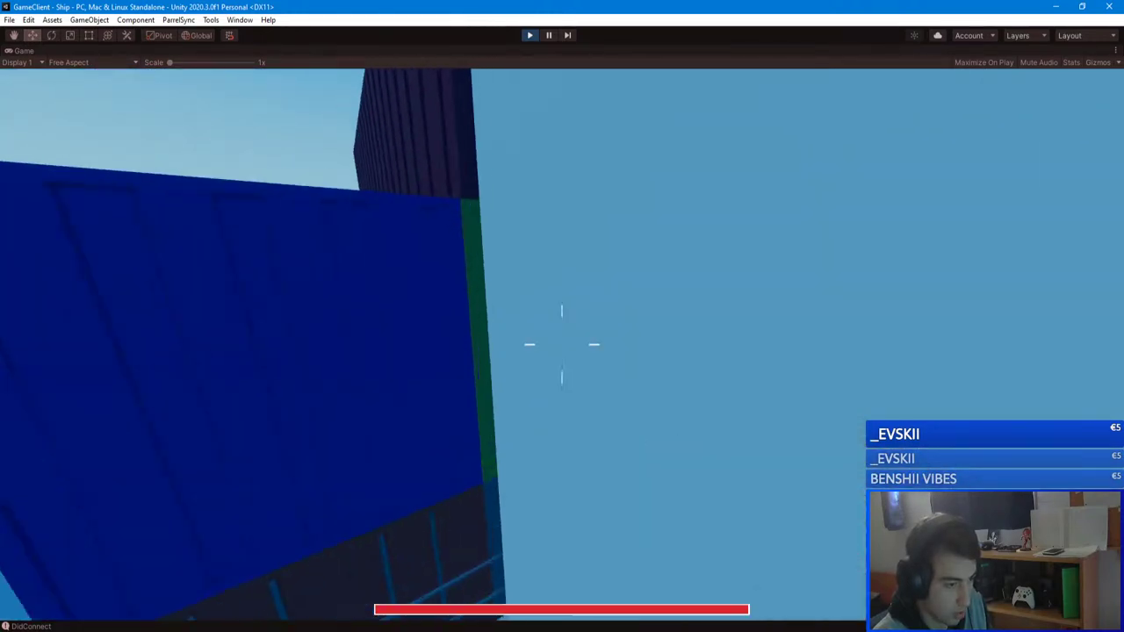
- Circle the upper walkway around the cabin again, checking the walls, the railings and the gaps beside the containers
{"action": "key", "text": "w"}
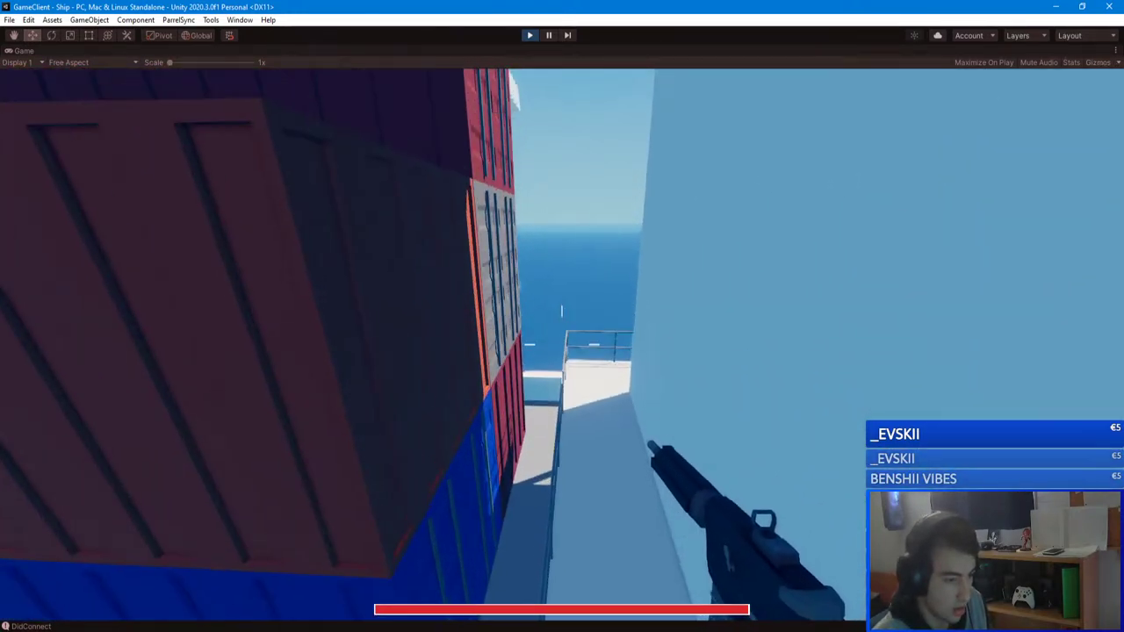
{"action": "key", "text": "w"}
{"action": "key", "text": "w"}
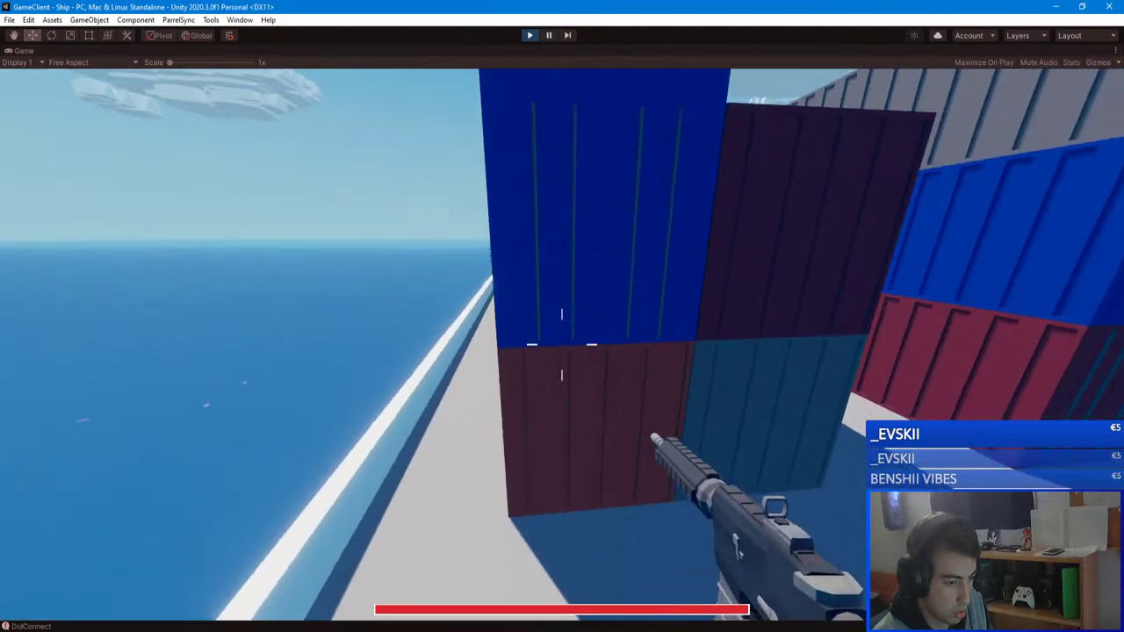
{"action": "key", "text": "w"}
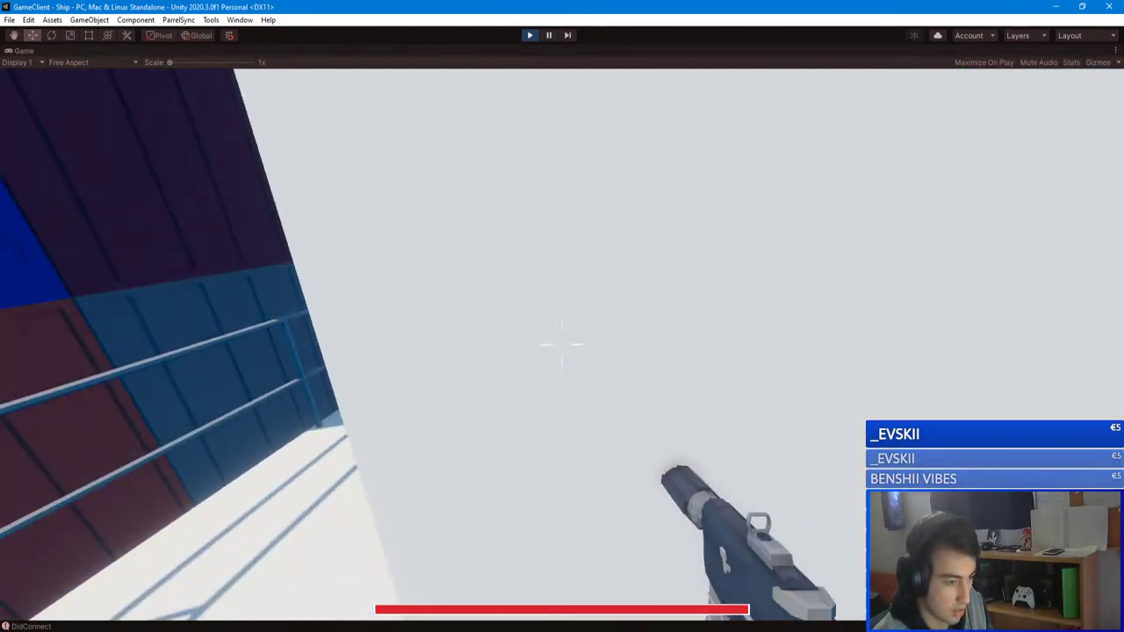
{"action": "key", "text": "ctrl+s"}
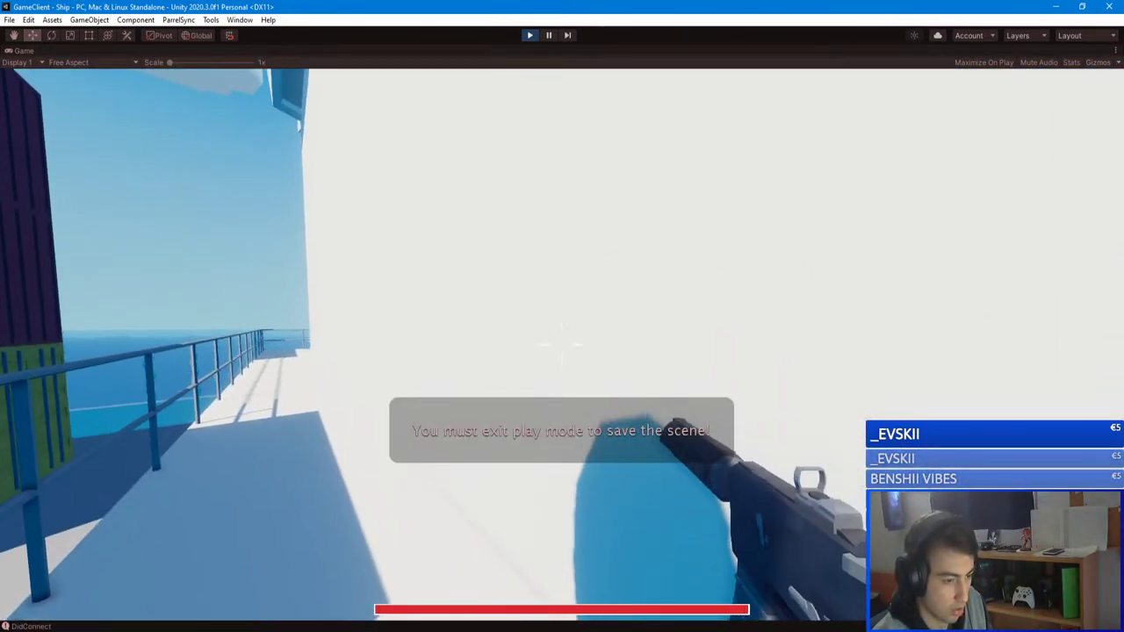
{"action": "key", "text": "w"}
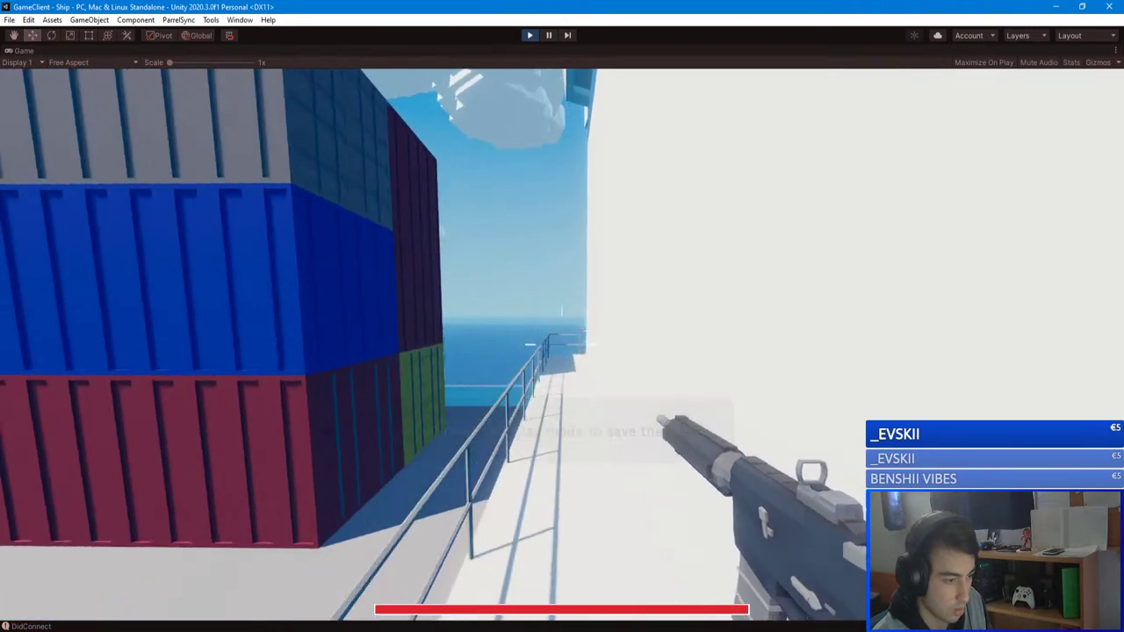
{"action": "key", "text": "w"}
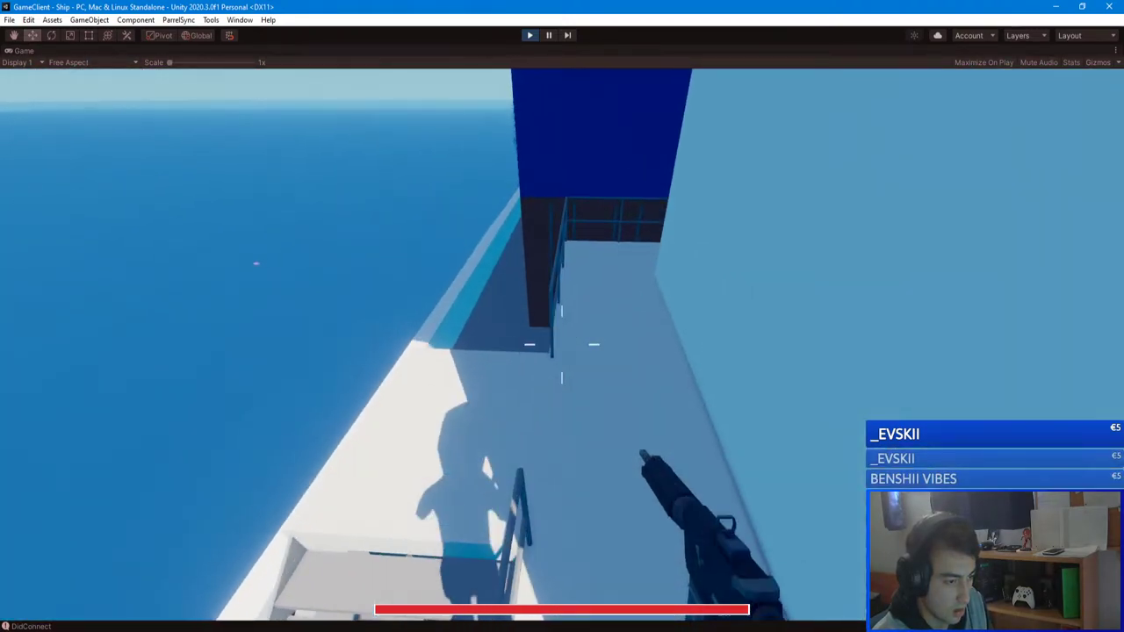
{"action": "key", "text": "w"}
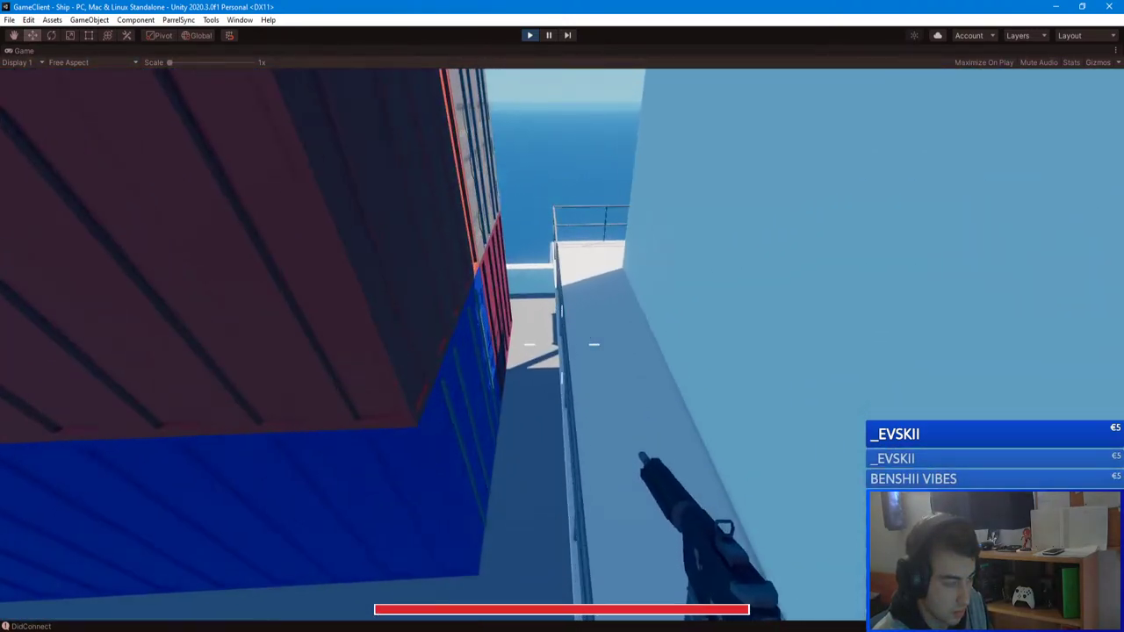
- Drop to the deck beside the outer staircase and retest climbing and descending it up to the landing
{"action": "key", "text": "w"}
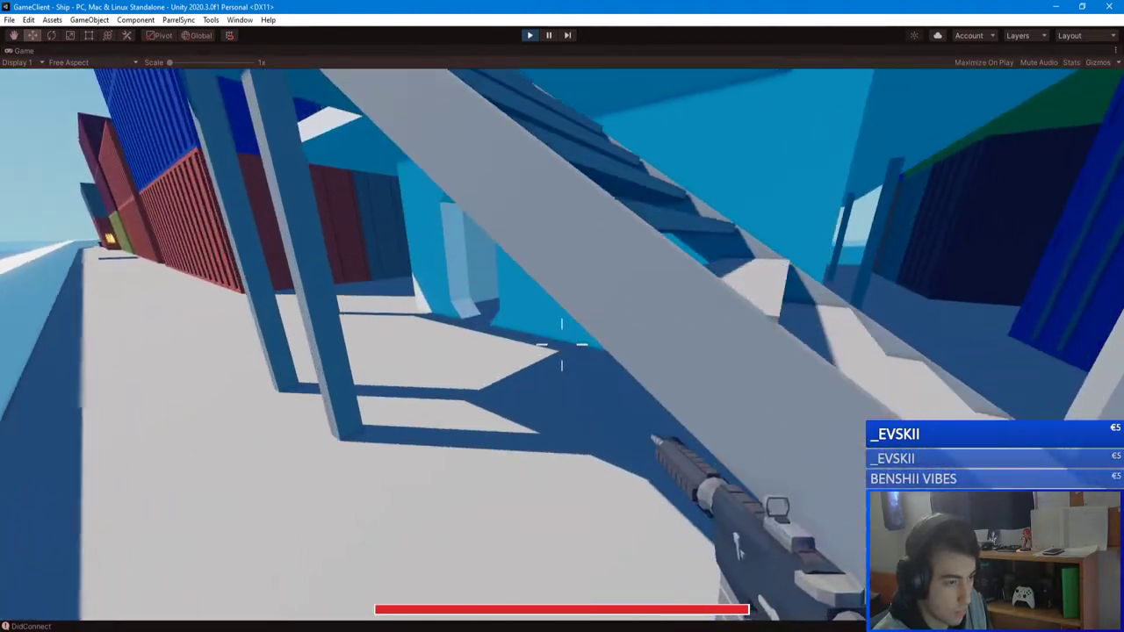
{"action": "key", "text": "w"}
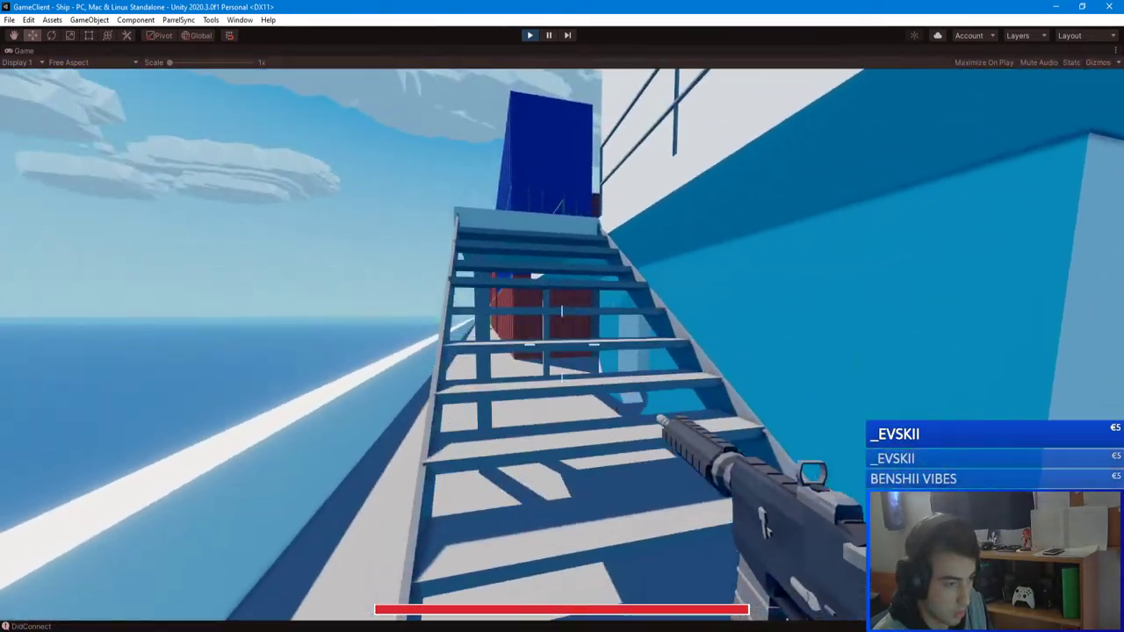
{"action": "key", "text": "w"}
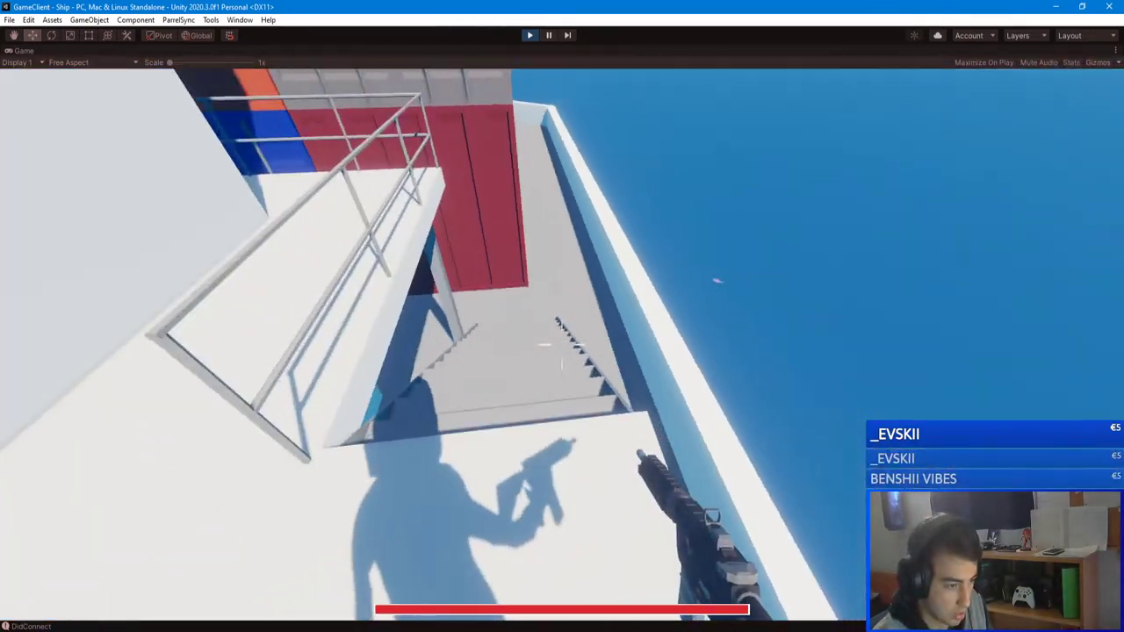
{"action": "key", "text": "w"}
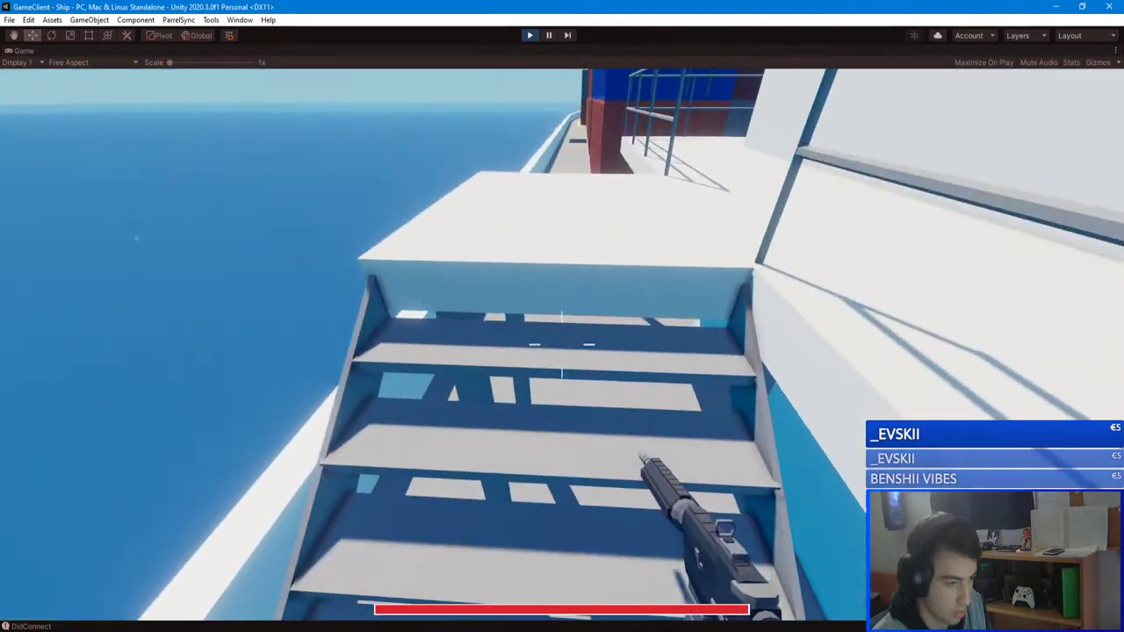
{"action": "key", "text": "w"}
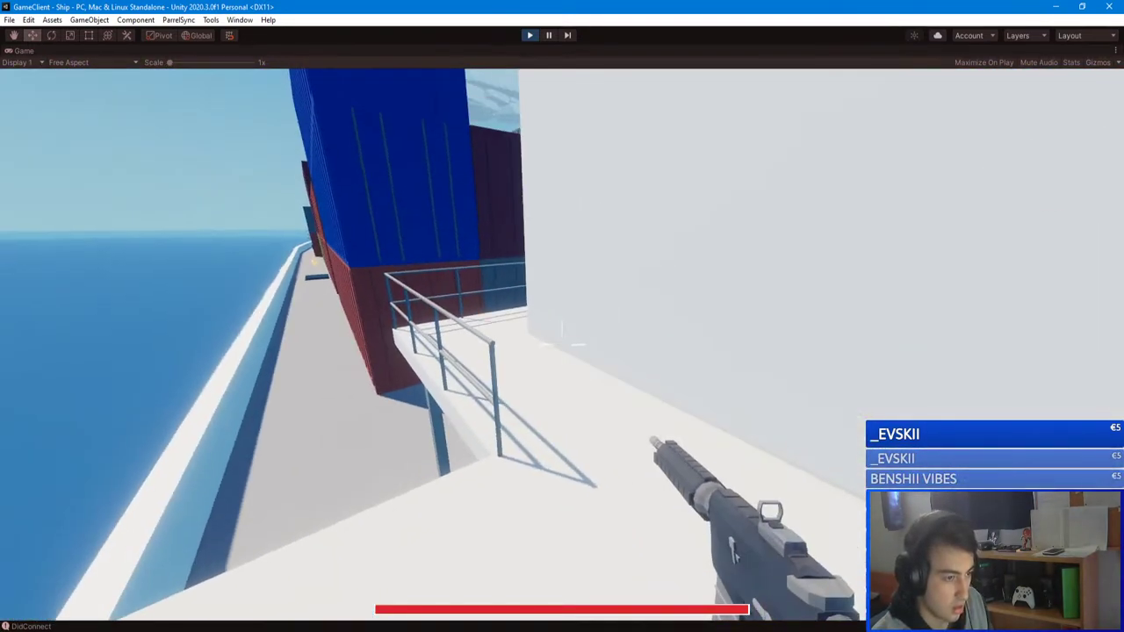
- Leave the match for the main menu and stop play mode
{"action": "key", "text": "Escape"}
{"action": "left_click", "coordinate": [562, 390]}
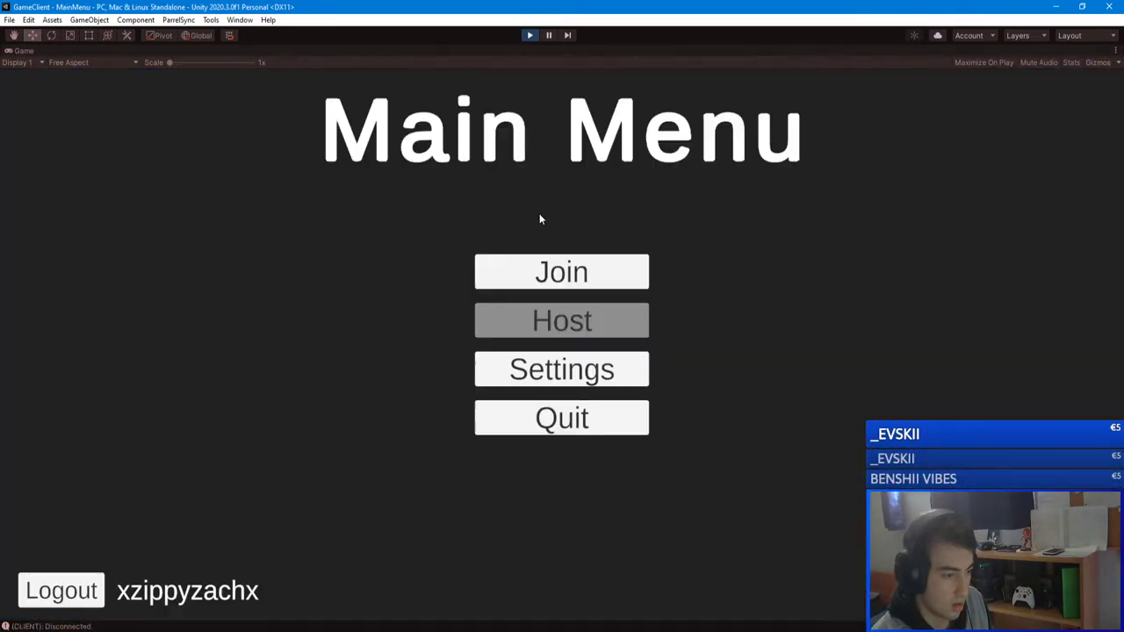
{"action": "left_click", "coordinate": [530, 35]}
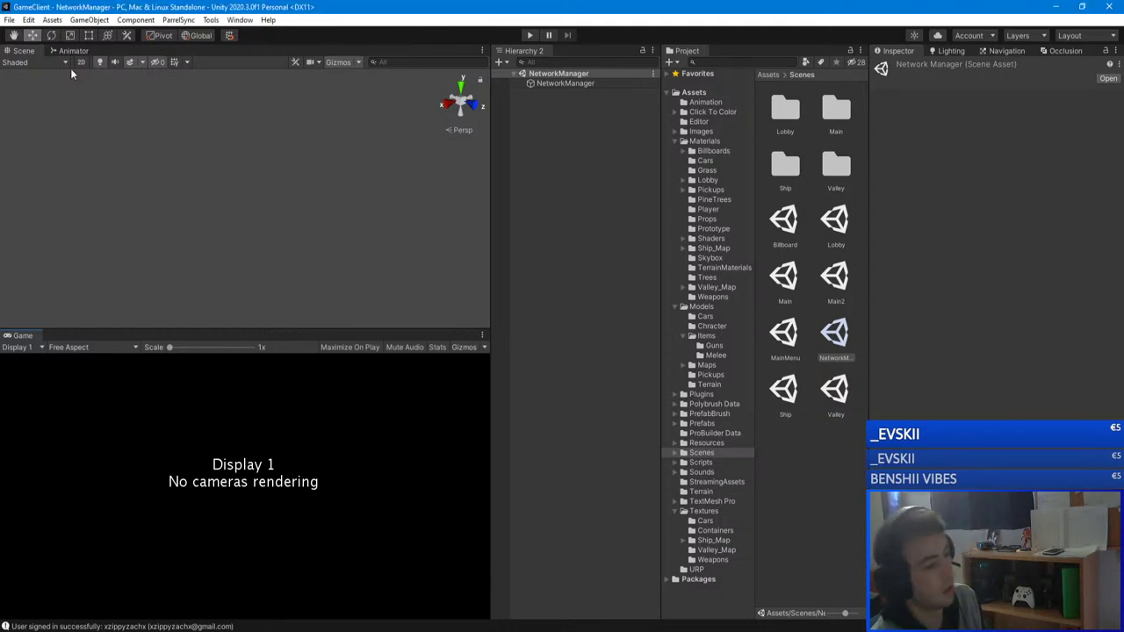
- Open the Ship scene from the Scenes folder and select the ShipBridge object beside the outer staircase
{"action": "left_click", "coordinate": [802, 445]}
{"action": "double_click", "coordinate": [785, 389]}
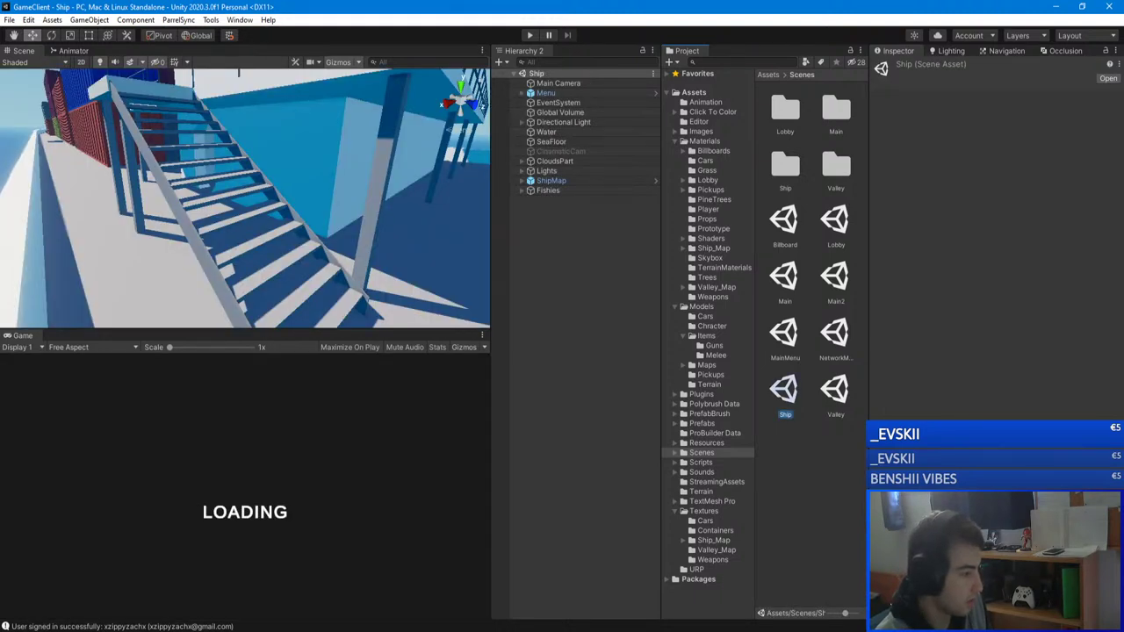
{"action": "right_click_drag", "start_coordinate": [248, 208], "coordinate": [173, 173]}
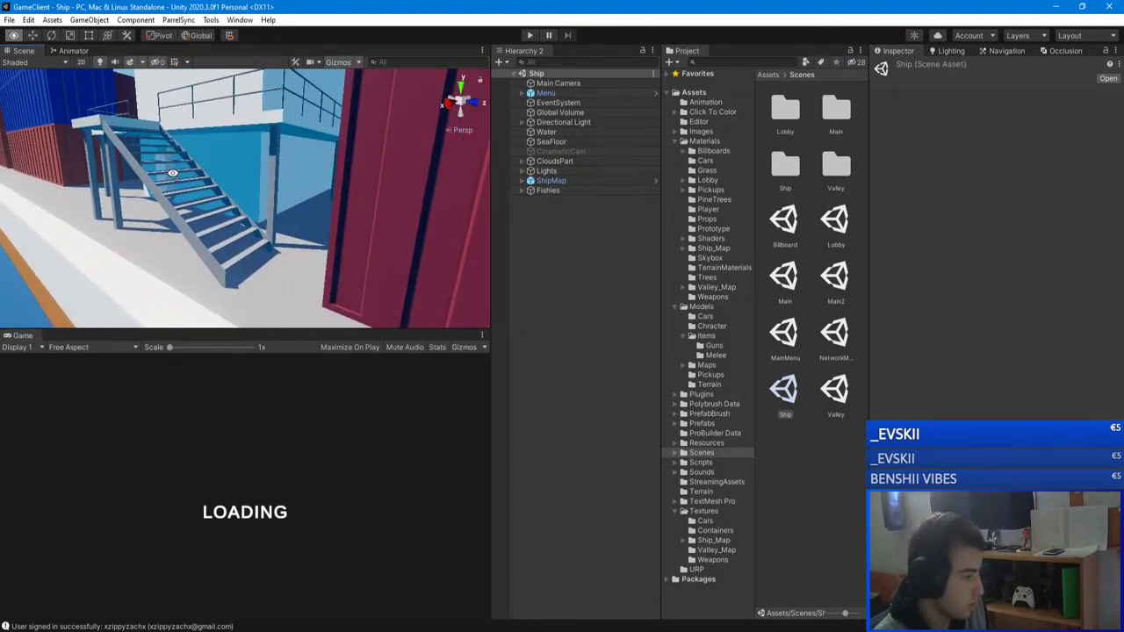
{"action": "right_click_drag", "start_coordinate": [173, 173], "coordinate": [260, 135]}
{"action": "left_click", "coordinate": [244, 176]}
{"action": "left_click", "coordinate": [260, 135]}
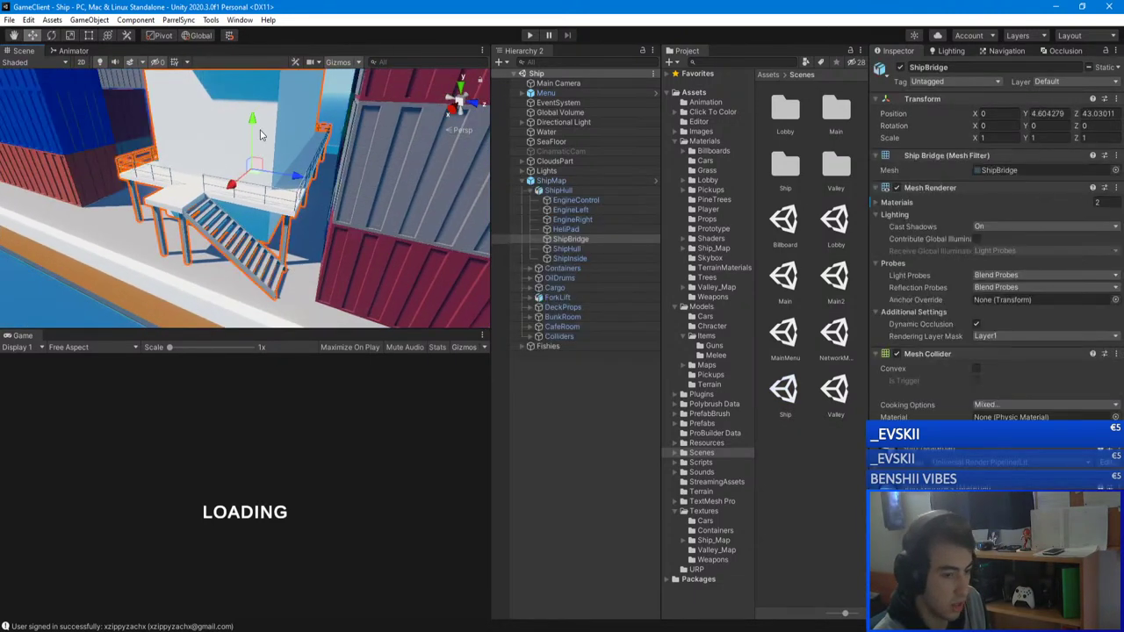
- Search the textures for "ship" and choose the Ship texture for the ShipBridge's Ship material
{"action": "scroll", "coordinate": [892, 352], "scroll_direction": "down", "scroll_amount": 3}
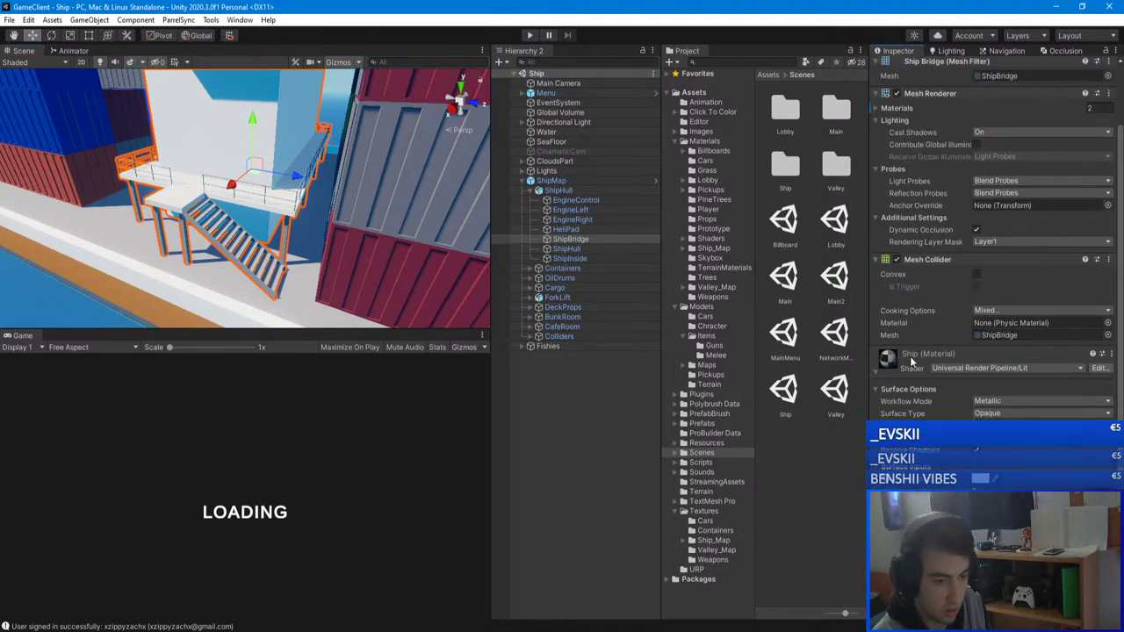
{"action": "left_click", "coordinate": [897, 486]}
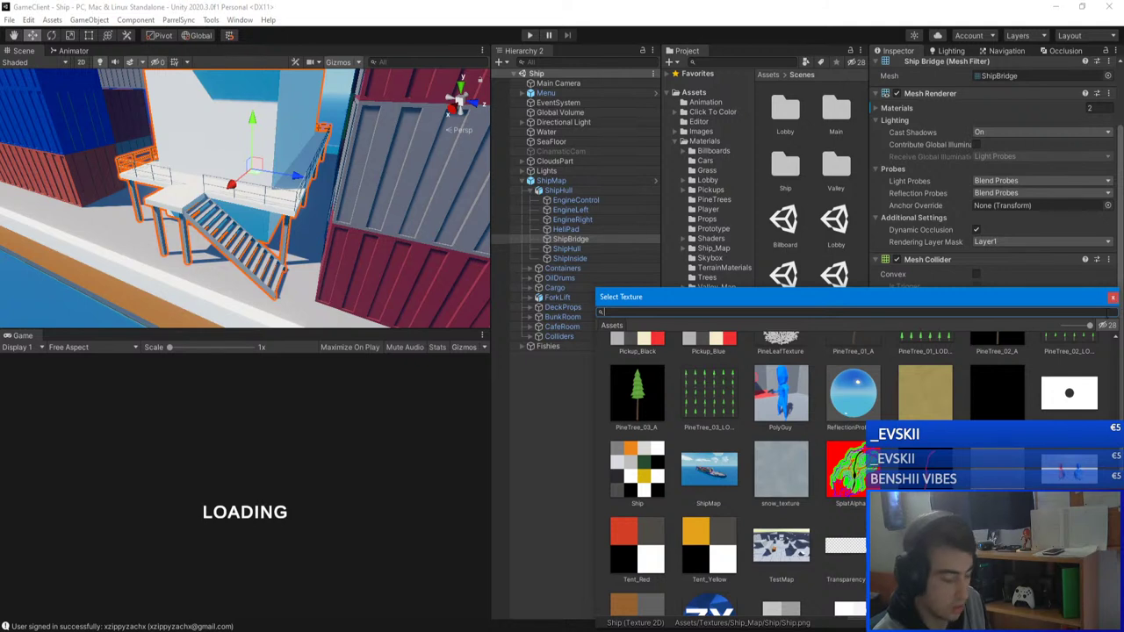
{"action": "type", "text": "ship"}
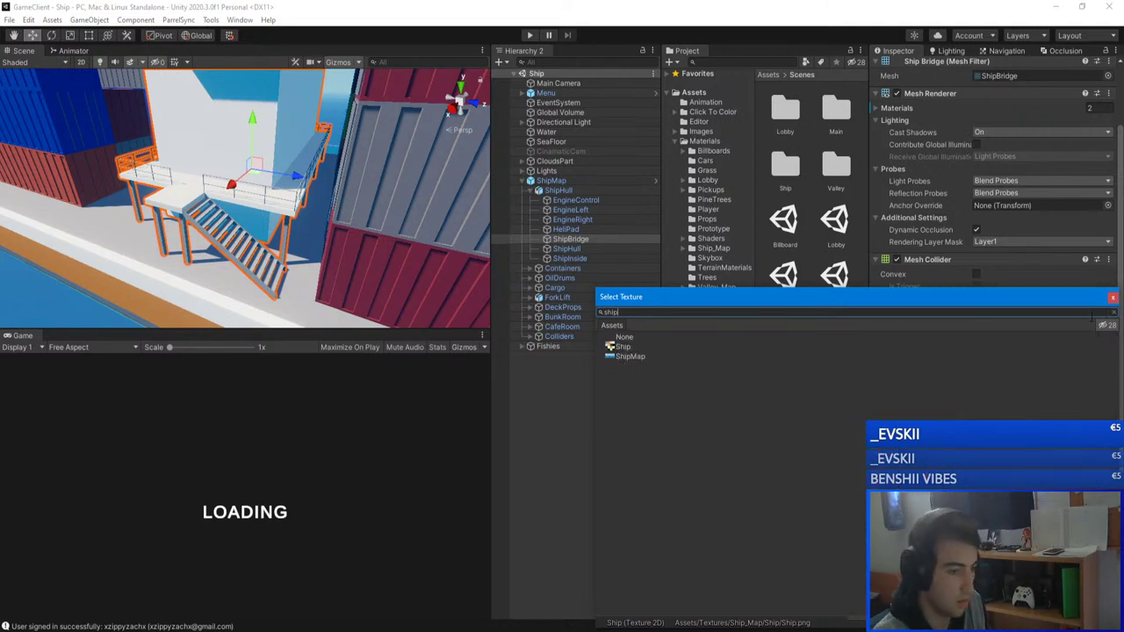
{"action": "double_click", "coordinate": [623, 347]}
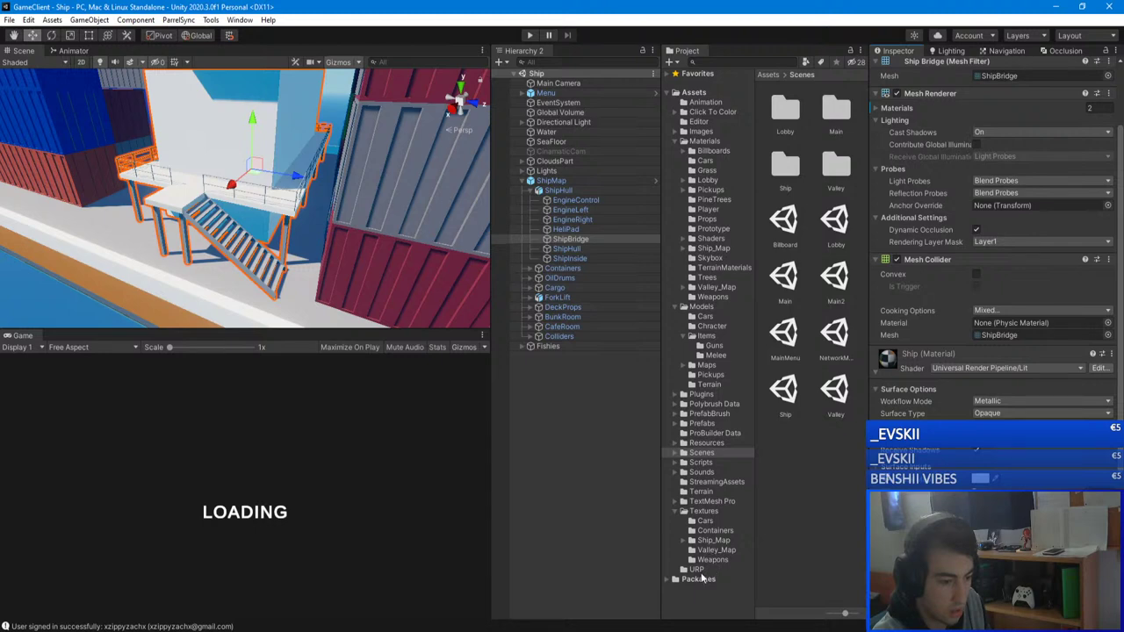
- Open the Ship texture from Textures/Ship_Map/Ship in the image viewer to examine its colour palette
{"action": "left_click", "coordinate": [704, 511]}
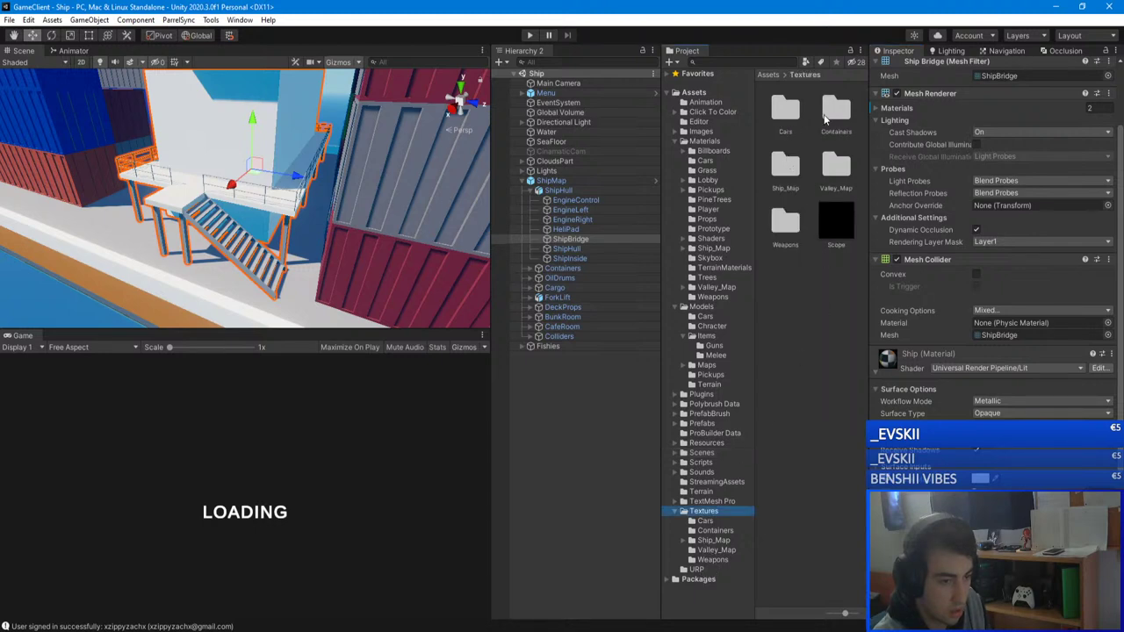
{"action": "double_click", "coordinate": [786, 169]}
{"action": "double_click", "coordinate": [782, 116]}
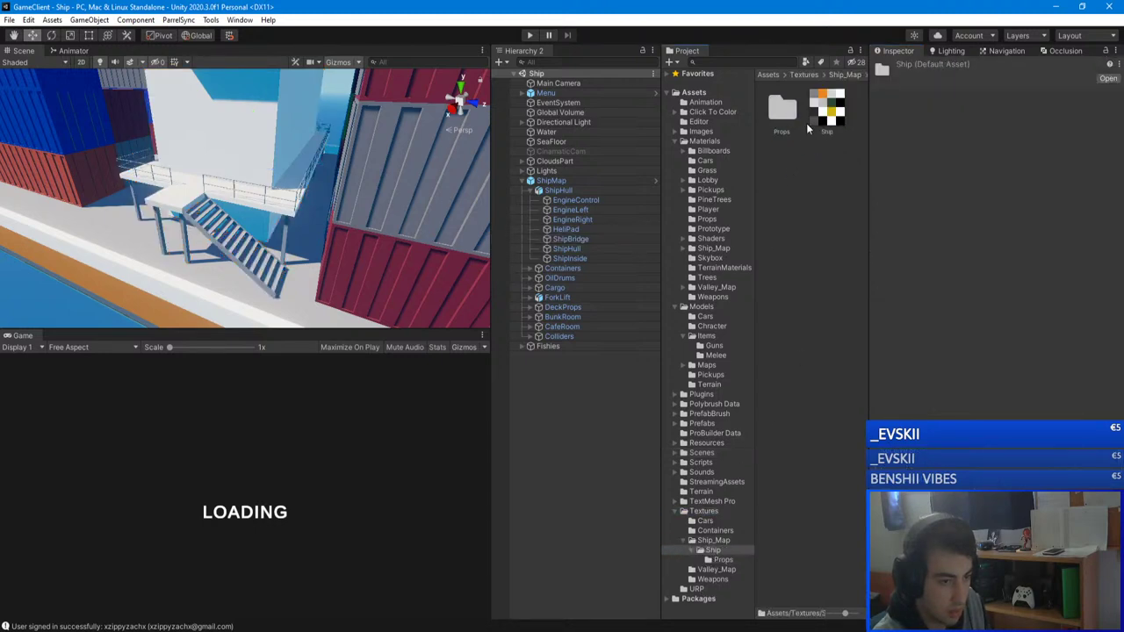
{"action": "double_click", "coordinate": [824, 114]}
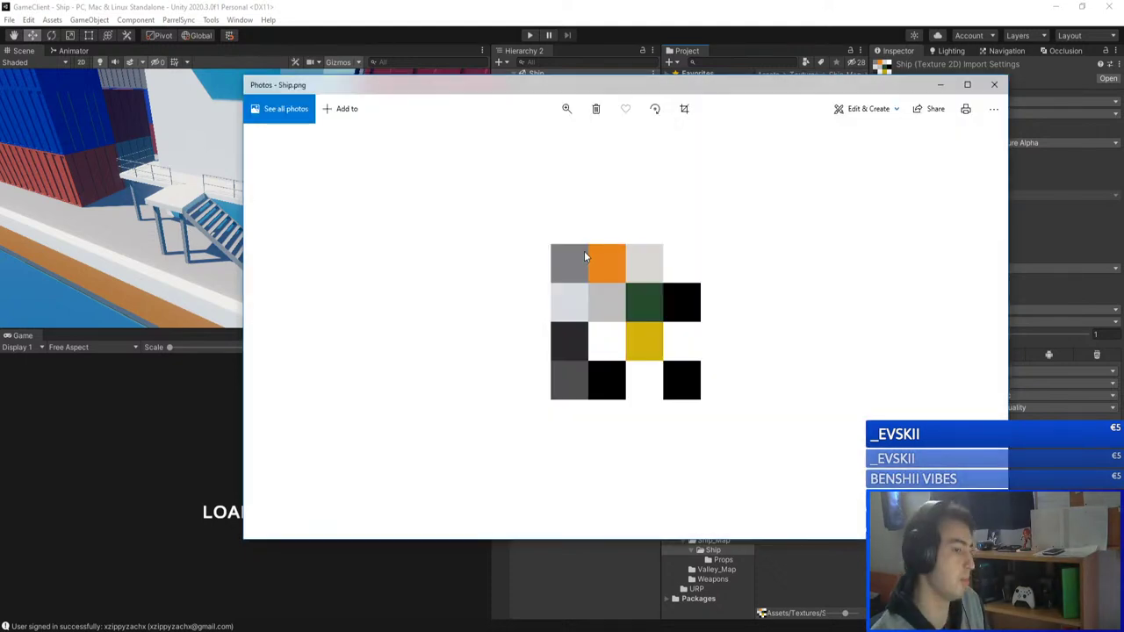
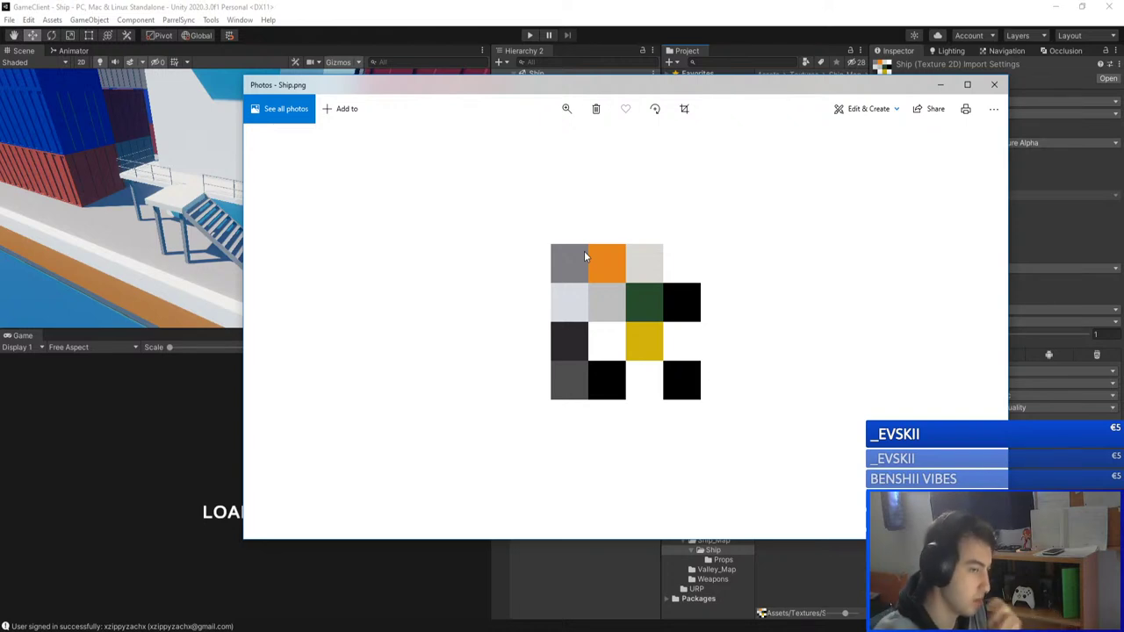
- Close the texture image, clear the selection and examine the ship bridge's outer wall and walkway in the scene
{"action": "left_click", "coordinate": [995, 84]}
{"action": "left_click", "coordinate": [533, 379]}
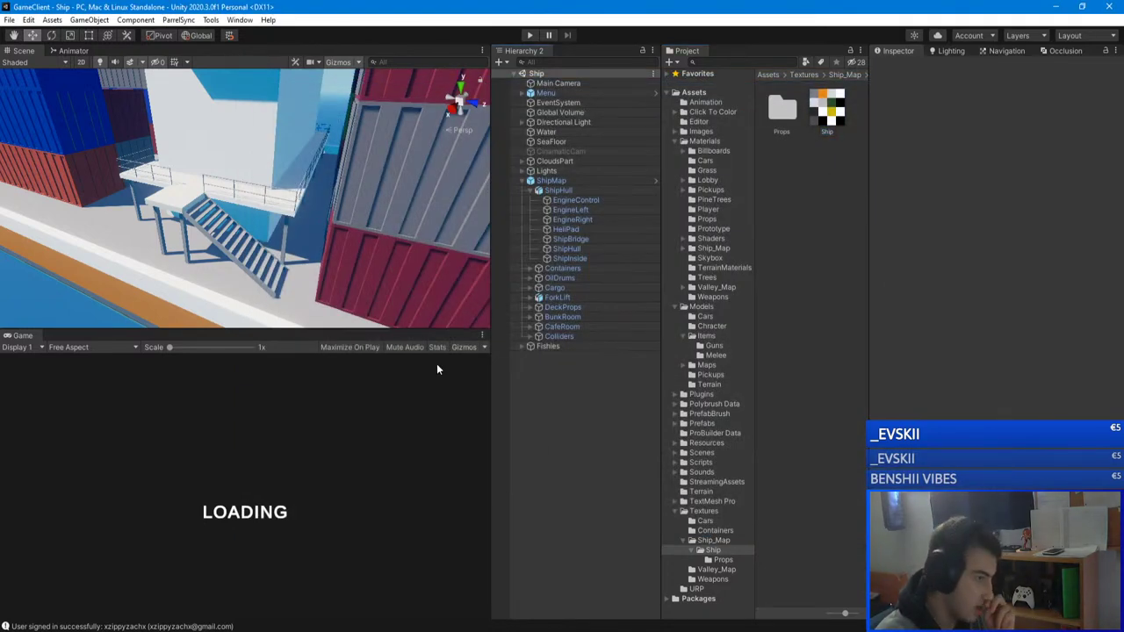
{"action": "mouse_move", "coordinate": [308, 242]}
{"action": "right_mouse_down"}
{"action": "mouse_move", "coordinate": [234, 238]}
{"action": "mouse_move", "coordinate": [209, 194]}
{"action": "mouse_move", "coordinate": [293, 211]}
{"action": "mouse_move", "coordinate": [296, 230]}
{"action": "right_mouse_up"}
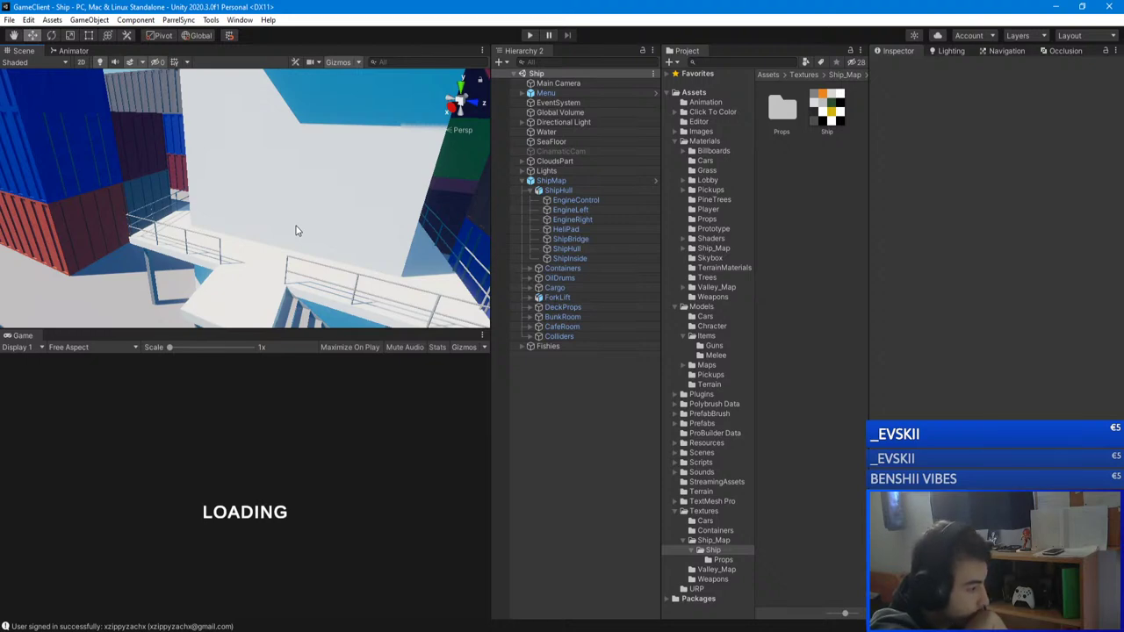
- Duplicate the last drum in the OilDrums group of the ship map
{"action": "right_click_drag", "start_coordinate": [283, 148], "coordinate": [251, 203]}
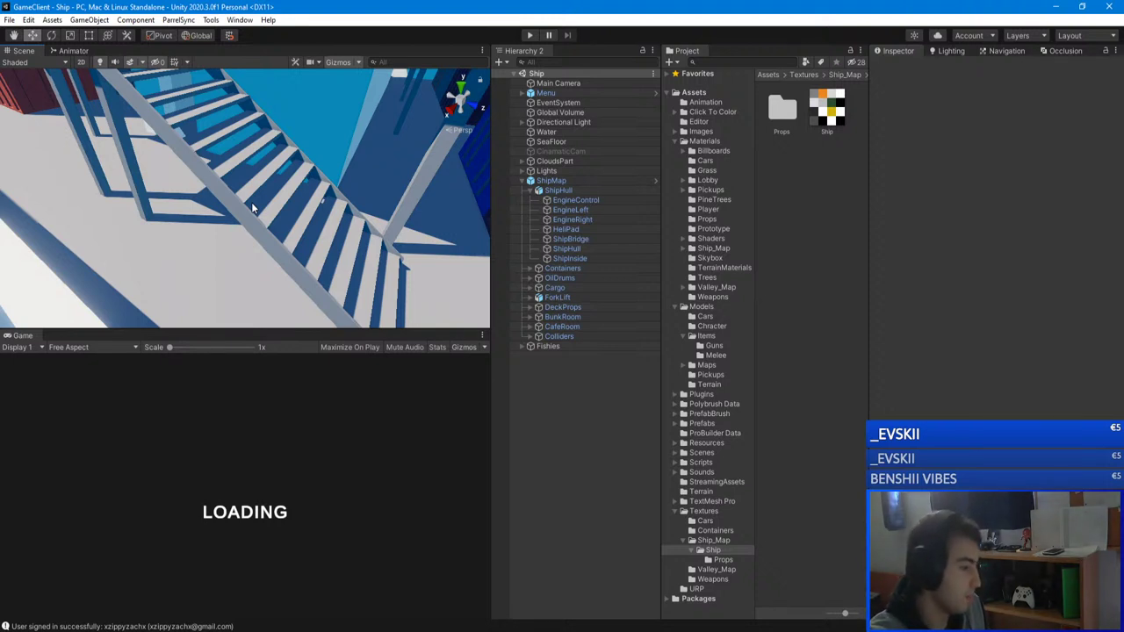
{"action": "right_click_drag", "start_coordinate": [264, 211], "coordinate": [349, 160]}
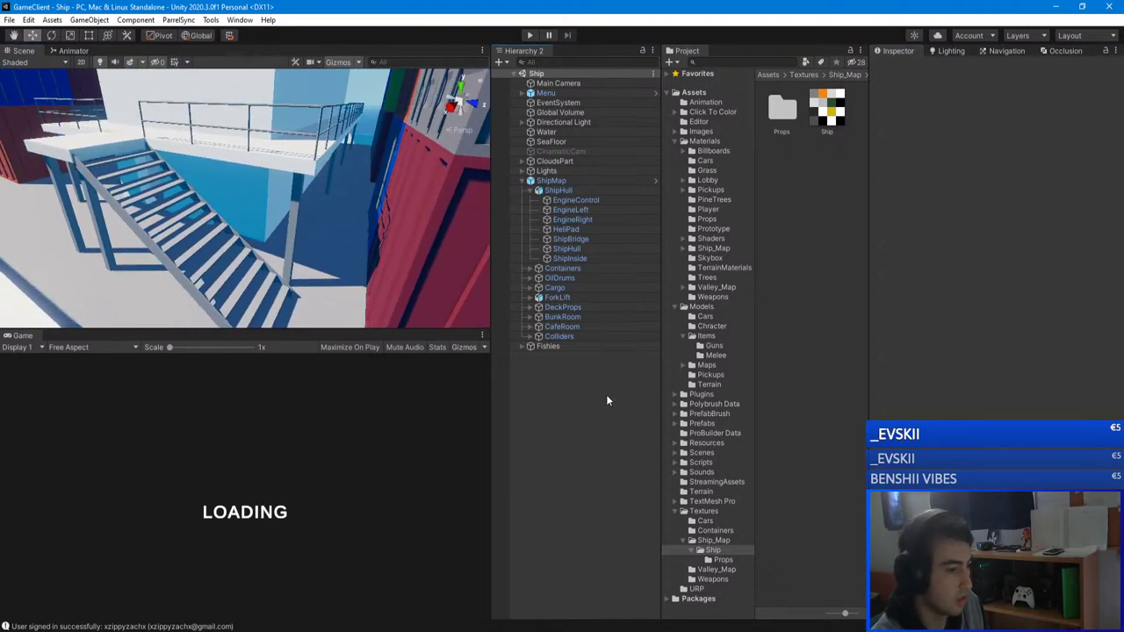
{"action": "left_click", "coordinate": [533, 189]}
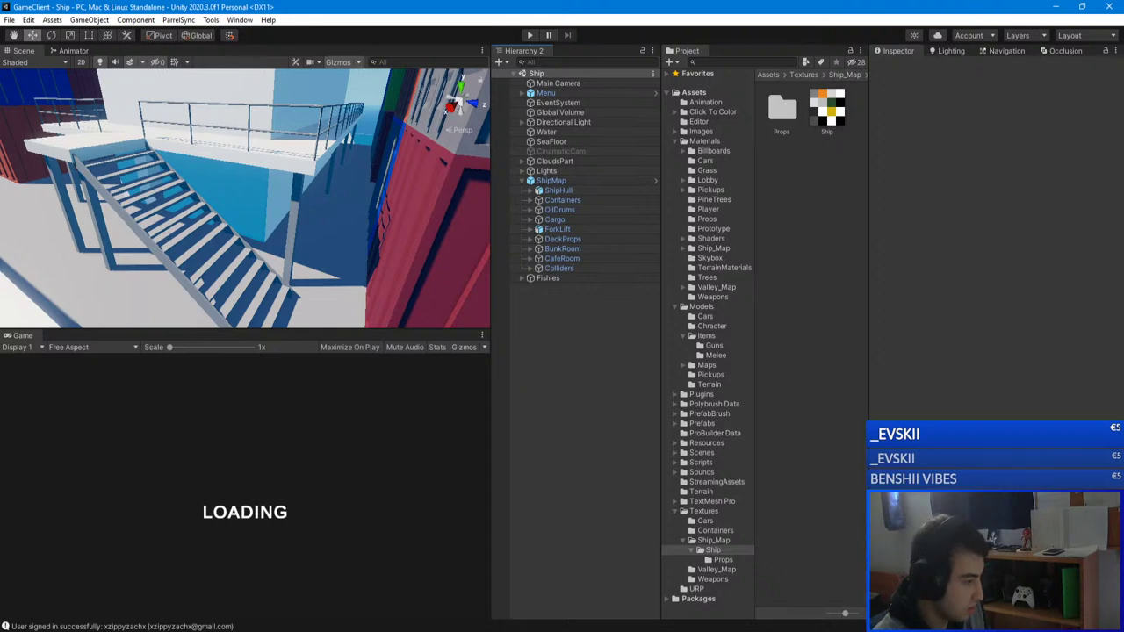
{"action": "right_click_drag", "start_coordinate": [260, 275], "coordinate": [488, 298]}
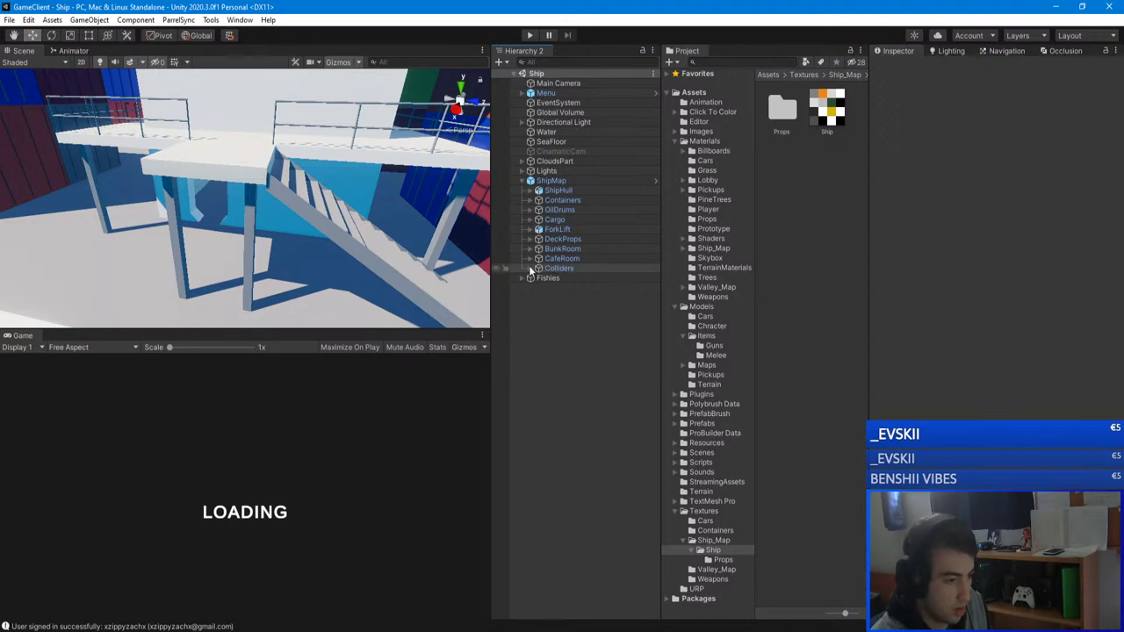
{"action": "right_click_drag", "start_coordinate": [485, 242], "coordinate": [422, 263]}
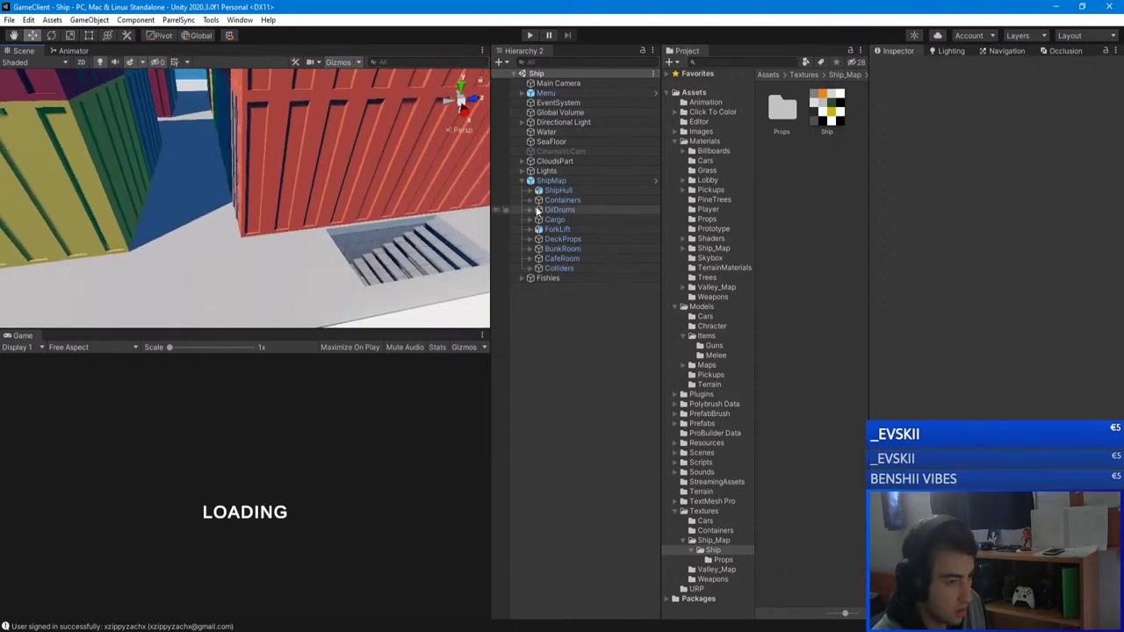
{"action": "left_click", "coordinate": [532, 210]}
{"action": "left_click", "coordinate": [529, 217]}
{"action": "left_click", "coordinate": [602, 540]}
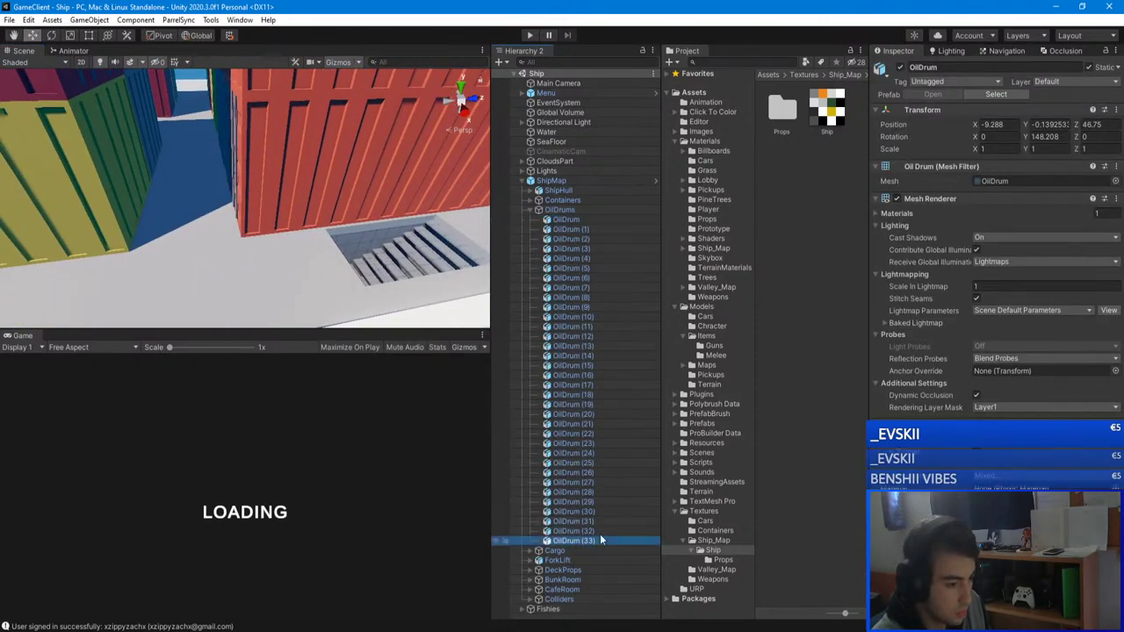
{"action": "scroll", "coordinate": [303, 267], "scroll_direction": "down", "scroll_amount": 6}
{"action": "key", "text": "ctrl+d"}
- Move the duplicated oil drum onto the deck beside the red container, at about X 11.298, Y 3.619
{"action": "right_click_drag", "start_coordinate": [302, 265], "coordinate": [389, 189]}
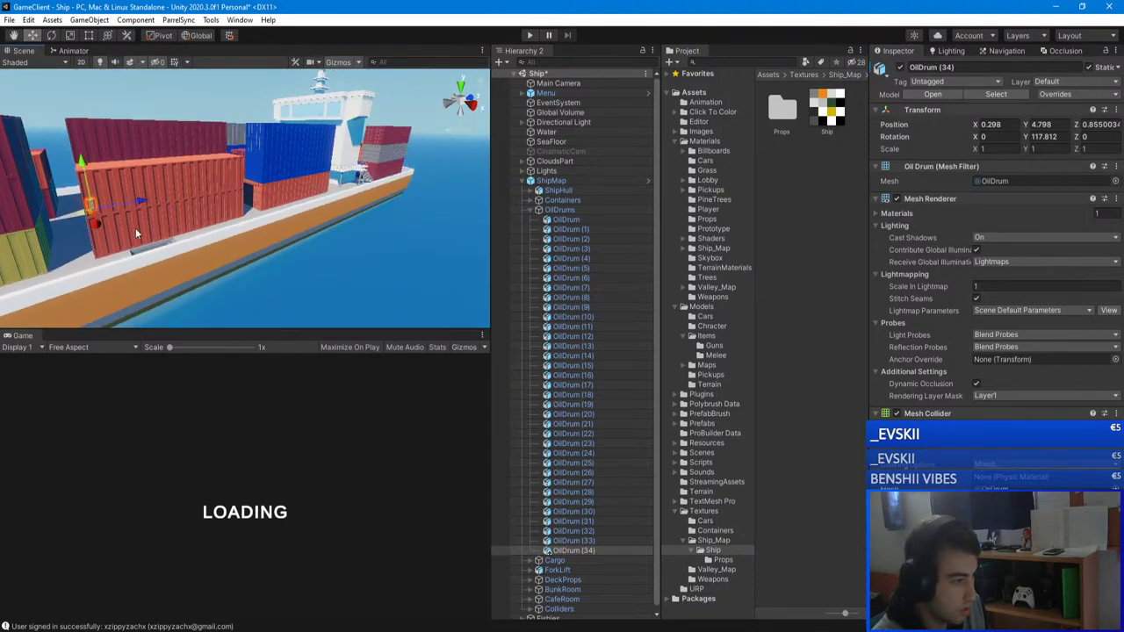
{"action": "left_click_drag", "start_coordinate": [105, 277], "coordinate": [104, 268]}
{"action": "key", "text": "f"}
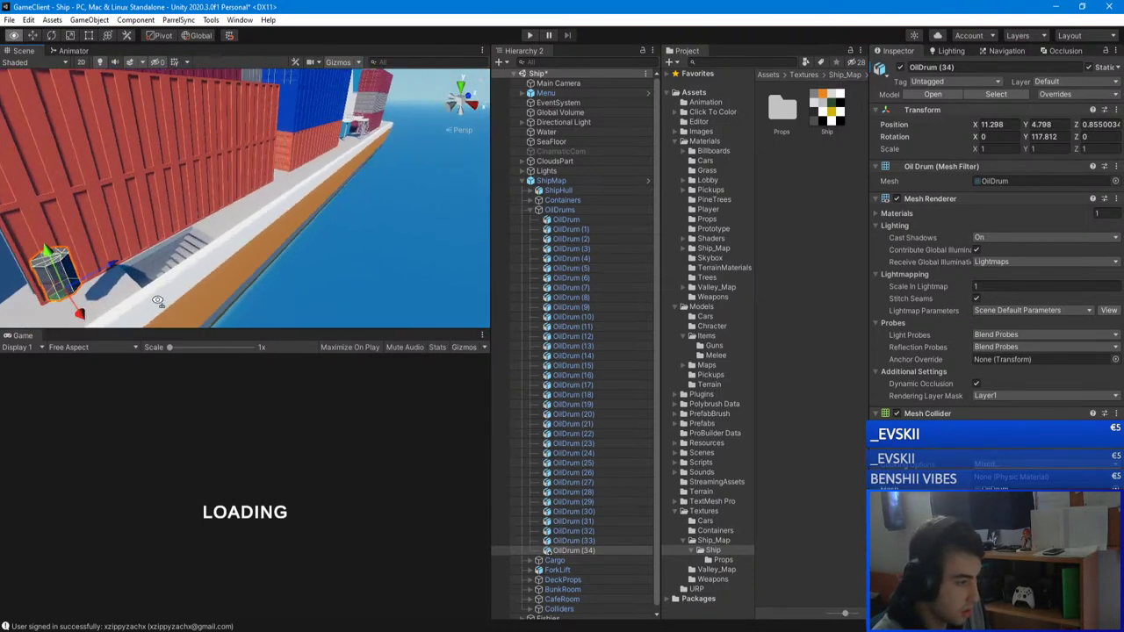
{"action": "left_click_drag", "start_coordinate": [201, 216], "coordinate": [203, 234]}
{"action": "key", "text": "f"}
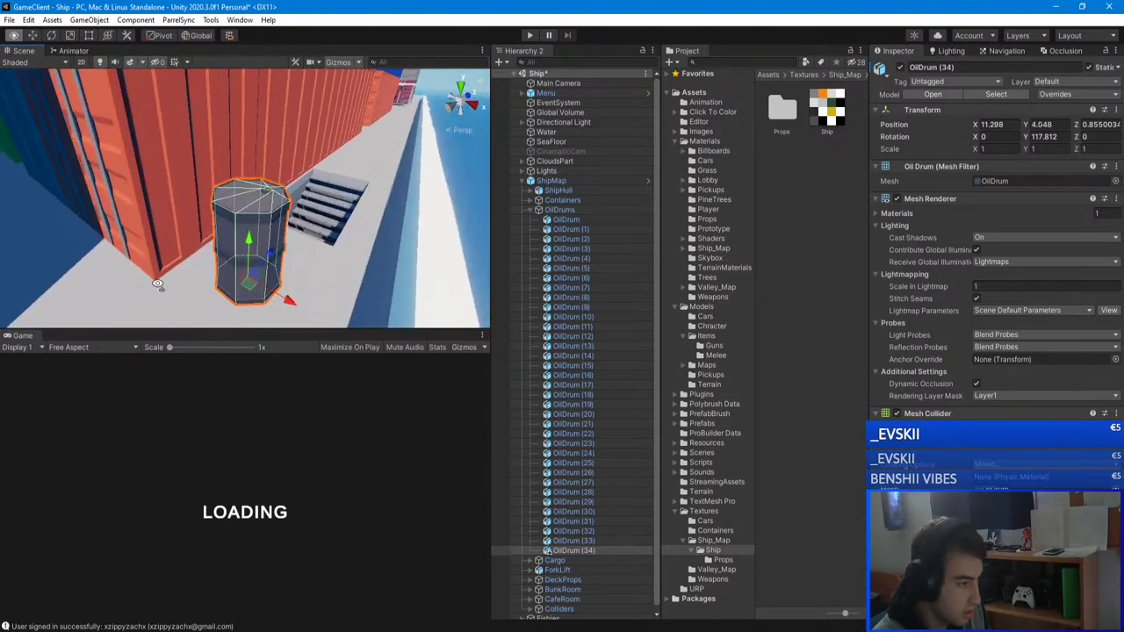
{"action": "left_click_drag", "start_coordinate": [233, 178], "coordinate": [245, 214]}
{"action": "left_click", "coordinate": [253, 269]}
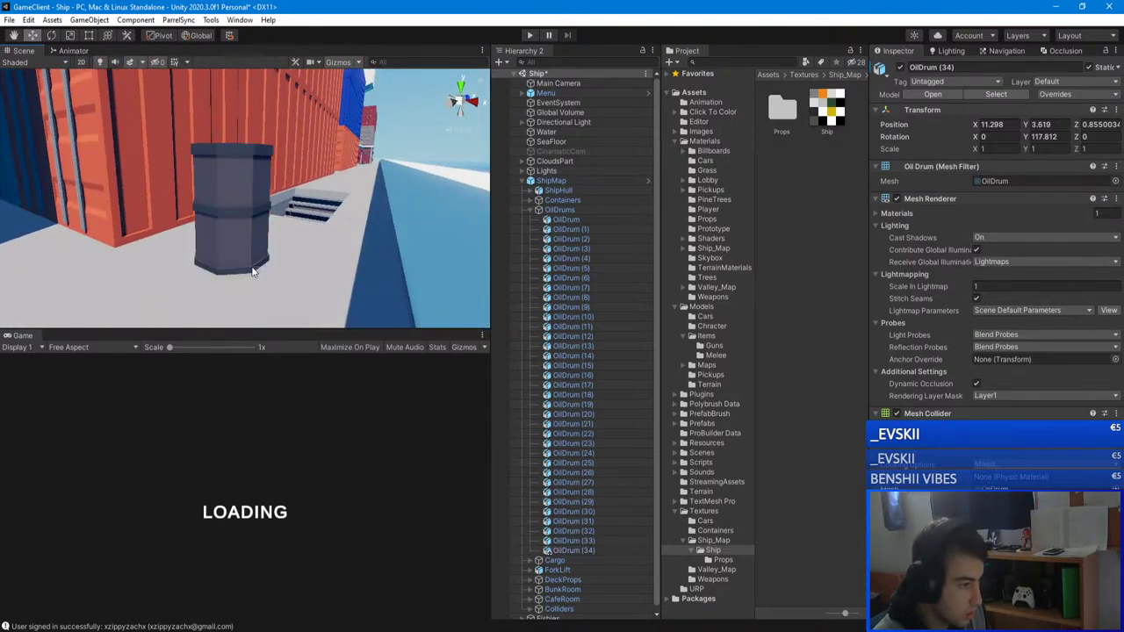
- Slide the drum up against the red container next to the stairwell, at about X 10.485, Z 2.239
{"action": "left_click", "coordinate": [263, 262]}
{"action": "left_click_drag", "start_coordinate": [275, 268], "coordinate": [231, 257]}
{"action": "left_click_drag", "start_coordinate": [231, 256], "coordinate": [164, 313], "text": "alt"}
{"action": "left_click_drag", "start_coordinate": [196, 222], "coordinate": [219, 209]}
{"action": "left_click_drag", "start_coordinate": [220, 209], "coordinate": [137, 164], "text": "alt"}
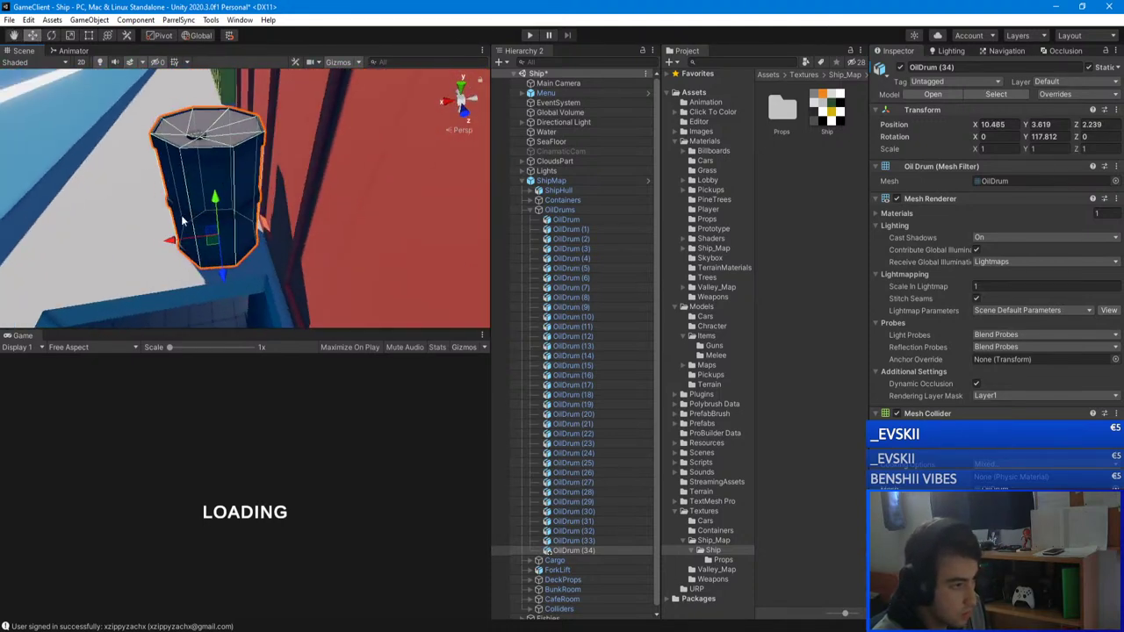
- Duplicate the drum and place the copy diagonally beside it, at about X 11.18, Z 1.756
{"action": "left_click_drag", "start_coordinate": [173, 235], "coordinate": [156, 260]}
{"action": "key", "text": "ctrl+d"}
{"action": "left_click", "coordinate": [159, 265]}
{"action": "key", "text": "ctrl+z"}
{"action": "left_click_drag", "start_coordinate": [199, 294], "coordinate": [201, 277]}
{"action": "left_click_drag", "start_coordinate": [154, 245], "coordinate": [156, 246]}
{"action": "right_click_drag", "start_coordinate": [161, 248], "coordinate": [339, 286]}
{"action": "left_click_drag", "start_coordinate": [263, 291], "coordinate": [244, 281]}
- Rotate the second drum to about 183 degrees around Y
{"action": "right_click_drag", "start_coordinate": [244, 281], "coordinate": [93, 36]}
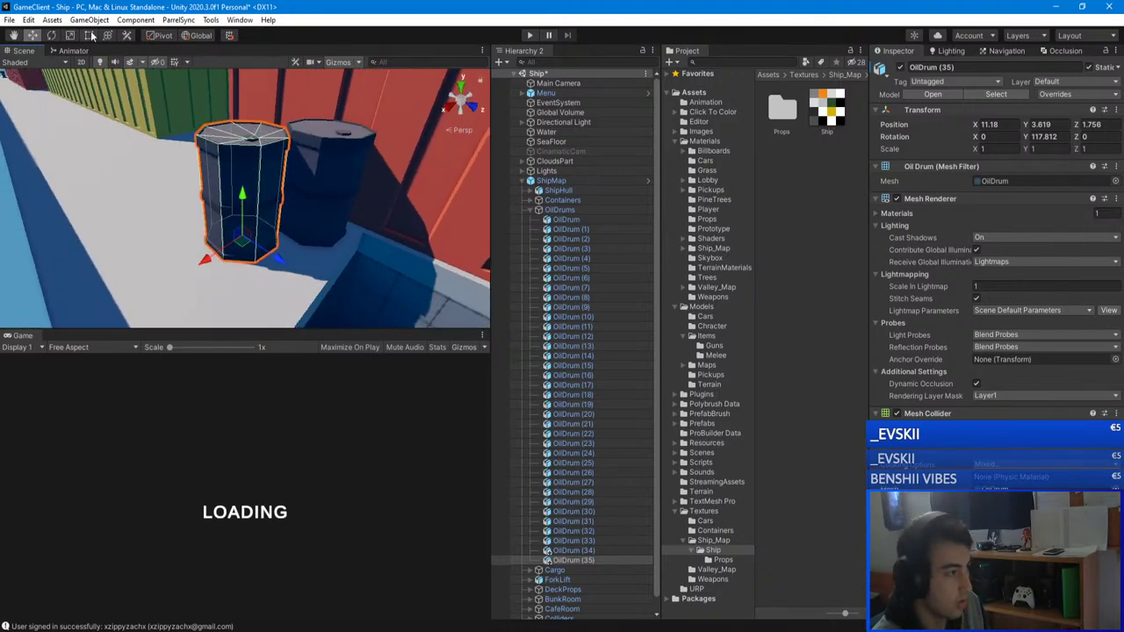
{"action": "left_click_drag", "start_coordinate": [250, 275], "coordinate": [215, 263]}
{"action": "left_click_drag", "start_coordinate": [216, 263], "coordinate": [606, 143], "text": "alt"}
{"action": "left_click", "coordinate": [32, 36]}
- Duplicate the rotated drum and stack the copy directly on top of it, at about Y 4.817
{"action": "right_click_drag", "start_coordinate": [263, 176], "coordinate": [242, 149]}
{"action": "mouse_move", "coordinate": [242, 149]}
{"action": "left_mouse_down", "text": "alt"}
{"action": "mouse_move", "coordinate": [268, 253]}
{"action": "mouse_move", "coordinate": [247, 290]}
{"action": "mouse_move", "coordinate": [248, 132]}
{"action": "mouse_move", "coordinate": [244, 148]}
{"action": "left_mouse_up", "text": "alt"}
{"action": "key", "text": "ctrl+d"}
{"action": "scroll", "coordinate": [233, 150], "scroll_direction": "up", "scroll_amount": 5}
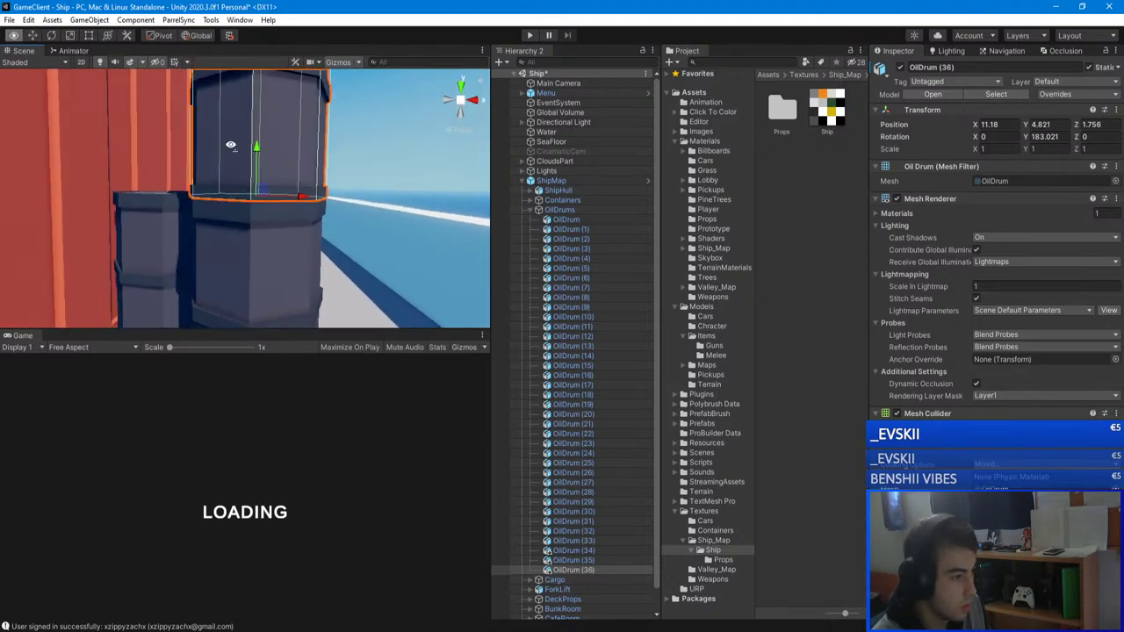
{"action": "left_click", "coordinate": [257, 116]}
{"action": "left_click", "coordinate": [257, 115]}
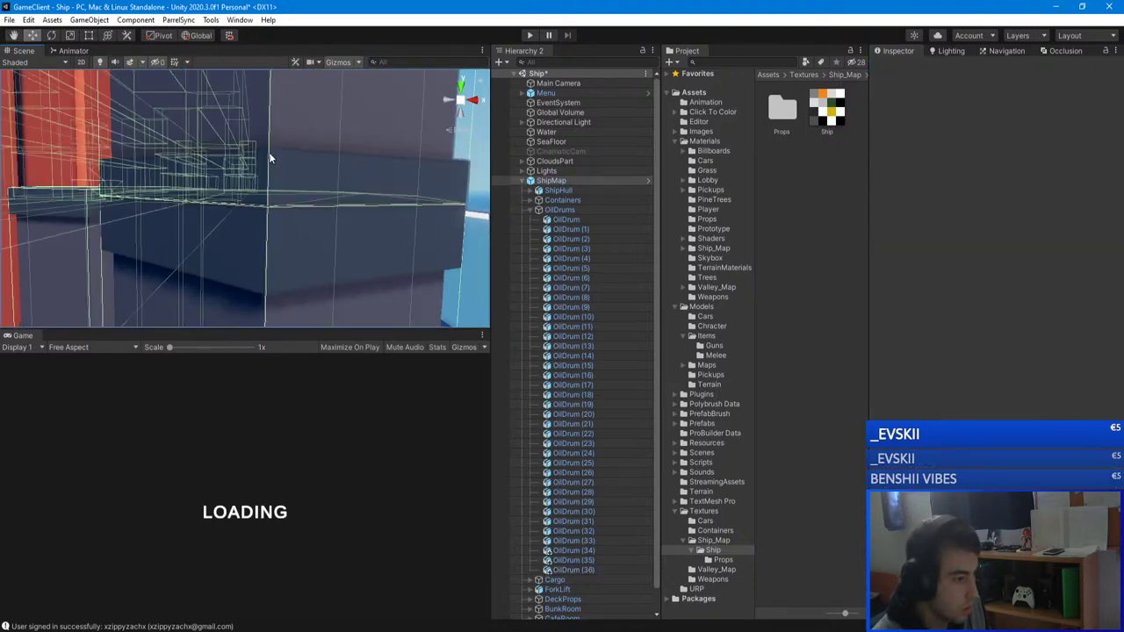
{"action": "left_click", "coordinate": [274, 167]}
{"action": "mouse_move", "coordinate": [273, 159]}
{"action": "left_mouse_down"}
{"action": "mouse_move", "coordinate": [270, 173]}
{"action": "mouse_move", "coordinate": [268, 151]}
{"action": "left_mouse_up"}
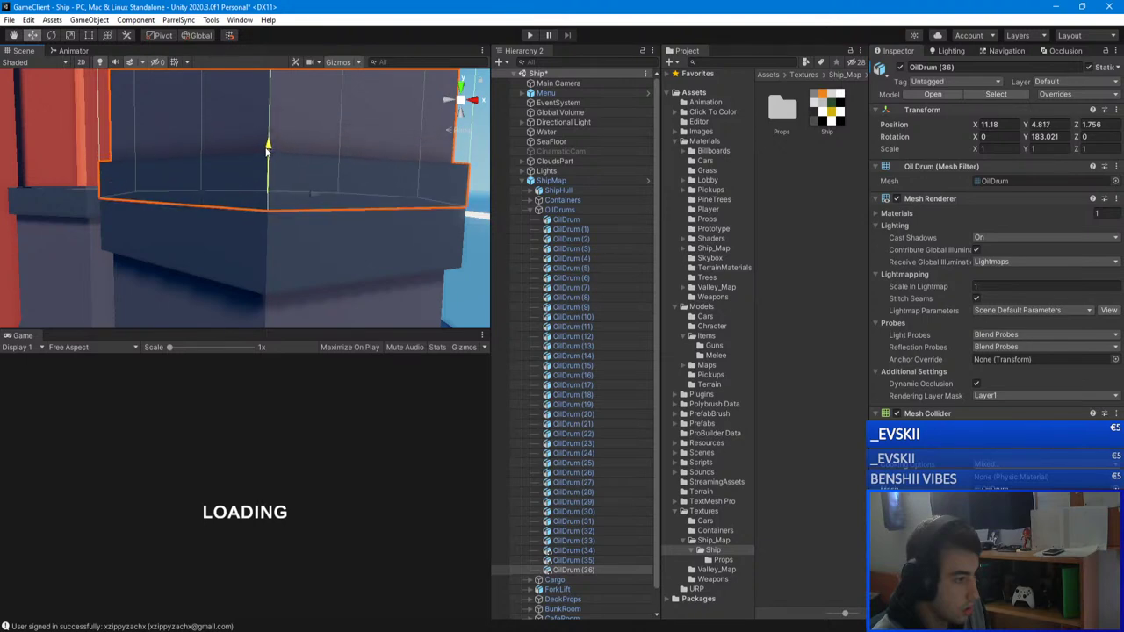
- Shift the stacked drum across the two lower drums so it rests on both, at about X 10.664
{"action": "right_click_drag", "start_coordinate": [265, 146], "coordinate": [279, 220]}
{"action": "left_click_drag", "start_coordinate": [288, 214], "coordinate": [250, 211]}
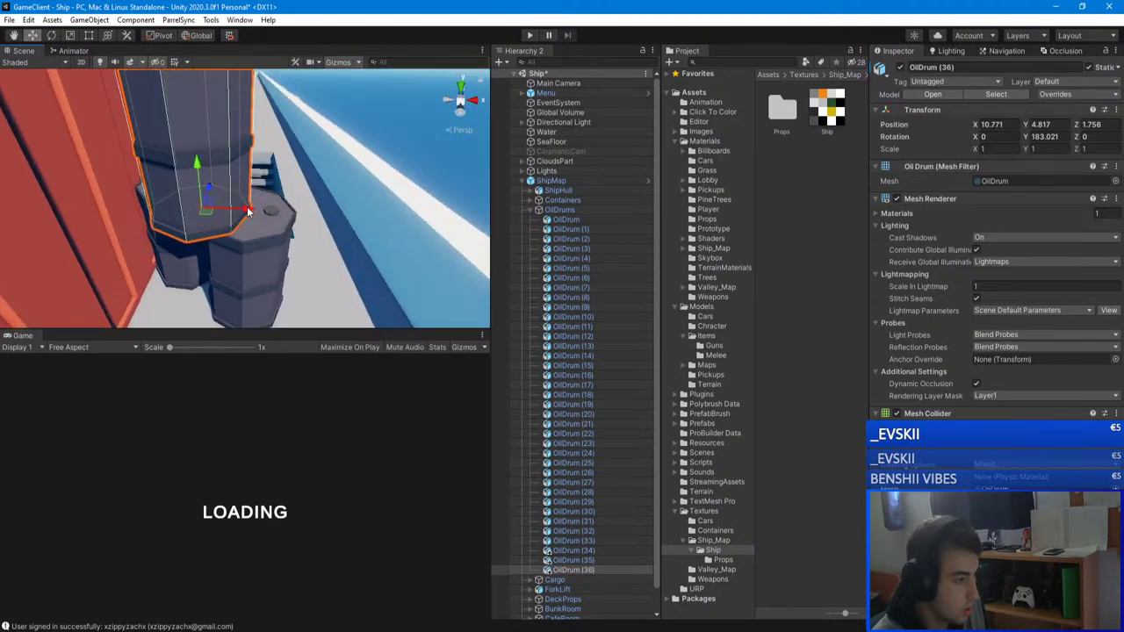
{"action": "right_click_drag", "start_coordinate": [249, 212], "coordinate": [105, 207]}
{"action": "right_click_drag", "start_coordinate": [1123, 227], "coordinate": [1122, 225]}
{"action": "left_click_drag", "start_coordinate": [229, 219], "coordinate": [227, 207]}
{"action": "left_click_drag", "start_coordinate": [264, 171], "coordinate": [289, 165]}
{"action": "right_click_drag", "start_coordinate": [290, 166], "coordinate": [114, 195]}
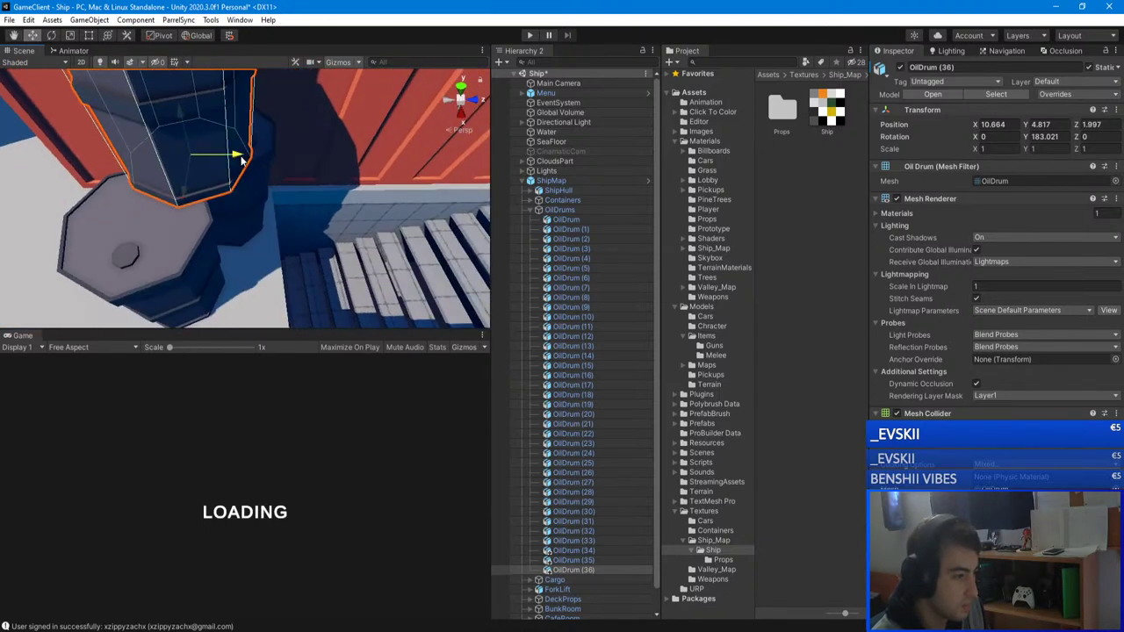
{"action": "left_click_drag", "start_coordinate": [240, 159], "coordinate": [251, 155]}
{"action": "right_click_drag", "start_coordinate": [223, 243], "coordinate": [352, 227]}
- Duplicate the outer lower drum and place the copy beside the others, at about X 10.455, Z 1.124
{"action": "left_click", "coordinate": [530, 211]}
{"action": "left_click", "coordinate": [532, 338]}
{"action": "right_click_drag", "start_coordinate": [237, 206], "coordinate": [273, 231]}
{"action": "left_click", "coordinate": [304, 220]}
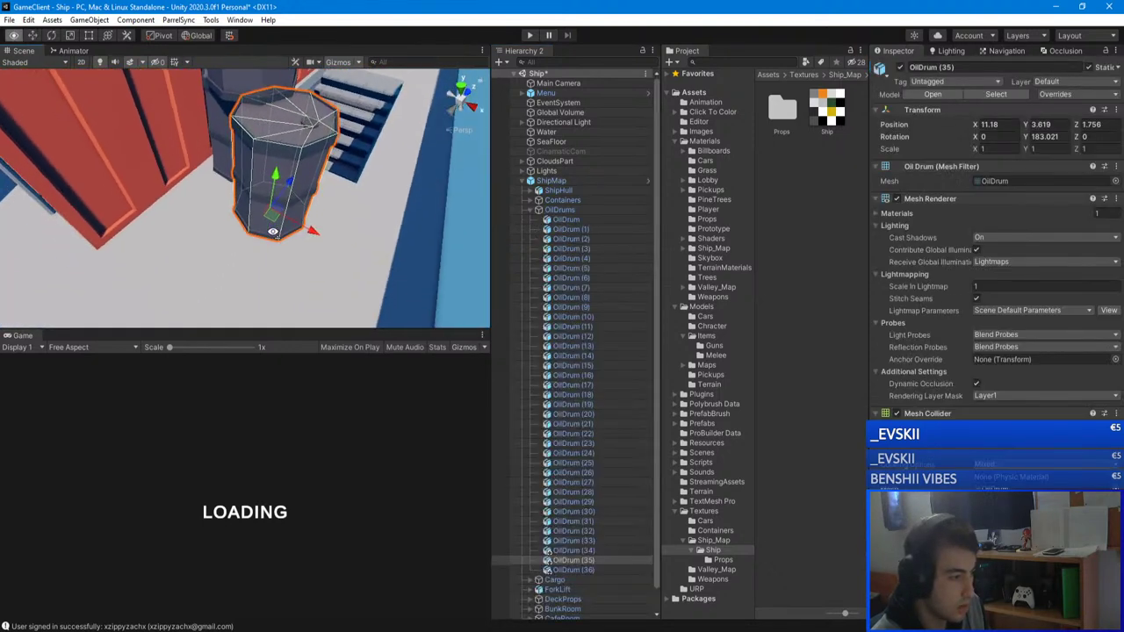
{"action": "key", "text": "ctrl+d"}
{"action": "left_click_drag", "start_coordinate": [283, 233], "coordinate": [253, 216]}
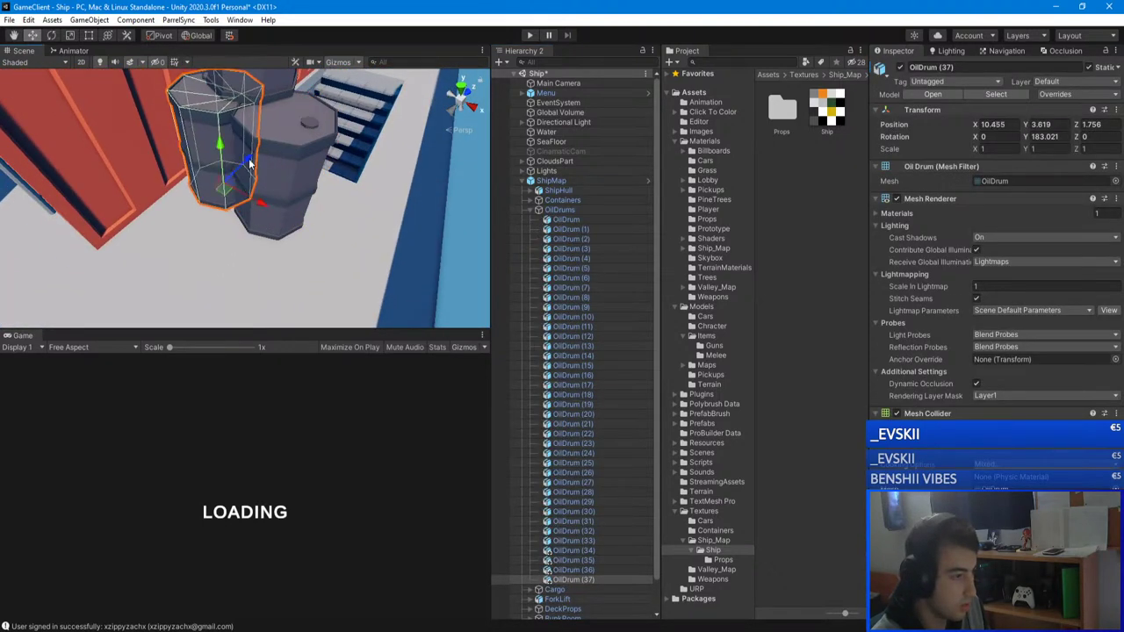
{"action": "left_click_drag", "start_coordinate": [249, 163], "coordinate": [199, 170]}
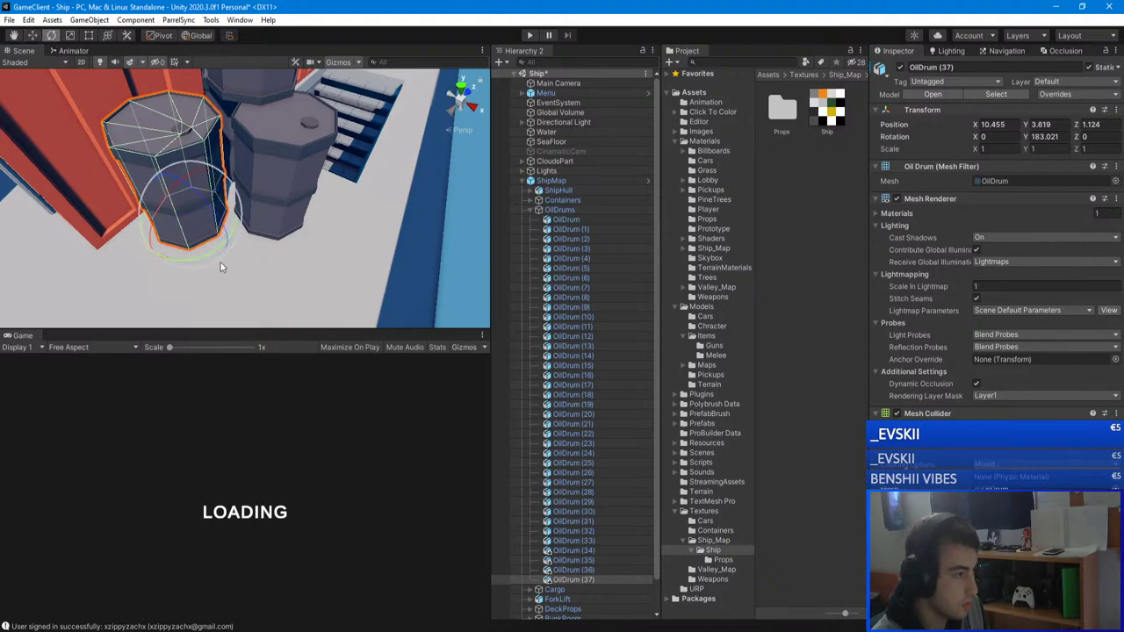
- Rotate the third lower drum to about 307.5 degrees around Y and slide it closer to its neighbour
{"action": "left_click_drag", "start_coordinate": [220, 267], "coordinate": [132, 123]}
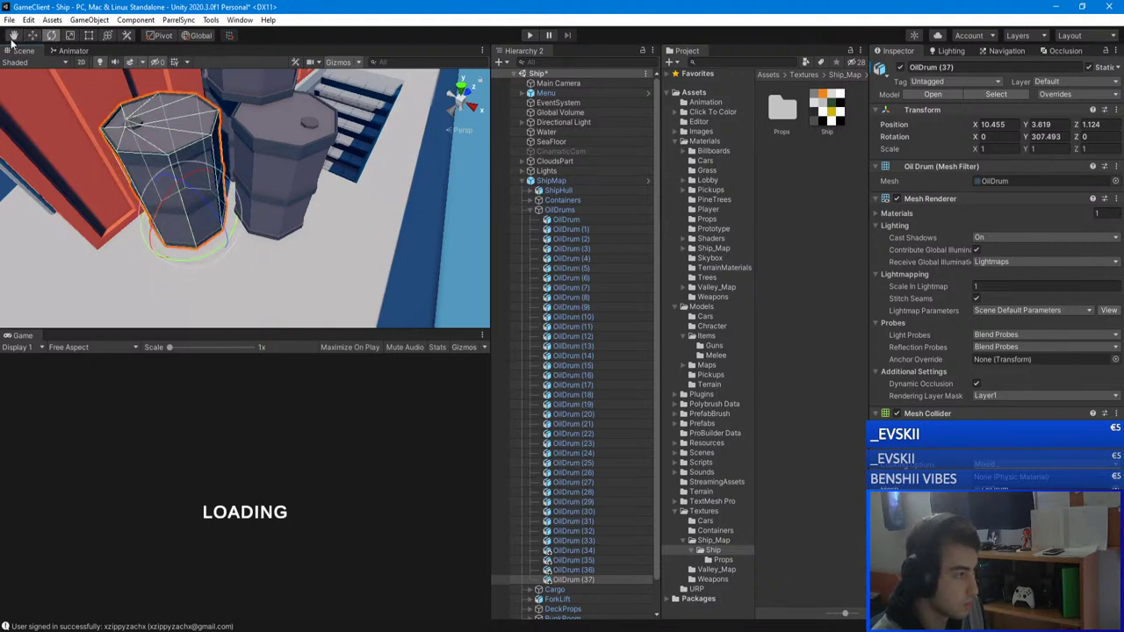
{"action": "right_click_drag", "start_coordinate": [101, 105], "coordinate": [106, 183]}
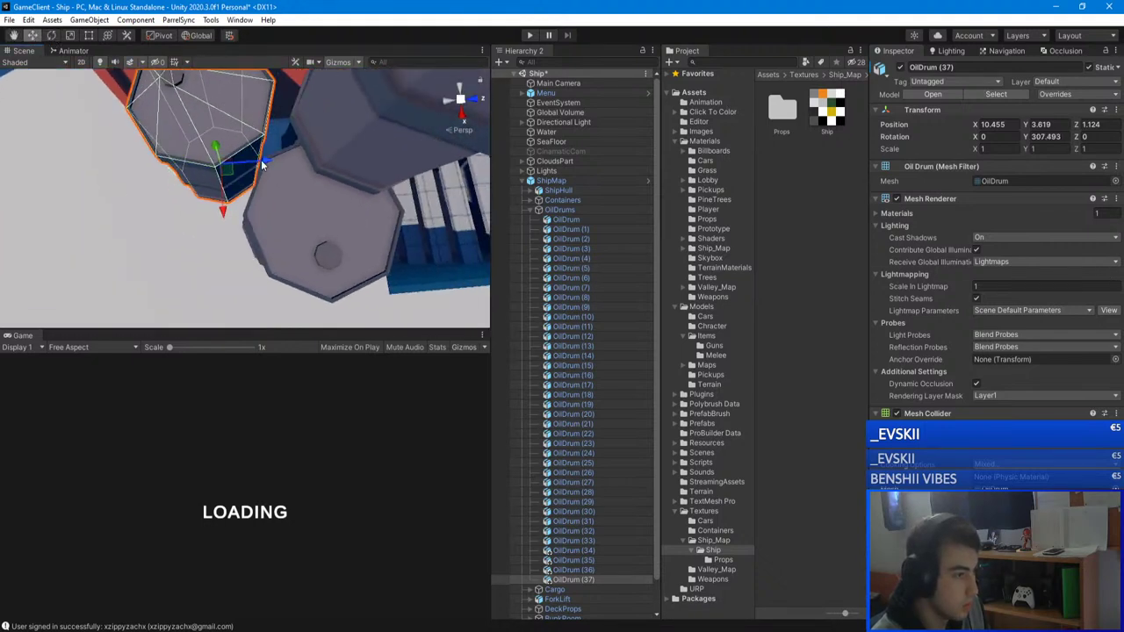
{"action": "left_click_drag", "start_coordinate": [254, 165], "coordinate": [274, 158]}
- Nudge the stacked top drum over the three lower drums to about Z 1.877, and collapse the OilDrums group
{"action": "left_click", "coordinate": [304, 177]}
{"action": "right_click_drag", "start_coordinate": [304, 178], "coordinate": [334, 156]}
{"action": "left_click", "coordinate": [334, 156]}
{"action": "left_click_drag", "start_coordinate": [343, 159], "coordinate": [331, 162]}
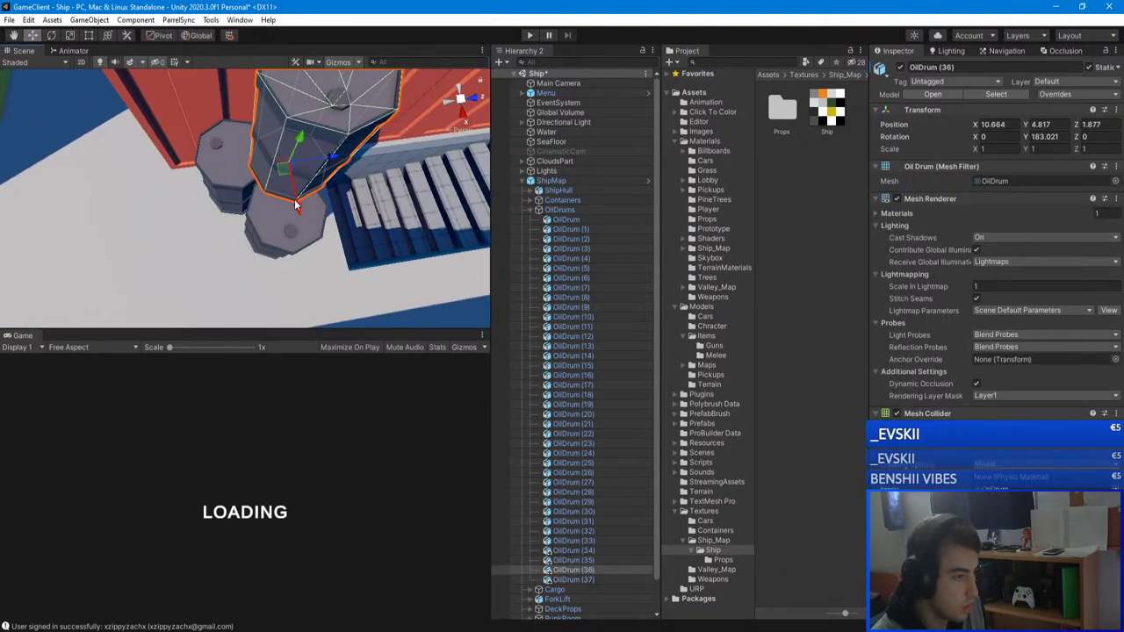
{"action": "left_click_drag", "start_coordinate": [296, 204], "coordinate": [295, 201]}
{"action": "left_click", "coordinate": [532, 210]}
{"action": "left_click", "coordinate": [589, 309]}
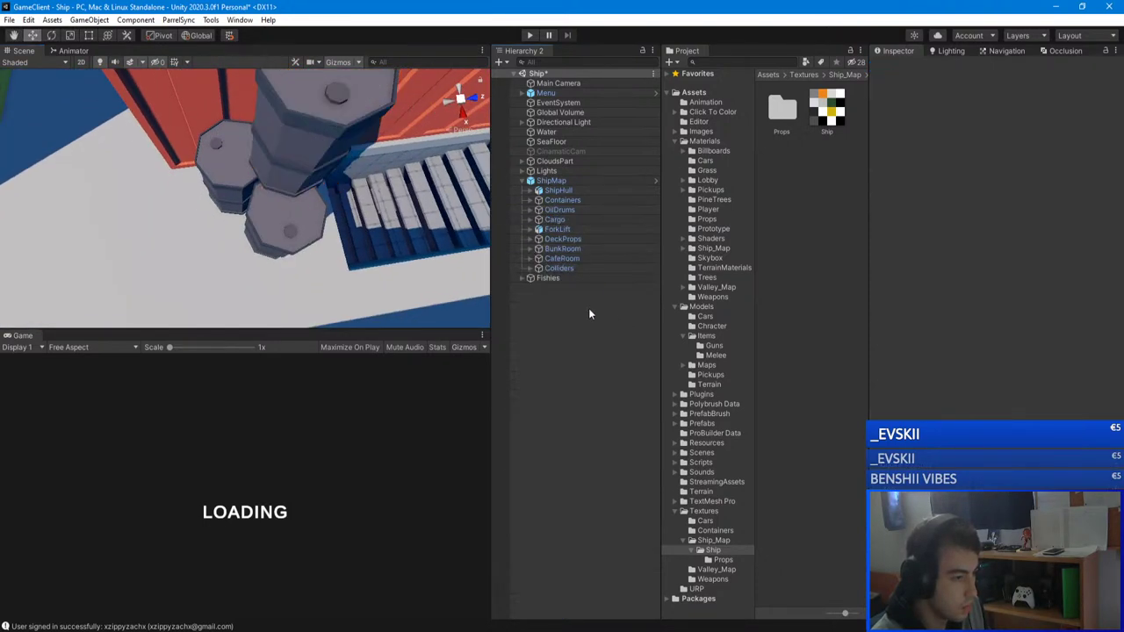
- Duplicate the first wooden box in the DeckProps group
{"action": "right_click_drag", "start_coordinate": [369, 230], "coordinate": [691, 318]}
{"action": "left_click", "coordinate": [172, 274]}
{"action": "right_click_drag", "start_coordinate": [172, 274], "coordinate": [162, 300]}
{"action": "left_click", "coordinate": [202, 225]}
{"action": "right_click_drag", "start_coordinate": [202, 225], "coordinate": [230, 235]}
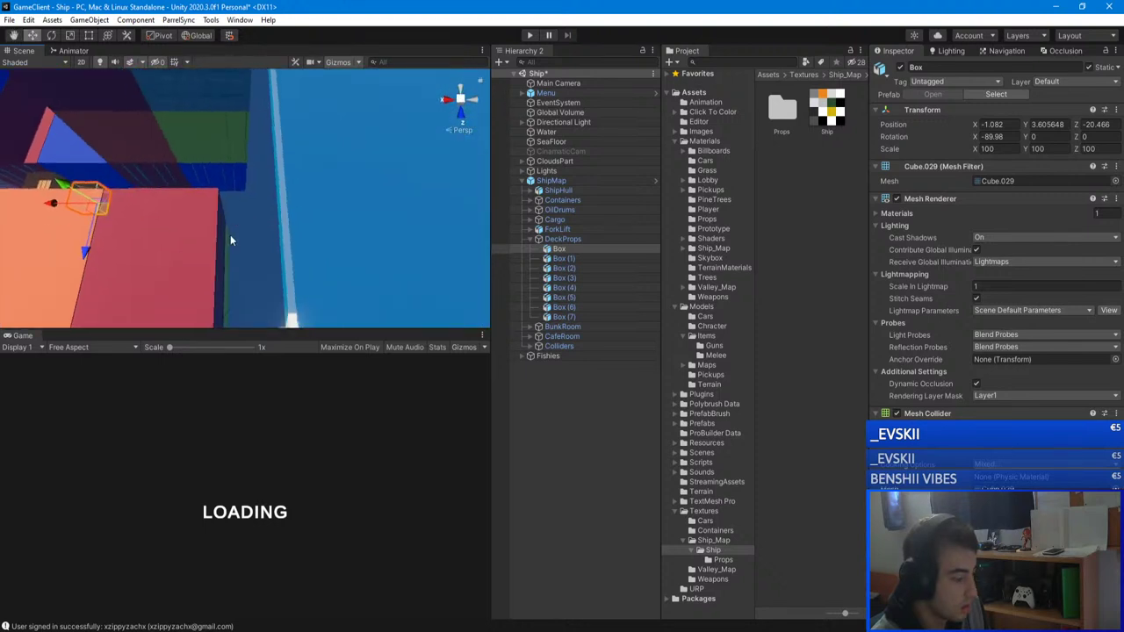
{"action": "key", "text": "ctrl+d"}
- Move the duplicated box to the end of the opposite stairwell, at about X -11.91, Z 1.81
{"action": "left_click_drag", "start_coordinate": [215, 213], "coordinate": [233, 213]}
{"action": "right_click_drag", "start_coordinate": [234, 214], "coordinate": [481, 186]}
{"action": "left_click_drag", "start_coordinate": [223, 145], "coordinate": [92, 133]}
{"action": "right_click_drag", "start_coordinate": [91, 134], "coordinate": [436, 202]}
{"action": "left_click_drag", "start_coordinate": [431, 181], "coordinate": [206, 195]}
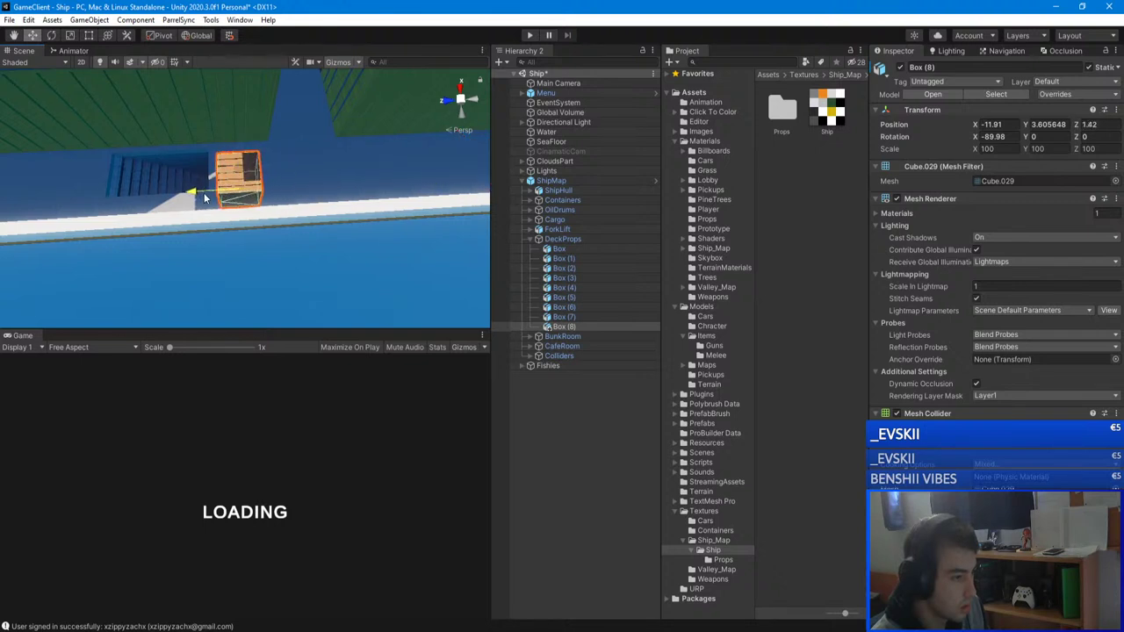
{"action": "right_click_drag", "start_coordinate": [205, 195], "coordinate": [295, 136]}
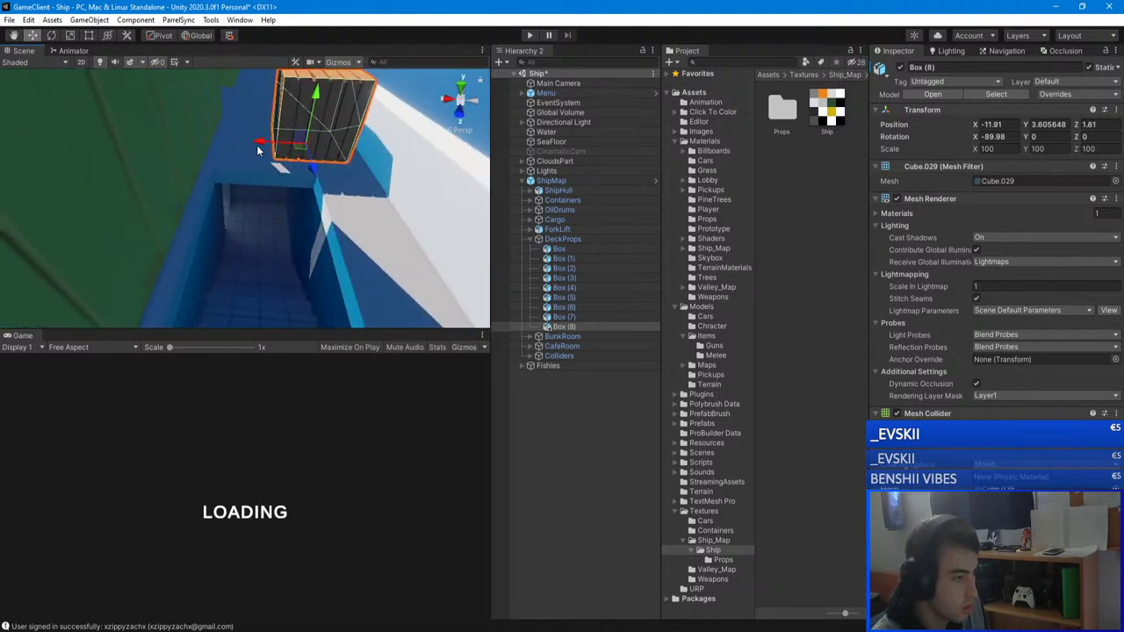
- Slide the box up against the green container, at about X -10.563
{"action": "left_click_drag", "start_coordinate": [257, 148], "coordinate": [208, 145]}
{"action": "right_click_drag", "start_coordinate": [208, 146], "coordinate": [238, 115]}
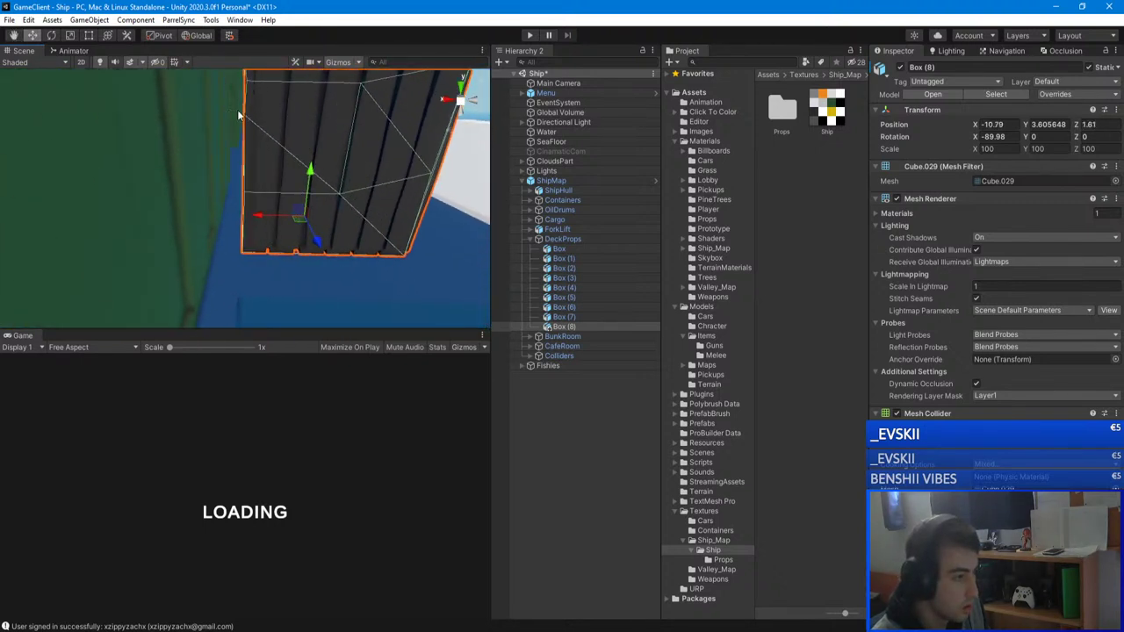
{"action": "left_click_drag", "start_coordinate": [257, 218], "coordinate": [237, 219]}
{"action": "mouse_move", "coordinate": [237, 219]}
{"action": "right_mouse_down"}
{"action": "mouse_move", "coordinate": [252, 203]}
{"action": "mouse_move", "coordinate": [230, 218]}
{"action": "right_mouse_up"}
- Duplicate the box and stack the copy on top of it, at about Y 5.029
{"action": "key", "text": "ctrl+d"}
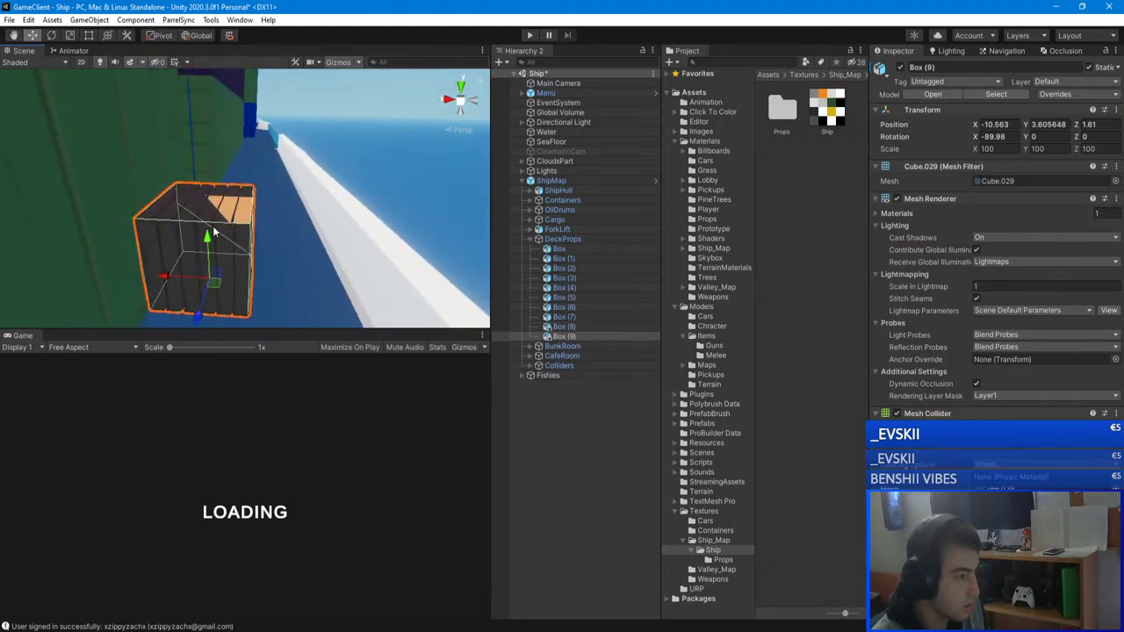
{"action": "left_click_drag", "start_coordinate": [214, 238], "coordinate": [183, 151]}
{"action": "right_click_drag", "start_coordinate": [183, 150], "coordinate": [205, 149]}
{"action": "left_click_drag", "start_coordinate": [259, 186], "coordinate": [255, 200]}
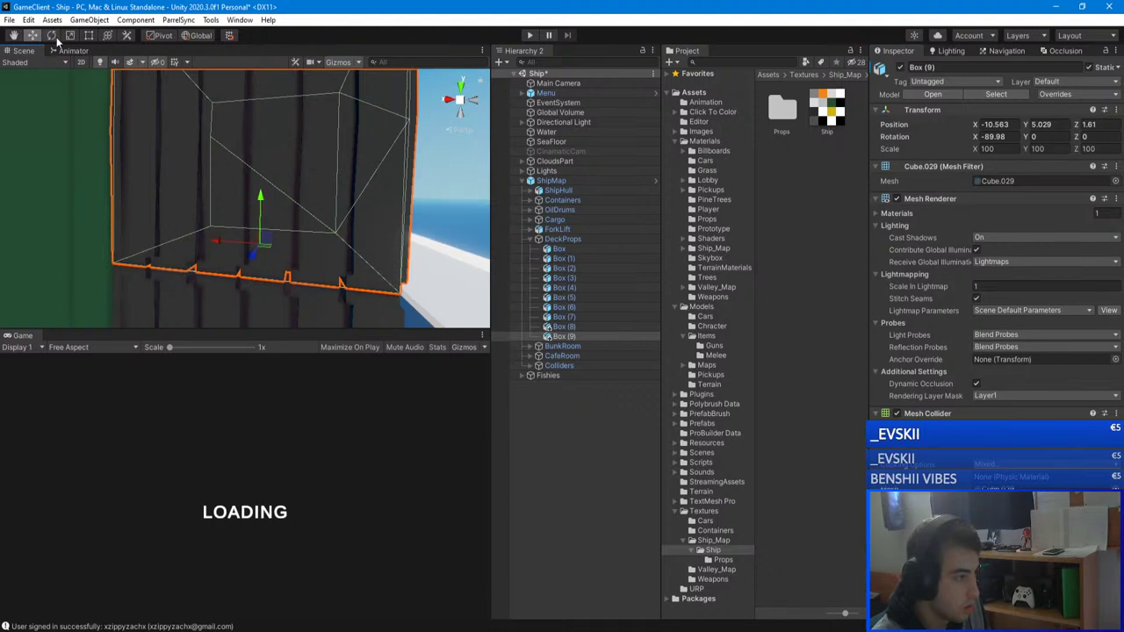
- Turn the upper box around its vertical axis to a Z rotation of about -80 degrees
{"action": "left_click_drag", "start_coordinate": [268, 255], "coordinate": [439, 273]}
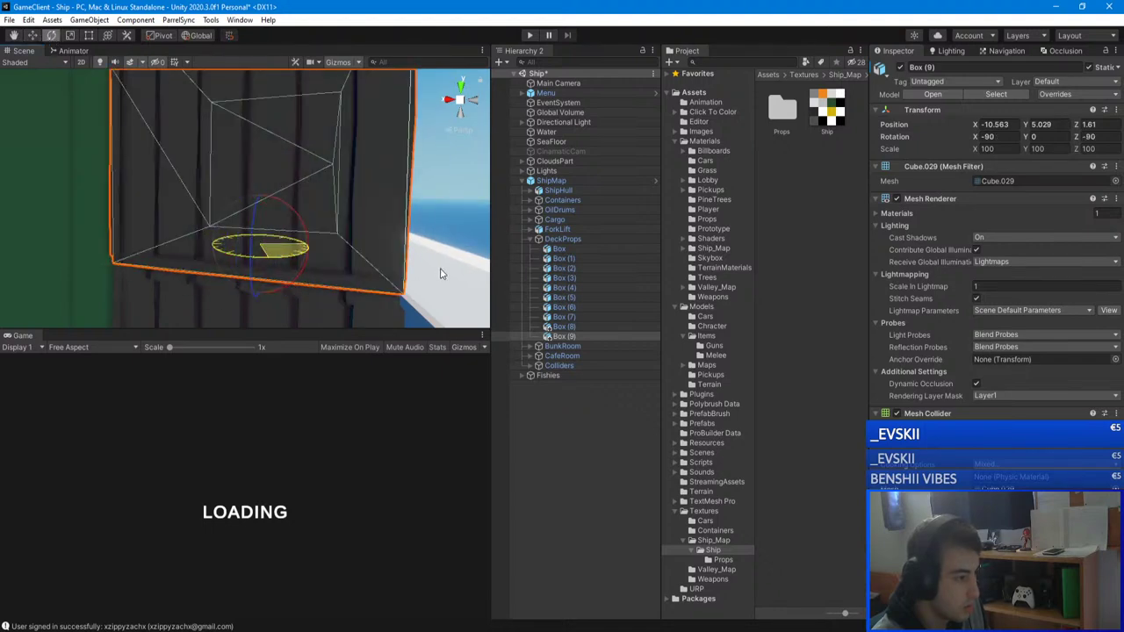
{"action": "right_click_drag", "start_coordinate": [435, 270], "coordinate": [259, 268]}
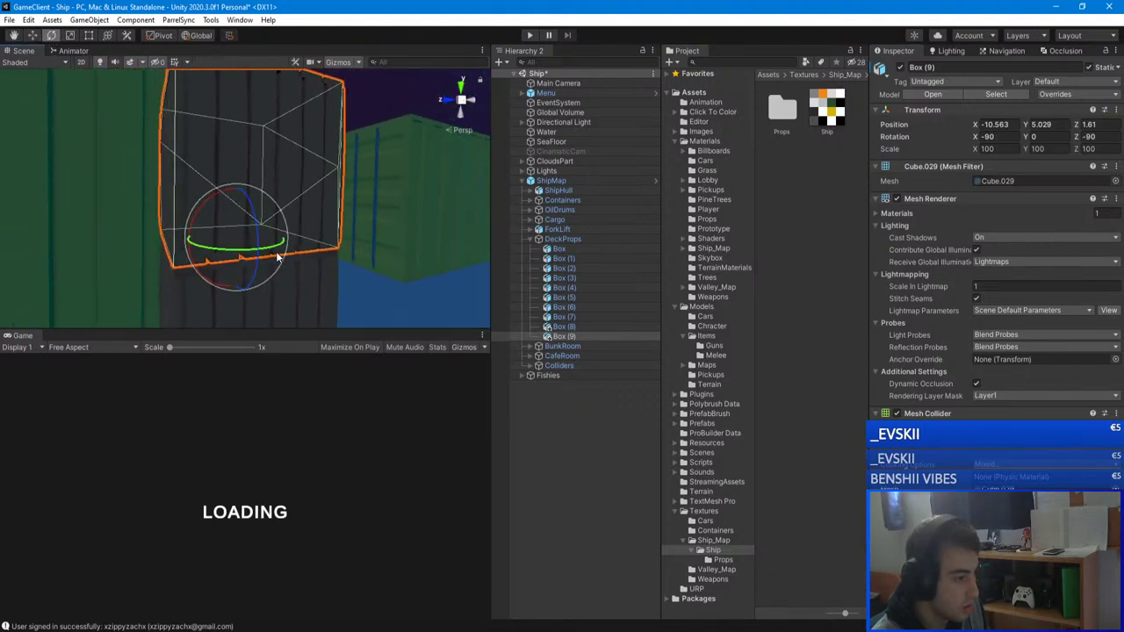
{"action": "left_click_drag", "start_coordinate": [277, 253], "coordinate": [266, 253]}
{"action": "right_click_drag", "start_coordinate": [265, 253], "coordinate": [62, 77]}
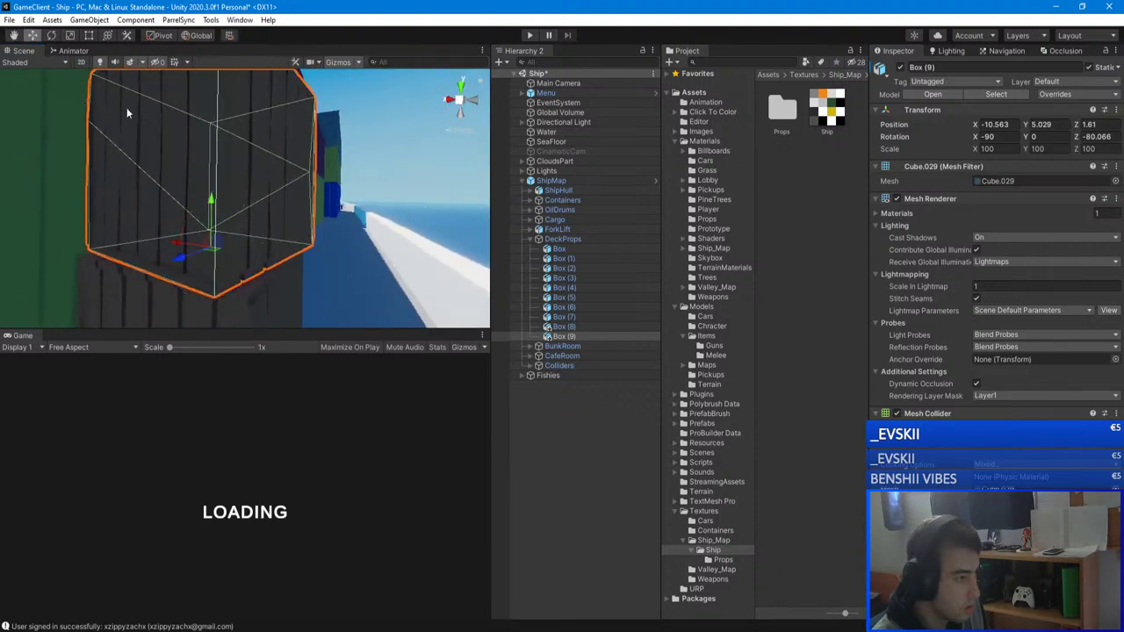
{"action": "right_click_drag", "start_coordinate": [127, 107], "coordinate": [215, 187]}
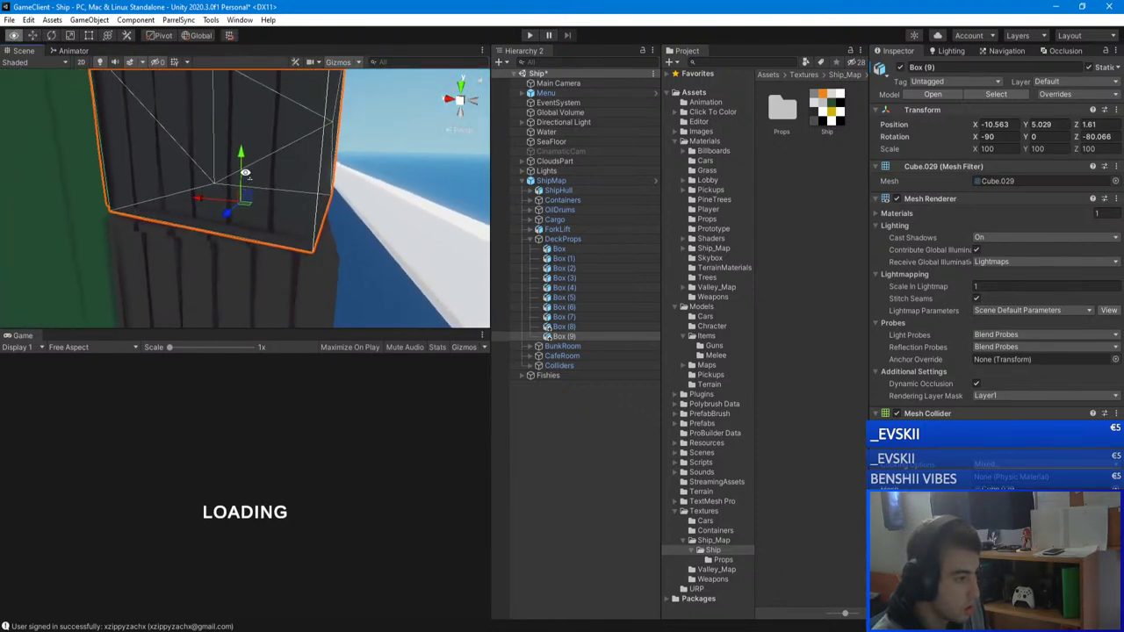
- Lower the upper box until it rests on the box beneath it, at about Y 5.0
{"action": "left_click", "coordinate": [312, 61]}
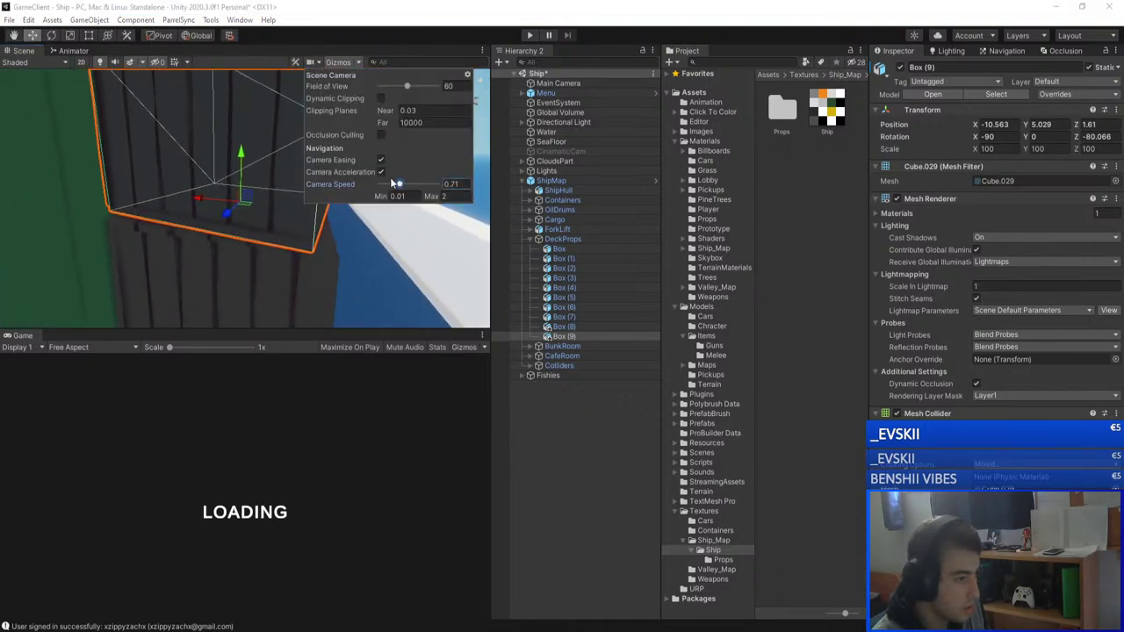
{"action": "right_click_drag", "start_coordinate": [264, 151], "coordinate": [234, 137]}
{"action": "left_click", "coordinate": [574, 390]}
{"action": "right_click_drag", "start_coordinate": [309, 239], "coordinate": [278, 180]}
{"action": "left_click", "coordinate": [278, 180]}
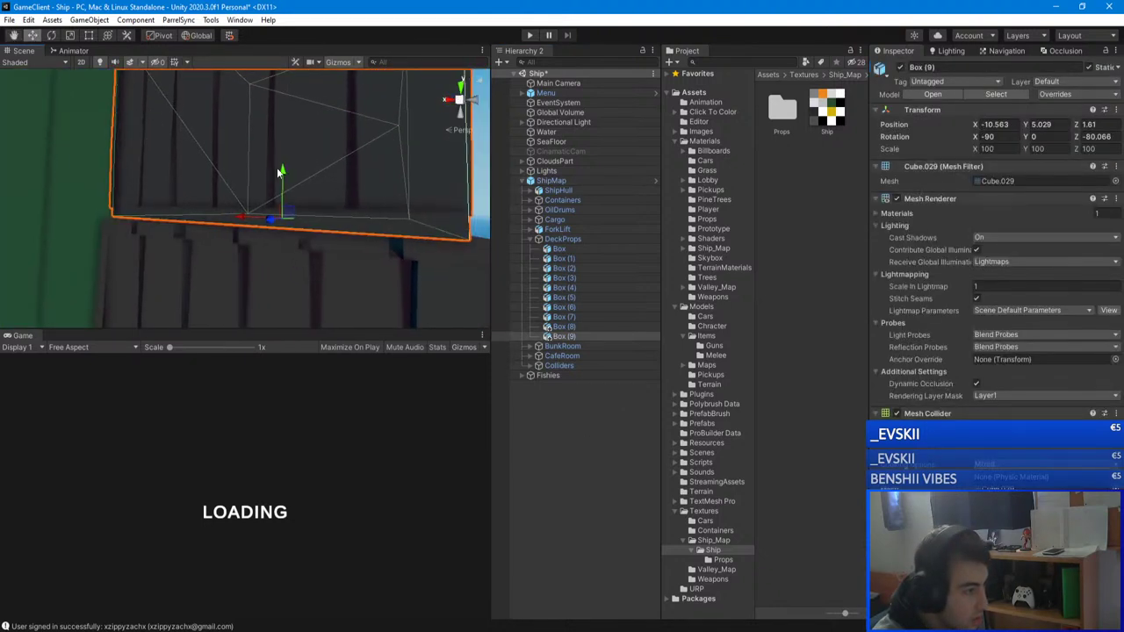
{"action": "left_click_drag", "start_coordinate": [278, 171], "coordinate": [285, 179]}
{"action": "right_click_drag", "start_coordinate": [321, 115], "coordinate": [309, 137]}
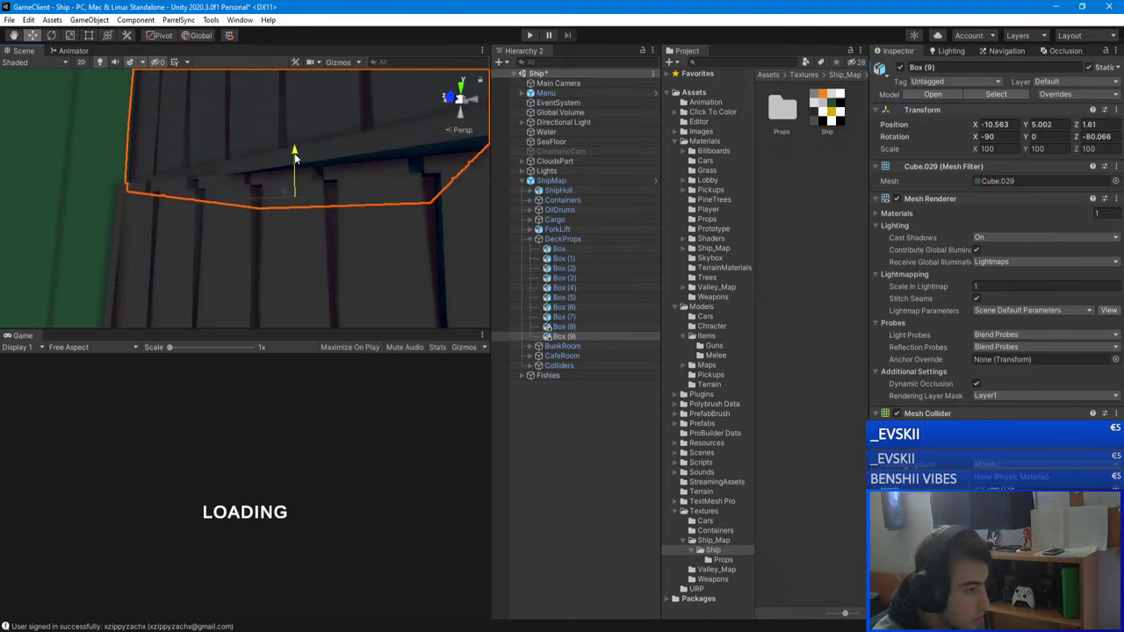
{"action": "left_click", "coordinate": [545, 434]}
{"action": "right_click_drag", "start_coordinate": [307, 204], "coordinate": [294, 257]}
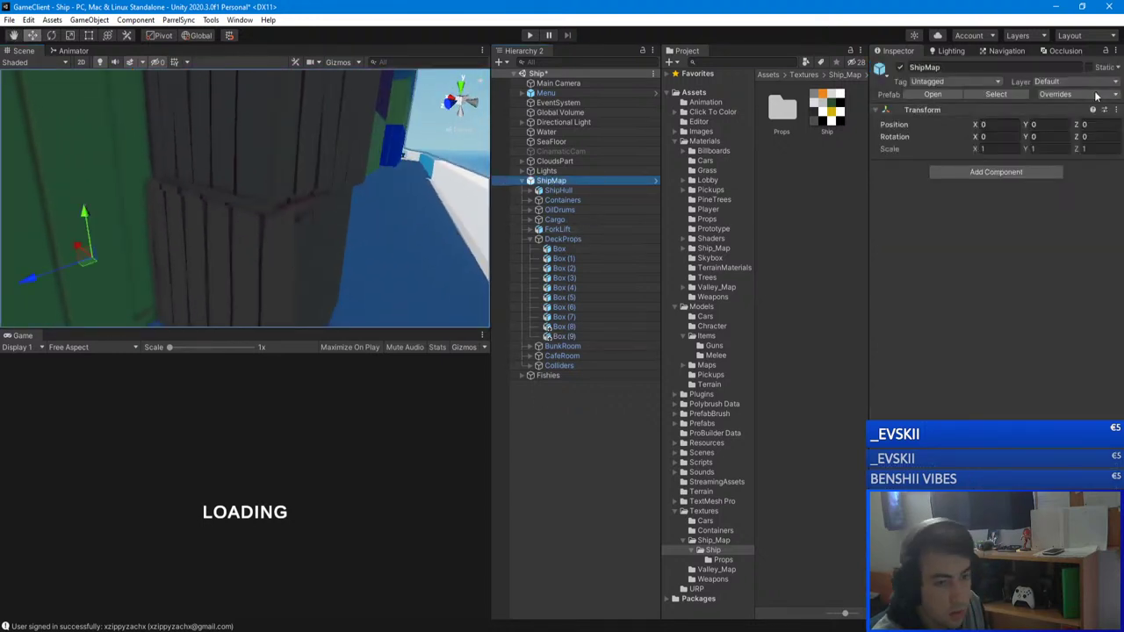
- Apply all of the ShipMap instance's overrides to its prefab and open the prefab for editing
{"action": "left_click", "coordinate": [1100, 96]}
{"action": "left_click", "coordinate": [1070, 326]}
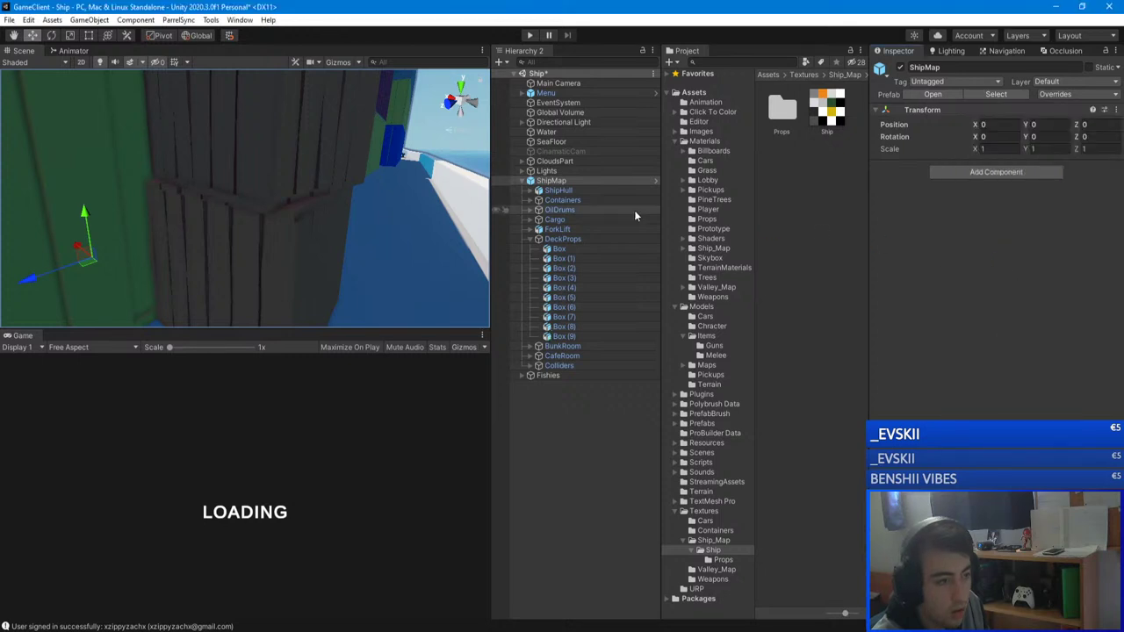
{"action": "left_click", "coordinate": [655, 182]}
{"action": "left_click", "coordinate": [656, 181]}
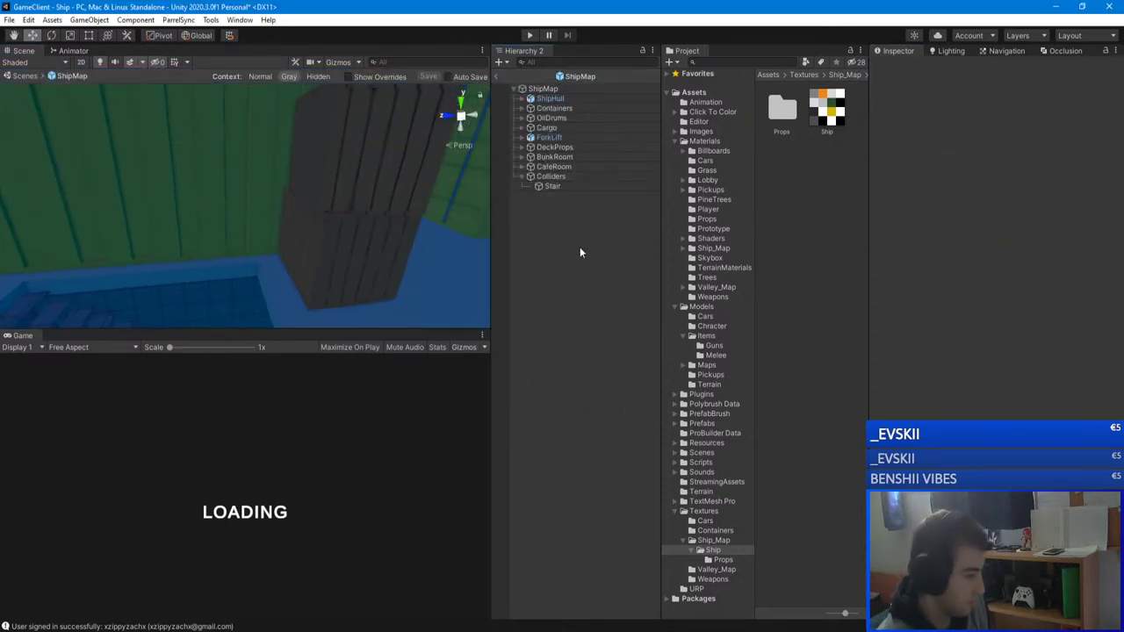
- Shift the upper box slightly away from the green container, to about X -10.658, and save the prefab
{"action": "right_click_drag", "start_coordinate": [209, 214], "coordinate": [644, 211]}
{"action": "key", "text": "s"}
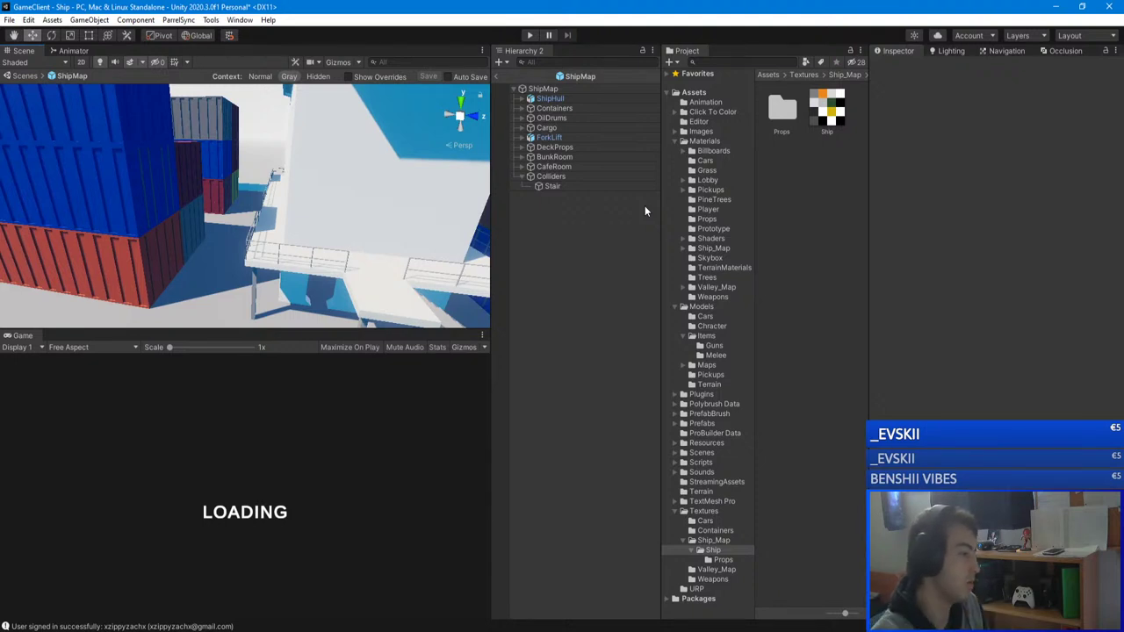
{"action": "right_click_drag", "start_coordinate": [343, 175], "coordinate": [318, 178]}
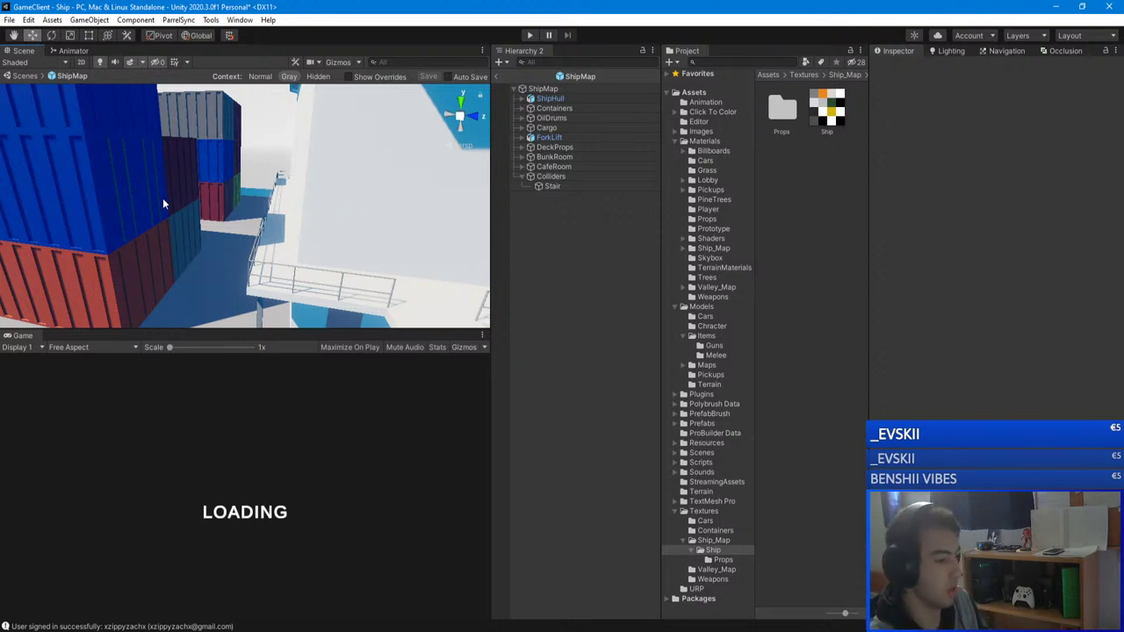
{"action": "right_click_drag", "start_coordinate": [326, 183], "coordinate": [586, 279]}
{"action": "key", "text": "w"}
{"action": "left_click", "coordinate": [217, 228]}
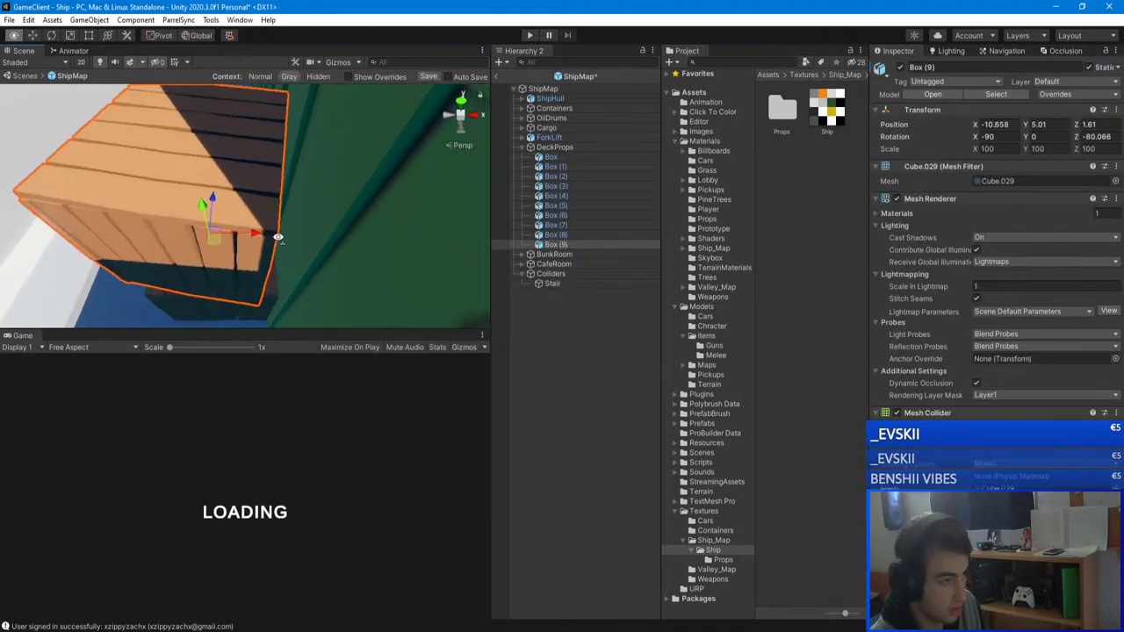
{"action": "right_click_drag", "start_coordinate": [279, 237], "coordinate": [376, 234]}
{"action": "left_click", "coordinate": [583, 324]}
{"action": "right_click_drag", "start_coordinate": [604, 252], "coordinate": [759, 198]}
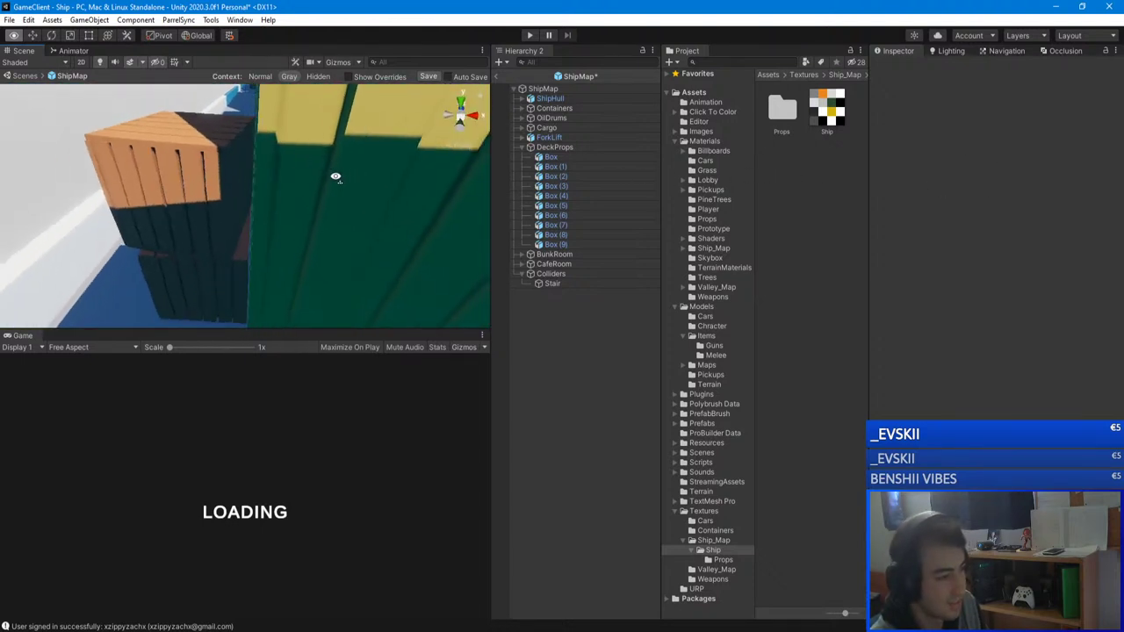
{"action": "left_click", "coordinate": [200, 187]}
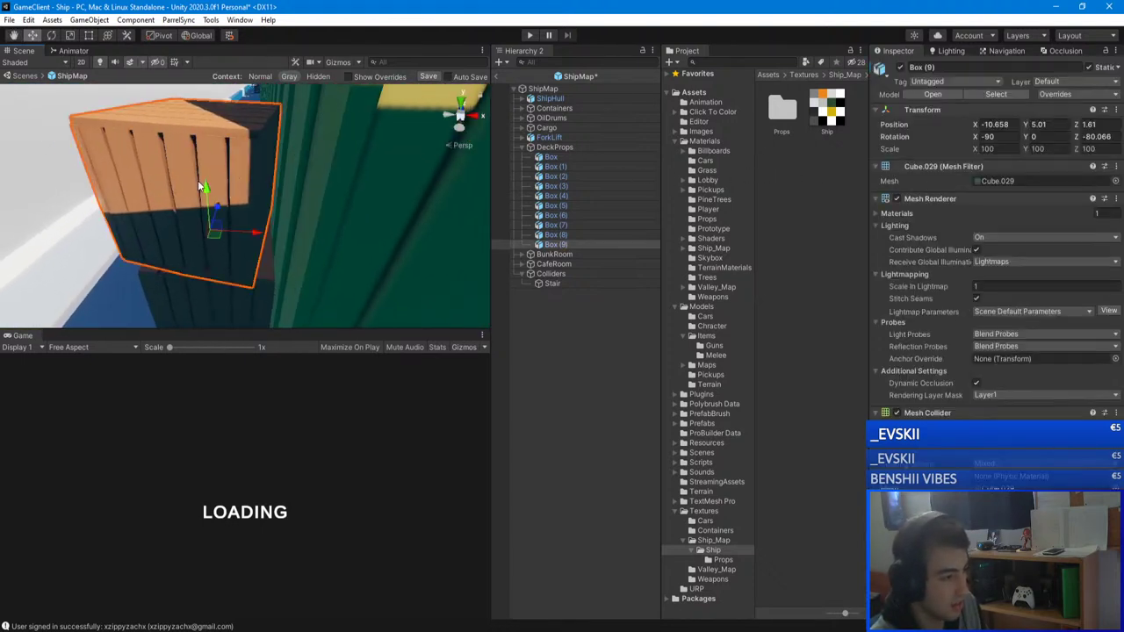
{"action": "left_click", "coordinate": [553, 369]}
{"action": "right_click_drag", "start_coordinate": [310, 204], "coordinate": [352, 190]}
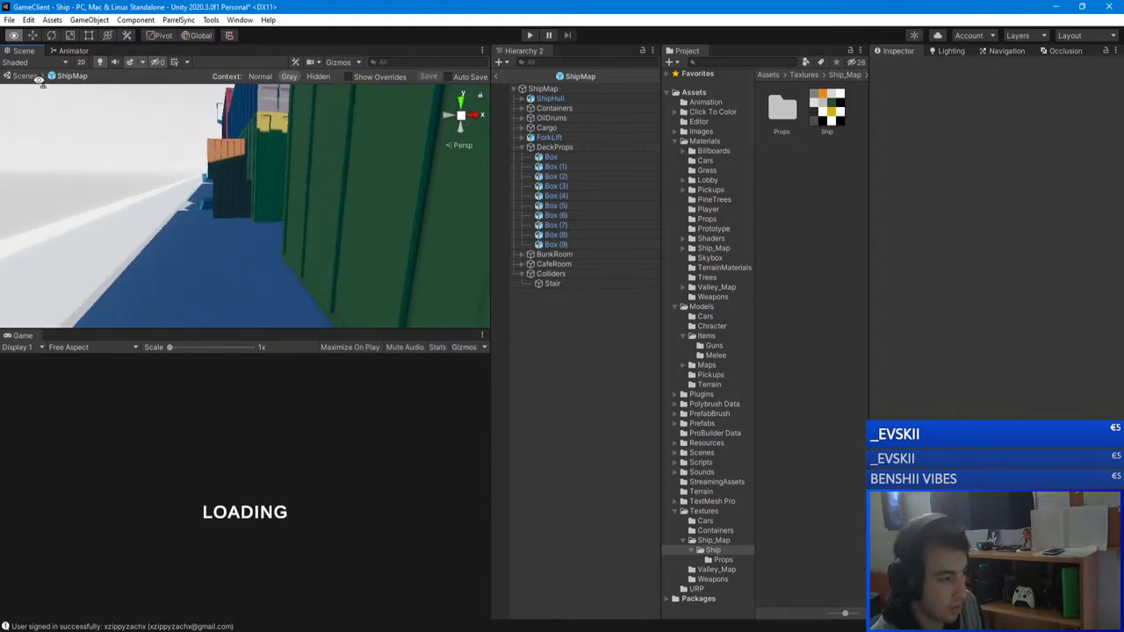
- Duplicate both stacked boxes and move the copies along the deck to about Z 33.39, beside the far green container
{"action": "right_click_drag", "start_coordinate": [331, 192], "coordinate": [326, 176]}
{"action": "left_click", "coordinate": [299, 228]}
{"action": "left_click", "coordinate": [311, 206], "text": "shift"}
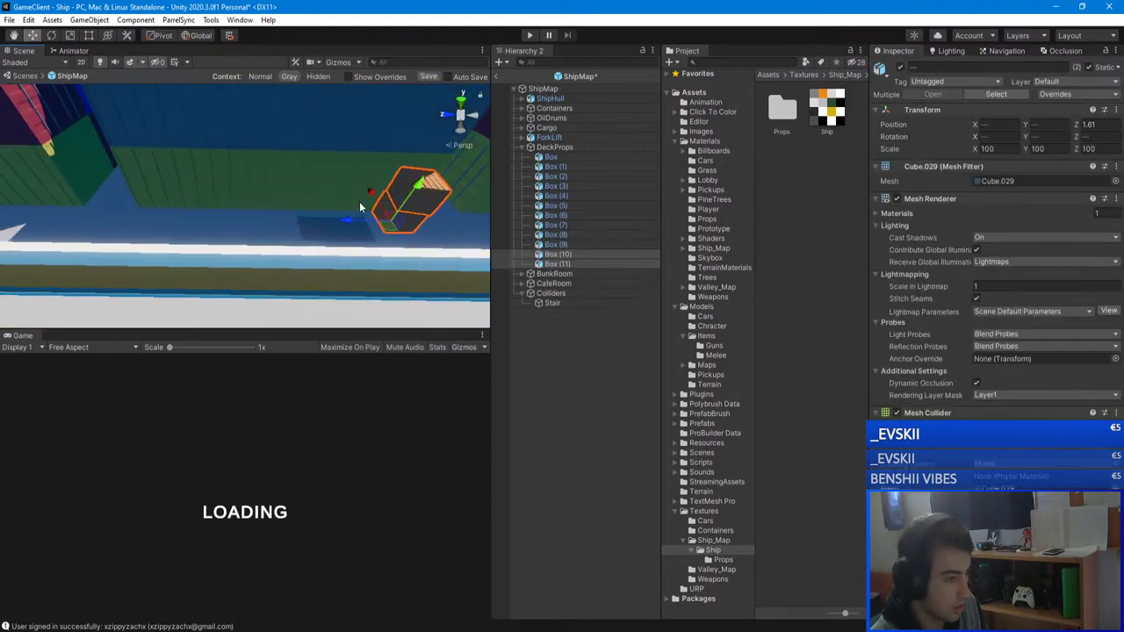
{"action": "left_click", "coordinate": [356, 212]}
{"action": "key", "text": "ctrl+z"}
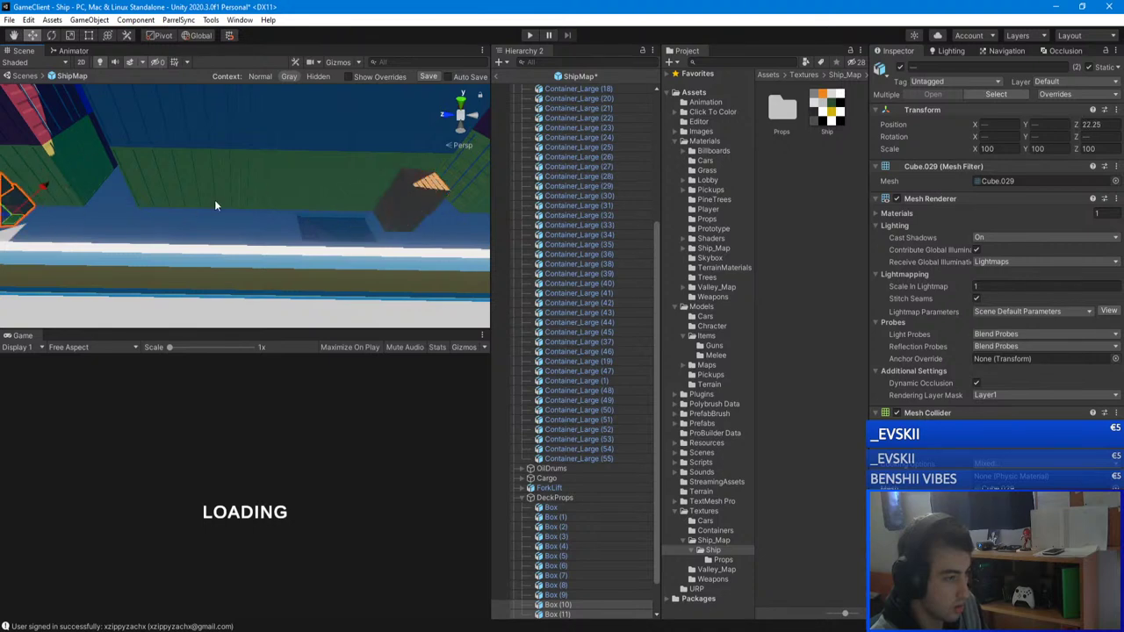
{"action": "right_click_drag", "start_coordinate": [215, 206], "coordinate": [141, 174]}
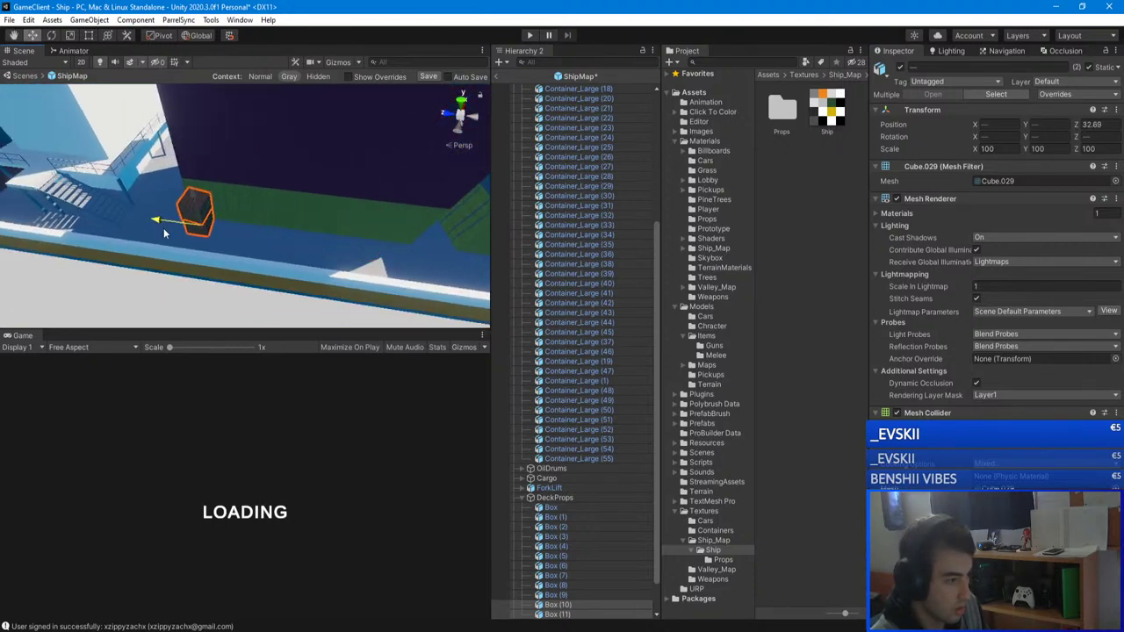
{"action": "right_click_drag", "start_coordinate": [164, 232], "coordinate": [114, 201]}
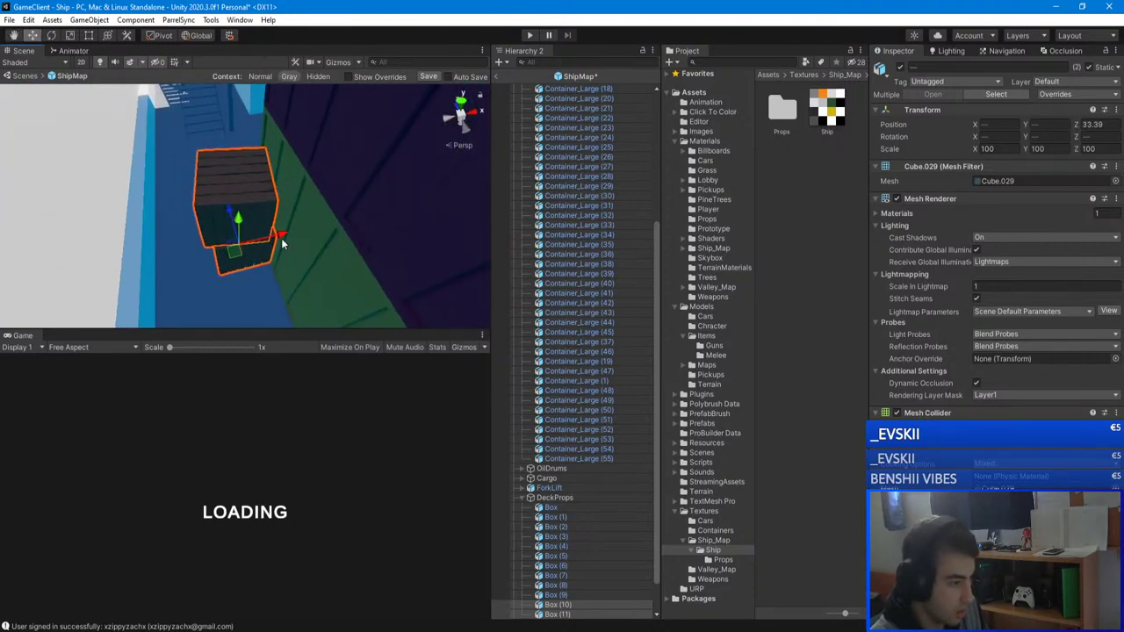
- Slide the copied stack against the ship's side wall, at about X -12.32, and turn its upper box to a Z rotation of about -94.3 degrees
{"action": "key", "text": "w"}
{"action": "right_click_drag", "start_coordinate": [186, 178], "coordinate": [750, 142]}
{"action": "key", "text": "s"}
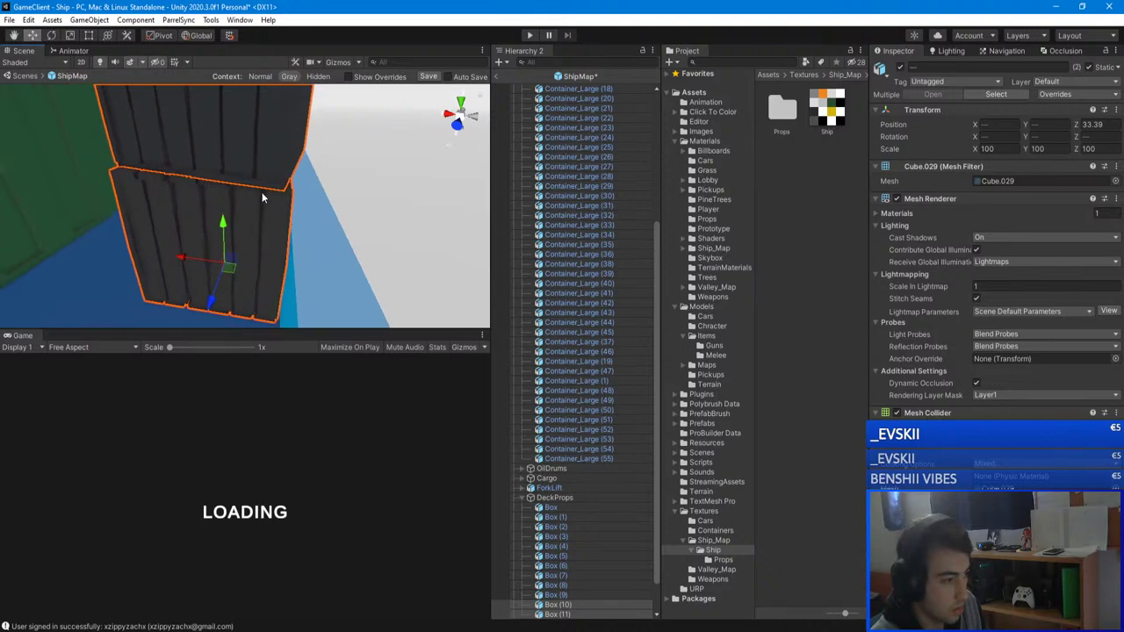
{"action": "right_click_drag", "start_coordinate": [212, 158], "coordinate": [305, 225]}
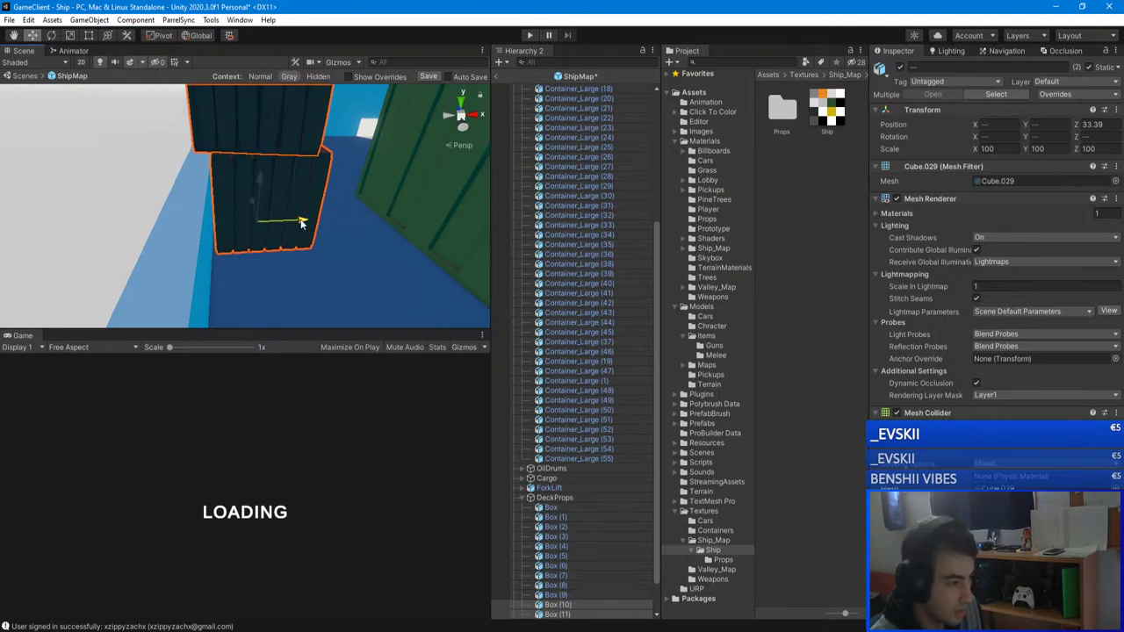
{"action": "left_click", "coordinate": [280, 180]}
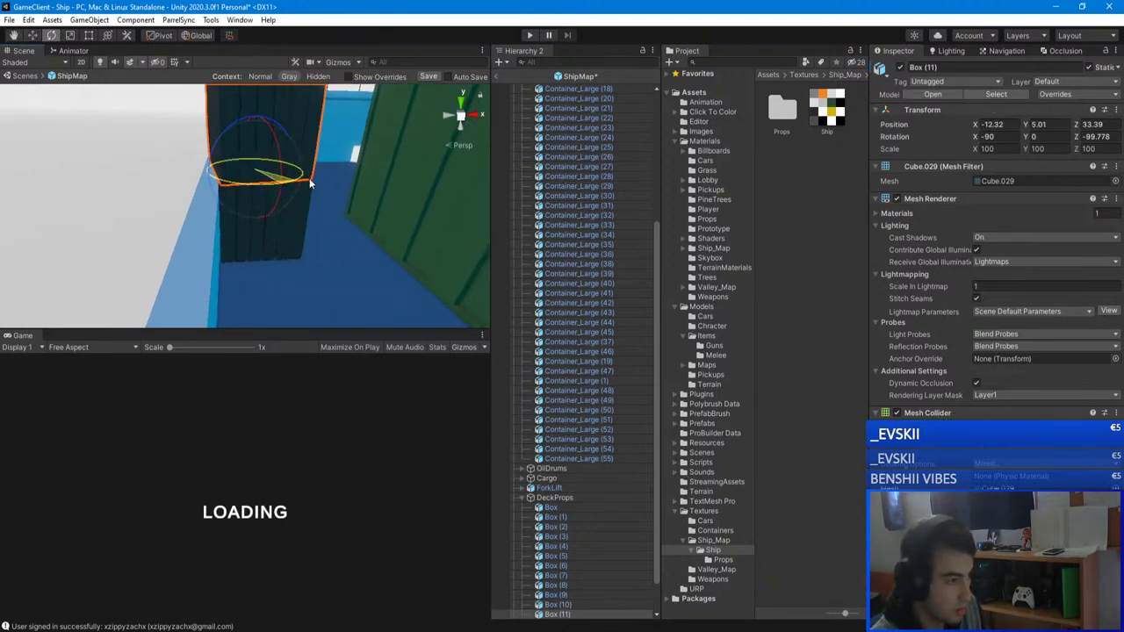
{"action": "right_click_drag", "start_coordinate": [303, 185], "coordinate": [564, 314]}
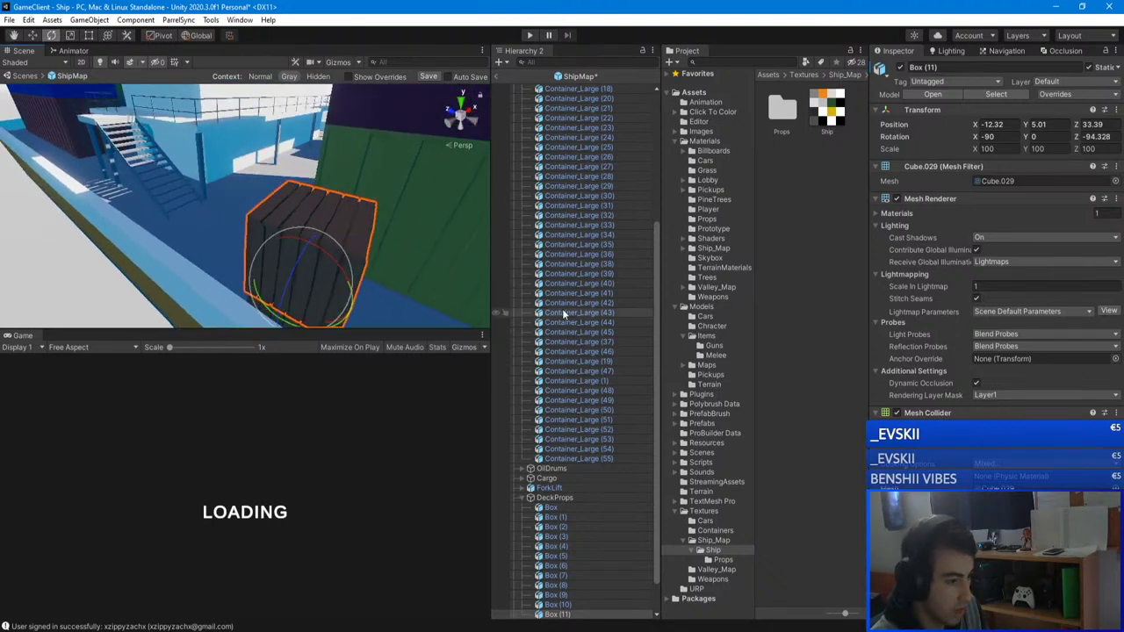
- Collapse the Containers group in the object list and save the ShipMap prefab
{"action": "scroll", "coordinate": [565, 264], "scroll_direction": "up", "scroll_amount": 5}
{"action": "left_click", "coordinate": [530, 108]}
{"action": "left_click", "coordinate": [586, 375]}
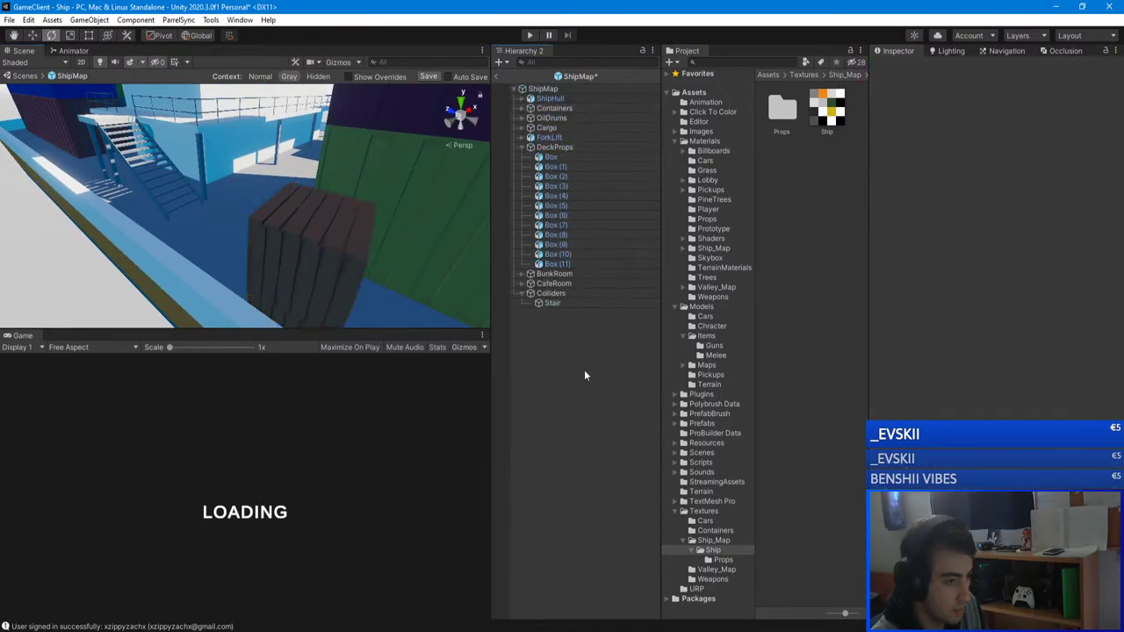
{"action": "right_click_drag", "start_coordinate": [367, 279], "coordinate": [381, 229]}
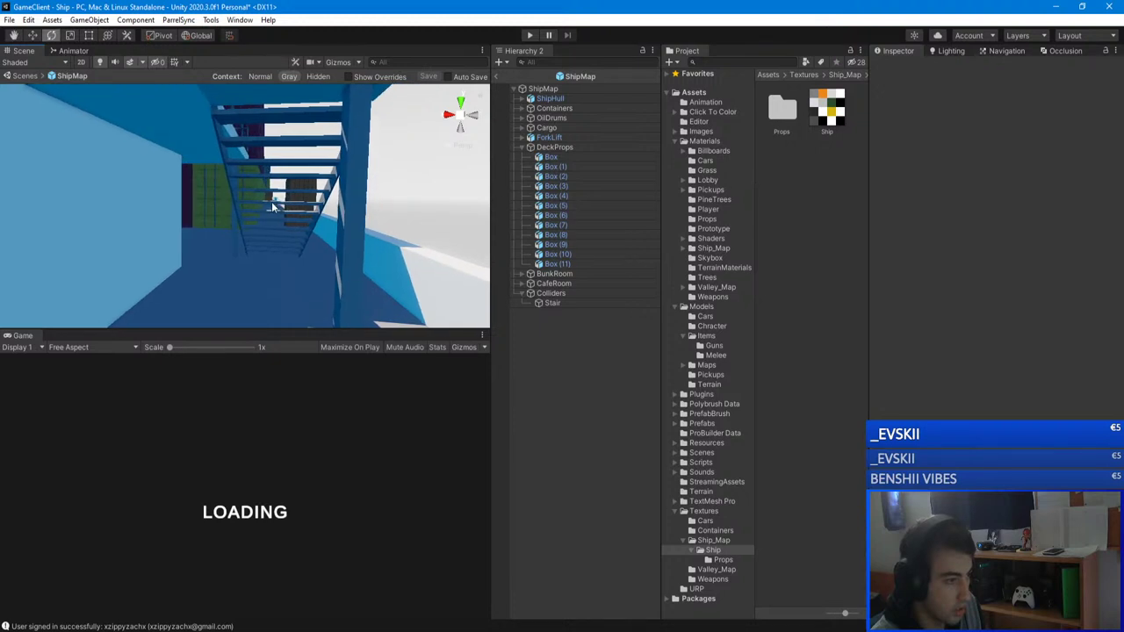
- Maximize the Scene view over the whole editor window
{"action": "right_click_drag", "start_coordinate": [274, 202], "coordinate": [787, 203]}
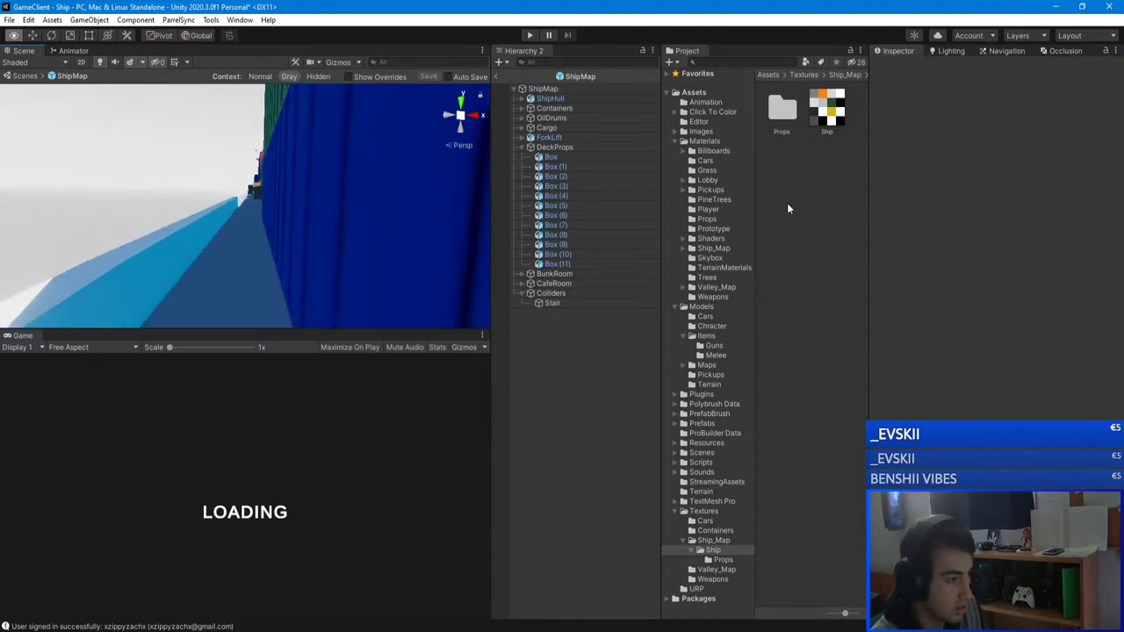
{"action": "left_click", "coordinate": [483, 50]}
{"action": "left_click", "coordinate": [513, 63]}
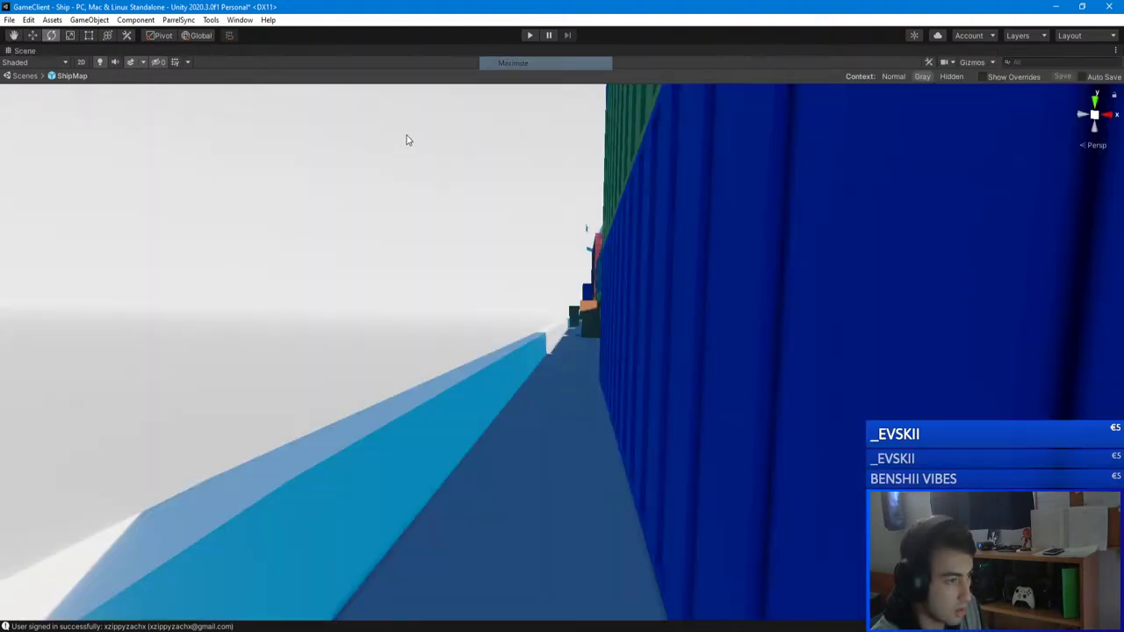
- Duplicate the two stacked boxes by the ship's side wall and move the copies across the deck to the raised walkway
{"action": "right_click_drag", "start_coordinate": [406, 138], "coordinate": [24, 91]}
{"action": "left_click", "coordinate": [31, 37]}
{"action": "right_click_drag", "start_coordinate": [140, 151], "coordinate": [656, 274]}
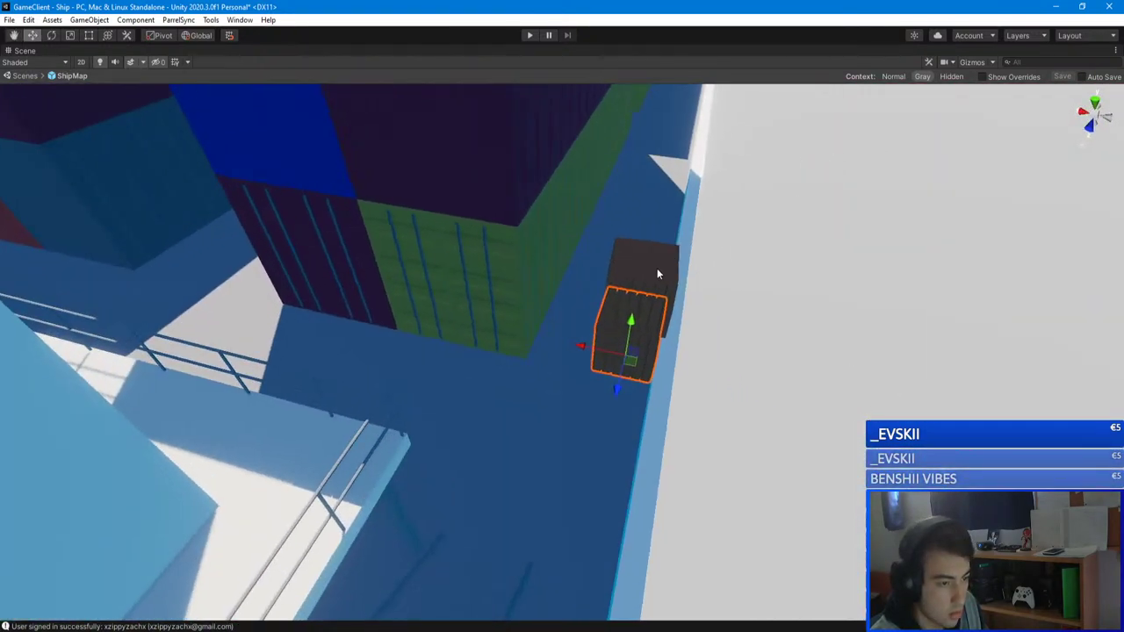
{"action": "key", "text": "ctrl+d"}
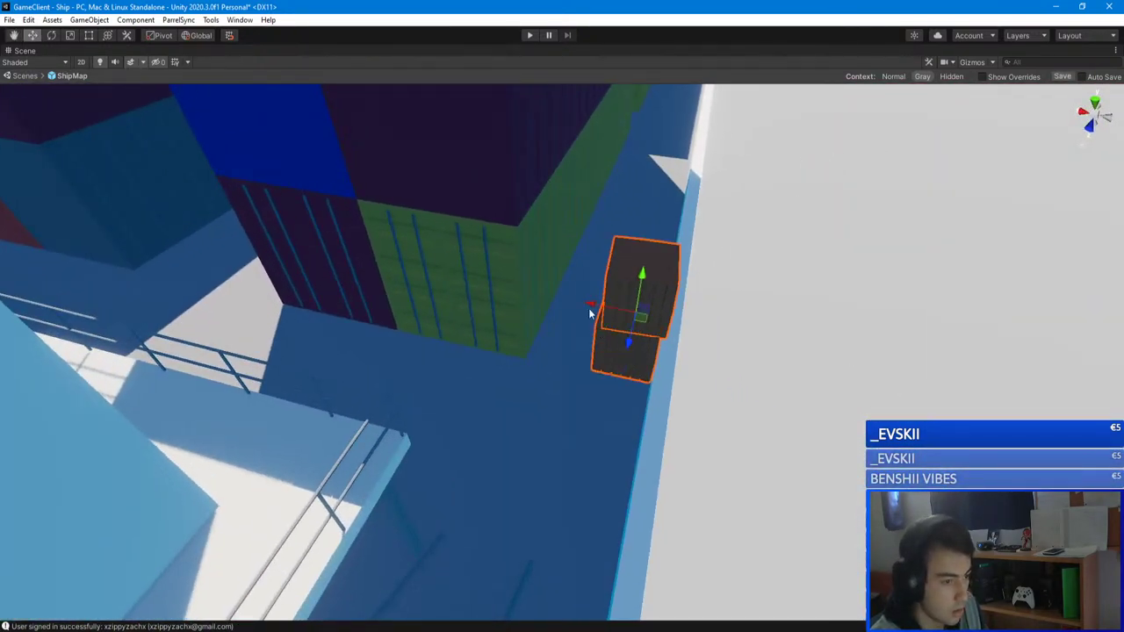
{"action": "left_click_drag", "start_coordinate": [424, 285], "coordinate": [180, 232]}
{"action": "right_click_drag", "start_coordinate": [439, 255], "coordinate": [438, 380]}
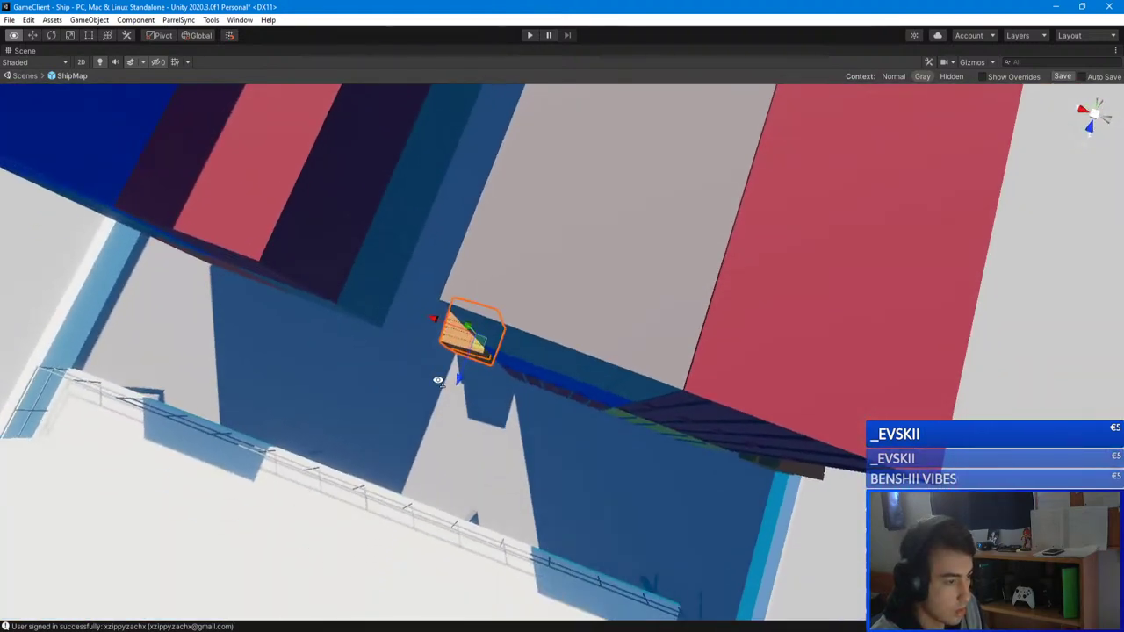
{"action": "left_click_drag", "start_coordinate": [177, 279], "coordinate": [86, 369]}
{"action": "right_click_drag", "start_coordinate": [86, 369], "coordinate": [313, 263]}
{"action": "left_click_drag", "start_coordinate": [312, 263], "coordinate": [339, 266], "text": "alt"}
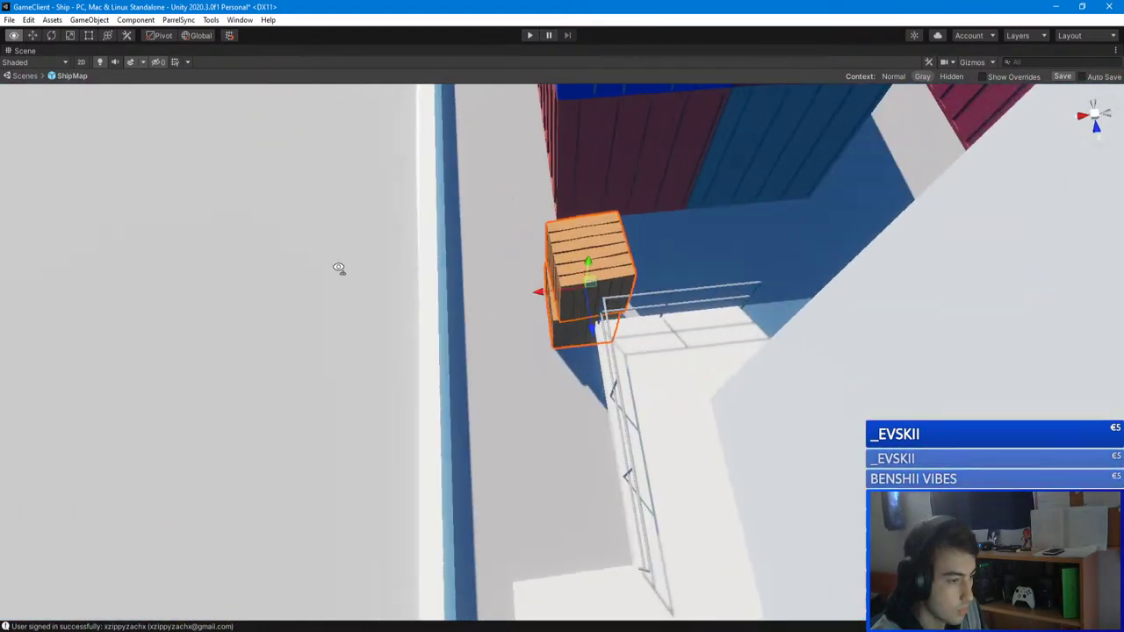
- Slide the copied stack along the walkway until it stands beside the support leg under the landing
{"action": "key", "text": "f"}
{"action": "left_click_drag", "start_coordinate": [598, 429], "coordinate": [745, 373], "text": "alt"}
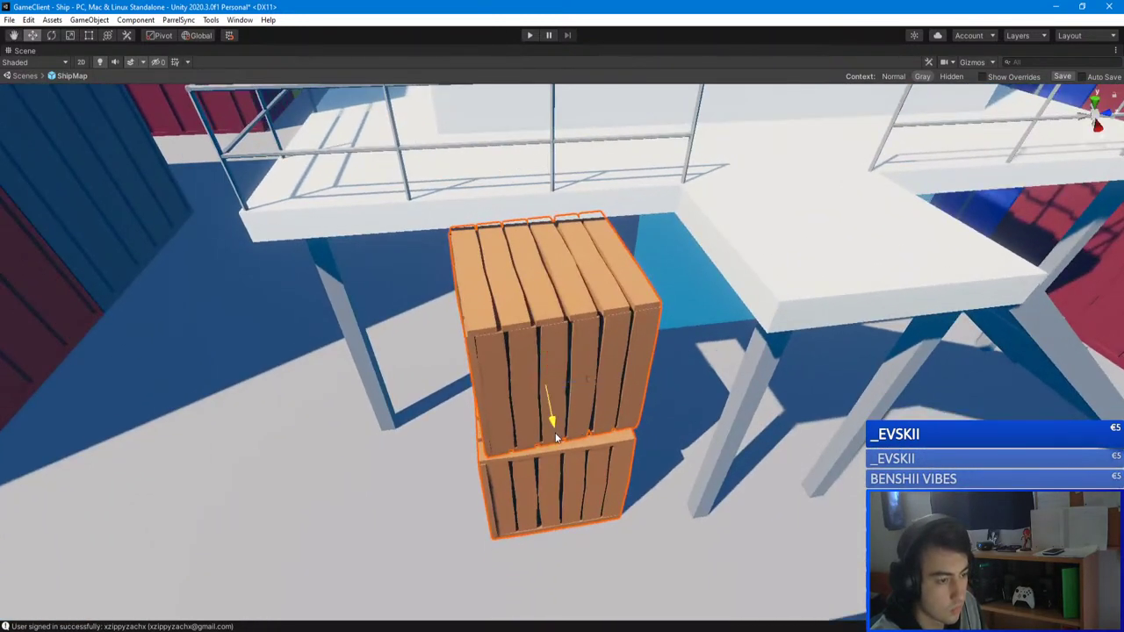
{"action": "left_click_drag", "start_coordinate": [596, 400], "coordinate": [646, 396]}
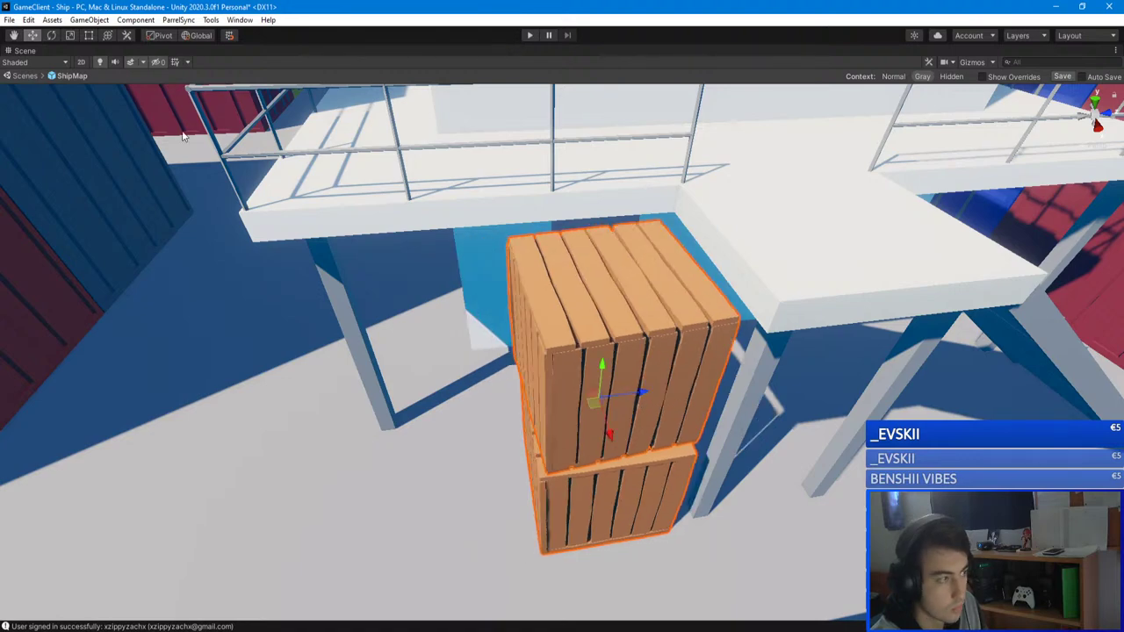
- Turn the stacked boxes around their vertical axis beside the walkway's support leg
{"action": "left_click", "coordinate": [51, 35]}
{"action": "left_click_drag", "start_coordinate": [587, 421], "coordinate": [736, 452]}
{"action": "right_click_drag", "start_coordinate": [736, 452], "coordinate": [619, 379]}
{"action": "right_click_drag", "start_coordinate": [238, 167], "coordinate": [580, 326]}
{"action": "left_click_drag", "start_coordinate": [603, 339], "coordinate": [610, 341]}
{"action": "right_click_drag", "start_coordinate": [610, 340], "coordinate": [610, 302]}
- Turn only the upper box of the walkway stack around its vertical axis, out of line with the lower one, and save the prefab
{"action": "left_click", "coordinate": [599, 309]}
{"action": "left_click", "coordinate": [599, 309]}
{"action": "left_click", "coordinate": [534, 269]}
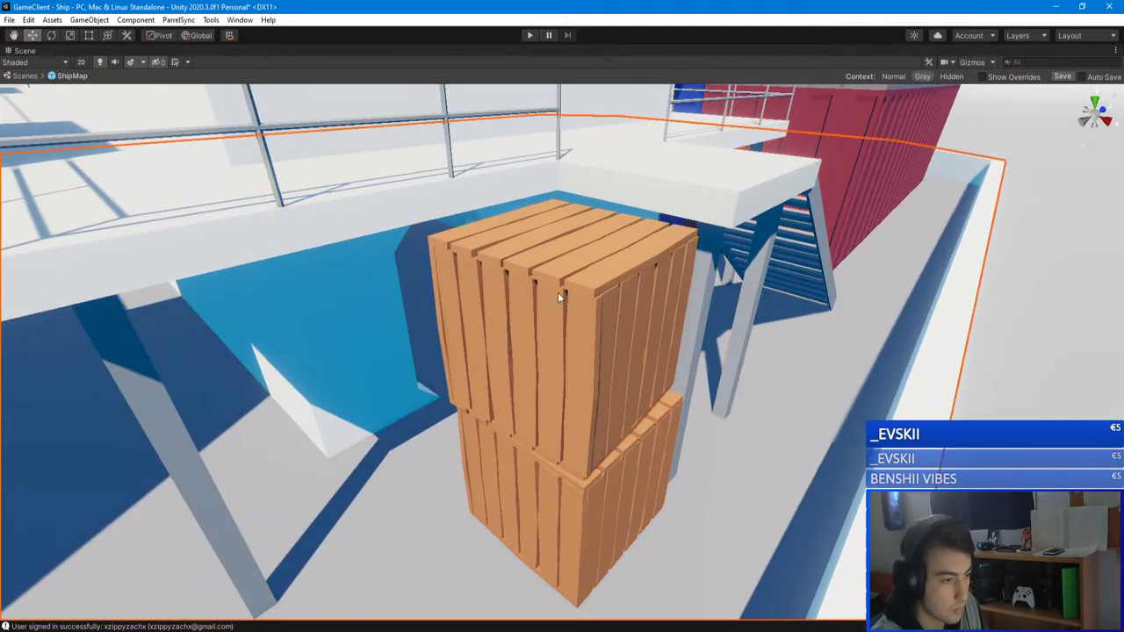
{"action": "left_click", "coordinate": [560, 308]}
{"action": "left_click", "coordinate": [560, 321]}
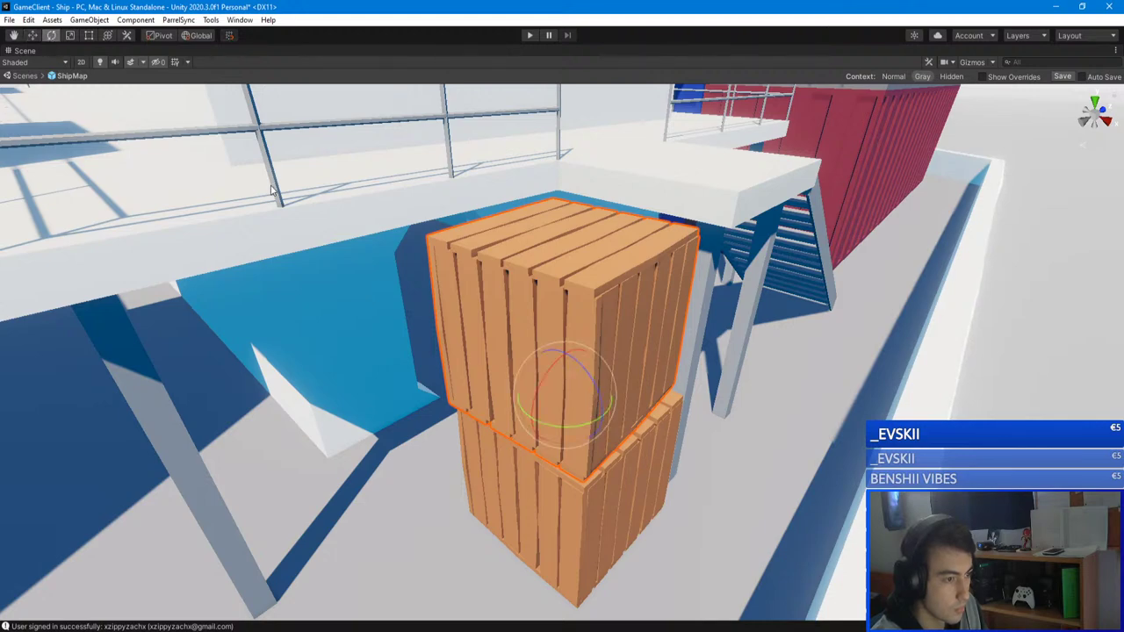
{"action": "right_click_drag", "start_coordinate": [547, 427], "coordinate": [914, 315]}
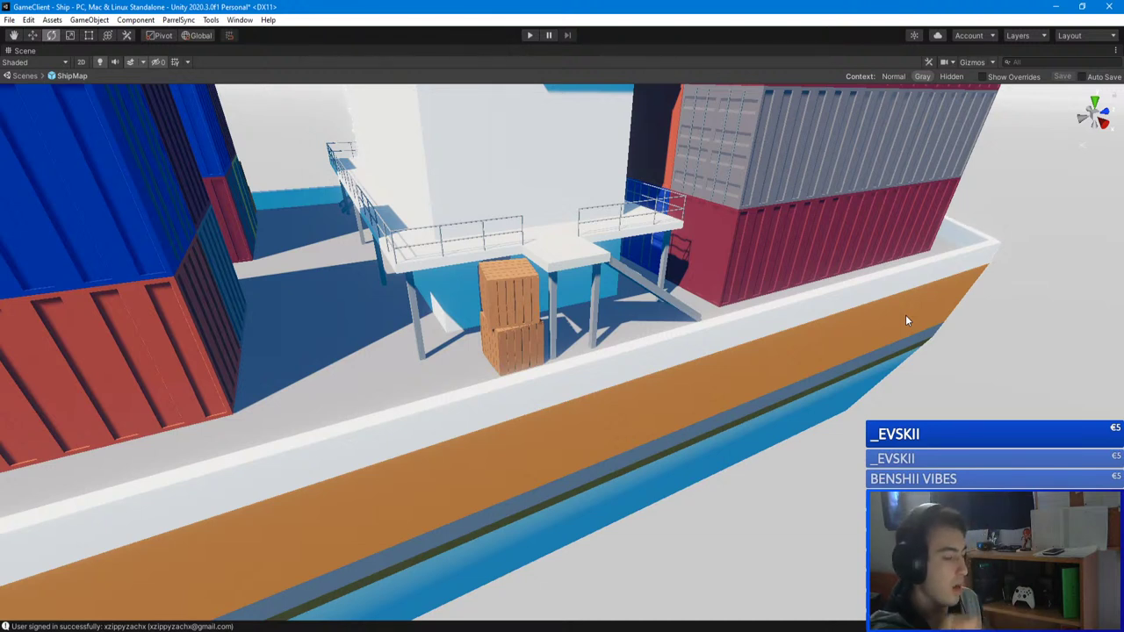
{"action": "right_click_drag", "start_coordinate": [695, 282], "coordinate": [669, 270]}
{"action": "key", "text": "w"}
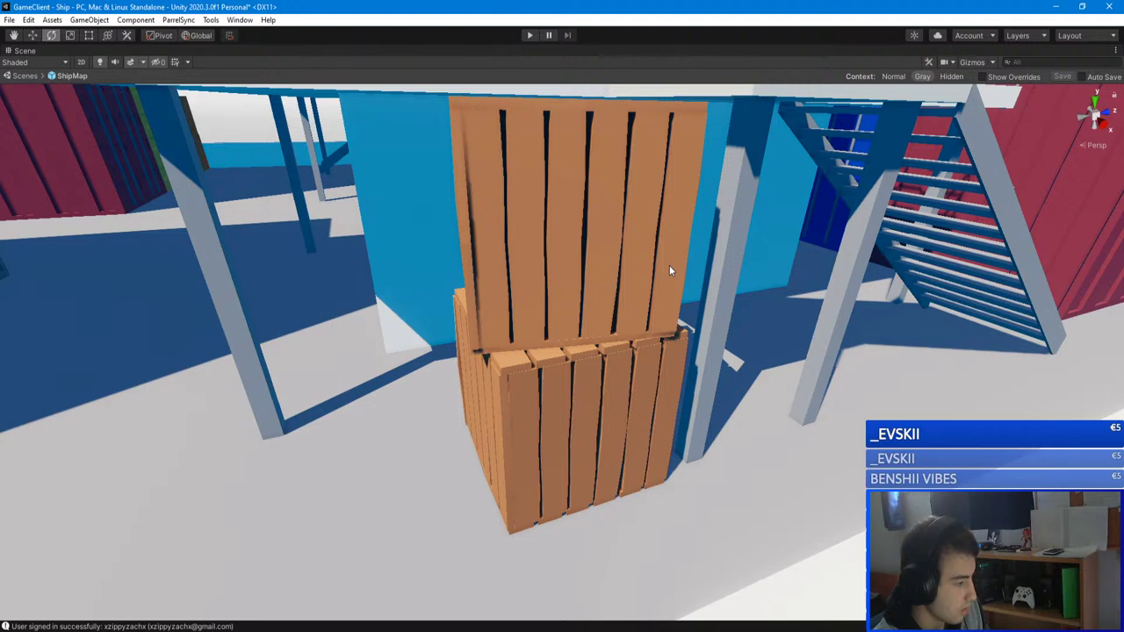
{"action": "right_click_drag", "start_coordinate": [669, 266], "coordinate": [337, 243]}
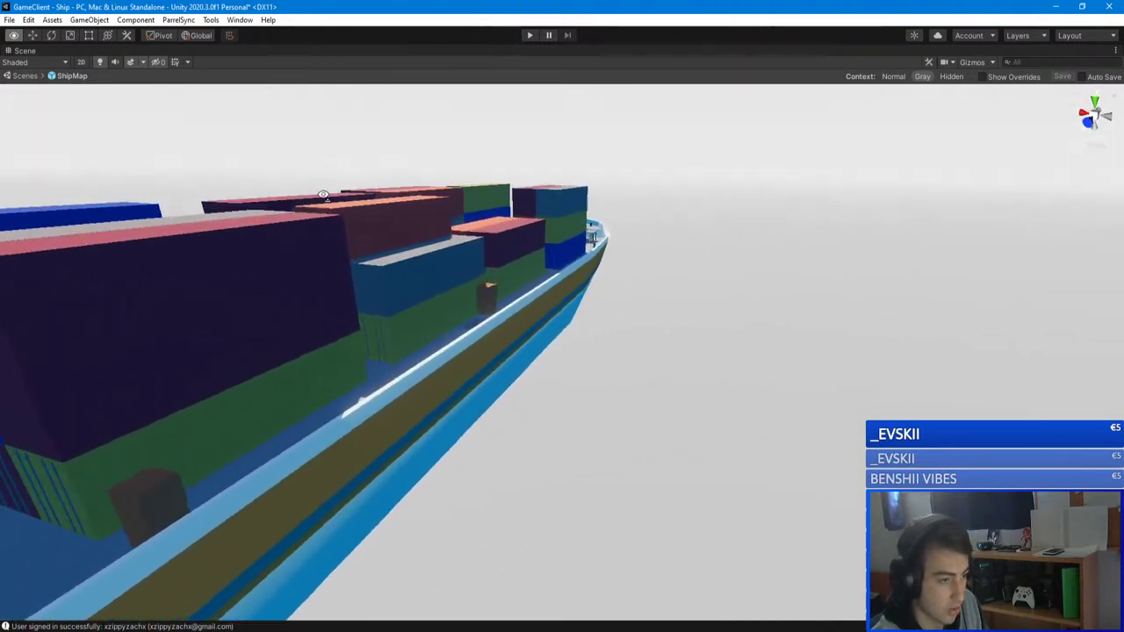
- Leave the ShipMap prefab and return to the Ship scene
{"action": "right_click_drag", "start_coordinate": [334, 197], "coordinate": [310, 232]}
{"action": "right_click_drag", "start_coordinate": [493, 334], "coordinate": [1073, 133]}
{"action": "right_click_drag", "start_coordinate": [764, 160], "coordinate": [720, 190]}
{"action": "left_click", "coordinate": [24, 77]}
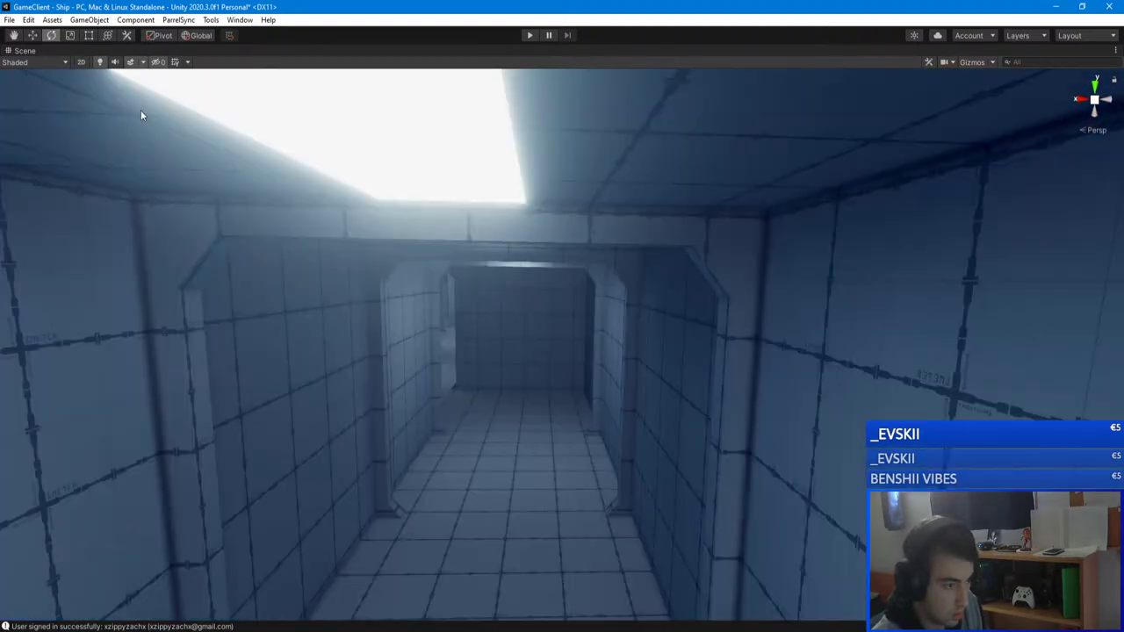
- Examine the ship's interior, including the forklift, the long corridor and the engine room with its raised walkways
{"action": "right_click_drag", "start_coordinate": [141, 110], "coordinate": [434, 195]}
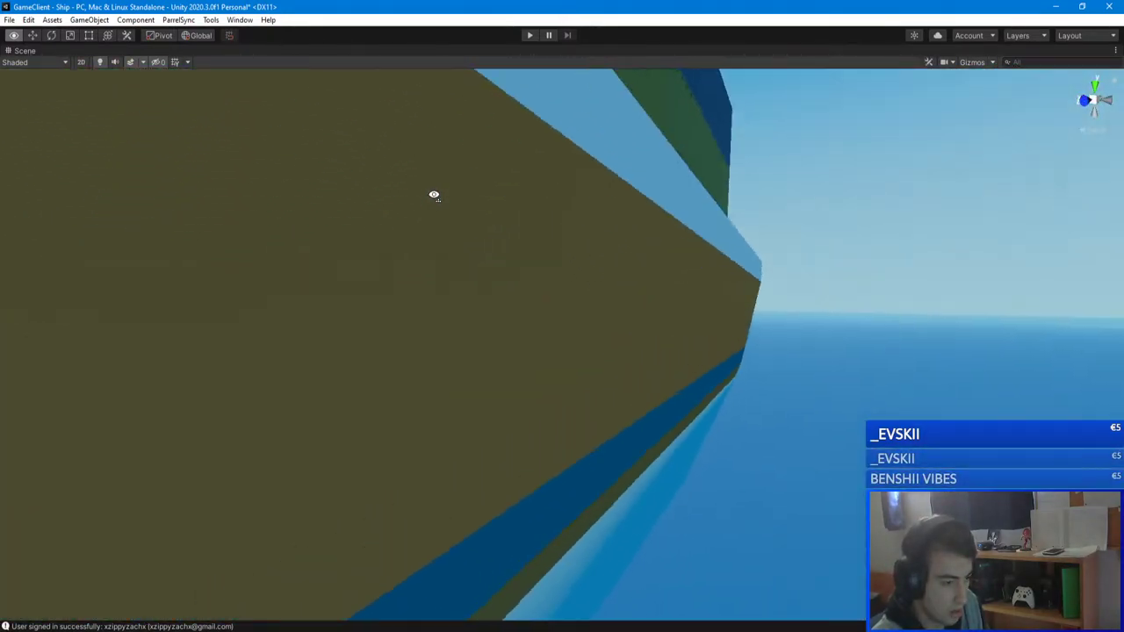
{"action": "right_click_drag", "start_coordinate": [342, 183], "coordinate": [378, 239]}
{"action": "left_click", "coordinate": [499, 324]}
{"action": "mouse_move", "coordinate": [499, 324]}
{"action": "right_mouse_down"}
{"action": "mouse_move", "coordinate": [542, 313]}
{"action": "mouse_move", "coordinate": [436, 301]}
{"action": "mouse_move", "coordinate": [672, 319]}
{"action": "mouse_move", "coordinate": [516, 311]}
{"action": "right_mouse_up"}
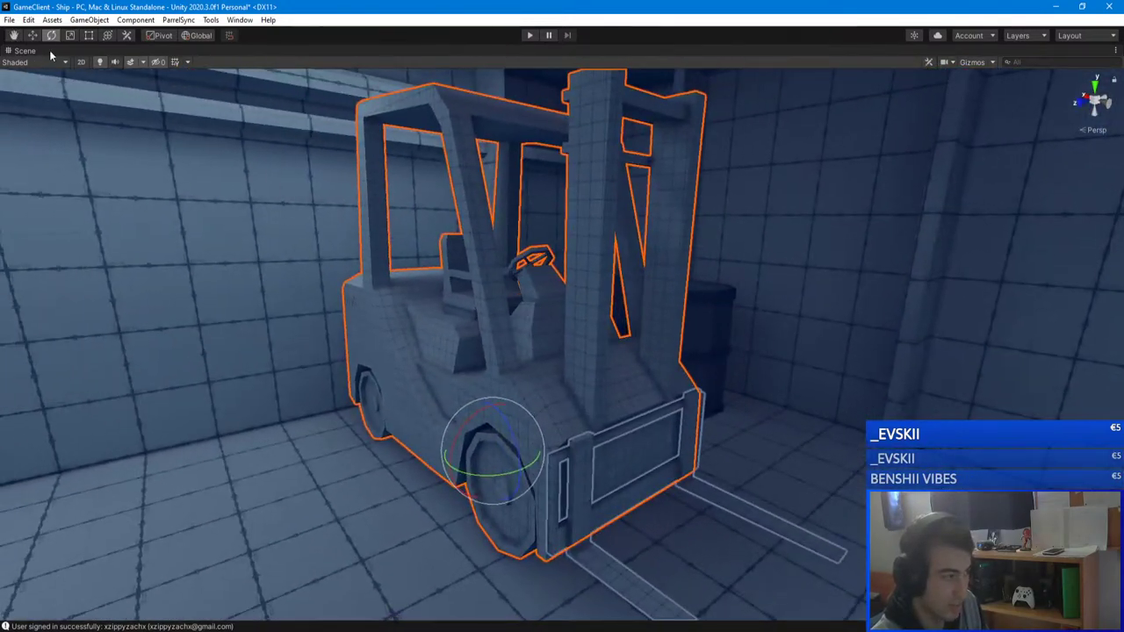
{"action": "right_click_drag", "start_coordinate": [400, 233], "coordinate": [140, 248]}
{"action": "left_click_drag", "start_coordinate": [140, 248], "coordinate": [479, 255], "text": "alt"}
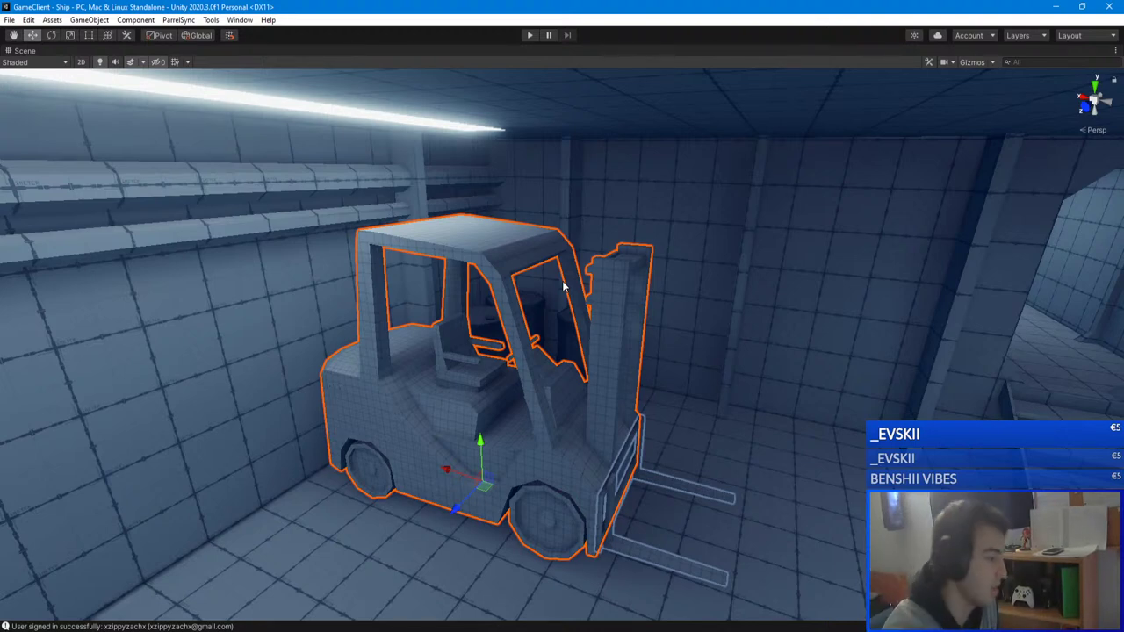
{"action": "right_click_drag", "start_coordinate": [497, 346], "coordinate": [790, 276]}
{"action": "key", "text": "w"}
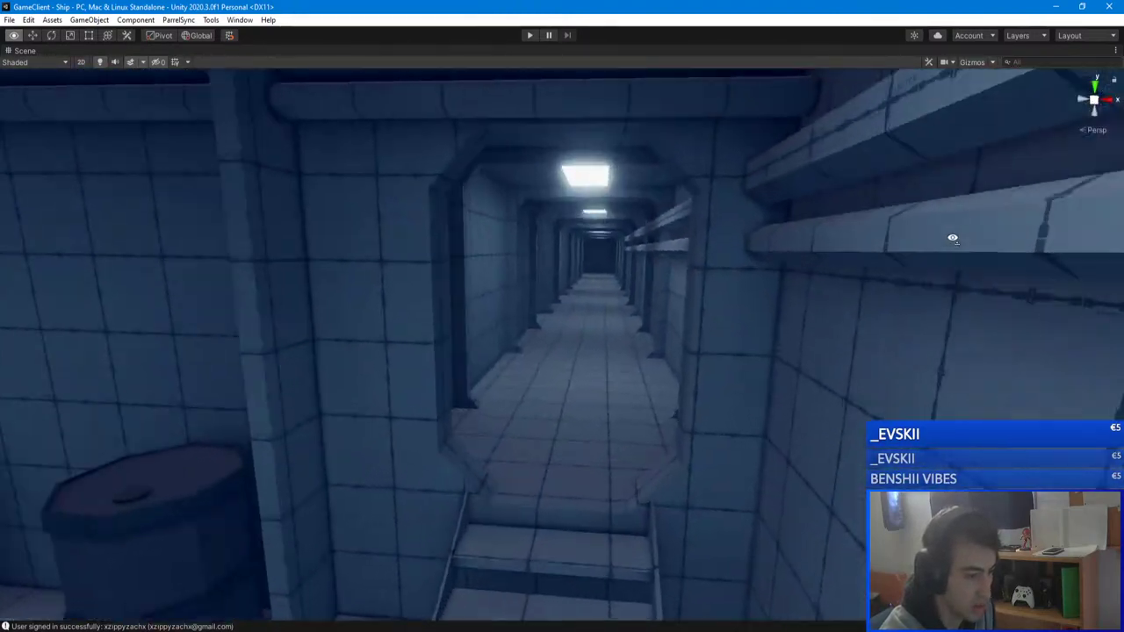
{"action": "right_click_drag", "start_coordinate": [953, 238], "coordinate": [757, 293]}
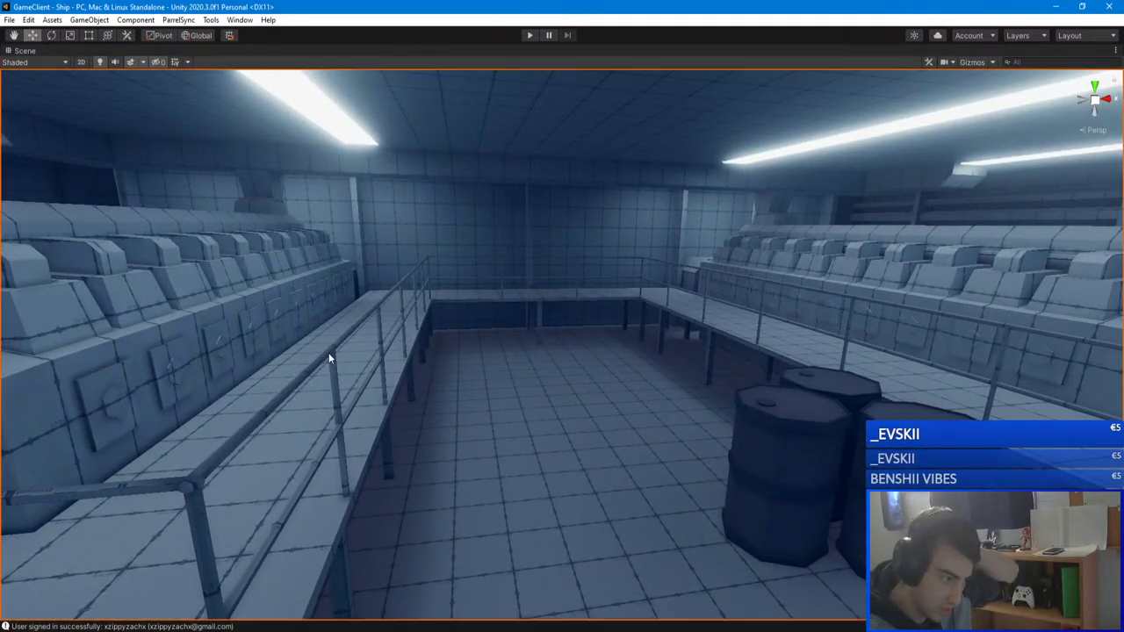
{"action": "right_click_drag", "start_coordinate": [392, 288], "coordinate": [455, 345]}
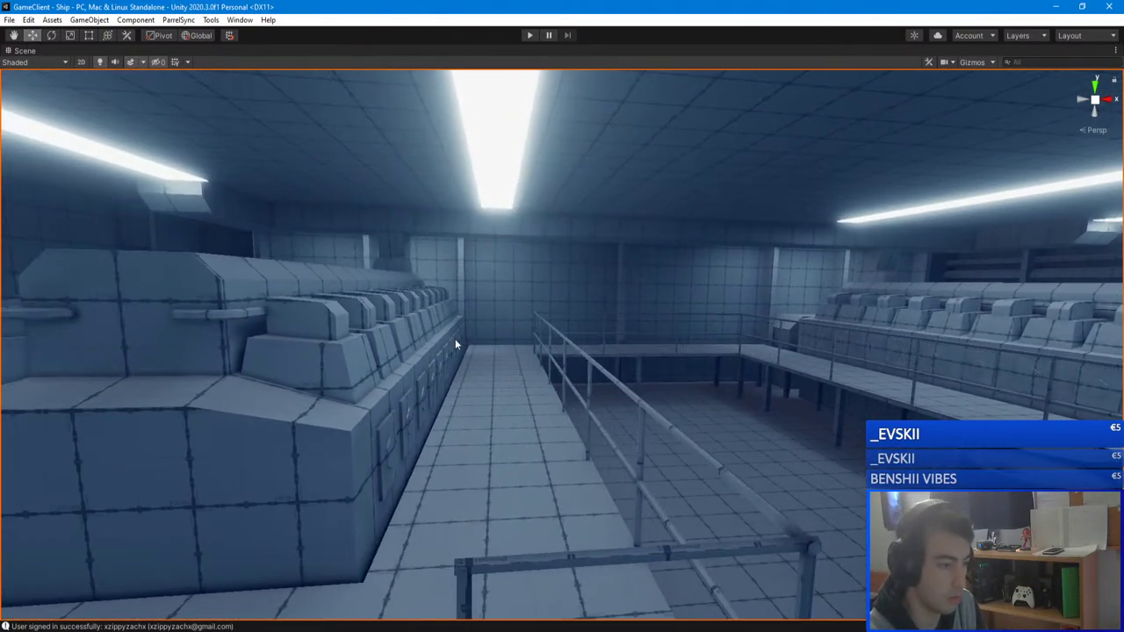
{"action": "right_click_drag", "start_coordinate": [605, 372], "coordinate": [592, 367]}
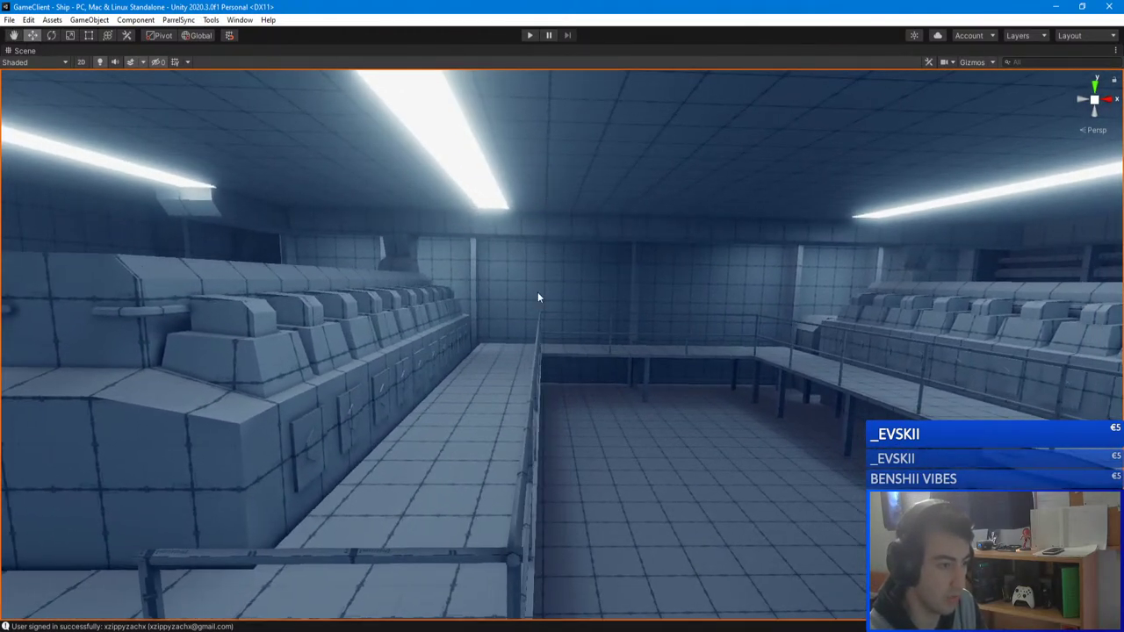
{"action": "right_click_drag", "start_coordinate": [538, 297], "coordinate": [665, 304]}
{"action": "left_click", "coordinate": [546, 339]}
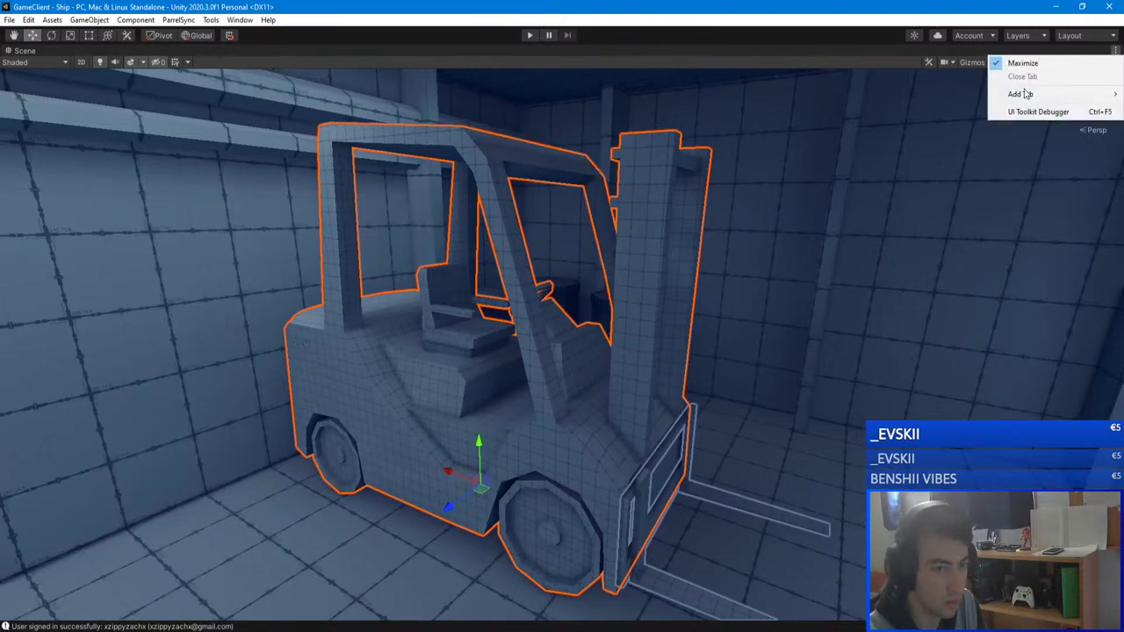
- Restore the maximized scene view to the full editor layout and open the Click To Color tool
{"action": "left_click", "coordinate": [1020, 67]}
{"action": "right_click_drag", "start_coordinate": [354, 216], "coordinate": [291, 244]}
{"action": "left_click", "coordinate": [553, 238]}
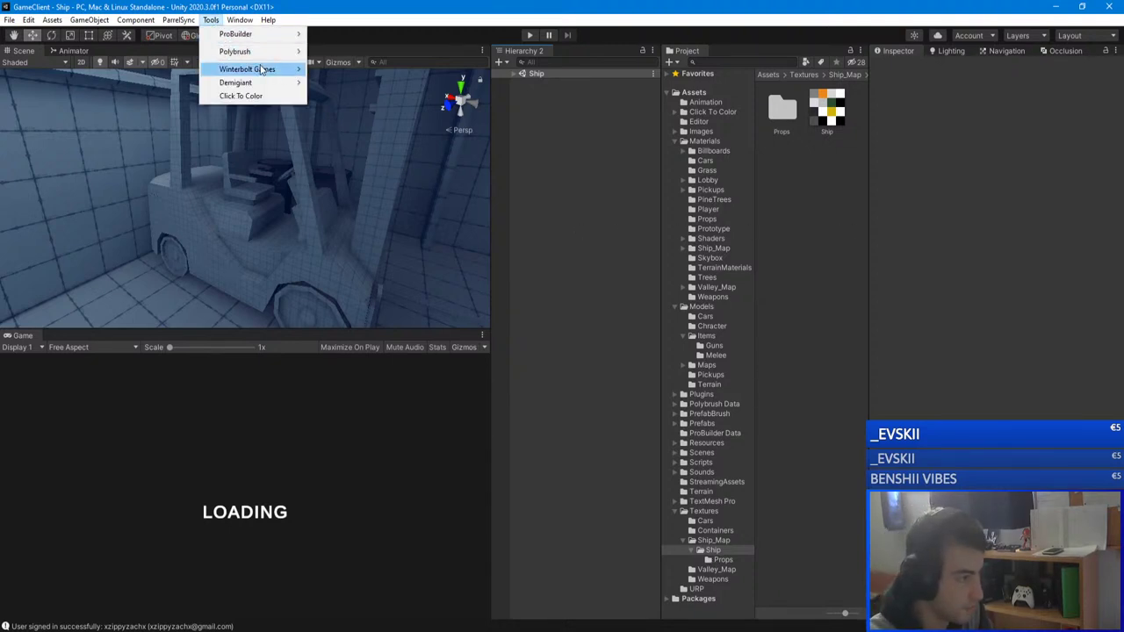
{"action": "left_click", "coordinate": [269, 97]}
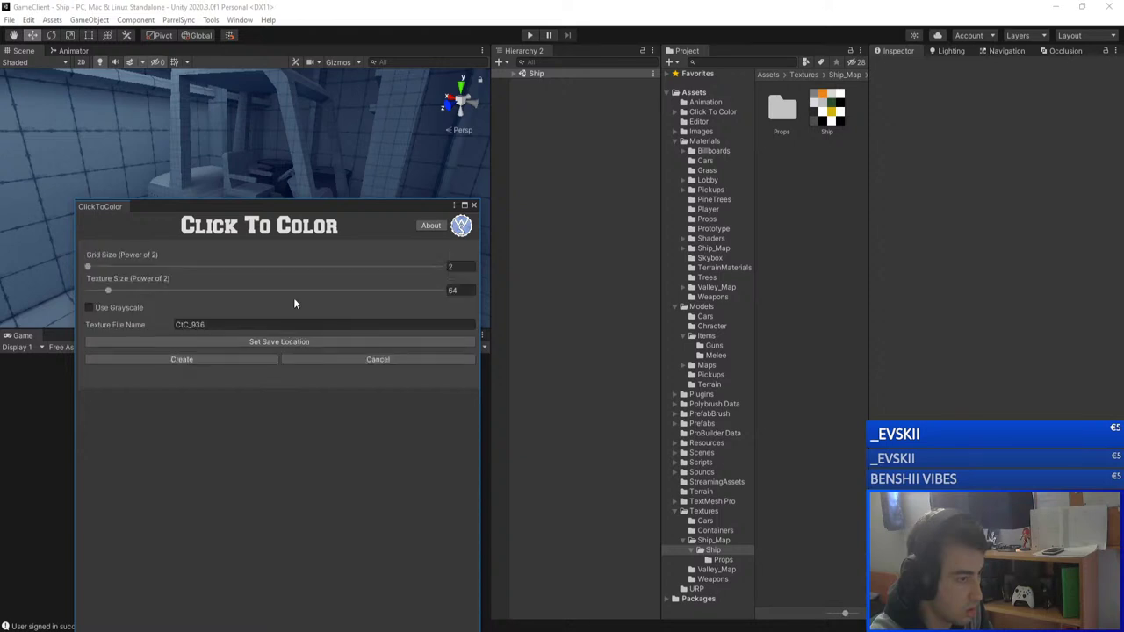
- Name the new Click To Color texture Herb_texture and set its grid size to 4 and texture size to 256
{"action": "left_click", "coordinate": [256, 322]}
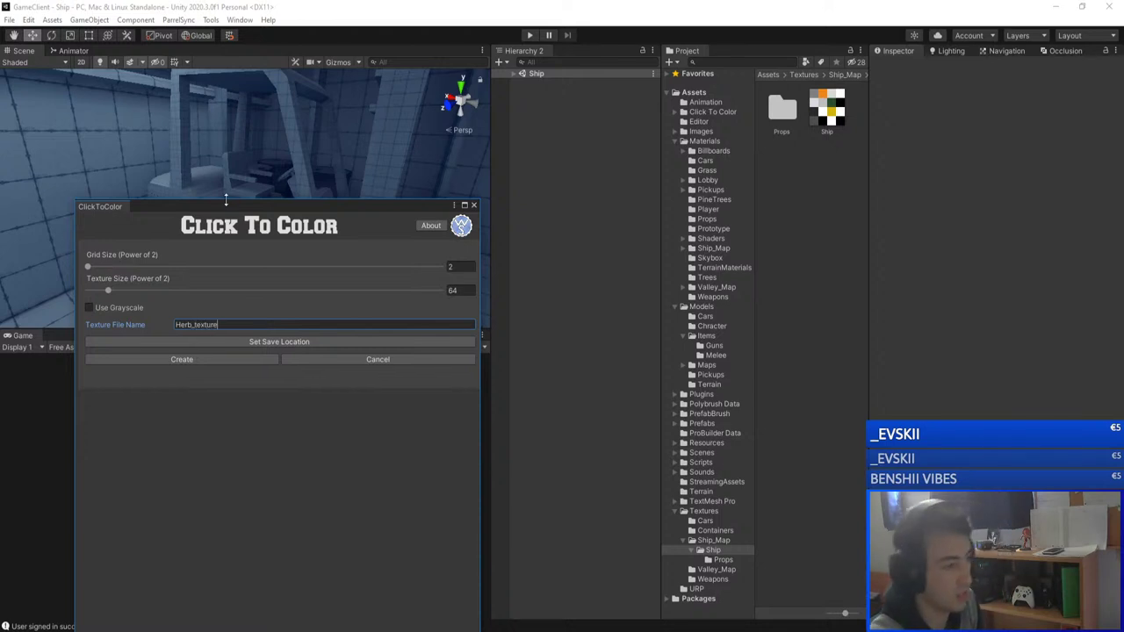
{"action": "left_click_drag", "start_coordinate": [225, 208], "coordinate": [587, 179]}
{"action": "right_click_drag", "start_coordinate": [264, 204], "coordinate": [241, 209]}
{"action": "left_click", "coordinate": [822, 235]}
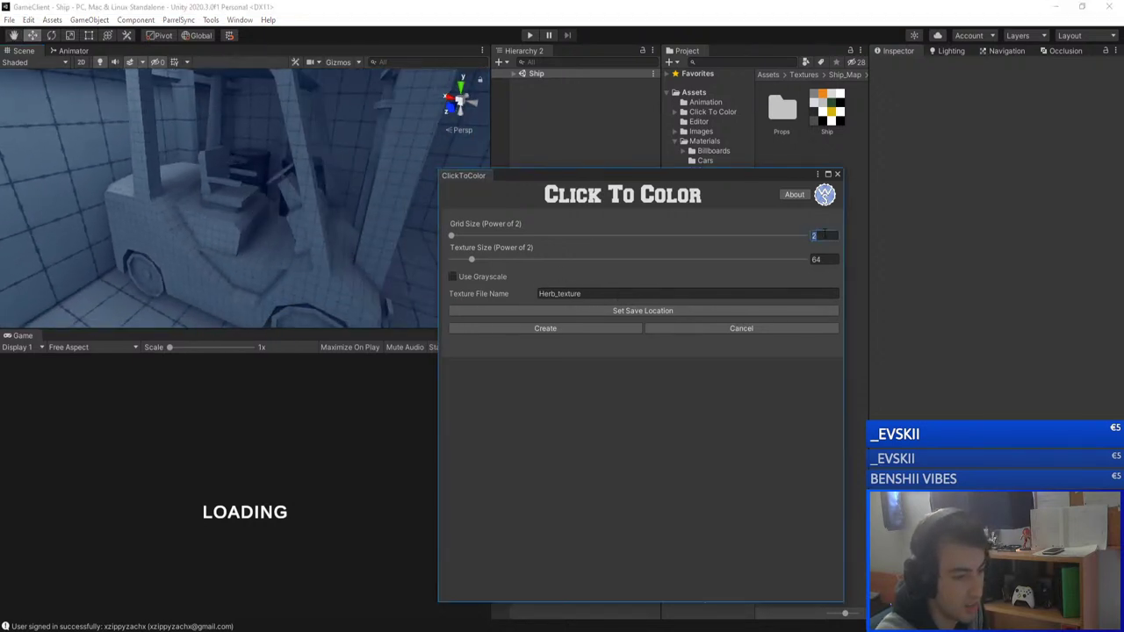
{"action": "type", "text": "4"}
{"action": "left_click", "coordinate": [824, 257]}
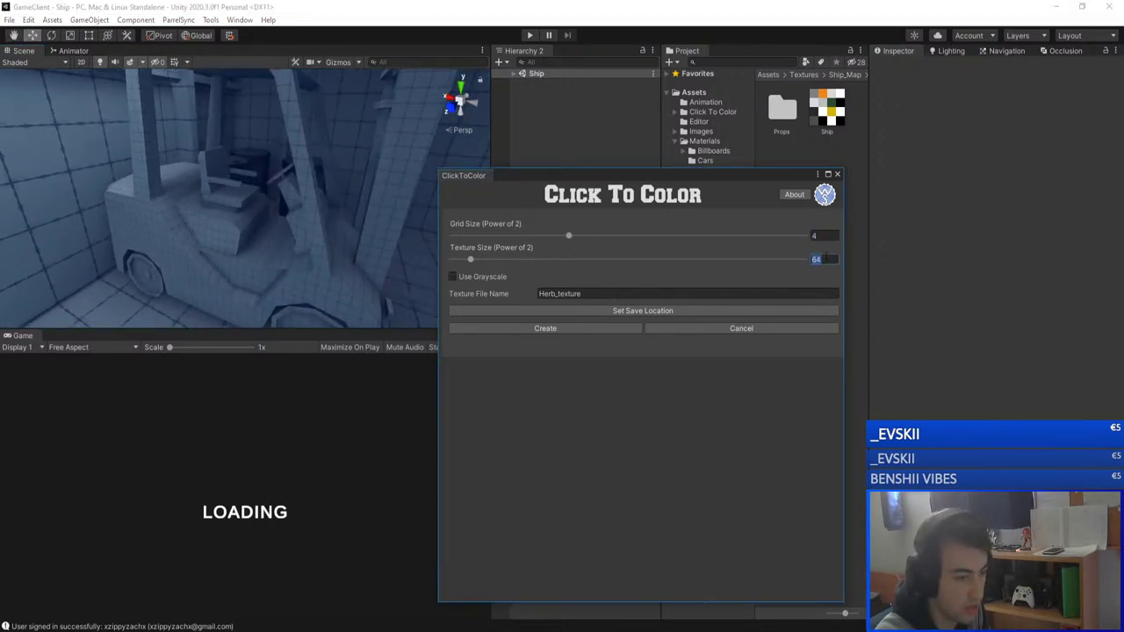
{"action": "type", "text": "256"}
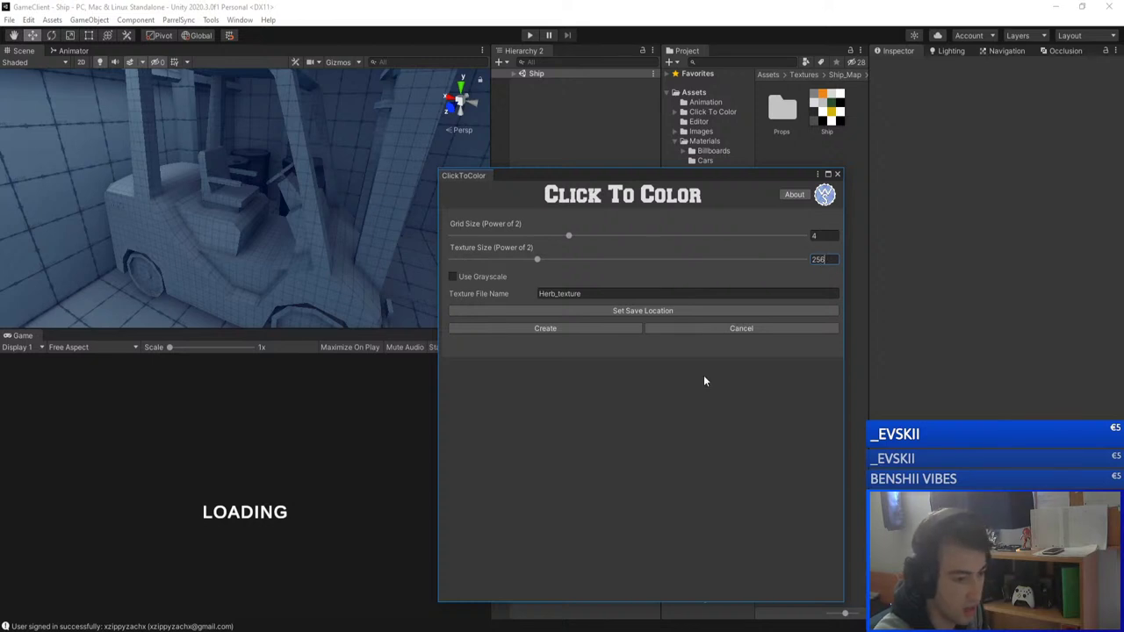
- Choose GameClient's Assets/Textures/Ship_Map folder as the save location and create the texture
{"action": "left_click", "coordinate": [615, 312]}
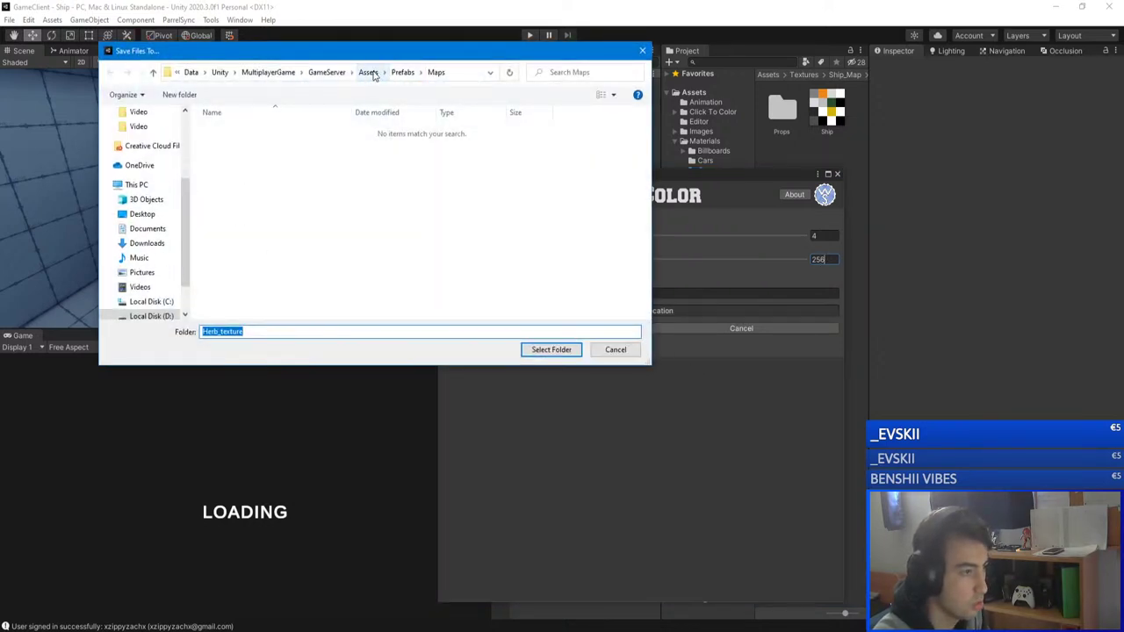
{"action": "left_click", "coordinate": [369, 72]}
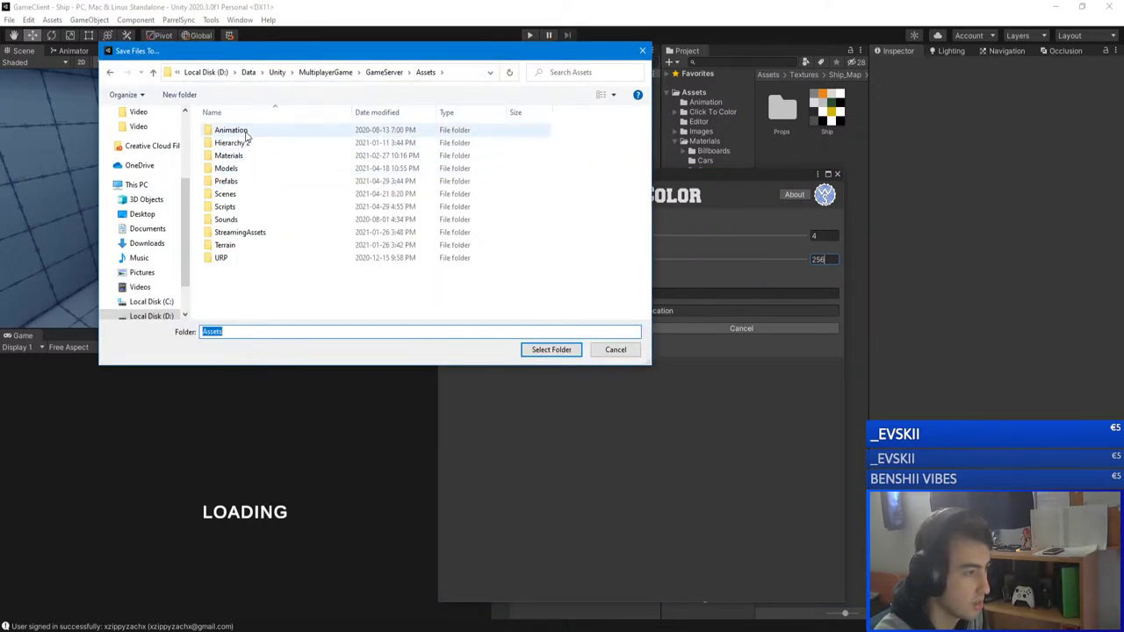
{"action": "left_click", "coordinate": [325, 72]}
{"action": "double_click", "coordinate": [230, 155]}
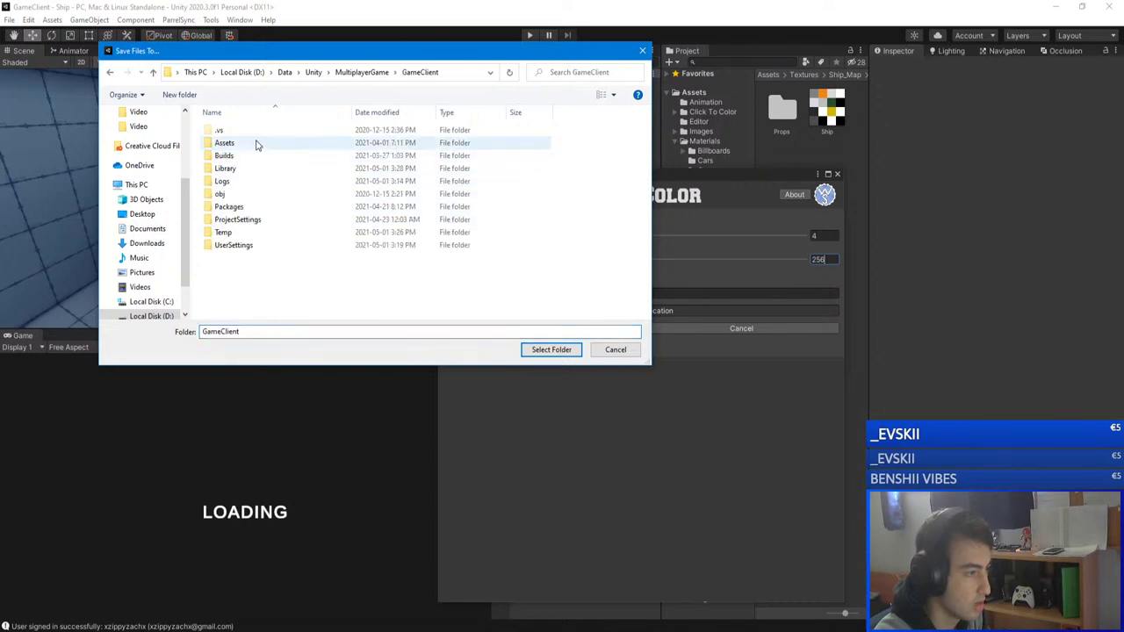
{"action": "double_click", "coordinate": [256, 144]}
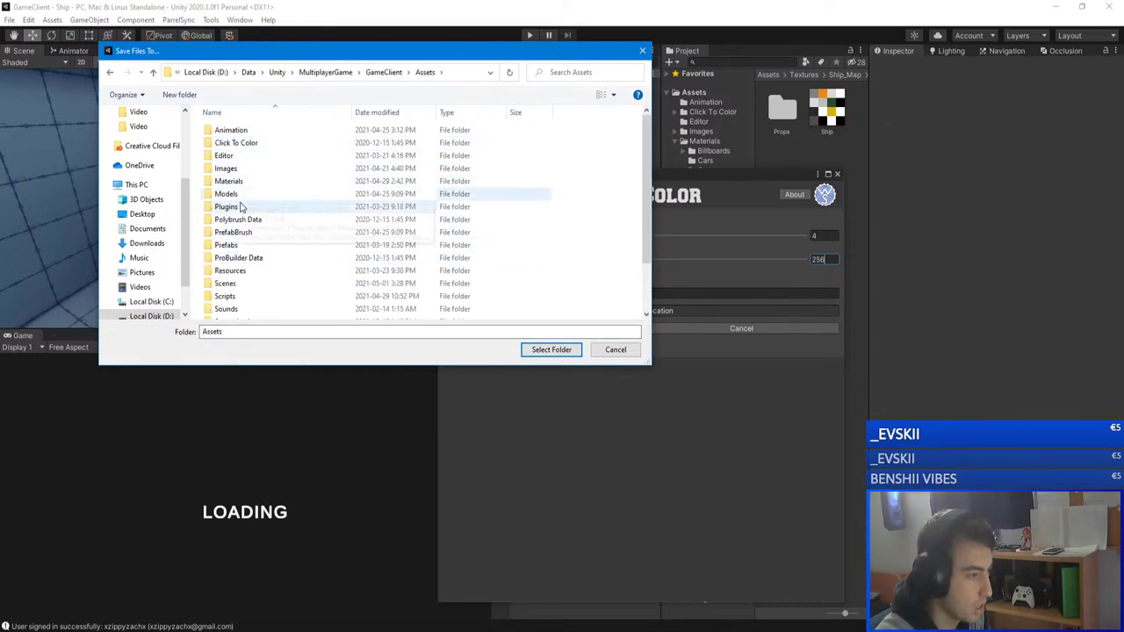
{"action": "scroll", "coordinate": [253, 263], "scroll_direction": "down", "scroll_amount": 2}
{"action": "double_click", "coordinate": [247, 298]}
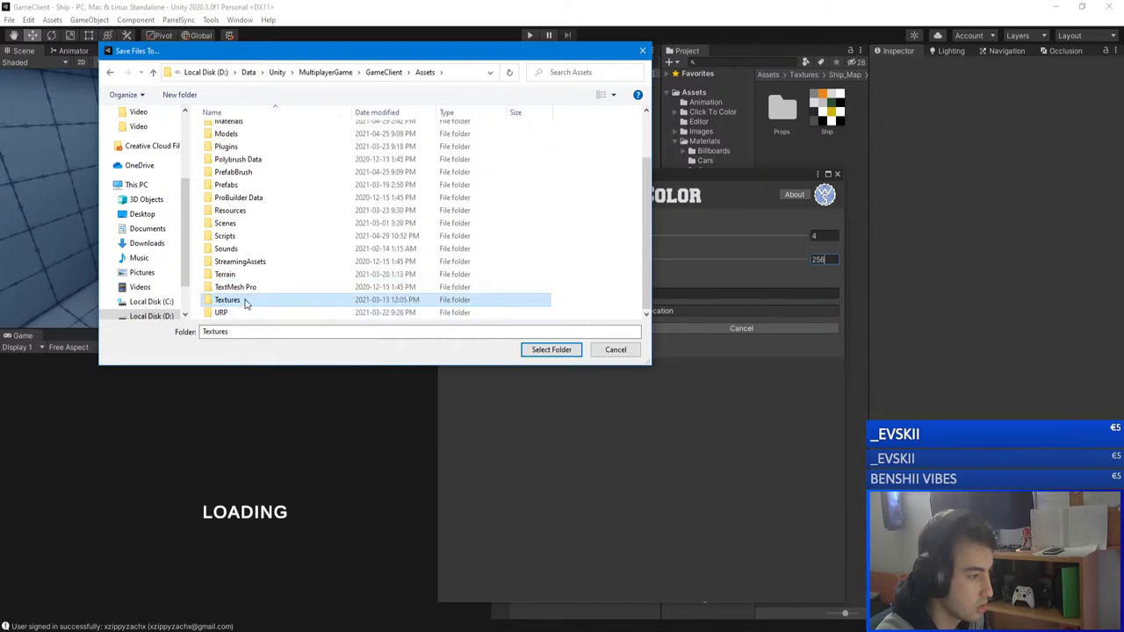
{"action": "left_click", "coordinate": [239, 157]}
{"action": "double_click", "coordinate": [236, 157]}
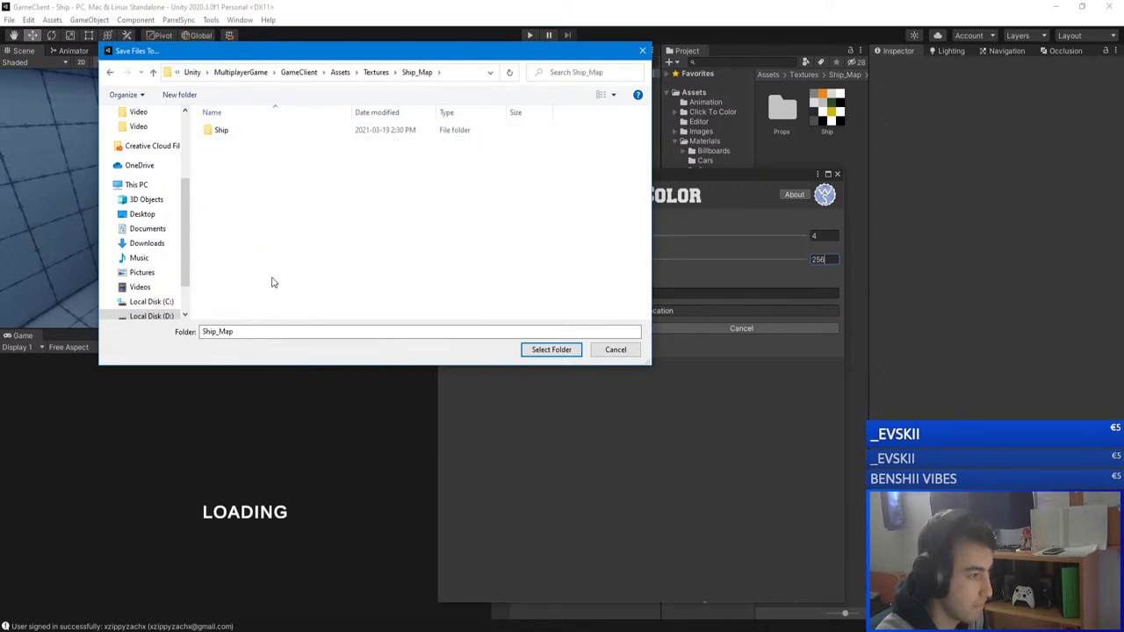
{"action": "left_click", "coordinate": [235, 332]}
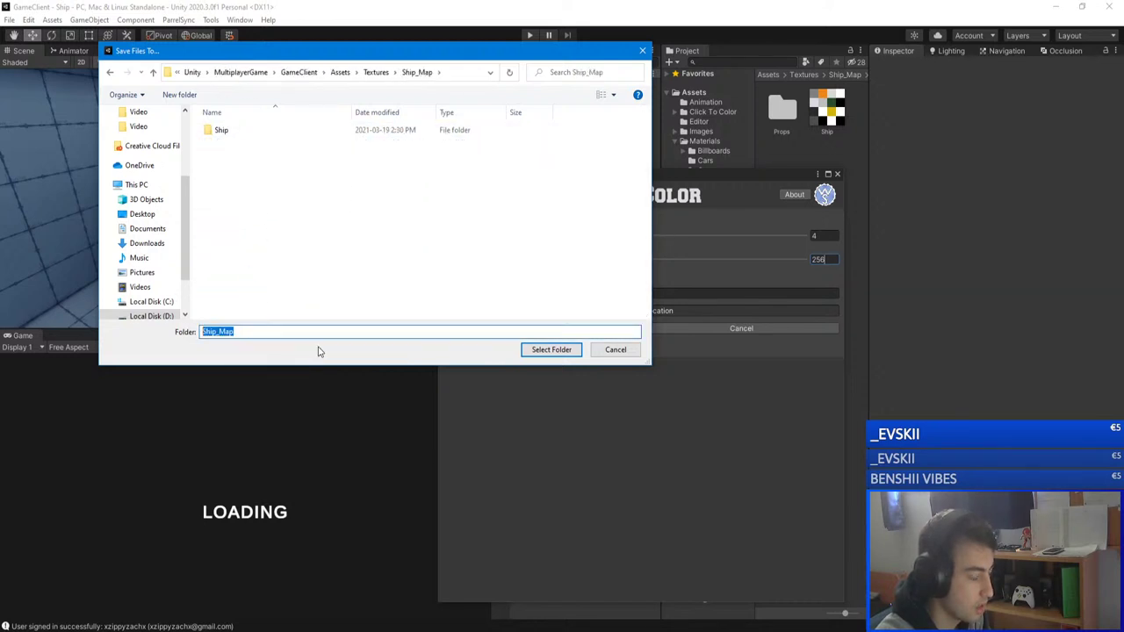
{"action": "left_click", "coordinate": [549, 350]}
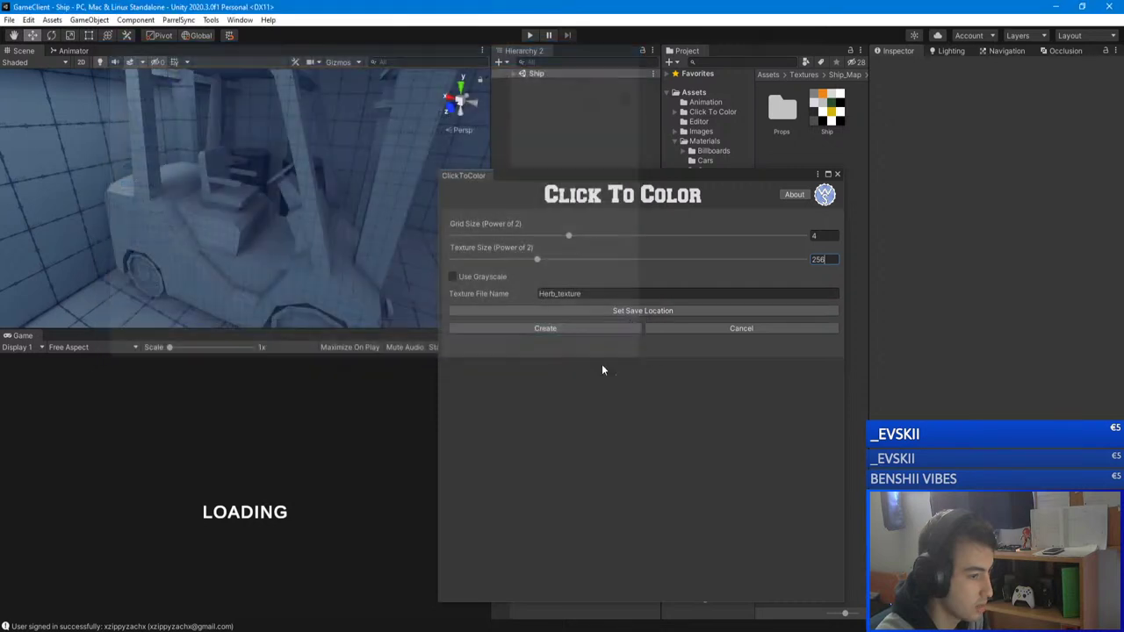
{"action": "left_click", "coordinate": [608, 330]}
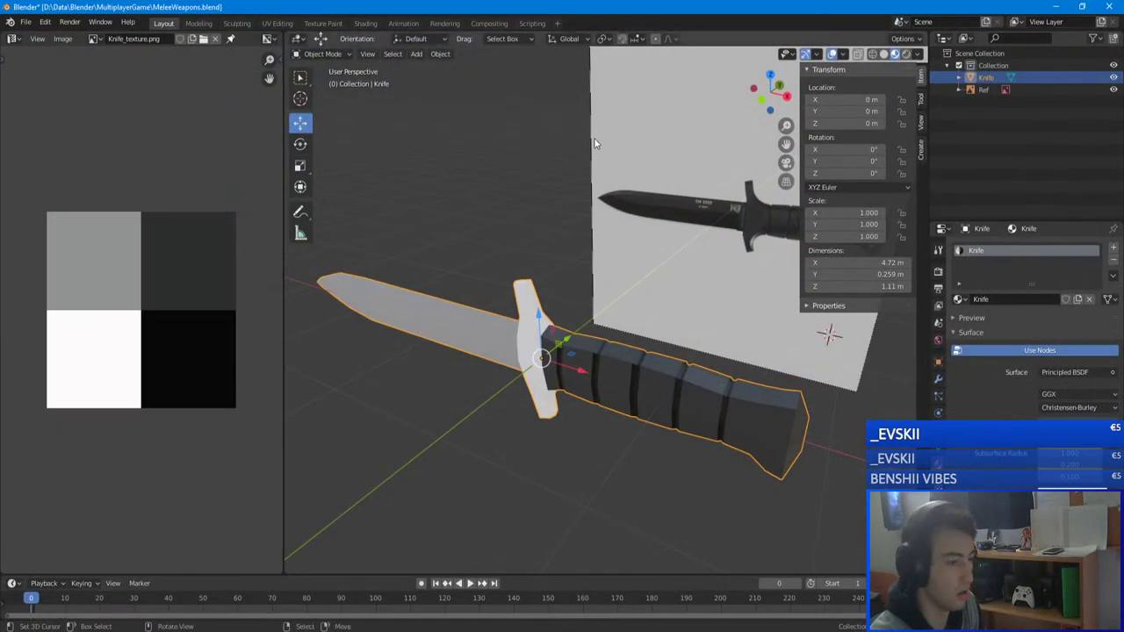
- Switch to Blender, deselect the knife and save MeleeWeapons.blend
{"action": "middle_click_drag", "start_coordinate": [413, 272], "coordinate": [478, 270]}
{"action": "scroll", "coordinate": [479, 270], "scroll_direction": "down", "scroll_amount": 4}
{"action": "key", "text": "ctrl+s"}
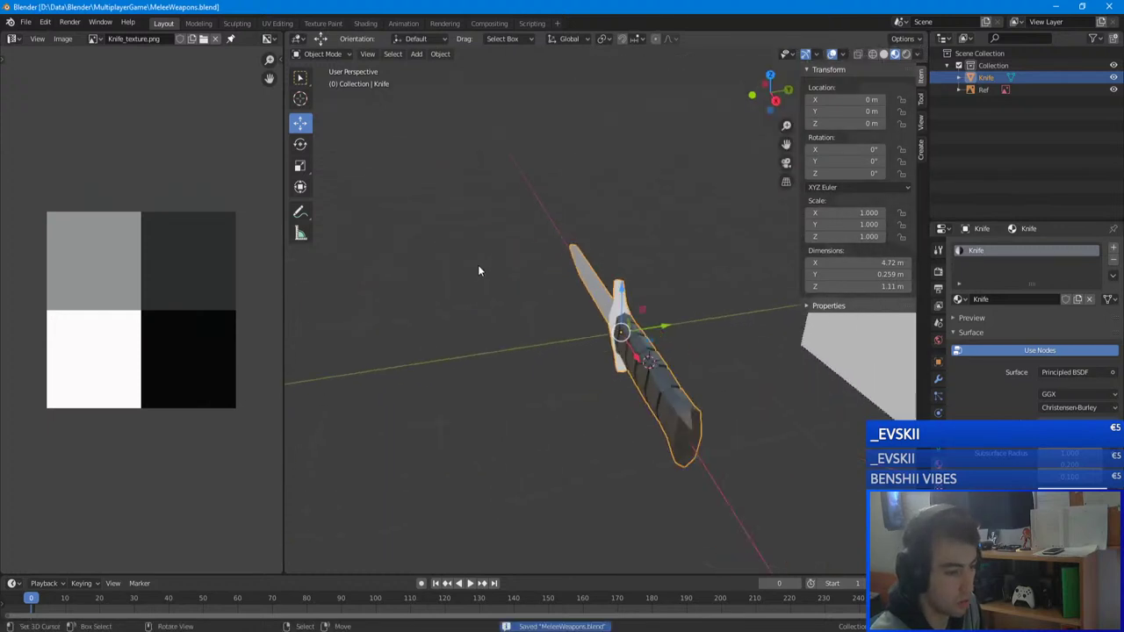
{"action": "right_click", "coordinate": [517, 338]}
{"action": "middle_click_drag", "start_coordinate": [517, 339], "coordinate": [484, 302]}
{"action": "middle_click_drag", "start_coordinate": [564, 308], "coordinate": [606, 290]}
{"action": "key", "text": "ctrl+s"}
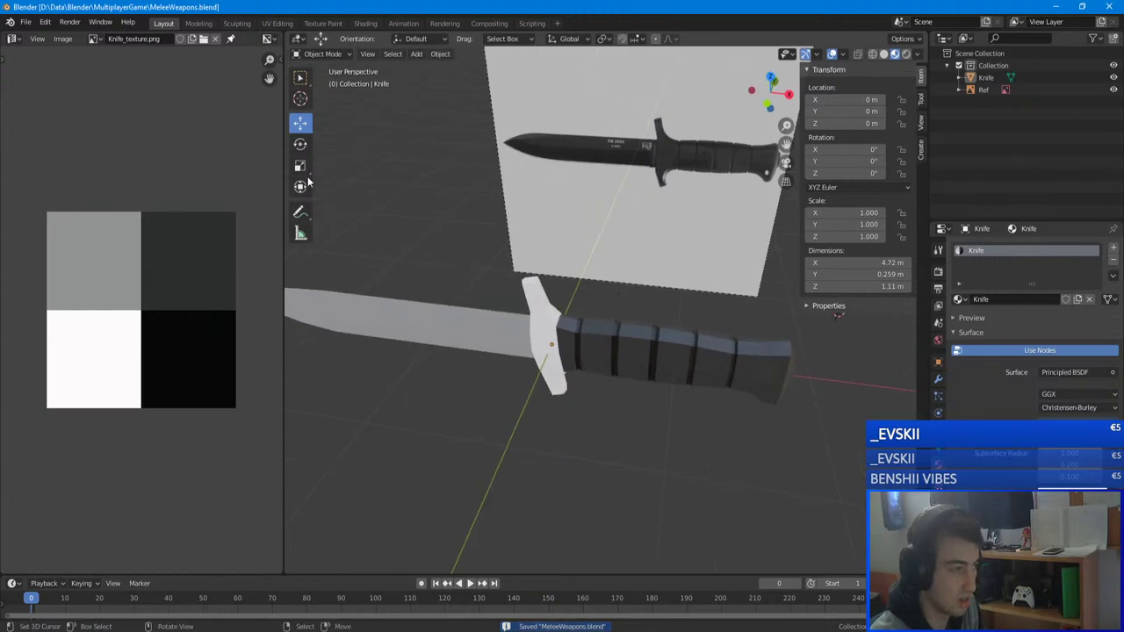
- Open Ship_Map.blend from the MultiplayerGame folder
{"action": "left_click", "coordinate": [27, 22]}
{"action": "left_click", "coordinate": [40, 45]}
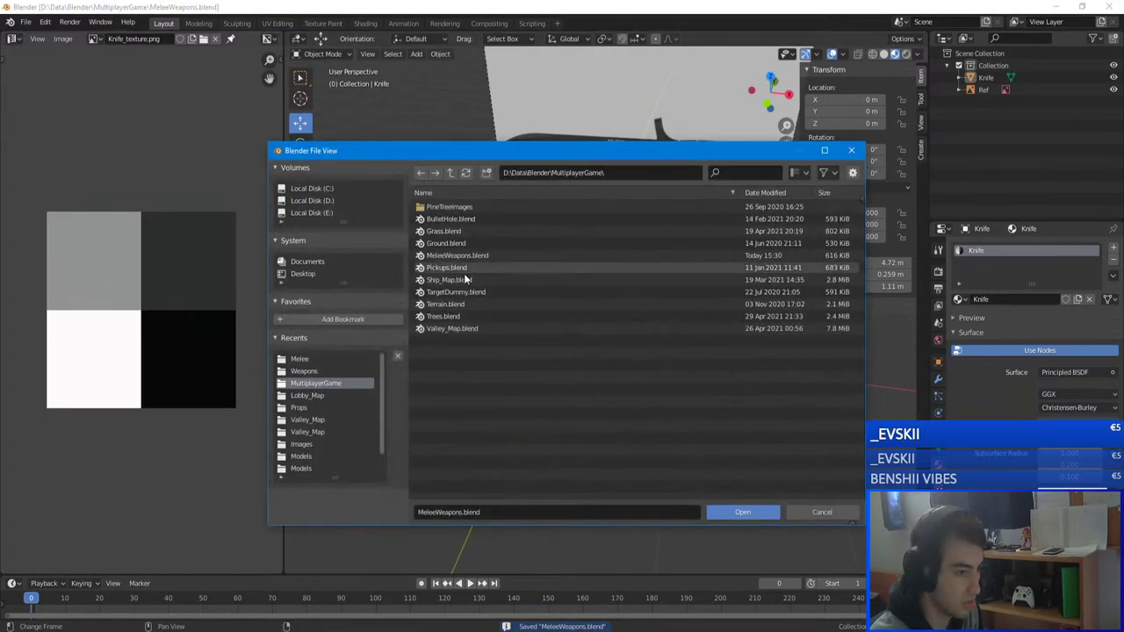
{"action": "left_click", "coordinate": [457, 328]}
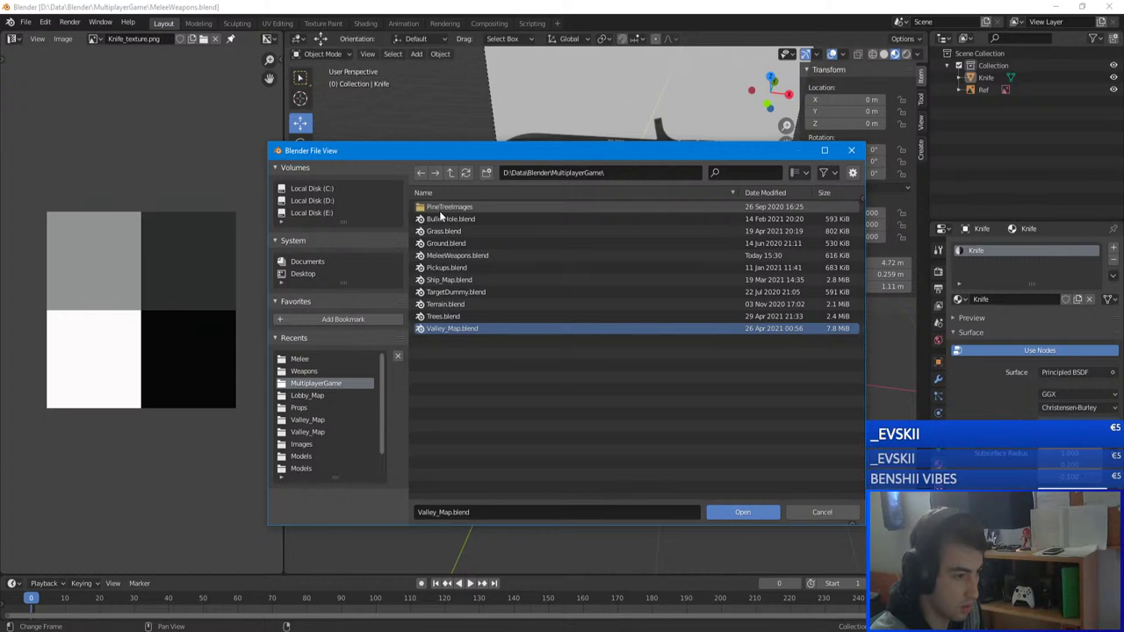
{"action": "left_click", "coordinate": [467, 279]}
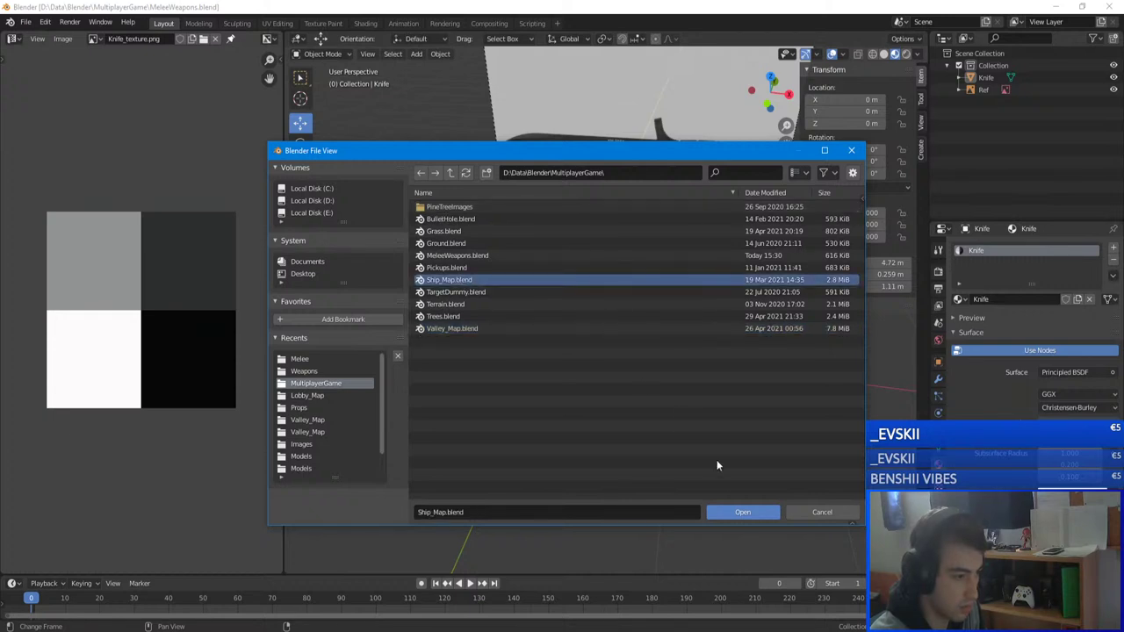
{"action": "left_click", "coordinate": [740, 509]}
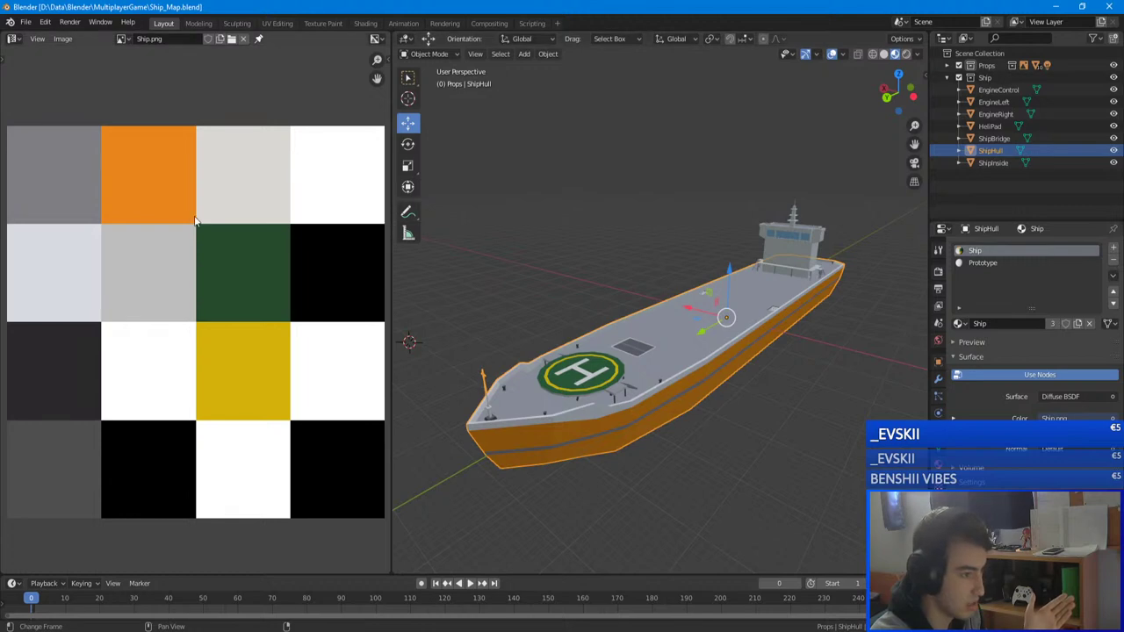
- Narrow the image editor to widen the 3D viewport and view the ship from its side
{"action": "left_click_drag", "start_coordinate": [392, 212], "coordinate": [76, 215]}
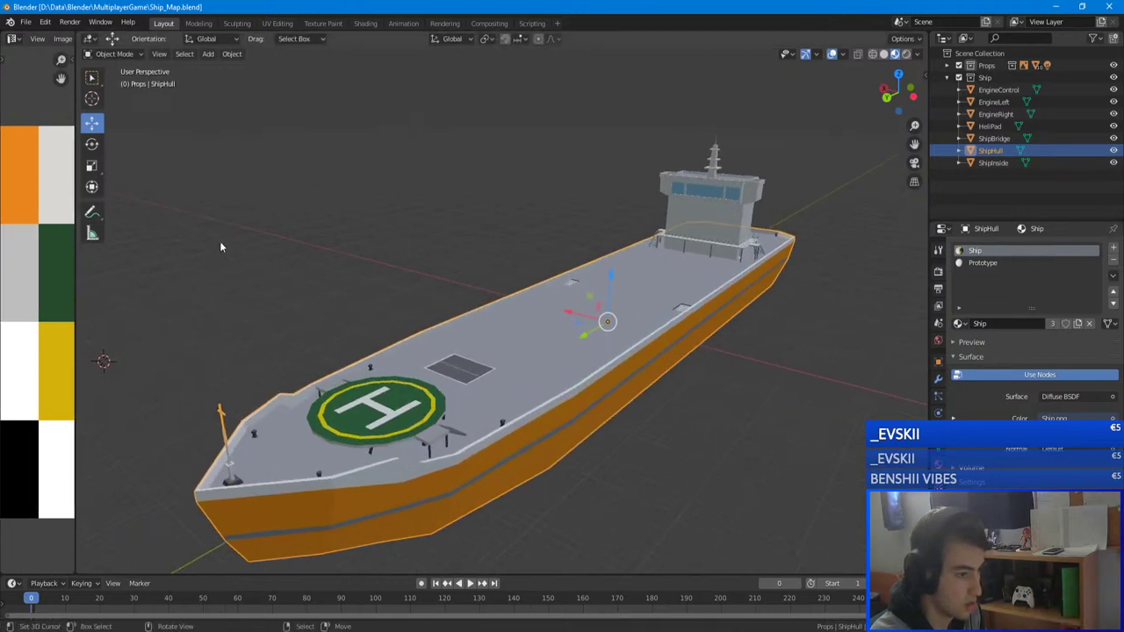
{"action": "middle_click_drag", "start_coordinate": [643, 335], "coordinate": [457, 299]}
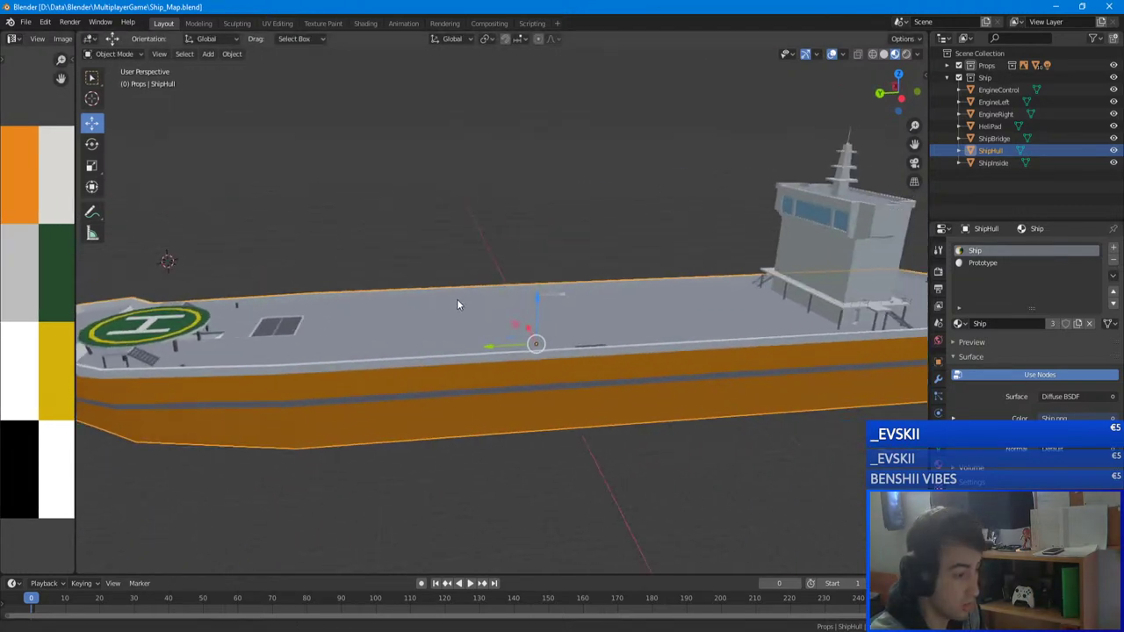
{"action": "scroll", "coordinate": [492, 309], "scroll_direction": "down", "scroll_amount": 4}
{"action": "scroll", "coordinate": [553, 323], "scroll_direction": "up", "scroll_amount": 6}
{"action": "scroll", "coordinate": [582, 326], "scroll_direction": "down", "scroll_amount": 4}
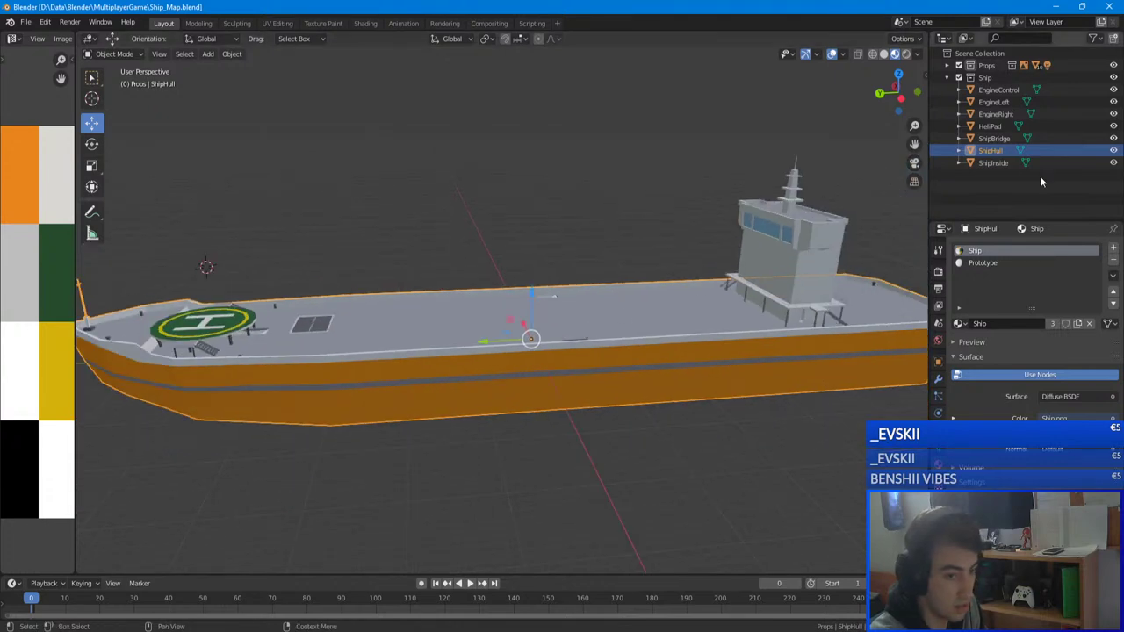
- Hide the ShipHull, ShipBridge and HeliPad objects to expose the ship's interior
{"action": "left_click", "coordinate": [1114, 150]}
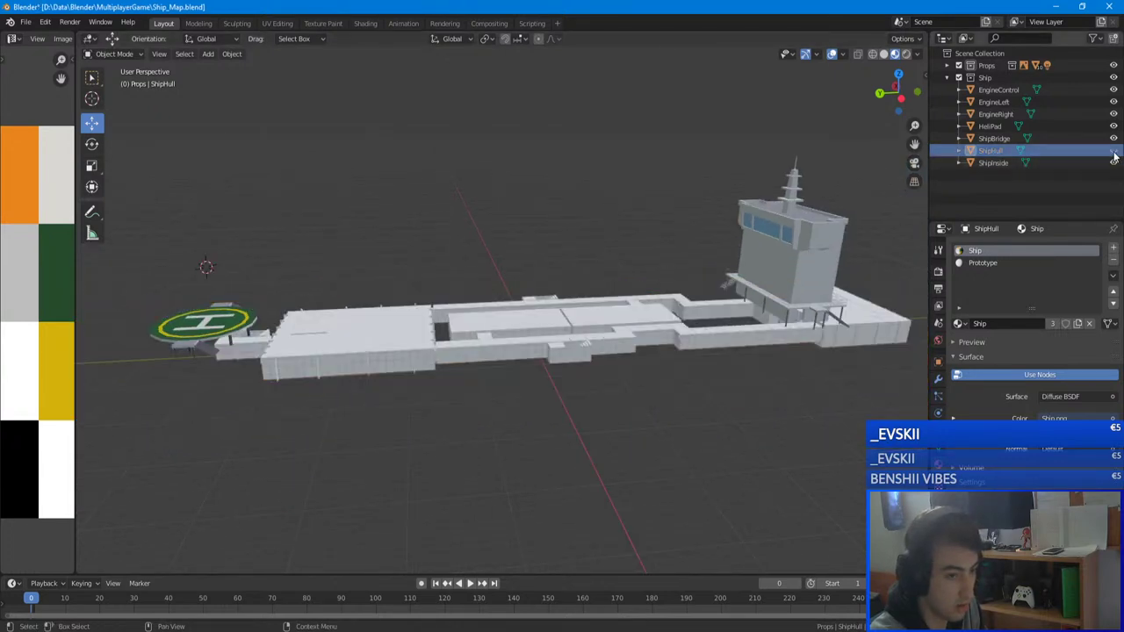
{"action": "left_click", "coordinate": [806, 246]}
{"action": "left_click", "coordinate": [1114, 138]}
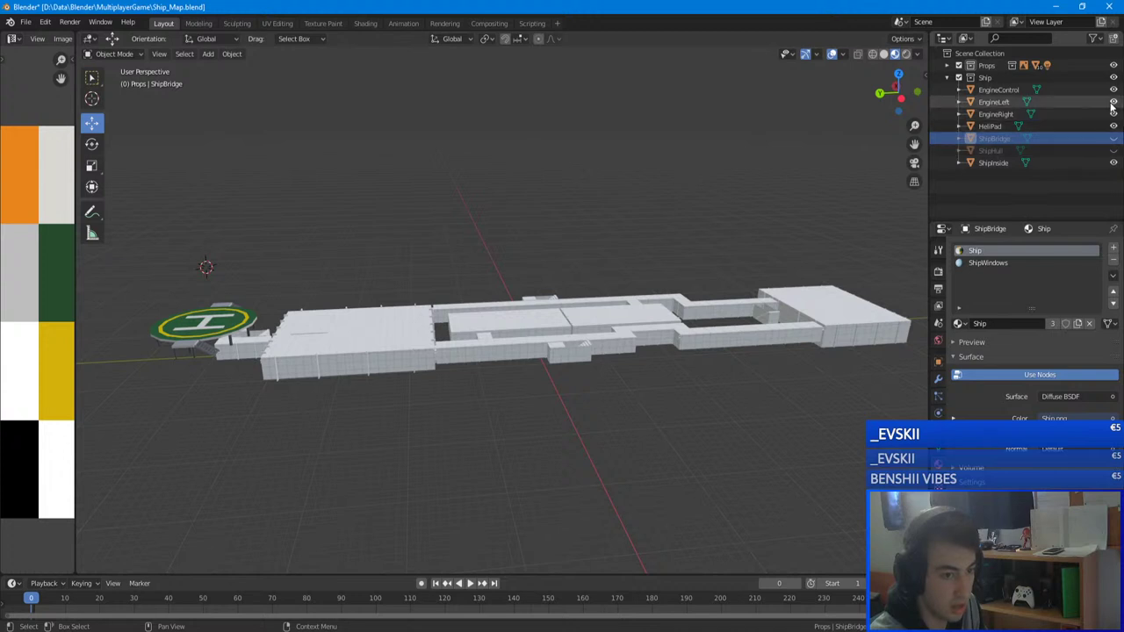
{"action": "left_click", "coordinate": [1114, 125]}
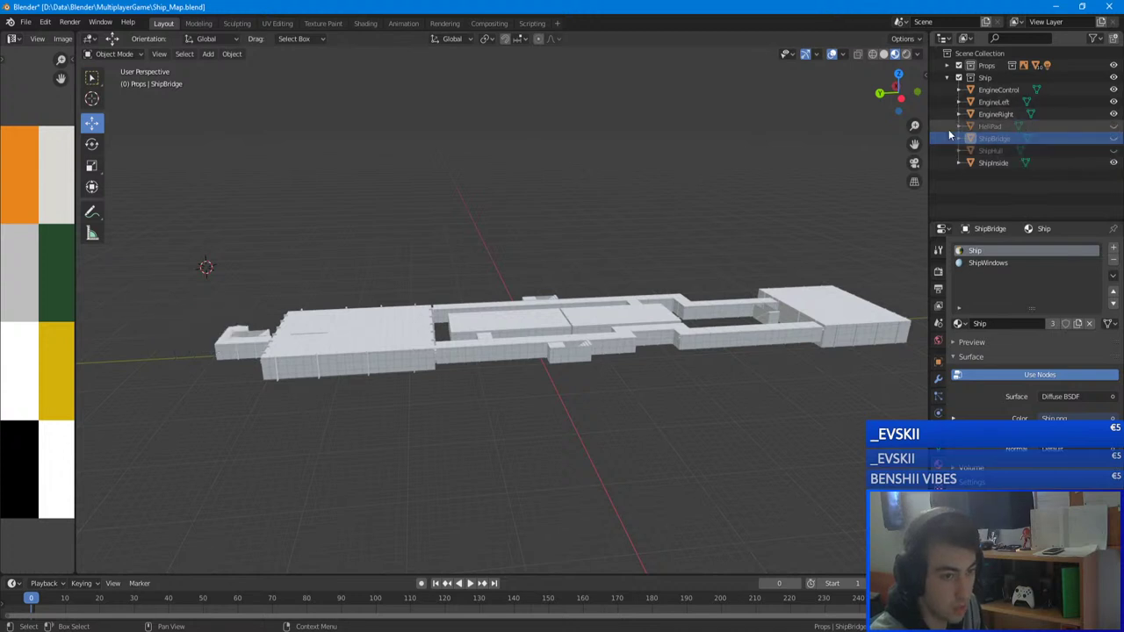
- Select the ShipInside object and look over its rooms and corridors from above
{"action": "middle_click_drag", "start_coordinate": [676, 248], "coordinate": [763, 249]}
{"action": "left_click", "coordinate": [391, 291]}
{"action": "middle_click_drag", "start_coordinate": [392, 292], "coordinate": [472, 317]}
{"action": "scroll", "coordinate": [474, 320], "scroll_direction": "up", "scroll_amount": 4}
{"action": "middle_click_drag", "start_coordinate": [612, 376], "coordinate": [632, 244], "text": "shift"}
{"action": "scroll", "coordinate": [574, 238], "scroll_direction": "down", "scroll_amount": 3}
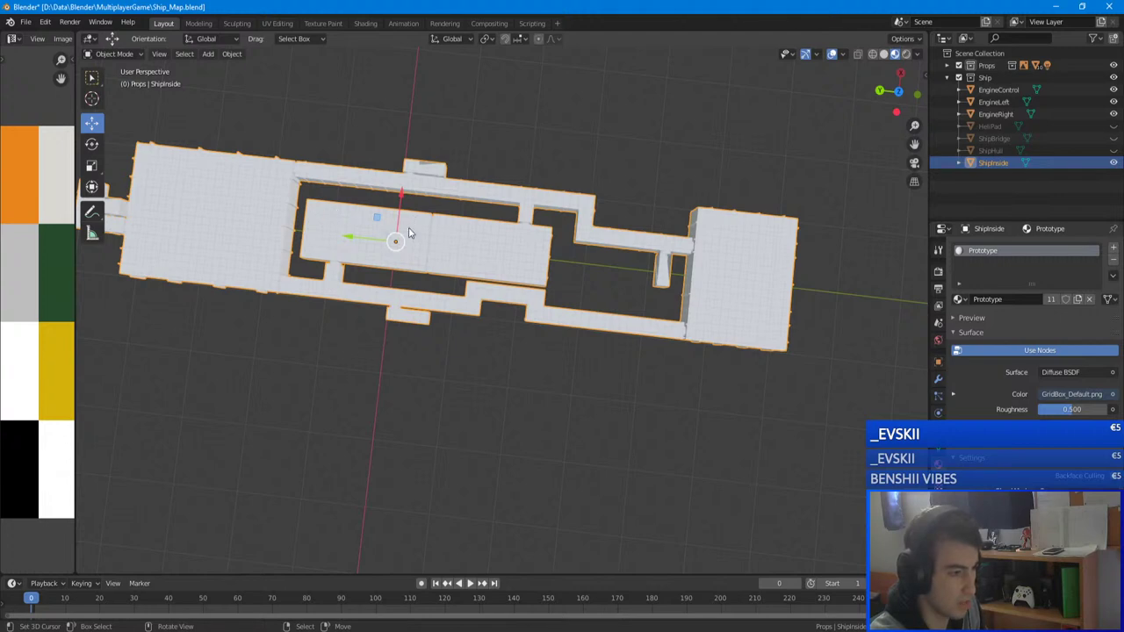
{"action": "middle_click_drag", "start_coordinate": [462, 266], "coordinate": [705, 322], "text": "shift"}
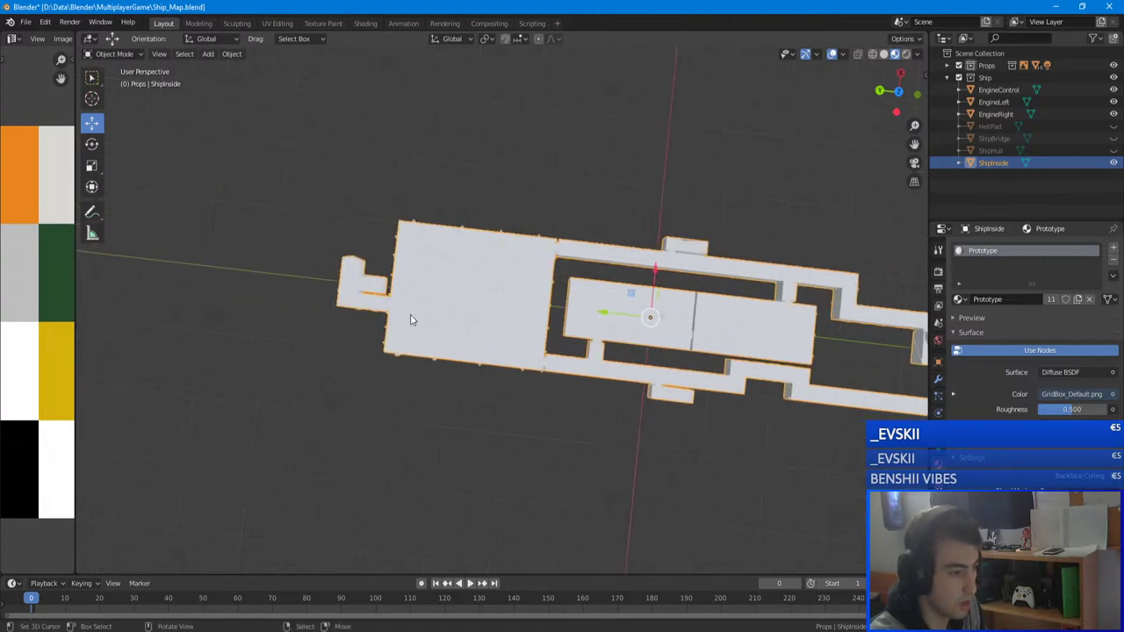
- Examine the large room inside the bow end of the ship, including its walls, doorway and furniture
{"action": "scroll", "coordinate": [466, 283], "scroll_direction": "up", "scroll_amount": 10}
{"action": "middle_click_drag", "start_coordinate": [467, 284], "coordinate": [604, 148]}
{"action": "middle_click_drag", "start_coordinate": [600, 281], "coordinate": [670, 520], "text": "shift"}
{"action": "middle_click_drag", "start_coordinate": [527, 351], "coordinate": [665, 346]}
{"action": "scroll", "coordinate": [653, 412], "scroll_direction": "up", "scroll_amount": 5}
{"action": "middle_click_drag", "start_coordinate": [653, 413], "coordinate": [600, 427]}
{"action": "scroll", "coordinate": [421, 430], "scroll_direction": "up", "scroll_amount": 4}
{"action": "middle_click_drag", "start_coordinate": [453, 420], "coordinate": [612, 438]}
{"action": "scroll", "coordinate": [722, 422], "scroll_direction": "down", "scroll_amount": 4}
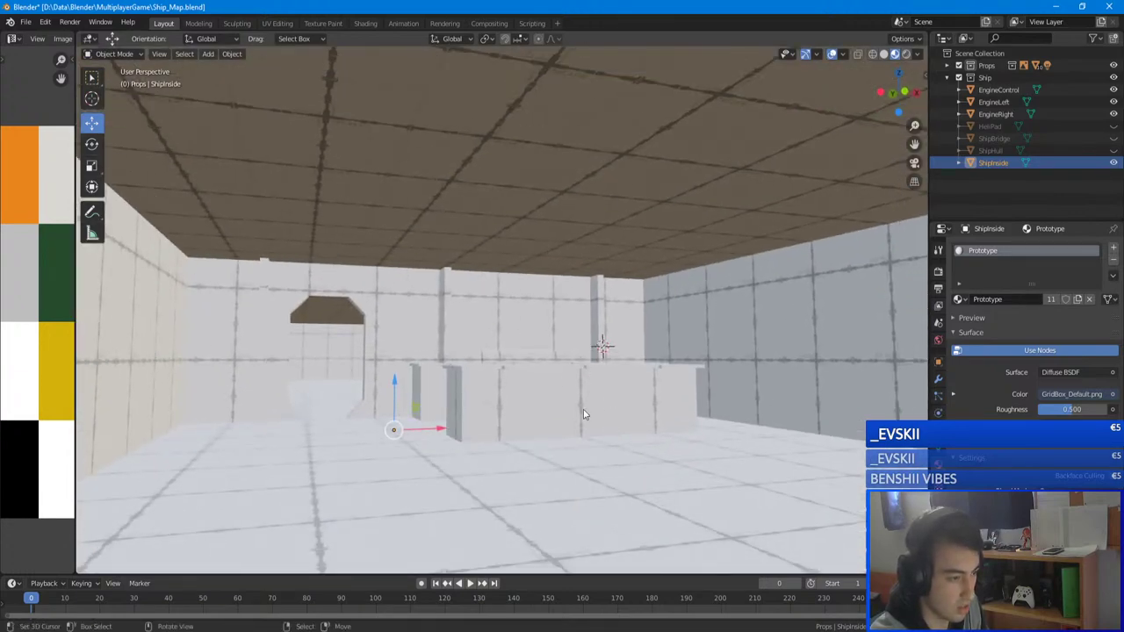
- Examine the engine room's walkways, railings and machinery, and compare with the ship scene in Unity
{"action": "middle_click_drag", "start_coordinate": [344, 403], "coordinate": [373, 212]}
{"action": "scroll", "coordinate": [589, 404], "scroll_direction": "down", "scroll_amount": 7}
{"action": "scroll", "coordinate": [628, 276], "scroll_direction": "up", "scroll_amount": 8}
{"action": "scroll", "coordinate": [628, 277], "scroll_direction": "down", "scroll_amount": 8}
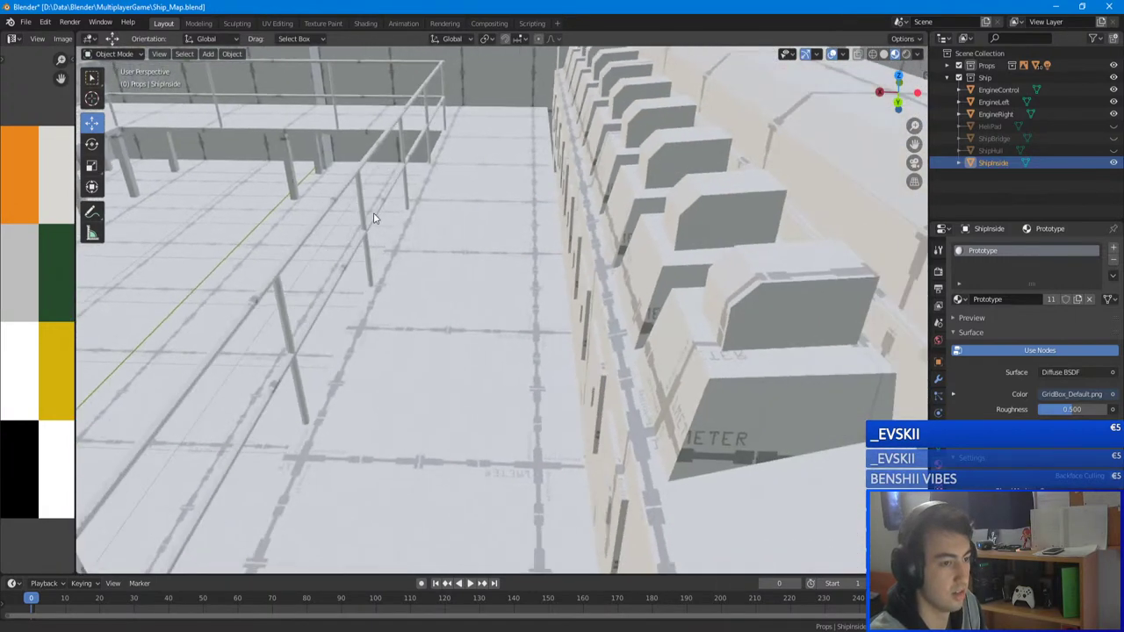
{"action": "middle_click_drag", "start_coordinate": [444, 213], "coordinate": [557, 250]}
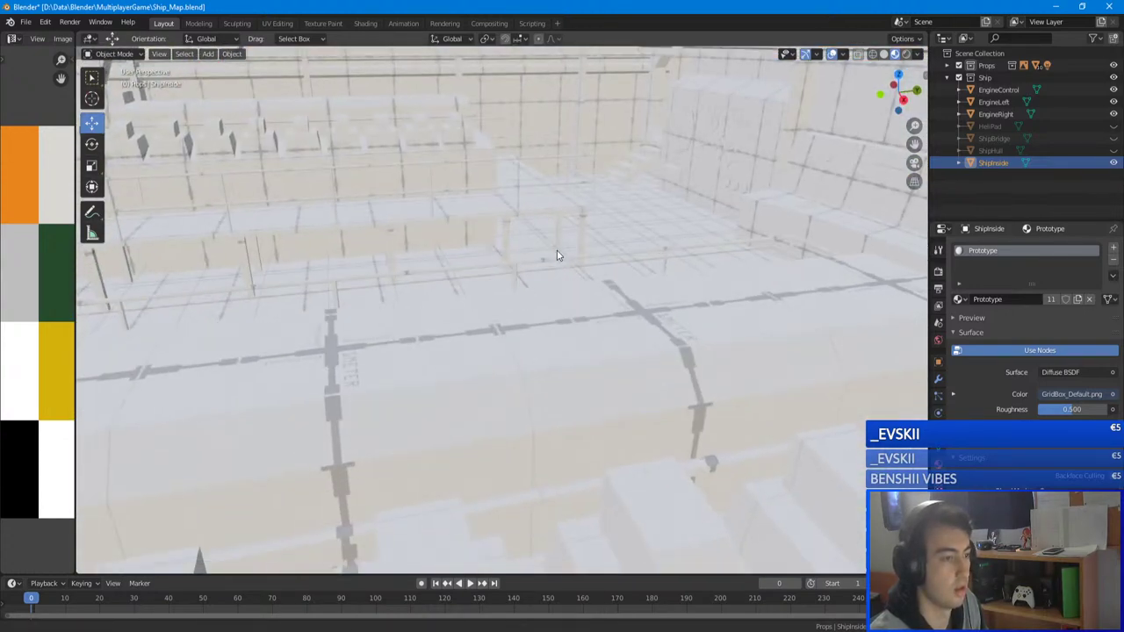
{"action": "middle_click_drag", "start_coordinate": [769, 222], "coordinate": [562, 290]}
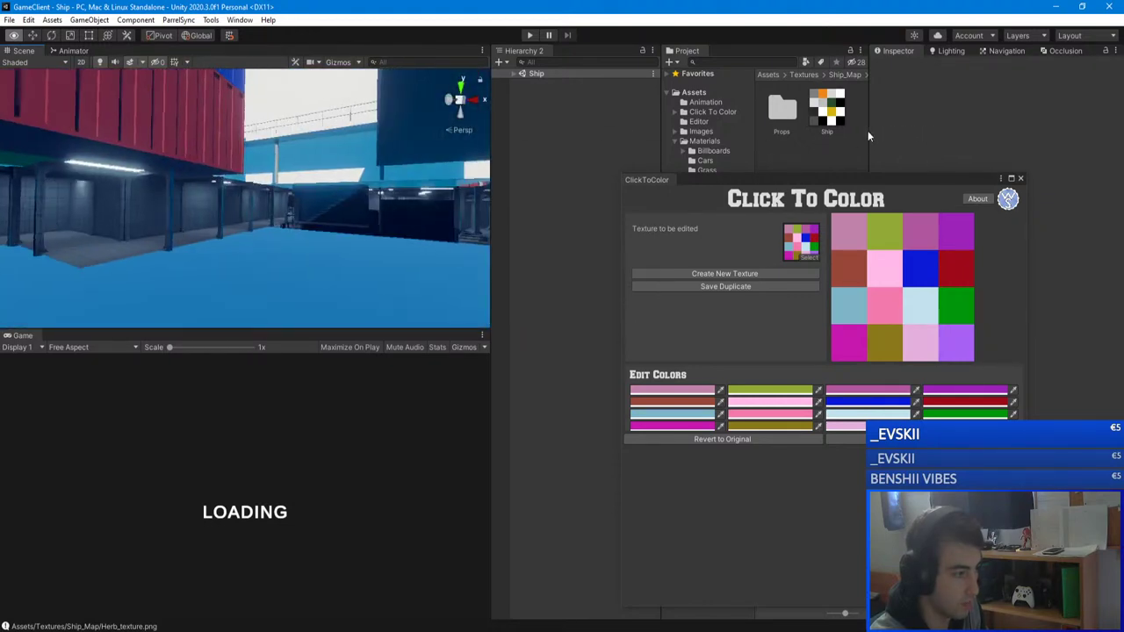
{"action": "right_click_drag", "start_coordinate": [868, 132], "coordinate": [271, 174]}
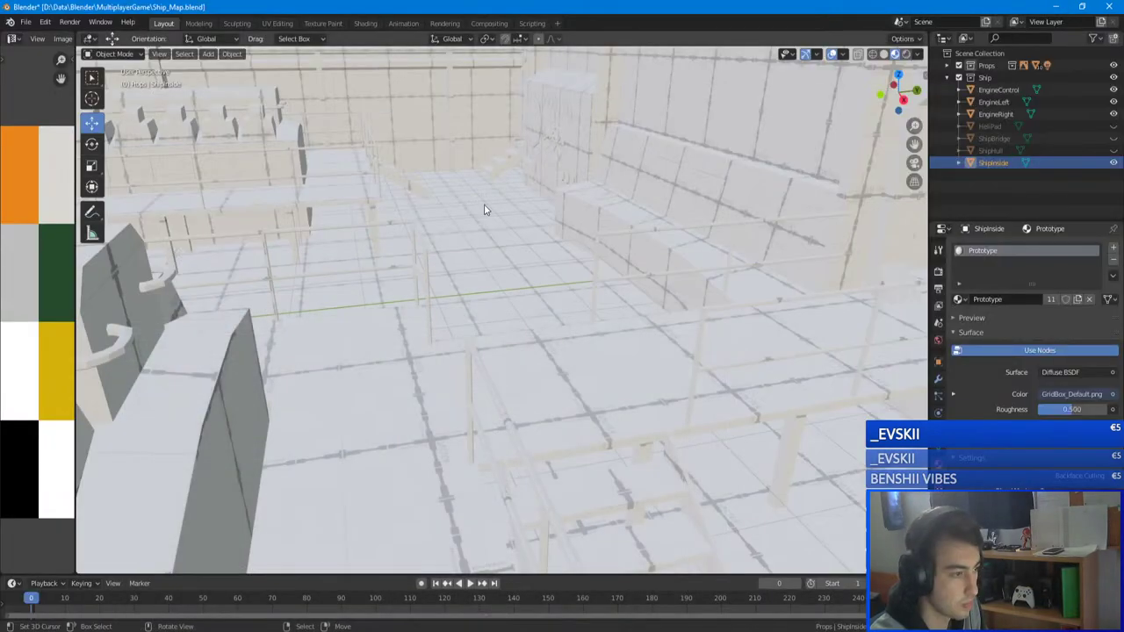
{"action": "left_click", "coordinate": [559, 198]}
{"action": "key", "text": "g"}
{"action": "right_click", "coordinate": [569, 187]}
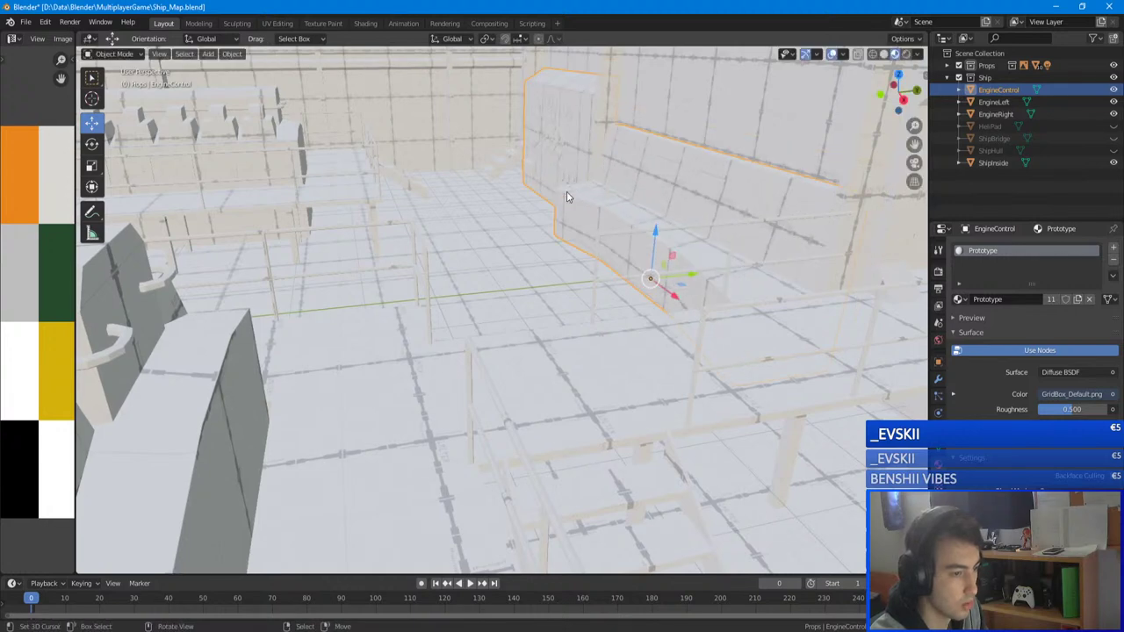
{"action": "middle_click_drag", "start_coordinate": [613, 208], "coordinate": [591, 211], "text": "shift"}
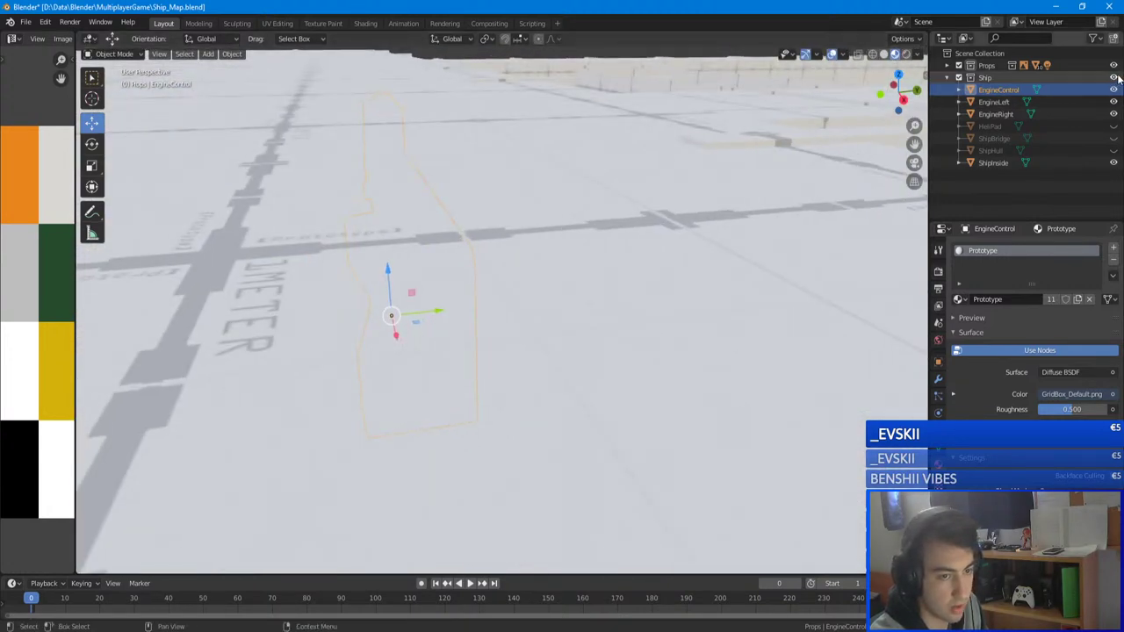
- Hide the Ship collection and show the ForkLift object from the Props collection
{"action": "left_click", "coordinate": [958, 78]}
{"action": "left_click", "coordinate": [947, 77]}
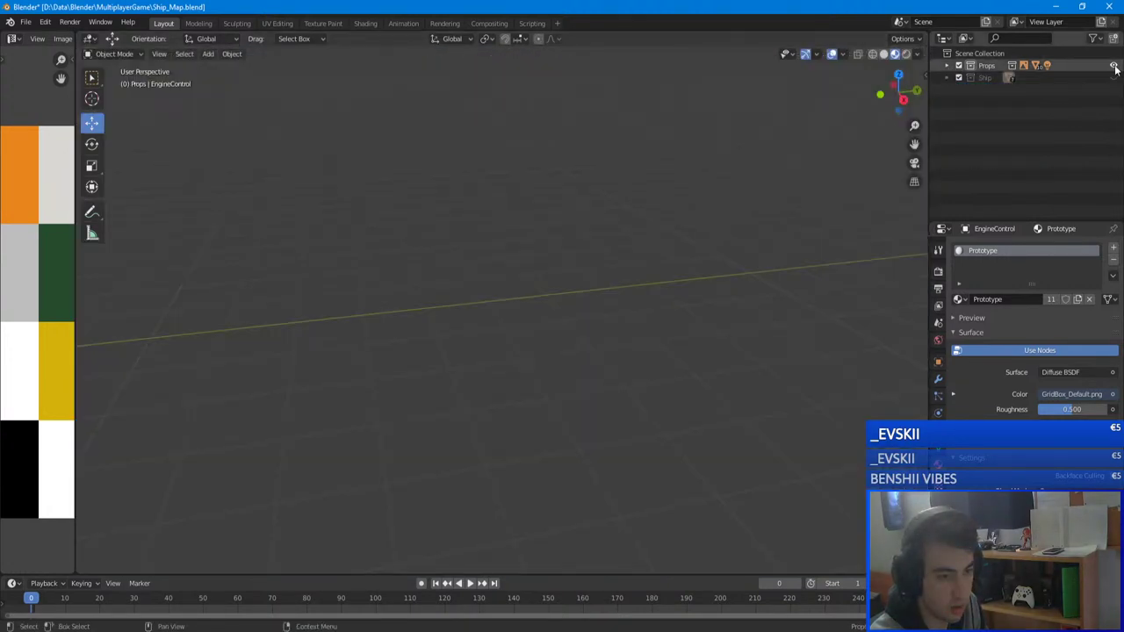
{"action": "left_click", "coordinate": [948, 65]}
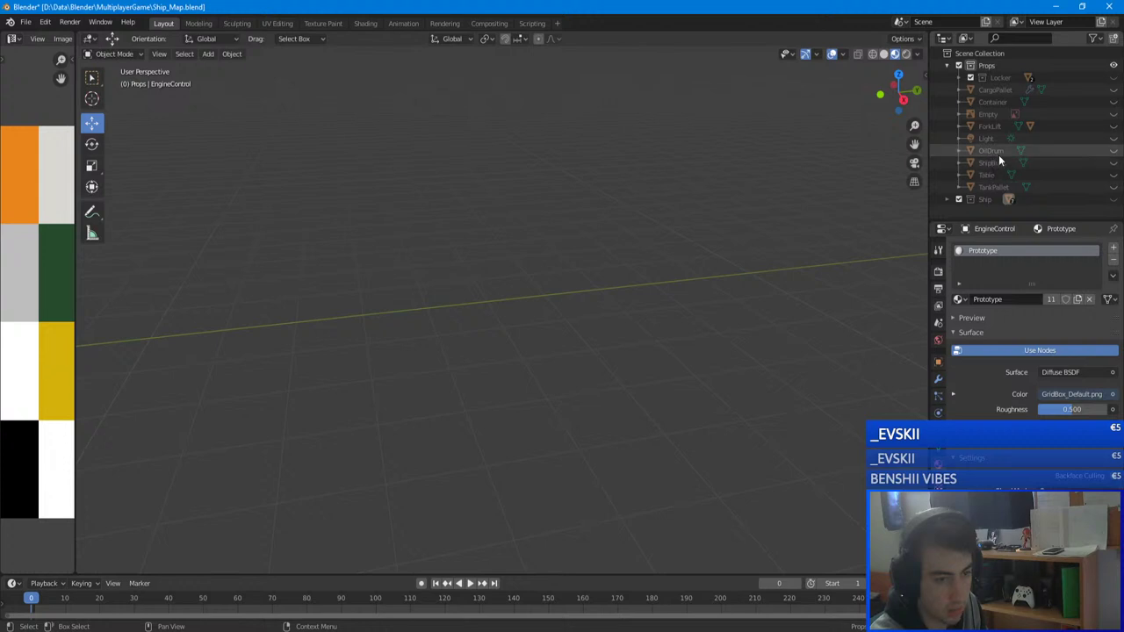
{"action": "left_click", "coordinate": [993, 126]}
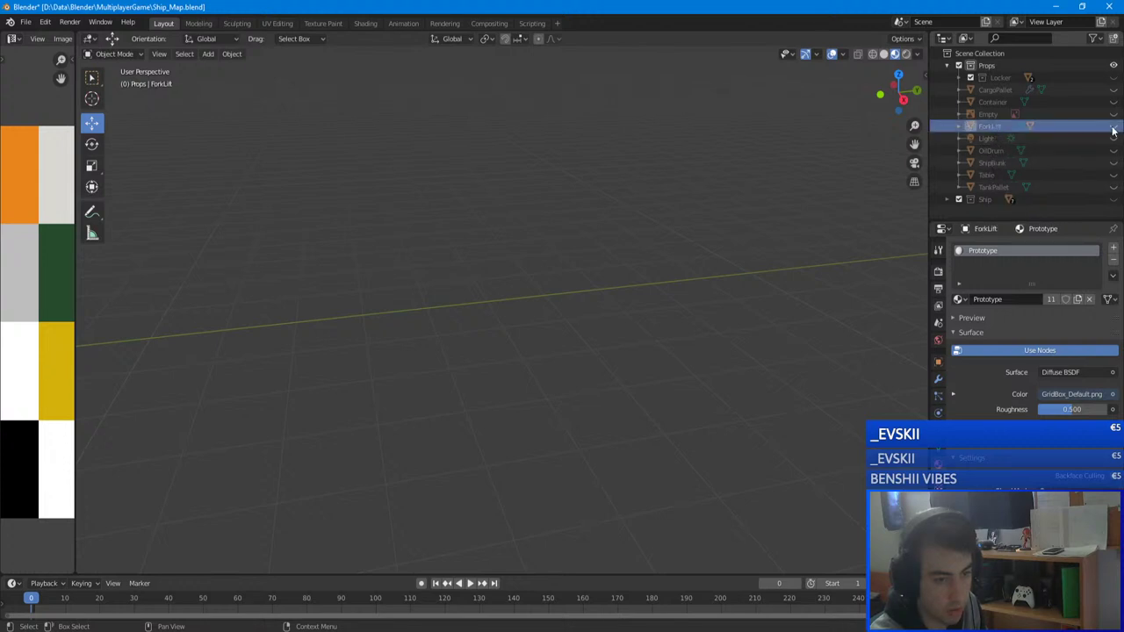
- Lock the view to the ForkLift and frame the model up close from its side
{"action": "scroll", "coordinate": [702, 216], "scroll_direction": "down", "scroll_amount": 14}
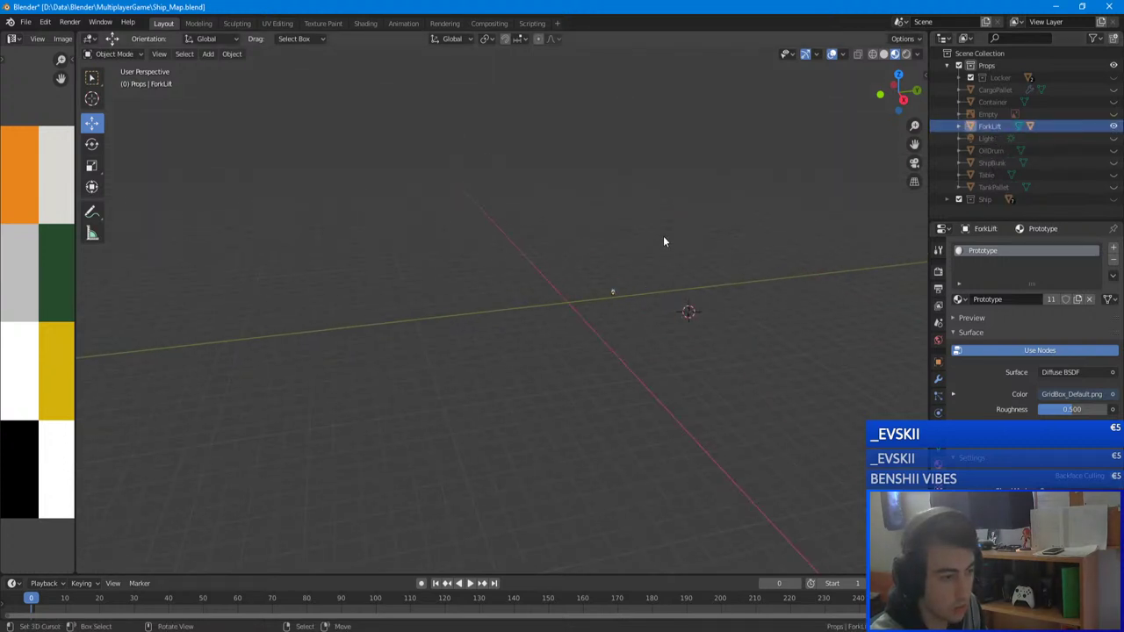
{"action": "scroll", "coordinate": [665, 242], "scroll_direction": "up", "scroll_amount": 4}
{"action": "middle_click_drag", "start_coordinate": [694, 263], "coordinate": [540, 328]}
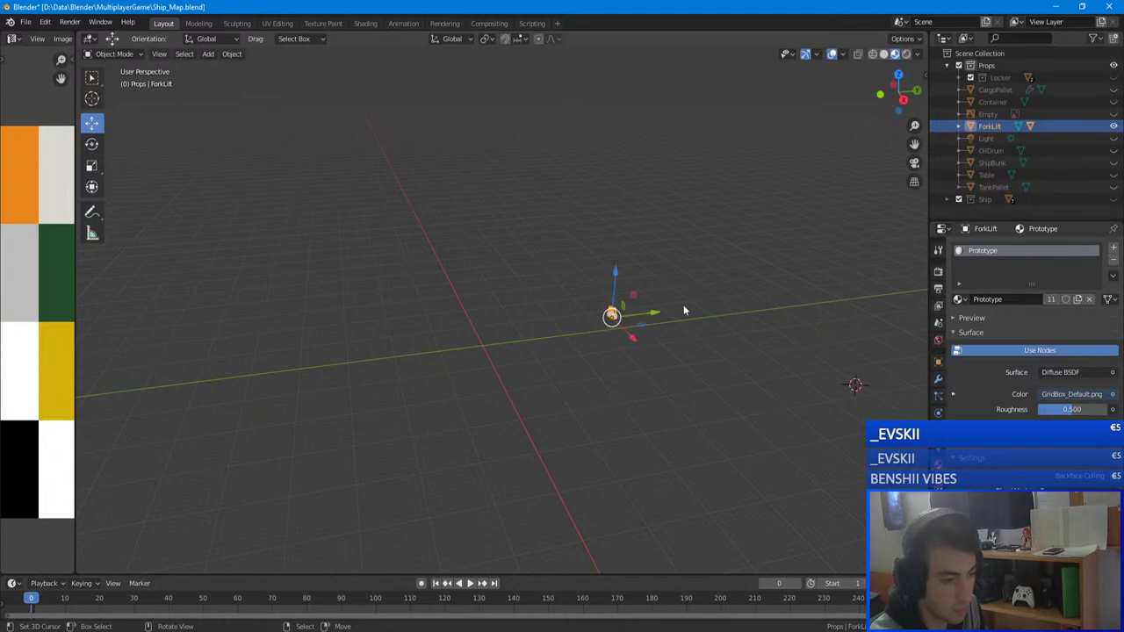
{"action": "middle_click_drag", "start_coordinate": [684, 310], "coordinate": [287, 280]}
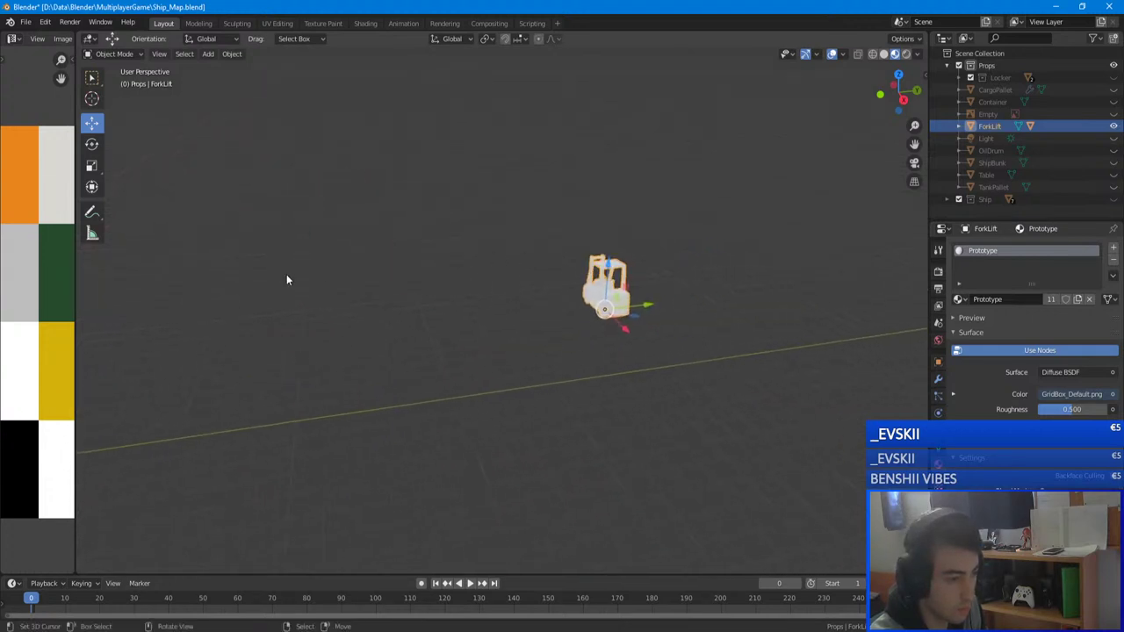
{"action": "left_click", "coordinate": [159, 54]}
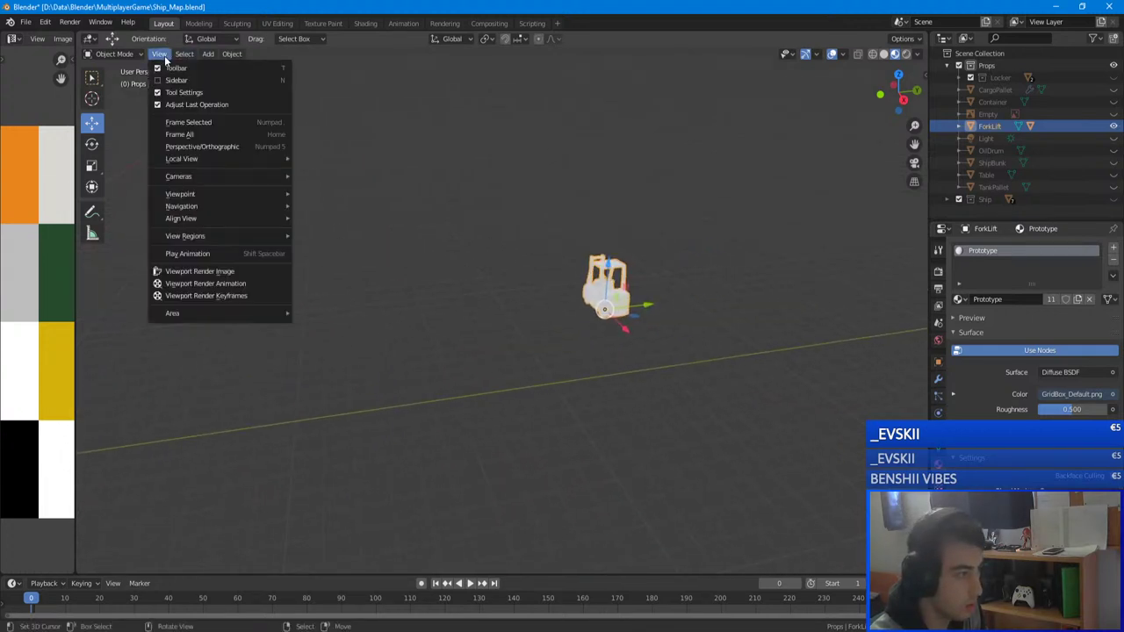
{"action": "mouse_move", "coordinate": [242, 217]}
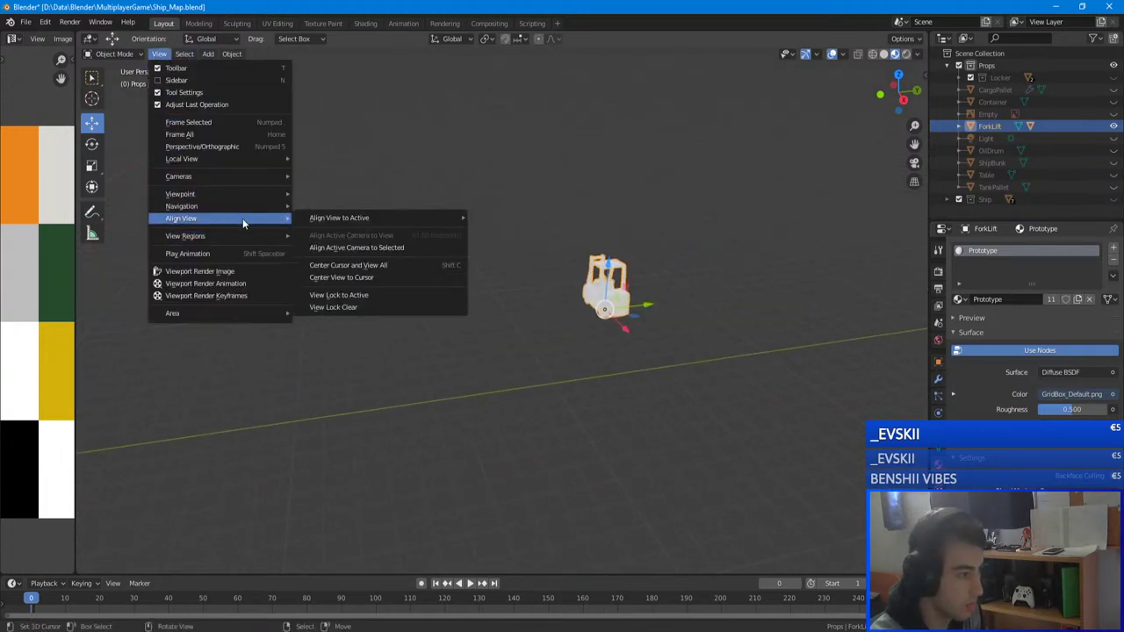
{"action": "left_click", "coordinate": [370, 295]}
{"action": "middle_click_drag", "start_coordinate": [370, 294], "coordinate": [626, 299]}
{"action": "left_click", "coordinate": [544, 261]}
{"action": "middle_click_drag", "start_coordinate": [544, 261], "coordinate": [773, 246]}
{"action": "scroll", "coordinate": [444, 244], "scroll_direction": "up", "scroll_amount": 5}
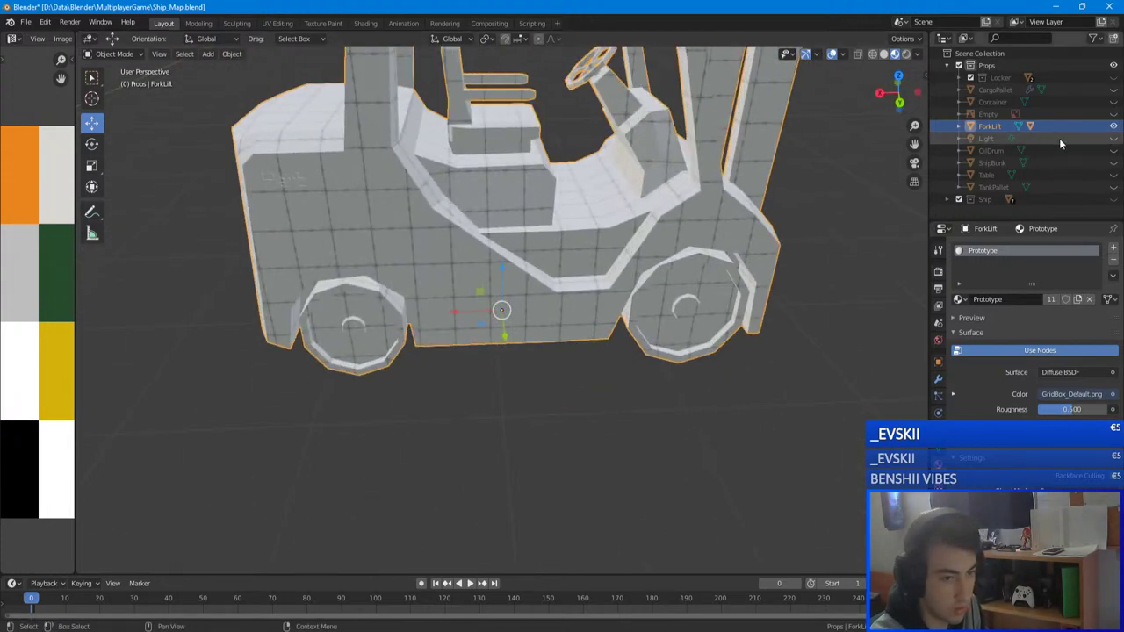
- Show the ForkLift's child object ForkLift_Fork and save Ship_Map.blend
{"action": "left_click", "coordinate": [958, 127]}
{"action": "left_click", "coordinate": [1114, 150]}
{"action": "middle_click_drag", "start_coordinate": [650, 233], "coordinate": [606, 349]}
{"action": "middle_click_drag", "start_coordinate": [481, 416], "coordinate": [537, 436]}
{"action": "key", "text": "ctrl+s"}
{"action": "scroll", "coordinate": [514, 362], "scroll_direction": "down", "scroll_amount": 2}
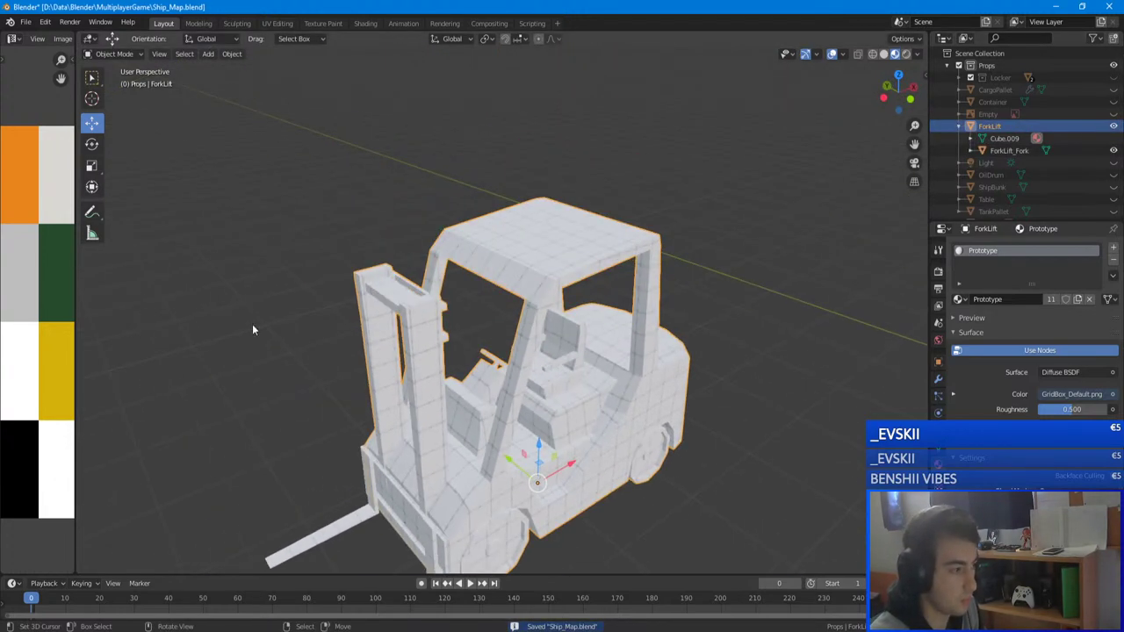
- Widen the image editor slightly and put the ForkLift body and its fork into Edit Mode together
{"action": "left_click_drag", "start_coordinate": [76, 258], "coordinate": [153, 252]}
{"action": "middle_click_drag", "start_coordinate": [385, 276], "coordinate": [454, 79], "text": "shift"}
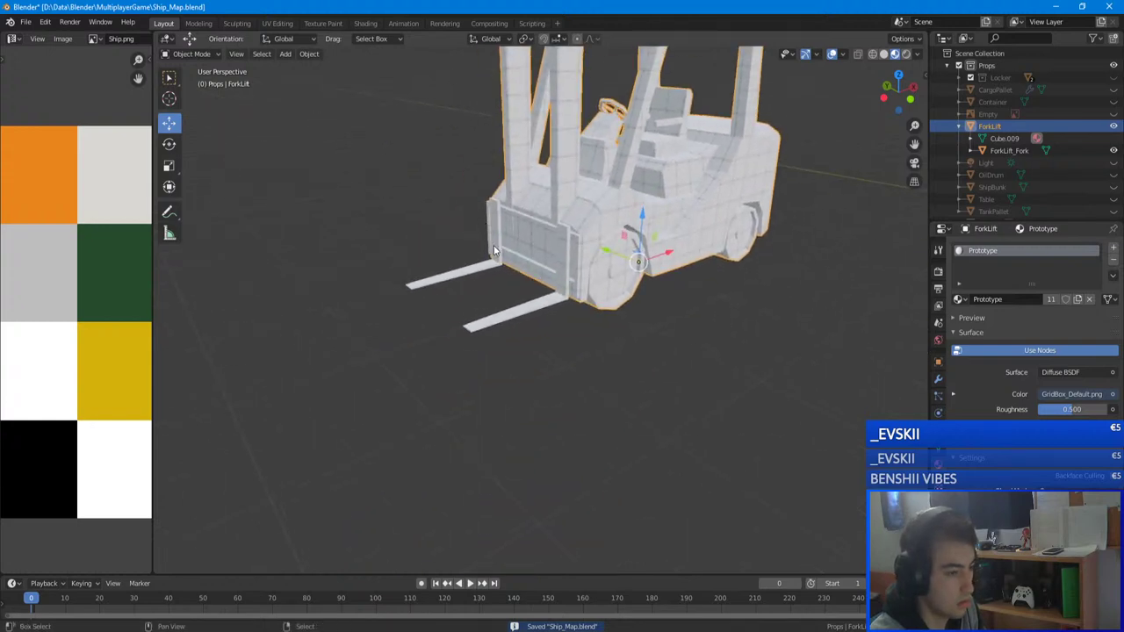
{"action": "left_click", "coordinate": [496, 249], "text": "shift"}
{"action": "middle_click_drag", "start_coordinate": [580, 193], "coordinate": [512, 278], "text": "shift"}
{"action": "scroll", "coordinate": [525, 276], "scroll_direction": "down", "scroll_amount": 3}
{"action": "key", "text": "Tab"}
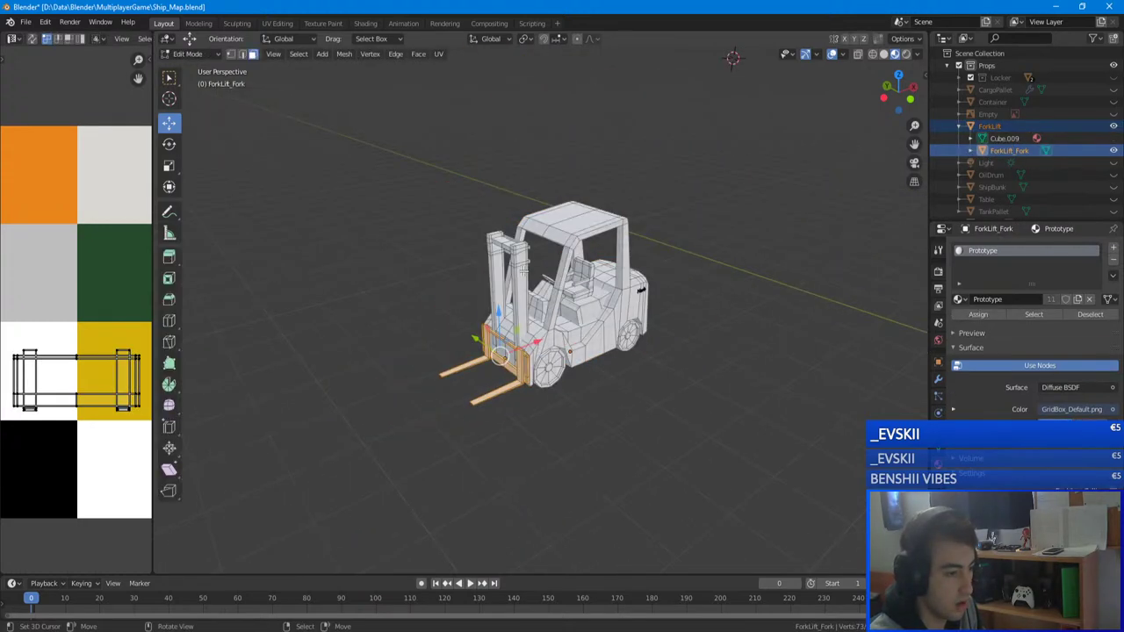
- Unwrap all faces of the forklift and fork with Smart UV Project at a 66 angle limit and 0 island margin
{"action": "key", "text": "a"}
{"action": "key", "text": "u"}
{"action": "left_click", "coordinate": [536, 293]}
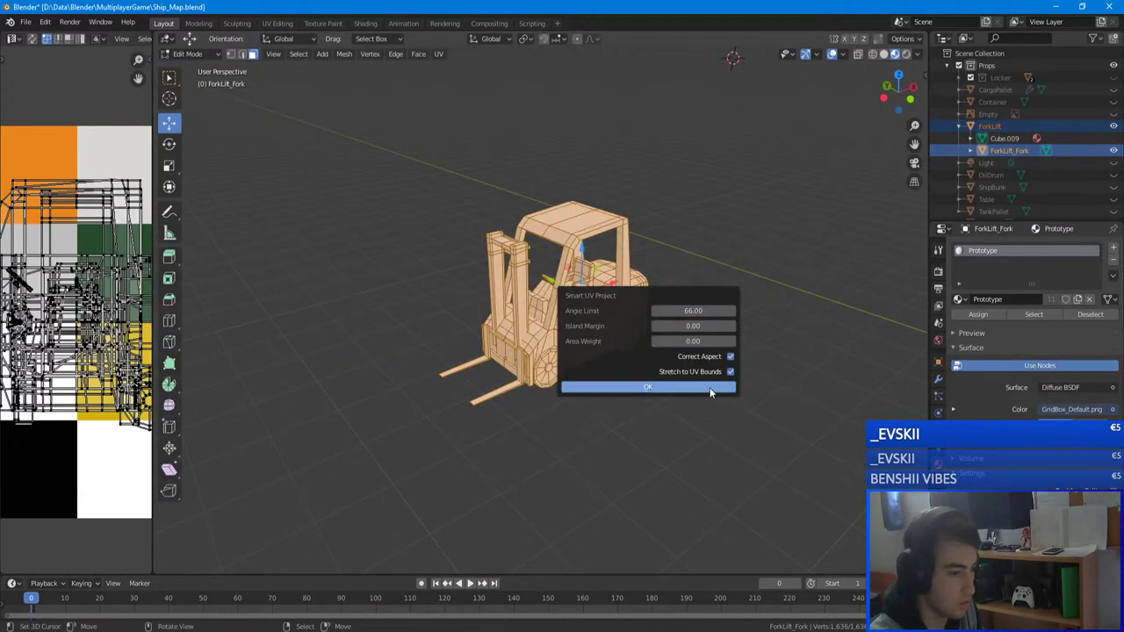
{"action": "left_click", "coordinate": [650, 387]}
{"action": "scroll", "coordinate": [110, 336], "scroll_direction": "up", "scroll_amount": 2}
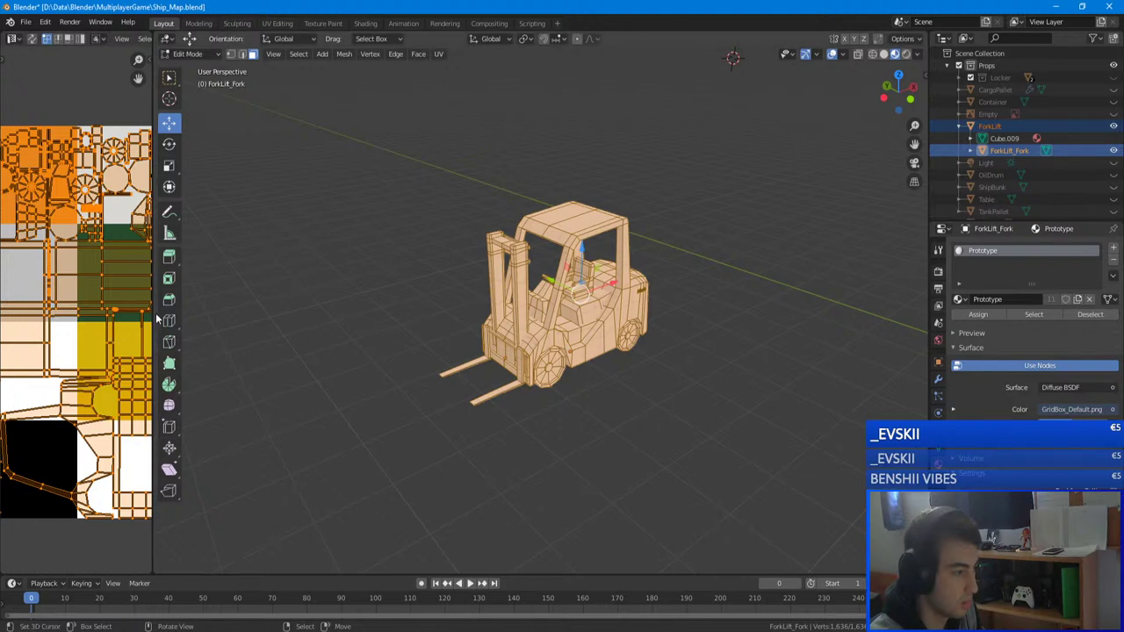
- Enlarge the UV editor, then shrink the forklift's UV islands and place them inside the grey first cell of Ship.png
{"action": "left_click_drag", "start_coordinate": [157, 311], "coordinate": [411, 311]}
{"action": "scroll", "coordinate": [245, 338], "scroll_direction": "down", "scroll_amount": 3}
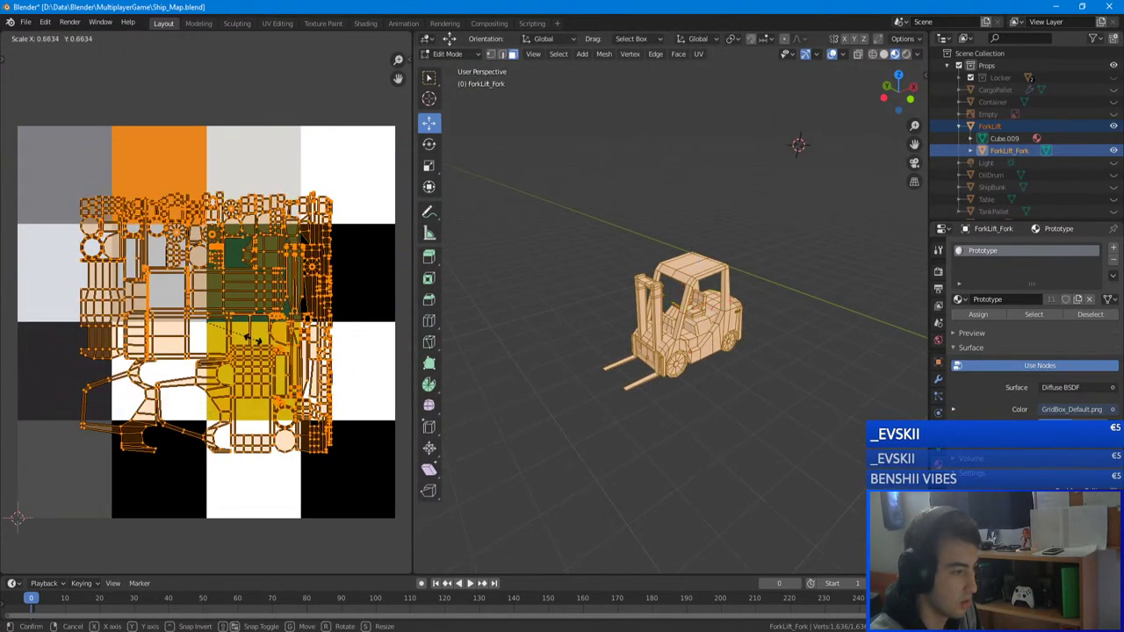
{"action": "key", "text": "s"}
{"action": "left_click", "coordinate": [246, 338]}
{"action": "key", "text": "g"}
{"action": "left_click", "coordinate": [169, 192]}
{"action": "key", "text": "s"}
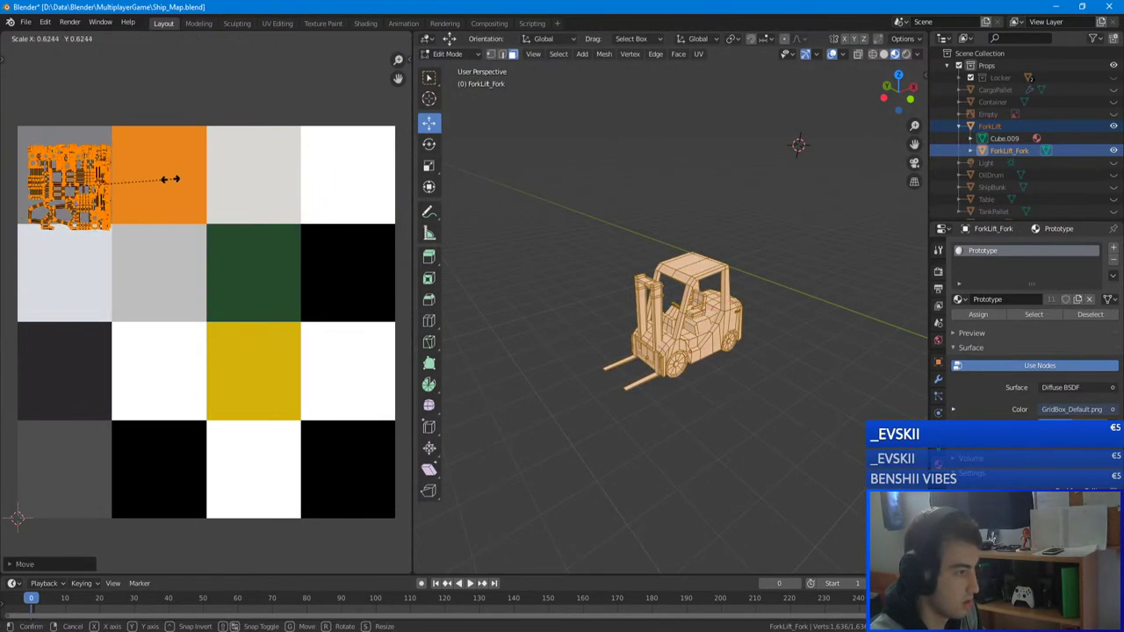
{"action": "left_click", "coordinate": [159, 178]}
{"action": "key", "text": "g"}
{"action": "left_click", "coordinate": [155, 166]}
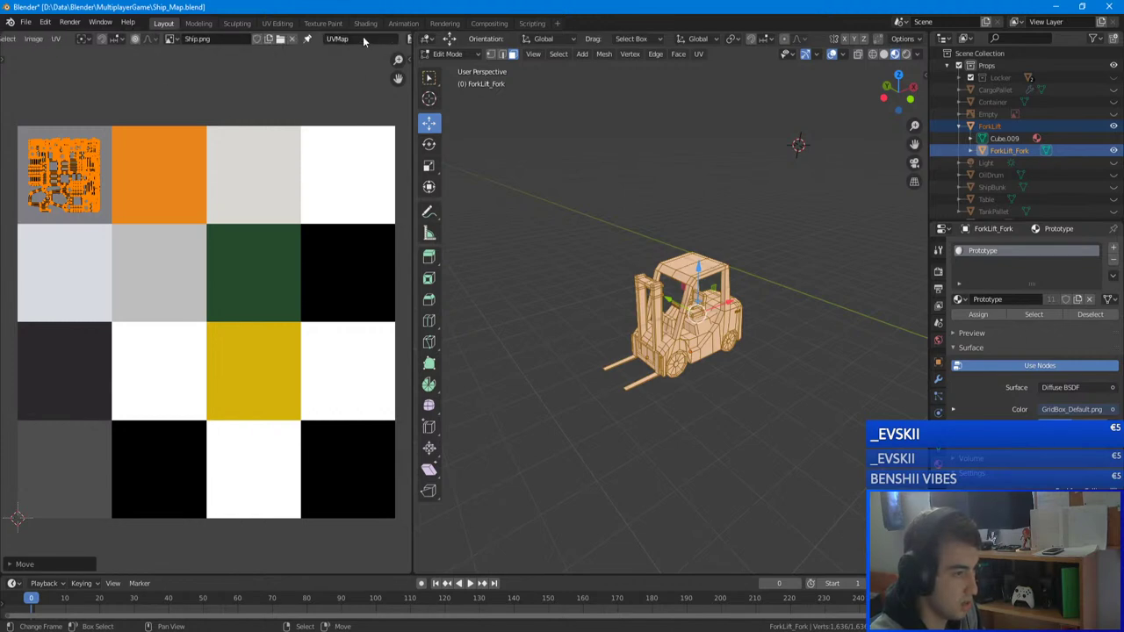
- Browse the Ship texture folder and its Props subfolder for an image to open in the UV editor
{"action": "left_click", "coordinate": [280, 39]}
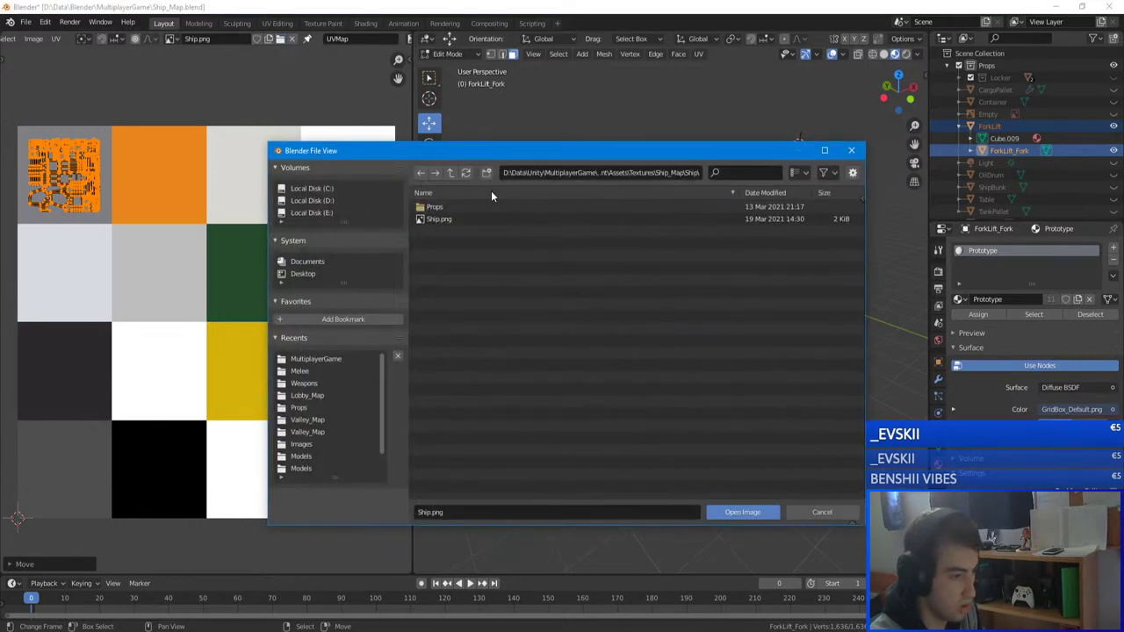
{"action": "double_click", "coordinate": [465, 205]}
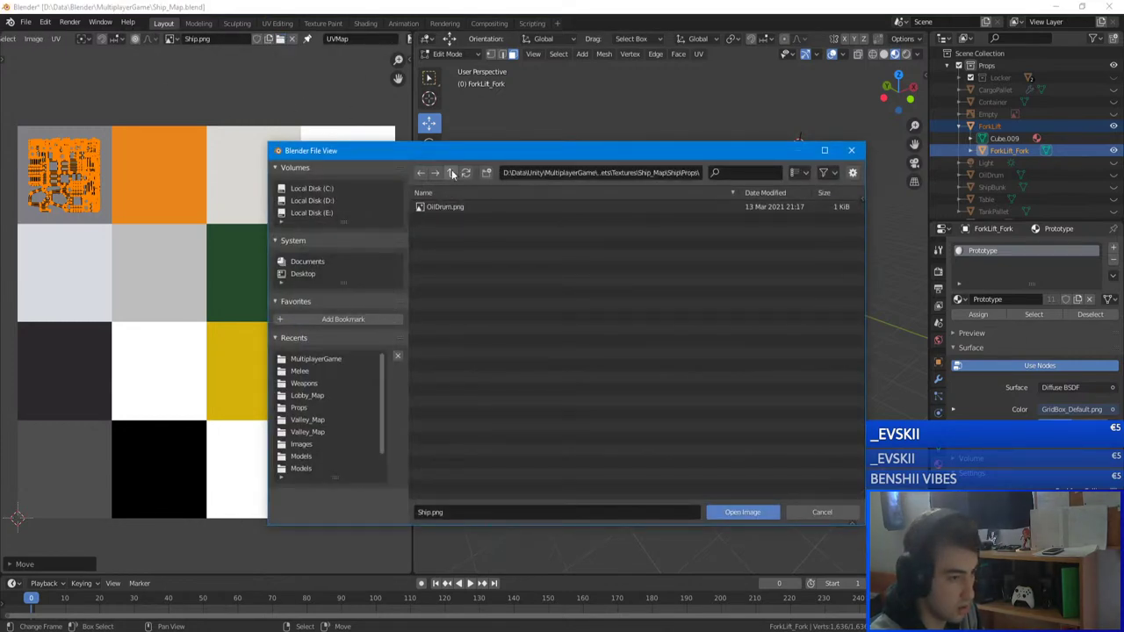
{"action": "left_click", "coordinate": [452, 173]}
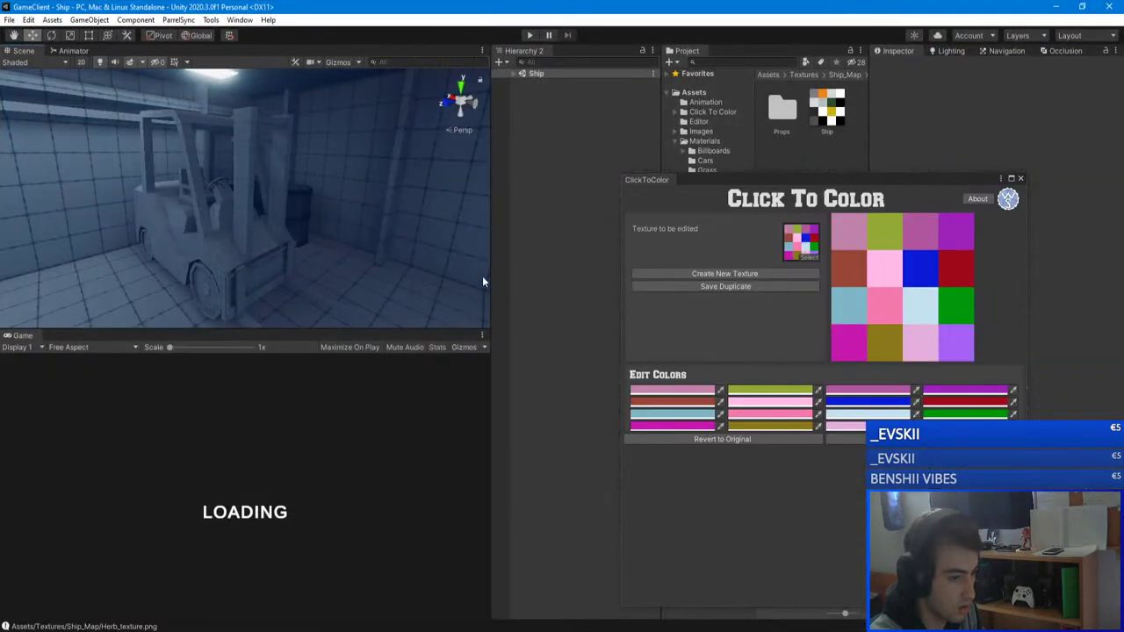
- Switch to Unity, move the ClickToColor window aside and change the texture's first colour cell to grey
{"action": "left_click_drag", "start_coordinate": [748, 173], "coordinate": [388, 101]}
{"action": "left_click", "coordinate": [321, 318]}
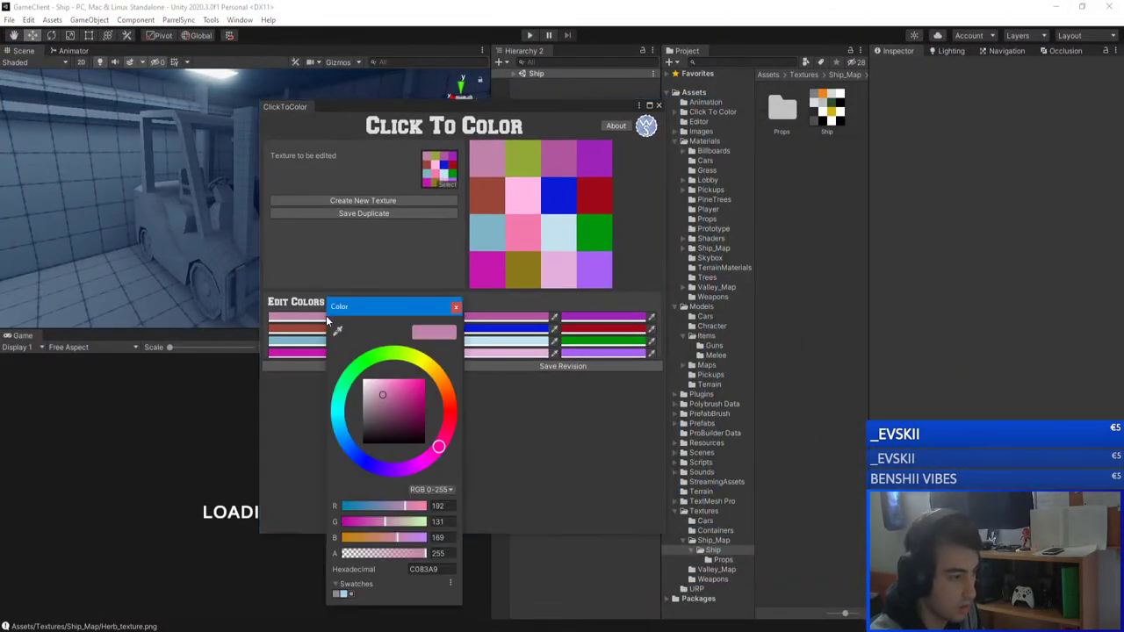
{"action": "left_click", "coordinate": [365, 425]}
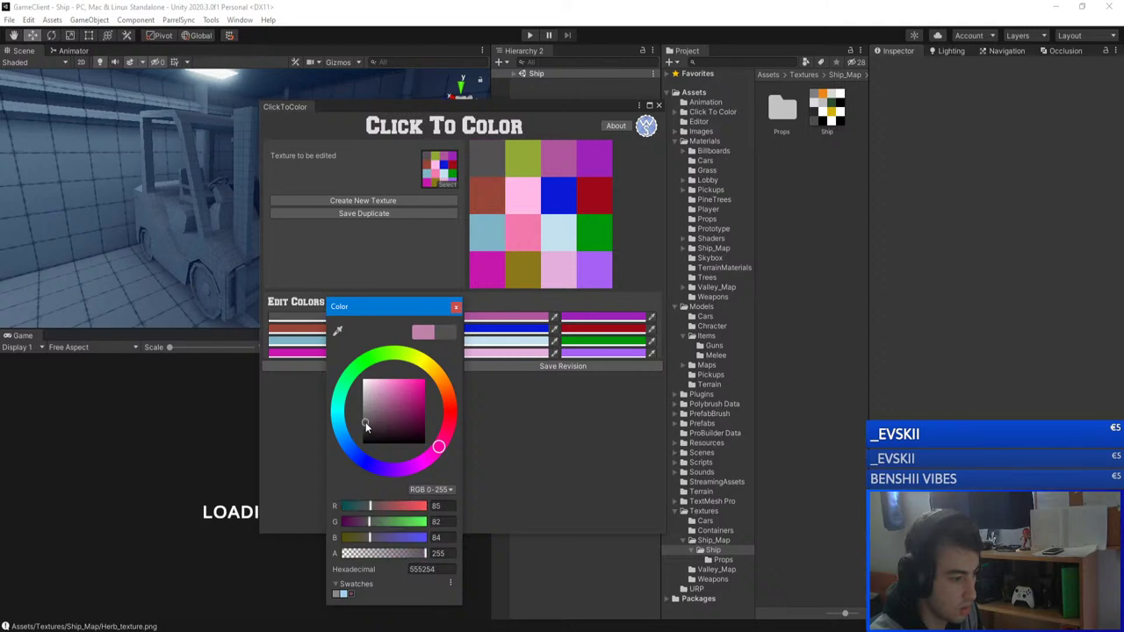
{"action": "left_click", "coordinate": [456, 306]}
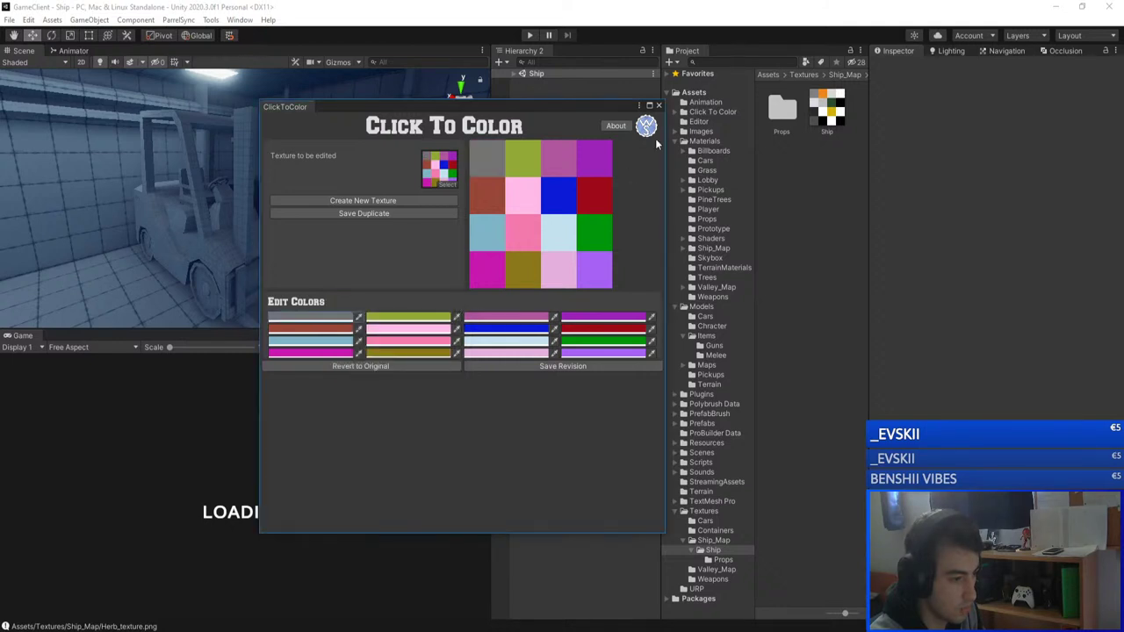
- Close the ClickToColor window and browse the project's Textures folders to locate Herb_texture inside Ship_Map
{"action": "left_click", "coordinate": [659, 105]}
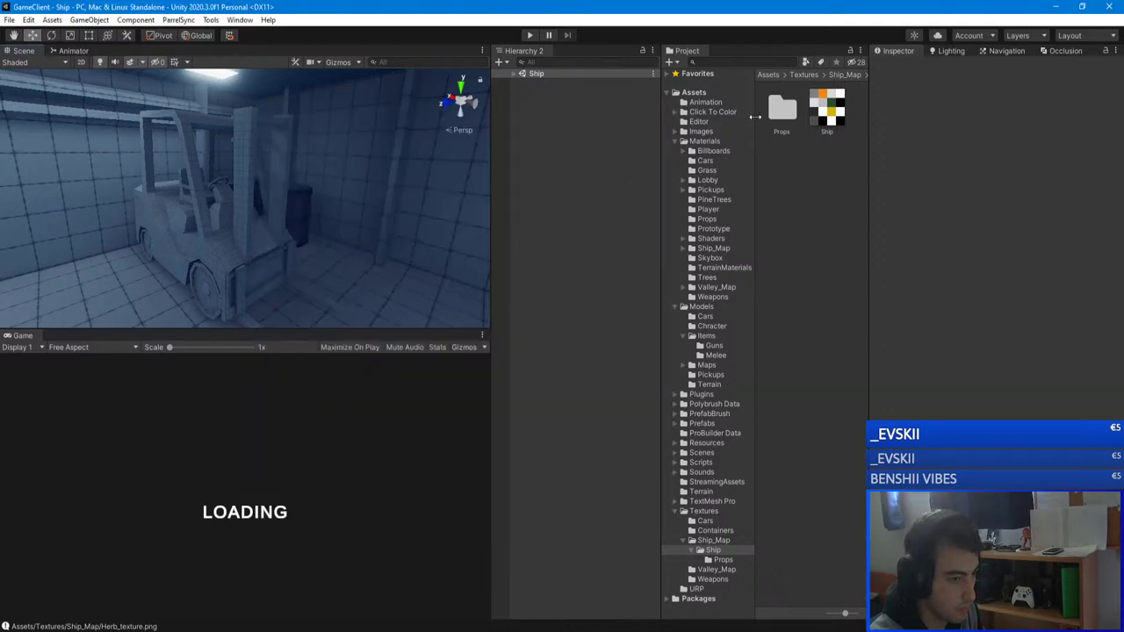
{"action": "double_click", "coordinate": [778, 110]}
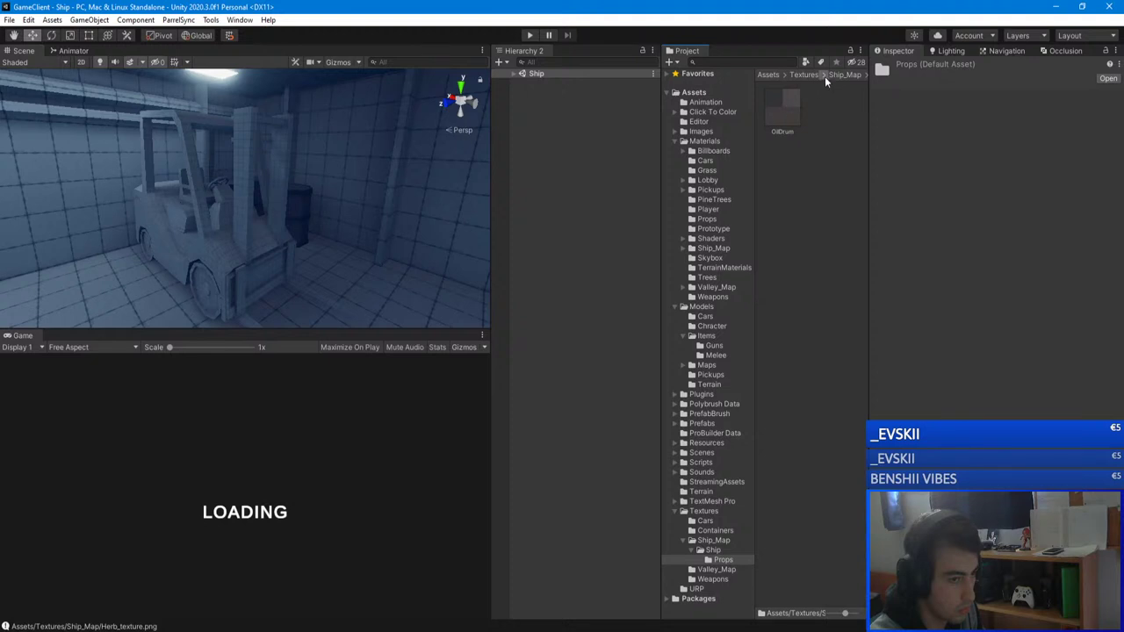
{"action": "left_click", "coordinate": [800, 75]}
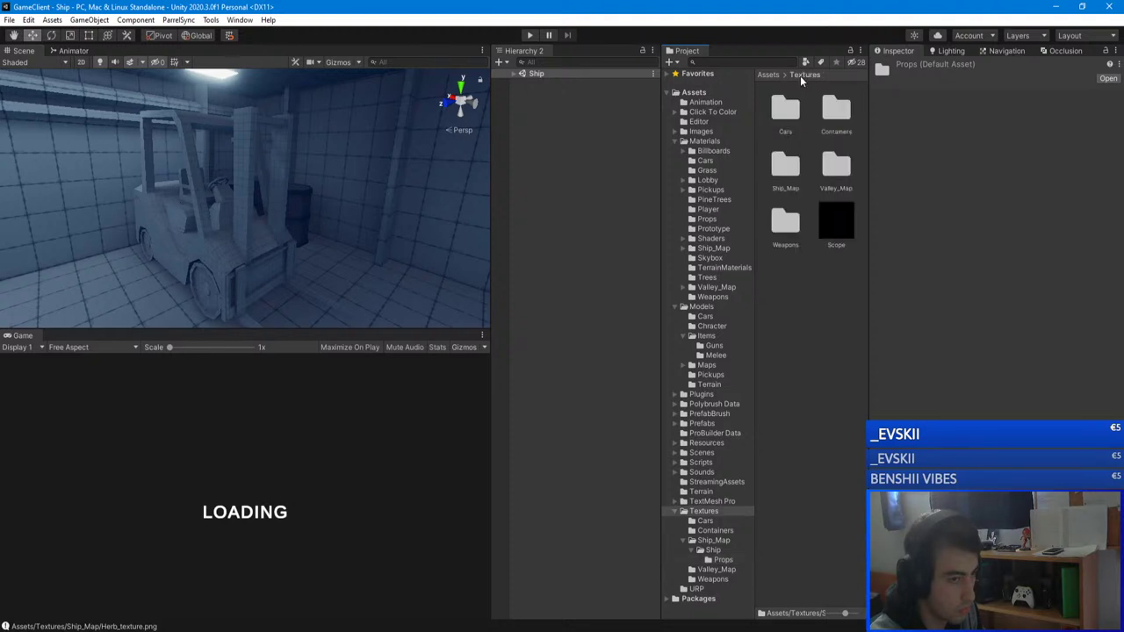
{"action": "double_click", "coordinate": [788, 167]}
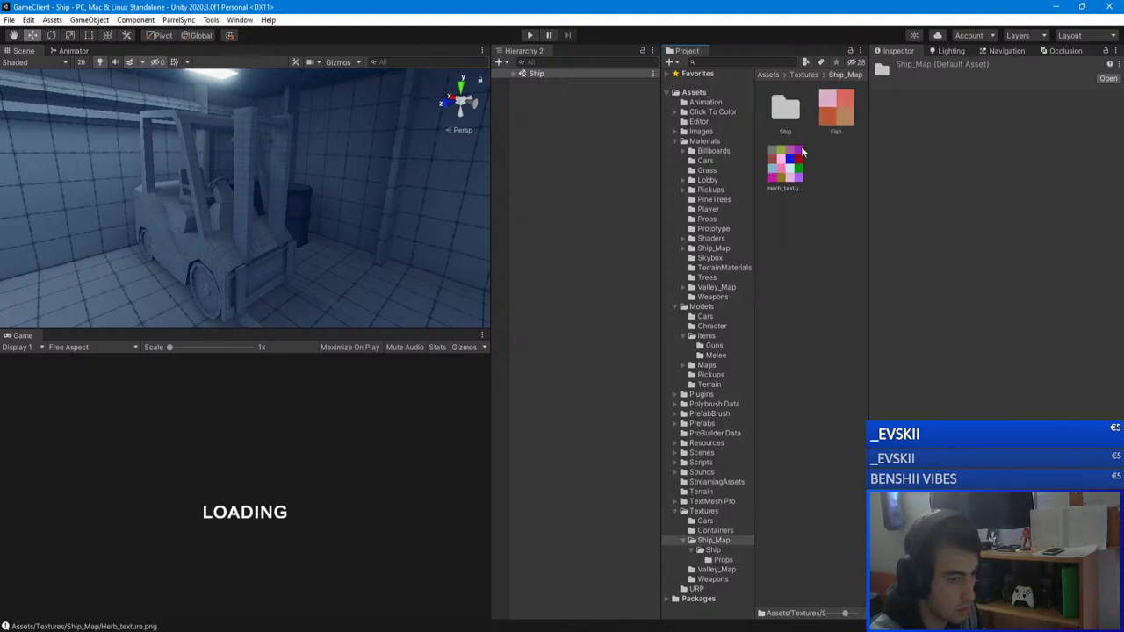
{"action": "left_click", "coordinate": [785, 165]}
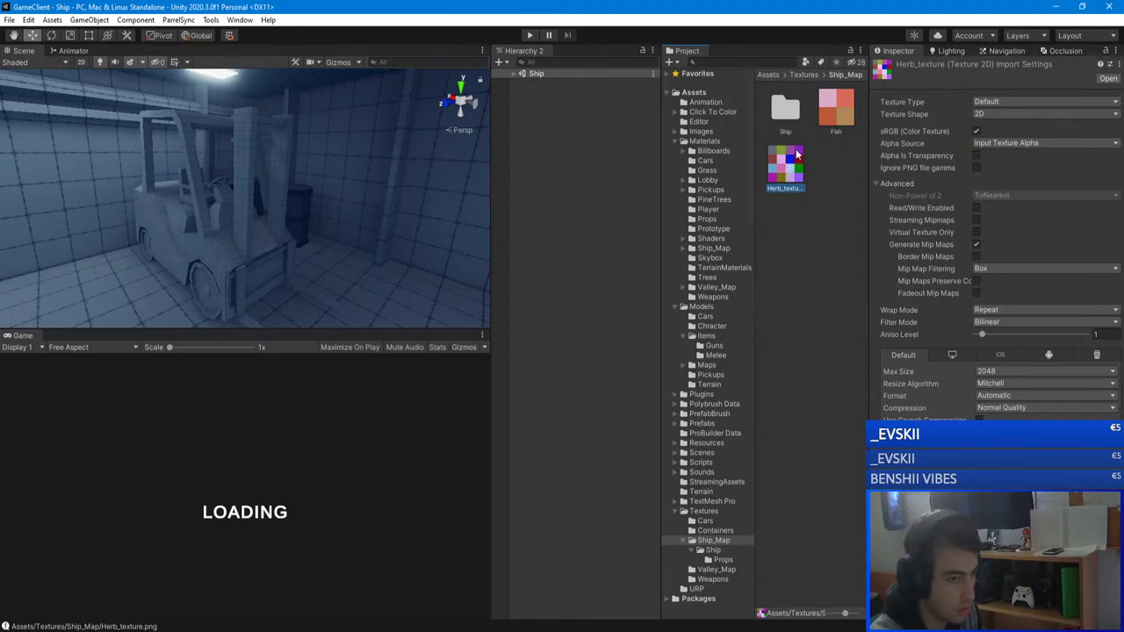
{"action": "double_click", "coordinate": [785, 107]}
{"action": "left_click", "coordinate": [805, 75]}
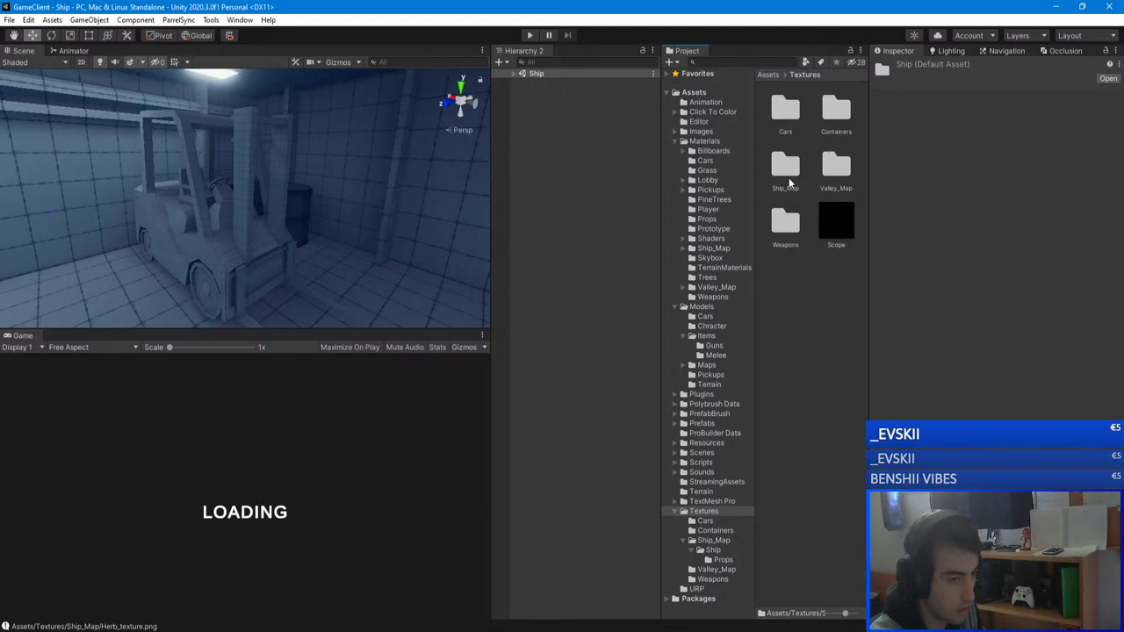
{"action": "double_click", "coordinate": [785, 171]}
{"action": "left_click", "coordinate": [790, 182]}
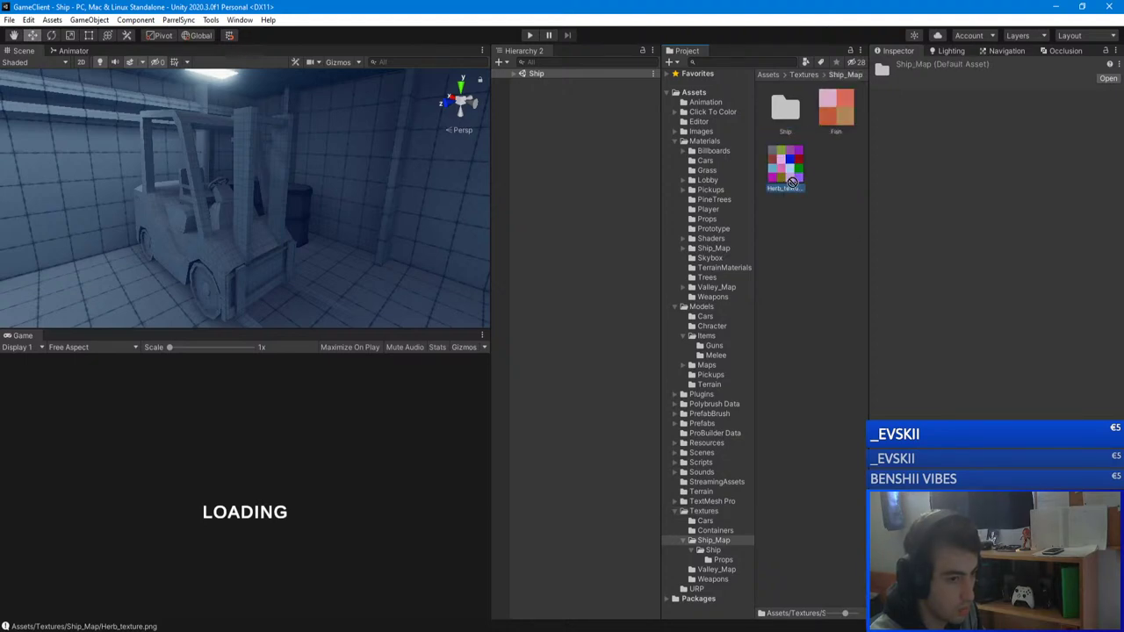
- Switch to Blender and open Herb_texture.png from the Ship_Map texture folder in the UV editor
{"action": "key", "text": "alt+Tab"}
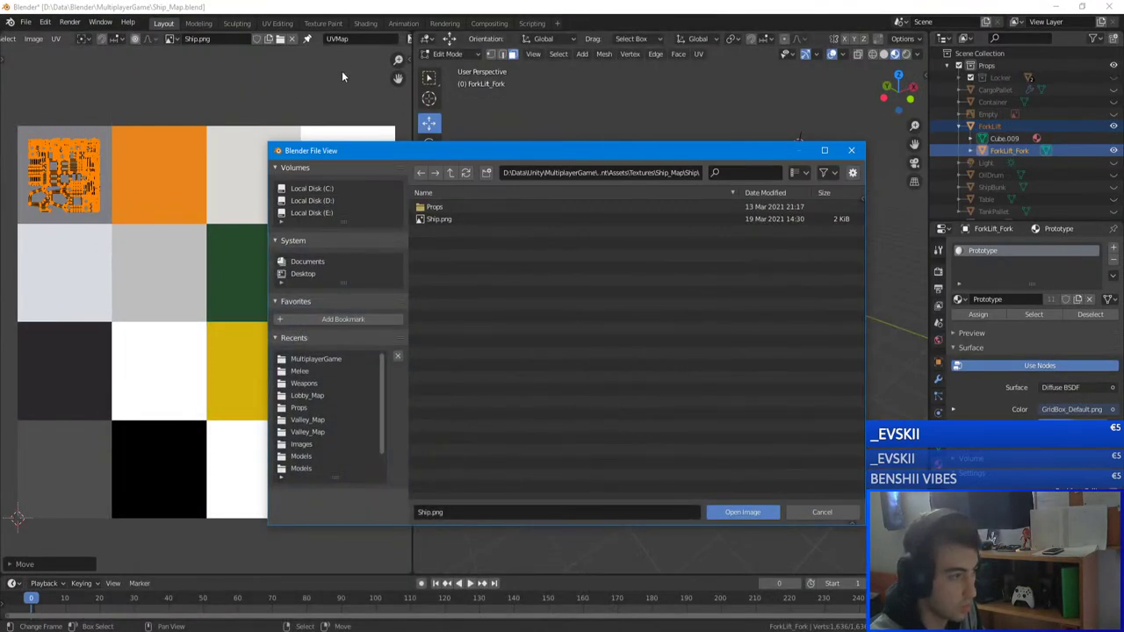
{"action": "left_click", "coordinate": [452, 174]}
{"action": "left_click", "coordinate": [451, 231]}
{"action": "left_click", "coordinate": [748, 513]}
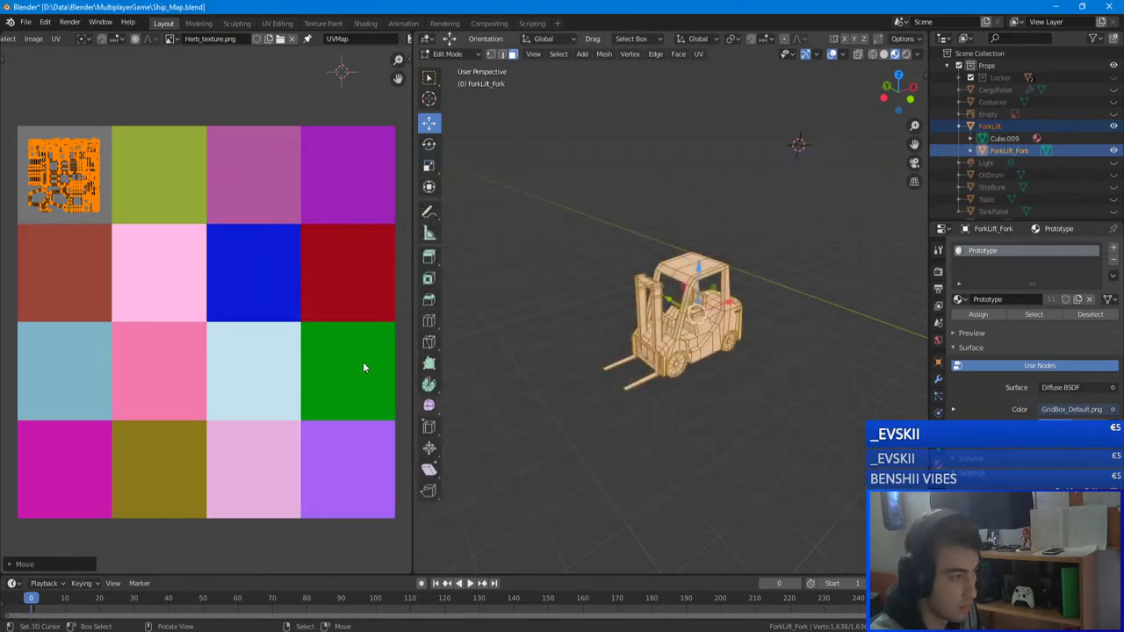
- Add a second material slot to the forklift's fork and create a new material in it
{"action": "scroll", "coordinate": [654, 321], "scroll_direction": "up", "scroll_amount": 8}
{"action": "scroll", "coordinate": [654, 321], "scroll_direction": "down", "scroll_amount": 6}
{"action": "scroll", "coordinate": [655, 321], "scroll_direction": "up", "scroll_amount": 4}
{"action": "key", "text": "Tab"}
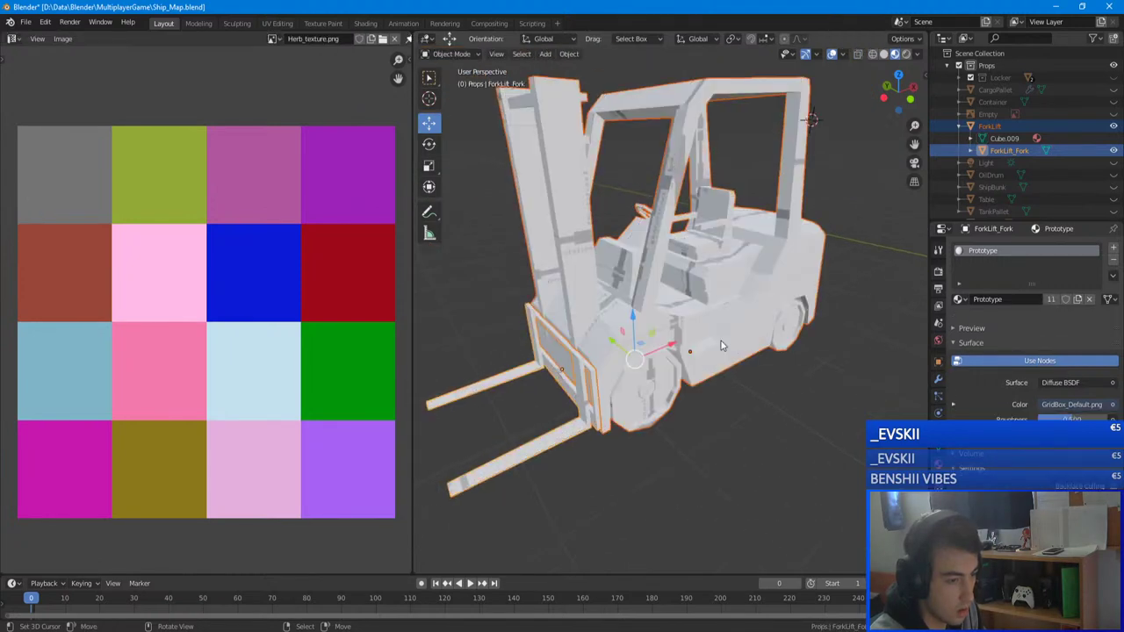
{"action": "middle_click_drag", "start_coordinate": [708, 345], "coordinate": [673, 334]}
{"action": "key", "text": "Tab"}
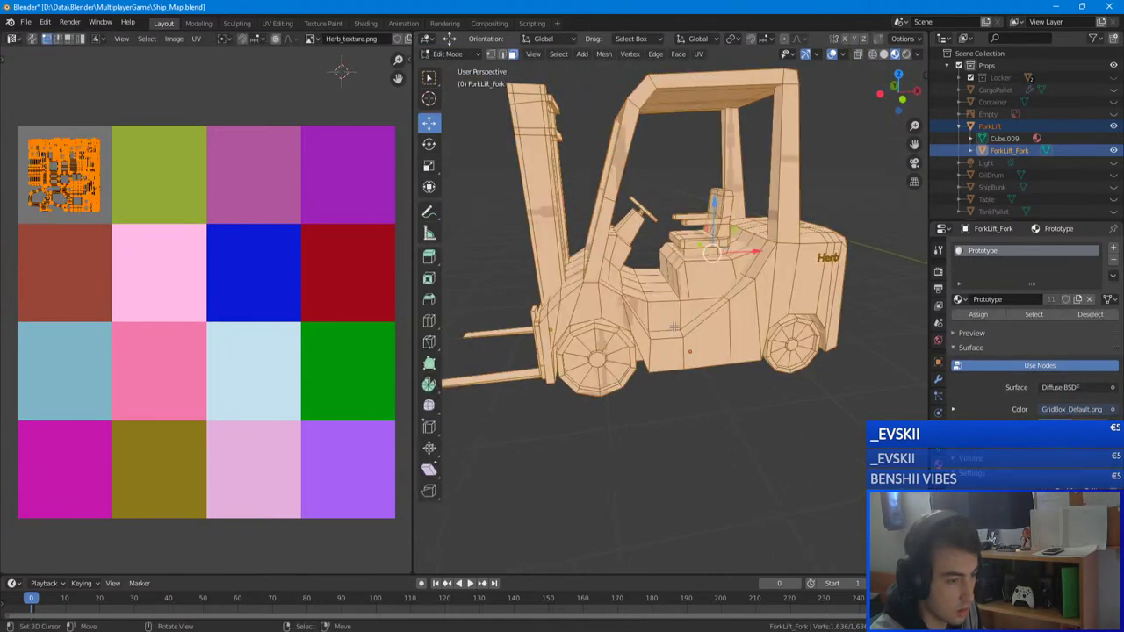
{"action": "left_click", "coordinate": [1114, 250]}
{"action": "left_click", "coordinate": [1113, 261]}
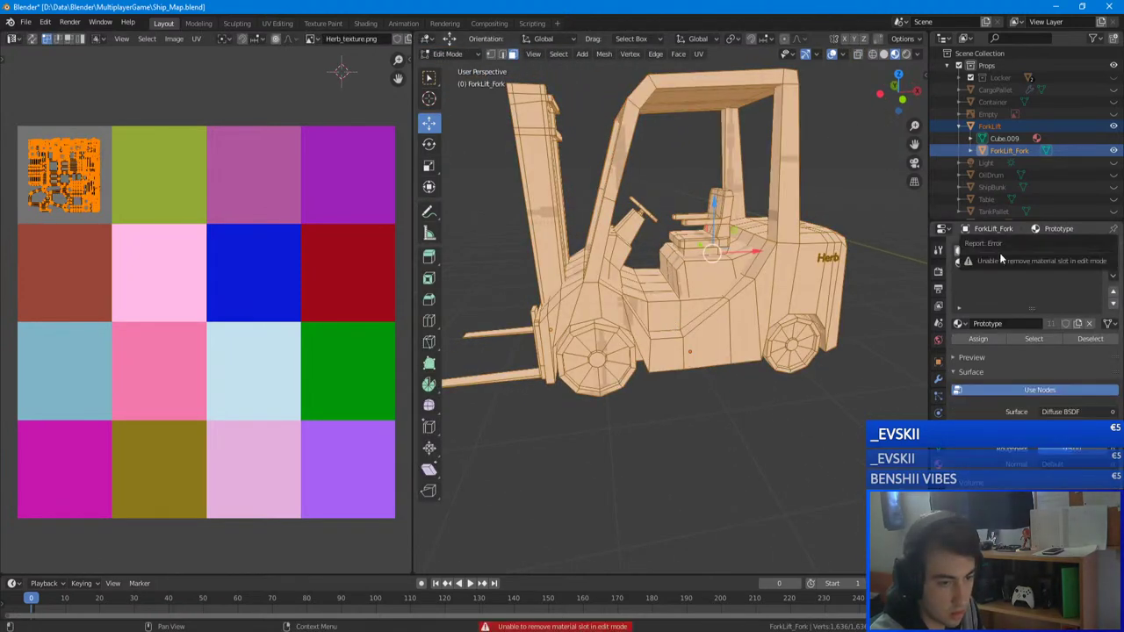
{"action": "left_click", "coordinate": [992, 261]}
{"action": "left_click", "coordinate": [1008, 321]}
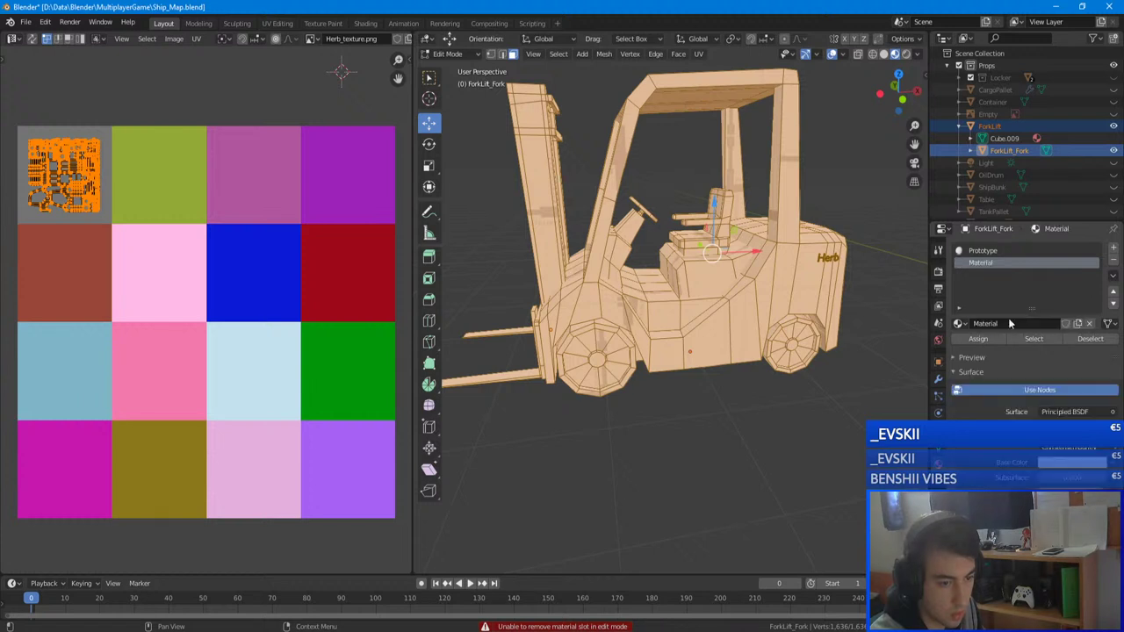
- Rename the fork's new material to Herb and assign it to all selected faces
{"action": "double_click", "coordinate": [983, 261]}
{"action": "type", "text": "Herb"}
{"action": "key", "text": "Return"}
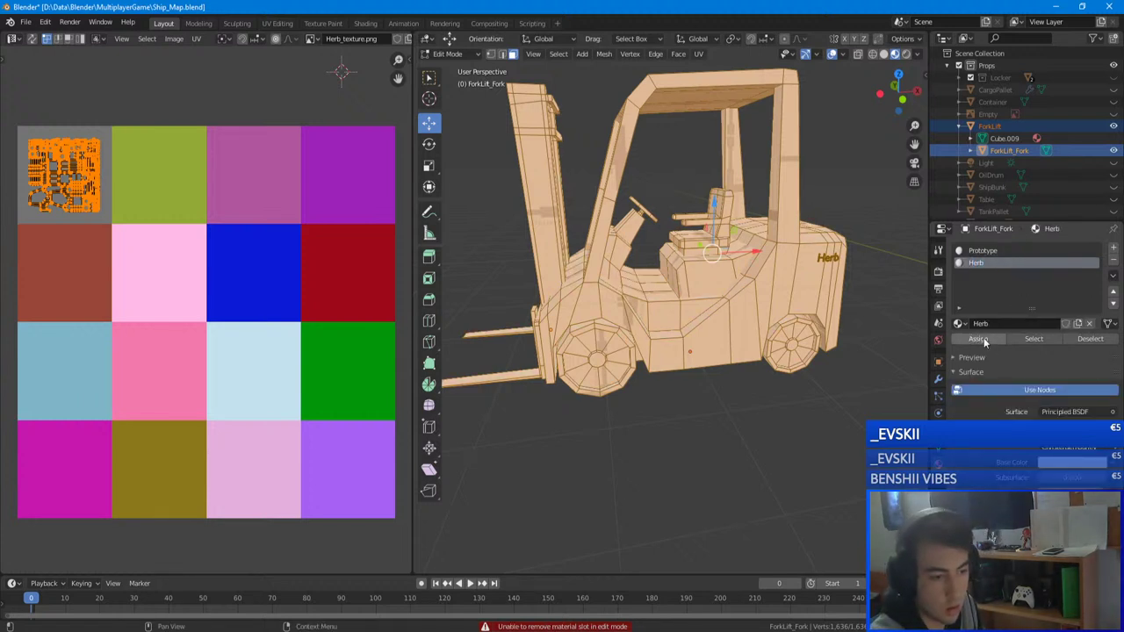
{"action": "left_click", "coordinate": [984, 337]}
- Leave Edit Mode and remove the Prototype material slot from the fork
{"action": "left_click", "coordinate": [1054, 253]}
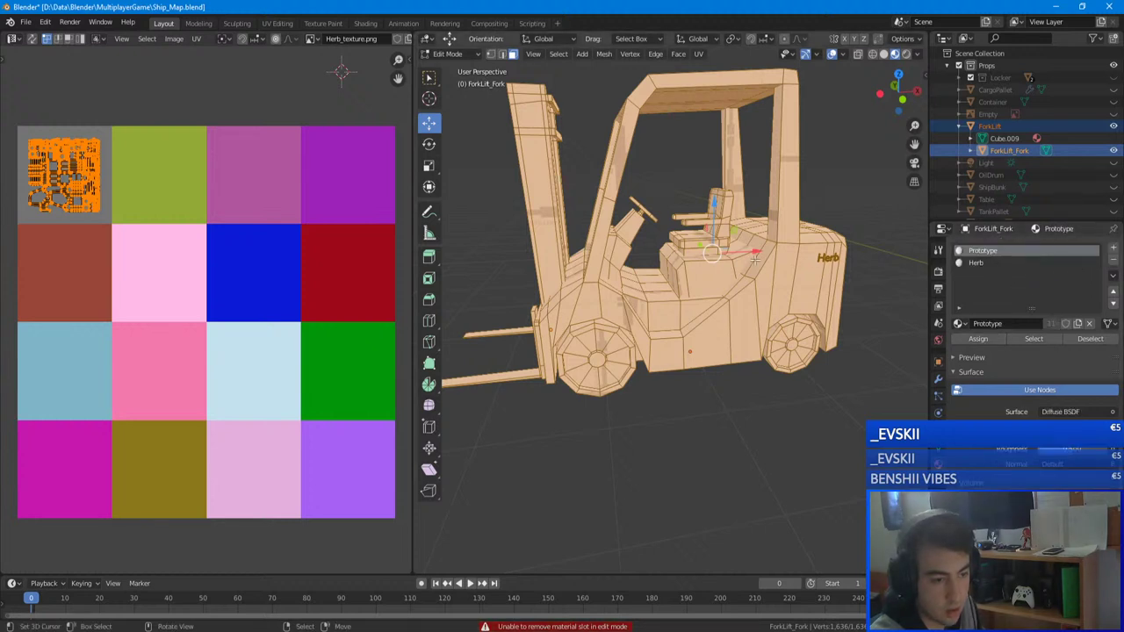
{"action": "key", "text": "Tab"}
{"action": "left_click", "coordinate": [1114, 261]}
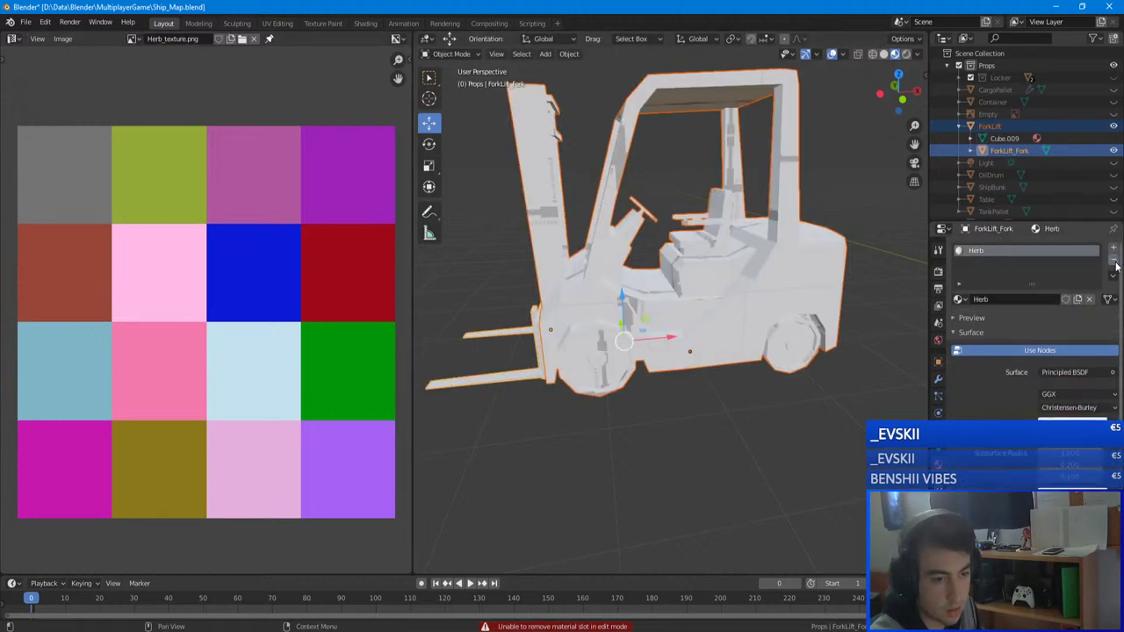
- Select the forklift body, add a slot with the existing Herb material and remove its Prototype slot
{"action": "left_click", "coordinate": [507, 380]}
{"action": "left_click", "coordinate": [661, 311]}
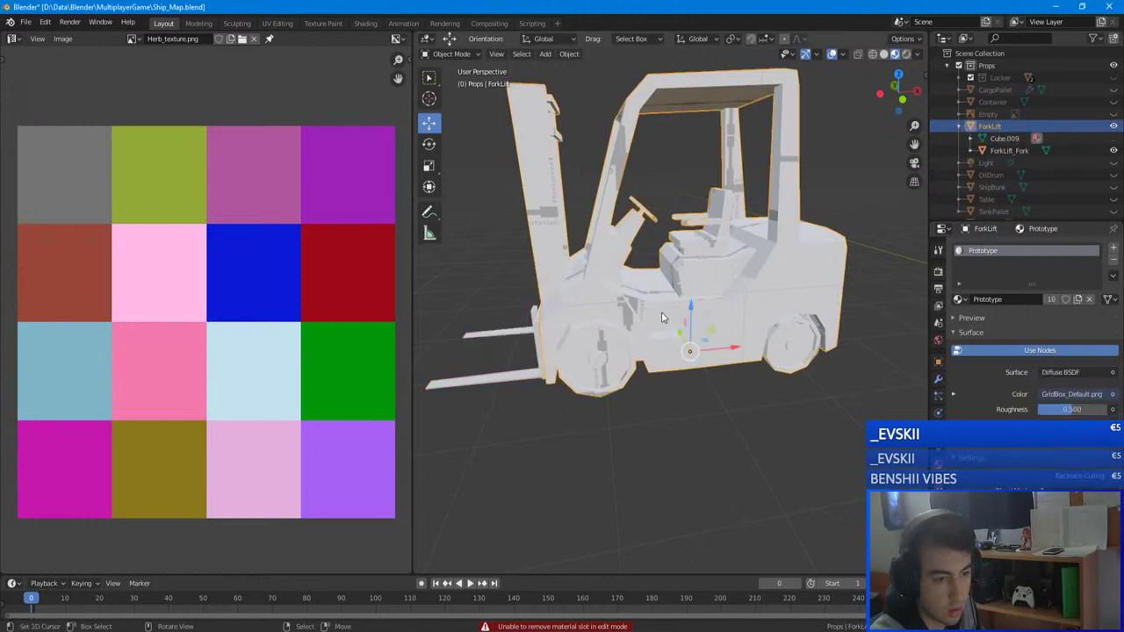
{"action": "middle_click_drag", "start_coordinate": [661, 312], "coordinate": [764, 294]}
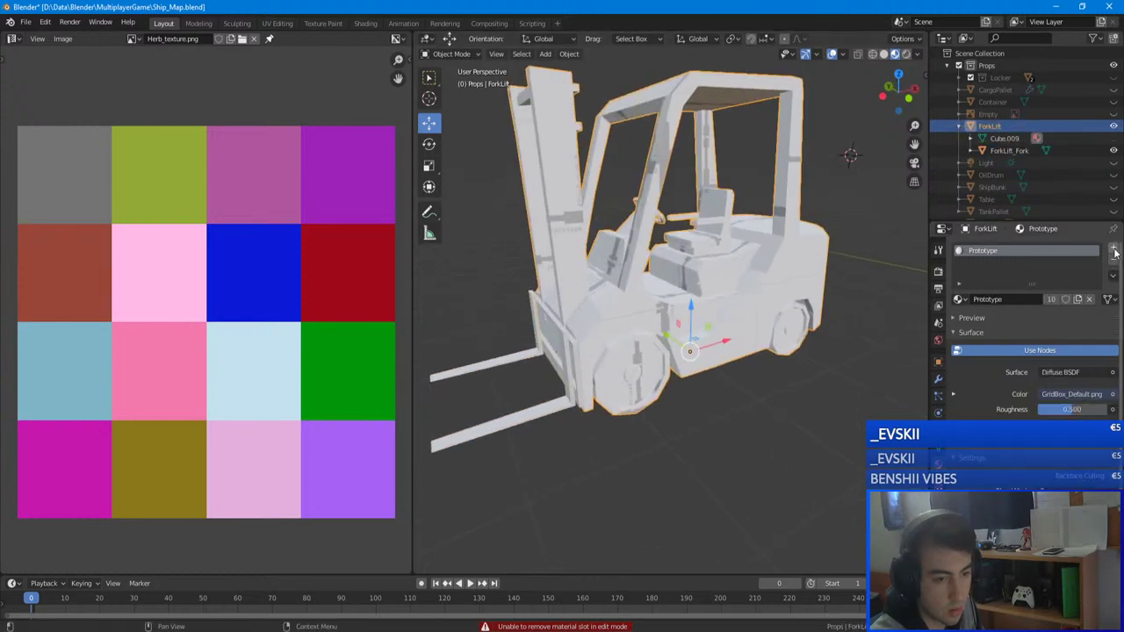
{"action": "left_click", "coordinate": [1114, 251]}
{"action": "left_click", "coordinate": [960, 323]}
{"action": "left_click", "coordinate": [1010, 362]}
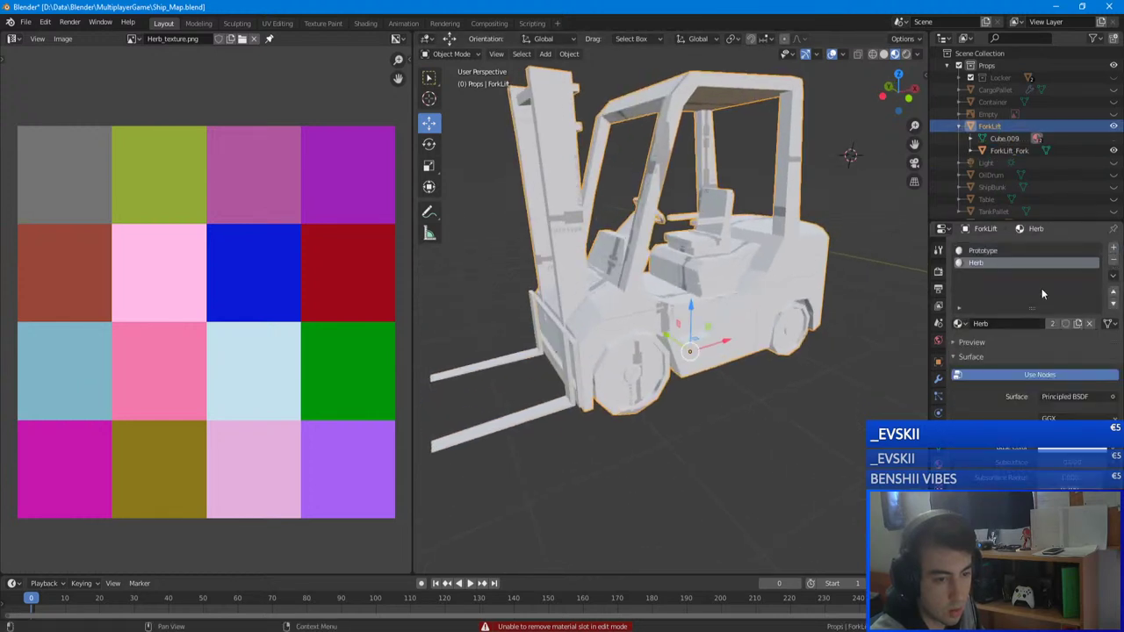
{"action": "left_click", "coordinate": [1018, 251]}
{"action": "left_click", "coordinate": [1113, 261]}
- In the Shader Editor, add an Image Texture node to Herb and connect its Color to the Principled BSDF's Base Color
{"action": "middle_click_drag", "start_coordinate": [790, 255], "coordinate": [672, 308]}
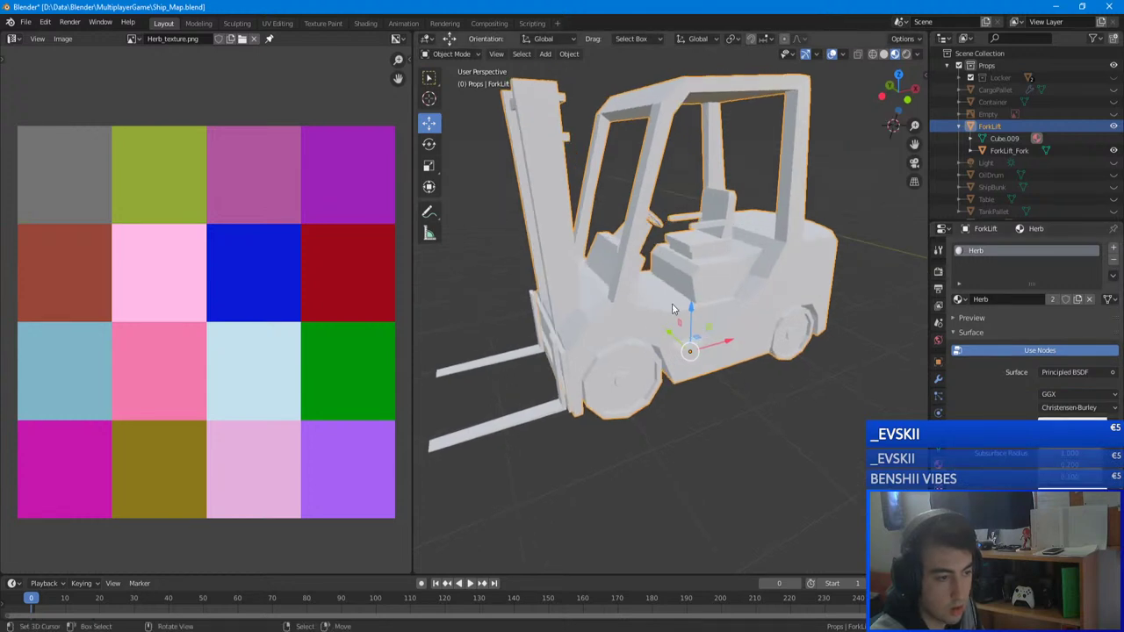
{"action": "left_click", "coordinate": [12, 39]}
{"action": "left_click", "coordinate": [34, 129]}
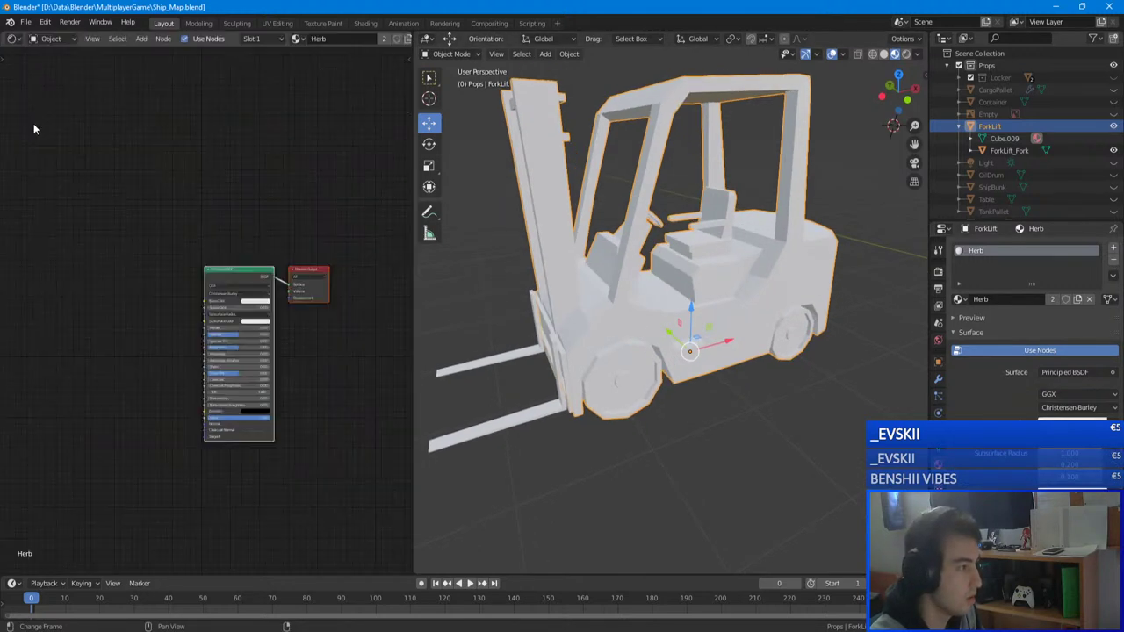
{"action": "scroll", "coordinate": [122, 225], "scroll_direction": "up", "scroll_amount": 1}
{"action": "left_click", "coordinate": [141, 39]}
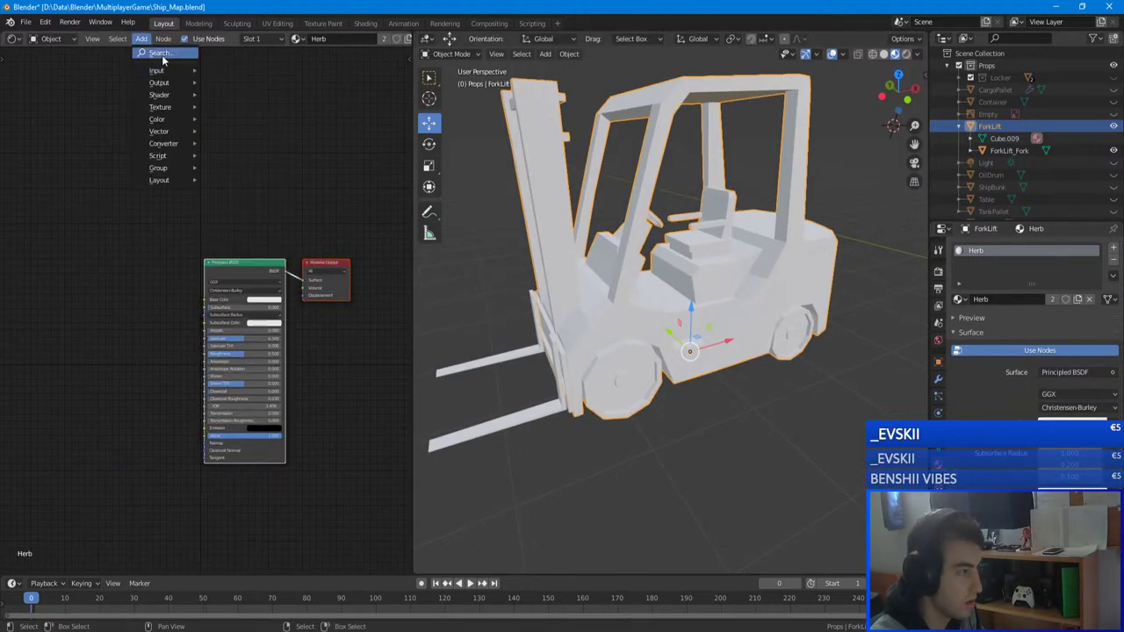
{"action": "left_click", "coordinate": [162, 54]}
{"action": "type", "text": "Ima"}
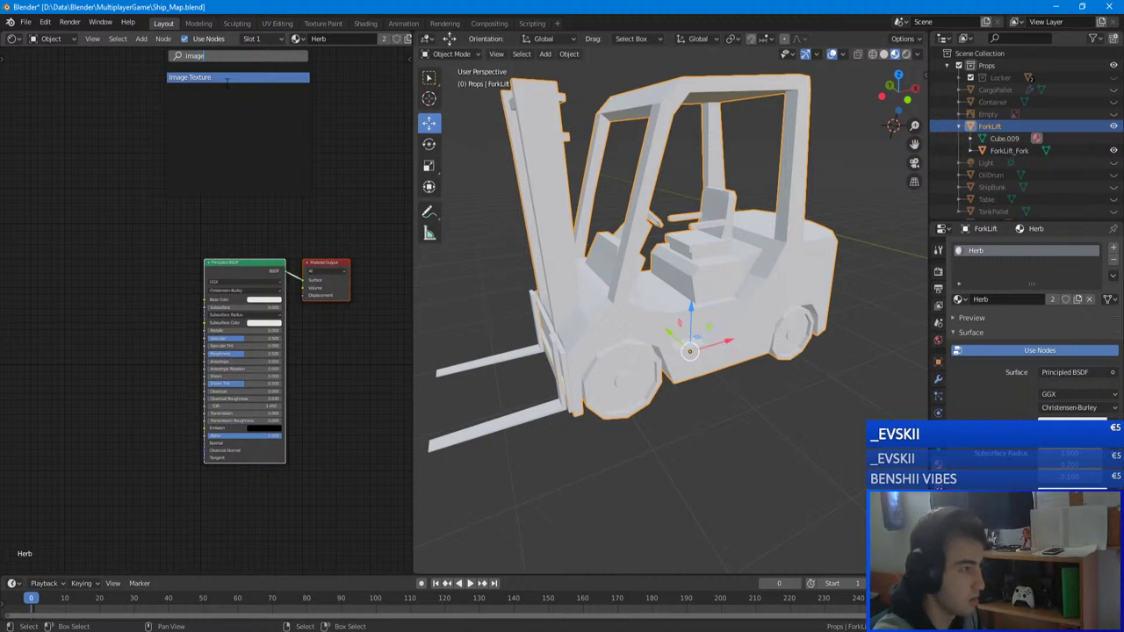
{"action": "key", "text": "Return"}
{"action": "left_click", "coordinate": [59, 352]}
{"action": "left_click_drag", "start_coordinate": [154, 267], "coordinate": [205, 299]}
{"action": "left_click_drag", "start_coordinate": [117, 266], "coordinate": [128, 285]}
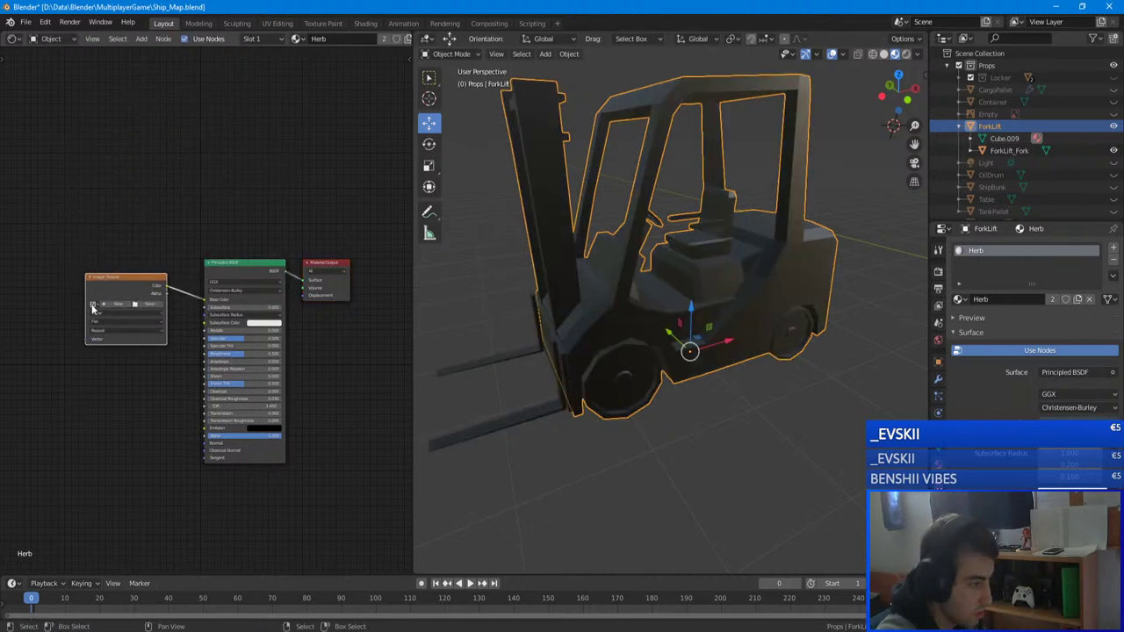
- Set the Image Texture node's image to Herb_texture.png and save the Blender file
{"action": "left_click", "coordinate": [94, 304]}
{"action": "left_click", "coordinate": [114, 323]}
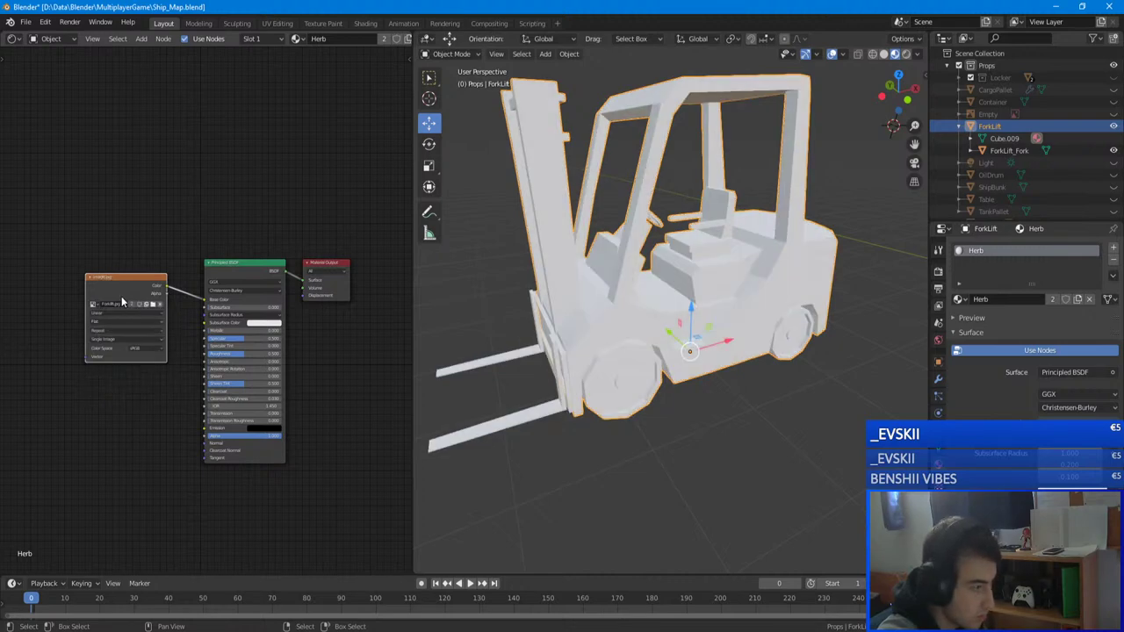
{"action": "scroll", "coordinate": [82, 308], "scroll_direction": "up", "scroll_amount": 5}
{"action": "middle_click_drag", "start_coordinate": [158, 226], "coordinate": [440, 250]}
{"action": "left_click", "coordinate": [200, 330]}
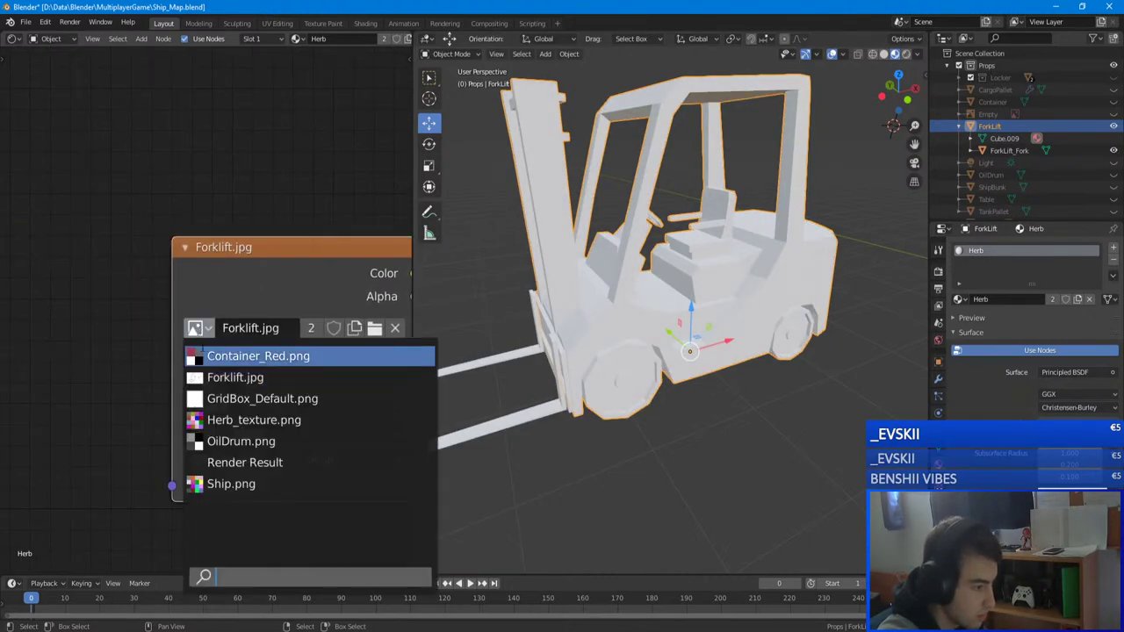
{"action": "left_click", "coordinate": [266, 420]}
{"action": "scroll", "coordinate": [219, 325], "scroll_direction": "down", "scroll_amount": 6}
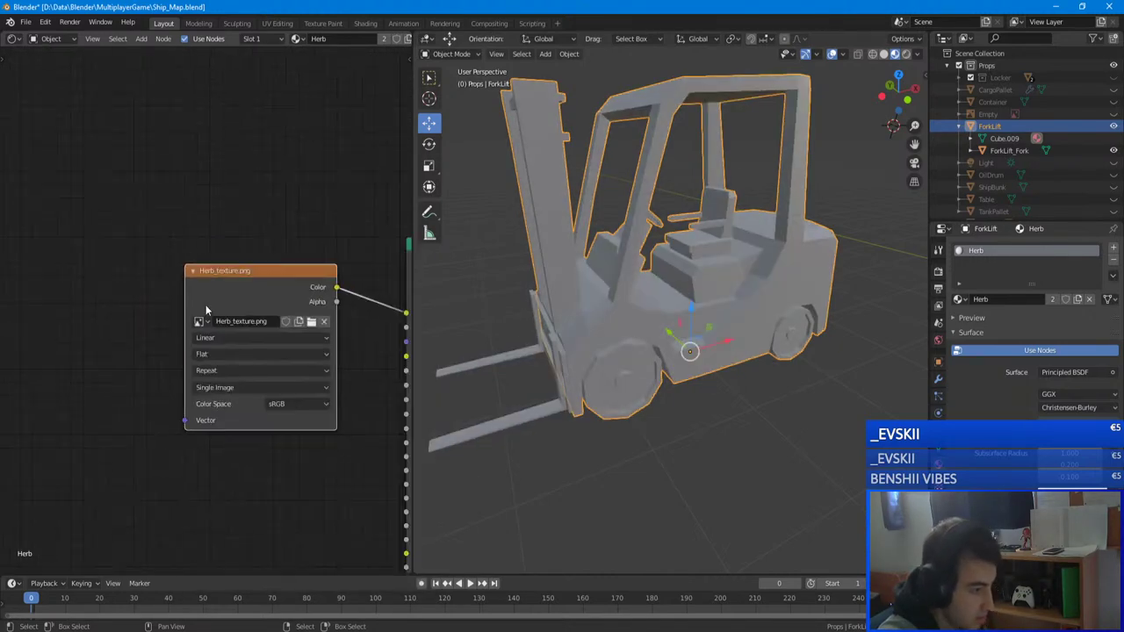
{"action": "middle_click_drag", "start_coordinate": [276, 298], "coordinate": [97, 292]}
{"action": "scroll", "coordinate": [110, 286], "scroll_direction": "down", "scroll_amount": 4}
{"action": "left_click", "coordinate": [674, 451]}
{"action": "key", "text": "ctrl+s"}
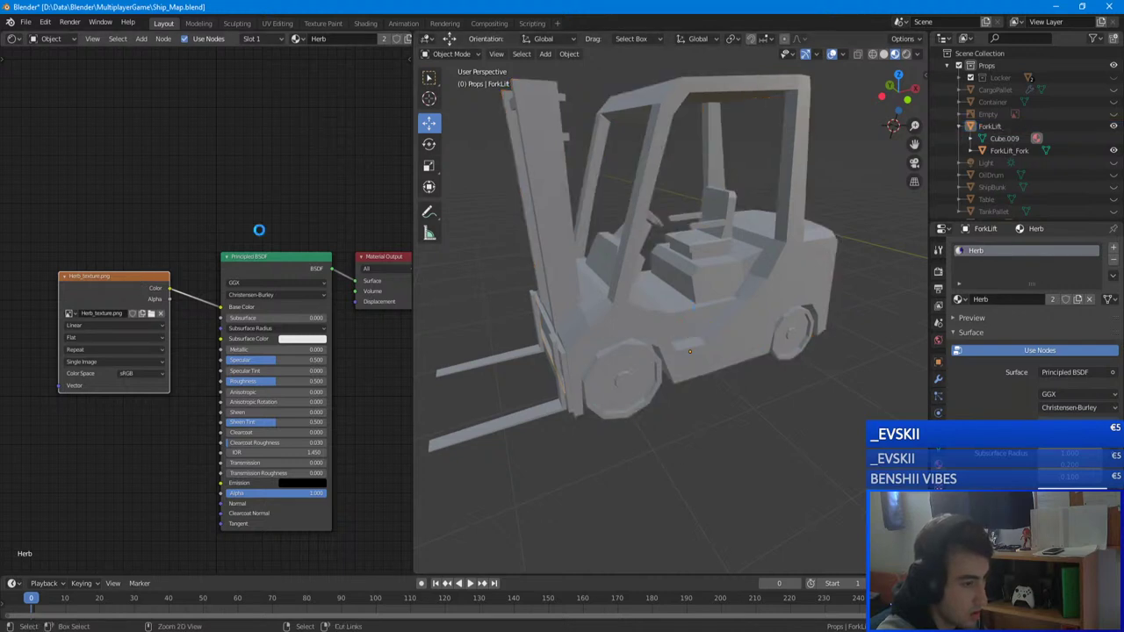
- Return to the UV Editor and move the forklift body's UV islands onto the blue cell
{"action": "left_click", "coordinate": [12, 39]}
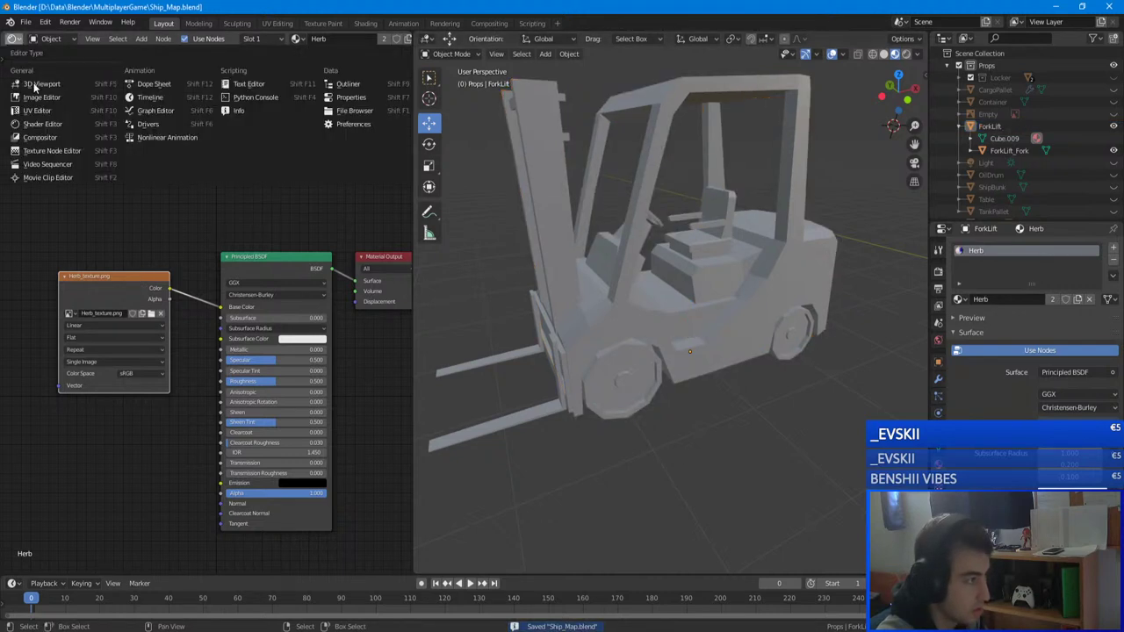
{"action": "left_click", "coordinate": [35, 111]}
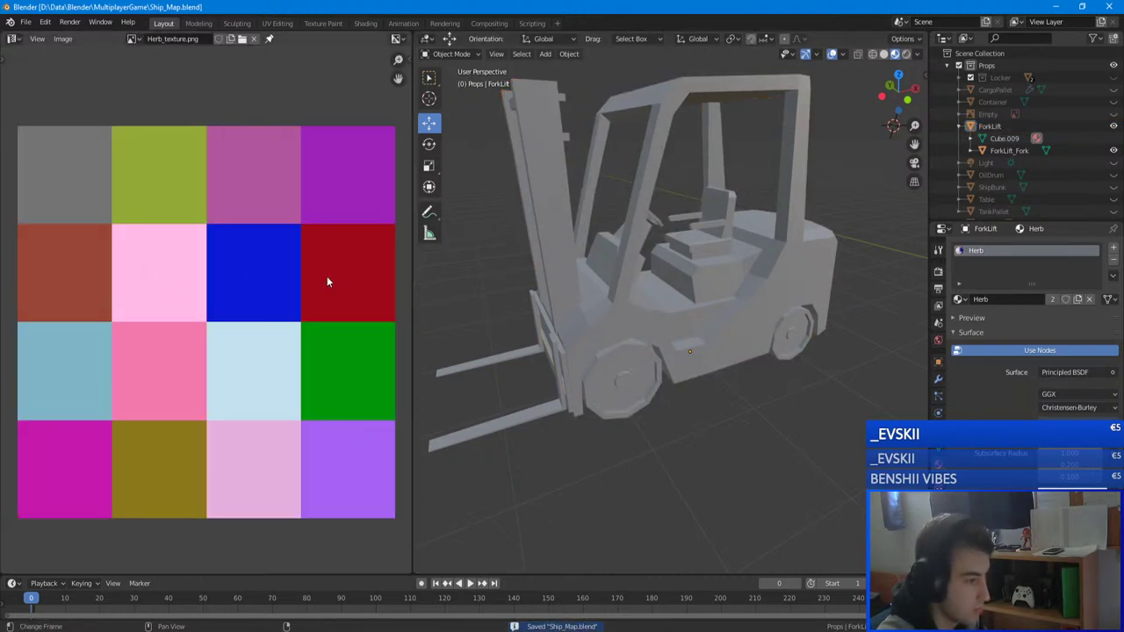
{"action": "left_click", "coordinate": [639, 300]}
{"action": "key", "text": "Tab"}
{"action": "key", "text": "g"}
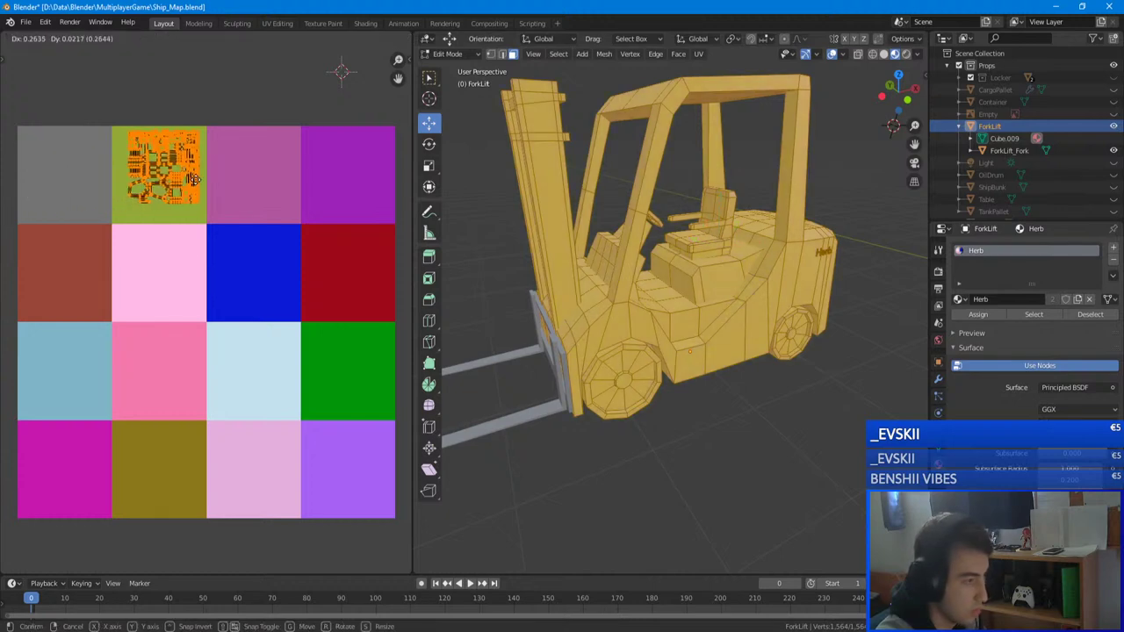
{"action": "left_click", "coordinate": [279, 282]}
{"action": "key", "text": "Tab"}
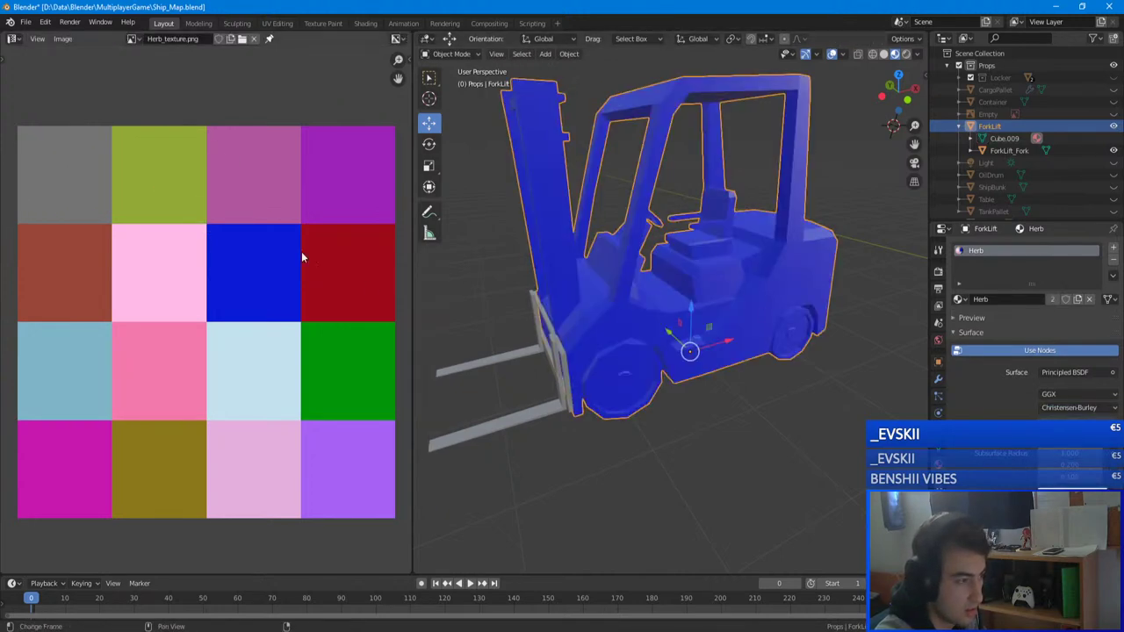
- Move the forklift body's UV islands onto the dark red cell to try that colour
{"action": "key", "text": "Tab"}
{"action": "key", "text": "g"}
{"action": "left_click", "coordinate": [362, 249]}
{"action": "key", "text": "Tab"}
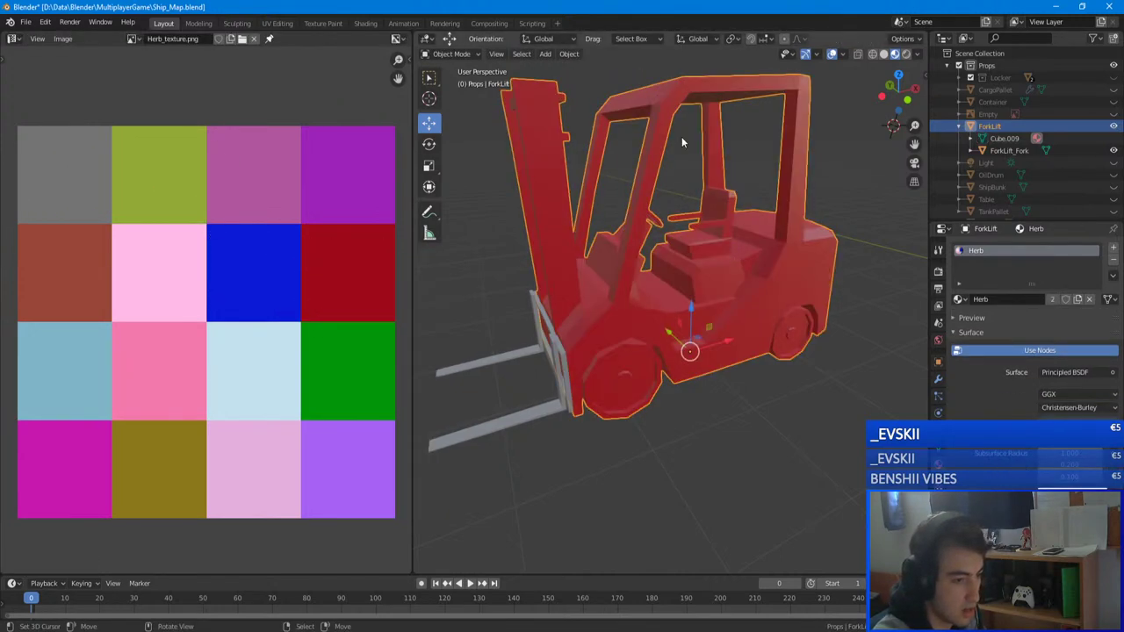
- Move the forklift body's UV islands back onto the grey first cell and save the file
{"action": "key", "text": "Tab"}
{"action": "key", "text": "g"}
{"action": "left_click", "coordinate": [22, 158]}
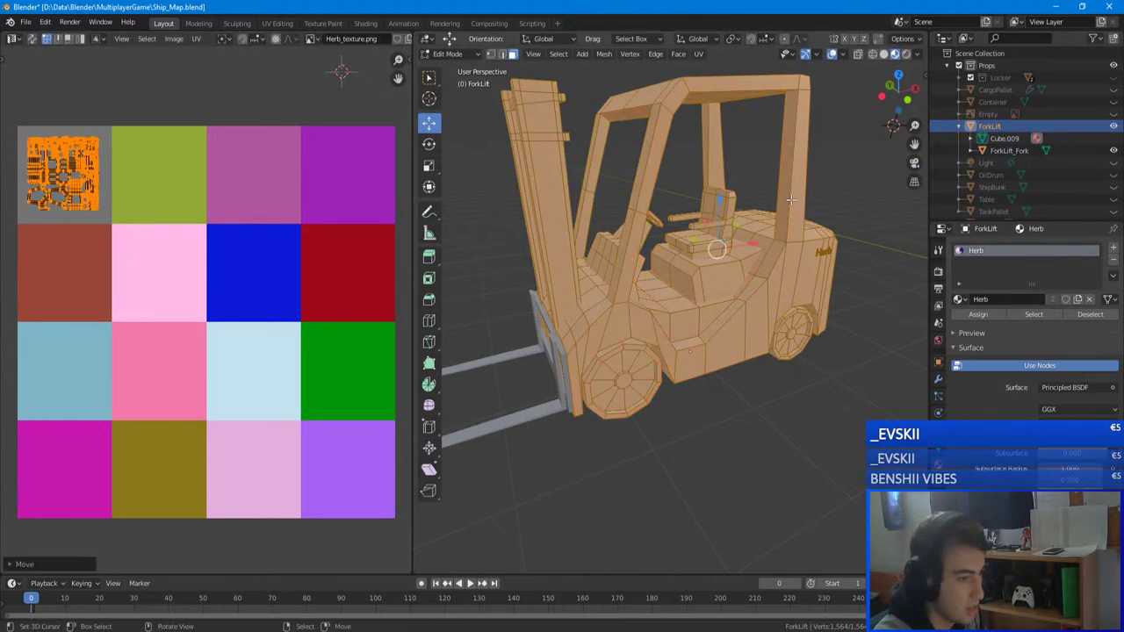
{"action": "key", "text": "Tab"}
{"action": "key", "text": "ctrl+s"}
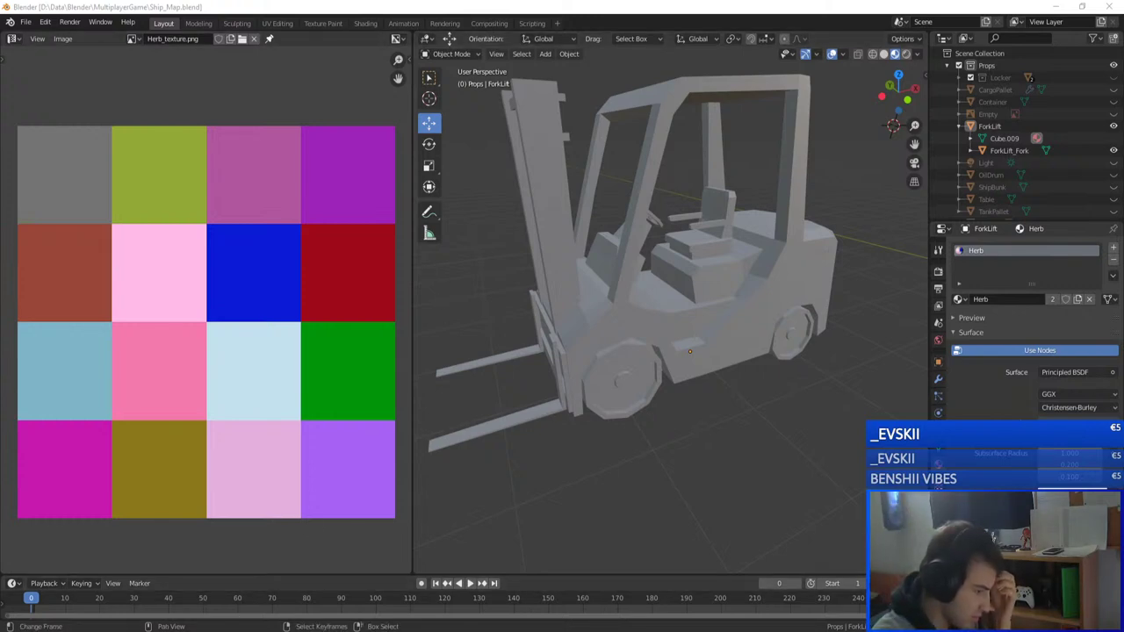
- Switch to the Chrome browser and search Google Images for forklift
{"action": "mouse_move", "coordinate": [246, 625]}
{"action": "left_click", "coordinate": [227, 594]}
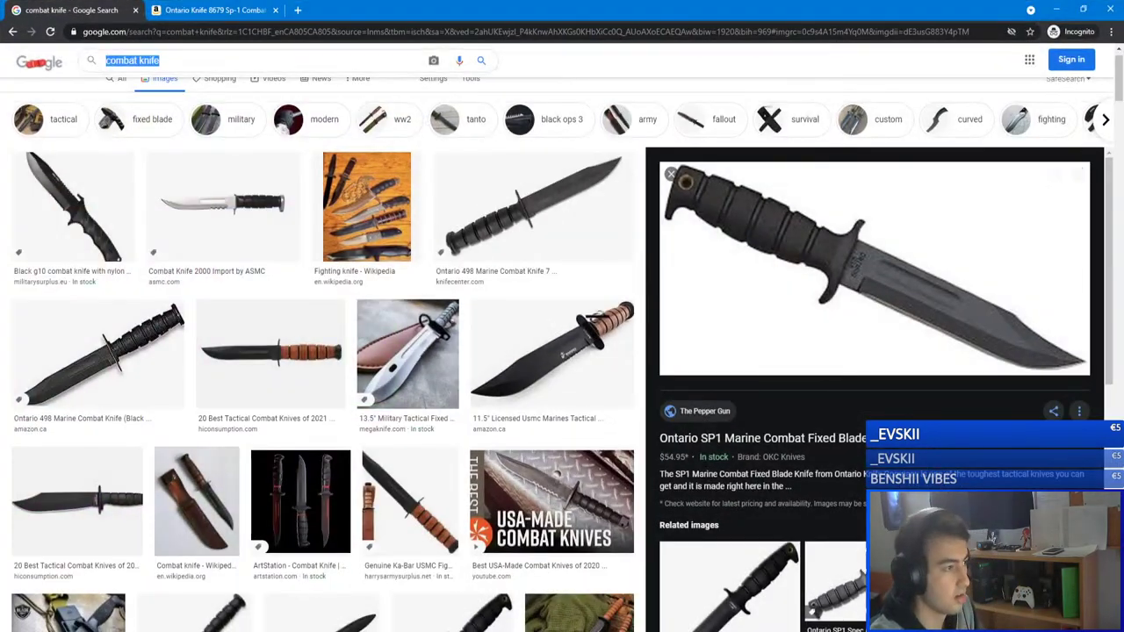
{"action": "type", "text": "fork lift"}
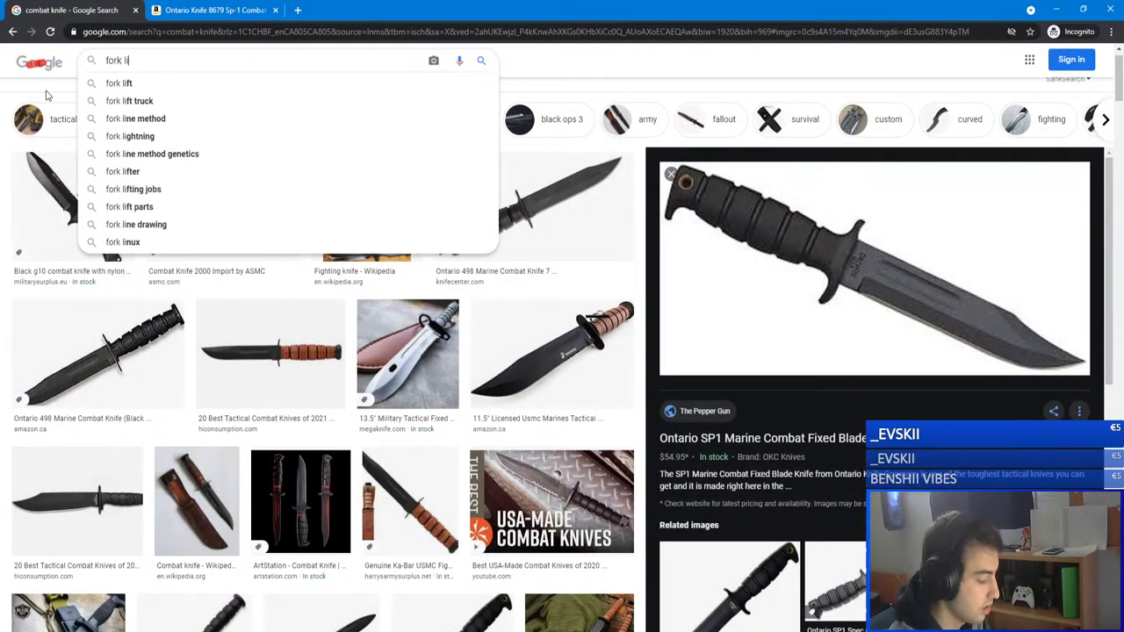
{"action": "key", "text": "Return"}
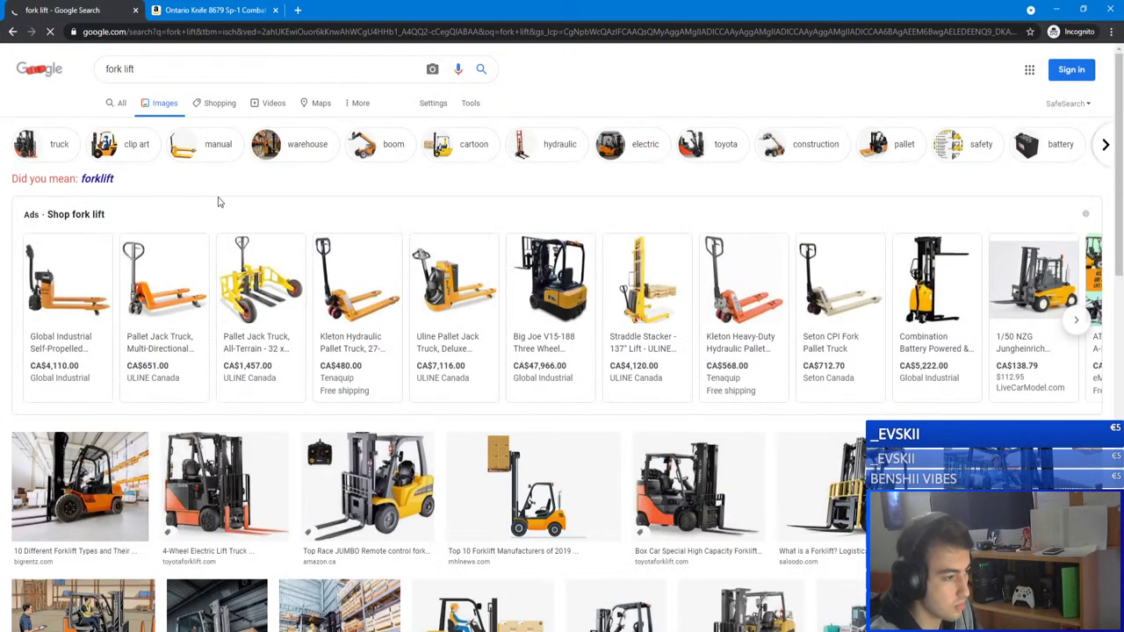
{"action": "left_click", "coordinate": [104, 183]}
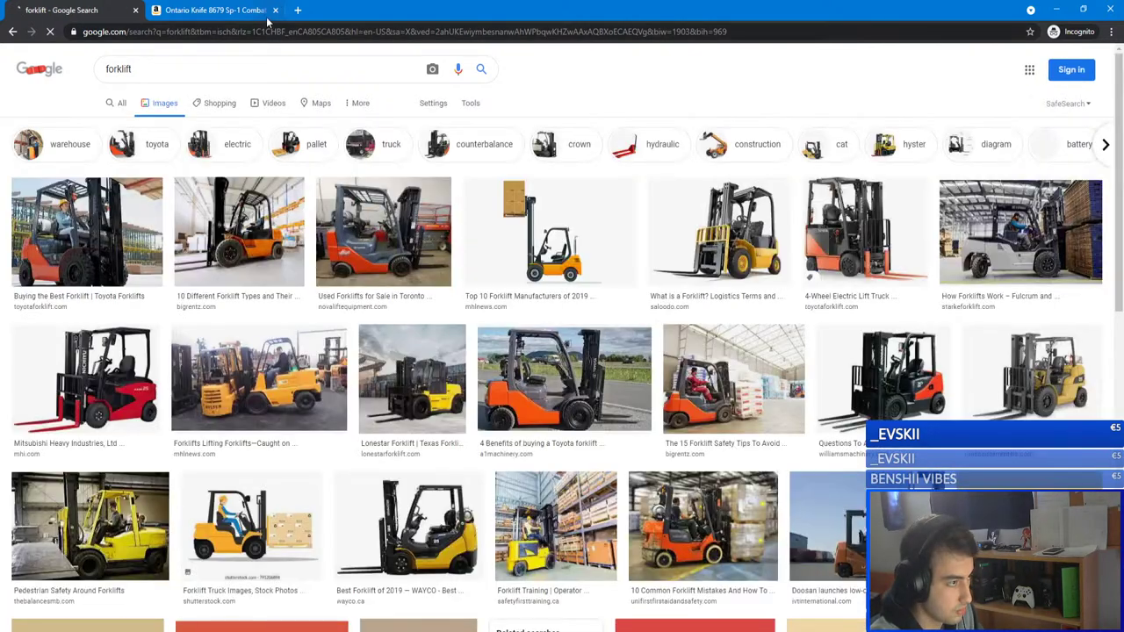
- Close the Amazon tab showing the Ontario Sp-1 combat knife
{"action": "left_click", "coordinate": [265, 12]}
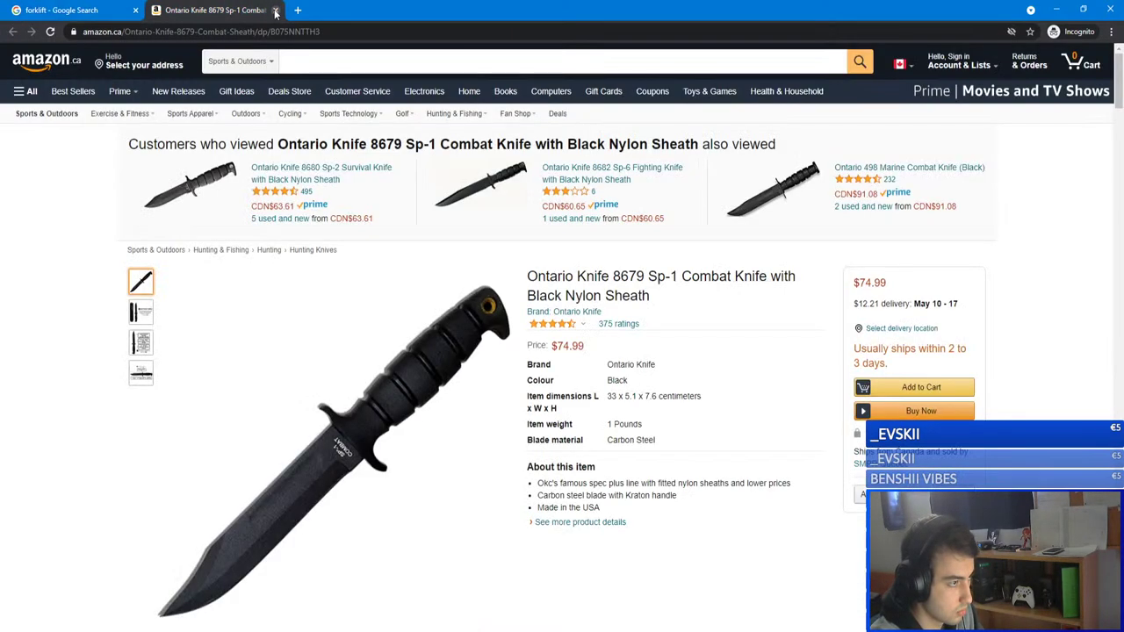
{"action": "scroll", "coordinate": [515, 251], "scroll_direction": "down", "scroll_amount": 2}
{"action": "scroll", "coordinate": [653, 126], "scroll_direction": "up", "scroll_amount": 2}
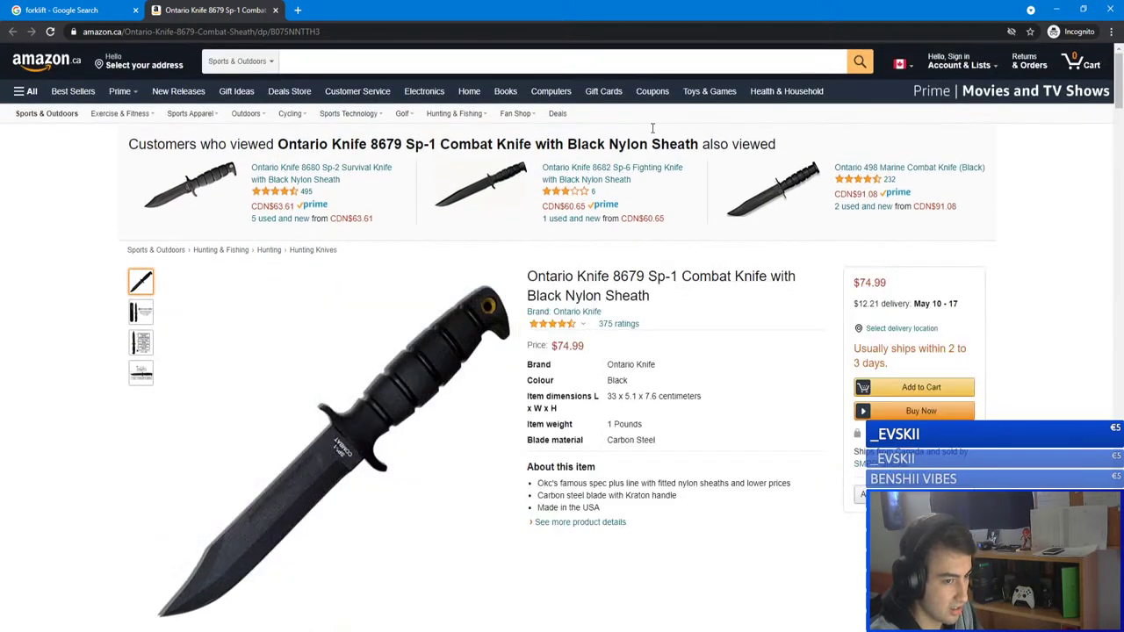
{"action": "left_click", "coordinate": [275, 10]}
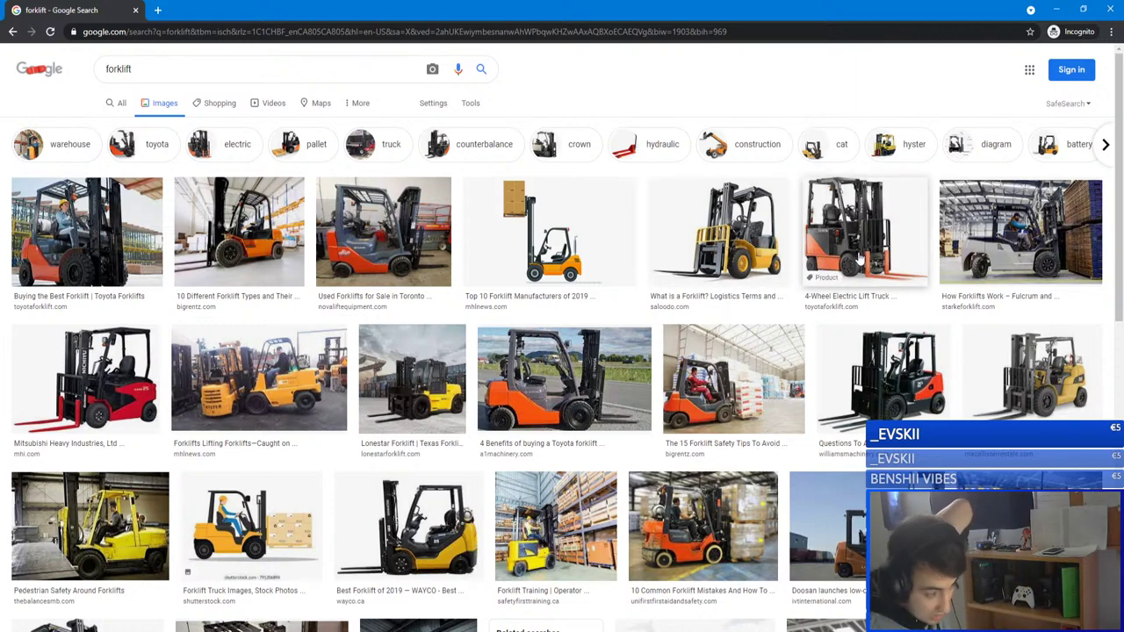
- Copy the web address of the forklift image search from the incognito window
{"action": "key", "text": "alt+Tab"}
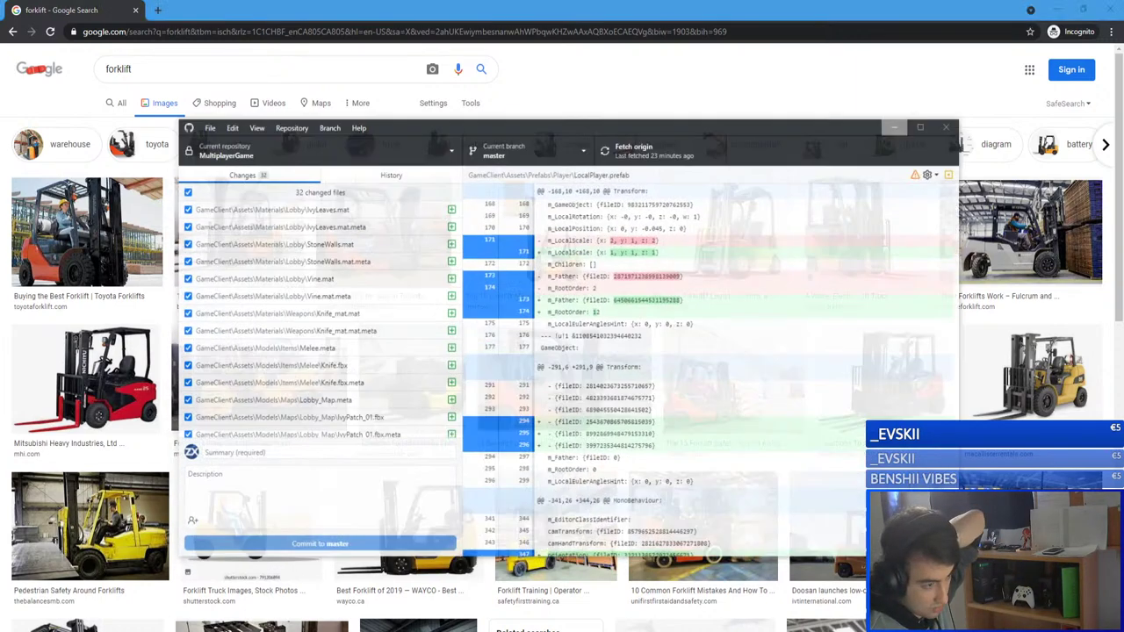
{"action": "key", "text": "alt+Tab"}
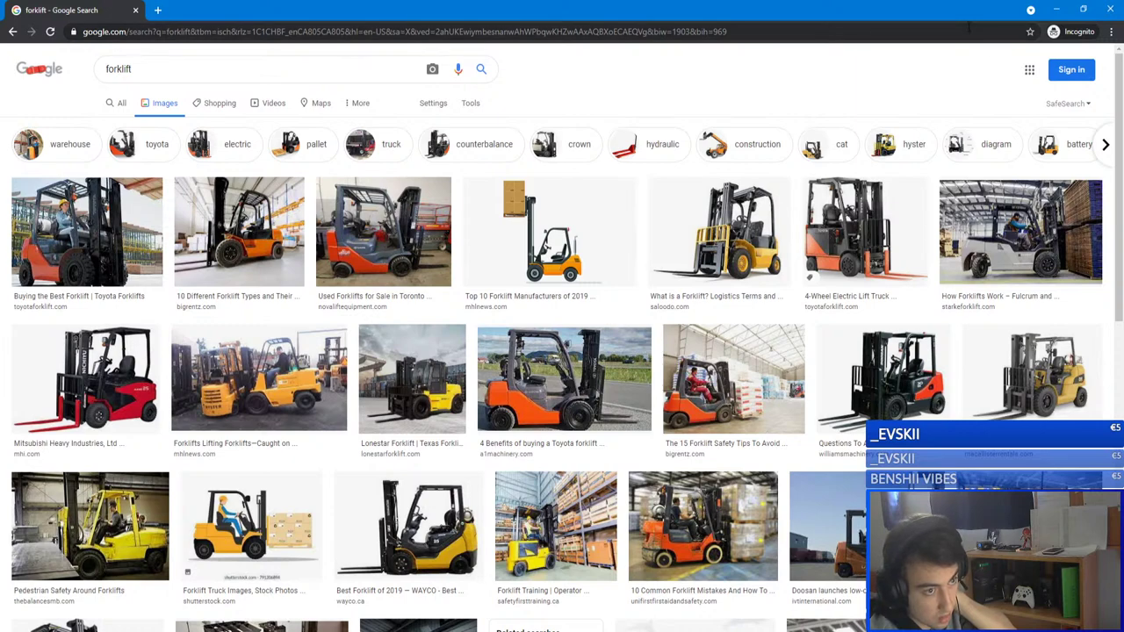
{"action": "left_click", "coordinate": [328, 31]}
{"action": "key", "text": "ctrl+c"}
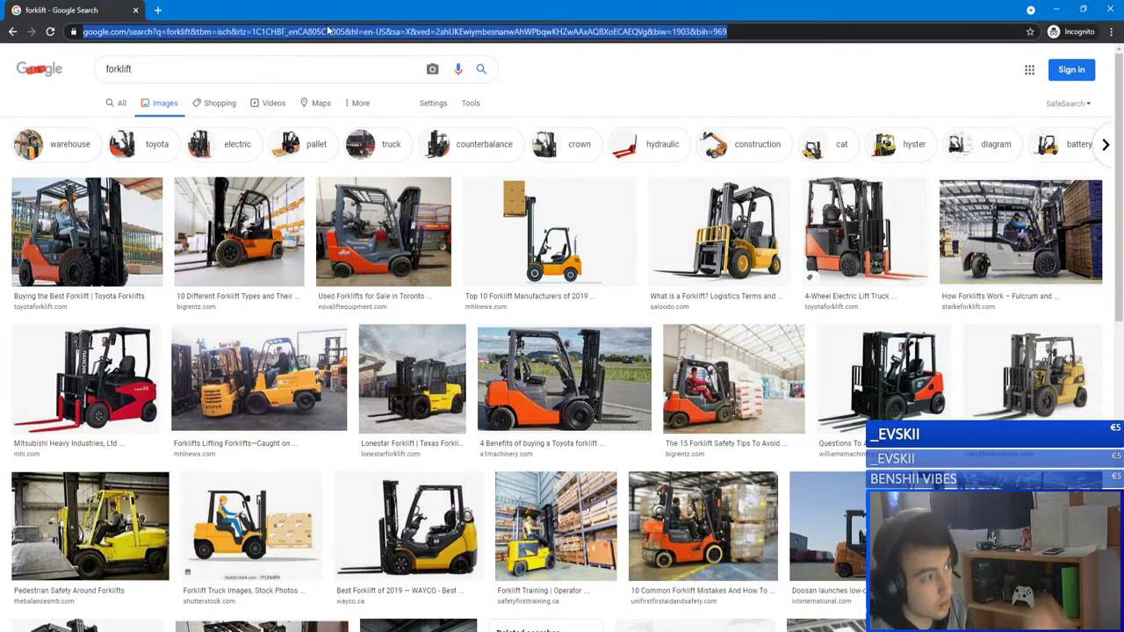
{"action": "left_click", "coordinate": [1111, 32]}
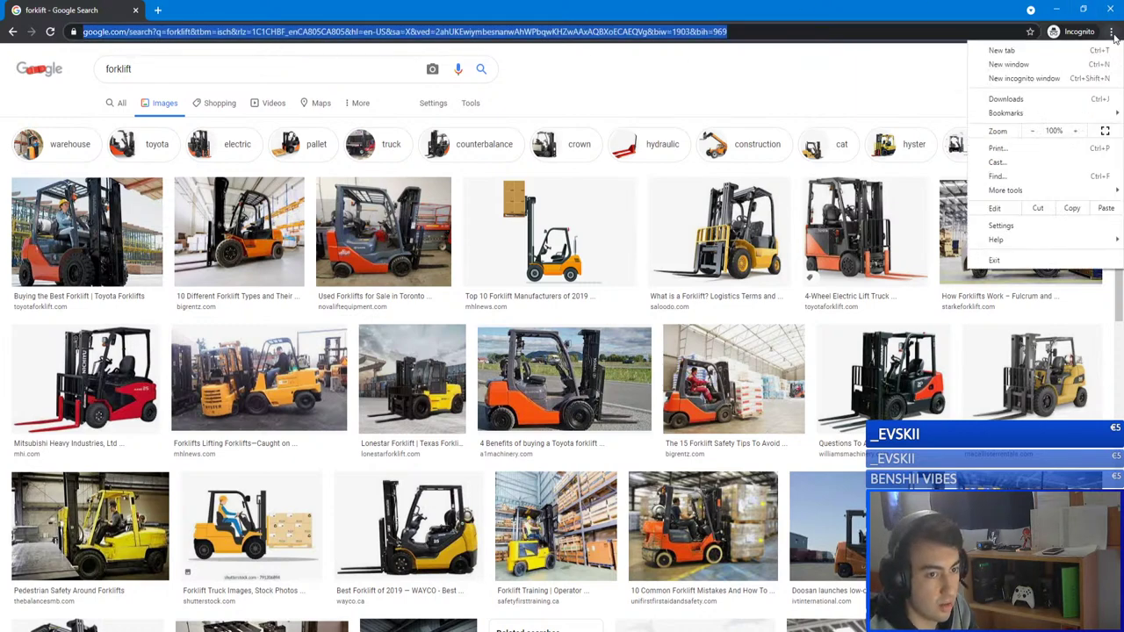
{"action": "left_click", "coordinate": [1027, 50]}
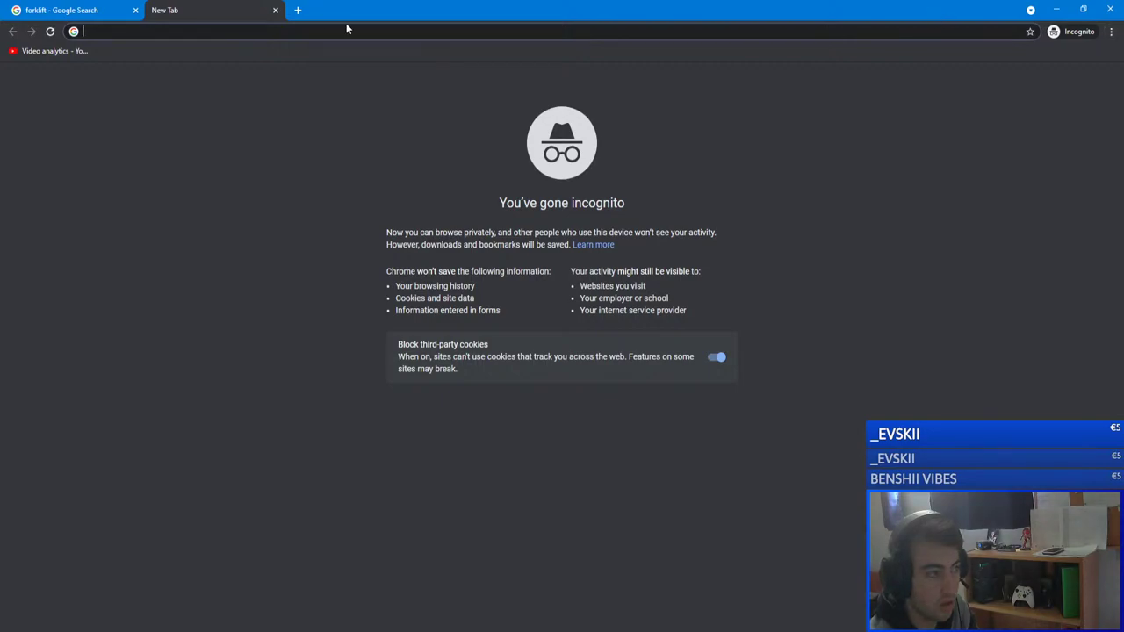
{"action": "left_click", "coordinate": [276, 9]}
- Open a regular browser window, load the copied forklift search address in it and maximize the window
{"action": "left_click", "coordinate": [1111, 32]}
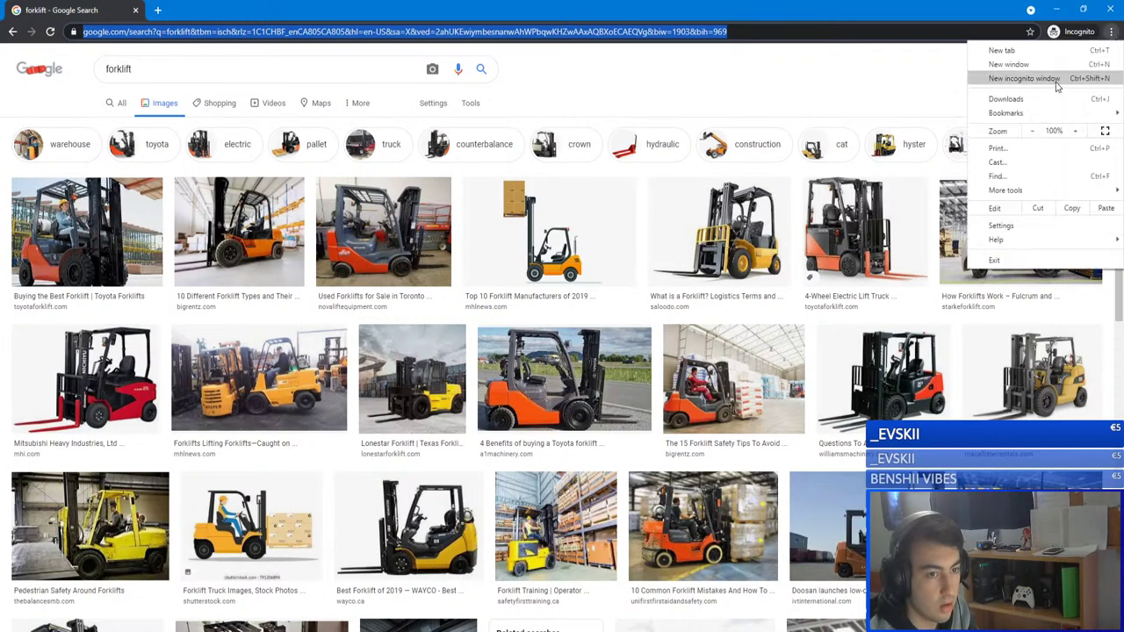
{"action": "left_click", "coordinate": [1008, 64]}
{"action": "left_click_drag", "start_coordinate": [702, 30], "coordinate": [660, 39]}
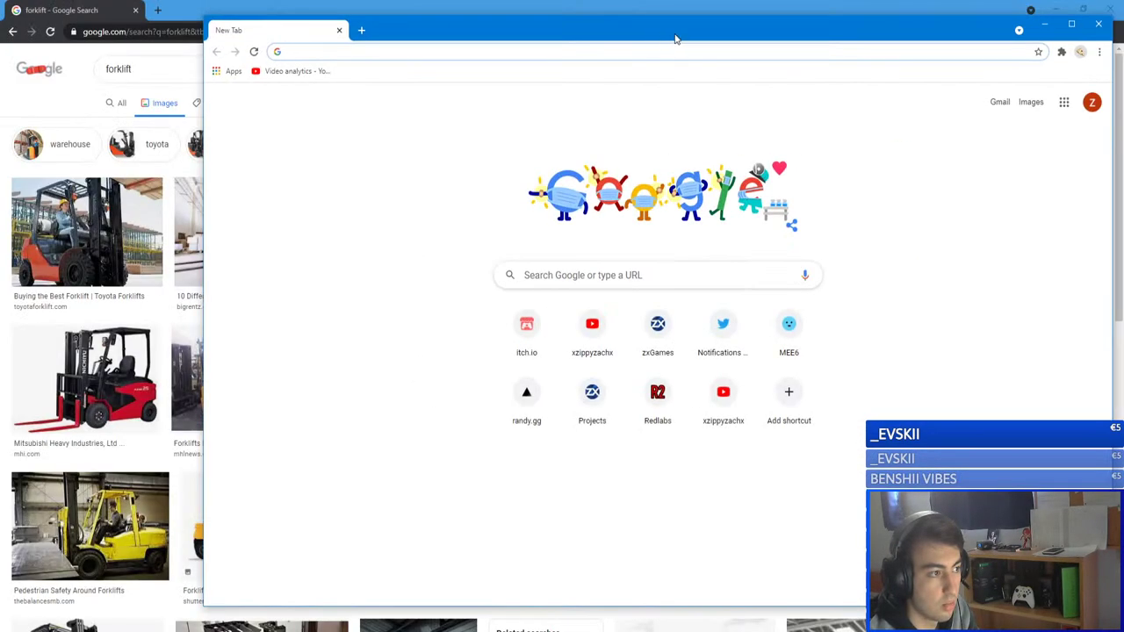
{"action": "key", "text": "ctrl+v"}
{"action": "key", "text": "Return"}
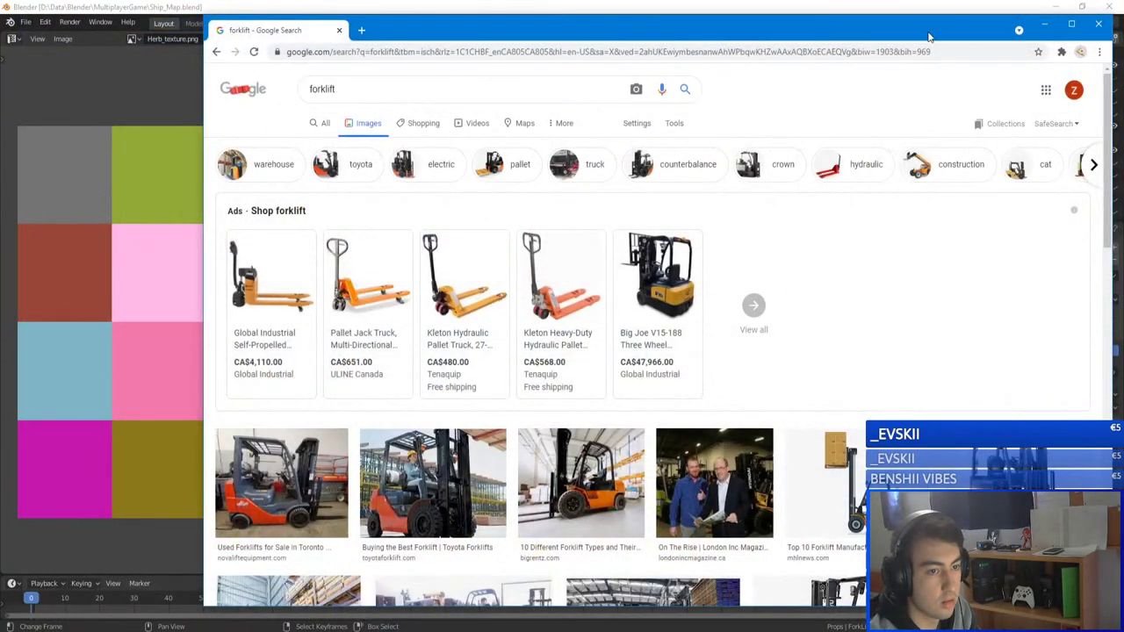
{"action": "double_click", "coordinate": [929, 37]}
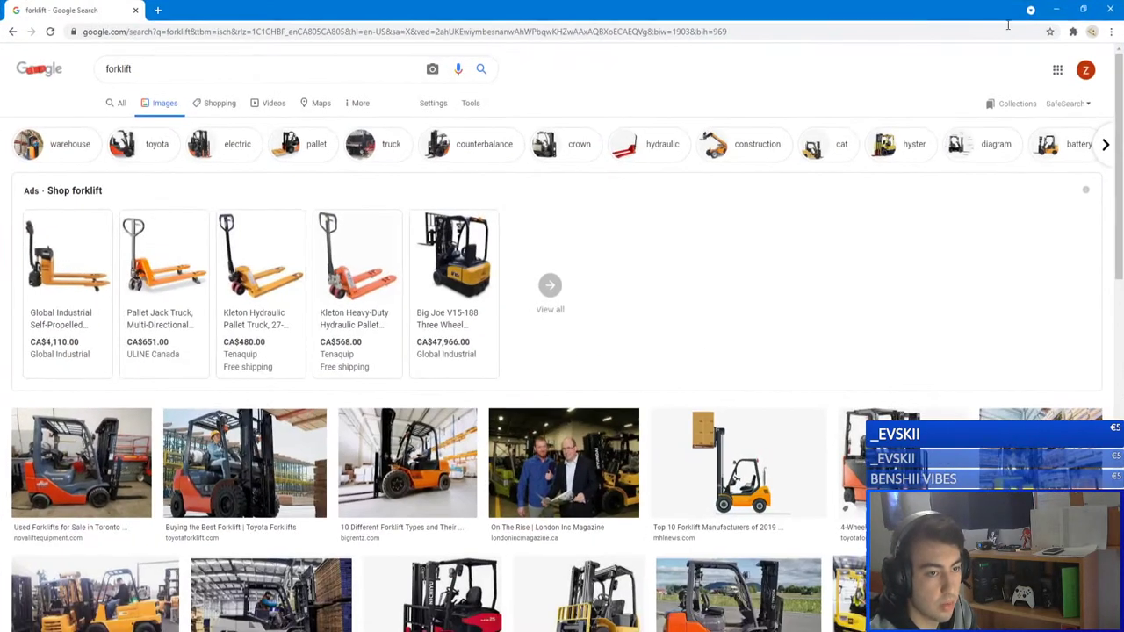
- Sample the orange EF5012 from a forklift photo with the colour picker extension and copy its hex code
{"action": "left_click", "coordinate": [1112, 33]}
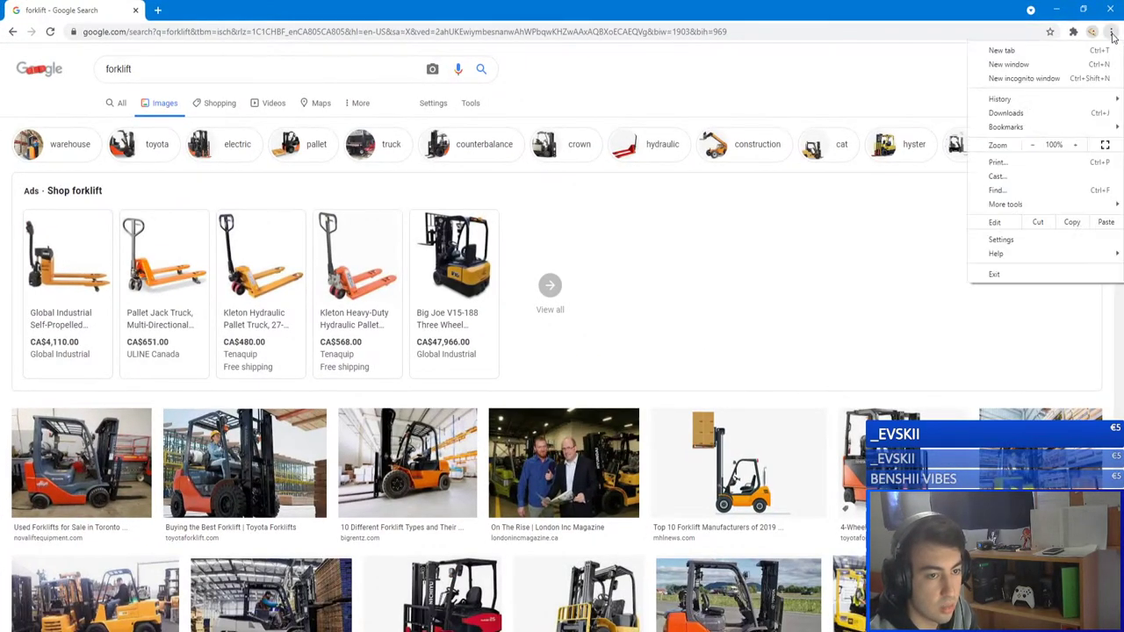
{"action": "left_click", "coordinate": [1073, 34]}
{"action": "left_click", "coordinate": [959, 124]}
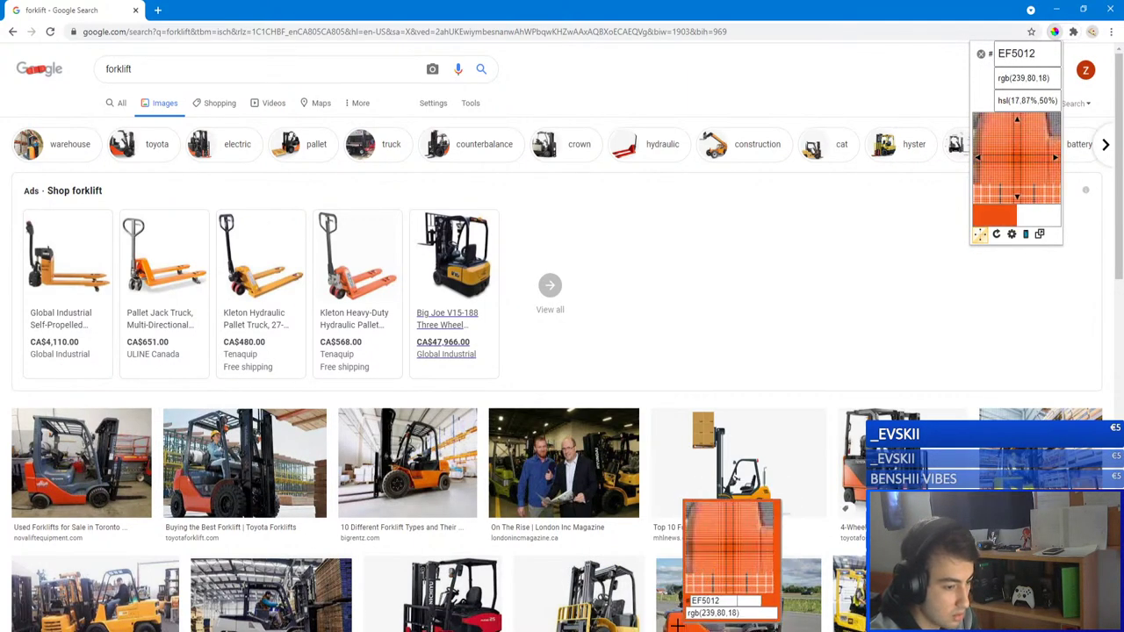
{"action": "left_click", "coordinate": [746, 598]}
{"action": "key", "text": "ctrl+c"}
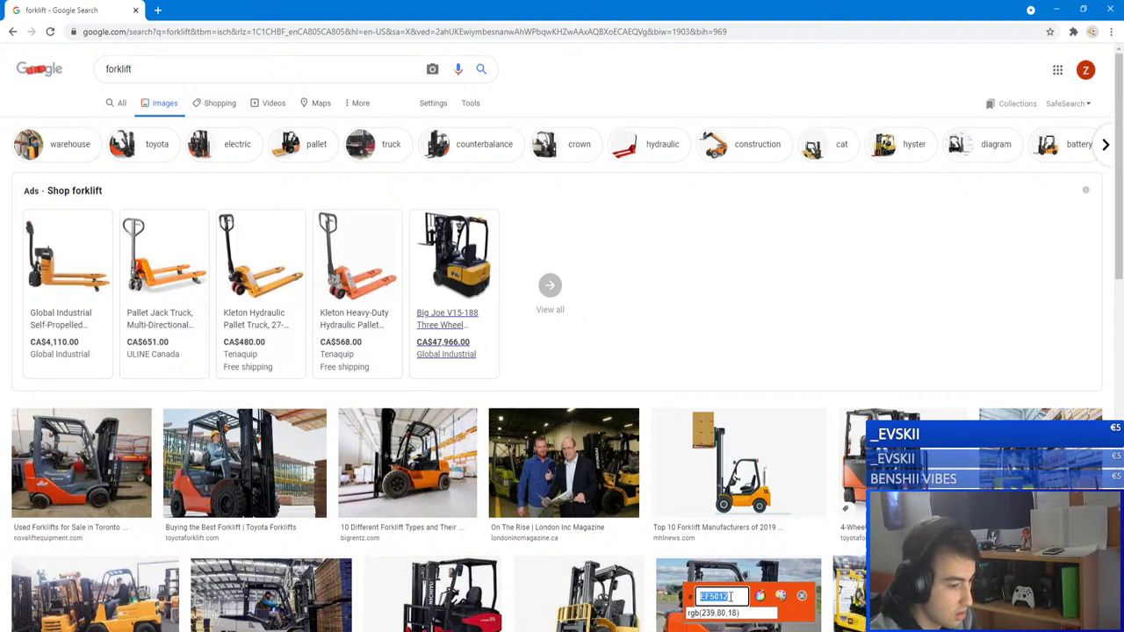
- Switch to Unity and load Herb_texture into the Click To Color tool for editing
{"action": "left_click", "coordinate": [274, 631]}
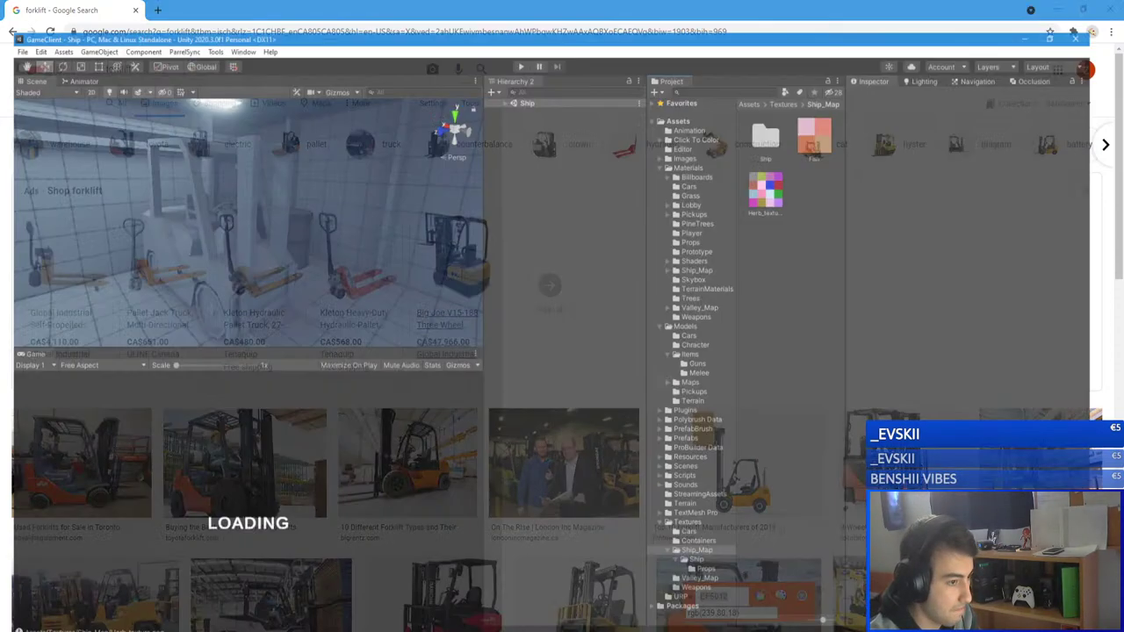
{"action": "left_click", "coordinate": [211, 19]}
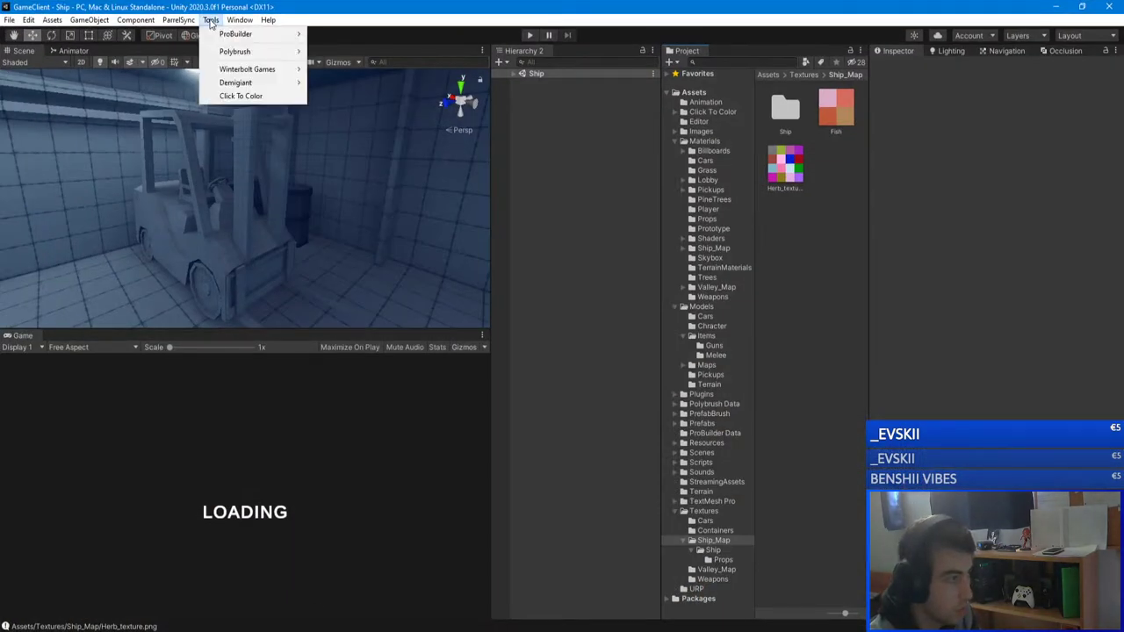
{"action": "left_click", "coordinate": [236, 95]}
{"action": "left_click_drag", "start_coordinate": [801, 161], "coordinate": [638, 172]}
- Change the olive green colour in the first row of Herb_texture to hex EF5012
{"action": "left_click", "coordinate": [381, 325]}
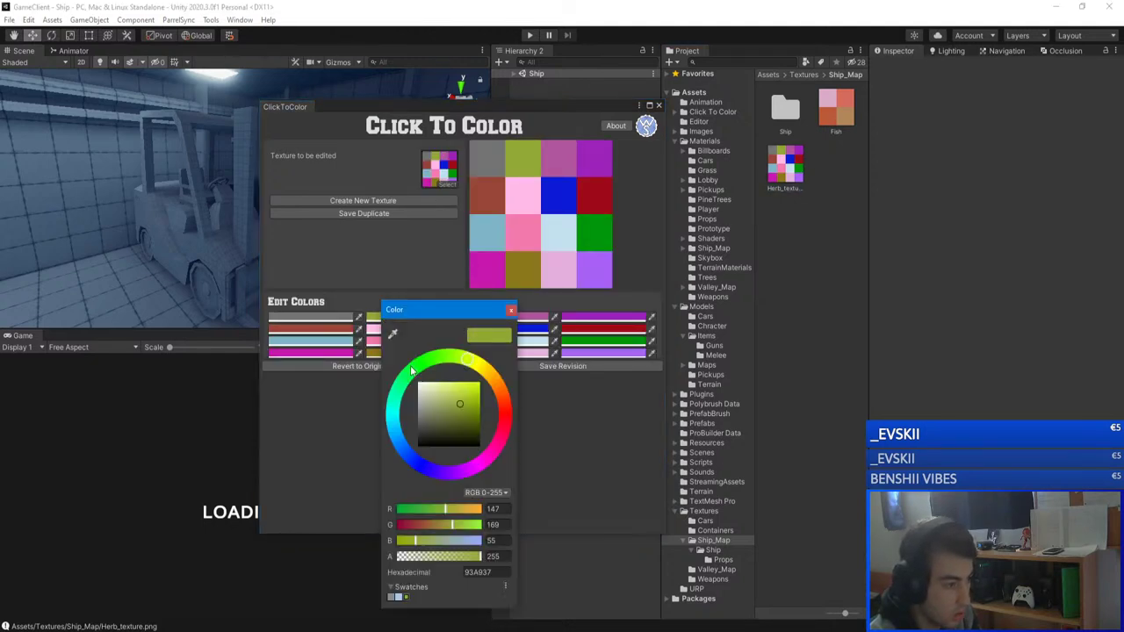
{"action": "left_click", "coordinate": [479, 572]}
{"action": "key", "text": "ctrl+v"}
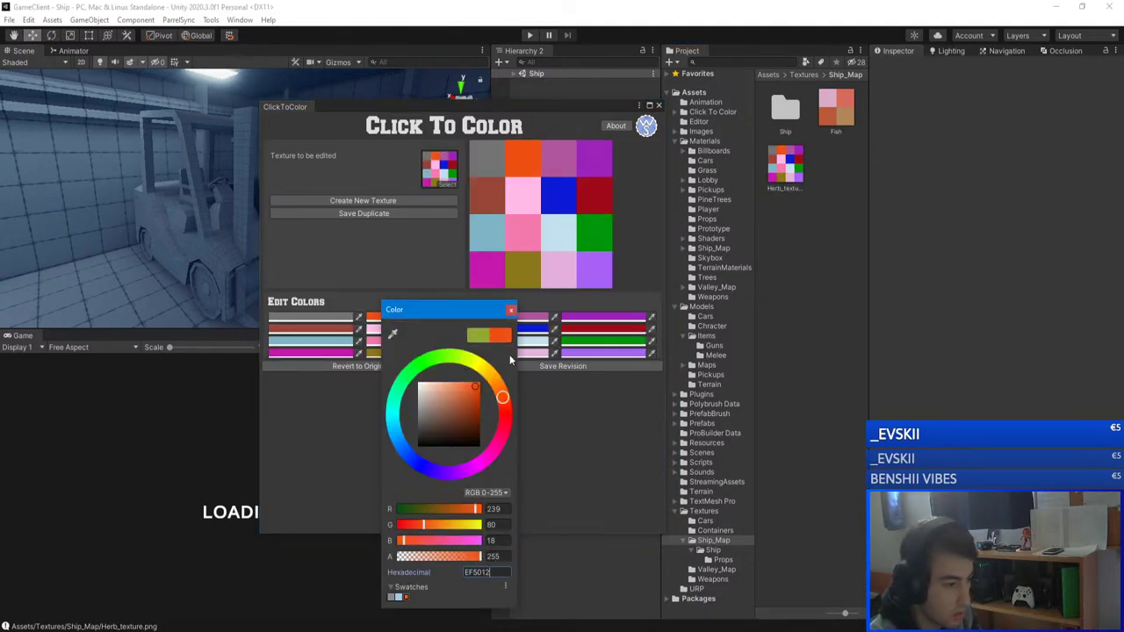
{"action": "left_click", "coordinate": [511, 310]}
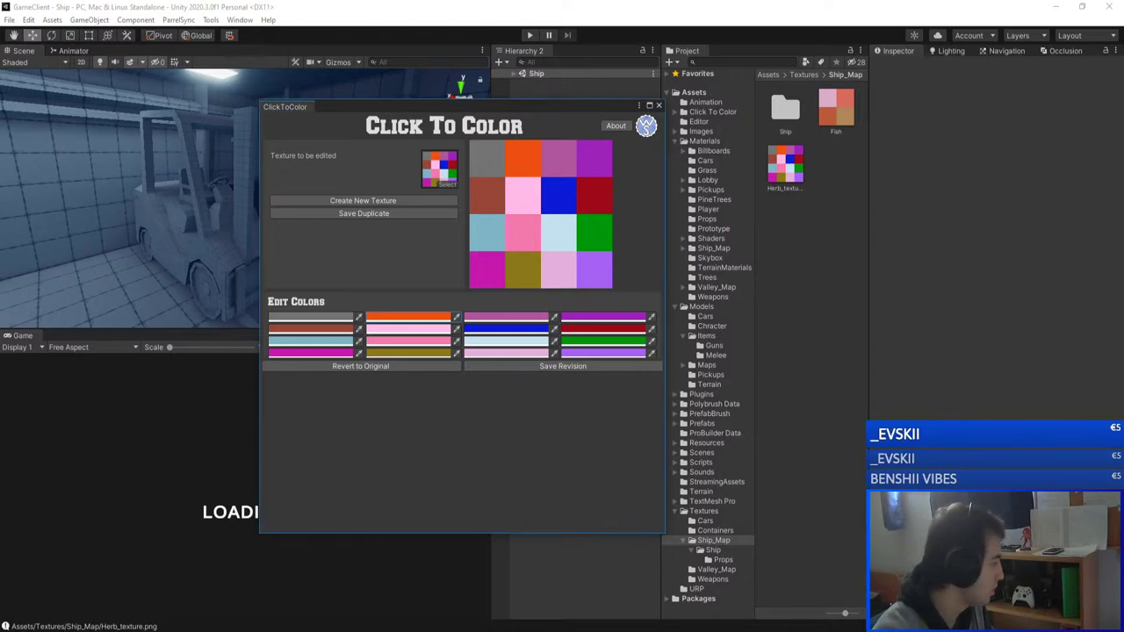
{"action": "key", "text": "super+d"}
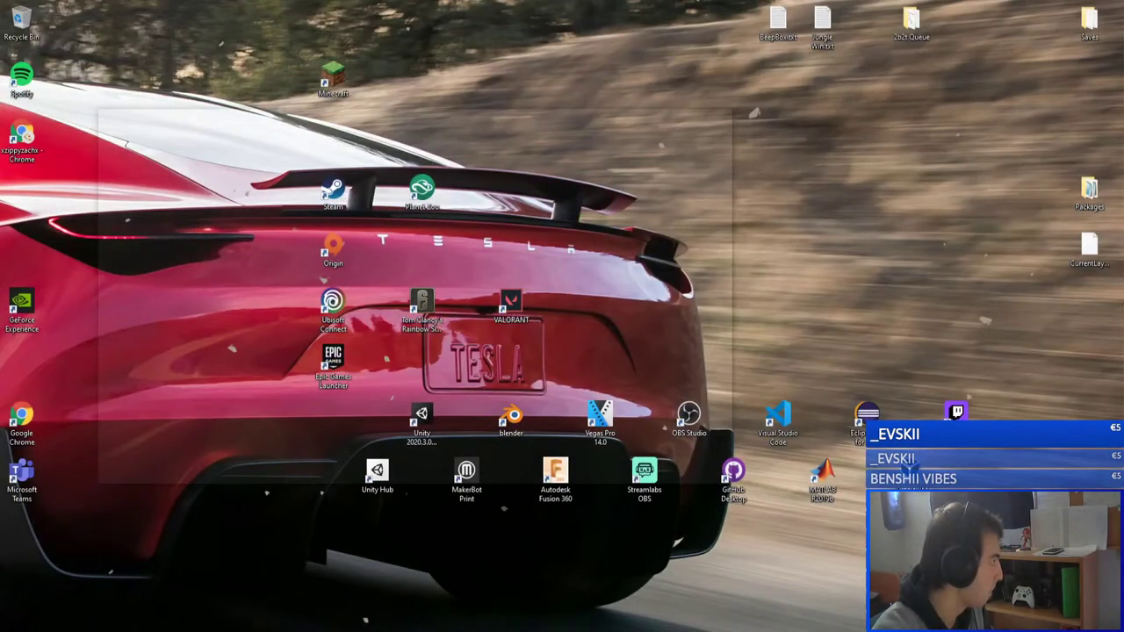
{"action": "key", "text": "super+d"}
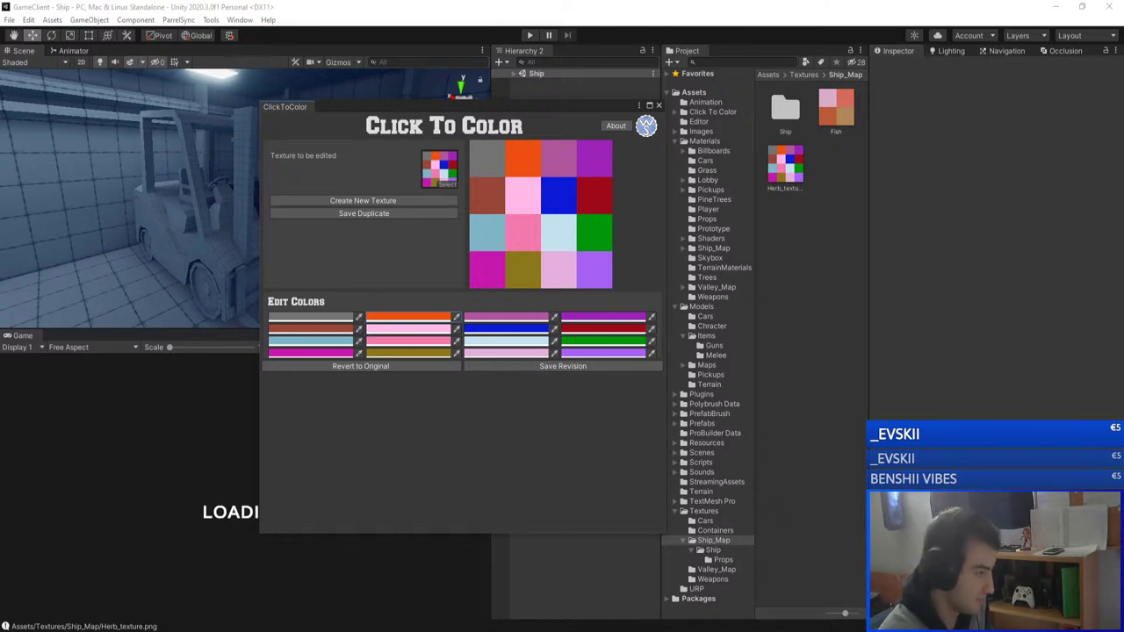
{"action": "left_click", "coordinate": [85, 13]}
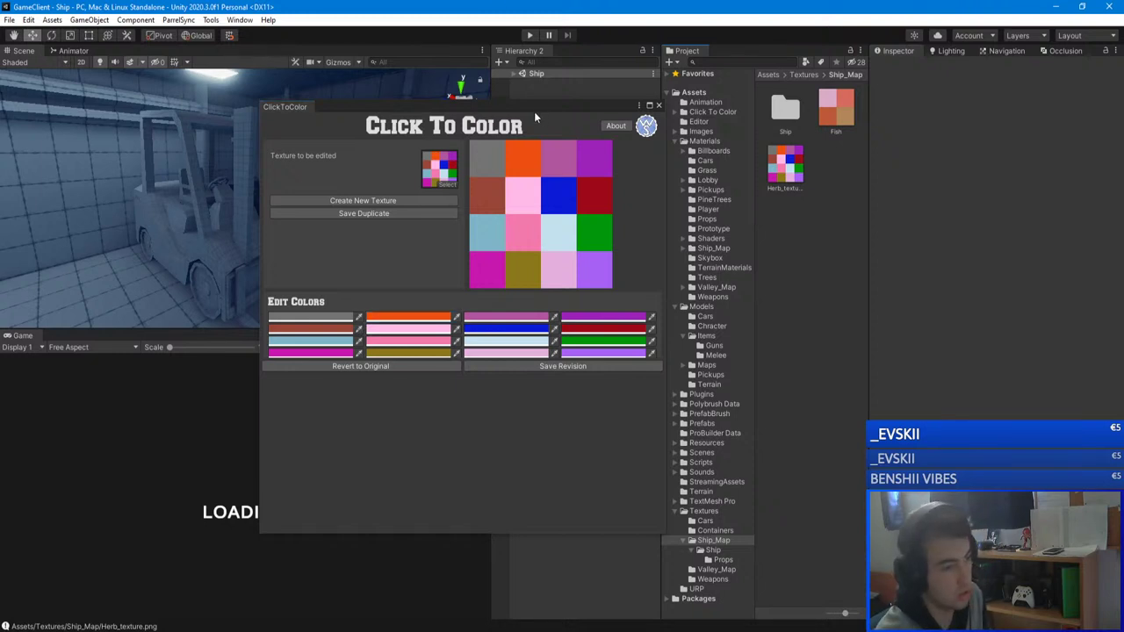
{"action": "left_click_drag", "start_coordinate": [534, 112], "coordinate": [379, 172]}
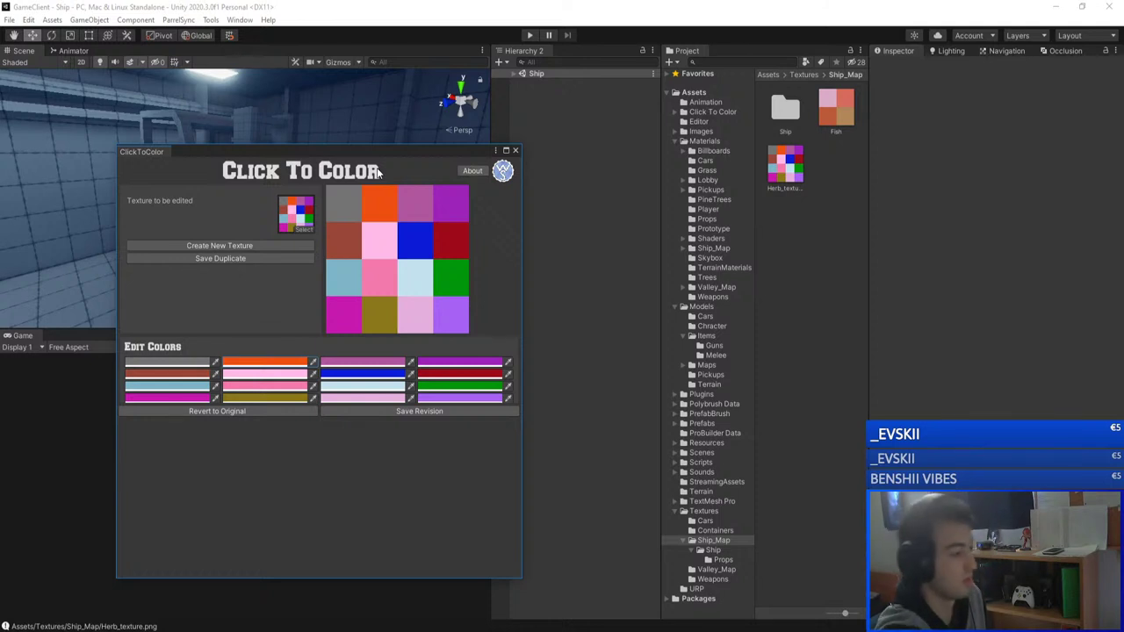
{"action": "left_click_drag", "start_coordinate": [189, 153], "coordinate": [587, 154]}
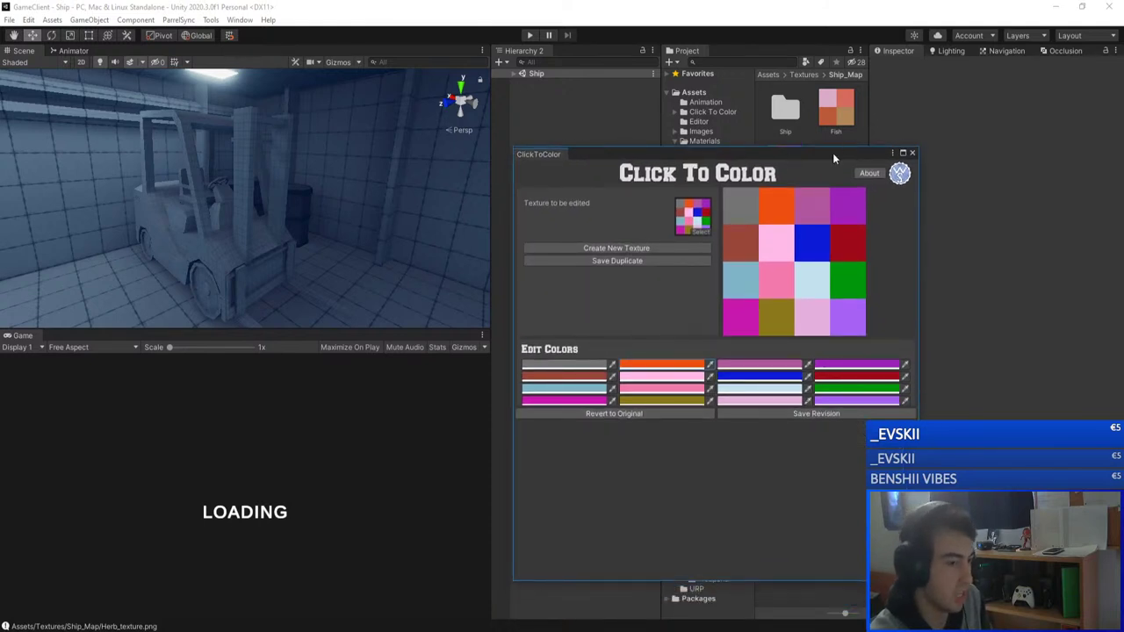
{"action": "mouse_move", "coordinate": [848, 153]}
{"action": "left_mouse_down"}
{"action": "mouse_move", "coordinate": [792, 151]}
{"action": "mouse_move", "coordinate": [837, 158]}
{"action": "left_mouse_up"}
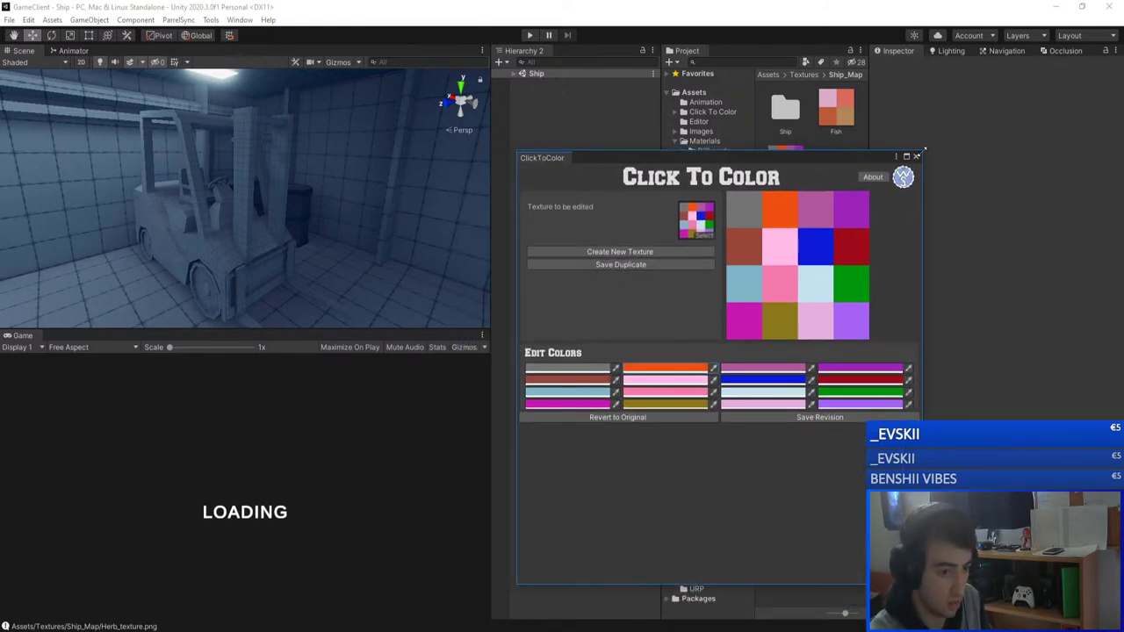
- Close and reopen Click To Color with Herb_texture as the texture to edit, moving its window clear of the Scene view
{"action": "left_click", "coordinate": [917, 157]}
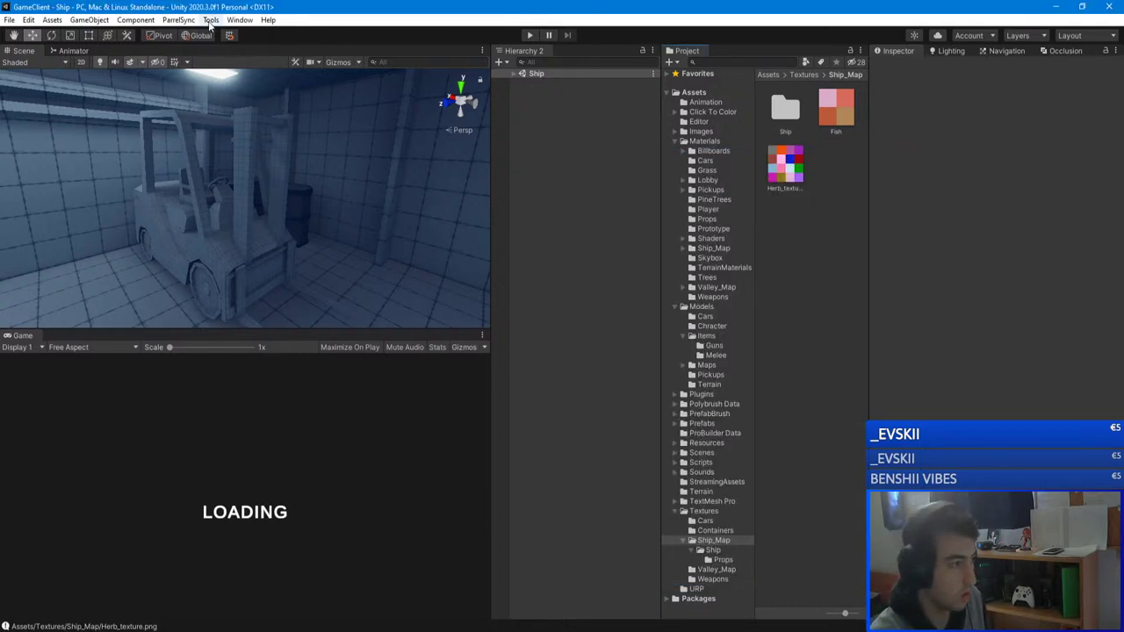
{"action": "left_click", "coordinate": [211, 20]}
{"action": "left_click", "coordinate": [241, 96]}
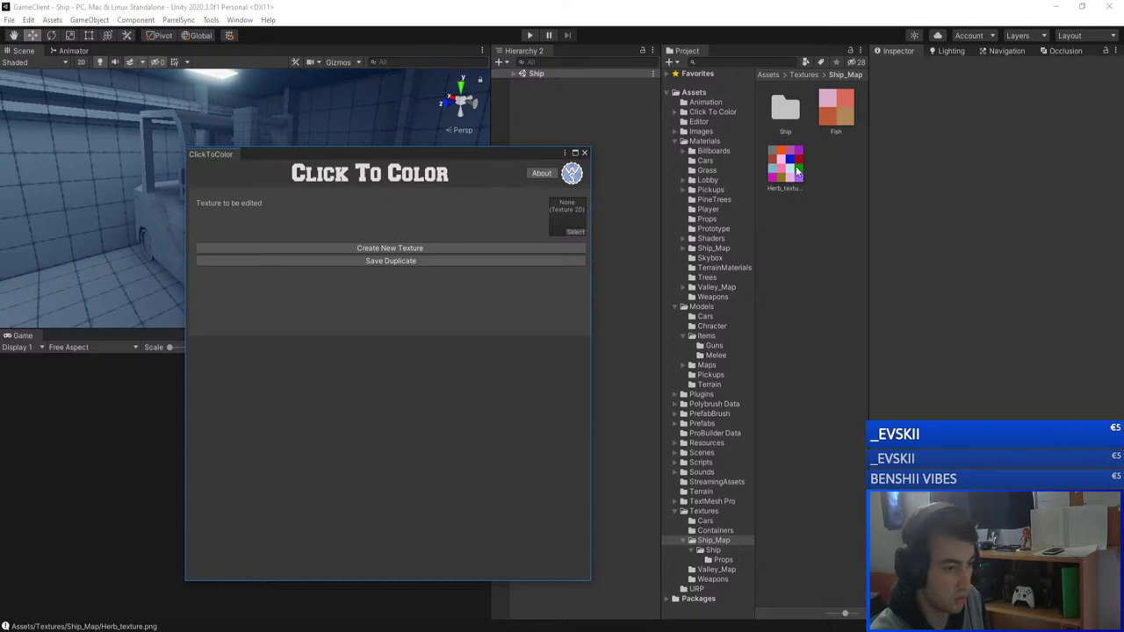
{"action": "left_click_drag", "start_coordinate": [451, 160], "coordinate": [814, 154]}
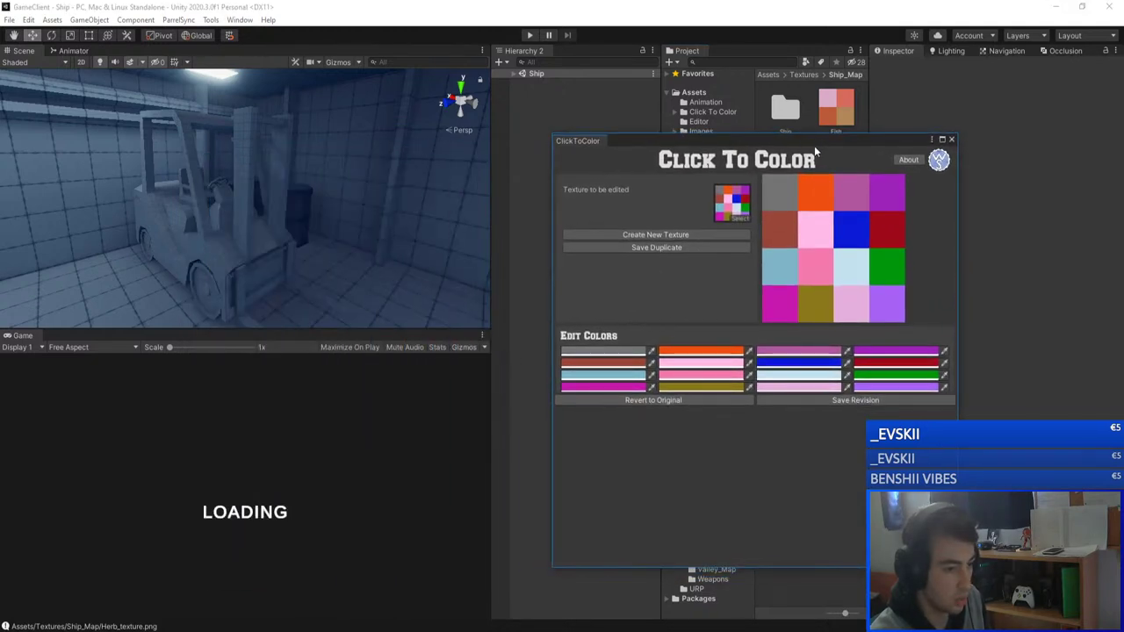
{"action": "mouse_move", "coordinate": [145, 625]}
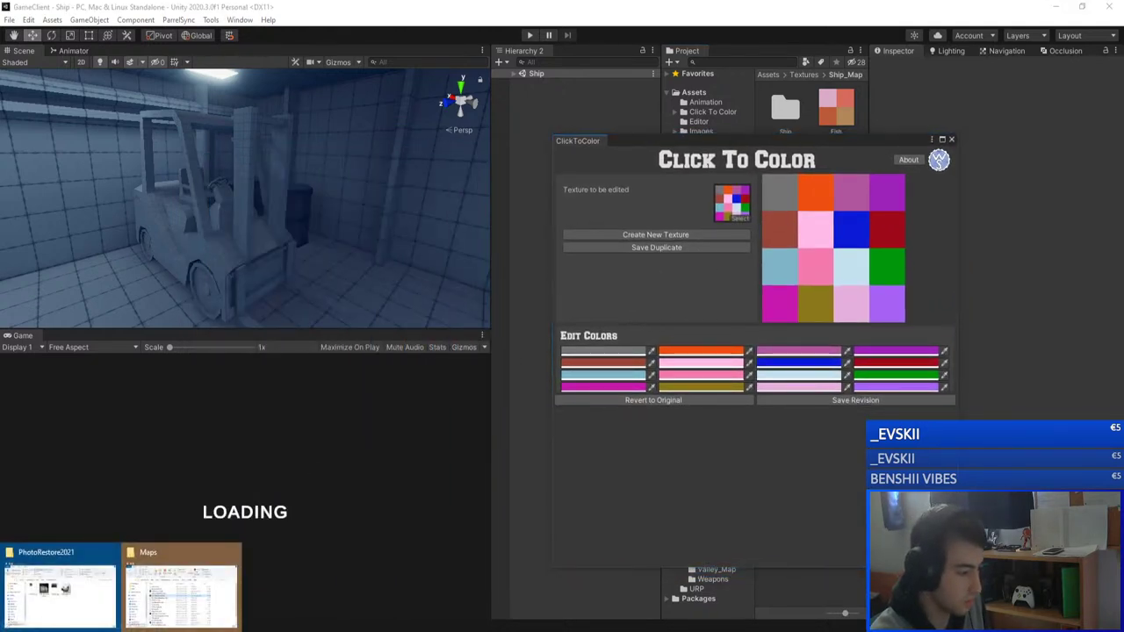
{"action": "left_click", "coordinate": [62, 589]}
{"action": "left_click", "coordinate": [718, 118]}
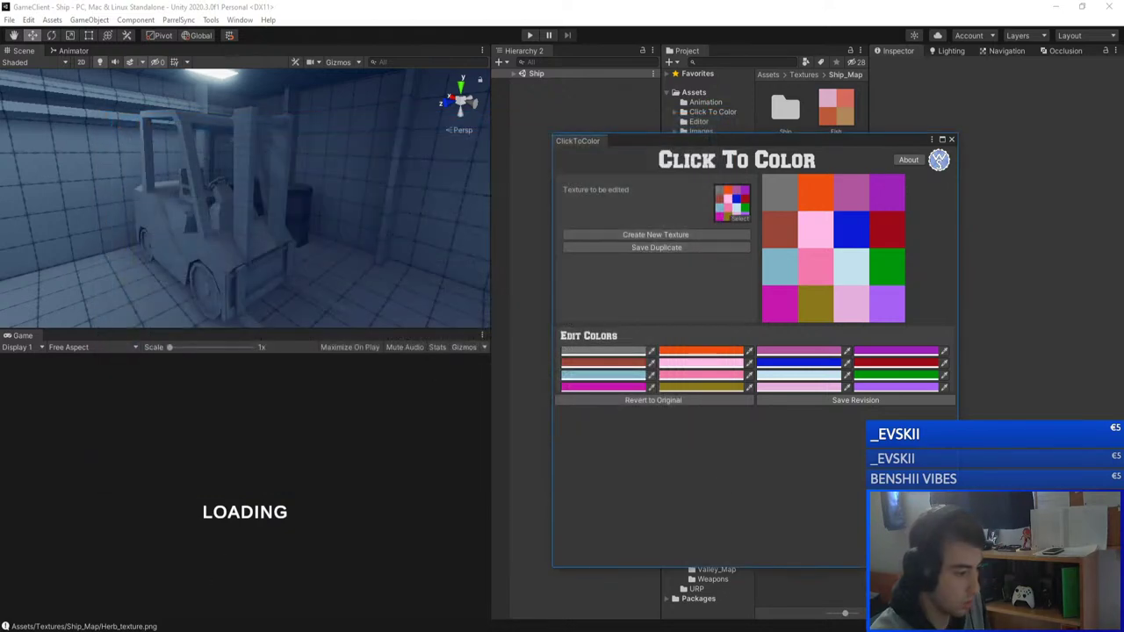
- Switch to Chrome, sample the dark grey 232930 from a forklift photo with the colour picker and copy its hex code
{"action": "mouse_move", "coordinate": [244, 627]}
{"action": "left_click", "coordinate": [244, 593]}
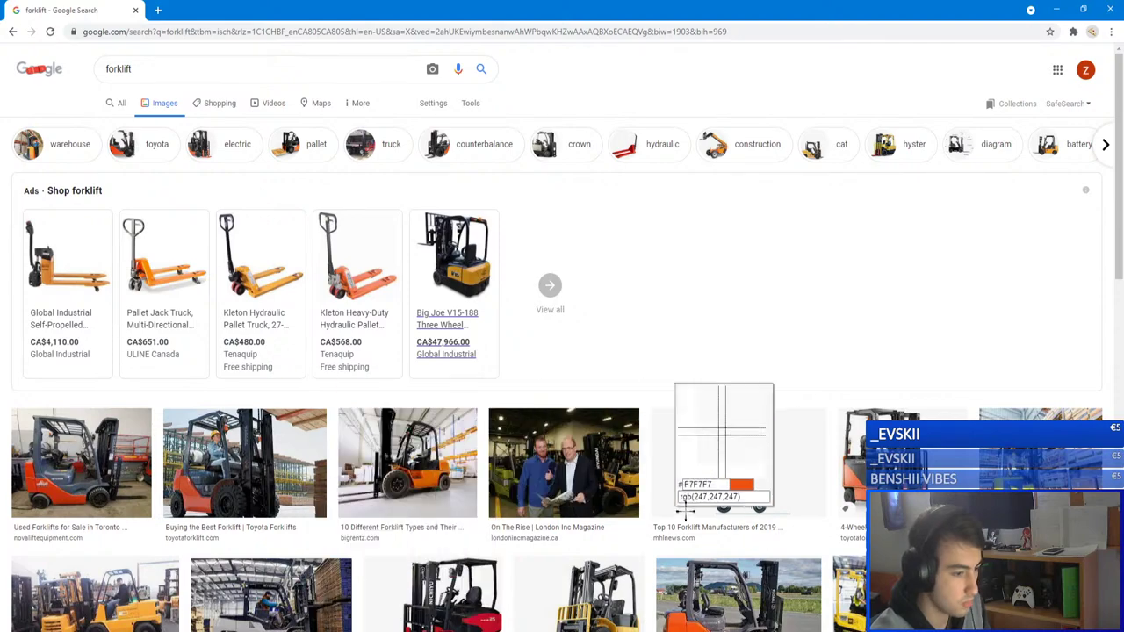
{"action": "scroll", "coordinate": [687, 513], "scroll_direction": "down", "scroll_amount": 2}
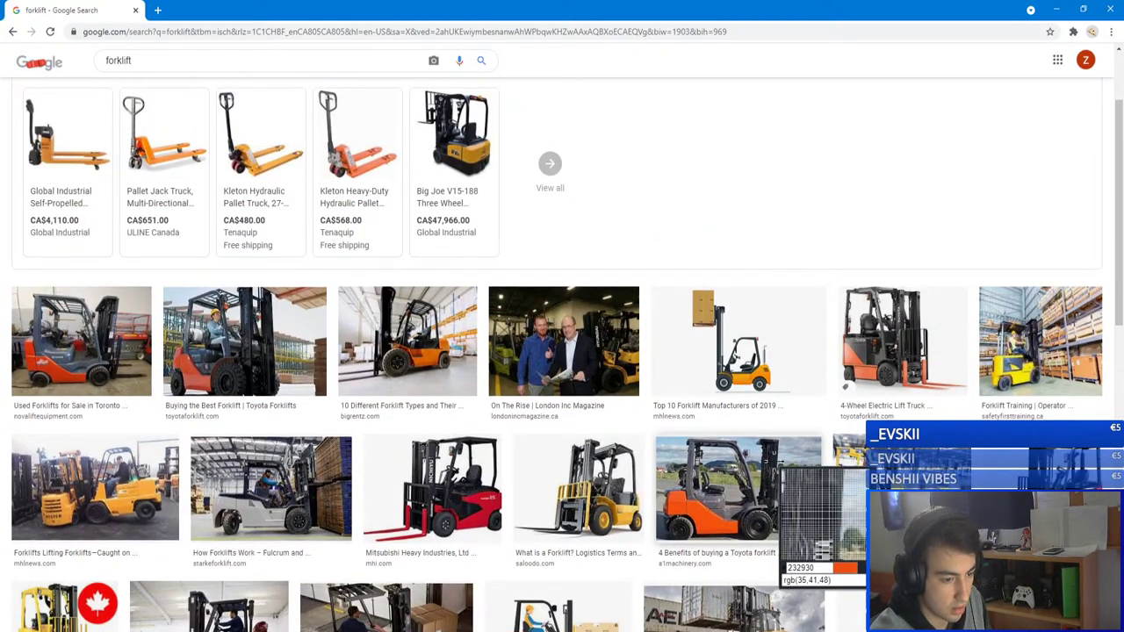
{"action": "left_click", "coordinate": [824, 514]}
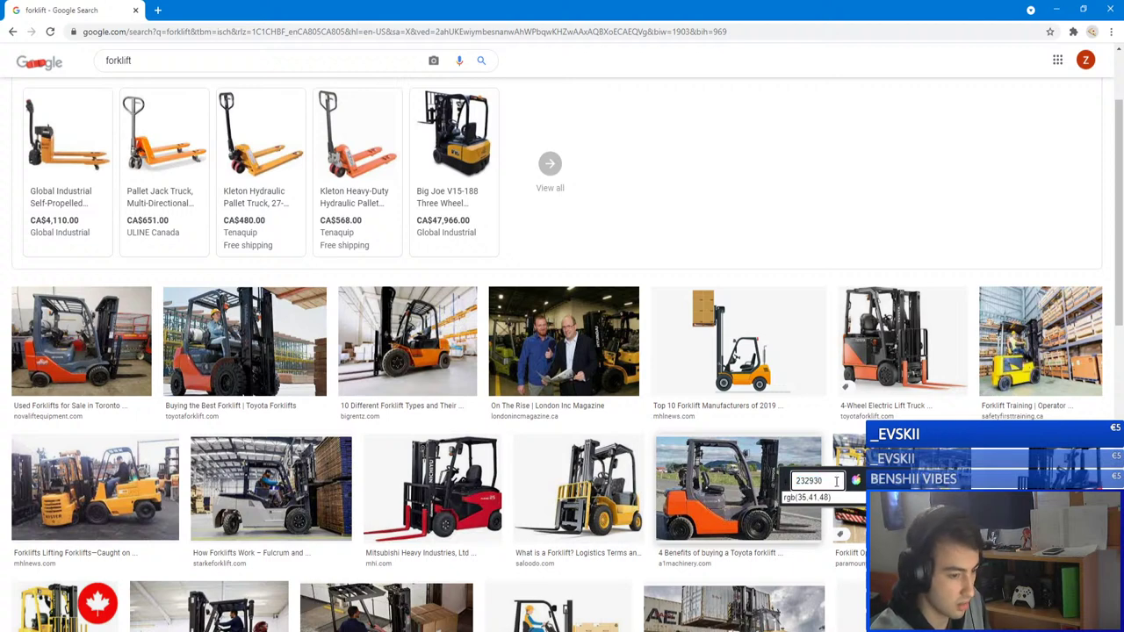
{"action": "double_click", "coordinate": [808, 483]}
{"action": "key", "text": "ctrl+c"}
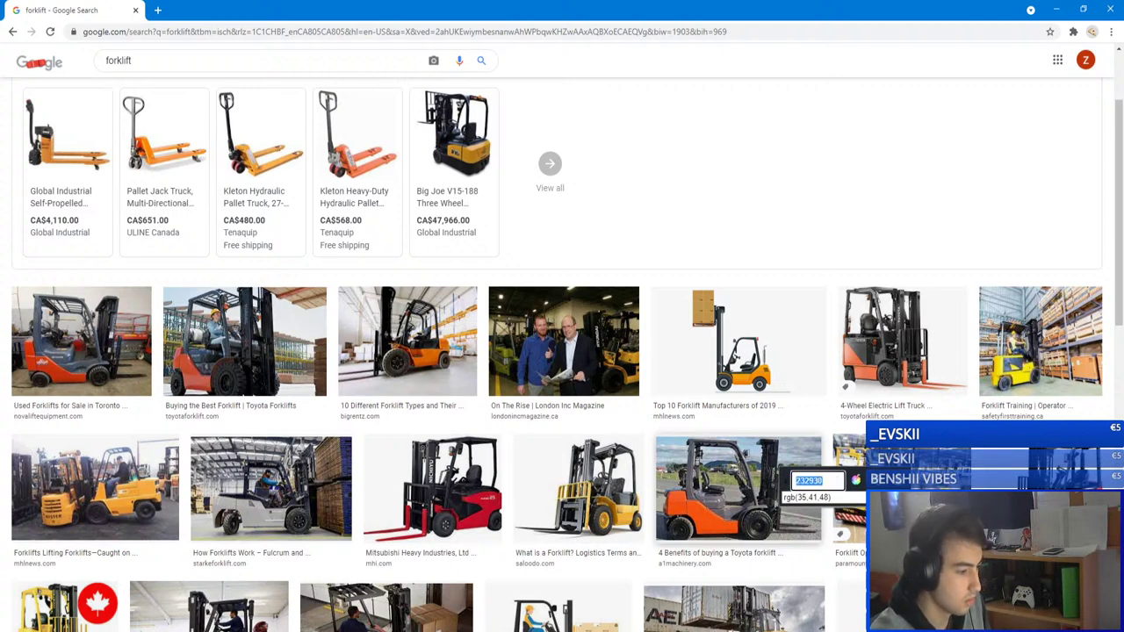
- Switch to Unity, change Herb_texture's reddish-brown cell in the second row to hex 232930 and lighten the shade slightly
{"action": "left_click", "coordinate": [335, 630]}
{"action": "left_click", "coordinate": [632, 364]}
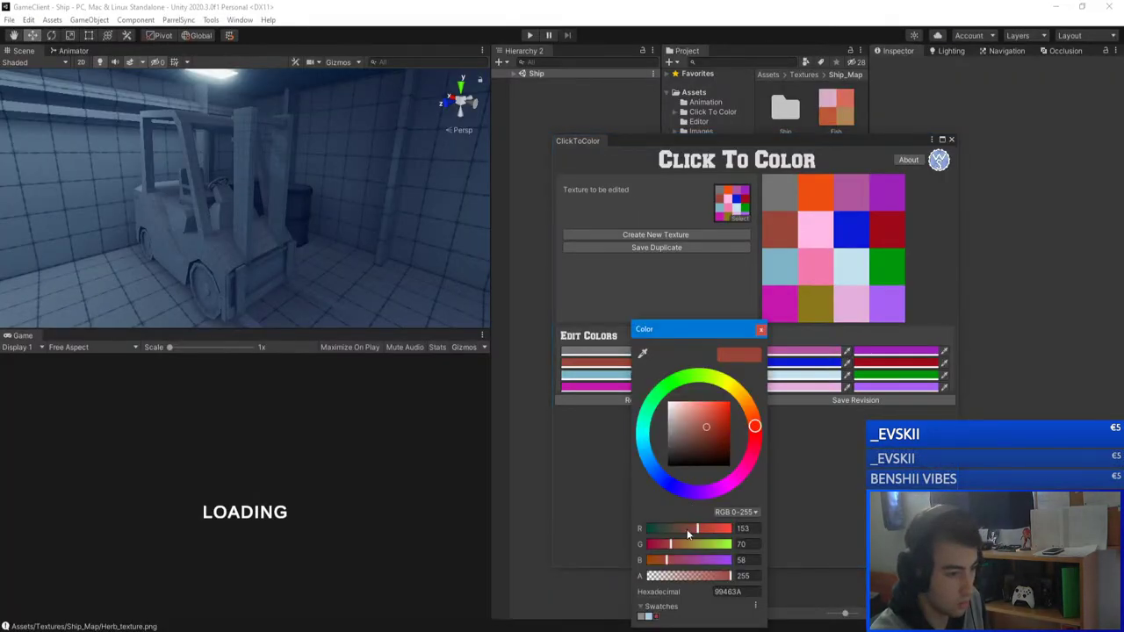
{"action": "left_click", "coordinate": [728, 591]}
{"action": "key", "text": "ctrl+v"}
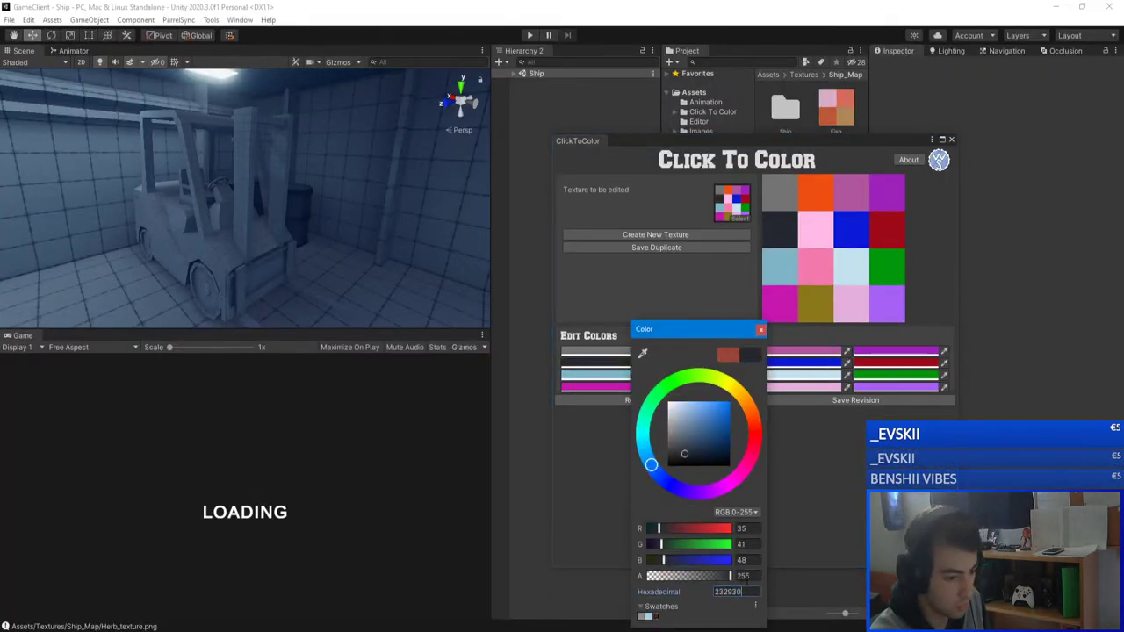
{"action": "left_click", "coordinate": [760, 331]}
{"action": "left_click", "coordinate": [614, 369]}
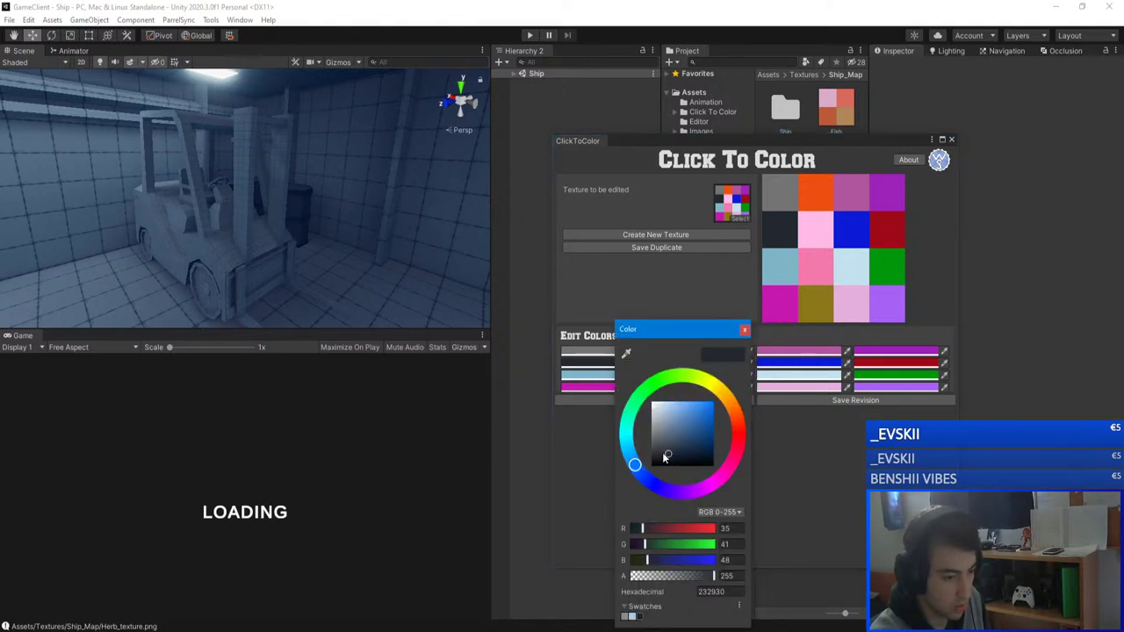
{"action": "left_click", "coordinate": [662, 453]}
{"action": "left_click", "coordinate": [742, 331]}
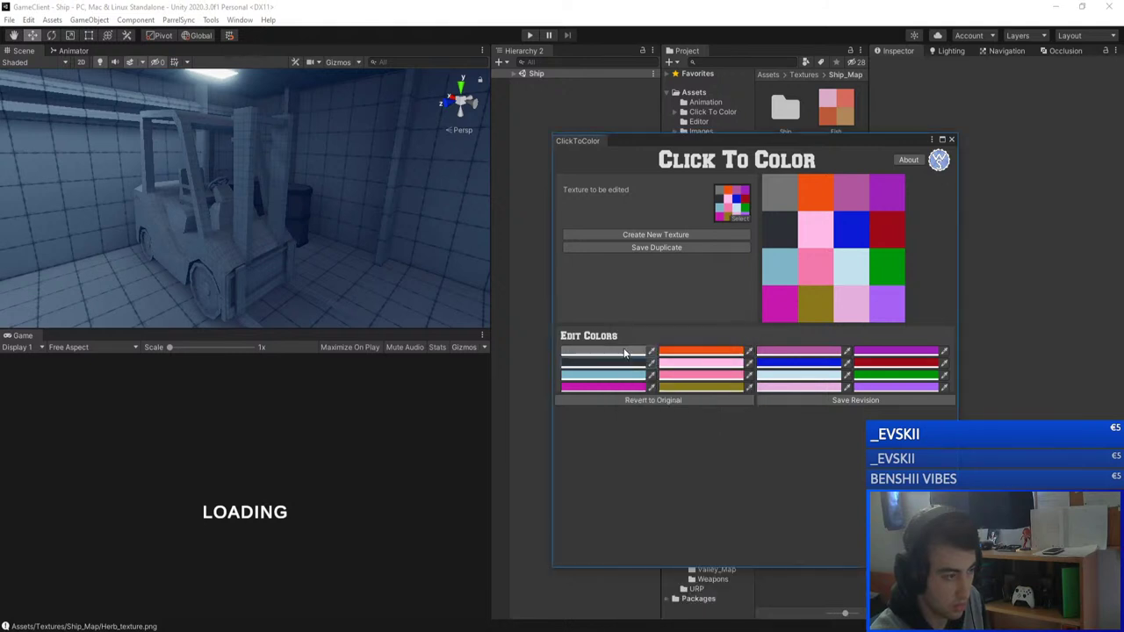
- In Chrome, enlarge the Toyota forklift photo, sample the light grey DDDFDC from its gas tank and copy the hex code
{"action": "left_click", "coordinate": [244, 631]}
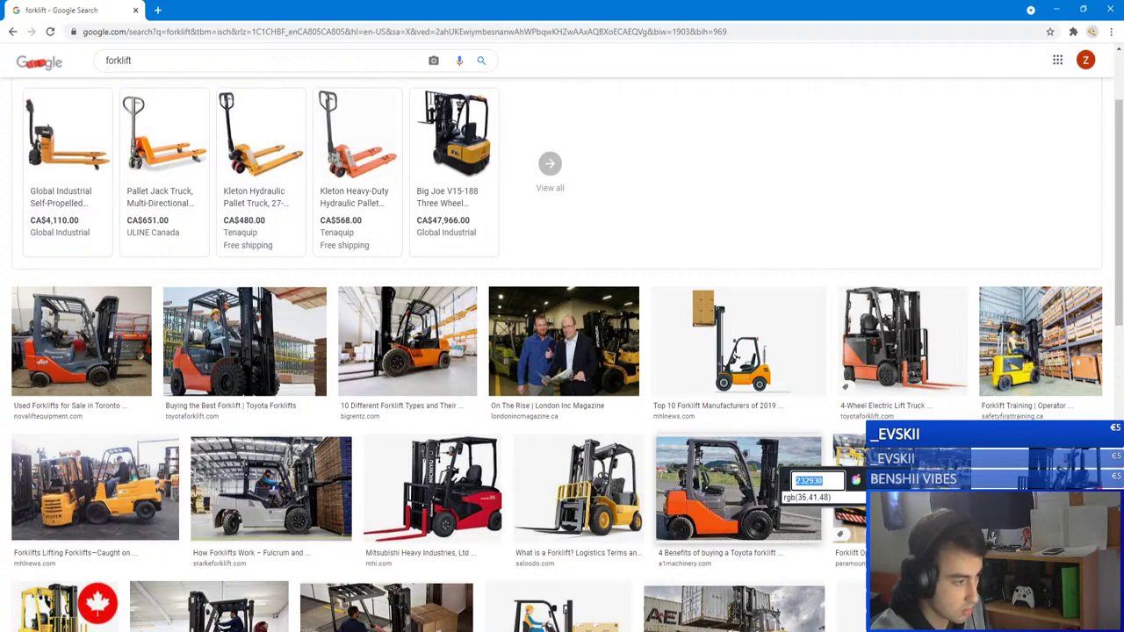
{"action": "left_click", "coordinate": [224, 348]}
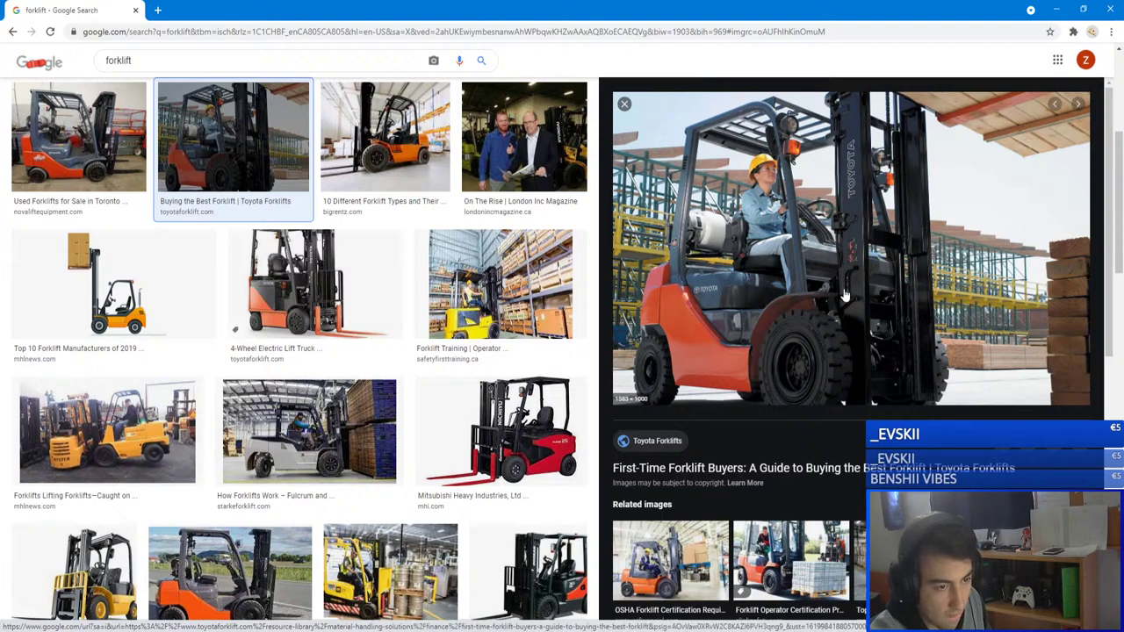
{"action": "scroll", "coordinate": [845, 296], "scroll_direction": "up", "scroll_amount": 1}
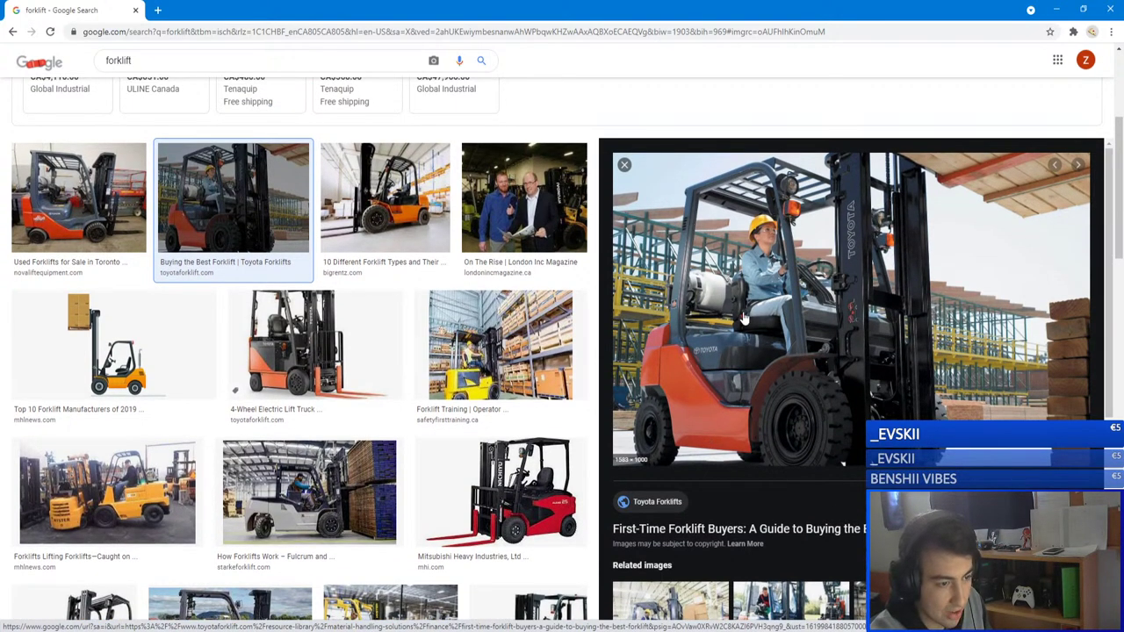
{"action": "left_click", "coordinate": [1073, 32]}
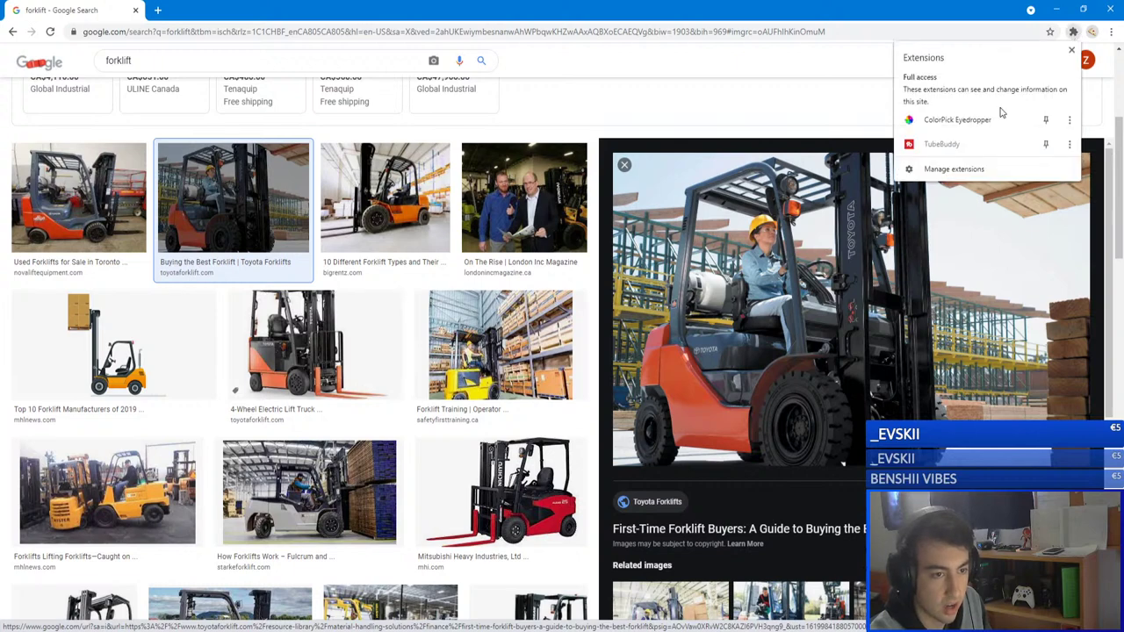
{"action": "left_click", "coordinate": [957, 114]}
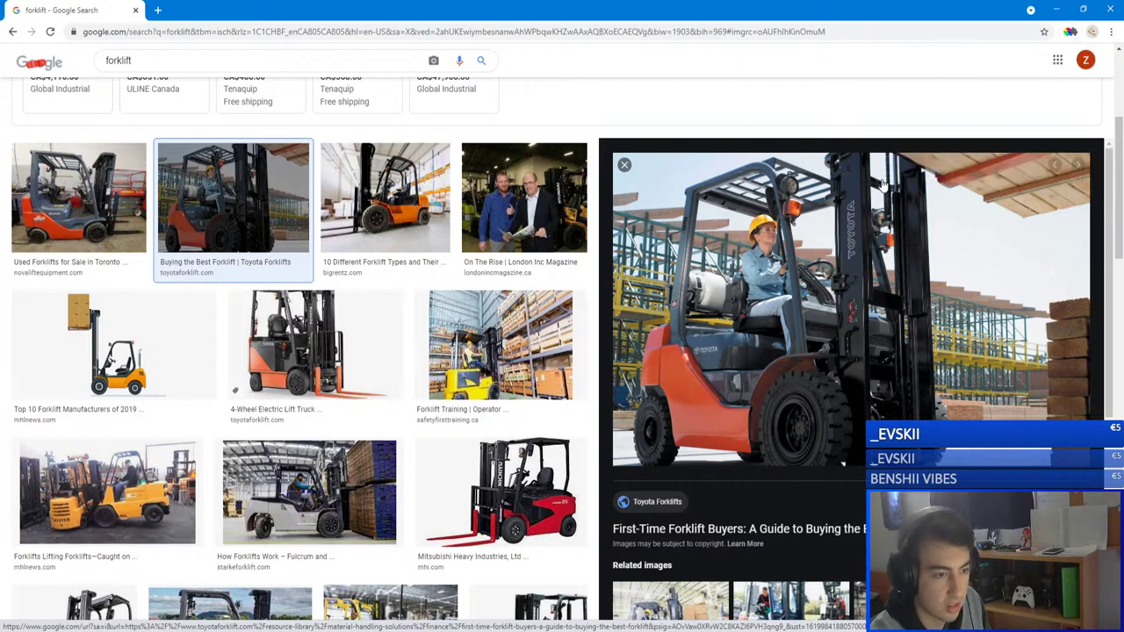
{"action": "left_click", "coordinate": [710, 291]}
{"action": "key", "text": "ctrl+c"}
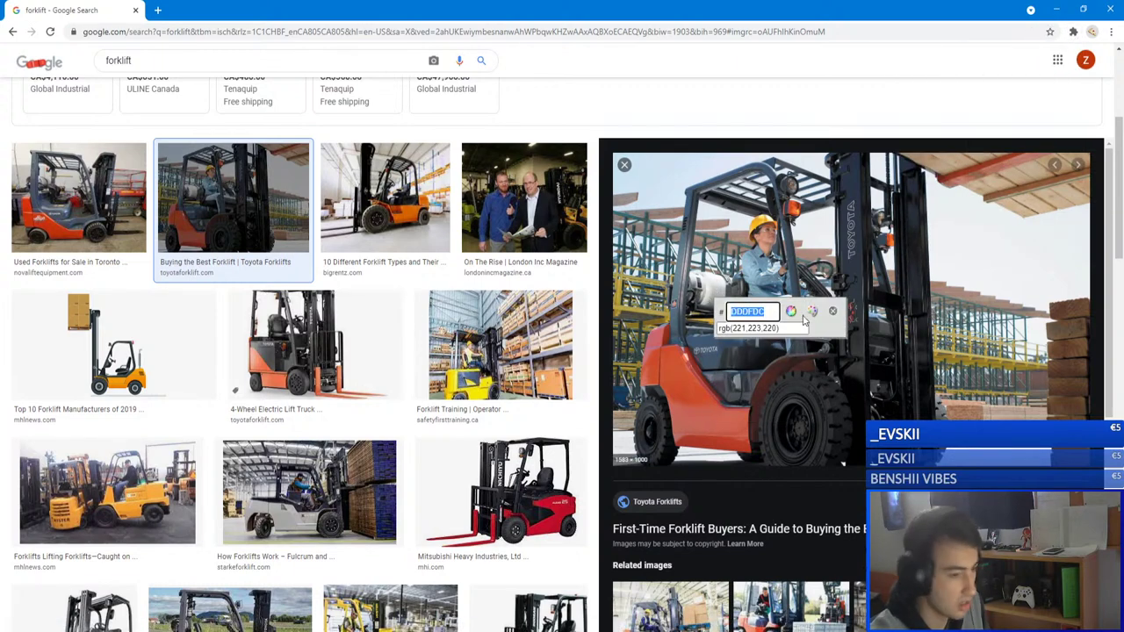
{"action": "left_click", "coordinate": [832, 311]}
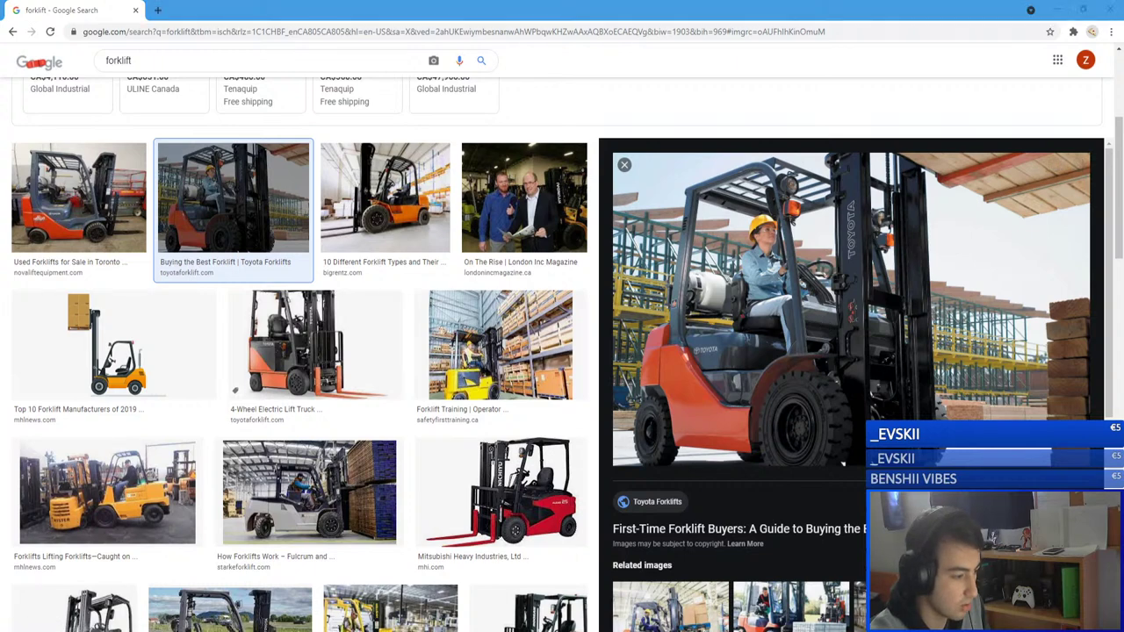
- Return to Unity and change the pale pink cell in the second row of Herb_texture to hex DDDFDC
{"action": "key", "text": "alt+Tab"}
{"action": "middle_click_drag", "start_coordinate": [694, 334], "coordinate": [710, 351]}
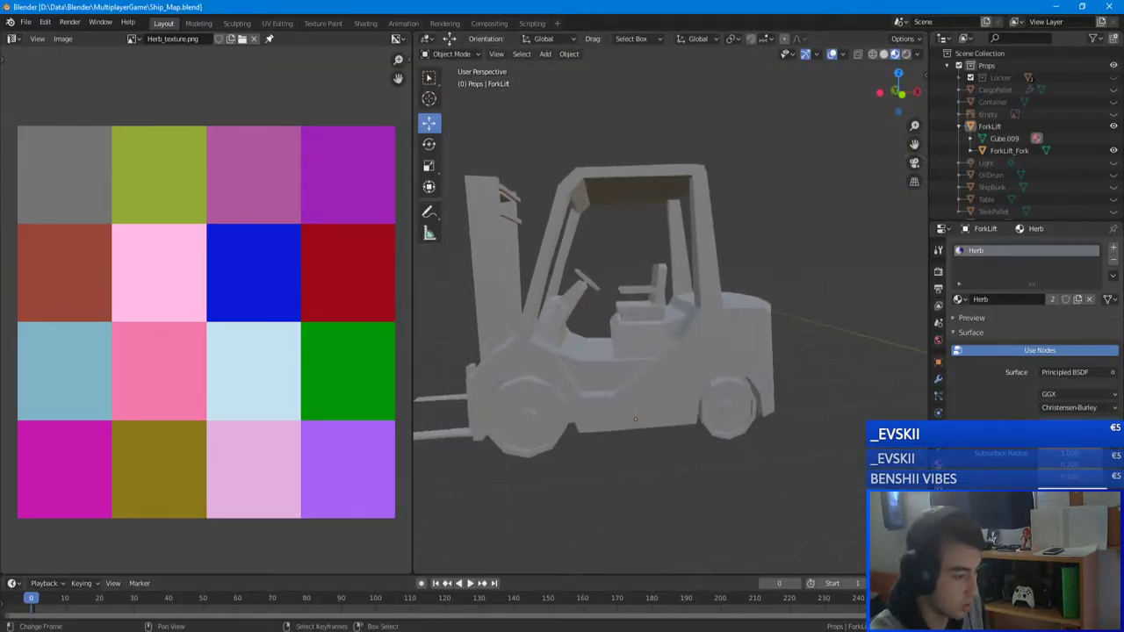
{"action": "key", "text": "alt+Tab"}
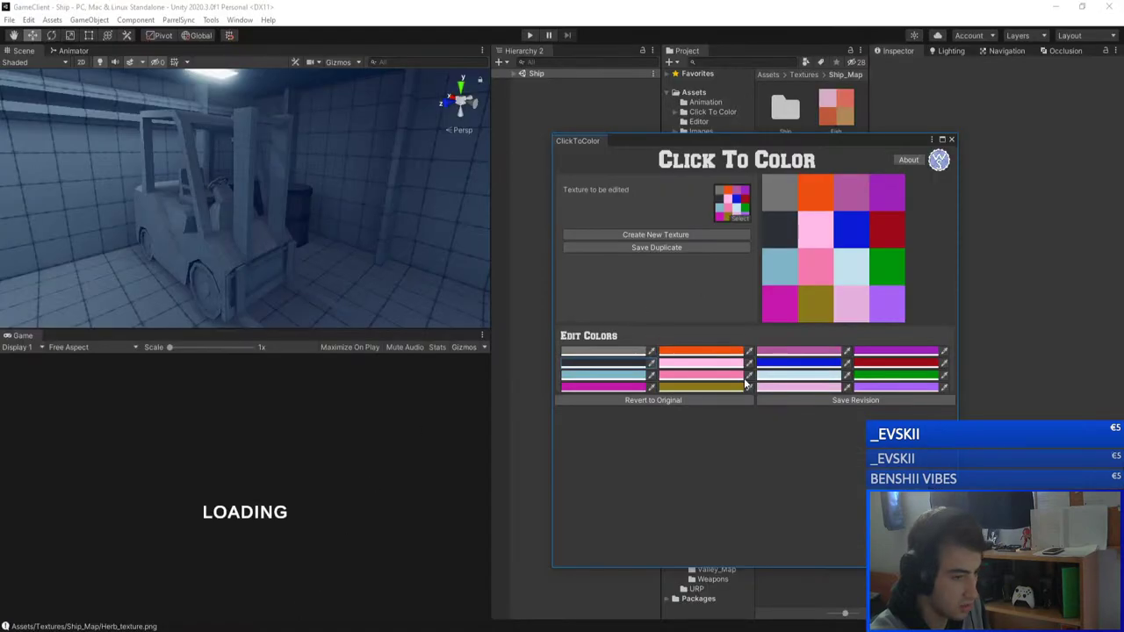
{"action": "left_click", "coordinate": [669, 363]}
{"action": "left_click", "coordinate": [796, 591]}
{"action": "key", "text": "ctrl+v"}
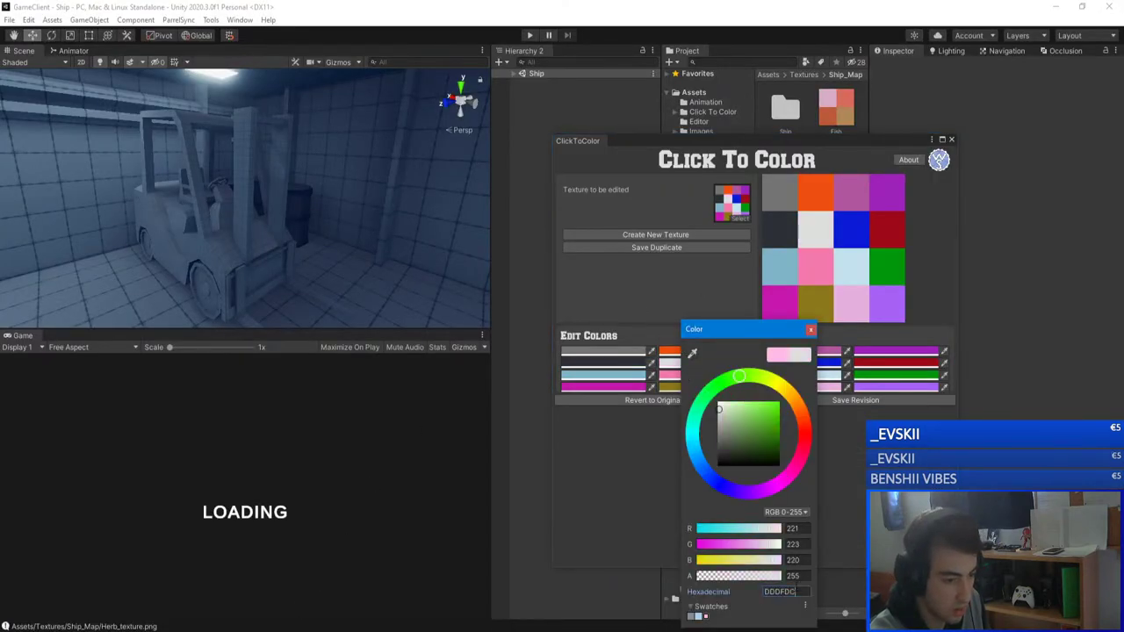
{"action": "left_click", "coordinate": [812, 331]}
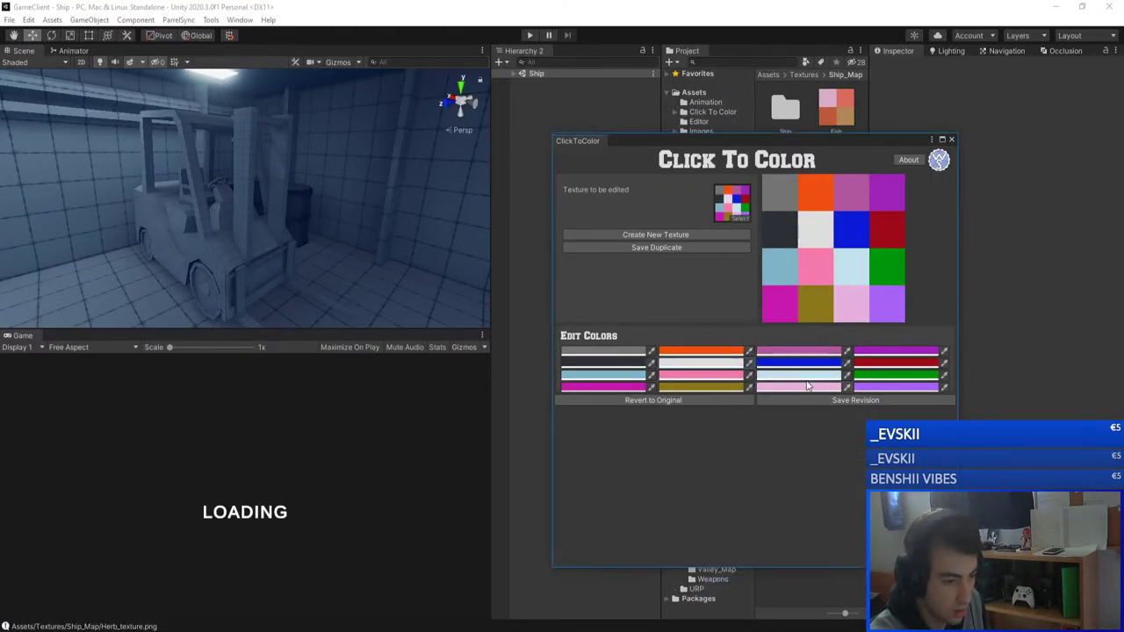
- In the third row of Herb_texture, change the muted blue cell to white FFFFFF and the pink cell to black 000000
{"action": "left_click", "coordinate": [625, 376]}
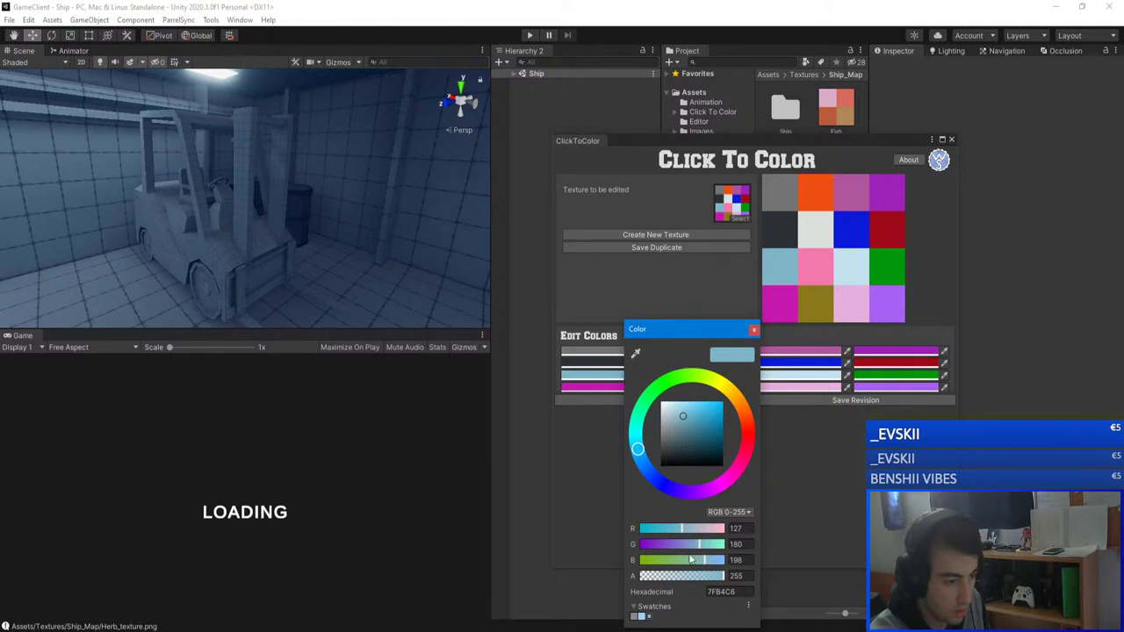
{"action": "left_click", "coordinate": [721, 592]}
{"action": "type", "text": "FFFFFF"}
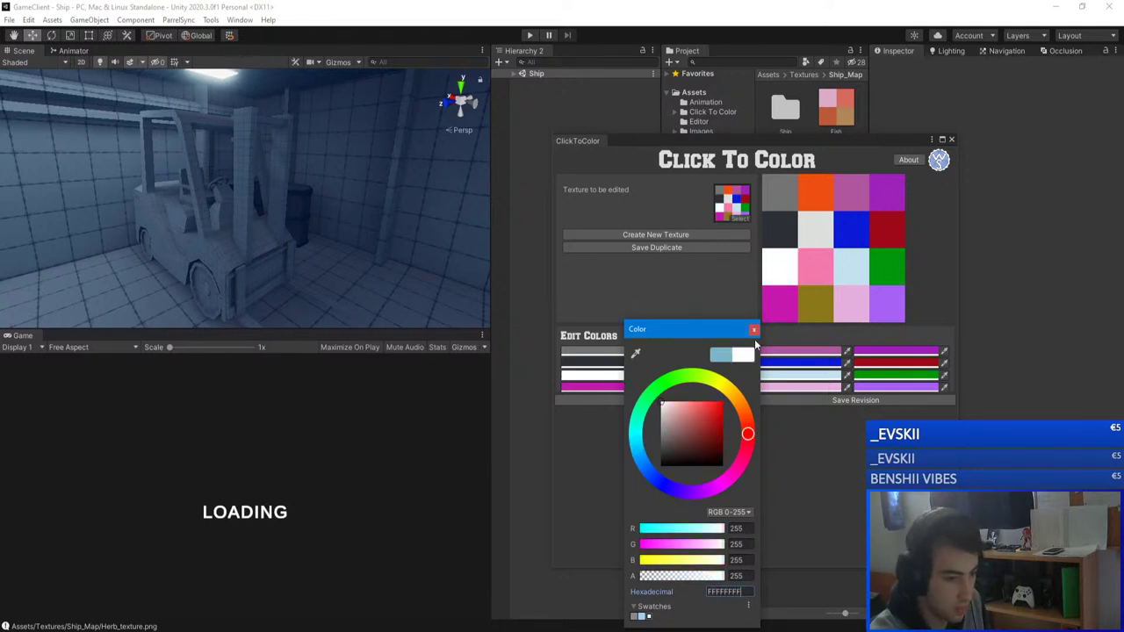
{"action": "left_click", "coordinate": [754, 329]}
{"action": "left_click", "coordinate": [690, 378]}
{"action": "left_click", "coordinate": [782, 592]}
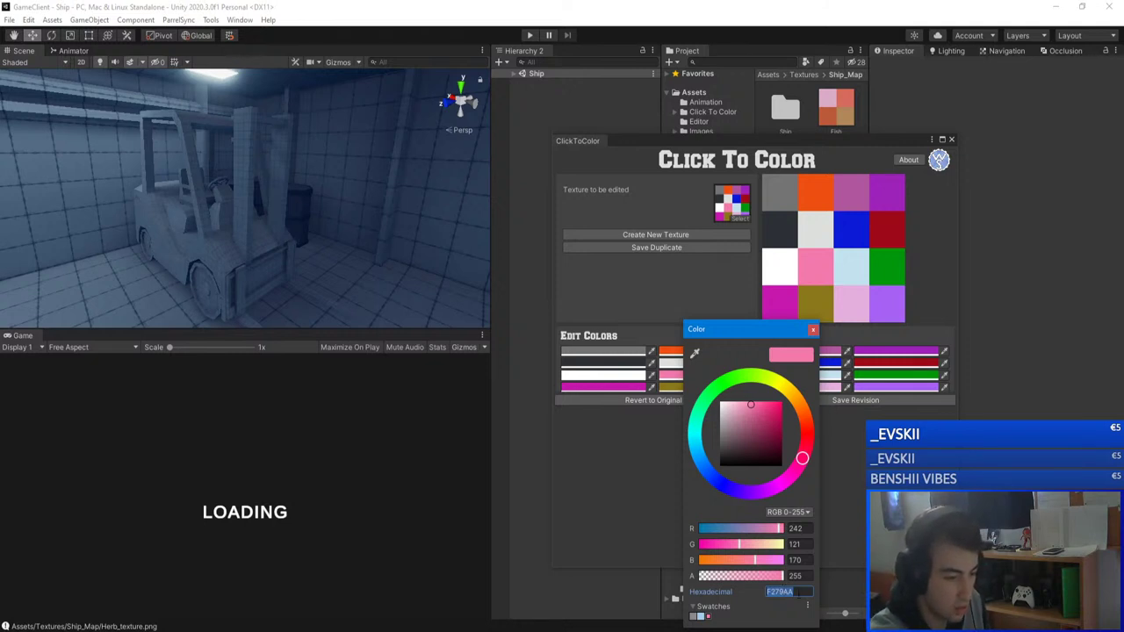
{"action": "type", "text": "000000"}
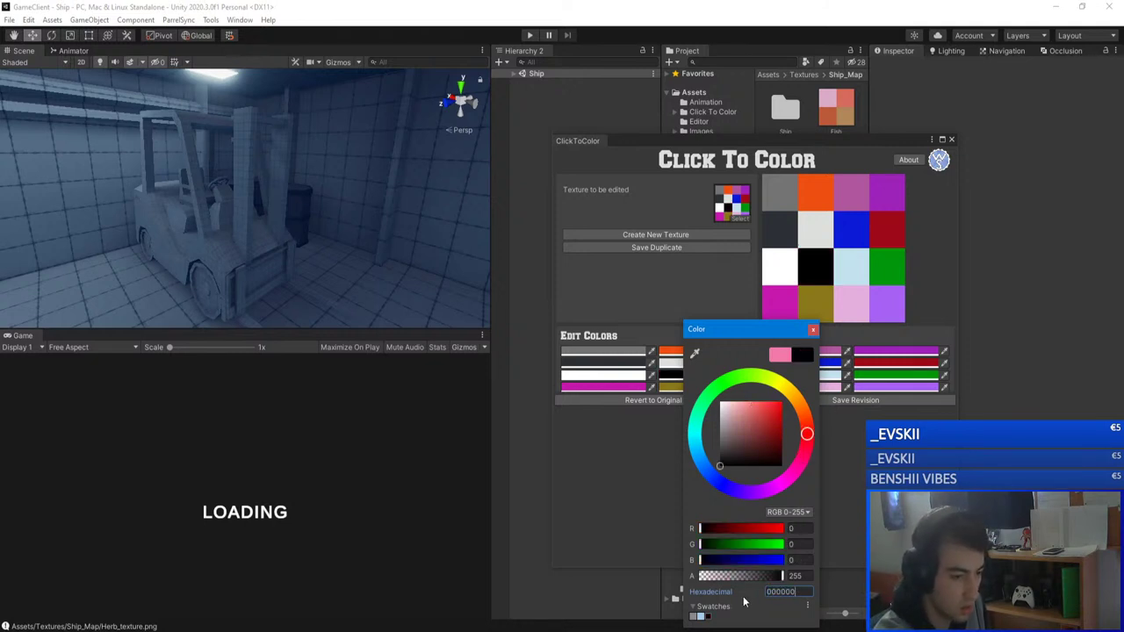
{"action": "left_click", "coordinate": [813, 330]}
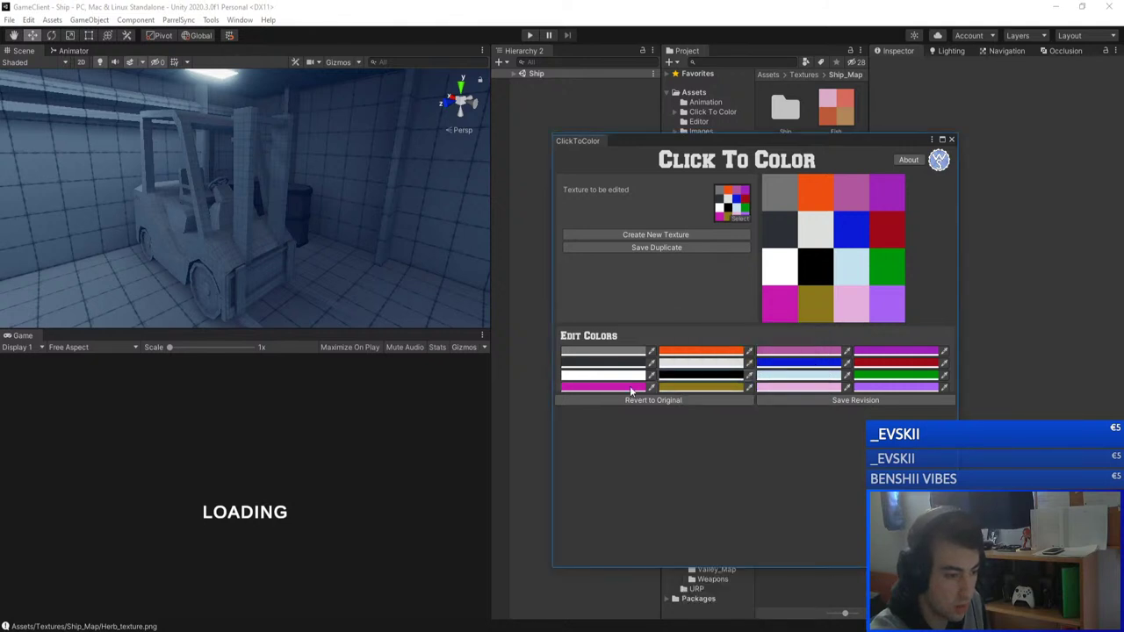
- In the fourth row of Herb_texture, change the magenta cell to black 000000 and the olive-brown cell to white FFFFFF
{"action": "left_click", "coordinate": [631, 391]}
{"action": "left_click", "coordinate": [734, 592]}
{"action": "type", "text": "000000"}
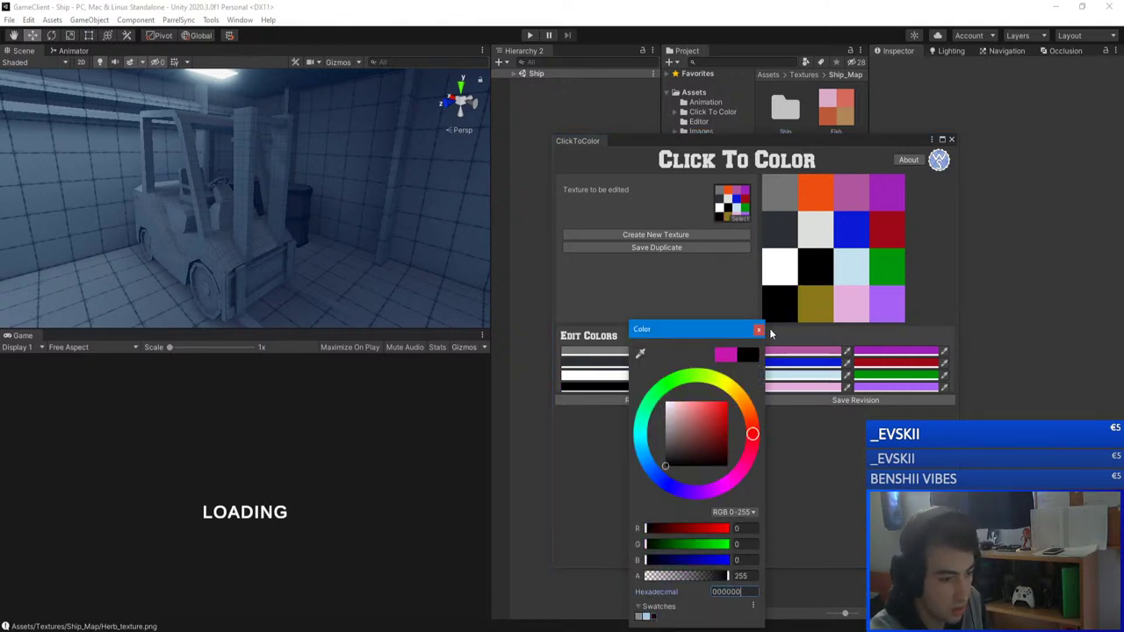
{"action": "left_click", "coordinate": [759, 330]}
{"action": "left_click", "coordinate": [694, 386]}
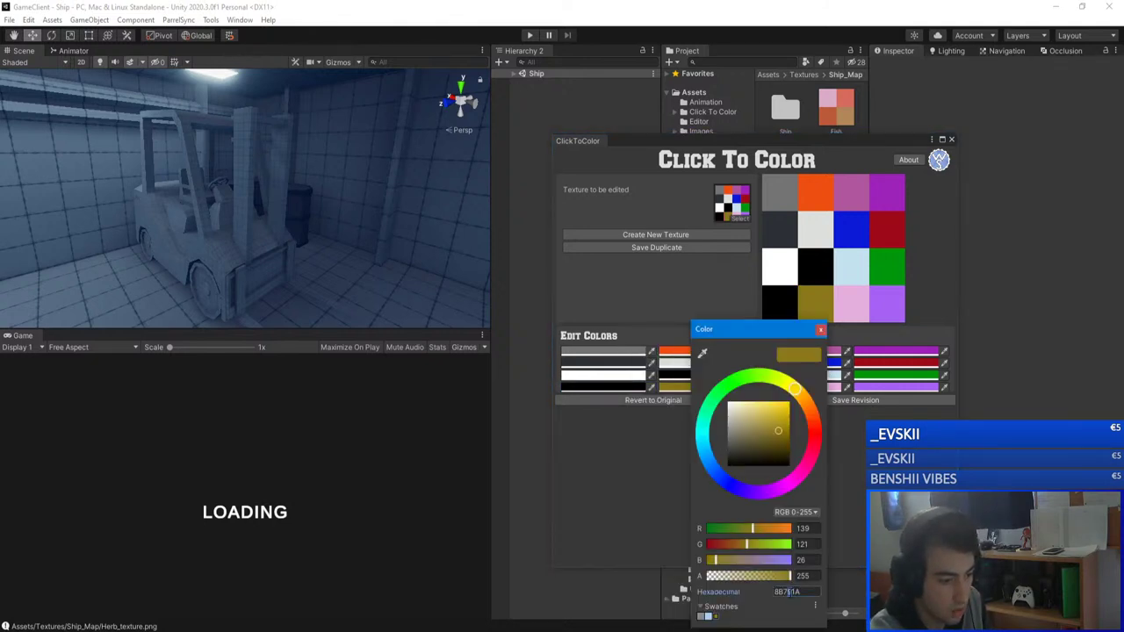
{"action": "type", "text": "D"}
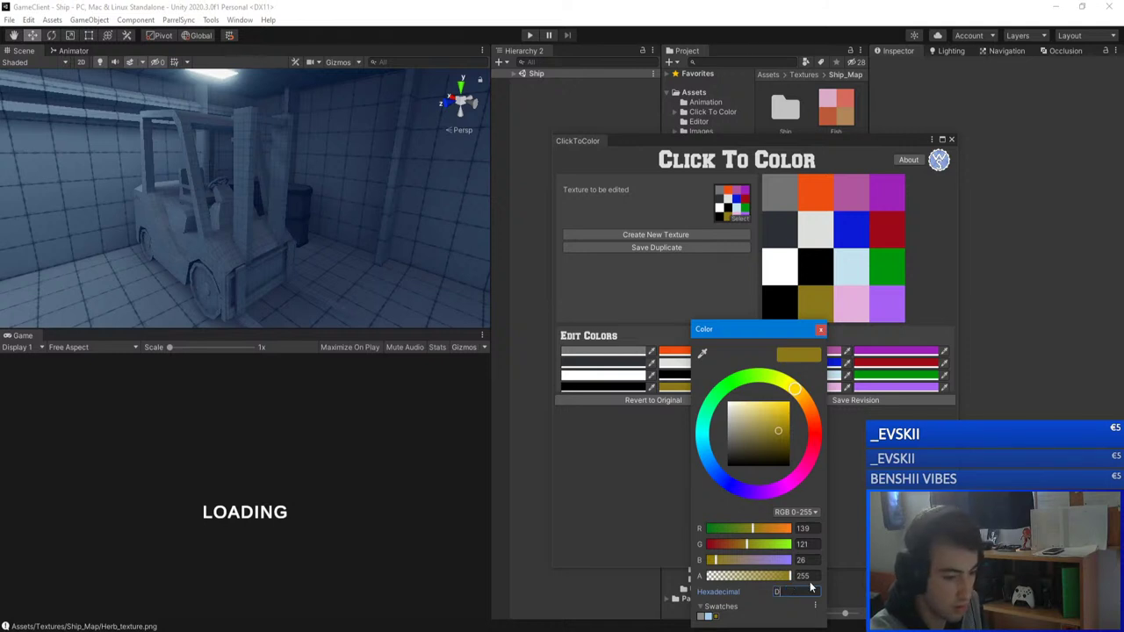
{"action": "type", "text": "FFFFFF"}
{"action": "left_click", "coordinate": [820, 330]}
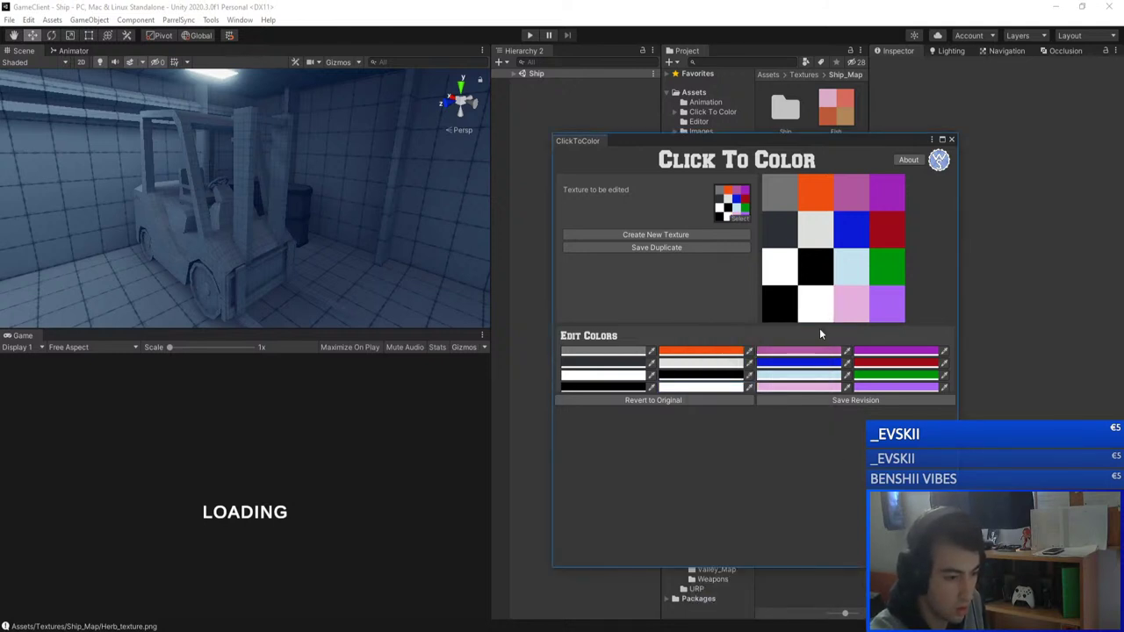
- Change the pale blue cell in the third row to white and the light pink cell below it to black
{"action": "left_click", "coordinate": [791, 380]}
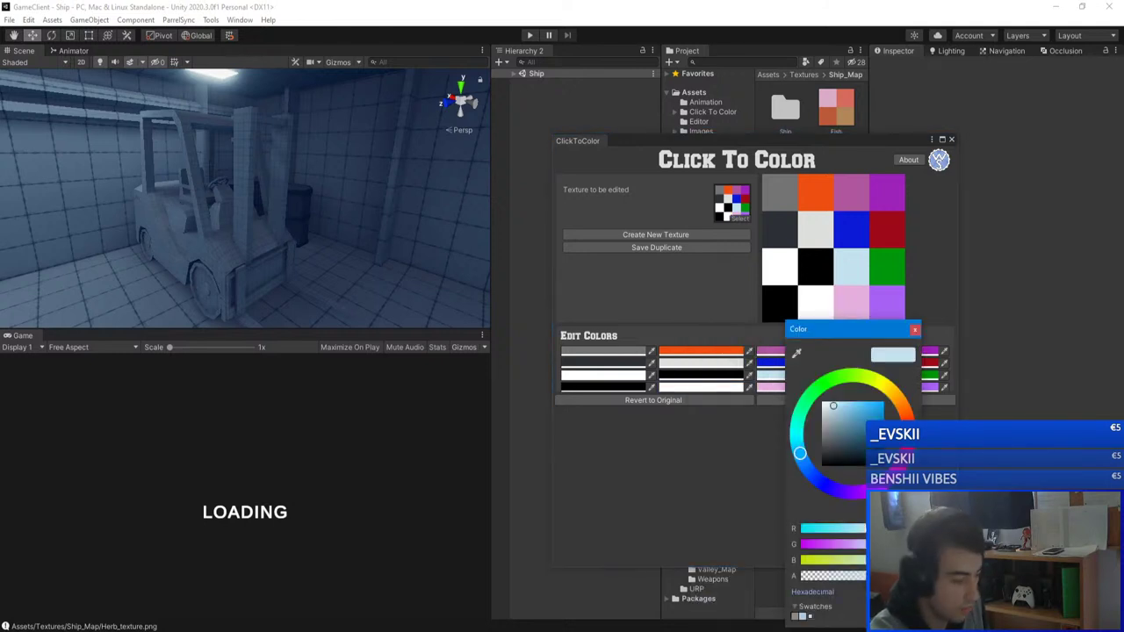
{"action": "type", "text": "FFF"}
{"action": "left_click", "coordinate": [914, 330]}
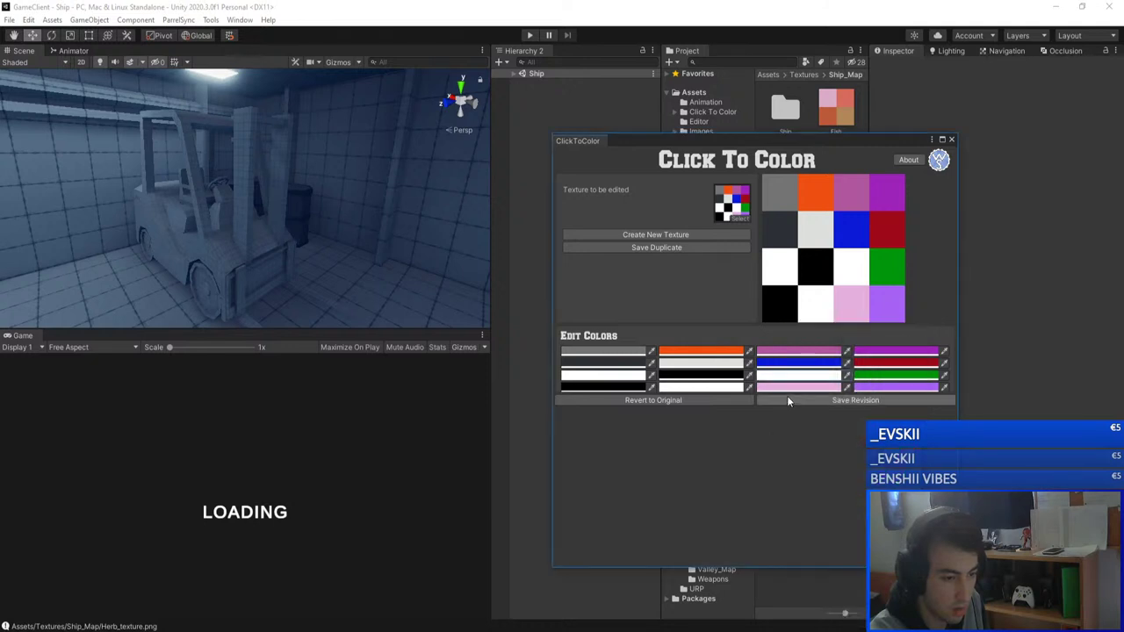
{"action": "left_click", "coordinate": [792, 388]}
{"action": "left_click", "coordinate": [862, 591]}
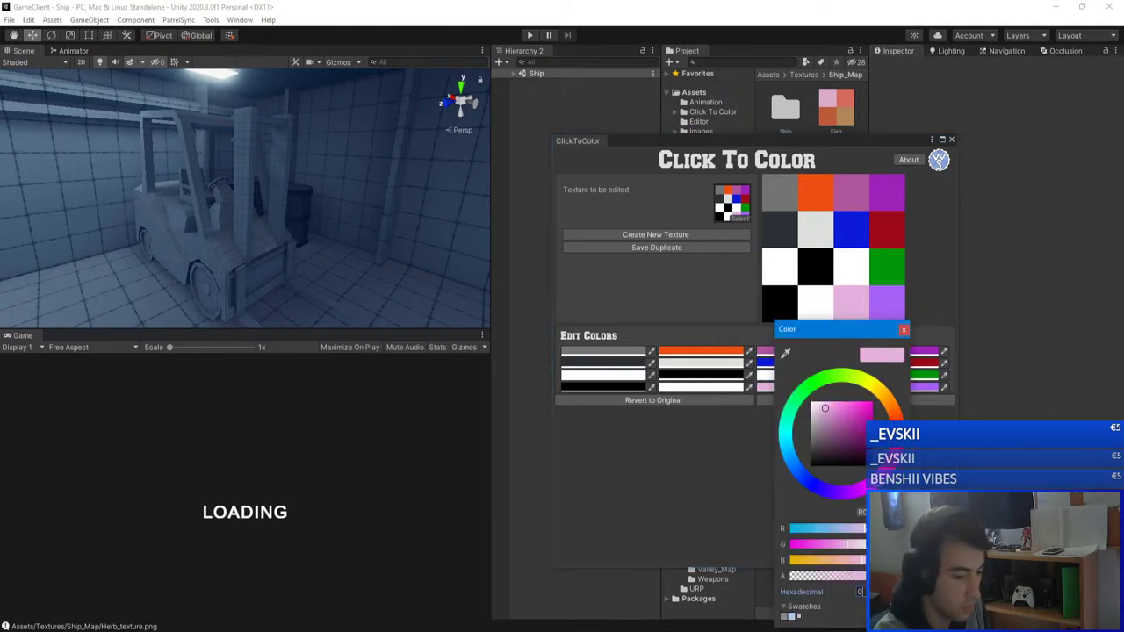
{"action": "type", "text": "000"}
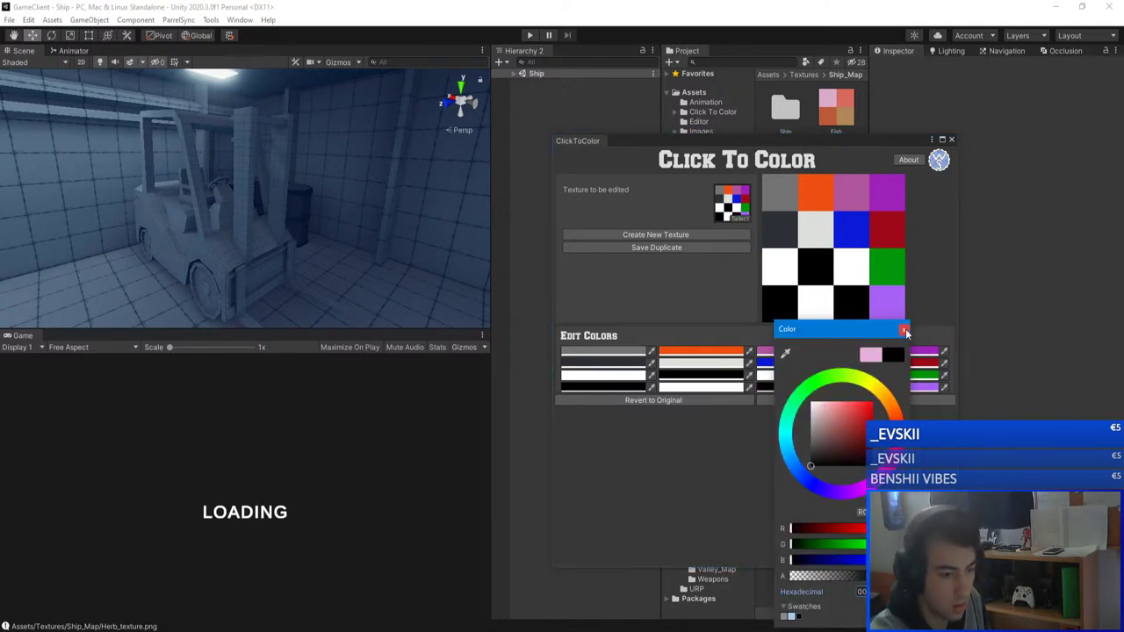
{"action": "left_click", "coordinate": [906, 331]}
- Change the blue cell in Herb_texture's second row to black 000 and the pink-purple cell above it to white FFF
{"action": "left_click", "coordinate": [801, 364]}
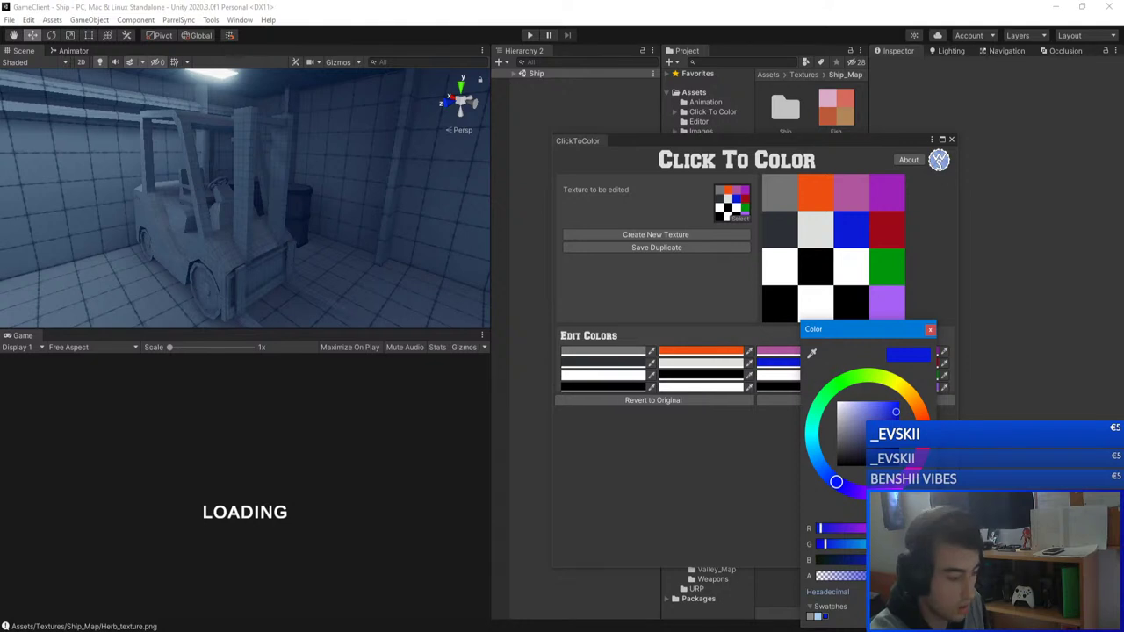
{"action": "left_click", "coordinate": [893, 592]}
{"action": "type", "text": "000"}
{"action": "left_click", "coordinate": [931, 330]}
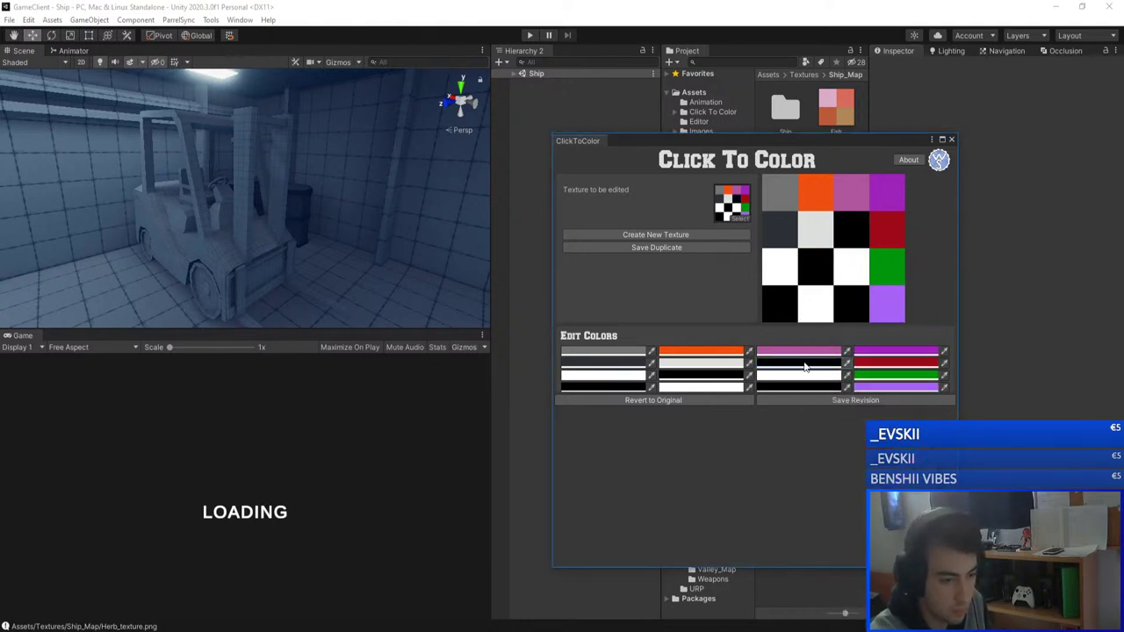
{"action": "left_click", "coordinate": [785, 352]}
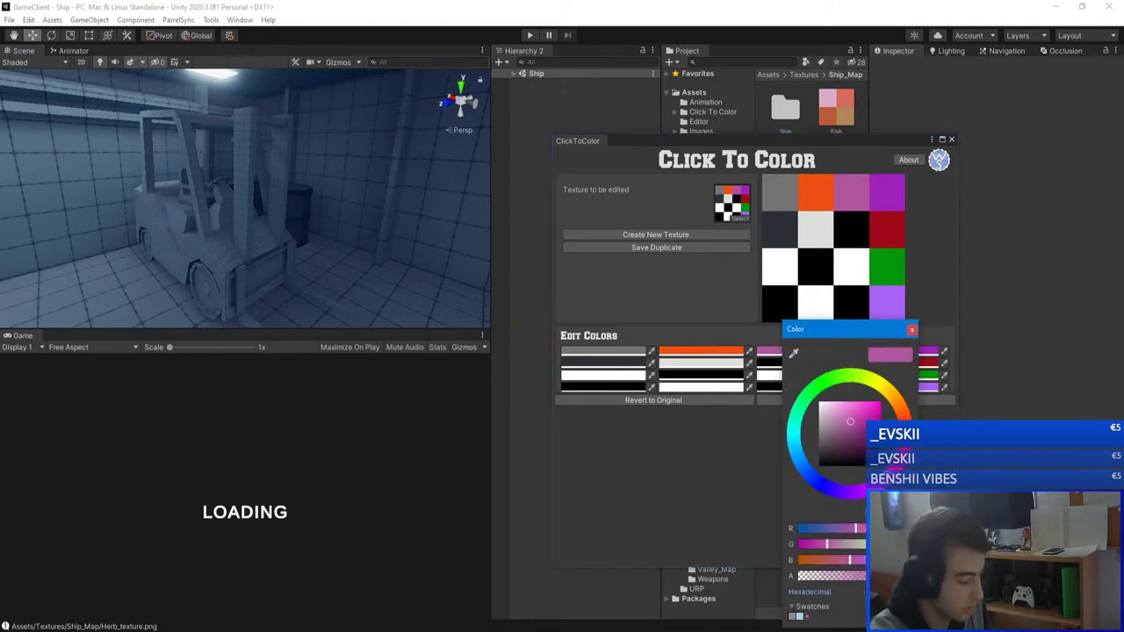
{"action": "type", "text": "fff"}
{"action": "left_click", "coordinate": [912, 331]}
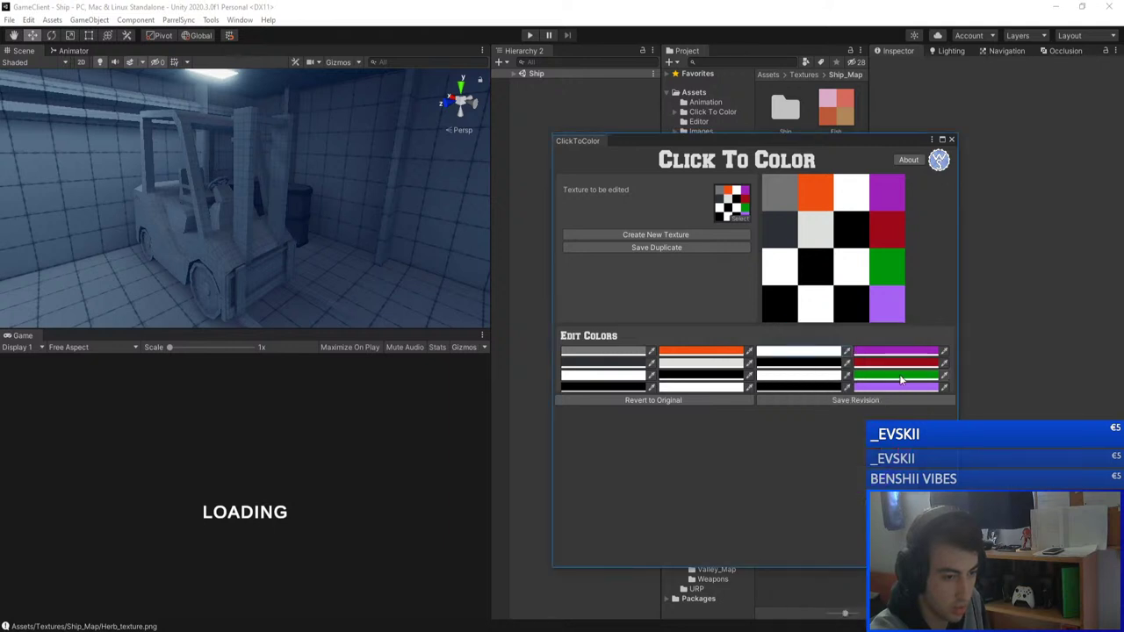
- Change the dark red cell in the second row to white FFF and the green cell below it to black 000
{"action": "left_click", "coordinate": [867, 362]}
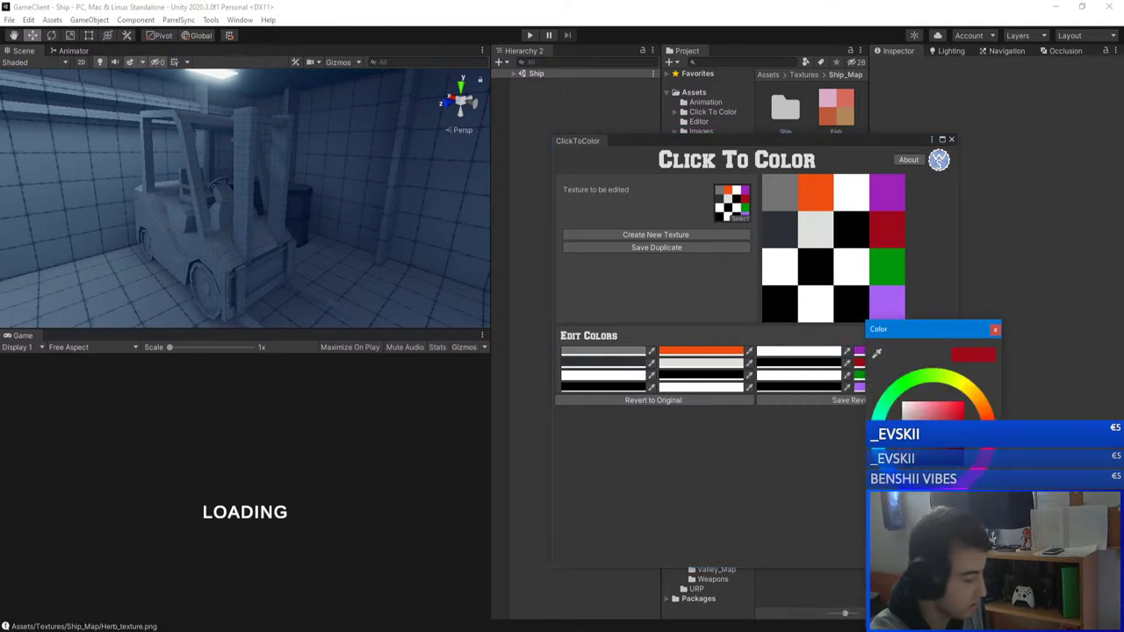
{"action": "type", "text": "fff"}
{"action": "left_click", "coordinate": [993, 330]}
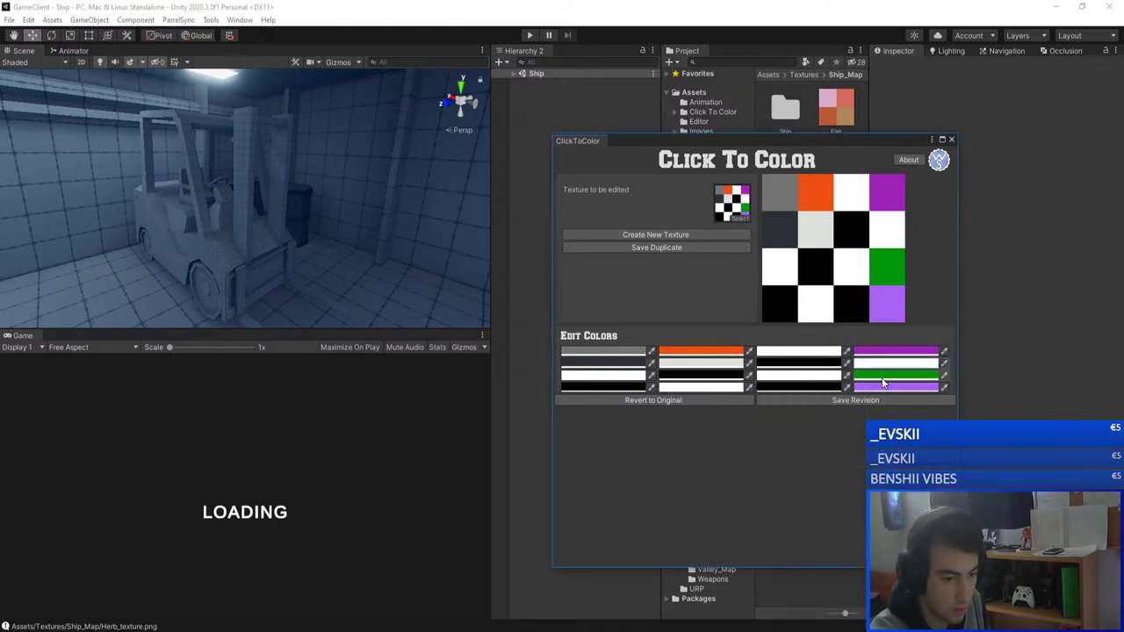
{"action": "left_click", "coordinate": [883, 377]}
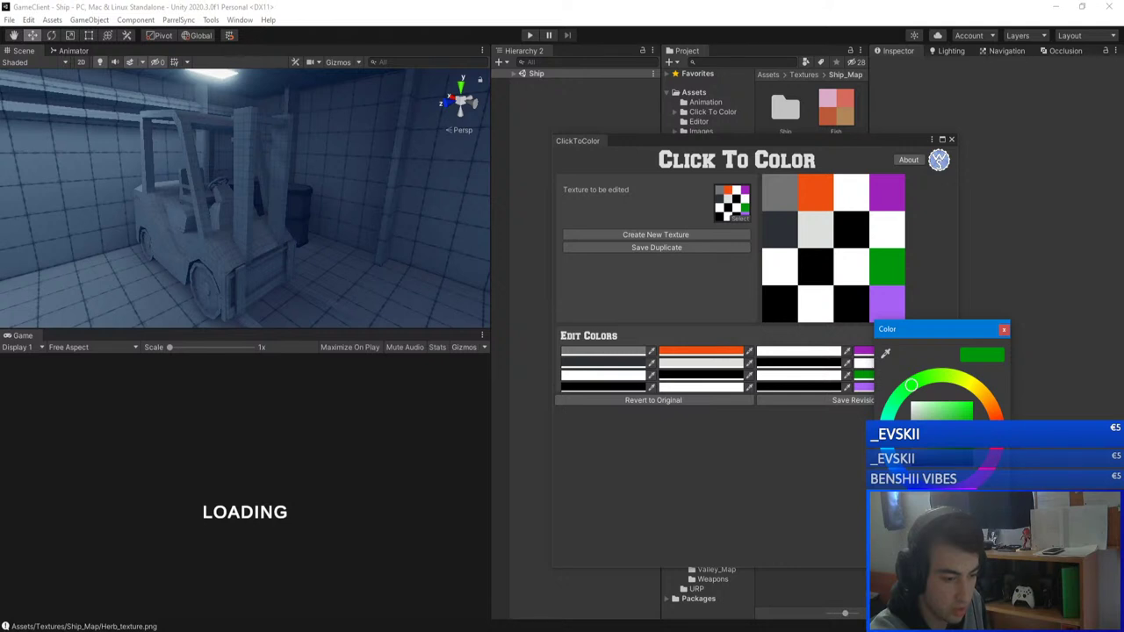
{"action": "type", "text": "000"}
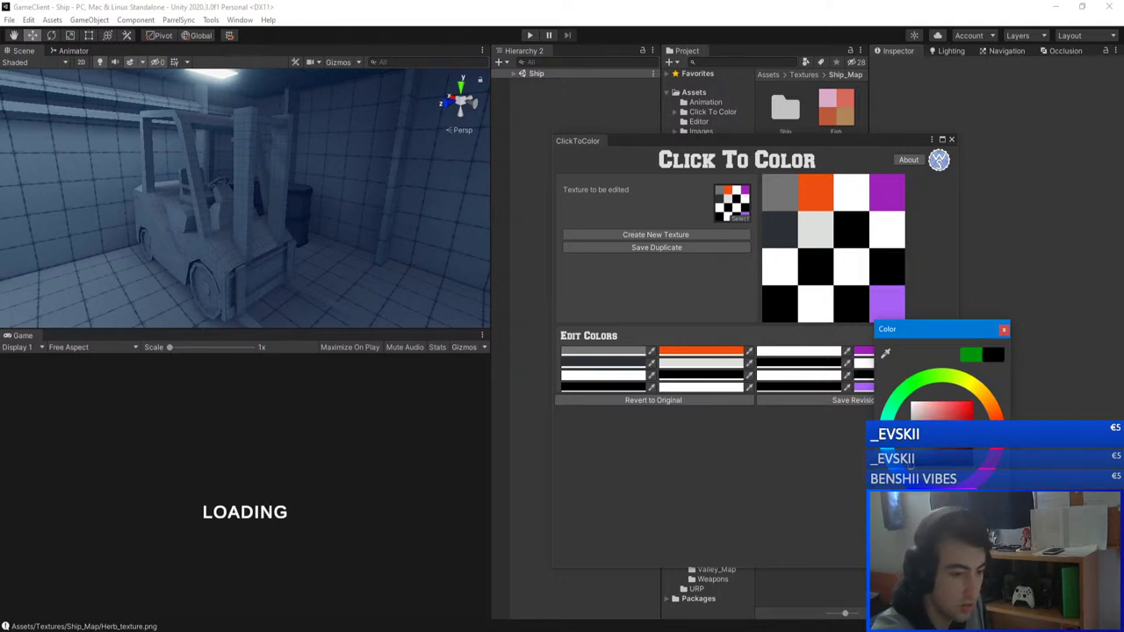
{"action": "left_click", "coordinate": [1005, 331]}
- Change the light purple cell in the fourth row to white and the purple cell in the first row to black, and close Click To Color
{"action": "left_click", "coordinate": [878, 386]}
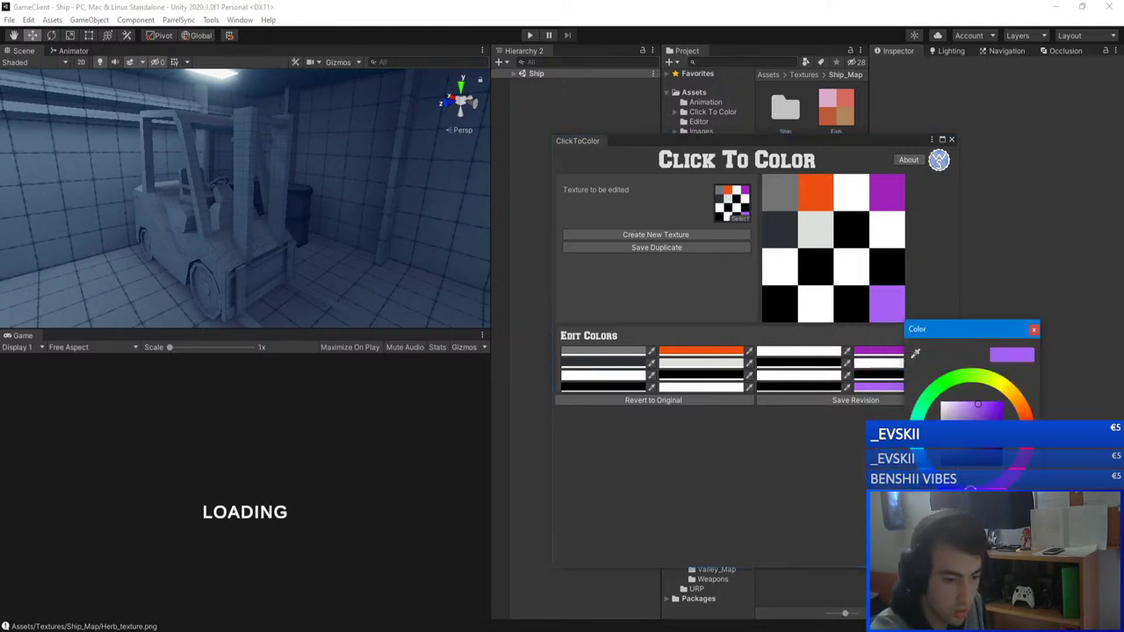
{"action": "type", "text": "000"}
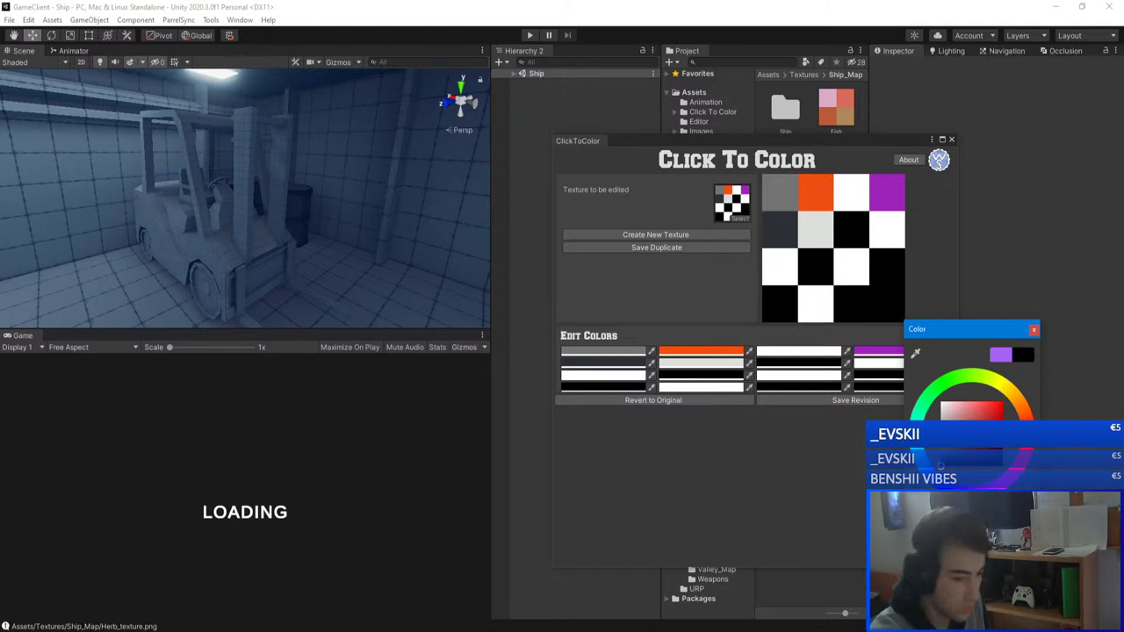
{"action": "type", "text": "fff"}
{"action": "left_click", "coordinate": [1035, 331]}
{"action": "left_click", "coordinate": [895, 351]}
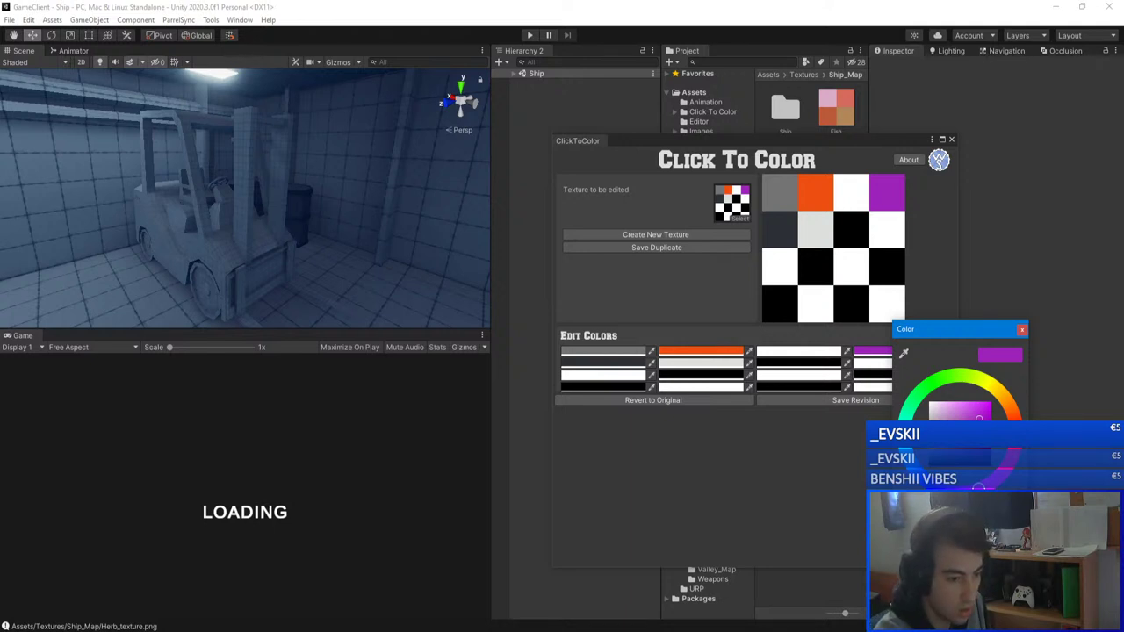
{"action": "type", "text": "000"}
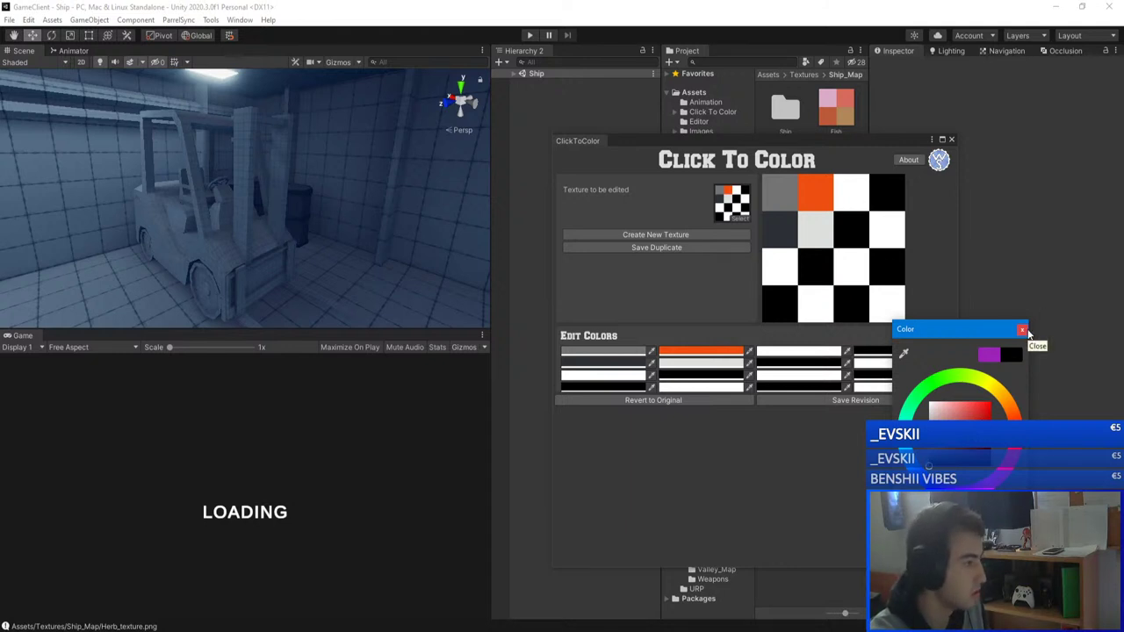
{"action": "left_click", "coordinate": [1023, 330]}
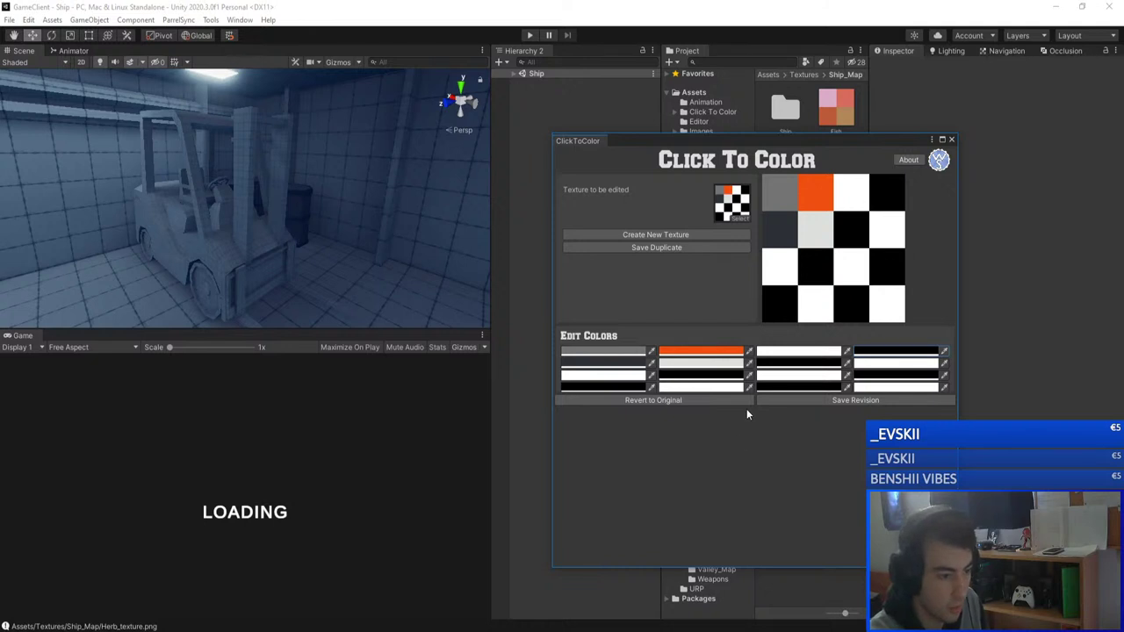
{"action": "left_click", "coordinate": [951, 140]}
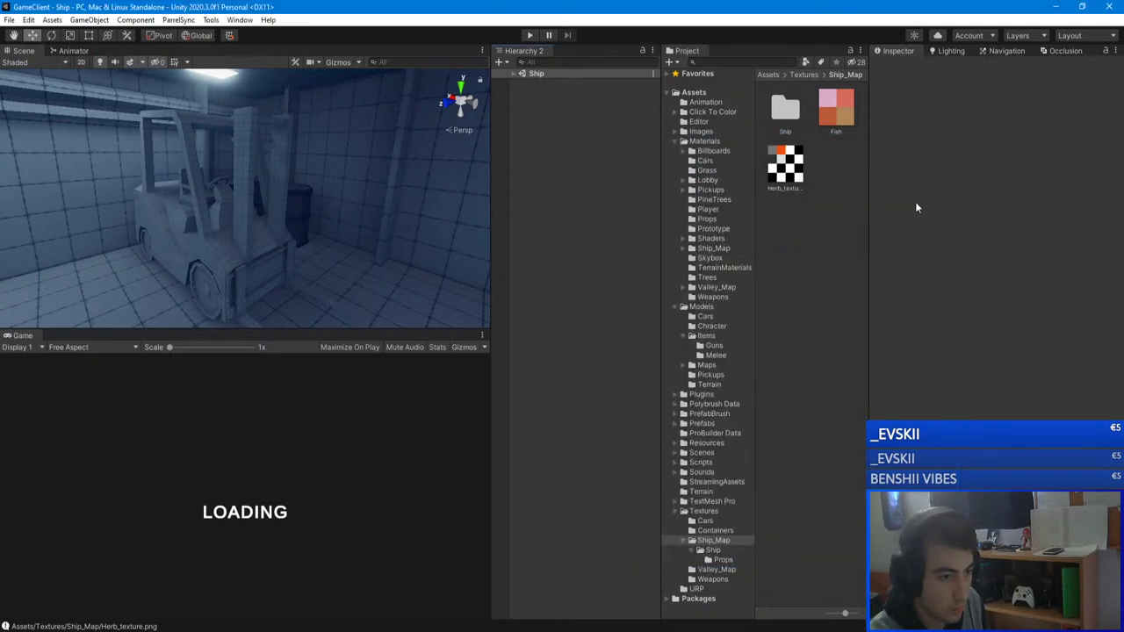
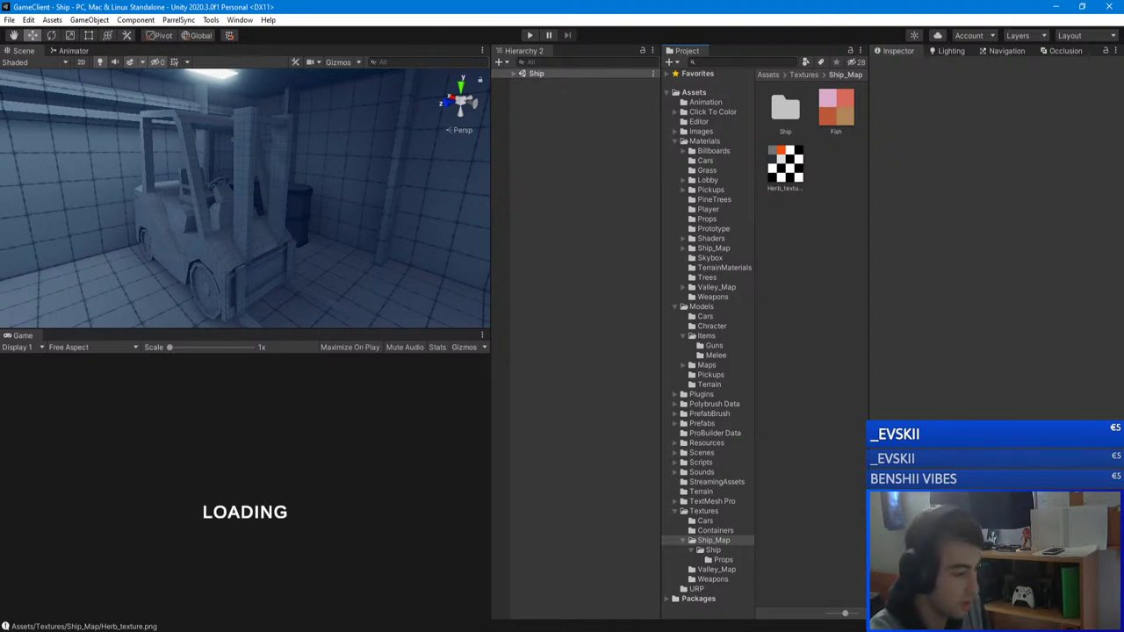
- Switch to Blender and reload the Herb_texture.png image so it shows the recoloured cells
{"action": "key", "text": "alt+Tab"}
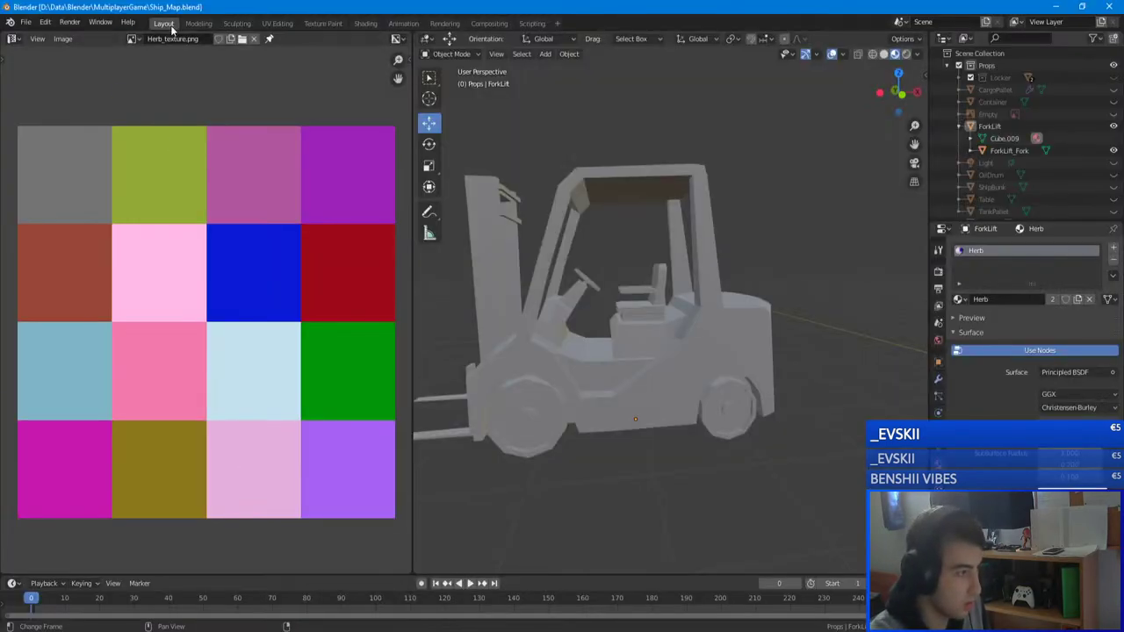
{"action": "left_click", "coordinate": [242, 38]}
{"action": "left_click", "coordinate": [434, 231]}
{"action": "left_click", "coordinate": [738, 512]}
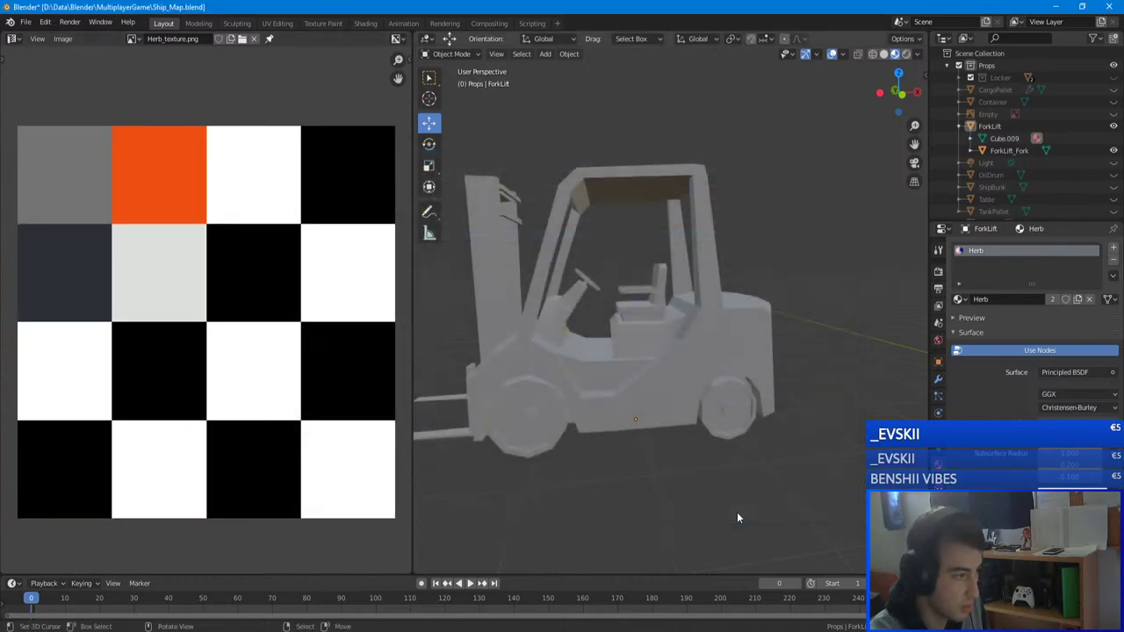
- Enter Edit Mode on ForkLift, clear the selection, and select the lower side-panel faces between the front and rear wheels
{"action": "left_click", "coordinate": [595, 372]}
{"action": "middle_click_drag", "start_coordinate": [595, 372], "coordinate": [662, 352]}
{"action": "key", "text": "Tab"}
{"action": "middle_click_drag", "start_coordinate": [752, 309], "coordinate": [709, 353], "text": "shift"}
{"action": "middle_click_drag", "start_coordinate": [710, 426], "coordinate": [680, 392]}
{"action": "key", "text": "alt+a"}
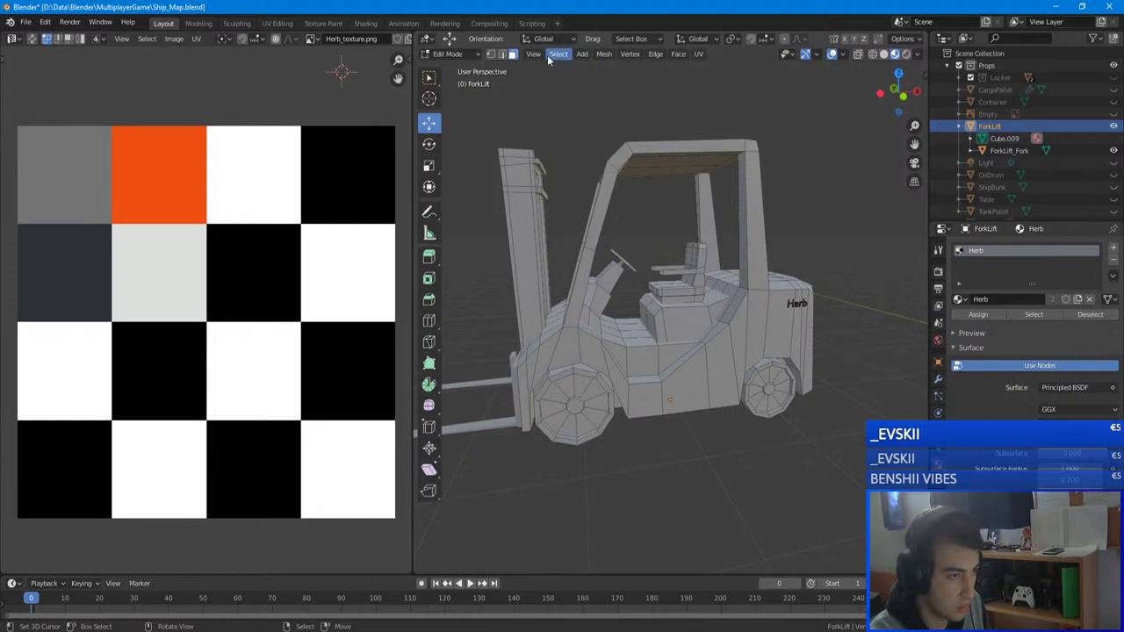
{"action": "left_click", "coordinate": [648, 398]}
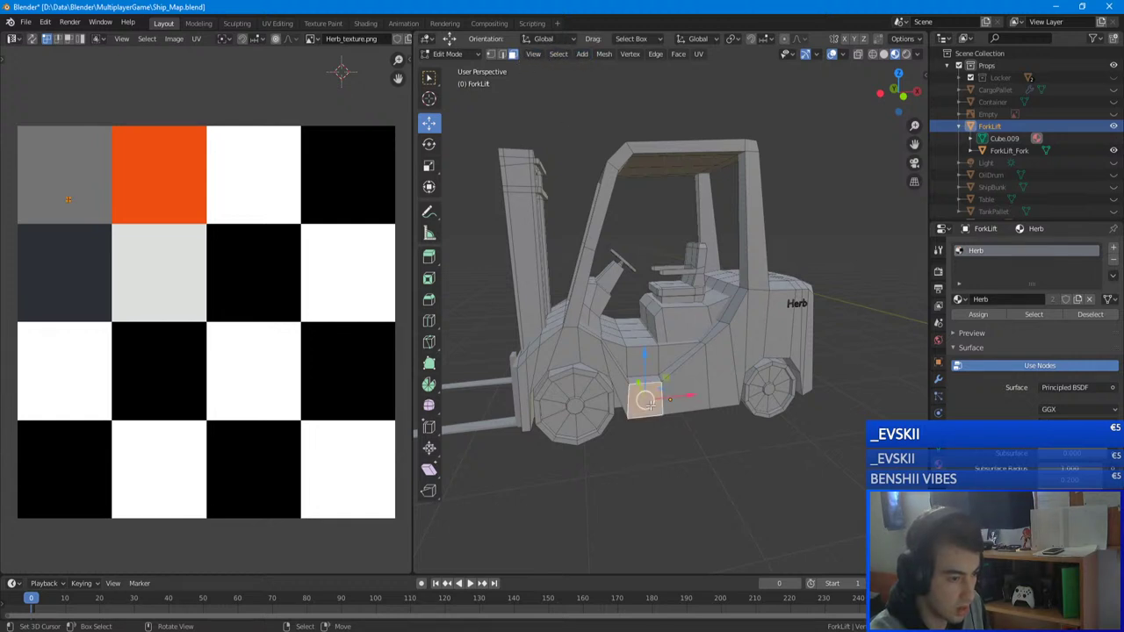
{"action": "left_click", "coordinate": [687, 383], "text": "shift"}
{"action": "left_click", "coordinate": [721, 368], "text": "shift"}
- Check the forklift reference photo in Chrome and, back in Blender, add the side faces above the rear wheel up to the rear corner to the selection
{"action": "left_click", "coordinate": [320, 630]}
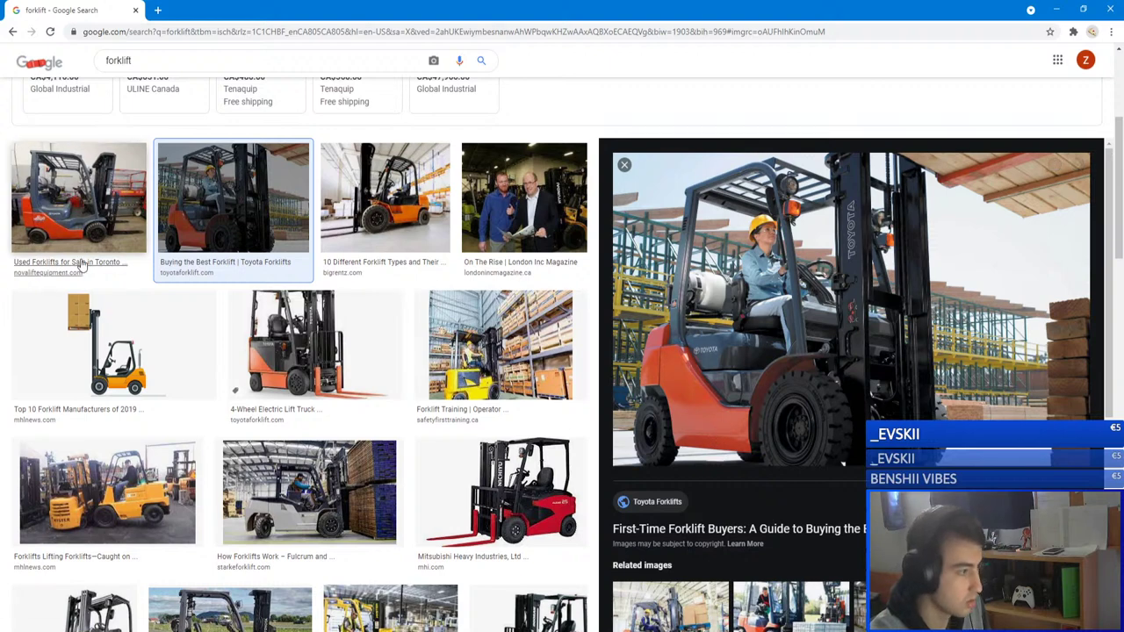
{"action": "left_click", "coordinate": [1057, 9]}
{"action": "middle_click_drag", "start_coordinate": [746, 338], "coordinate": [712, 351]}
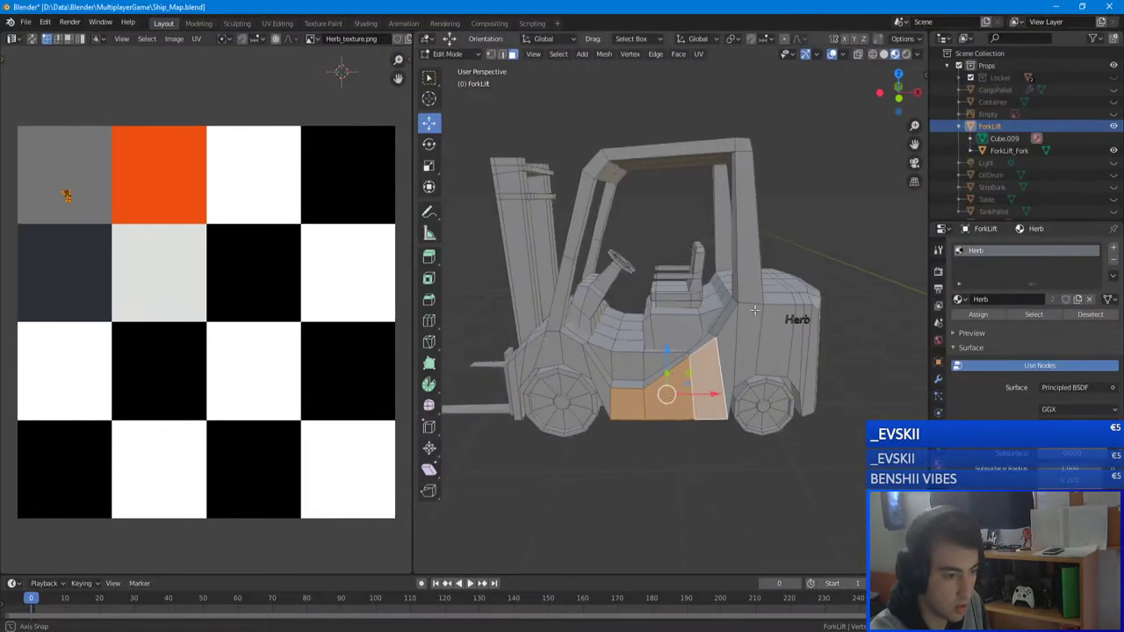
{"action": "scroll", "coordinate": [694, 378], "scroll_direction": "up", "scroll_amount": 6}
{"action": "middle_click_drag", "start_coordinate": [817, 303], "coordinate": [536, 391], "text": "shift"}
{"action": "left_click", "coordinate": [579, 352], "text": "shift"}
{"action": "left_click", "coordinate": [509, 356], "text": "shift"}
{"action": "left_click", "coordinate": [707, 263], "text": "shift"}
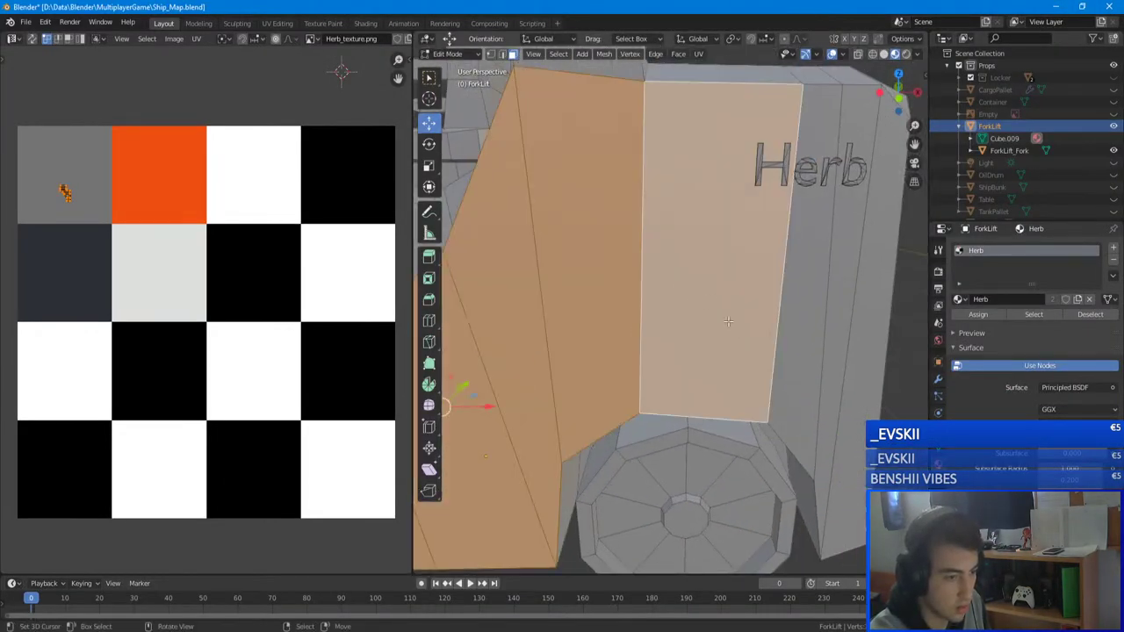
{"action": "middle_click_drag", "start_coordinate": [720, 308], "coordinate": [634, 323]}
{"action": "scroll", "coordinate": [675, 359], "scroll_direction": "down", "scroll_amount": 6}
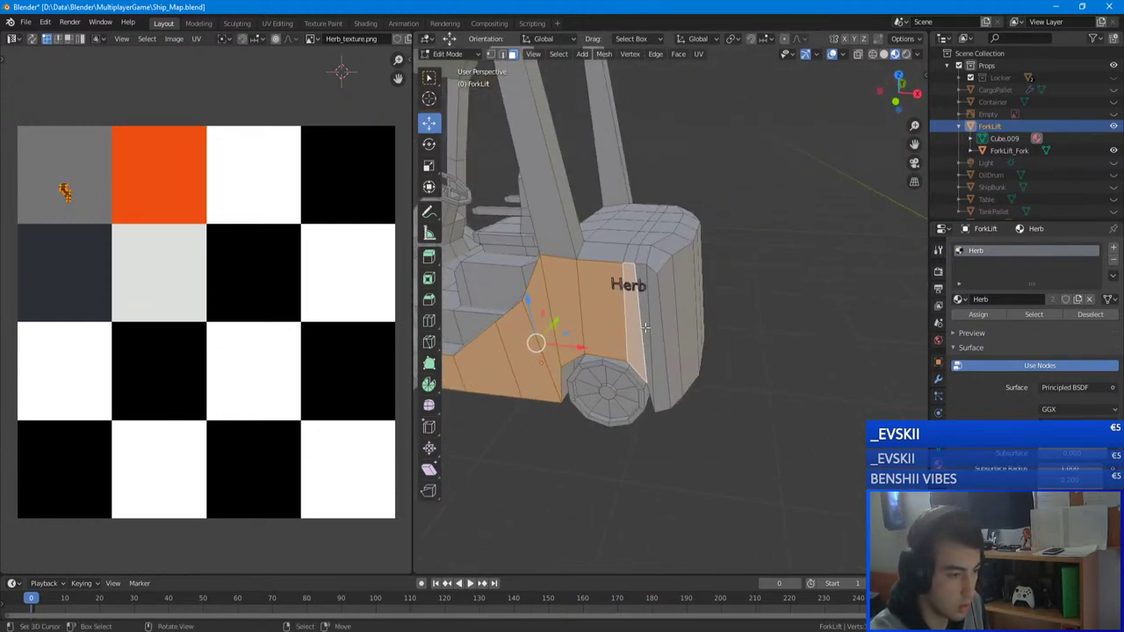
{"action": "left_click", "coordinate": [656, 326], "text": "shift"}
{"action": "left_click", "coordinate": [670, 327], "text": "shift"}
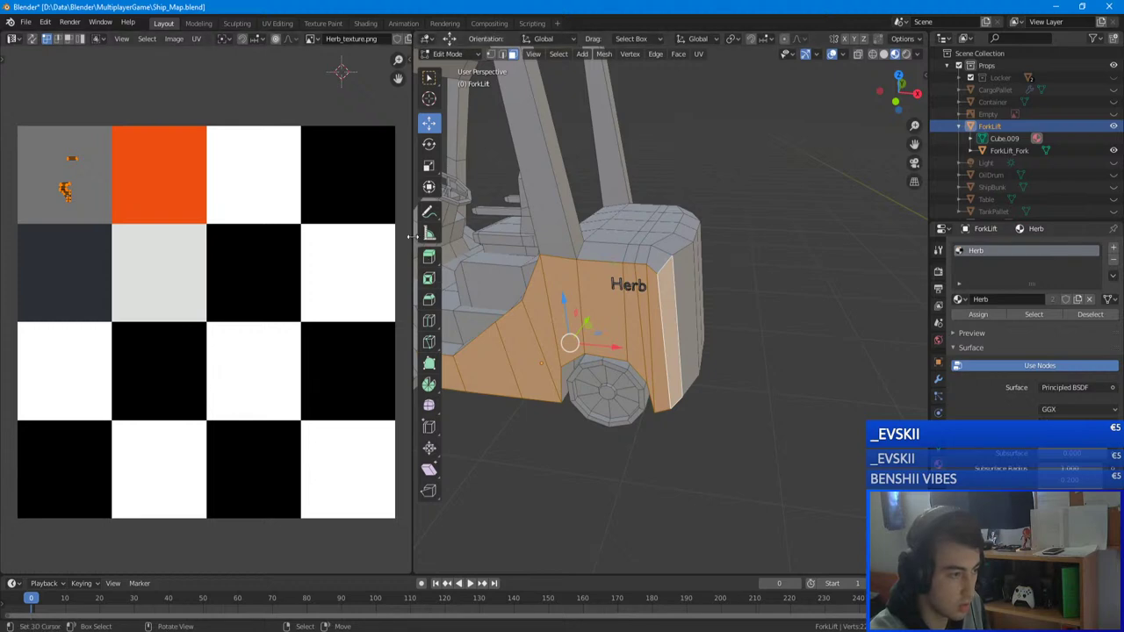
- Widen the 3D viewport beside the texture editor, recentre the texture, and apply View Lock to Active
{"action": "left_click_drag", "start_coordinate": [410, 236], "coordinate": [296, 236]}
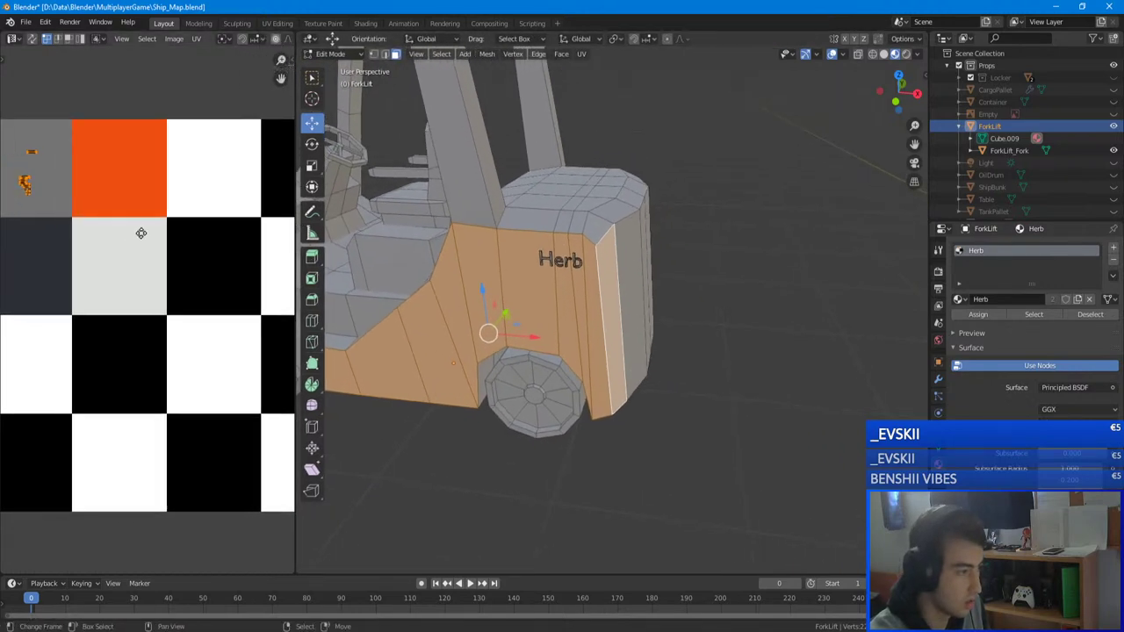
{"action": "middle_click_drag", "start_coordinate": [141, 233], "coordinate": [238, 284]}
{"action": "middle_click_drag", "start_coordinate": [670, 291], "coordinate": [699, 274]}
{"action": "scroll", "coordinate": [552, 350], "scroll_direction": "down", "scroll_amount": 8}
{"action": "scroll", "coordinate": [561, 244], "scroll_direction": "up", "scroll_amount": 6}
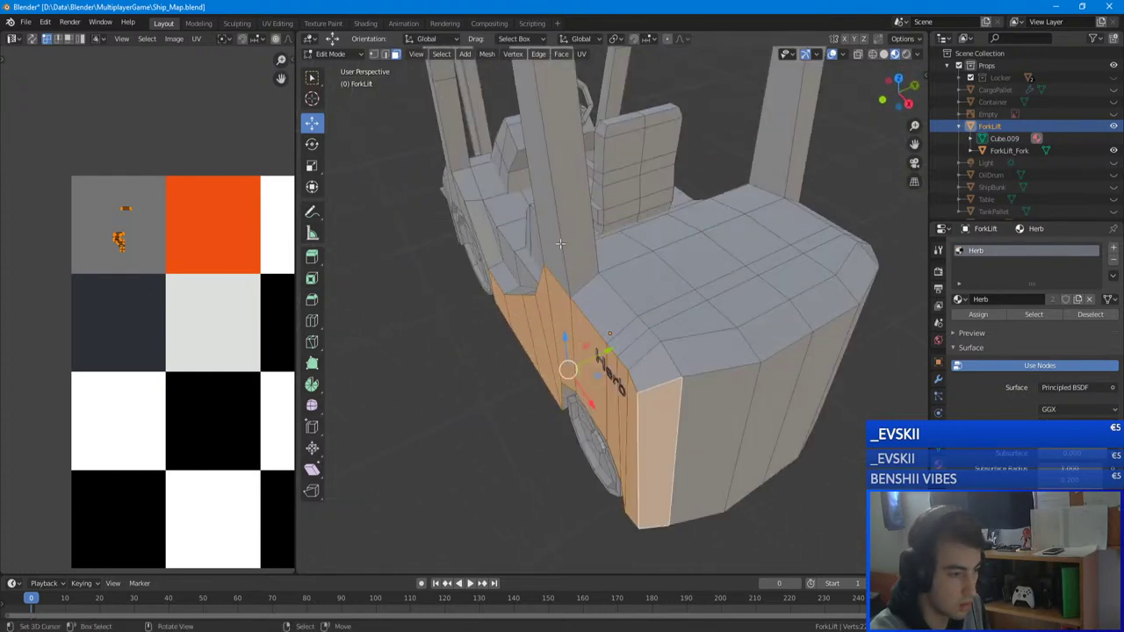
{"action": "left_click", "coordinate": [416, 53]}
{"action": "mouse_move", "coordinate": [491, 220]}
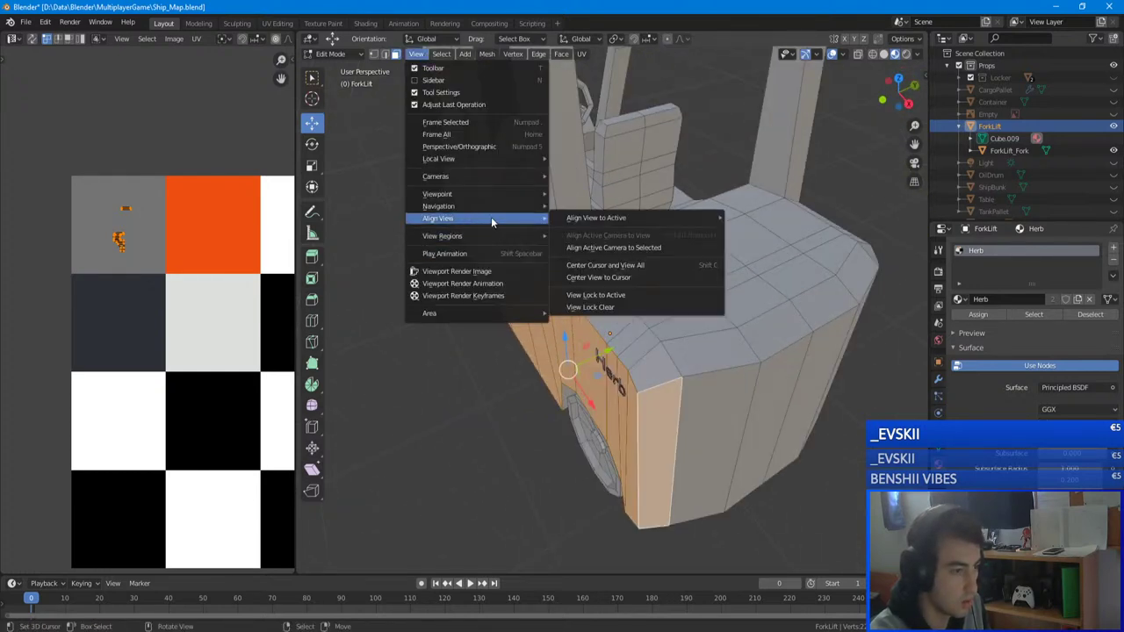
{"action": "left_click", "coordinate": [619, 295]}
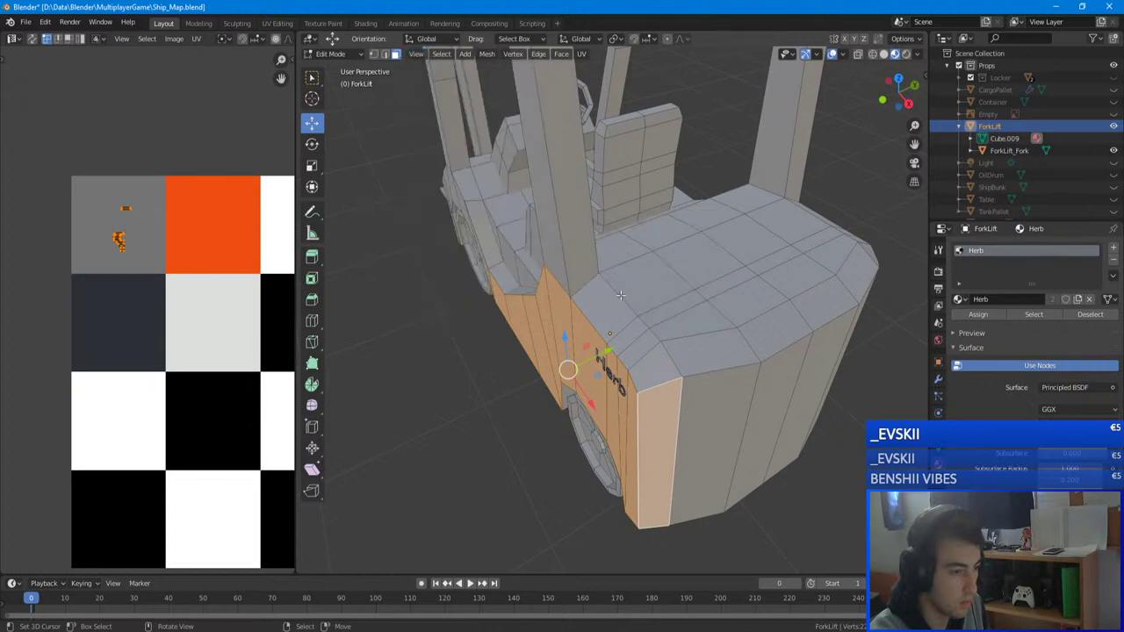
- Add the vertical faces across the forklift's rear counterweight to the selection
{"action": "middle_click_drag", "start_coordinate": [620, 295], "coordinate": [737, 300]}
{"action": "middle_click_drag", "start_coordinate": [700, 266], "coordinate": [652, 268]}
{"action": "right_click", "coordinate": [682, 276], "text": "shift"}
{"action": "right_click", "coordinate": [705, 272], "text": "shift"}
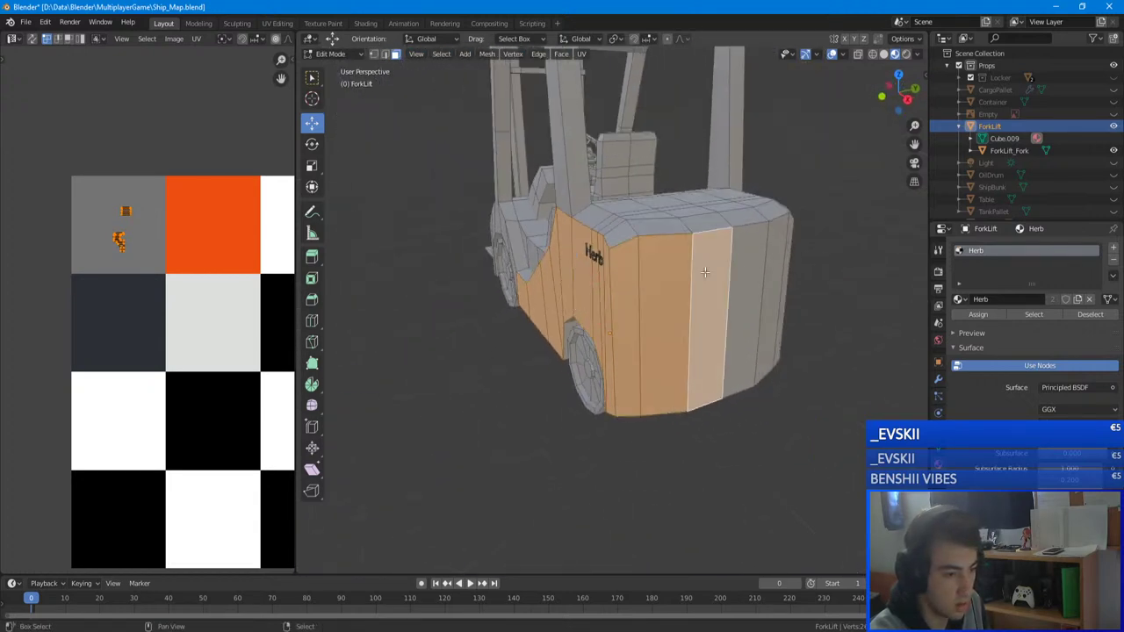
{"action": "middle_click_drag", "start_coordinate": [705, 272], "coordinate": [601, 288]}
{"action": "right_click", "coordinate": [629, 275], "text": "shift"}
{"action": "right_click", "coordinate": [662, 280], "text": "shift"}
- Circle-select the body faces along the forklift's opposite side, from the rear corner to the lower side panel
{"action": "key", "text": "c"}
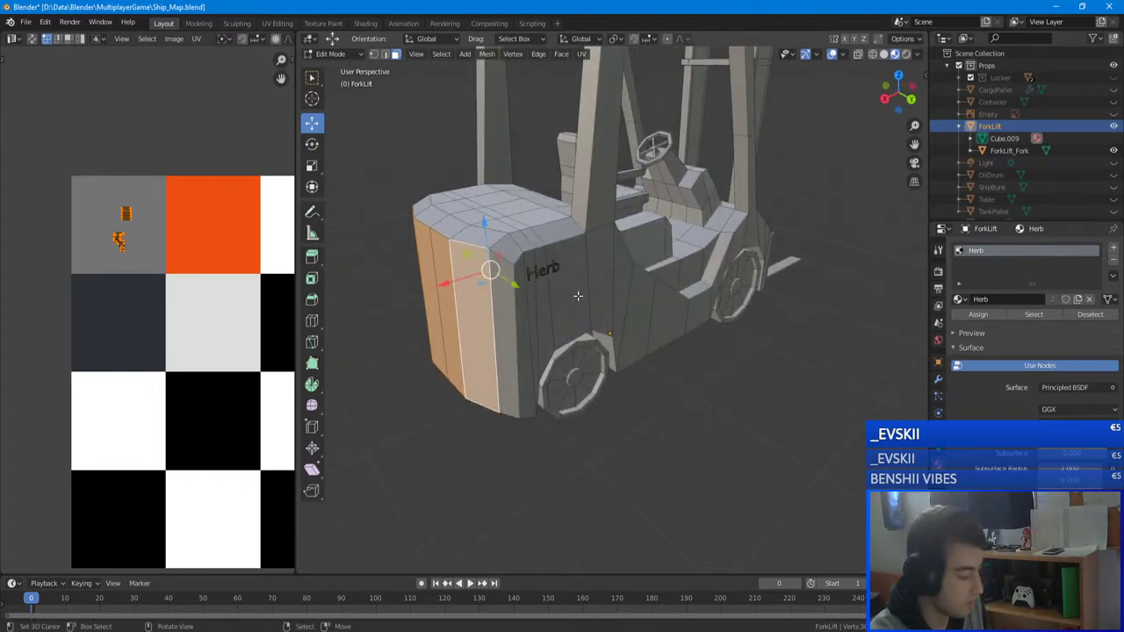
{"action": "left_click_drag", "start_coordinate": [518, 281], "coordinate": [630, 303]}
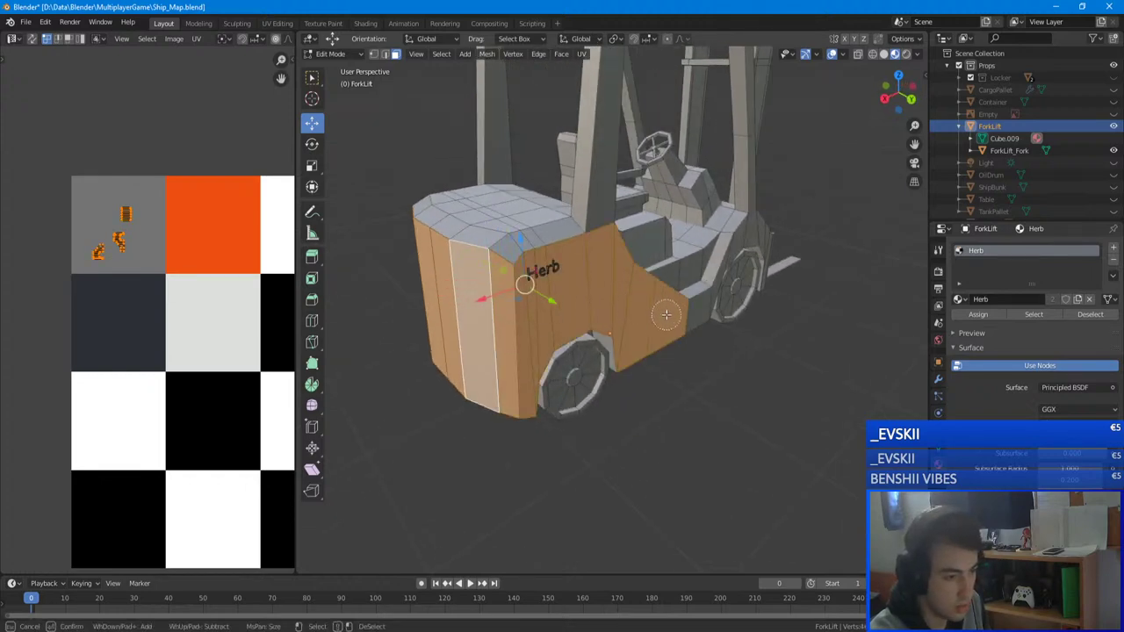
{"action": "key", "text": "Escape"}
- Circle-select the top and bevelled faces of the forklift's rear counterweight, adding them to the selected side and rear faces
{"action": "mouse_move", "coordinate": [665, 313]}
{"action": "middle_mouse_down"}
{"action": "mouse_move", "coordinate": [611, 328]}
{"action": "mouse_move", "coordinate": [527, 326]}
{"action": "mouse_move", "coordinate": [571, 286]}
{"action": "mouse_move", "coordinate": [613, 282]}
{"action": "middle_mouse_up"}
{"action": "key", "text": "c"}
{"action": "key", "text": "Escape"}
{"action": "key", "text": "c"}
{"action": "left_click_drag", "start_coordinate": [559, 305], "coordinate": [489, 325]}
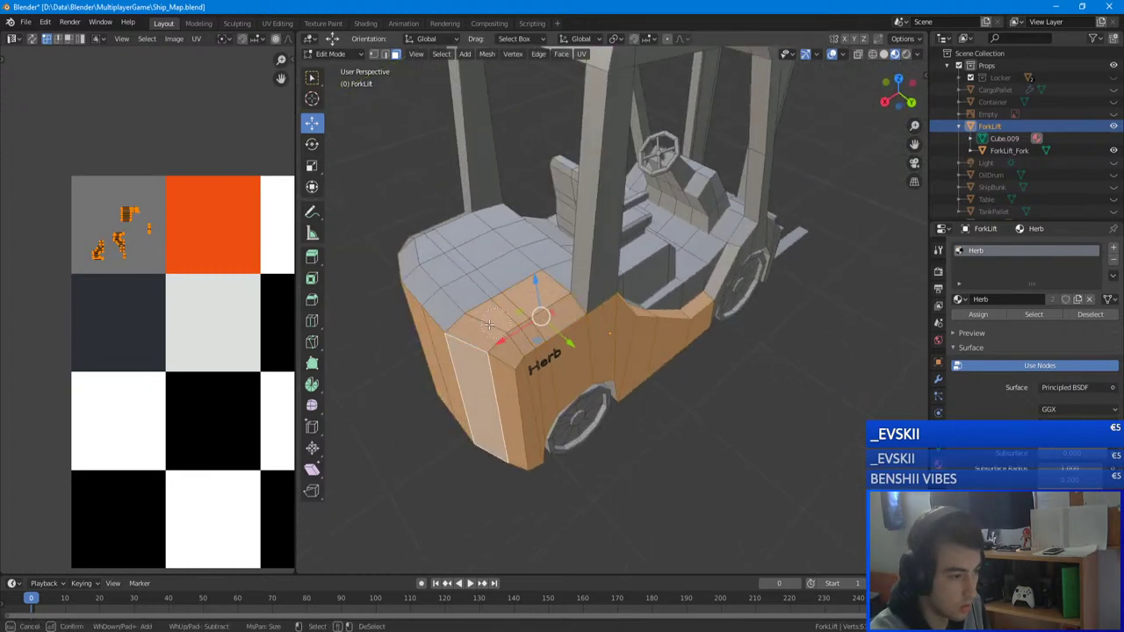
{"action": "middle_click_drag", "start_coordinate": [492, 274], "coordinate": [761, 334]}
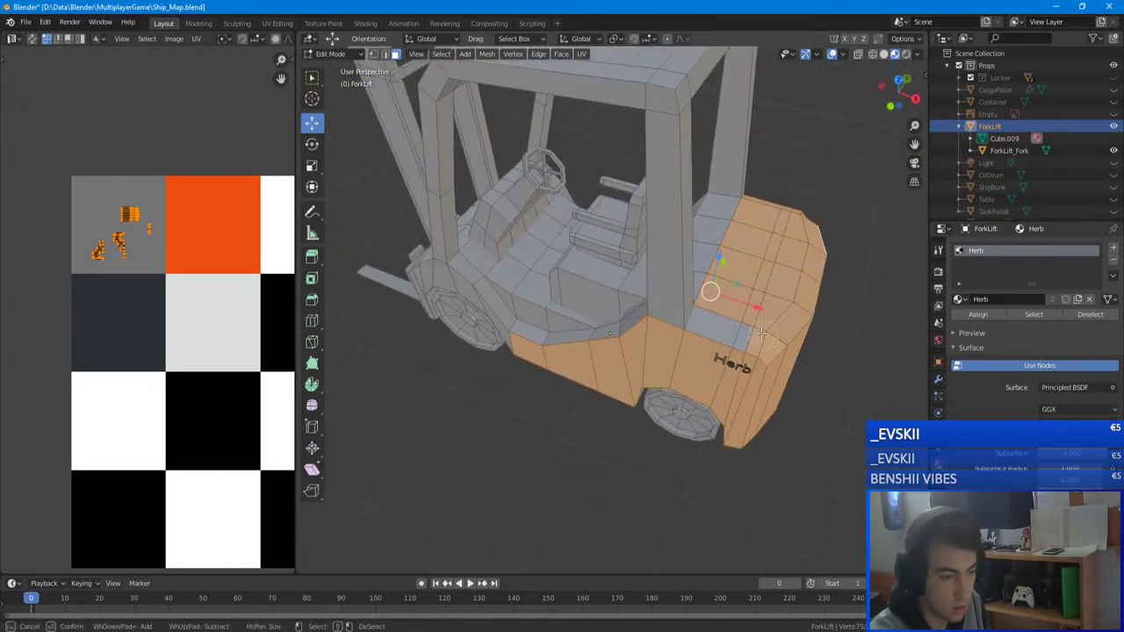
{"action": "middle_click_drag", "start_coordinate": [728, 285], "coordinate": [604, 393]}
{"action": "key", "text": "c"}
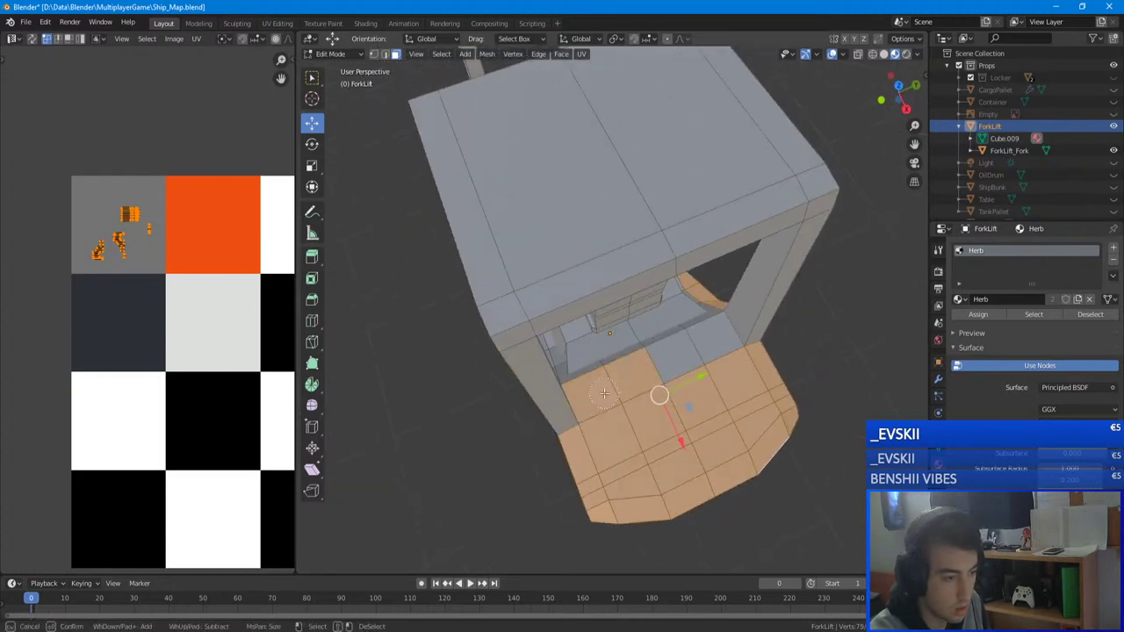
{"action": "key", "text": "Escape"}
- Add the narrow sloping faces along the side panel below the rear pillar, and compare the selection with the forklift photo in Chrome
{"action": "middle_click_drag", "start_coordinate": [709, 353], "coordinate": [797, 300]}
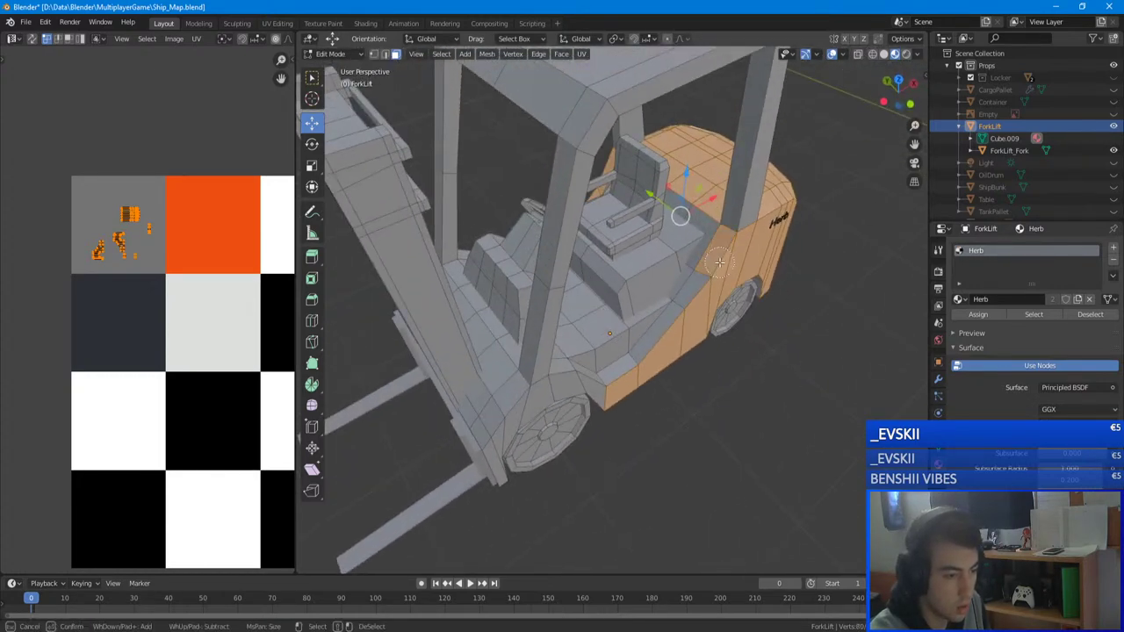
{"action": "right_click", "coordinate": [627, 380]}
{"action": "middle_click_drag", "start_coordinate": [627, 381], "coordinate": [599, 305]}
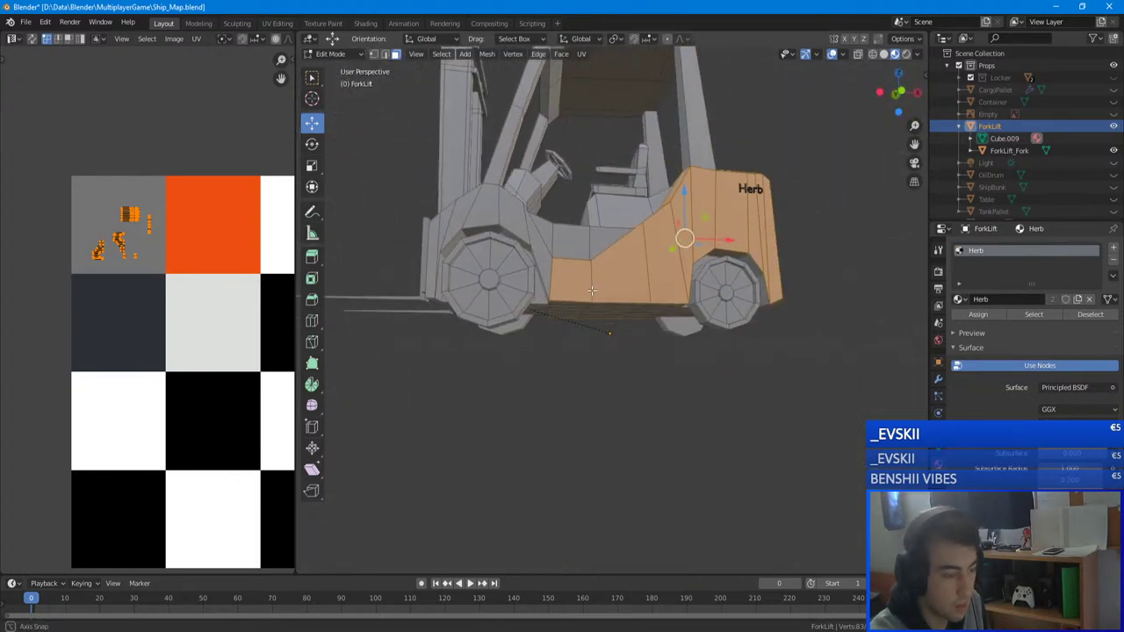
{"action": "key", "text": "alt+Tab"}
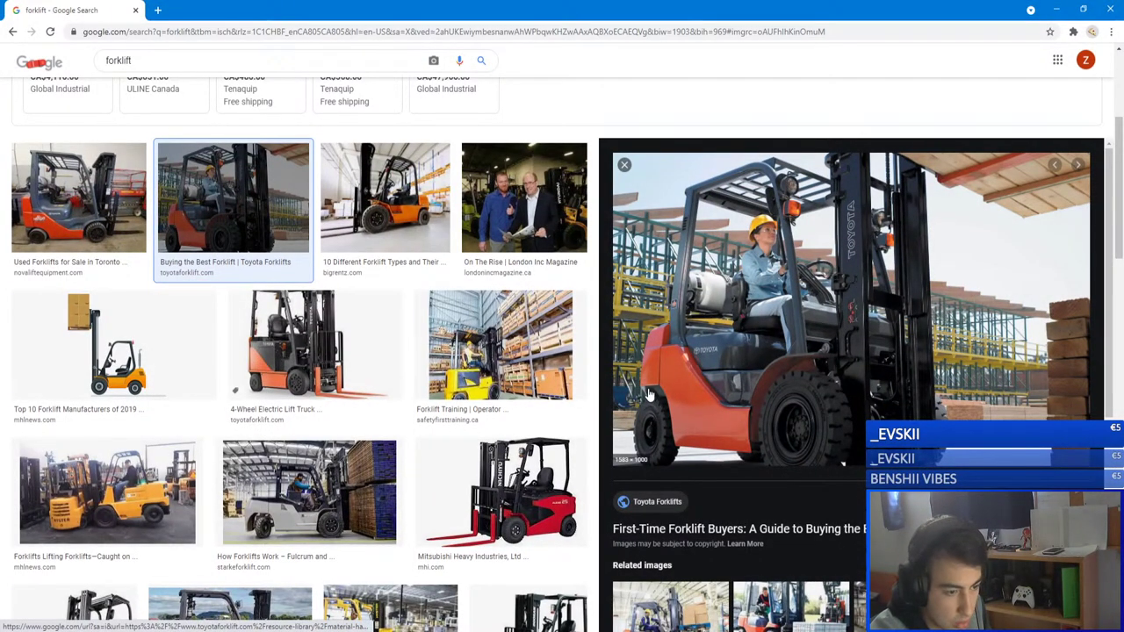
{"action": "key", "text": "alt+Tab"}
{"action": "middle_click_drag", "start_coordinate": [474, 351], "coordinate": [496, 376]}
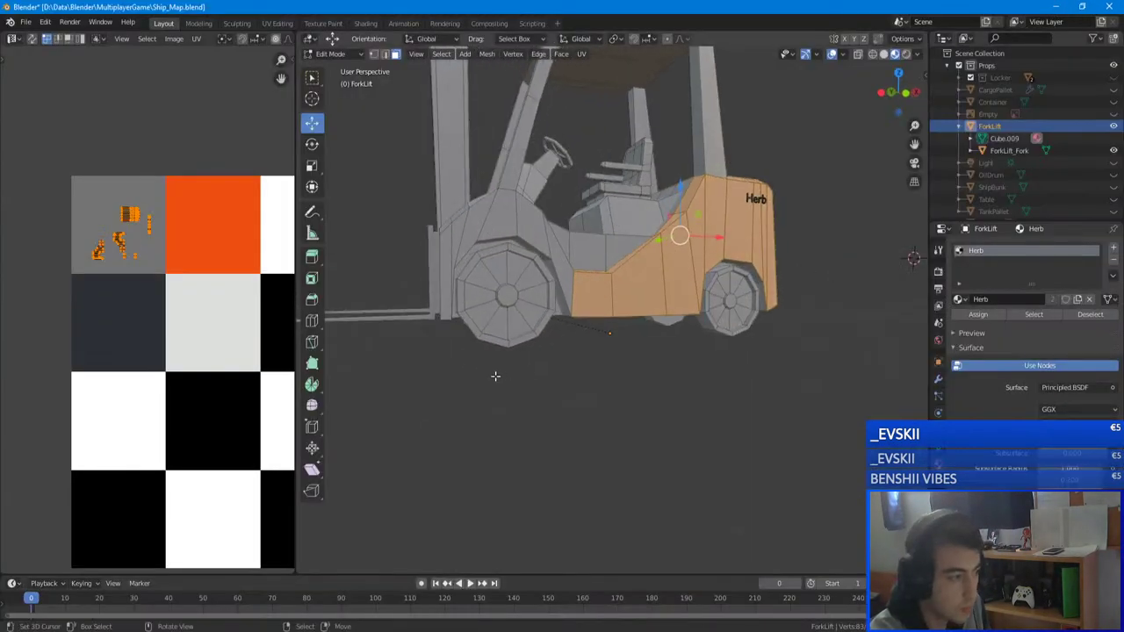
- Move the selected body faces' UVs onto the orange cell of the texture and check the forklift outside Edit Mode
{"action": "key", "text": "g"}
{"action": "left_click", "coordinate": [233, 264]}
{"action": "key", "text": "Tab"}
{"action": "middle_click_drag", "start_coordinate": [688, 267], "coordinate": [558, 338]}
{"action": "scroll", "coordinate": [562, 338], "scroll_direction": "up", "scroll_amount": 4}
{"action": "middle_click_drag", "start_coordinate": [639, 307], "coordinate": [736, 241], "text": "shift"}
{"action": "key", "text": "Tab"}
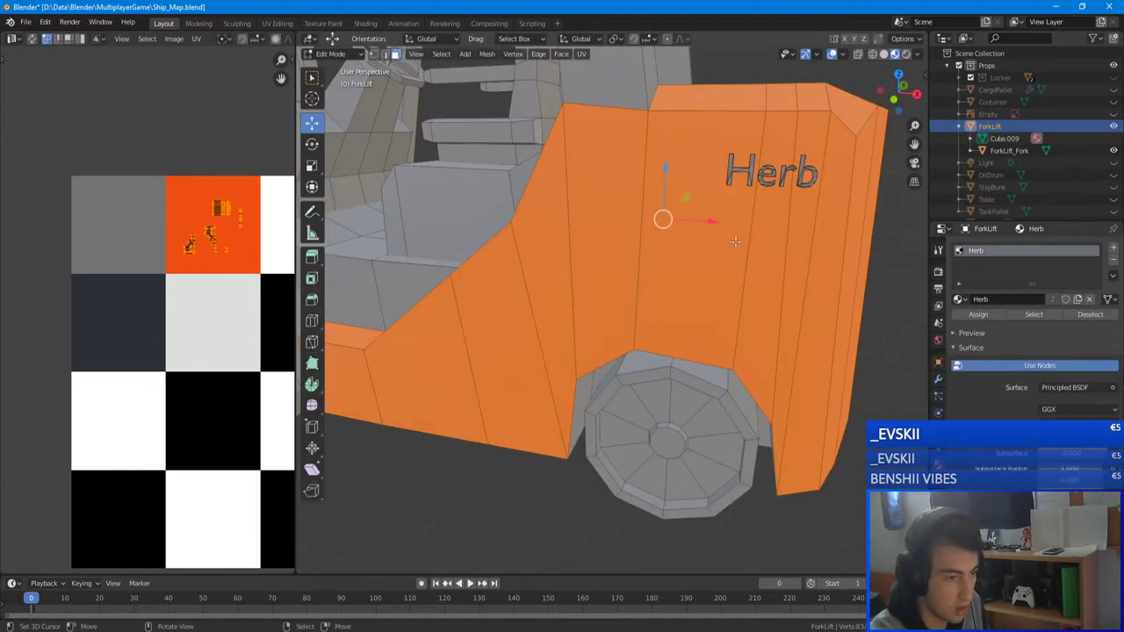
- Clear the face selection and select the front faces of the Herb lettering on the counterweight's side
{"action": "key", "text": "alt+a"}
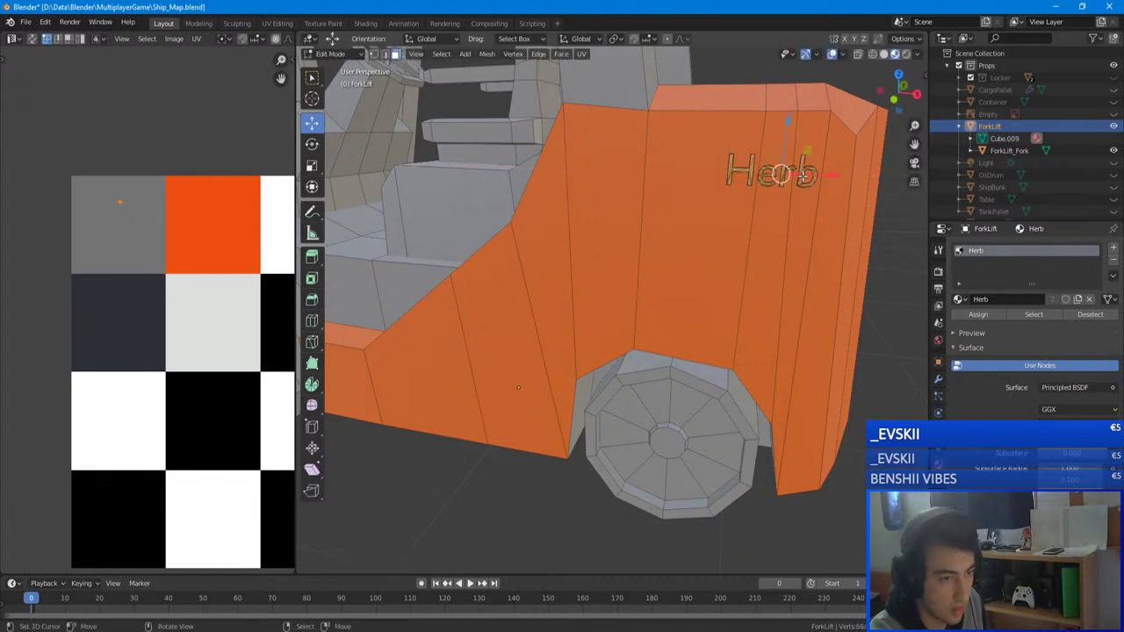
{"action": "scroll", "coordinate": [725, 224], "scroll_direction": "up", "scroll_amount": 5}
{"action": "scroll", "coordinate": [725, 225], "scroll_direction": "down", "scroll_amount": 6}
{"action": "middle_click_drag", "start_coordinate": [723, 234], "coordinate": [788, 274]}
{"action": "scroll", "coordinate": [540, 254], "scroll_direction": "down", "scroll_amount": 3}
{"action": "scroll", "coordinate": [685, 313], "scroll_direction": "up", "scroll_amount": 4}
{"action": "middle_click_drag", "start_coordinate": [685, 313], "coordinate": [653, 285]}
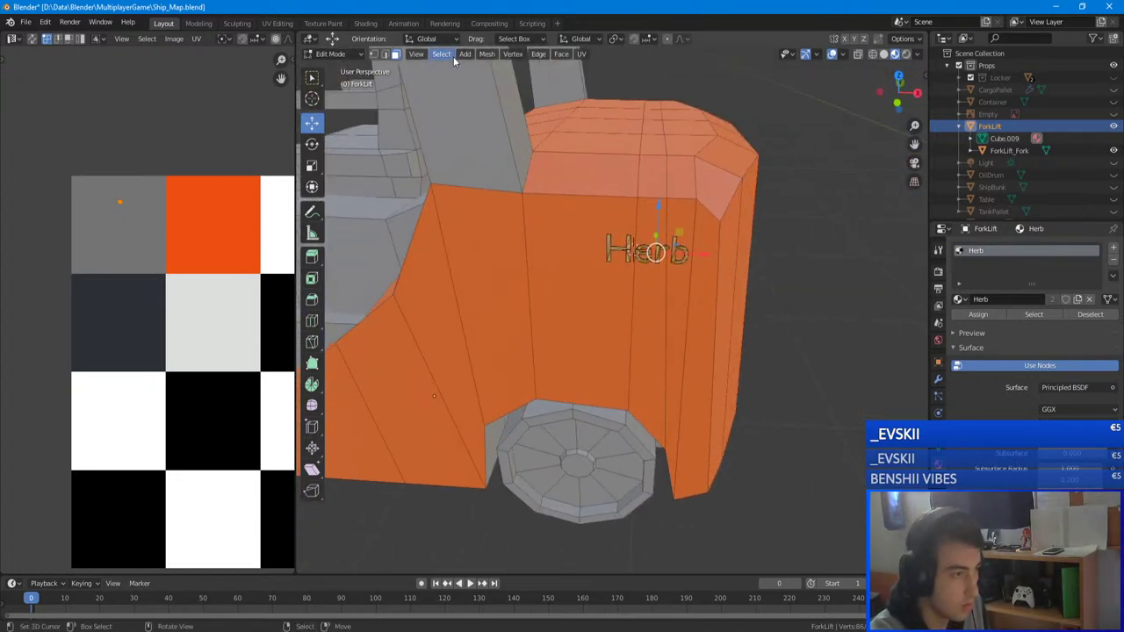
- Centre the 3D view on the cursor beside the Herb lettering and clear the view lock
{"action": "left_click", "coordinate": [422, 55]}
{"action": "mouse_move", "coordinate": [495, 221]}
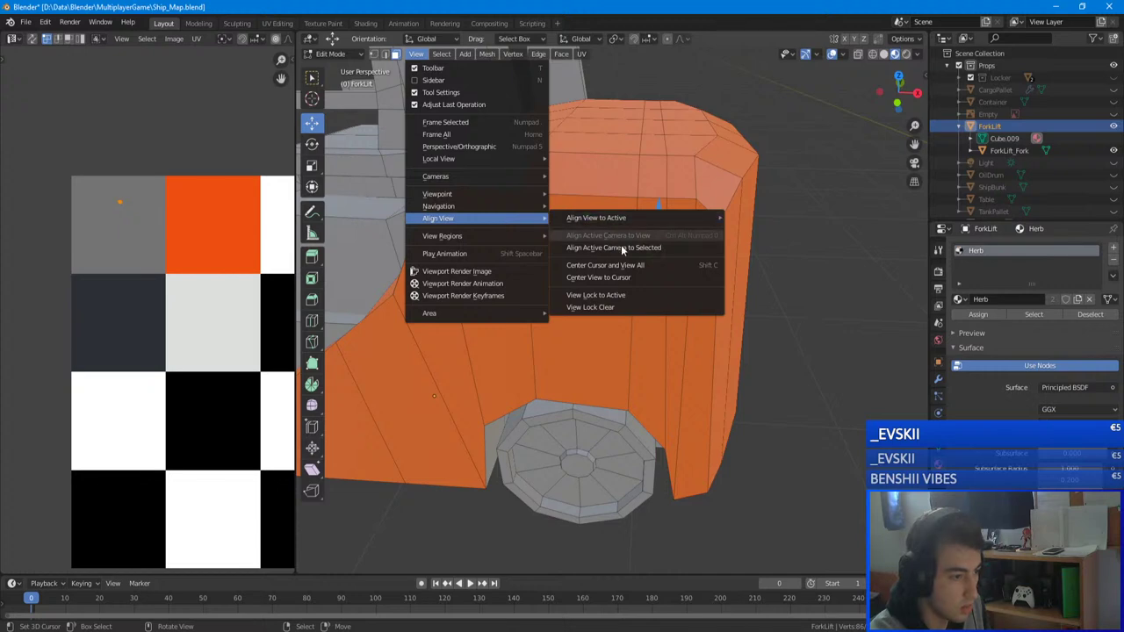
{"action": "left_click", "coordinate": [661, 277]}
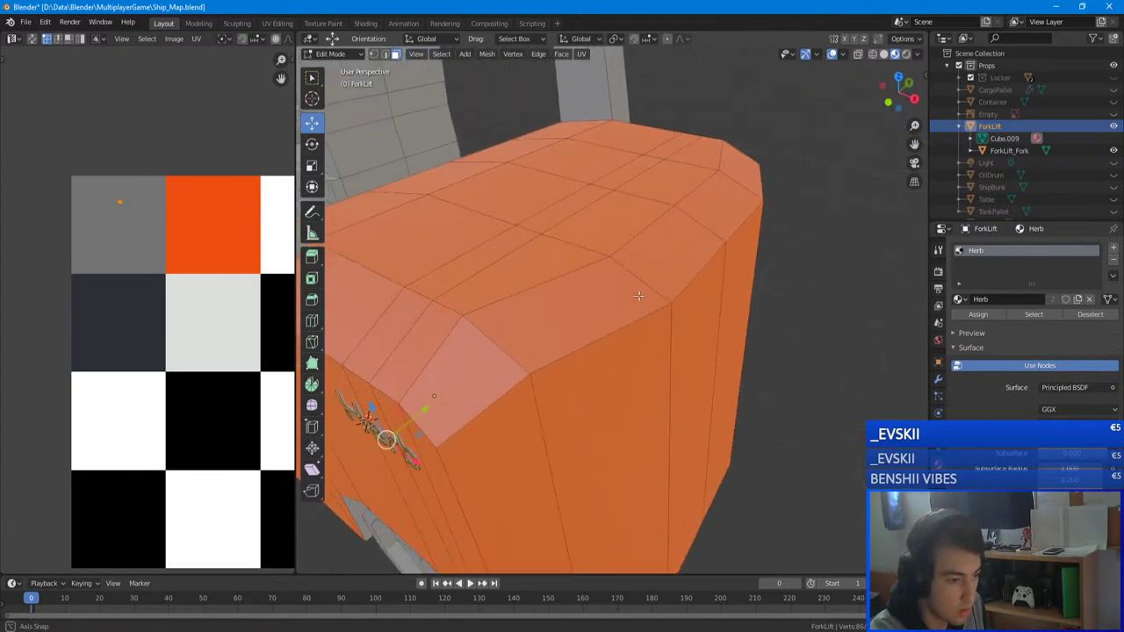
{"action": "middle_click_drag", "start_coordinate": [639, 296], "coordinate": [685, 284]}
{"action": "left_click", "coordinate": [416, 55]}
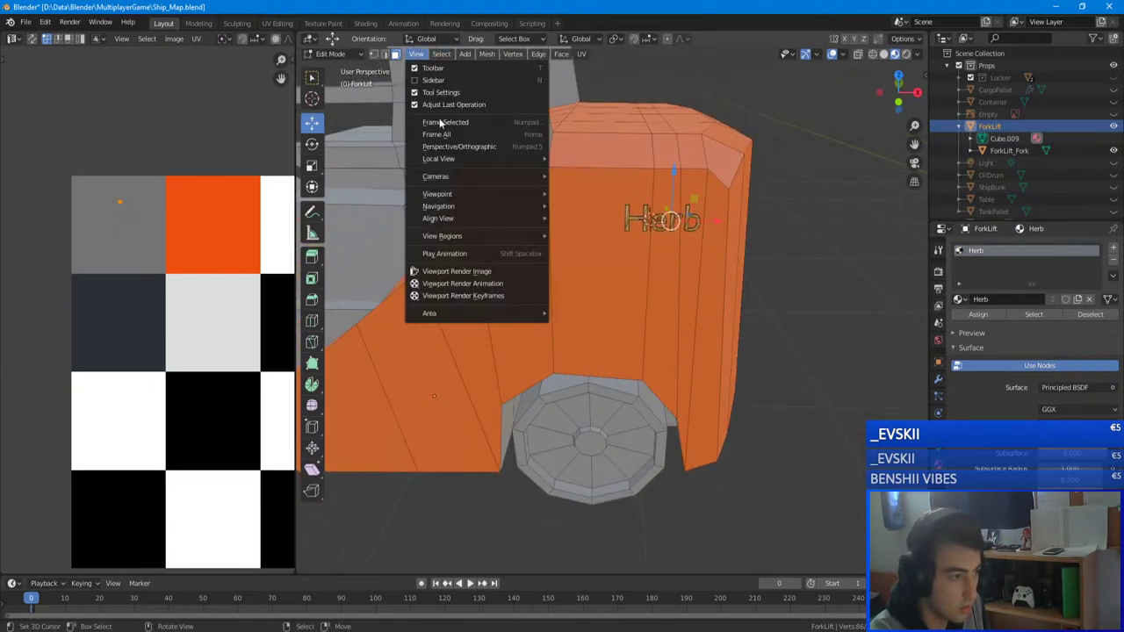
{"action": "mouse_move", "coordinate": [517, 219]}
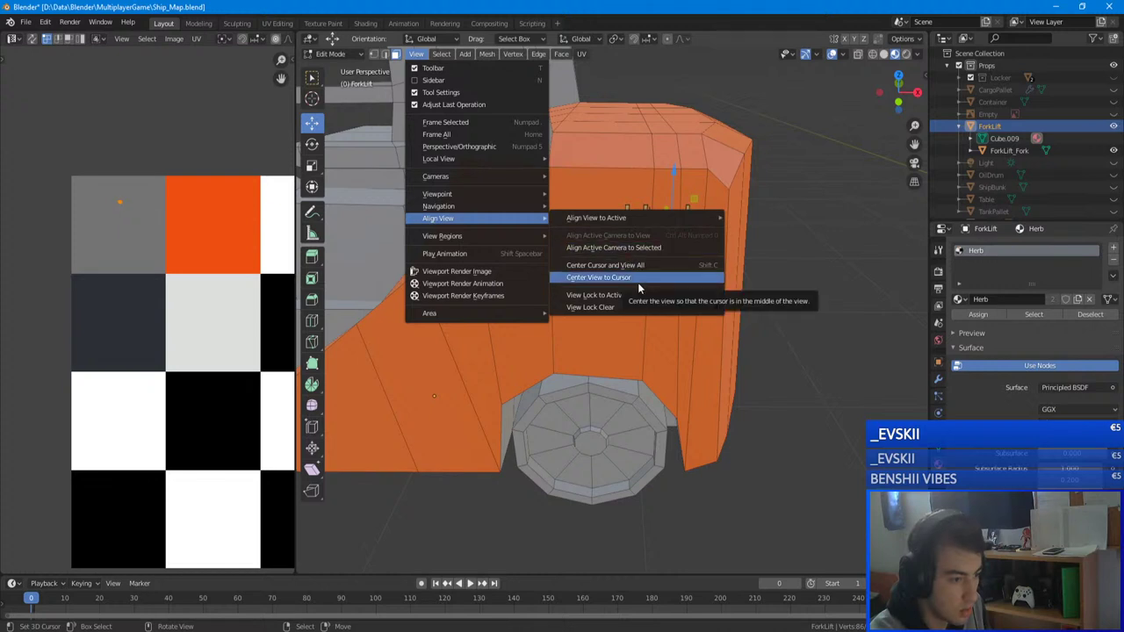
{"action": "left_click", "coordinate": [592, 278]}
{"action": "middle_click_drag", "start_coordinate": [591, 277], "coordinate": [618, 287]}
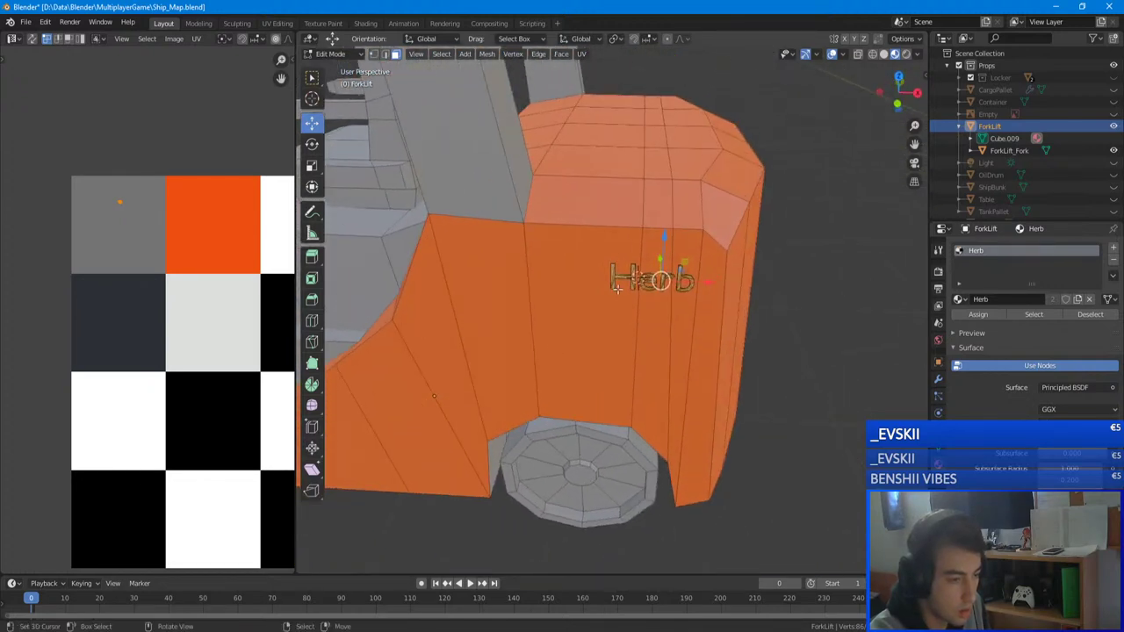
{"action": "left_click", "coordinate": [423, 56]}
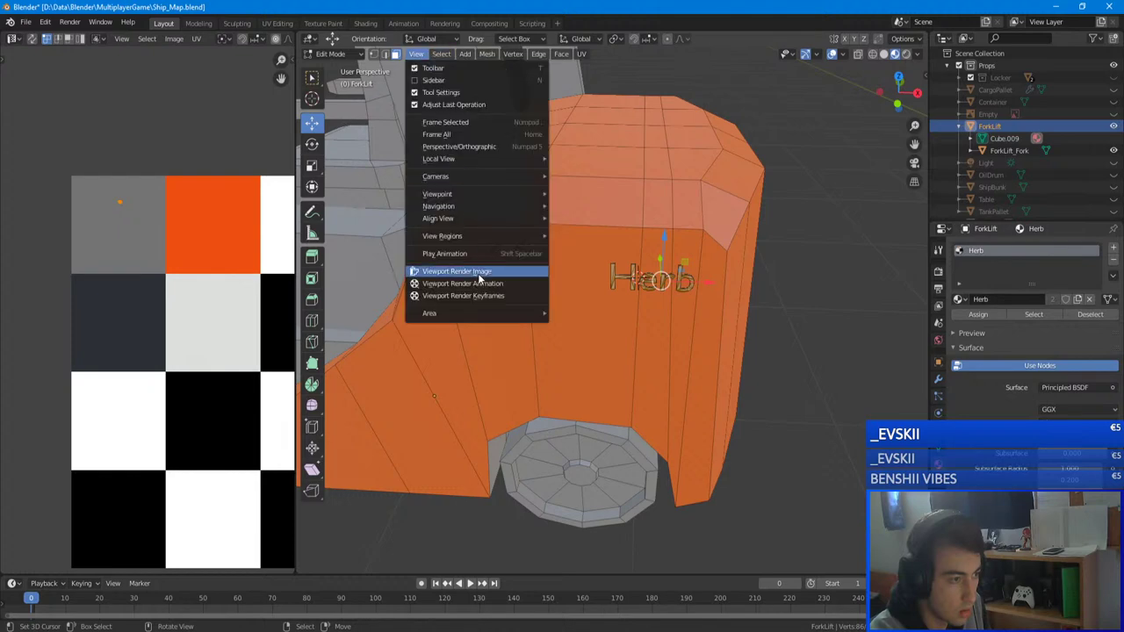
{"action": "mouse_move", "coordinate": [449, 218]}
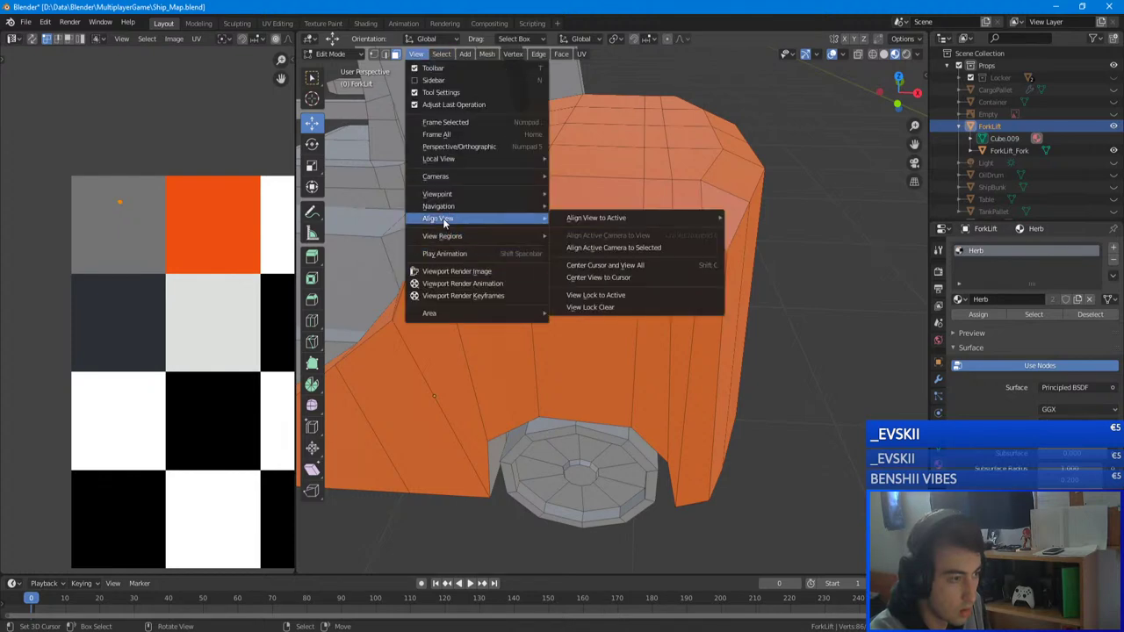
{"action": "left_click", "coordinate": [626, 303]}
- Extend the selection to all linked faces of the Herb letters, including the inner edges of the e and b
{"action": "scroll", "coordinate": [628, 307], "scroll_direction": "up", "scroll_amount": 6}
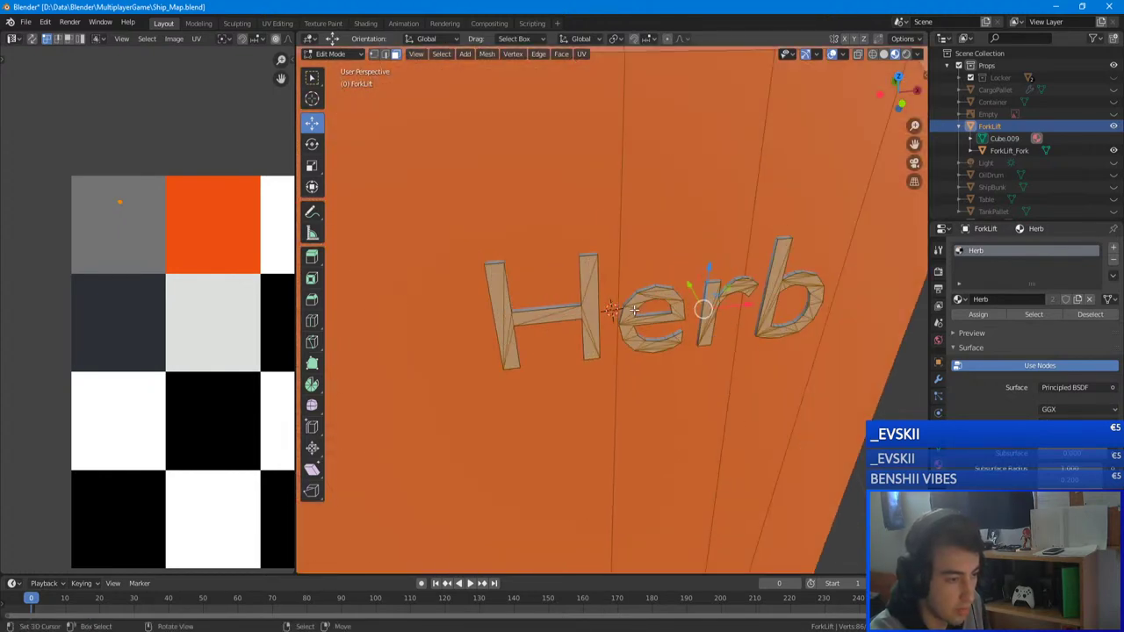
{"action": "mouse_move", "coordinate": [634, 309]}
{"action": "middle_mouse_down"}
{"action": "mouse_move", "coordinate": [614, 307]}
{"action": "mouse_move", "coordinate": [648, 307]}
{"action": "middle_mouse_up"}
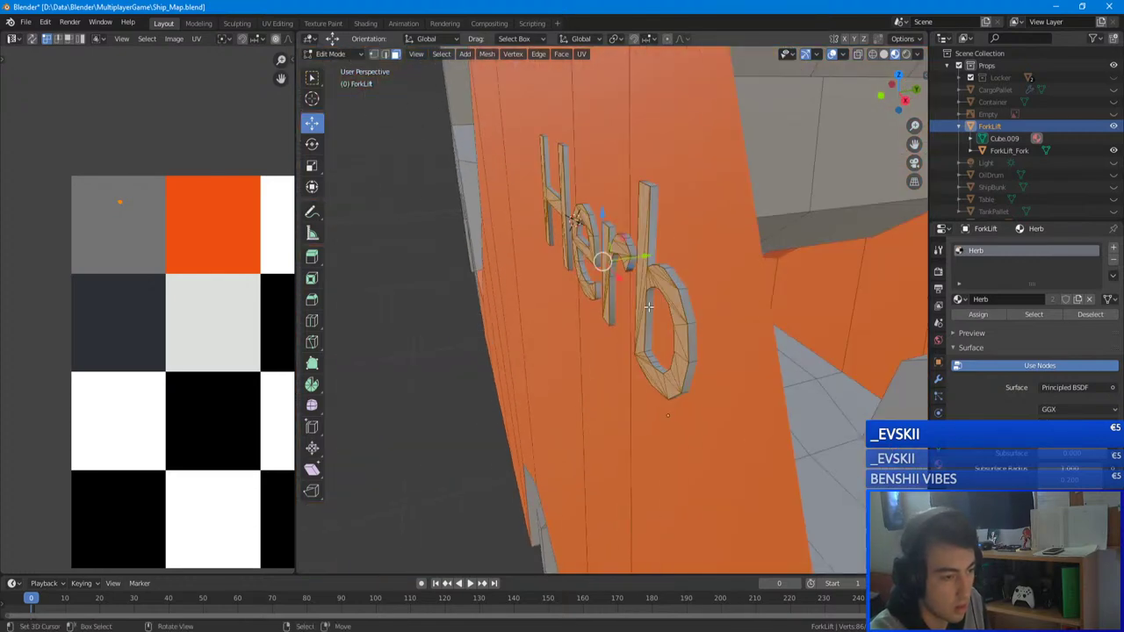
{"action": "key", "text": "ctrl+l"}
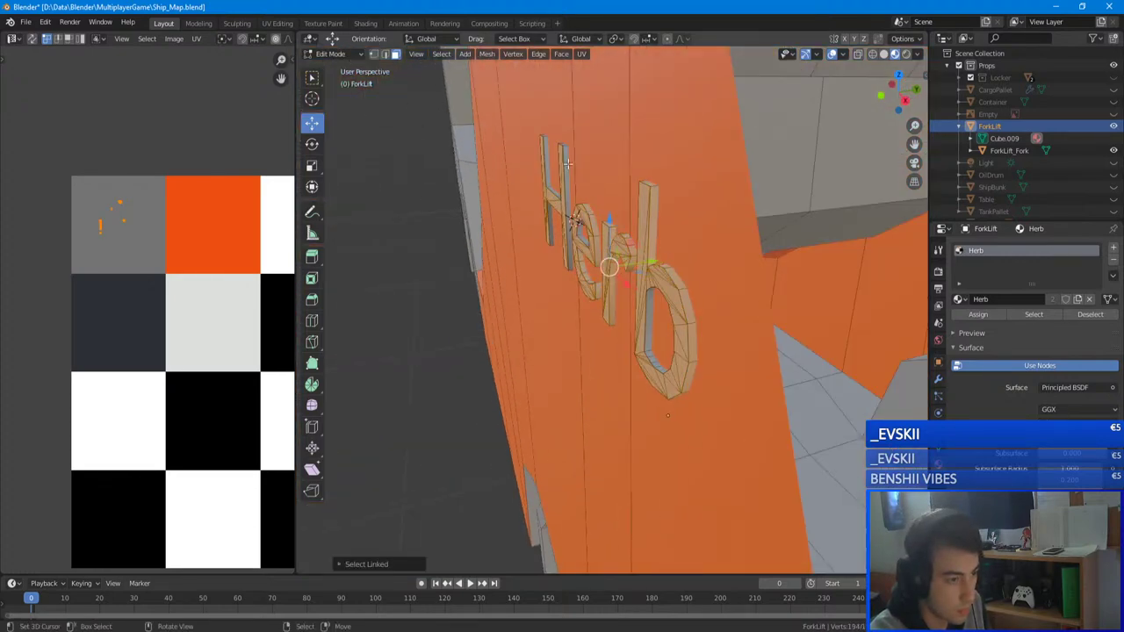
{"action": "middle_click_drag", "start_coordinate": [567, 164], "coordinate": [701, 335]}
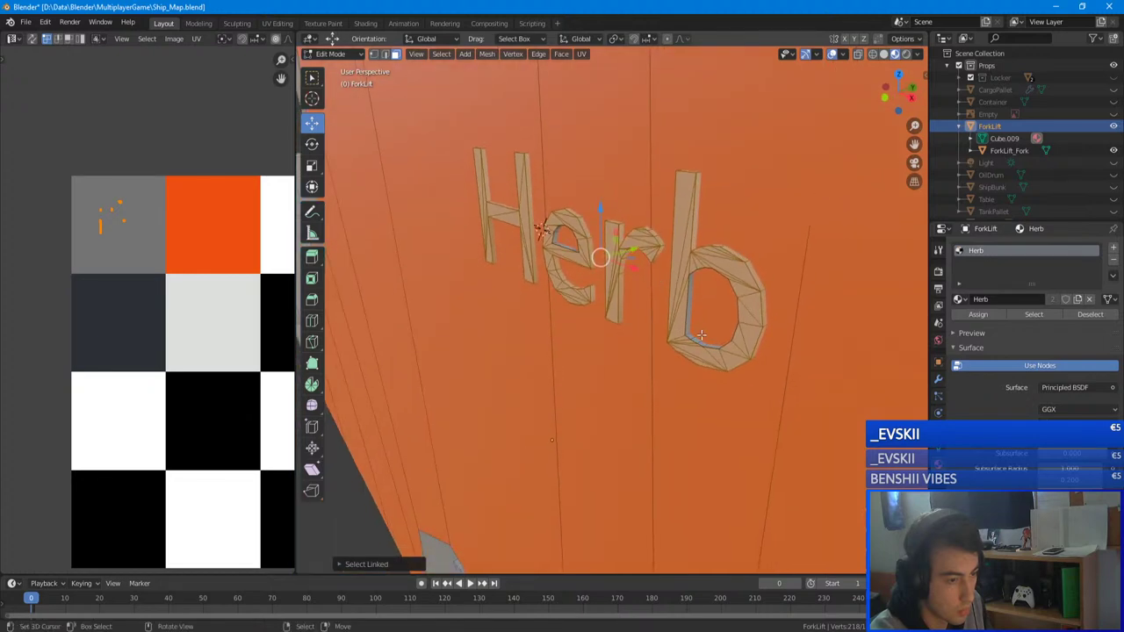
{"action": "middle_click_drag", "start_coordinate": [555, 239], "coordinate": [621, 269]}
{"action": "scroll", "coordinate": [702, 227], "scroll_direction": "down", "scroll_amount": 5}
{"action": "left_click_drag", "start_coordinate": [646, 308], "coordinate": [556, 287]}
{"action": "left_click", "coordinate": [556, 288]}
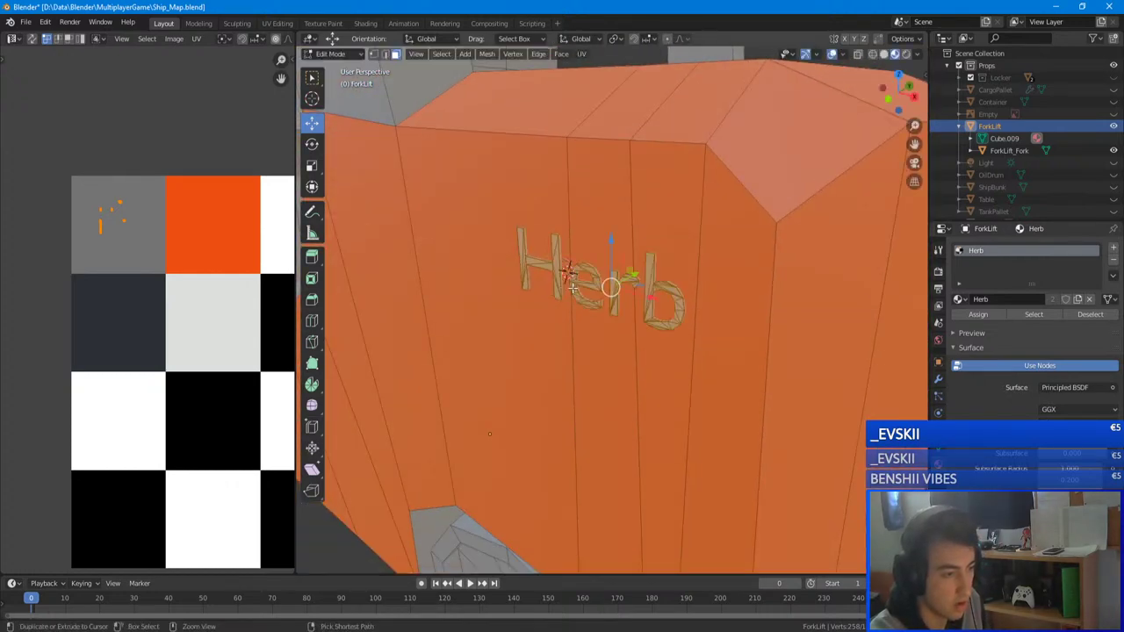
- Move the selected lettering's UVs onto the dark navy cell of the texture and leave Edit Mode
{"action": "key", "text": "g"}
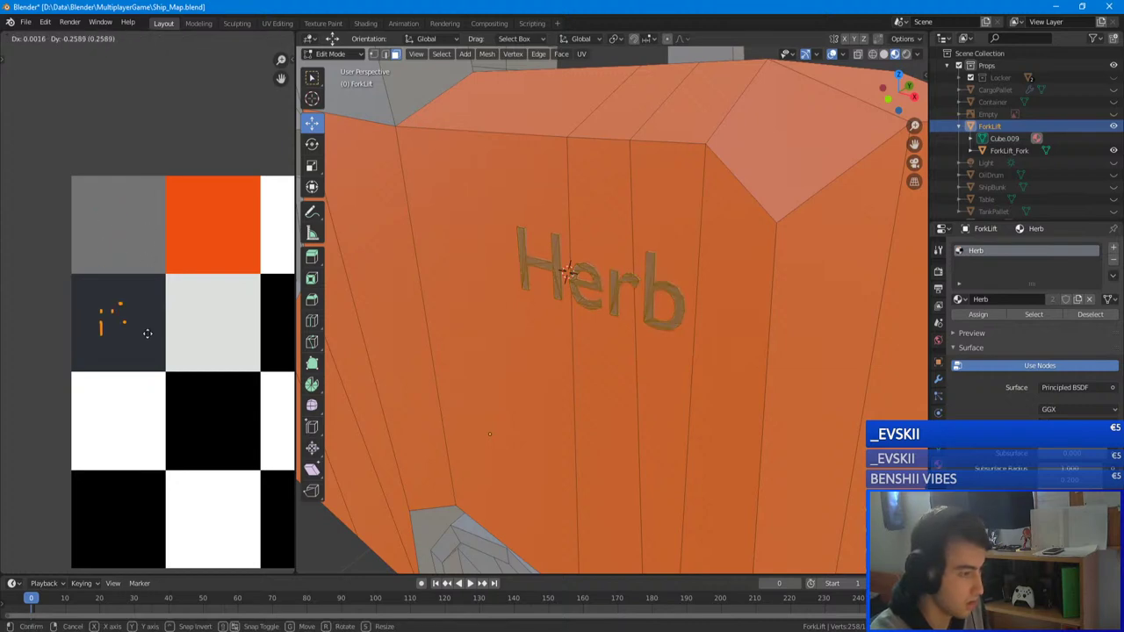
{"action": "left_click", "coordinate": [148, 334]}
{"action": "key", "text": "Tab"}
- On the forklift's opposite side, select the front faces of the b in the Herb lettering in Edit Mode
{"action": "scroll", "coordinate": [644, 340], "scroll_direction": "down", "scroll_amount": 5}
{"action": "middle_click_drag", "start_coordinate": [644, 340], "coordinate": [492, 339]}
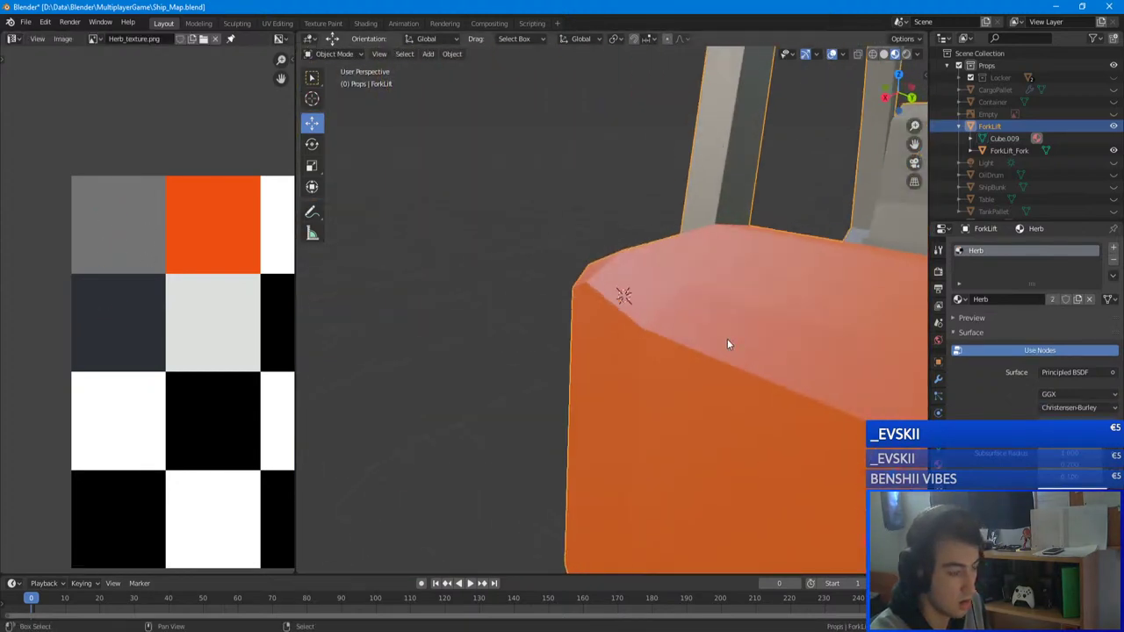
{"action": "scroll", "coordinate": [580, 254], "scroll_direction": "down", "scroll_amount": 5}
{"action": "middle_click_drag", "start_coordinate": [728, 339], "coordinate": [543, 290], "text": "shift"}
{"action": "scroll", "coordinate": [543, 290], "scroll_direction": "up", "scroll_amount": 4}
{"action": "key", "text": "Tab"}
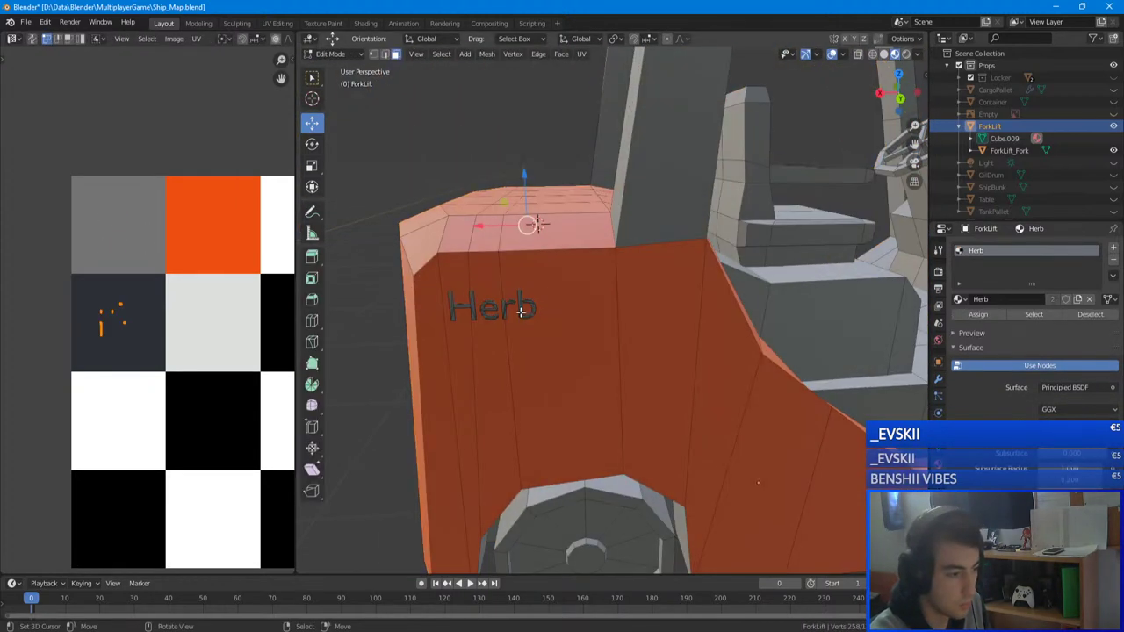
{"action": "scroll", "coordinate": [522, 305], "scroll_direction": "up", "scroll_amount": 4}
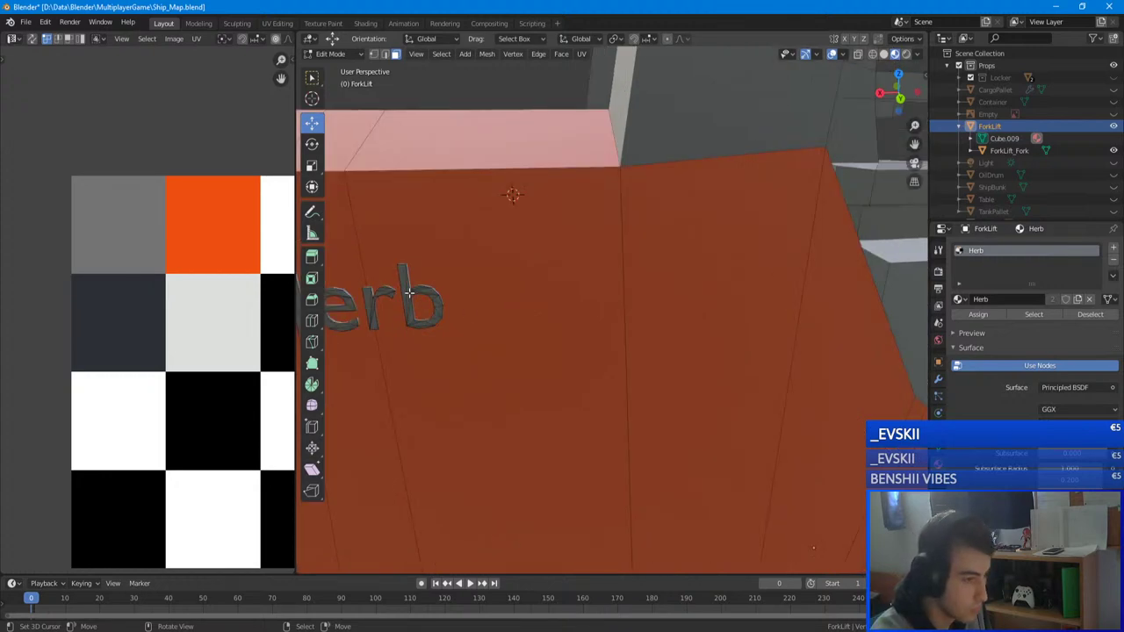
{"action": "key", "text": "ctrl+l"}
{"action": "middle_click_drag", "start_coordinate": [446, 284], "coordinate": [577, 270]}
{"action": "key", "text": "ctrl+z"}
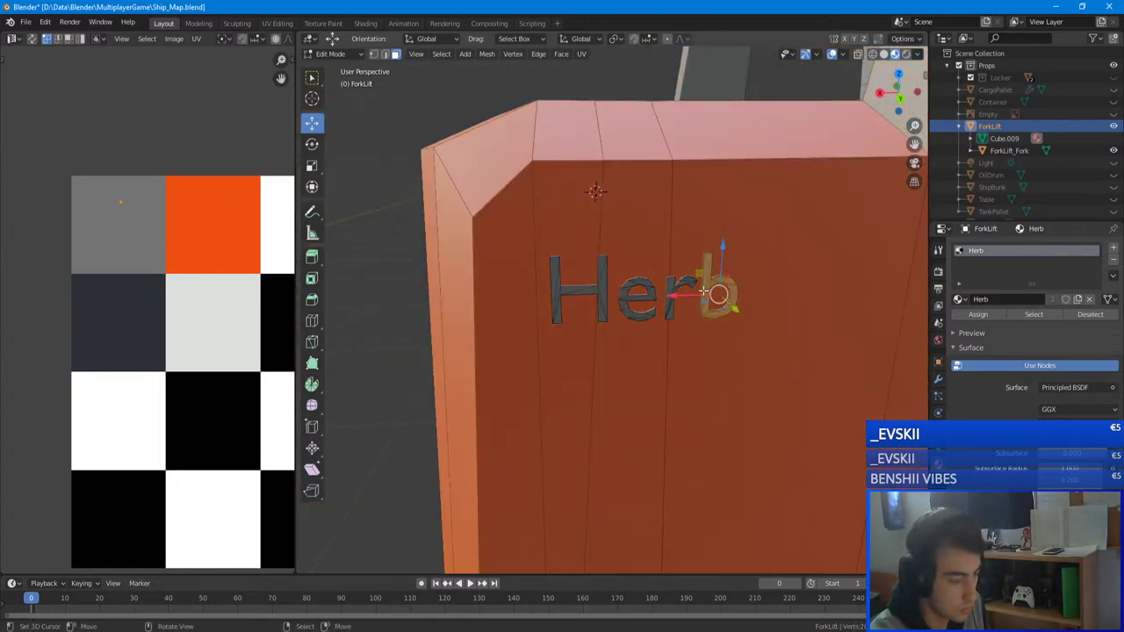
- Add the remaining letters of this Herb lettering to the selection together with their linked faces
{"action": "left_click", "coordinate": [674, 284], "text": "shift"}
{"action": "key", "text": "ctrl+l"}
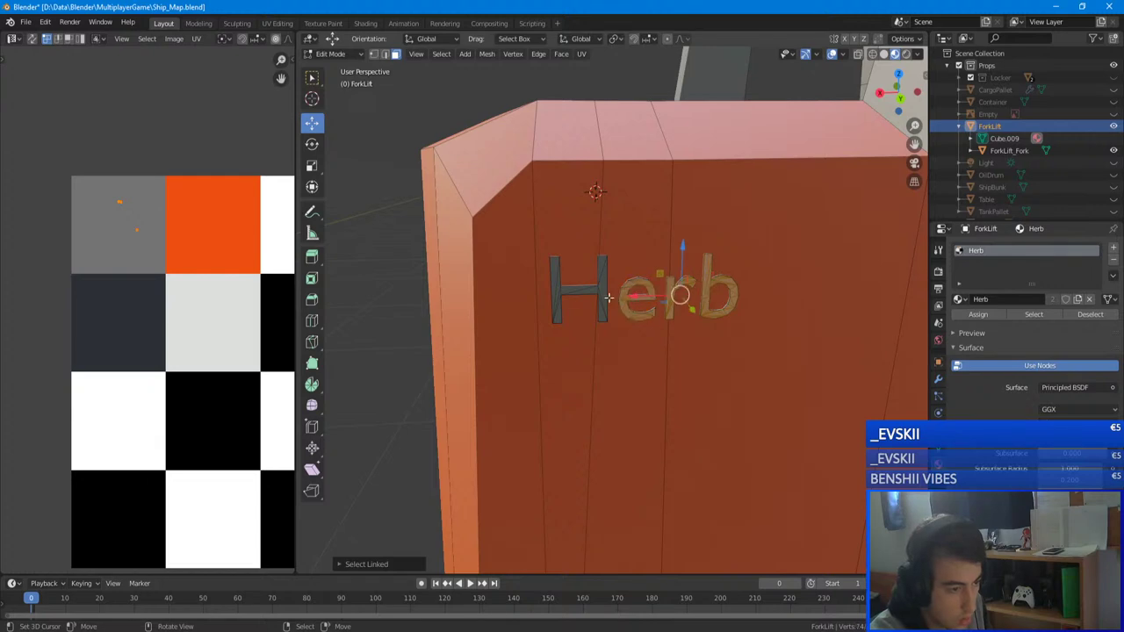
{"action": "key", "text": "l"}
{"action": "scroll", "coordinate": [685, 328], "scroll_direction": "up", "scroll_amount": 8}
{"action": "scroll", "coordinate": [686, 328], "scroll_direction": "down", "scroll_amount": 8}
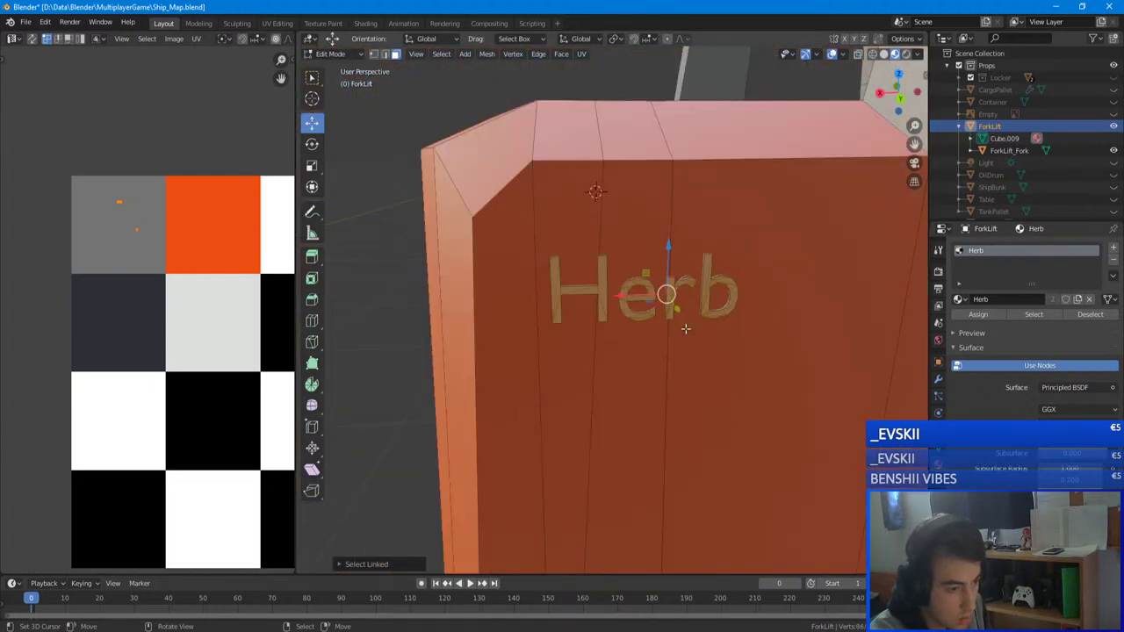
{"action": "scroll", "coordinate": [685, 328], "scroll_direction": "up", "scroll_amount": 3}
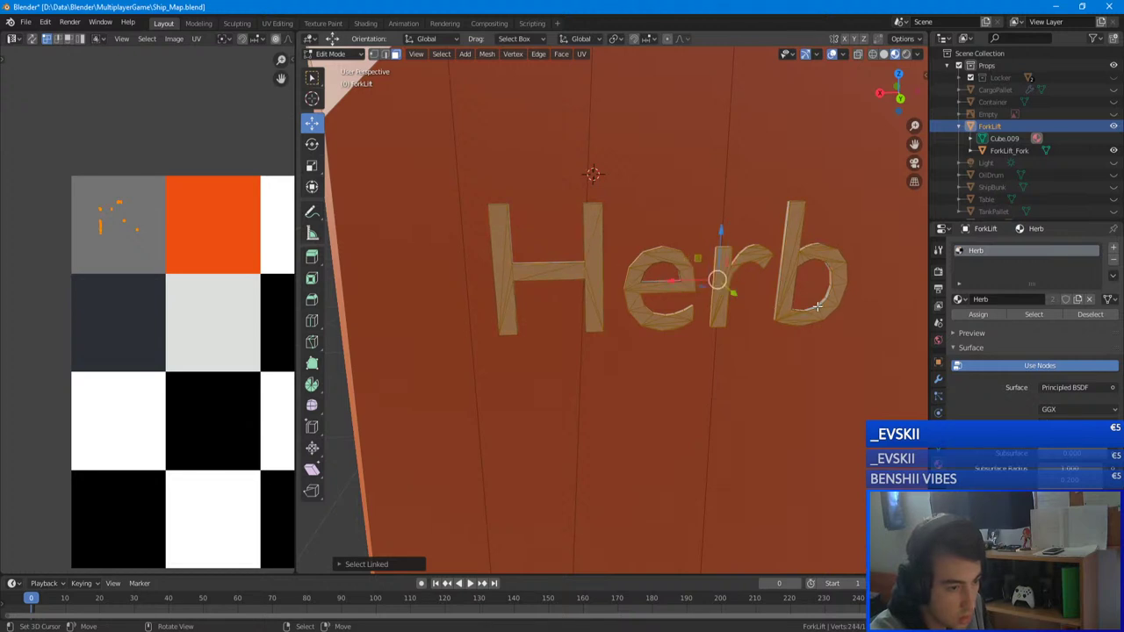
- Complete the selection of the opposite Herb lettering's faces and move their UVs onto the dark navy cell
{"action": "left_click_drag", "start_coordinate": [667, 282], "coordinate": [520, 287]}
{"action": "key", "text": "ctrl+z"}
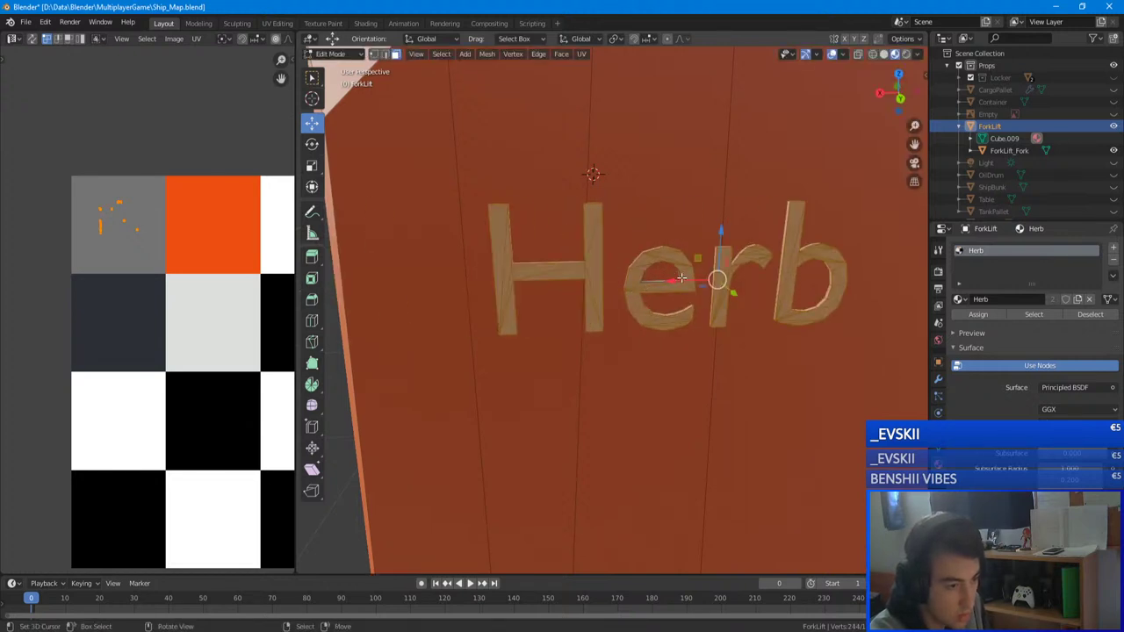
{"action": "key", "text": "l"}
{"action": "left_click_drag", "start_coordinate": [666, 281], "coordinate": [411, 291]}
{"action": "key", "text": "ctrl+z"}
{"action": "key", "text": "g"}
{"action": "left_click", "coordinate": [146, 328]}
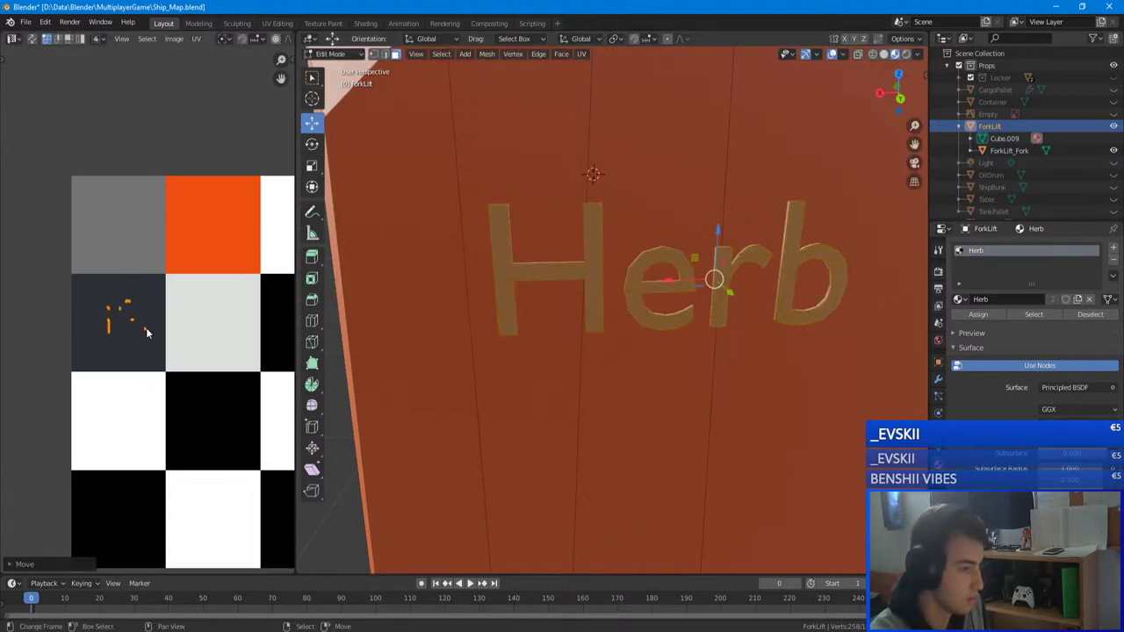
- Deselect the forklift in Object Mode and inspect the whole model in Solid and Material Preview shading
{"action": "key", "text": "Tab"}
{"action": "scroll", "coordinate": [754, 260], "scroll_direction": "down", "scroll_amount": 12}
{"action": "middle_click_drag", "start_coordinate": [583, 297], "coordinate": [753, 333]}
{"action": "left_click", "coordinate": [640, 387]}
{"action": "left_click", "coordinate": [885, 56]}
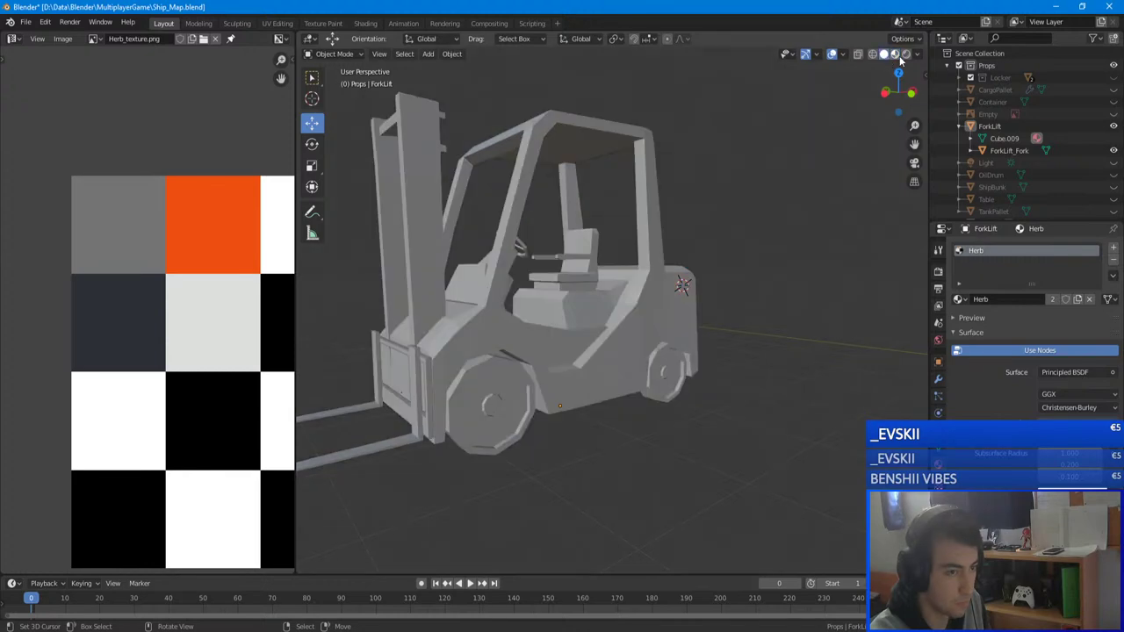
{"action": "left_click", "coordinate": [896, 56]}
{"action": "middle_click_drag", "start_coordinate": [716, 226], "coordinate": [666, 278]}
- Reselect the forklift body and select its entire mesh in Edit Mode to show all its UVs over the texture
{"action": "left_click", "coordinate": [516, 355]}
{"action": "key", "text": "Tab"}
{"action": "mouse_move", "coordinate": [512, 356]}
{"action": "middle_mouse_down", "text": "shift"}
{"action": "mouse_move", "coordinate": [589, 325]}
{"action": "mouse_move", "coordinate": [619, 337]}
{"action": "middle_mouse_up", "text": "shift"}
{"action": "key", "text": "a"}
{"action": "key", "text": "a"}
{"action": "scroll", "coordinate": [589, 325], "scroll_direction": "up", "scroll_amount": 3}
{"action": "scroll", "coordinate": [589, 325], "scroll_direction": "down", "scroll_amount": 2}
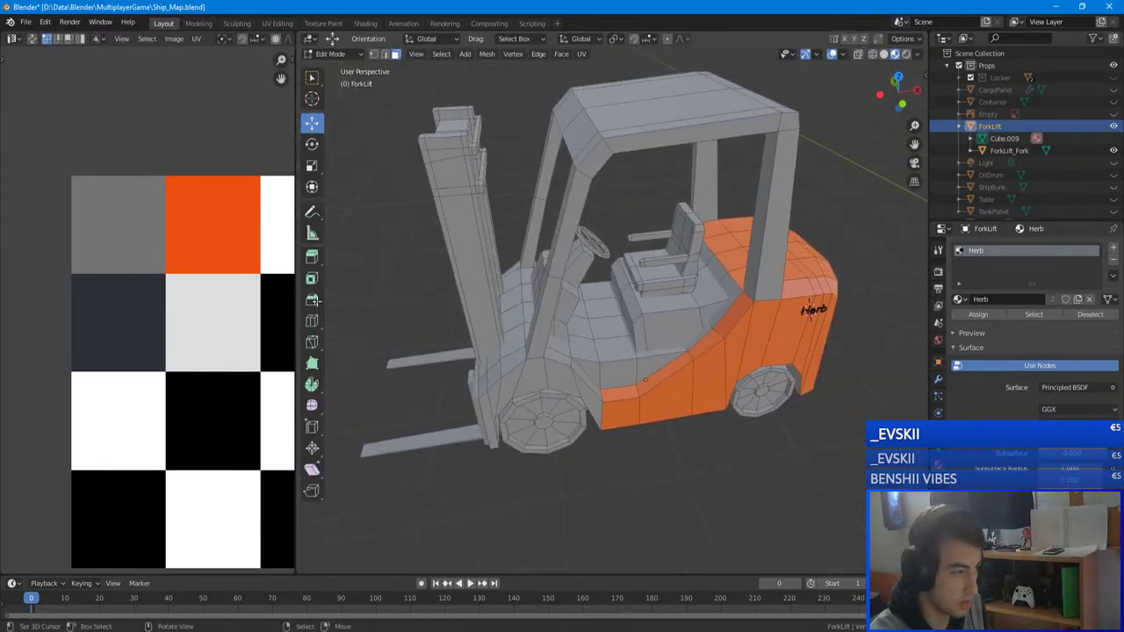
{"action": "key", "text": "Tab"}
{"action": "key", "text": "Tab"}
{"action": "key", "text": "a"}
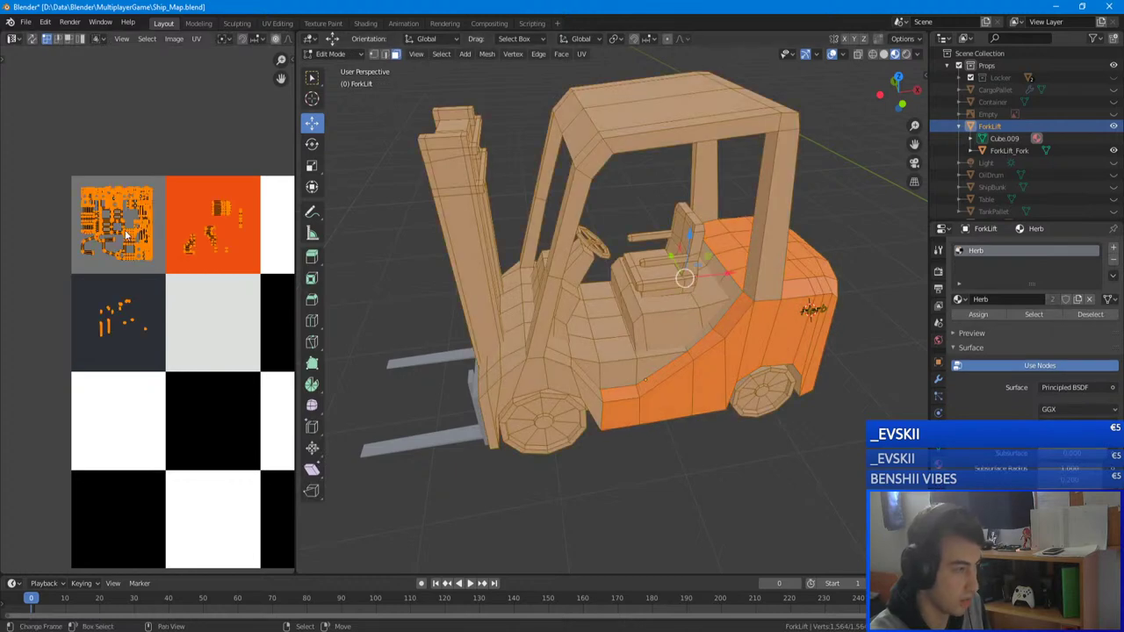
- Select all the UVs lying on the grey cell and move them onto the dark navy cell below it
{"action": "key", "text": "alt+a"}
{"action": "key", "text": "b"}
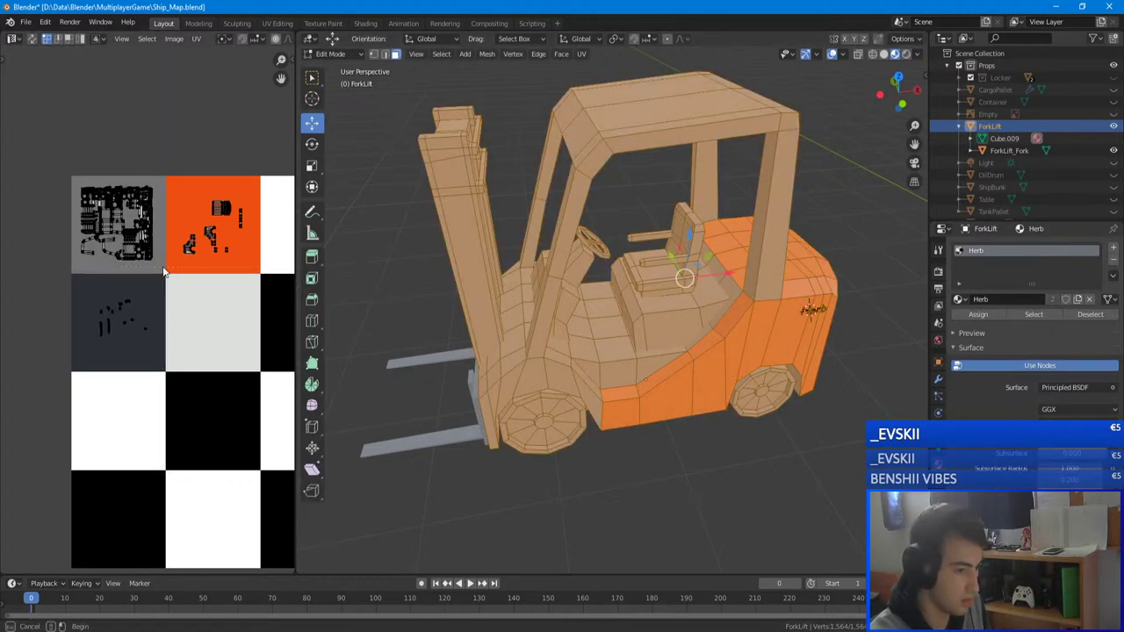
{"action": "left_click_drag", "start_coordinate": [163, 272], "coordinate": [23, 151]}
{"action": "key", "text": "g"}
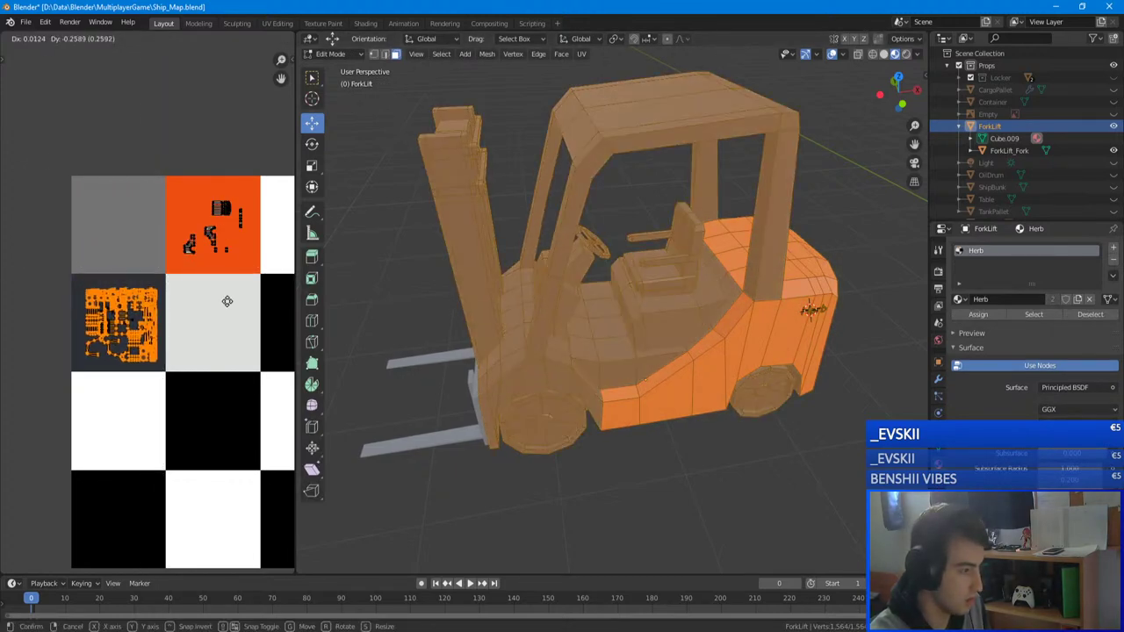
{"action": "left_click", "coordinate": [226, 302]}
{"action": "key", "text": "Tab"}
{"action": "middle_click_drag", "start_coordinate": [709, 303], "coordinate": [751, 279]}
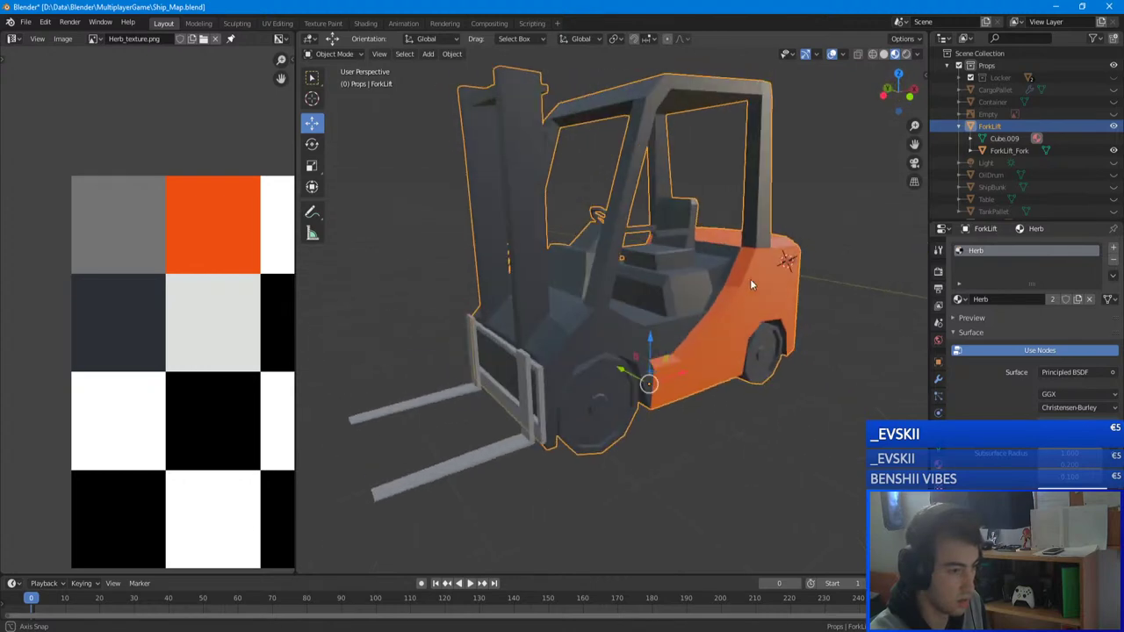
- Open the ForkLift_Fork mesh in Edit Mode and move its UVs onto the dark navy cell
{"action": "left_click", "coordinate": [444, 468]}
{"action": "key", "text": "Tab"}
{"action": "key", "text": "g"}
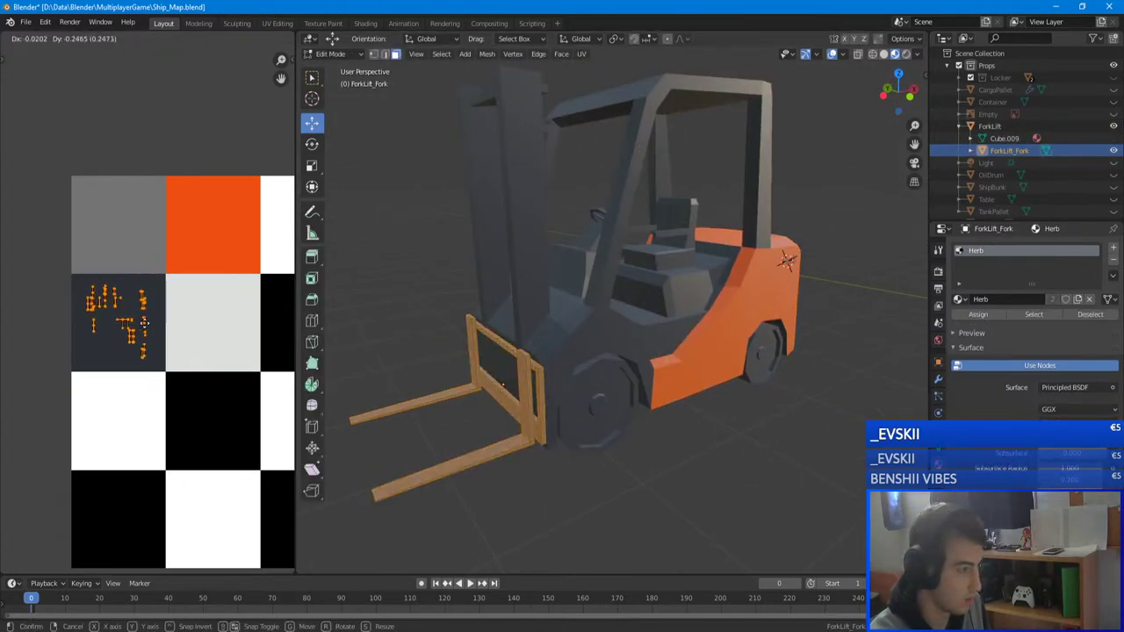
{"action": "left_click", "coordinate": [150, 328]}
{"action": "key", "text": "Tab"}
{"action": "middle_click_drag", "start_coordinate": [761, 310], "coordinate": [708, 317]}
- Select the steering wheel's spokes and hub in the forklift mesh and move their UVs onto the light grey cell
{"action": "key", "text": "alt+a"}
{"action": "scroll", "coordinate": [693, 389], "scroll_direction": "up", "scroll_amount": 3}
{"action": "middle_click_drag", "start_coordinate": [693, 394], "coordinate": [660, 405]}
{"action": "left_click", "coordinate": [608, 235]}
{"action": "middle_click_drag", "start_coordinate": [608, 235], "coordinate": [588, 274]}
{"action": "key", "text": "Tab"}
{"action": "key", "text": "alt+a"}
{"action": "key", "text": "l"}
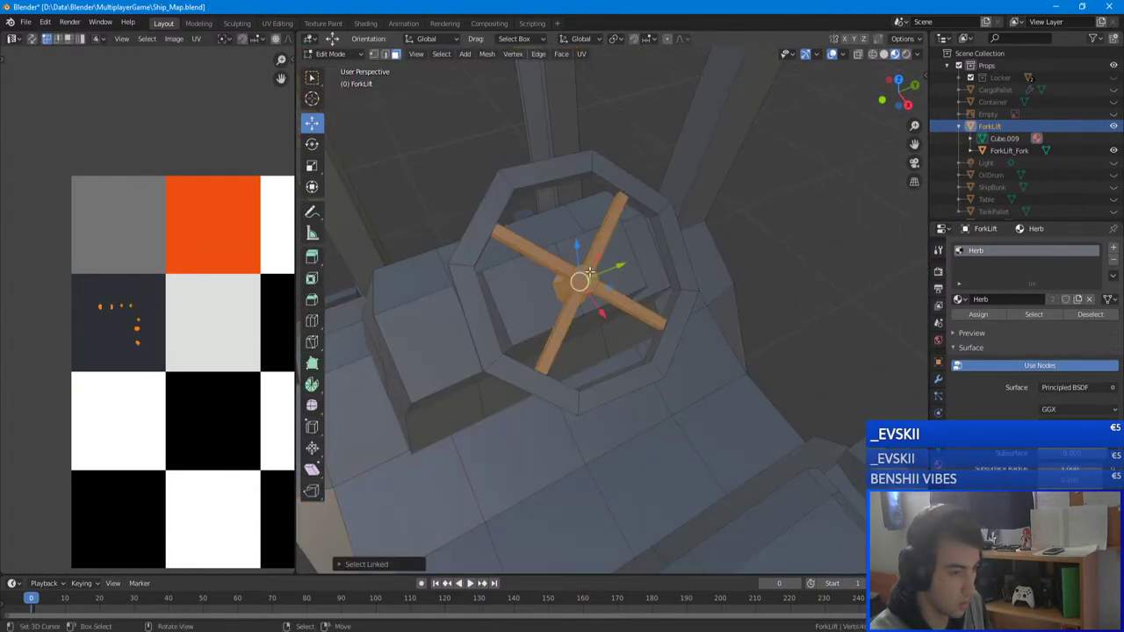
{"action": "key", "text": "g"}
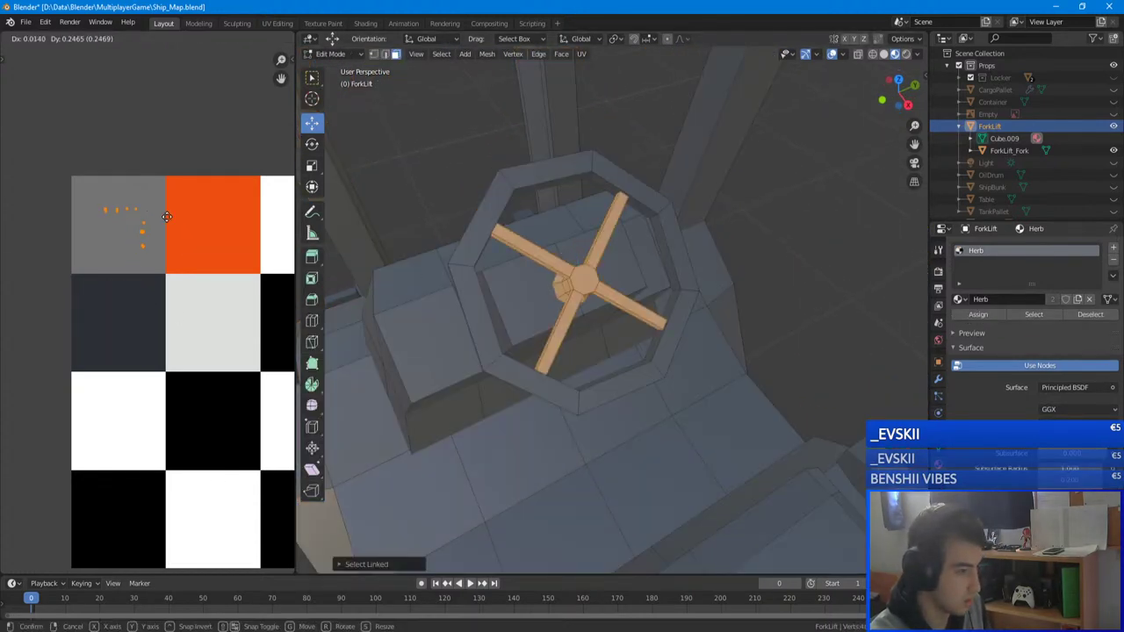
{"action": "left_click", "coordinate": [256, 314]}
{"action": "key", "text": "Tab"}
{"action": "mouse_move", "coordinate": [626, 276]}
{"action": "middle_mouse_down"}
{"action": "mouse_move", "coordinate": [606, 264]}
{"action": "mouse_move", "coordinate": [625, 259]}
{"action": "middle_mouse_up"}
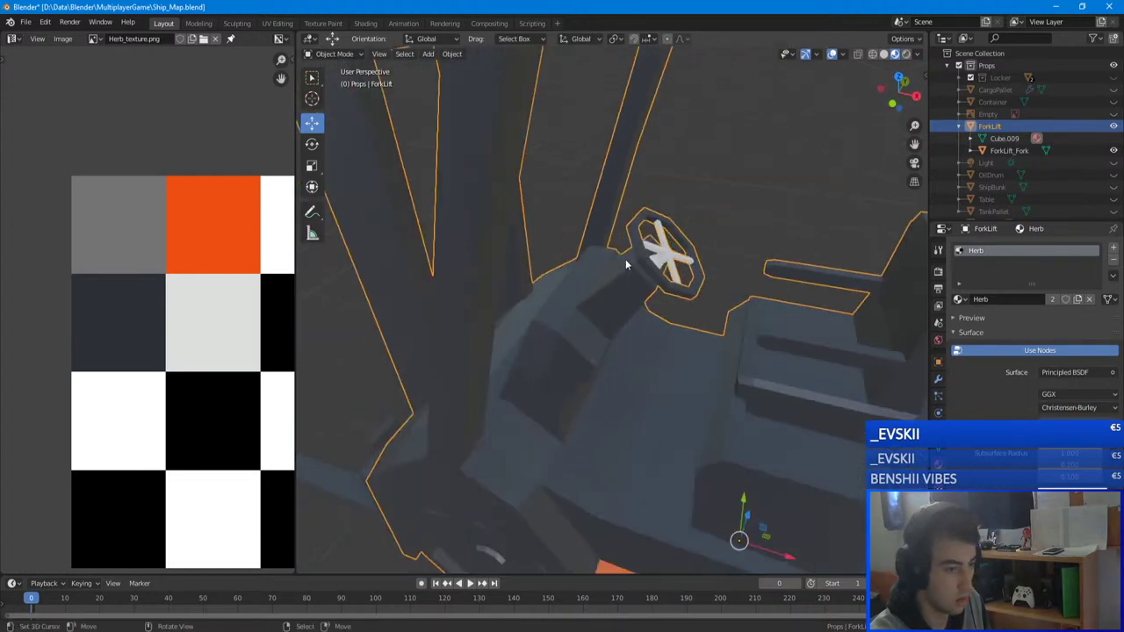
- Move the UVs of the steering wheel's spokes onto the medium grey cell and save the Blender file
{"action": "scroll", "coordinate": [625, 259], "scroll_direction": "down", "scroll_amount": 10}
{"action": "key", "text": "Tab"}
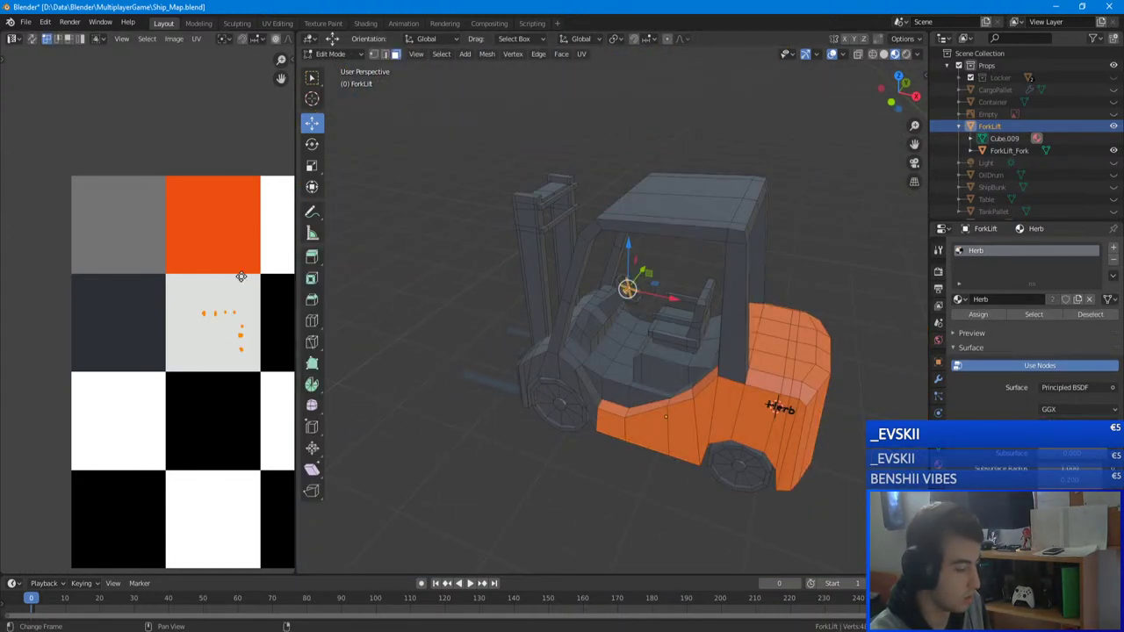
{"action": "key", "text": "g"}
{"action": "left_click", "coordinate": [137, 180]}
{"action": "key", "text": "Tab"}
{"action": "middle_click_drag", "start_coordinate": [655, 298], "coordinate": [713, 264]}
{"action": "right_click", "coordinate": [406, 357]}
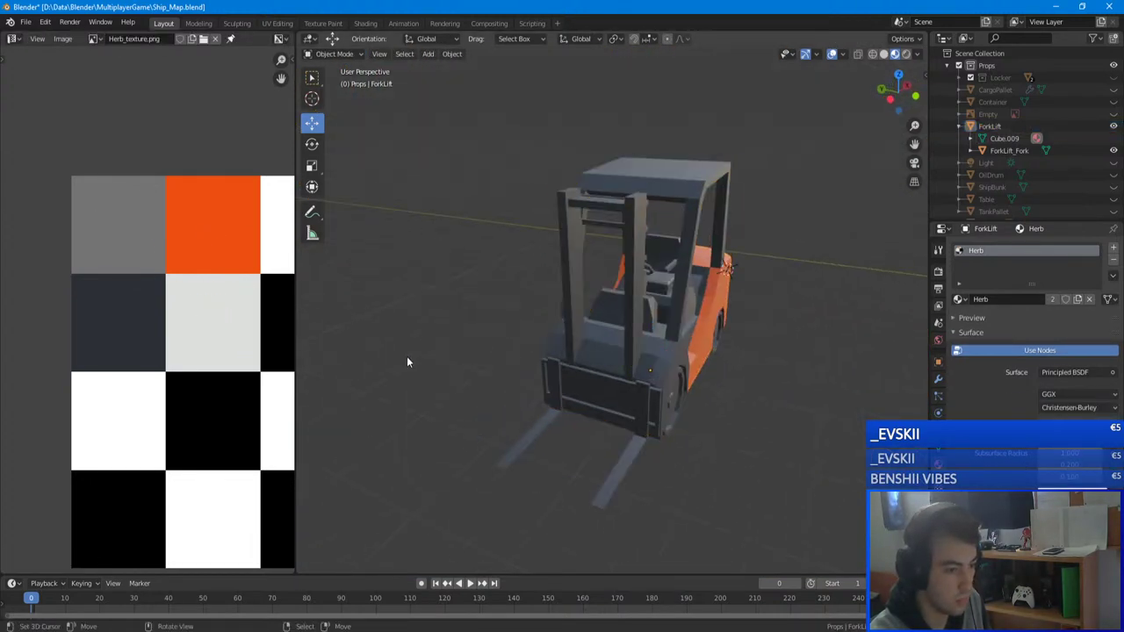
{"action": "middle_click_drag", "start_coordinate": [406, 356], "coordinate": [626, 339]}
{"action": "key", "text": "ctrl+s"}
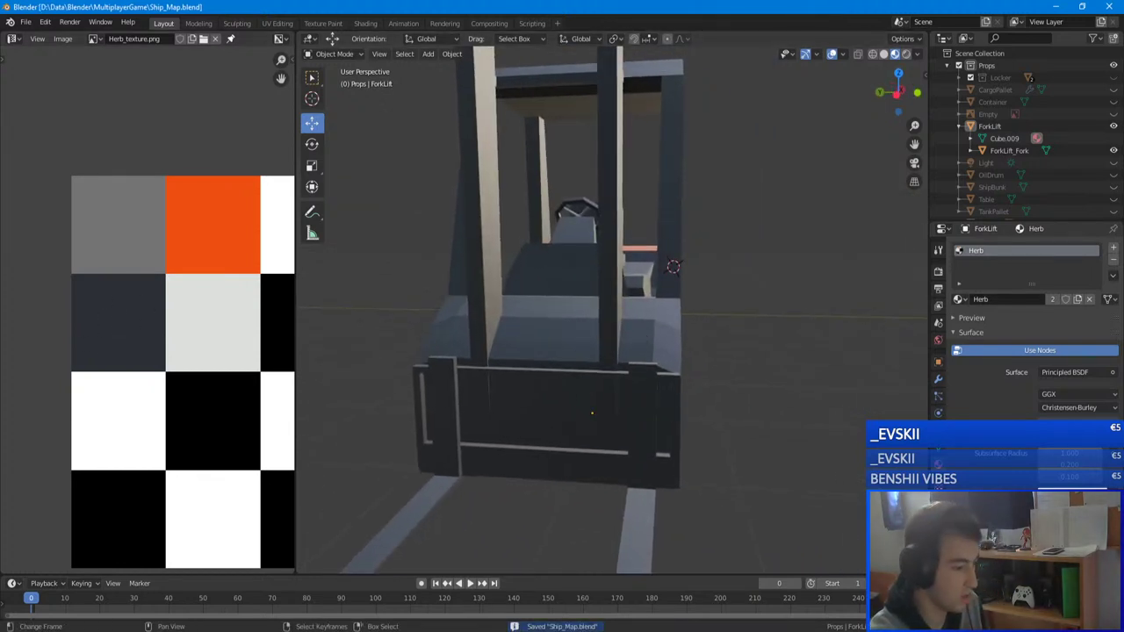
- Switch to Unity, open the Click To Color tool and load Herb_texture as the texture to edit
{"action": "mouse_move", "coordinate": [244, 630]}
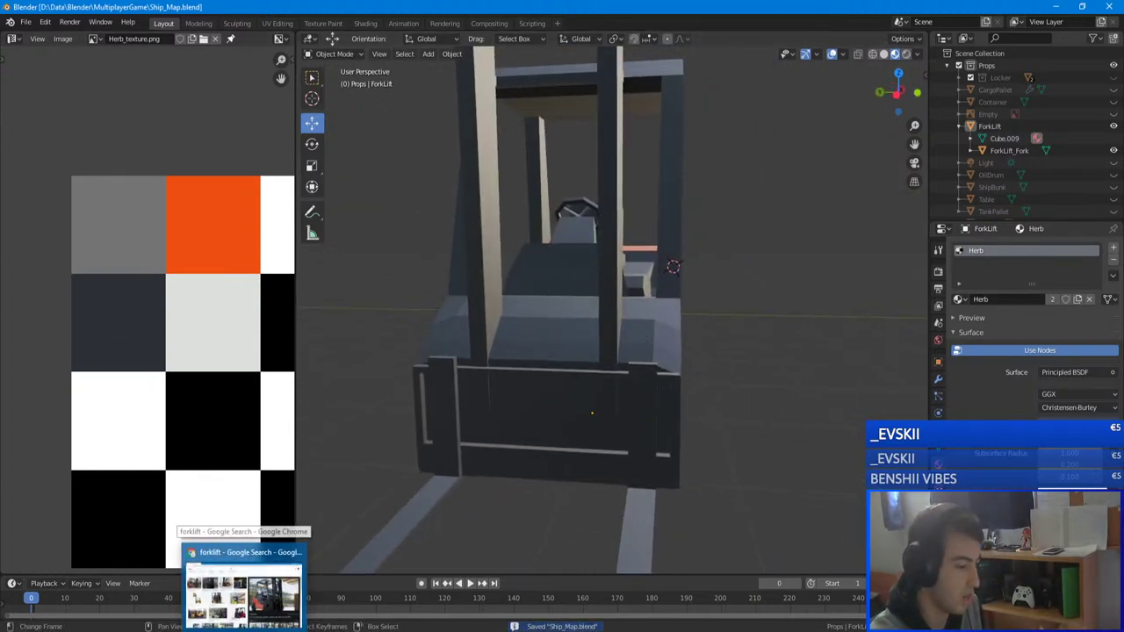
{"action": "left_click", "coordinate": [263, 630]}
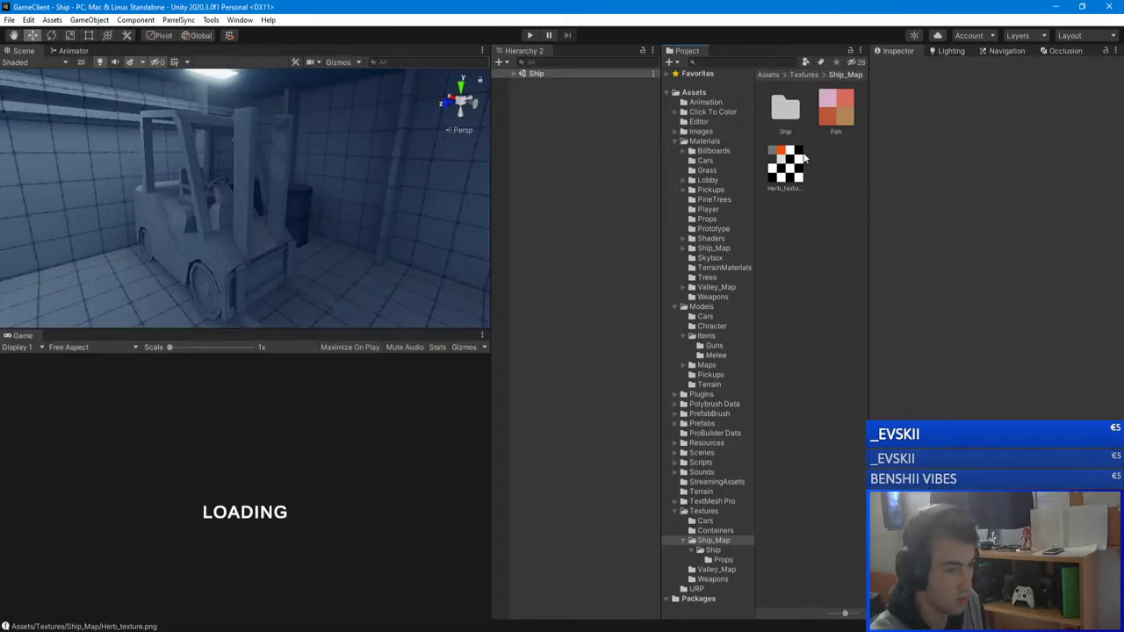
{"action": "left_click", "coordinate": [216, 21]}
{"action": "left_click", "coordinate": [240, 95]}
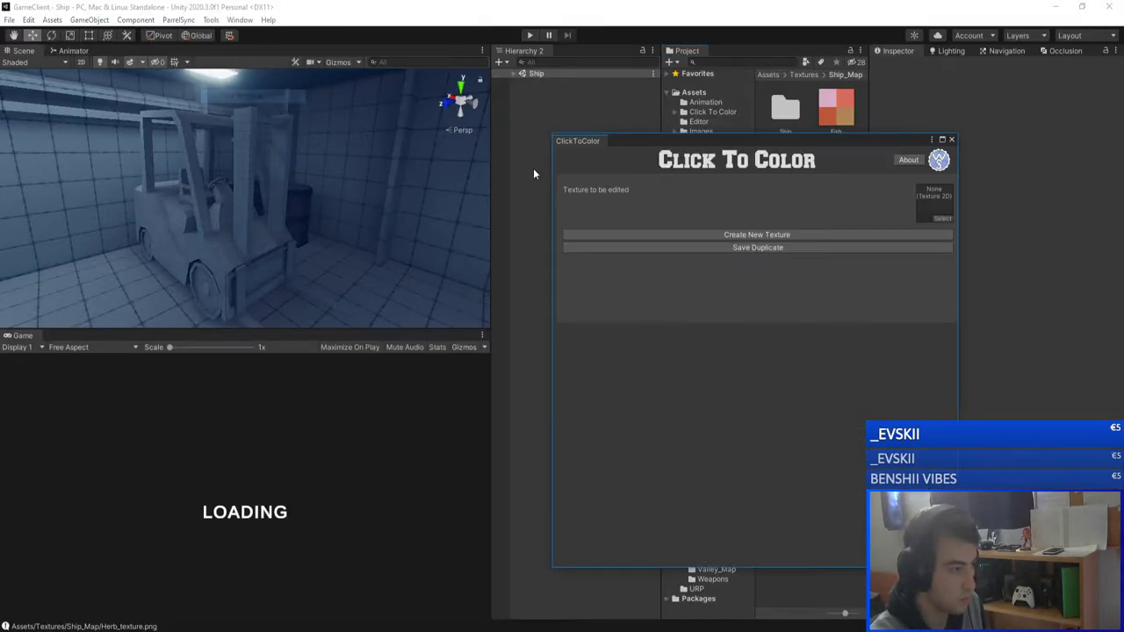
{"action": "left_click_drag", "start_coordinate": [785, 166], "coordinate": [562, 189]}
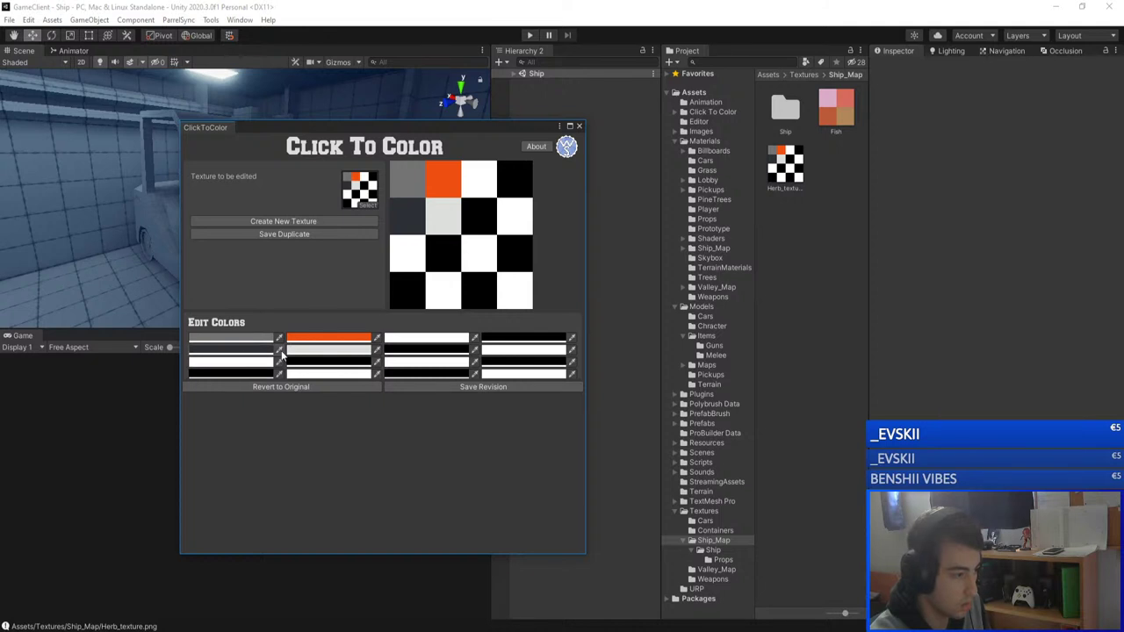
- Copy the dark navy colour 2C3035 to the white cell below it, lighten that cell to 383C41 and save the revision
{"action": "left_click", "coordinate": [271, 354]}
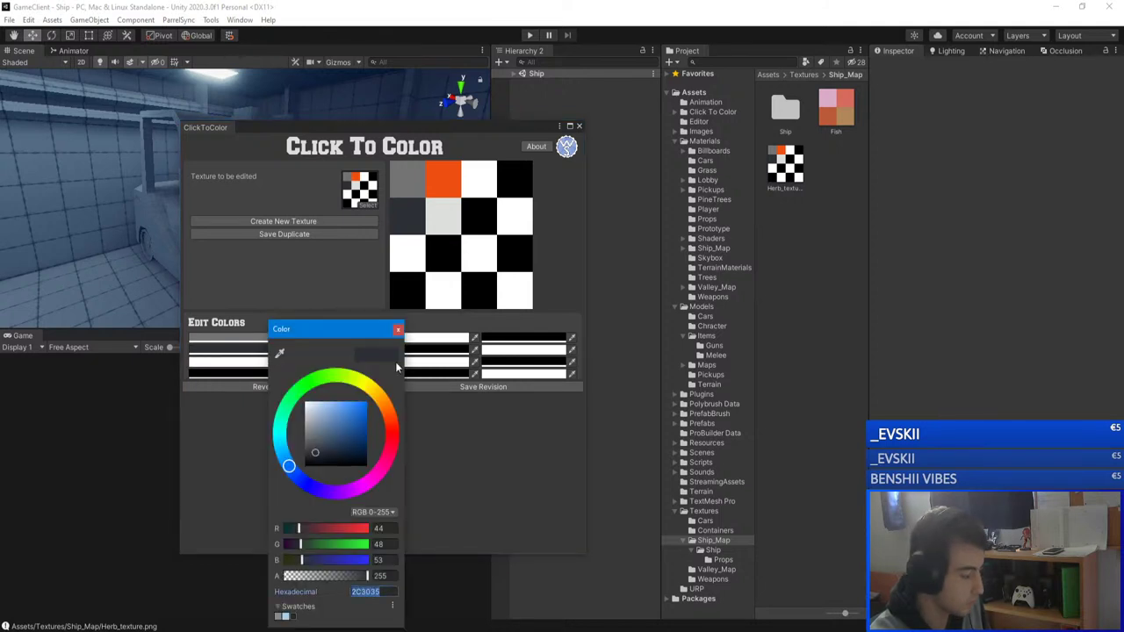
{"action": "left_click", "coordinate": [398, 332]}
{"action": "left_click", "coordinate": [235, 364]}
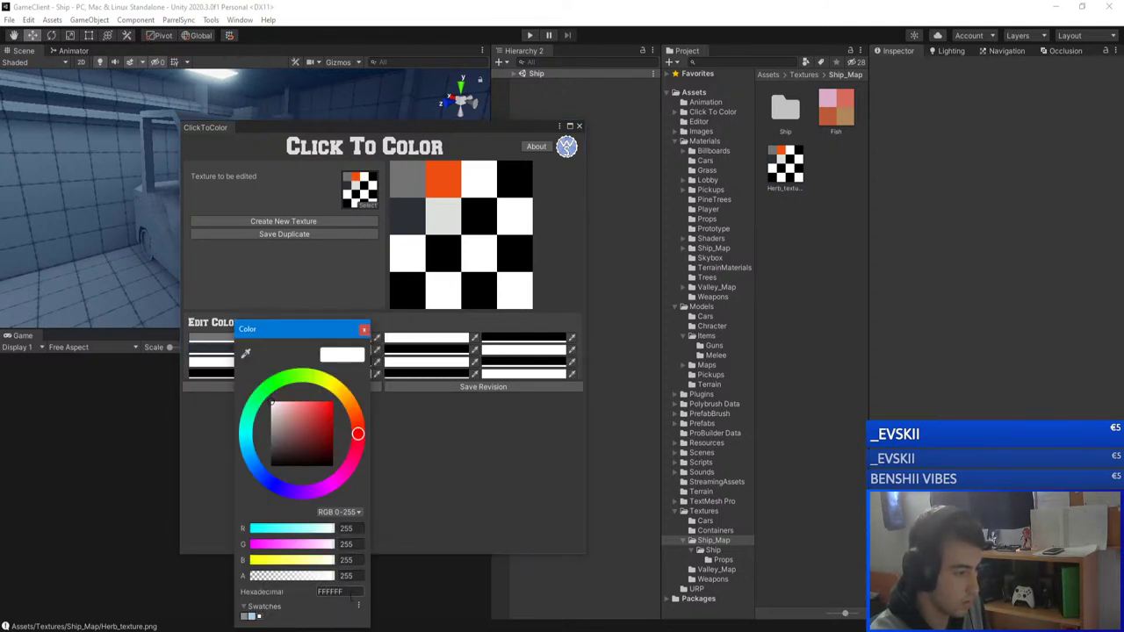
{"action": "type", "text": "2C3035"}
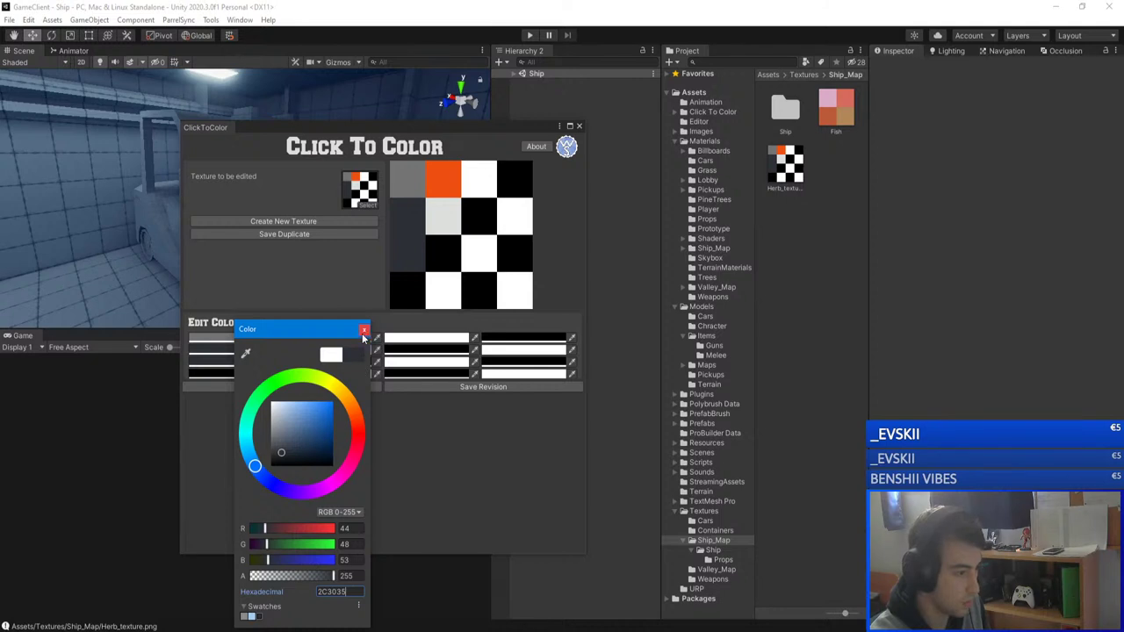
{"action": "left_click", "coordinate": [279, 450]}
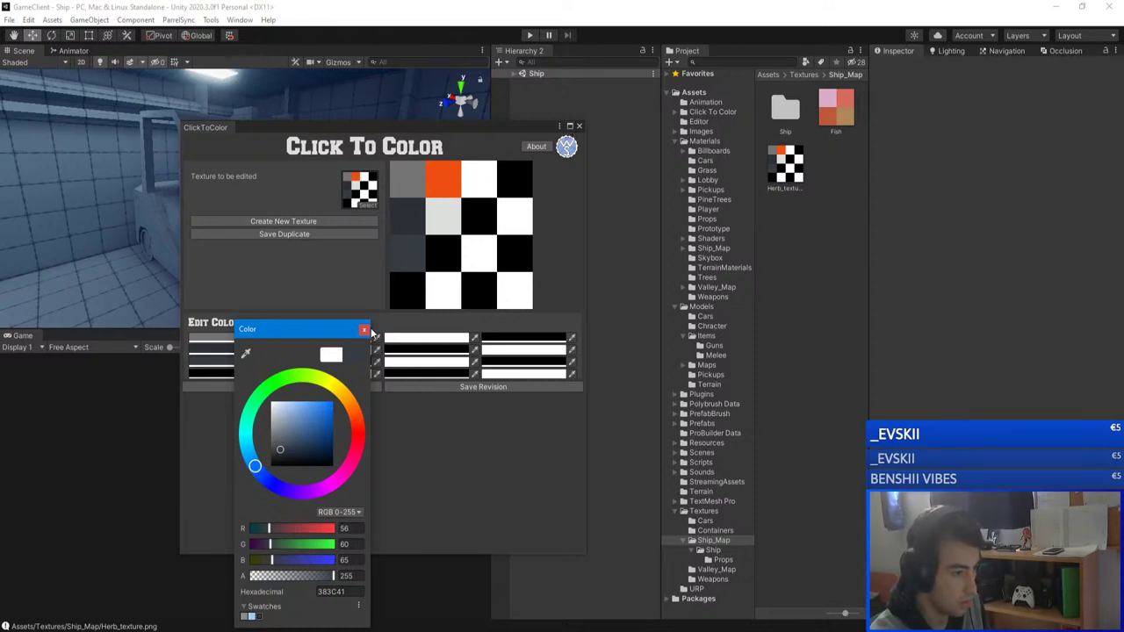
{"action": "left_click", "coordinate": [365, 331]}
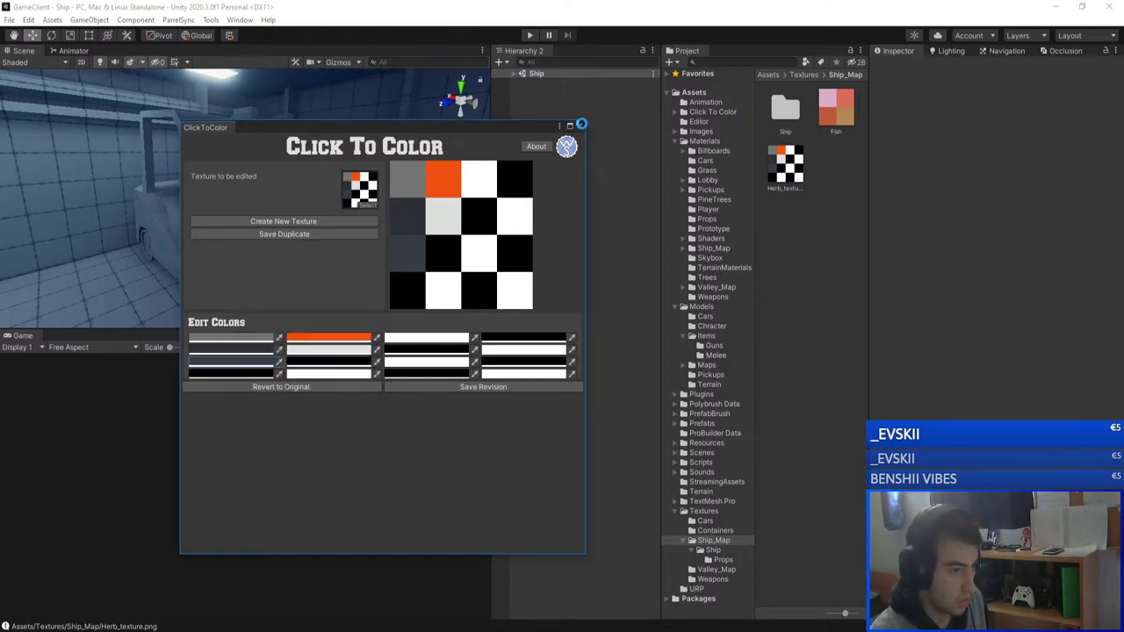
{"action": "left_click", "coordinate": [582, 125]}
- Switch back to Blender and reload Herb_texture.png from the Ship_Map textures folder
{"action": "left_click", "coordinate": [1055, 7]}
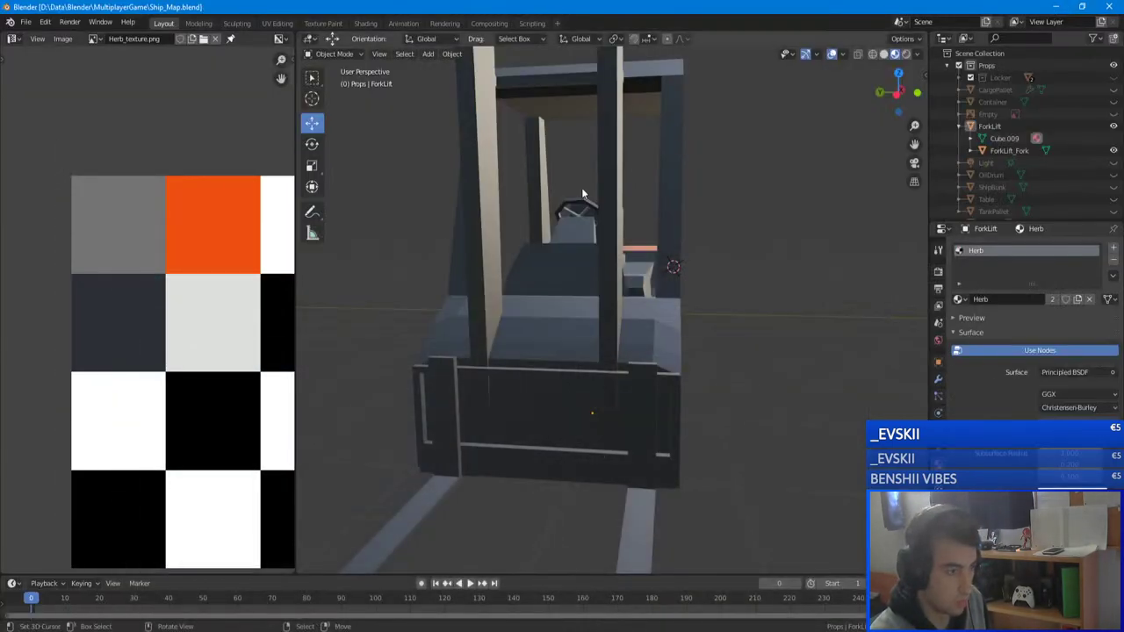
{"action": "left_click", "coordinate": [205, 38]}
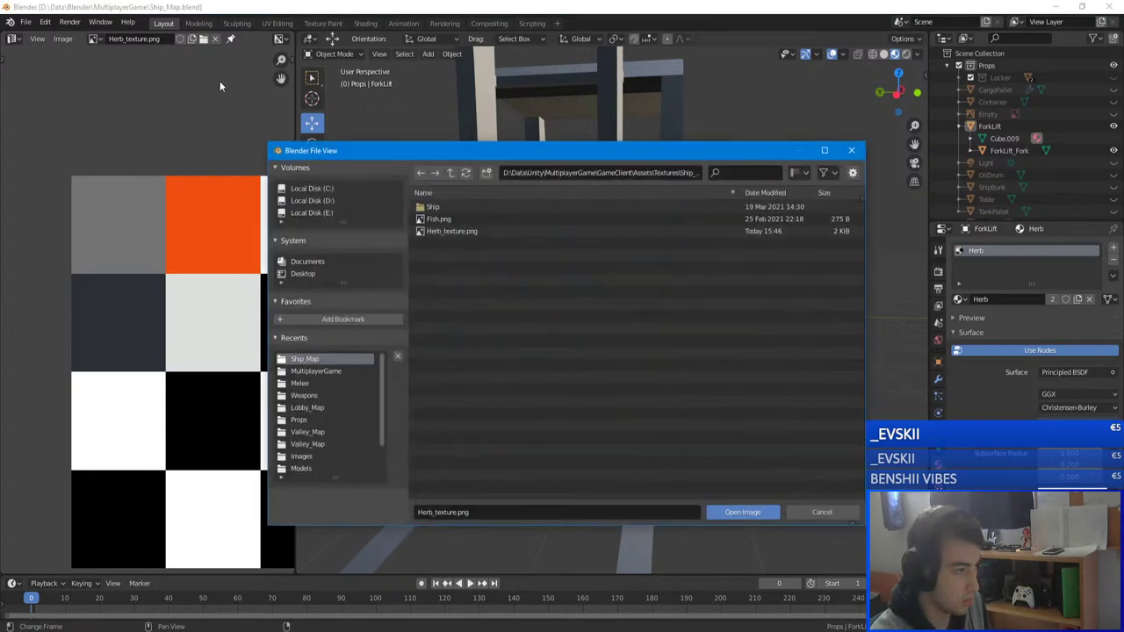
{"action": "left_click", "coordinate": [448, 231]}
{"action": "left_click", "coordinate": [743, 512]}
{"action": "middle_click_drag", "start_coordinate": [742, 485], "coordinate": [555, 364]}
- Open the forklift body in Edit Mode and clear the face selection with the cab's seat base in view
{"action": "left_click", "coordinate": [576, 386]}
{"action": "key", "text": "Tab"}
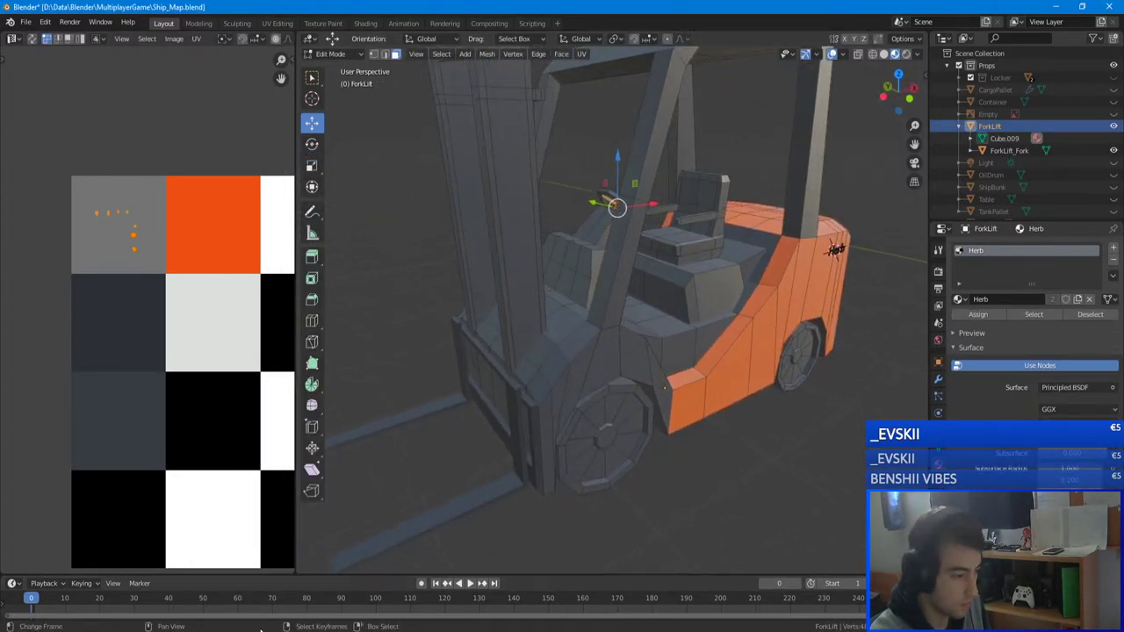
{"action": "left_click", "coordinate": [261, 631]}
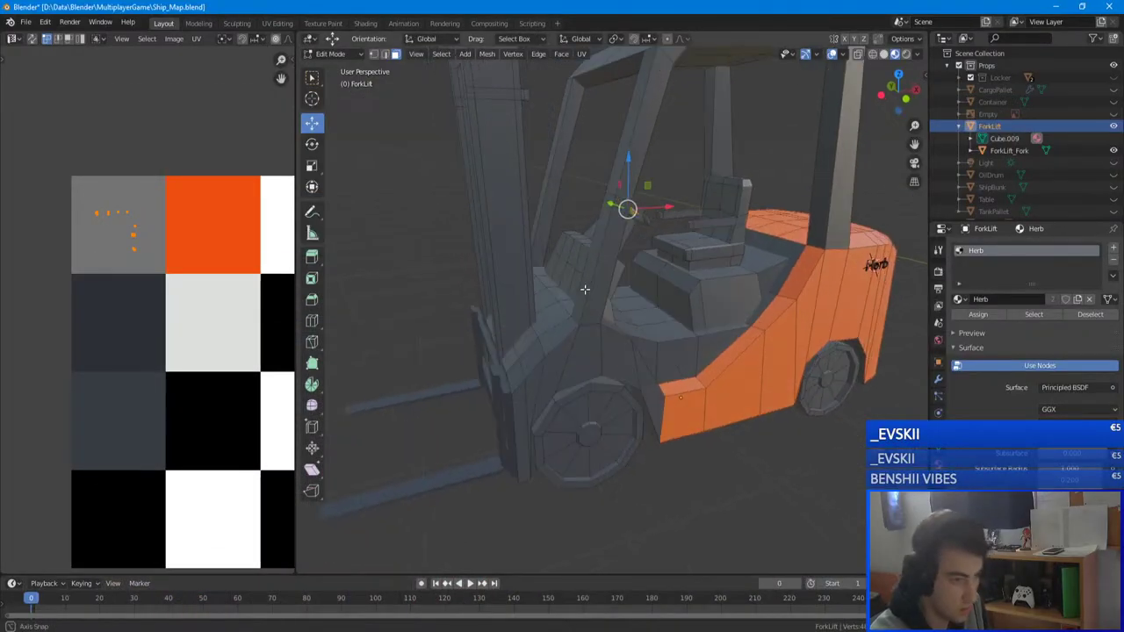
{"action": "scroll", "coordinate": [535, 325], "scroll_direction": "up", "scroll_amount": 5}
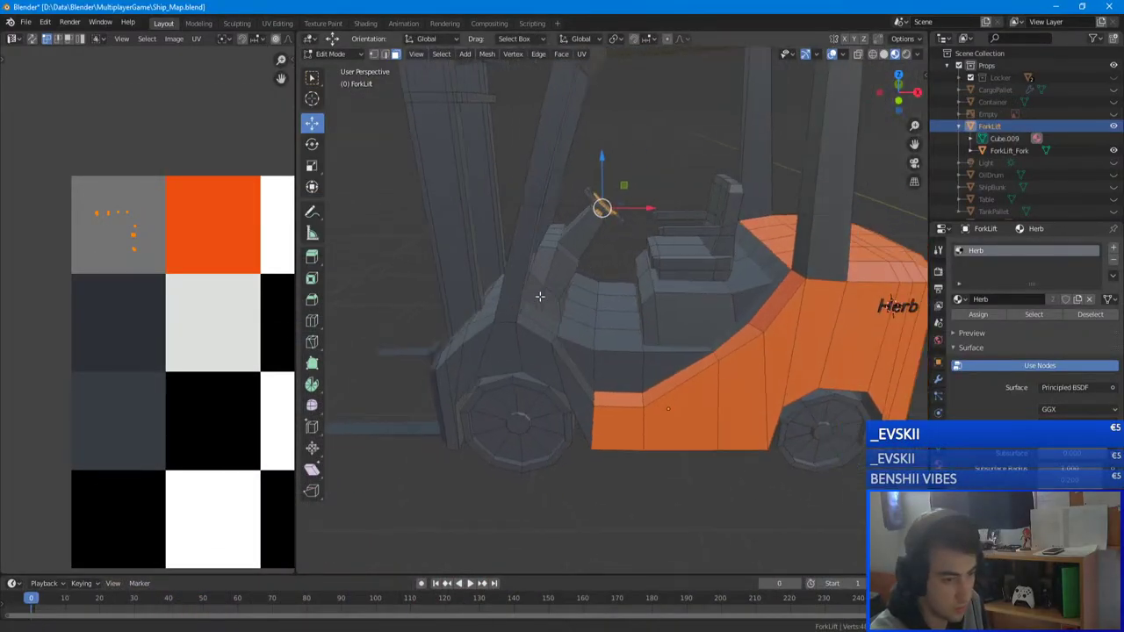
{"action": "middle_click_drag", "start_coordinate": [534, 326], "coordinate": [580, 322]}
{"action": "key", "text": "a"}
{"action": "key", "text": "a"}
{"action": "left_click", "coordinate": [627, 375]}
{"action": "left_click", "coordinate": [580, 391], "text": "shift"}
{"action": "left_click", "coordinate": [533, 383], "text": "shift"}
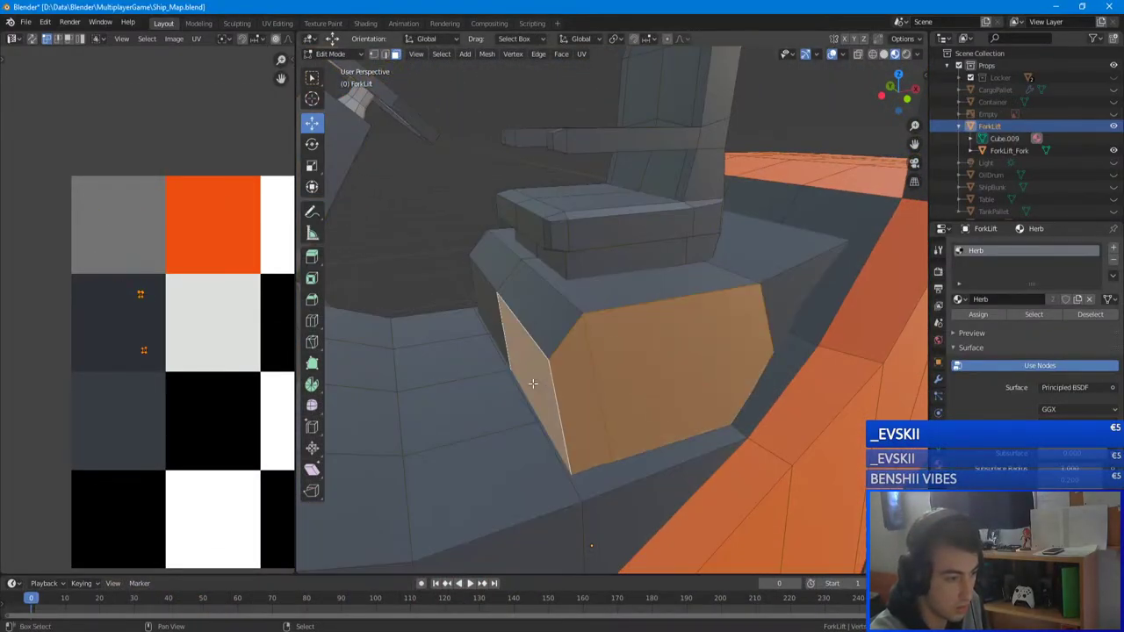
{"action": "left_click", "coordinate": [535, 312], "text": "shift"}
{"action": "left_click", "coordinate": [495, 311], "text": "shift"}
{"action": "left_click", "coordinate": [497, 263], "text": "shift"}
- Select the whole seat base by its linked faces and move its UVs onto the 383C41 slate cell
{"action": "key", "text": "a"}
{"action": "key", "text": "a"}
{"action": "key", "text": "l"}
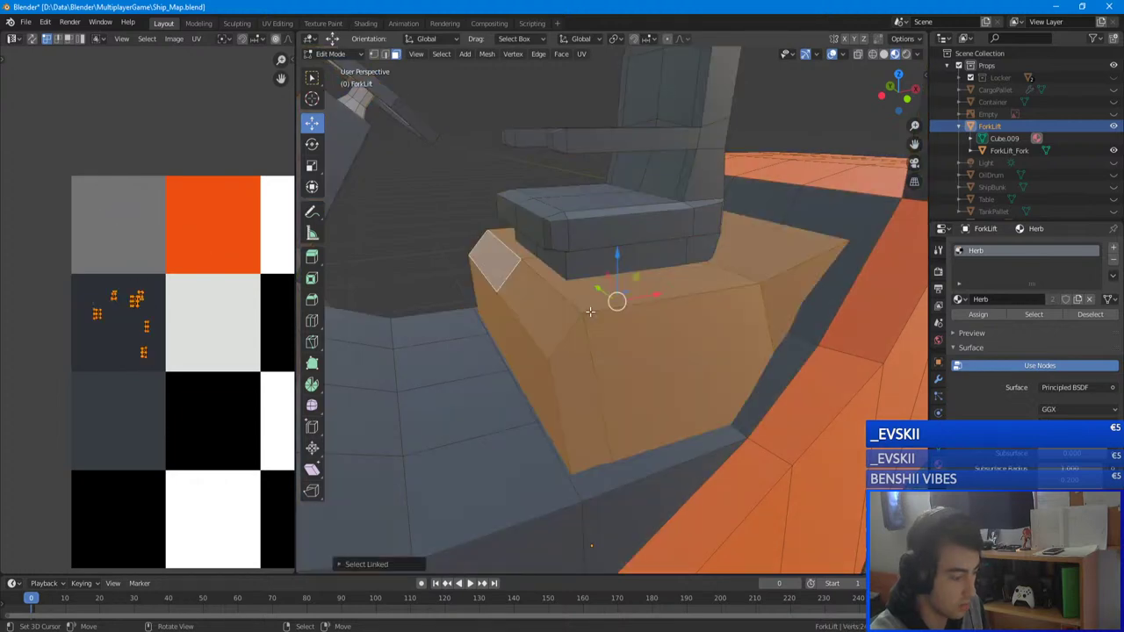
{"action": "key", "text": "Tab"}
- Inspect the recoloured seat base and cab from several sides and check the texture in Unity
{"action": "scroll", "coordinate": [611, 317], "scroll_direction": "down", "scroll_amount": 6}
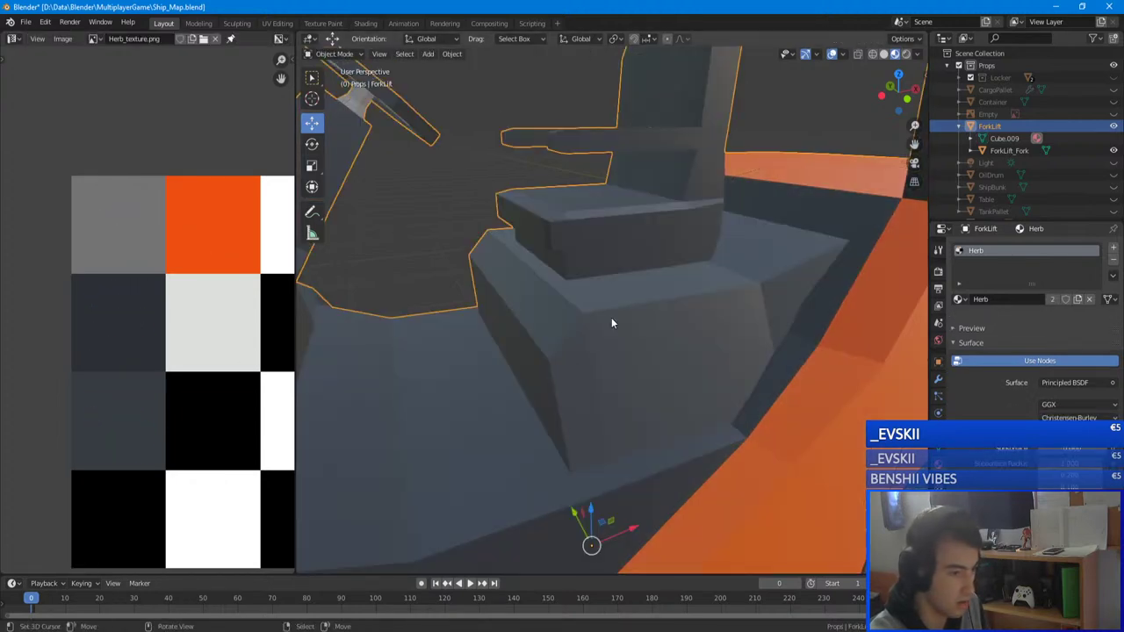
{"action": "middle_click_drag", "start_coordinate": [603, 319], "coordinate": [900, 312]}
{"action": "middle_click_drag", "start_coordinate": [645, 317], "coordinate": [316, 341]}
{"action": "scroll", "coordinate": [489, 344], "scroll_direction": "up", "scroll_amount": 3}
{"action": "middle_click_drag", "start_coordinate": [530, 327], "coordinate": [476, 408]}
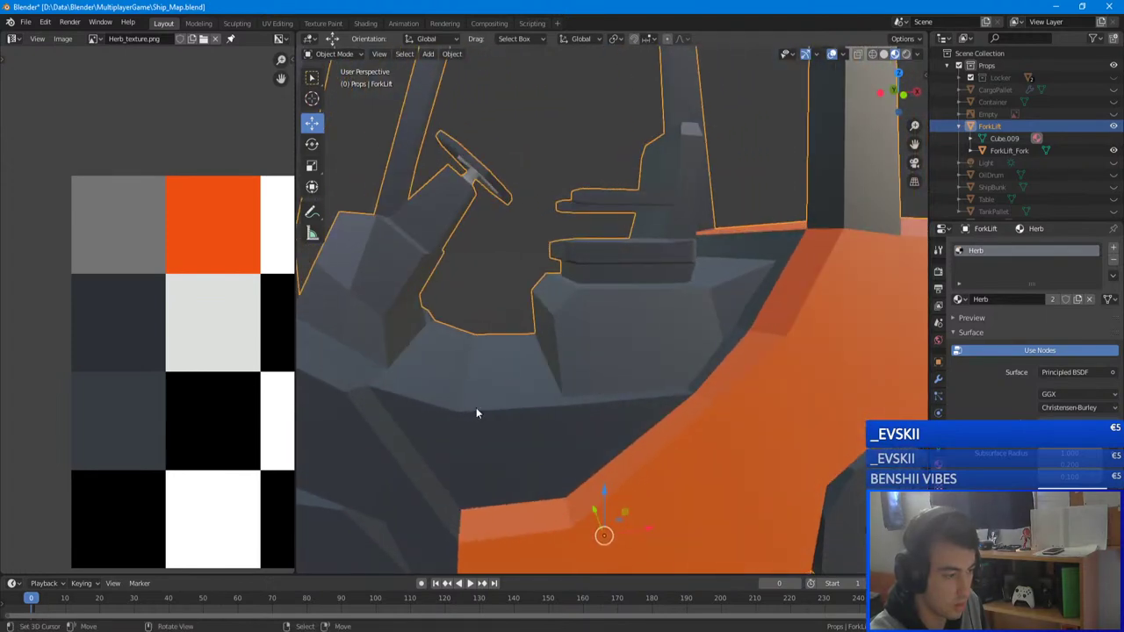
{"action": "mouse_move", "coordinate": [435, 452]}
{"action": "middle_mouse_down"}
{"action": "mouse_move", "coordinate": [409, 418]}
{"action": "mouse_move", "coordinate": [425, 442]}
{"action": "middle_mouse_up"}
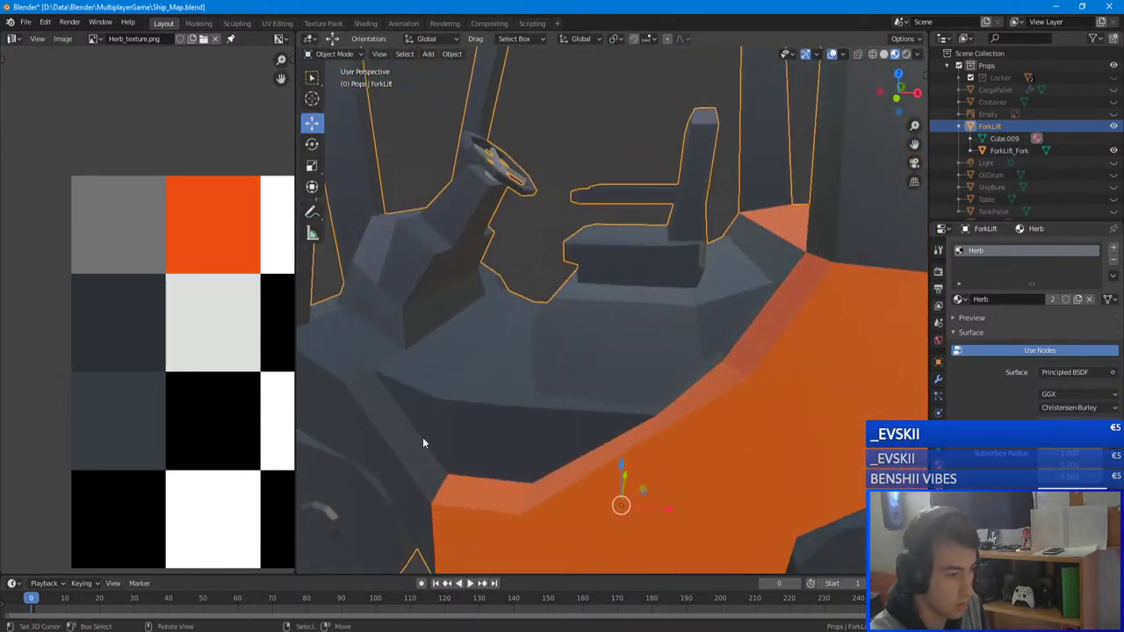
{"action": "key", "text": "alt+Tab"}
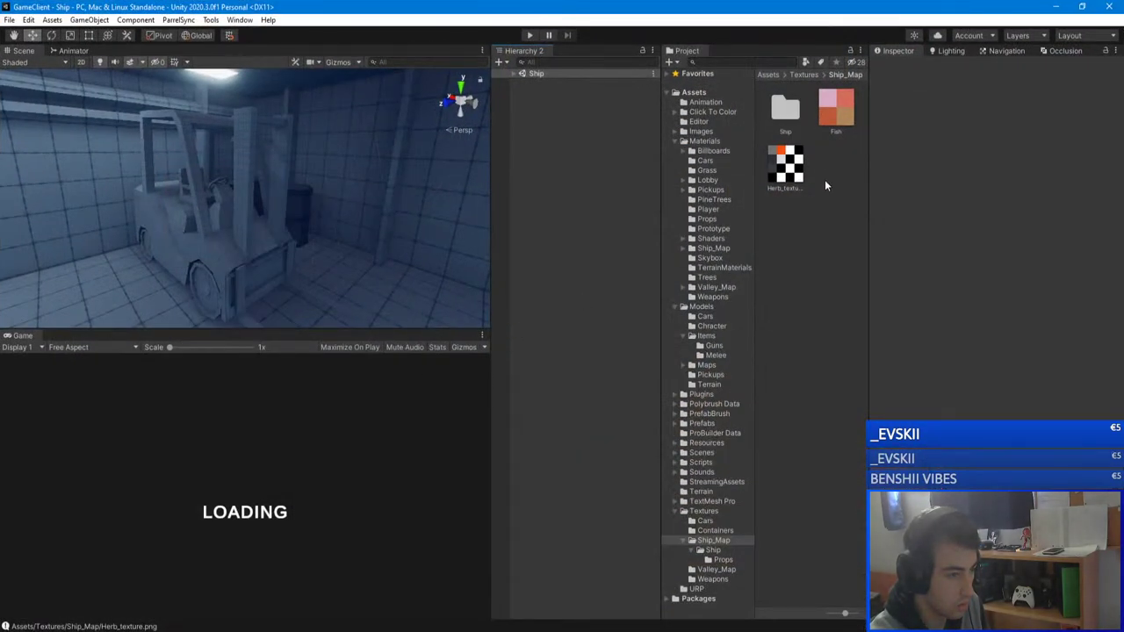
{"action": "left_click", "coordinate": [1058, 8]}
{"action": "middle_click_drag", "start_coordinate": [575, 241], "coordinate": [583, 281]}
- Select the driver's seat with its armrests and move its UVs onto the black cell beside the slate cell
{"action": "key", "text": "Tab"}
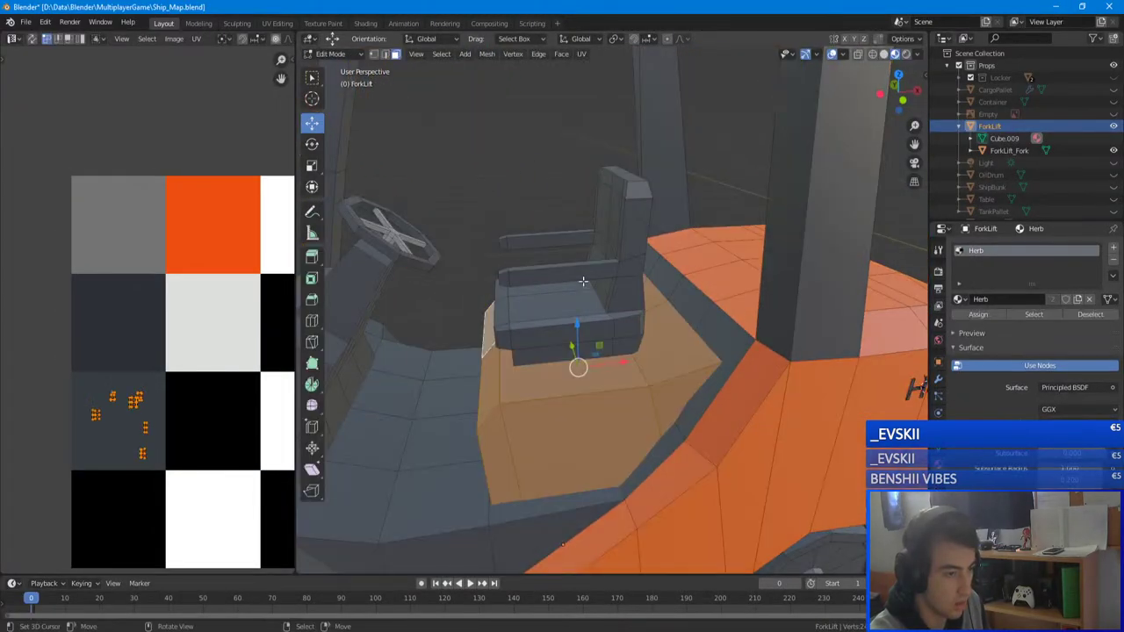
{"action": "key", "text": "alt+a"}
{"action": "key", "text": "l"}
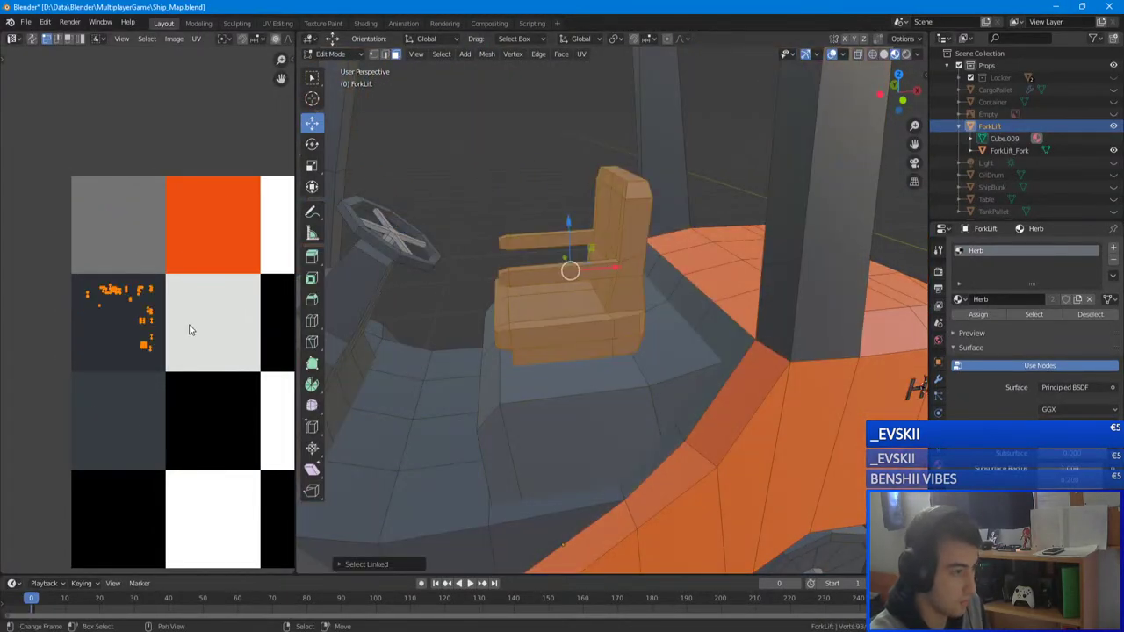
{"action": "key", "text": "g"}
{"action": "left_click", "coordinate": [233, 435]}
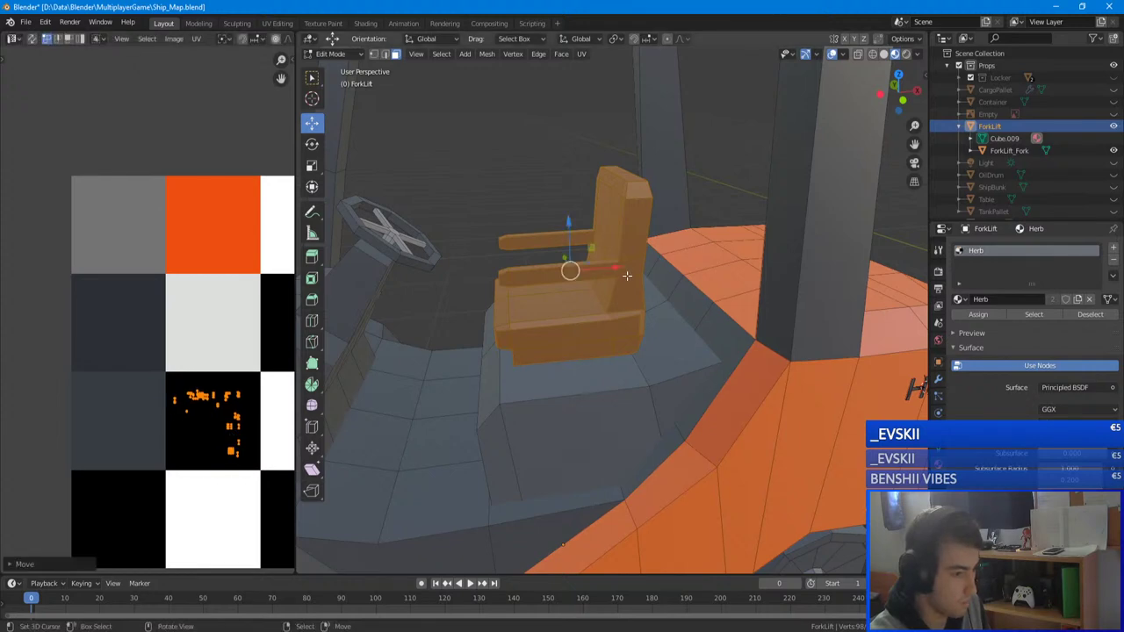
{"action": "key", "text": "Tab"}
{"action": "middle_click_drag", "start_coordinate": [629, 271], "coordinate": [618, 266]}
{"action": "key", "text": "alt+a"}
{"action": "scroll", "coordinate": [549, 202], "scroll_direction": "down", "scroll_amount": 3}
{"action": "scroll", "coordinate": [548, 201], "scroll_direction": "up", "scroll_amount": 5}
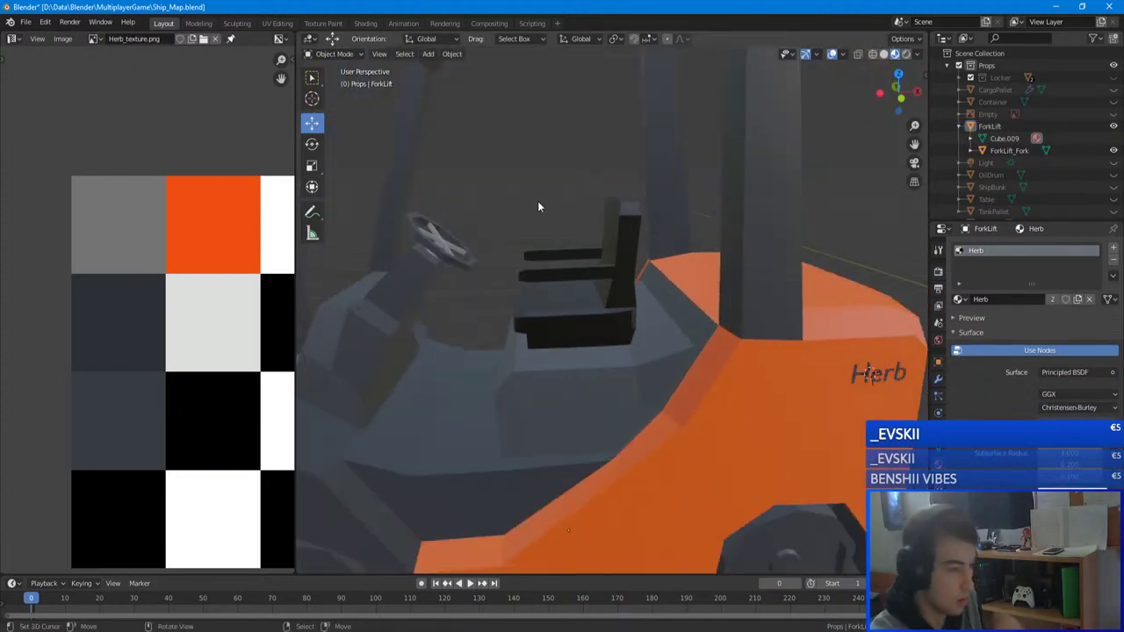
- Select the steering column's linked faces and move their UVs onto the black cell in the texture's bottom row
{"action": "right_click", "coordinate": [465, 341]}
{"action": "middle_click_drag", "start_coordinate": [490, 209], "coordinate": [492, 326]}
{"action": "key", "text": "Tab"}
{"action": "key", "text": "alt+a"}
{"action": "key", "text": "l"}
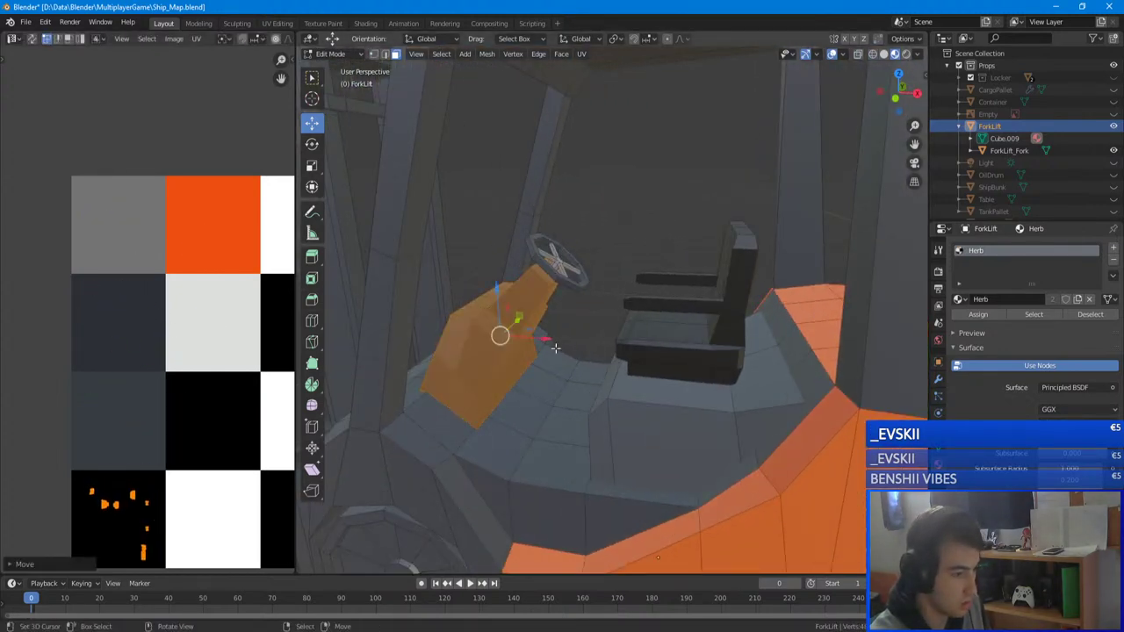
{"action": "key", "text": "Tab"}
{"action": "scroll", "coordinate": [553, 304], "scroll_direction": "down", "scroll_amount": 2}
{"action": "mouse_move", "coordinate": [552, 304]}
{"action": "middle_mouse_down"}
{"action": "mouse_move", "coordinate": [483, 308]}
{"action": "mouse_move", "coordinate": [536, 313]}
{"action": "middle_mouse_up"}
{"action": "scroll", "coordinate": [535, 313], "scroll_direction": "up", "scroll_amount": 6}
- Select the steering wheel's rim and move its UVs onto the white cell in the texture's bottom row
{"action": "key", "text": "Tab"}
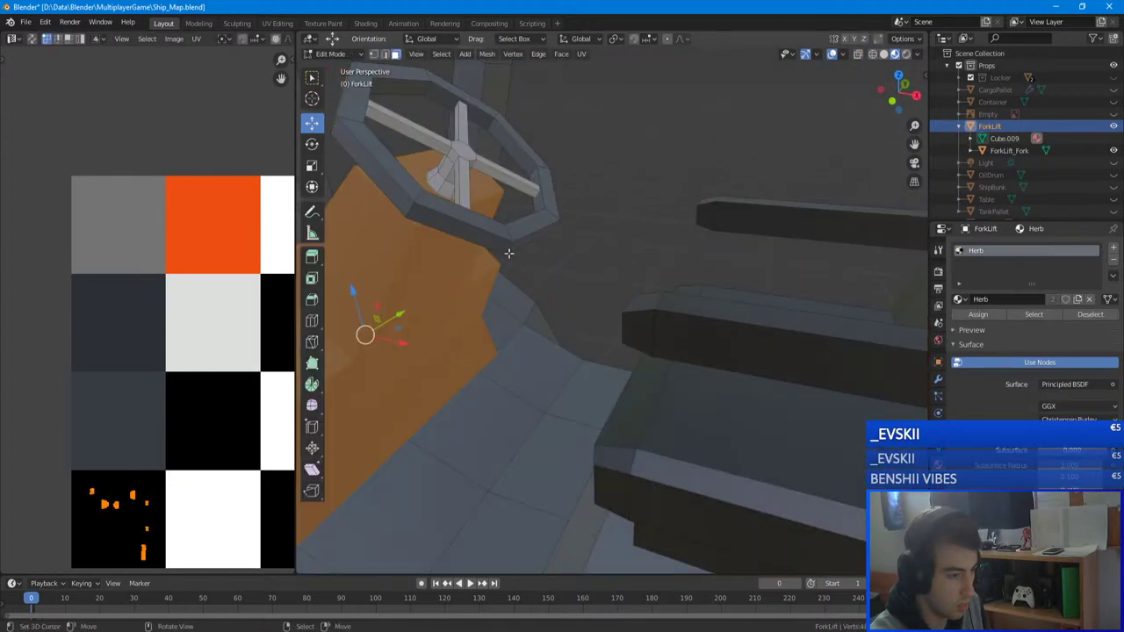
{"action": "key", "text": "alt+a"}
{"action": "key", "text": "l"}
{"action": "scroll", "coordinate": [114, 387], "scroll_direction": "down", "scroll_amount": 1}
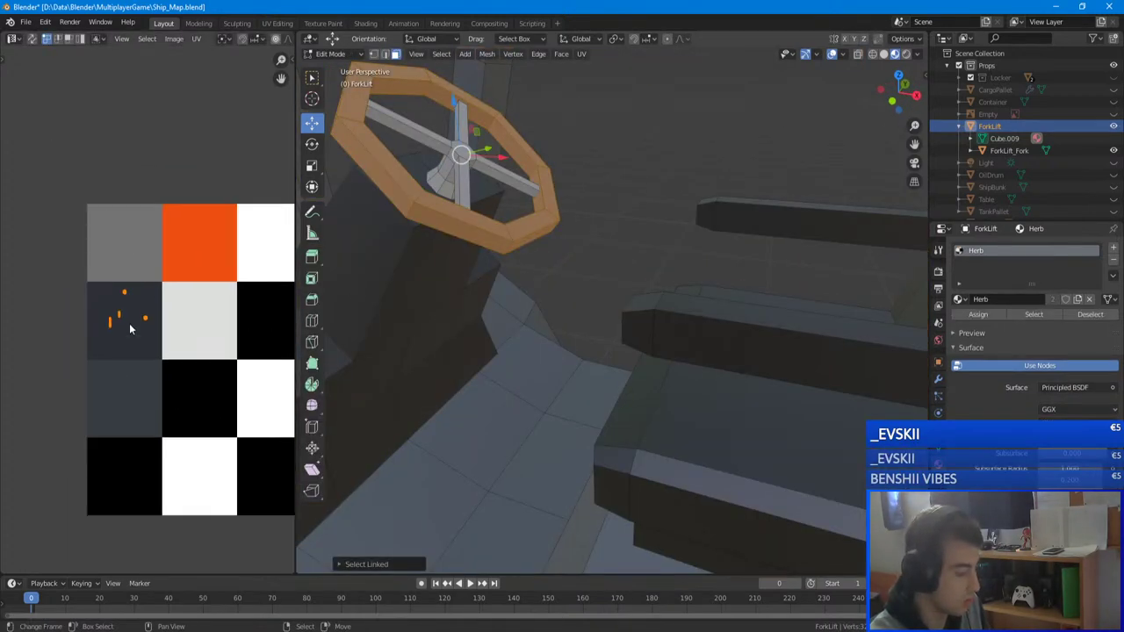
{"action": "key", "text": "g"}
{"action": "left_click", "coordinate": [205, 484]}
{"action": "key", "text": "Tab"}
{"action": "scroll", "coordinate": [645, 217], "scroll_direction": "down", "scroll_amount": 6}
{"action": "key", "text": "alt+a"}
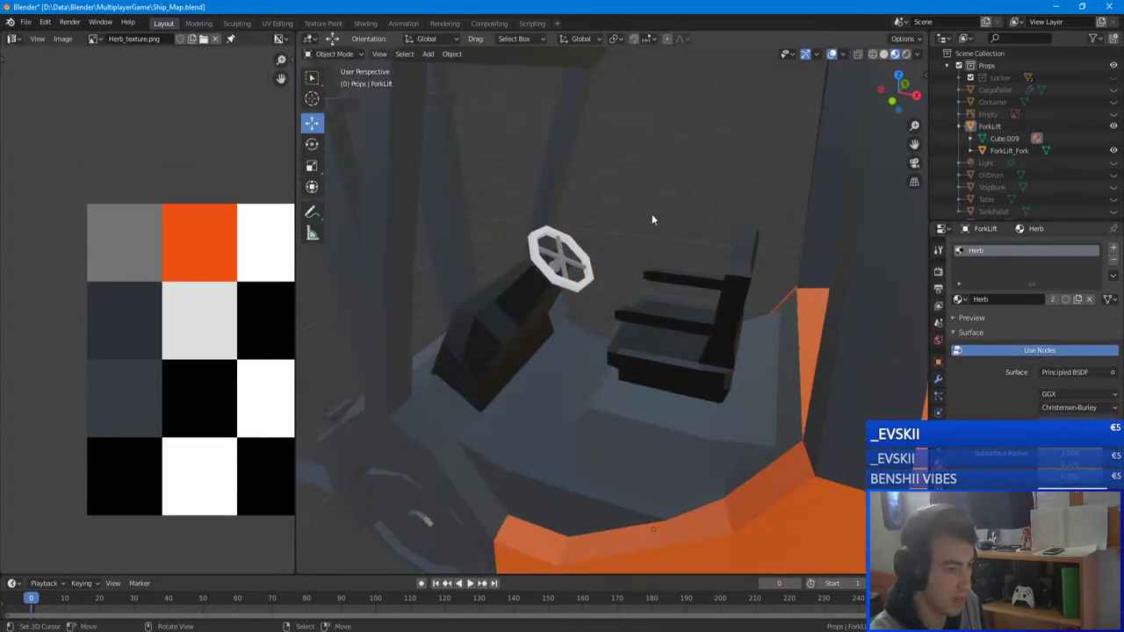
- Check the recoloured cab from outside and reopen the forklift body in Edit Mode
{"action": "scroll", "coordinate": [651, 220], "scroll_direction": "down", "scroll_amount": 4}
{"action": "mouse_move", "coordinate": [652, 219]}
{"action": "middle_mouse_down"}
{"action": "mouse_move", "coordinate": [773, 250]}
{"action": "mouse_move", "coordinate": [362, 278]}
{"action": "mouse_move", "coordinate": [469, 239]}
{"action": "mouse_move", "coordinate": [546, 280]}
{"action": "mouse_move", "coordinate": [701, 239]}
{"action": "mouse_move", "coordinate": [653, 205]}
{"action": "middle_mouse_up"}
{"action": "right_click", "coordinate": [677, 229]}
{"action": "scroll", "coordinate": [666, 224], "scroll_direction": "up", "scroll_amount": 6}
{"action": "key", "text": "Tab"}
{"action": "scroll", "coordinate": [654, 205], "scroll_direction": "down", "scroll_amount": 4}
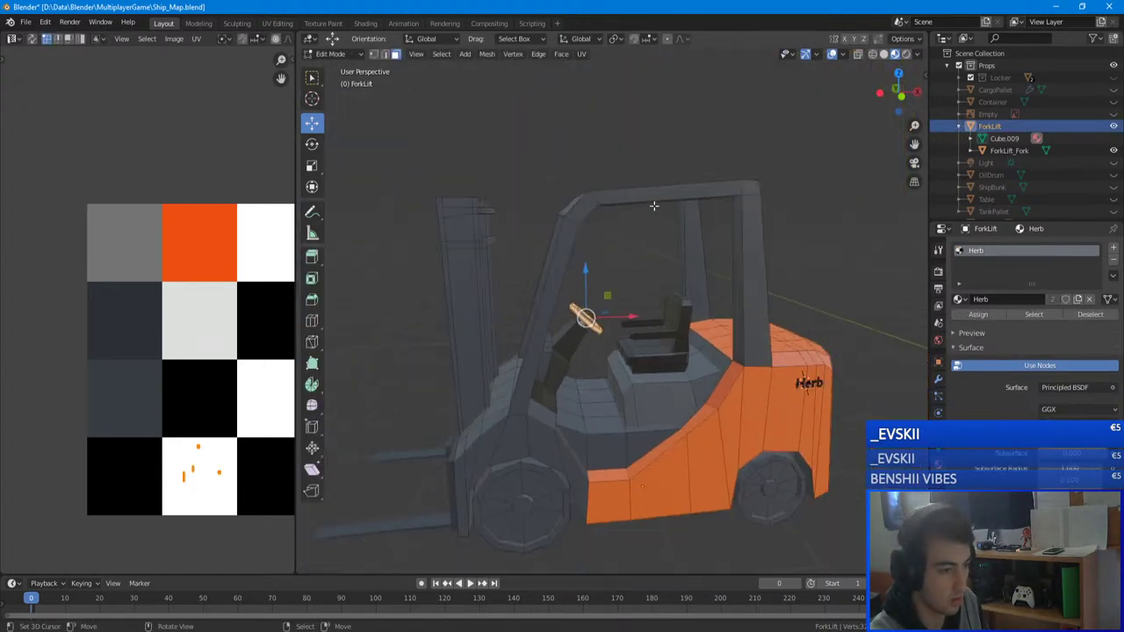
{"action": "key", "text": "l"}
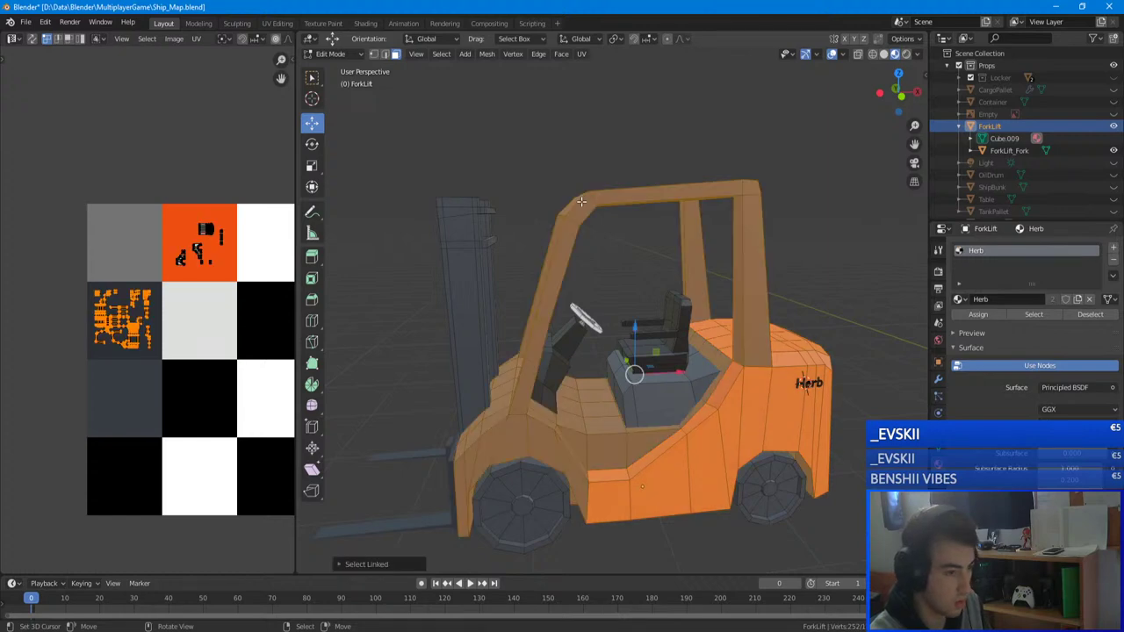
{"action": "mouse_move", "coordinate": [581, 202]}
{"action": "middle_mouse_down"}
{"action": "mouse_move", "coordinate": [645, 238]}
{"action": "mouse_move", "coordinate": [806, 241]}
{"action": "mouse_move", "coordinate": [608, 227]}
{"action": "mouse_move", "coordinate": [571, 210]}
{"action": "middle_mouse_up"}
{"action": "key", "text": "ctrl+z"}
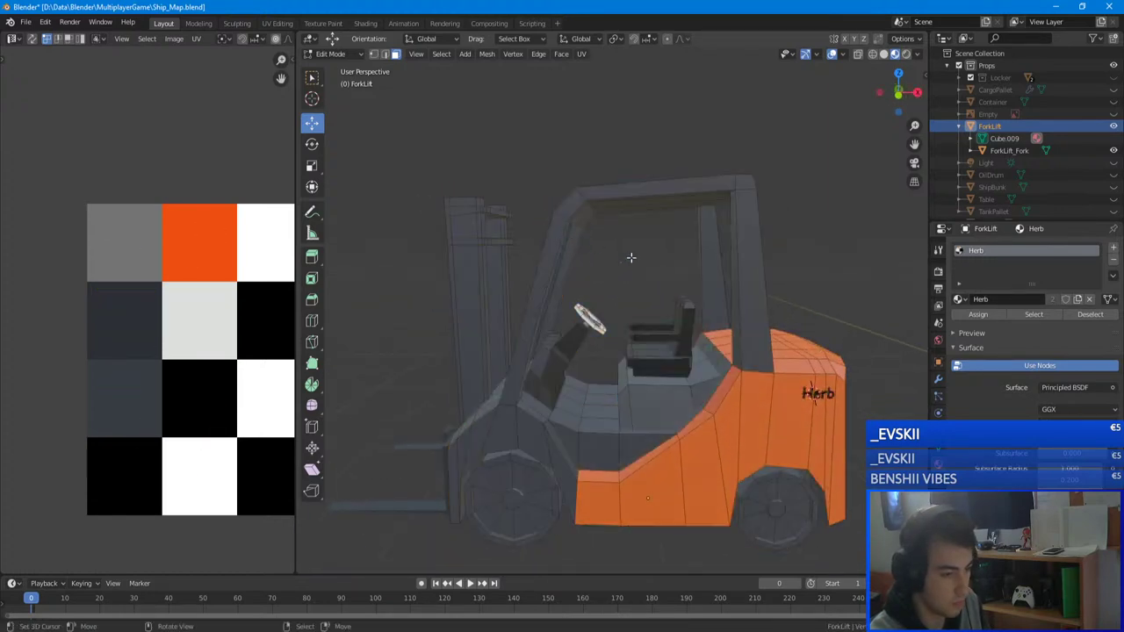
- Select the overhead guard's faces with X-ray enabled and move their UVs onto the white square in the palette's first row
{"action": "middle_click_drag", "start_coordinate": [631, 257], "coordinate": [563, 216]}
{"action": "middle_click_drag", "start_coordinate": [482, 128], "coordinate": [451, 114]}
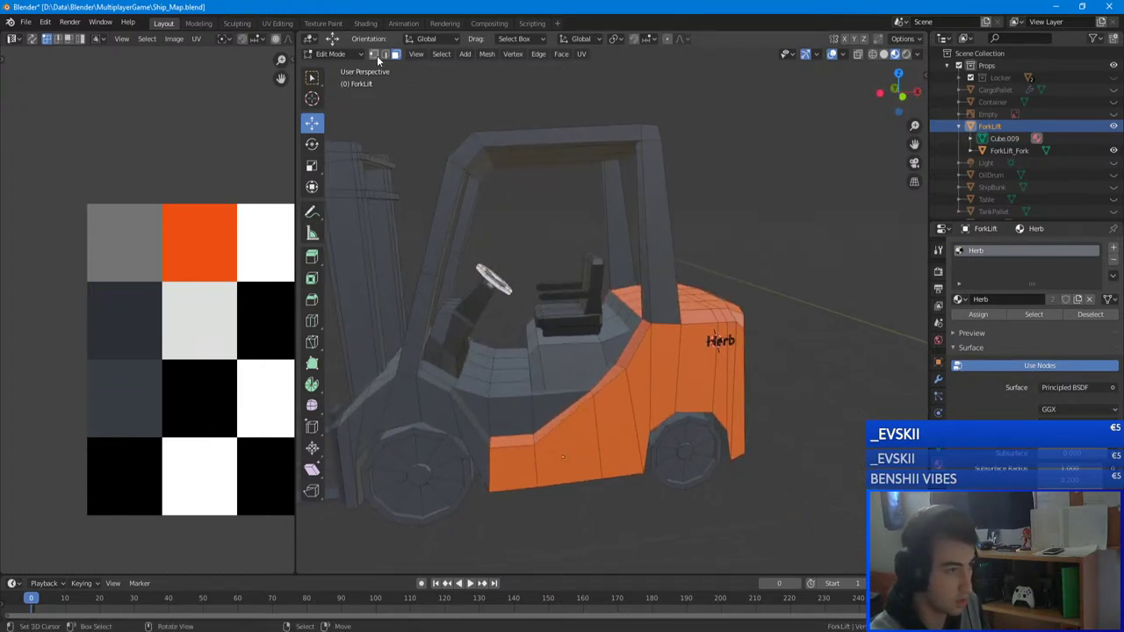
{"action": "left_click", "coordinate": [858, 54]}
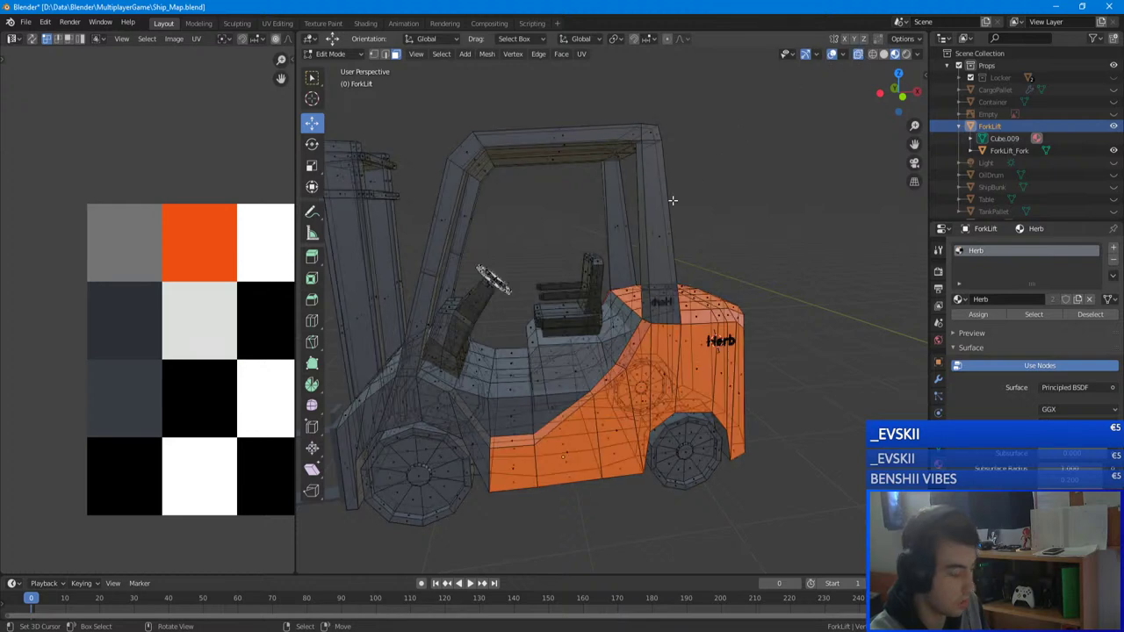
{"action": "key", "text": "c"}
{"action": "mouse_move", "coordinate": [676, 234]}
{"action": "left_mouse_down"}
{"action": "mouse_move", "coordinate": [632, 229]}
{"action": "mouse_move", "coordinate": [632, 188]}
{"action": "mouse_move", "coordinate": [554, 162]}
{"action": "left_mouse_up"}
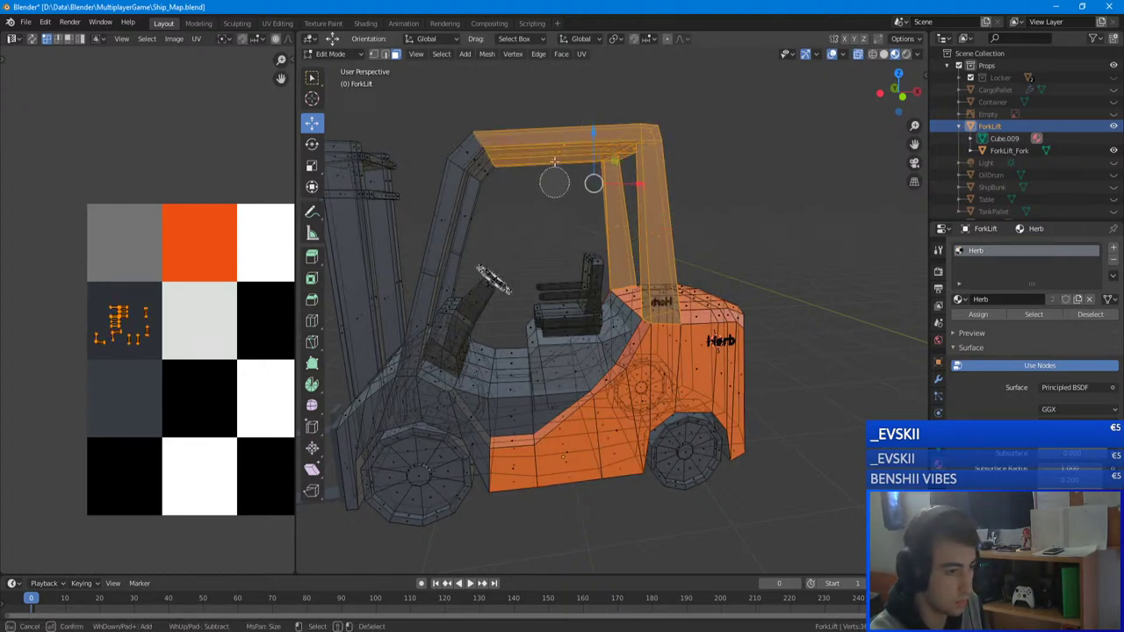
{"action": "middle_click_drag", "start_coordinate": [478, 233], "coordinate": [530, 212], "text": "shift"}
{"action": "key", "text": "c"}
{"action": "left_click_drag", "start_coordinate": [504, 198], "coordinate": [493, 194]}
{"action": "middle_click_drag", "start_coordinate": [519, 187], "coordinate": [803, 212]}
{"action": "scroll", "coordinate": [803, 212], "scroll_direction": "down", "scroll_amount": 4}
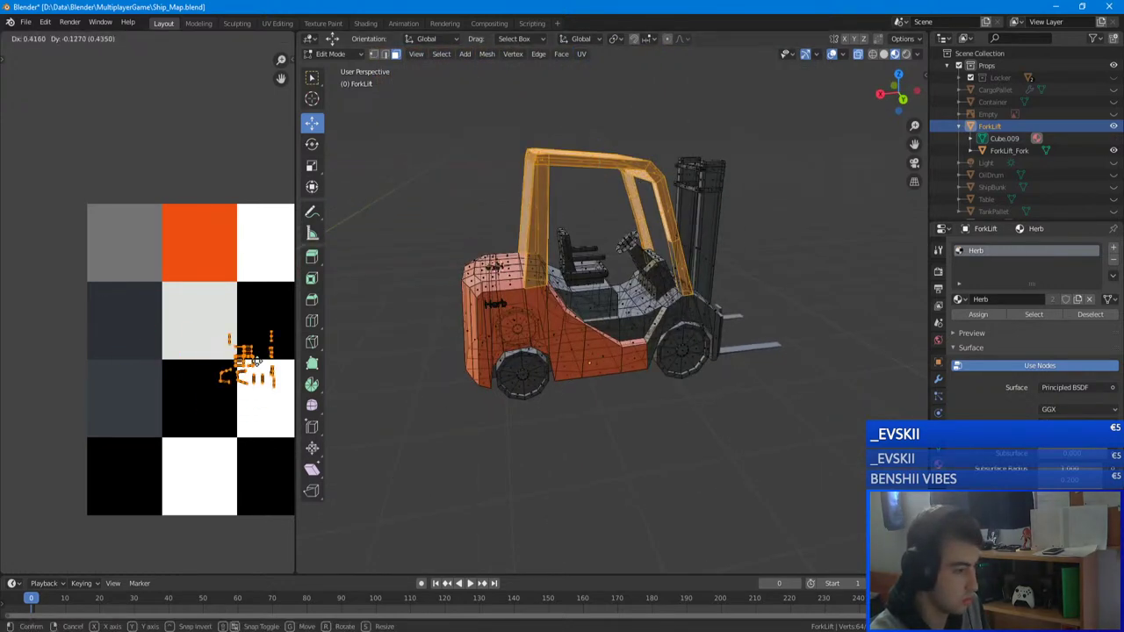
{"action": "left_click", "coordinate": [283, 234]}
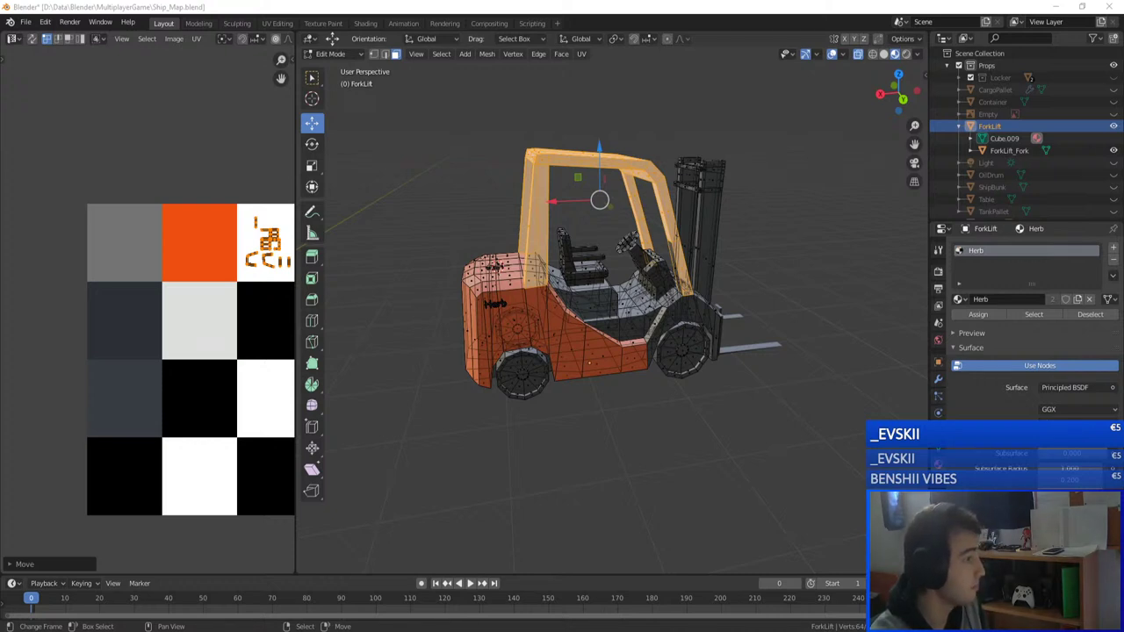
{"action": "key", "text": "alt+Tab"}
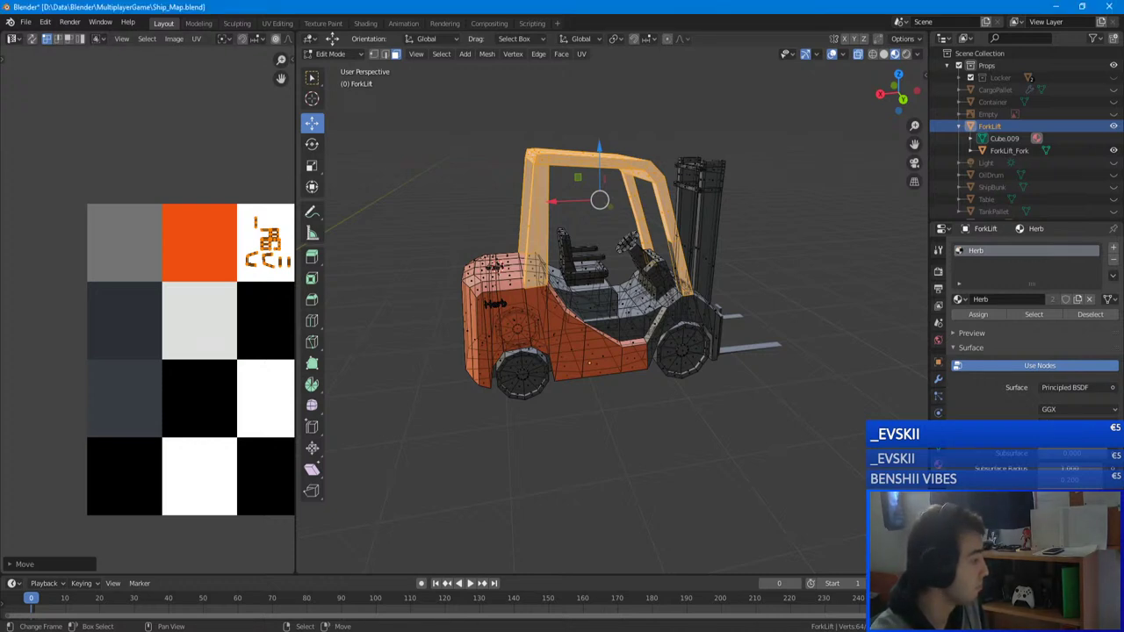
{"action": "key", "text": "alt+Tab"}
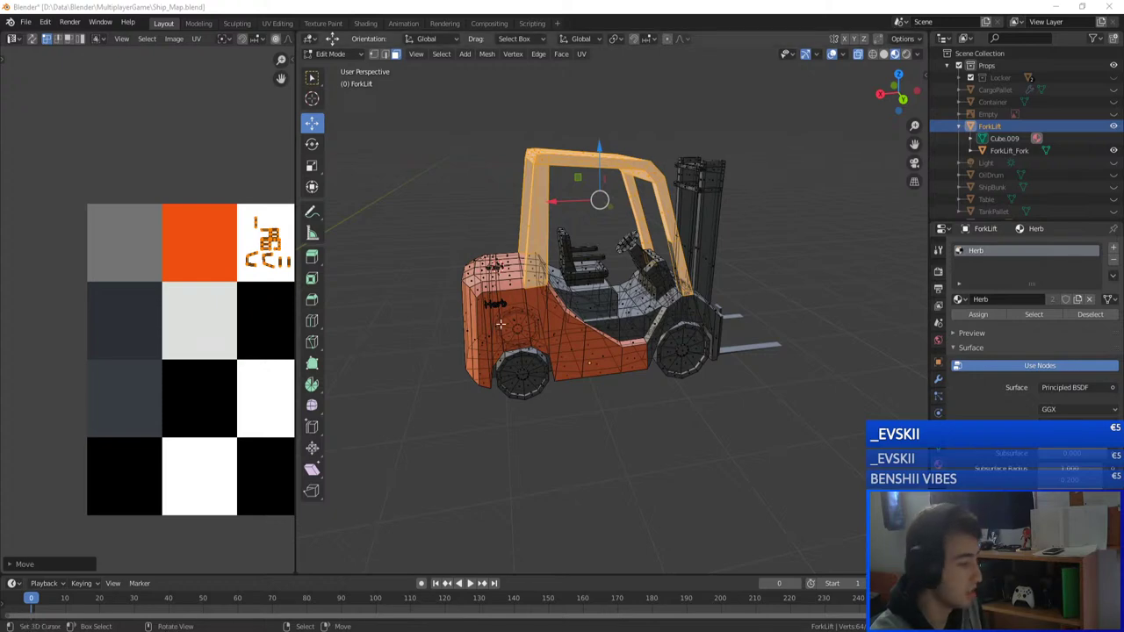
- Finish editing the forklift body and open the ForkLift_Fork object's mesh for editing
{"action": "middle_click_drag", "start_coordinate": [584, 277], "coordinate": [347, 304]}
{"action": "middle_click_drag", "start_coordinate": [600, 303], "coordinate": [522, 316]}
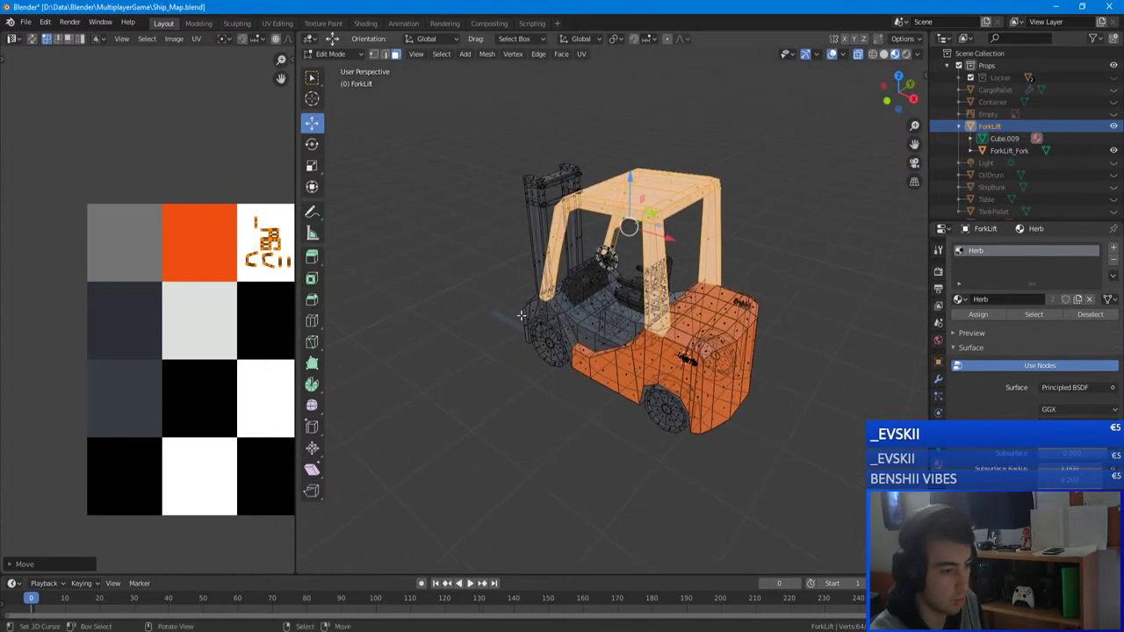
{"action": "key", "text": "Tab"}
{"action": "middle_click_drag", "start_coordinate": [441, 307], "coordinate": [562, 303]}
{"action": "left_click", "coordinate": [462, 417]}
{"action": "scroll", "coordinate": [462, 417], "scroll_direction": "up", "scroll_amount": 4}
{"action": "mouse_move", "coordinate": [462, 417]}
{"action": "middle_mouse_down"}
{"action": "mouse_move", "coordinate": [524, 427]}
{"action": "mouse_move", "coordinate": [476, 425]}
{"action": "middle_mouse_up"}
{"action": "left_click", "coordinate": [506, 430]}
{"action": "left_click", "coordinate": [534, 425]}
{"action": "key", "text": "Tab"}
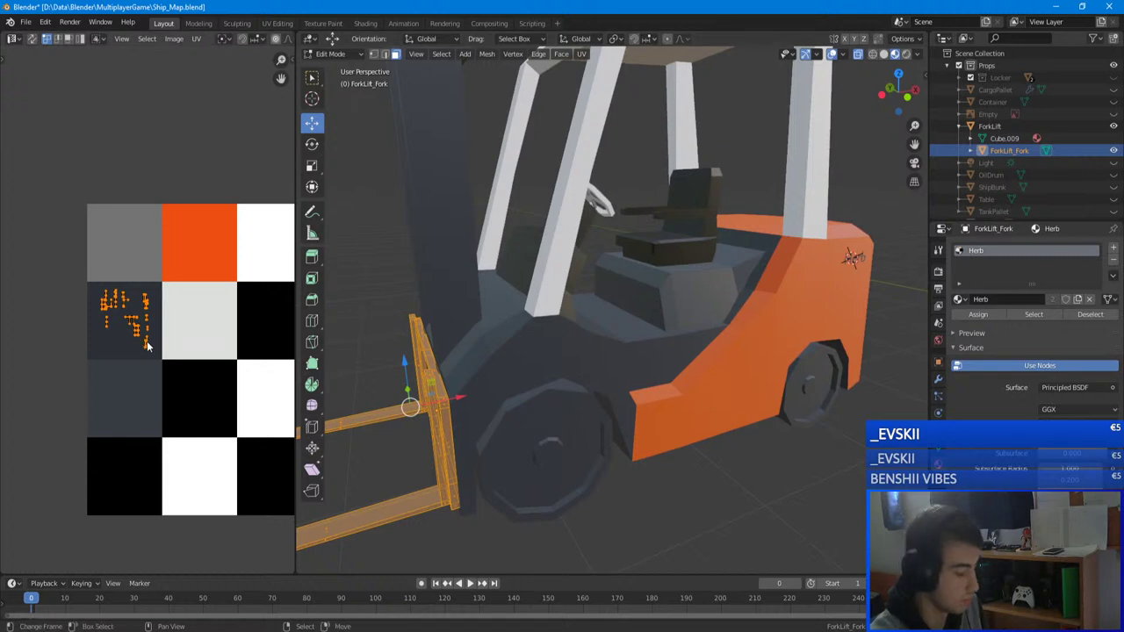
- Move the fork's UVs onto the black square at the end of the palette's first row
{"action": "scroll", "coordinate": [148, 347], "scroll_direction": "down", "scroll_amount": 3}
{"action": "scroll", "coordinate": [148, 347], "scroll_direction": "up", "scroll_amount": 2}
{"action": "key", "text": "g"}
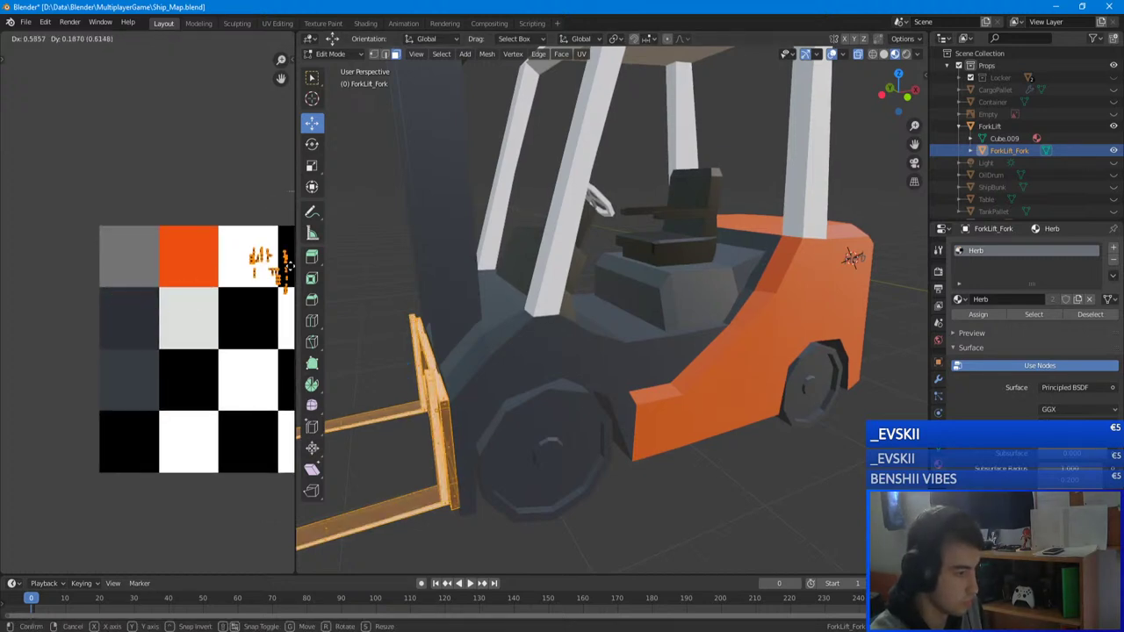
{"action": "left_click", "coordinate": [290, 266]}
{"action": "middle_click_drag", "start_coordinate": [227, 283], "coordinate": [106, 297]}
{"action": "key", "text": "g"}
{"action": "left_click", "coordinate": [170, 283]}
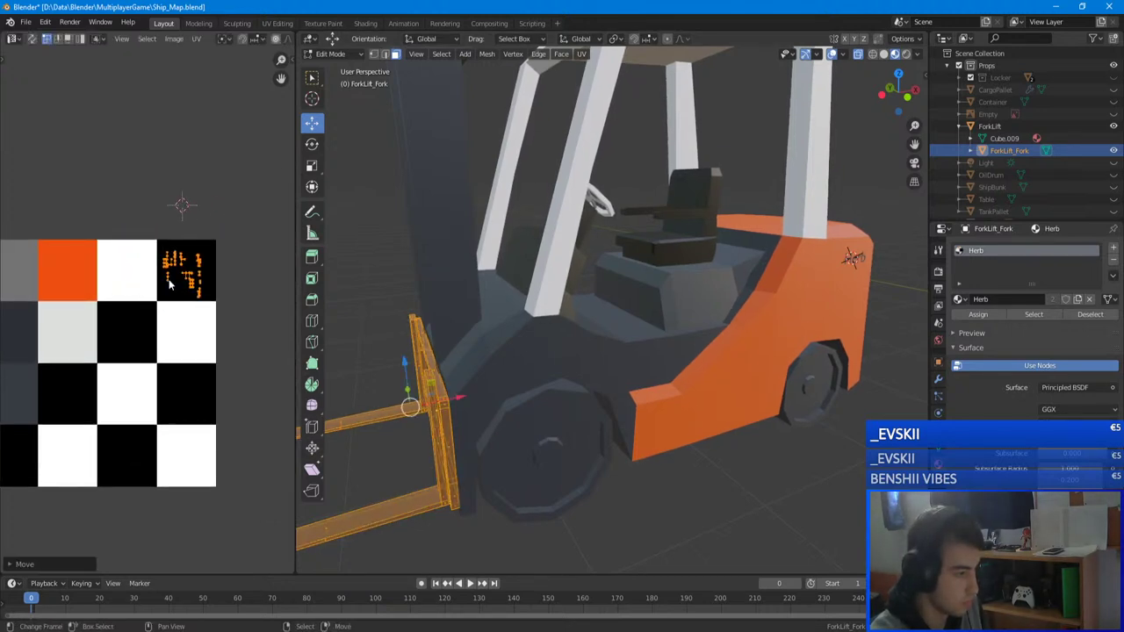
- Open the ForkLift body mesh for editing, clear the selection and select all four wheels as linked geometry
{"action": "key", "text": "Tab"}
{"action": "right_click", "coordinate": [539, 456]}
{"action": "middle_click_drag", "start_coordinate": [539, 458], "coordinate": [527, 441]}
{"action": "key", "text": "Tab"}
{"action": "key", "text": "alt+a"}
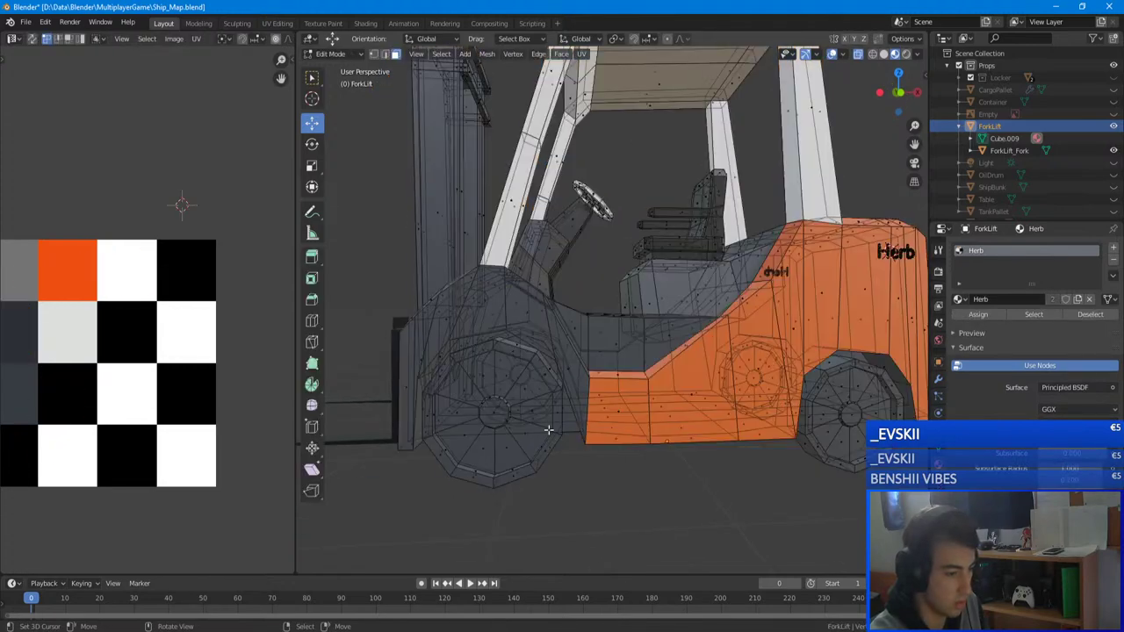
{"action": "key", "text": "l"}
{"action": "key", "text": "l"}
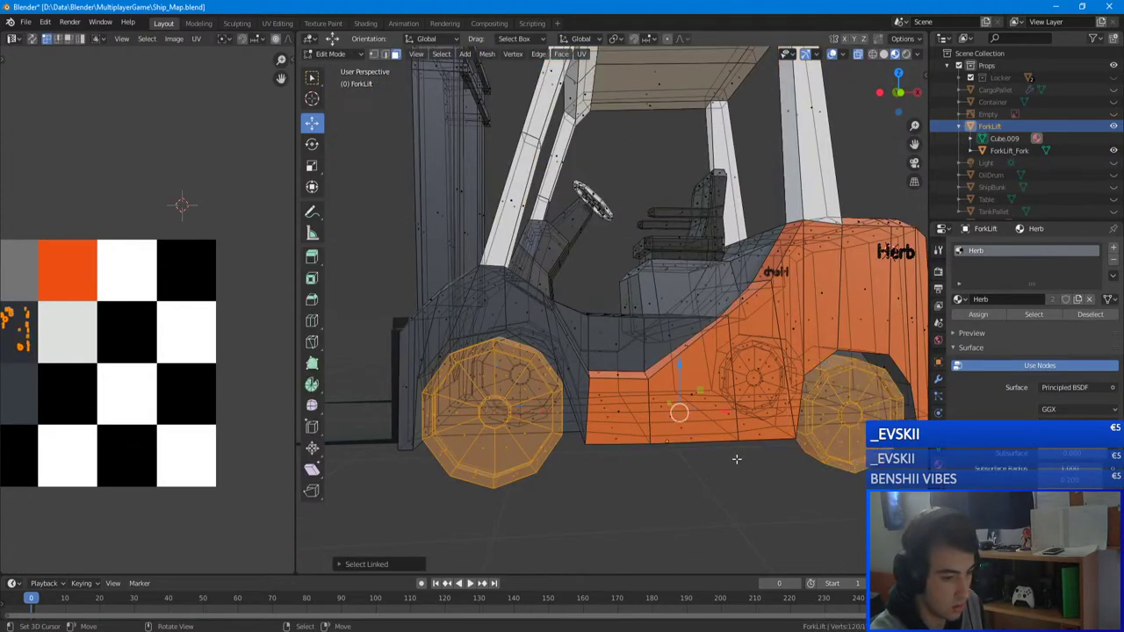
{"action": "middle_click_drag", "start_coordinate": [863, 462], "coordinate": [497, 424]}
{"action": "key", "text": "l"}
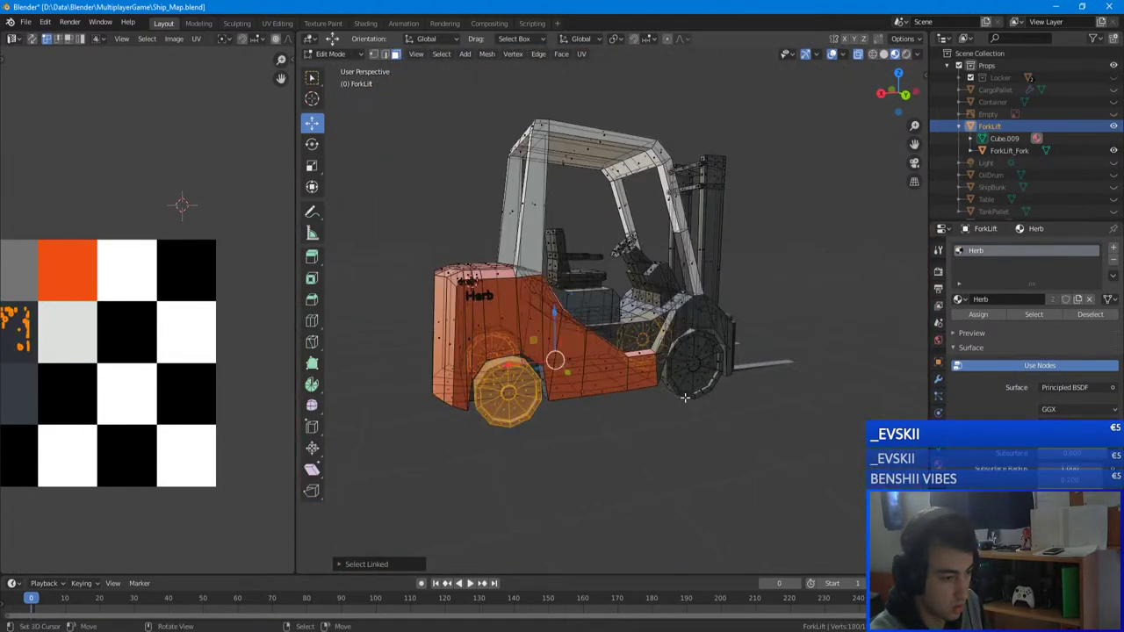
{"action": "key", "text": "l"}
- Deselect the inner disc and hub faces of the wheels in front view, keeping only the tyre faces selected
{"action": "middle_click_drag", "start_coordinate": [681, 402], "coordinate": [653, 389]}
{"action": "scroll", "coordinate": [650, 402], "scroll_direction": "up", "scroll_amount": 5}
{"action": "key", "text": "KP_1"}
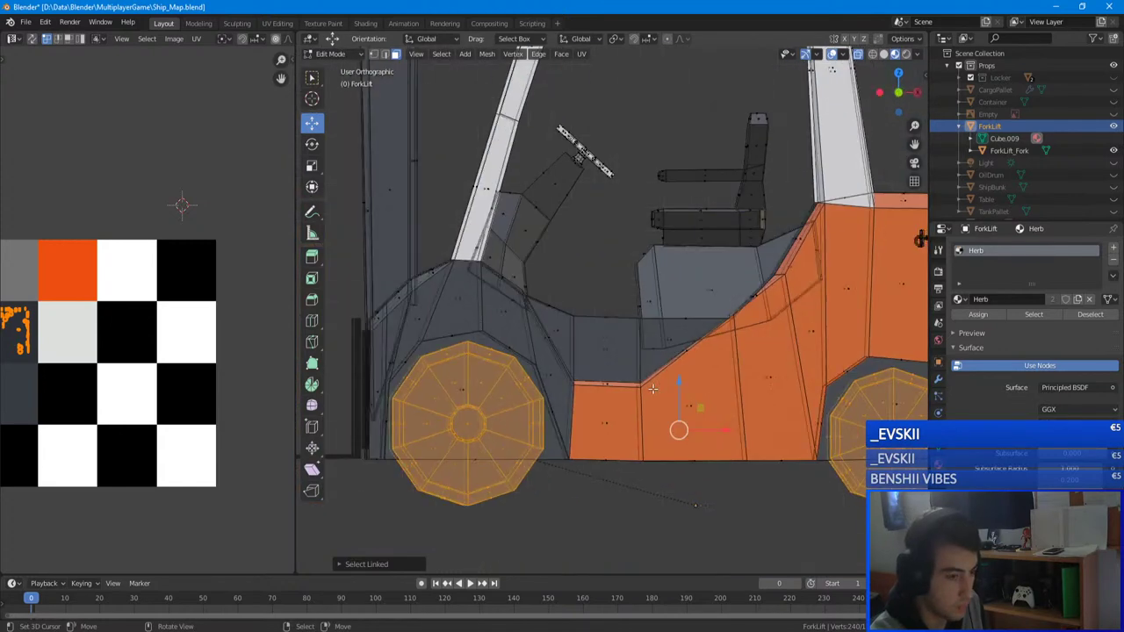
{"action": "key", "text": "c"}
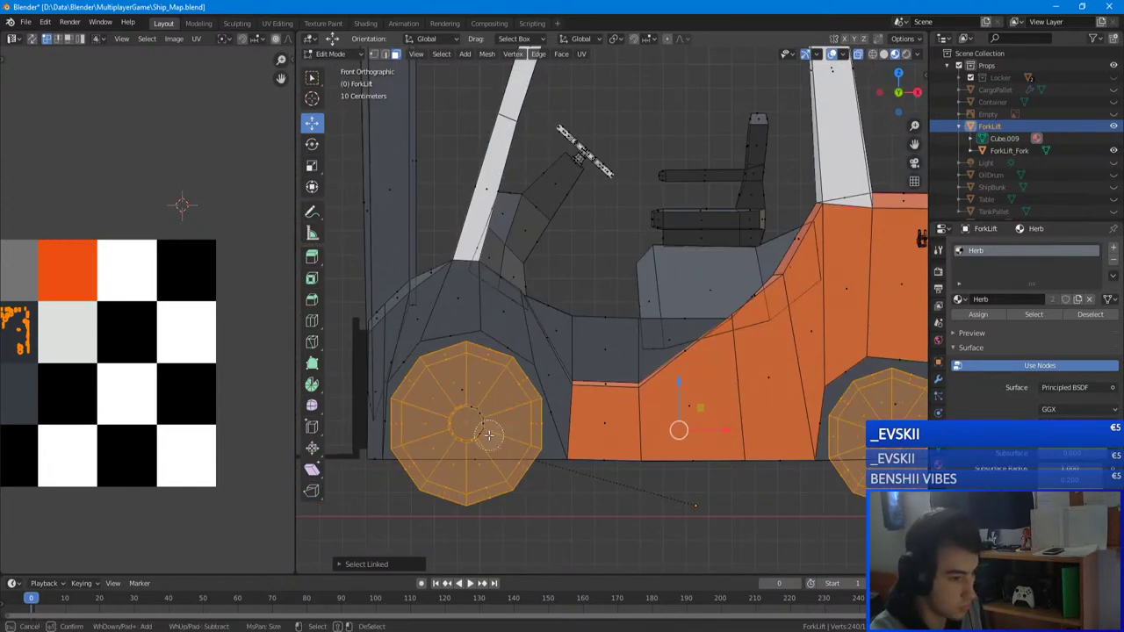
{"action": "mouse_move", "coordinate": [488, 434]}
{"action": "middle_mouse_down"}
{"action": "mouse_move", "coordinate": [510, 430]}
{"action": "mouse_move", "coordinate": [447, 401]}
{"action": "mouse_move", "coordinate": [468, 459]}
{"action": "middle_mouse_up"}
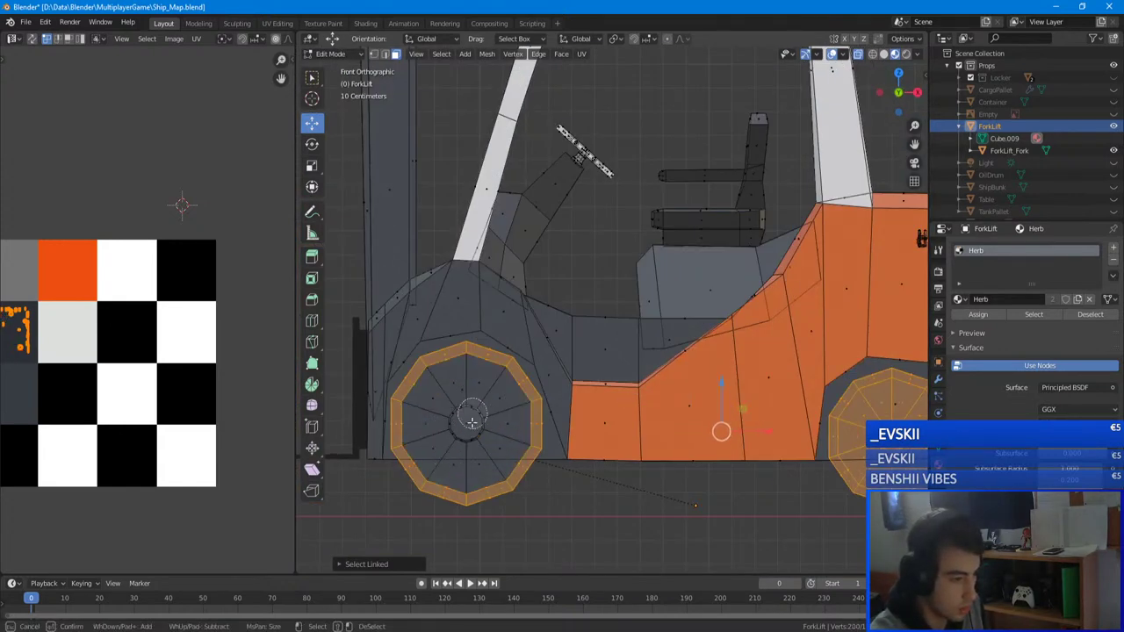
{"action": "right_click", "coordinate": [481, 396]}
{"action": "middle_click_drag", "start_coordinate": [746, 439], "coordinate": [461, 427], "text": "shift"}
{"action": "key", "text": "c"}
{"action": "mouse_move", "coordinate": [606, 439]}
{"action": "middle_mouse_down"}
{"action": "mouse_move", "coordinate": [588, 418]}
{"action": "mouse_move", "coordinate": [637, 439]}
{"action": "mouse_move", "coordinate": [602, 453]}
{"action": "middle_mouse_up"}
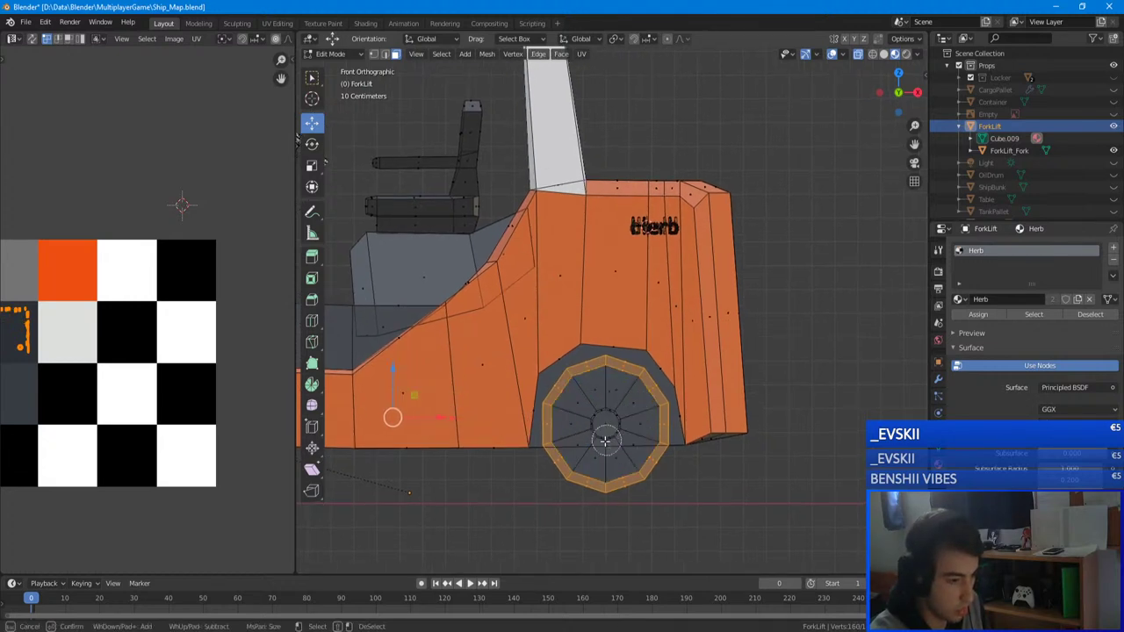
{"action": "key", "text": "Escape"}
- Move the tyre UVs onto the black square in the third column of the palette's bottom row and return to Object Mode
{"action": "scroll", "coordinate": [464, 404], "scroll_direction": "down", "scroll_amount": 2}
{"action": "middle_click_drag", "start_coordinate": [464, 405], "coordinate": [525, 421], "text": "shift"}
{"action": "middle_click_drag", "start_coordinate": [82, 332], "coordinate": [161, 346]}
{"action": "key", "text": "g"}
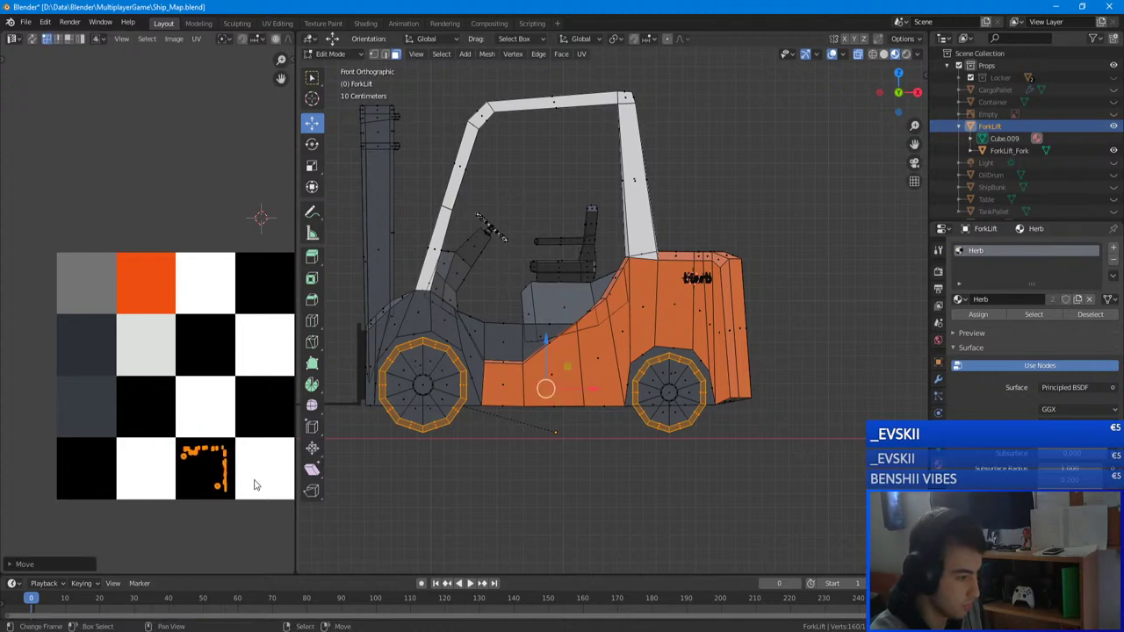
{"action": "left_click", "coordinate": [251, 479]}
{"action": "key", "text": "Tab"}
{"action": "middle_click_drag", "start_coordinate": [457, 360], "coordinate": [607, 464]}
{"action": "scroll", "coordinate": [537, 461], "scroll_direction": "up", "scroll_amount": 2}
{"action": "middle_click_drag", "start_coordinate": [536, 461], "coordinate": [532, 443]}
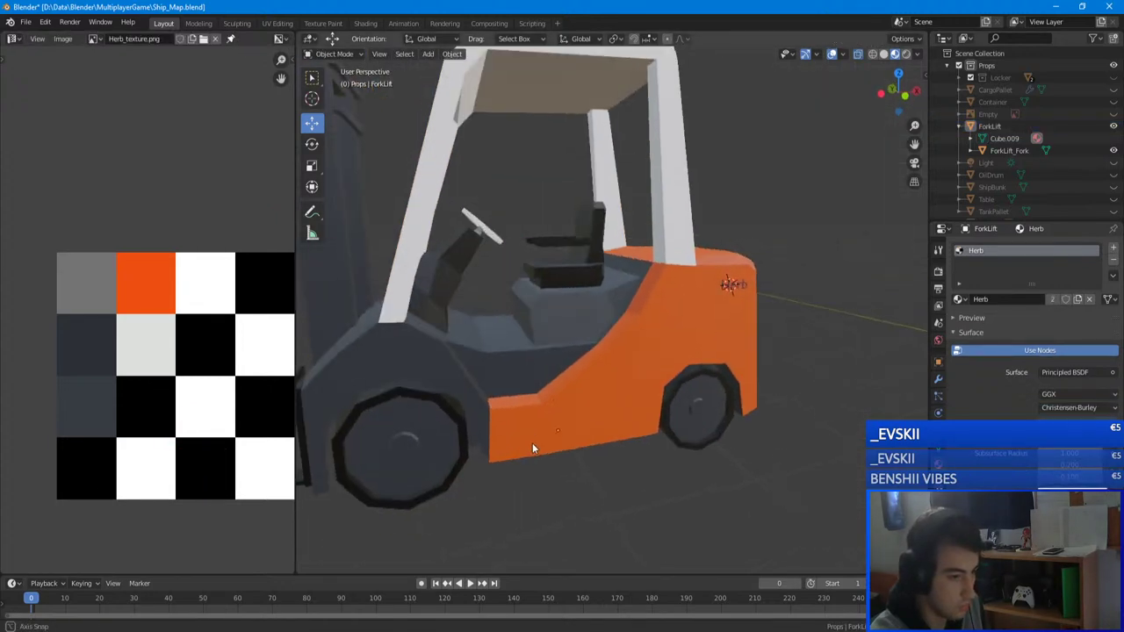
- Reopen the forklift body mesh for editing in front view and clear the tyre selection
{"action": "key", "text": "Tab"}
{"action": "middle_click_drag", "start_coordinate": [450, 434], "coordinate": [444, 423]}
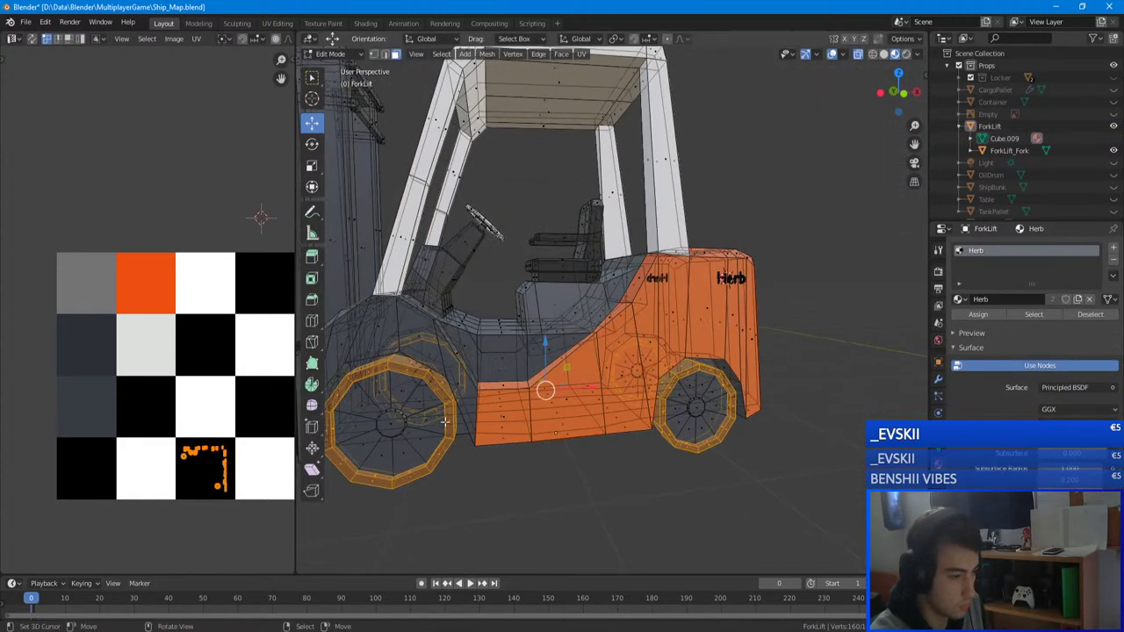
{"action": "key", "text": "KP_1"}
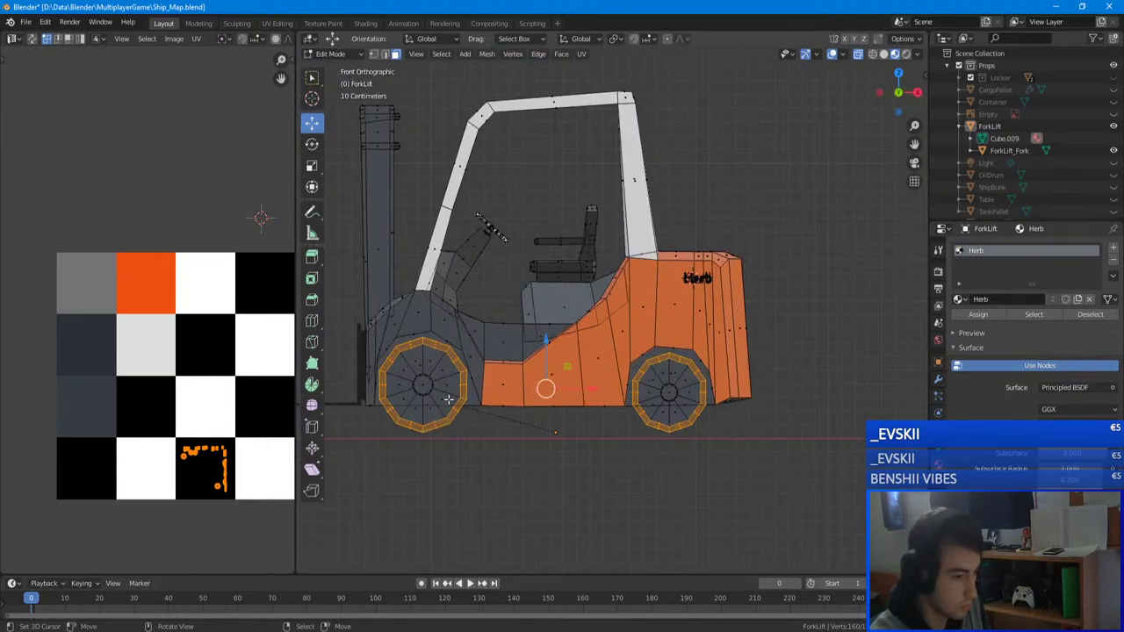
{"action": "key", "text": "alt+a"}
{"action": "key", "text": "c"}
{"action": "left_click_drag", "start_coordinate": [425, 393], "coordinate": [420, 383]}
{"action": "key", "text": "alt+a"}
- Select the wheels without their tyre faces and move the inner disc UVs onto the white square in the palette's third row
{"action": "middle_click_drag", "start_coordinate": [435, 389], "coordinate": [480, 366], "text": "shift"}
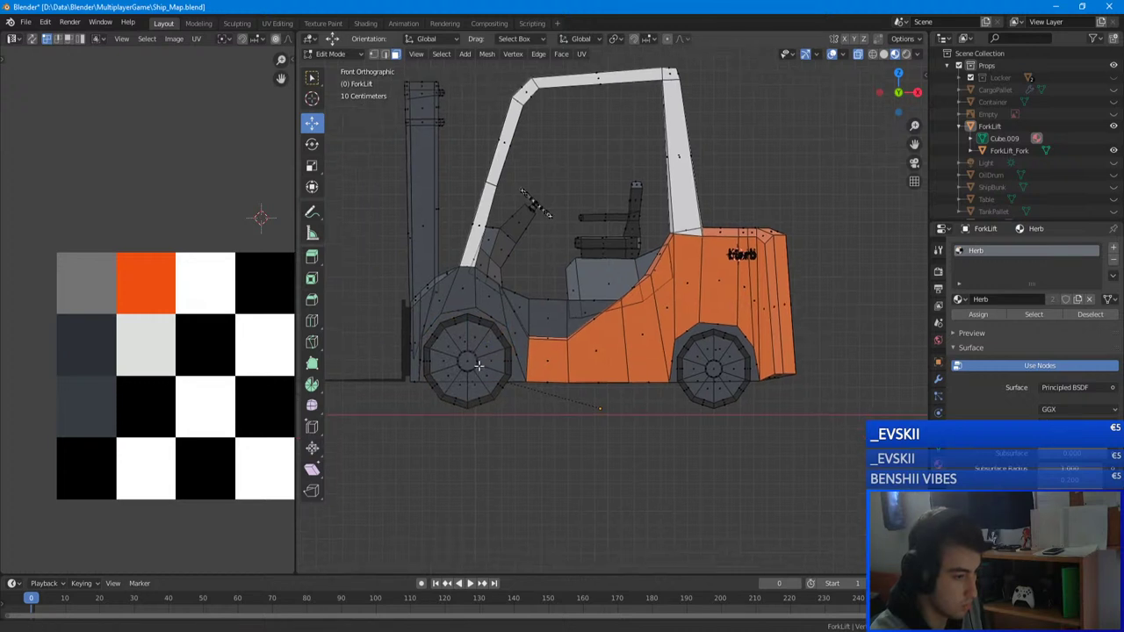
{"action": "scroll", "coordinate": [481, 366], "scroll_direction": "up", "scroll_amount": 2}
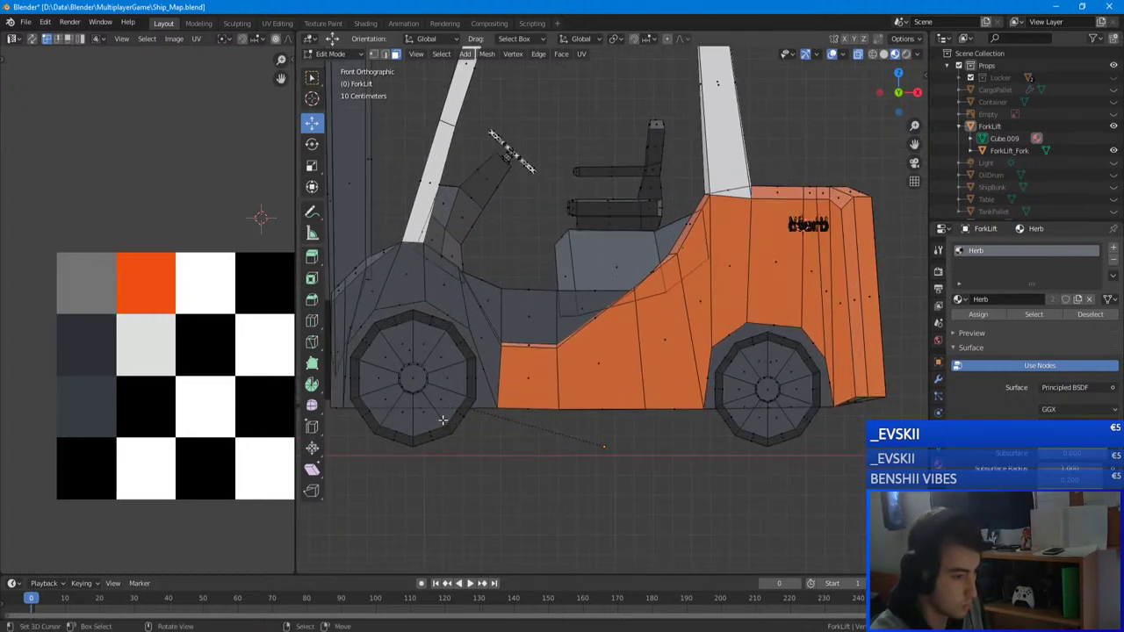
{"action": "key", "text": "l"}
{"action": "key", "text": "l"}
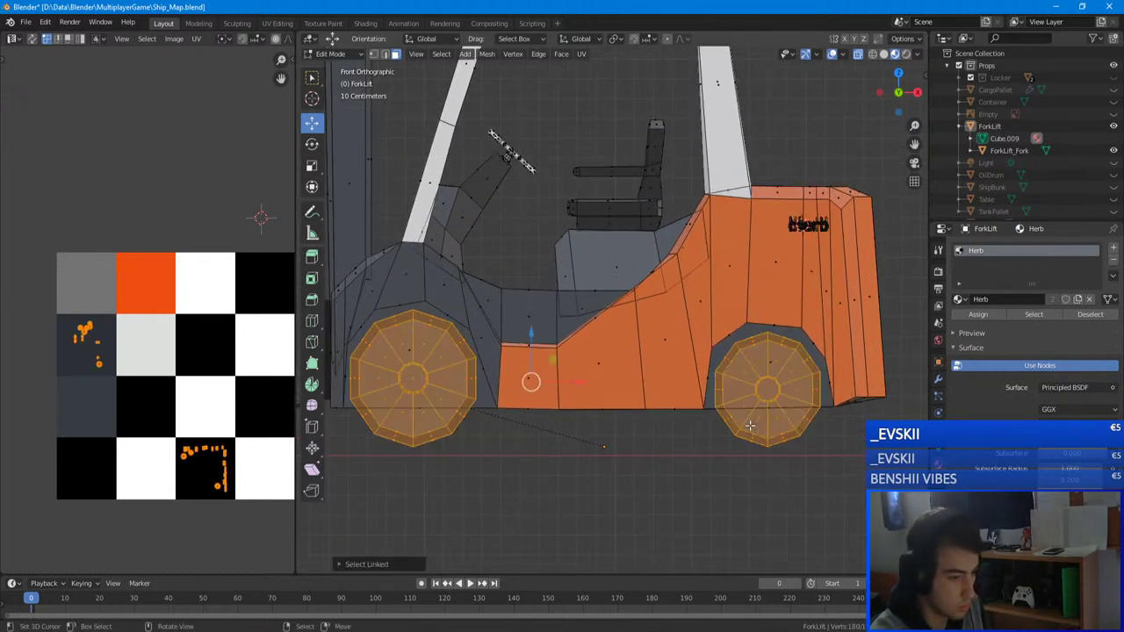
{"action": "key", "text": "c"}
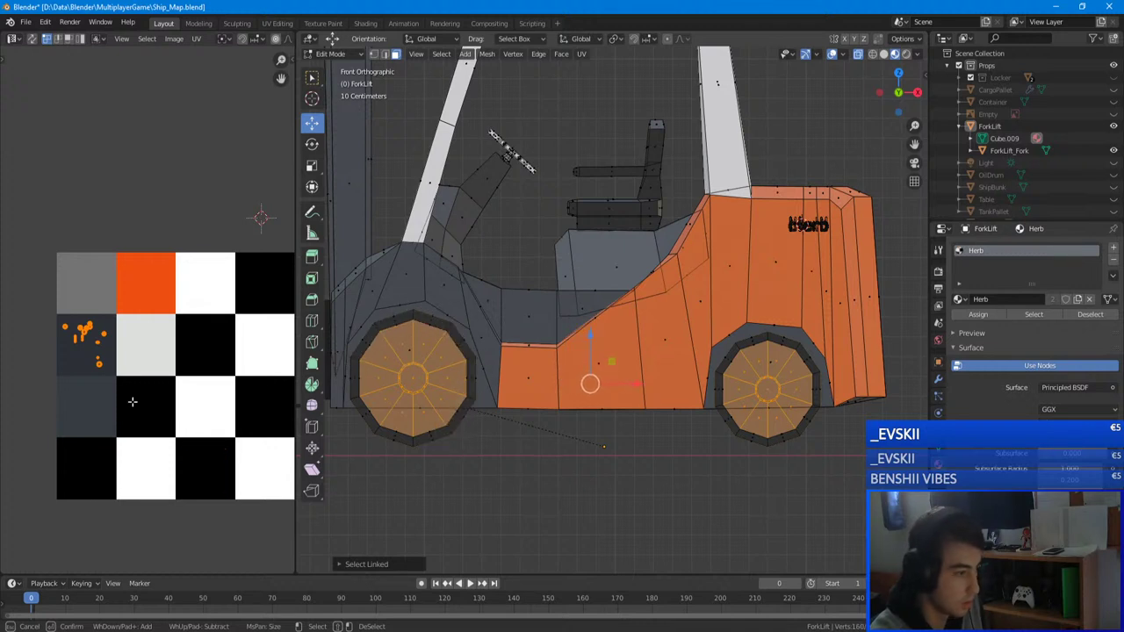
{"action": "key", "text": "Escape"}
{"action": "key", "text": "g"}
{"action": "left_click", "coordinate": [251, 435]}
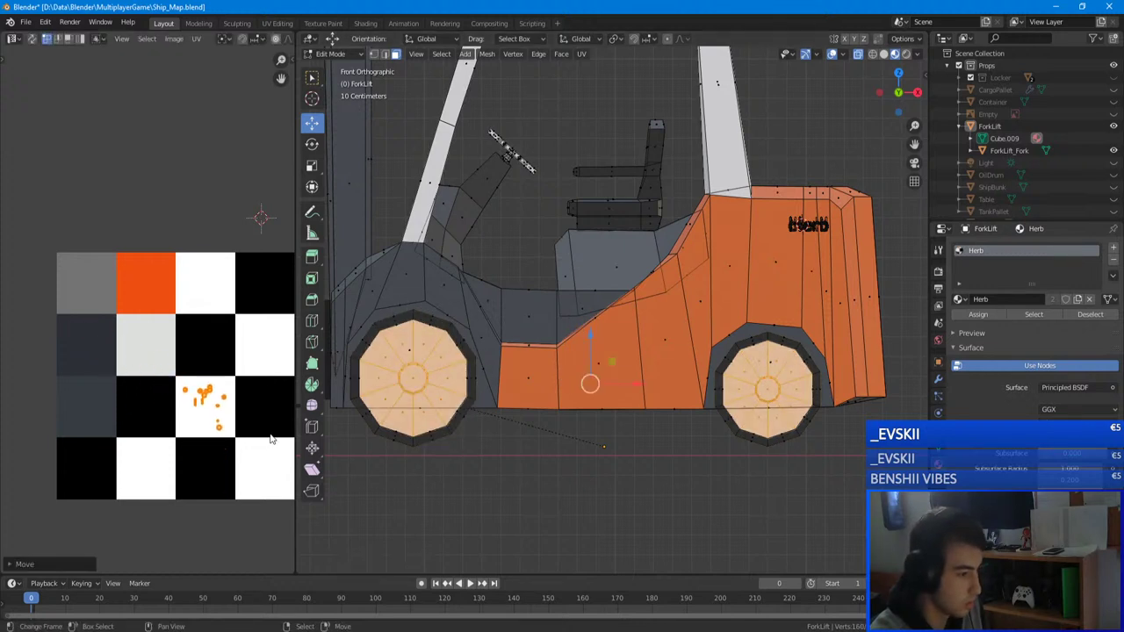
- Check the whole body's UV placement over the palette and inspect the recoloured forklift from the front
{"action": "key", "text": "Tab"}
{"action": "key", "text": "Tab"}
{"action": "key", "text": "a"}
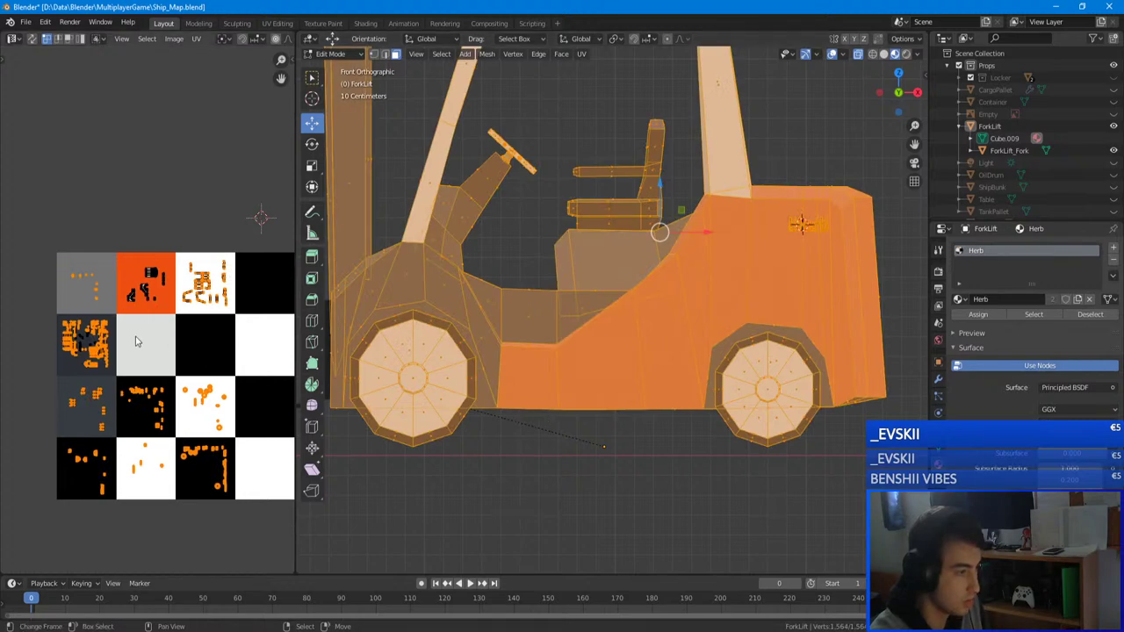
{"action": "key", "text": "Tab"}
{"action": "middle_click_drag", "start_coordinate": [649, 330], "coordinate": [677, 406]}
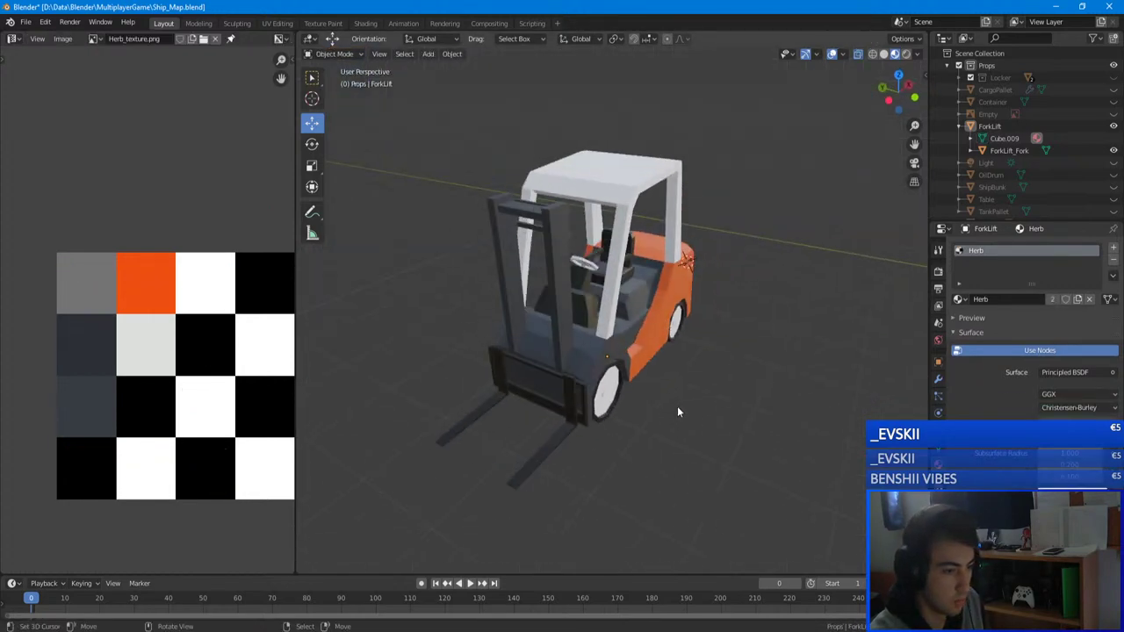
{"action": "scroll", "coordinate": [668, 400], "scroll_direction": "up", "scroll_amount": 4}
{"action": "scroll", "coordinate": [673, 397], "scroll_direction": "down", "scroll_amount": 5}
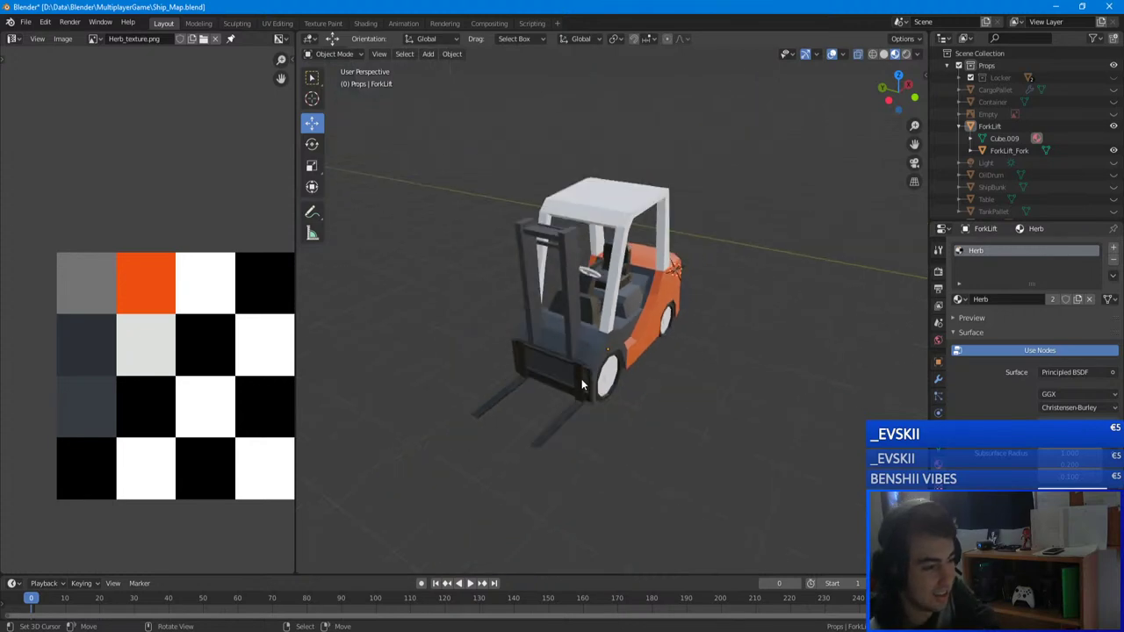
- Select the forklift's mast as linked geometry and move its UVs onto the black square in the palette's second row
{"action": "scroll", "coordinate": [581, 385], "scroll_direction": "up", "scroll_amount": 5}
{"action": "middle_click_drag", "start_coordinate": [581, 385], "coordinate": [609, 356]}
{"action": "left_click", "coordinate": [466, 392]}
{"action": "key", "text": "Tab"}
{"action": "key", "text": "l"}
{"action": "scroll", "coordinate": [582, 234], "scroll_direction": "down", "scroll_amount": 5}
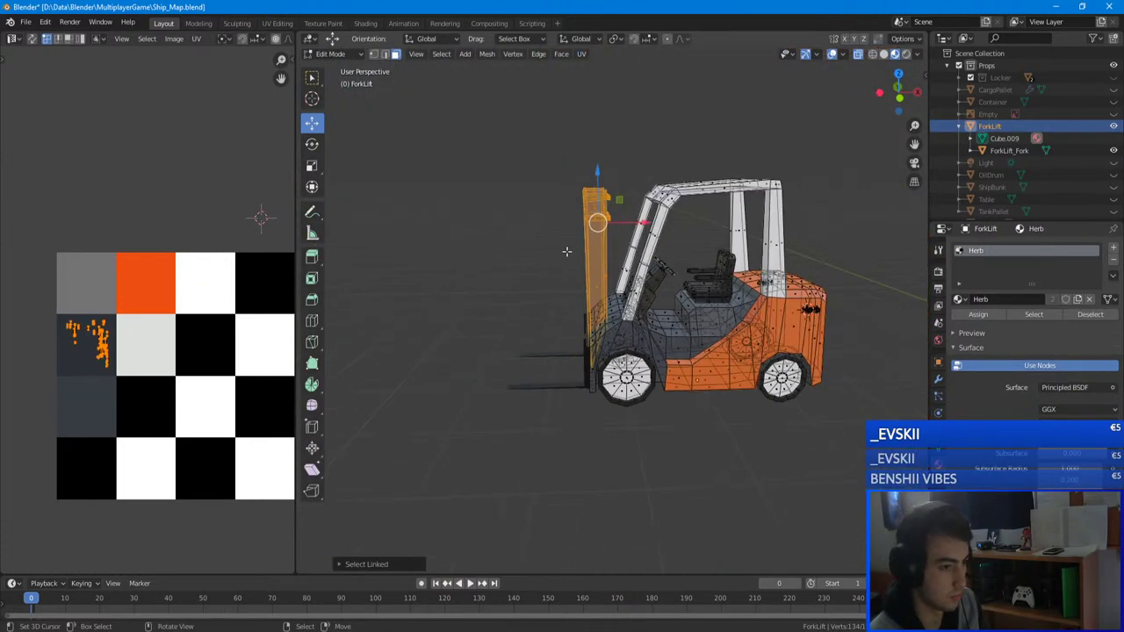
{"action": "middle_click_drag", "start_coordinate": [595, 269], "coordinate": [698, 285]}
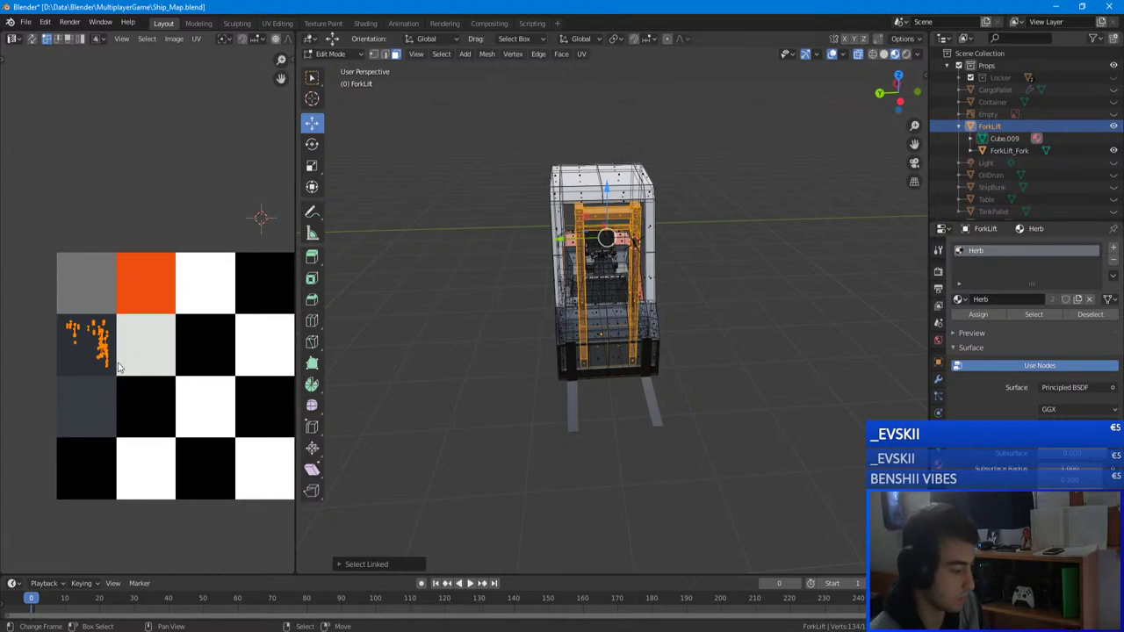
{"action": "key", "text": "g"}
{"action": "left_click", "coordinate": [237, 370]}
{"action": "key", "text": "Tab"}
{"action": "middle_click_drag", "start_coordinate": [728, 262], "coordinate": [614, 267]}
{"action": "right_click", "coordinate": [834, 396]}
{"action": "middle_click_drag", "start_coordinate": [832, 320], "coordinate": [746, 346], "text": "shift"}
{"action": "scroll", "coordinate": [746, 346], "scroll_direction": "up", "scroll_amount": 4}
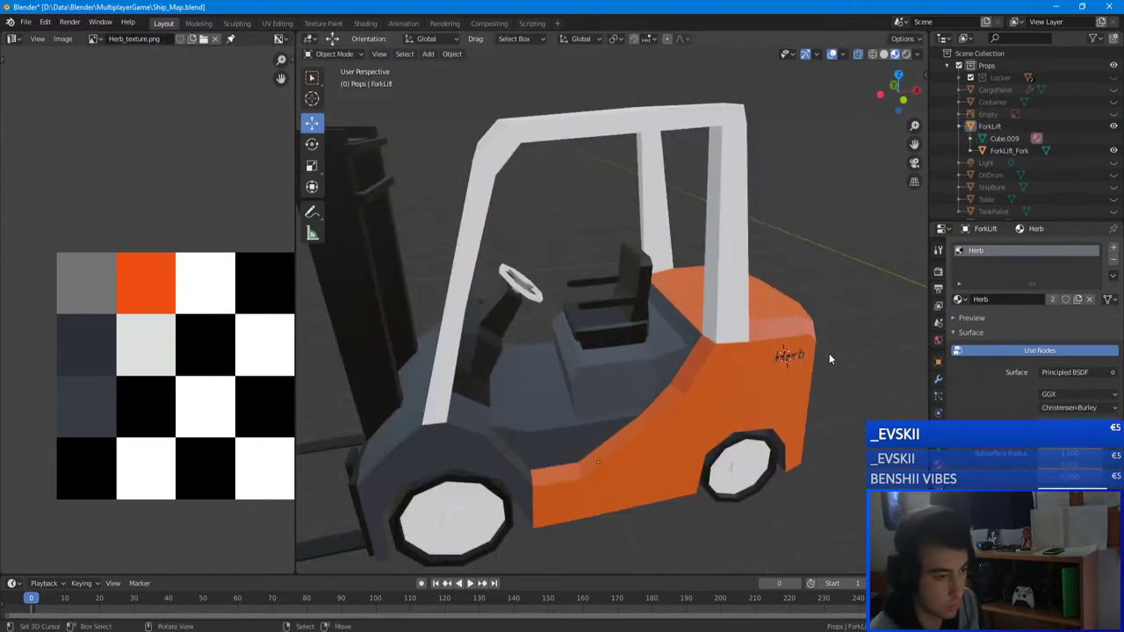
- Reopen the forklift body mesh for editing, clear the selection and box-select the two crossbars behind the mast
{"action": "middle_click_drag", "start_coordinate": [829, 353], "coordinate": [491, 340]}
{"action": "scroll", "coordinate": [527, 339], "scroll_direction": "down", "scroll_amount": 4}
{"action": "middle_click_drag", "start_coordinate": [610, 333], "coordinate": [637, 331]}
{"action": "scroll", "coordinate": [580, 364], "scroll_direction": "up", "scroll_amount": 4}
{"action": "middle_click_drag", "start_coordinate": [738, 338], "coordinate": [599, 339], "text": "shift"}
{"action": "key", "text": "Tab"}
{"action": "key", "text": "alt+a"}
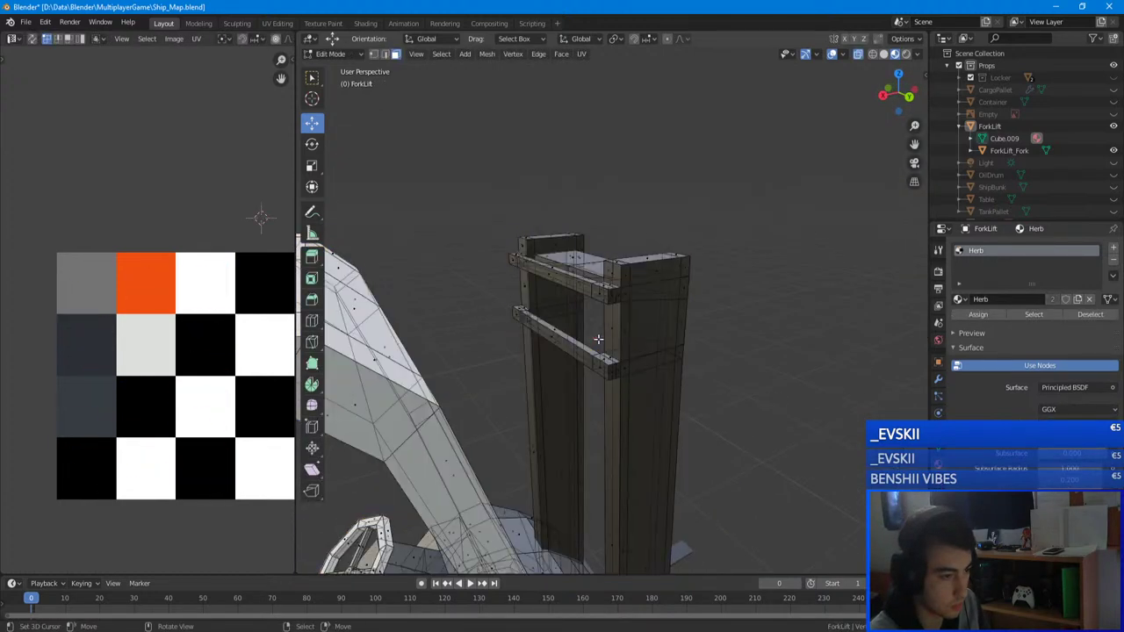
{"action": "key", "text": "l"}
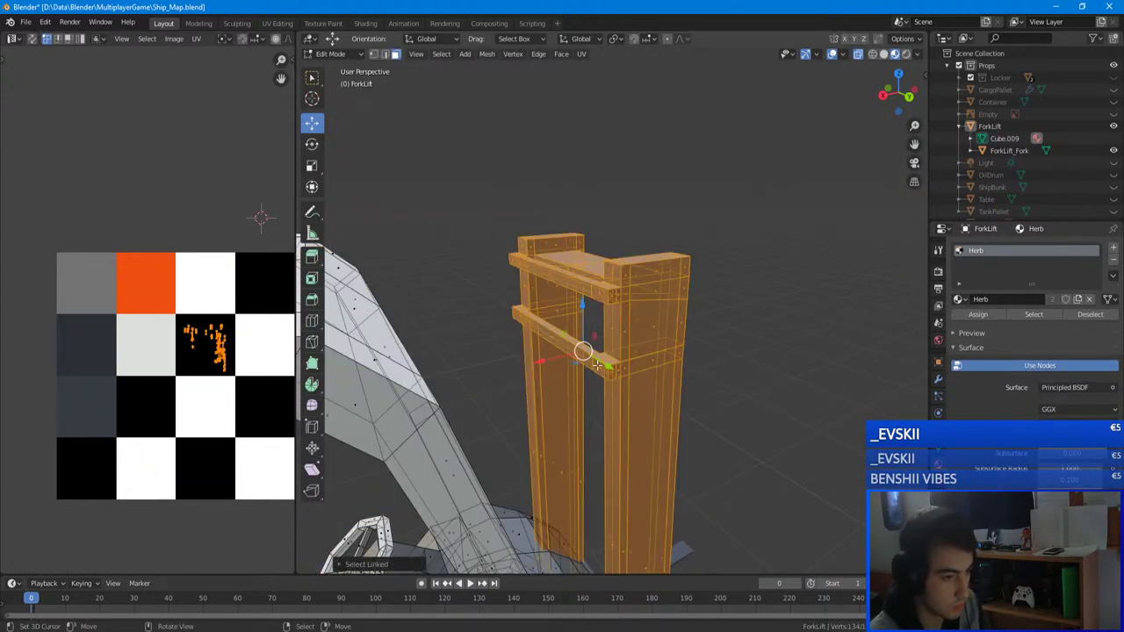
{"action": "middle_click_drag", "start_coordinate": [597, 368], "coordinate": [551, 334]}
{"action": "key", "text": "a"}
{"action": "key", "text": "a"}
{"action": "key", "text": "b"}
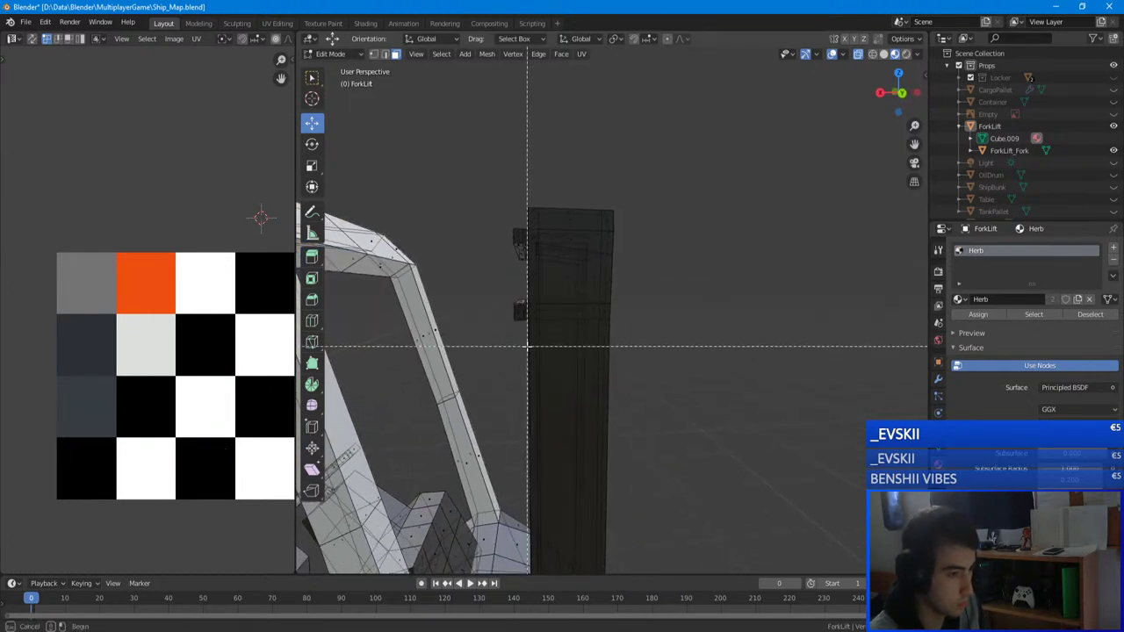
{"action": "left_click_drag", "start_coordinate": [527, 346], "coordinate": [497, 211]}
- Complete the selection of the mast's crossbars and move their UVs onto the white square in the palette's second row
{"action": "middle_click_drag", "start_coordinate": [492, 264], "coordinate": [745, 294]}
{"action": "key", "text": "KP_1"}
{"action": "scroll", "coordinate": [735, 291], "scroll_direction": "up", "scroll_amount": 5}
{"action": "middle_click_drag", "start_coordinate": [693, 324], "coordinate": [498, 357], "text": "shift"}
{"action": "left_click_drag", "start_coordinate": [686, 406], "coordinate": [649, 164]}
{"action": "scroll", "coordinate": [736, 282], "scroll_direction": "down", "scroll_amount": 2}
{"action": "middle_click_drag", "start_coordinate": [738, 284], "coordinate": [445, 310]}
{"action": "scroll", "coordinate": [519, 320], "scroll_direction": "down", "scroll_amount": 5}
{"action": "middle_click_drag", "start_coordinate": [194, 359], "coordinate": [152, 363]}
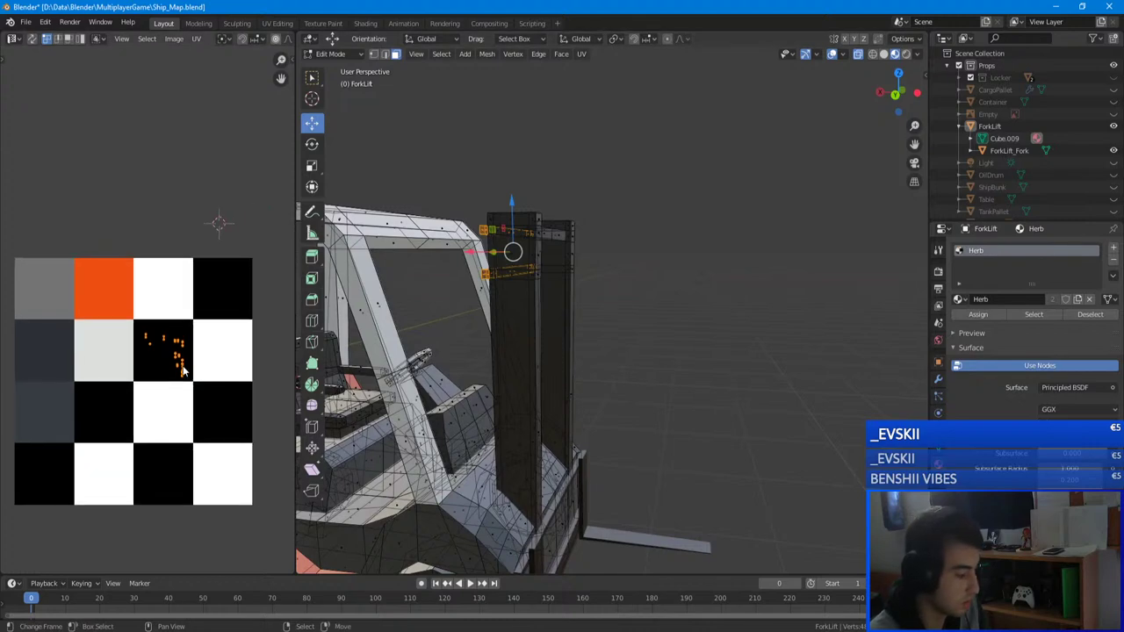
{"action": "key", "text": "alt+a"}
{"action": "key", "text": "a"}
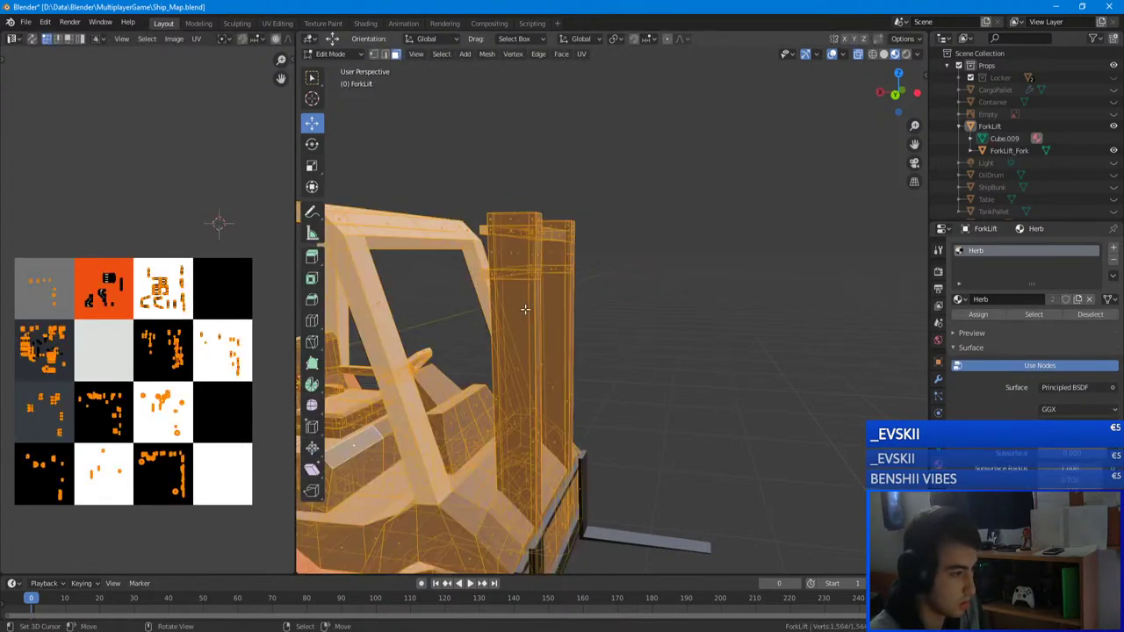
- Edit the fork object, select both tines as linked geometry and move their UVs onto the white square in the palette's second row
{"action": "key", "text": "Tab"}
{"action": "middle_click_drag", "start_coordinate": [525, 308], "coordinate": [621, 317]}
{"action": "key", "text": "Tab"}
{"action": "key", "text": "Tab"}
{"action": "left_click", "coordinate": [497, 520]}
{"action": "key", "text": "Tab"}
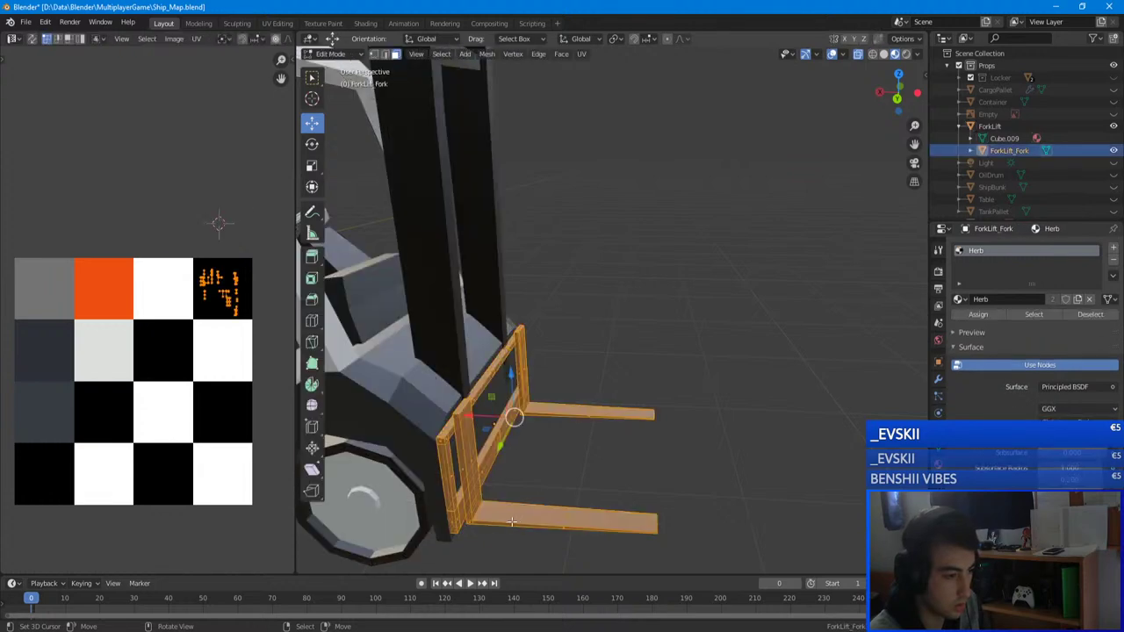
{"action": "key", "text": "alt+a"}
{"action": "key", "text": "l"}
{"action": "key", "text": "l"}
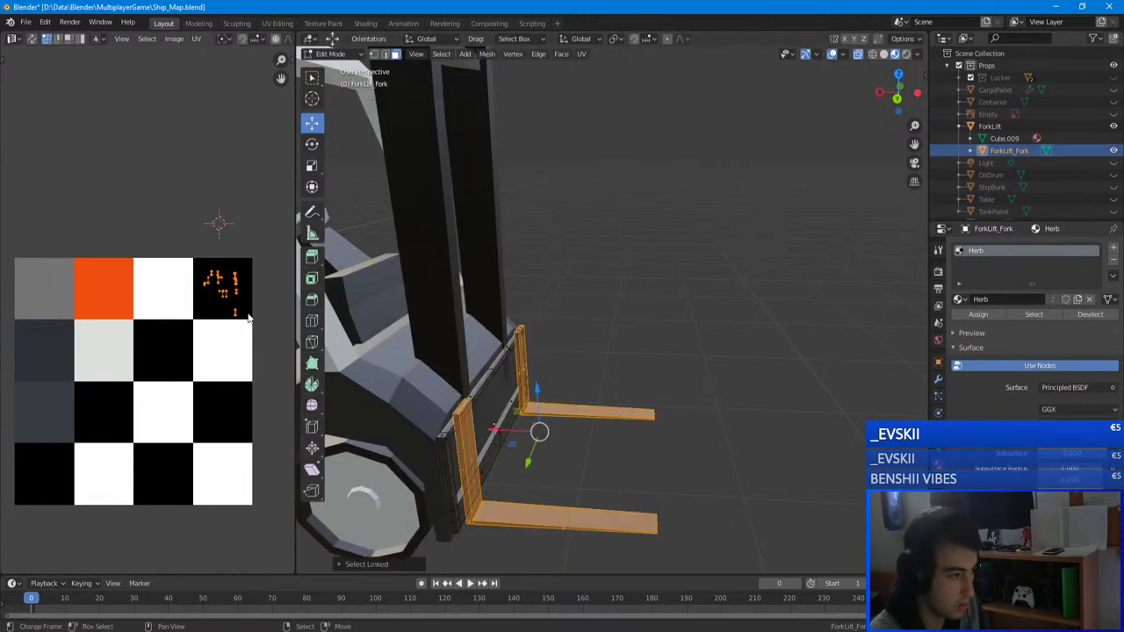
{"action": "key", "text": "g"}
{"action": "left_click", "coordinate": [241, 358]}
{"action": "key", "text": "Tab"}
{"action": "scroll", "coordinate": [632, 313], "scroll_direction": "down", "scroll_amount": 5}
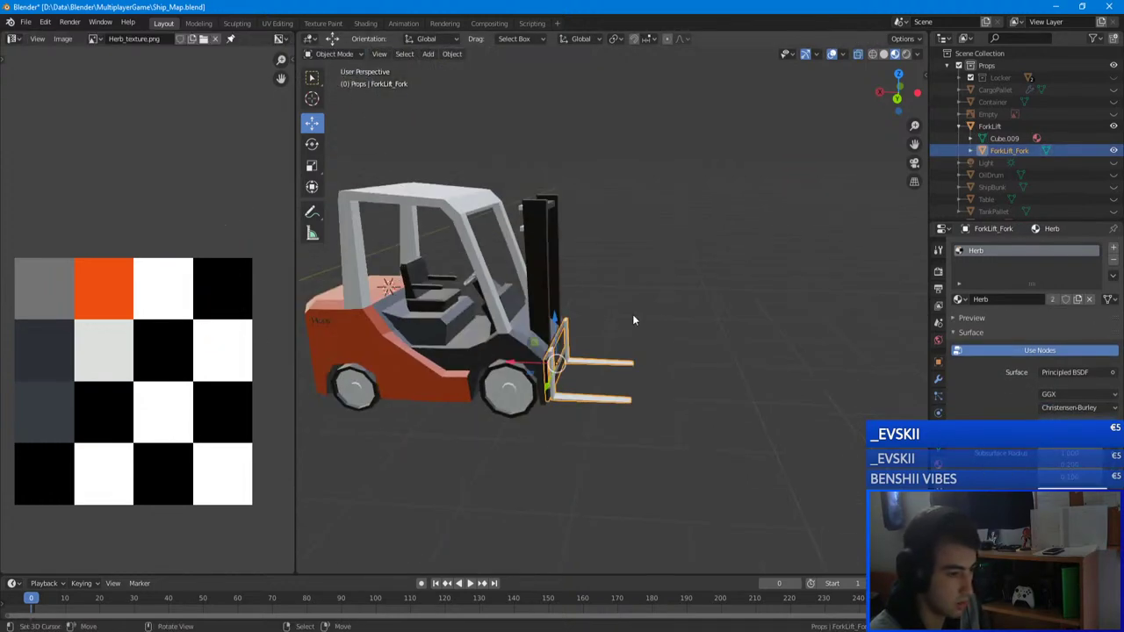
- Deselect everything, save the file and inspect the forklift with its recoloured tines
{"action": "key", "text": "alt+a"}
{"action": "middle_click_drag", "start_coordinate": [632, 314], "coordinate": [472, 325]}
{"action": "key", "text": "ctrl+s"}
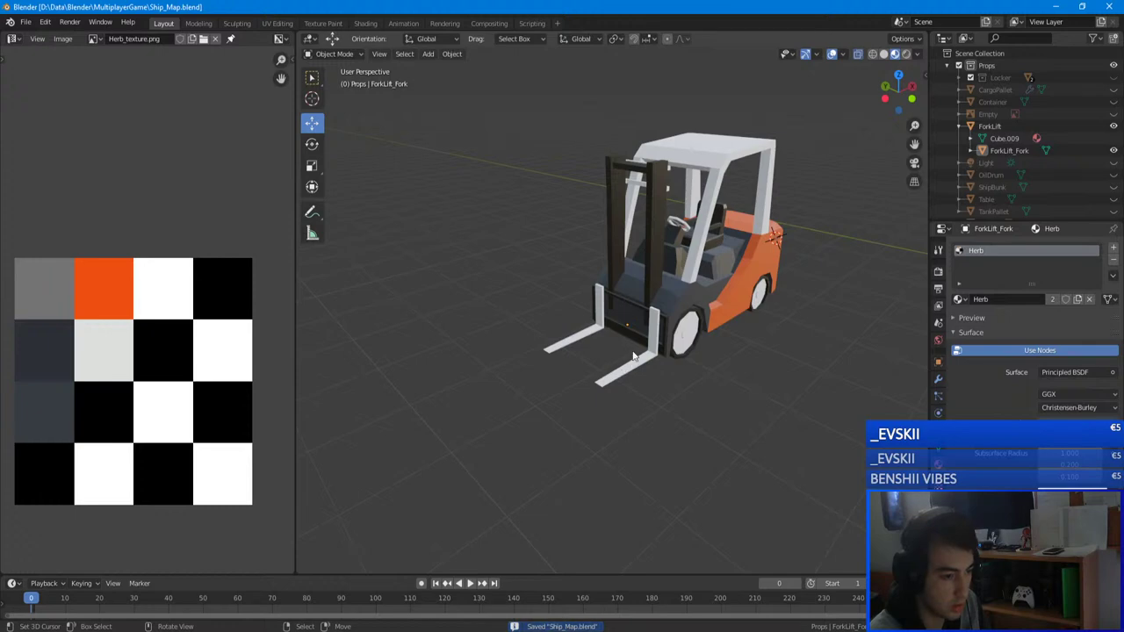
{"action": "middle_click_drag", "start_coordinate": [634, 357], "coordinate": [527, 358]}
{"action": "key", "text": "Tab"}
{"action": "key", "text": "Tab"}
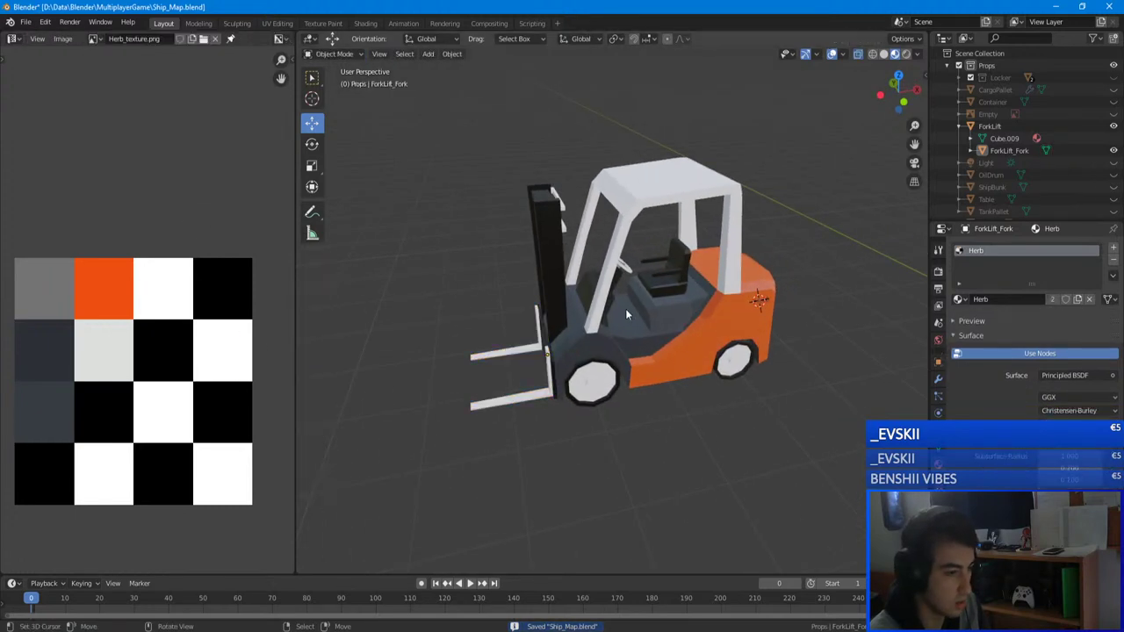
- Reopen the forklift body for editing and check which UVs lie on the black square in the palette's third row
{"action": "left_click", "coordinate": [654, 312]}
{"action": "key", "text": "Tab"}
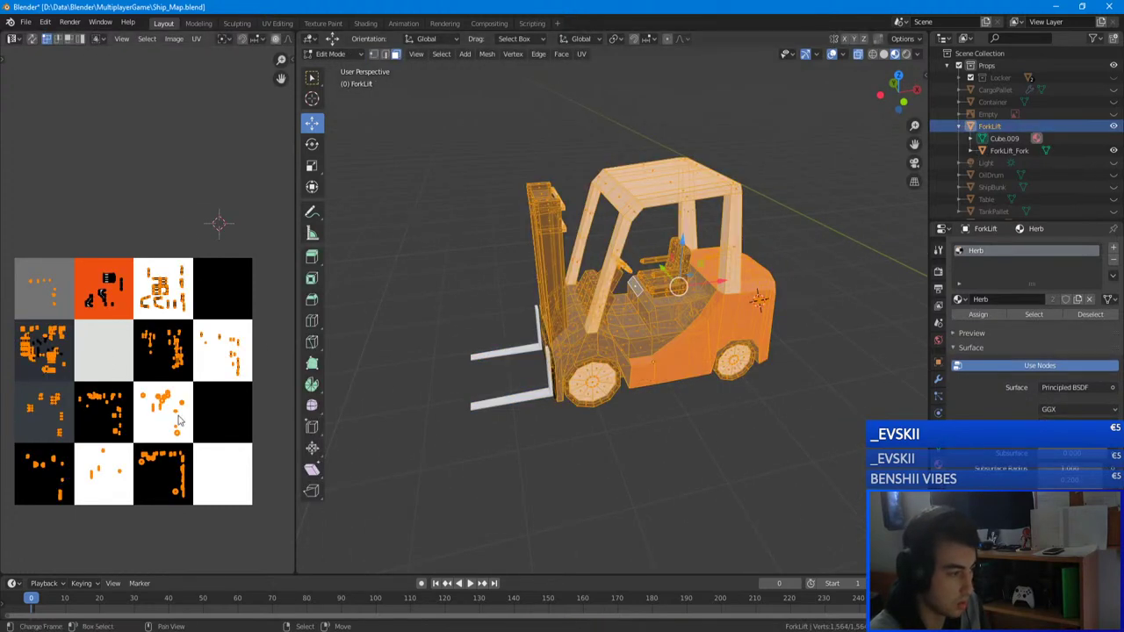
{"action": "middle_click_drag", "start_coordinate": [652, 336], "coordinate": [746, 321]}
{"action": "scroll", "coordinate": [610, 328], "scroll_direction": "up", "scroll_amount": 3}
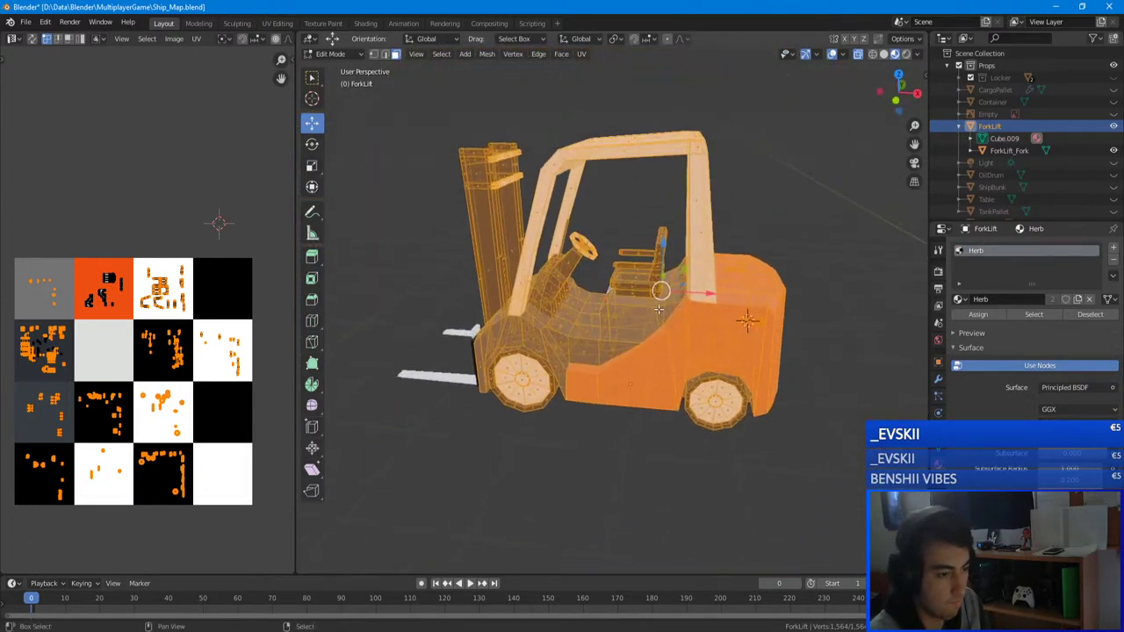
{"action": "scroll", "coordinate": [659, 309], "scroll_direction": "up", "scroll_amount": 5}
{"action": "middle_click_drag", "start_coordinate": [658, 309], "coordinate": [677, 304]}
{"action": "scroll", "coordinate": [676, 304], "scroll_direction": "down", "scroll_amount": 3}
{"action": "key", "text": "alt+a"}
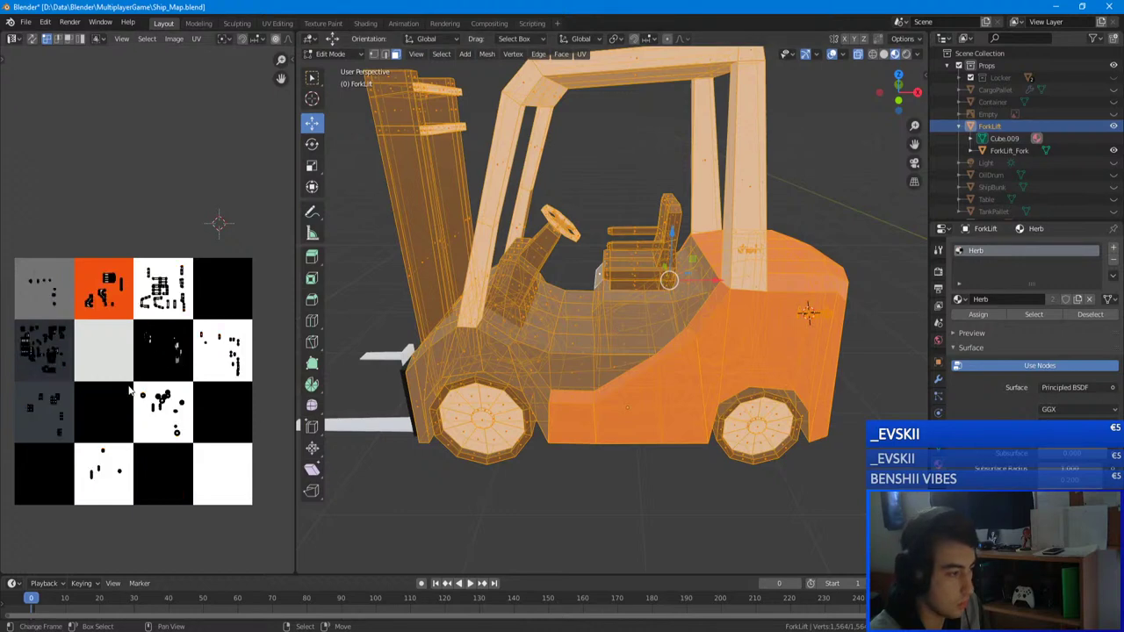
{"action": "left_click_drag", "start_coordinate": [81, 393], "coordinate": [75, 380]}
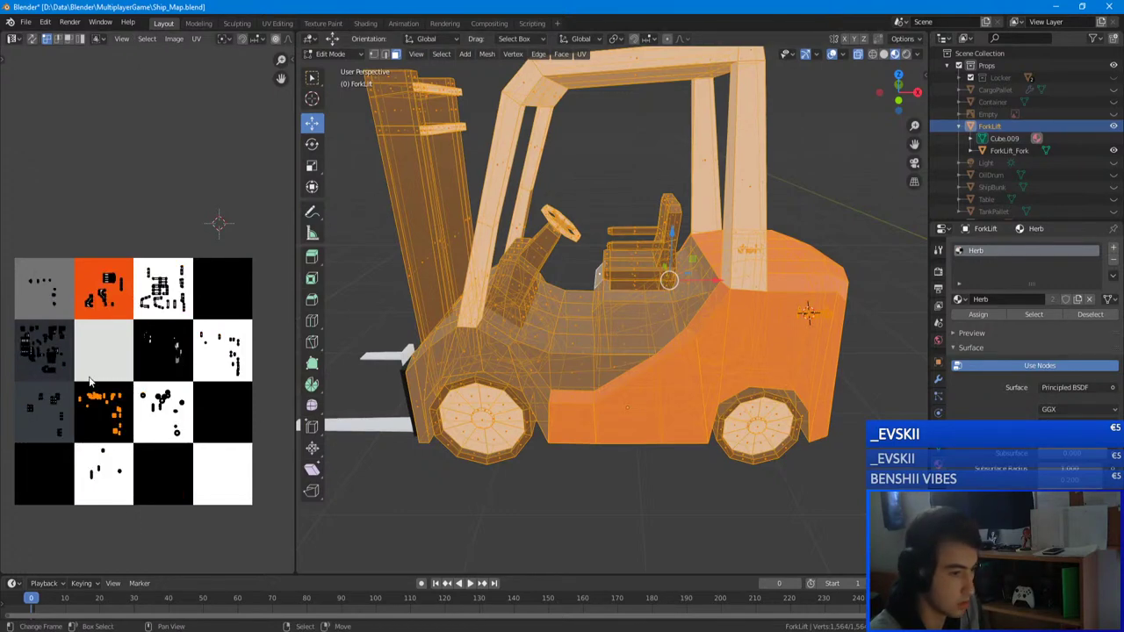
{"action": "key", "text": "alt+a"}
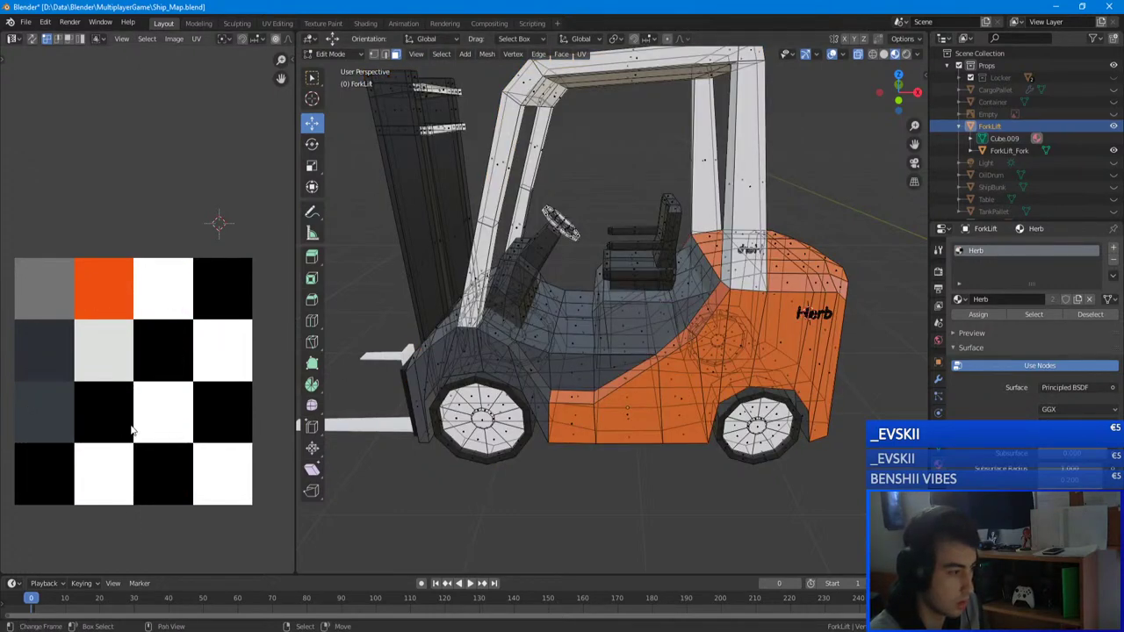
- Select single faces on the body's side, front fender and underside to check which palette squares they use
{"action": "right_click", "coordinate": [573, 322]}
{"action": "right_click", "coordinate": [574, 357]}
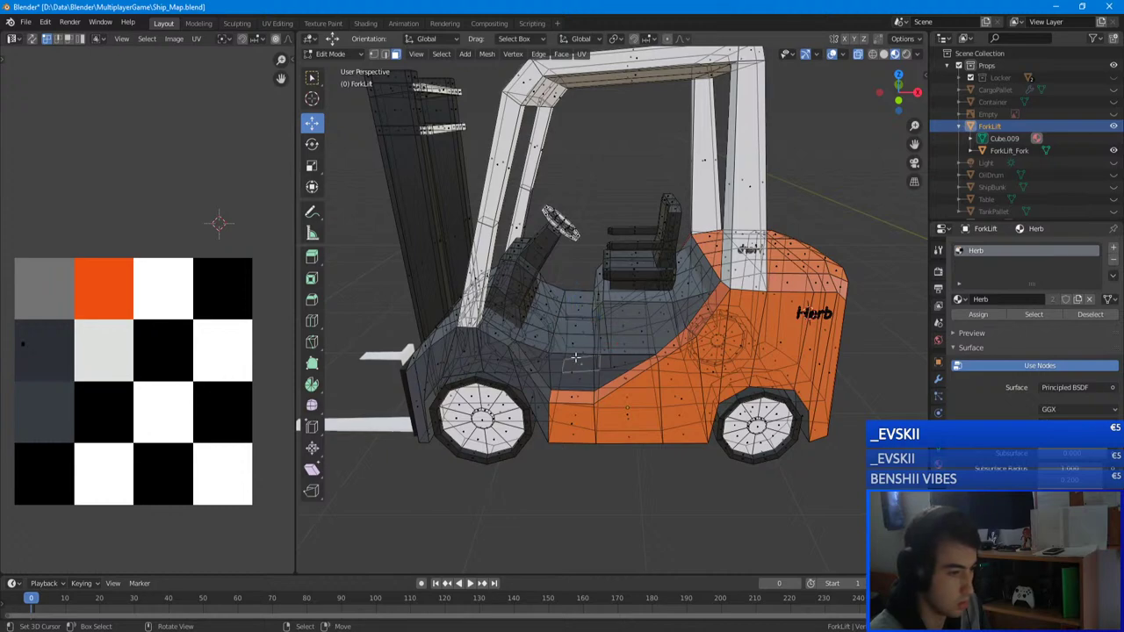
{"action": "right_click", "coordinate": [624, 411]}
{"action": "right_click", "coordinate": [573, 429]}
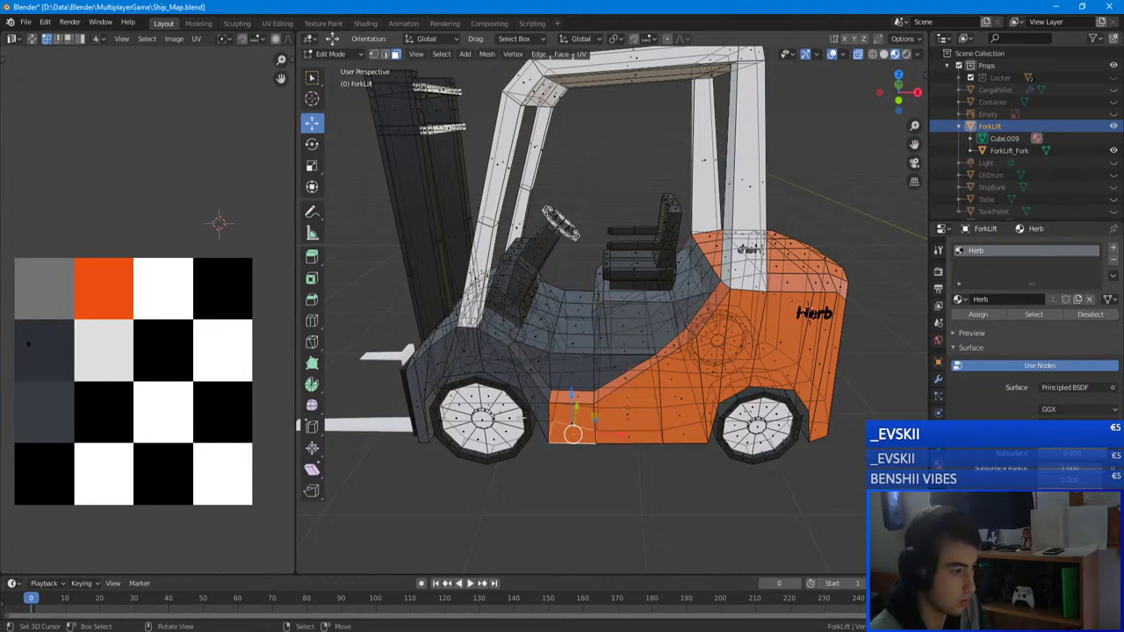
{"action": "right_click", "coordinate": [474, 350]}
{"action": "right_click", "coordinate": [497, 362]}
{"action": "middle_click_drag", "start_coordinate": [498, 365], "coordinate": [594, 288]}
{"action": "right_click", "coordinate": [516, 395]}
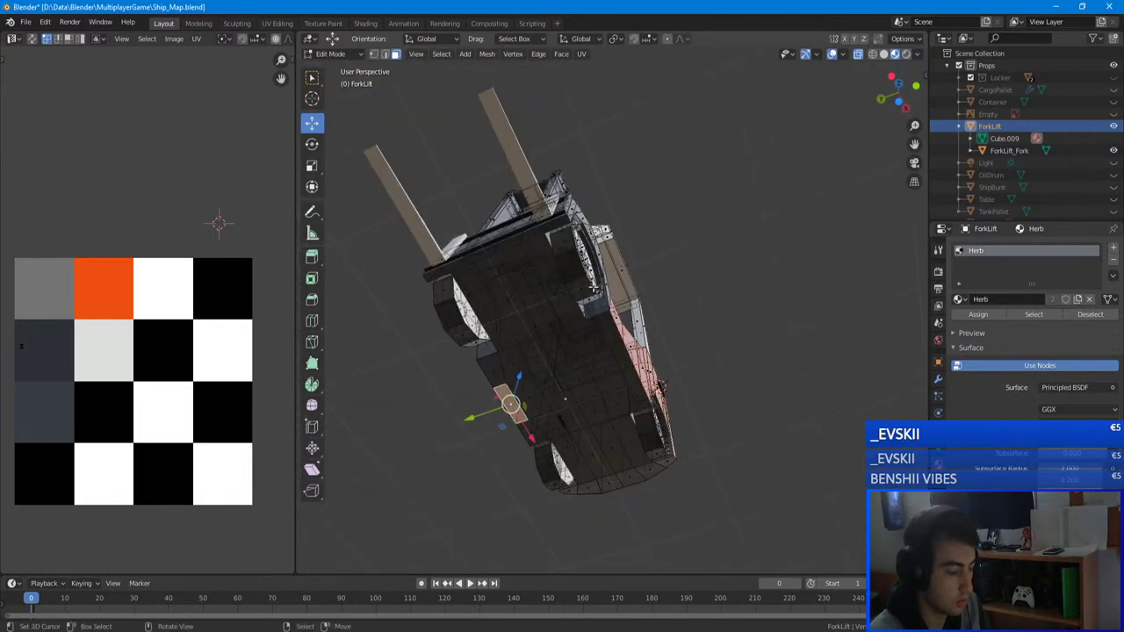
- Turn off X-ray in the body's edit mode and circle-select the faces across the forklift's underside
{"action": "key", "text": "Tab"}
{"action": "key", "text": "Tab"}
{"action": "key", "text": "Tab"}
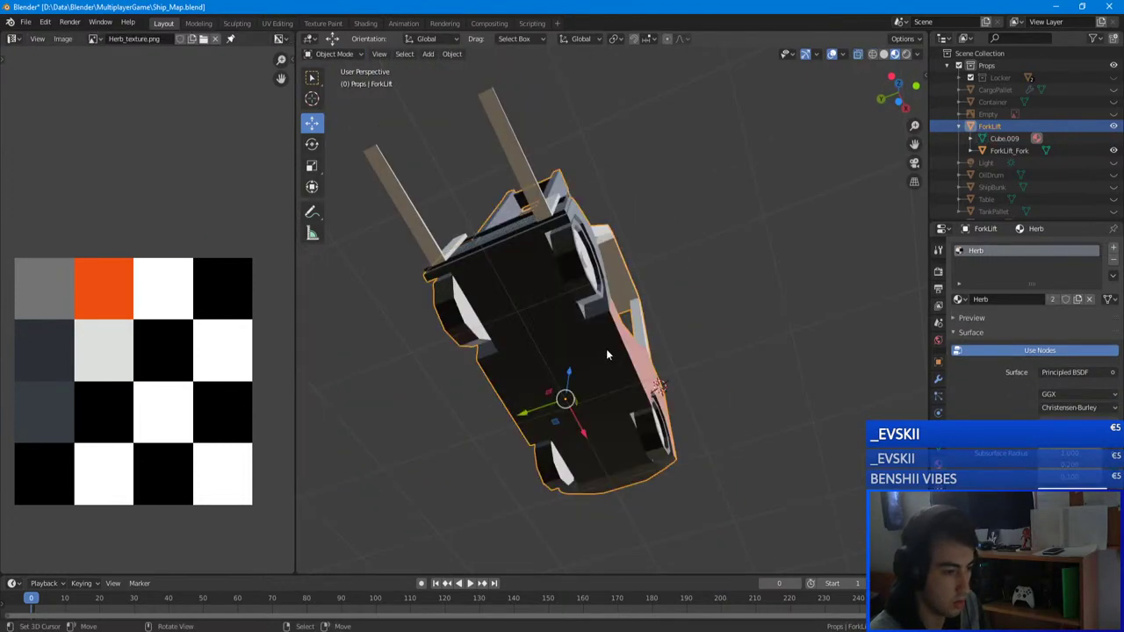
{"action": "middle_click_drag", "start_coordinate": [606, 349], "coordinate": [583, 301]}
{"action": "key", "text": "Tab"}
{"action": "left_click", "coordinate": [860, 55]}
{"action": "left_click", "coordinate": [607, 334]}
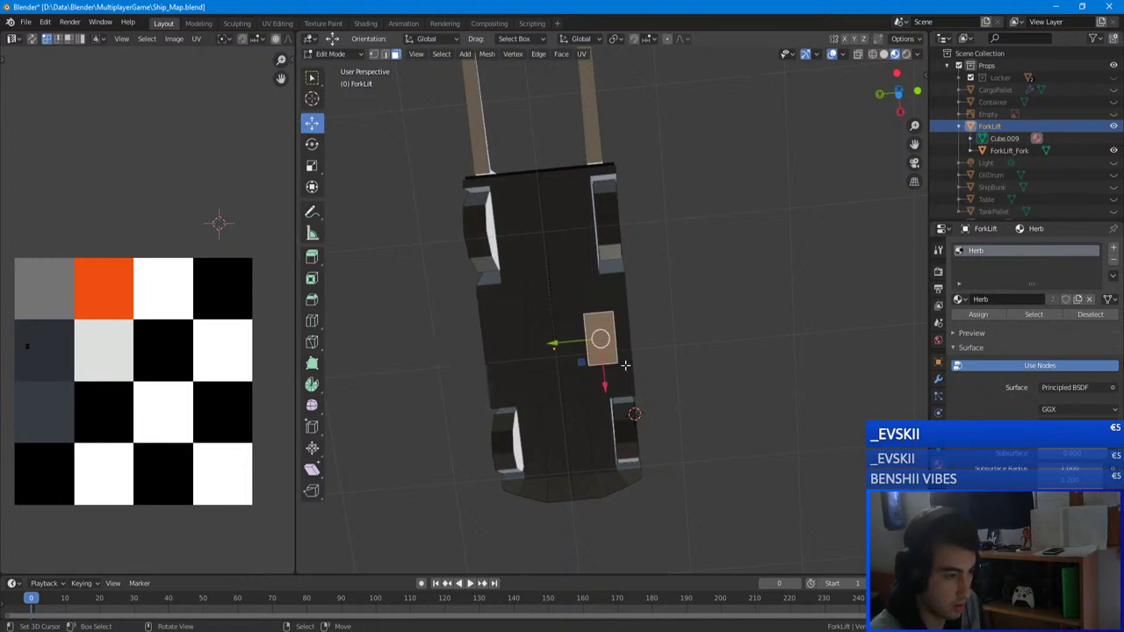
{"action": "left_click", "coordinate": [625, 374]}
{"action": "key", "text": "c"}
{"action": "mouse_move", "coordinate": [615, 344]}
{"action": "left_mouse_down"}
{"action": "mouse_move", "coordinate": [574, 357]}
{"action": "mouse_move", "coordinate": [510, 319]}
{"action": "mouse_move", "coordinate": [534, 204]}
{"action": "mouse_move", "coordinate": [565, 276]}
{"action": "mouse_move", "coordinate": [603, 296]}
{"action": "mouse_move", "coordinate": [504, 296]}
{"action": "mouse_move", "coordinate": [554, 436]}
{"action": "mouse_move", "coordinate": [578, 422]}
{"action": "mouse_move", "coordinate": [581, 467]}
{"action": "mouse_move", "coordinate": [537, 477]}
{"action": "left_mouse_up"}
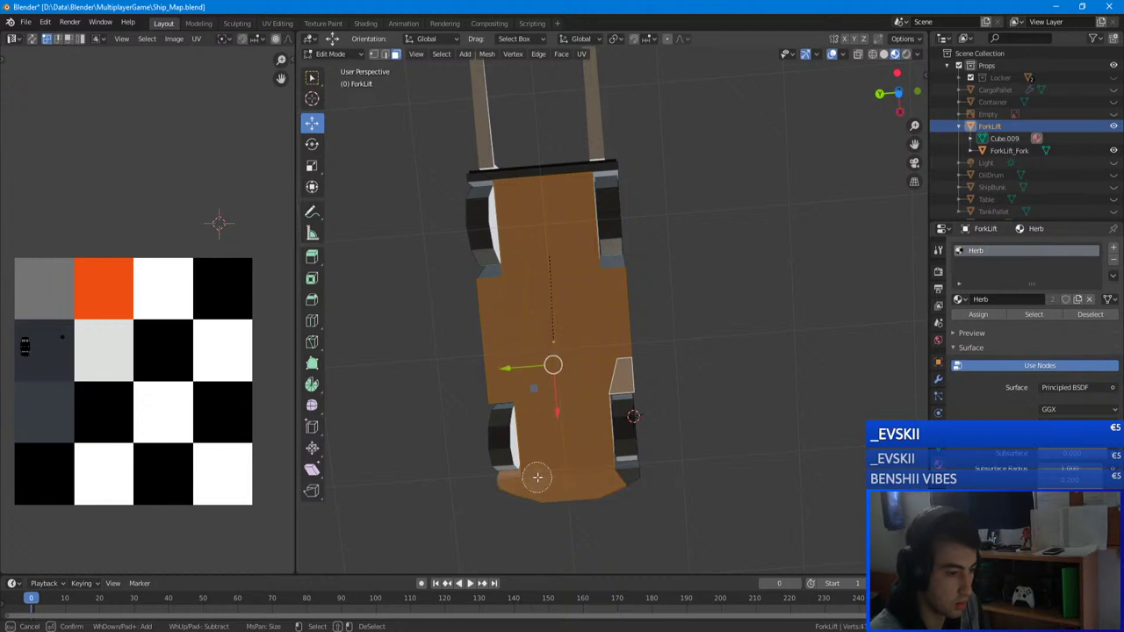
{"action": "right_click", "coordinate": [612, 477]}
- Add the remaining underside edge face and one front wheel arch's inner faces to the selection
{"action": "scroll", "coordinate": [612, 477], "scroll_direction": "up", "scroll_amount": 4}
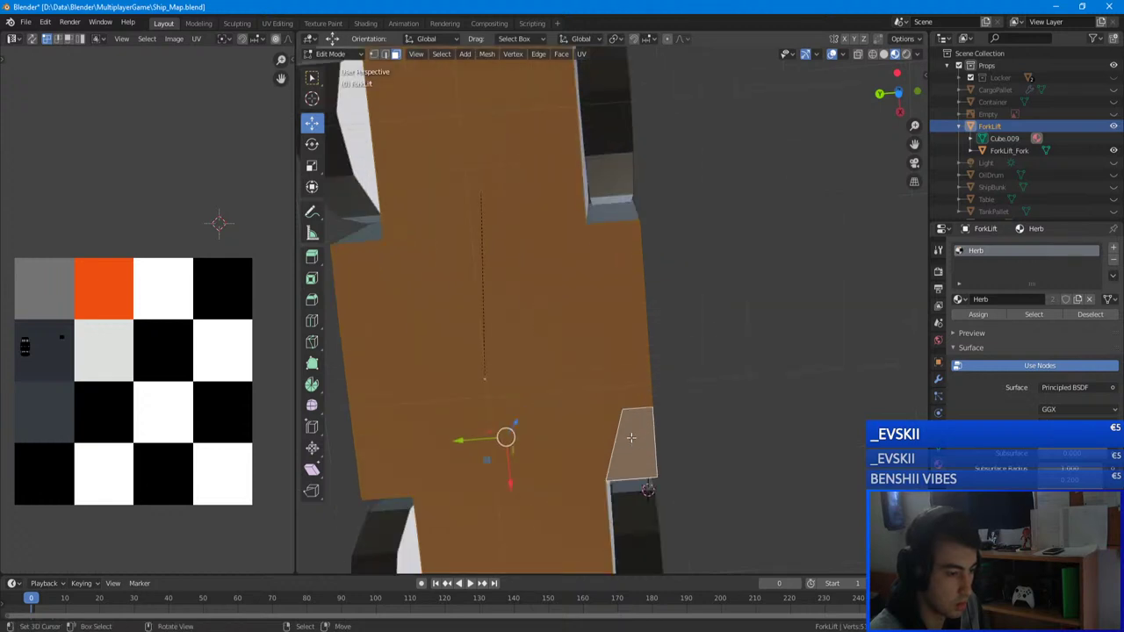
{"action": "mouse_move", "coordinate": [612, 477]}
{"action": "middle_mouse_down"}
{"action": "mouse_move", "coordinate": [571, 443]}
{"action": "mouse_move", "coordinate": [547, 487]}
{"action": "middle_mouse_up"}
{"action": "left_click", "coordinate": [538, 395], "text": "shift"}
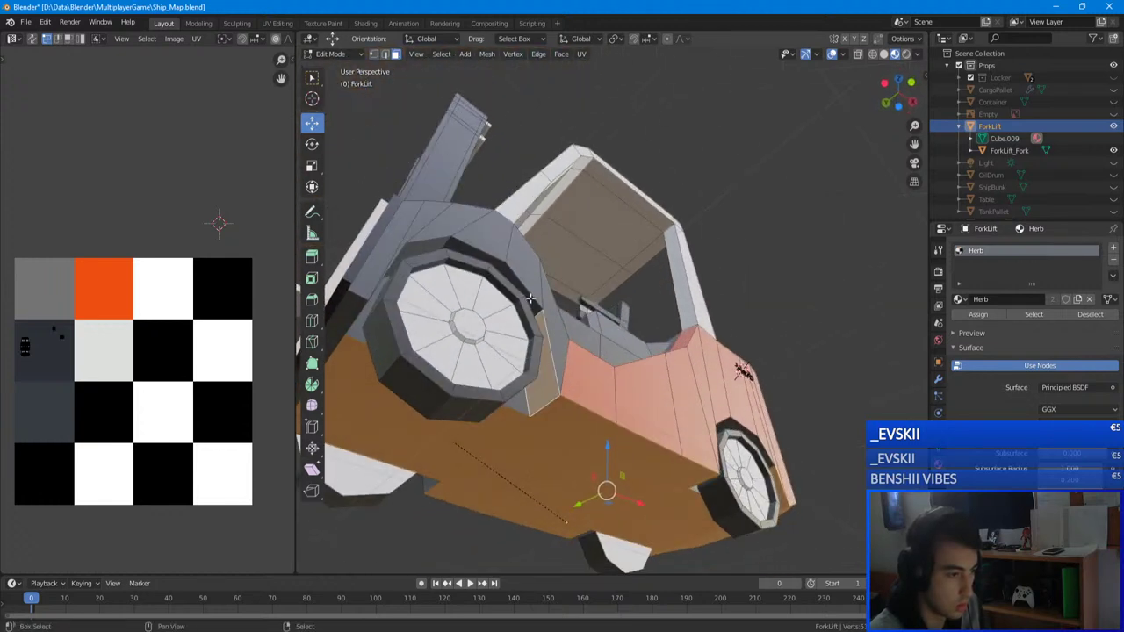
{"action": "left_click", "coordinate": [531, 298], "text": "shift"}
{"action": "left_click", "coordinate": [488, 259], "text": "shift"}
{"action": "left_click", "coordinate": [418, 254], "text": "shift"}
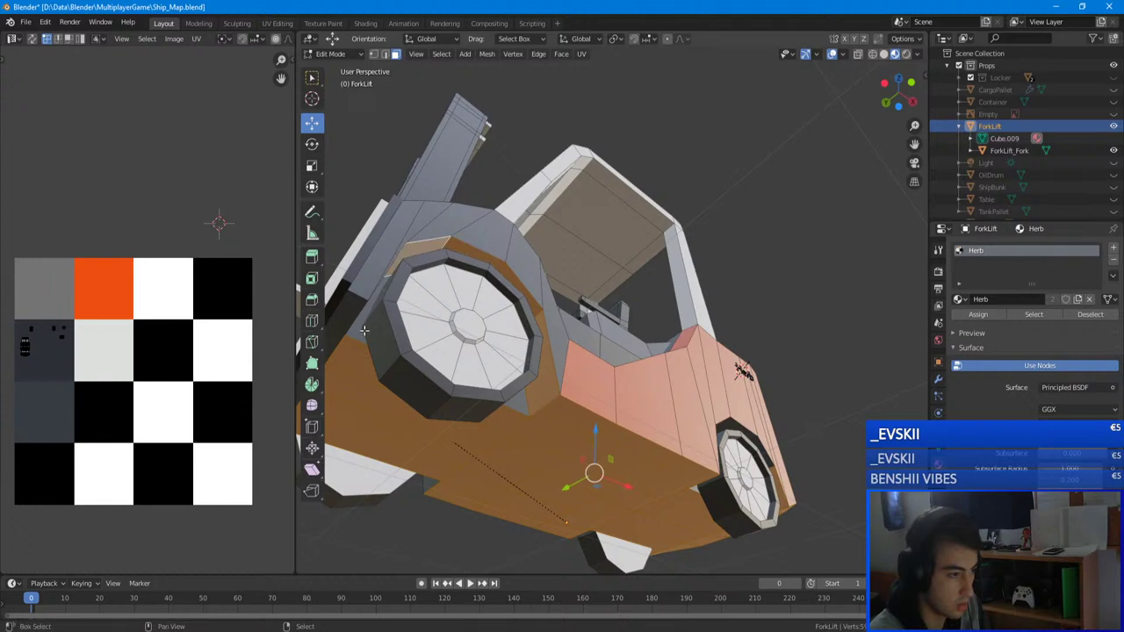
{"action": "middle_click_drag", "start_coordinate": [363, 330], "coordinate": [372, 367]}
{"action": "left_click", "coordinate": [356, 364], "text": "shift"}
- Add the inner faces of the rear wheel arch on the same side to the selection, leaving out the tyre
{"action": "middle_click_drag", "start_coordinate": [733, 452], "coordinate": [513, 419], "text": "shift"}
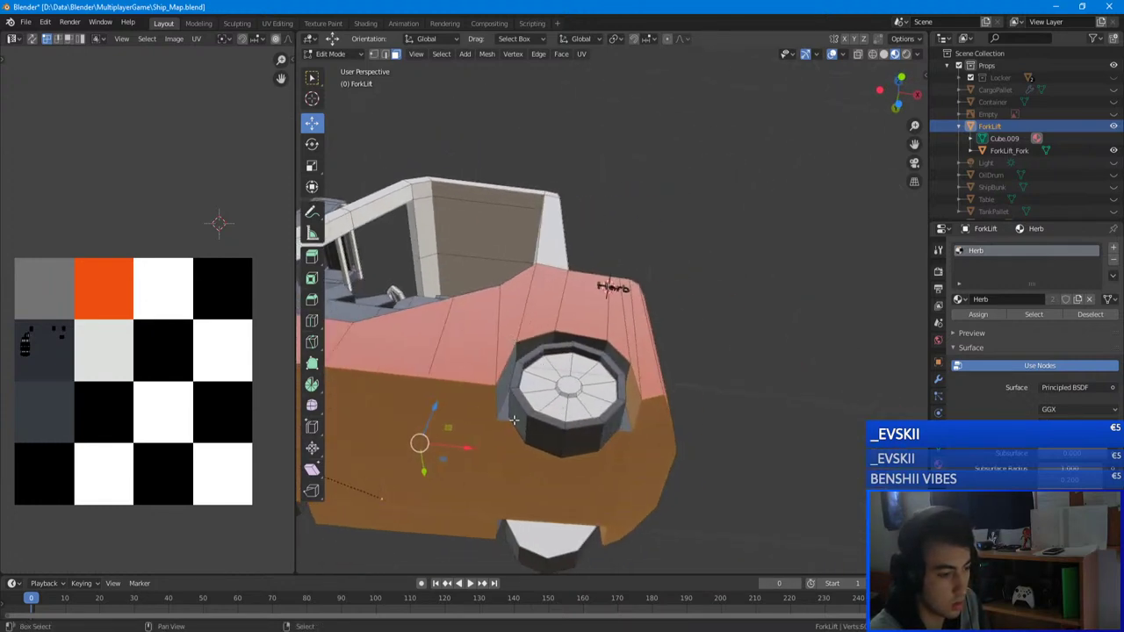
{"action": "left_click", "coordinate": [502, 386], "text": "shift"}
{"action": "left_click", "coordinate": [600, 354], "text": "shift"}
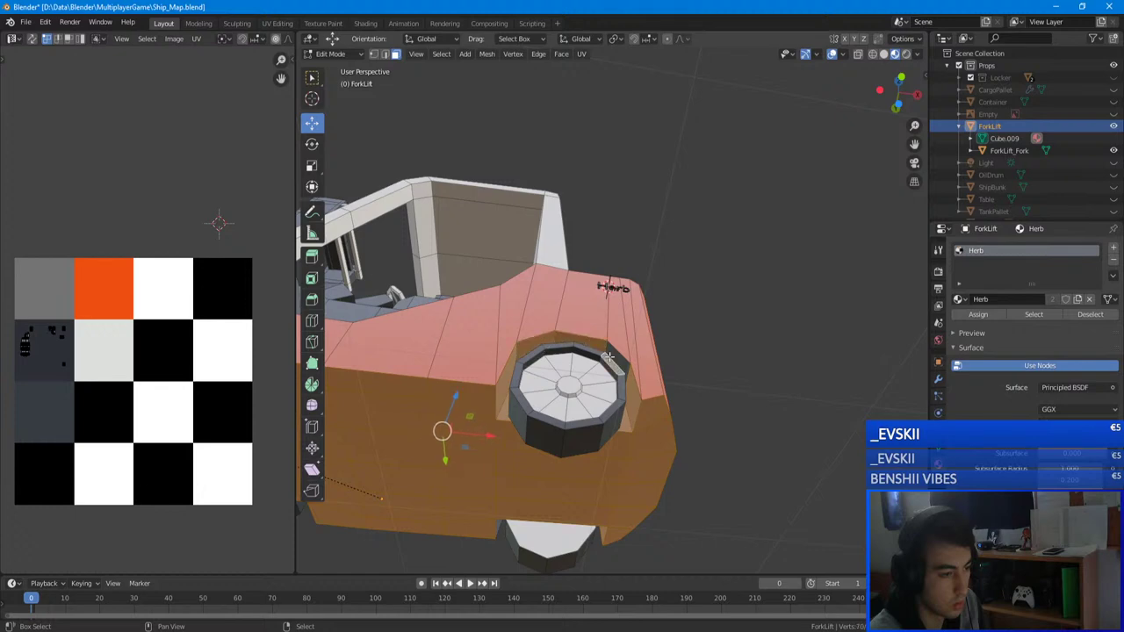
{"action": "key", "text": "ctrl+z"}
{"action": "left_click", "coordinate": [620, 355], "text": "shift"}
- Add the inner faces of the rear wheel arch on the opposite side to the selection
{"action": "middle_click_drag", "start_coordinate": [633, 441], "coordinate": [549, 259]}
{"action": "left_click", "coordinate": [584, 312], "text": "shift"}
{"action": "key", "text": "ctrl+z"}
{"action": "right_click", "coordinate": [563, 259], "text": "shift"}
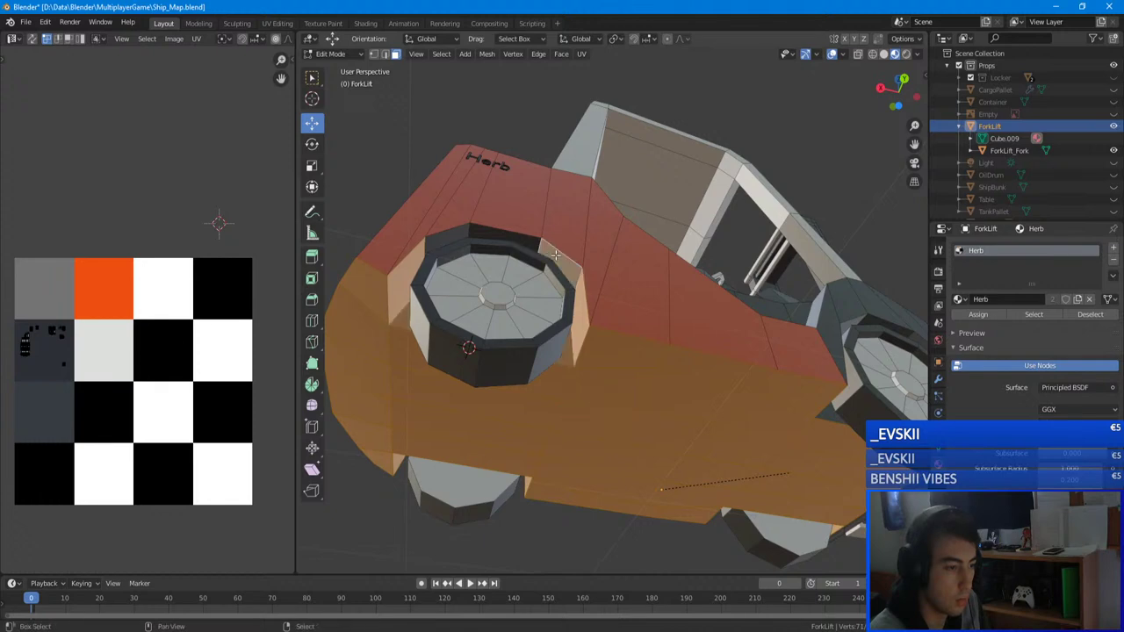
{"action": "right_click", "coordinate": [509, 235], "text": "shift"}
{"action": "right_click", "coordinate": [450, 235], "text": "shift"}
- Add the inner faces of the remaining front wheel arch and the lower faces along the body's front end
{"action": "middle_click_drag", "start_coordinate": [782, 337], "coordinate": [567, 339], "text": "shift"}
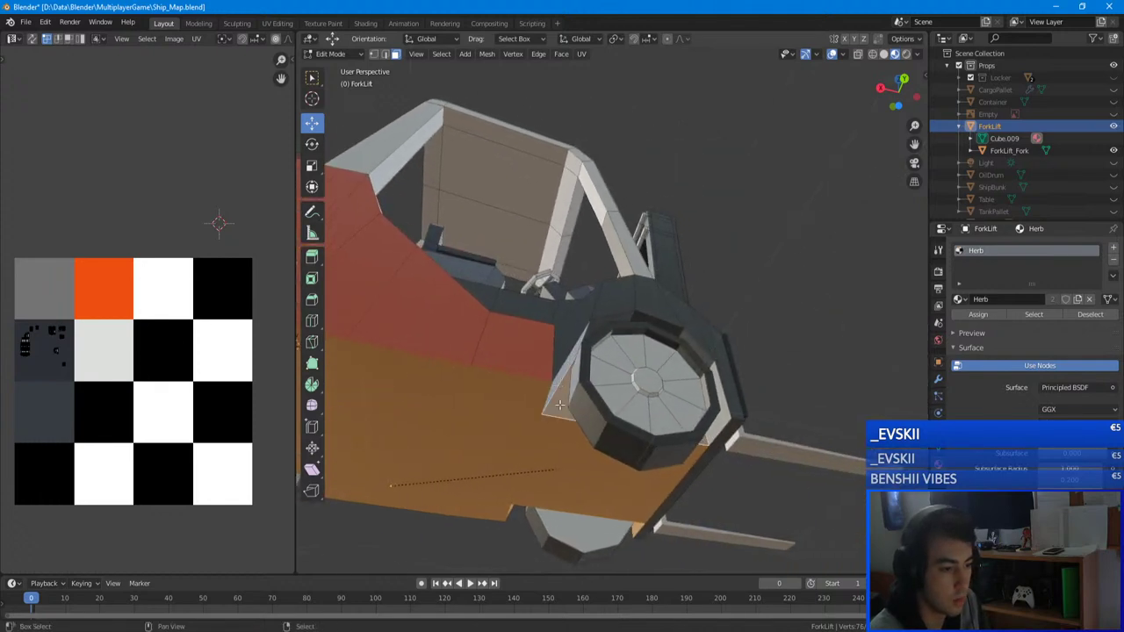
{"action": "left_click", "coordinate": [569, 365], "text": "shift"}
{"action": "left_click", "coordinate": [621, 314], "text": "shift"}
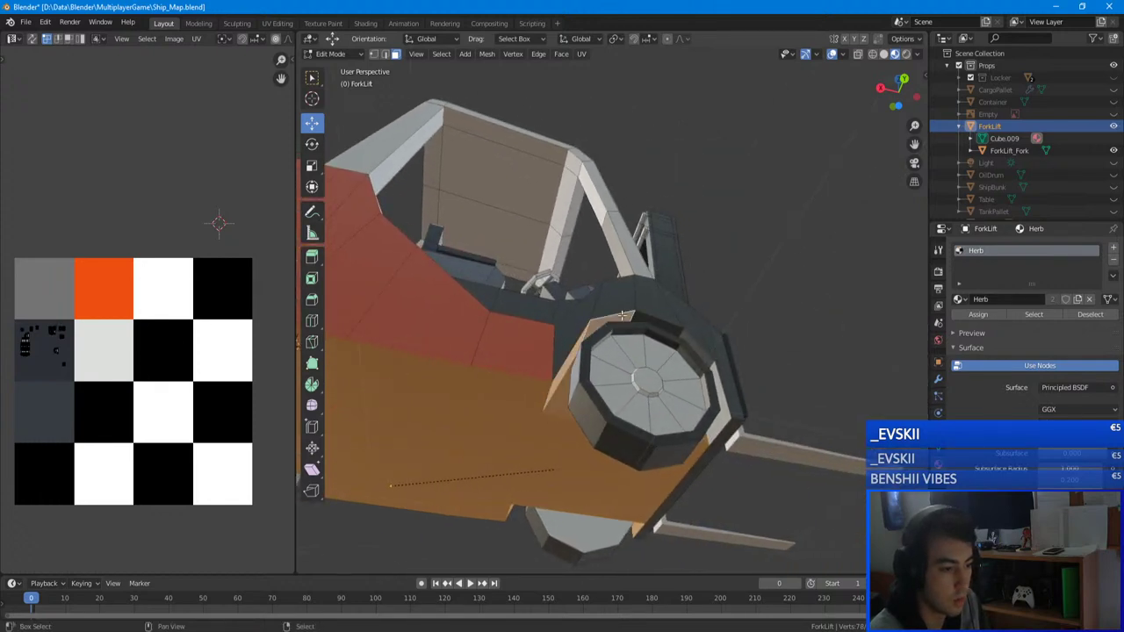
{"action": "left_click", "coordinate": [725, 390], "text": "shift"}
{"action": "middle_click_drag", "start_coordinate": [724, 391], "coordinate": [533, 318]}
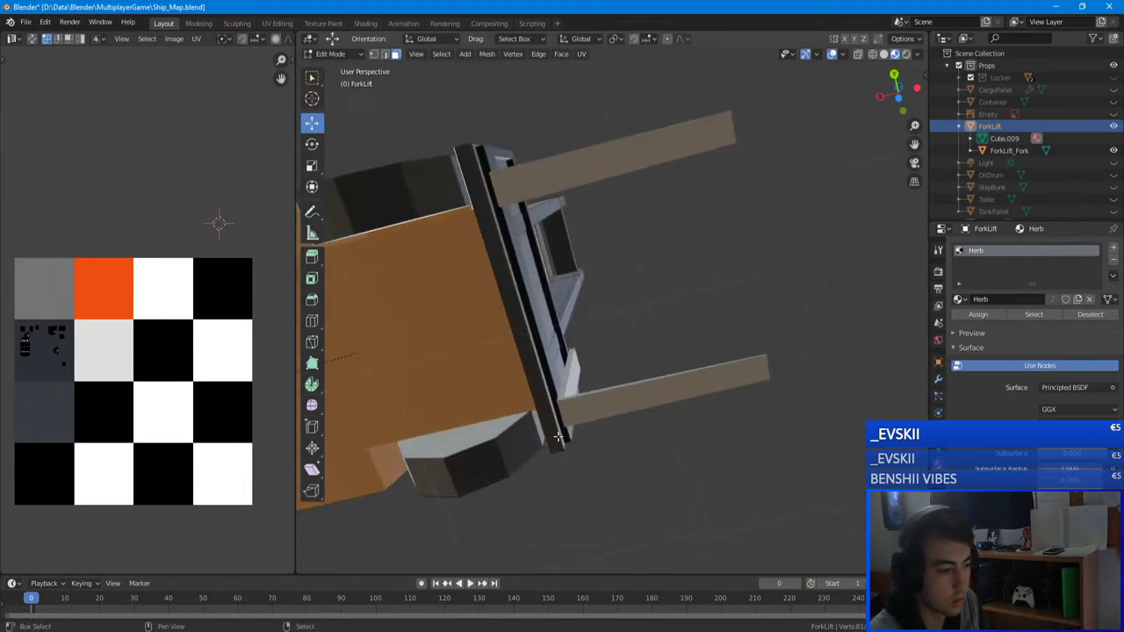
{"action": "middle_click_drag", "start_coordinate": [558, 436], "coordinate": [590, 442]}
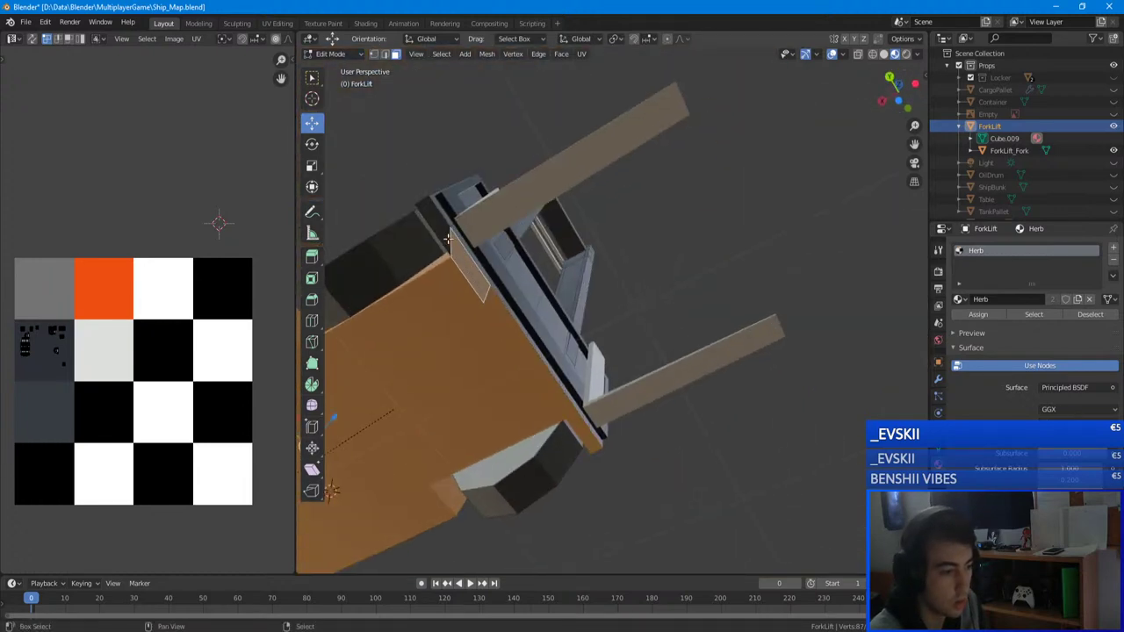
- Move the UVs of the selected underside and wheel arch faces onto the white square in the palette's fourth row
{"action": "middle_click_drag", "start_coordinate": [449, 241], "coordinate": [421, 386]}
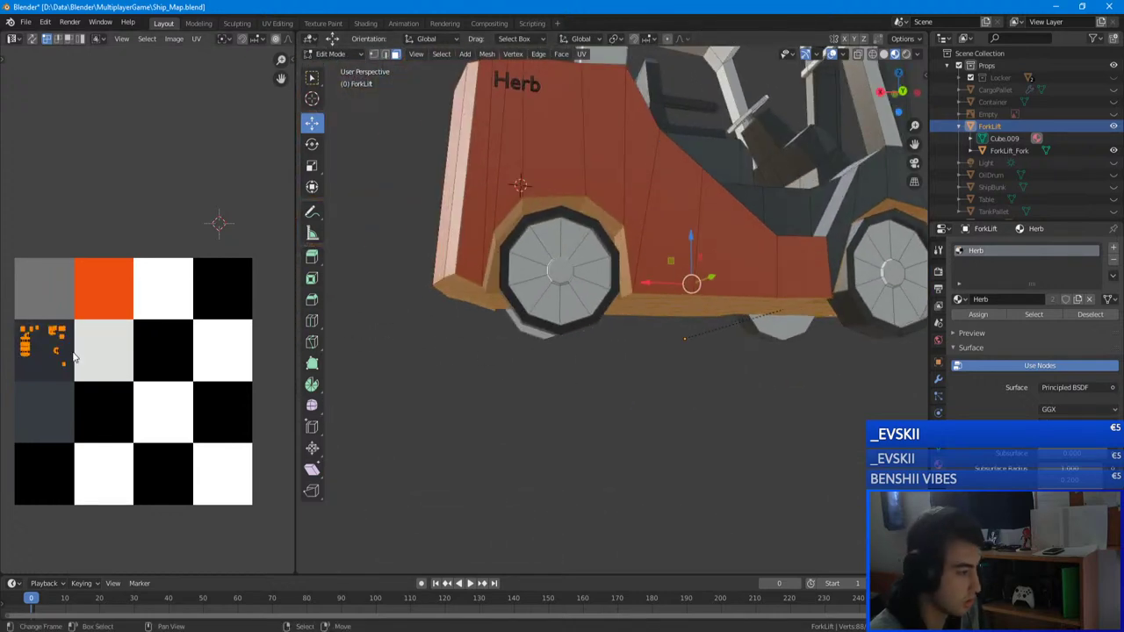
{"action": "key", "text": "g"}
{"action": "left_click", "coordinate": [254, 483]}
{"action": "key", "text": "Tab"}
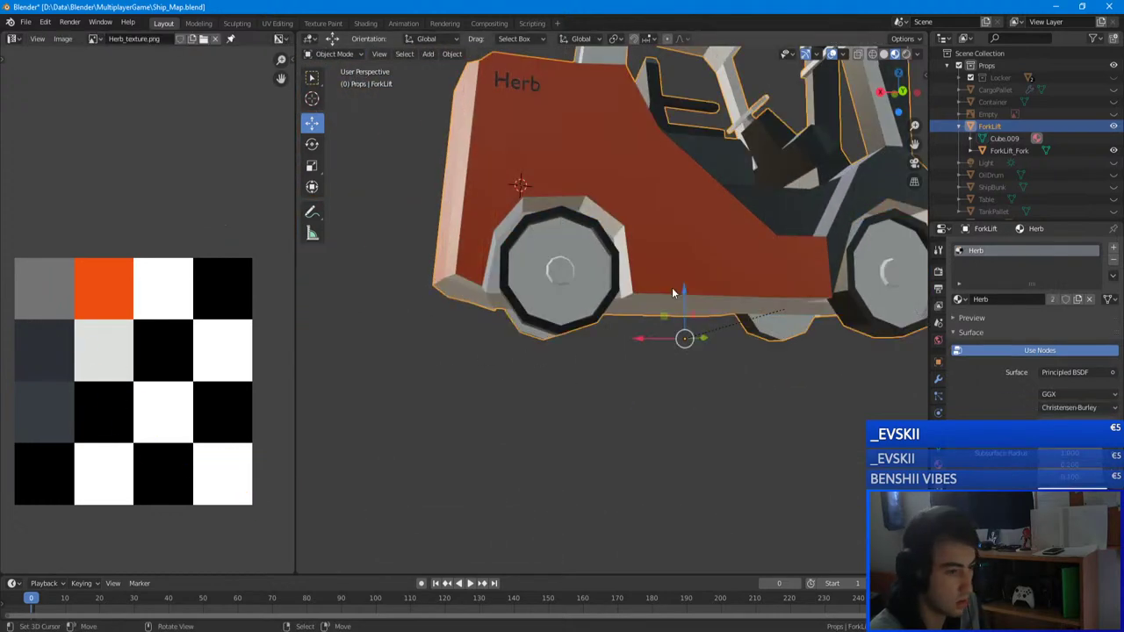
- Save the file and inspect the recoloured wheel arches on the forklift
{"action": "scroll", "coordinate": [674, 292], "scroll_direction": "down", "scroll_amount": 8}
{"action": "key", "text": "ctrl+s"}
{"action": "middle_click_drag", "start_coordinate": [674, 292], "coordinate": [648, 329]}
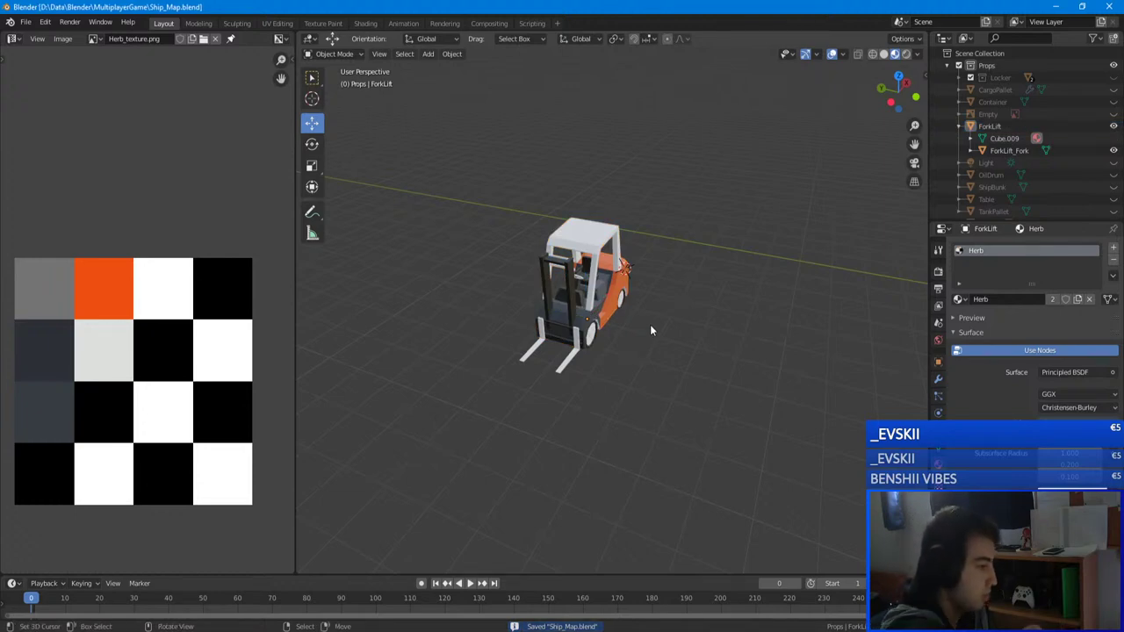
{"action": "scroll", "coordinate": [606, 294], "scroll_direction": "up", "scroll_amount": 8}
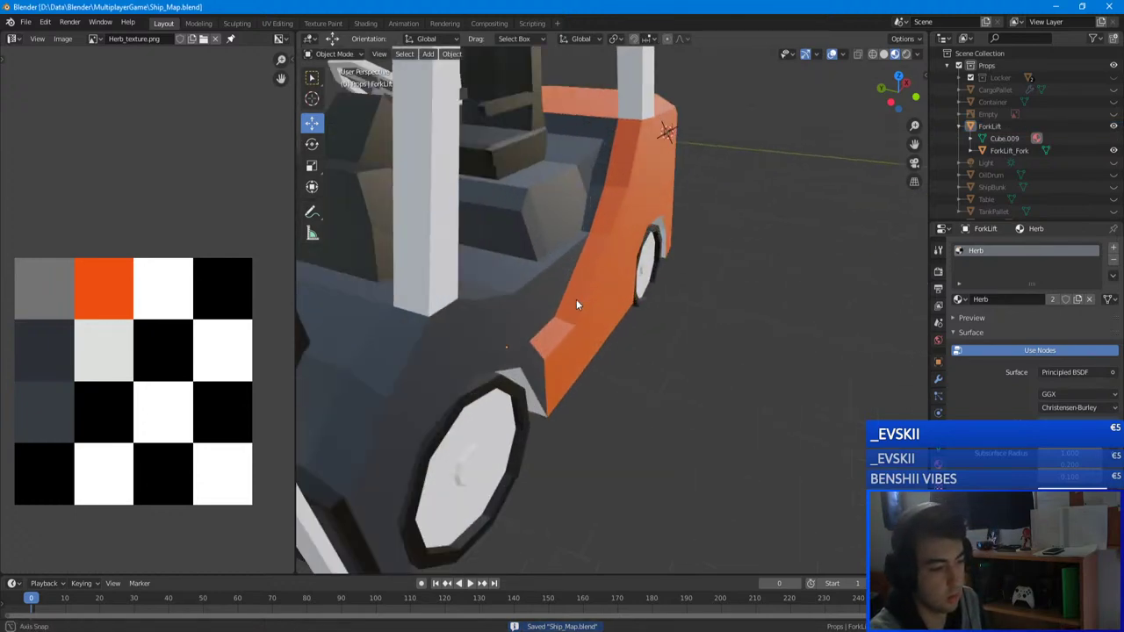
- Inspect the whole recoloured forklift, select its body, and save the file
{"action": "scroll", "coordinate": [576, 299], "scroll_direction": "down", "scroll_amount": 6}
{"action": "middle_click_drag", "start_coordinate": [576, 298], "coordinate": [733, 261]}
{"action": "scroll", "coordinate": [559, 342], "scroll_direction": "up", "scroll_amount": 5}
{"action": "left_click", "coordinate": [672, 352]}
{"action": "key", "text": "ctrl+s"}
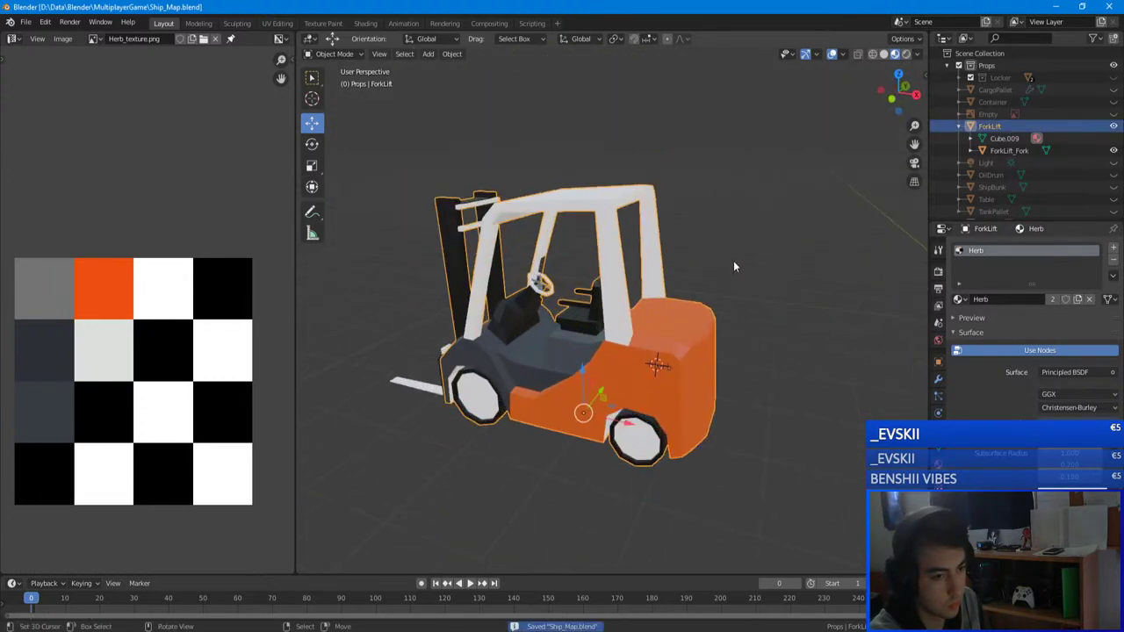
{"action": "left_click", "coordinate": [1005, 139]}
{"action": "key", "text": "Tab"}
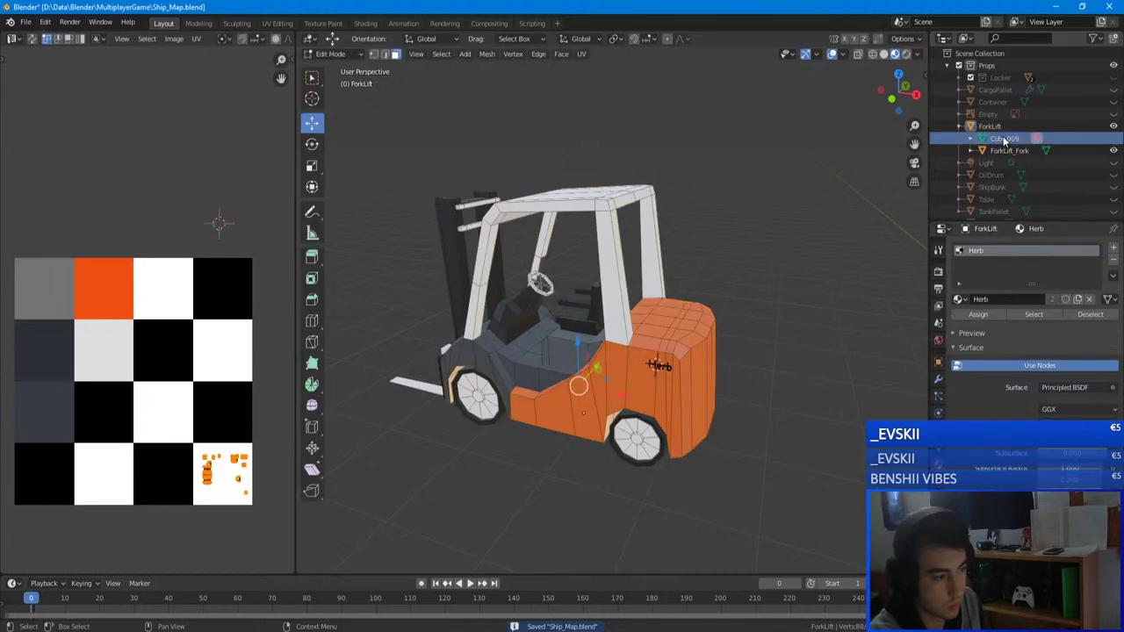
{"action": "key", "text": "Tab"}
{"action": "middle_click_drag", "start_coordinate": [695, 241], "coordinate": [685, 263]}
{"action": "scroll", "coordinate": [685, 264], "scroll_direction": "down", "scroll_amount": 1}
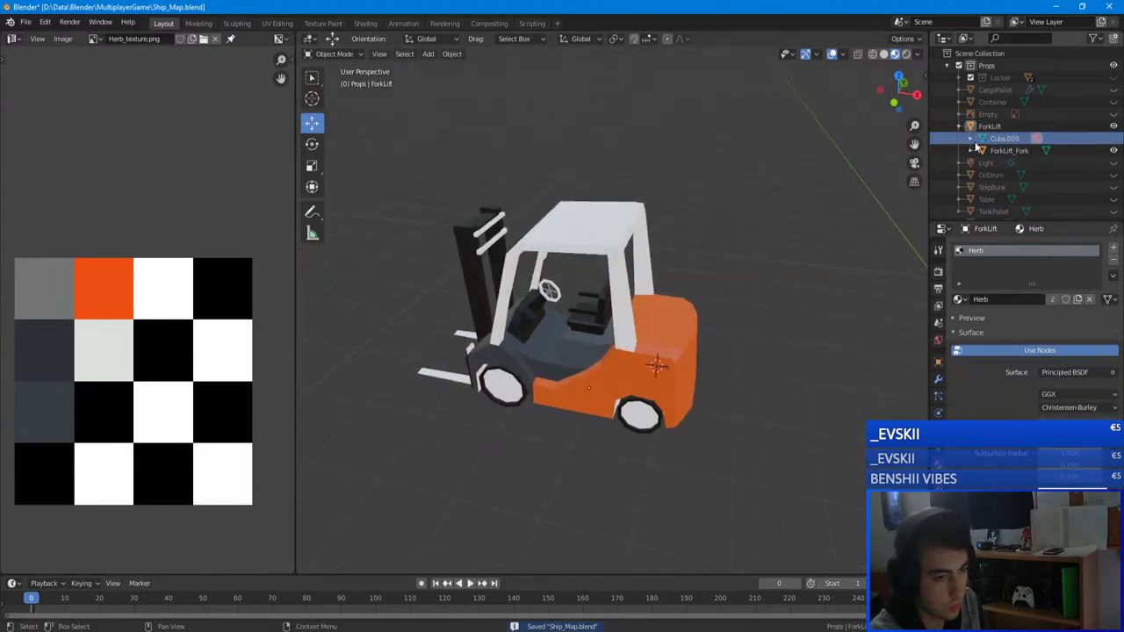
{"action": "left_click", "coordinate": [989, 141]}
{"action": "middle_click_drag", "start_coordinate": [790, 232], "coordinate": [585, 236]}
{"action": "scroll", "coordinate": [585, 236], "scroll_direction": "up", "scroll_amount": 3}
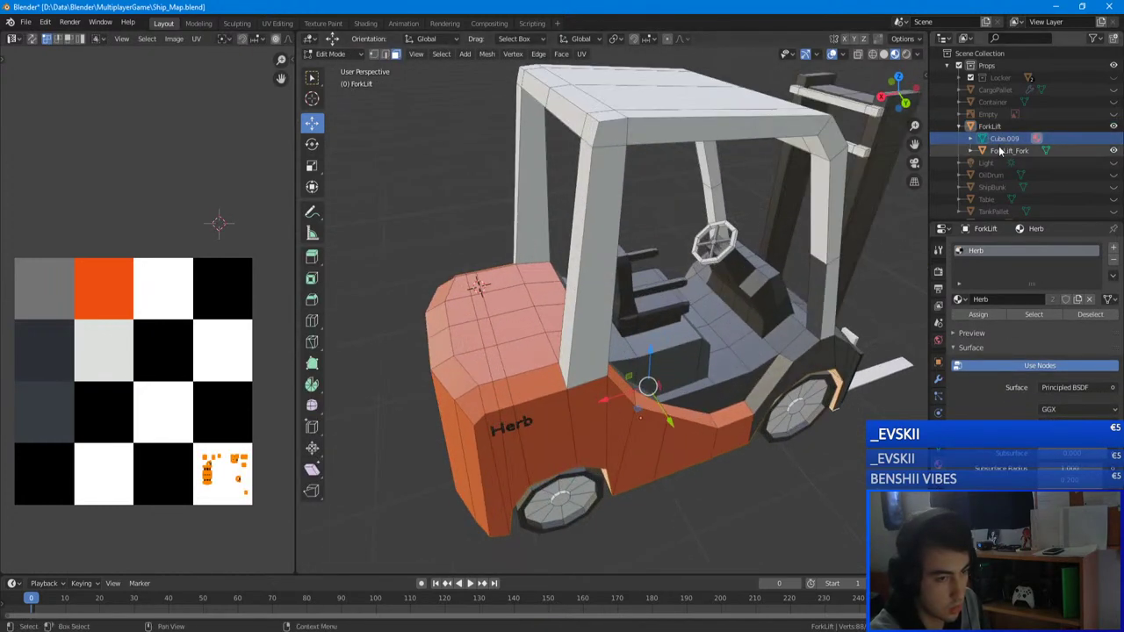
{"action": "key", "text": "Tab"}
{"action": "left_click", "coordinate": [1015, 151]}
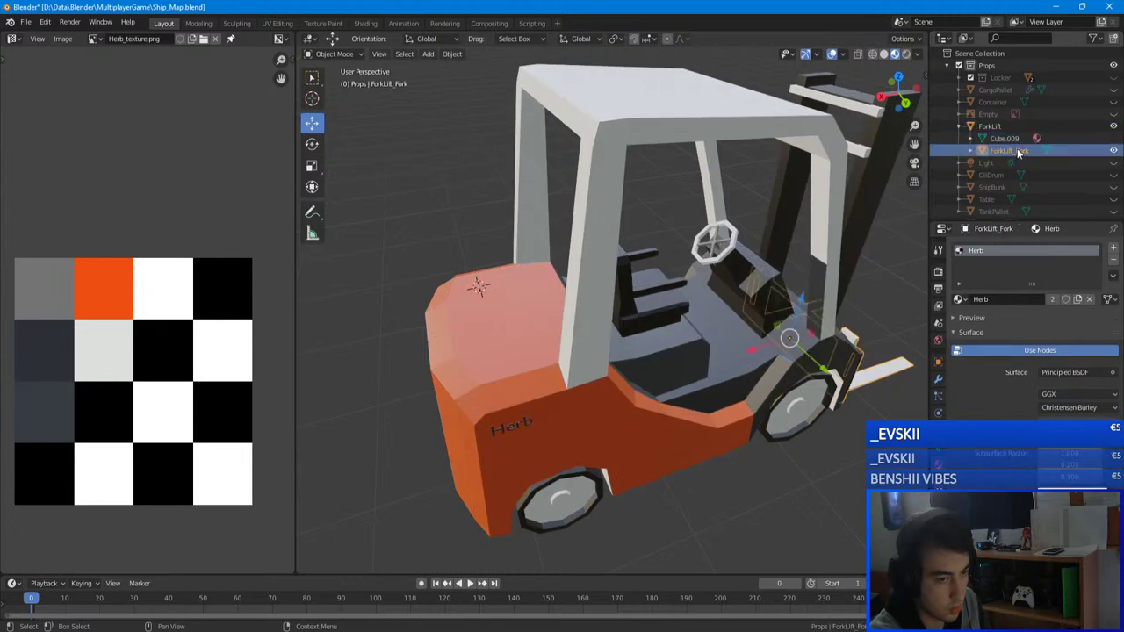
{"action": "left_click", "coordinate": [990, 126]}
{"action": "left_click", "coordinate": [1006, 138]}
{"action": "key", "text": "Tab"}
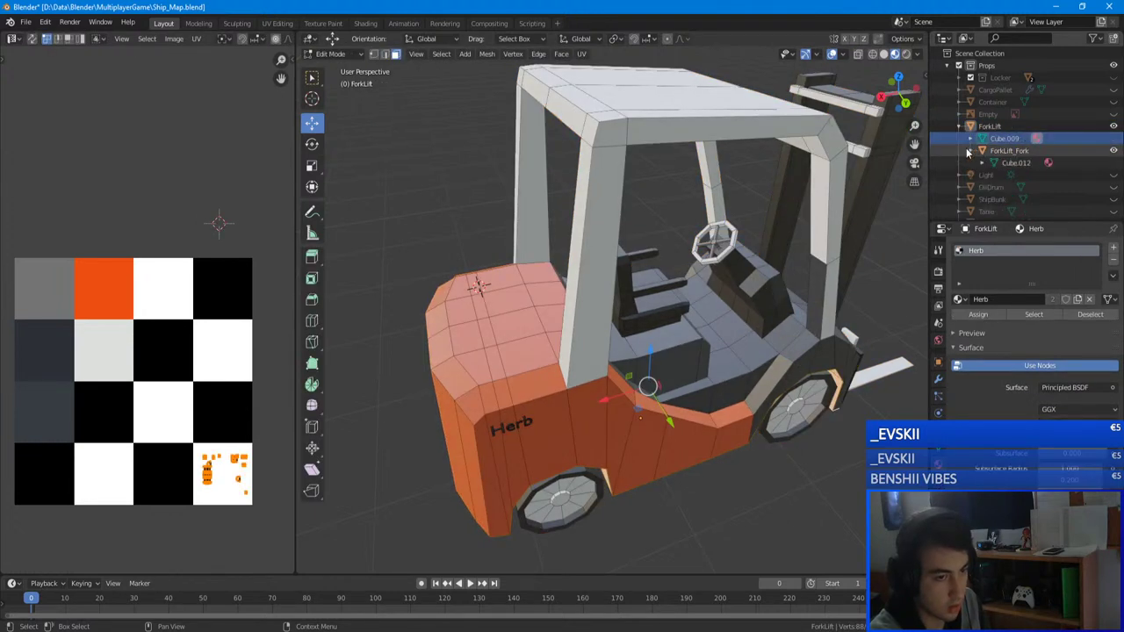
- Select the ForkLift body and its ForkLift_Fork child together in Object Mode and save the file
{"action": "left_click", "coordinate": [1003, 152]}
{"action": "left_click", "coordinate": [996, 128]}
{"action": "middle_click_drag", "start_coordinate": [830, 183], "coordinate": [567, 182], "text": "shift"}
{"action": "key", "text": "ctrl+s"}
{"action": "scroll", "coordinate": [698, 188], "scroll_direction": "down", "scroll_amount": 4}
{"action": "key", "text": "Tab"}
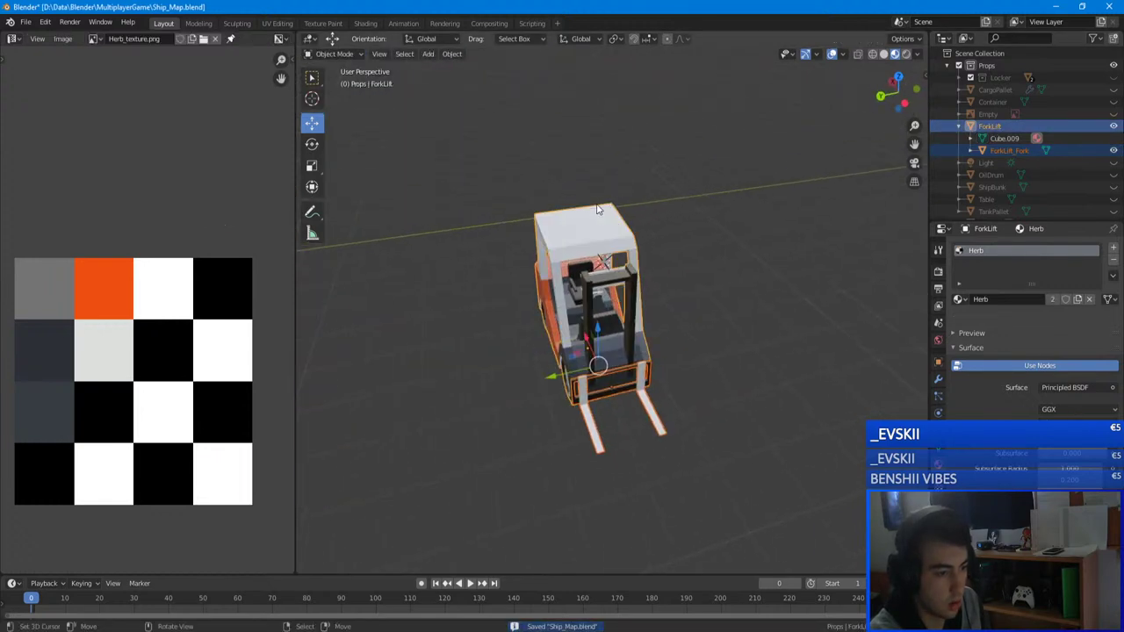
{"action": "middle_click_drag", "start_coordinate": [810, 256], "coordinate": [279, 224]}
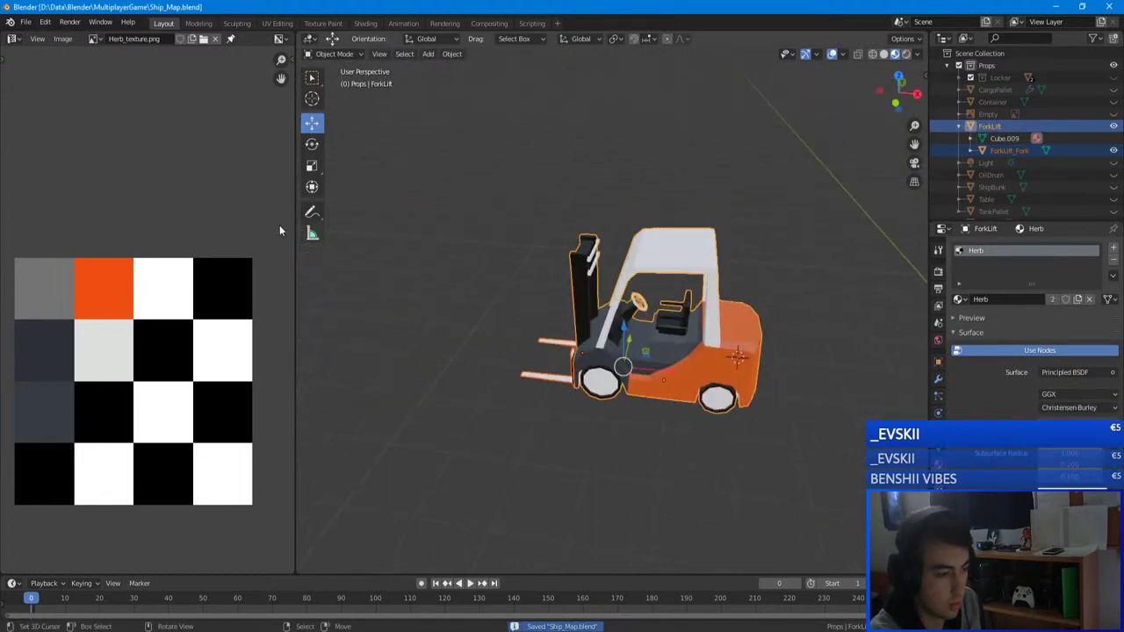
- Start an FBX export limited to the selected objects, with the experimental Apply Transform option enabled
{"action": "left_click", "coordinate": [26, 21]}
{"action": "mouse_move", "coordinate": [74, 197]}
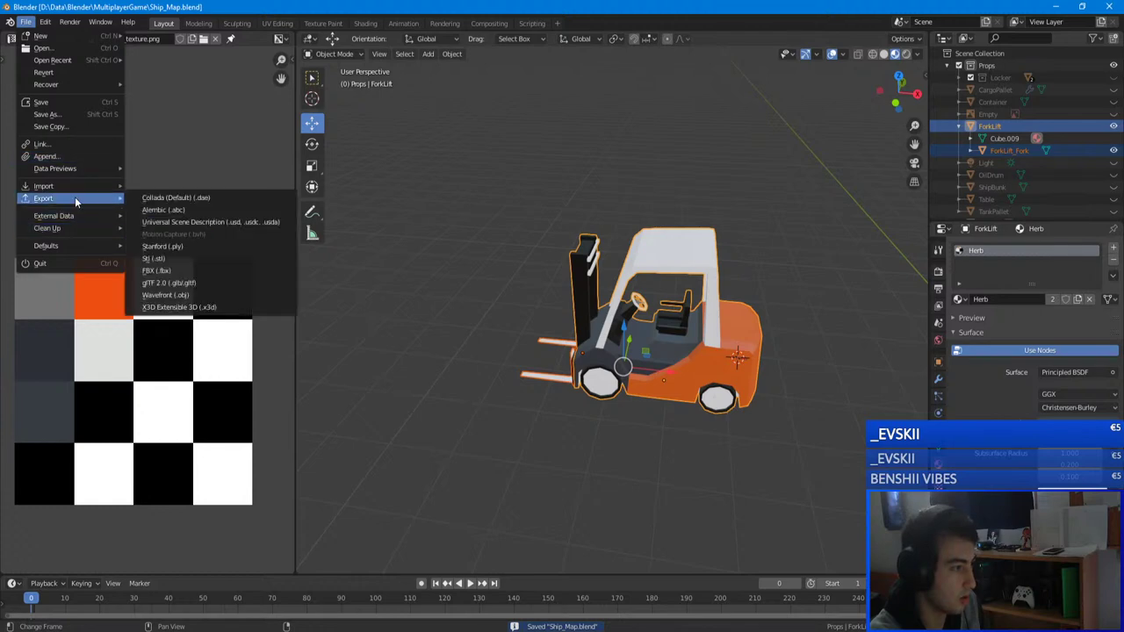
{"action": "left_click", "coordinate": [207, 271]}
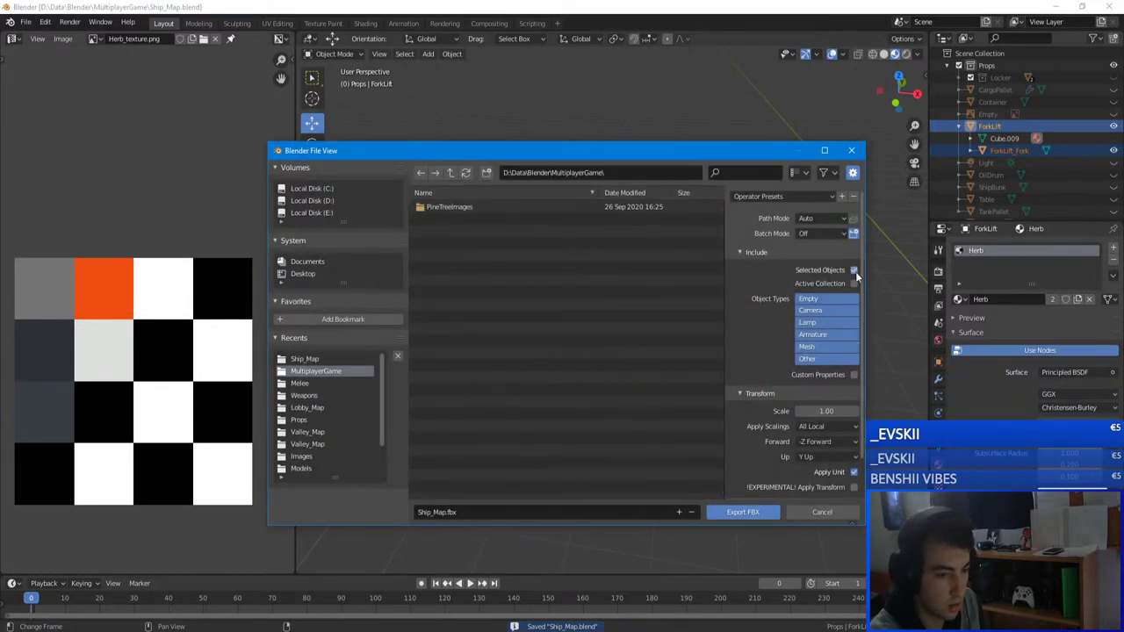
{"action": "left_click", "coordinate": [854, 270]}
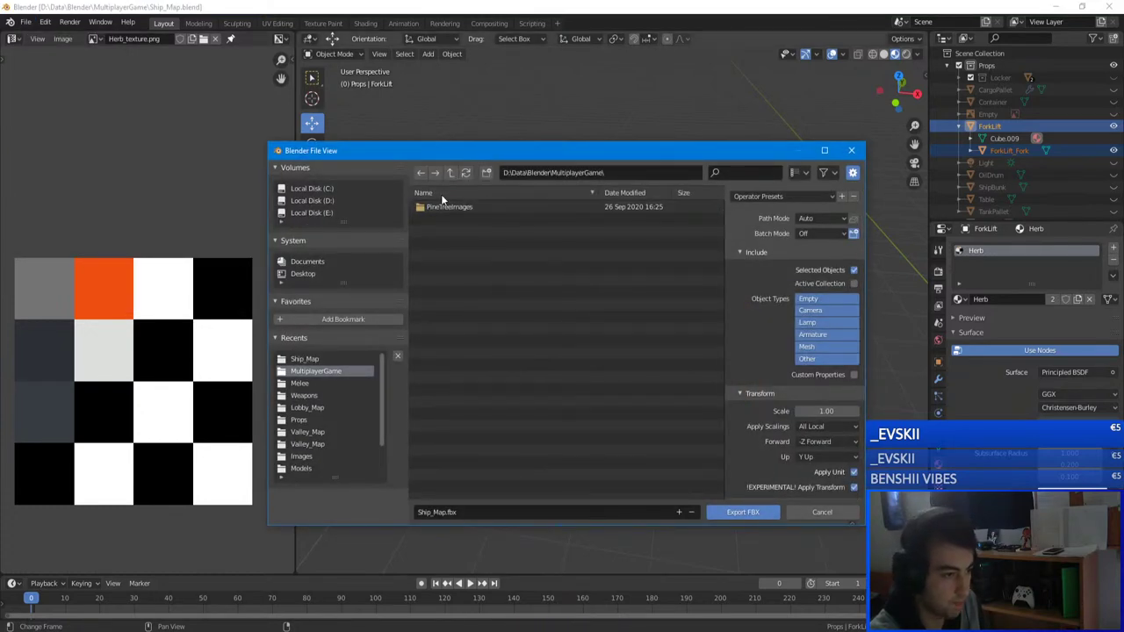
- Export the forklift over the existing ForkLift.fbx in the Unity project's Assets/Models/Maps/Ship_Map folder
{"action": "left_click", "coordinate": [313, 407]}
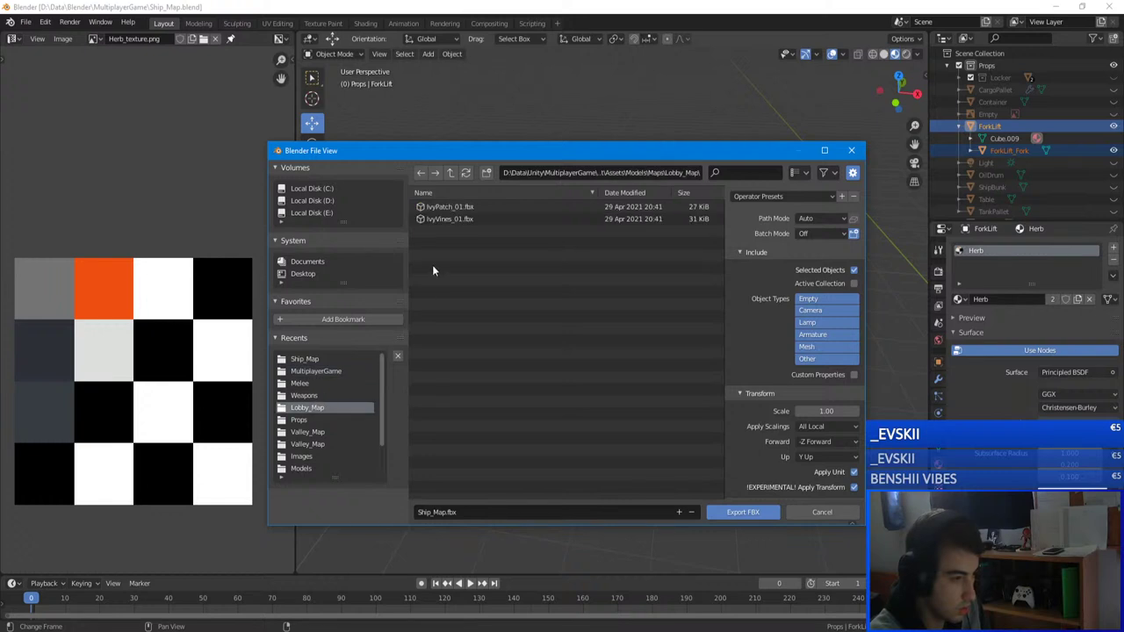
{"action": "left_click", "coordinate": [450, 173]}
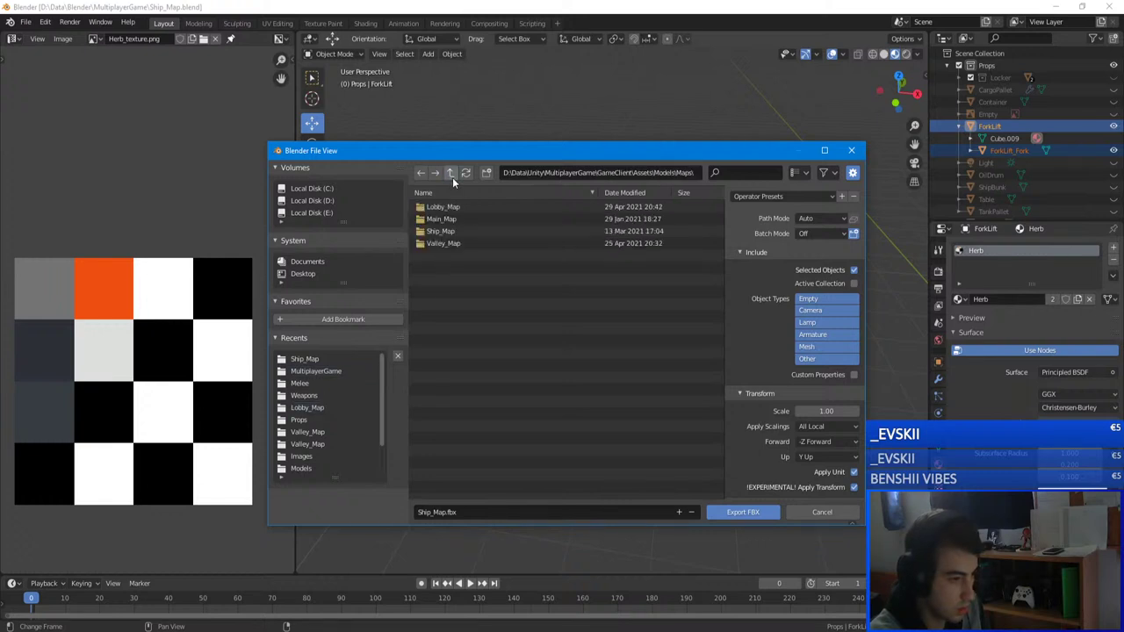
{"action": "left_click", "coordinate": [444, 232]}
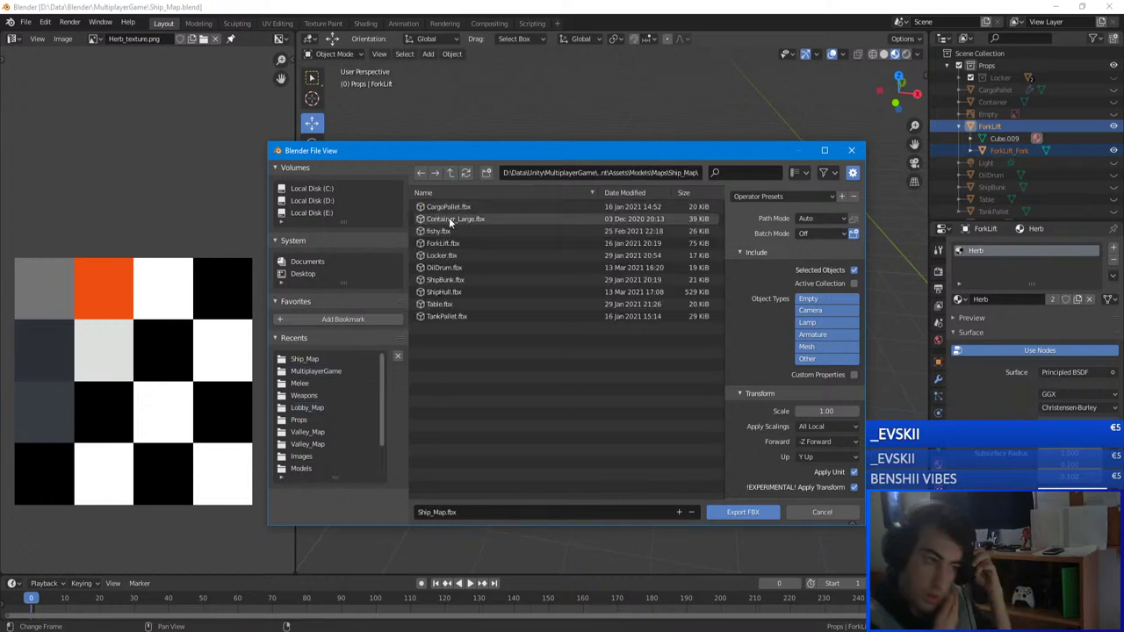
{"action": "left_click", "coordinate": [444, 243]}
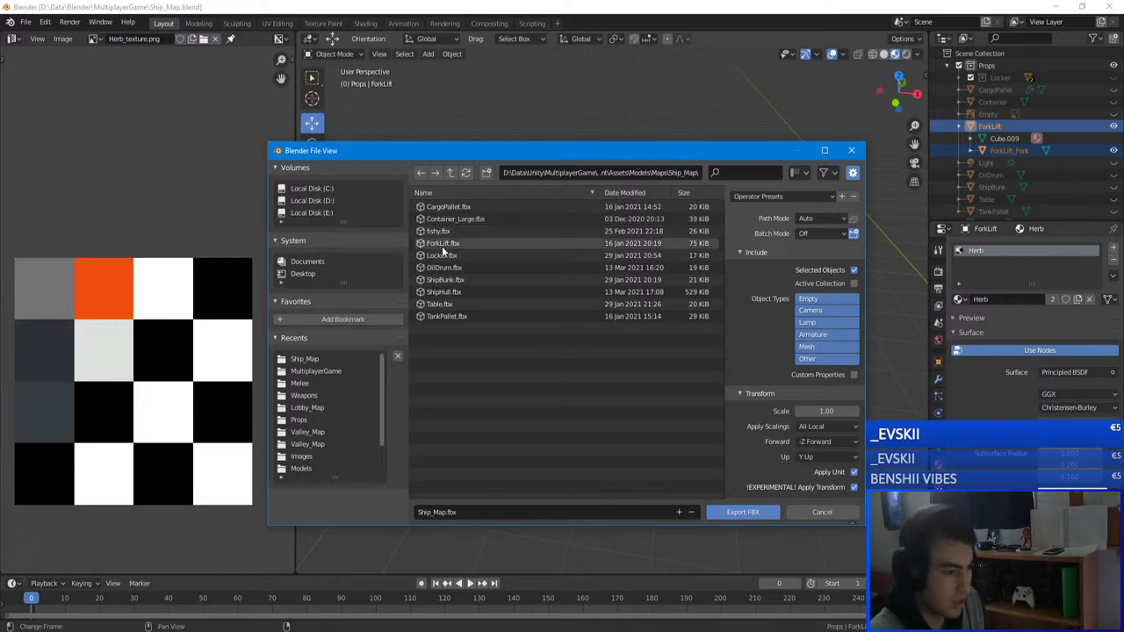
{"action": "left_click", "coordinate": [753, 512]}
- Switch to Unity and select the ForkLift object in the Ship scene
{"action": "left_click", "coordinate": [1056, 6]}
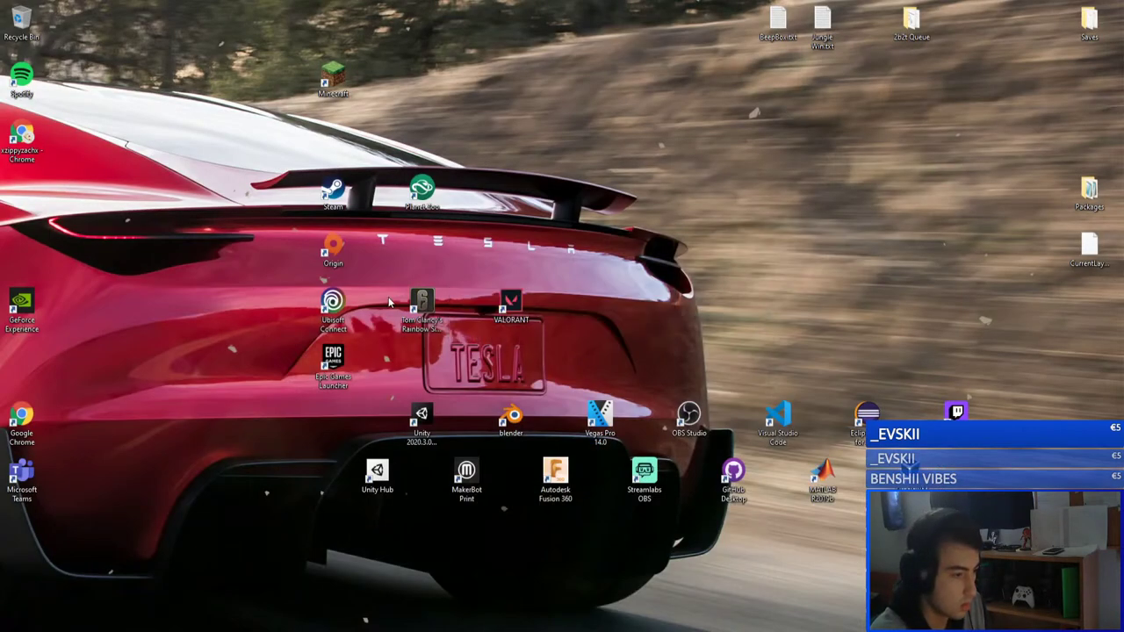
{"action": "key", "text": "alt+Tab"}
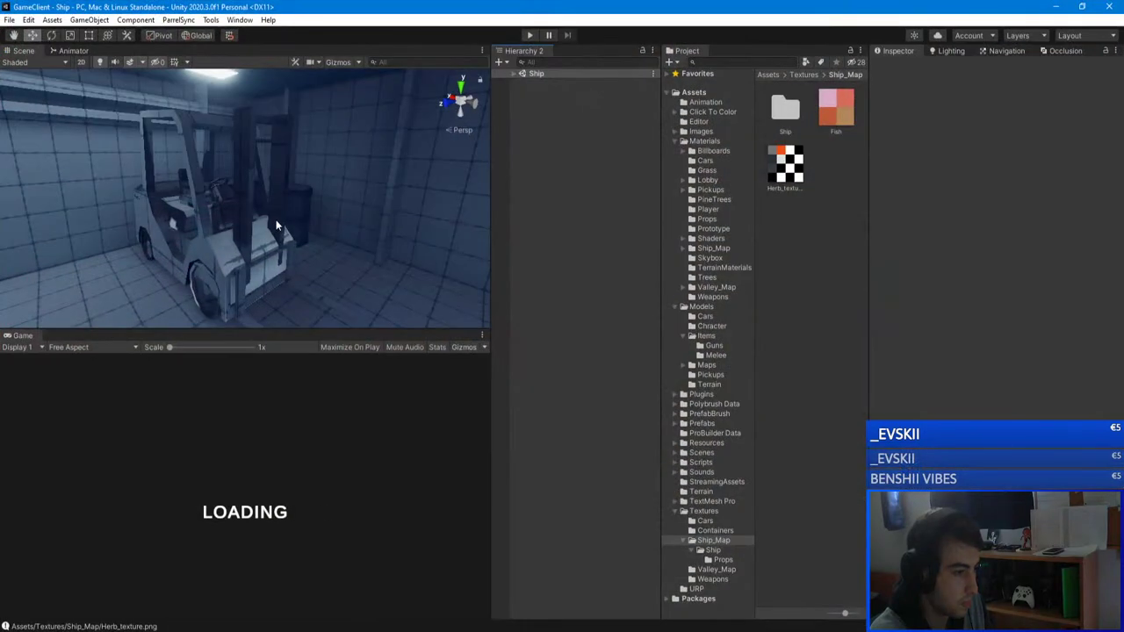
{"action": "key", "text": "w"}
{"action": "mouse_move", "coordinate": [276, 224]}
{"action": "right_mouse_down"}
{"action": "mouse_move", "coordinate": [232, 241]}
{"action": "mouse_move", "coordinate": [315, 211]}
{"action": "mouse_move", "coordinate": [293, 260]}
{"action": "mouse_move", "coordinate": [272, 211]}
{"action": "right_mouse_up"}
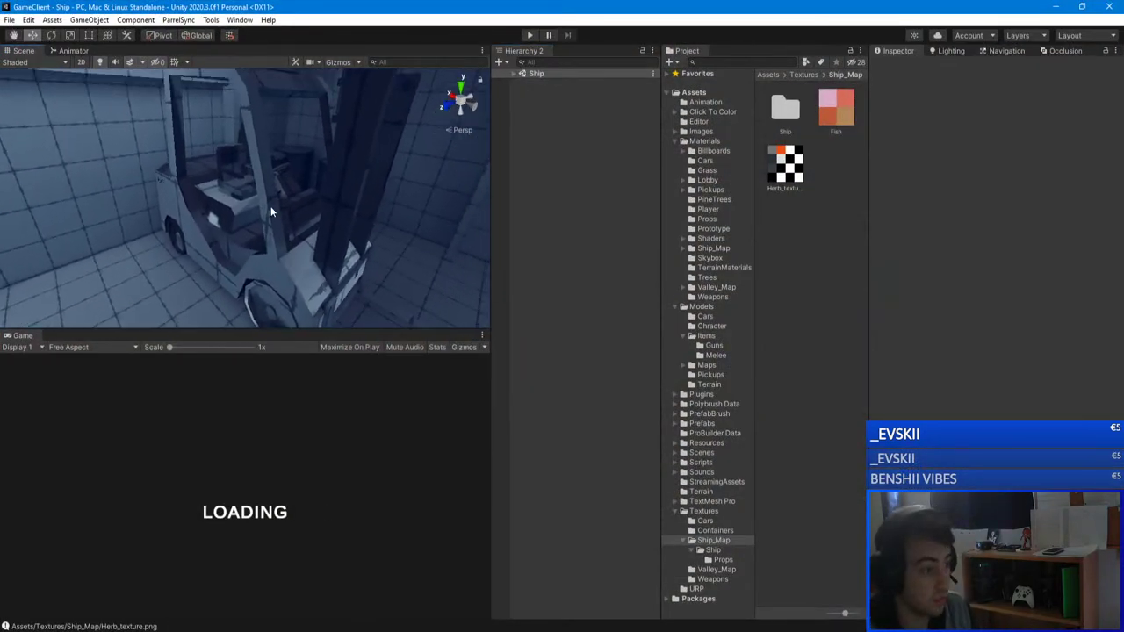
{"action": "left_click", "coordinate": [246, 220]}
{"action": "left_click", "coordinate": [244, 221]}
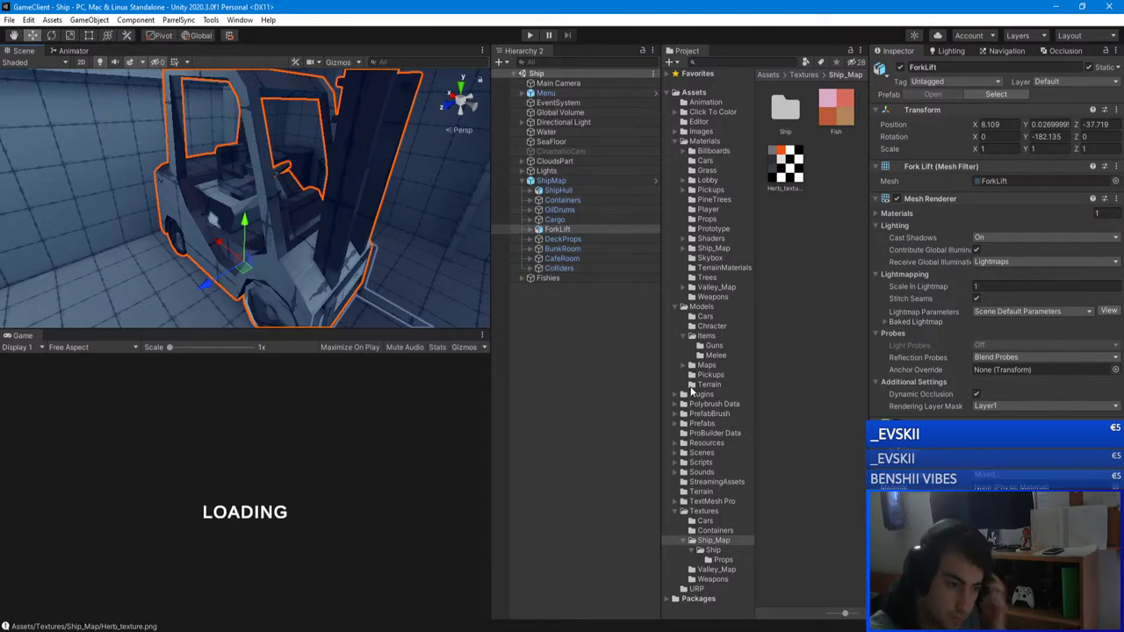
- Show the material import settings of the ForkLift model in the Models/Maps/Ship_Map folder
{"action": "left_click", "coordinate": [705, 365]}
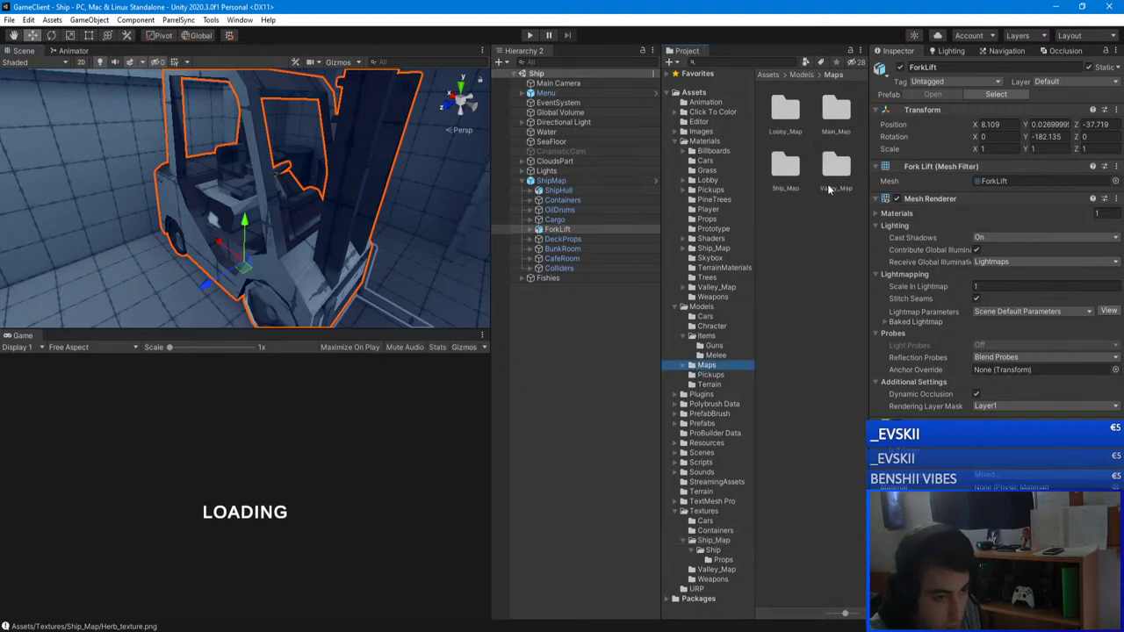
{"action": "left_click", "coordinate": [790, 169]}
{"action": "double_click", "coordinate": [790, 169]}
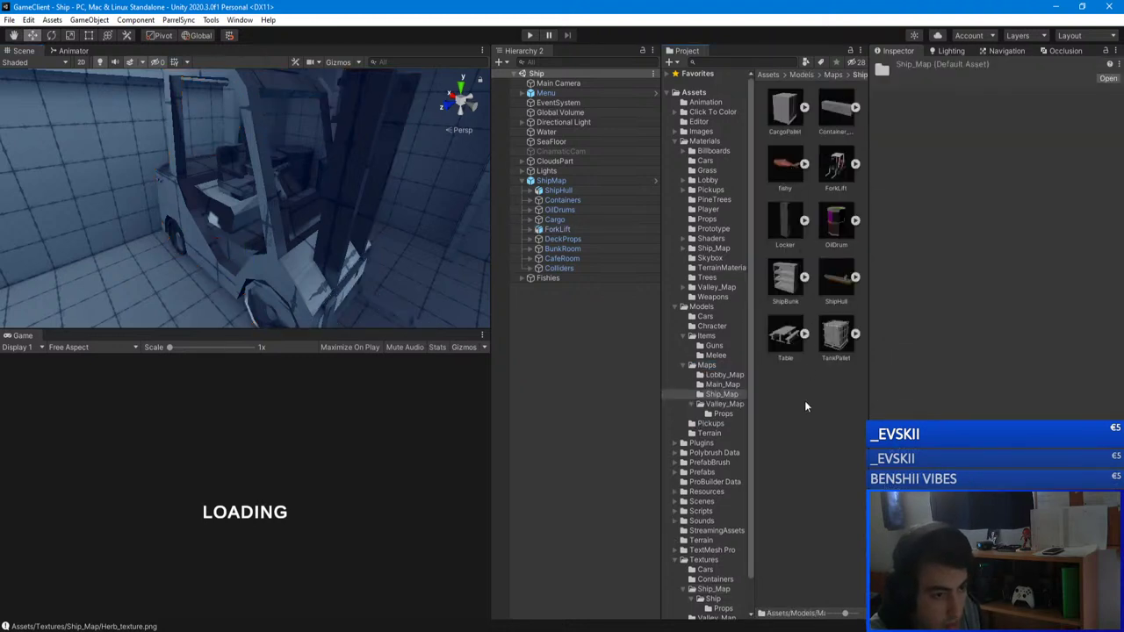
{"action": "left_click", "coordinate": [839, 172]}
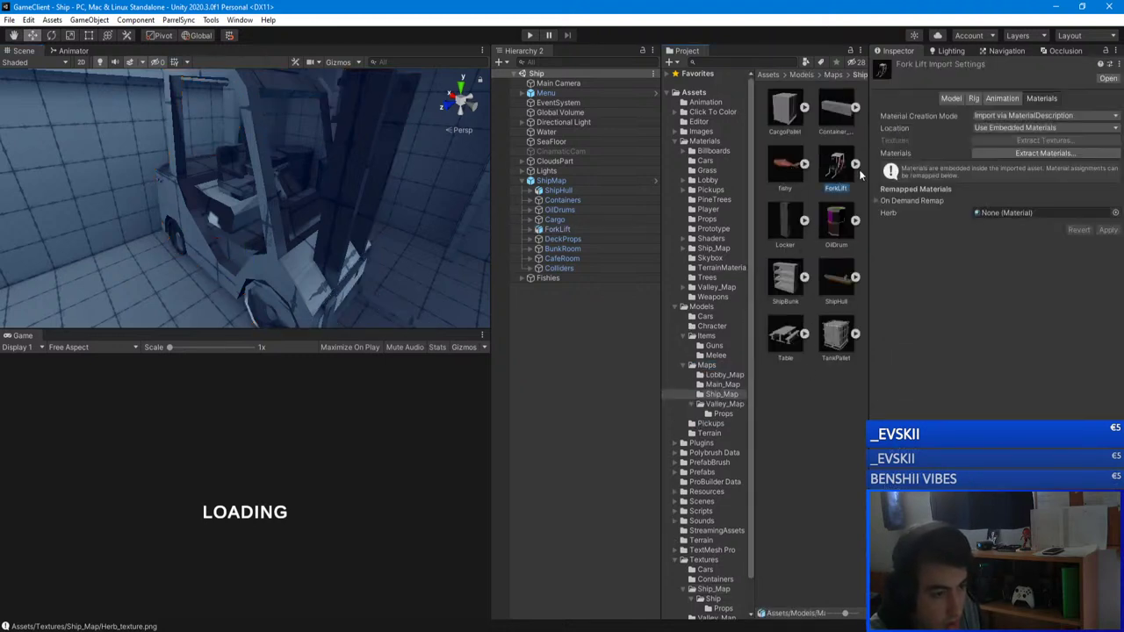
{"action": "left_click", "coordinate": [956, 101]}
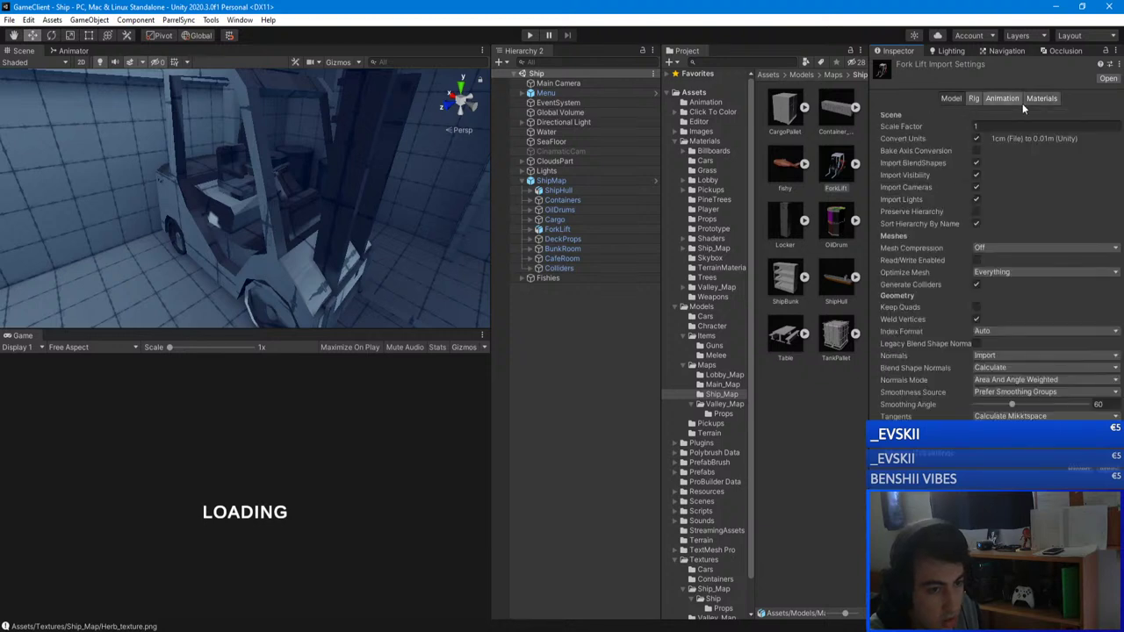
{"action": "left_click", "coordinate": [1047, 102]}
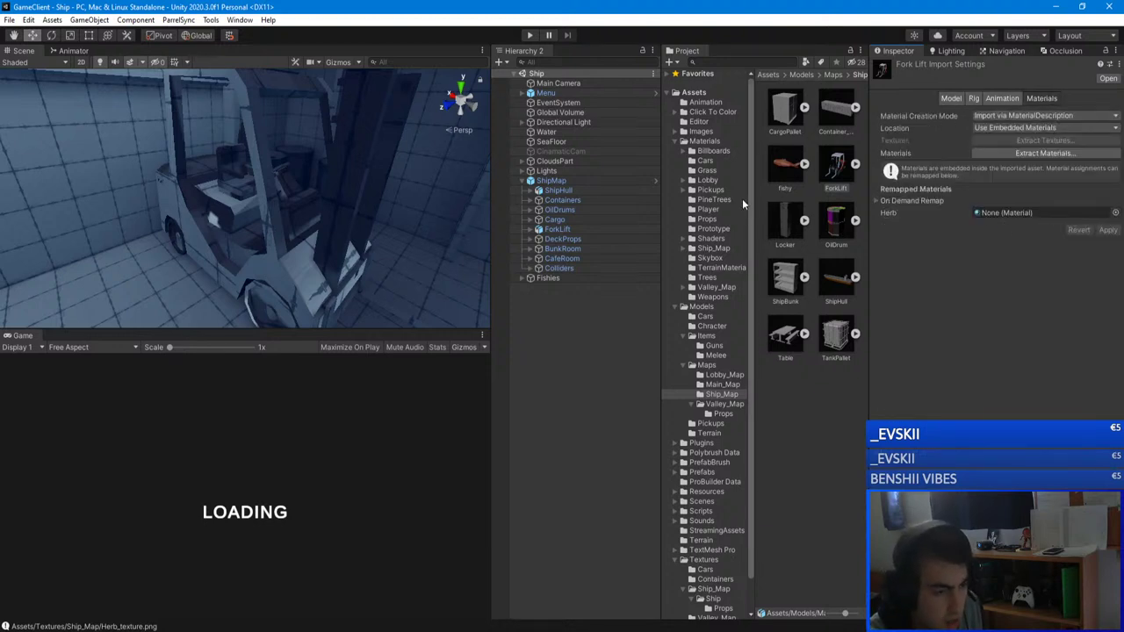
- Duplicate the Ship material in the Materials/Ship_Map folder and name the copy Herb
{"action": "left_click", "coordinate": [713, 249]}
{"action": "left_click", "coordinate": [827, 224]}
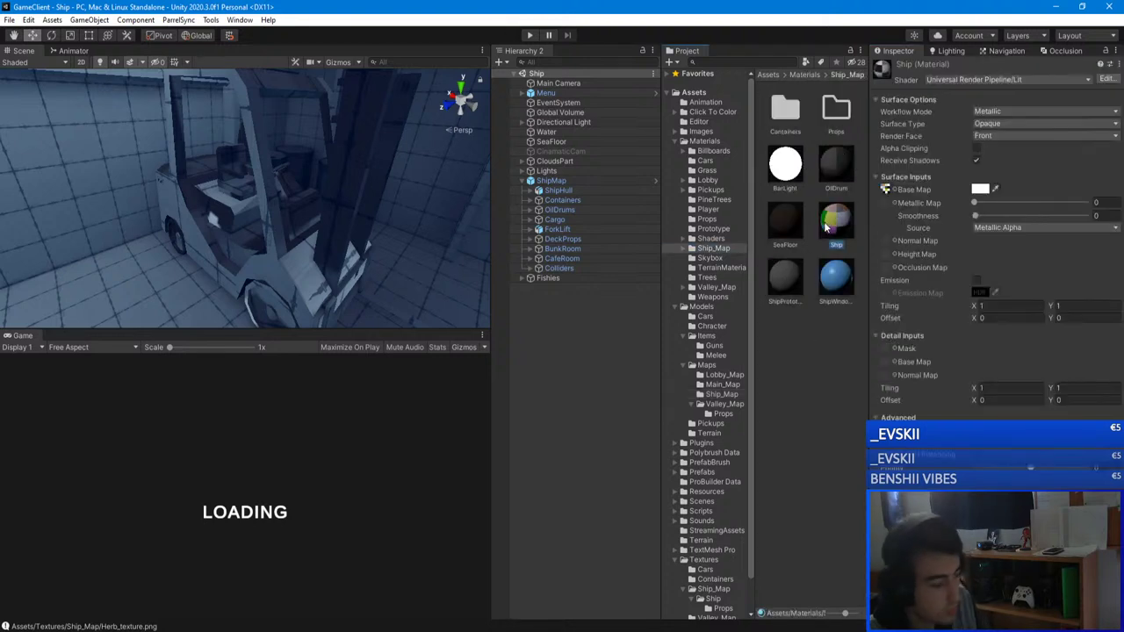
{"action": "key", "text": "ctrl+d"}
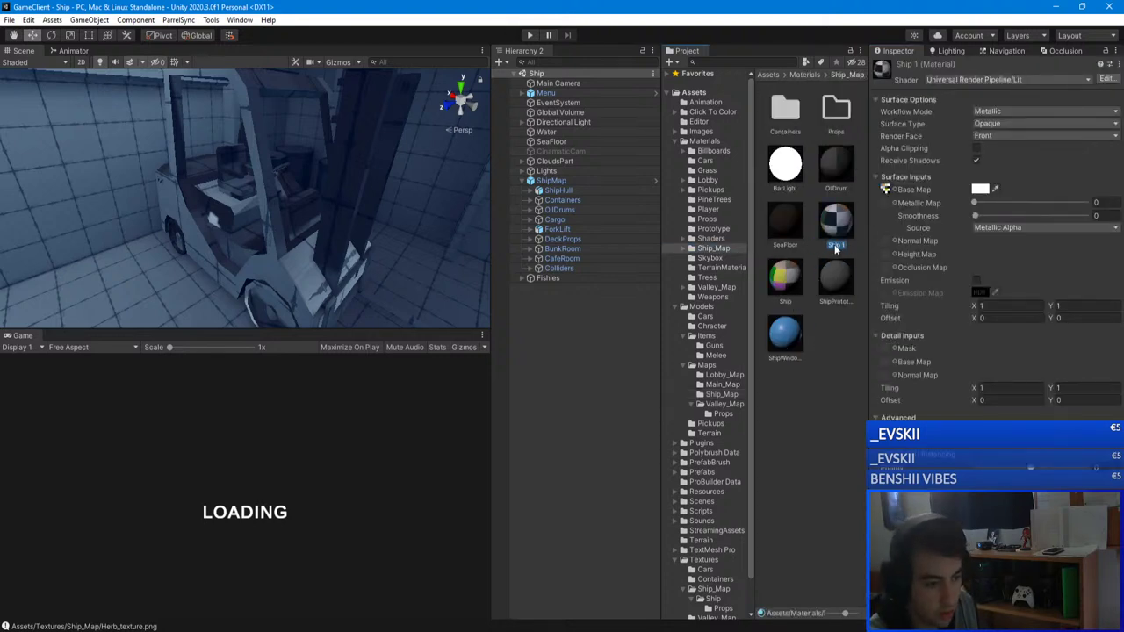
{"action": "type", "text": "Herb"}
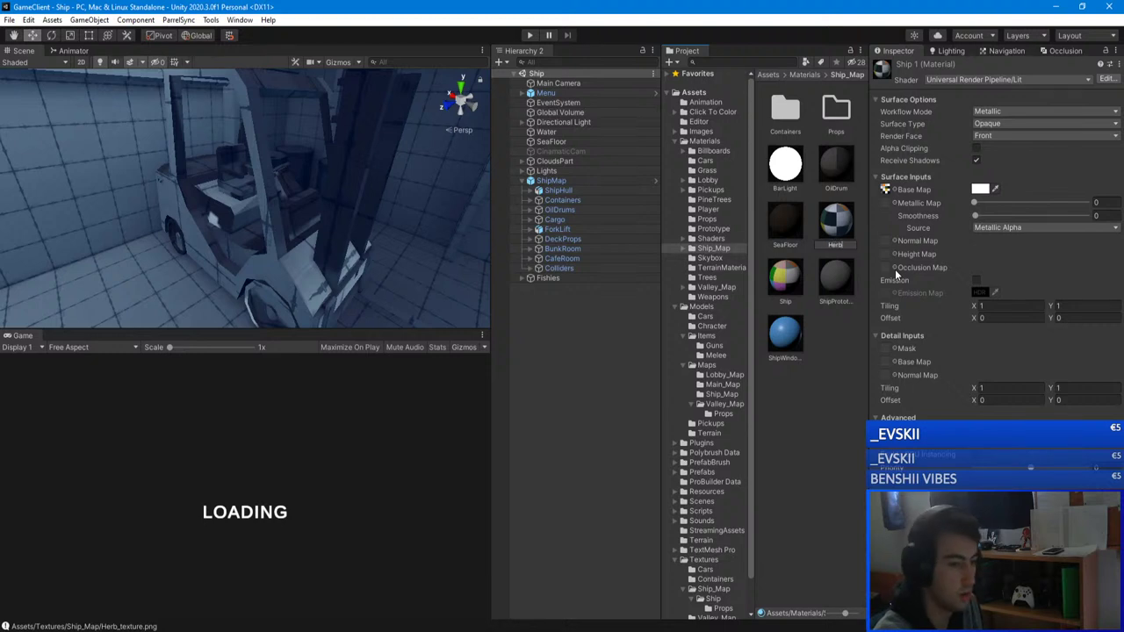
{"action": "key", "text": "Return"}
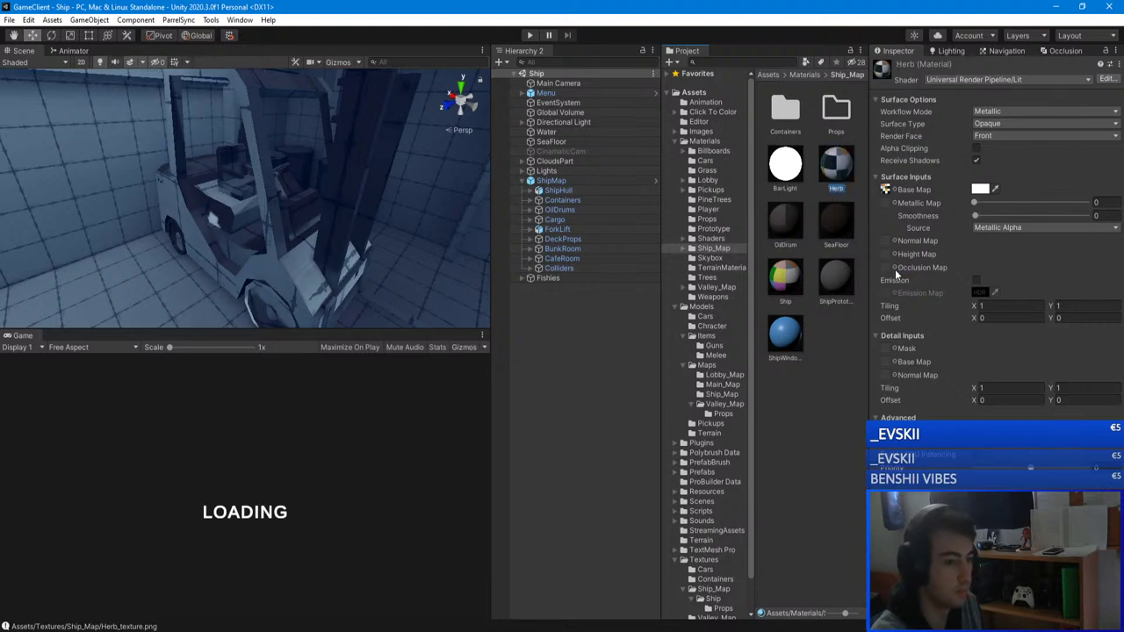
- Reopen the ForkLift model's material import settings from the Models/Maps/Ship_Map folder
{"action": "left_click", "coordinate": [700, 405]}
{"action": "left_click", "coordinate": [722, 394]}
{"action": "left_click", "coordinate": [836, 165]}
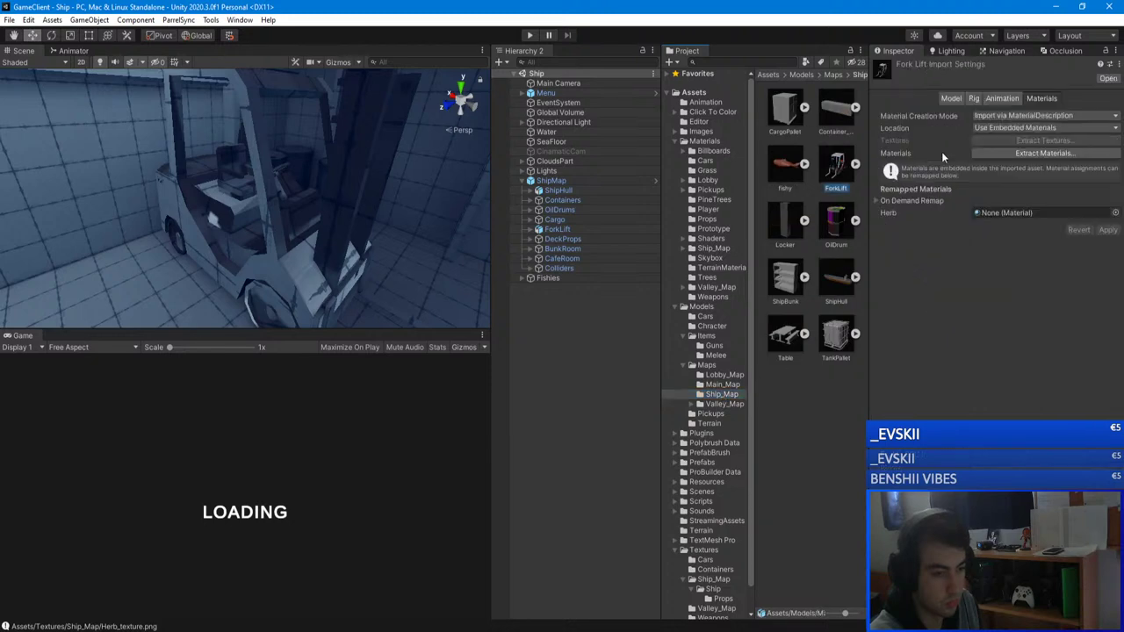
{"action": "left_click", "coordinate": [1115, 213]}
{"action": "left_click_drag", "start_coordinate": [927, 202], "coordinate": [413, 178]}
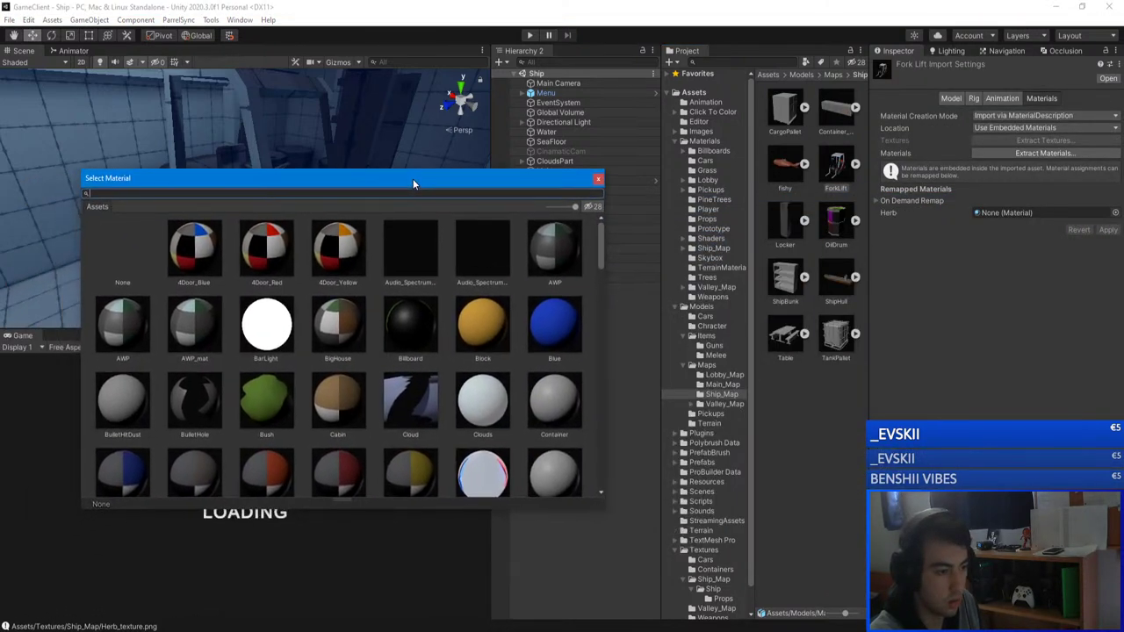
{"action": "left_click", "coordinate": [595, 178]}
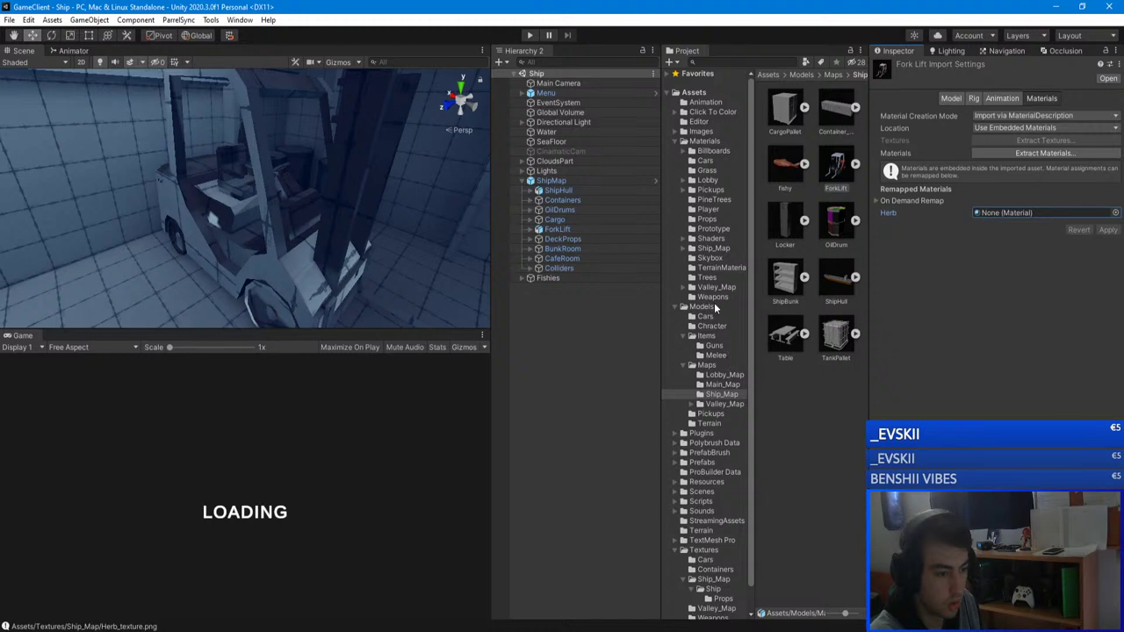
- Assign the Herb material from the Materials/Ship_Map folder to the forklift model's remapped Herb slot
{"action": "left_click", "coordinate": [714, 250]}
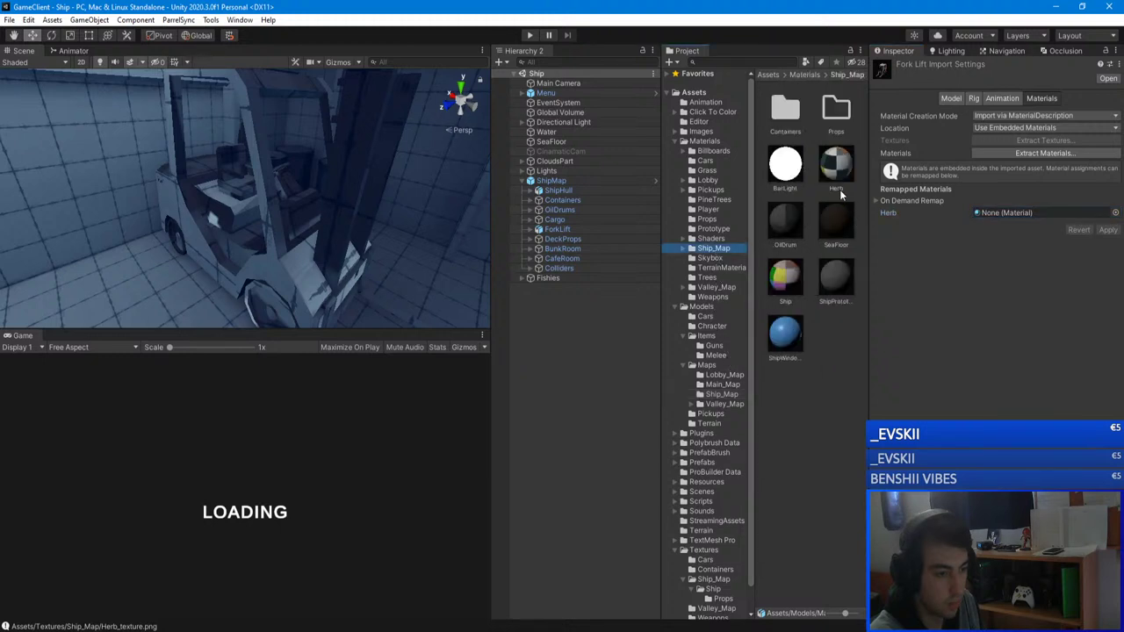
{"action": "left_click_drag", "start_coordinate": [996, 216], "coordinate": [997, 216]}
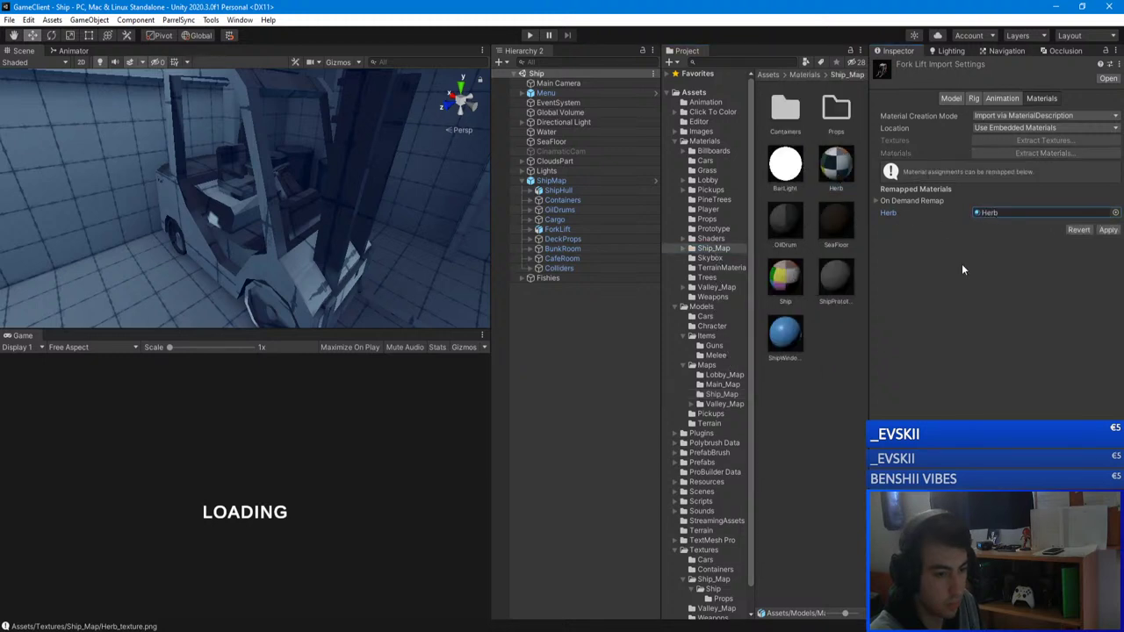
- Set the base map of the Herb material to Herb_texture
{"action": "left_click", "coordinate": [845, 177]}
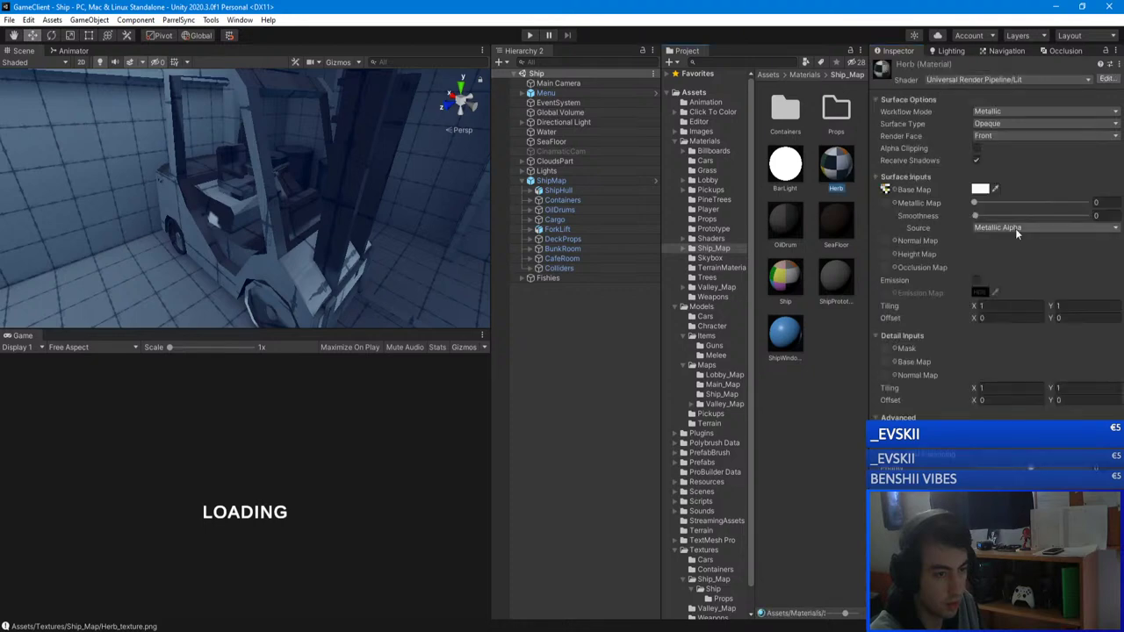
{"action": "left_click", "coordinate": [888, 190]}
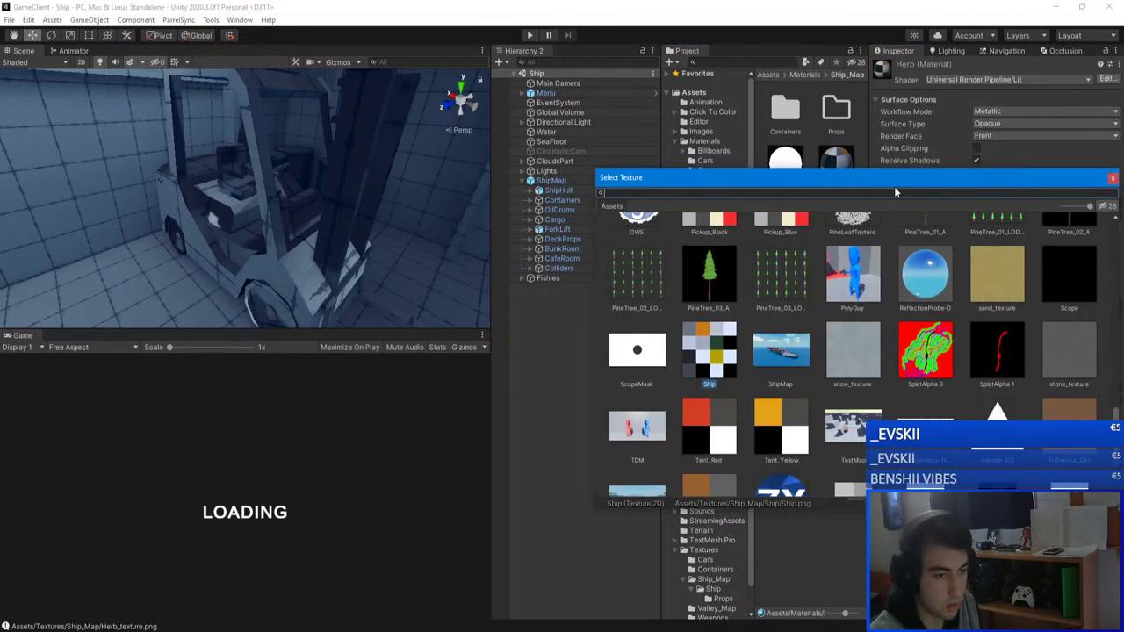
{"action": "type", "text": "herb"}
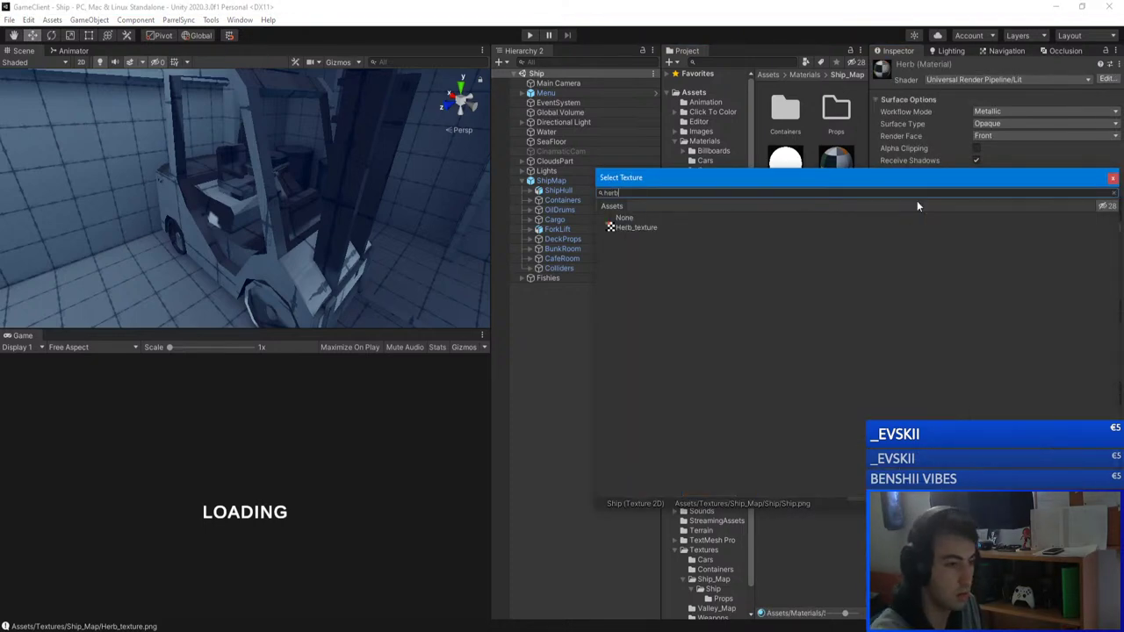
{"action": "double_click", "coordinate": [679, 229]}
{"action": "left_click", "coordinate": [560, 339]}
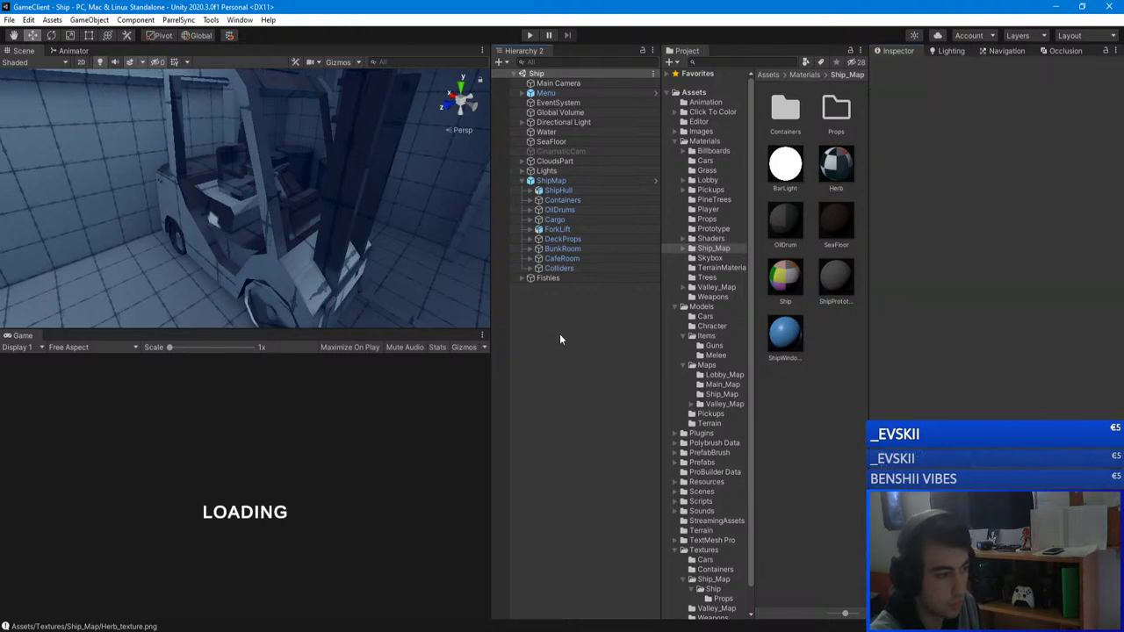
- Apply the Herb material to the large ForkLift object in the ship scene
{"action": "left_click", "coordinate": [283, 248]}
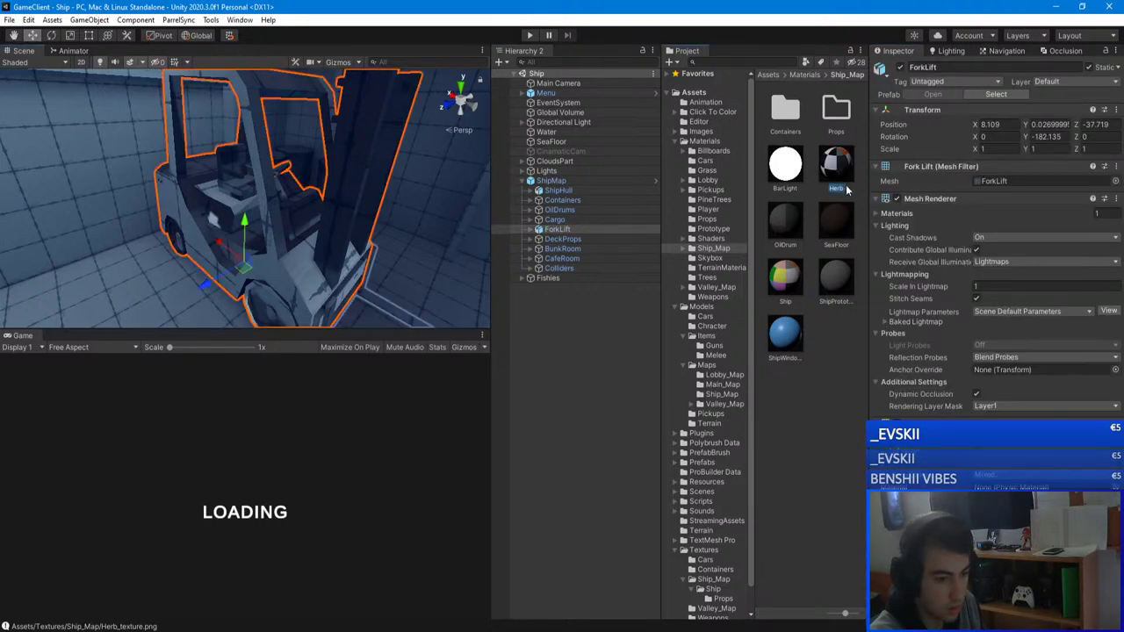
{"action": "left_click_drag", "start_coordinate": [836, 164], "coordinate": [922, 535]}
{"action": "right_click_drag", "start_coordinate": [439, 263], "coordinate": [514, 335]}
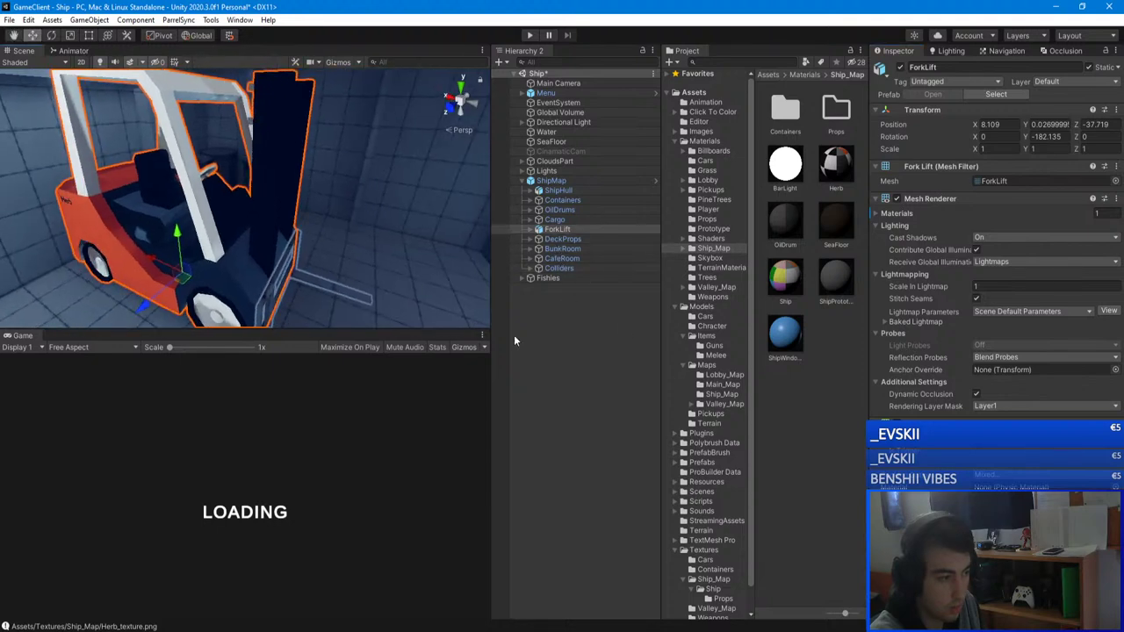
{"action": "left_click", "coordinate": [514, 337]}
{"action": "right_click_drag", "start_coordinate": [378, 263], "coordinate": [314, 274]}
{"action": "left_click_drag", "start_coordinate": [314, 274], "coordinate": [299, 177], "text": "alt"}
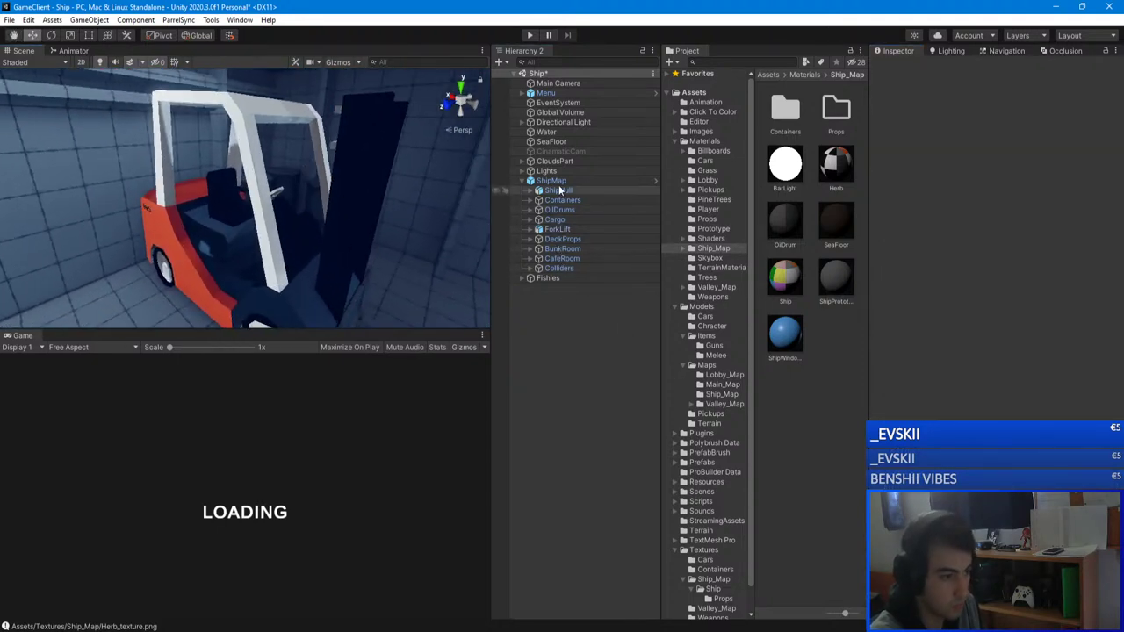
- Apply all overrides of the ShipMap instance to its prefab
{"action": "left_click", "coordinate": [587, 182]}
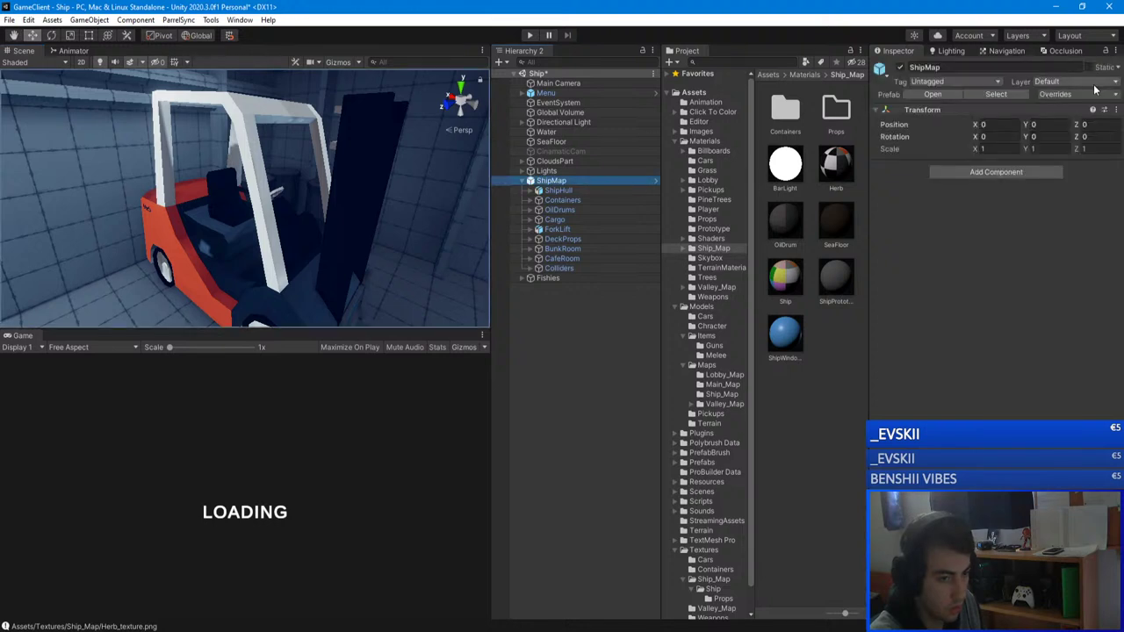
{"action": "left_click", "coordinate": [1070, 95]}
{"action": "left_click", "coordinate": [1086, 202]}
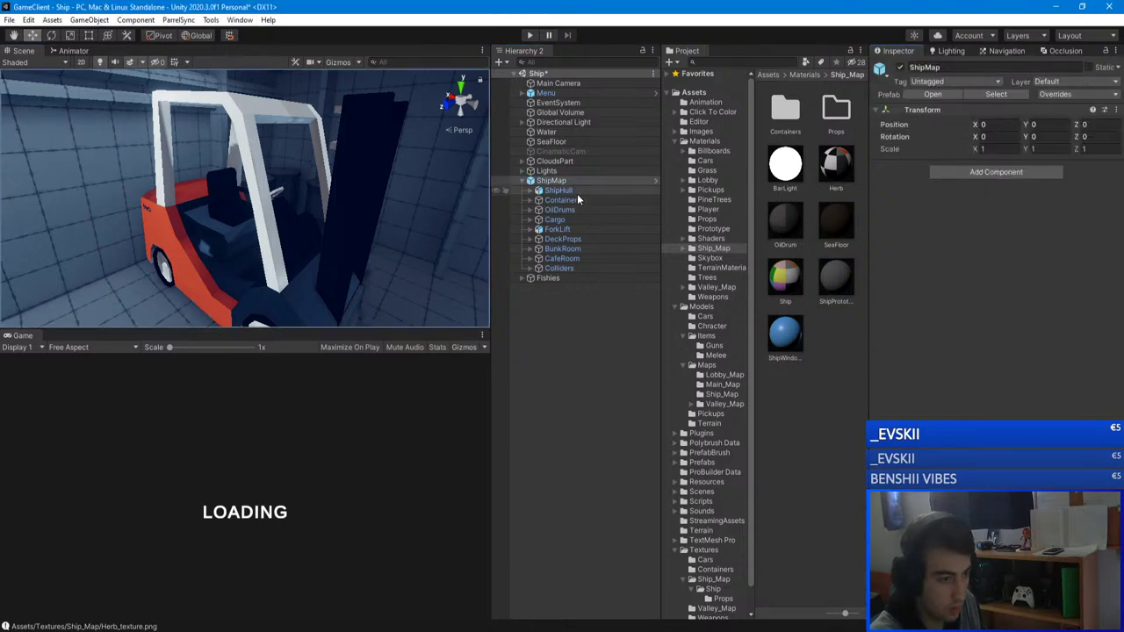
- Examine the miniature ForkLift inside Locker (2) of the BunkRoom and compare its colours with the large one
{"action": "left_click", "coordinate": [557, 230]}
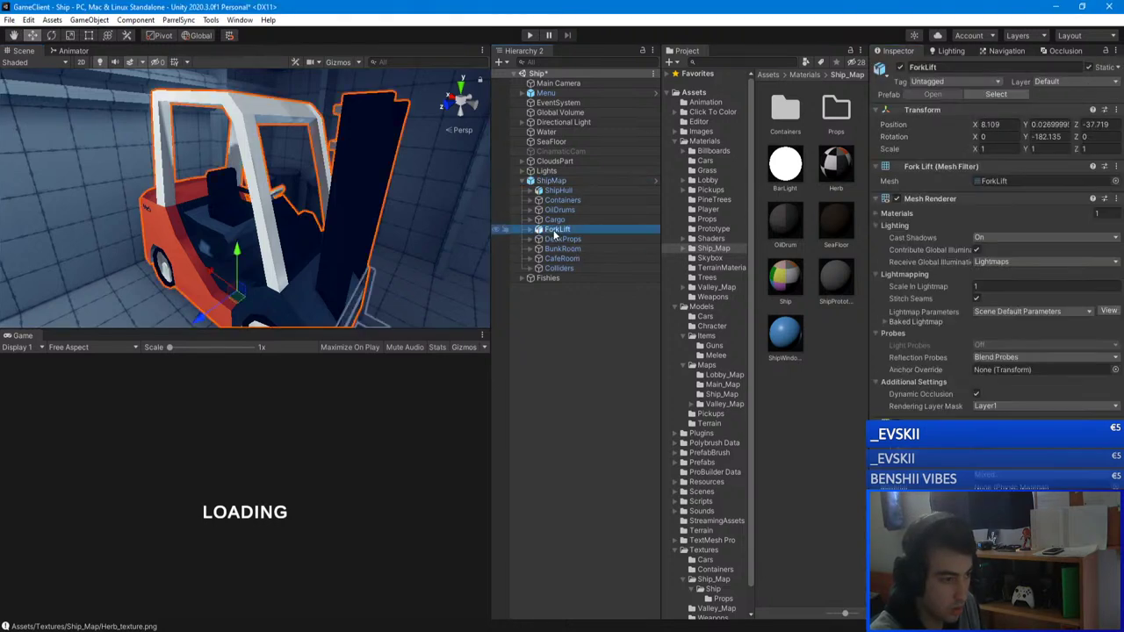
{"action": "right_click_drag", "start_coordinate": [395, 206], "coordinate": [45, 290]}
{"action": "key", "text": "w"}
{"action": "left_click", "coordinate": [279, 257]}
{"action": "left_click", "coordinate": [279, 257]}
{"action": "key", "text": "f"}
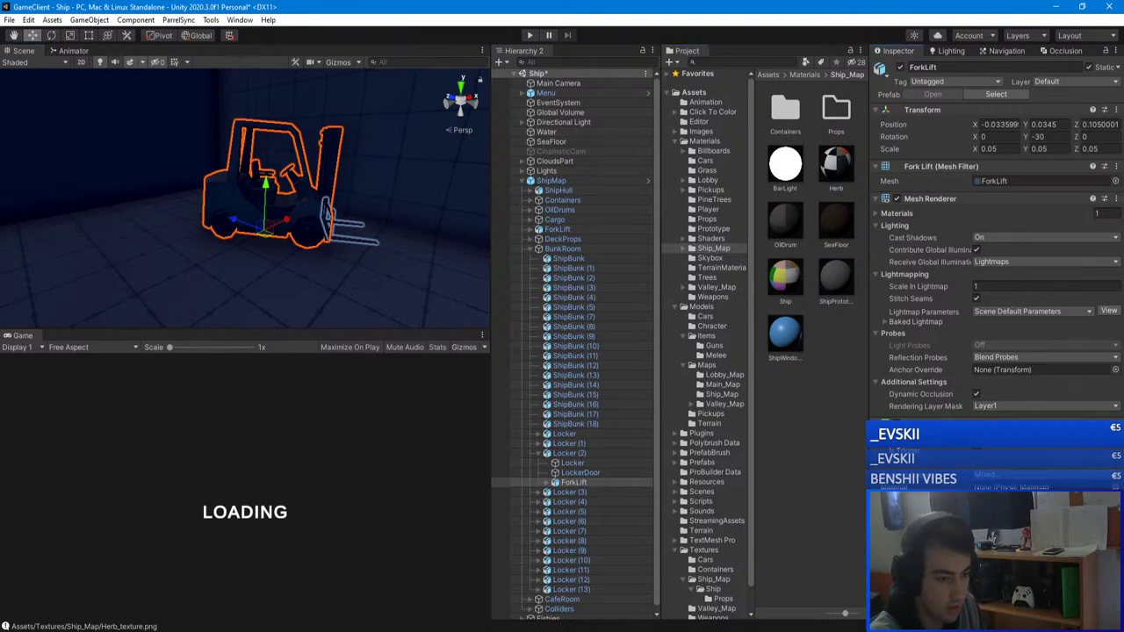
- Collapse the Locker (2) and BunkRoom groups and save the scene
{"action": "left_click", "coordinate": [539, 454]}
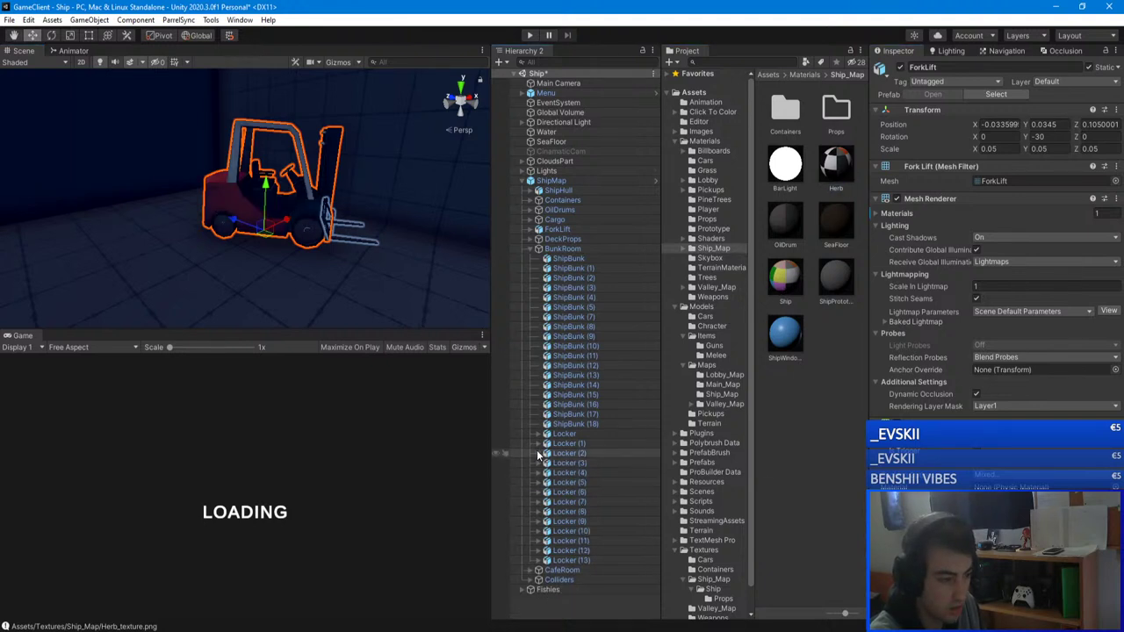
{"action": "left_click", "coordinate": [530, 249]}
{"action": "key", "text": "ctrl+s"}
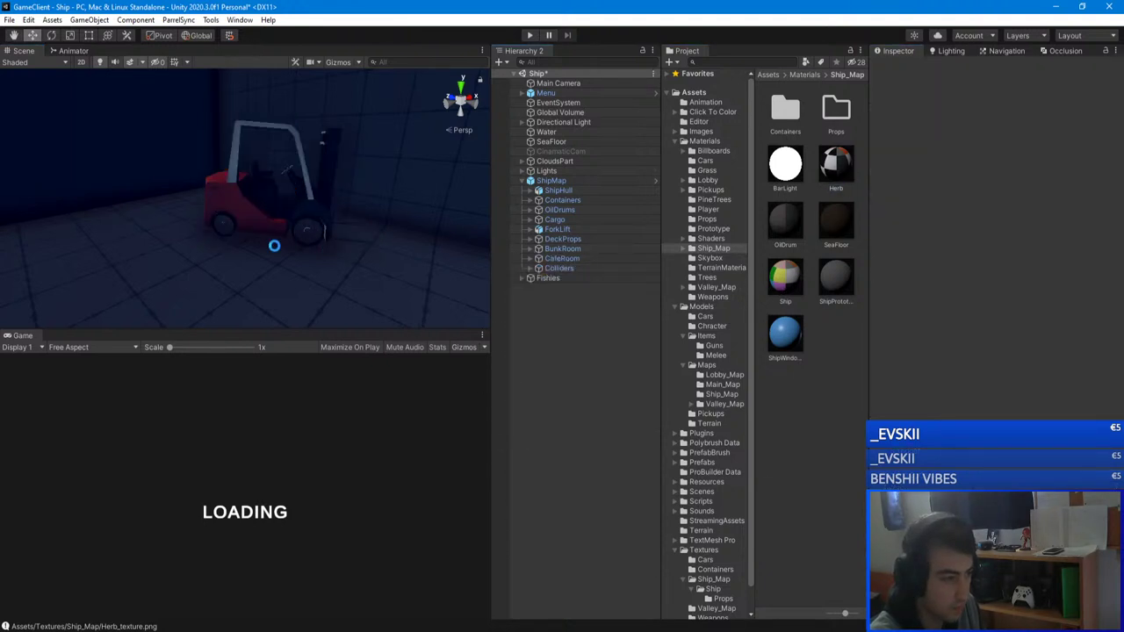
- Examine the colours of the large ForkLift's body, wheels and cab from different sides
{"action": "right_click_drag", "start_coordinate": [274, 245], "coordinate": [488, 259]}
{"action": "double_click", "coordinate": [557, 229]}
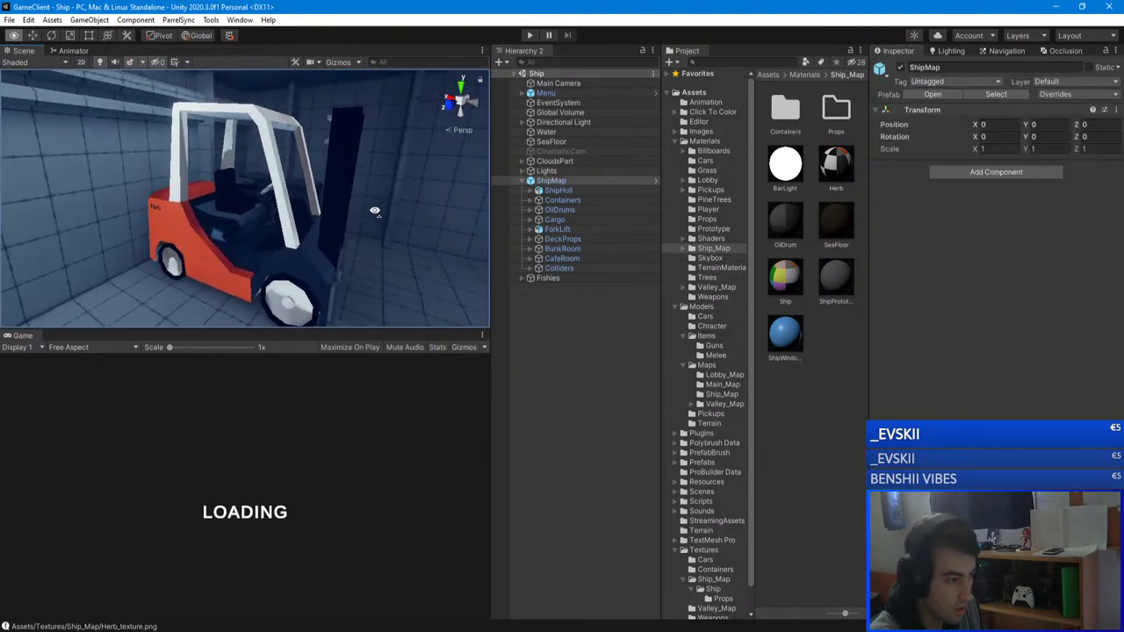
{"action": "left_click_drag", "start_coordinate": [1088, 266], "coordinate": [466, 279], "text": "alt"}
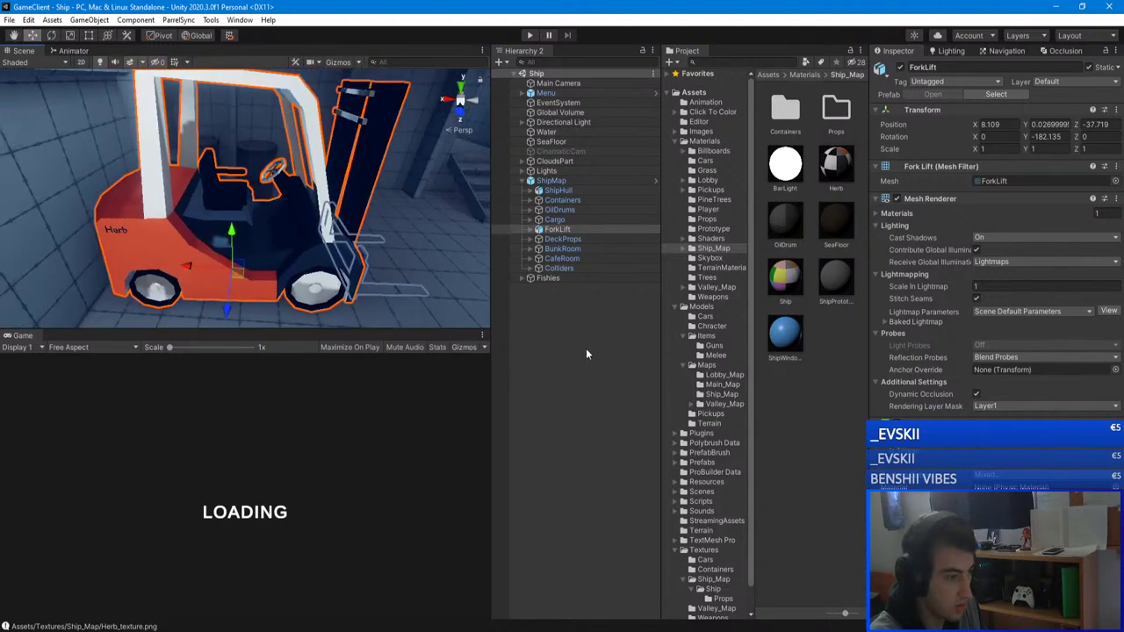
{"action": "left_click", "coordinate": [586, 348]}
{"action": "left_click_drag", "start_coordinate": [400, 232], "coordinate": [296, 231], "text": "alt"}
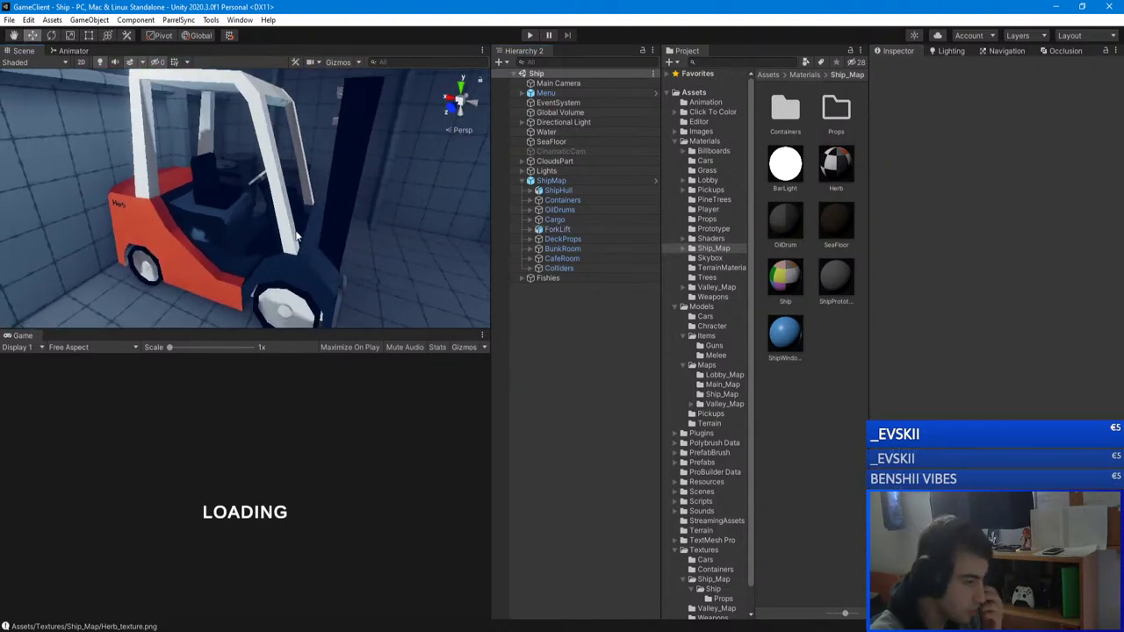
- Open the Click To Color tool and load Herb_texture from Textures/Ship_Map as the texture to be edited
{"action": "left_click", "coordinate": [211, 20]}
{"action": "left_click", "coordinate": [233, 93]}
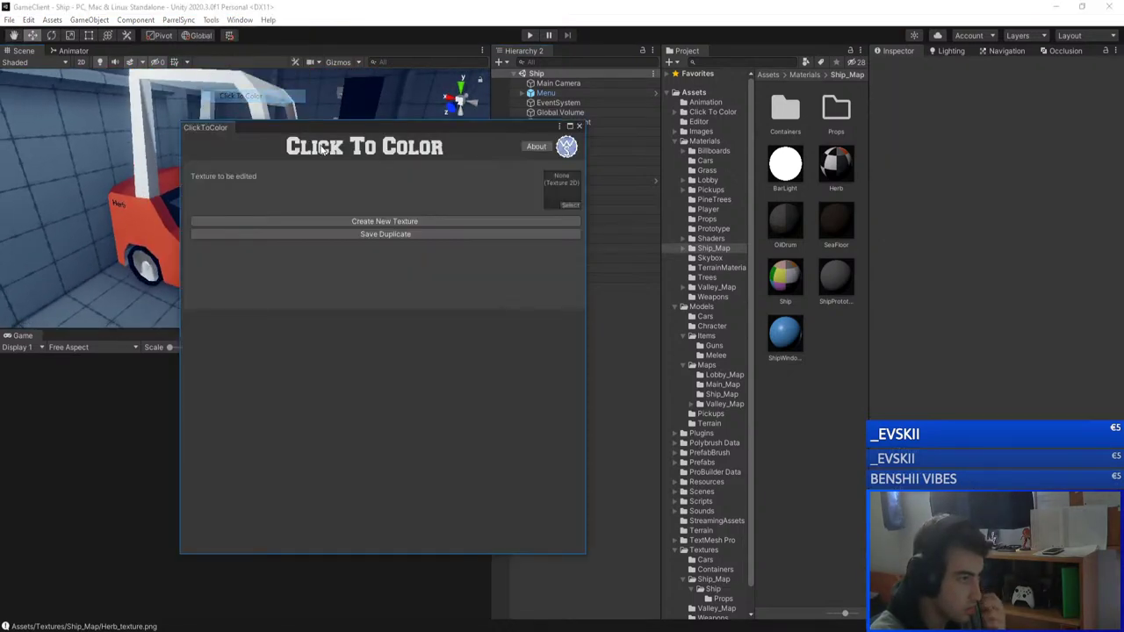
{"action": "left_click_drag", "start_coordinate": [349, 121], "coordinate": [484, 247]}
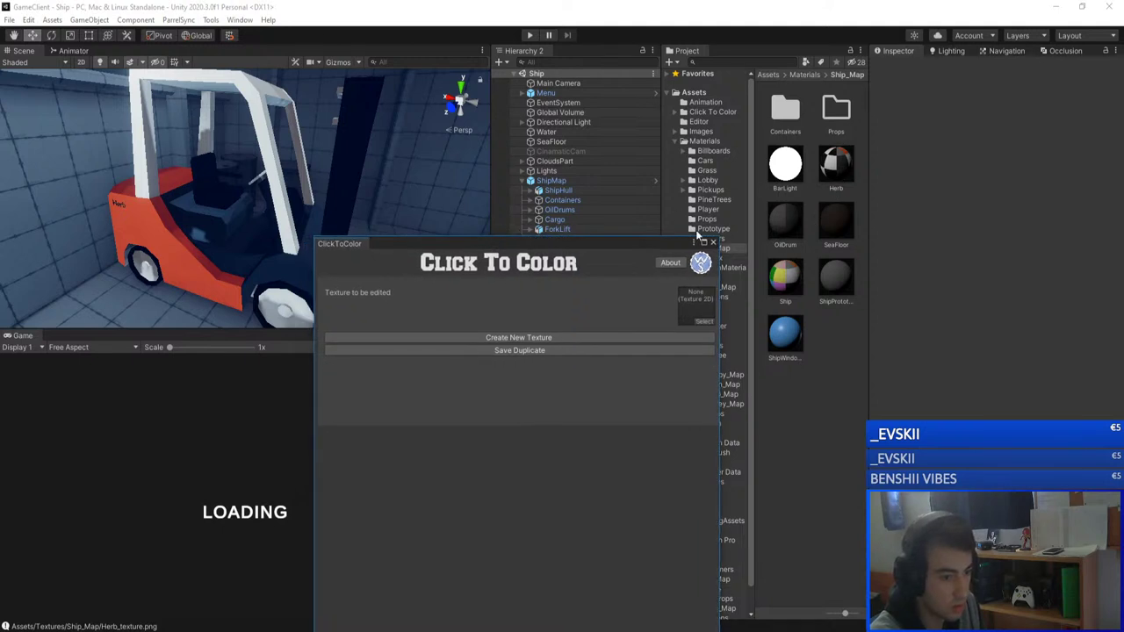
{"action": "left_click_drag", "start_coordinate": [634, 247], "coordinate": [549, 187]}
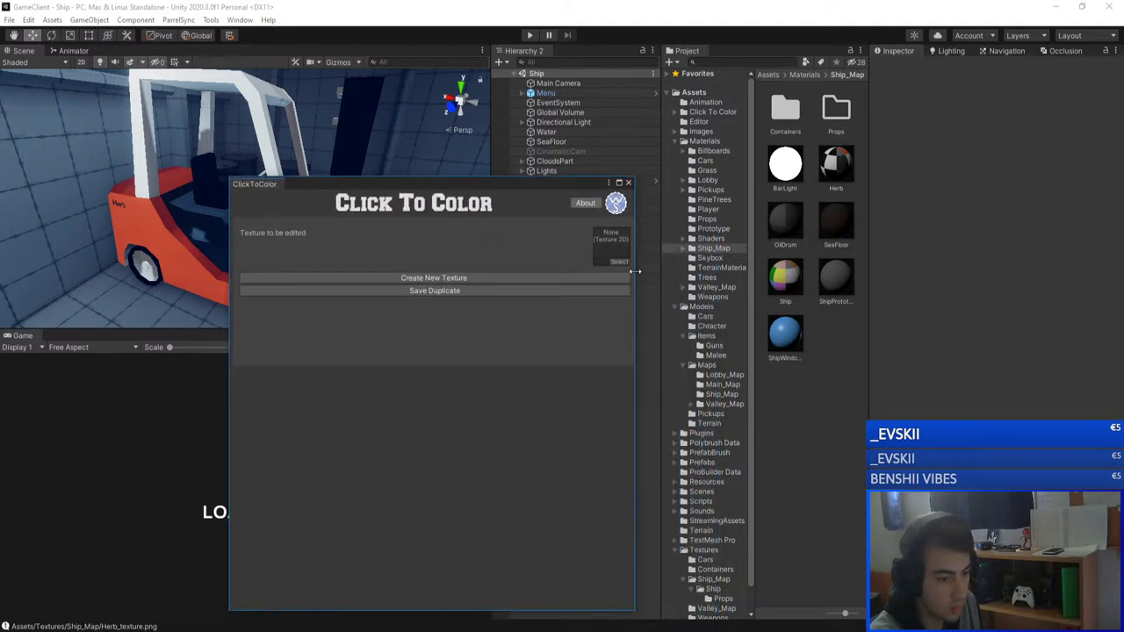
{"action": "left_click", "coordinate": [713, 582]}
{"action": "left_click_drag", "start_coordinate": [786, 165], "coordinate": [612, 247]}
{"action": "left_click_drag", "start_coordinate": [496, 181], "coordinate": [851, 116]}
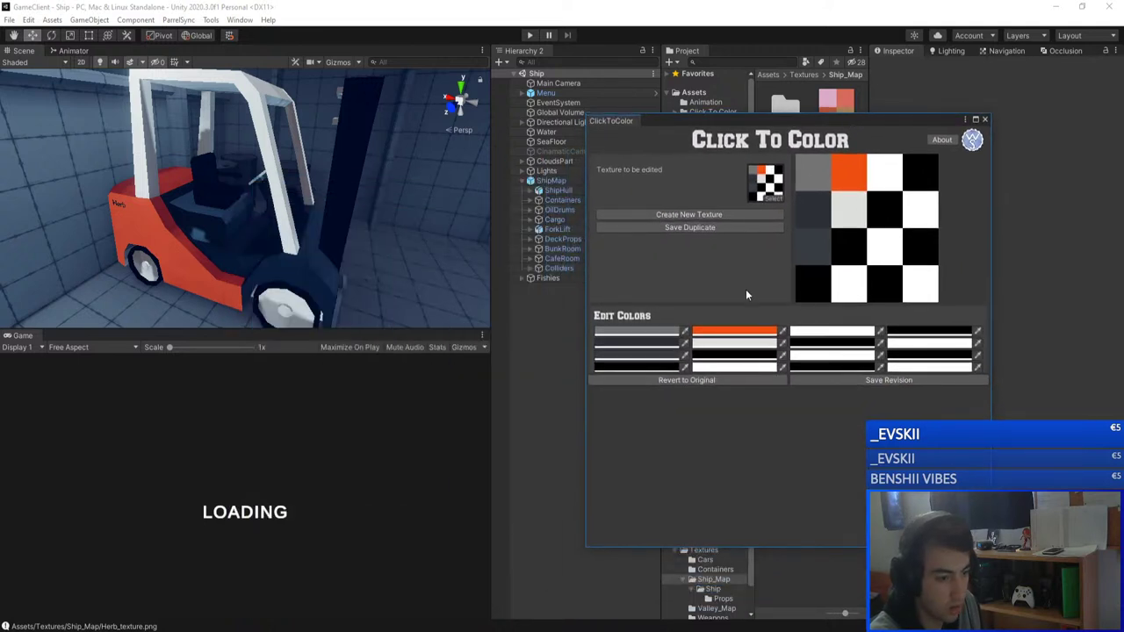
- Recolour the lowest palette swatch in the first column with the dark blue-grey sampled from the swatch above it
{"action": "left_click", "coordinate": [655, 367]}
{"action": "left_click", "coordinate": [744, 412]}
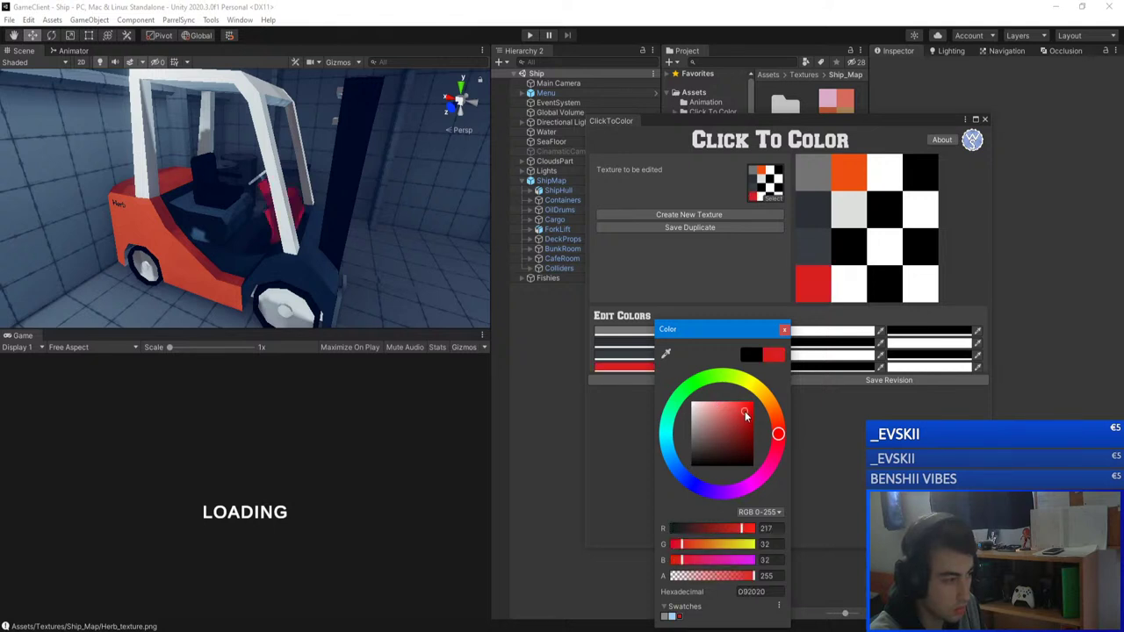
{"action": "left_click", "coordinate": [694, 449]}
{"action": "left_click_drag", "start_coordinate": [715, 336], "coordinate": [831, 324]}
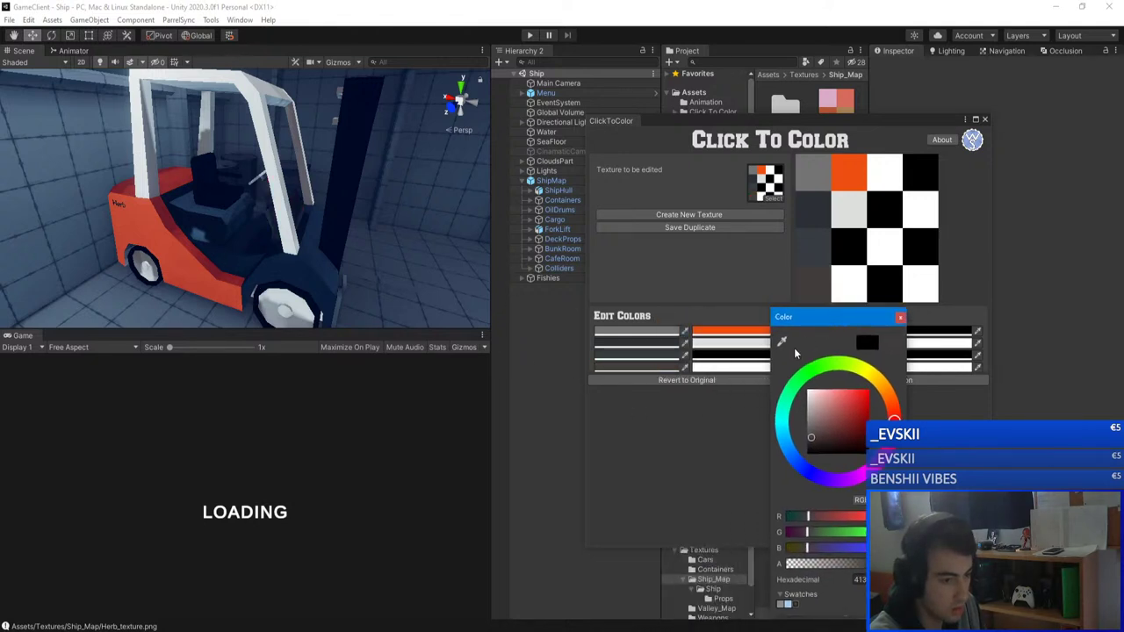
{"action": "left_click", "coordinate": [644, 359]}
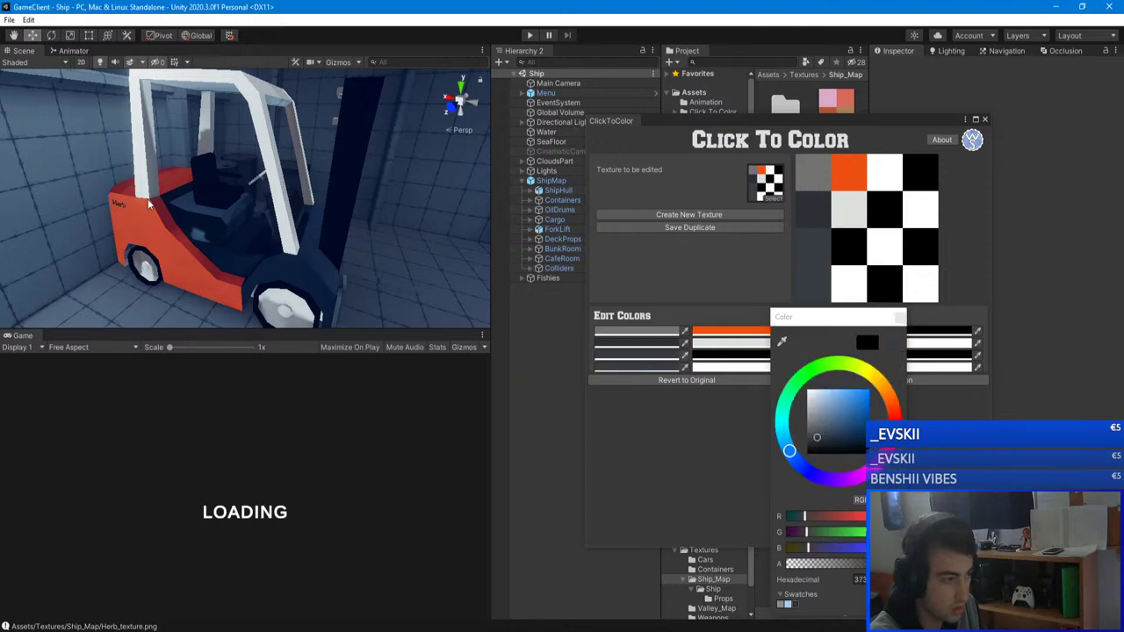
- Raise the large ForkLift out of the room to the open deck, at about Y 4.277
{"action": "key", "text": "w"}
{"action": "right_click_drag", "start_coordinate": [141, 202], "coordinate": [187, 224]}
{"action": "left_click", "coordinate": [191, 226]}
{"action": "key", "text": "f"}
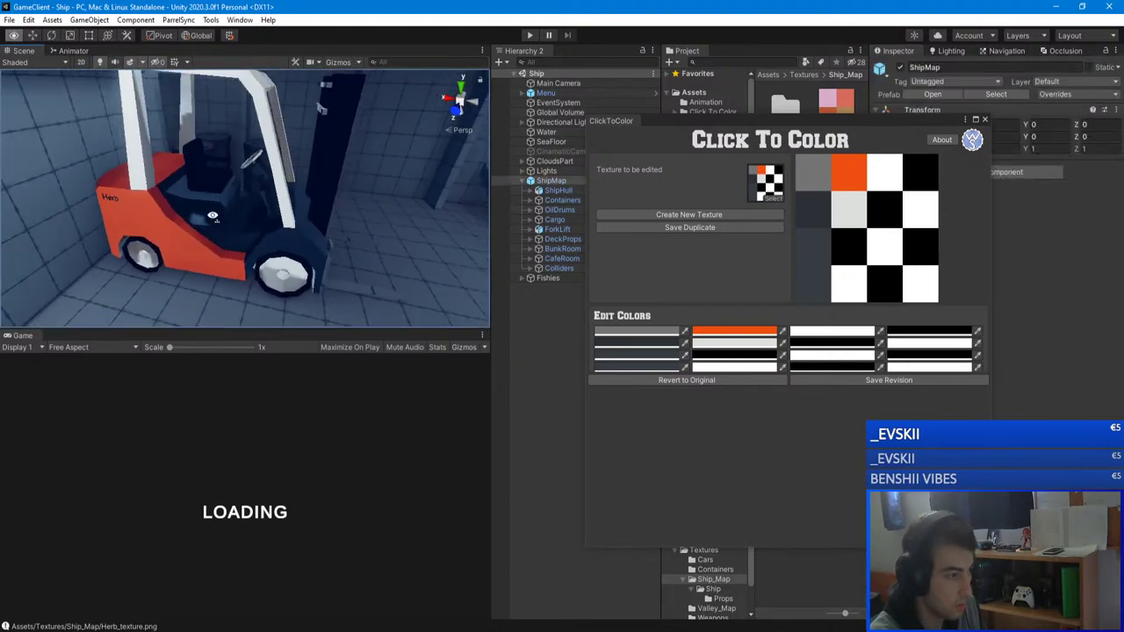
{"action": "right_click_drag", "start_coordinate": [261, 204], "coordinate": [279, 232]}
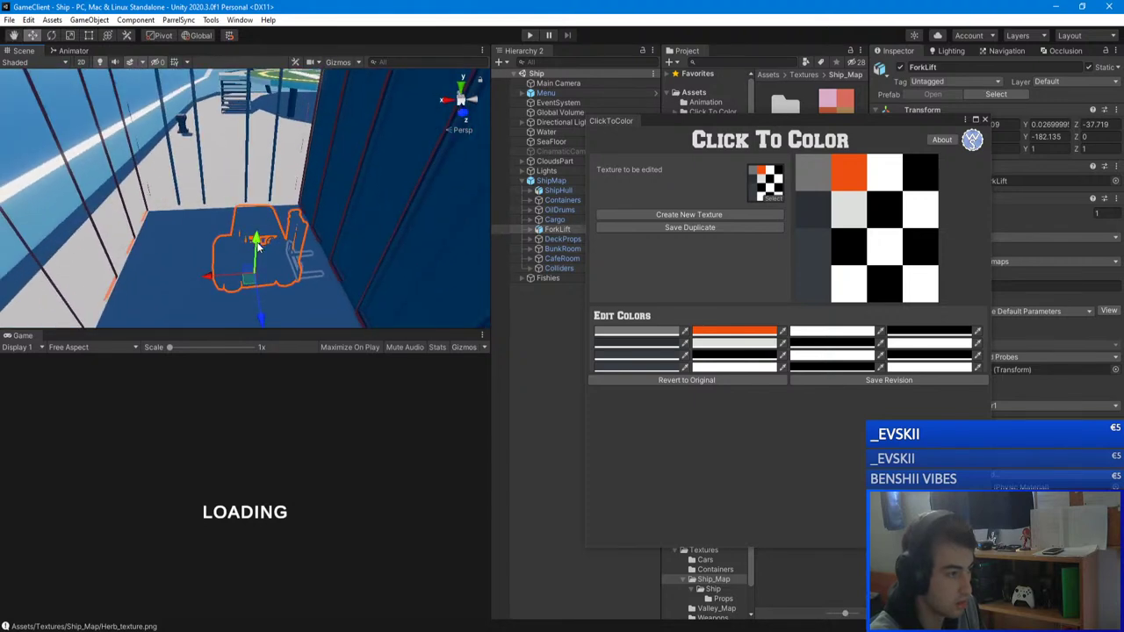
{"action": "left_click_drag", "start_coordinate": [255, 243], "coordinate": [231, 124]}
{"action": "right_click_drag", "start_coordinate": [230, 124], "coordinate": [925, 146]}
- Turn off the Static flag for the ForkLift and all of its child objects
{"action": "left_click", "coordinate": [1090, 69]}
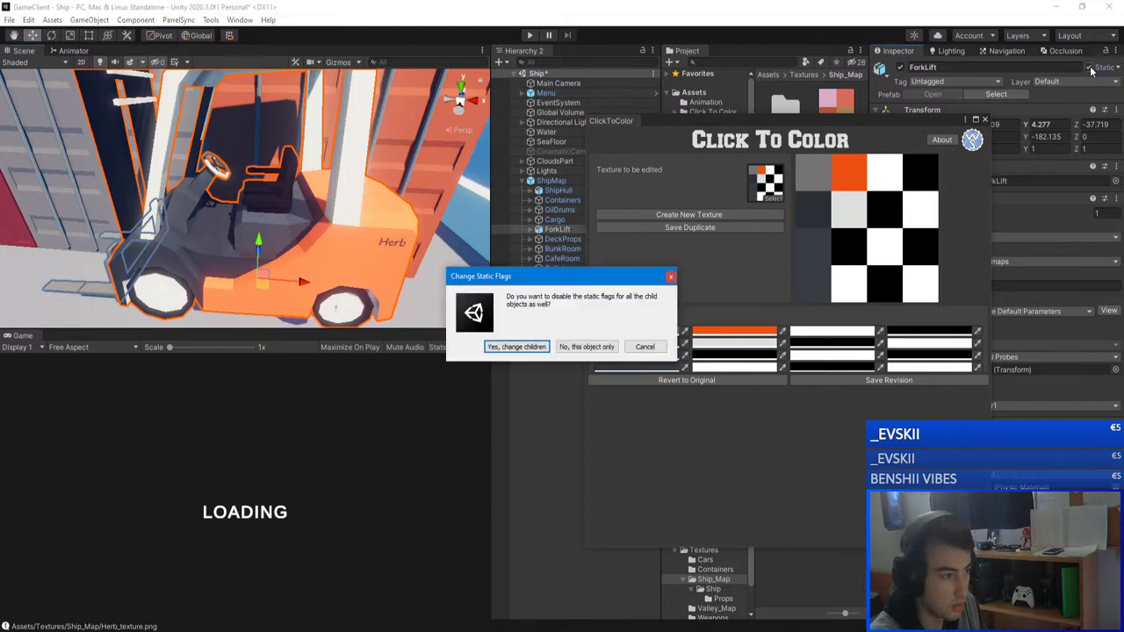
{"action": "left_click", "coordinate": [536, 348]}
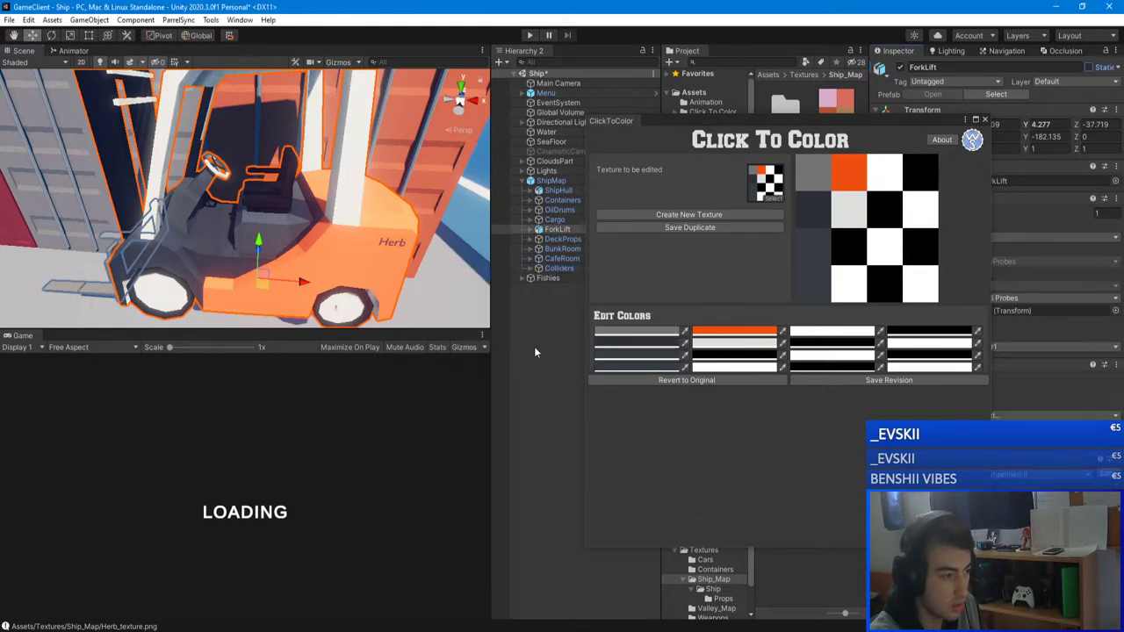
{"action": "right_click_drag", "start_coordinate": [379, 232], "coordinate": [557, 270]}
{"action": "right_click_drag", "start_coordinate": [173, 220], "coordinate": [355, 275]}
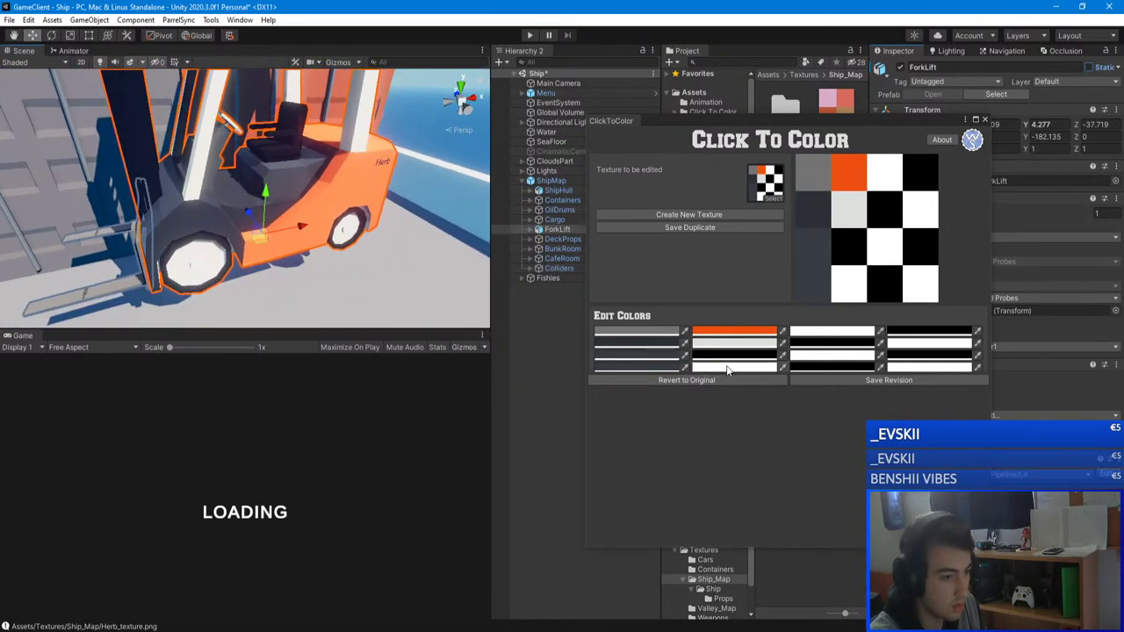
- Try bright red on the lowest swatch of the palette's second column to identify the forklift part it colours
{"action": "left_click", "coordinate": [728, 367]}
{"action": "left_click", "coordinate": [818, 408]}
{"action": "right_click_drag", "start_coordinate": [386, 264], "coordinate": [122, 226]}
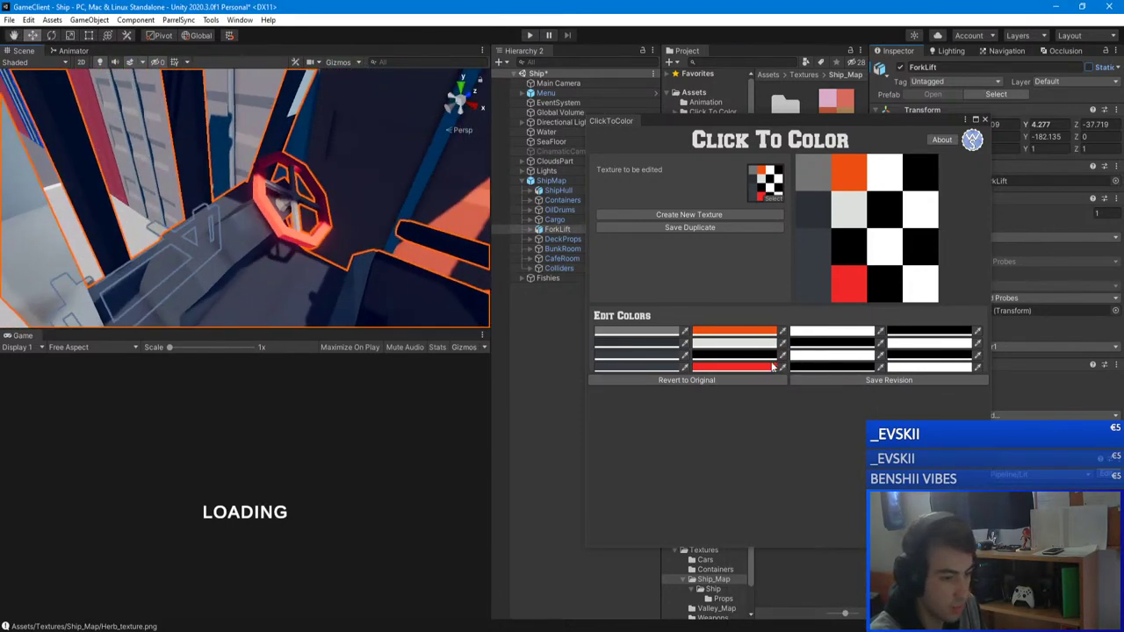
- Set the steering wheel's palette swatch to the near-black colour 201F1F
{"action": "left_click", "coordinate": [712, 367]}
{"action": "left_click", "coordinate": [792, 446]}
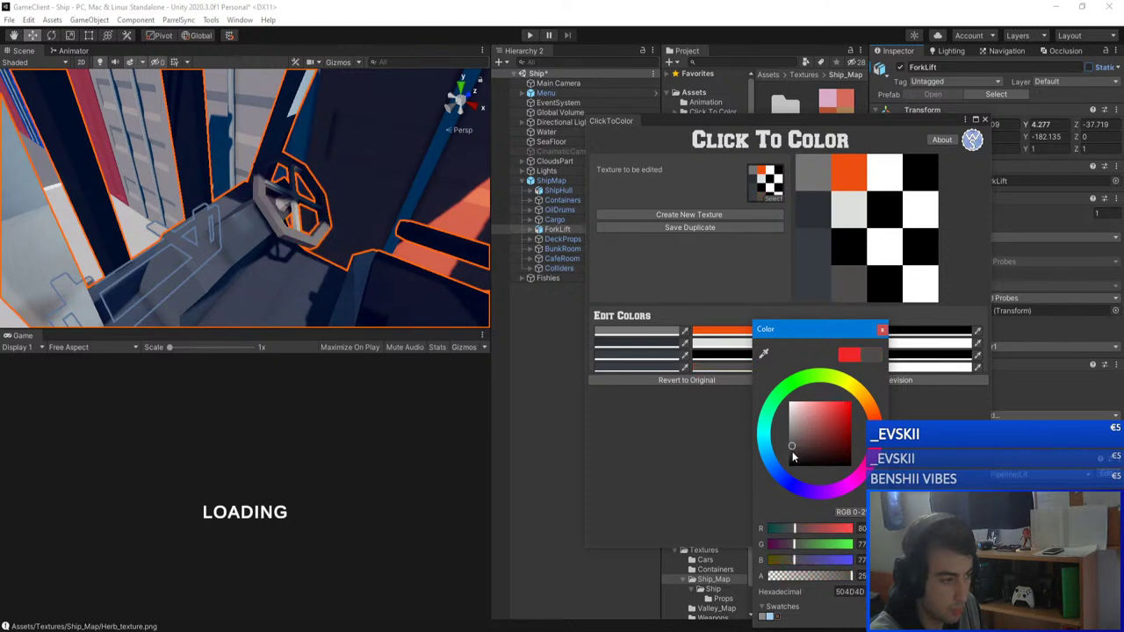
{"action": "left_click_drag", "start_coordinate": [792, 452], "coordinate": [791, 462]}
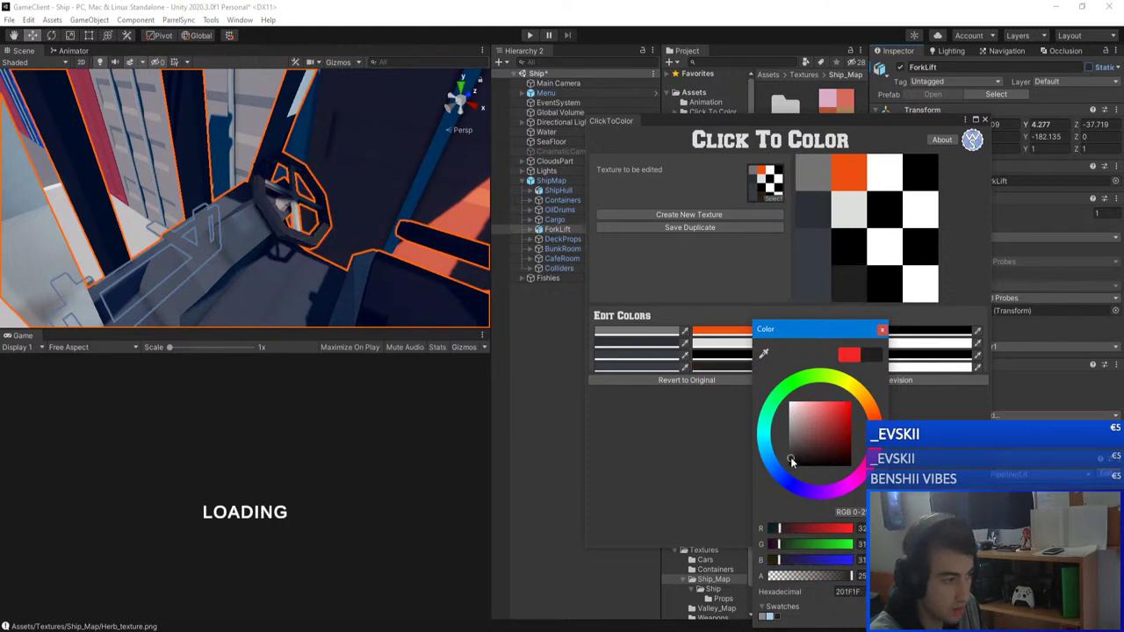
{"action": "left_click", "coordinate": [883, 331]}
- Try bright green 64D829 on the second swatch of the palette's second column to identify the forklift part it colours
{"action": "left_click", "coordinate": [748, 344]}
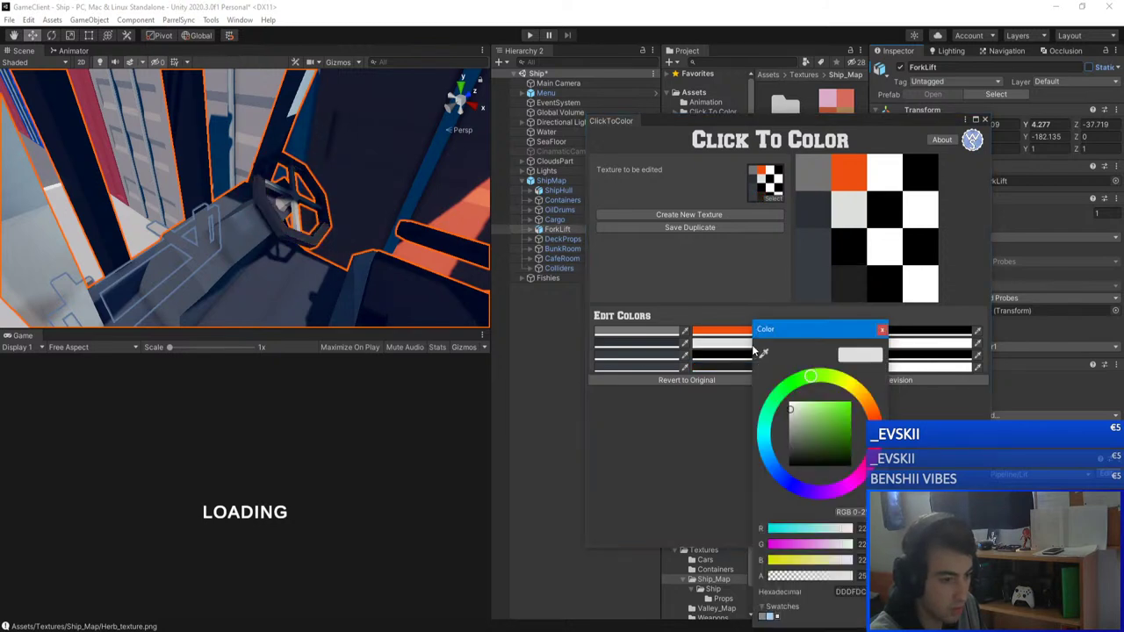
{"action": "left_click", "coordinate": [840, 413]}
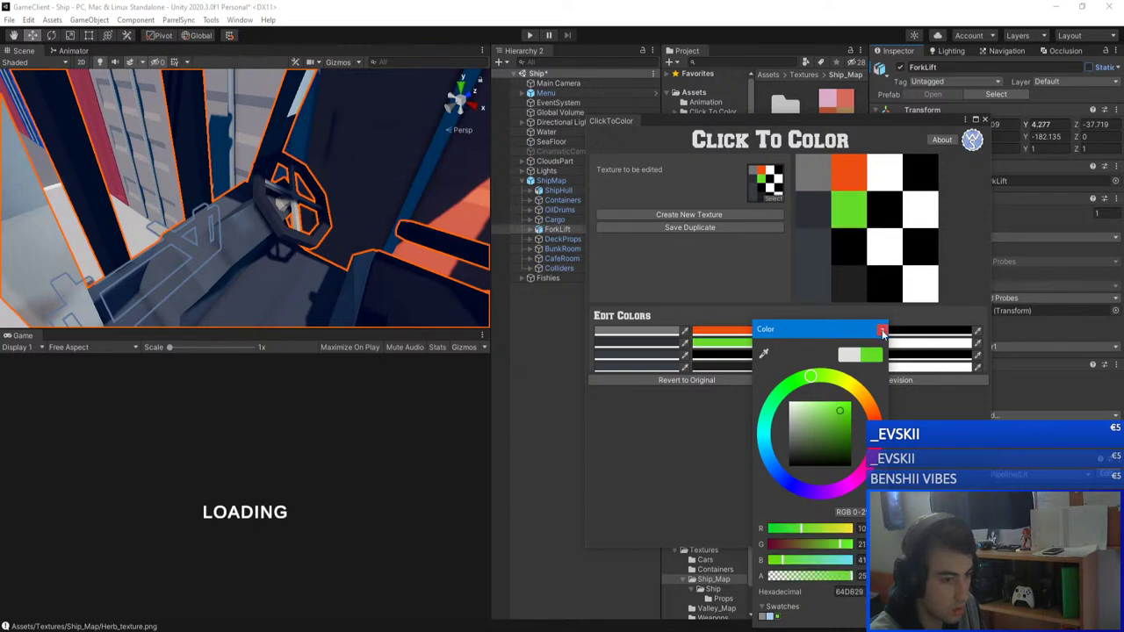
{"action": "left_click", "coordinate": [883, 331]}
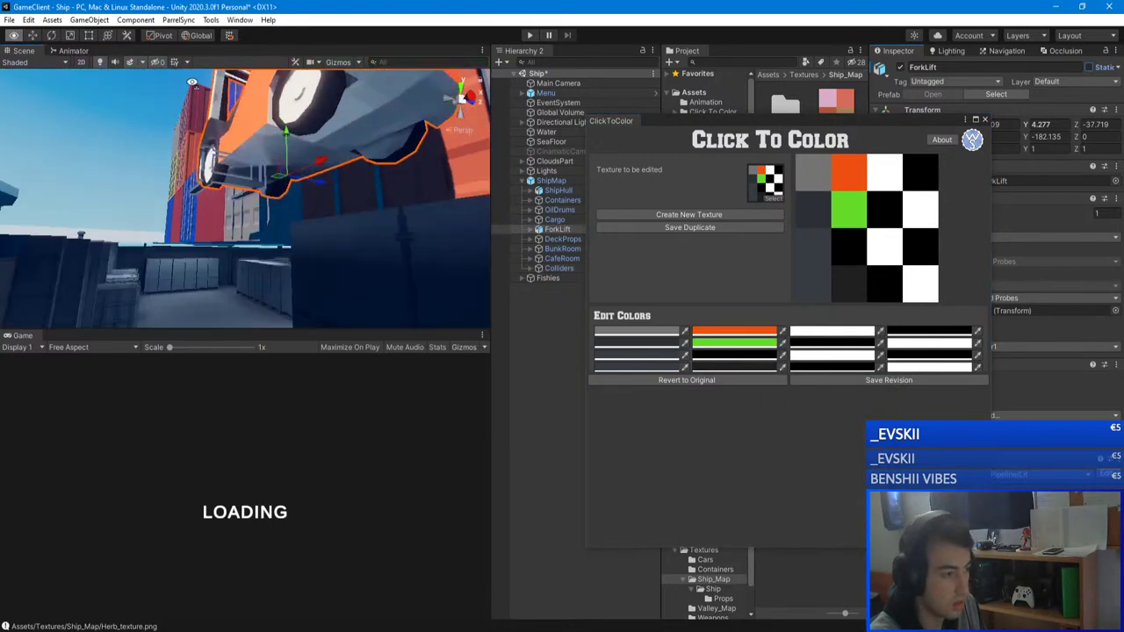
- Set the second swatch of the palette's second column to pure white FFFFFF
{"action": "left_click", "coordinate": [734, 343]}
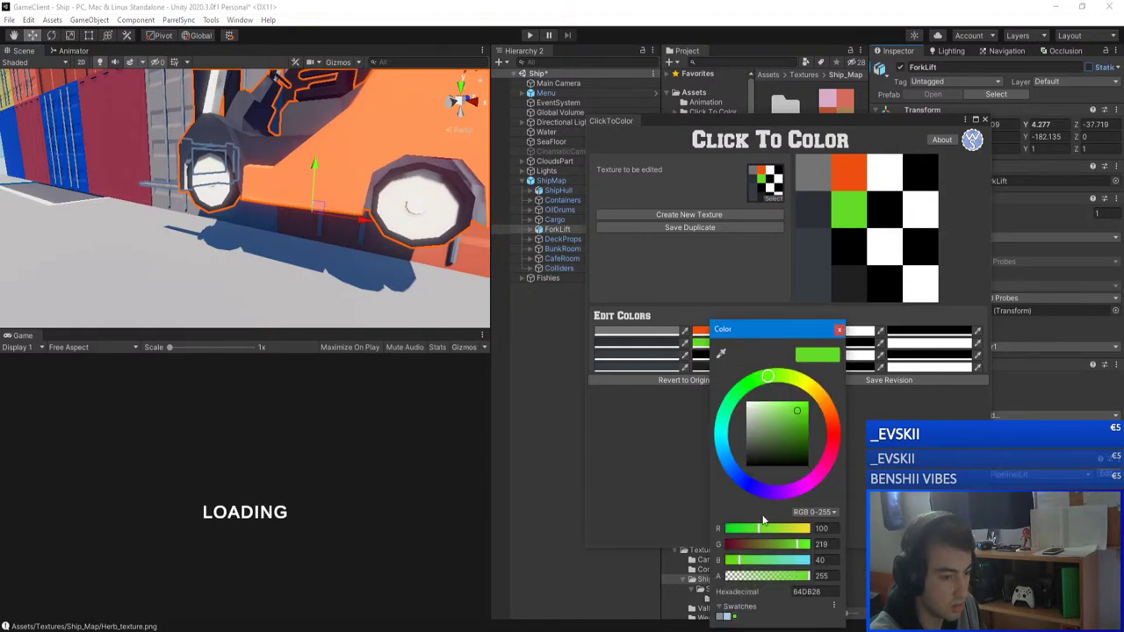
{"action": "double_click", "coordinate": [806, 592]}
{"action": "type", "text": "FFFFFFFF"}
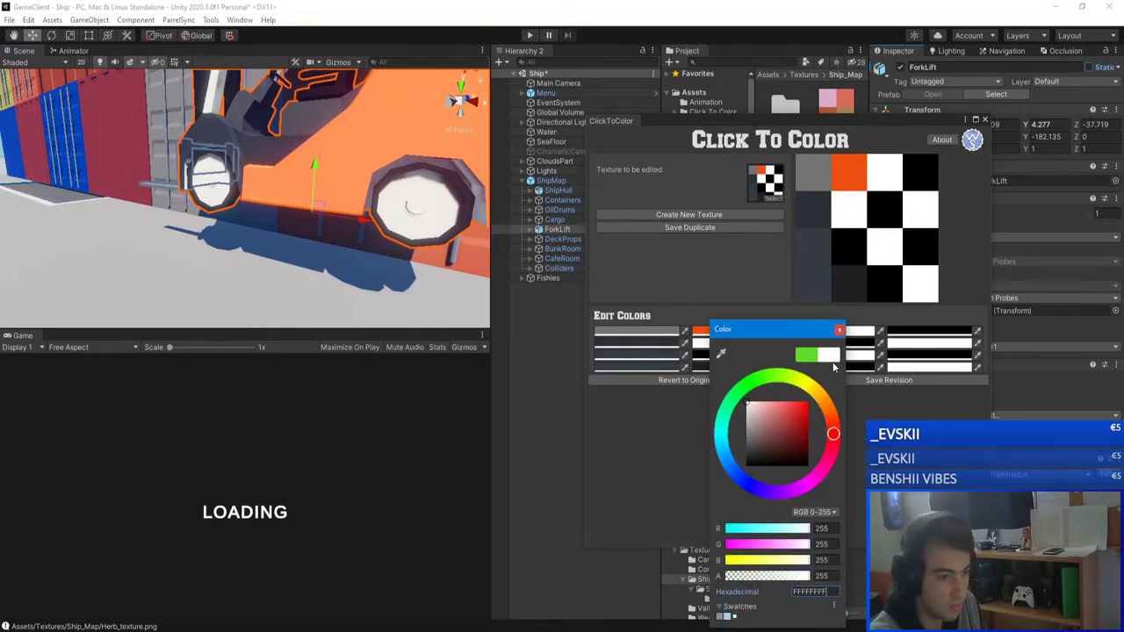
{"action": "left_click", "coordinate": [840, 329]}
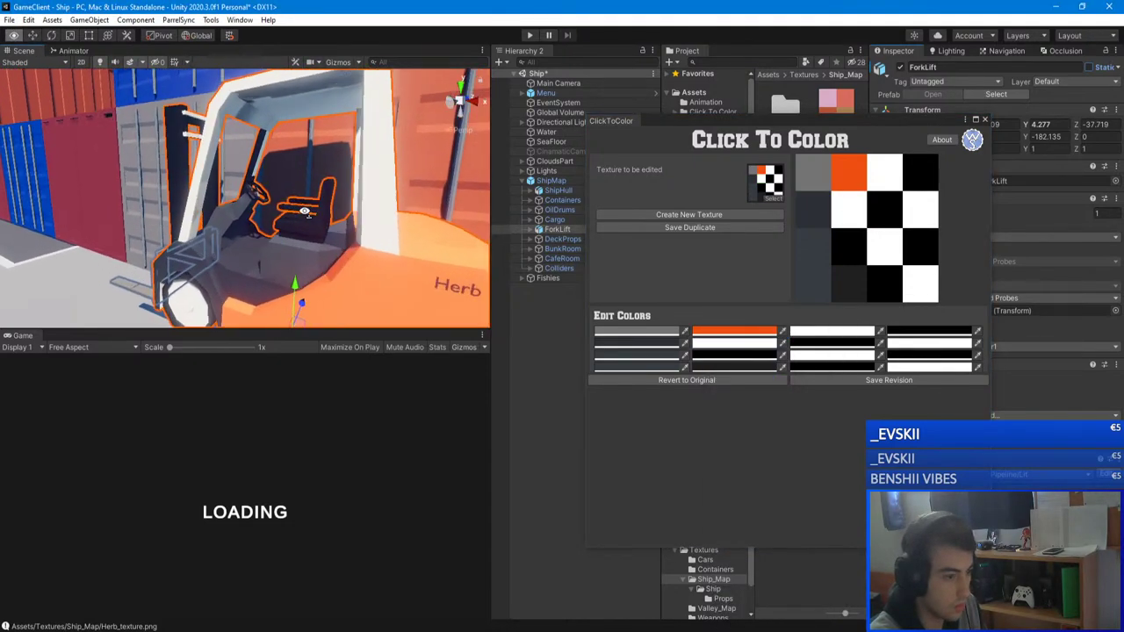
- Test red on the top swatch of the palette's first column and set it to the grey 8A8484
{"action": "left_click", "coordinate": [627, 333]}
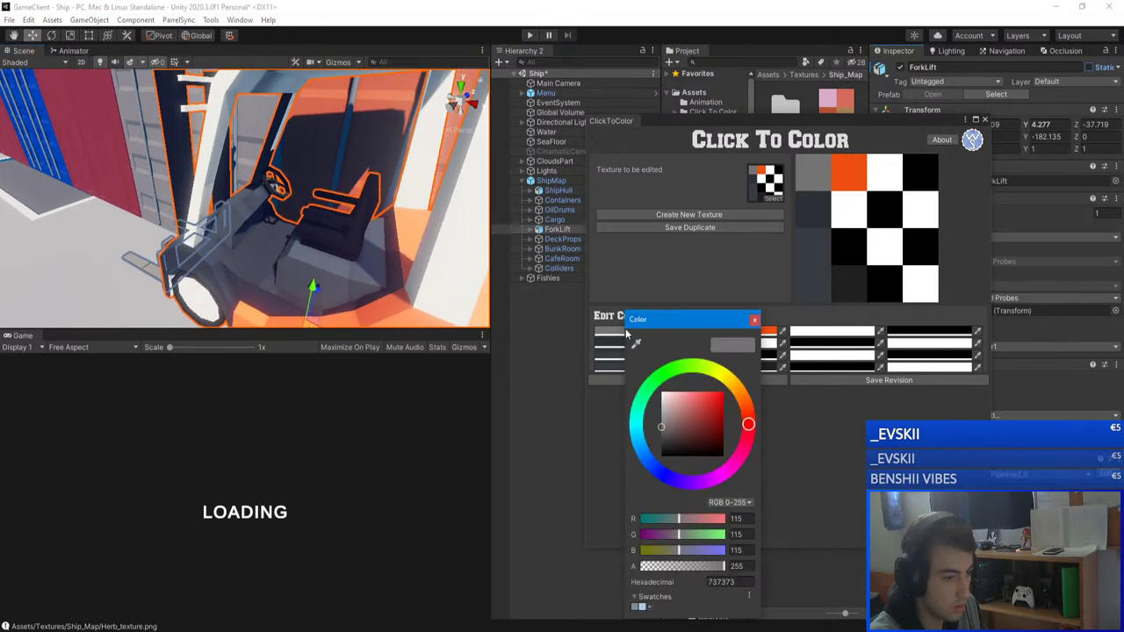
{"action": "left_click", "coordinate": [718, 403]}
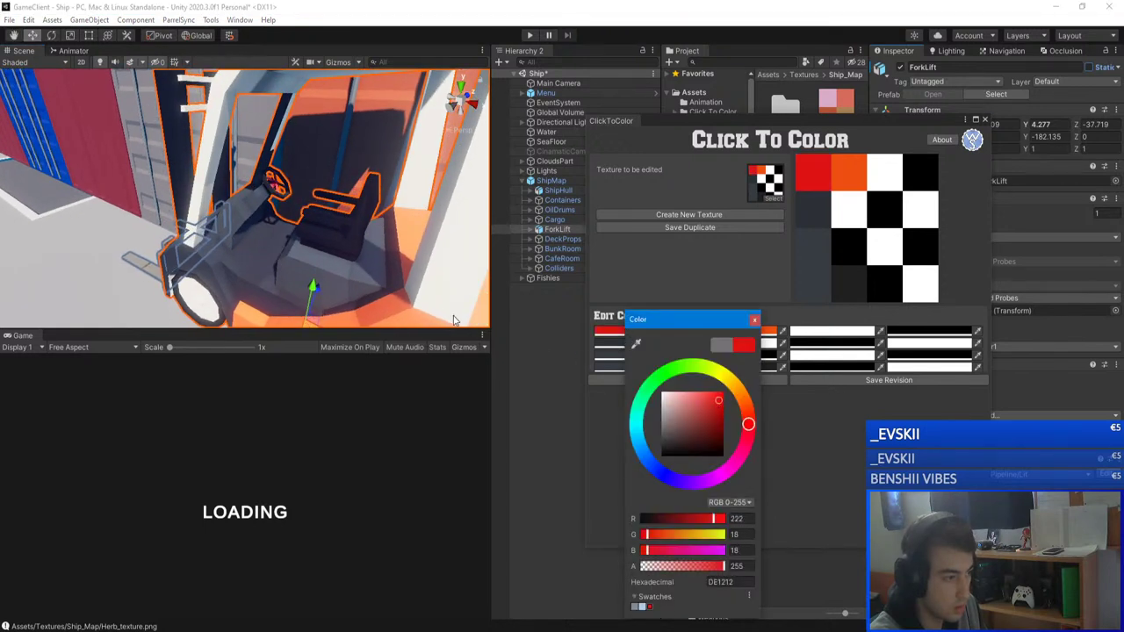
{"action": "left_click", "coordinate": [665, 426]}
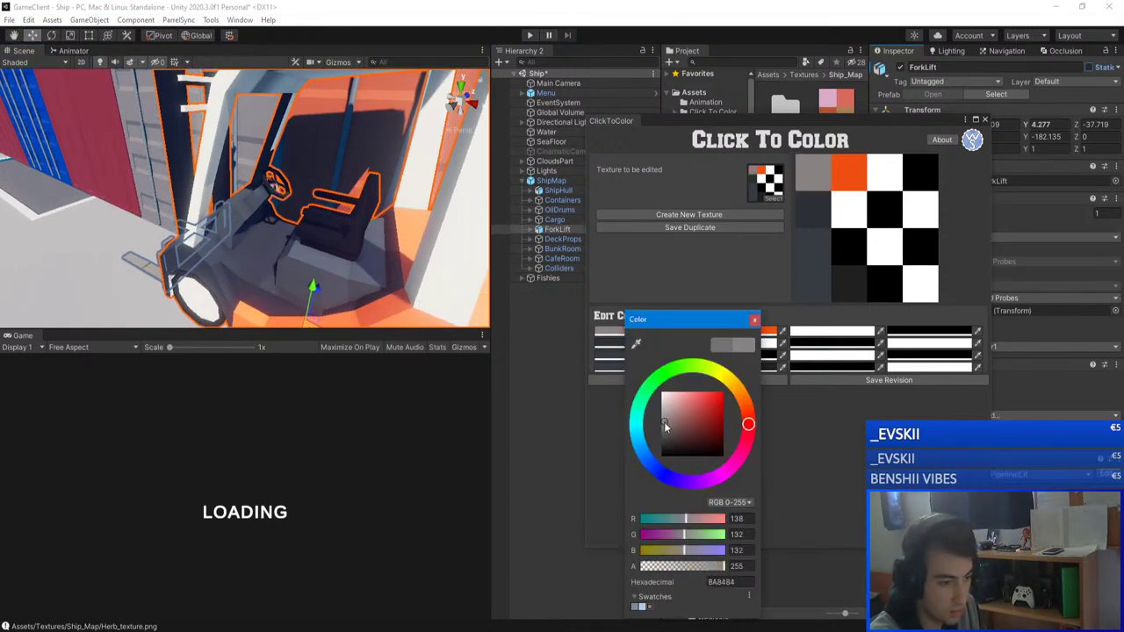
{"action": "left_click", "coordinate": [755, 320]}
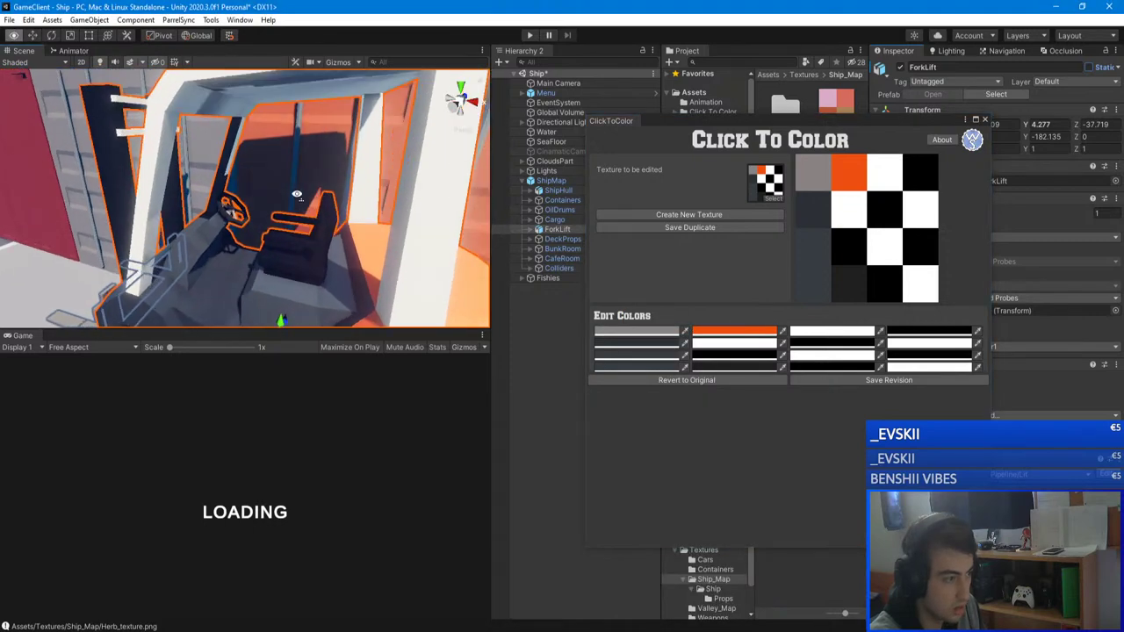
- Identify the seat's palette swatch with a test red and set it to the dark grey 2C2626
{"action": "right_click_drag", "start_coordinate": [363, 233], "coordinate": [367, 252]}
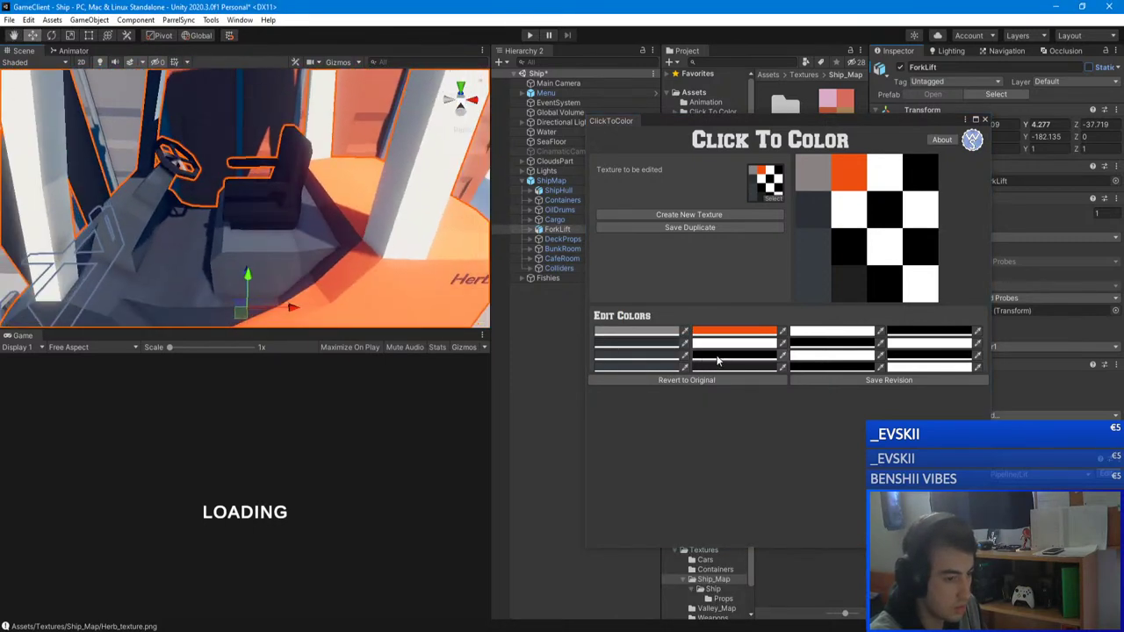
{"action": "left_click", "coordinate": [718, 359]}
{"action": "left_click", "coordinate": [807, 415]}
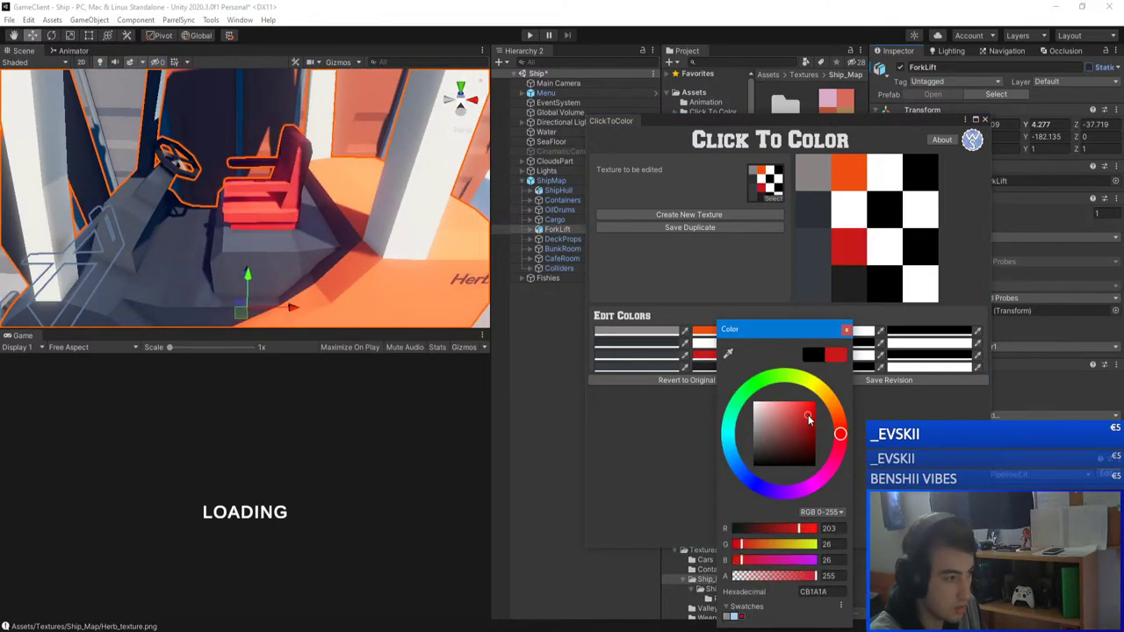
{"action": "left_click", "coordinate": [763, 454]}
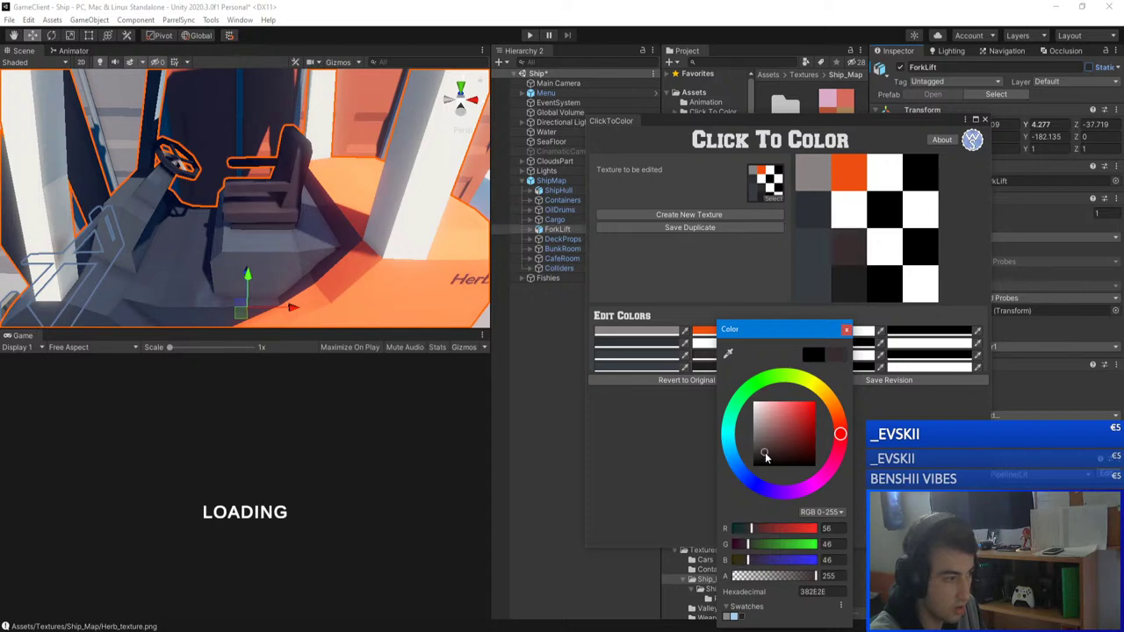
{"action": "left_click_drag", "start_coordinate": [765, 455], "coordinate": [762, 457]}
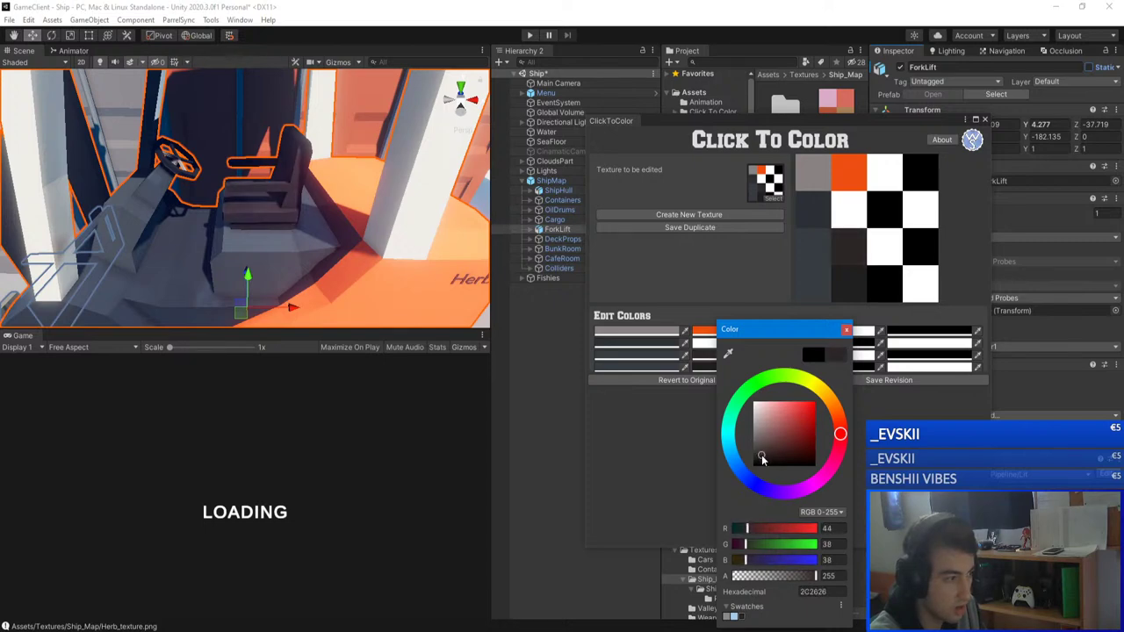
{"action": "left_click", "coordinate": [846, 331]}
- Identify the wheel rims' swatch in the palette's third column with a test red and set it to a mid grey
{"action": "right_click_drag", "start_coordinate": [167, 204], "coordinate": [306, 75]}
{"action": "key", "text": "s"}
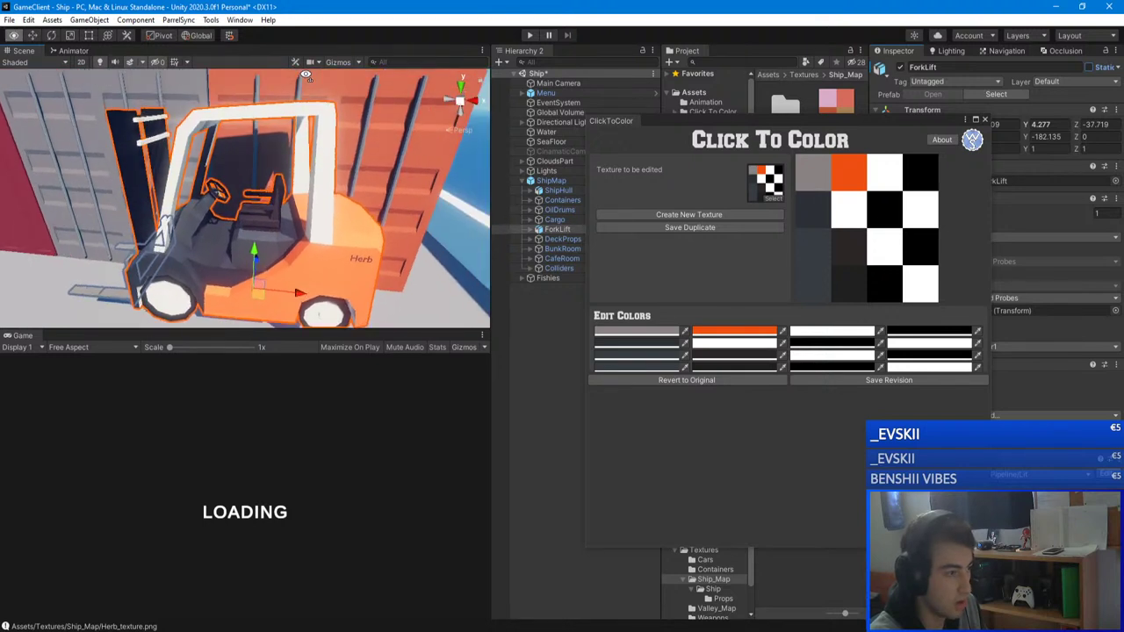
{"action": "left_click", "coordinate": [825, 357]}
{"action": "left_click", "coordinate": [909, 416]}
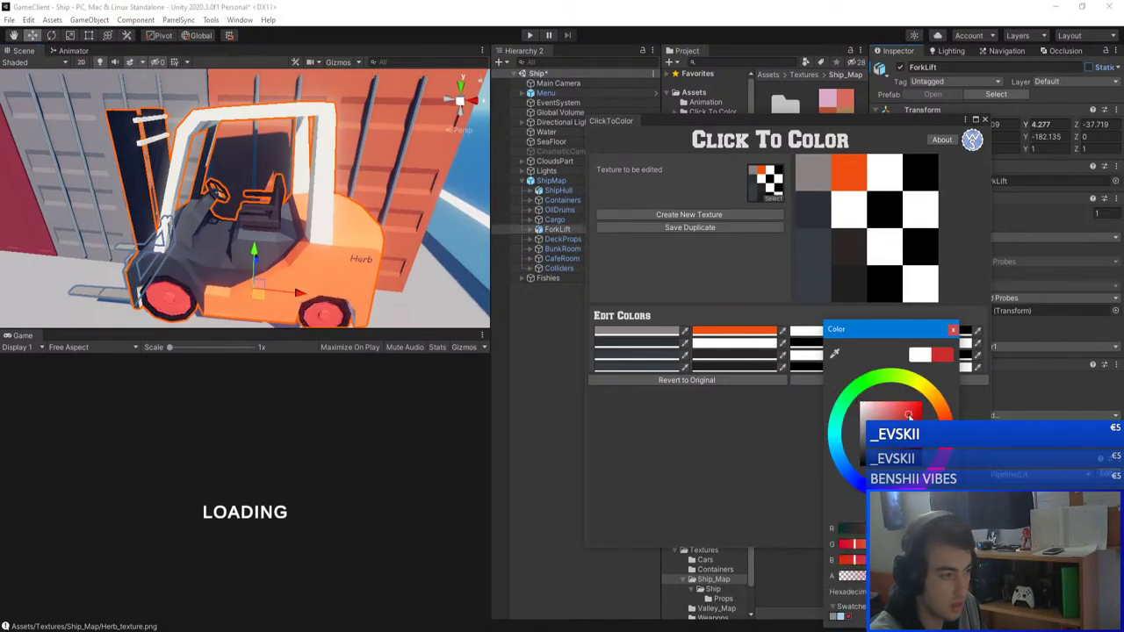
{"action": "left_click_drag", "start_coordinate": [867, 450], "coordinate": [863, 438]}
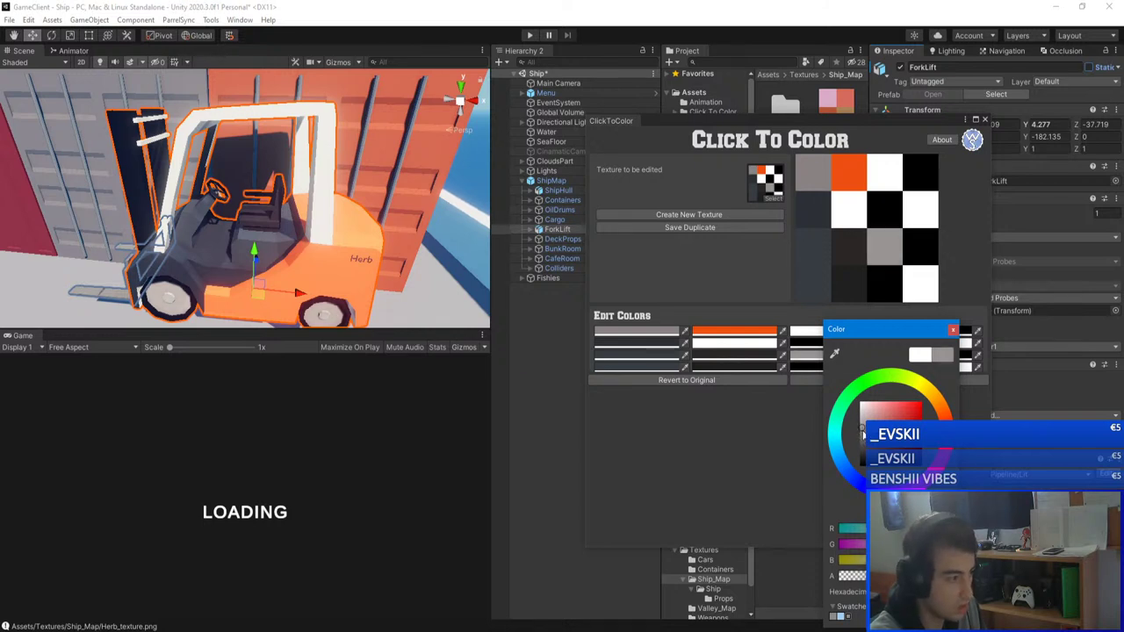
{"action": "left_click_drag", "start_coordinate": [864, 432], "coordinate": [862, 430]}
{"action": "left_click", "coordinate": [841, 439]}
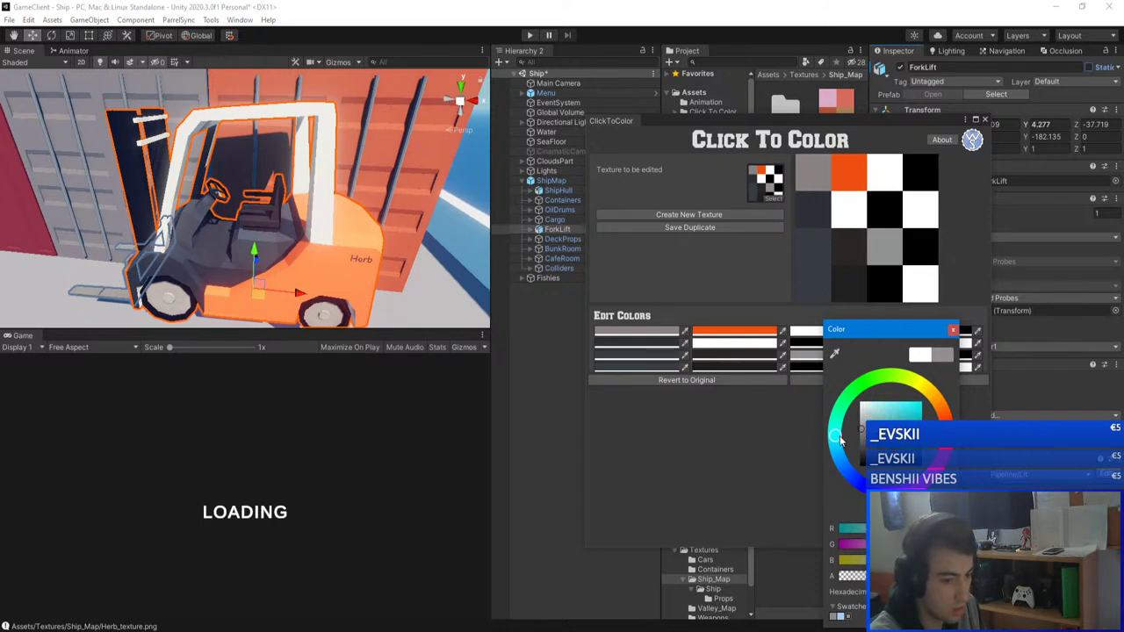
{"action": "left_click", "coordinate": [954, 331]}
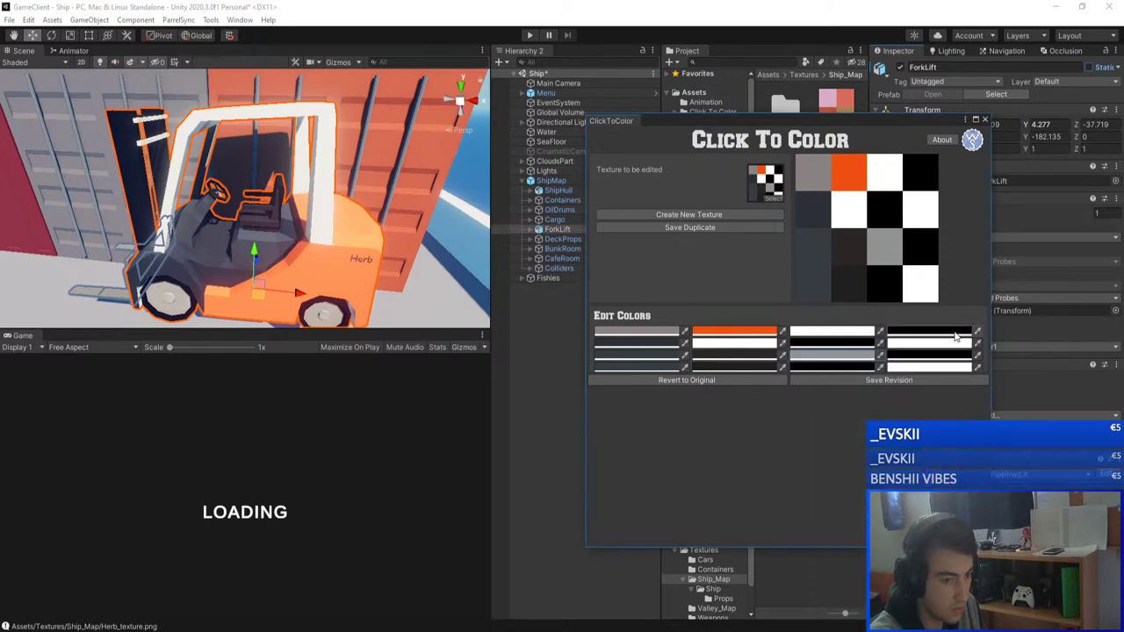
- Set the lowest swatch of the palette's third column to dark grey and save the scene, closing Click To Color
{"action": "left_click", "coordinate": [838, 367]}
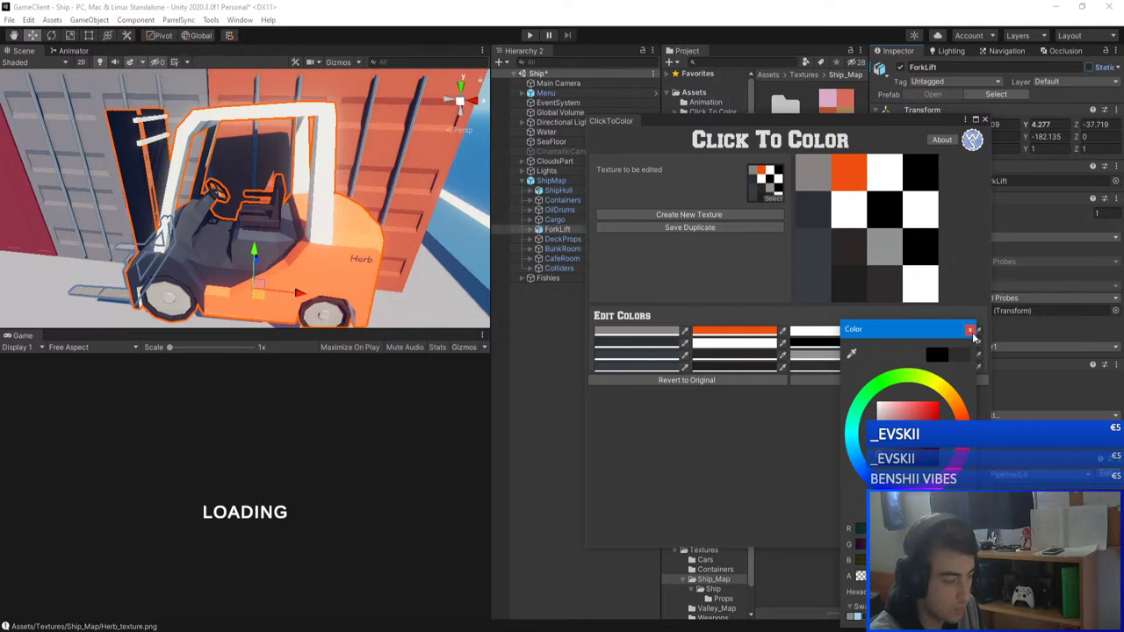
{"action": "left_click", "coordinate": [971, 331]}
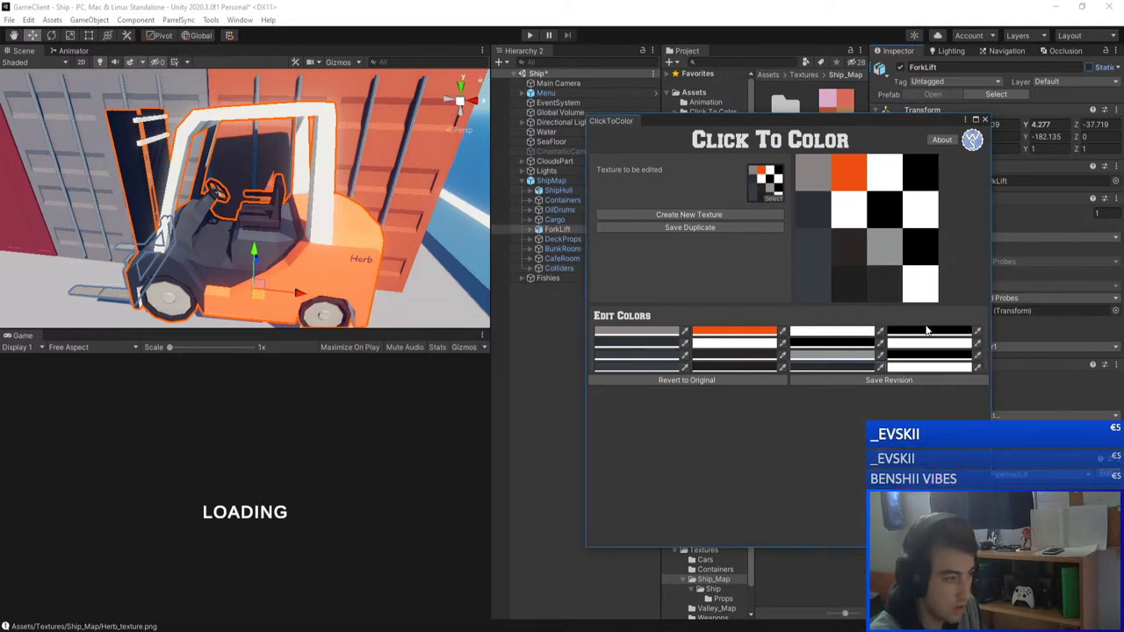
{"action": "right_click_drag", "start_coordinate": [326, 236], "coordinate": [333, 250]}
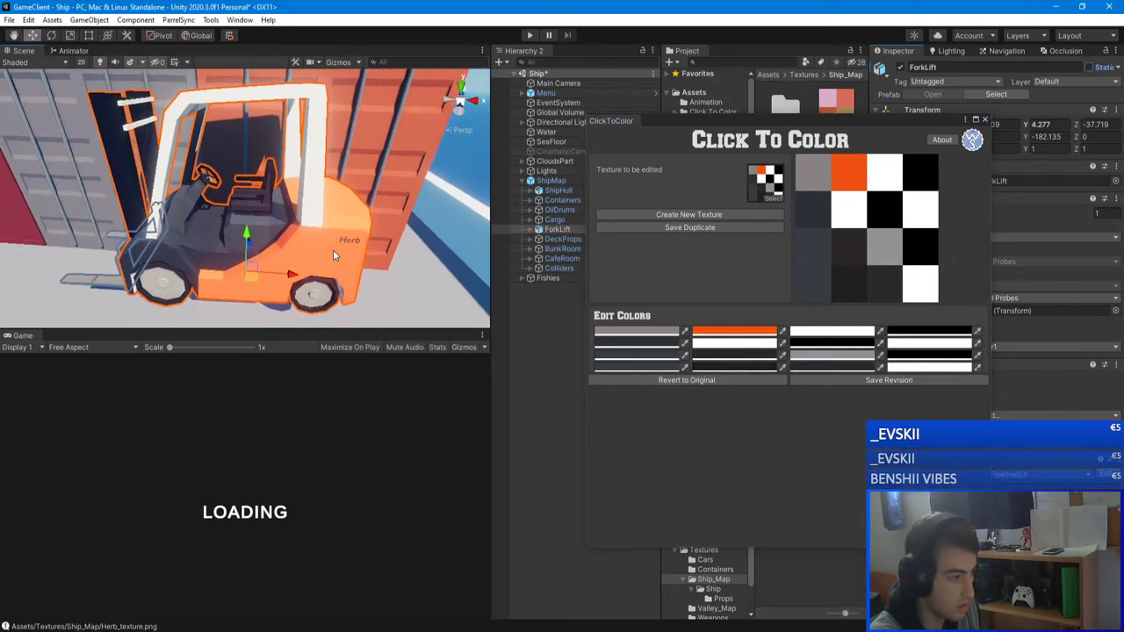
{"action": "key", "text": "ctrl+s"}
{"action": "left_click", "coordinate": [985, 120]}
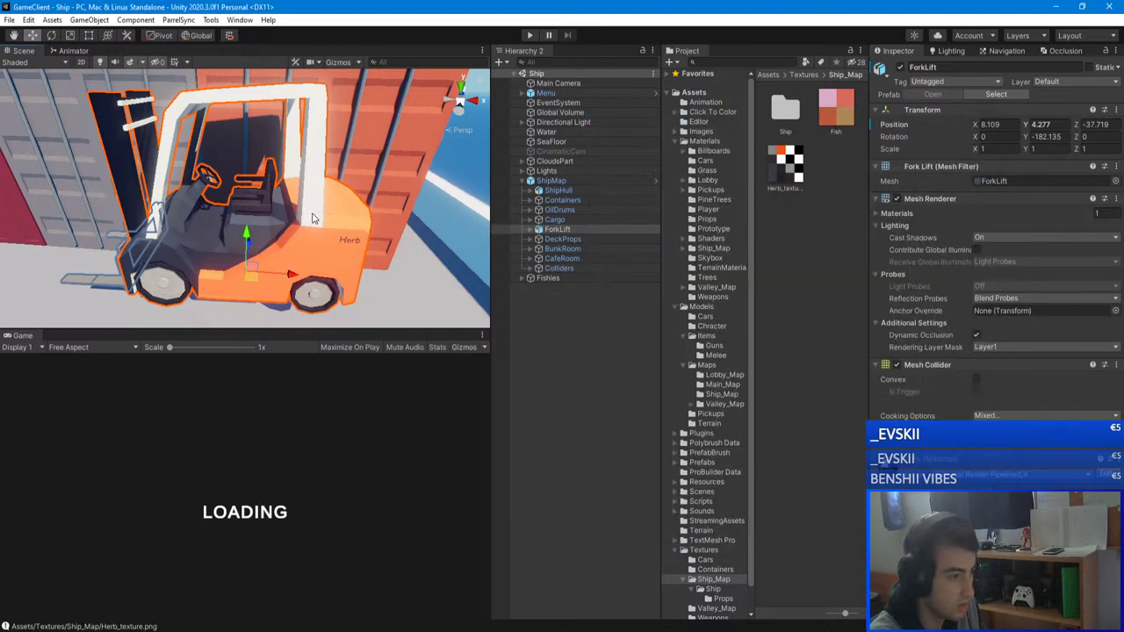
- Reopen Click To Color and load Herb_texture for editing
{"action": "left_click", "coordinate": [210, 19]}
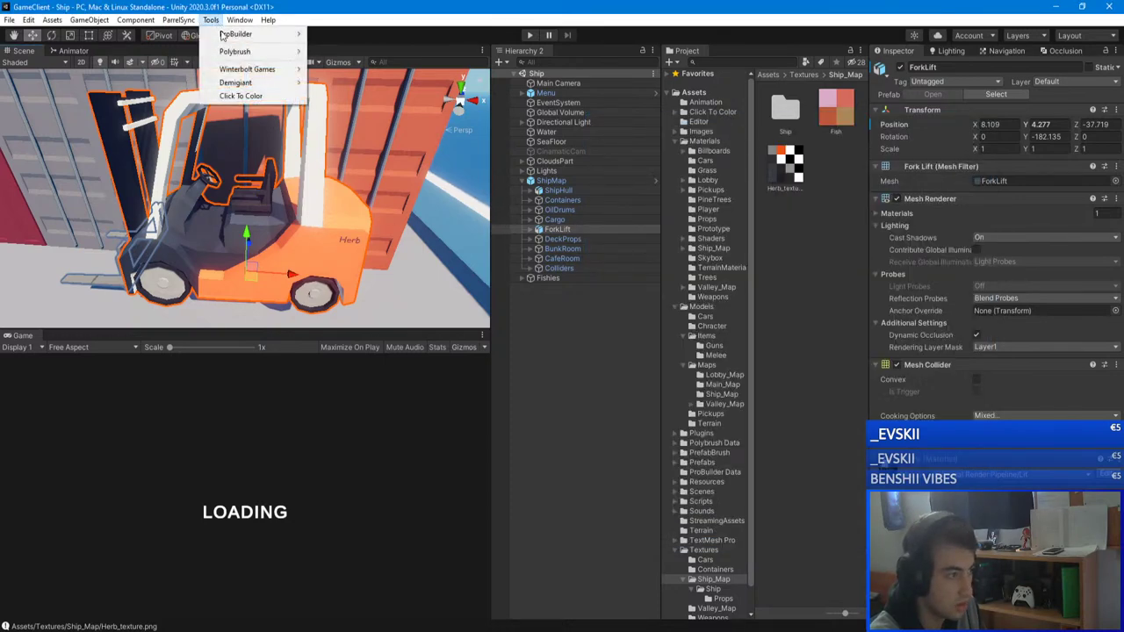
{"action": "left_click", "coordinate": [251, 96]}
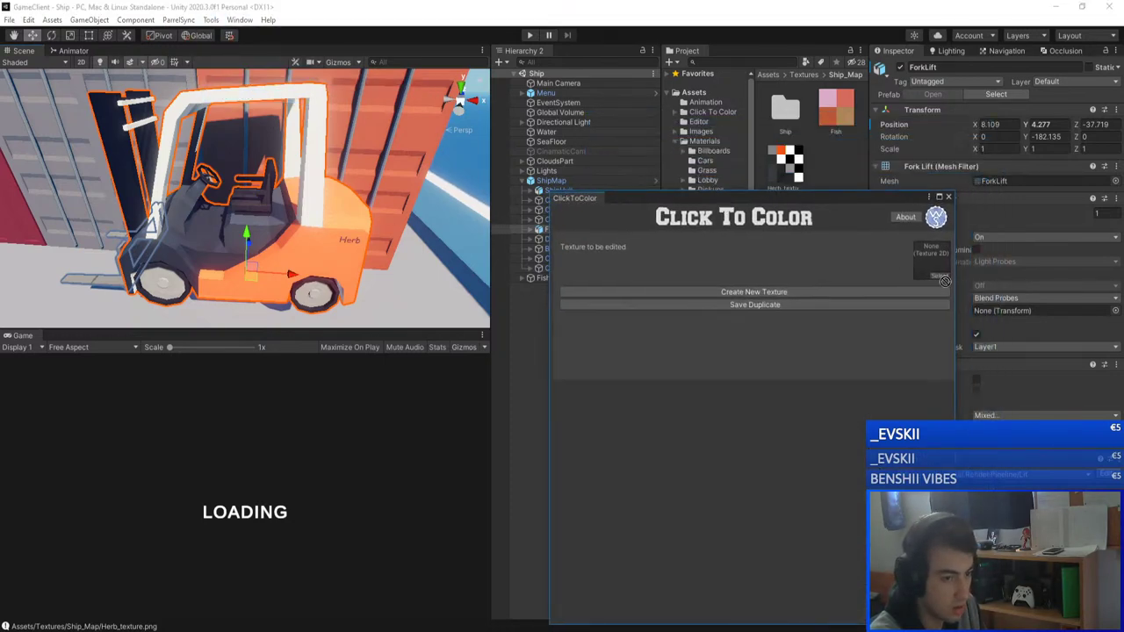
{"action": "left_click_drag", "start_coordinate": [817, 199], "coordinate": [837, 138]}
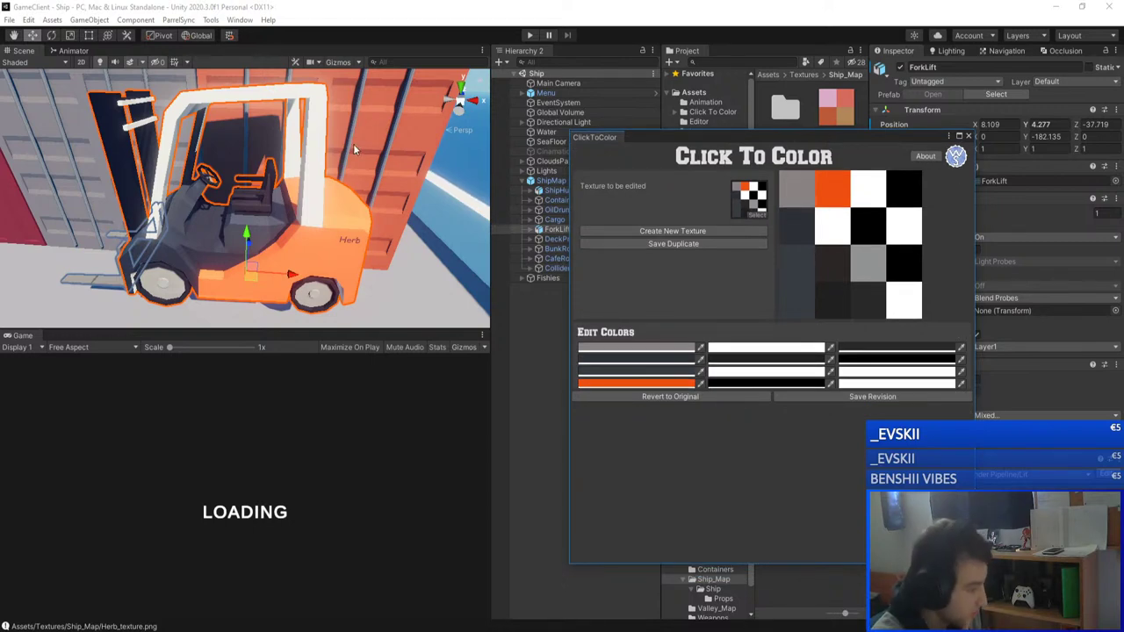
- Inspect the first white swatch's colour and try to revert the texture to its original before closing Click To Color
{"action": "right_click_drag", "start_coordinate": [353, 143], "coordinate": [299, 158]}
{"action": "left_click", "coordinate": [747, 351]}
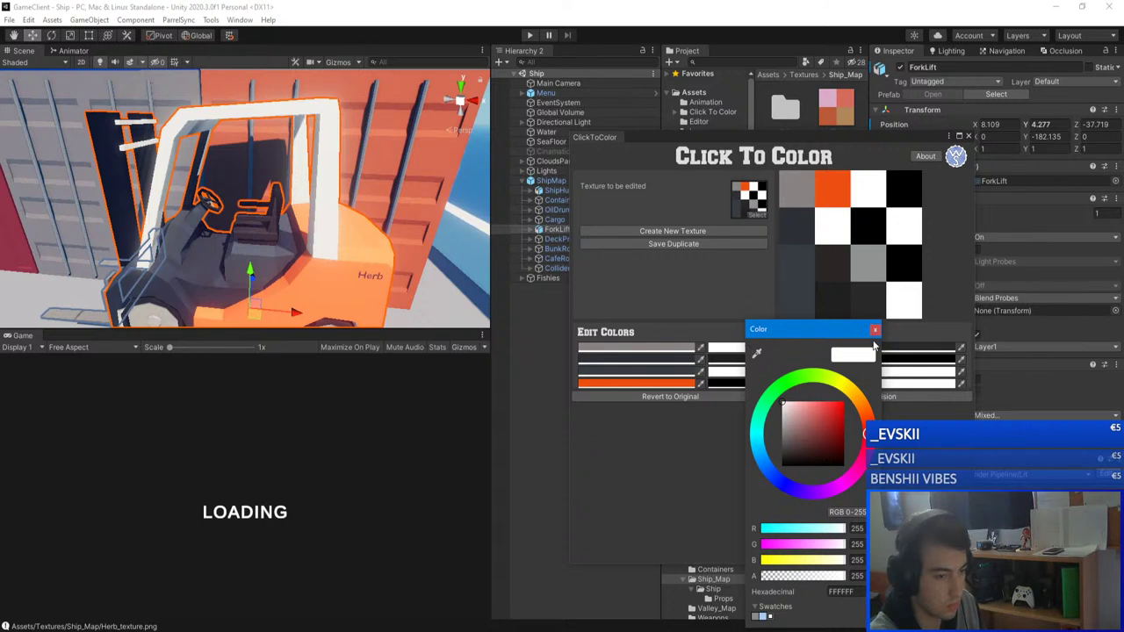
{"action": "left_click", "coordinate": [875, 332]}
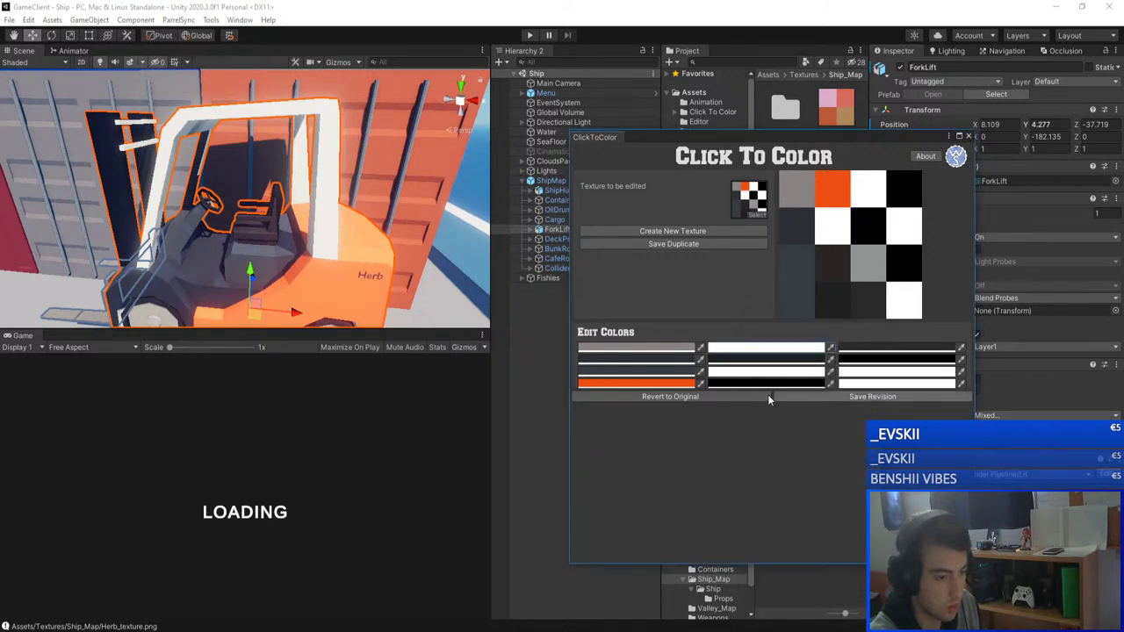
{"action": "left_click", "coordinate": [685, 396]}
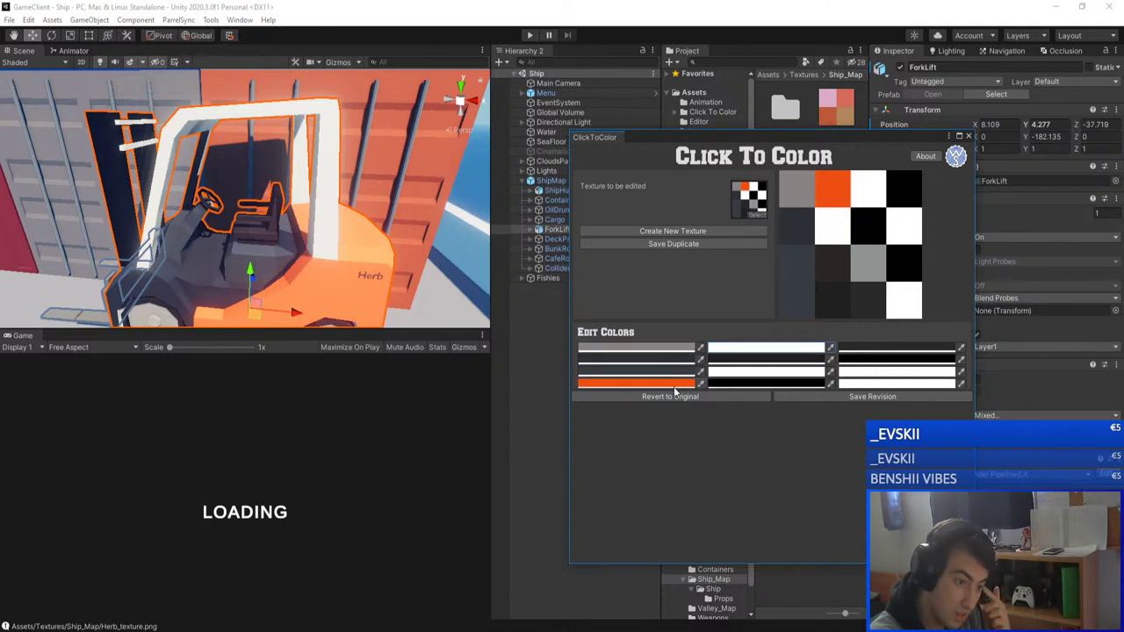
{"action": "left_click", "coordinate": [969, 137]}
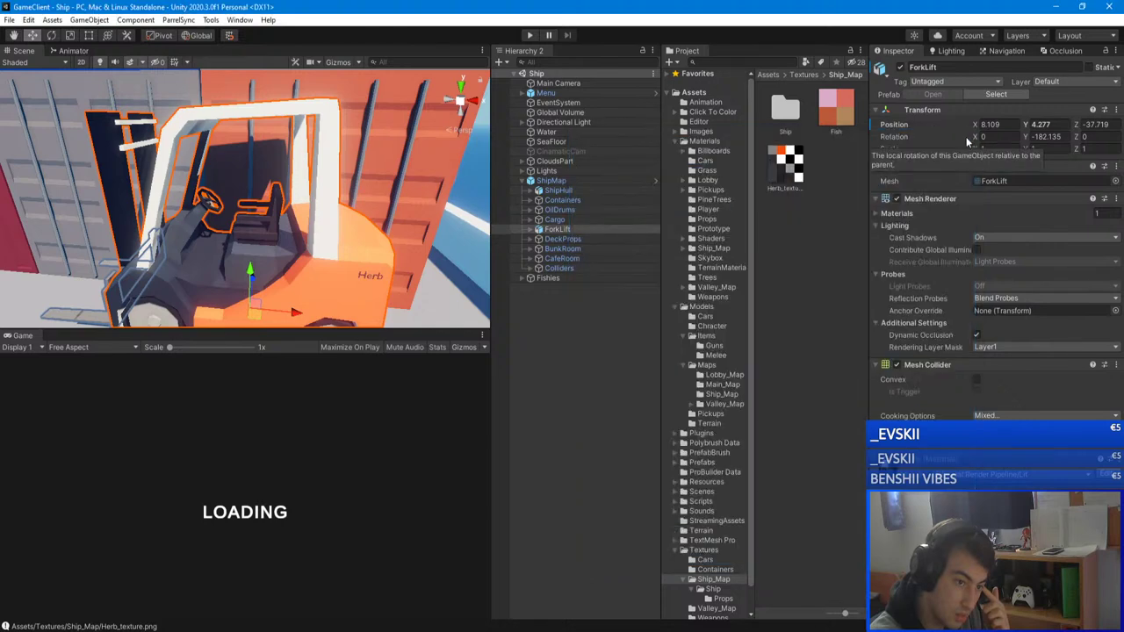
- Open Click To Color again with Herb_texture loaded, beside the project files, and widen its window slightly
{"action": "left_click", "coordinate": [240, 24]}
{"action": "mouse_move", "coordinate": [213, 21]}
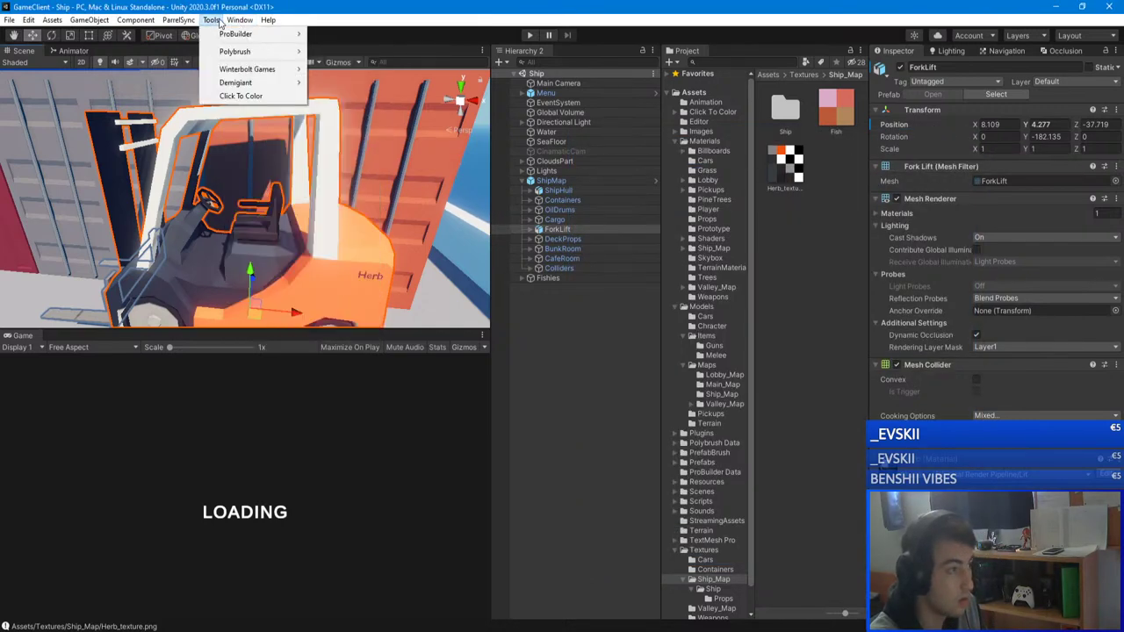
{"action": "left_click", "coordinate": [226, 97]}
{"action": "left_click_drag", "start_coordinate": [729, 140], "coordinate": [306, 167]}
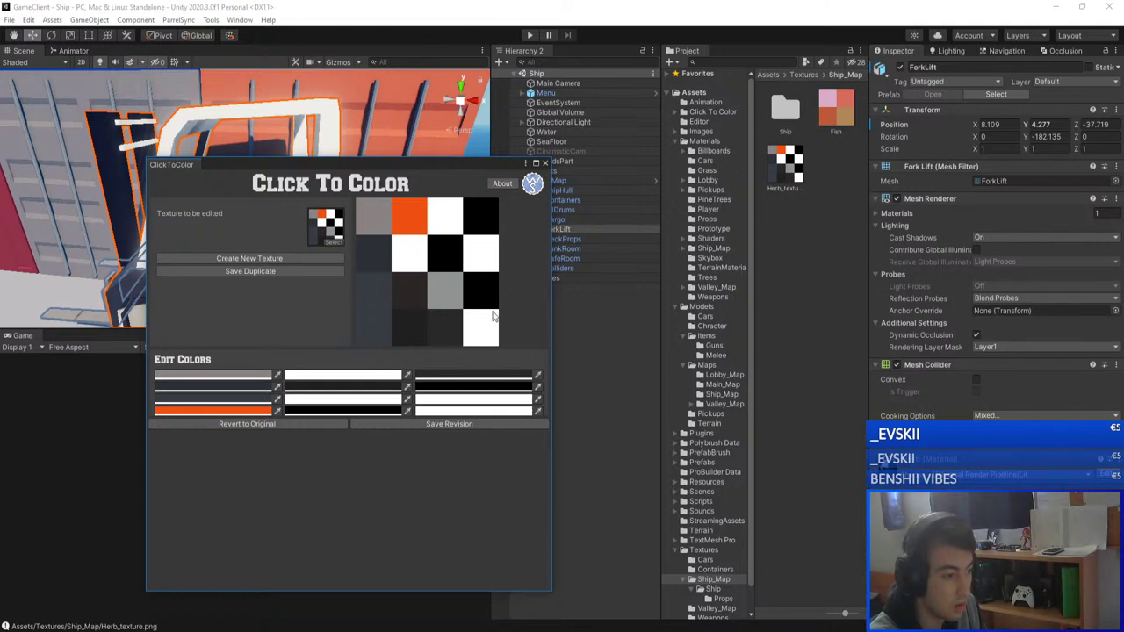
{"action": "left_click_drag", "start_coordinate": [552, 425], "coordinate": [571, 412]}
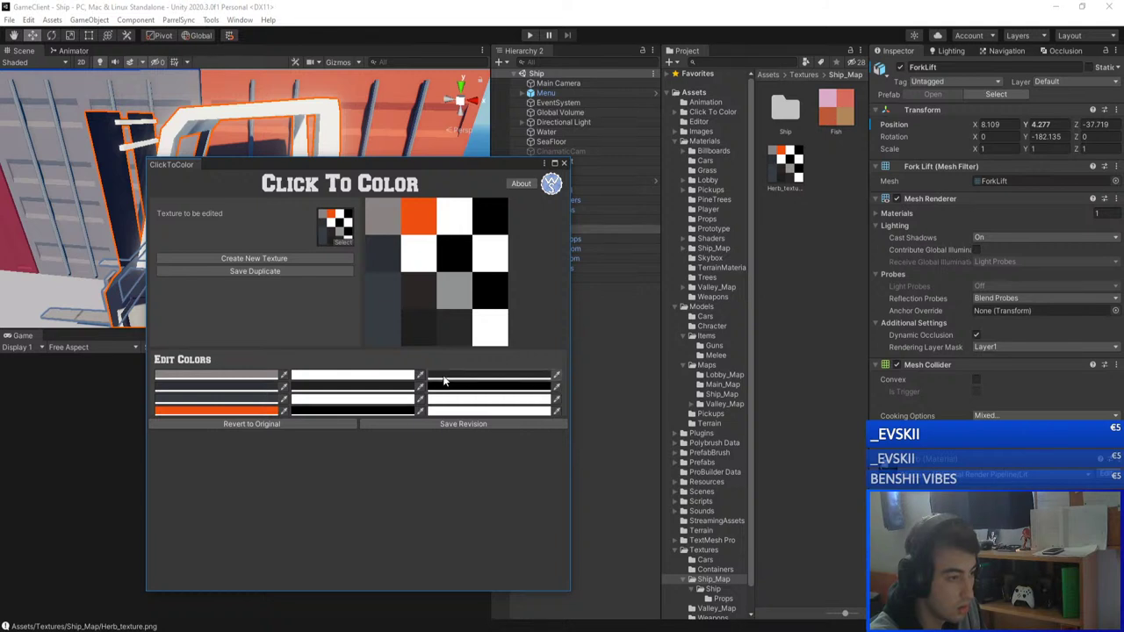
- Try red on the first swatch of the third colour column and revert the texture to its original colours
{"action": "left_click", "coordinate": [487, 375]}
{"action": "left_click", "coordinate": [535, 420]}
{"action": "left_click", "coordinate": [570, 330]}
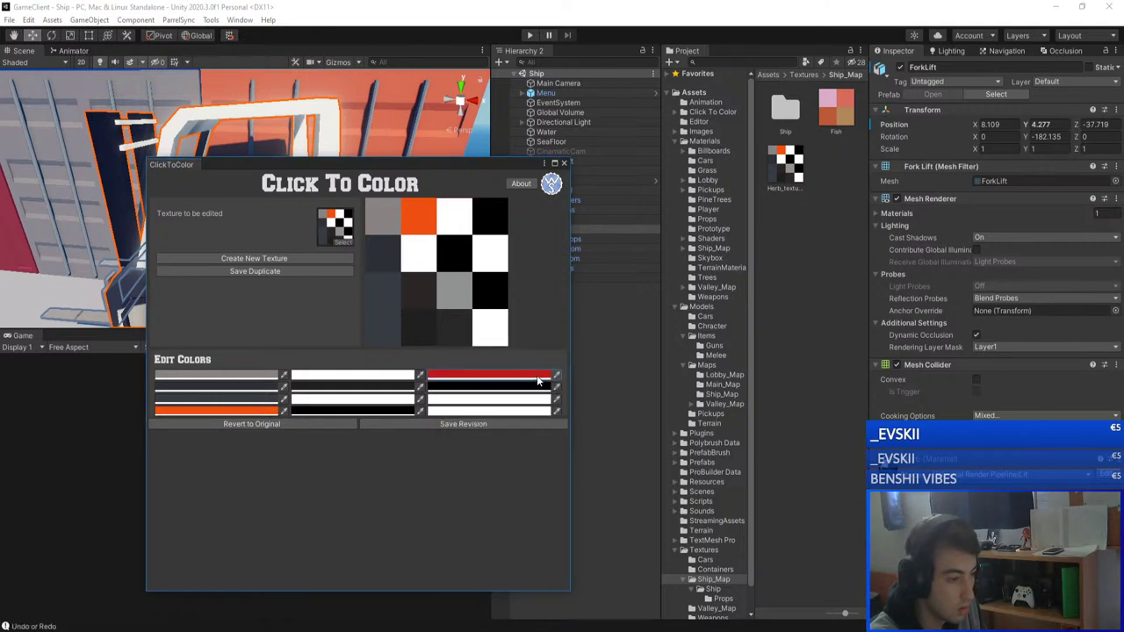
{"action": "left_click", "coordinate": [249, 423]}
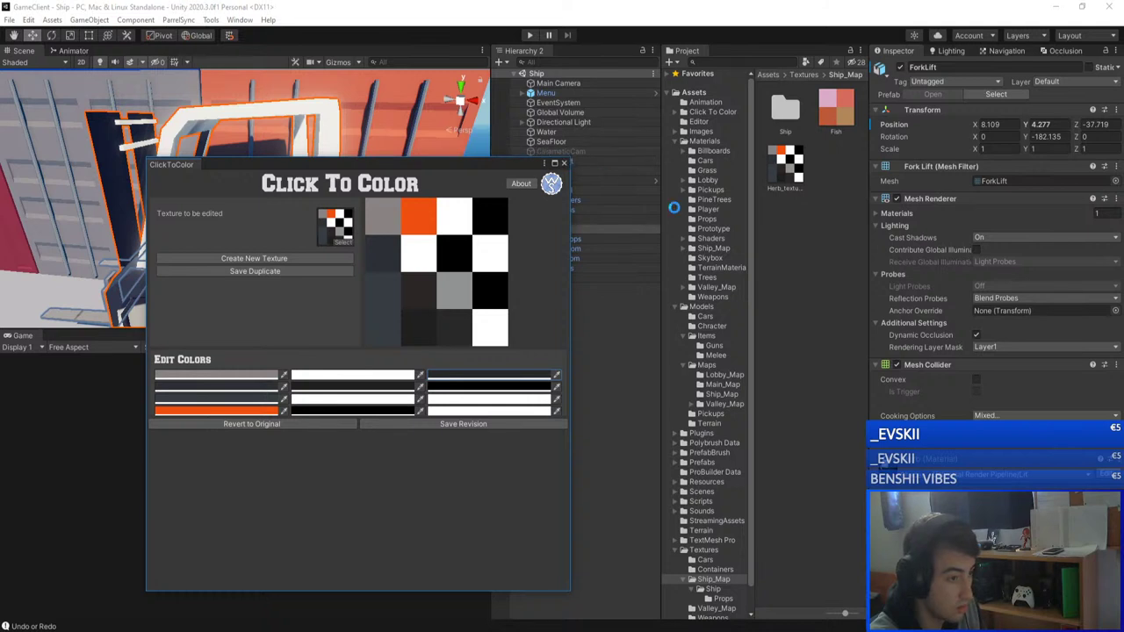
- Restart Click To Color with Herb_texture loaded to check its colour slots, and close the tool again
{"action": "left_click", "coordinate": [564, 163]}
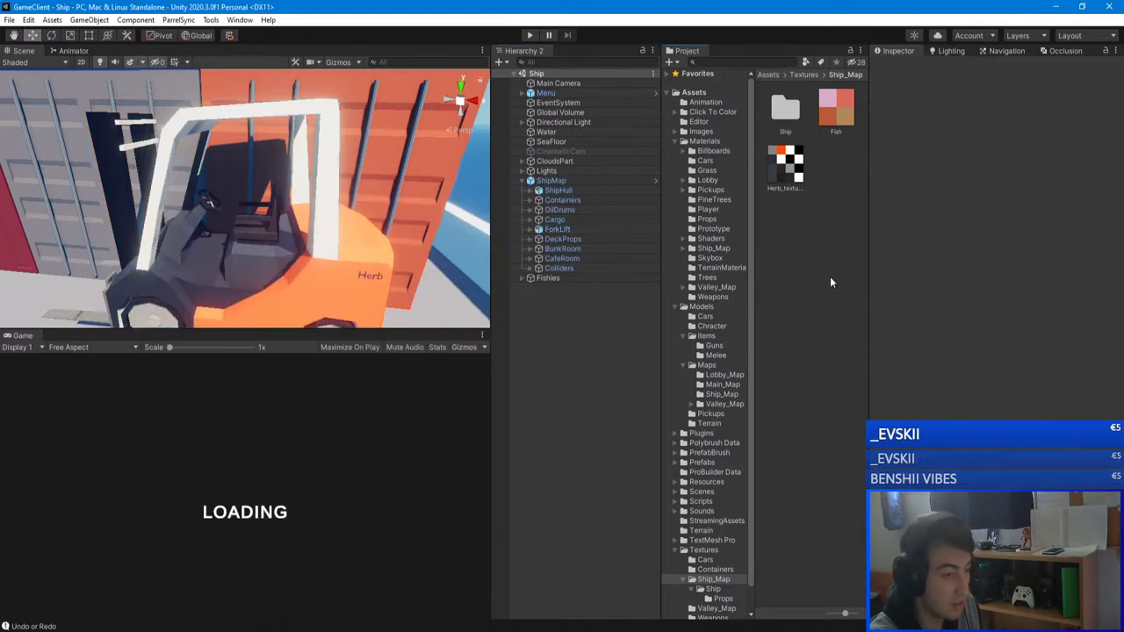
{"action": "left_click", "coordinate": [212, 21]}
{"action": "left_click", "coordinate": [230, 93]}
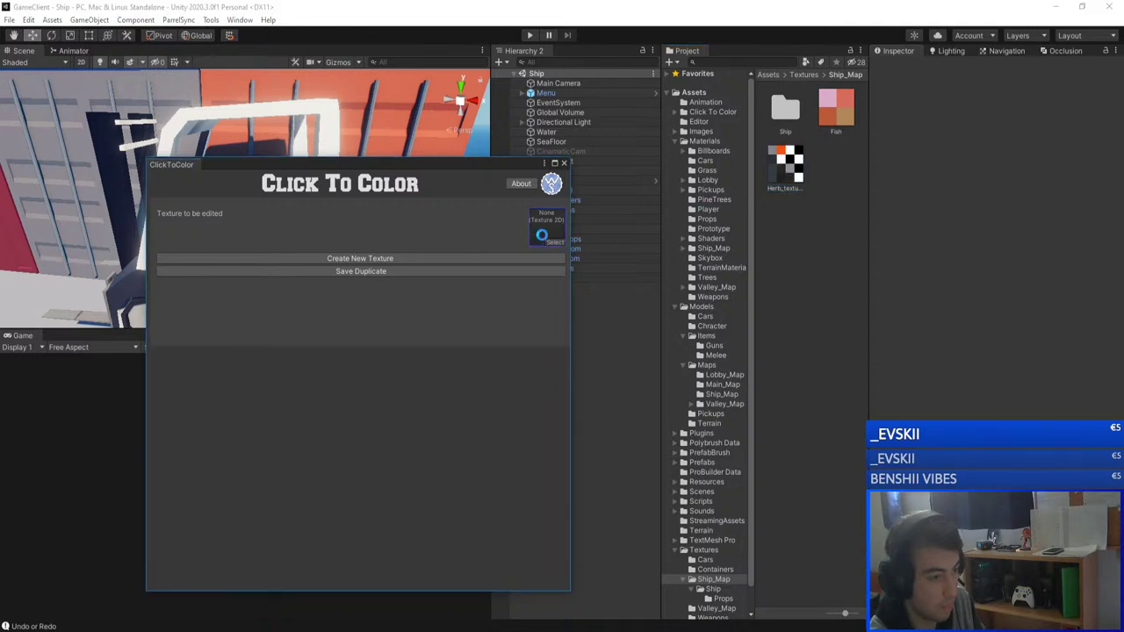
{"action": "left_click_drag", "start_coordinate": [542, 235], "coordinate": [541, 237]}
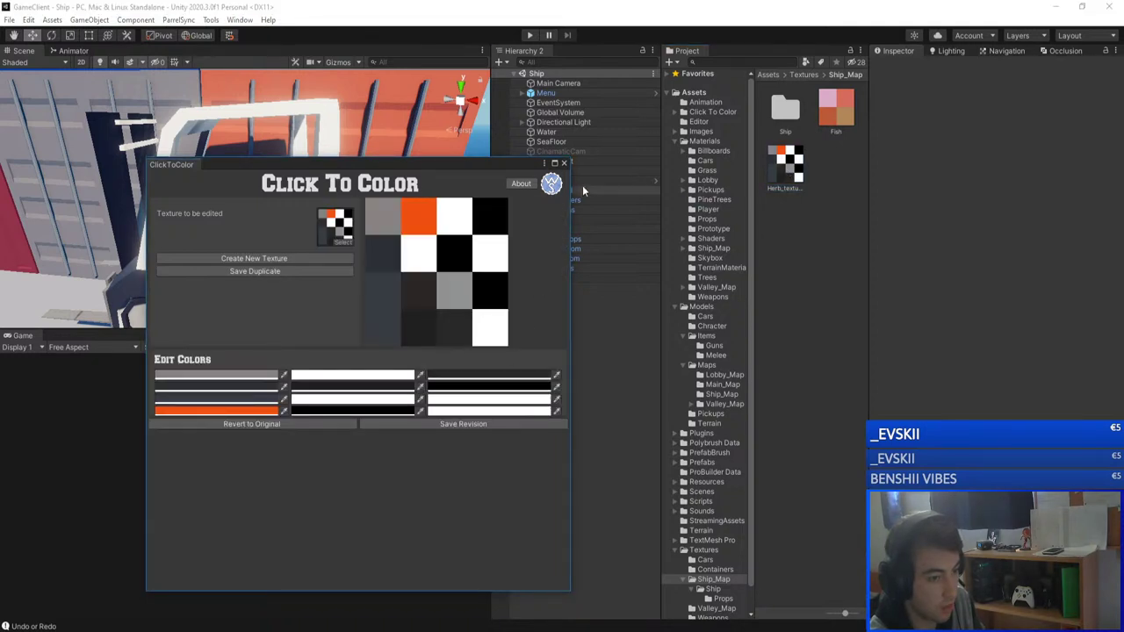
{"action": "left_click", "coordinate": [564, 163]}
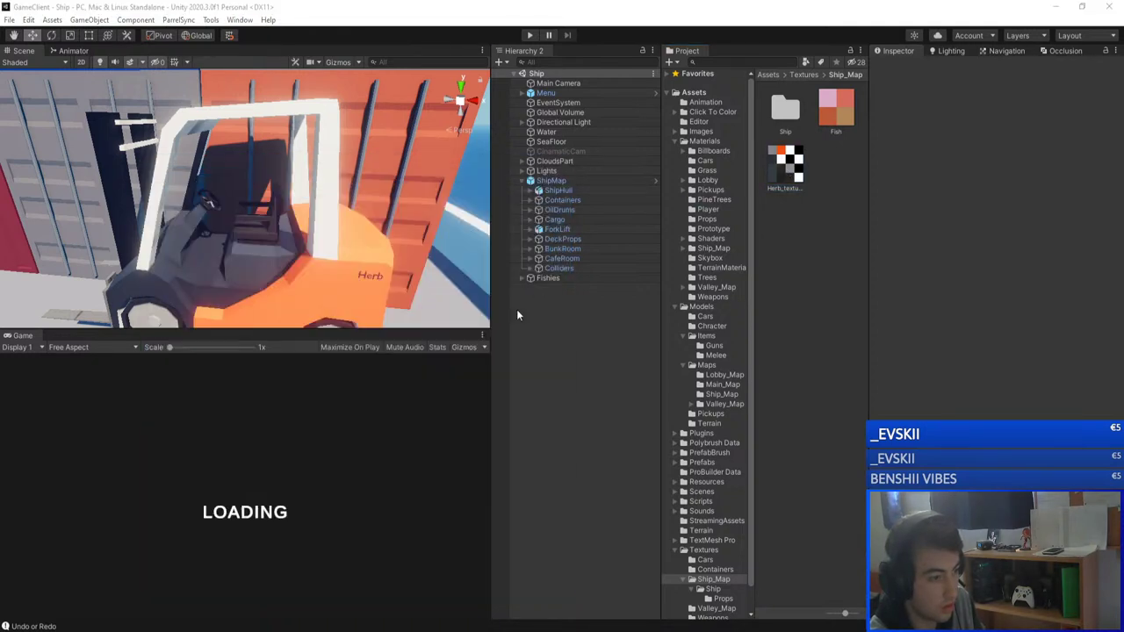
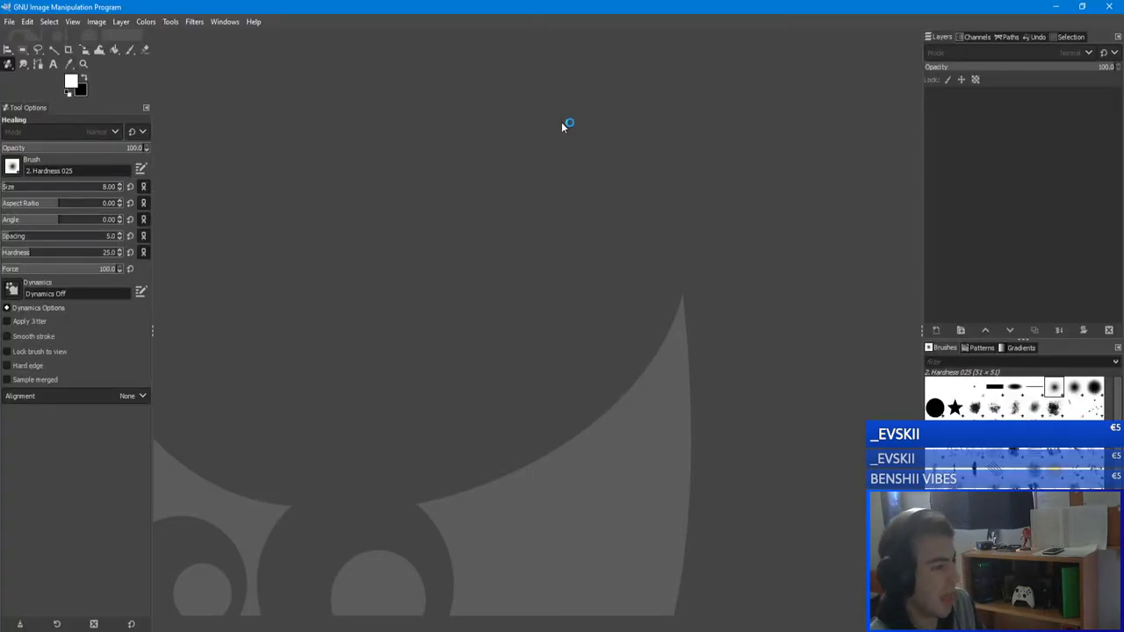
- Open Herb_texture.png in GIMP and maximize the image window
{"action": "left_click", "coordinate": [175, 631]}
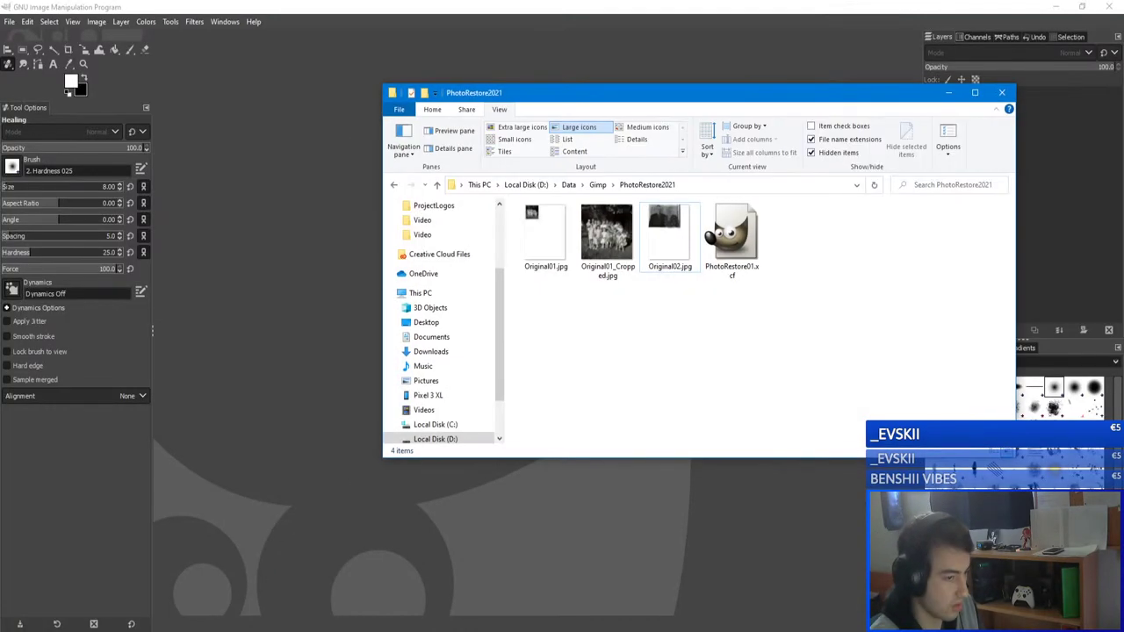
{"action": "left_click", "coordinate": [176, 631]}
{"action": "left_click", "coordinate": [1055, 6]}
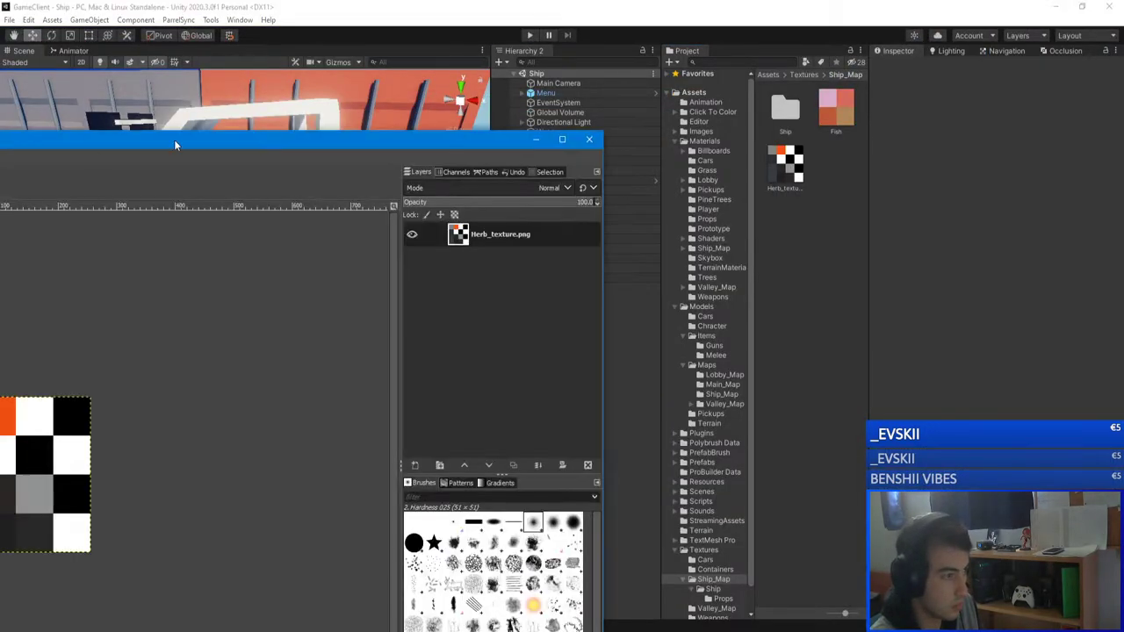
{"action": "left_click_drag", "start_coordinate": [175, 144], "coordinate": [789, 3]}
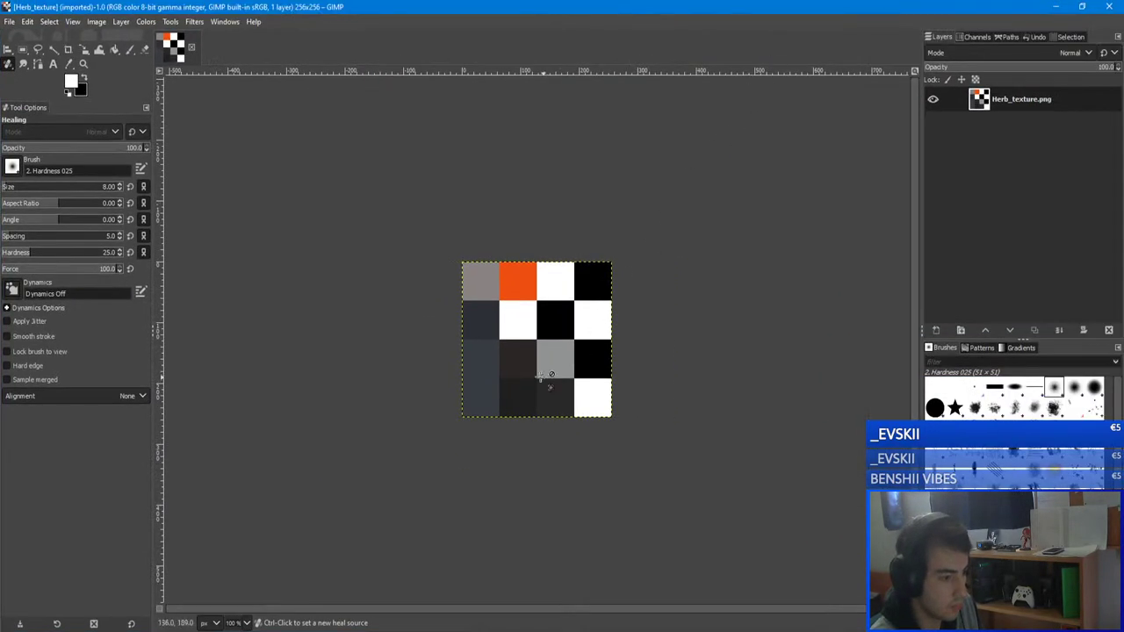
- Try a white Bucket Fill on the first column's bottom square and undo it
{"action": "scroll", "coordinate": [552, 375], "scroll_direction": "up", "scroll_amount": 4, "text": "ctrl"}
{"action": "scroll", "coordinate": [569, 358], "scroll_direction": "down", "scroll_amount": 2, "text": "ctrl"}
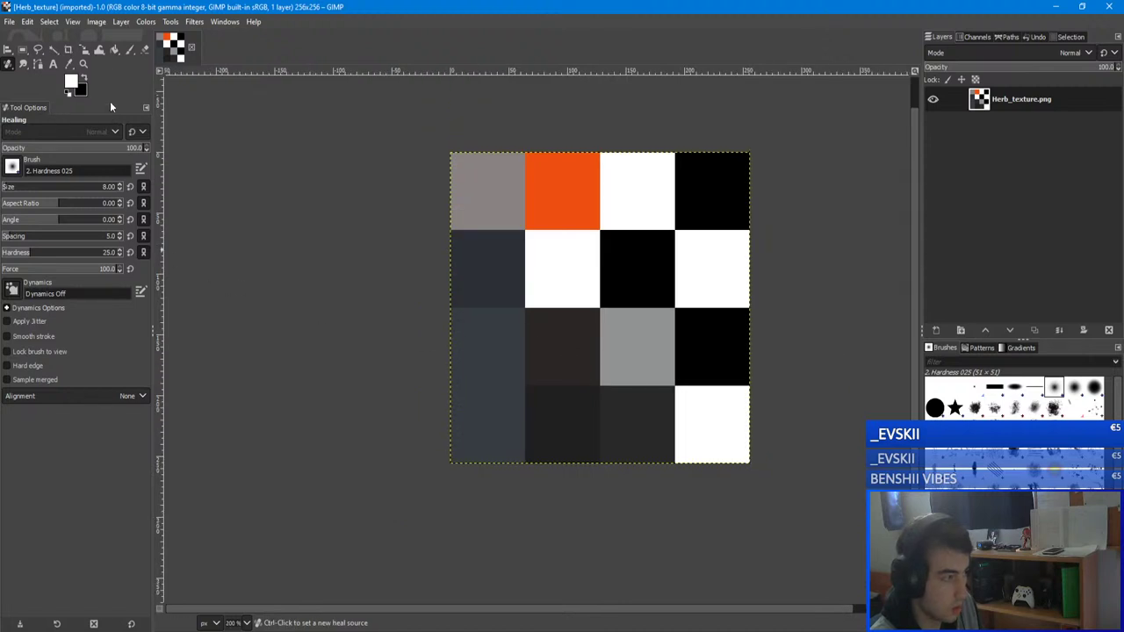
{"action": "left_click", "coordinate": [114, 50]}
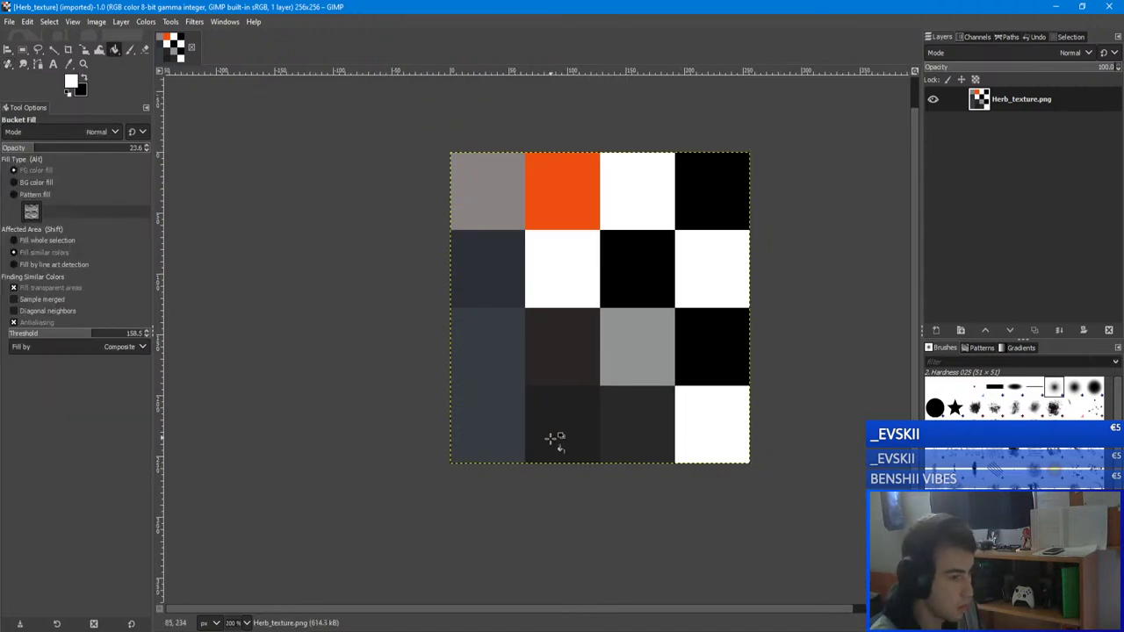
{"action": "left_click", "coordinate": [497, 432]}
{"action": "key", "text": "ctrl+z"}
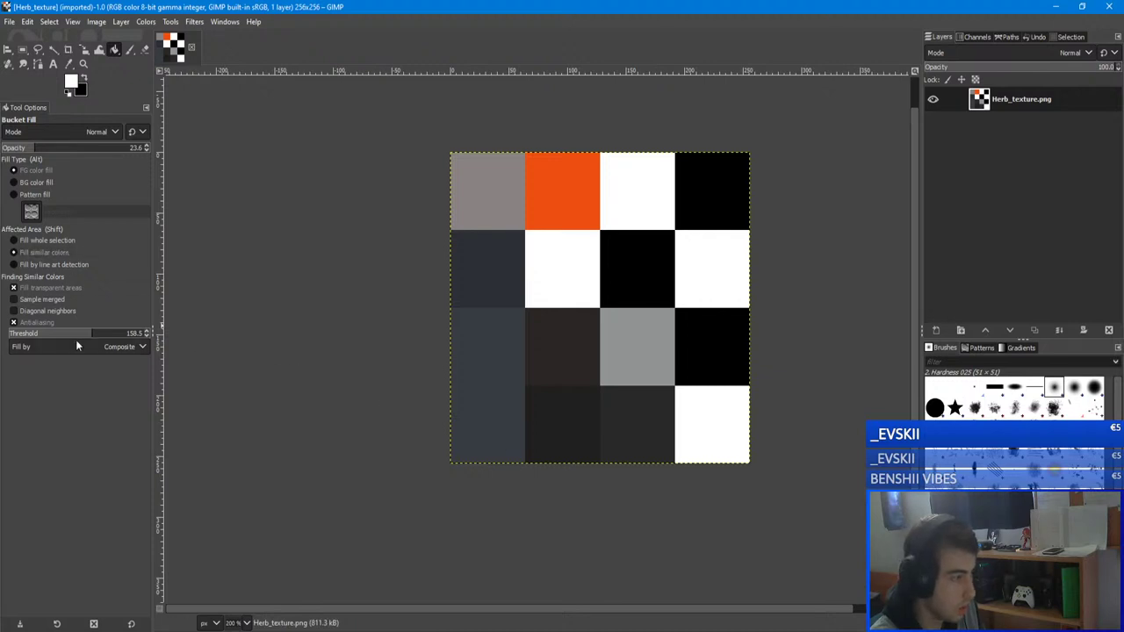
- Set the Bucket Fill threshold to 0, test and undo white fills on the lower slate-blue squares, and raise the fill opacity to 100
{"action": "left_click_drag", "start_coordinate": [84, 336], "coordinate": [13, 337]}
{"action": "left_click", "coordinate": [480, 419]}
{"action": "key", "text": "ctrl+z"}
{"action": "left_click", "coordinate": [493, 428]}
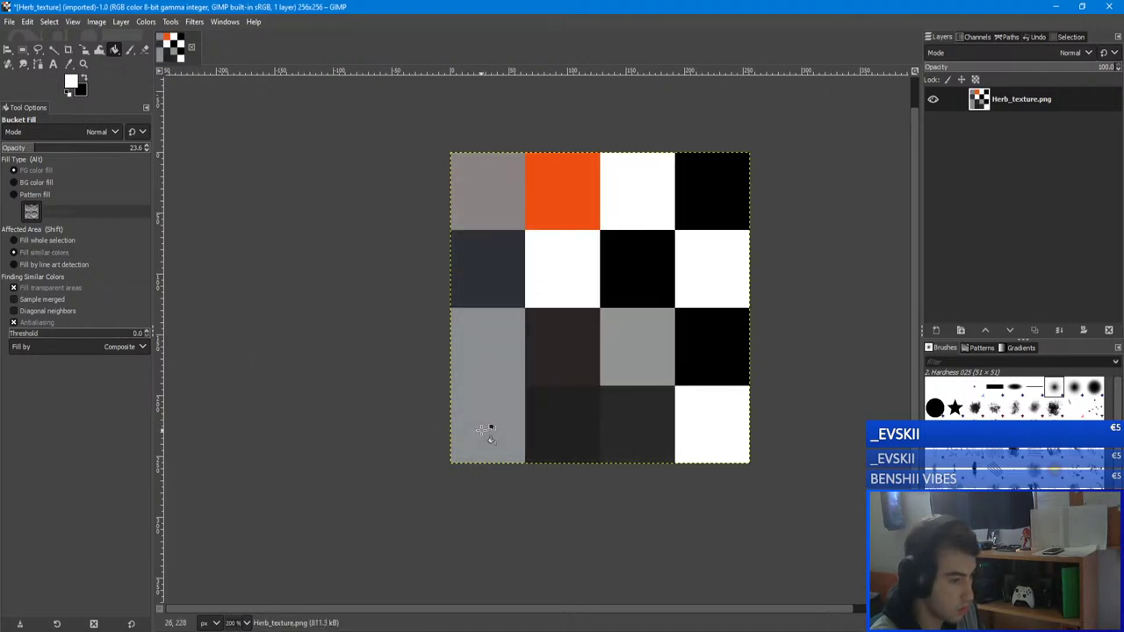
{"action": "key", "text": "ctrl+z"}
{"action": "scroll", "coordinate": [493, 429], "scroll_direction": "up", "scroll_amount": 2, "text": "ctrl"}
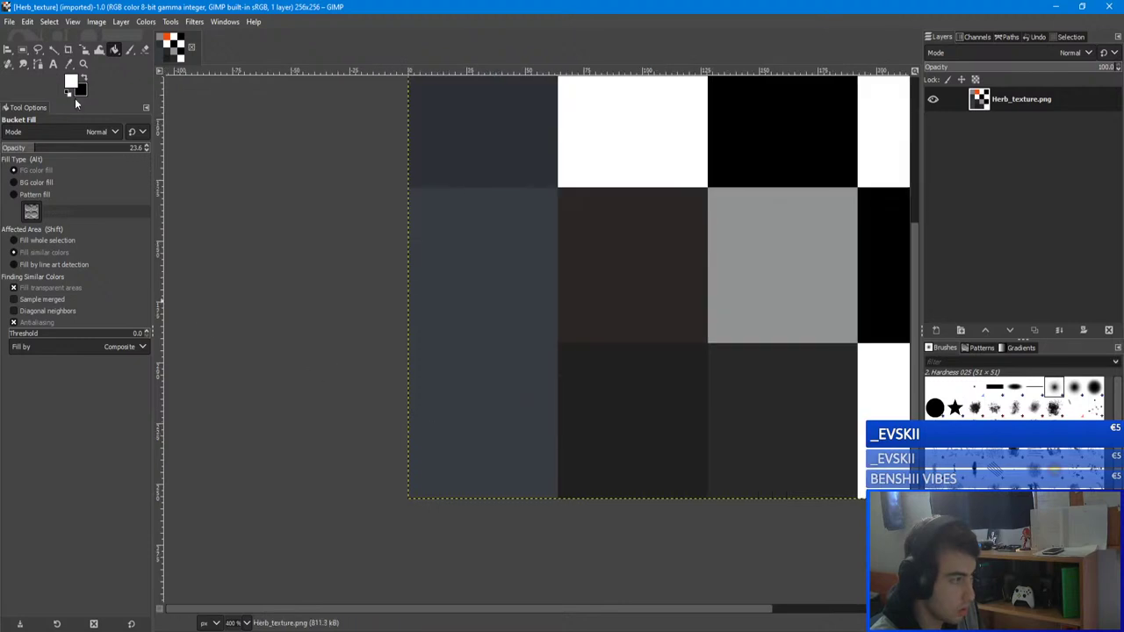
{"action": "left_click_drag", "start_coordinate": [32, 150], "coordinate": [255, 157]}
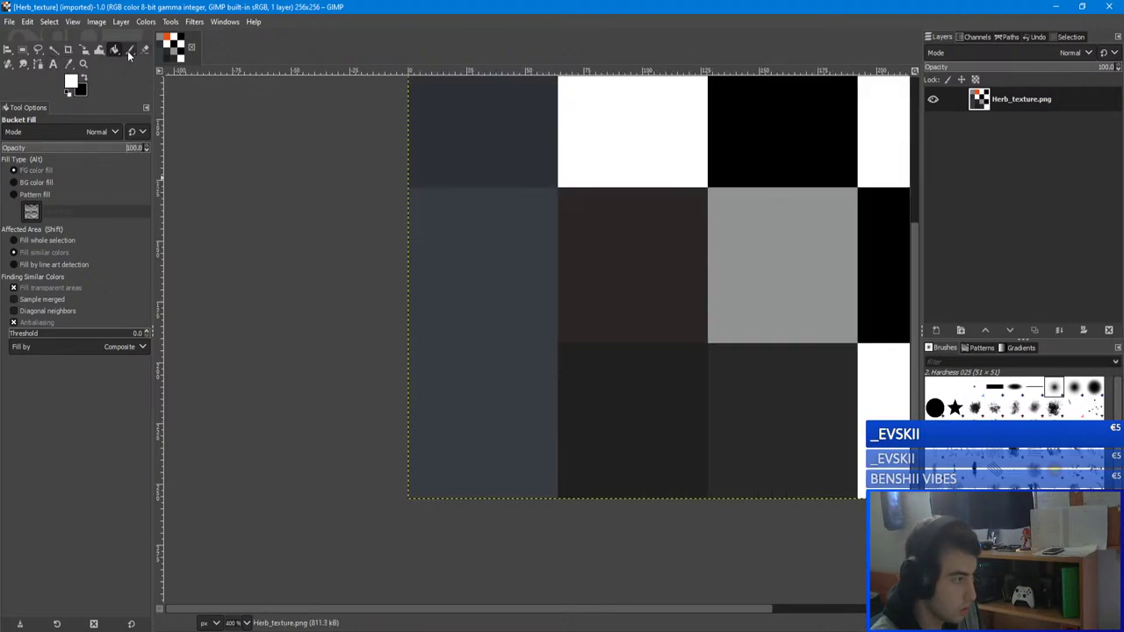
- Draw a straight white band across the first column at the top of its bottom square with the Pencil at size 8
{"action": "left_click_drag", "start_coordinate": [132, 51], "coordinate": [180, 64]}
{"action": "key", "text": "4"}
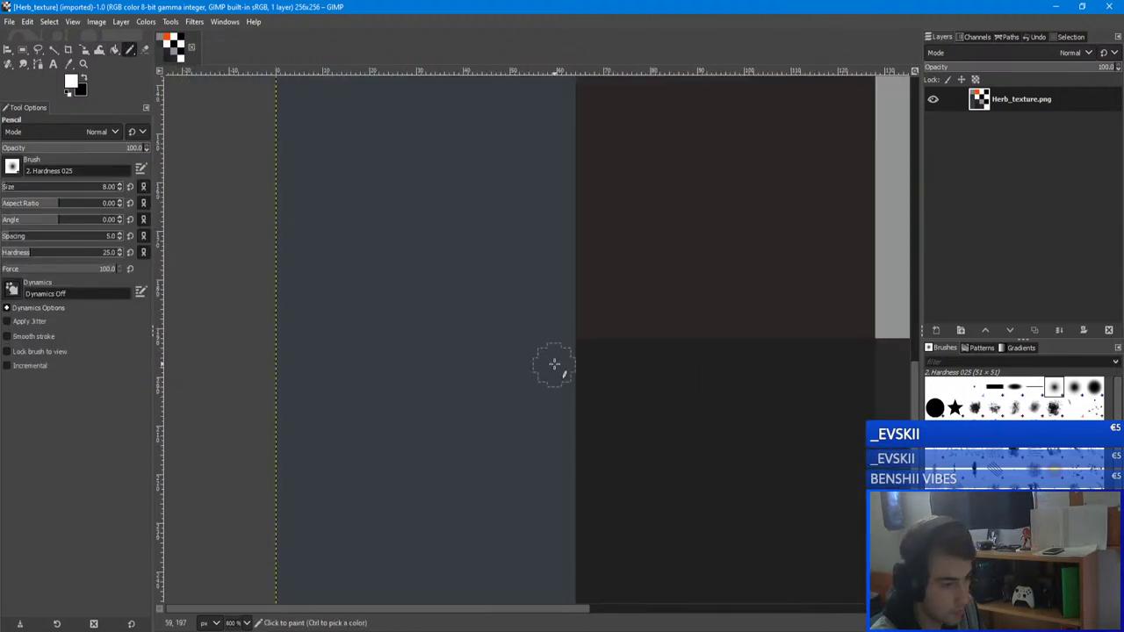
{"action": "left_click", "coordinate": [553, 364]}
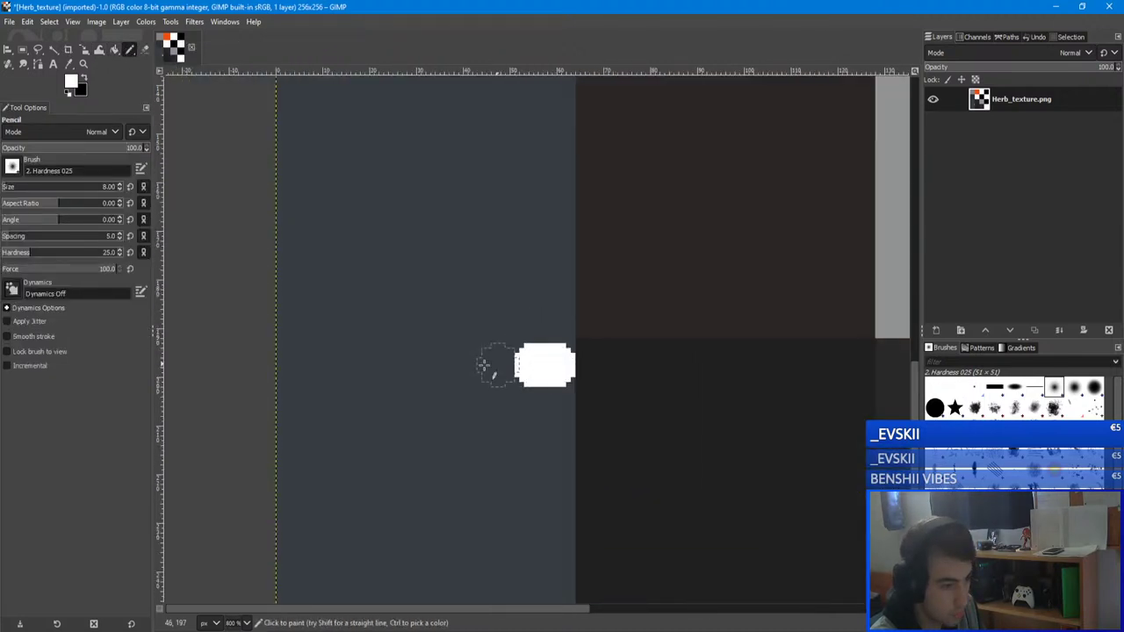
{"action": "left_click", "coordinate": [298, 360], "text": "shift"}
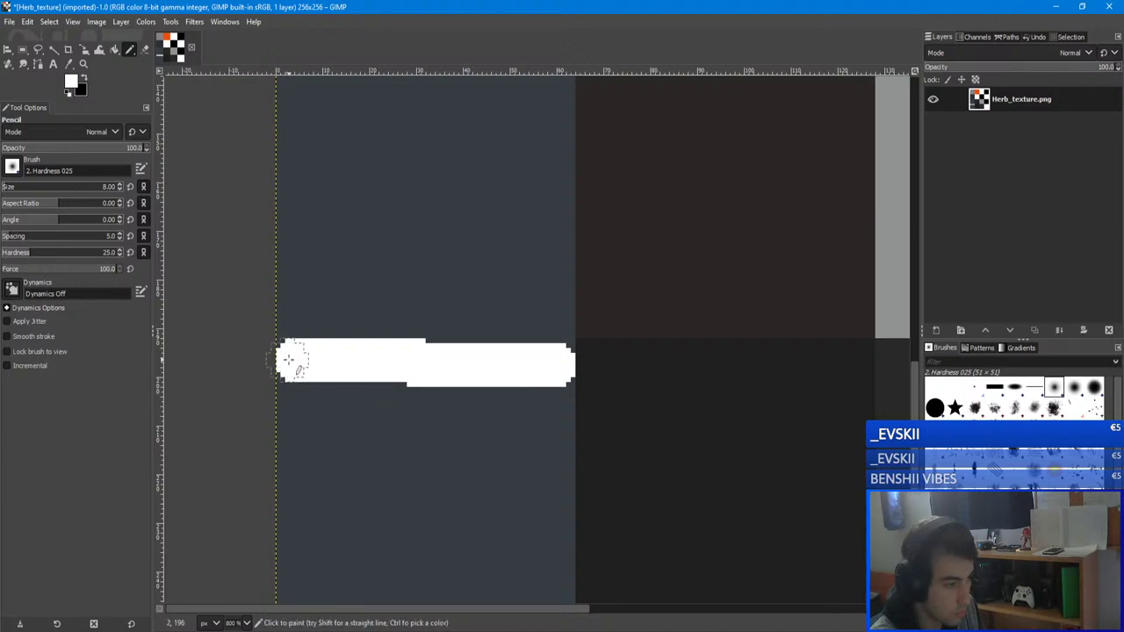
{"action": "key", "text": "ctrl+z"}
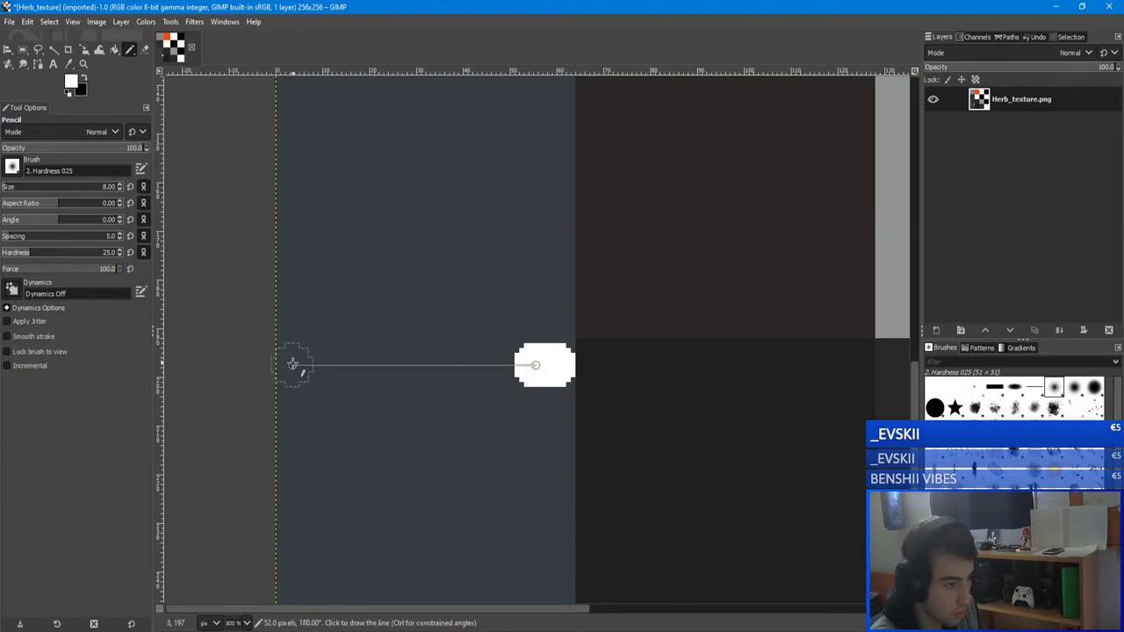
{"action": "left_click", "coordinate": [291, 365], "text": "shift"}
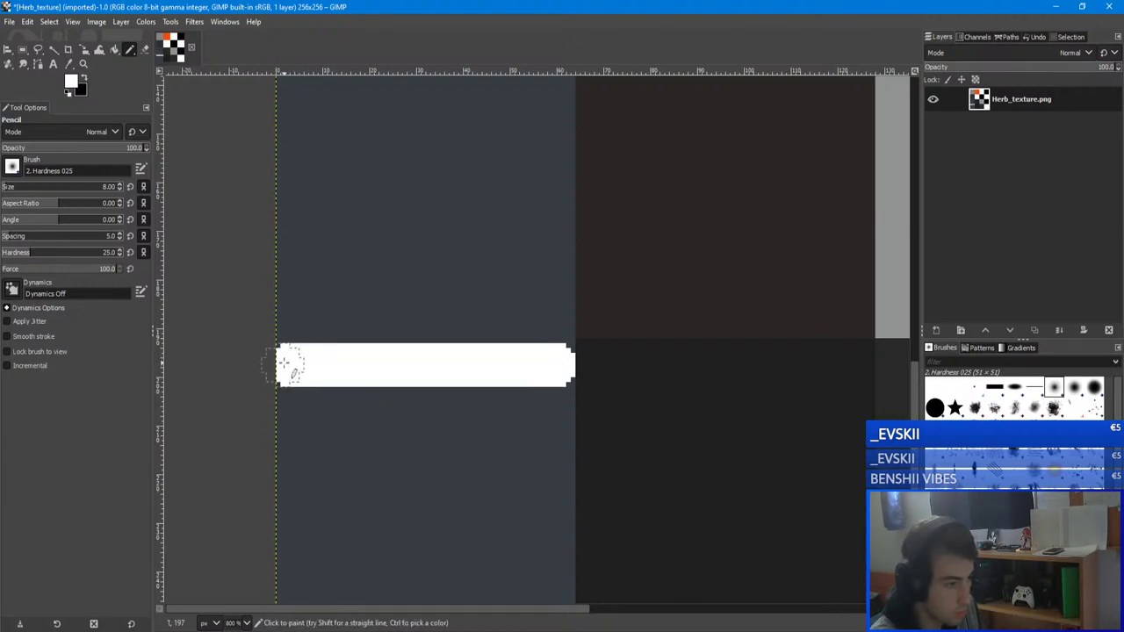
- Set the Pencil size to 1 and extend the white band's upper edge to the boundary between the third and fourth rows
{"action": "left_click", "coordinate": [119, 189]}
{"action": "left_click", "coordinate": [119, 189]}
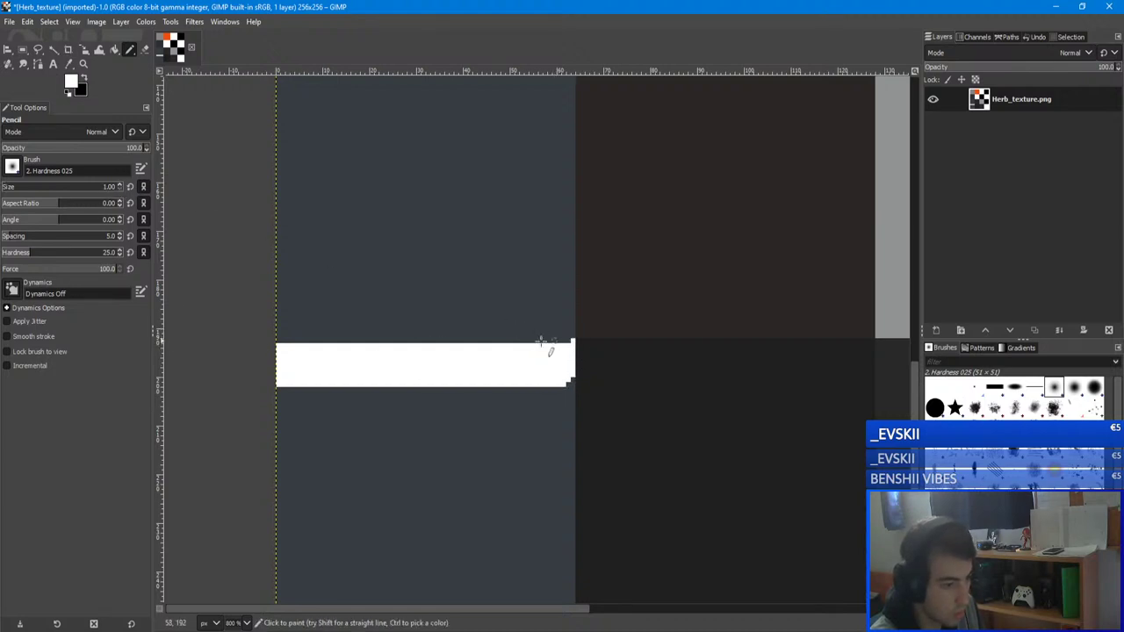
{"action": "left_click", "coordinate": [275, 340], "text": "shift"}
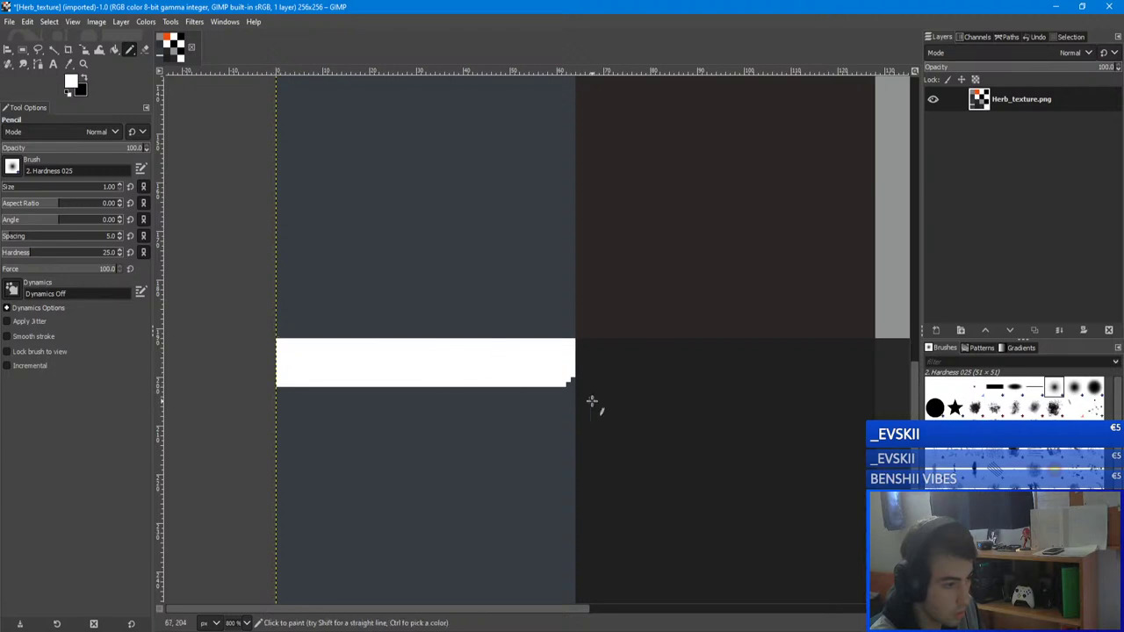
- Fill the rest of the first column's bottom square with white and overwrite Herb_texture.png
{"action": "left_click", "coordinate": [115, 49]}
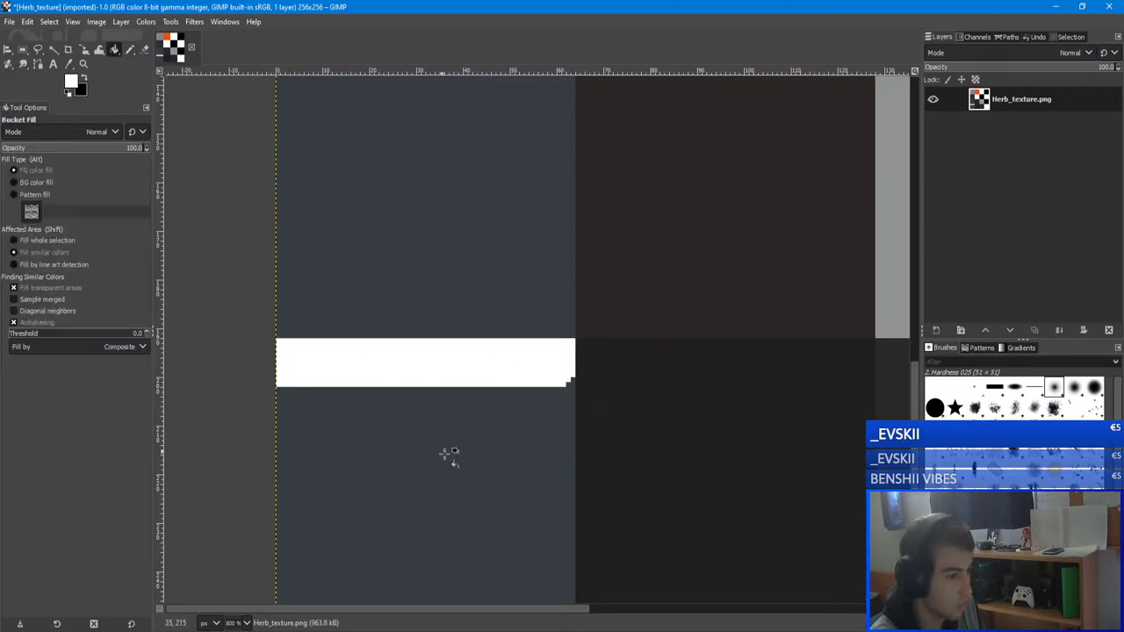
{"action": "left_click", "coordinate": [470, 422]}
{"action": "scroll", "coordinate": [475, 424], "scroll_direction": "down", "scroll_amount": 4, "text": "ctrl"}
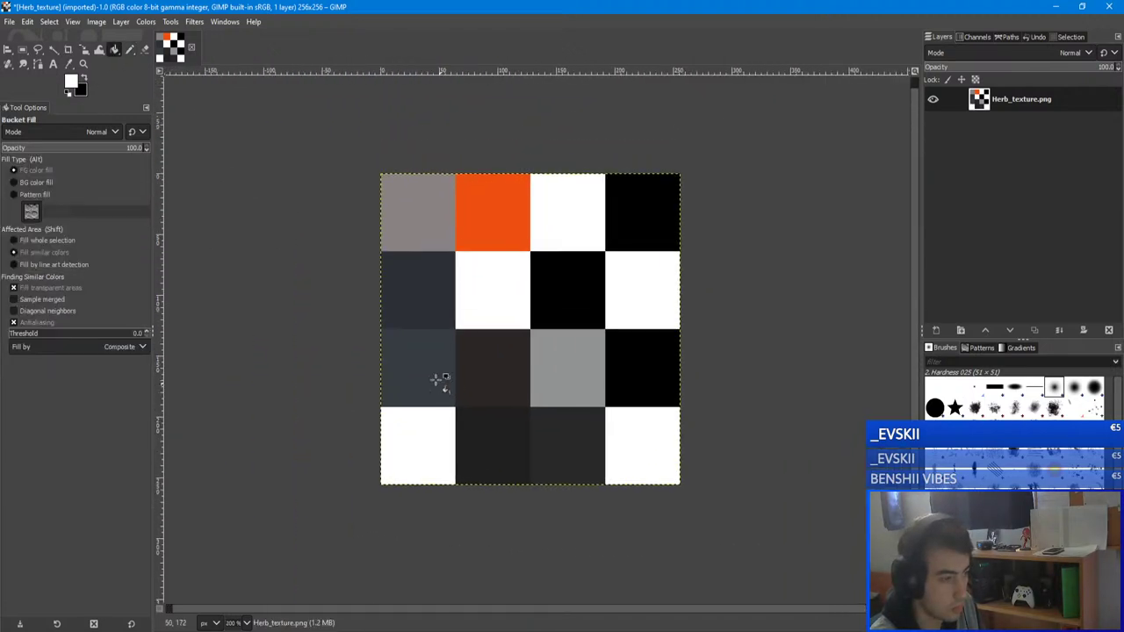
{"action": "left_click", "coordinate": [9, 21]}
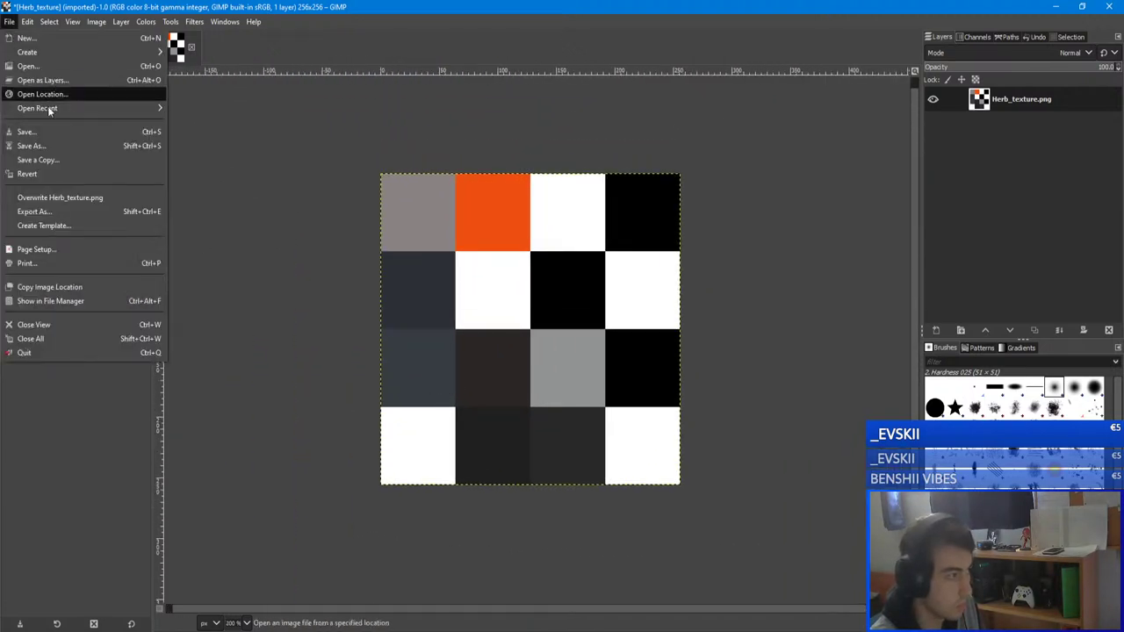
{"action": "left_click", "coordinate": [68, 200]}
- Switch back to Unity and open Click To Color with Herb_texture loaded, placing its window clear of the Scene view
{"action": "key", "text": "alt+Tab"}
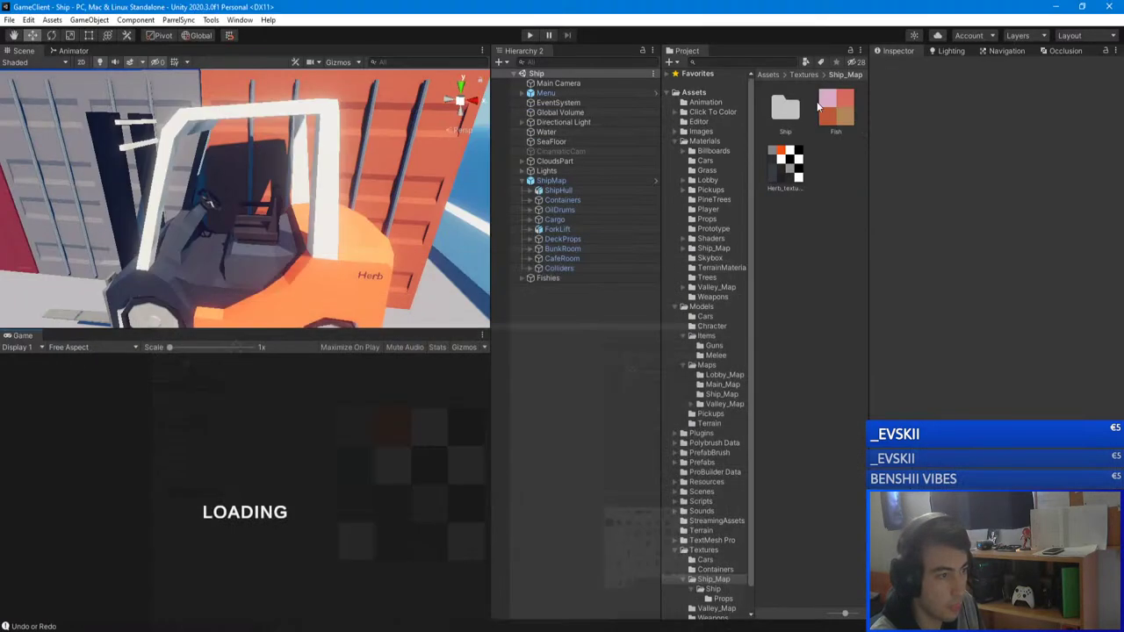
{"action": "left_click", "coordinate": [240, 20]}
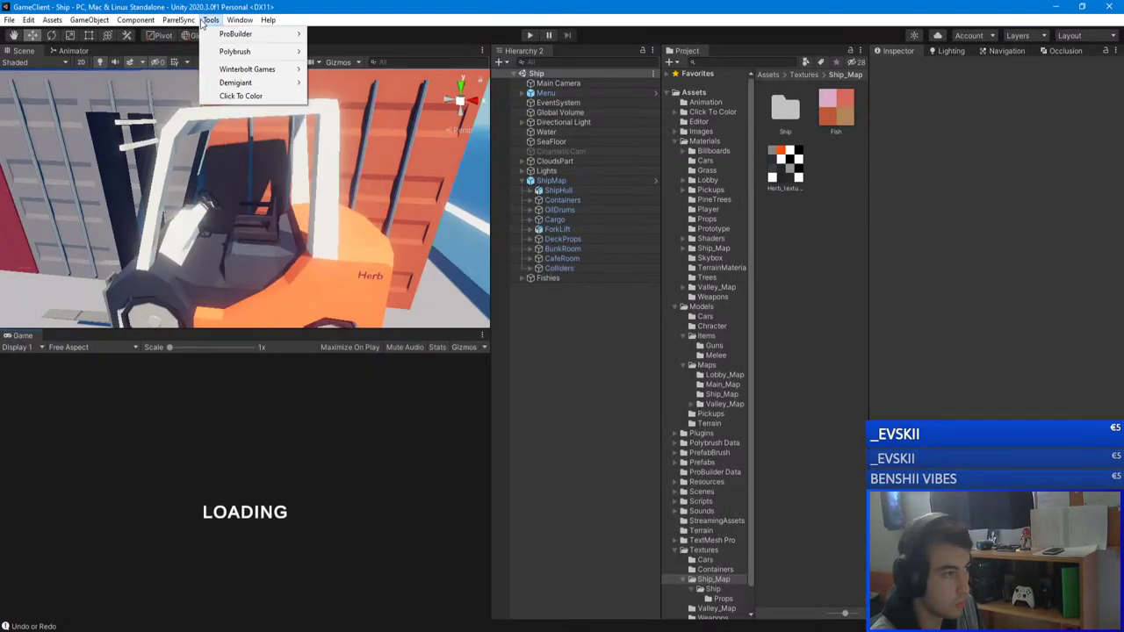
{"action": "left_click", "coordinate": [281, 97]}
{"action": "left_click_drag", "start_coordinate": [800, 170], "coordinate": [545, 235]}
{"action": "left_click_drag", "start_coordinate": [383, 172], "coordinate": [816, 158]}
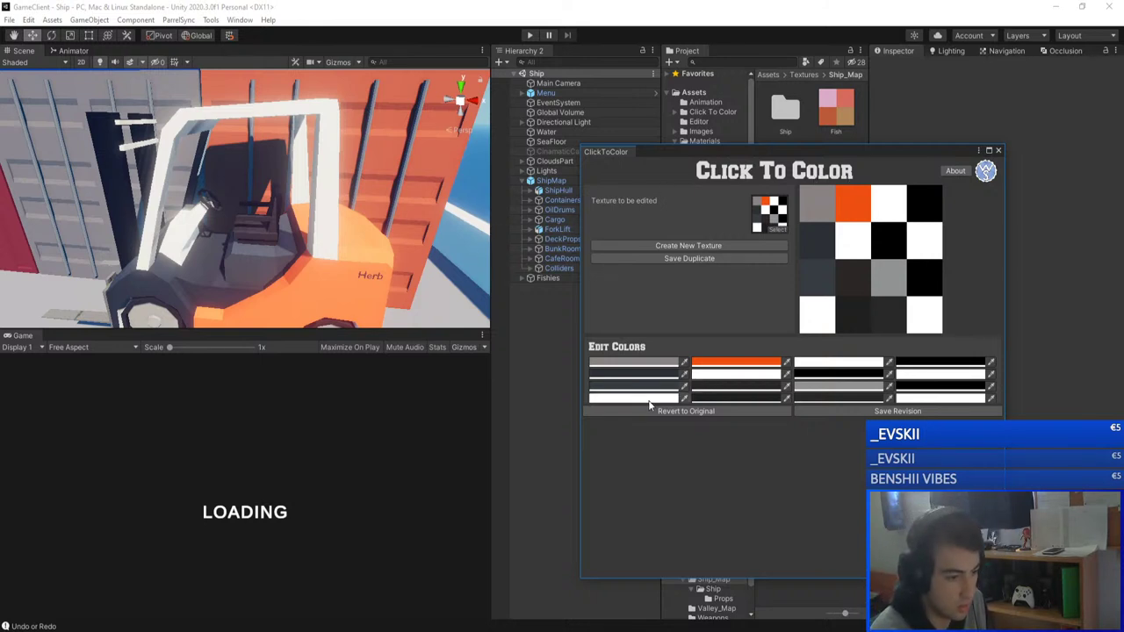
- Recolour the first column's white fourth swatch with the slate blue sampled from the swatch above it, and inspect the forklift's cab
{"action": "left_click", "coordinate": [685, 399]}
{"action": "left_click", "coordinate": [674, 387]}
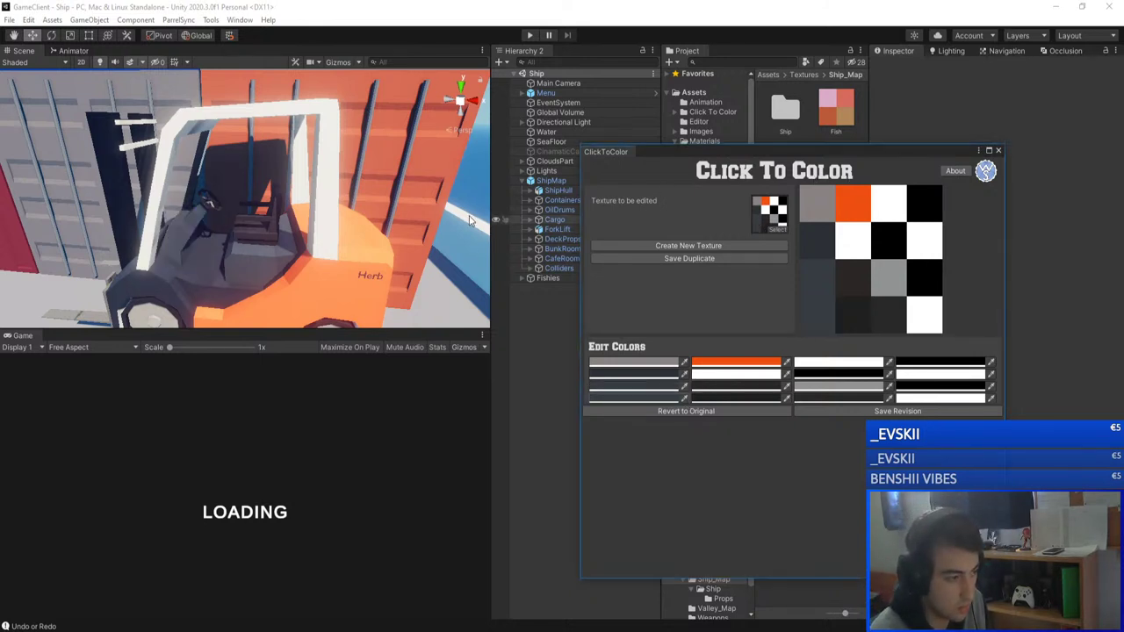
{"action": "key", "text": "s"}
{"action": "right_click_drag", "start_coordinate": [255, 219], "coordinate": [239, 218]}
{"action": "key", "text": "w"}
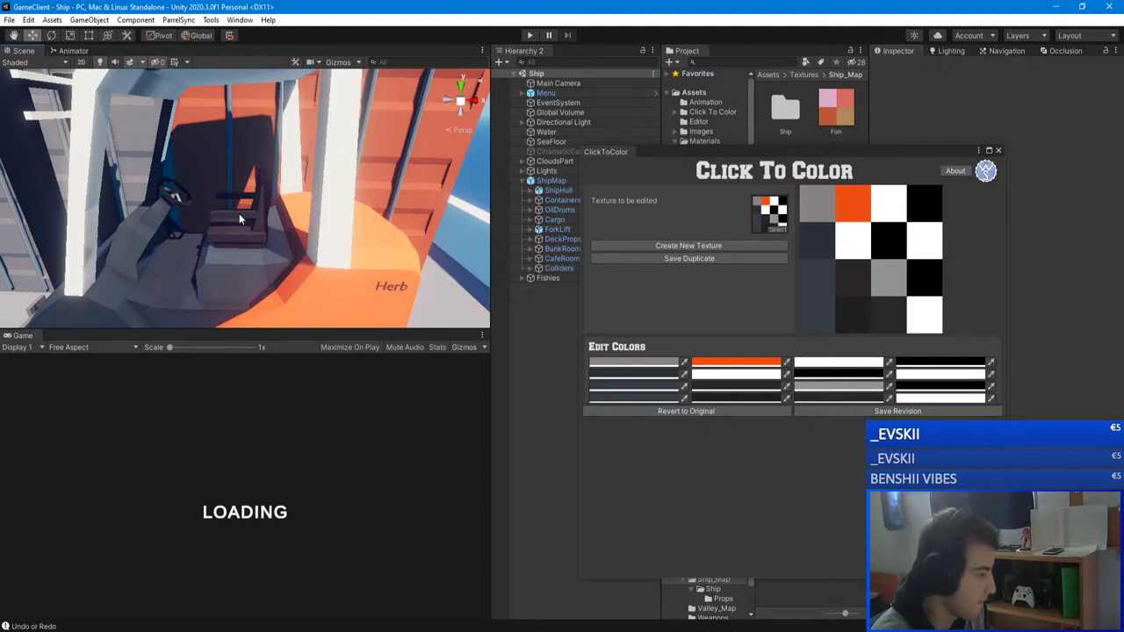
{"action": "mouse_move", "coordinate": [283, 249]}
{"action": "right_mouse_down"}
{"action": "mouse_move", "coordinate": [288, 278]}
{"action": "mouse_move", "coordinate": [286, 244]}
{"action": "right_mouse_up"}
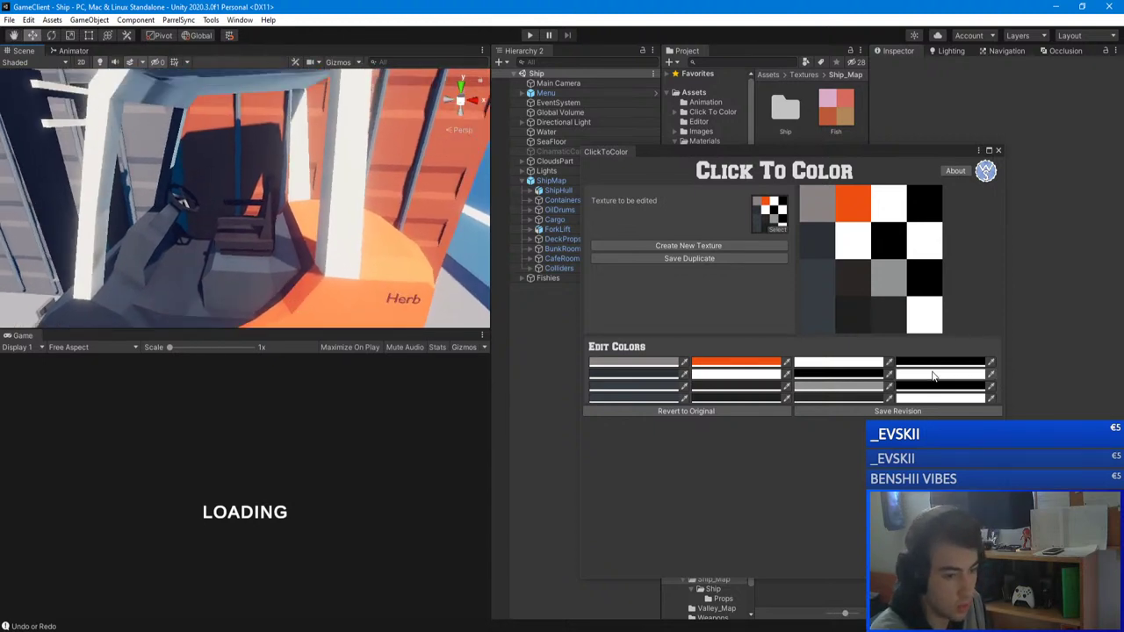
- Test red on the fourth column's second swatch, undo it, and set that swatch to dark grey
{"action": "left_click", "coordinate": [930, 375]}
{"action": "left_click", "coordinate": [1022, 413]}
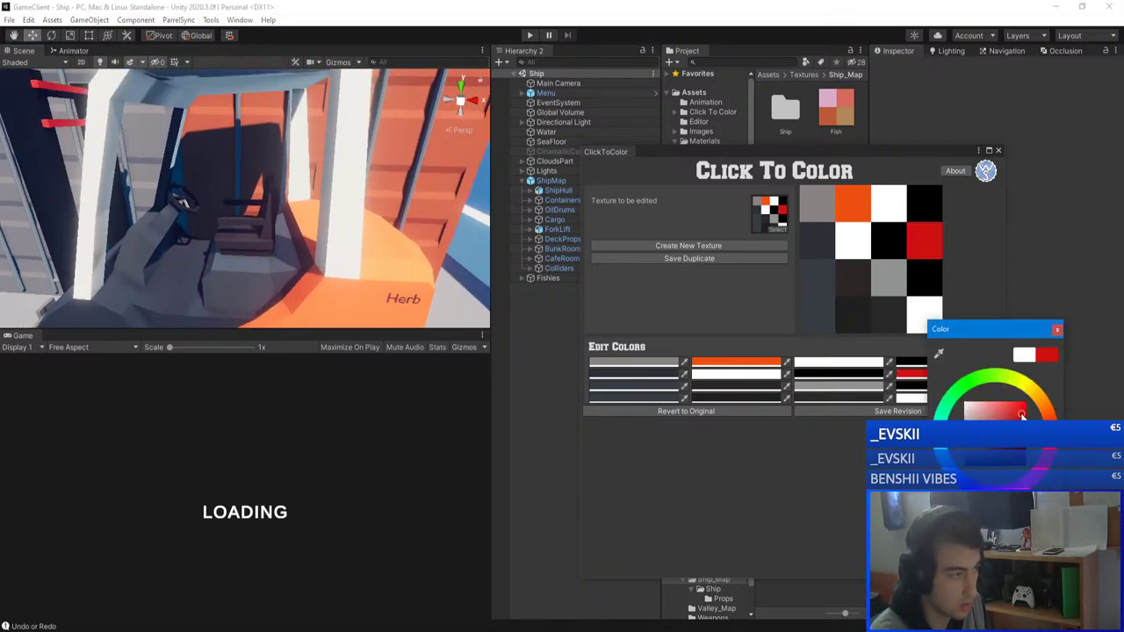
{"action": "key", "text": "ctrl+z"}
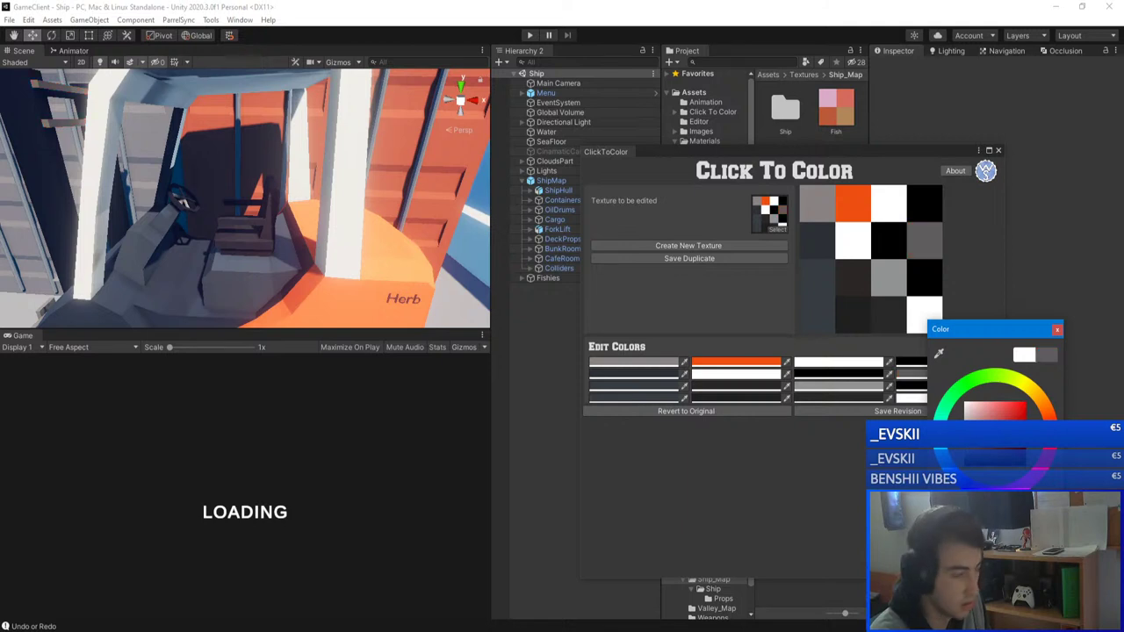
{"action": "left_click", "coordinate": [1057, 330]}
- Set the fourth column's third swatch to dark grey and select the forklift's fork in the scene
{"action": "left_click", "coordinate": [932, 394]}
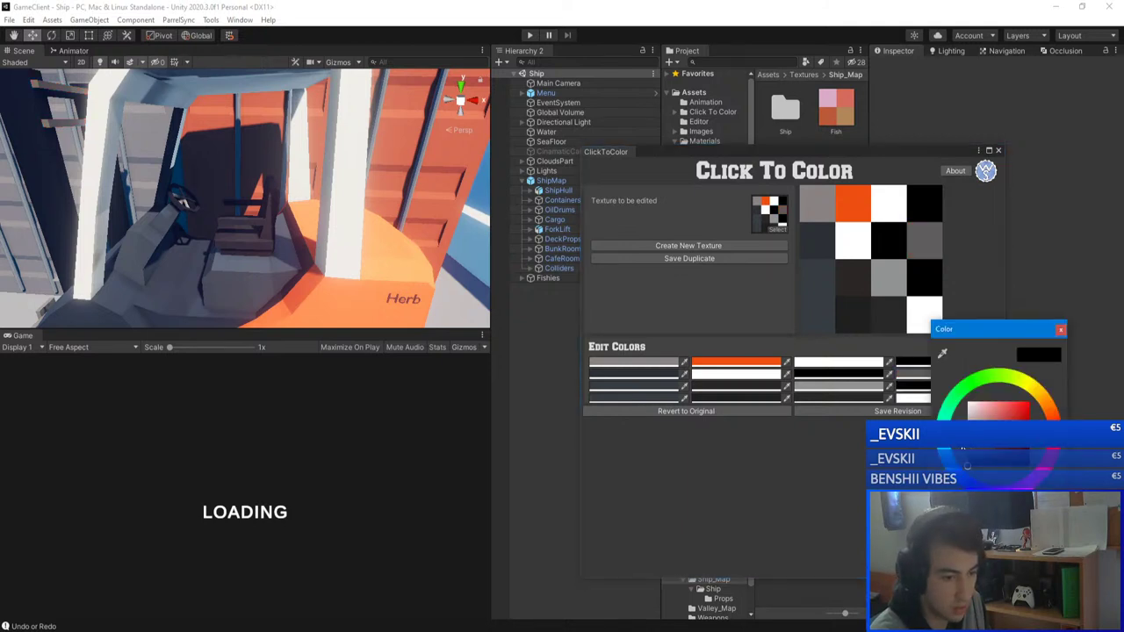
{"action": "left_click", "coordinate": [970, 451]}
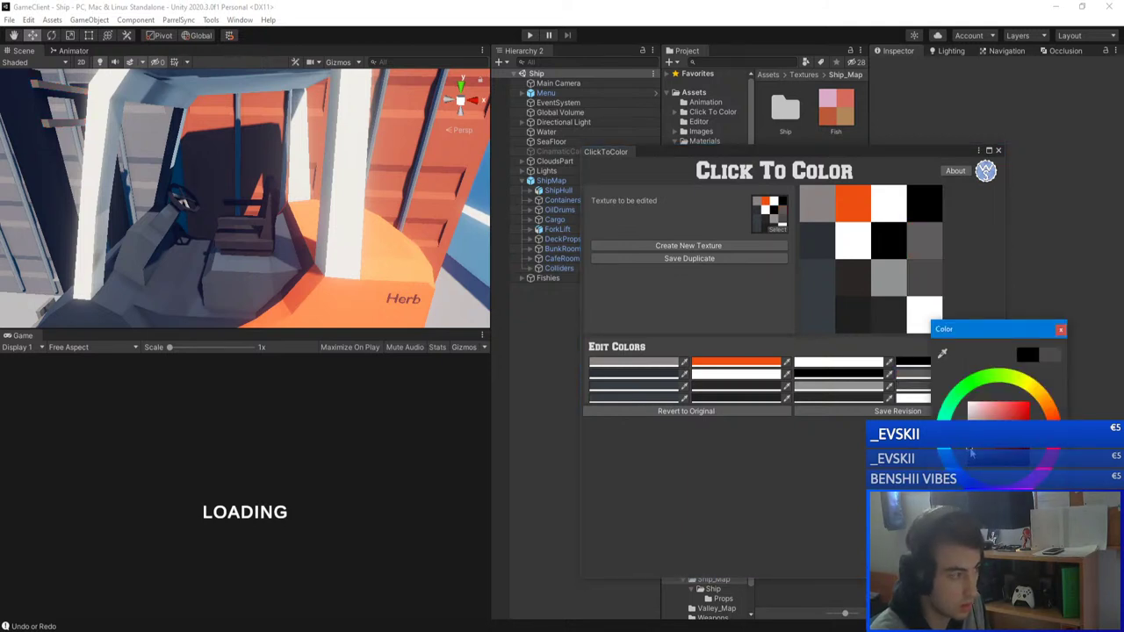
{"action": "right_click_drag", "start_coordinate": [303, 207], "coordinate": [295, 246]}
{"action": "left_click", "coordinate": [253, 249]}
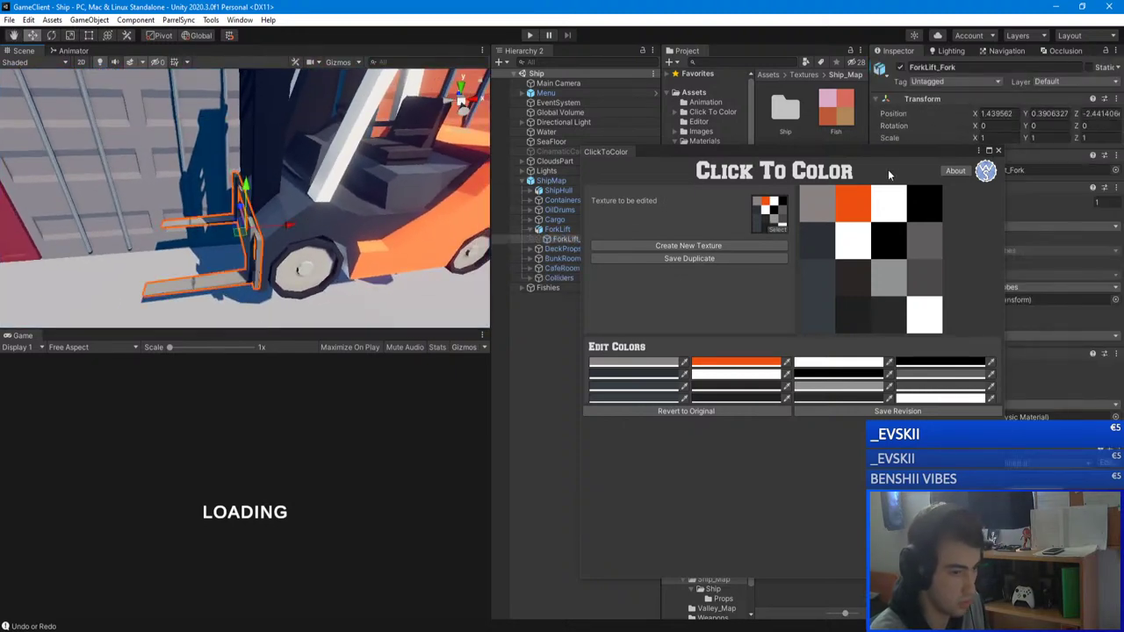
- Apply the Herb material from the Ship_Map materials folder to the forklift's fork, keeping the Click To Color window clear of the view
{"action": "left_click_drag", "start_coordinate": [865, 154], "coordinate": [304, 171]}
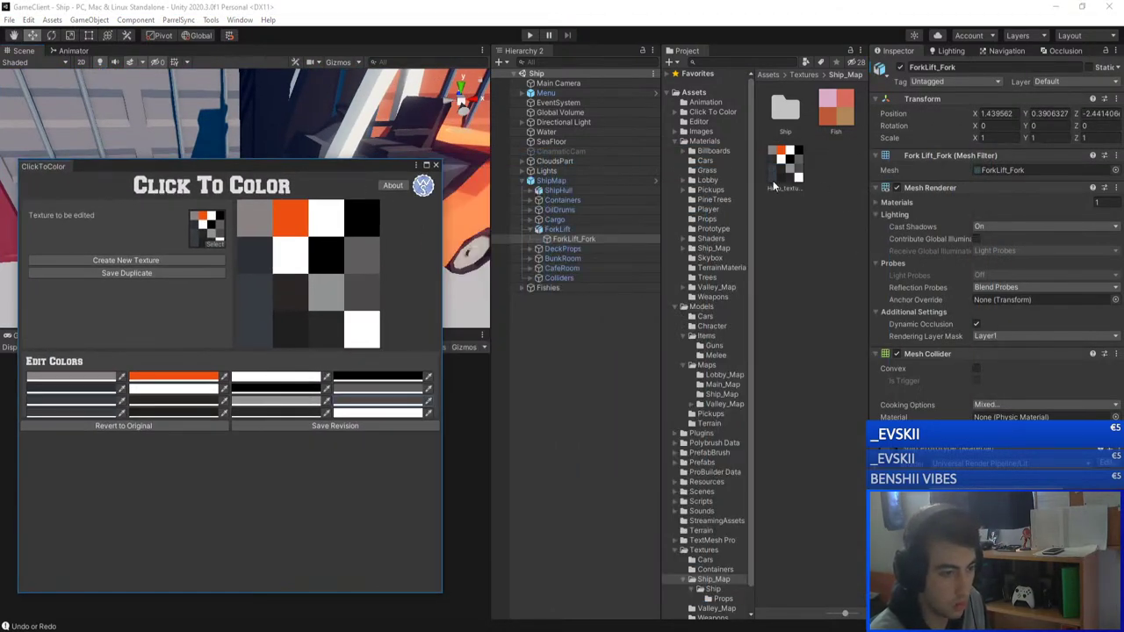
{"action": "left_click", "coordinate": [722, 395]}
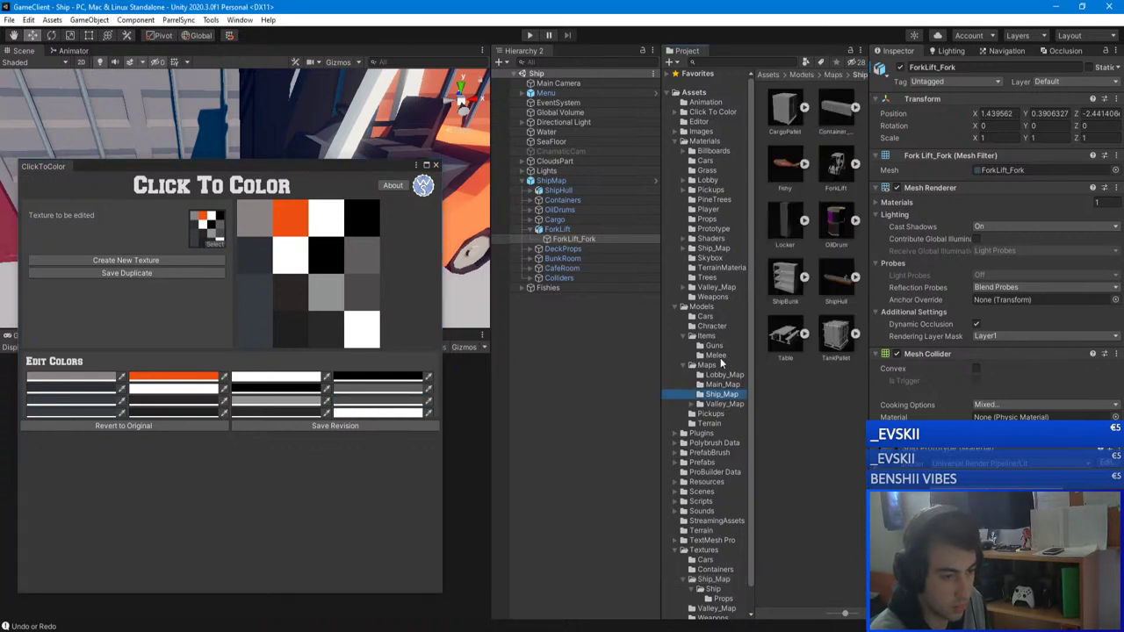
{"action": "left_click", "coordinate": [713, 248]}
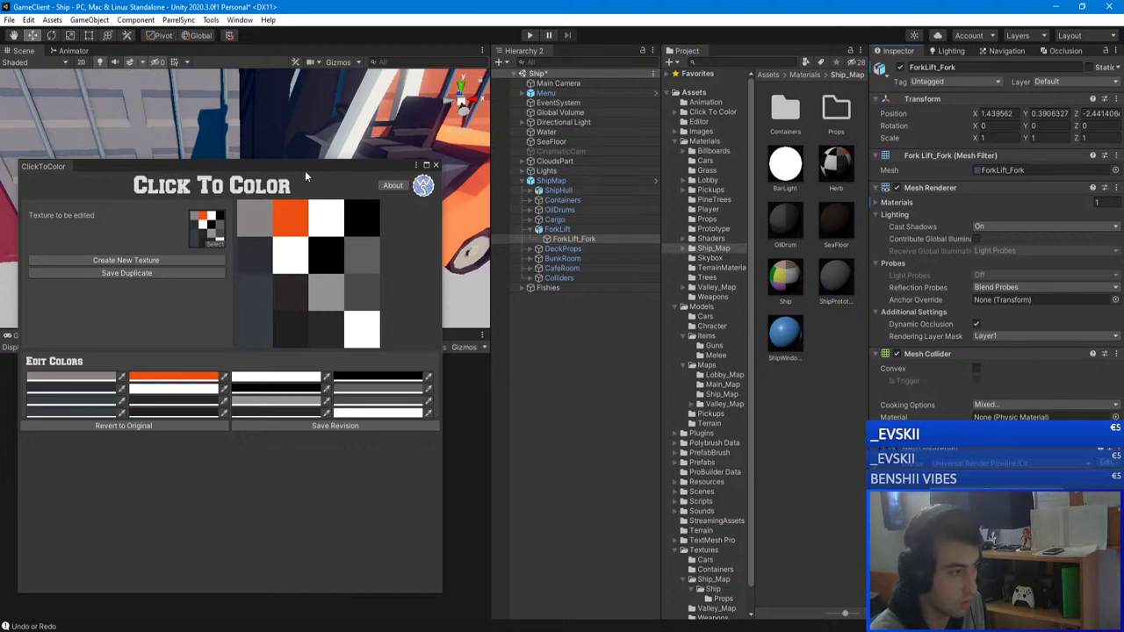
{"action": "left_click_drag", "start_coordinate": [305, 170], "coordinate": [850, 163]}
- Try different greys on the fourth column's second swatch and settle on a medium grey for the fork
{"action": "left_click", "coordinate": [928, 384]}
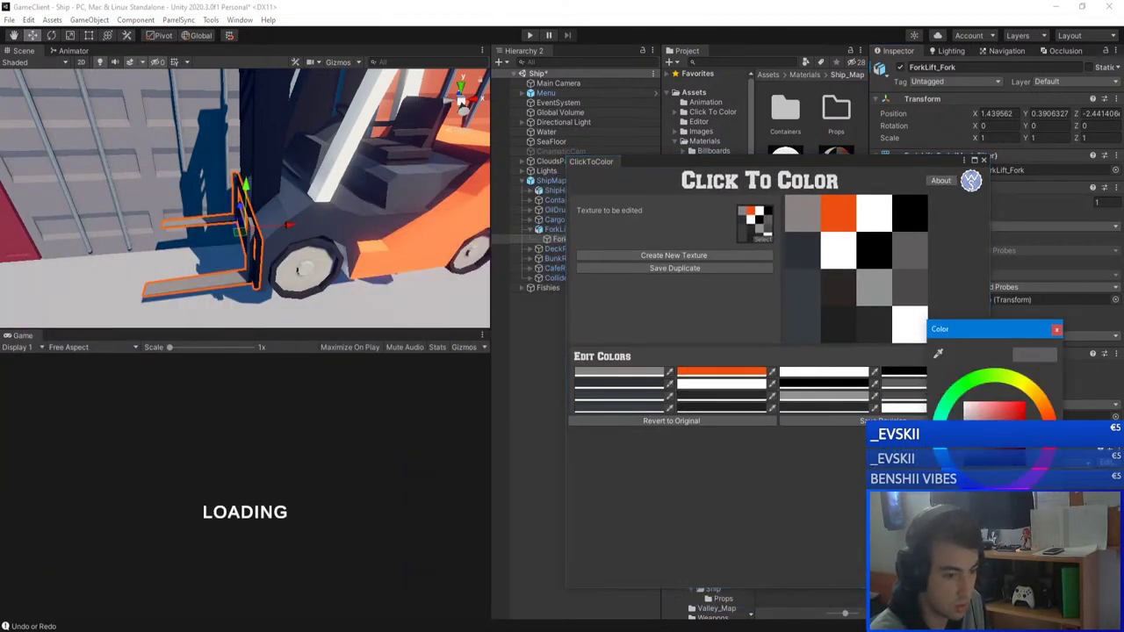
{"action": "left_click", "coordinate": [1021, 408]}
{"action": "key", "text": "ctrl+z"}
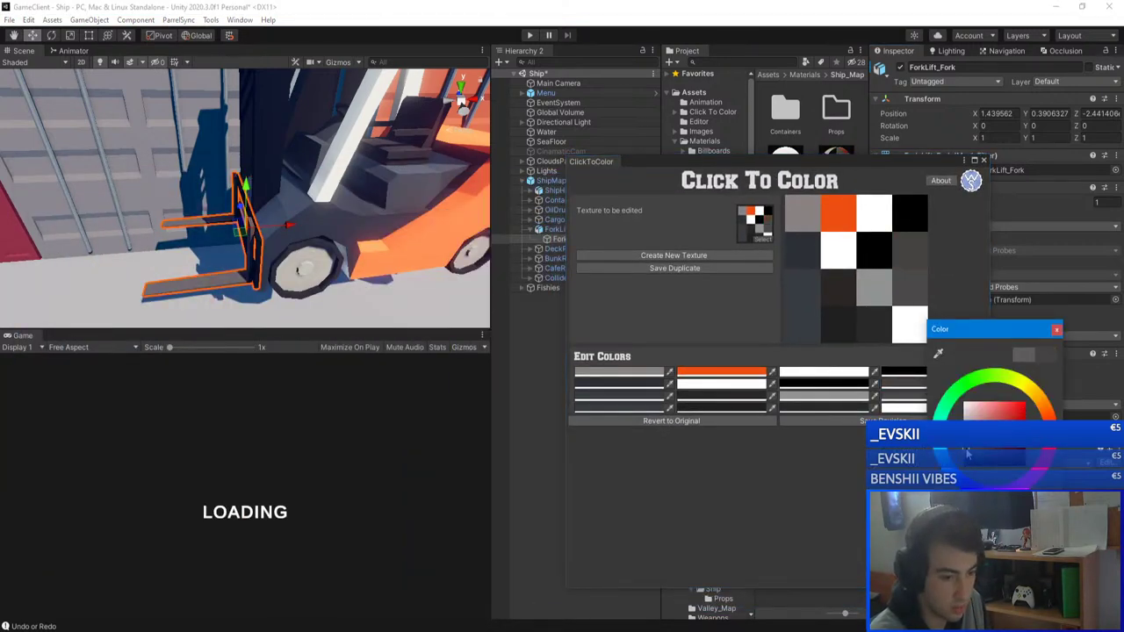
{"action": "left_click_drag", "start_coordinate": [966, 449], "coordinate": [967, 436]}
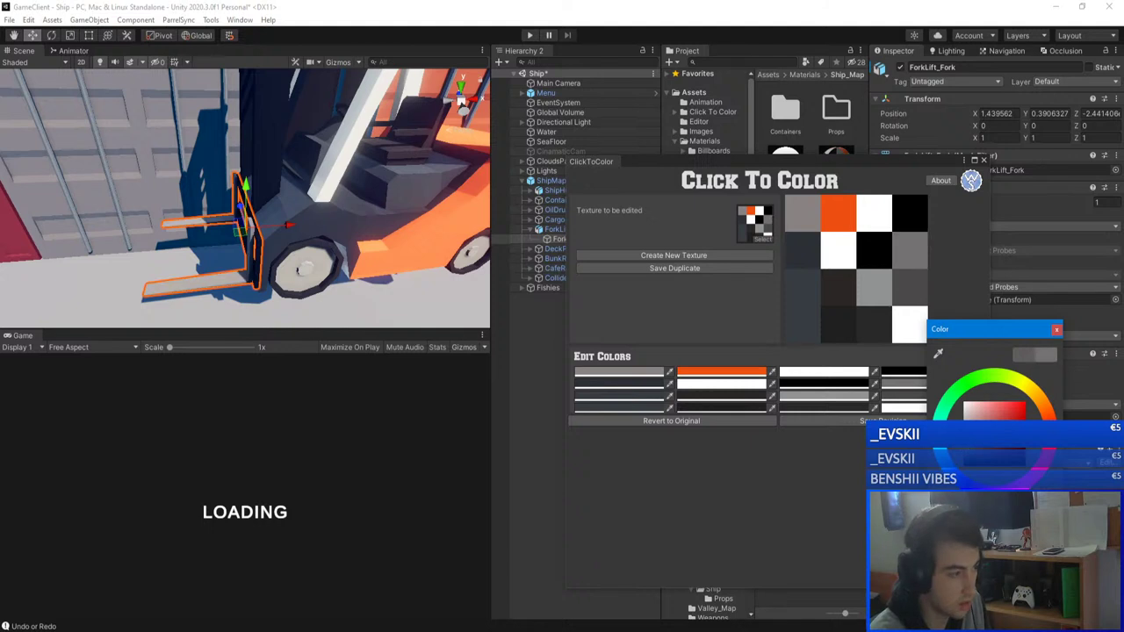
{"action": "key", "text": "ctrl+z"}
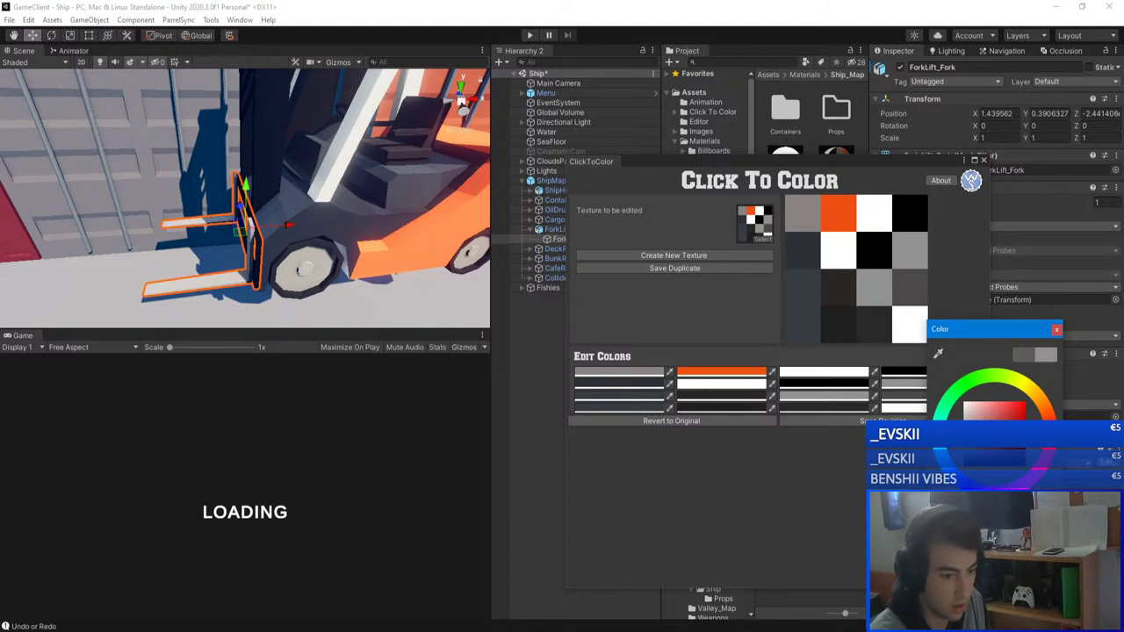
{"action": "key", "text": "ctrl+z"}
{"action": "left_click", "coordinate": [1056, 330]}
- Test red on the fourth column's black first swatch, undo it, and set that swatch to dark grey
{"action": "left_click_drag", "start_coordinate": [158, 230], "coordinate": [272, 207], "text": "alt"}
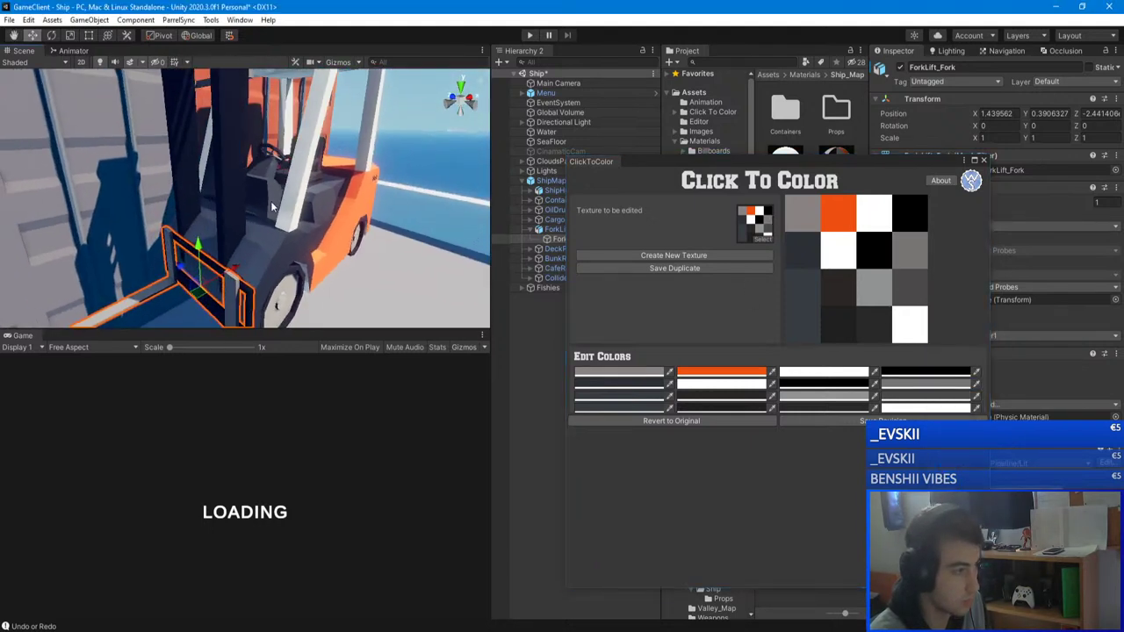
{"action": "left_click", "coordinate": [912, 373]}
{"action": "left_click", "coordinate": [998, 417]}
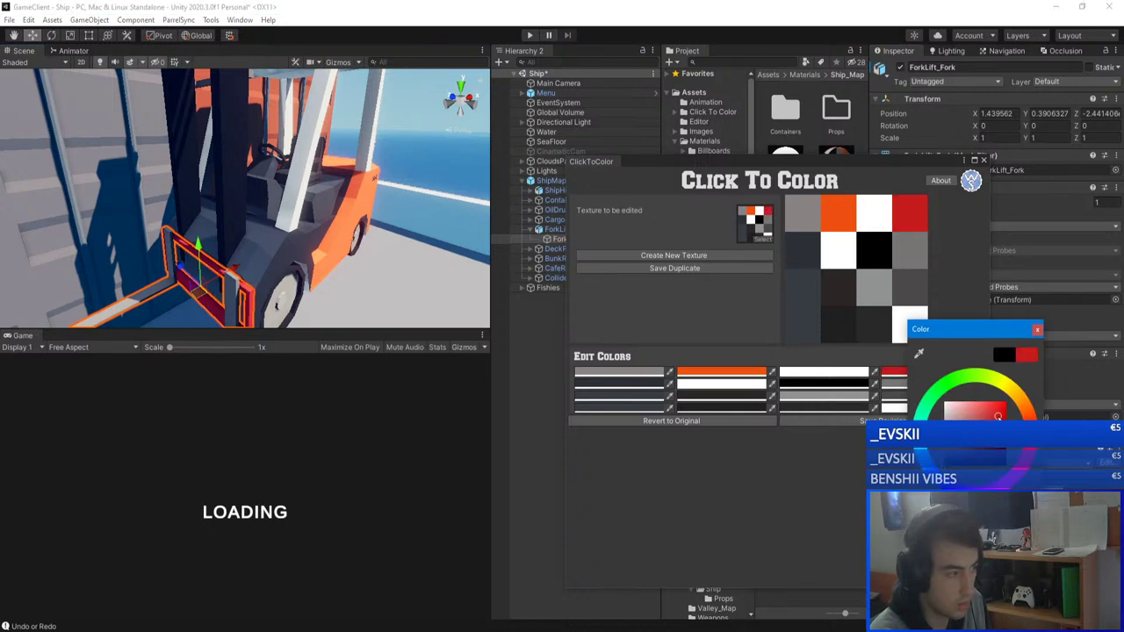
{"action": "key", "text": "ctrl+z"}
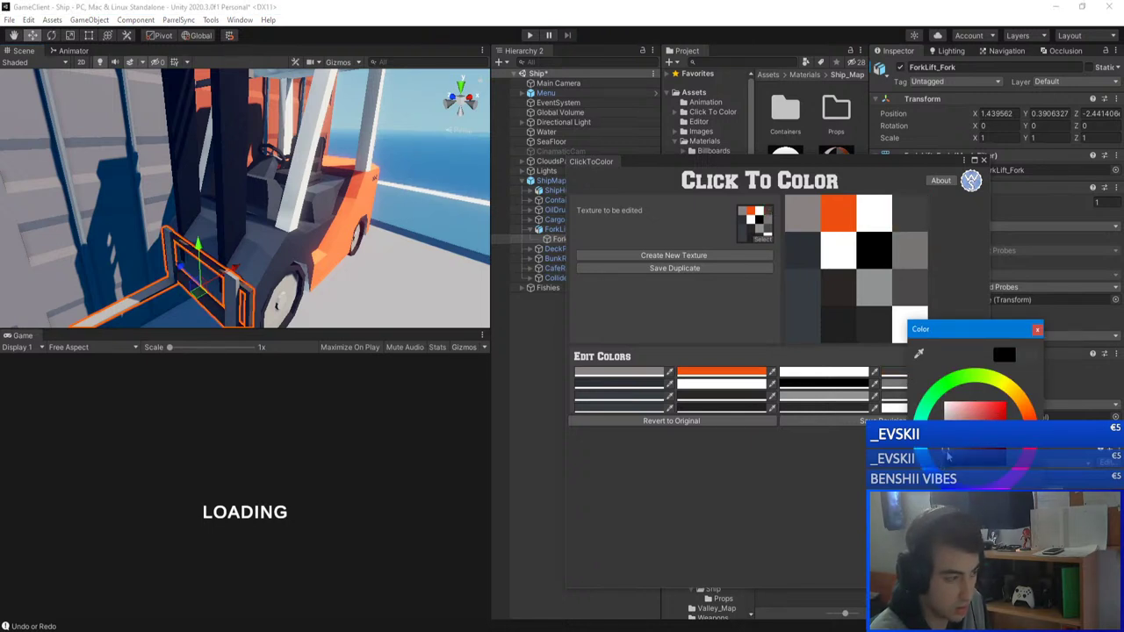
{"action": "left_click", "coordinate": [1038, 331]}
- Test red on the third column's black second swatch, which colours the mast, and set it to a slate blue-grey
{"action": "left_click", "coordinate": [845, 383]}
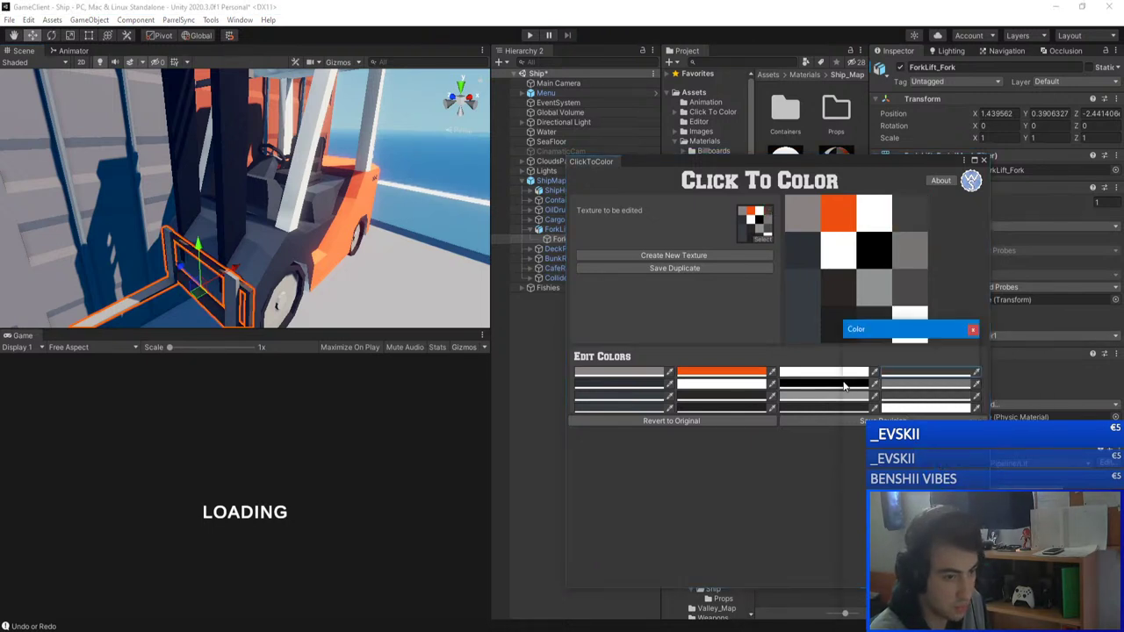
{"action": "left_click", "coordinate": [940, 414]}
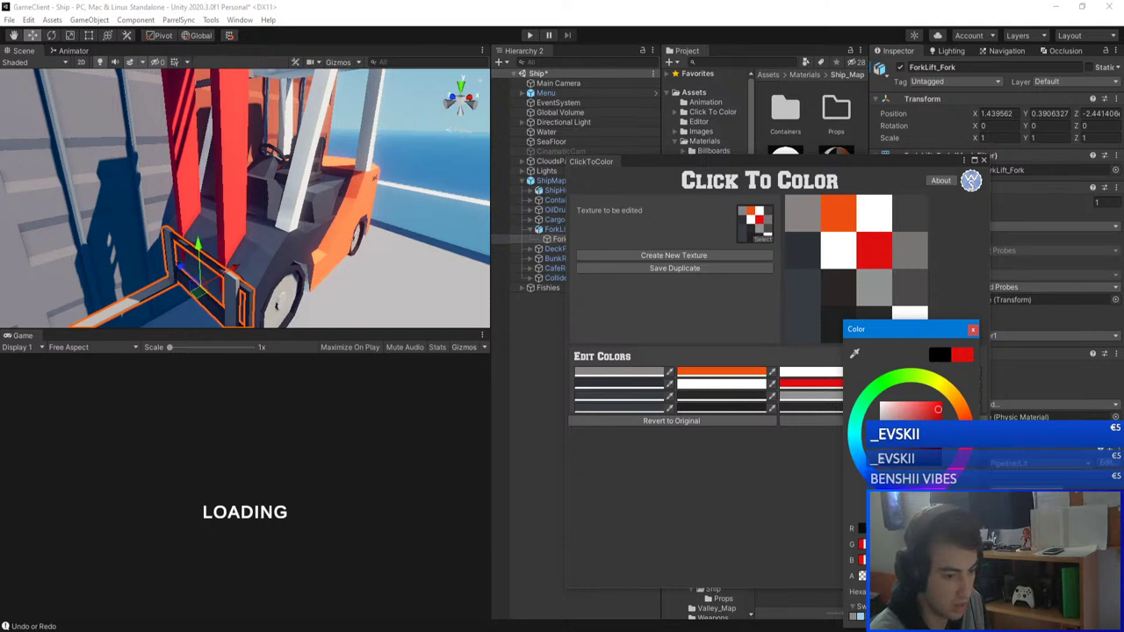
{"action": "left_click", "coordinate": [882, 447]}
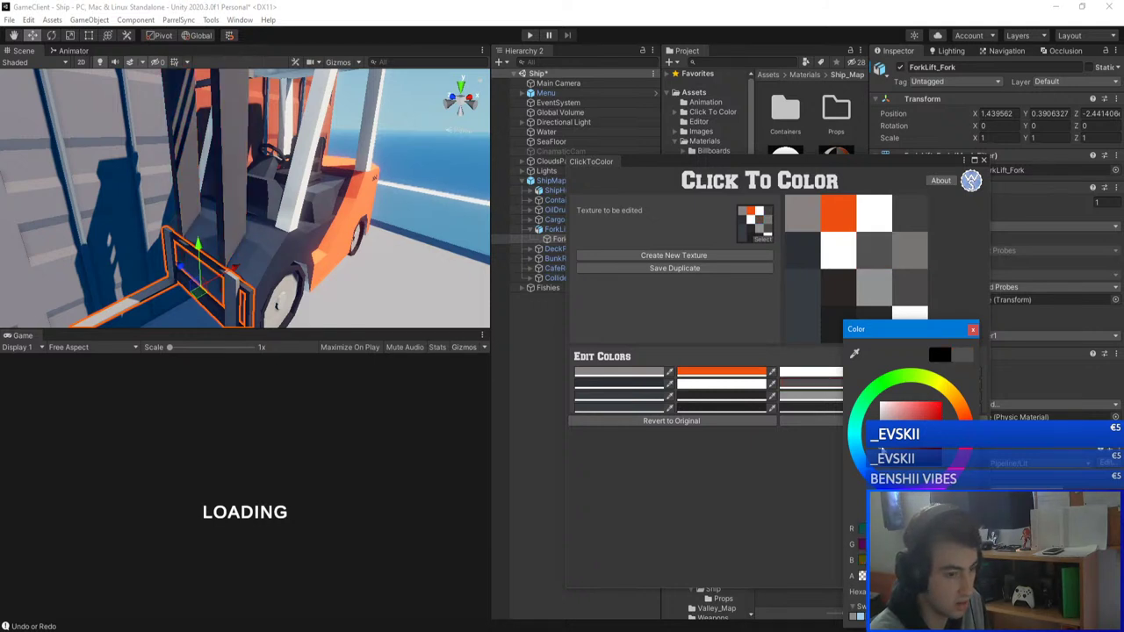
{"action": "left_click", "coordinate": [860, 458]}
{"action": "left_click_drag", "start_coordinate": [887, 442], "coordinate": [899, 443]}
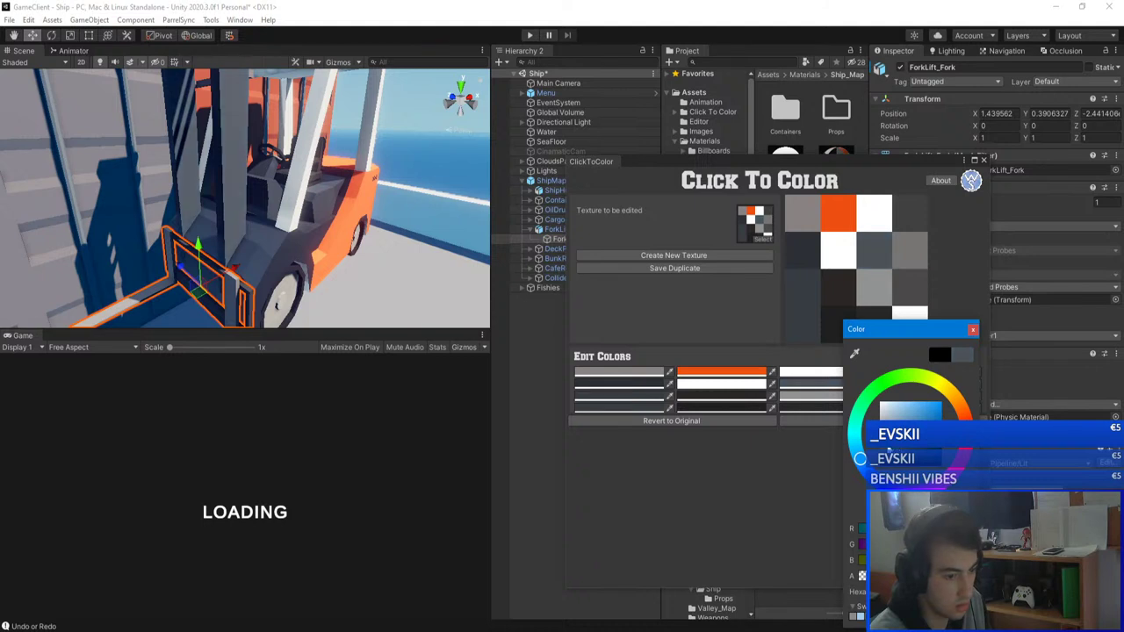
{"action": "left_click", "coordinate": [973, 330]}
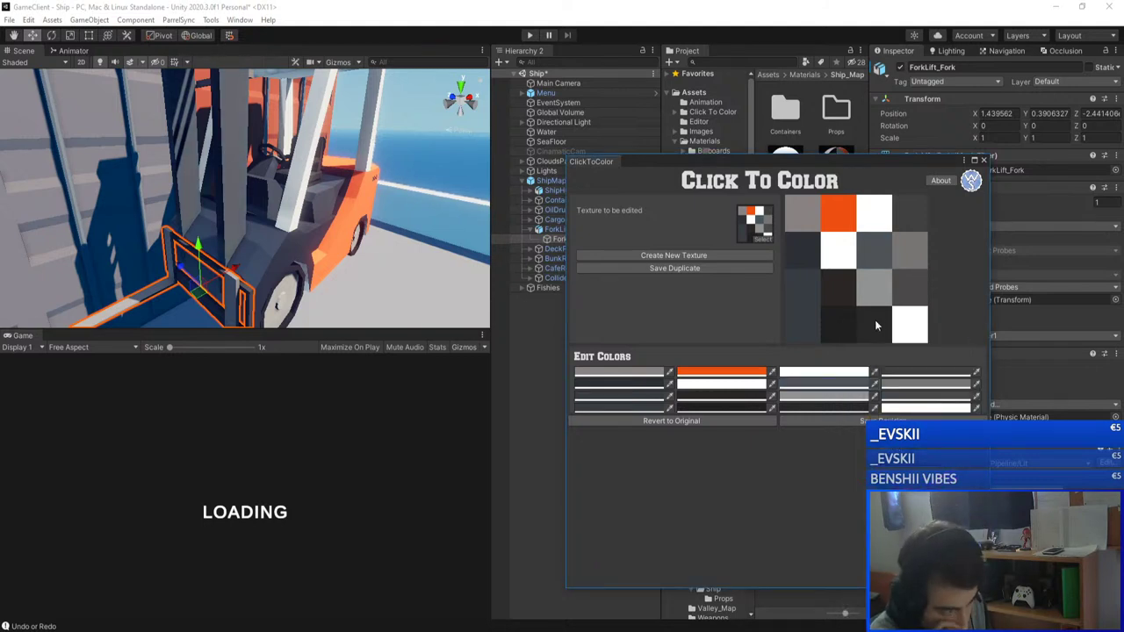
- Test red on the third column's white first swatch, which colours the cab frame, and shift it to a dark blue-grey
{"action": "key", "text": "s"}
{"action": "right_click_drag", "start_coordinate": [351, 206], "coordinate": [107, 247]}
{"action": "key", "text": "a"}
{"action": "key", "text": "w"}
{"action": "key", "text": "w"}
{"action": "key", "text": "s"}
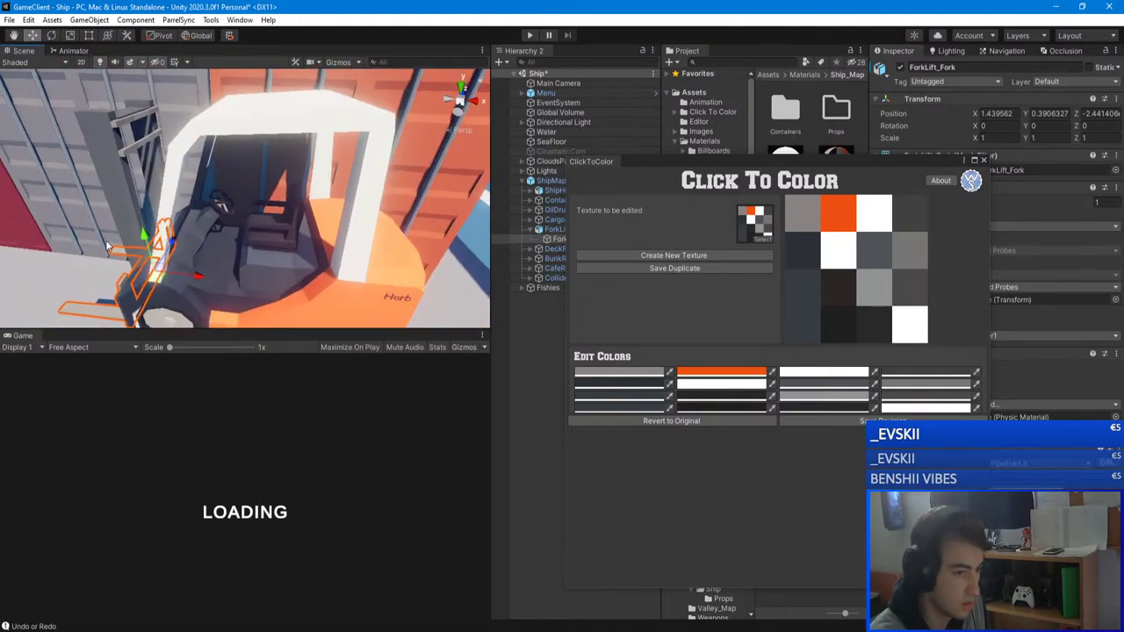
{"action": "left_click", "coordinate": [817, 374]}
{"action": "left_click", "coordinate": [896, 411]}
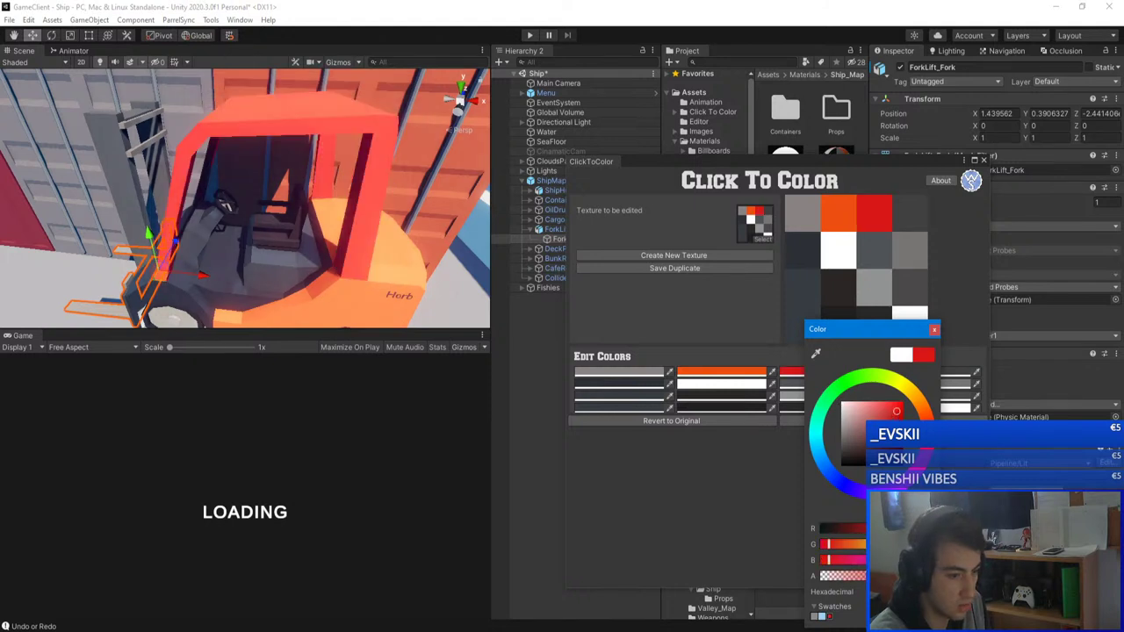
{"action": "left_click_drag", "start_coordinate": [850, 454], "coordinate": [845, 450]}
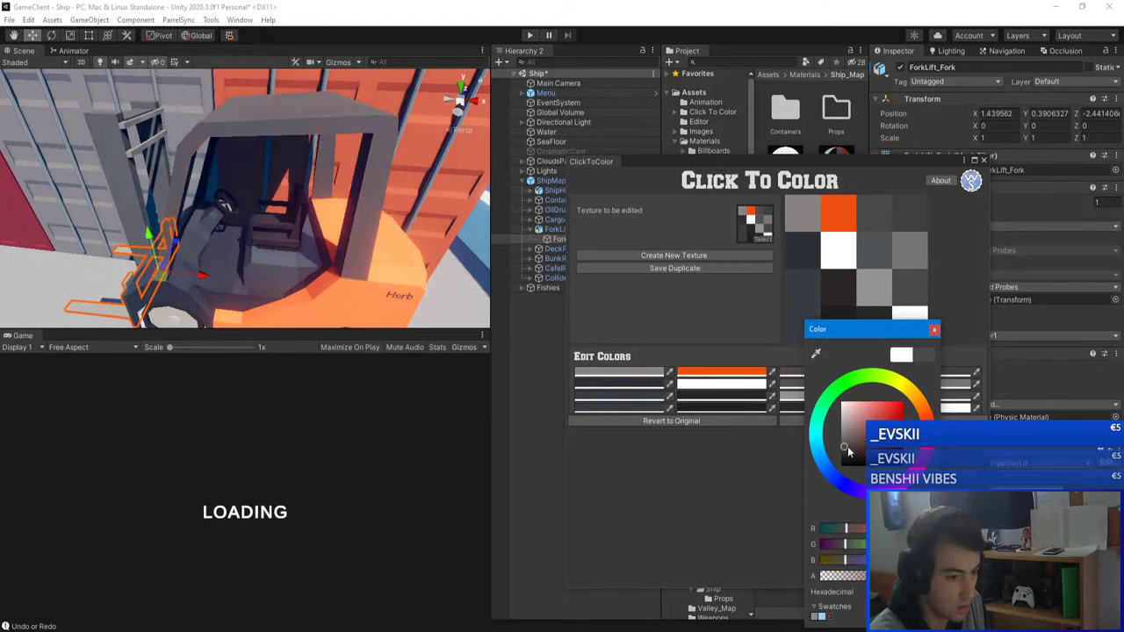
{"action": "left_click", "coordinate": [826, 471]}
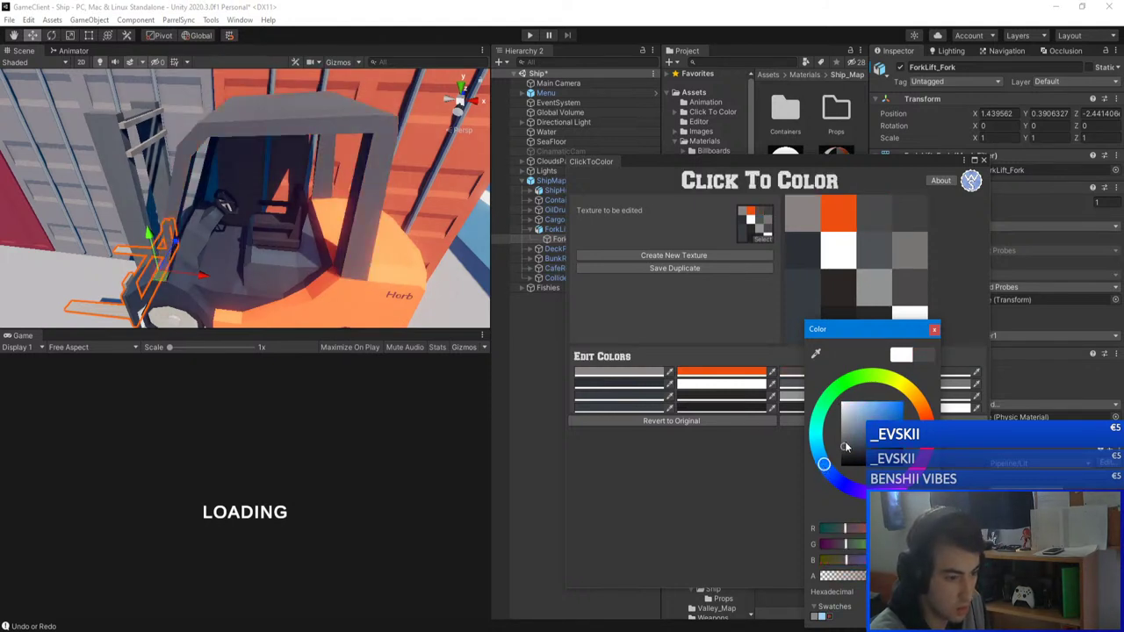
{"action": "mouse_move", "coordinate": [846, 448]}
{"action": "left_mouse_down"}
{"action": "mouse_move", "coordinate": [843, 437]}
{"action": "mouse_move", "coordinate": [844, 450]}
{"action": "left_mouse_up"}
- Sample the first column's second swatch for the cab frame colour, then replace it with the slate blue of the third swatch
{"action": "left_click", "coordinate": [816, 354]}
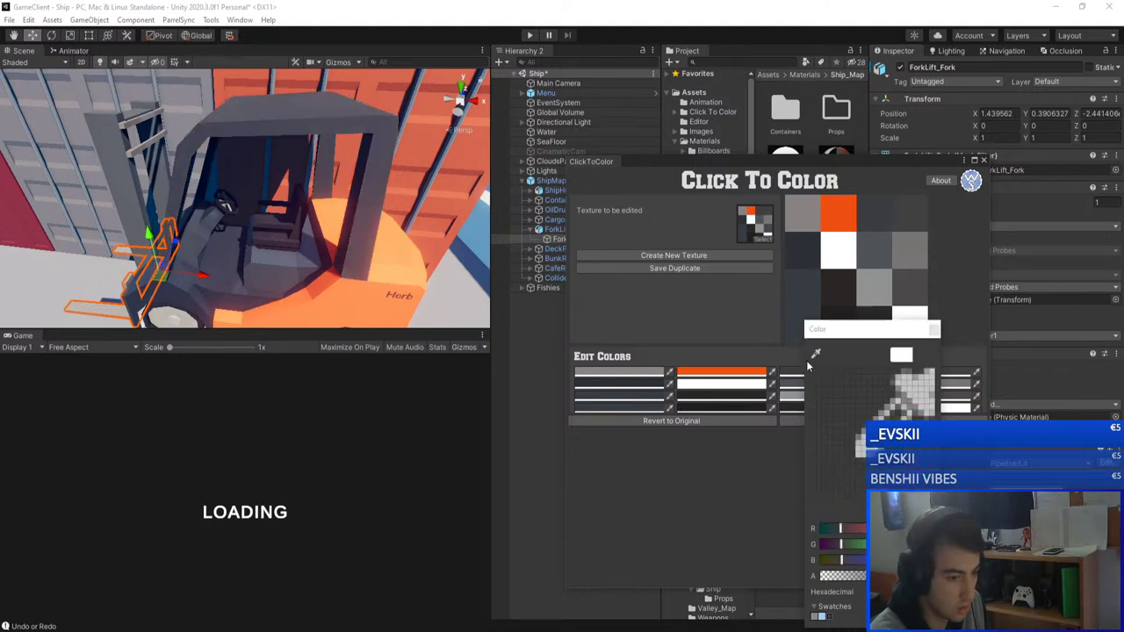
{"action": "left_click", "coordinate": [639, 384]}
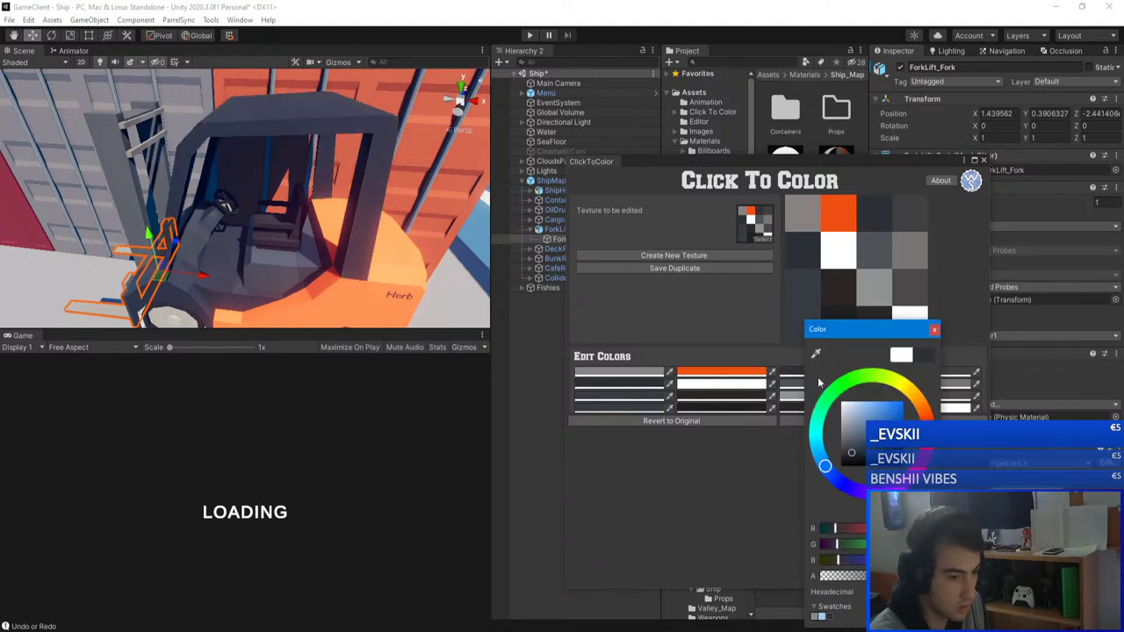
{"action": "left_click", "coordinate": [815, 355]}
{"action": "left_click", "coordinate": [642, 402]}
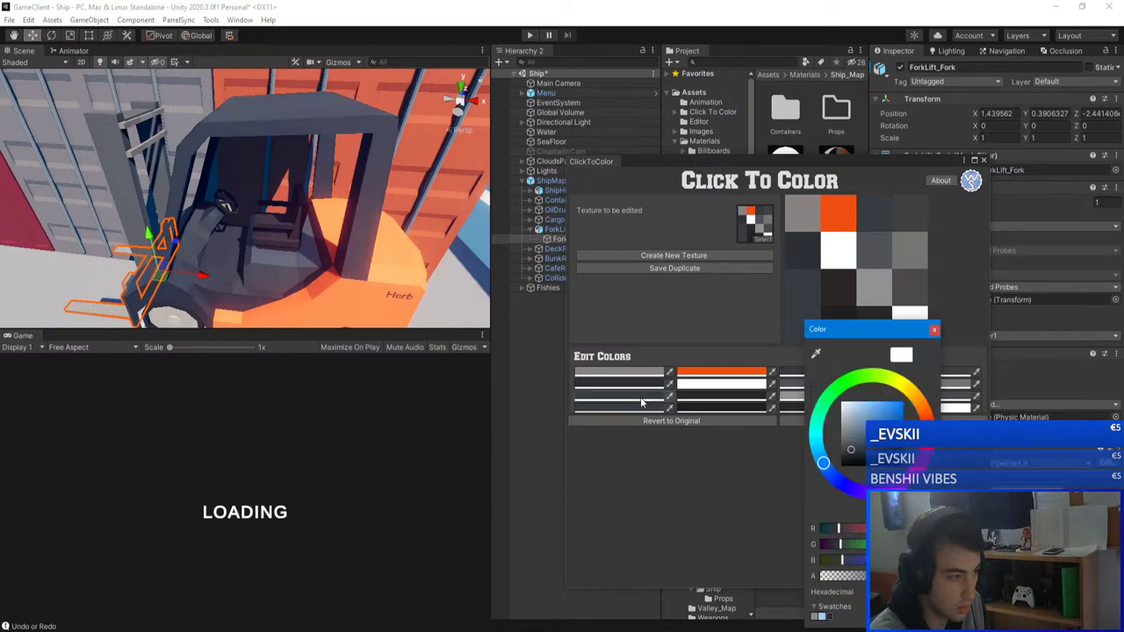
{"action": "left_click", "coordinate": [934, 330]}
- Recolour the fourth column's white fourth swatch dark slate blue while checking the forklift from below
{"action": "right_click_drag", "start_coordinate": [333, 207], "coordinate": [478, 211]}
{"action": "left_click_drag", "start_coordinate": [479, 211], "coordinate": [505, 211], "text": "alt"}
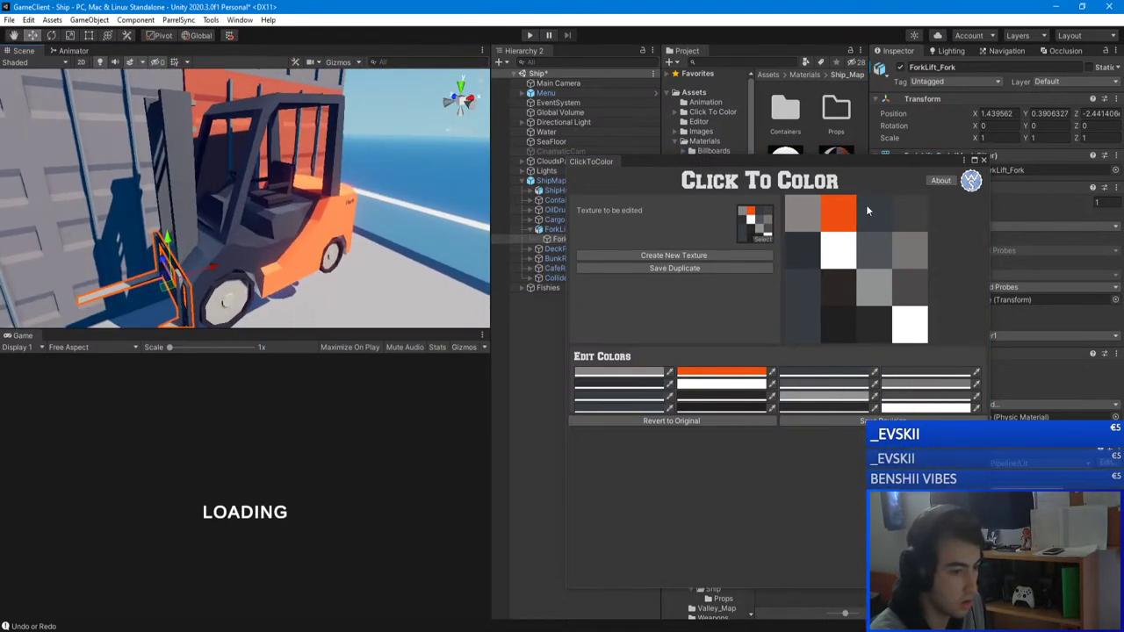
{"action": "left_click", "coordinate": [911, 409]}
{"action": "left_click_drag", "start_coordinate": [455, 322], "coordinate": [435, 152], "text": "alt"}
{"action": "left_click", "coordinate": [927, 407]}
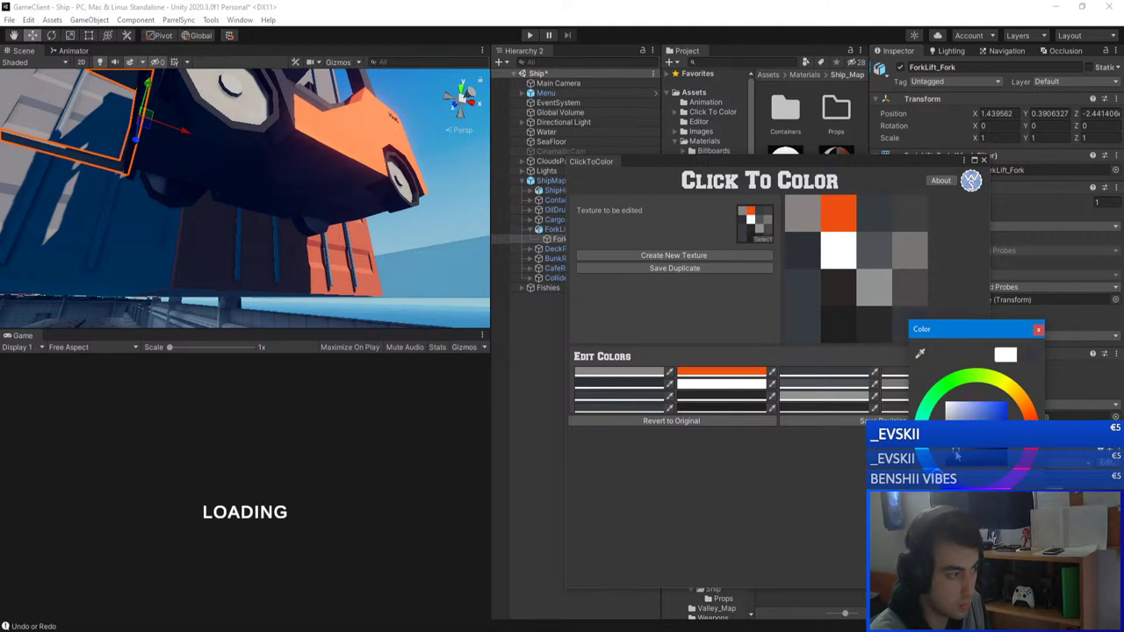
{"action": "left_click", "coordinate": [1039, 330]}
- Inspect the recoloured forklift from the side and underneath, and close Click To Color
{"action": "right_click_drag", "start_coordinate": [263, 227], "coordinate": [243, 309]}
{"action": "left_click_drag", "start_coordinate": [243, 309], "coordinate": [343, 320], "text": "alt"}
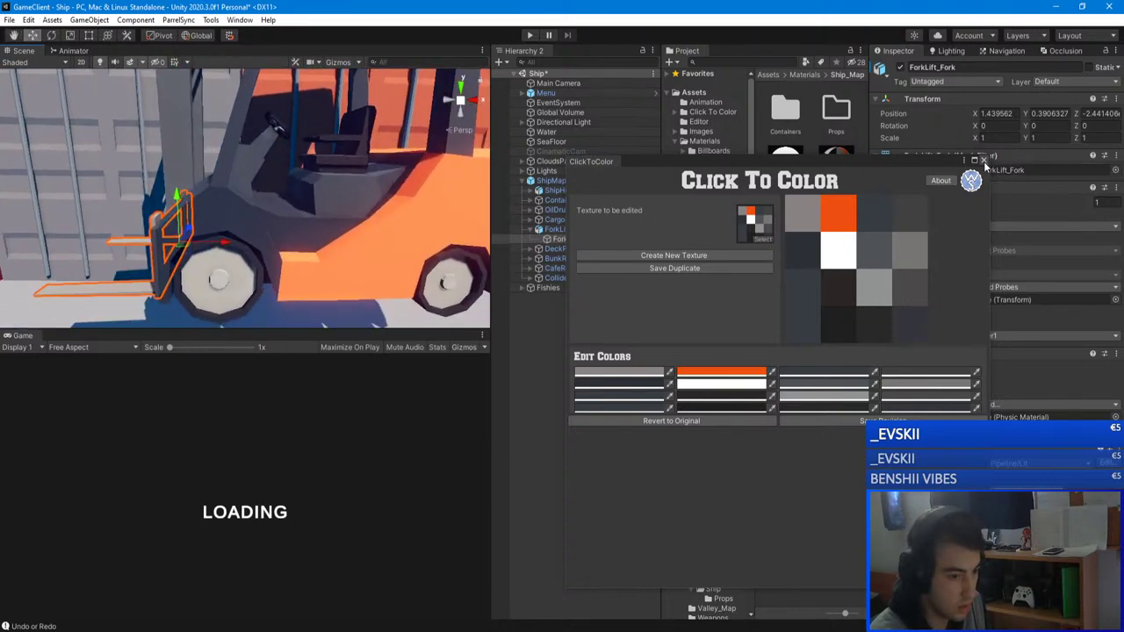
{"action": "mouse_move", "coordinate": [320, 150]}
{"action": "left_mouse_down", "text": "alt"}
{"action": "mouse_move", "coordinate": [236, 197]}
{"action": "mouse_move", "coordinate": [371, 248]}
{"action": "mouse_move", "coordinate": [195, 145]}
{"action": "mouse_move", "coordinate": [166, 80]}
{"action": "mouse_move", "coordinate": [322, 133]}
{"action": "left_mouse_up", "text": "alt"}
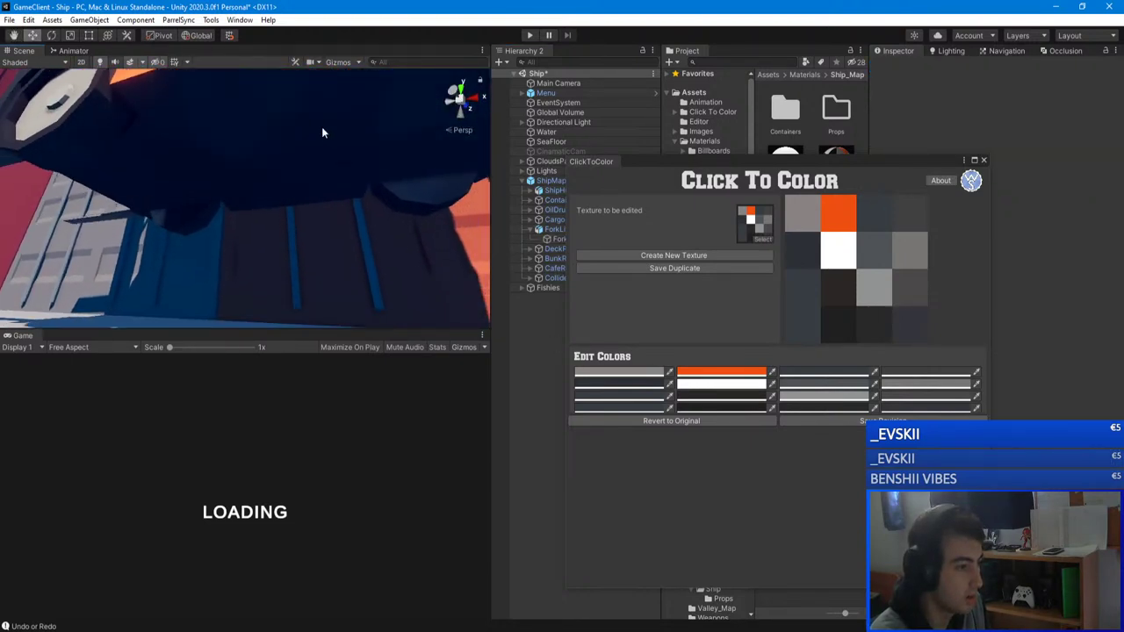
{"action": "left_click_drag", "start_coordinate": [389, 87], "coordinate": [212, 237], "text": "alt"}
{"action": "right_click_drag", "start_coordinate": [146, 242], "coordinate": [524, 244]}
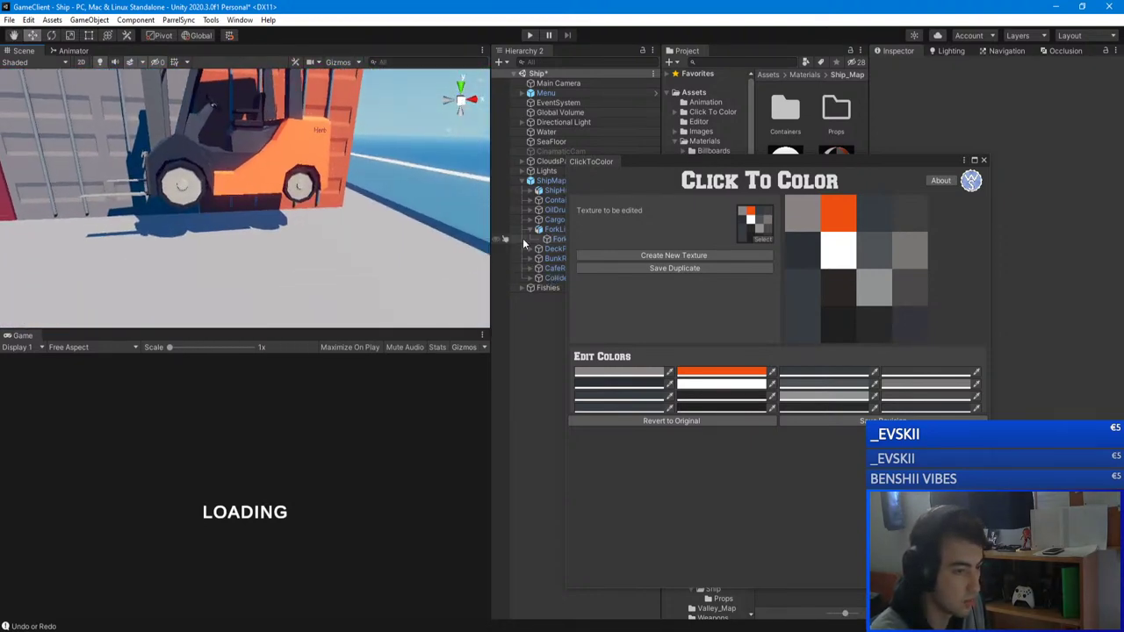
{"action": "left_click", "coordinate": [984, 159]}
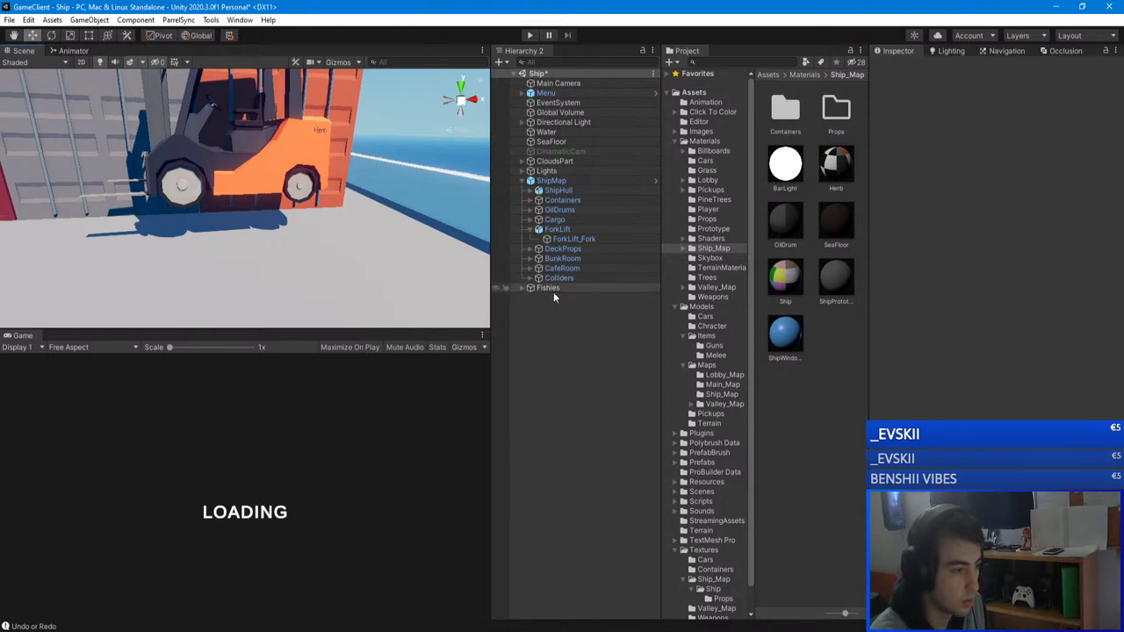
- Reopen Click To Color and move its window clear of the project's asset folders
{"action": "left_click", "coordinate": [211, 19]}
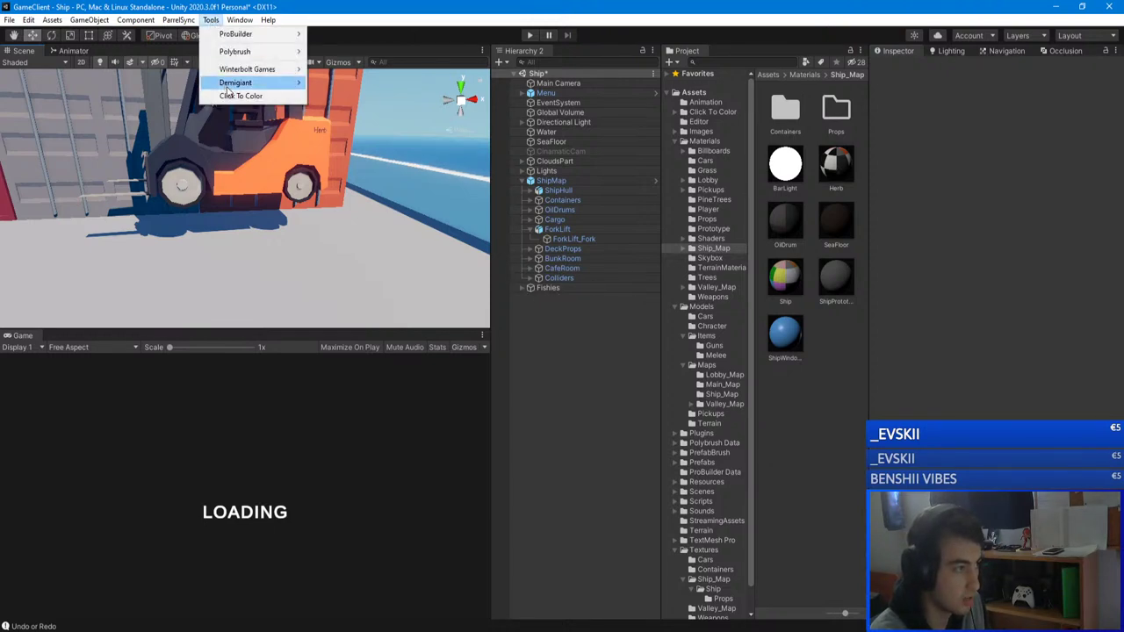
{"action": "left_click", "coordinate": [224, 94]}
{"action": "left_click_drag", "start_coordinate": [724, 165], "coordinate": [282, 149]}
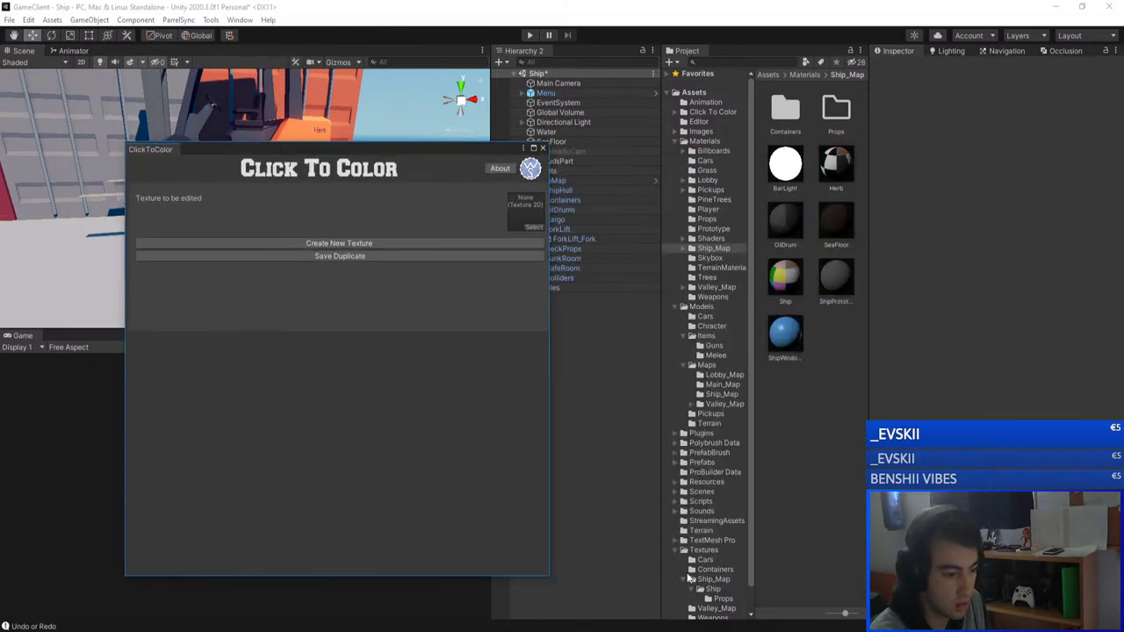
- Load Herb_texture from the Textures/Ship_Map folder into Click To Color, review its swatches, and close the tool to view the forklift
{"action": "left_click", "coordinate": [674, 140]}
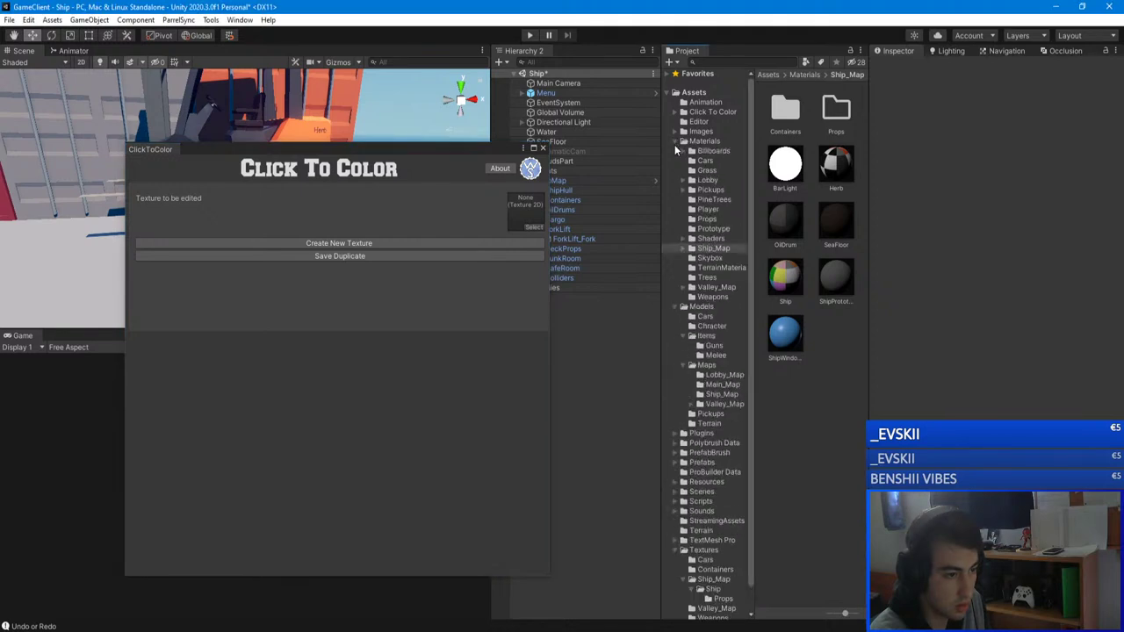
{"action": "left_click", "coordinate": [676, 142]}
{"action": "left_click", "coordinate": [677, 149]}
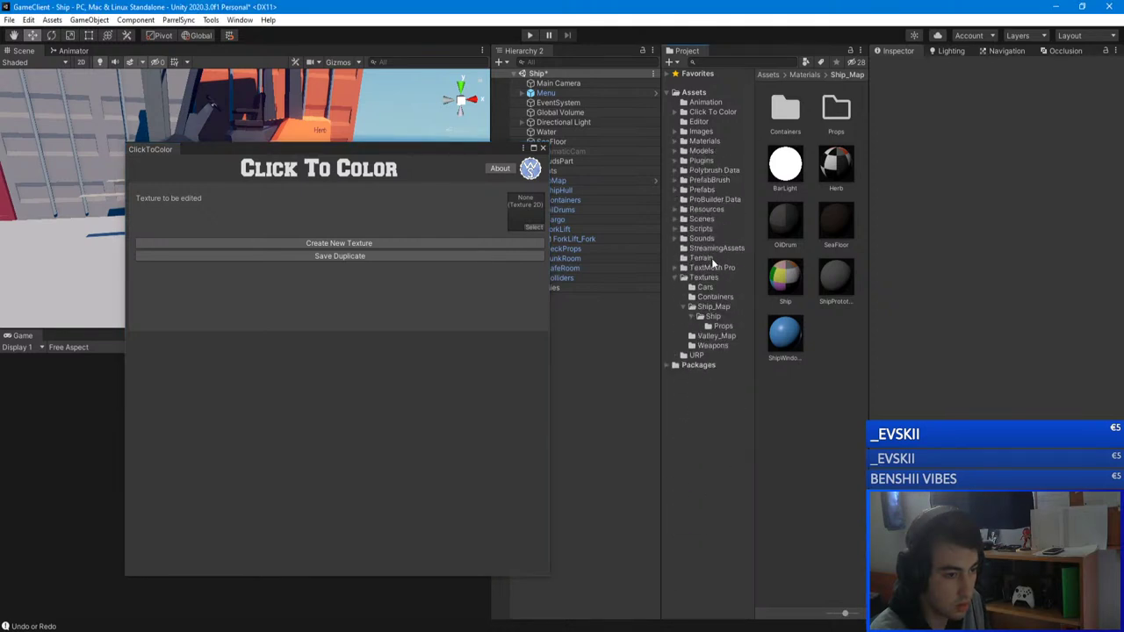
{"action": "left_click", "coordinate": [720, 339]}
{"action": "left_click", "coordinate": [715, 317]}
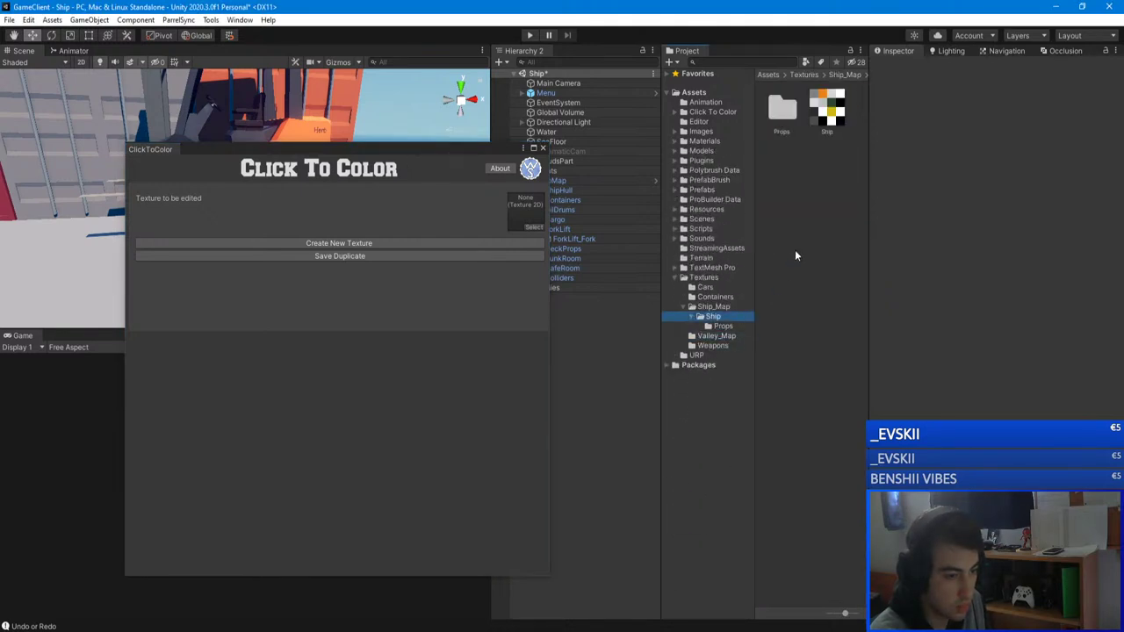
{"action": "left_click", "coordinate": [718, 323]}
{"action": "left_click", "coordinate": [716, 310]}
{"action": "left_click_drag", "start_coordinate": [787, 169], "coordinate": [530, 217]}
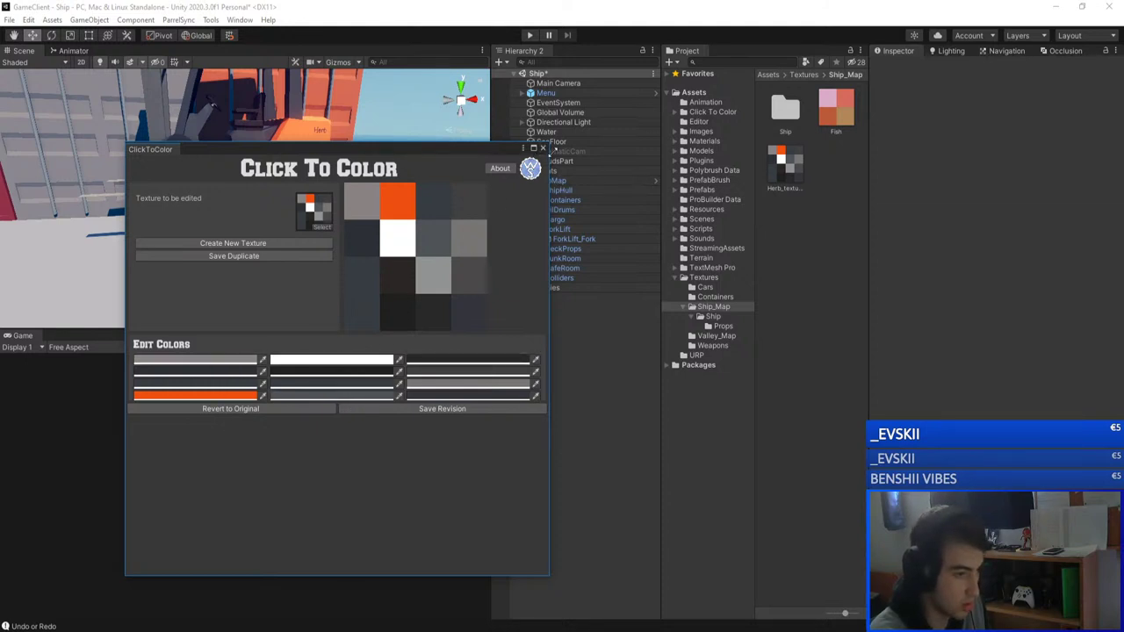
{"action": "left_click", "coordinate": [542, 148]}
{"action": "scroll", "coordinate": [284, 217], "scroll_direction": "up", "scroll_amount": 5}
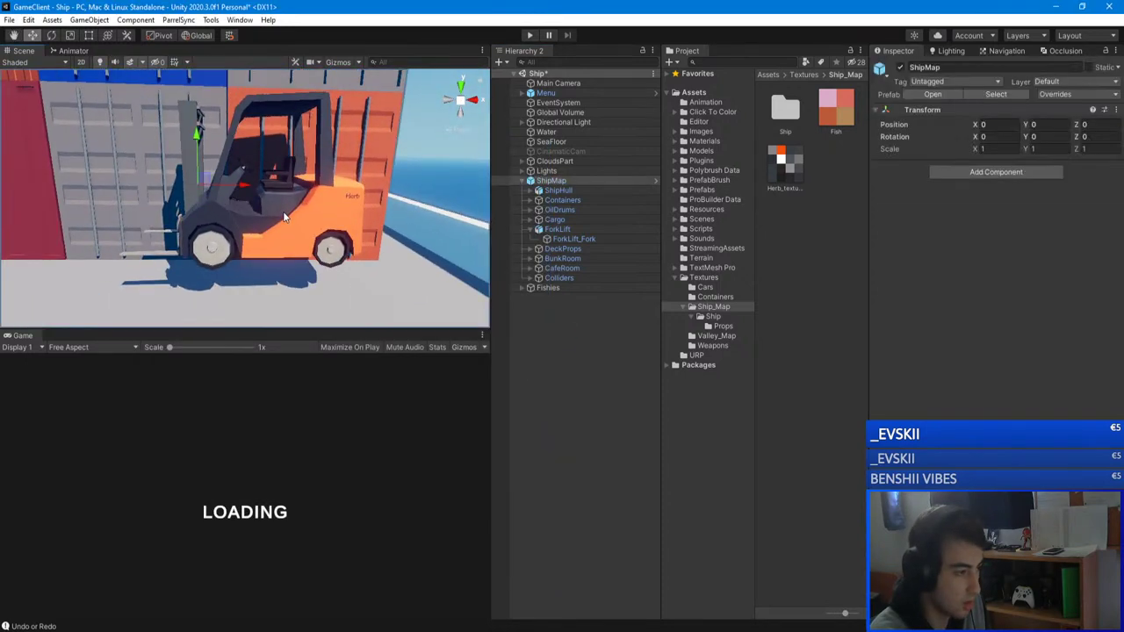
- Lower the ForkLift from the deck to about Y 0.027 in the tiled room beneath it, and deselect it
{"action": "right_click_drag", "start_coordinate": [283, 217], "coordinate": [306, 223]}
{"action": "left_click", "coordinate": [303, 220]}
{"action": "left_click", "coordinate": [560, 230]}
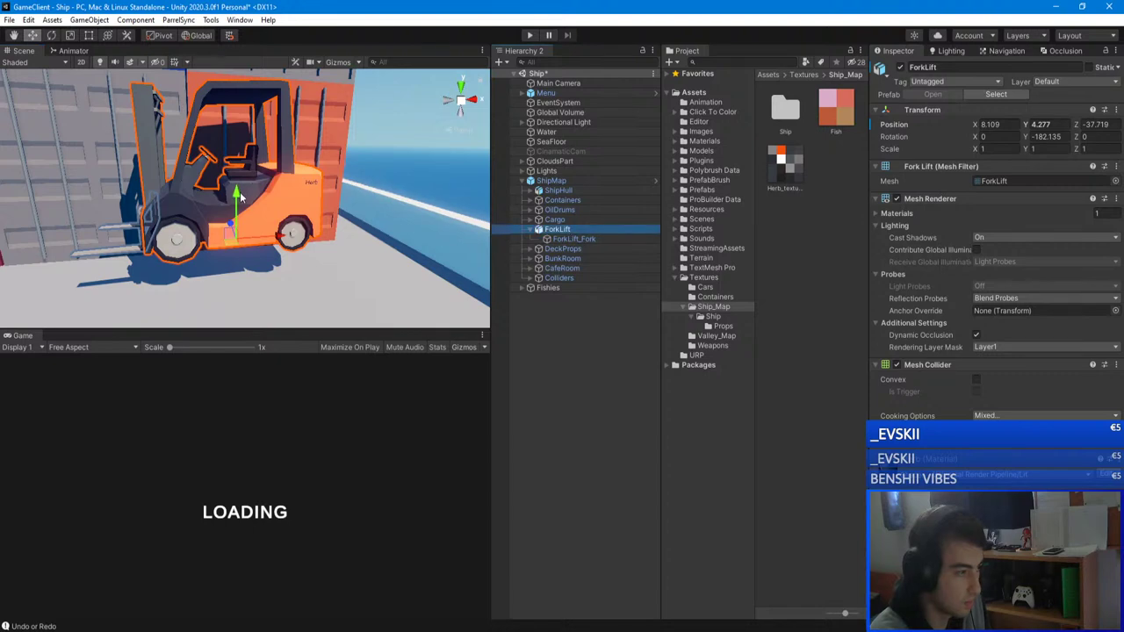
{"action": "left_click_drag", "start_coordinate": [240, 196], "coordinate": [232, 351]}
{"action": "right_click_drag", "start_coordinate": [190, 304], "coordinate": [590, 230]}
{"action": "left_click_drag", "start_coordinate": [271, 176], "coordinate": [264, 244]}
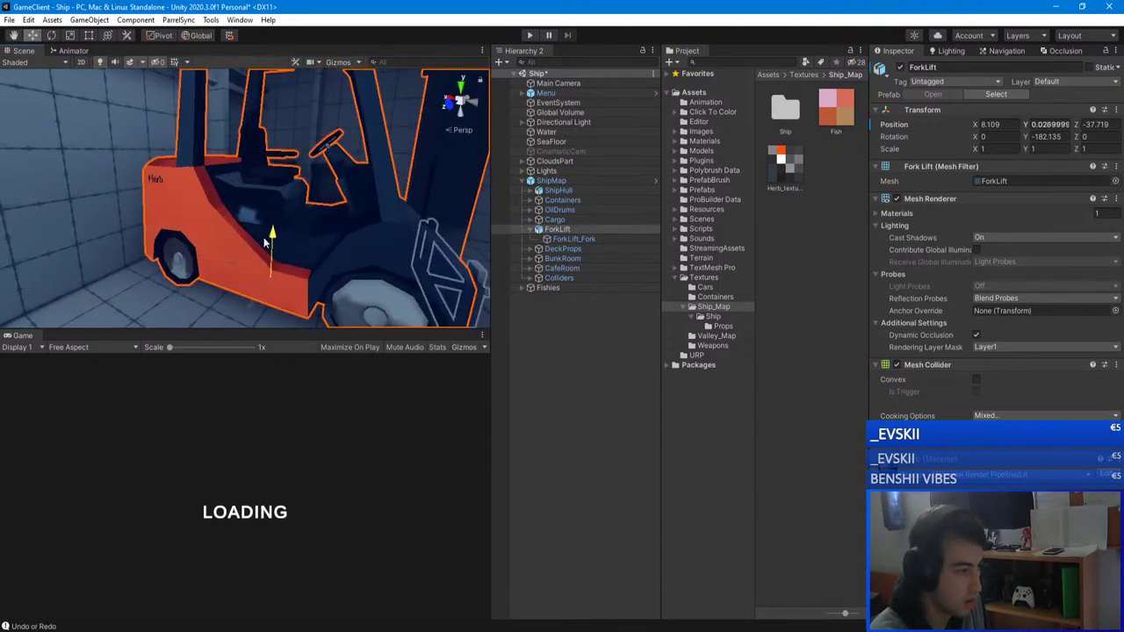
{"action": "right_click_drag", "start_coordinate": [266, 241], "coordinate": [1018, 287]}
{"action": "left_click", "coordinate": [520, 383]}
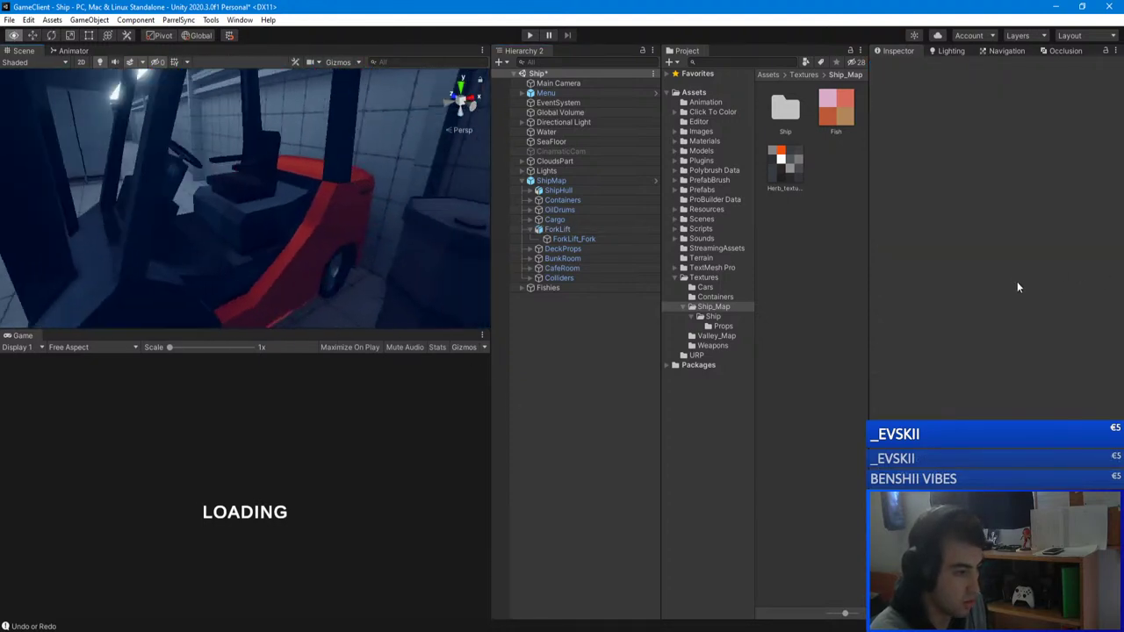
- Select the fork of the forklift inside Locker (2) and open the Materials/Ship_Map folder containing the Herb material
{"action": "left_click_drag", "start_coordinate": [1018, 287], "coordinate": [315, 309], "text": "alt"}
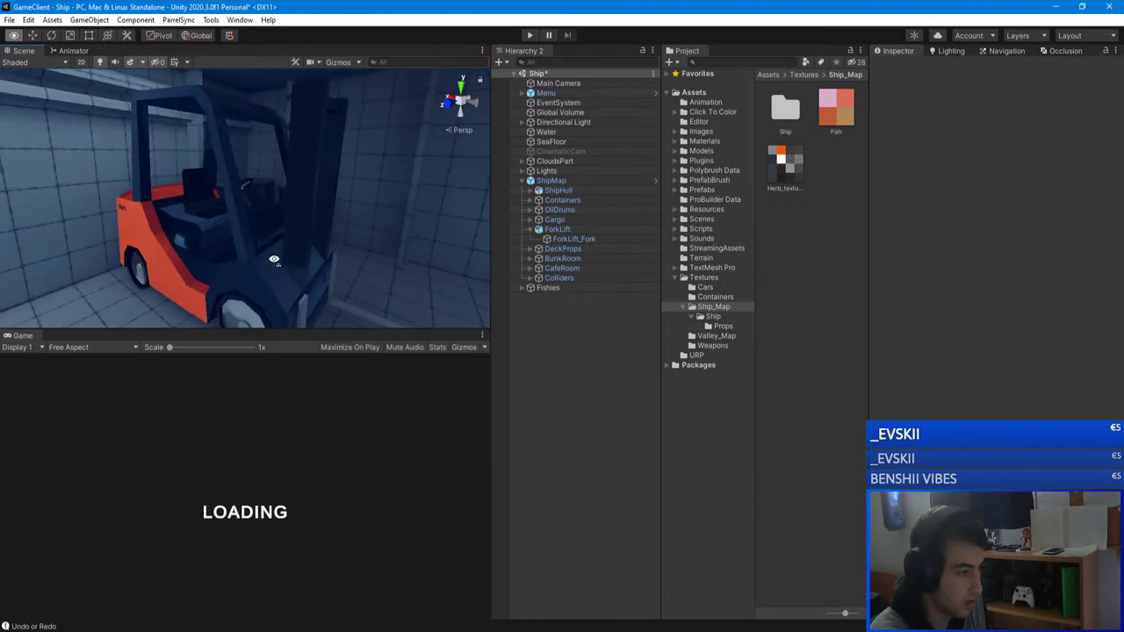
{"action": "left_click_drag", "start_coordinate": [318, 270], "coordinate": [211, 241], "text": "alt"}
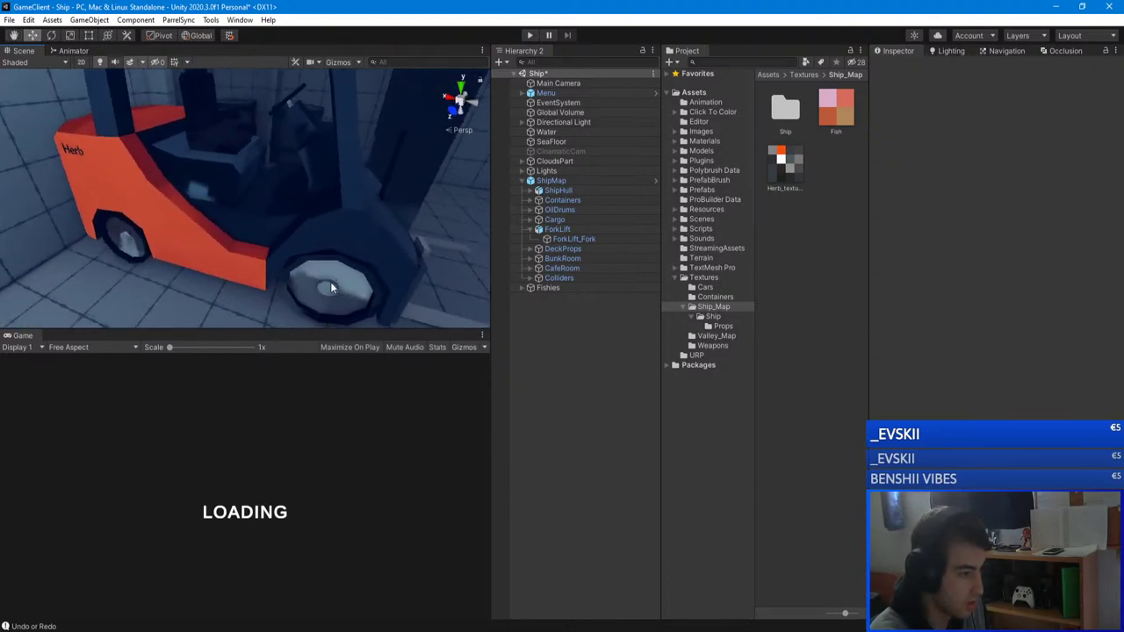
{"action": "right_click_drag", "start_coordinate": [371, 296], "coordinate": [835, 204]}
{"action": "left_click_drag", "start_coordinate": [835, 204], "coordinate": [735, 254], "text": "alt"}
{"action": "left_click", "coordinate": [206, 219]}
{"action": "left_click", "coordinate": [209, 221]}
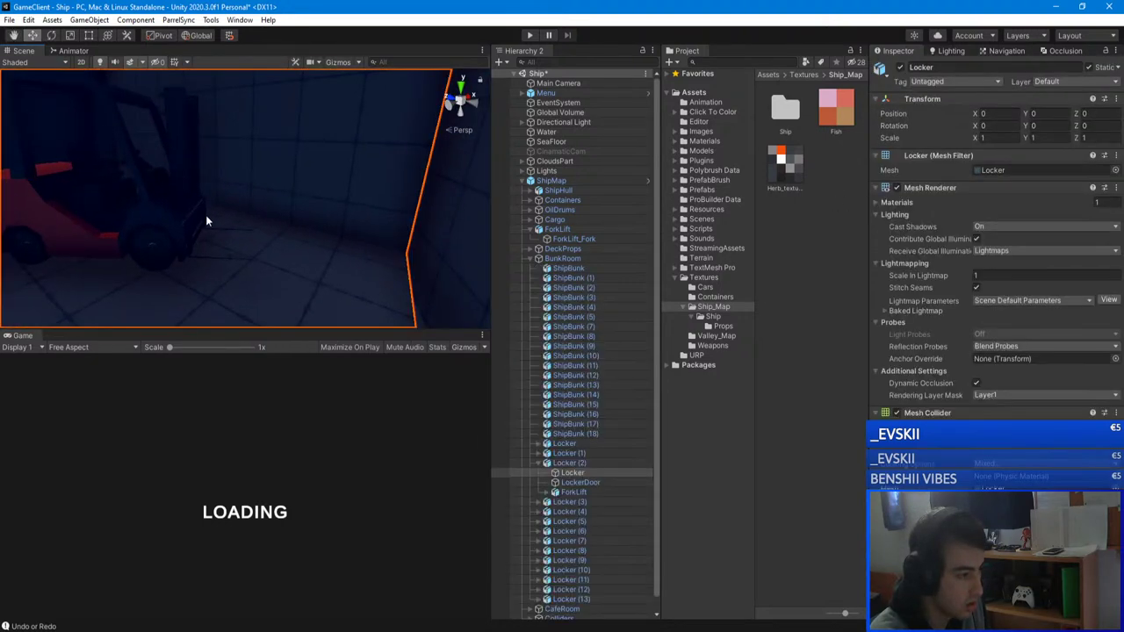
{"action": "left_click", "coordinate": [204, 222]}
{"action": "left_click", "coordinate": [207, 222]}
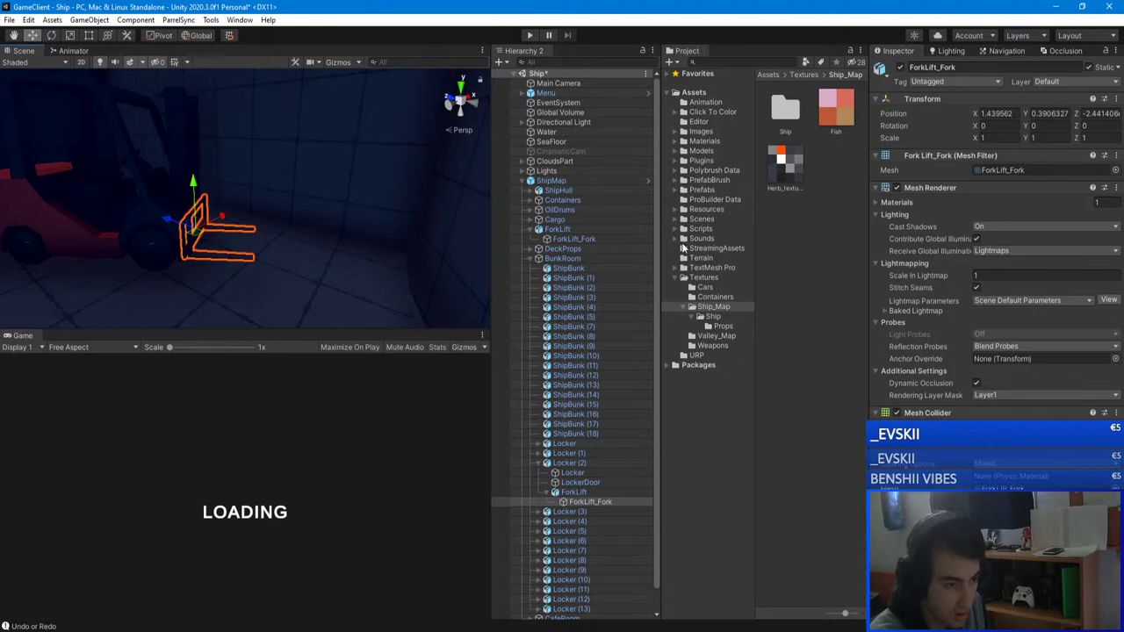
{"action": "left_click", "coordinate": [677, 140]}
{"action": "left_click", "coordinate": [707, 248]}
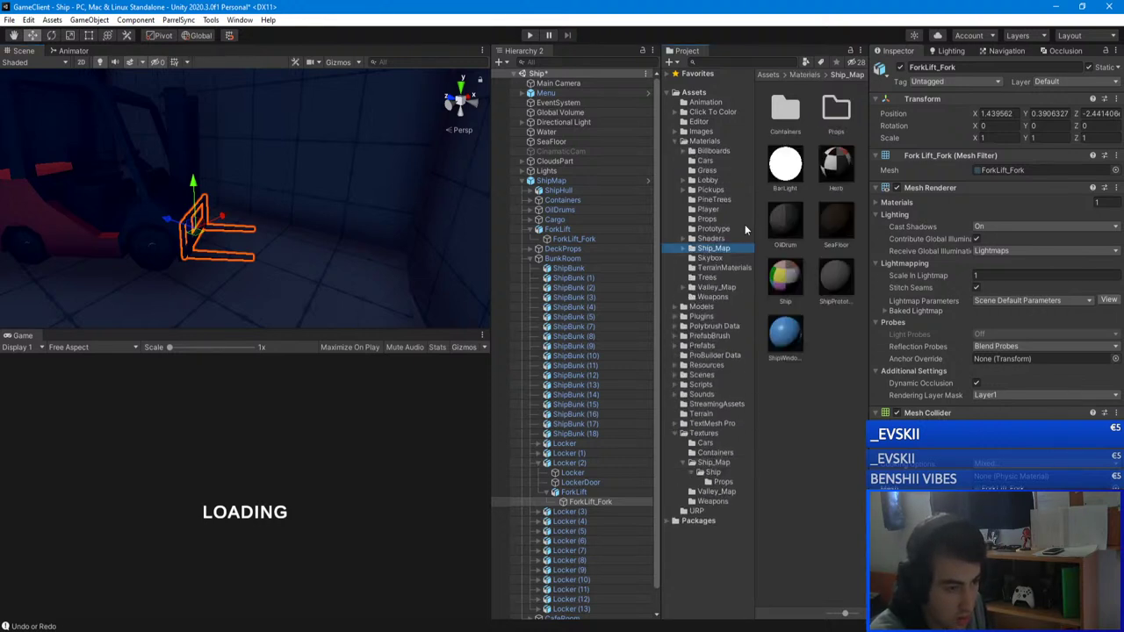
- Collapse the BunkRoom group, return to the lowered orange forklift, and save the Ship scene
{"action": "left_click", "coordinate": [531, 260]}
{"action": "left_click", "coordinate": [549, 361]}
{"action": "right_click_drag", "start_coordinate": [299, 233], "coordinate": [369, 264]}
{"action": "right_click_drag", "start_coordinate": [542, 196], "coordinate": [571, 356]}
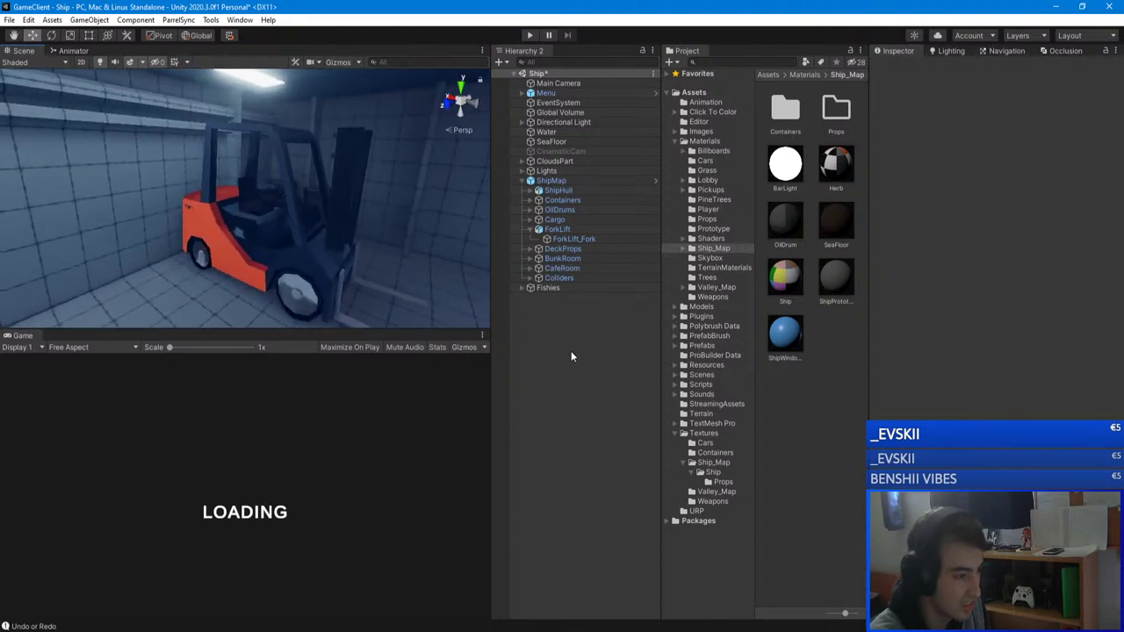
{"action": "key", "text": "ctrl+s"}
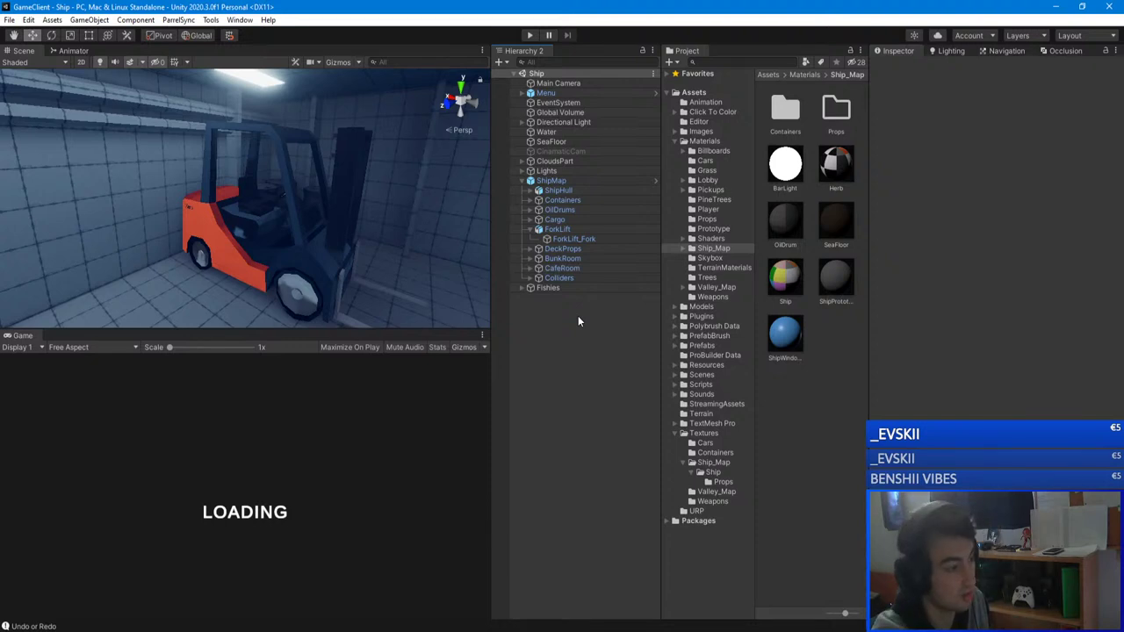
- Examine the lowered ForkLift's colours, mast and fork in the tiled room from several distances
{"action": "key", "text": "w"}
{"action": "right_click_drag", "start_coordinate": [355, 154], "coordinate": [347, 162]}
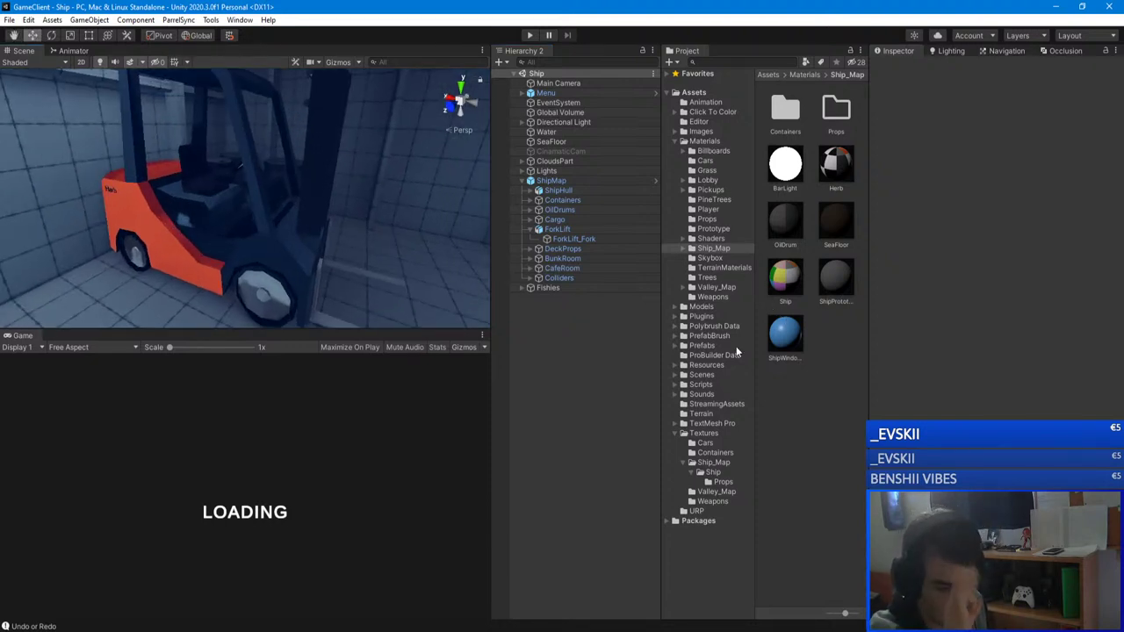
{"action": "left_click", "coordinate": [523, 182]}
{"action": "right_click_drag", "start_coordinate": [332, 277], "coordinate": [321, 281]}
{"action": "key", "text": "d"}
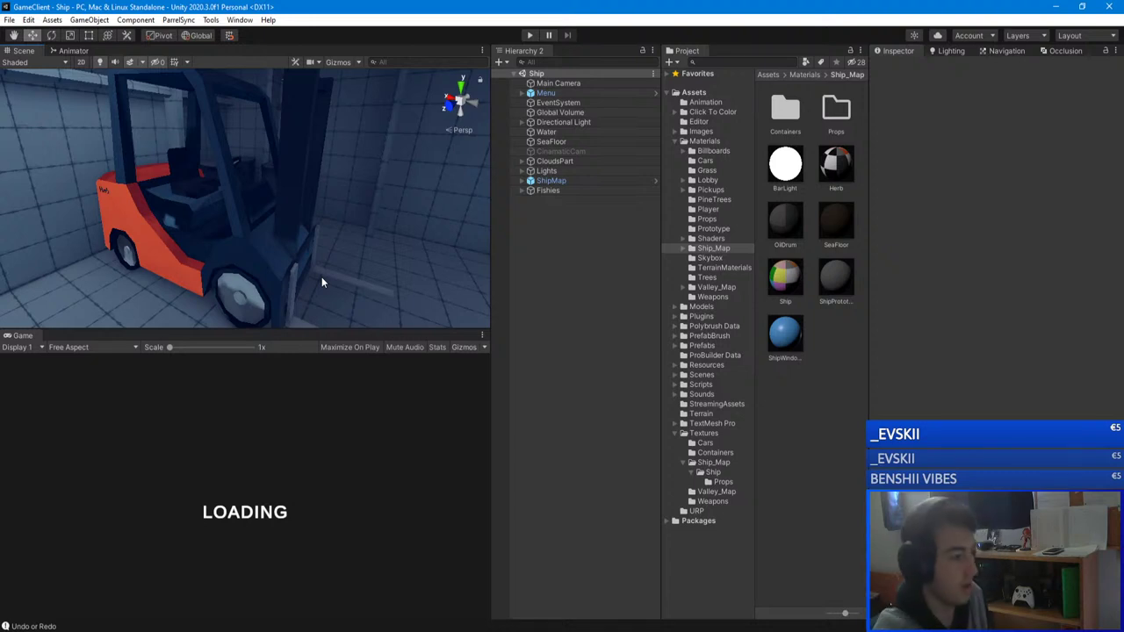
{"action": "right_click_drag", "start_coordinate": [321, 281], "coordinate": [234, 267]}
{"action": "left_click", "coordinate": [233, 267]}
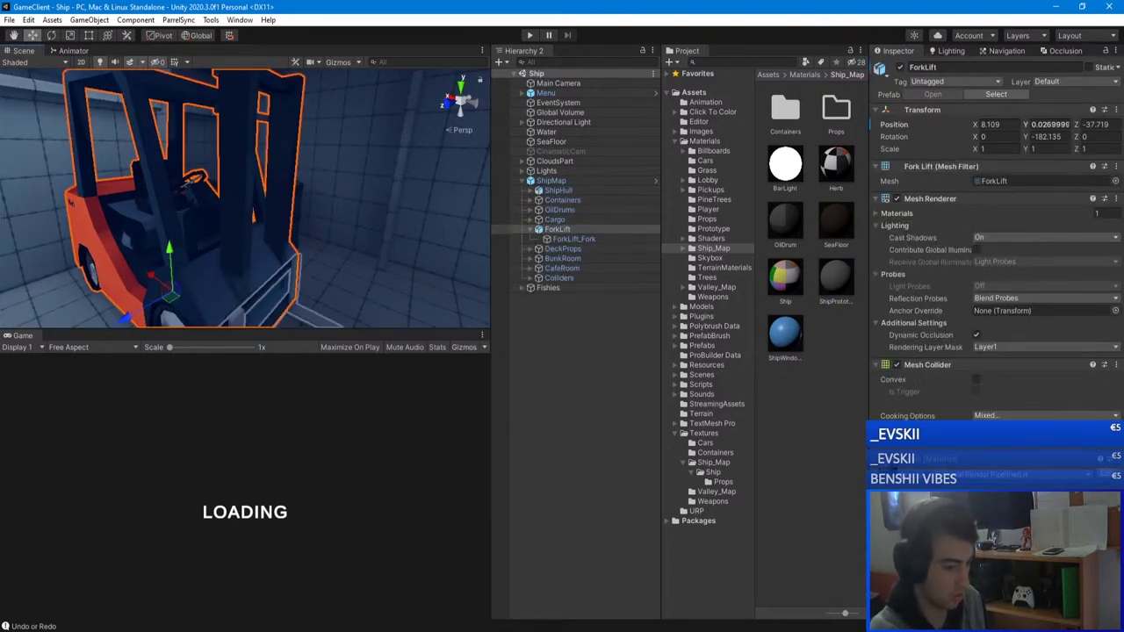
{"action": "right_click_drag", "start_coordinate": [239, 207], "coordinate": [281, 235]}
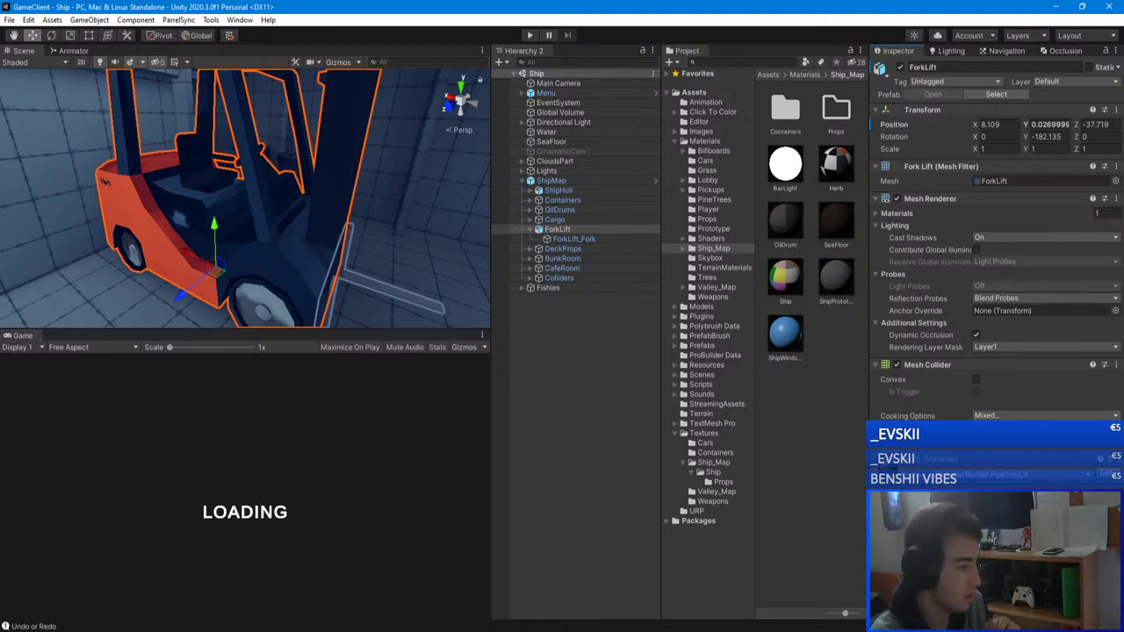
{"action": "left_click", "coordinate": [828, 507]}
{"action": "scroll", "coordinate": [457, 320], "scroll_direction": "down", "scroll_amount": 3}
{"action": "right_click_drag", "start_coordinate": [457, 320], "coordinate": [346, 259]}
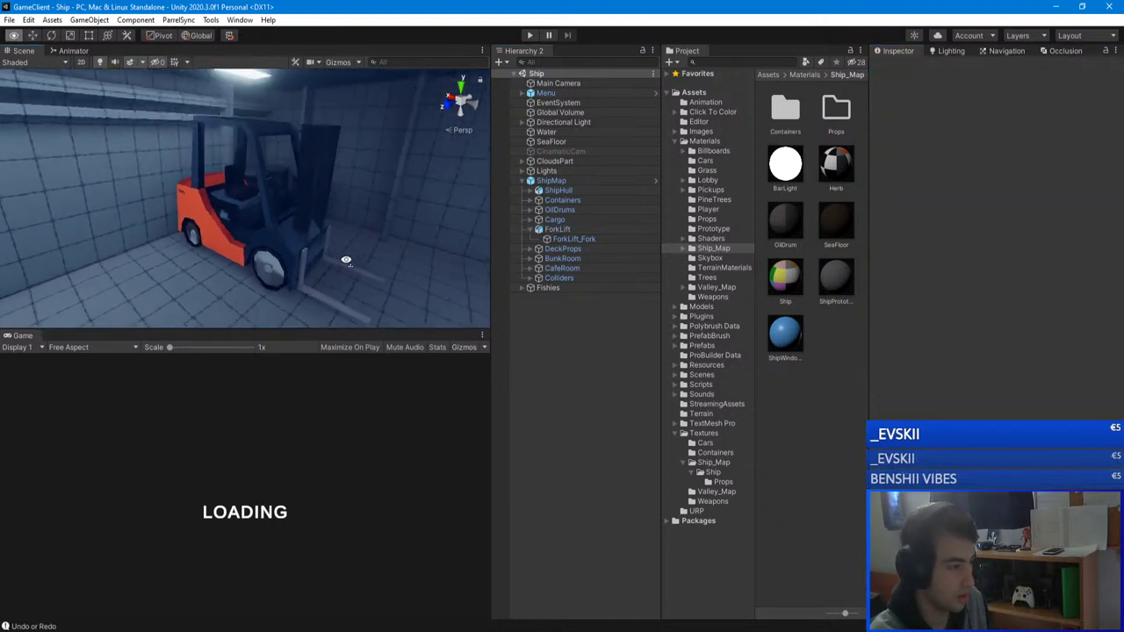
{"action": "scroll", "coordinate": [357, 257], "scroll_direction": "down", "scroll_amount": 4}
- Apply all of the ShipMap instance's overrides to its prefab and deselect it
{"action": "left_click", "coordinate": [530, 180]}
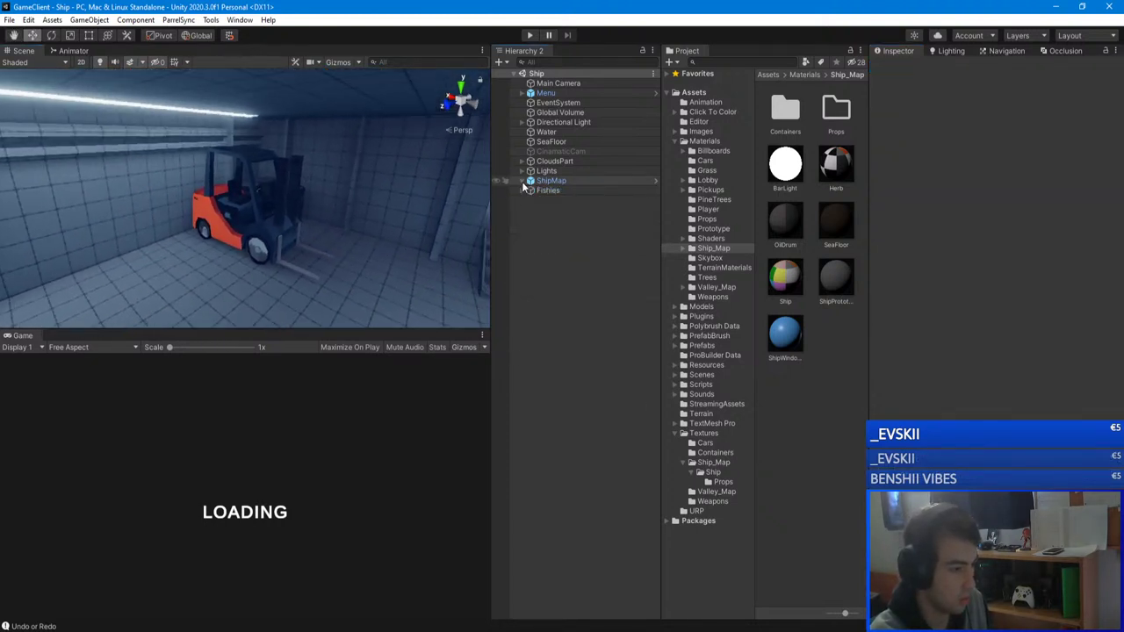
{"action": "left_click", "coordinate": [551, 180]}
{"action": "left_click", "coordinate": [1053, 96]}
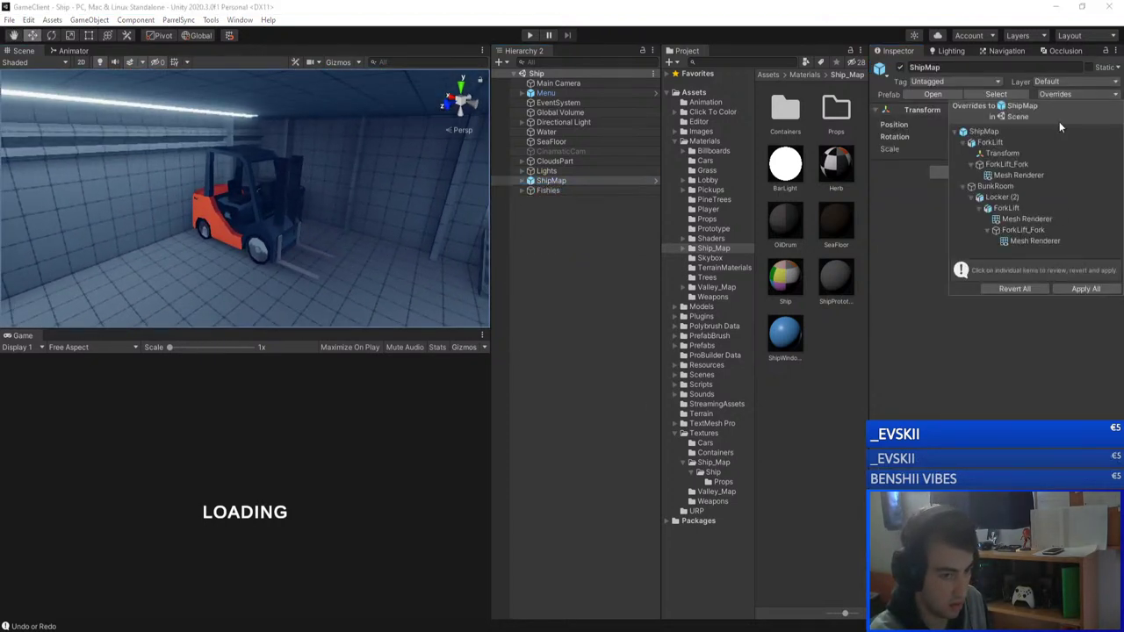
{"action": "left_click", "coordinate": [1085, 288]}
{"action": "left_click", "coordinate": [518, 257]}
- Open the NetworkManager scene from the Scenes folder, saving the changes made in the Ship scene
{"action": "key", "text": "w"}
{"action": "right_click_drag", "start_coordinate": [351, 230], "coordinate": [928, 250]}
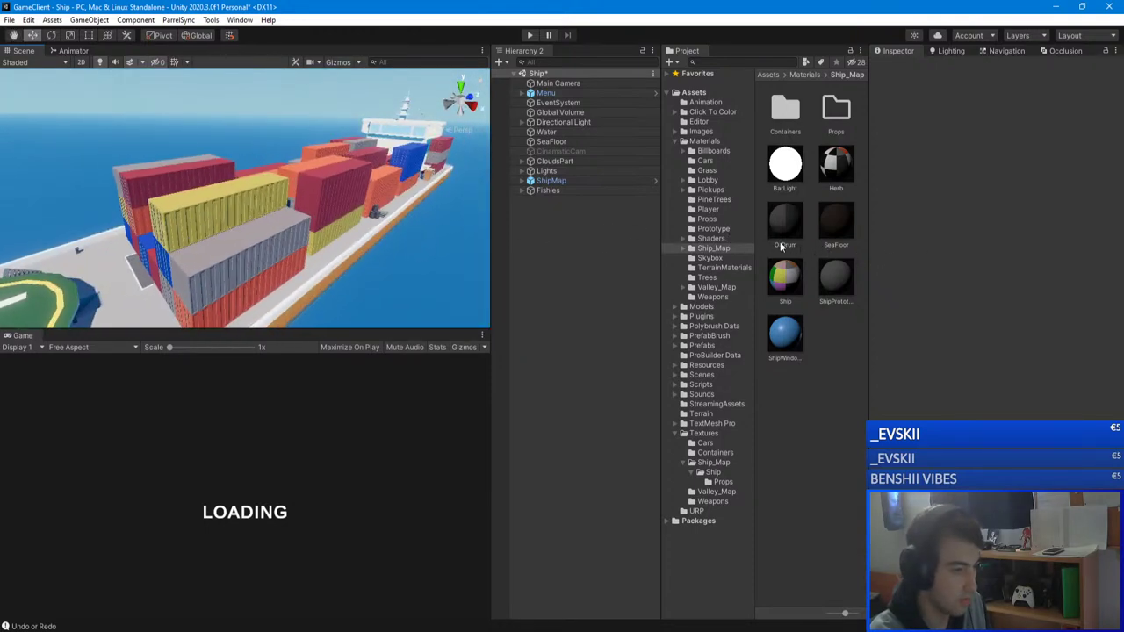
{"action": "mouse_move", "coordinate": [311, 231]}
{"action": "right_mouse_down"}
{"action": "mouse_move", "coordinate": [308, 206]}
{"action": "mouse_move", "coordinate": [310, 229]}
{"action": "right_mouse_up"}
{"action": "right_click_drag", "start_coordinate": [821, 213], "coordinate": [546, 306]}
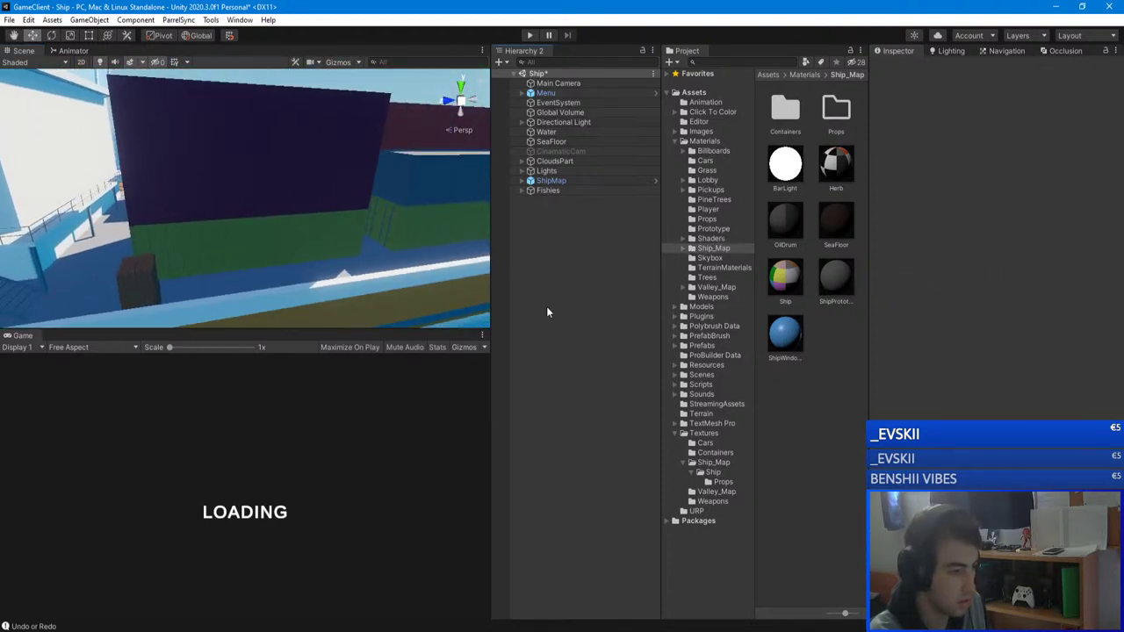
{"action": "left_click", "coordinate": [691, 462]}
{"action": "left_click", "coordinate": [707, 414]}
{"action": "left_click", "coordinate": [711, 395]}
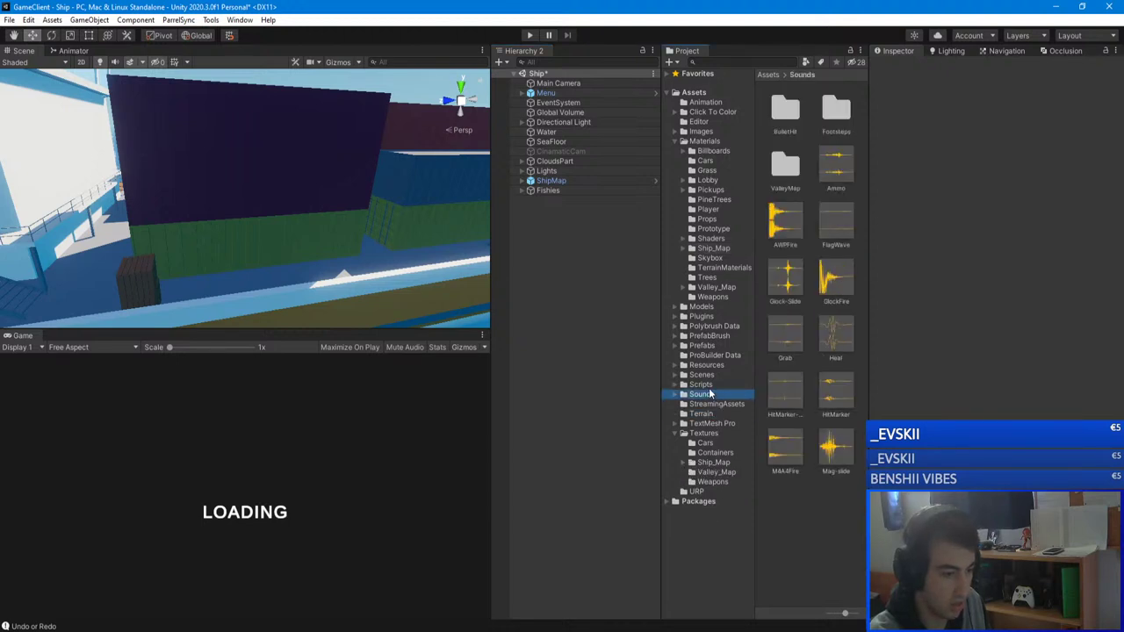
{"action": "left_click", "coordinate": [703, 375]}
{"action": "double_click", "coordinate": [841, 335]}
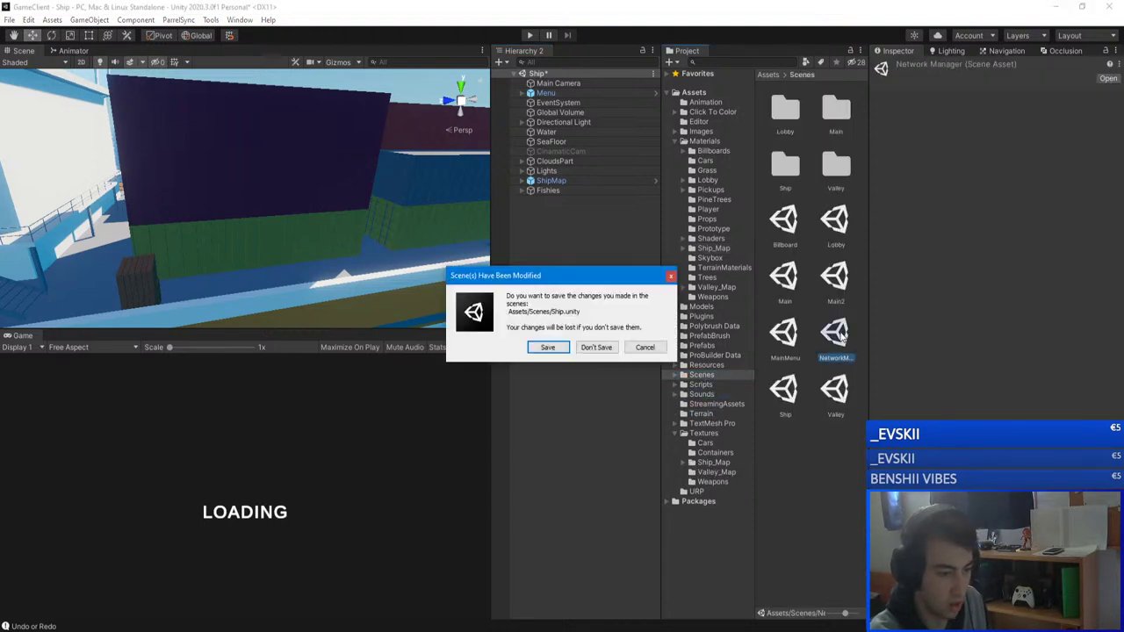
{"action": "left_click", "coordinate": [556, 346]}
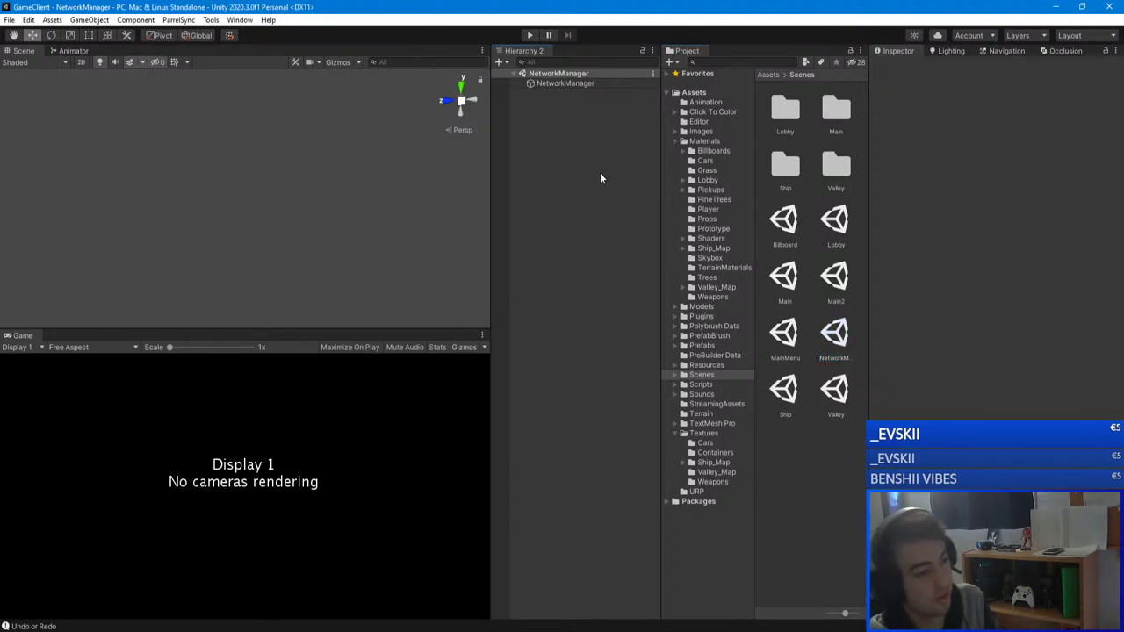
- Start play mode in the NetworkManager scene and close GIMP with its Herb_texture image
{"action": "left_click", "coordinate": [530, 35]}
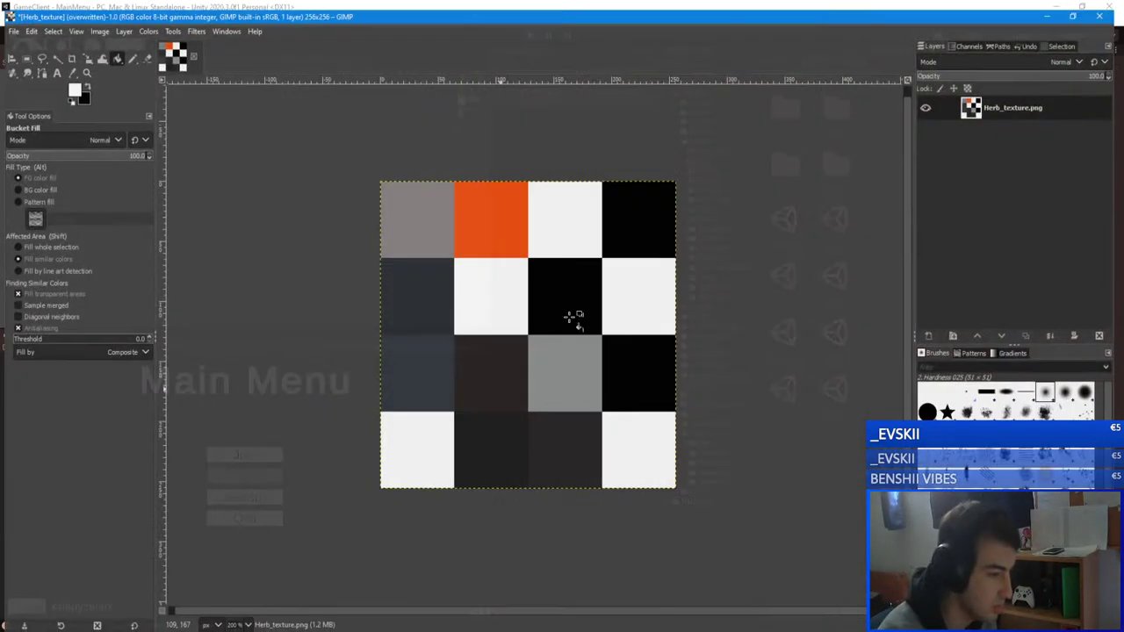
{"action": "left_click", "coordinate": [1110, 6]}
{"action": "left_click", "coordinate": [224, 243]}
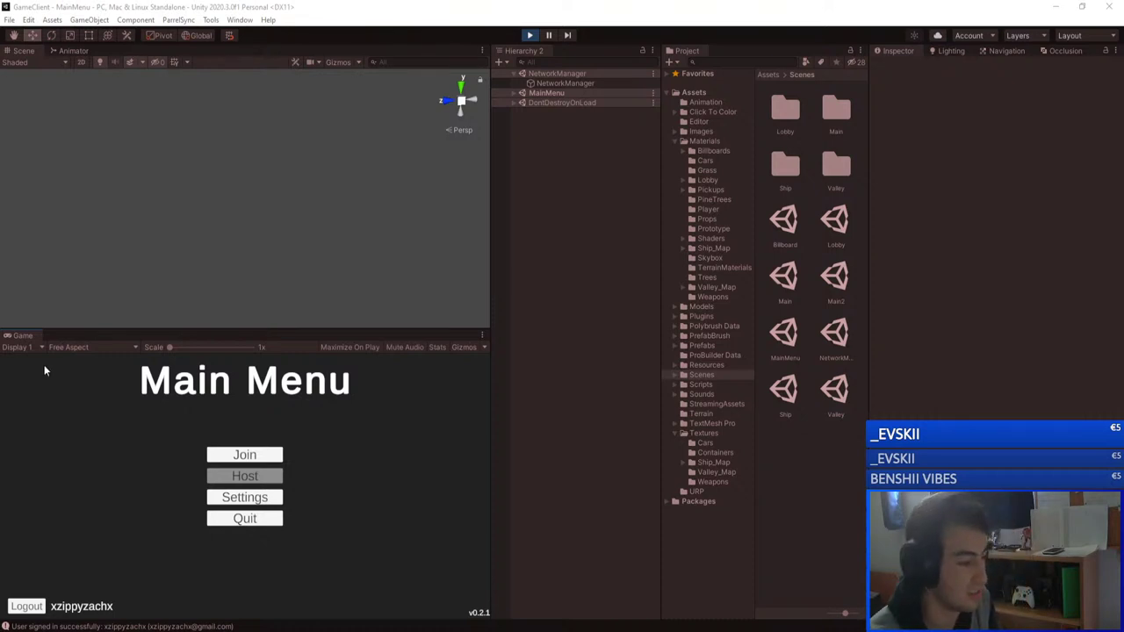
- Join the unityserver game from the main menu and maximize the game view in the lobby
{"action": "left_click", "coordinate": [245, 455]}
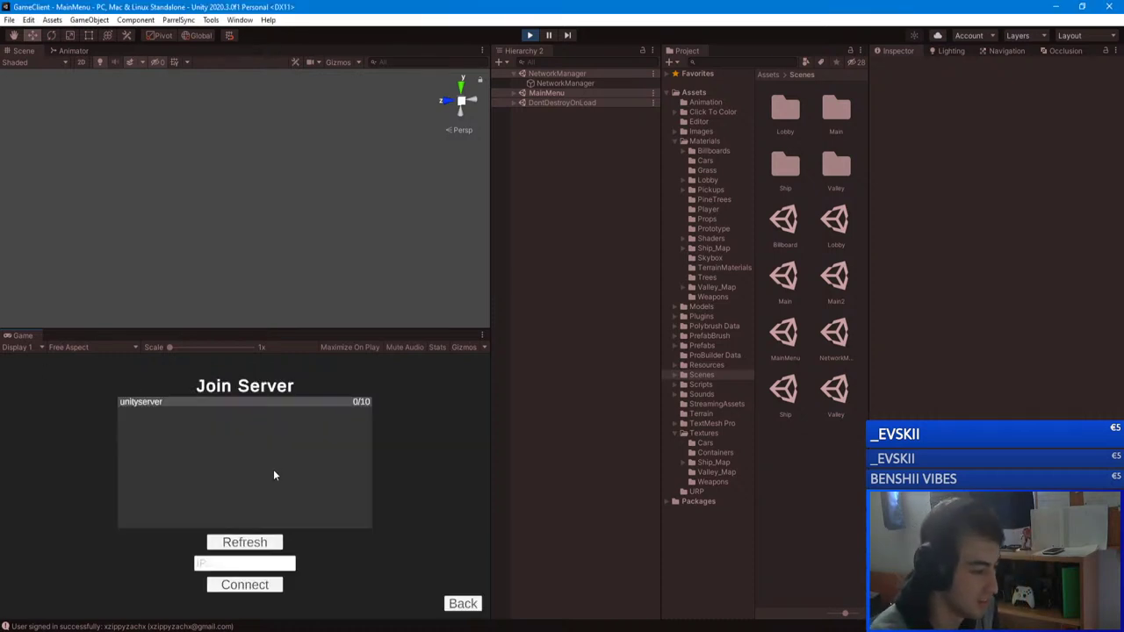
{"action": "left_click", "coordinate": [189, 403]}
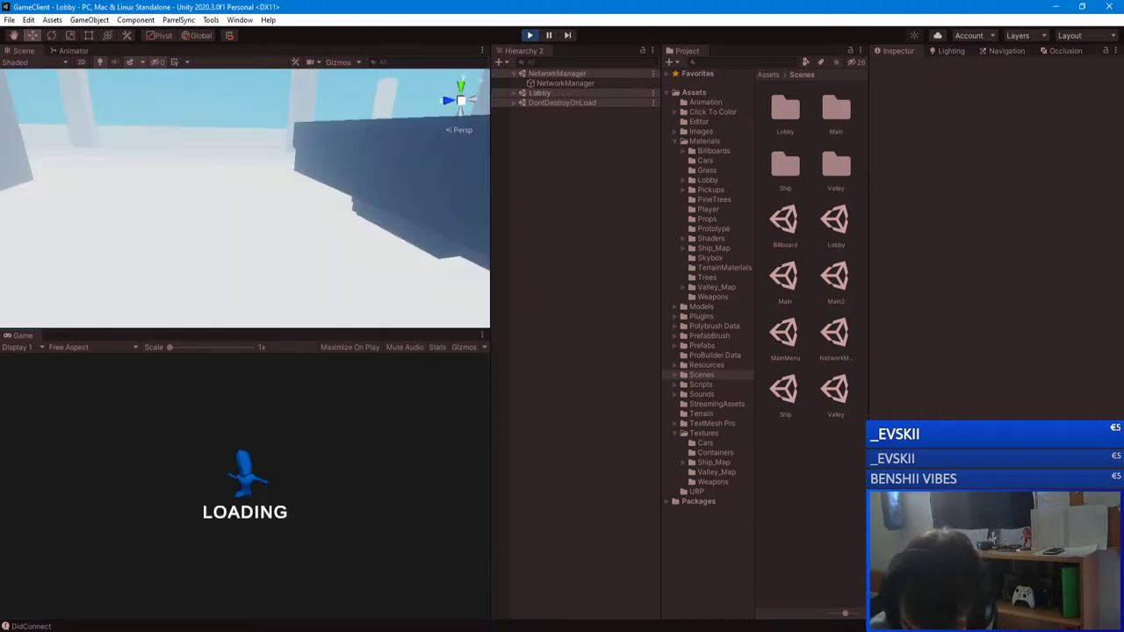
{"action": "key", "text": "Escape"}
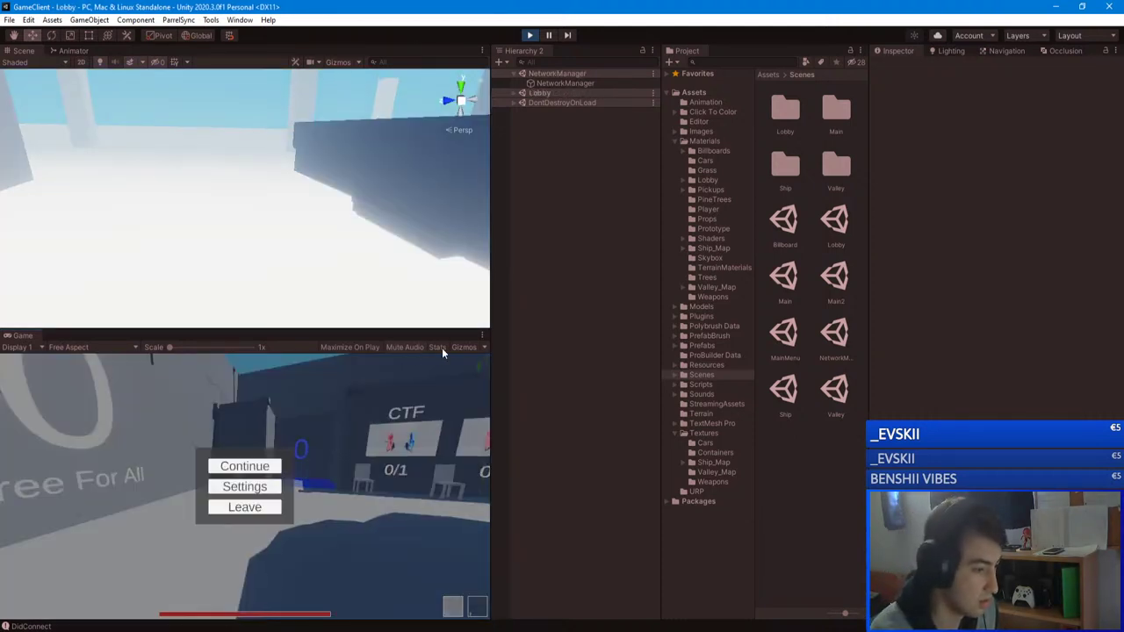
{"action": "left_click", "coordinate": [482, 335]}
{"action": "left_click", "coordinate": [529, 379]}
{"action": "key", "text": "Escape"}
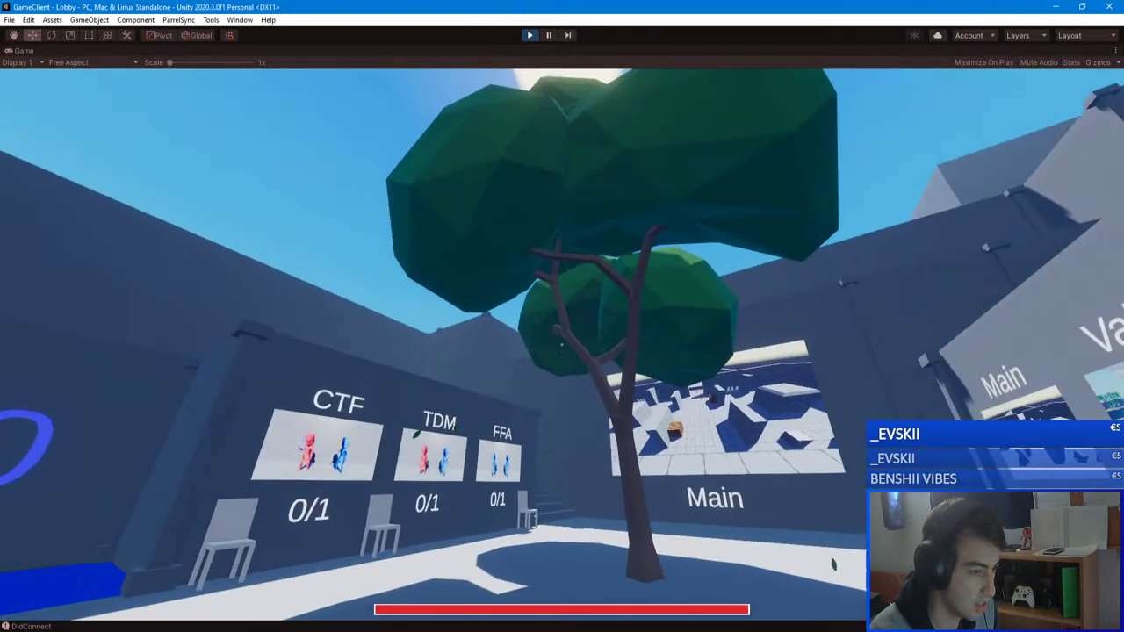
- Walk around the lobby's tree to look at the game mode boards, map boards and team areas
{"action": "key", "text": "w"}
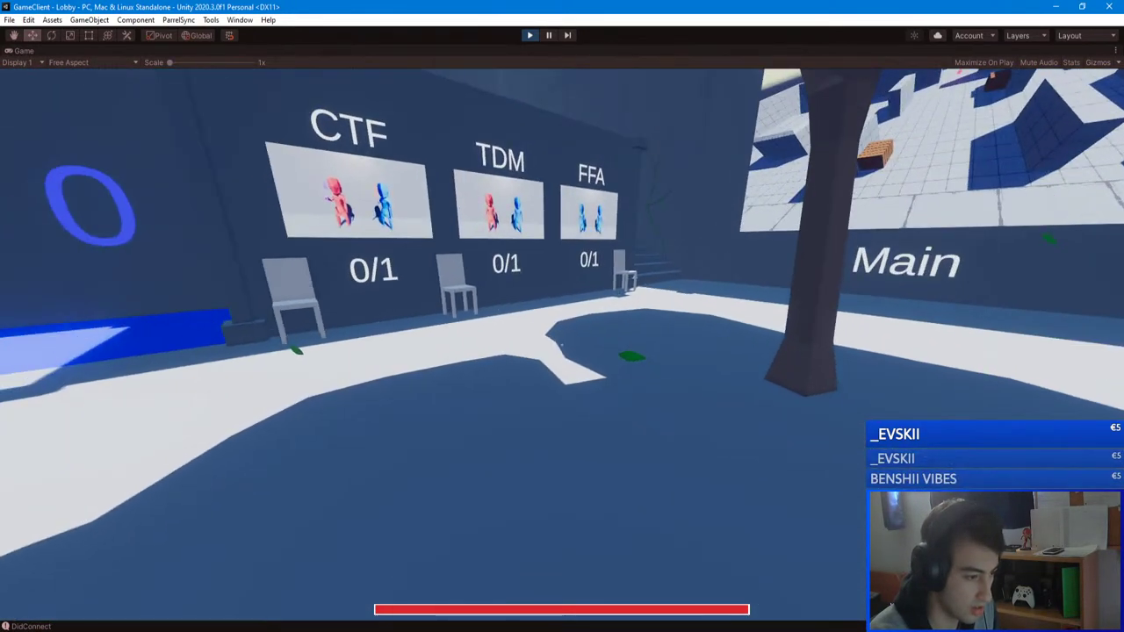
{"action": "key", "text": "w"}
{"action": "key", "text": "w"}
{"action": "key", "text": "a"}
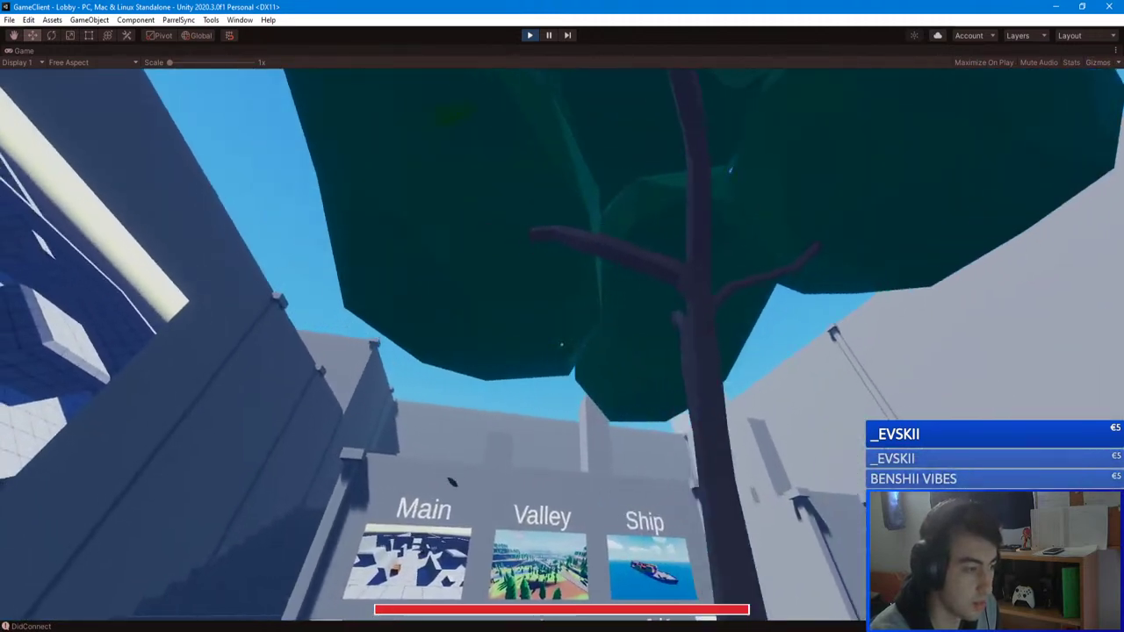
{"action": "key", "text": "s"}
{"action": "key", "text": "w"}
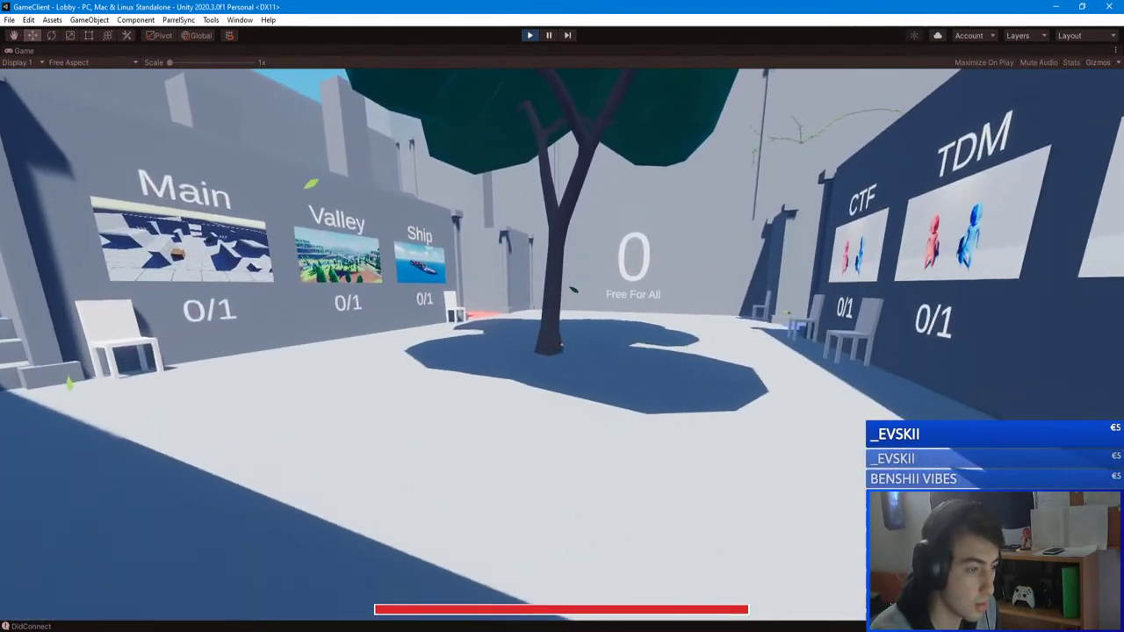
{"action": "key", "text": "w"}
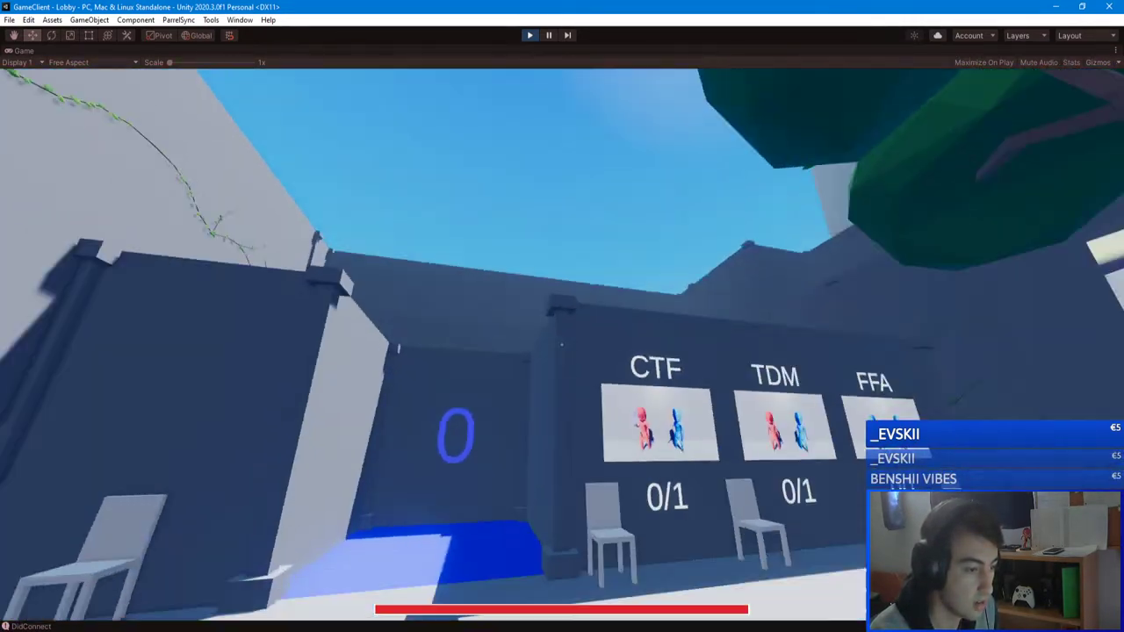
{"action": "key", "text": "s"}
{"action": "key", "text": "d"}
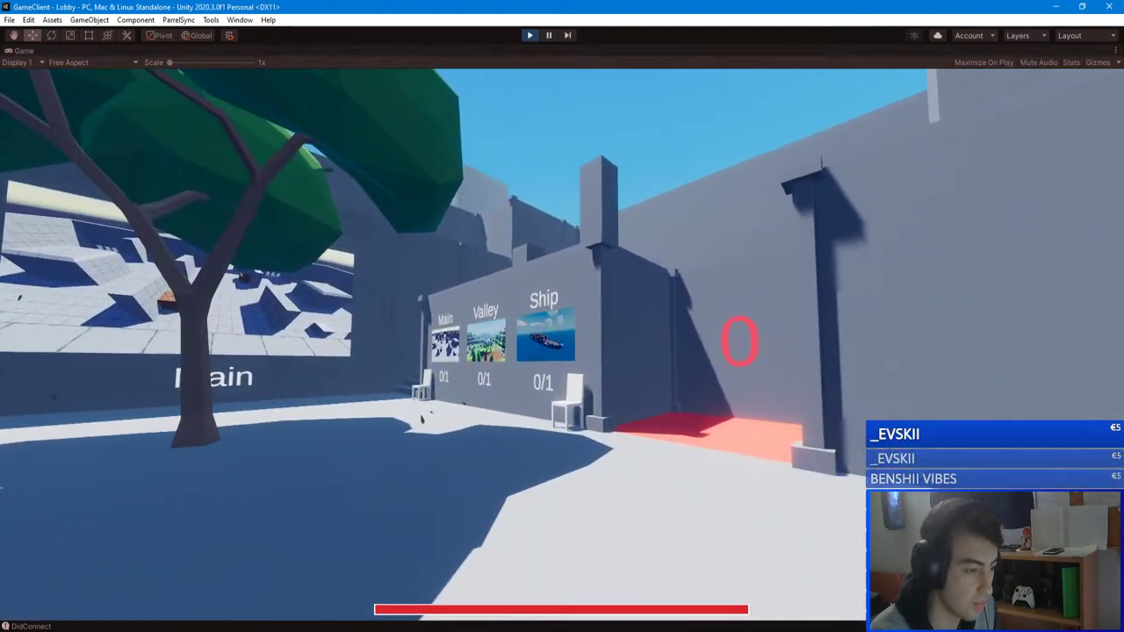
- Vote for the TDM game mode on the lobby wall and walk on past its board
{"action": "left_click", "coordinate": [562, 345]}
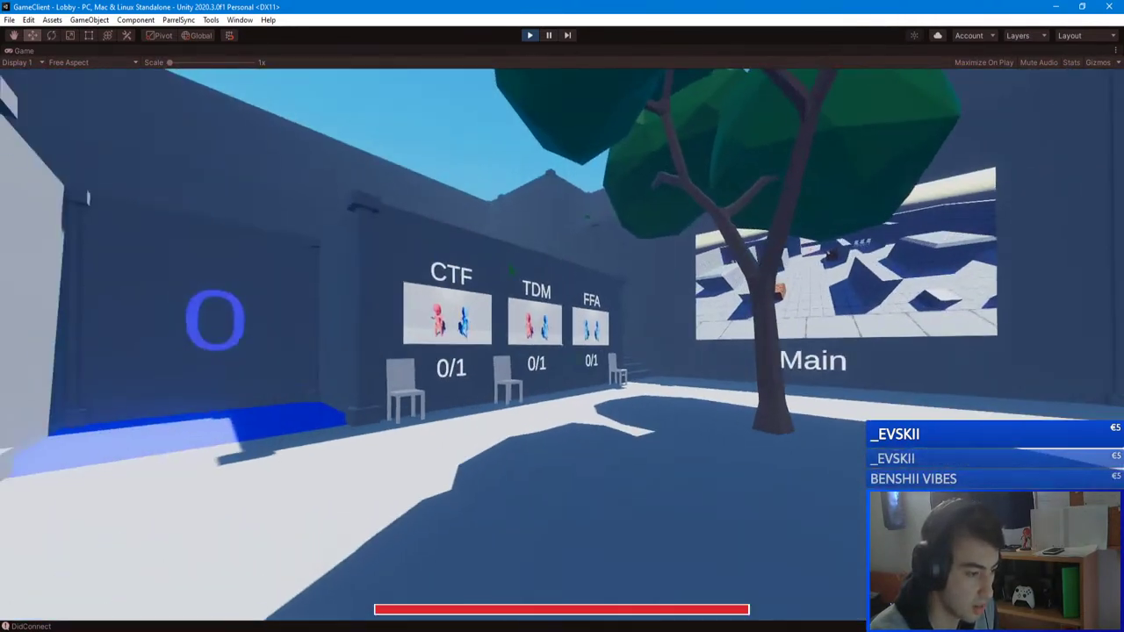
{"action": "key", "text": "w"}
{"action": "key", "text": "w"}
{"action": "key", "text": "w"}
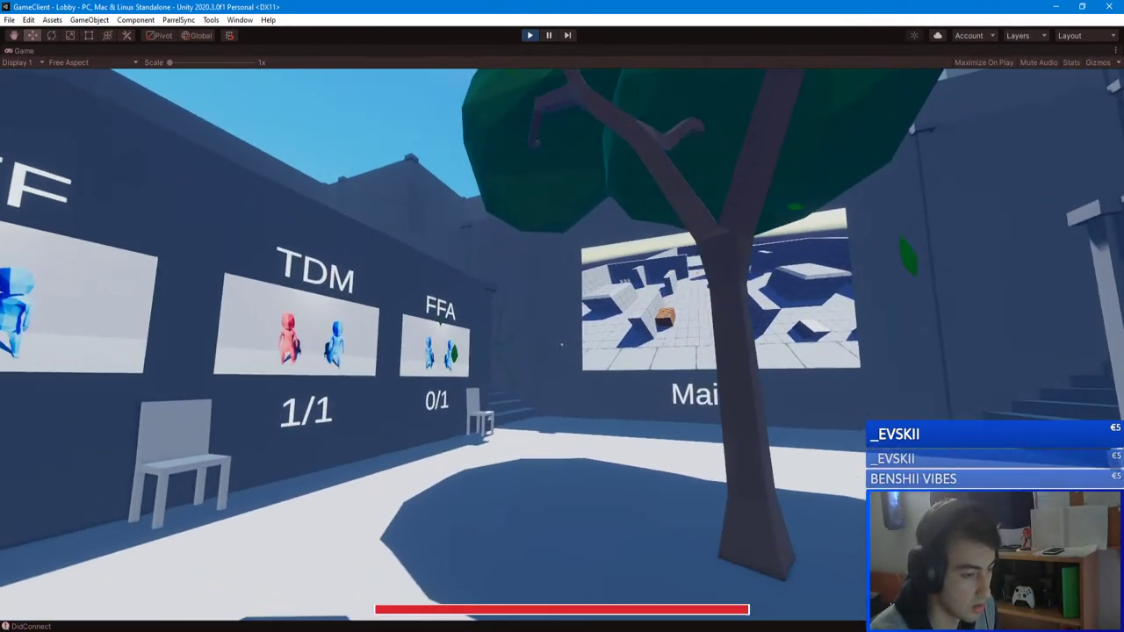
- Apply the lobby's match settings with Auto Start enabled, and vote for the Ship map on the map wall
{"action": "key", "text": "Tab"}
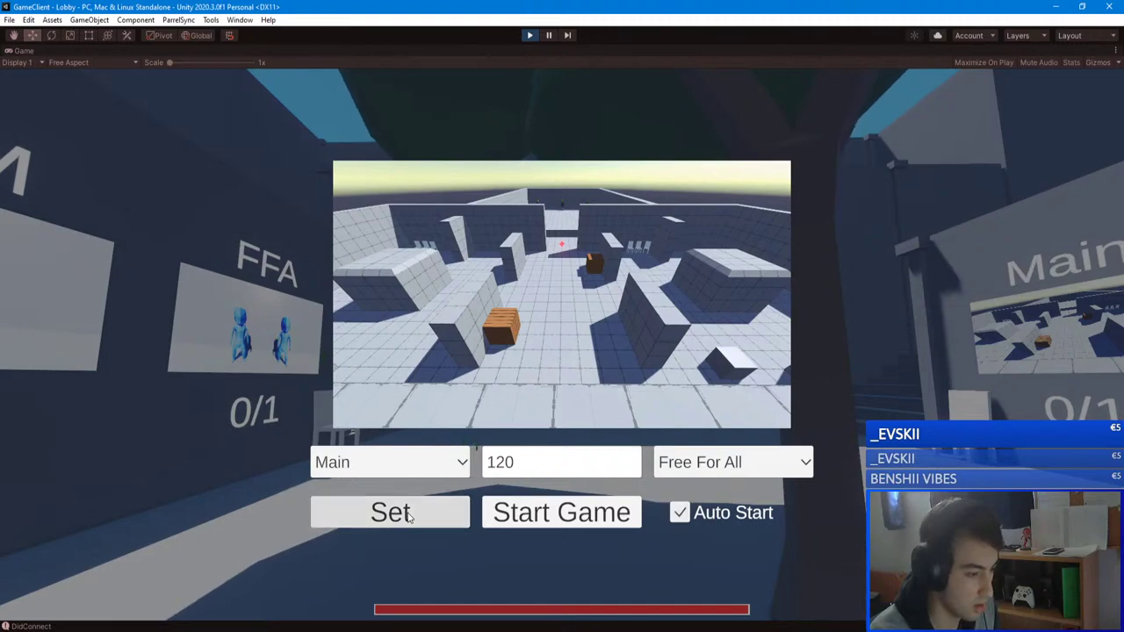
{"action": "left_click", "coordinate": [391, 513]}
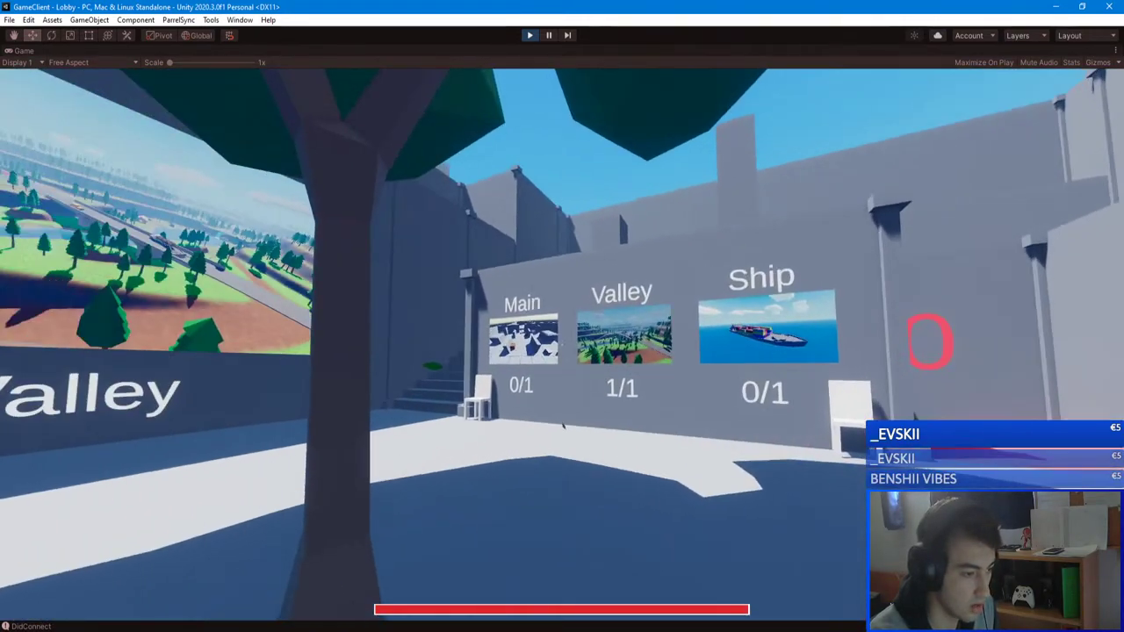
{"action": "key", "text": "w"}
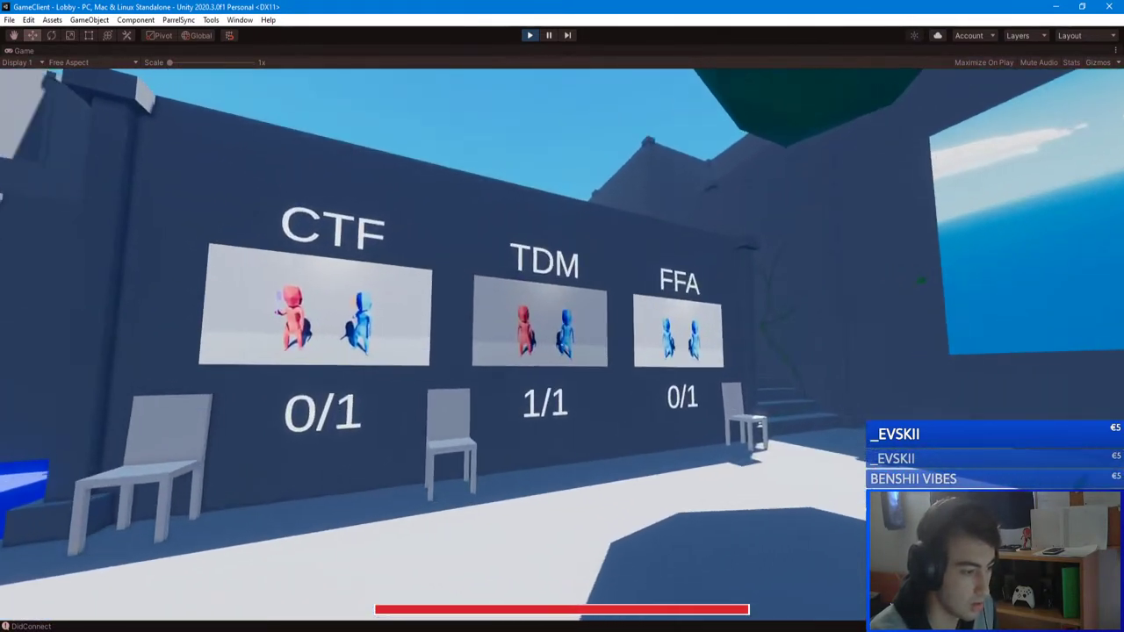
- Climb the lobby stairs and walk around the upper level overlooking the tree, map boards and team areas
{"action": "key", "text": "w"}
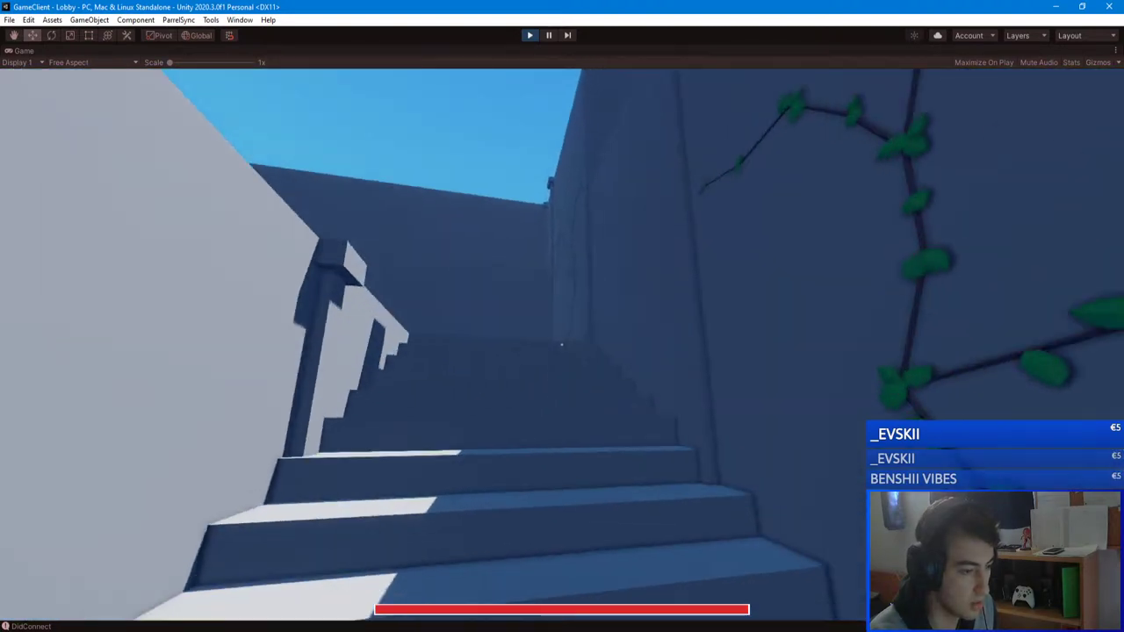
{"action": "key", "text": "w"}
{"action": "key", "text": "w"}
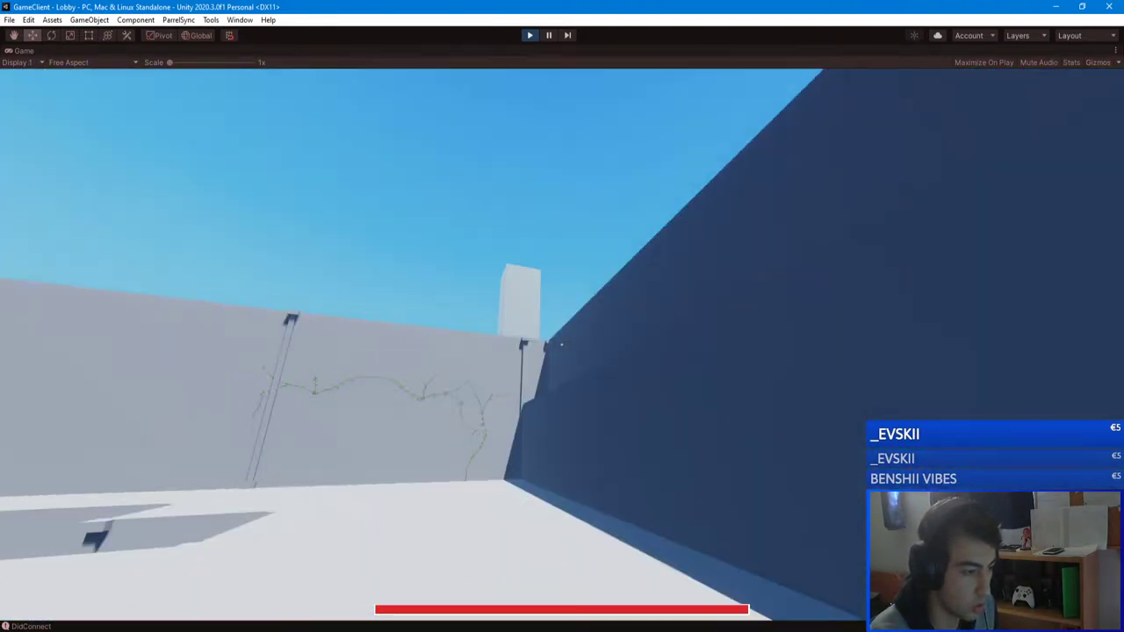
{"action": "key", "text": "w"}
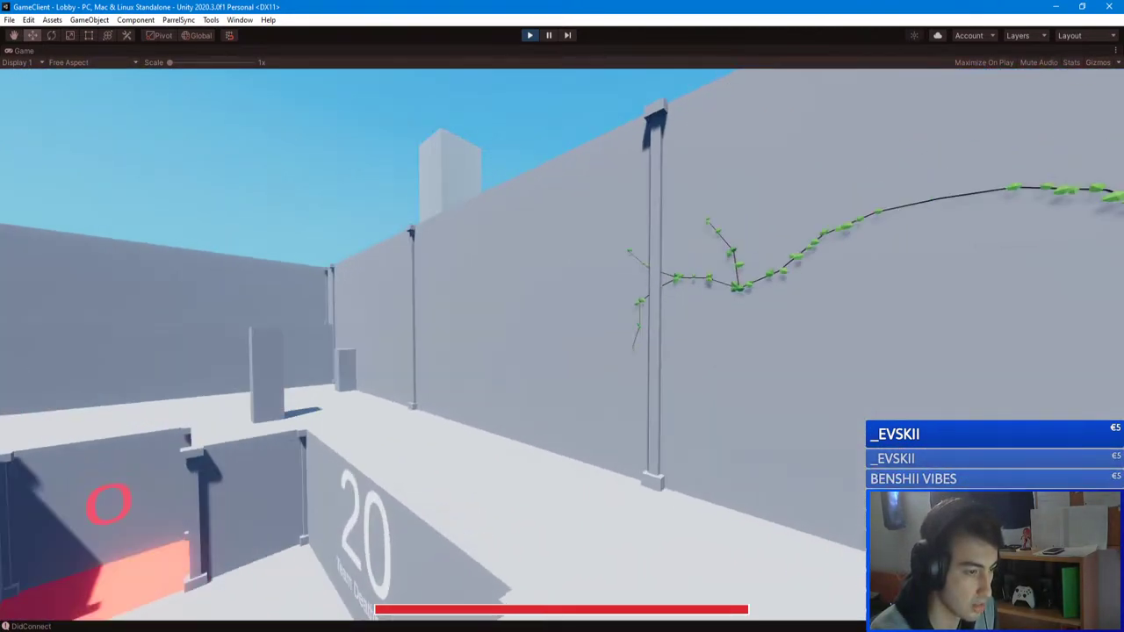
{"action": "key", "text": "w"}
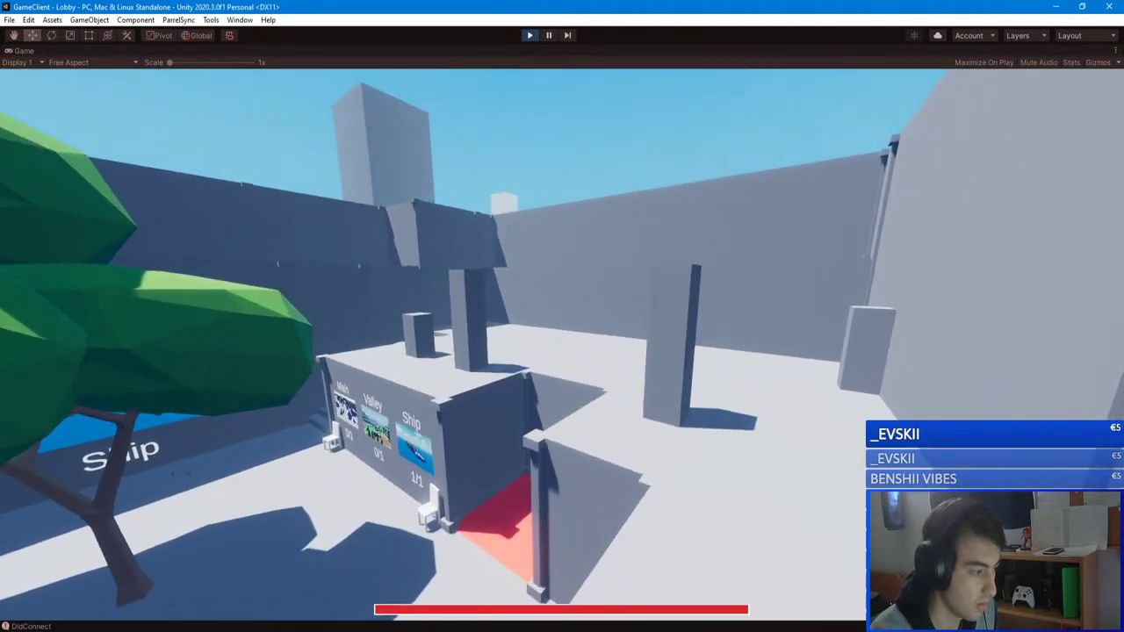
{"action": "key", "text": "w"}
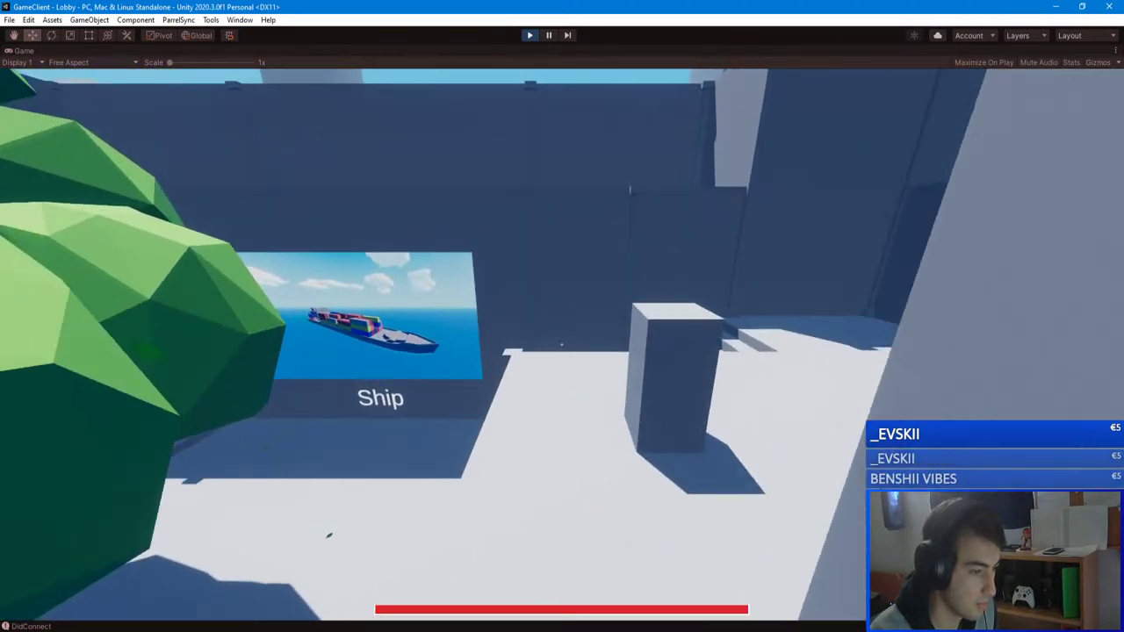
- Jump across the pillars on the lobby's upper level and along its outer wall until the Ship match starts
{"action": "key", "text": "space"}
{"action": "key", "text": "w"}
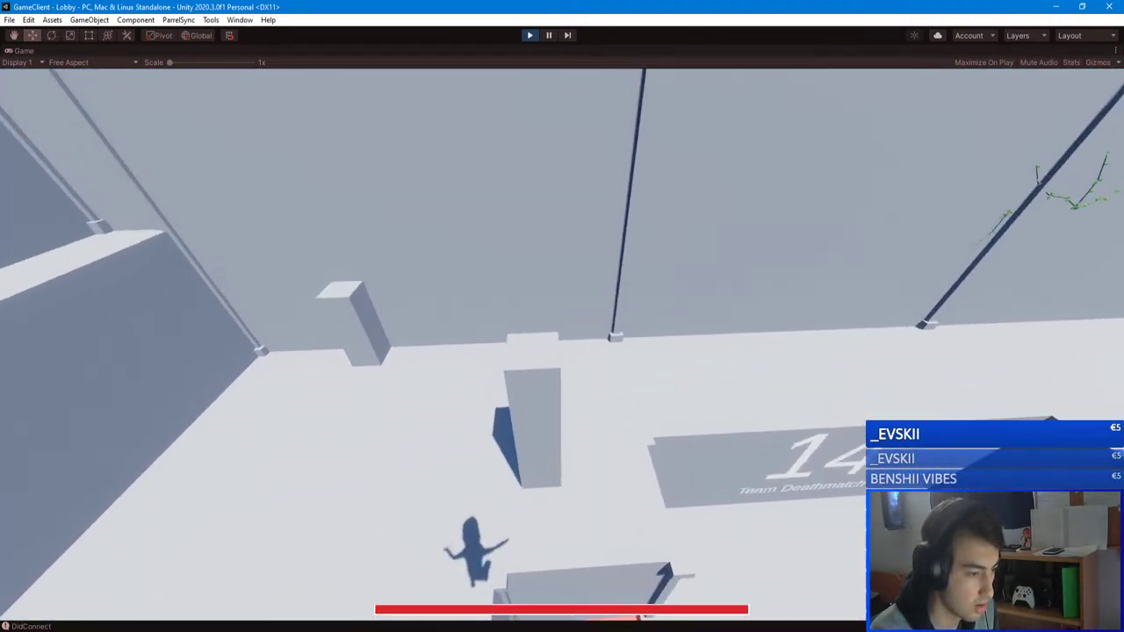
{"action": "key", "text": "w"}
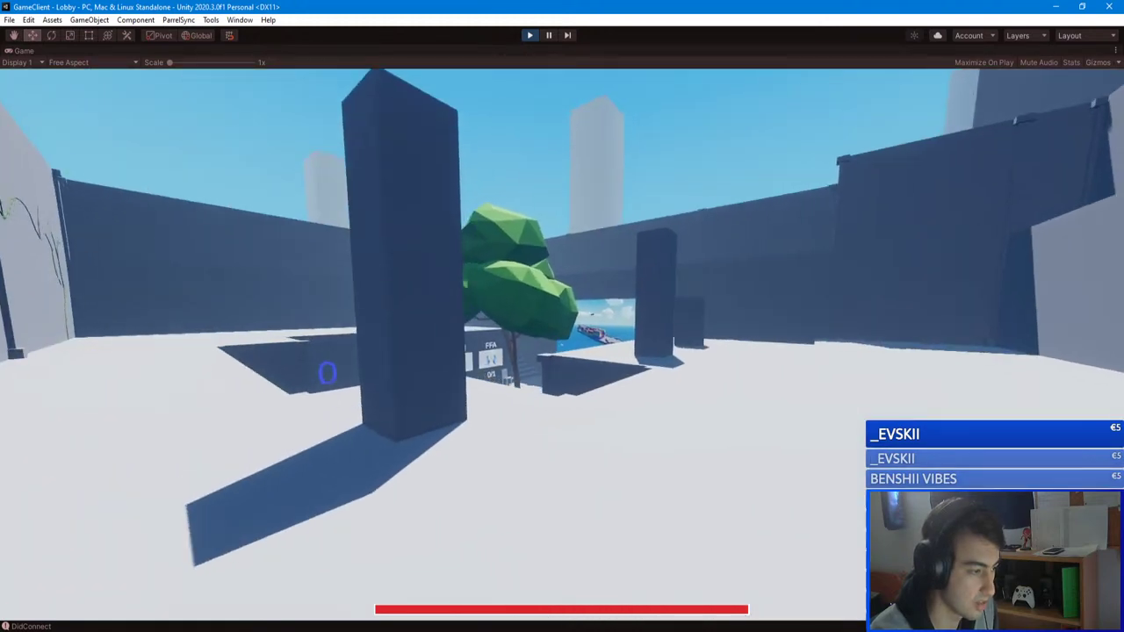
{"action": "key", "text": "space"}
{"action": "key", "text": "w"}
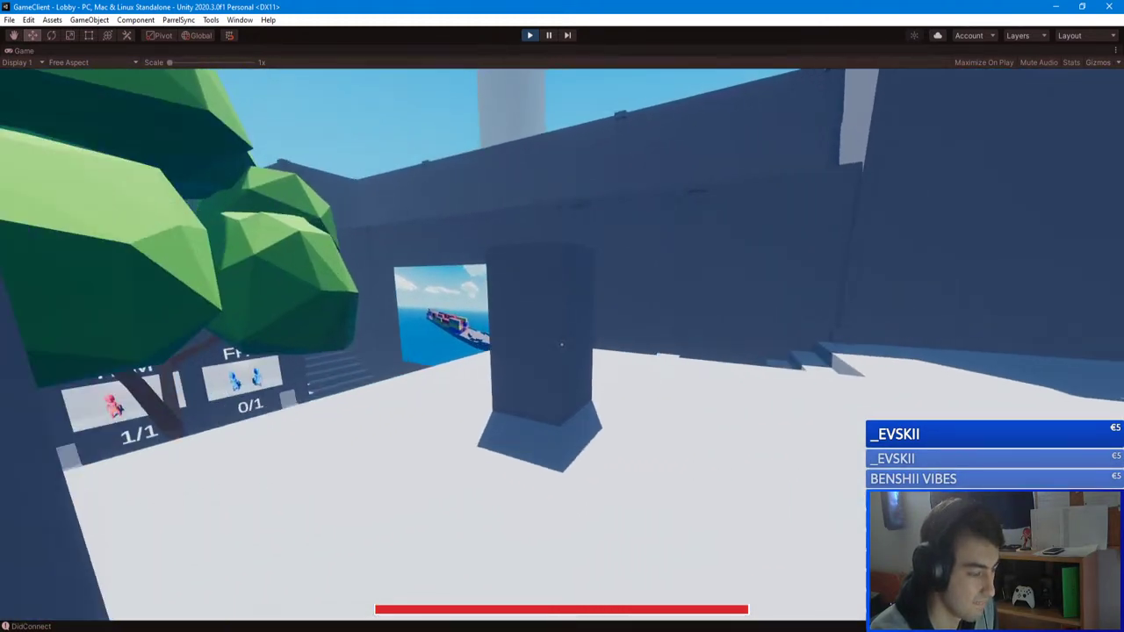
{"action": "key", "text": "space"}
{"action": "key", "text": "w"}
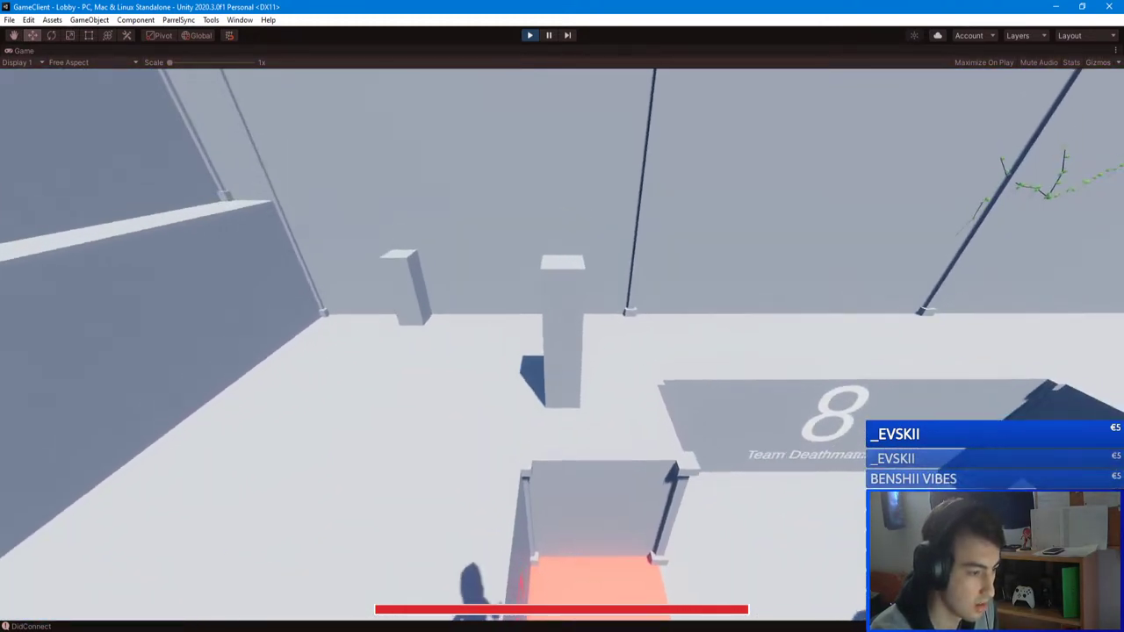
{"action": "key", "text": "w"}
{"action": "key", "text": "space"}
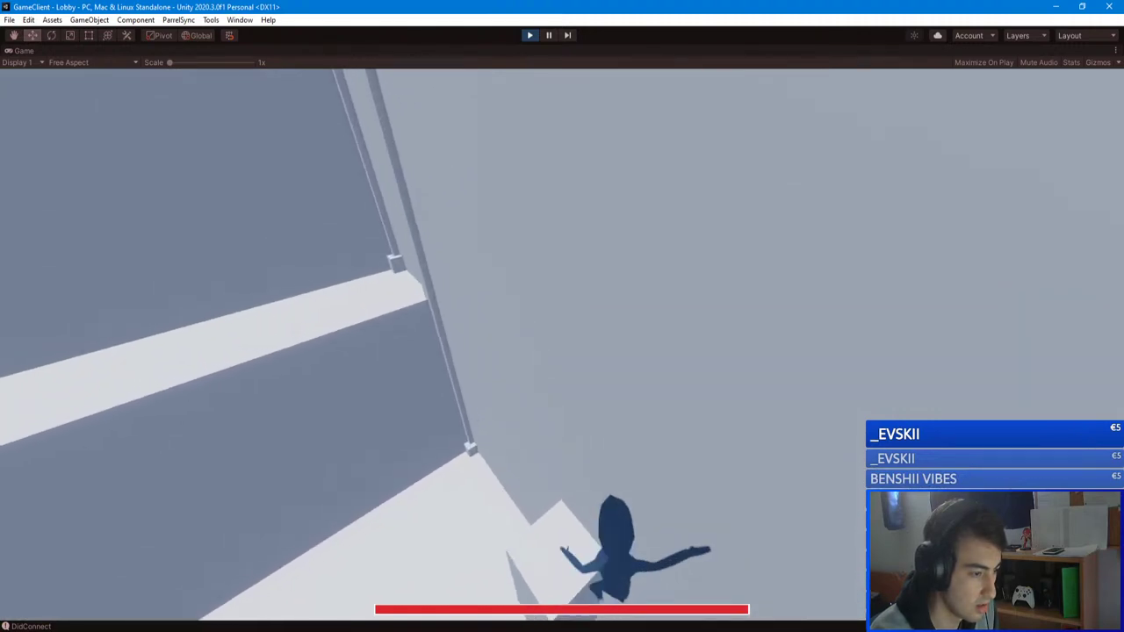
{"action": "key", "text": "w"}
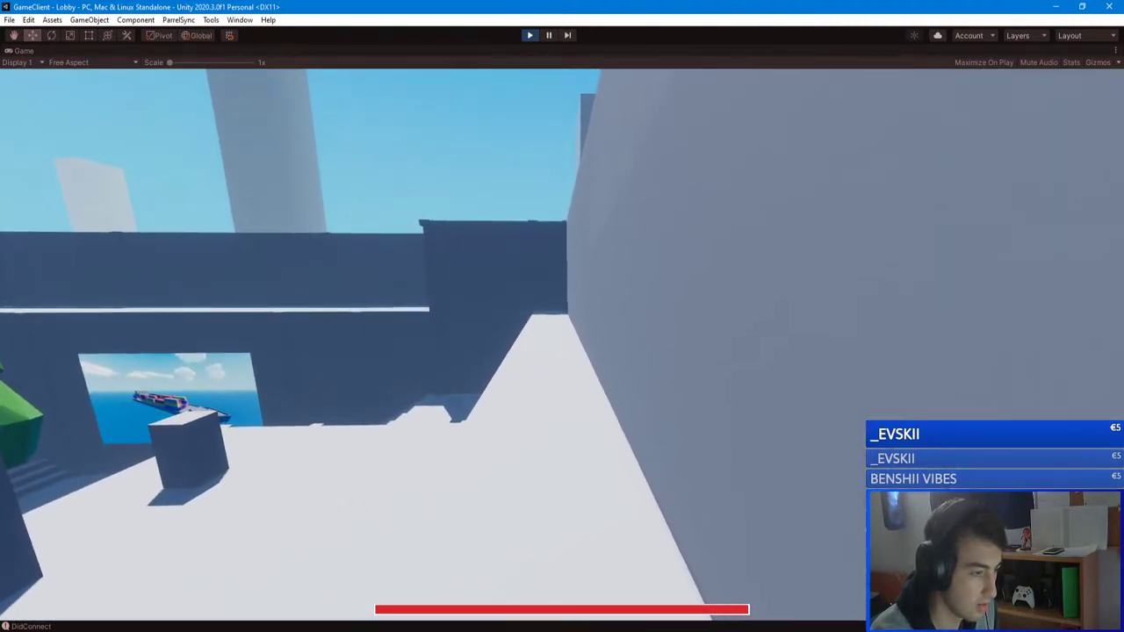
{"action": "key", "text": "w"}
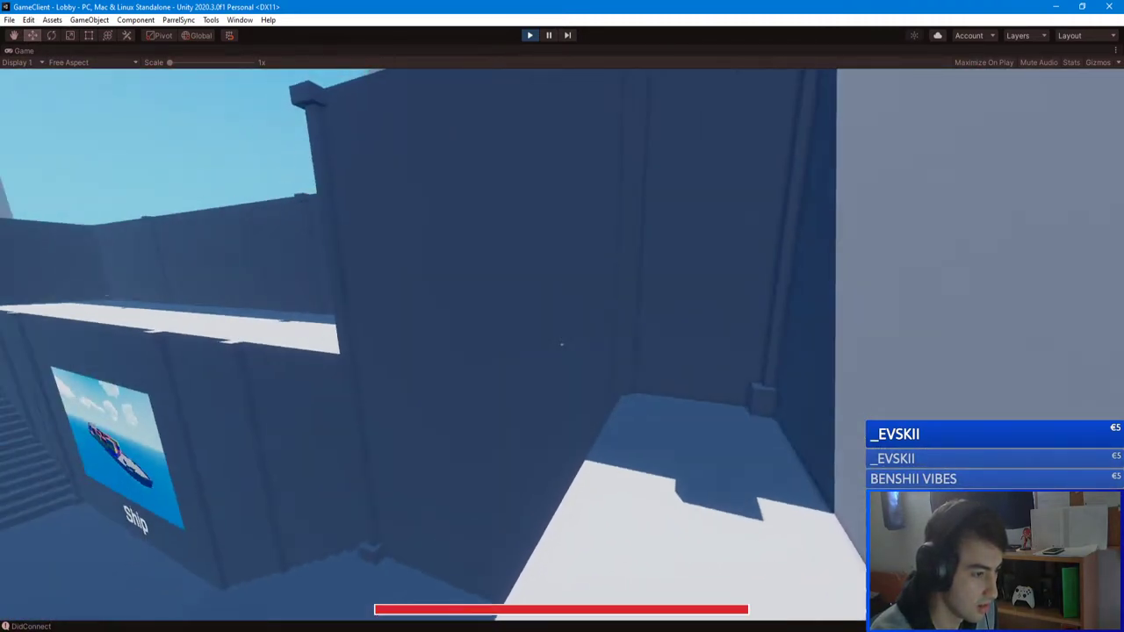
{"action": "key", "text": "w"}
{"action": "key", "text": "space"}
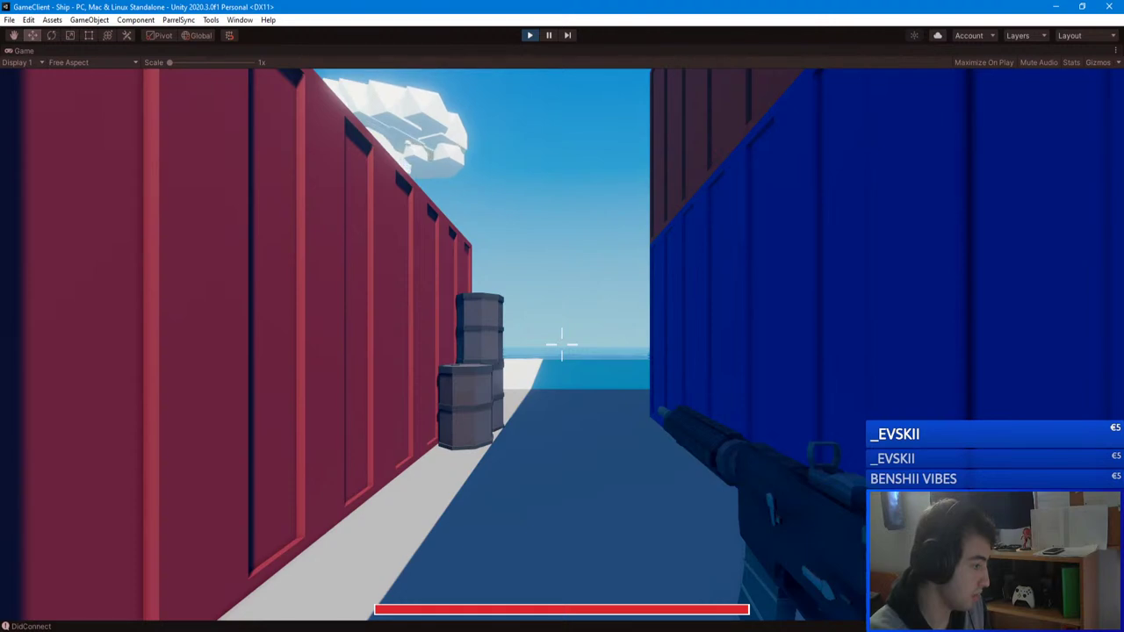
- Walk between the container rows on the Ship map and along the side deck to the ship's superstructure
{"action": "key", "text": "w"}
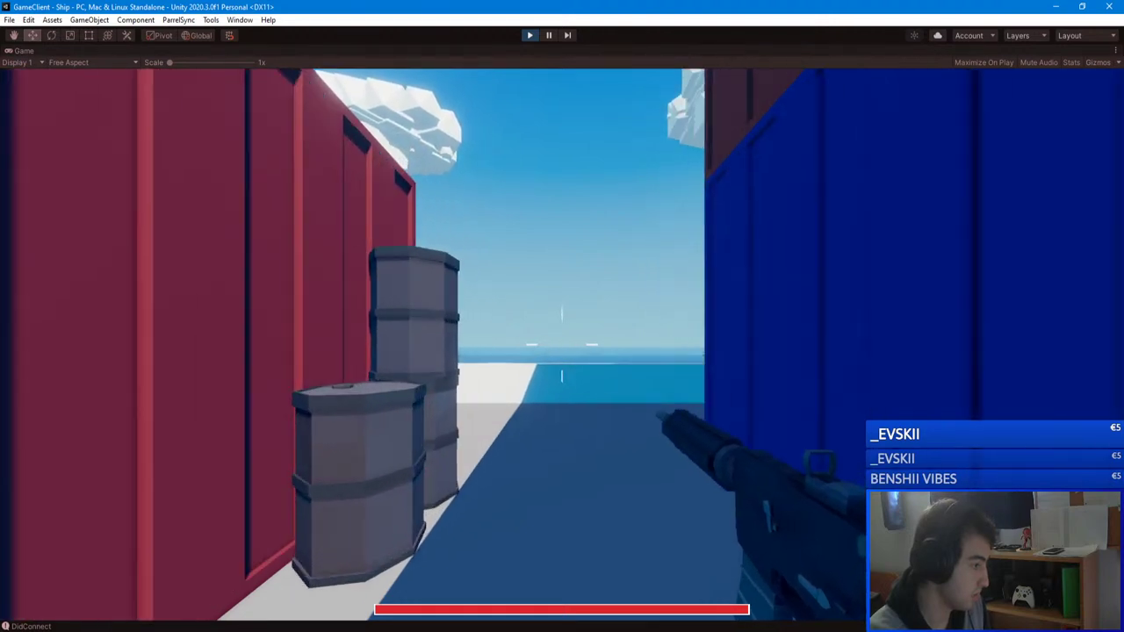
{"action": "key", "text": "w"}
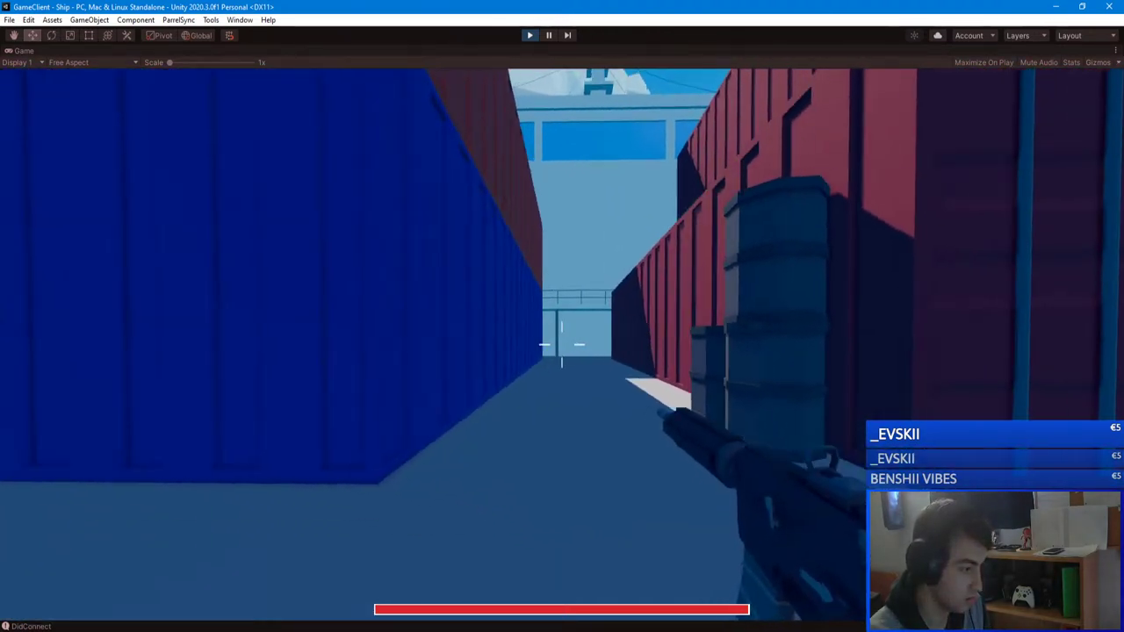
{"action": "key", "text": "w"}
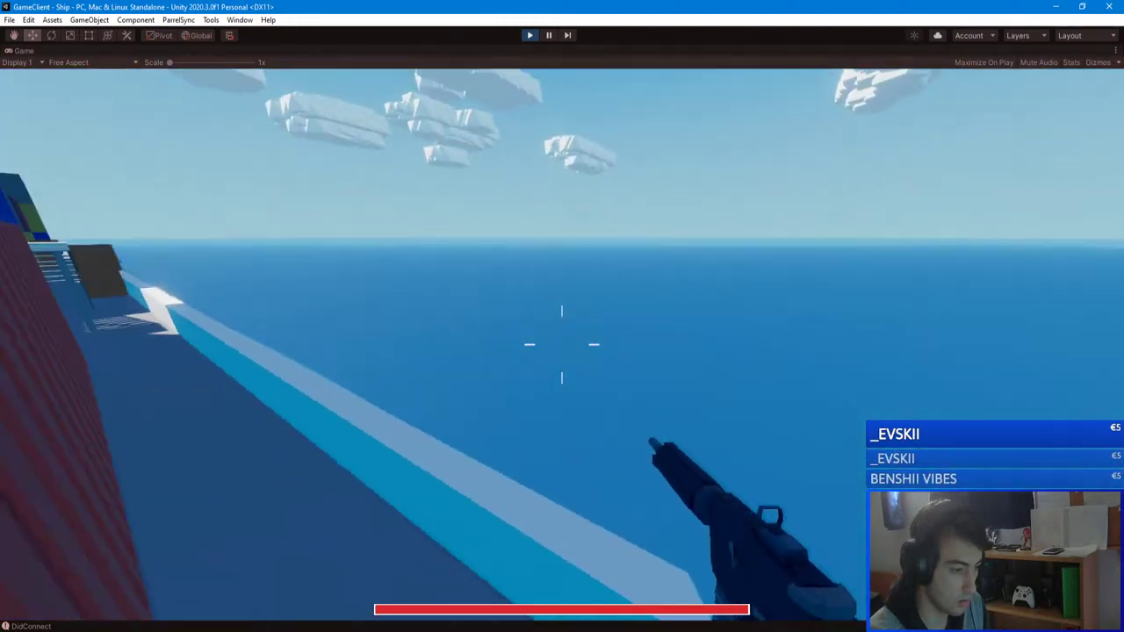
{"action": "key", "text": "w"}
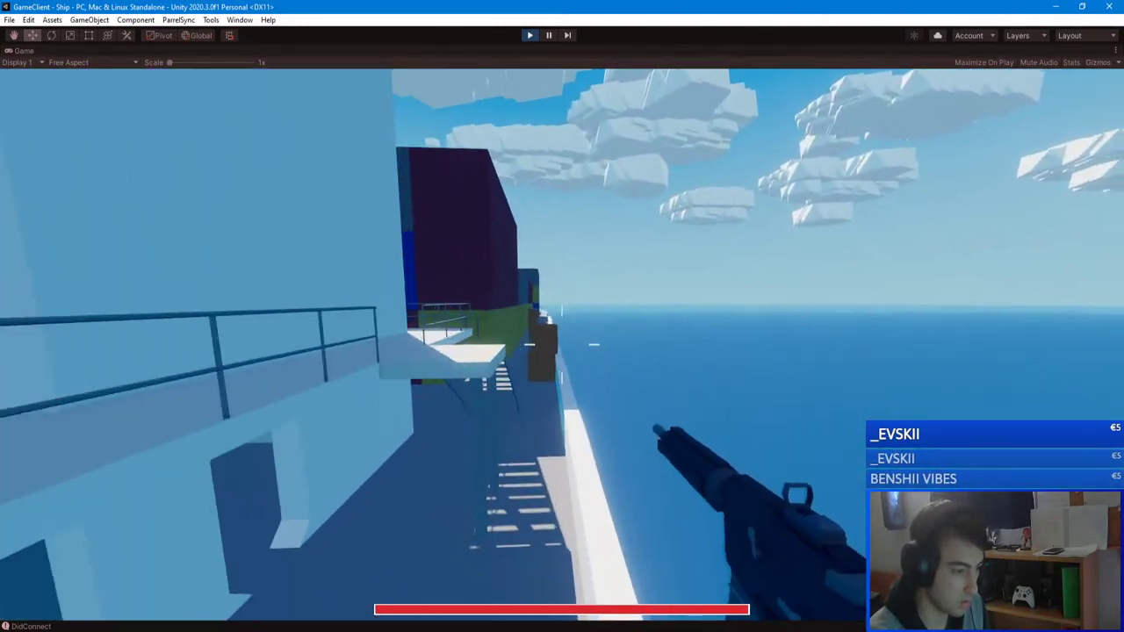
{"action": "key", "text": "w"}
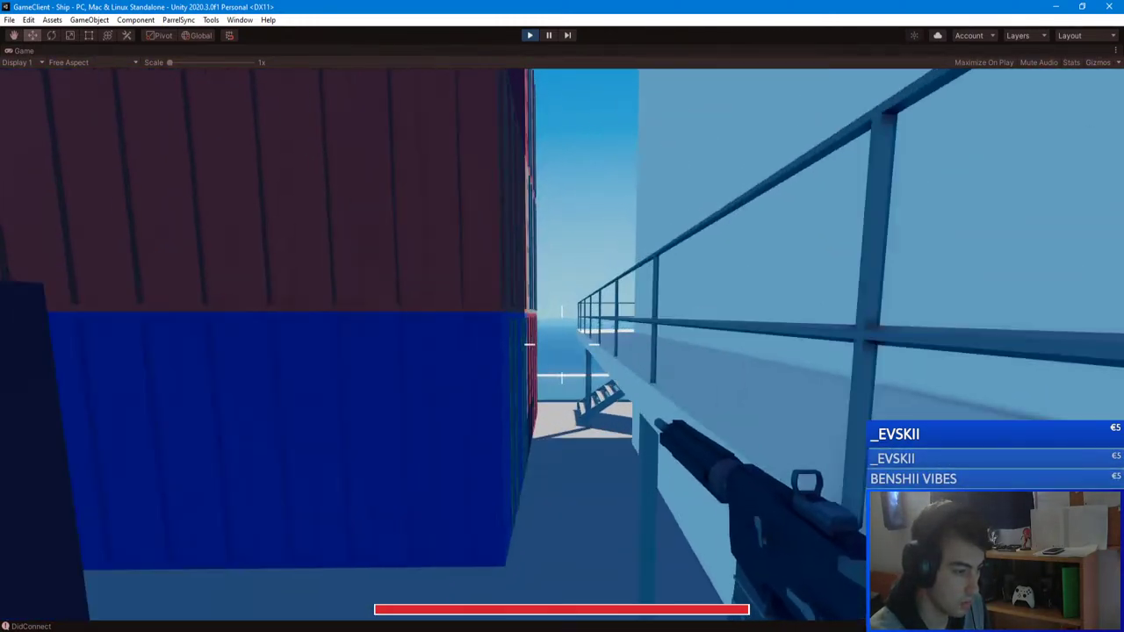
- Climb the superstructure's outer stairs to the railed platform and examine the stacked wooden crates beside it
{"action": "key", "text": "w"}
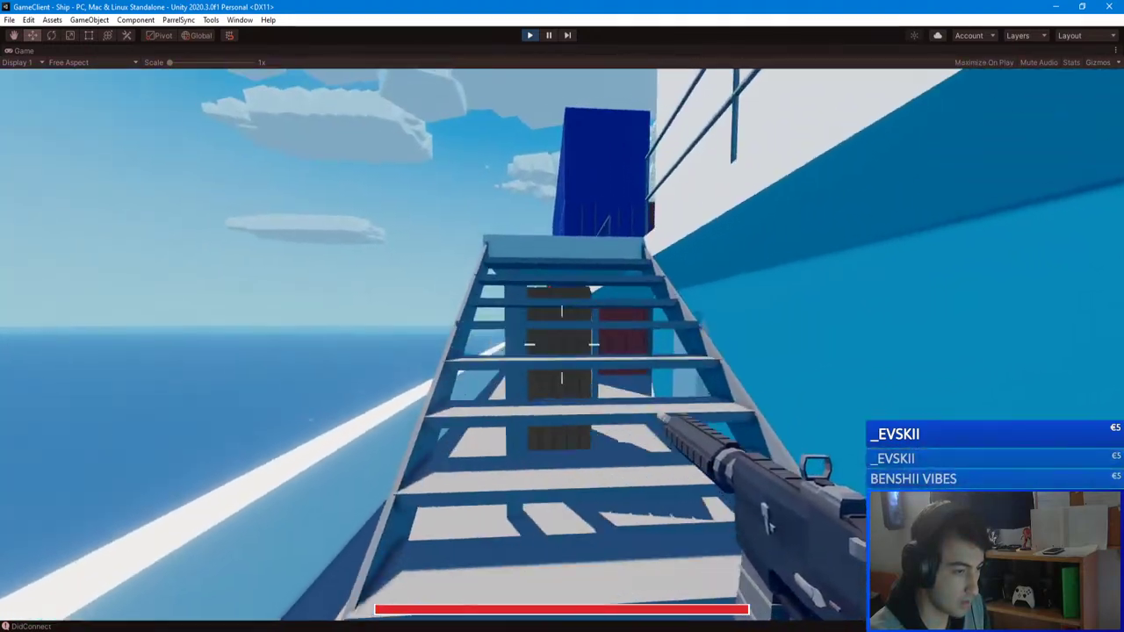
{"action": "key", "text": "w"}
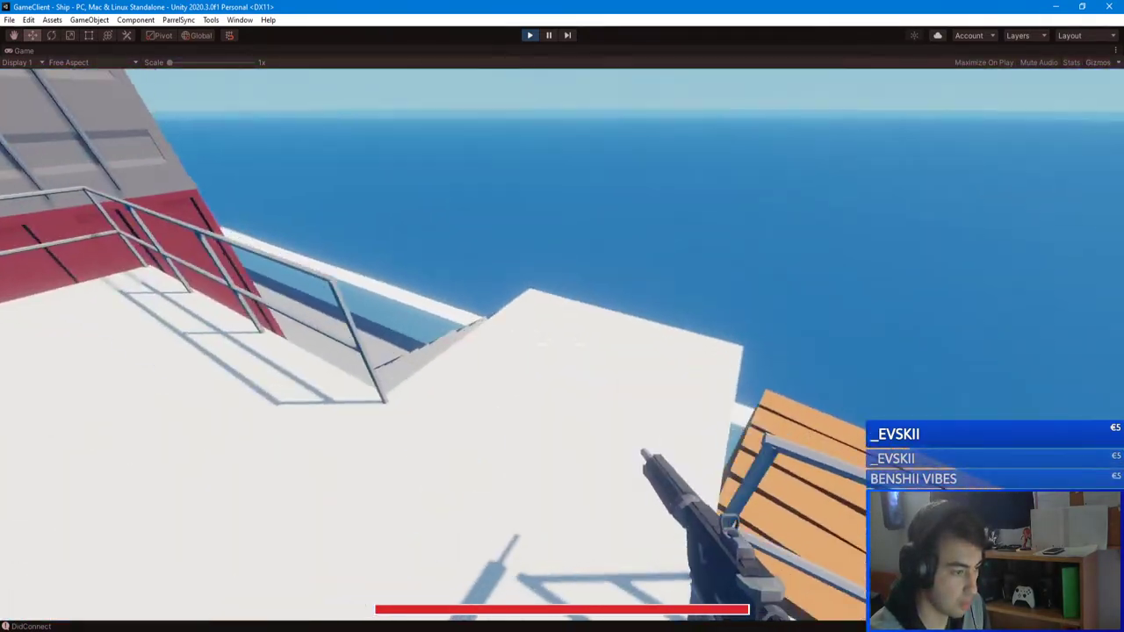
{"action": "key", "text": "w"}
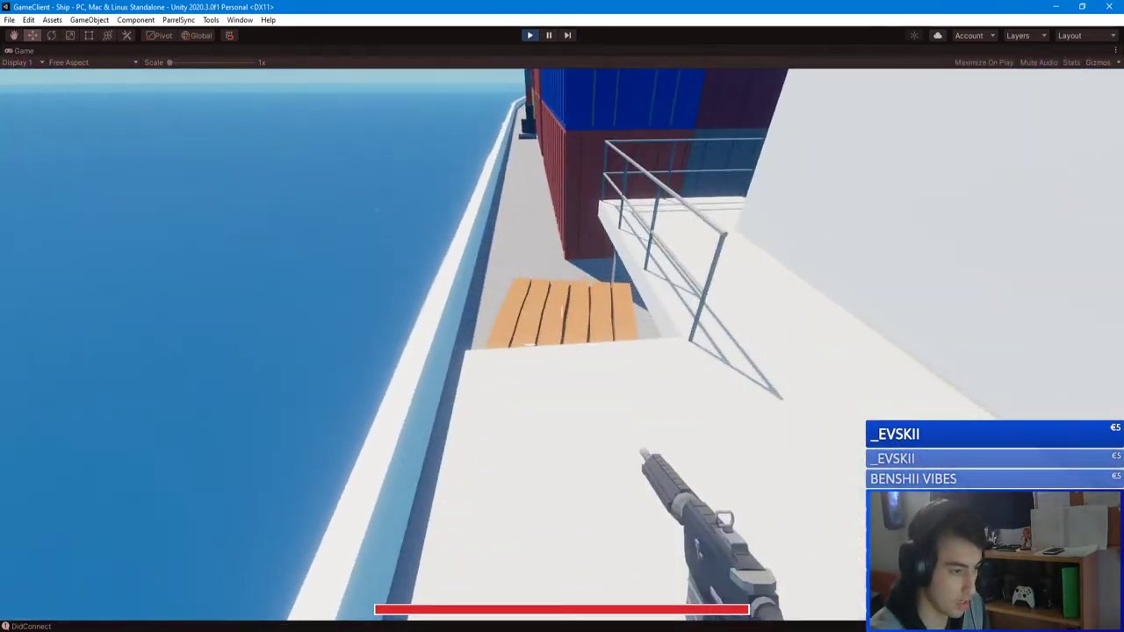
{"action": "key", "text": "w"}
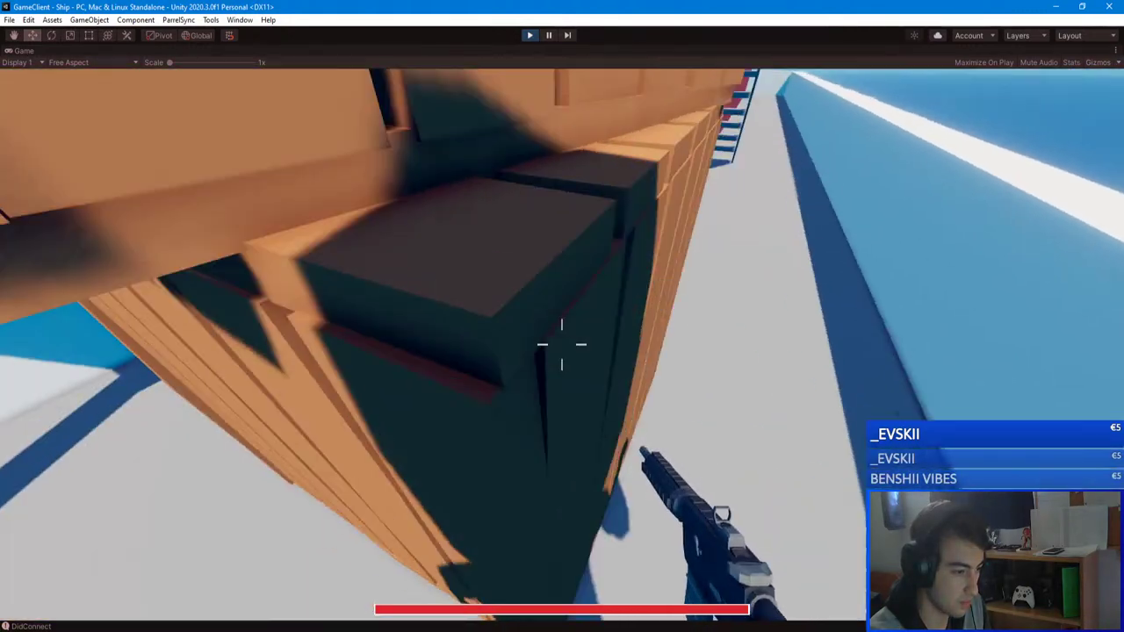
{"action": "key", "text": "w"}
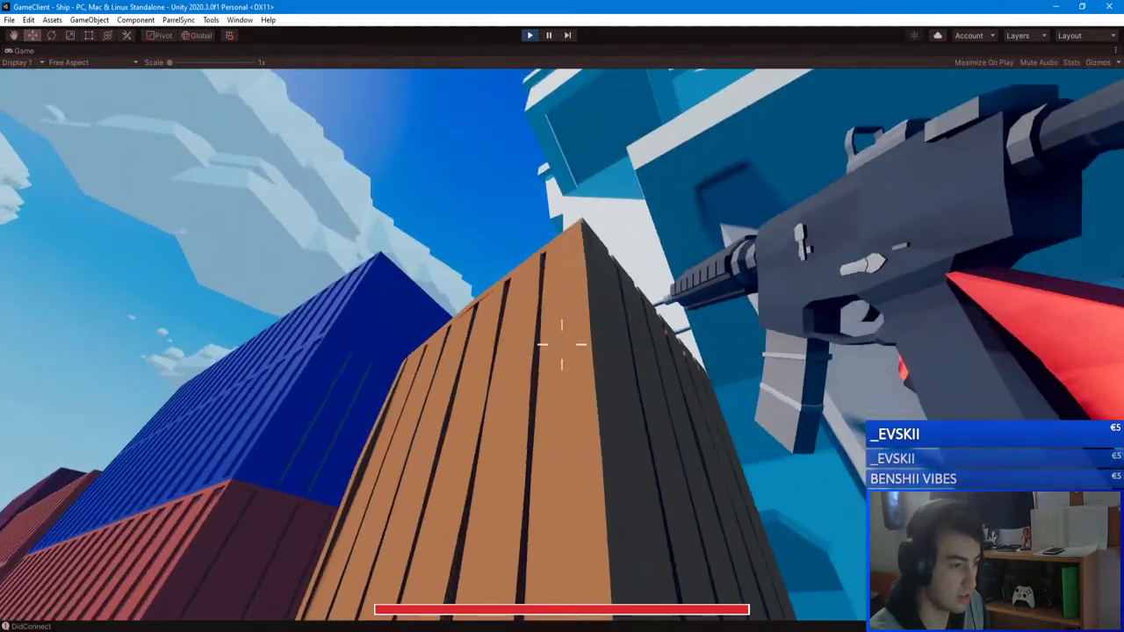
{"action": "key", "text": "w"}
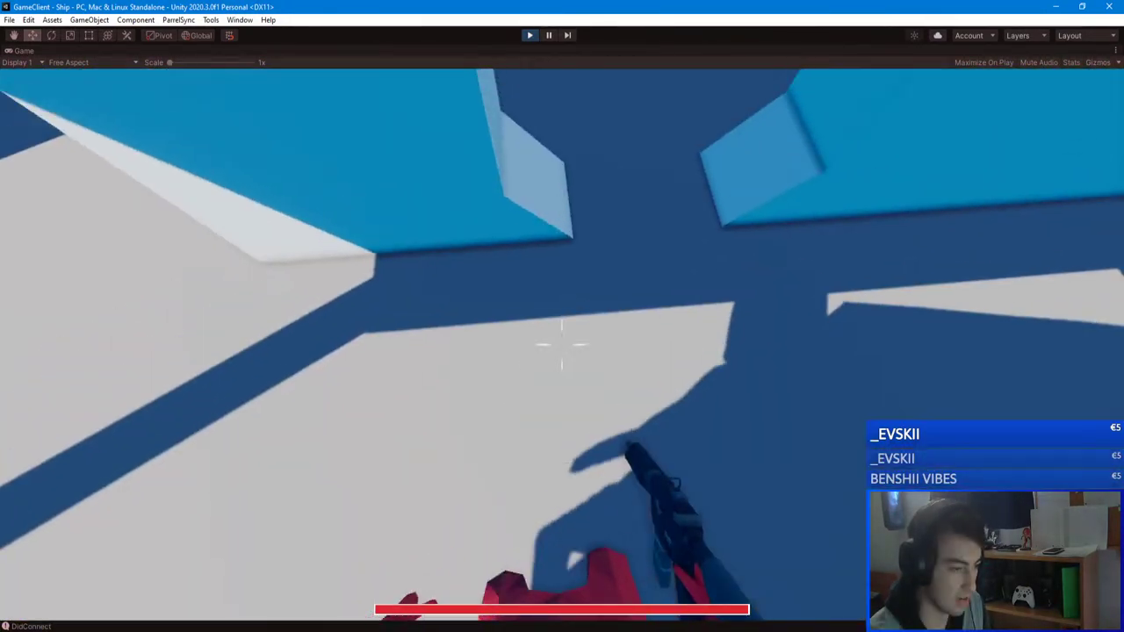
{"action": "key", "text": "w"}
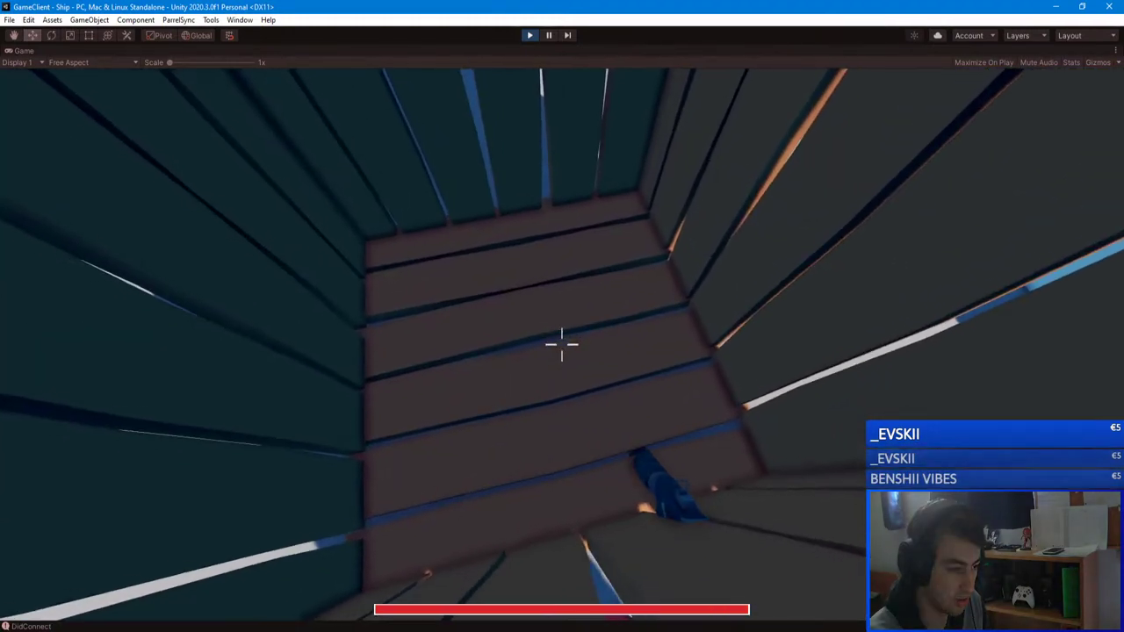
- Follow the sunlit side deck past the red containers and inspect the ammo pickup among the stacked barrels
{"action": "key", "text": "w"}
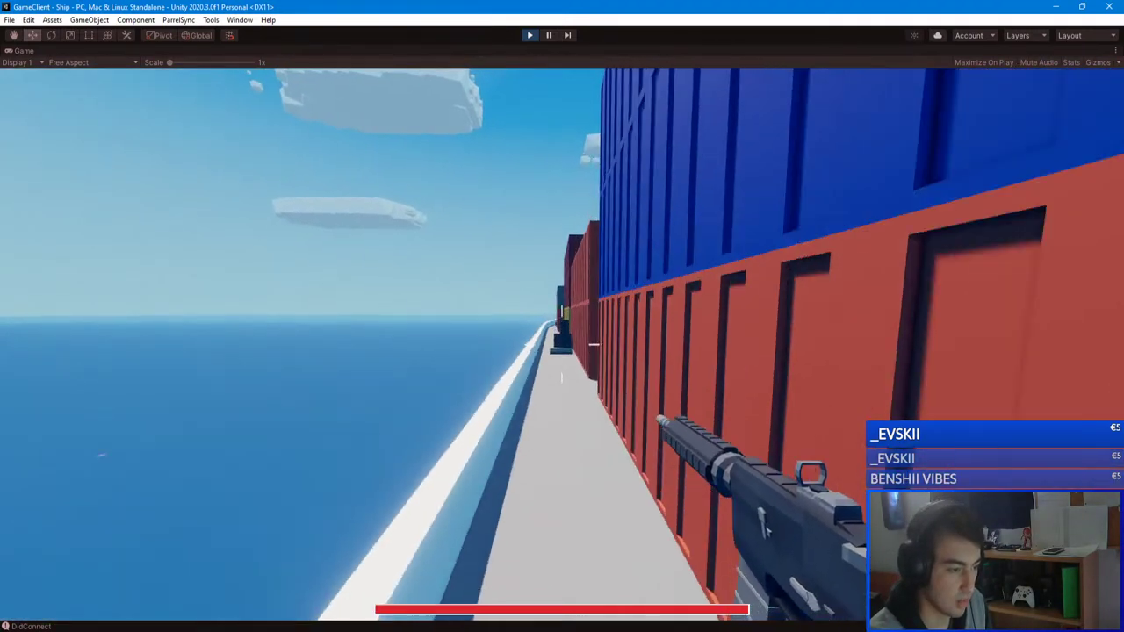
{"action": "key", "text": "w"}
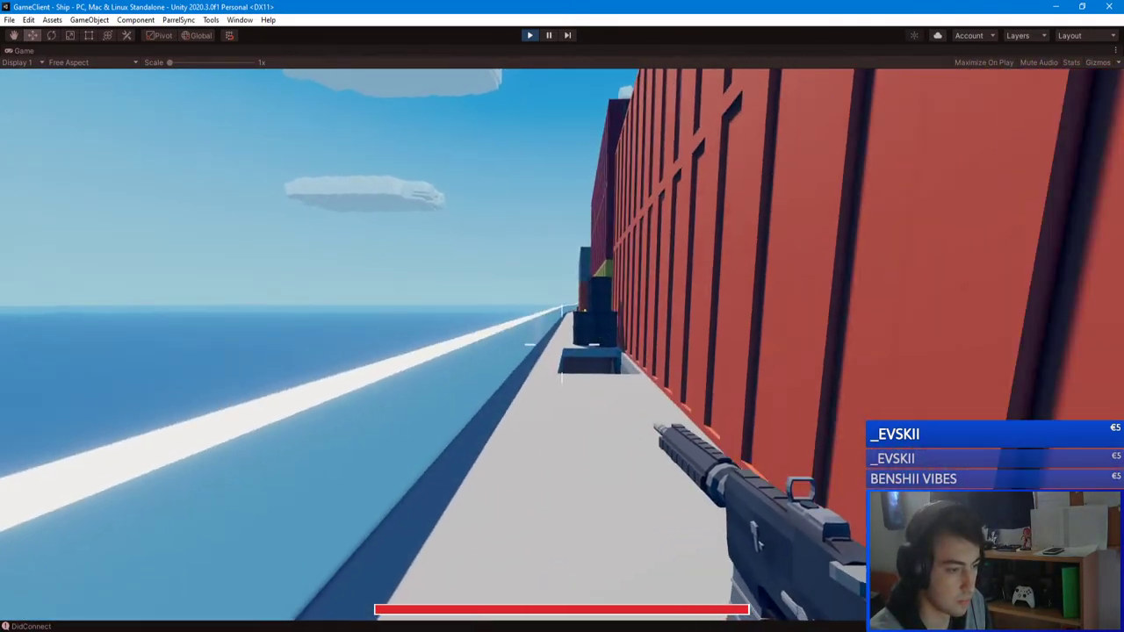
{"action": "key", "text": "w"}
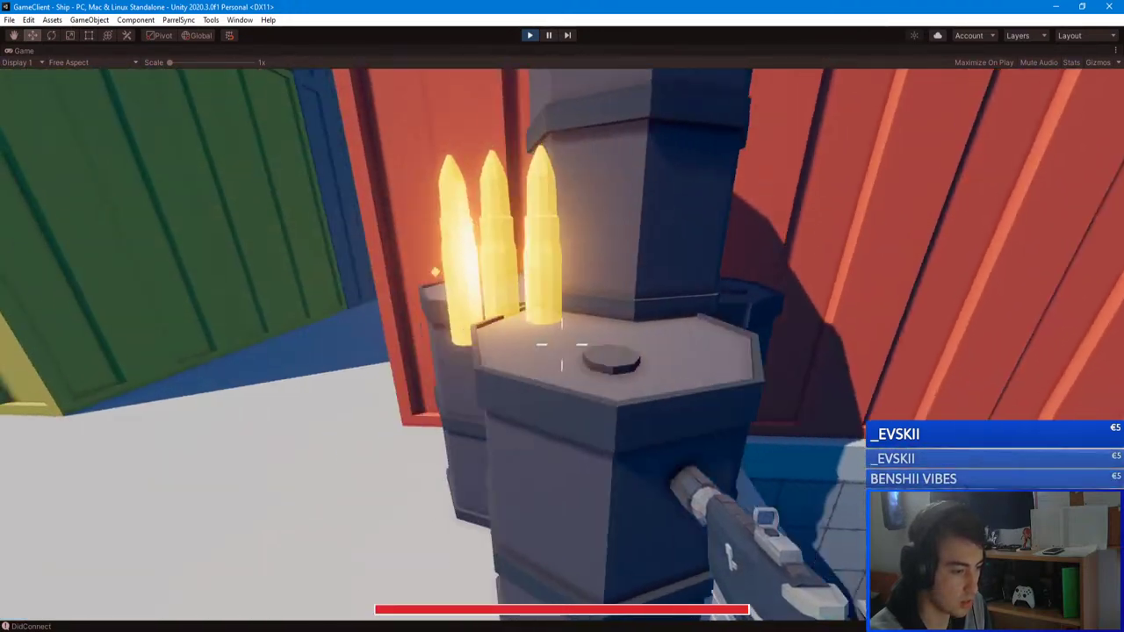
{"action": "key", "text": "a"}
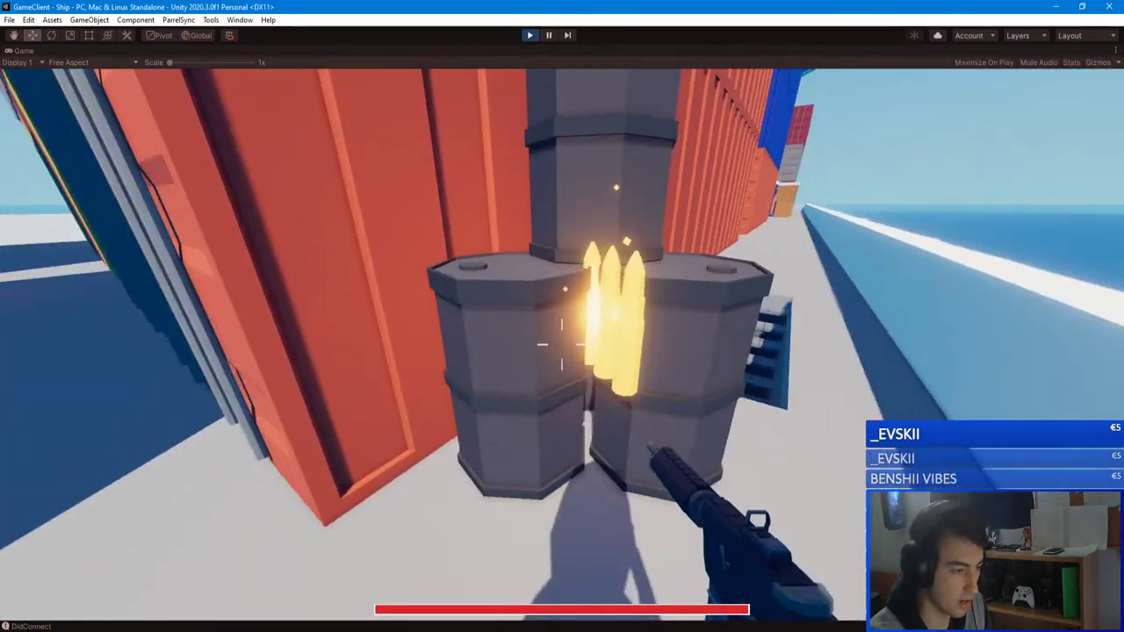
- Walk through the aisle between the green and blue containers and out onto the shaded side deck
{"action": "key", "text": "w"}
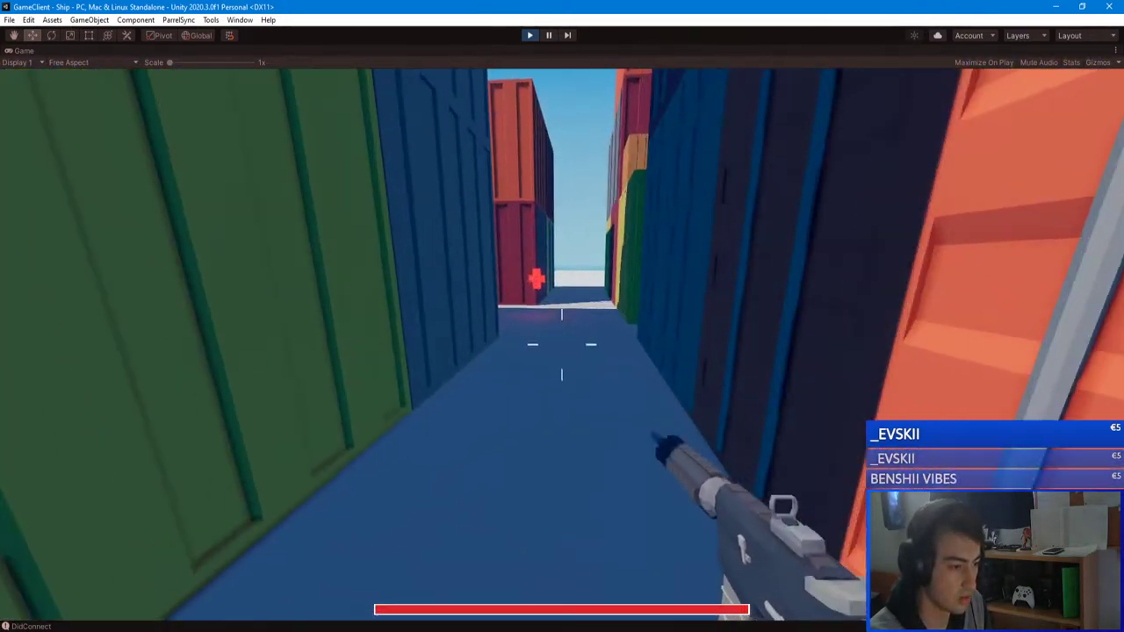
{"action": "key", "text": "w"}
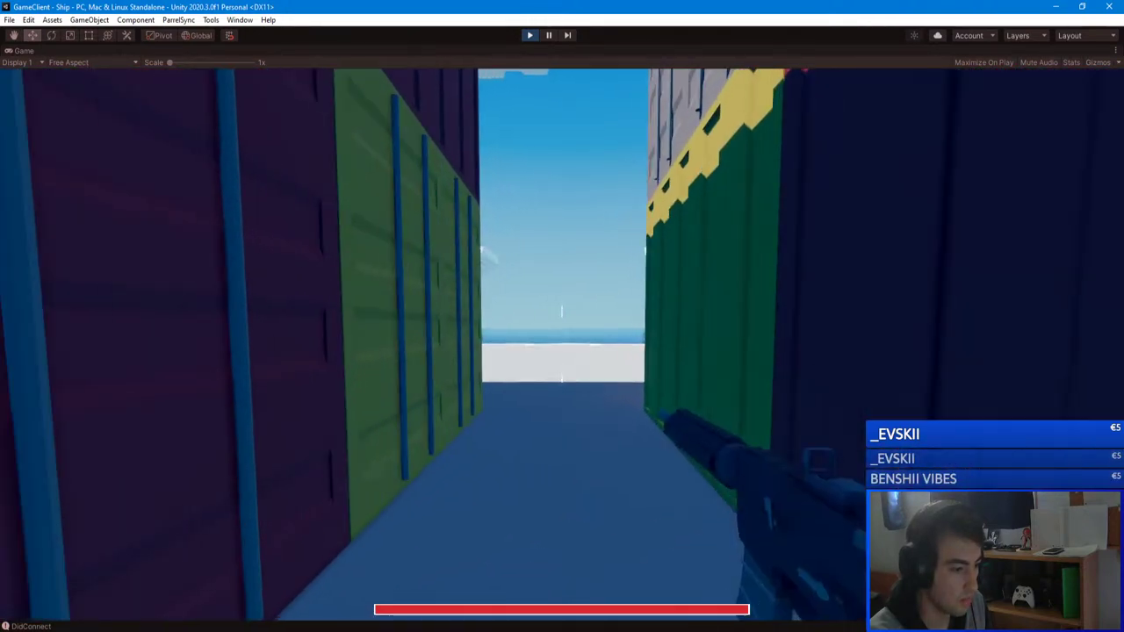
{"action": "key", "text": "w"}
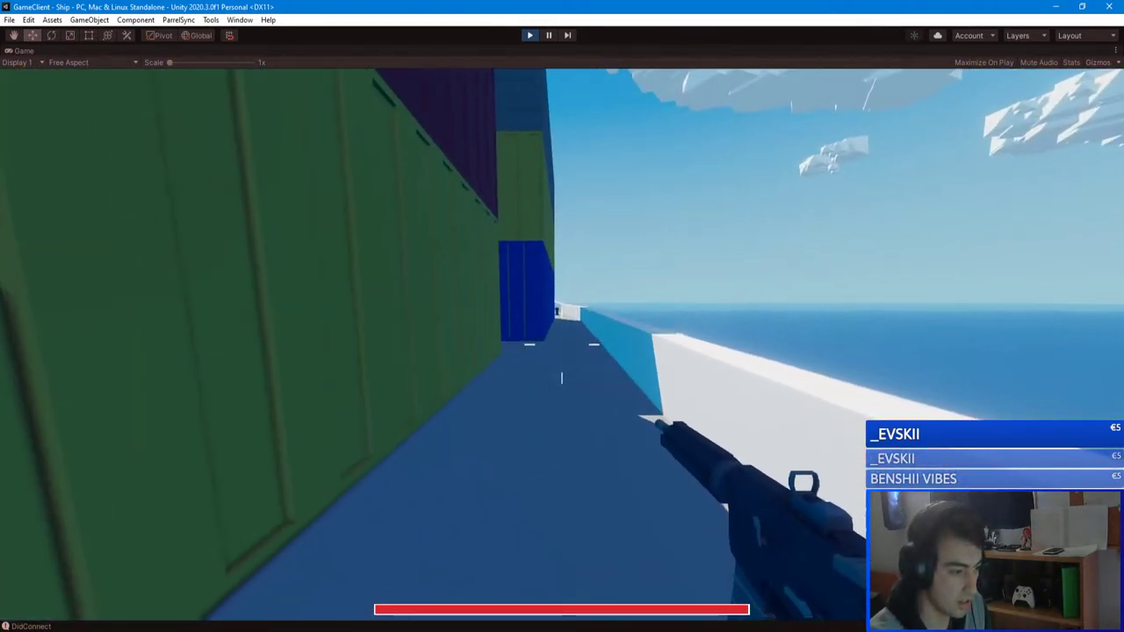
- Equip the scoped sniper rifle with the chat command /give 3 on the shaded side deck
{"action": "type", "text": "/give"}
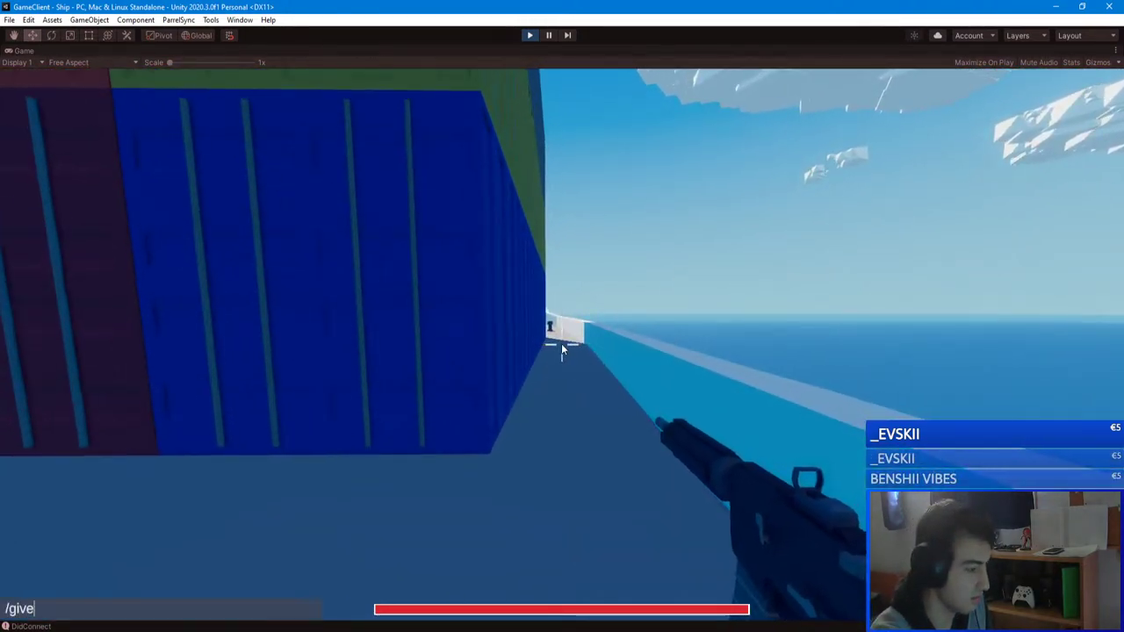
{"action": "type", "text": " 3"}
{"action": "key", "text": "Return"}
{"action": "key", "text": "w"}
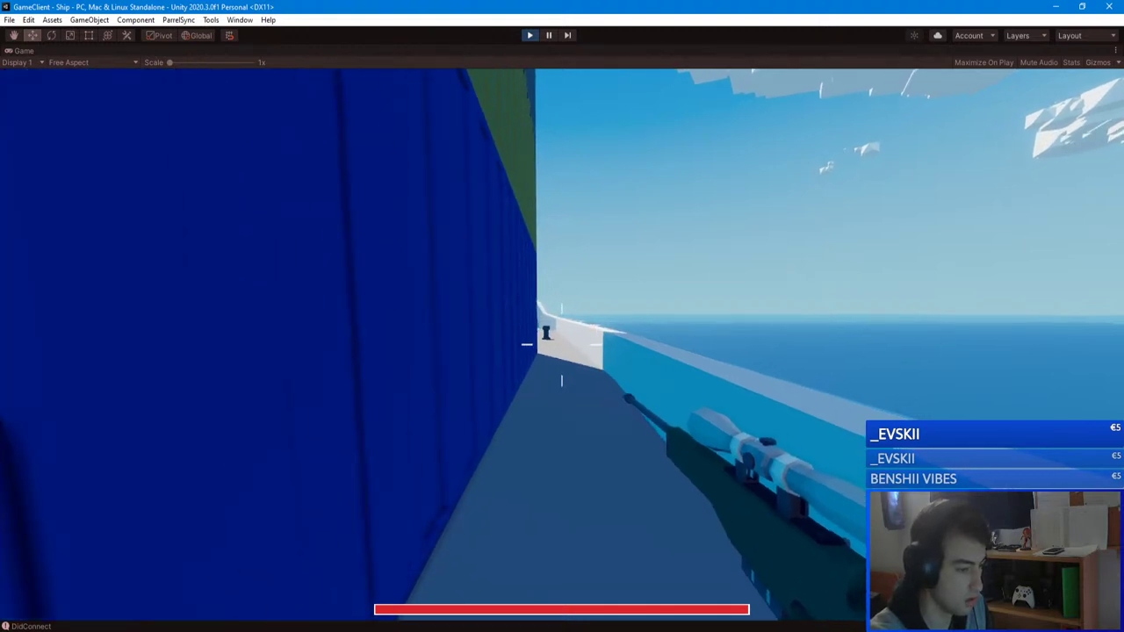
- Pause the match briefly and resume playing
{"action": "key", "text": "Tab"}
{"action": "key", "text": "Escape"}
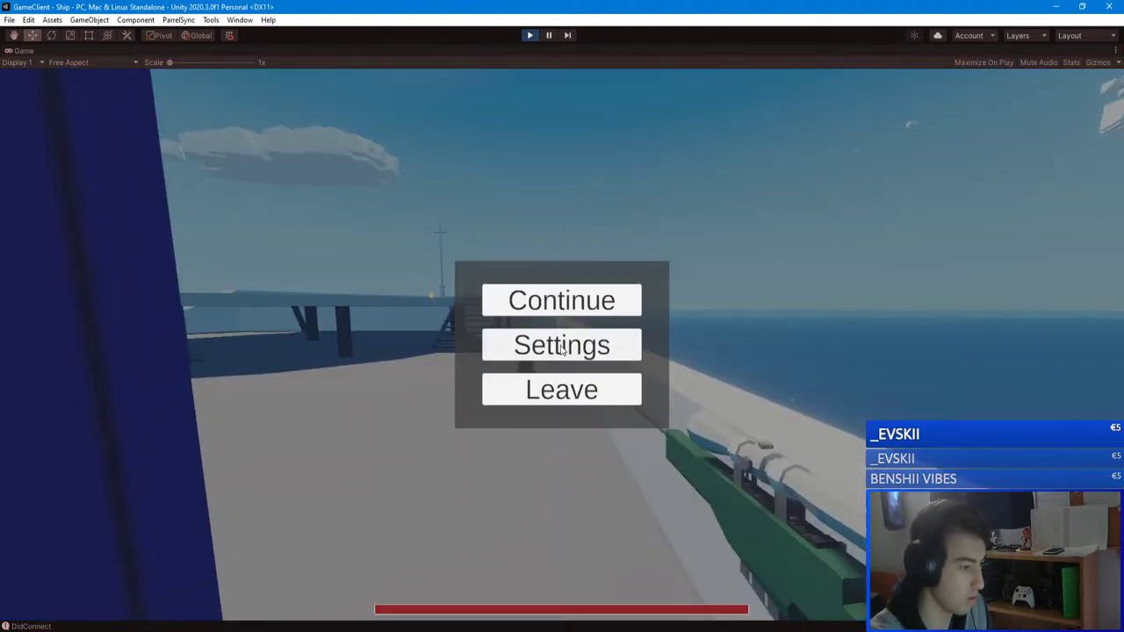
{"action": "key", "text": "alt+Tab"}
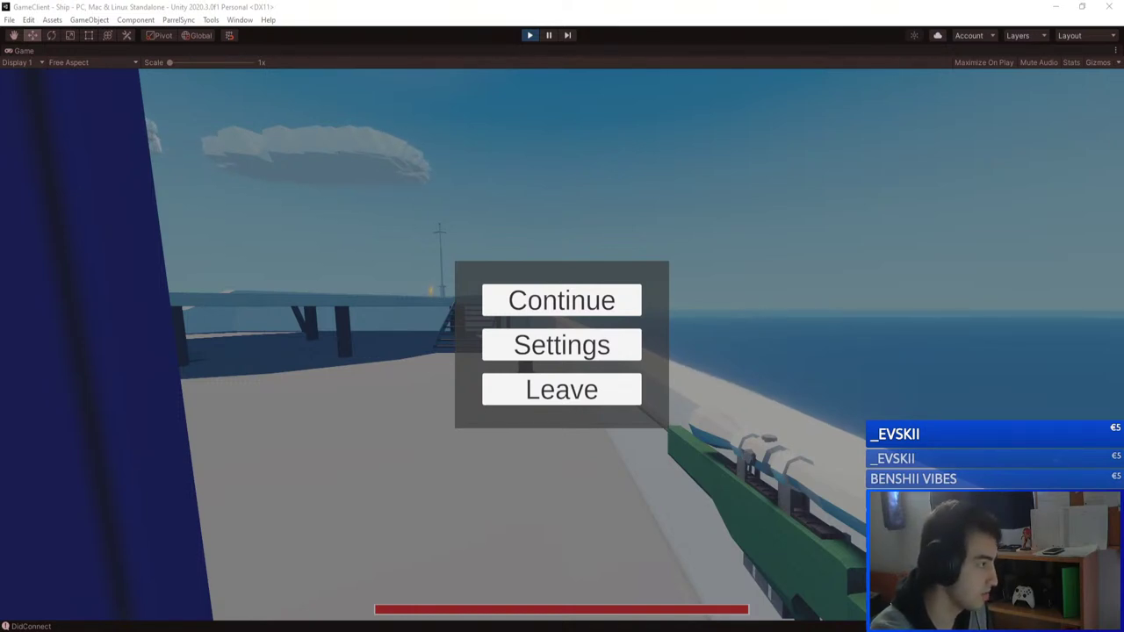
{"action": "left_click", "coordinate": [553, 303]}
{"action": "key", "text": "Tab"}
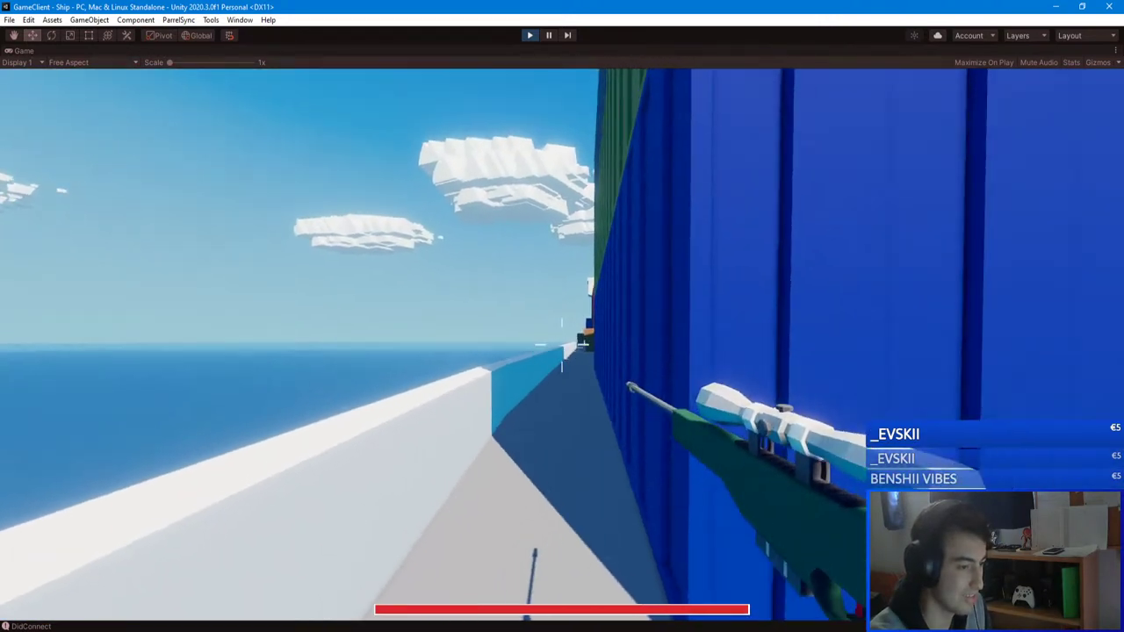
- Look through the sniper scope along the side deck beside the blue containers while moving, strafing and jumping
{"action": "right_click", "coordinate": [562, 344]}
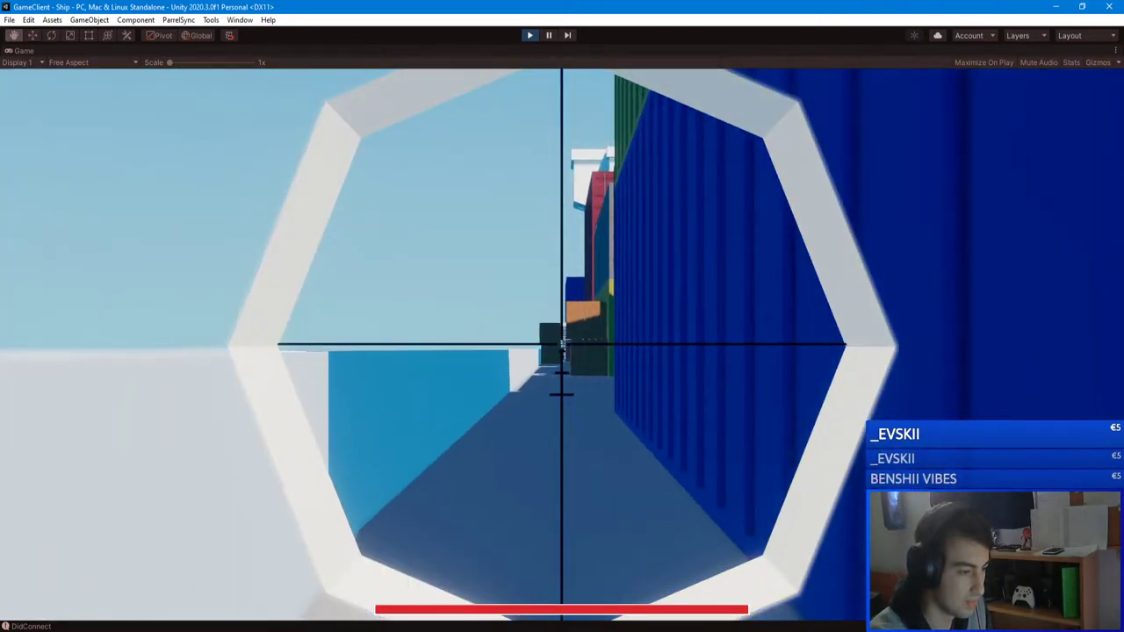
{"action": "key", "text": "w"}
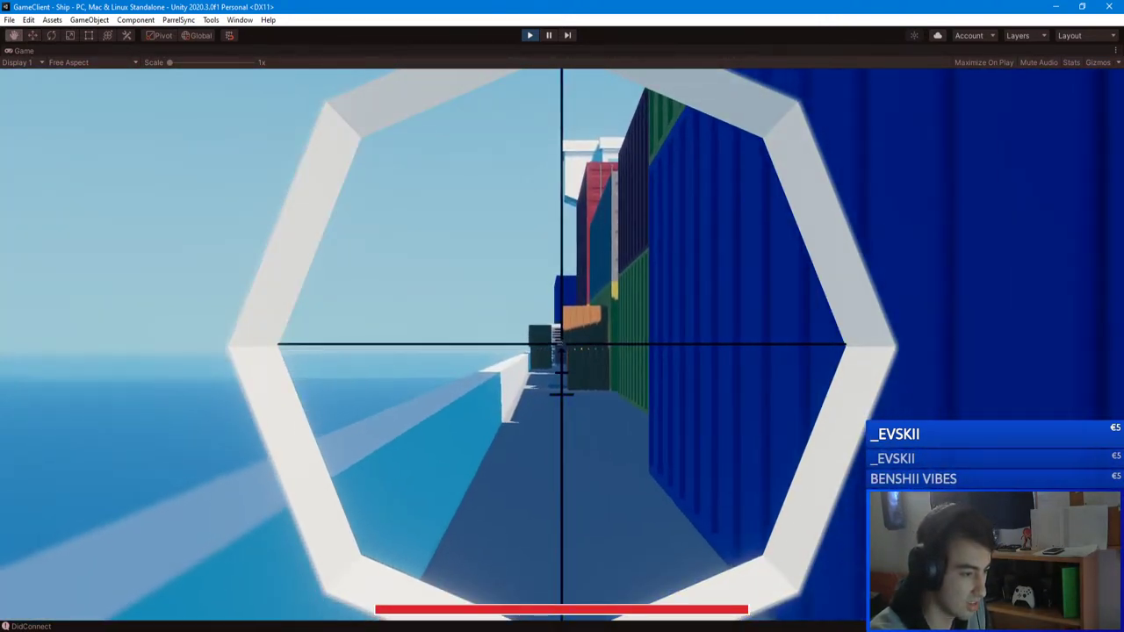
{"action": "key", "text": "d"}
{"action": "key", "text": "a"}
{"action": "key", "text": "space"}
{"action": "key", "text": "w"}
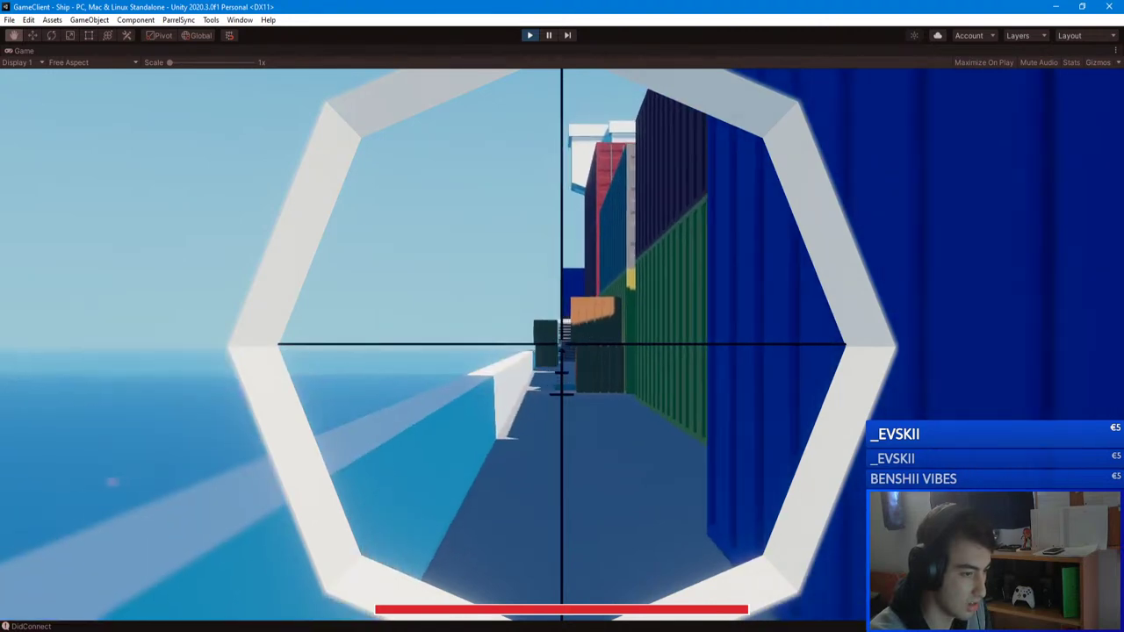
- Walk along the side deck past the green containers and check the long sightlines through the sniper scope
{"action": "right_click", "coordinate": [562, 344]}
{"action": "key", "text": "w"}
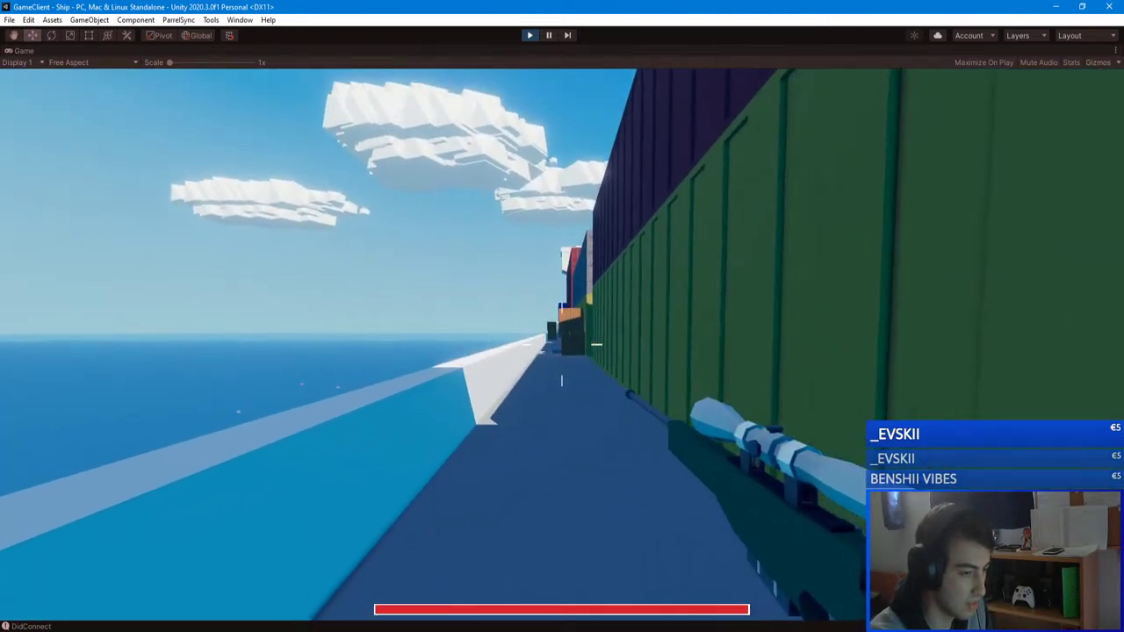
{"action": "right_click", "coordinate": [562, 345]}
{"action": "key", "text": "w"}
{"action": "right_click", "coordinate": [562, 344]}
{"action": "key", "text": "w"}
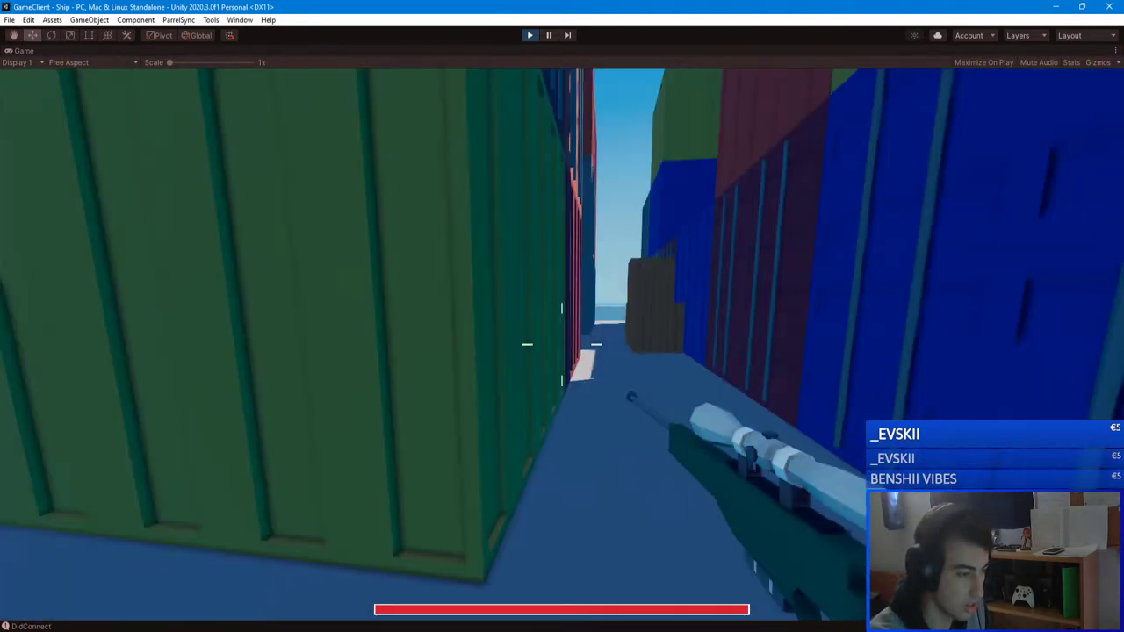
{"action": "right_click", "coordinate": [562, 344]}
{"action": "right_click", "coordinate": [562, 344]}
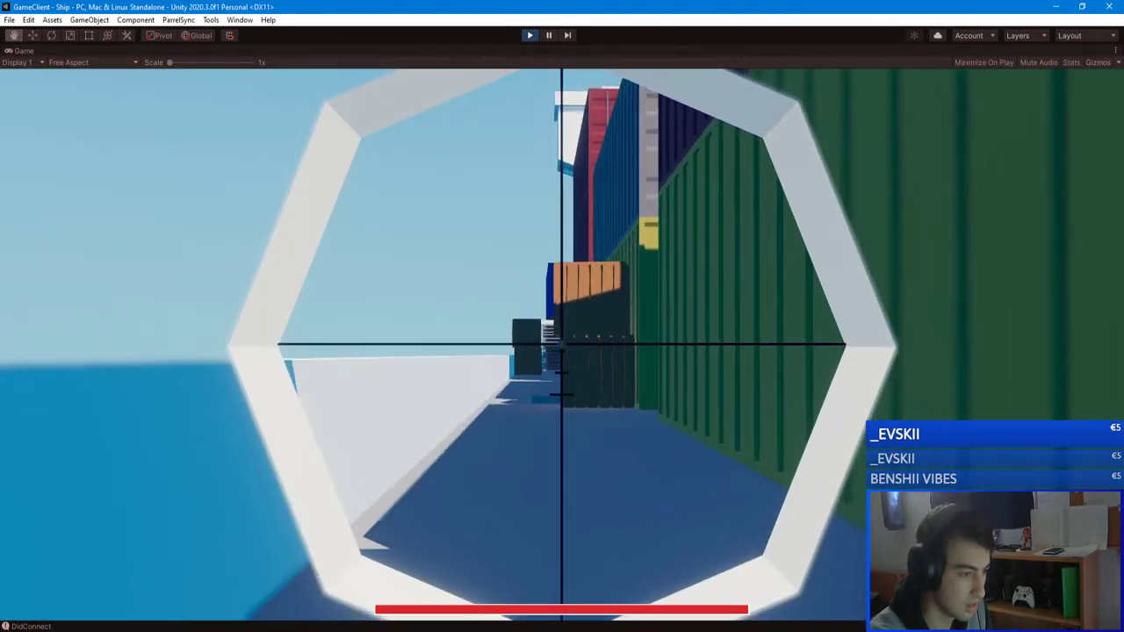
- Scope toward the stacked crates on the side deck, and jump over the wooden crates between the container rows
{"action": "key", "text": "ctrl+s"}
{"action": "right_click", "coordinate": [562, 344]}
{"action": "key", "text": "w"}
{"action": "key", "text": "w"}
{"action": "key", "text": "space"}
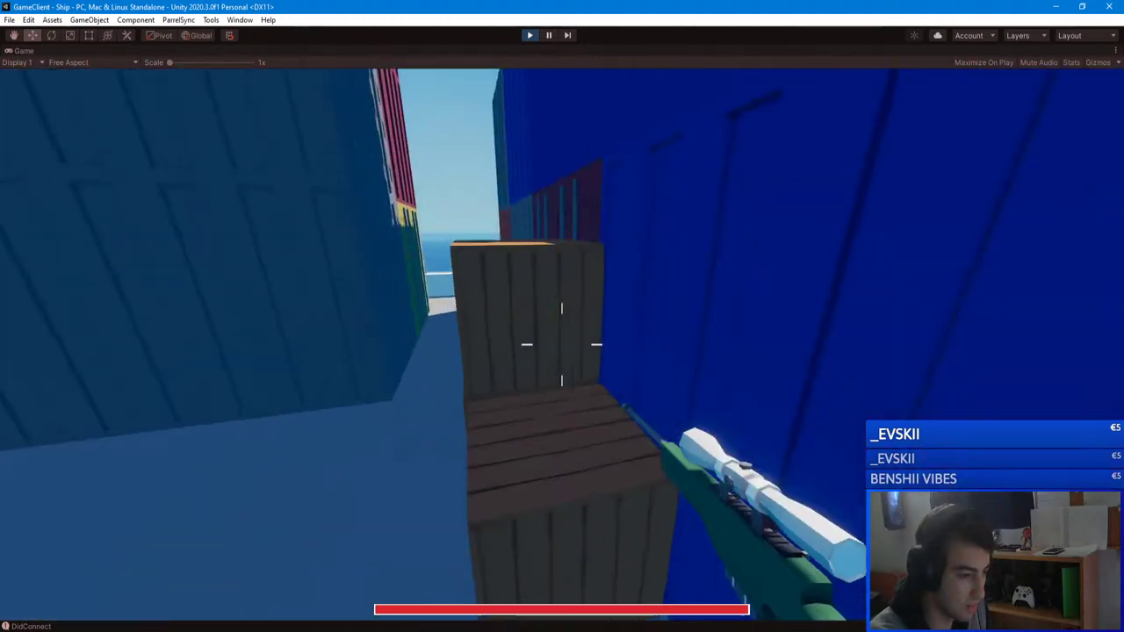
{"action": "key", "text": "space"}
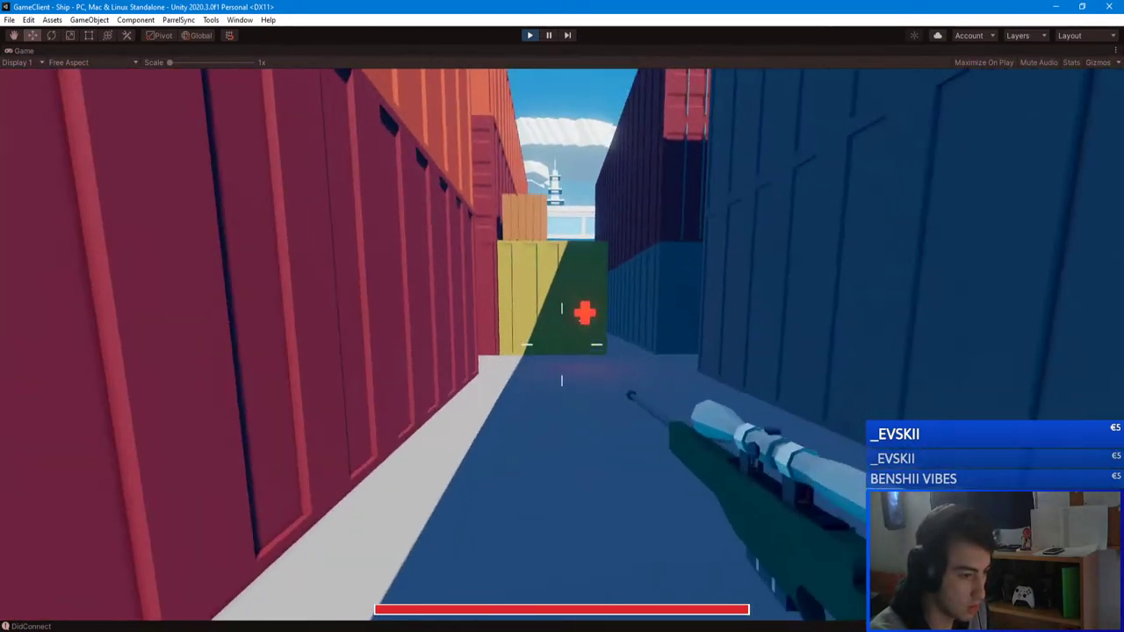
- Pass between the containers, descend the stairwell below deck and follow the lit corridor to the storage room
{"action": "key", "text": "w"}
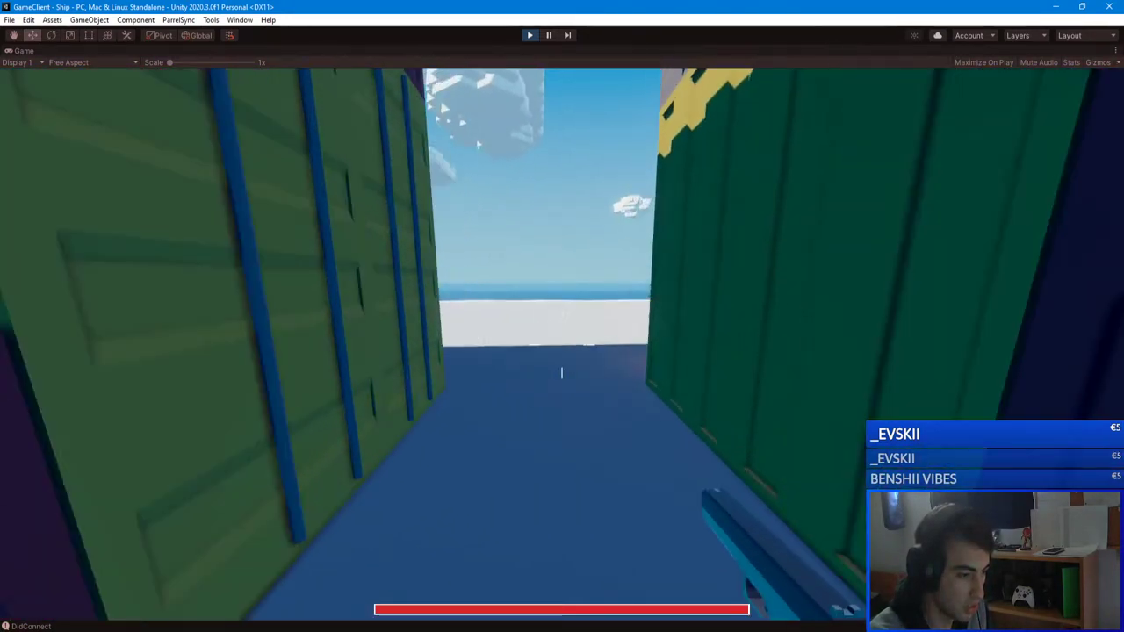
{"action": "key", "text": "w"}
{"action": "key", "text": "space"}
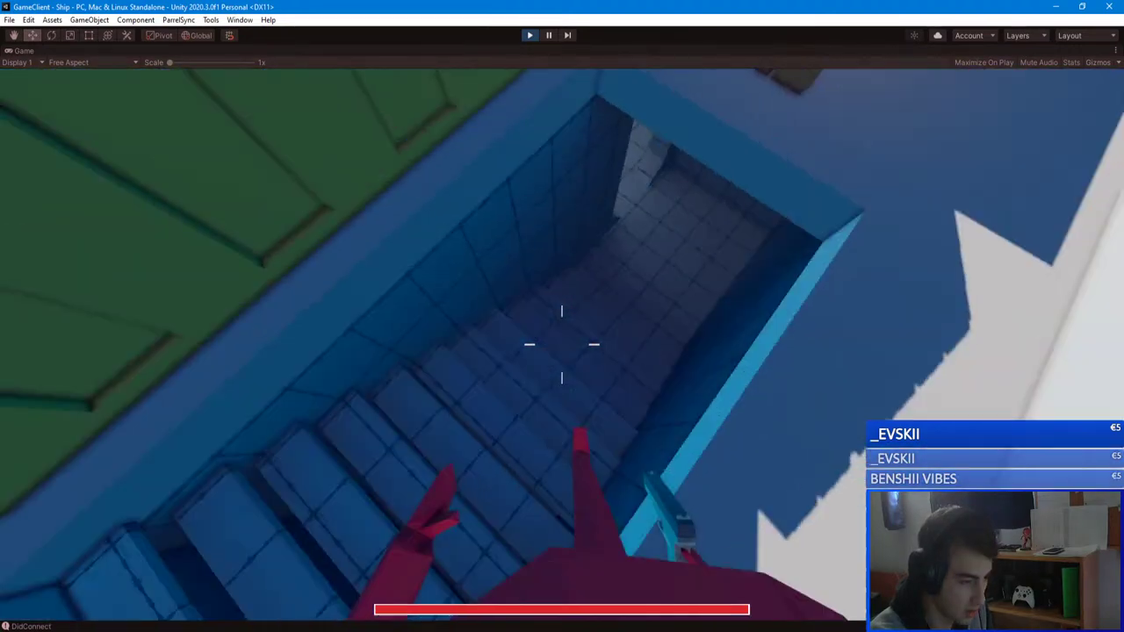
{"action": "key", "text": "w"}
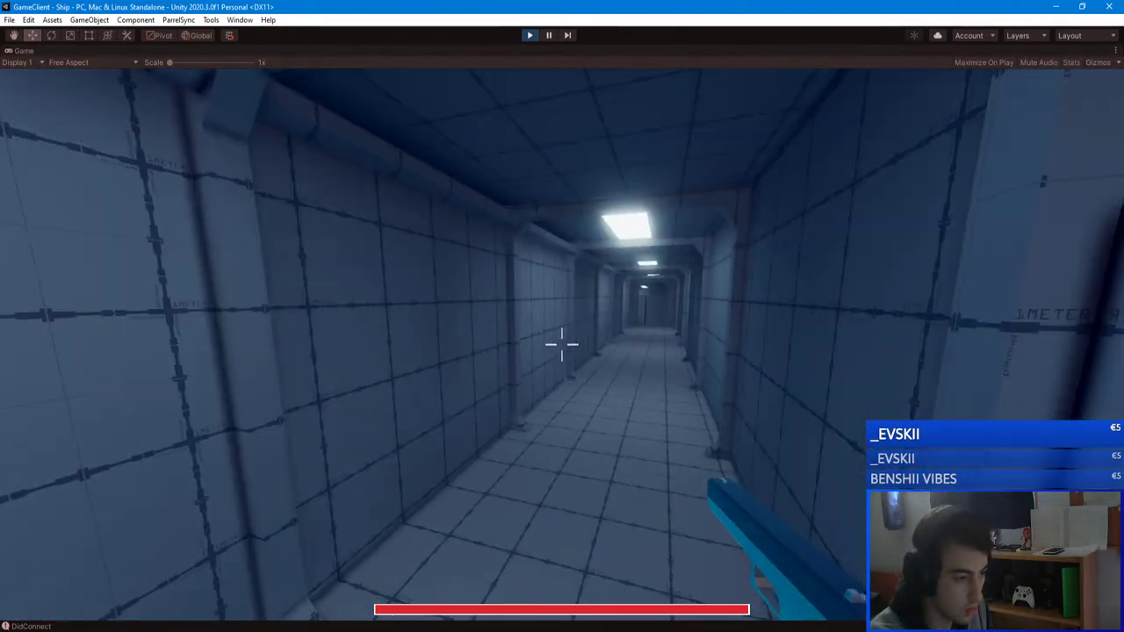
{"action": "key", "text": "w"}
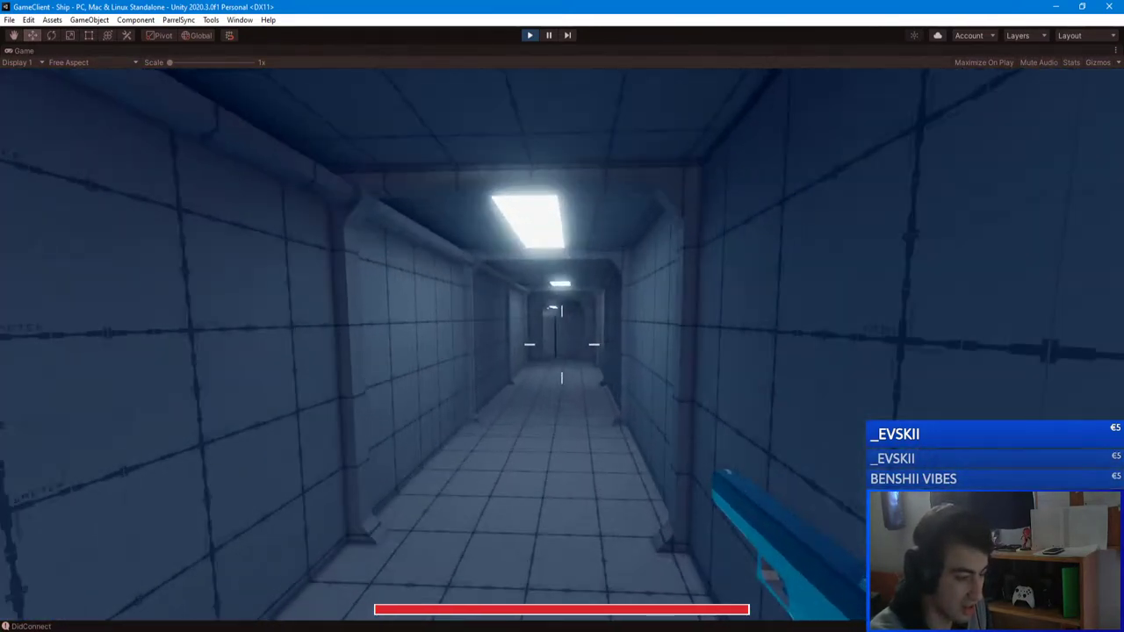
{"action": "key", "text": "w"}
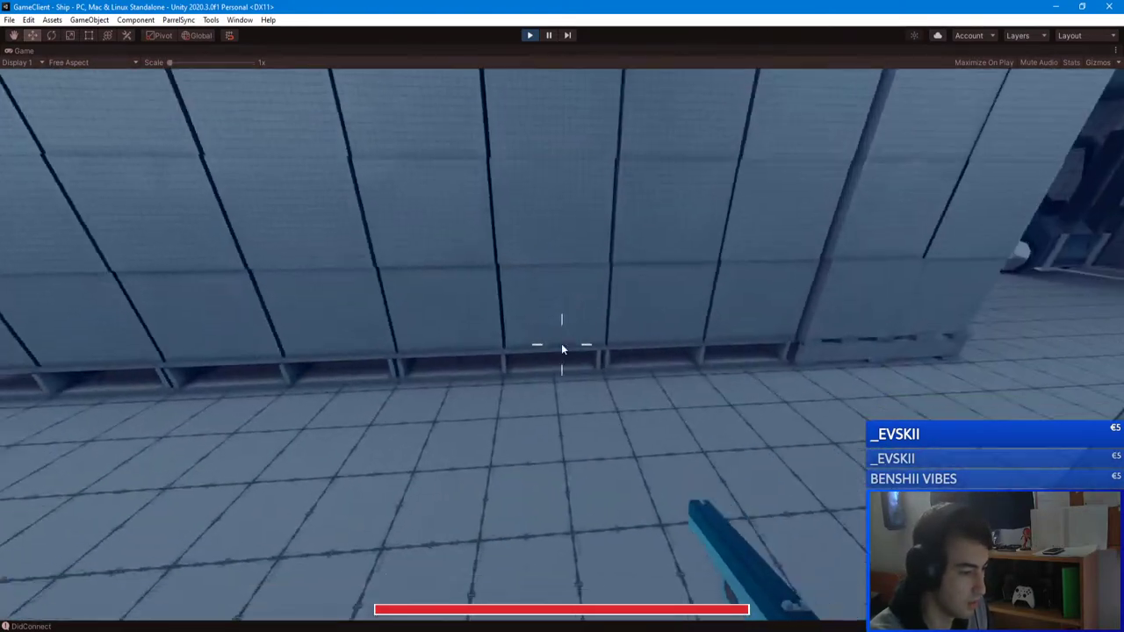
{"action": "key", "text": "Escape"}
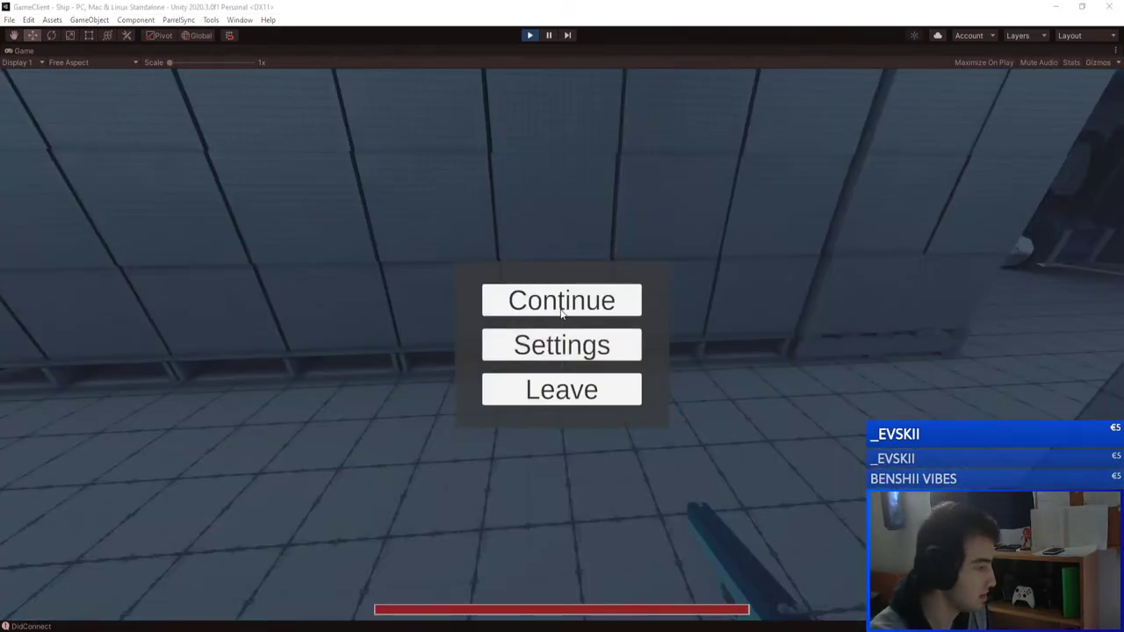
{"action": "left_click", "coordinate": [537, 308]}
- Walk around the orange forklift in the storage room and inspect its forks, sides and the Herb lettering
{"action": "key", "text": "w"}
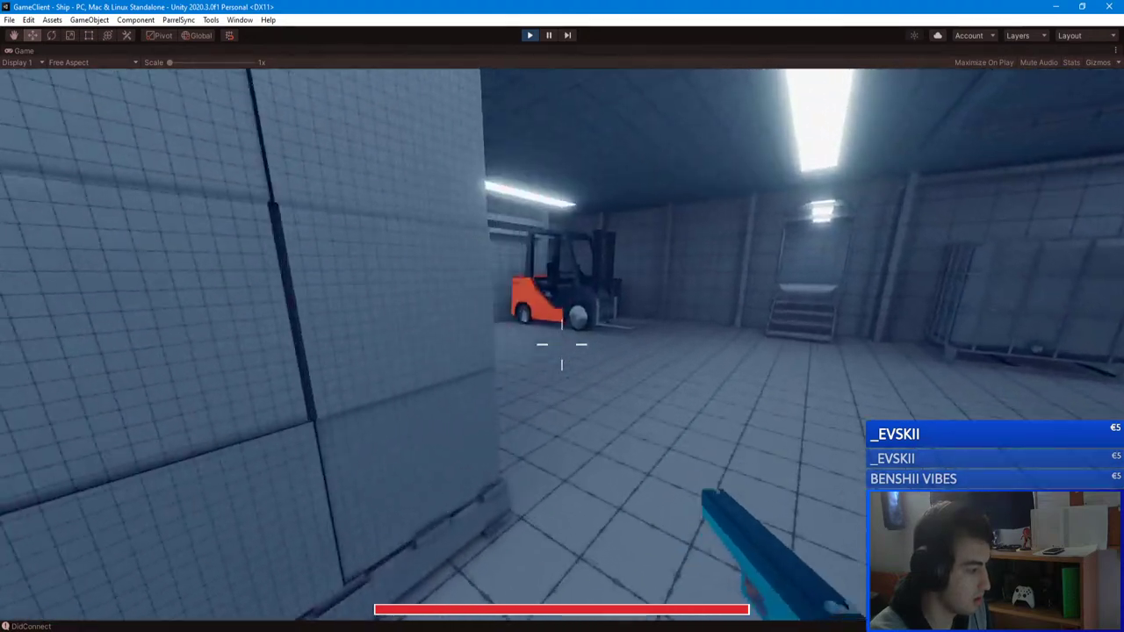
{"action": "key", "text": "w"}
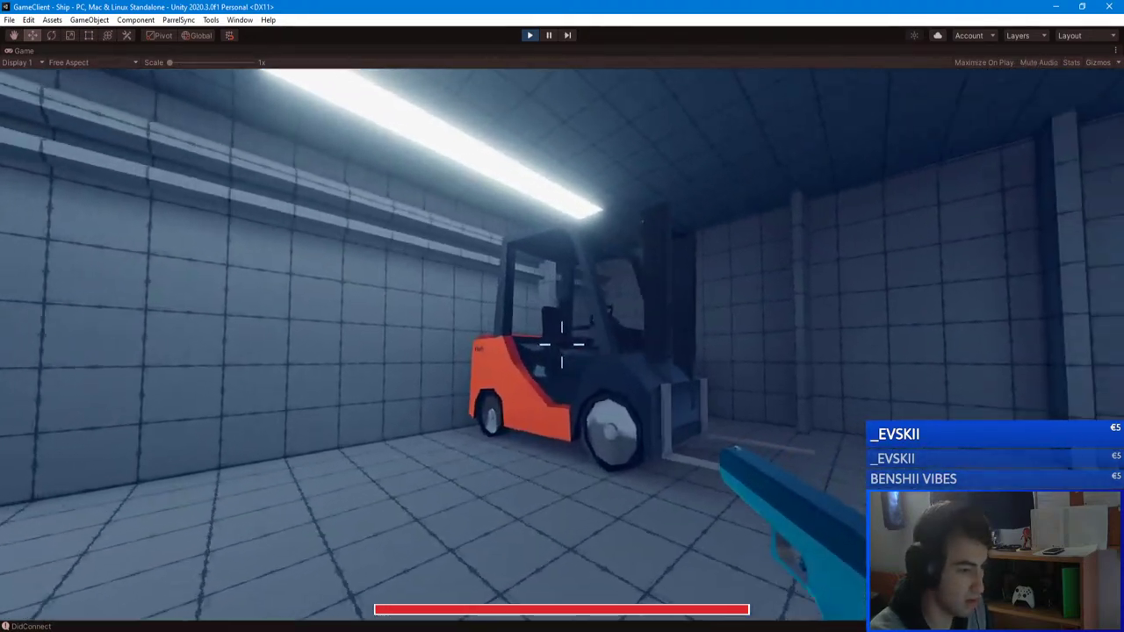
{"action": "key", "text": "d"}
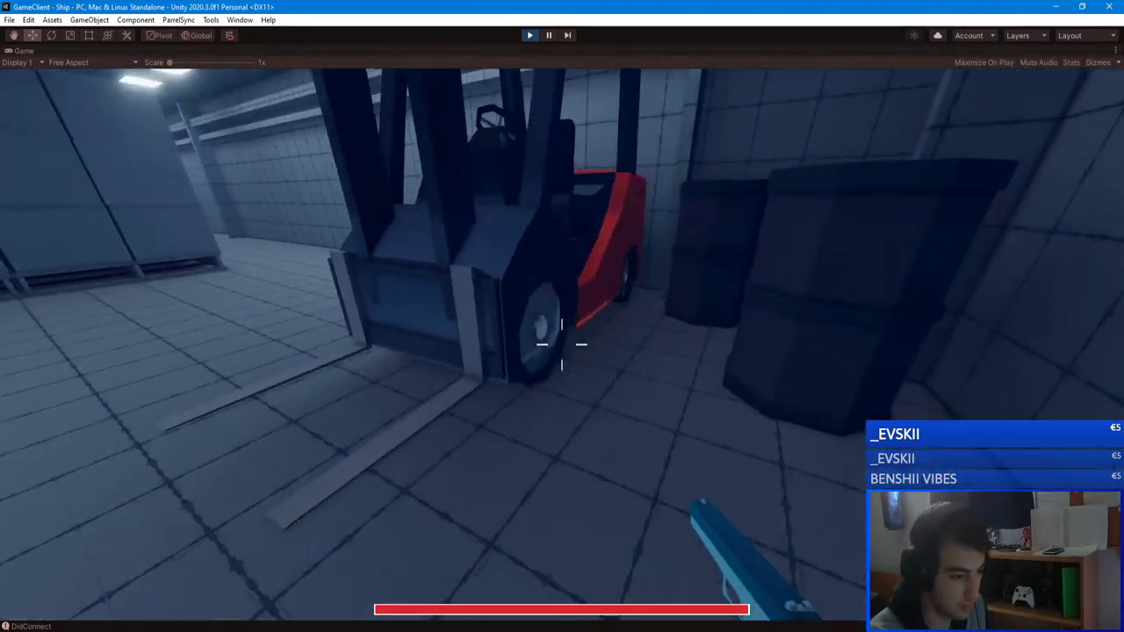
{"action": "key", "text": "a"}
{"action": "key", "text": "a"}
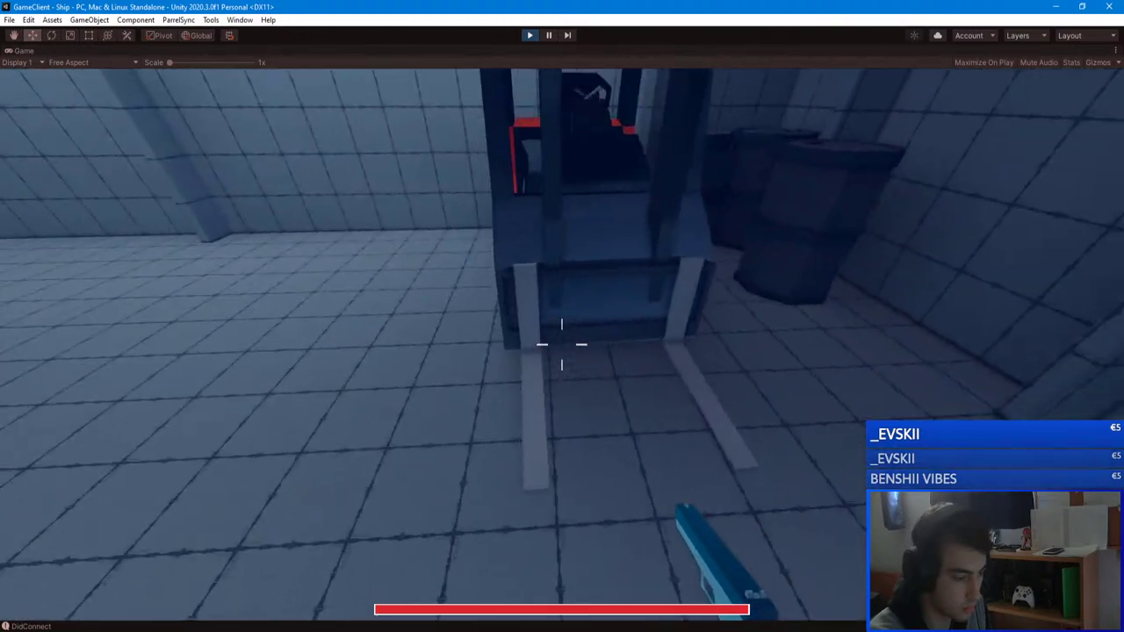
{"action": "key", "text": "s"}
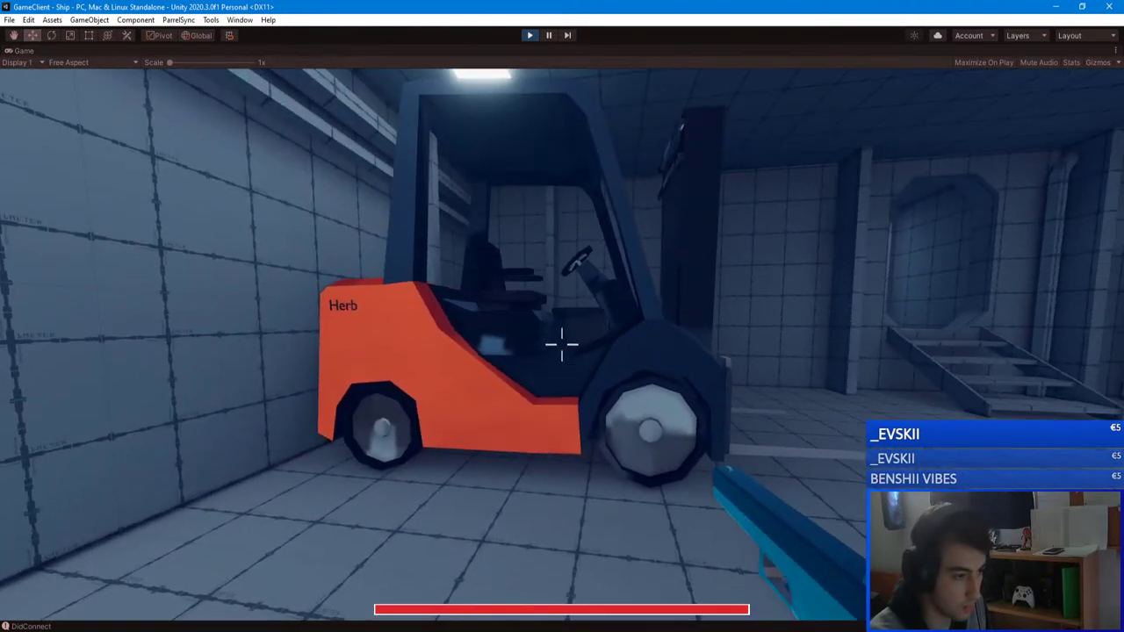
{"action": "key", "text": "w"}
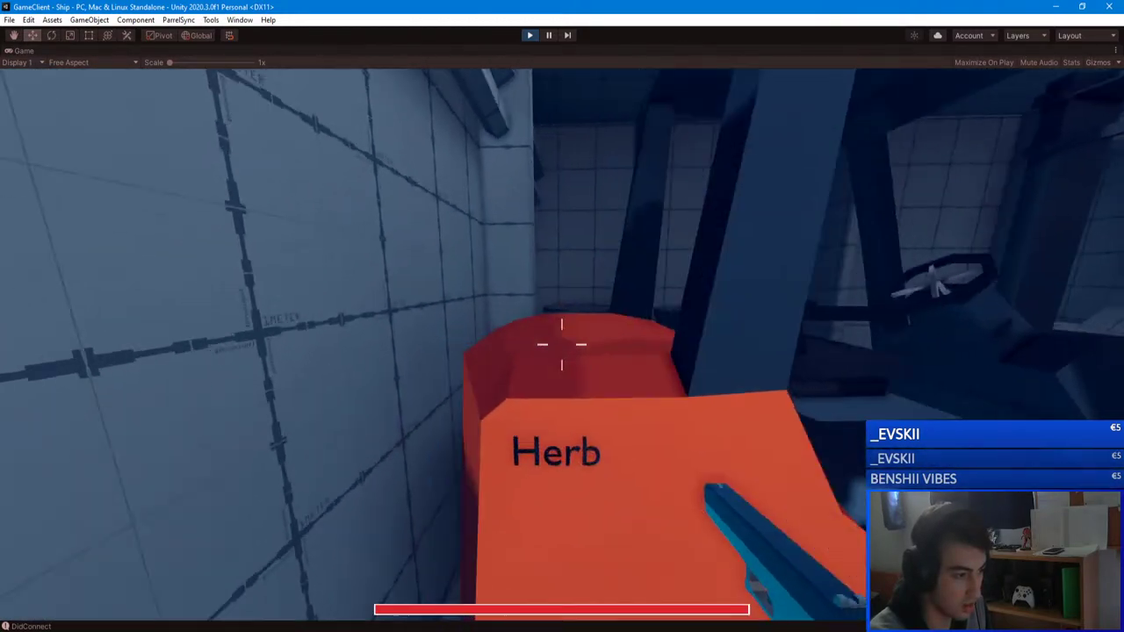
{"action": "key", "text": "d"}
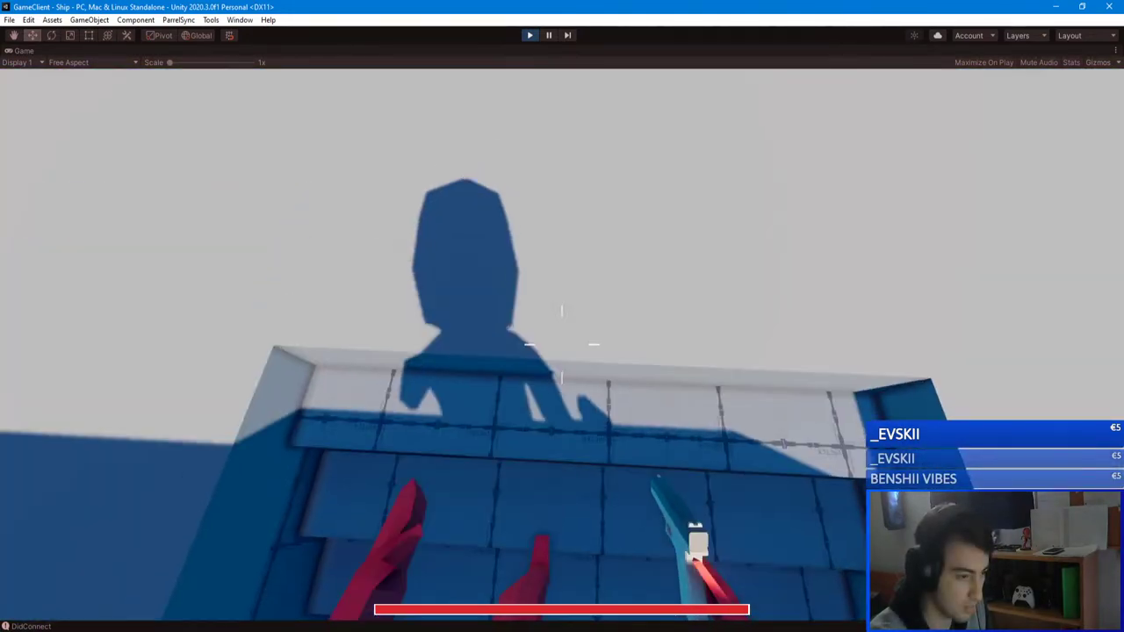
- Out on the open deck, equip the rifle with /give 1 and fire it at the stacked containers
{"action": "type", "text": "w"}
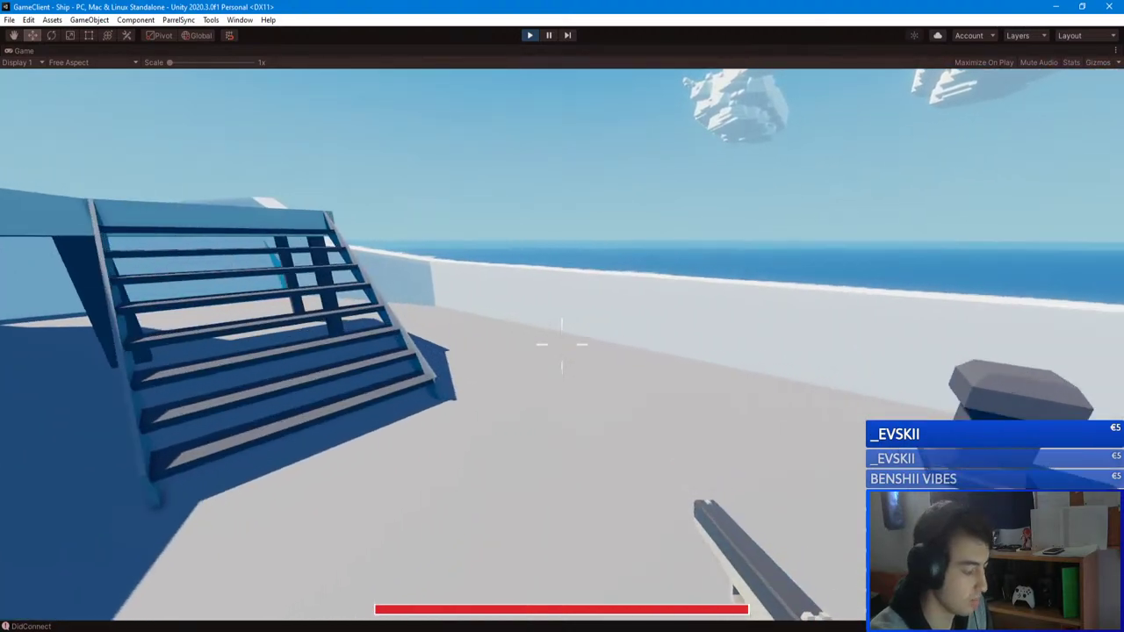
{"action": "type", "text": "/give 1"}
{"action": "key", "text": "Return"}
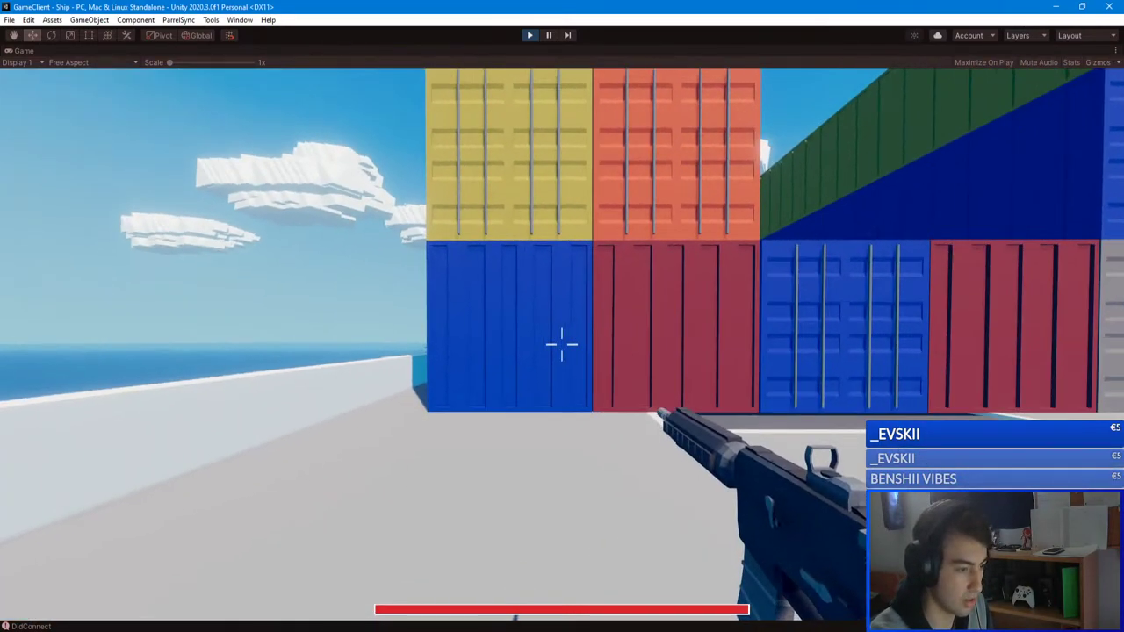
{"action": "left_click", "coordinate": [562, 349]}
{"action": "left_click_drag", "start_coordinate": [562, 345], "coordinate": [562, 345]}
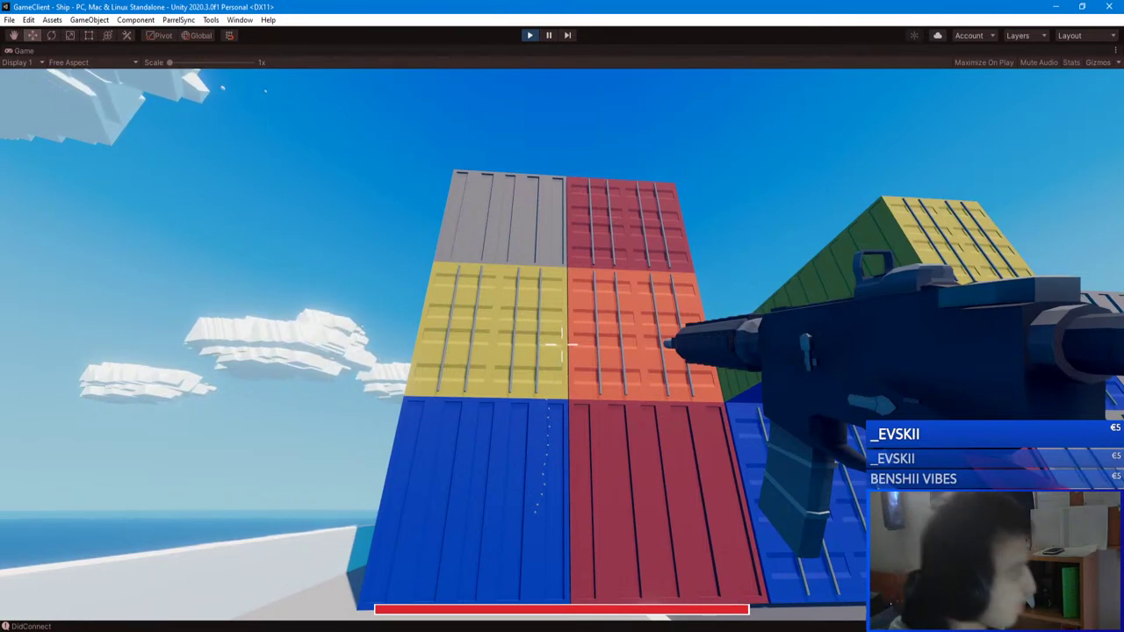
- Enable flying with the chat command /fly and rise above the helipad
{"action": "key", "text": "Return"}
{"action": "type", "text": "/fly"}
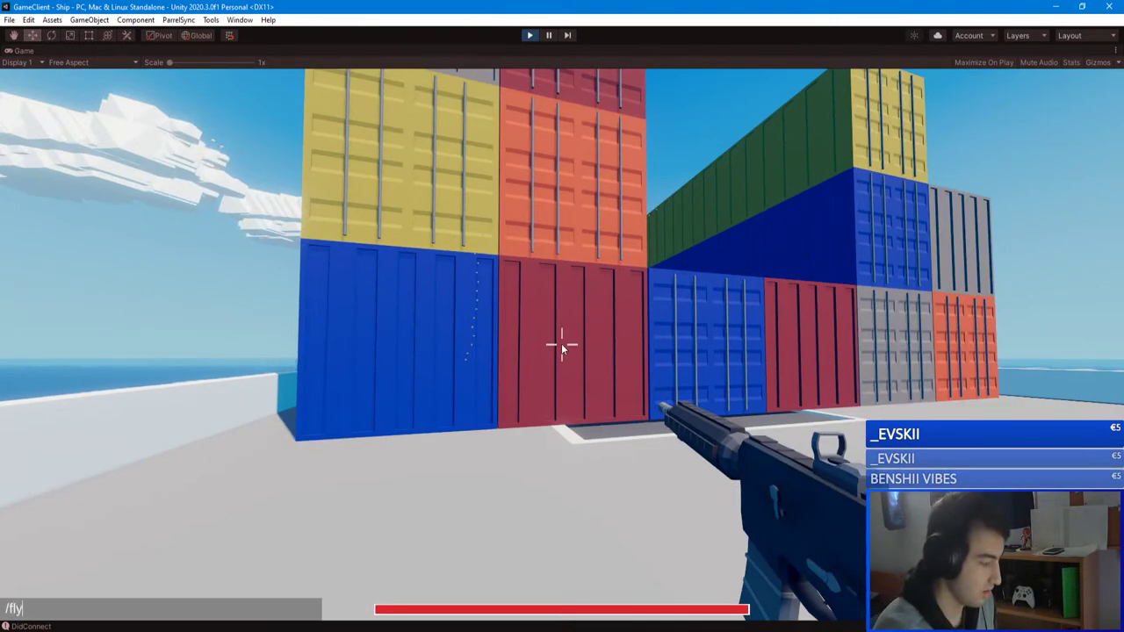
{"action": "key", "text": "Return"}
{"action": "key", "text": "space"}
{"action": "key", "text": "space"}
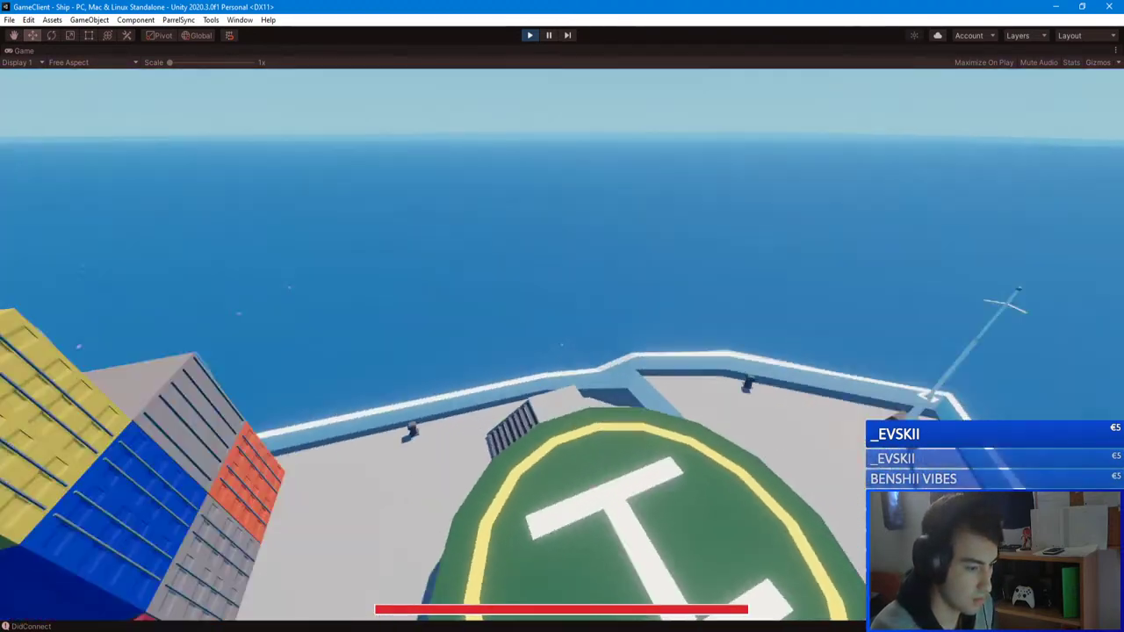
- Survey the whole ship and its container stacks from the air, and open the pause menu
{"action": "key", "text": "d"}
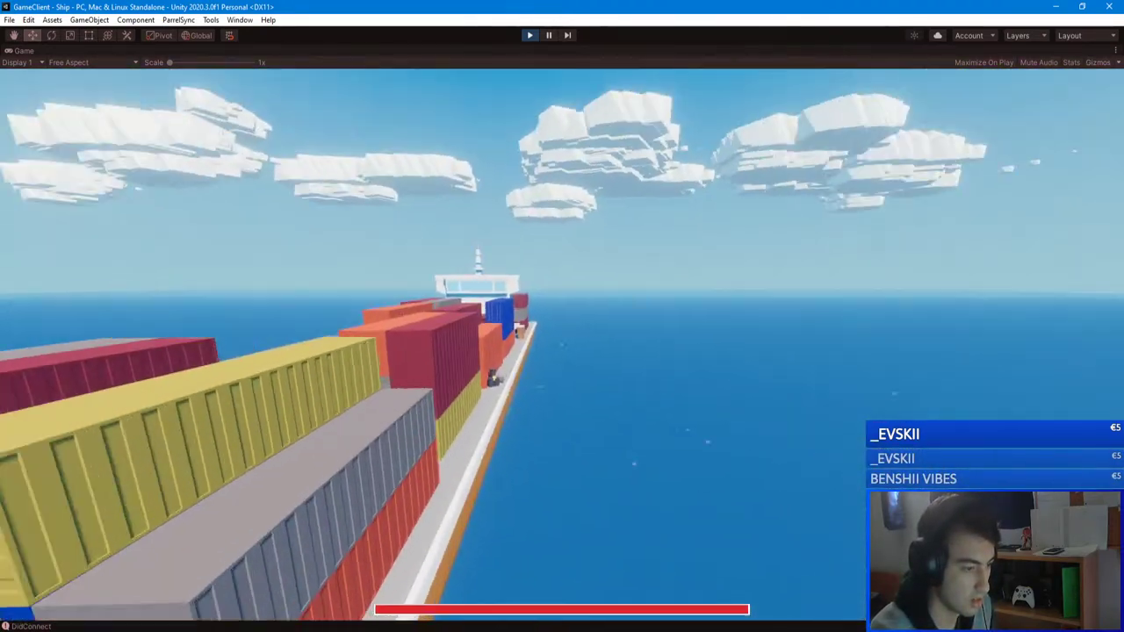
{"action": "key", "text": "w"}
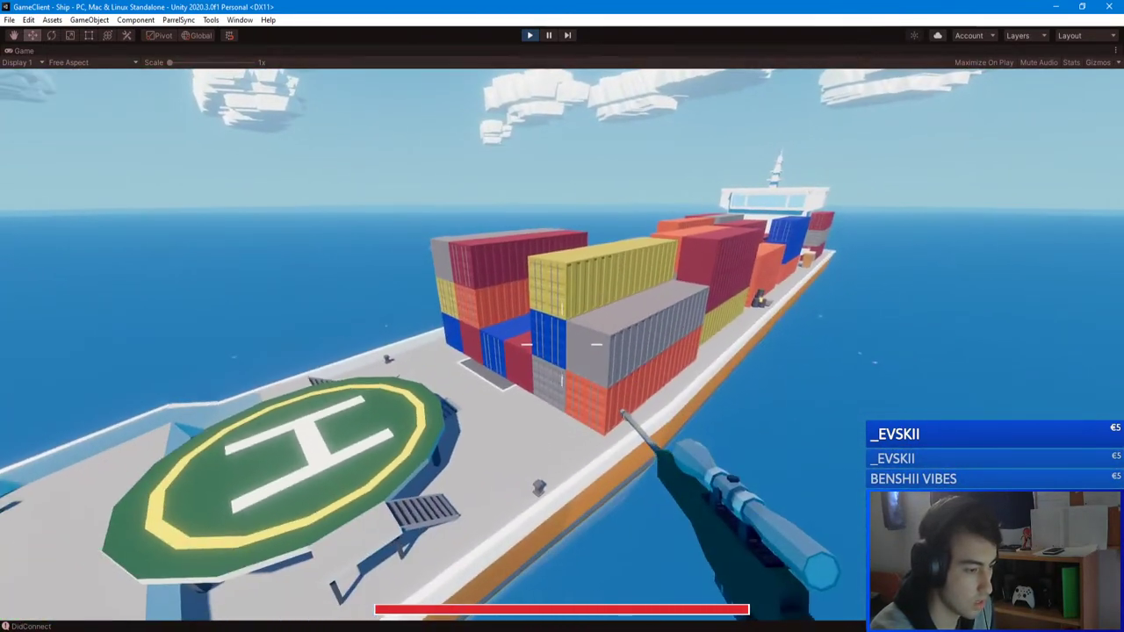
{"action": "right_click", "coordinate": [562, 345]}
{"action": "right_click", "coordinate": [563, 344]}
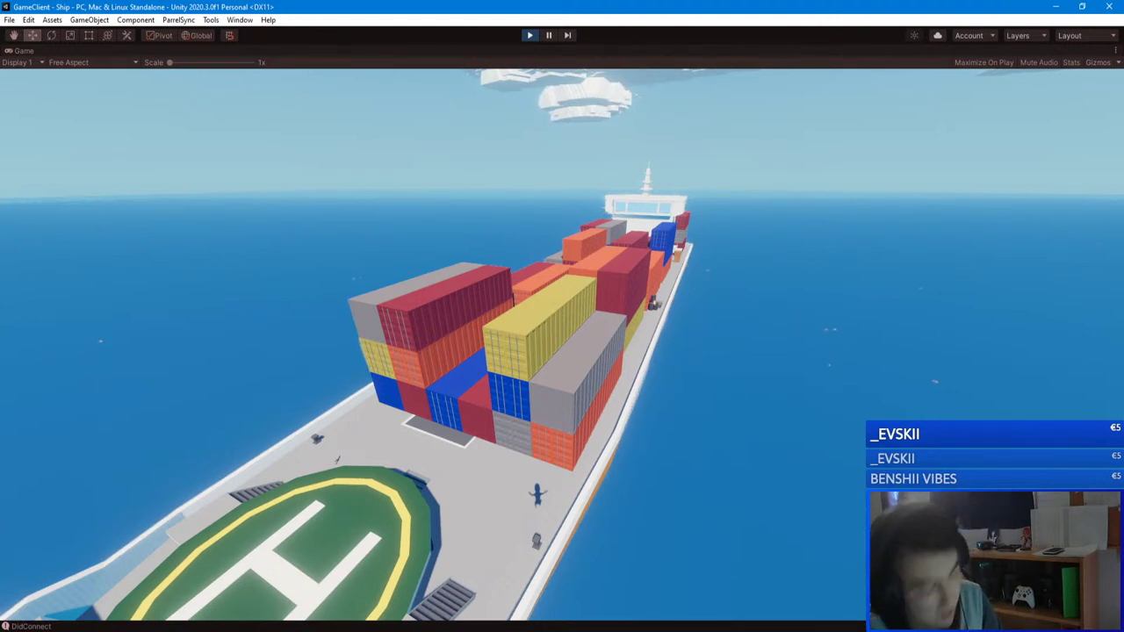
{"action": "key", "text": "Escape"}
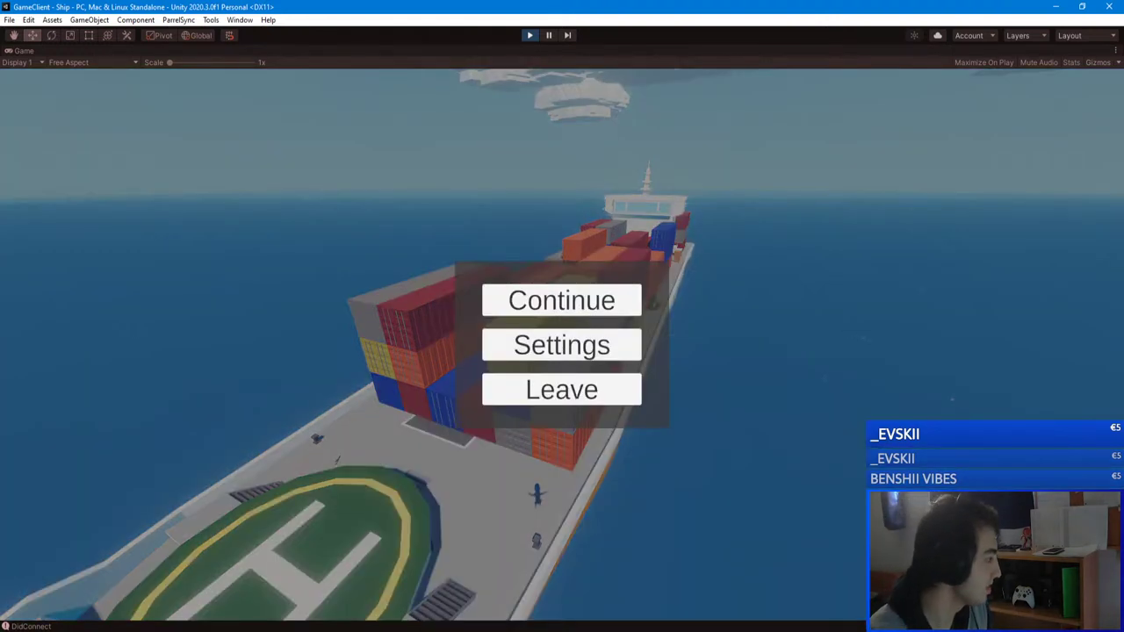